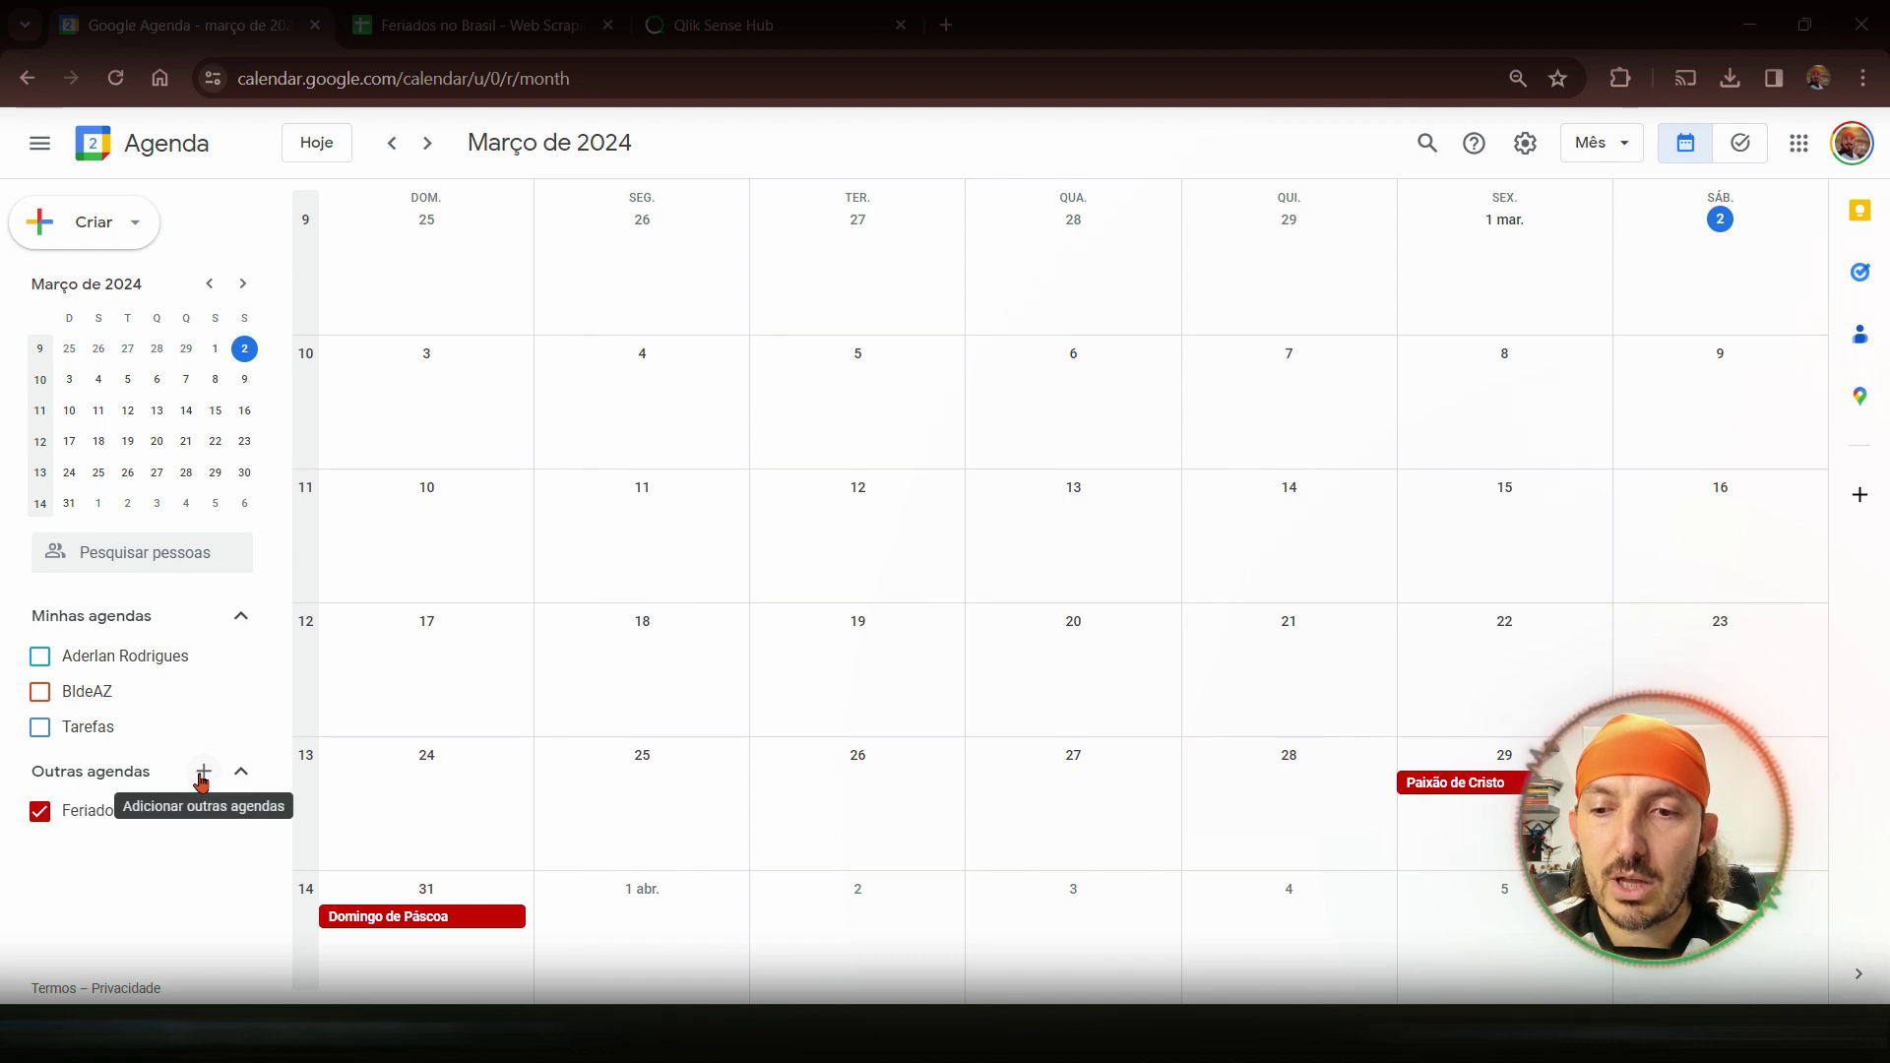
- Browse the calendars of interest, examining the full list of regional holidays by country plus the religious, sports and other calendars
left_click(203, 773)
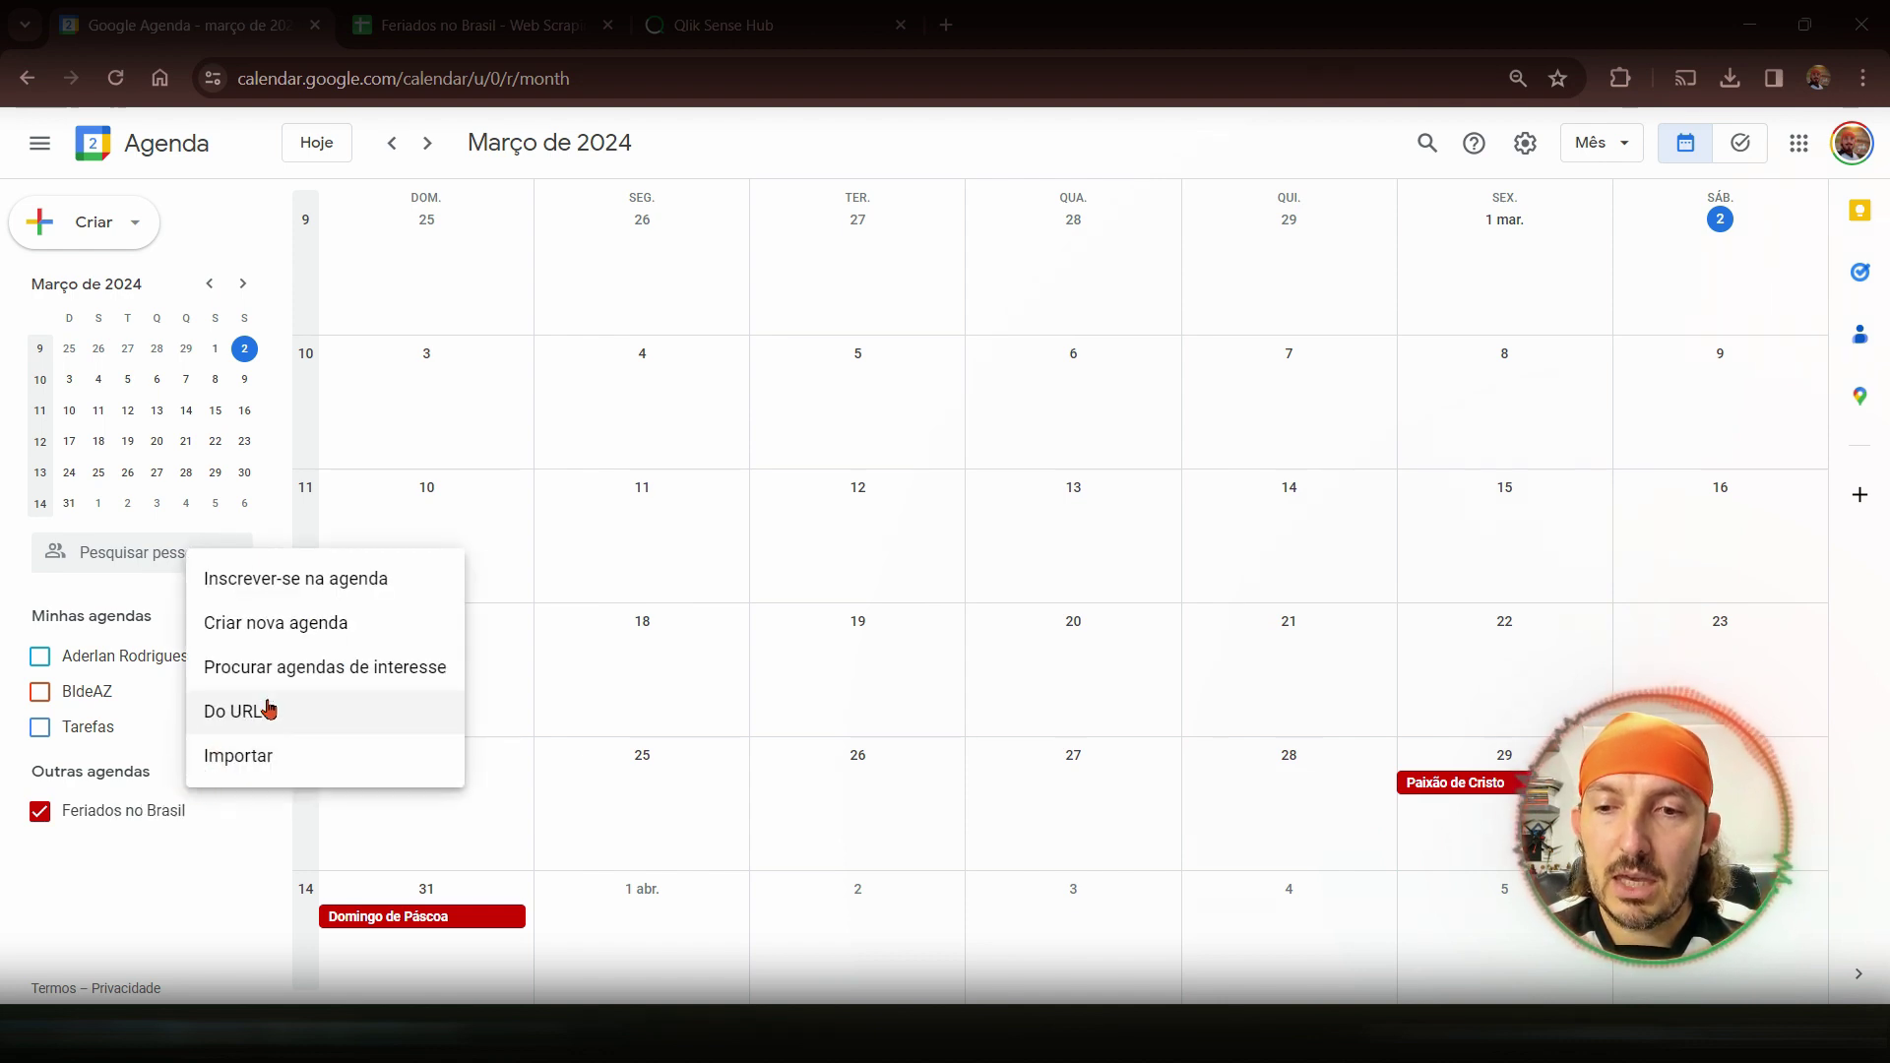
left_click(351, 669)
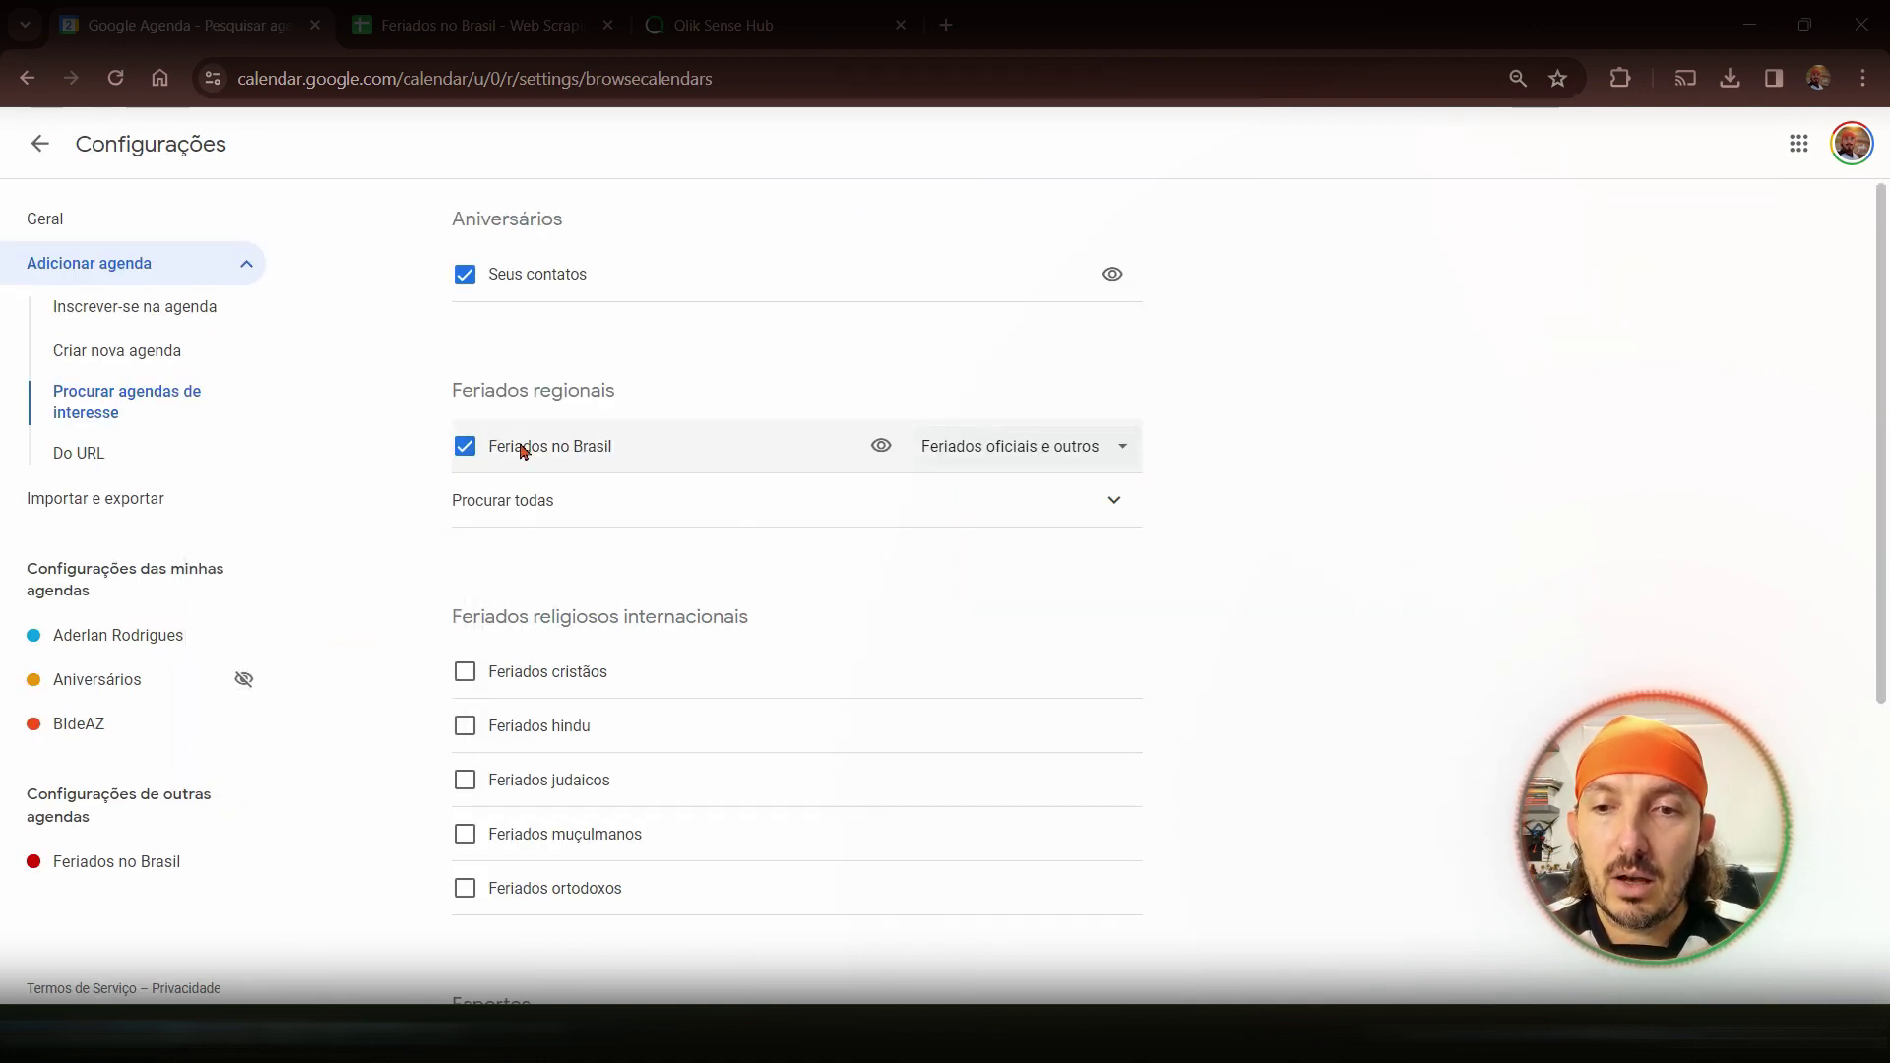
left_click(519, 504)
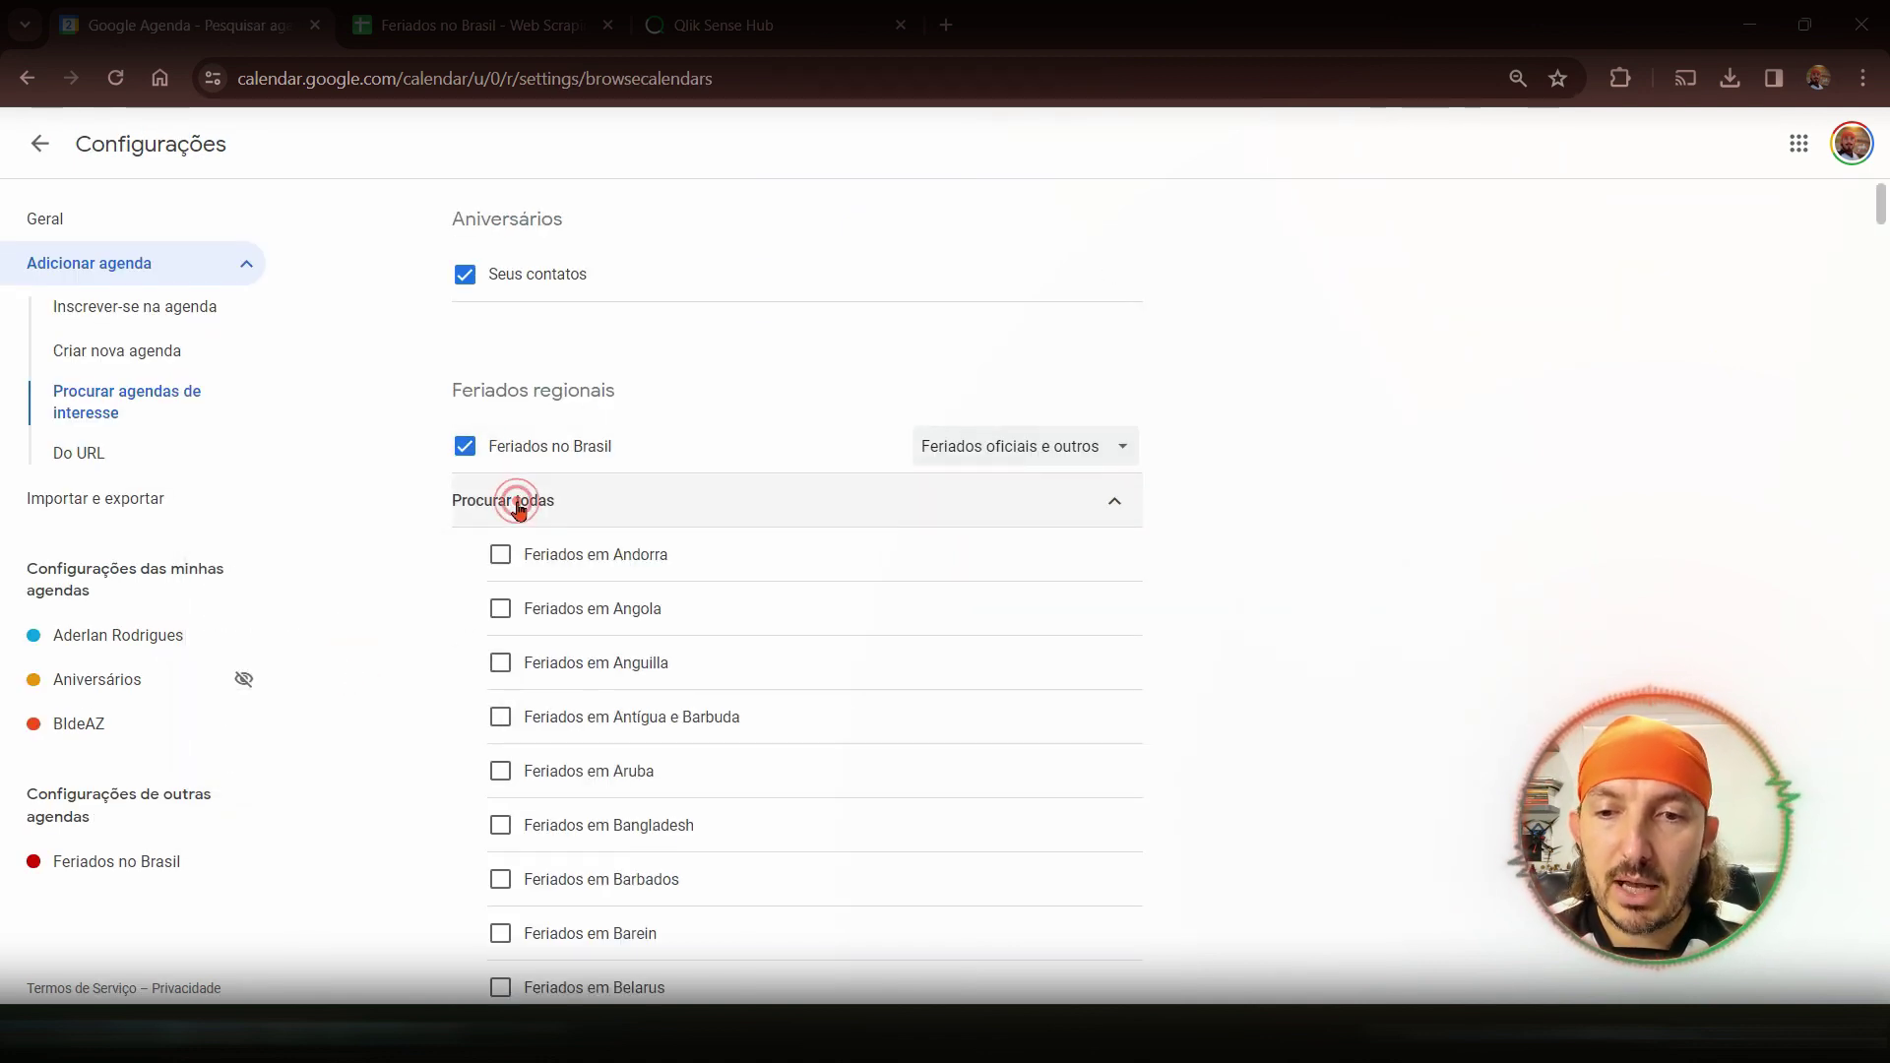
scroll(603, 708, "down", 6)
scroll(595, 739, "up", 2)
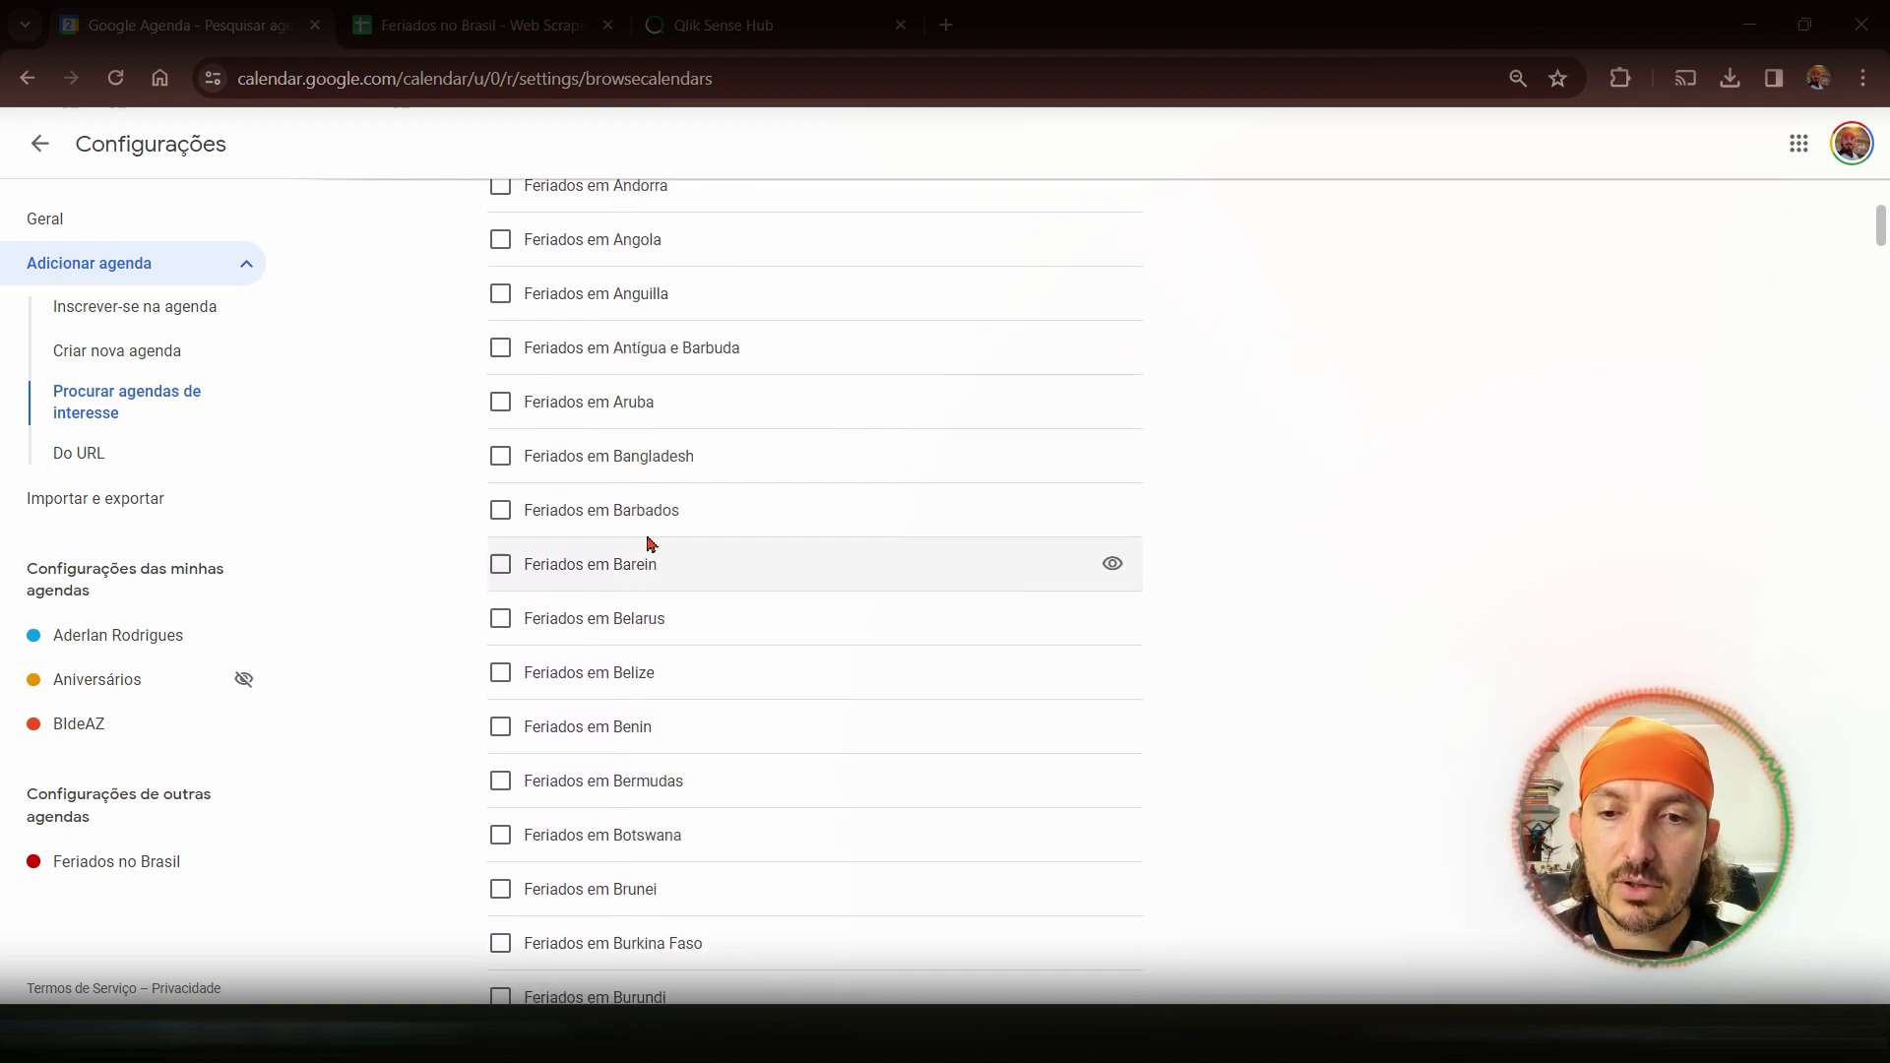
scroll(629, 541, "down", 1)
scroll(669, 679, "down", 10)
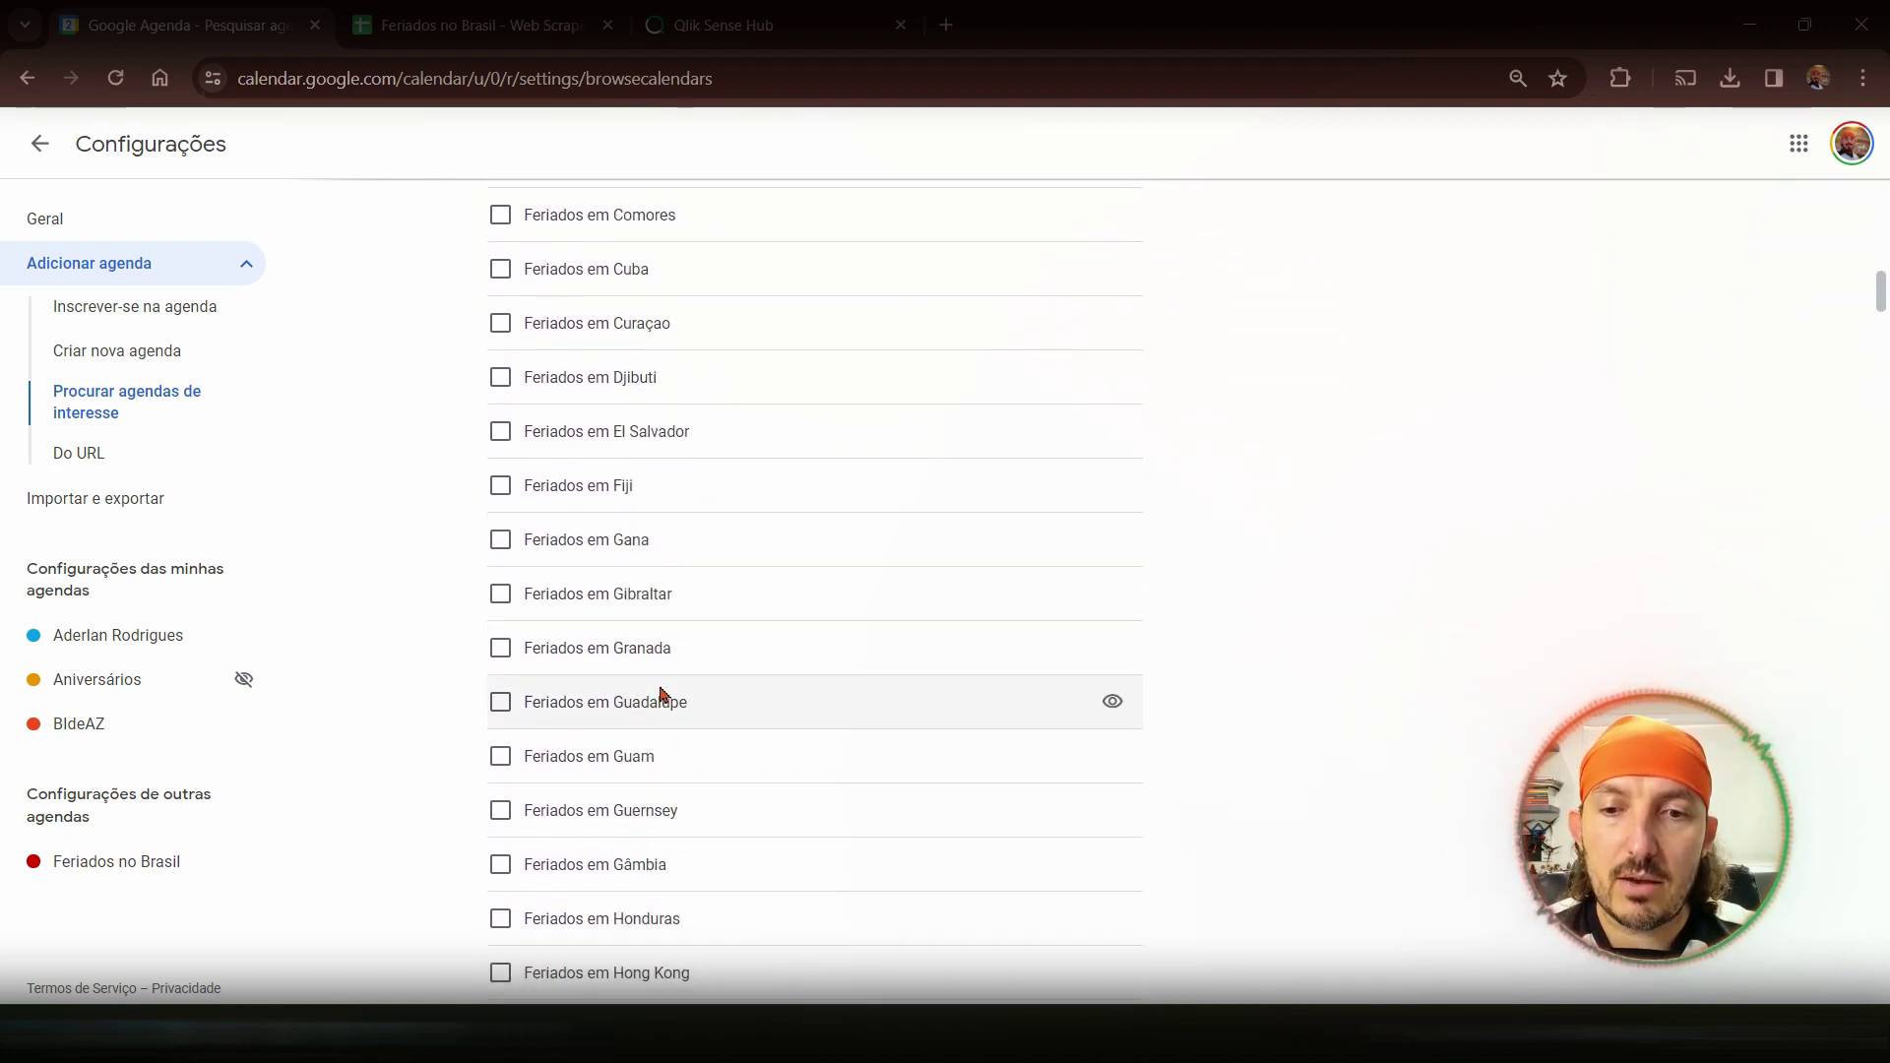
scroll(655, 697, "up", 15)
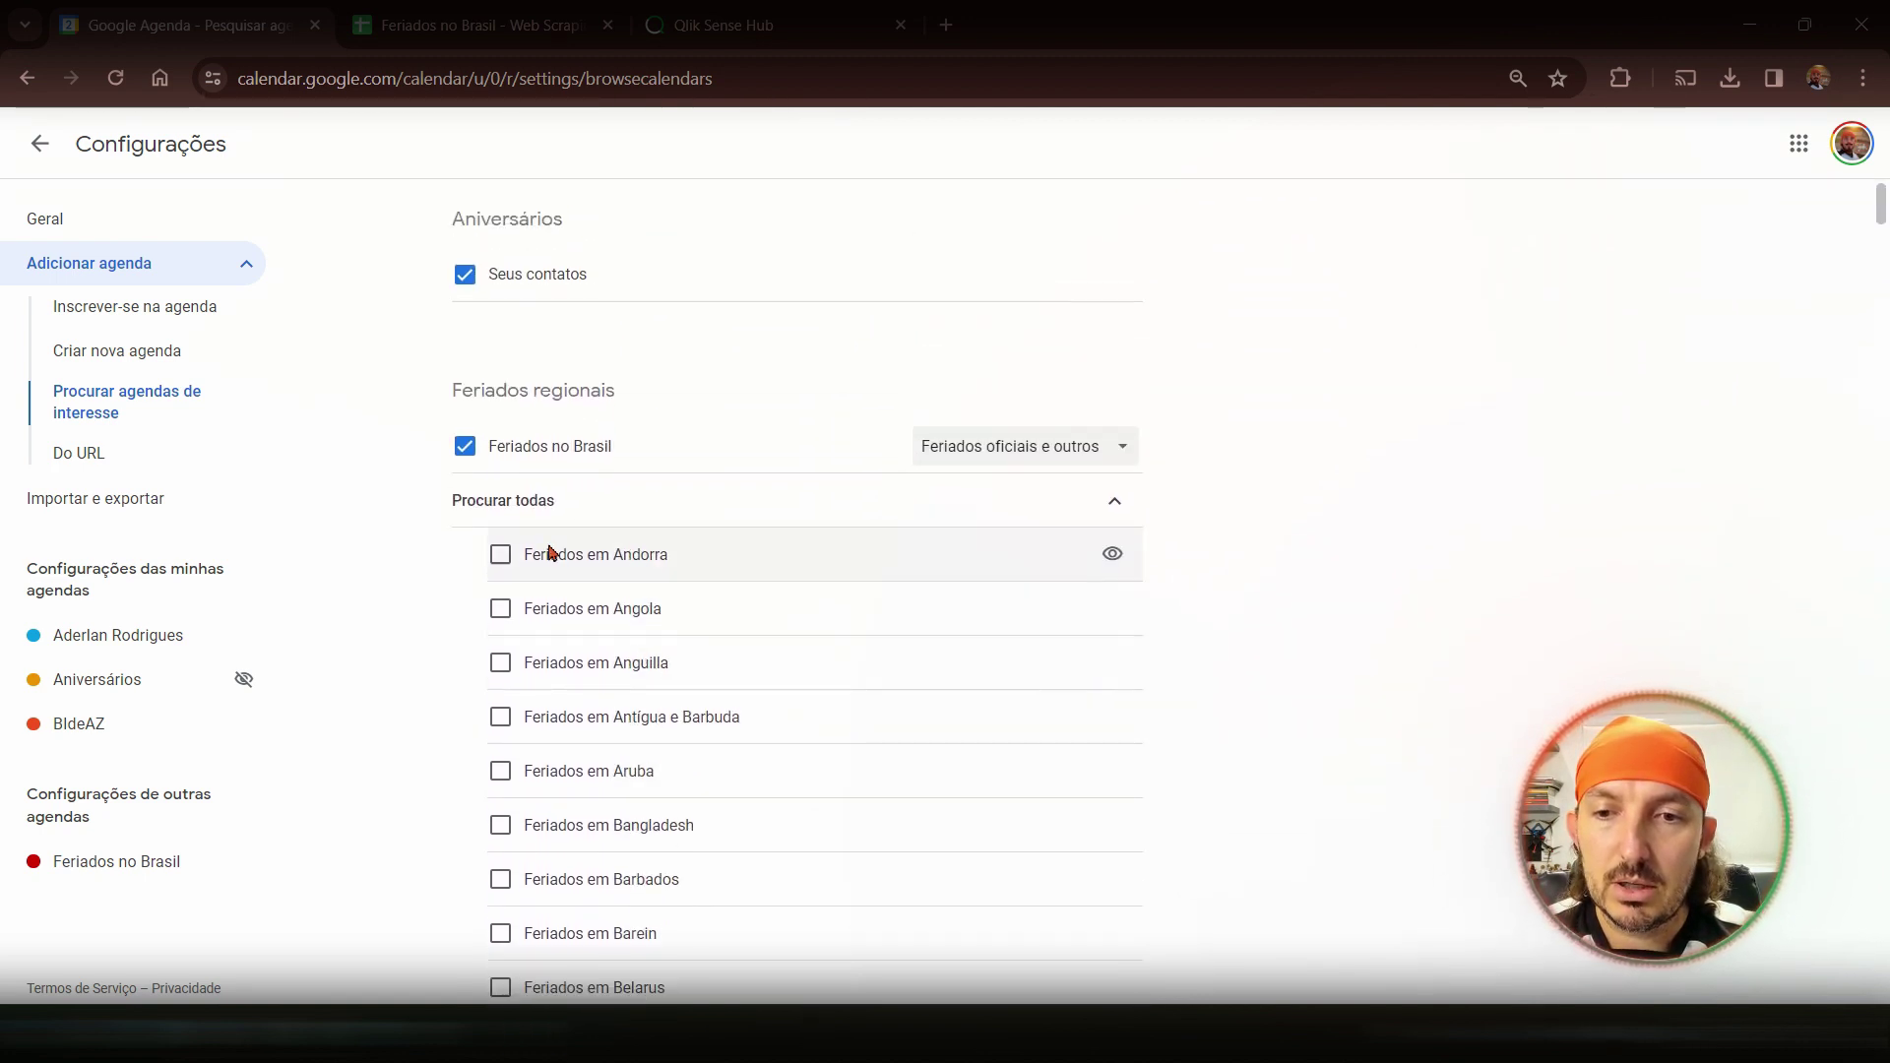
left_click(517, 520)
scroll(600, 639, "down", 2)
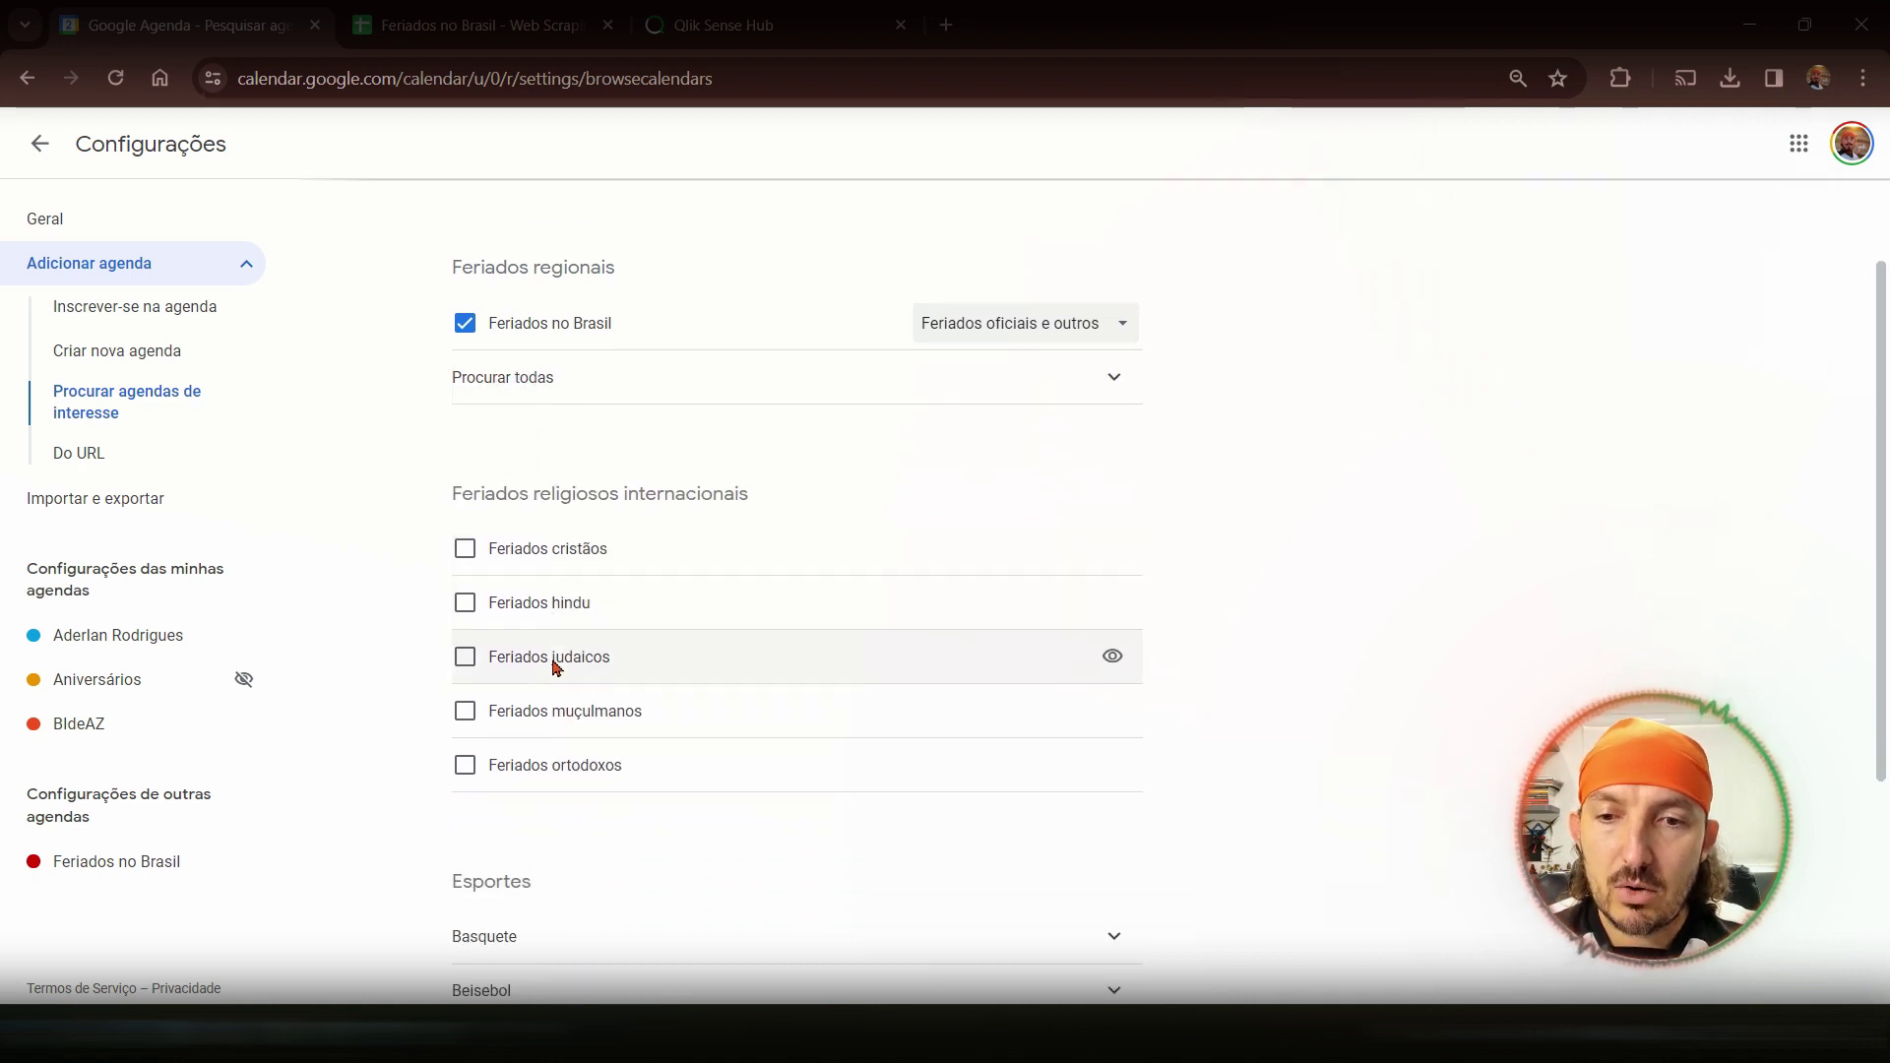
scroll(591, 689, "down", 2)
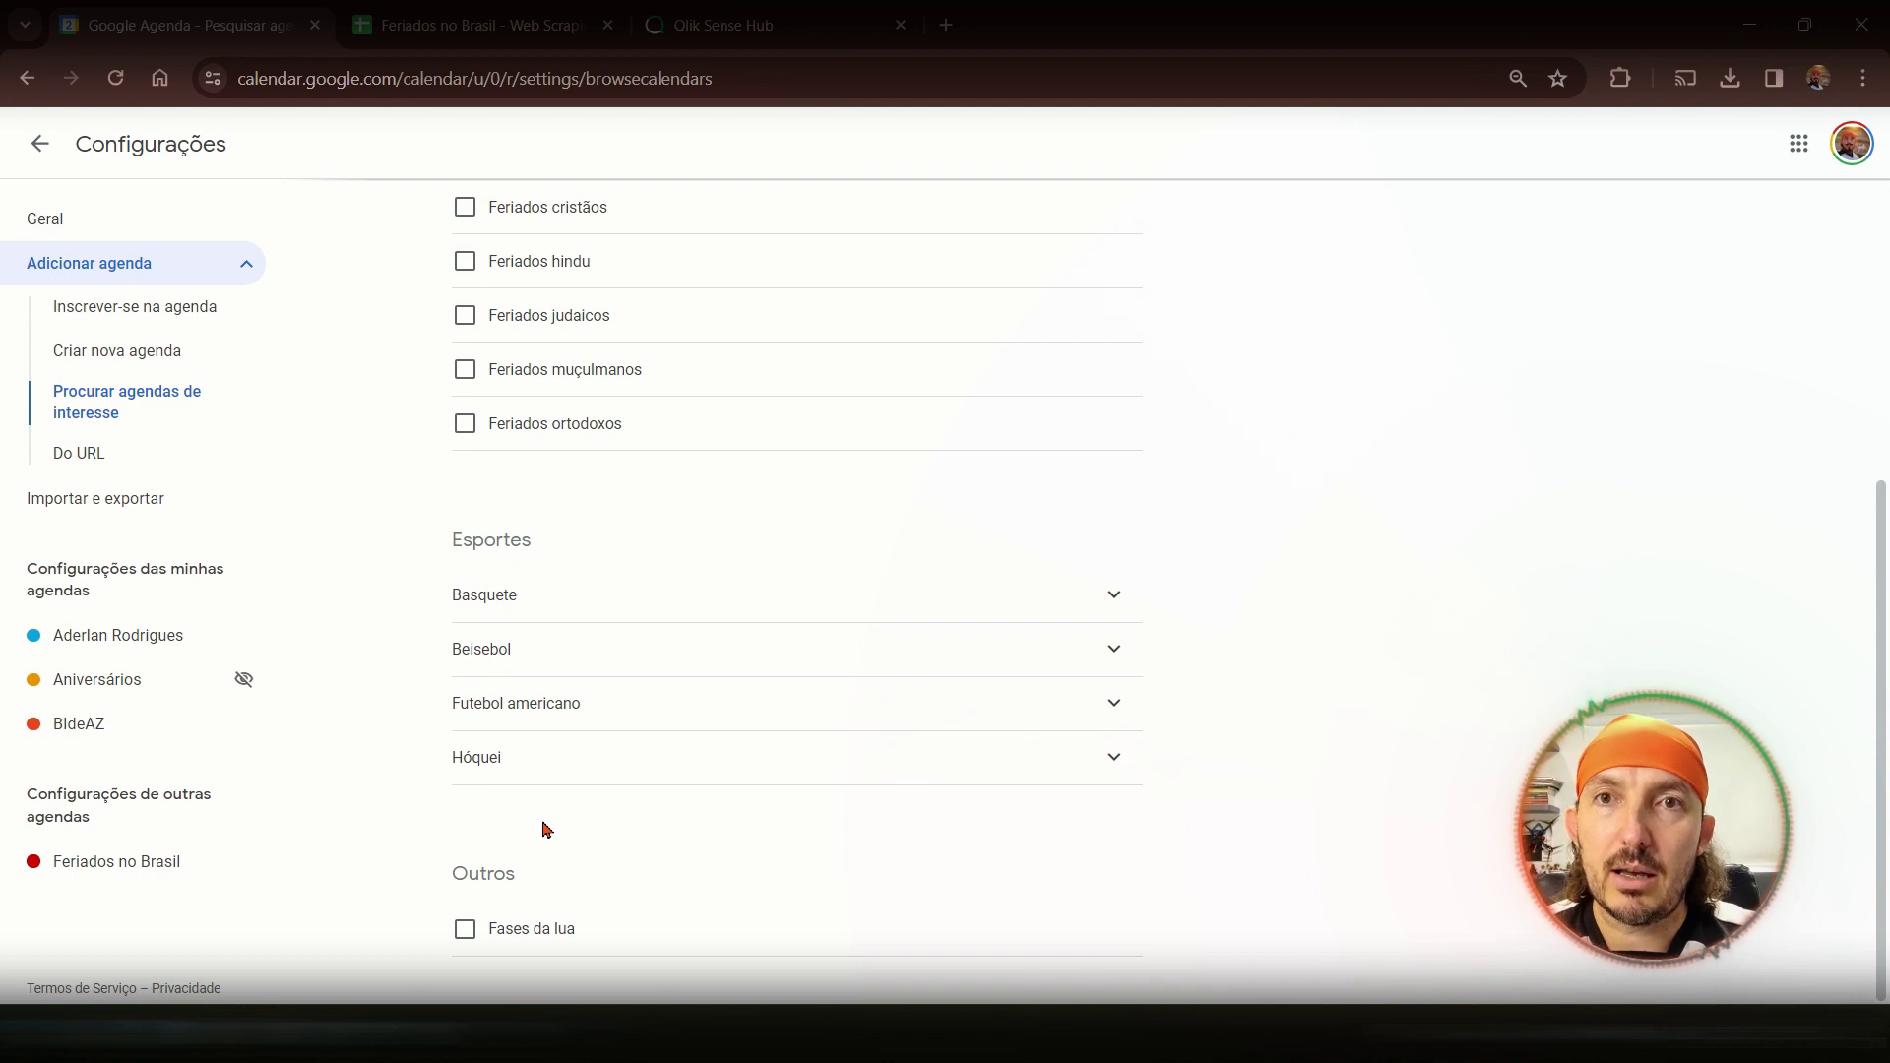
- Open the settings of the Feriados no Brasil calendar and copy its public address in iCal format
left_click(99, 870)
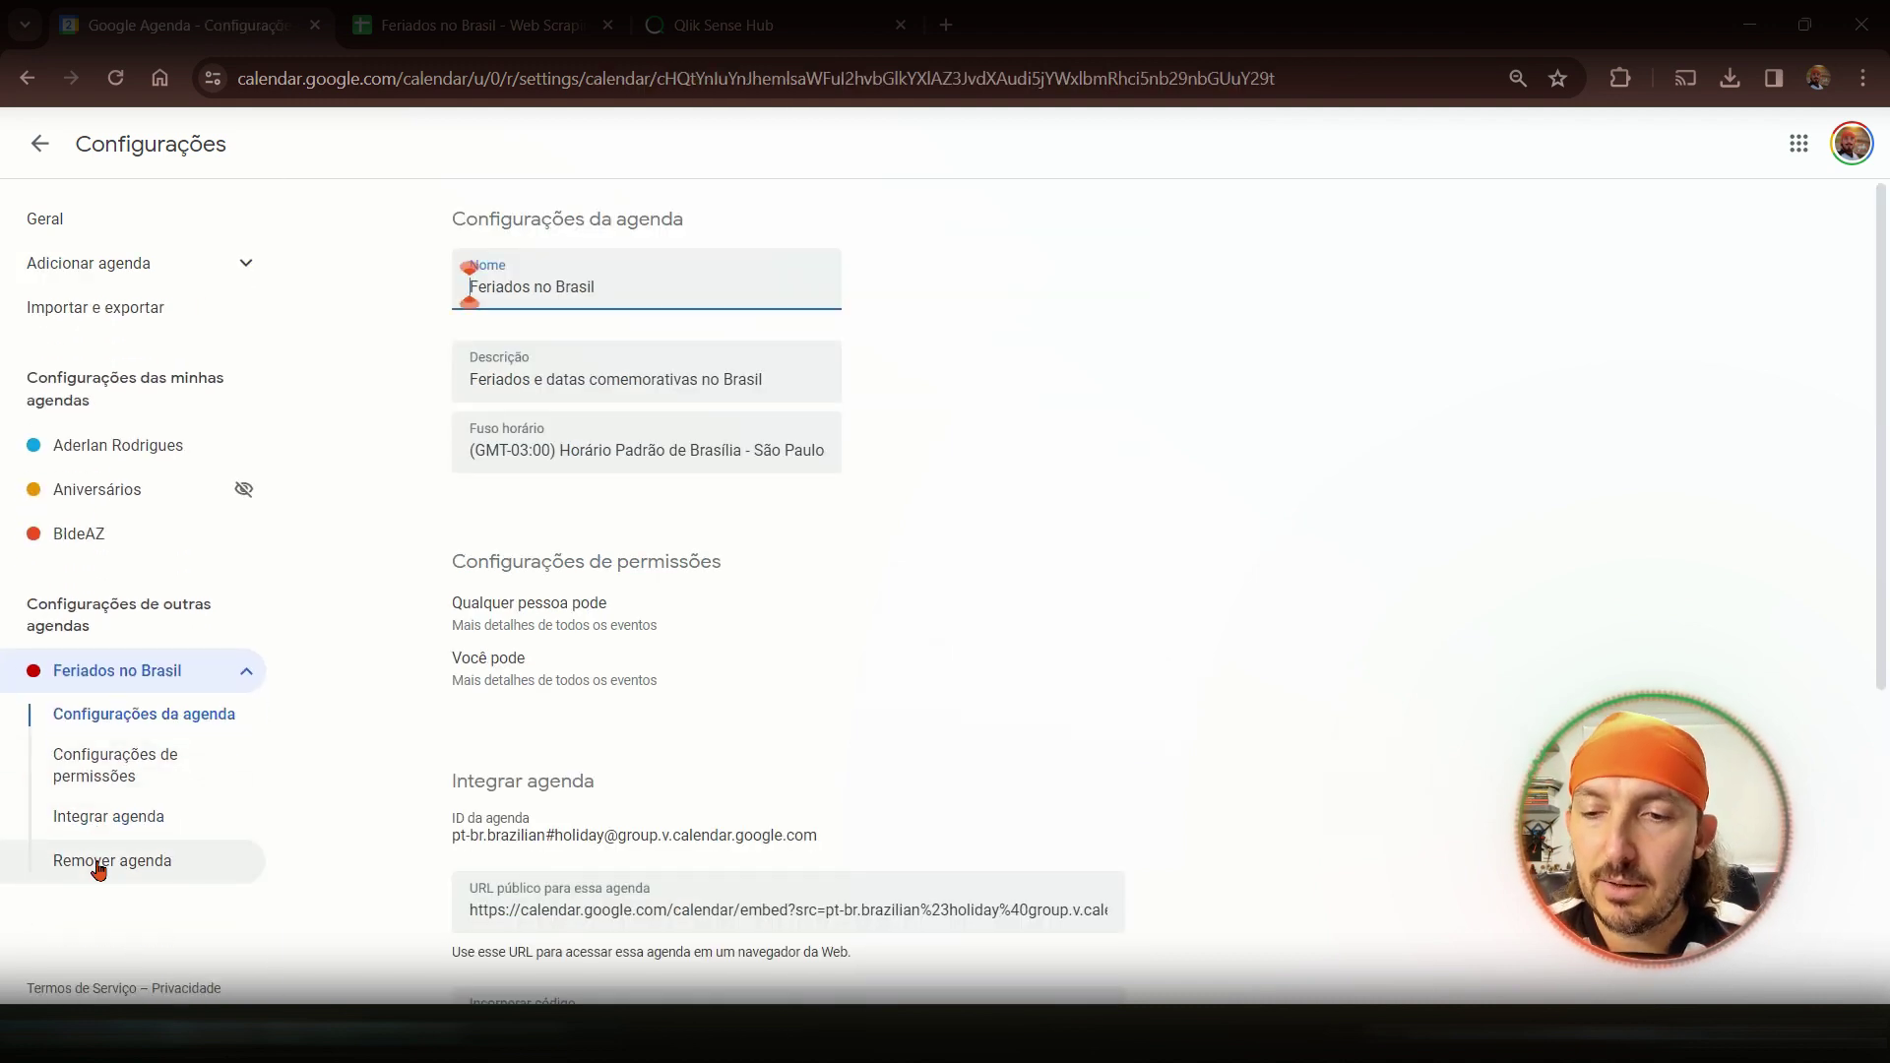
left_click(160, 724)
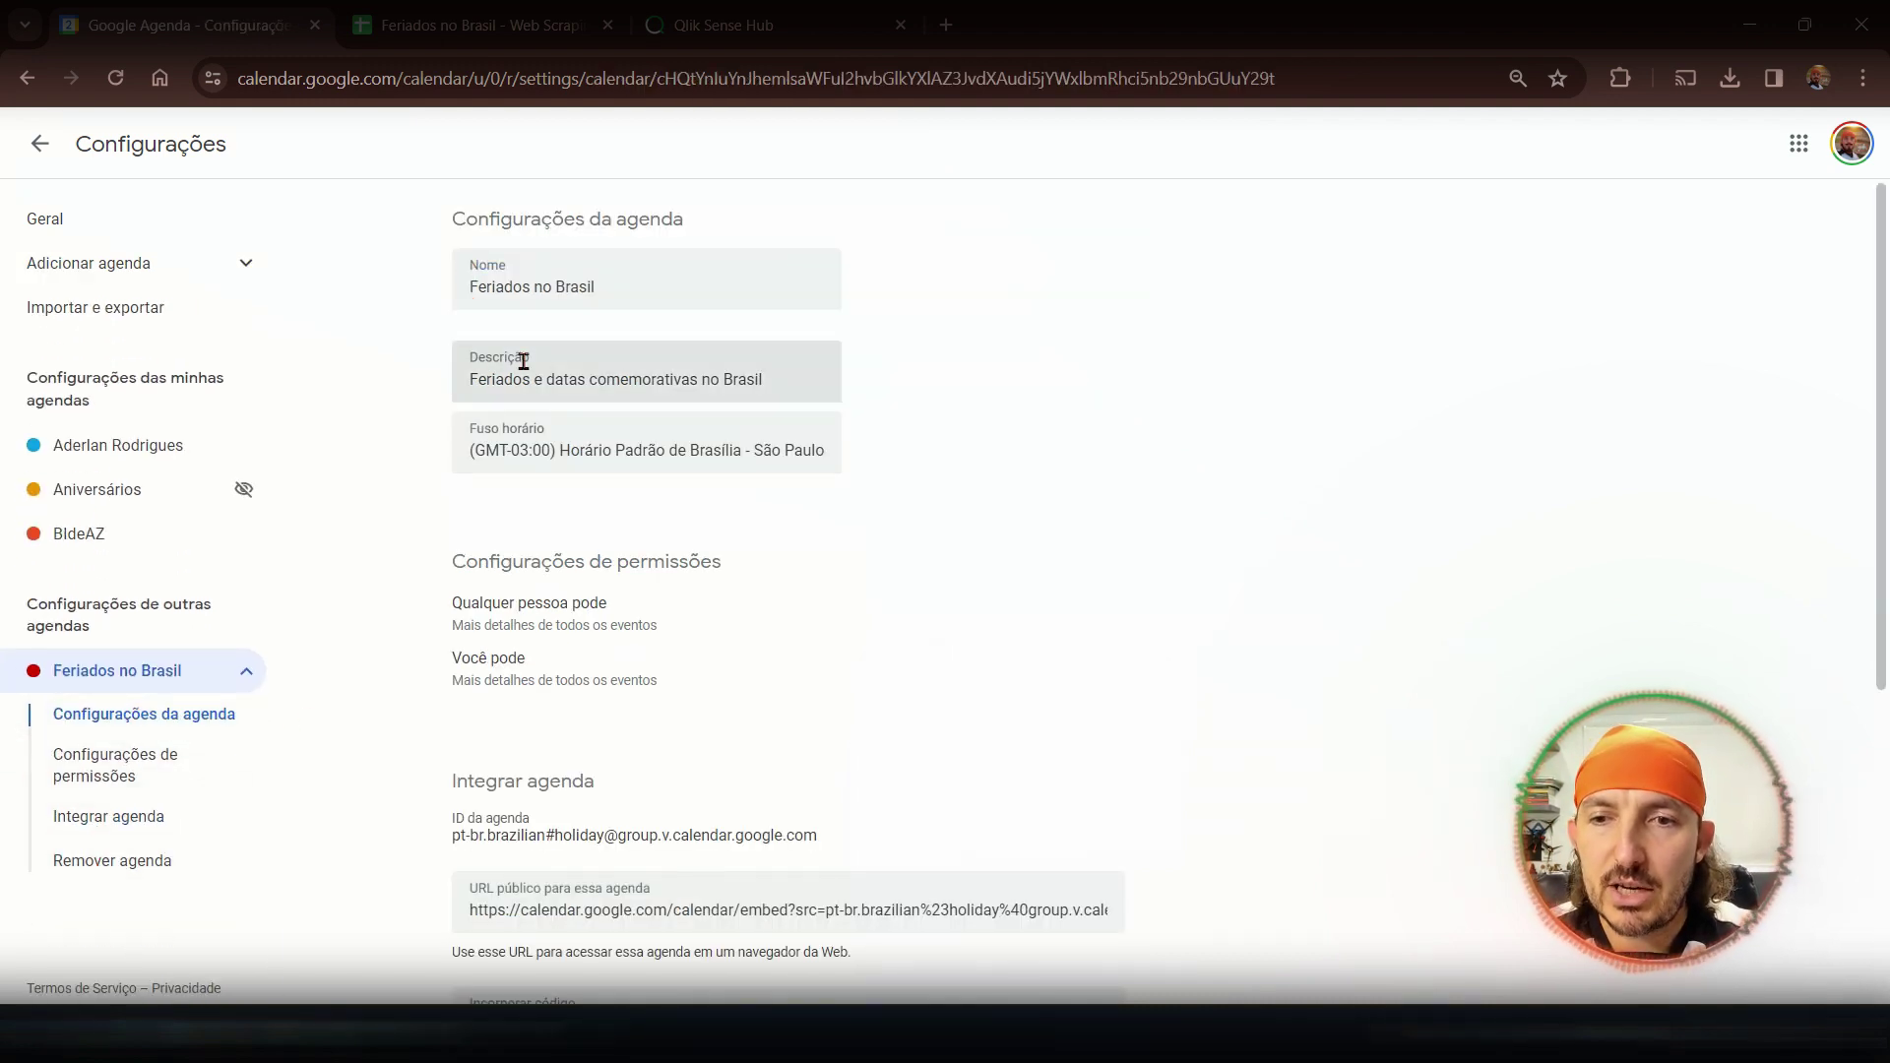
scroll(541, 626, "down", 5)
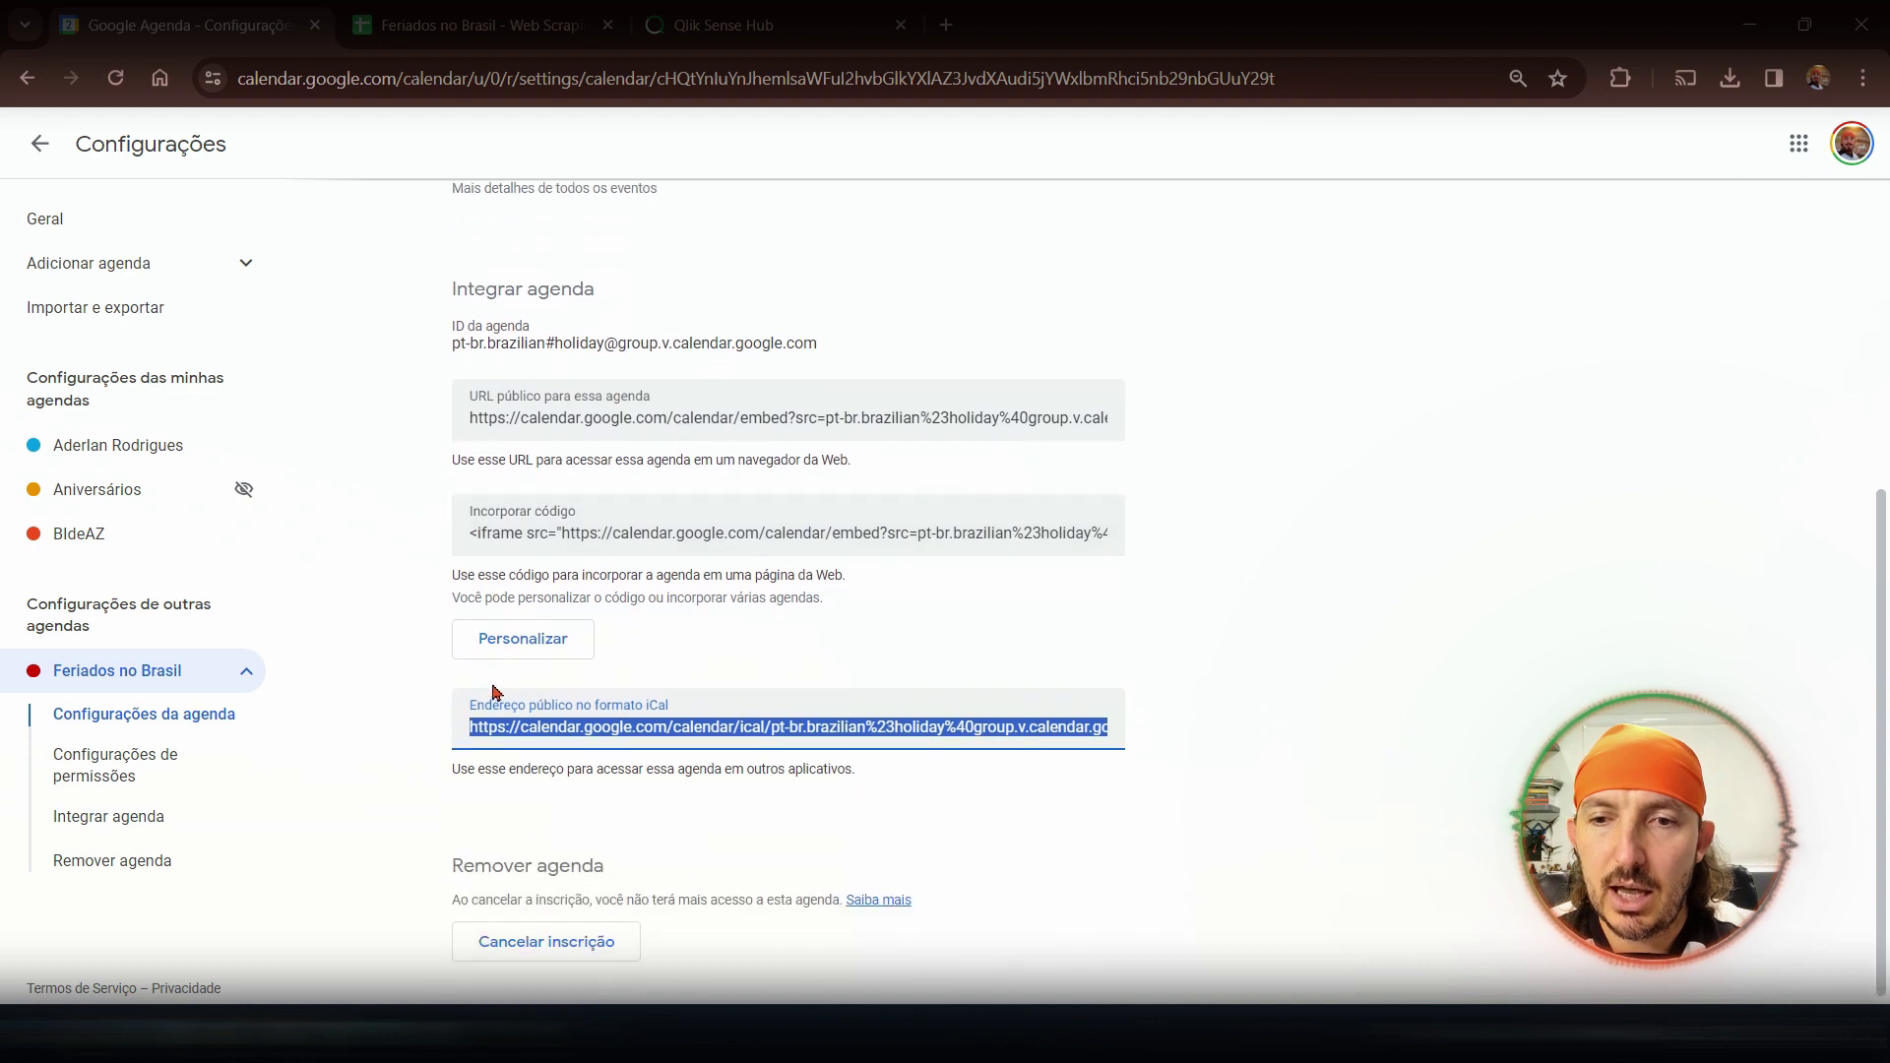
left_click(538, 728)
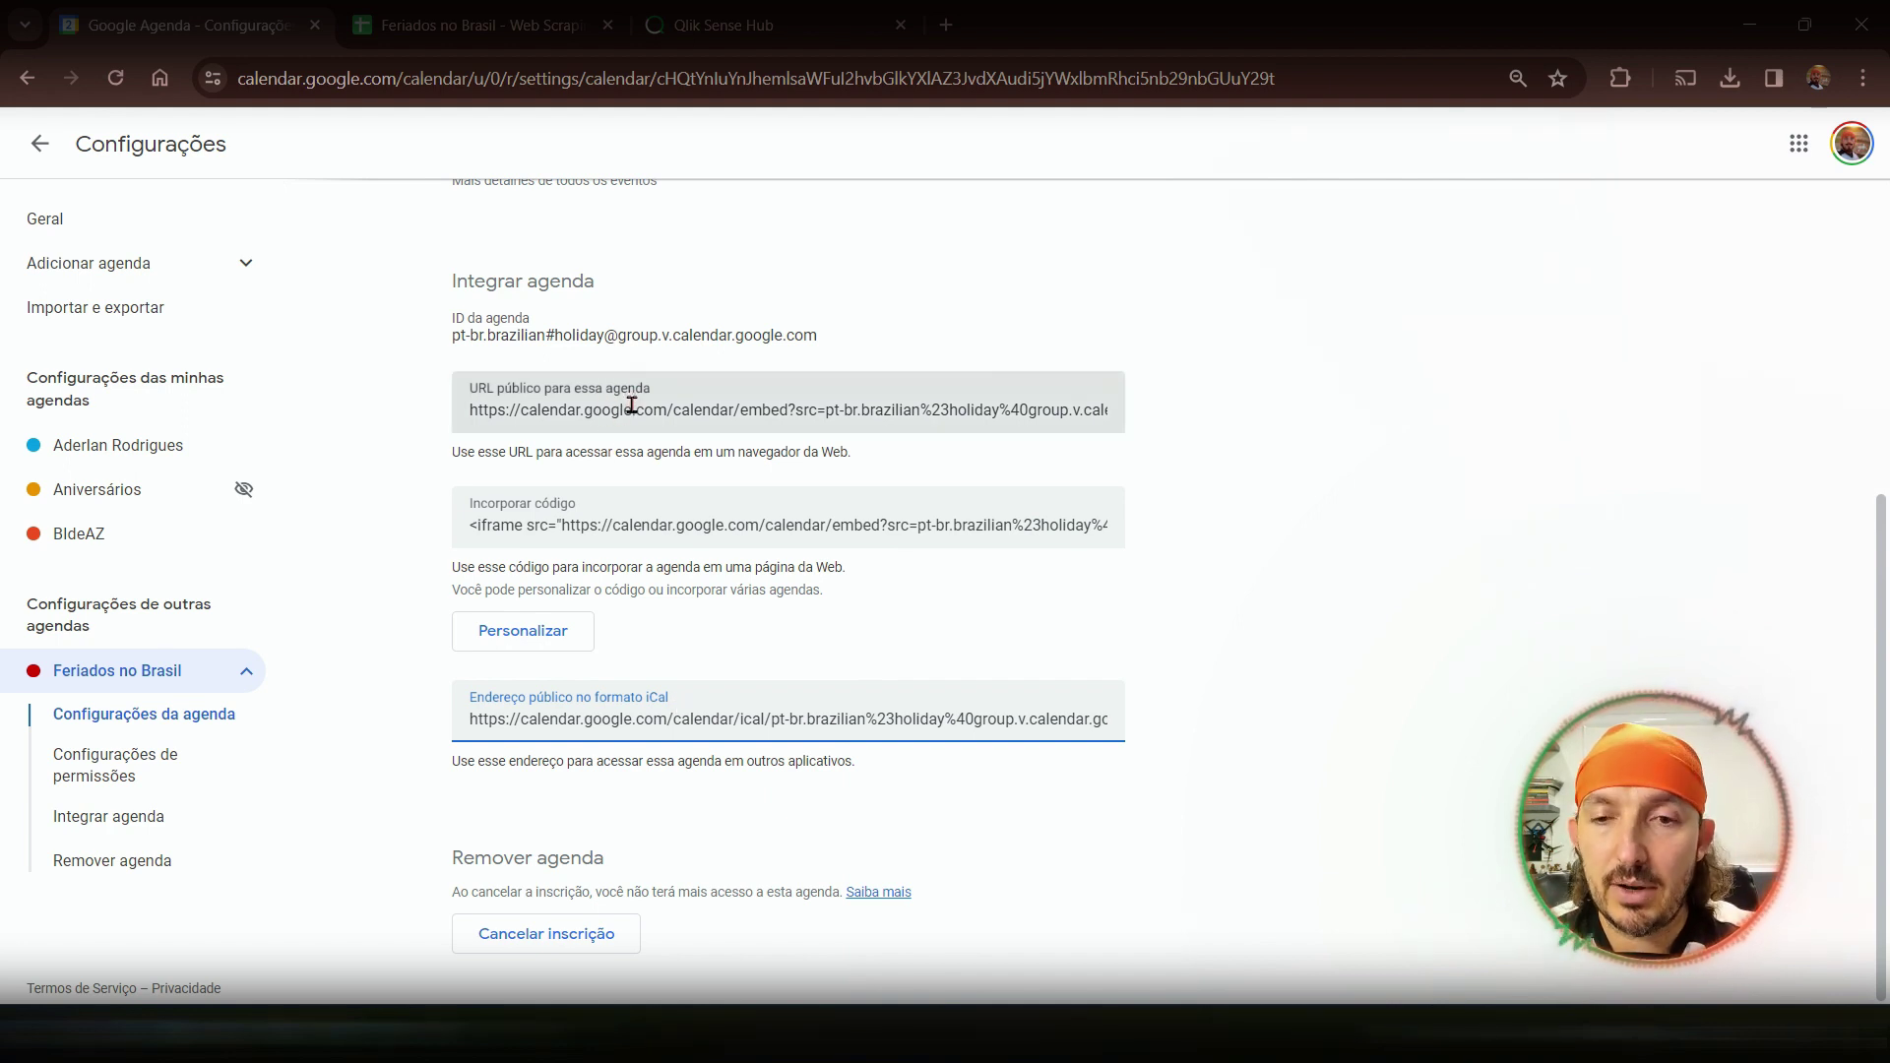
left_click(620, 725)
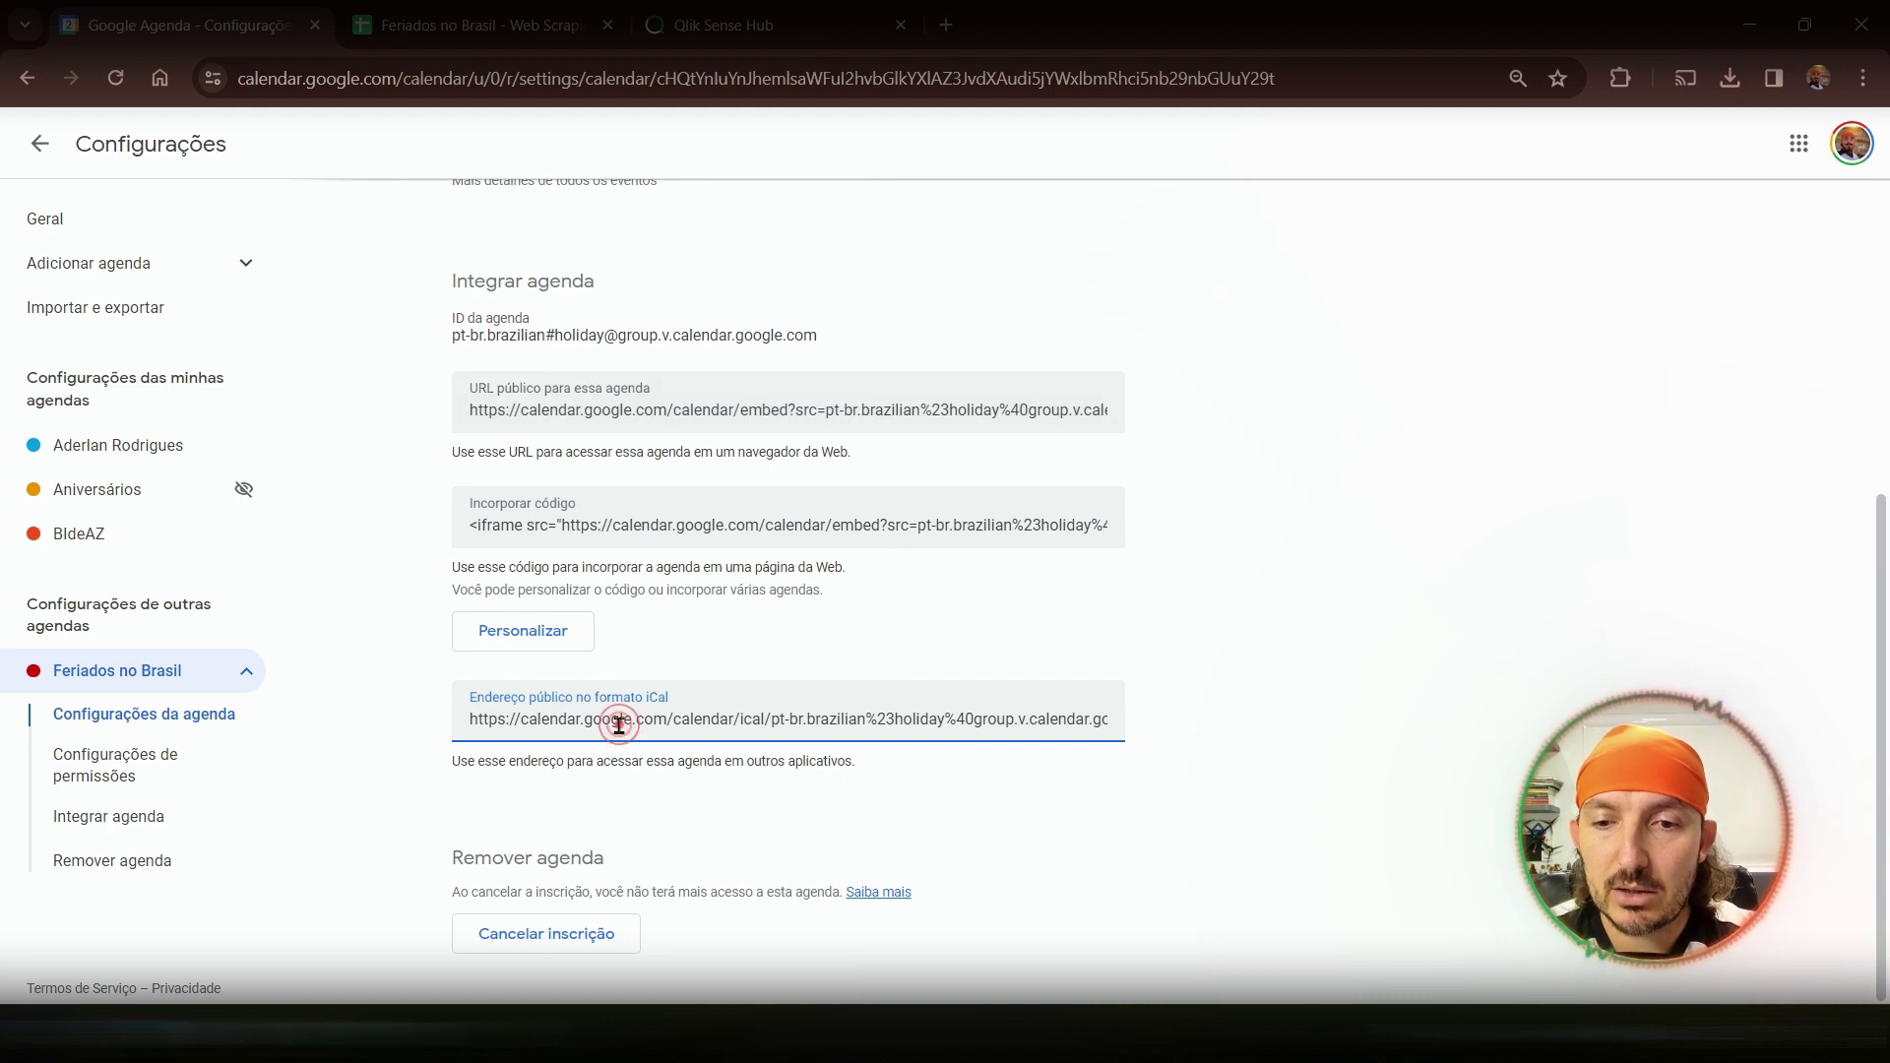
left_click(662, 727)
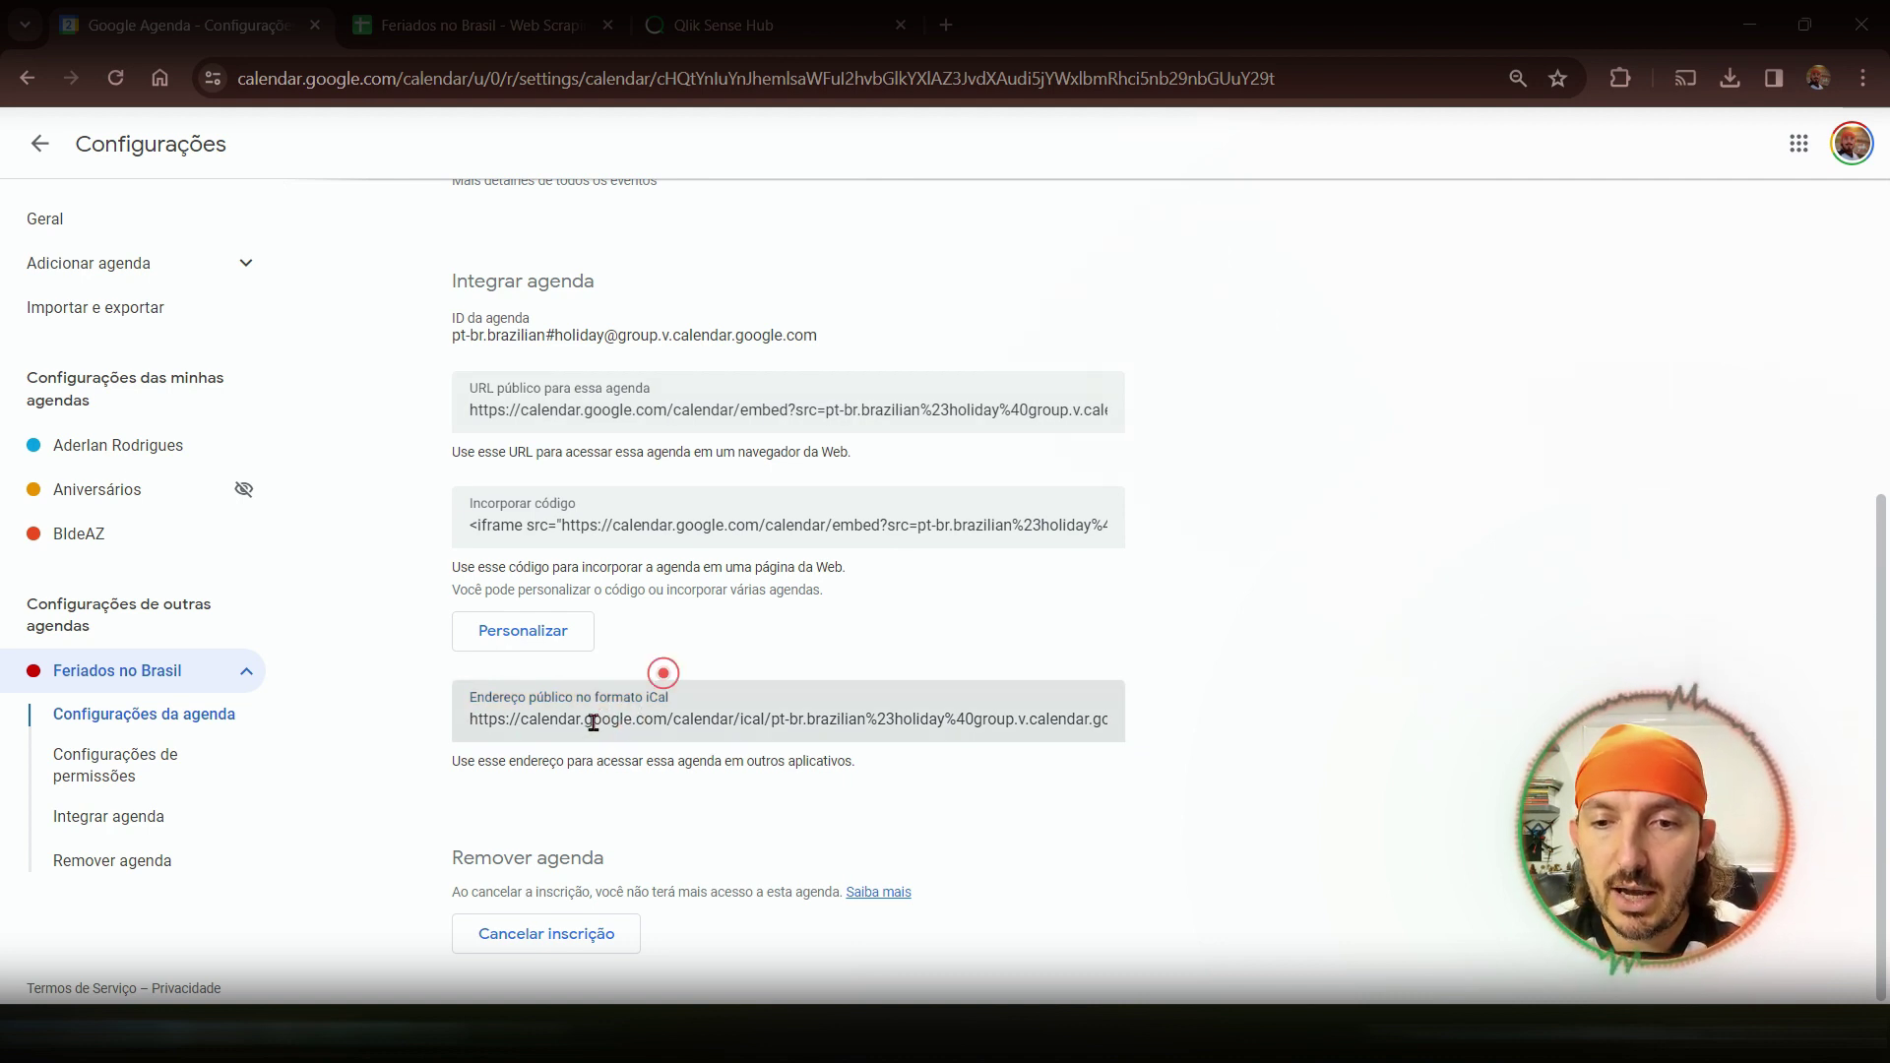
left_click(567, 720)
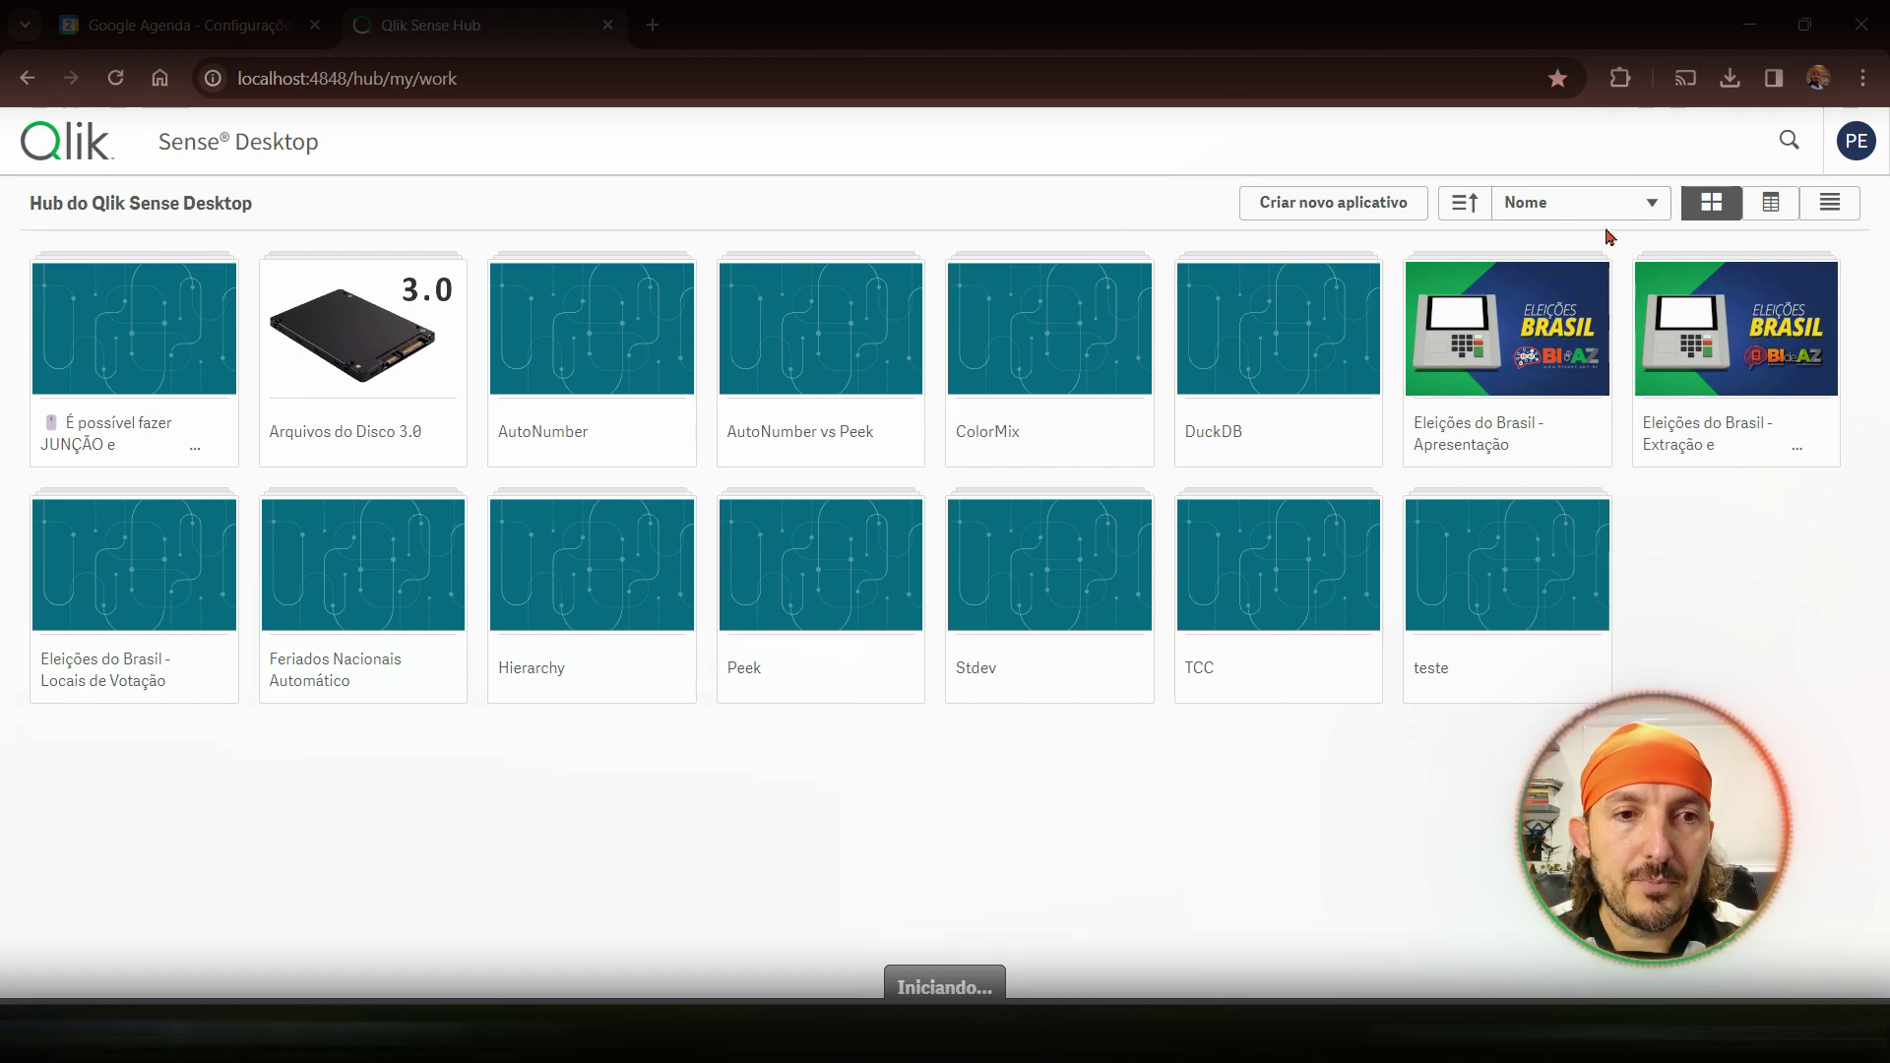
- In the Qlik Sense hub, create and open an app named "Web Scraping LOCAL e na NÚVEM de Feriados no Brasil, do Google Calendar para o Qlik"
left_click(1319, 207)
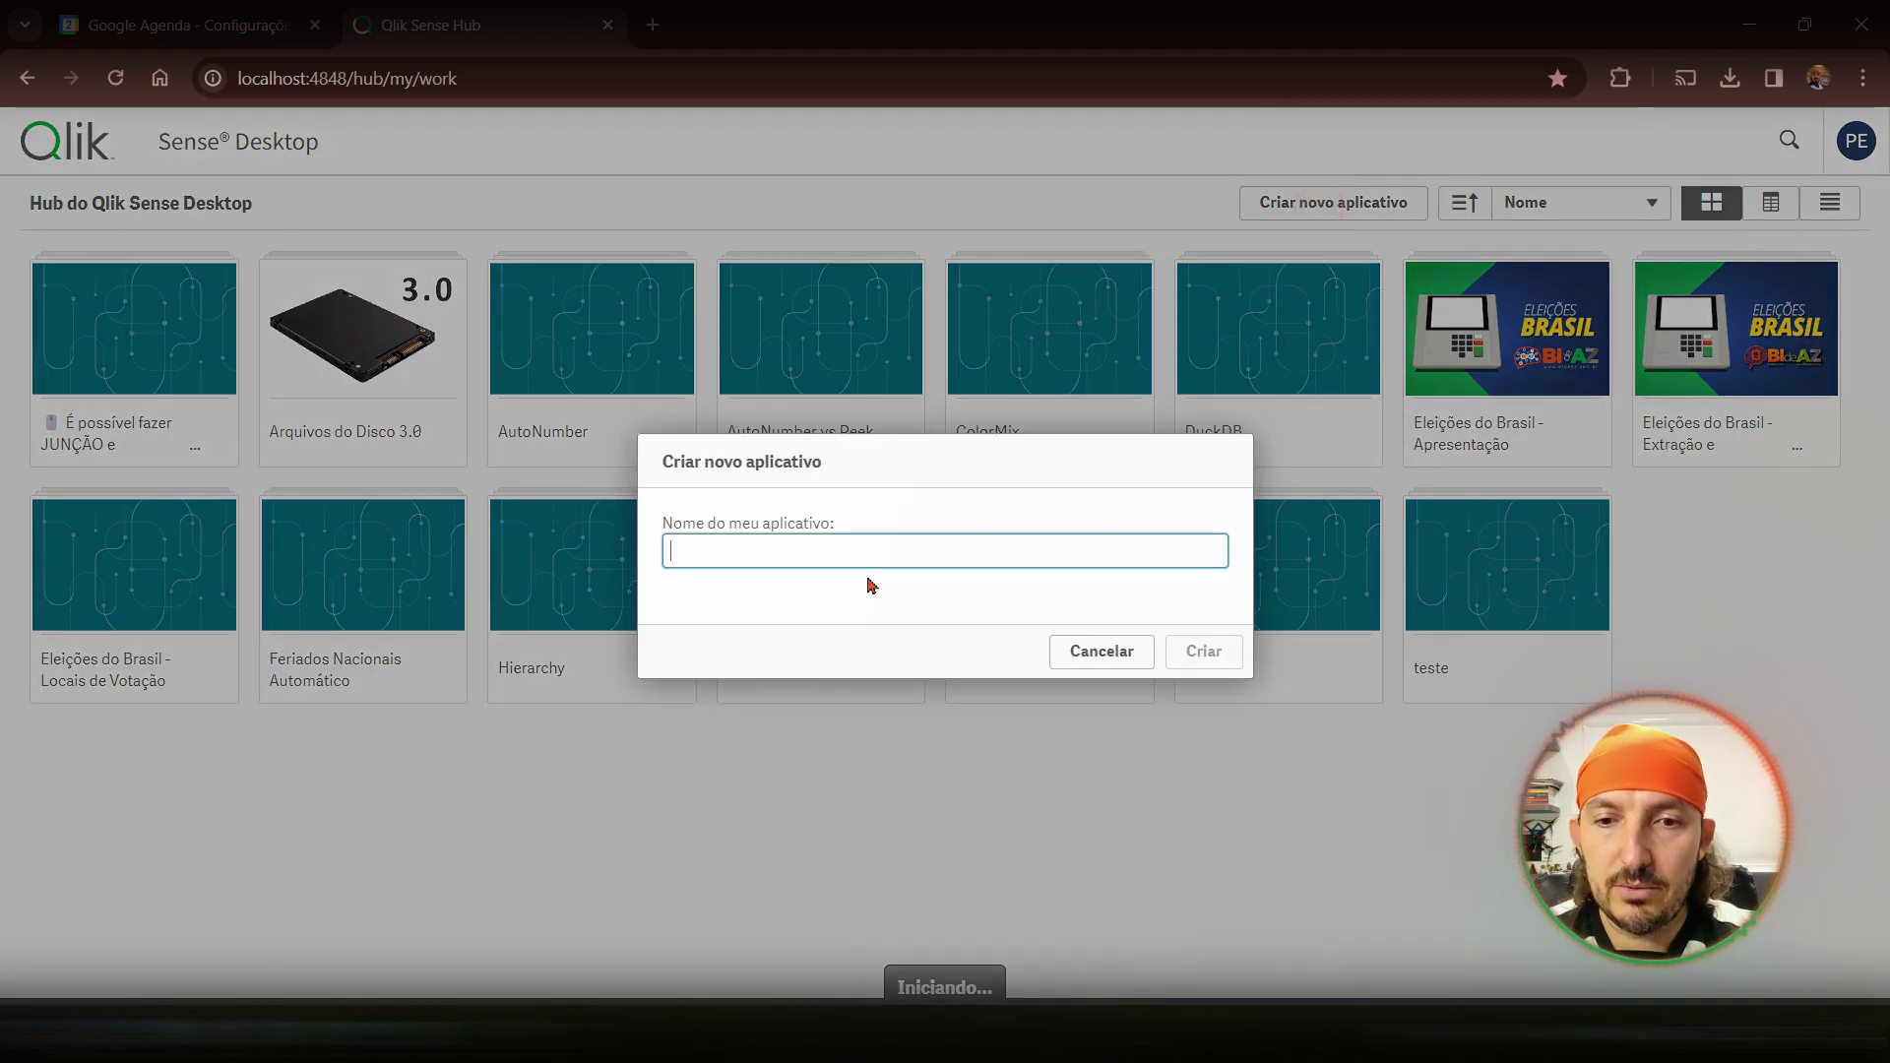
key("super+v")
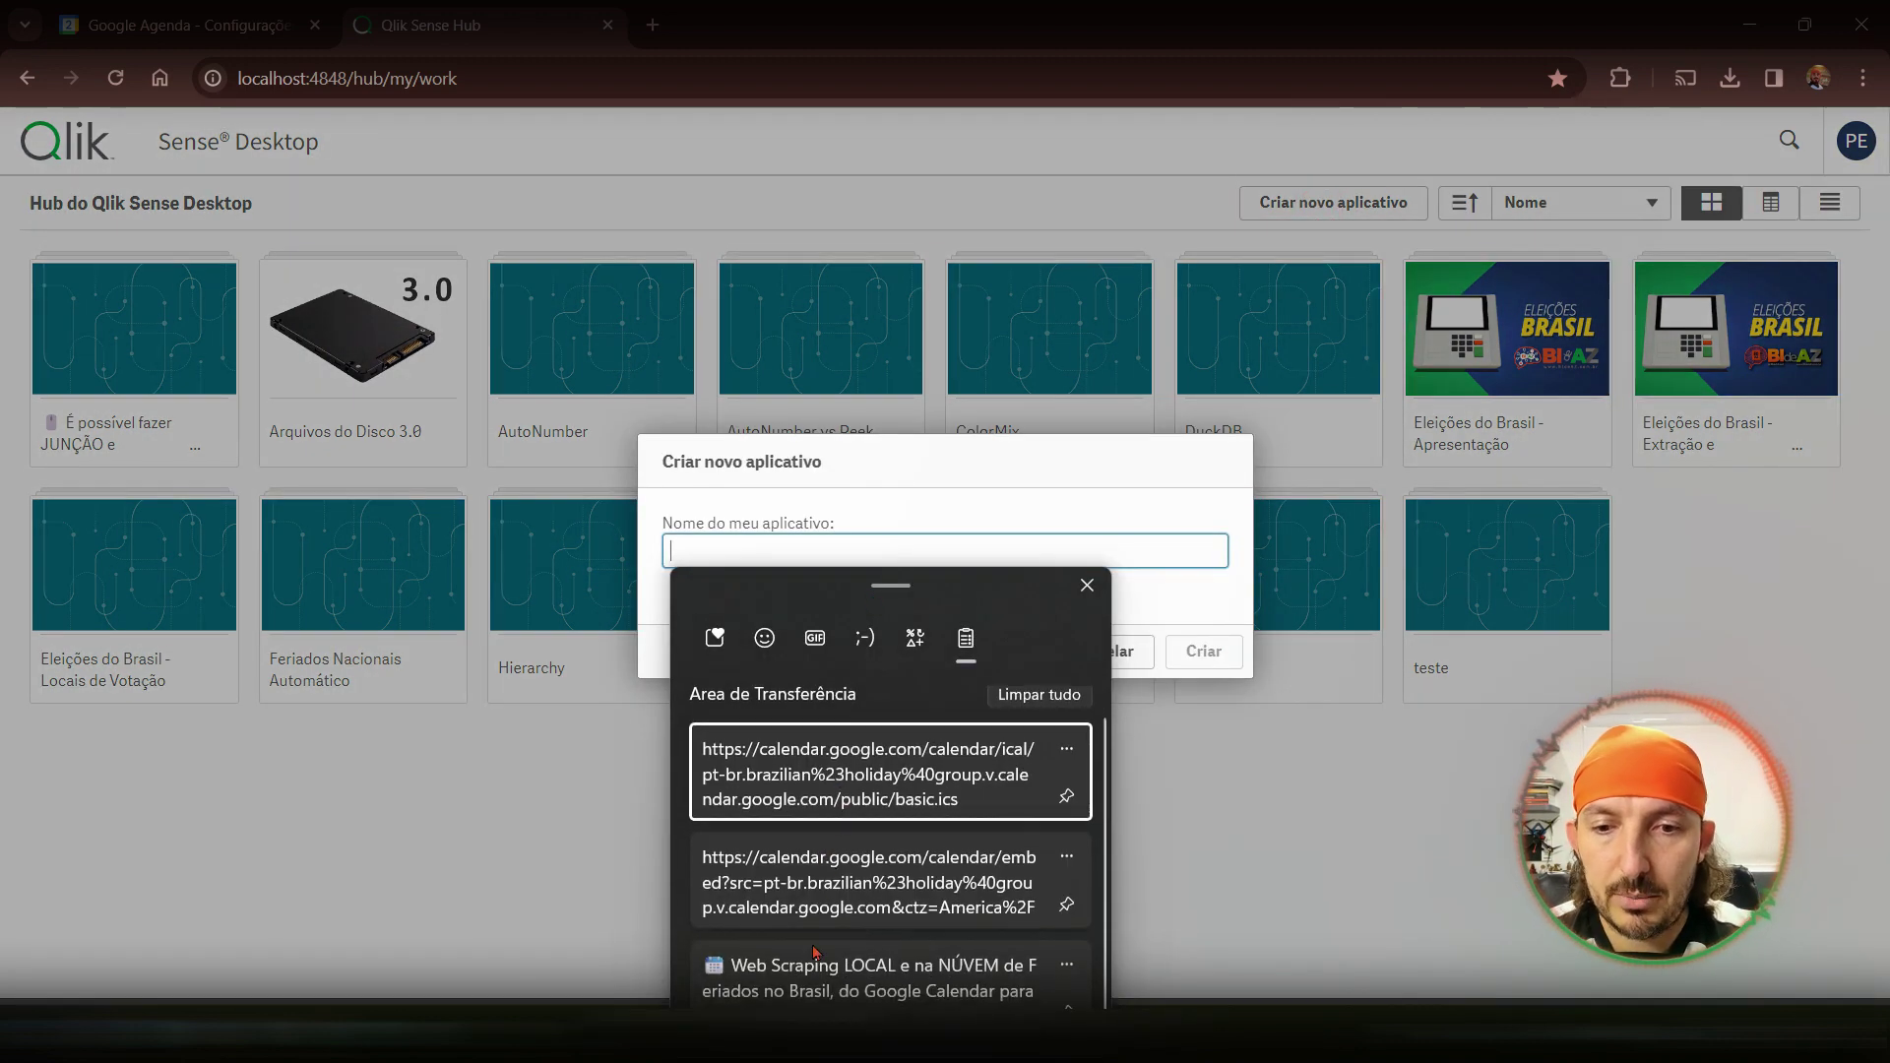
left_click(801, 983)
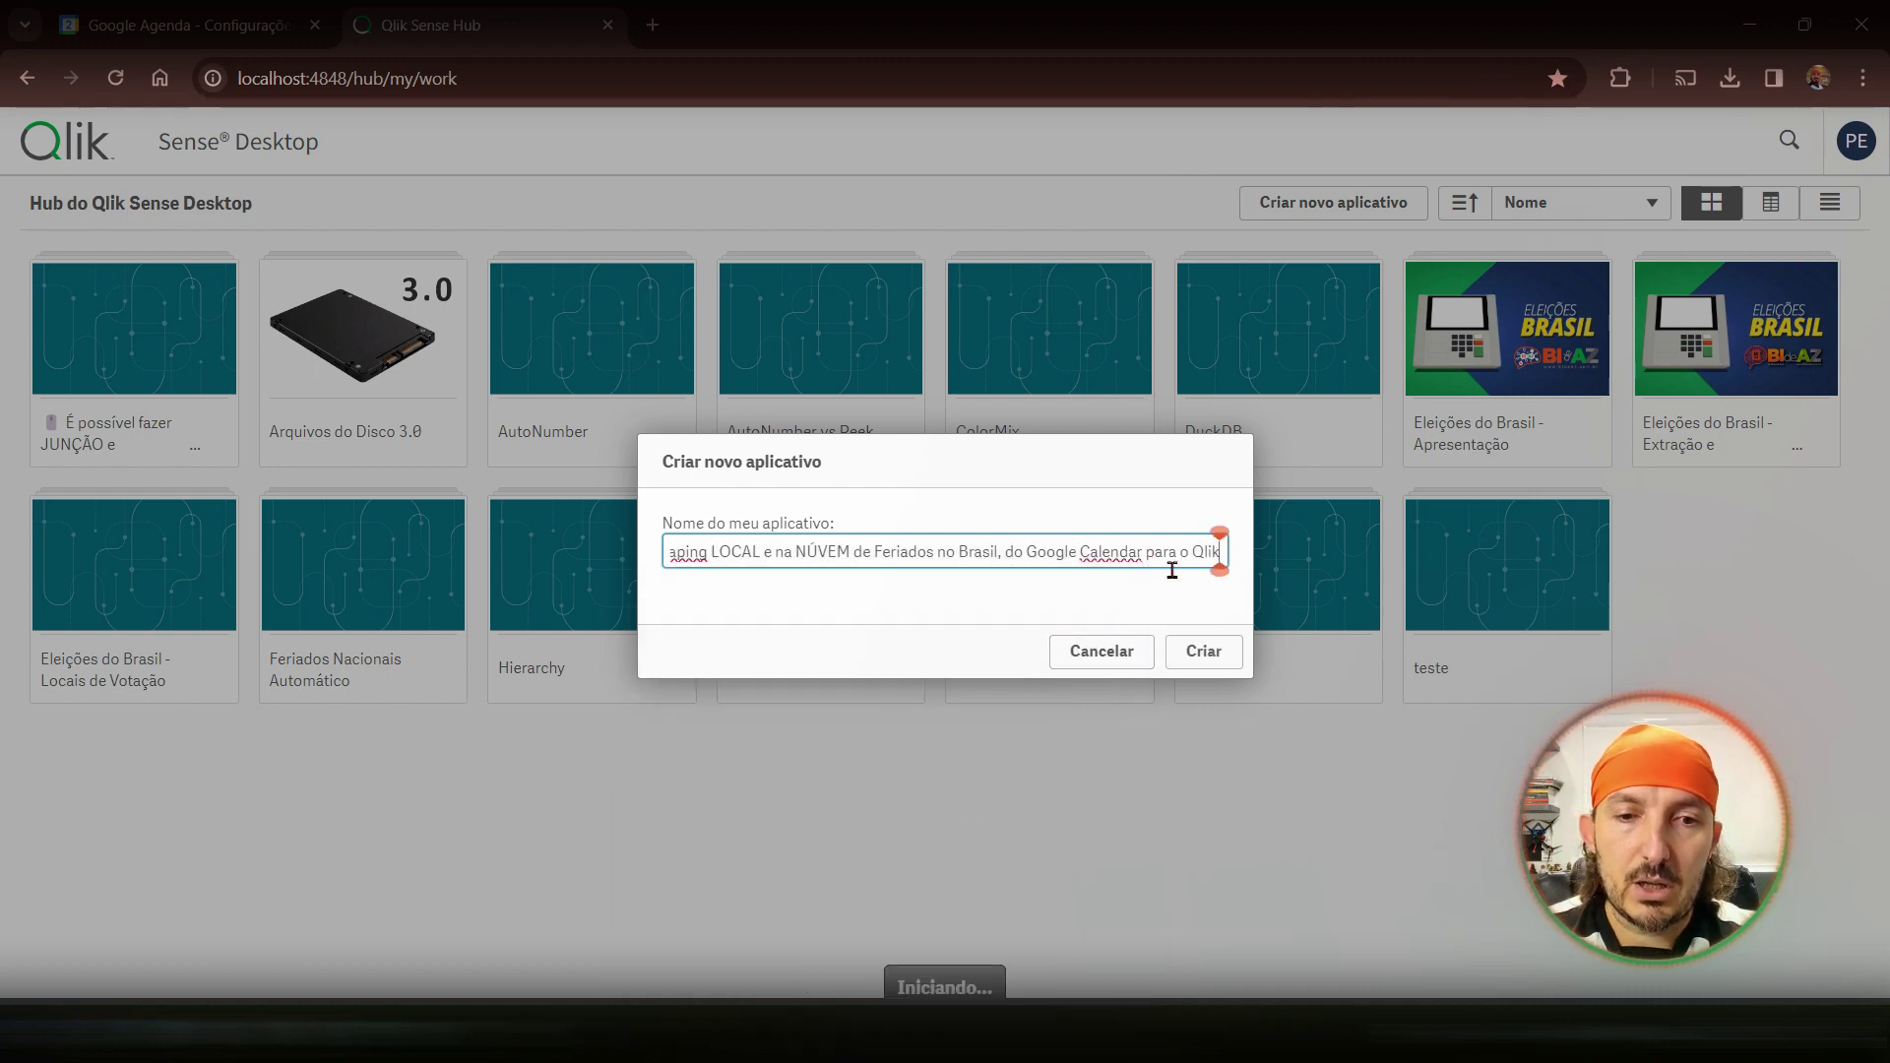
left_click(1201, 655)
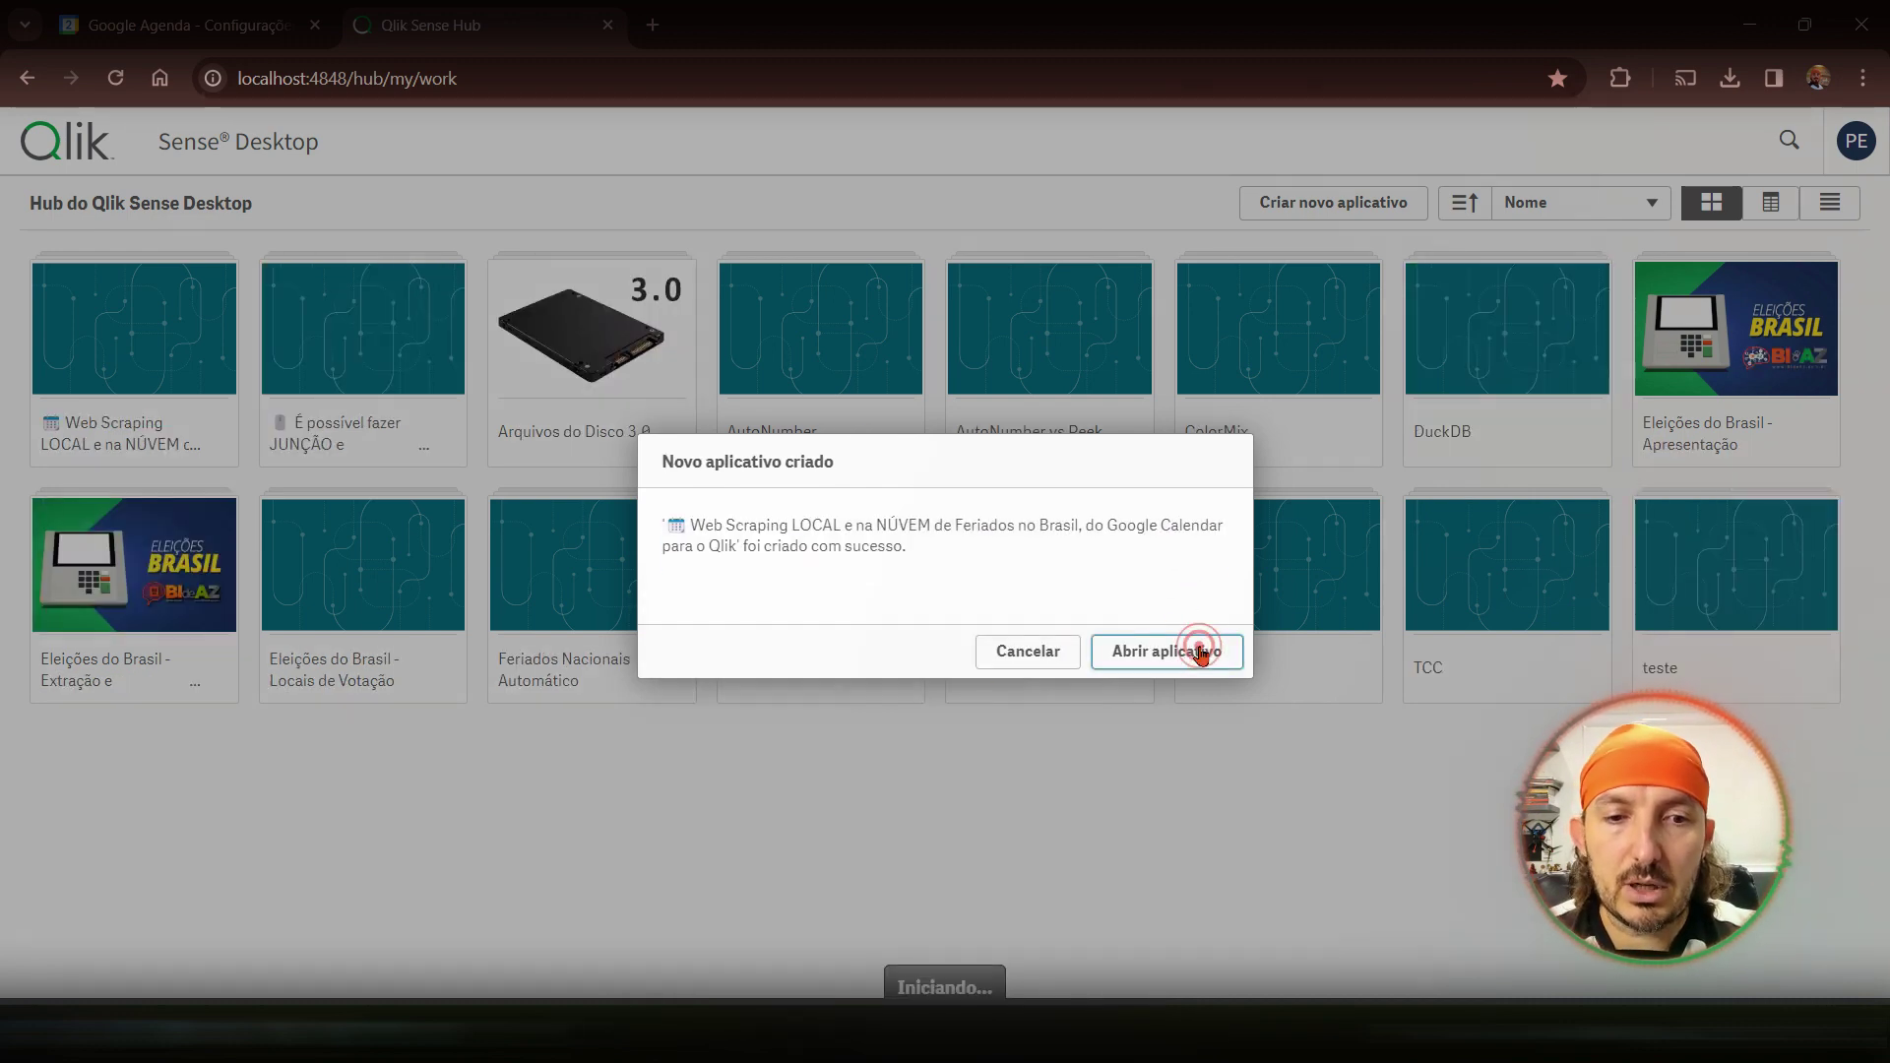
left_click(1161, 652)
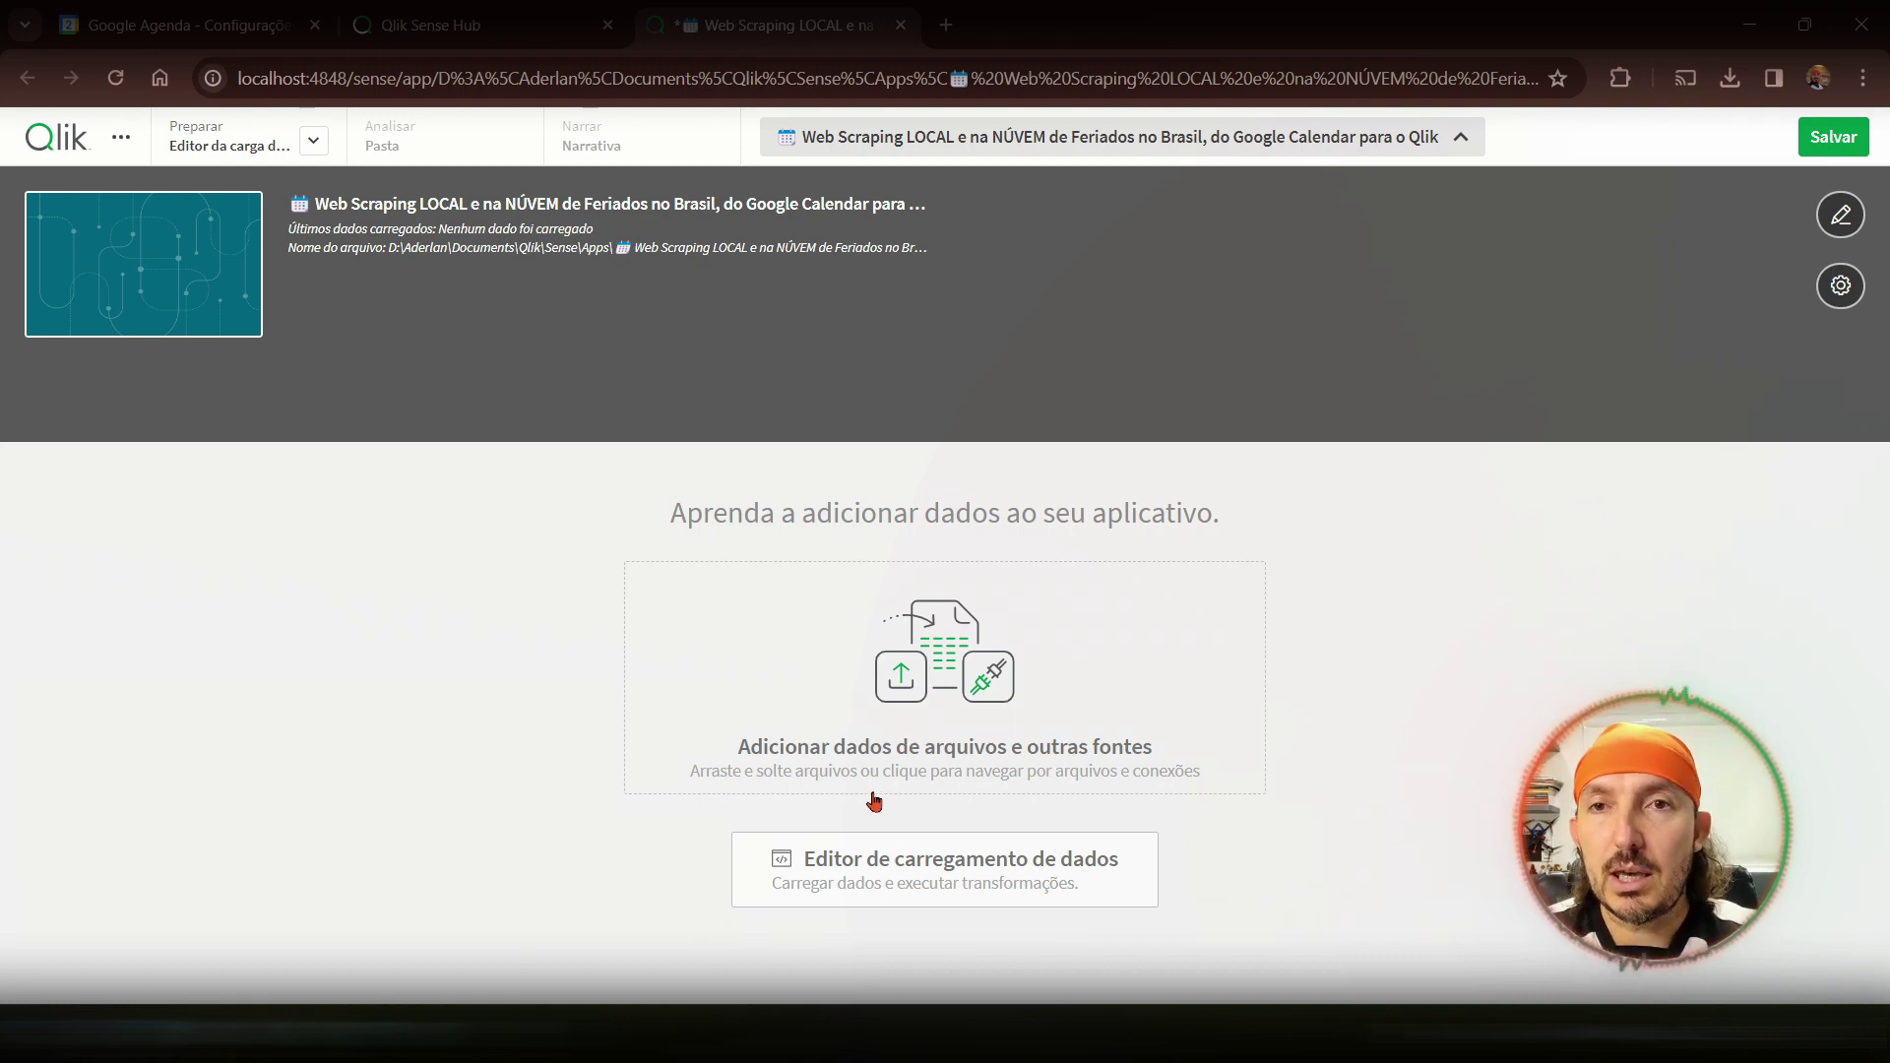
- Open the app's data load editor and add a script section named "Feriados no Brasil"
left_click(863, 873)
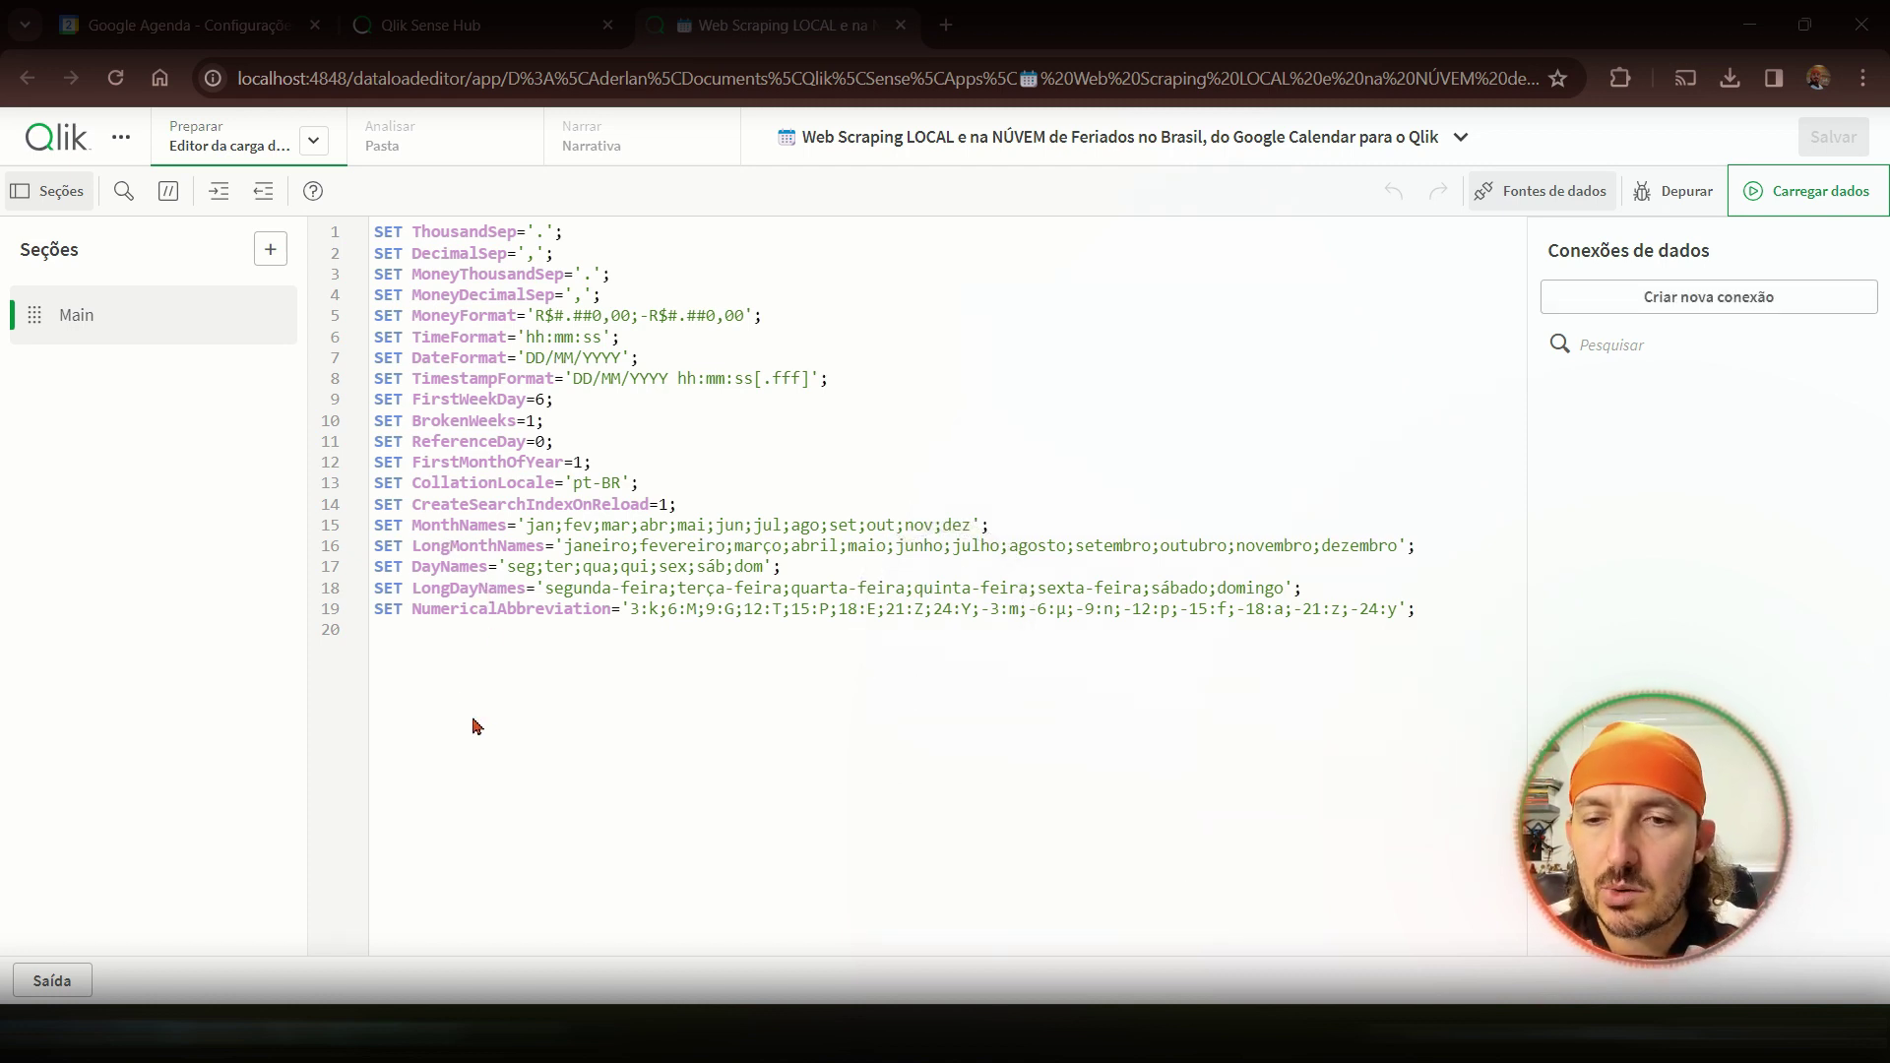
left_click(270, 250)
type("f")
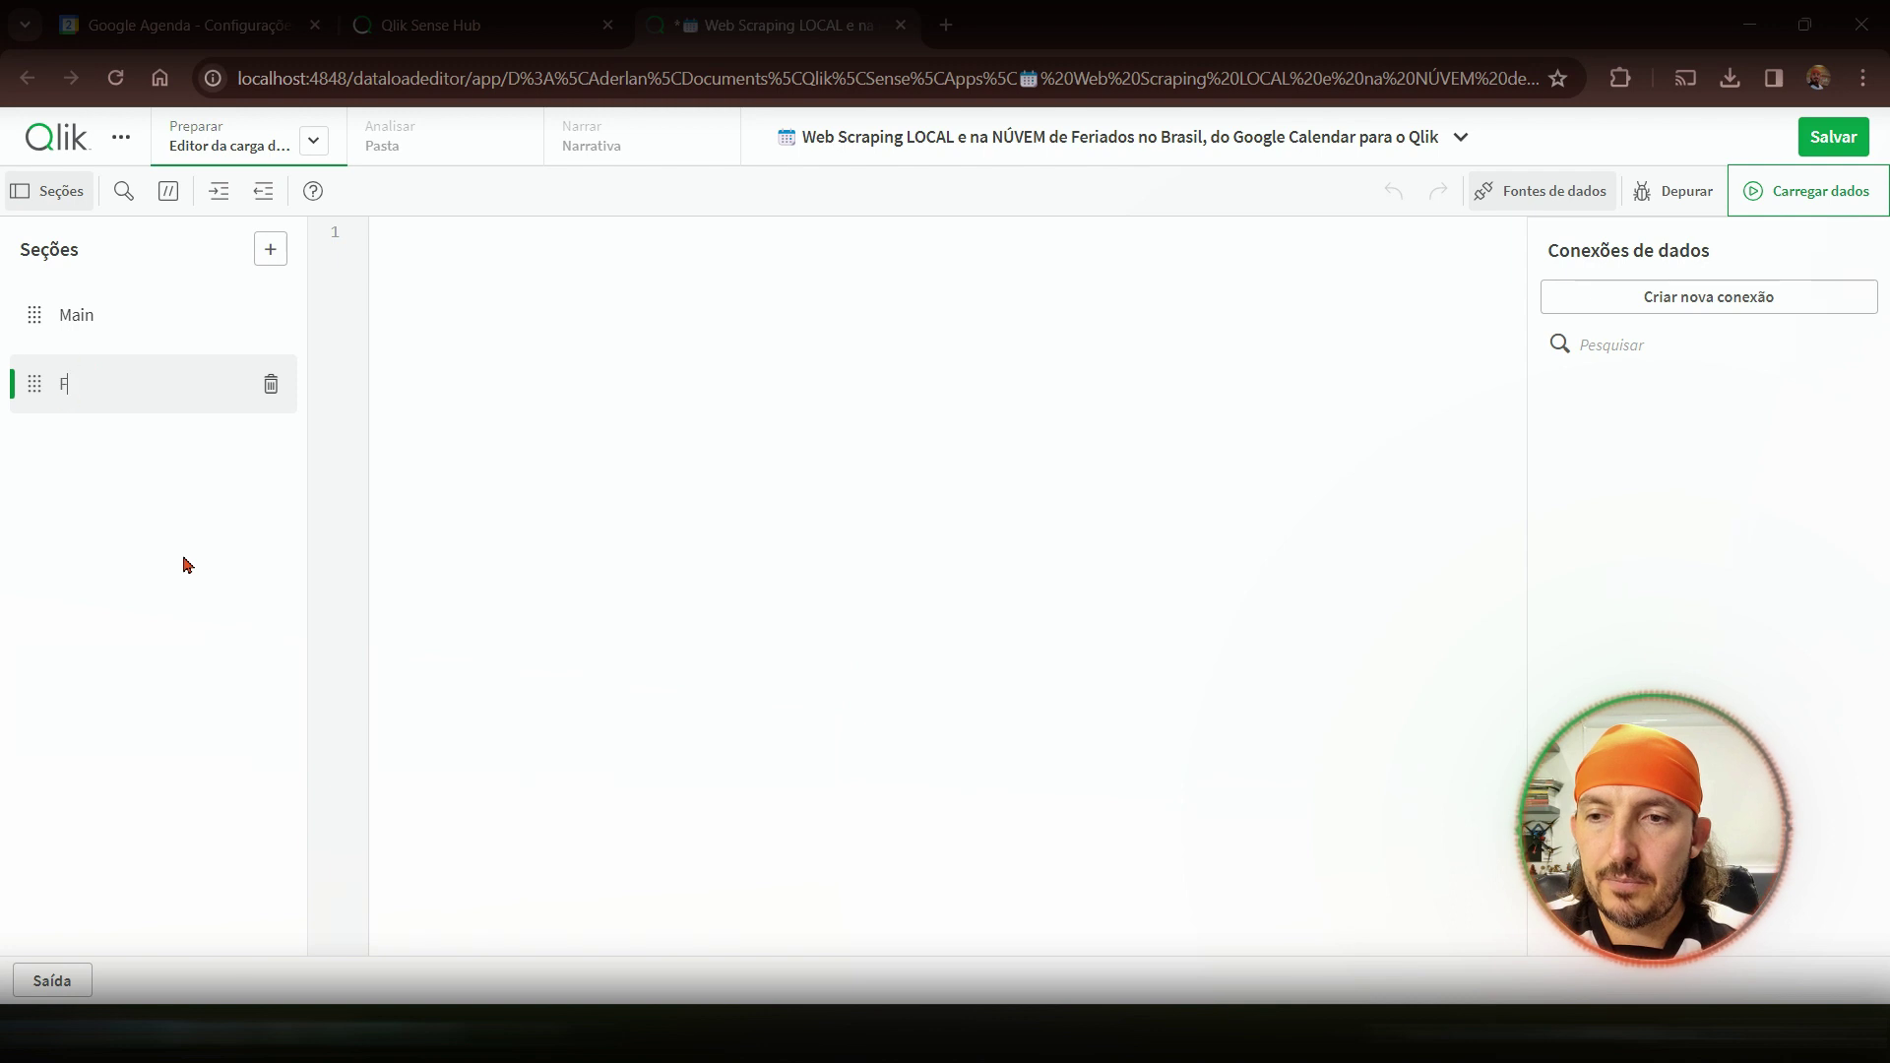
type("eriados no B")
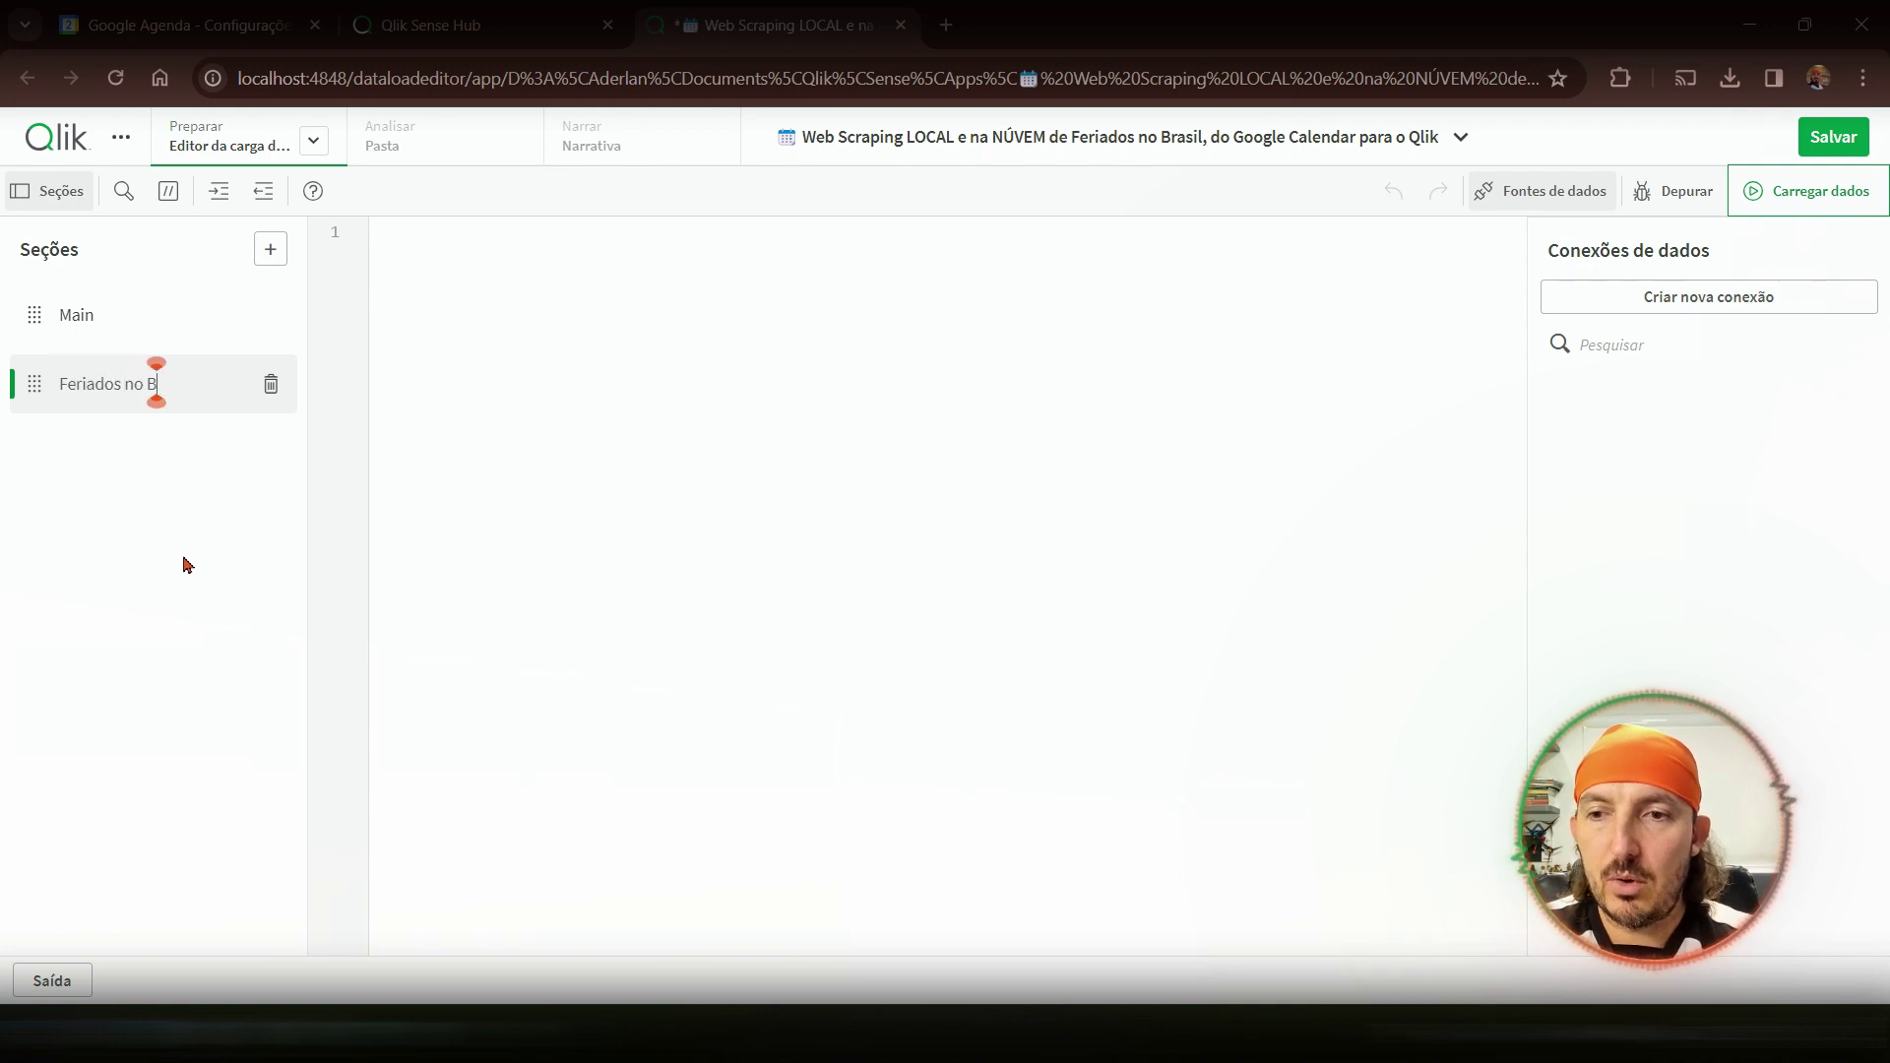
type("rasil")
key("Return")
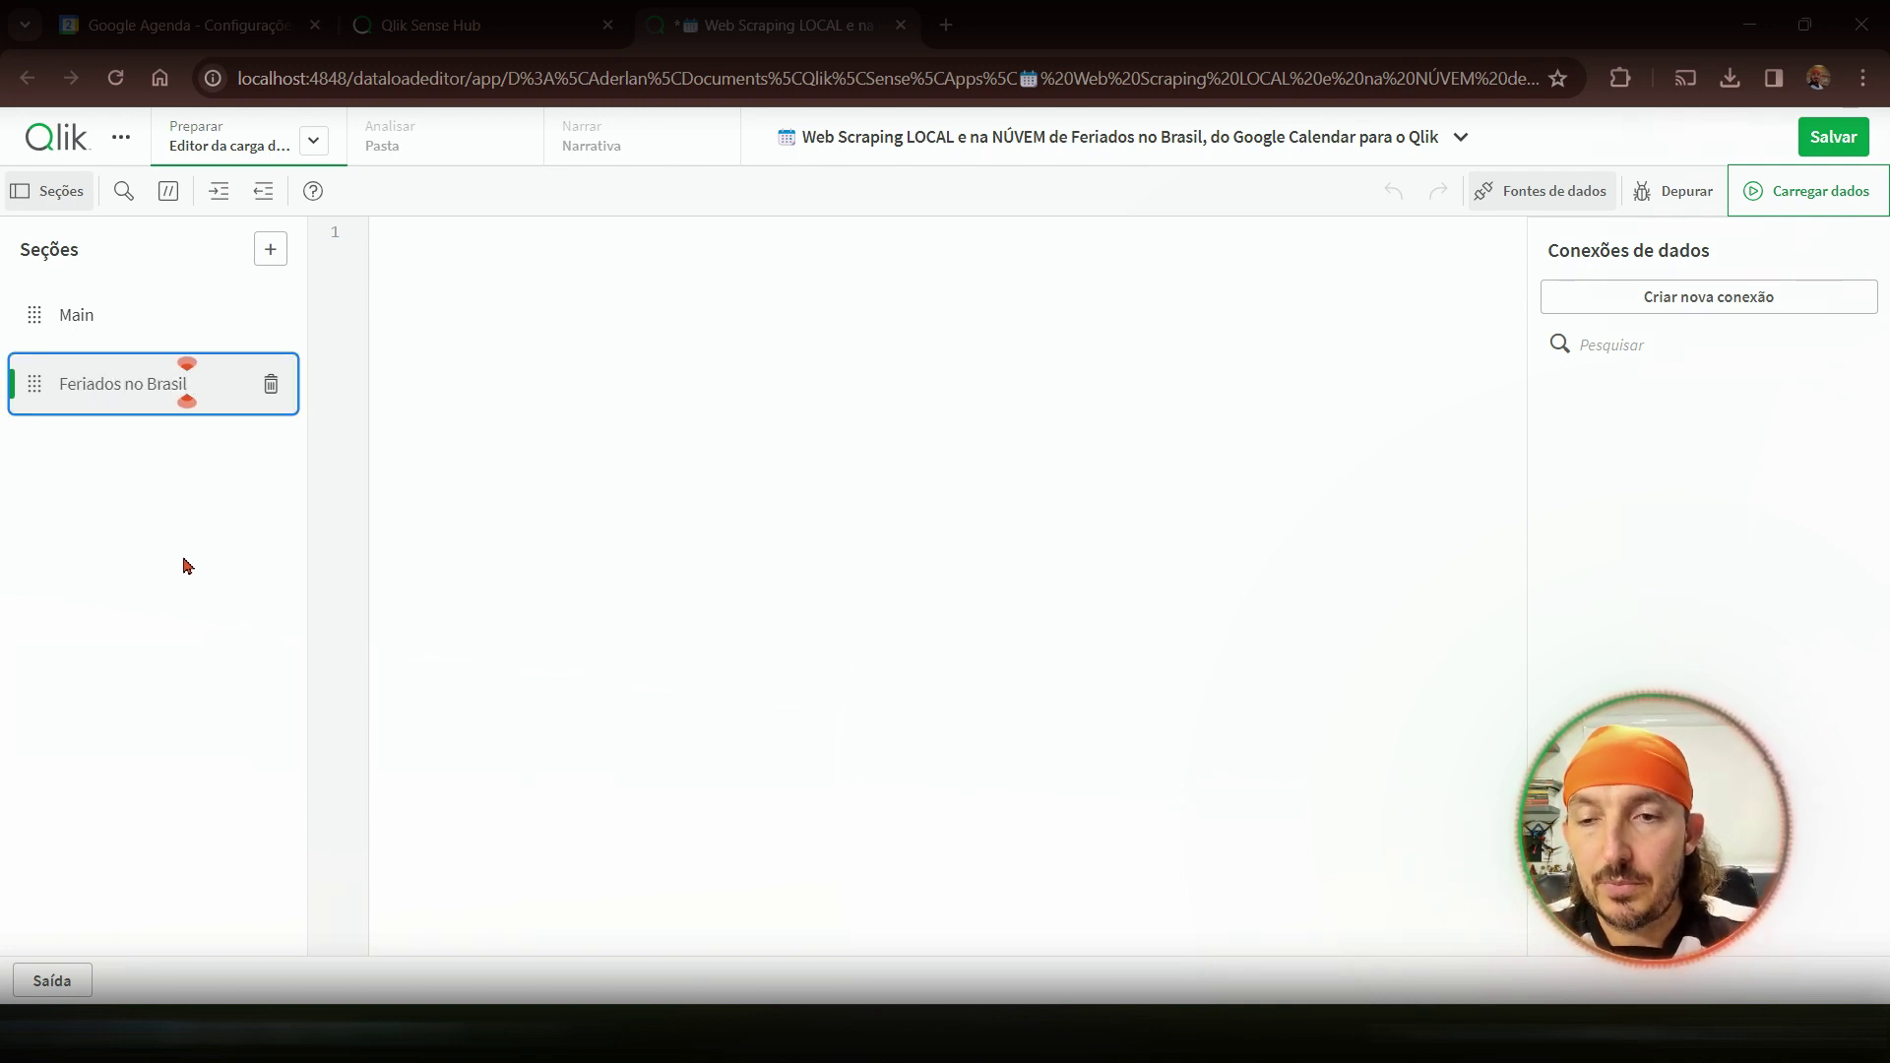
- Begin creating a new data connection and get the data source search ready for entry
left_click(733, 537)
left_click(1681, 298)
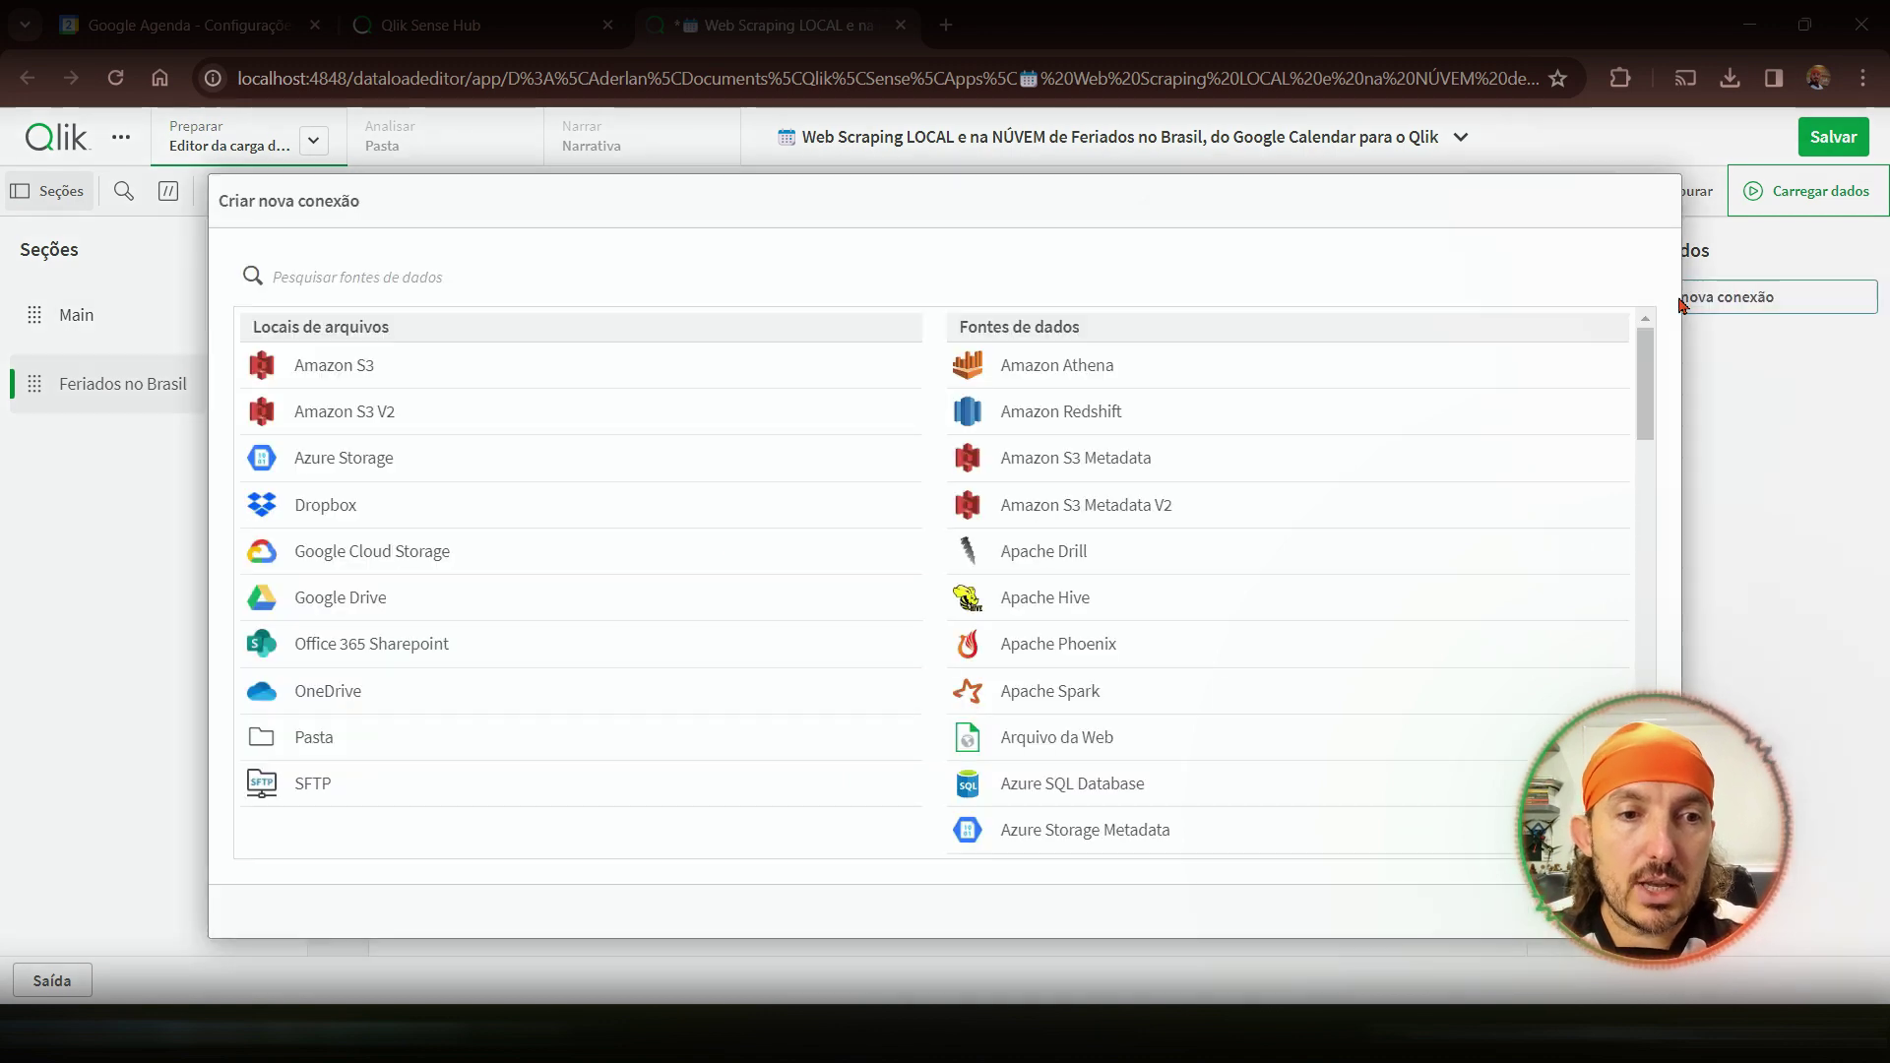
left_click(458, 272)
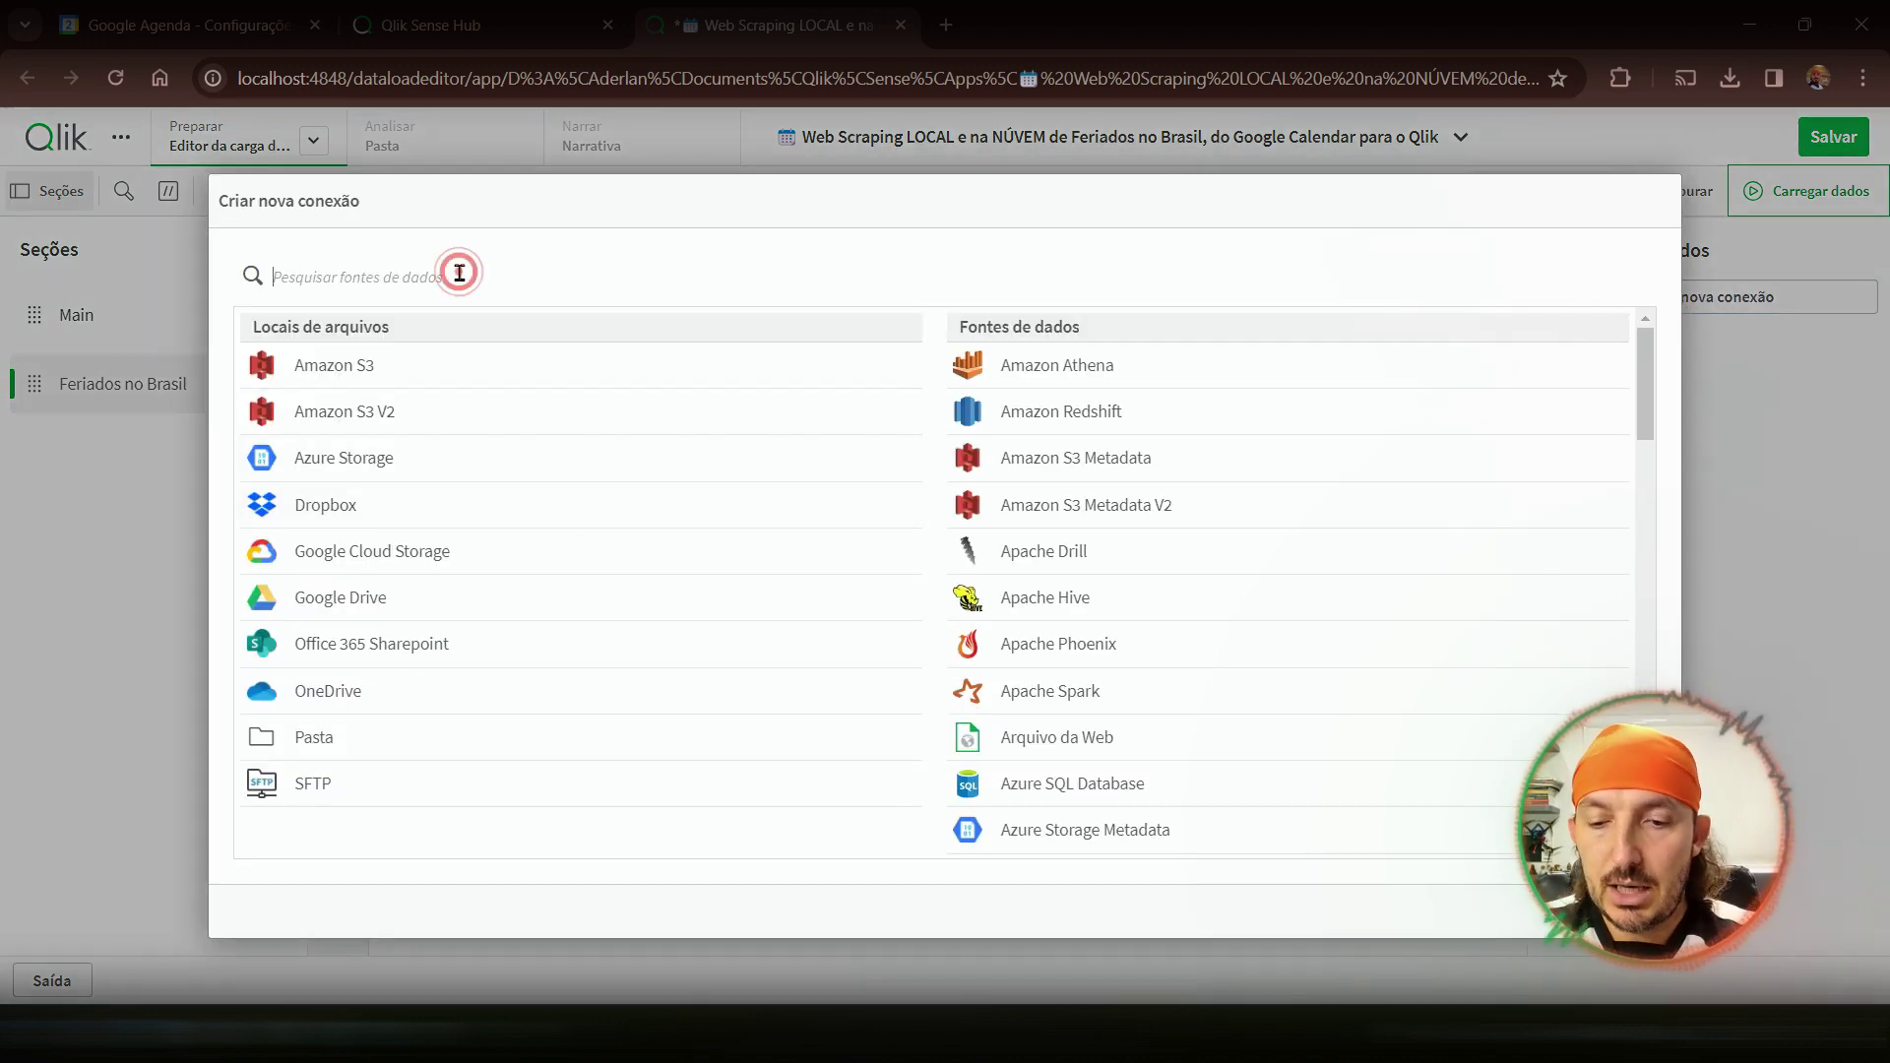
type("arq")
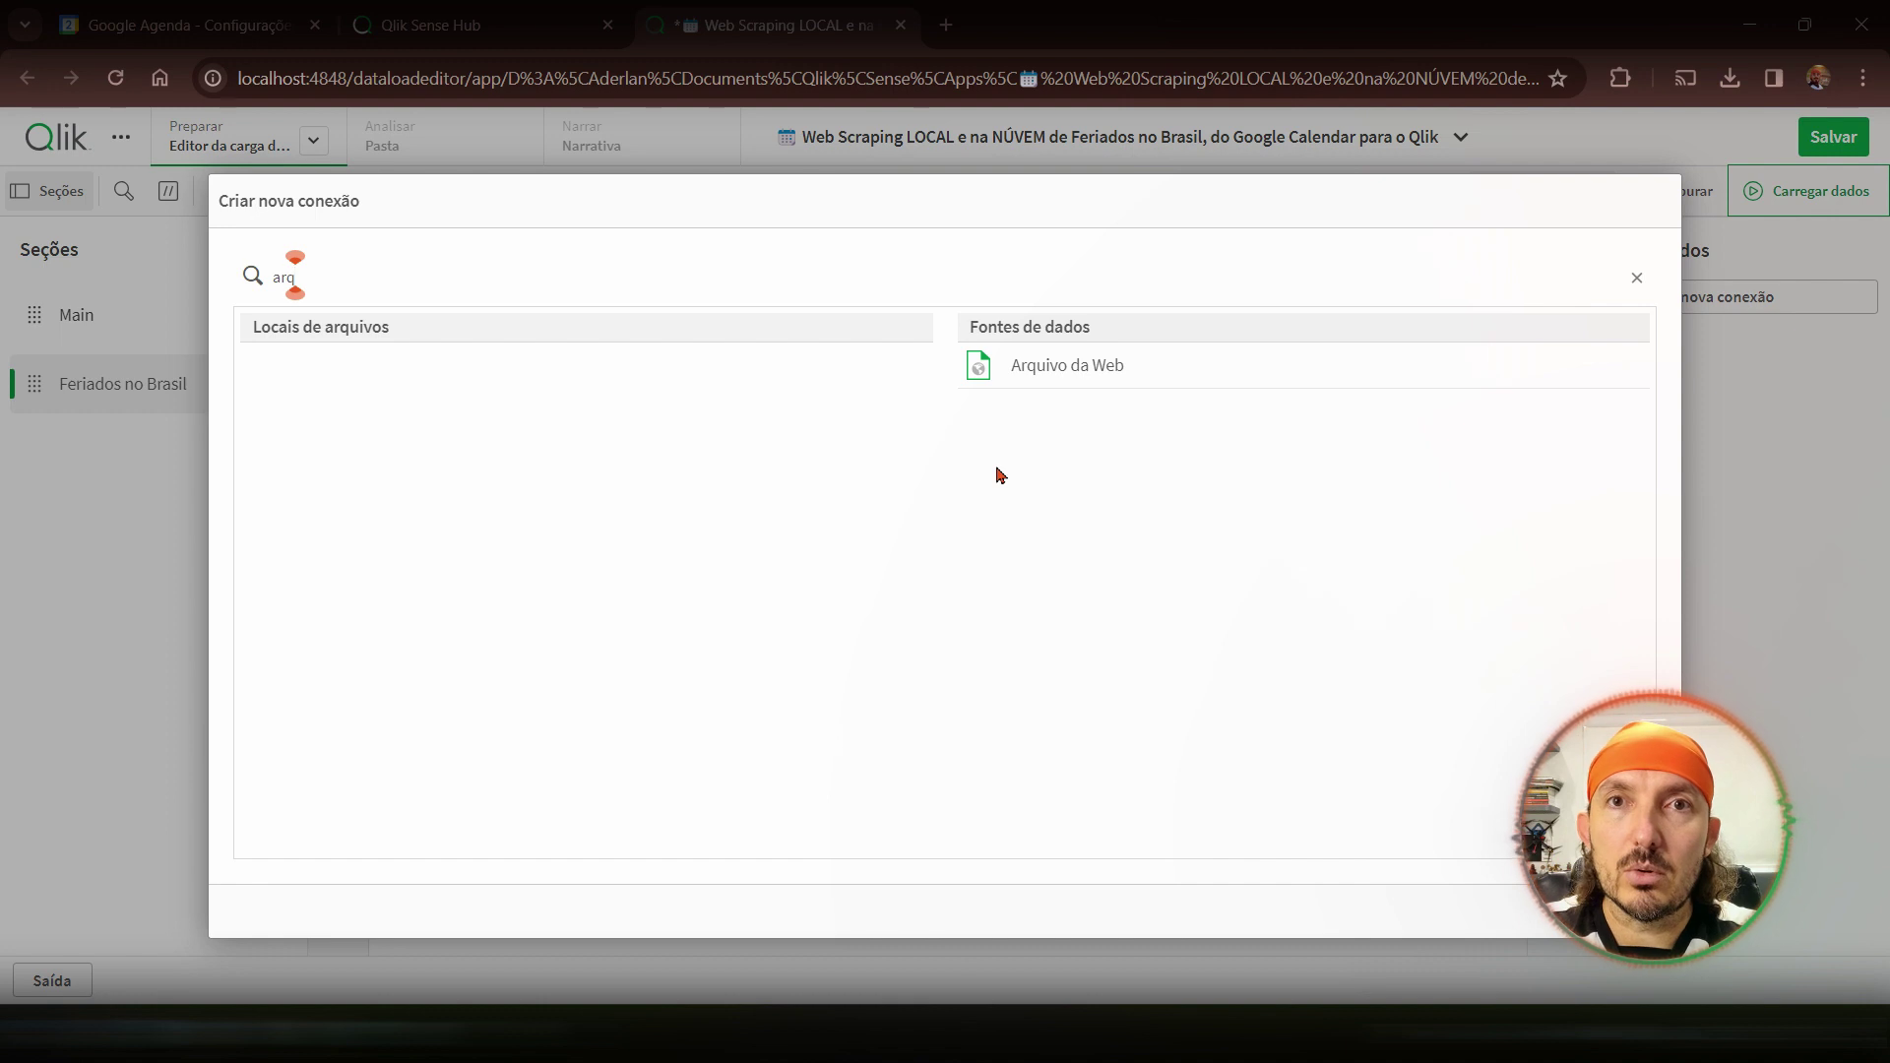
key("BackSpace")
key("BackSpace")
key("BackSpace")
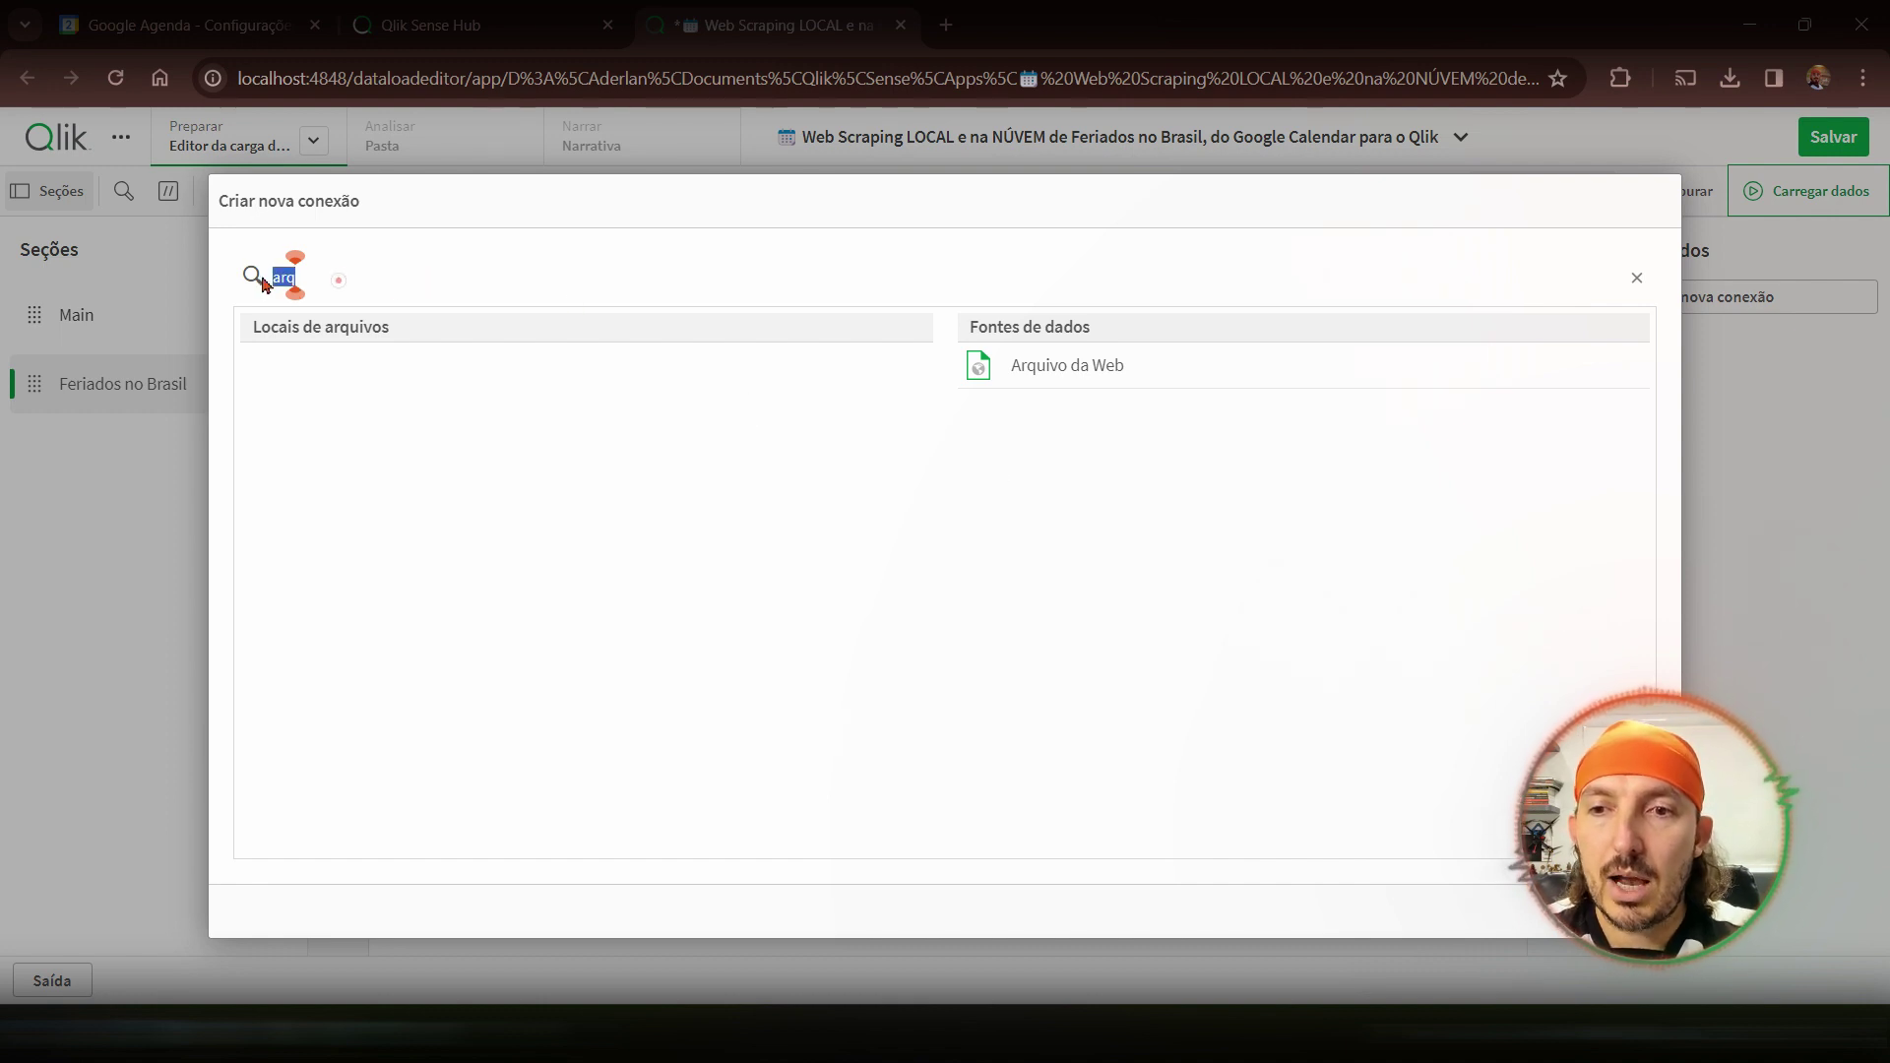
- Find and choose the REST data source, and set the connection's URL to the copied public iCal address ending in basic.ics
type("rest")
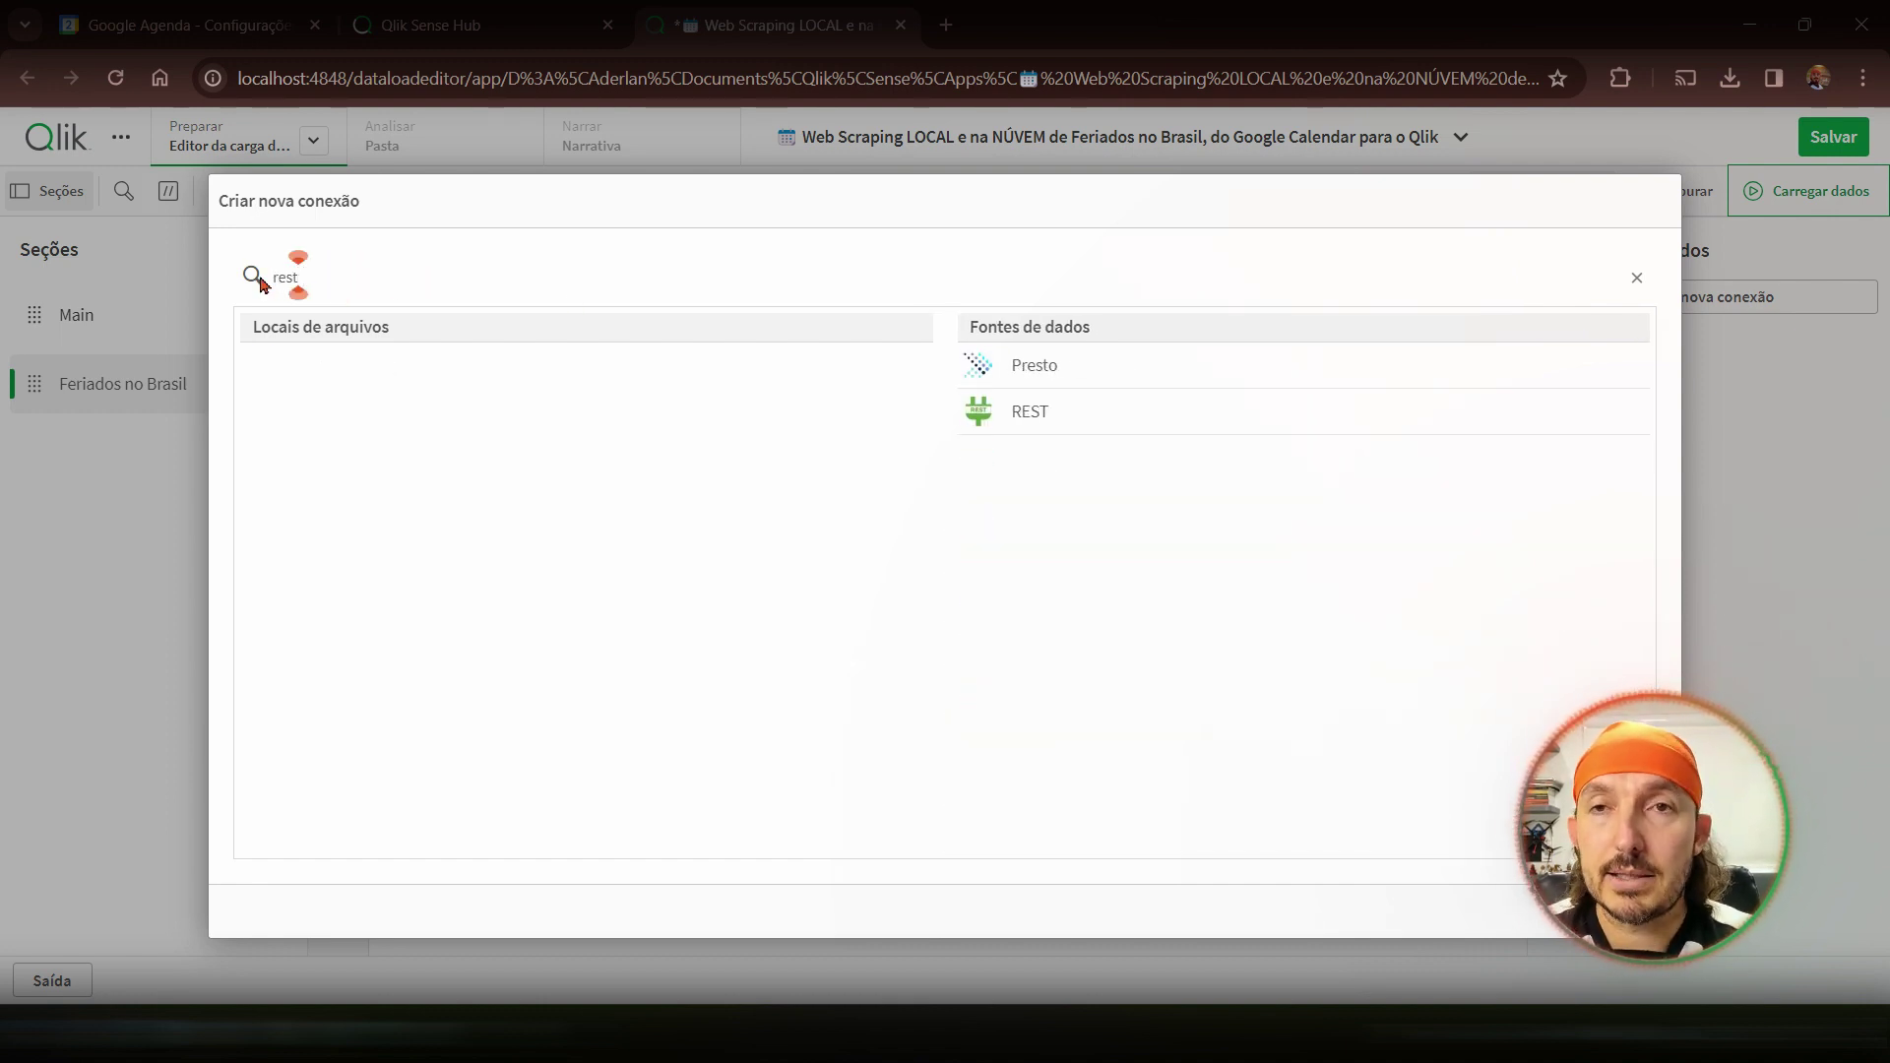
left_click(1027, 428)
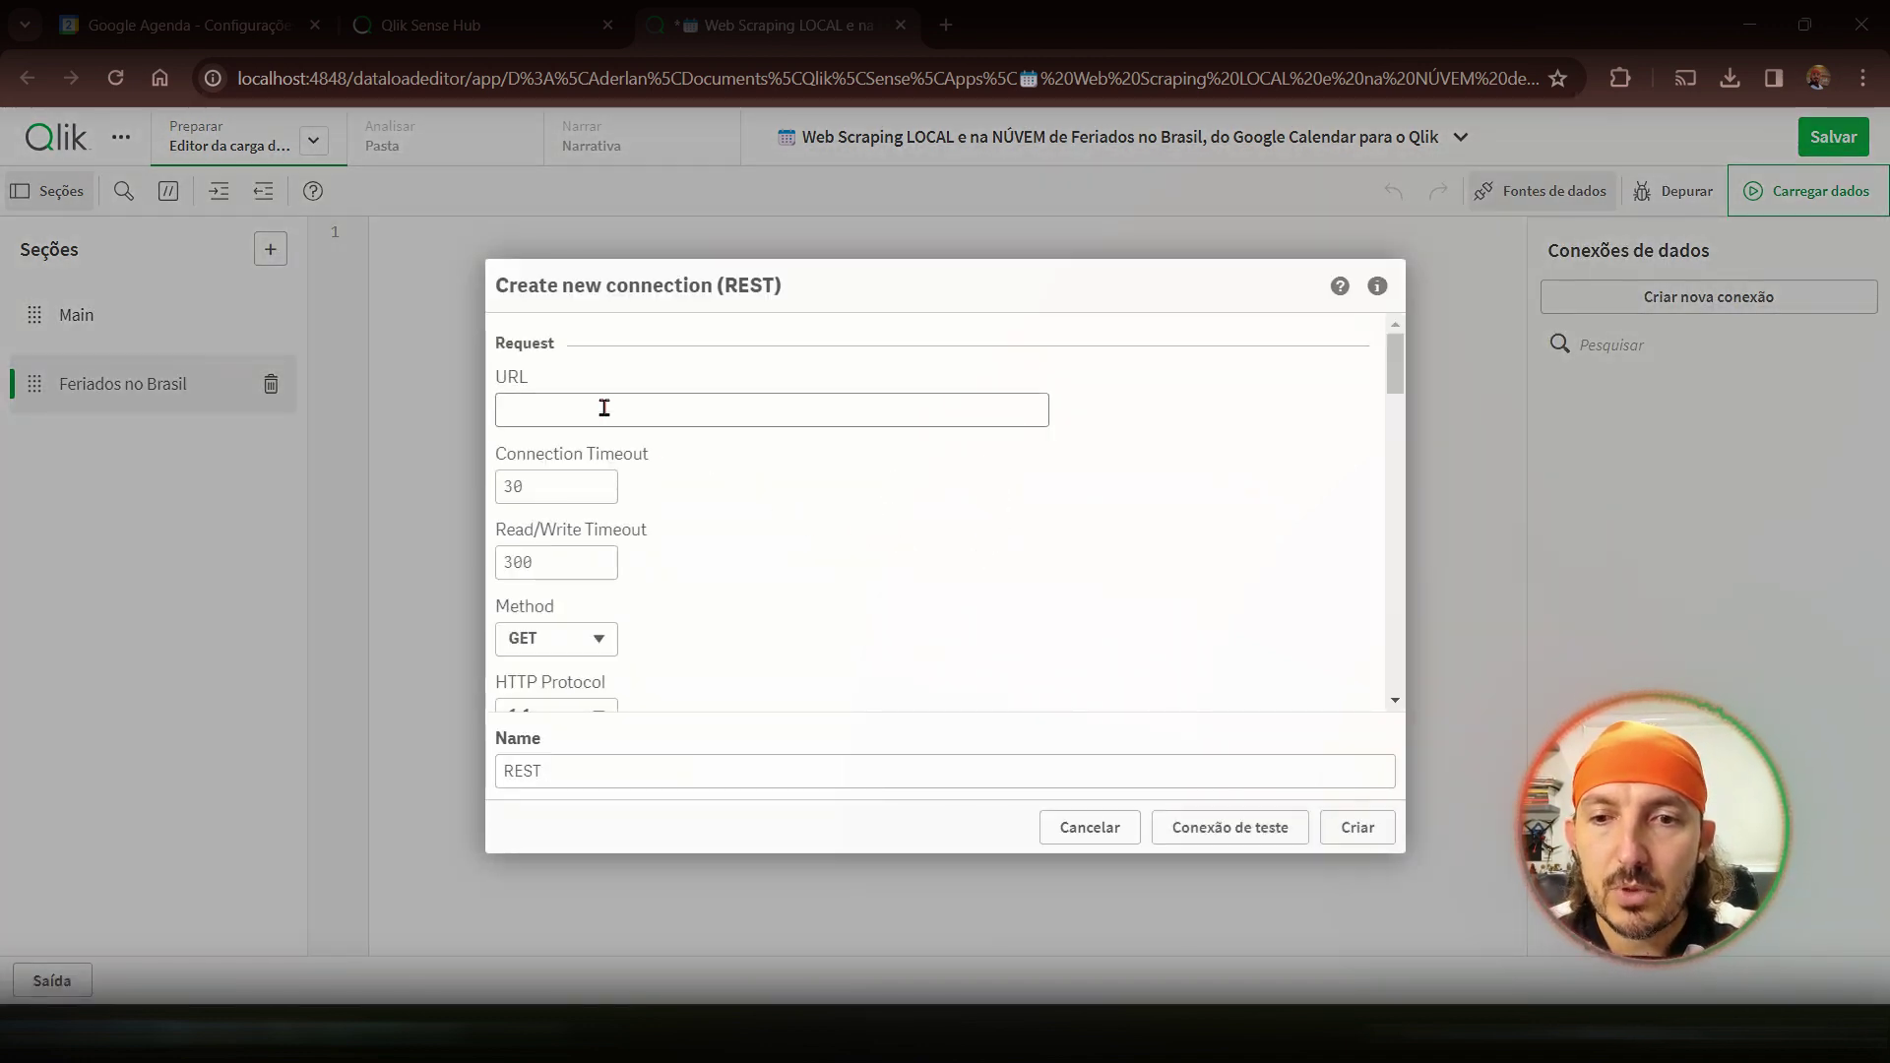
left_click(583, 411)
key("super+v")
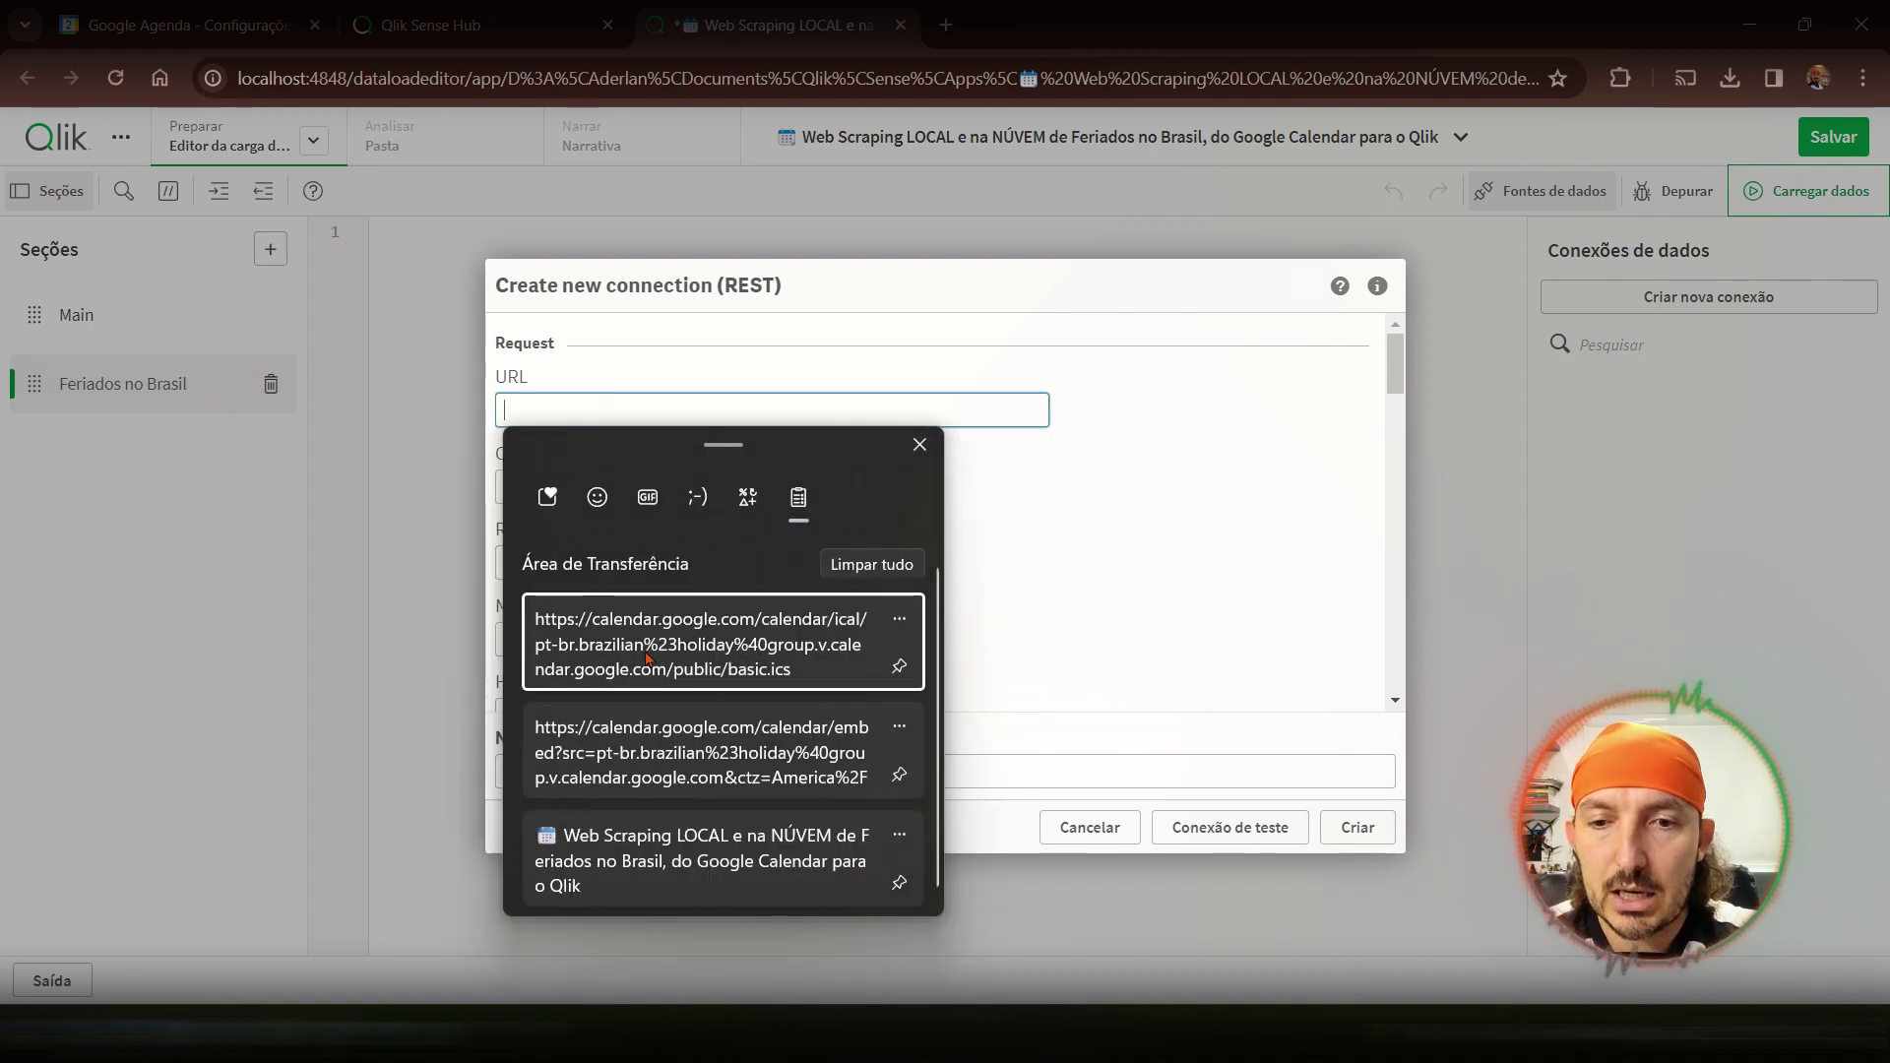
left_click(644, 650)
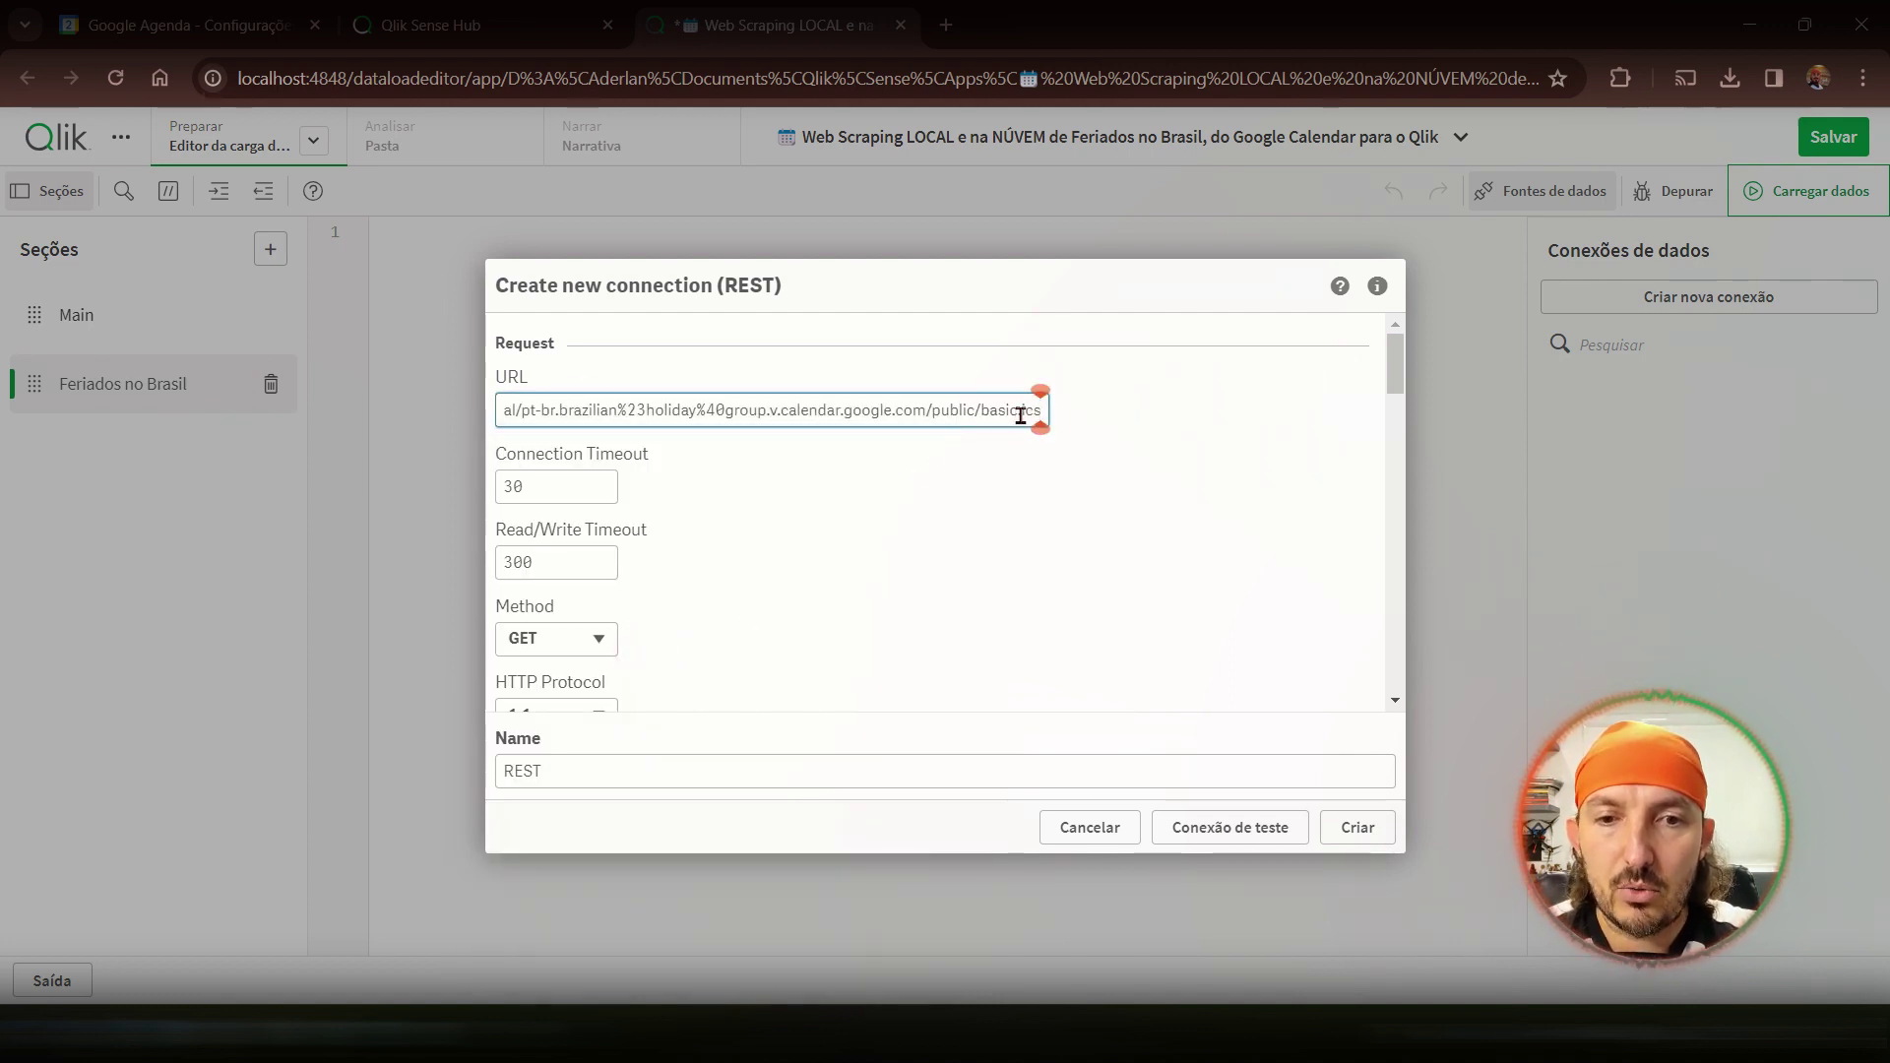
double_click(1021, 414)
left_click(732, 513)
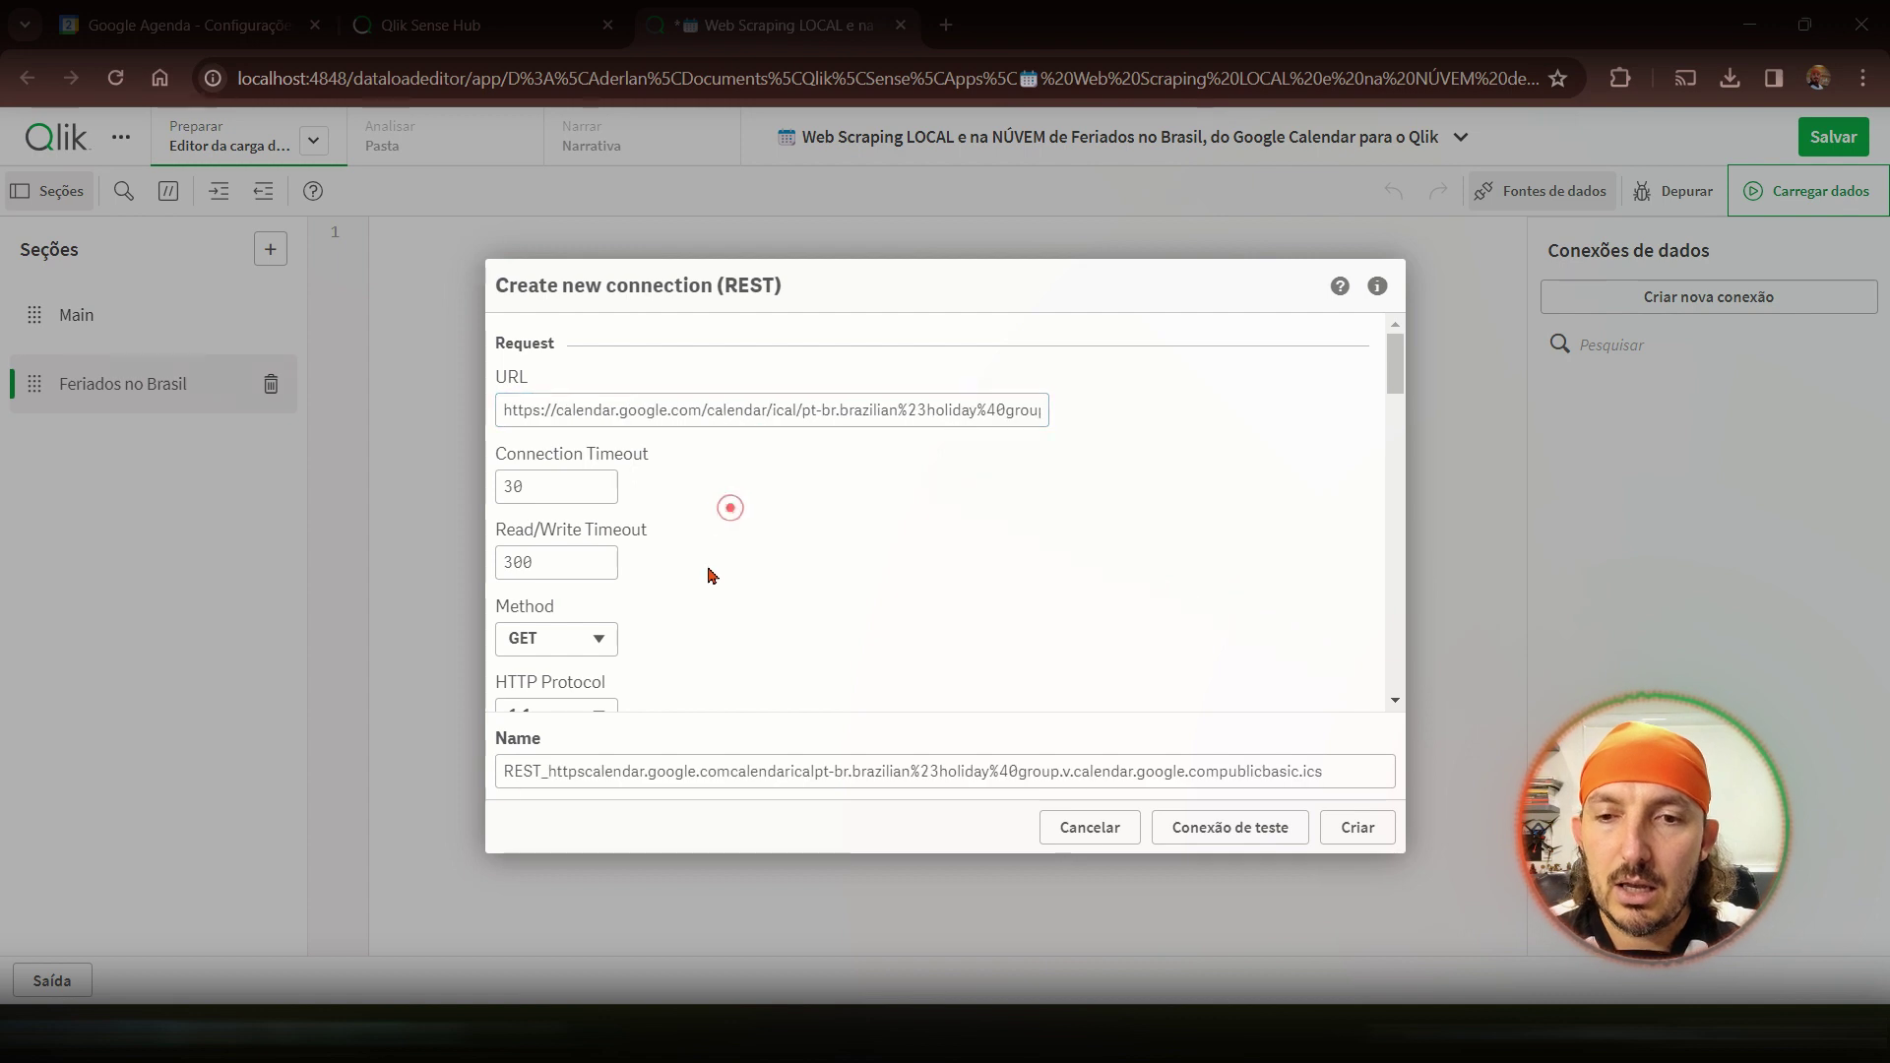
scroll(729, 510, "down", 1)
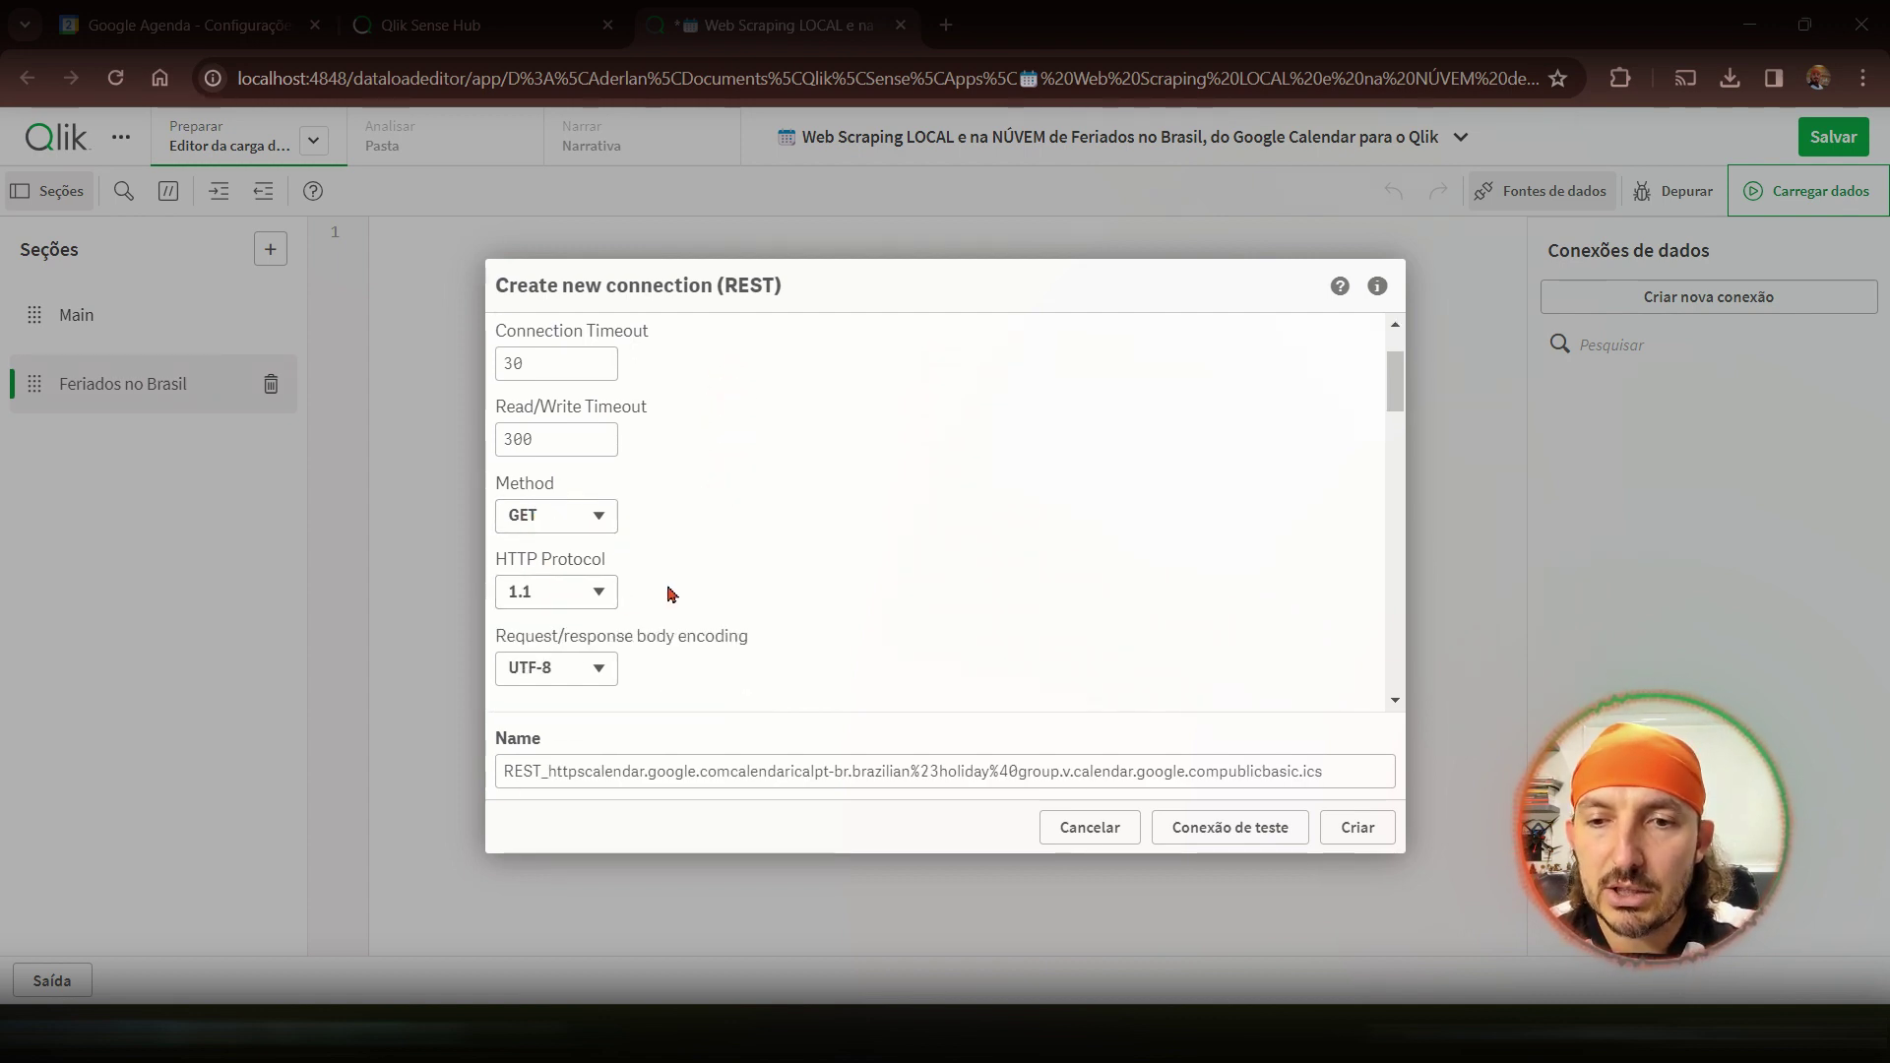
scroll(672, 594, "down", 1)
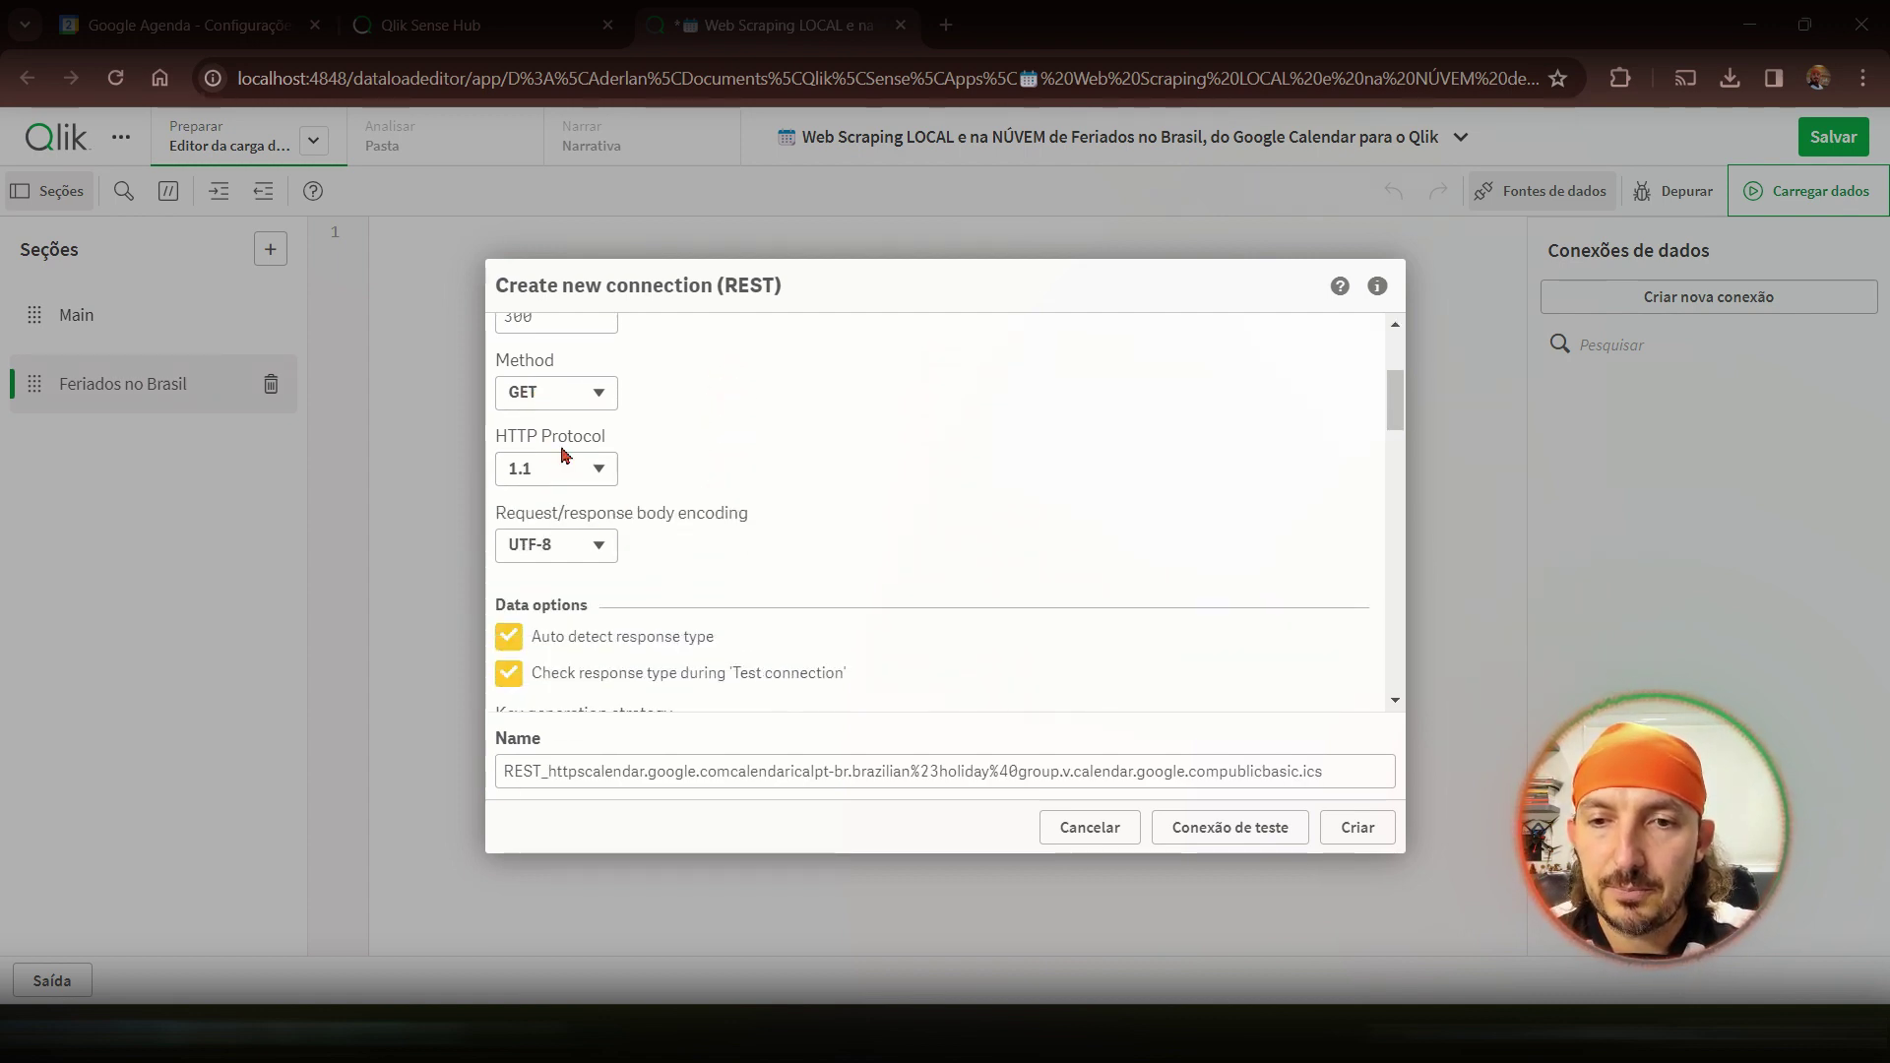
- Set the REST connection's key generation strategy to No keys and its XML DTD support to Document in URL
scroll(772, 582, "down", 2)
left_click(549, 500)
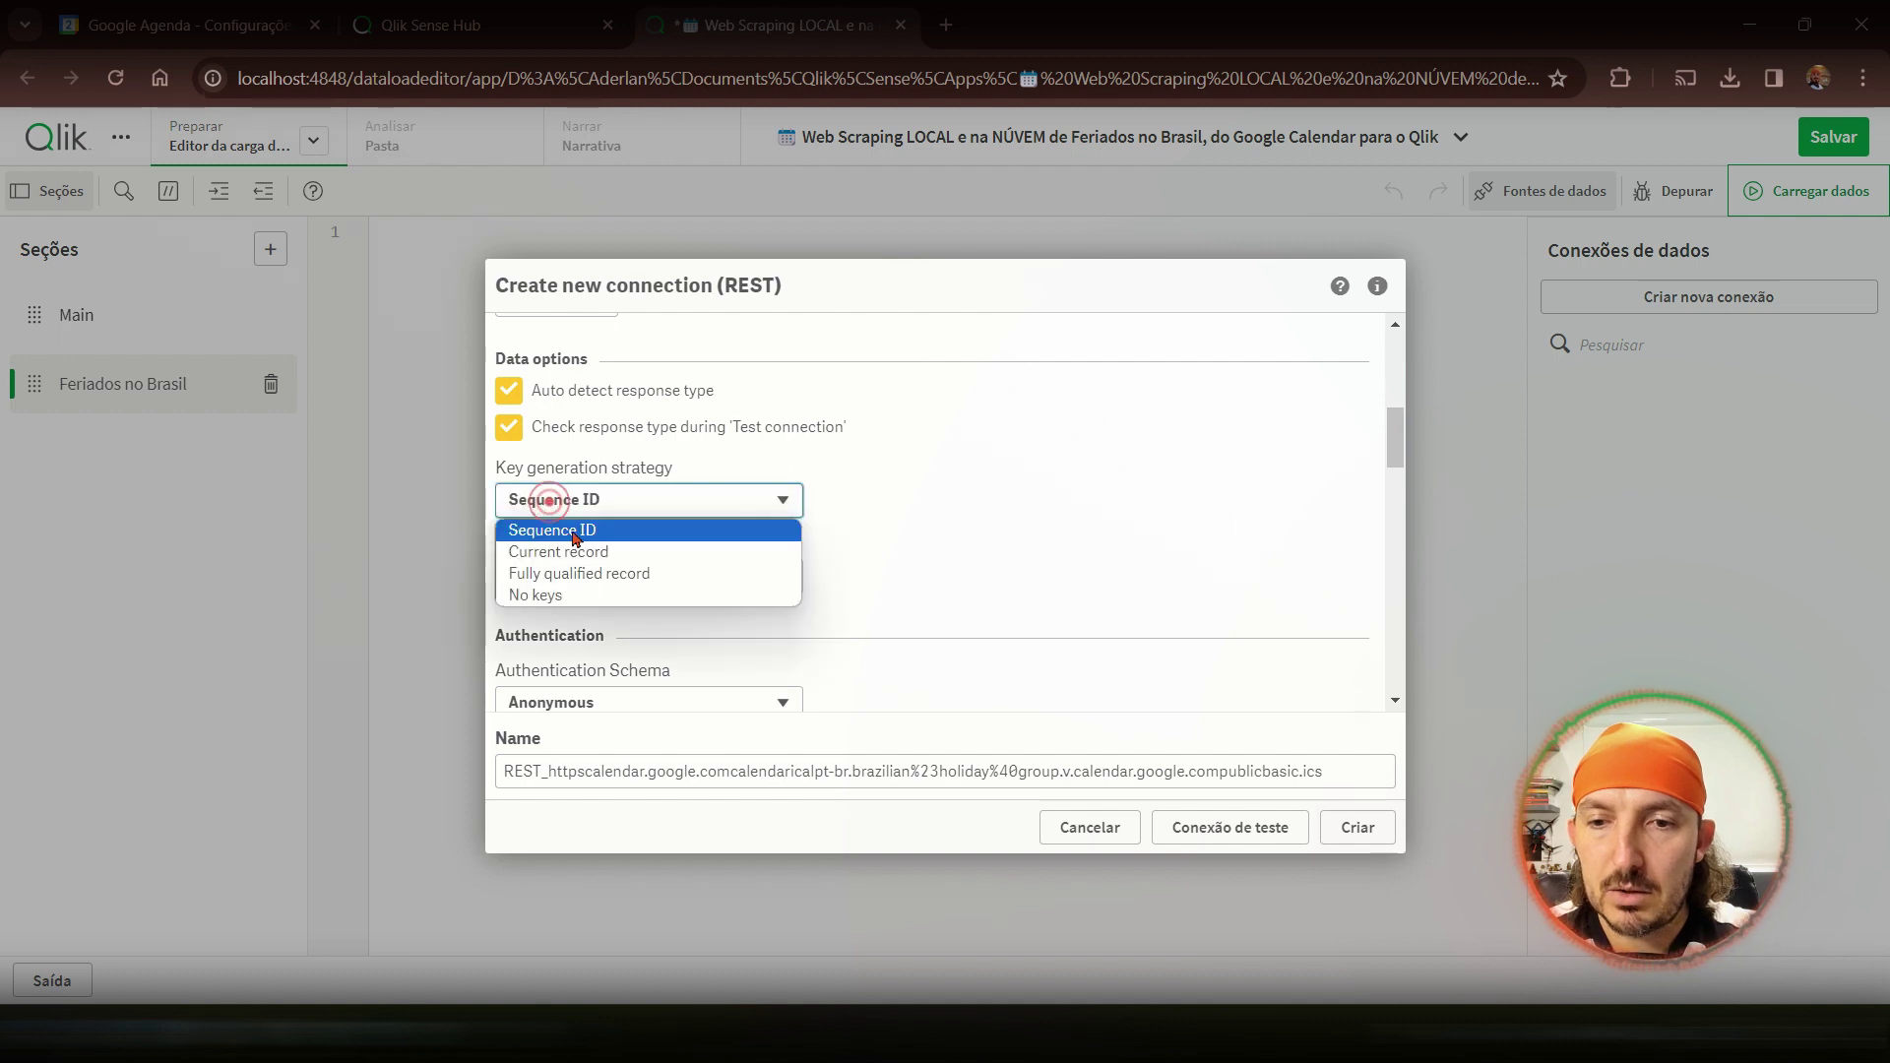
left_click(551, 591)
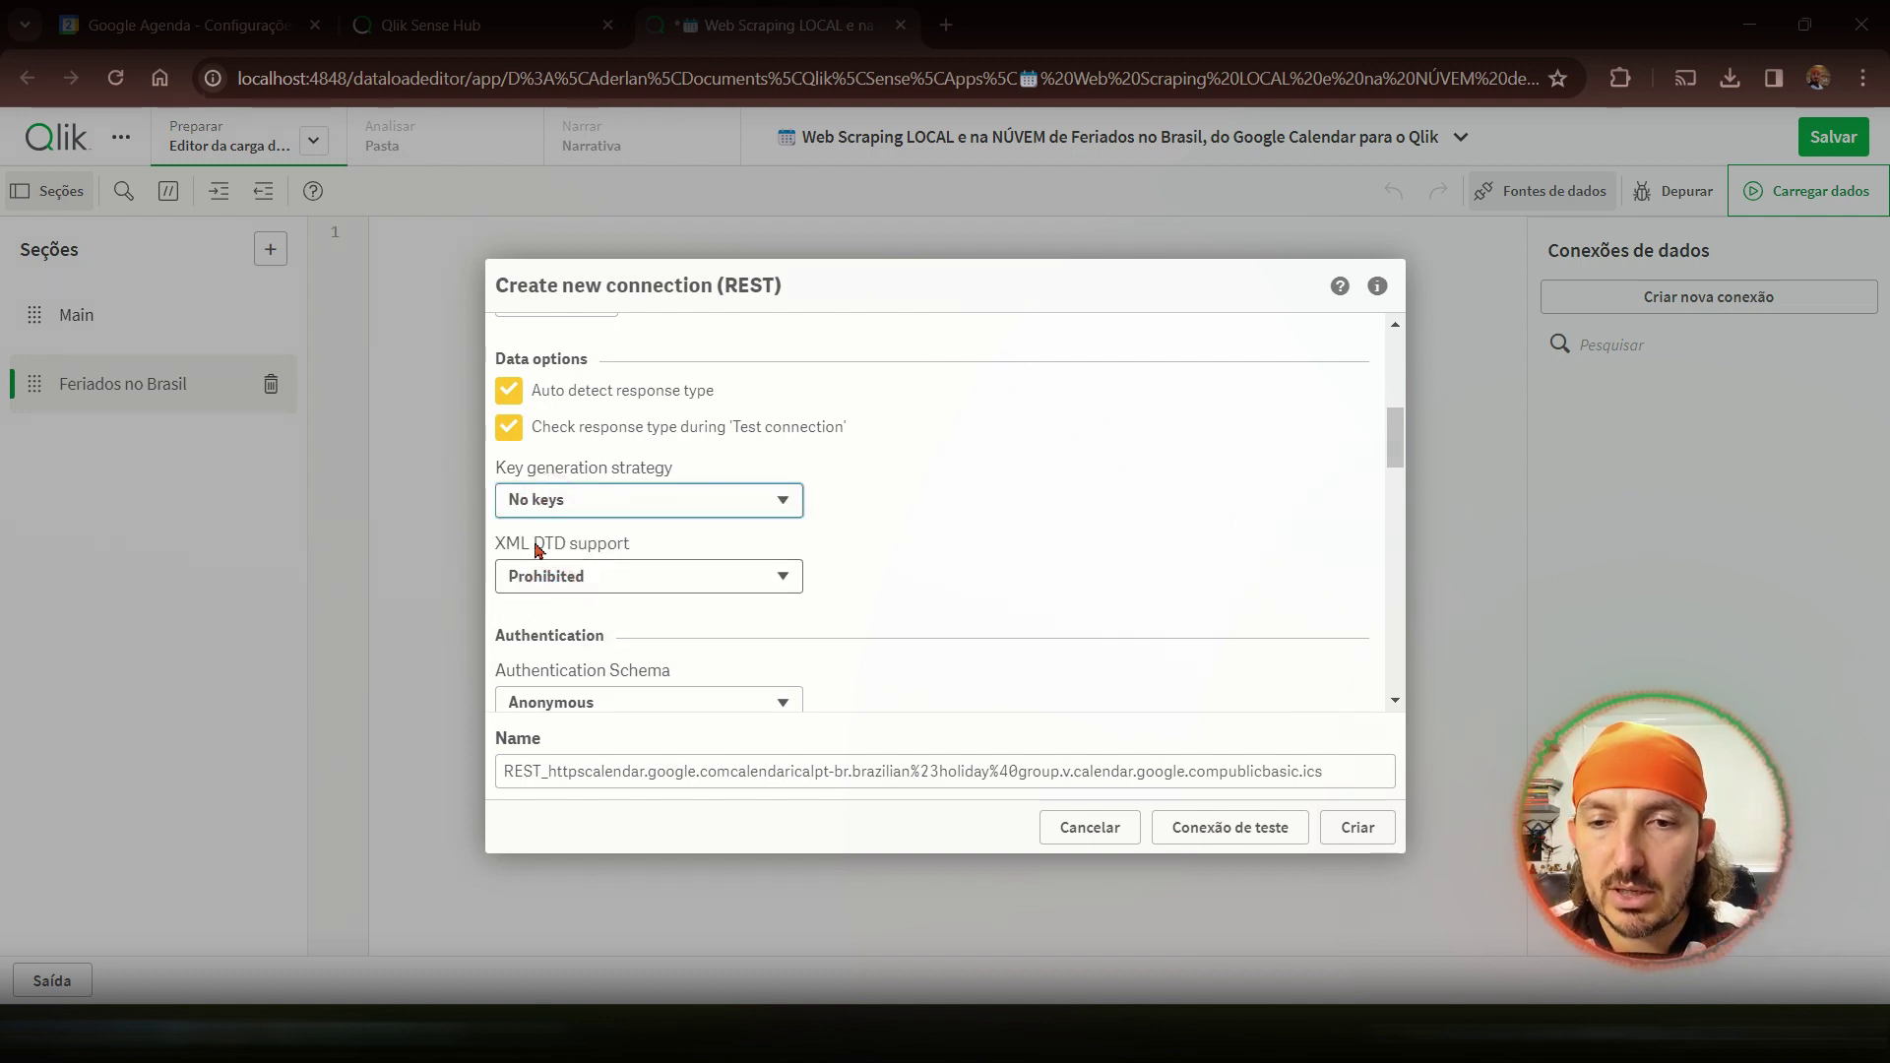
left_click(551, 579)
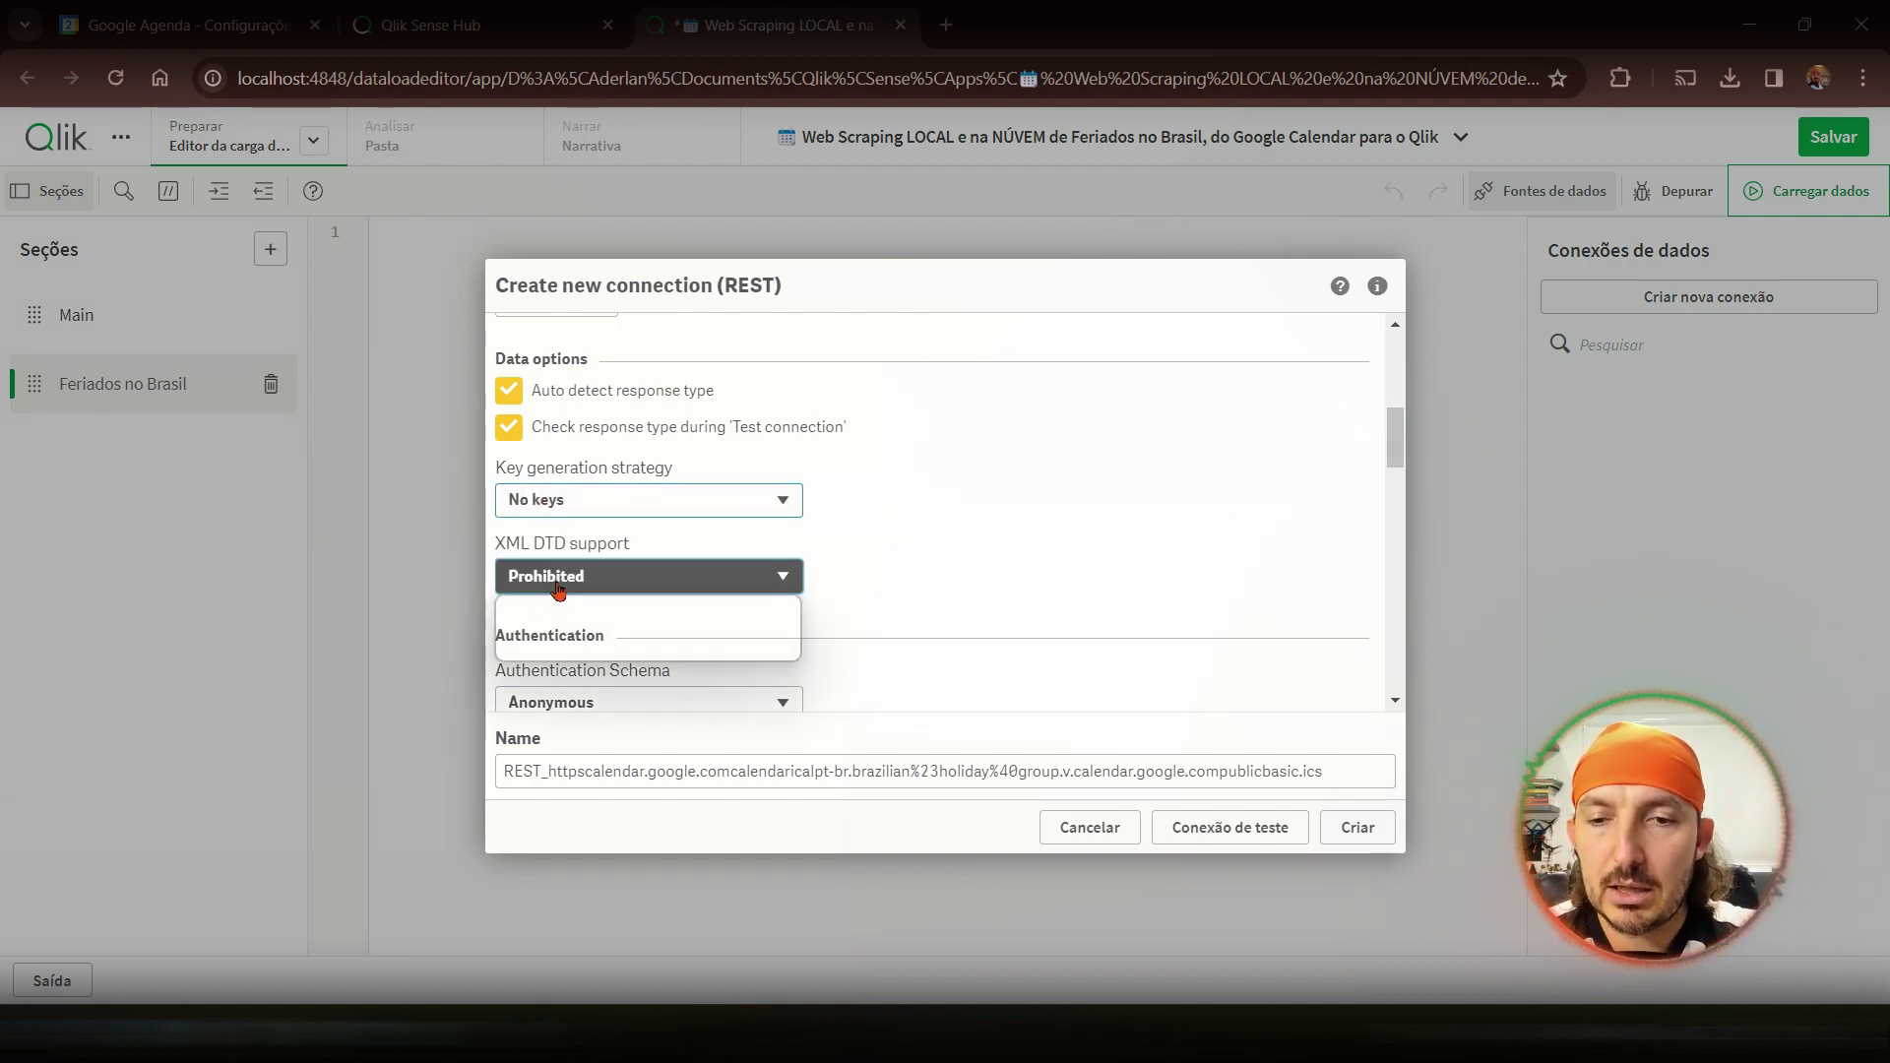
left_click(587, 650)
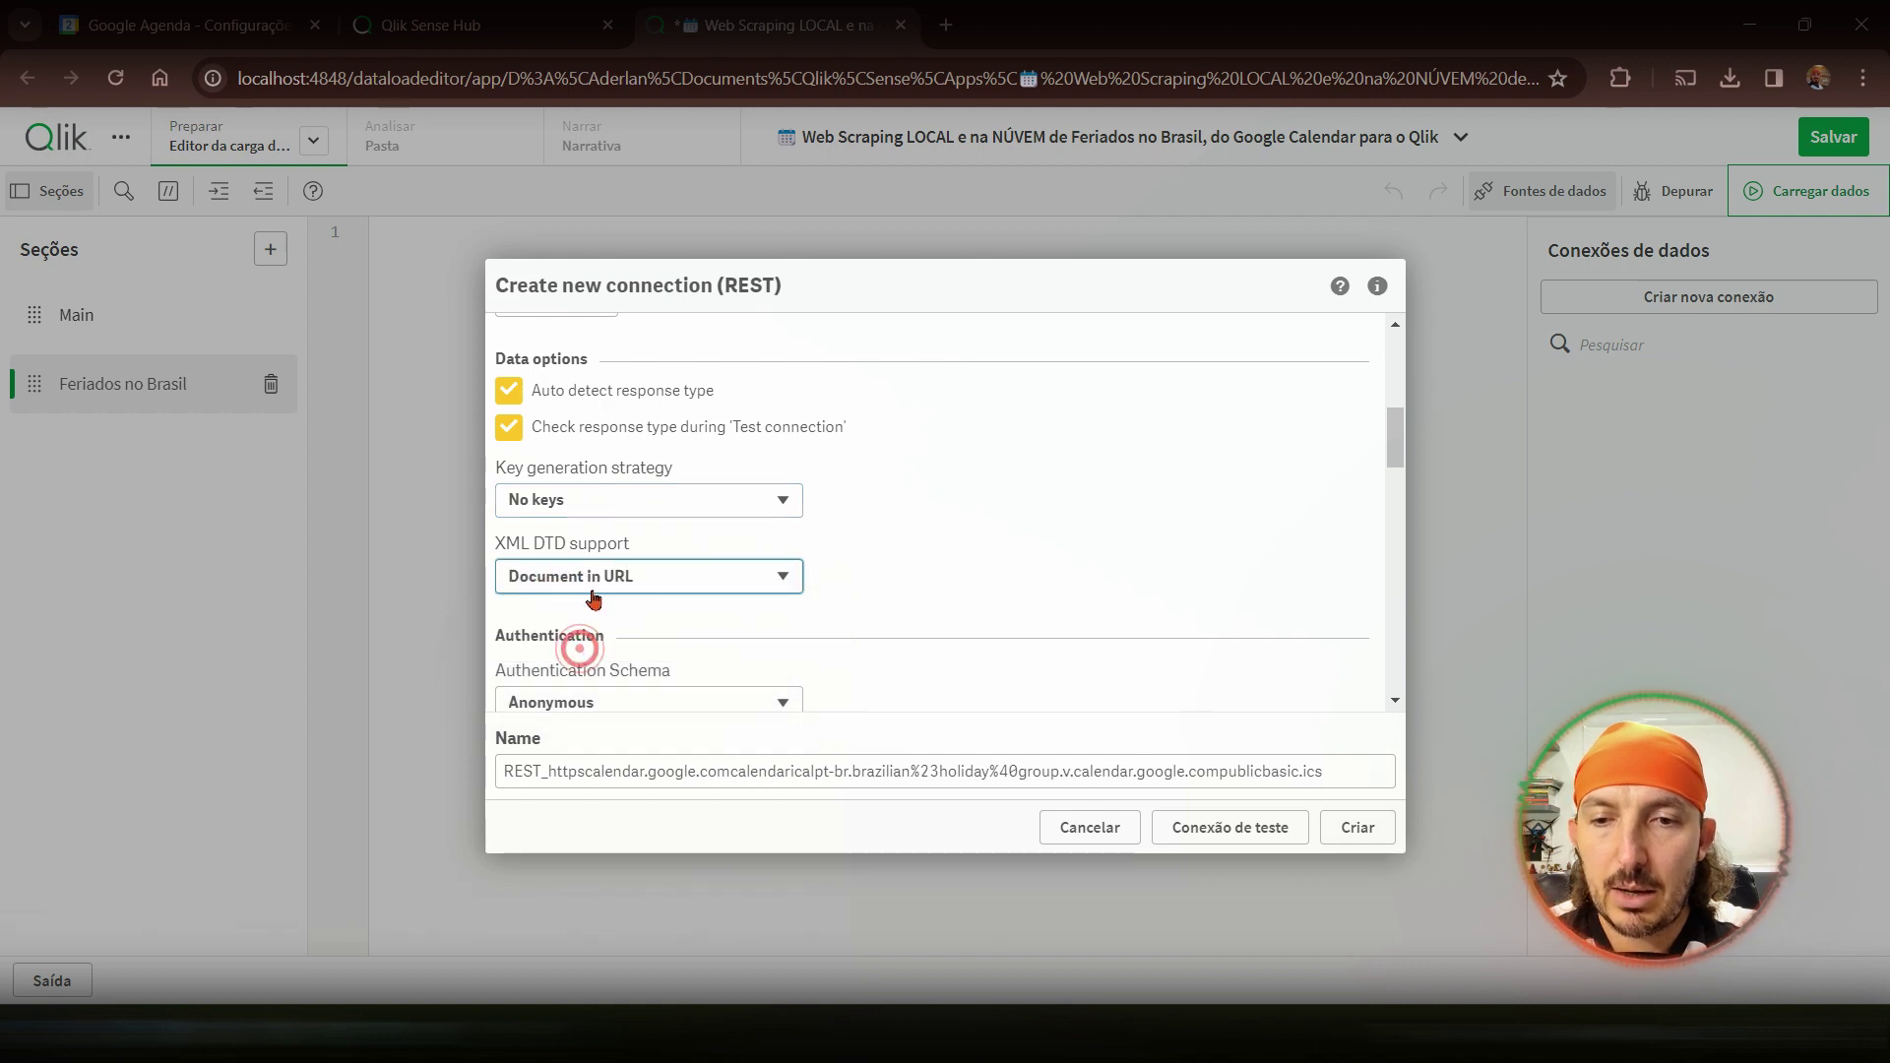
left_click(842, 616)
- Replace the REST connection's default name with FNBR, leaving the remaining connection options at their defaults
scroll(936, 624, "down", 5)
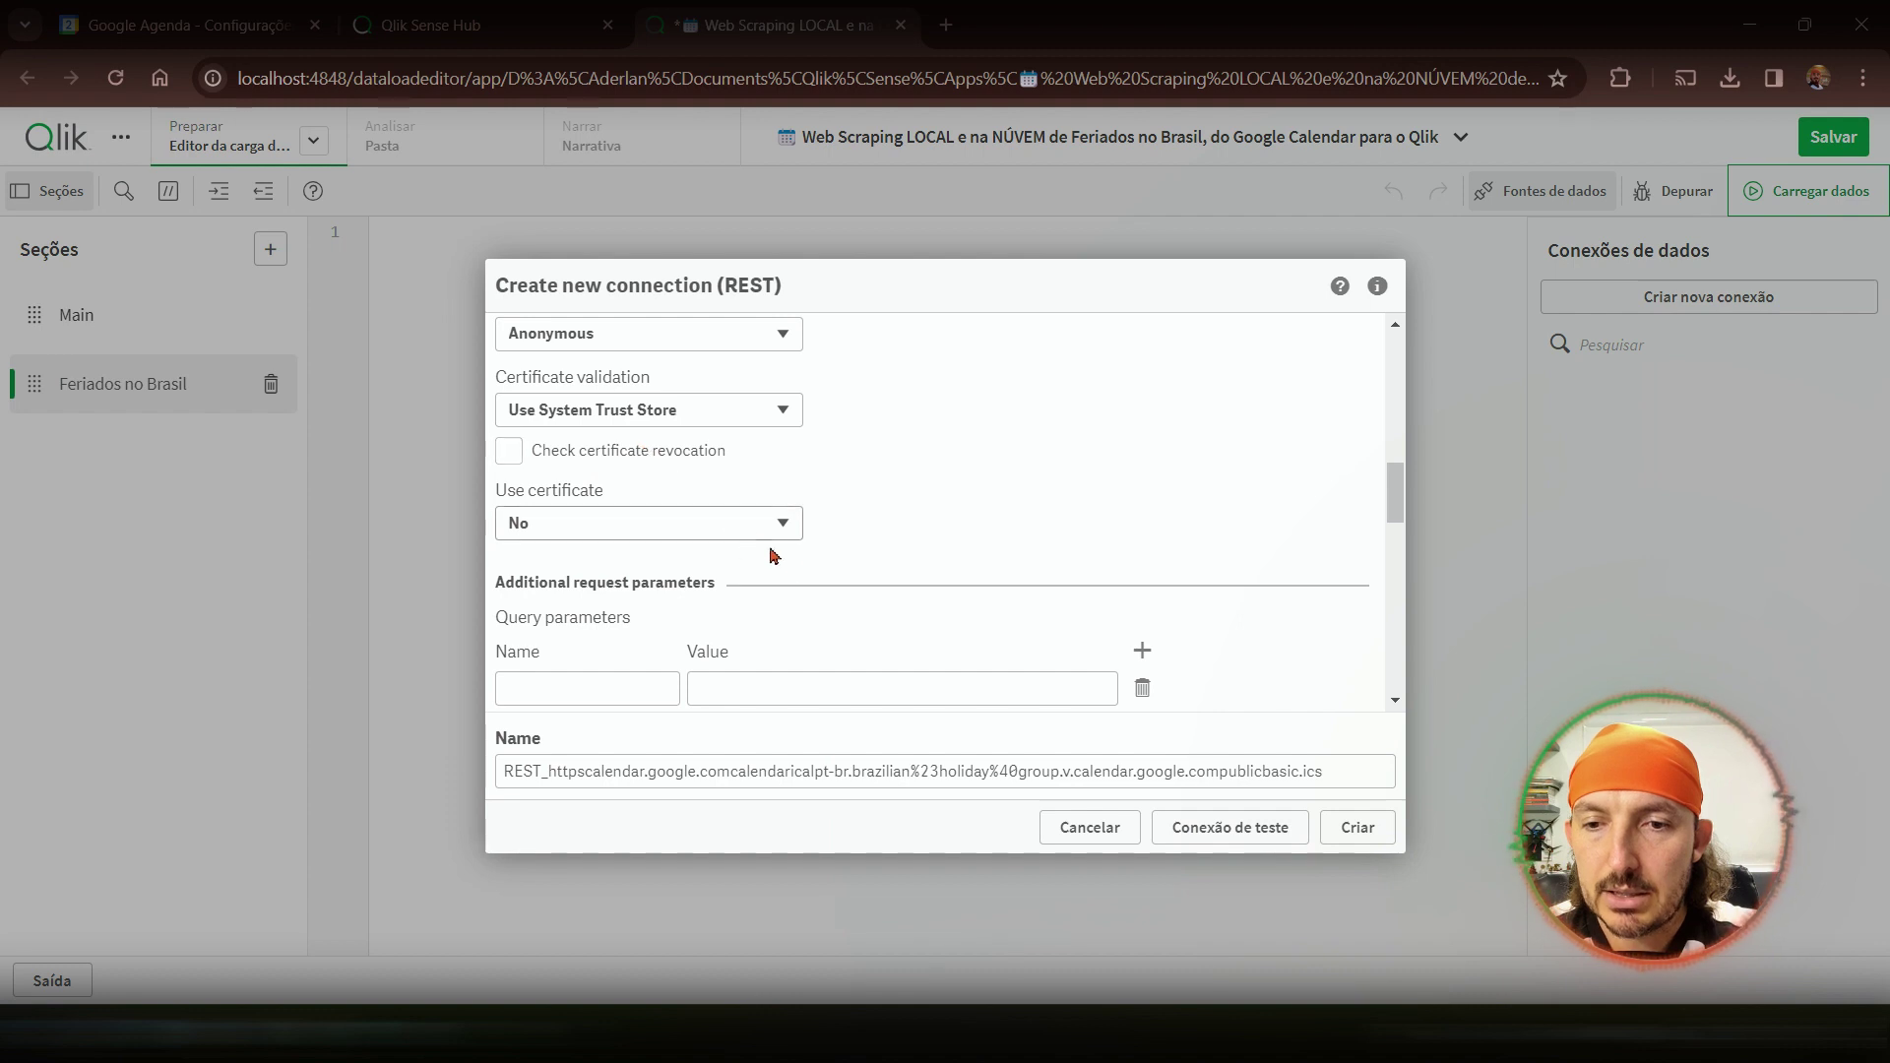
scroll(817, 551, "down", 2)
scroll(699, 620, "down", 2)
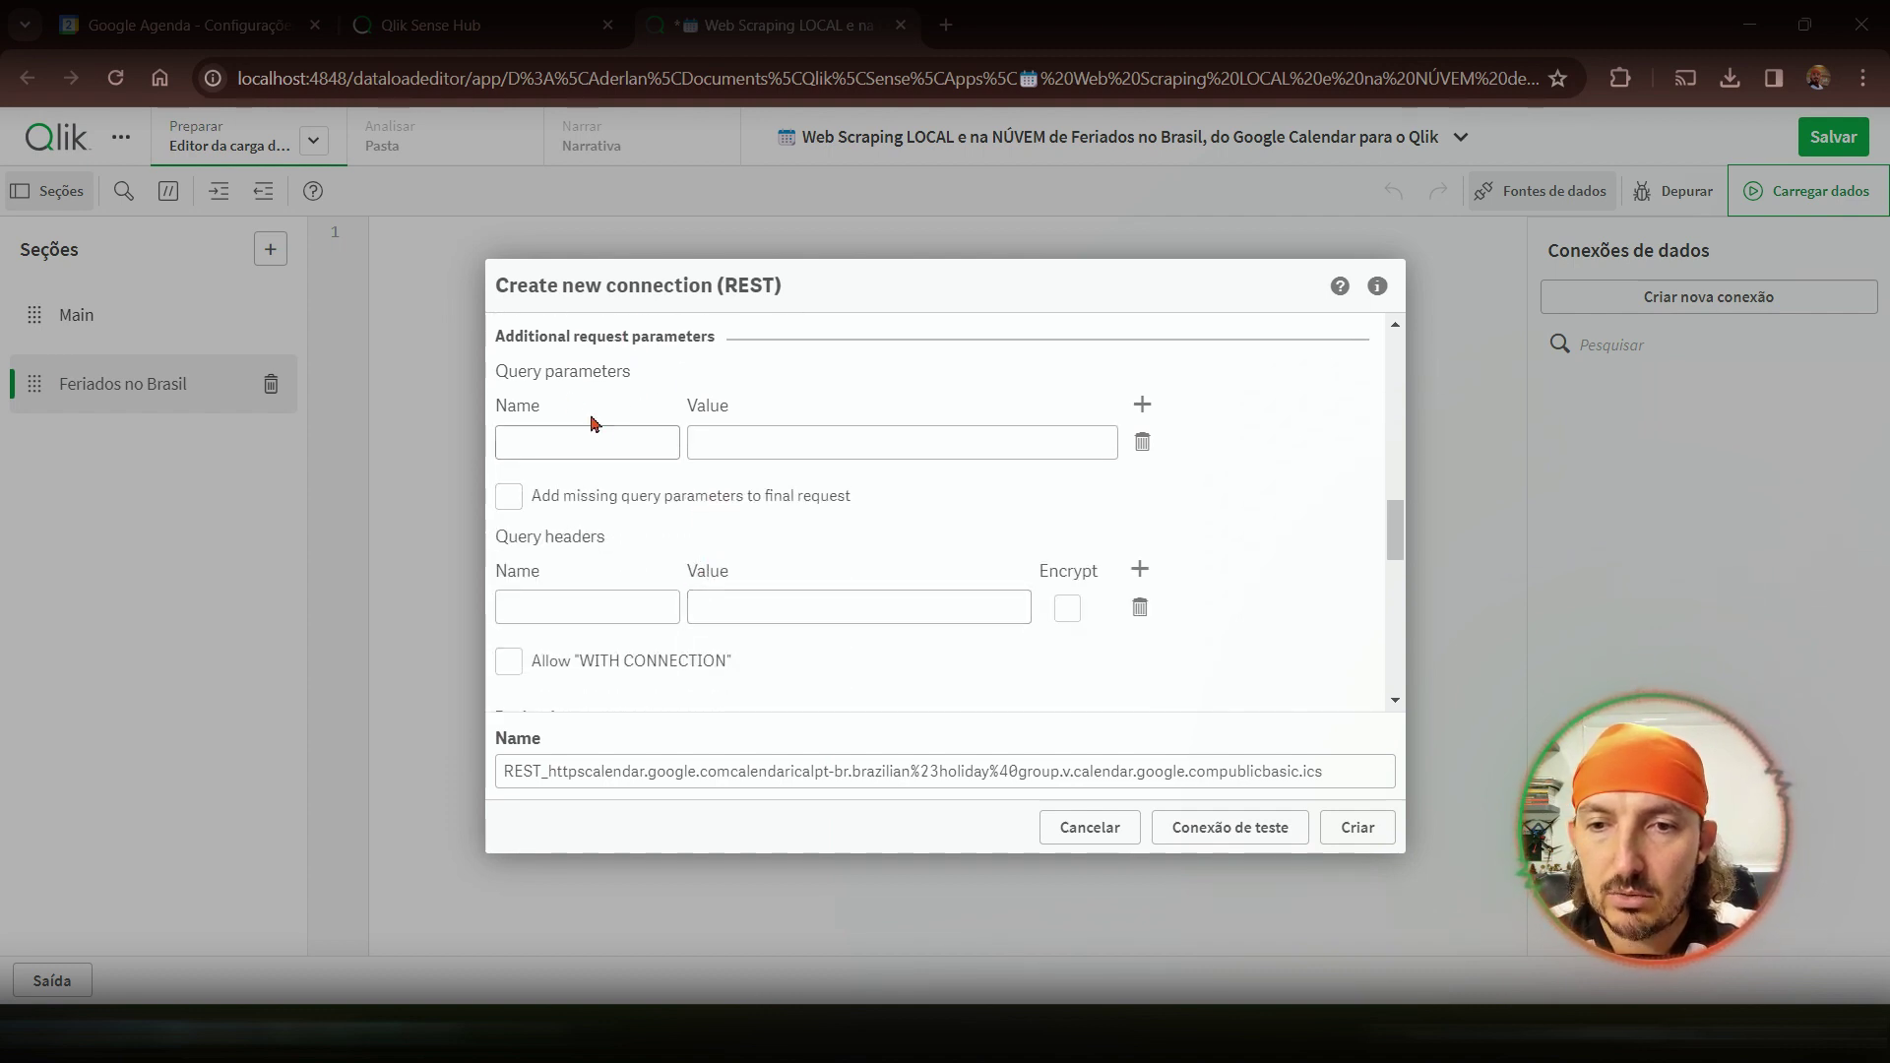
scroll(748, 674, "down", 4)
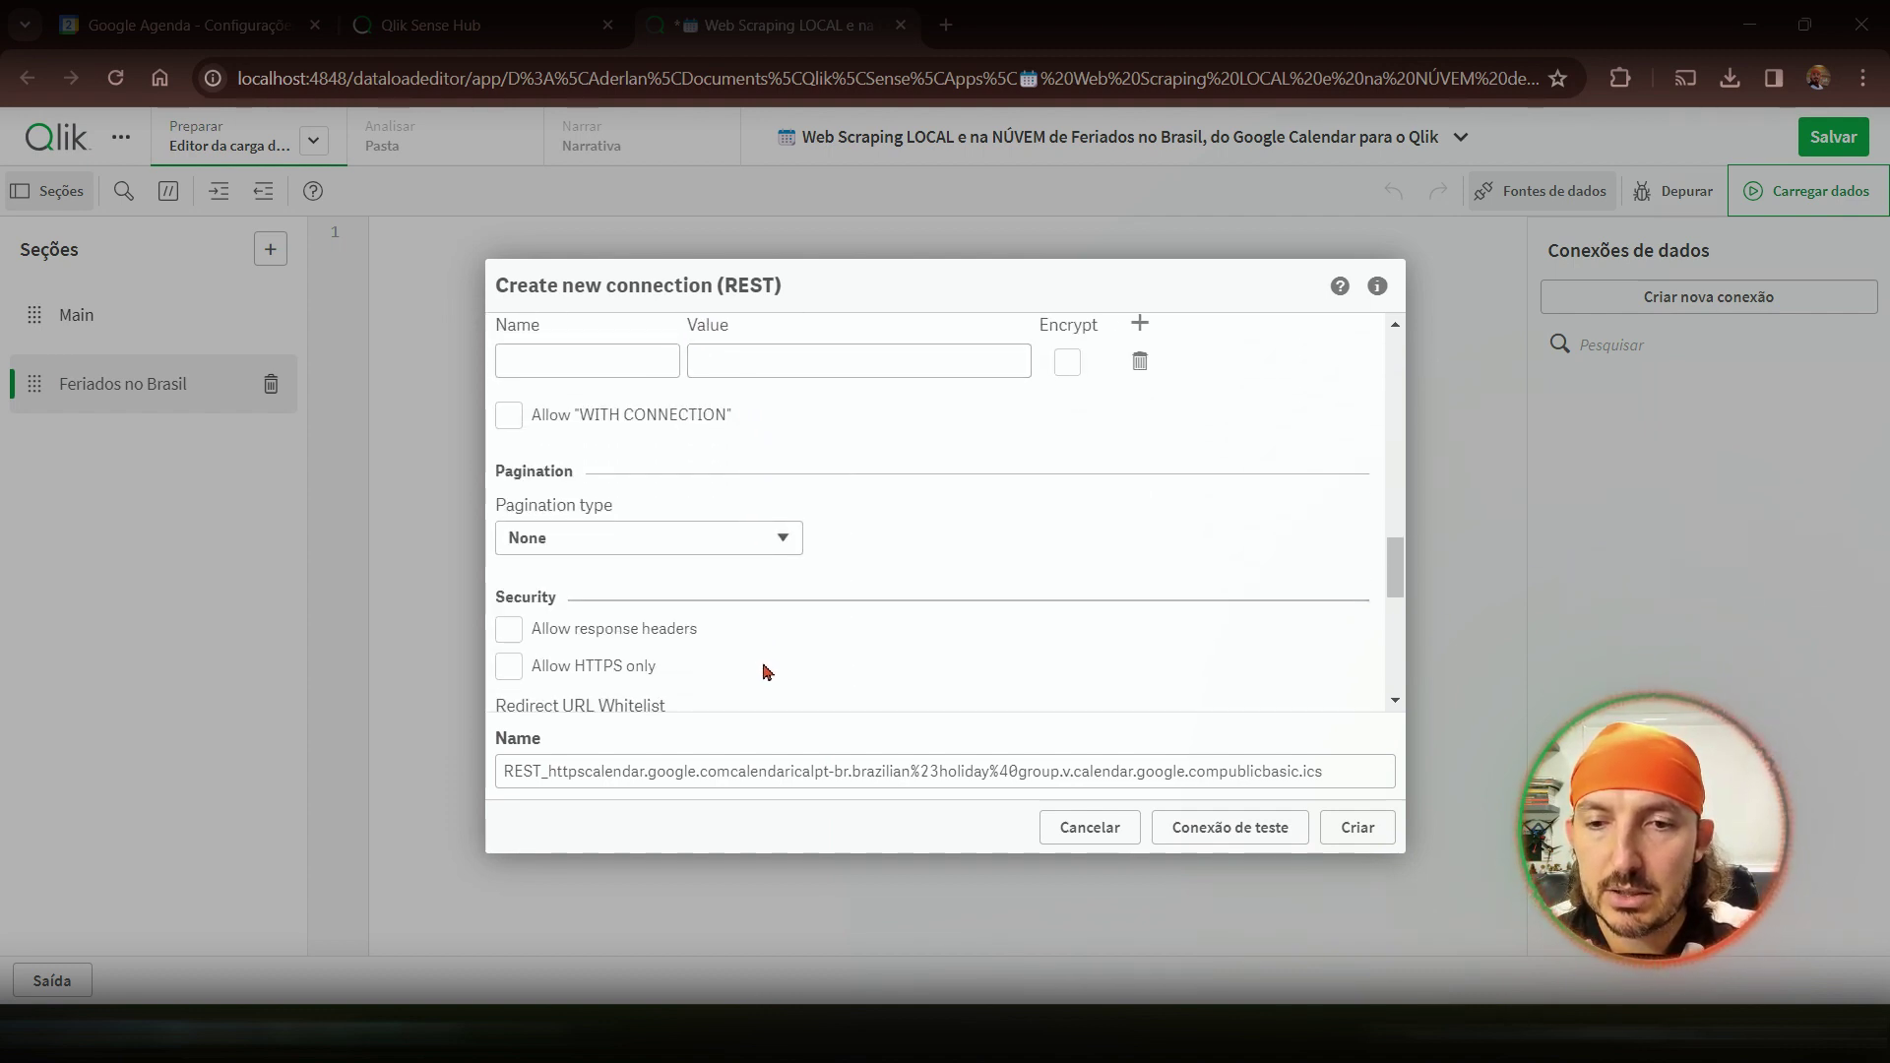
scroll(777, 640, "down", 6)
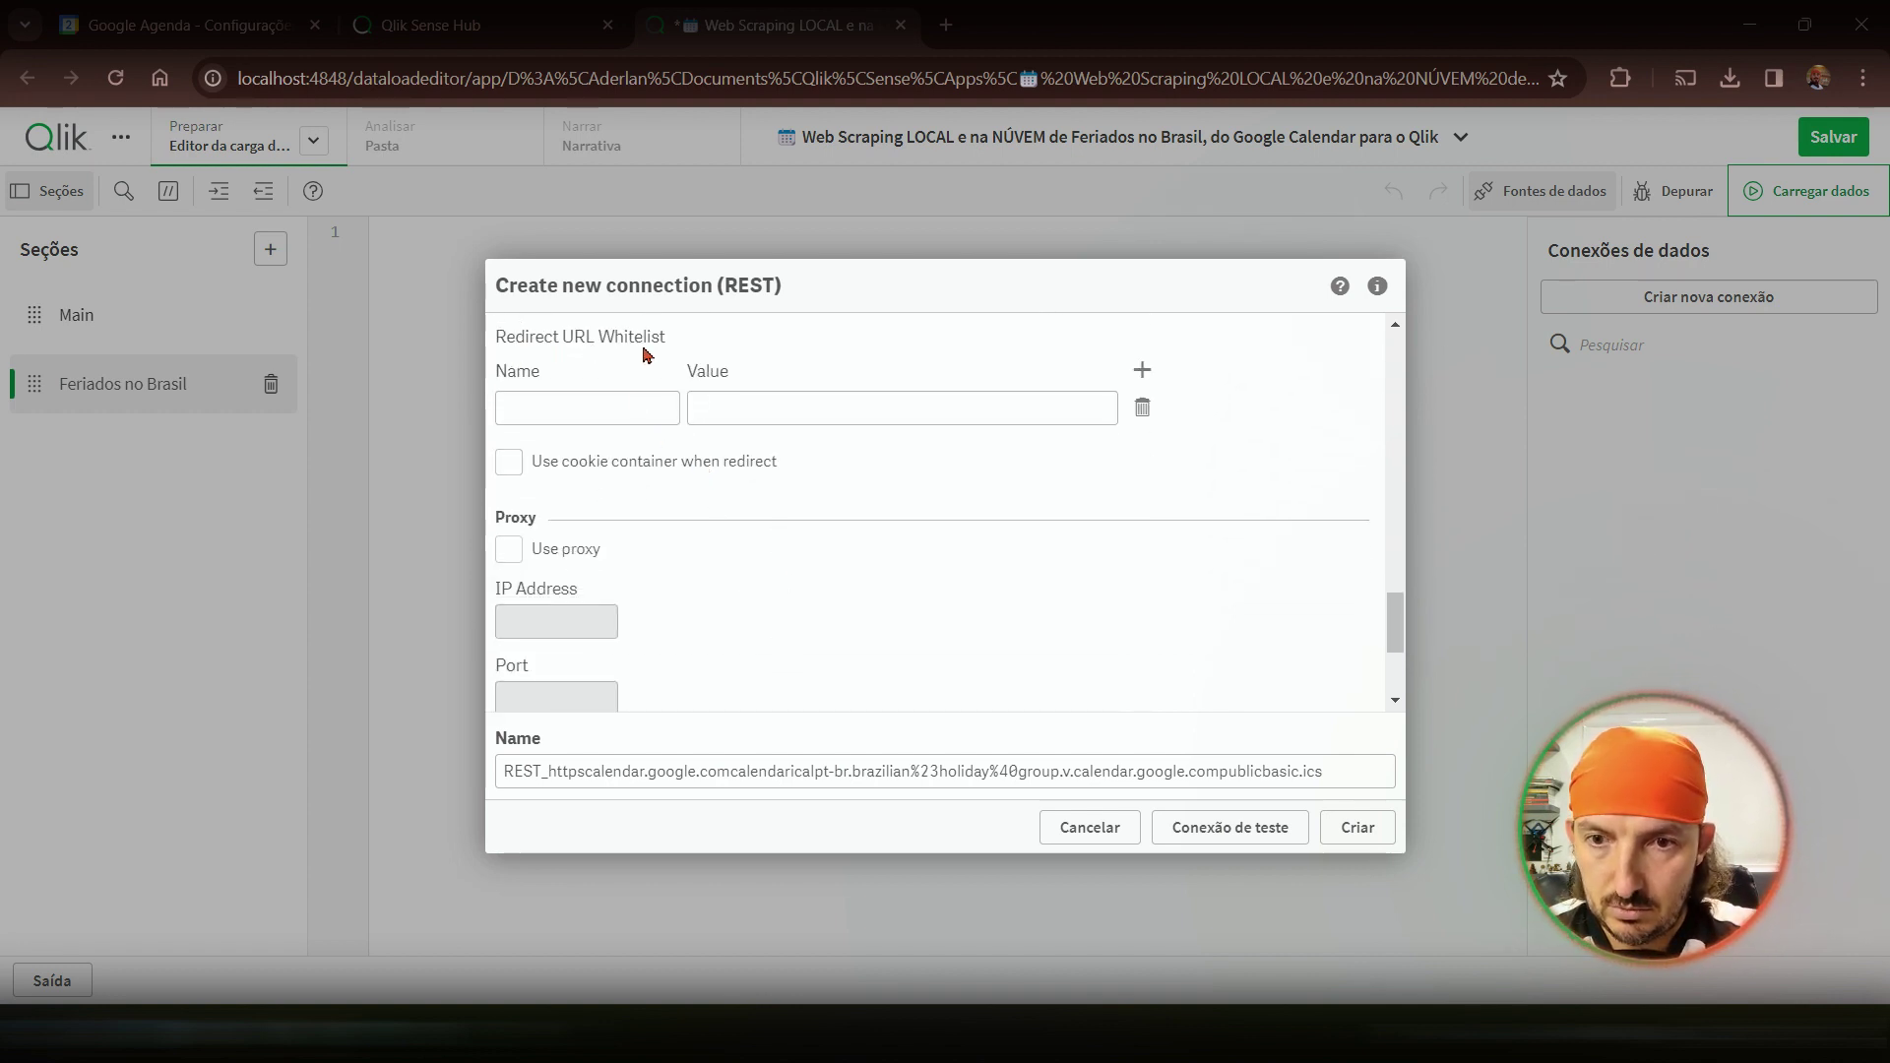
scroll(815, 650, "down", 2)
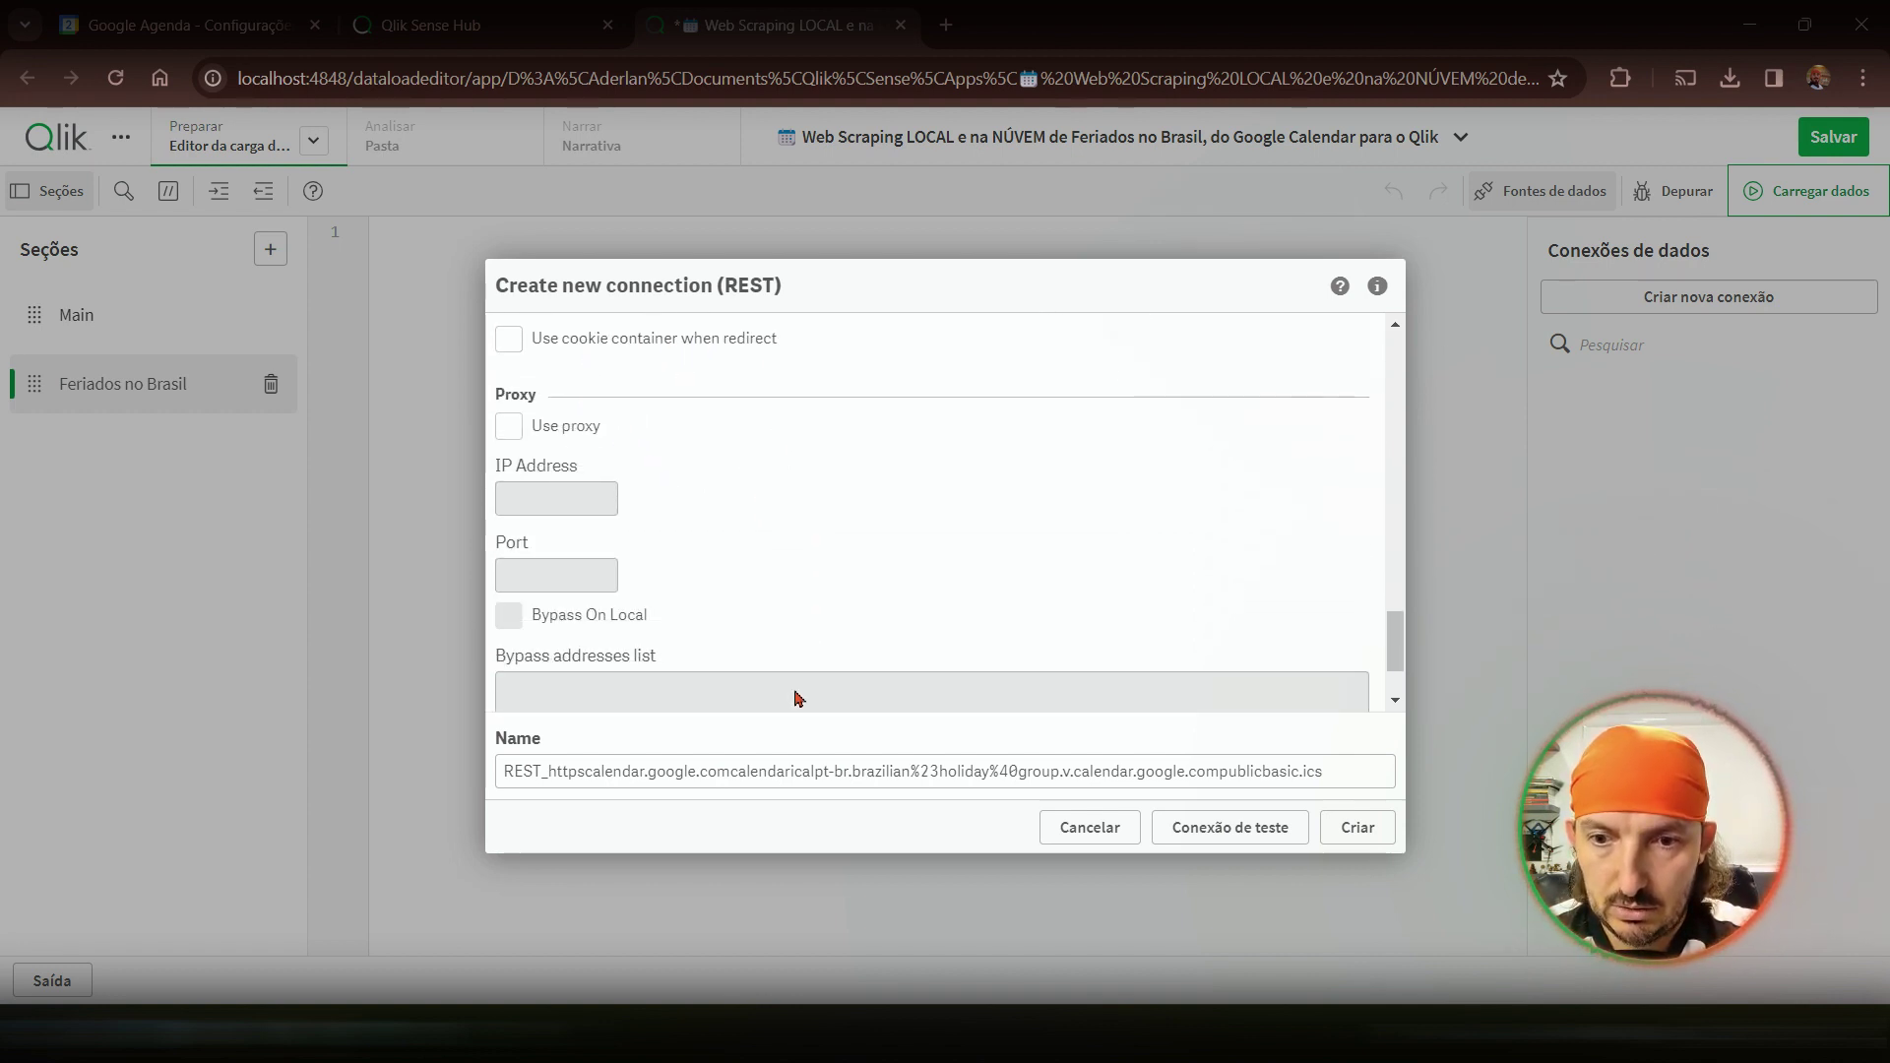
triple_click(631, 773)
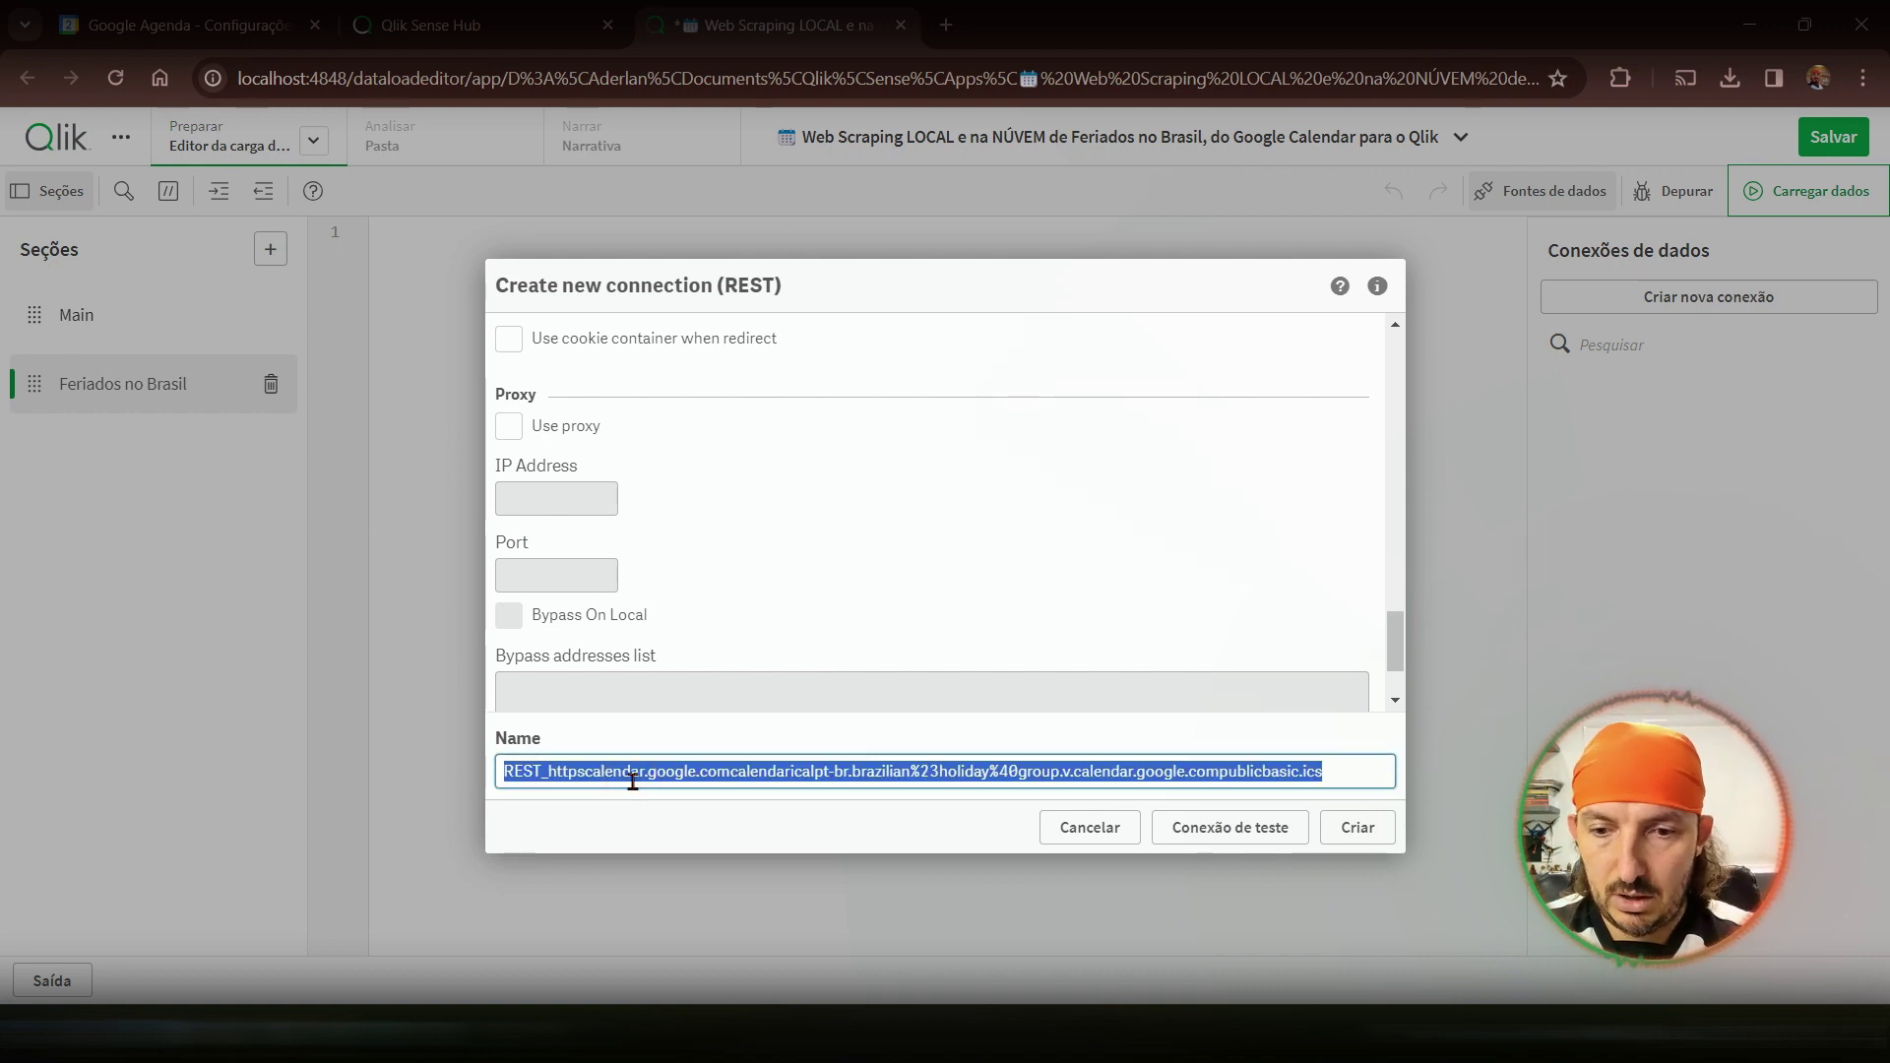
key("BackSpace")
type("FV")
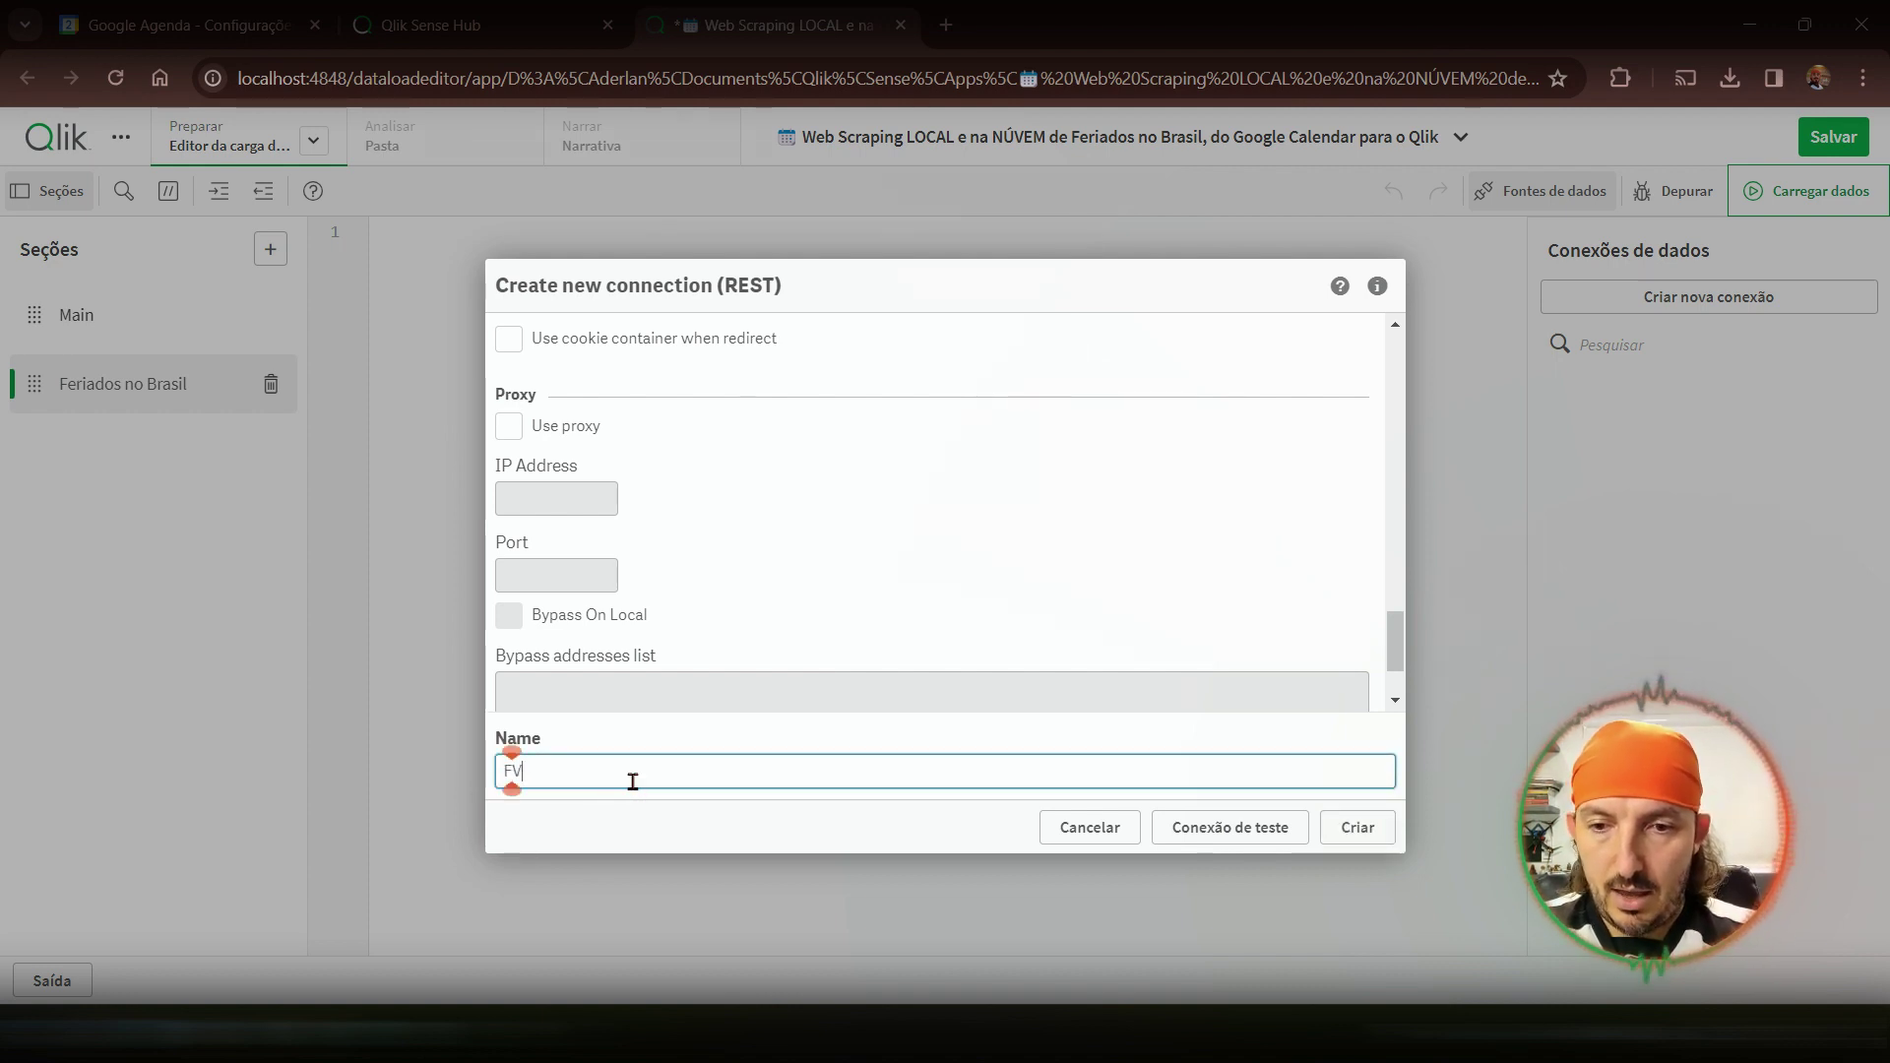
key("BackSpace")
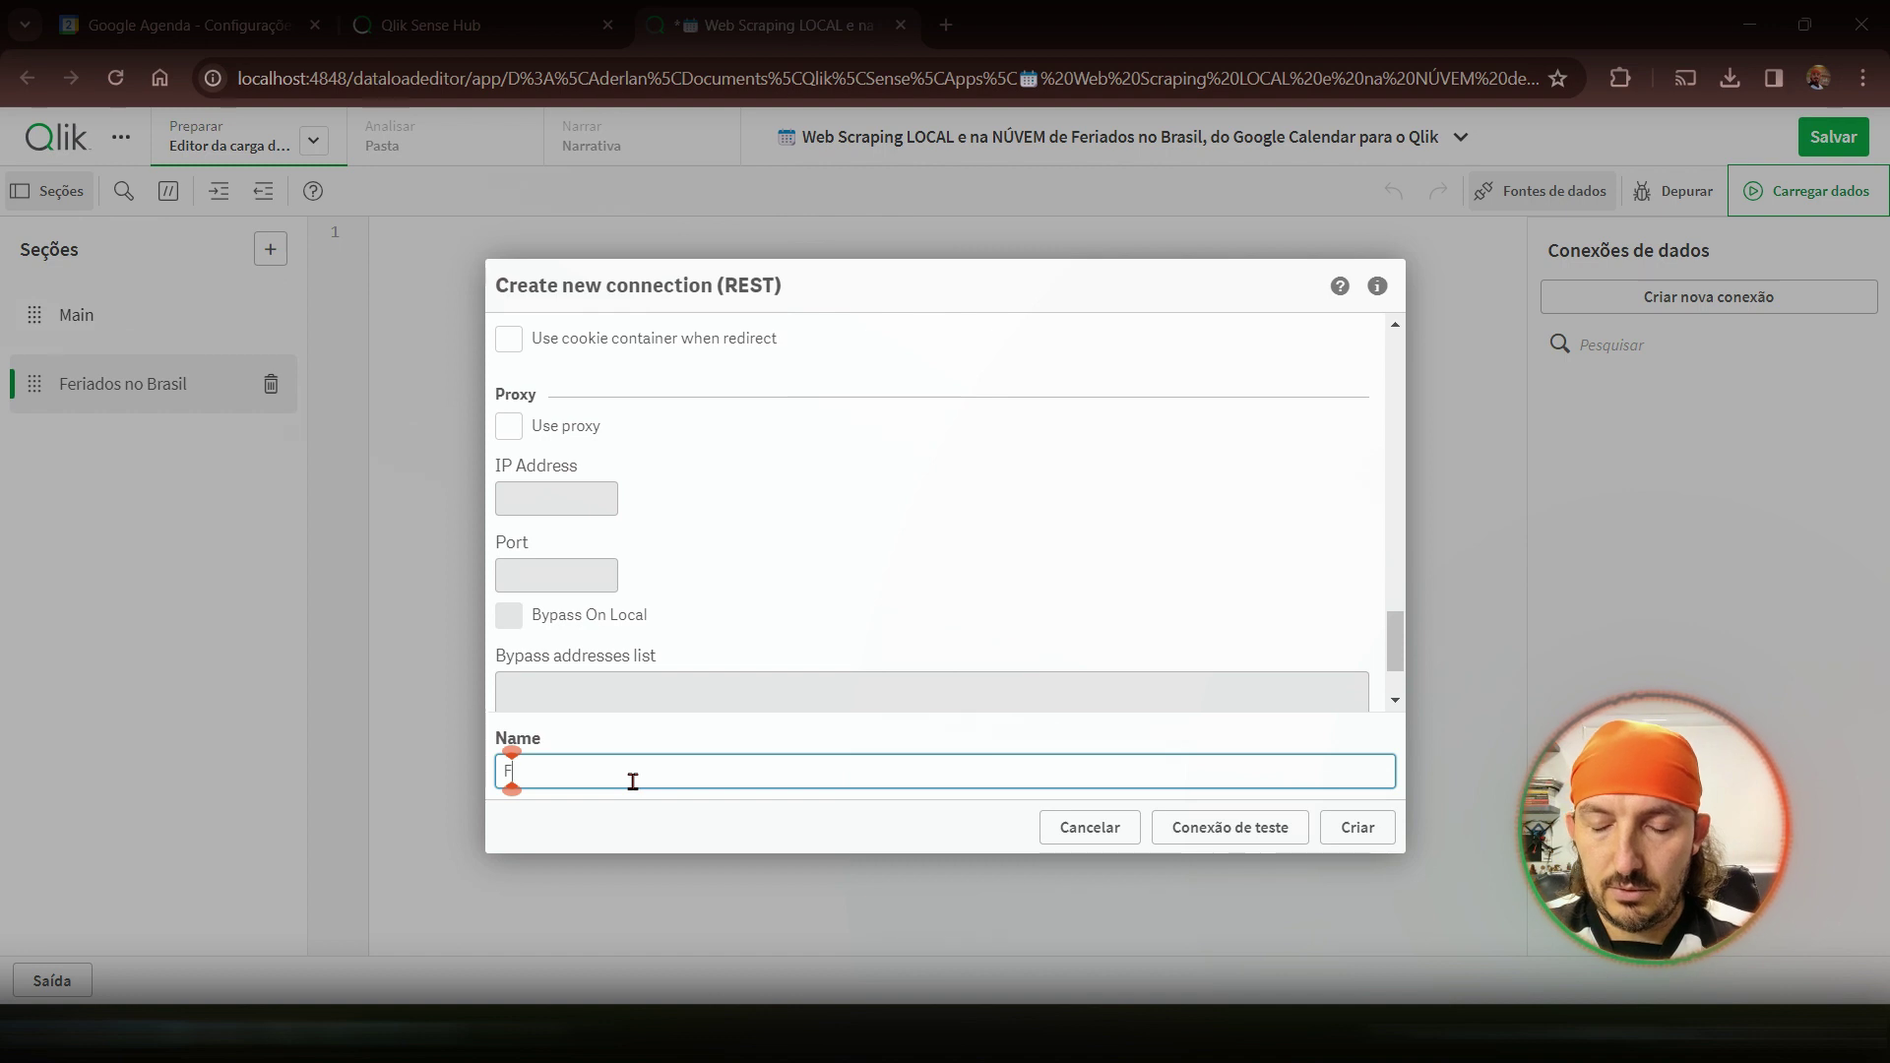
type("N")
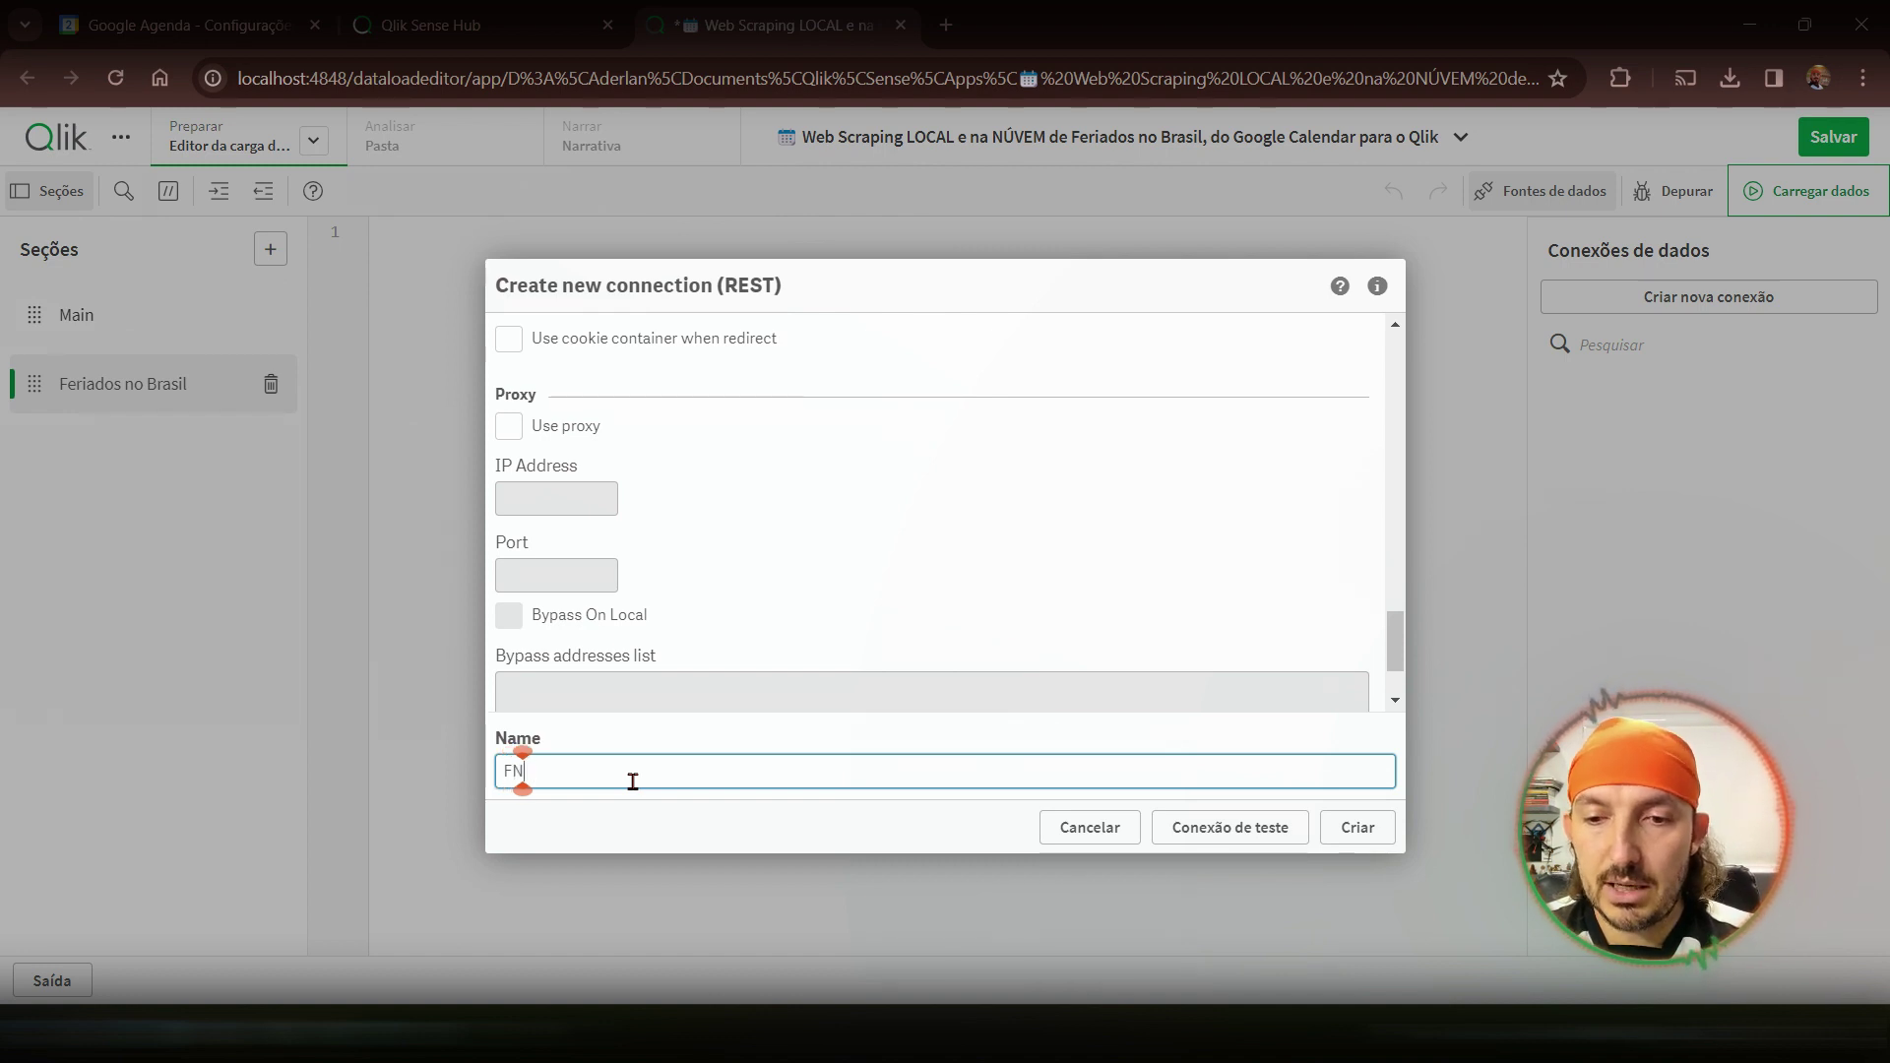
type("BR")
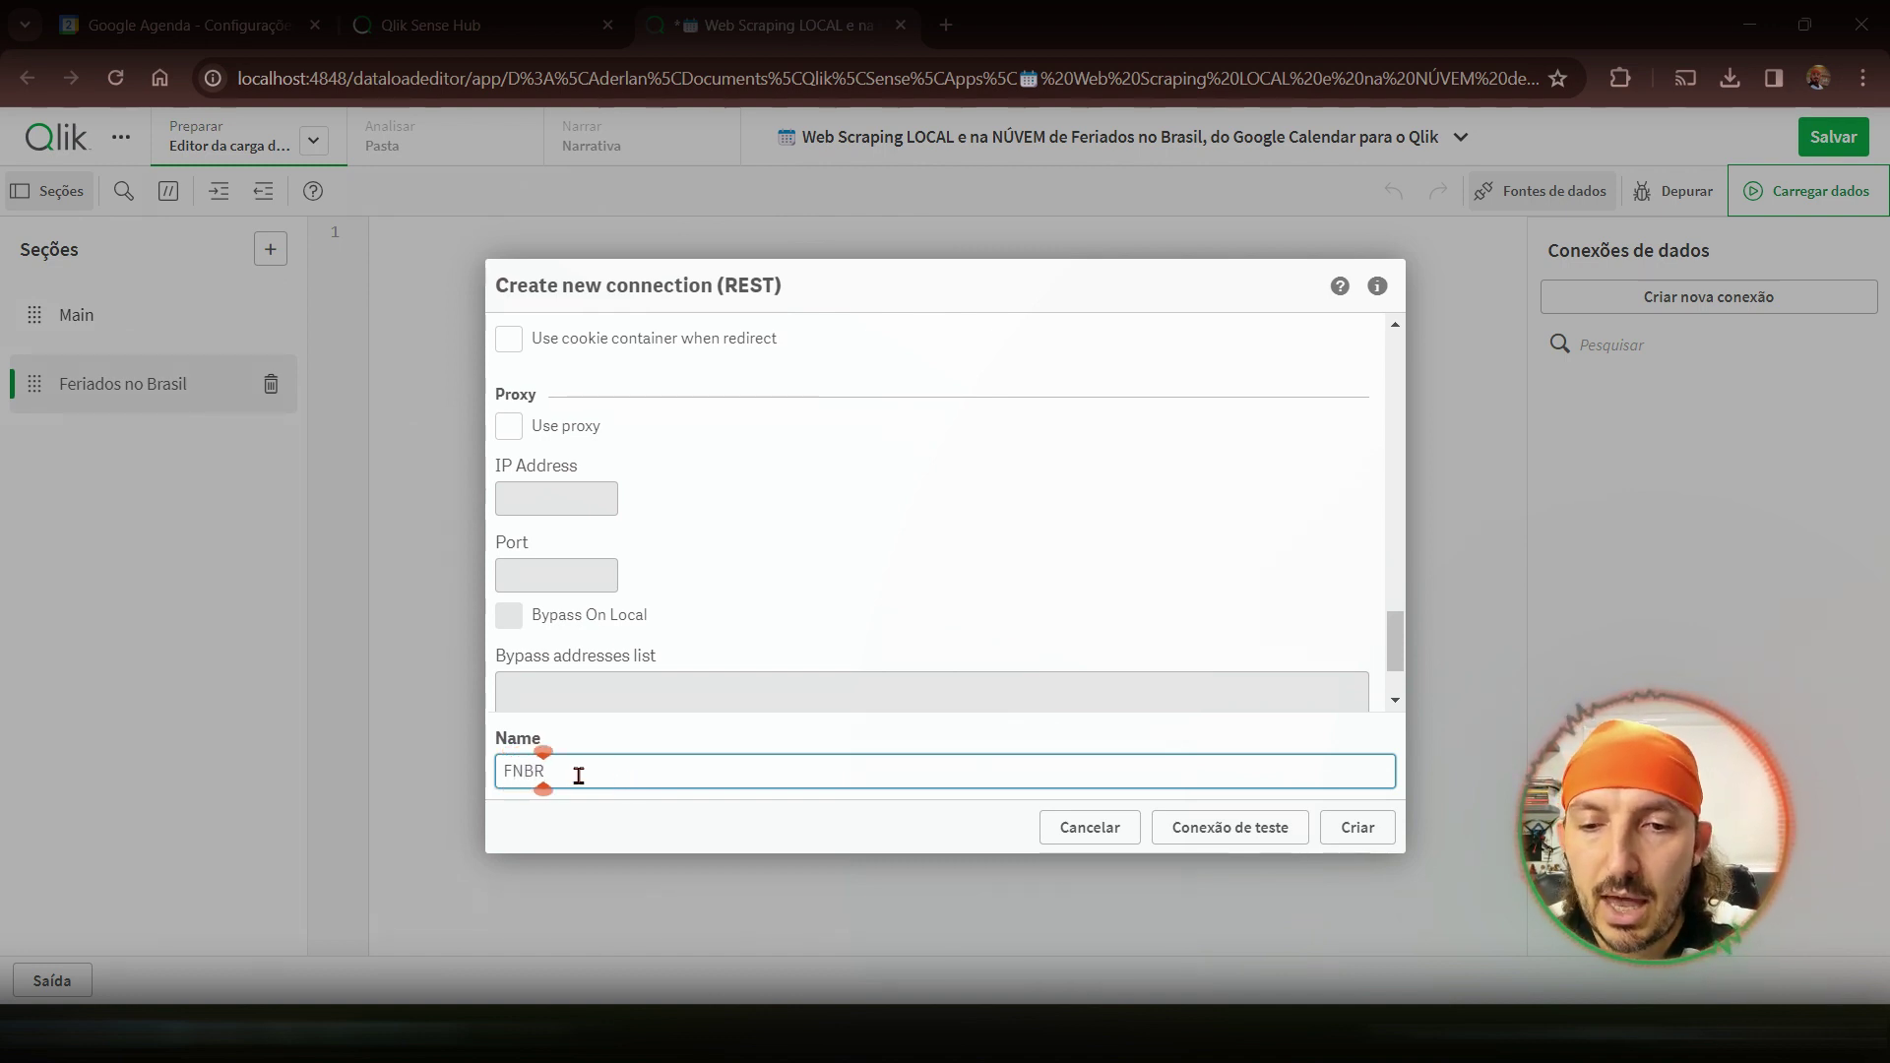
left_click_drag(513, 770, 624, 775)
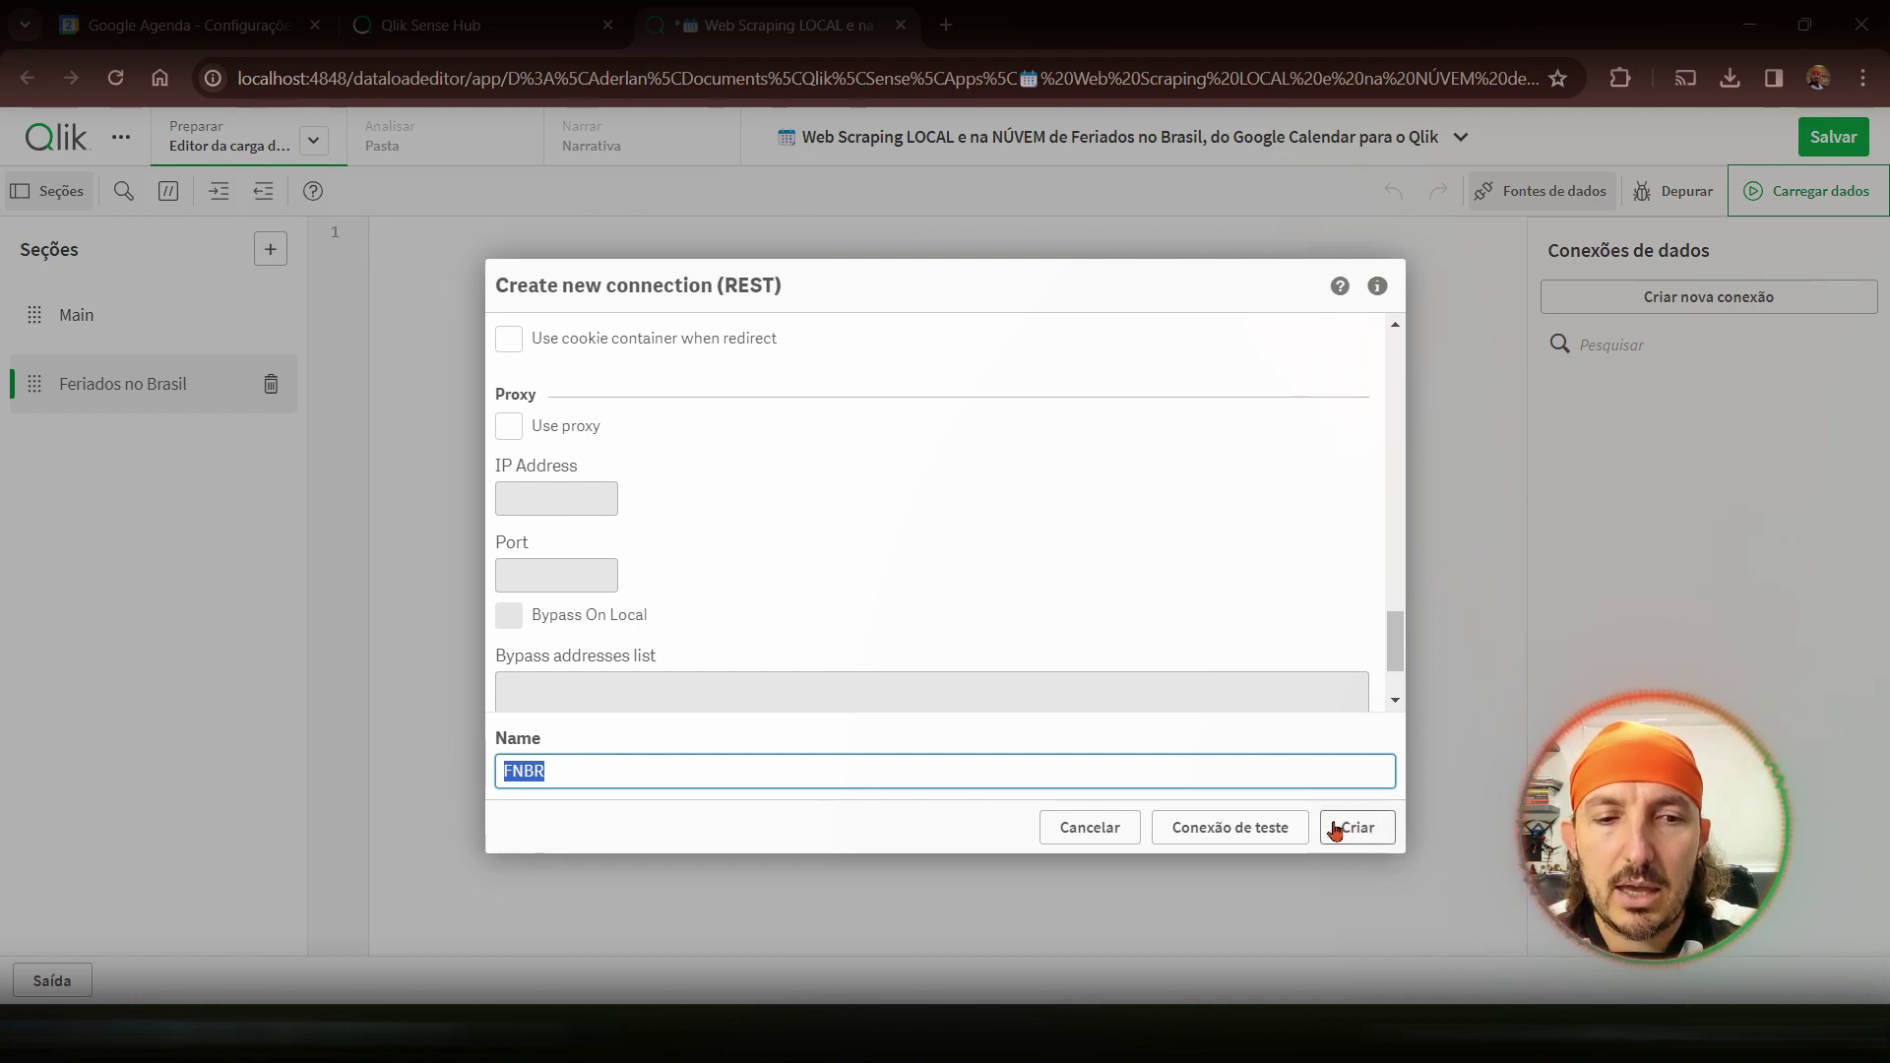
- Test the FNBR connection and create it
left_click(1231, 830)
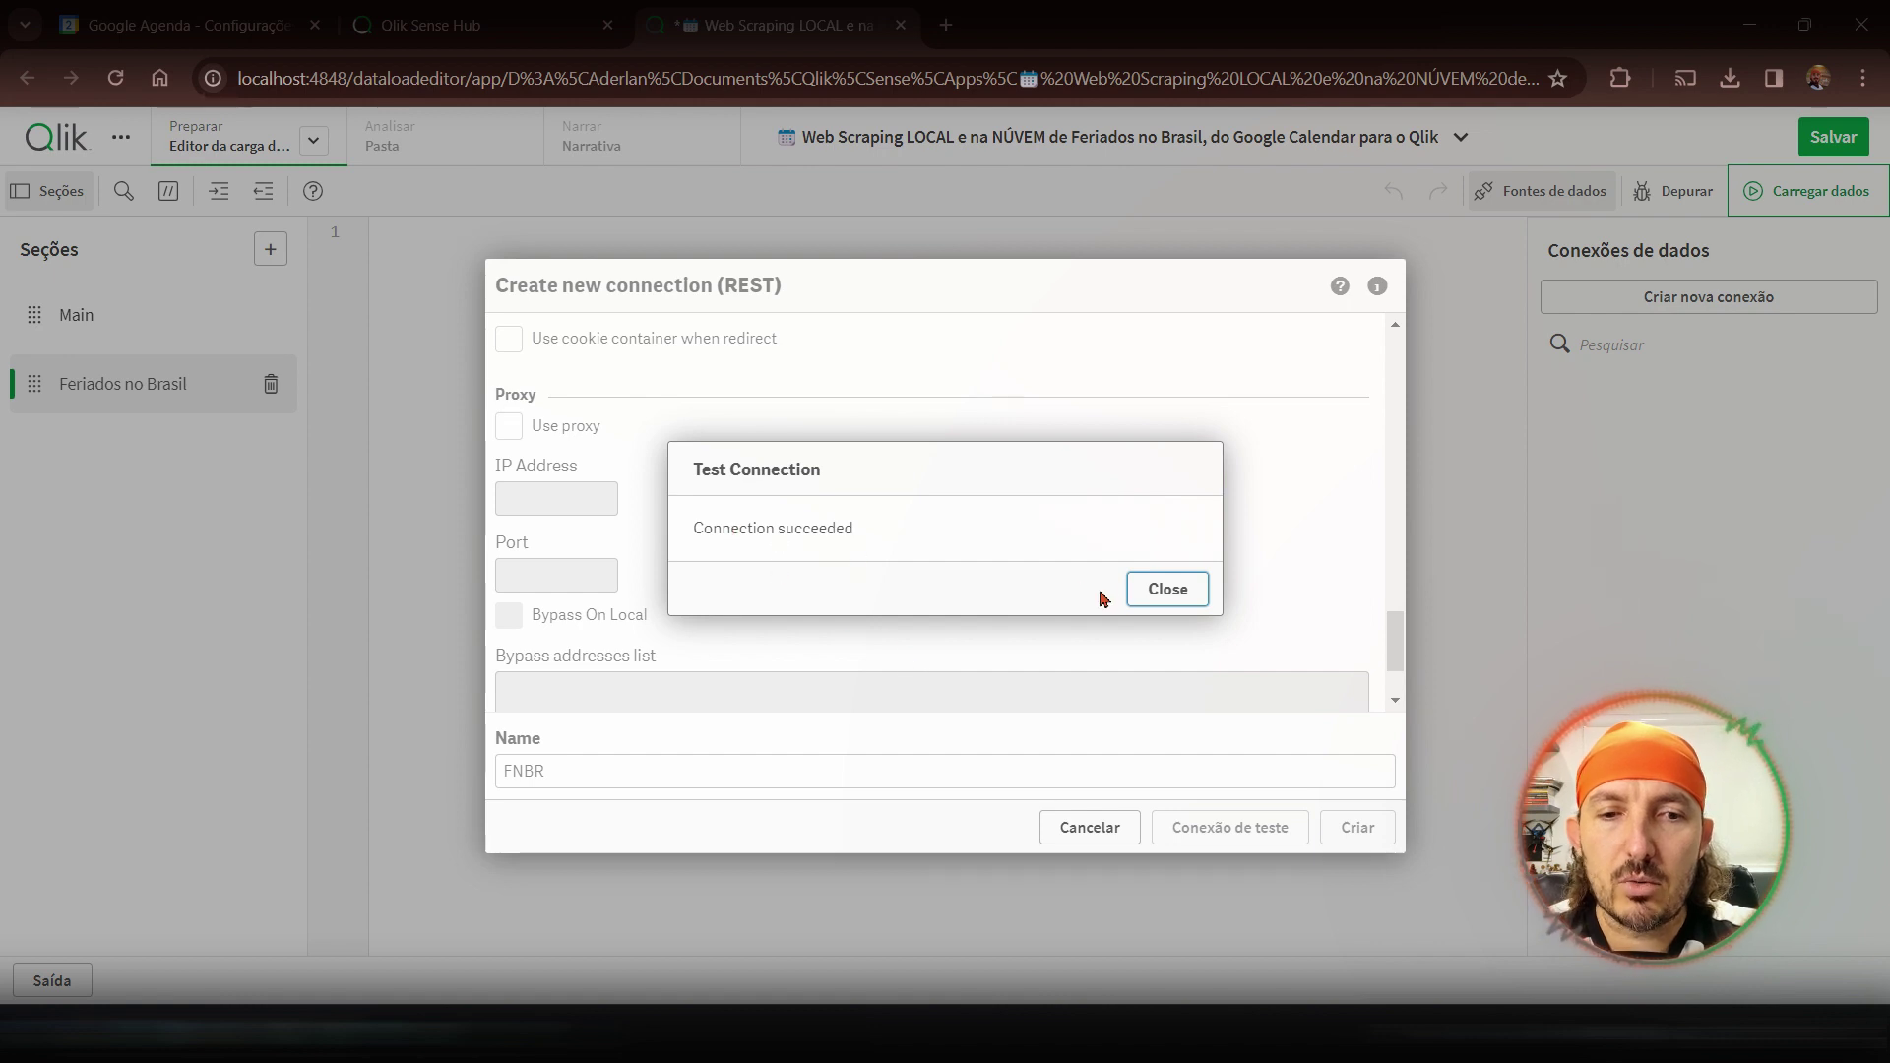
left_click(1162, 589)
left_click(1352, 842)
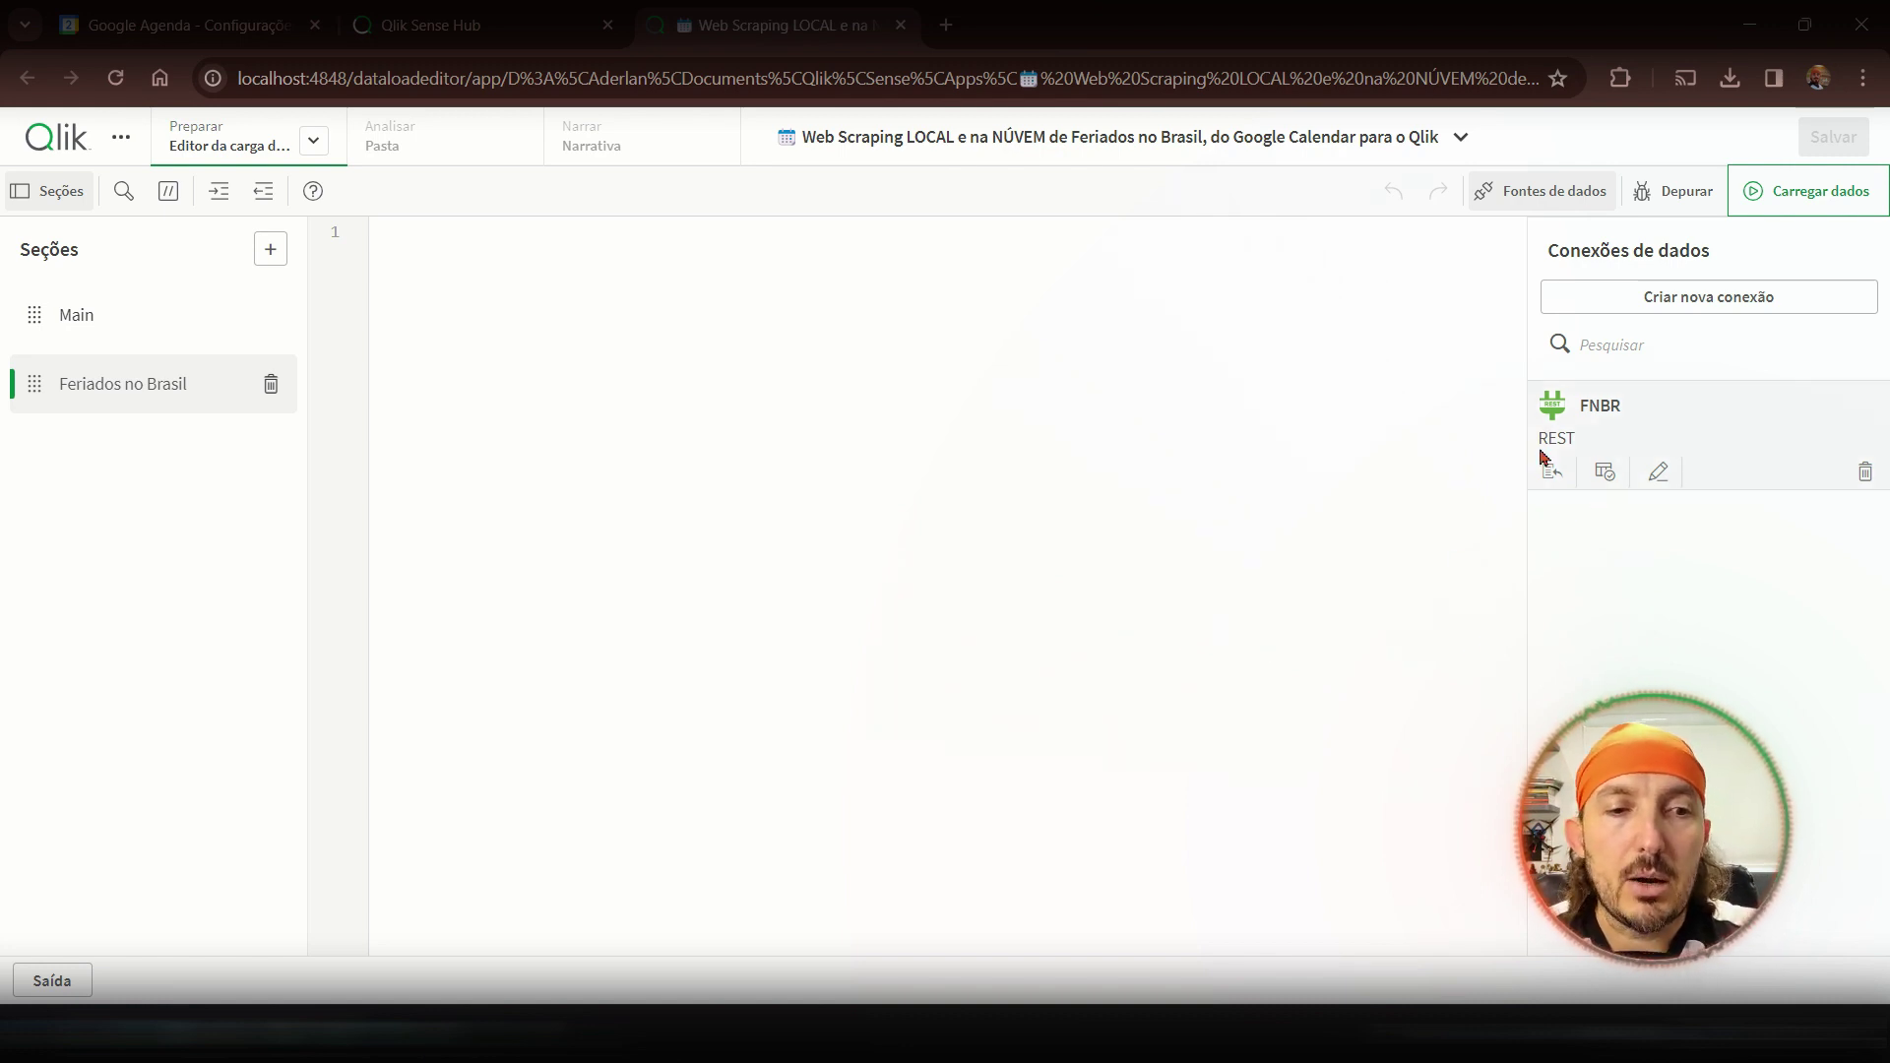
- Open data selection for the FNBR connection and select the CSV_source table, dismissing any error dialog
left_click(1606, 478)
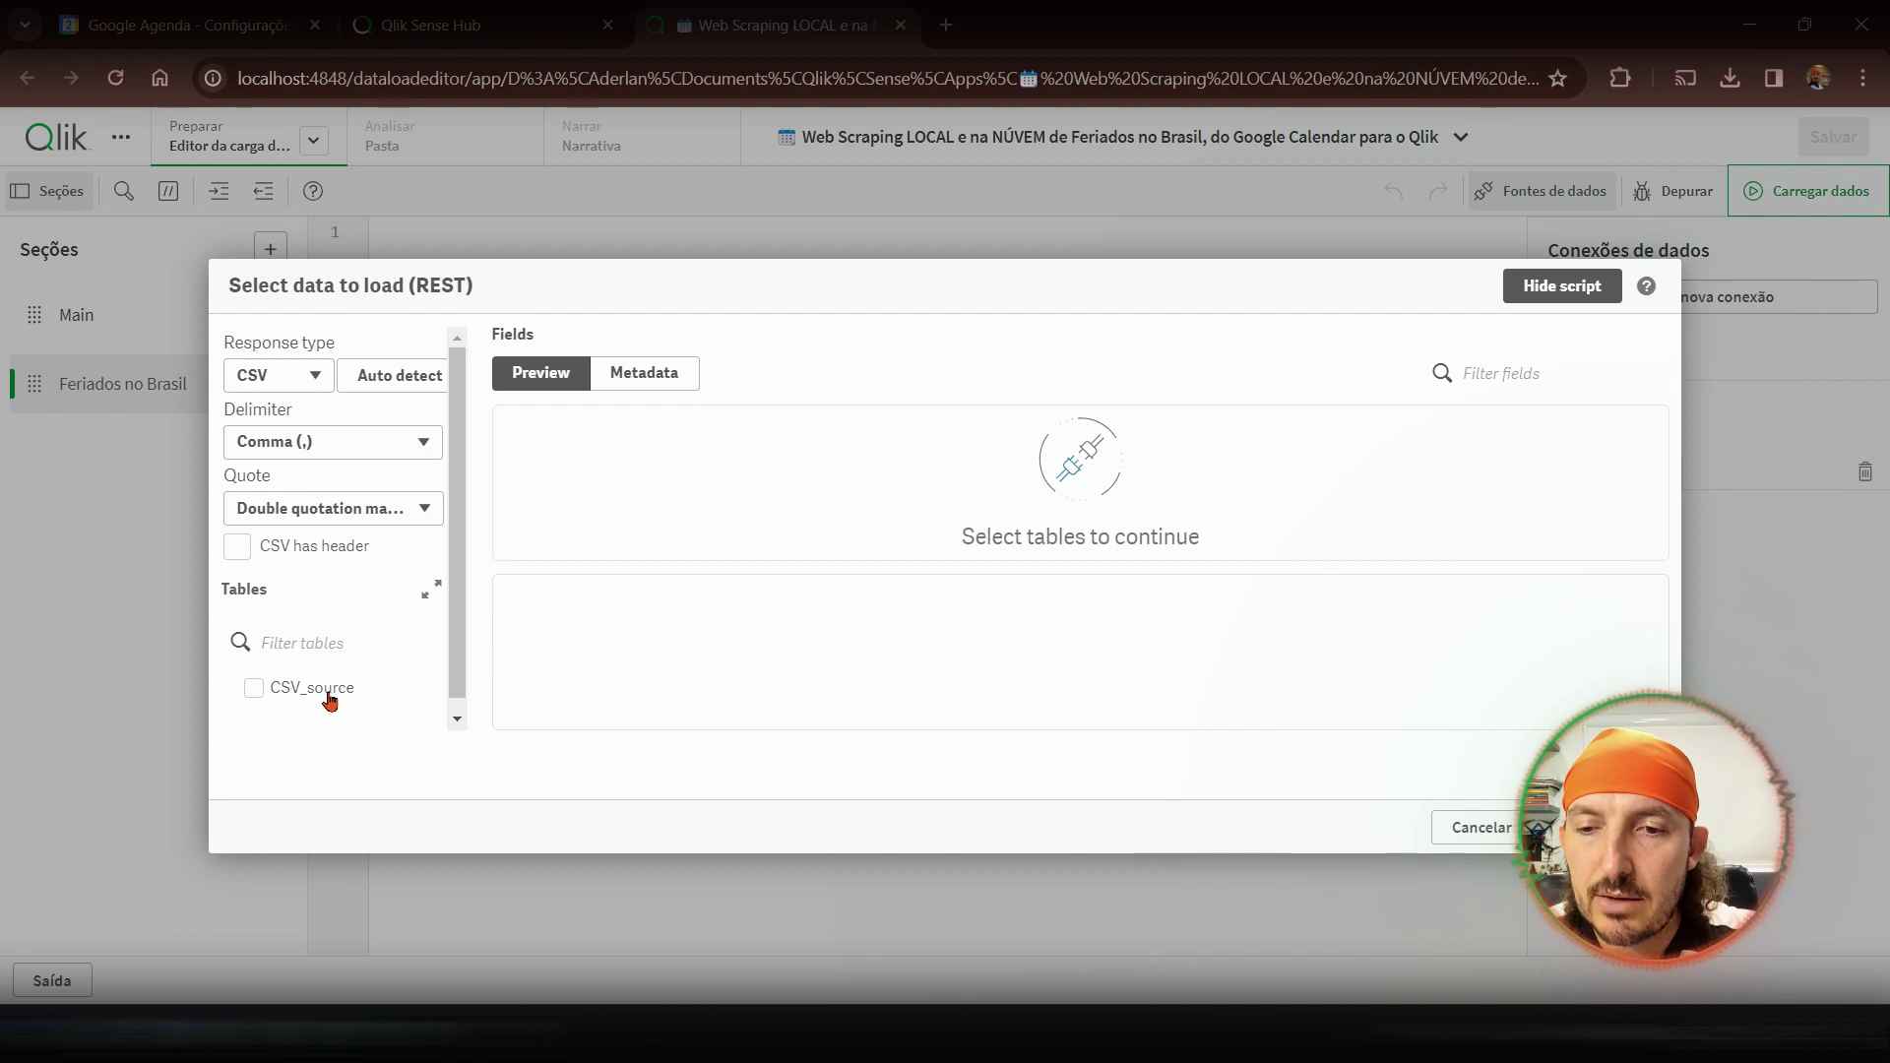
left_click(274, 693)
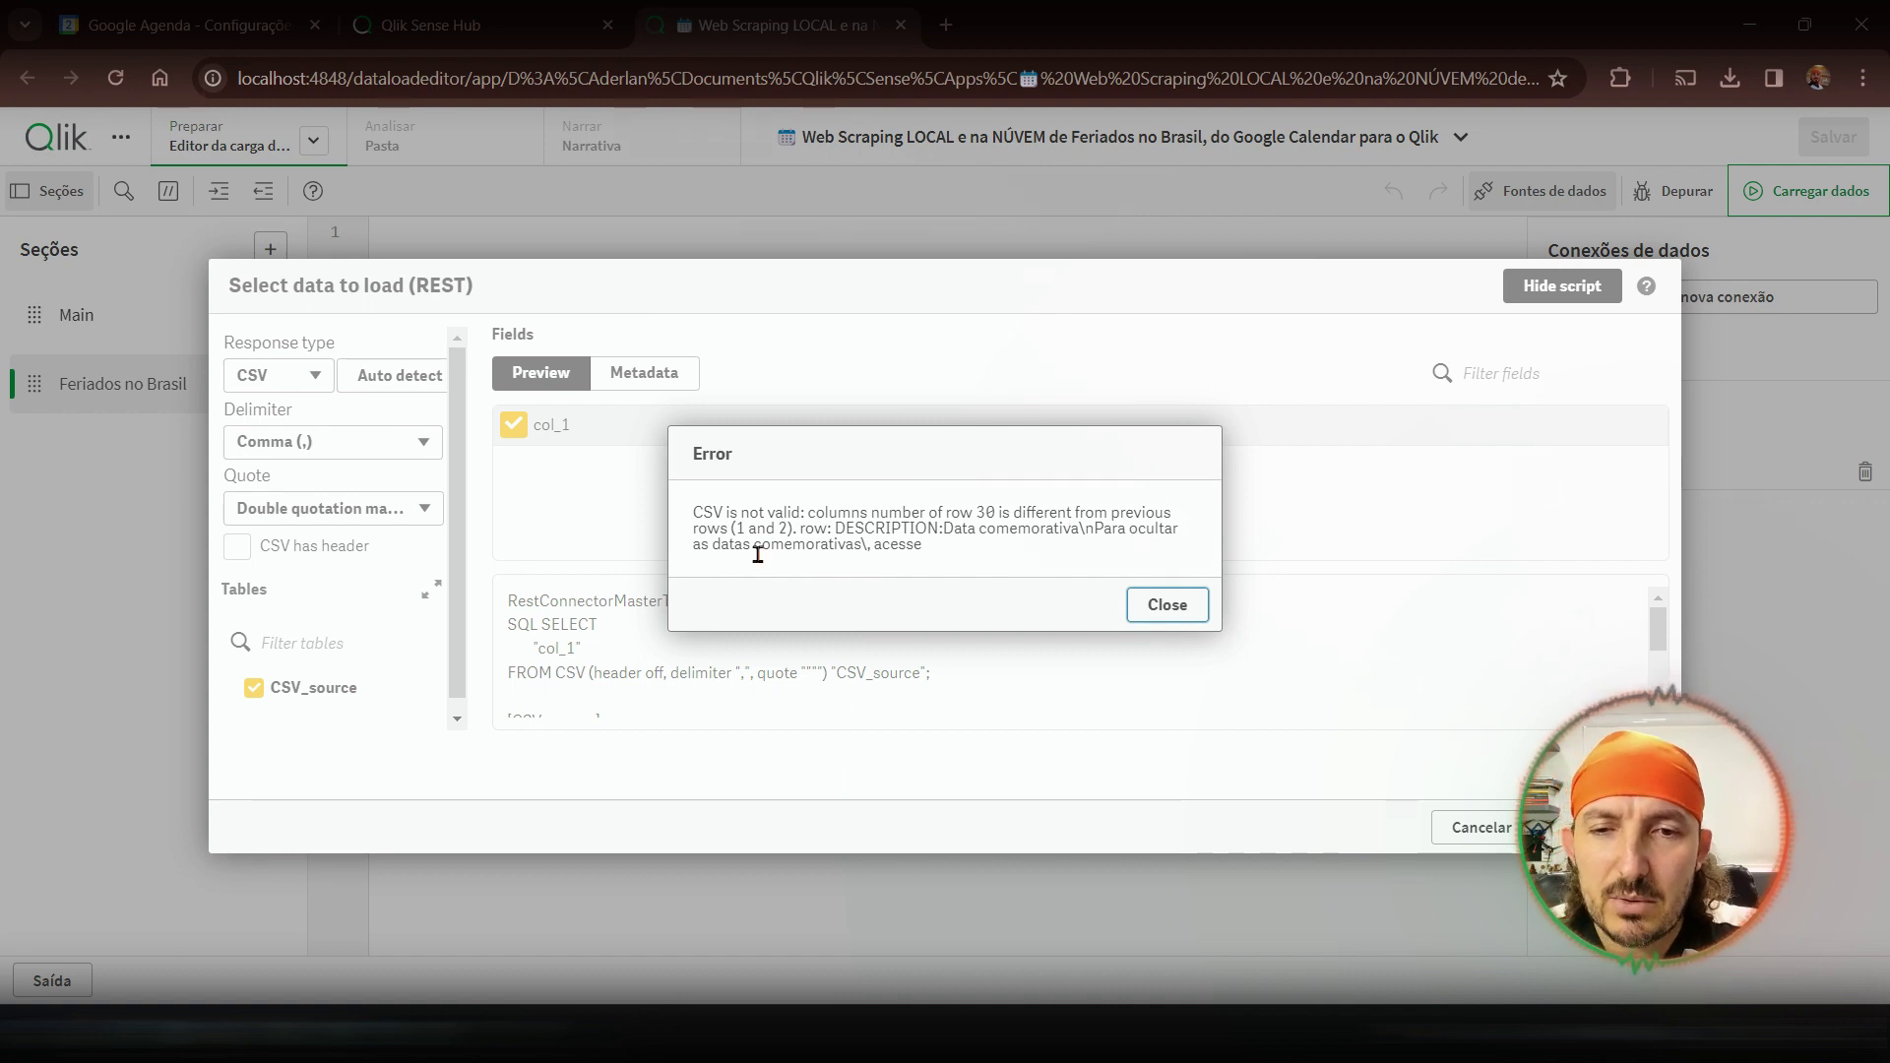
left_click(1166, 604)
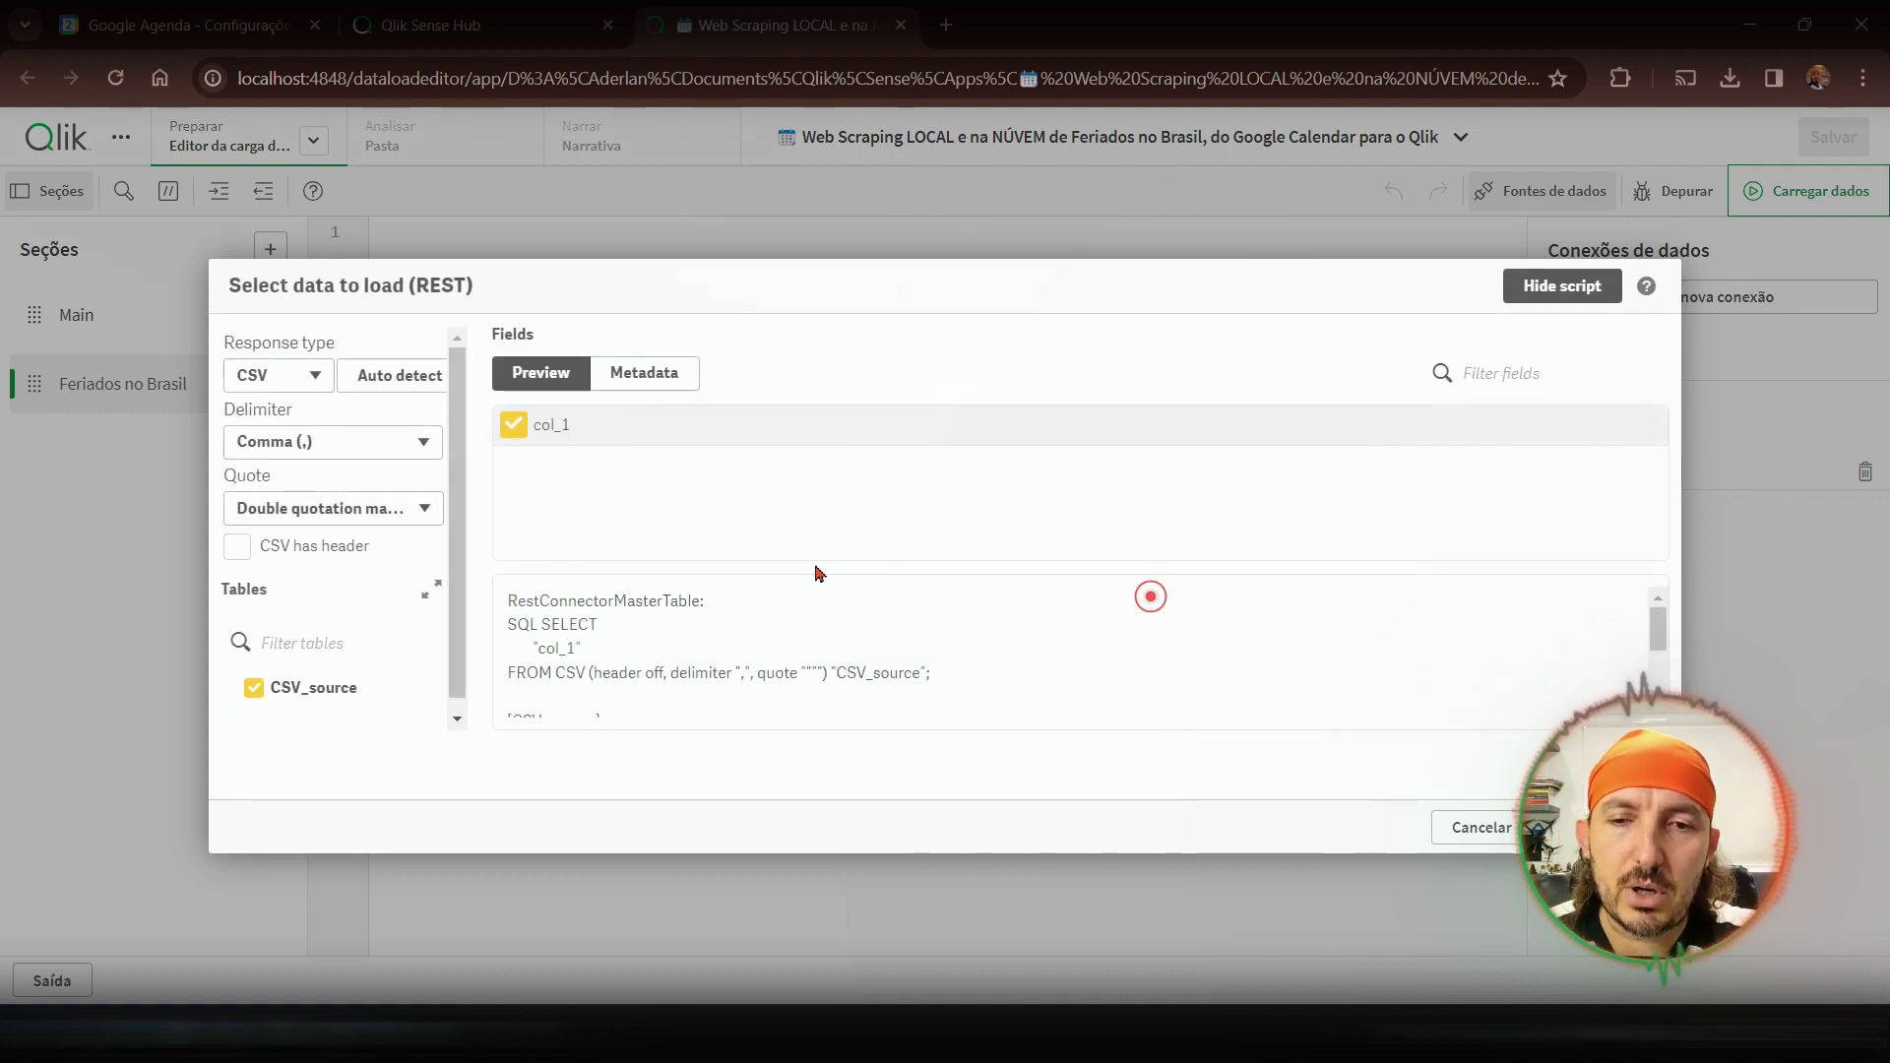
scroll(679, 641, "down", 1)
scroll(694, 634, "down", 3)
scroll(669, 649, "up", 4)
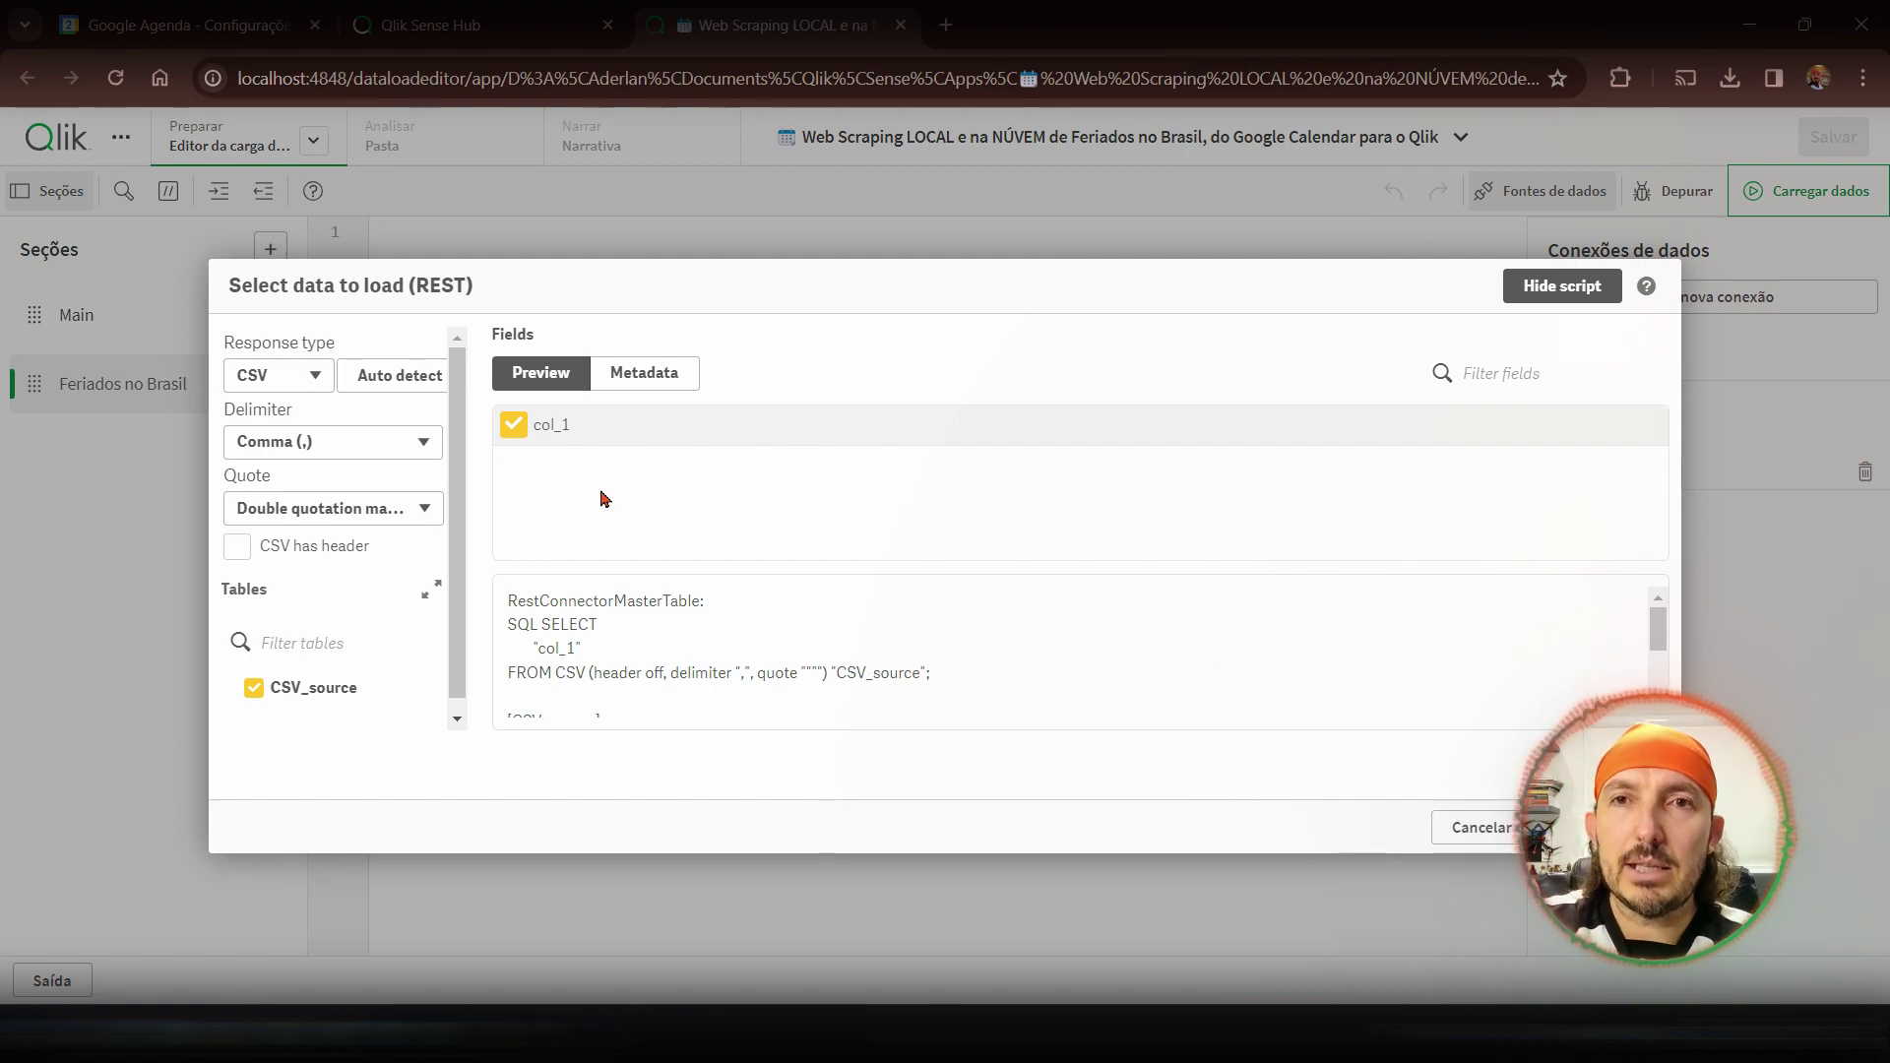
- Search Google in a new browser tab for "FORMATO ICS" and read the definition of the format
key("ctrl+t")
type("FORMATO ")
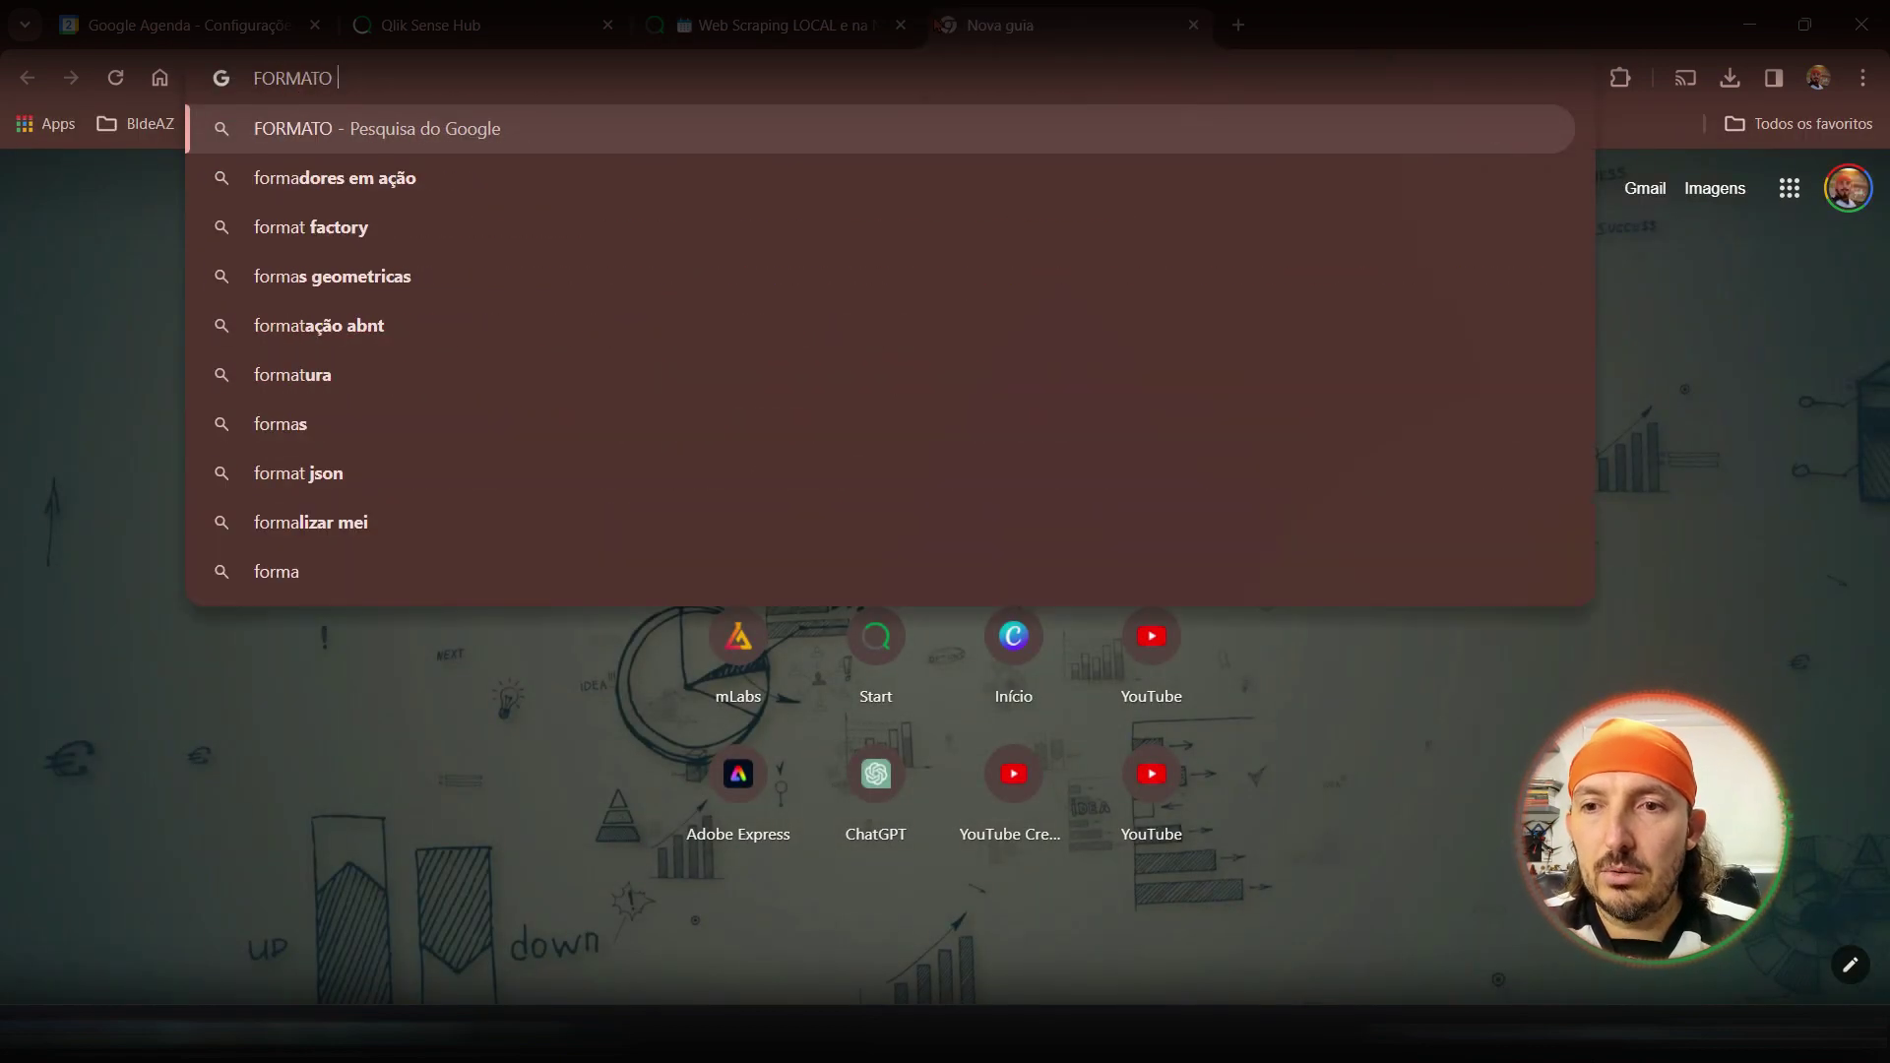
type("ICS")
key("Return")
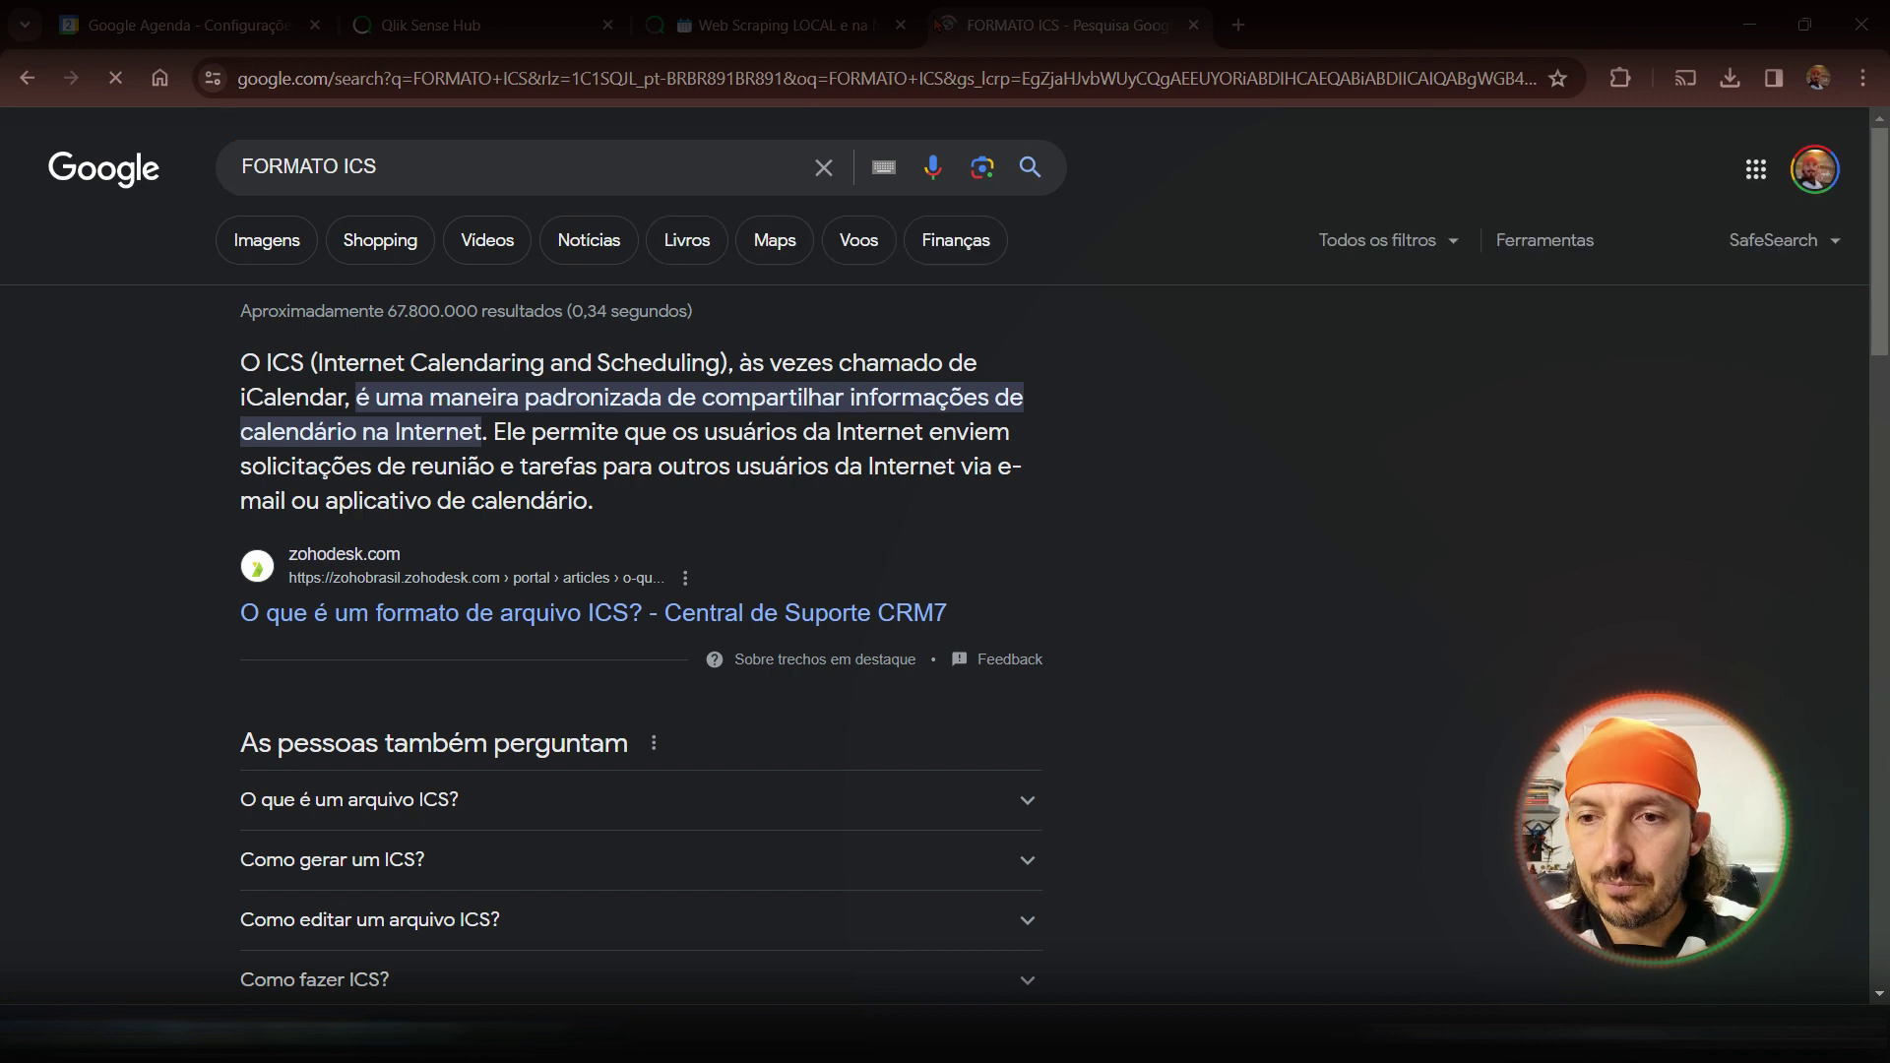
left_click_drag(338, 360, 569, 502)
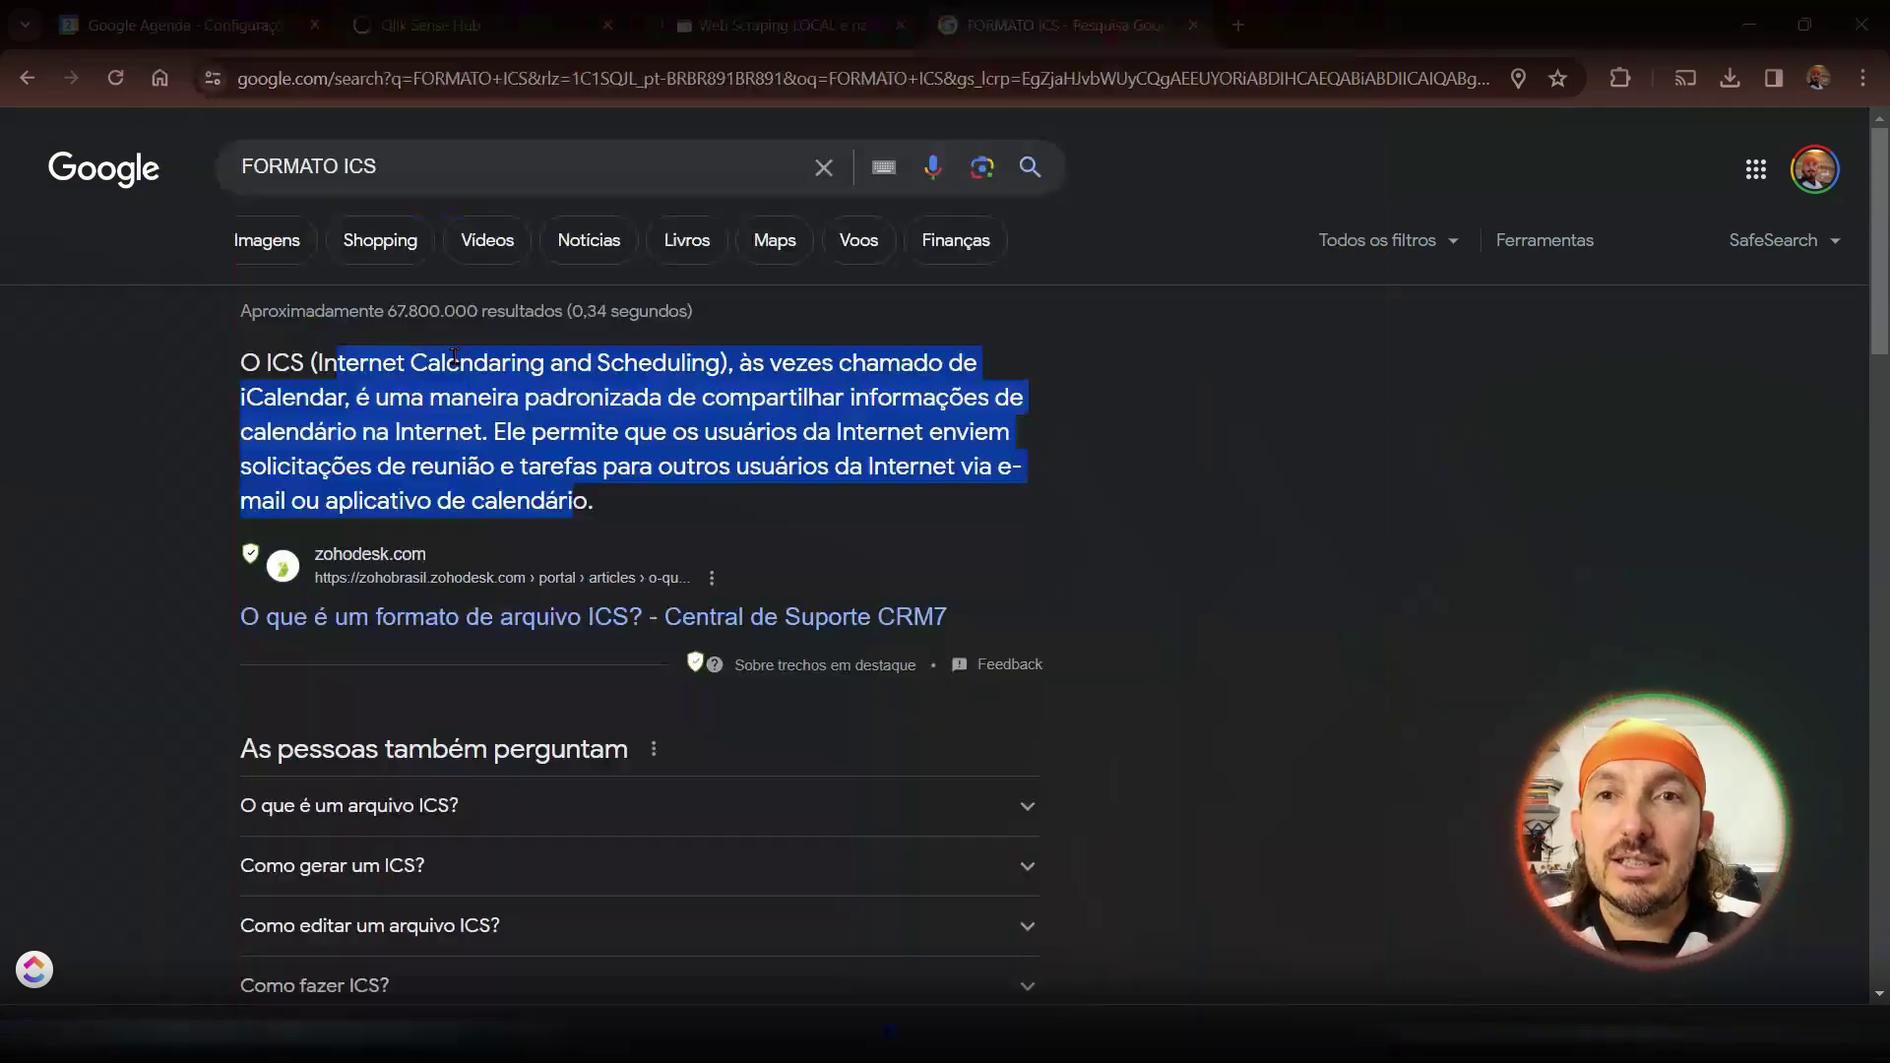
- Search Google for "DADOS EAV", read the model's definition, and return to the Qlik data selection with the search page closed
triple_click(419, 168)
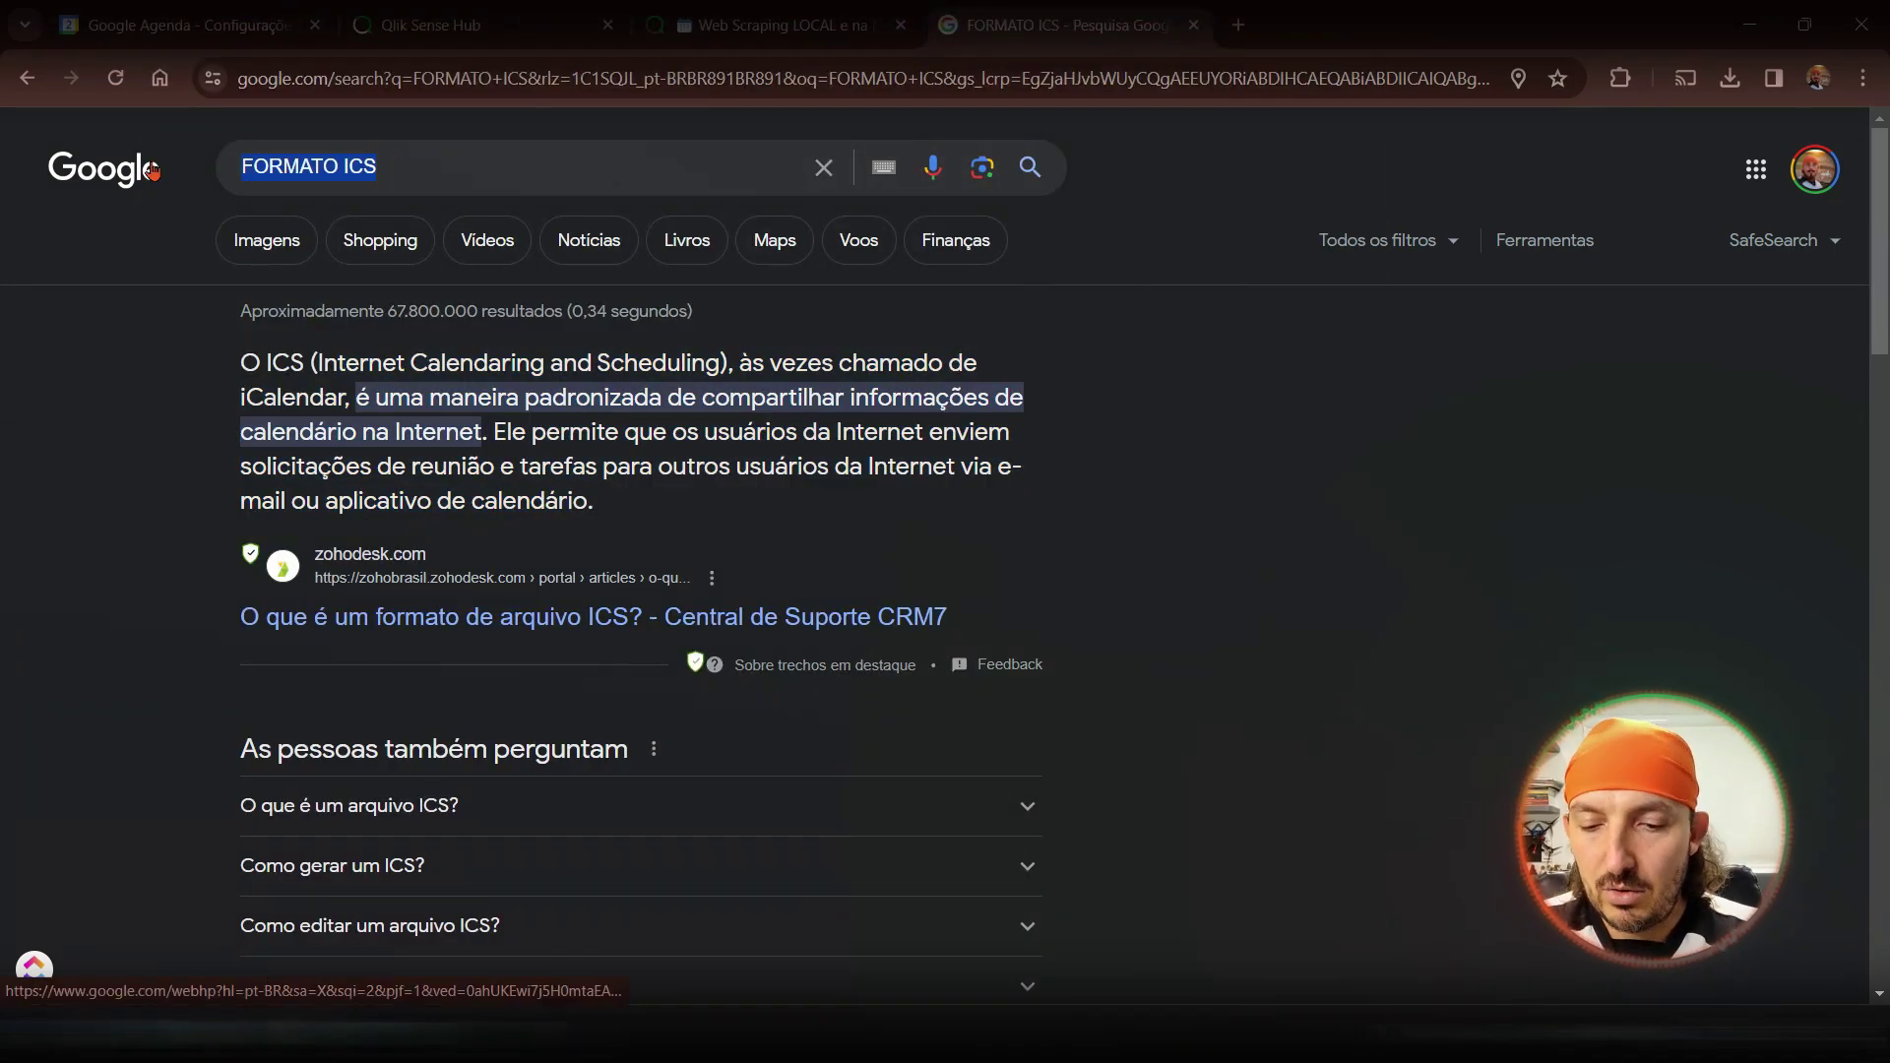
type("DADOS E")
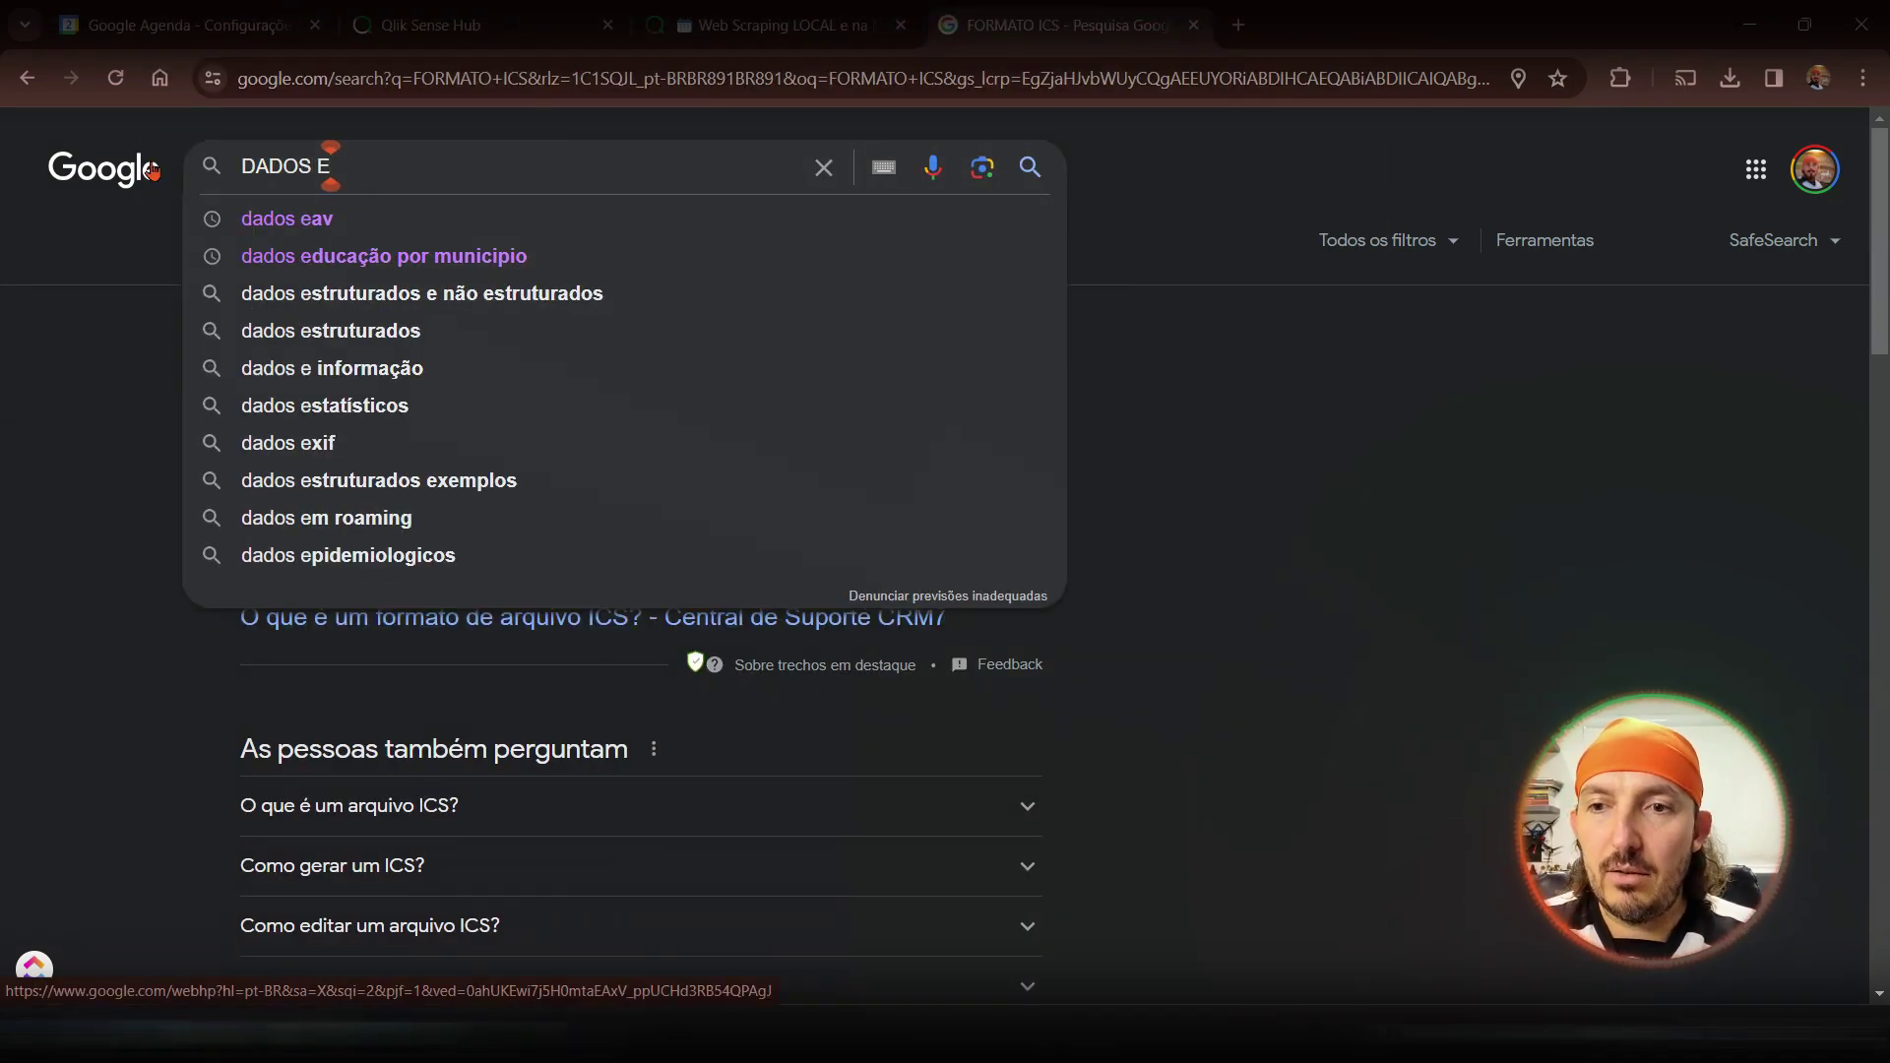
type("AV")
key("Return")
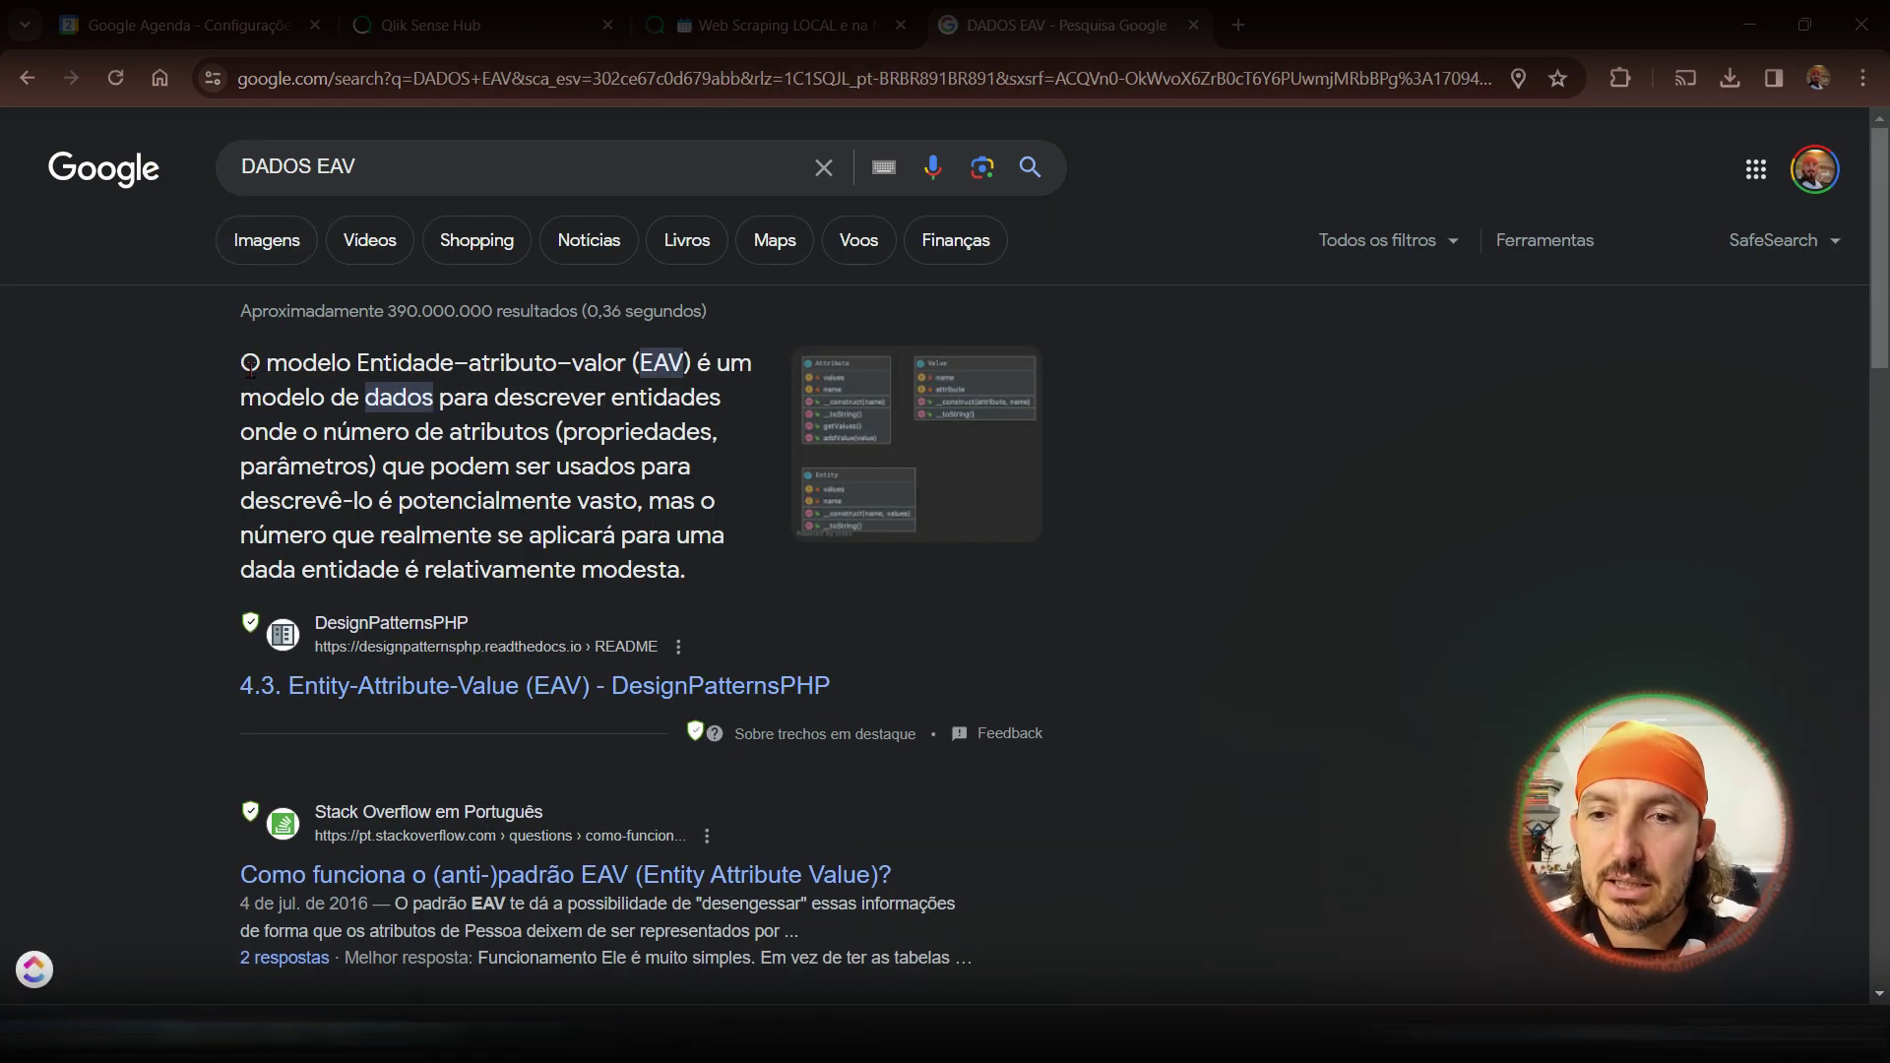
left_click_drag(250, 366, 694, 594)
left_click(582, 525)
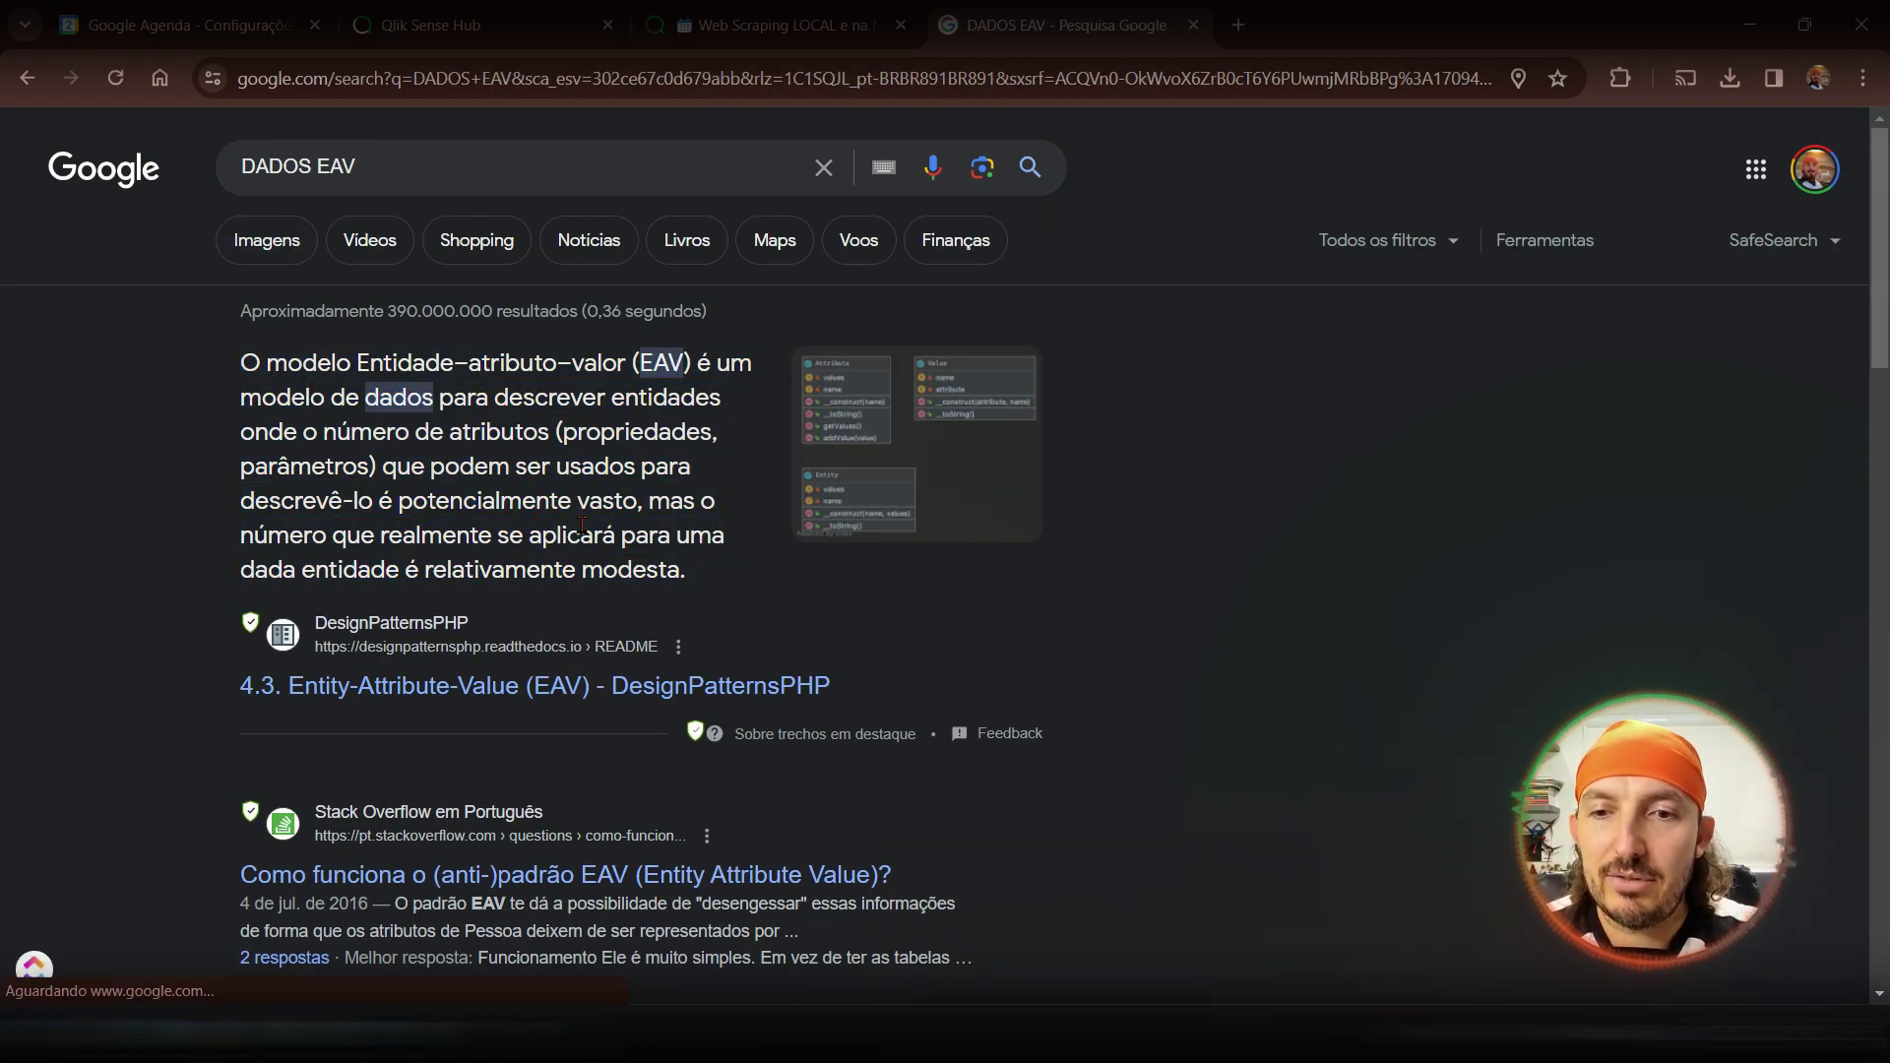
left_click(582, 525)
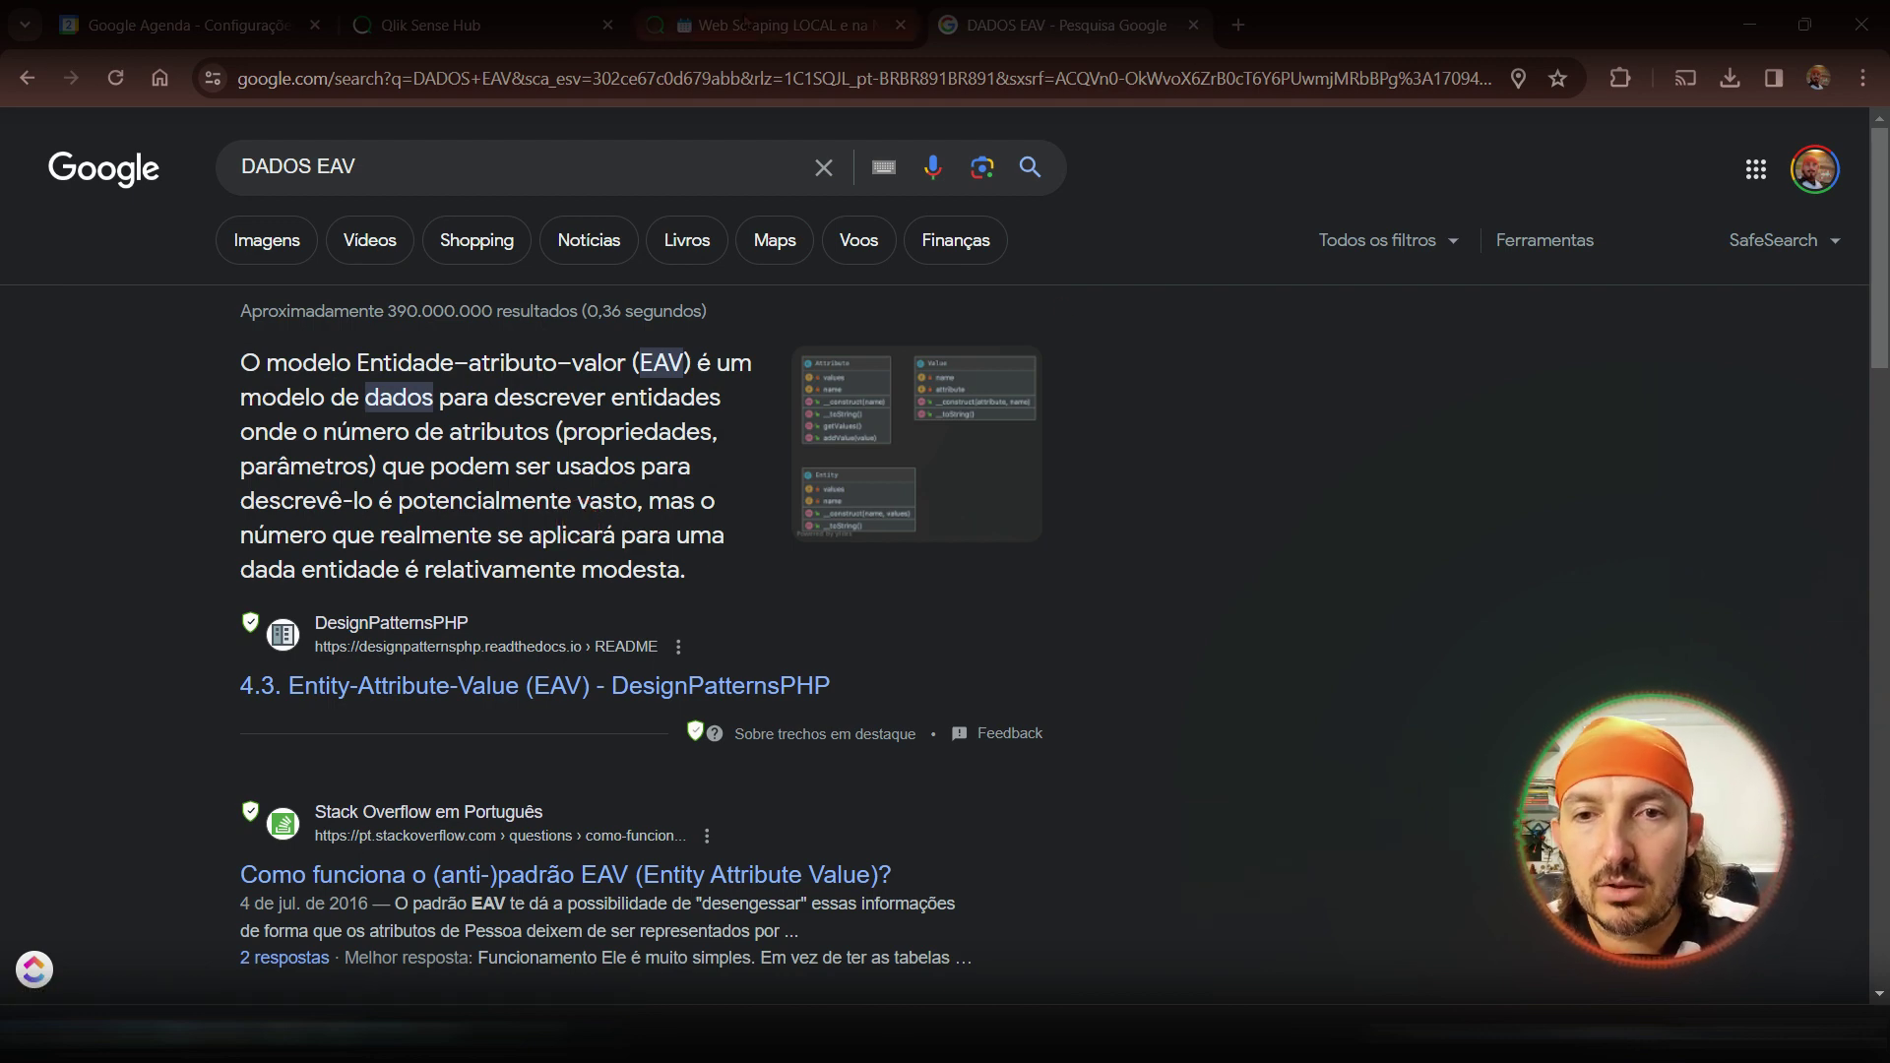
left_click(745, 22)
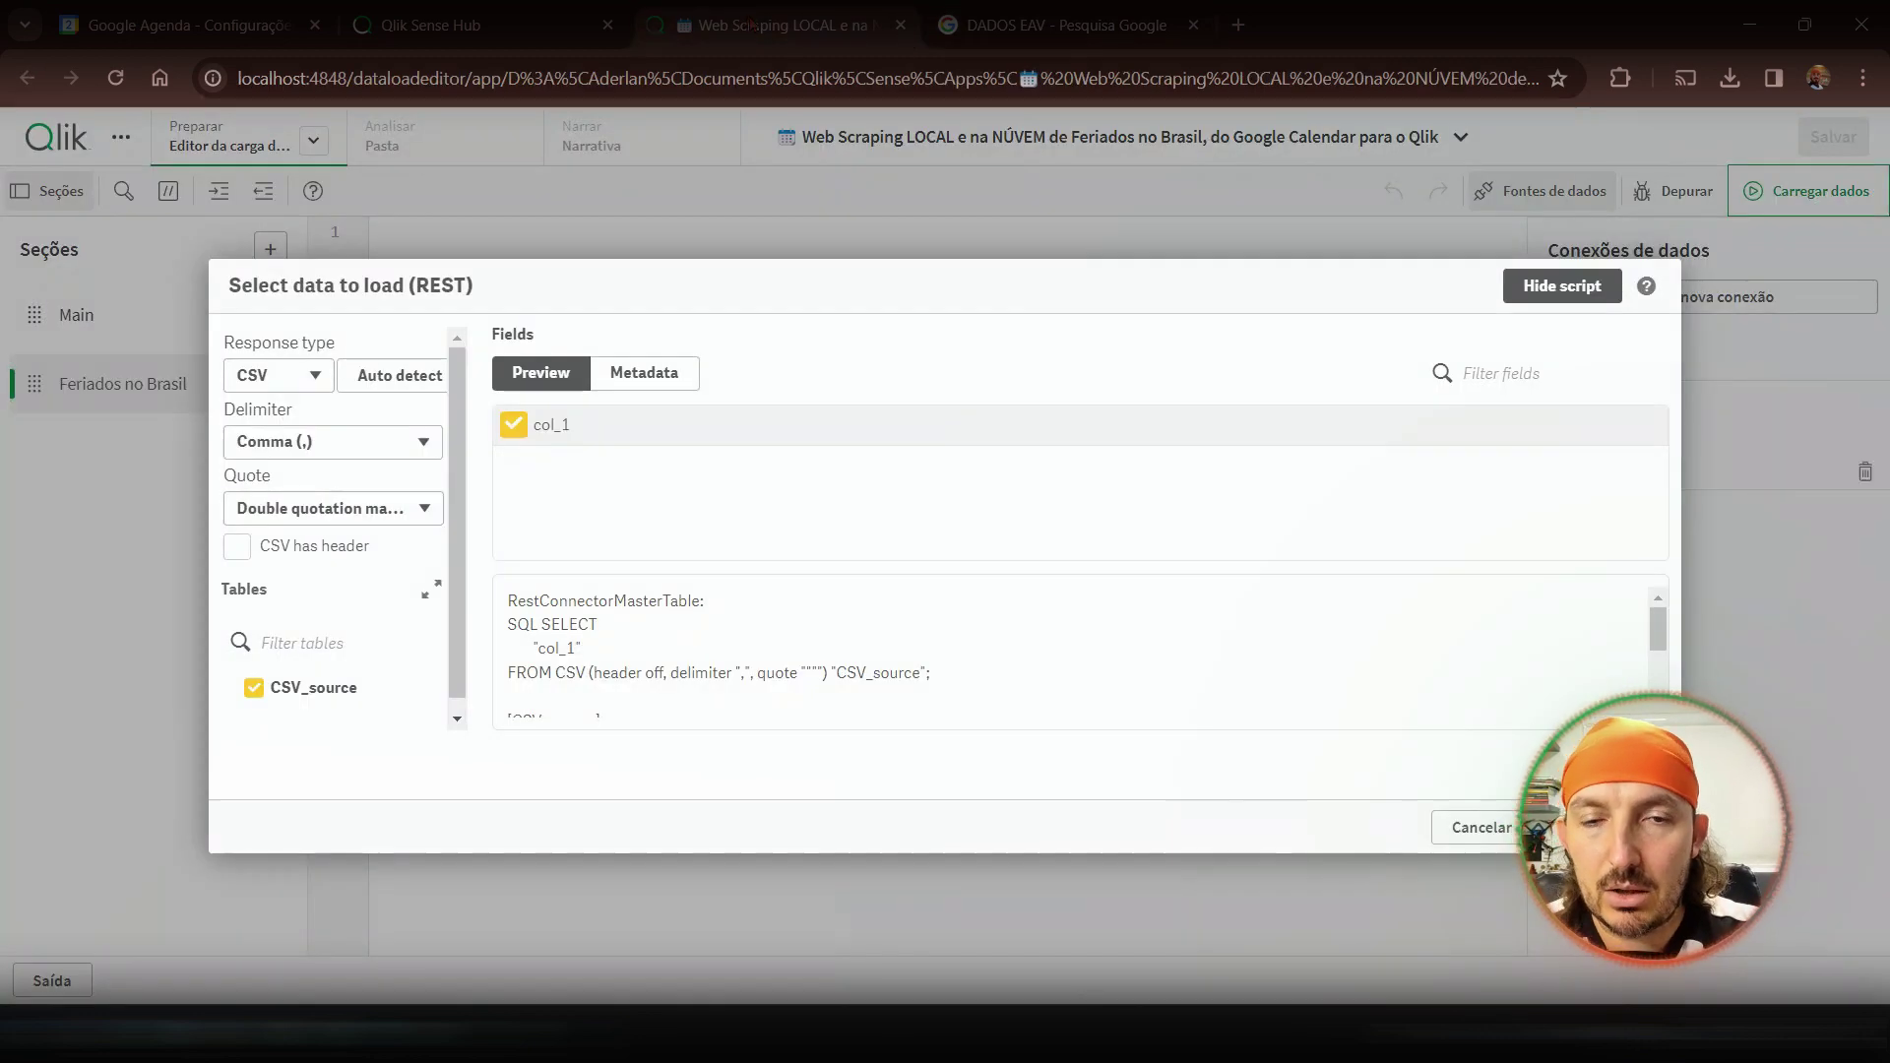
left_click(1194, 24)
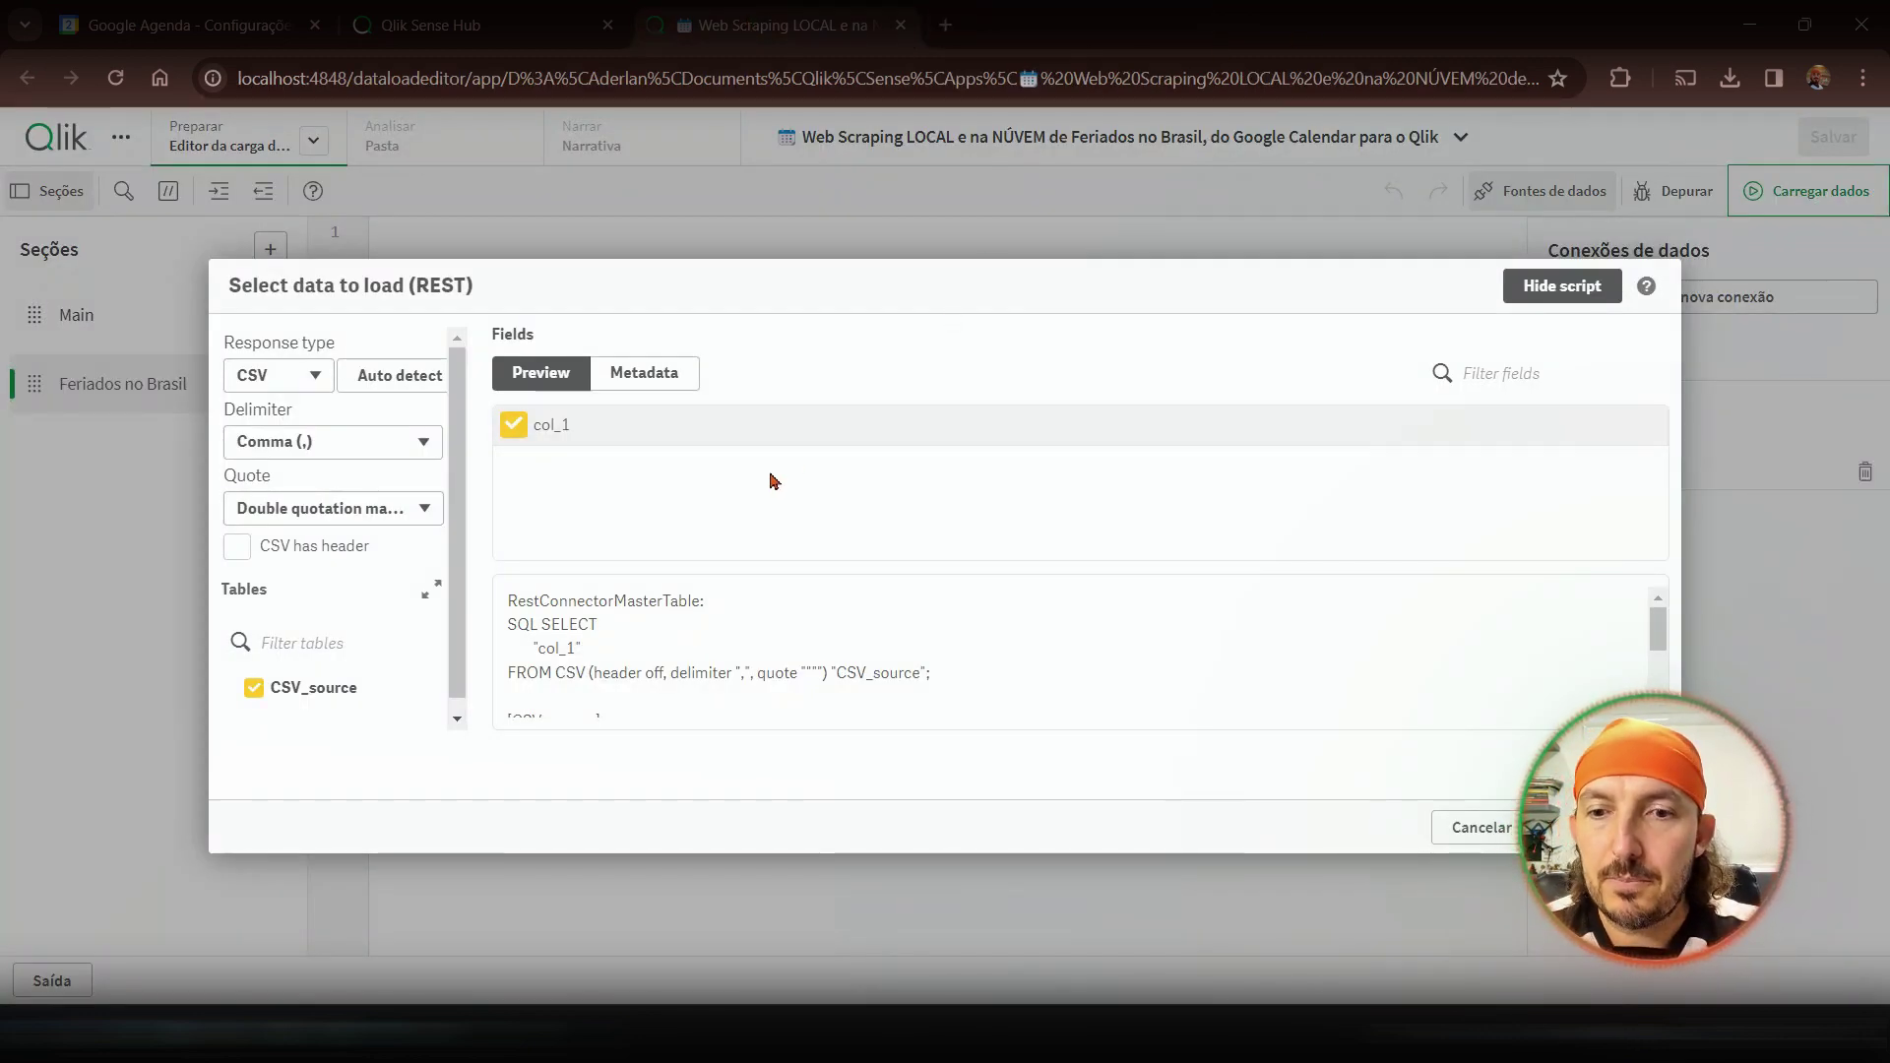
- Set the CSV delimiter to Pipe (|) and review the calendar rows in the col_1 preview
left_click(334, 452)
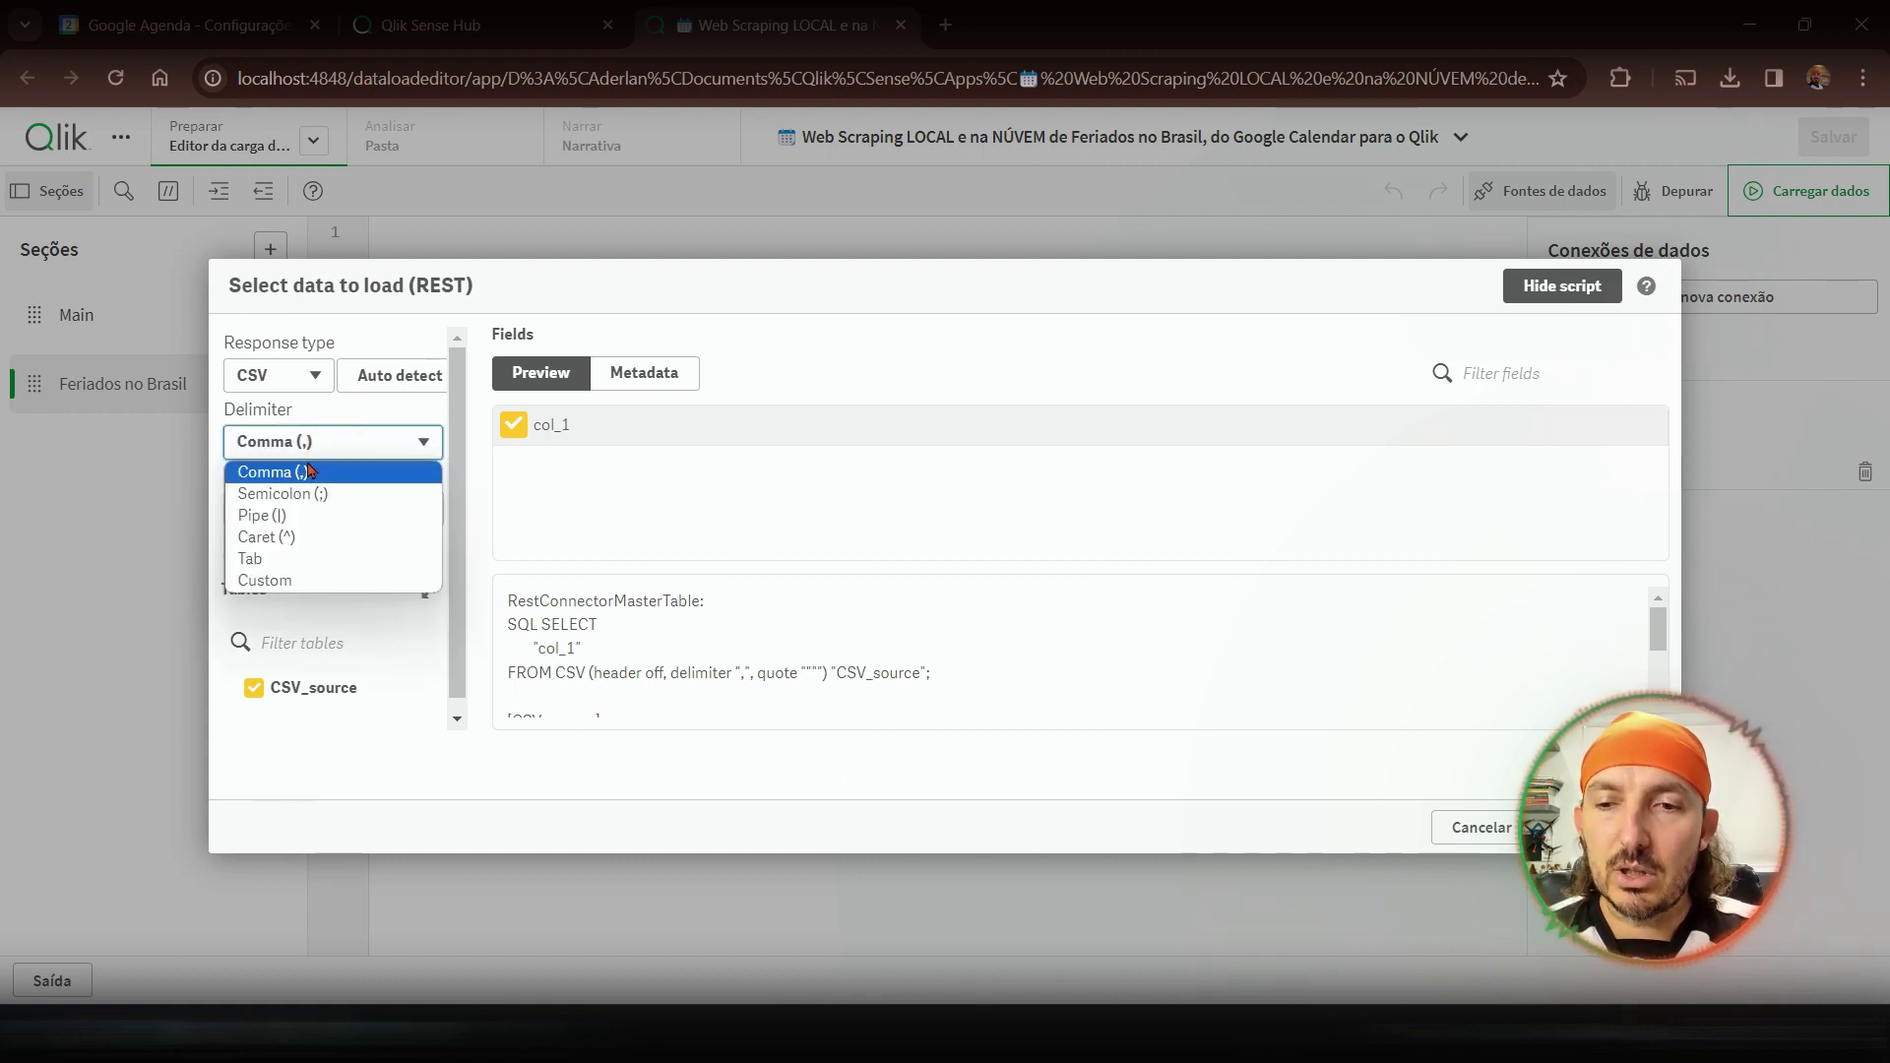
left_click(283, 516)
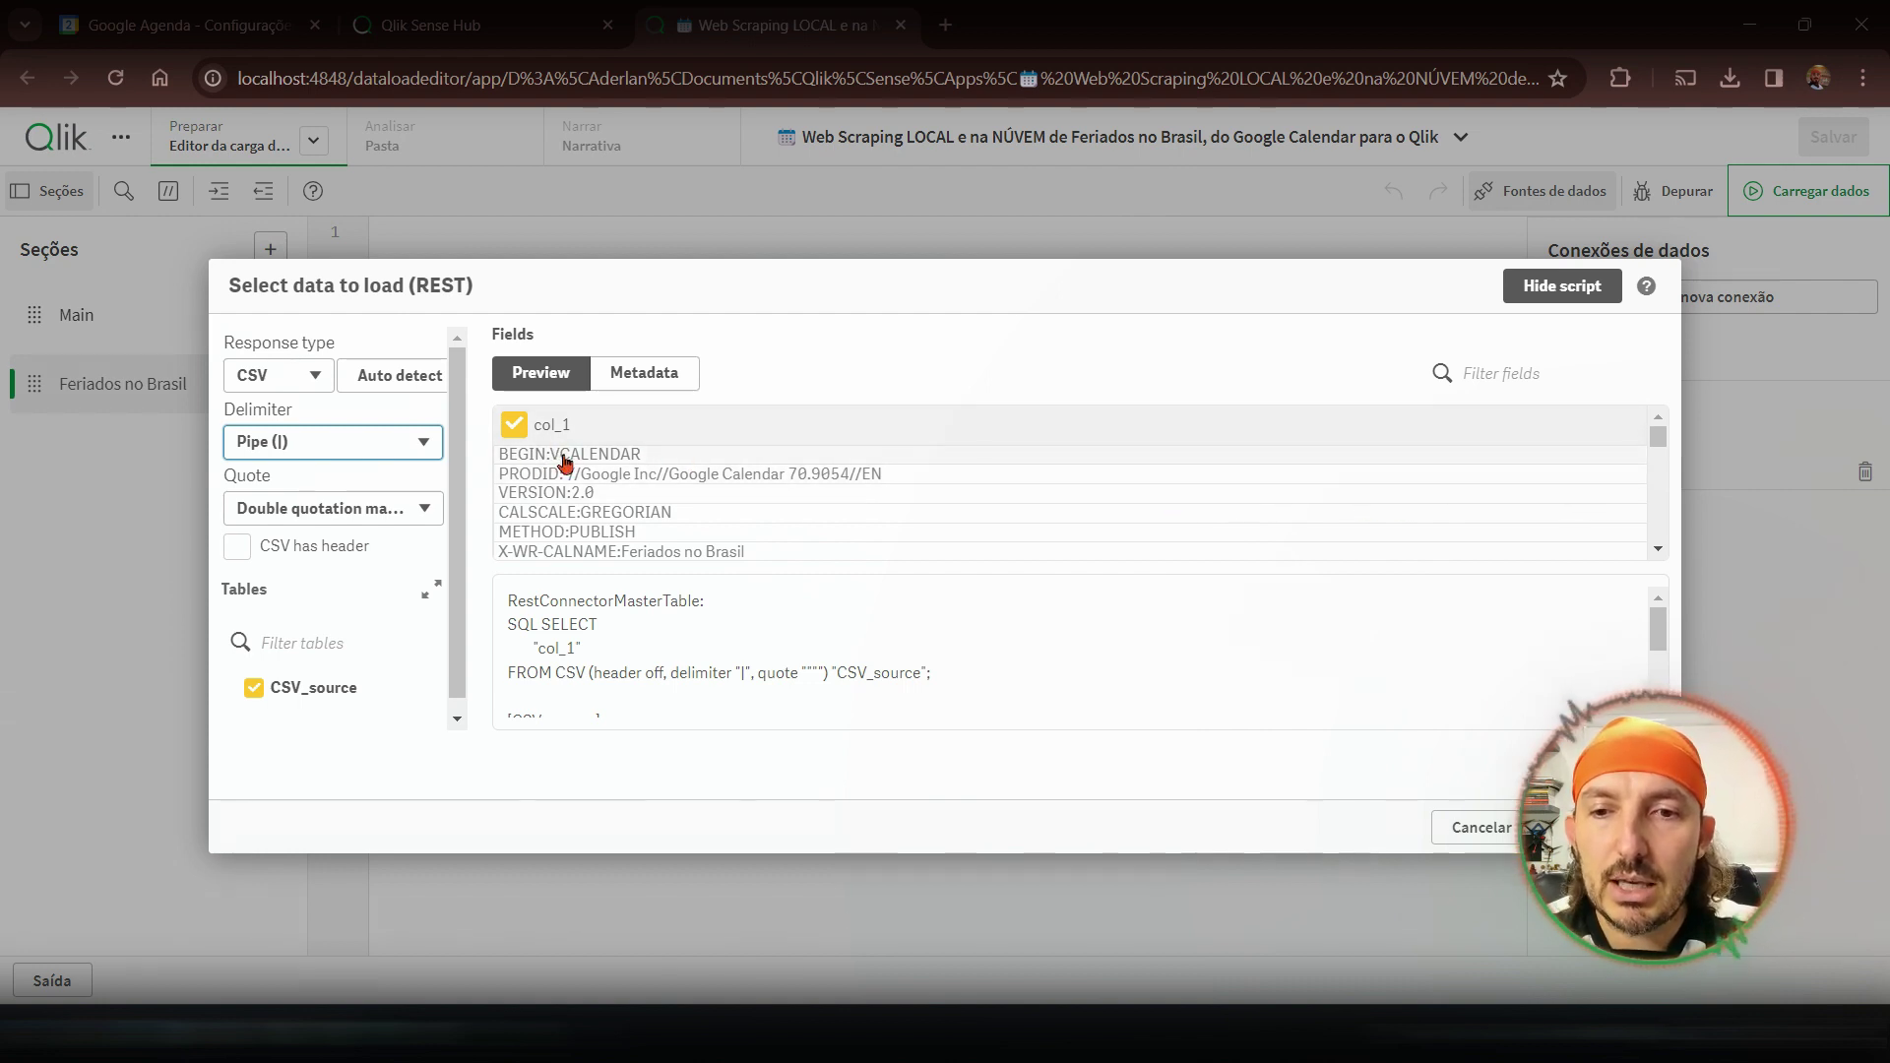
scroll(645, 529, "down", 3)
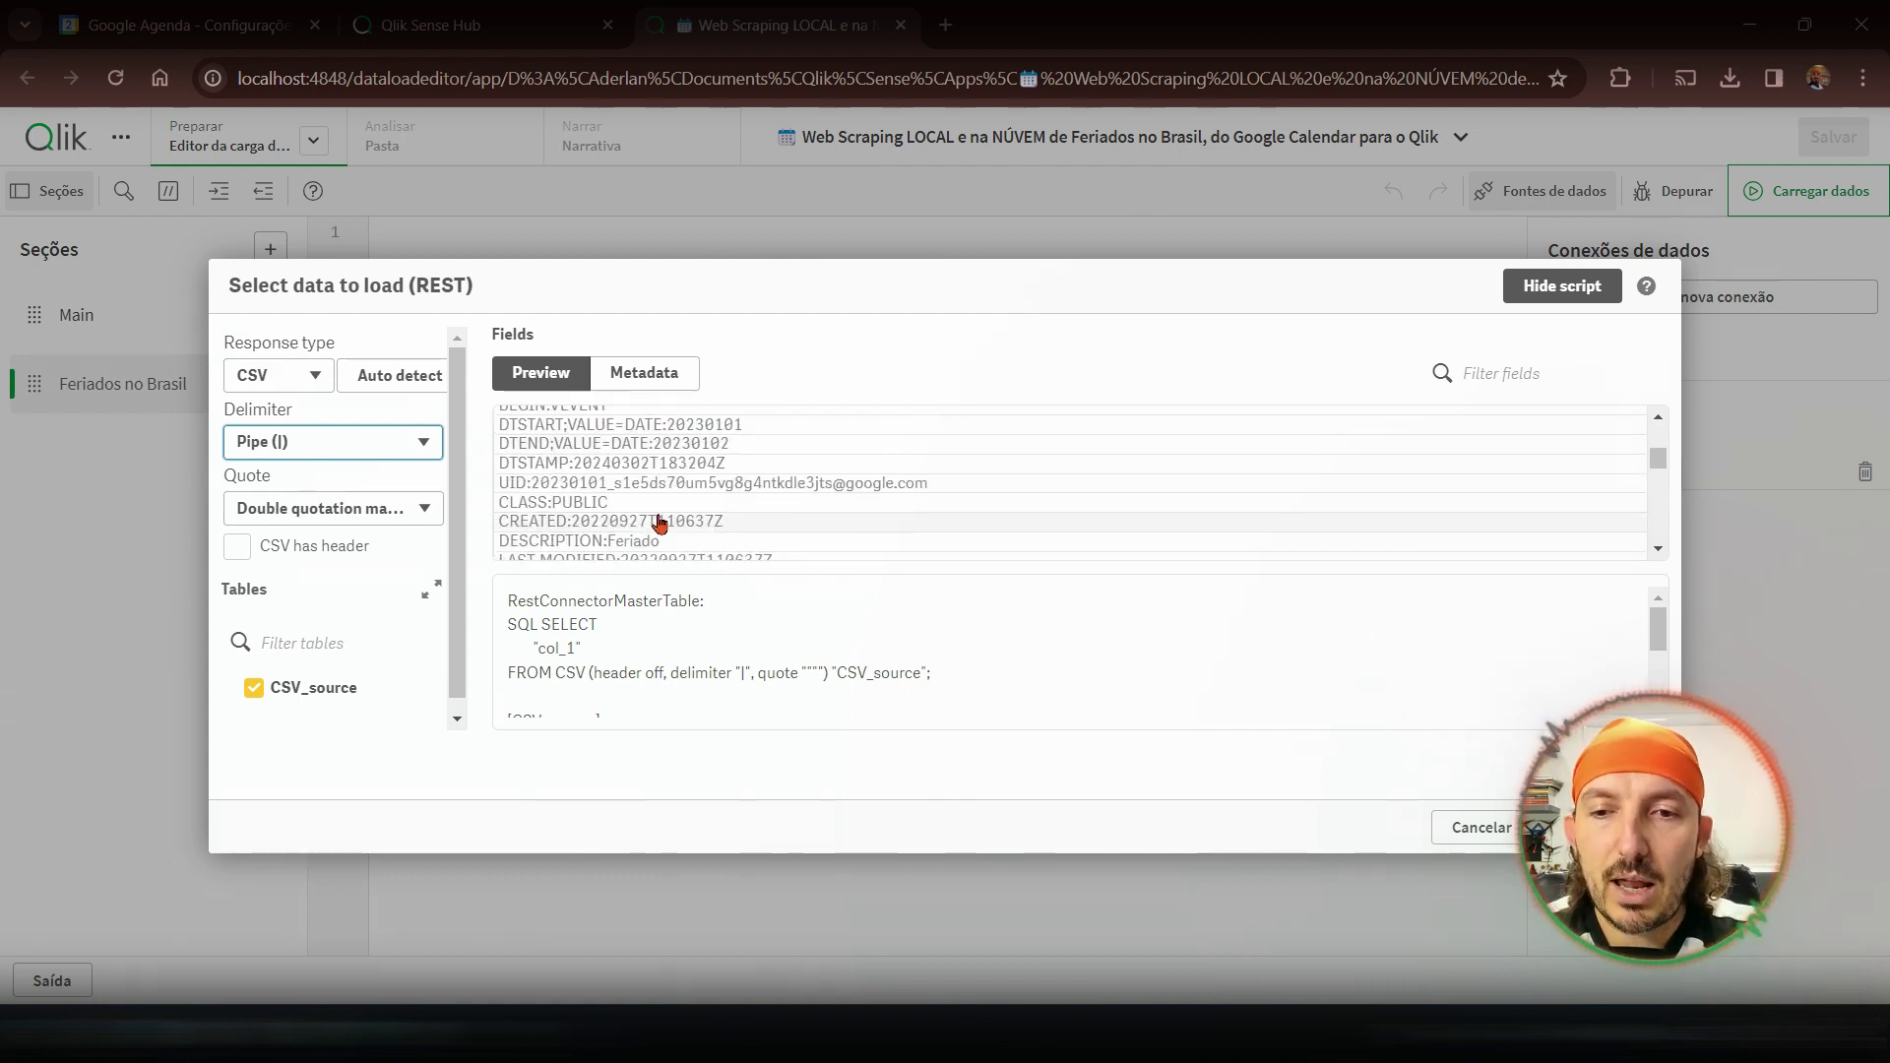
scroll(660, 522, "down", 8)
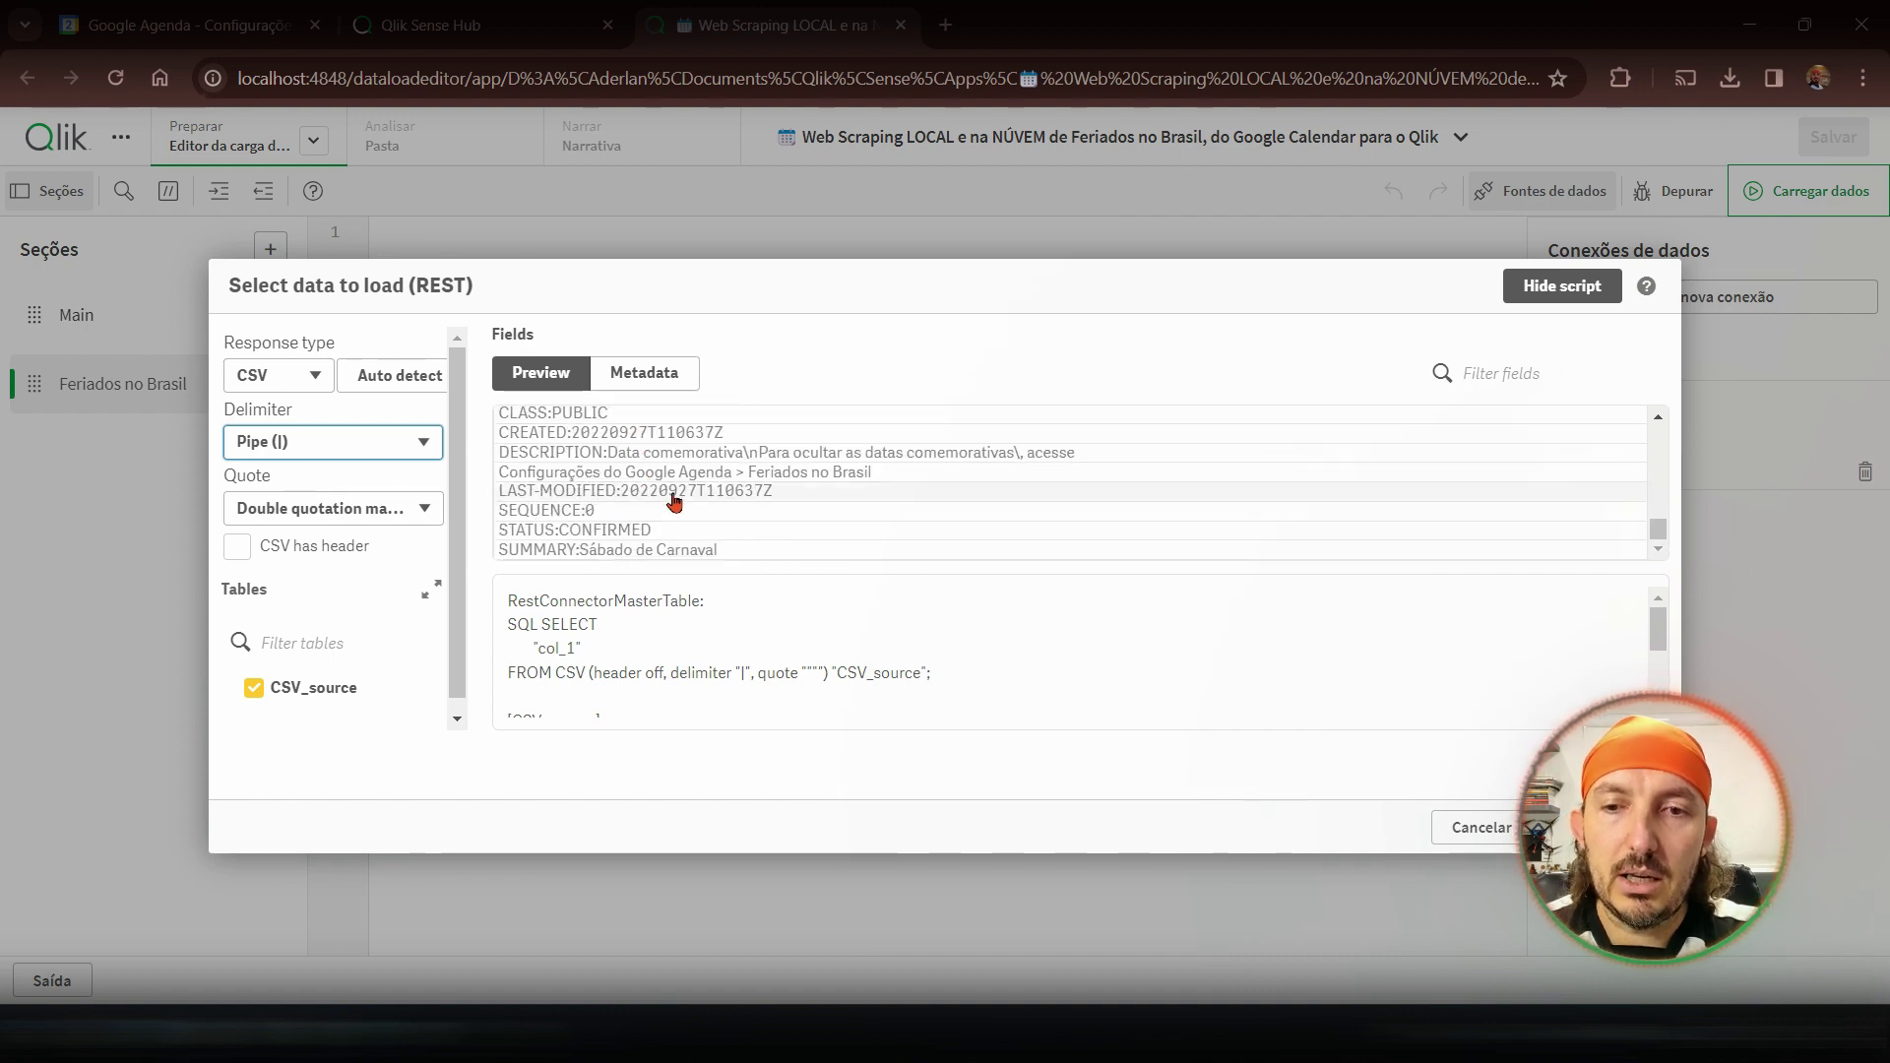
- Try a custom colon (:) delimiter, check its effect on the col_1 preview, and set the delimiter back to Pipe (|)
scroll(657, 507, "up", 10)
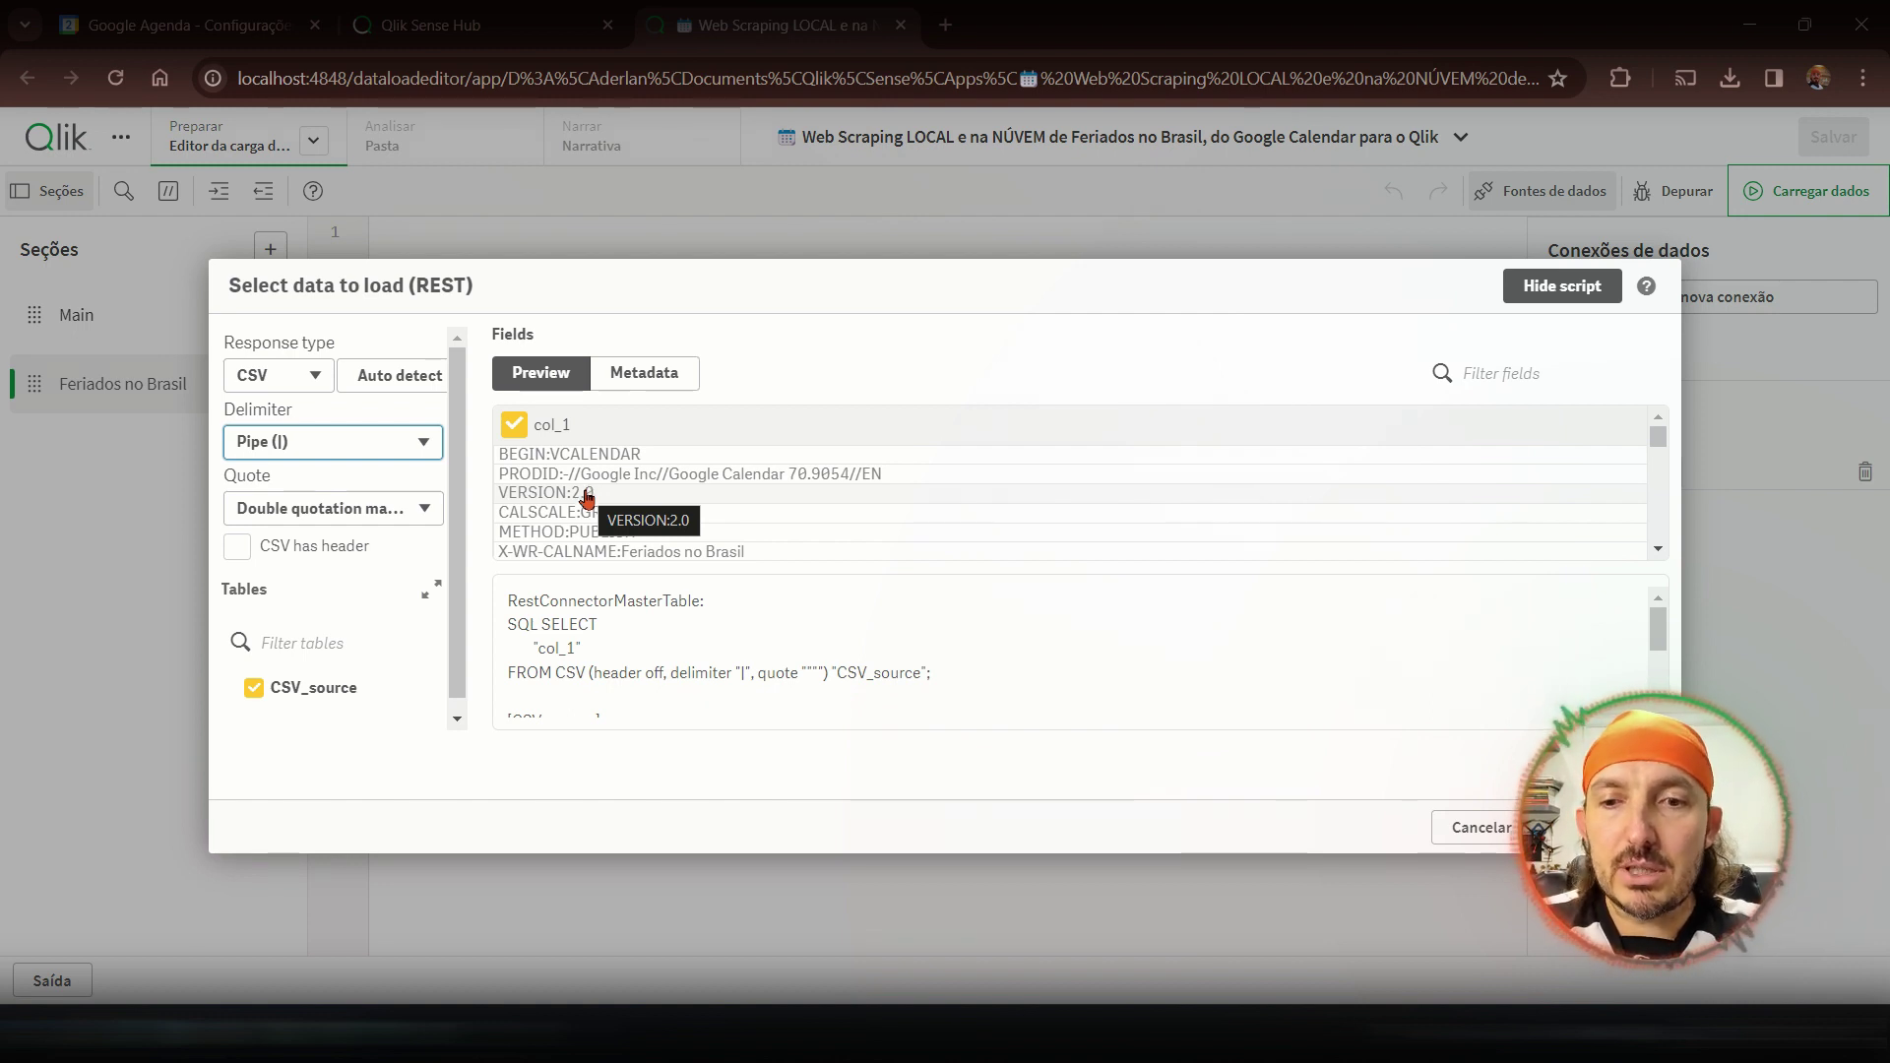
left_click(339, 442)
left_click(278, 576)
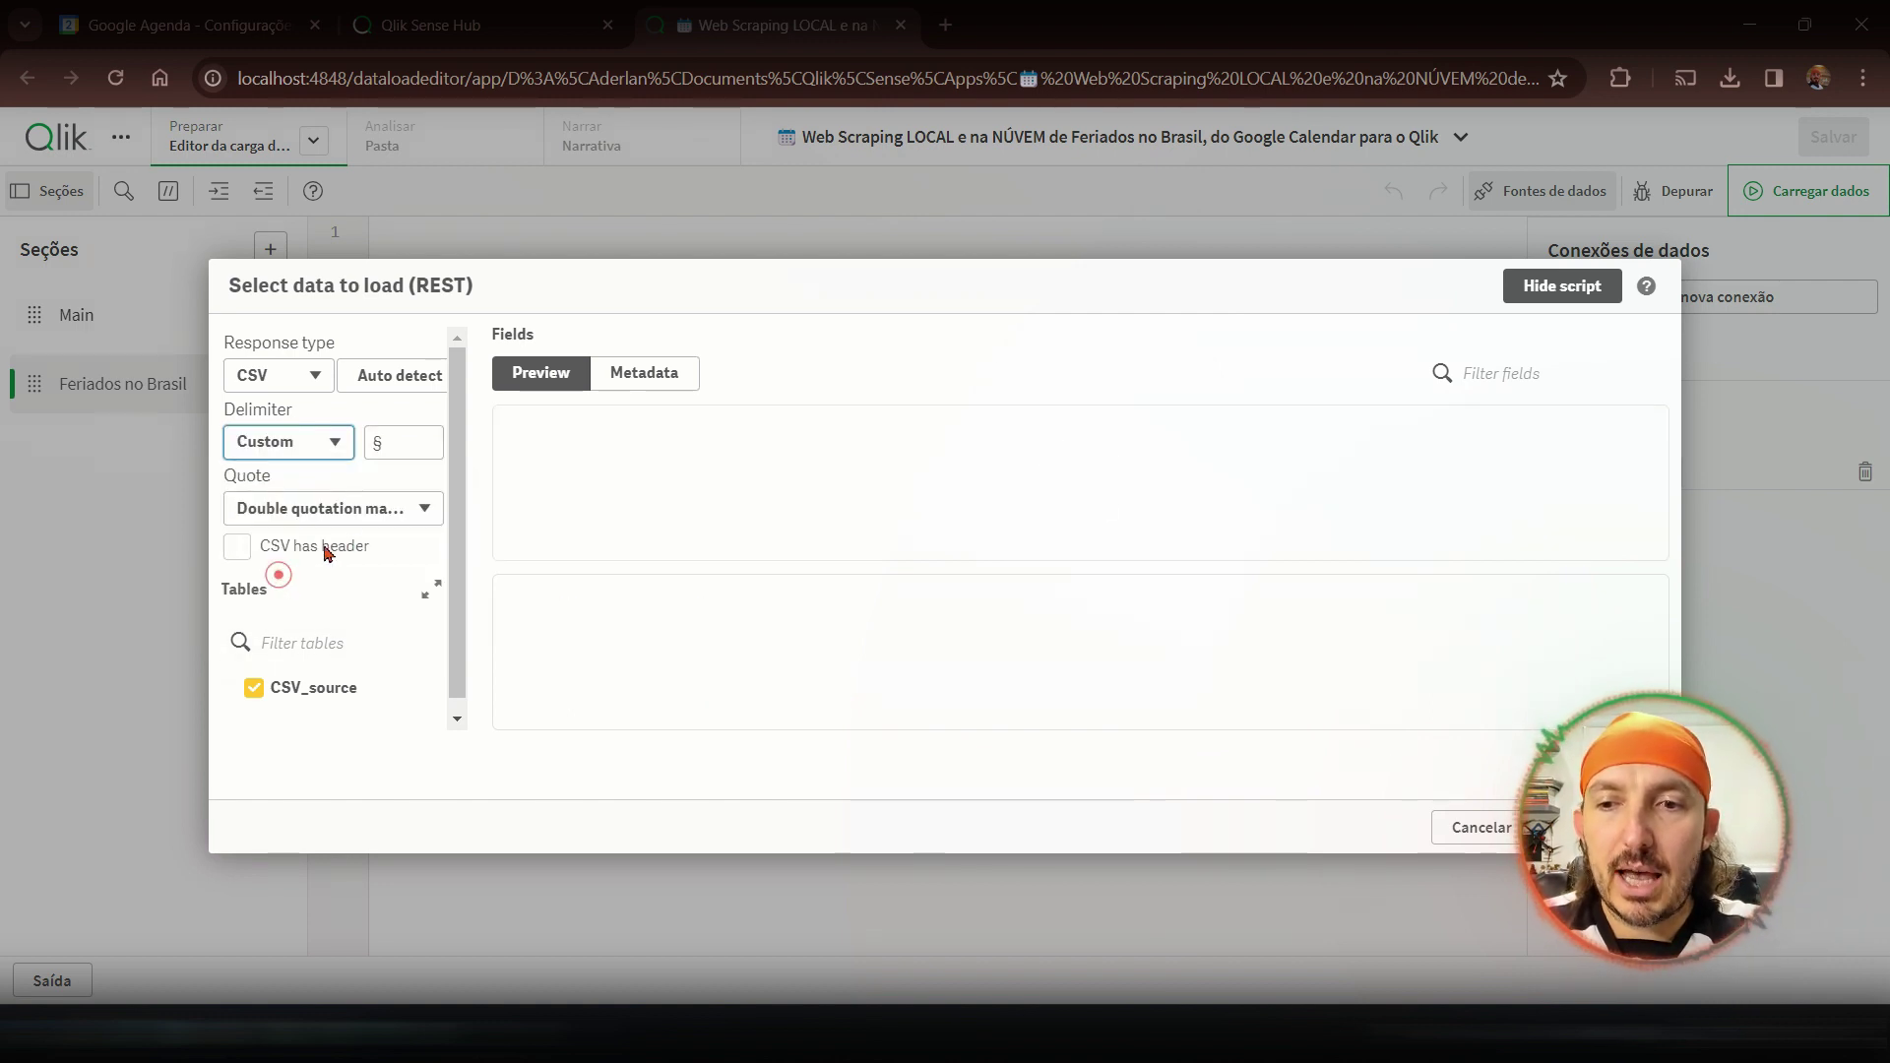
double_click(389, 442)
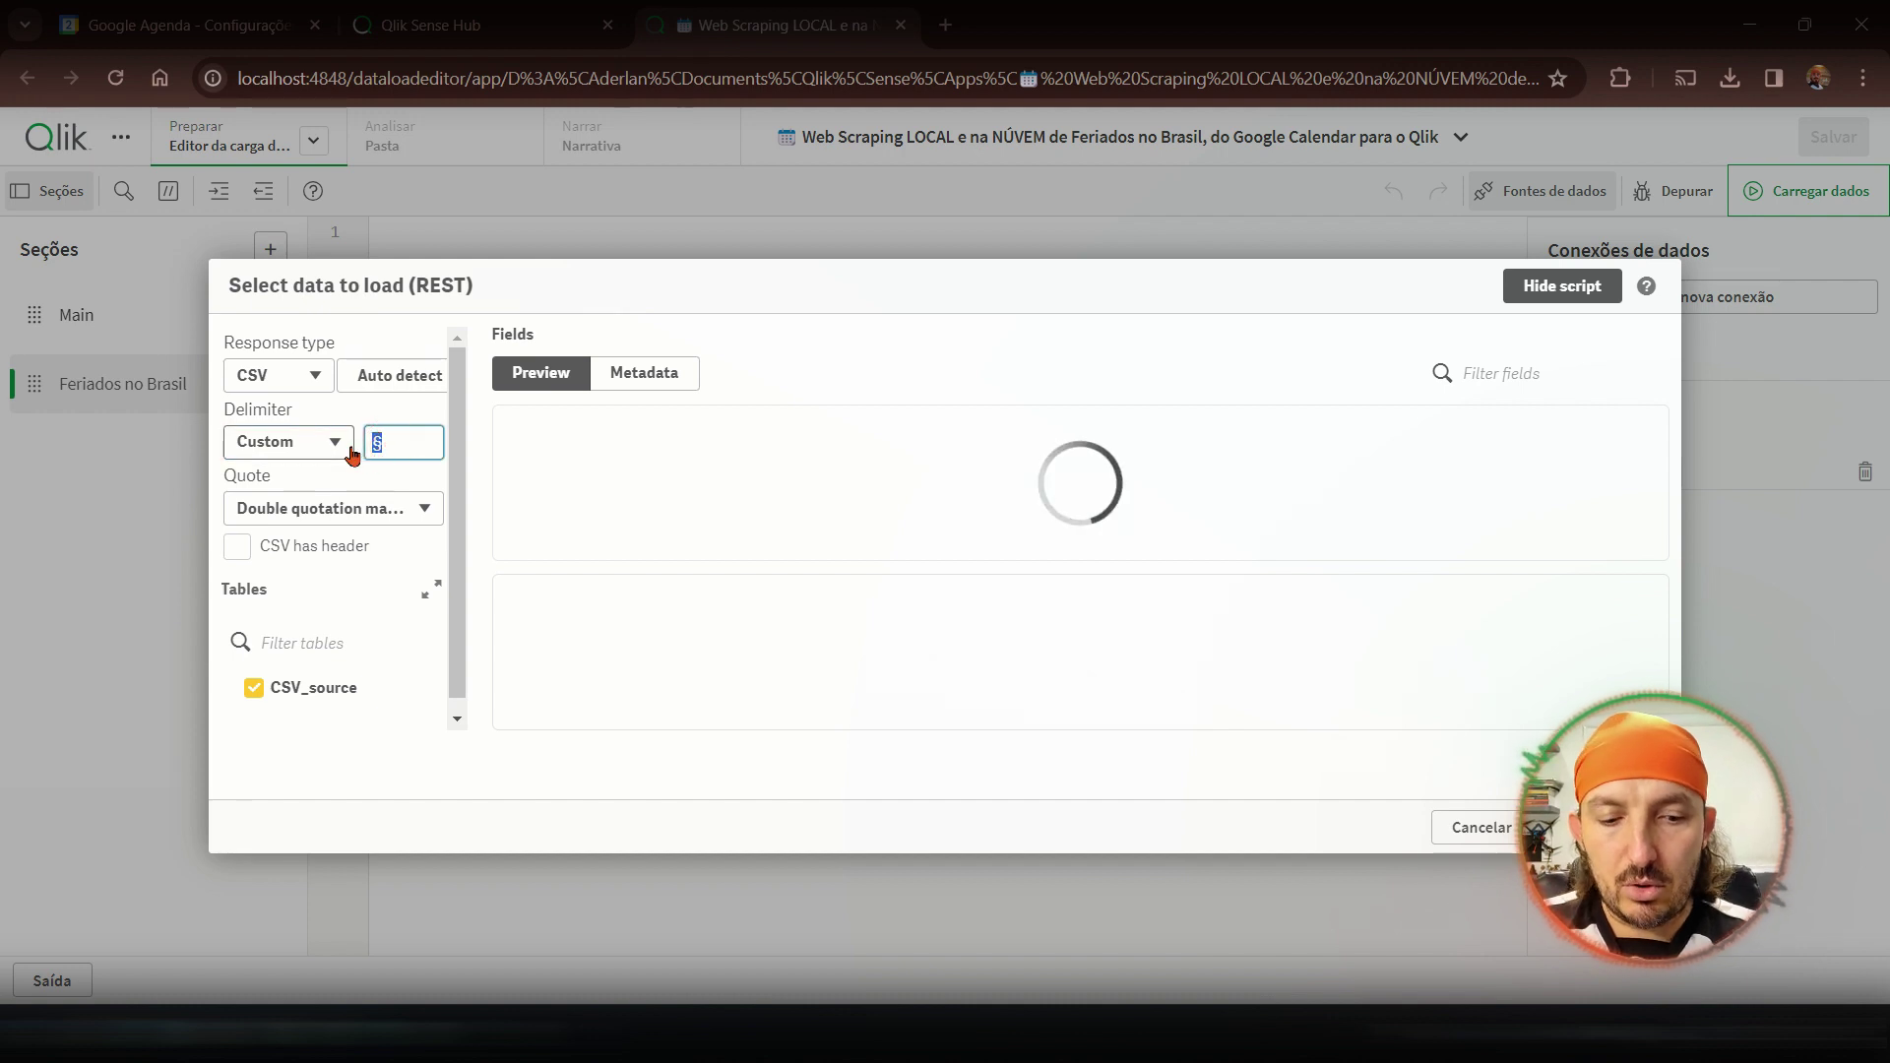
type(":")
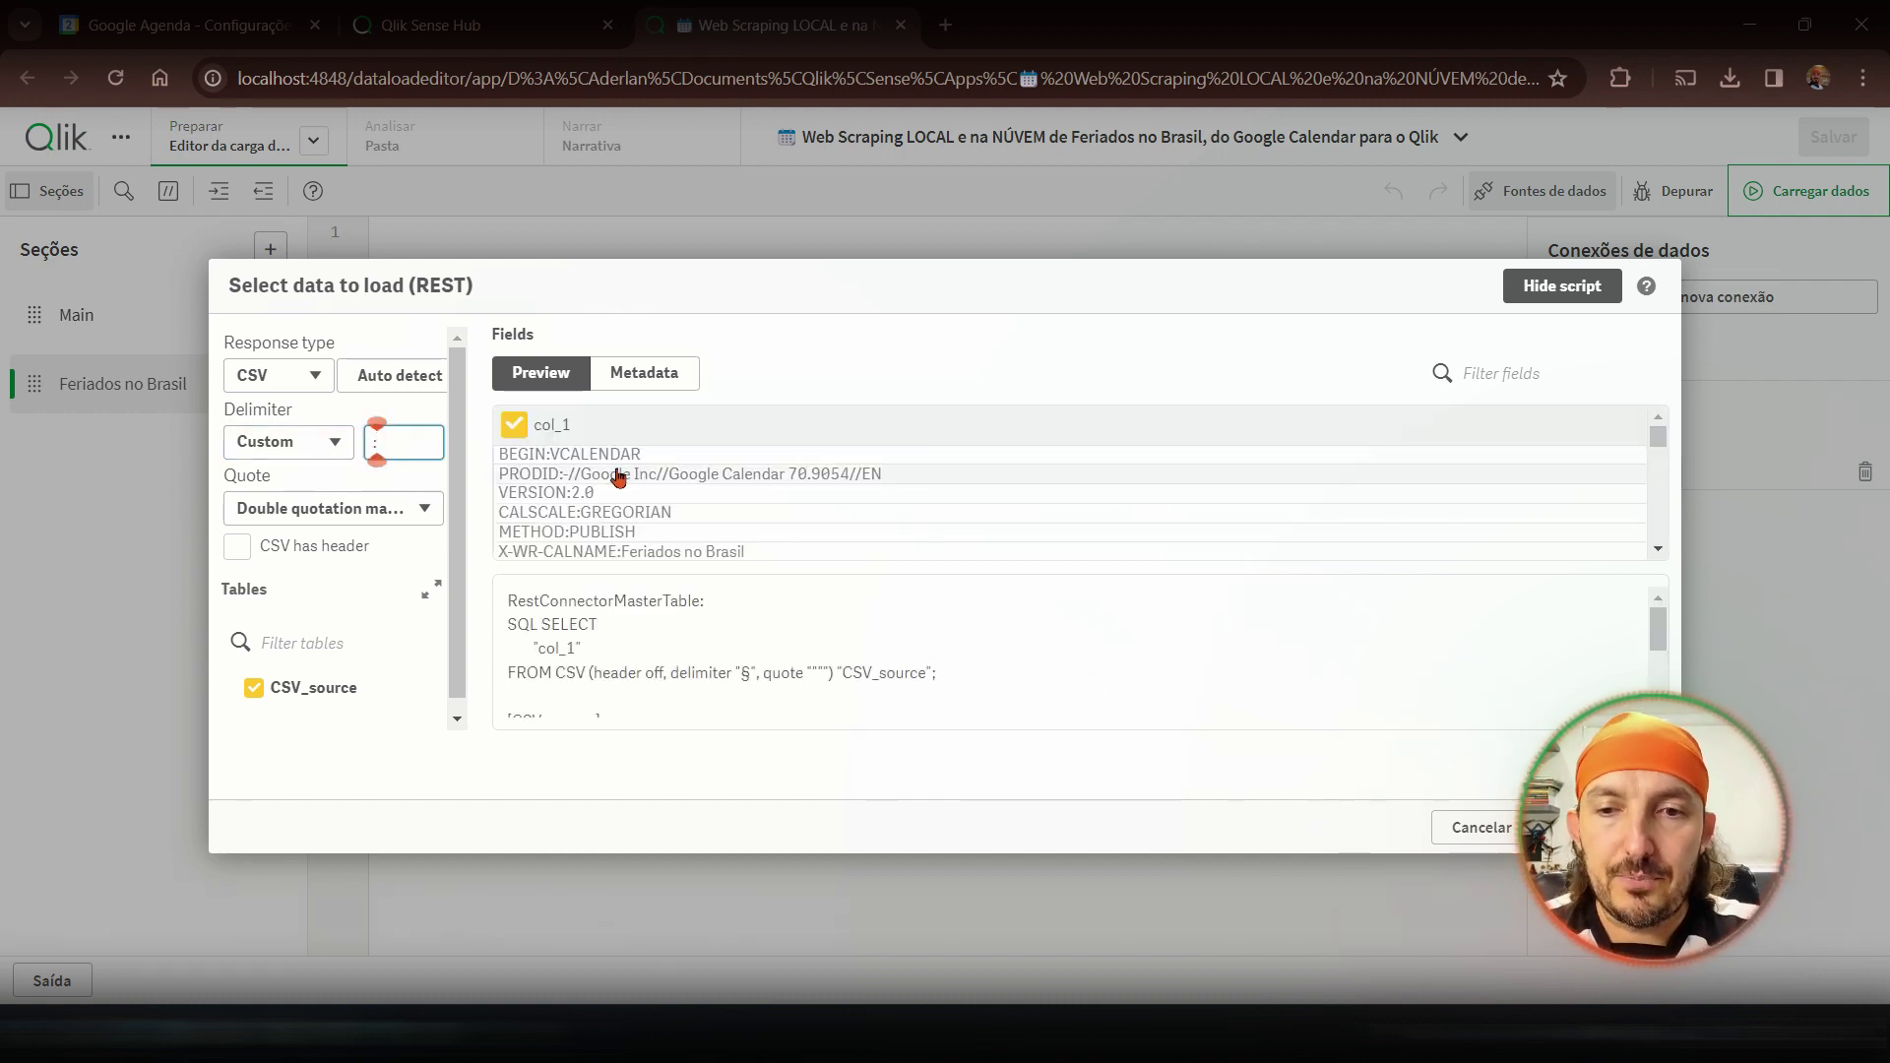
key("Tab")
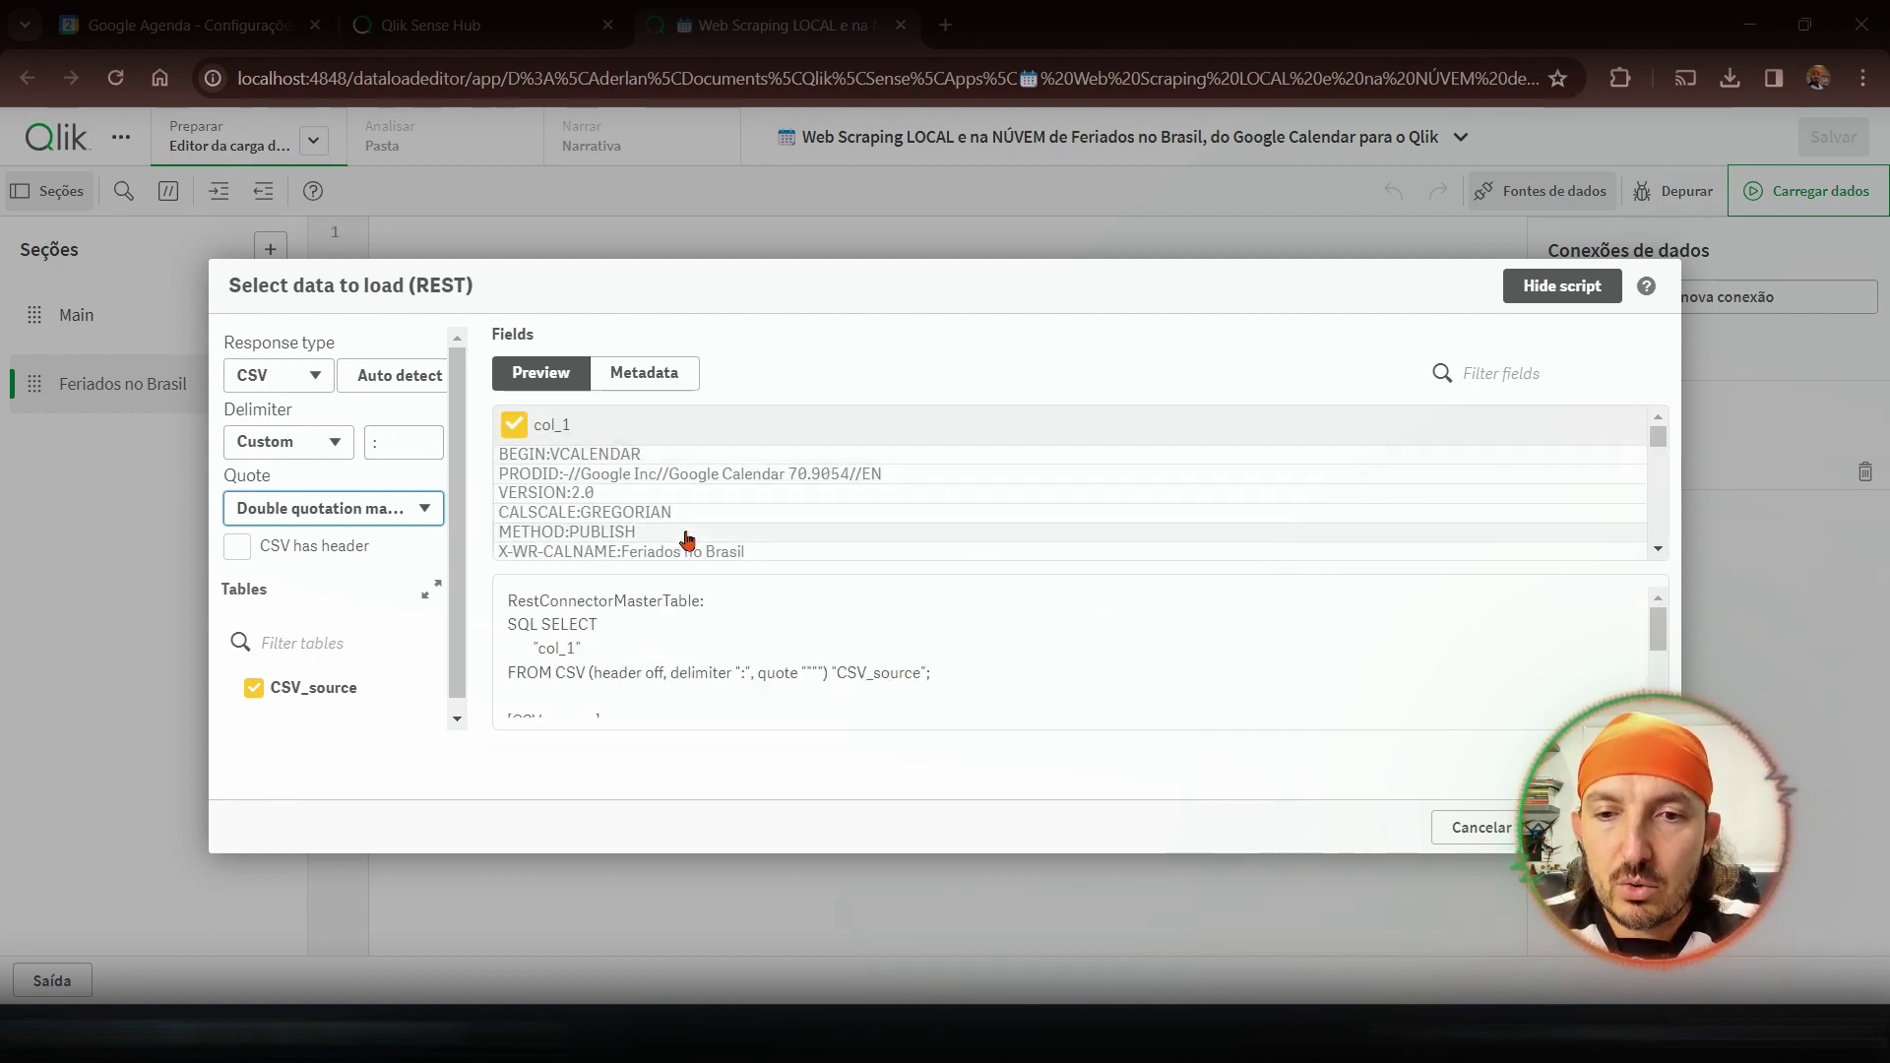
scroll(688, 537, "down", 3)
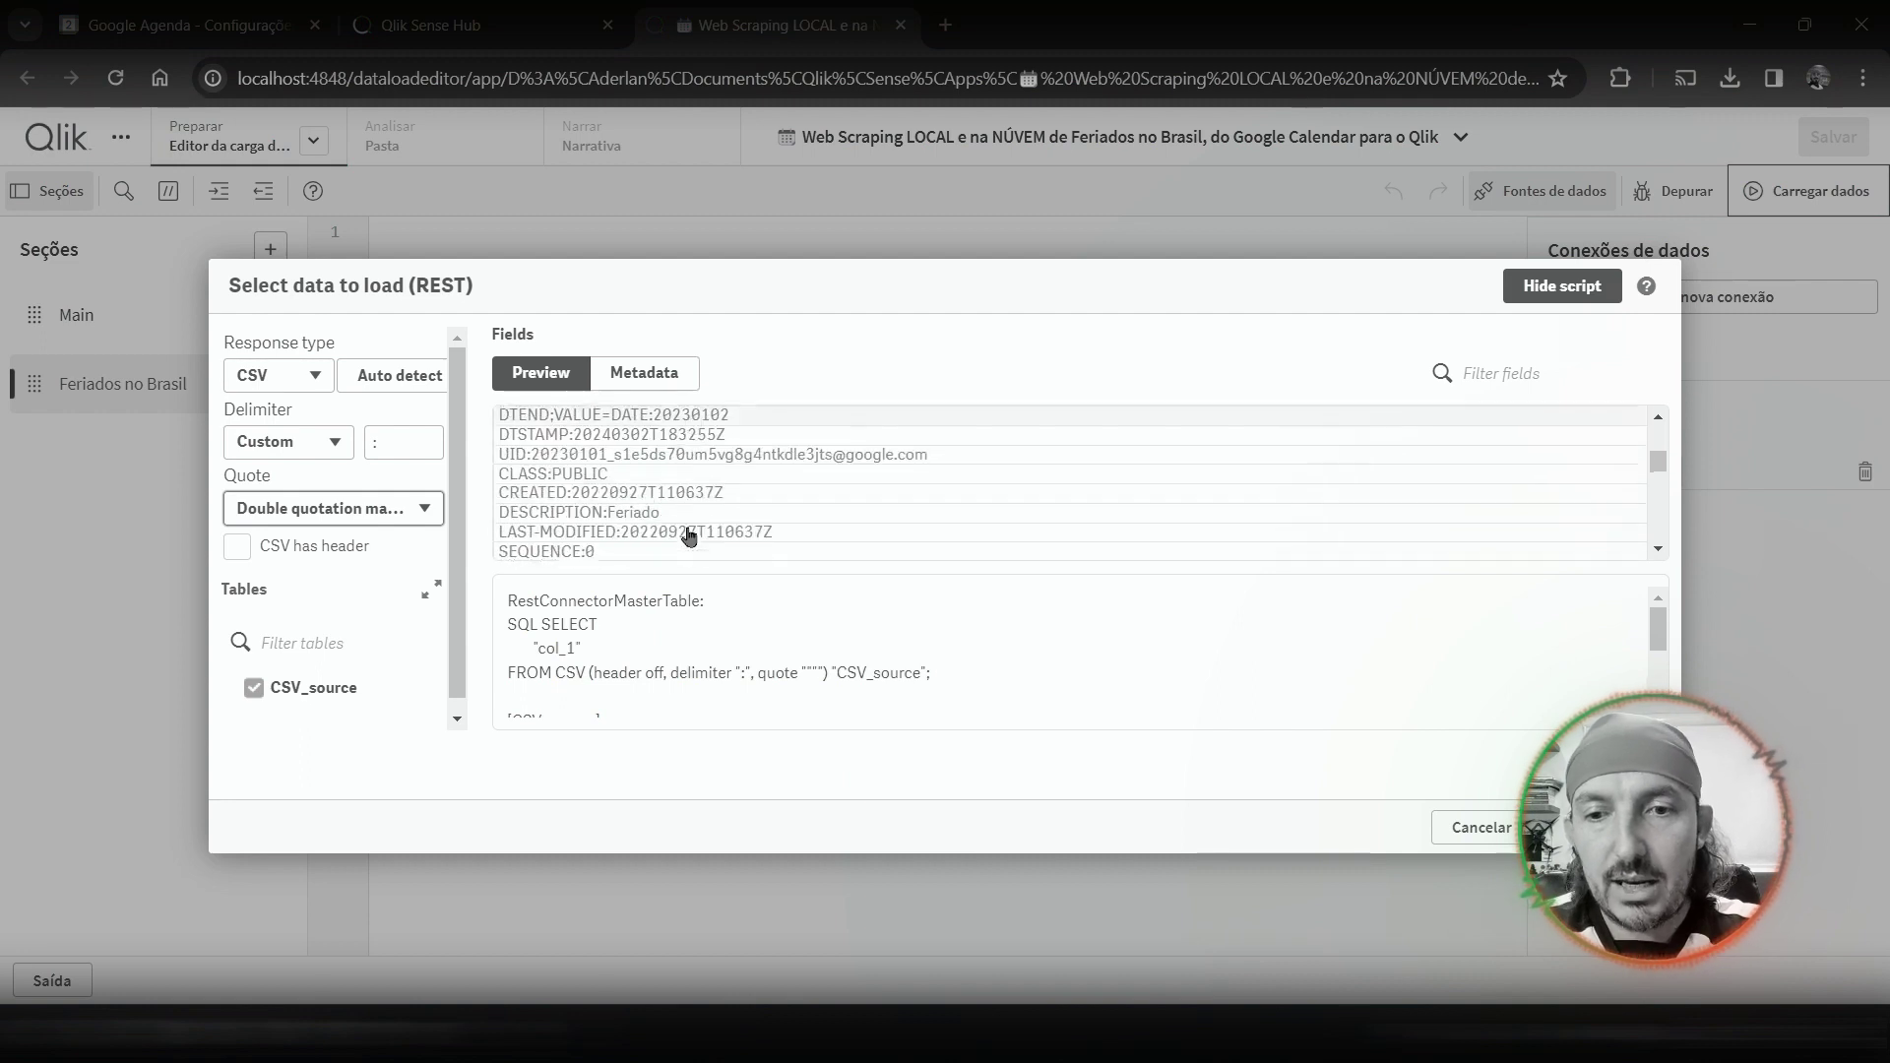
scroll(689, 536, "down", 3)
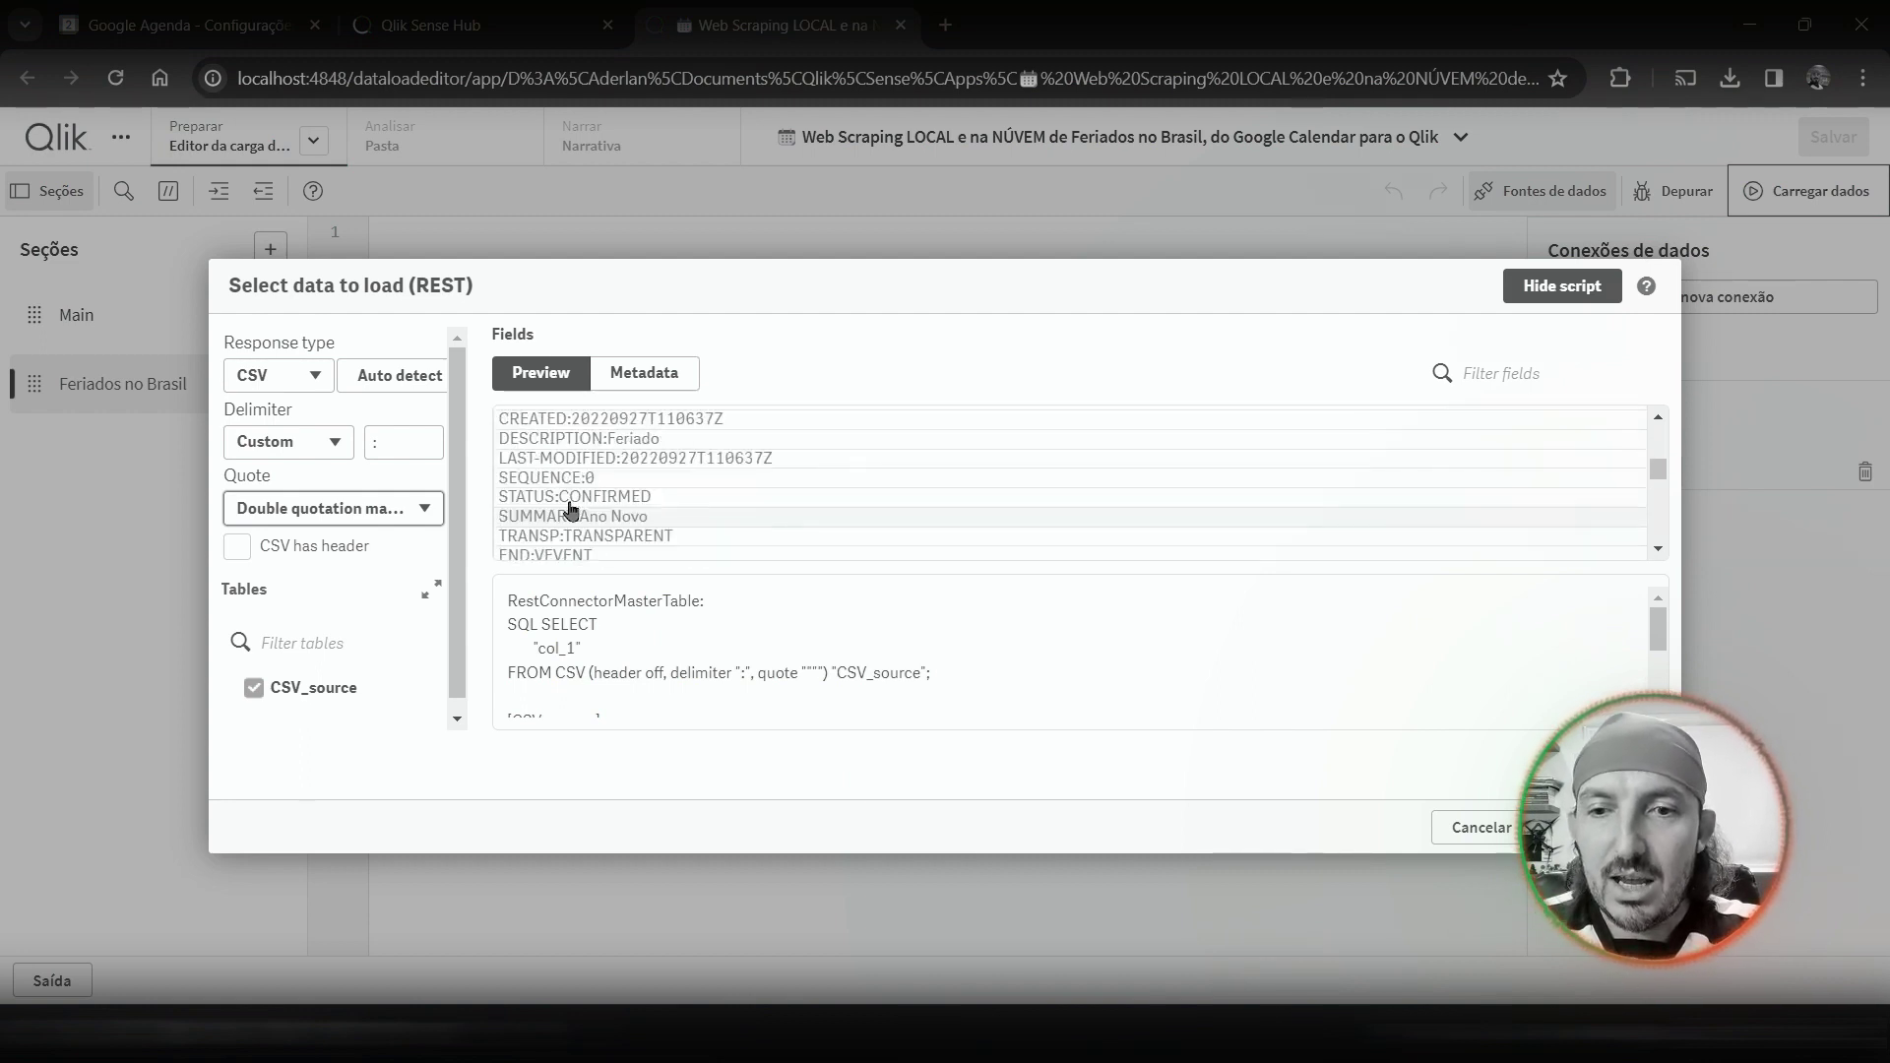
scroll(571, 506, "up", 6)
left_click(283, 440)
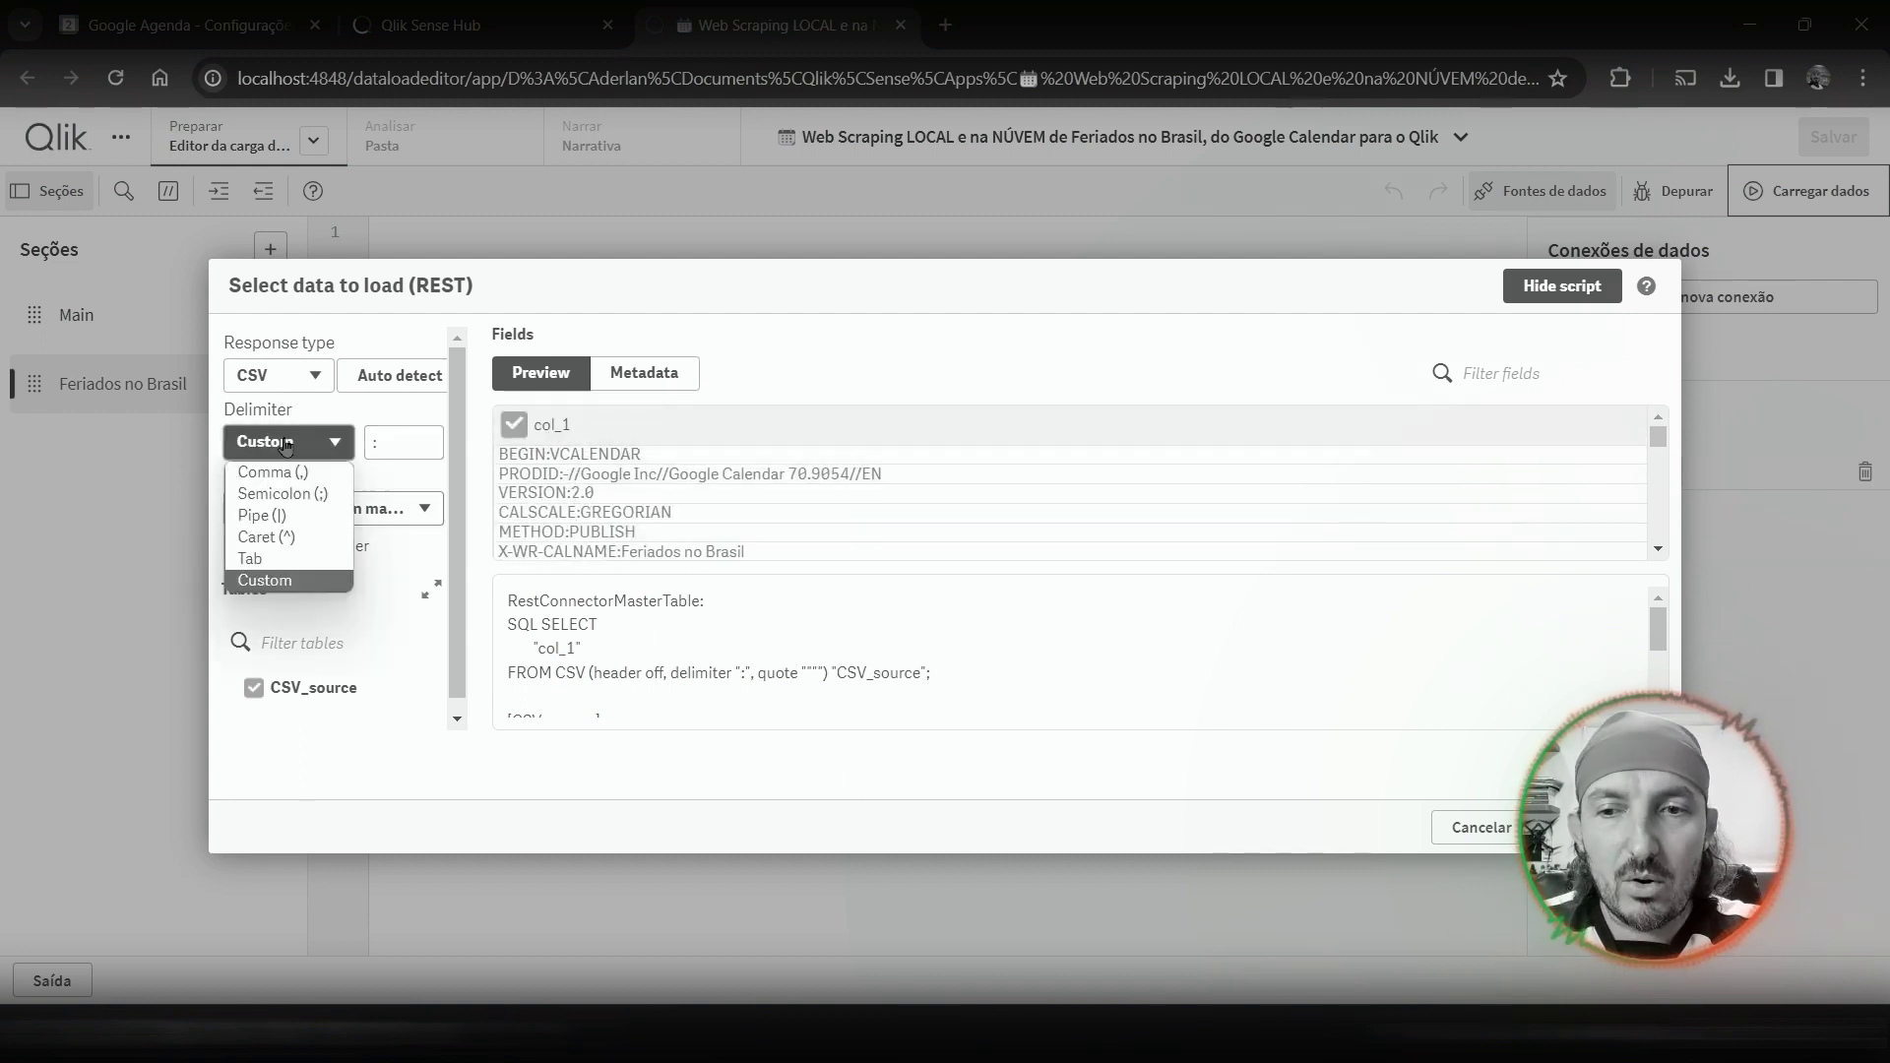
left_click(289, 515)
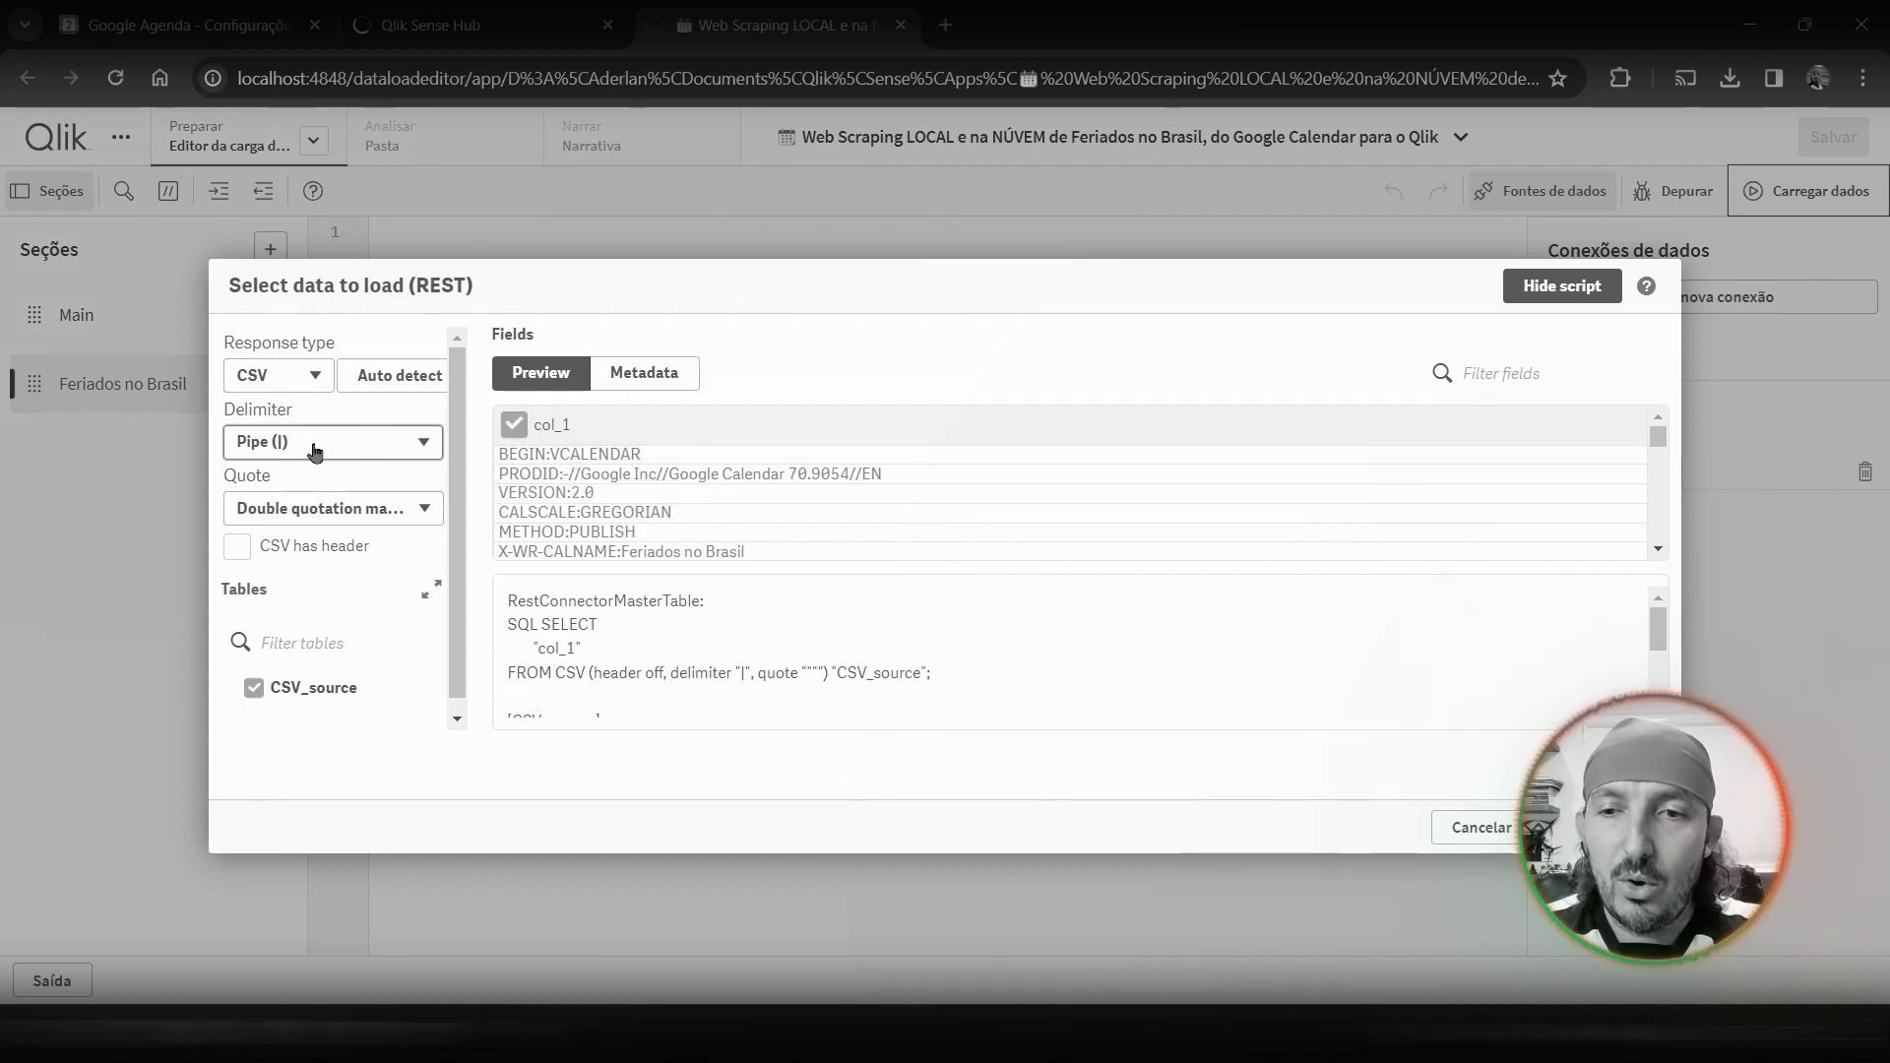
- Review the calendar rows in the col_1 preview and insert the generated load script into the Feriados no Brasil section
scroll(703, 525, "down", 5)
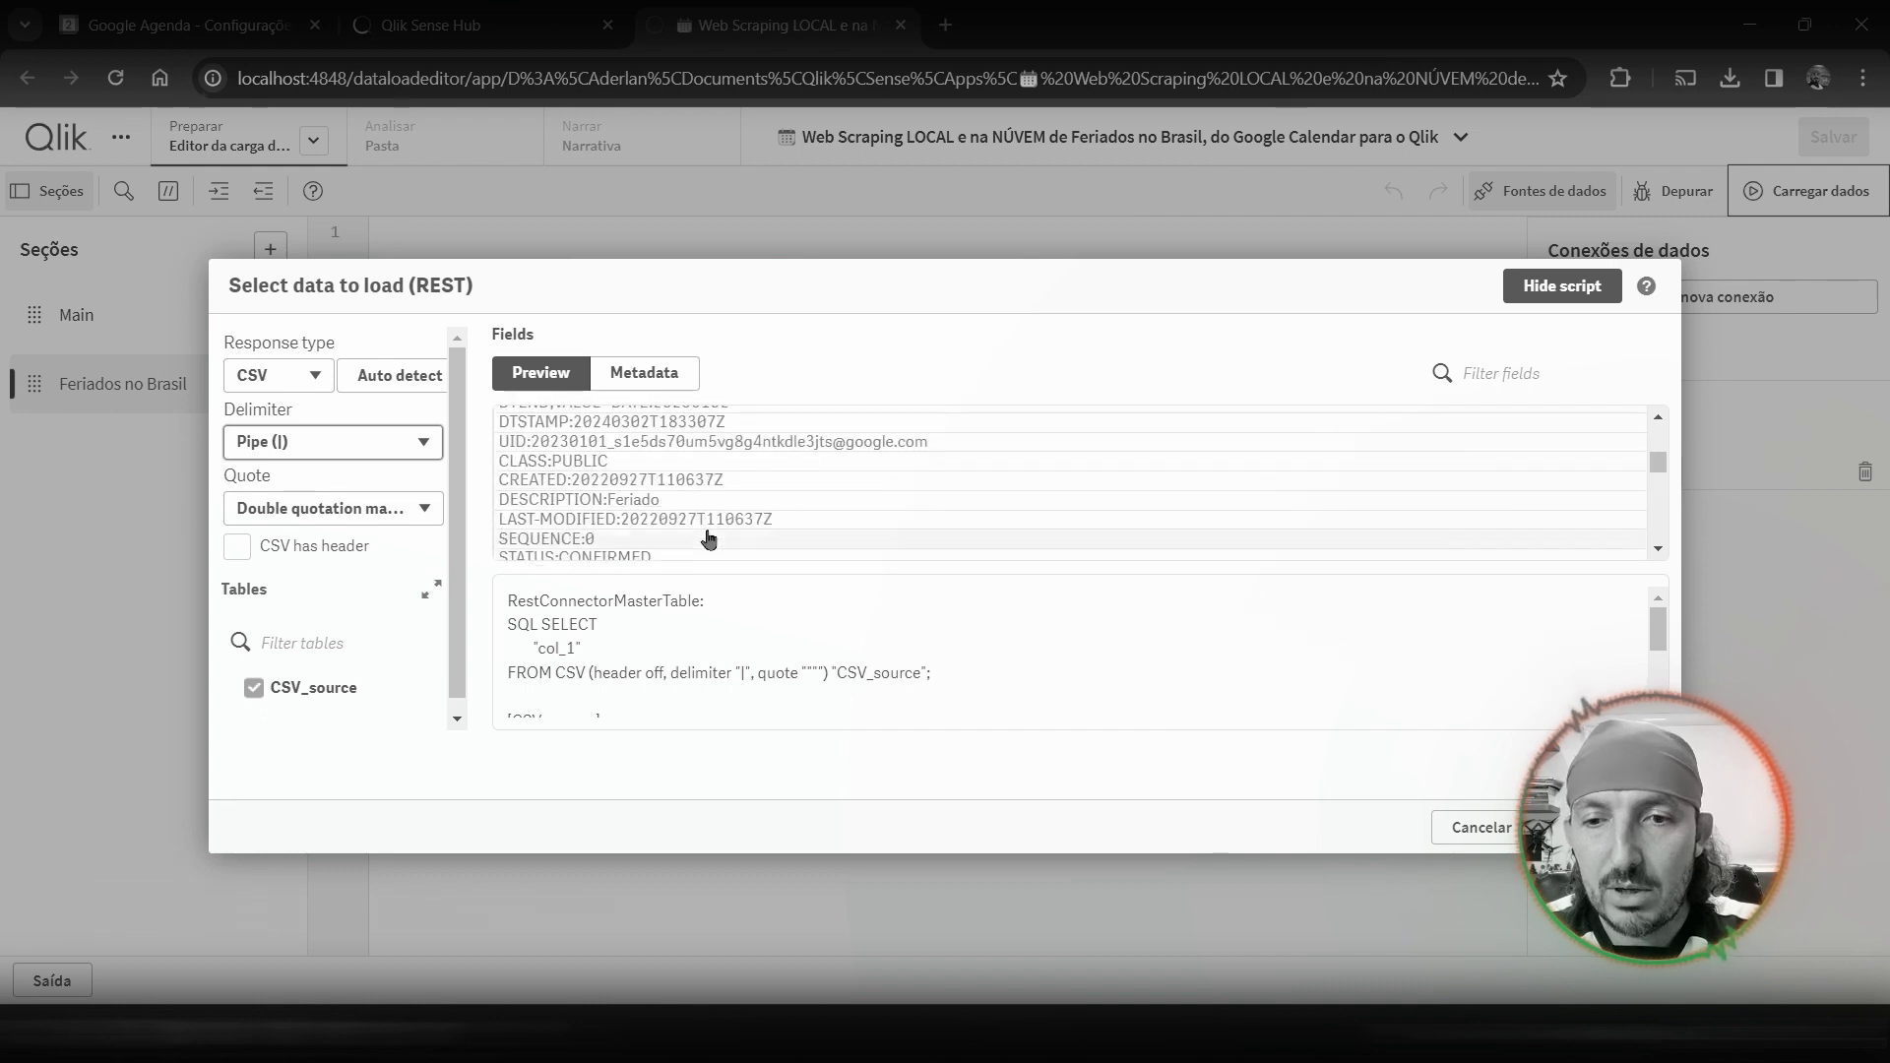
scroll(699, 521, "up", 5)
scroll(698, 522, "down", 6)
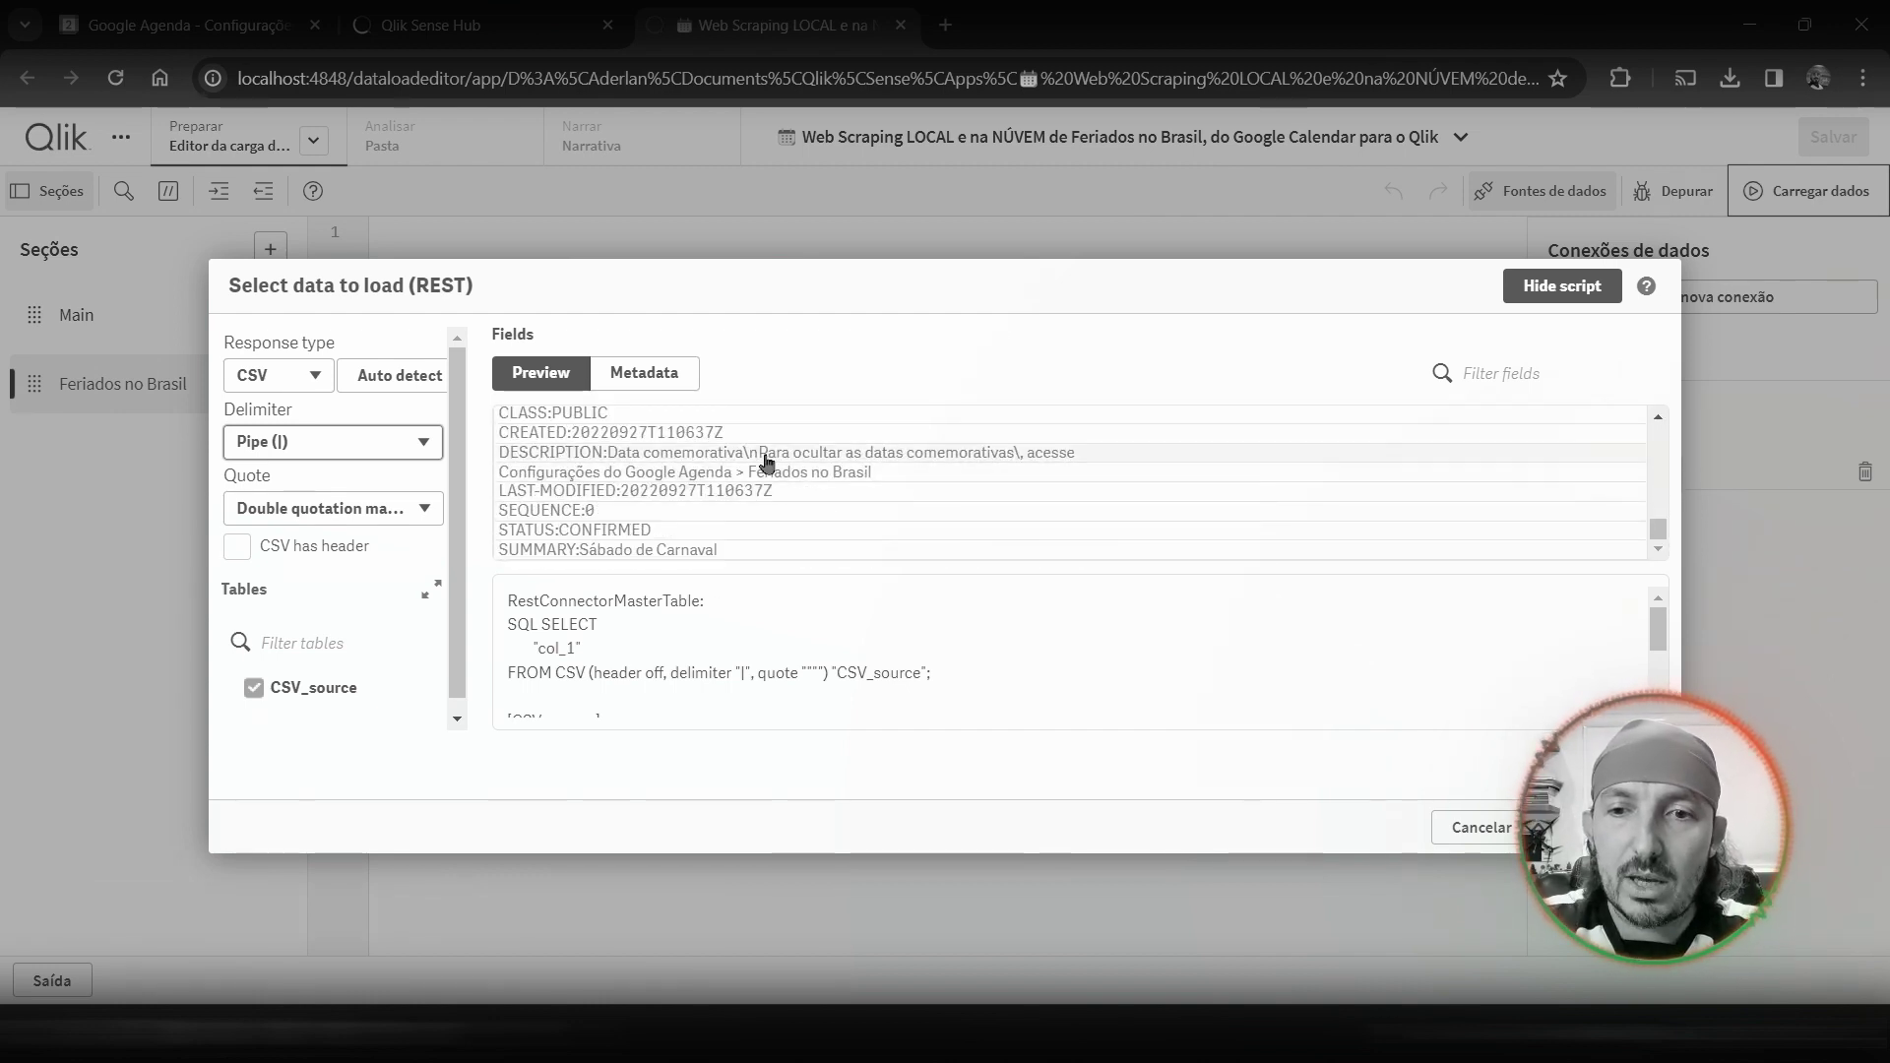
scroll(759, 528, "up", 6)
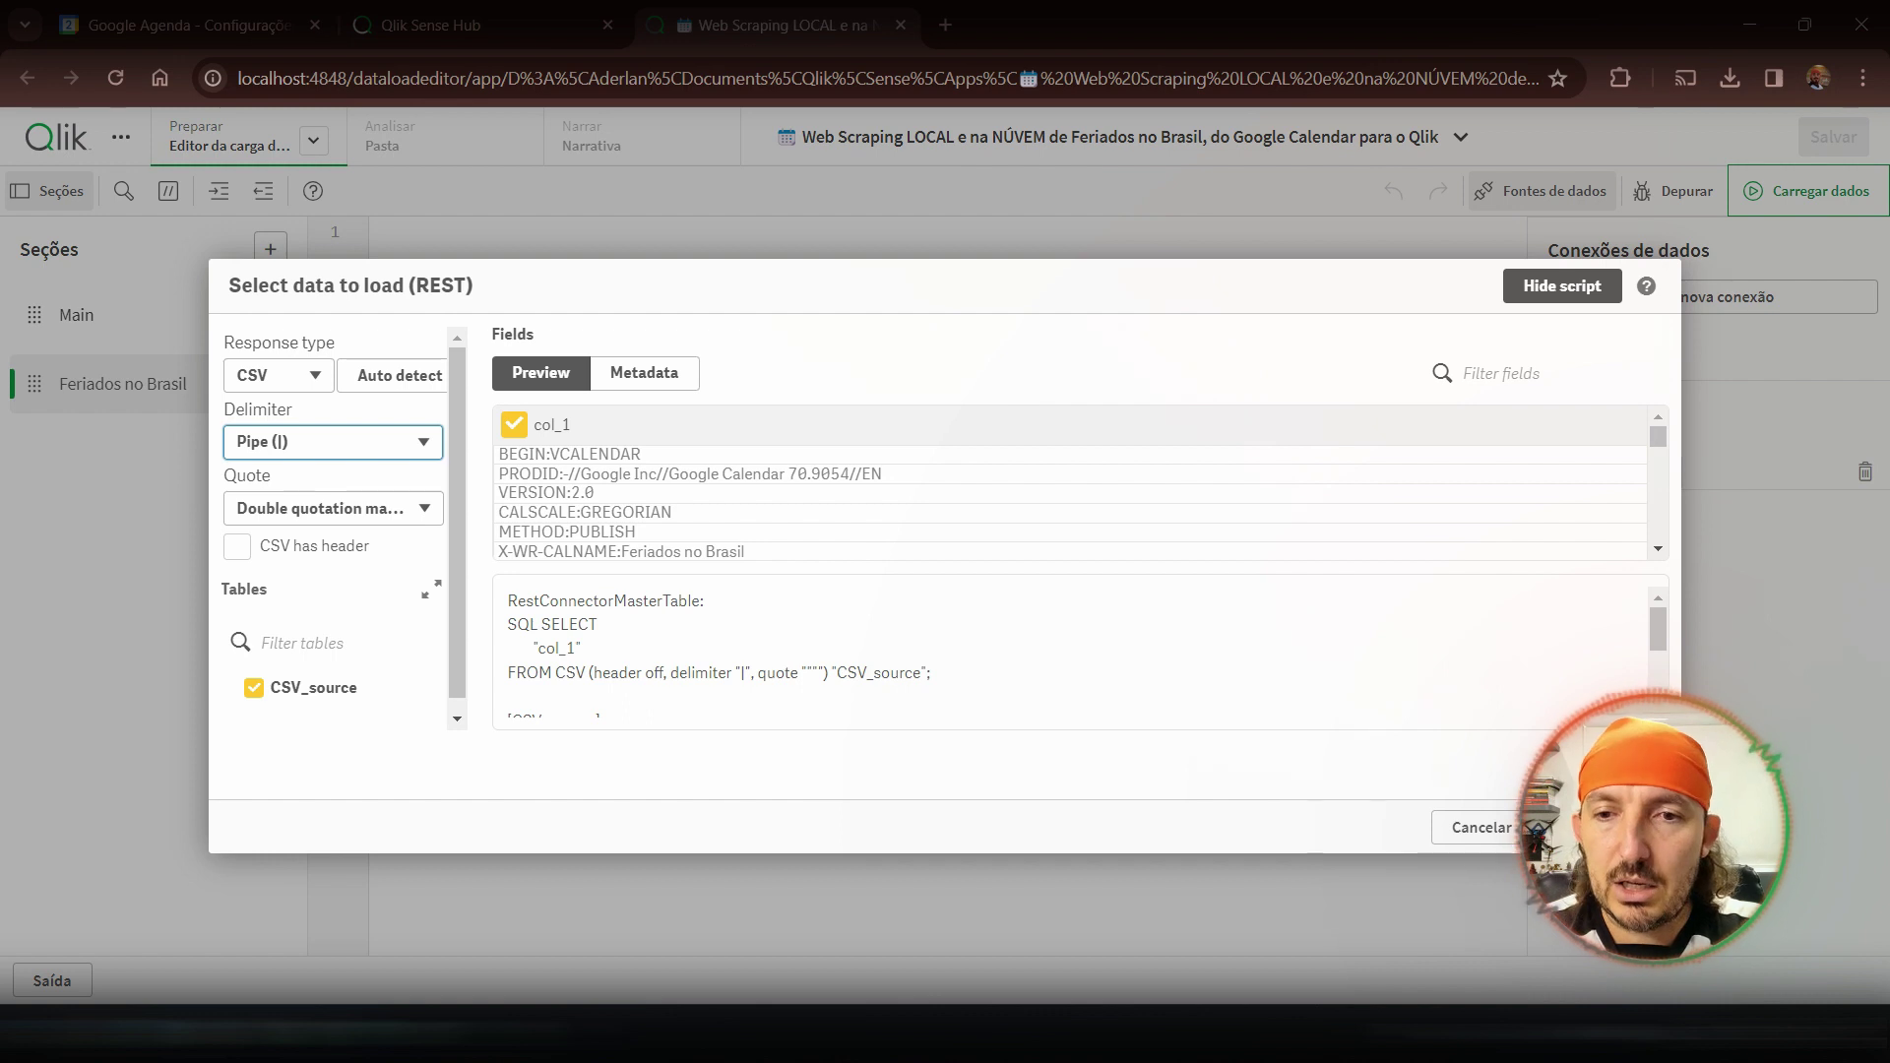
left_click(1585, 827)
- Examine the connection name, table label, col_1 field, delimiter and CSV_source reference in the inserted script
double_click(544, 232)
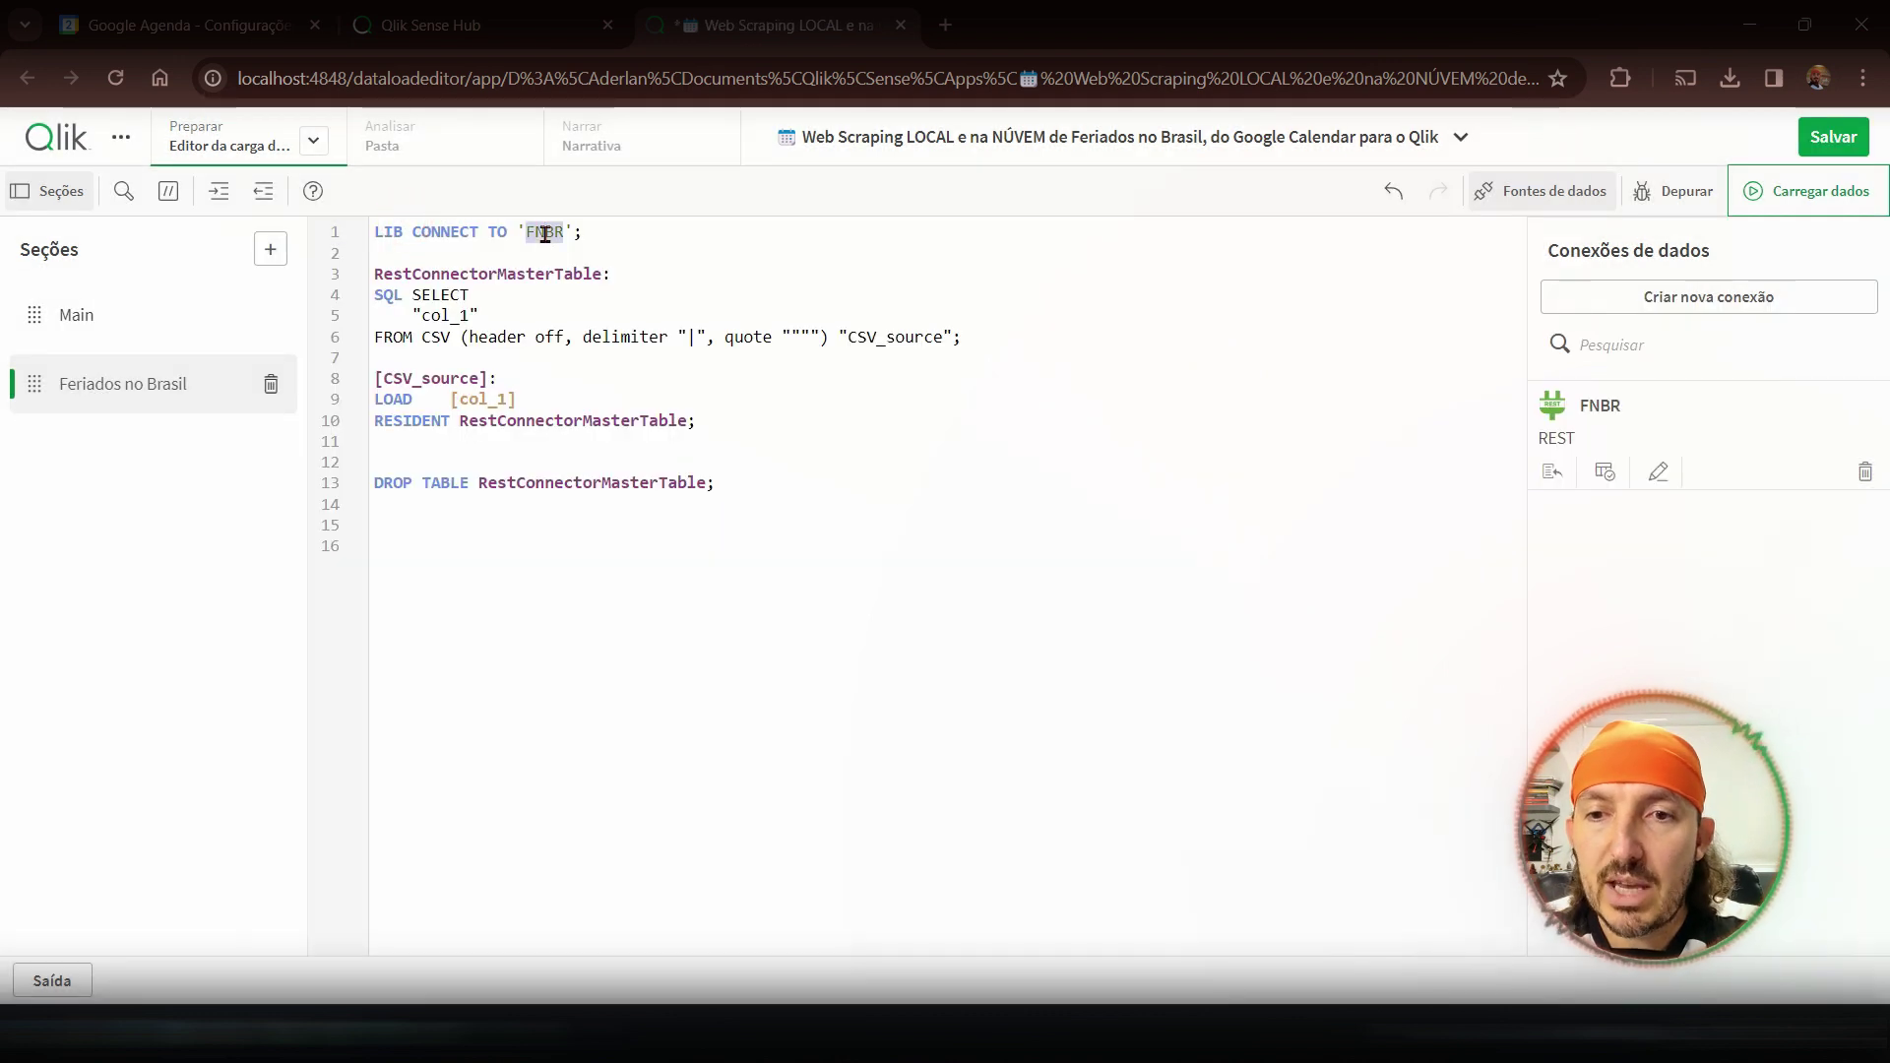
double_click(414, 273)
double_click(625, 337)
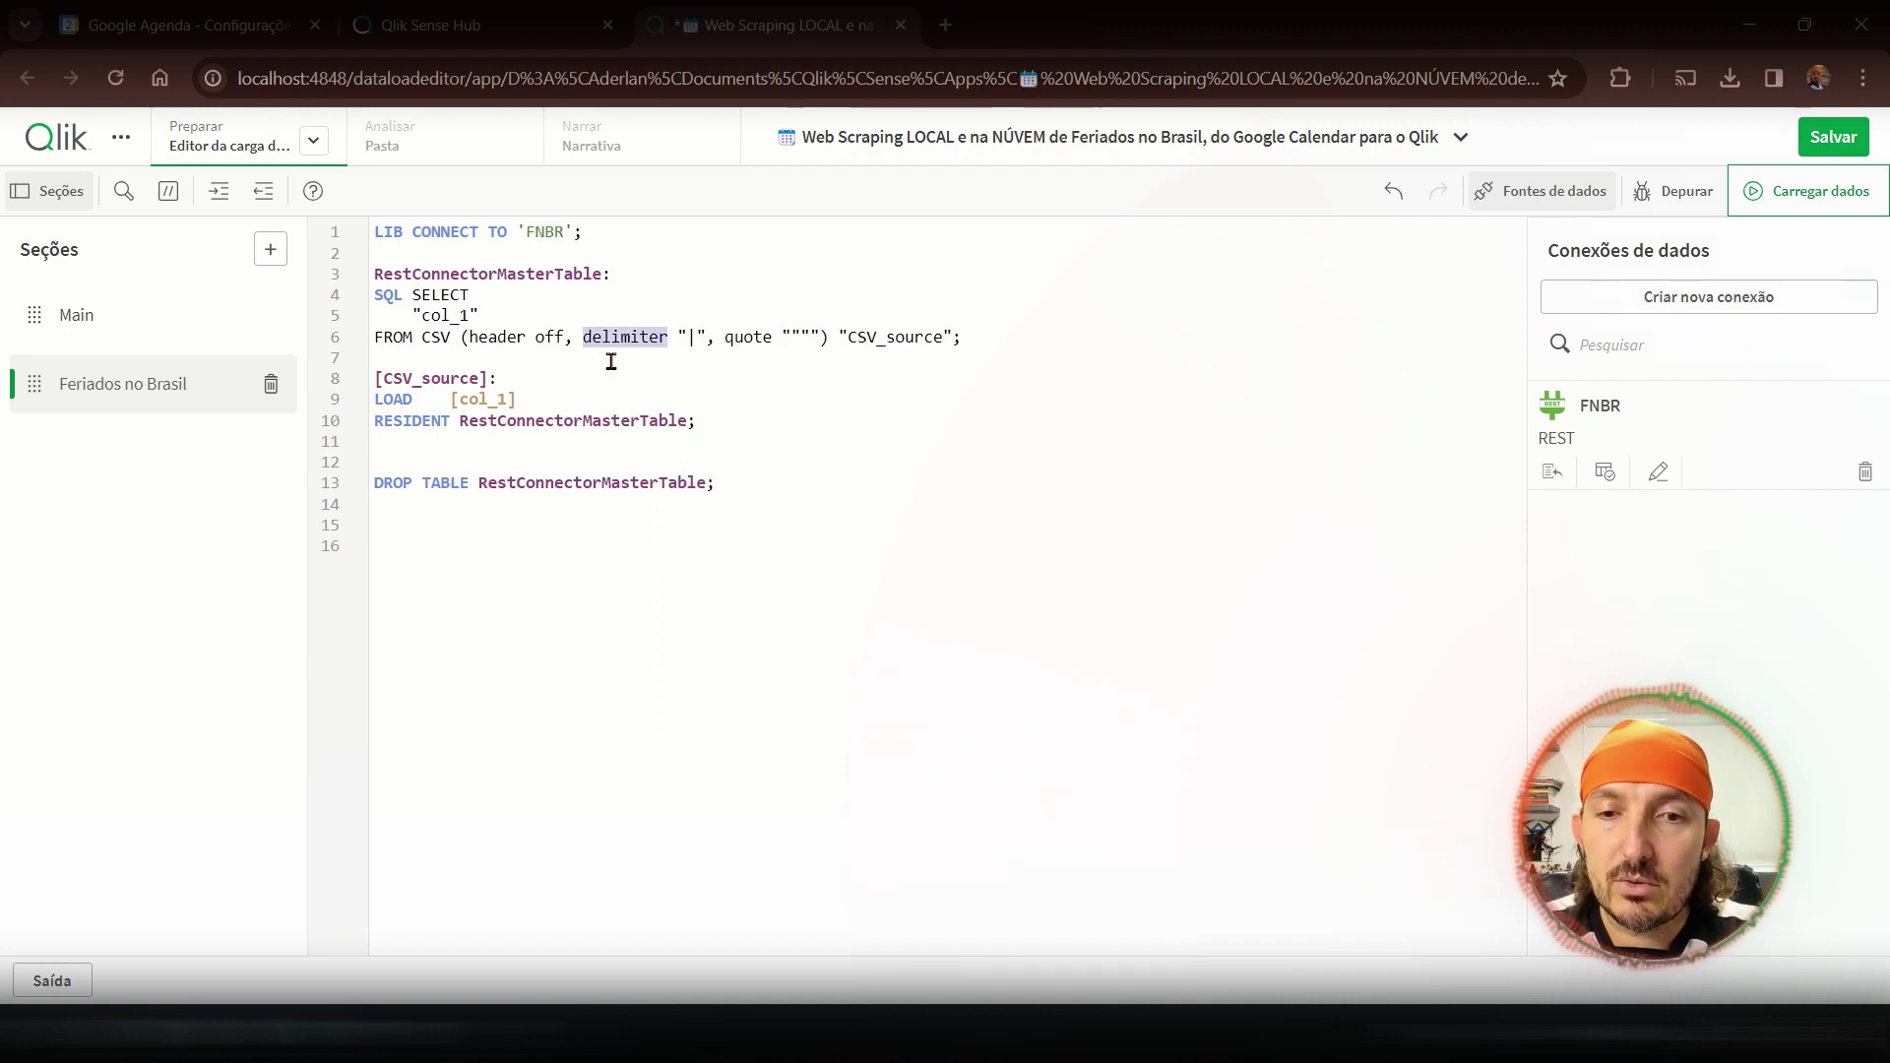
double_click(887, 337)
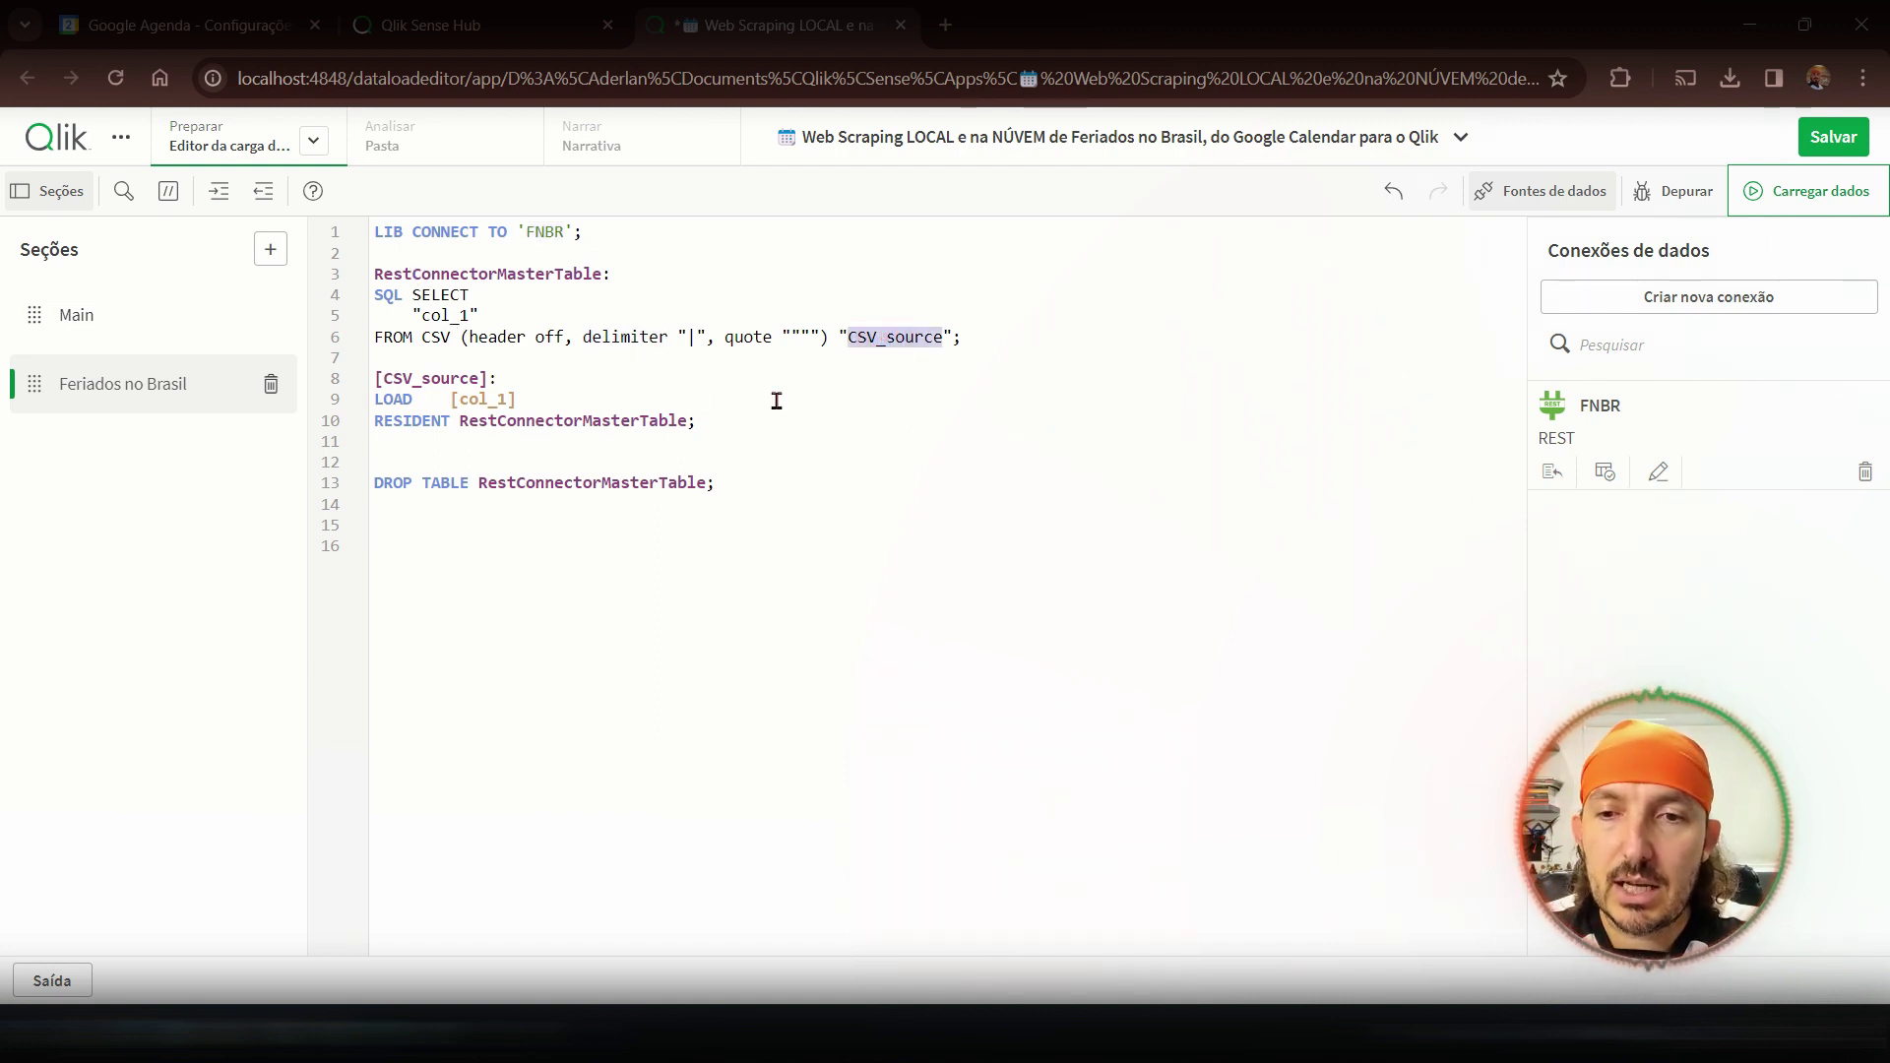
double_click(441, 317)
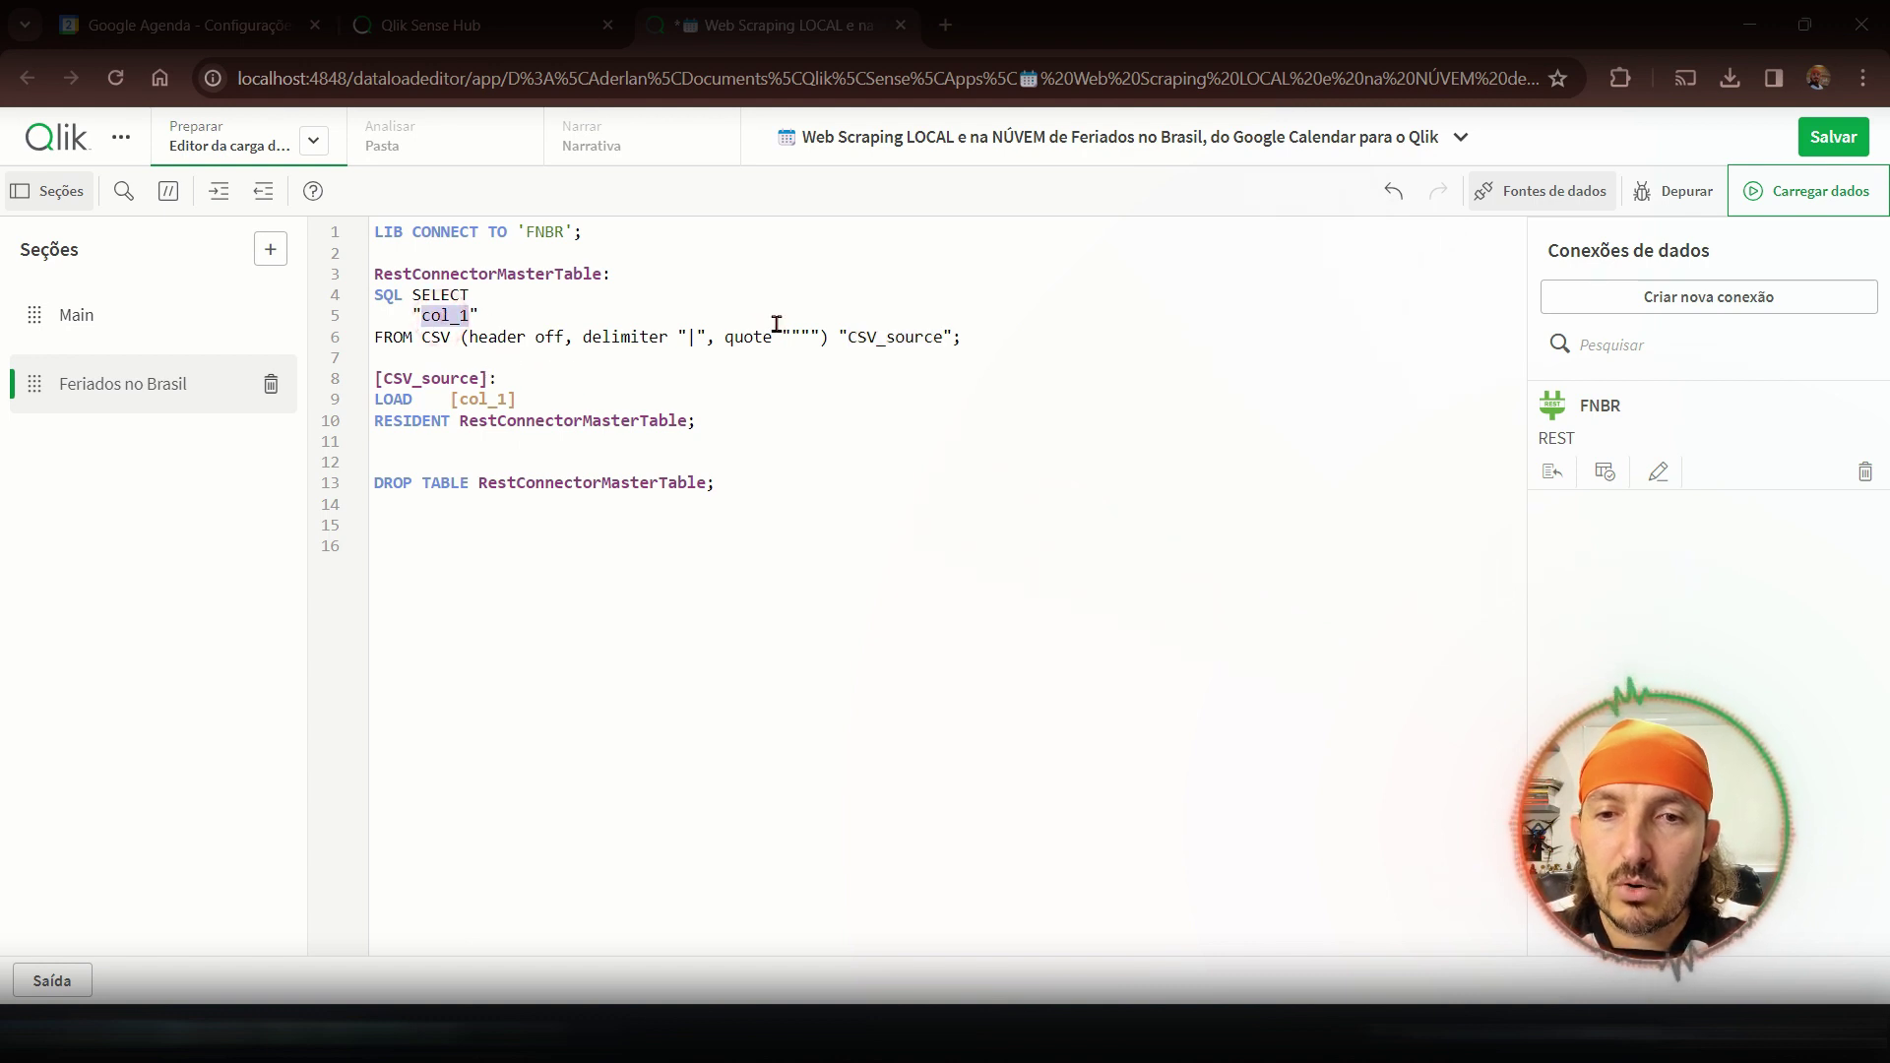
left_click(608, 336)
double_click(691, 337)
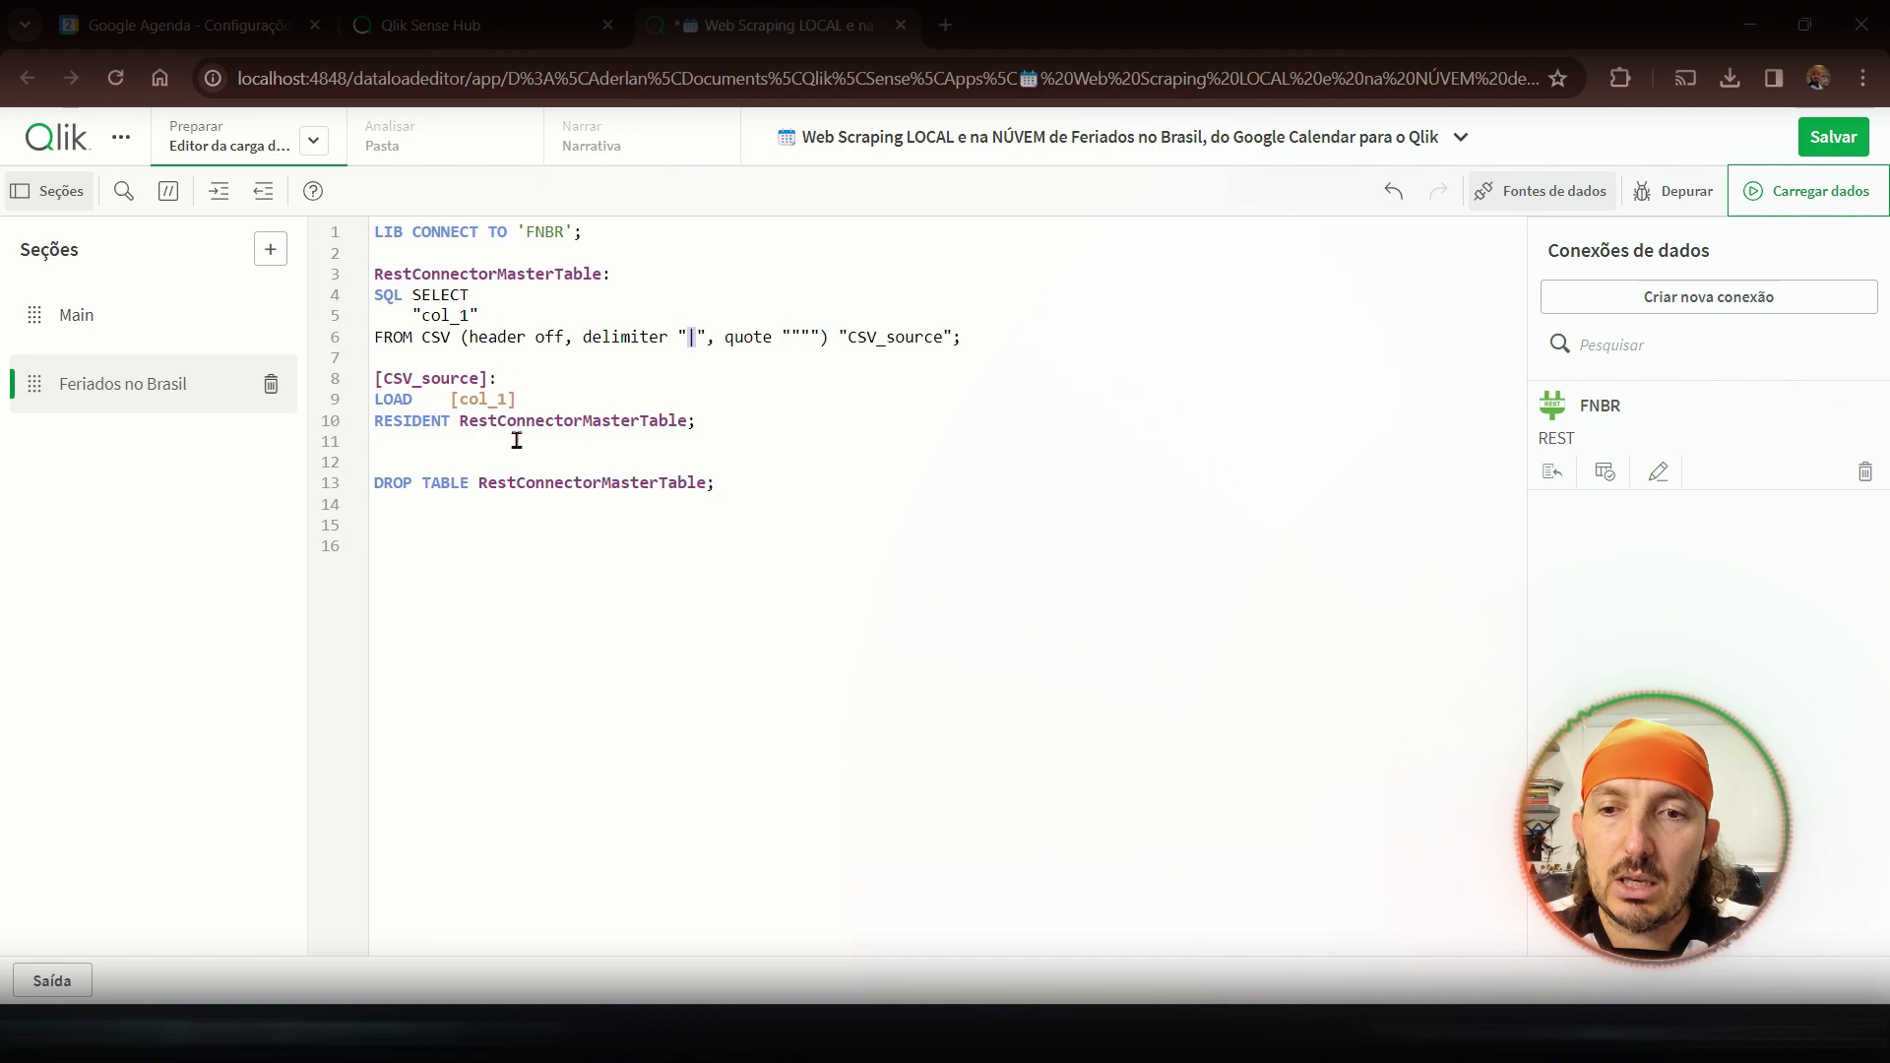
- Rename the RestConnectorMasterTable label above the SQL SELECT as [Feriados no Brasil]
double_click(454, 274)
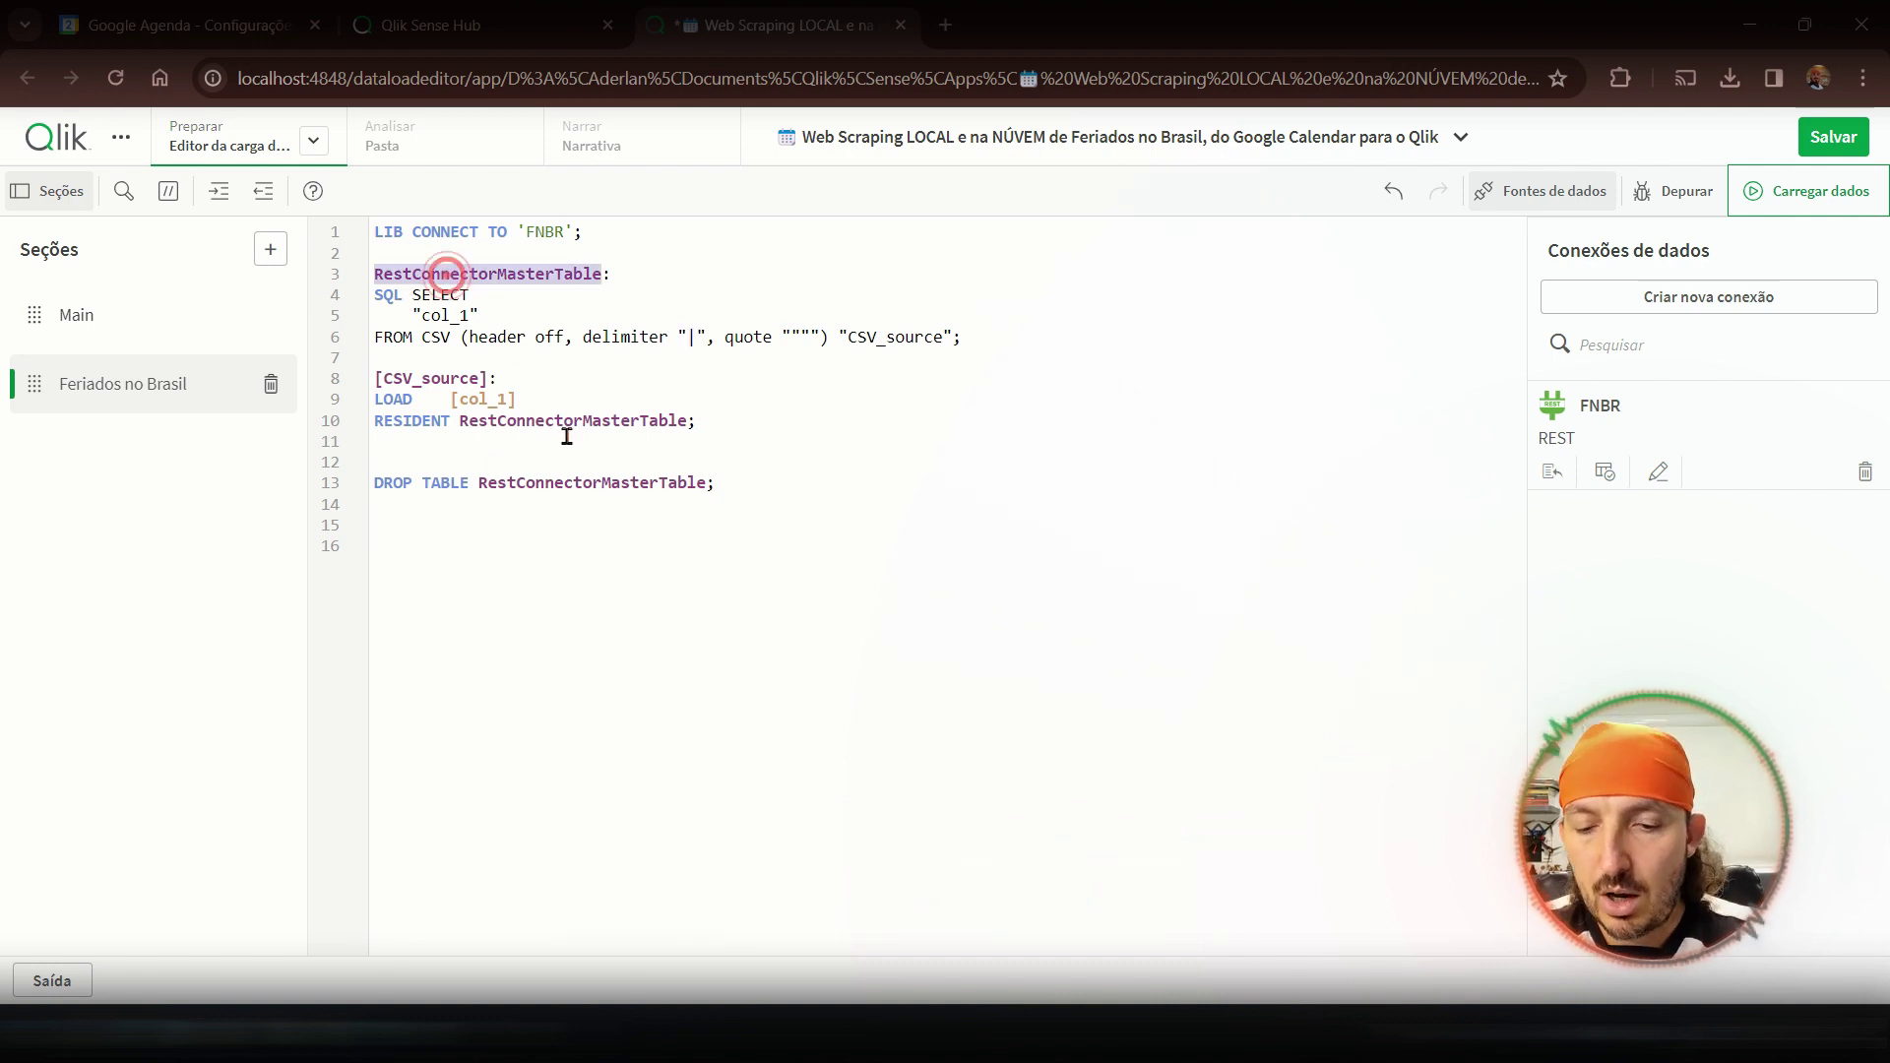
type("[Feriad")
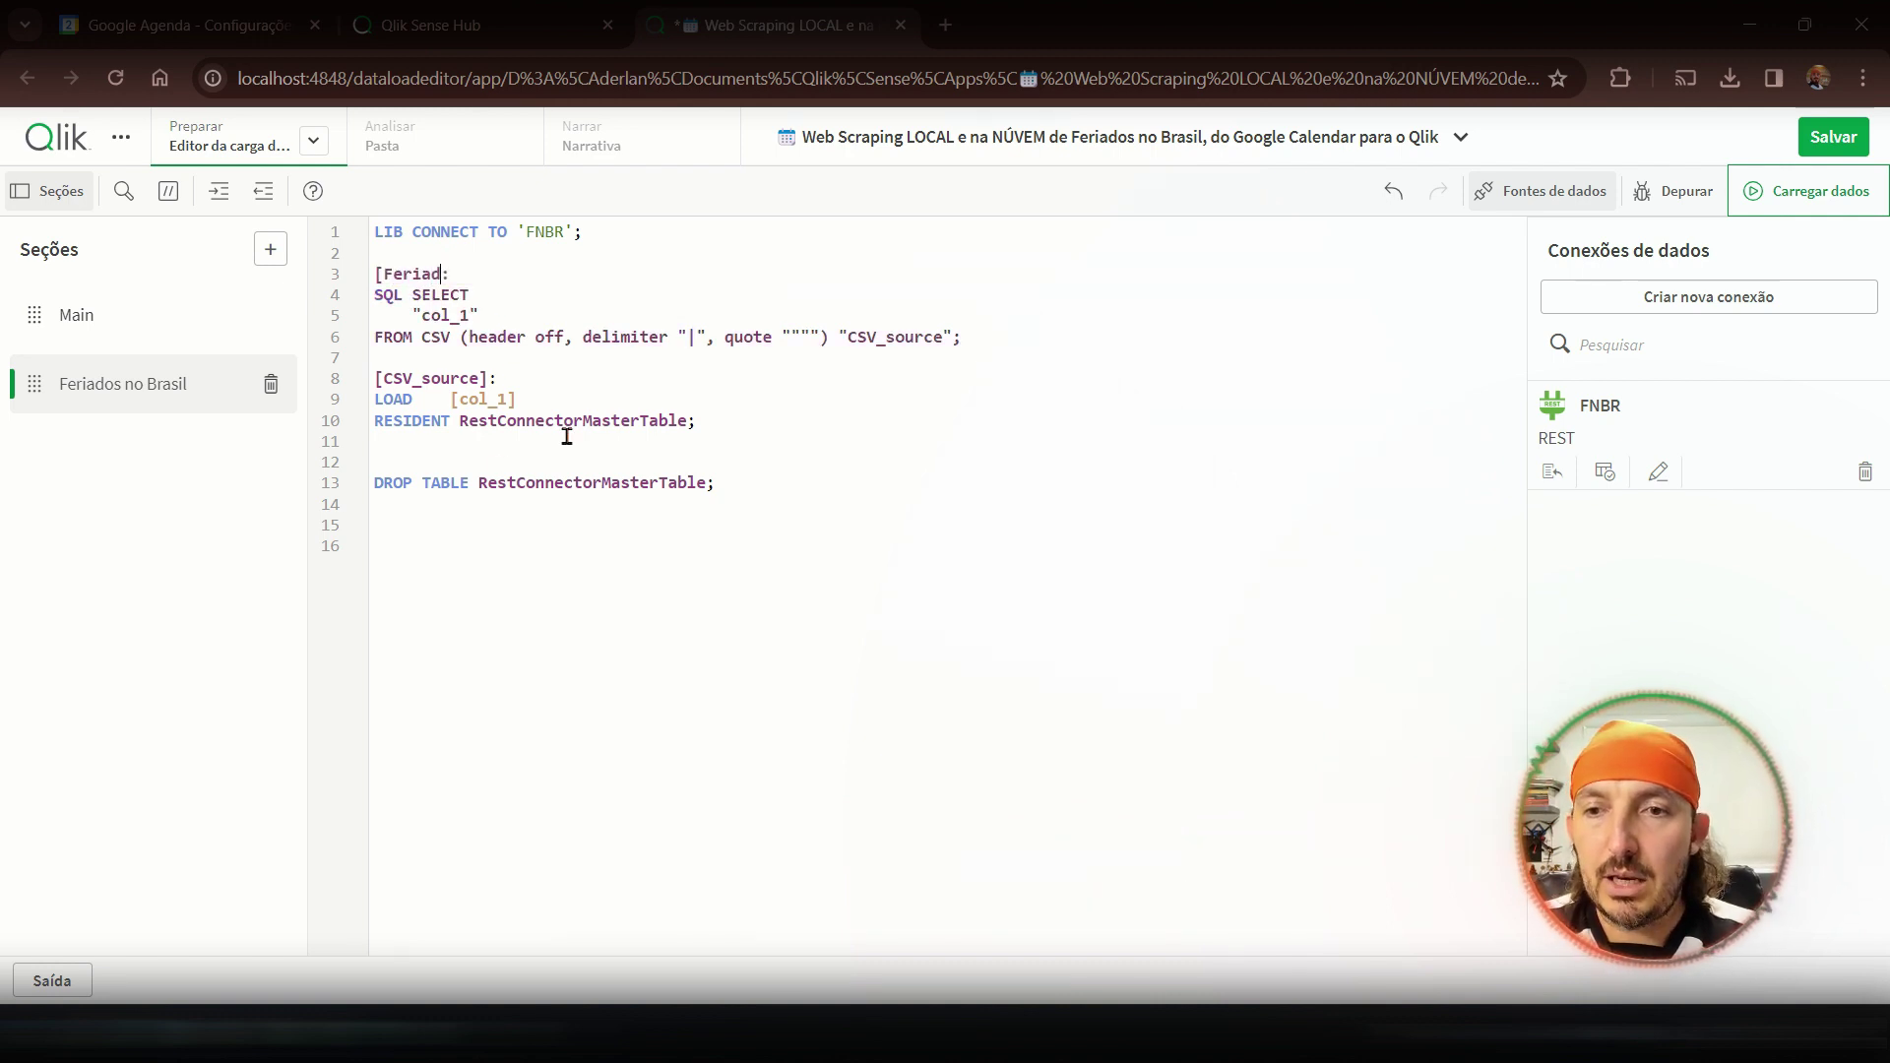
type("os no Brasil]")
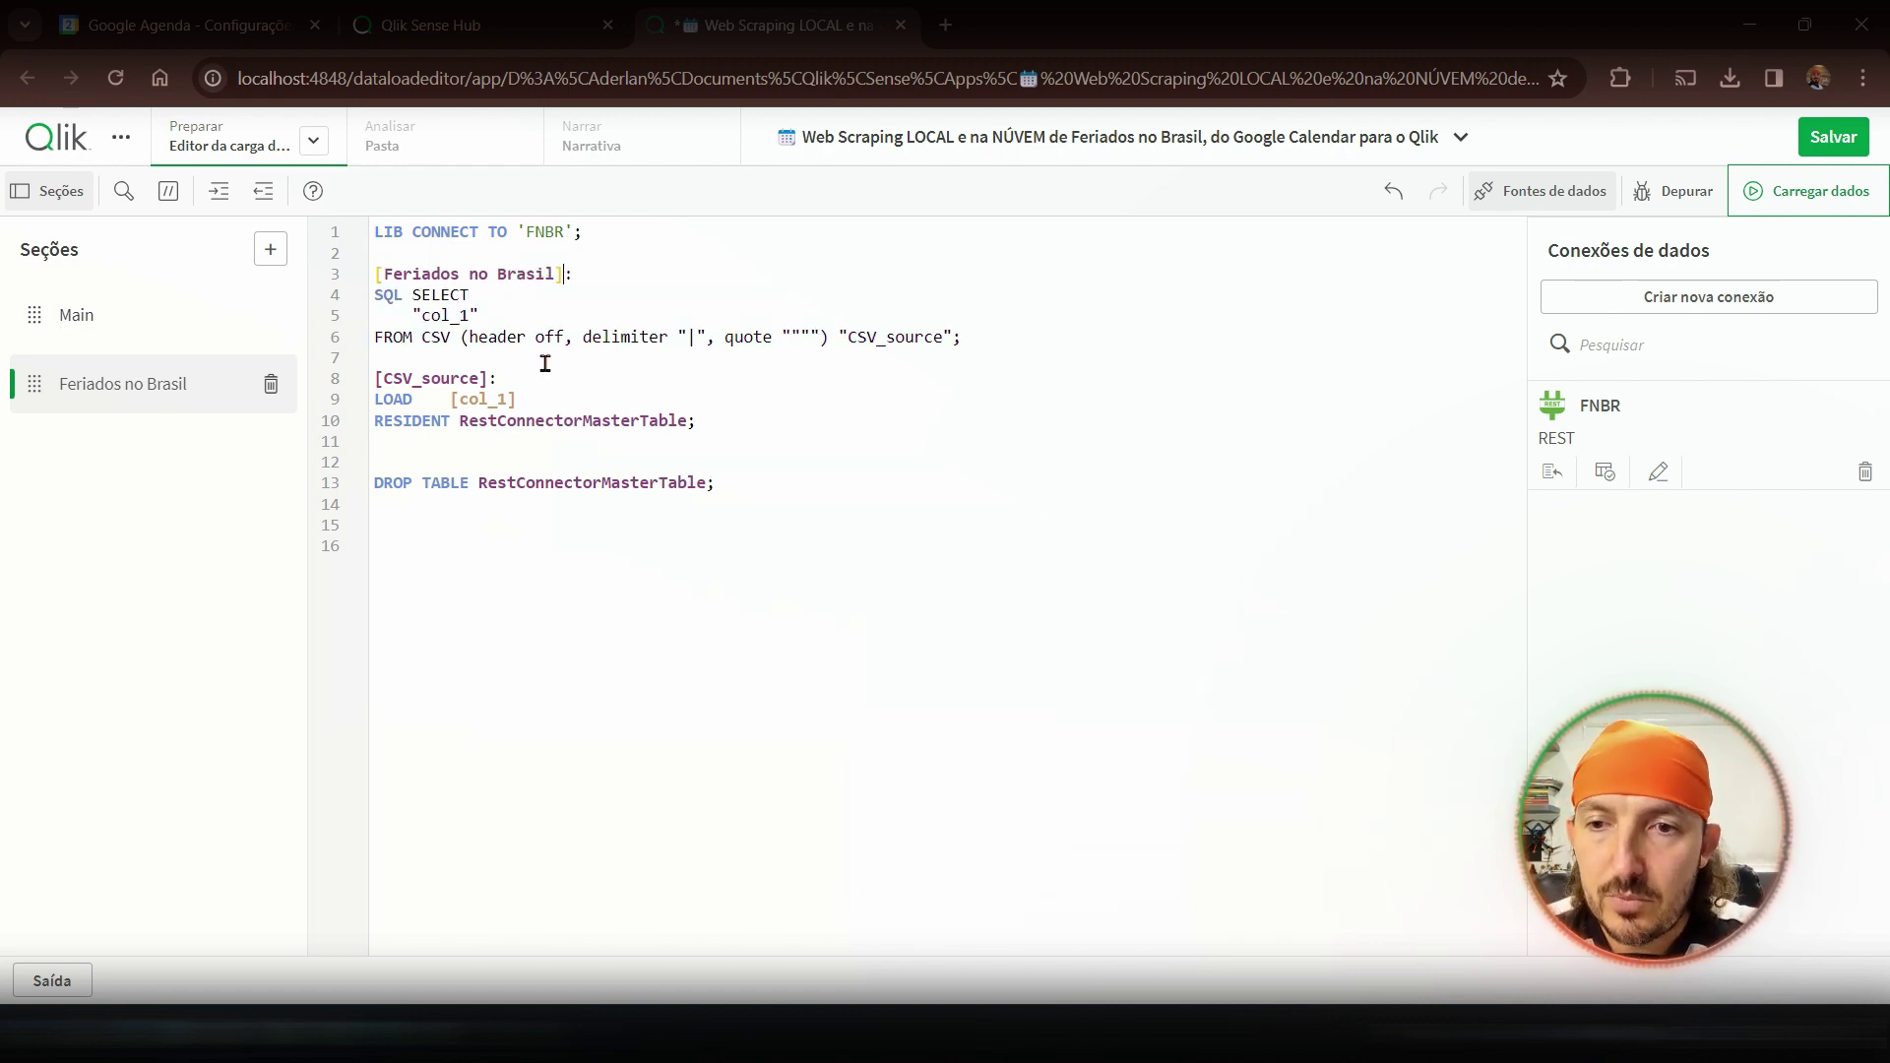
- Delete the [CSV_source] resident load block and the DROP TABLE RestConnectorMasterTable statement from the script
left_click(380, 379)
left_click_drag(380, 379, 785, 449)
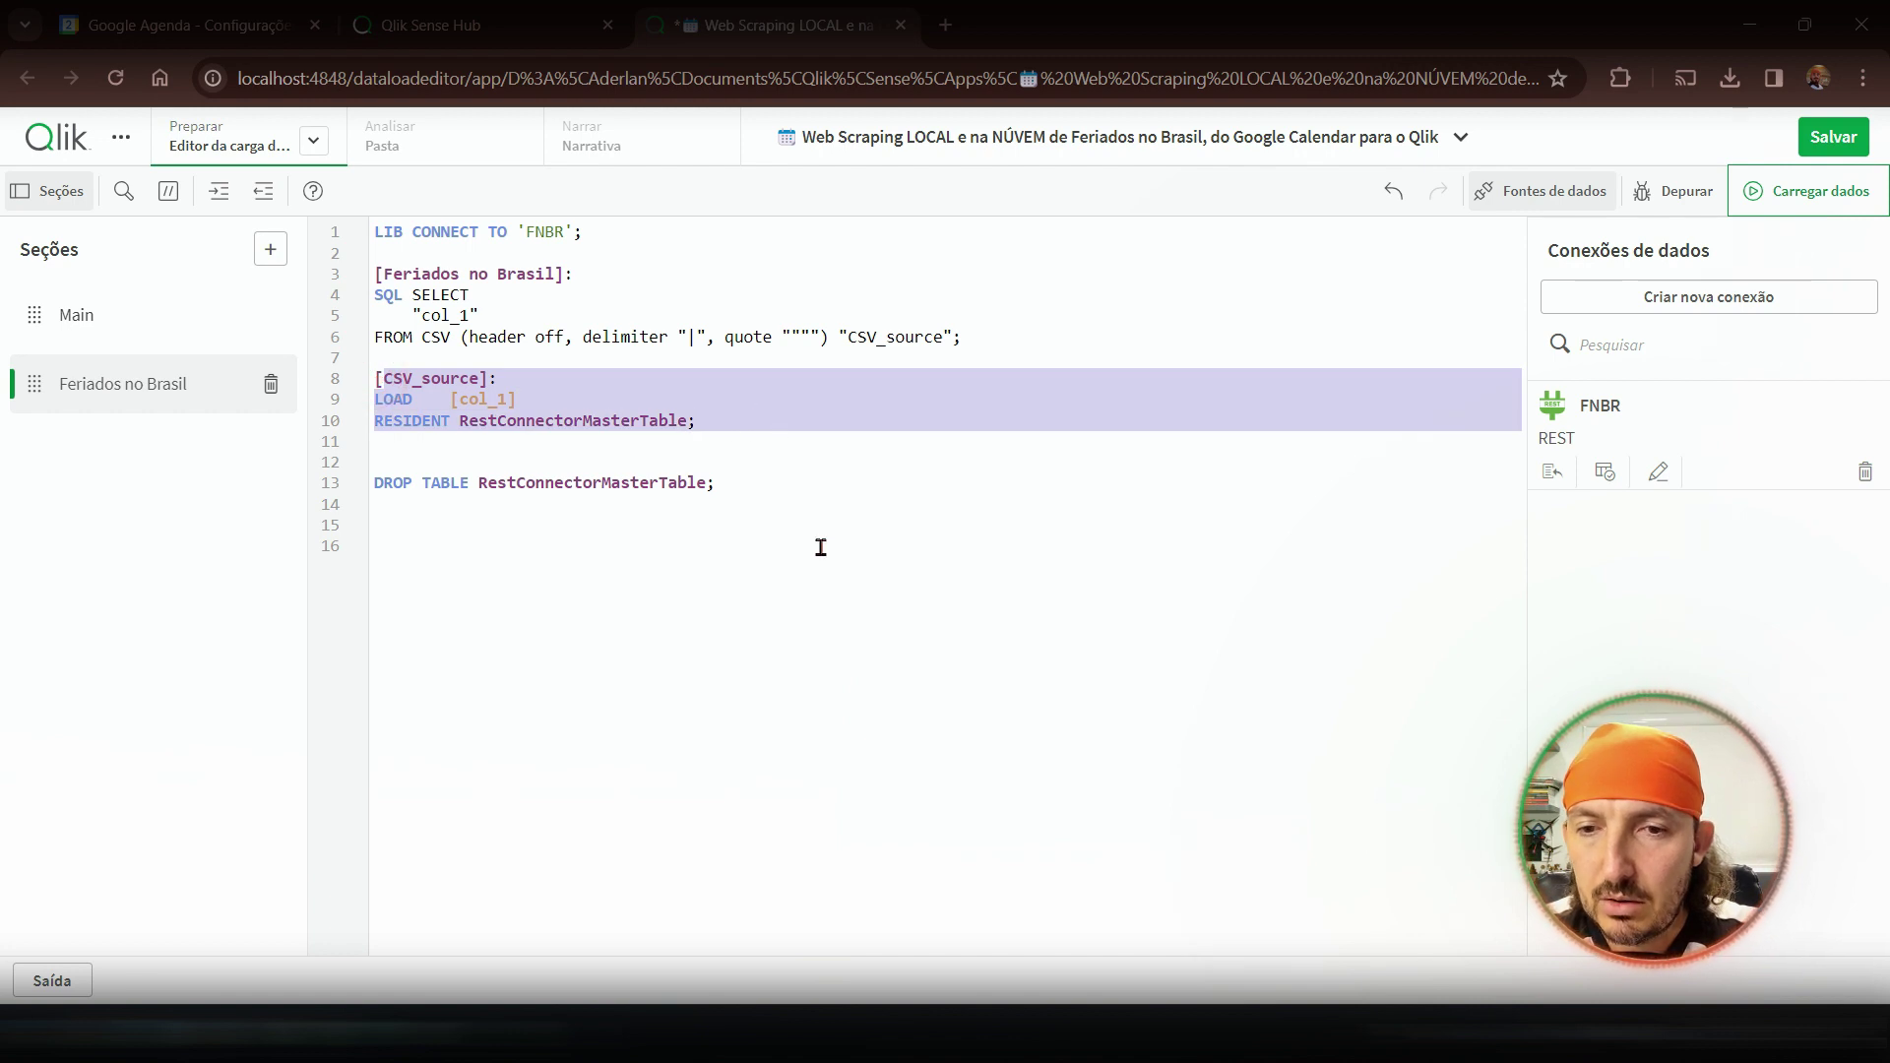
key("BackSpace")
key("BackSpace")
key("BackSpace")
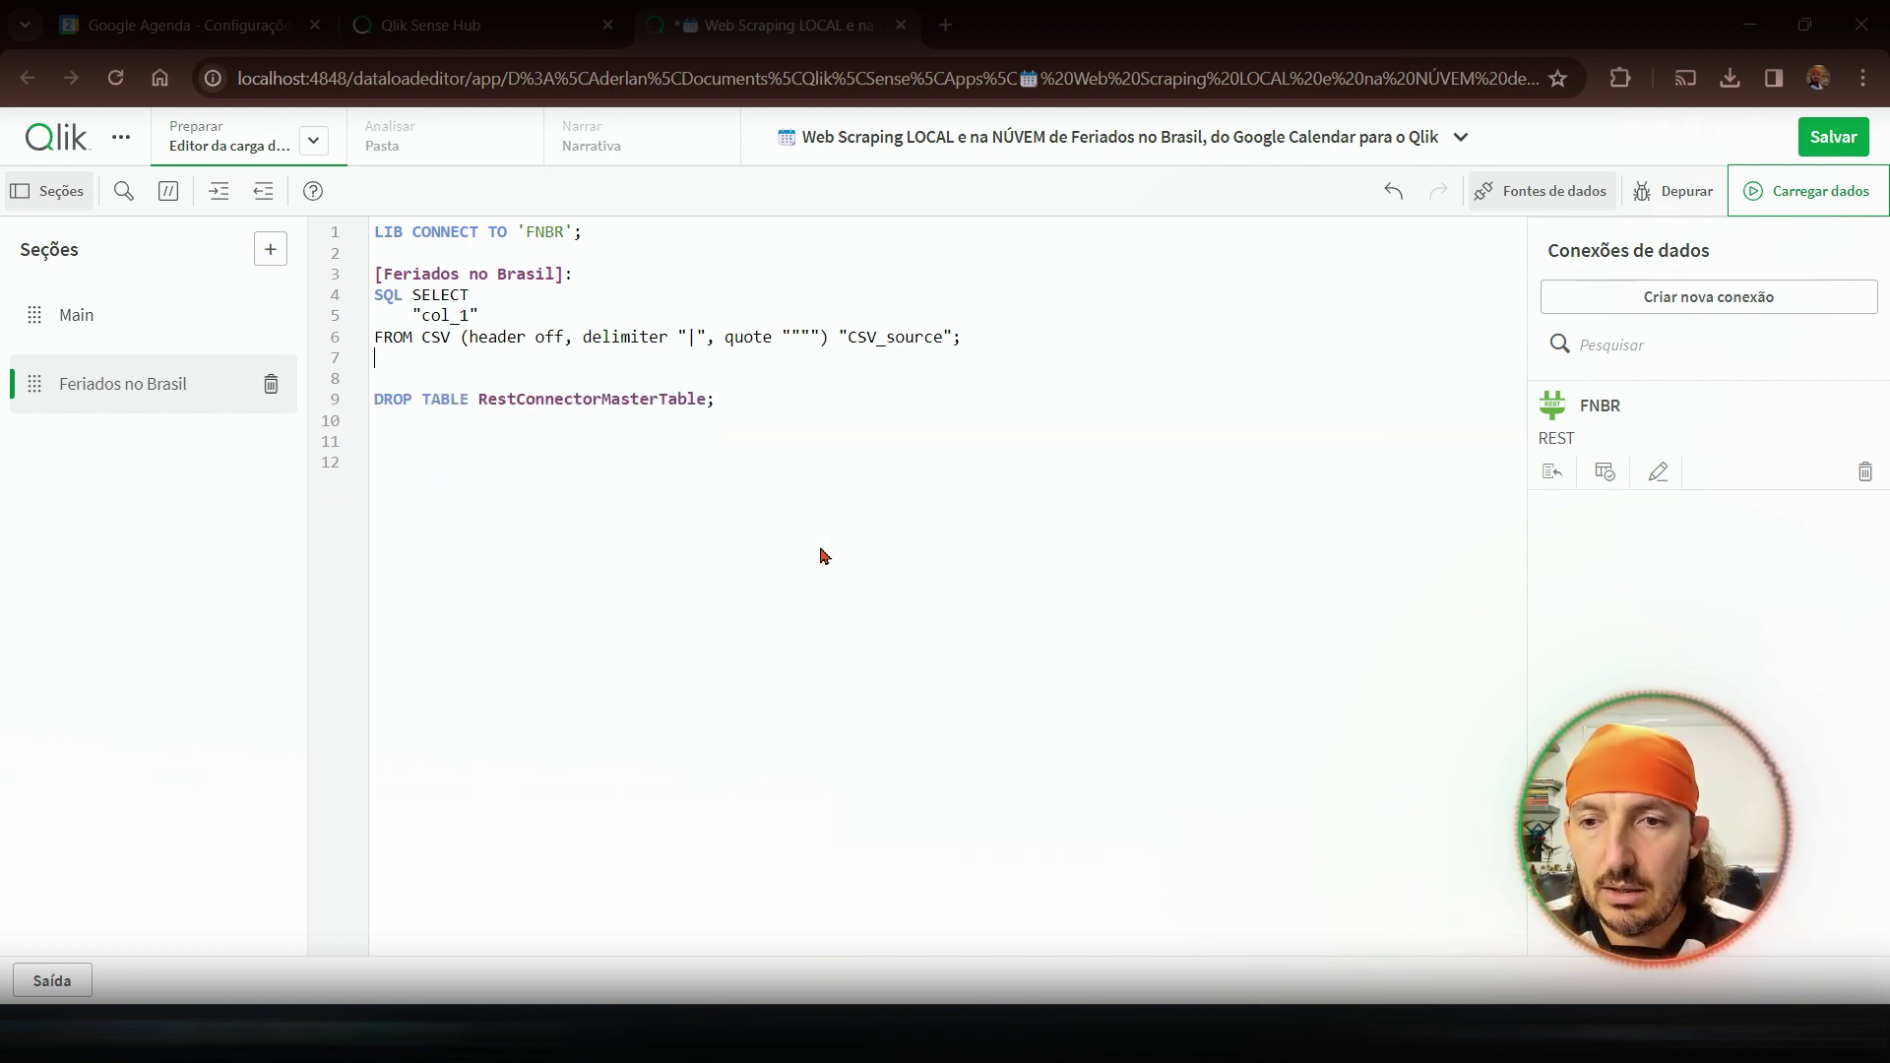
key("shift+Down")
key("shift+End")
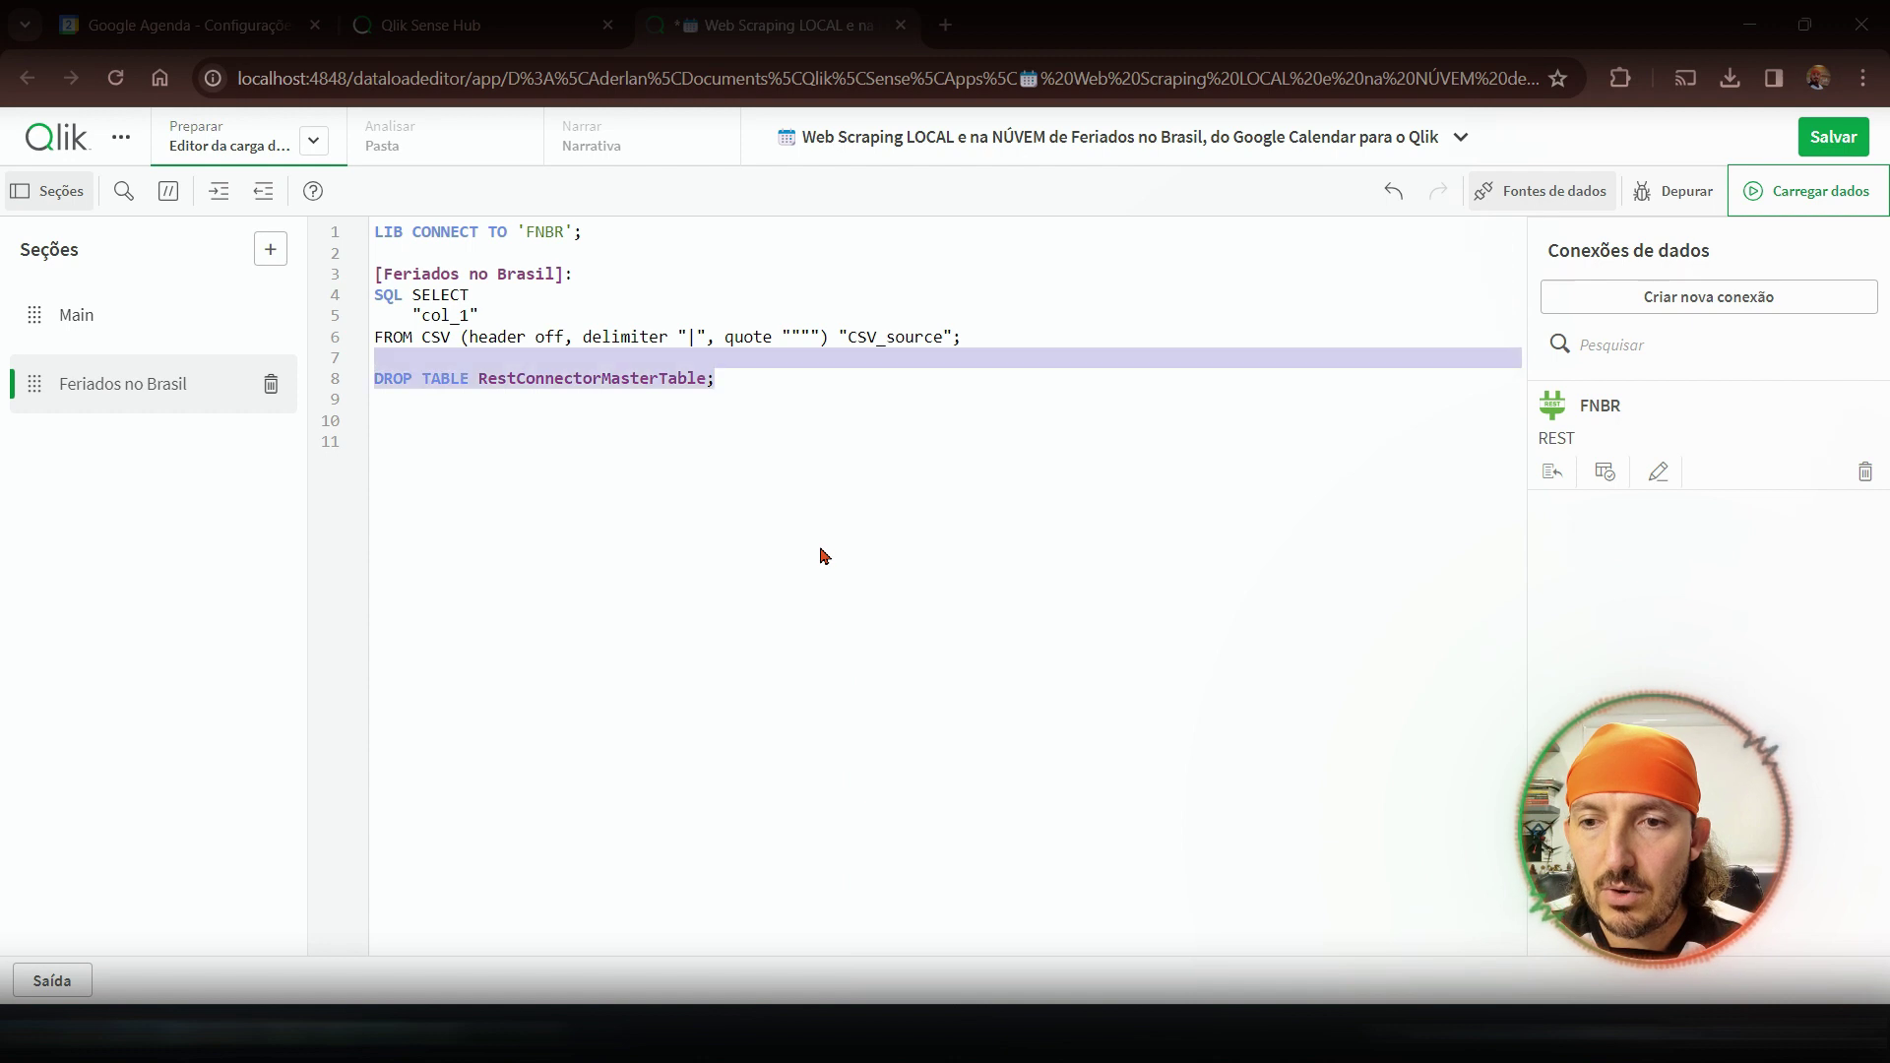
key("BackSpace")
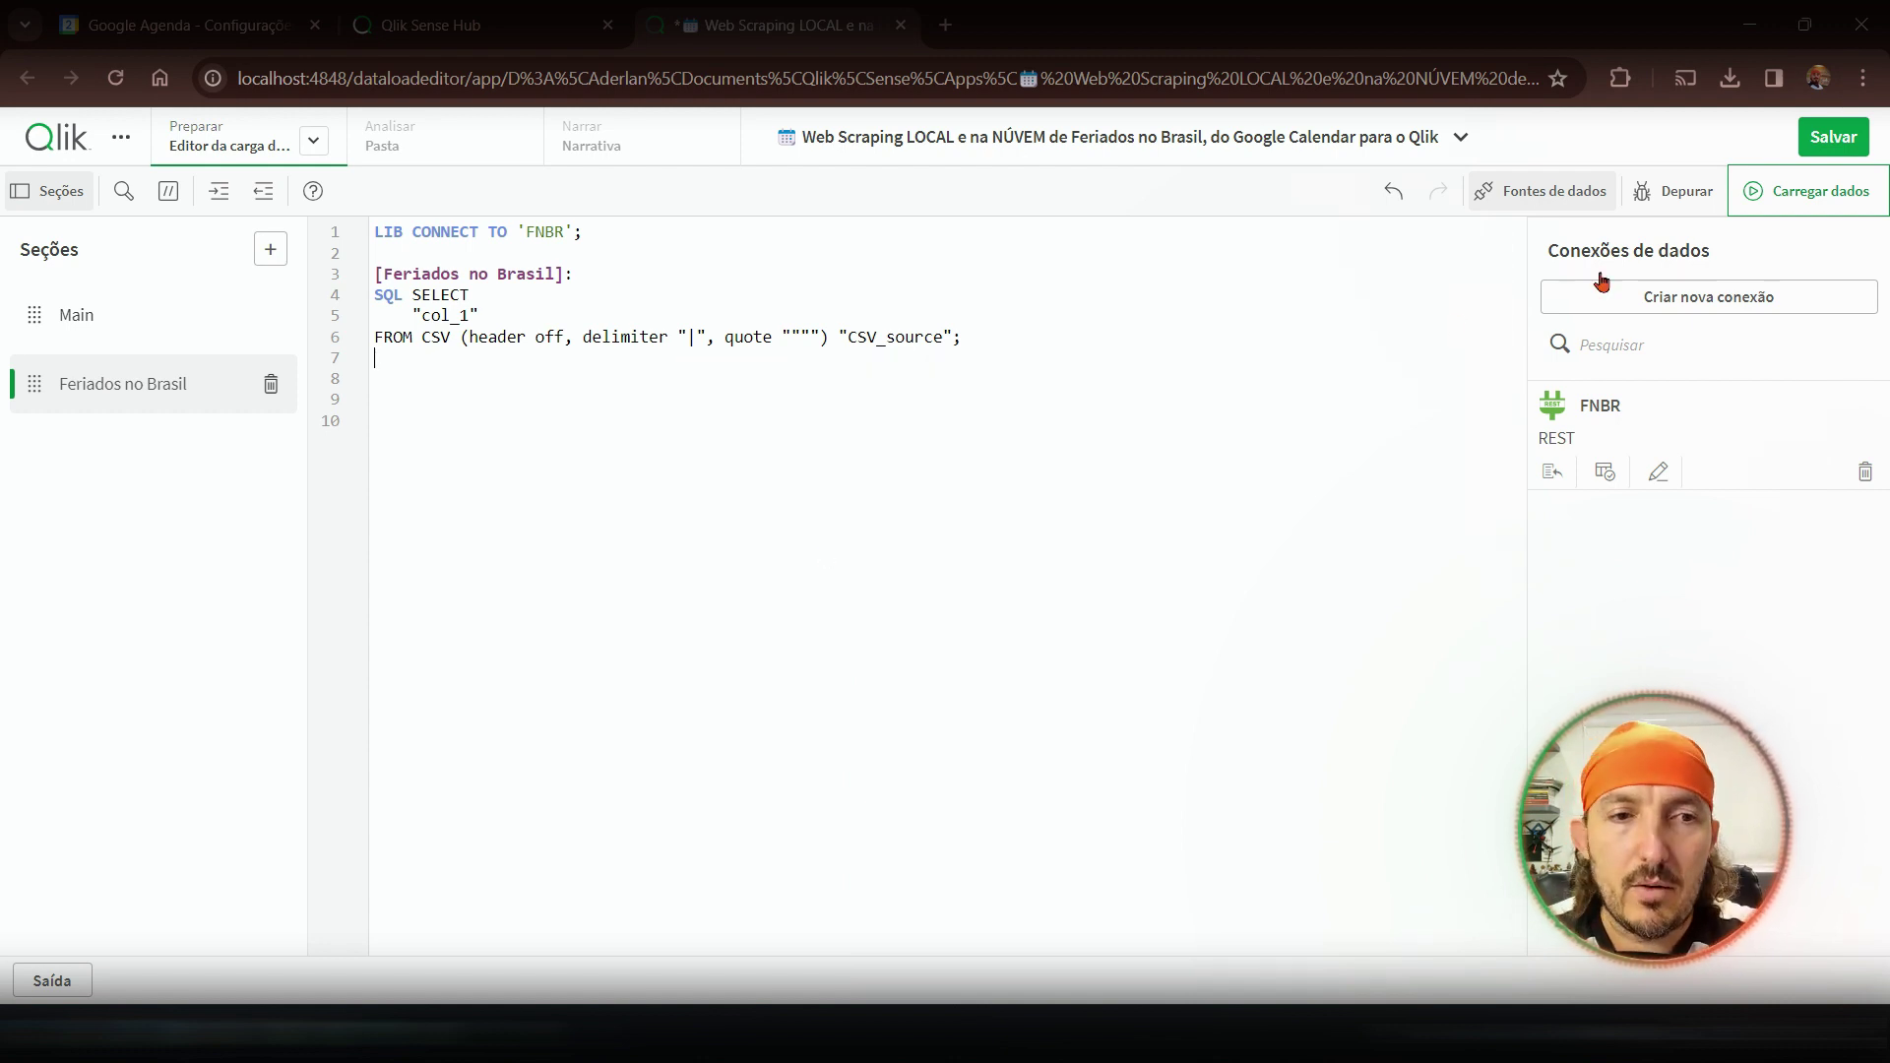
- Run the data load, close its progress report, and open the app's data model viewer
left_click(1802, 197)
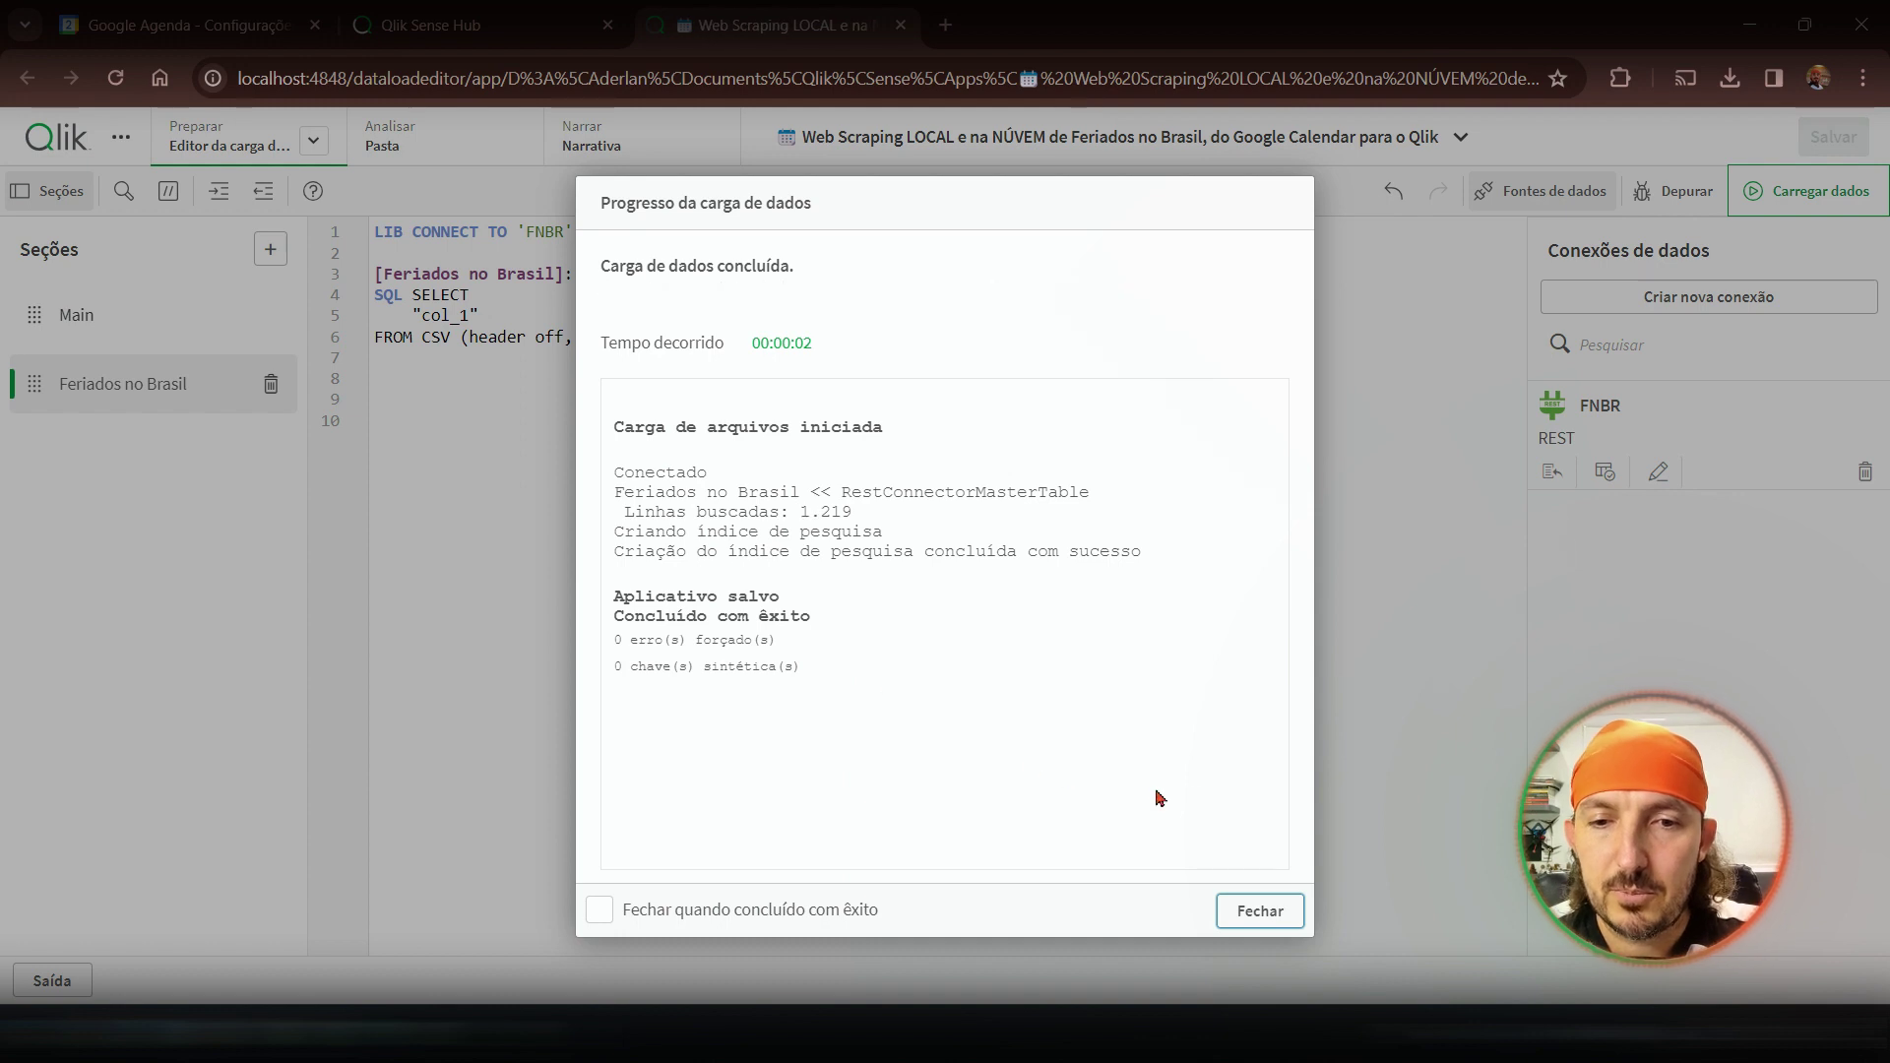
left_click(1245, 910)
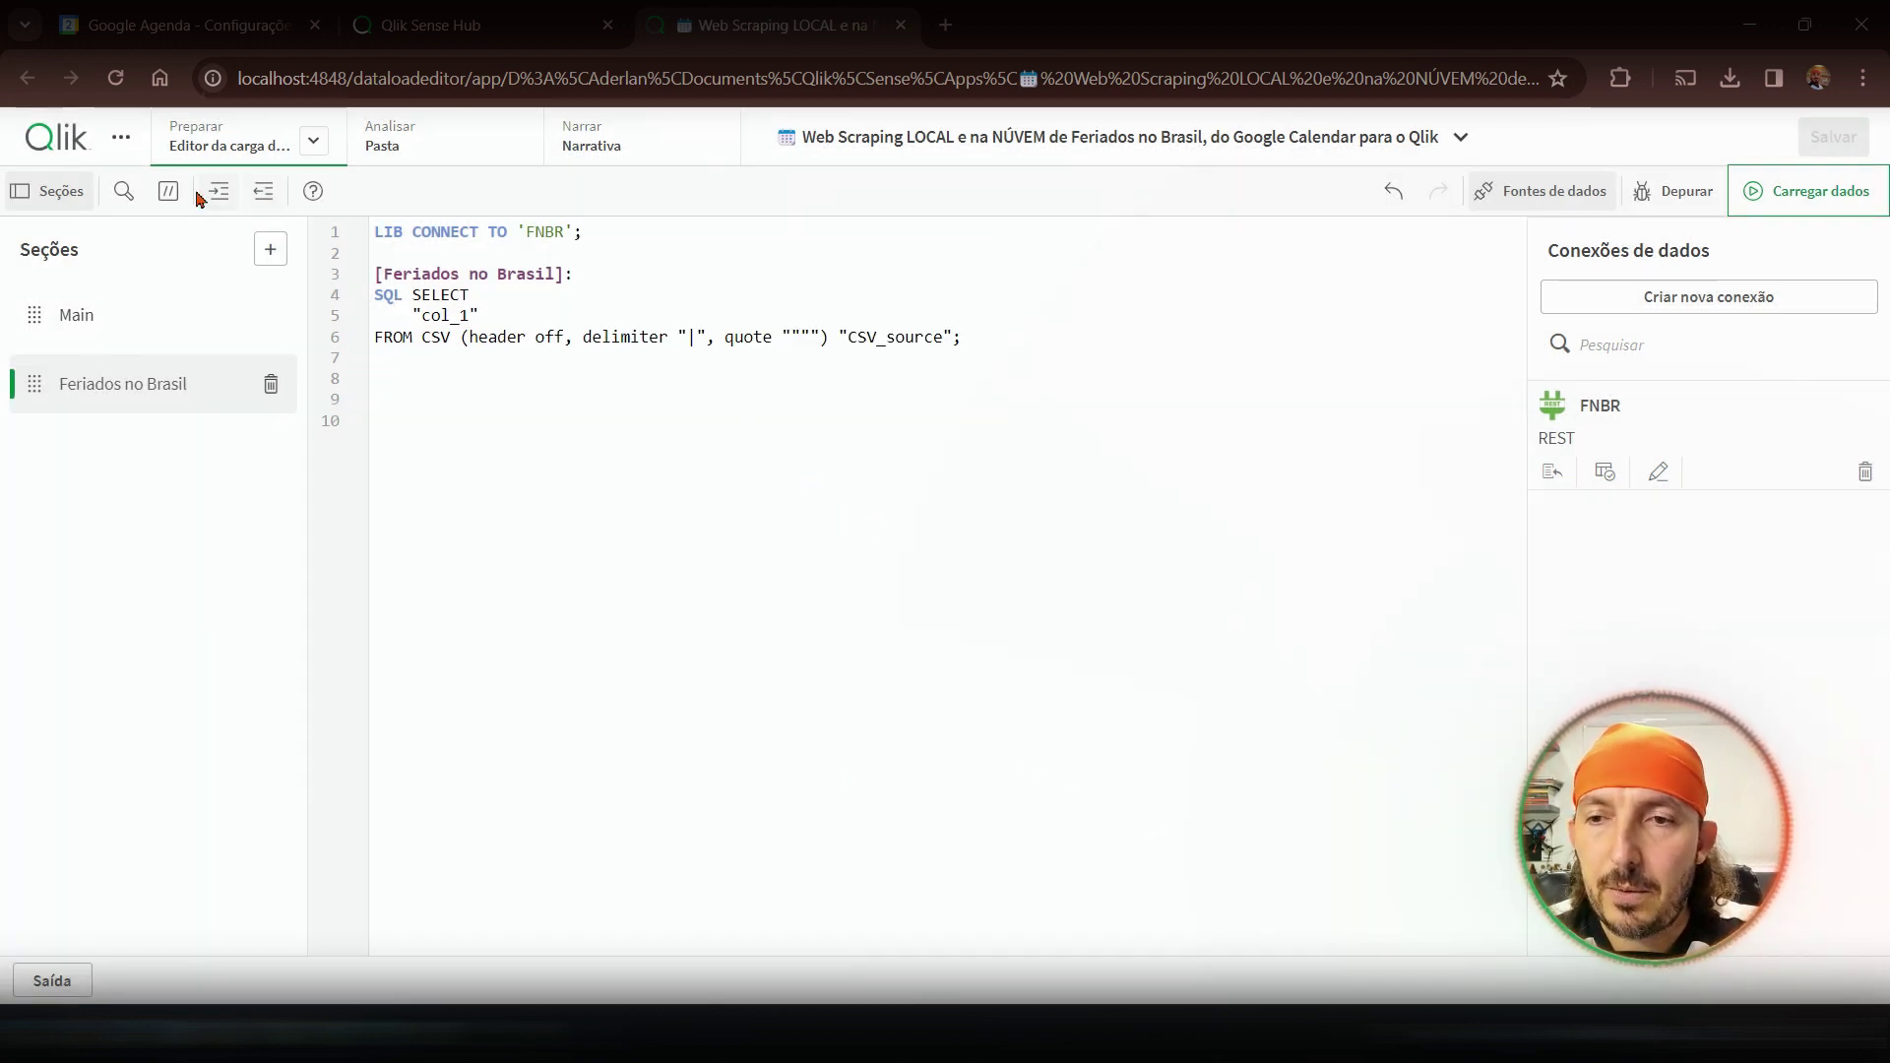
left_click(313, 141)
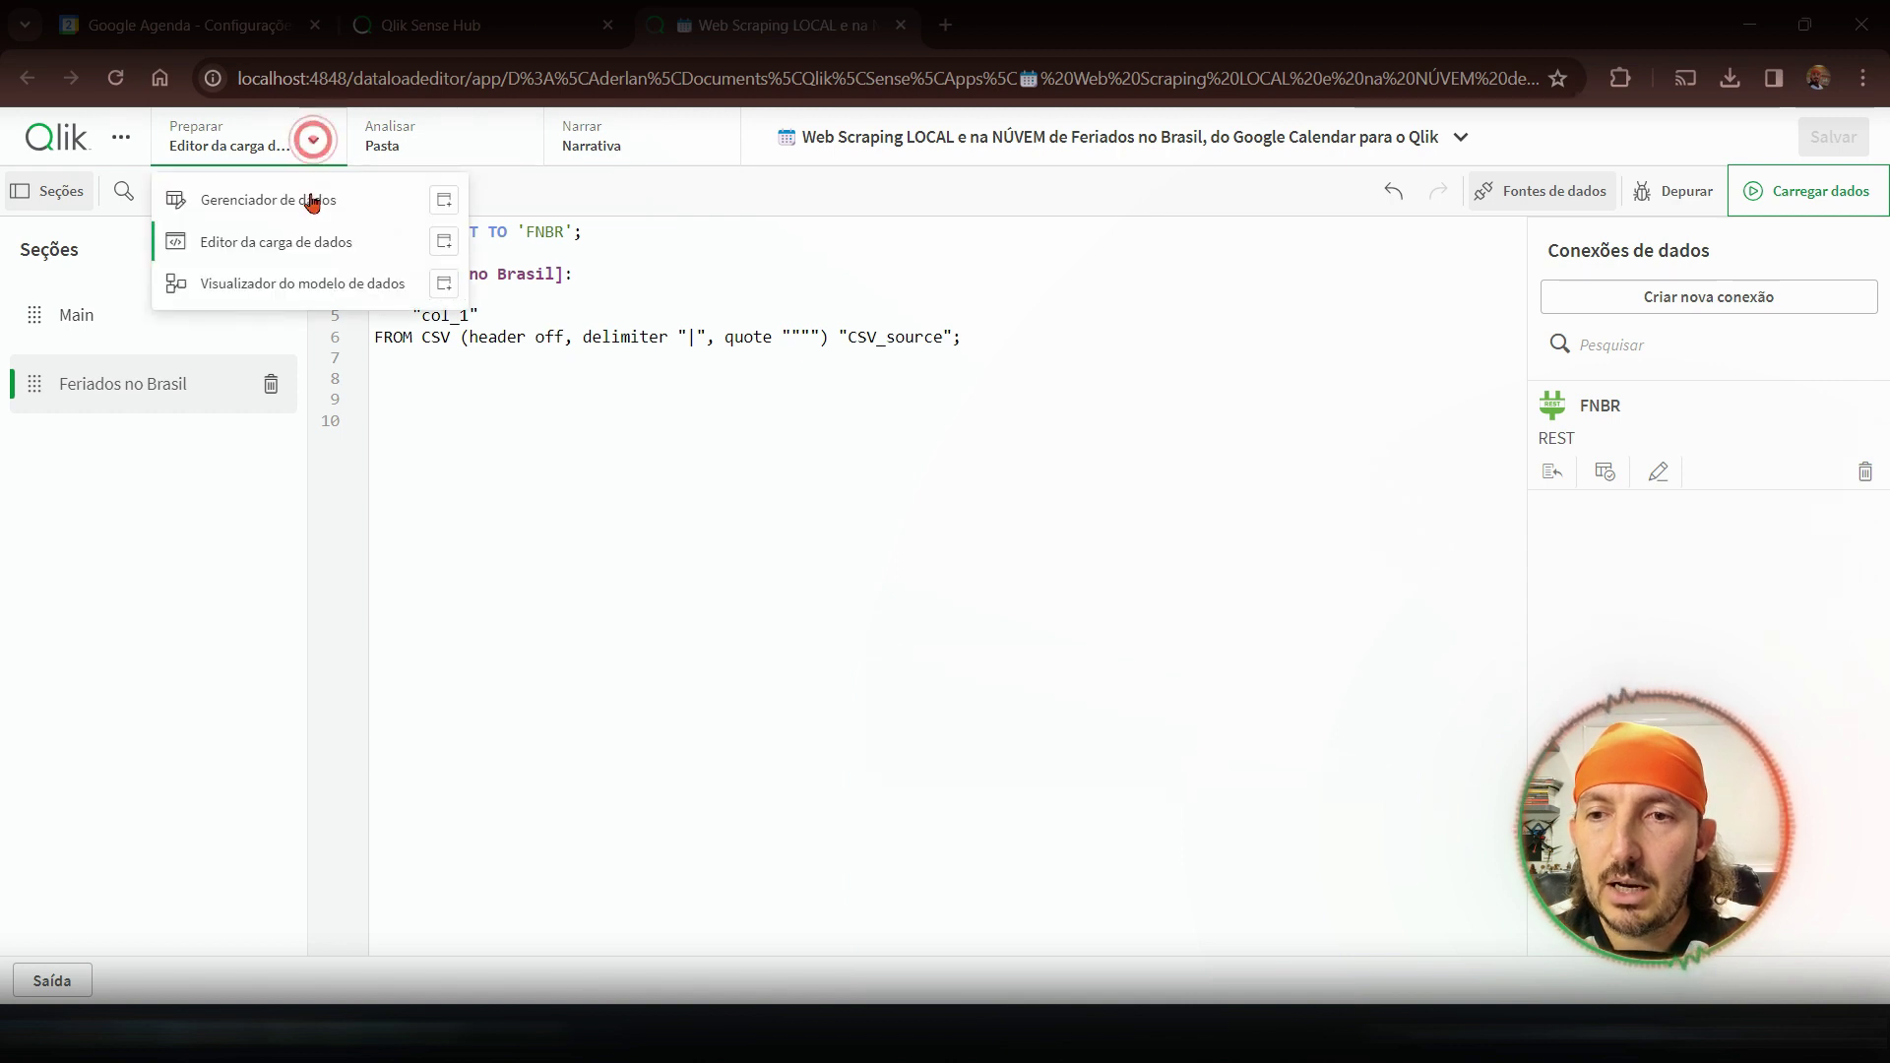
left_click(266, 285)
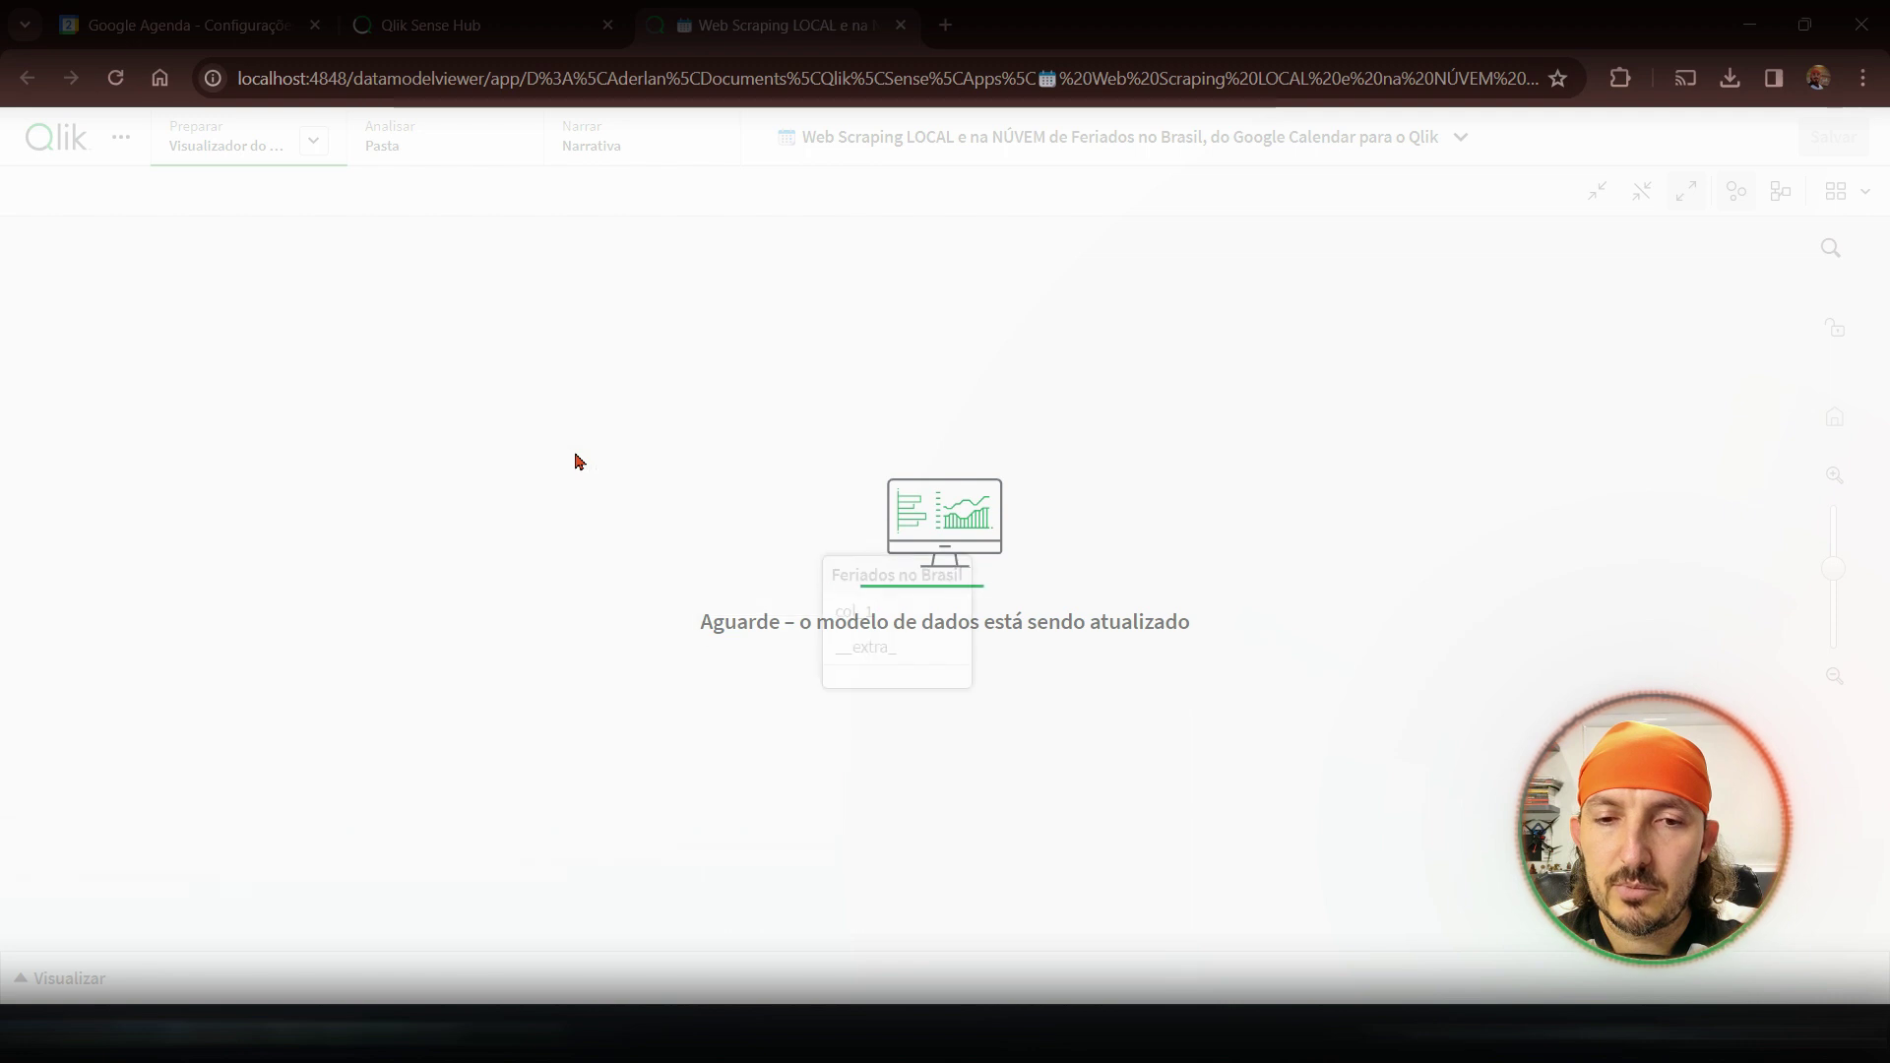
- Preview the Feriados no Brasil table in the data model and examine the rows and statistics of col_1 and __extra_
left_click(801, 546)
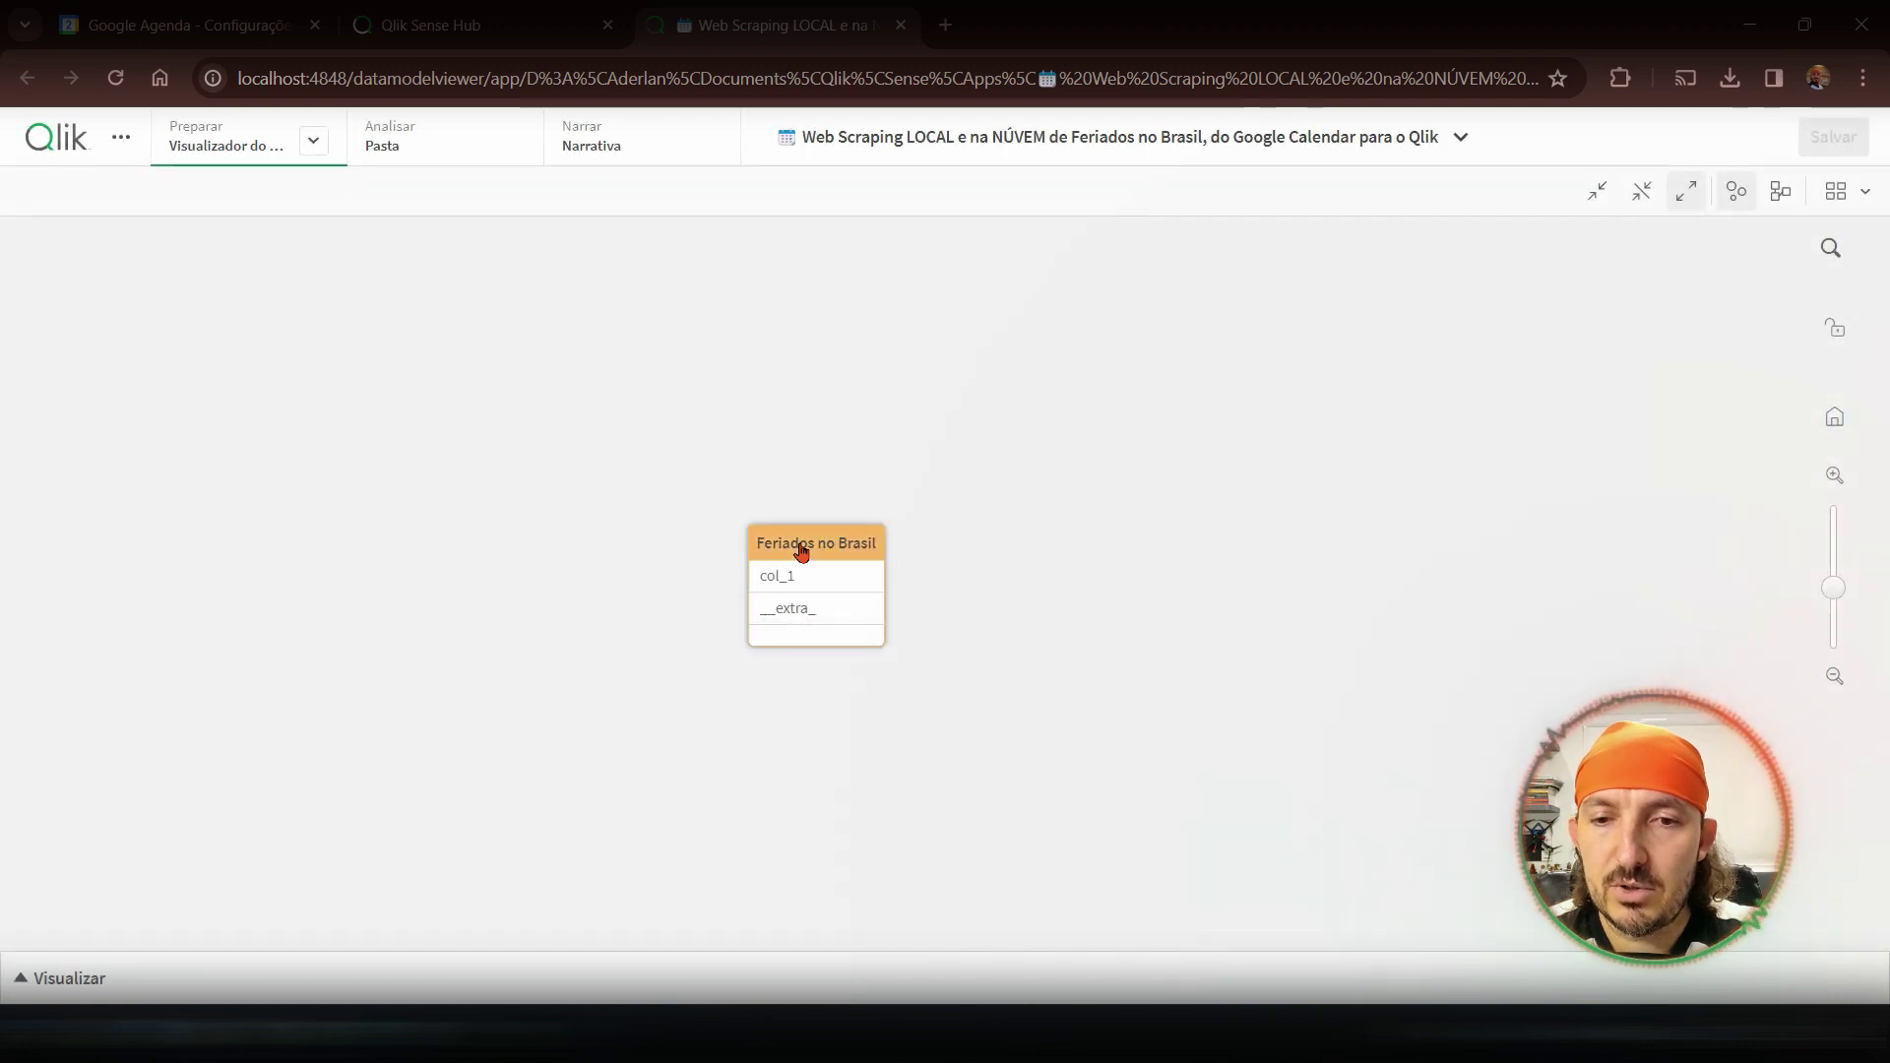
left_click(724, 985)
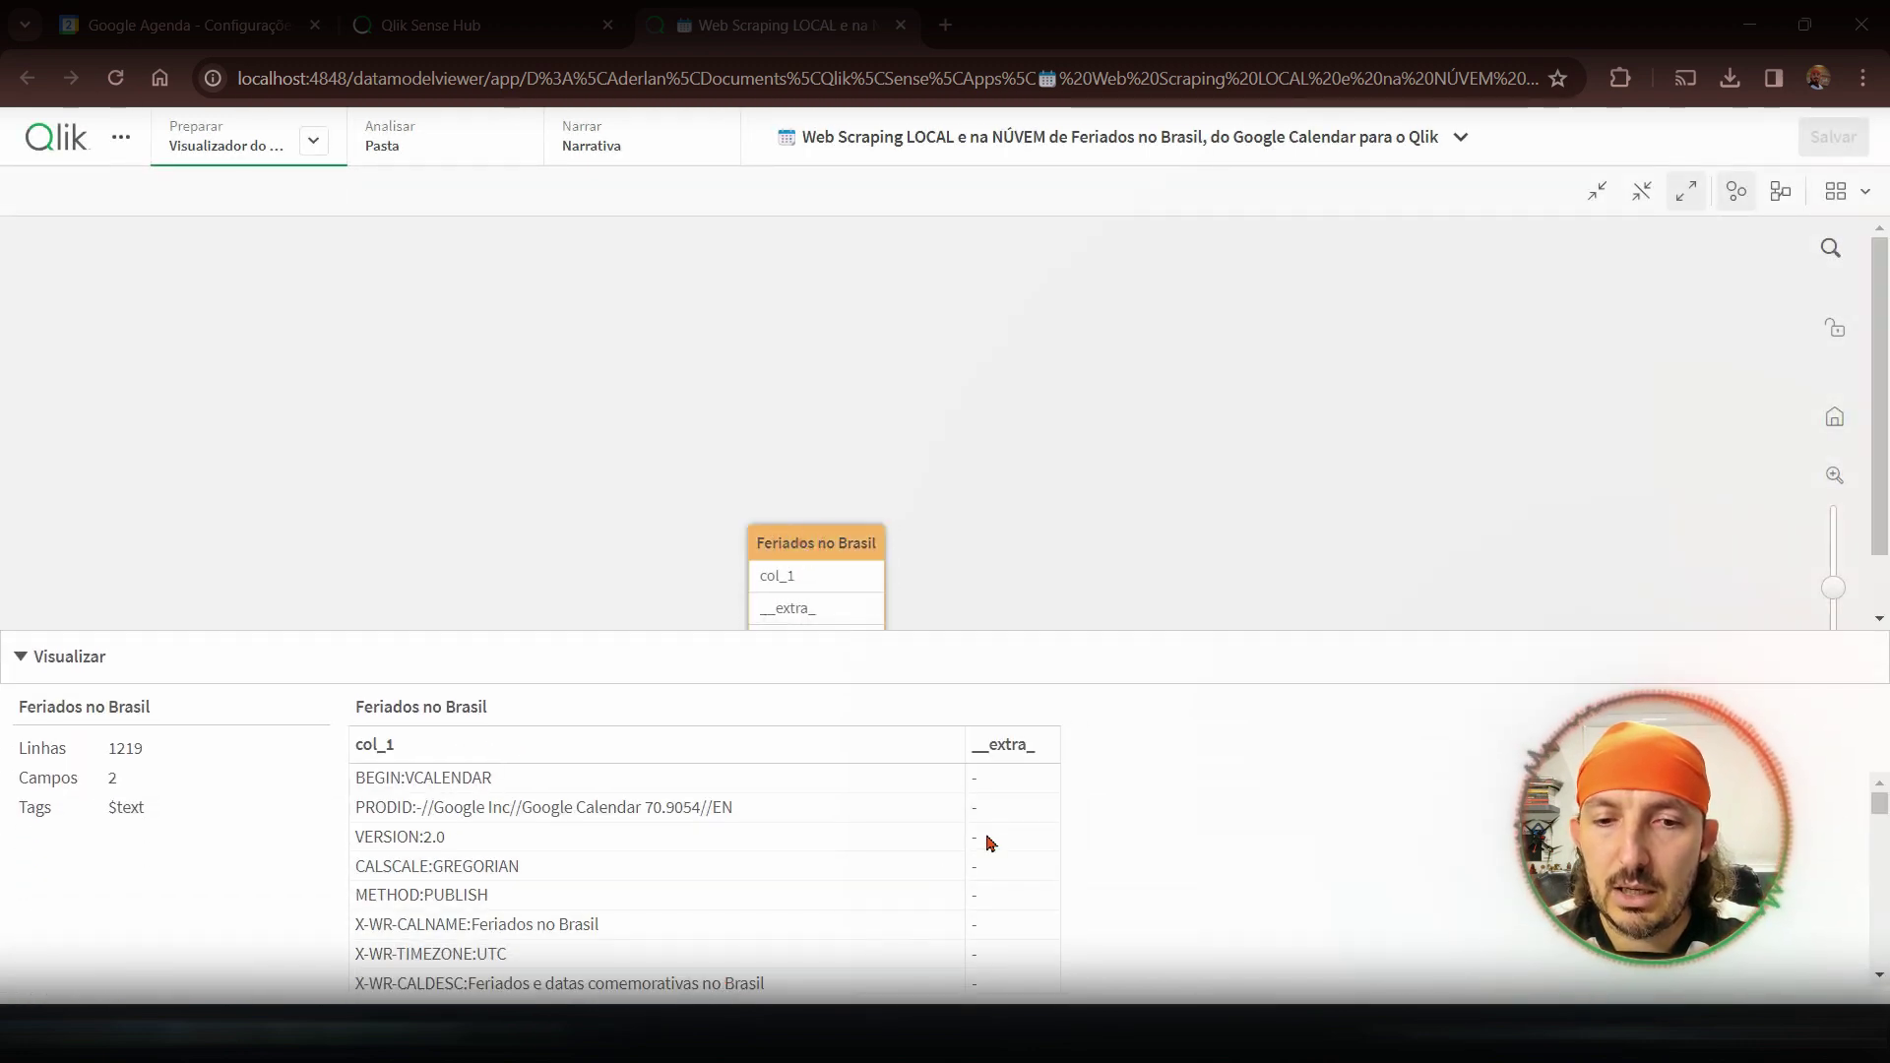
scroll(1019, 849, "down", 2)
scroll(1018, 848, "down", 15)
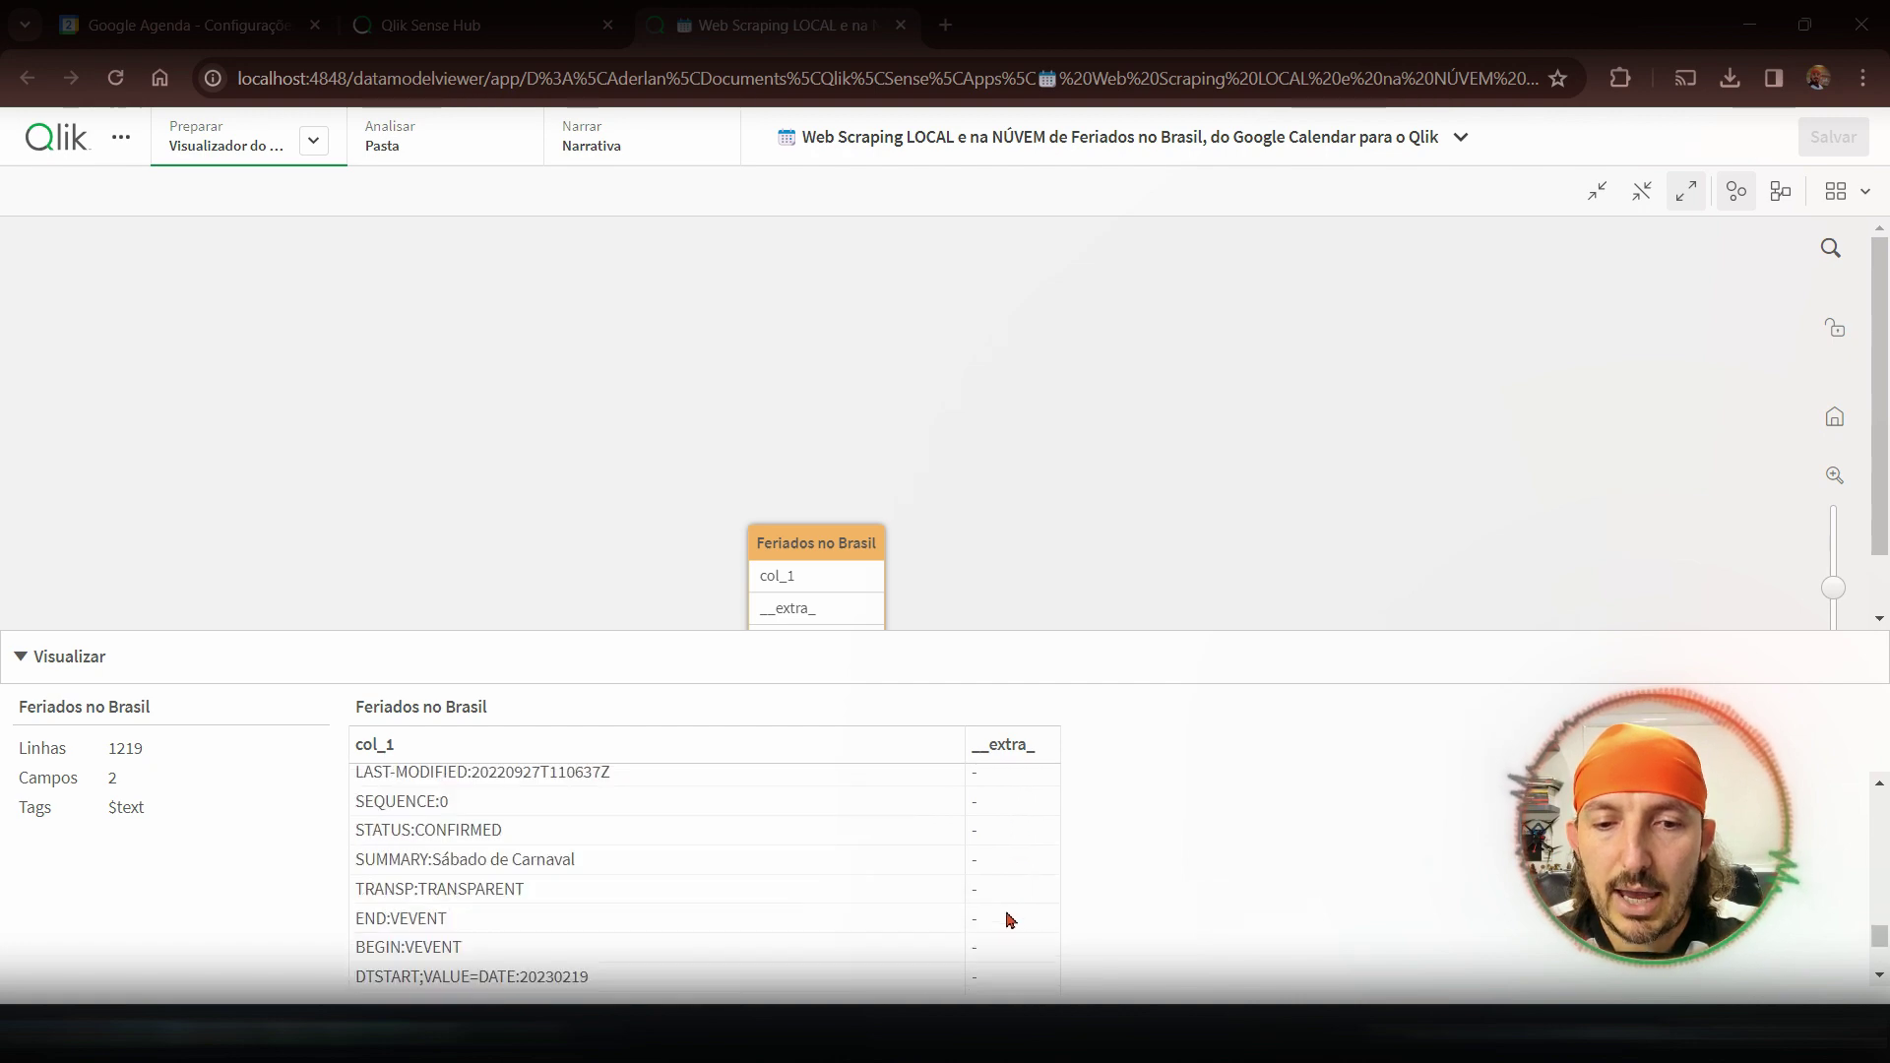
scroll(1001, 873, "up", 15)
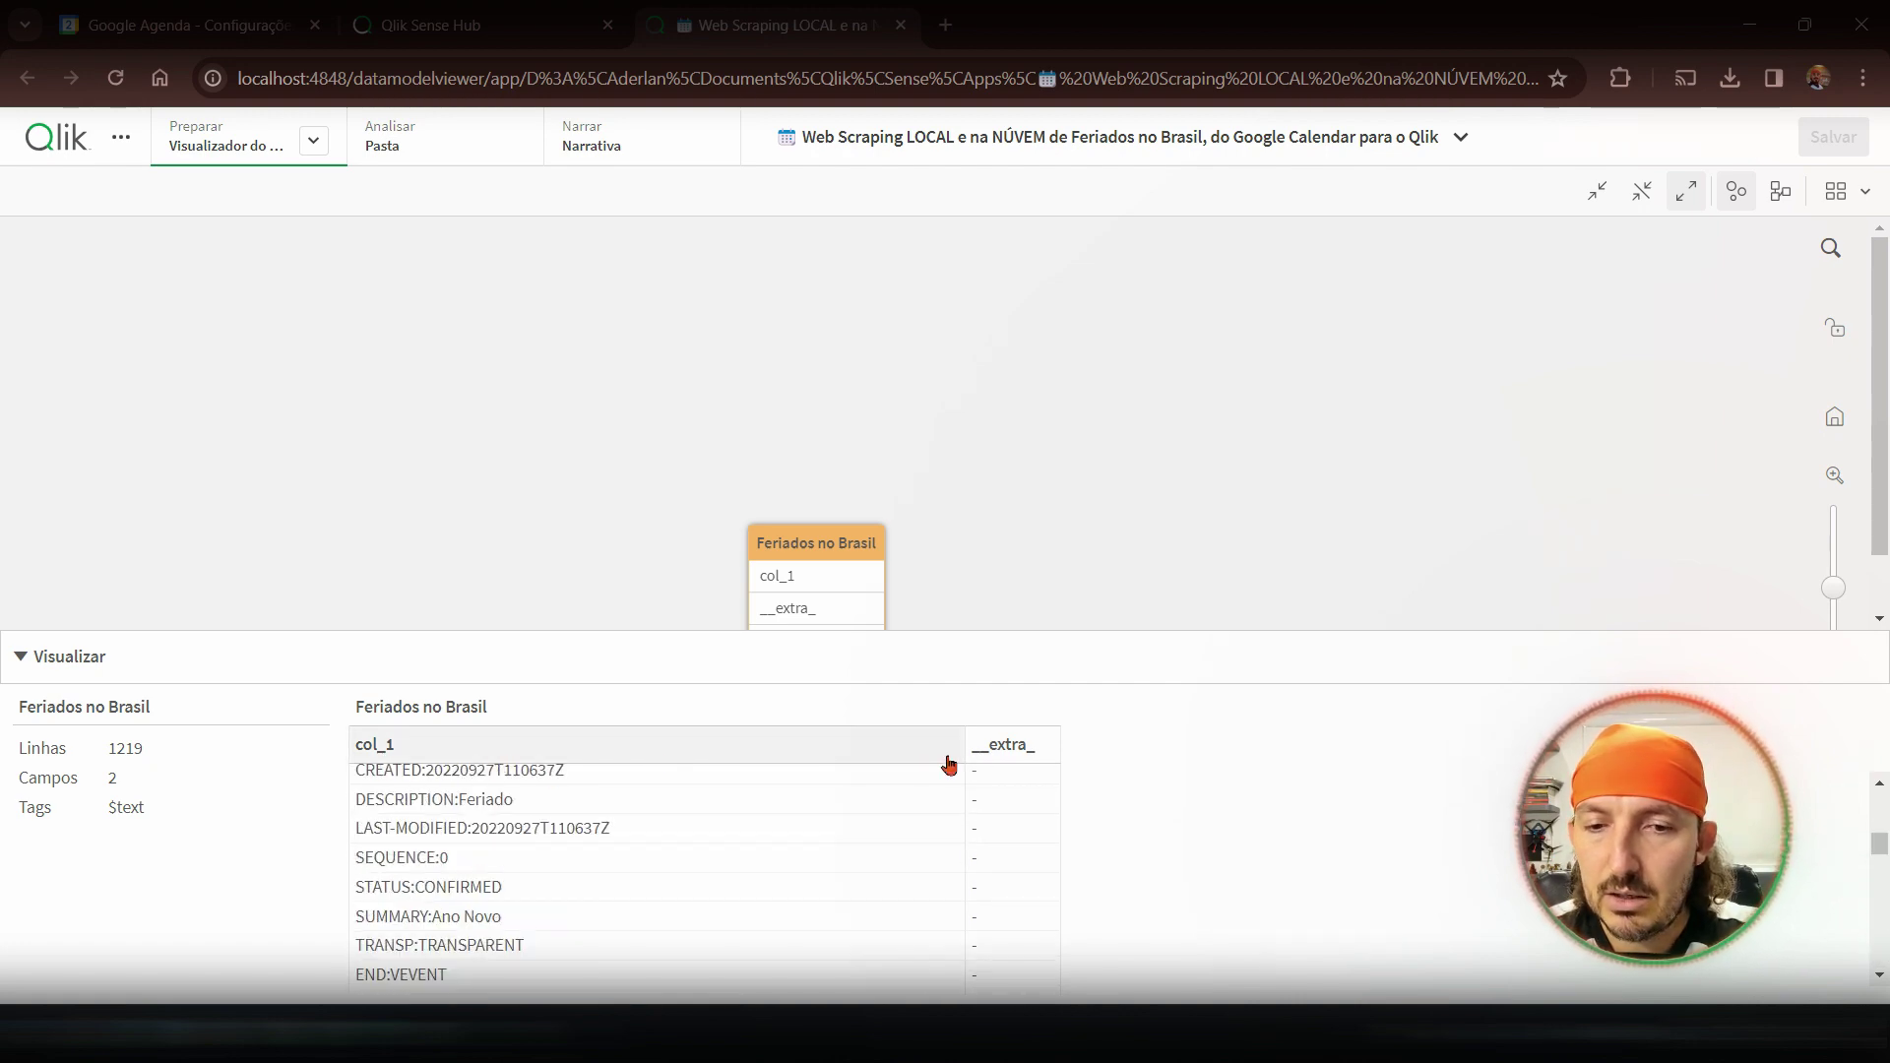
left_click(1013, 743)
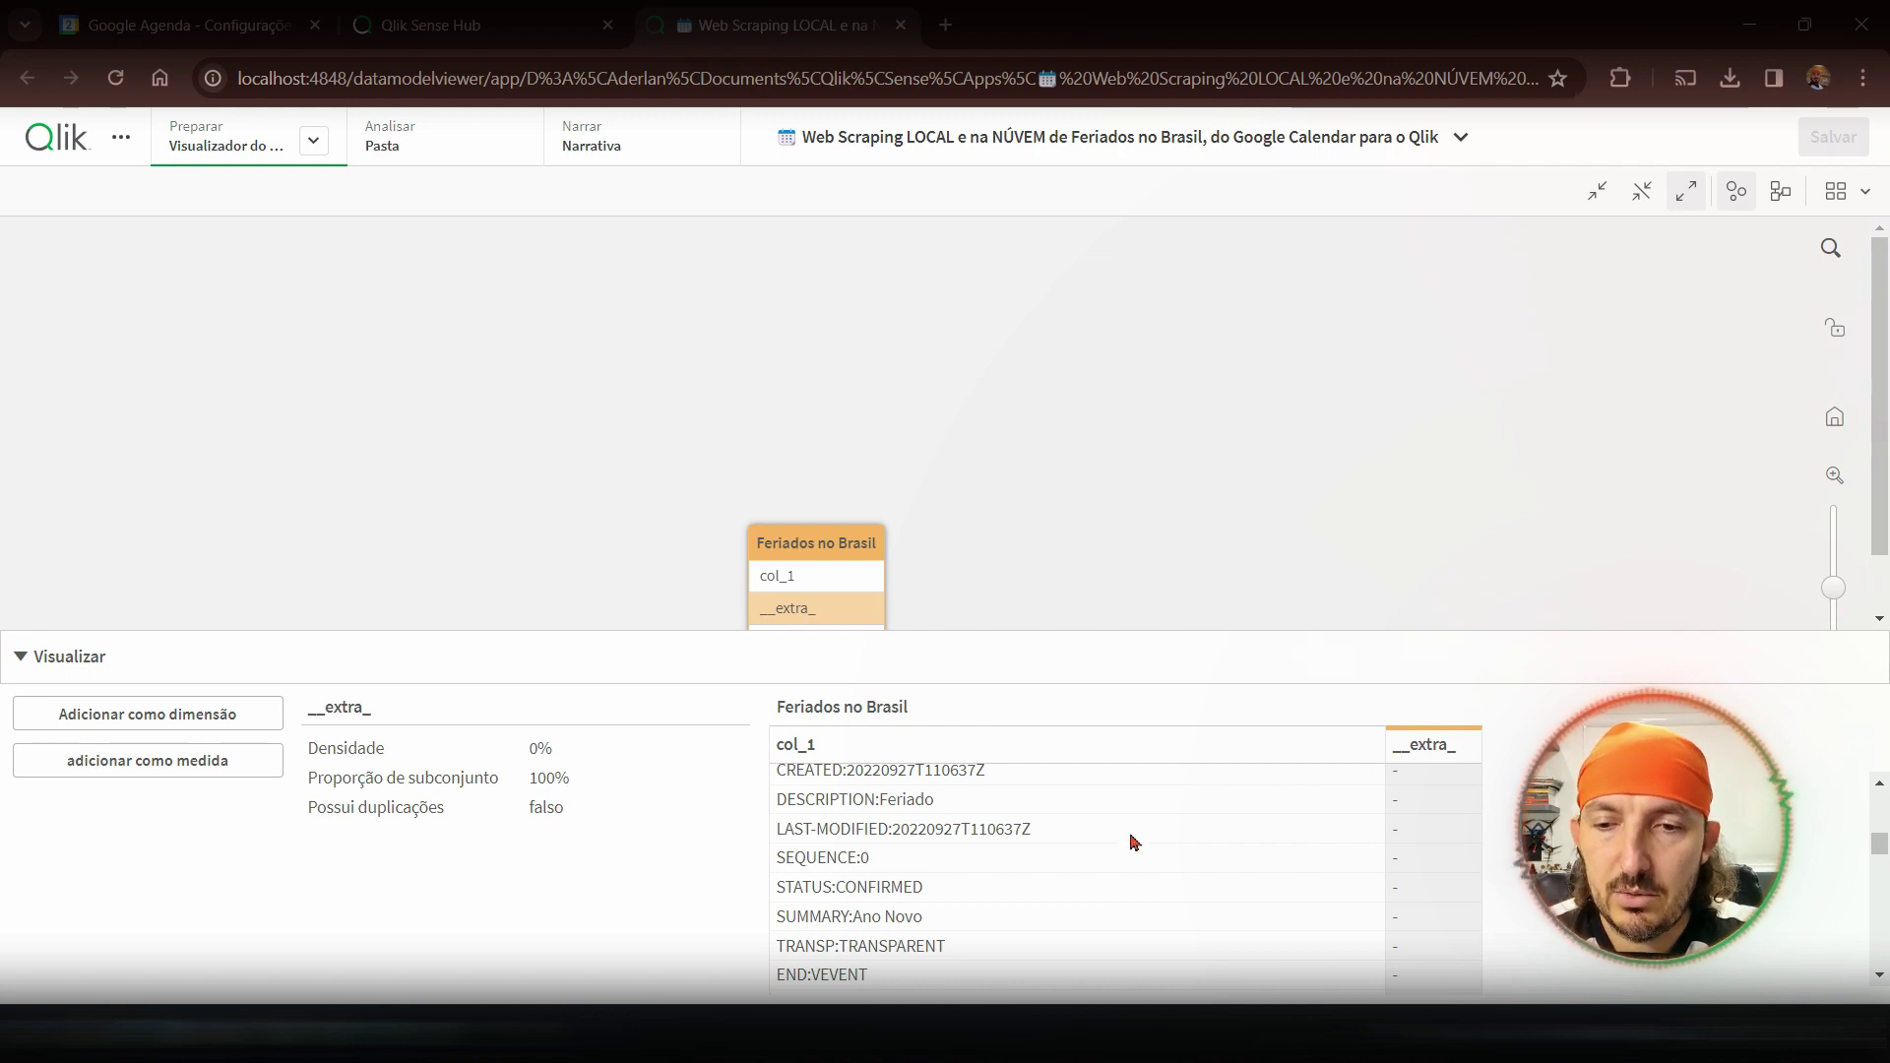
left_click(979, 758)
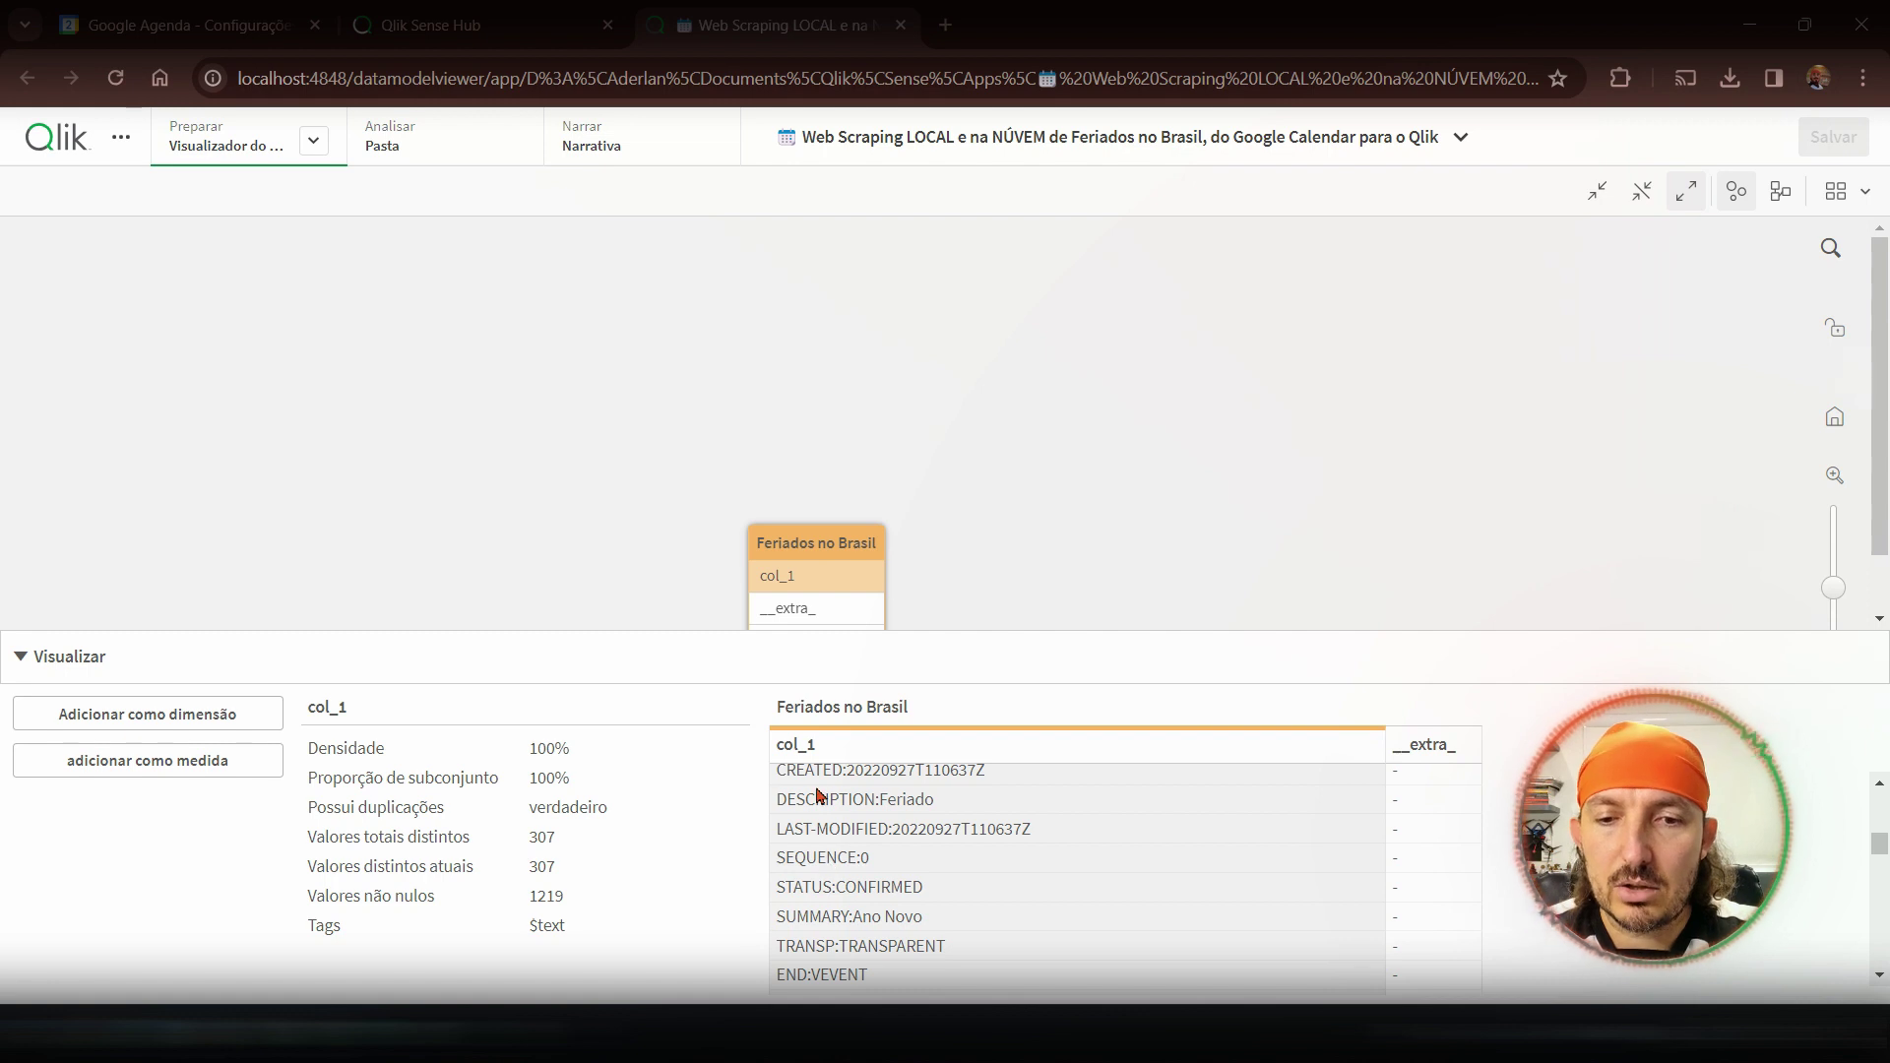
scroll(868, 863, "up", 5)
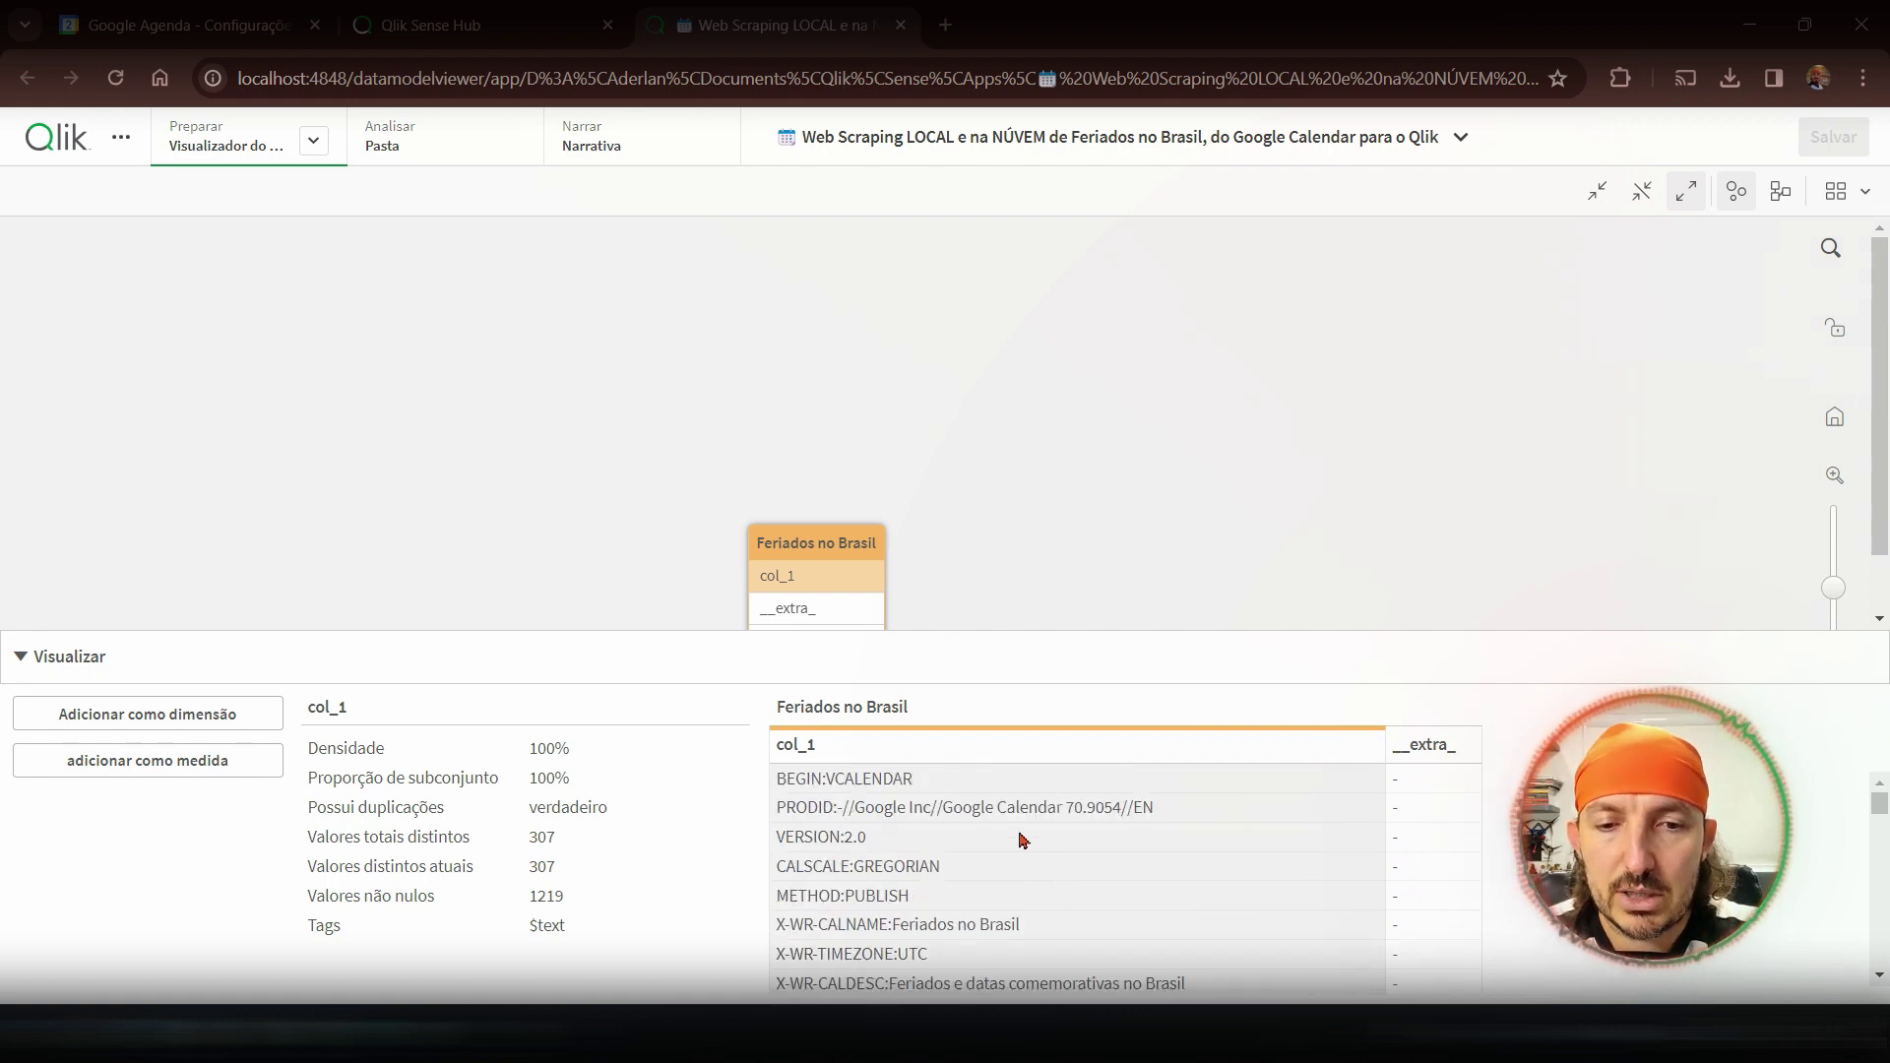
- Return to the data load editor and place the cursor at the end of the [Feriados no Brasil] label line
scroll(1014, 872, "down", 5)
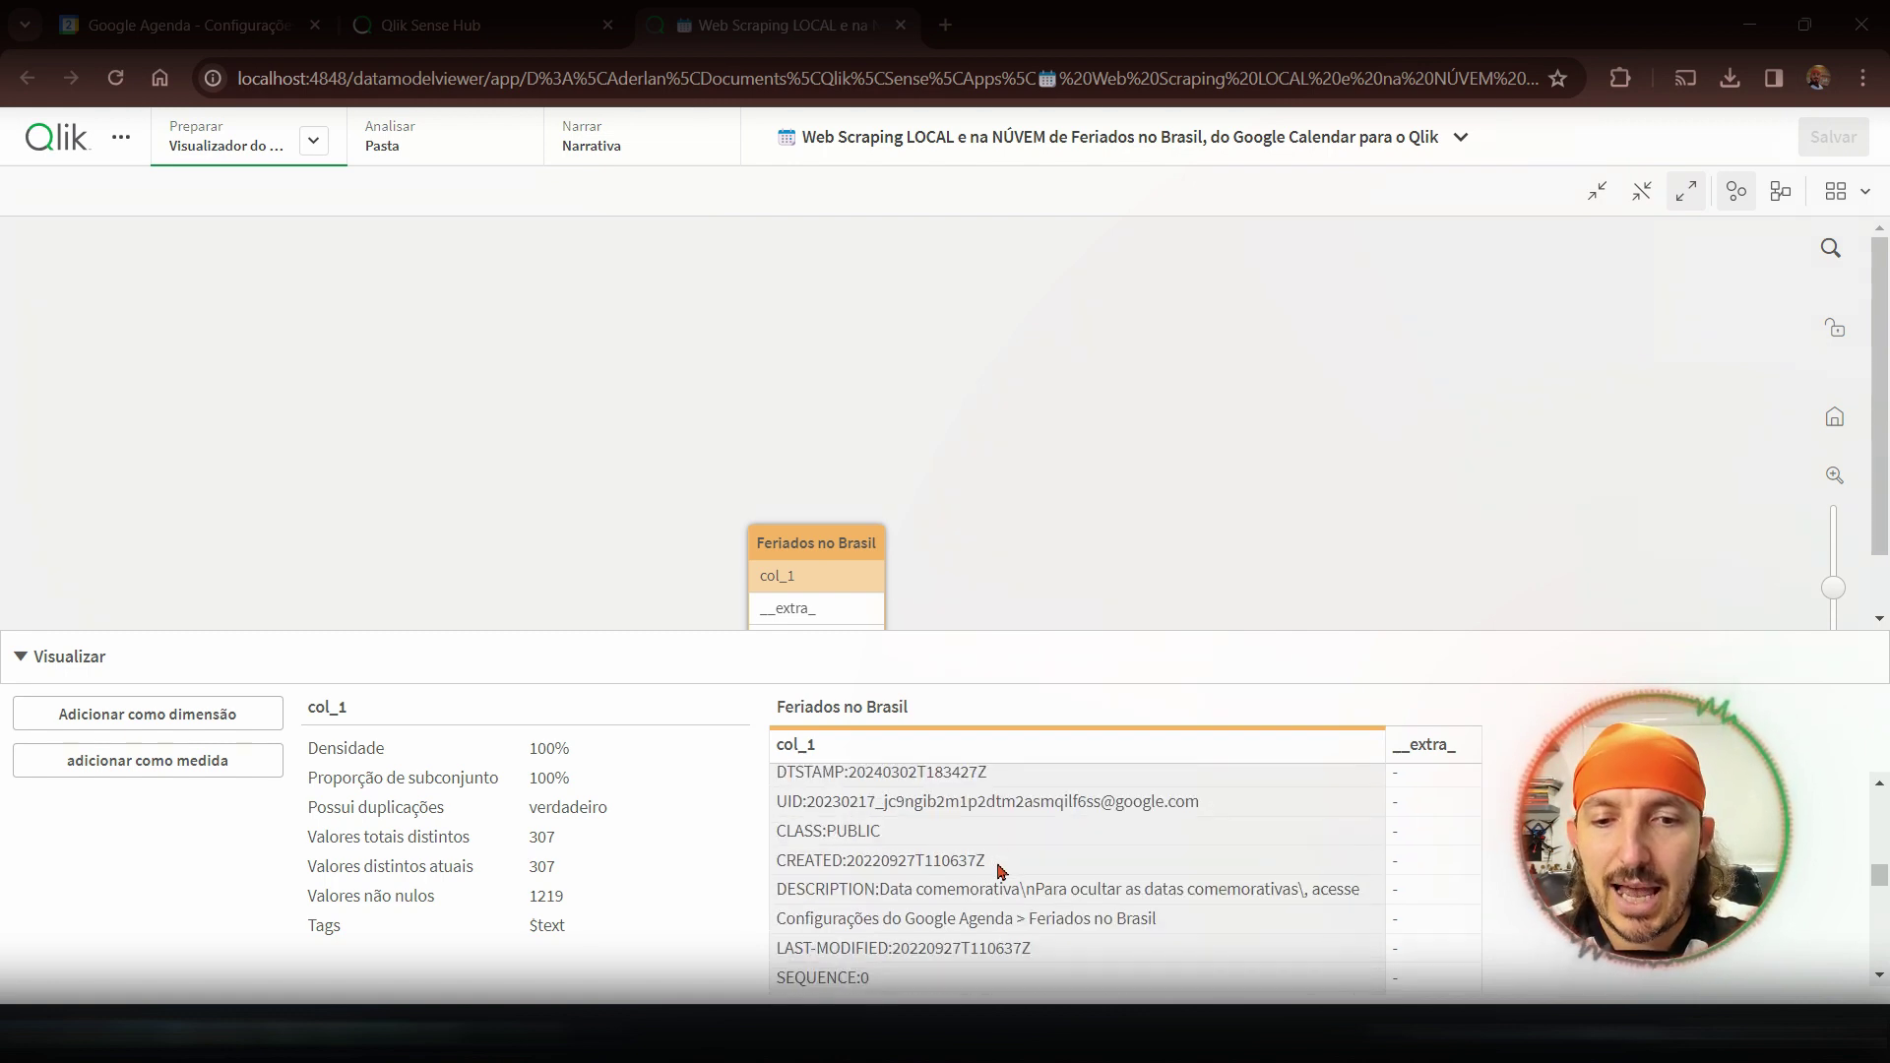
scroll(997, 871, "up", 5)
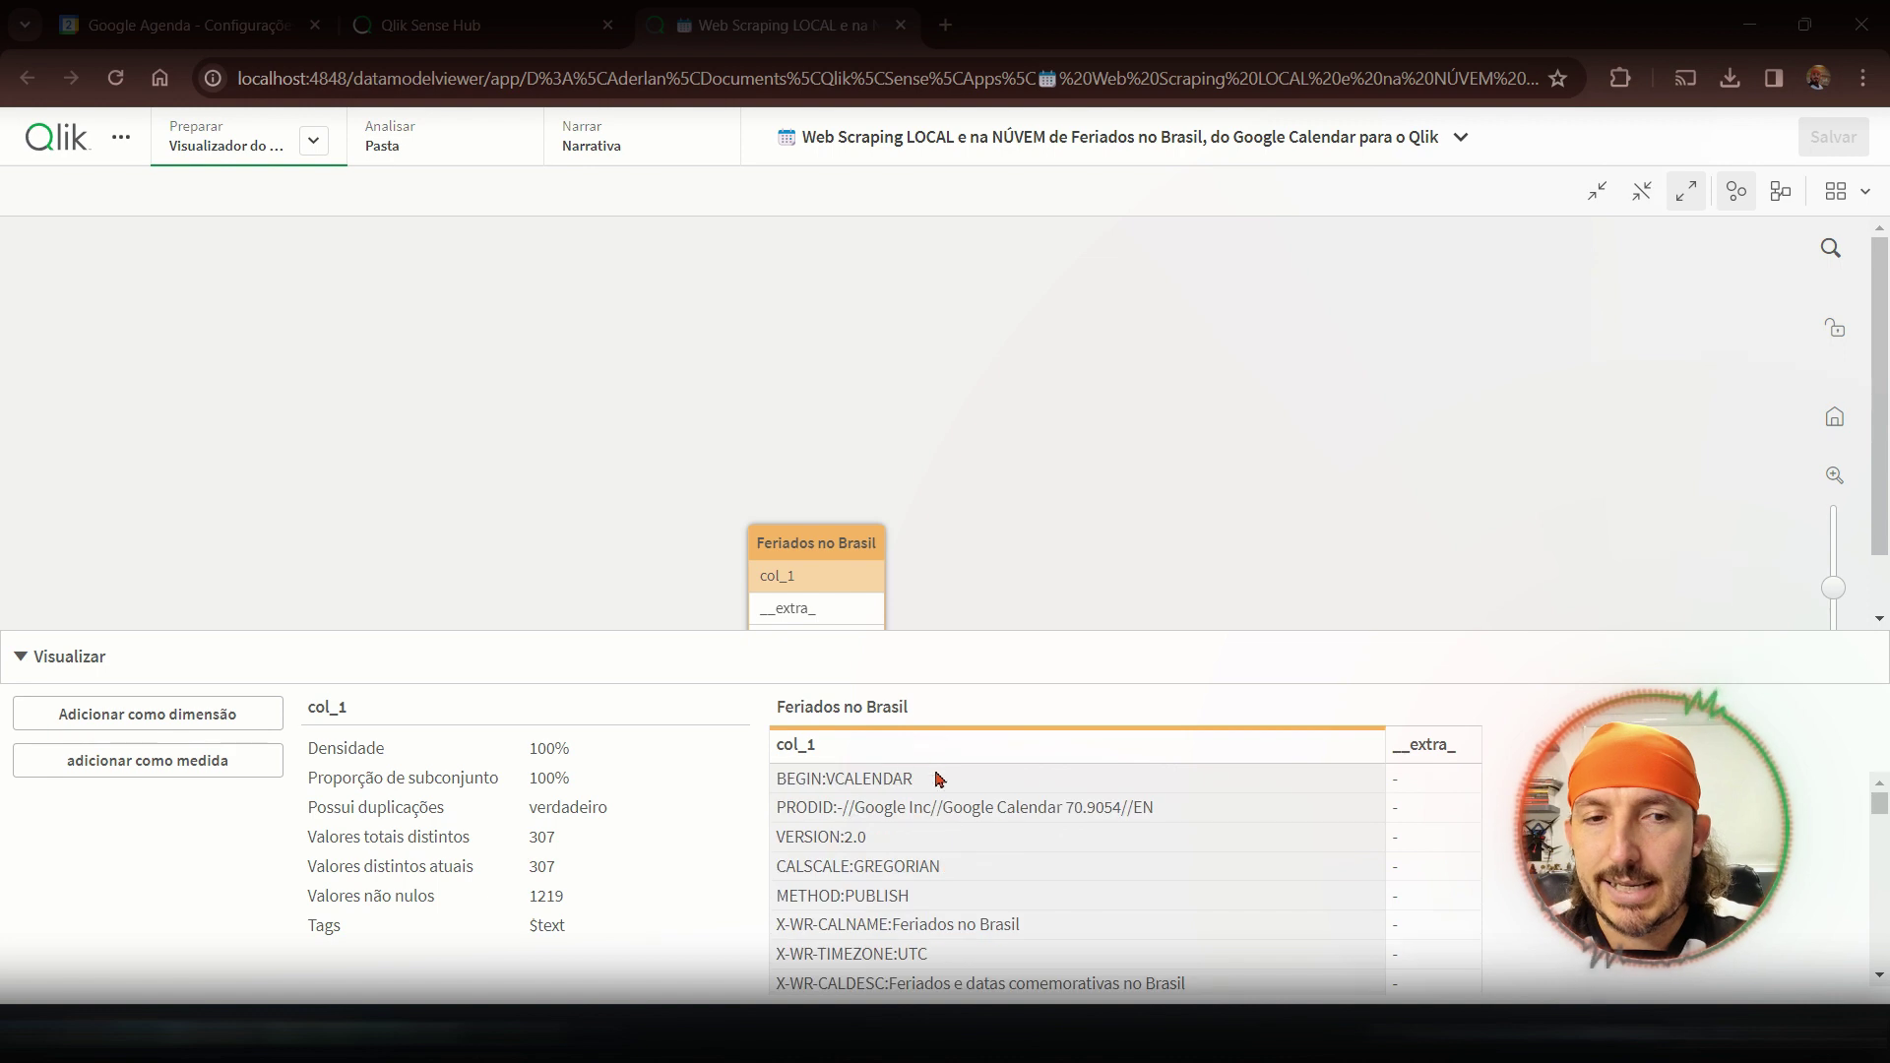
left_click(313, 146)
left_click(236, 244)
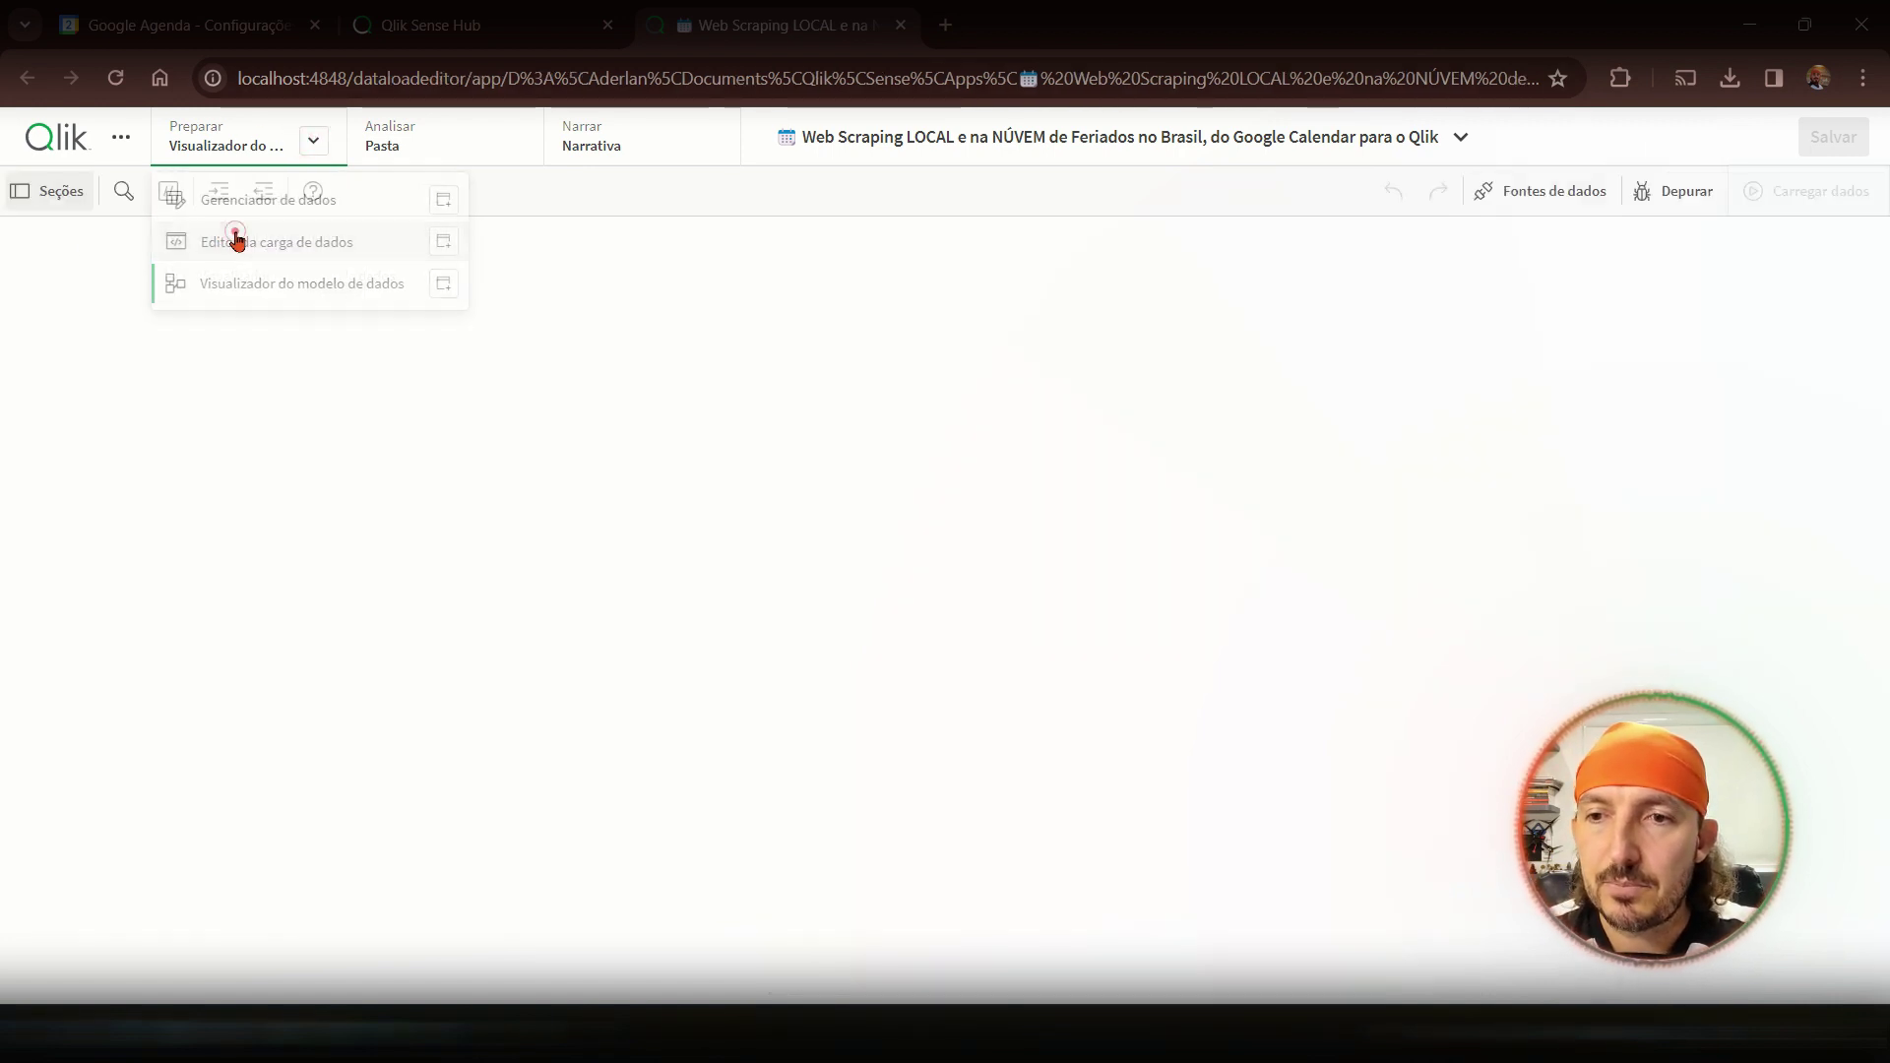
left_click(585, 271)
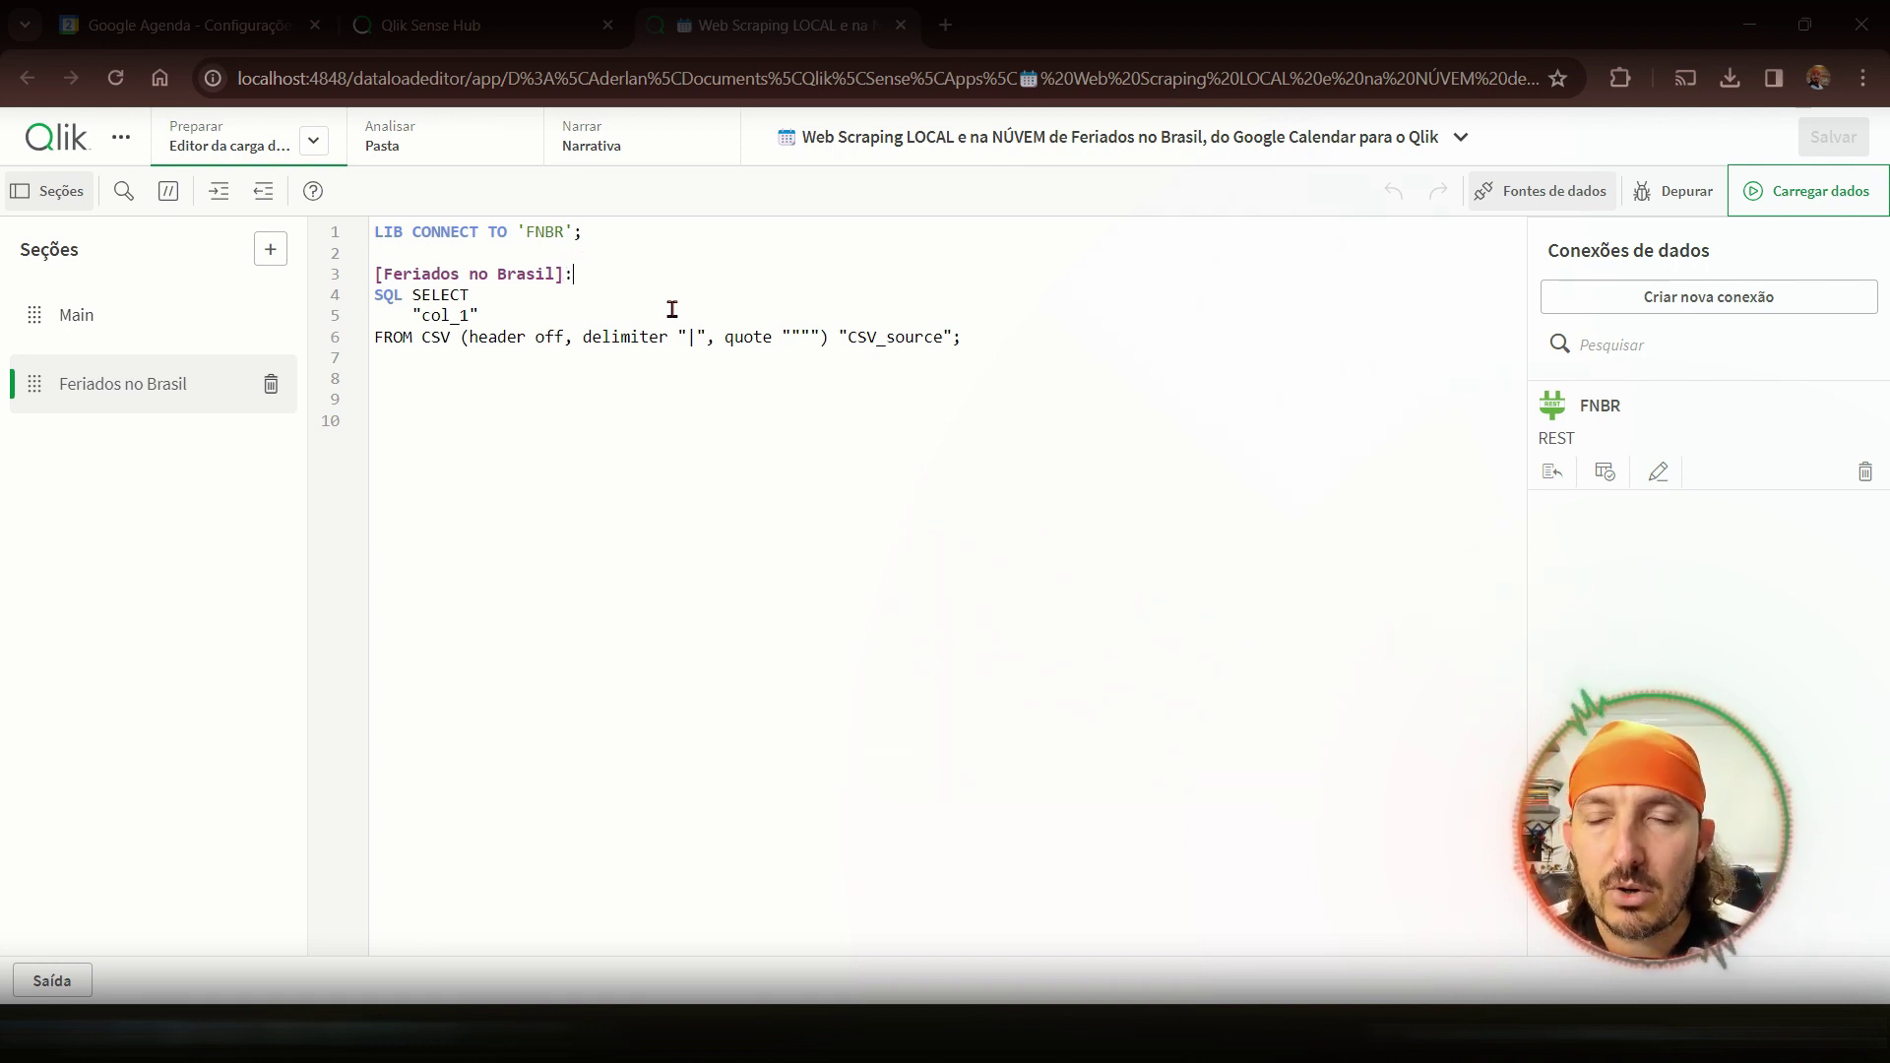
- Insert a Load statement with an empty SubField function between the [Feriados no Brasil] label and the SQL SELECT
key("Return")
type("loa")
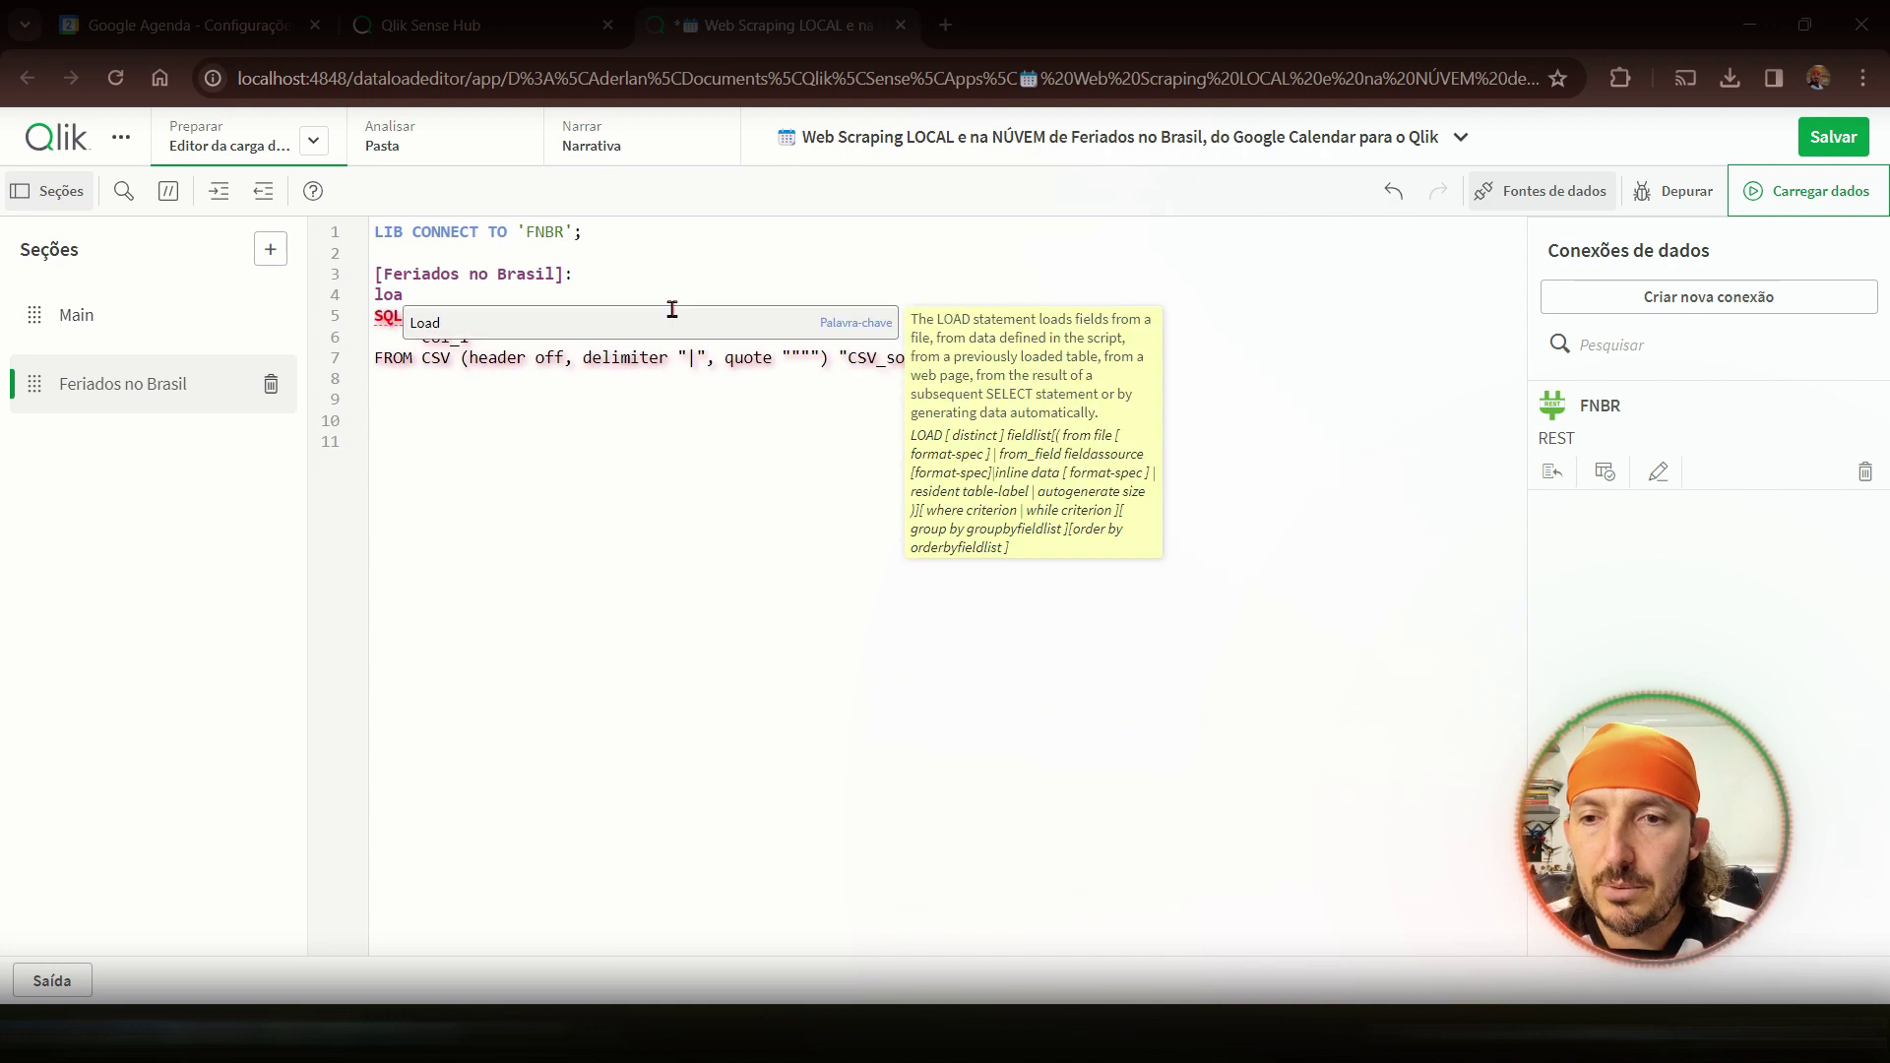
key("Return")
type("sub")
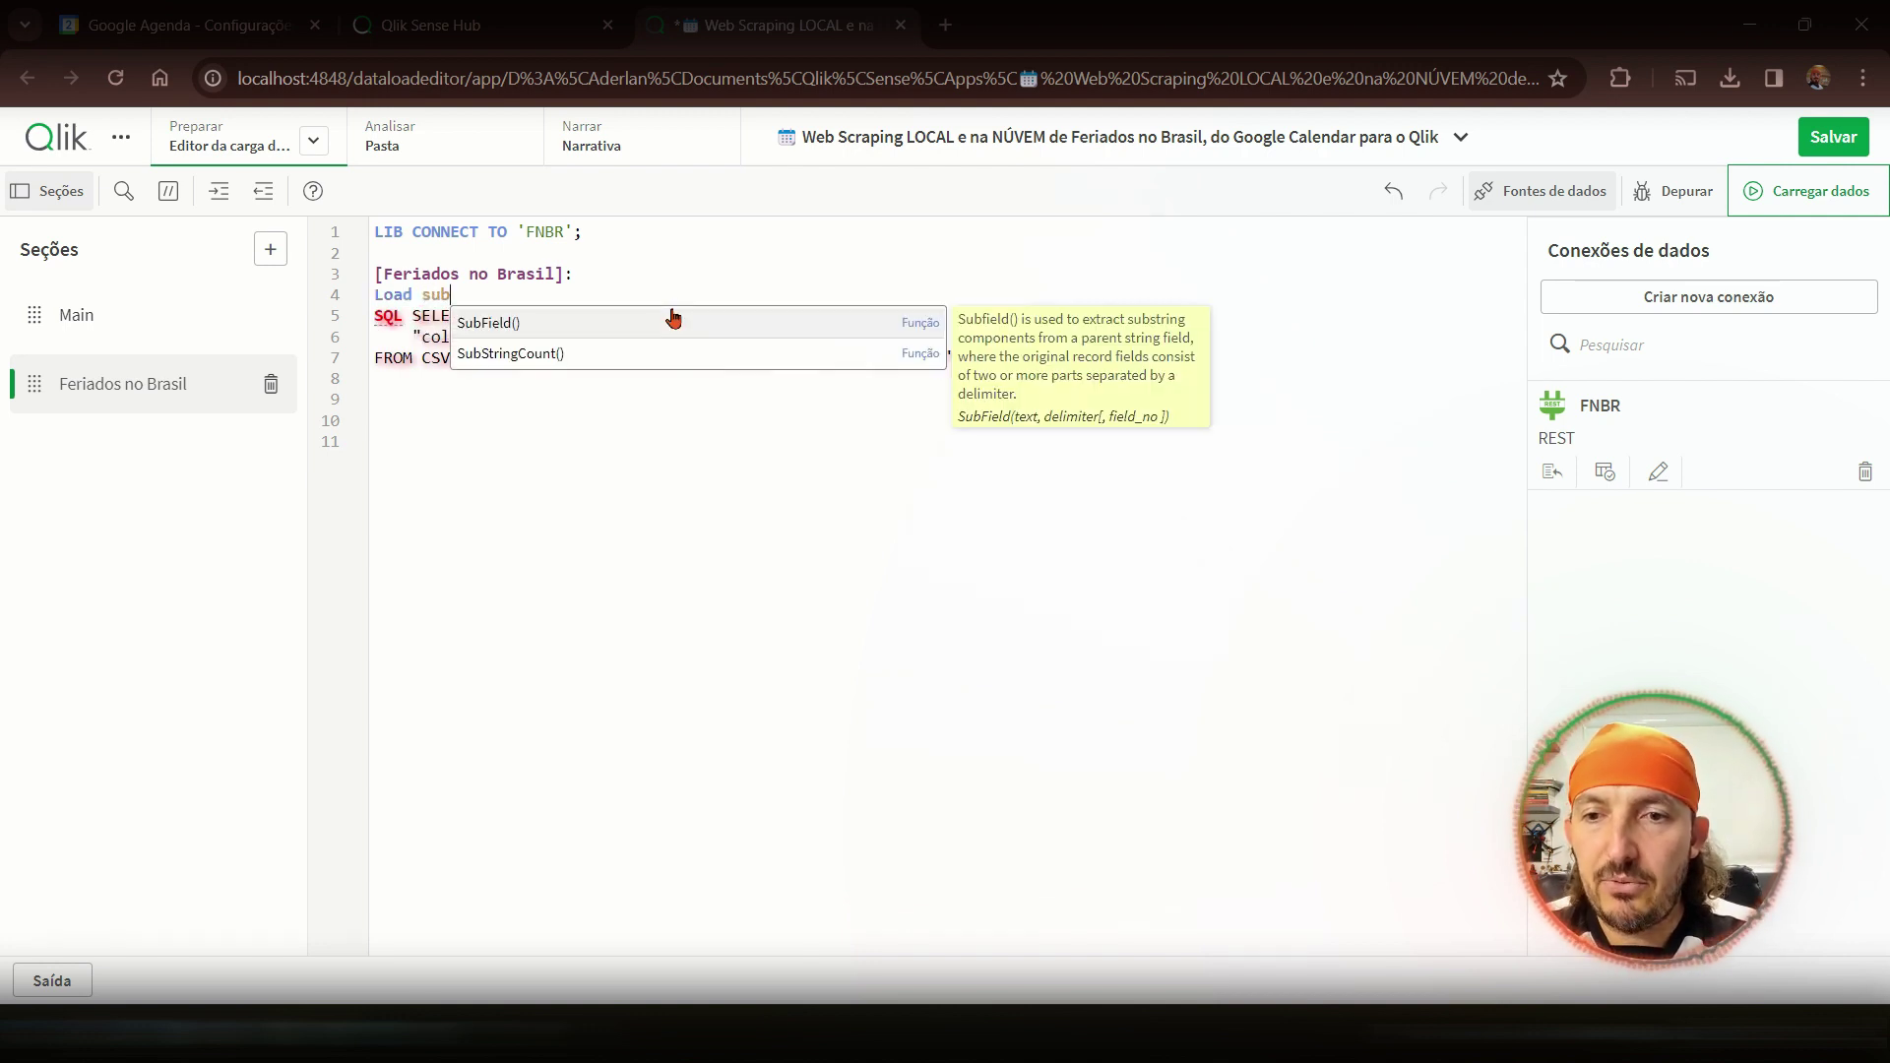
key("Return")
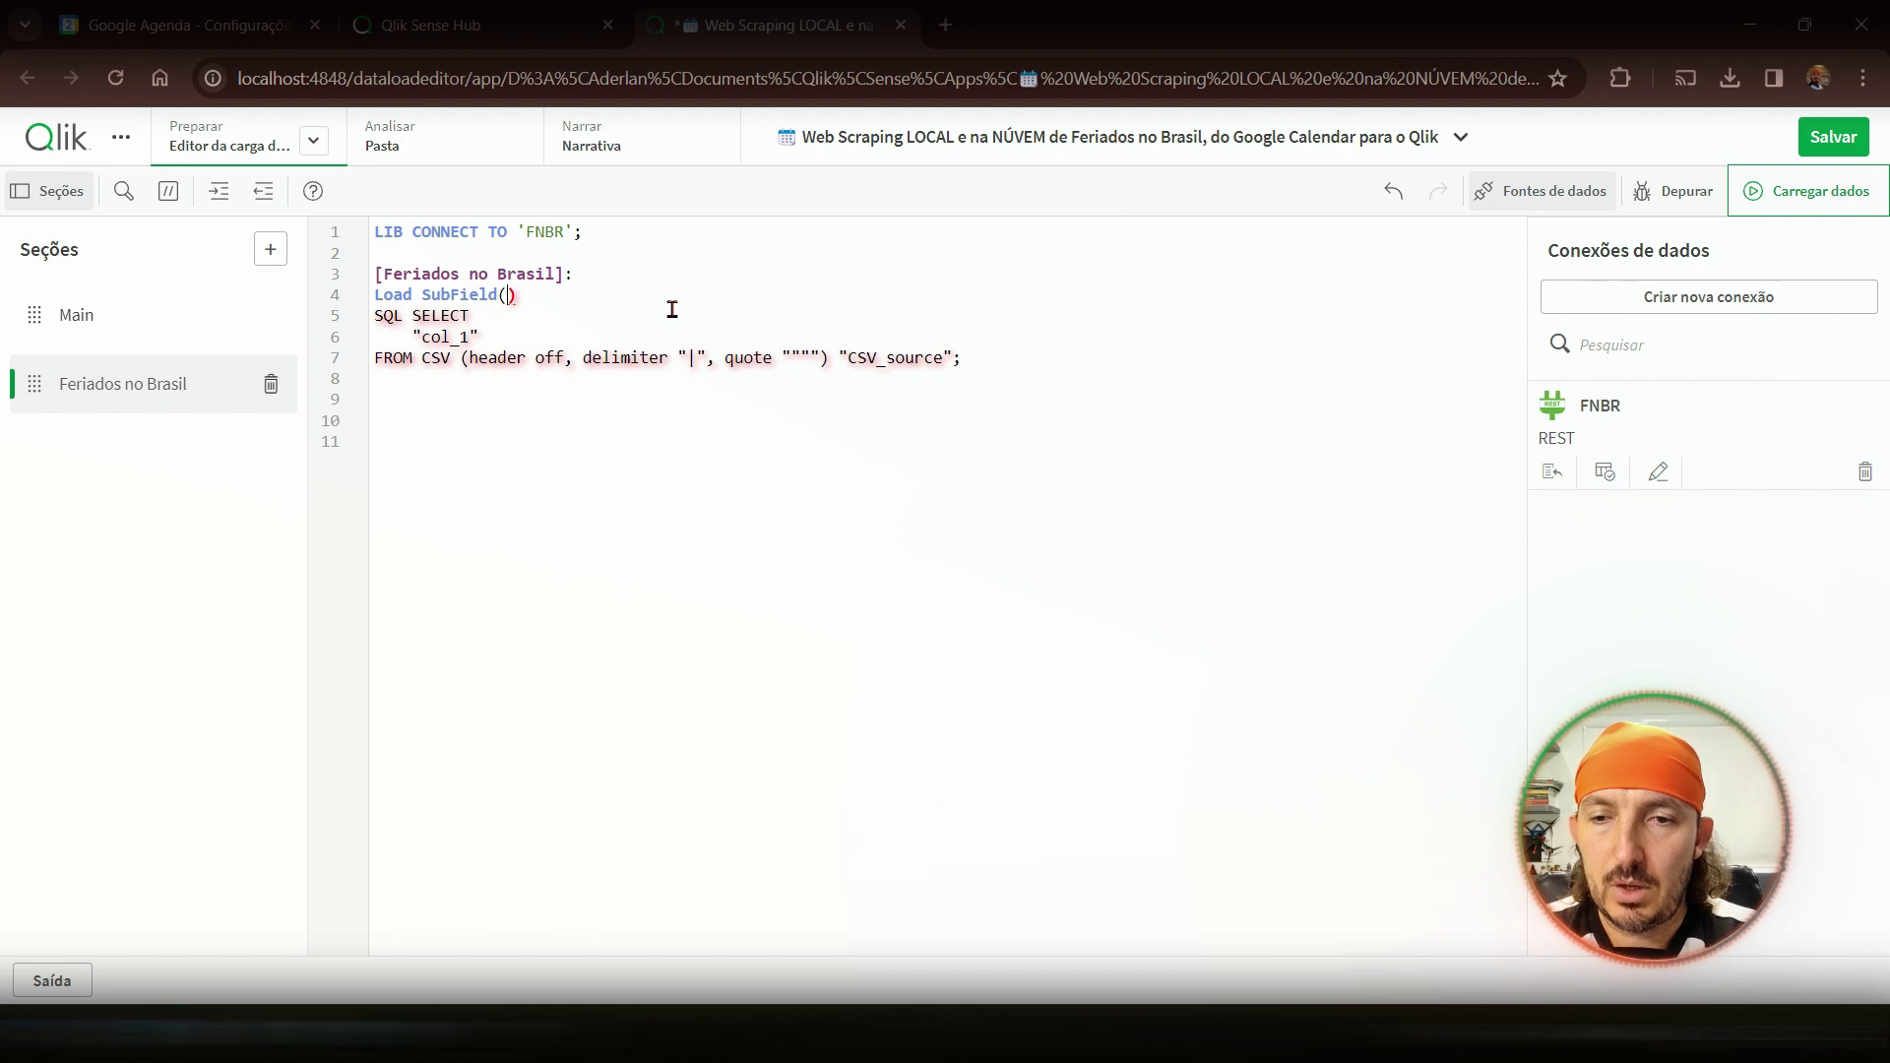
- Complete the first Load field as SubField("col_1",':',1) as Atributo, ending it with a comma
key("shift+Left")
key("shift+Left")
key("shift+Left")
key("shift+Left")
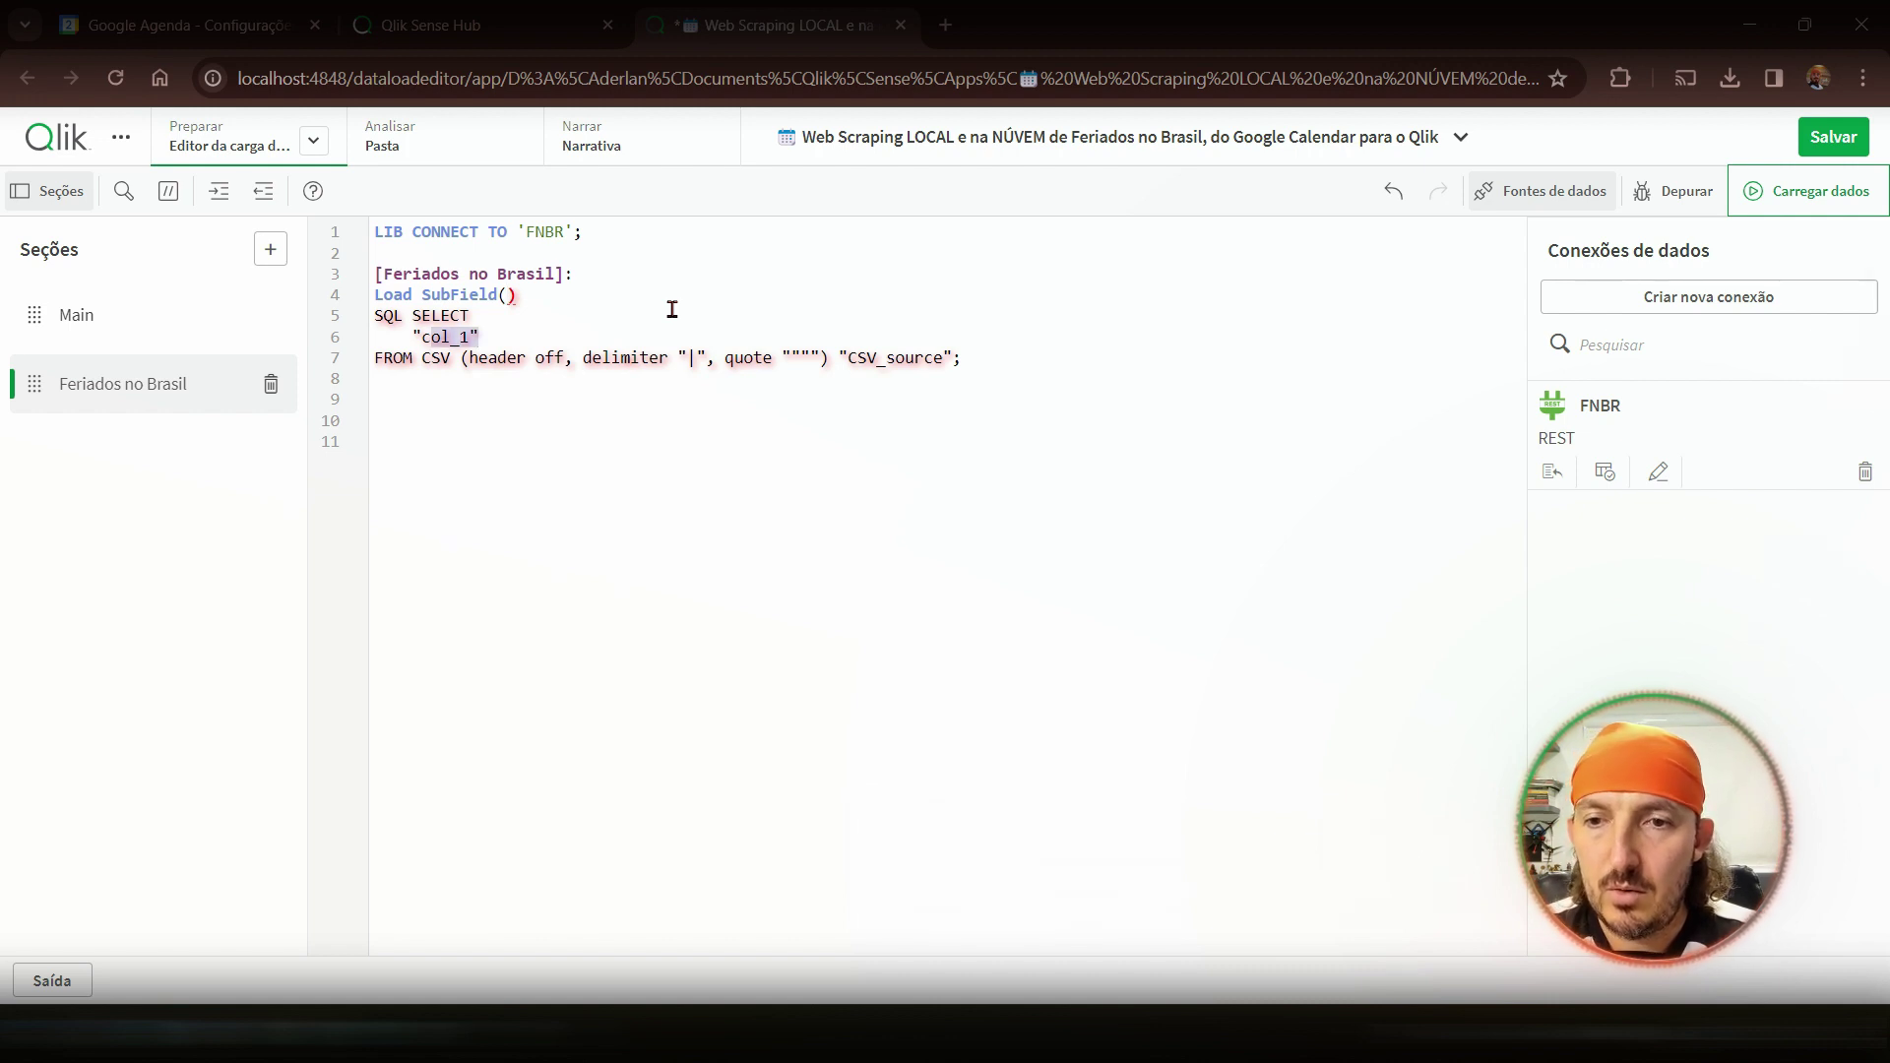
key("Left")
key("Left")
key("Left")
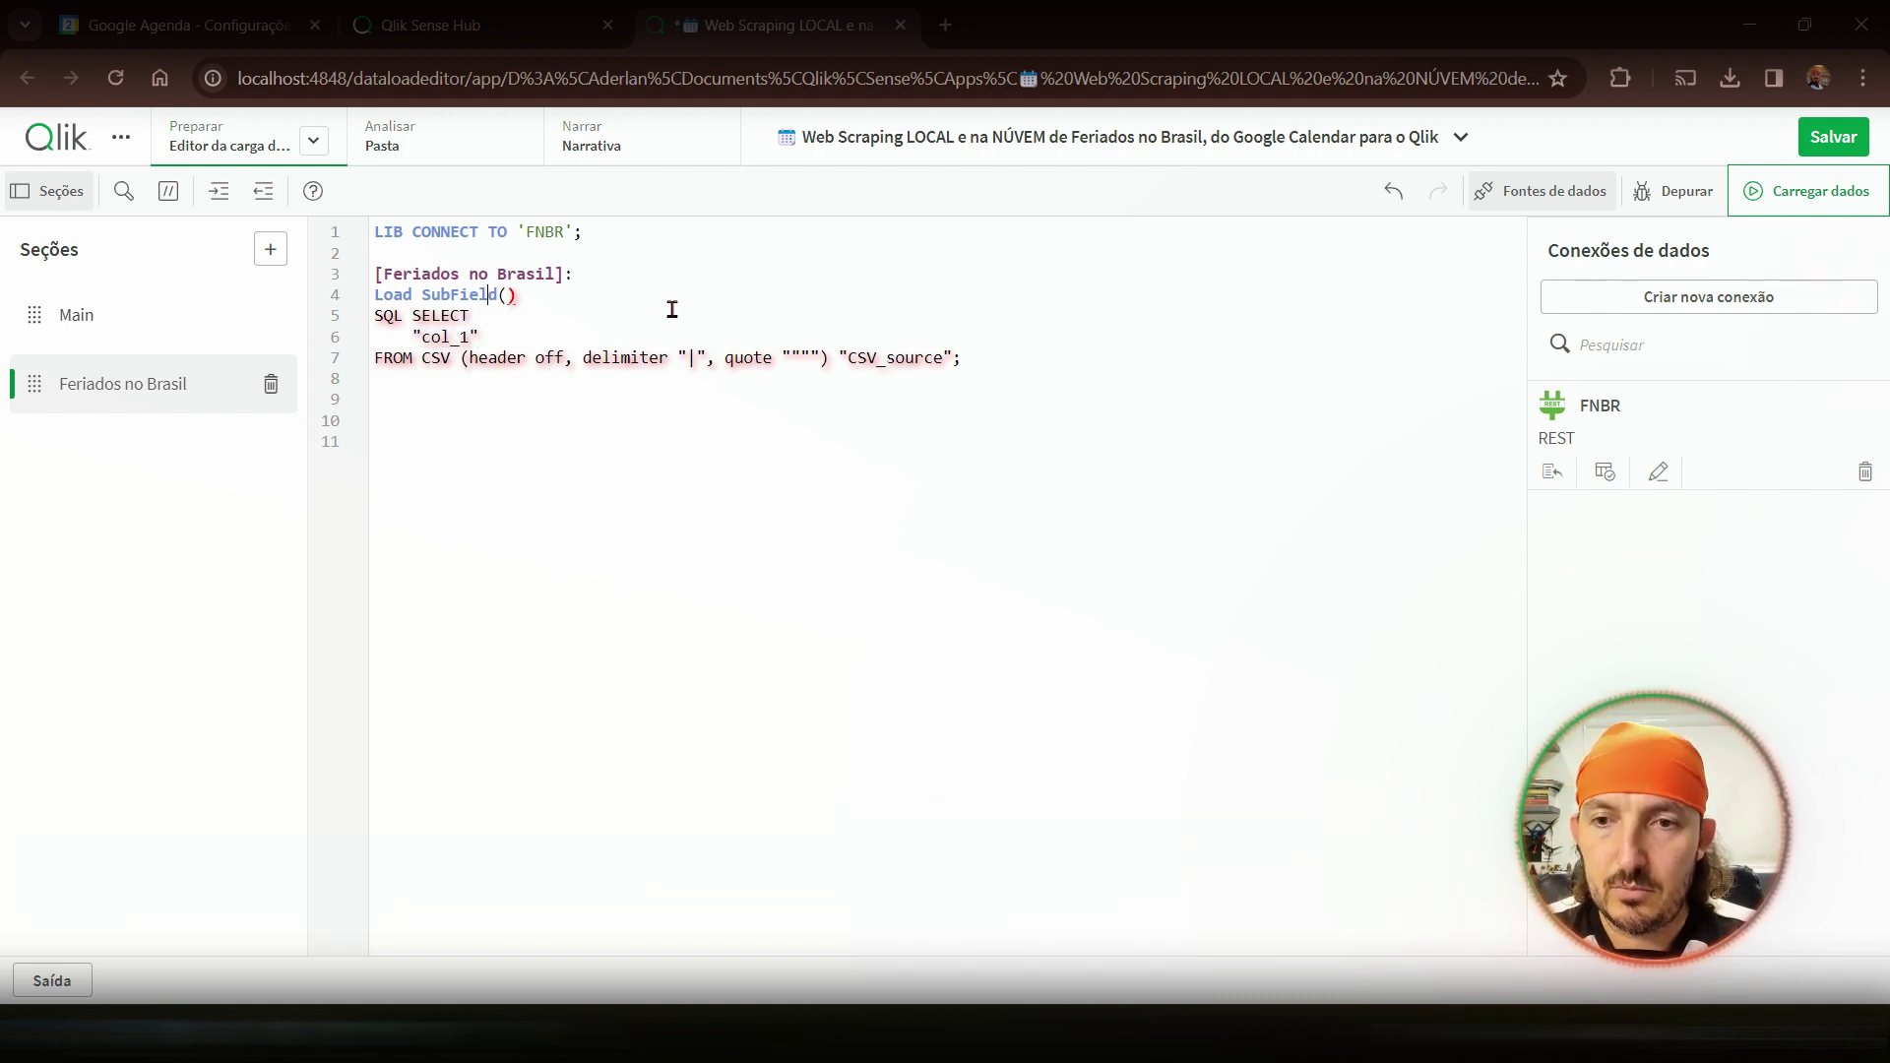
type("\"col_1\"")
type(",':")
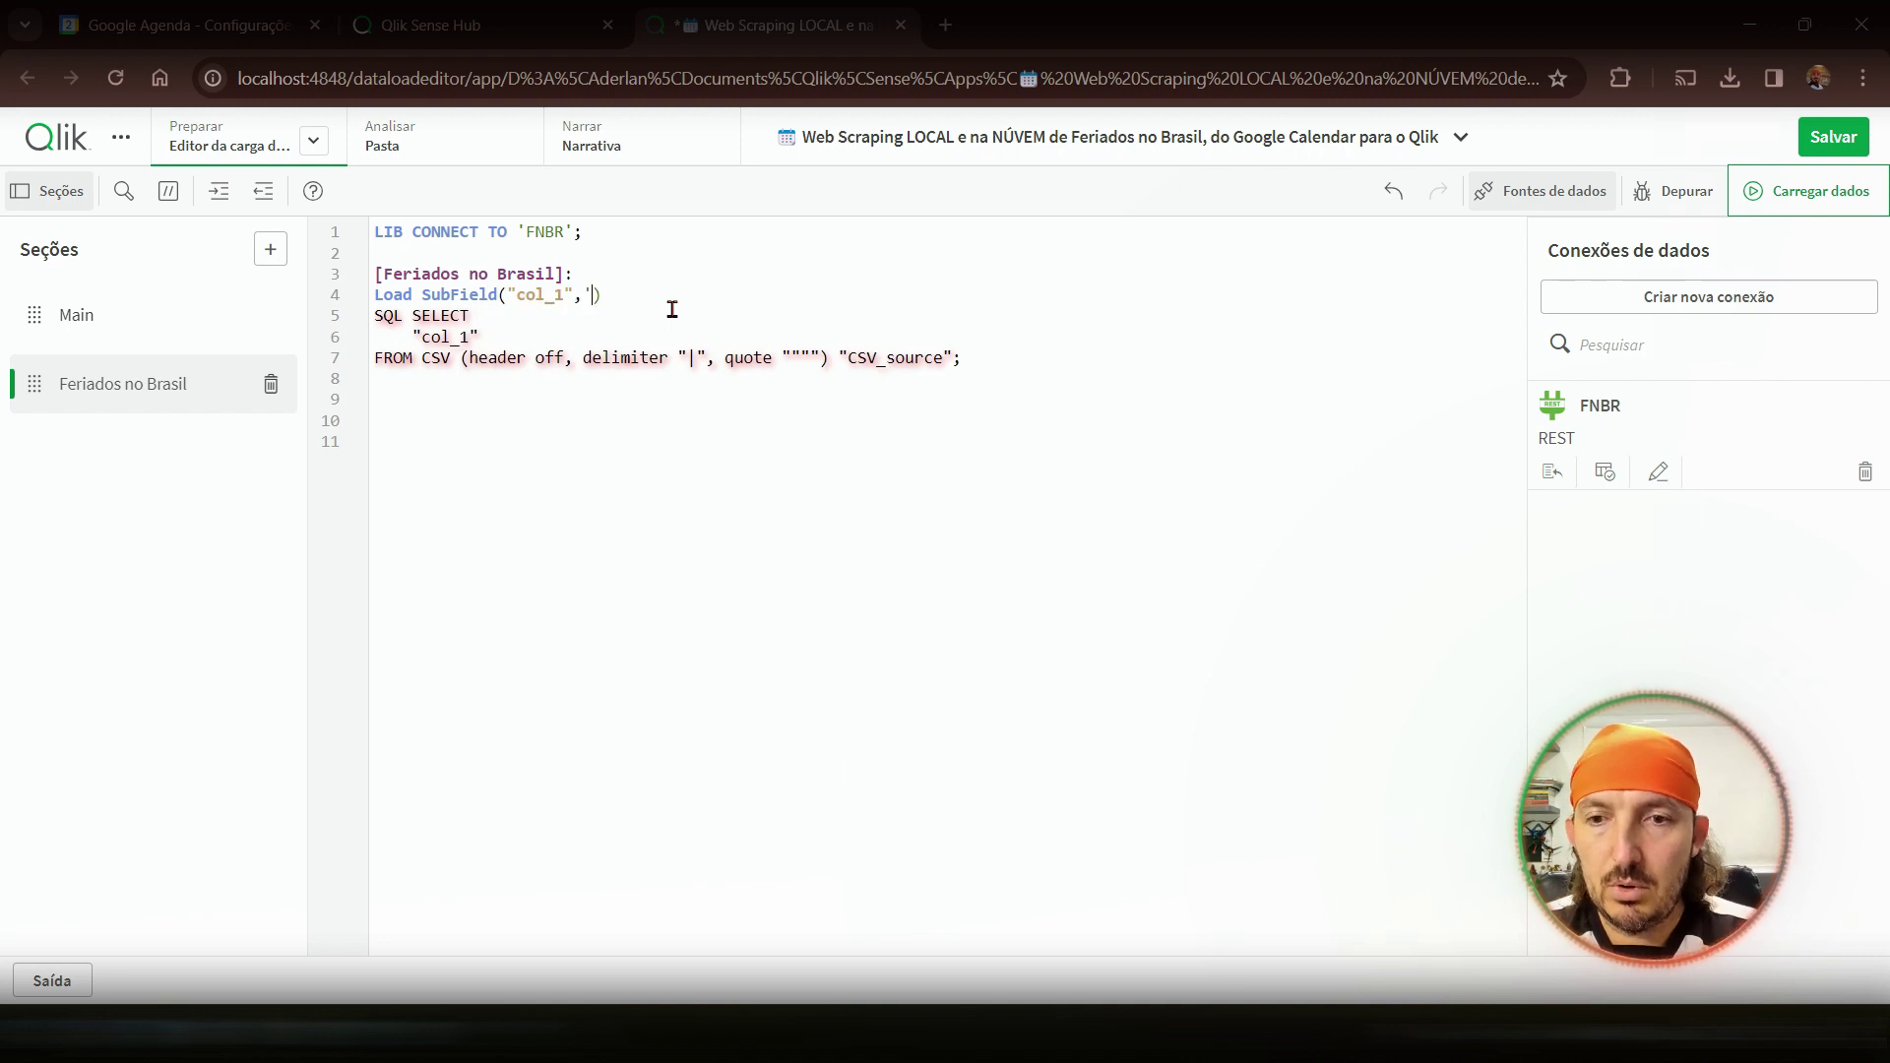
type("',1)")
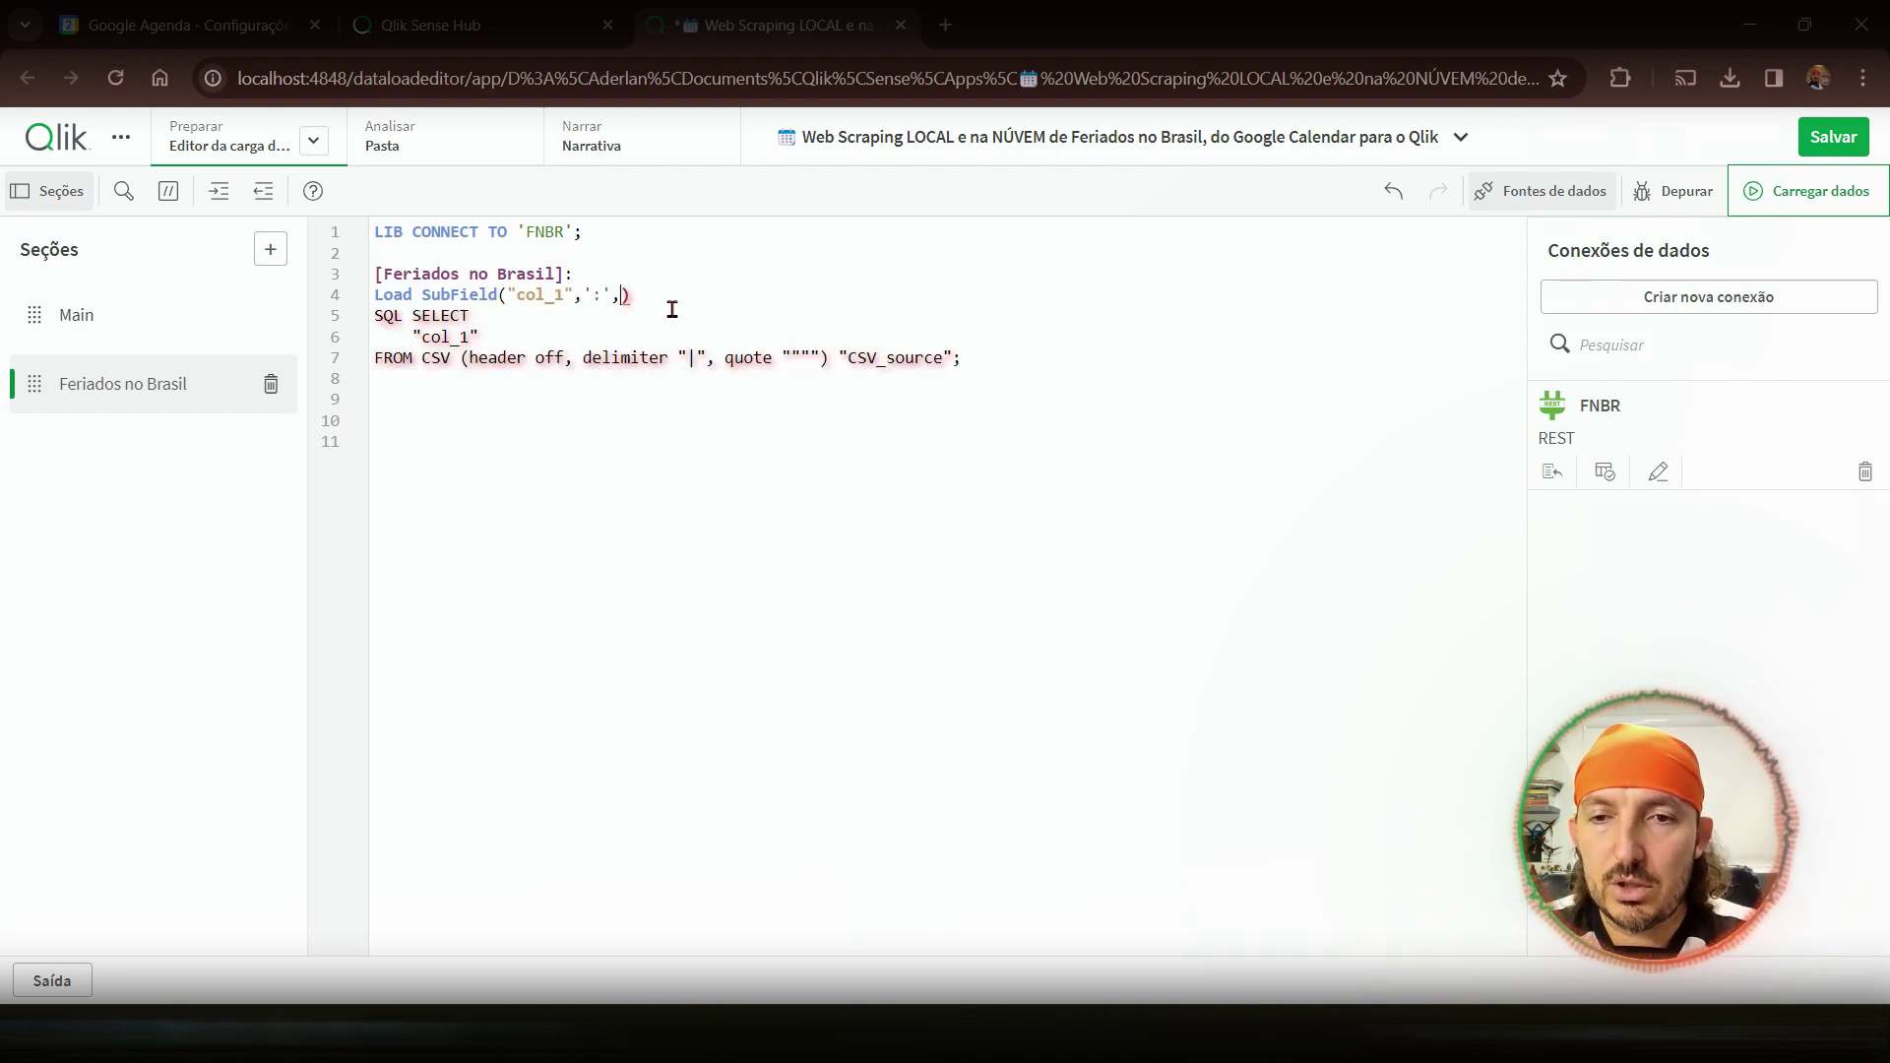
type(" as")
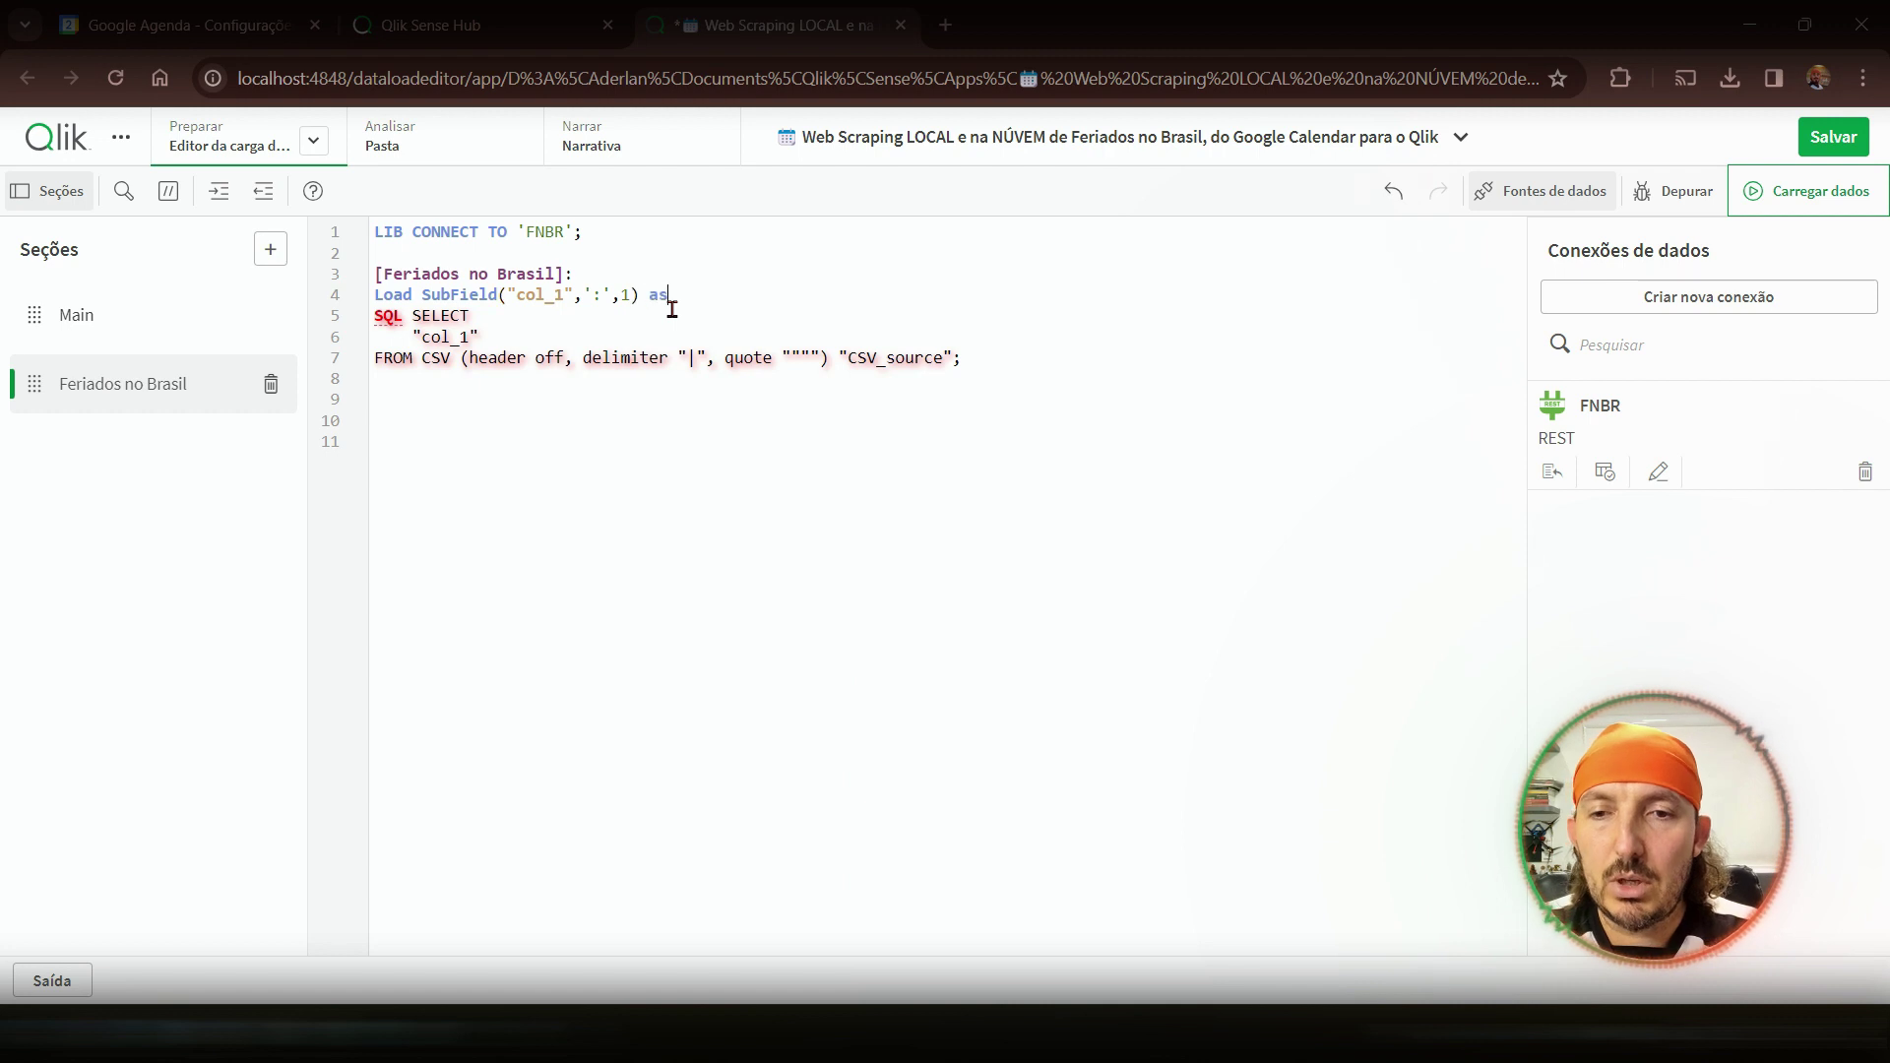
type(" Atrib")
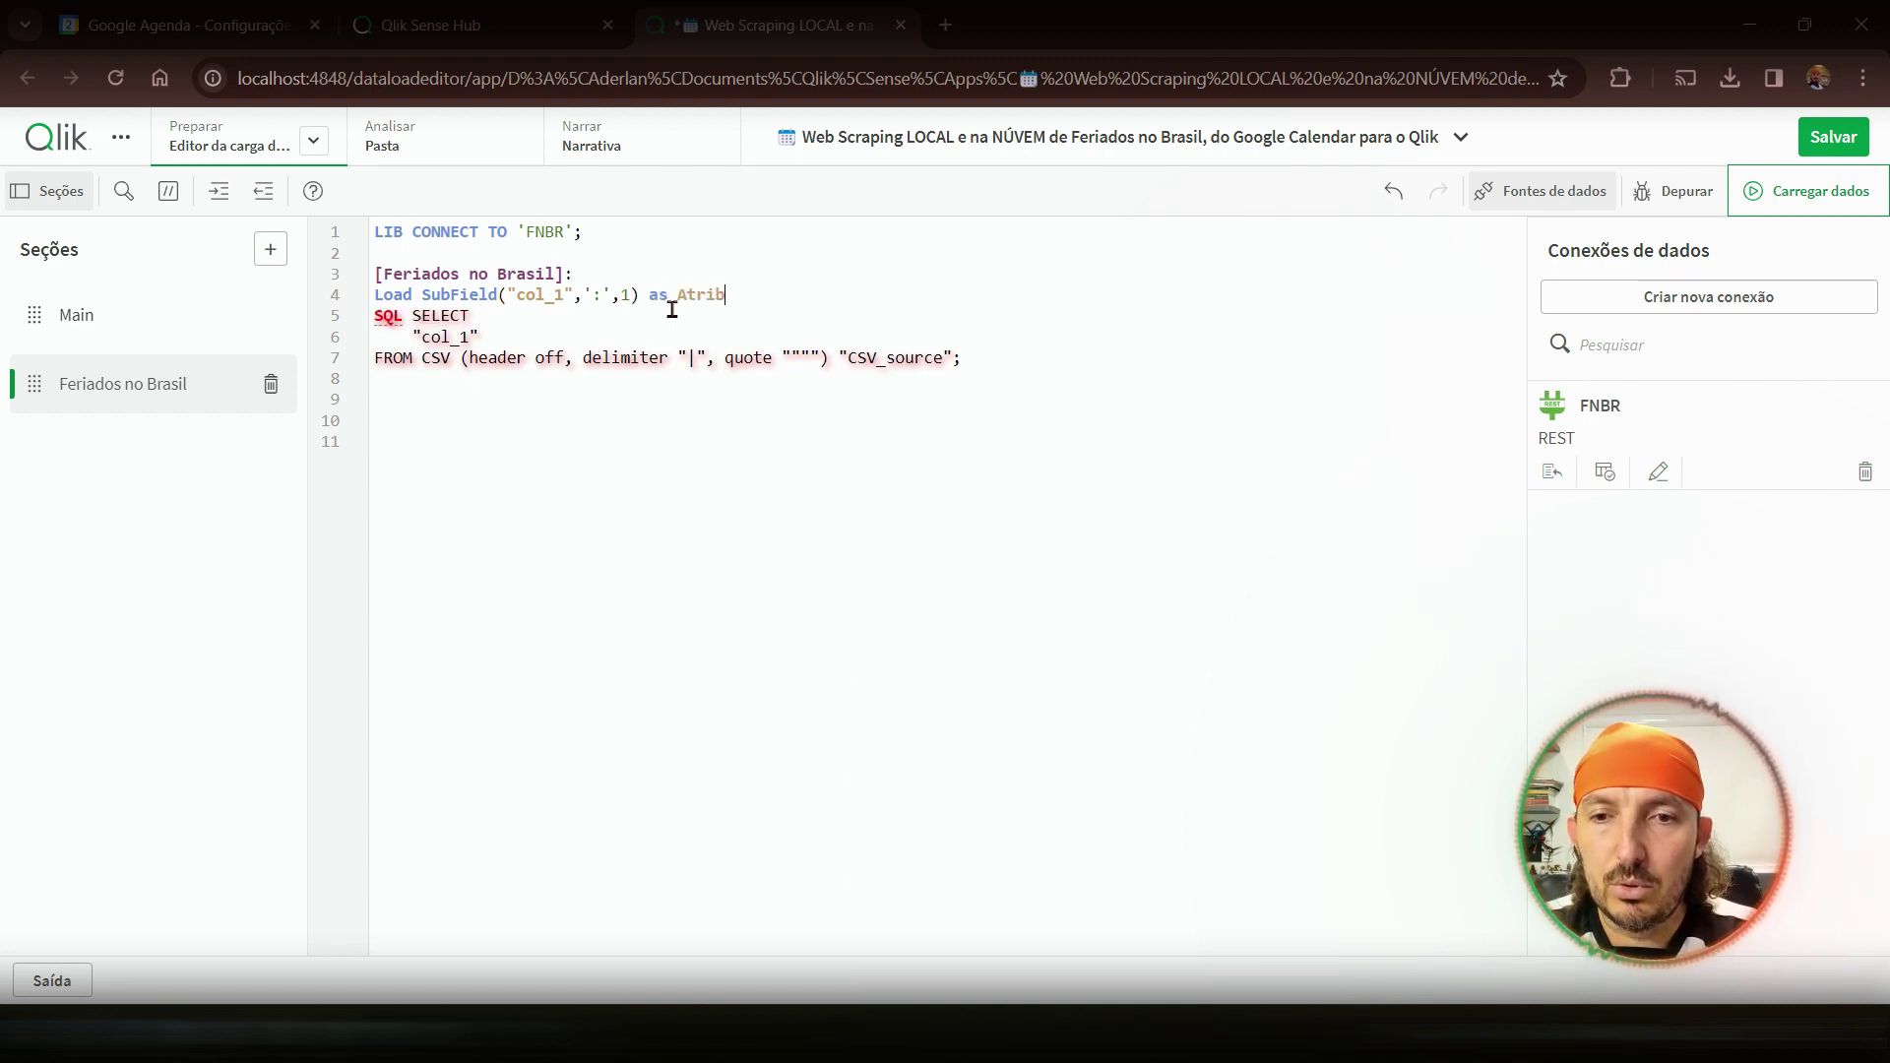
type("uto,")
- Add a second field line SubField("col_1",':',2) as Valor and end the Load statement with a semicolon
key("Return")
type("S")
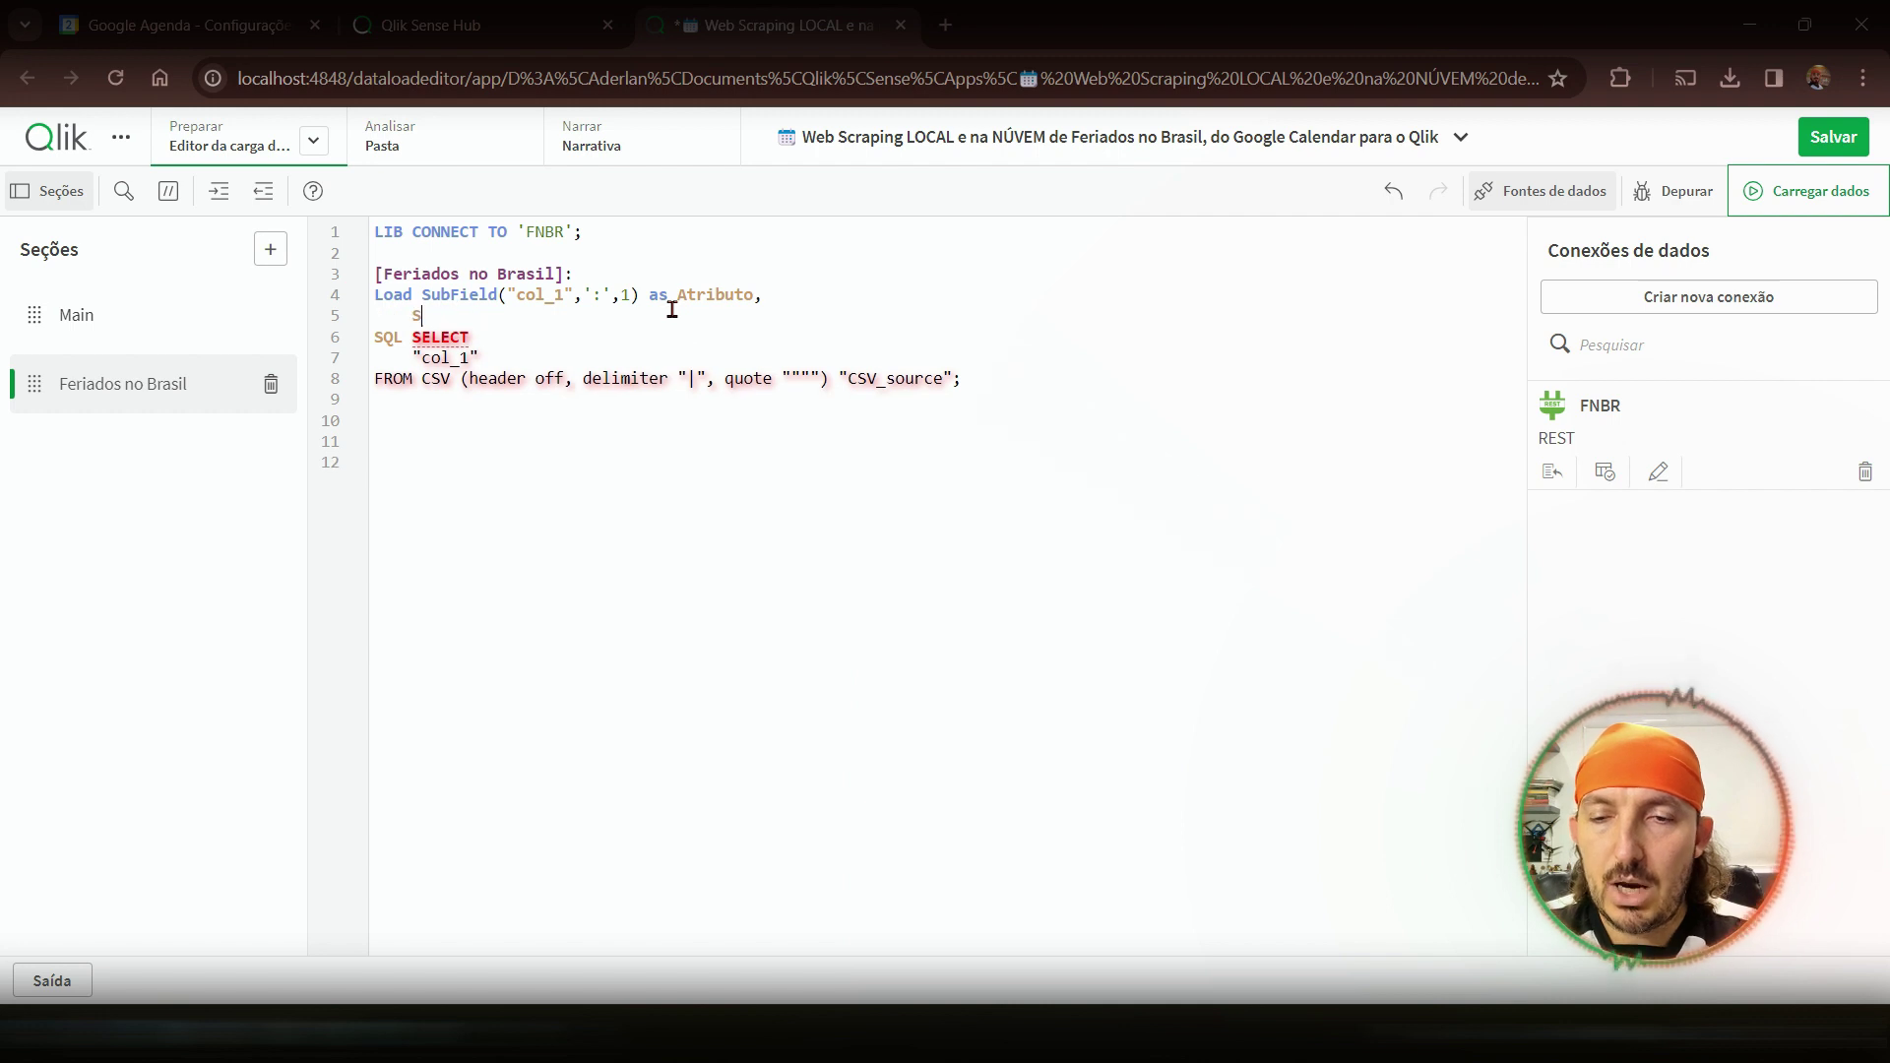
type("ub")
key("Return")
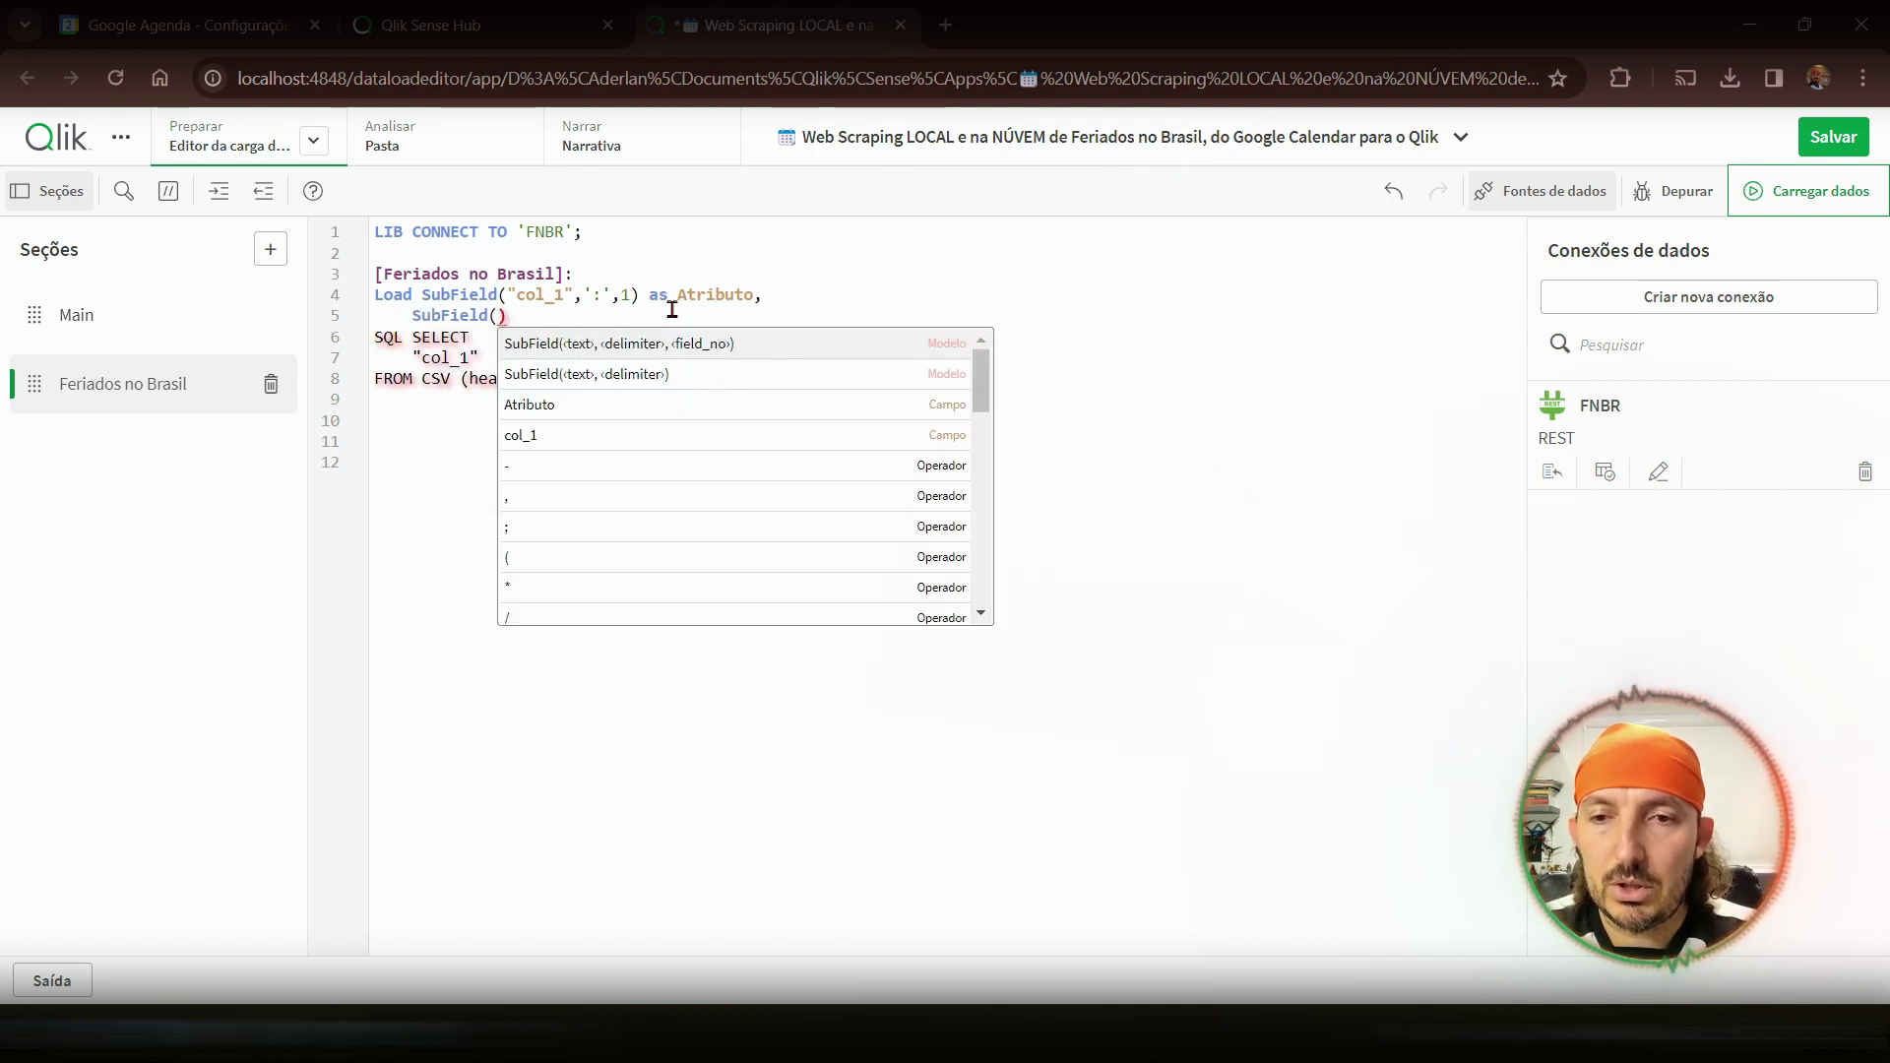
type("\"col_1\",':',2")
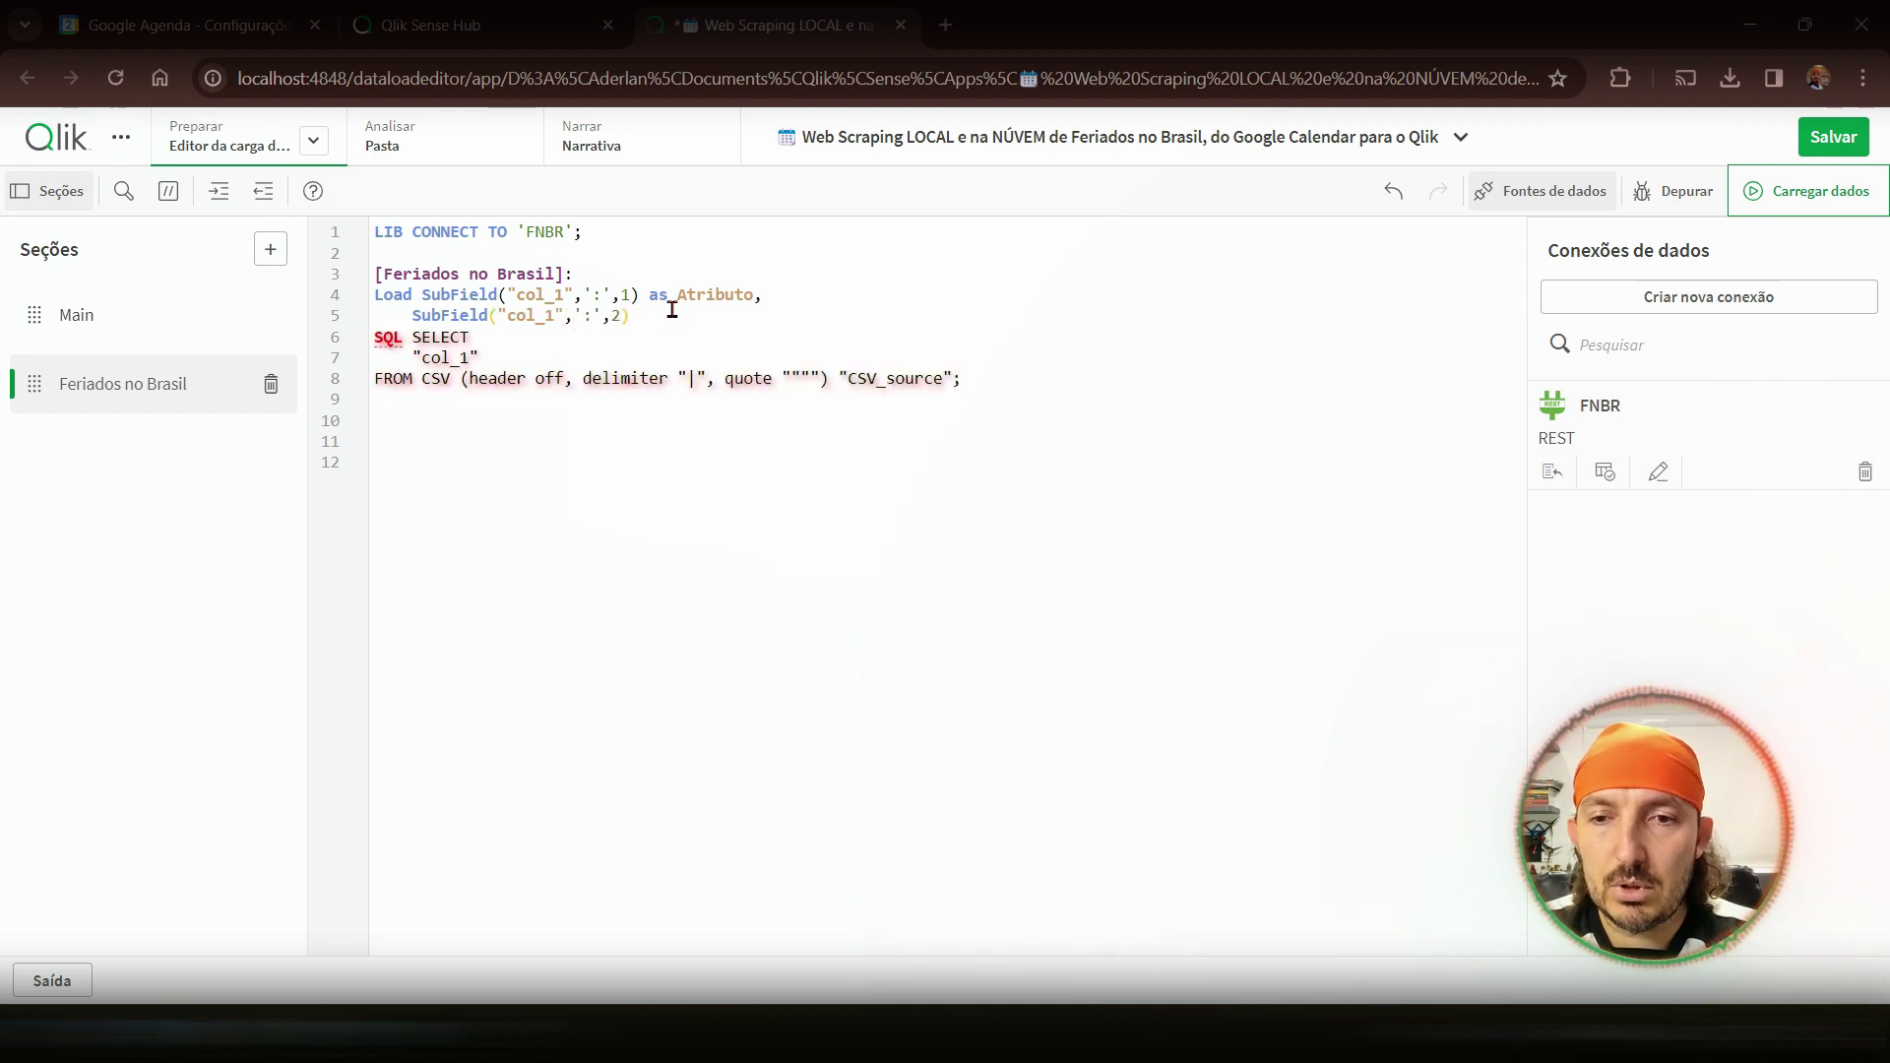
type(") as Valor")
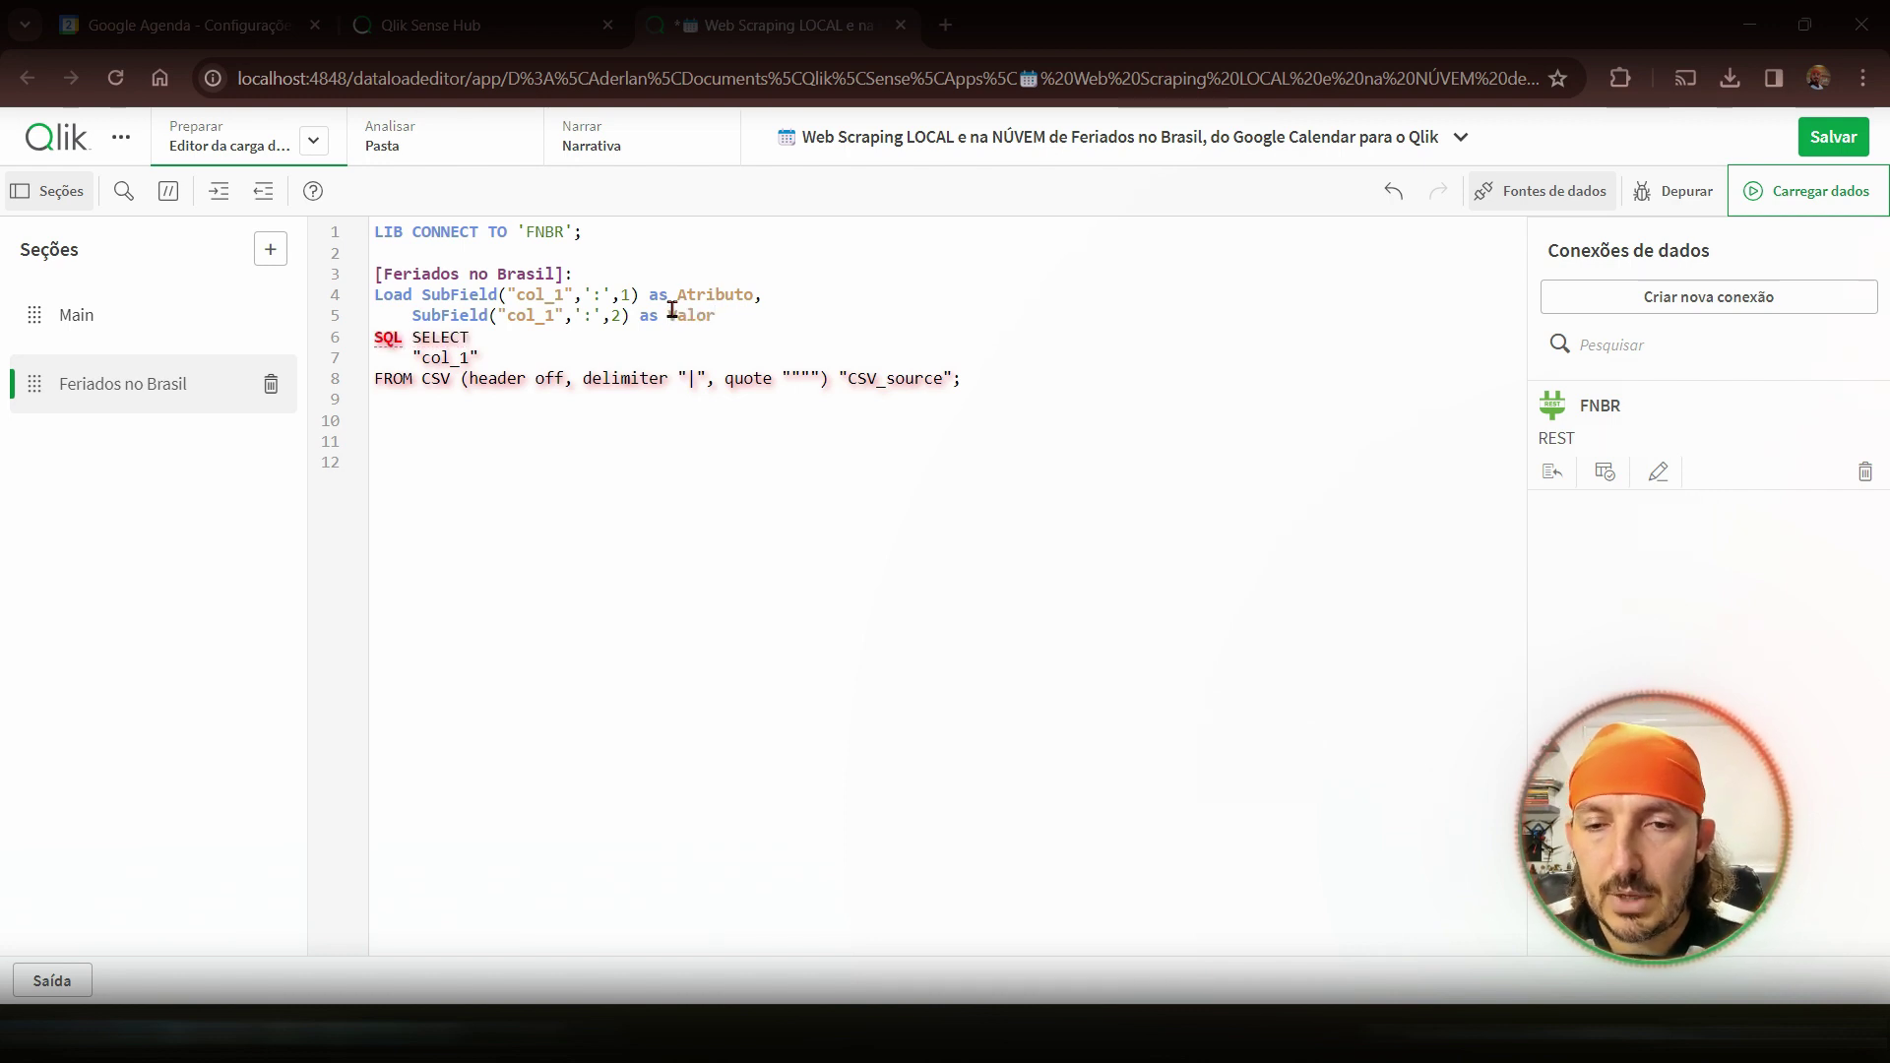
type(";")
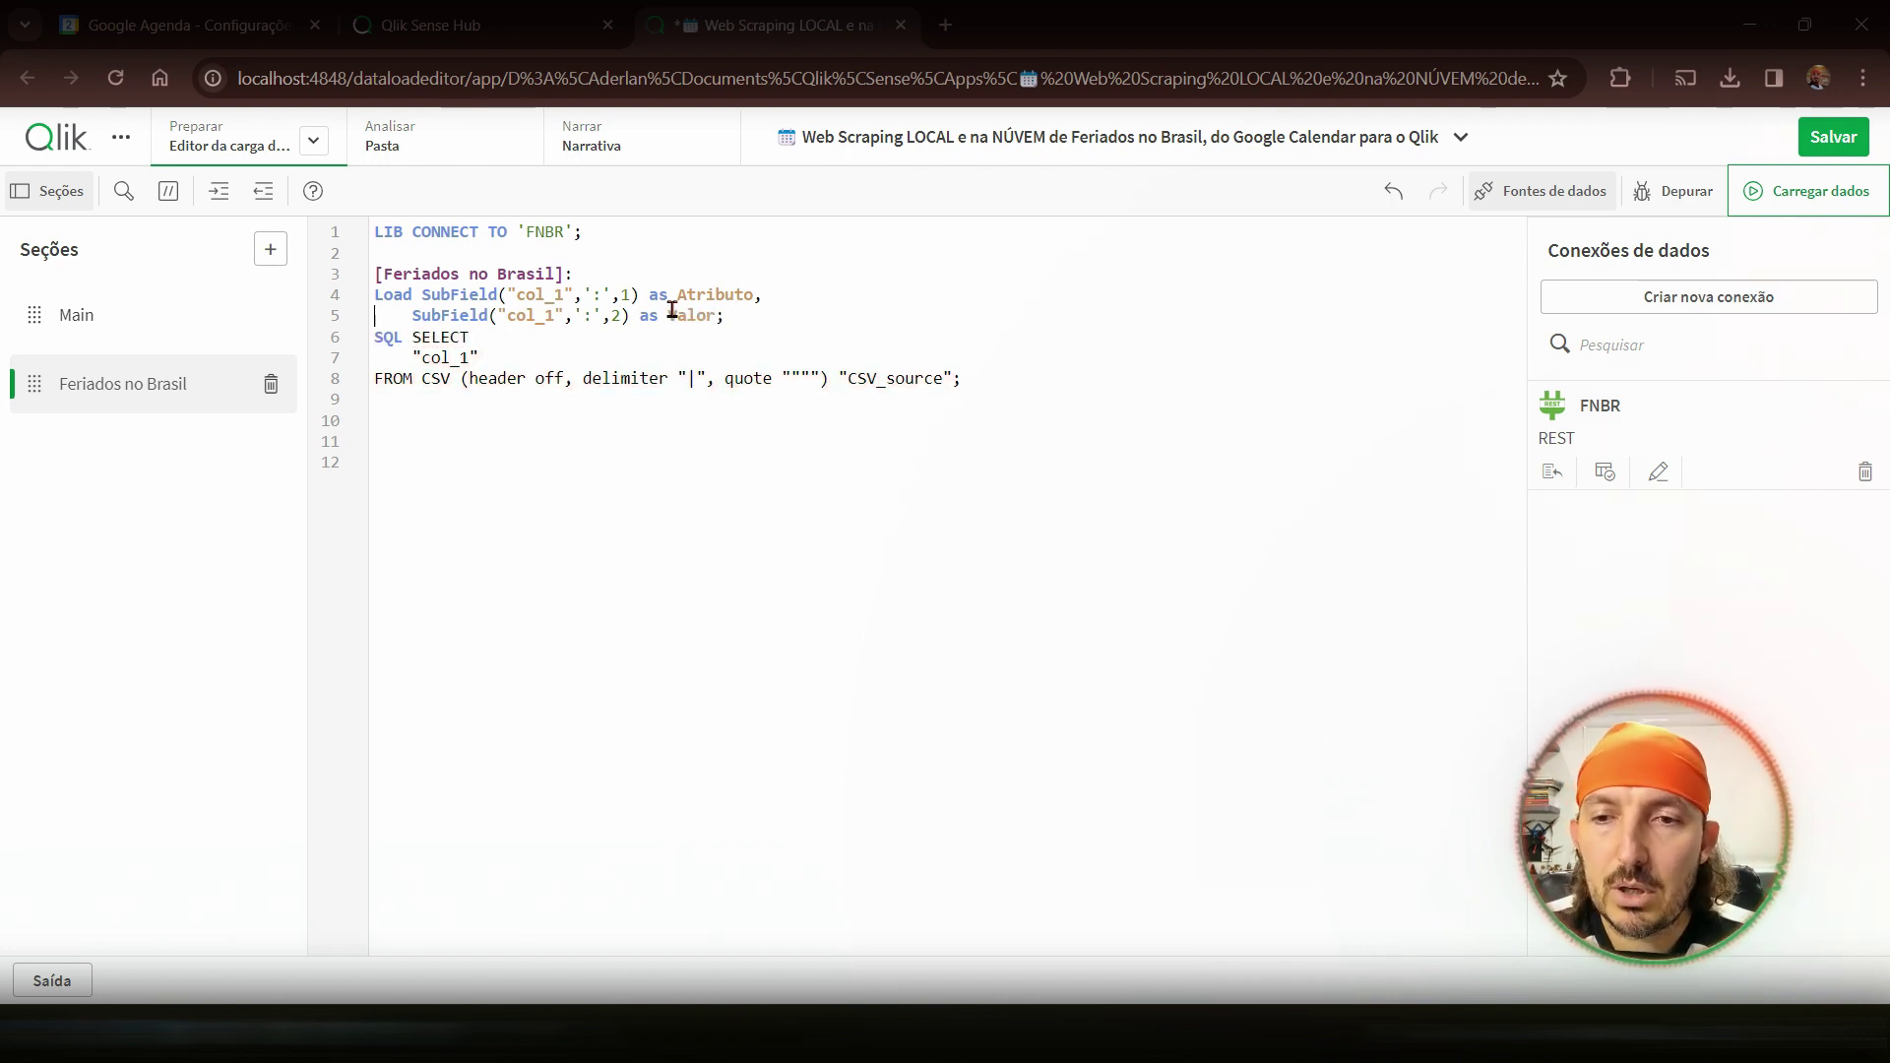
- Review the [Feriados no Brasil] block, comparing the SQL SELECT with the preceding Load and its Atributo and Valor fields
key("Up")
key("Up")
key("shift+Down")
key("shift+Down")
key("shift+Down")
key("shift+Down")
key("shift+Down")
key("shift+Down")
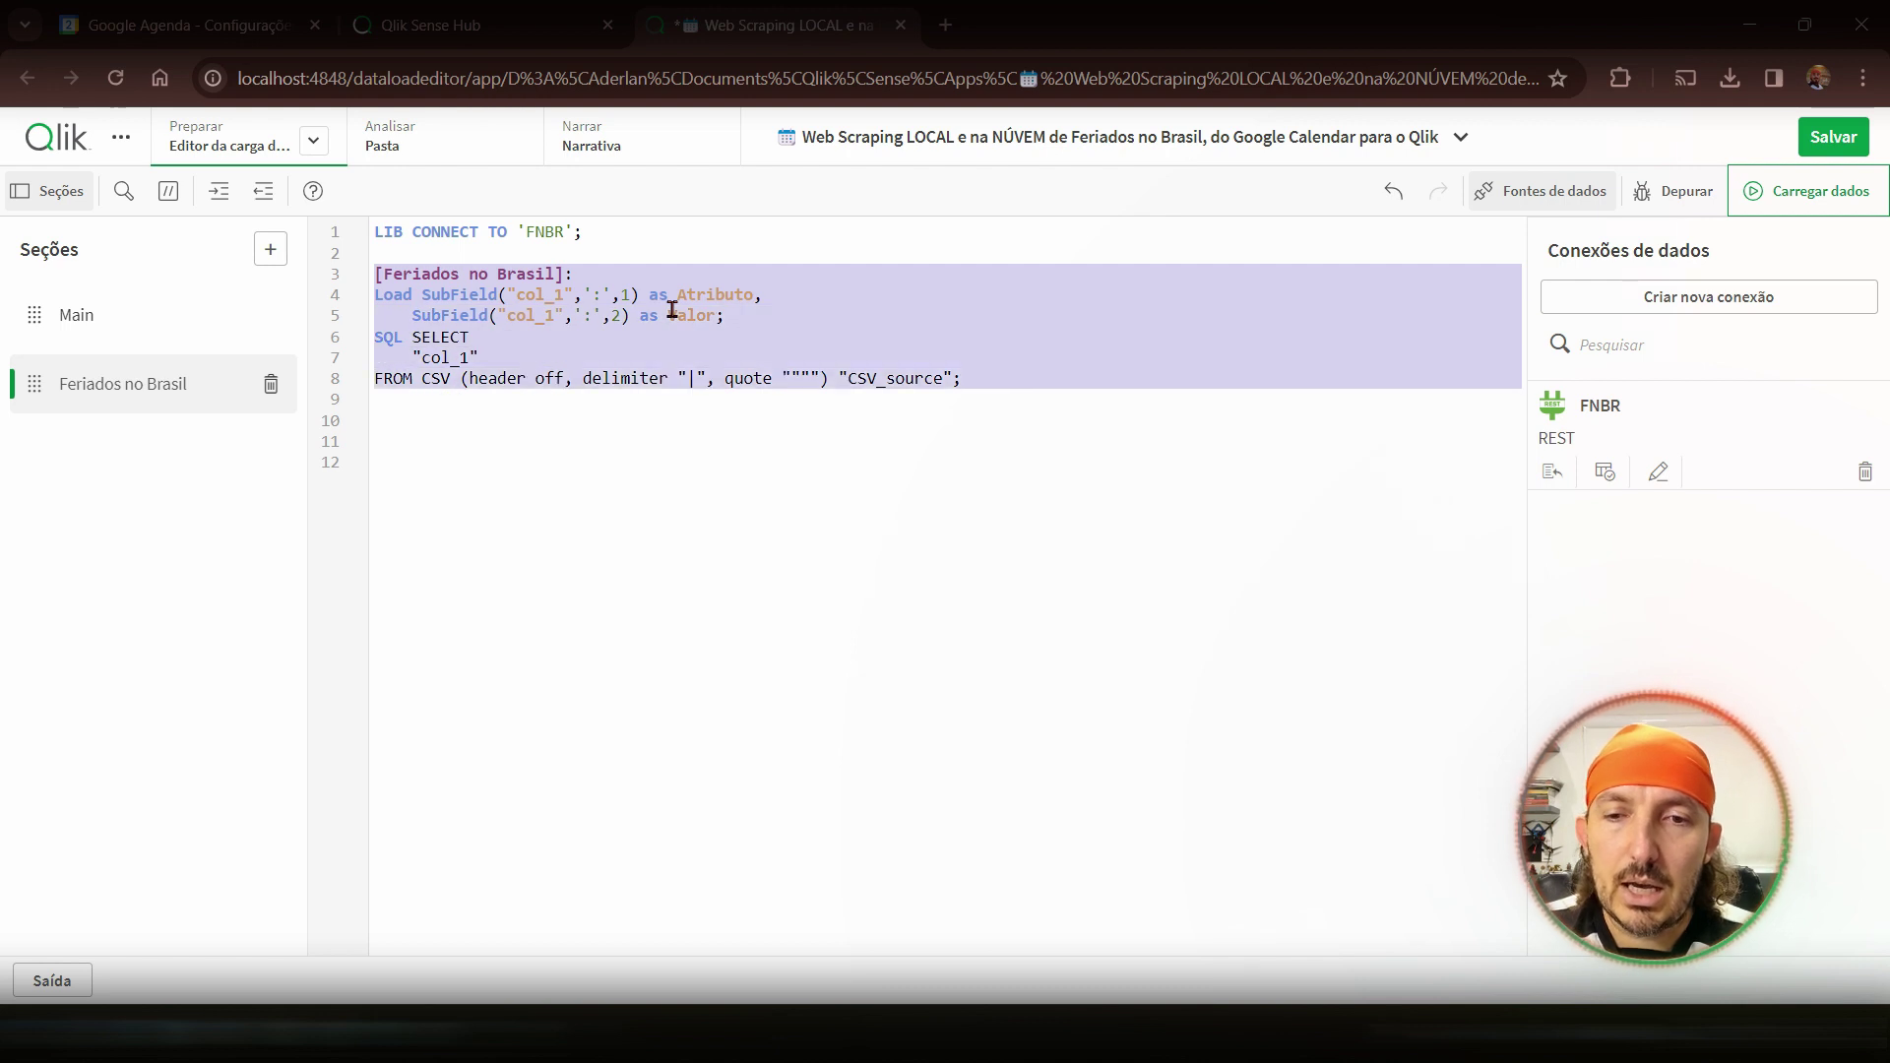
left_click(611, 295)
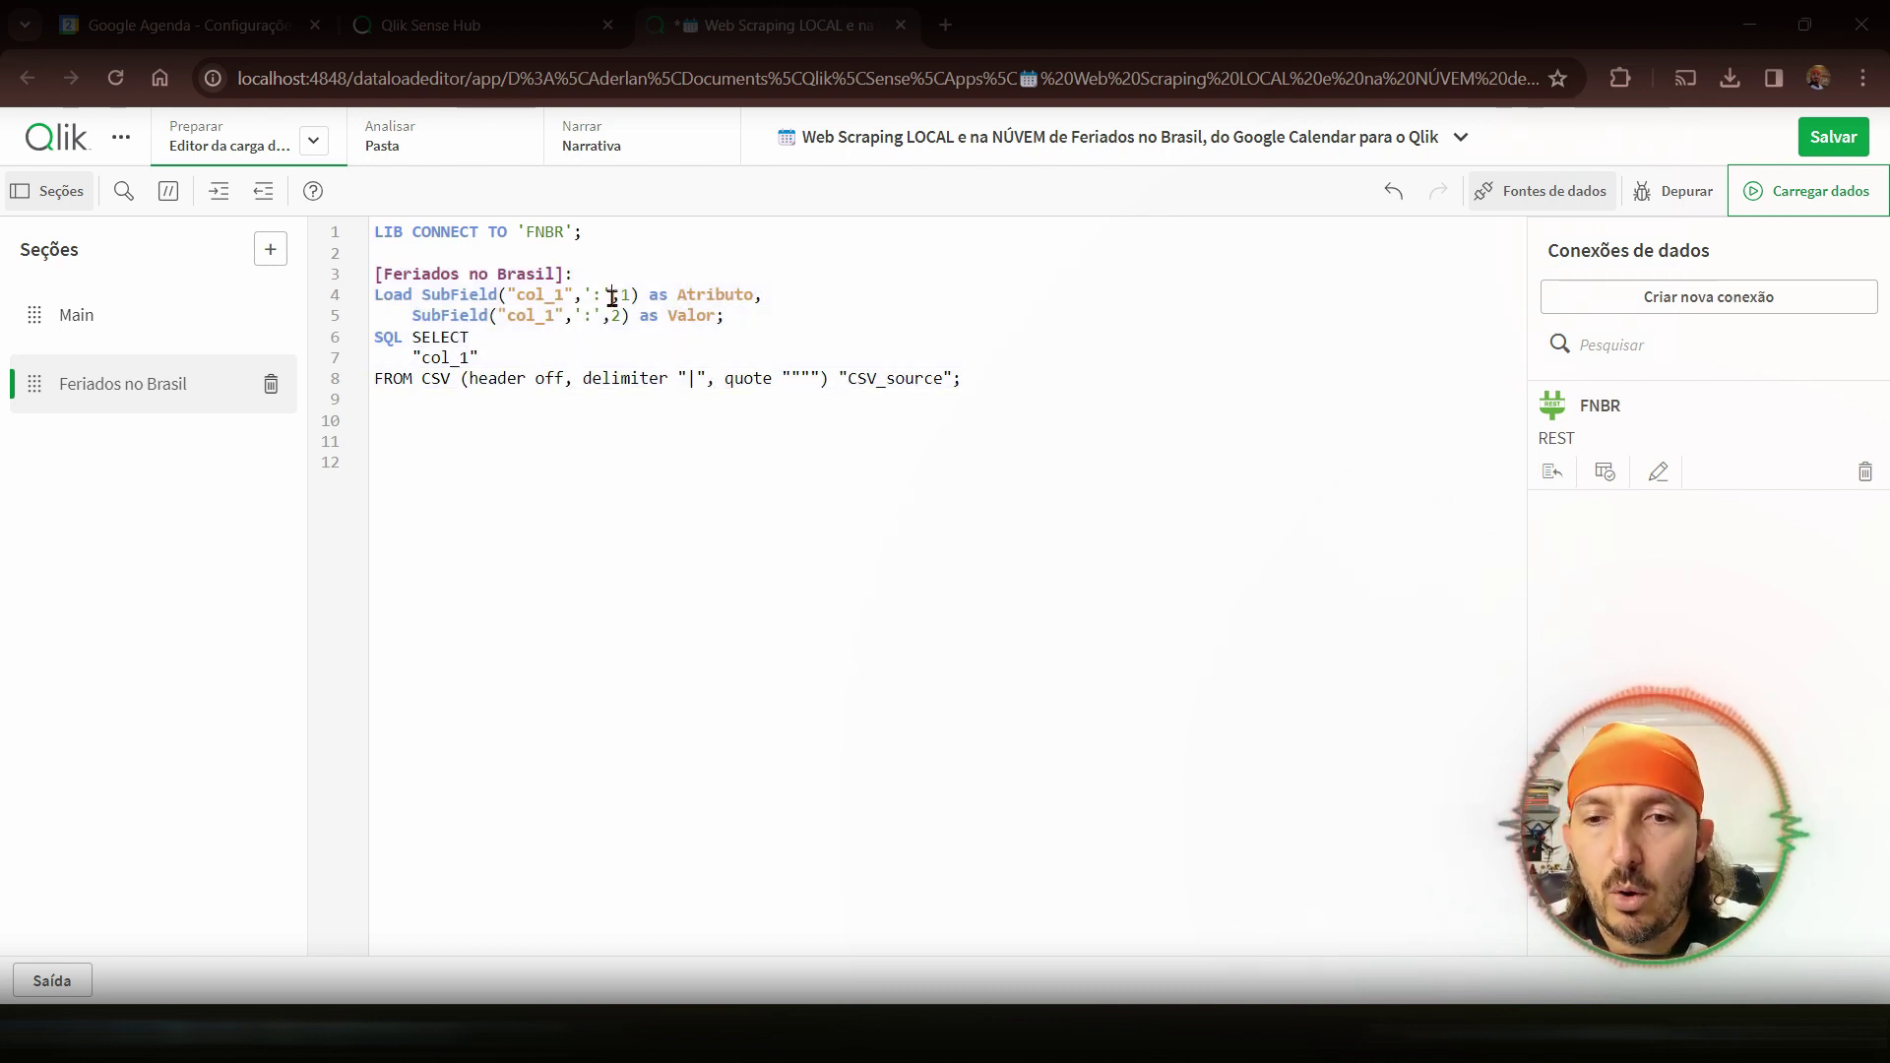
left_click_drag(373, 338, 571, 380)
left_click(464, 294)
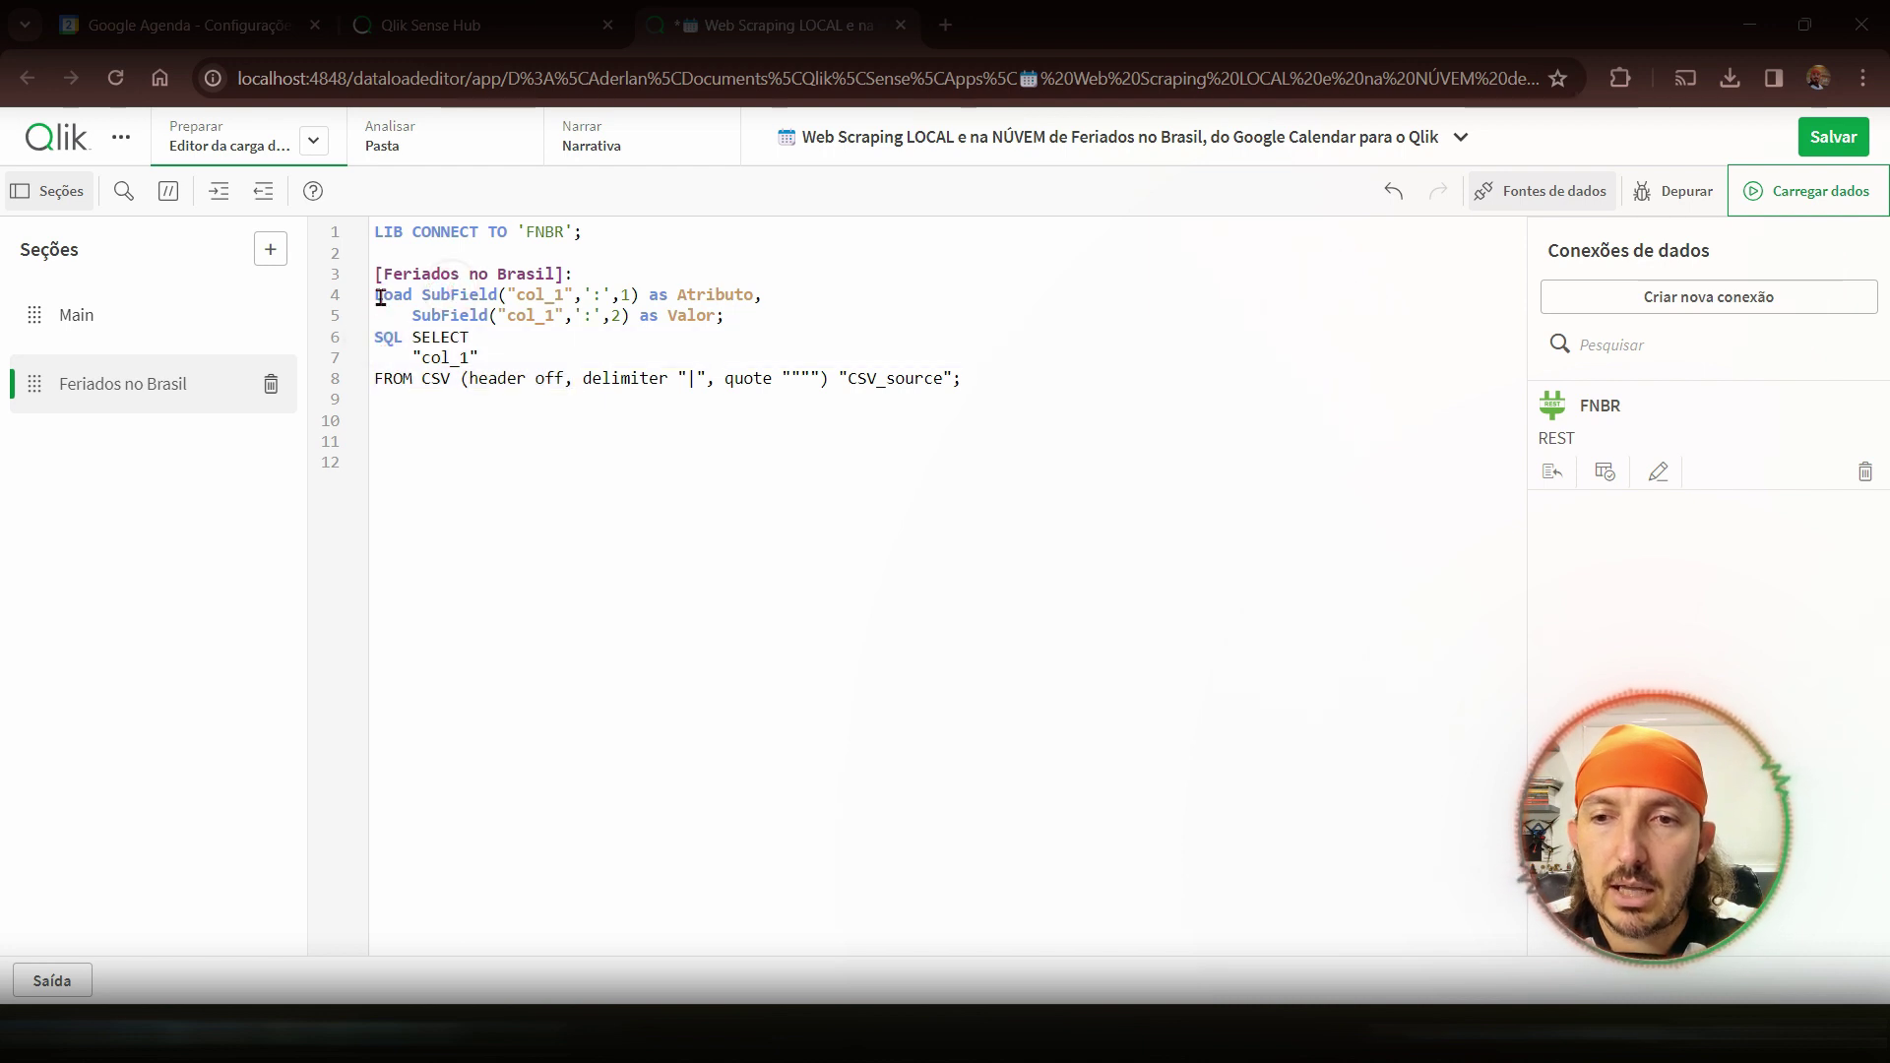
left_click_drag(381, 295, 761, 308)
left_click(762, 310)
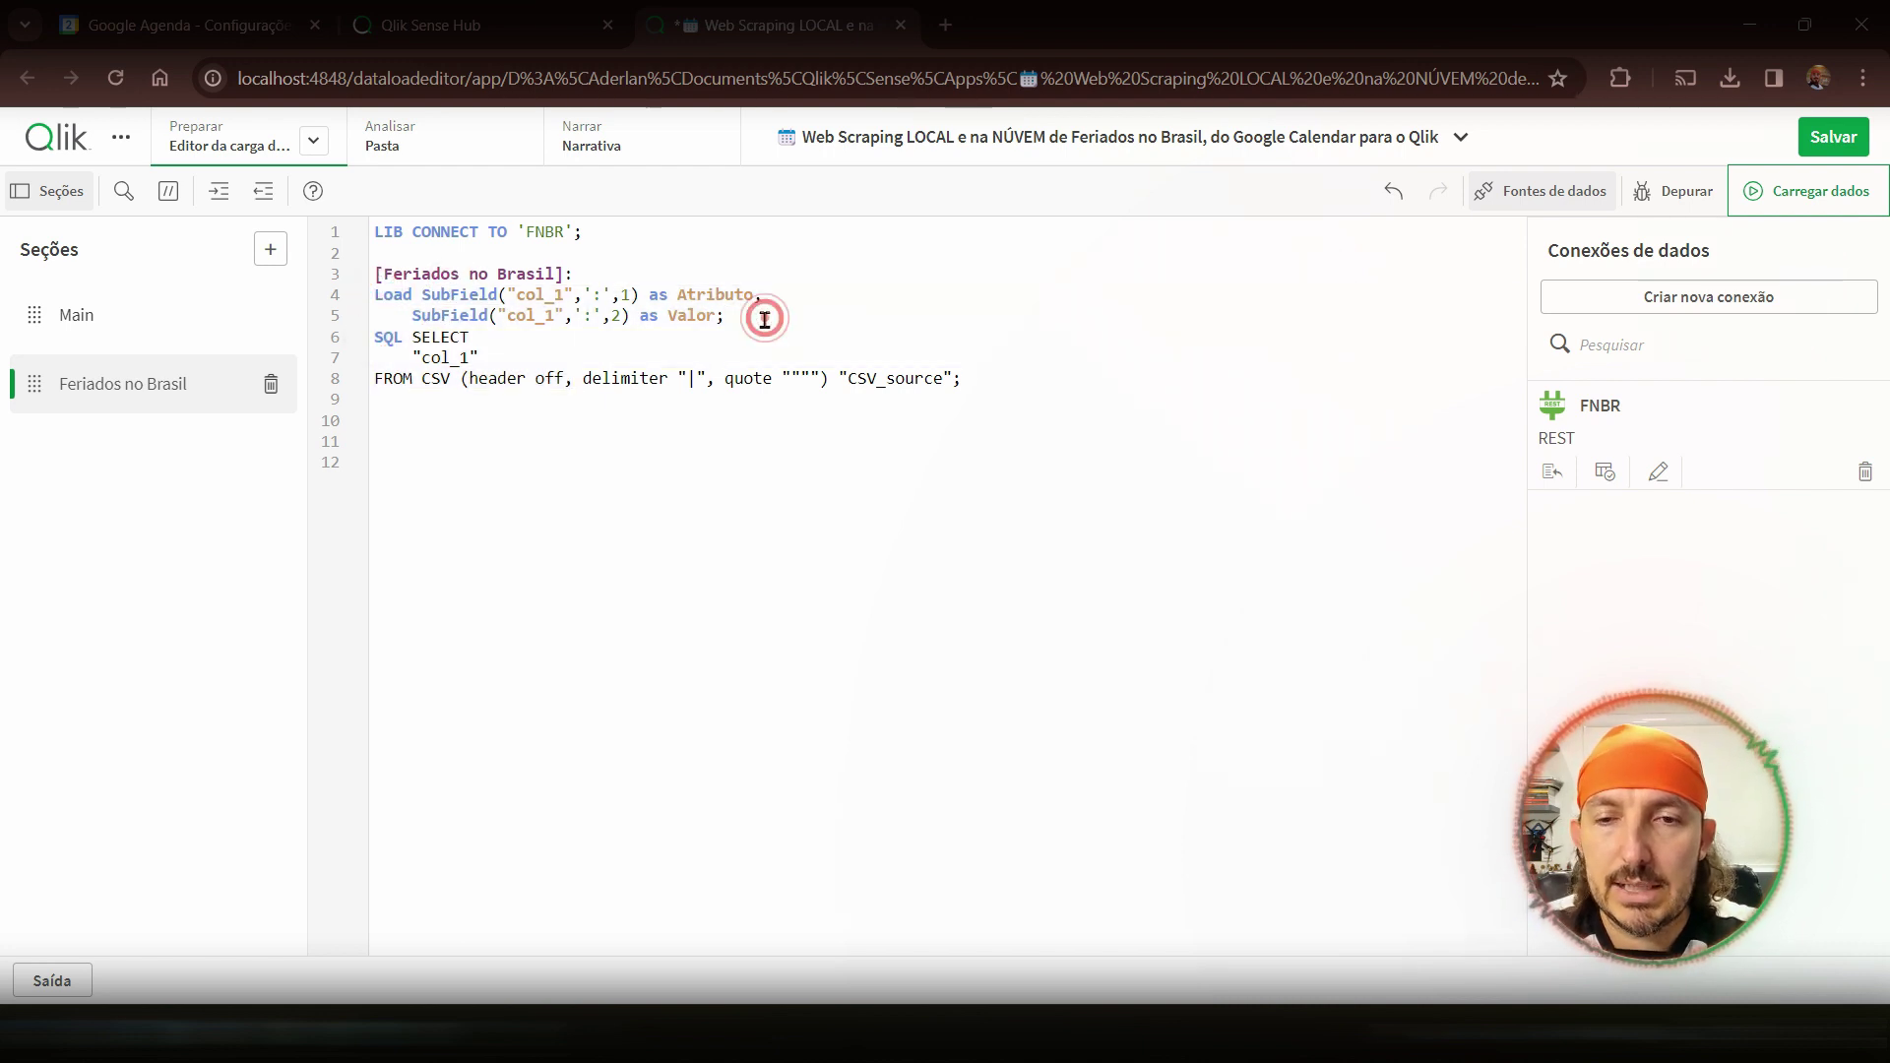
double_click(705, 296)
double_click(691, 315)
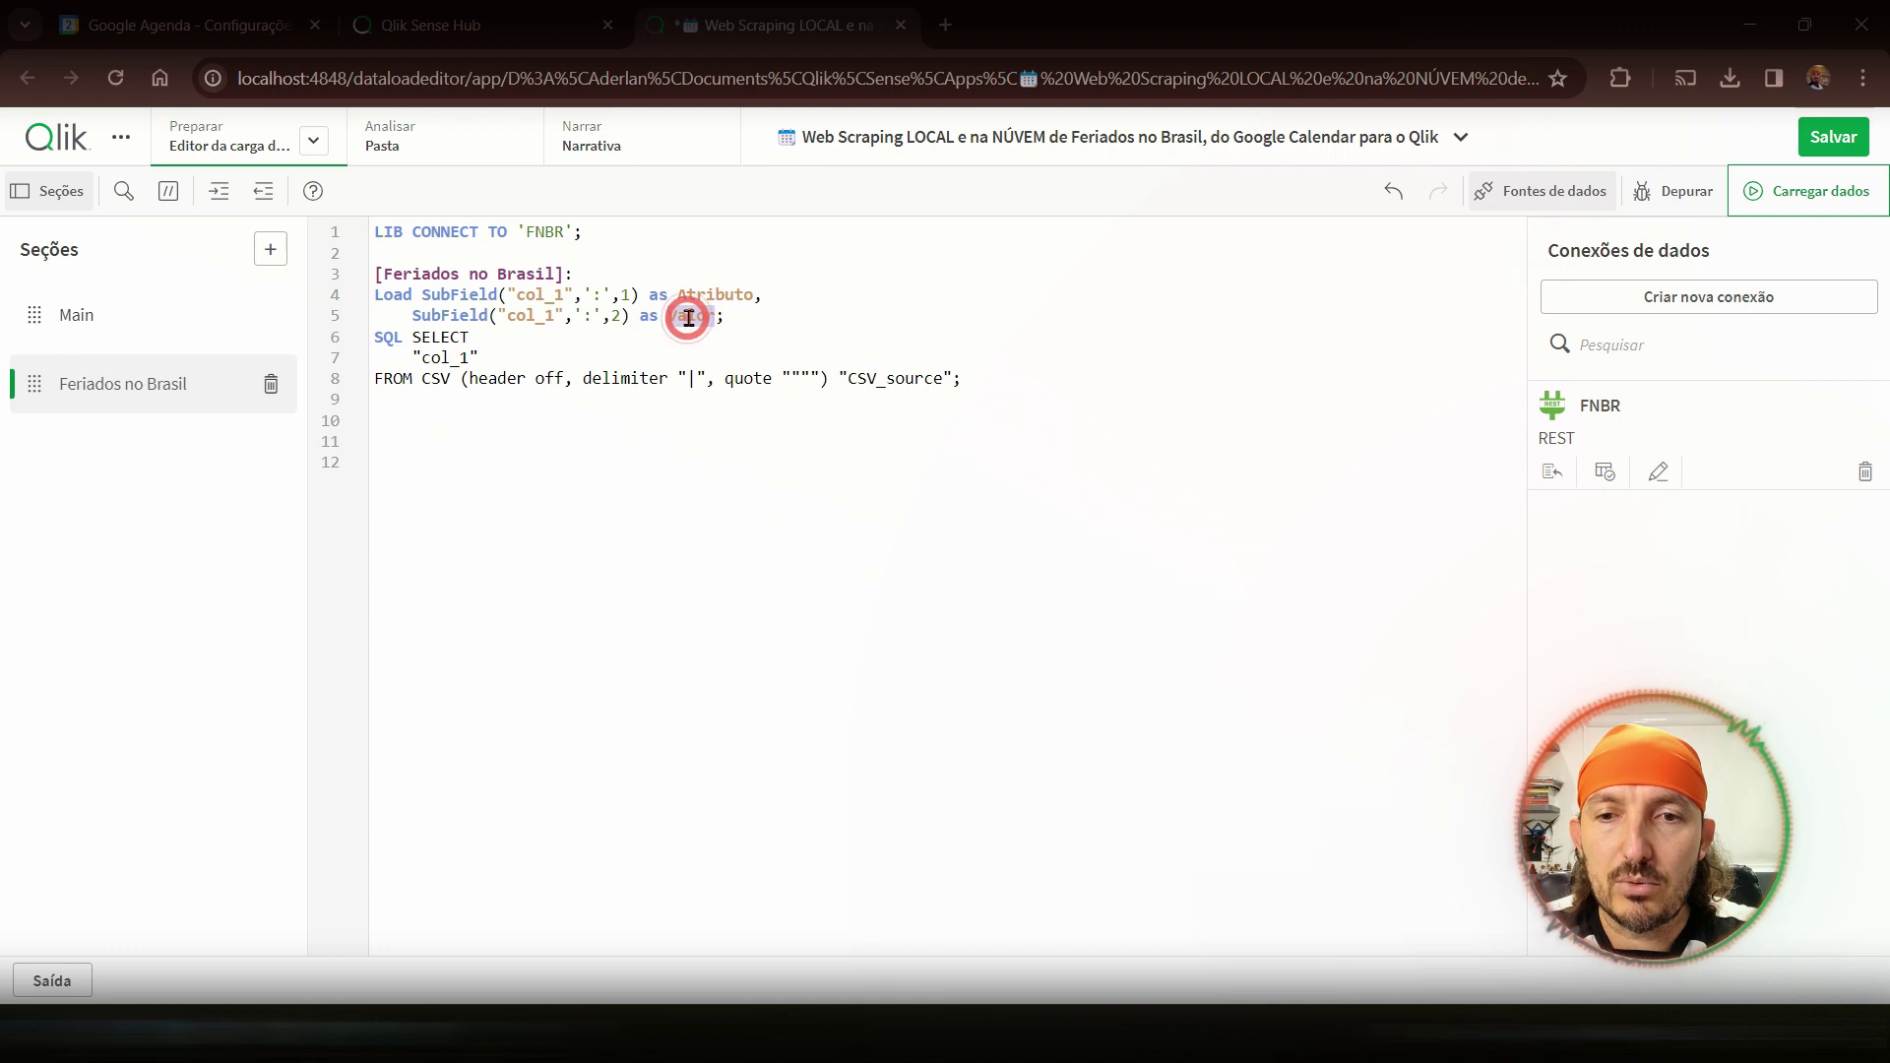
- Run the data load with the edited script and open the app's data model viewer
left_click(1797, 189)
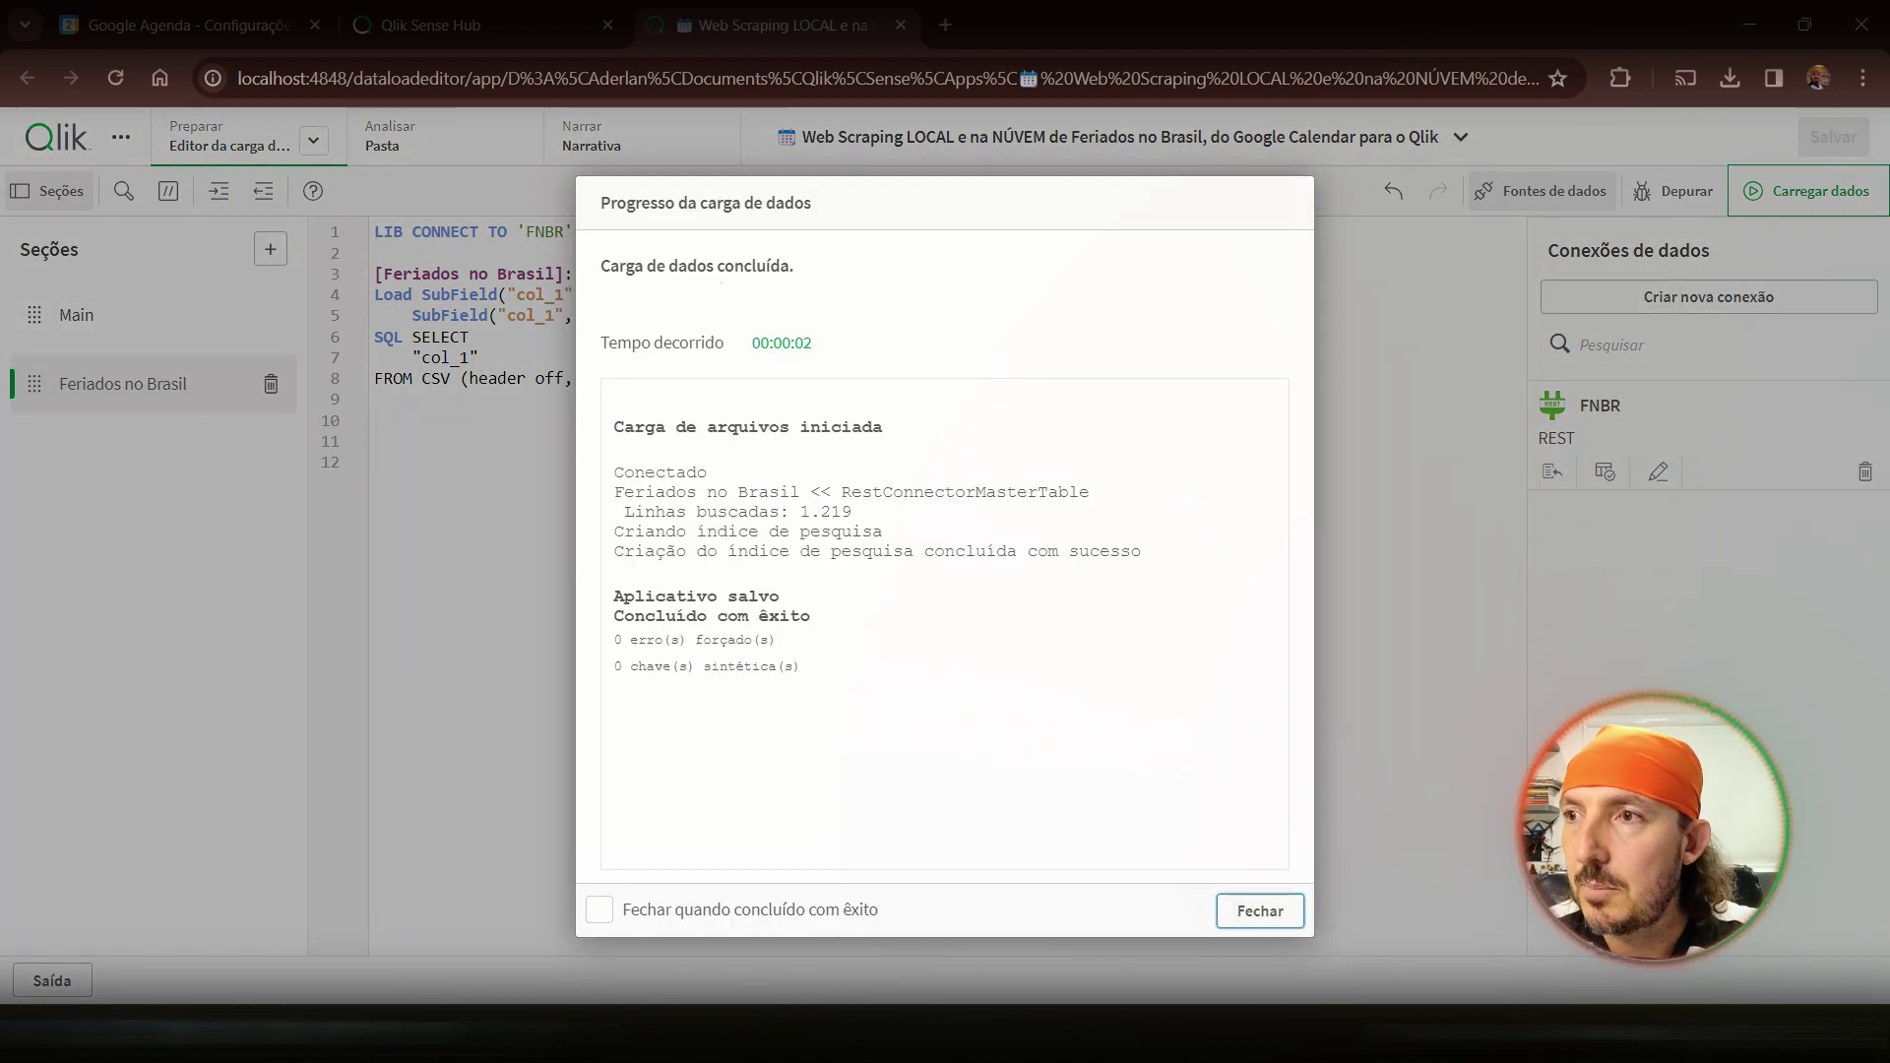
left_click(313, 139)
left_click(258, 282)
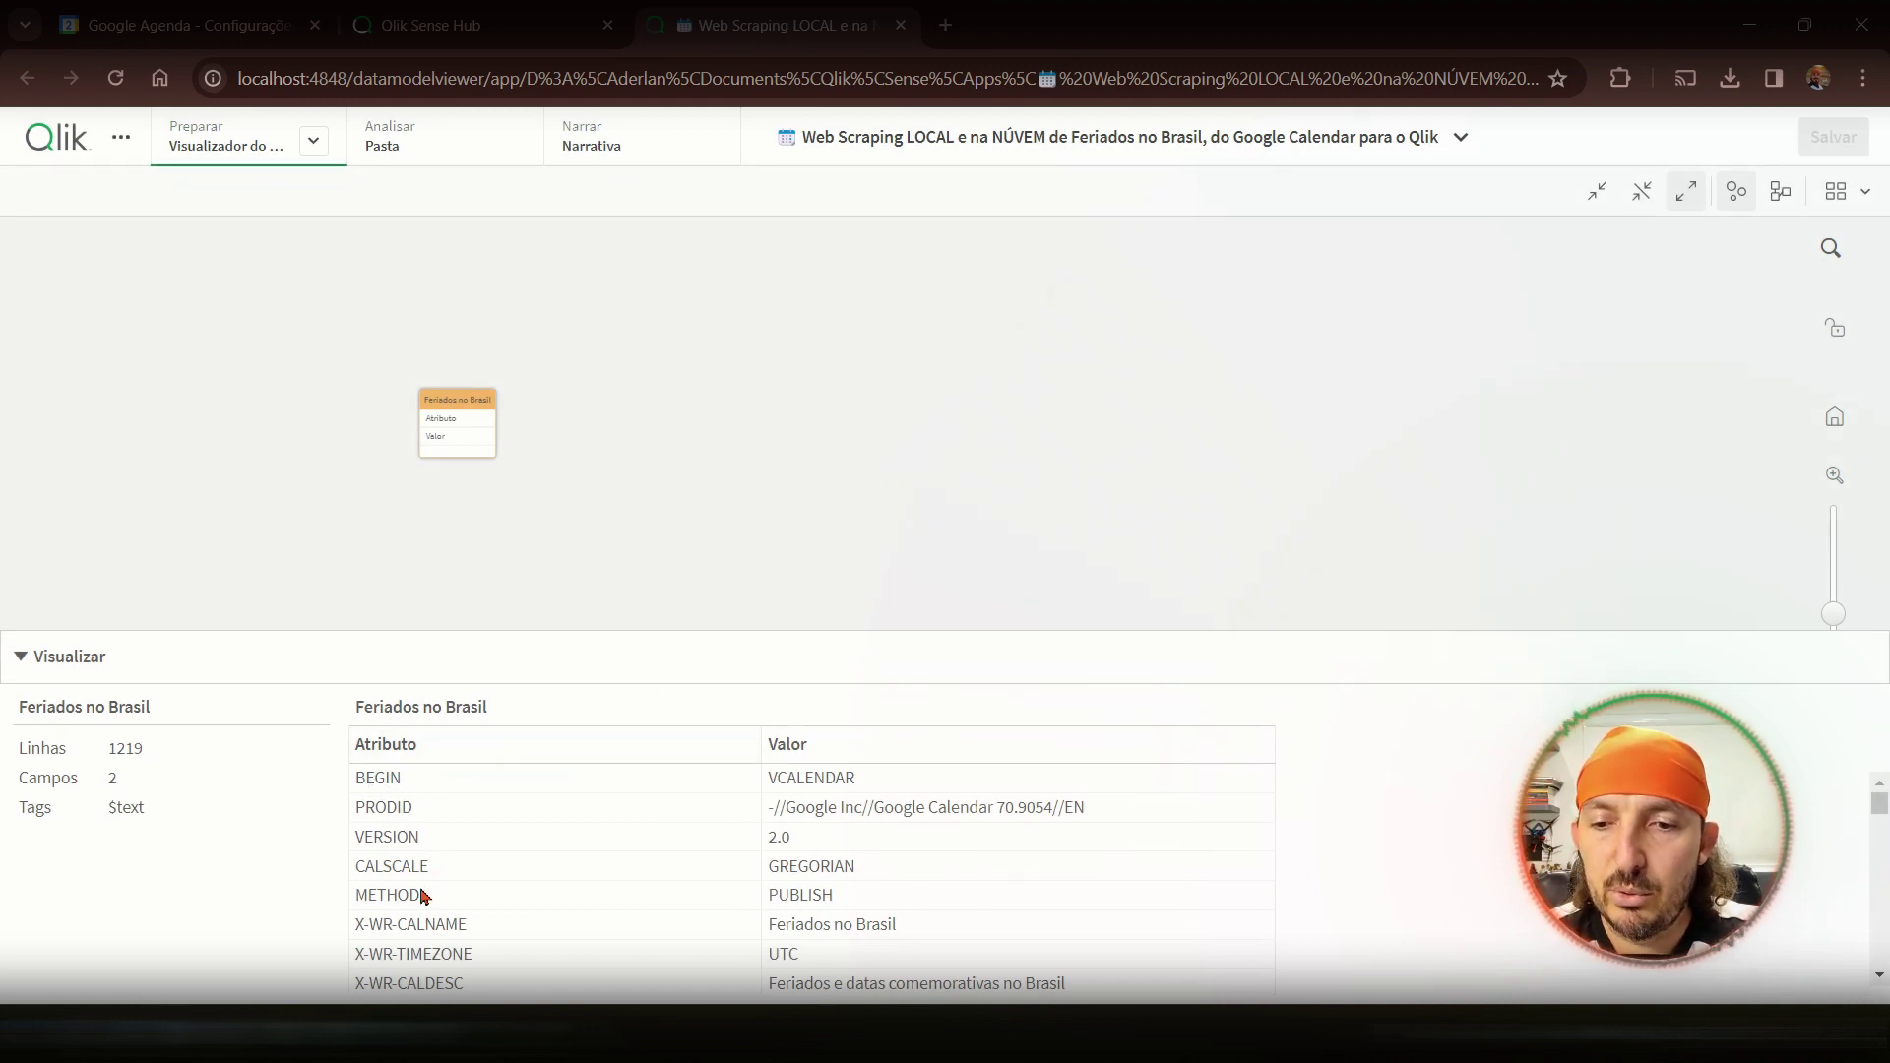
- Examine the Atributo and Valor rows of the Feriados no Brasil preview, from the calendar header through the first event's fields
scroll(597, 878, "down", 2)
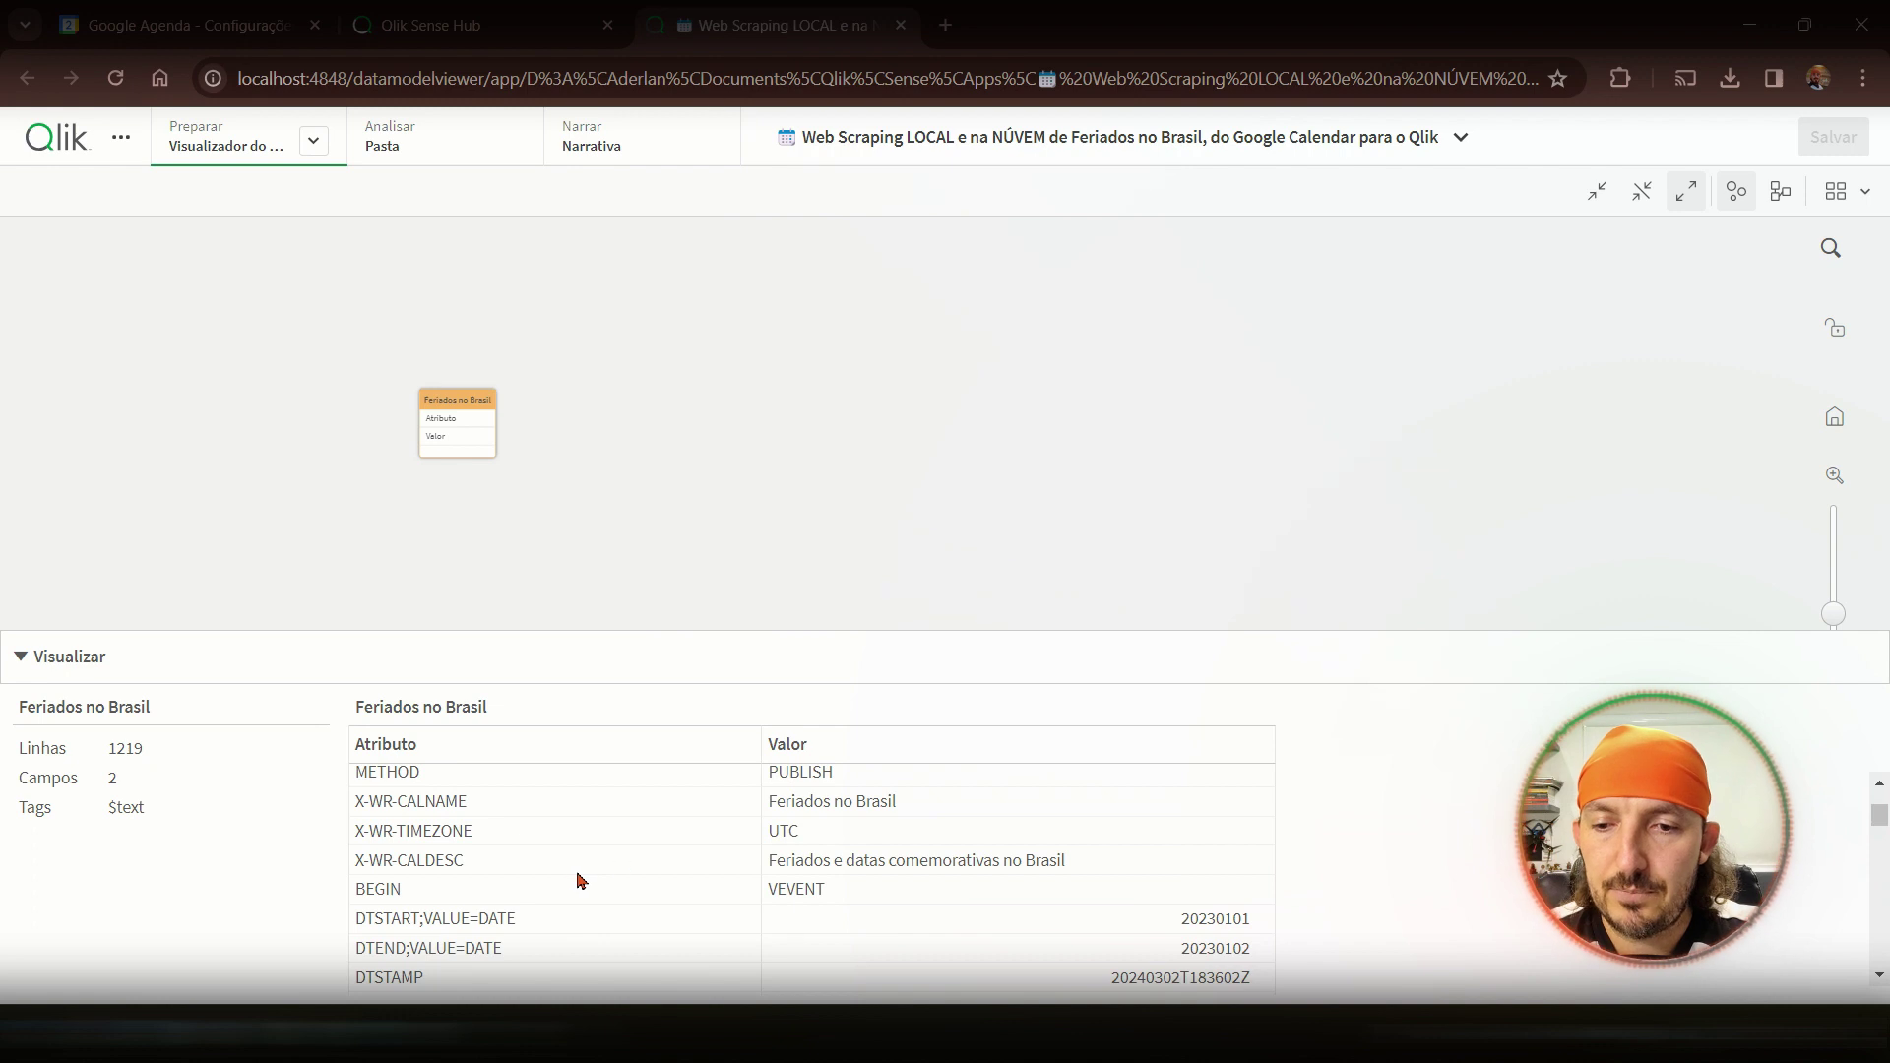
scroll(1017, 891, "down", 2)
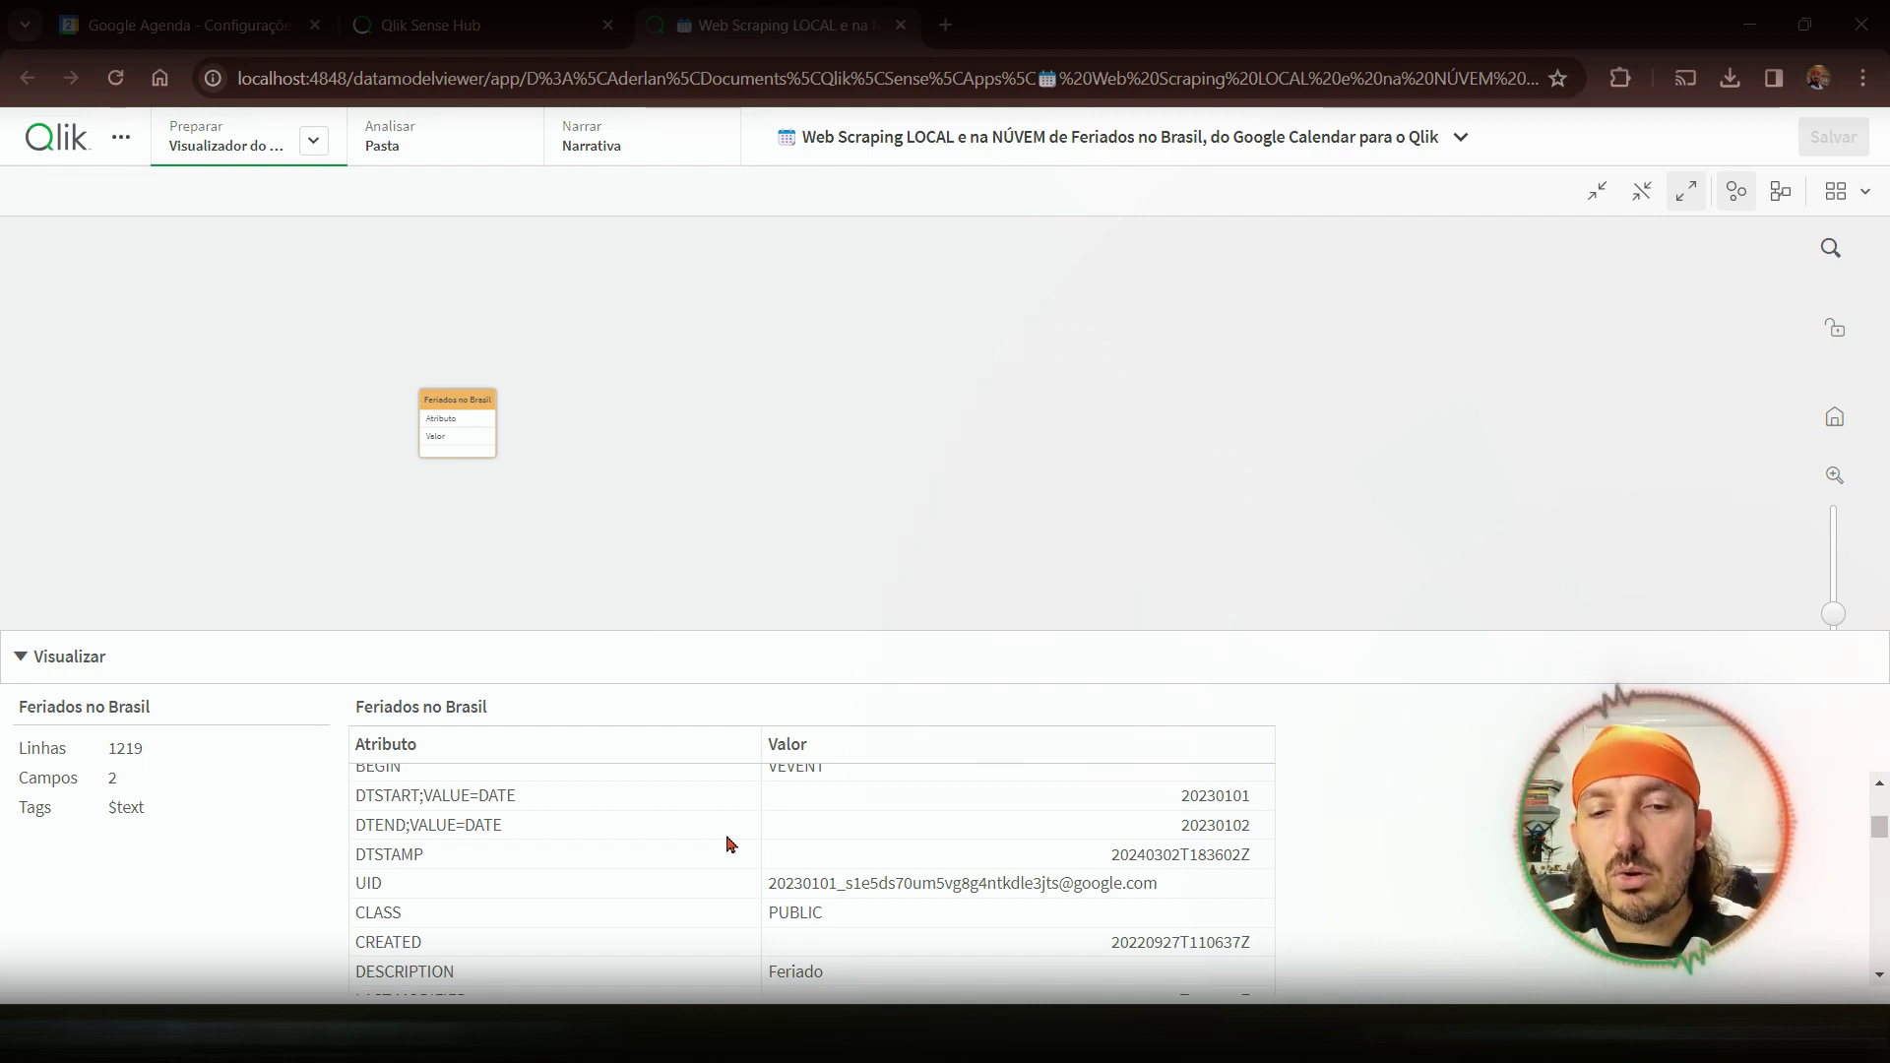
scroll(586, 862, "up", 3)
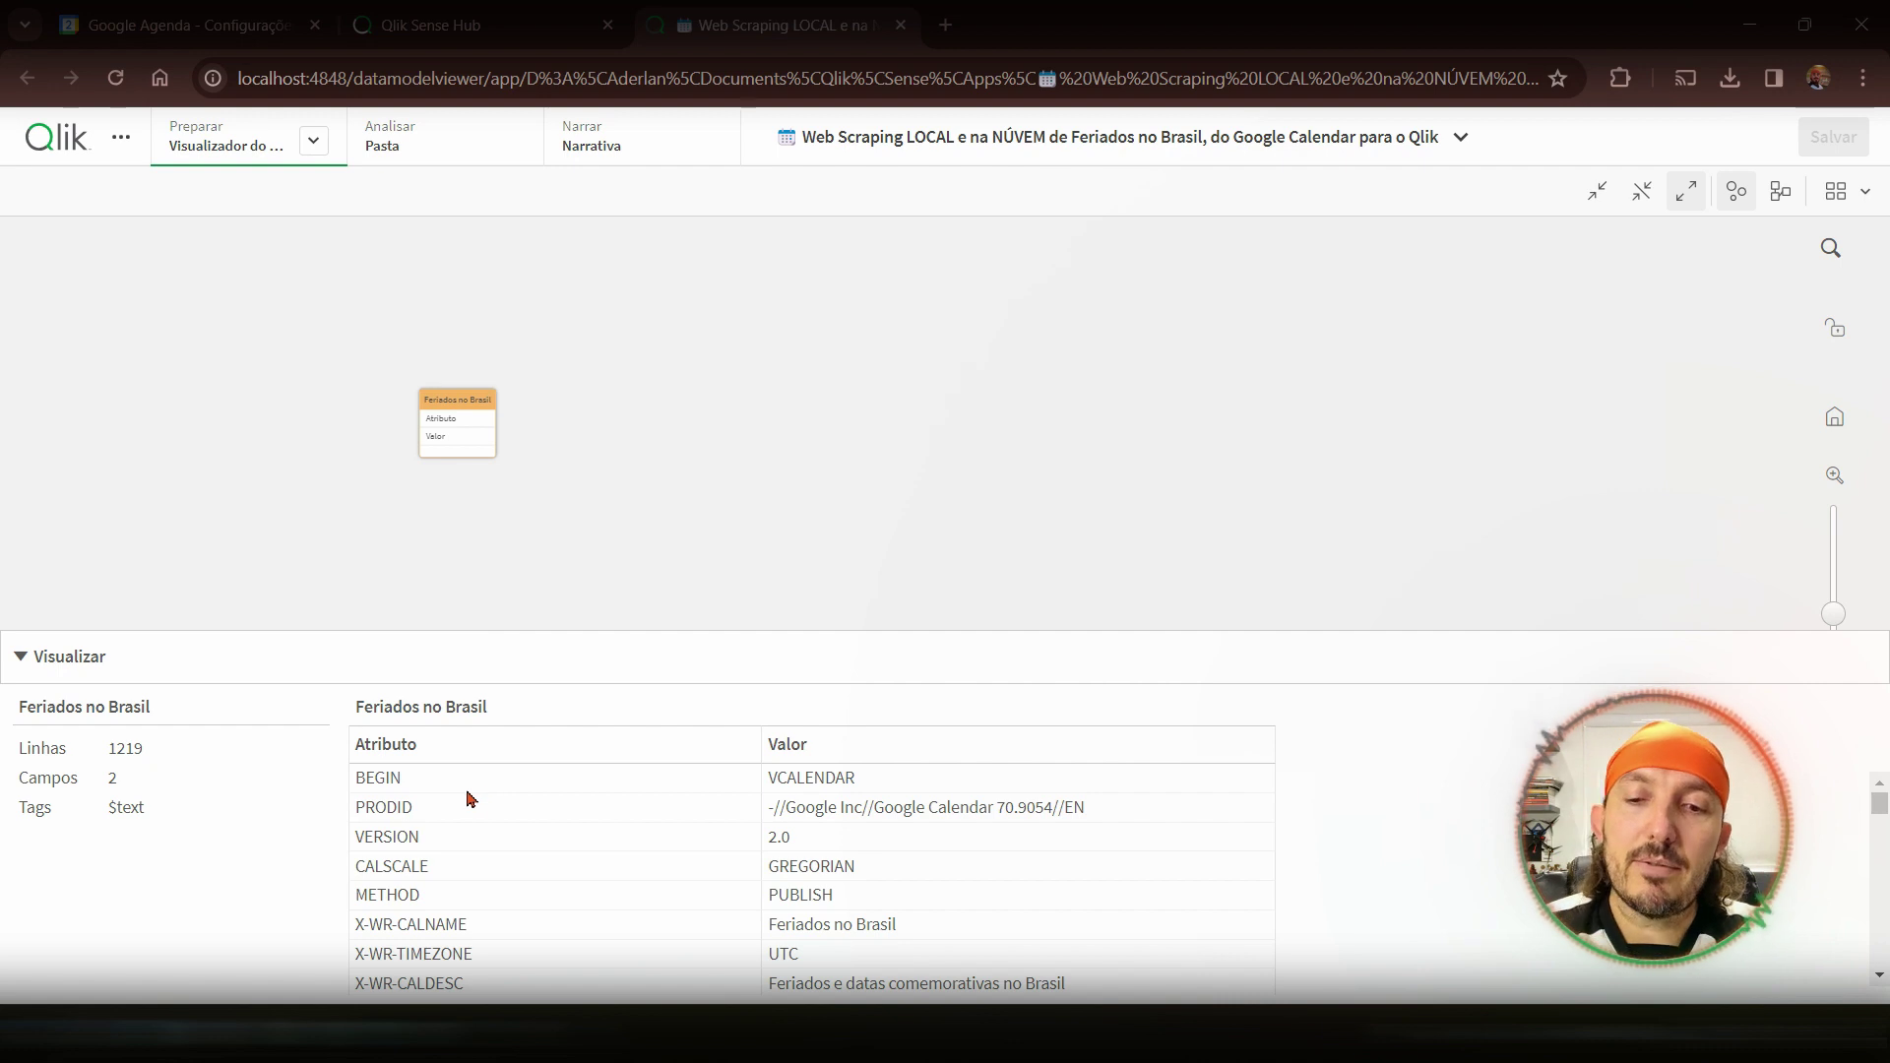
scroll(491, 822, "down", 2)
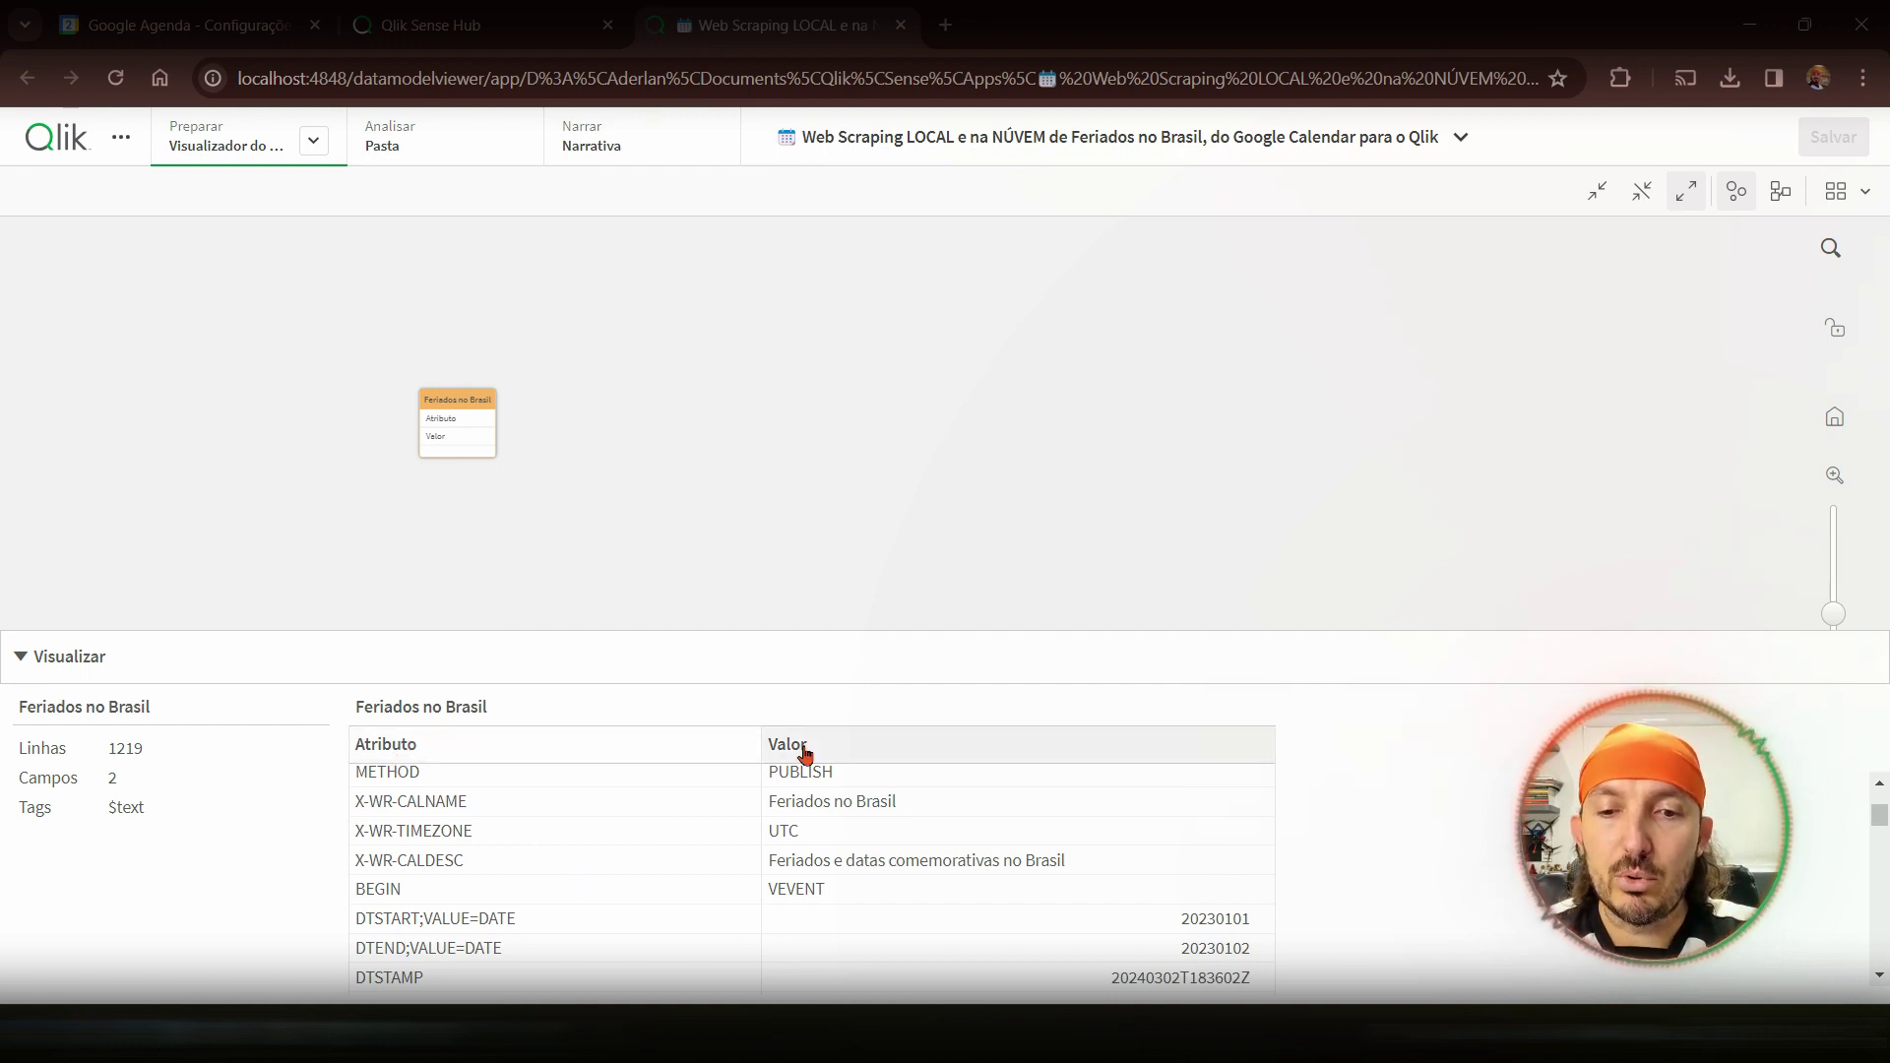
scroll(708, 885, "up", 2)
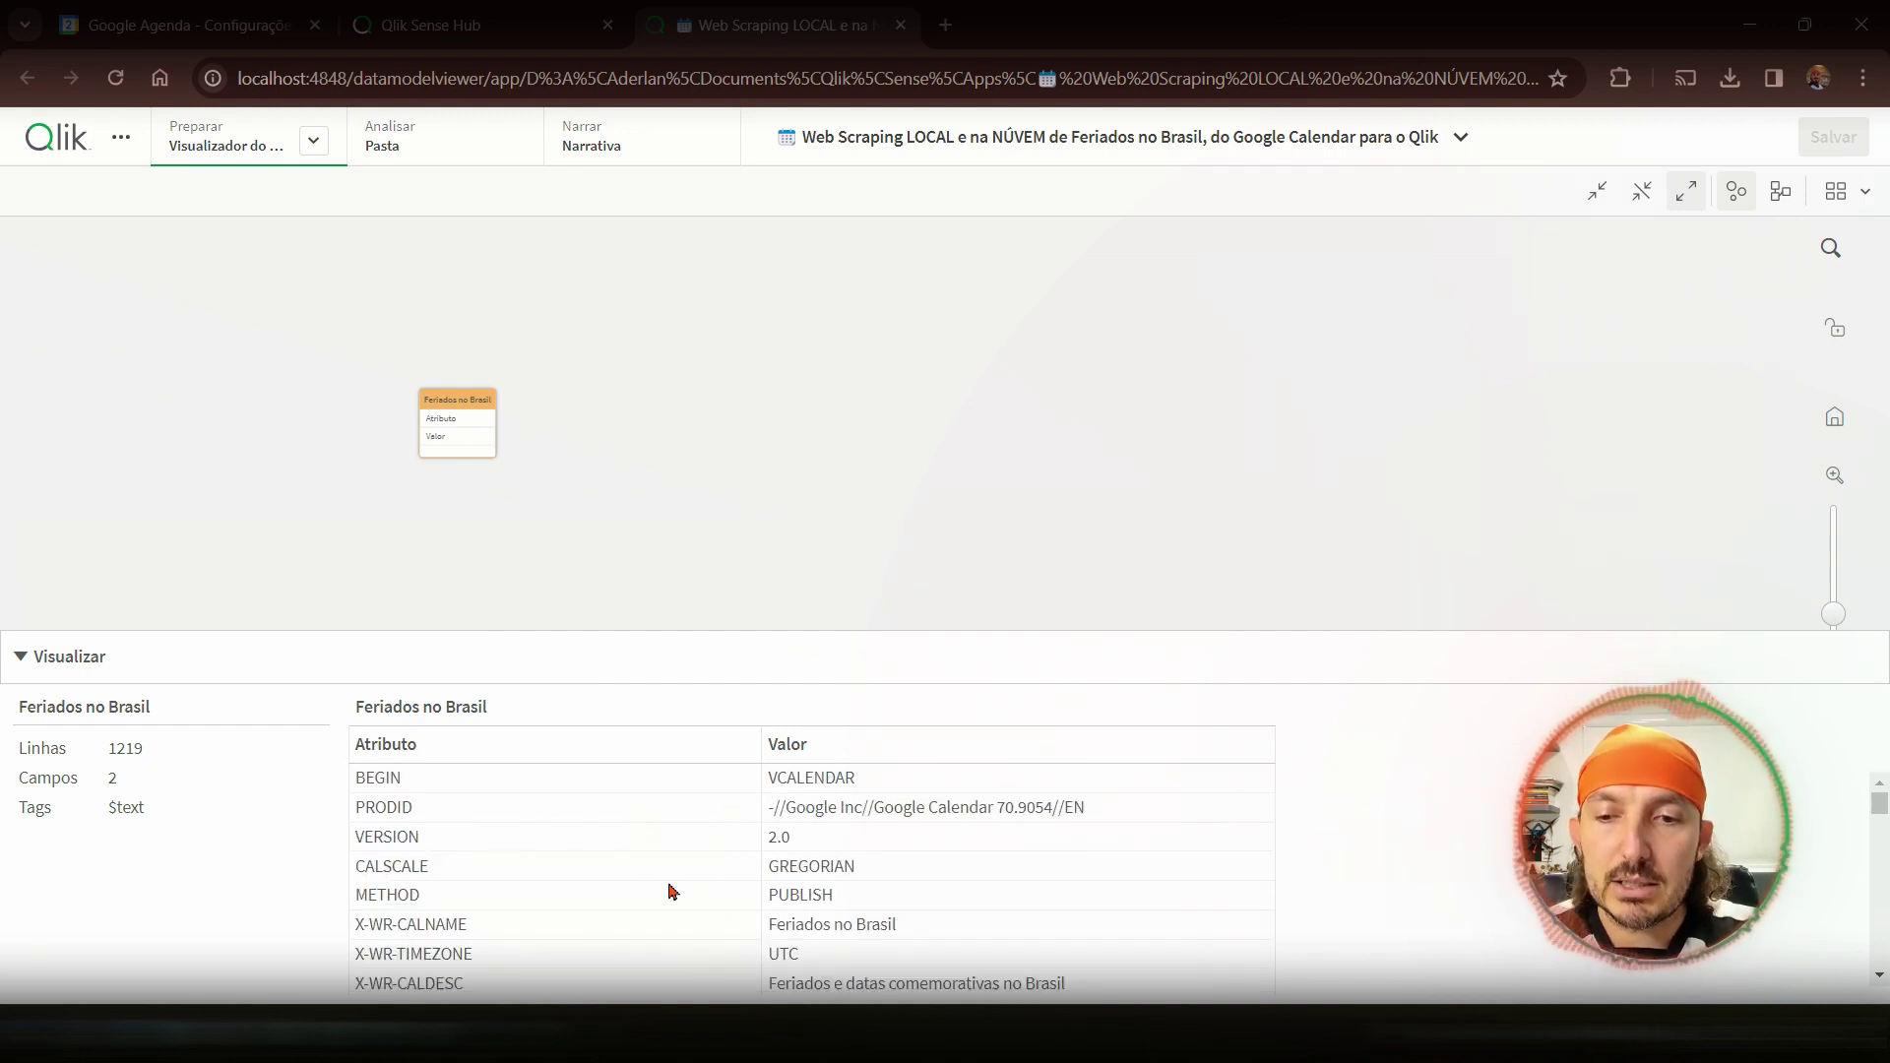
scroll(724, 872, "down", 3)
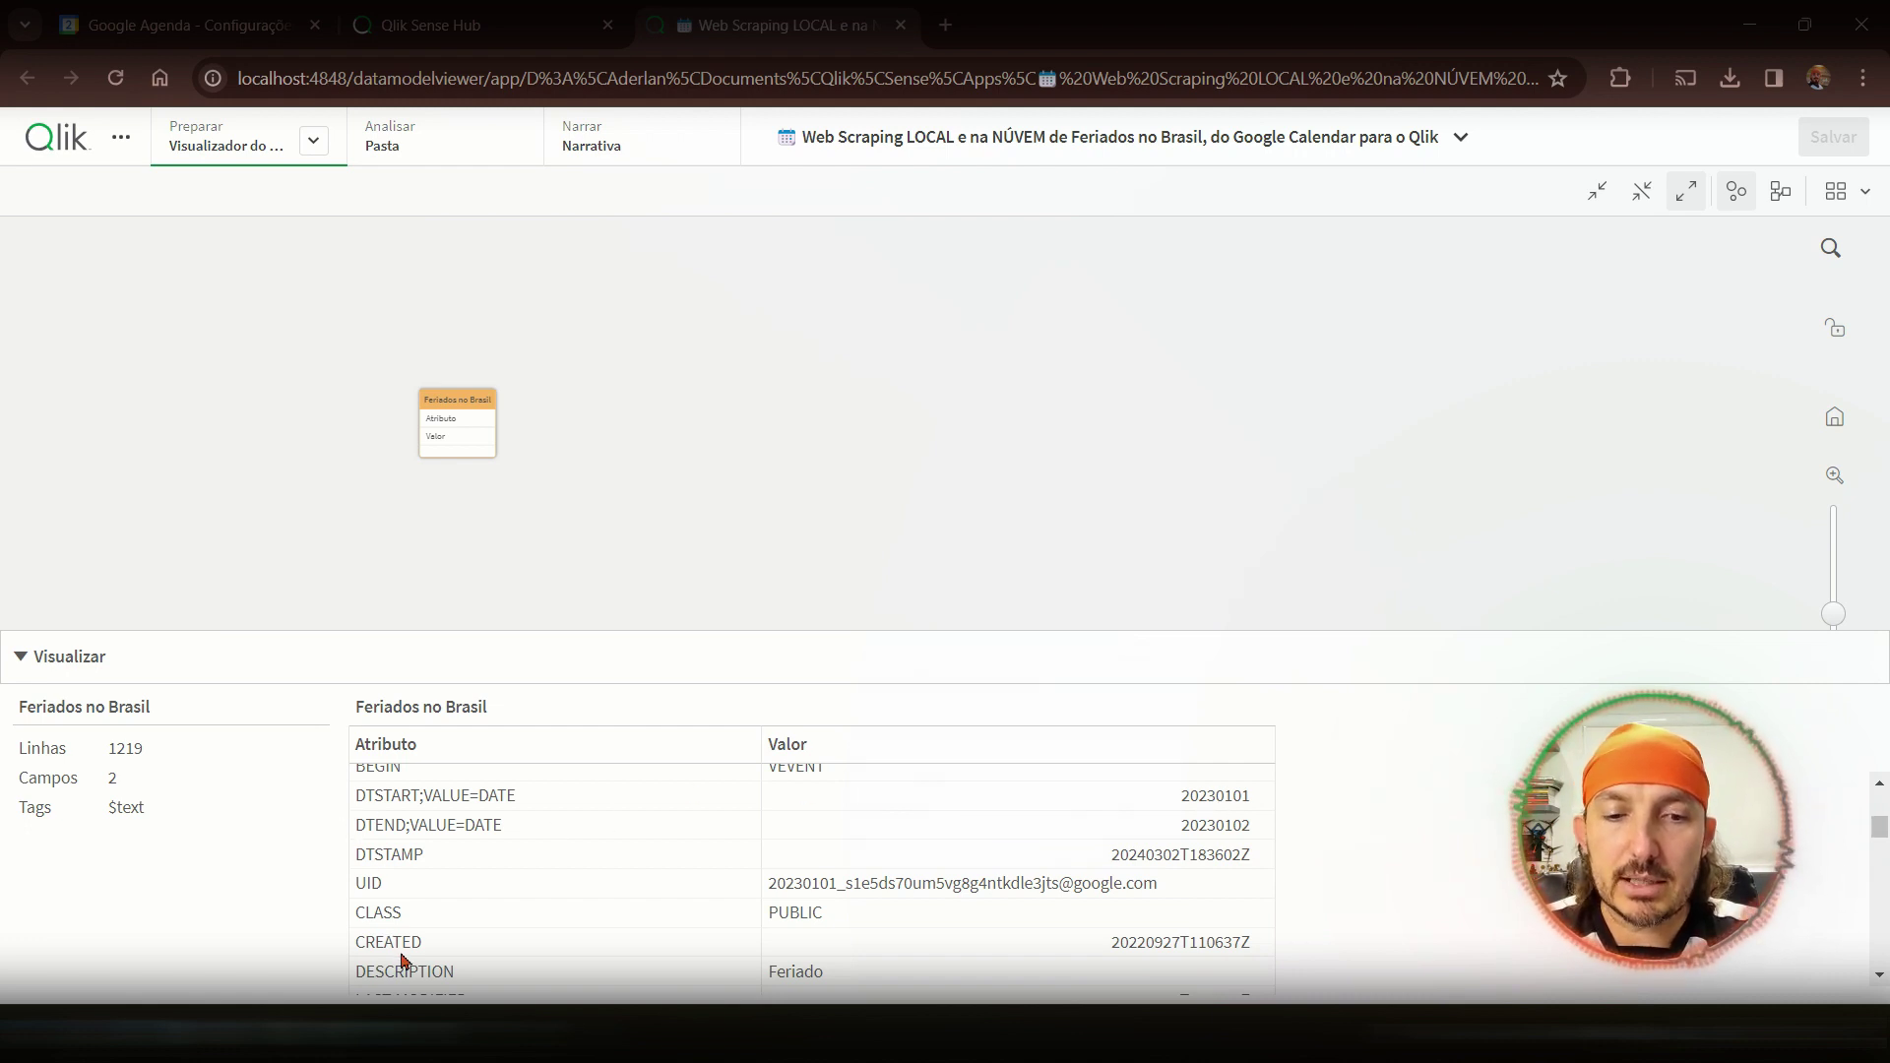
scroll(595, 925, "down", 1)
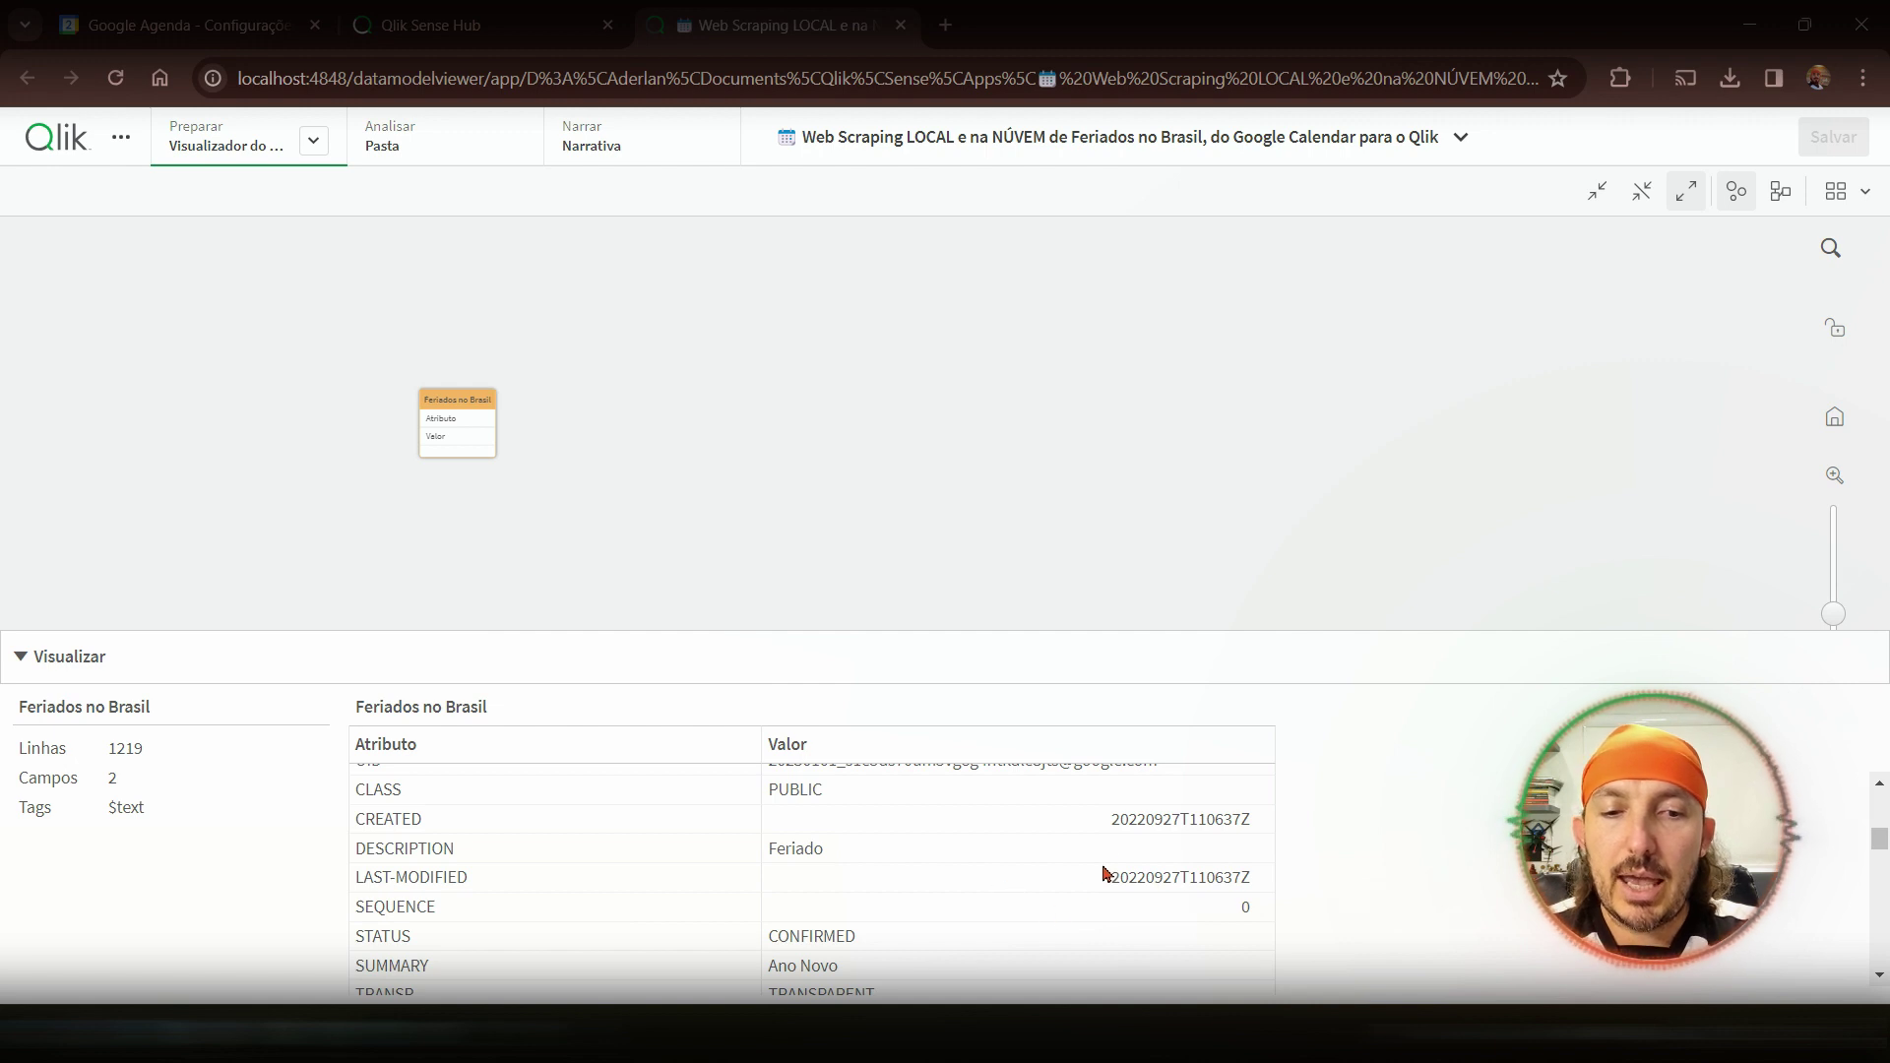
scroll(1054, 885, "up", 1)
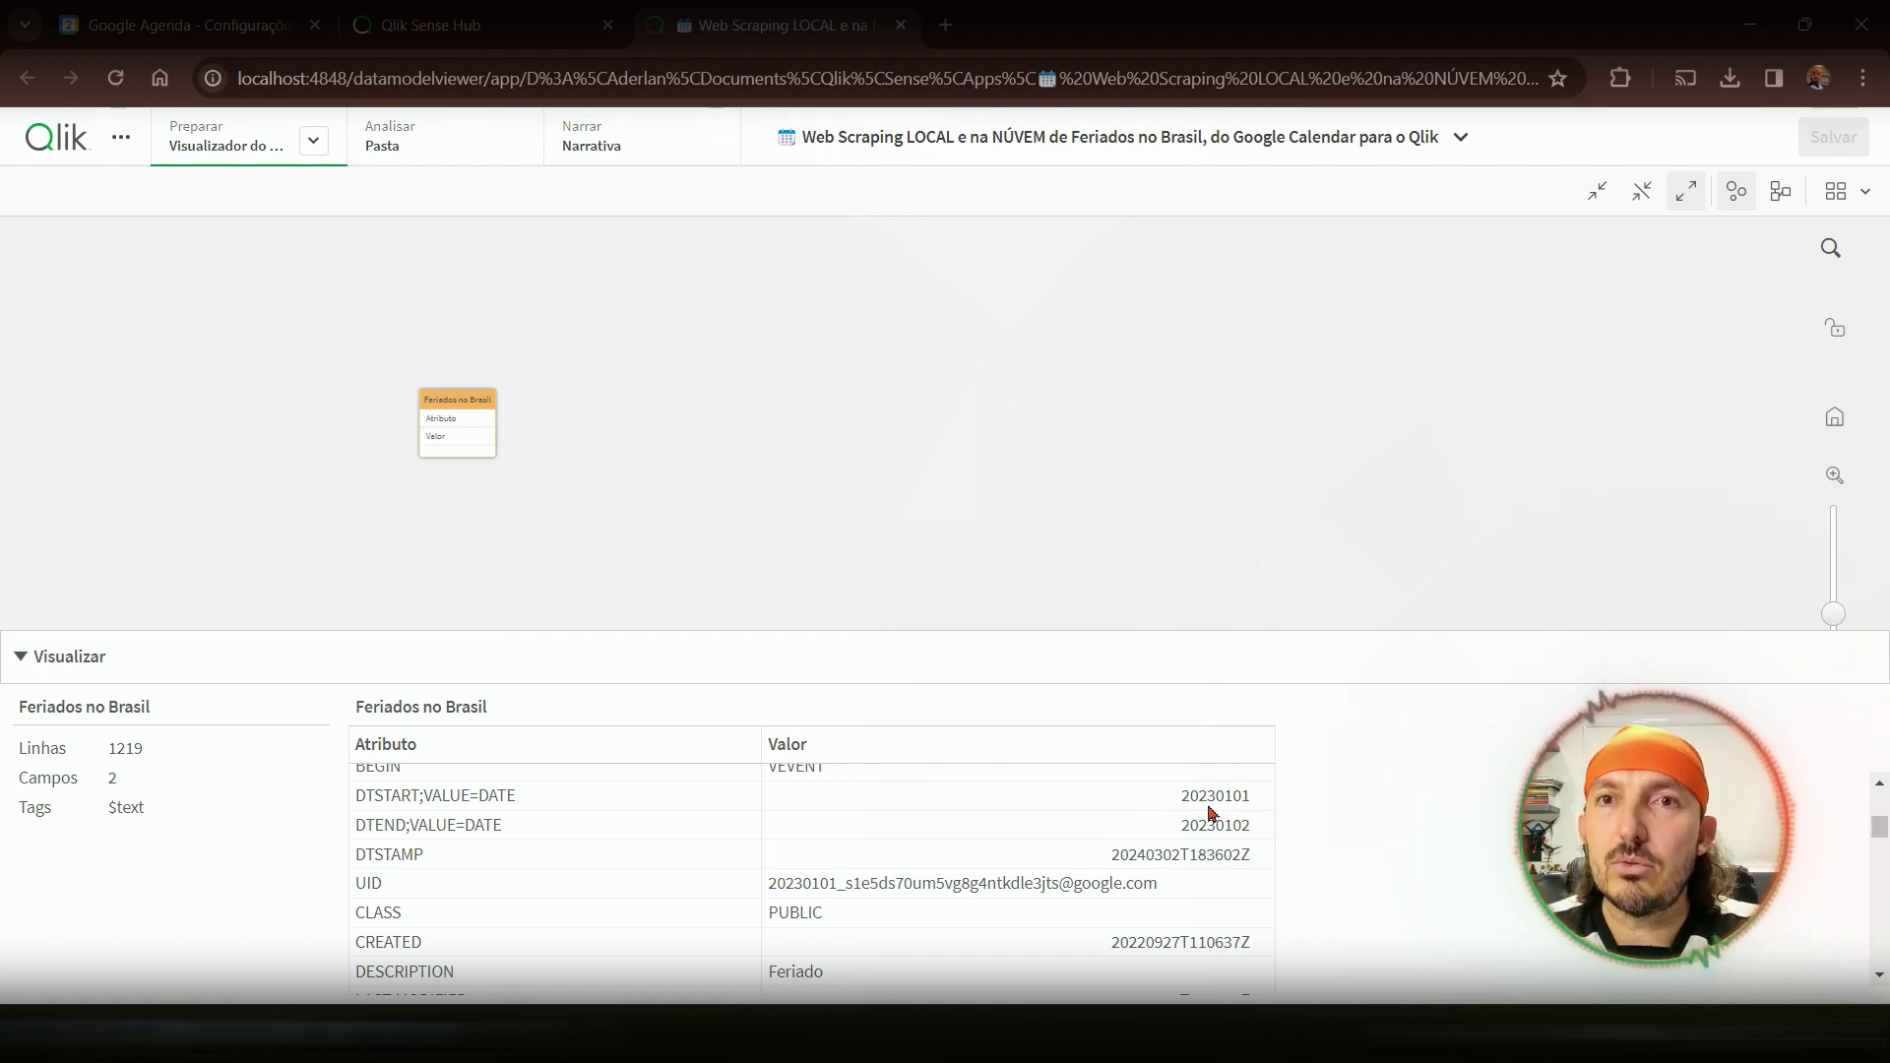
scroll(507, 851, "up", 3)
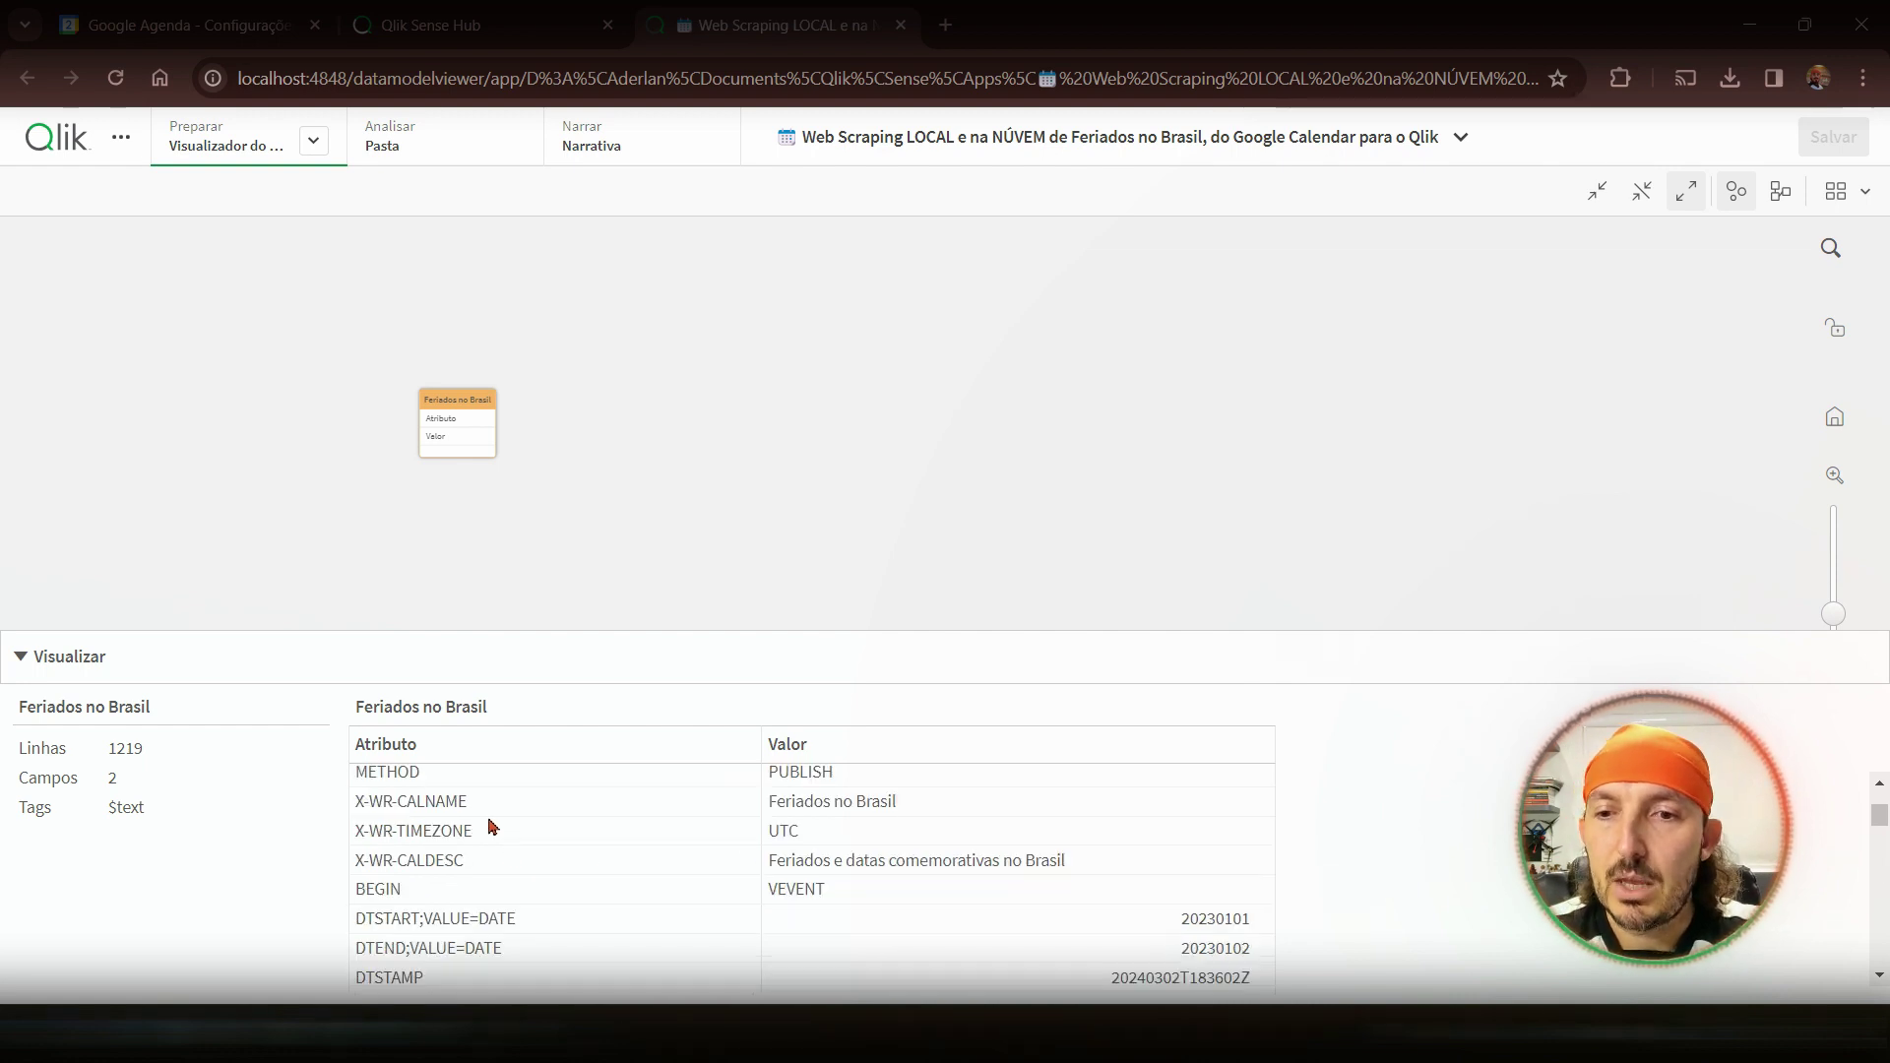
- Return to the data load editor and start a new preceding Load directly below the [Feriados no Brasil] label
left_click(313, 141)
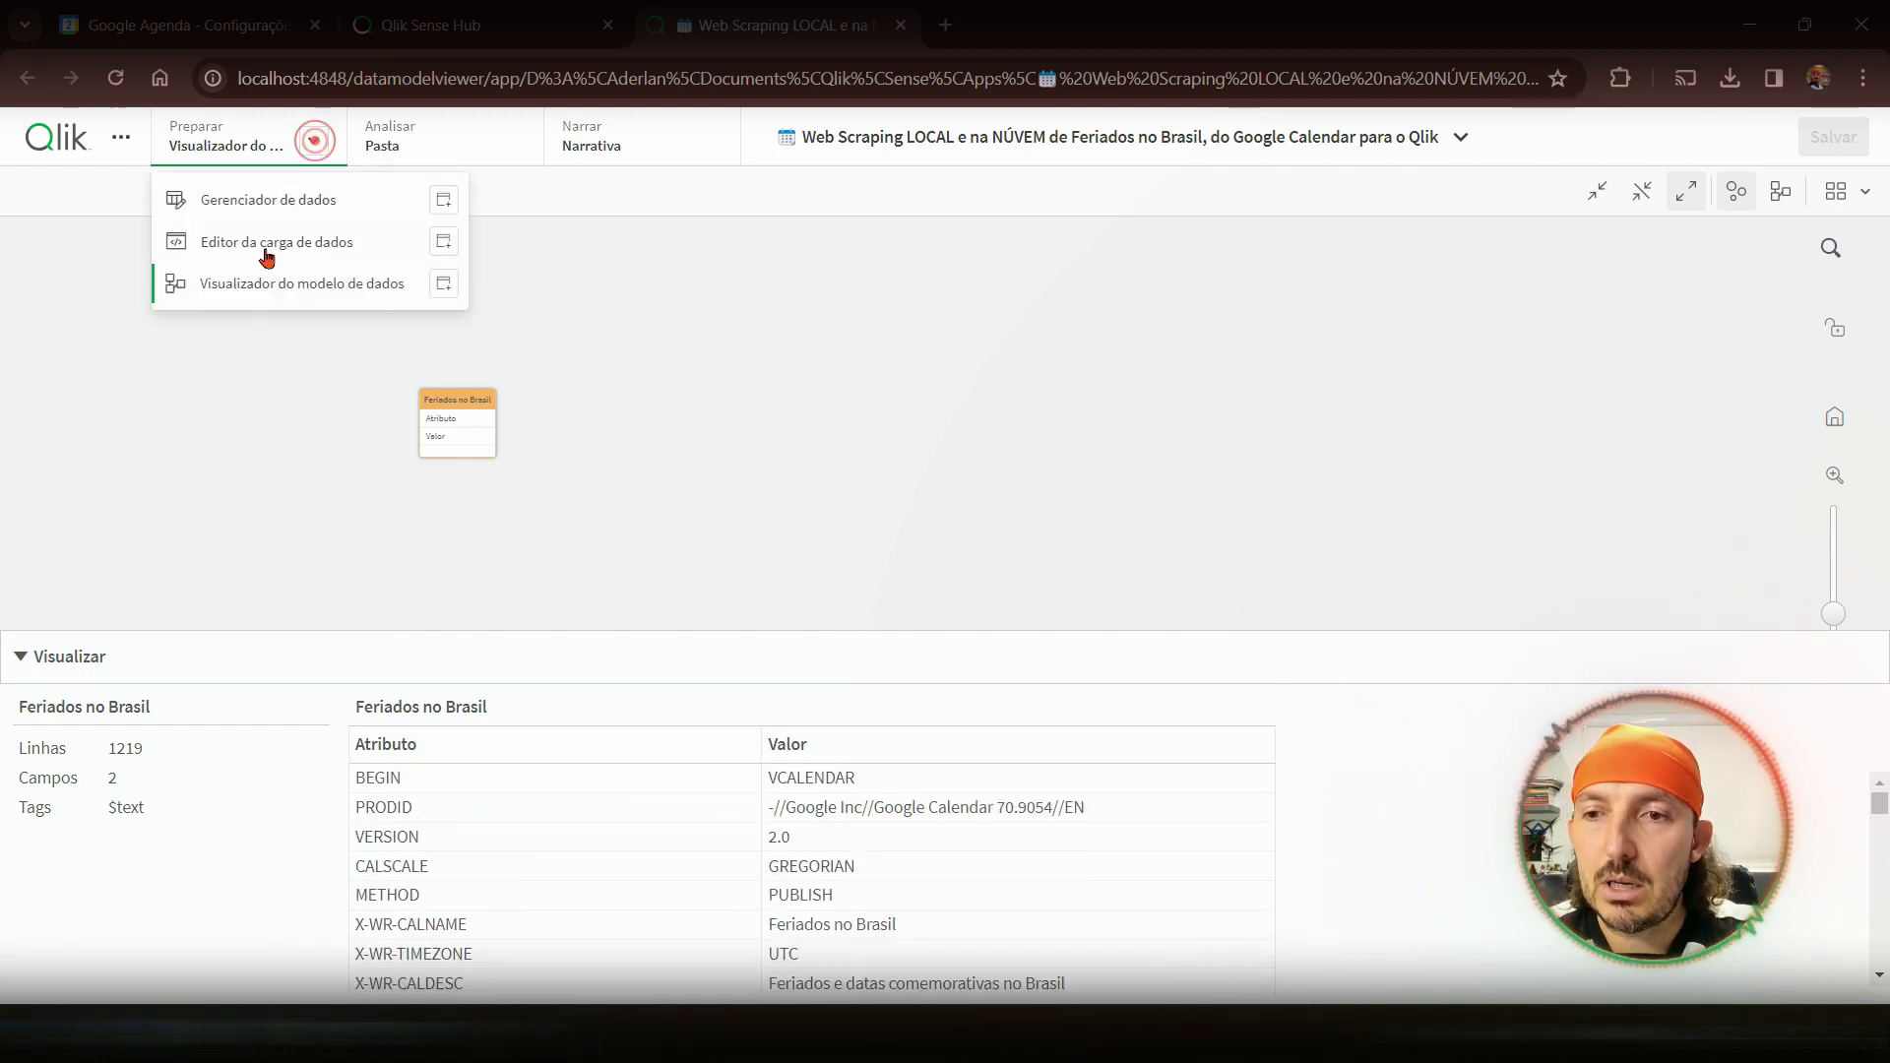
left_click(243, 249)
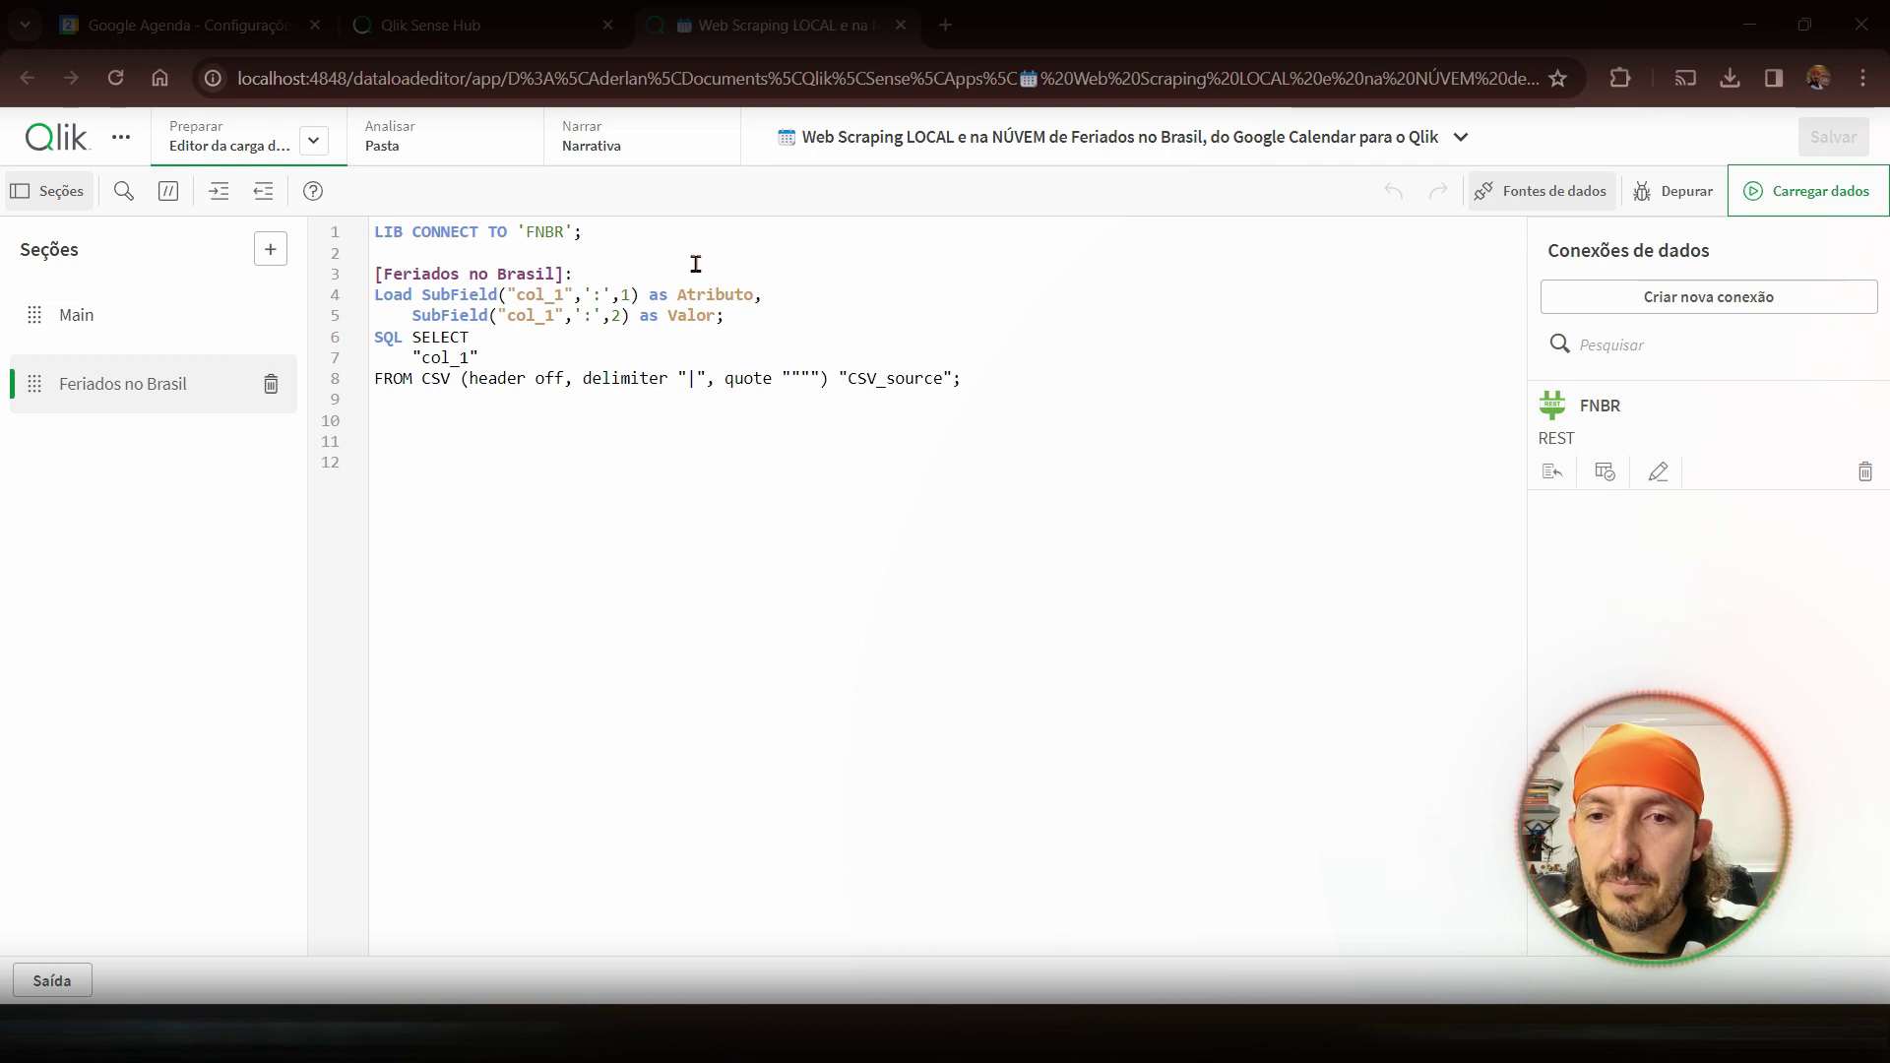
left_click(582, 275)
key("Return")
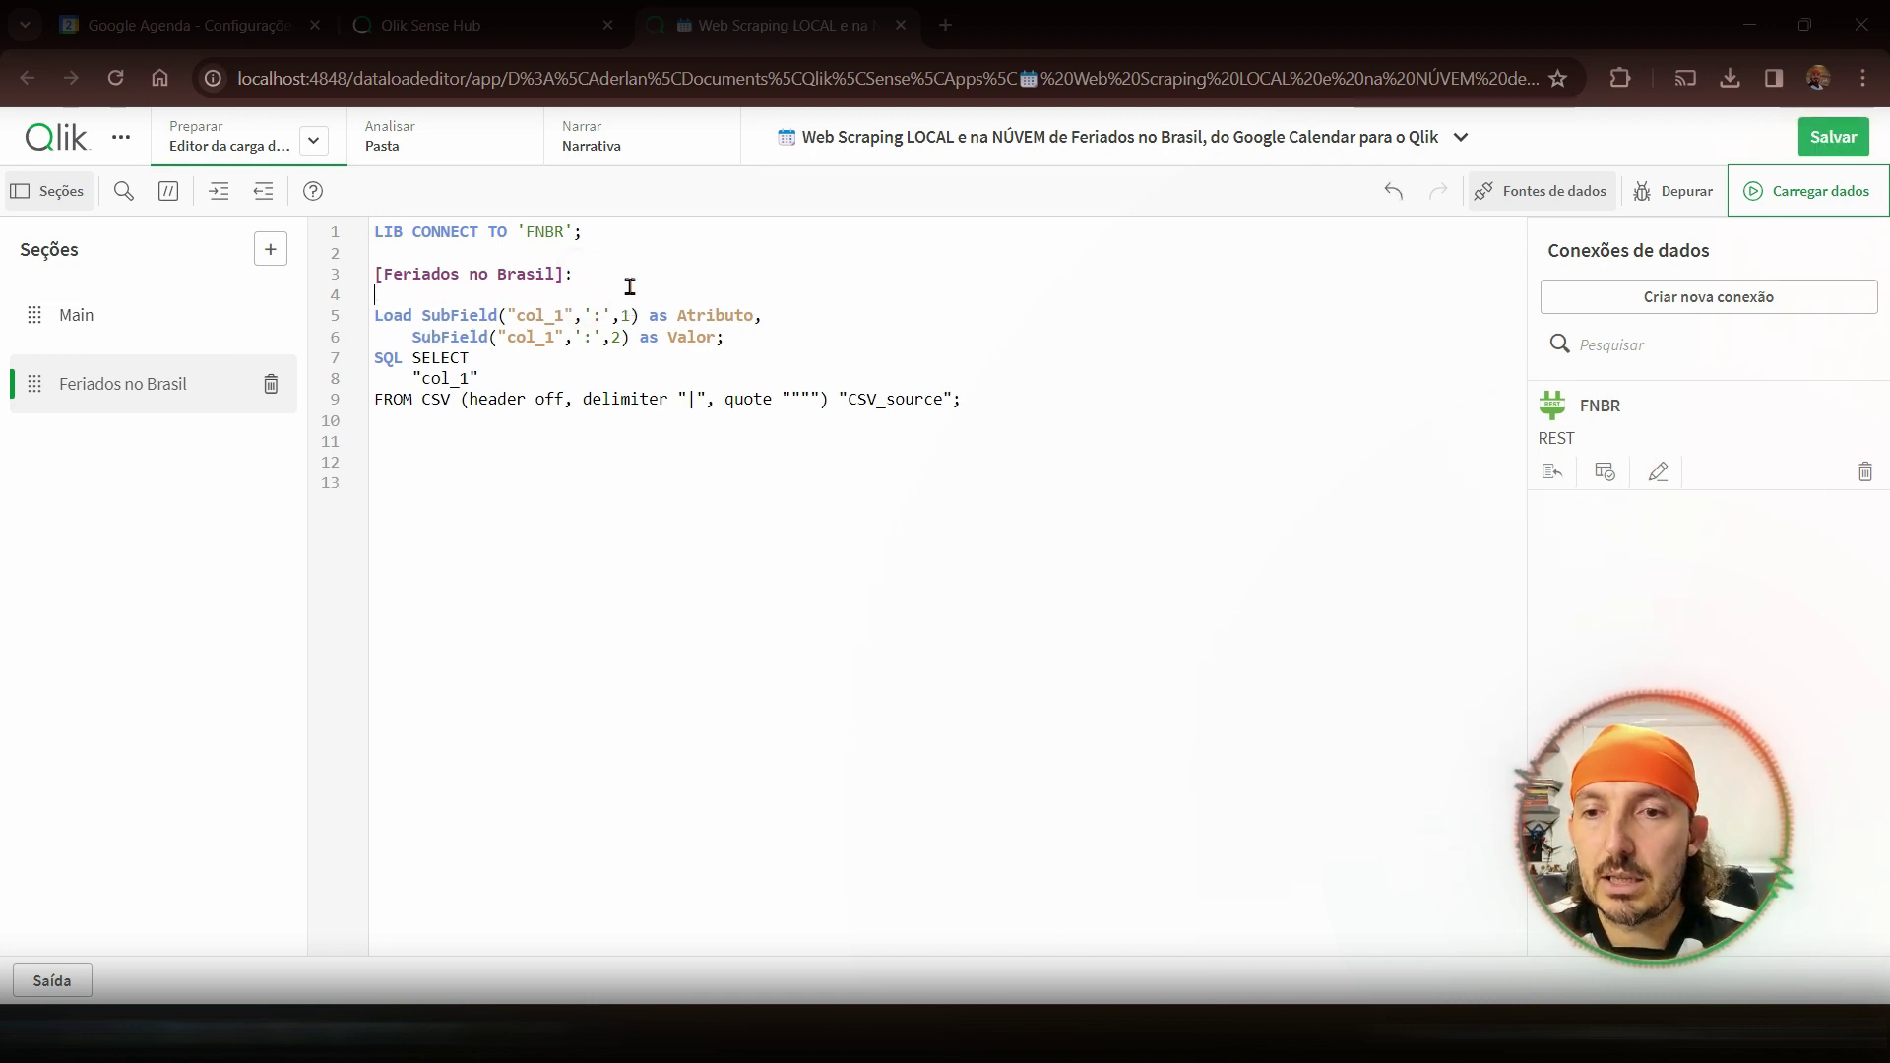
type("lo")
key("Return")
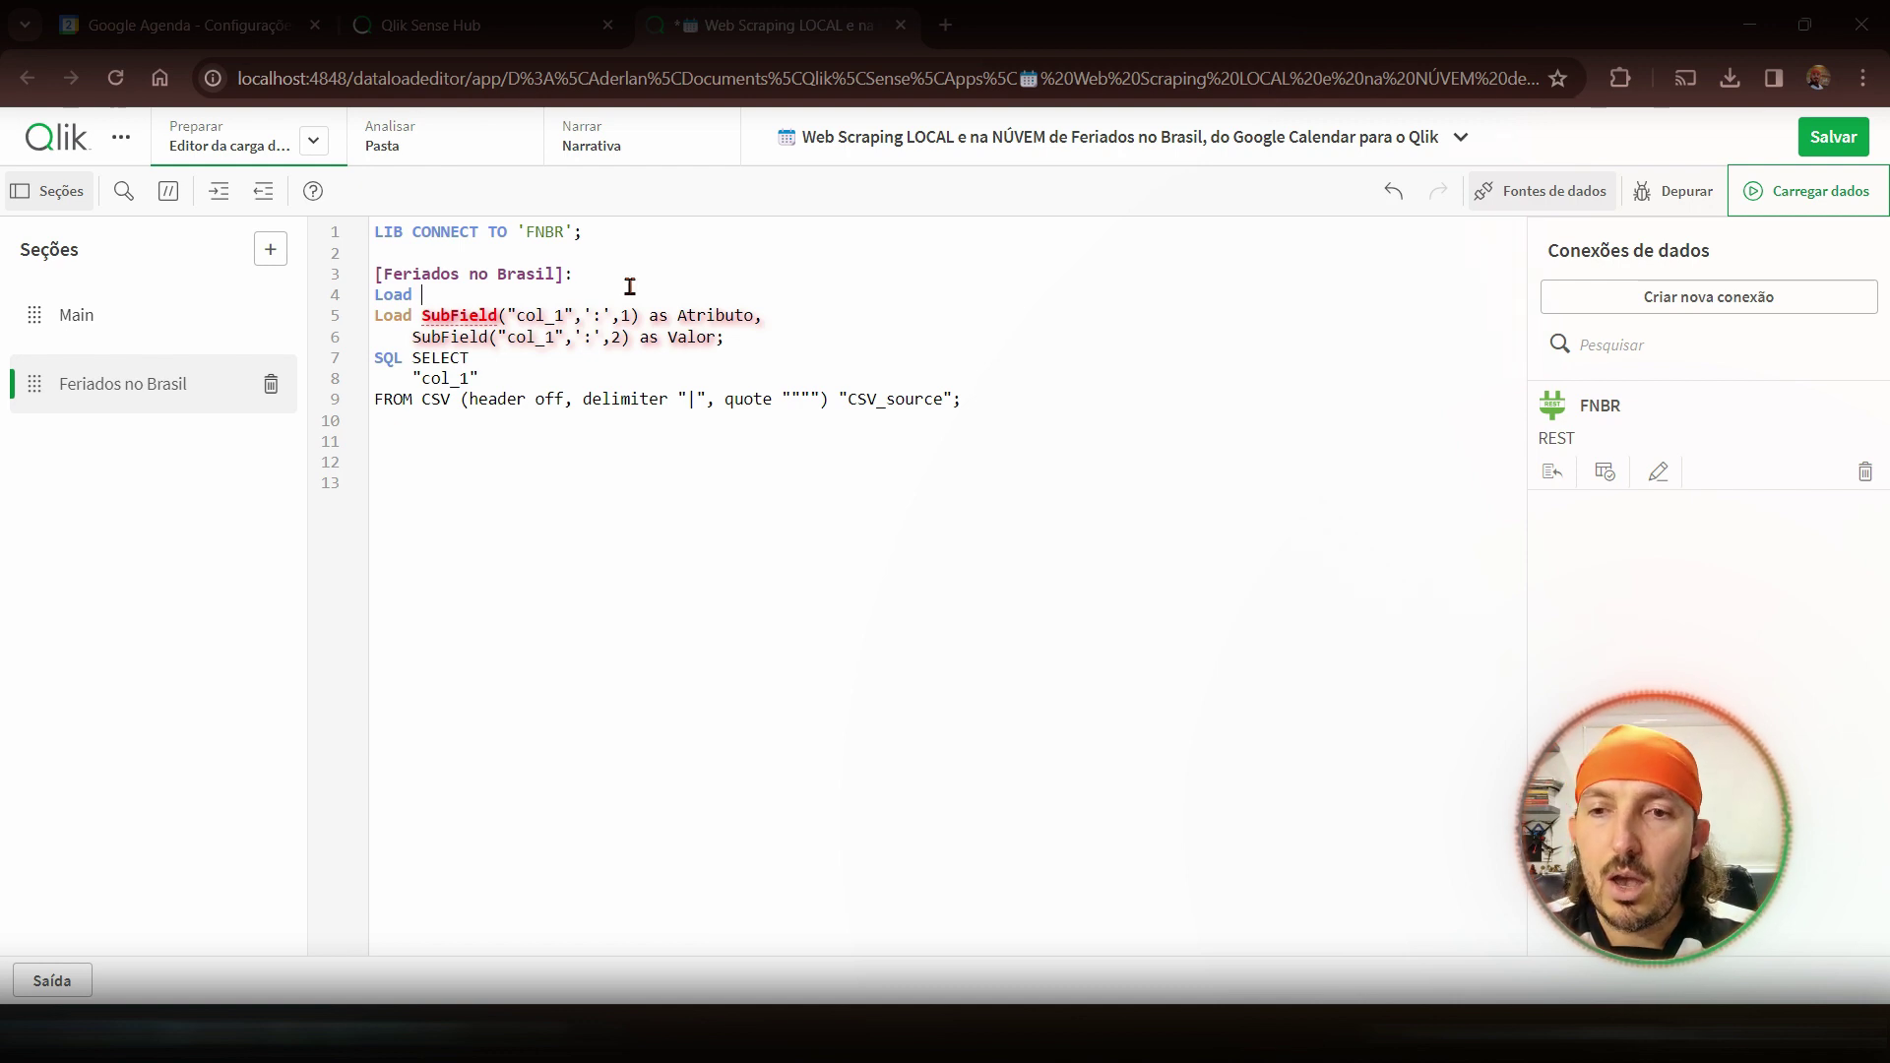
- Begin the new Load's first field with an If function testing Atributo like 'DTSTART*'
type("If")
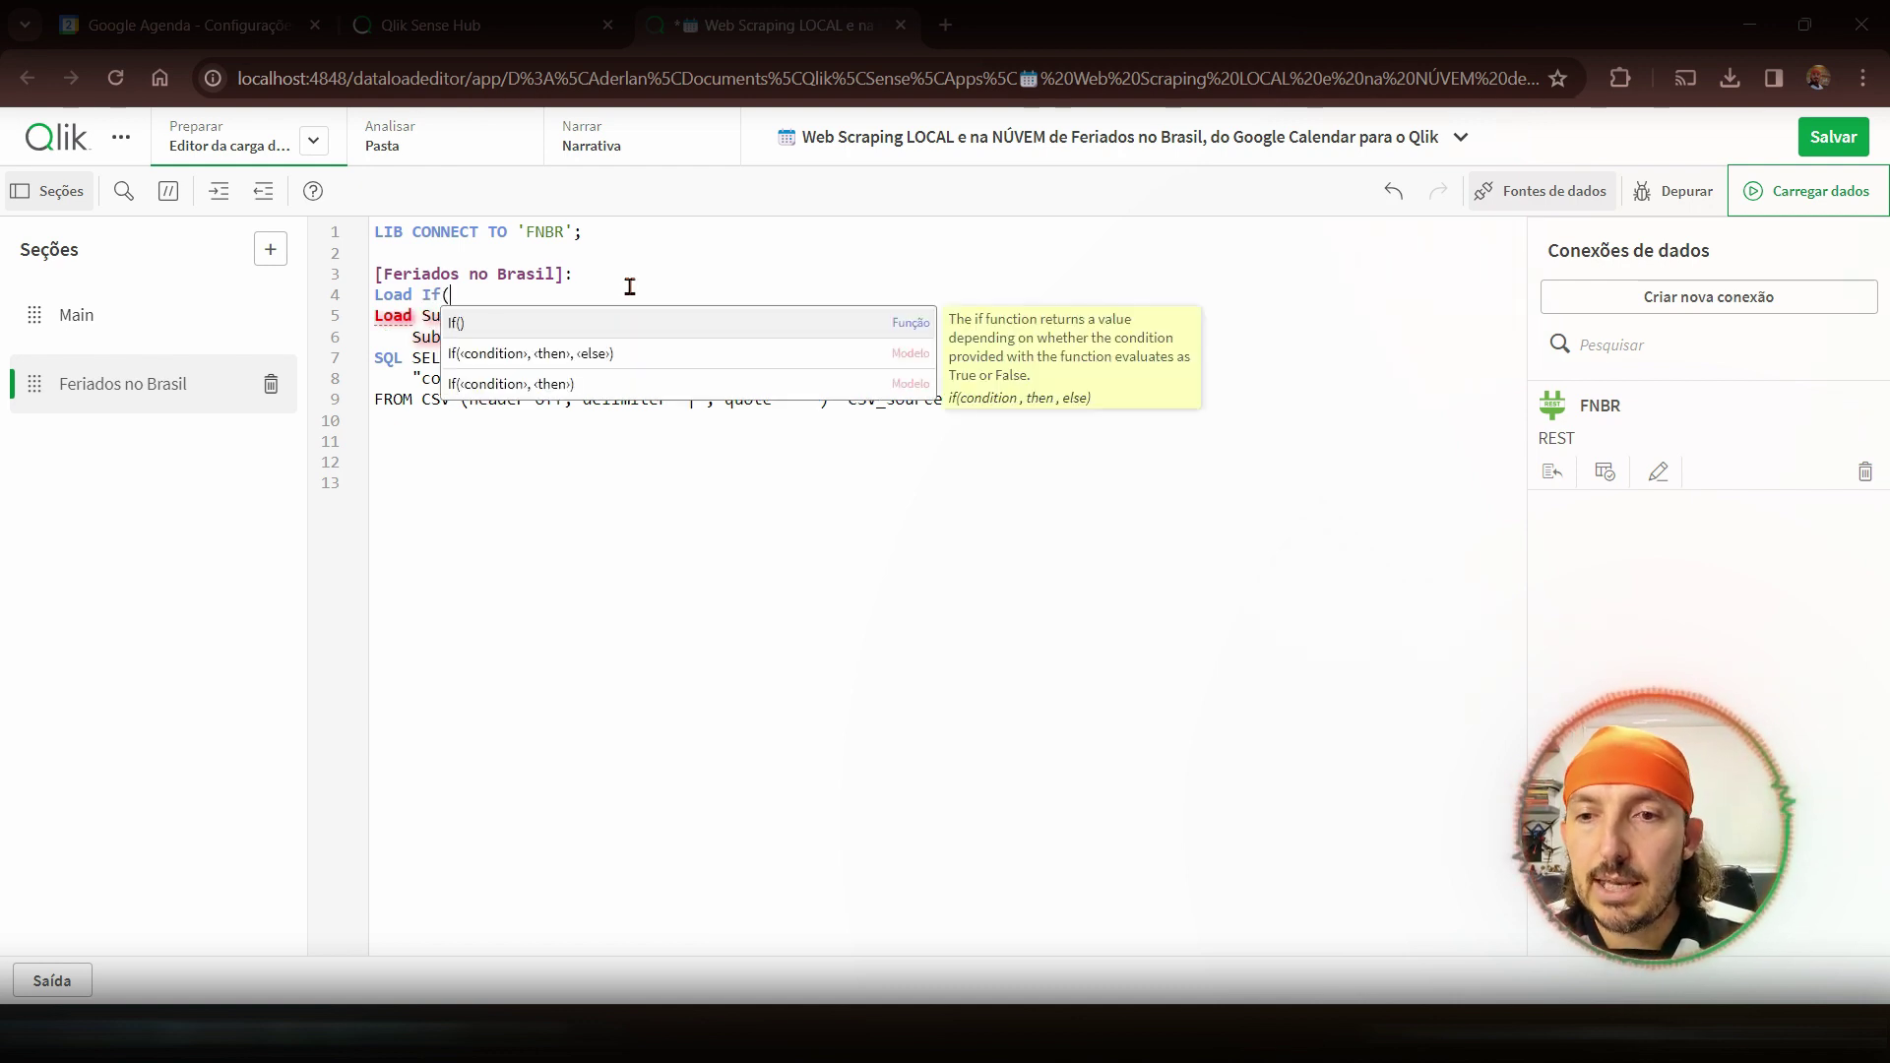
type("(a")
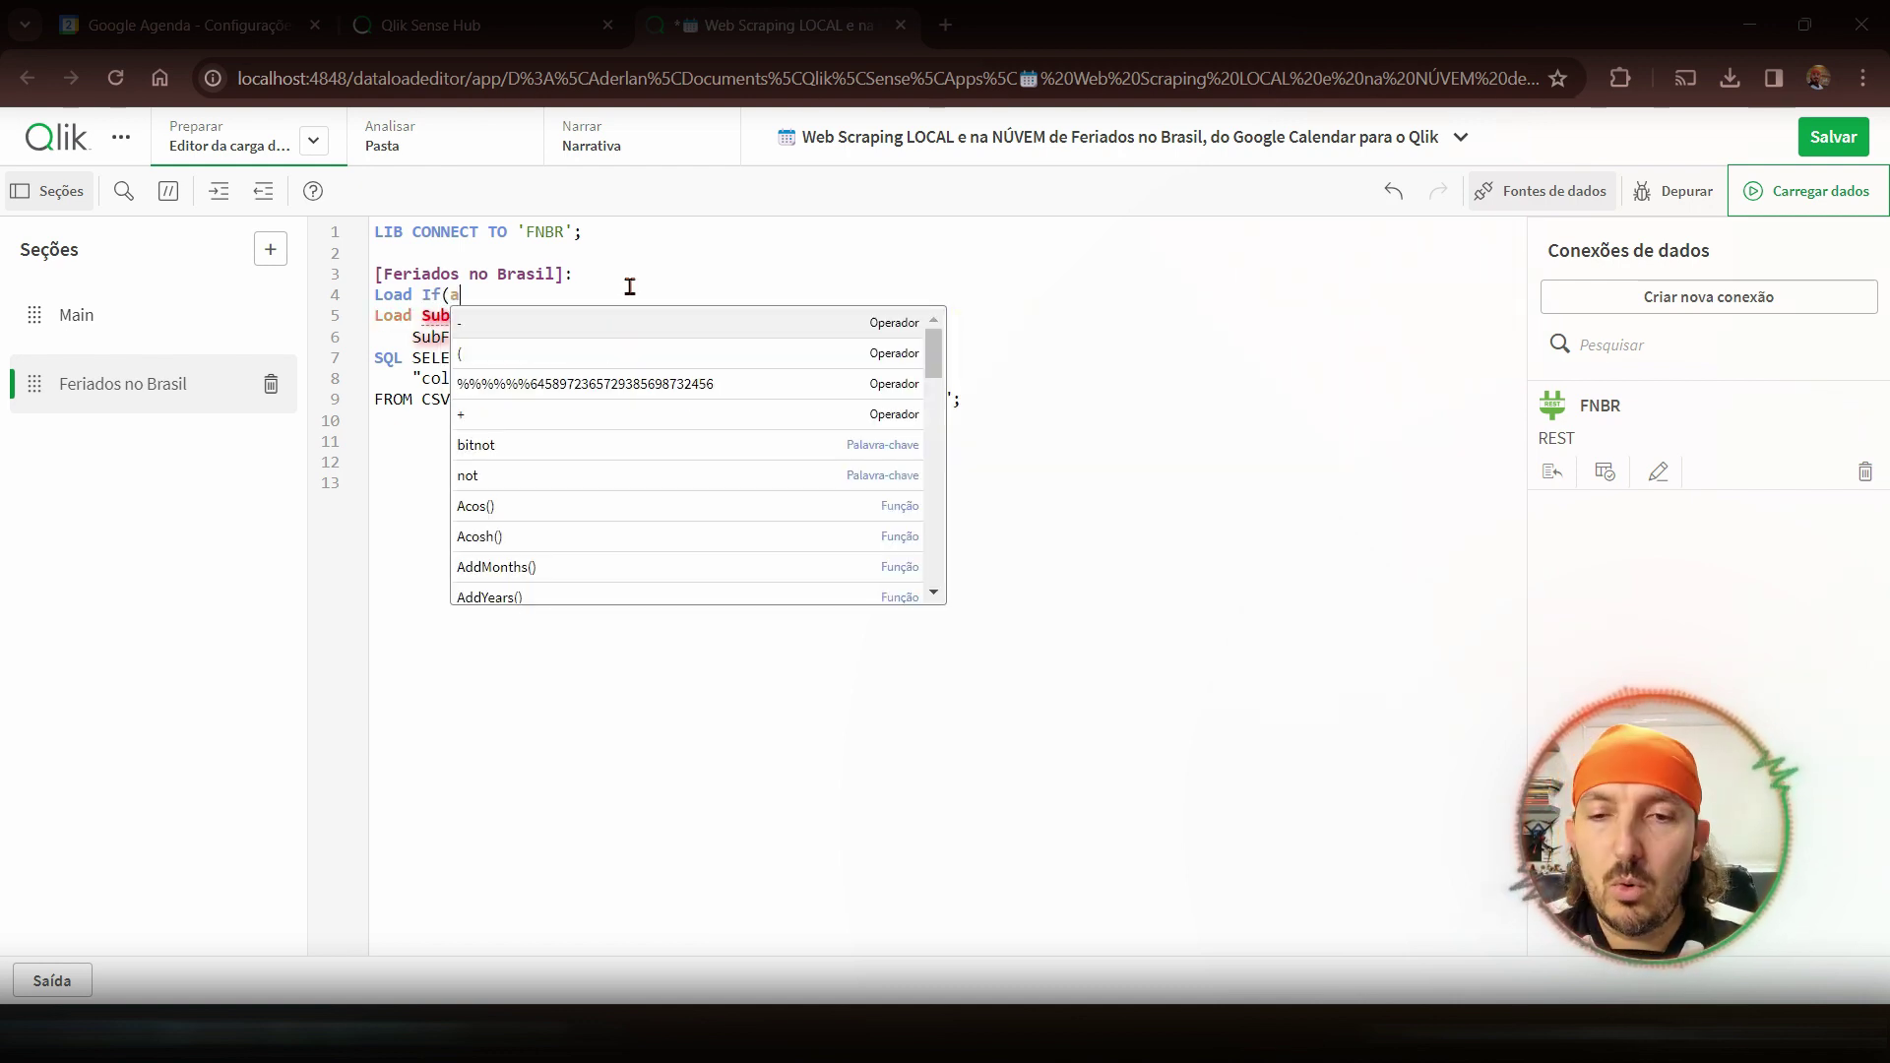
type("tri")
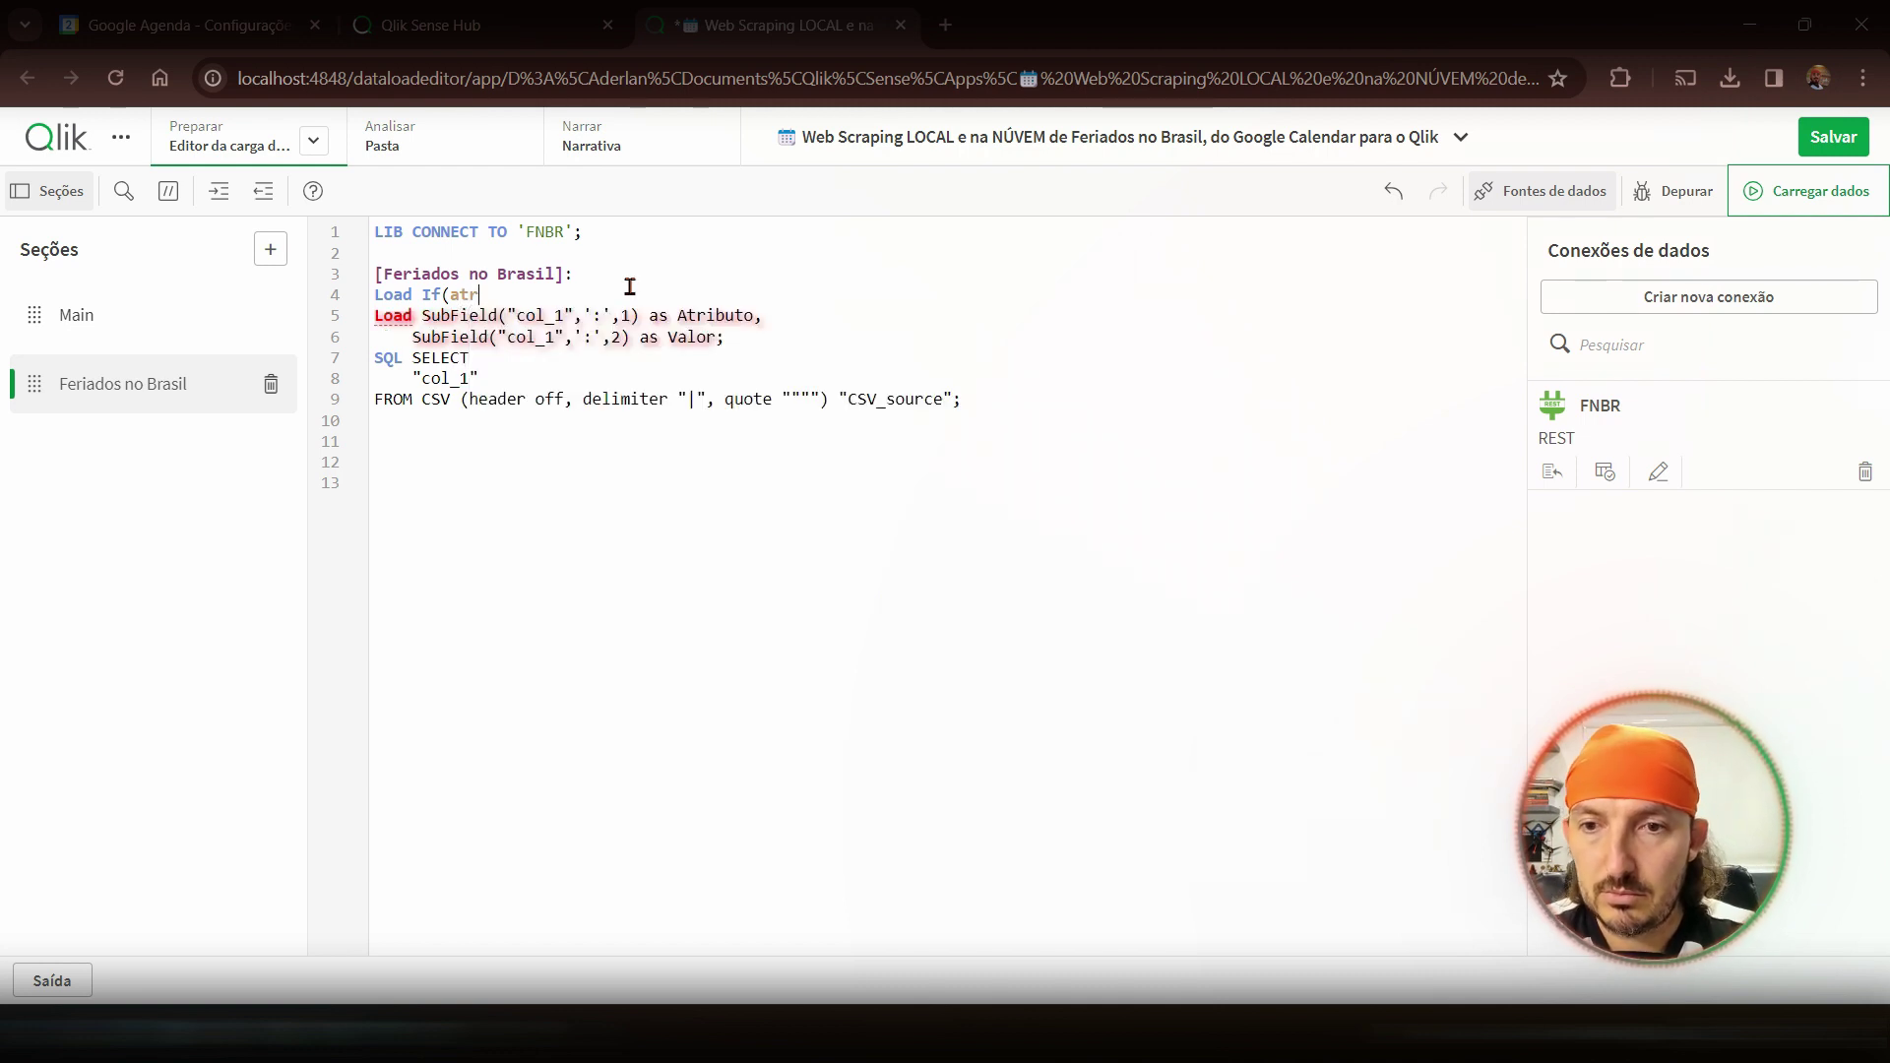
key("BackSpace")
key("BackSpace")
key("BackSpace")
type("Atri")
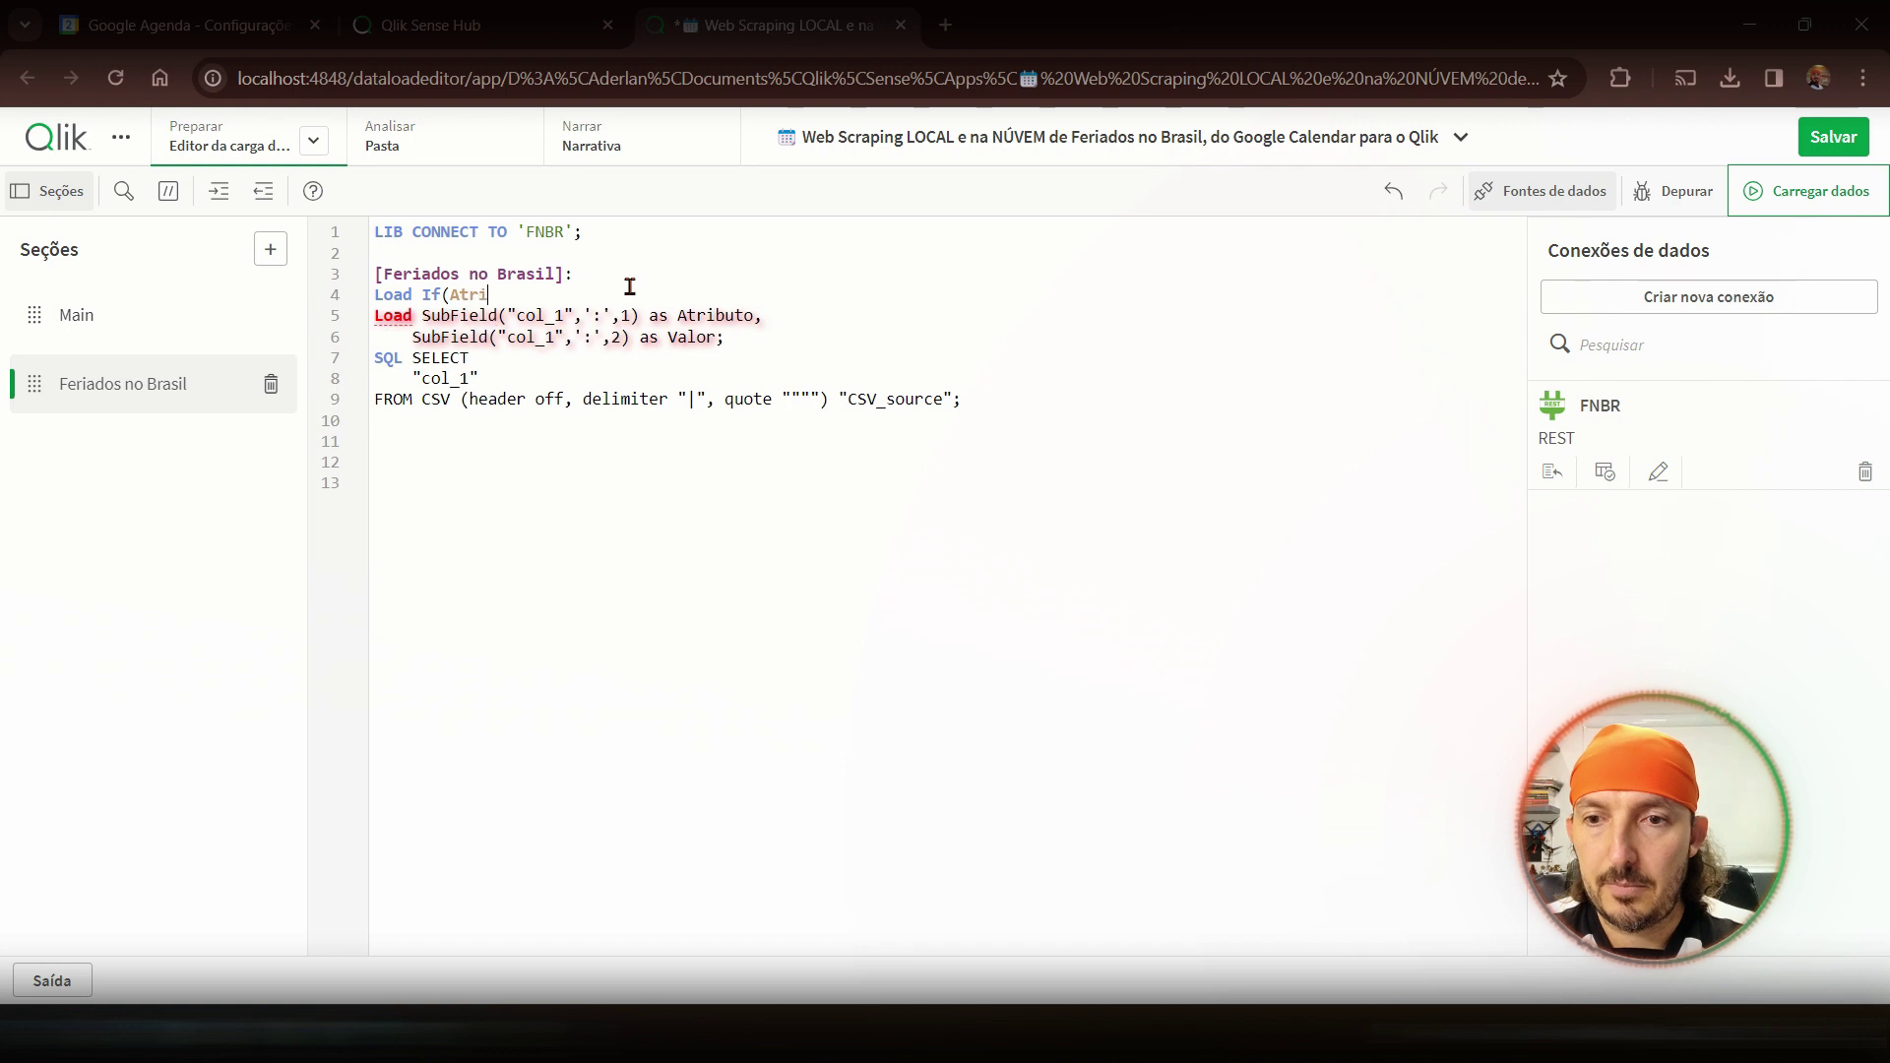
type("buto")
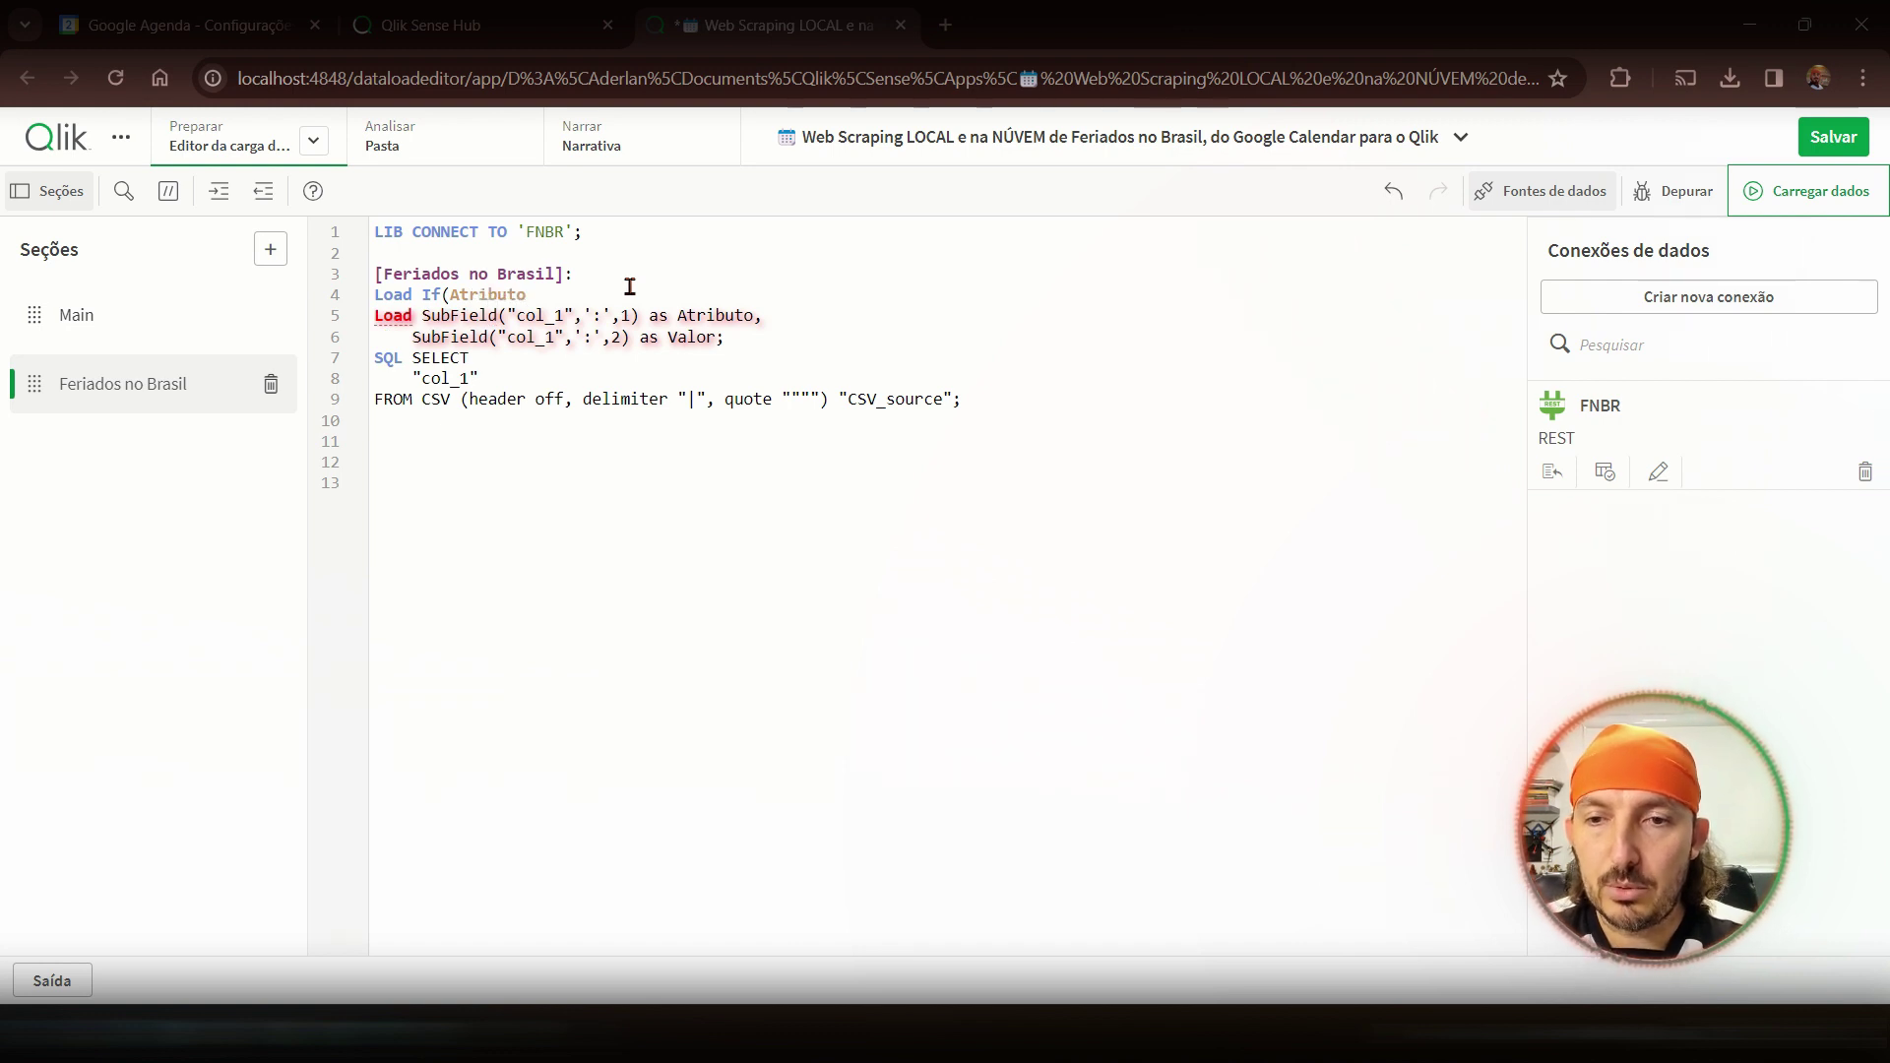
type(" lik")
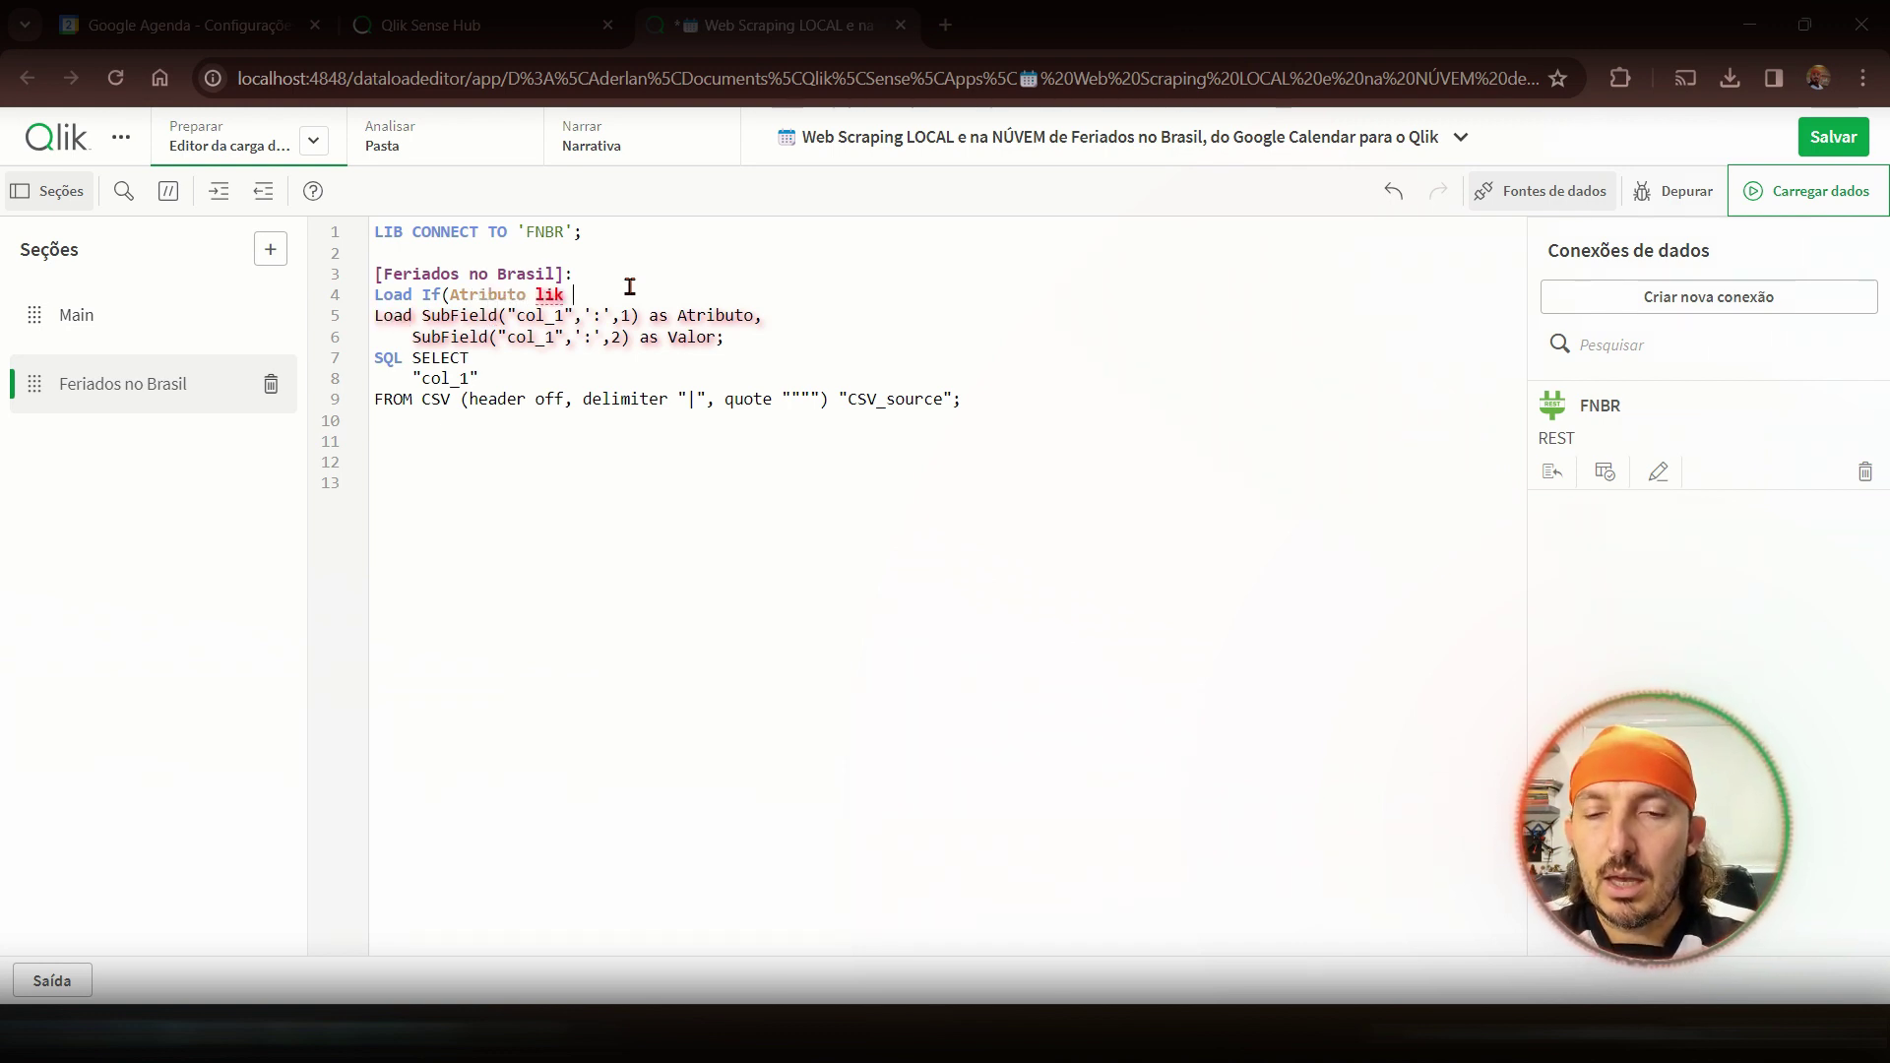
key("BackSpace")
type("e 'DTSTART*")
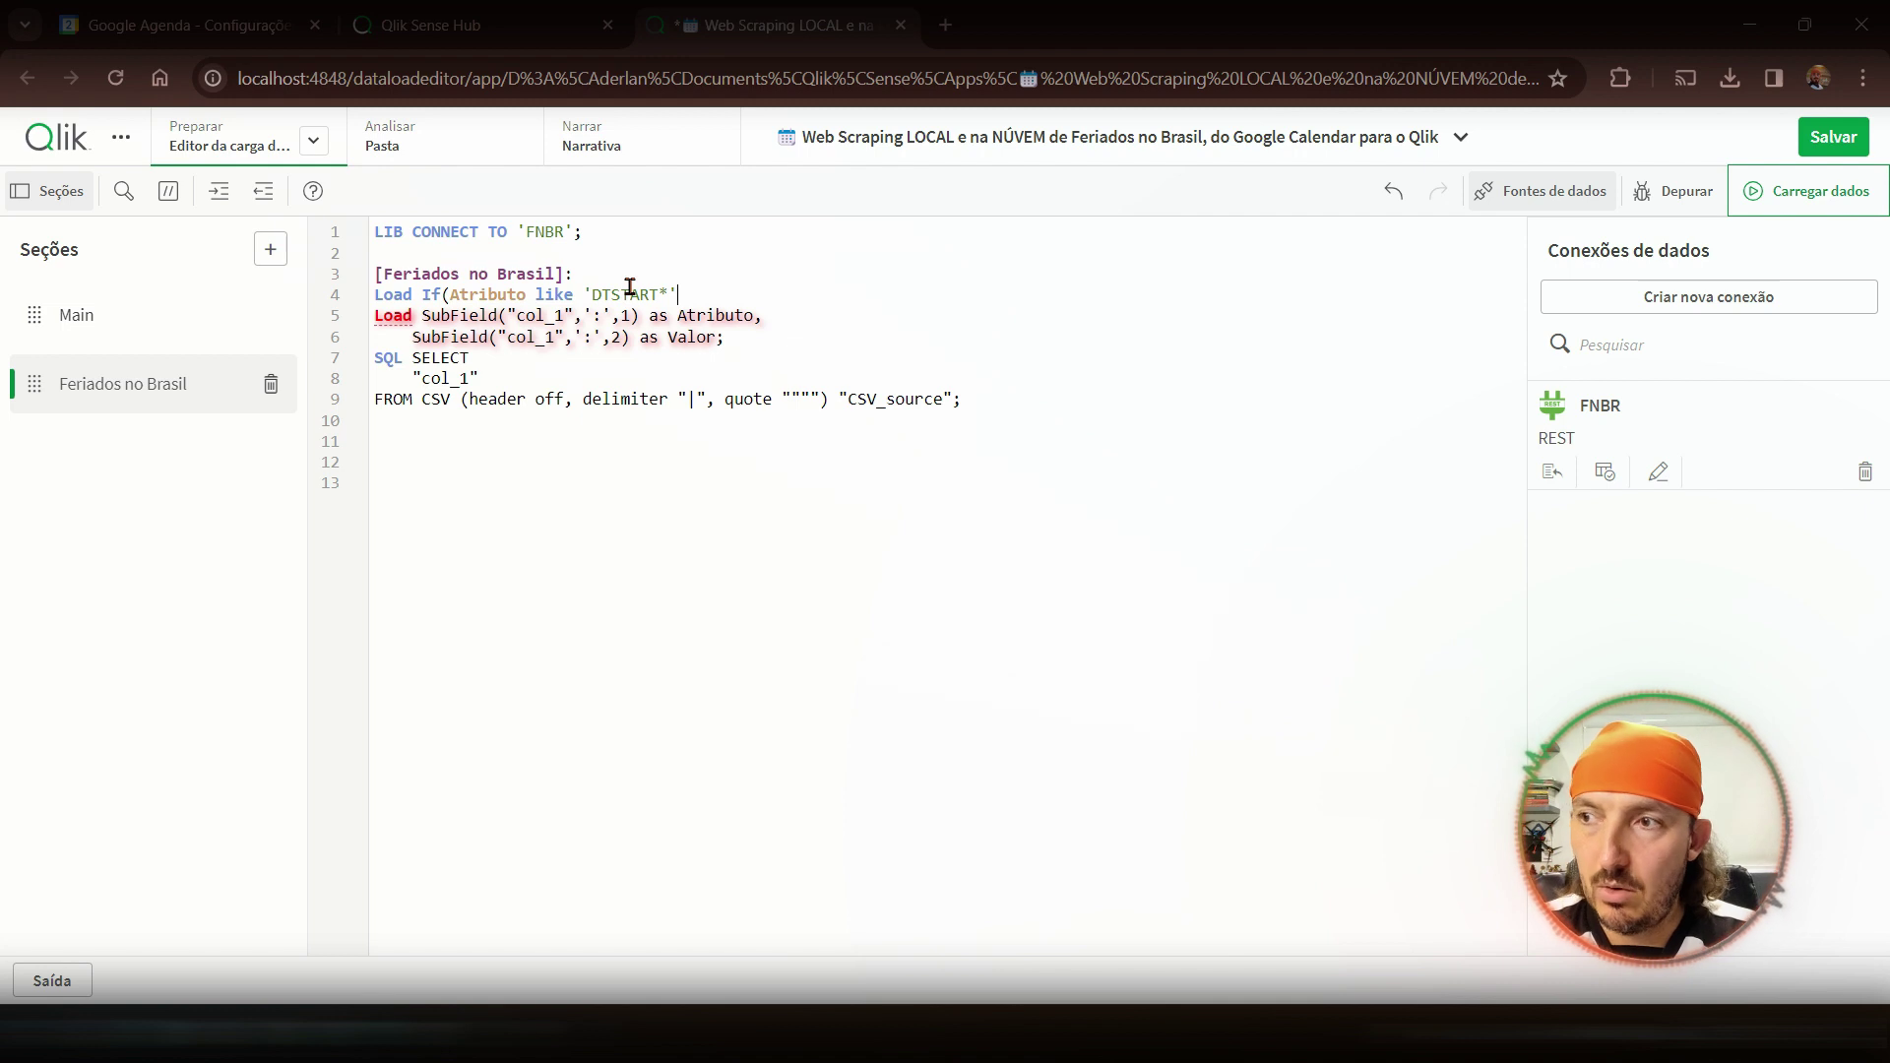
- Complete the If expression so it returns Valor, otherwise Peek('Data'), and alias it as Data followed by a comma
type(", VAL")
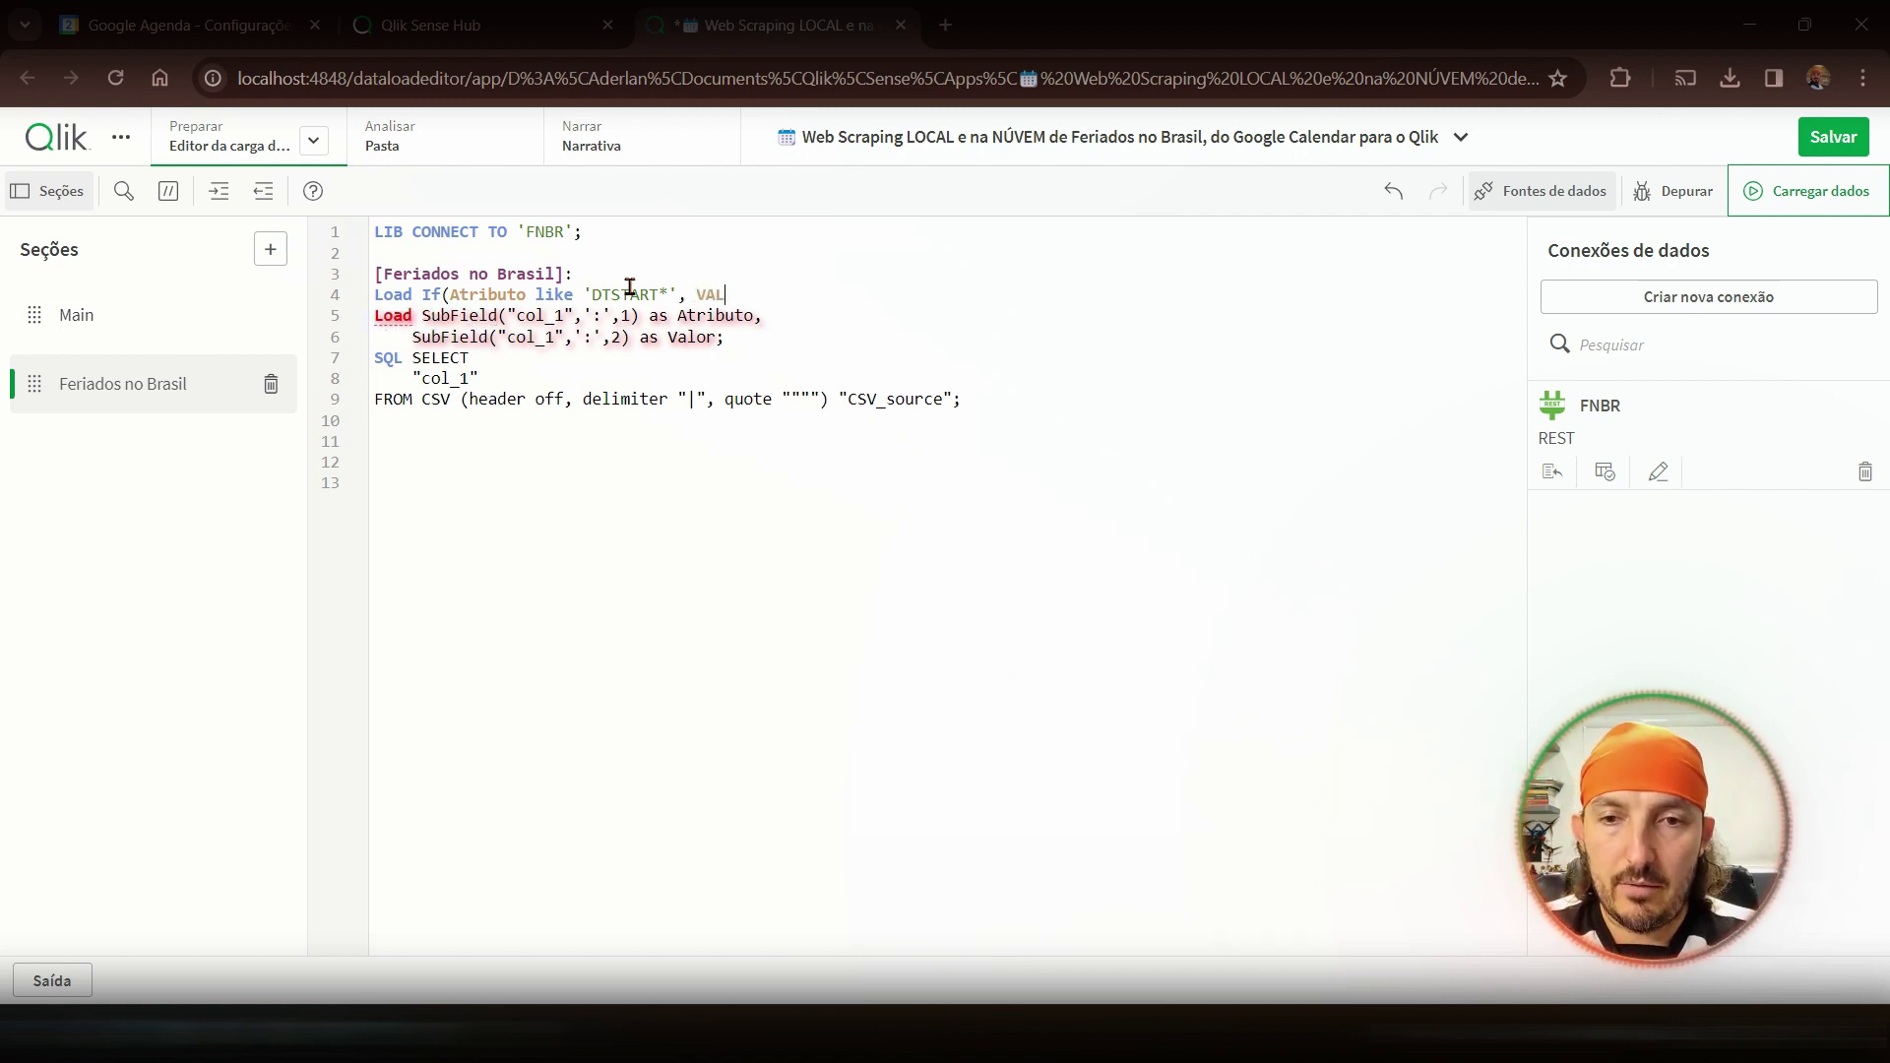
type("lor")
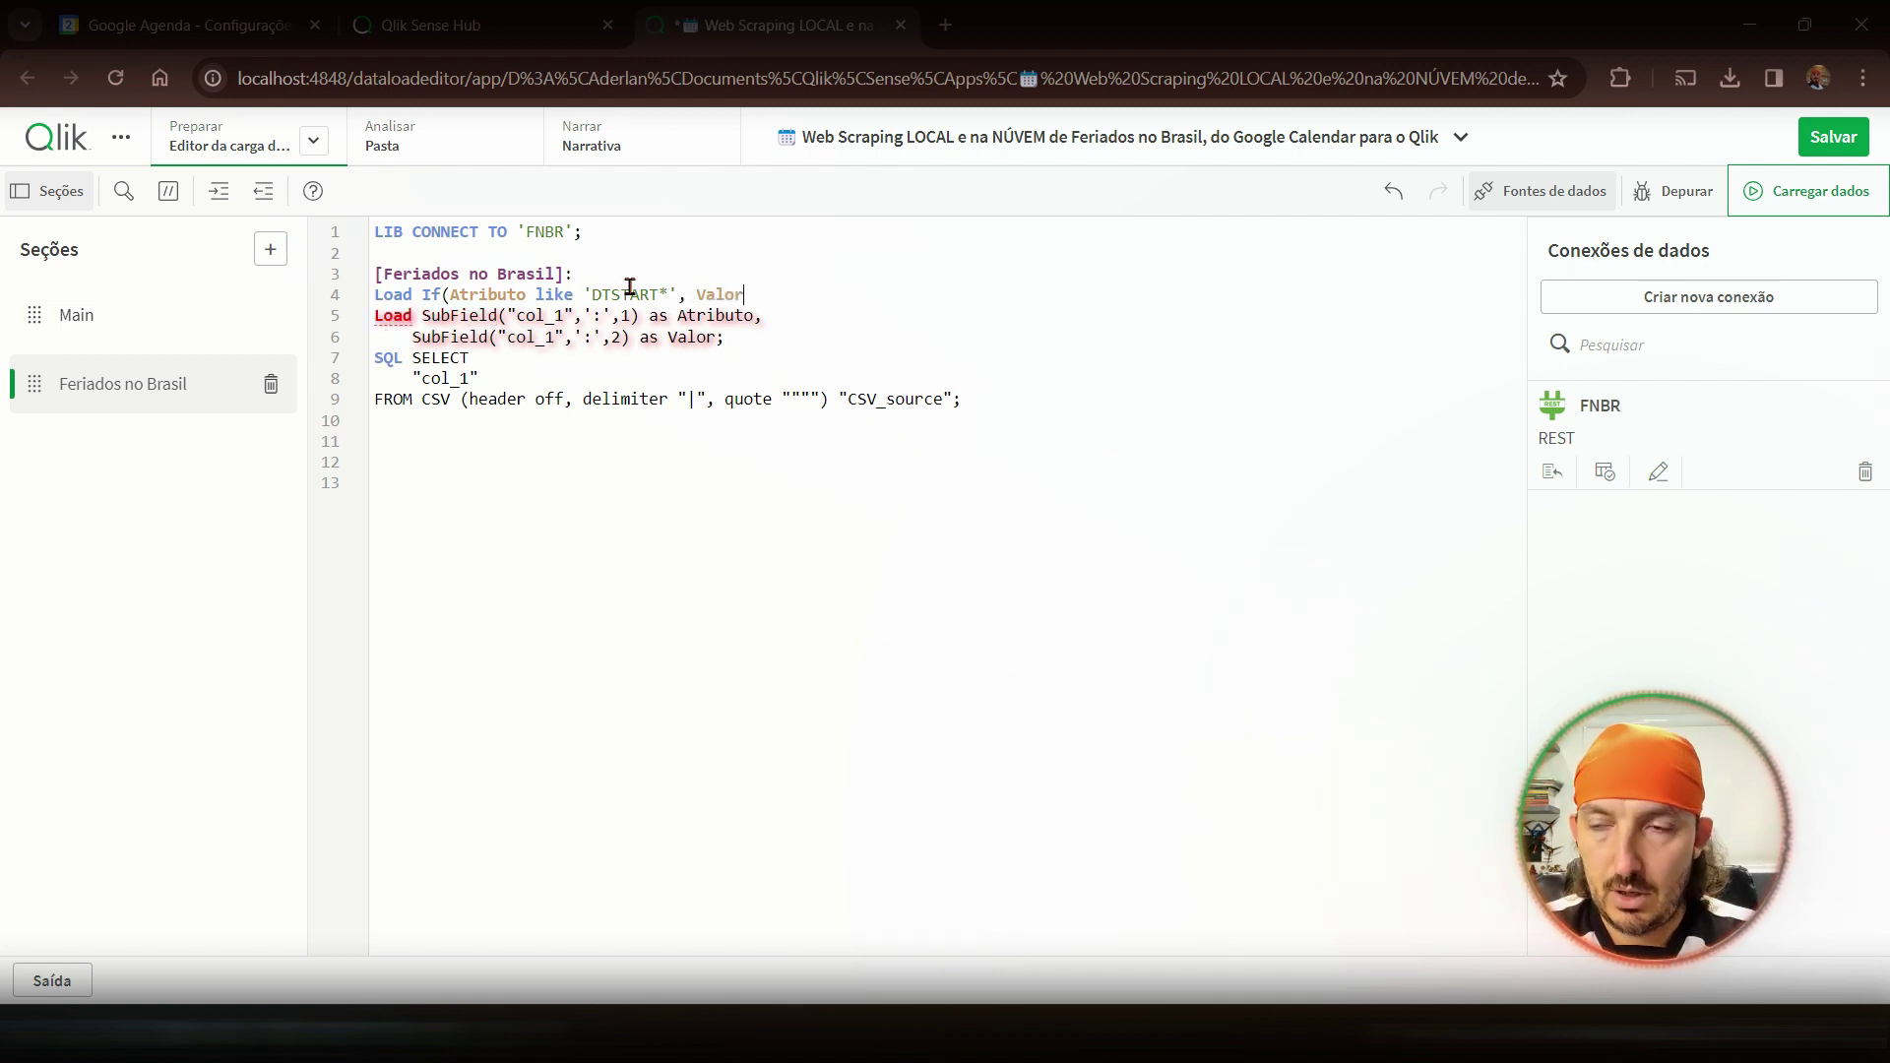
type(", Peek(")
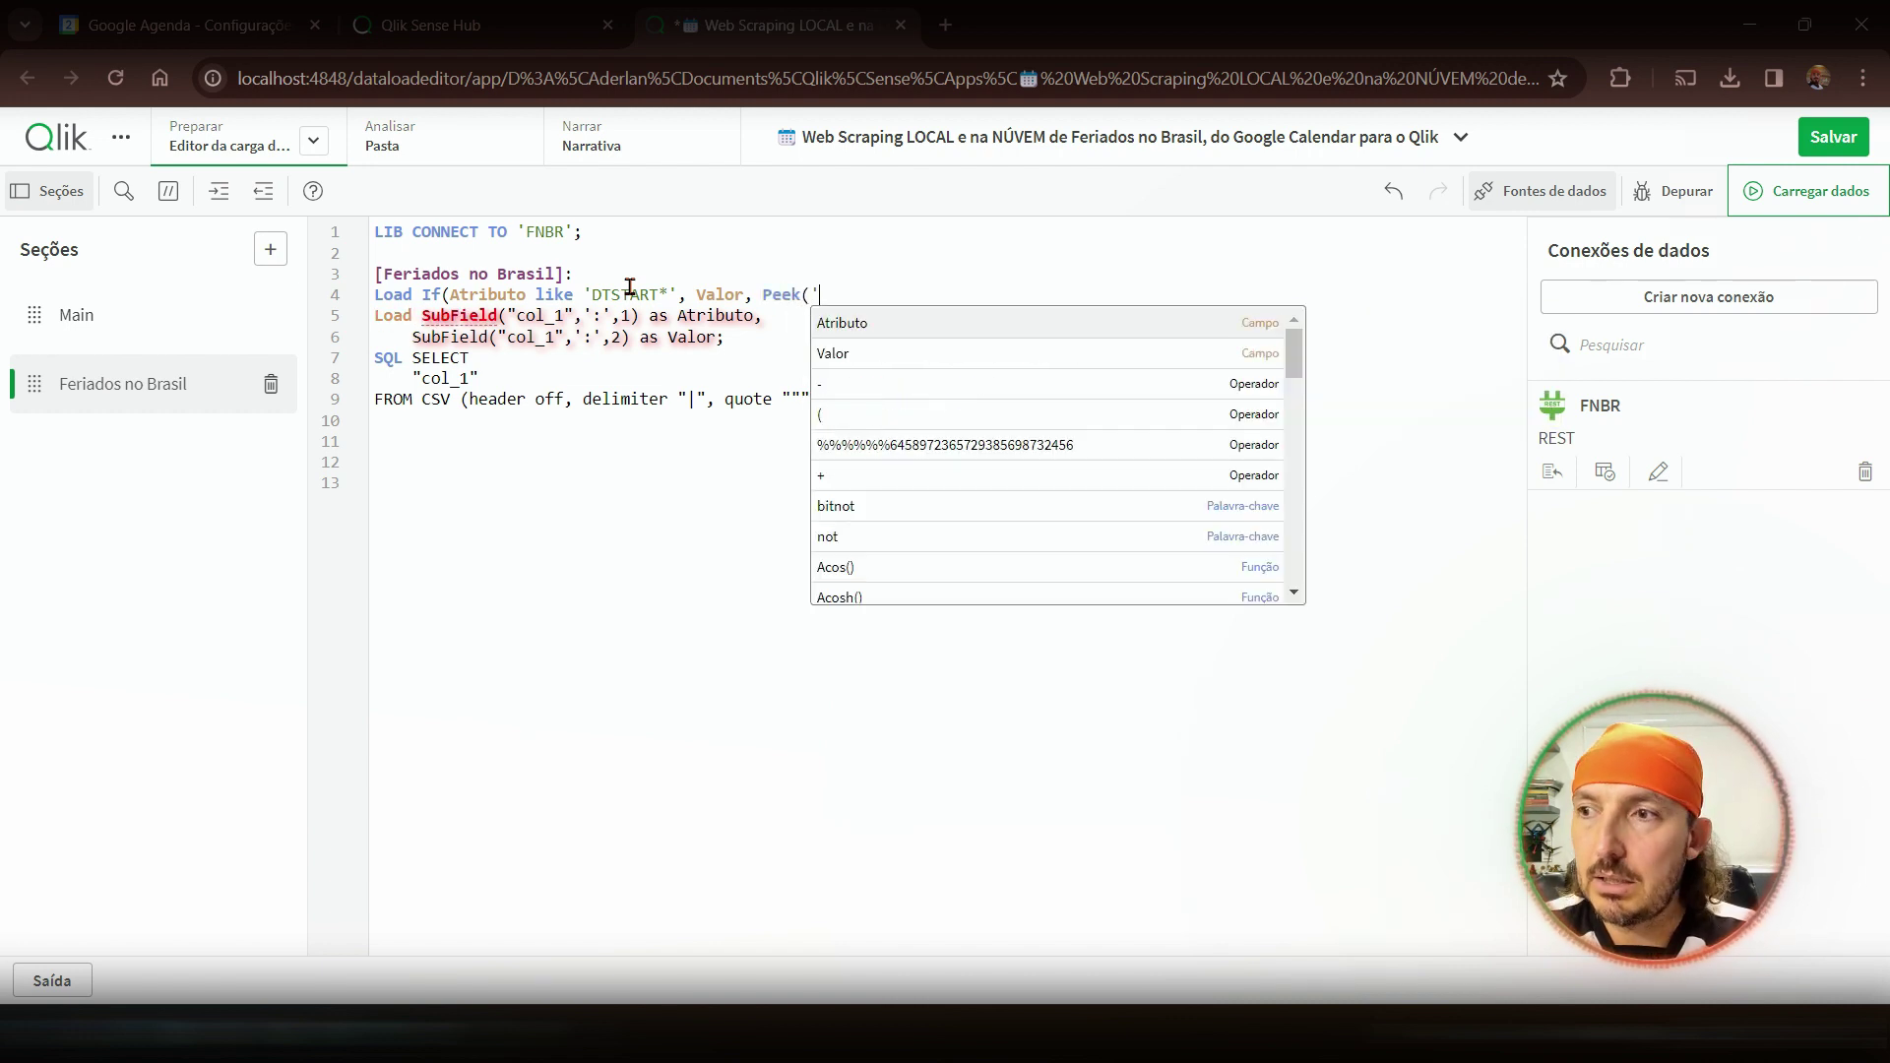
type("Data'")
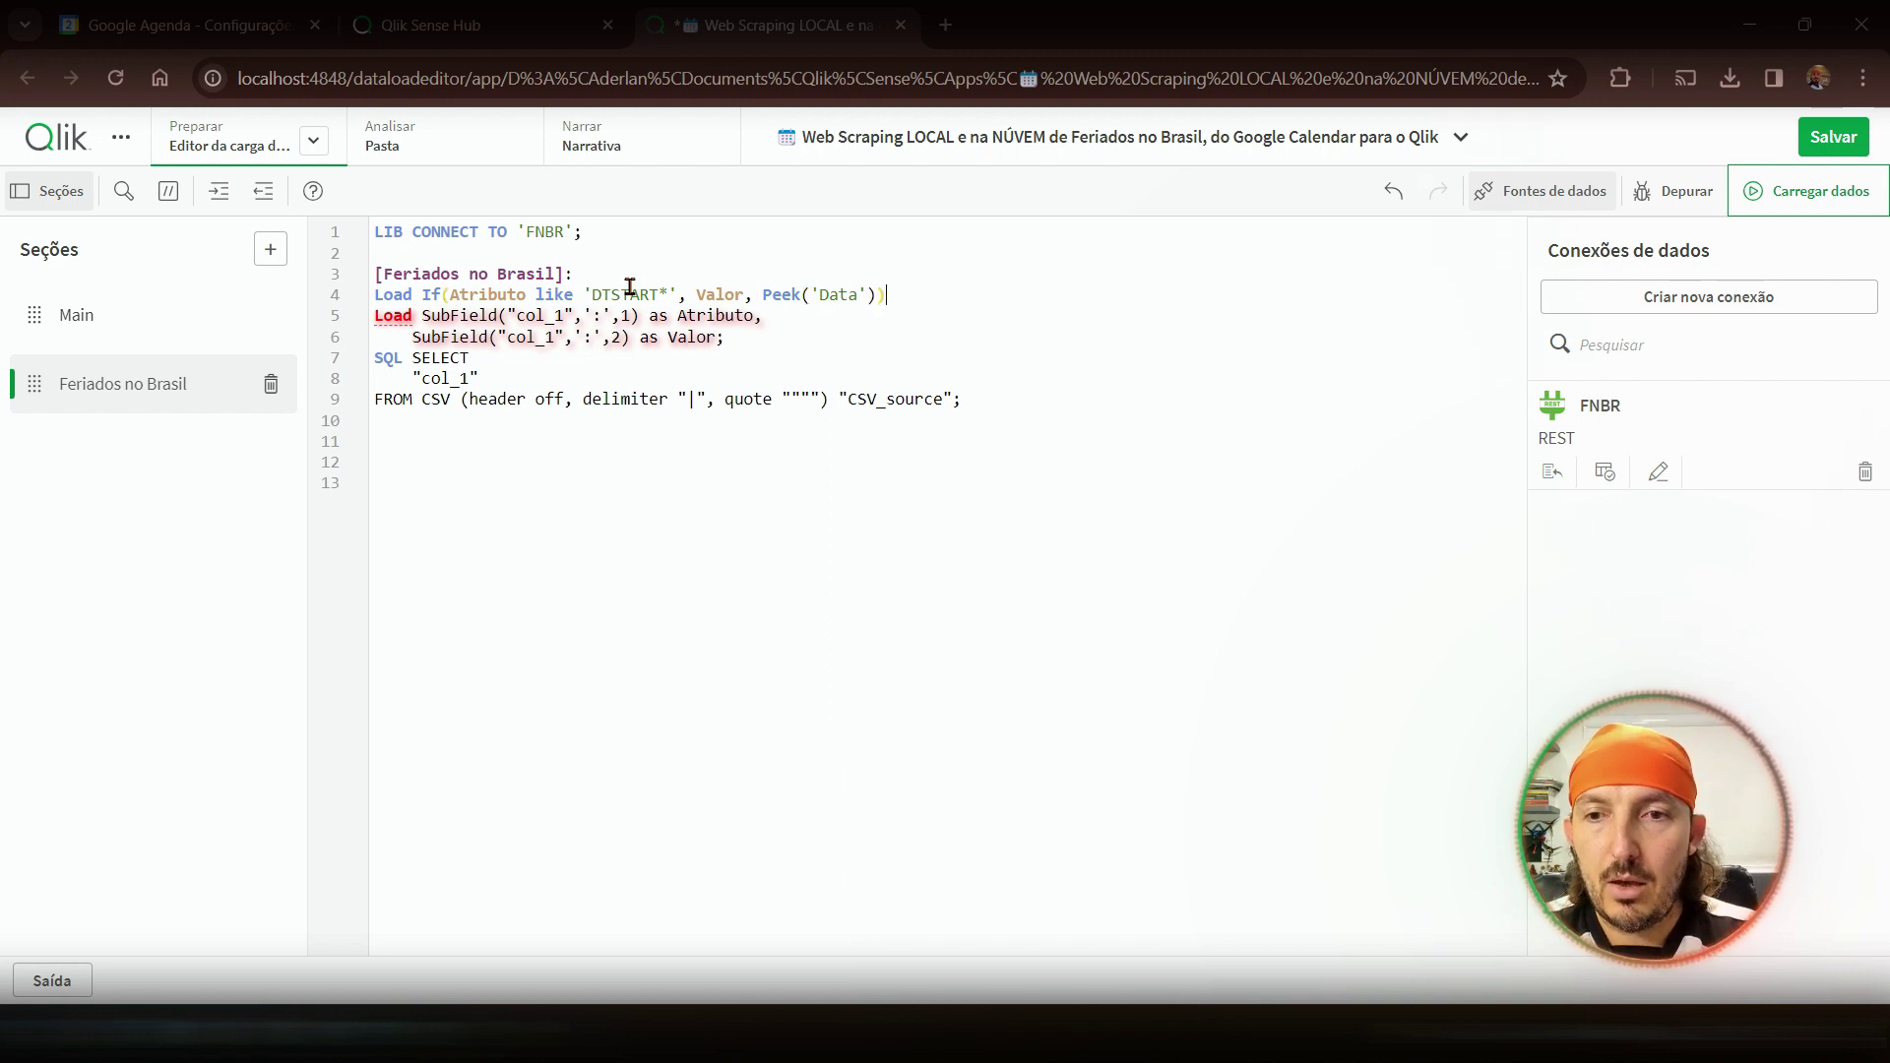
type(")) as dat")
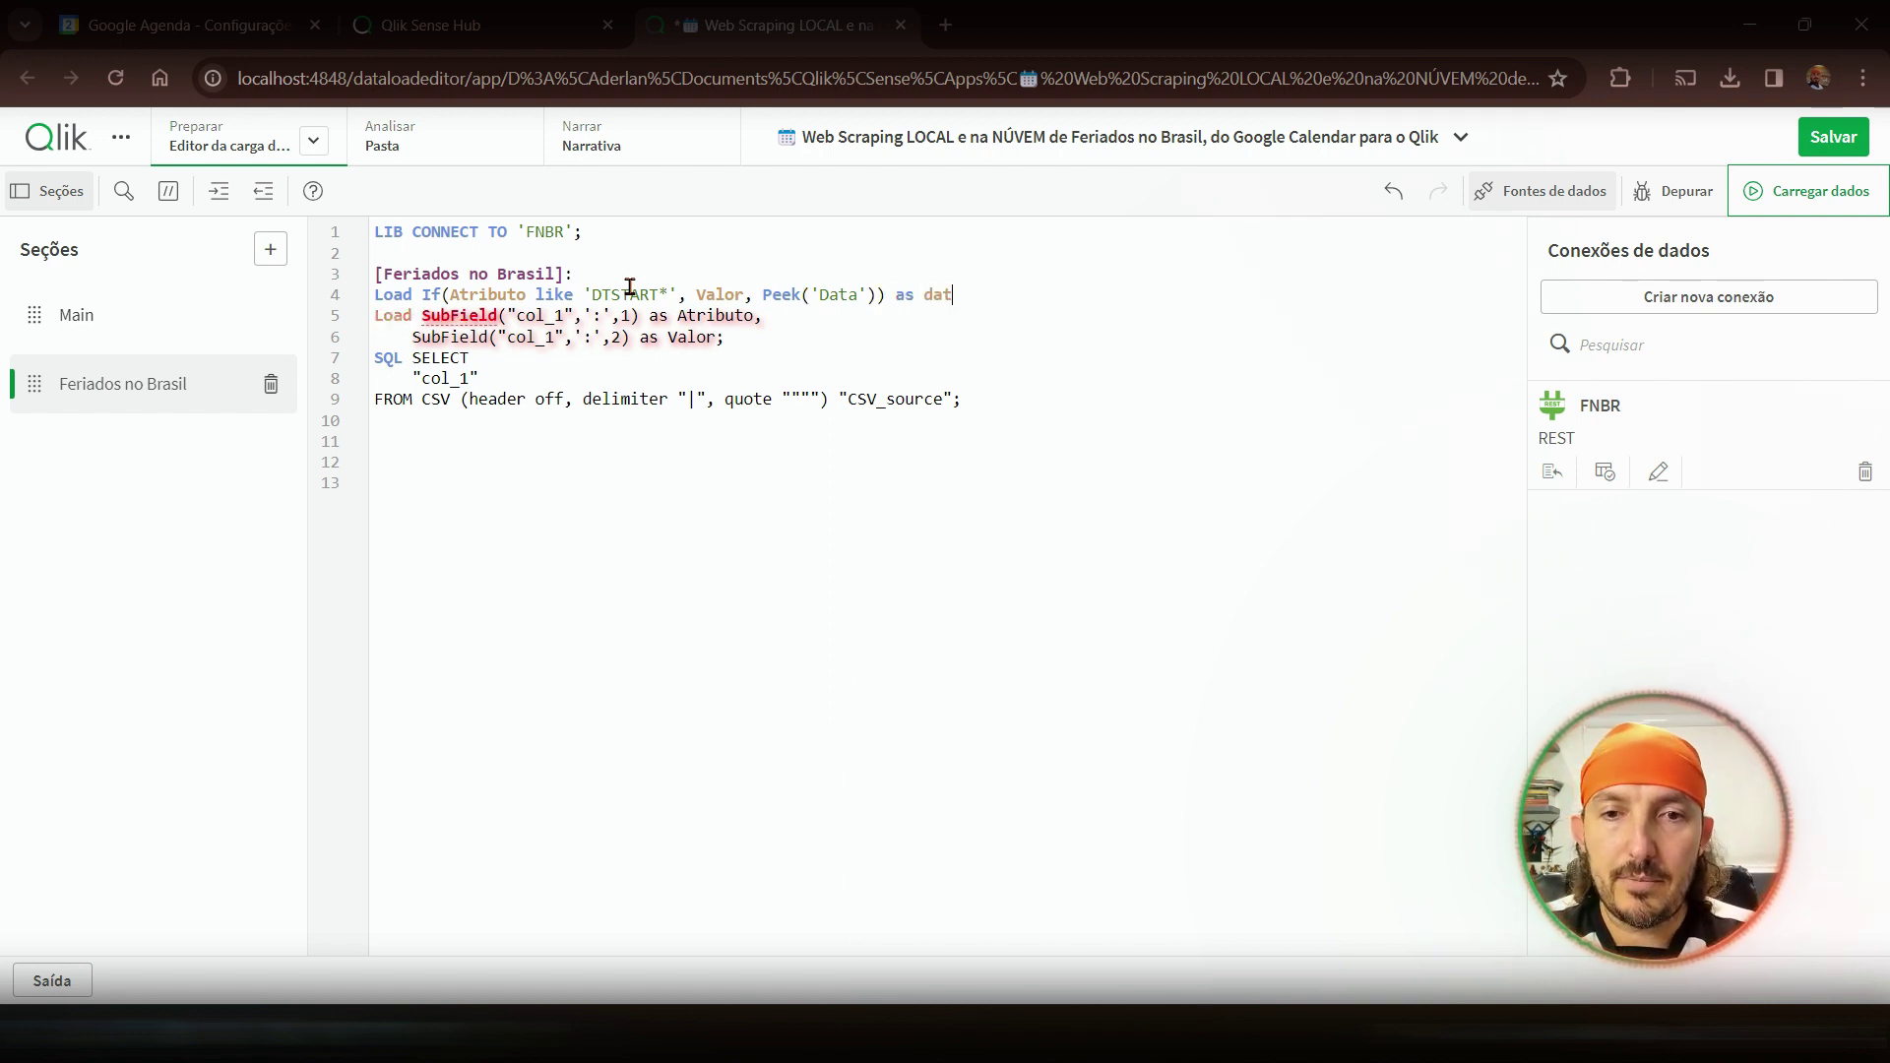
key("BackSpace")
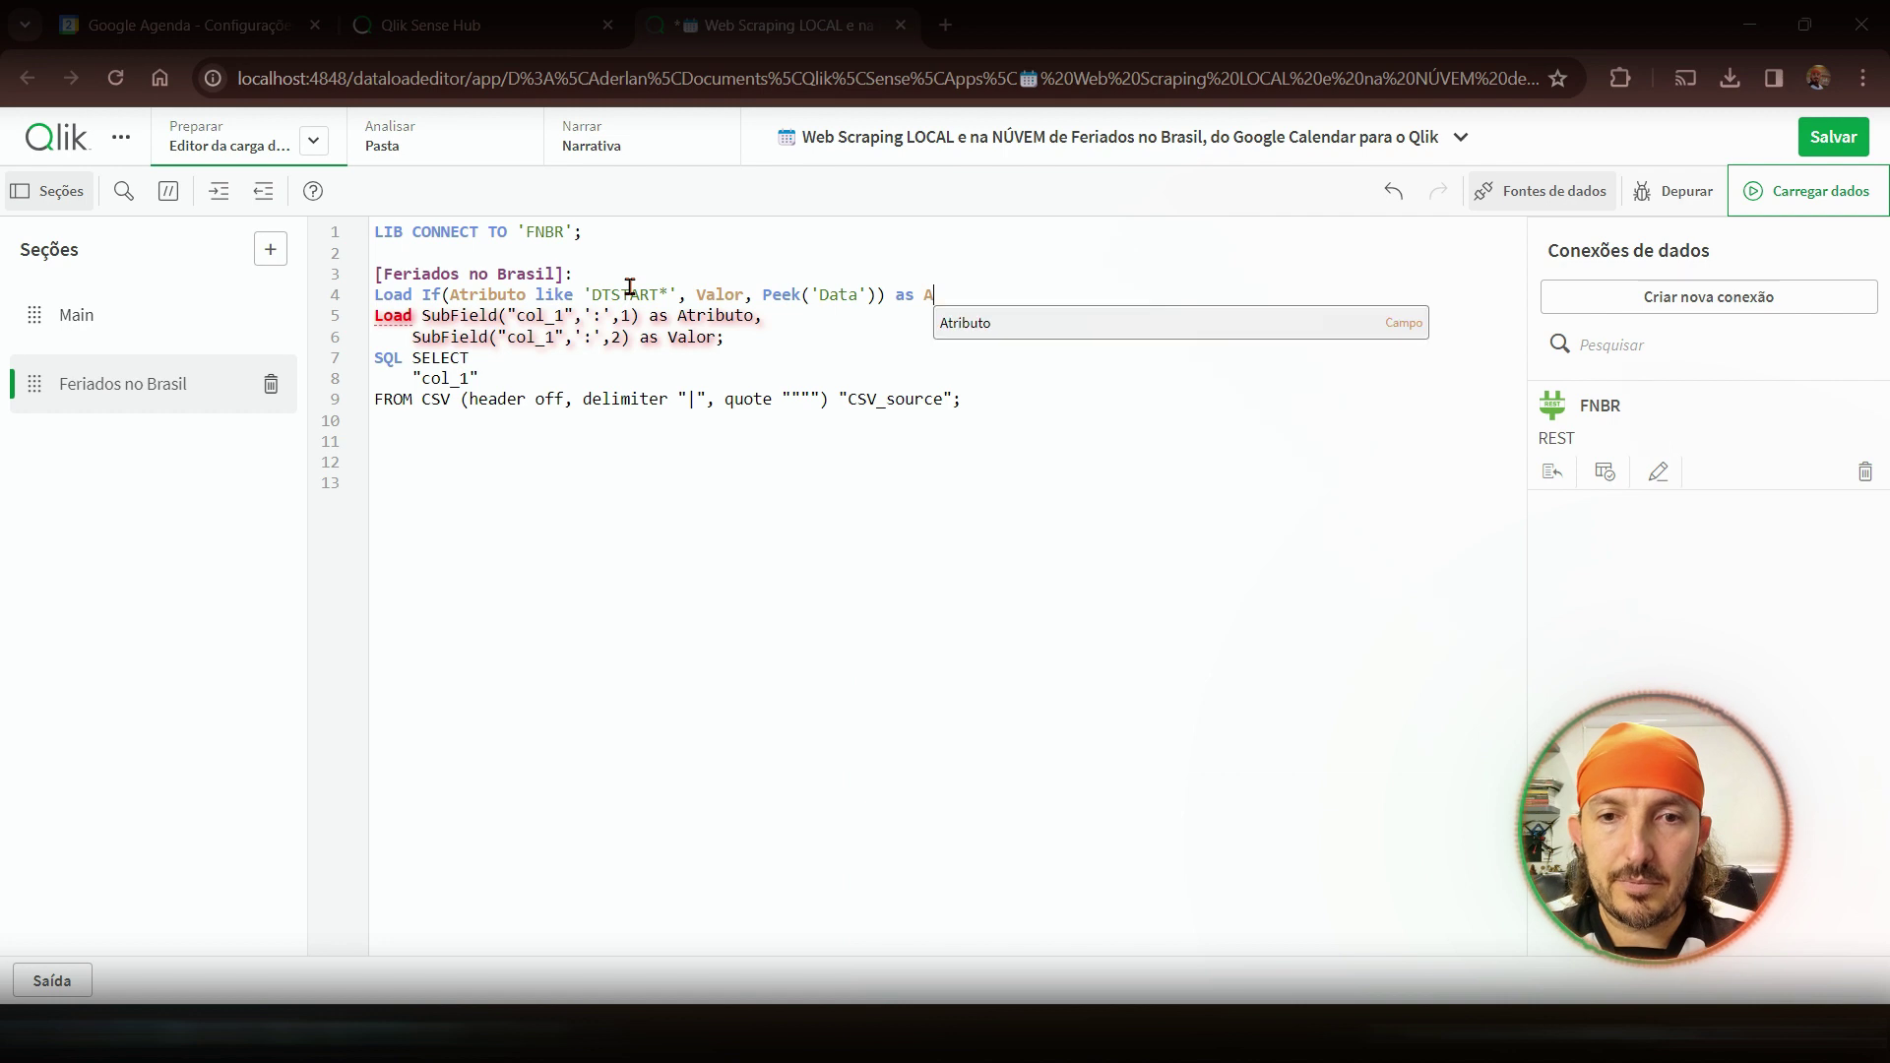
key("BackSpace")
type("Data,")
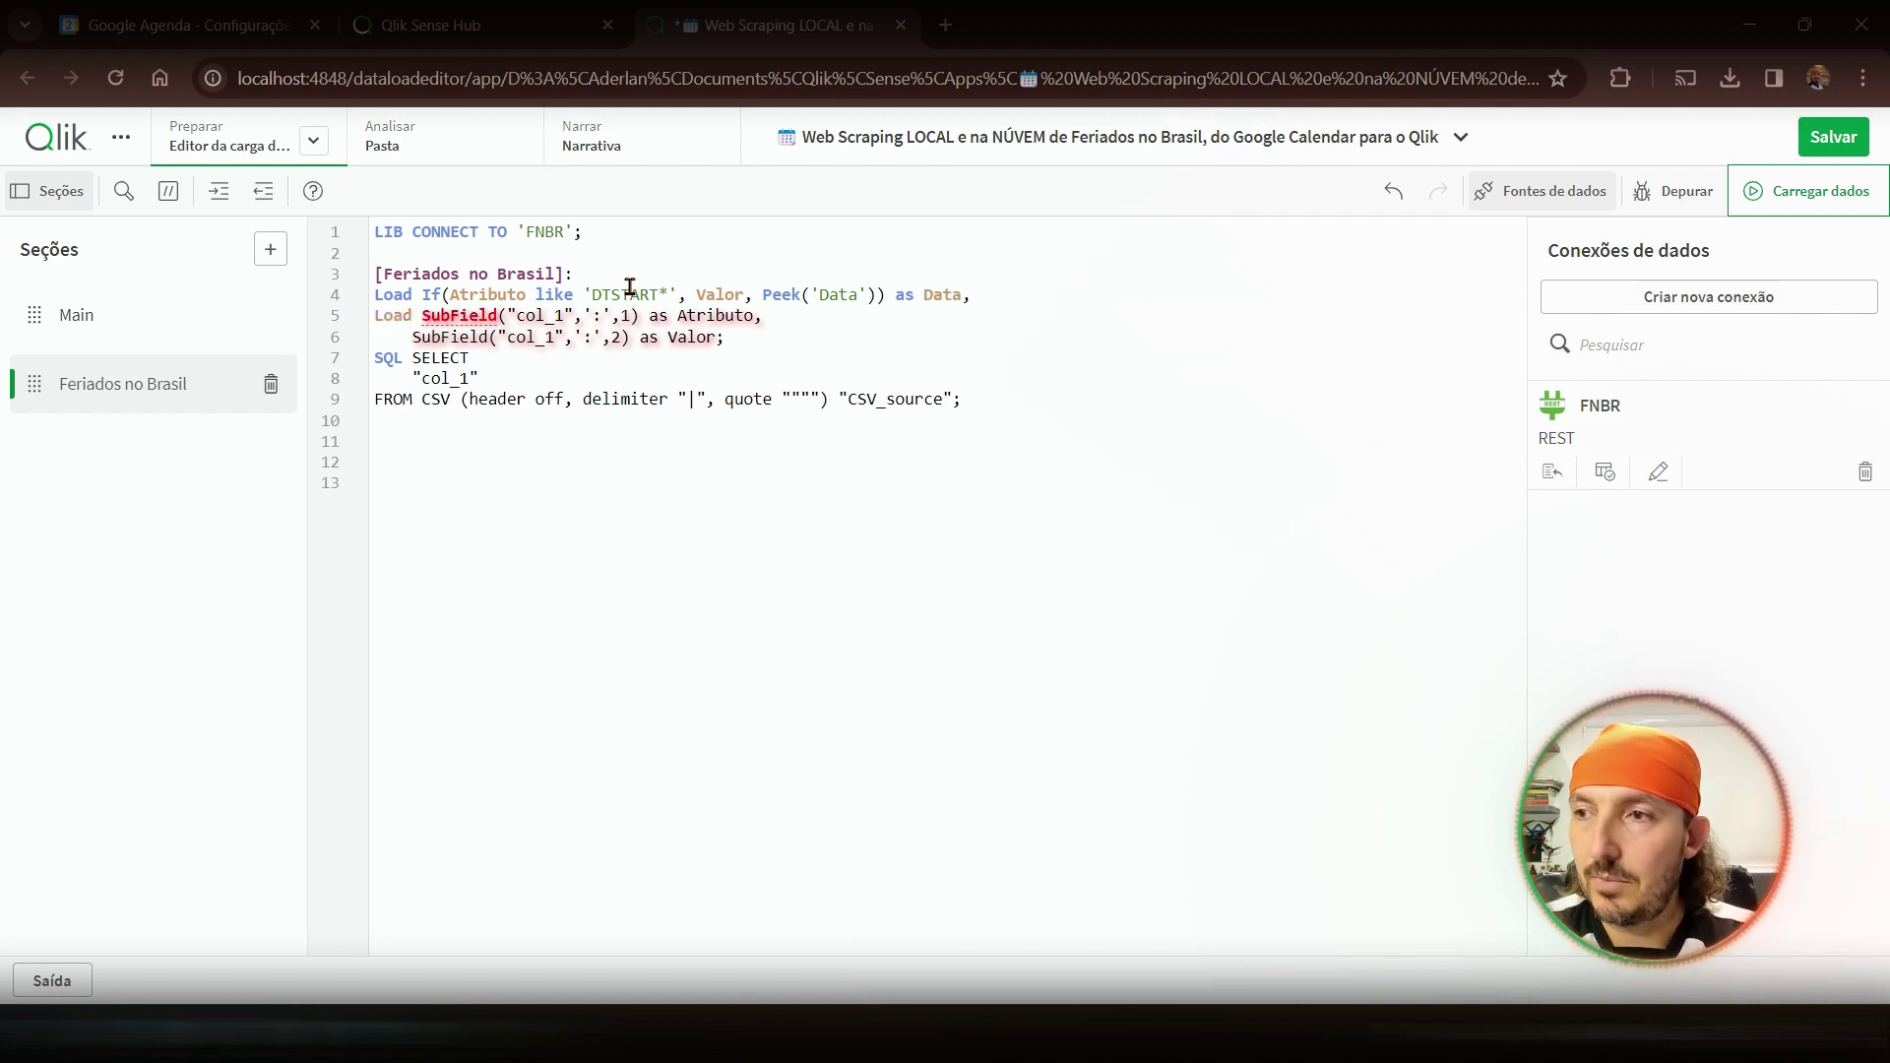
- Add Atributo and Valor as further fields of the new Load and end the statement with a semicolon
key("Return")
type("A")
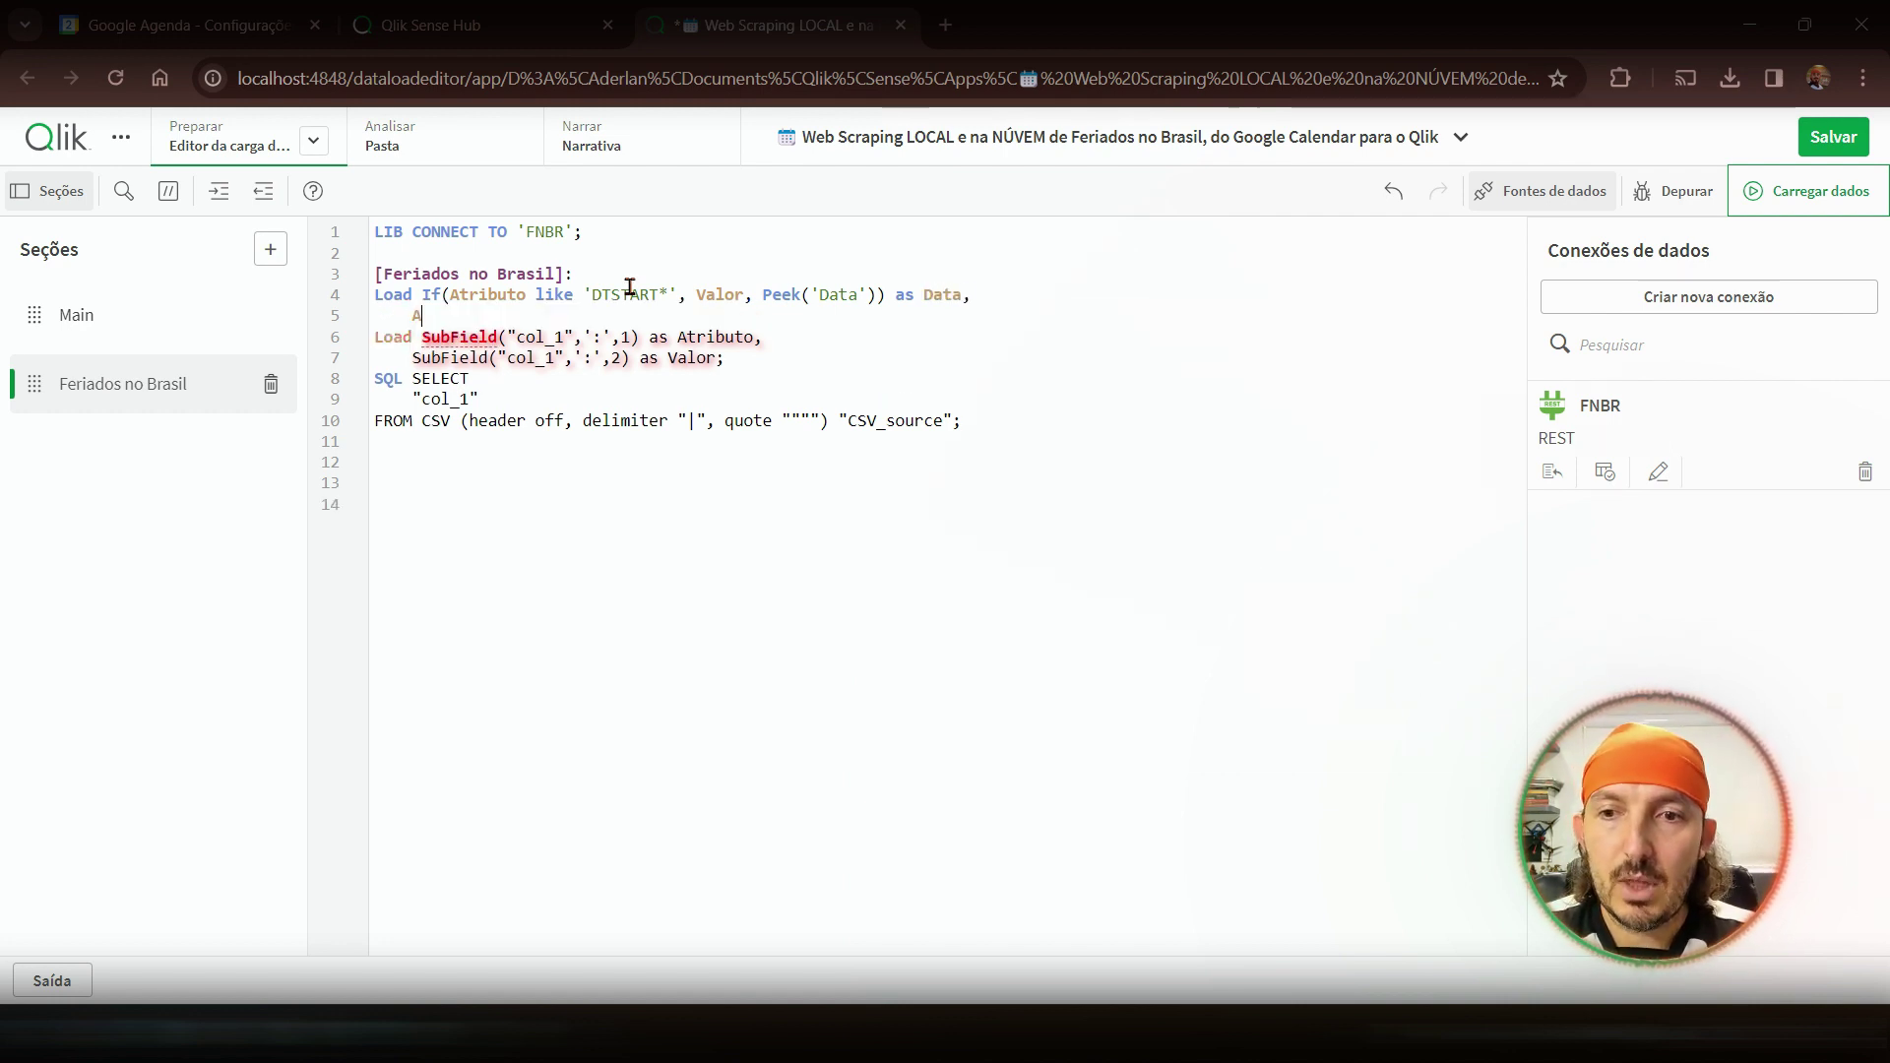
type("tribu")
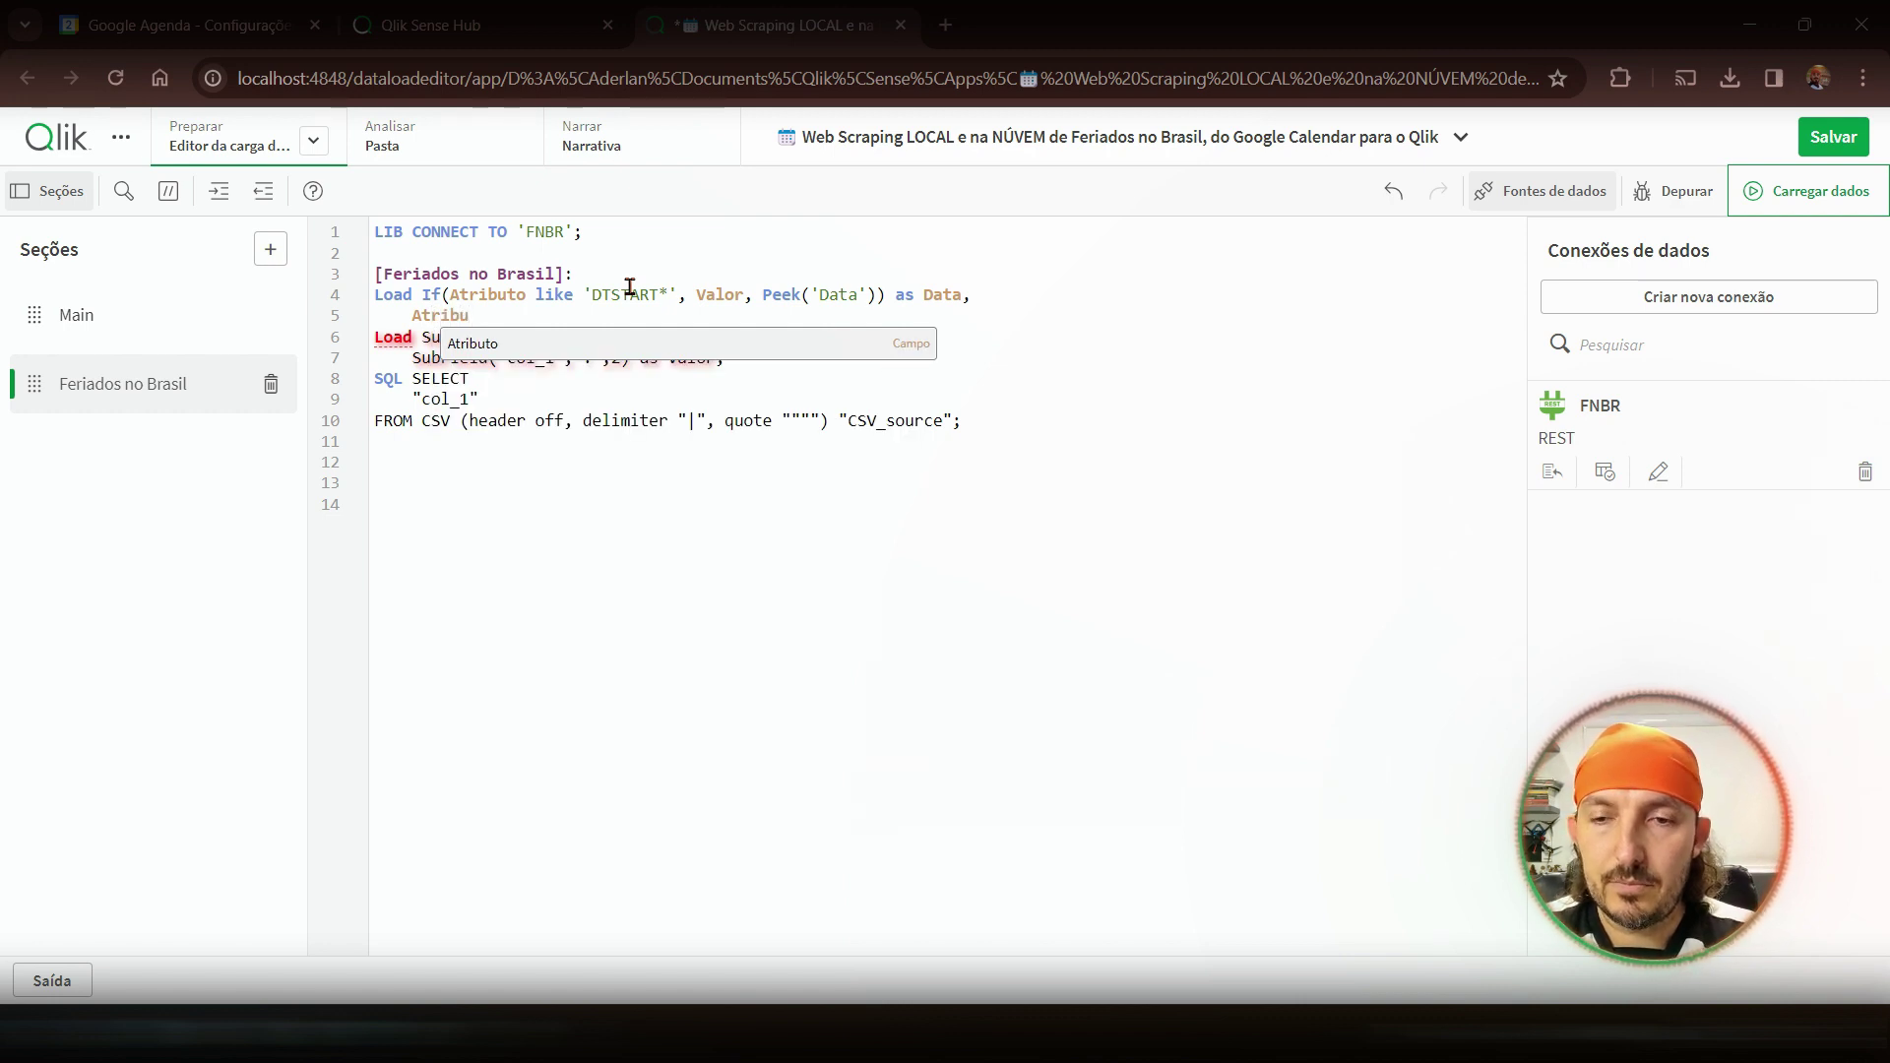
type("to")
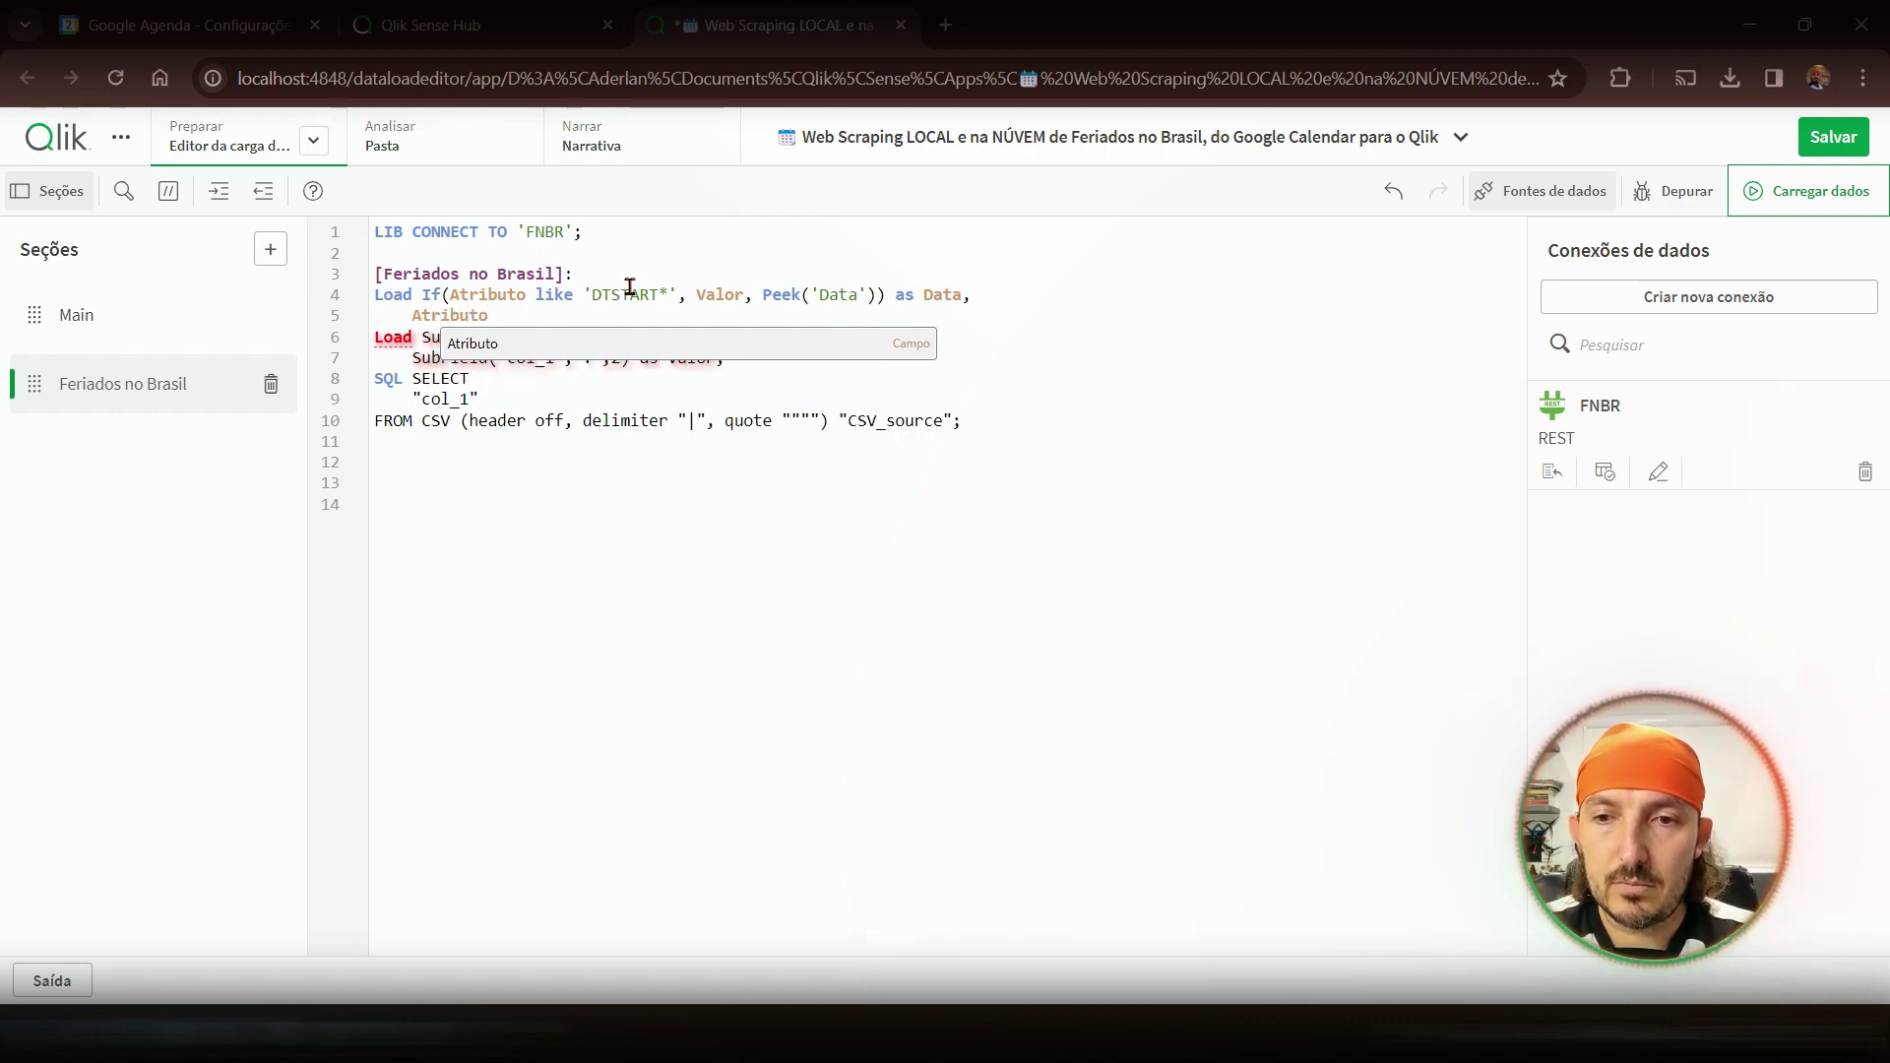
type(",")
key("Escape")
key("Return")
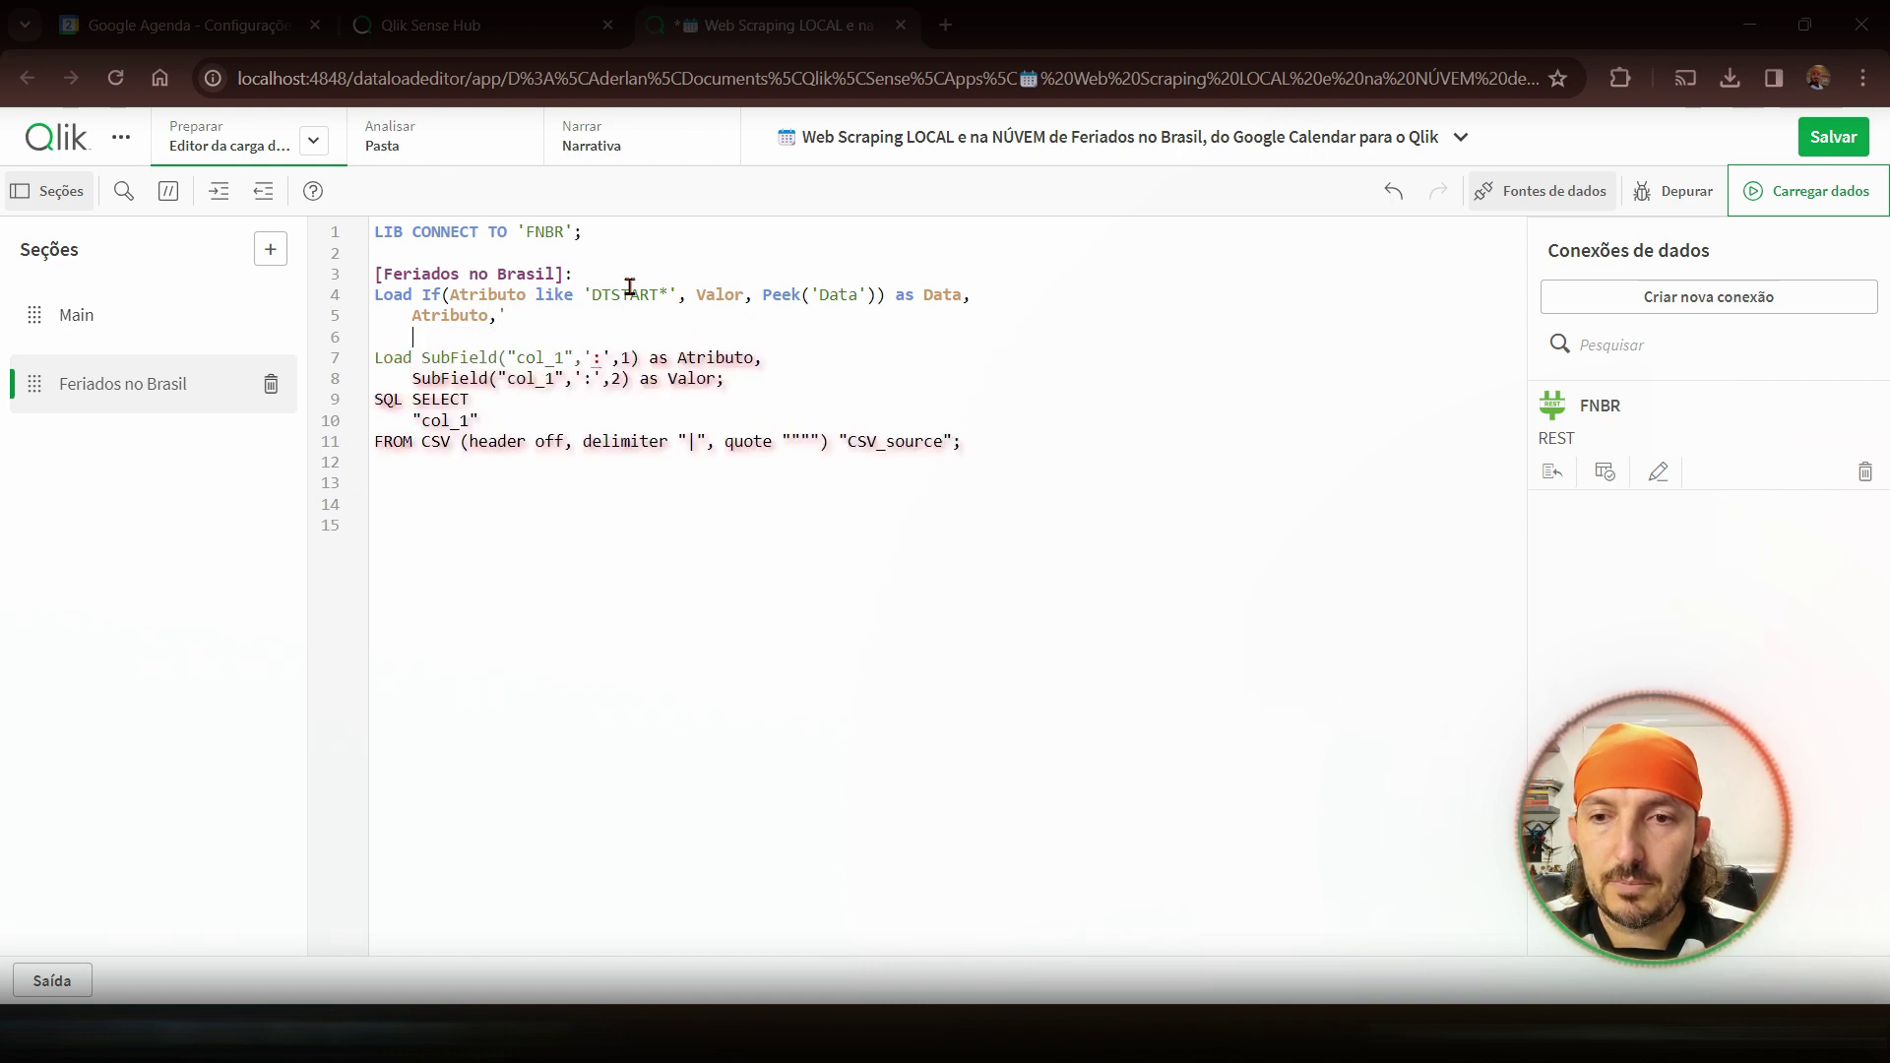
key("BackSpace")
key("BackSpace")
key("Return")
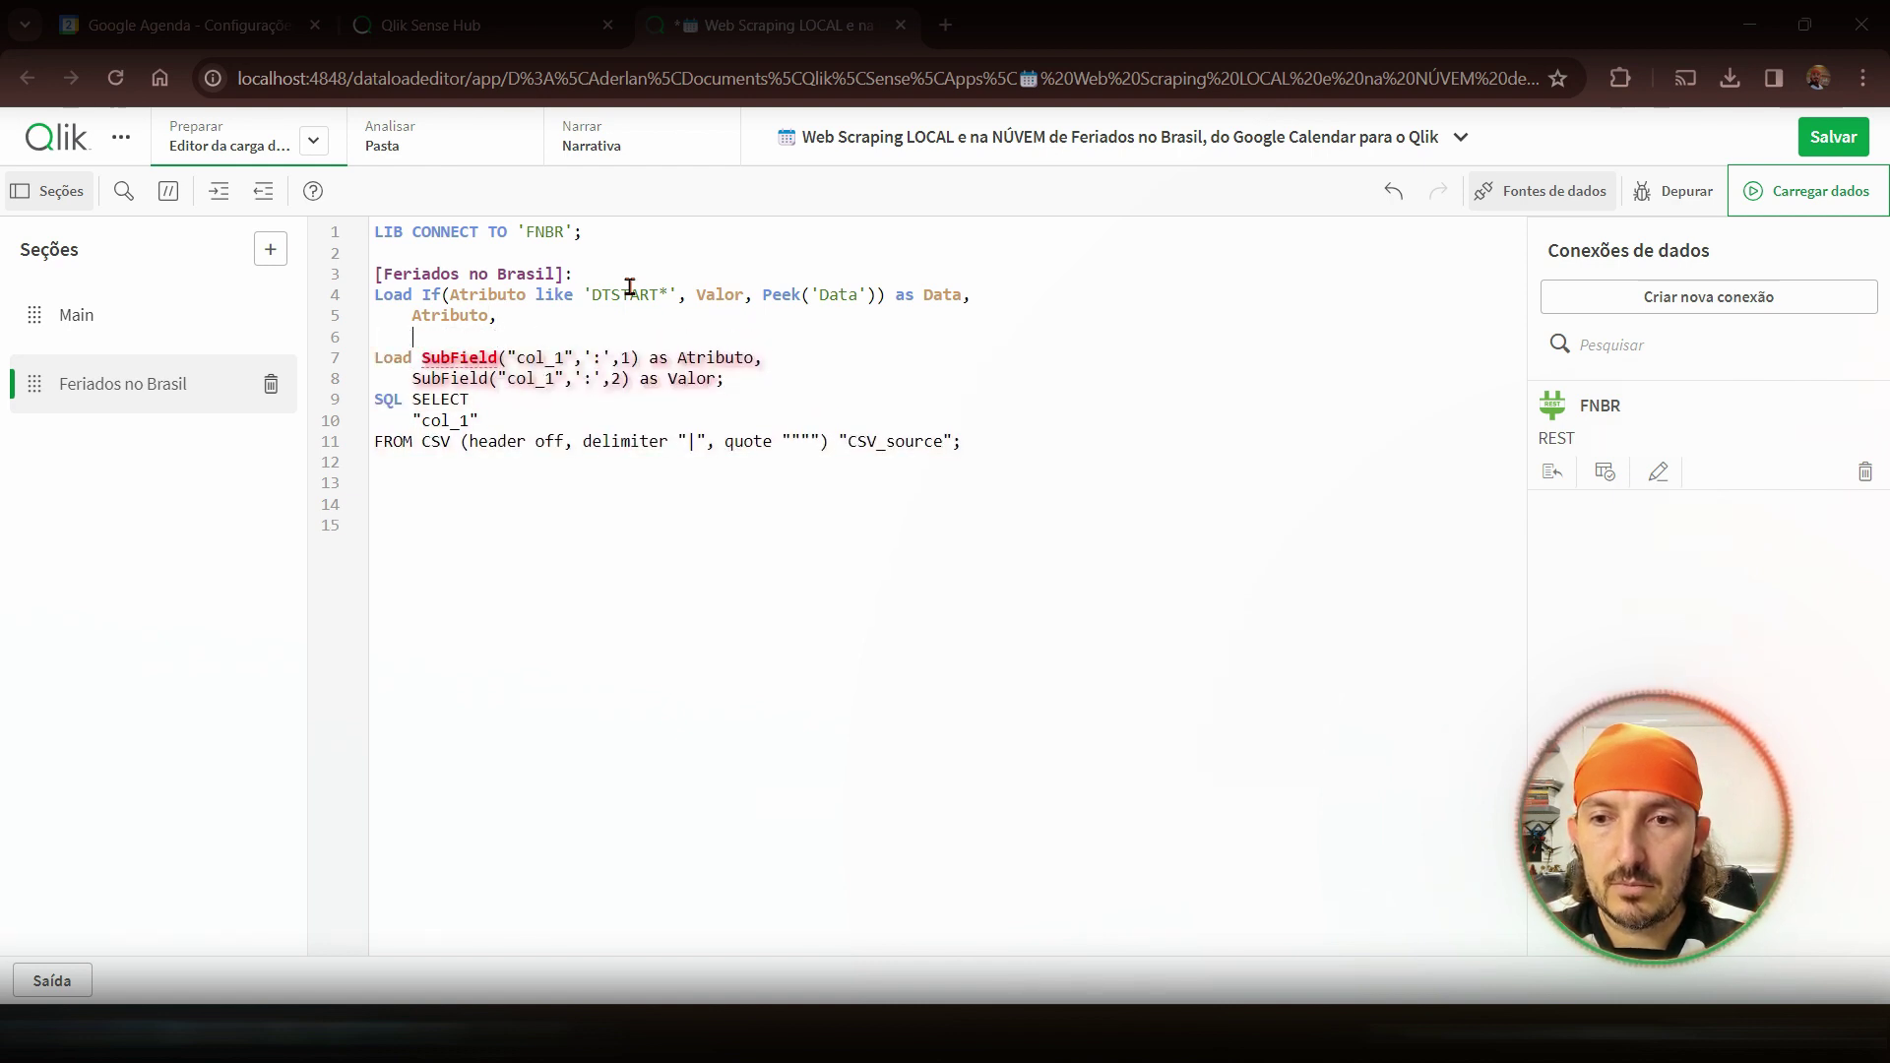
type("Valor;")
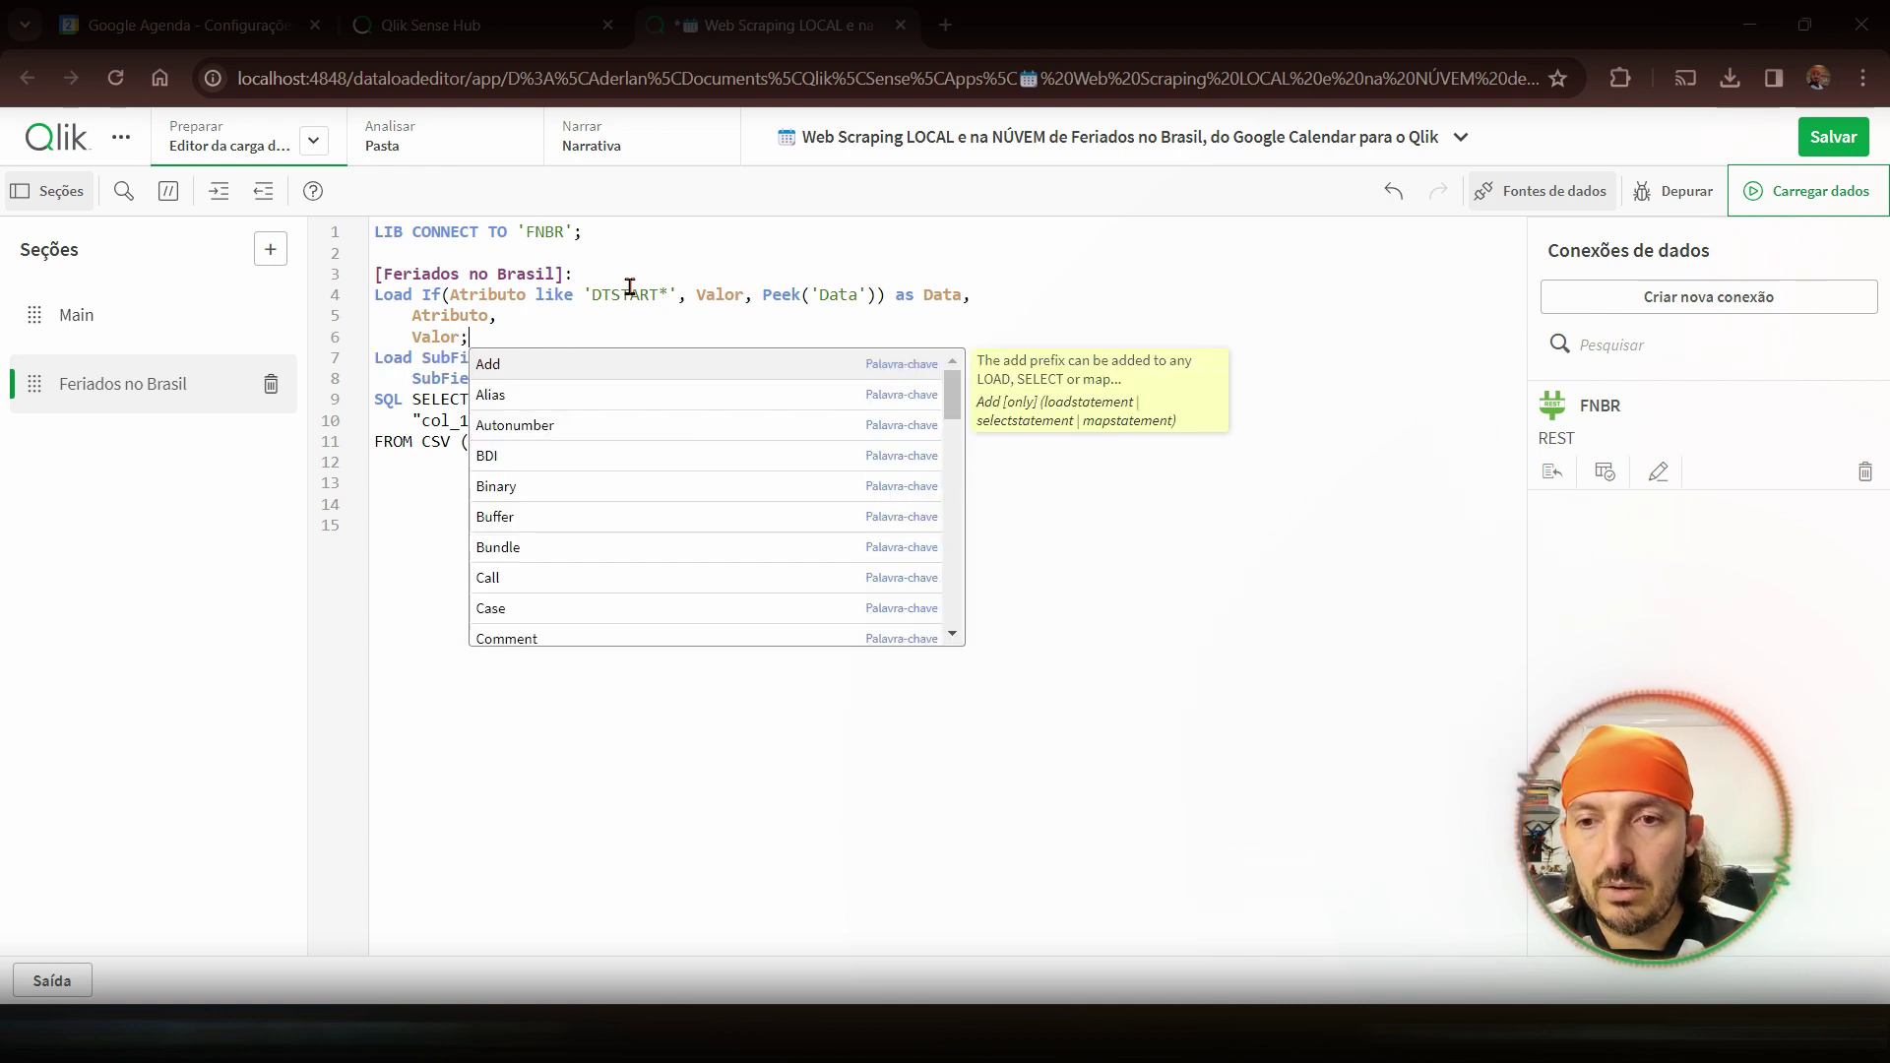
key("Right")
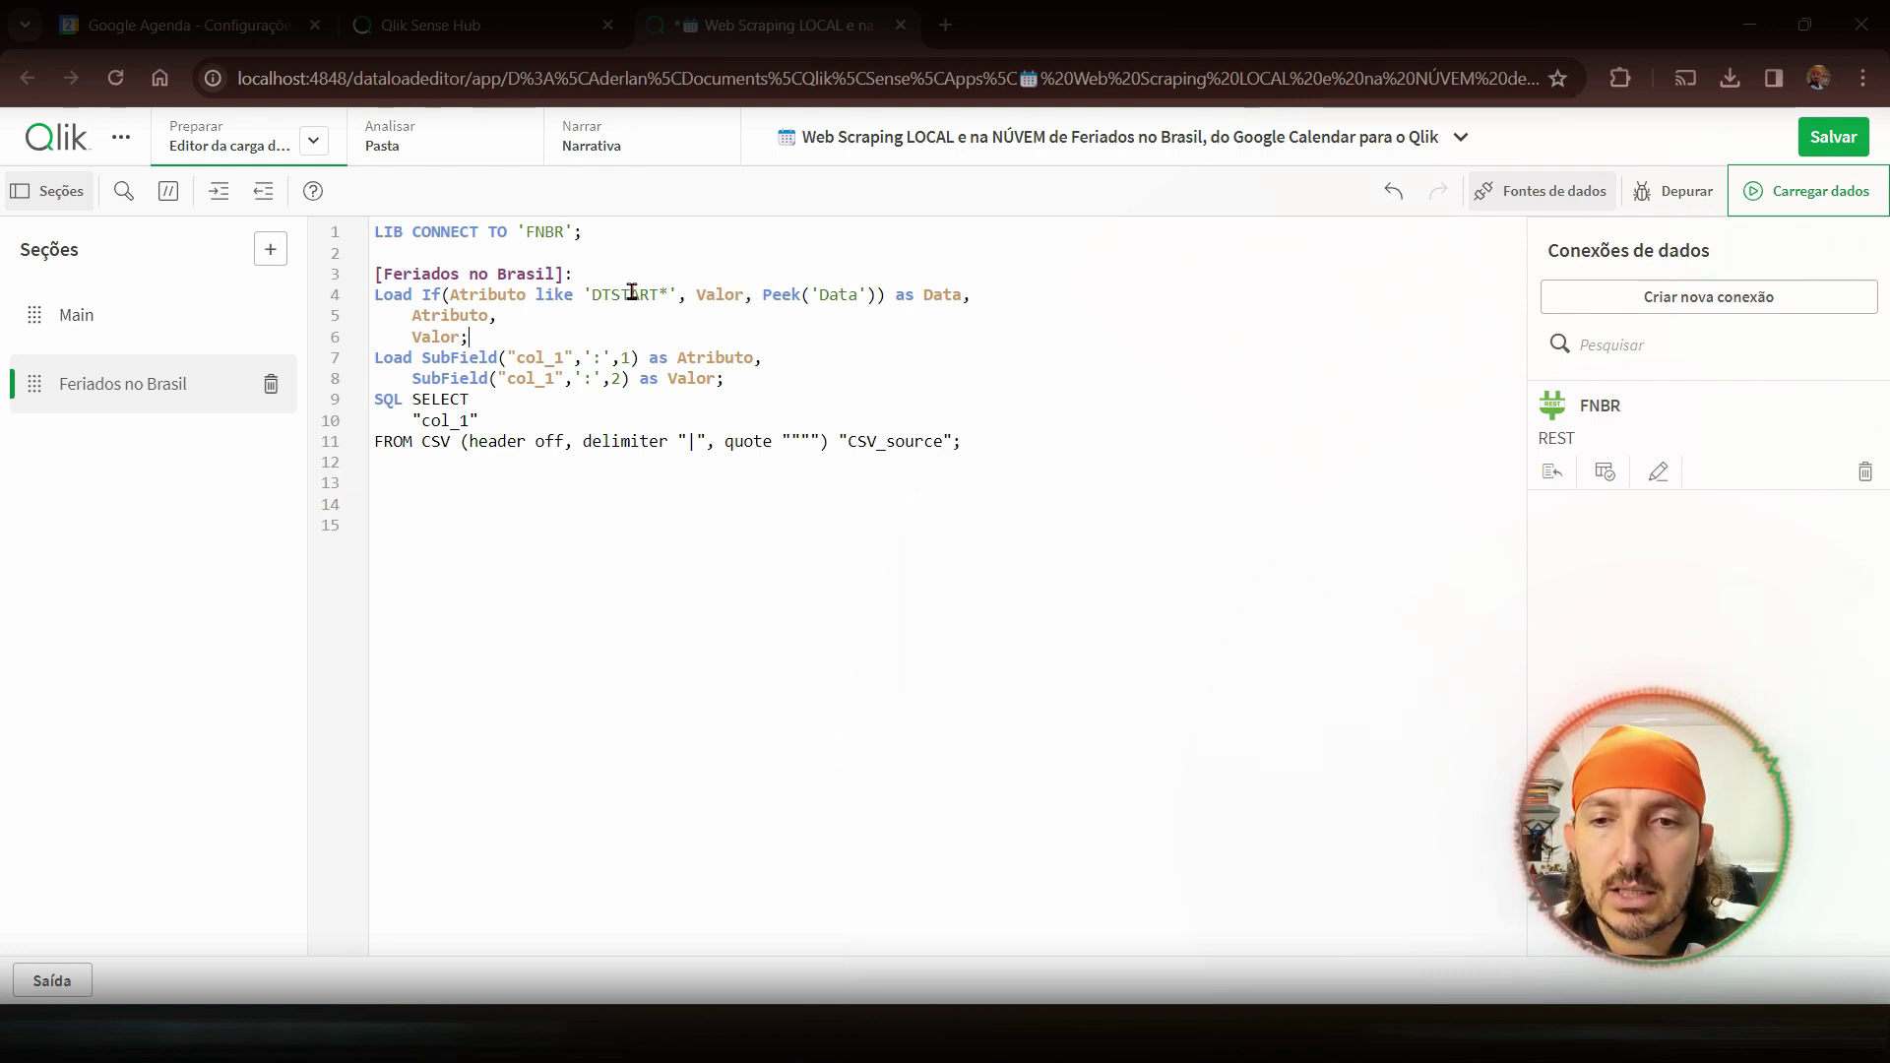
- Review the If expression's parts: the Atributo condition, the DTSTART pattern, the Valor result, the Peek function and the Data alias
double_click(482, 294)
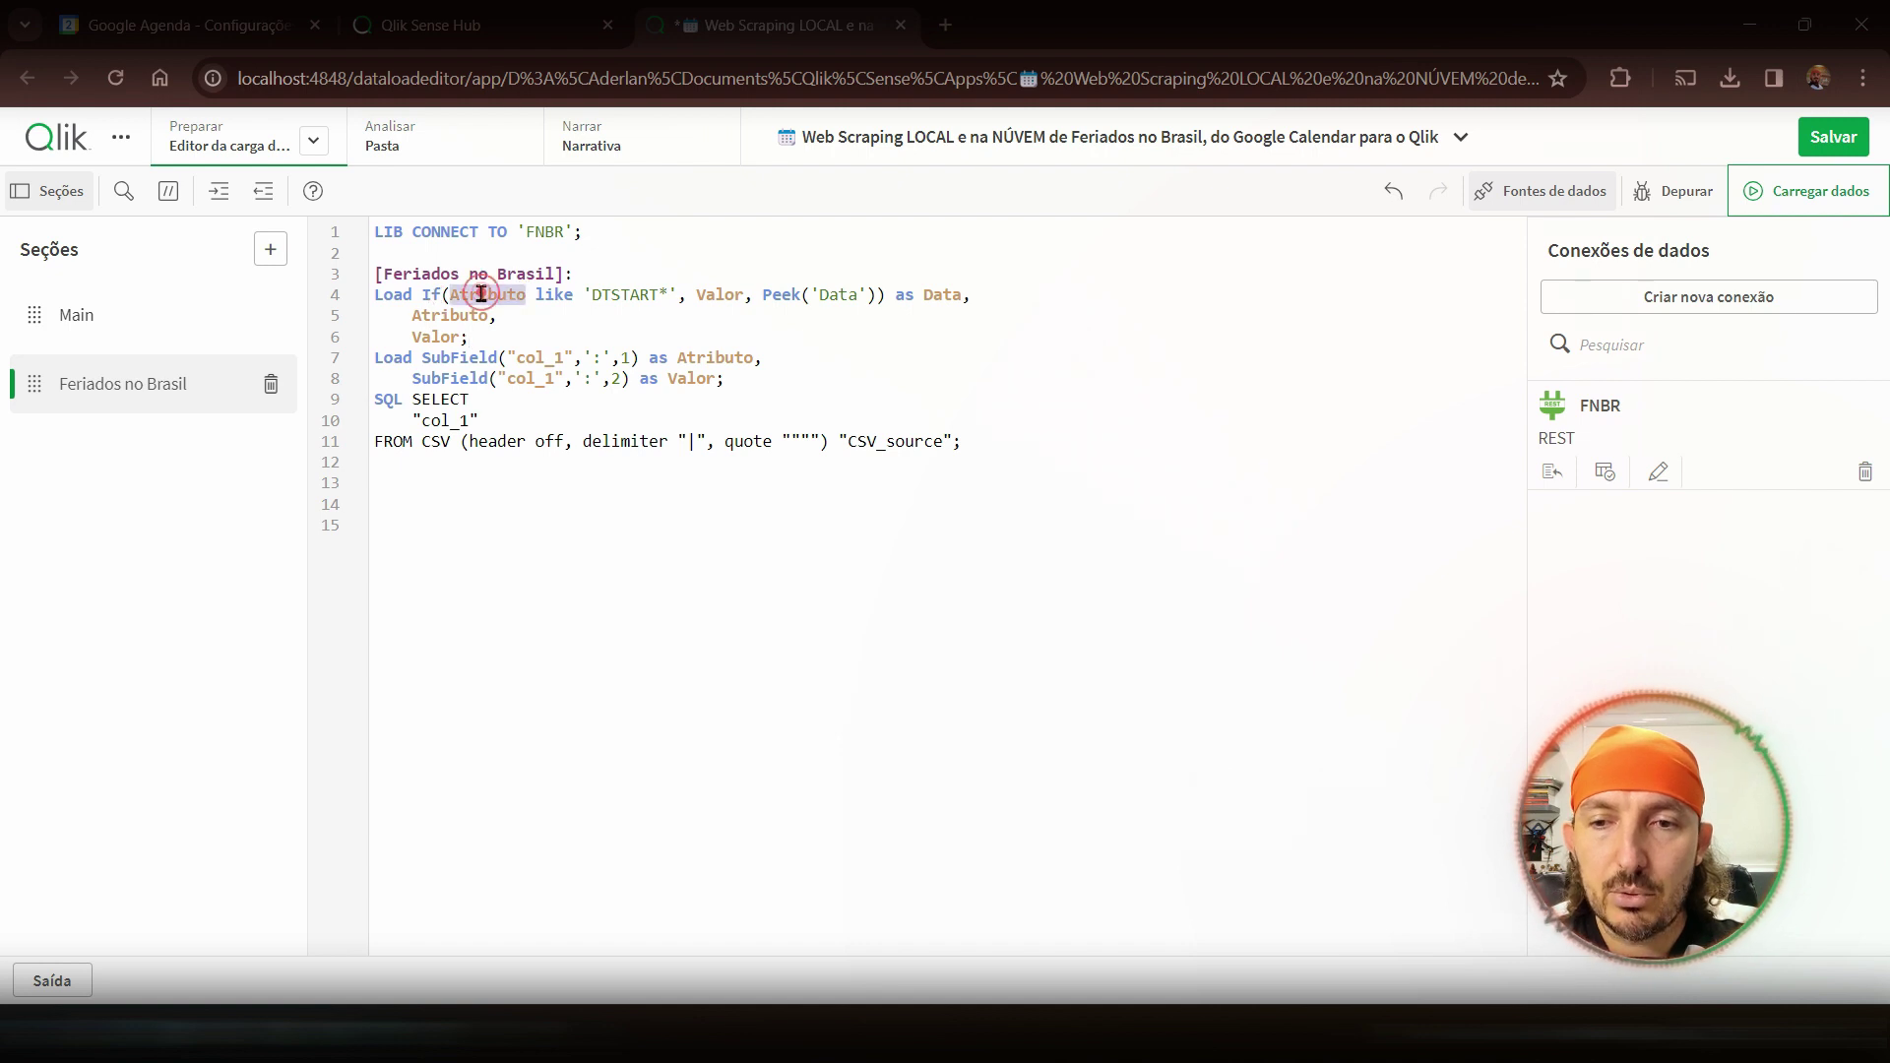
double_click(616, 294)
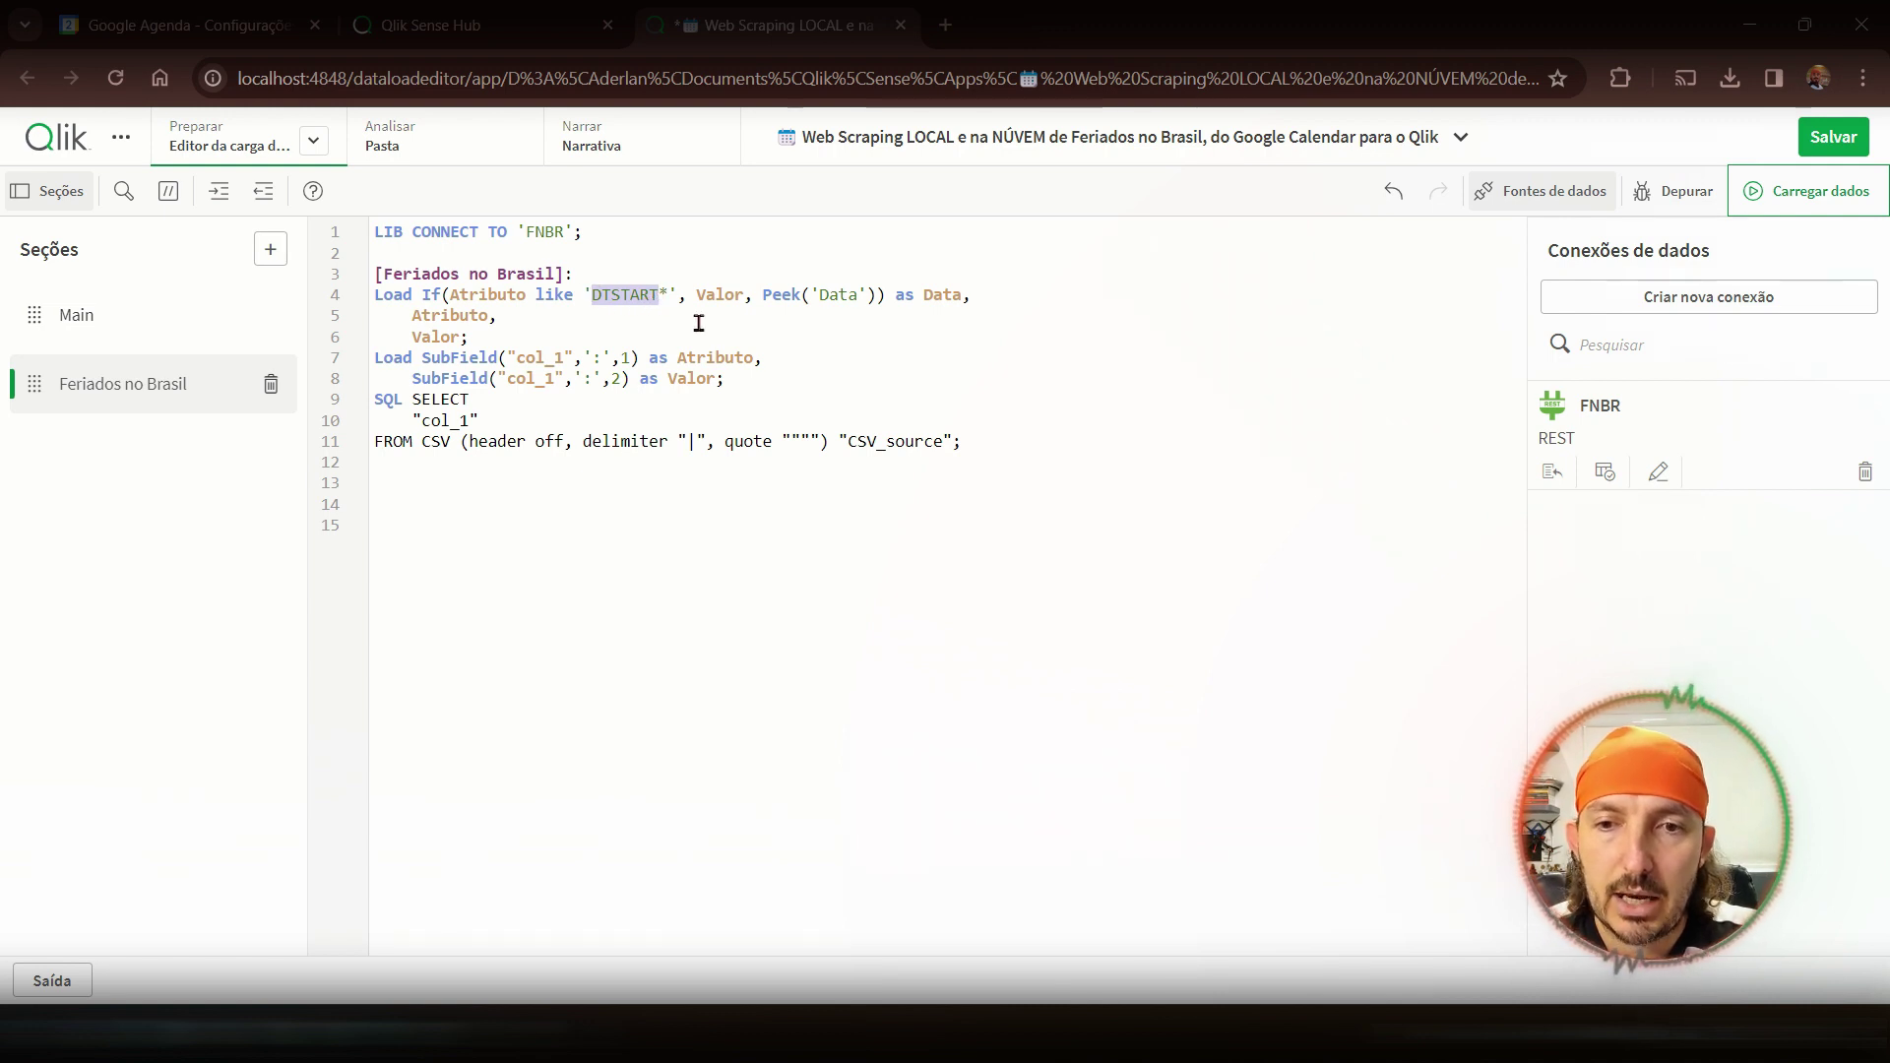
double_click(722, 295)
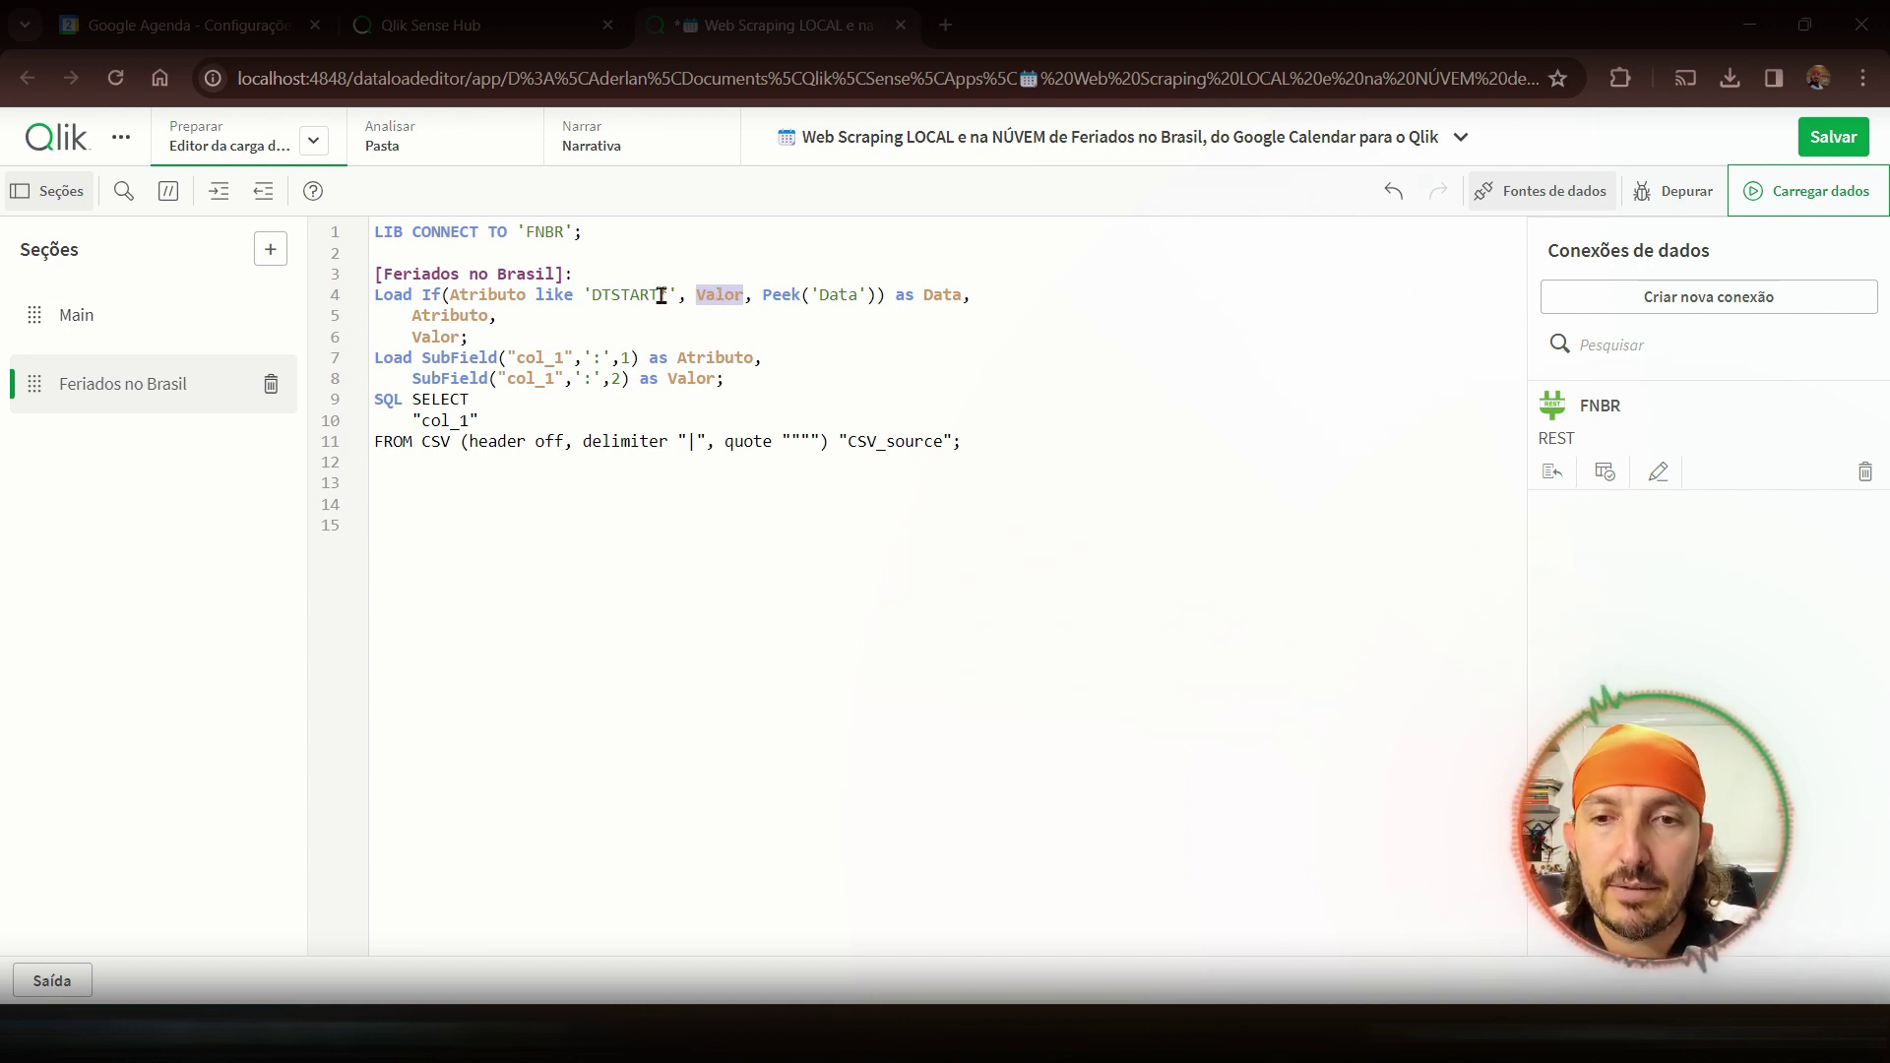
double_click(602, 295)
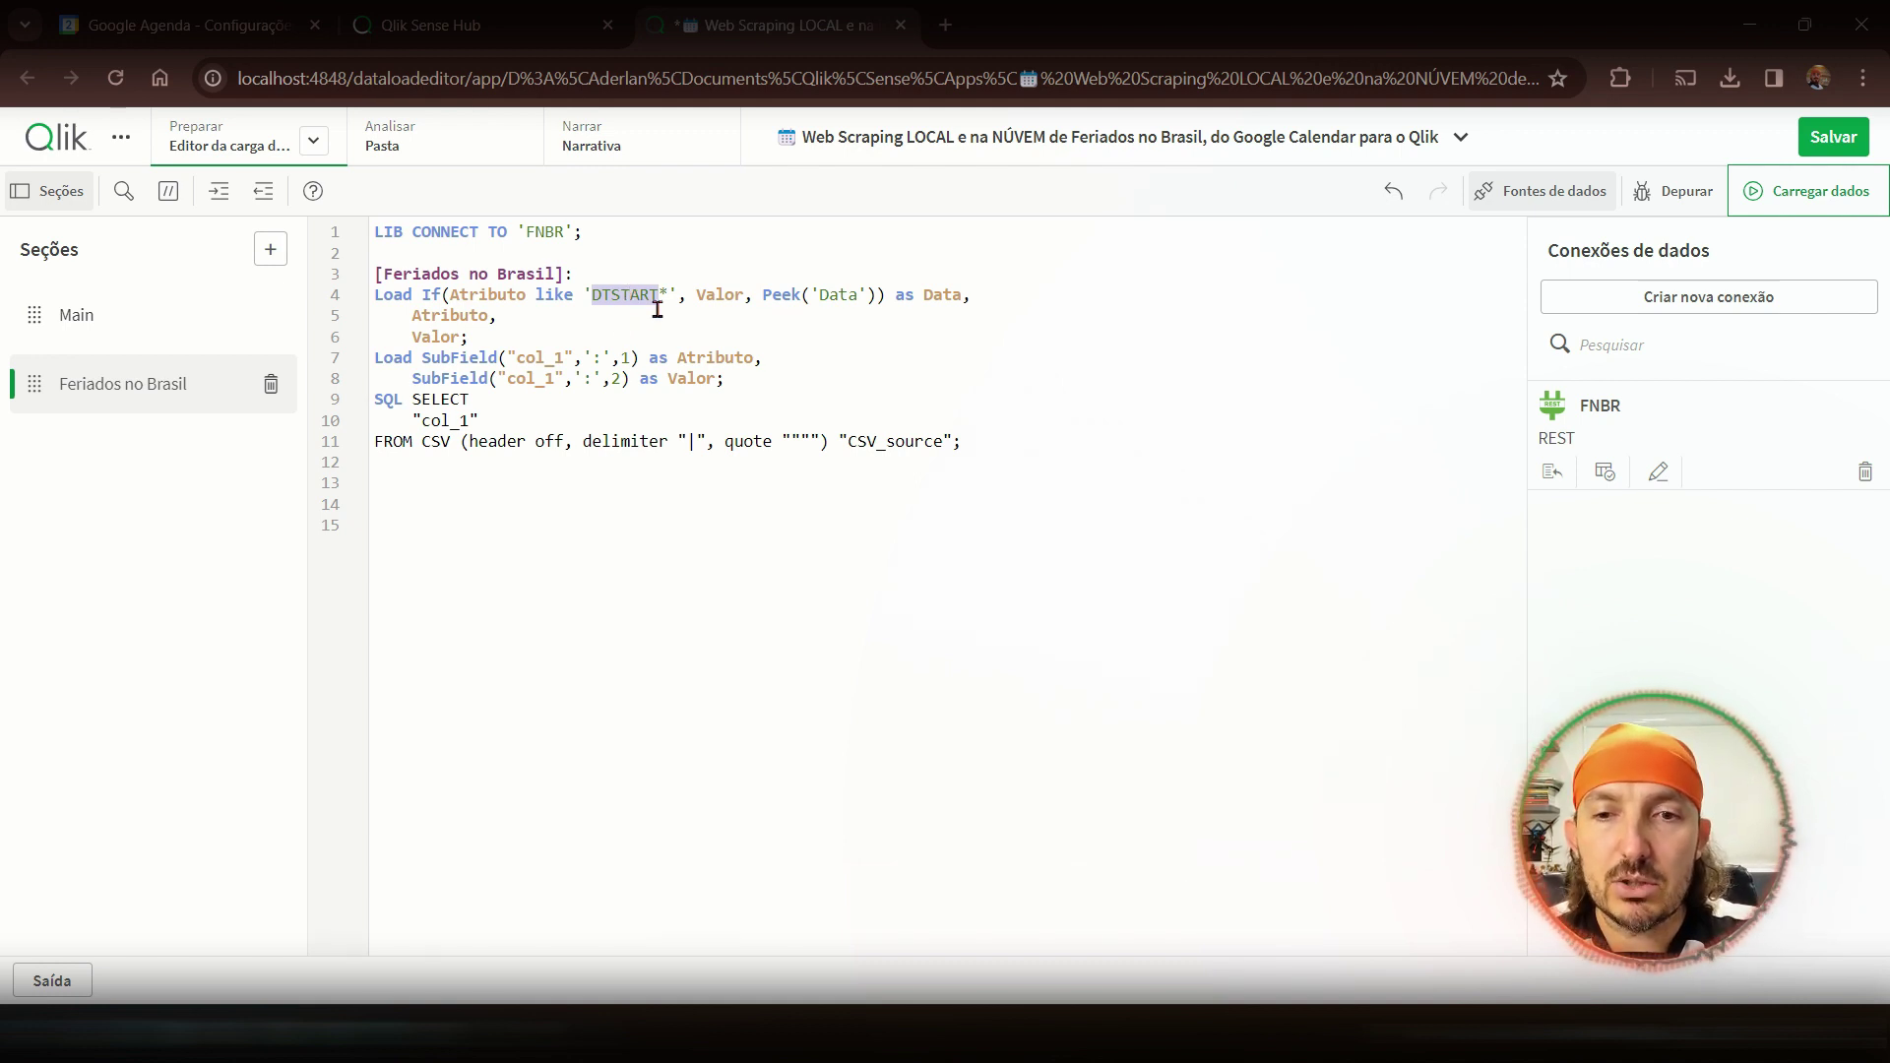
left_click(935, 297)
double_click(935, 297)
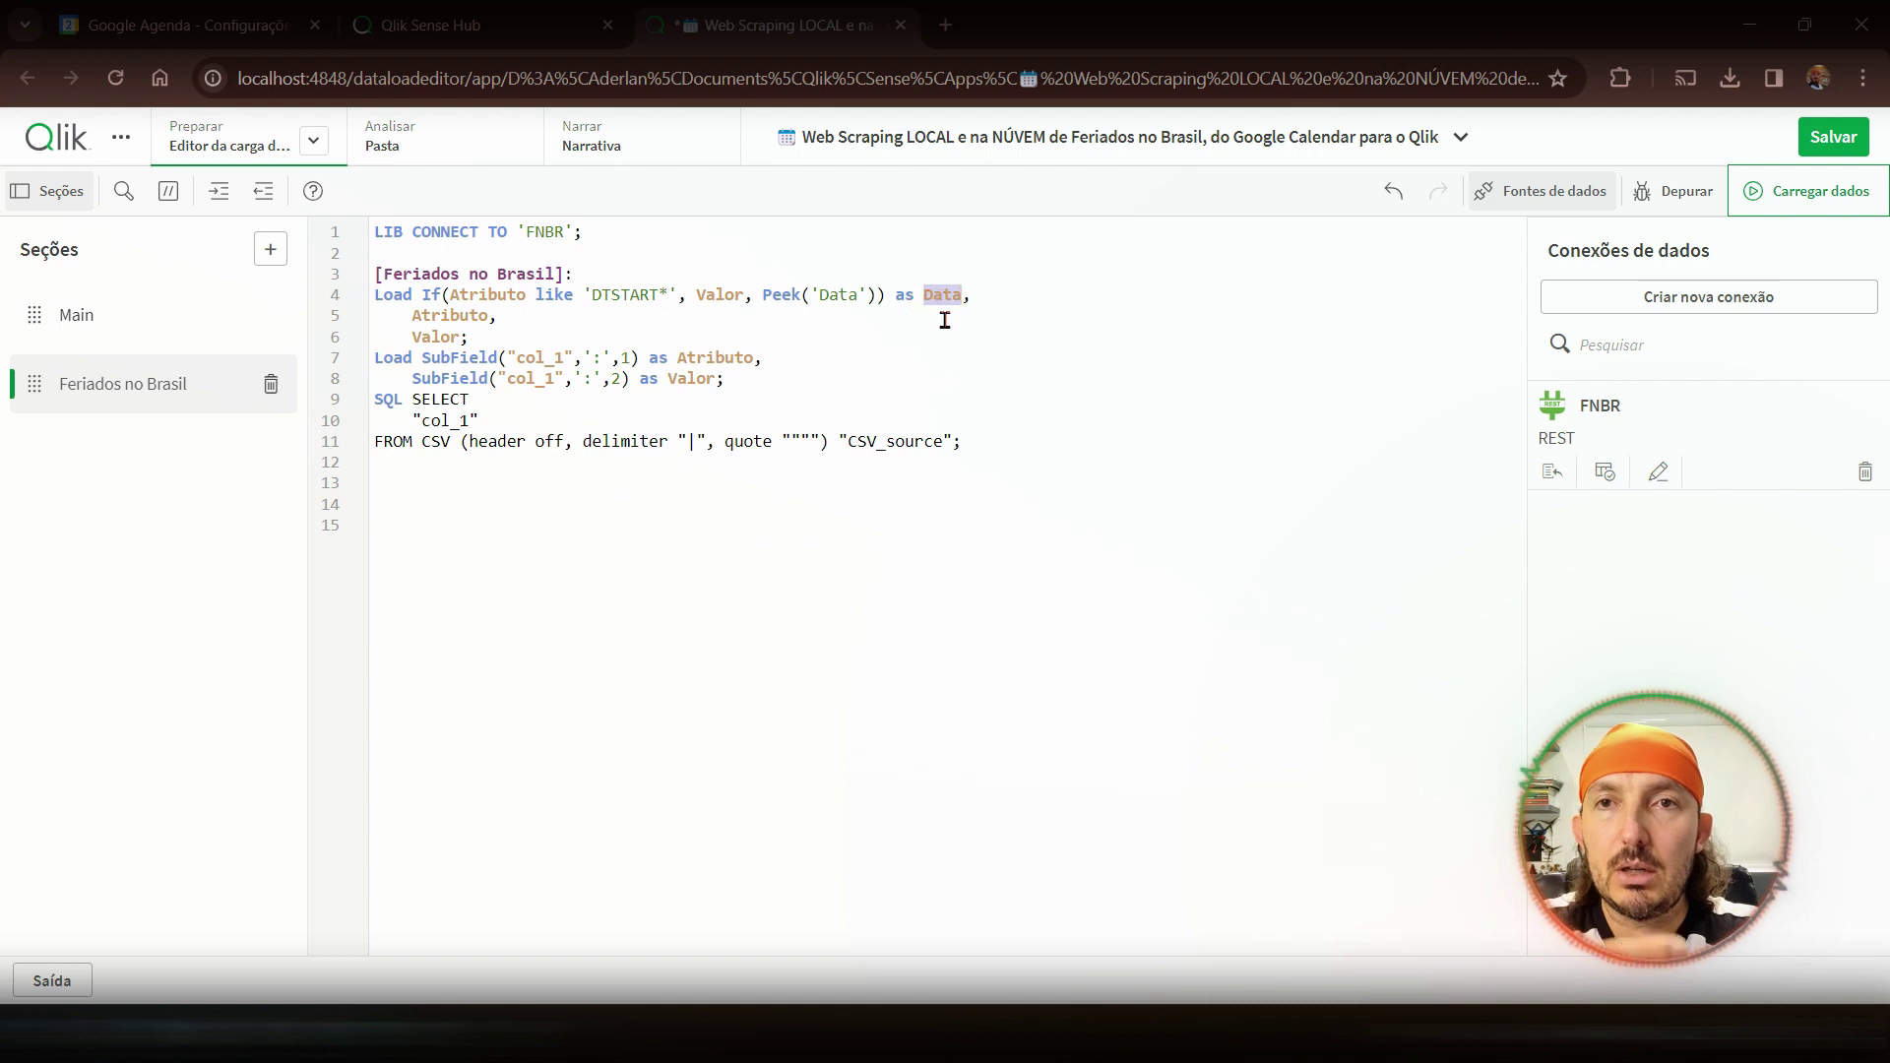
left_click(773, 295)
double_click(773, 296)
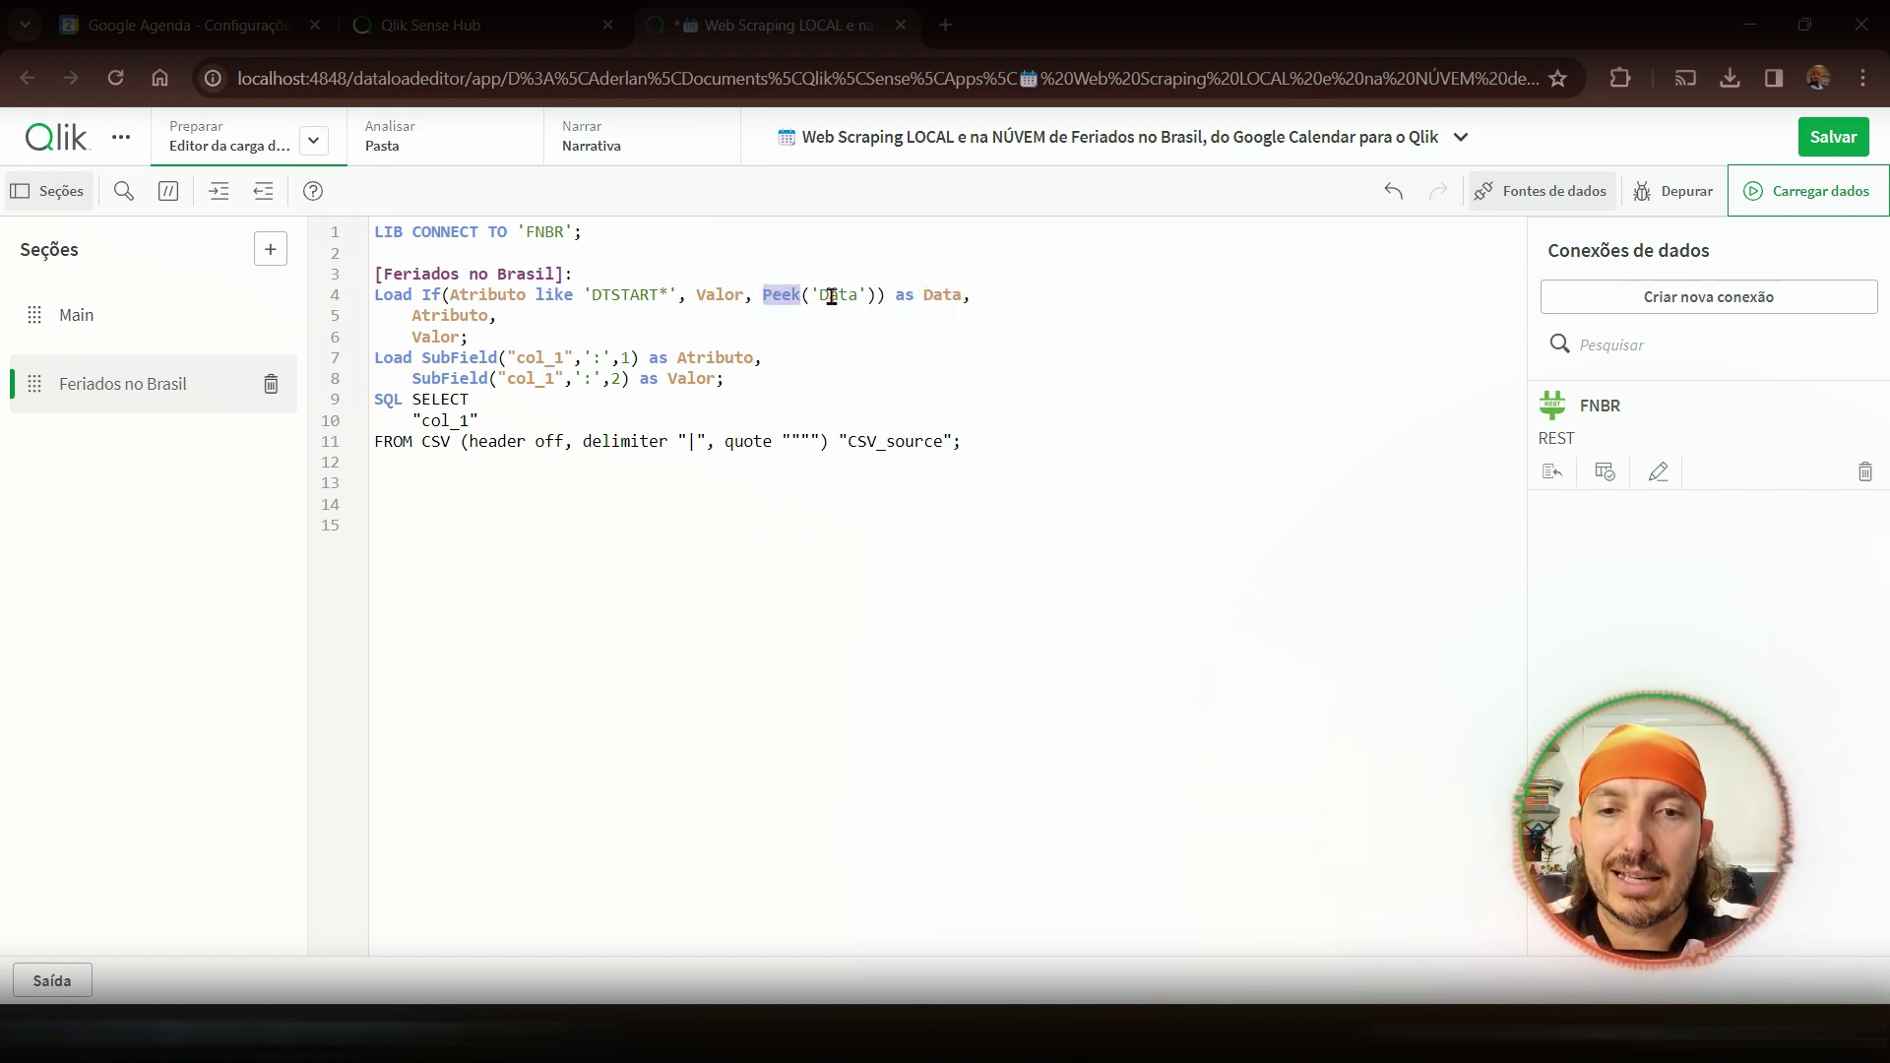
double_click(935, 293)
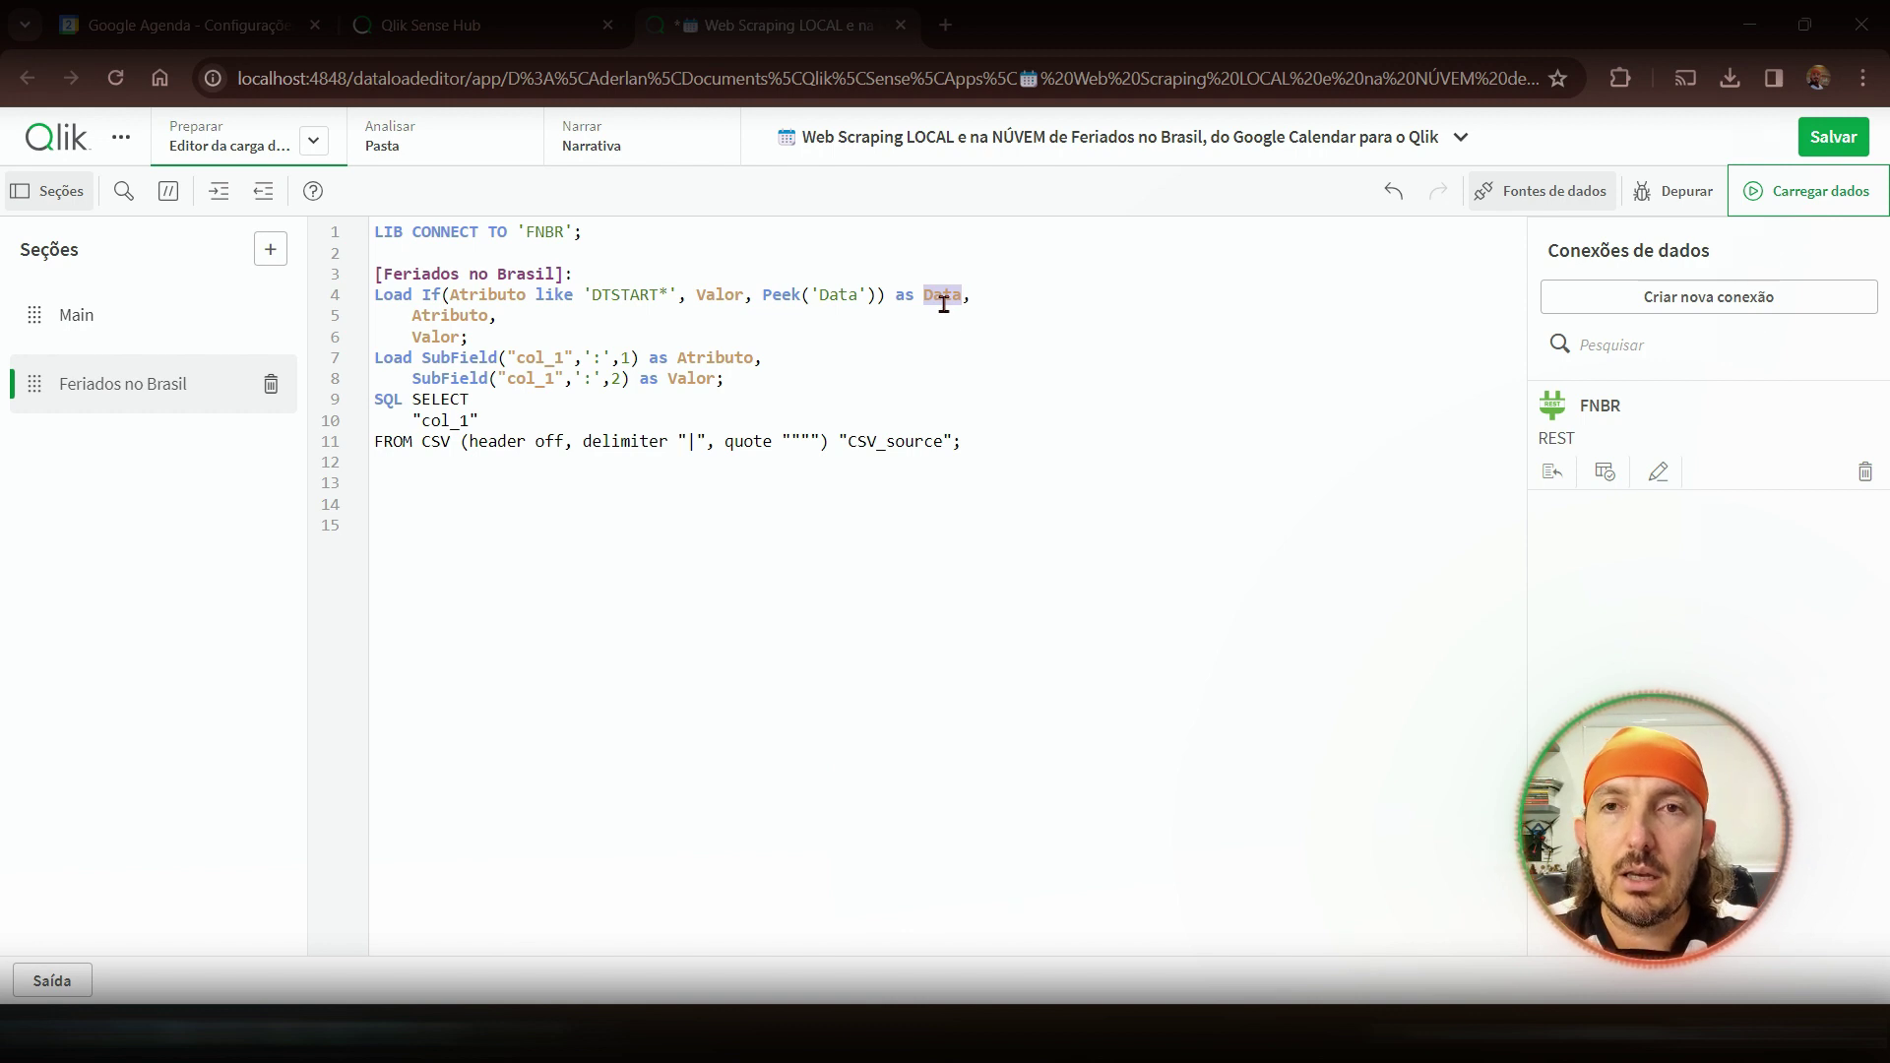
- Run the data load with the added Data field and open the data model viewer
left_click(1799, 191)
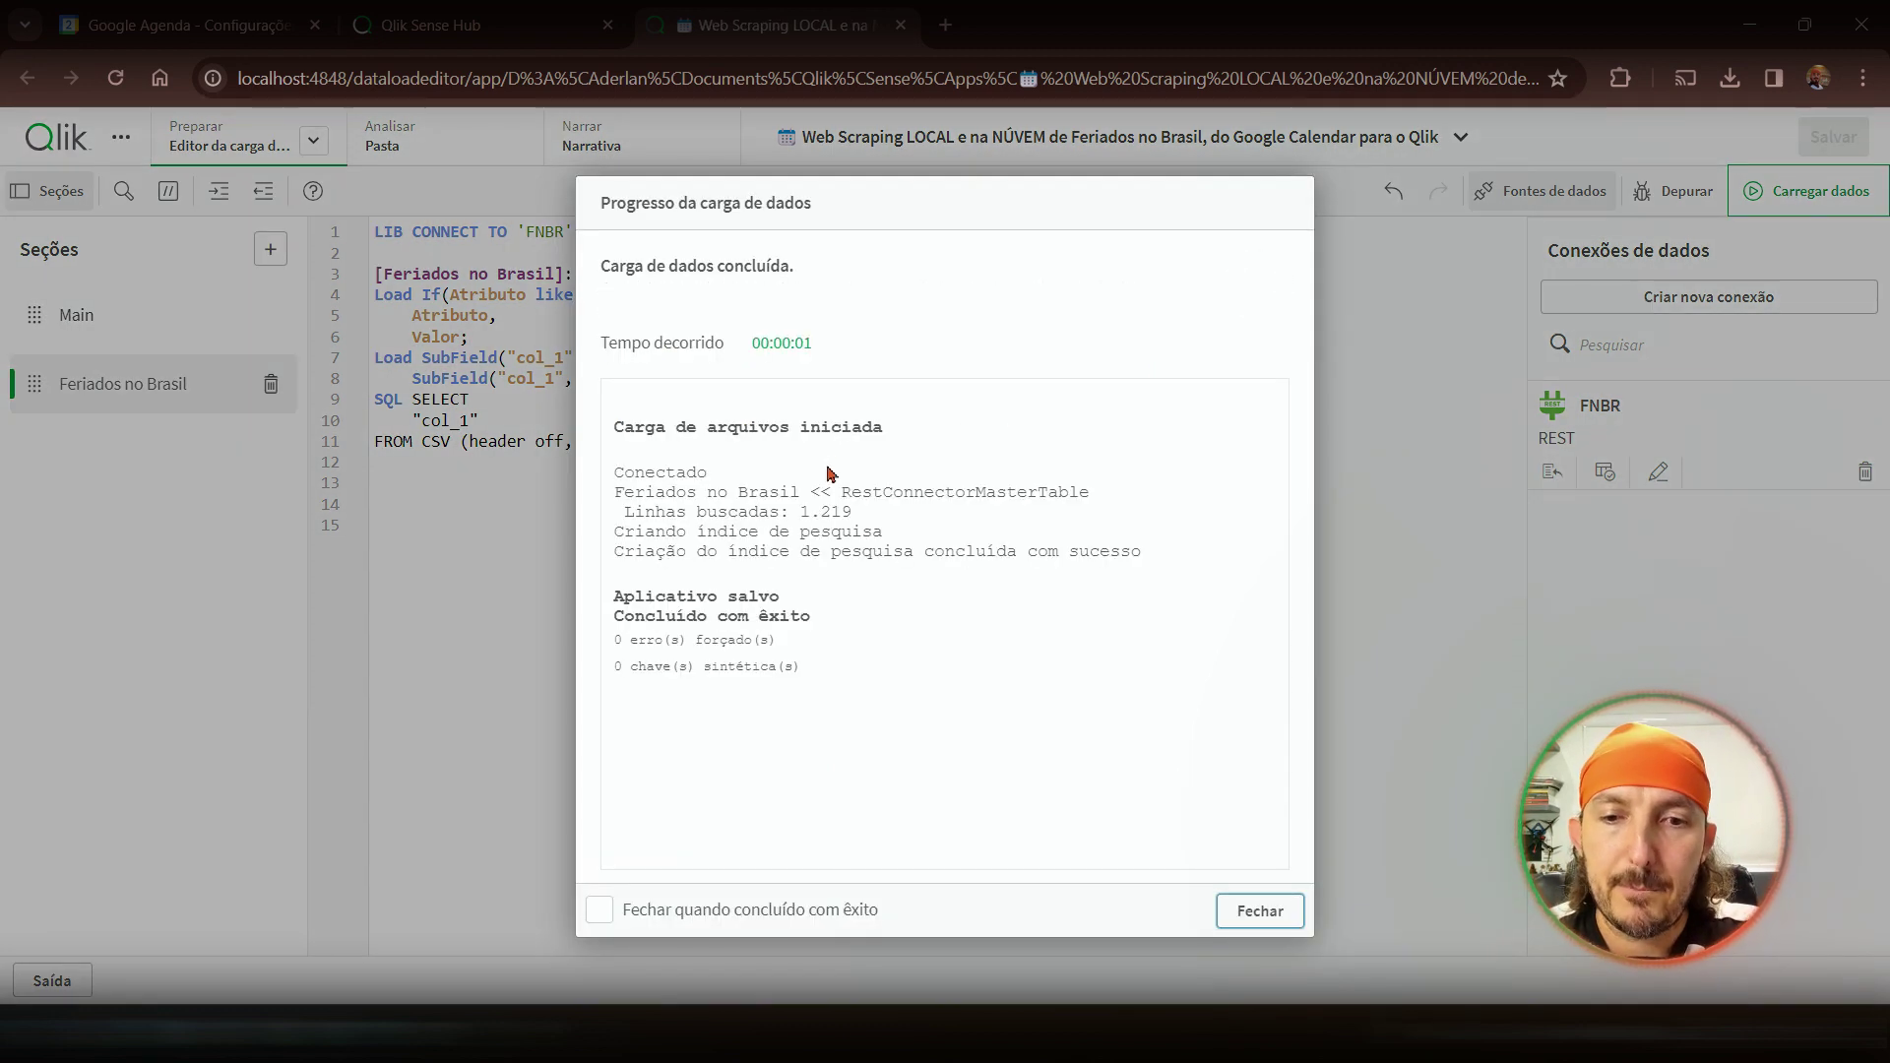
left_click(1250, 911)
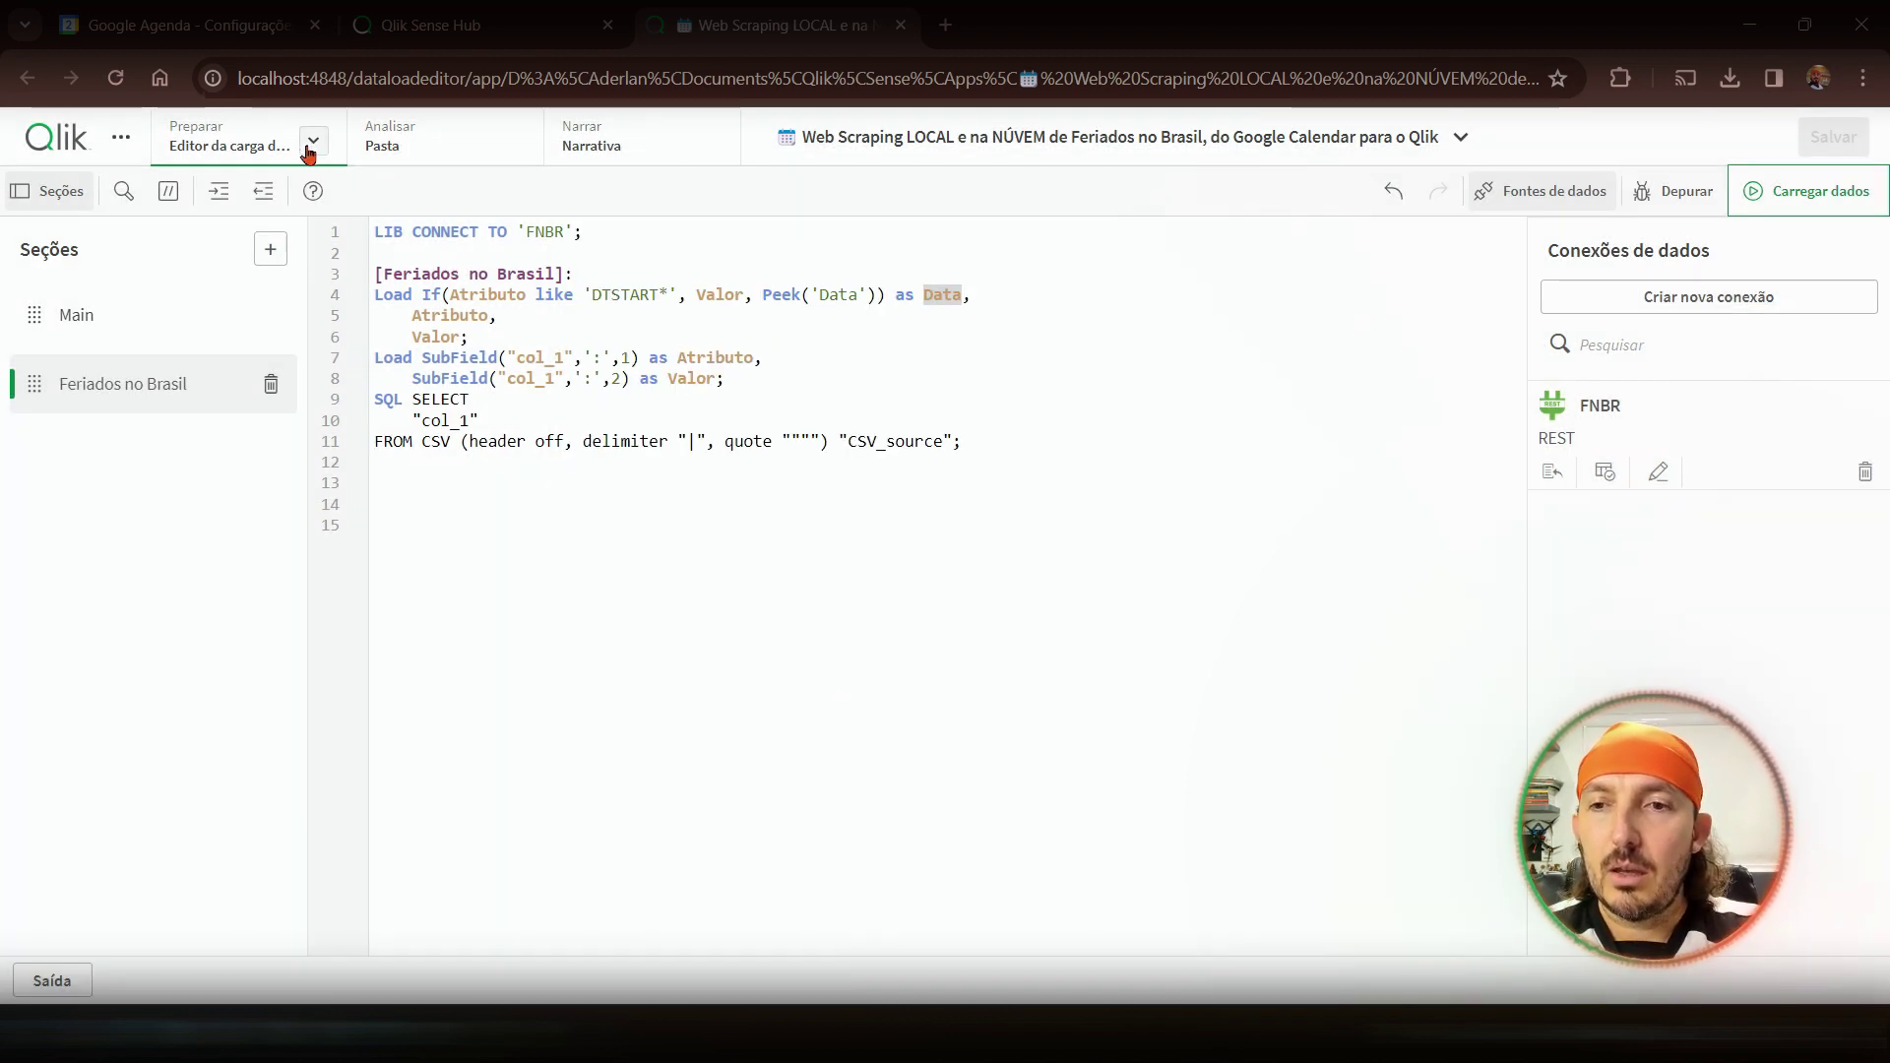
left_click(313, 140)
left_click(296, 272)
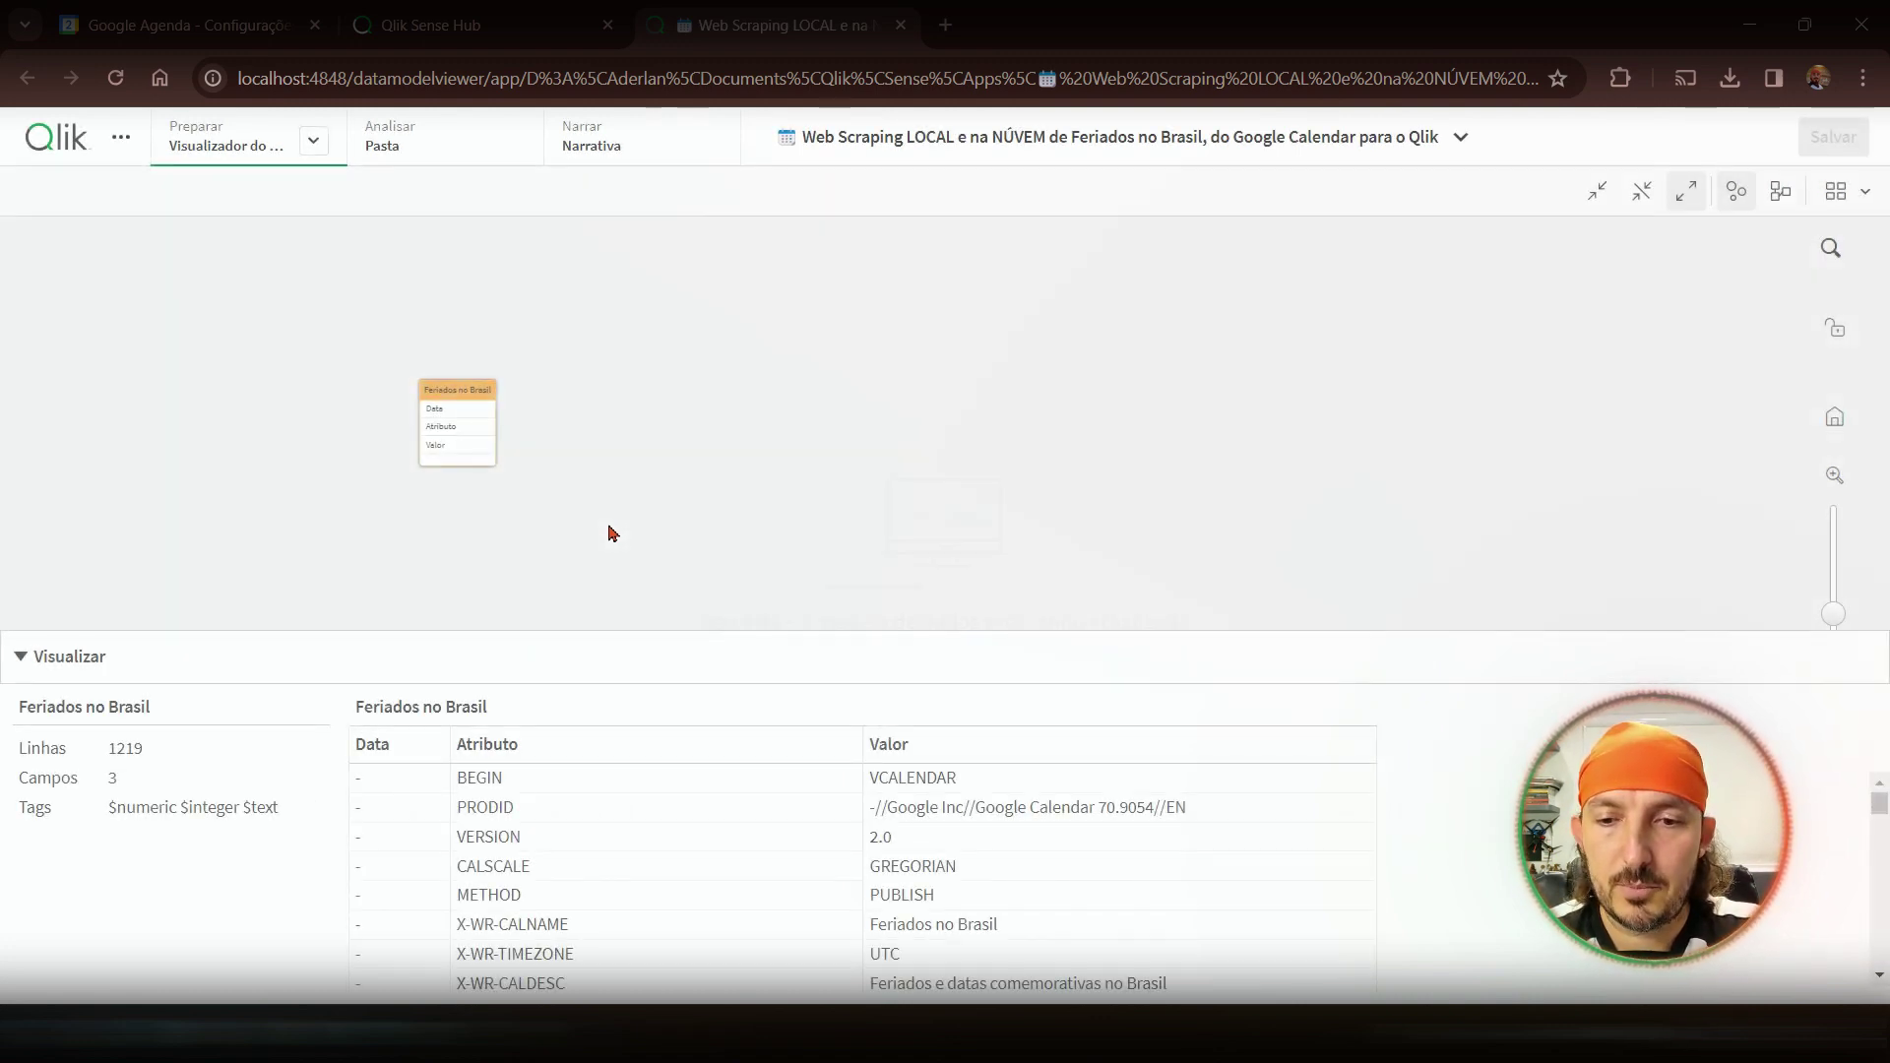
- Examine the Feriados no Brasil preview, comparing the Data, Atributo and Valor columns across the first events
scroll(711, 886, "down", 1)
scroll(635, 880, "up", 1)
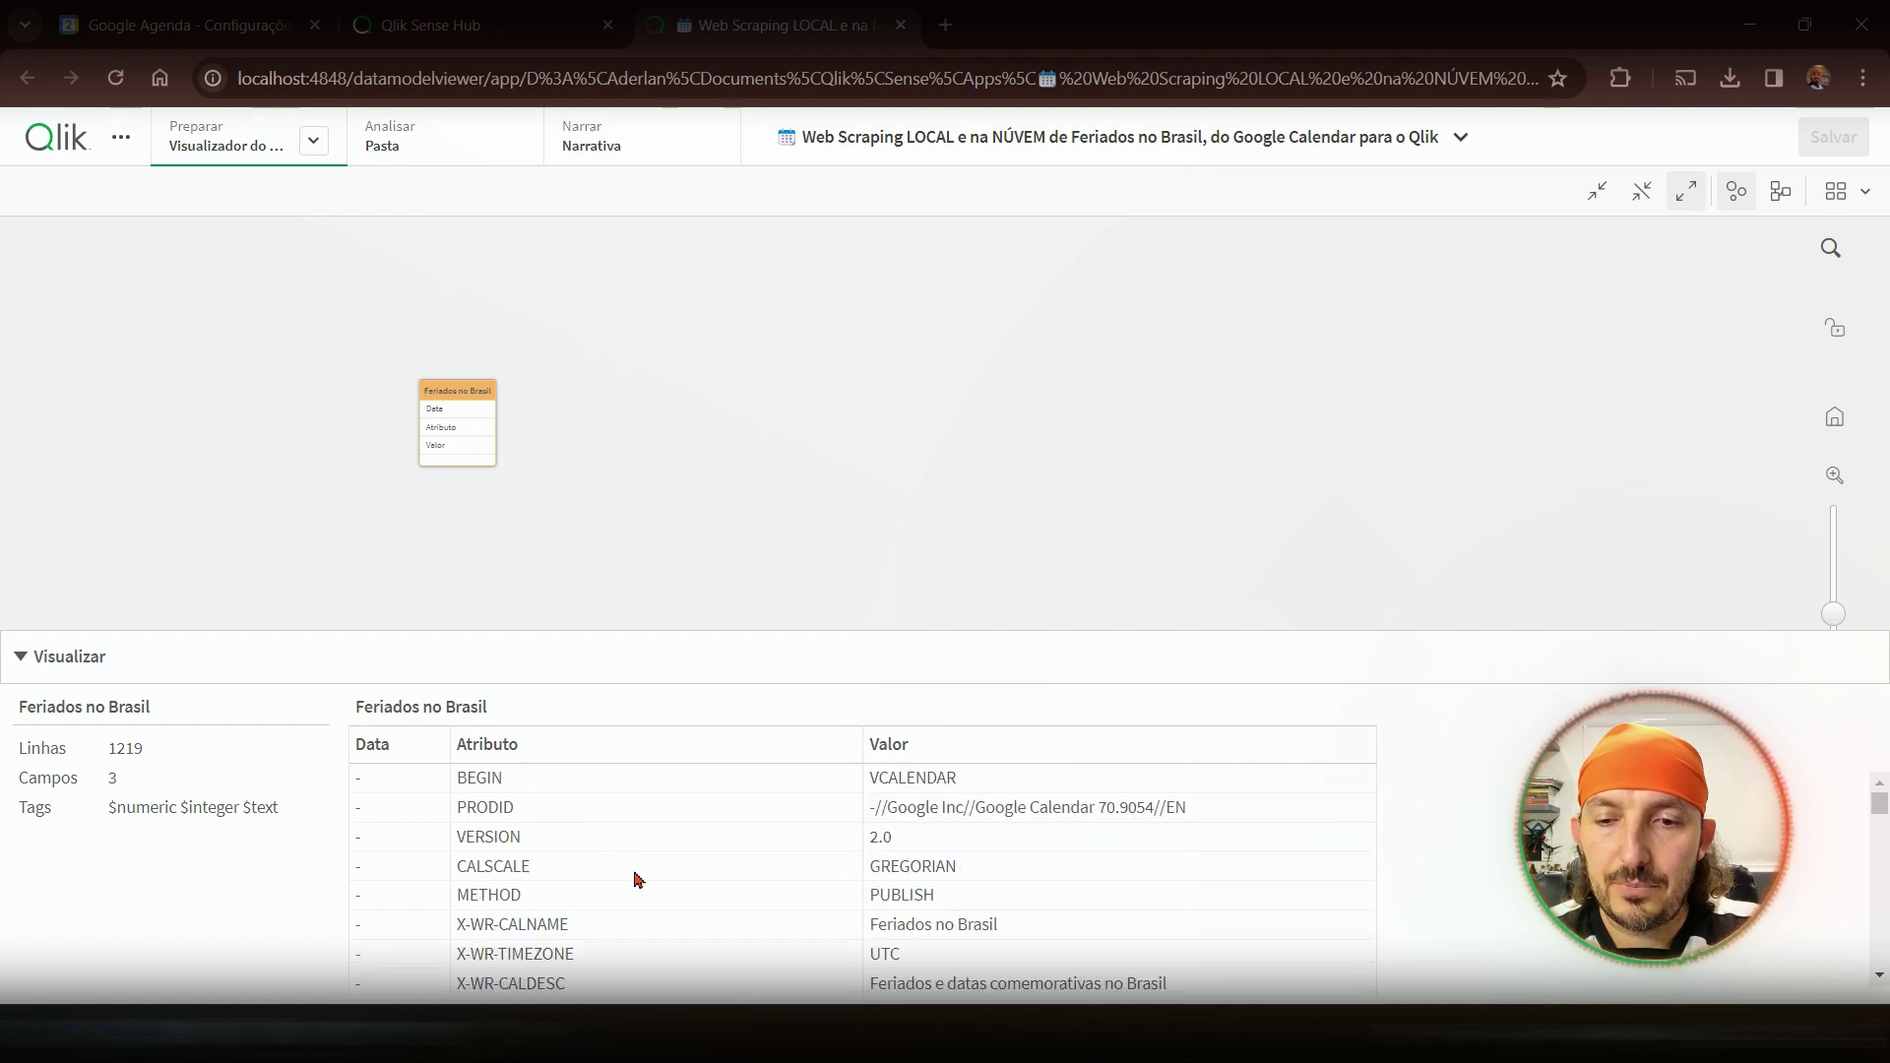
scroll(644, 884, "down", 1)
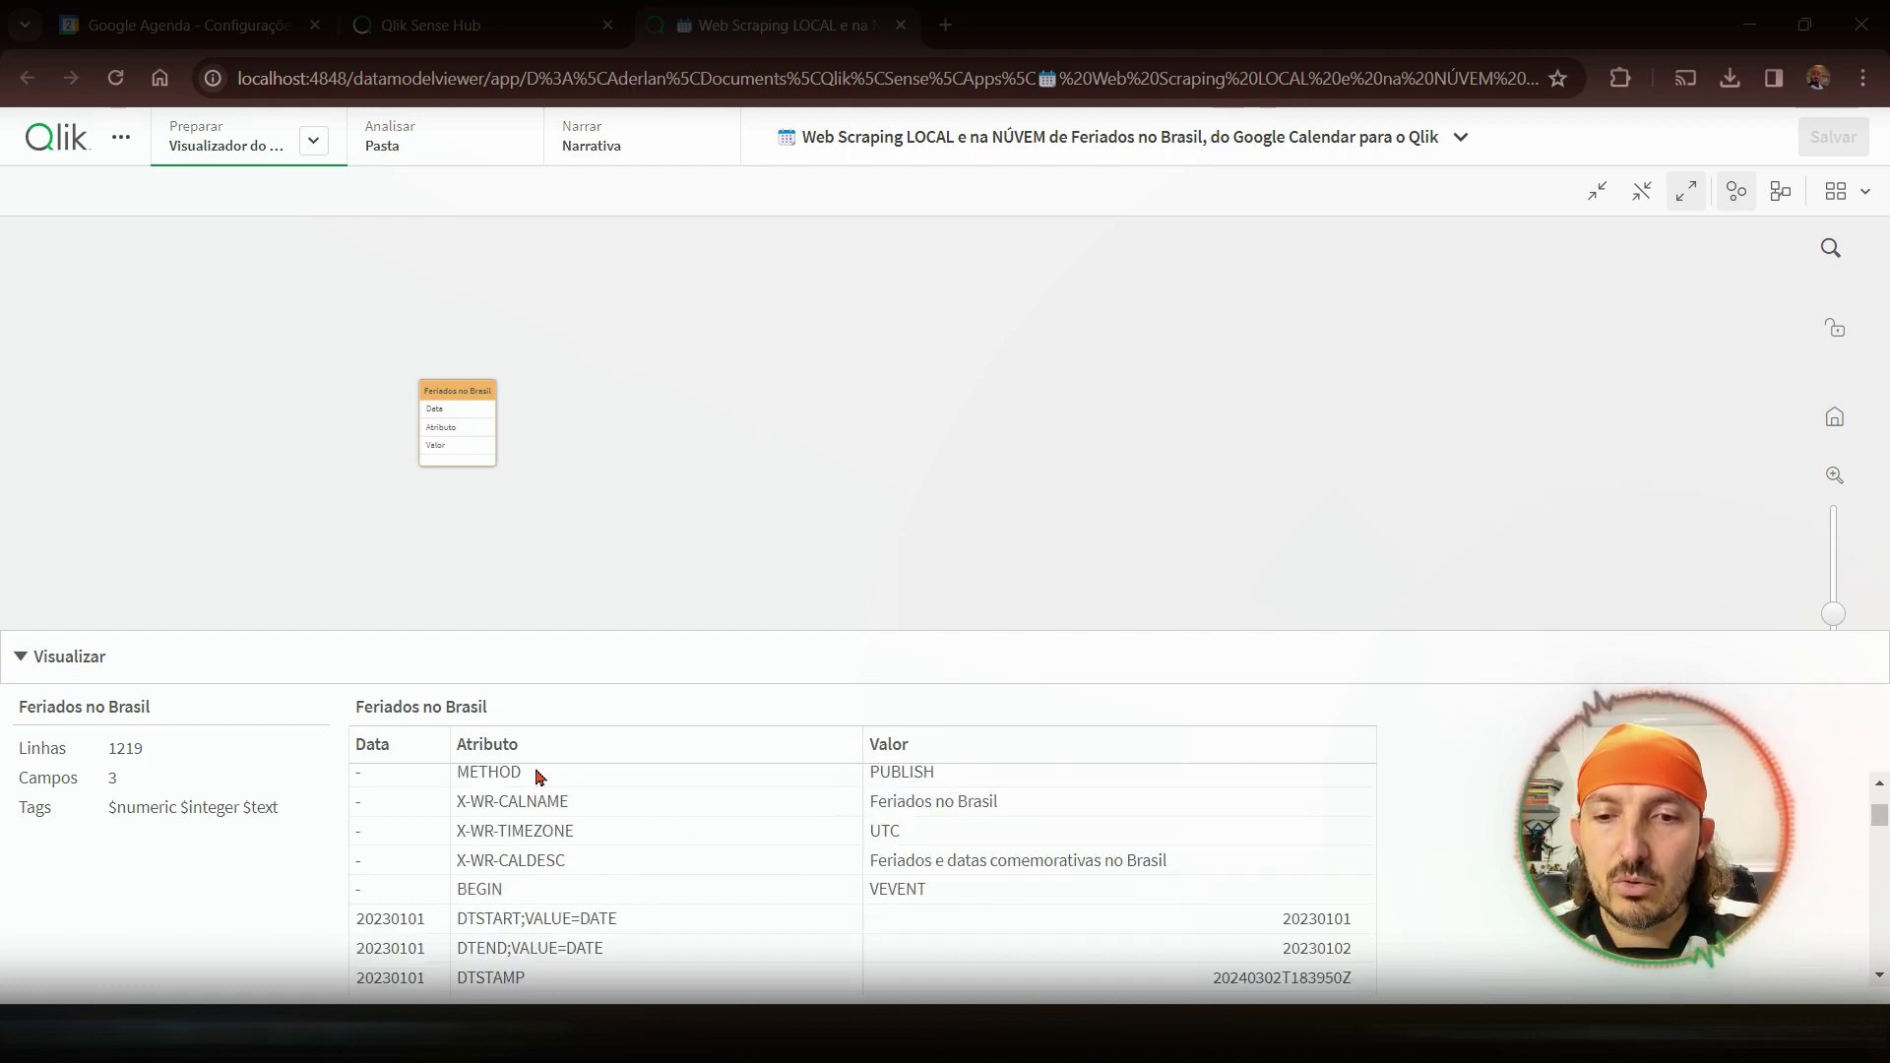
scroll(633, 888, "down", 1)
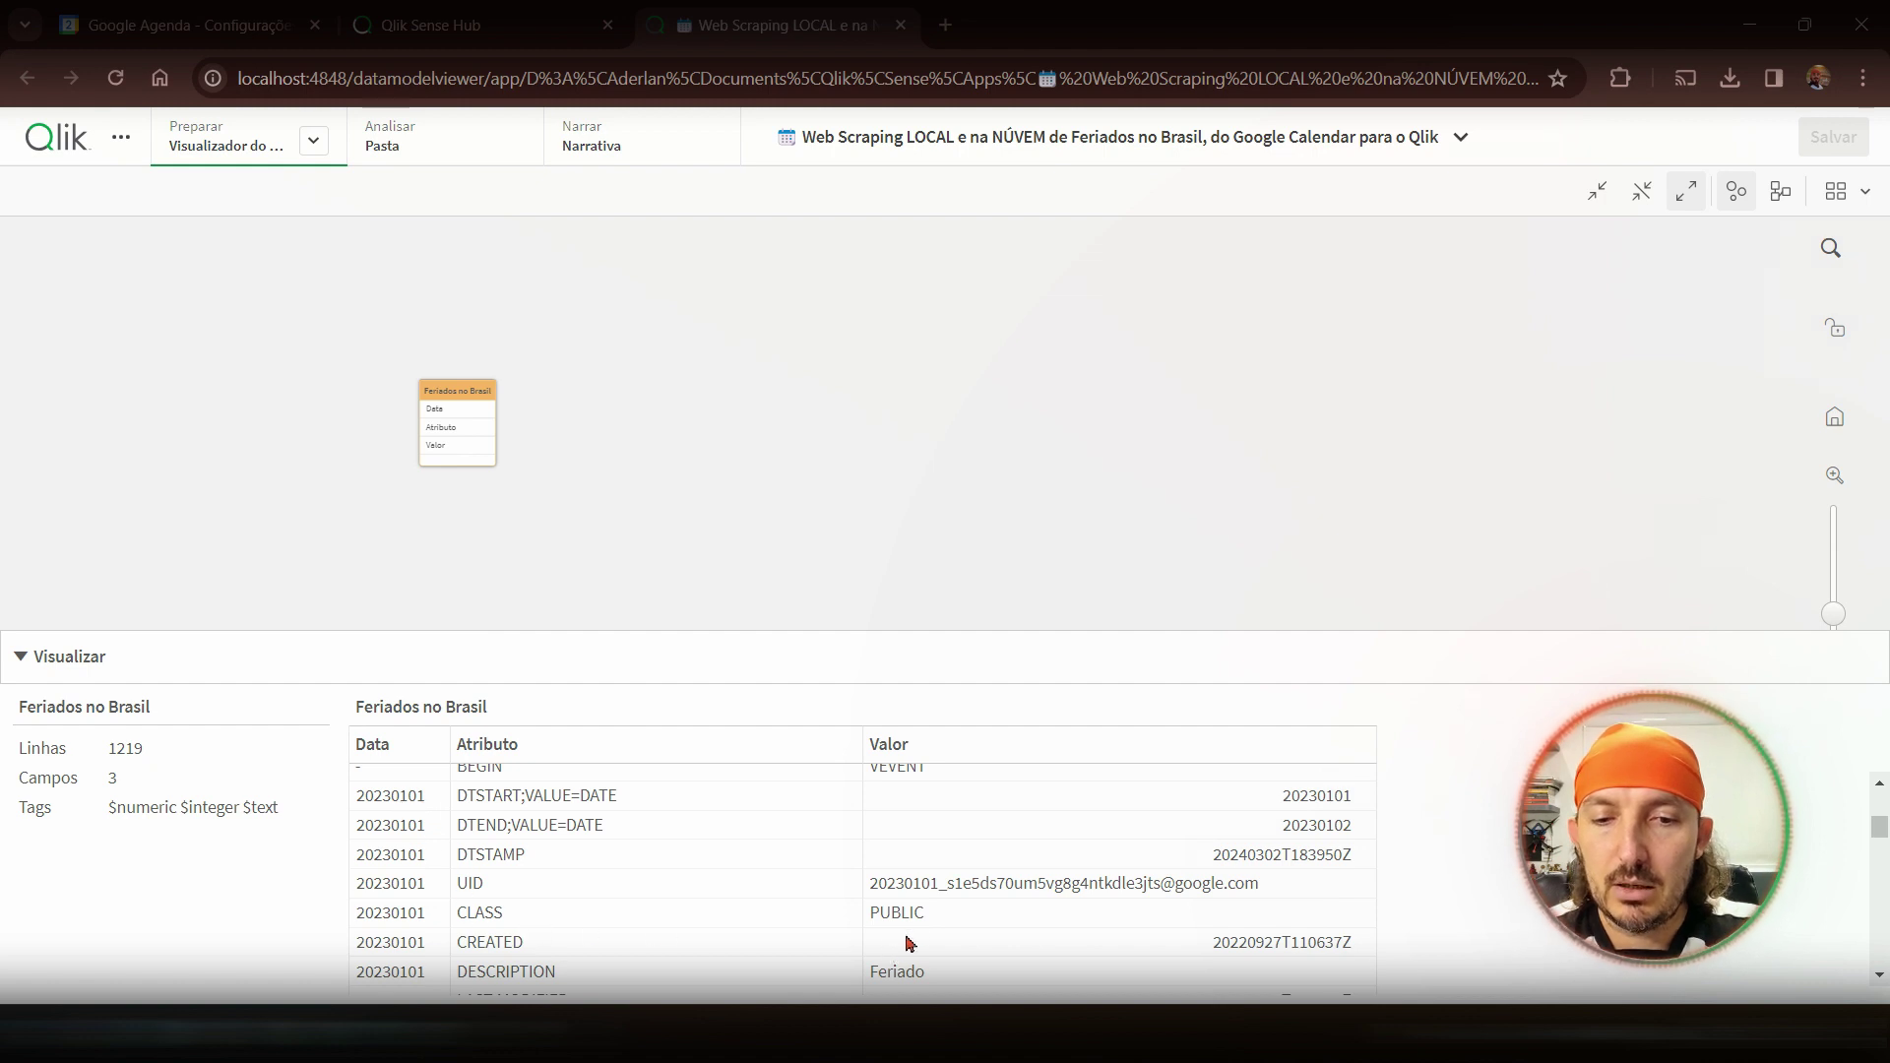
scroll(922, 981, "down", 1)
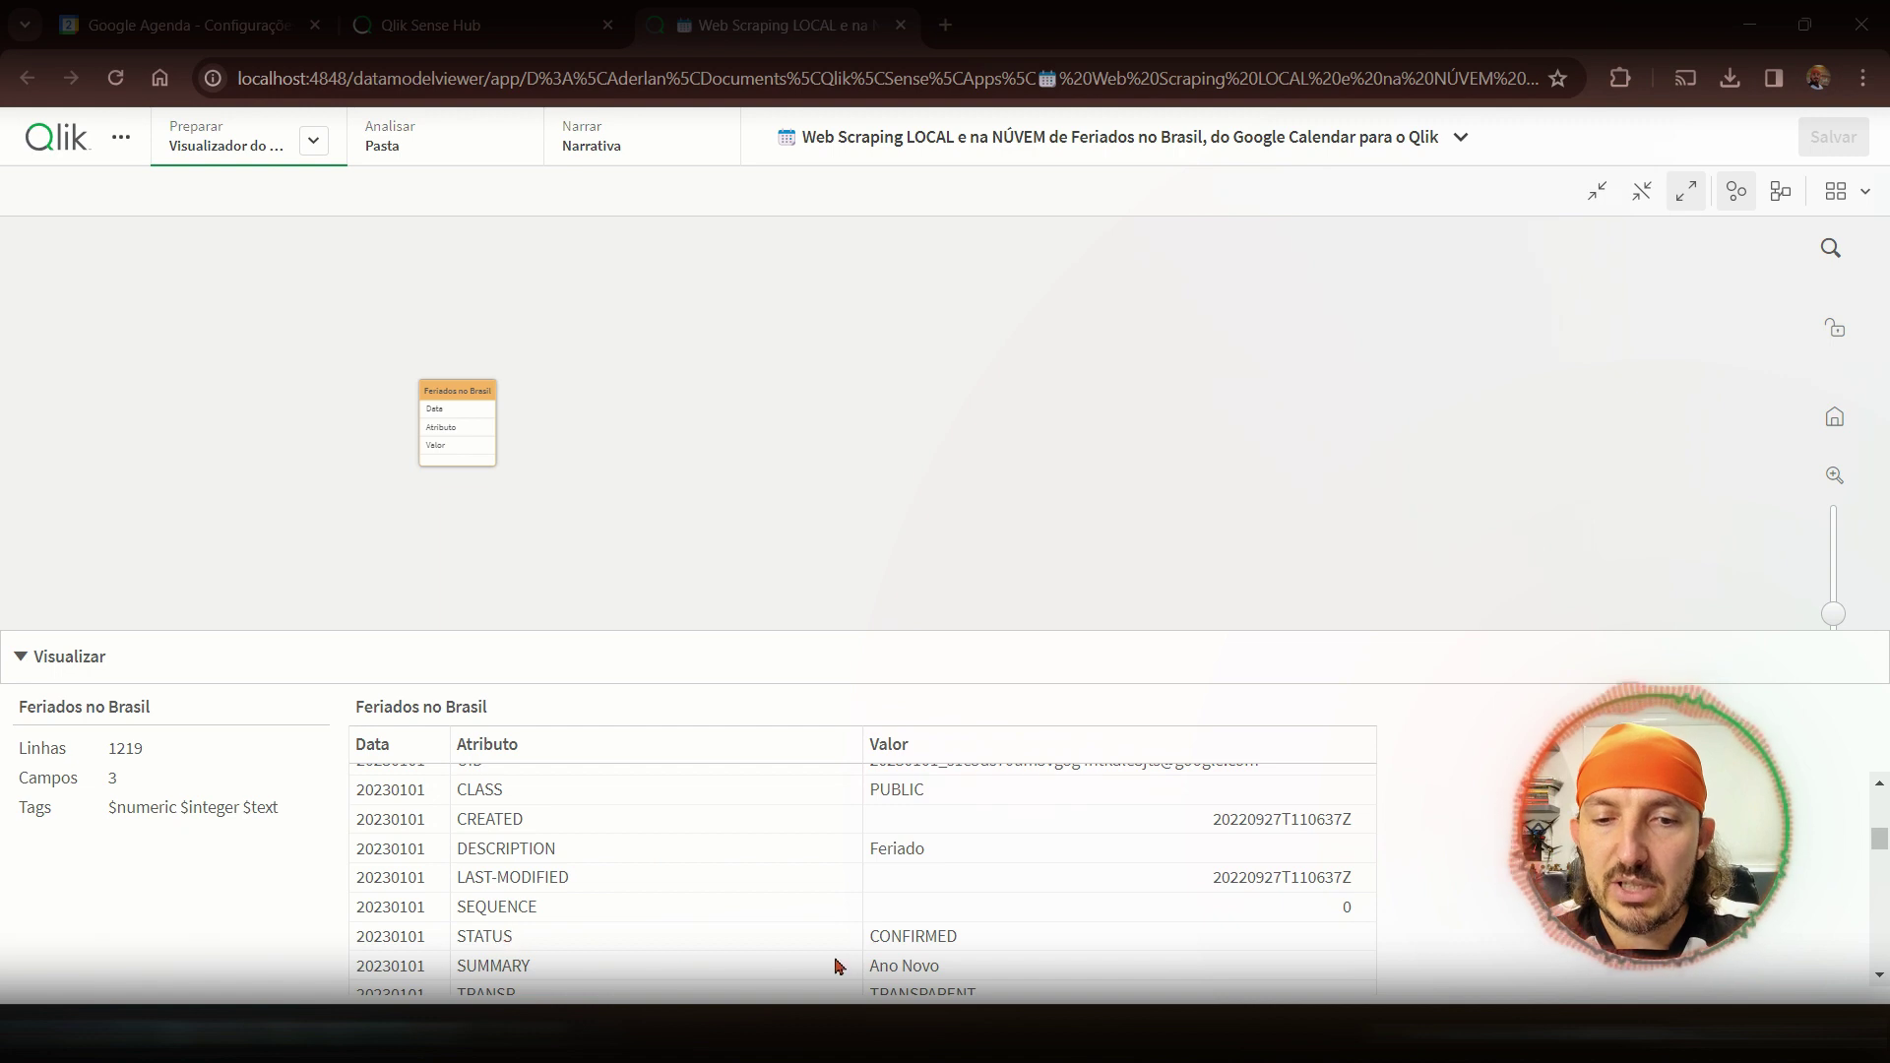
scroll(833, 938, "down", 1)
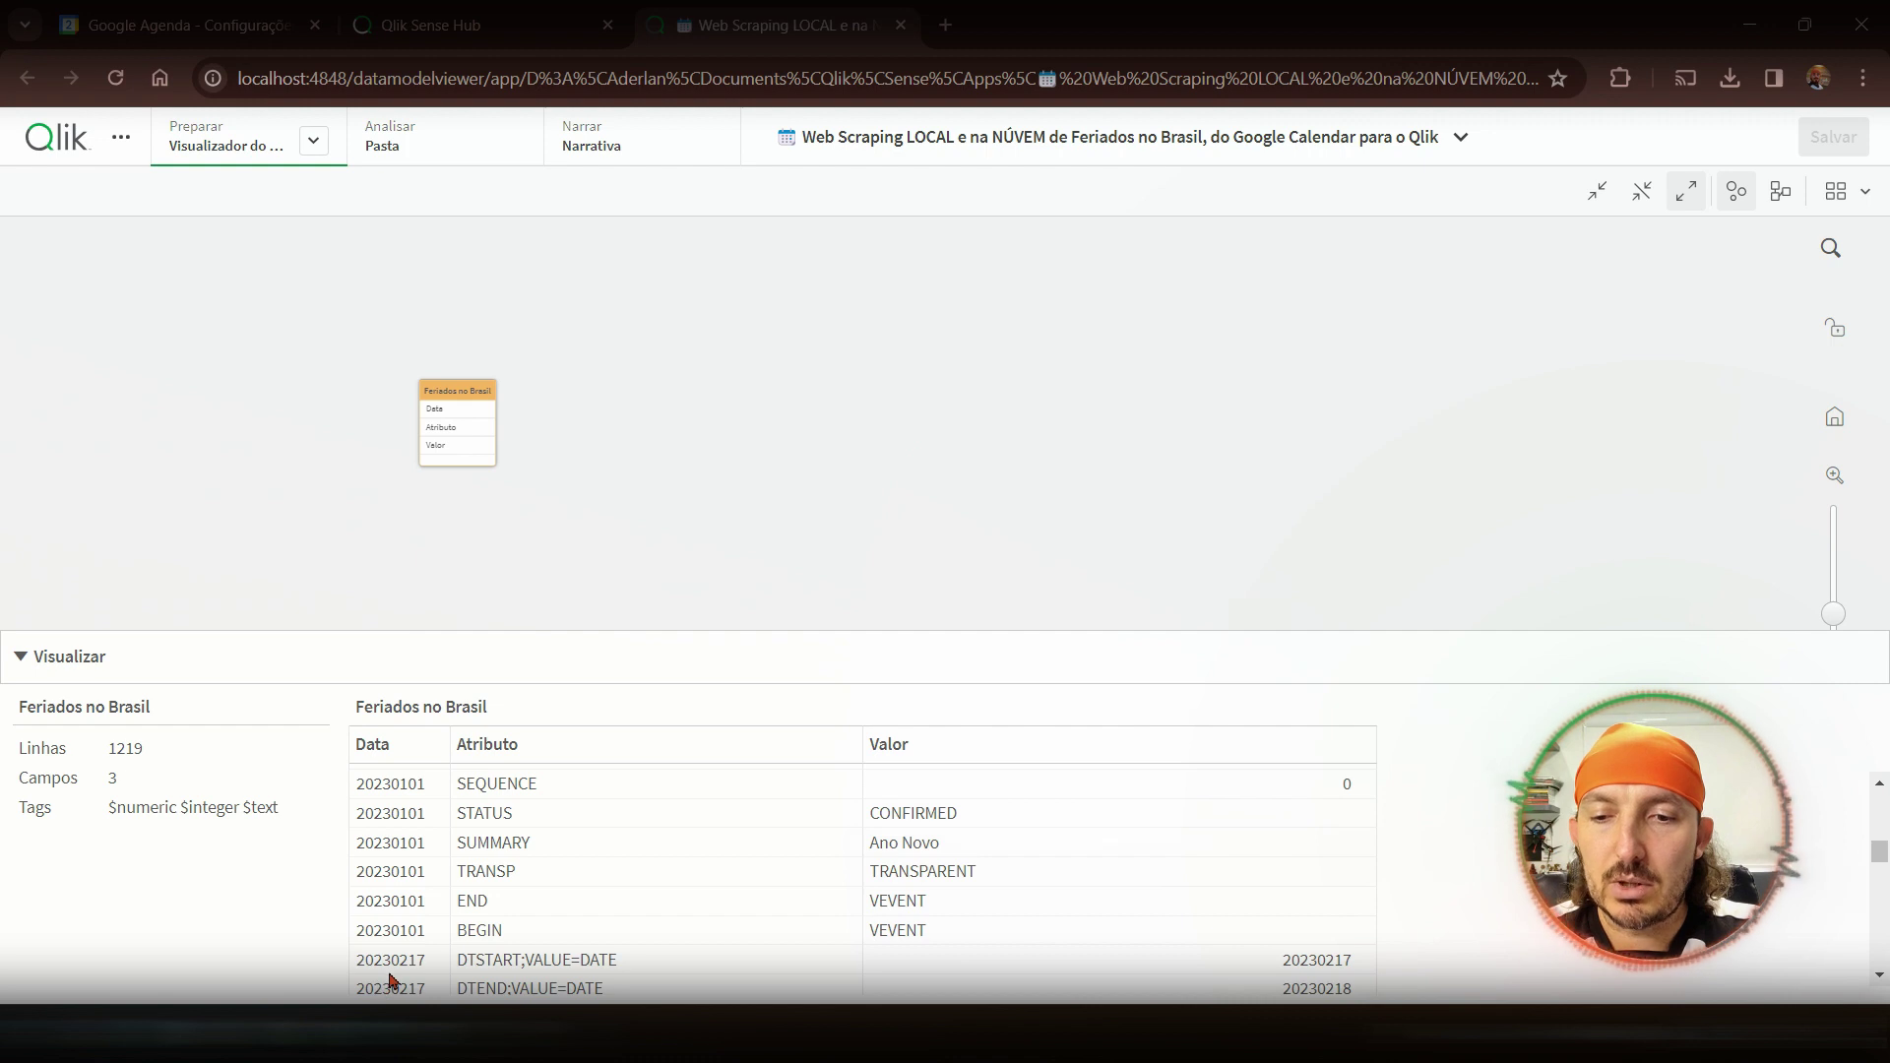
scroll(553, 965, "down", 4)
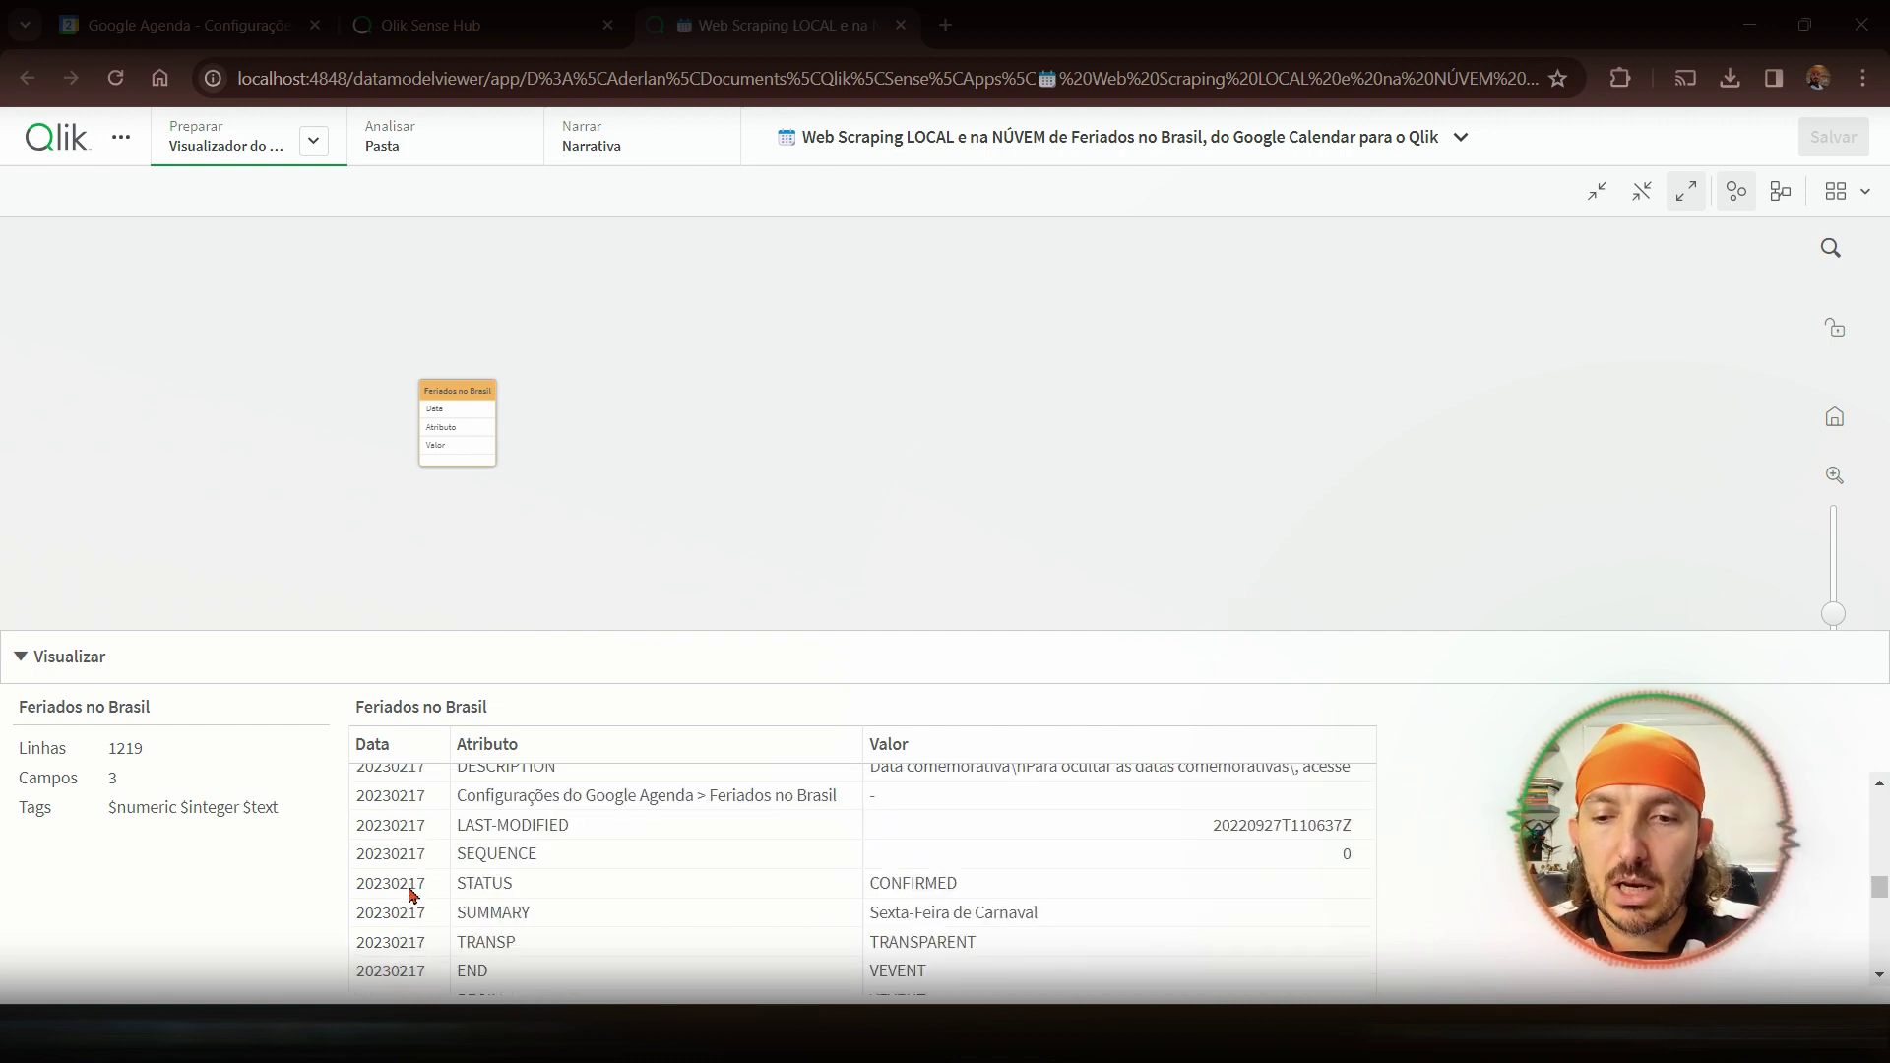
scroll(497, 949, "down", 1)
scroll(495, 940, "up", 10)
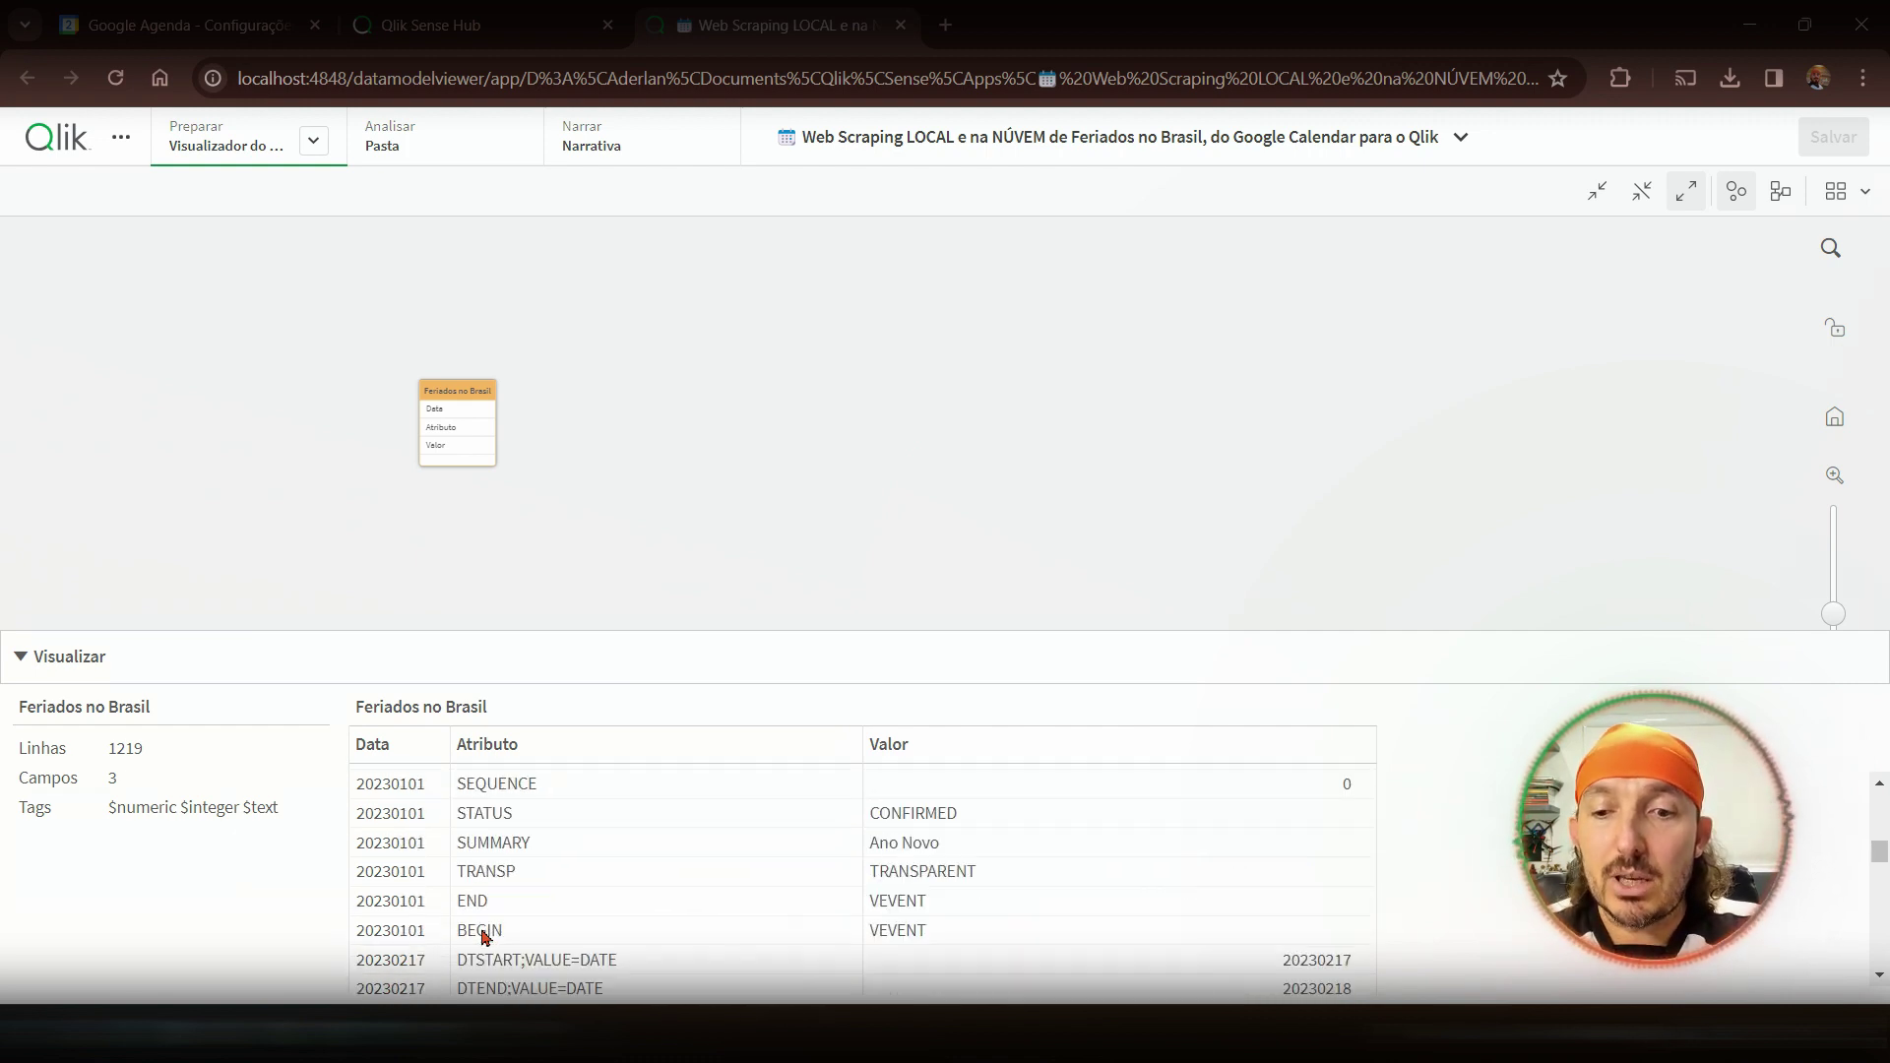
scroll(488, 891, "down", 3)
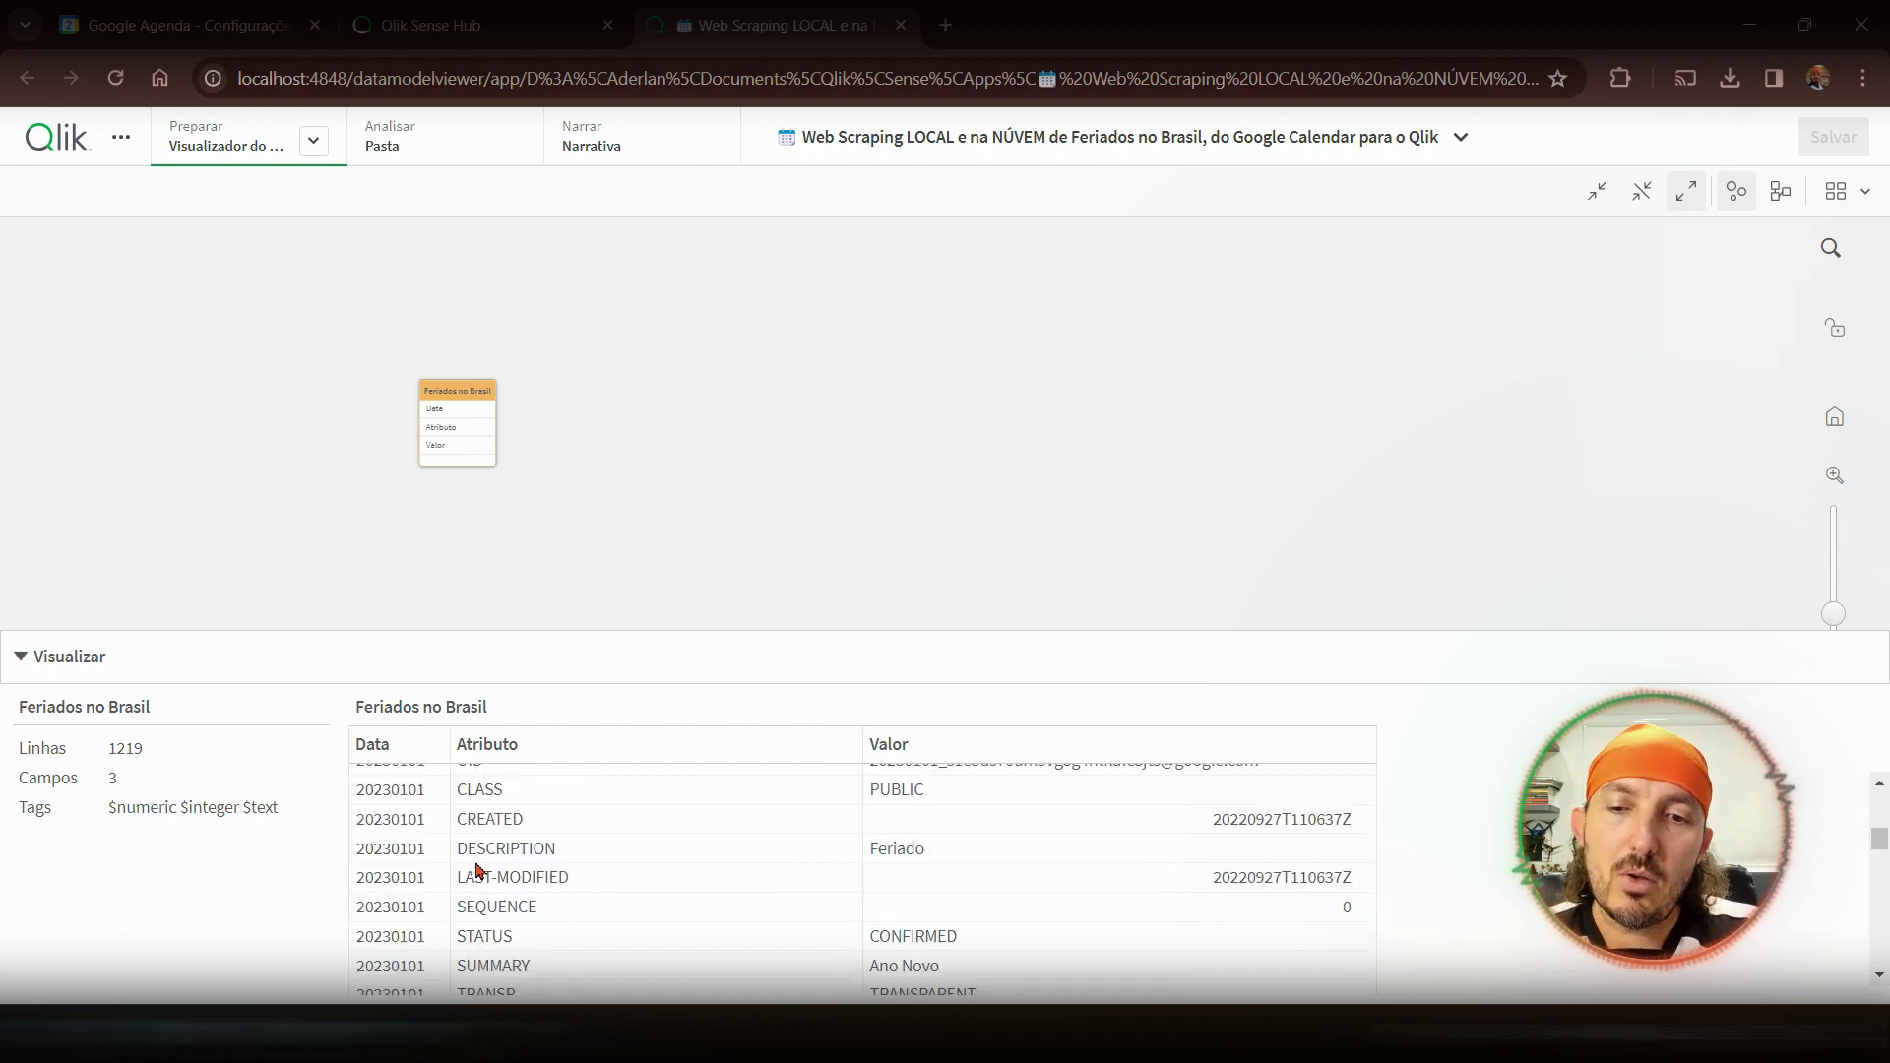
scroll(477, 869, "up", 2)
scroll(439, 840, "down", 1)
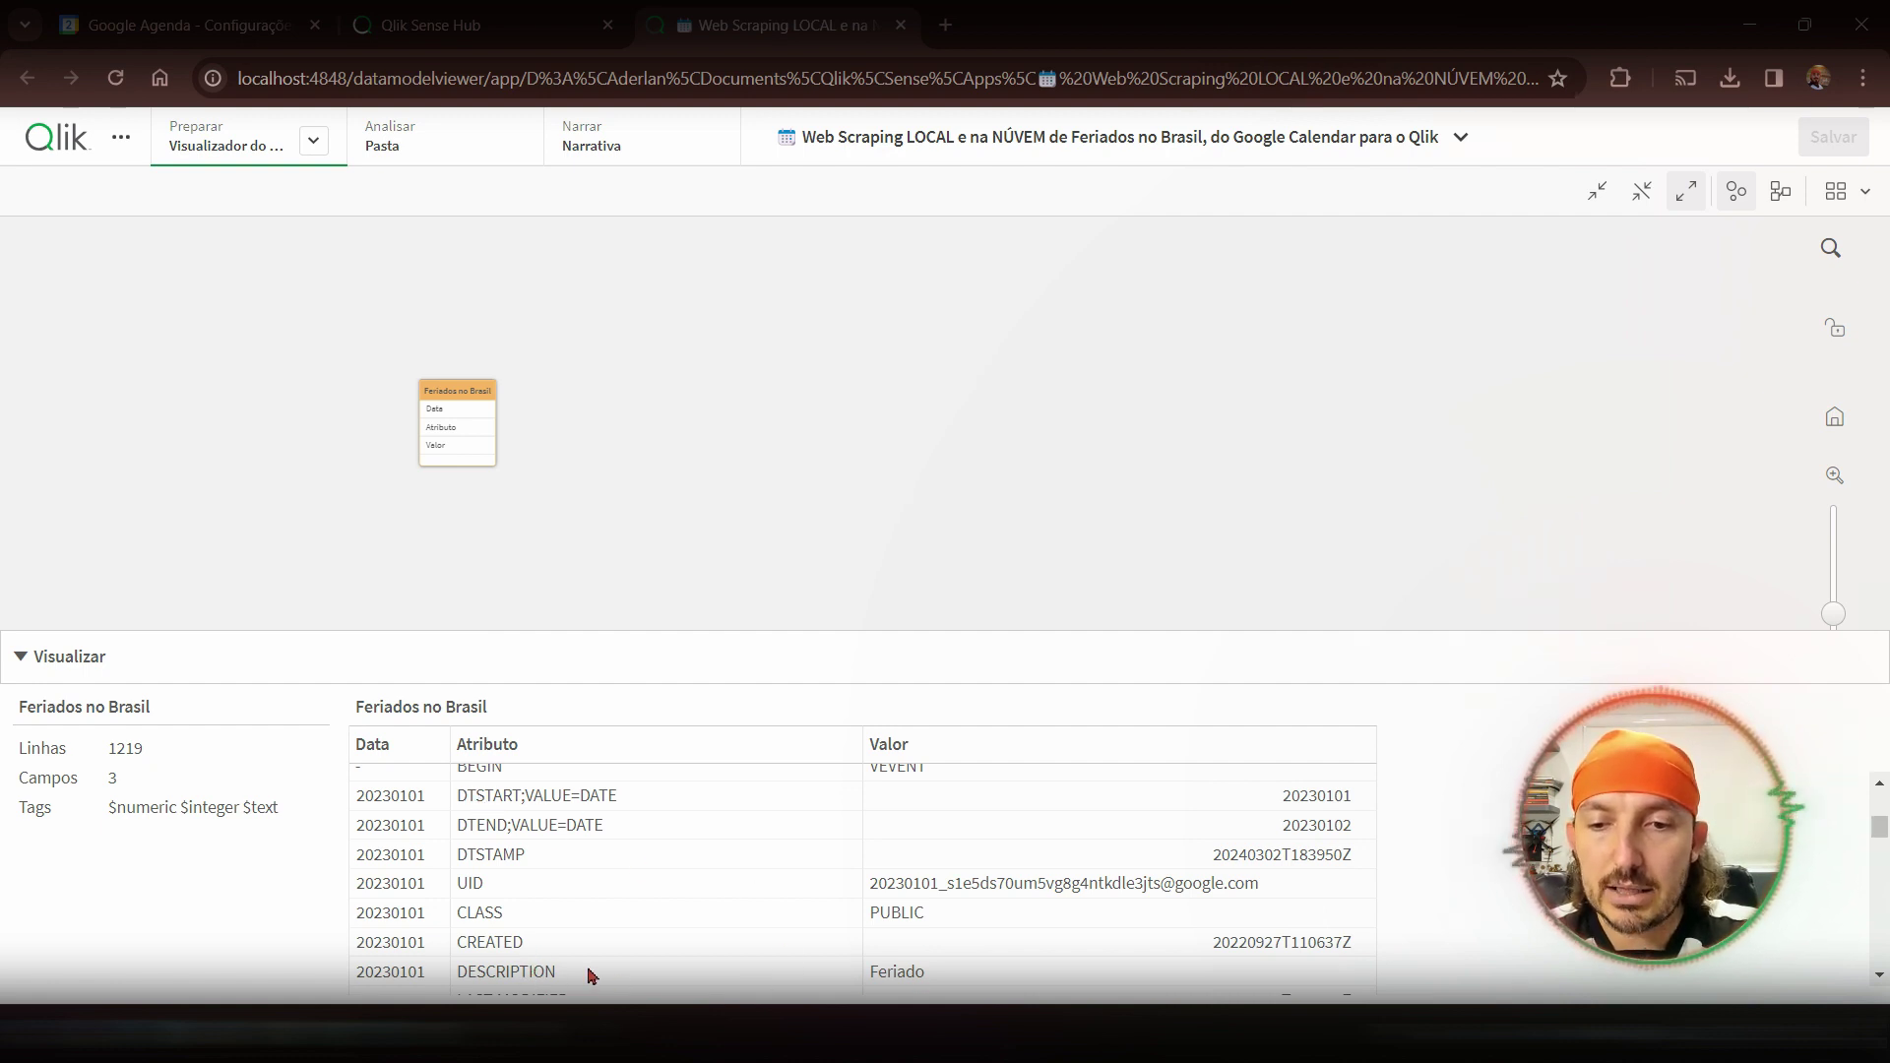
scroll(514, 866, "down", 1)
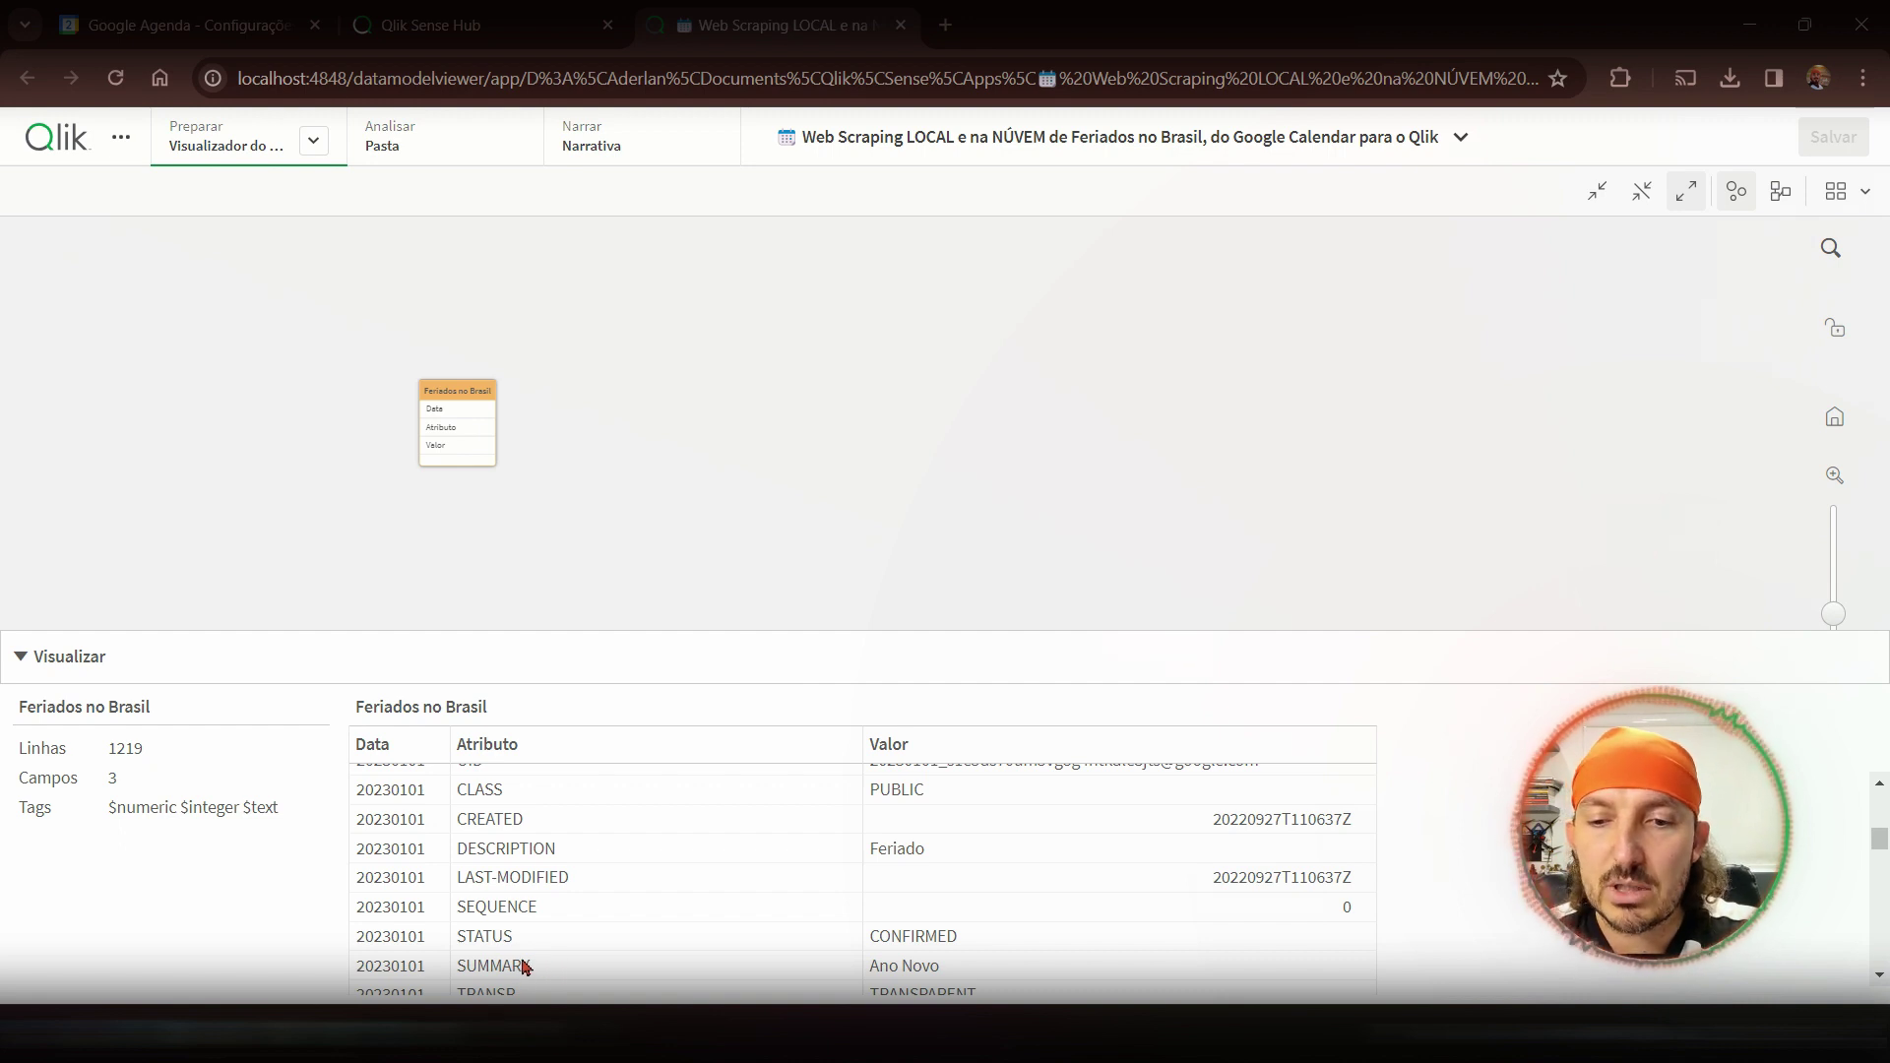
- Return to the data load editor and begin wrapping the upper Load's Atributo field in a SubField function
left_click(313, 140)
left_click(251, 247)
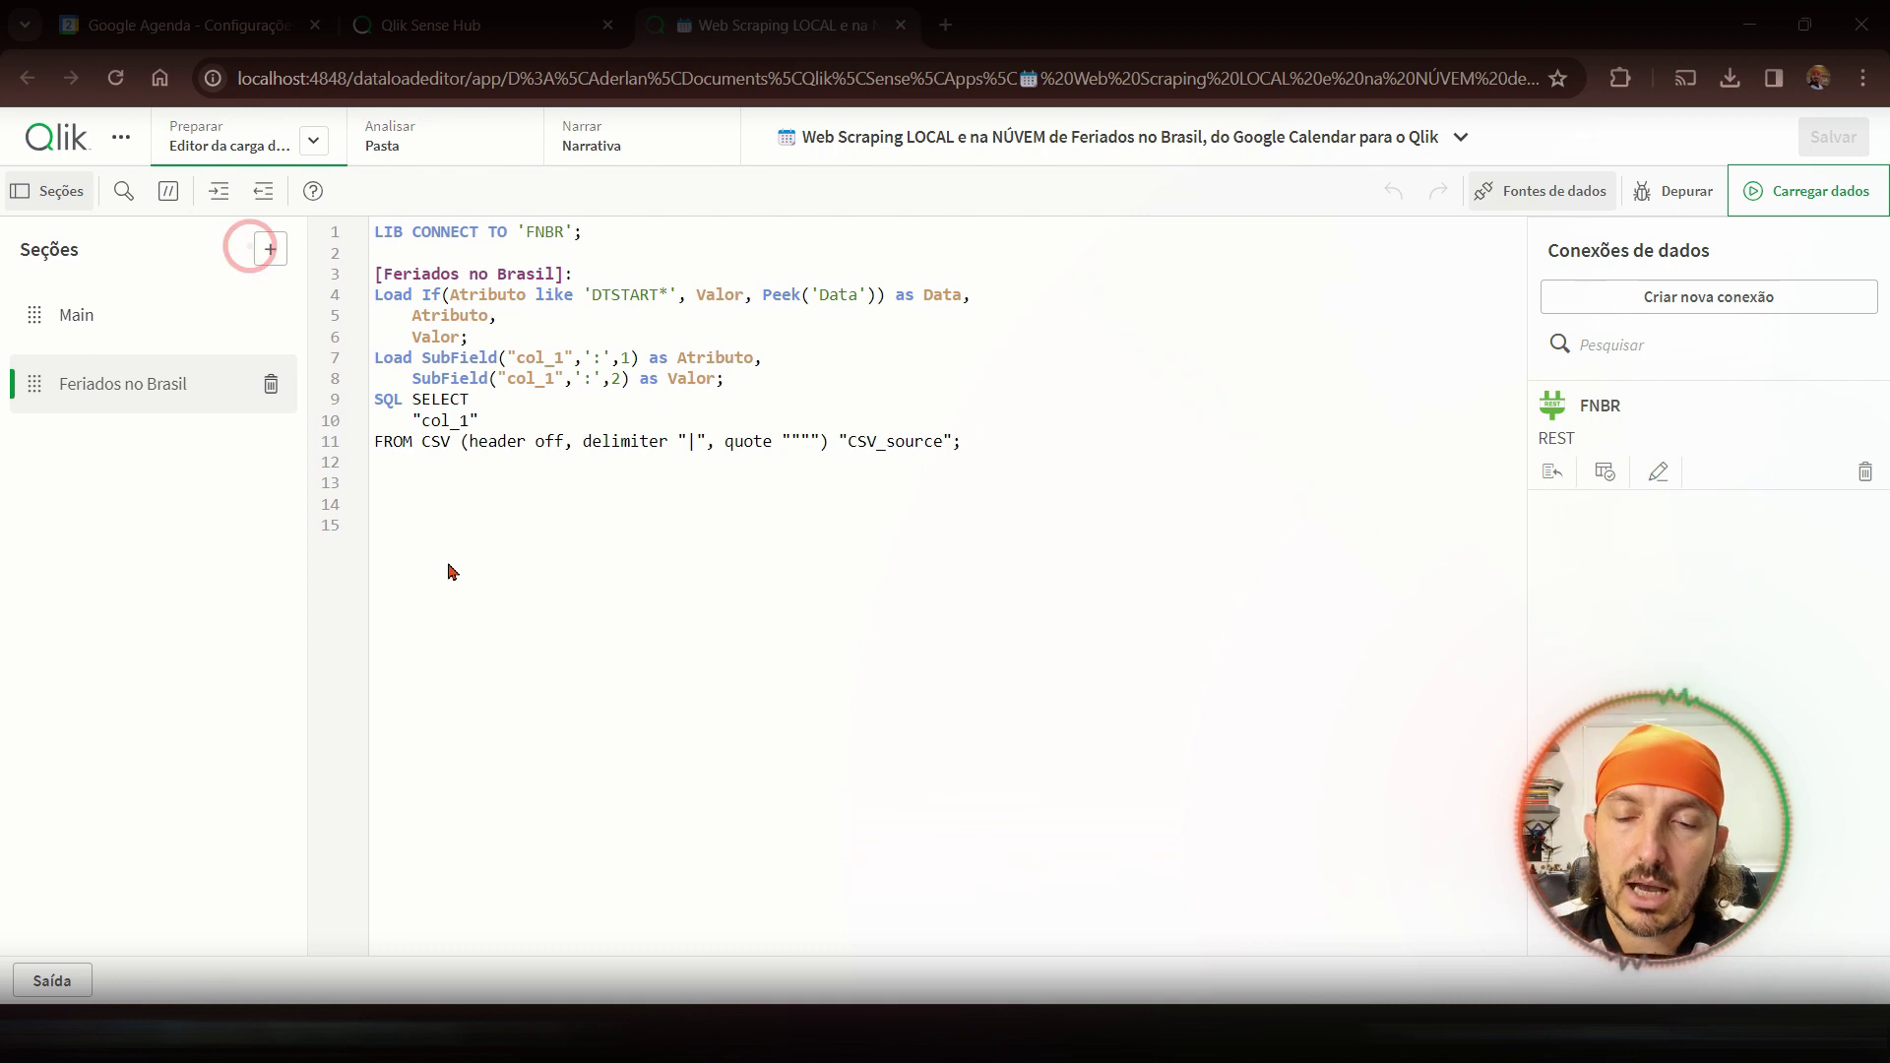
left_click(412, 315)
type("Subfi")
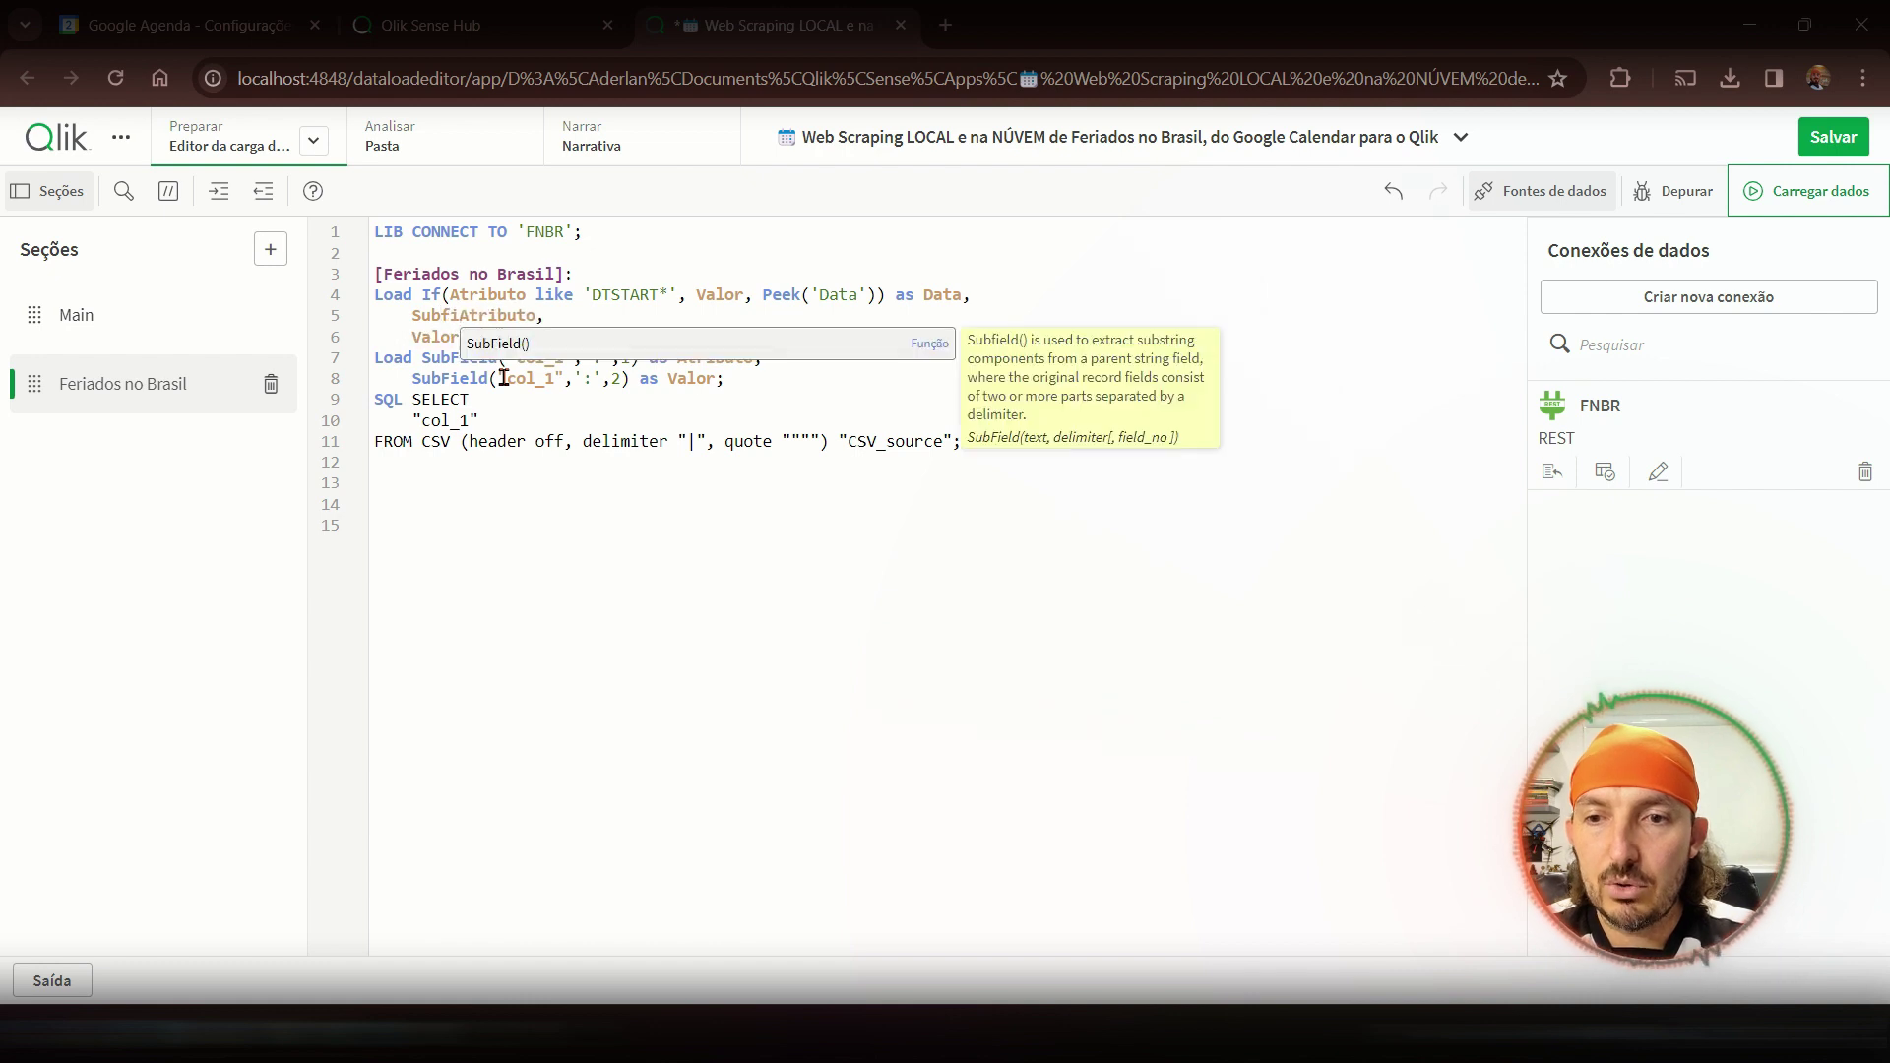
key("Return")
key("Right")
key("Right")
key("Right")
key("Right")
key("Right")
key("Right")
key("Right")
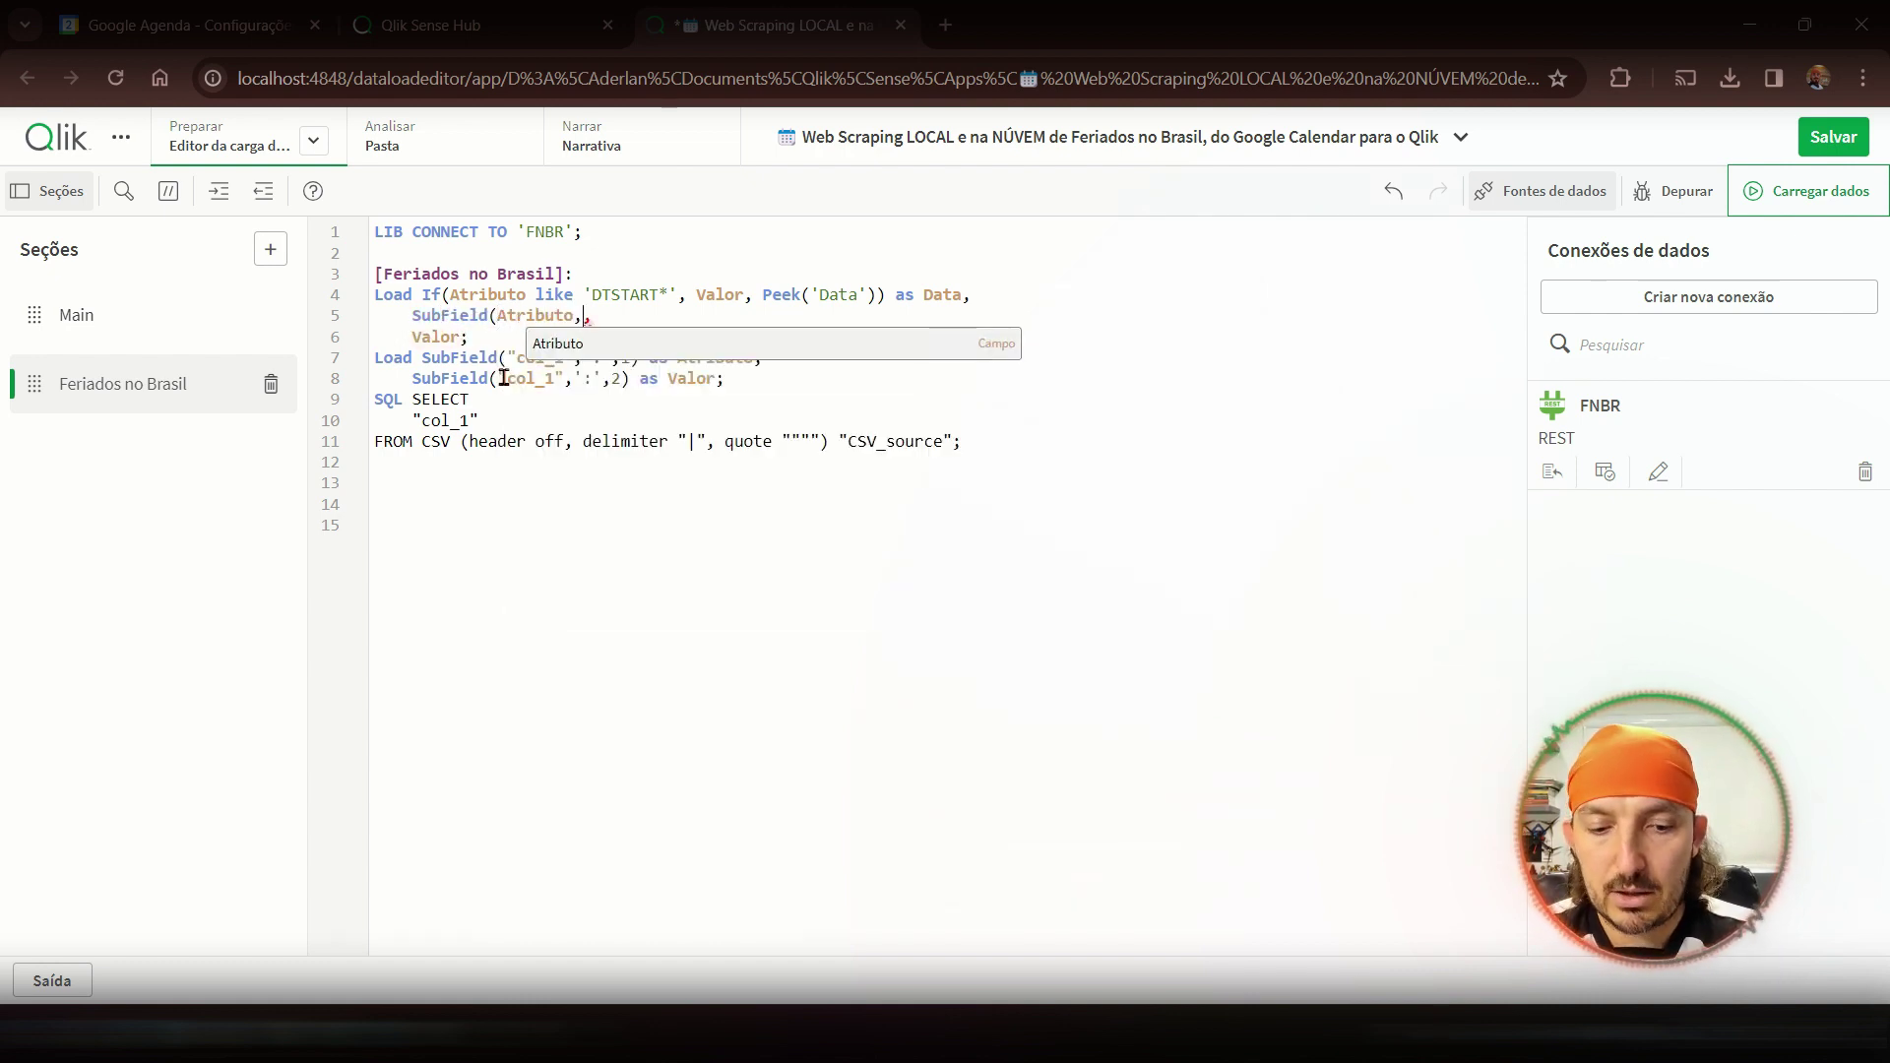
- Complete the Atributo SubField with delimiter ';' and field number 1, aliased as Atributo
type("';")
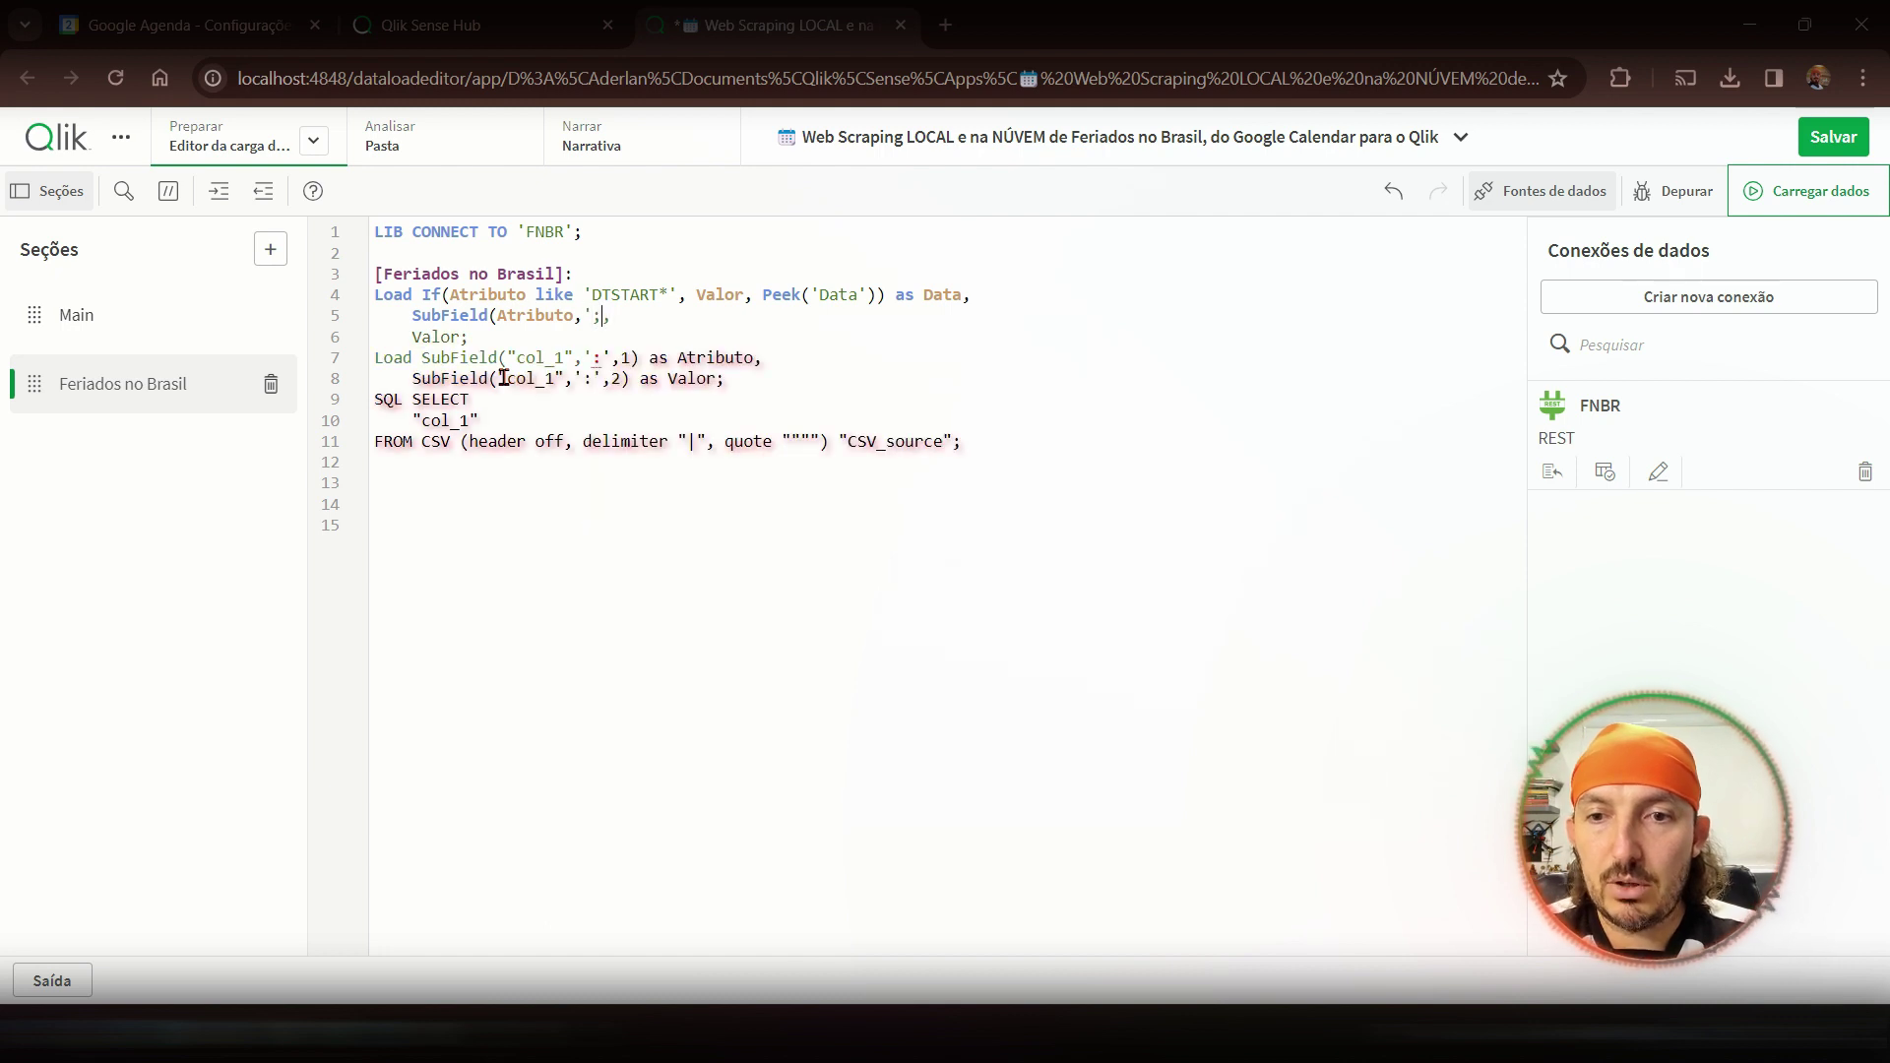
type("',1")
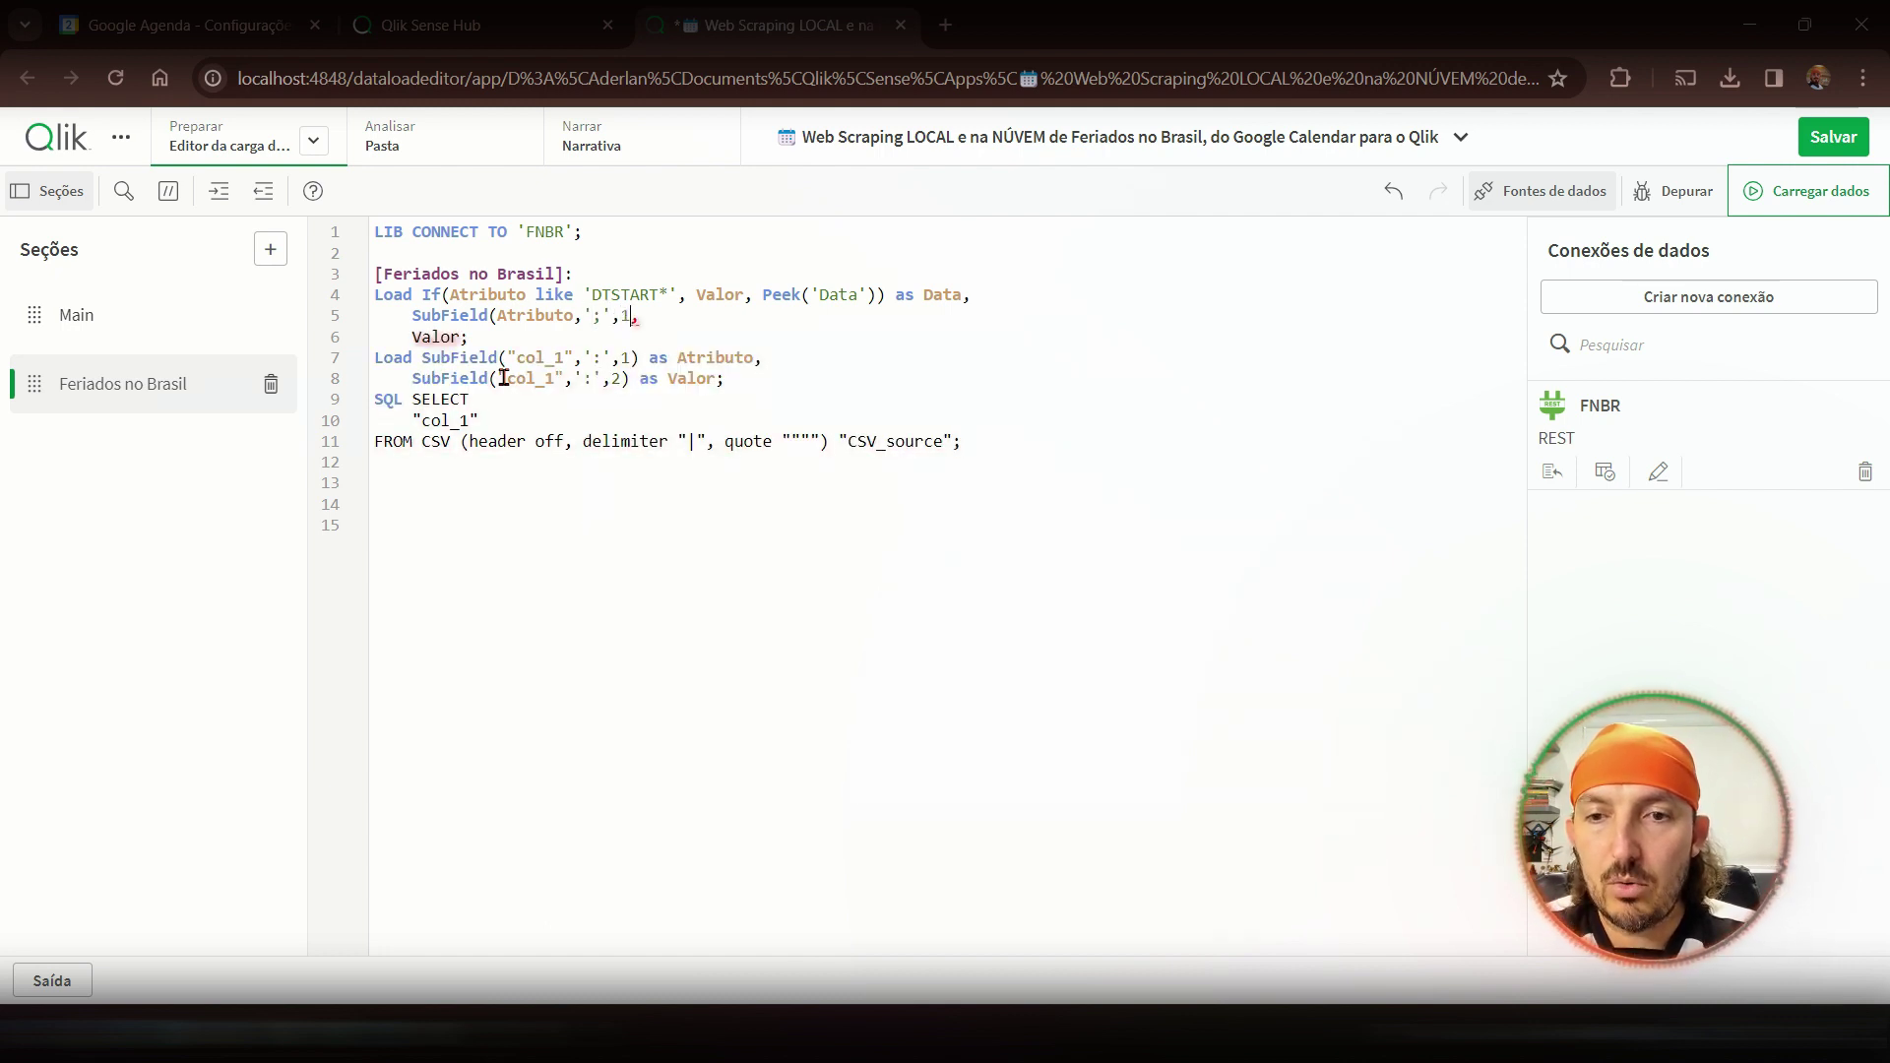
type(") as Atr")
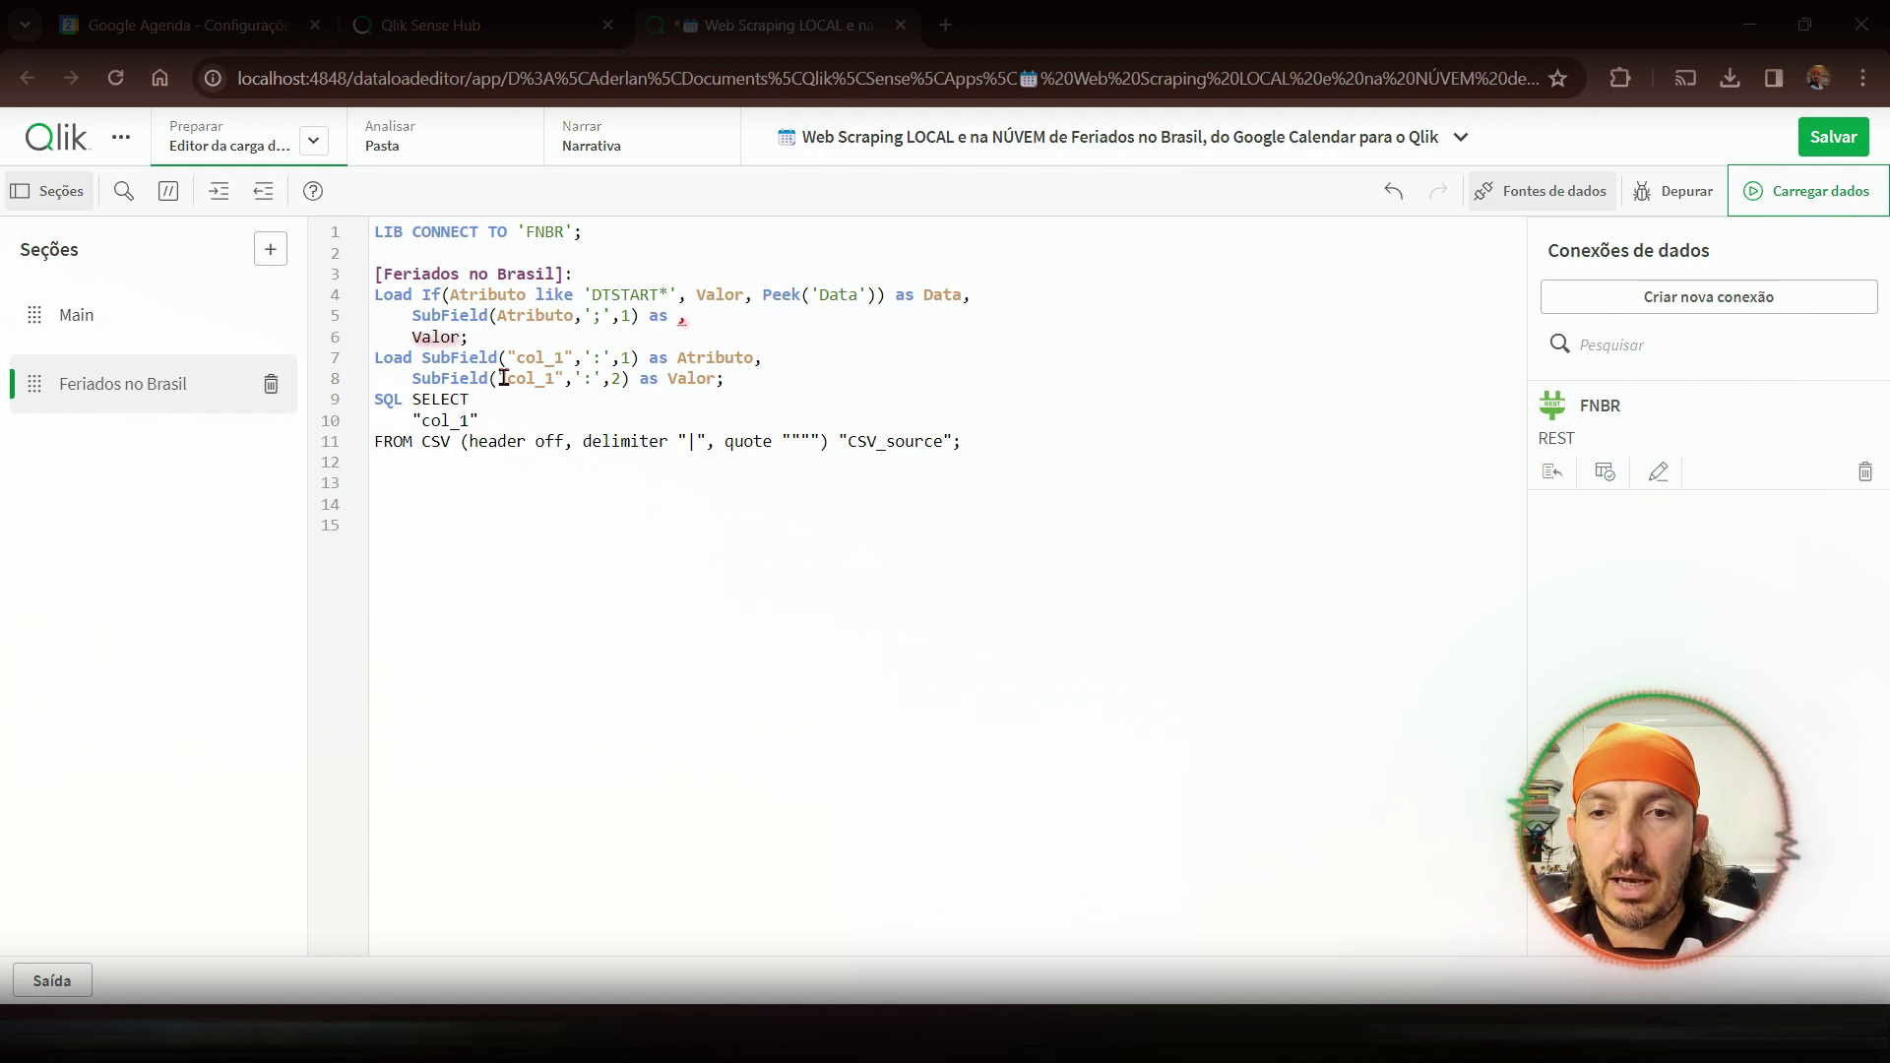
type("ibuto")
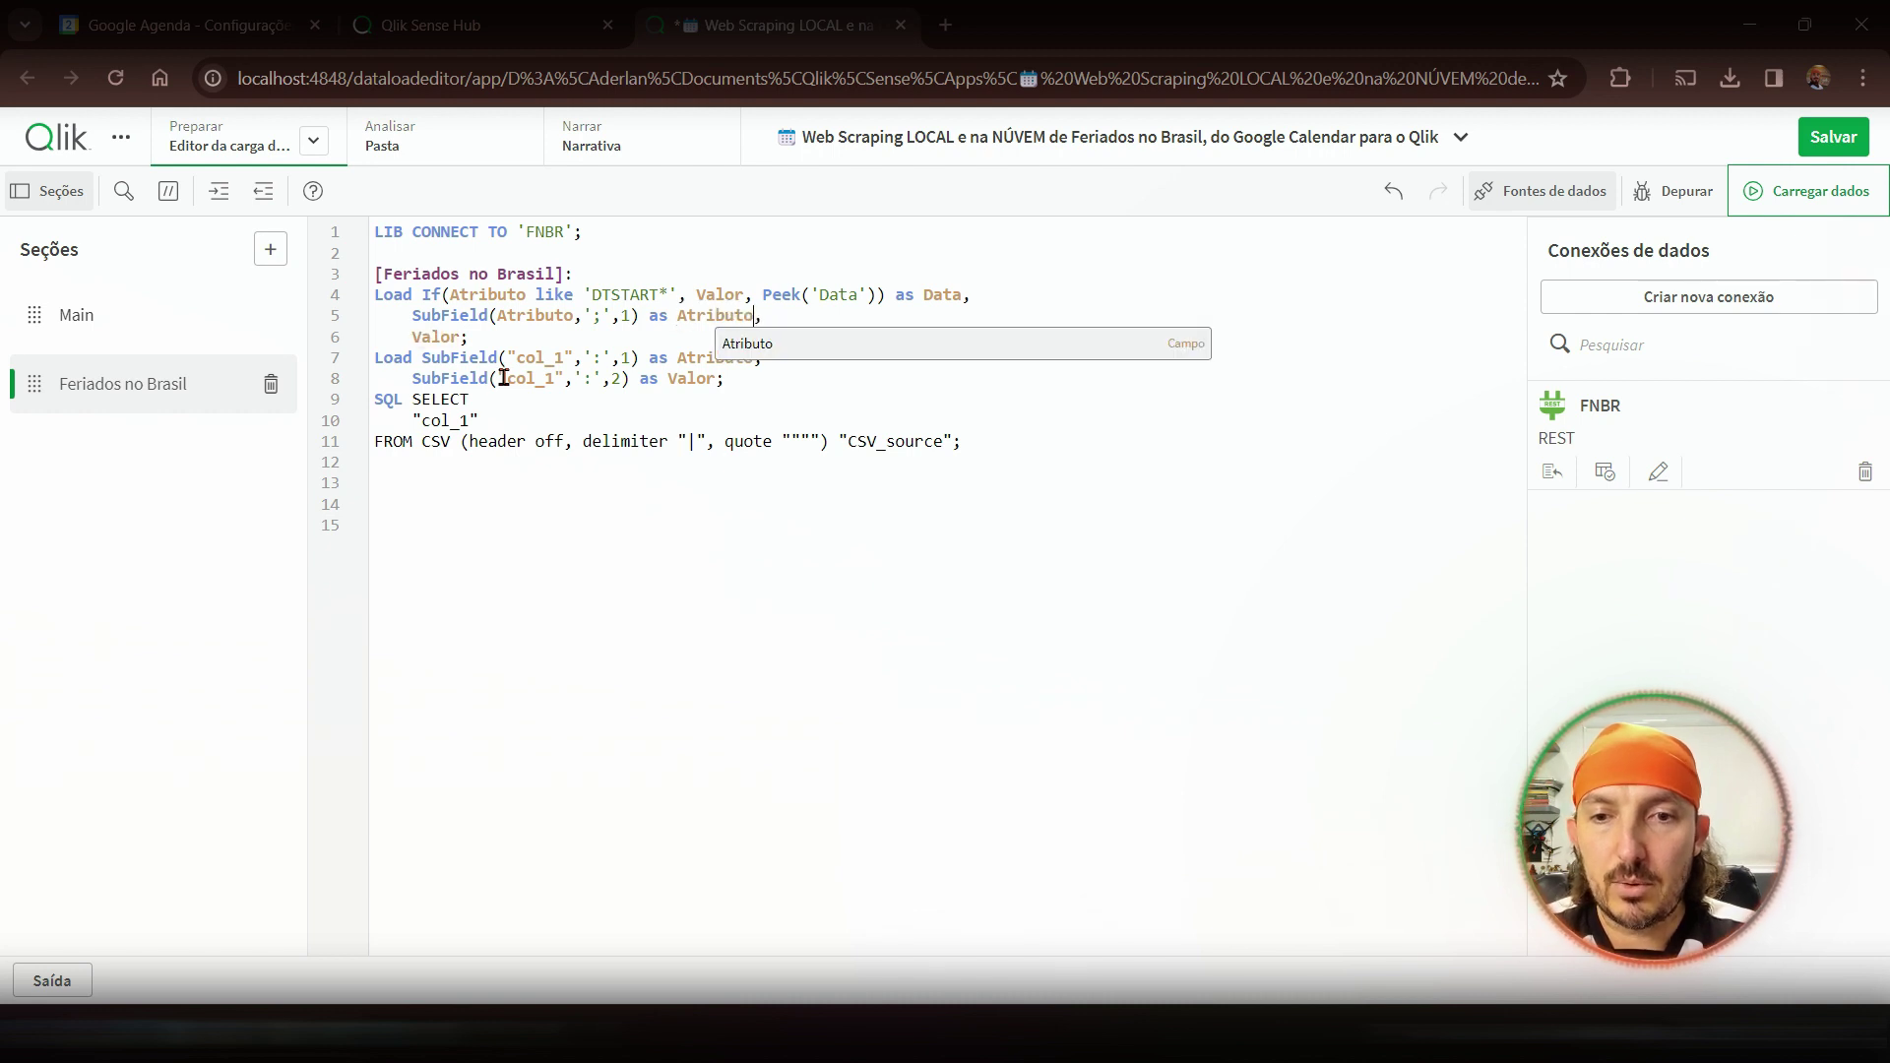
key("Right")
key("Right")
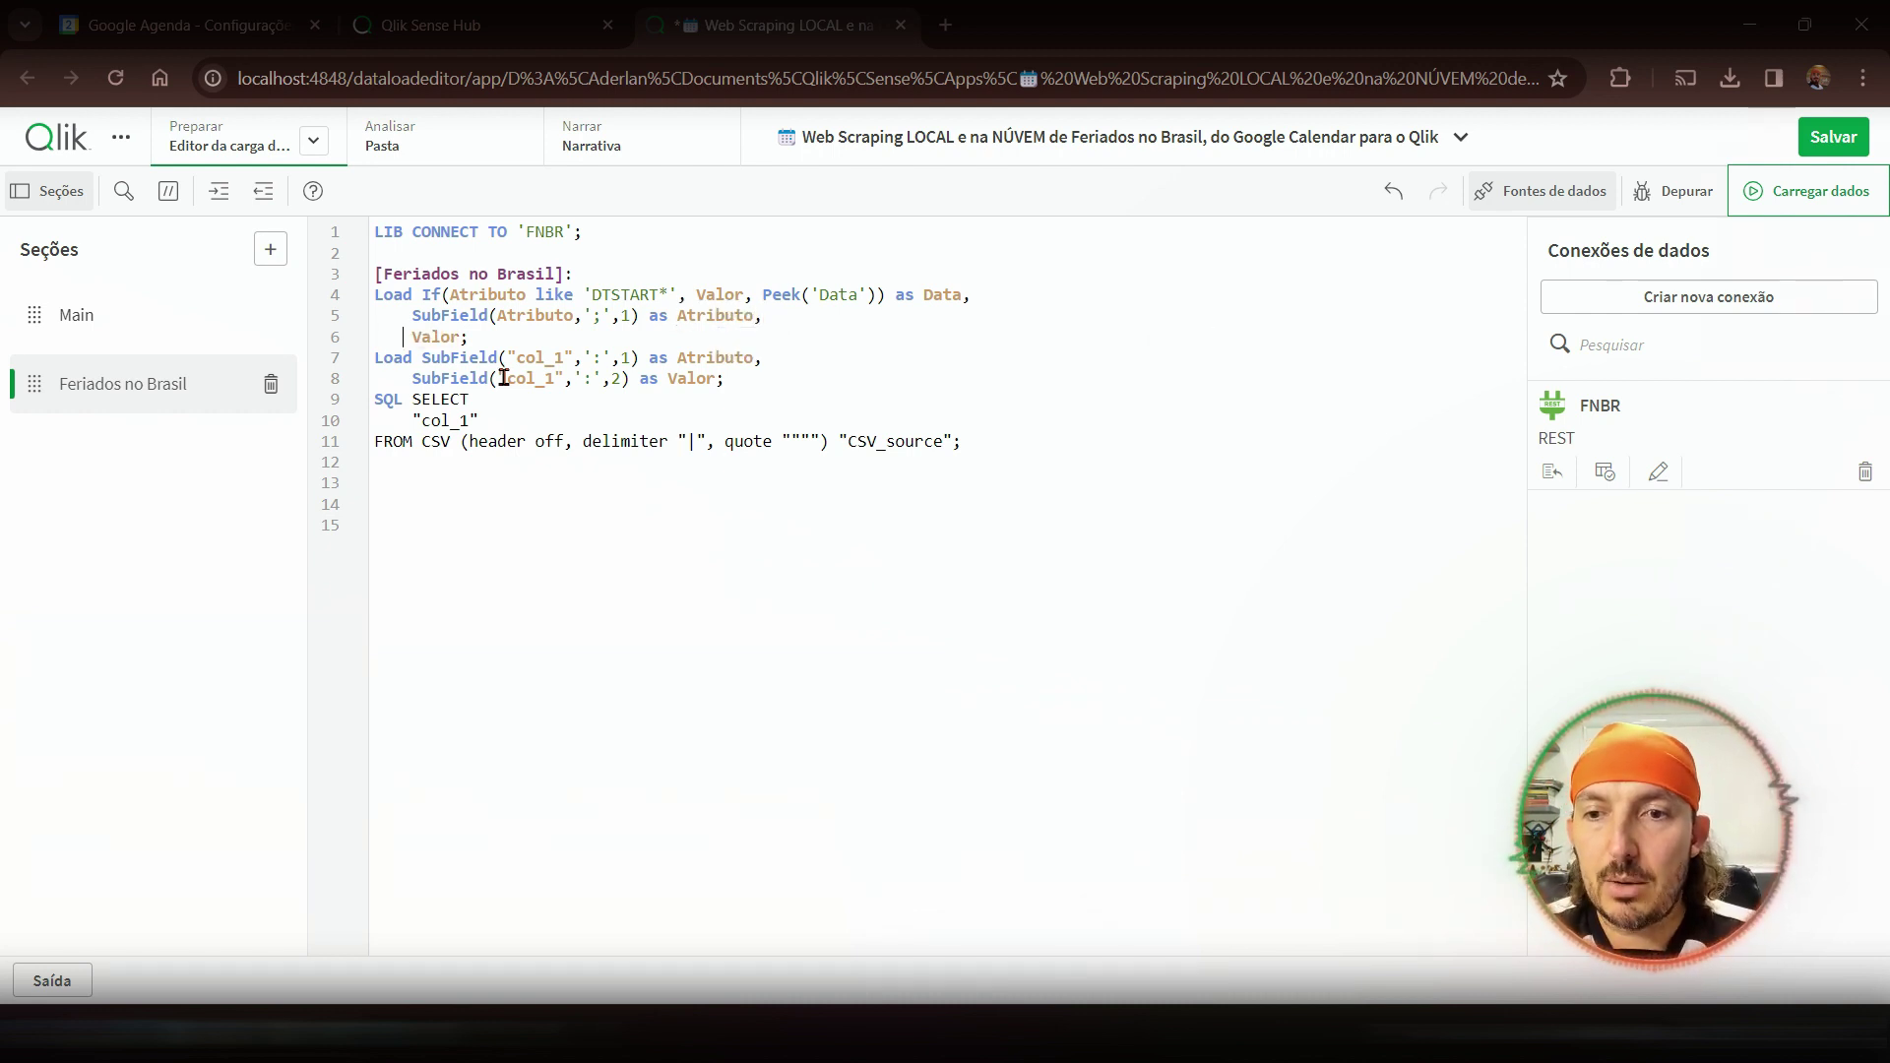
- Replace the upper Load's Valor field with SubField(Valor,'\n',1) as Valor
type("Su")
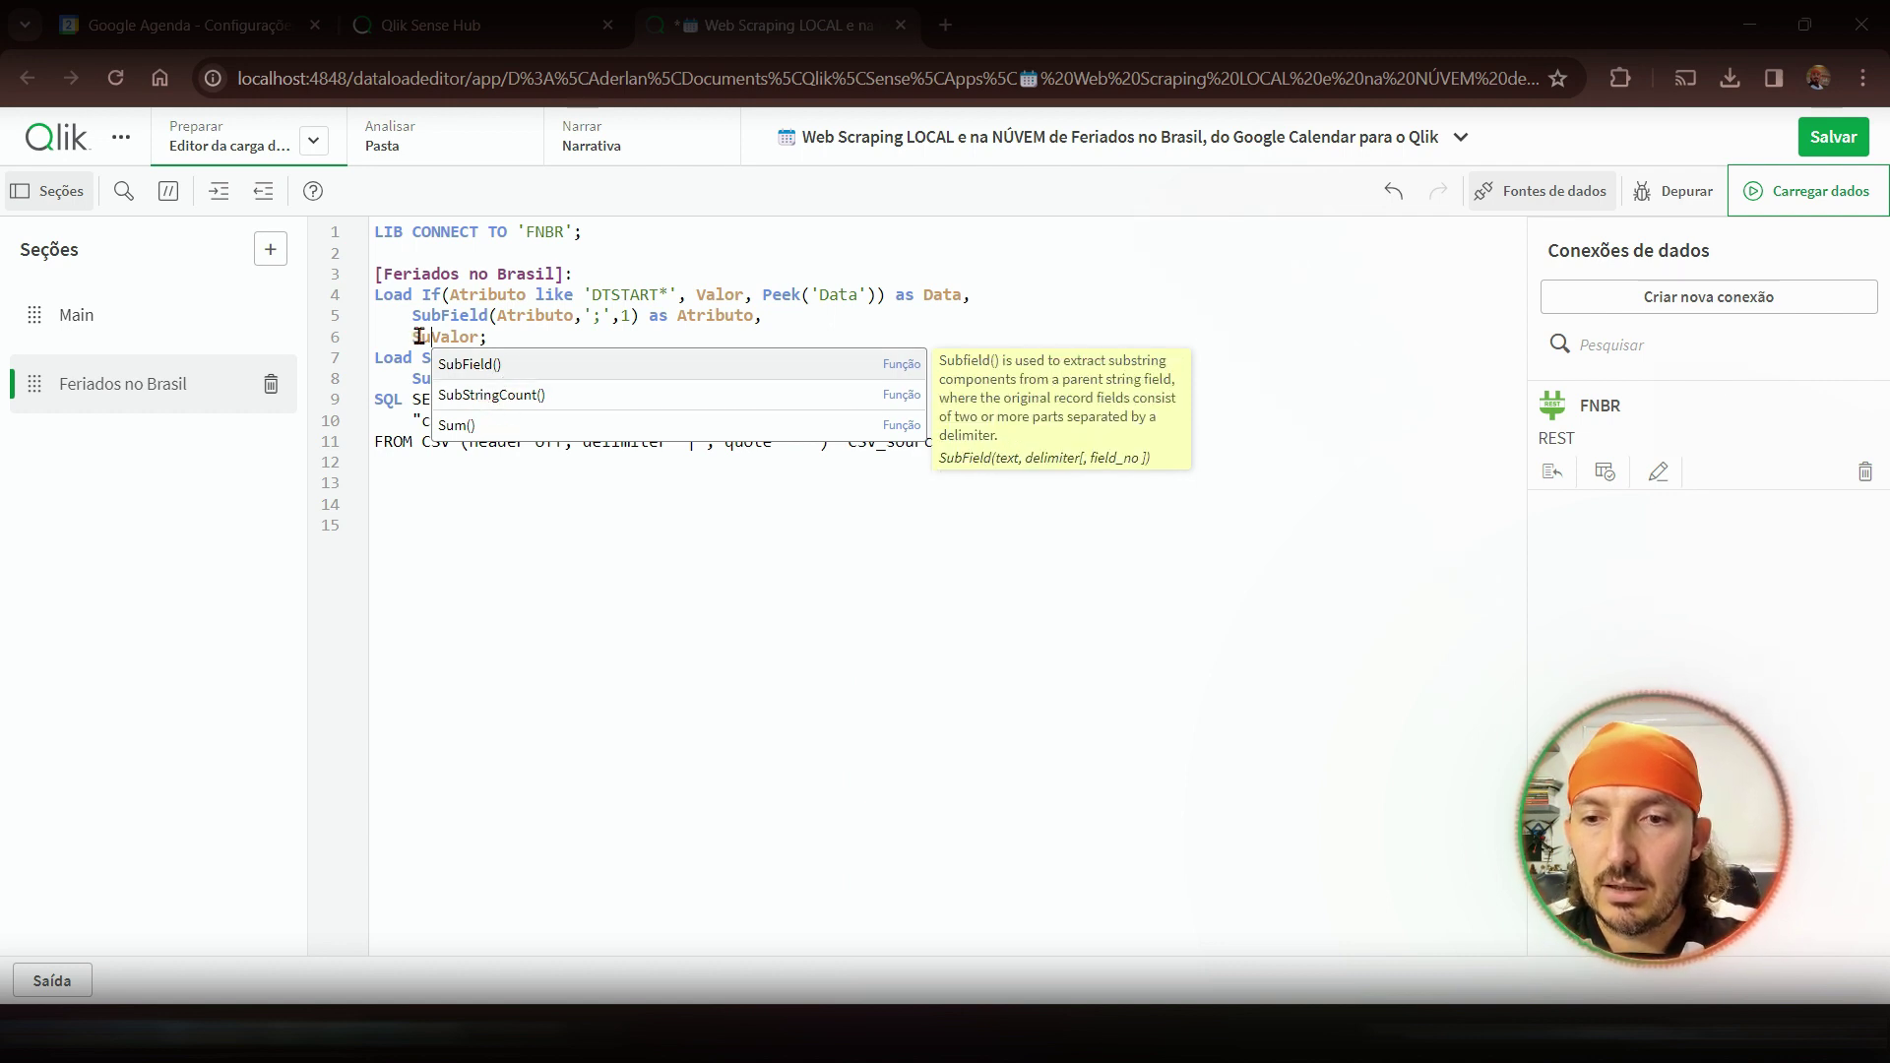
key("Return")
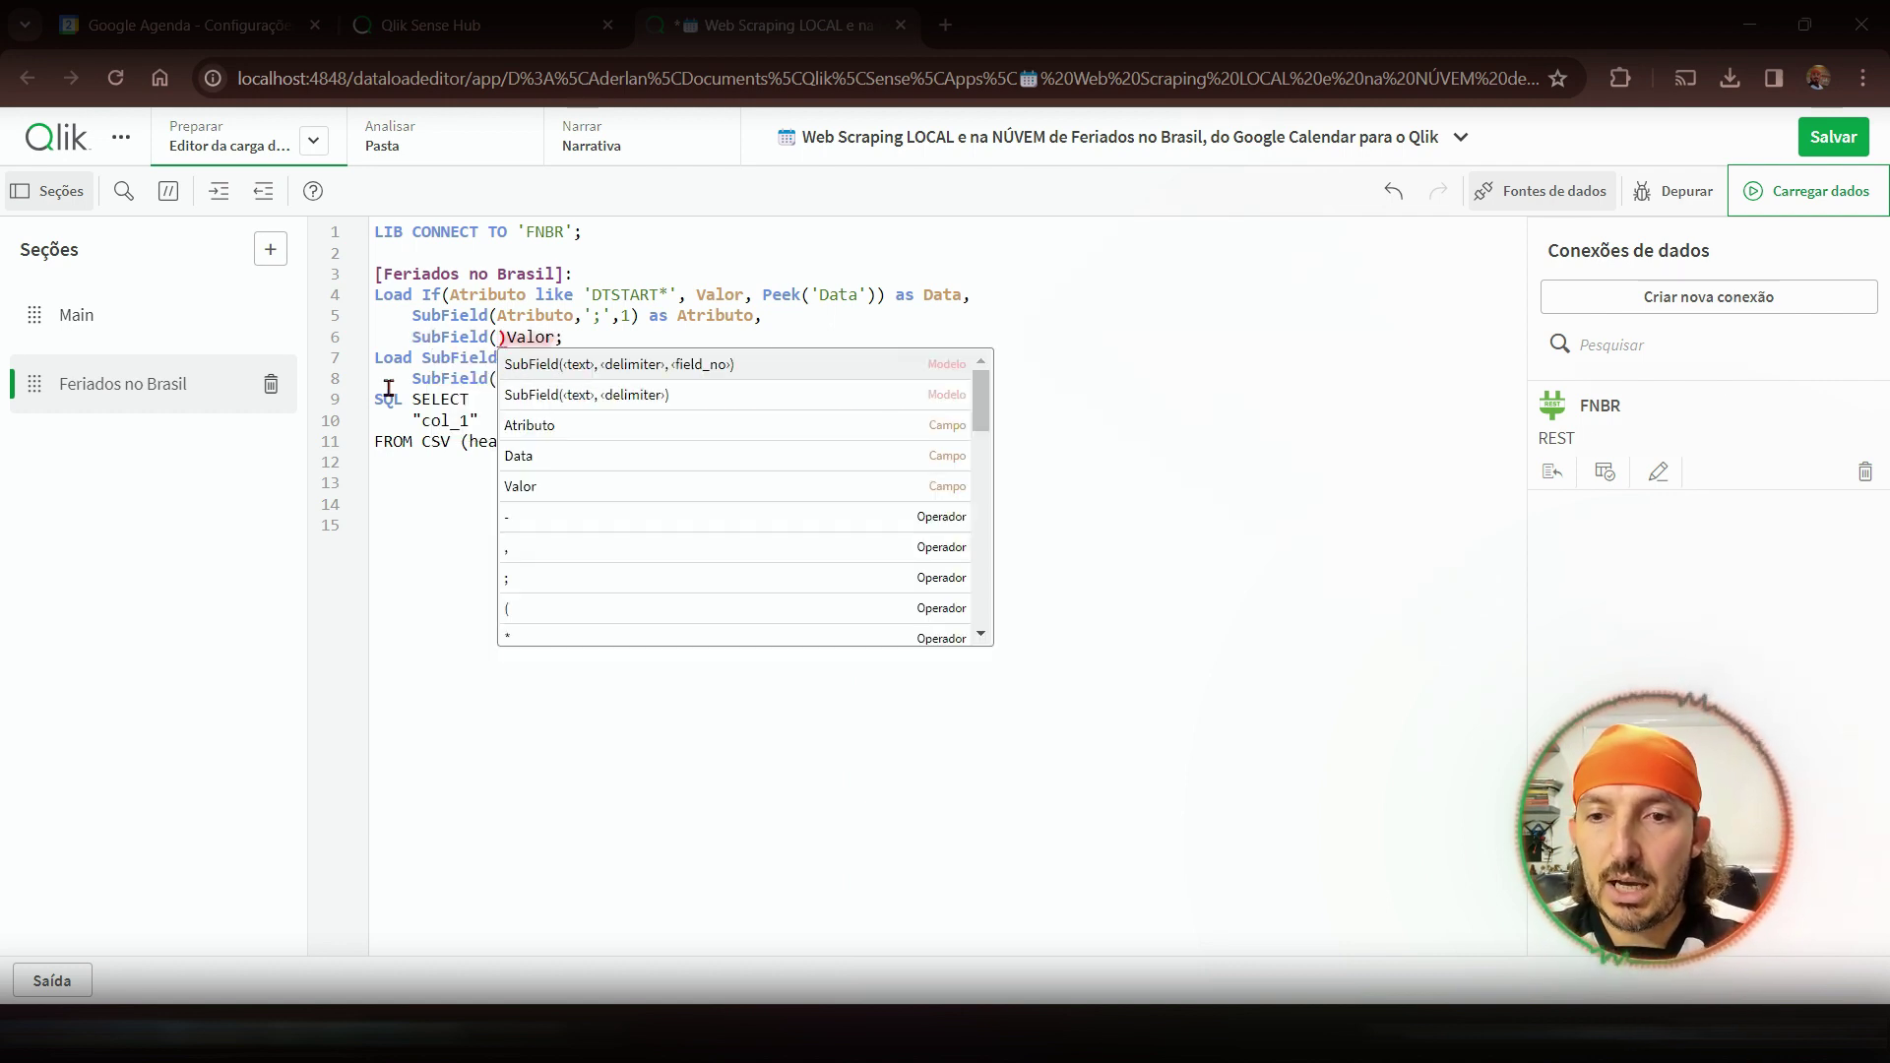
key("Right")
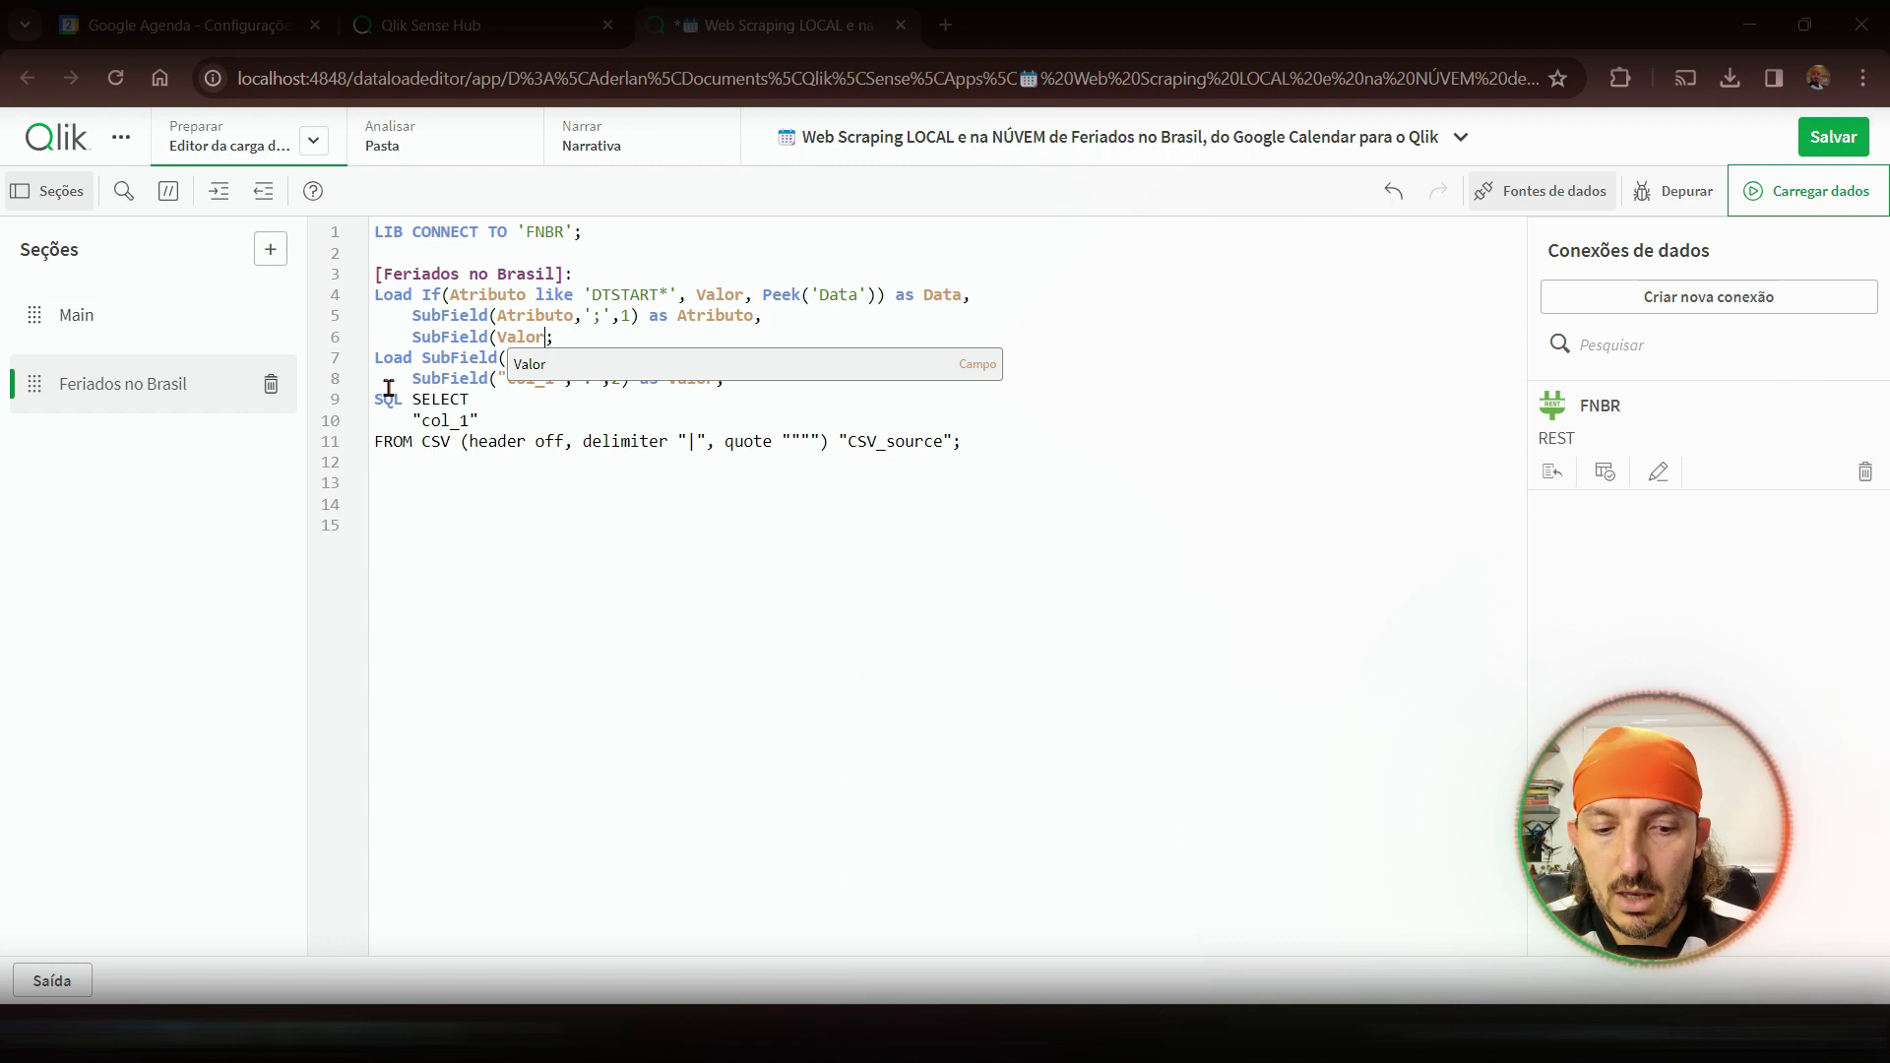
type(",'\\n")
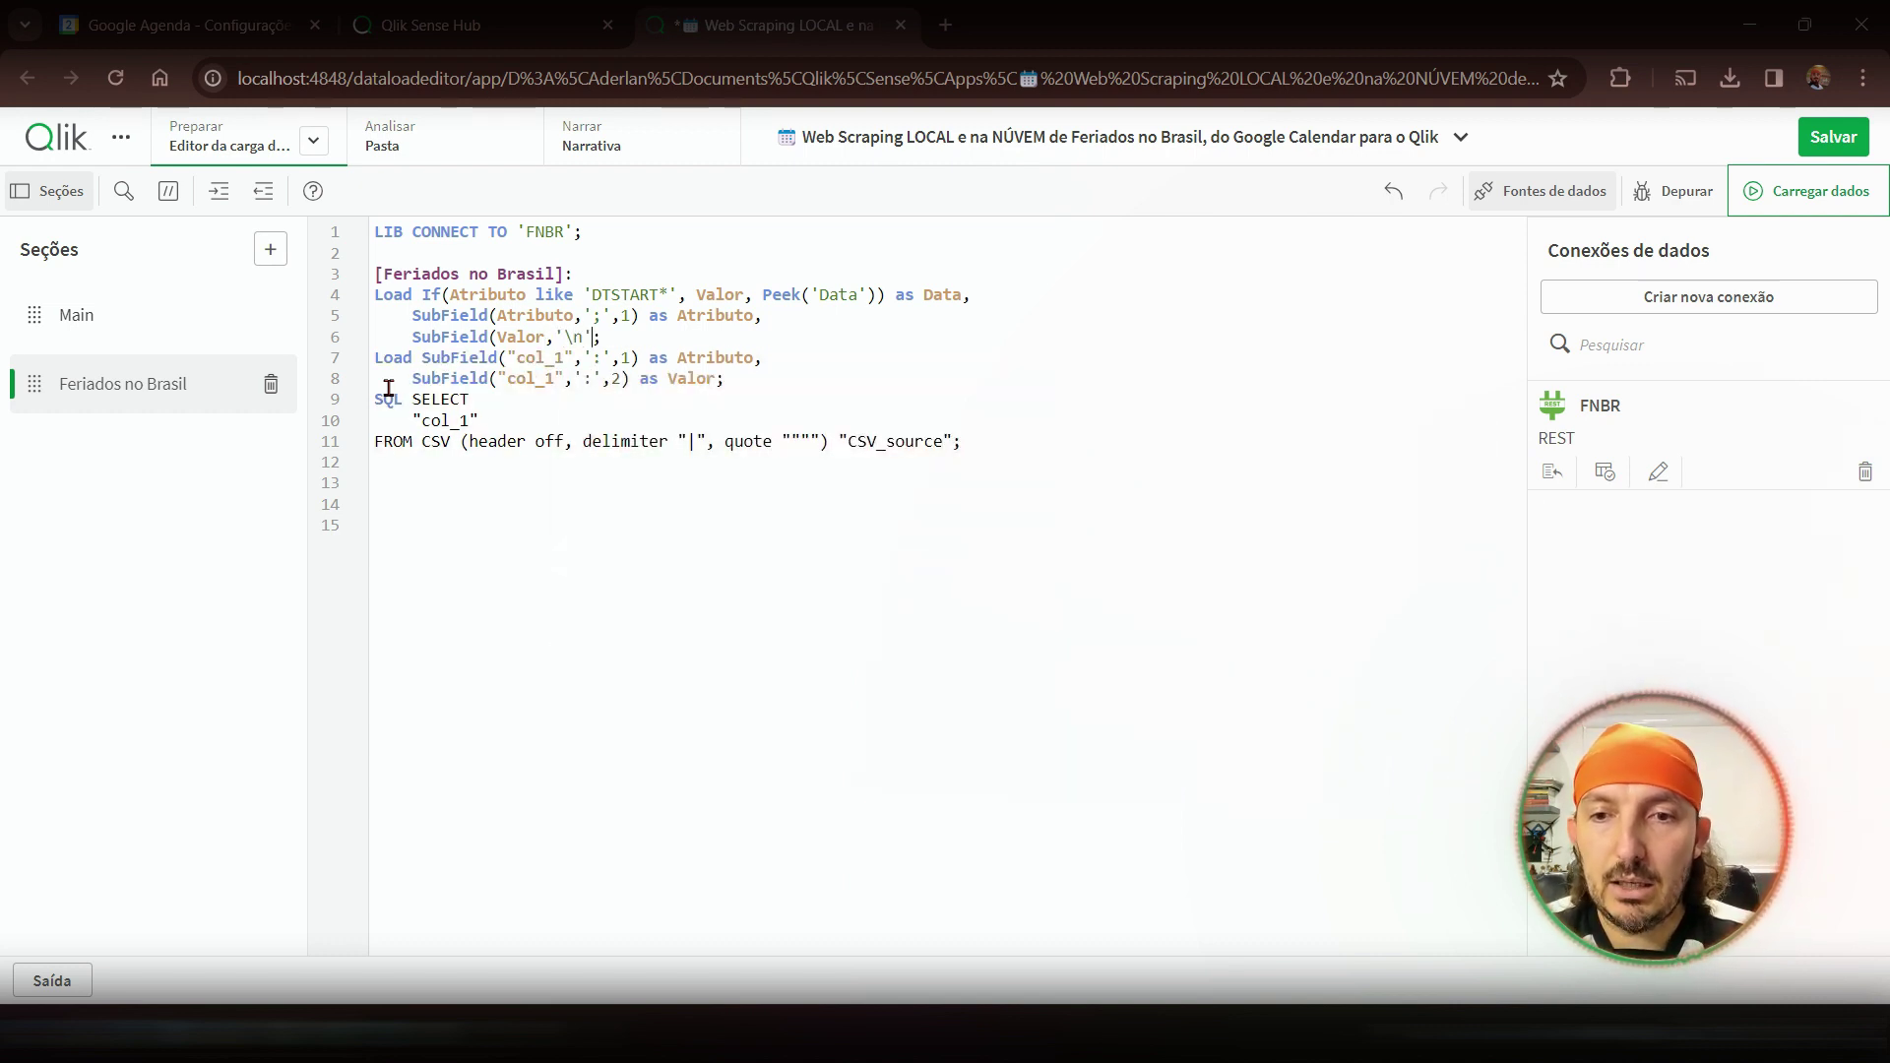
type(" ',1)")
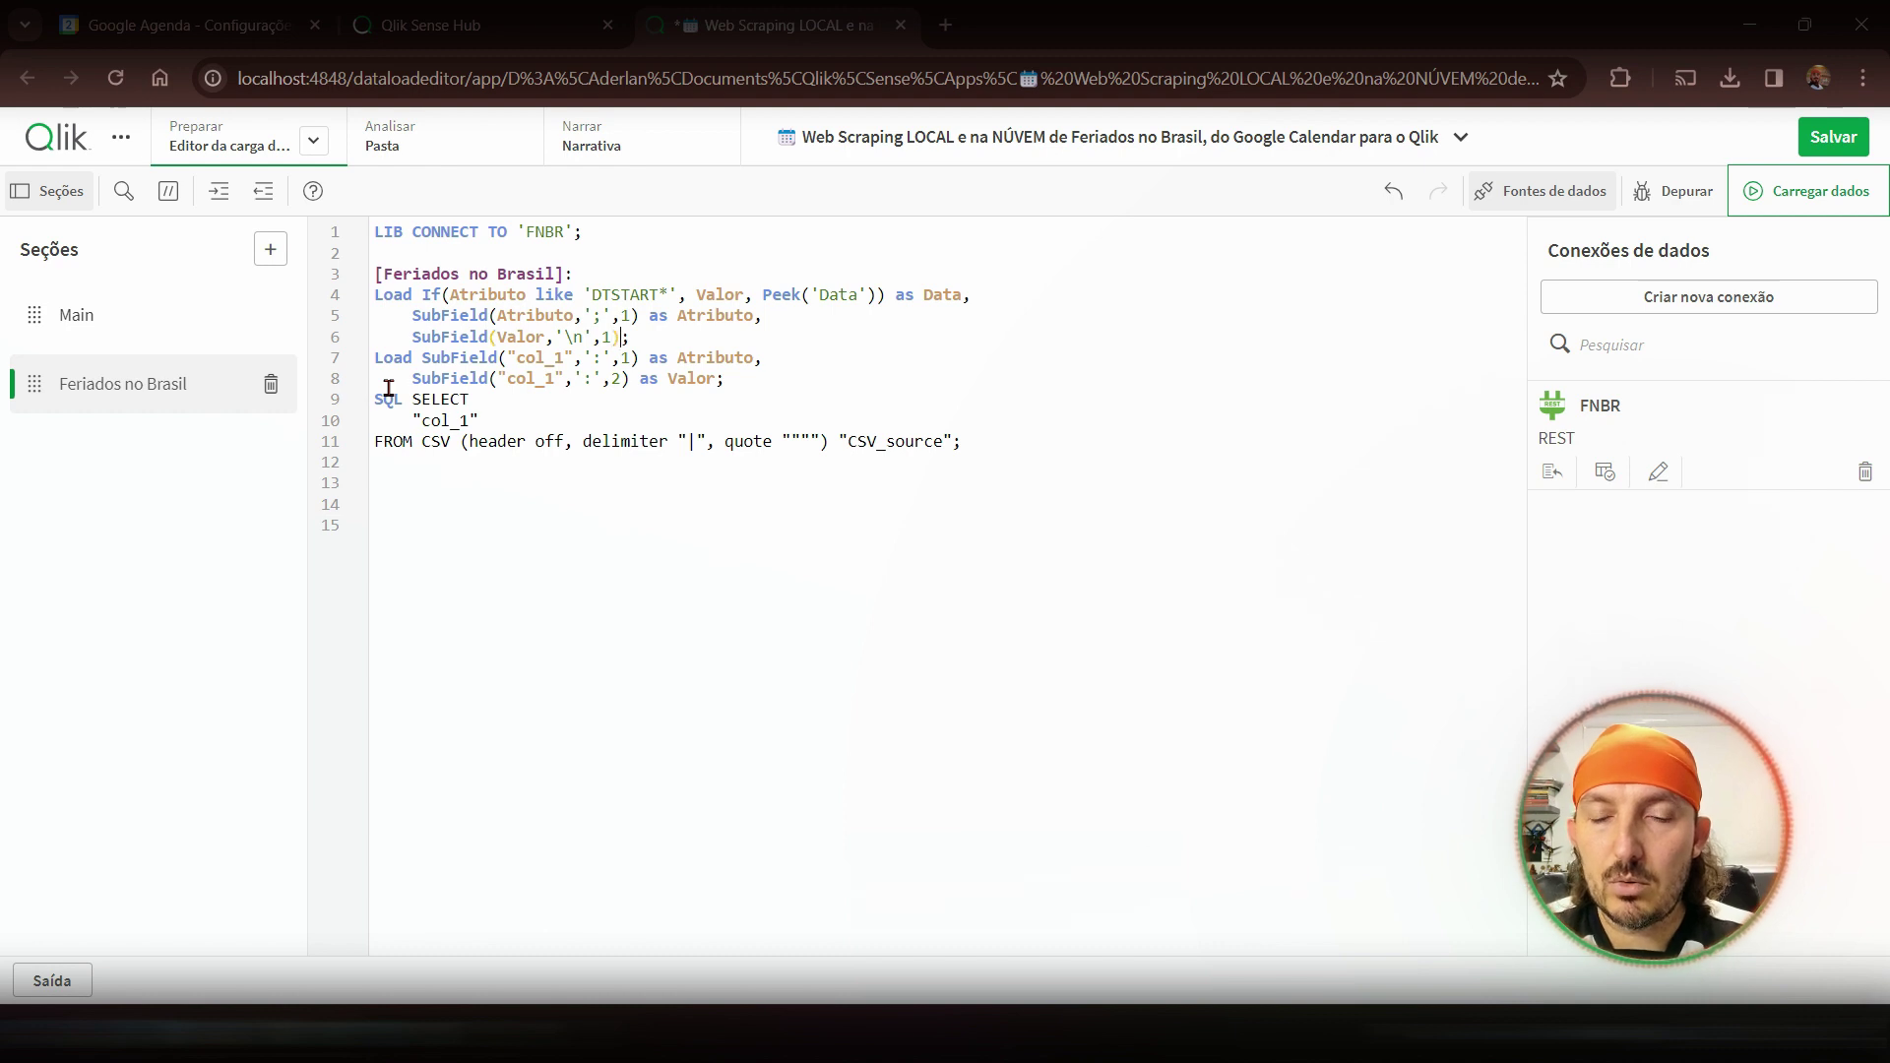
type(" as Valo")
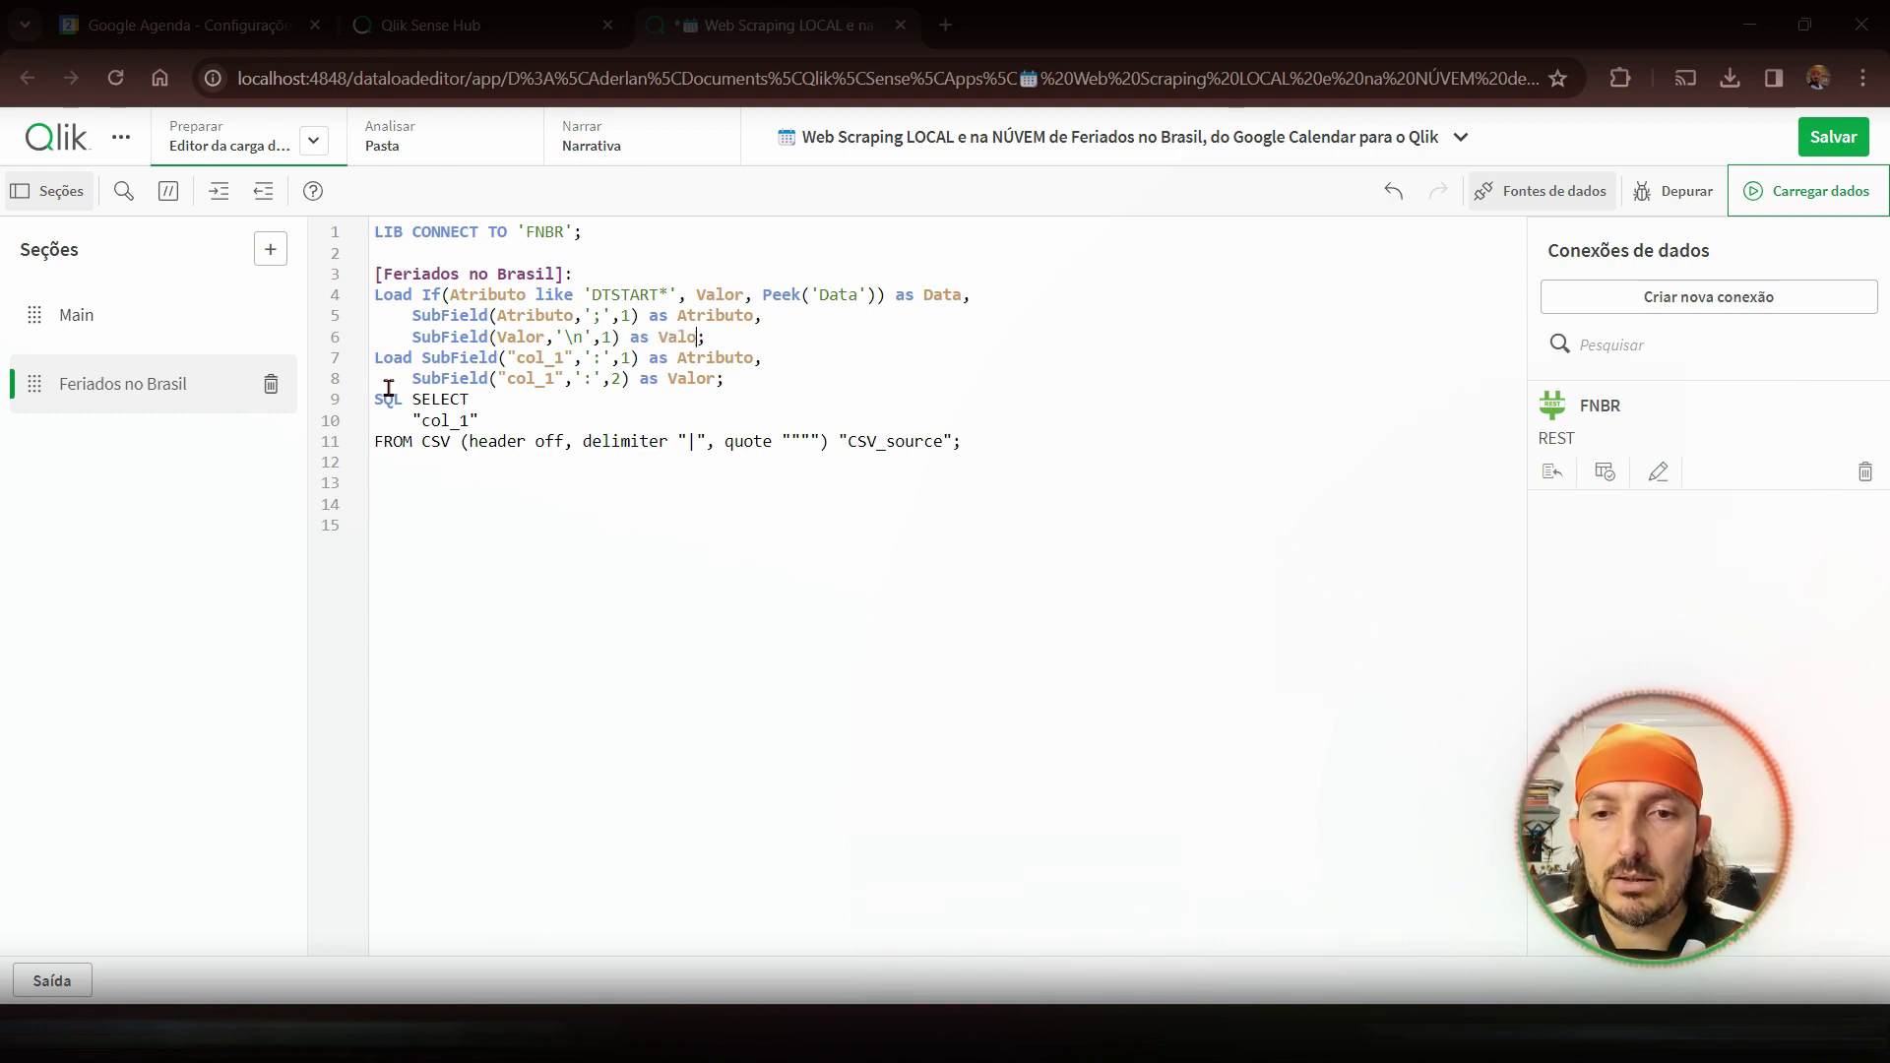
type("r")
key("Escape")
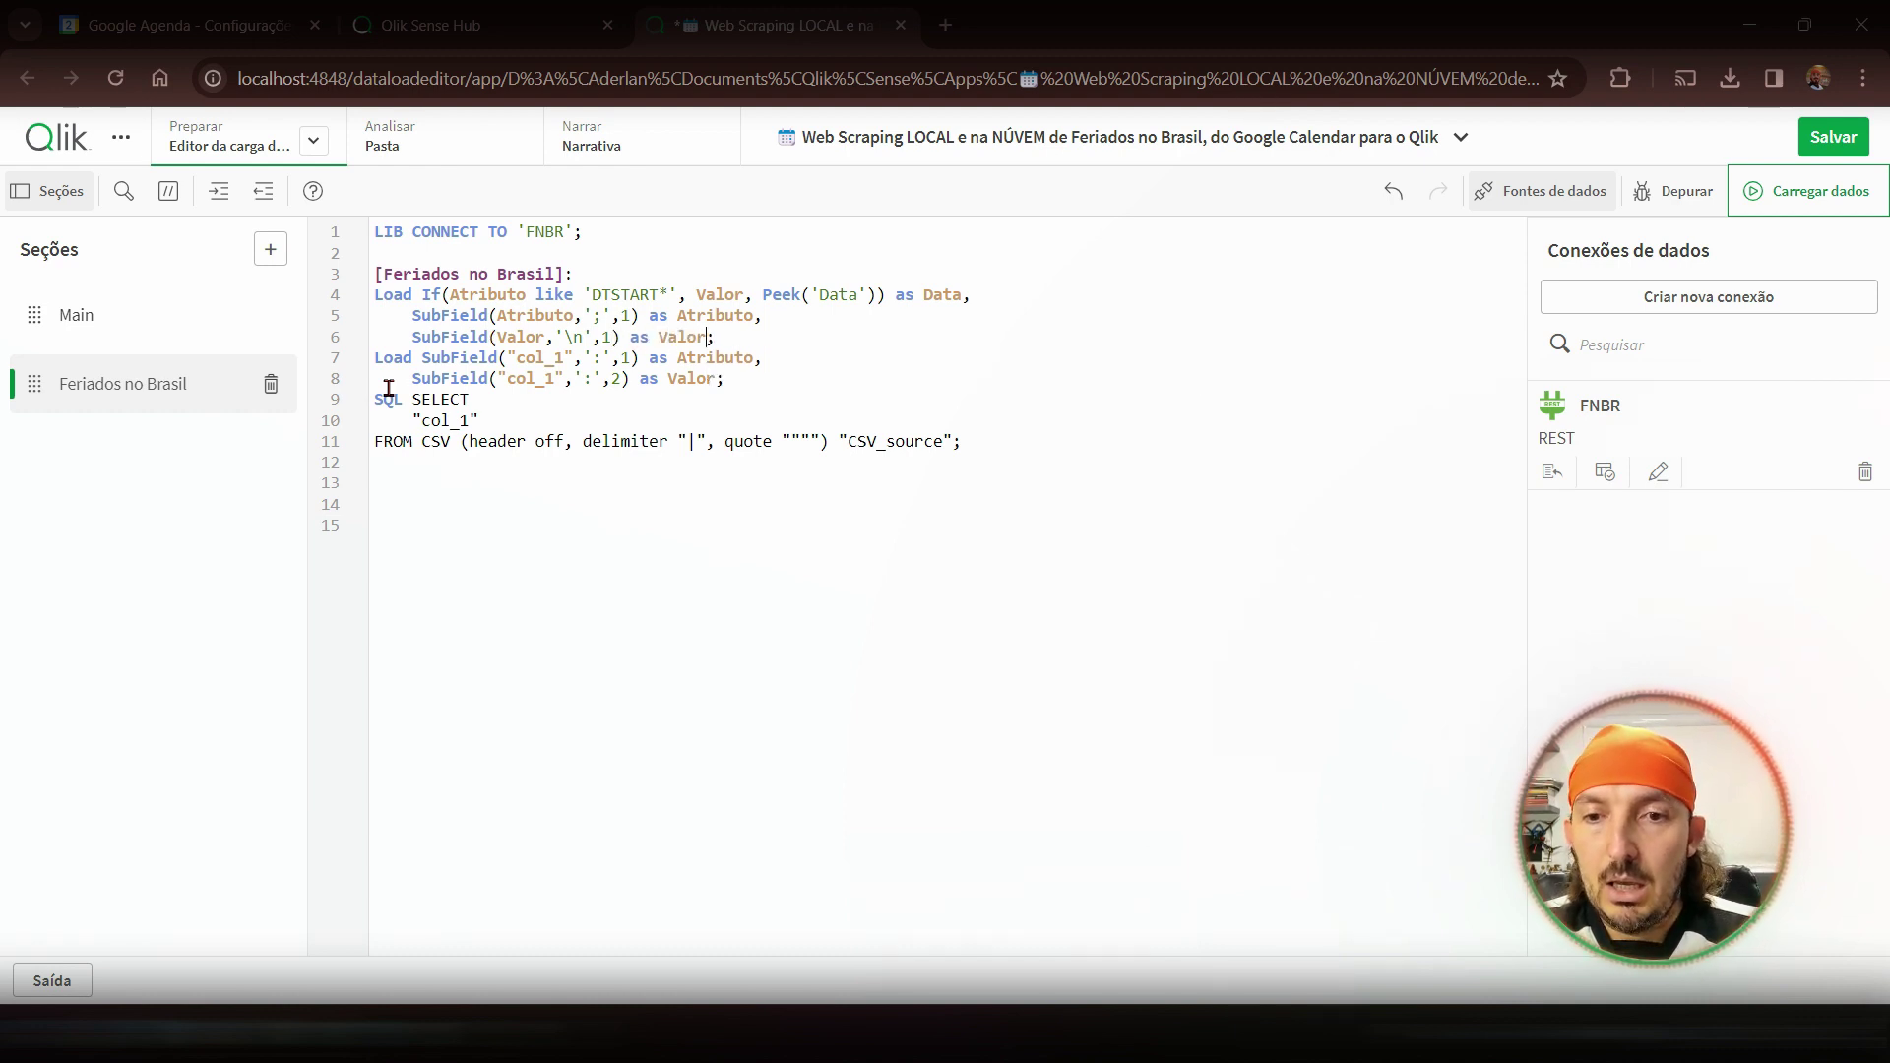
- Add a Where clause with an empty WildMatch function on a new line before the upper Load's semicolon
key("Return")
key("BackSpace")
key("BackSpace")
key("BackSpace")
key("BackSpace")
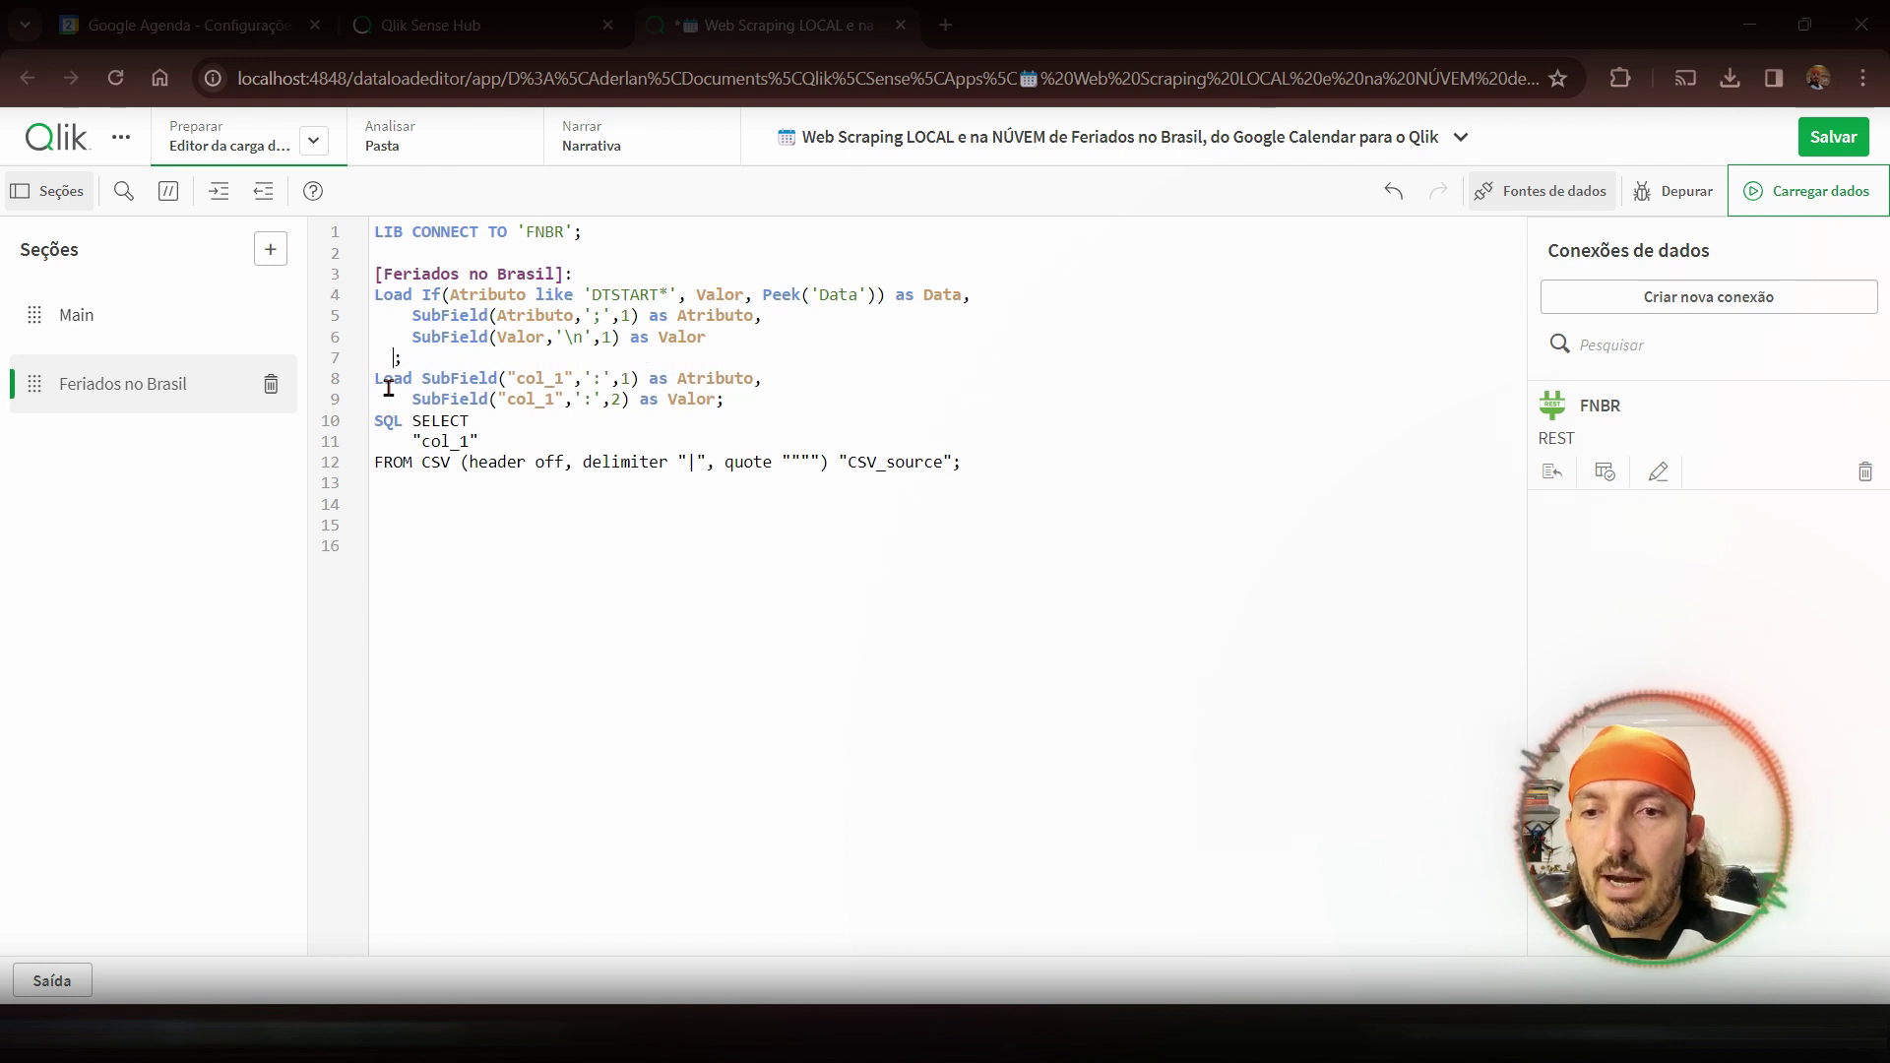
type("whe")
key("Return")
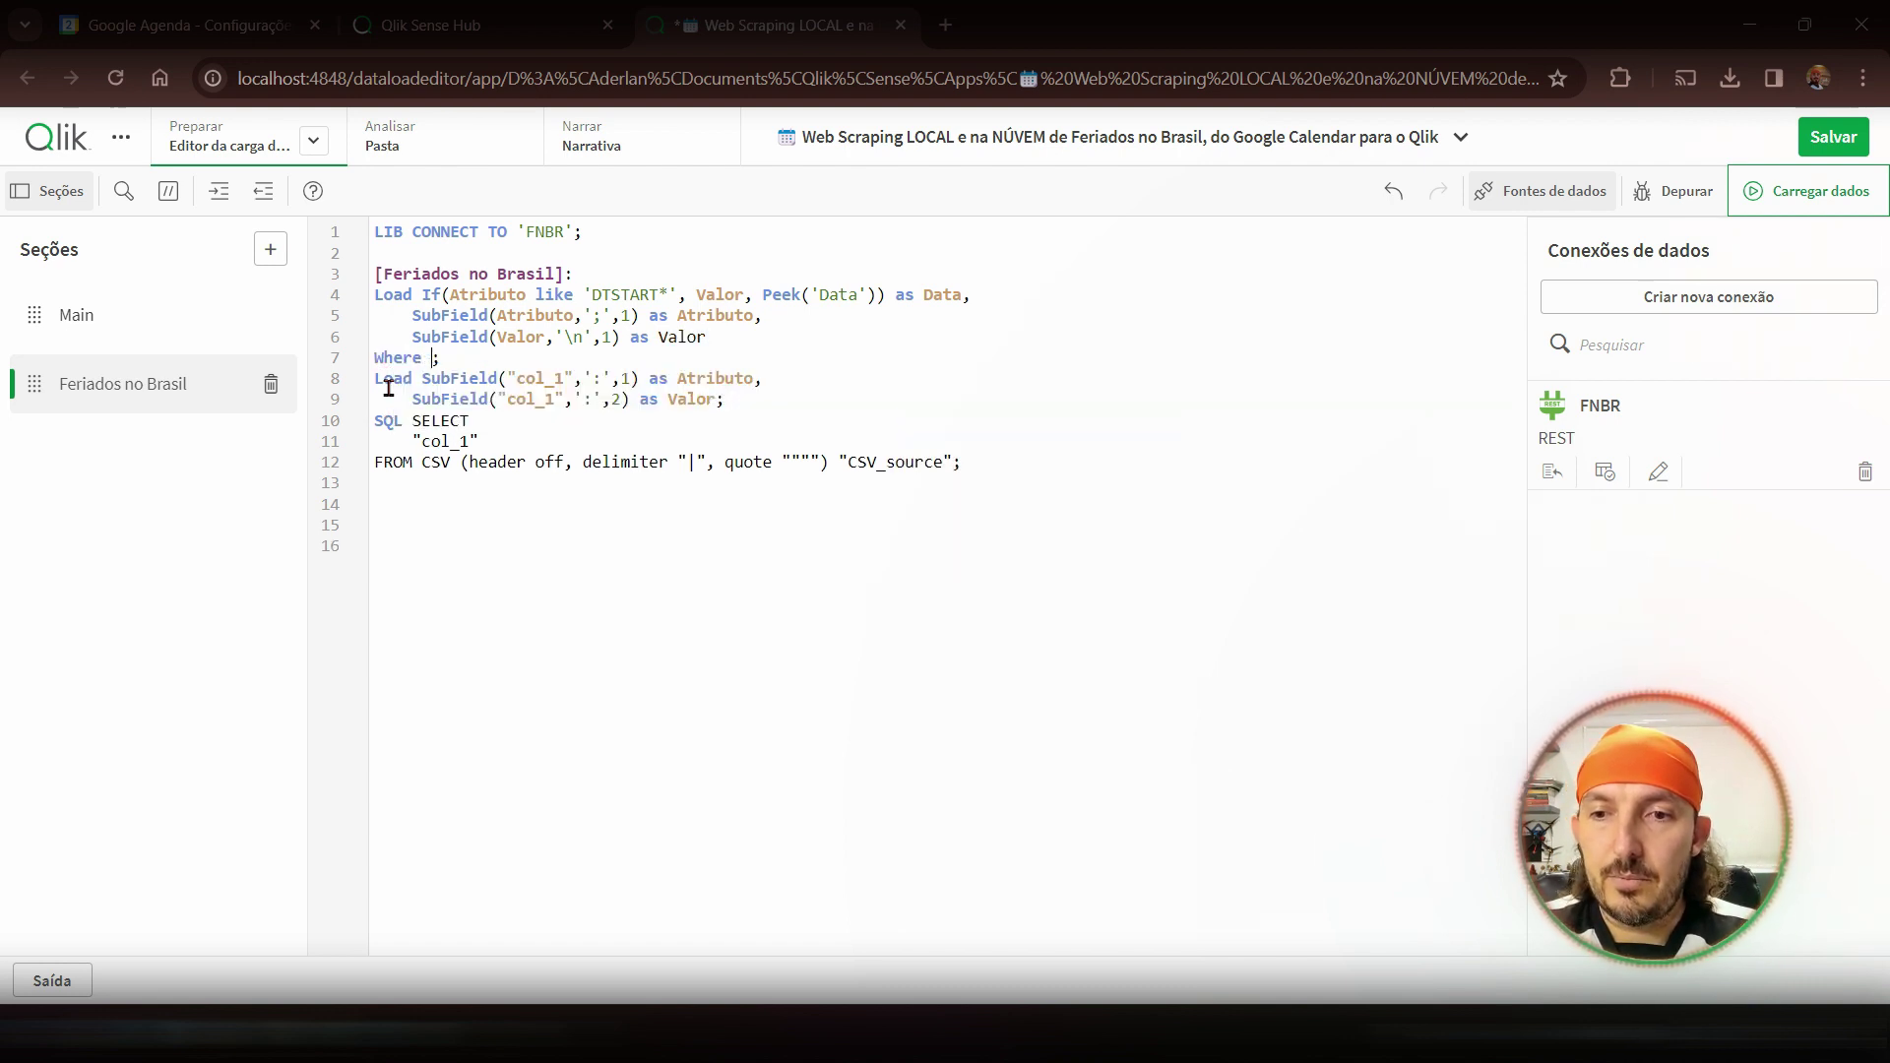
type("wild")
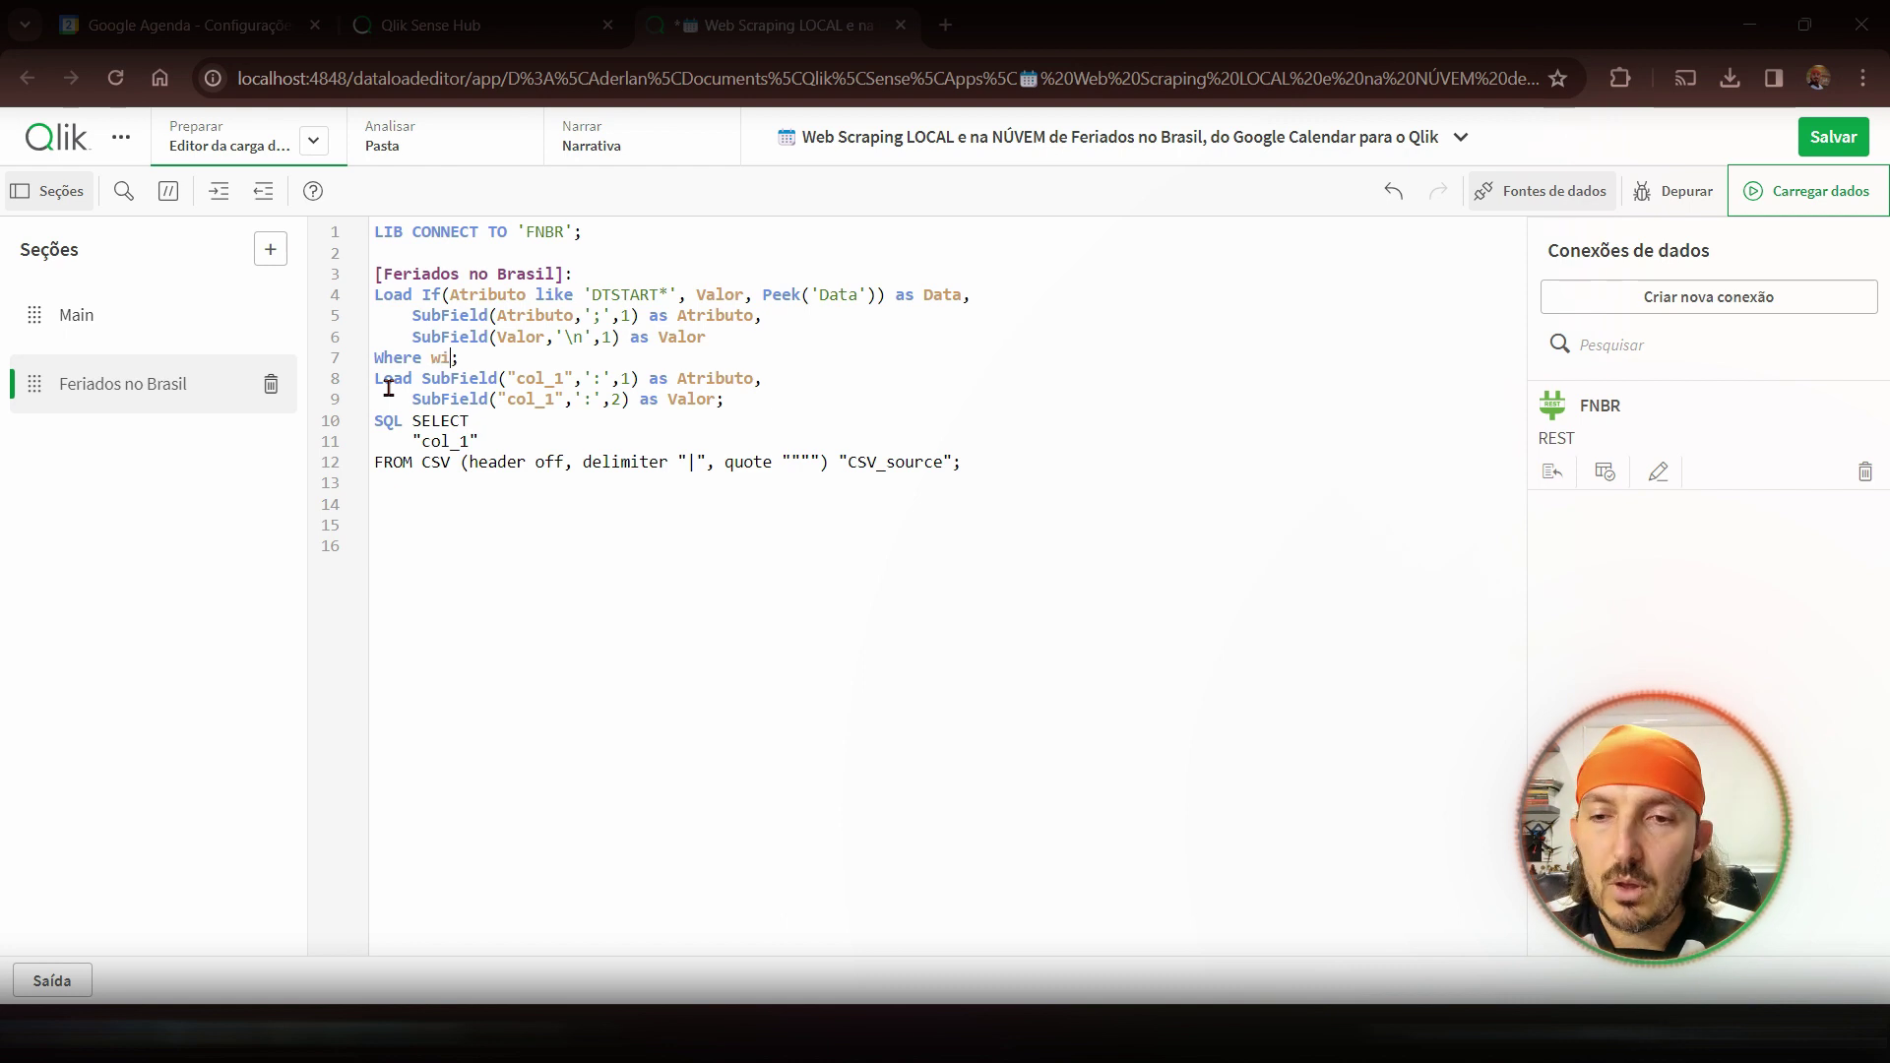
key("Return")
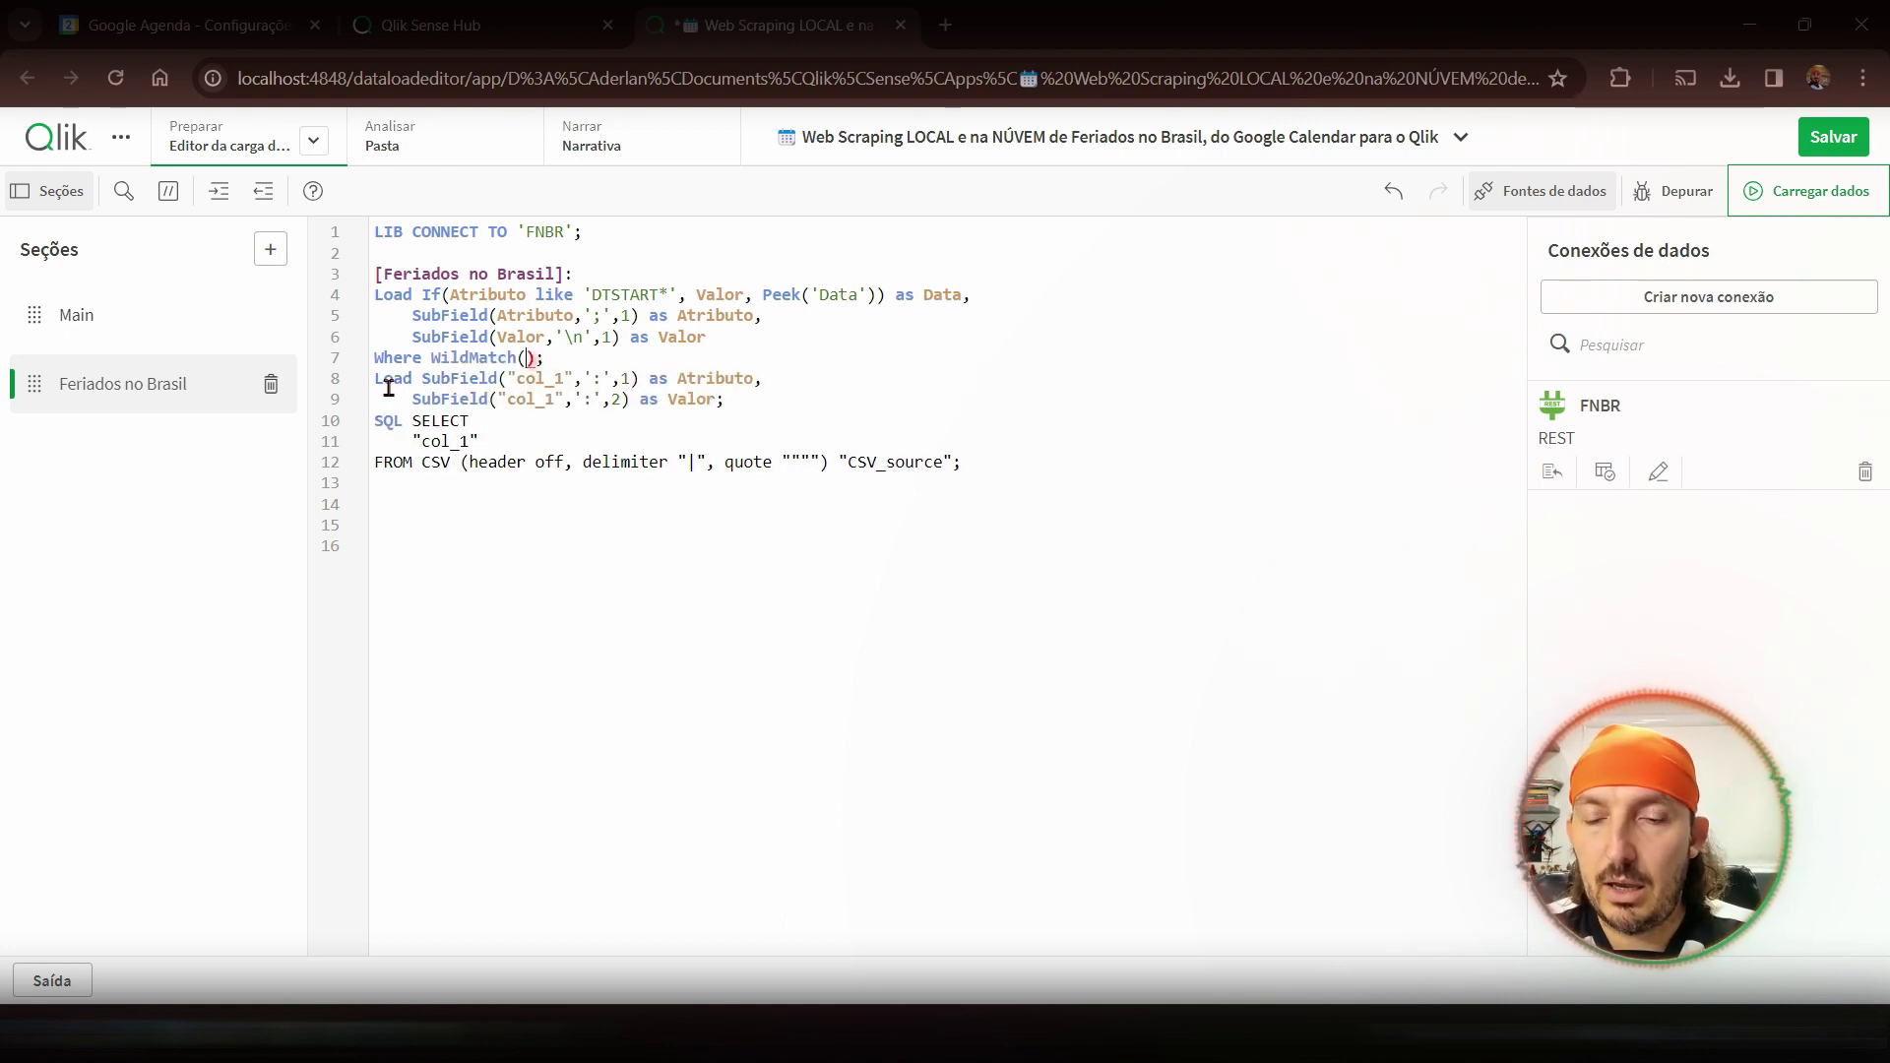
- Fill in the WildMatch function with the Atributo field and the pattern 'DTSTART*'
type("atr")
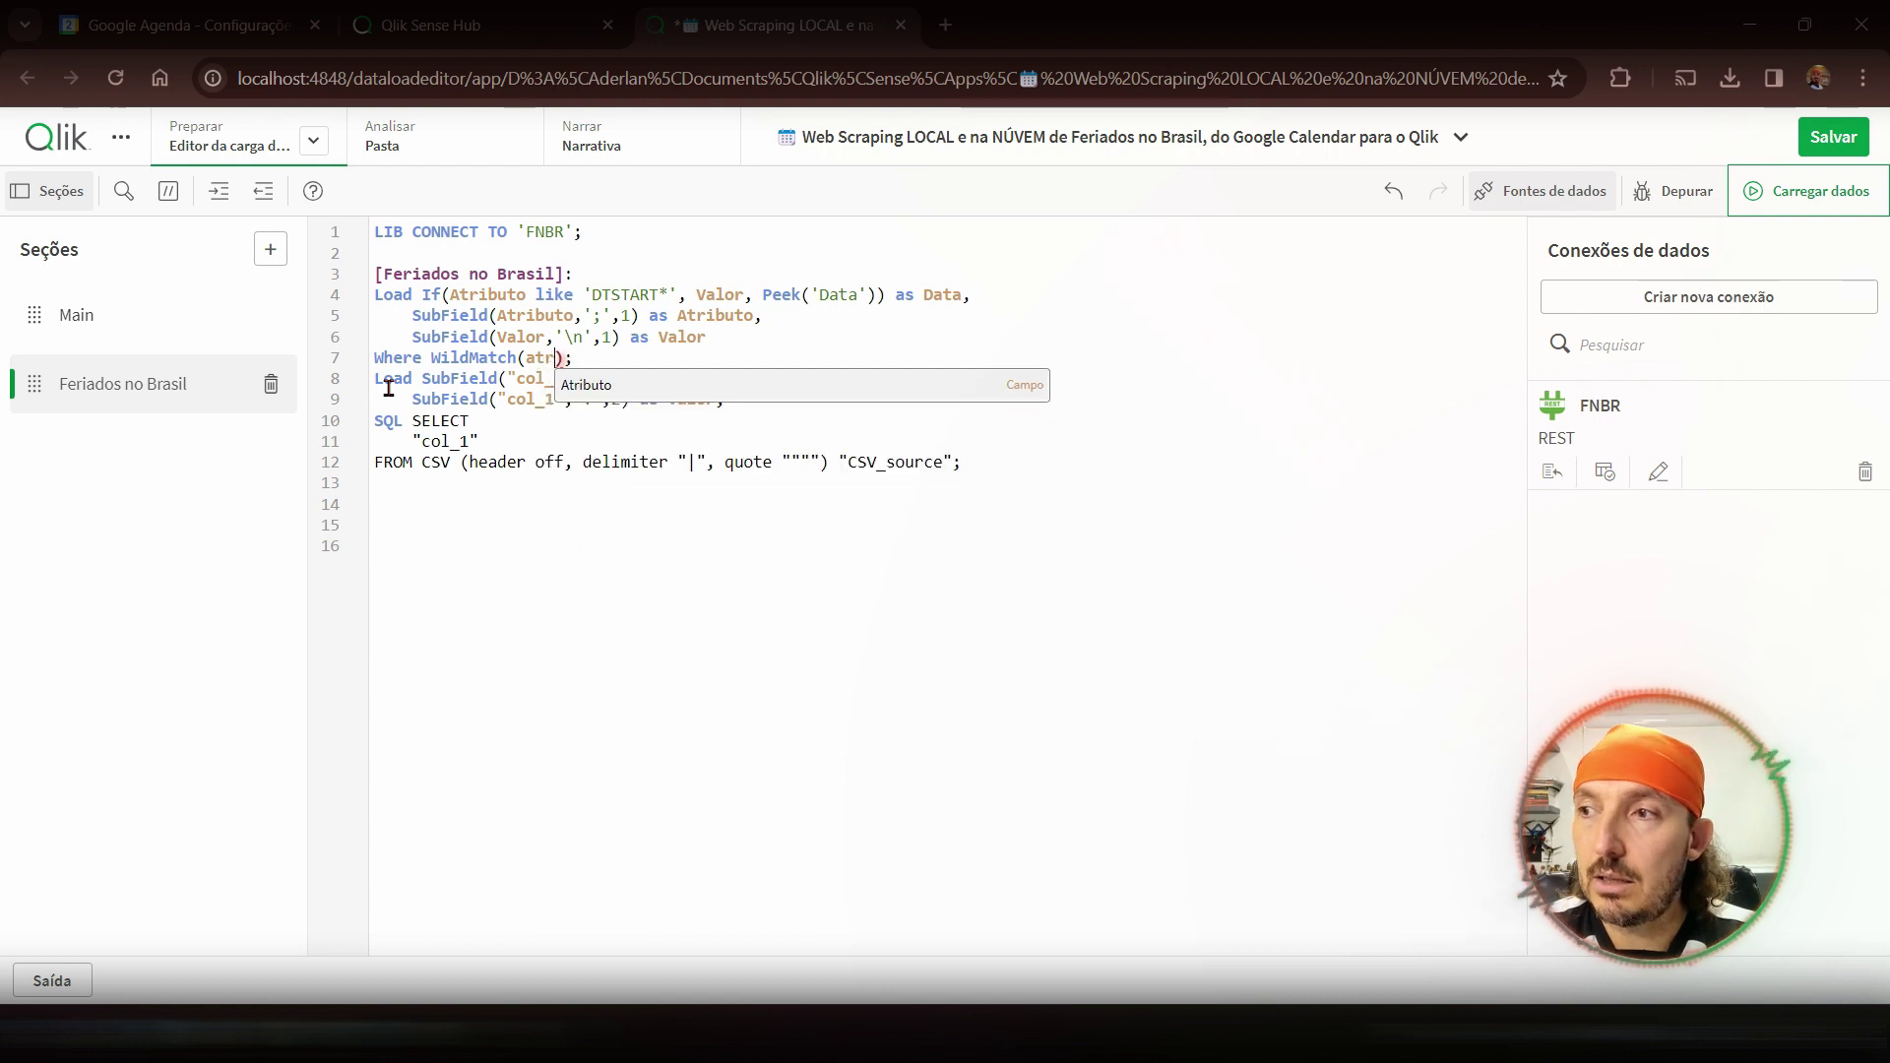
type("i")
key("Return")
type(",'")
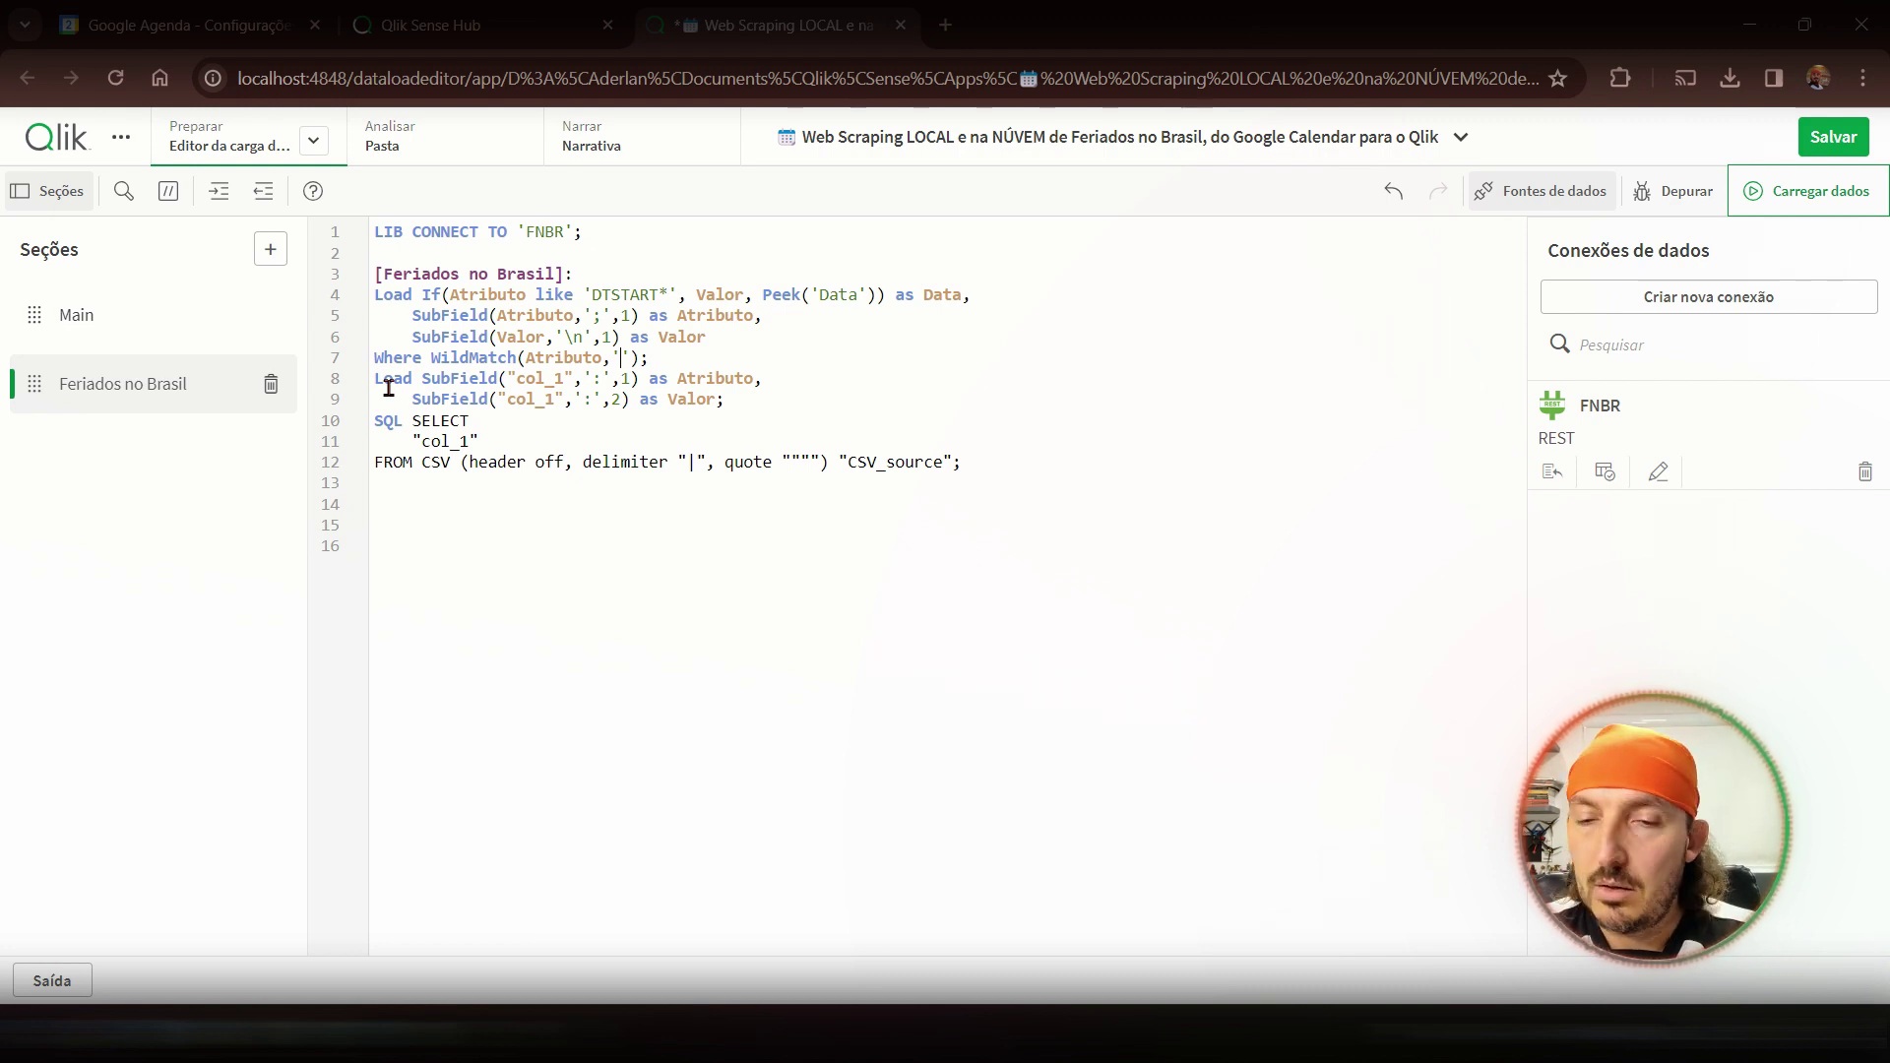
type("dts")
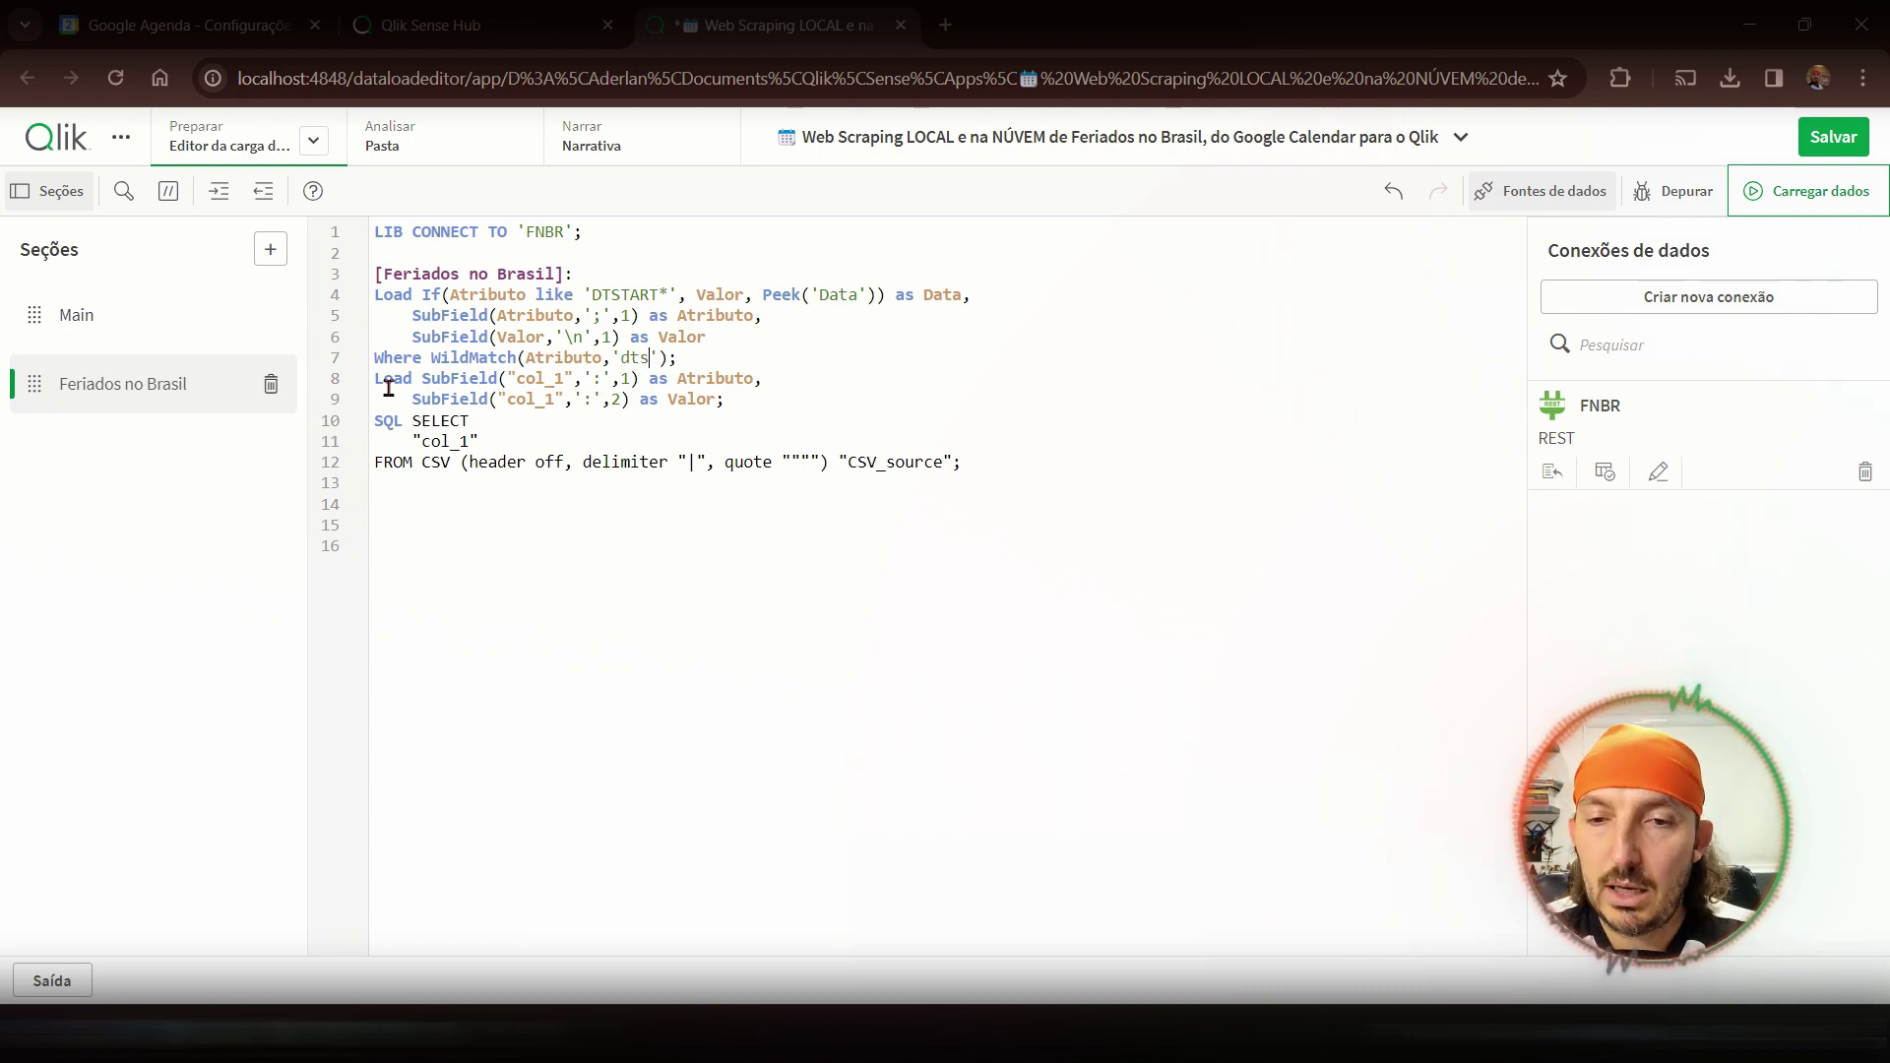
key("BackSpace")
key("BackSpace")
key("BackSpace")
type("DST")
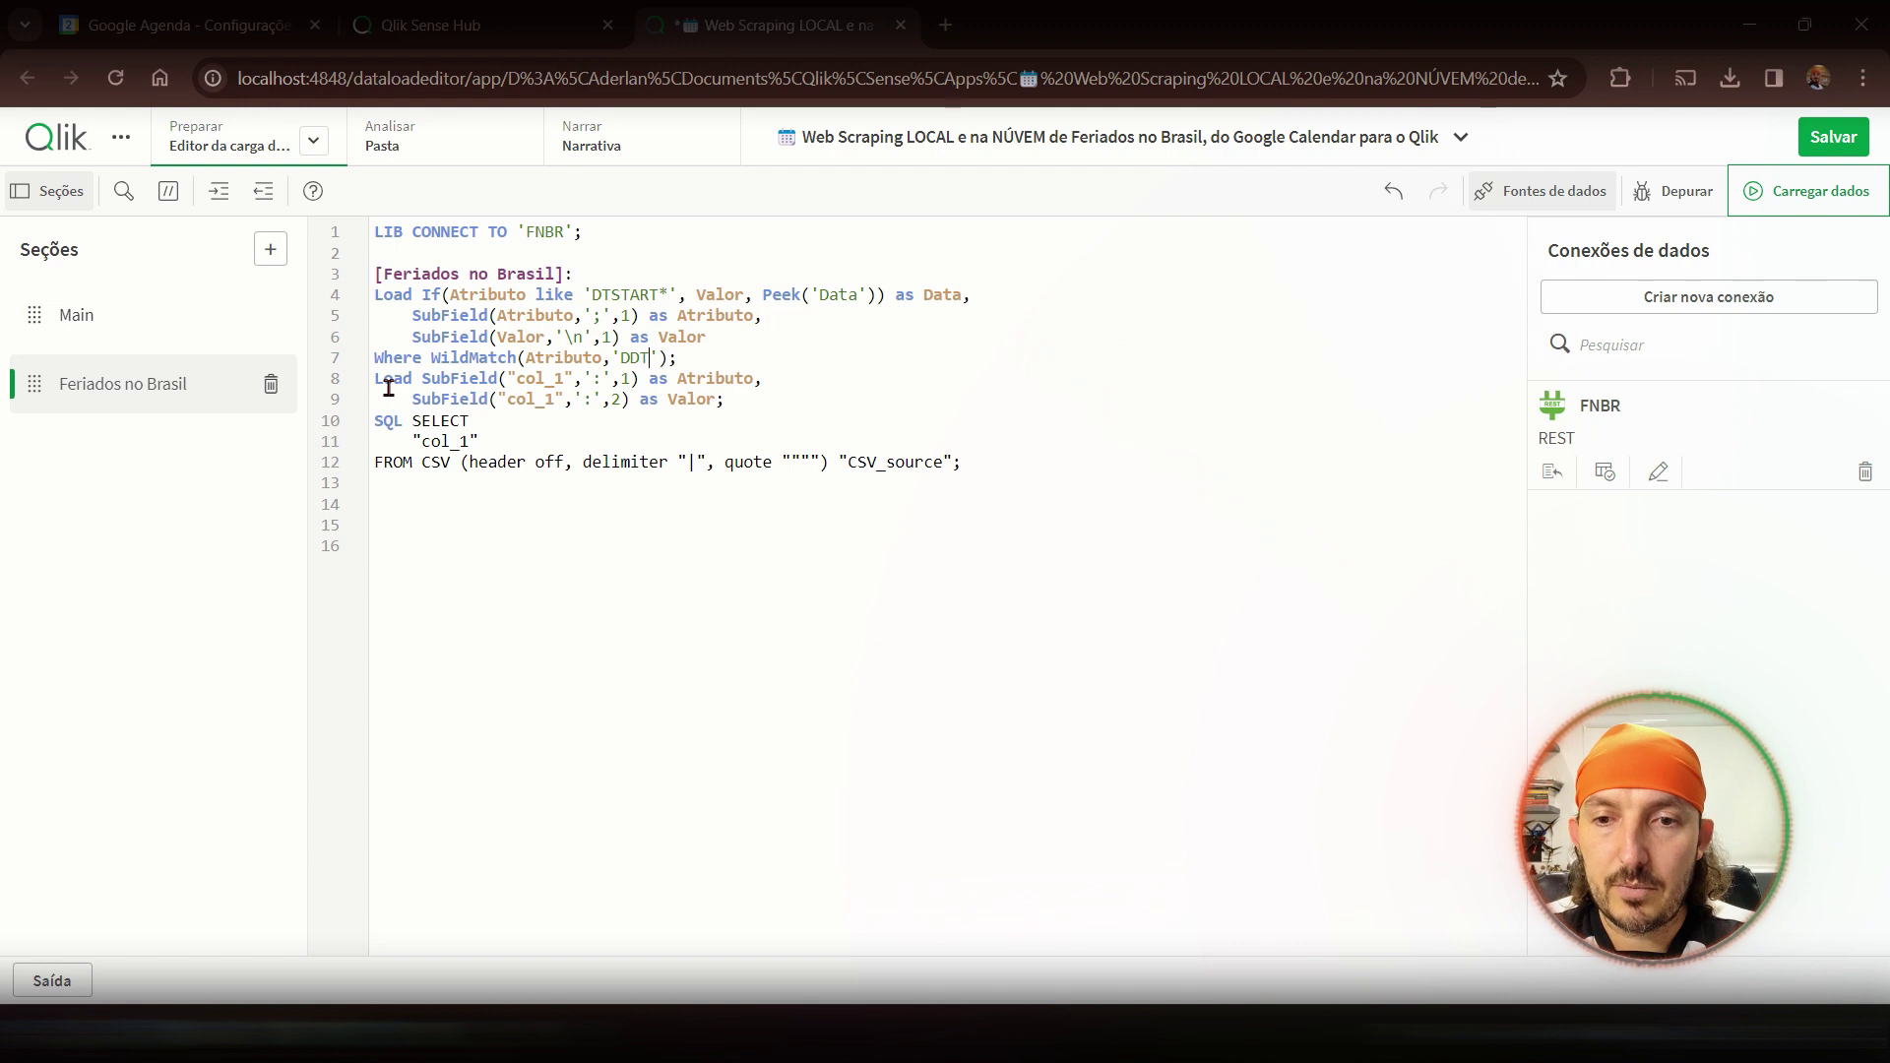
key("BackSpace")
key("BackSpace")
type("TSTART*")
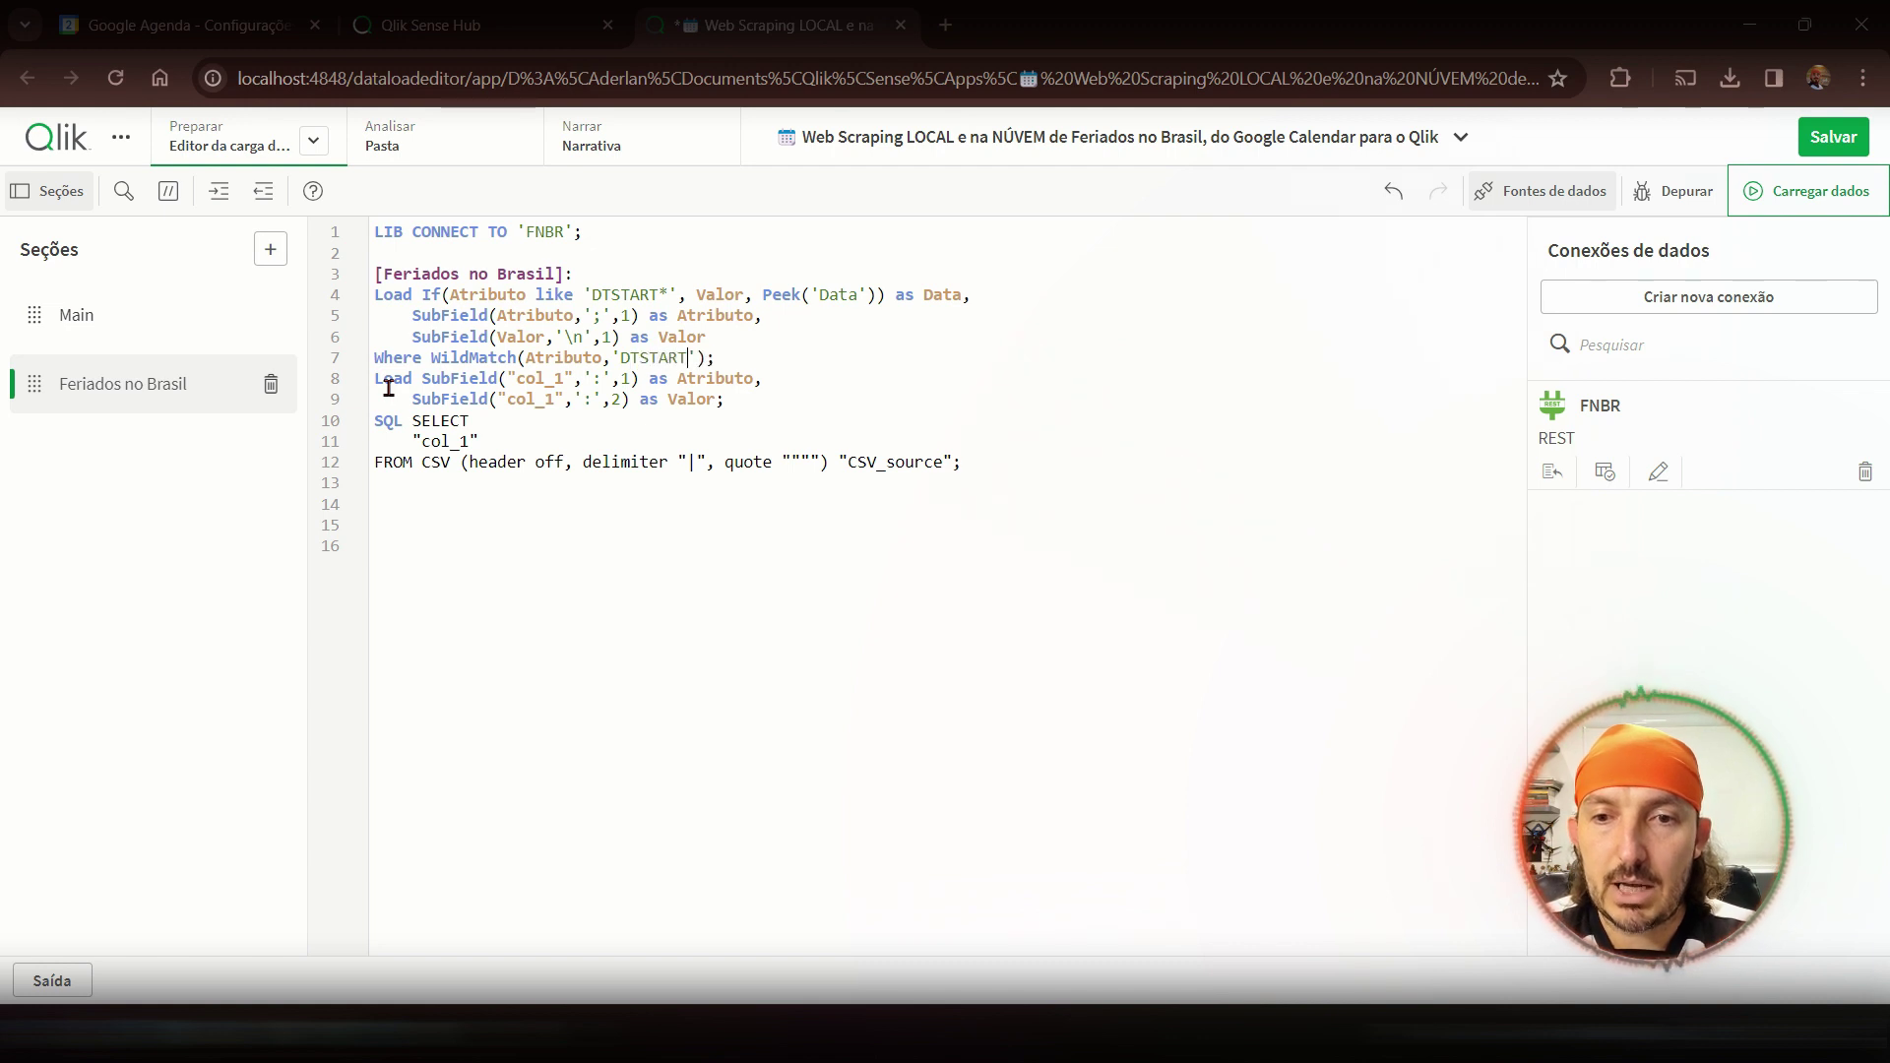
key("shift+Right")
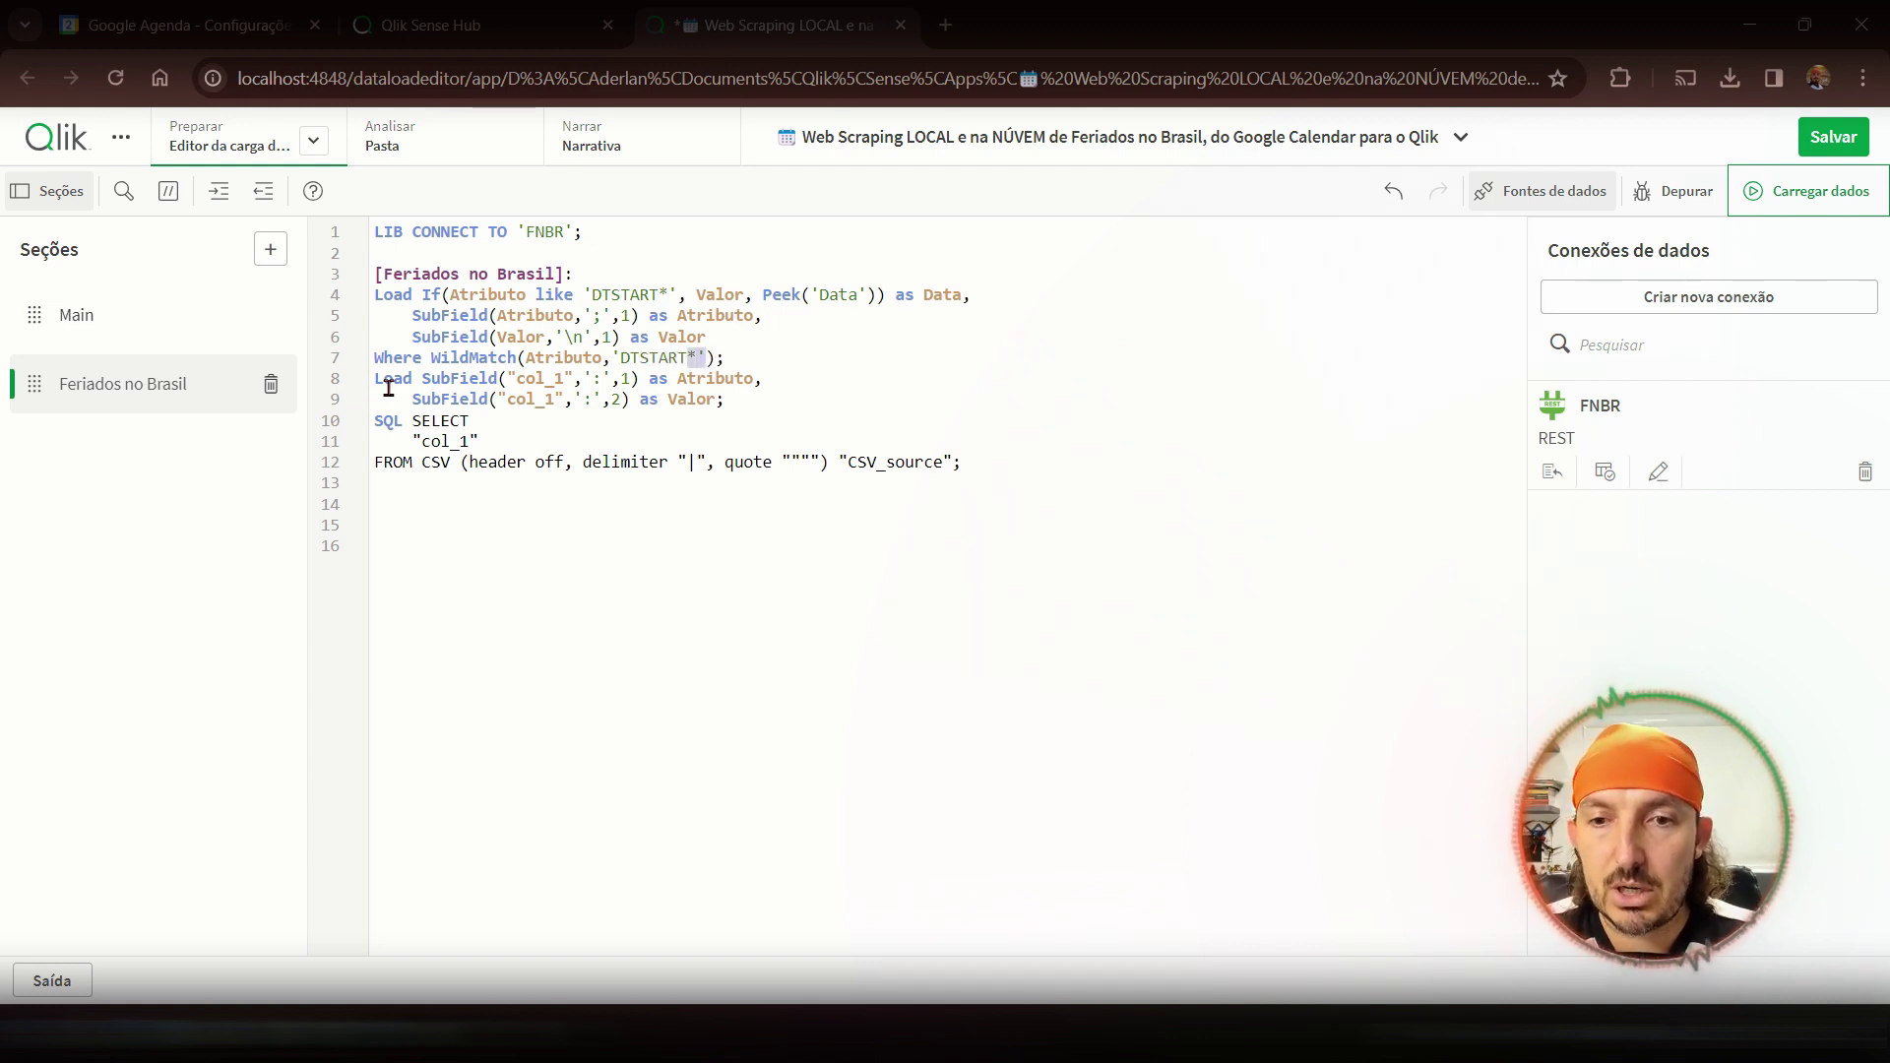
- Add 'DESCRIPTION' as a second pattern after 'DTSTART*' in the WildMatch function
key("shift+Left")
key("shift+Left")
key("shift+Left")
key("shift+Left")
key("shift+Left")
key("shift+Left")
key("shift+Left")
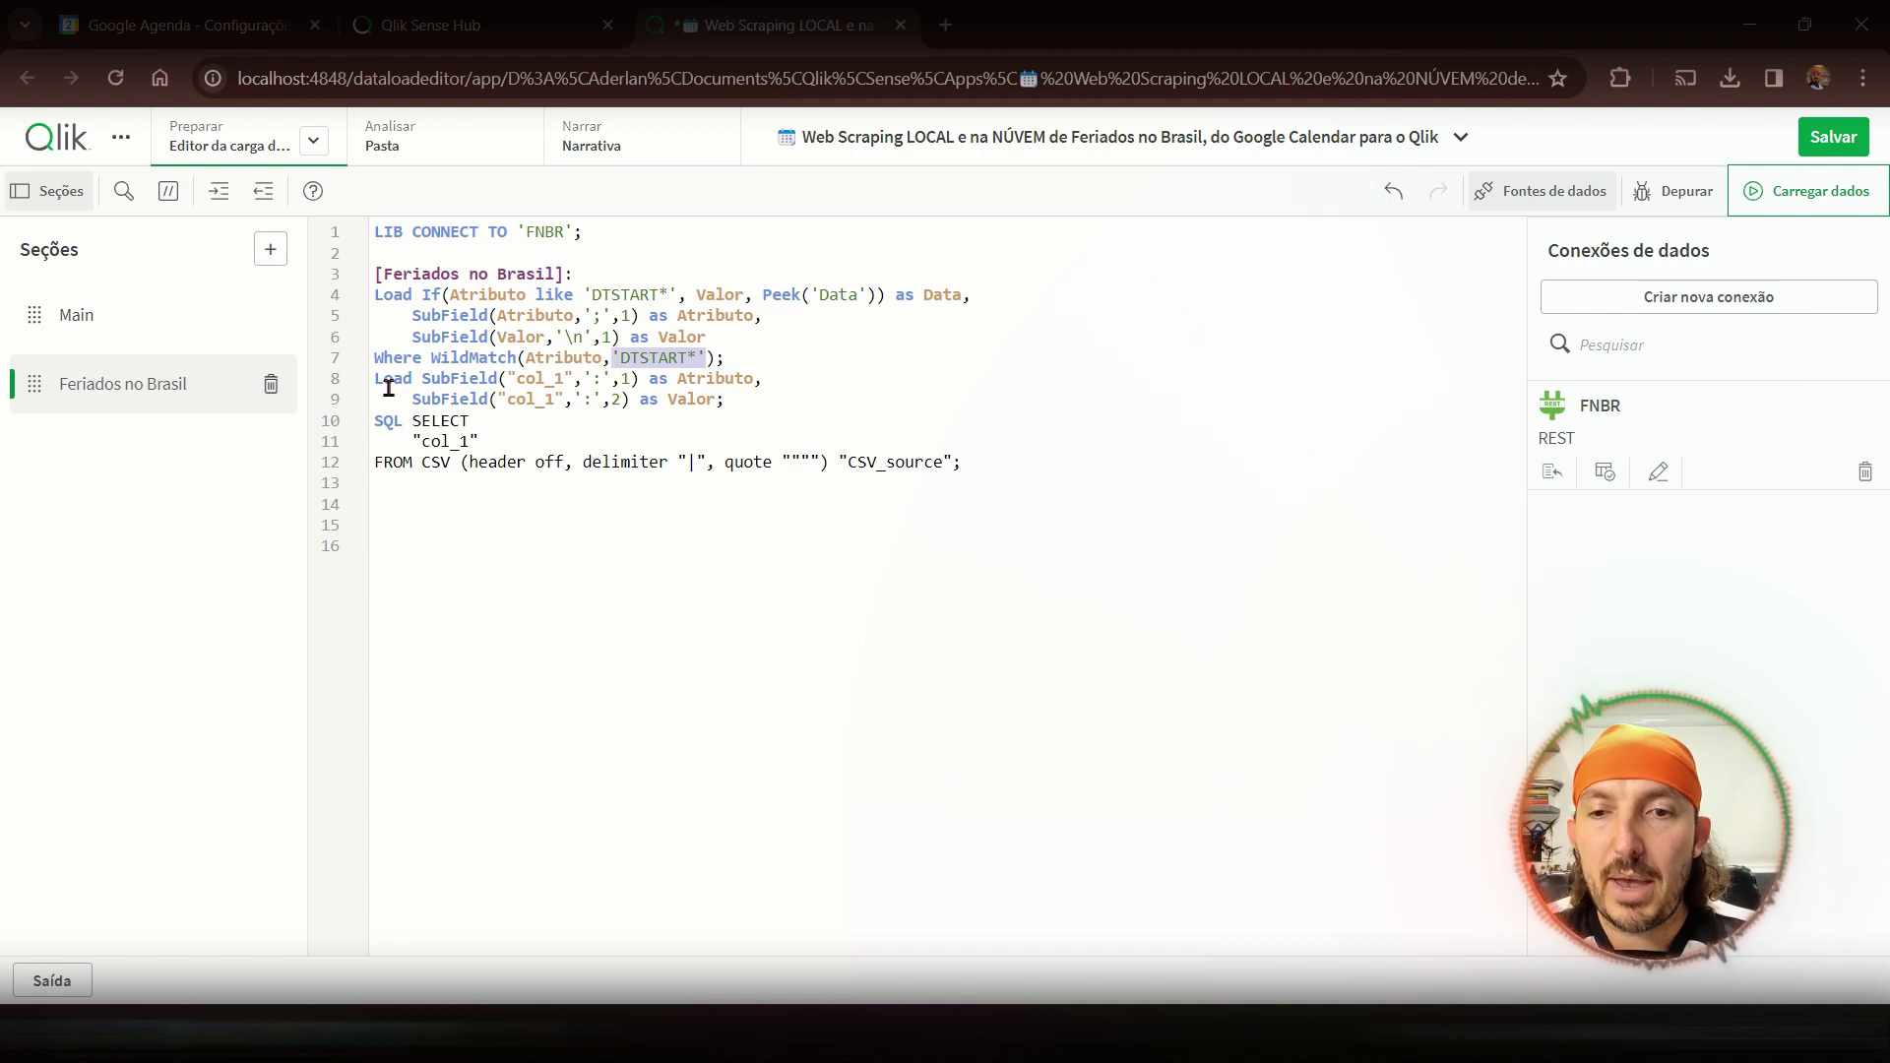
key("Right")
type(",")
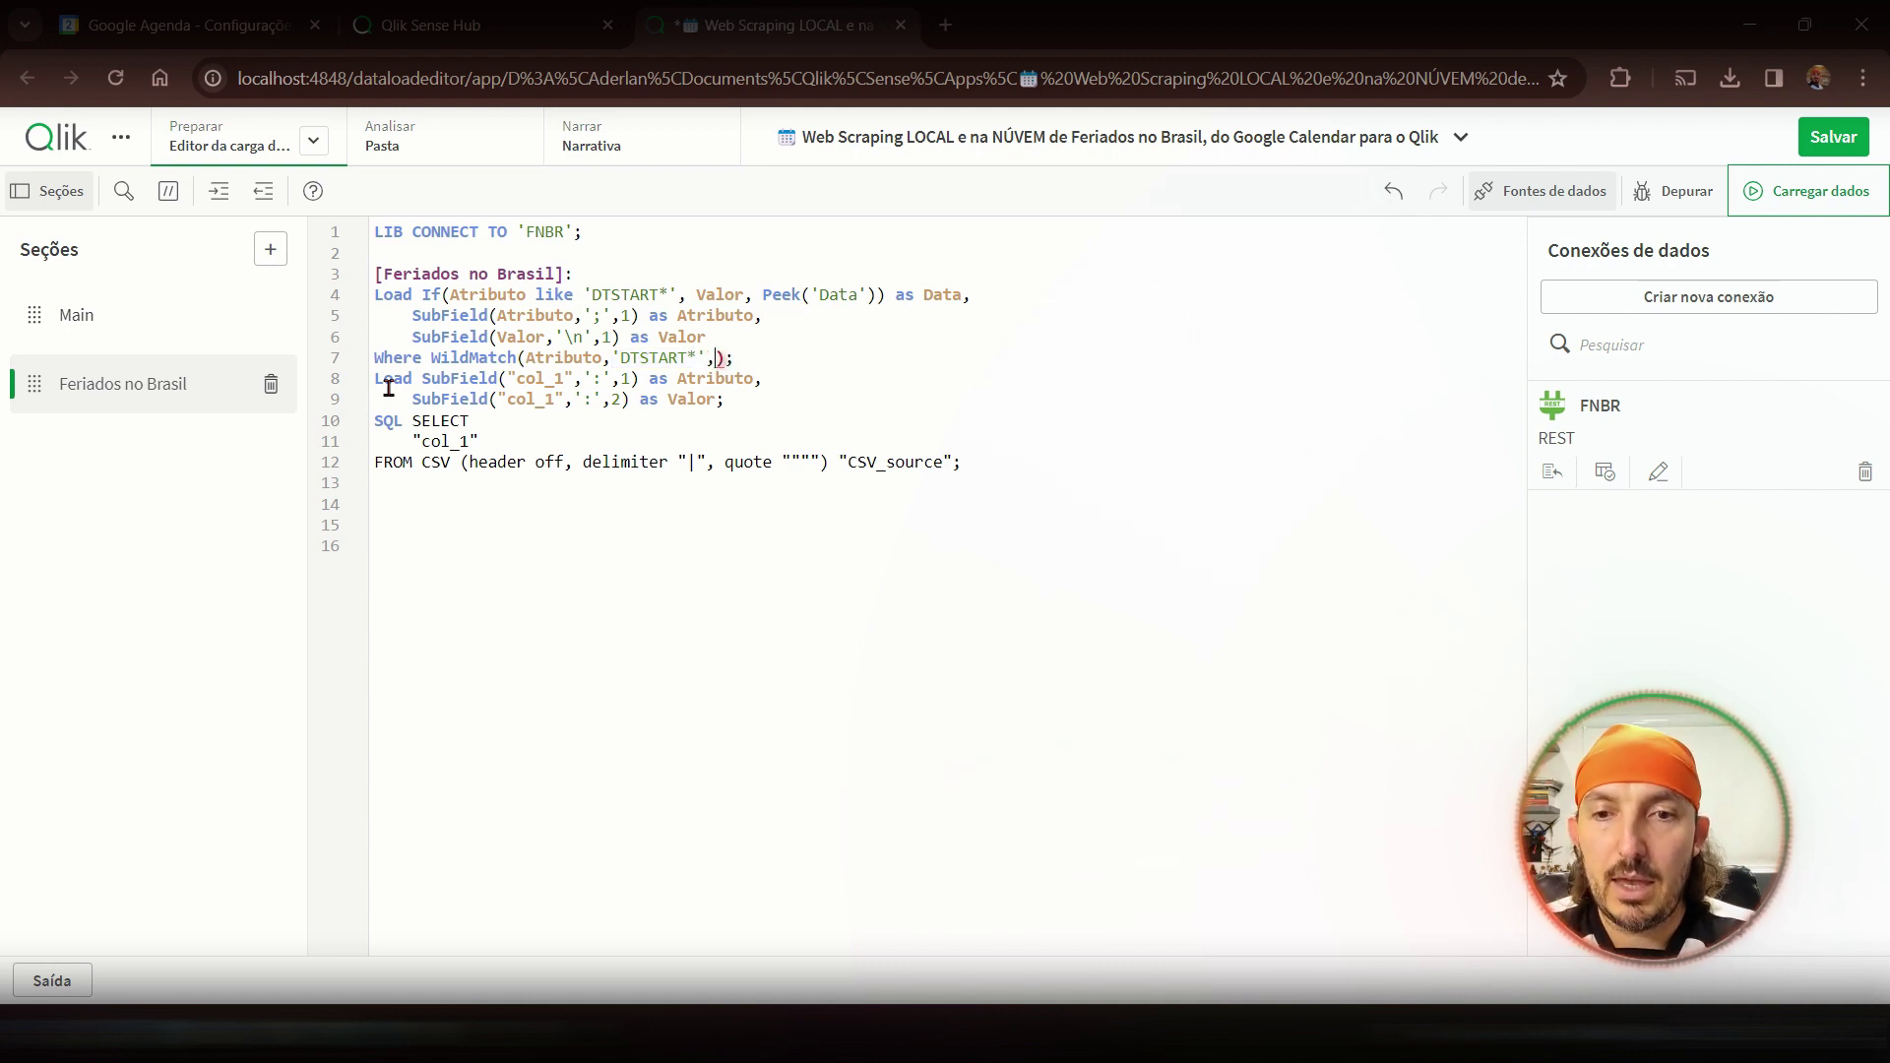
type("'DTSTART*','")
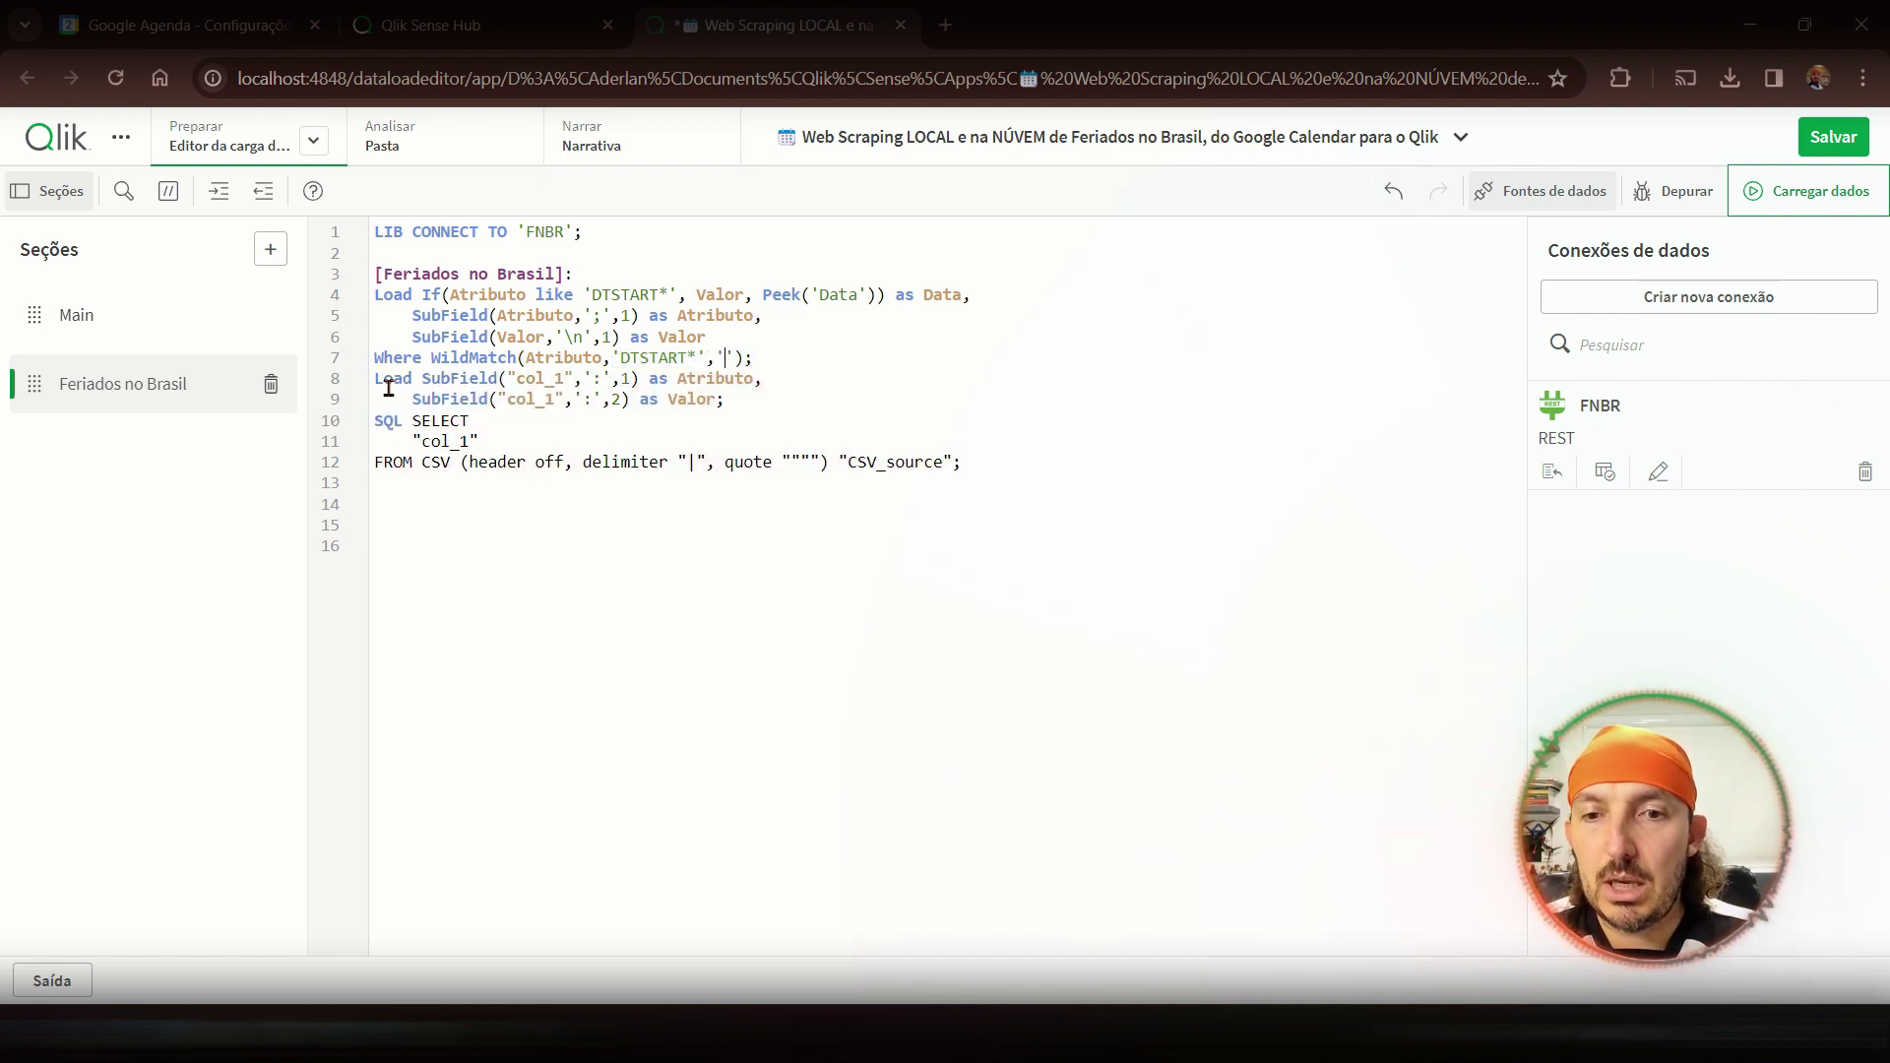
type("DESCRIPTI")
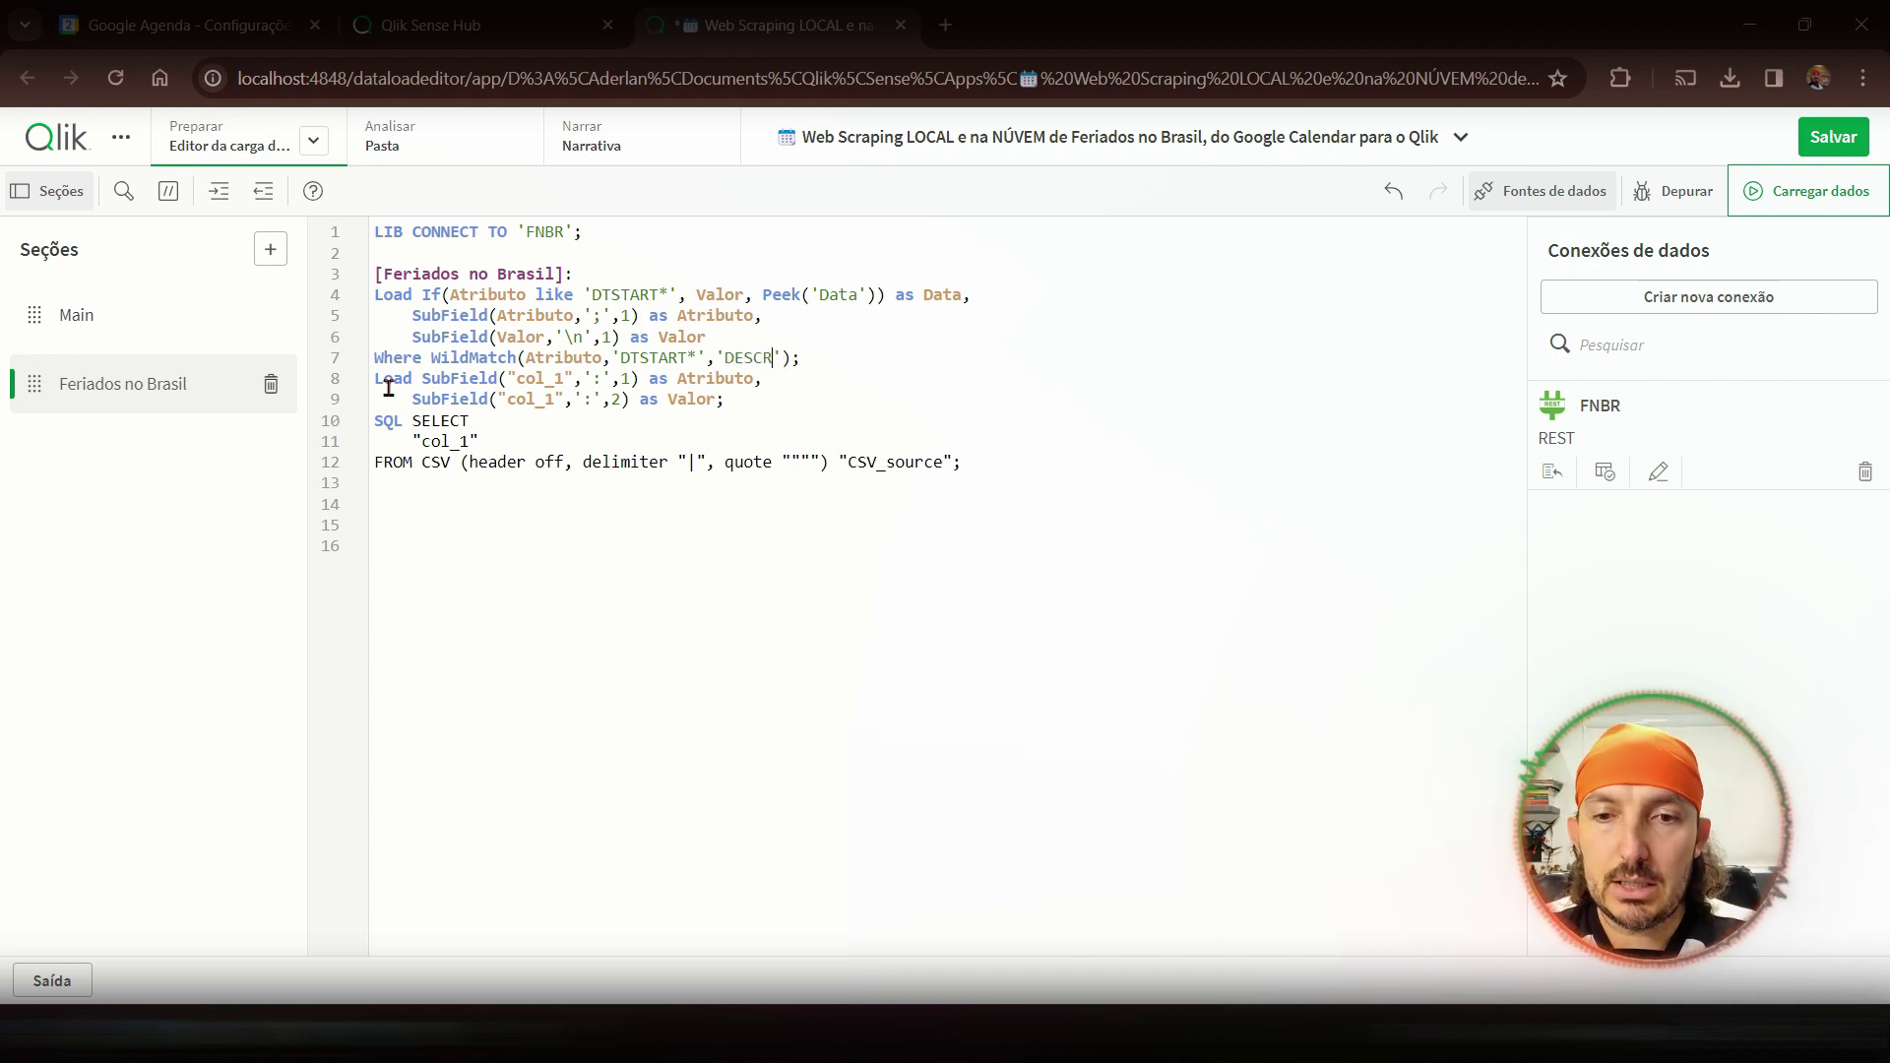
type("ON'")
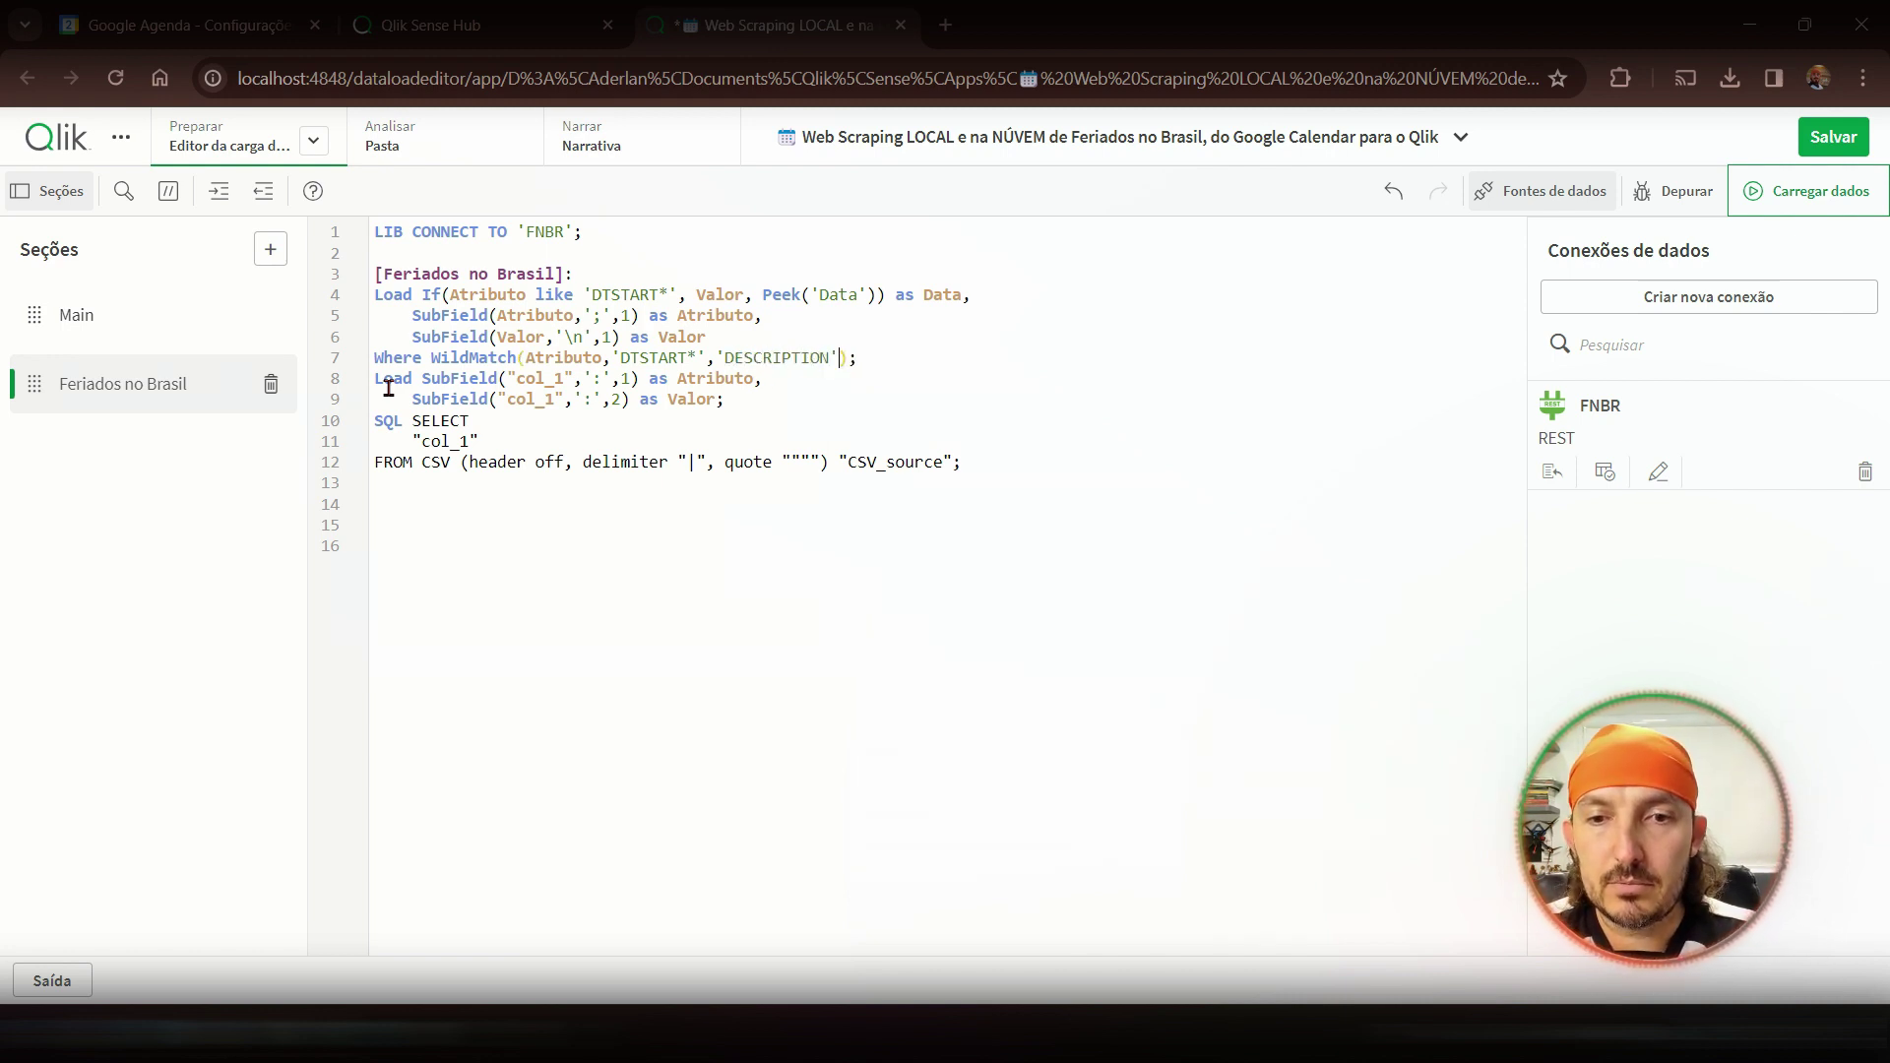
- Add 'SUMMARY' as the third WildMatch pattern in the Where clause
type(",'")
type("SUM")
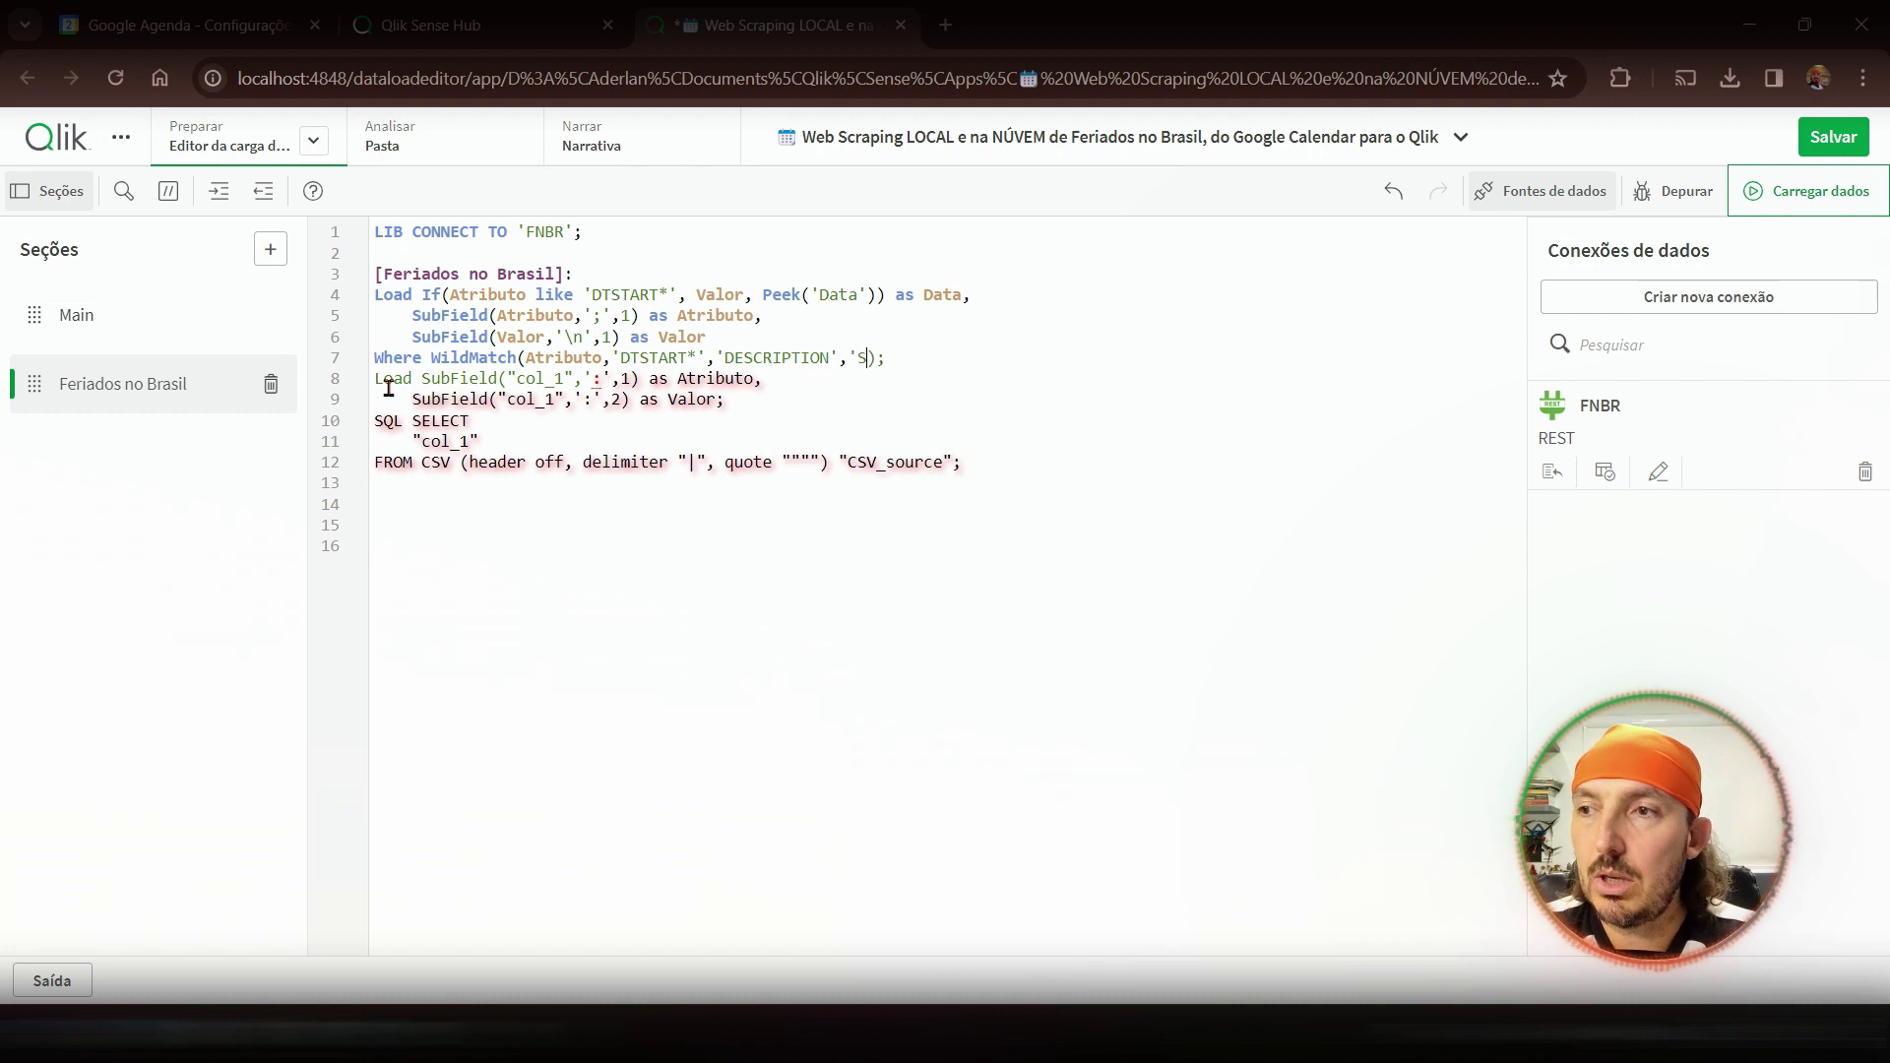
type("MARY'")
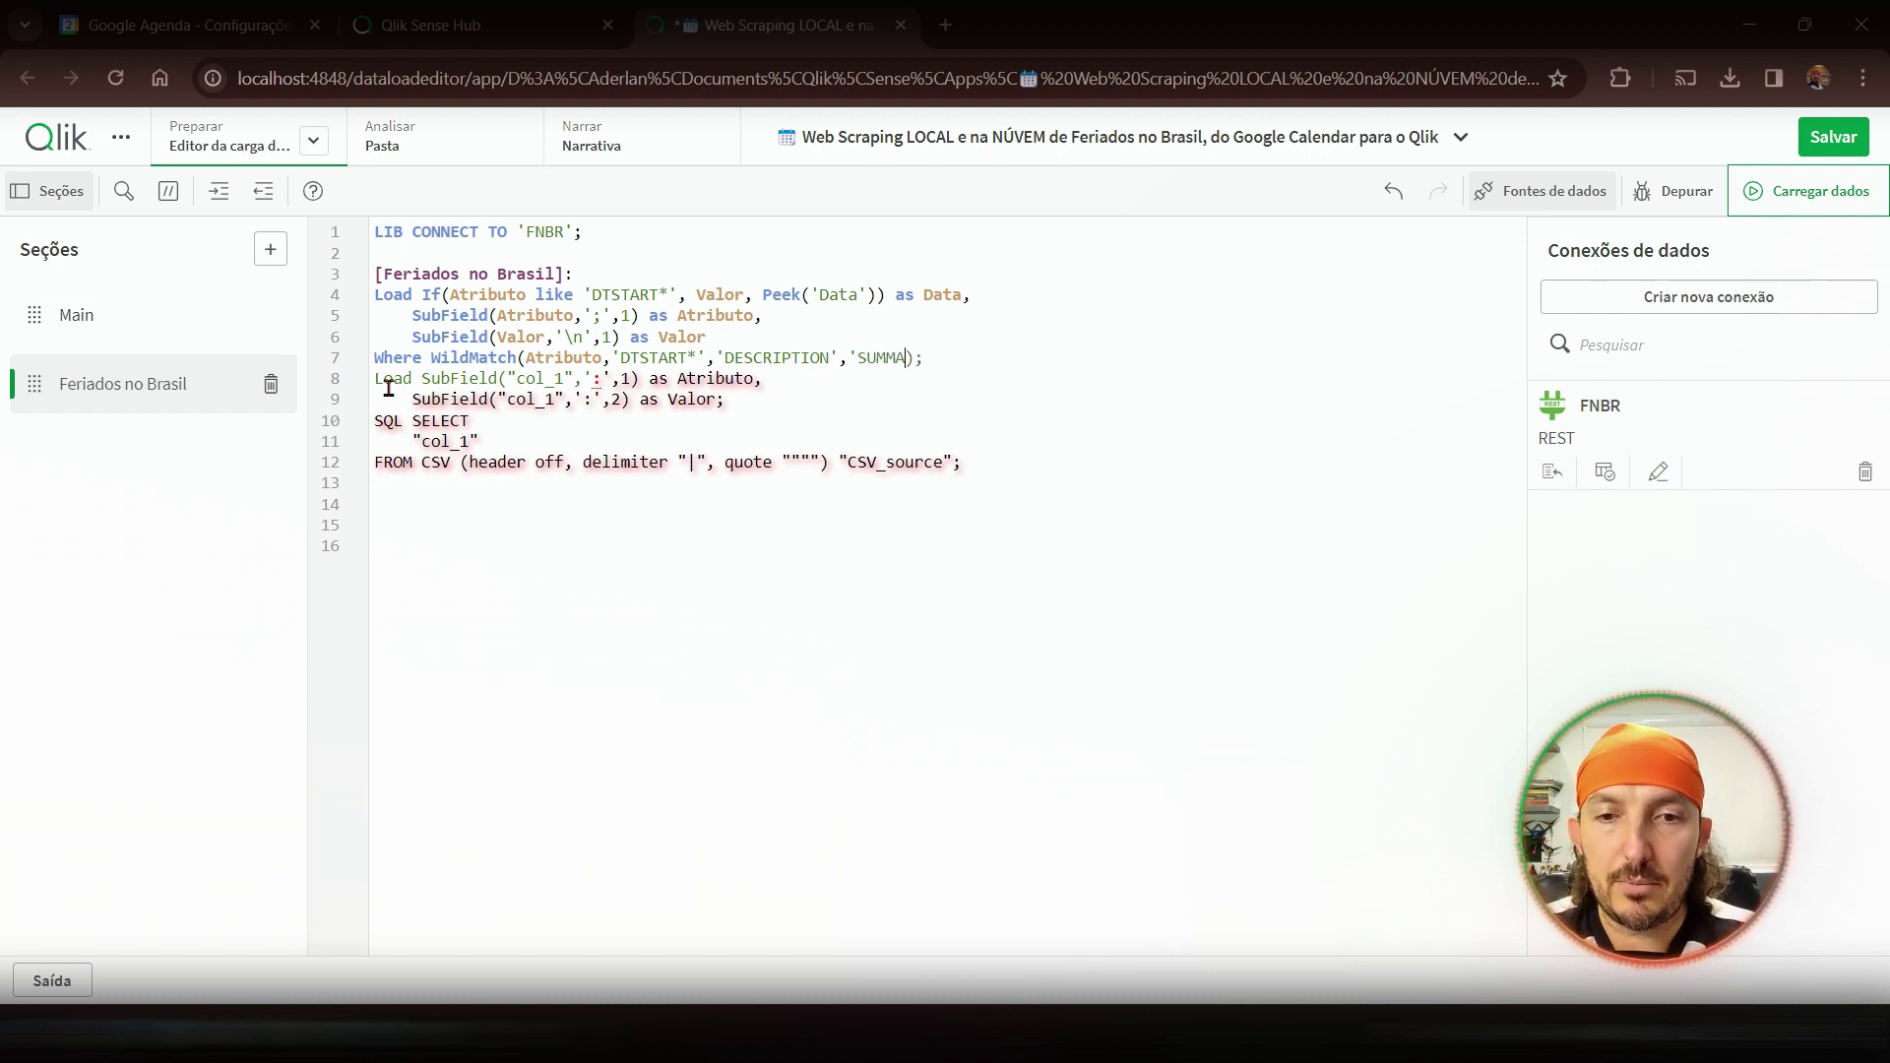
key("Right")
key("Right")
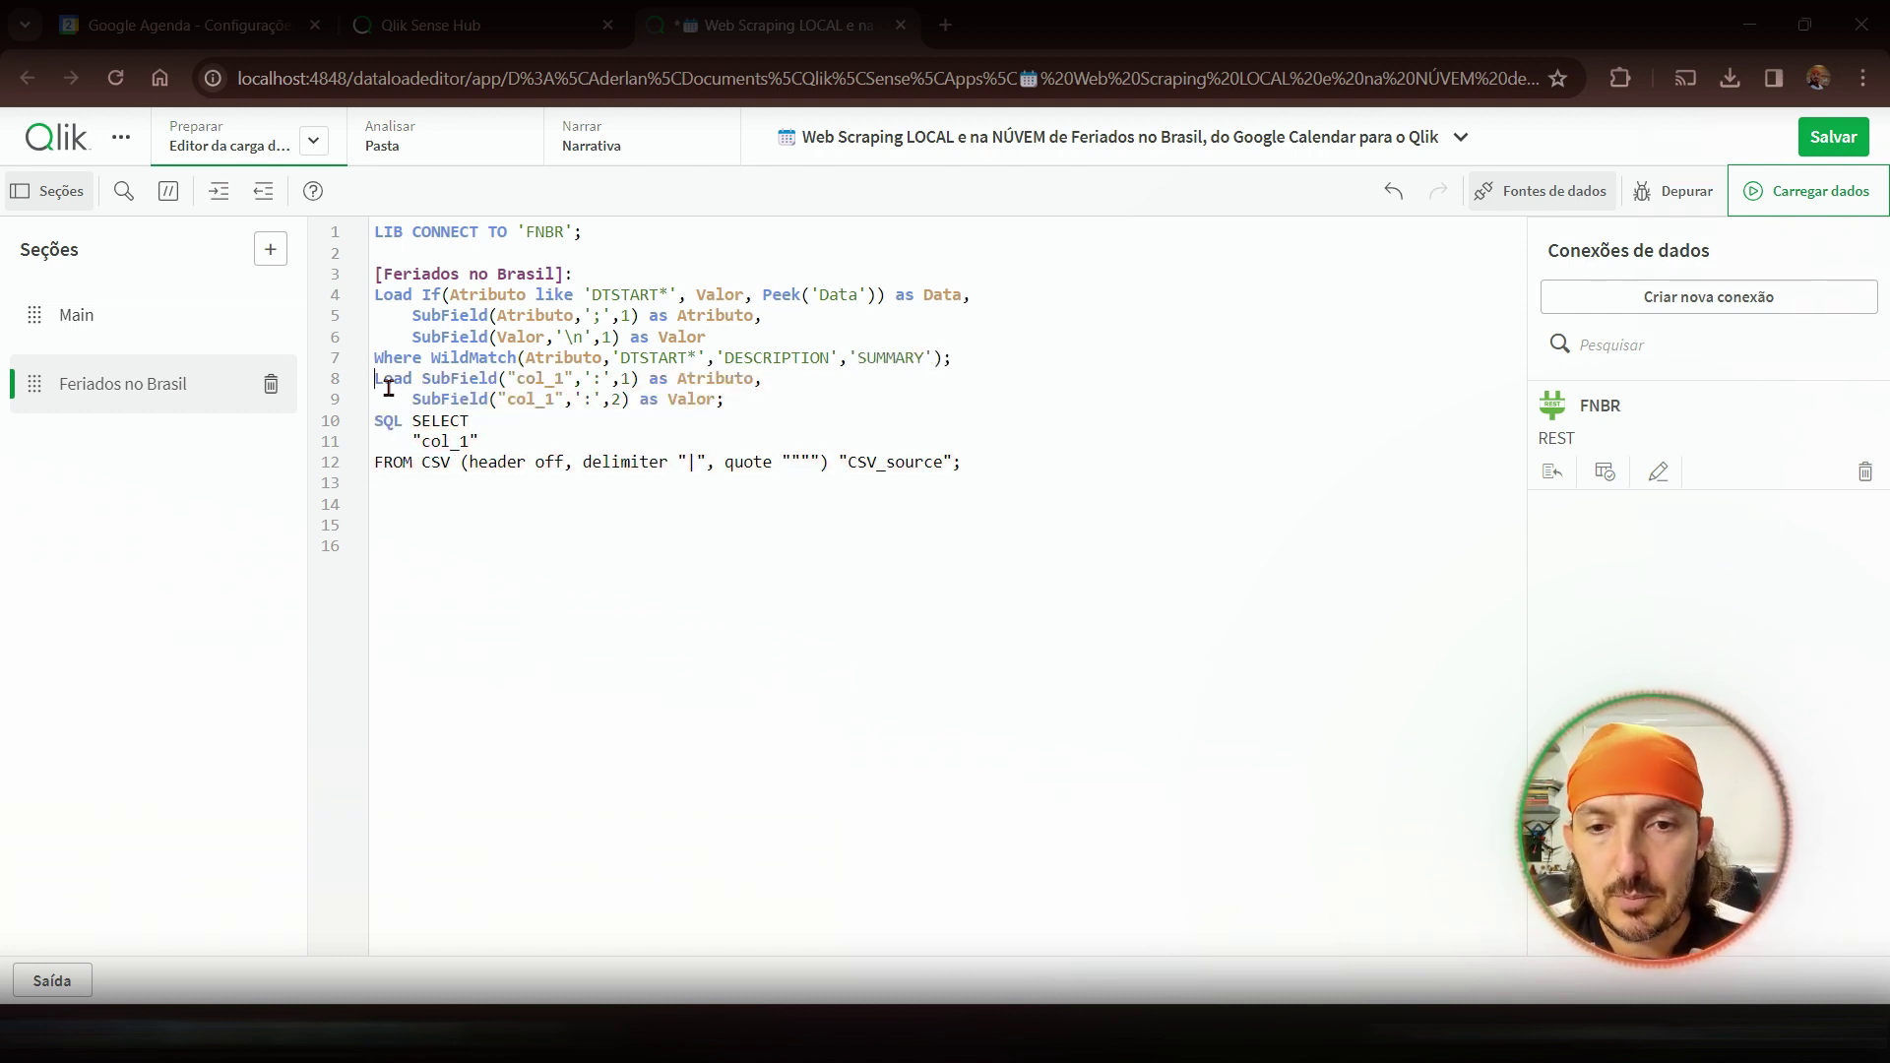
- Review the Where clause, the SQL SELECT block and the lower Load that splits col_1
key("shift+Down")
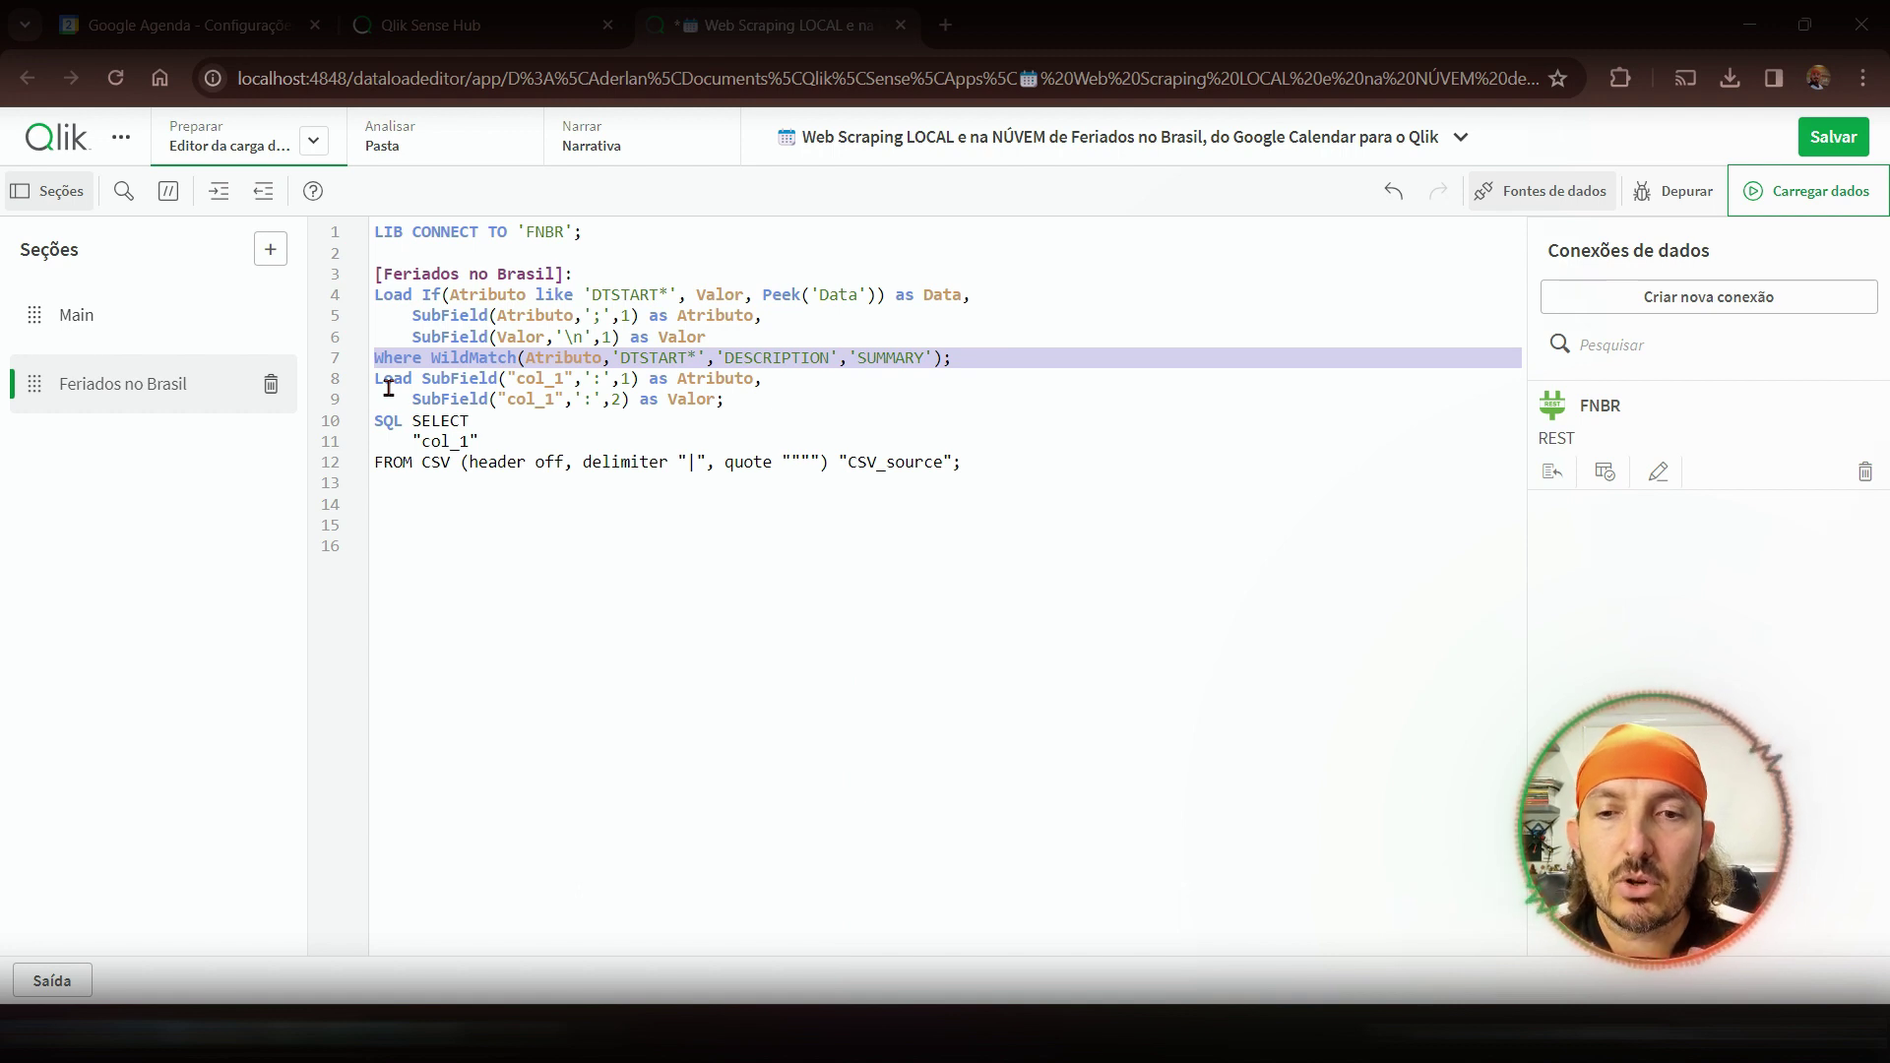
key("Left")
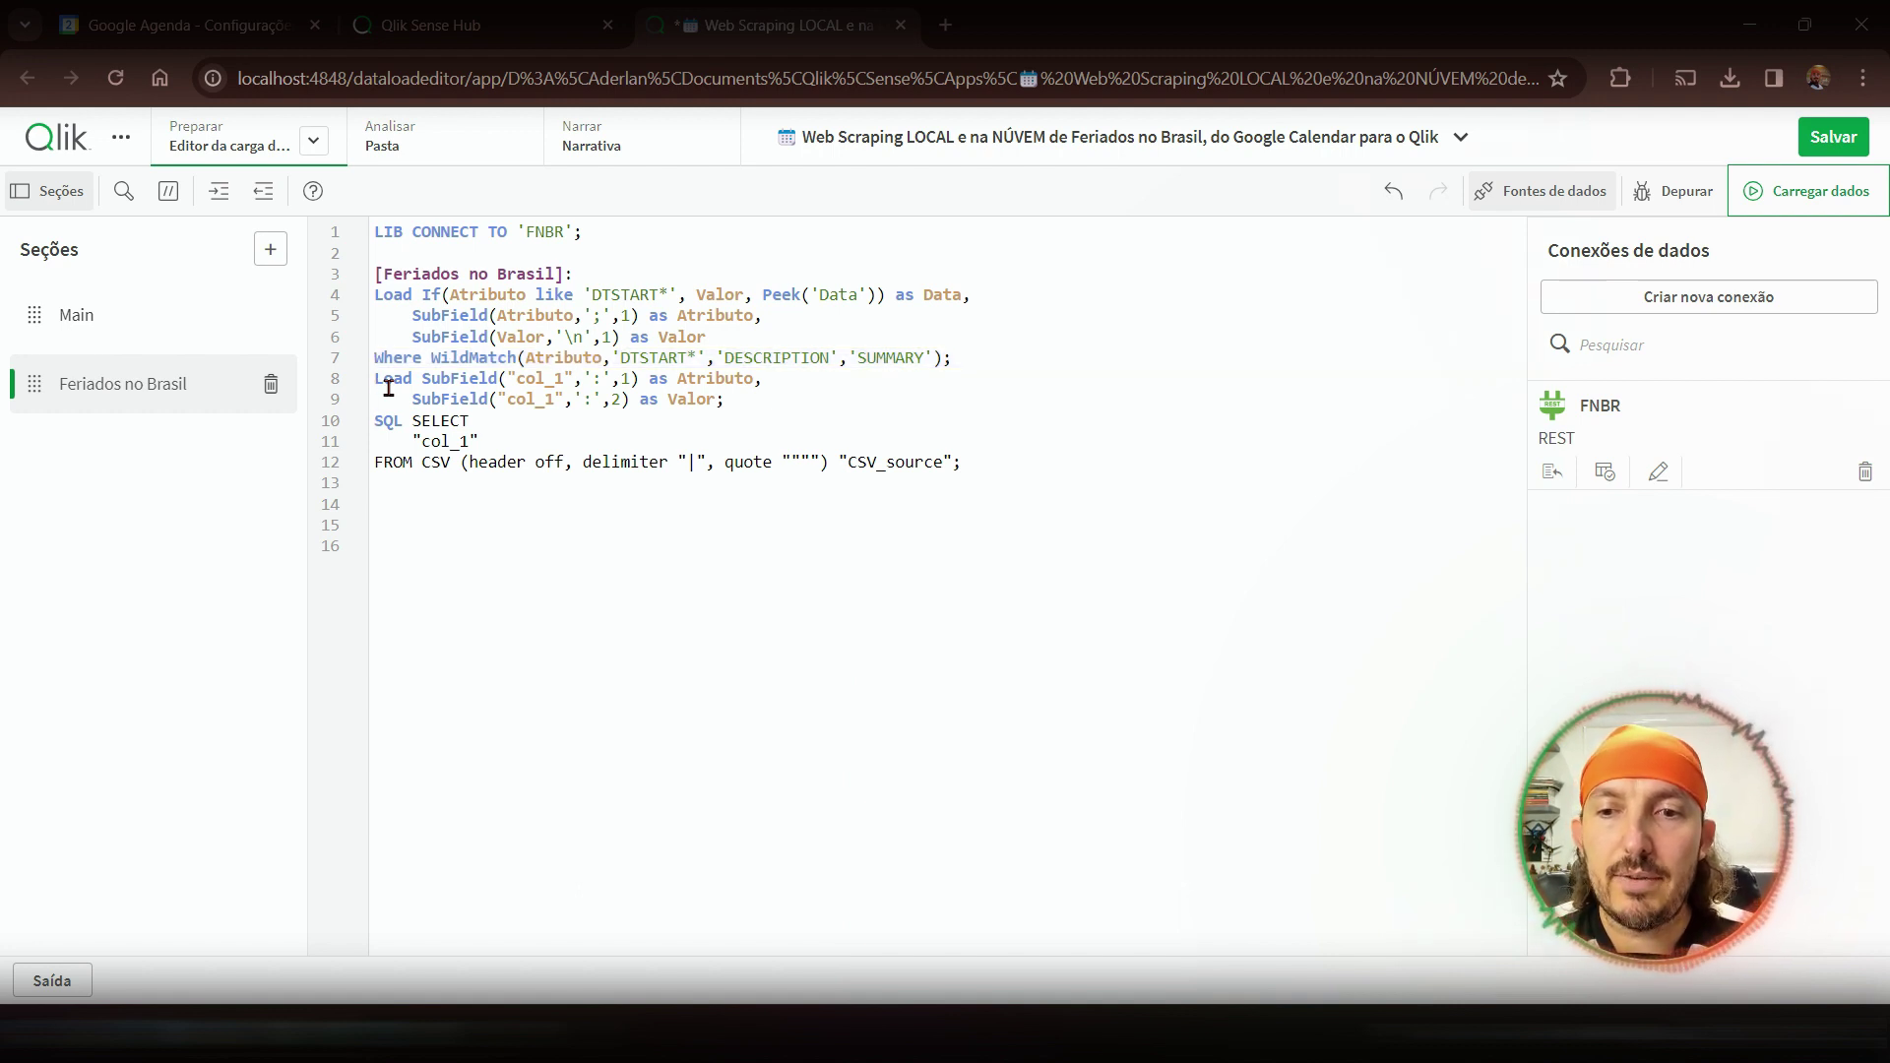
key("shift+Down")
key("shift+Down")
key("shift+Down")
key("Right")
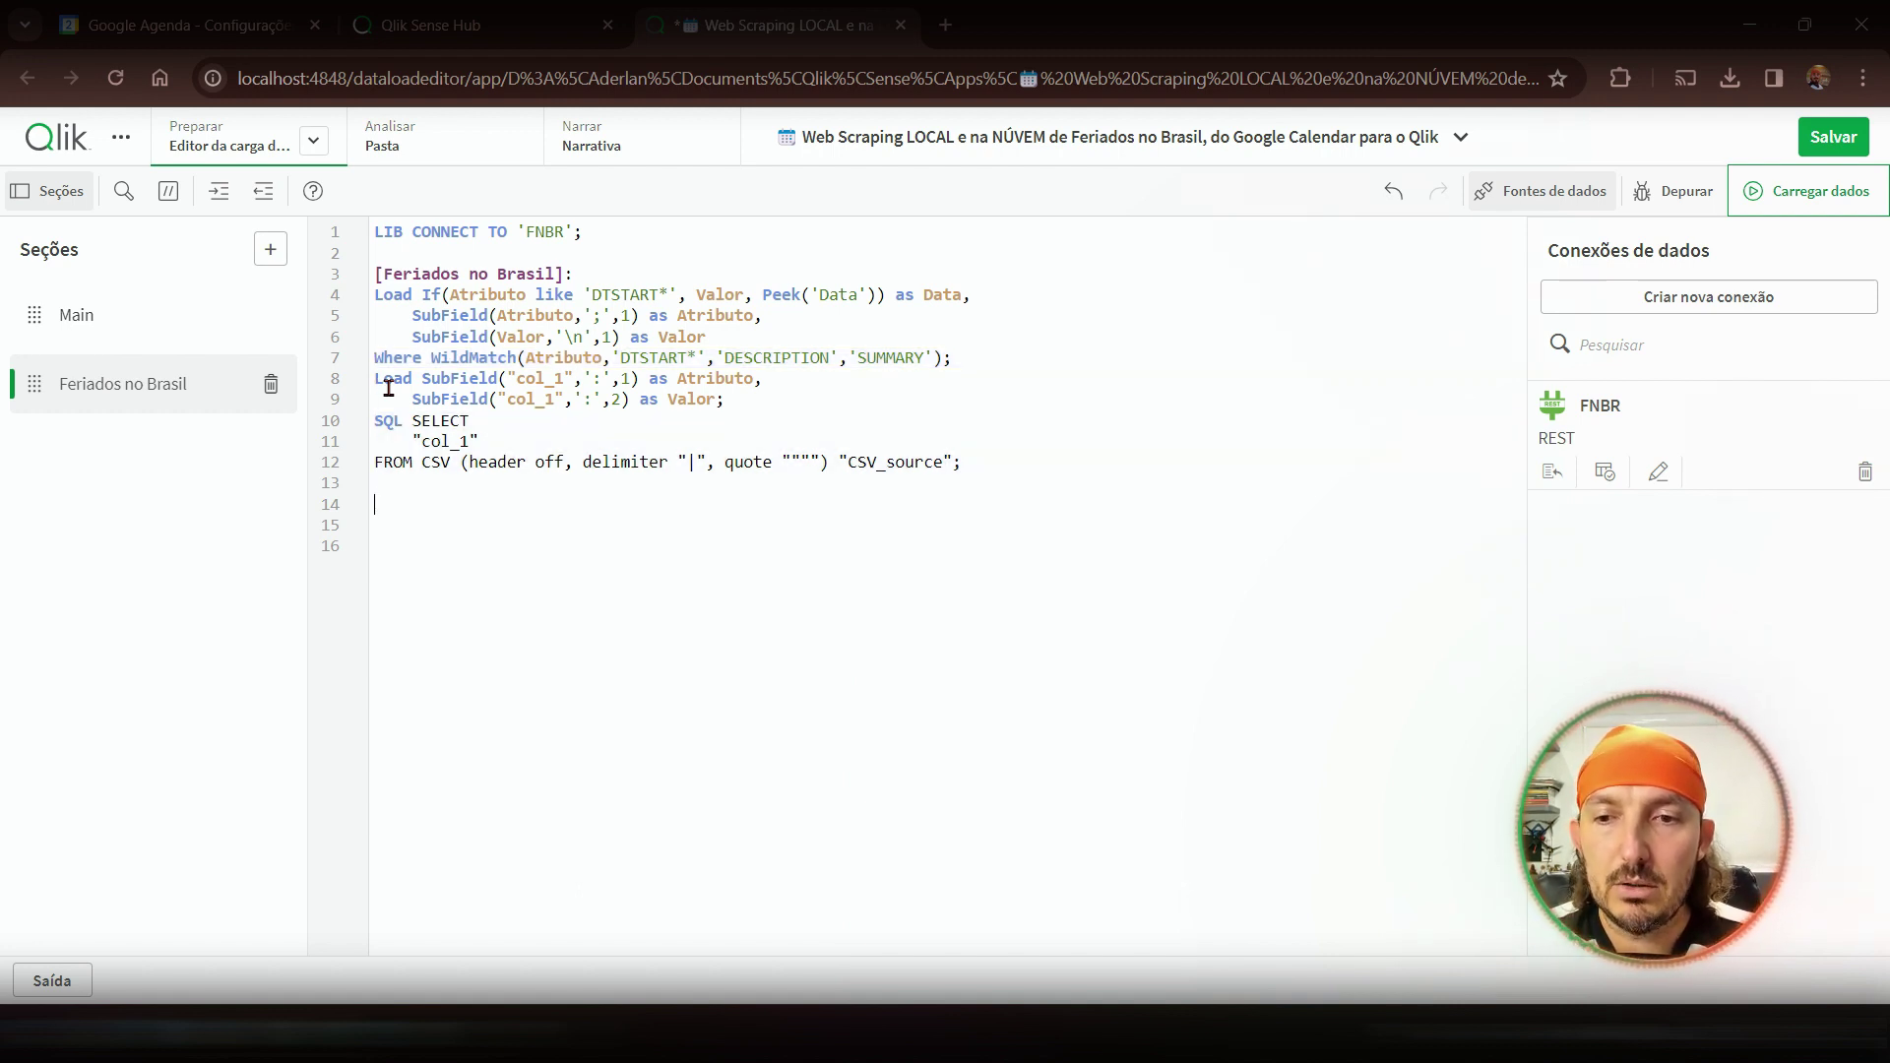
key("Up")
key("Up")
key("Up")
key("shift+Down")
key("shift+Down")
key("shift+Down")
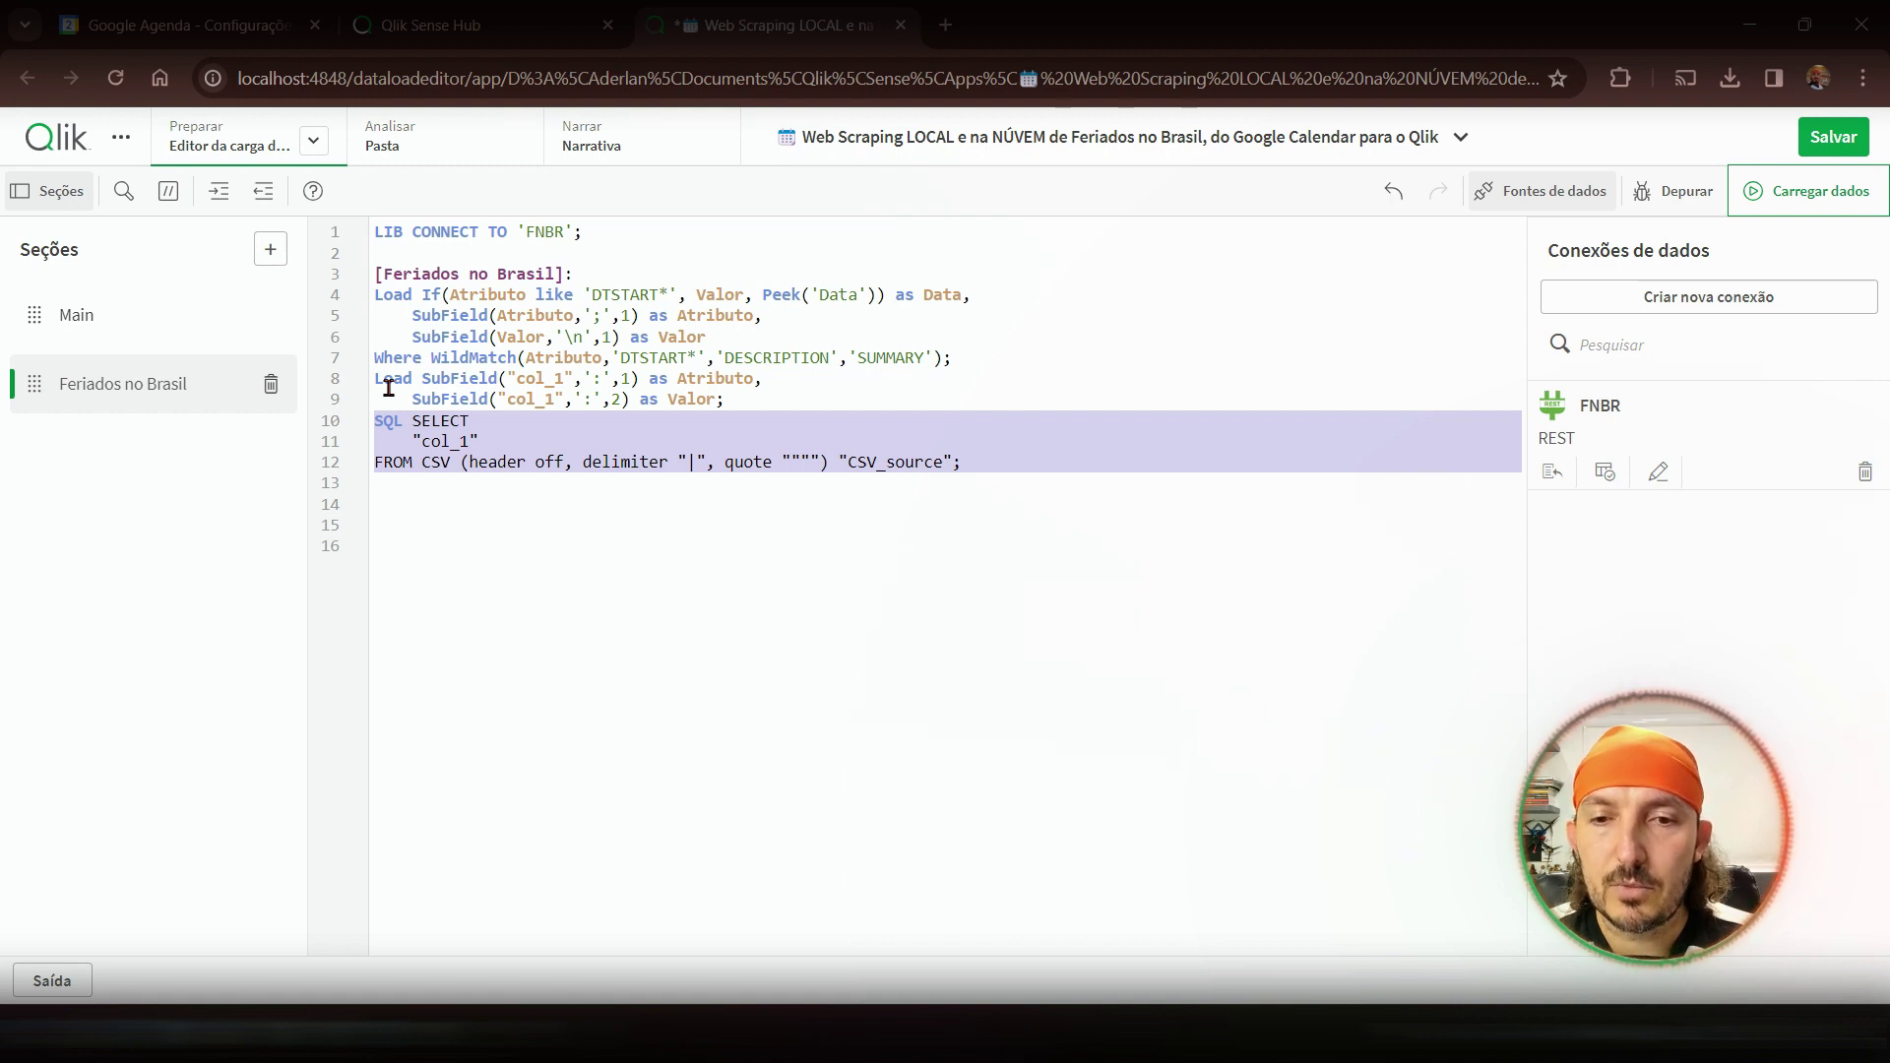
key("Left")
key("Up")
key("shift+Down")
key("shift+Down")
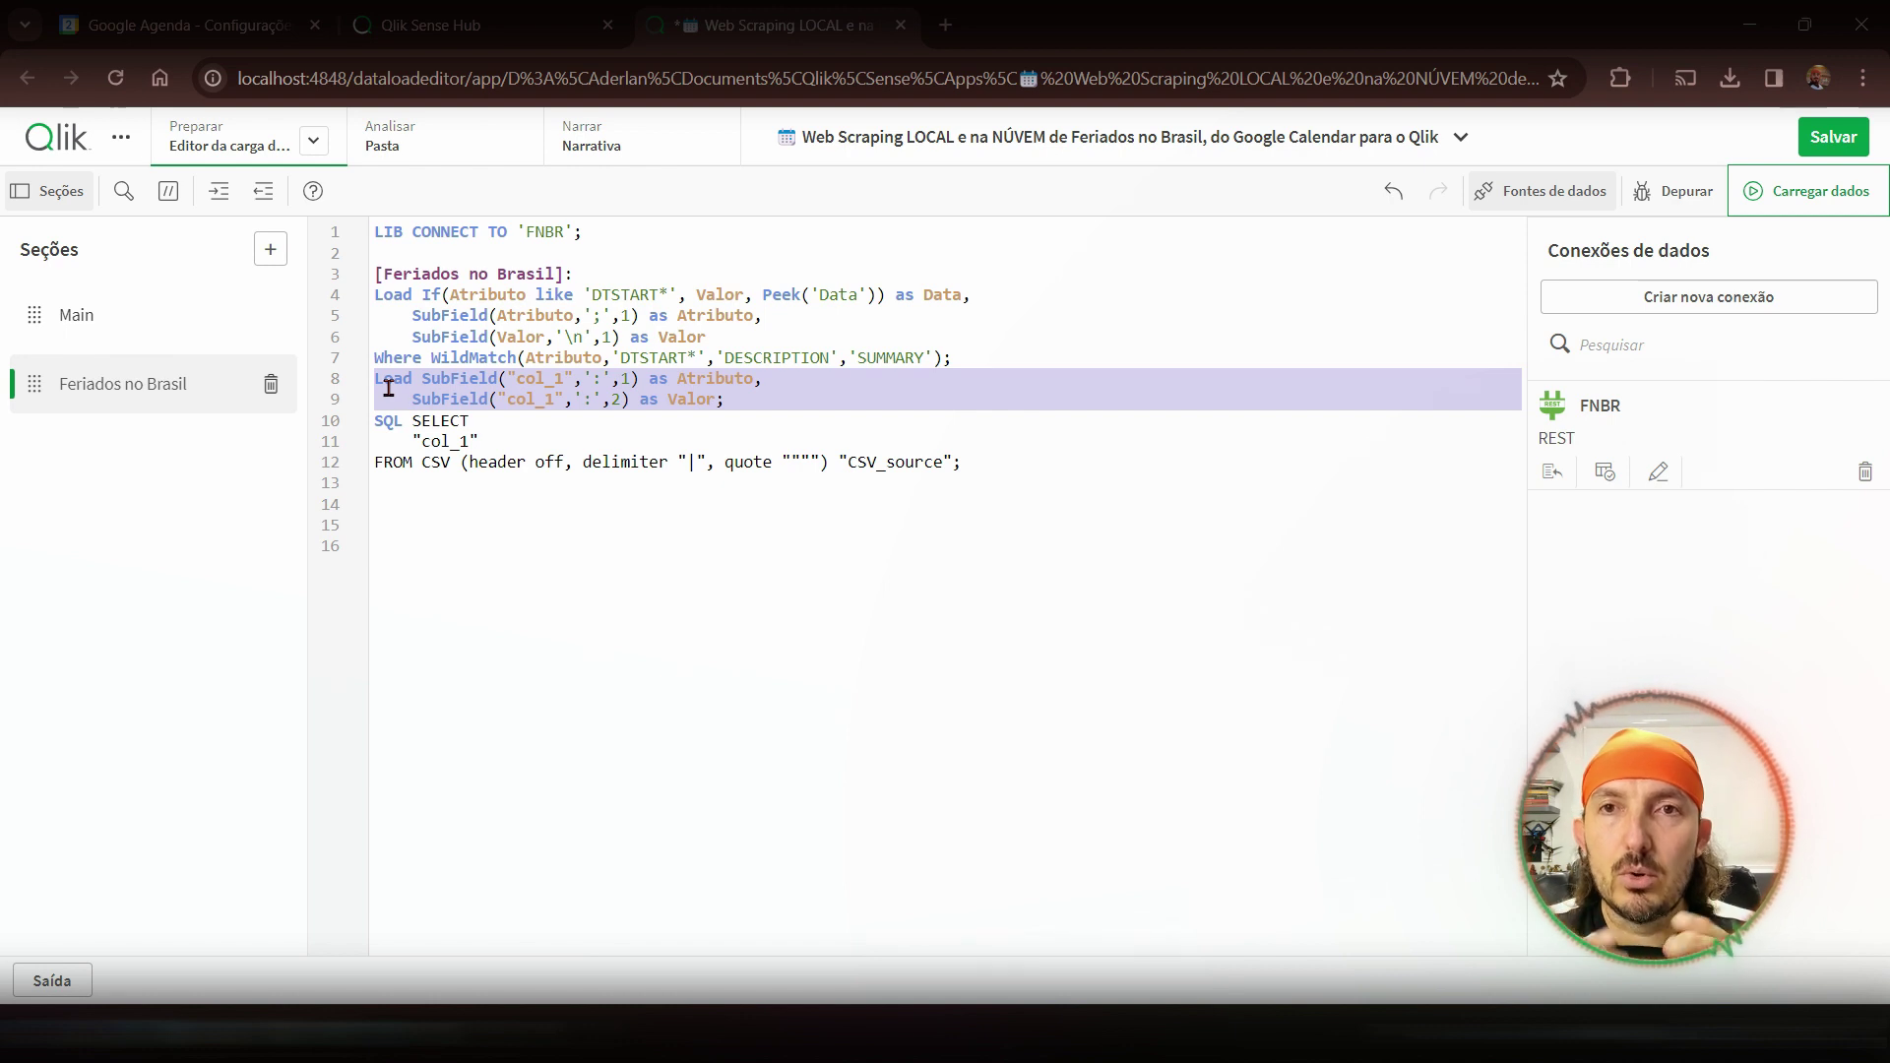
- Review the upper Load's conditional date line and its Atributo and Valor SubField lines
key("Left")
key("Up")
key("Up")
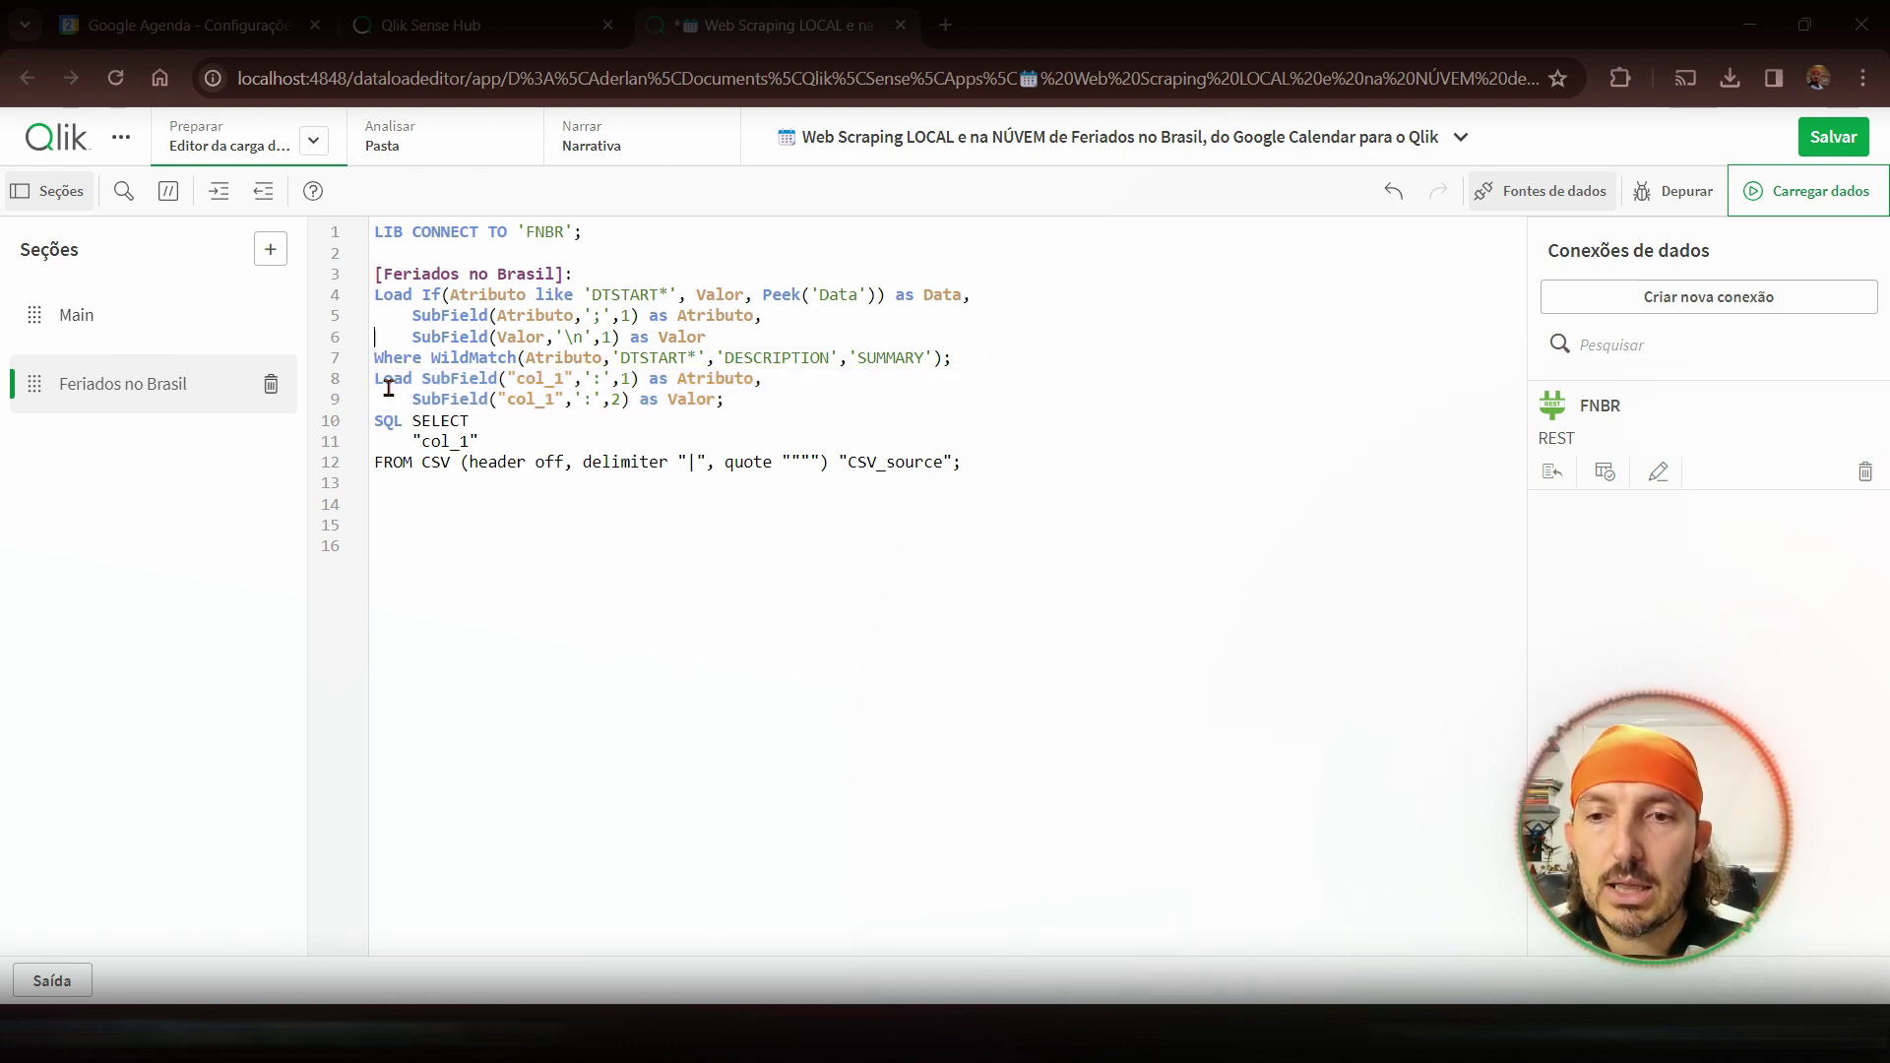
key("Up")
key("Up")
key("shift+Down")
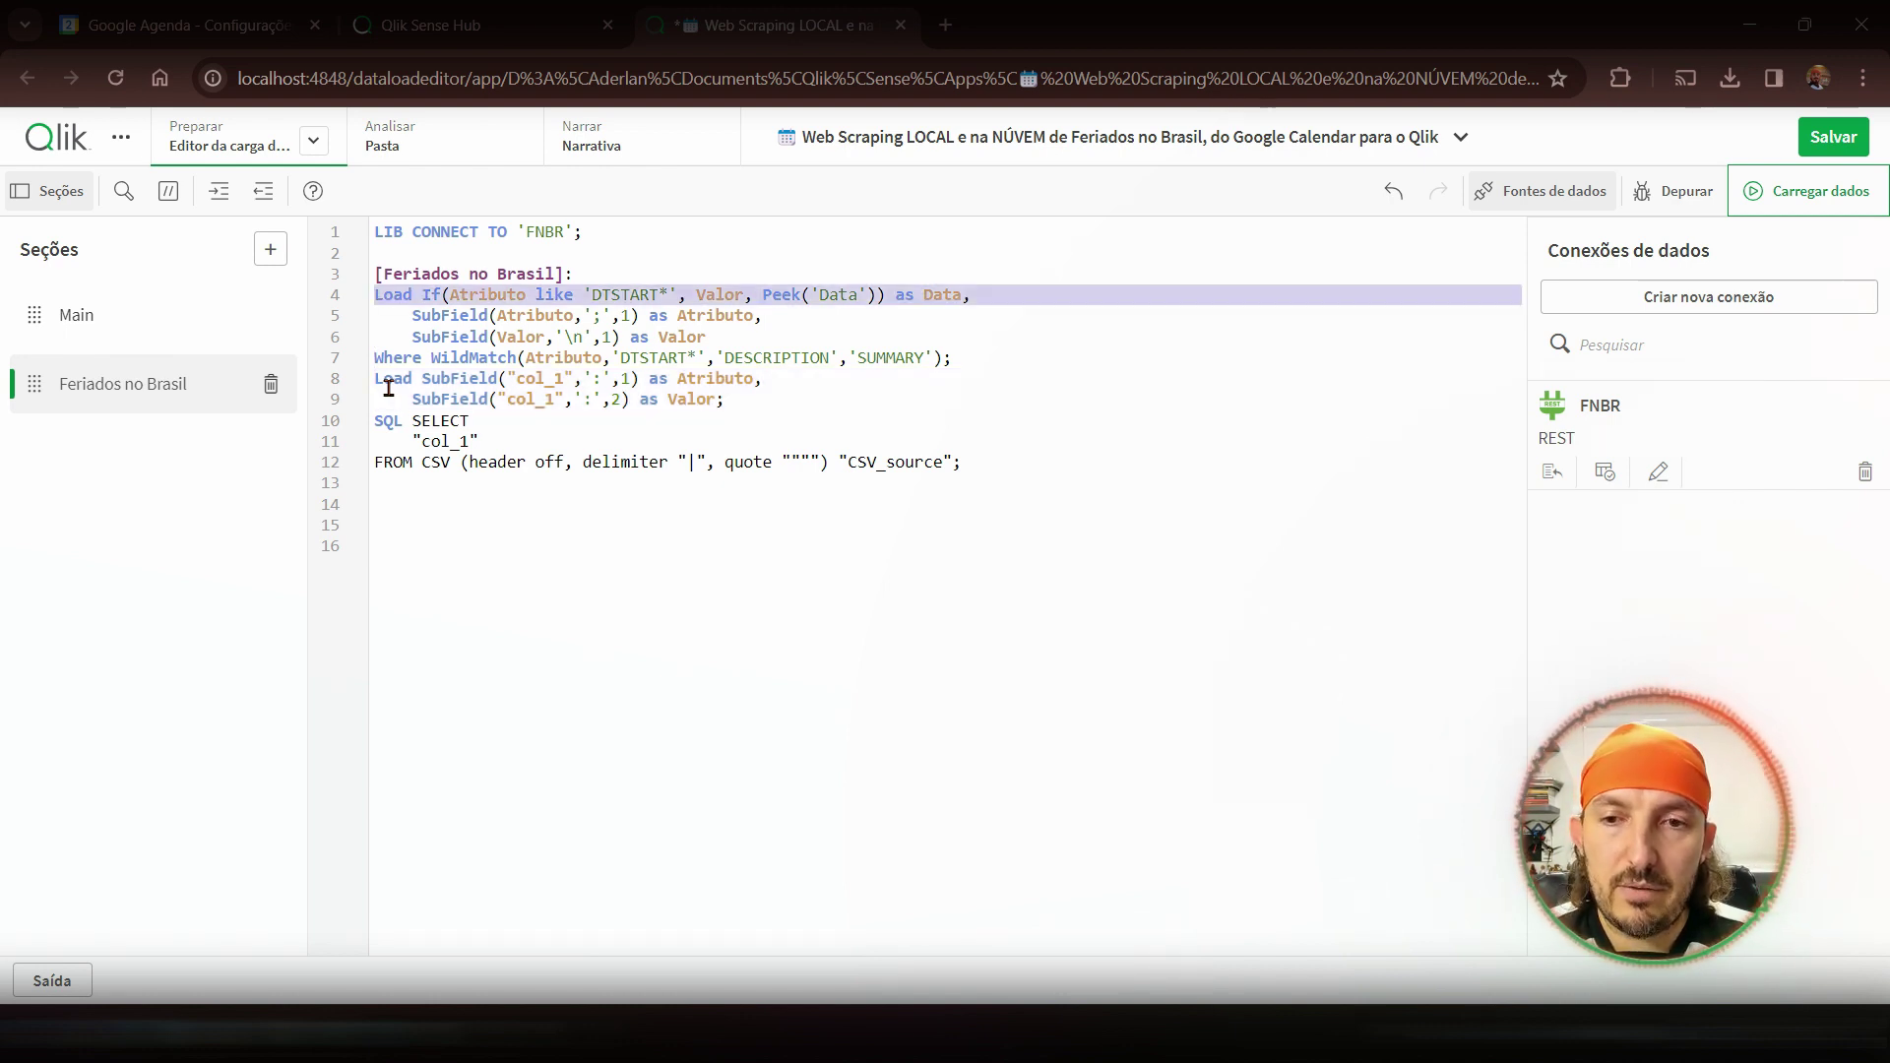
key("shift+Down")
key("Left")
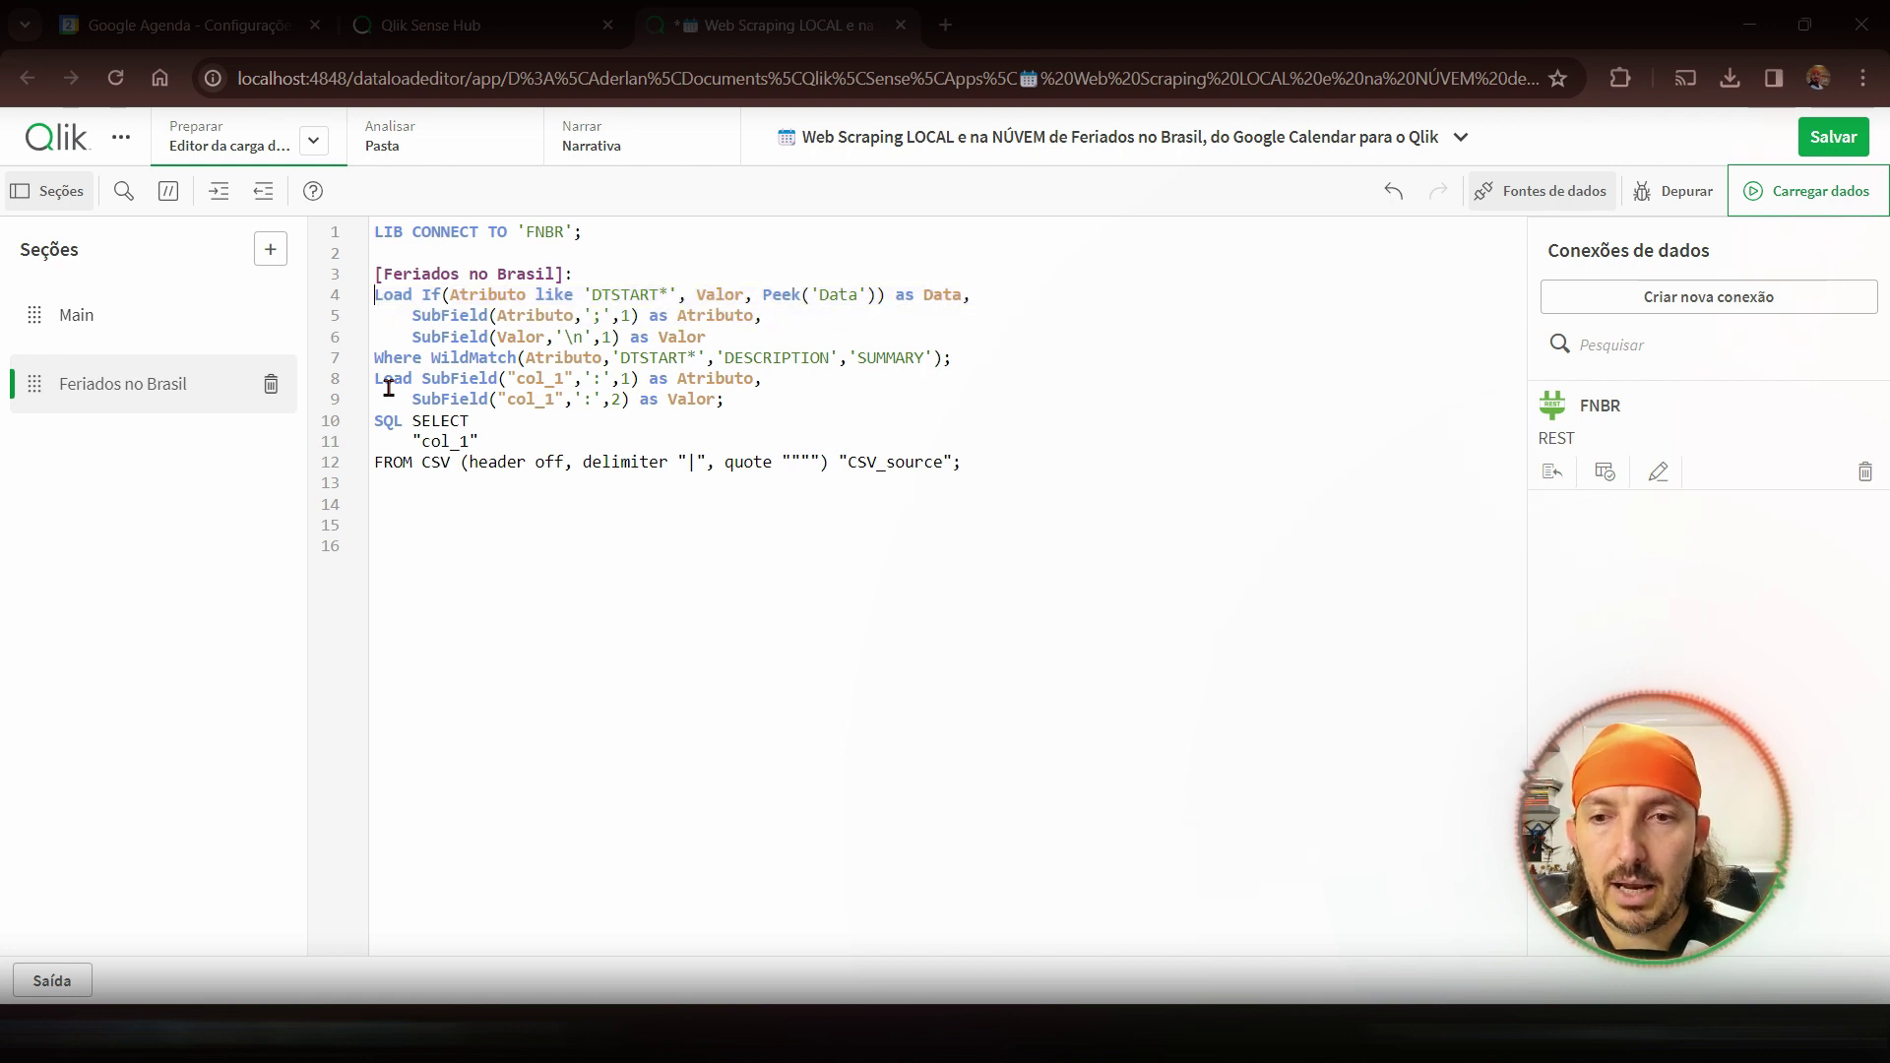
key("shift+Down")
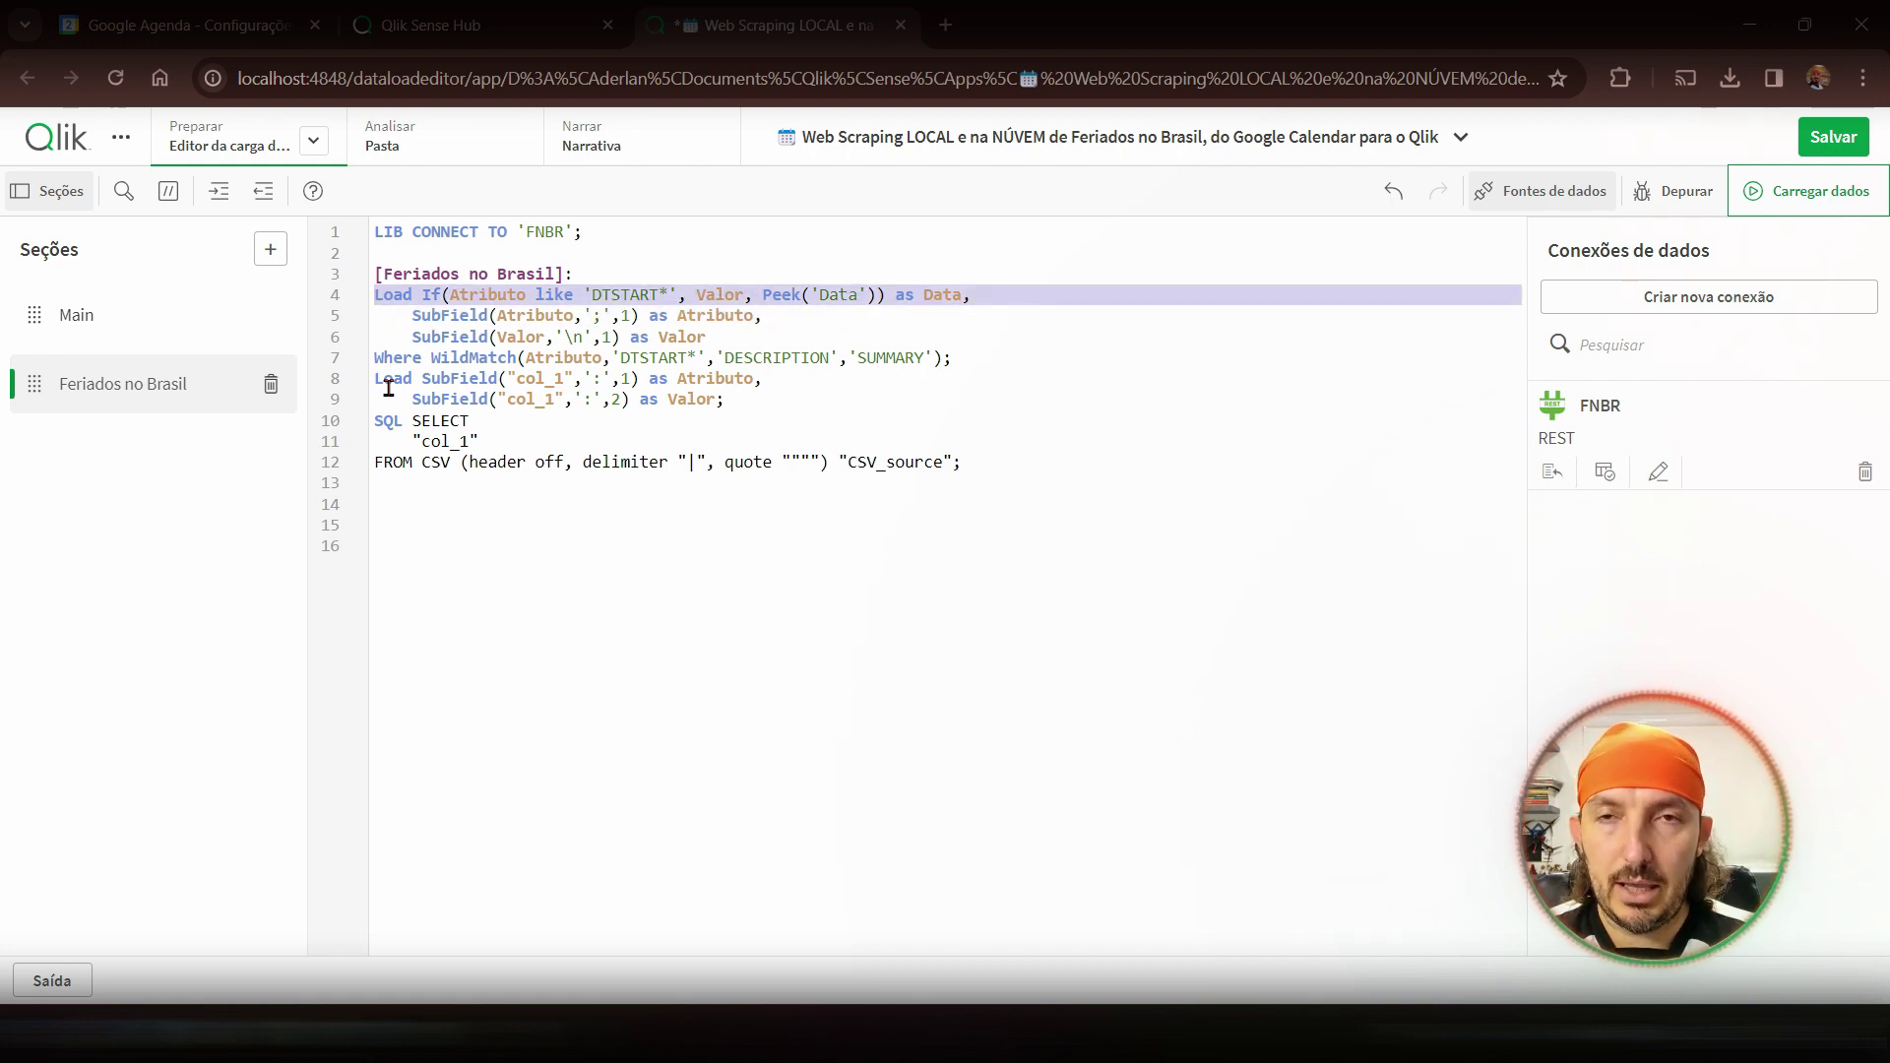
key("Right")
key("shift+Down")
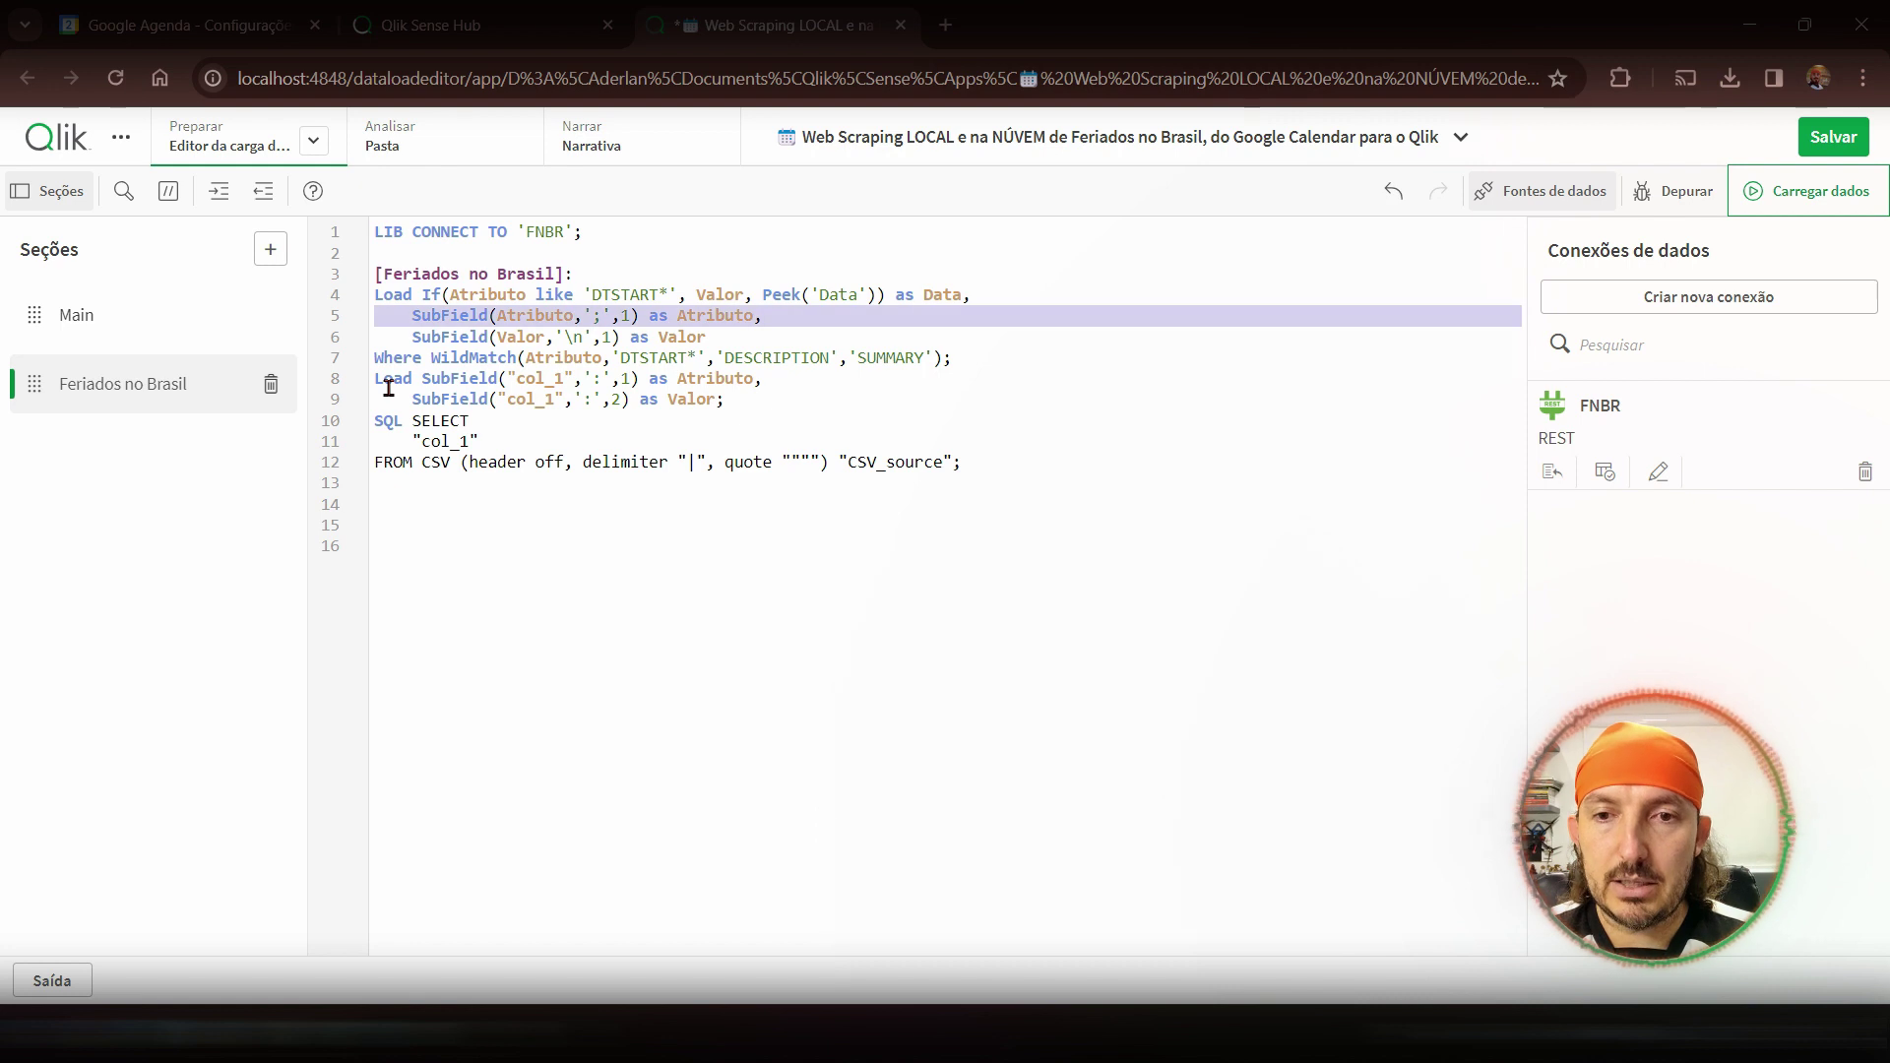
key("Left")
key("shift+Down")
key("Left")
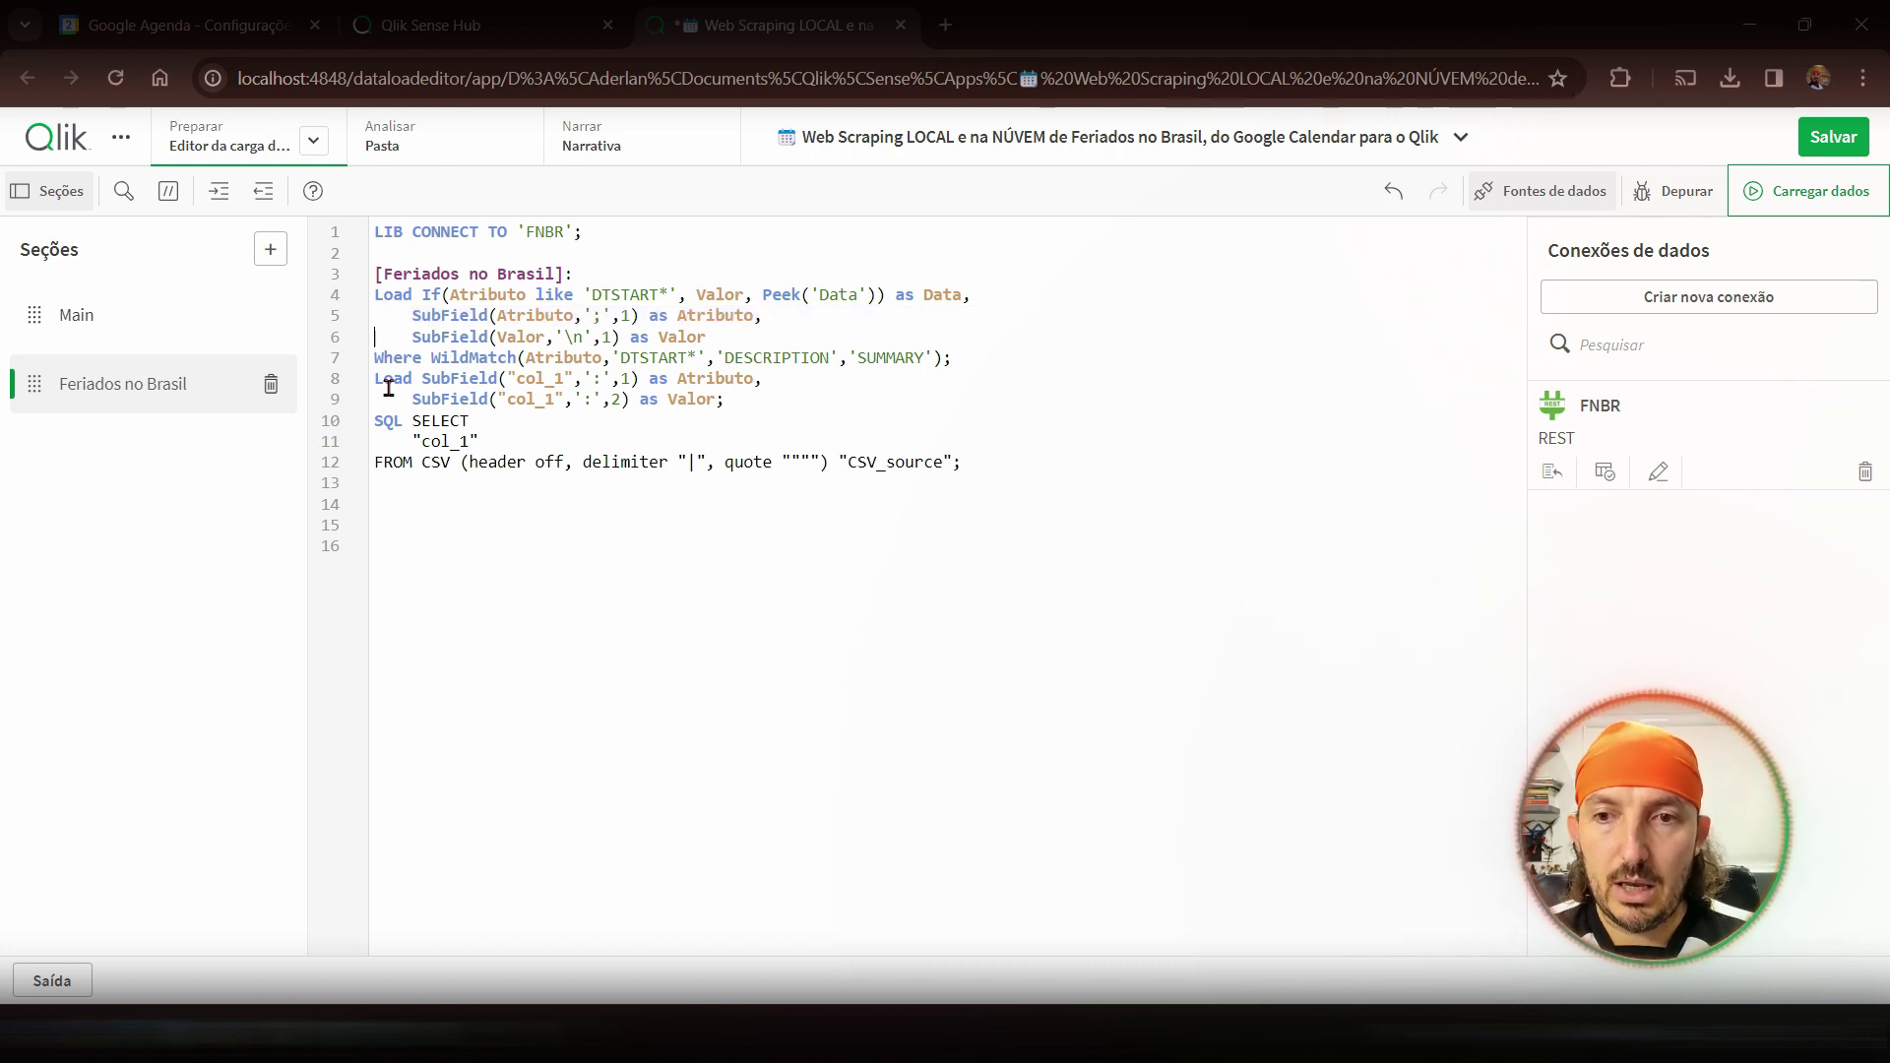
- Rename the alias of the upper Load's If expression to Entidade
key("Up")
key("Up")
key("End")
key("Left")
key("BackSpace")
key("BackSpace")
key("BackSpace")
key("BackSpace")
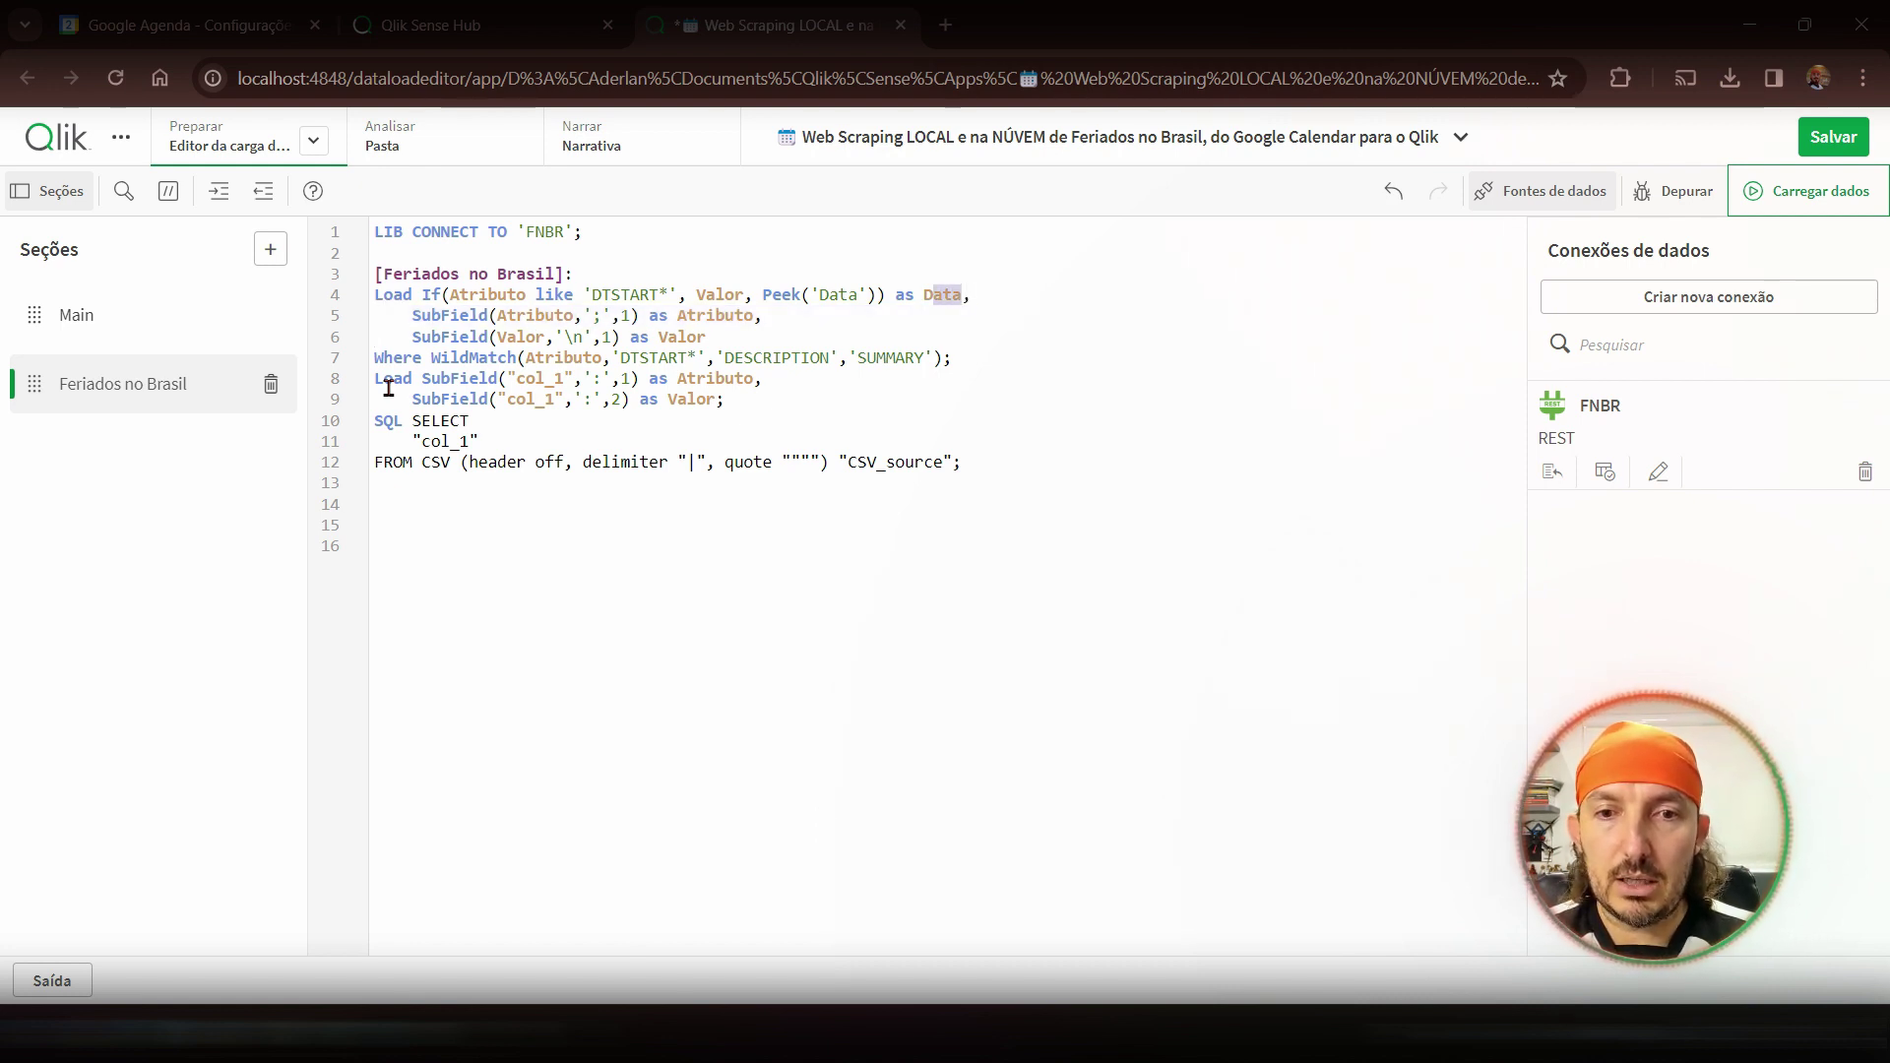
type("eNTIDA")
key("BackSpace")
key("BackSpace")
key("BackSpace")
key("BackSpace")
key("BackSpace")
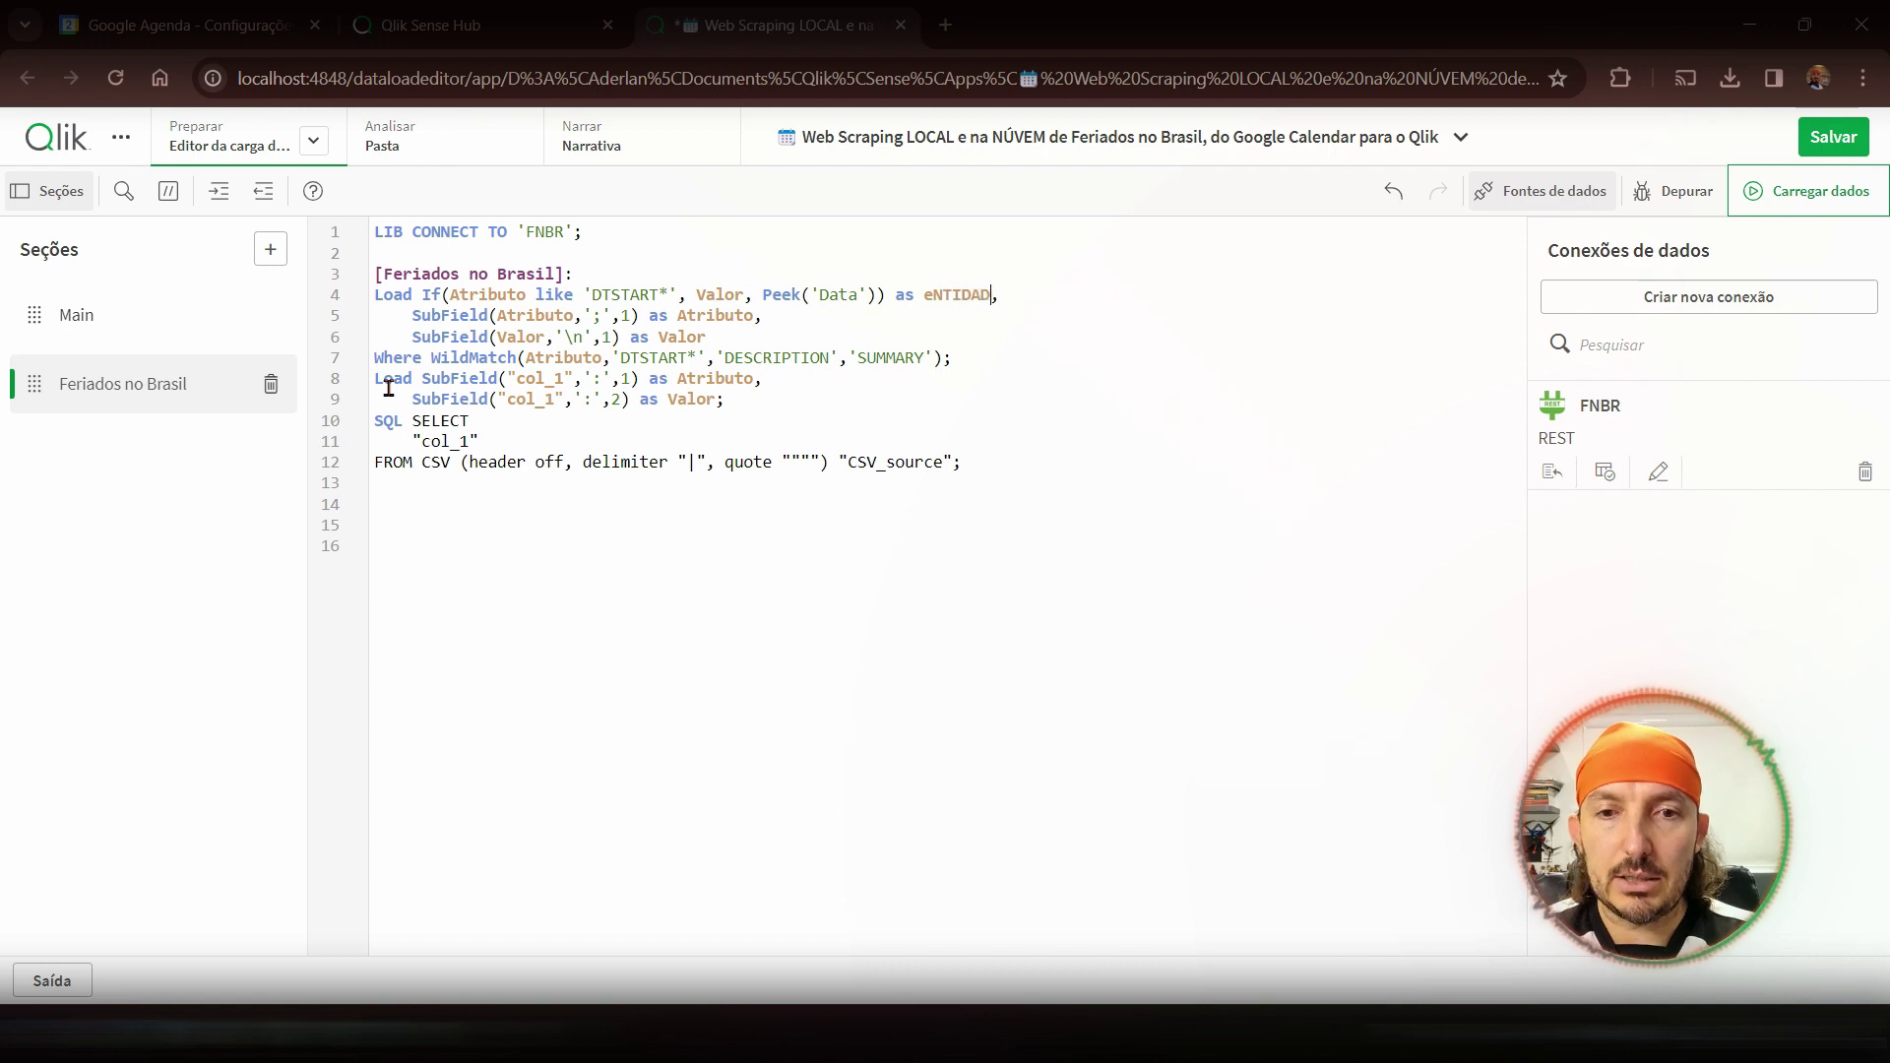
key("BackSpace")
type("Enti")
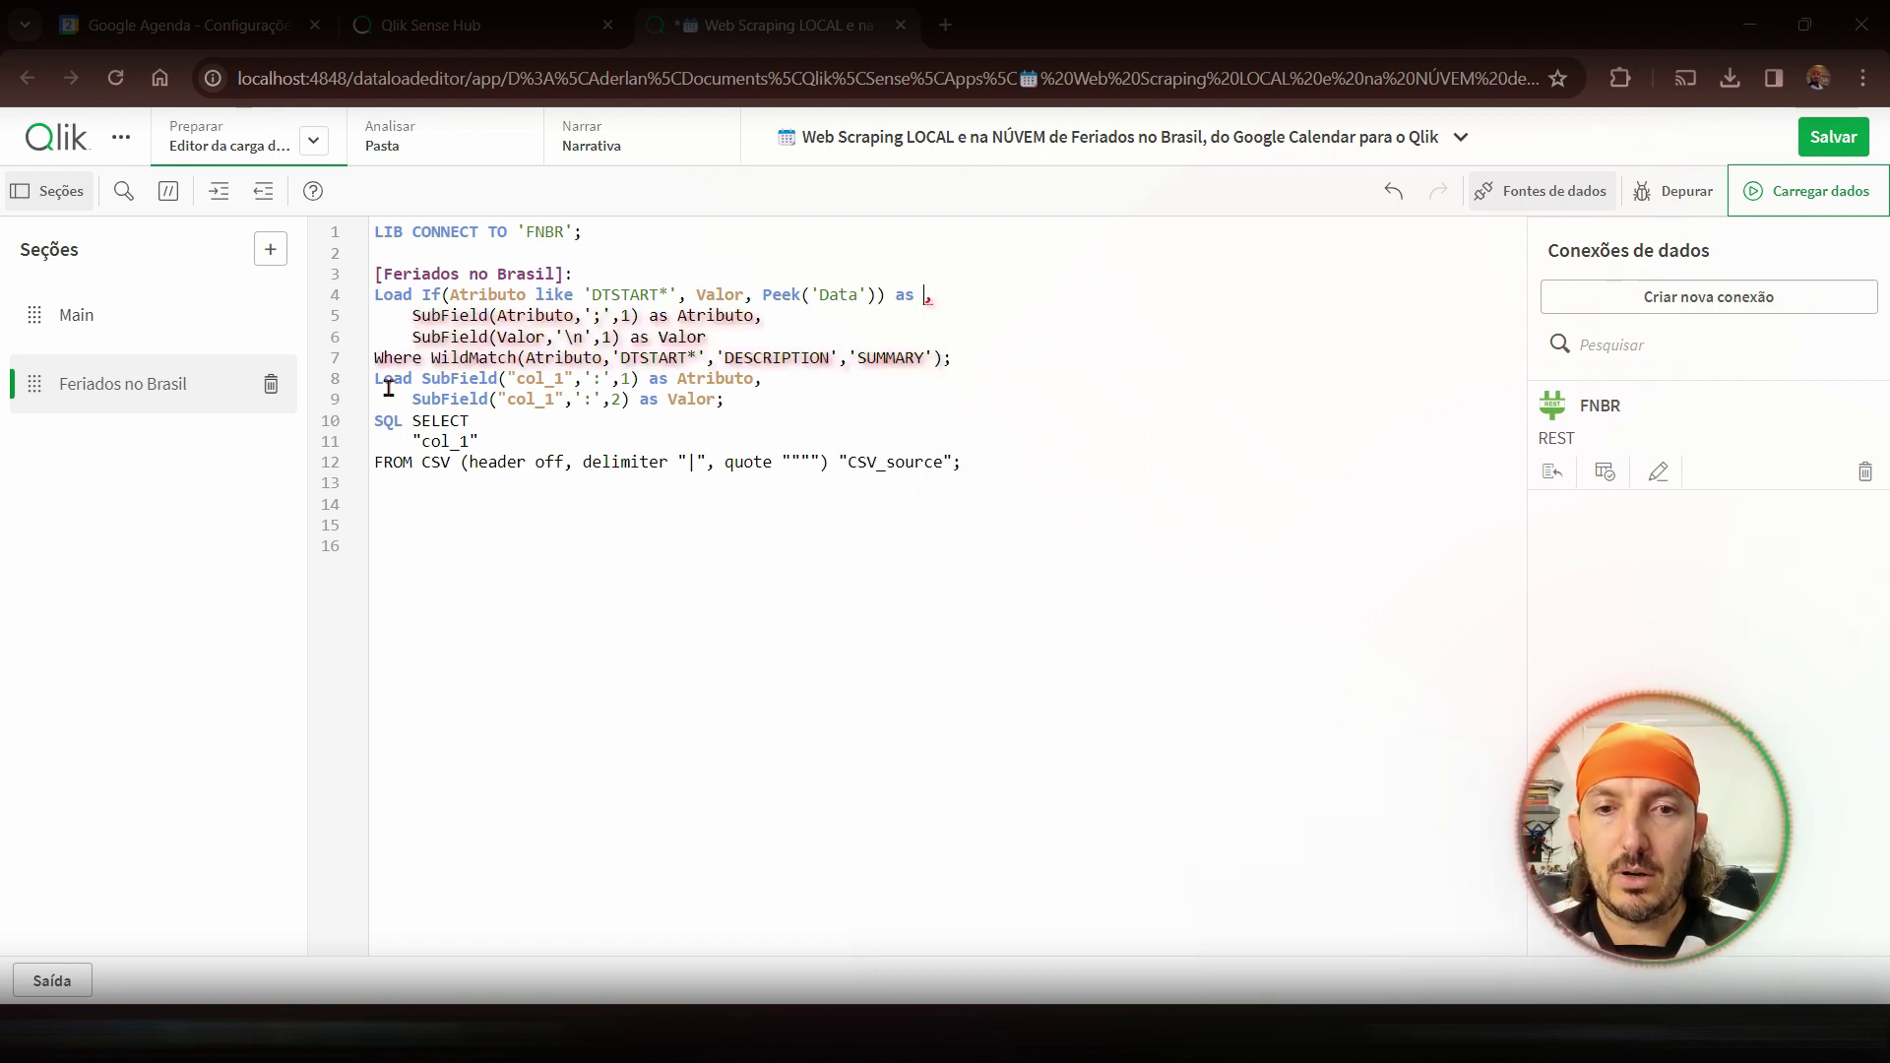
type("dadde")
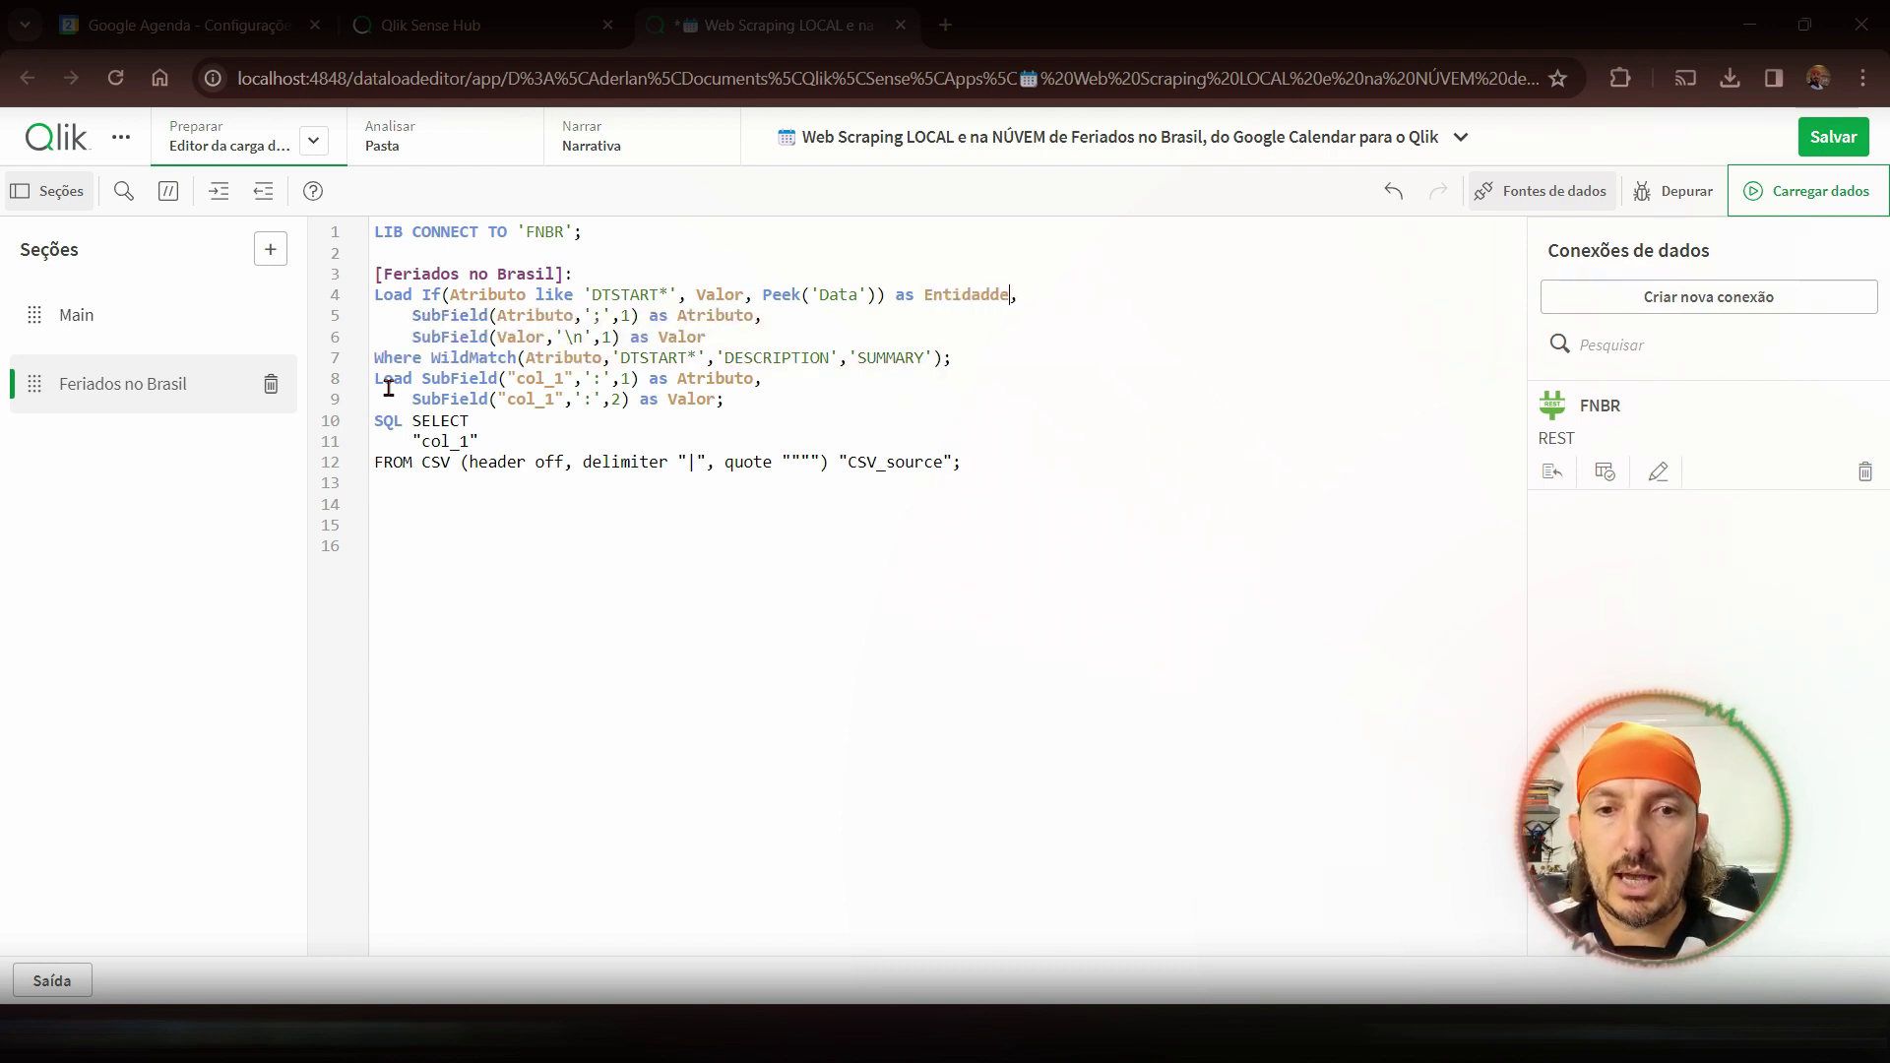
key("Left")
key("Left")
key("BackSpace")
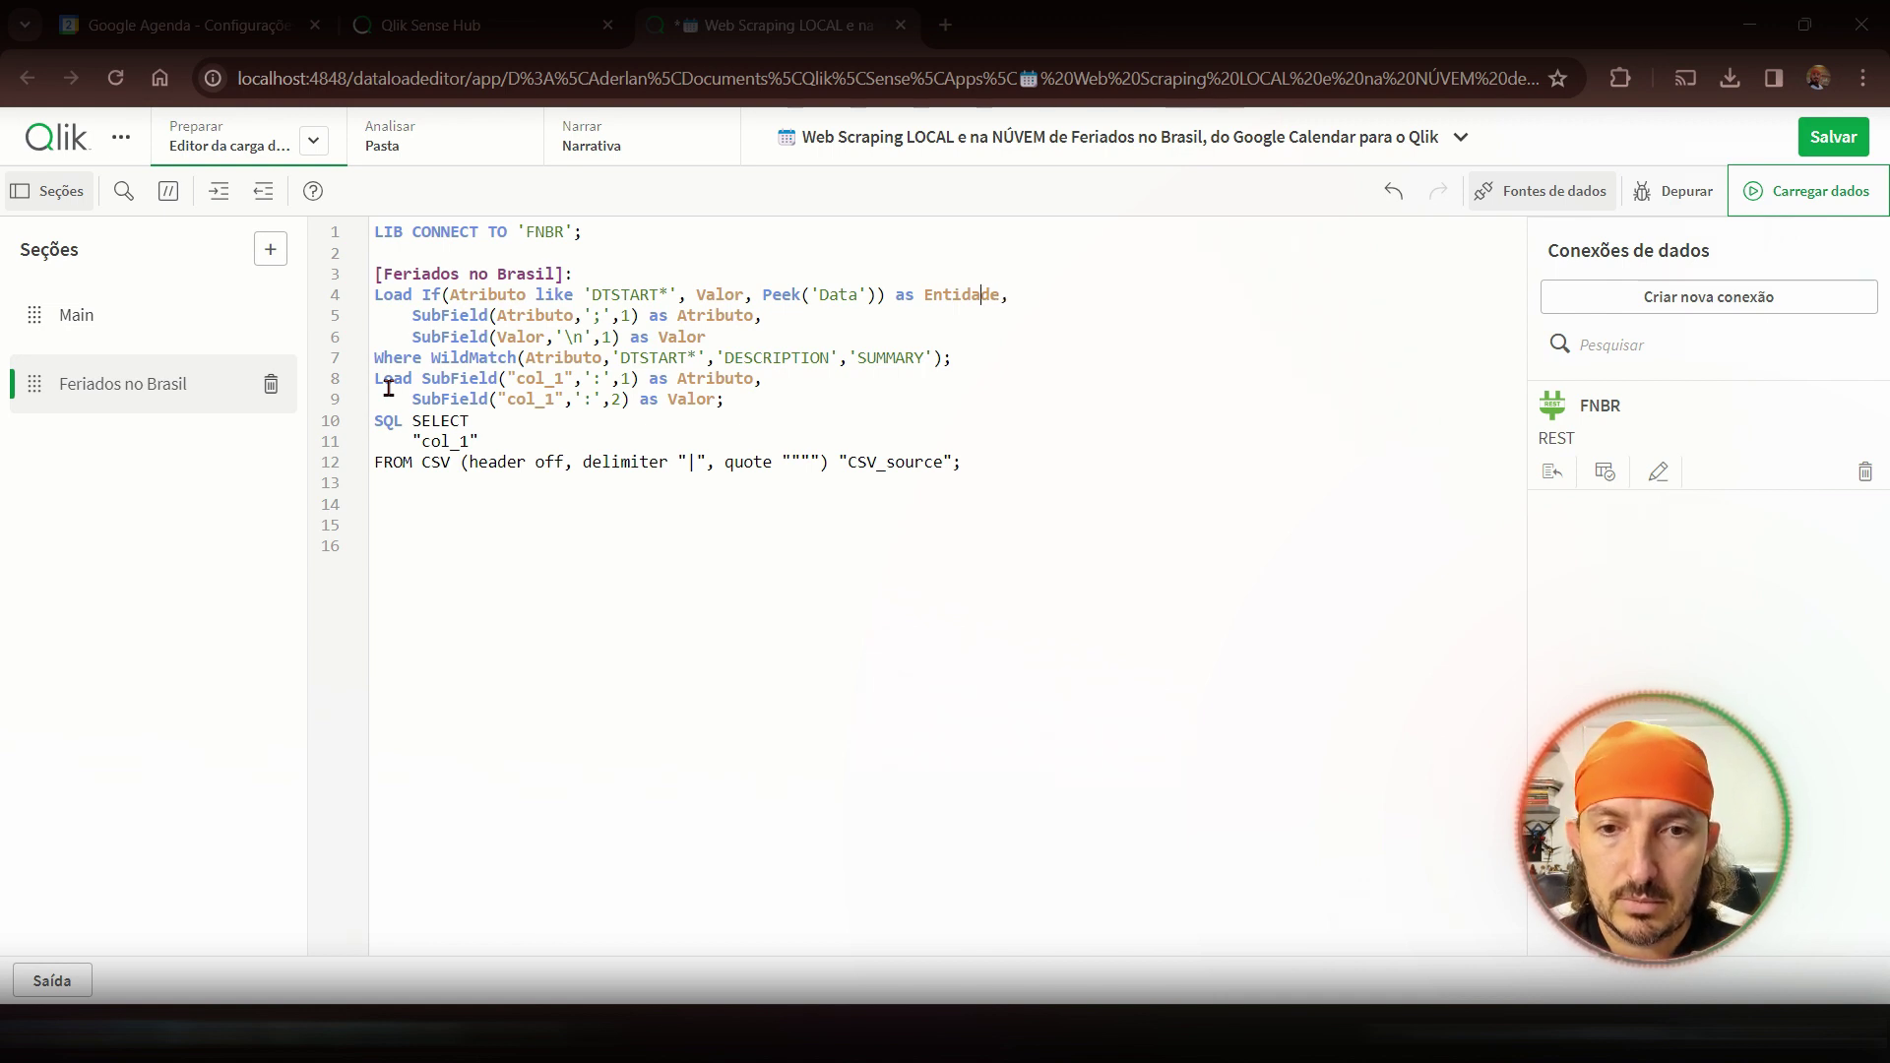
- Review the Entidade alias together with the remaining field lines of the upper Load
key("shift+Right")
key("shift+Right")
key("shift+Right")
key("shift+Right")
key("shift+Right")
key("shift+Right")
key("shift+Right")
key("shift+Right")
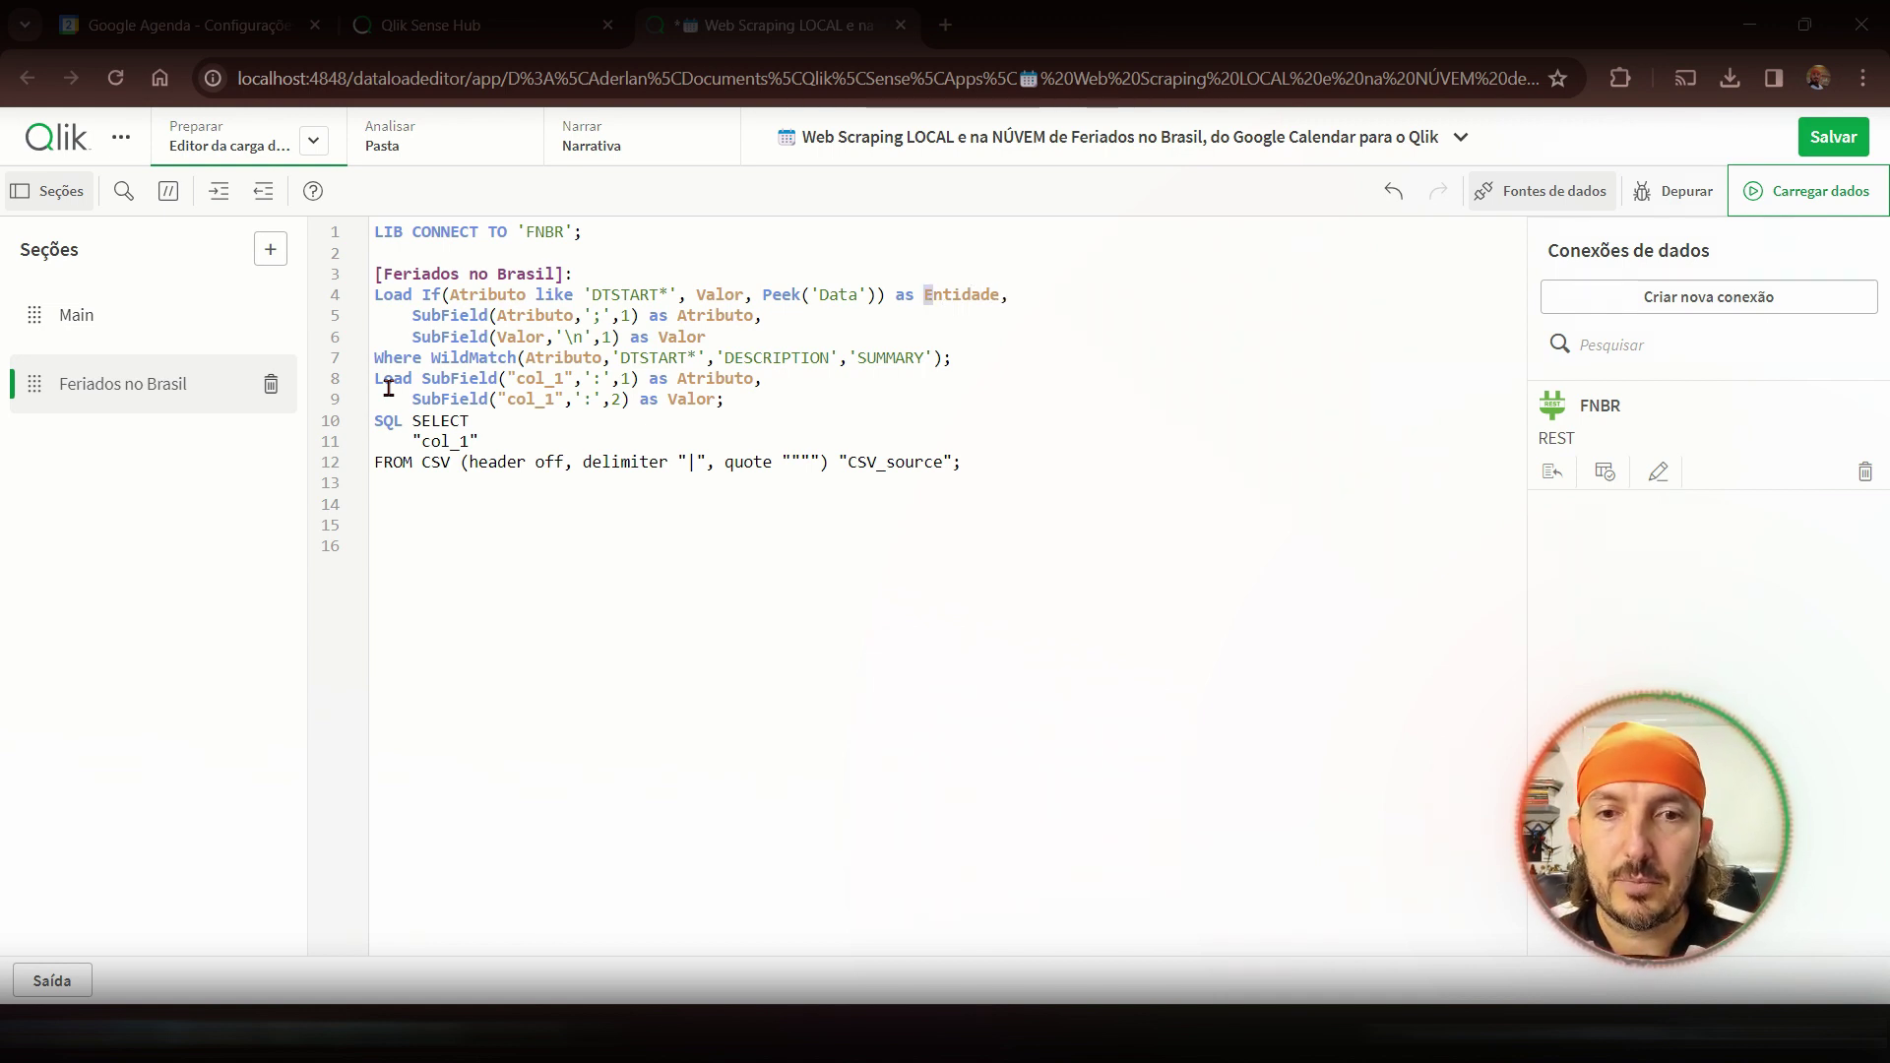
key("Right")
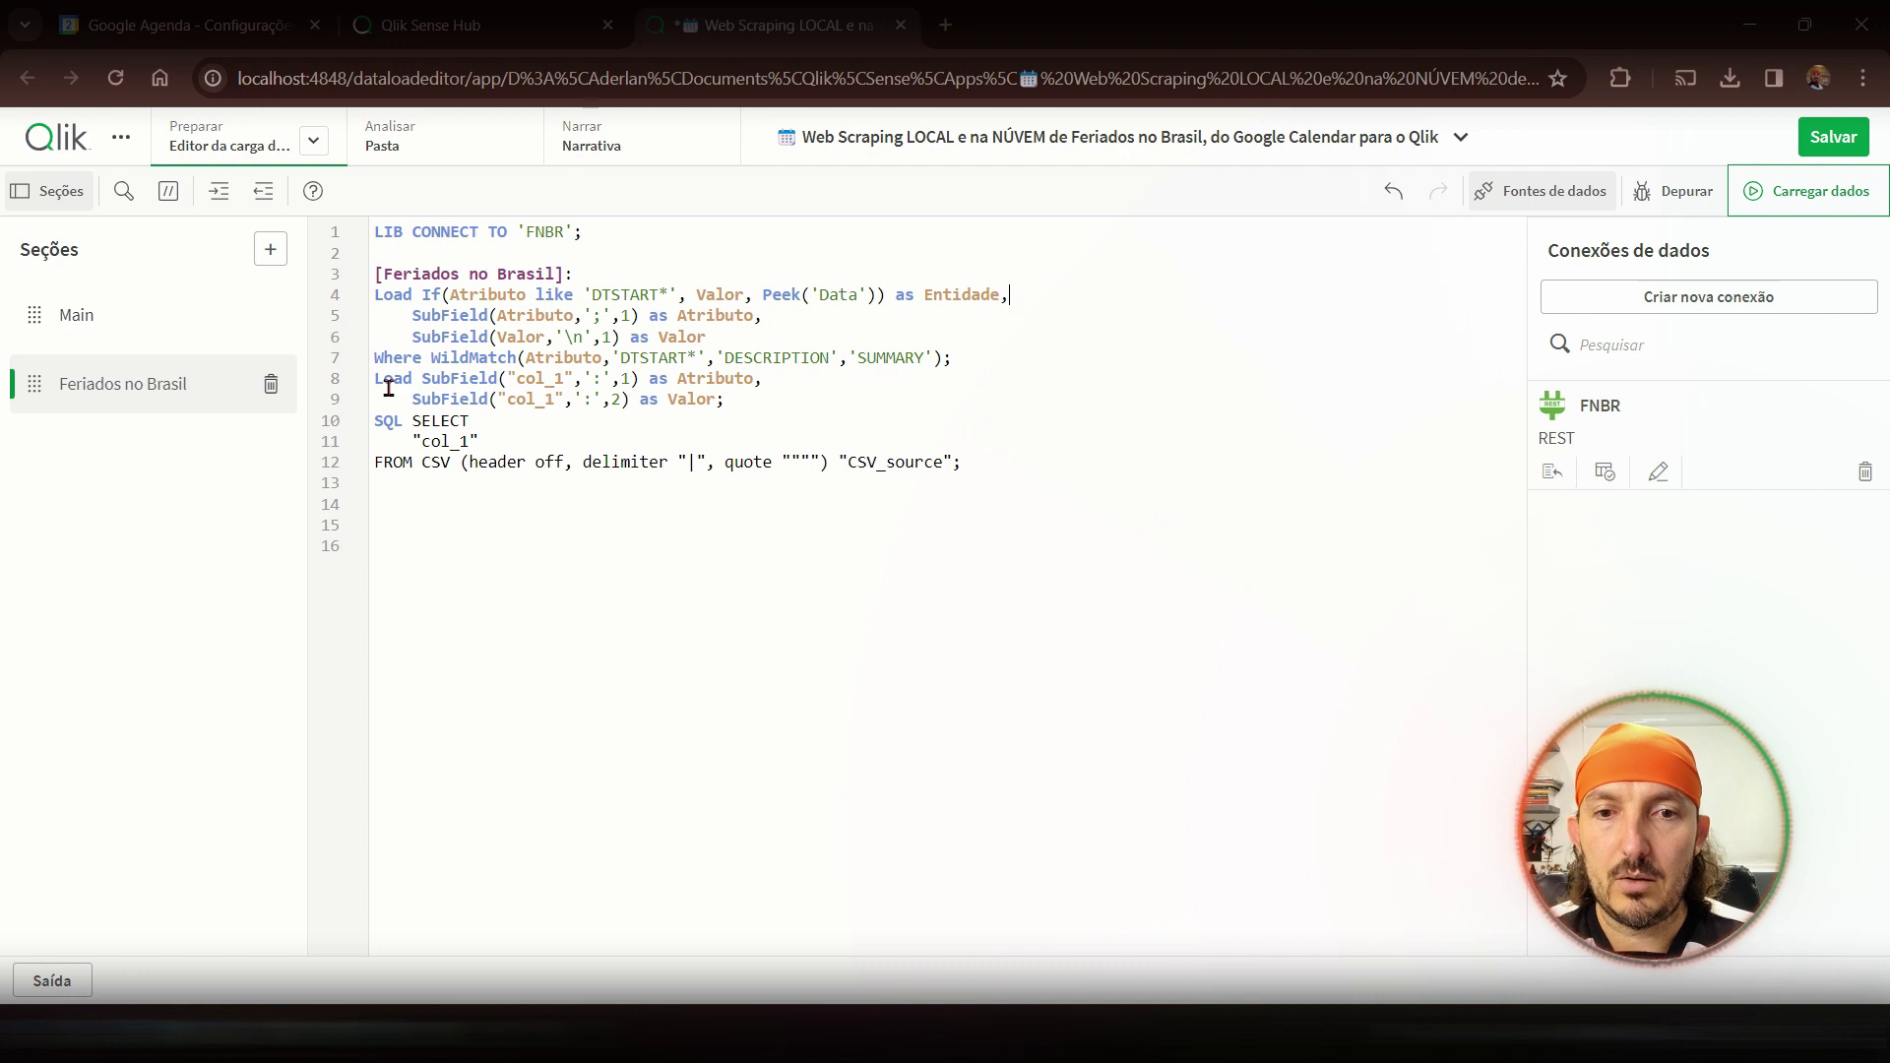
key("Down")
key("shift+Down")
key("shift+Down")
key("shift+Down")
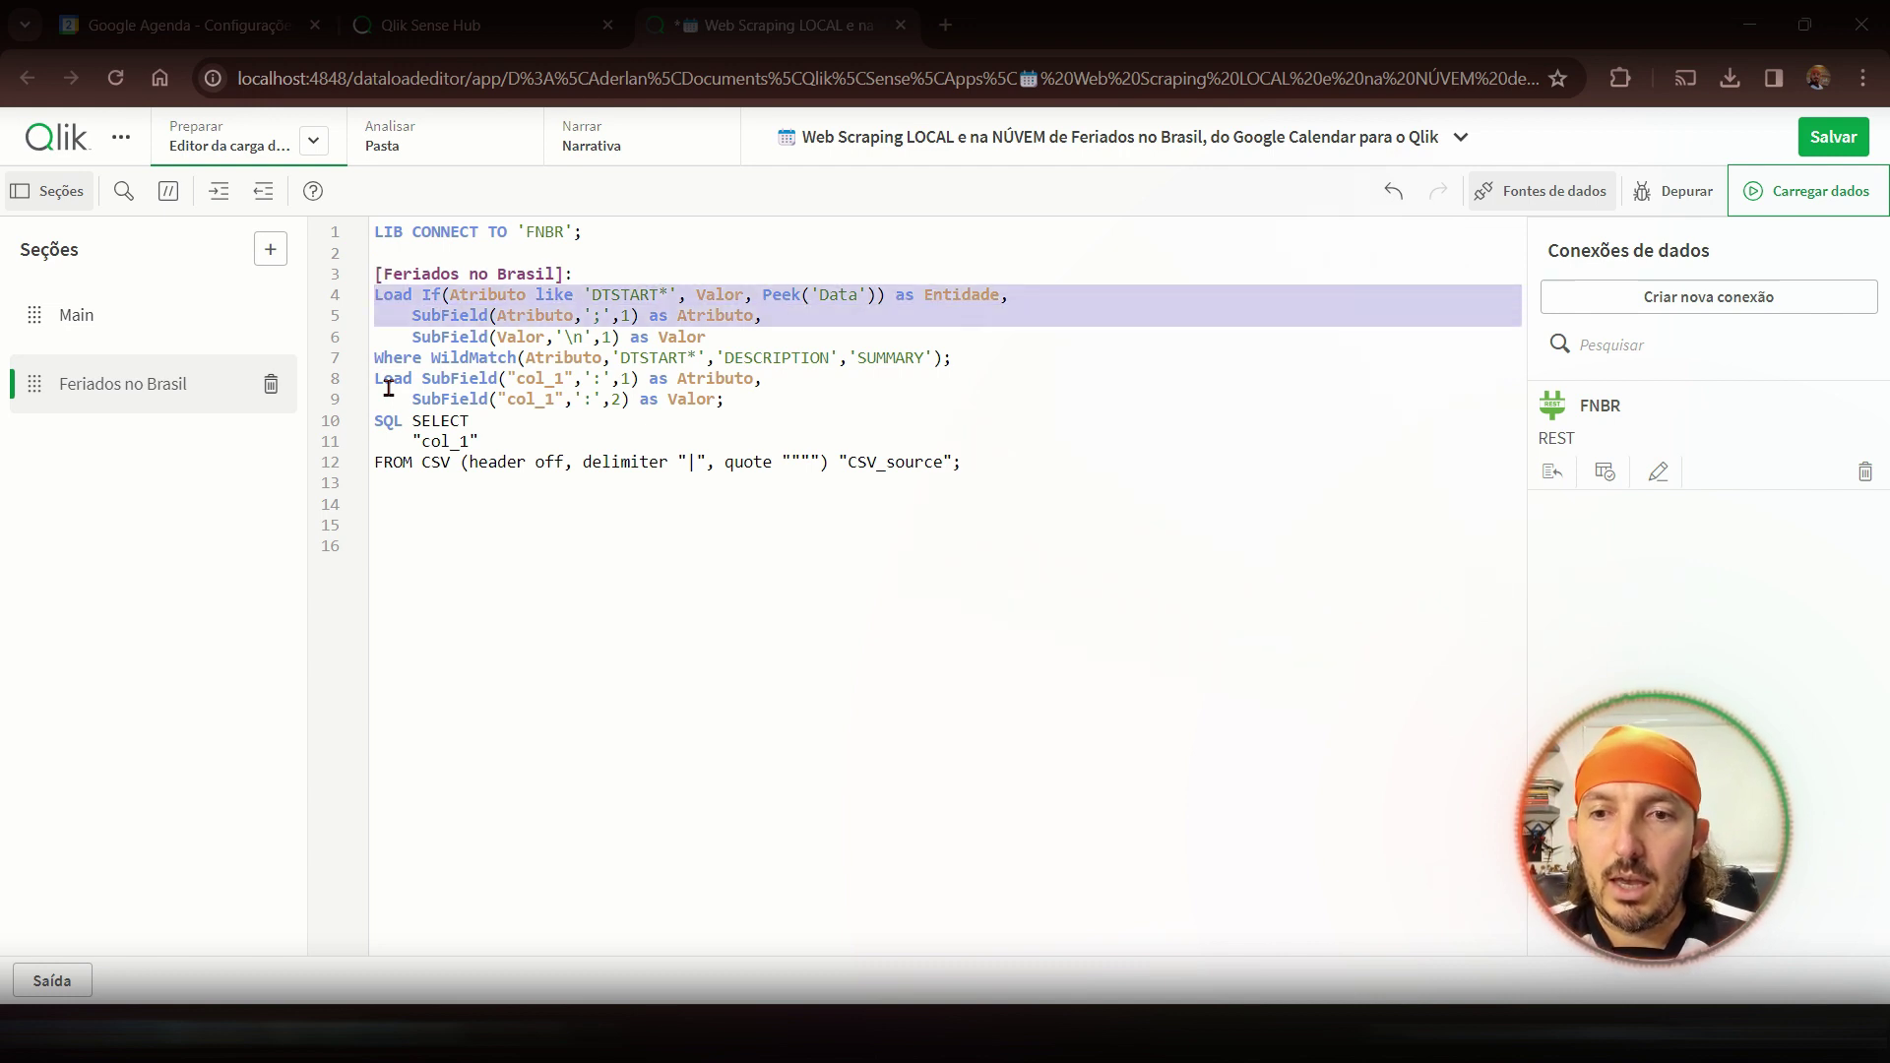
key("Right")
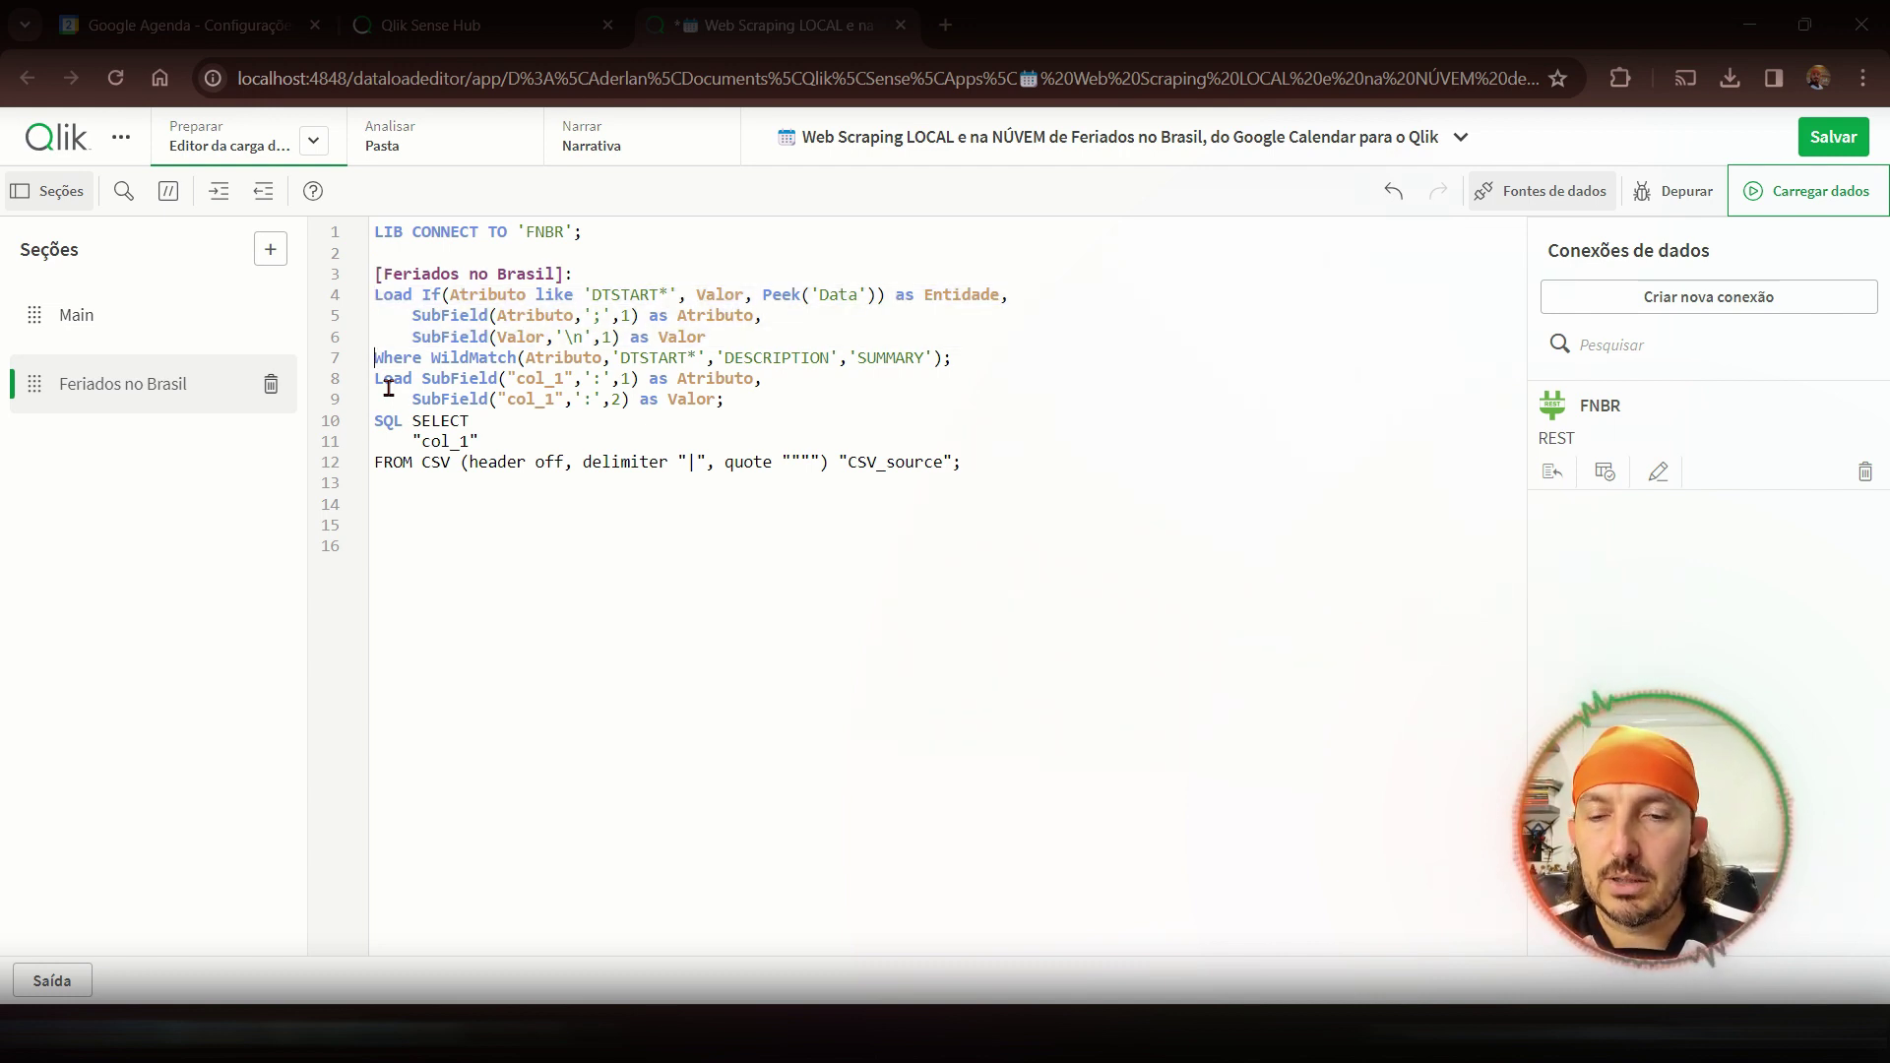
- Load the data, check the search index messages in the progress log, and close the log
key("ctrl+r")
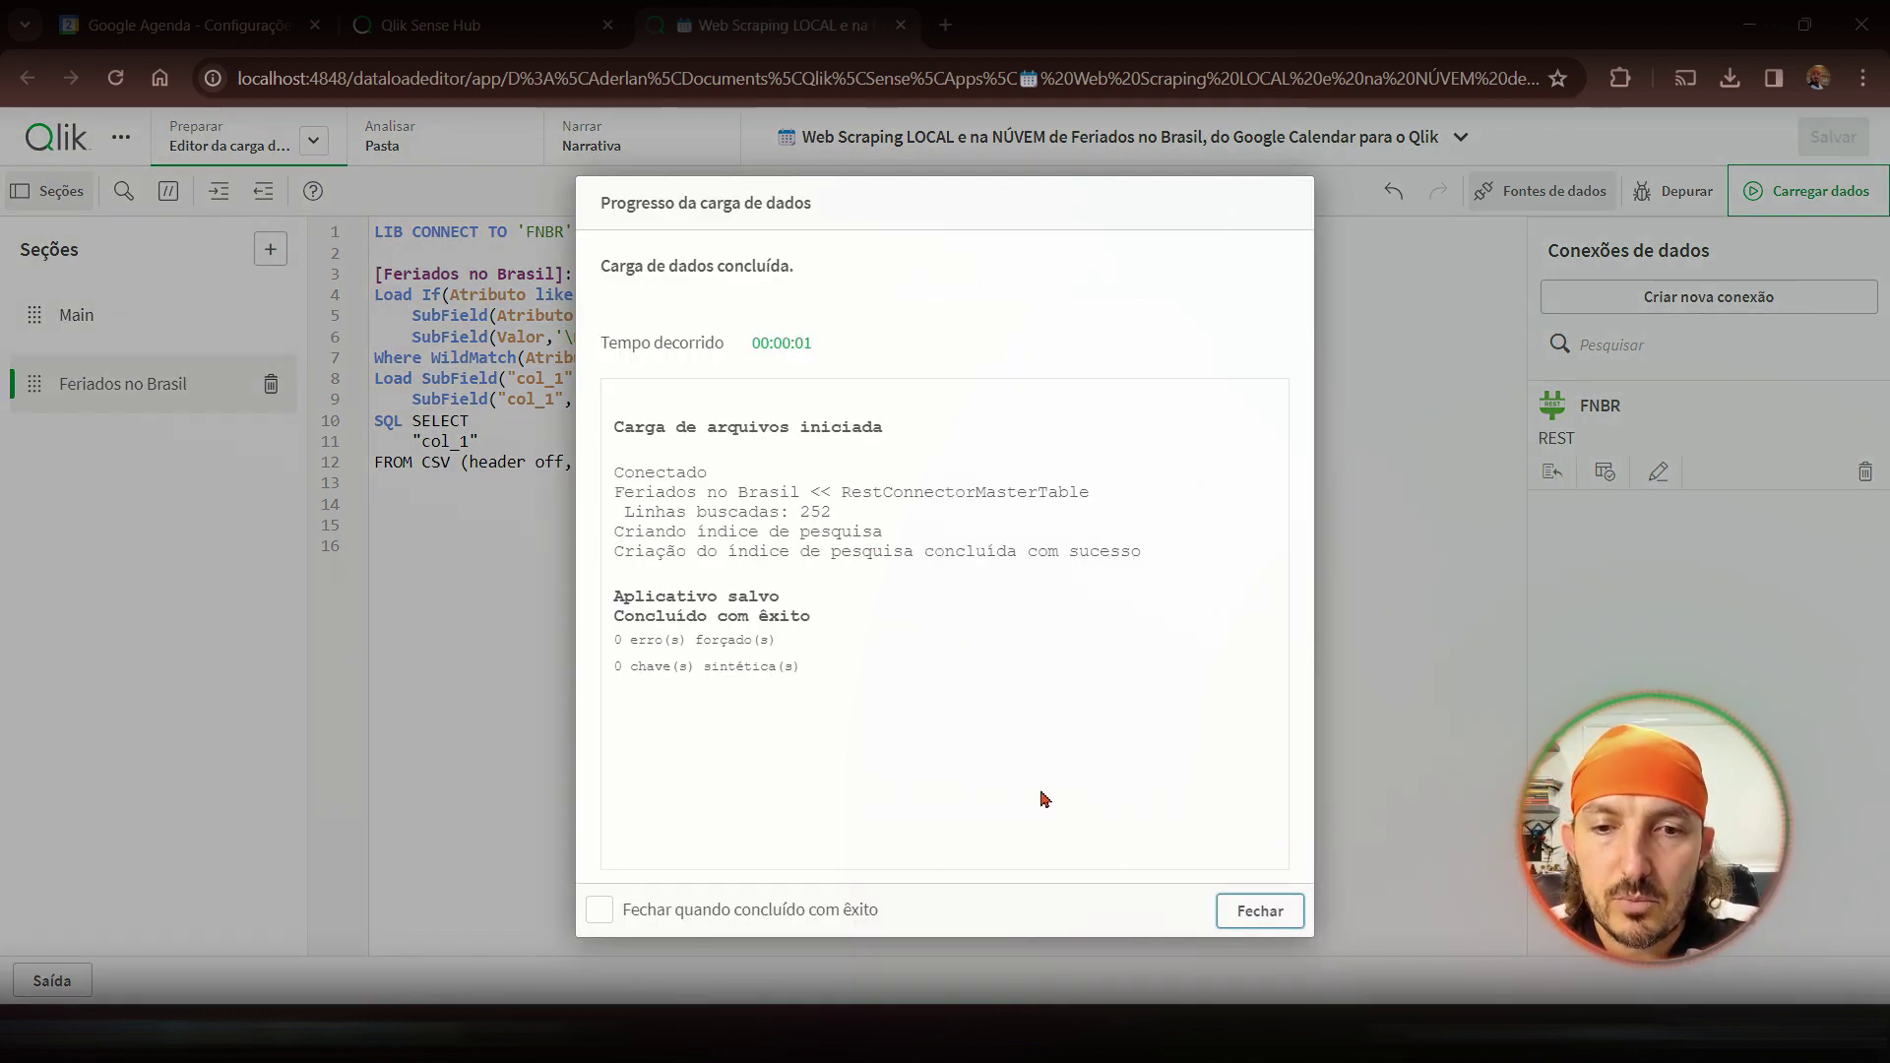
left_click_drag(617, 531, 925, 597)
left_click(1260, 910)
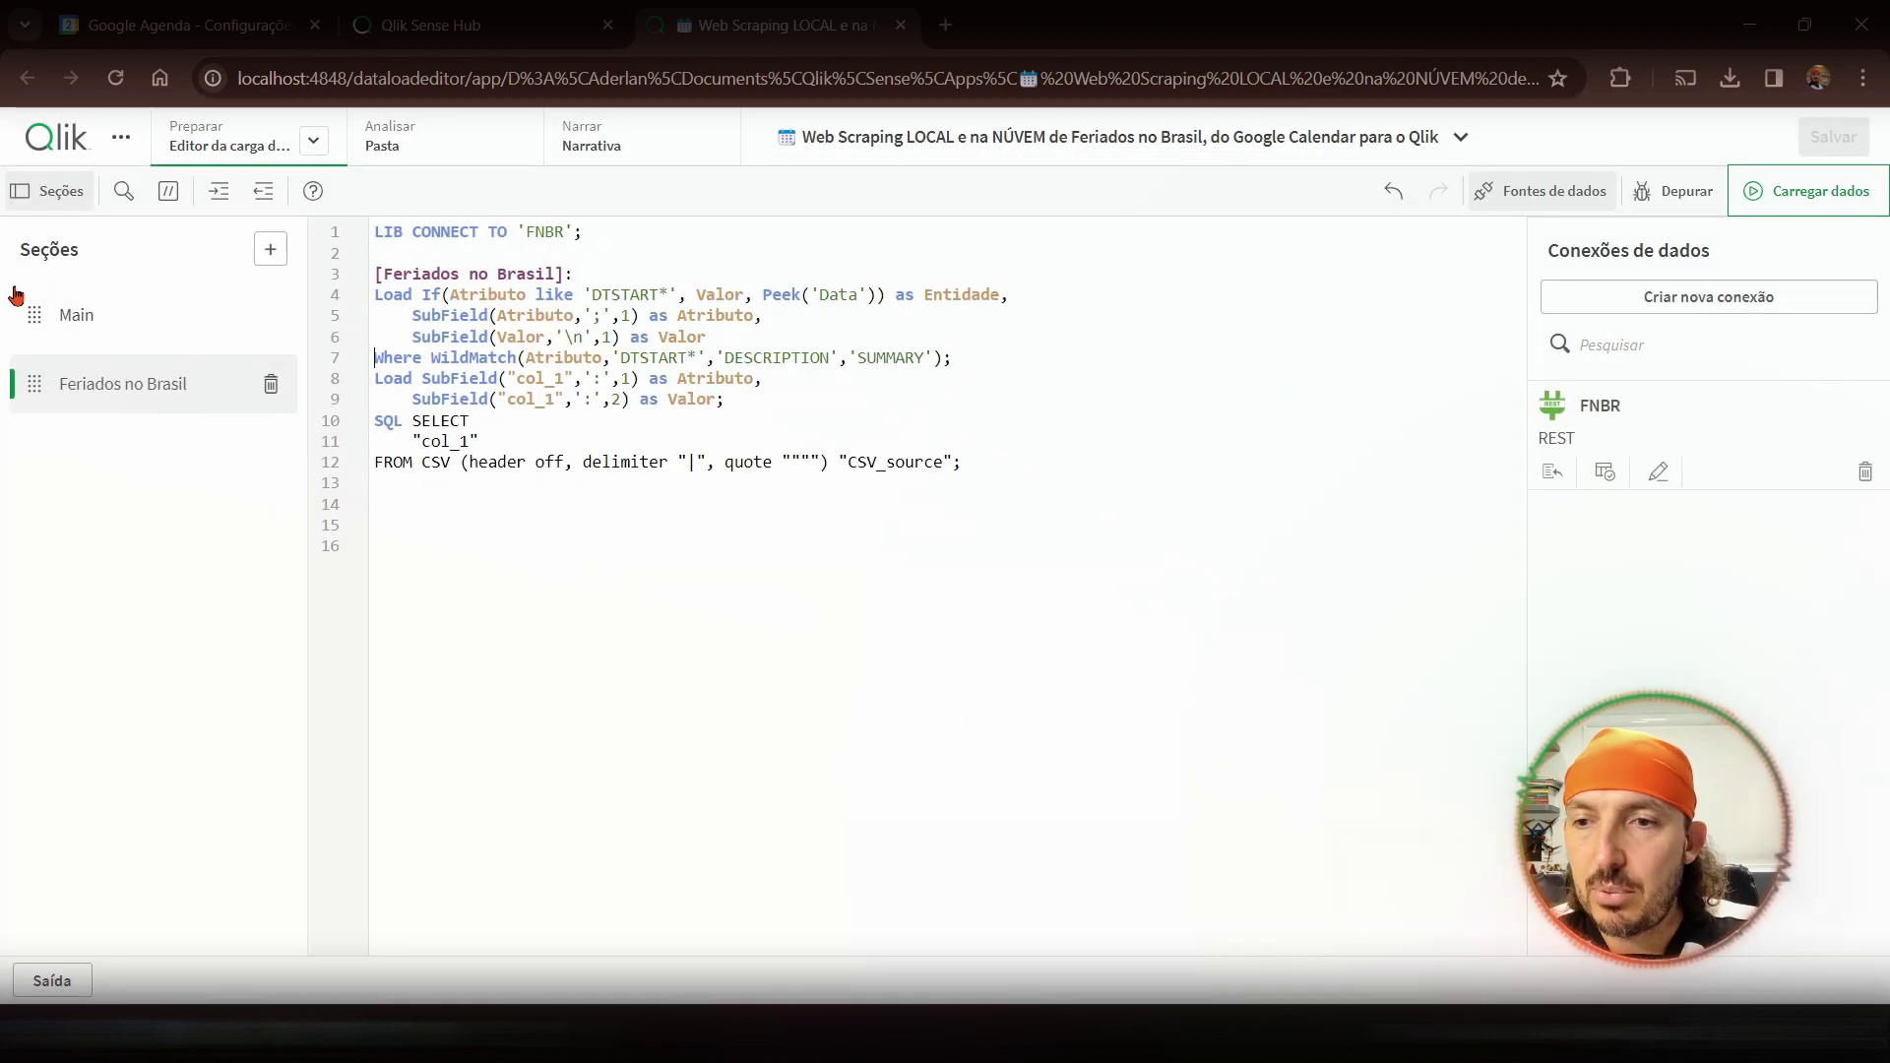
- Set CreateSearchIndexOnReload to 0 in the Main script section
left_click(90, 319)
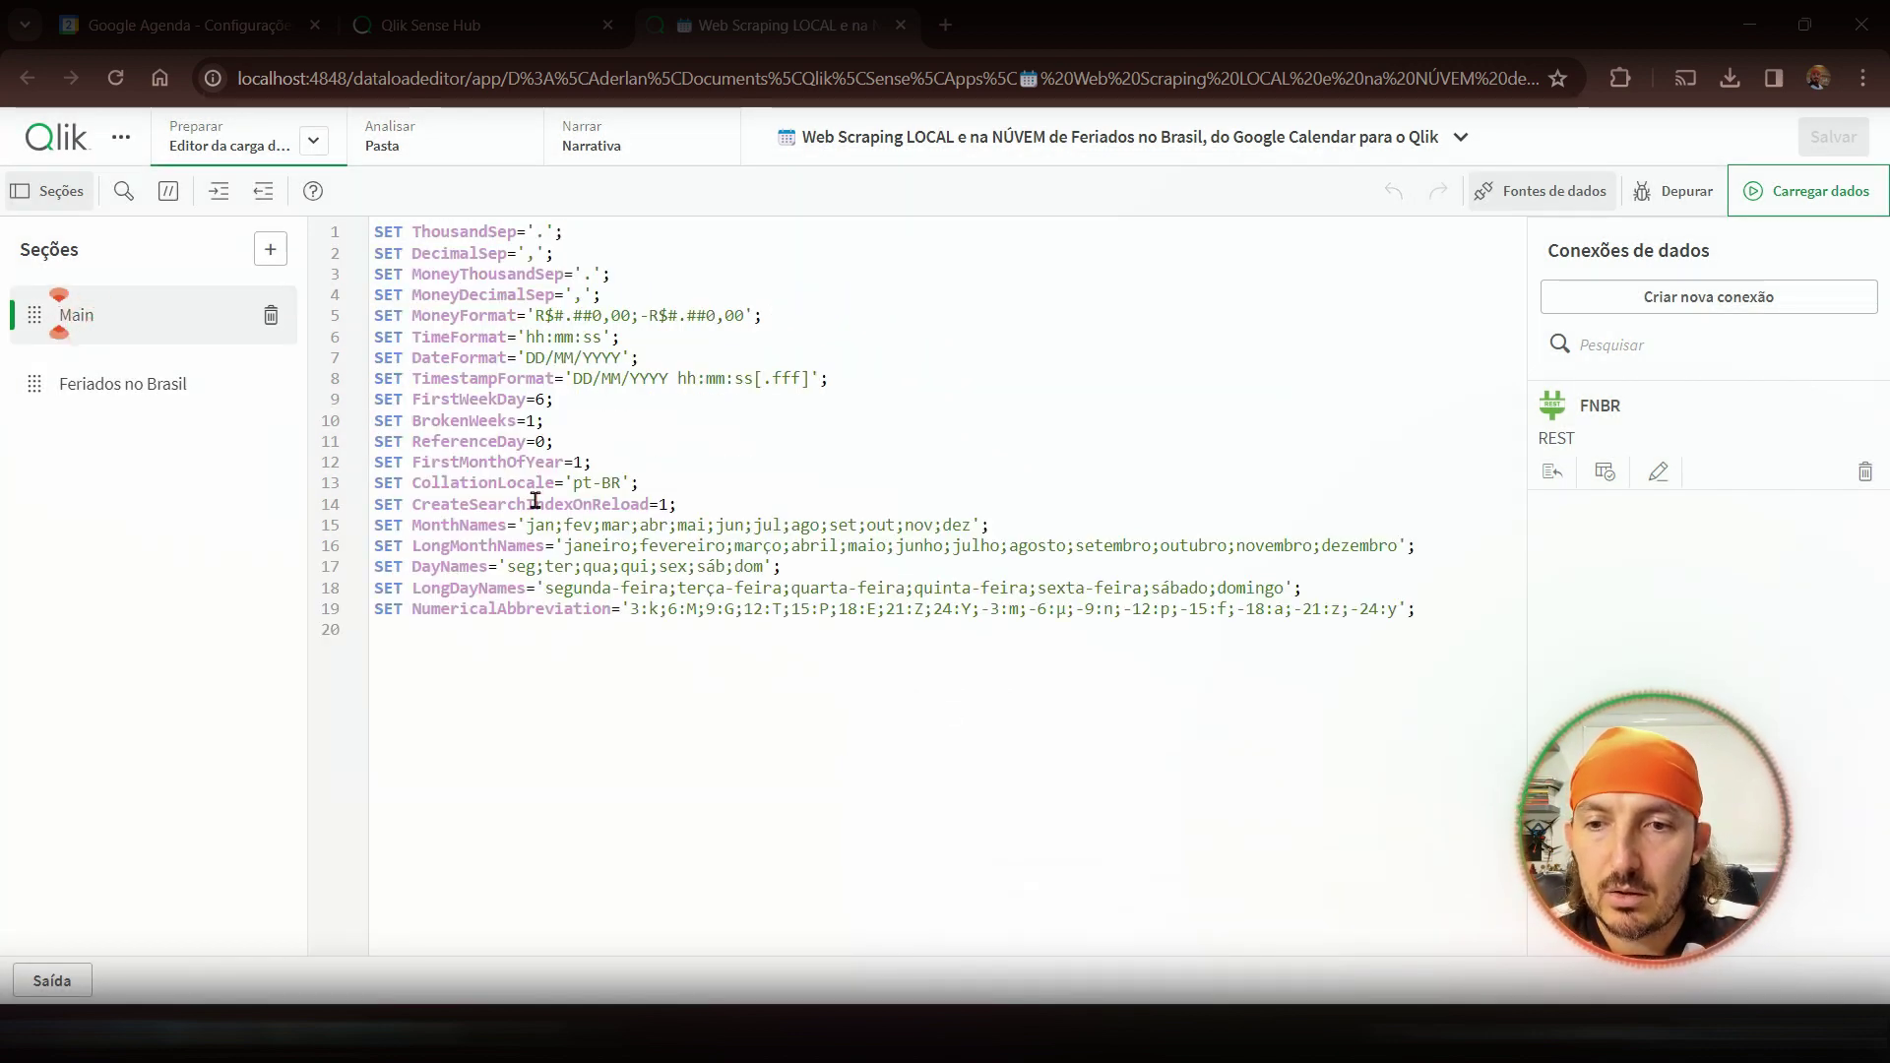
double_click(661, 504)
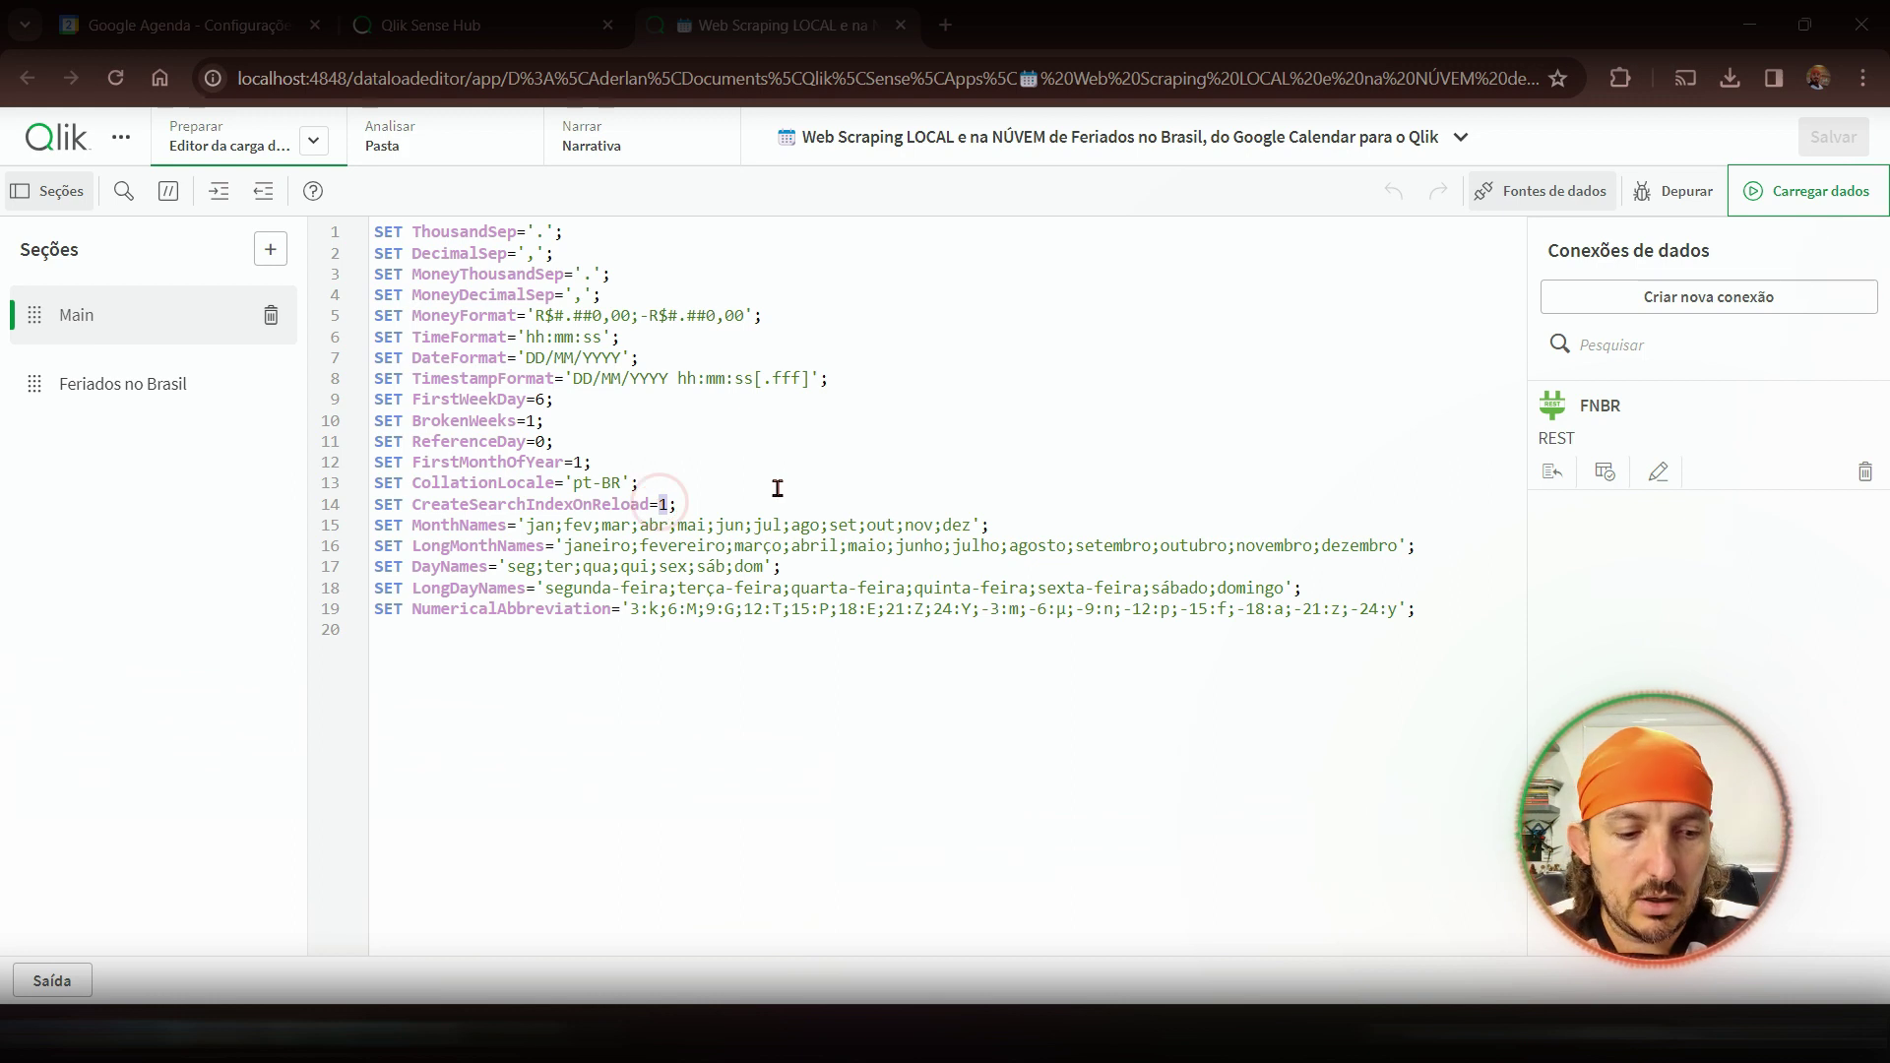
type("0")
double_click(468, 504)
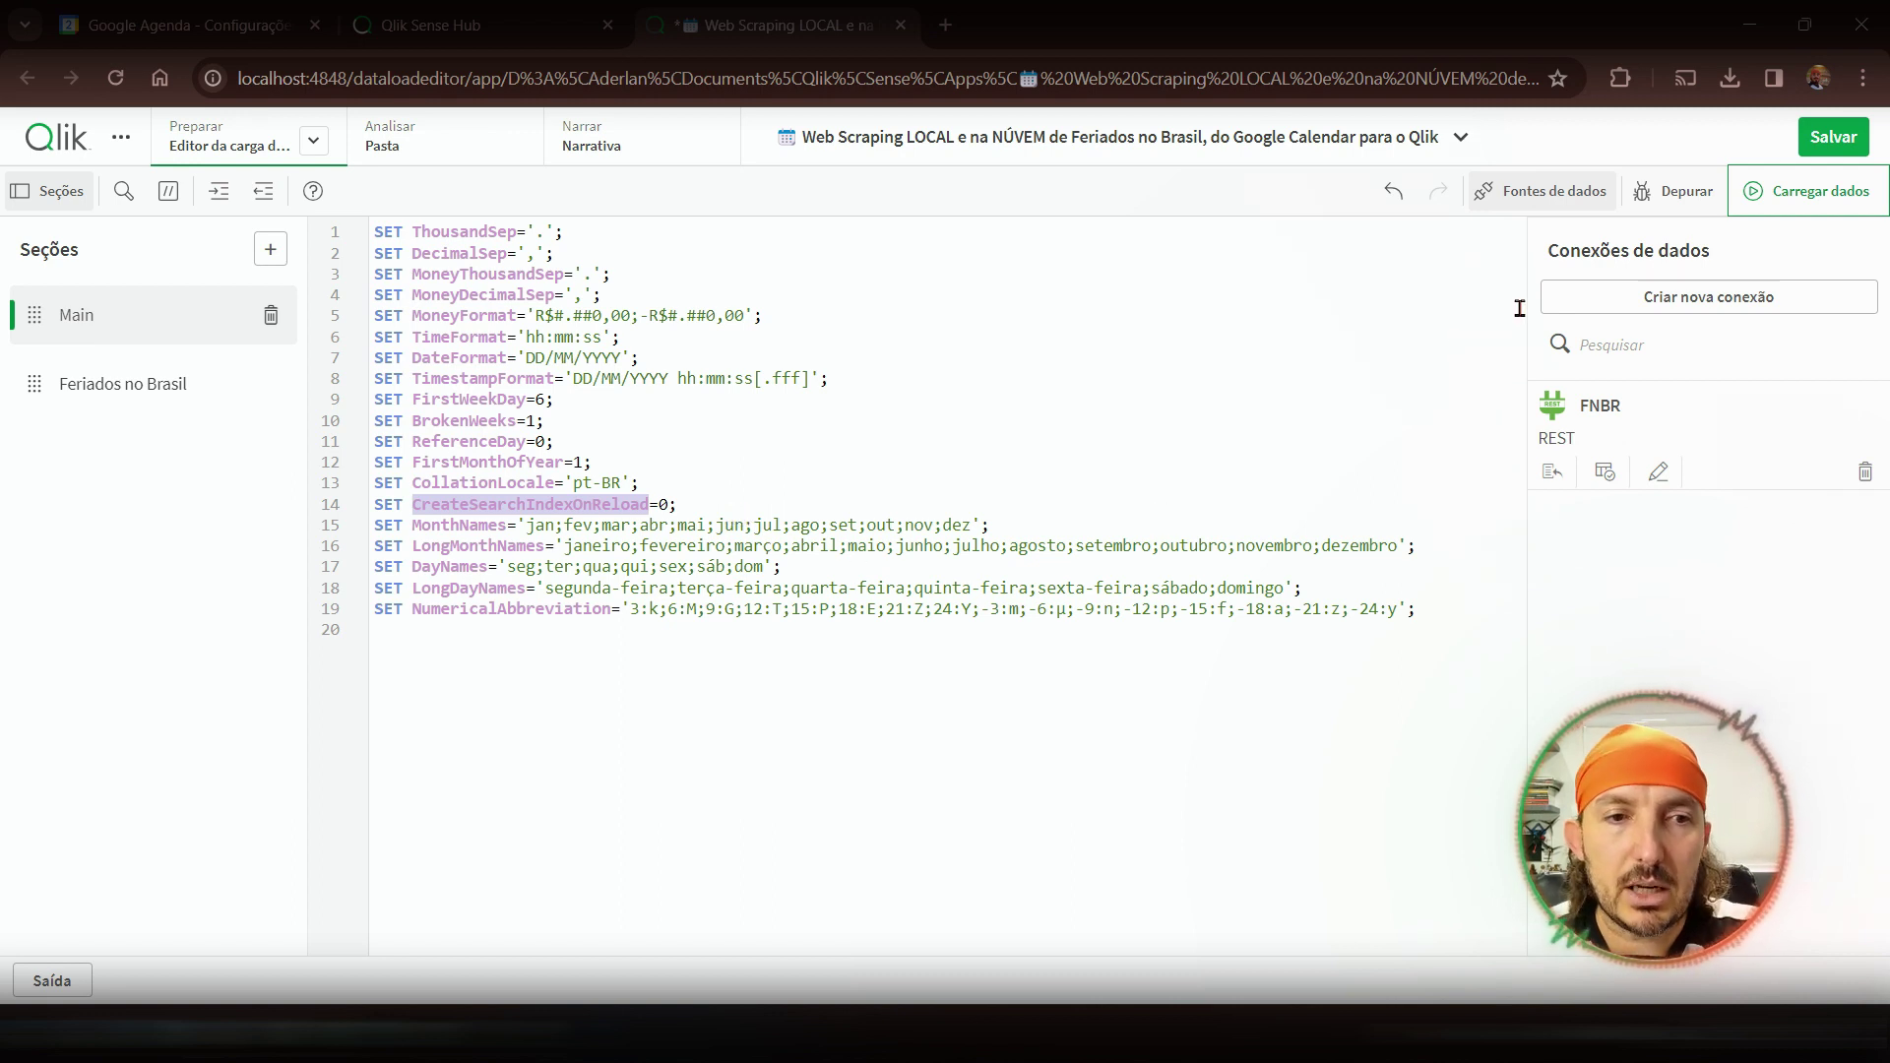
- Return to the Feriados no Brasil section and load the data again
left_click(183, 372)
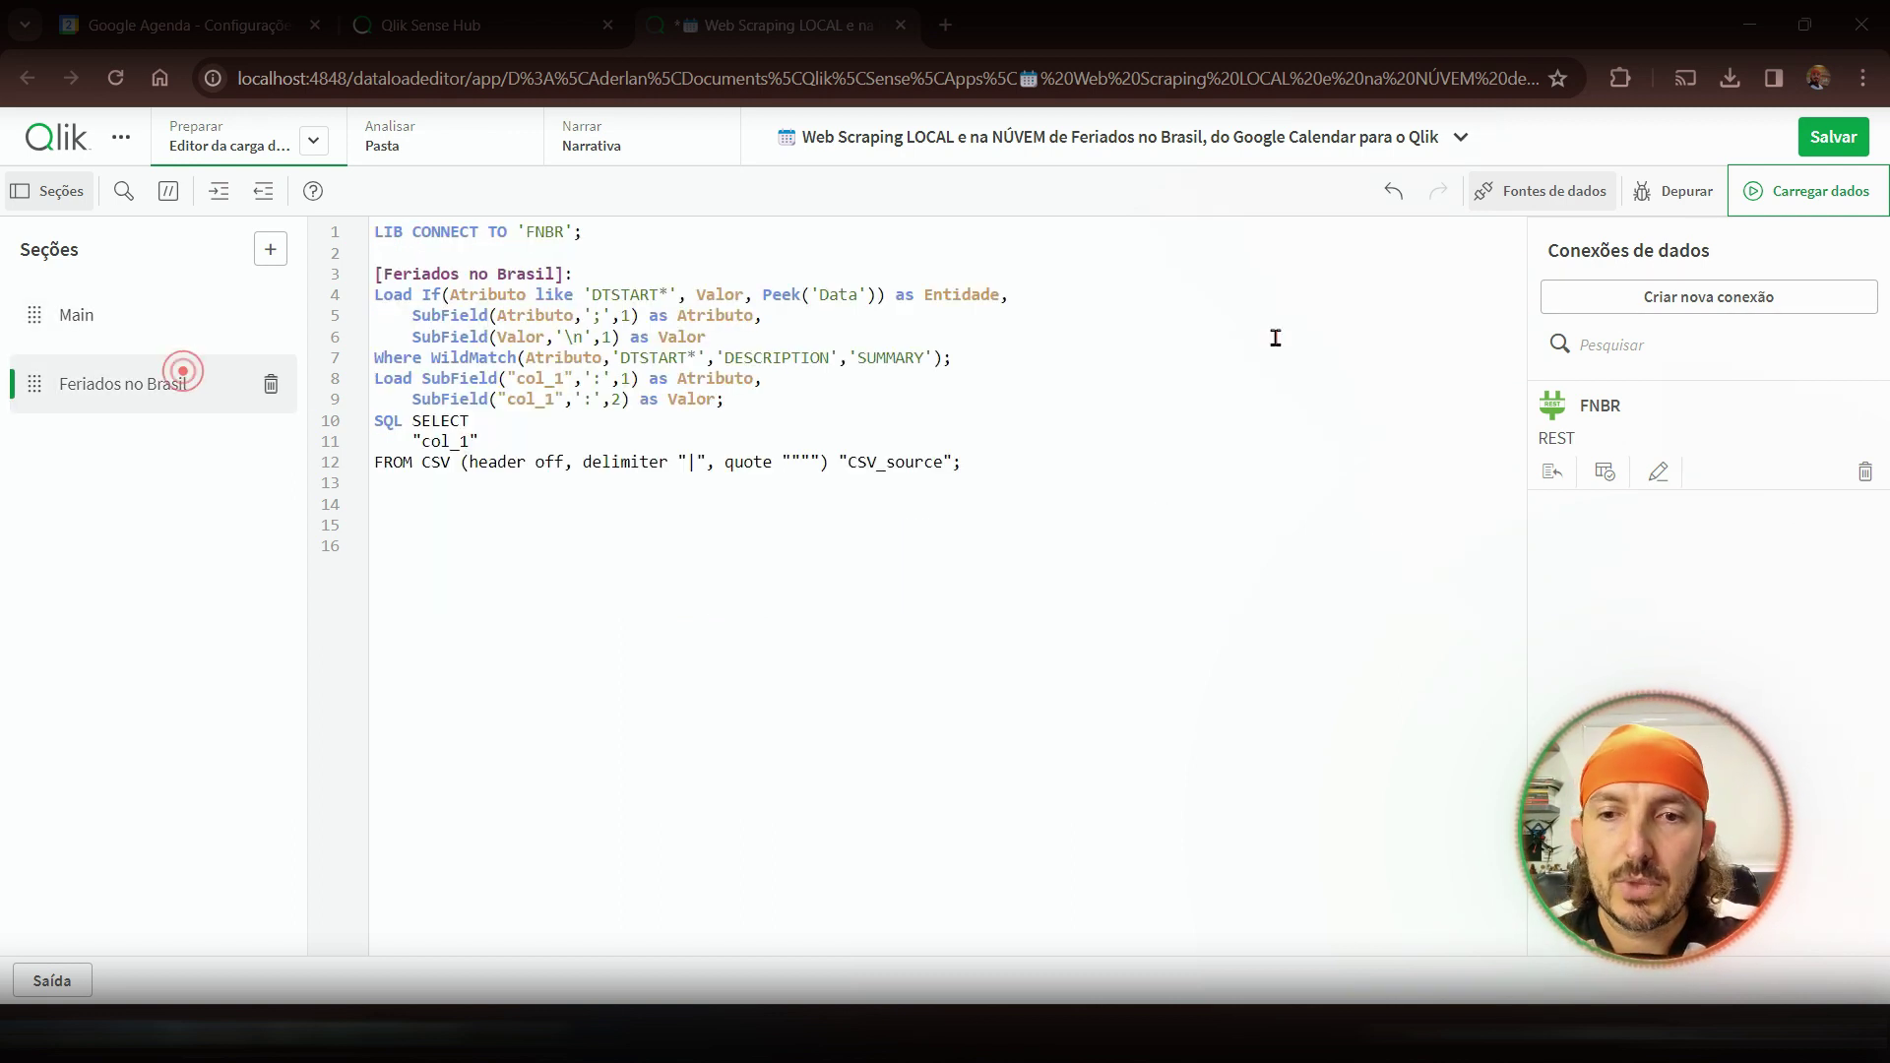
left_click(1770, 211)
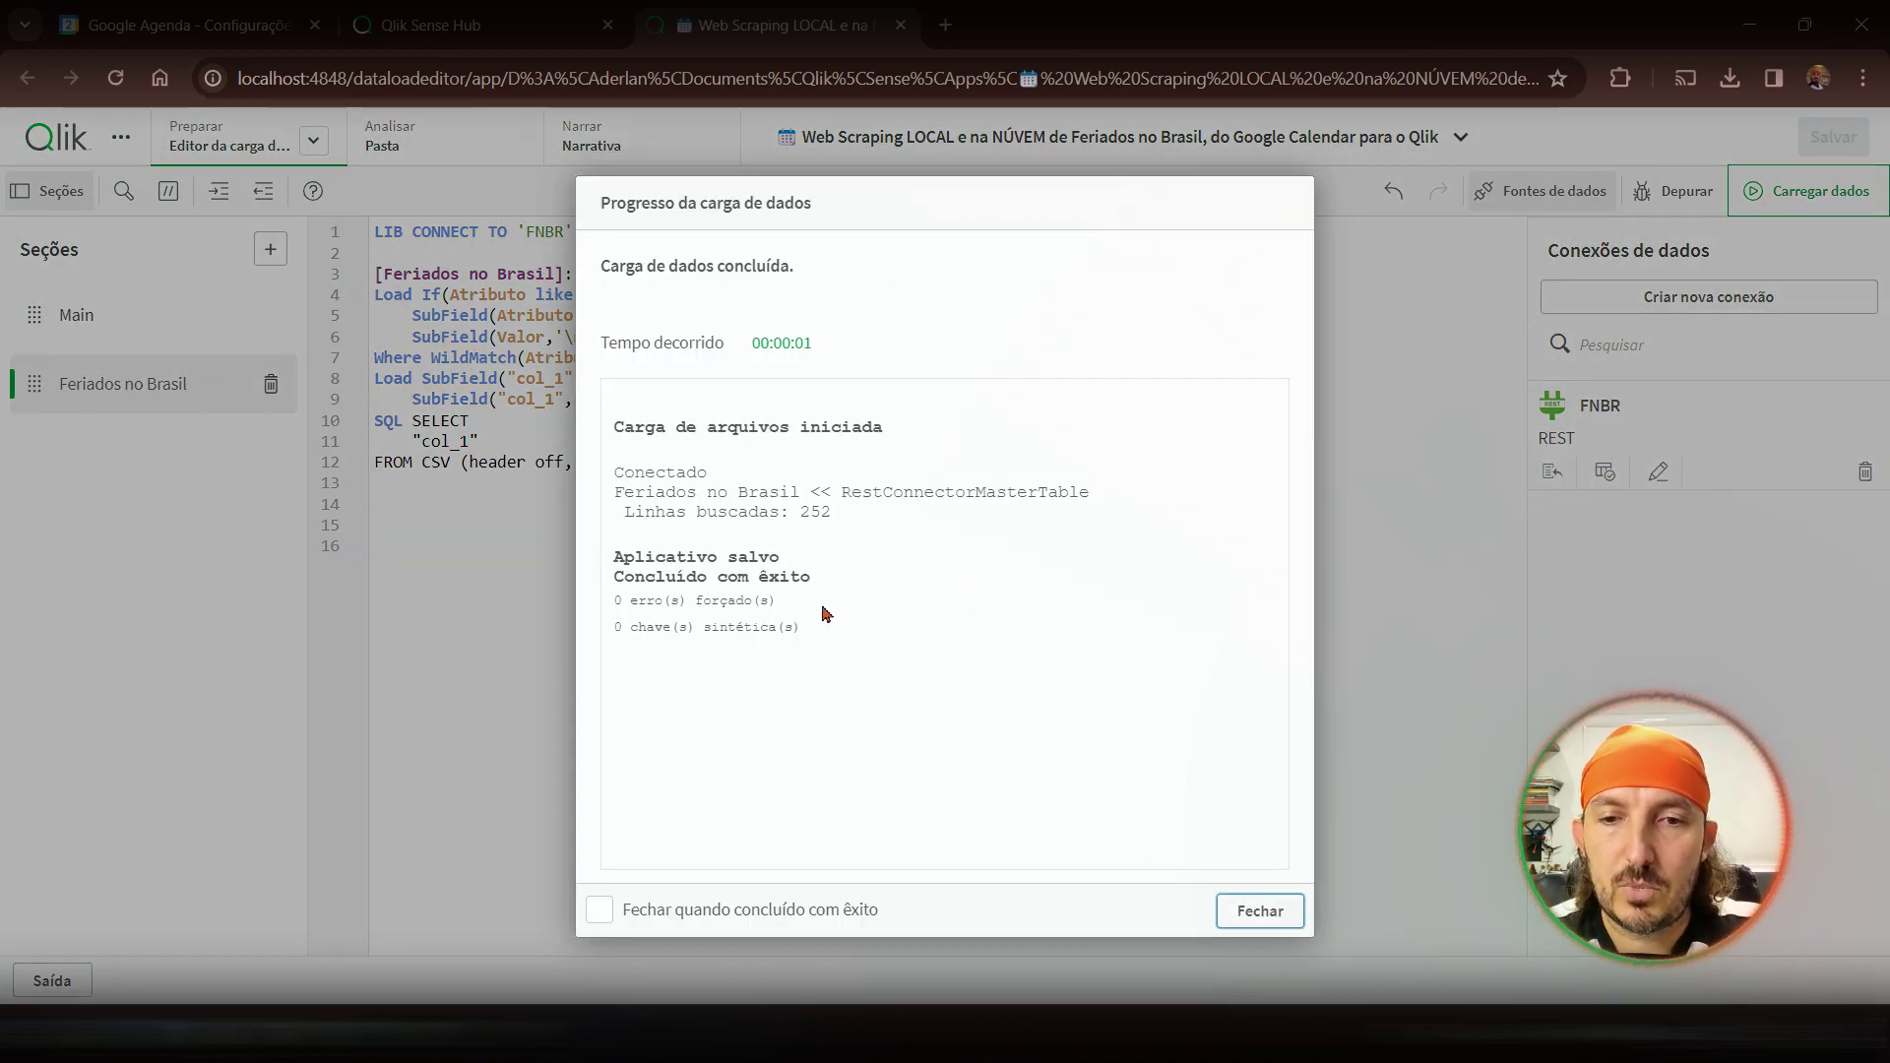
- Close the load progress log and check the Feriados no Brasil table preview in the data model viewer
double_click(813, 512)
left_click(1259, 910)
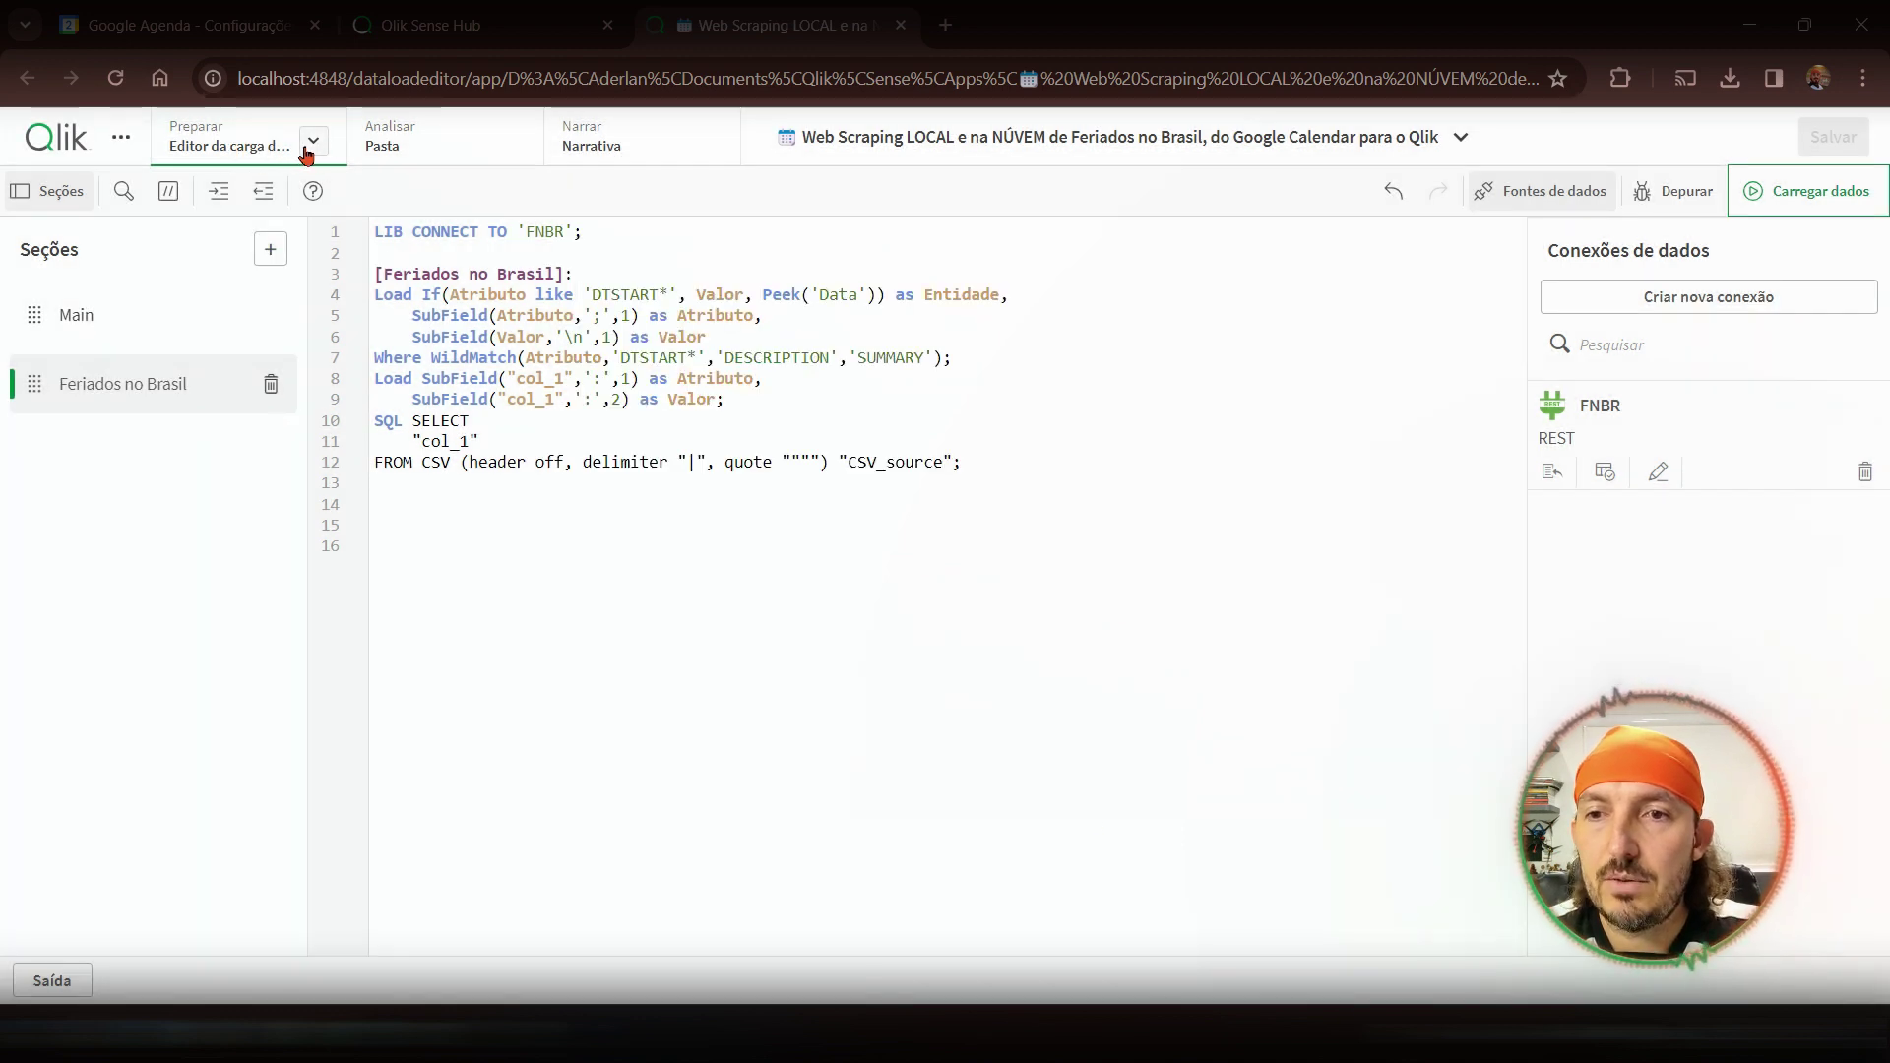
left_click(307, 146)
left_click(275, 282)
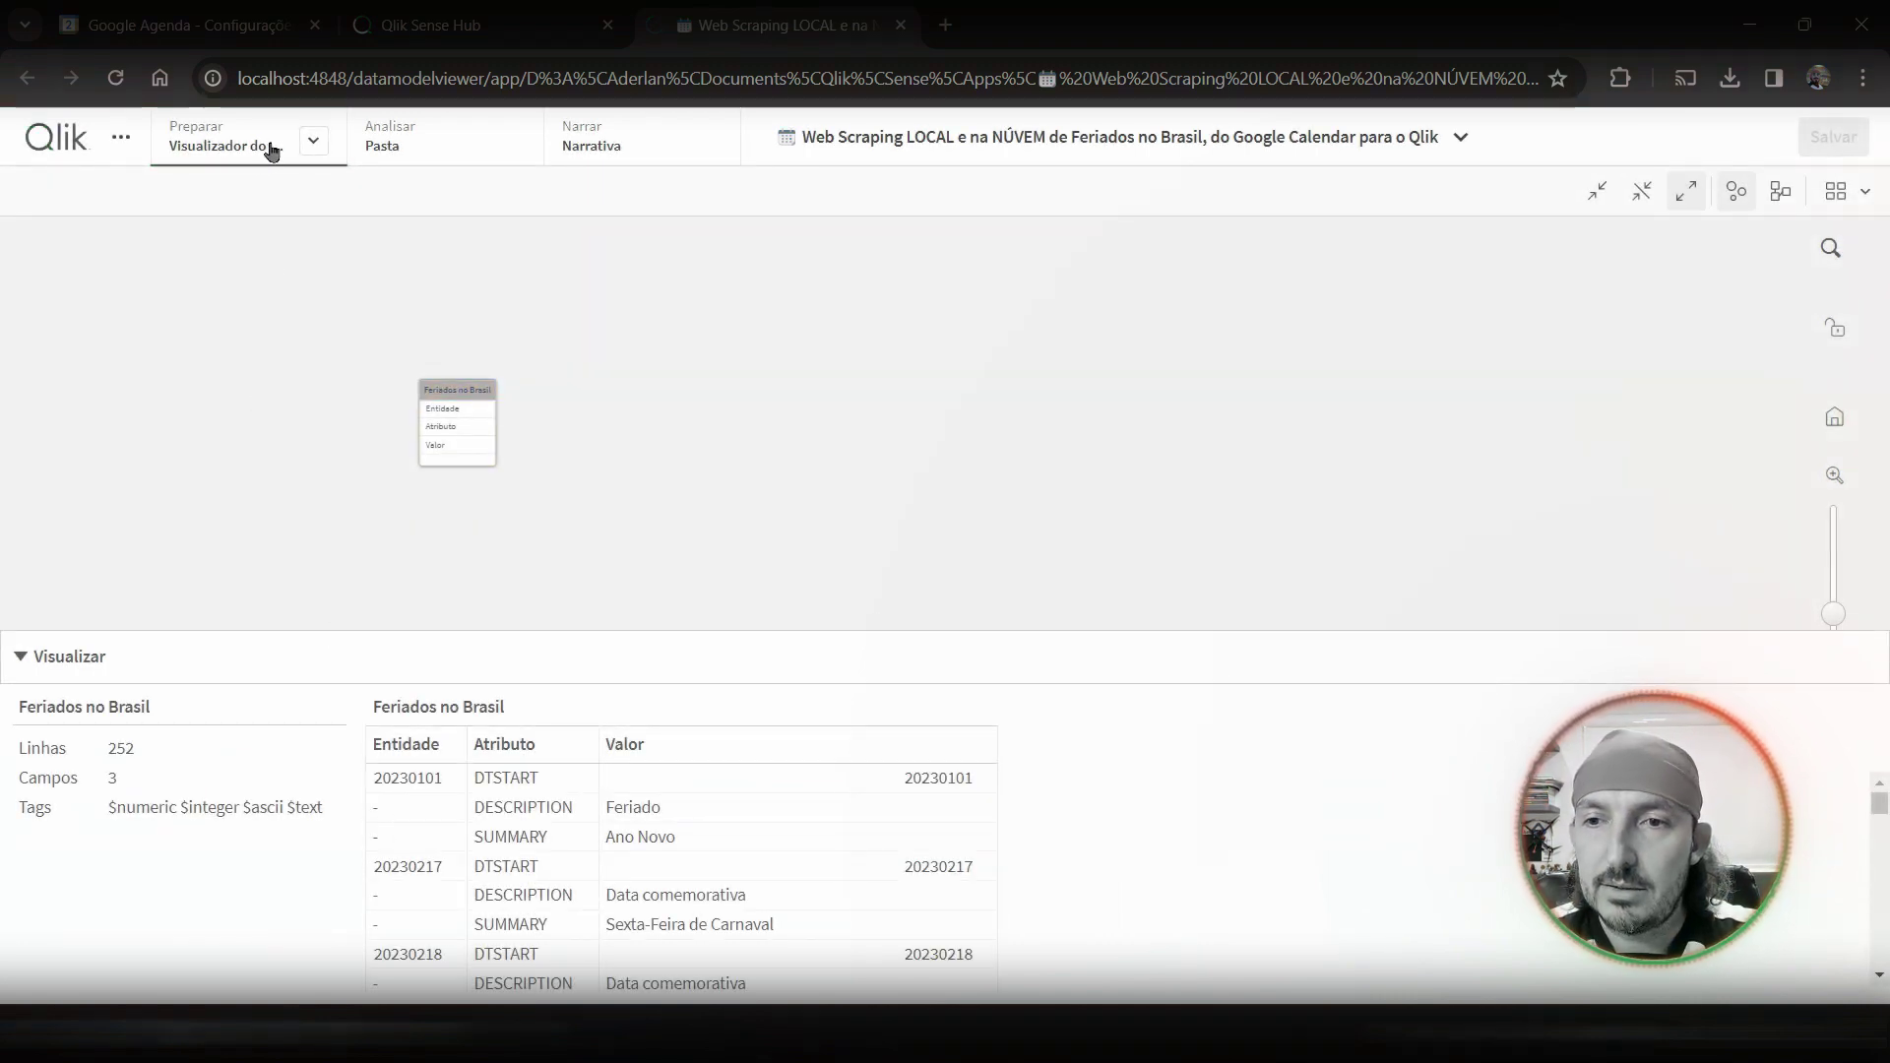
- Change the Peek argument in the Entidade expression of the load script to 'Entidade' and load the data again
left_click(311, 146)
left_click(254, 237)
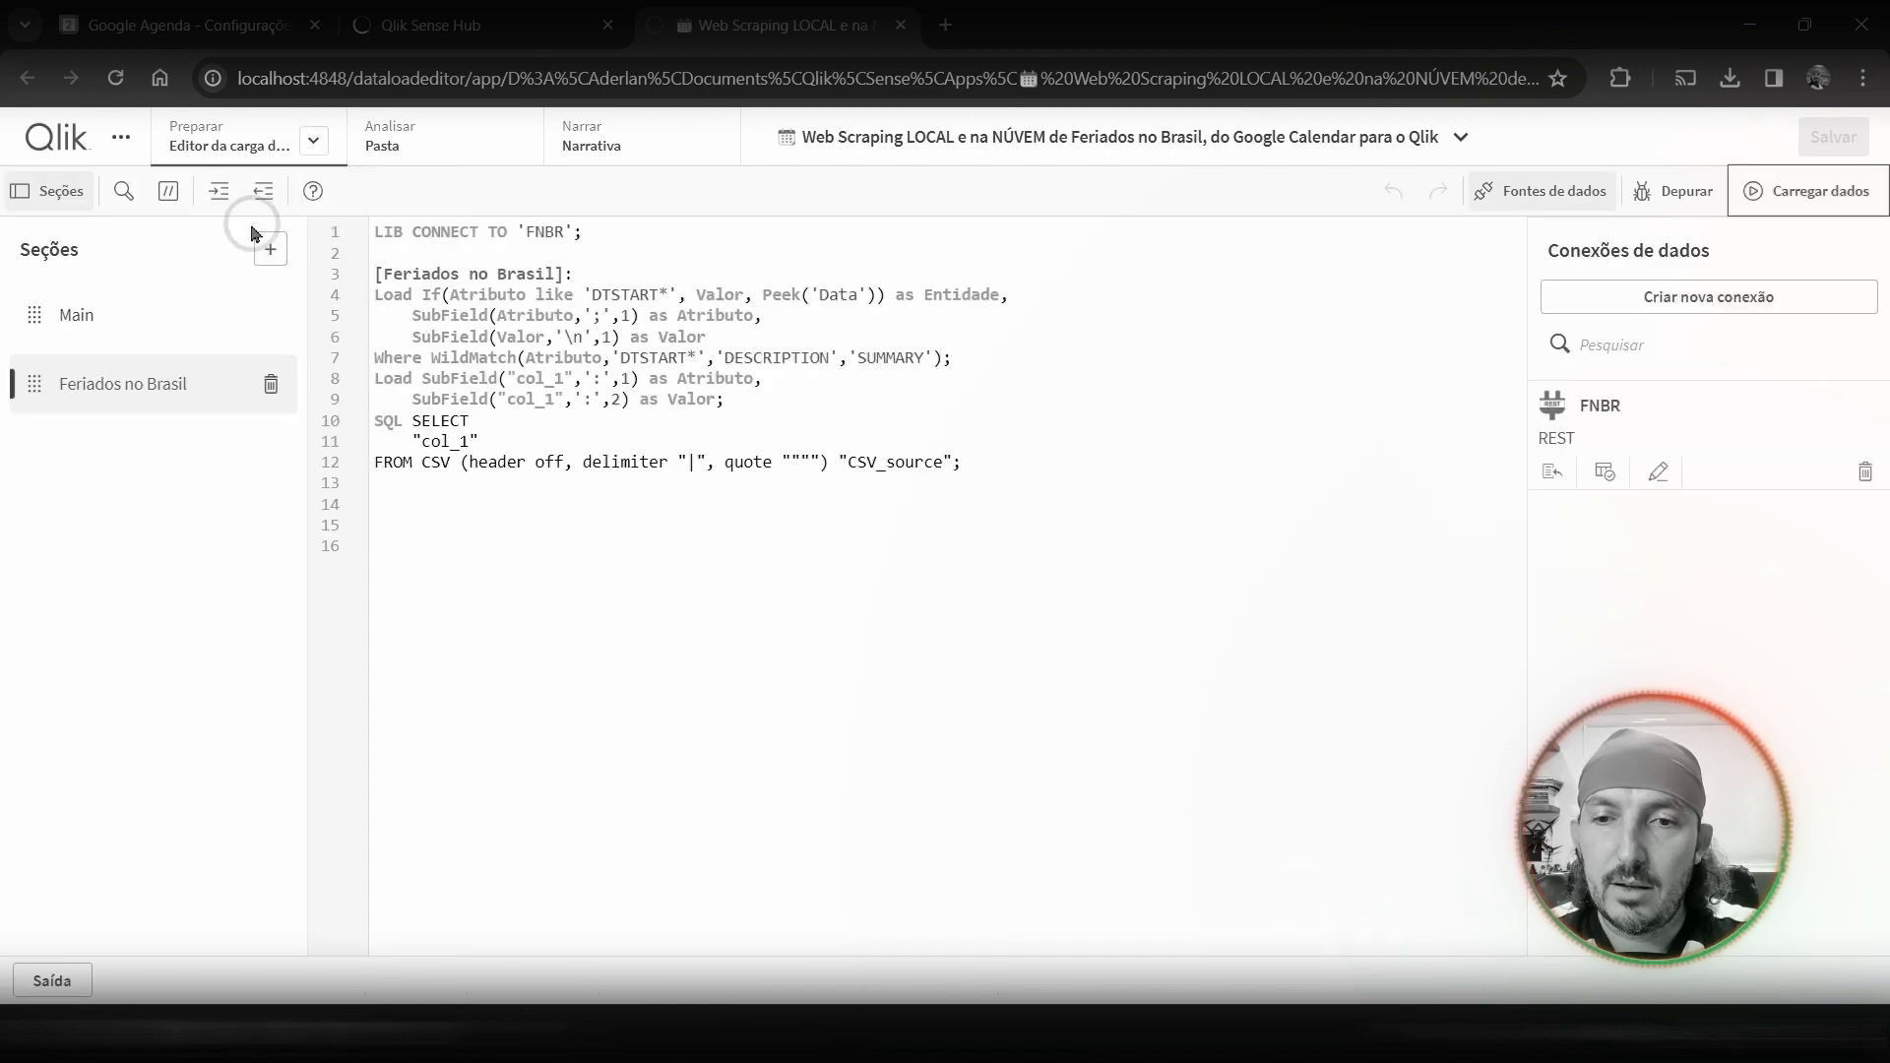
double_click(940, 293)
double_click(940, 291)
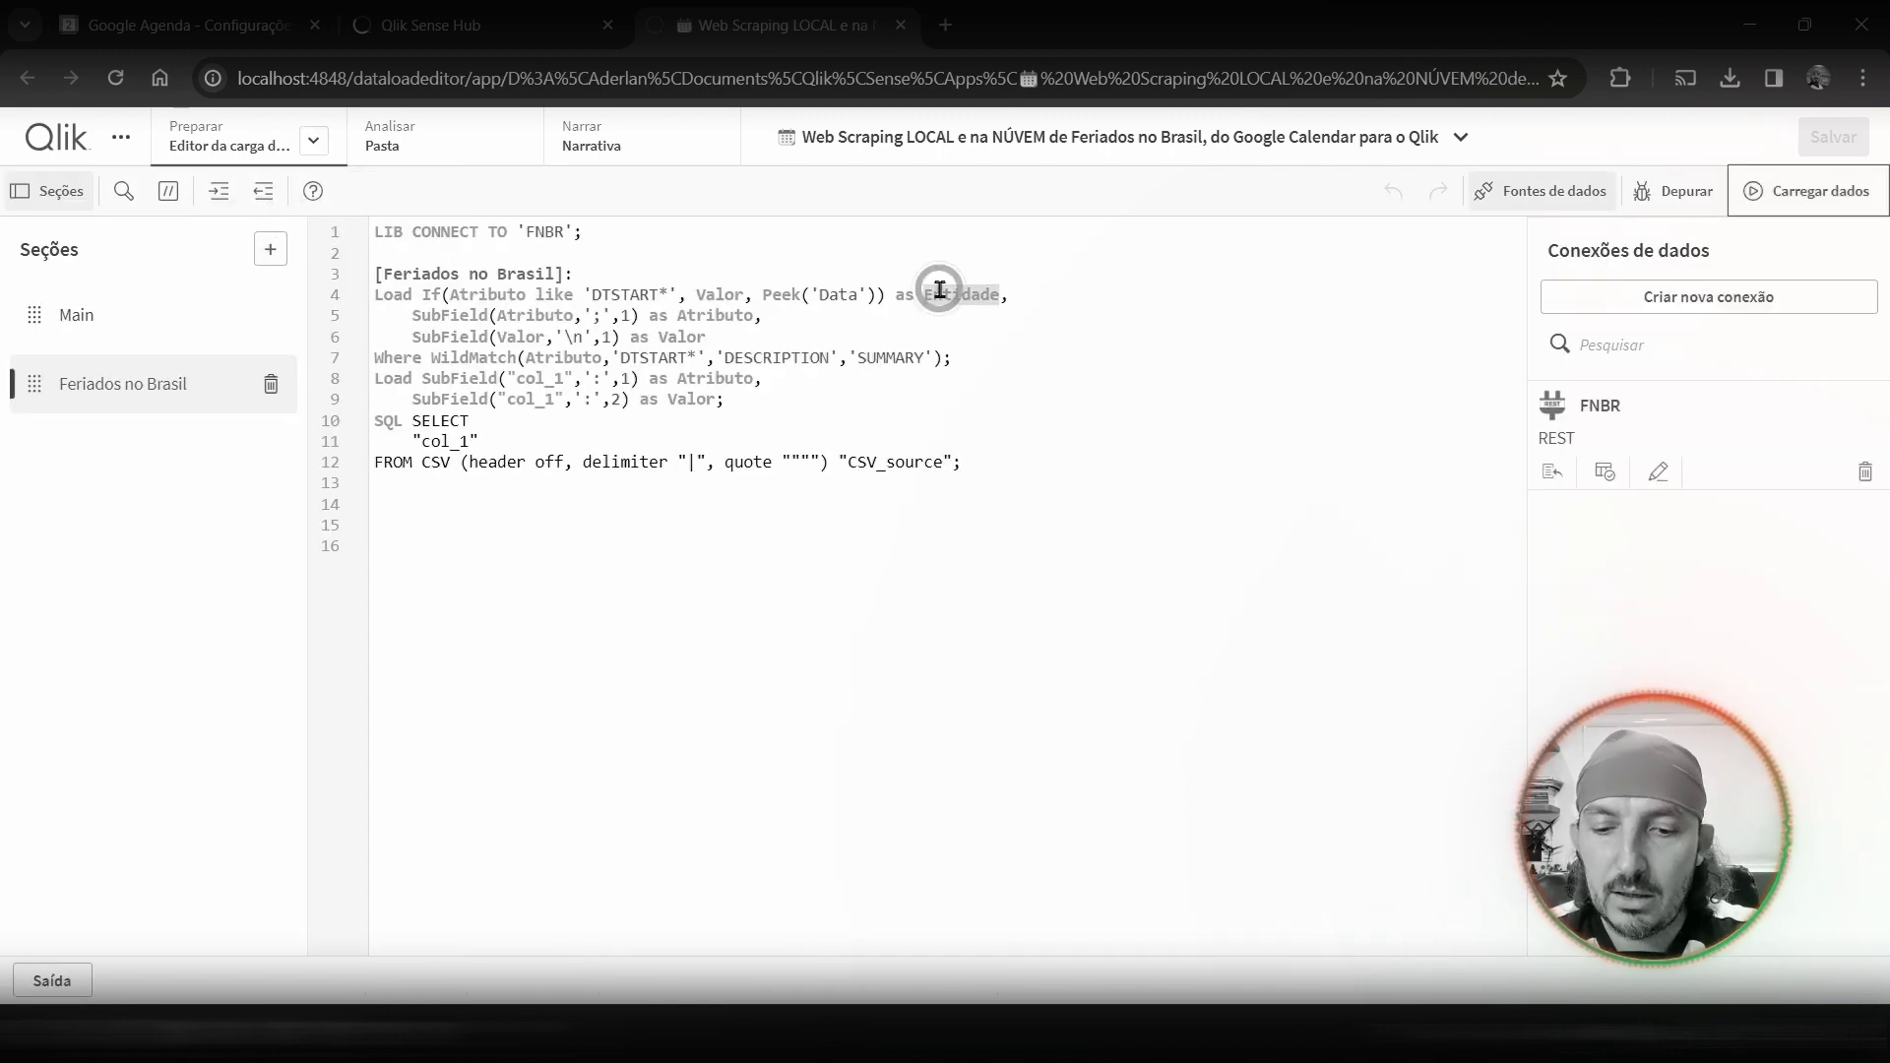
key("ctrl+c")
double_click(842, 295)
key("ctrl+v")
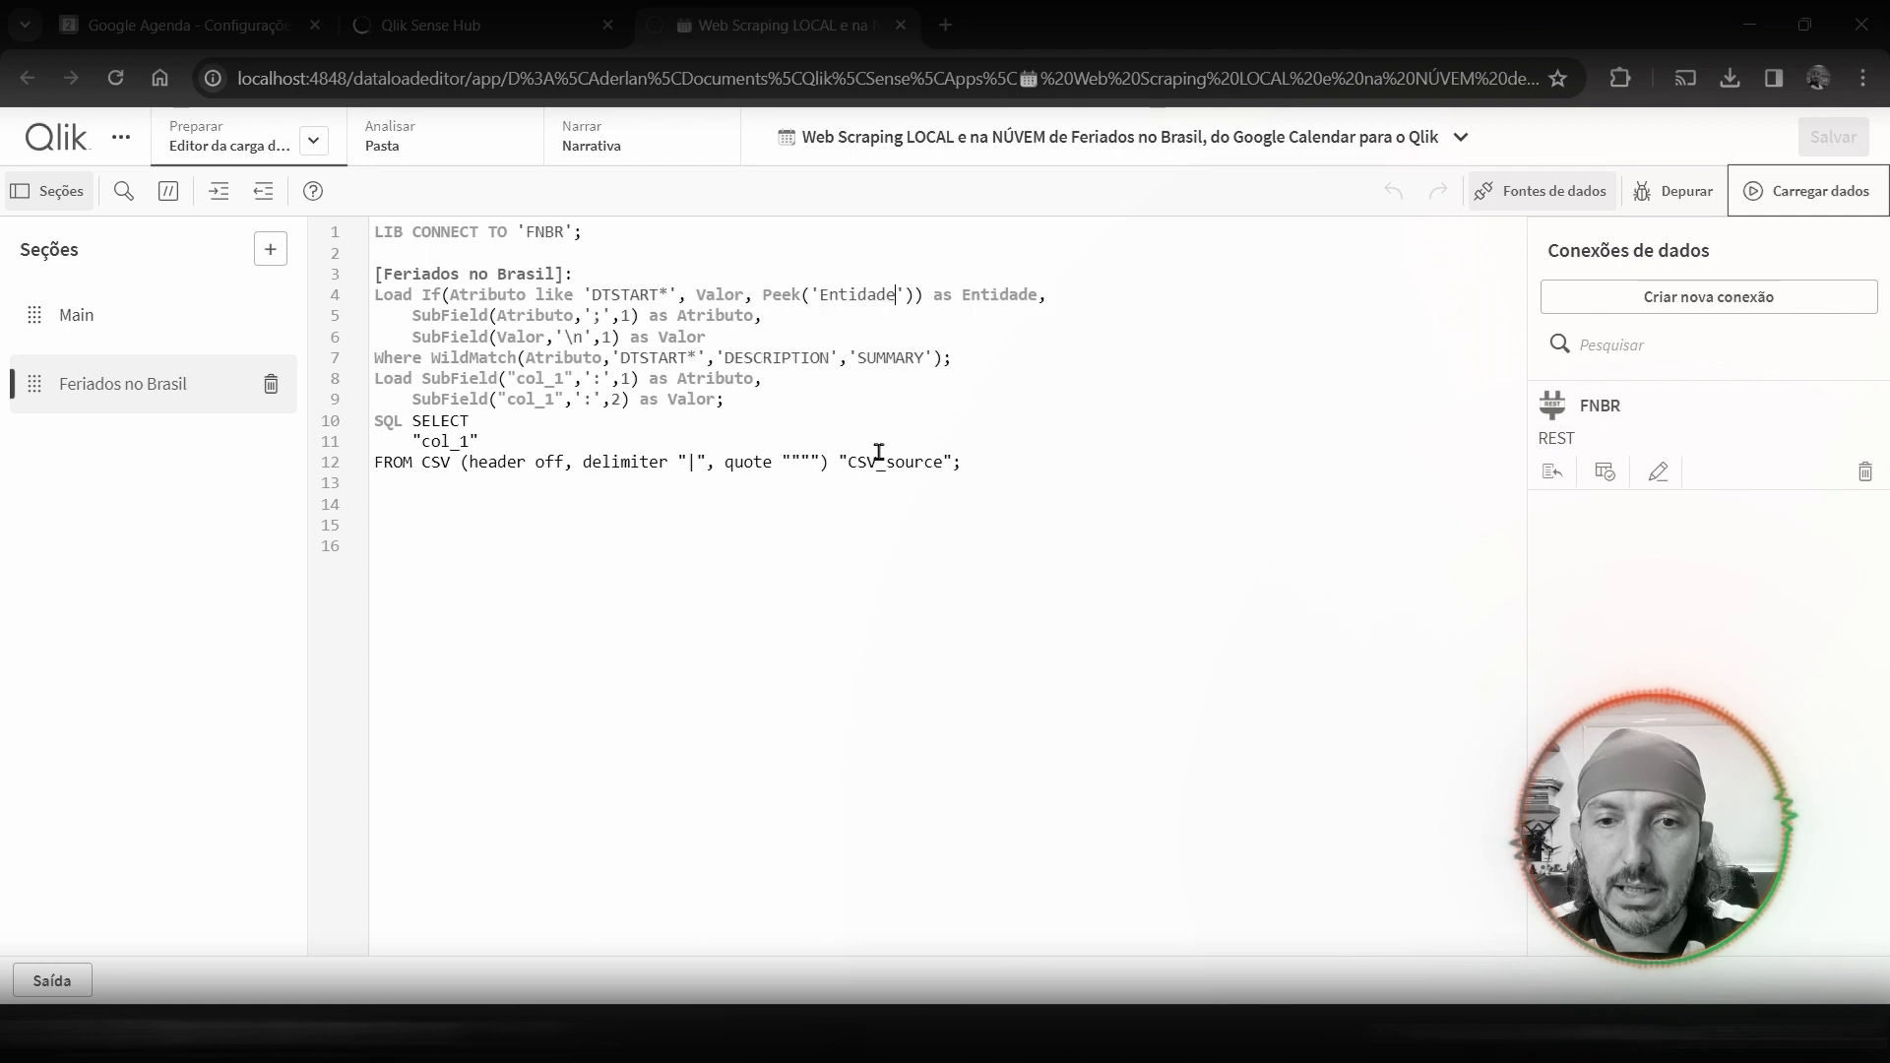
double_click(977, 294)
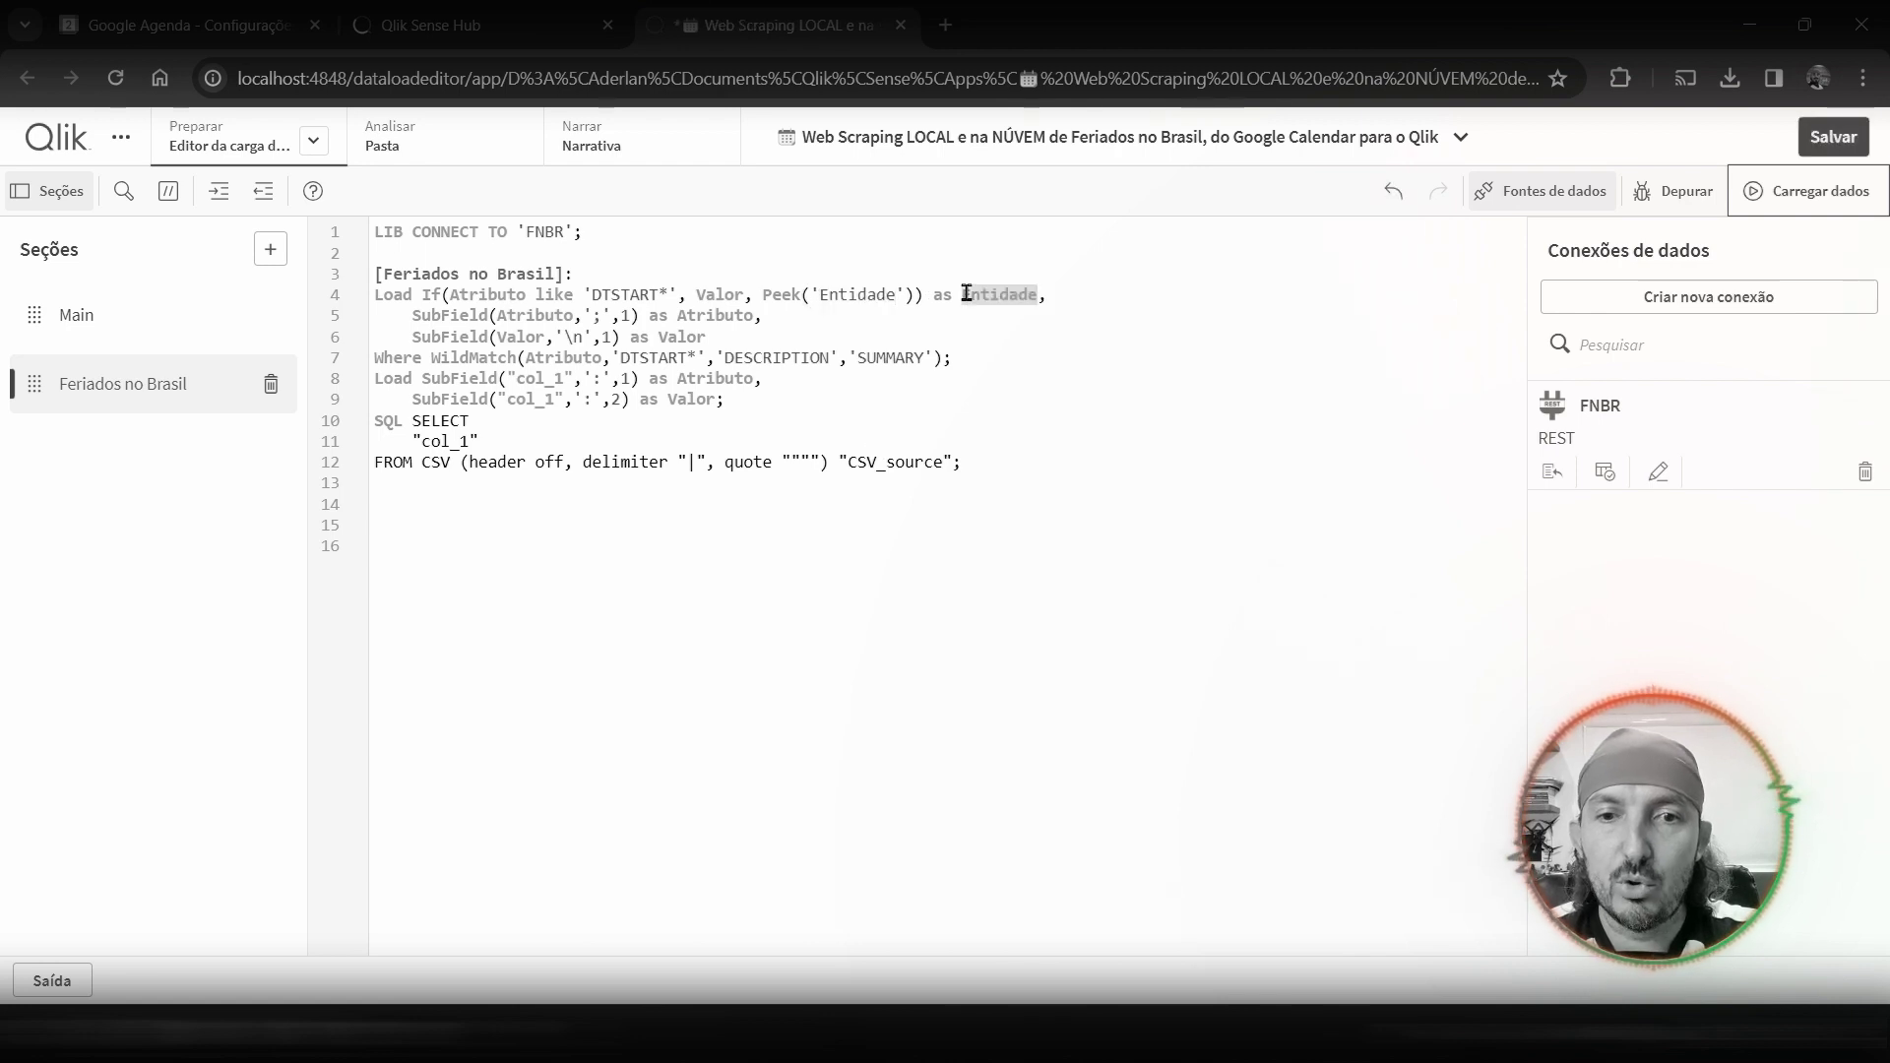
double_click(883, 294)
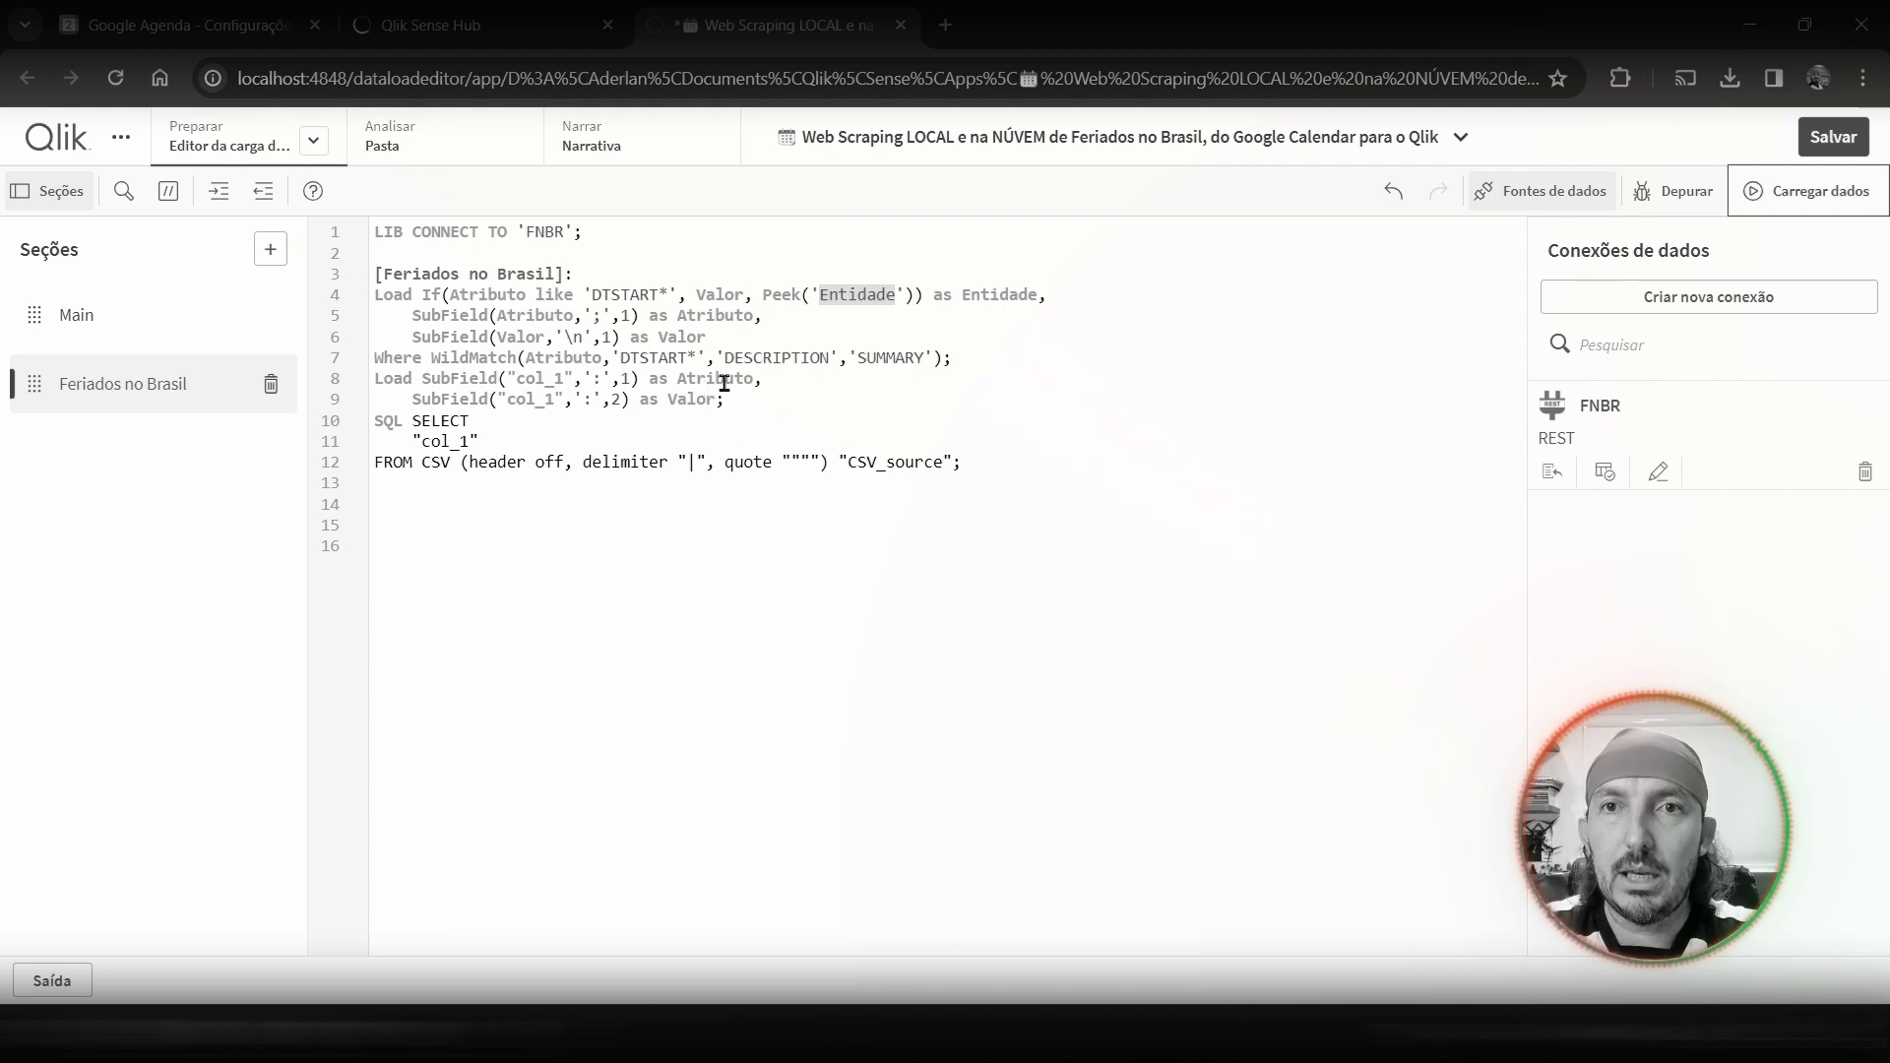
left_click(1811, 191)
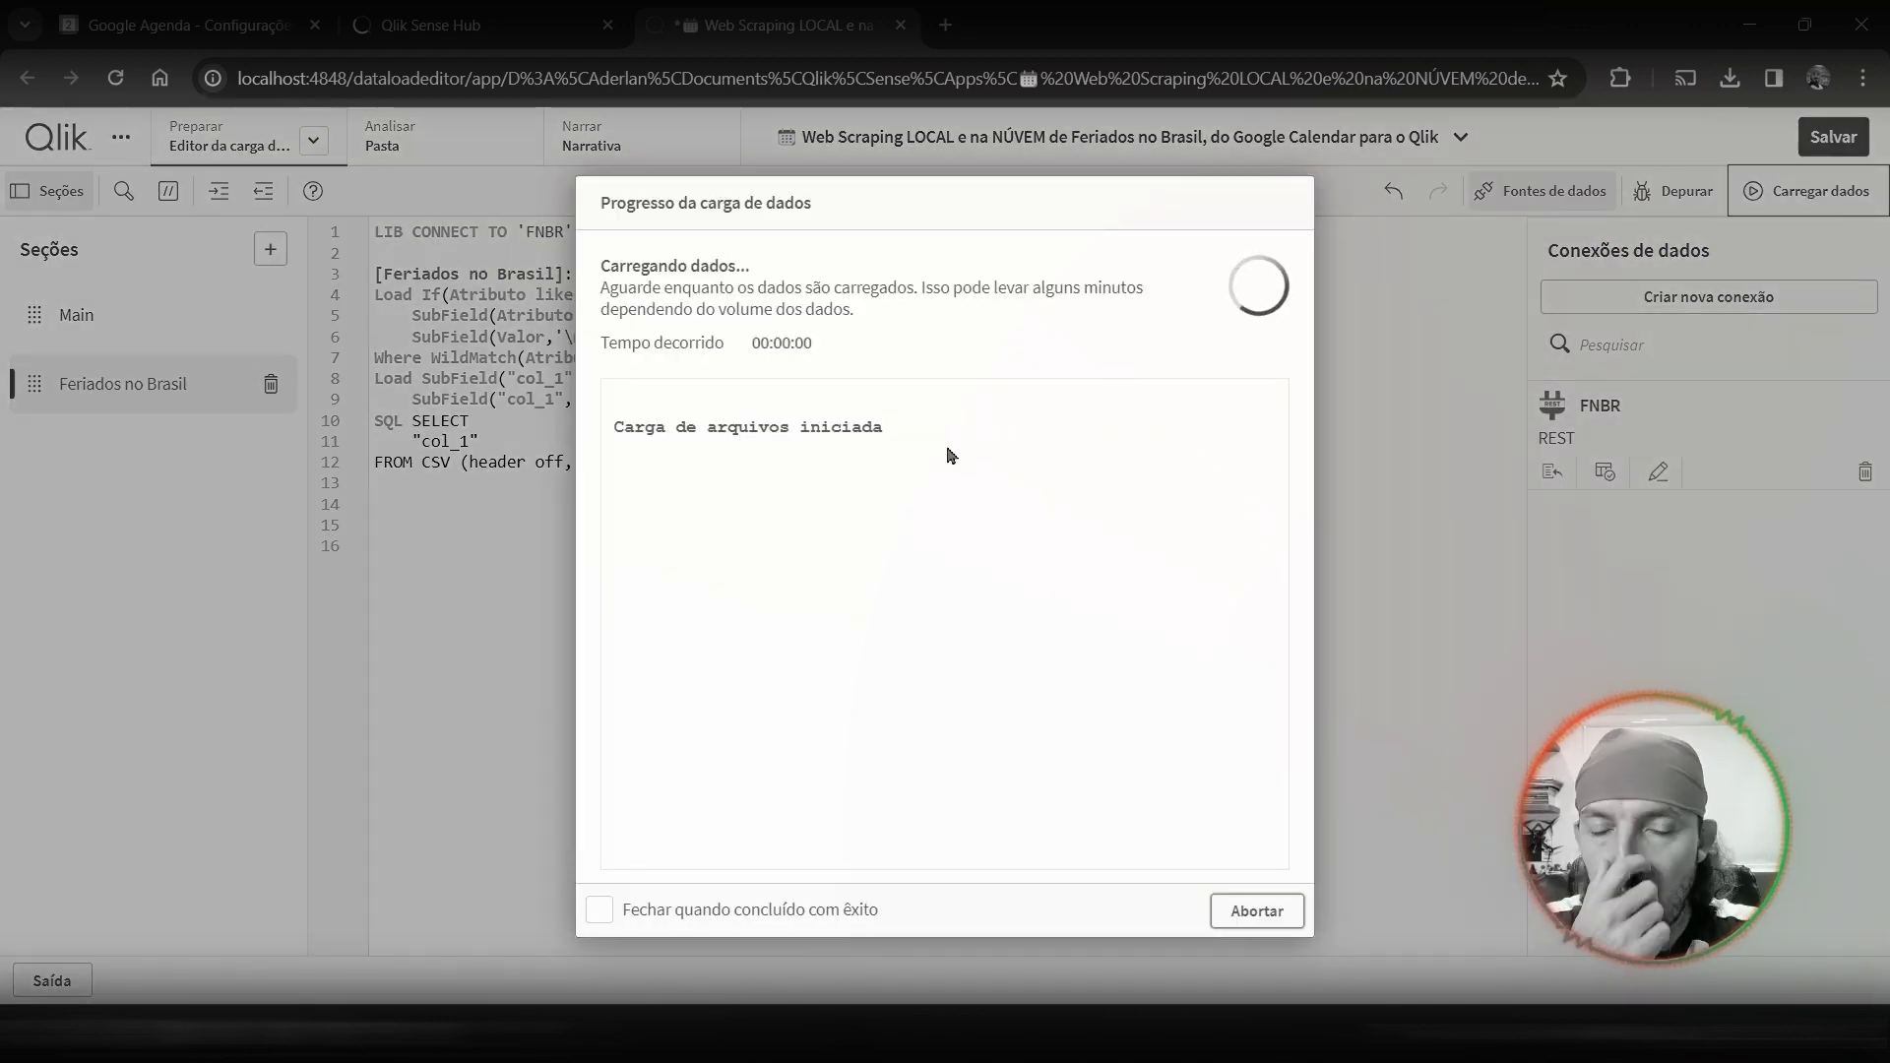
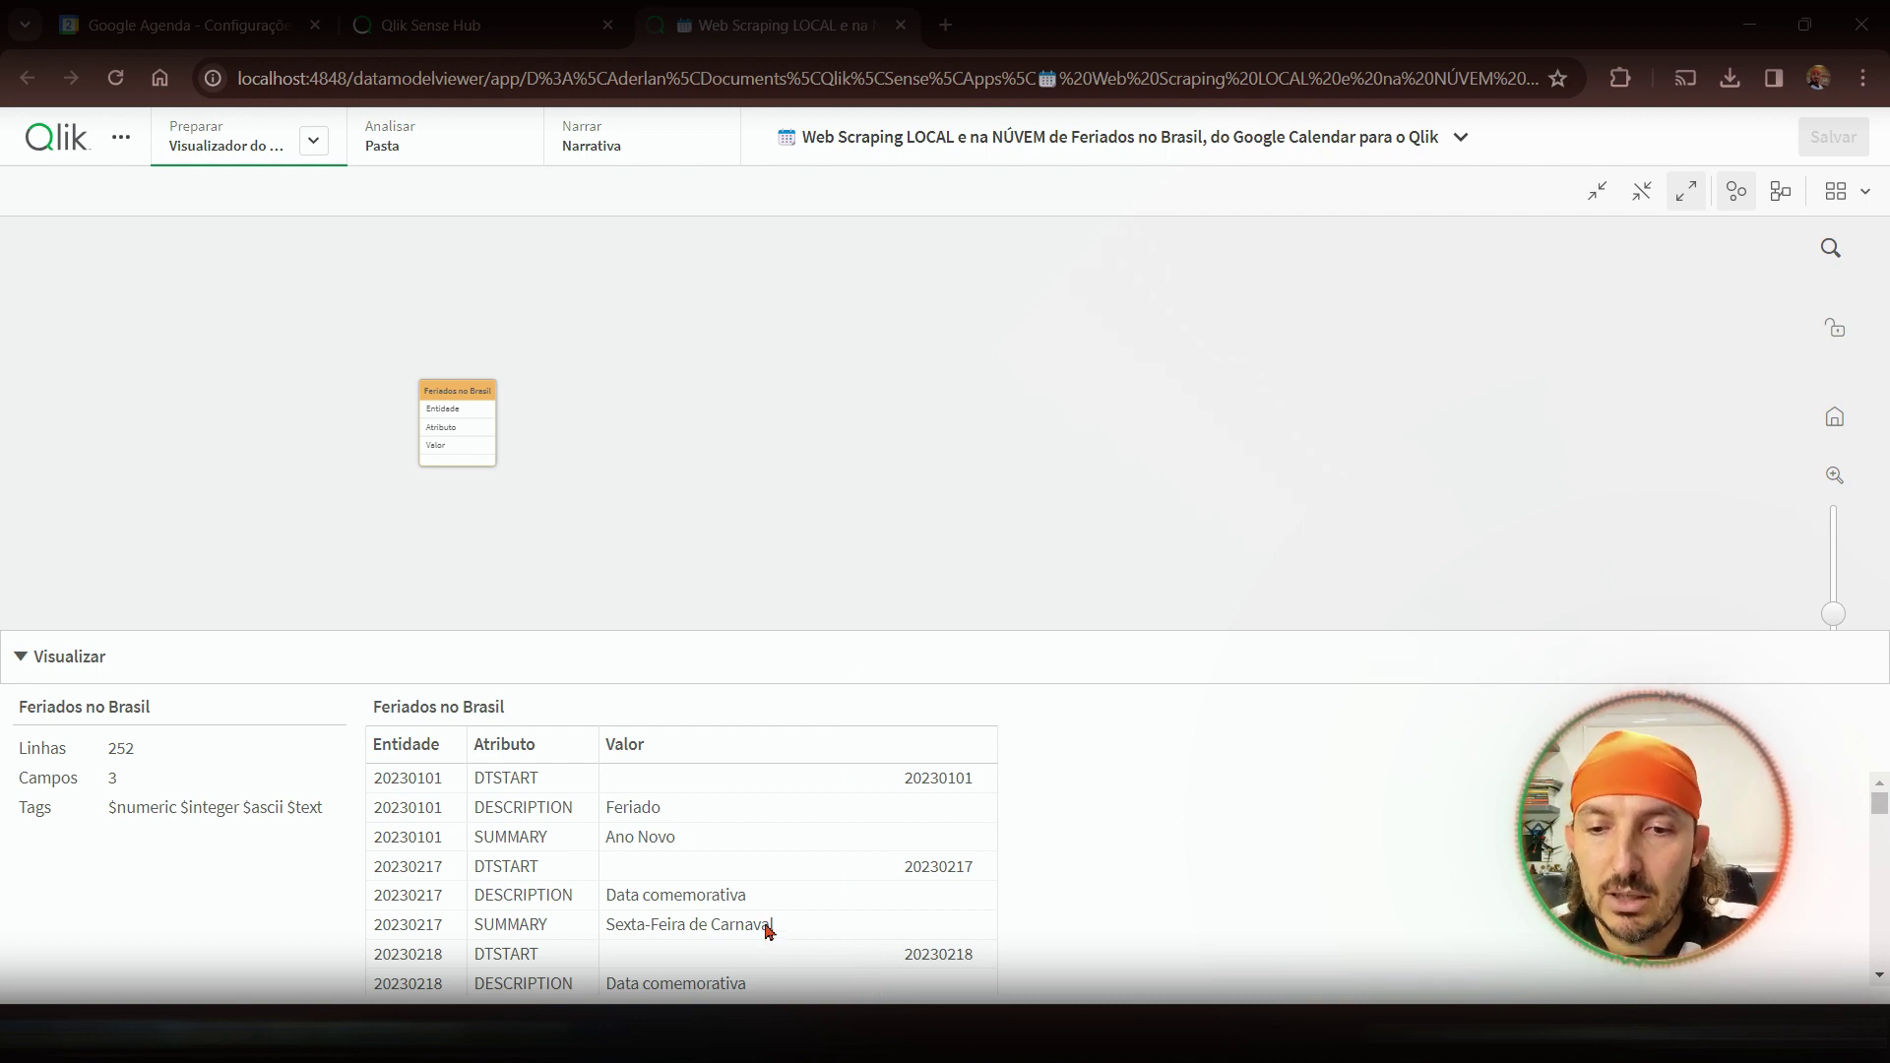
- Examine the Entidade, Atributo and Valor rows of the Feriados no Brasil preview for matching holiday dates, descriptions and names
scroll(769, 930, "down", 5)
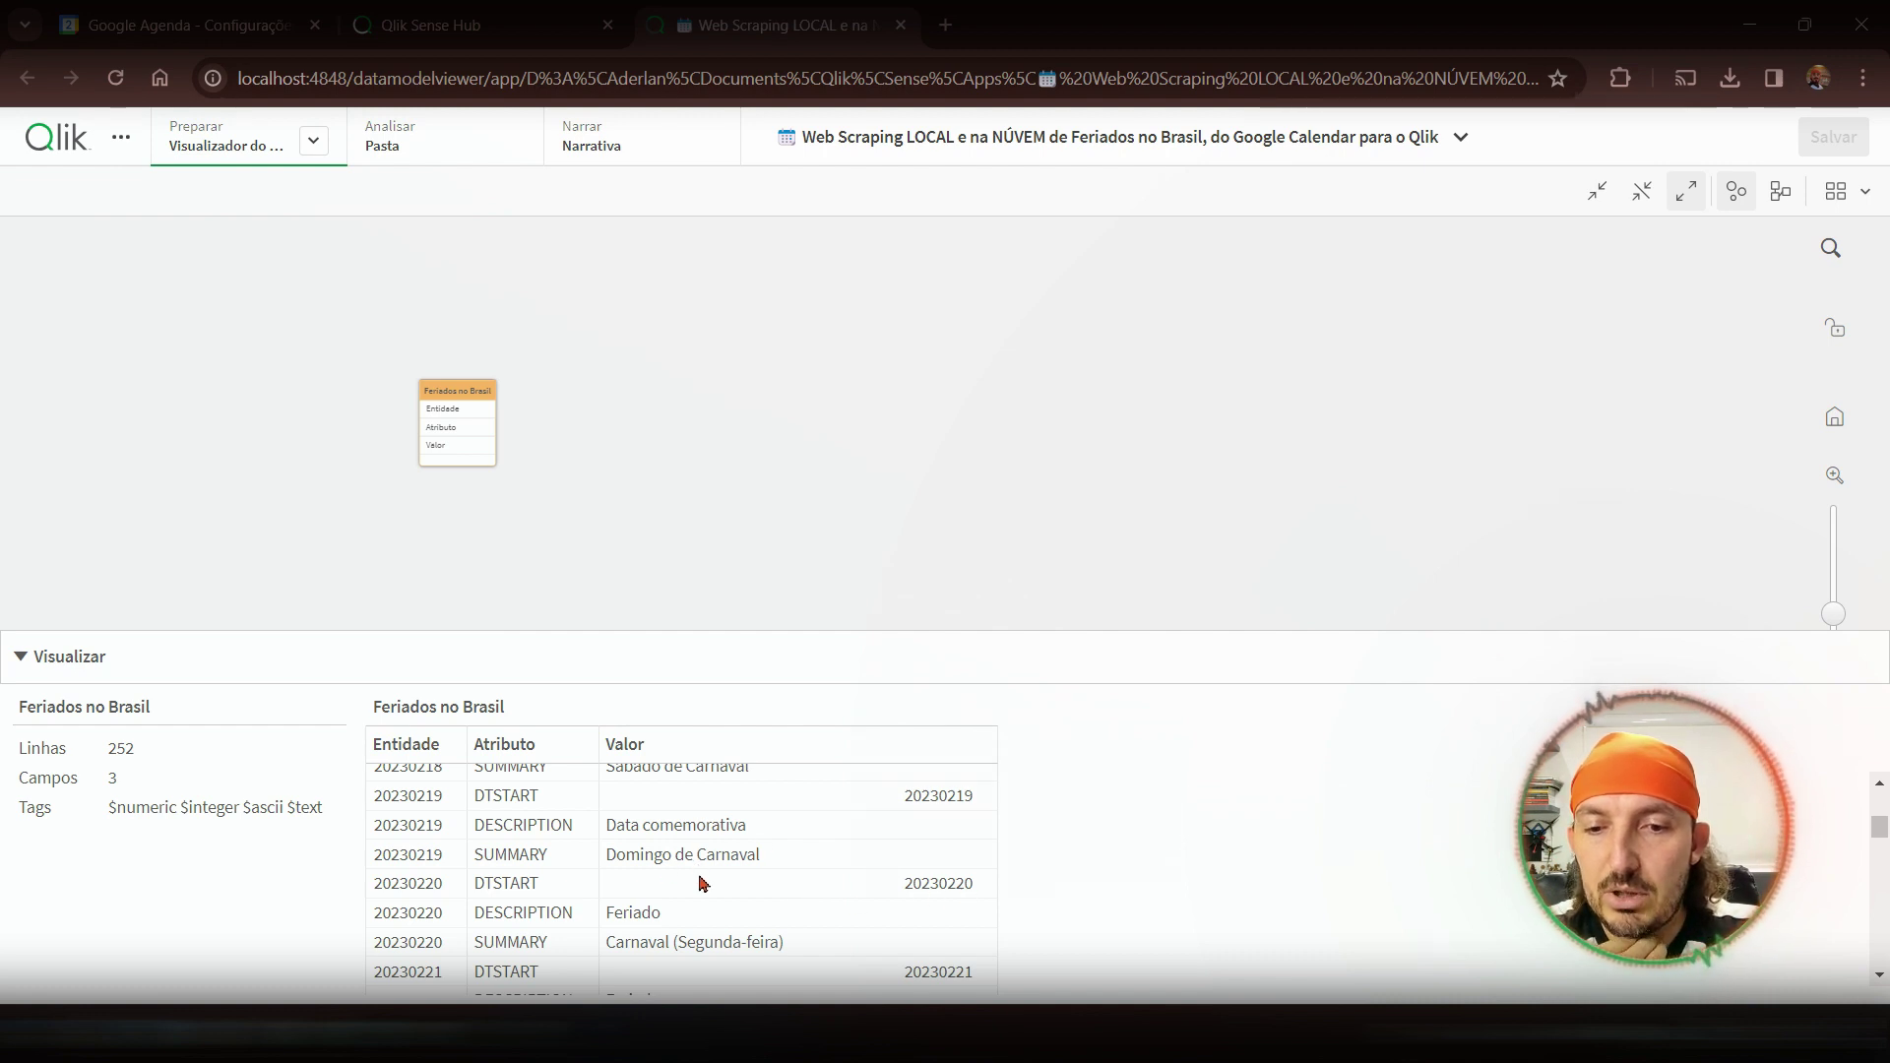
scroll(659, 940, "down", 2)
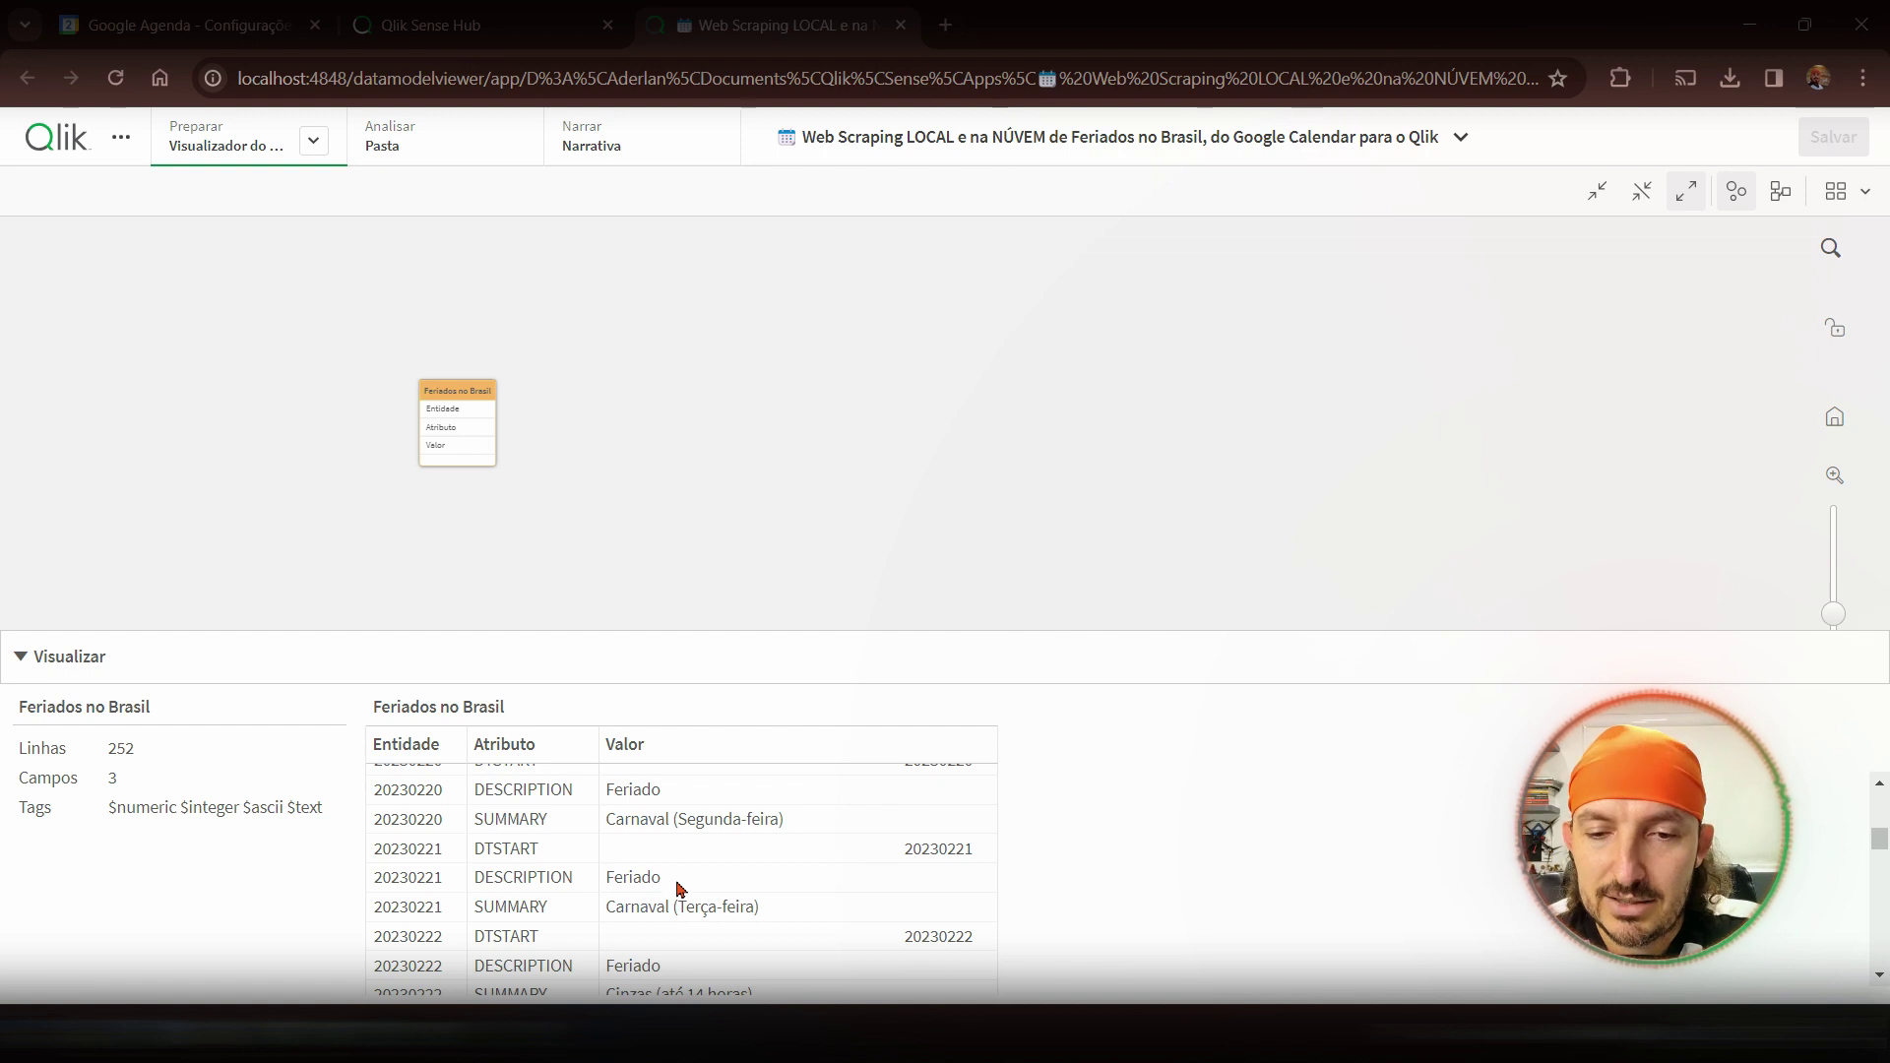
scroll(706, 929, "down", 2)
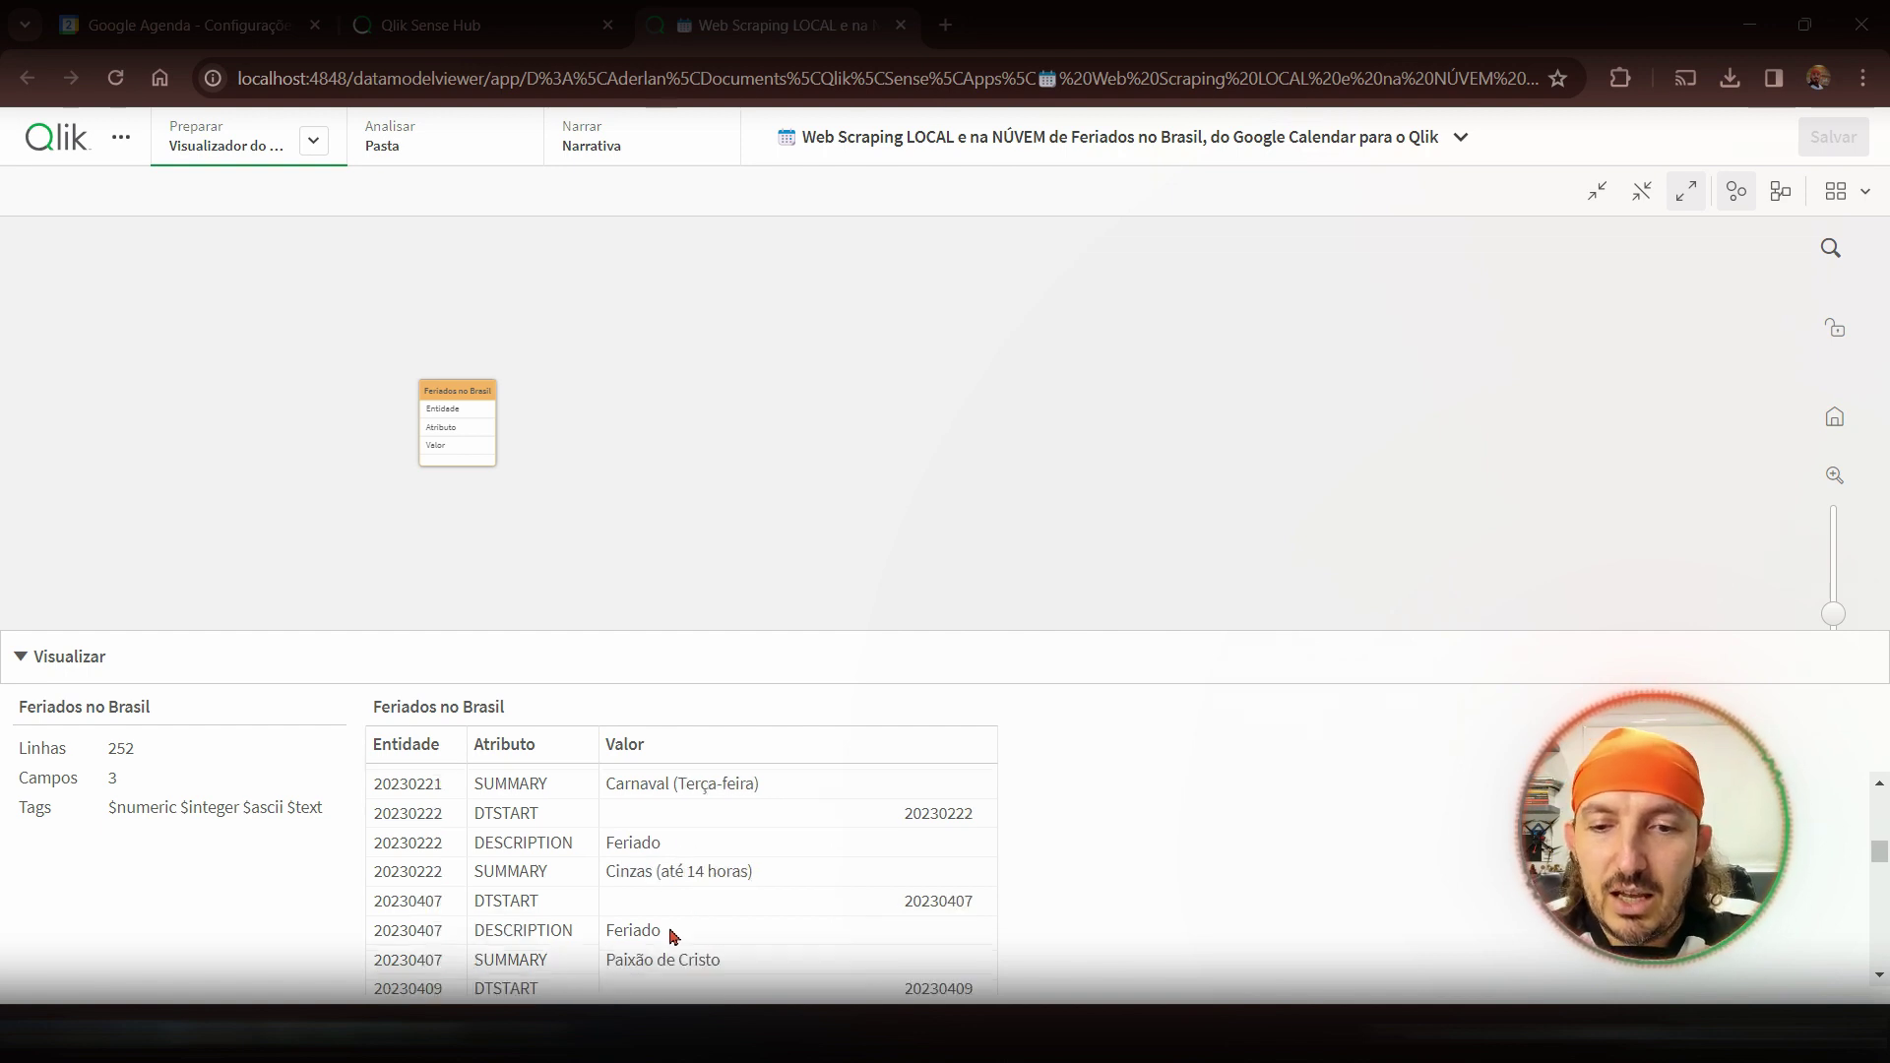
scroll(726, 960, "down", 4)
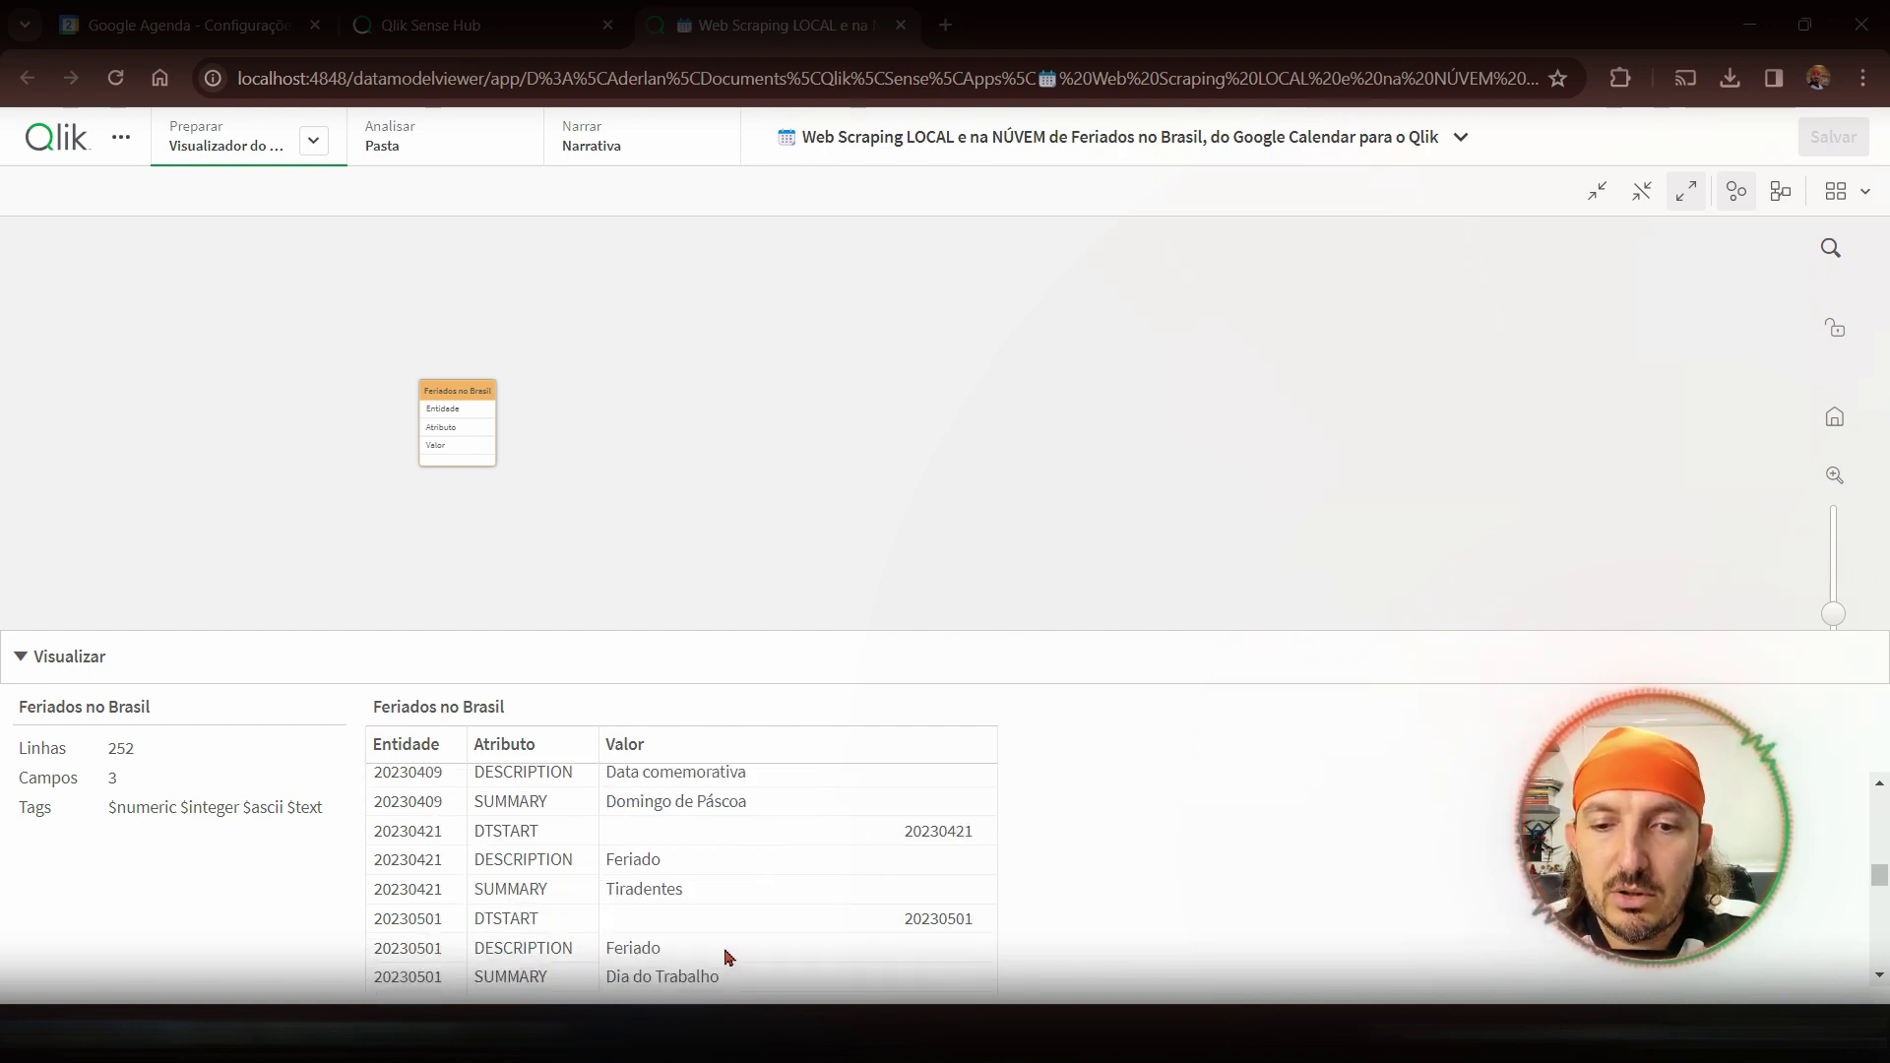
scroll(726, 957, "down", 4)
scroll(719, 905, "up", 2)
scroll(703, 876, "down", 2)
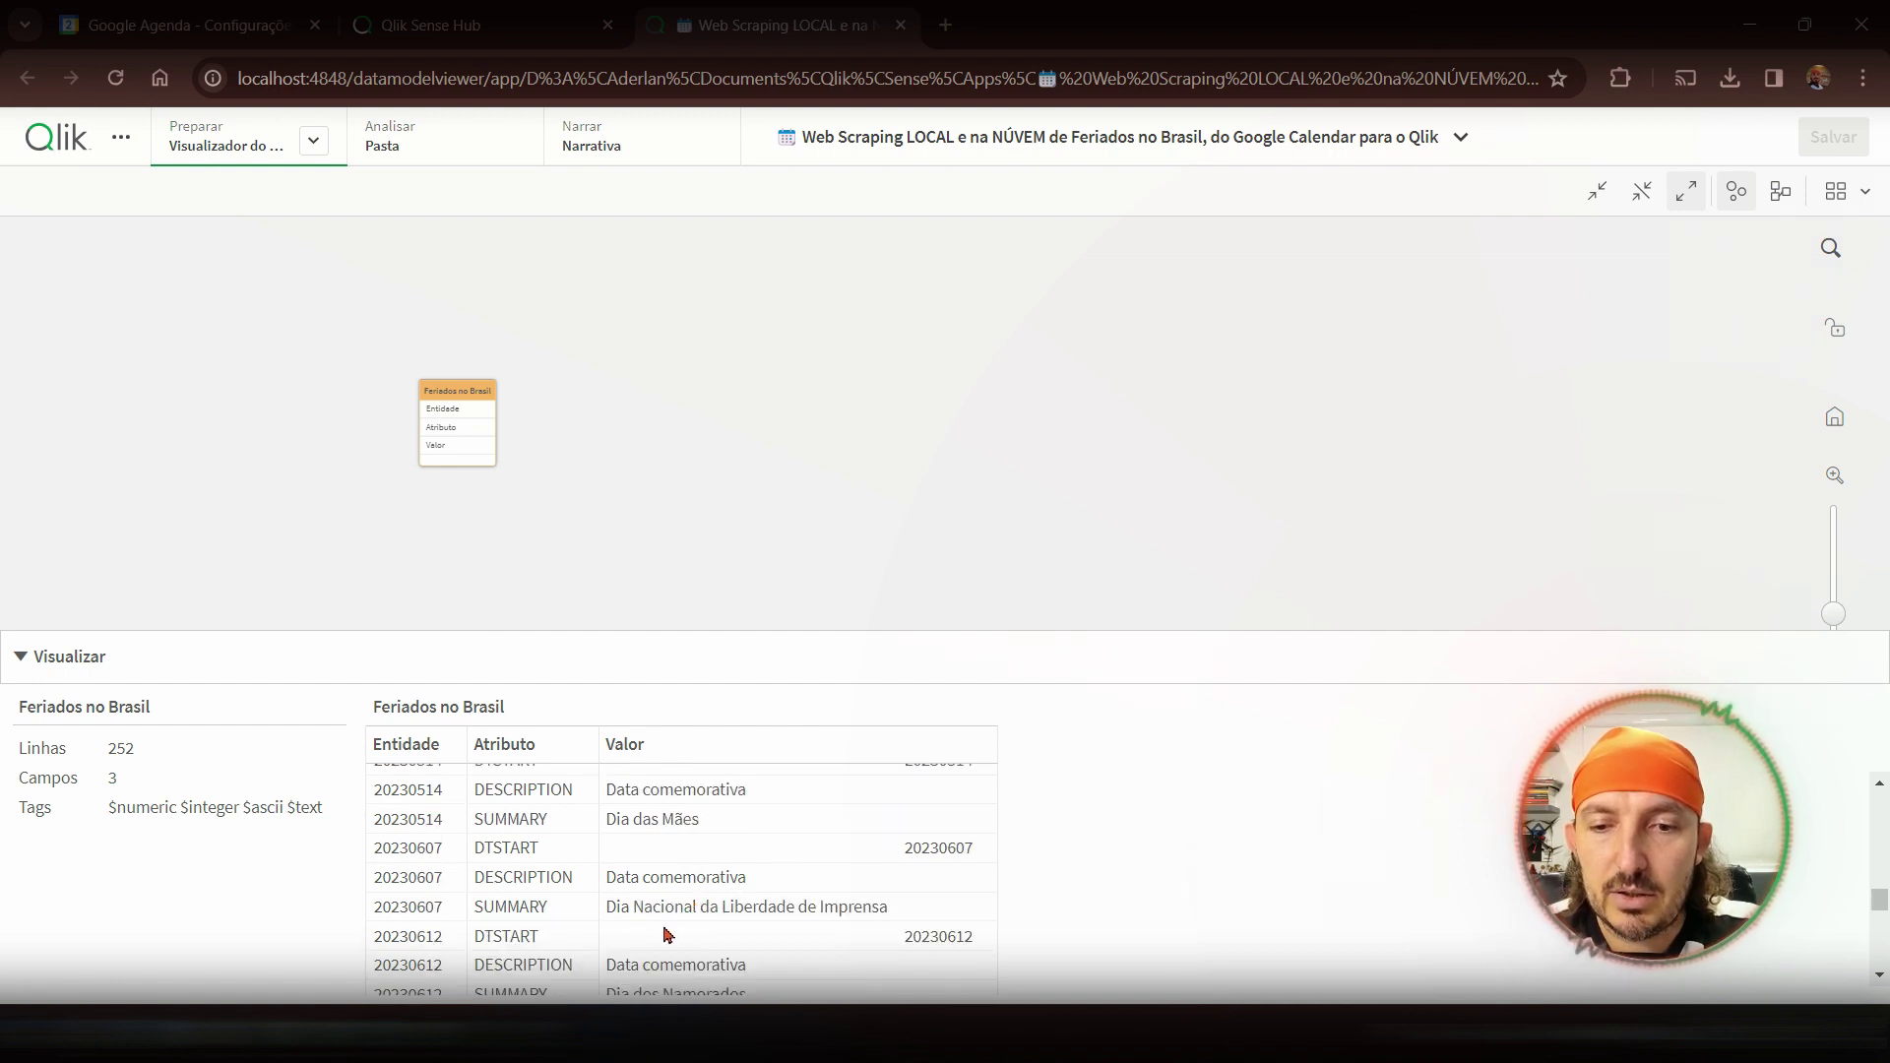
scroll(878, 926, "down", 2)
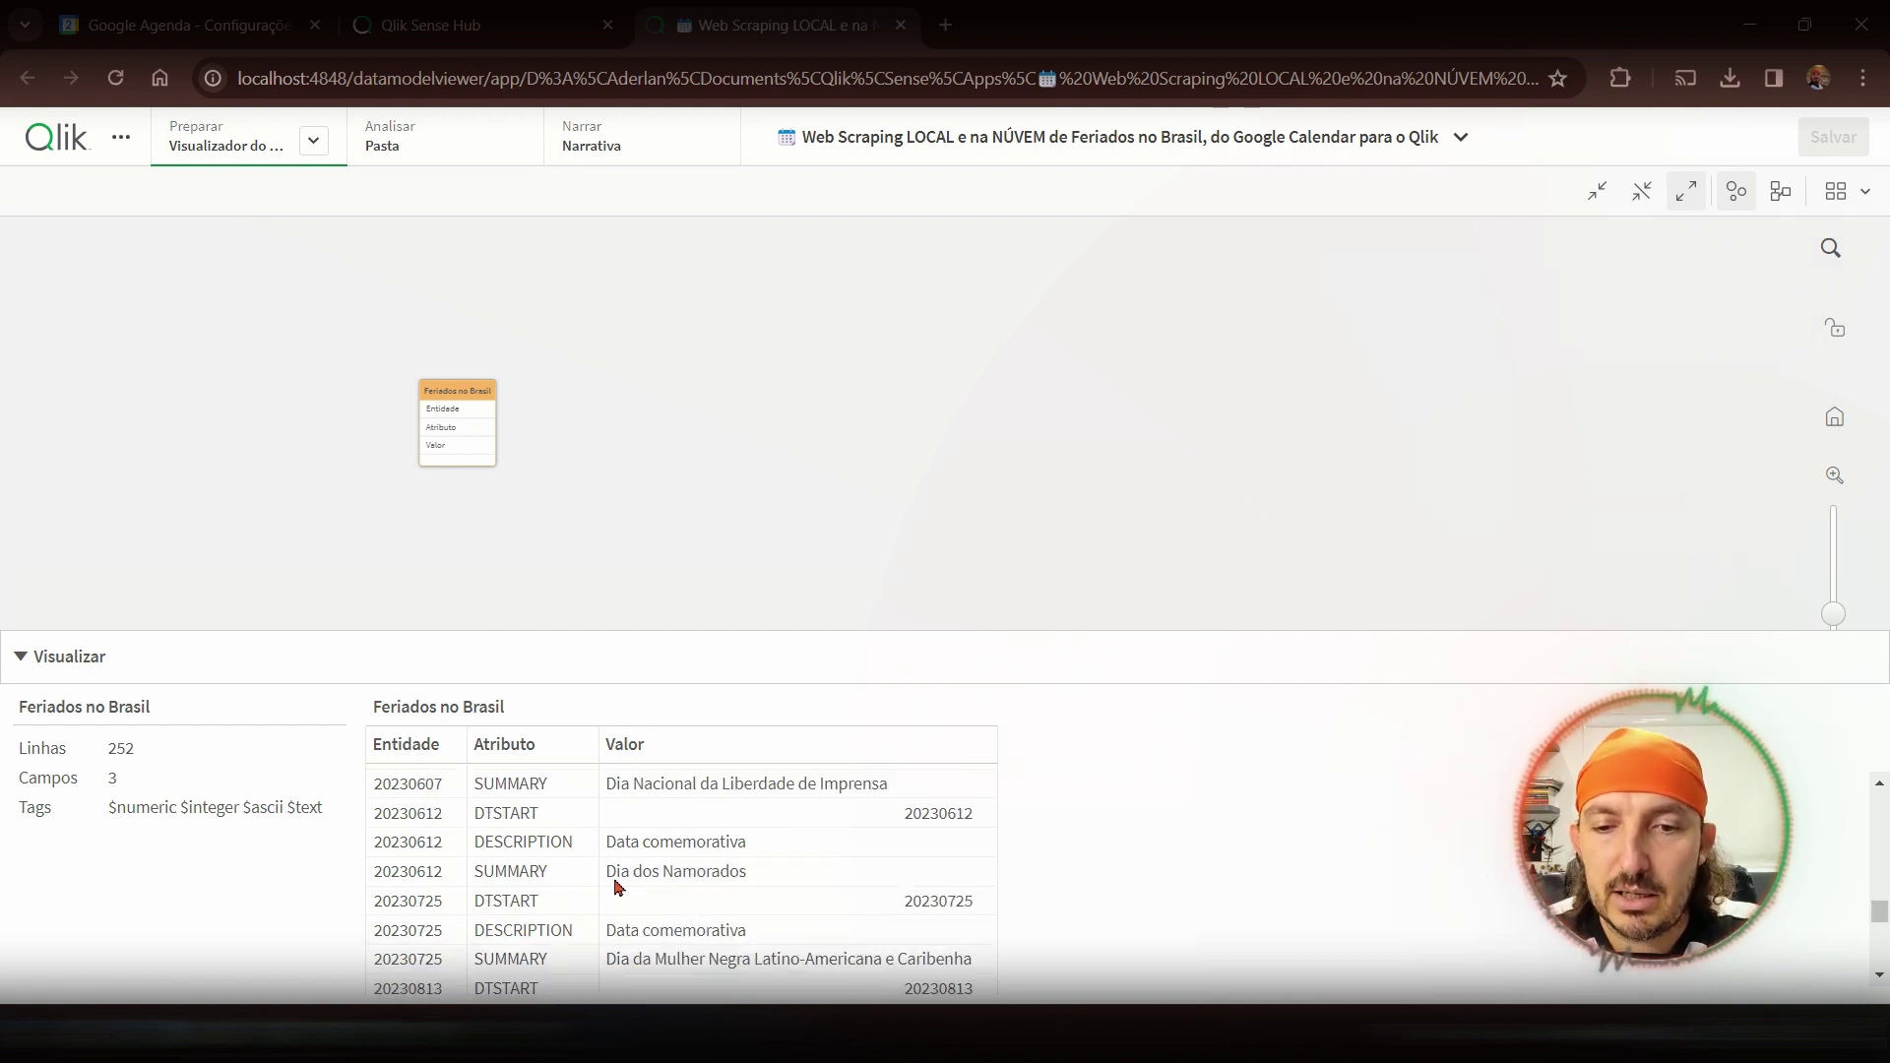
scroll(679, 893, "down", 2)
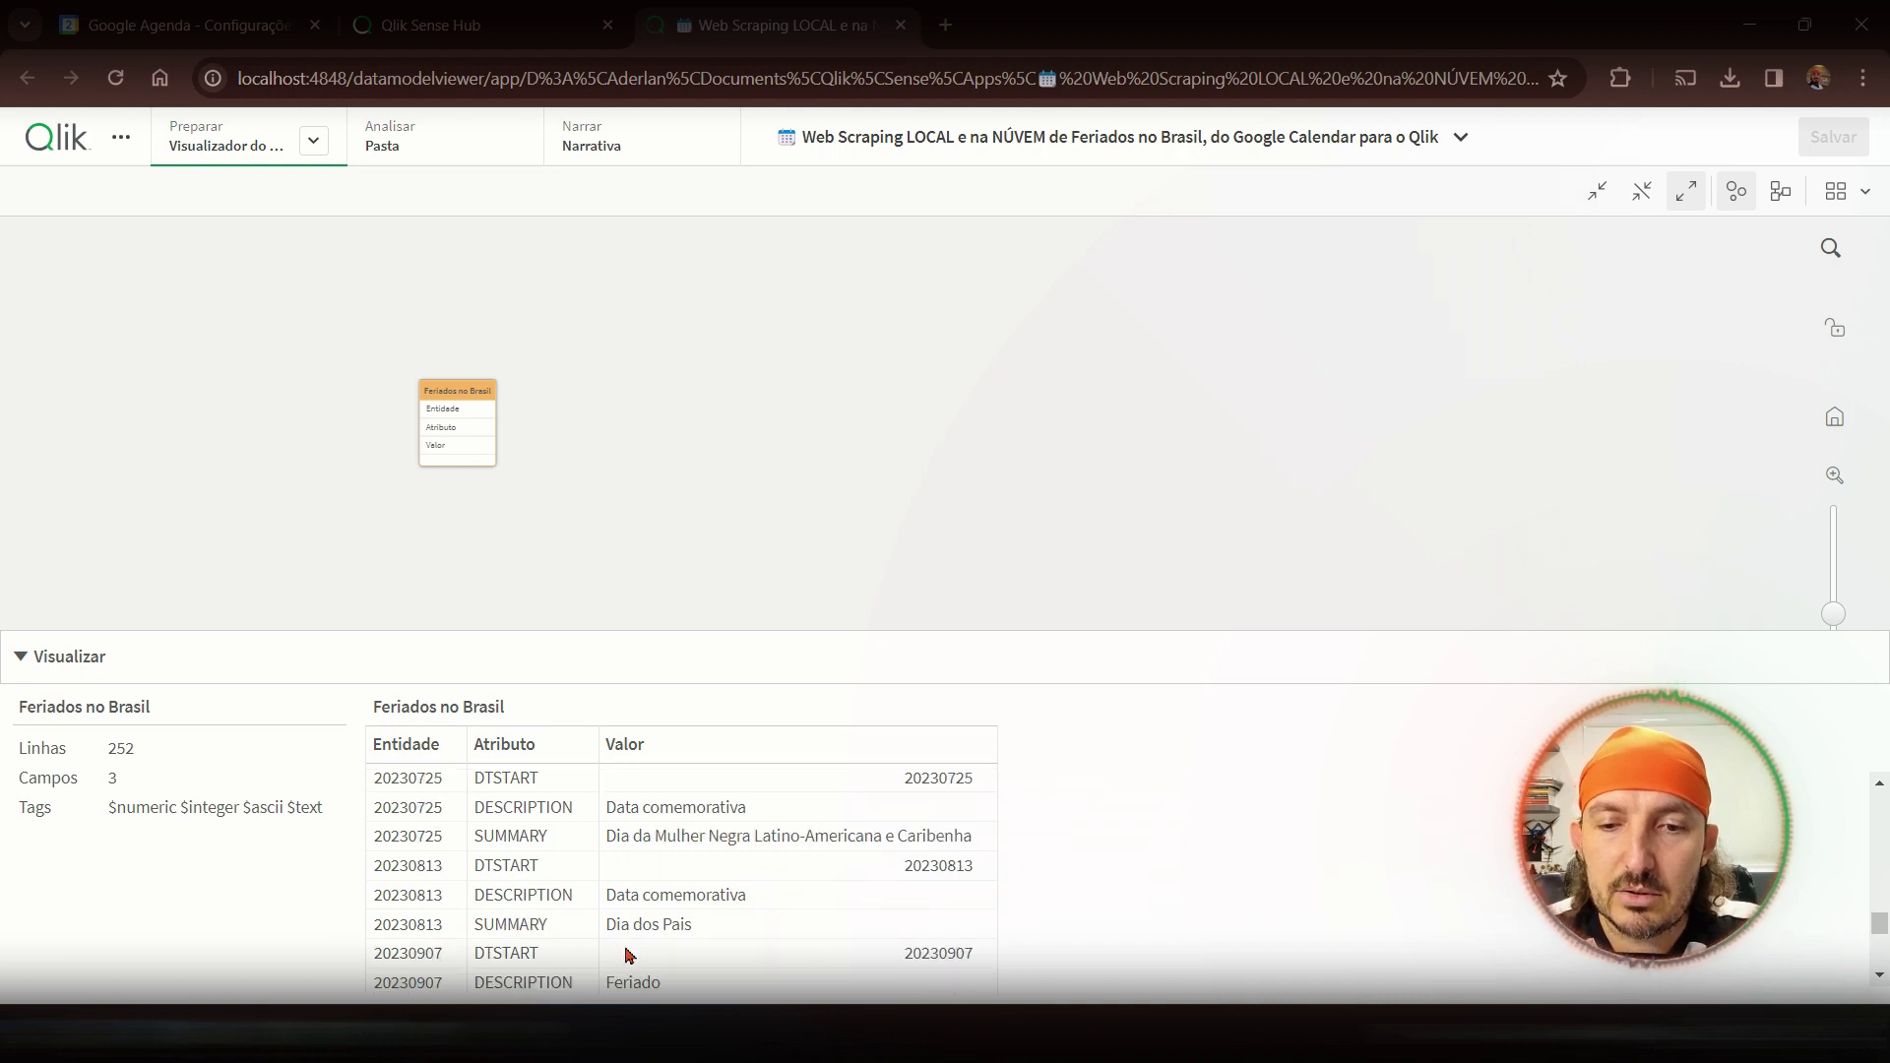
scroll(630, 954, "down", 4)
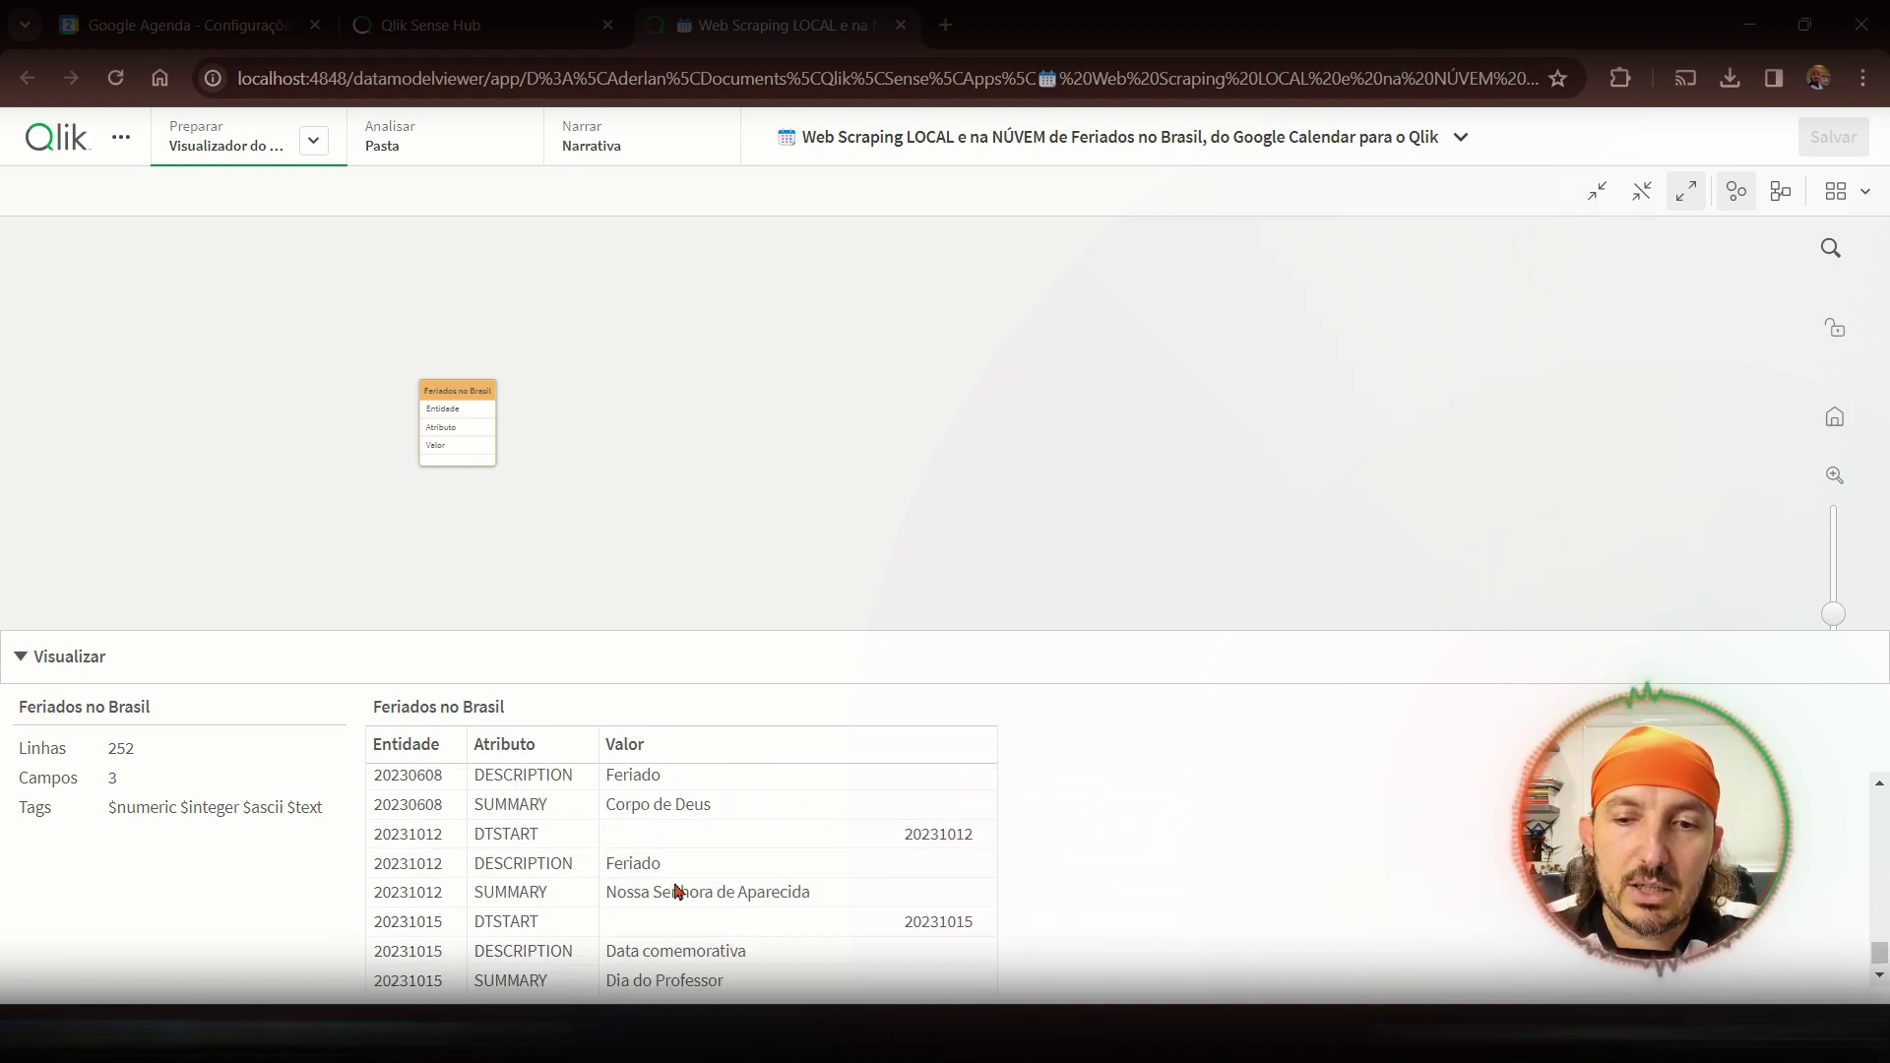
scroll(678, 891, "up", 10)
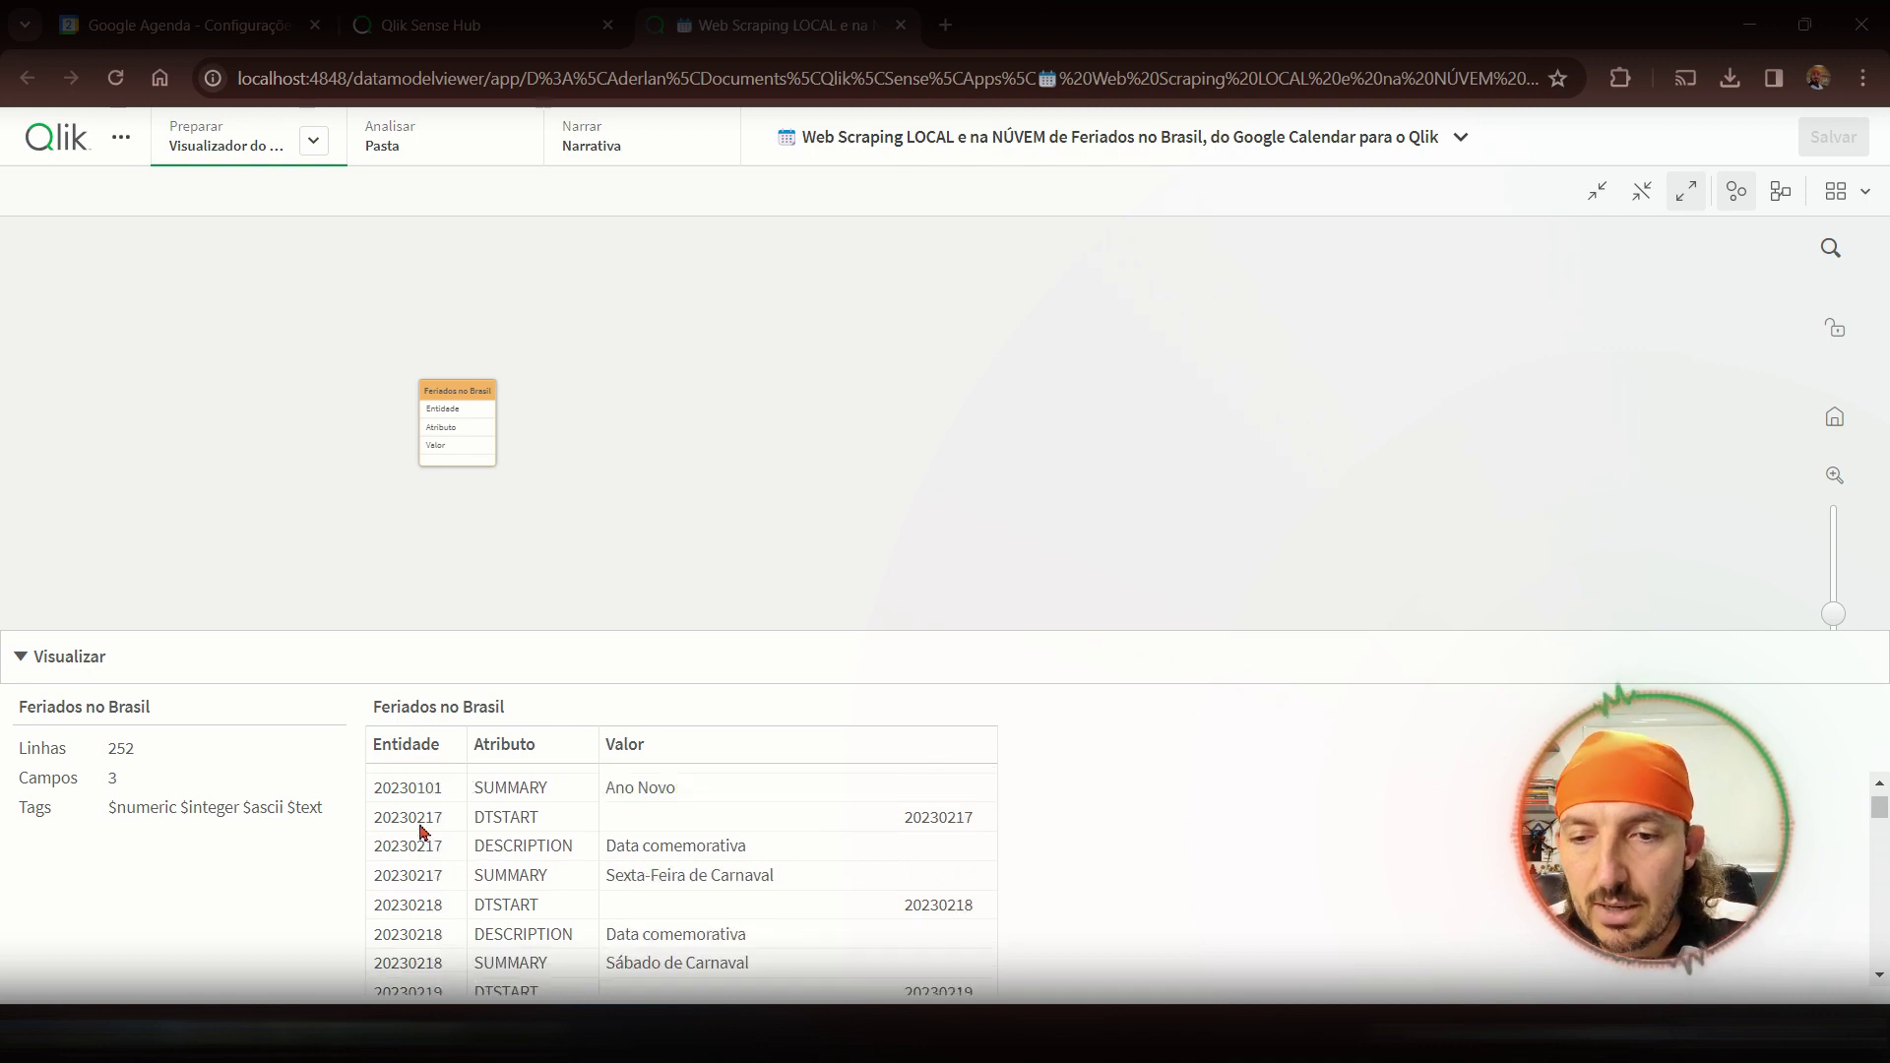
scroll(421, 863, "down", 8)
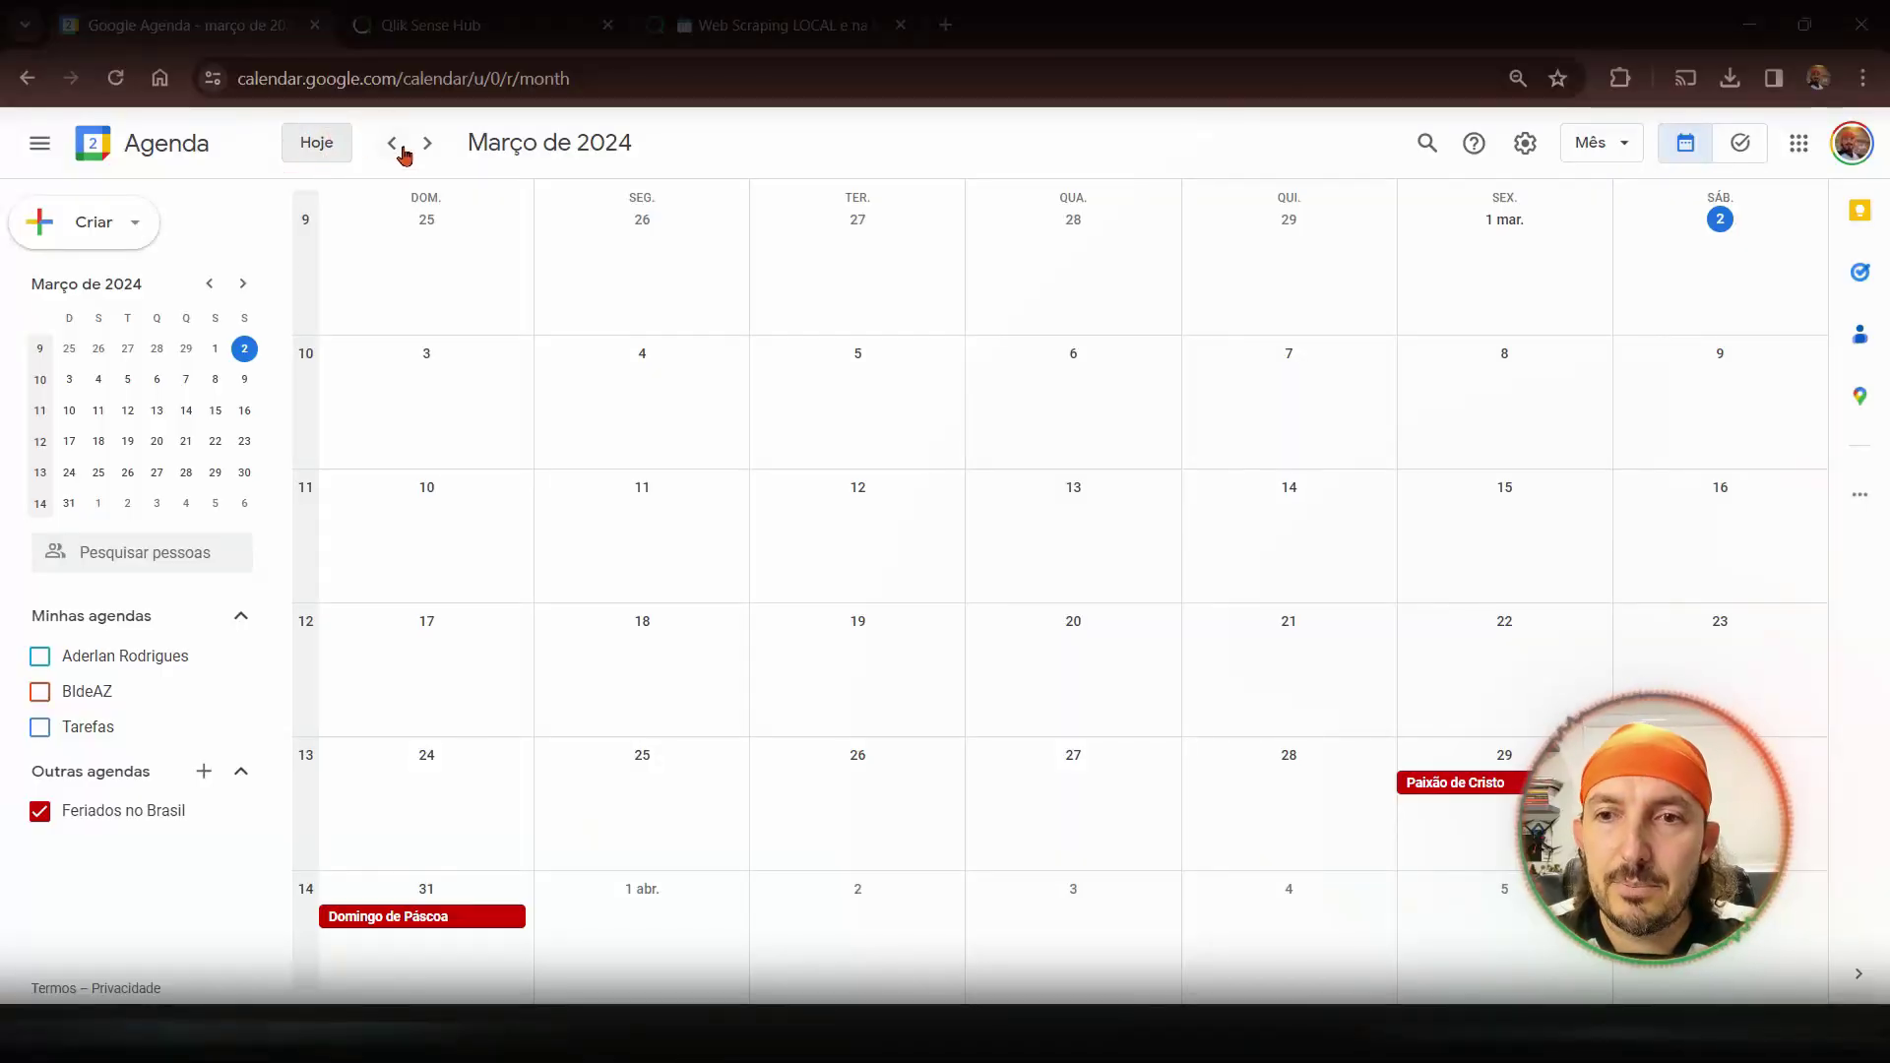
- View February 2024 in Google Agenda, and review the table label and its three field aliases in the Qlik load script
left_click(395, 145)
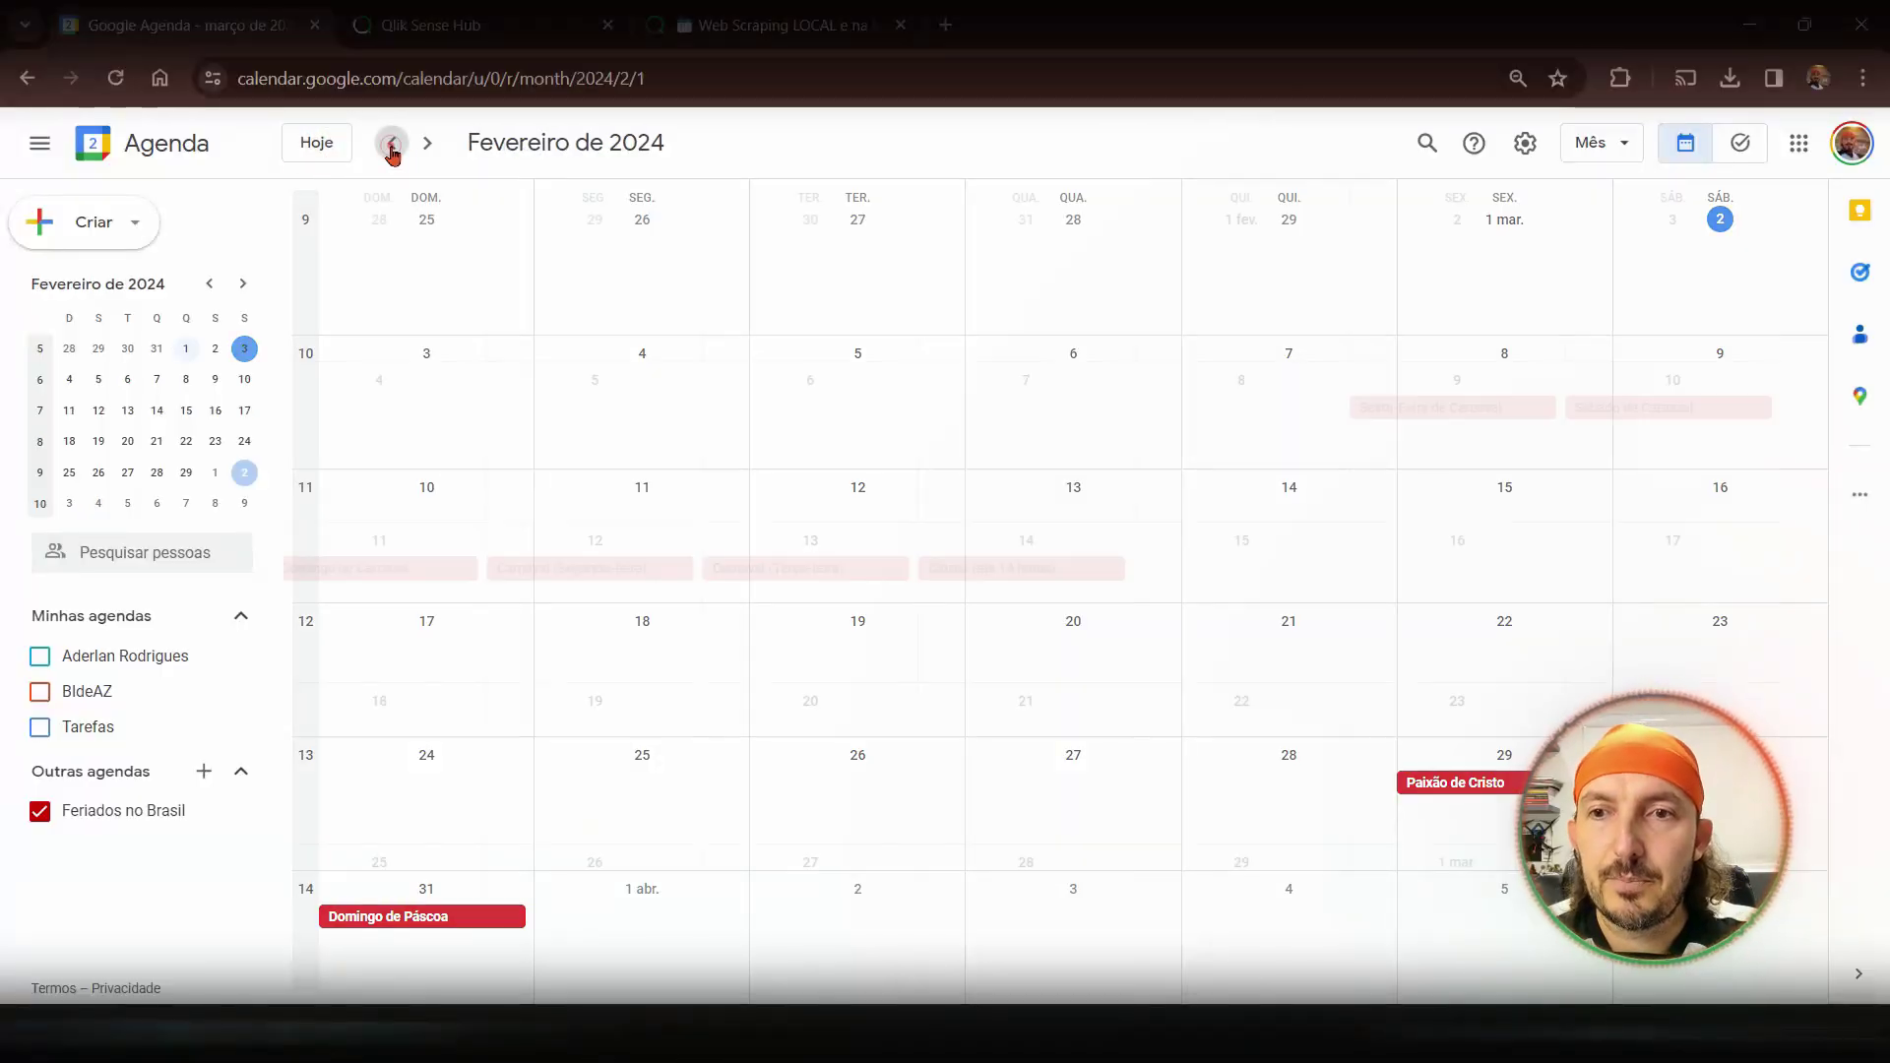
left_click(743, 27)
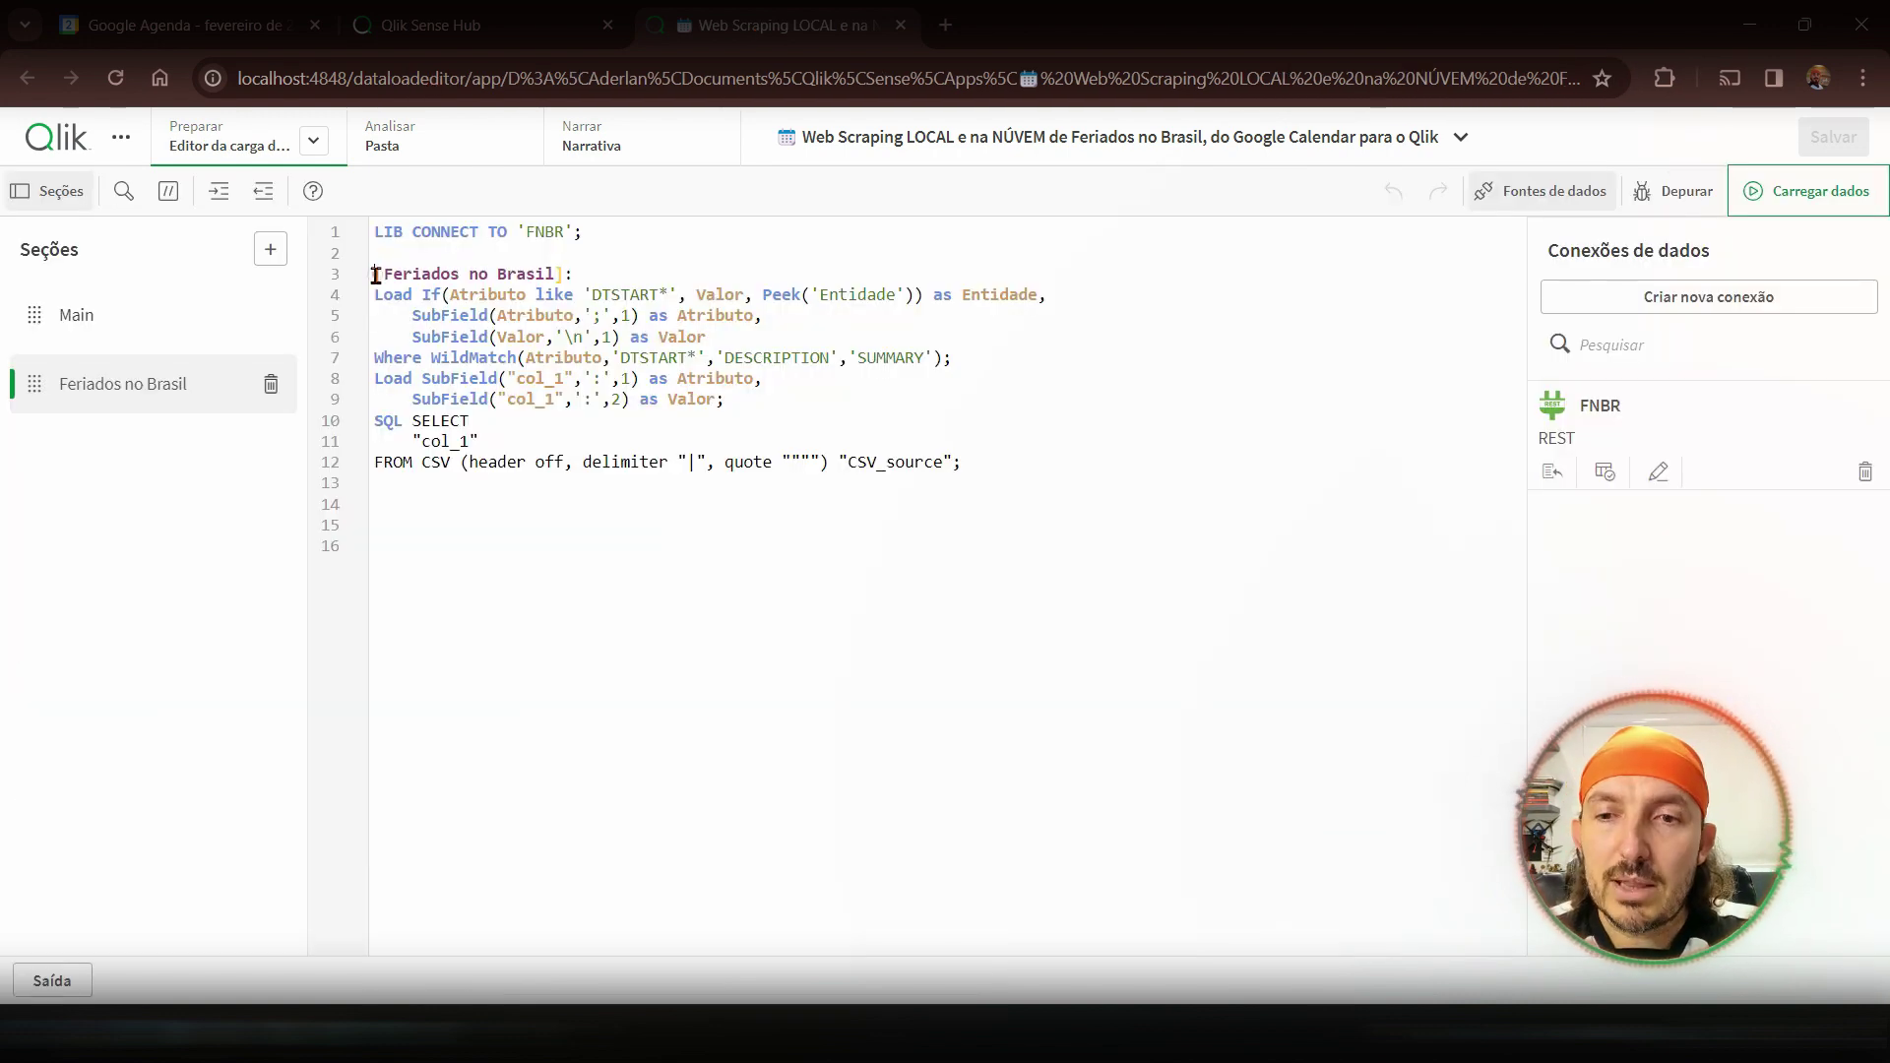
left_click_drag(376, 274, 611, 284)
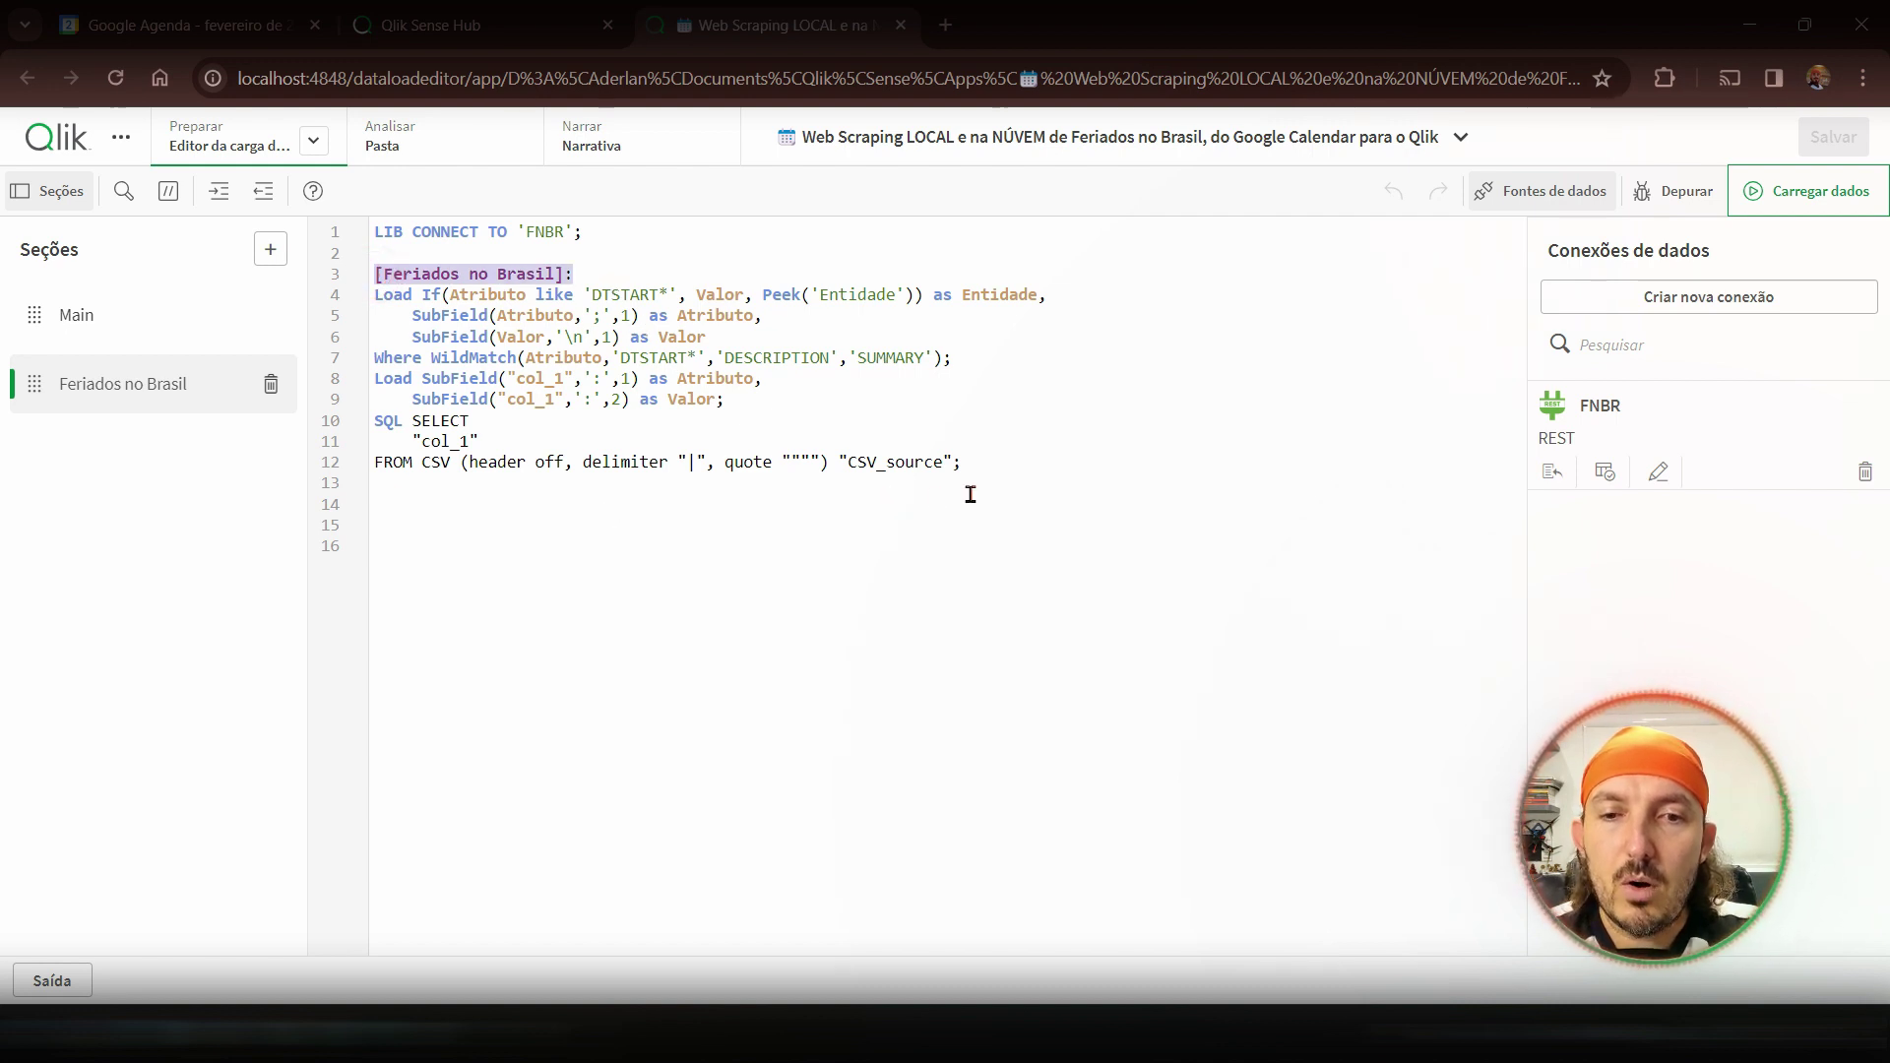
double_click(989, 295)
double_click(701, 315)
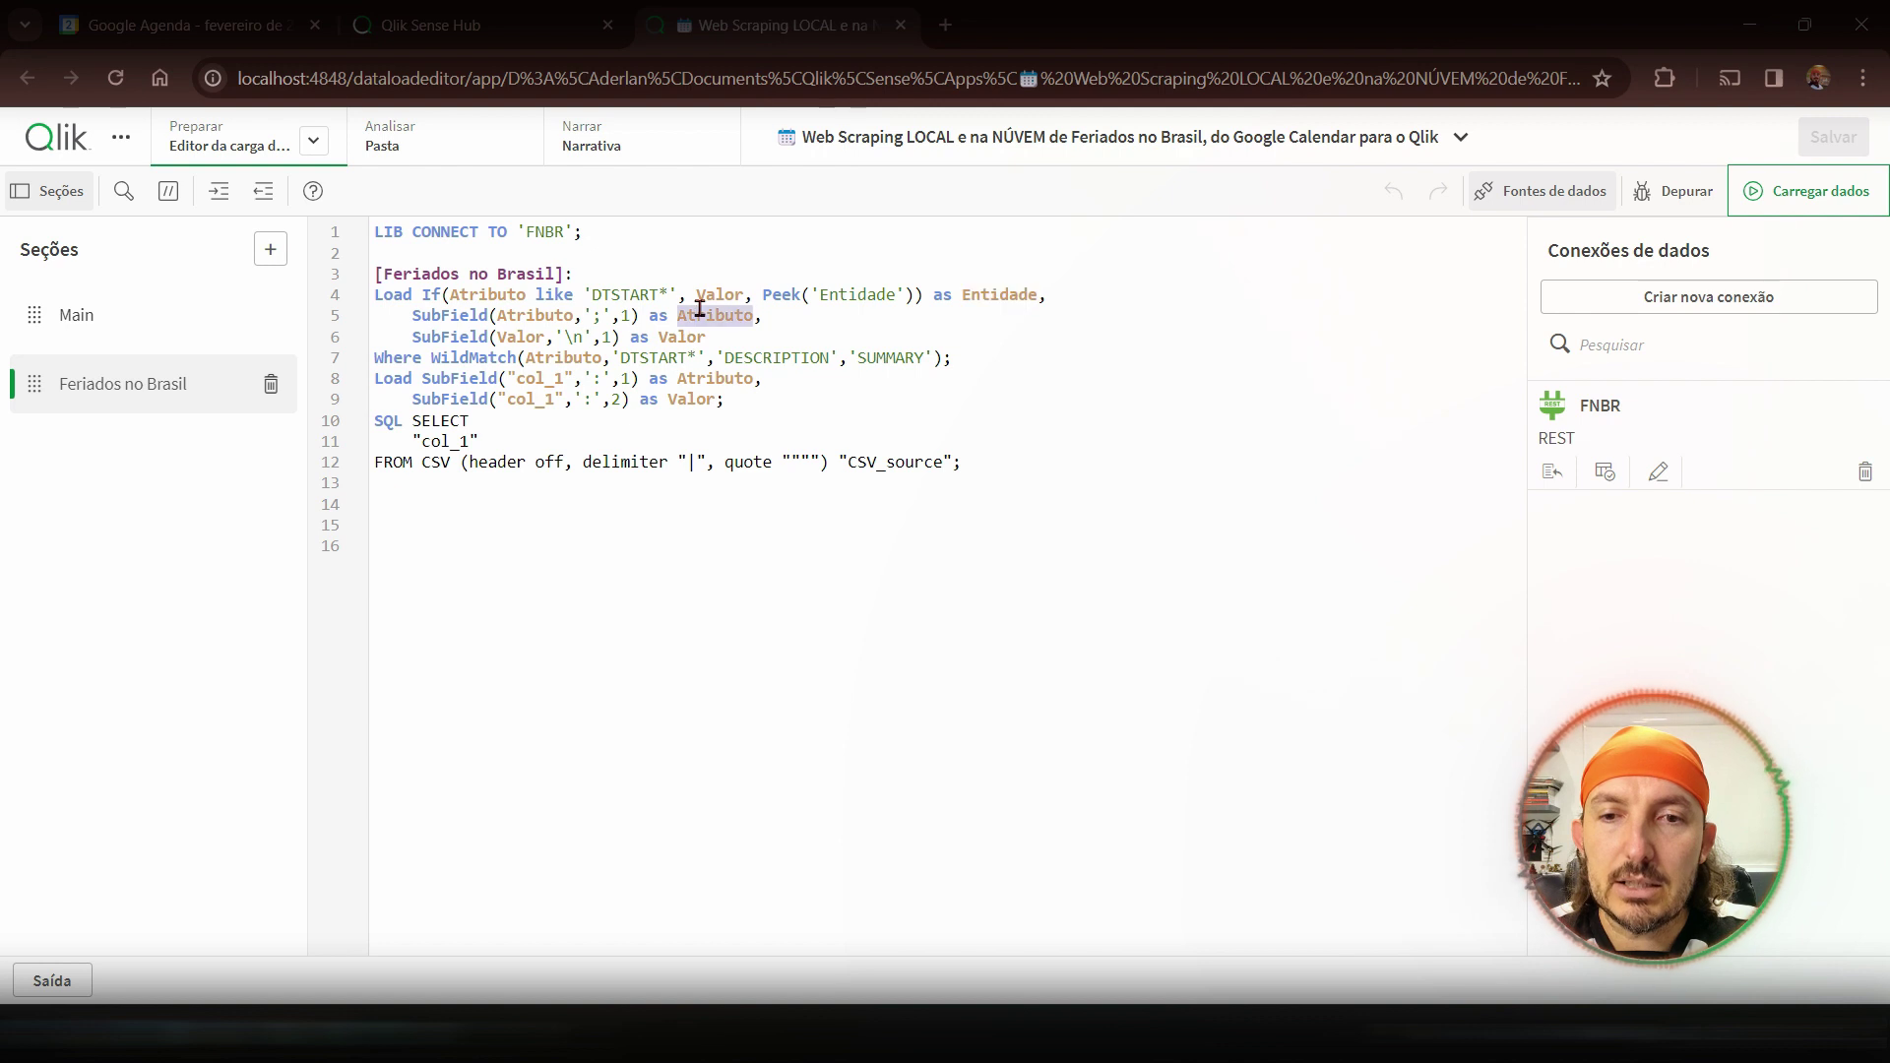
double_click(681, 335)
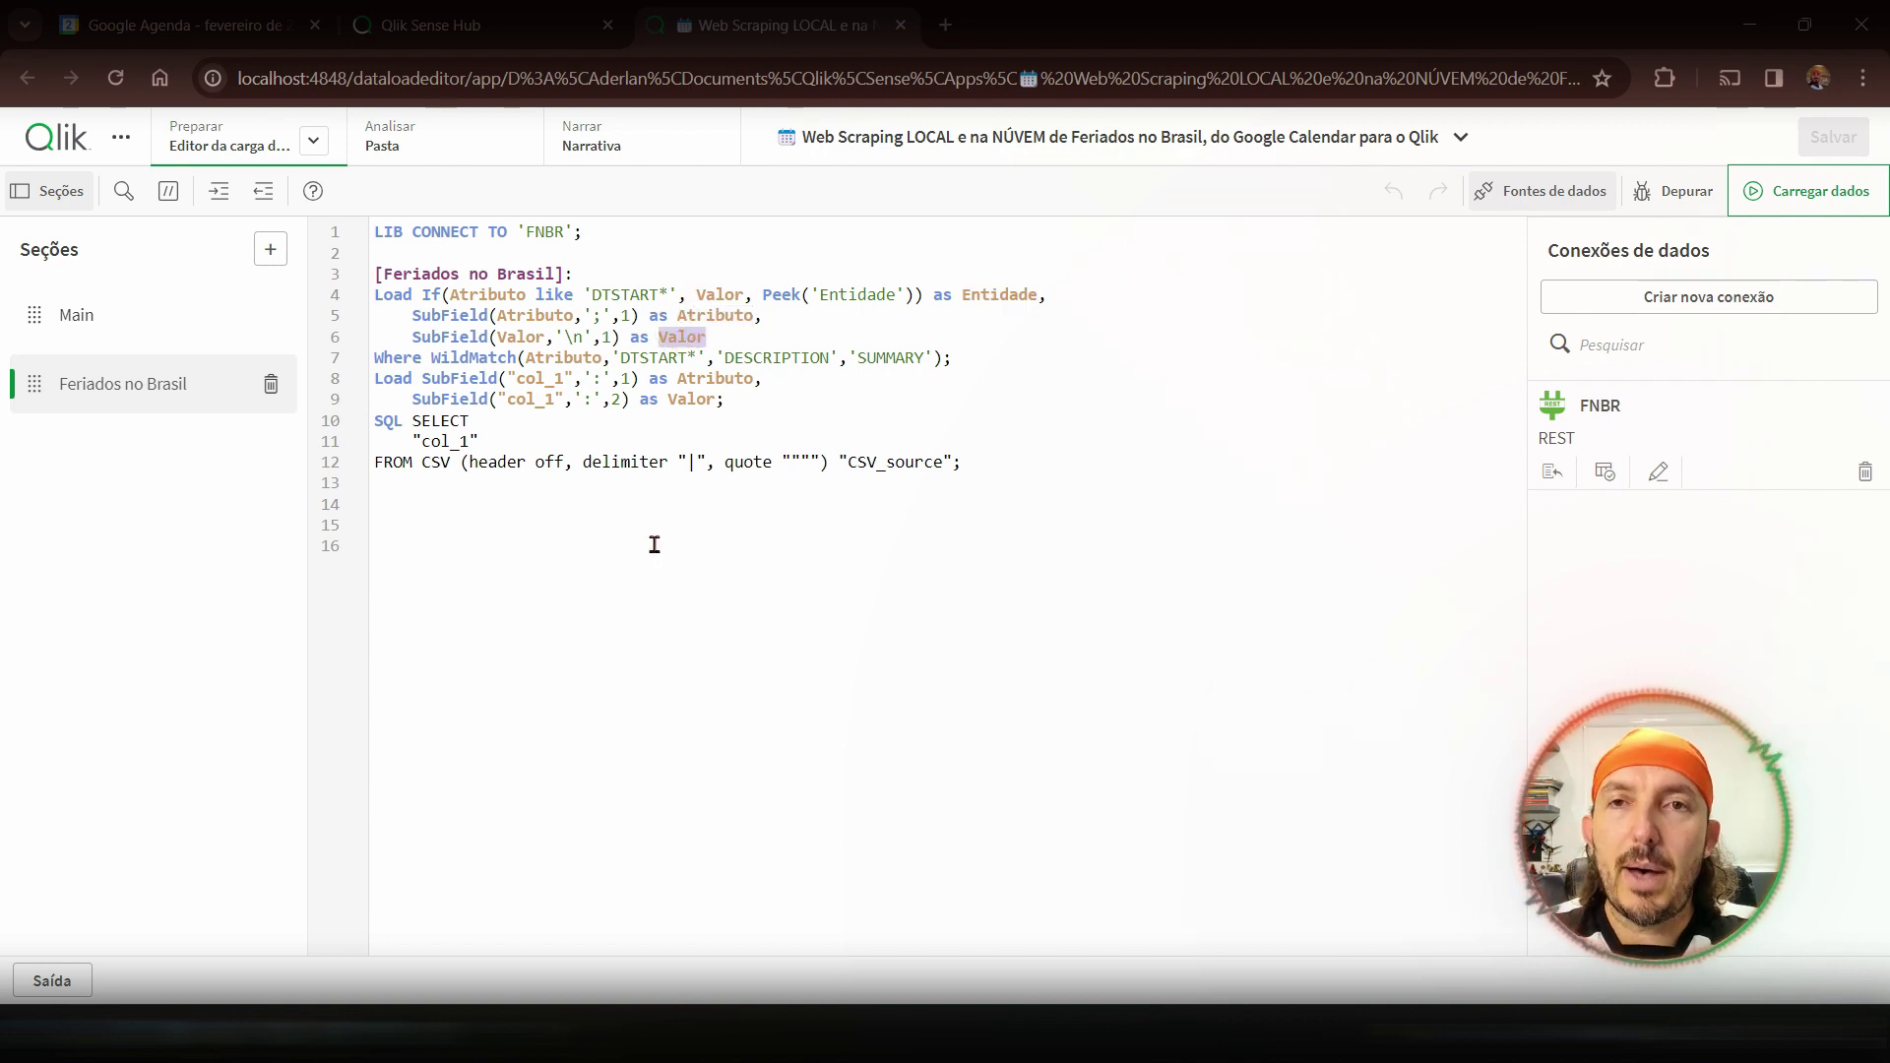
left_click(769, 553)
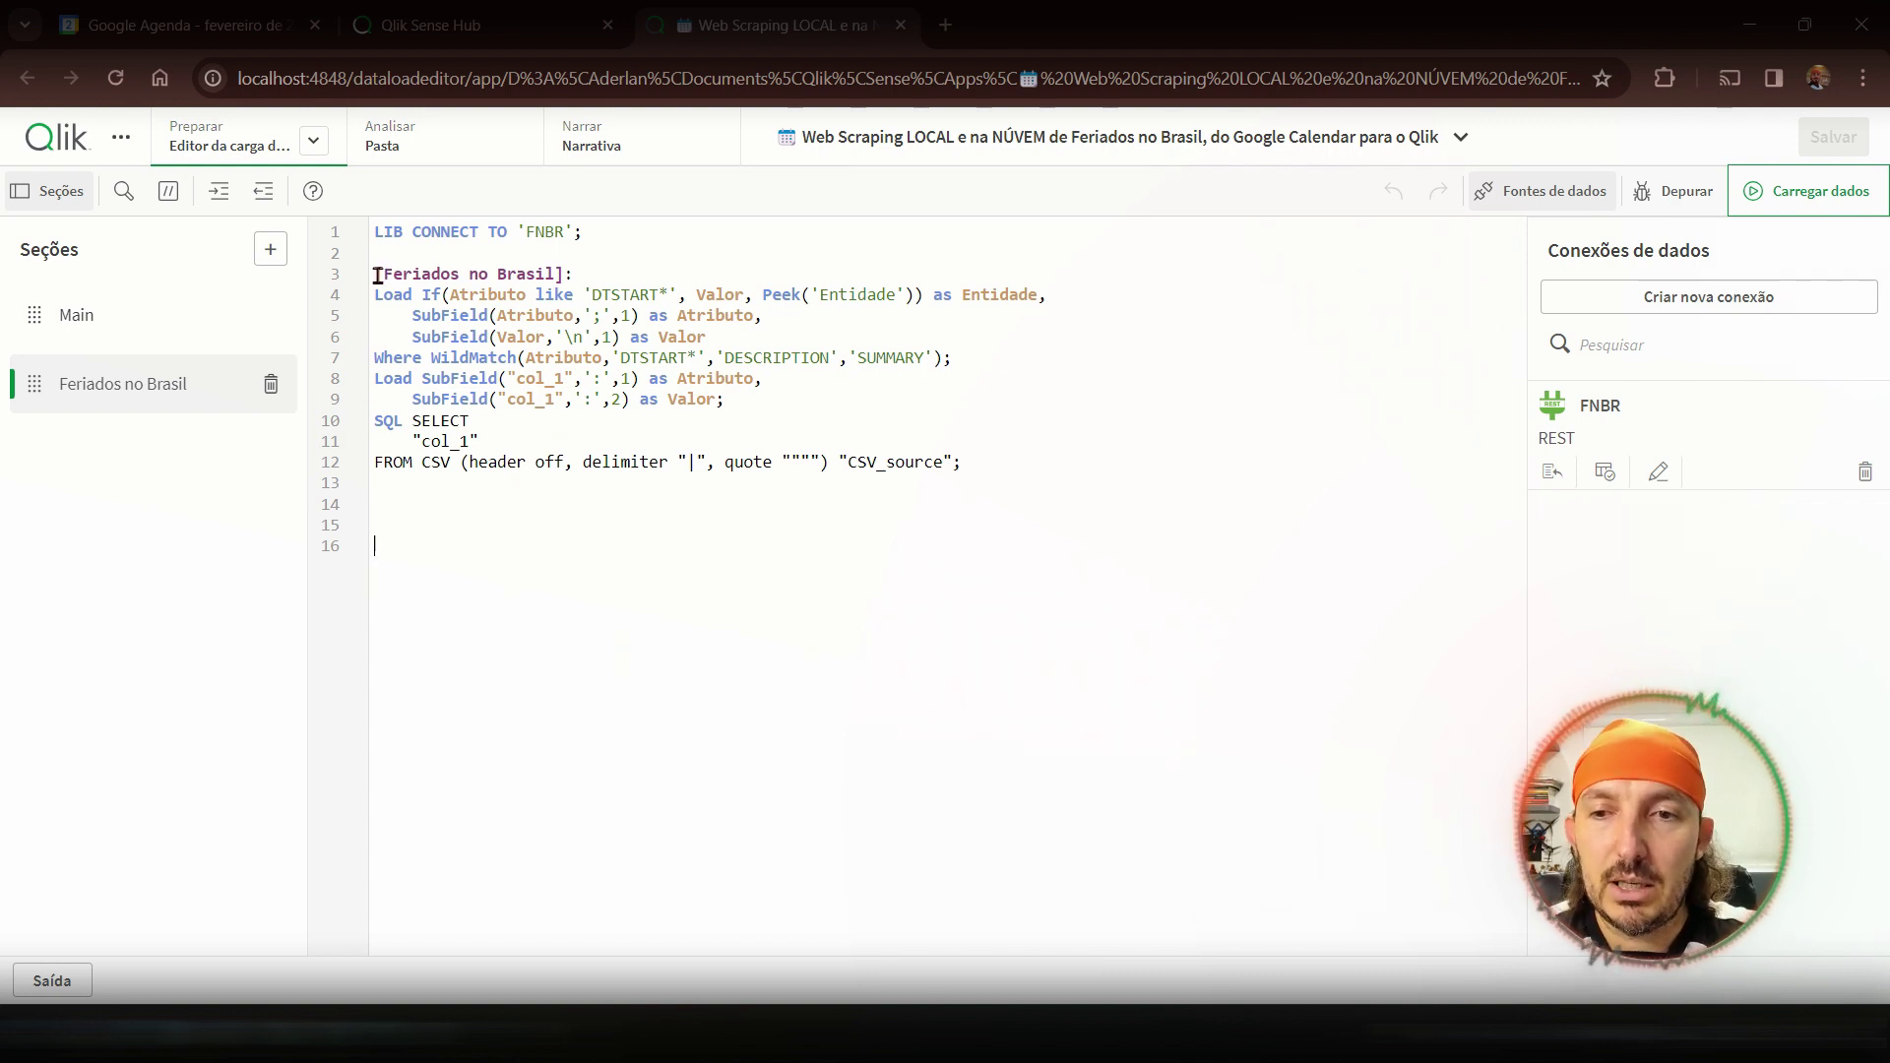
- Create a folder data connection named Temp that points to E:\Temp
left_click(1619, 300)
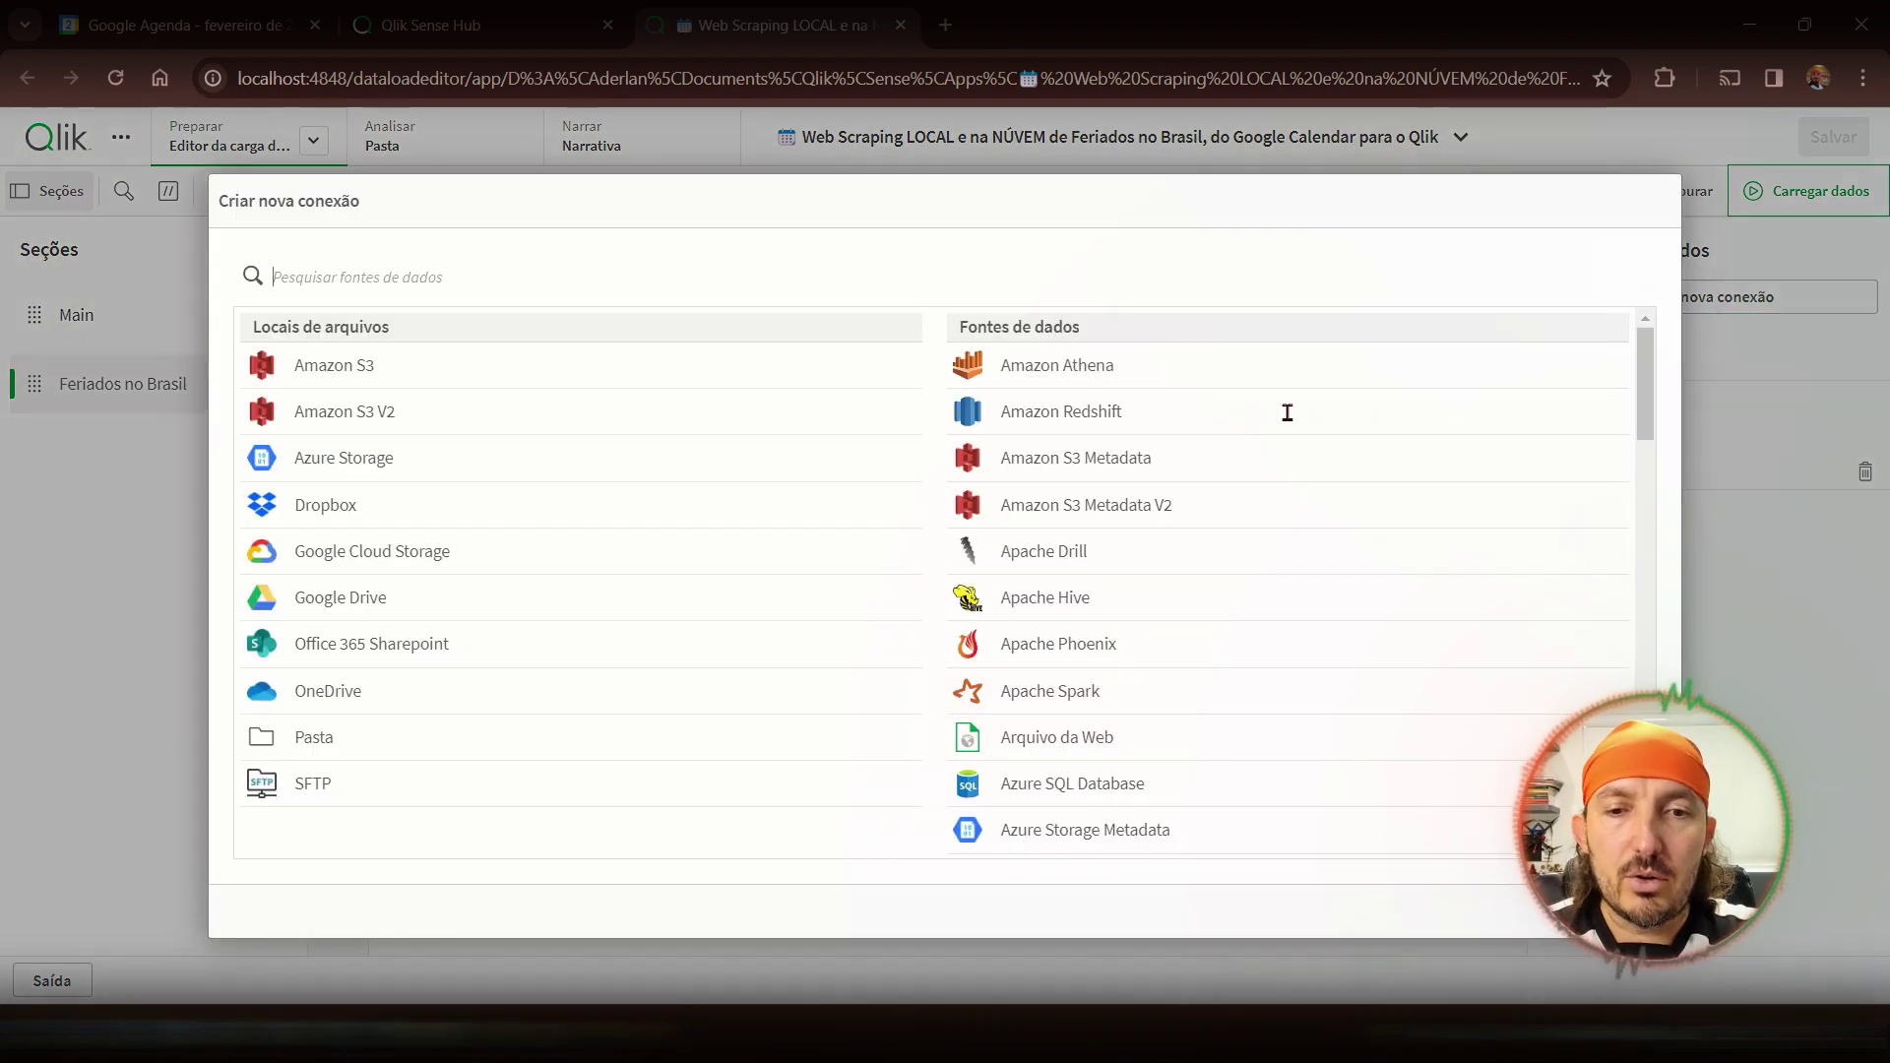
left_click(315, 738)
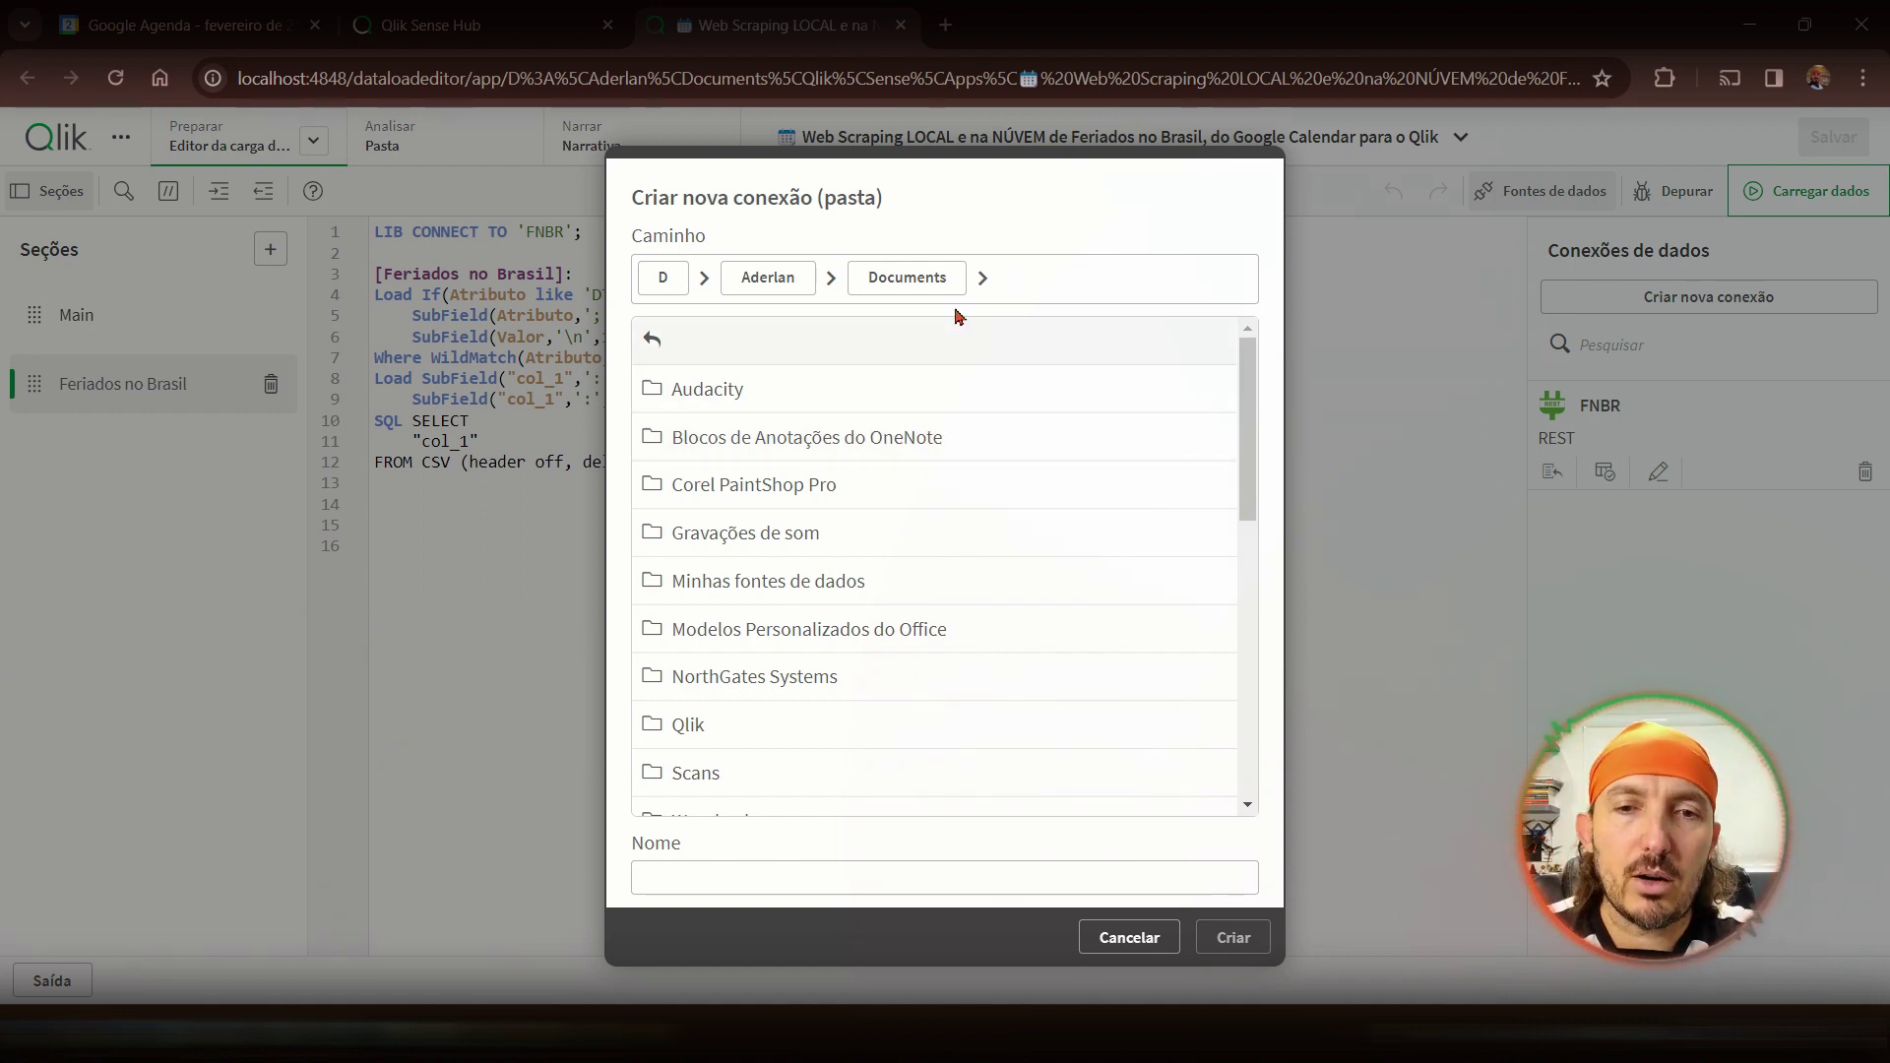
left_click(1019, 282)
triple_click(974, 280)
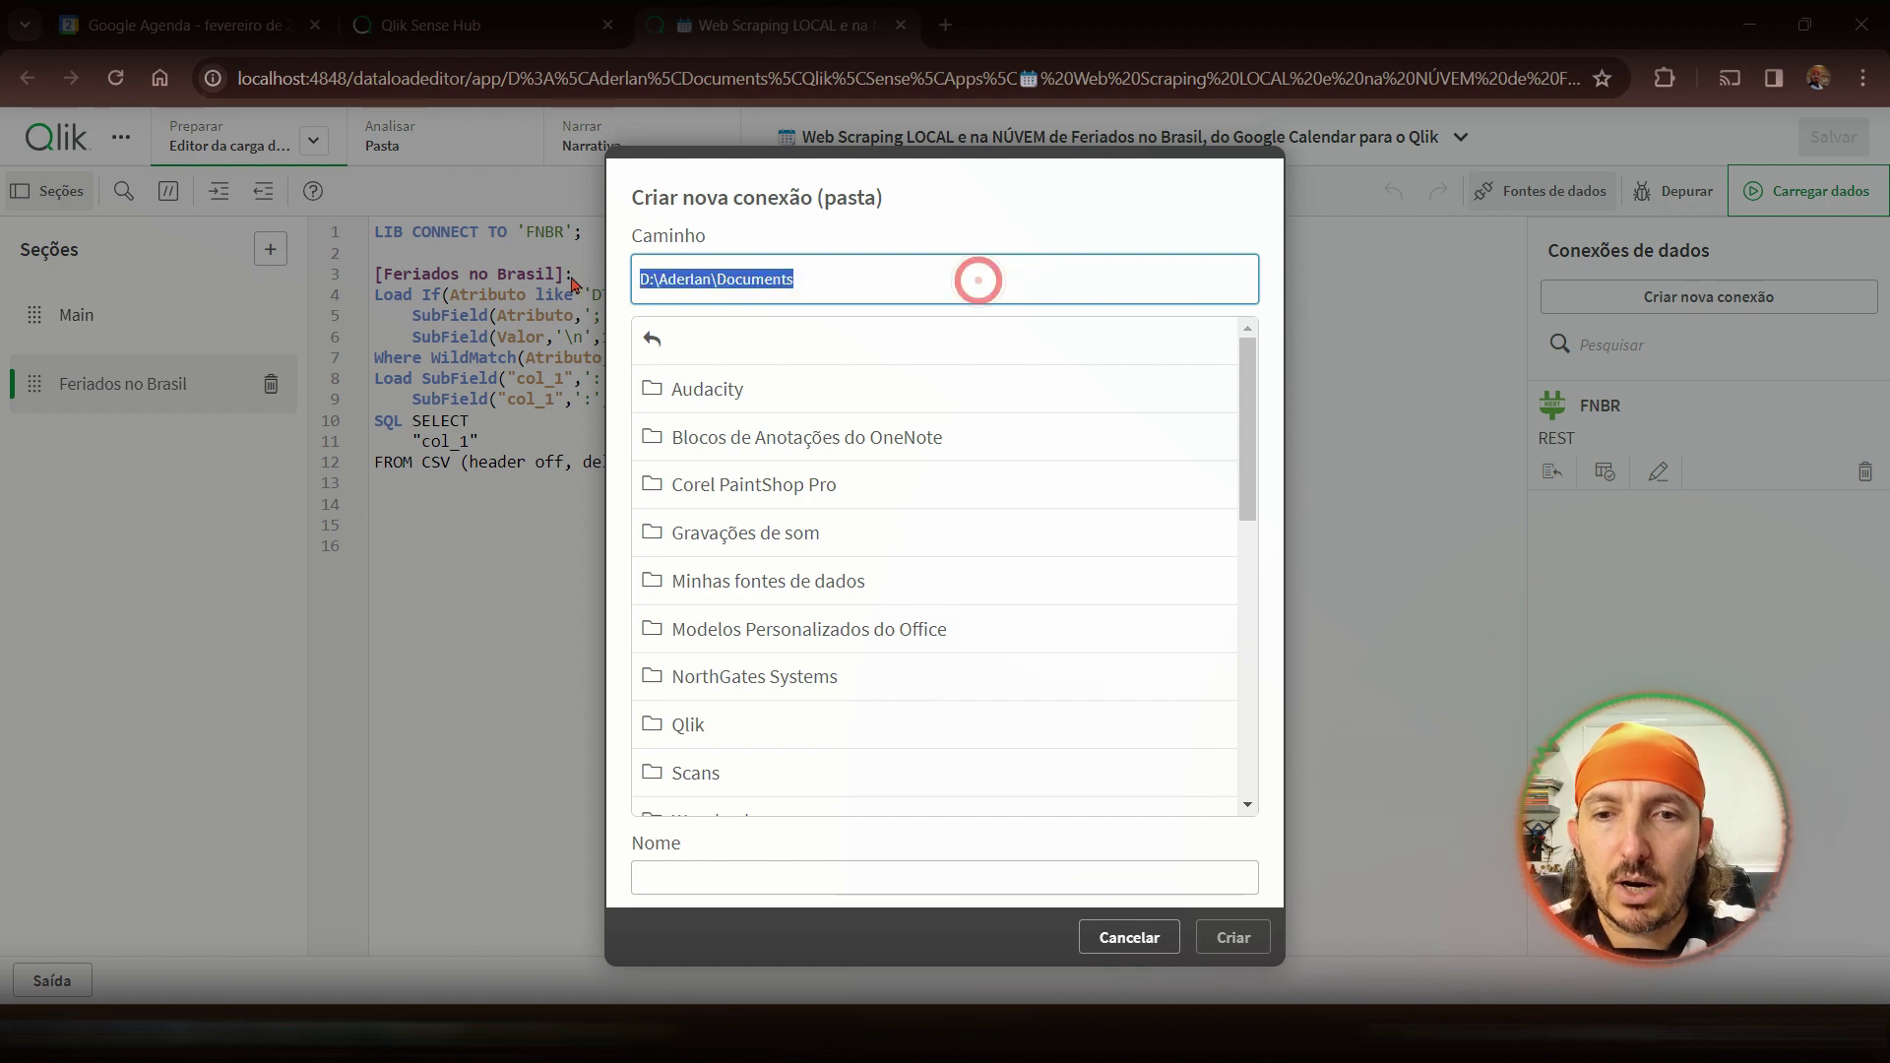
type("E:\\Temp")
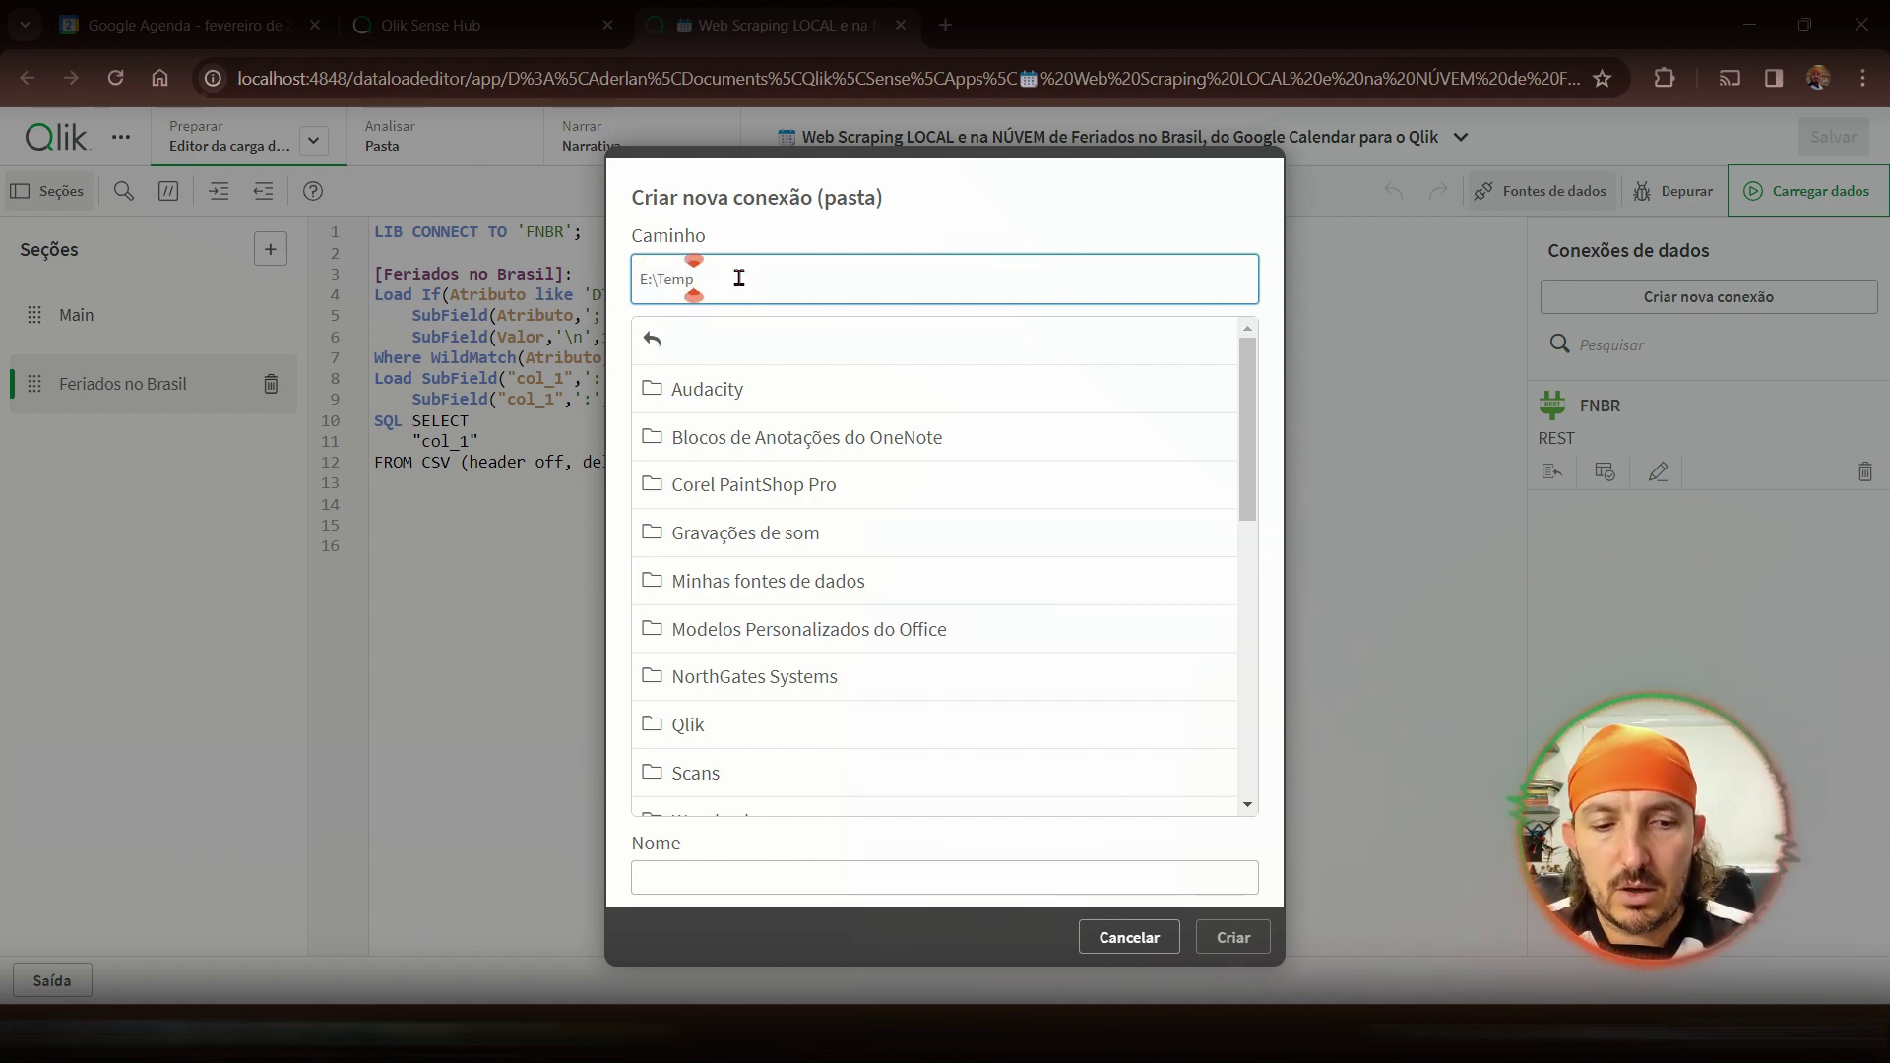
key("Return")
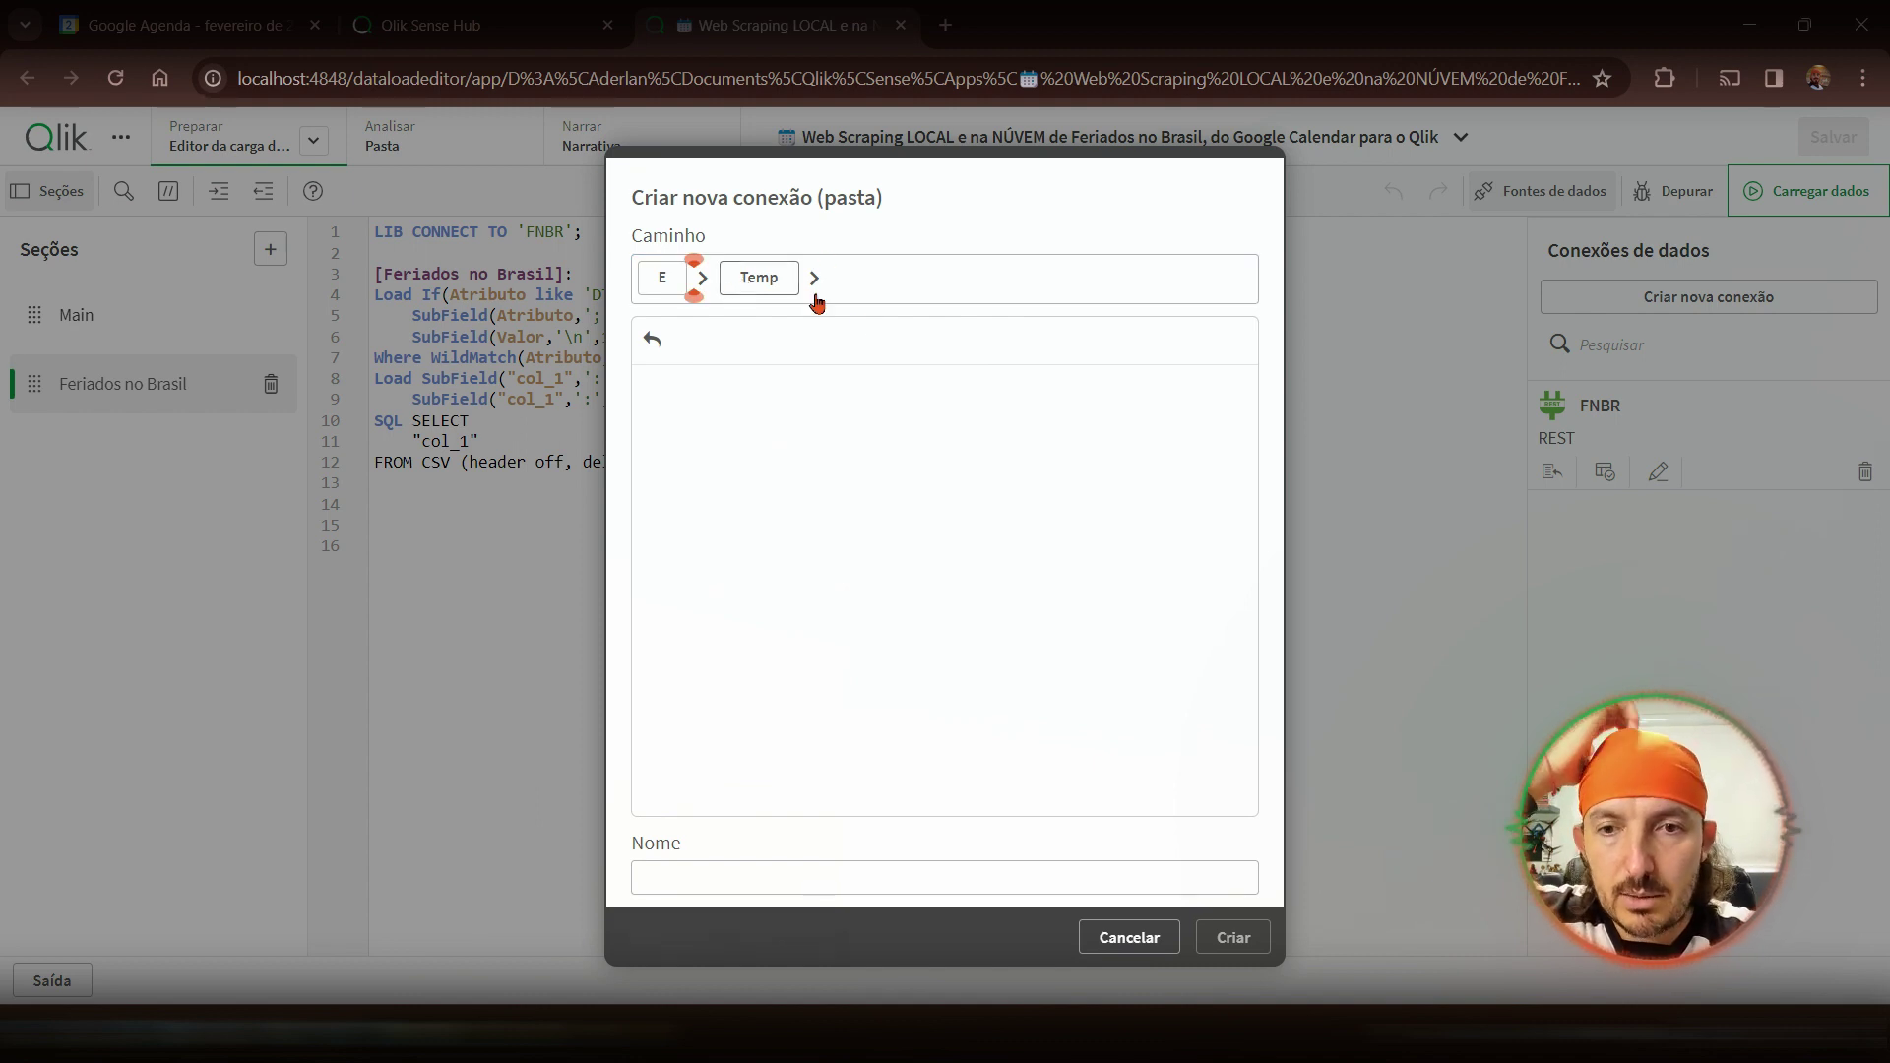
left_click(791, 889)
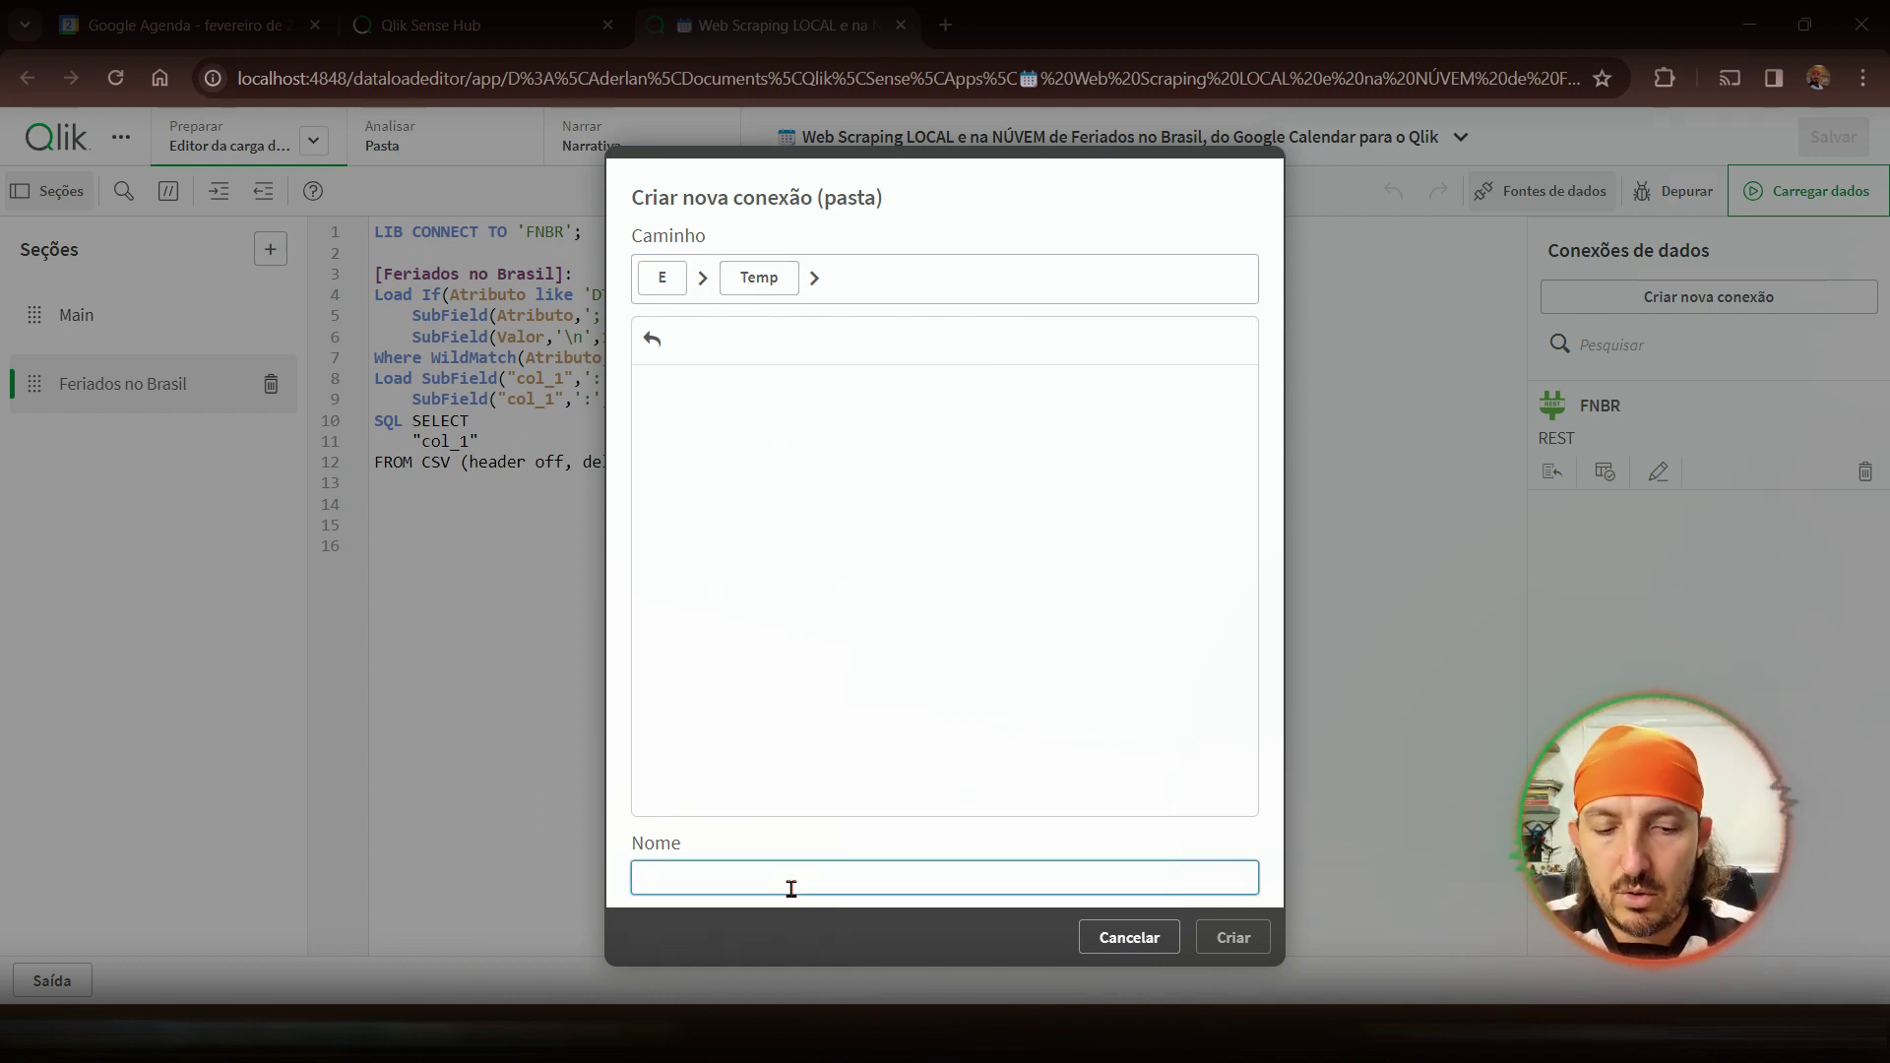
type("Temp")
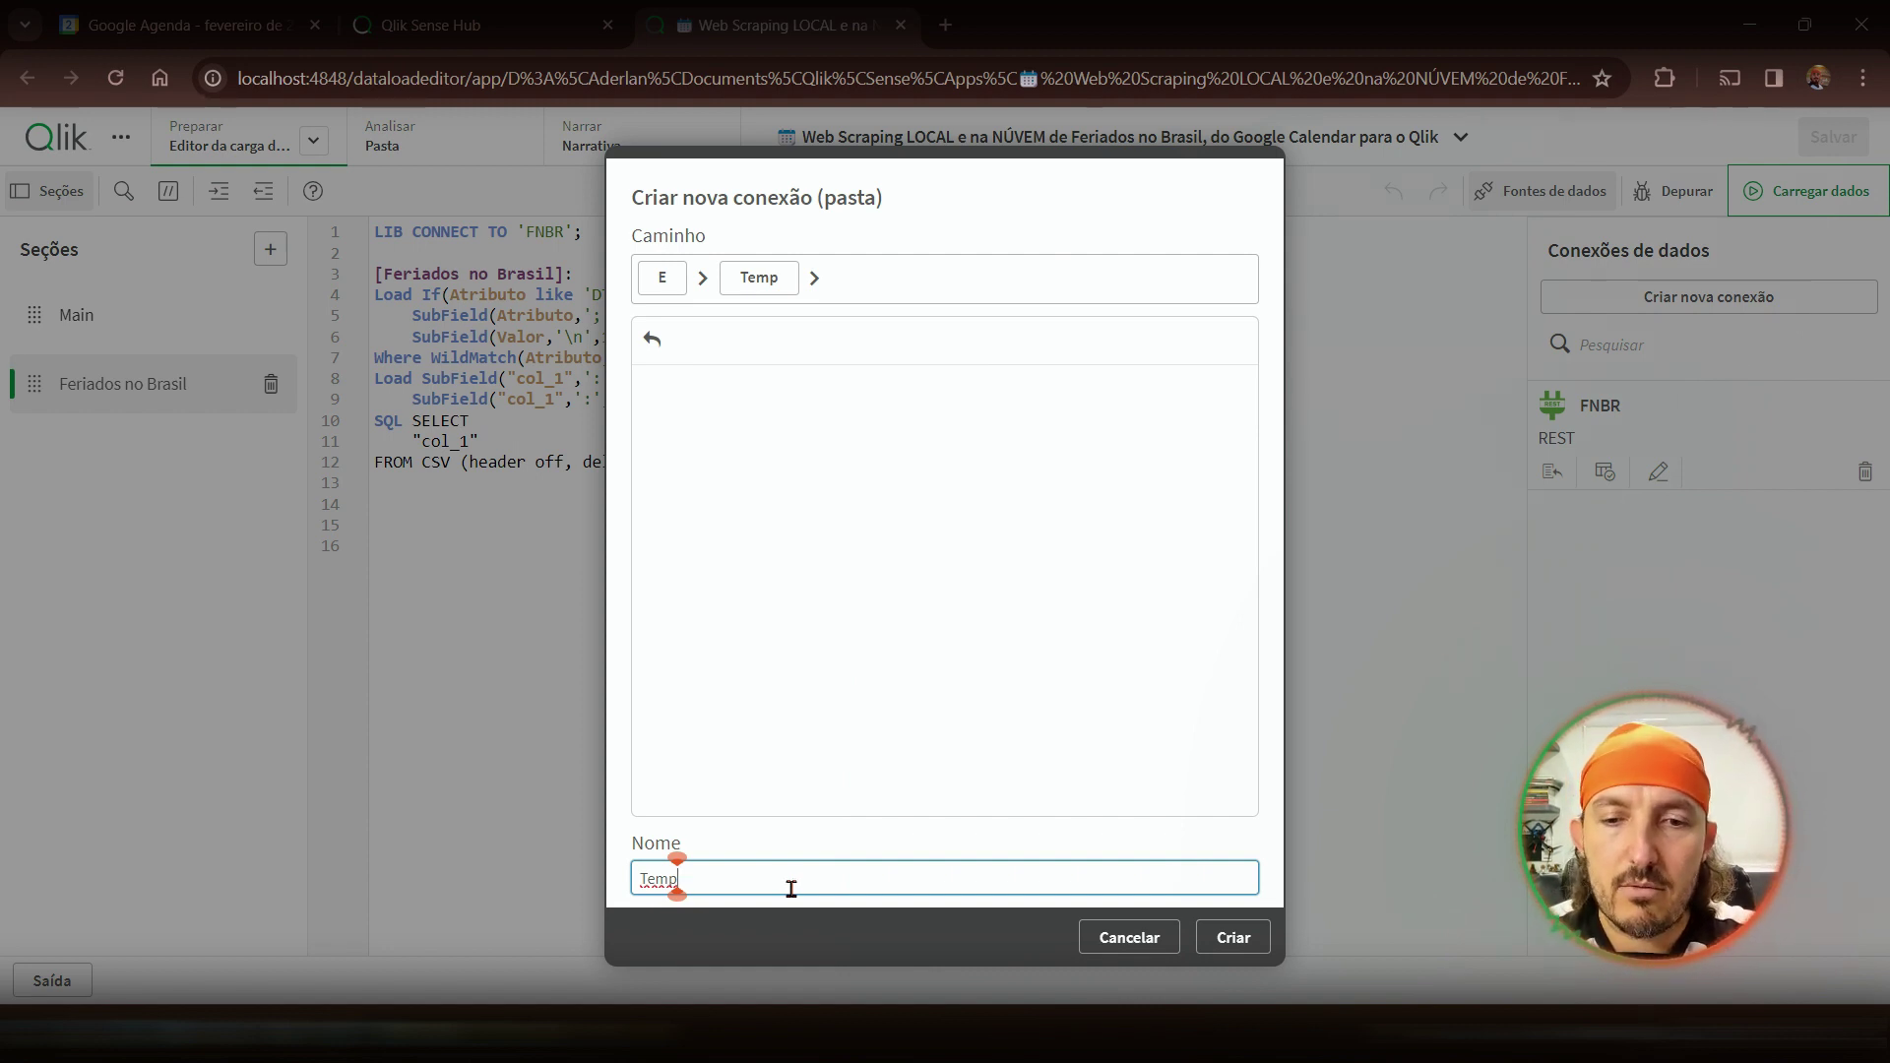
left_click(1225, 943)
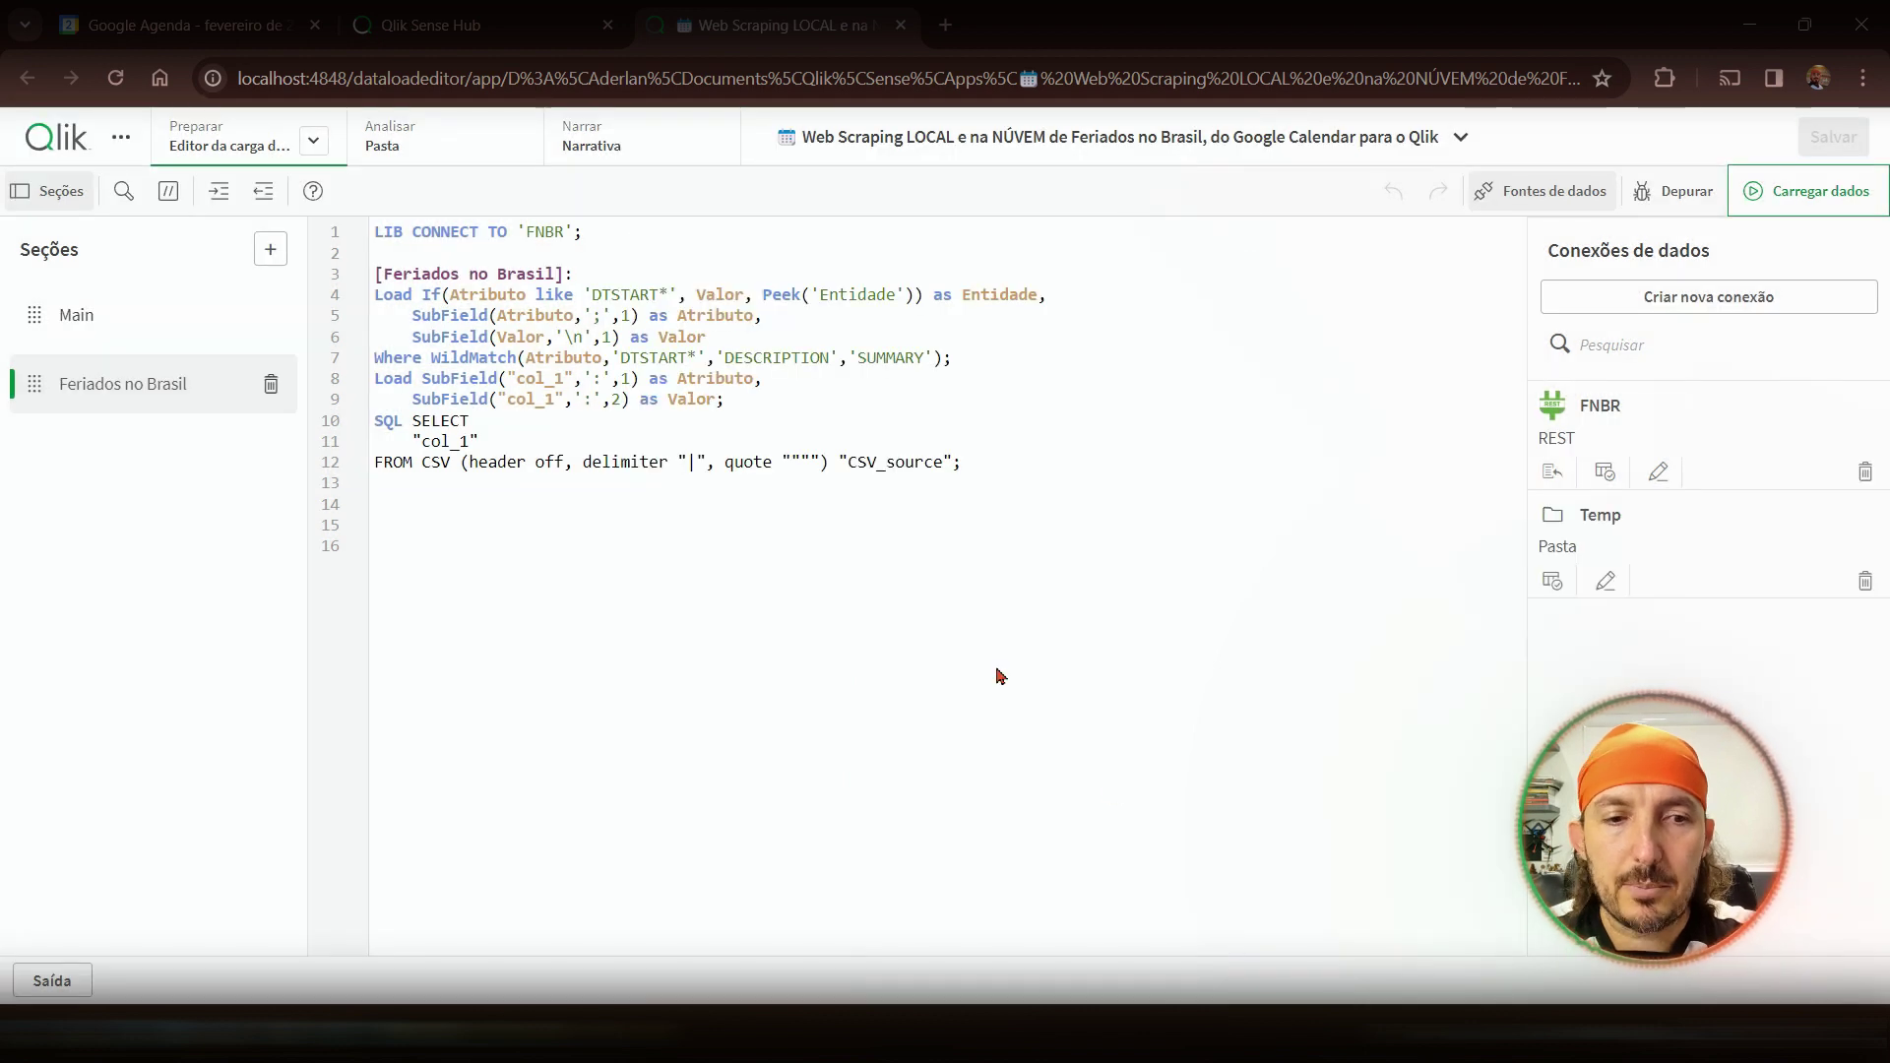
- Add a Store statement below the SQL block that saves [Feriados no Brasil] into [lib://Temp/Feriados no Brasil.qvd] (qvd)
left_click(482, 571)
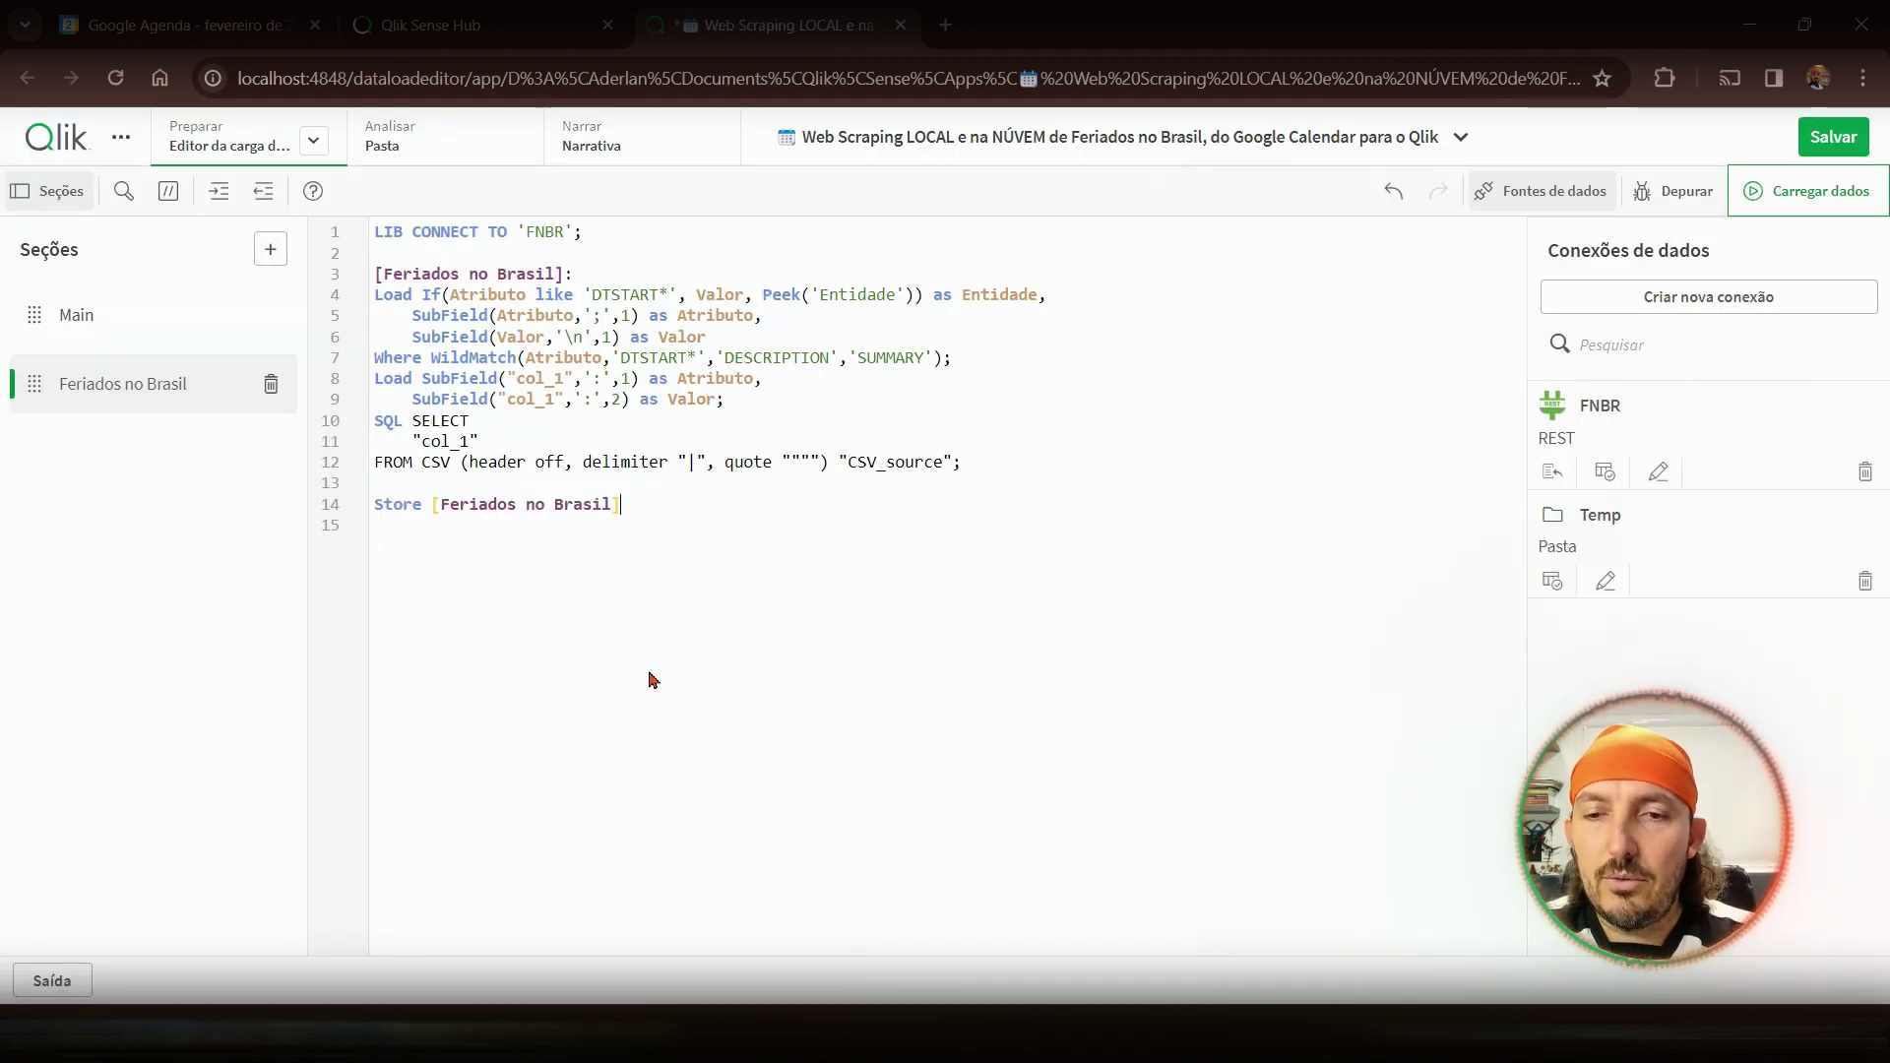
type("into")
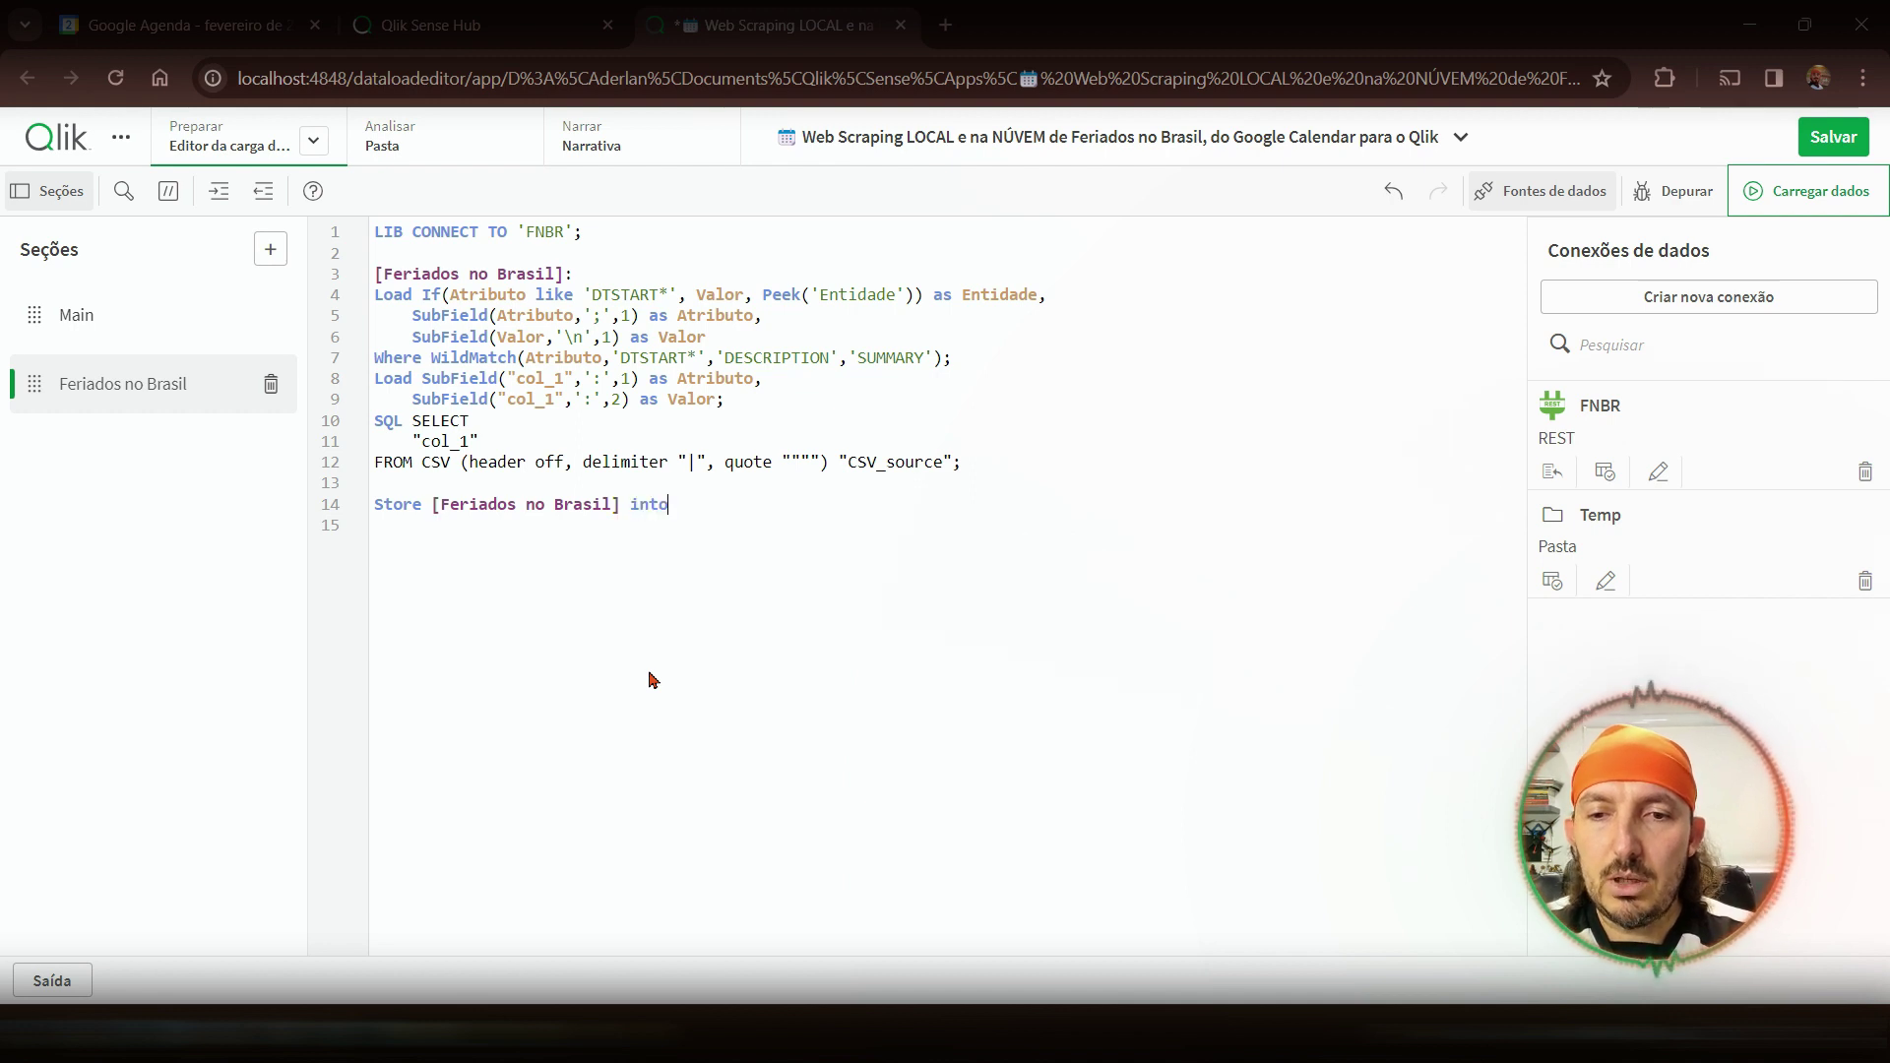
type(" [lib")
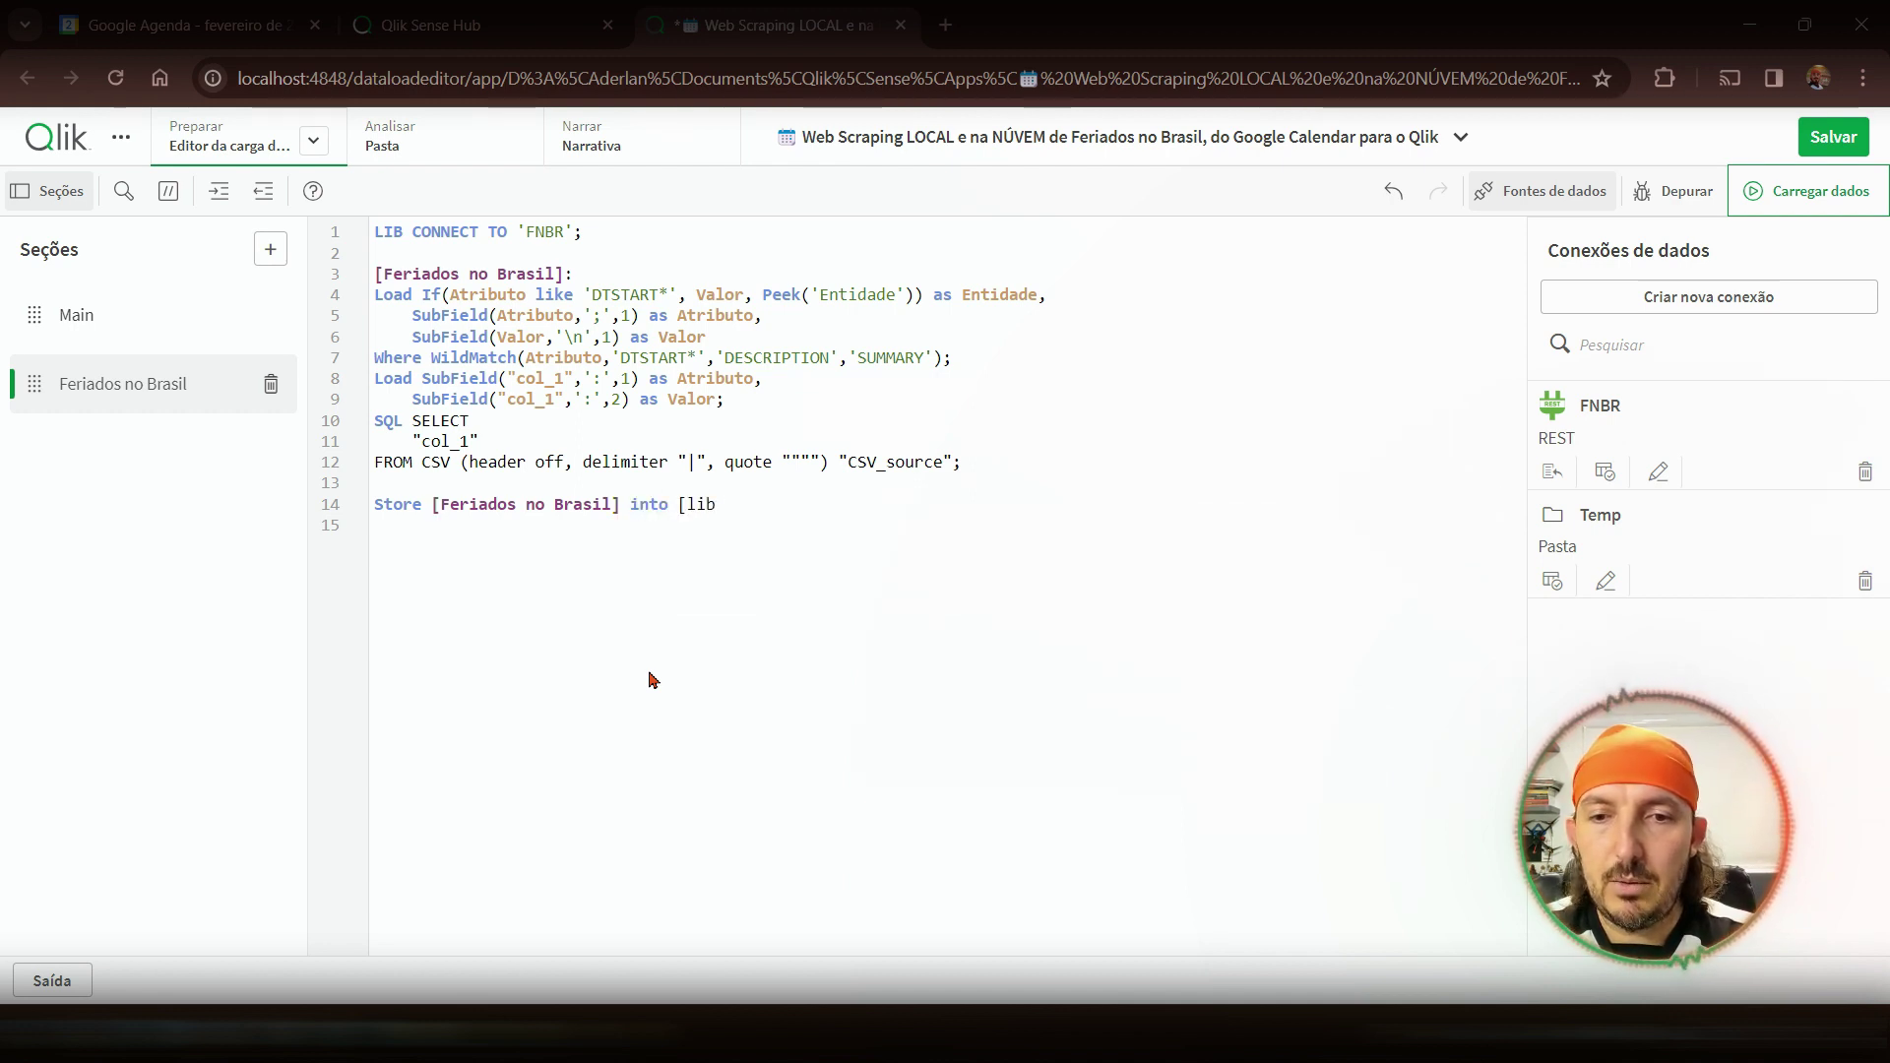
type("://")
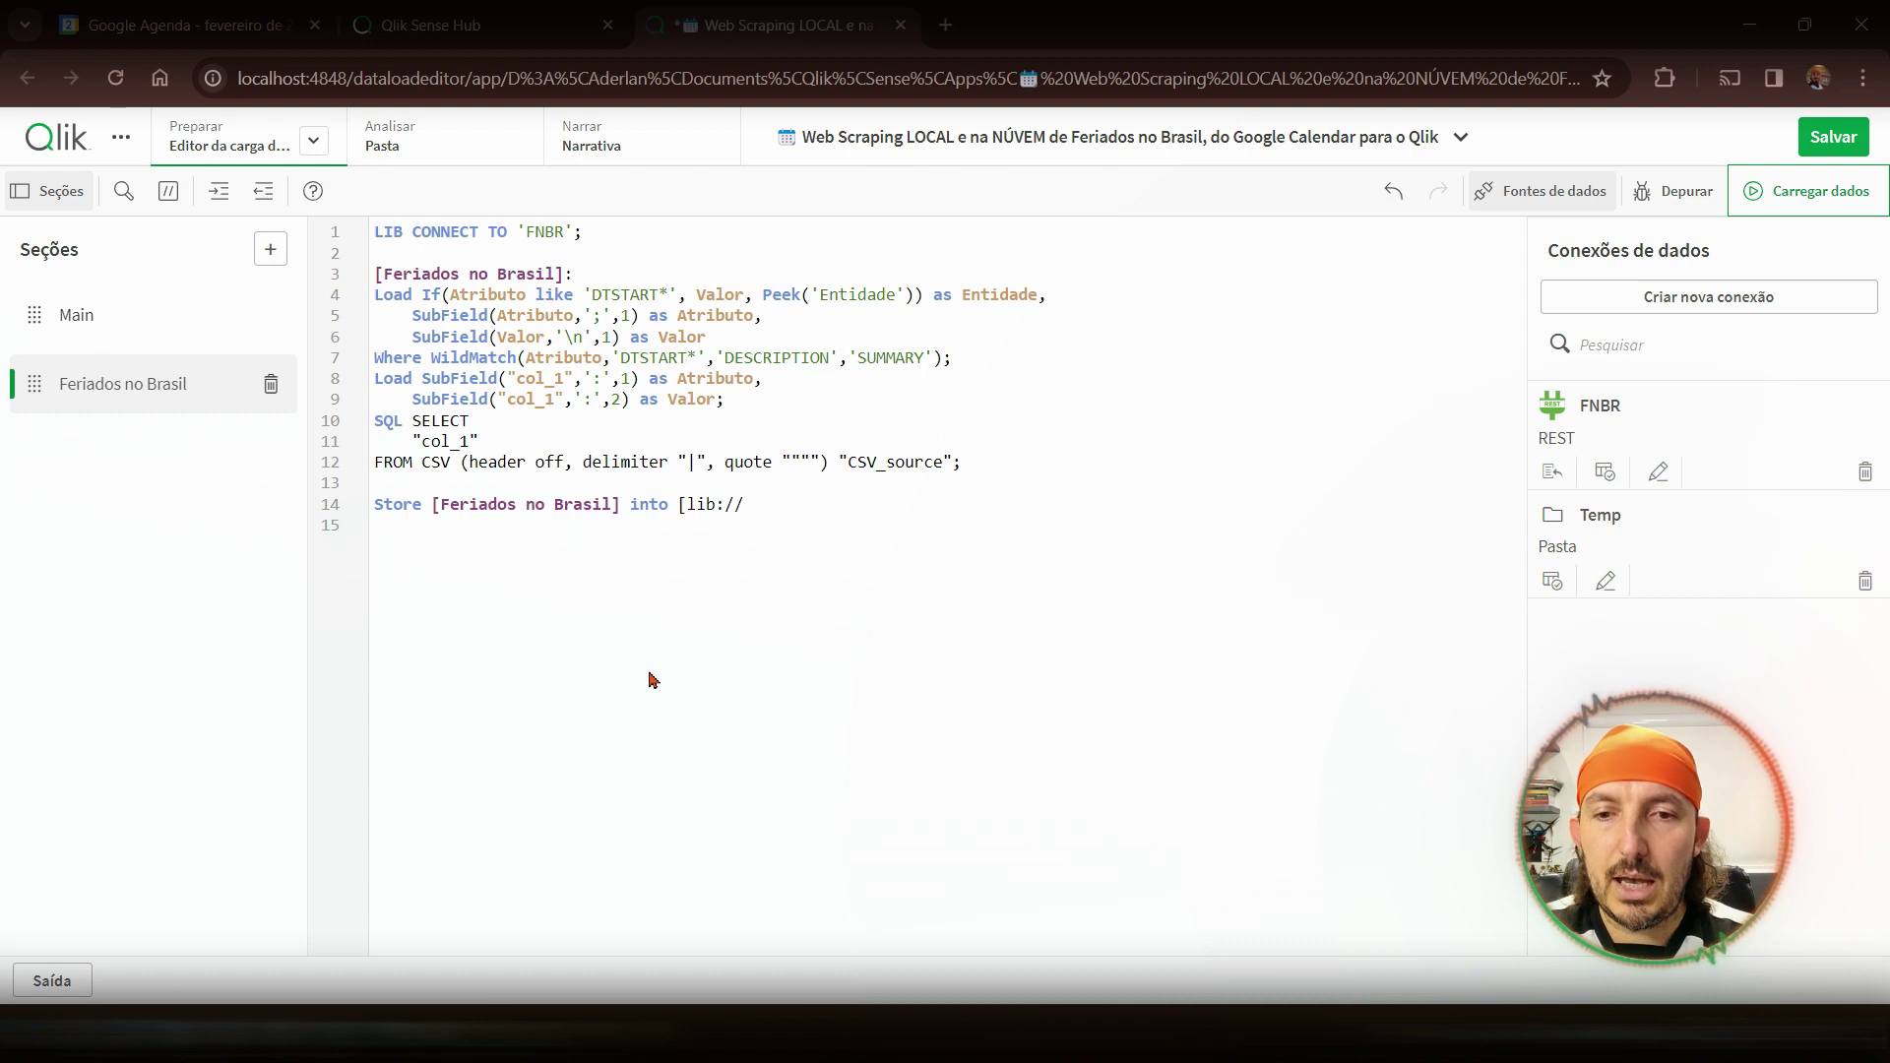
type("Temp")
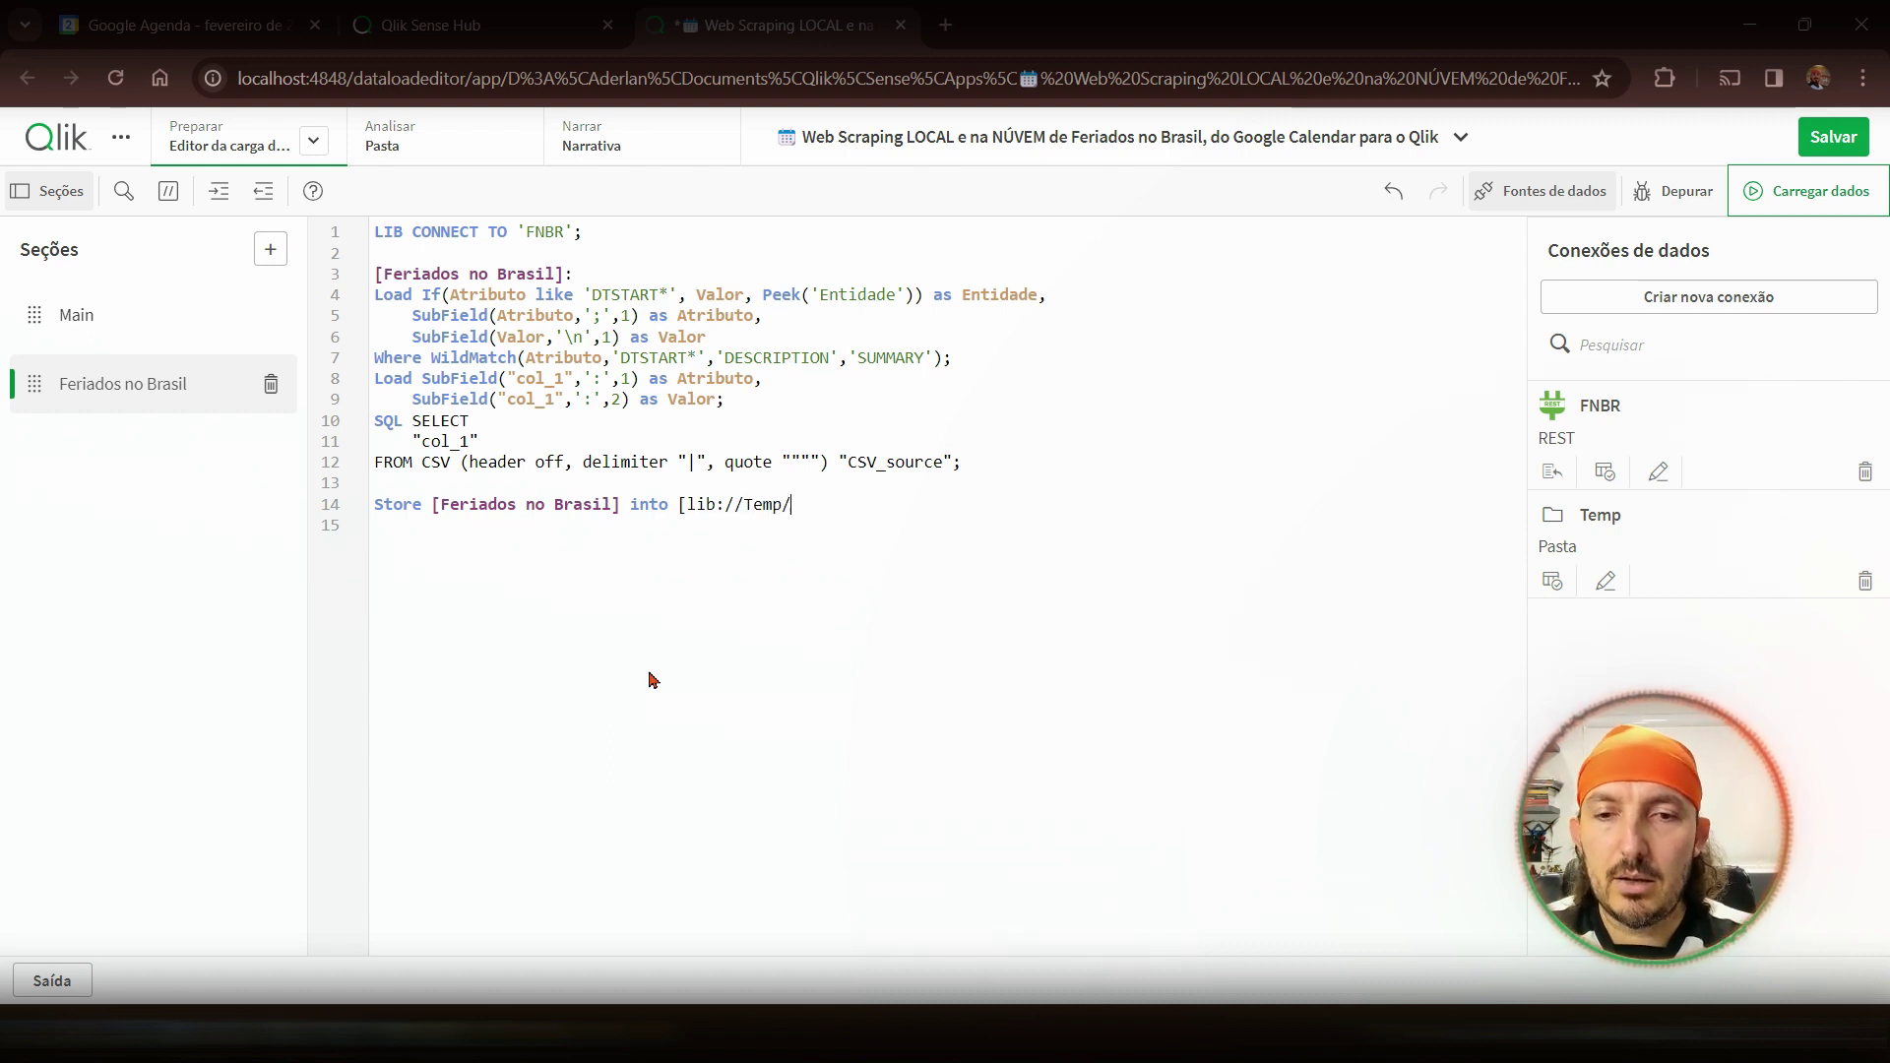
type("/Fer")
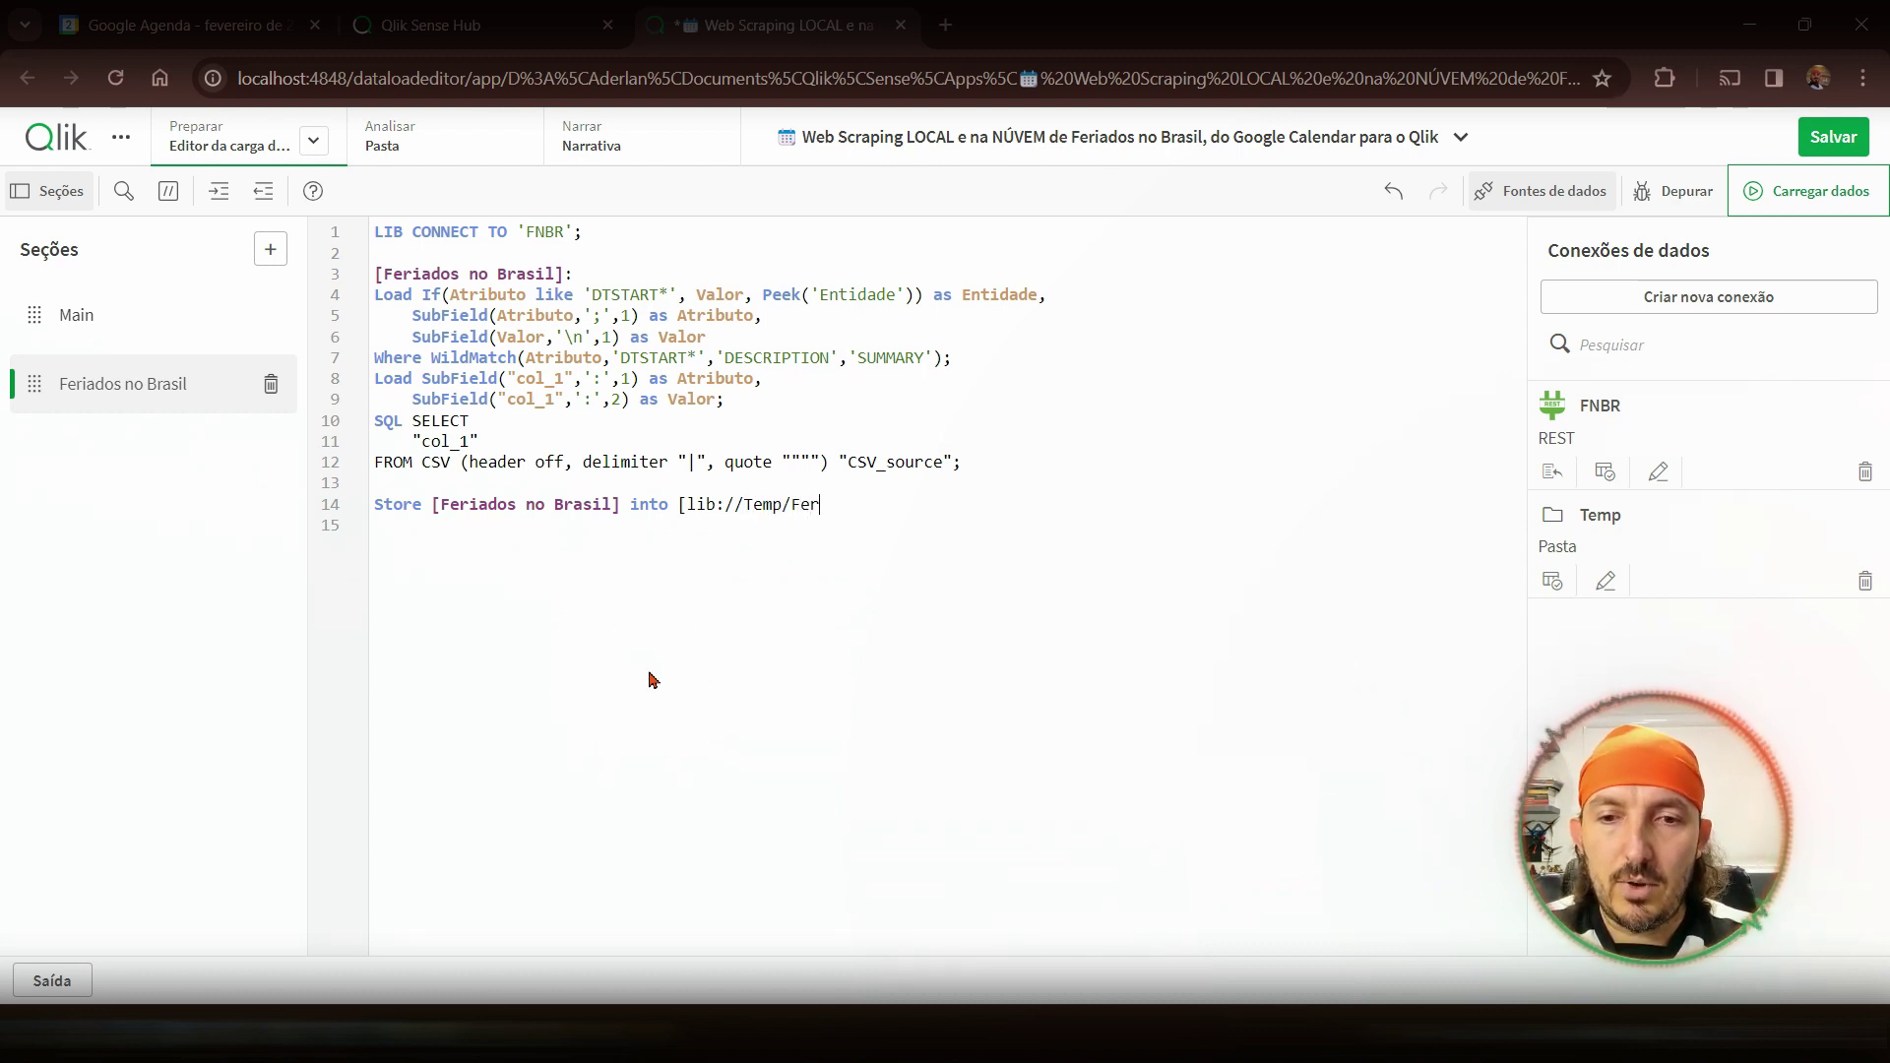
type("iados no Bras")
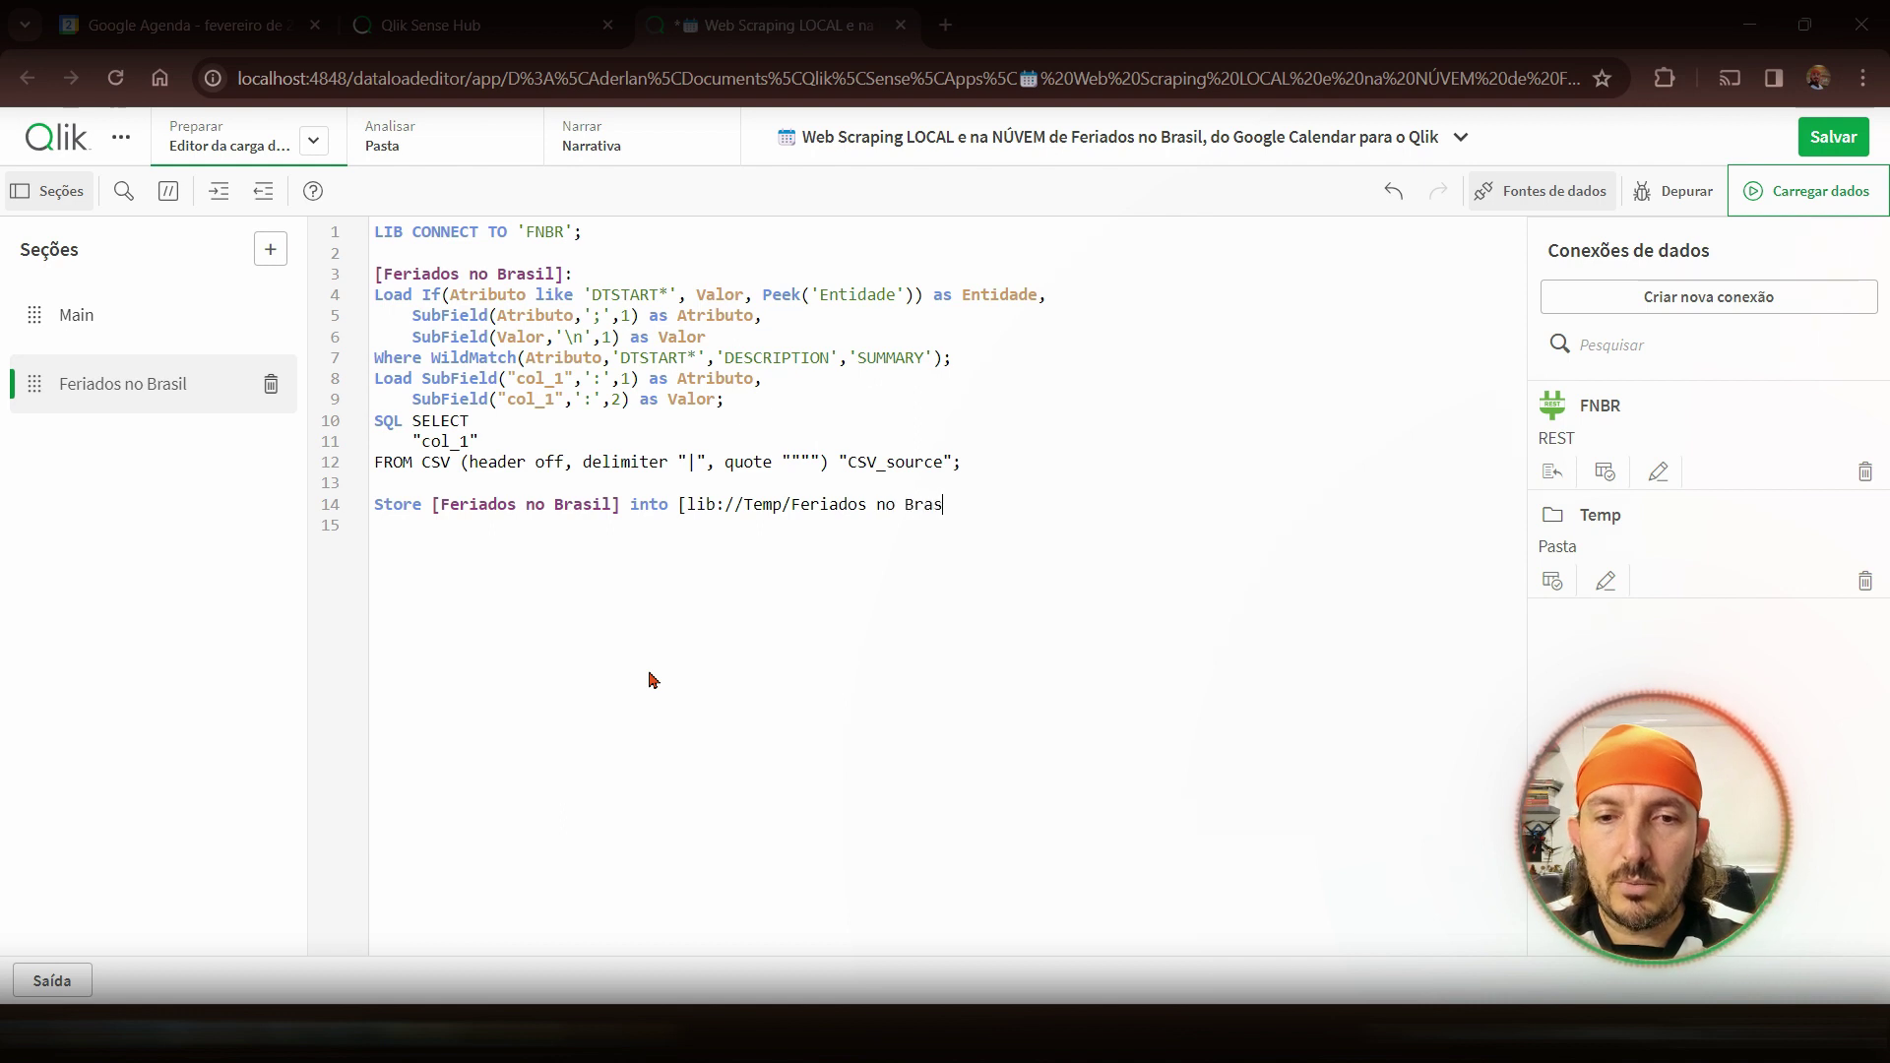
type("il.qvd")
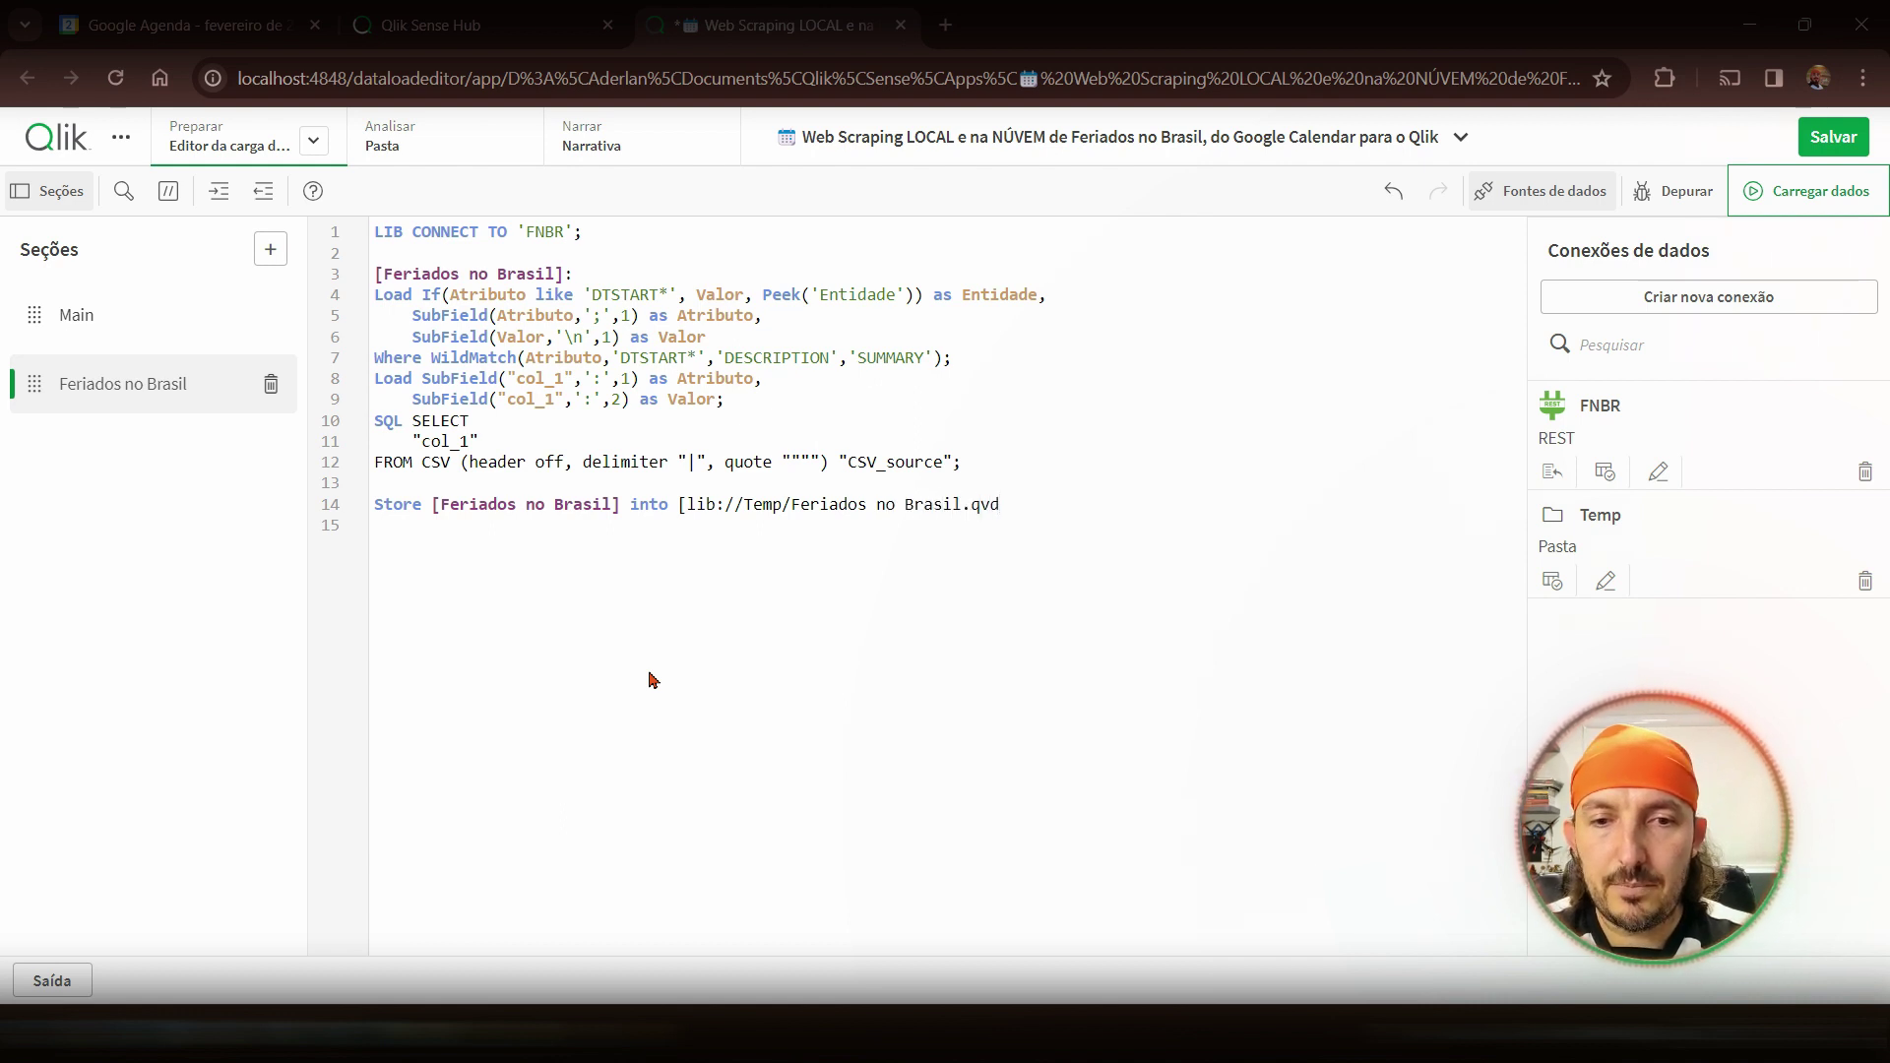
type("~])")
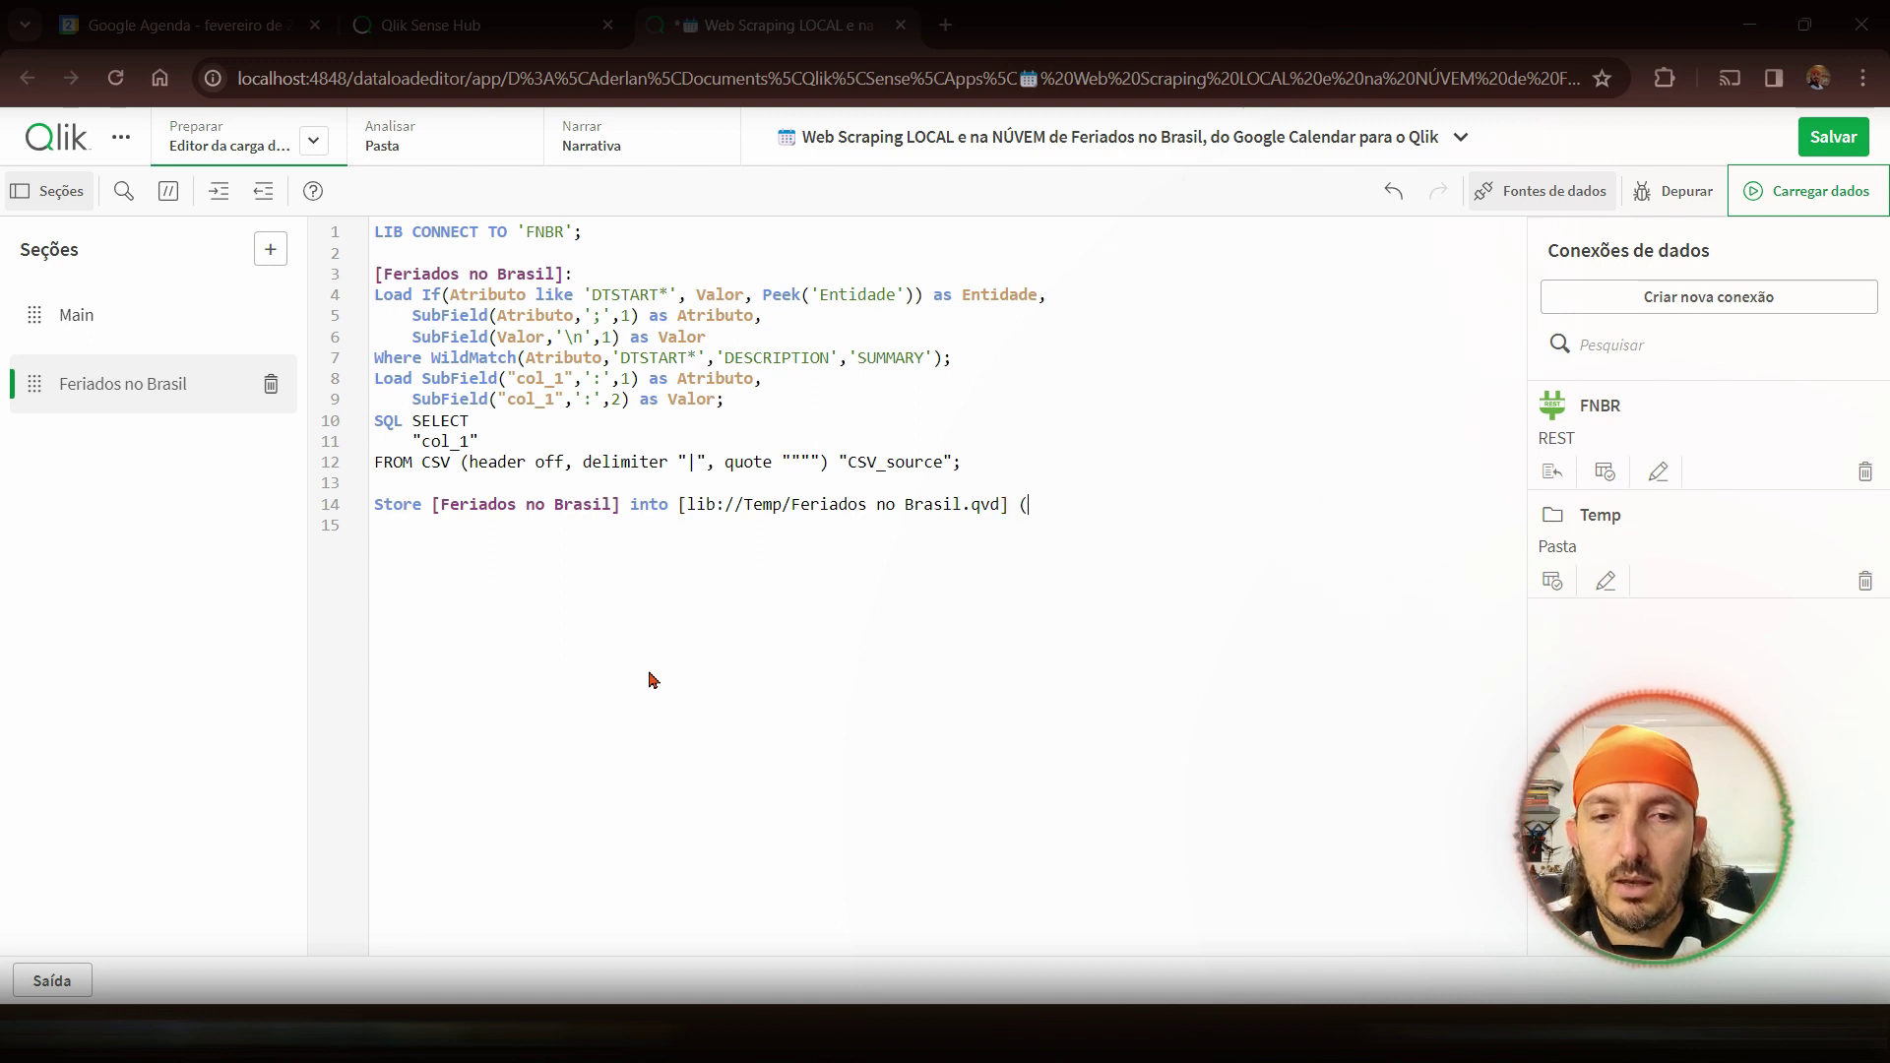
type("qvd);")
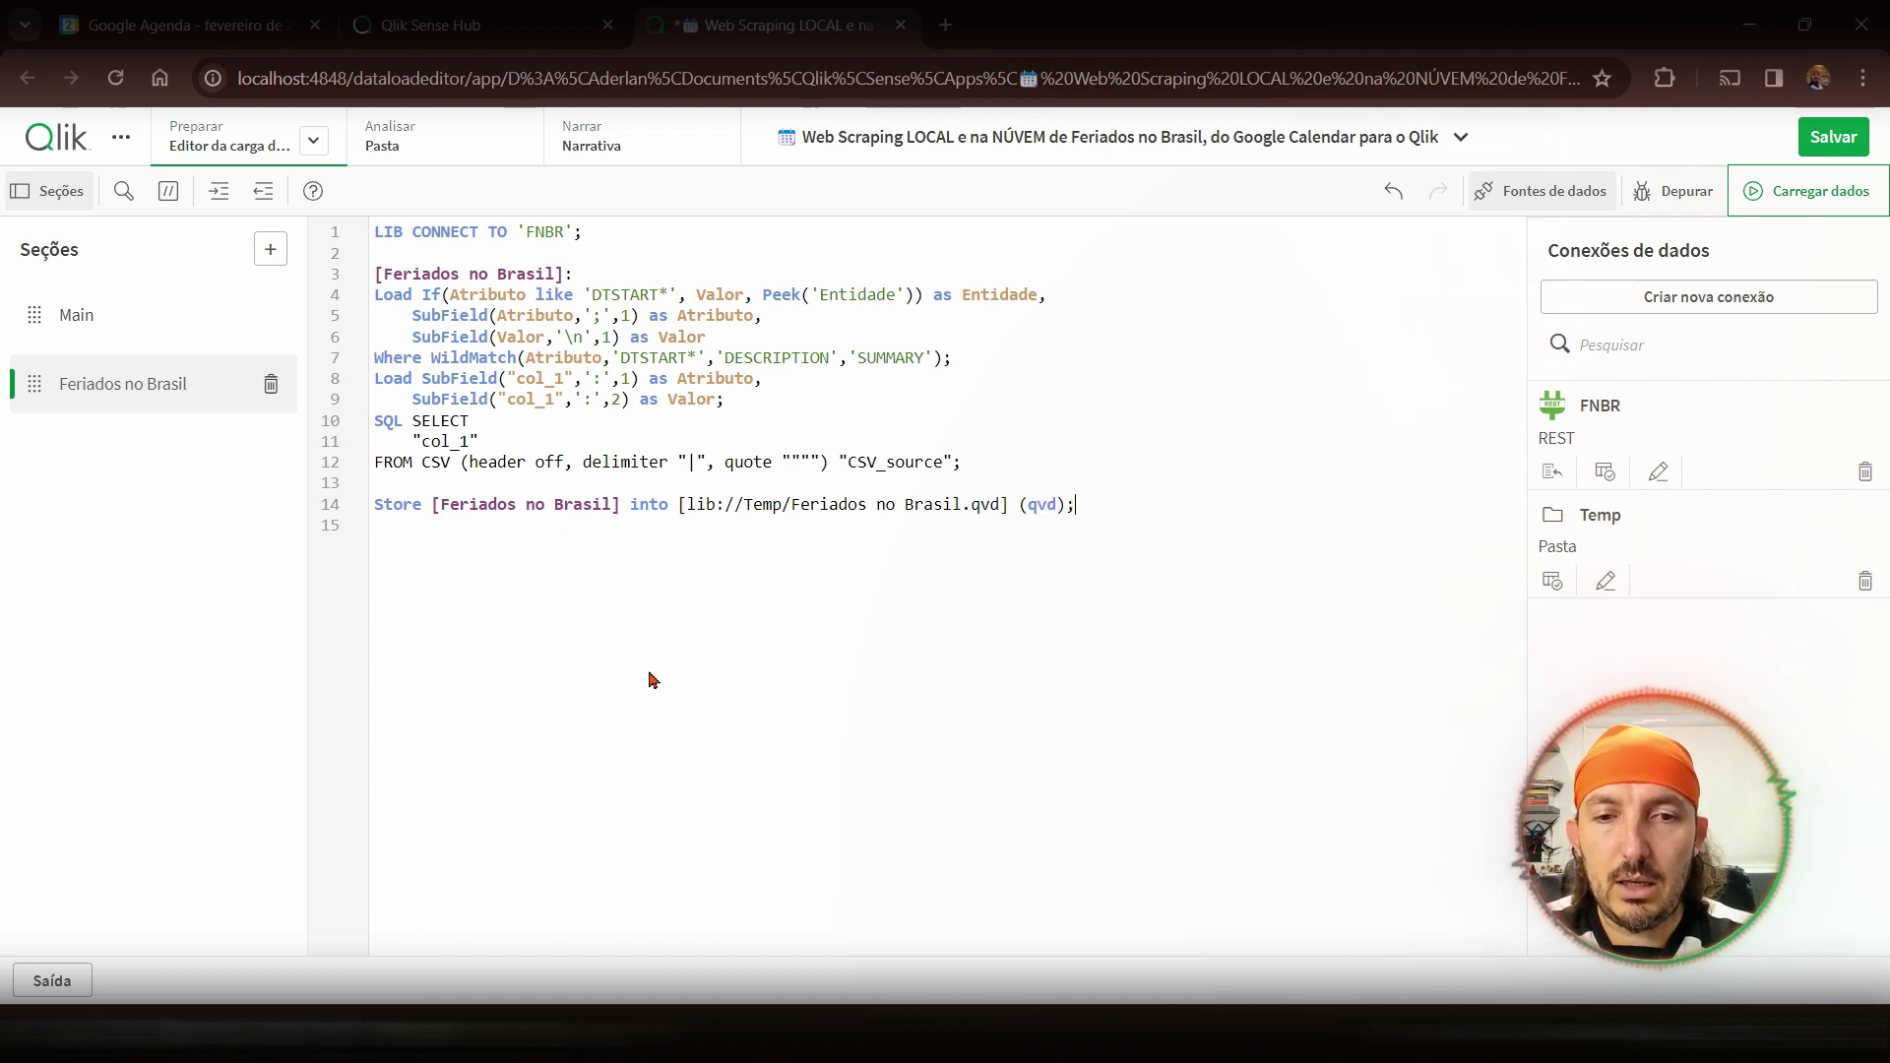
- Duplicate the Store statement on the following line and change the copy's file extension to csv
key("Up")
key("Right")
key("shift+Down")
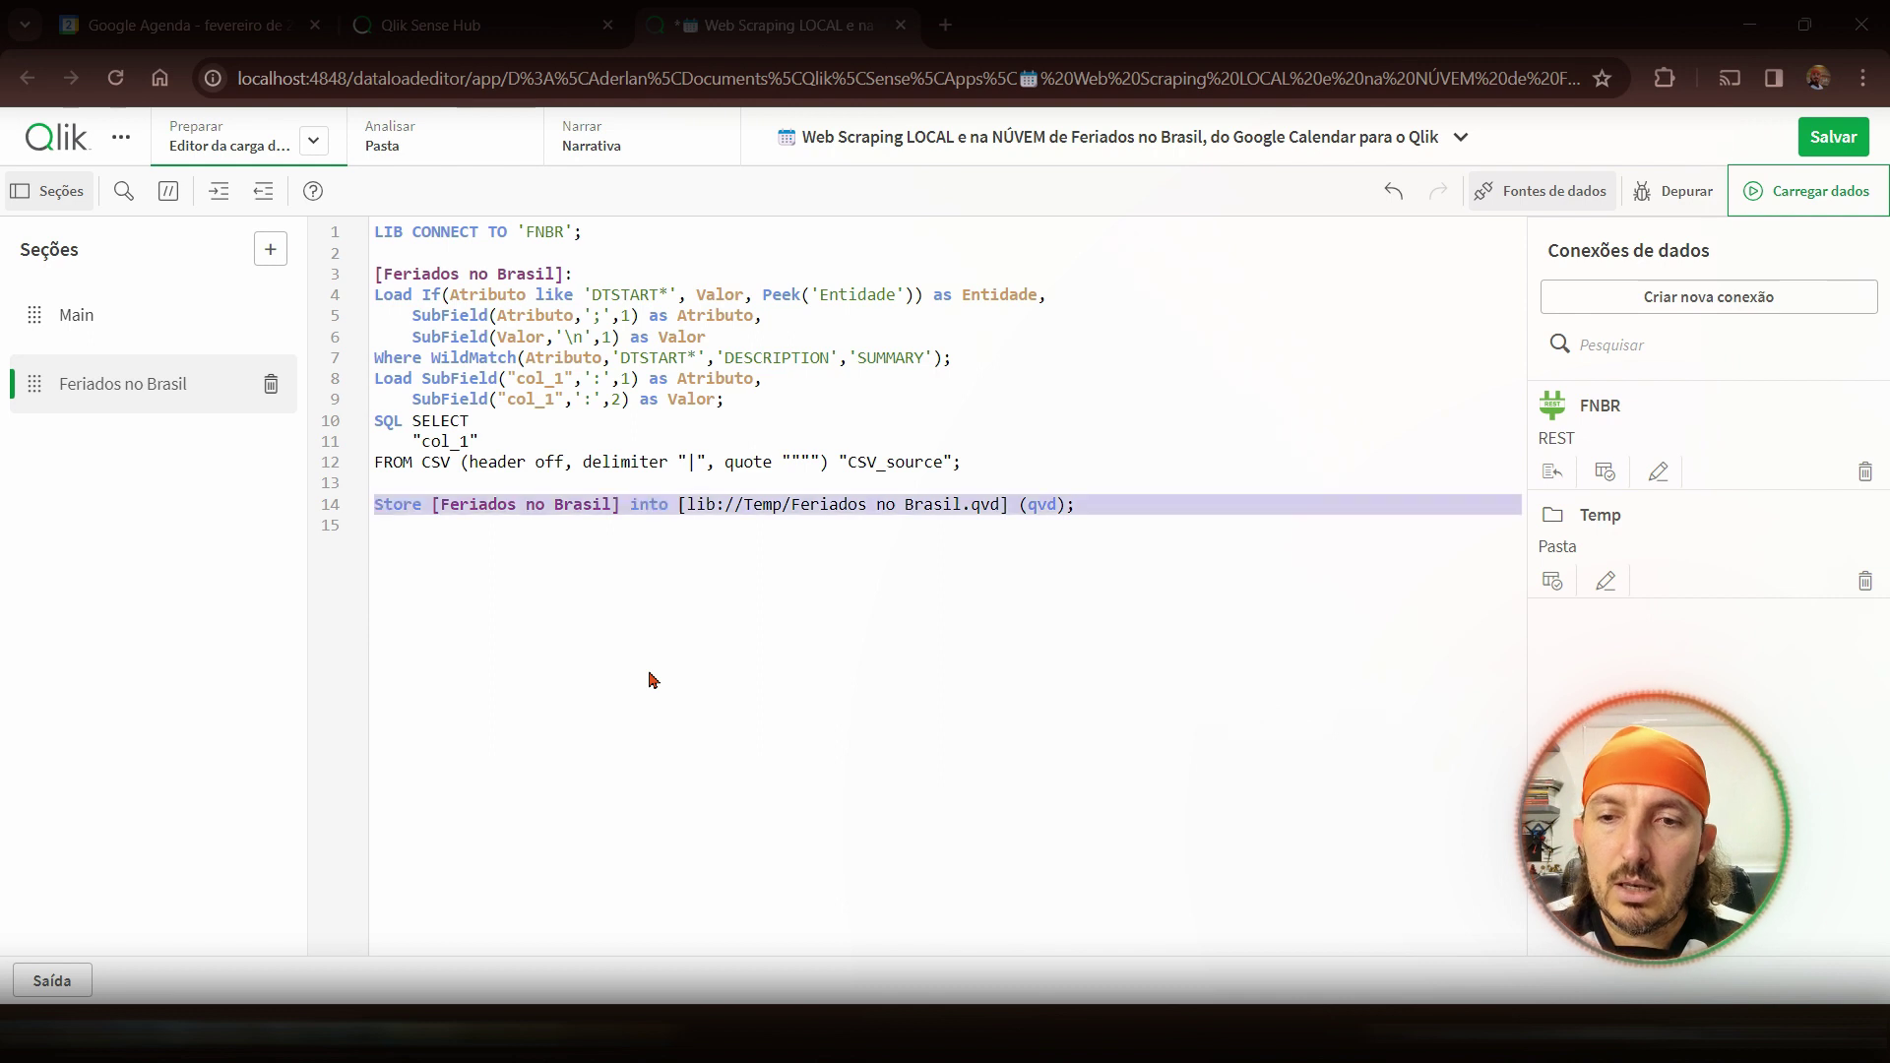
key("ctrl+c")
key("Right")
key("ctrl+v")
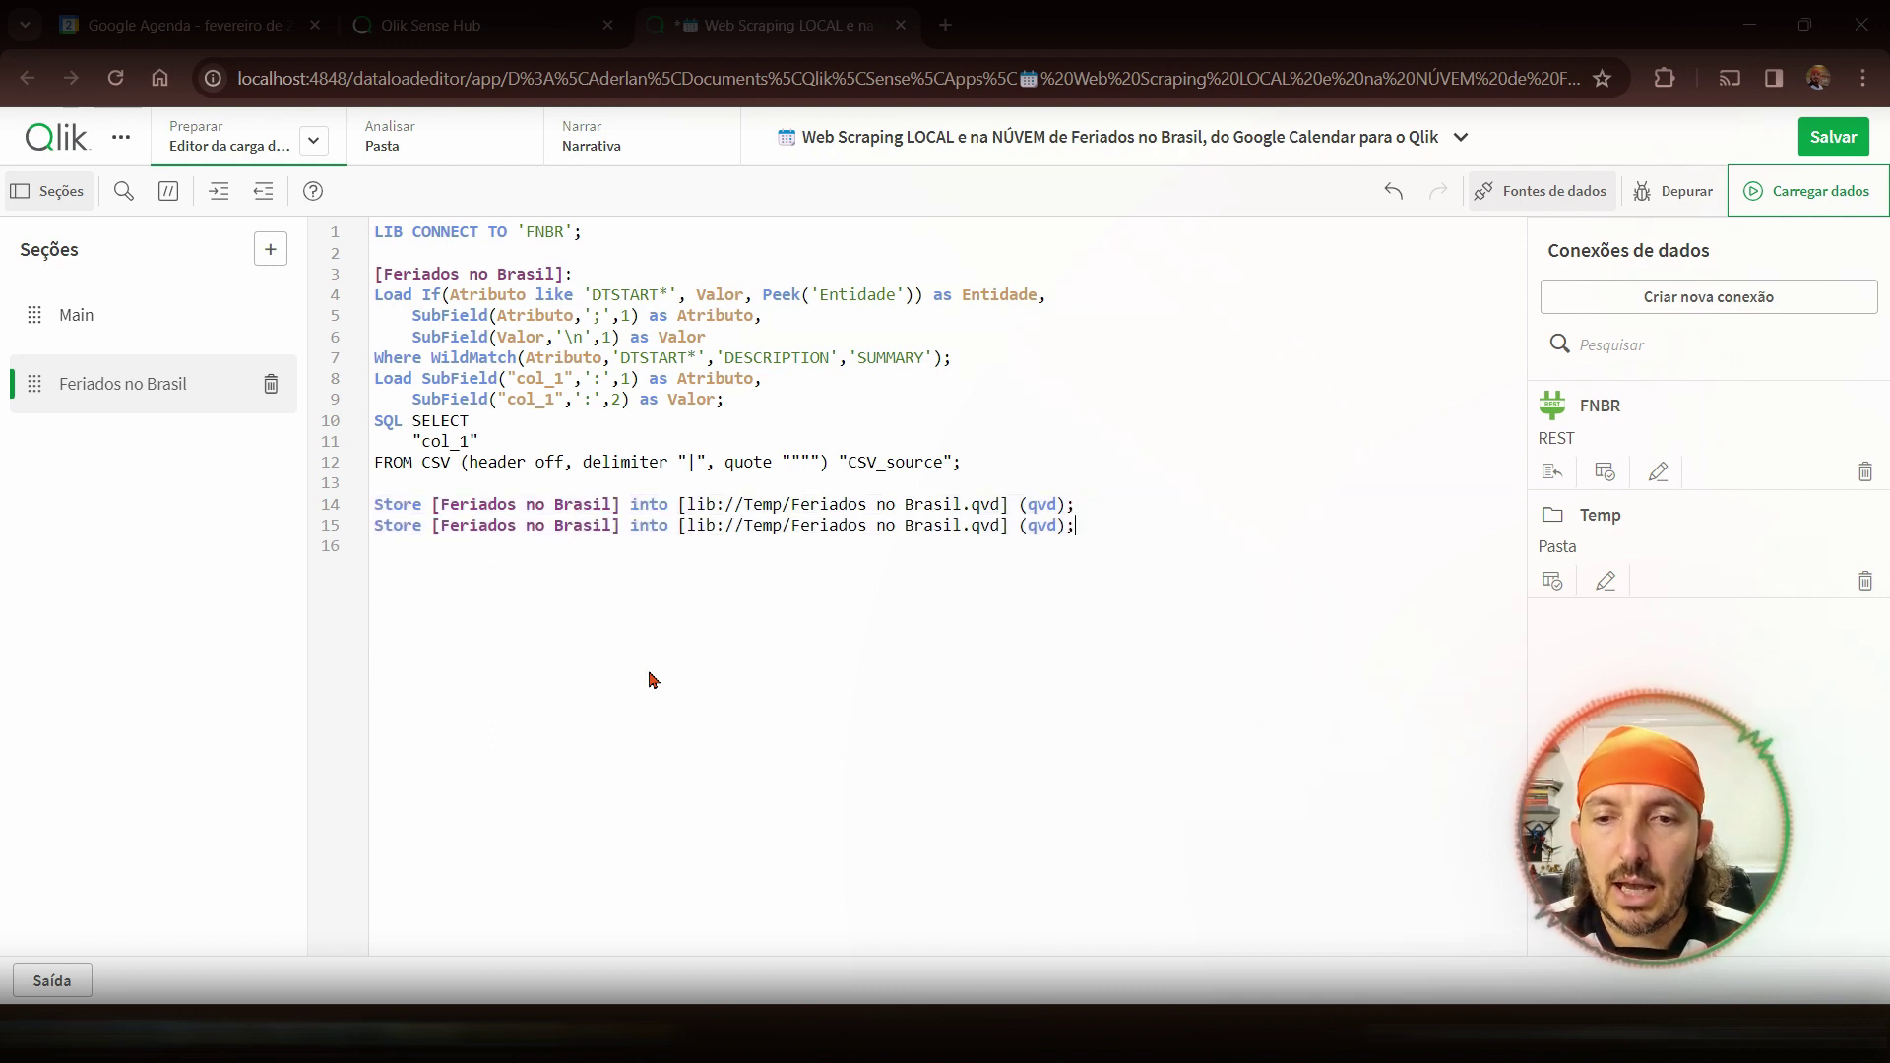
key("shift+Left")
key("shift+Left")
key("shift+Left")
key("BackSpace")
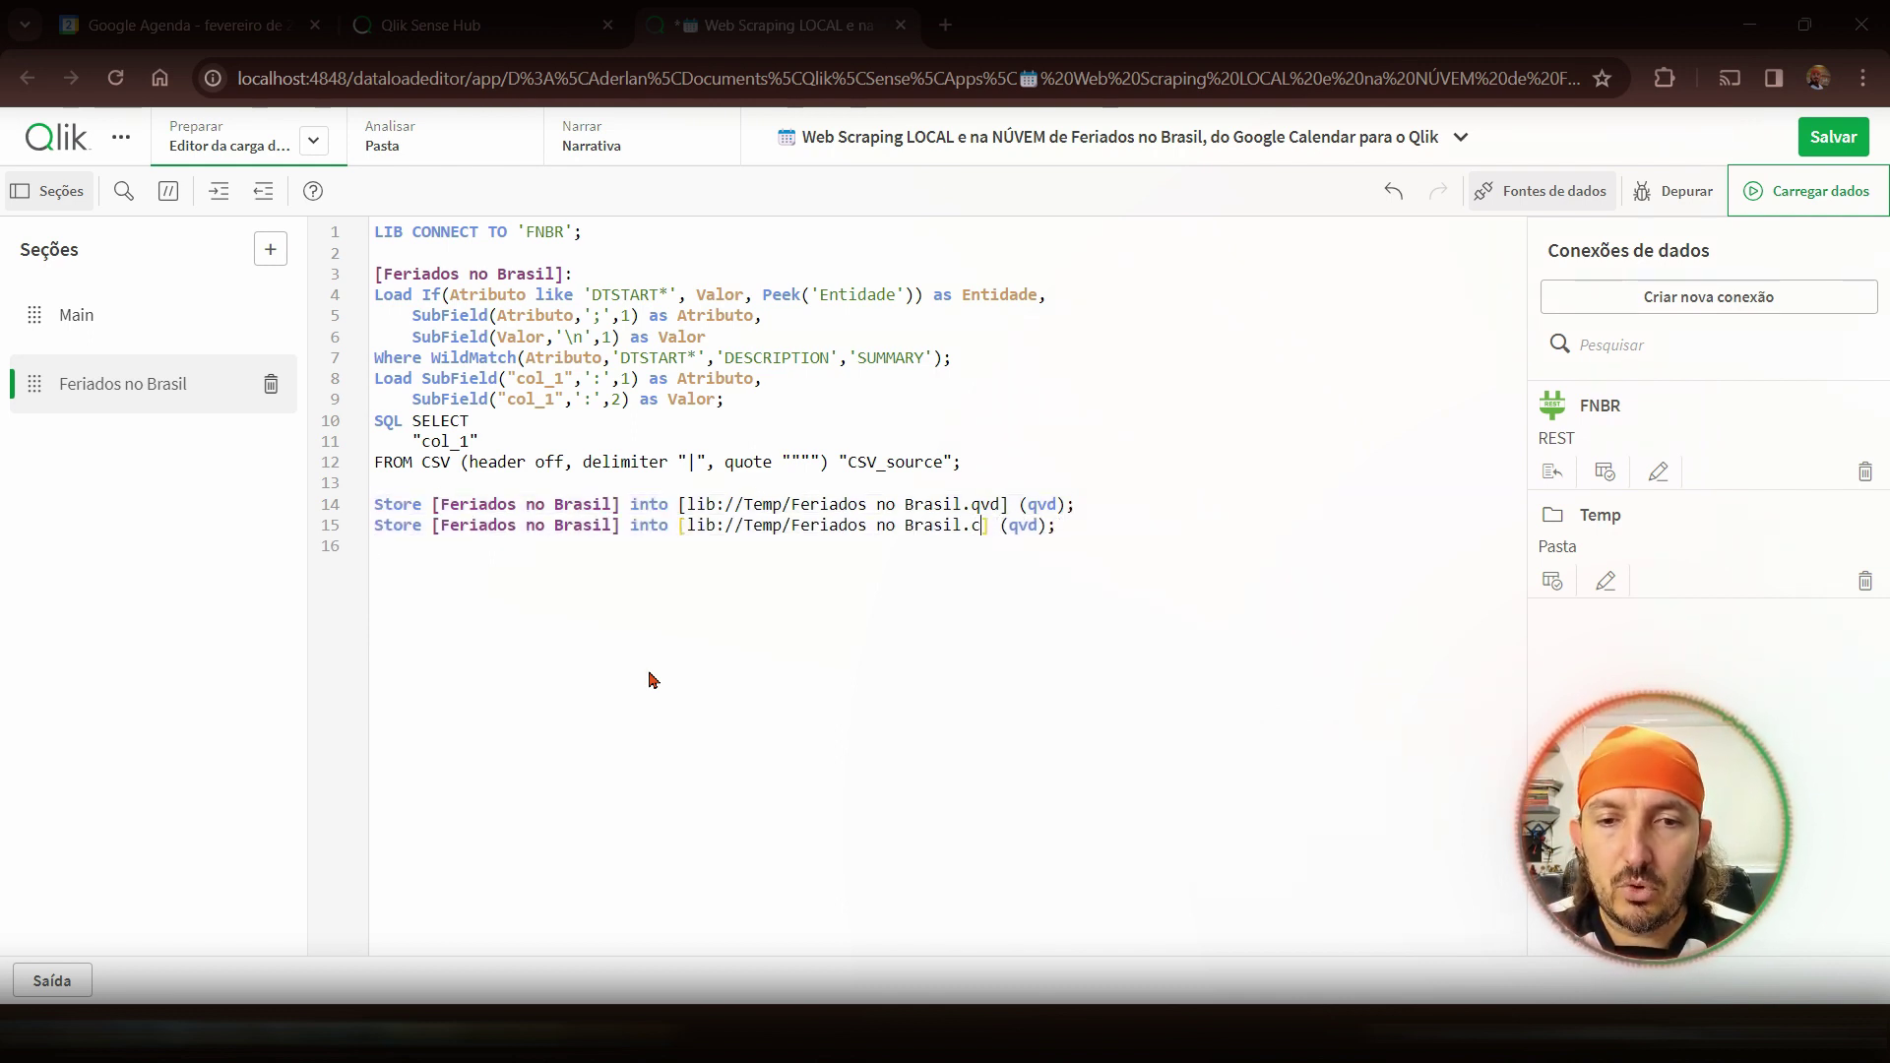
type("csv")
- Set the format of the CSV Store statement to (txt, delimiter is ';')
key("shift+Right")
key("shift+Right")
key("shift+Right")
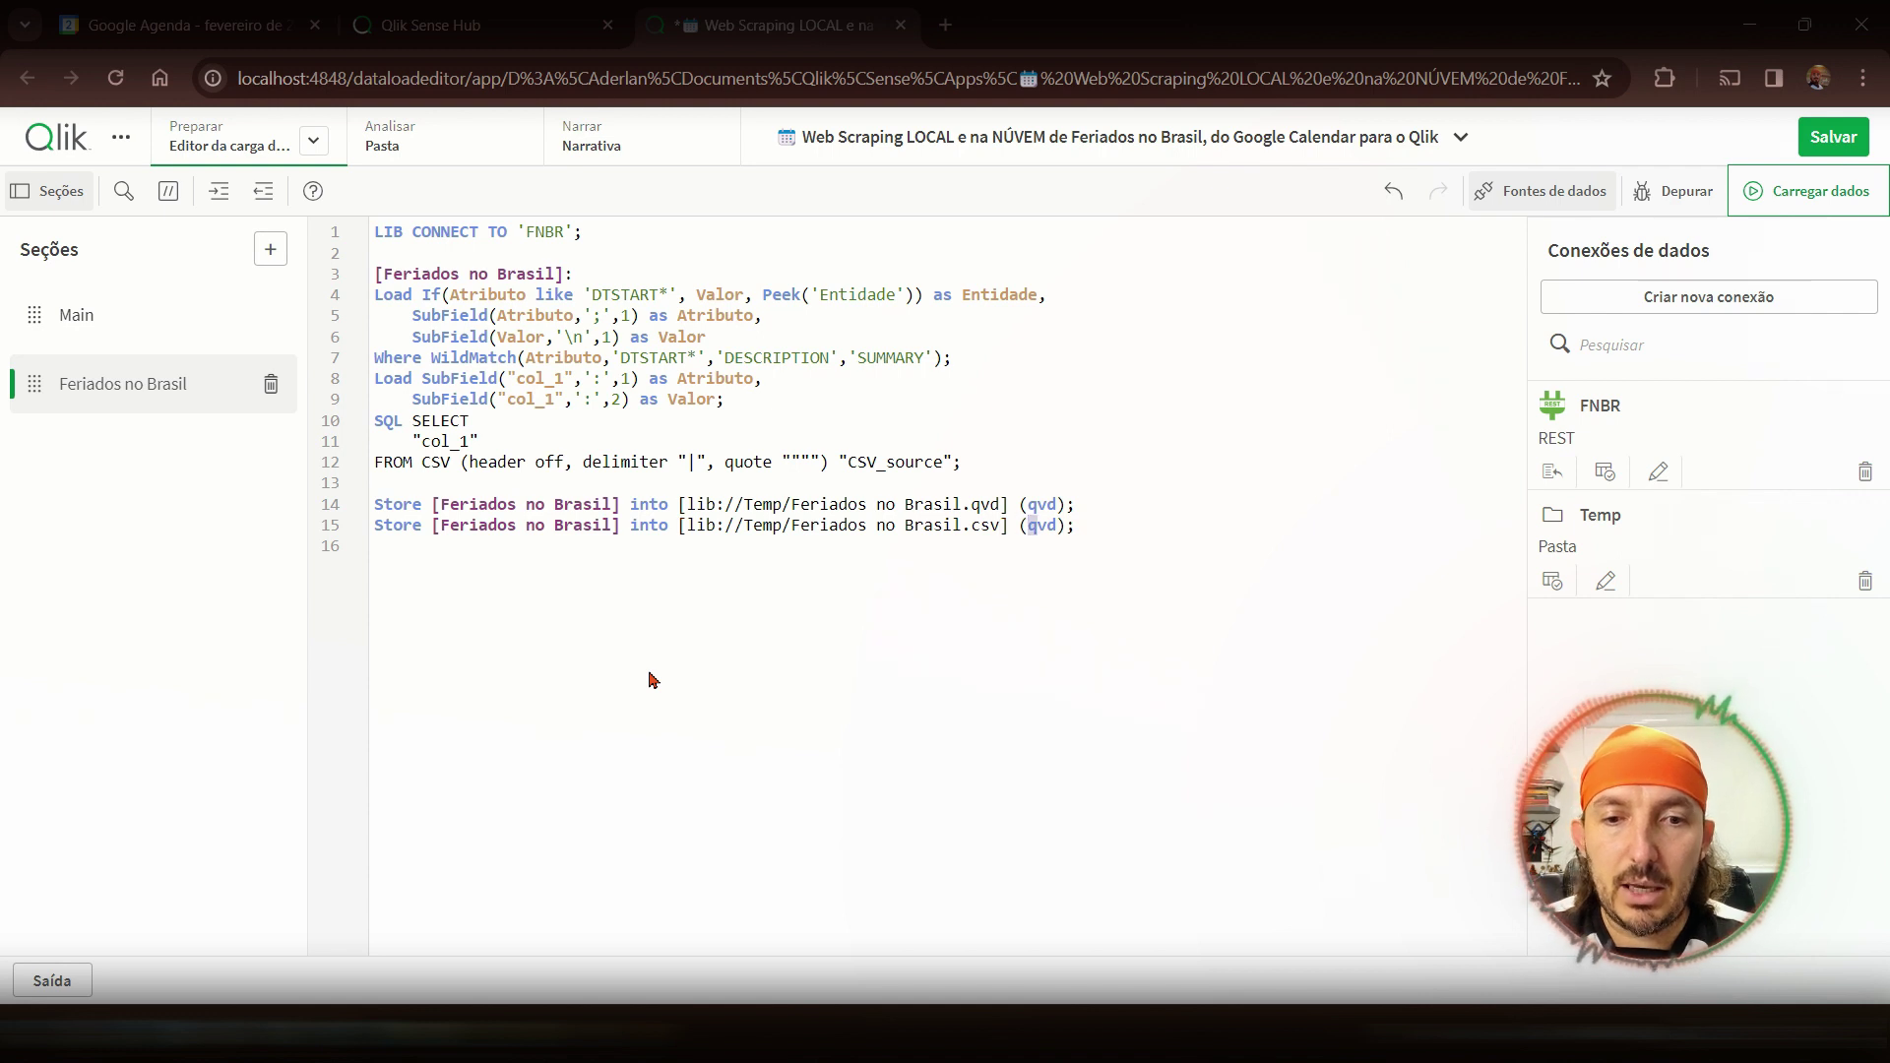
type("txxt")
key("BackSpace")
key("BackSpace")
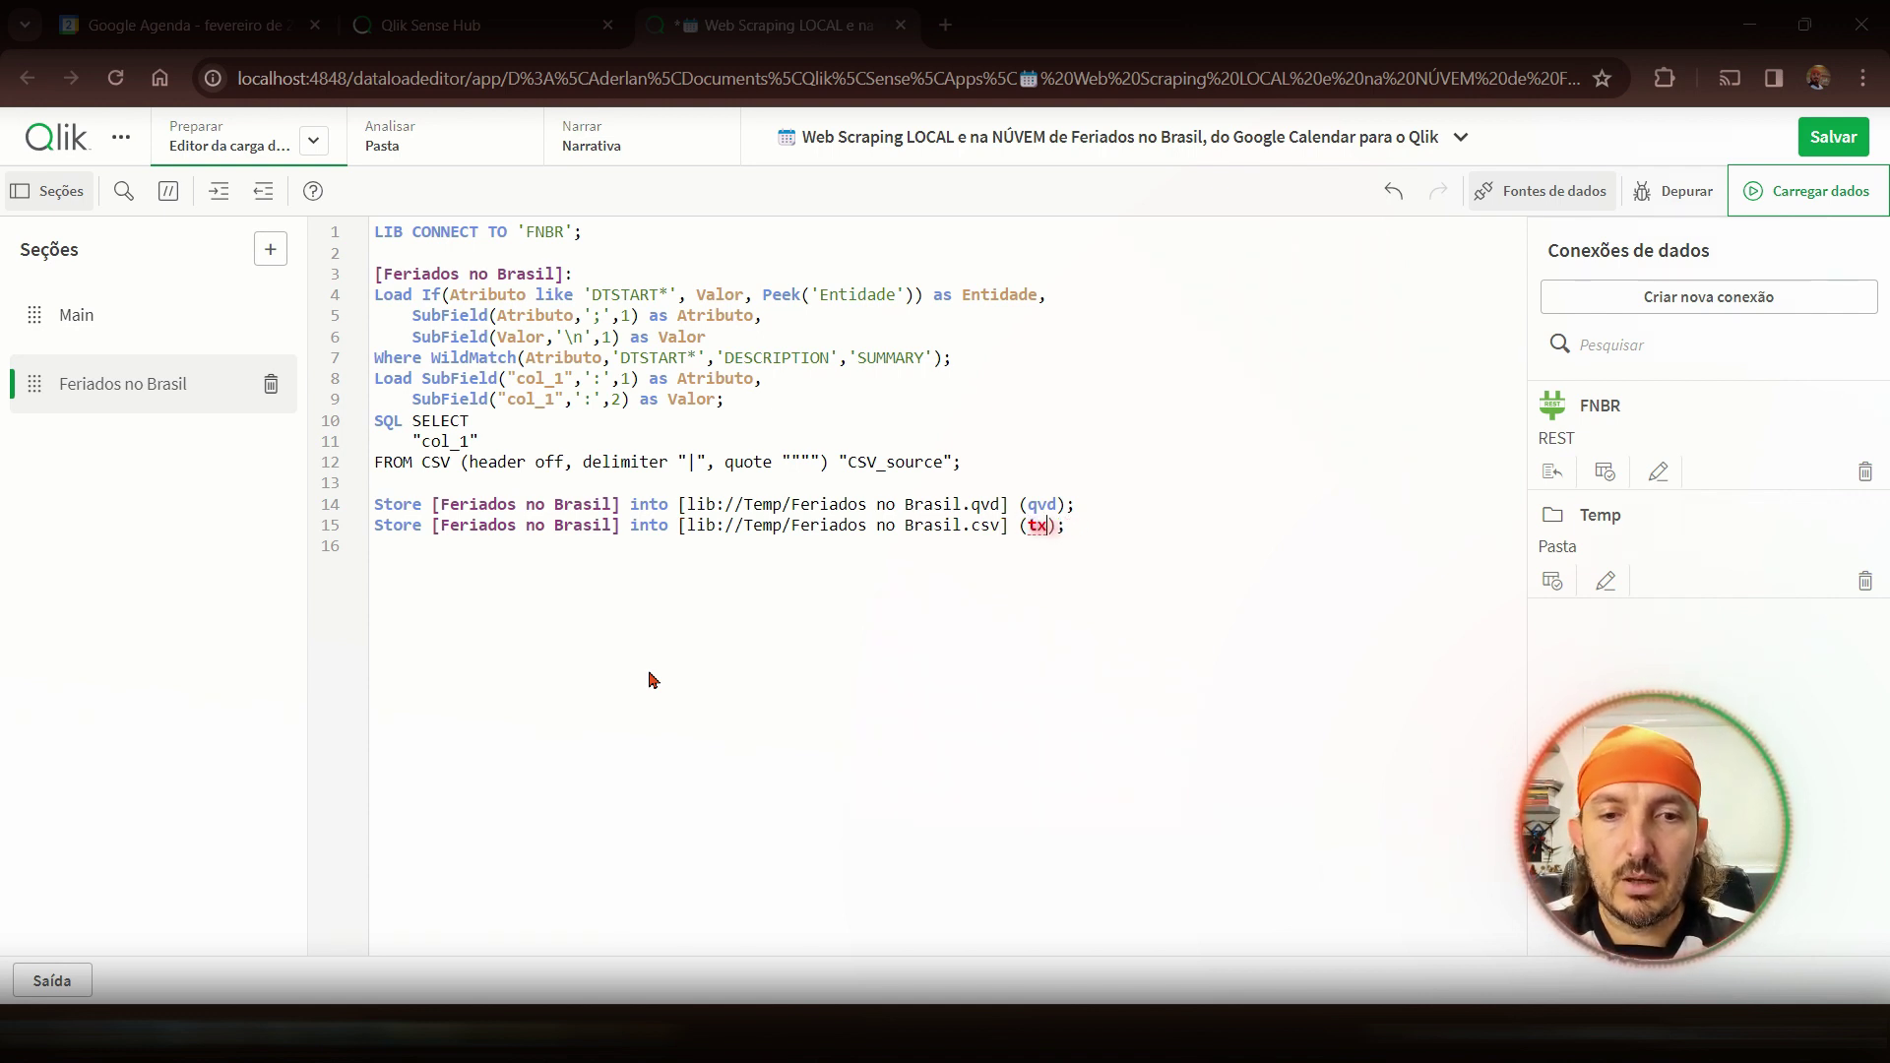
type("t, delimiter ")
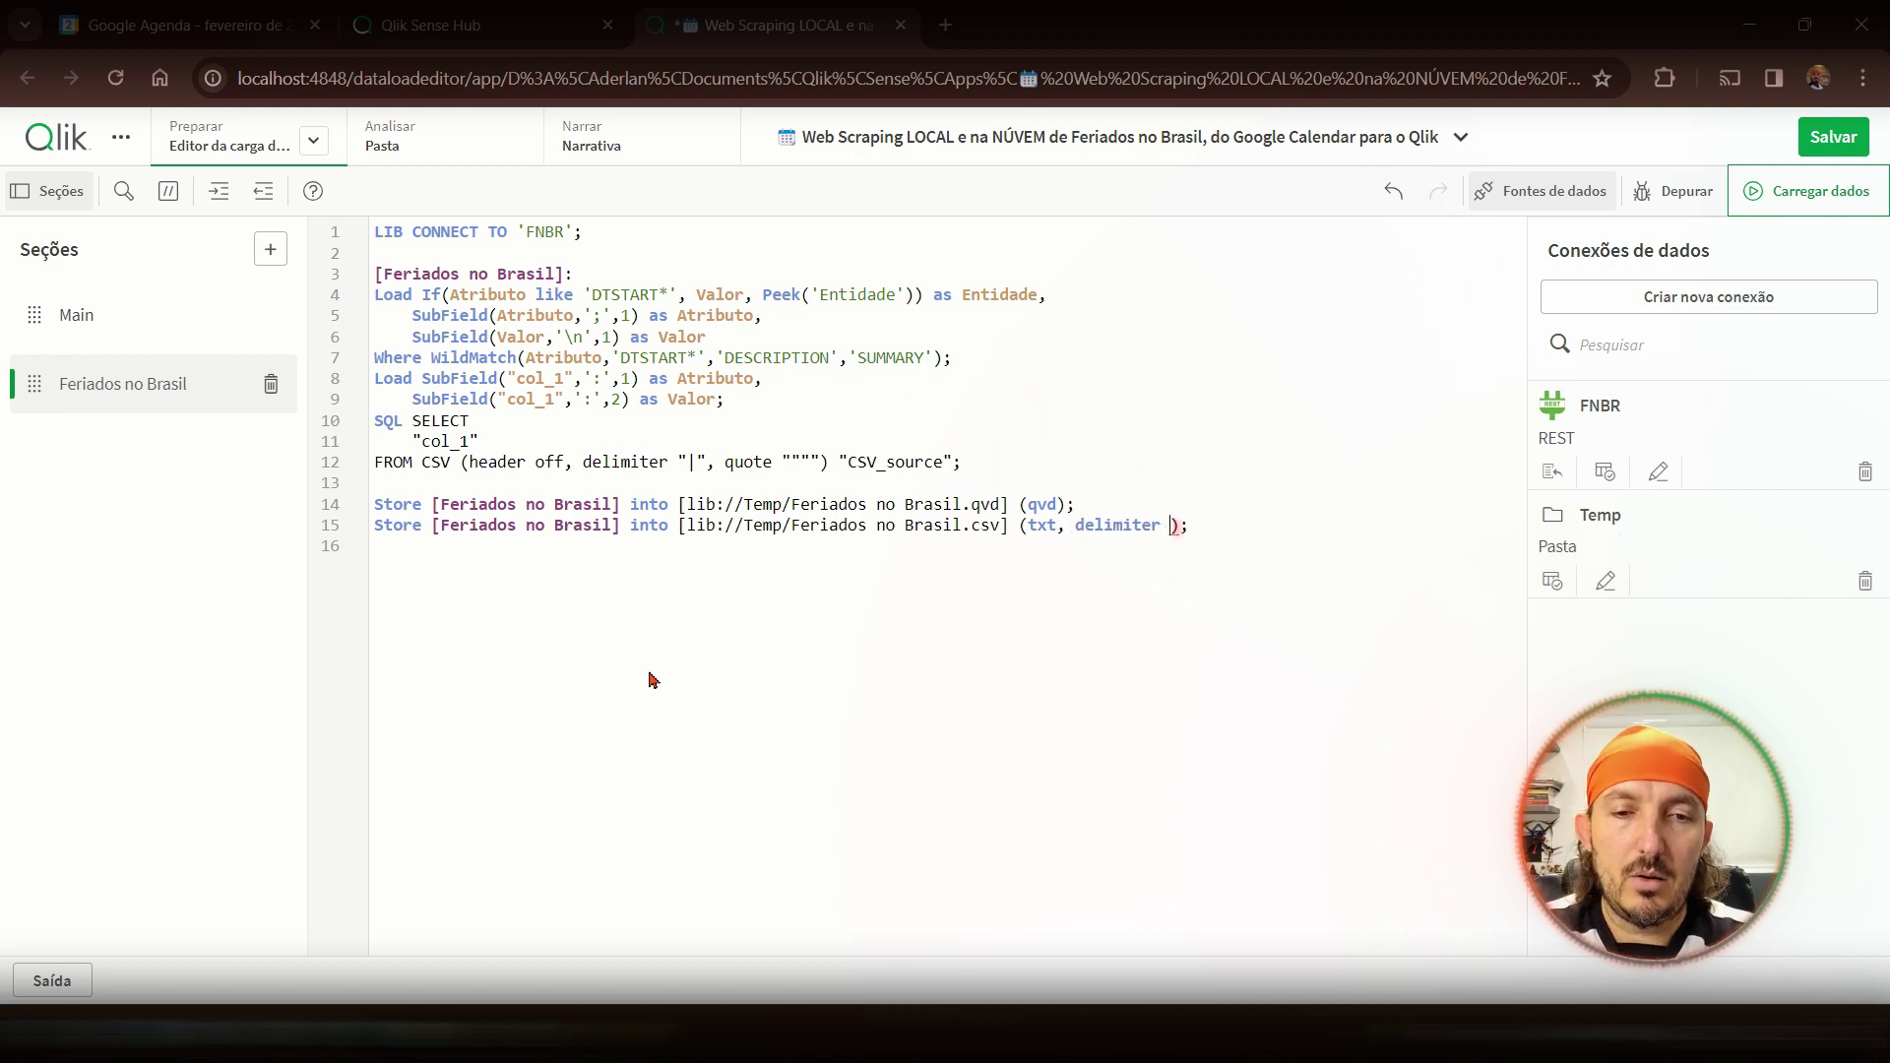
type("is ';'")
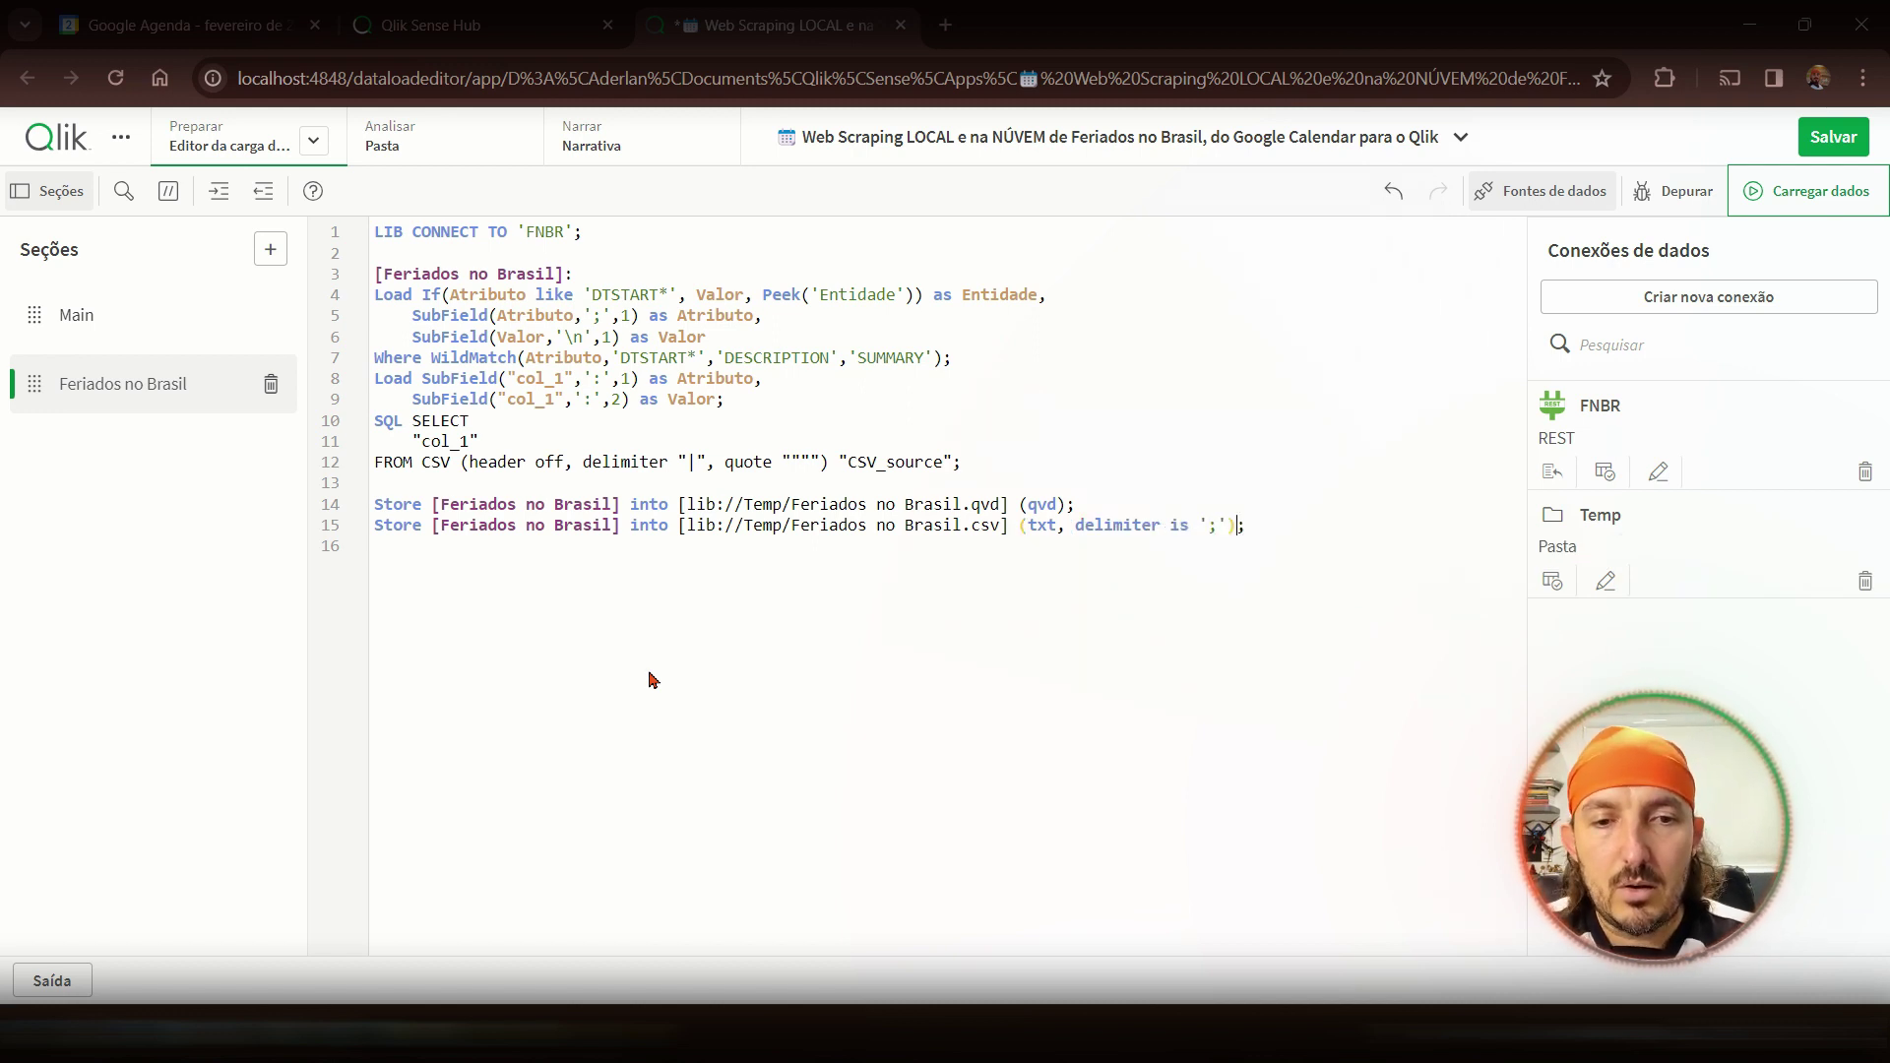
- Review the delimiter setting of the CSV Store statement and the two Store lines in the script
key("Left")
key("shift+Left")
key("shift+Left")
key("shift+Left")
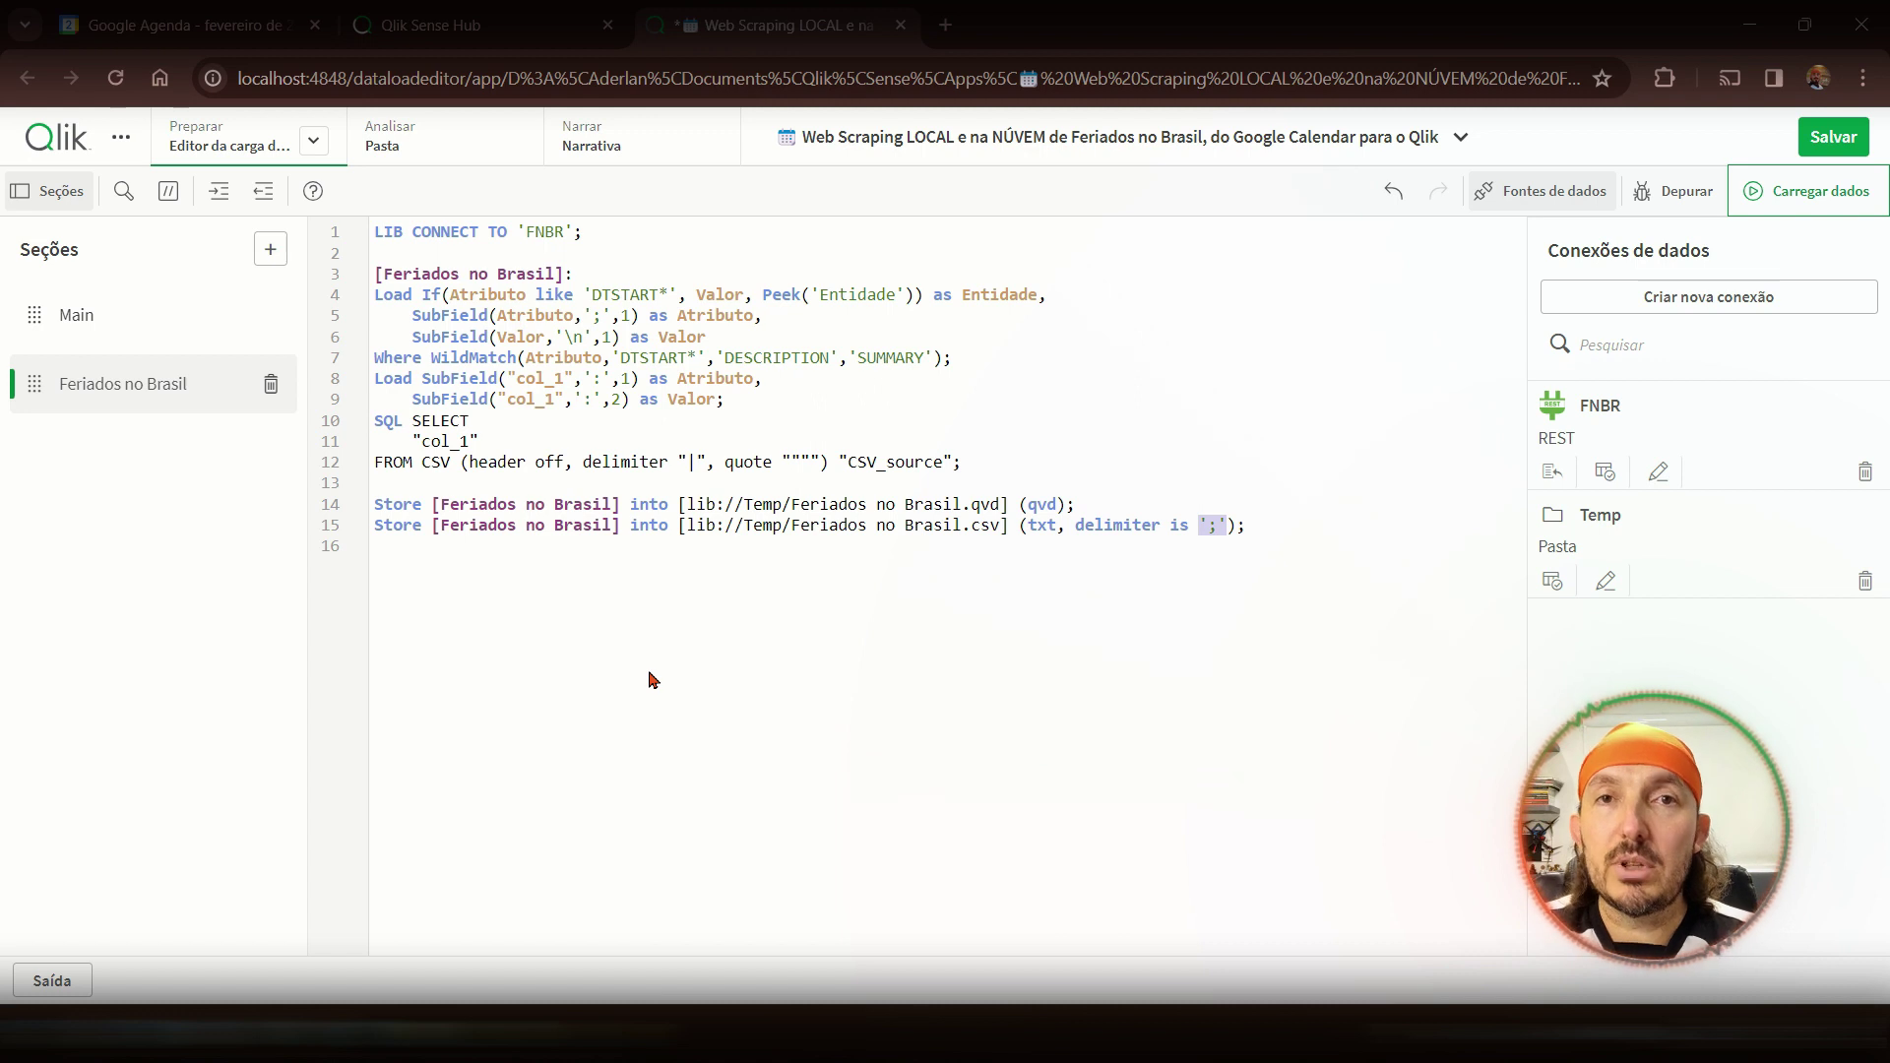
key("Right")
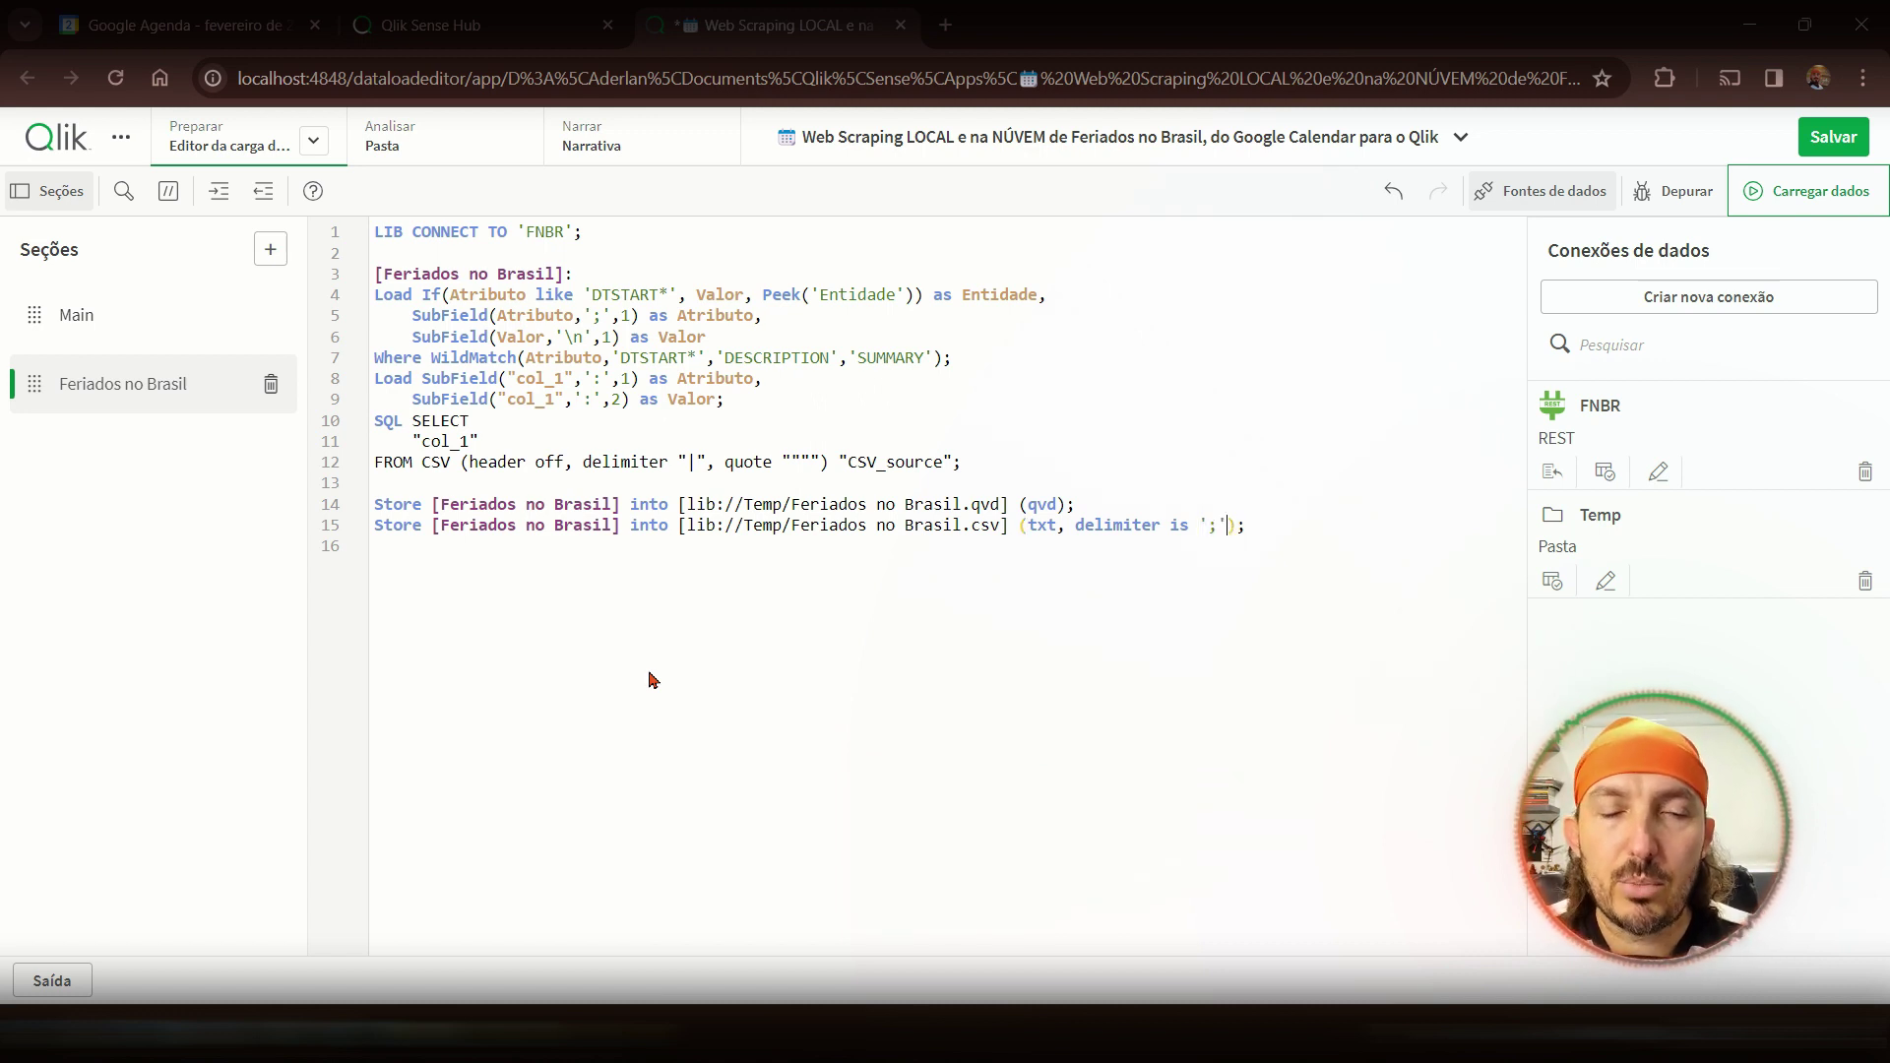
key("shift+Left")
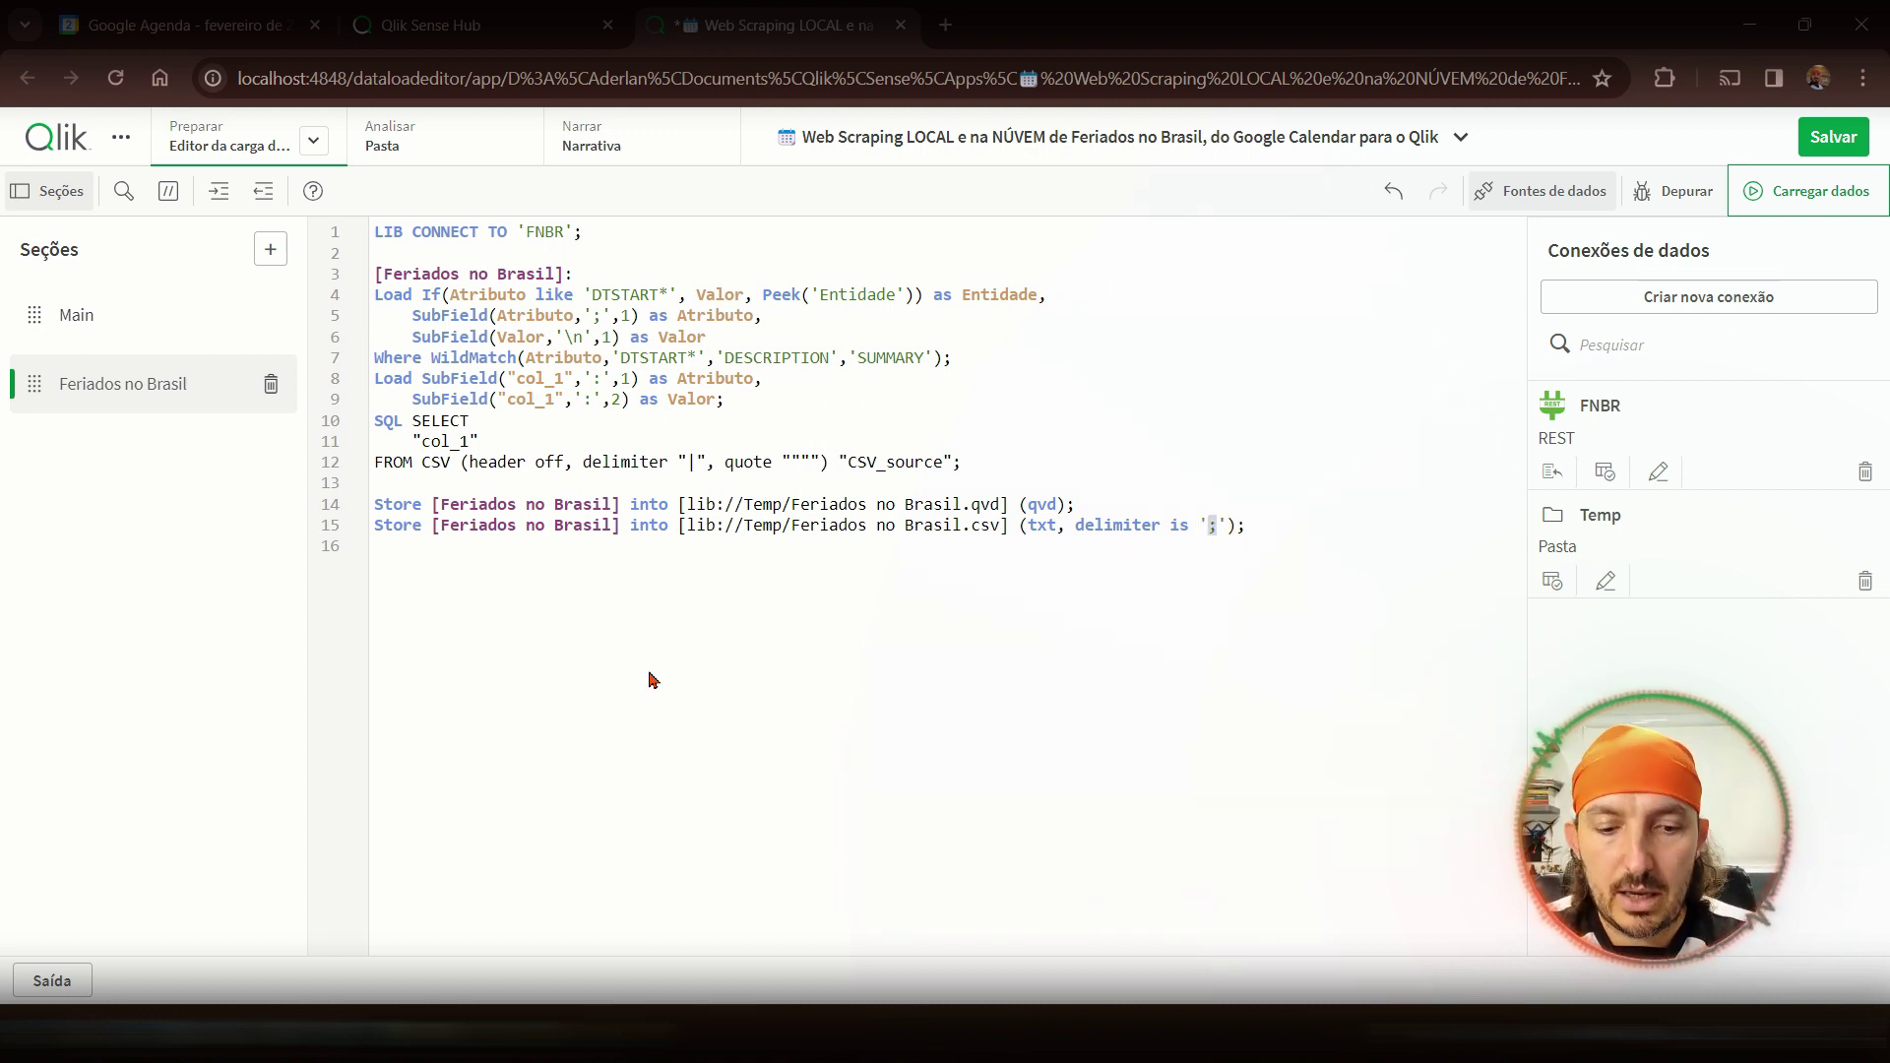
type(",")
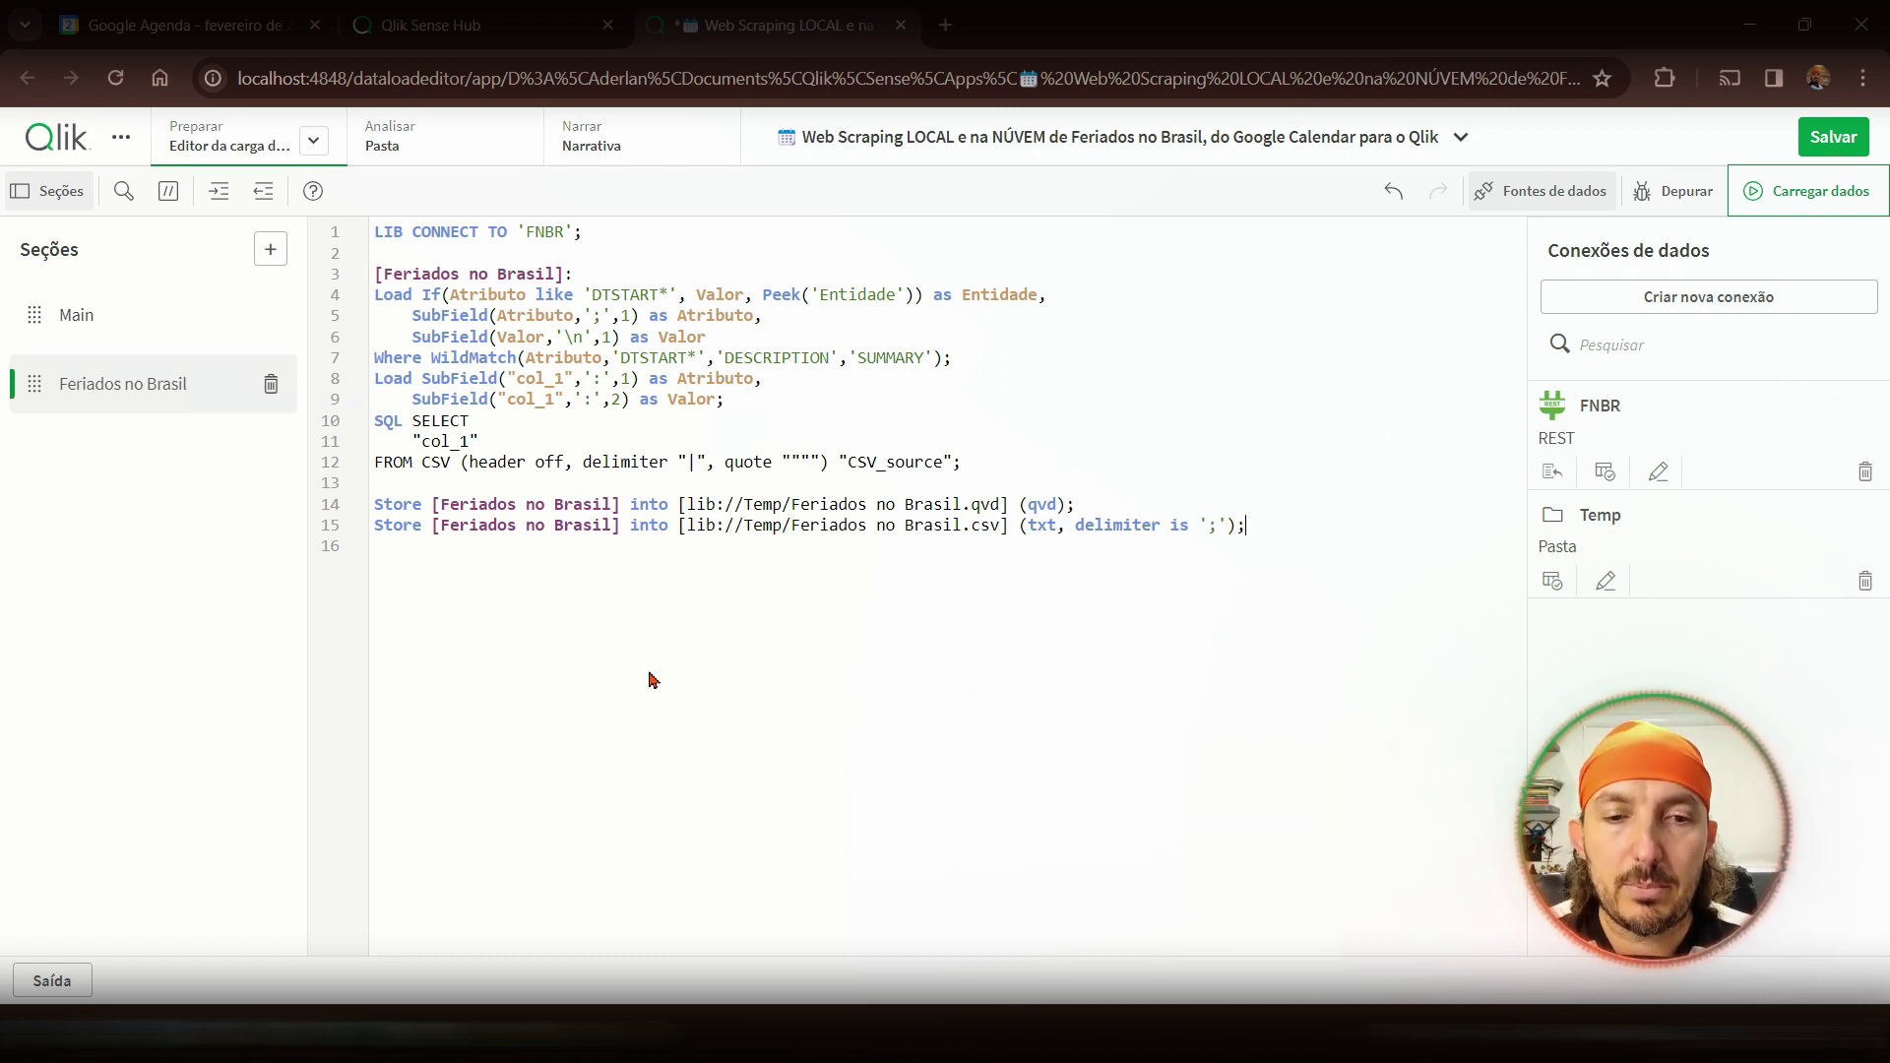
key("shift+Down")
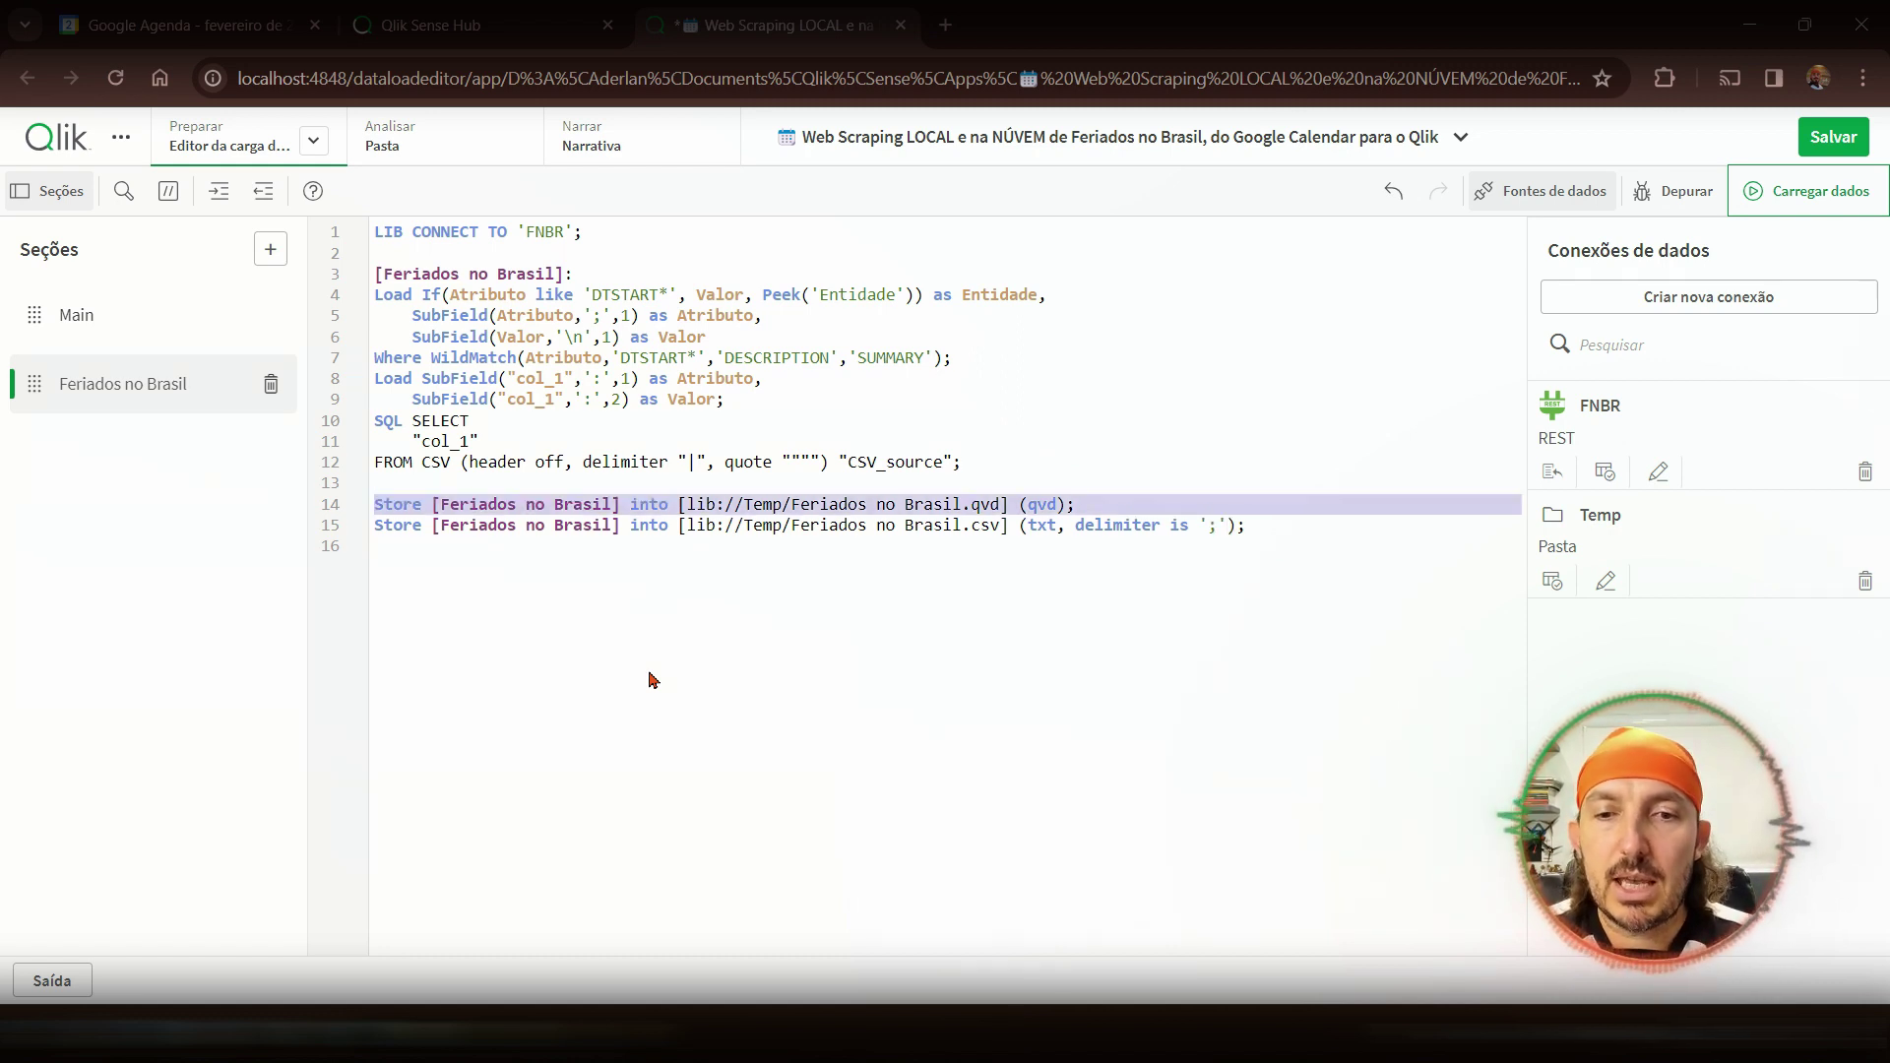
key("shift+Down")
key("Right")
- Add an empty line below the Store statements and load the data
key("Return")
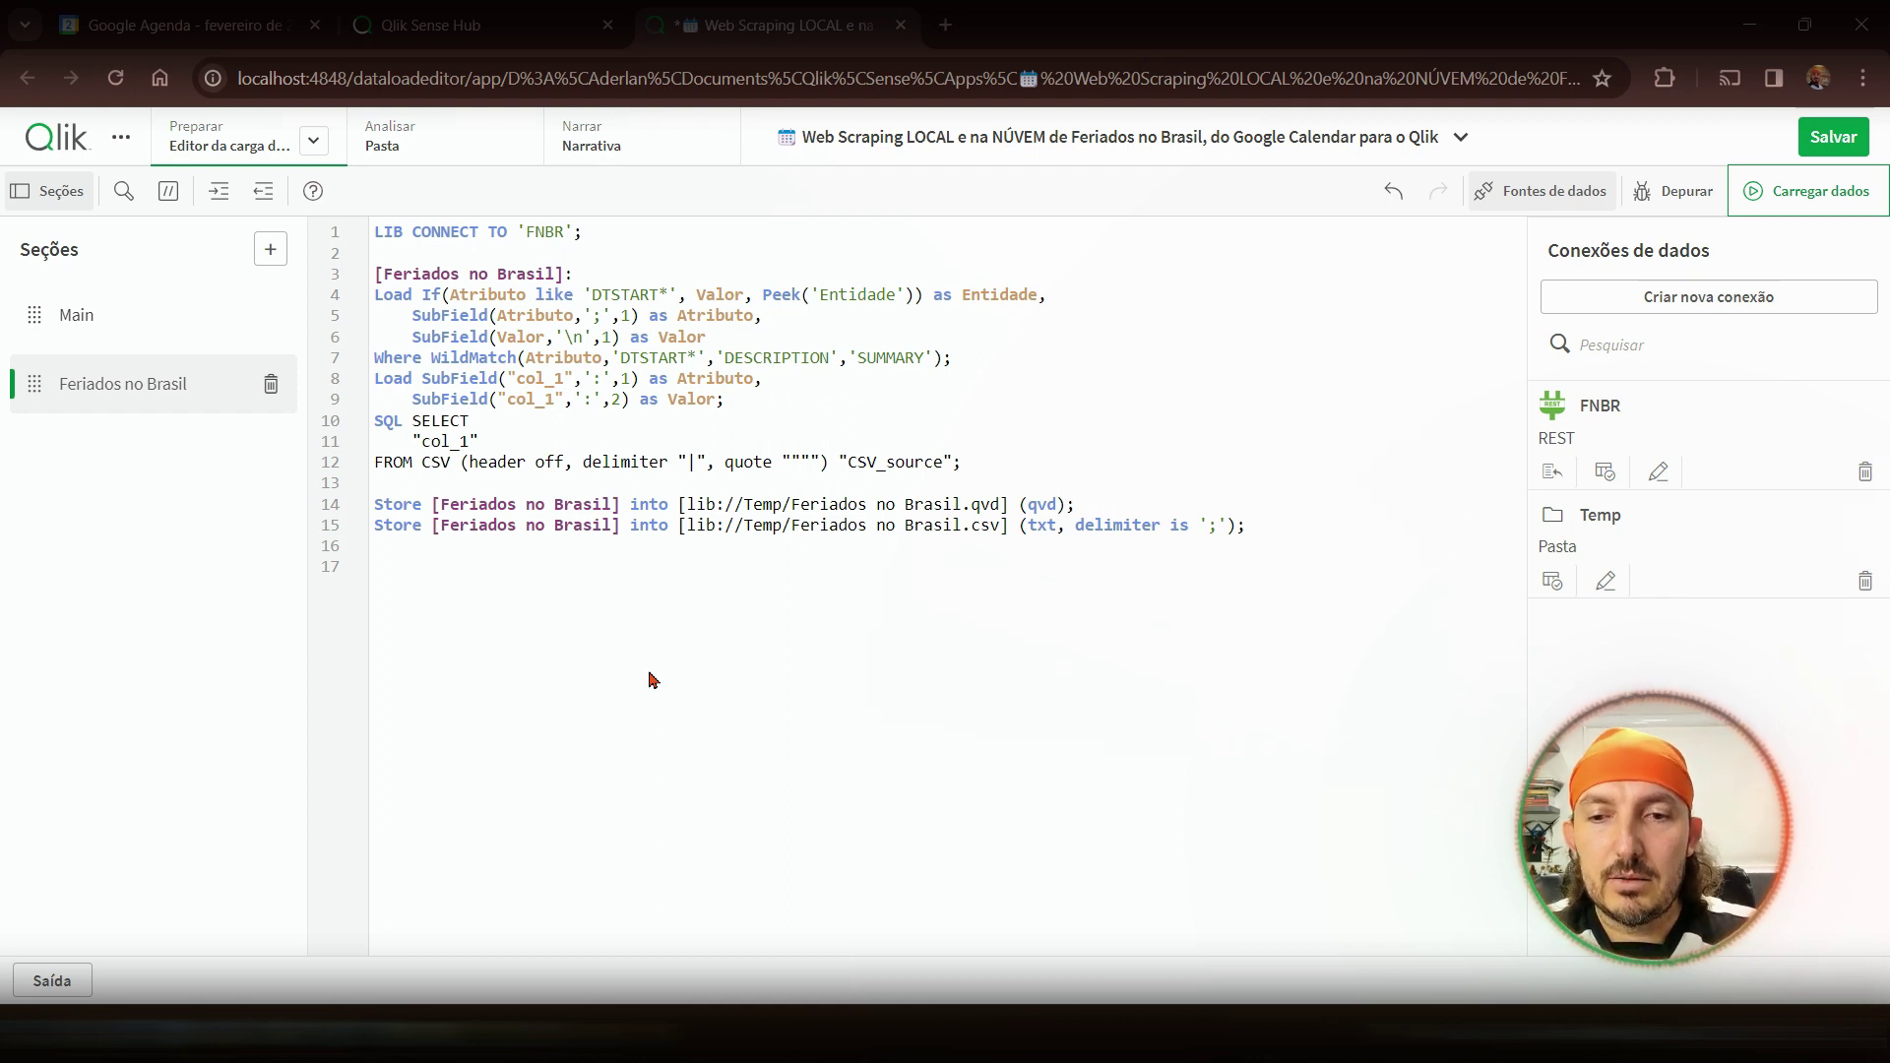
left_click(1789, 202)
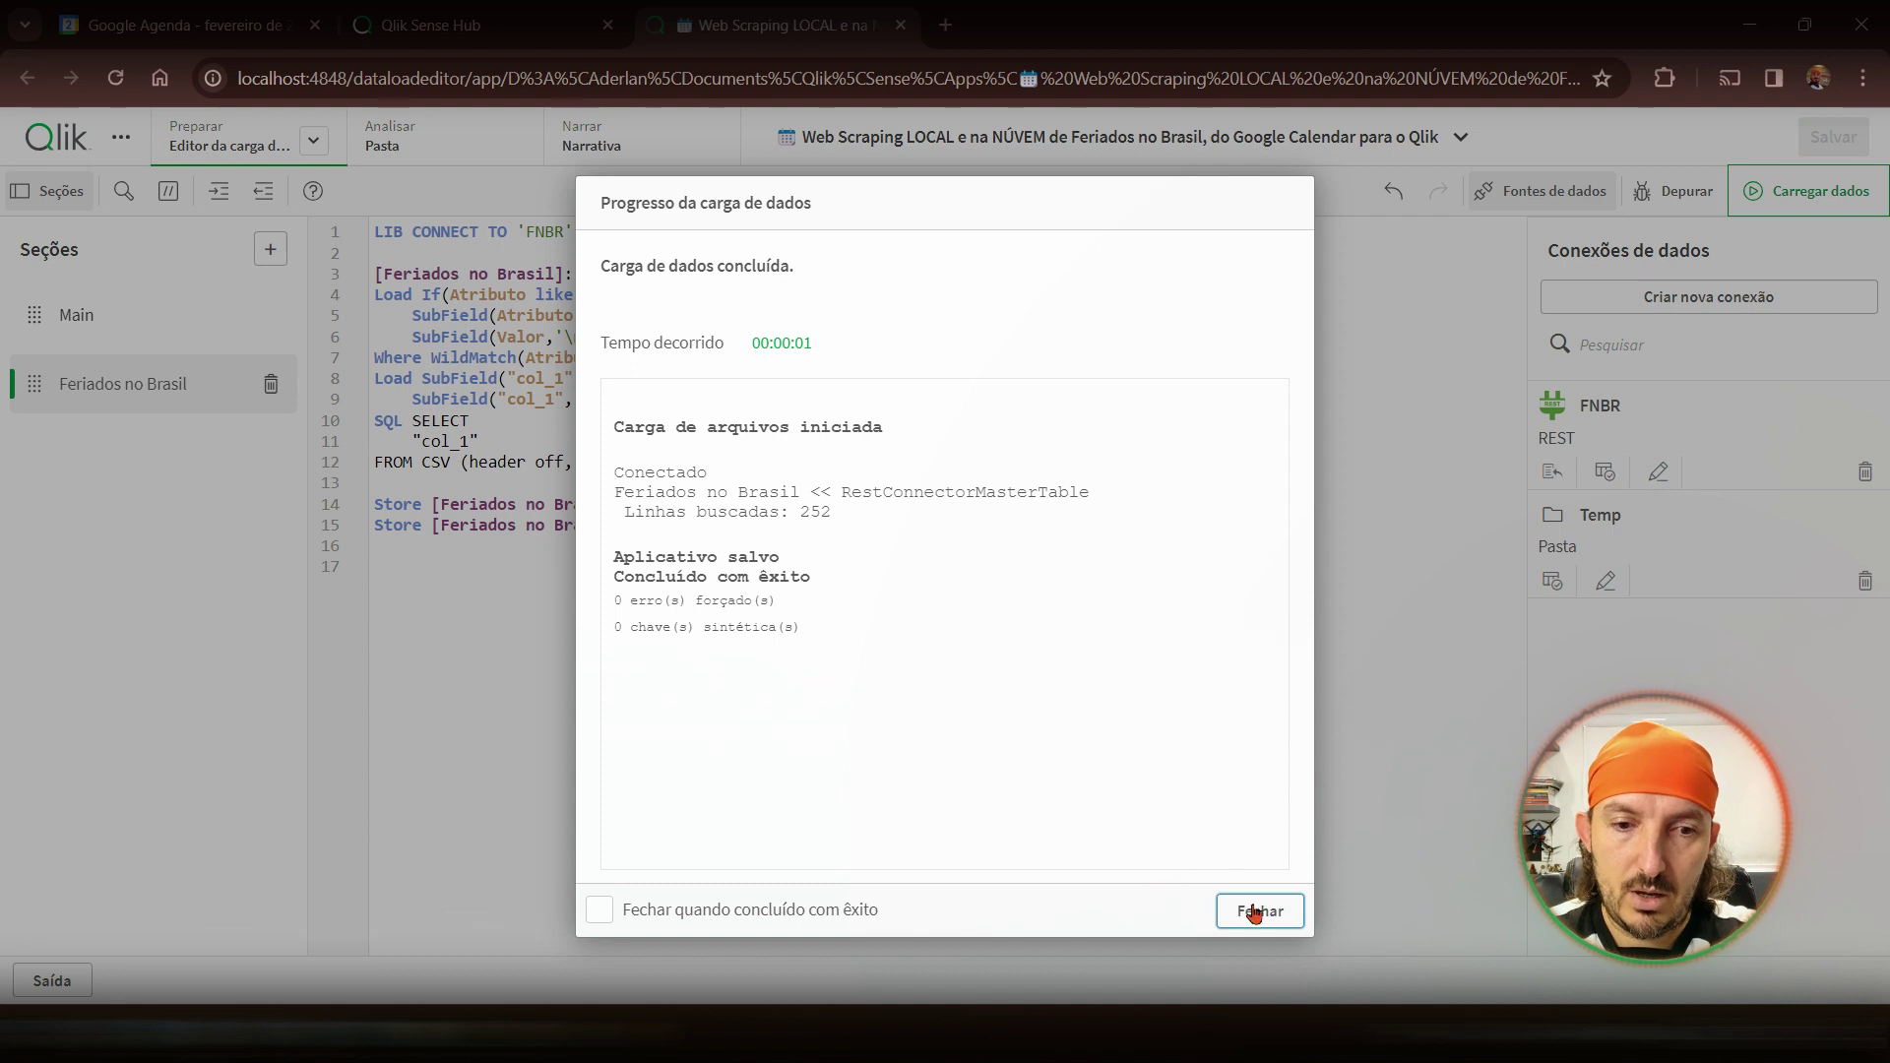
left_click(1252, 913)
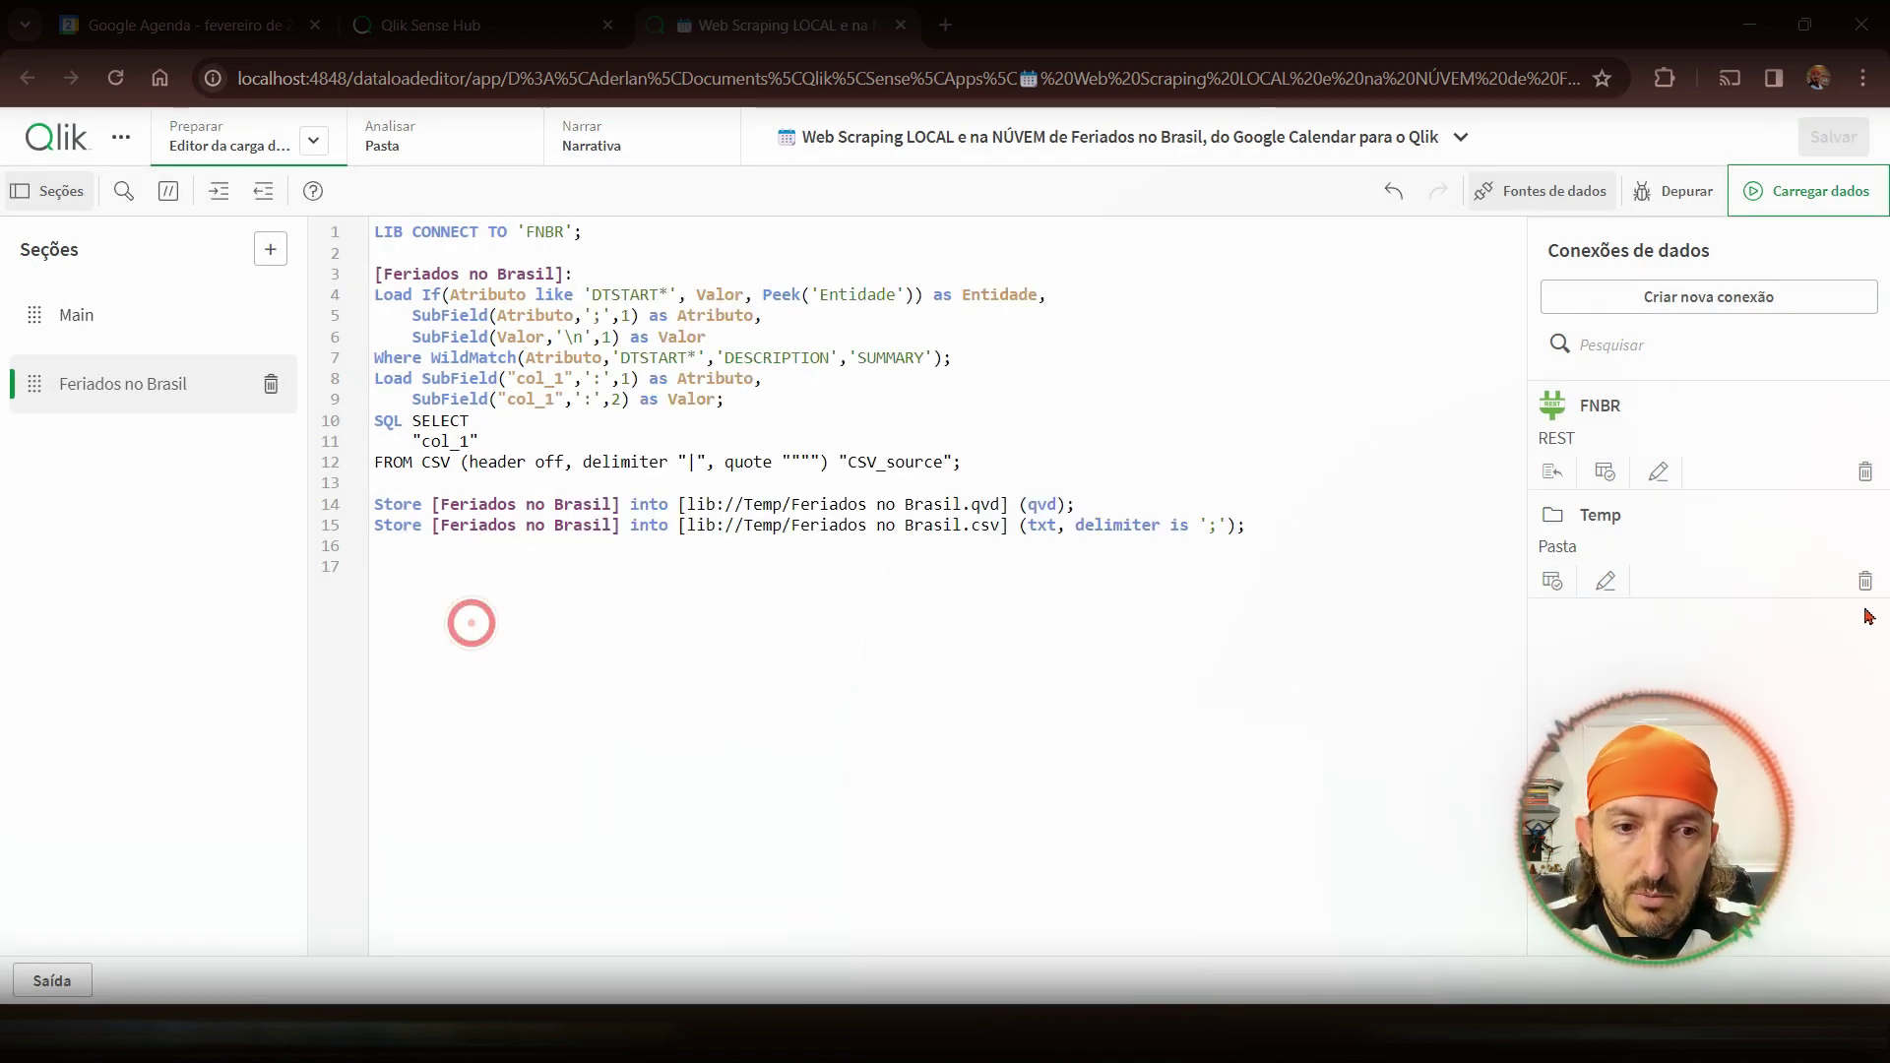
- Insert the load script for Feriados no Brasil.qvd from the Temp connection and prefix its LOAD with Generic
left_click(1552, 582)
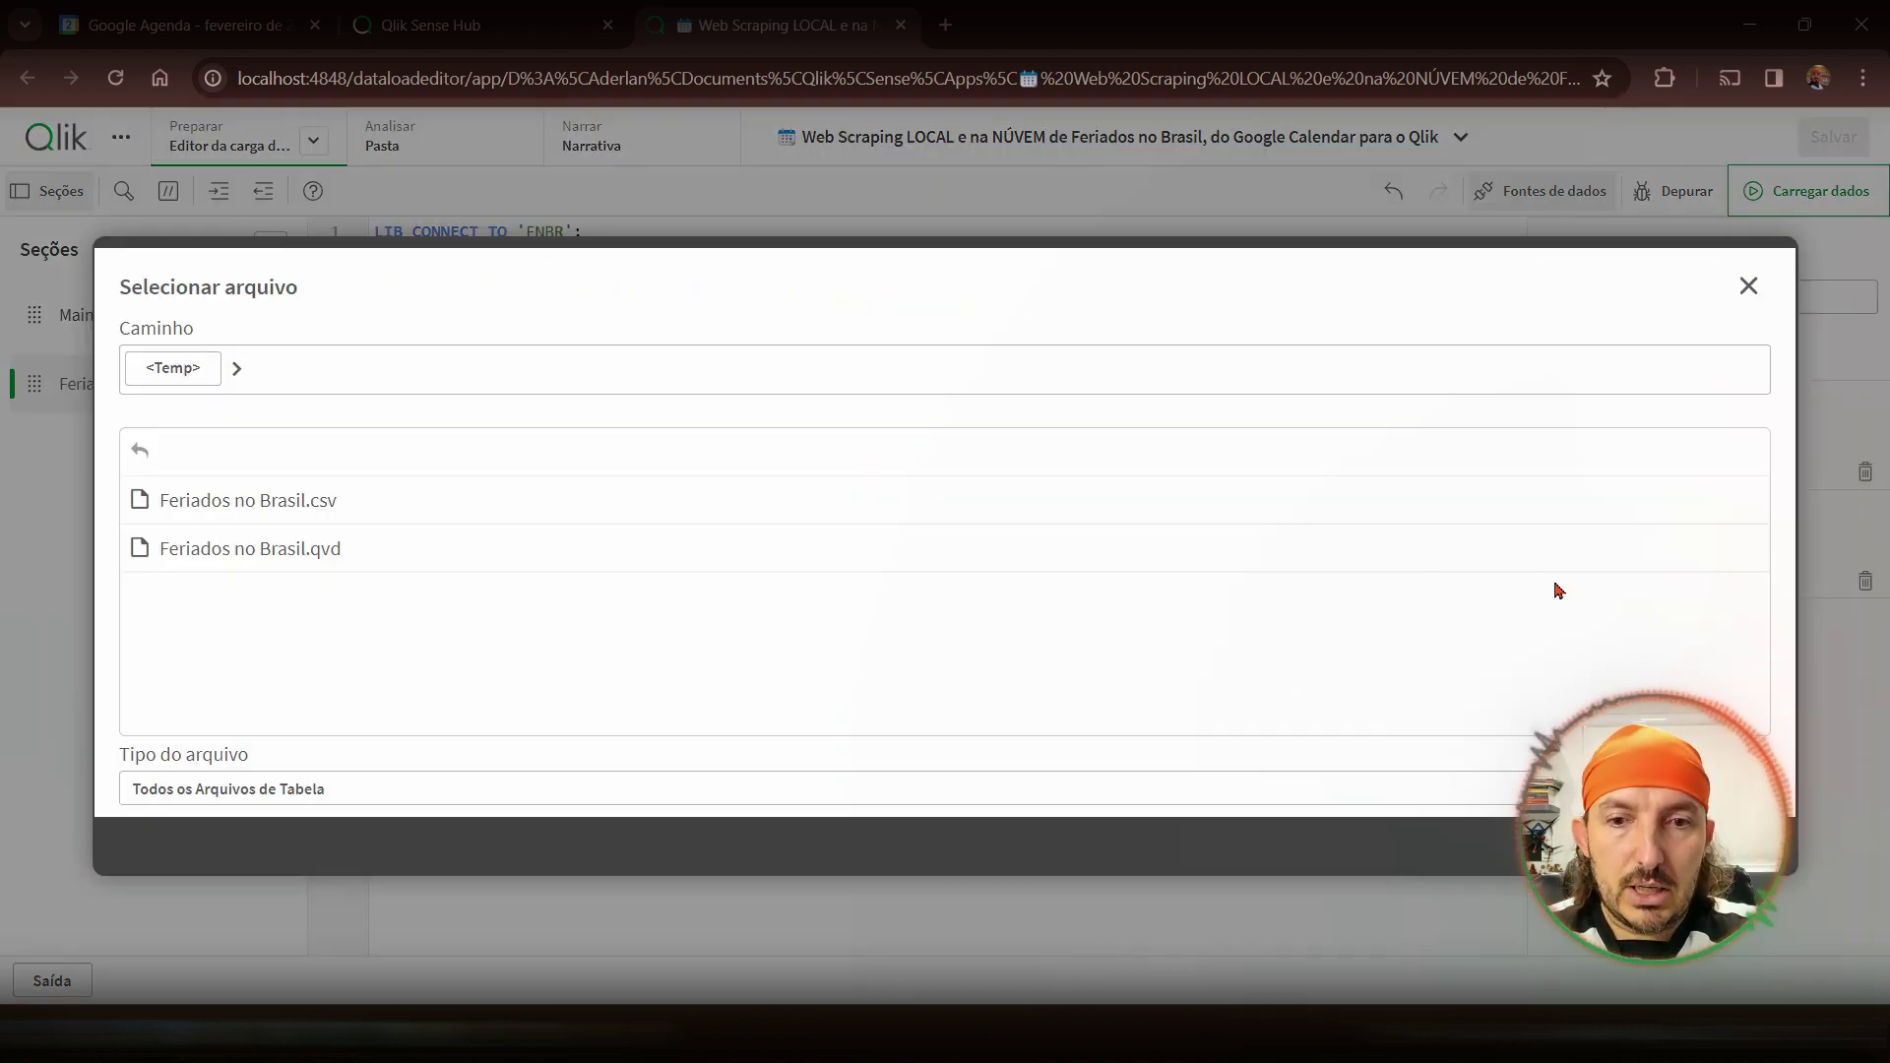
left_click(275, 553)
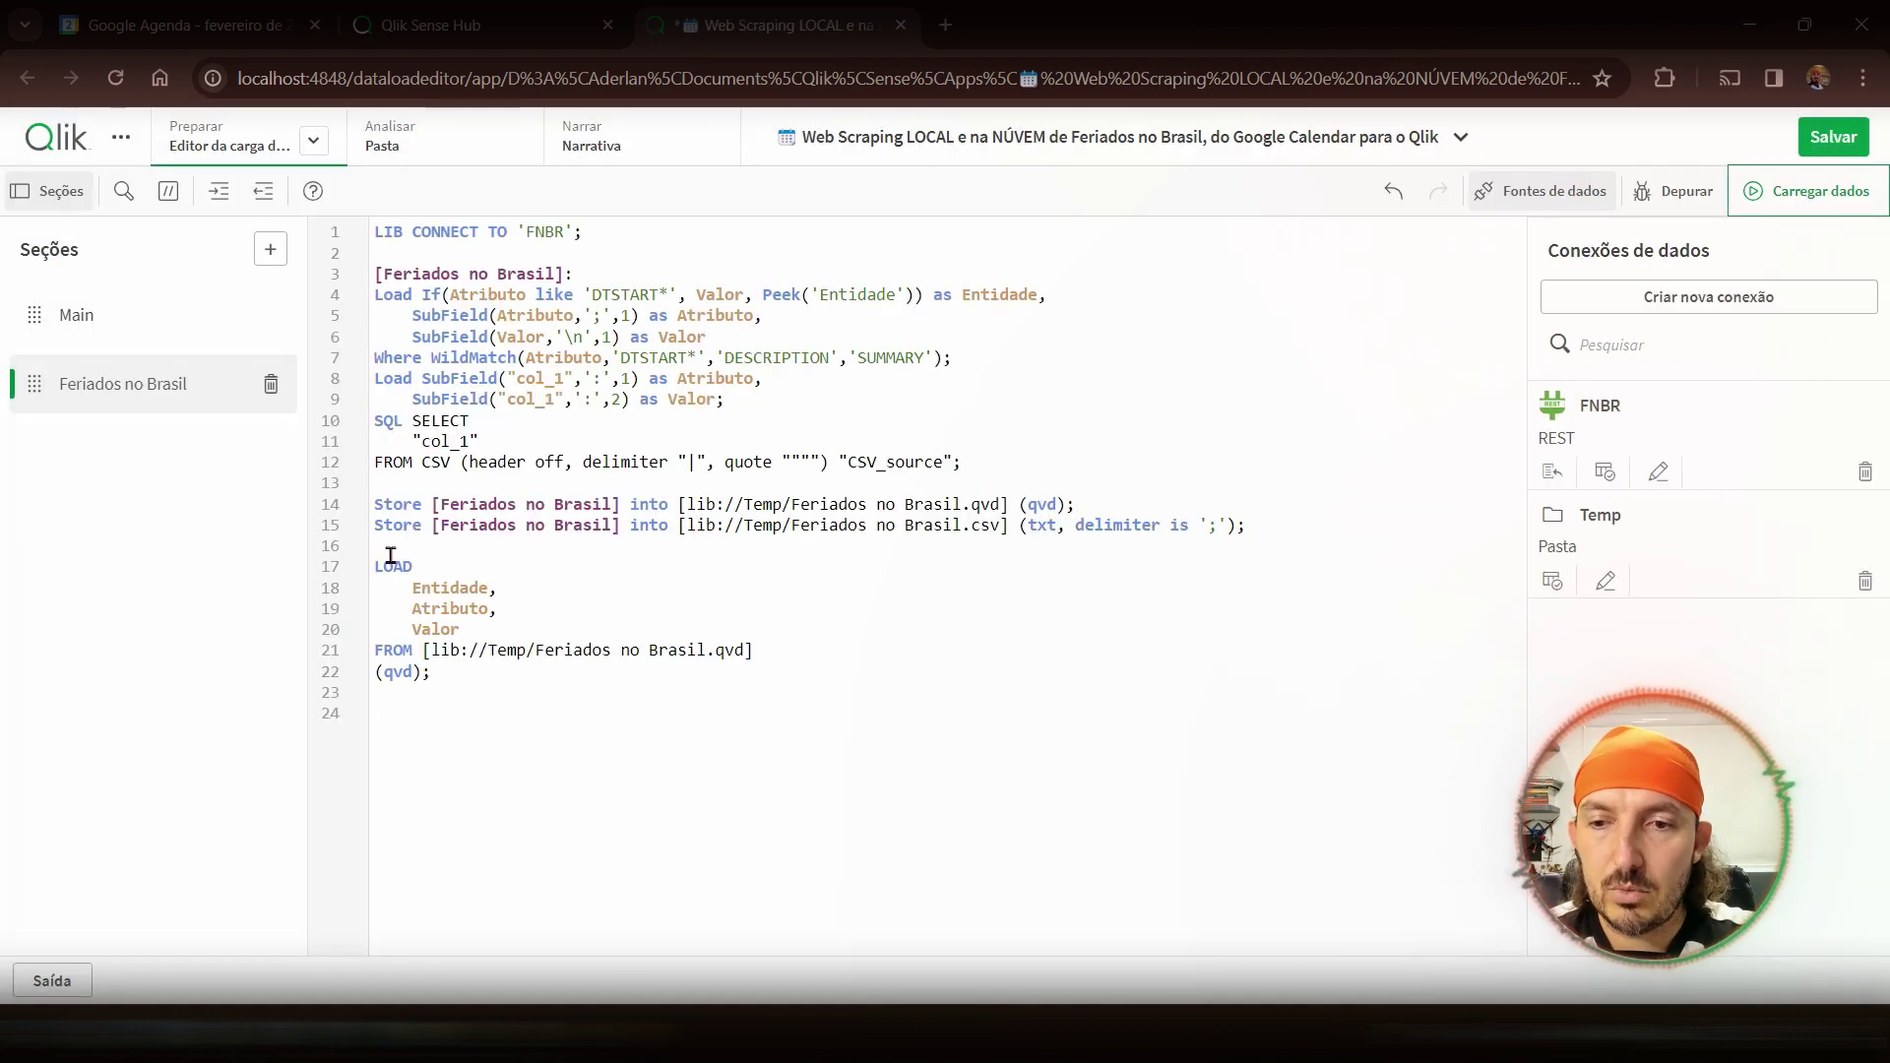
left_click(387, 551)
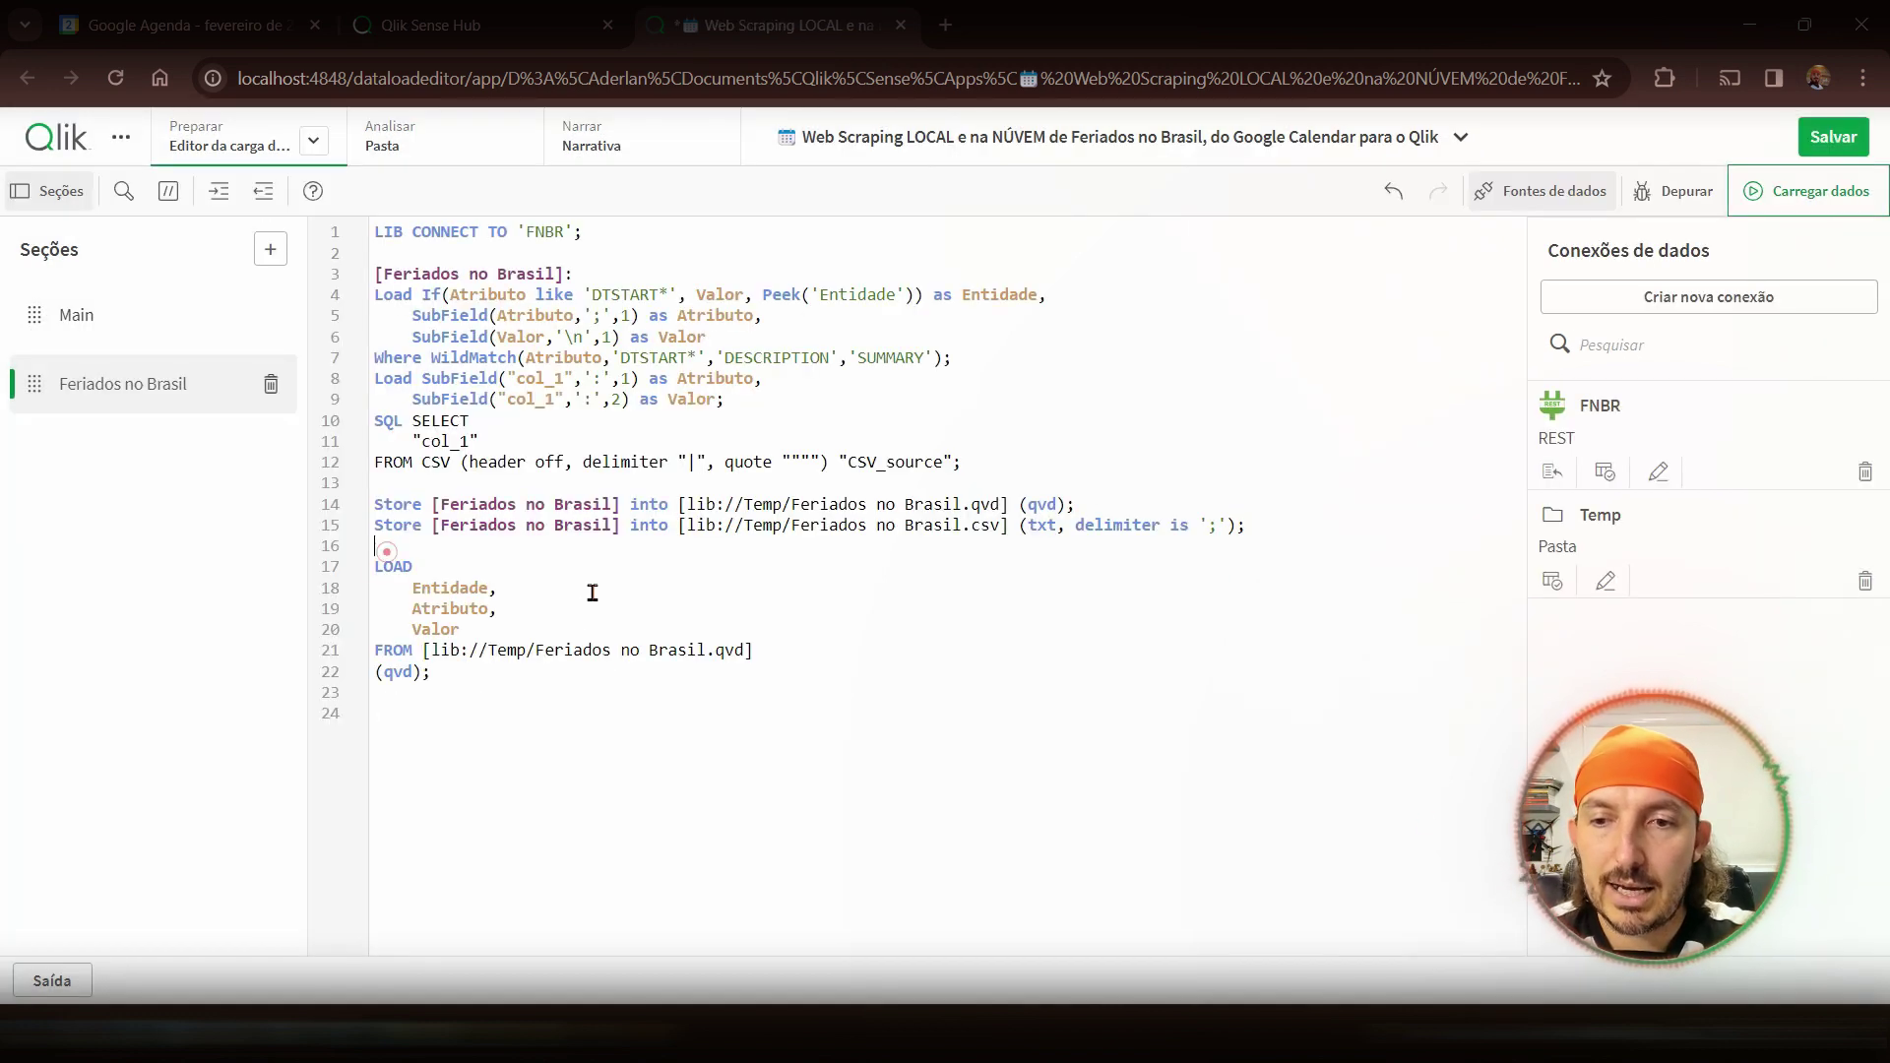
key("Return")
type("gene")
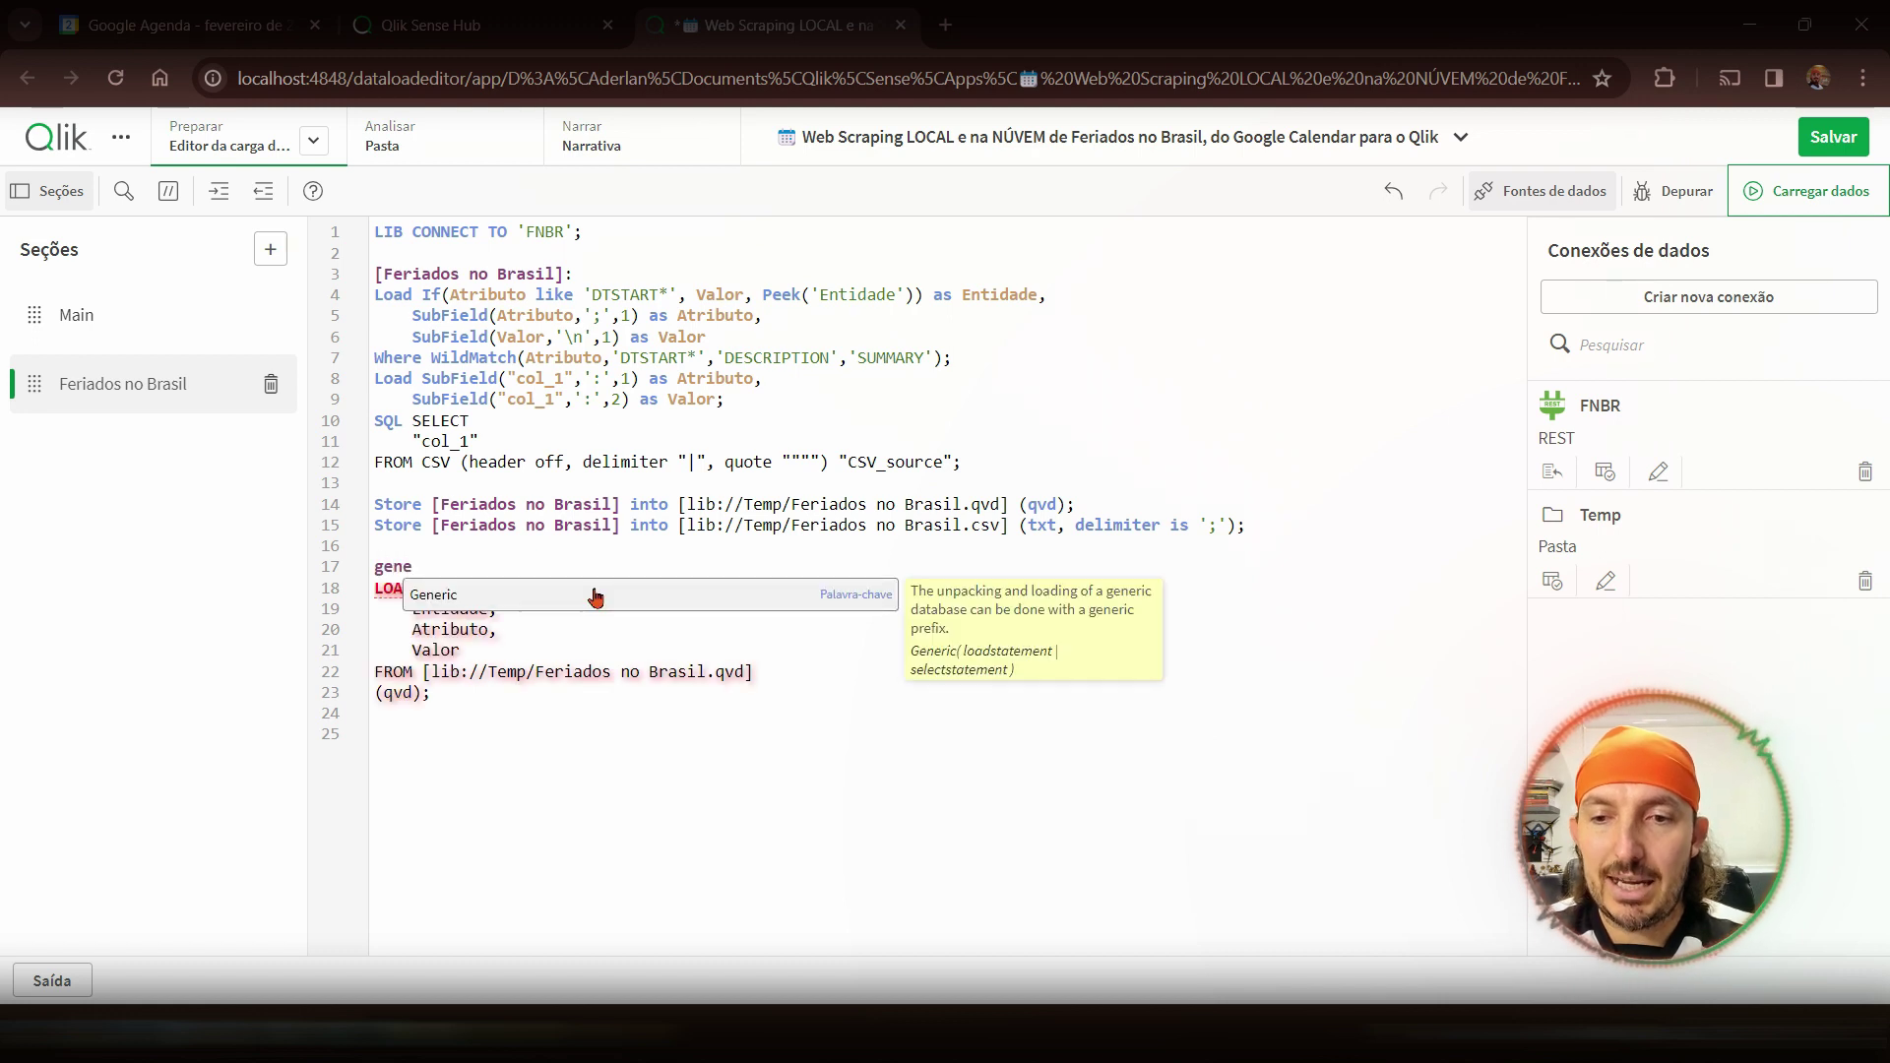
left_click(596, 594)
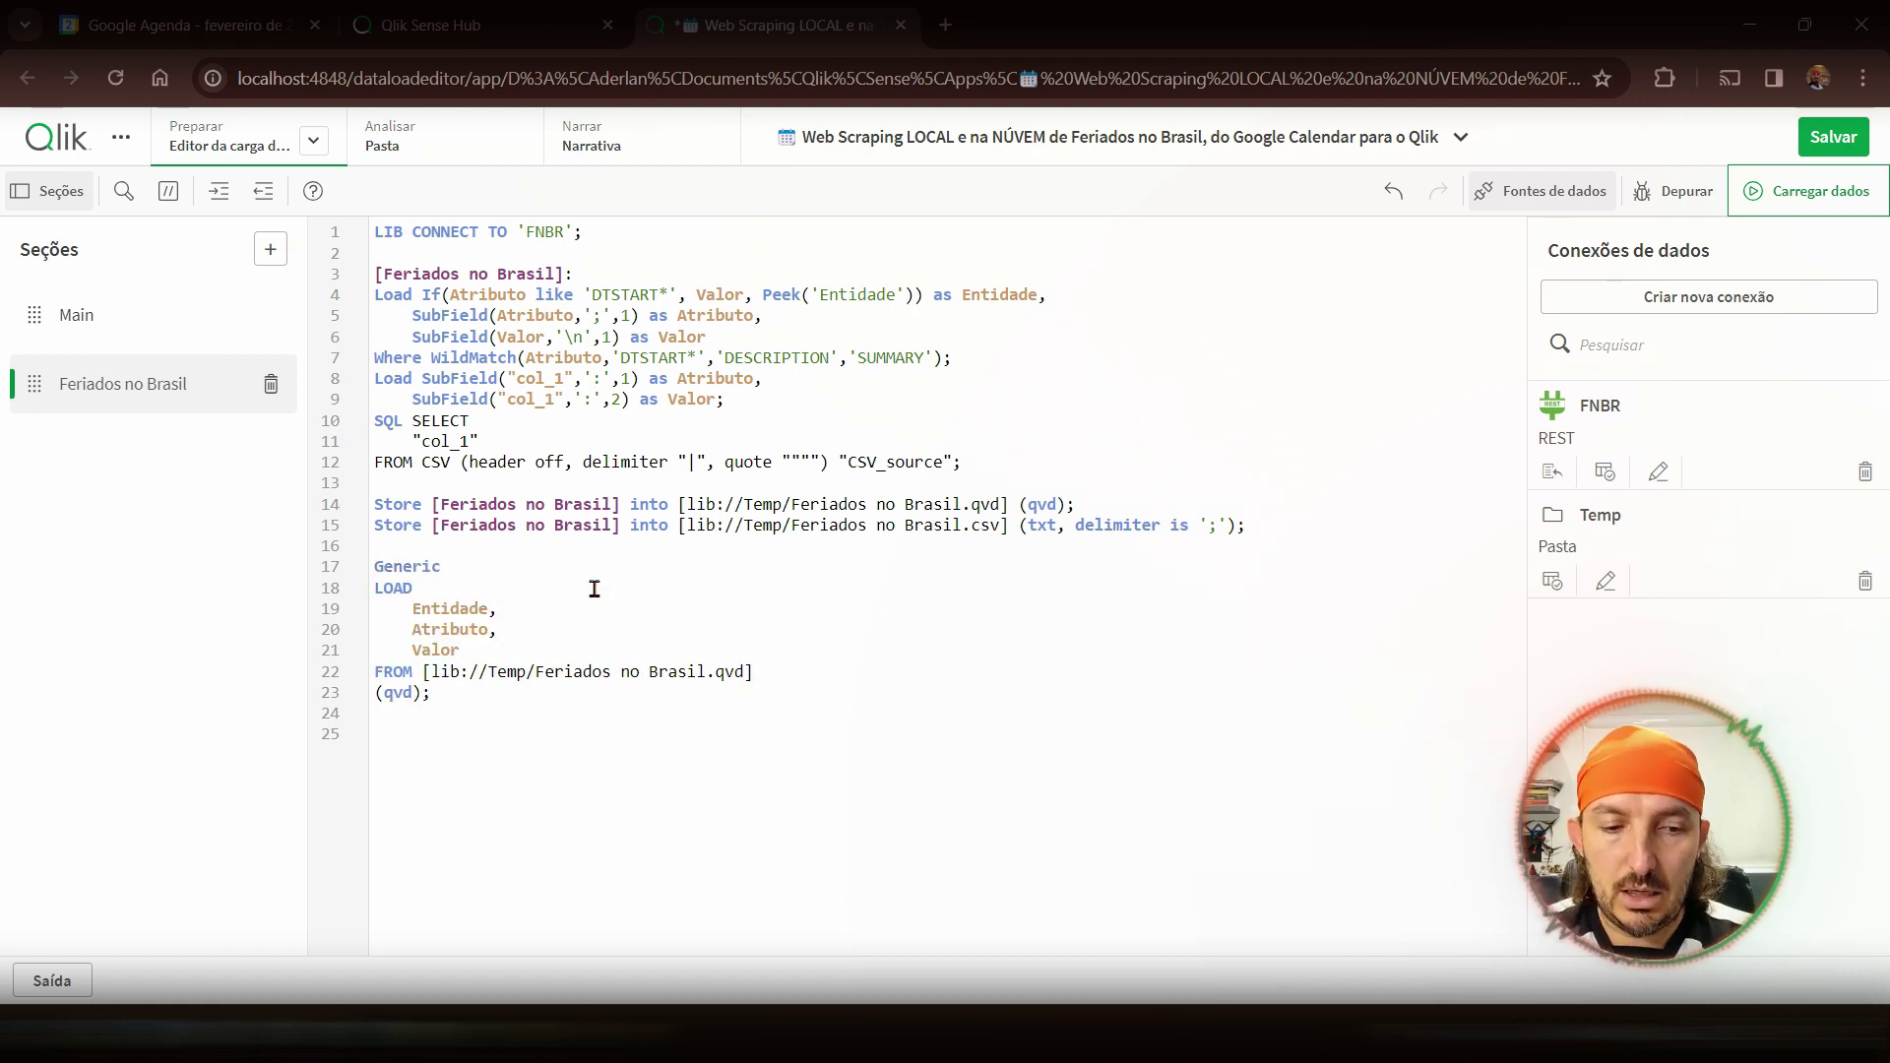
key("Delete")
- Label the Generic LOAD as [Feriados no Brasil]: and bring its (qvd) format onto the FROM line
key("Return")
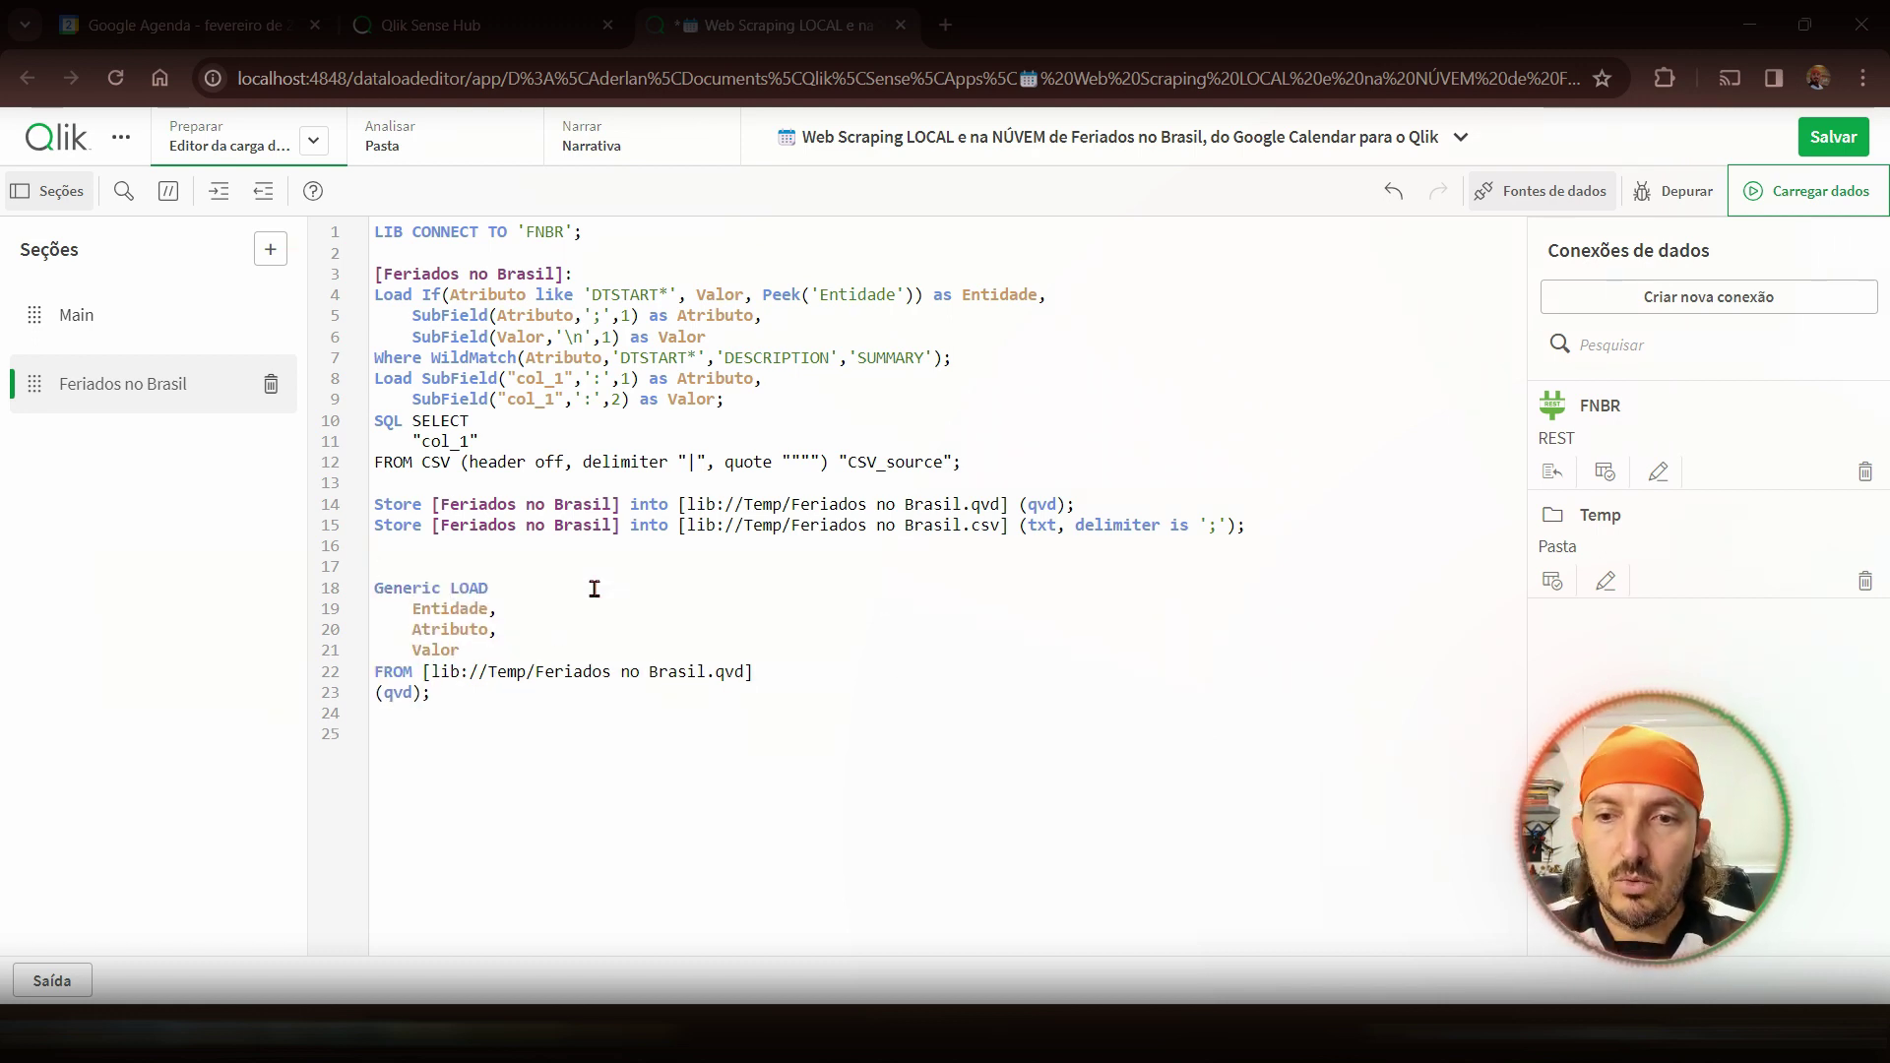
type("[Feriado")
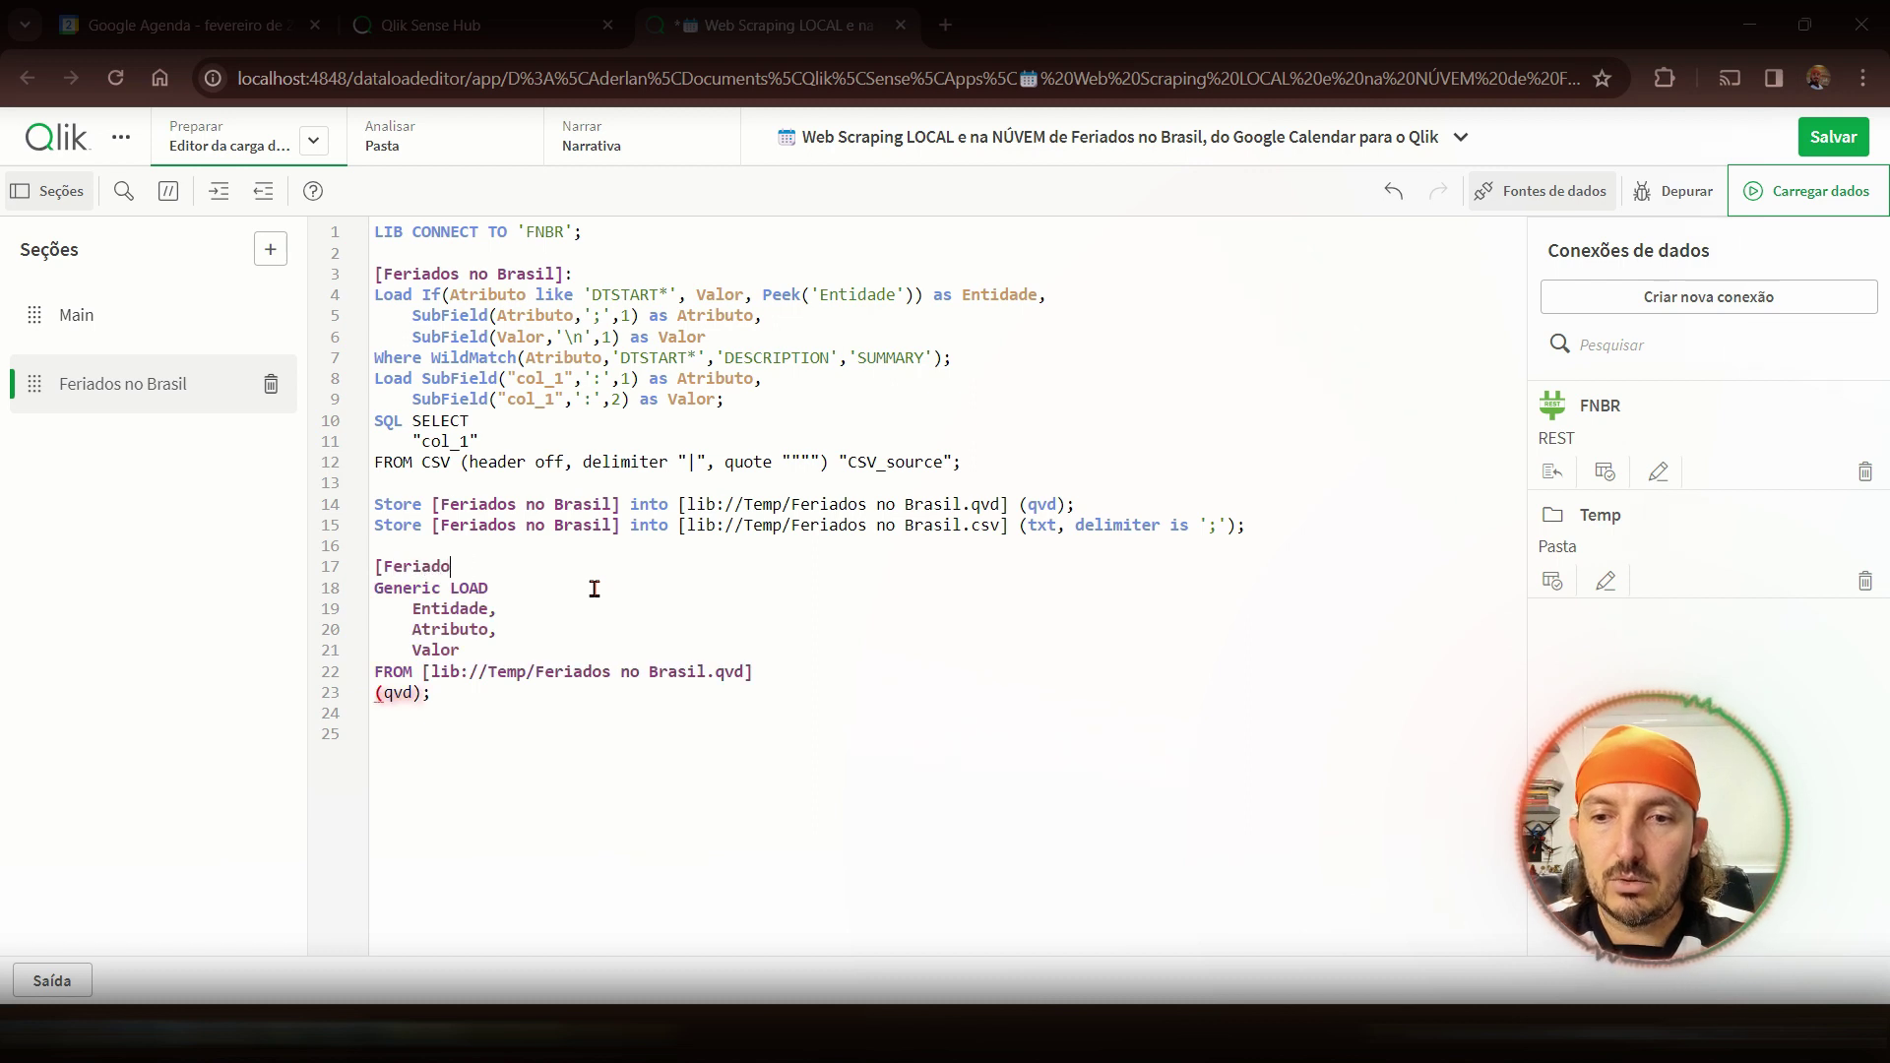
type("s no Brasil")
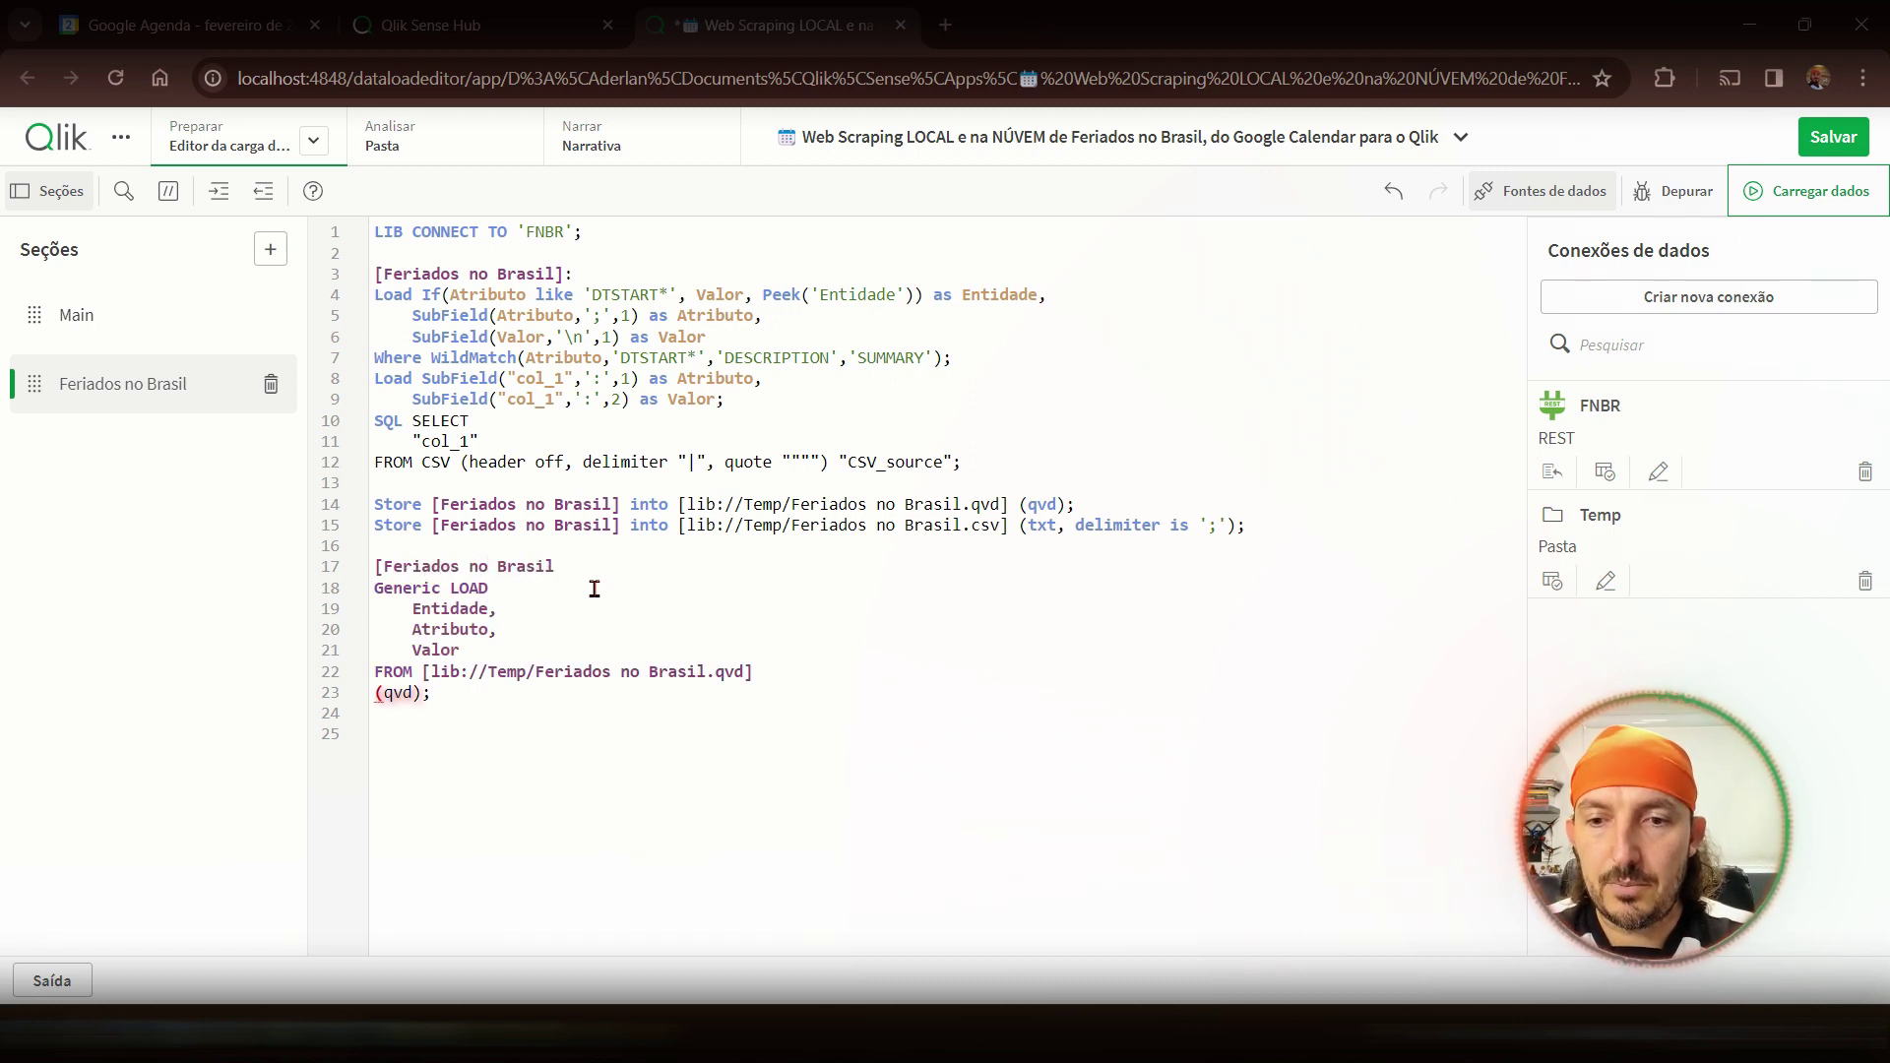
type("]:")
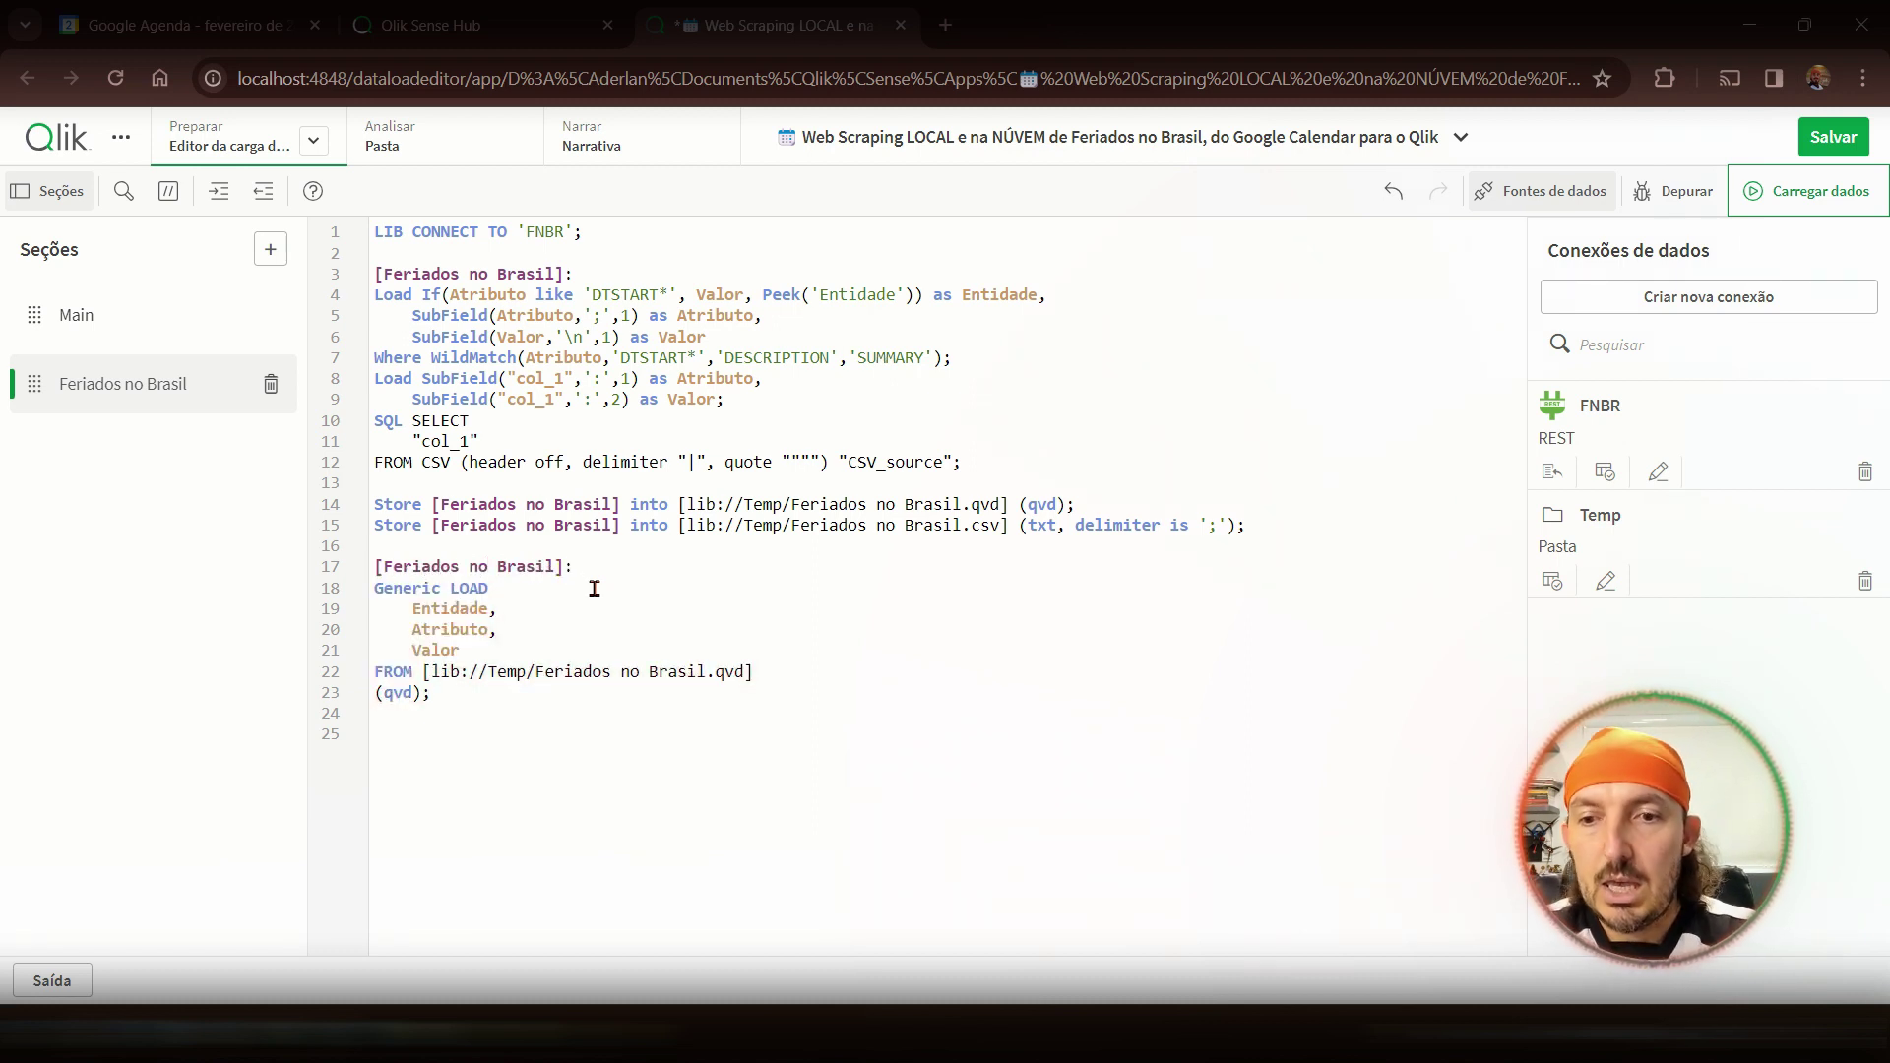
left_click(798, 670)
key("Delete")
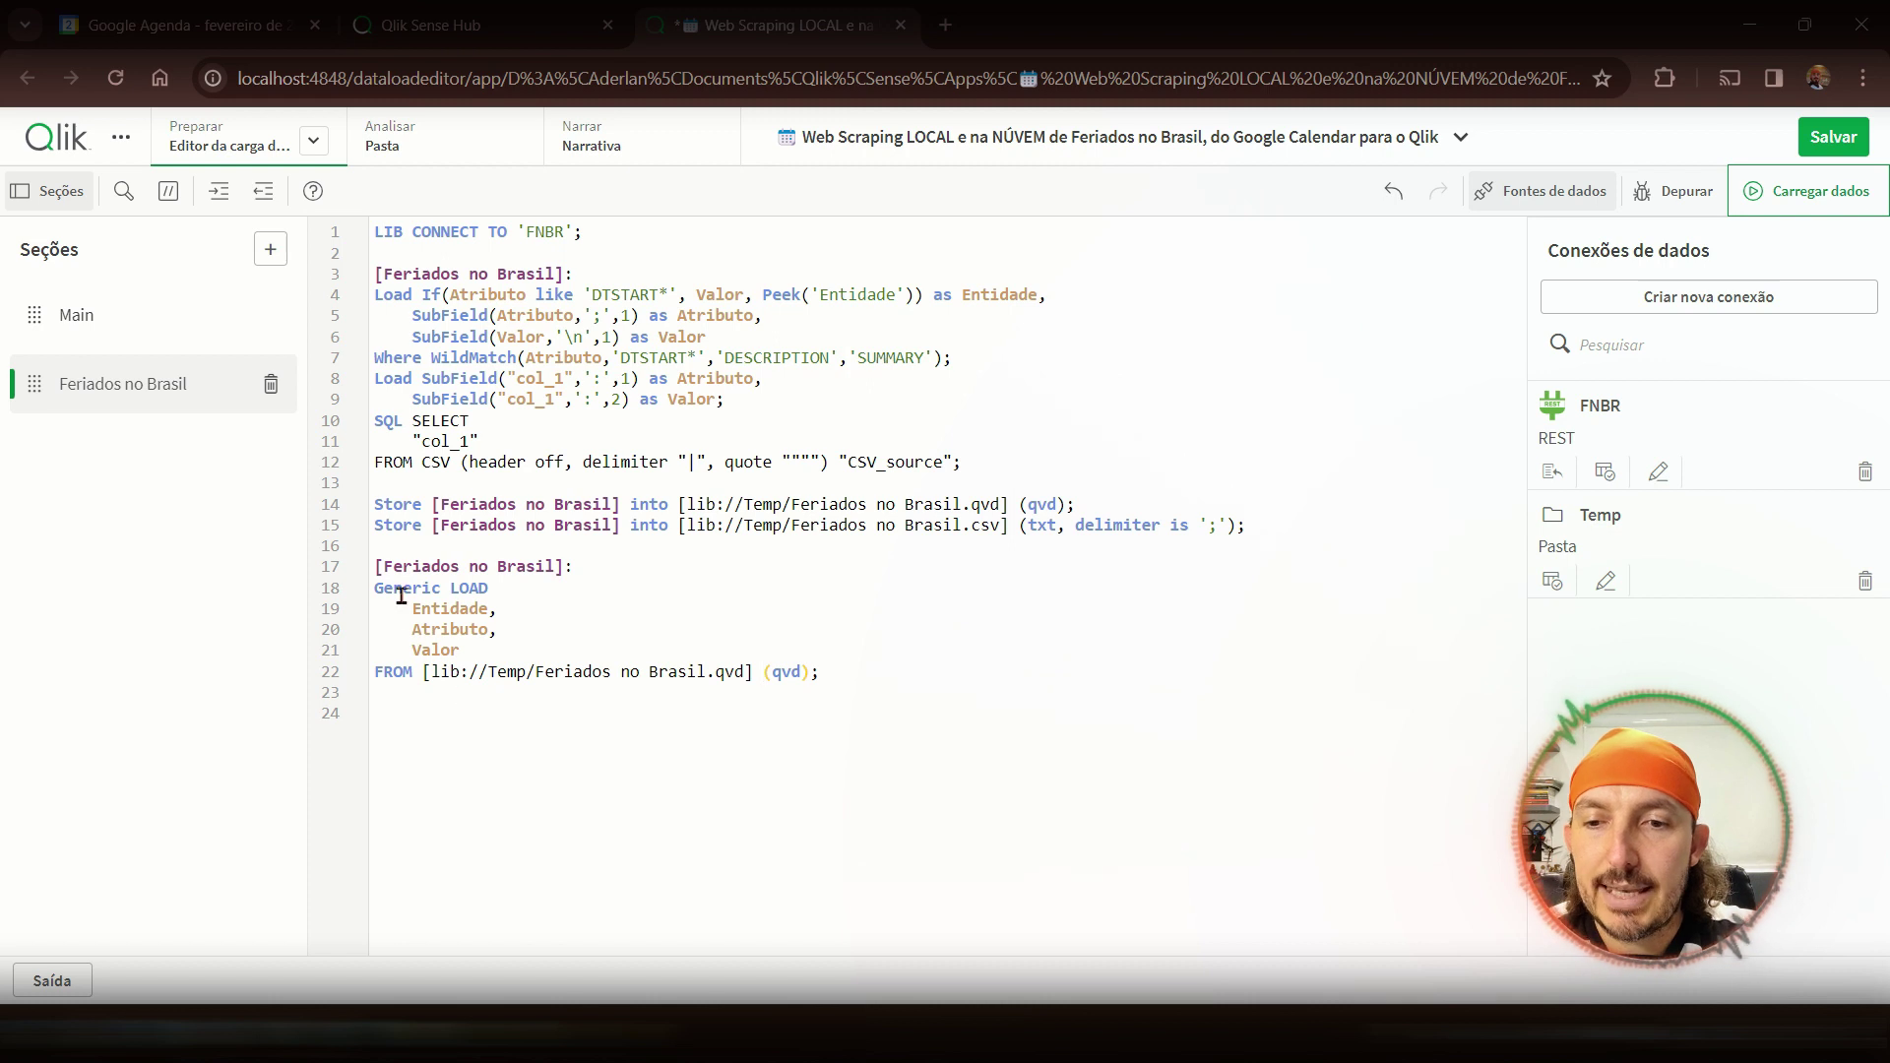
- Examine the script's Load with Peek('Entidade'), the two Store statements and the Generic LOAD block
left_click_drag(378, 592, 535, 617)
left_click(432, 309)
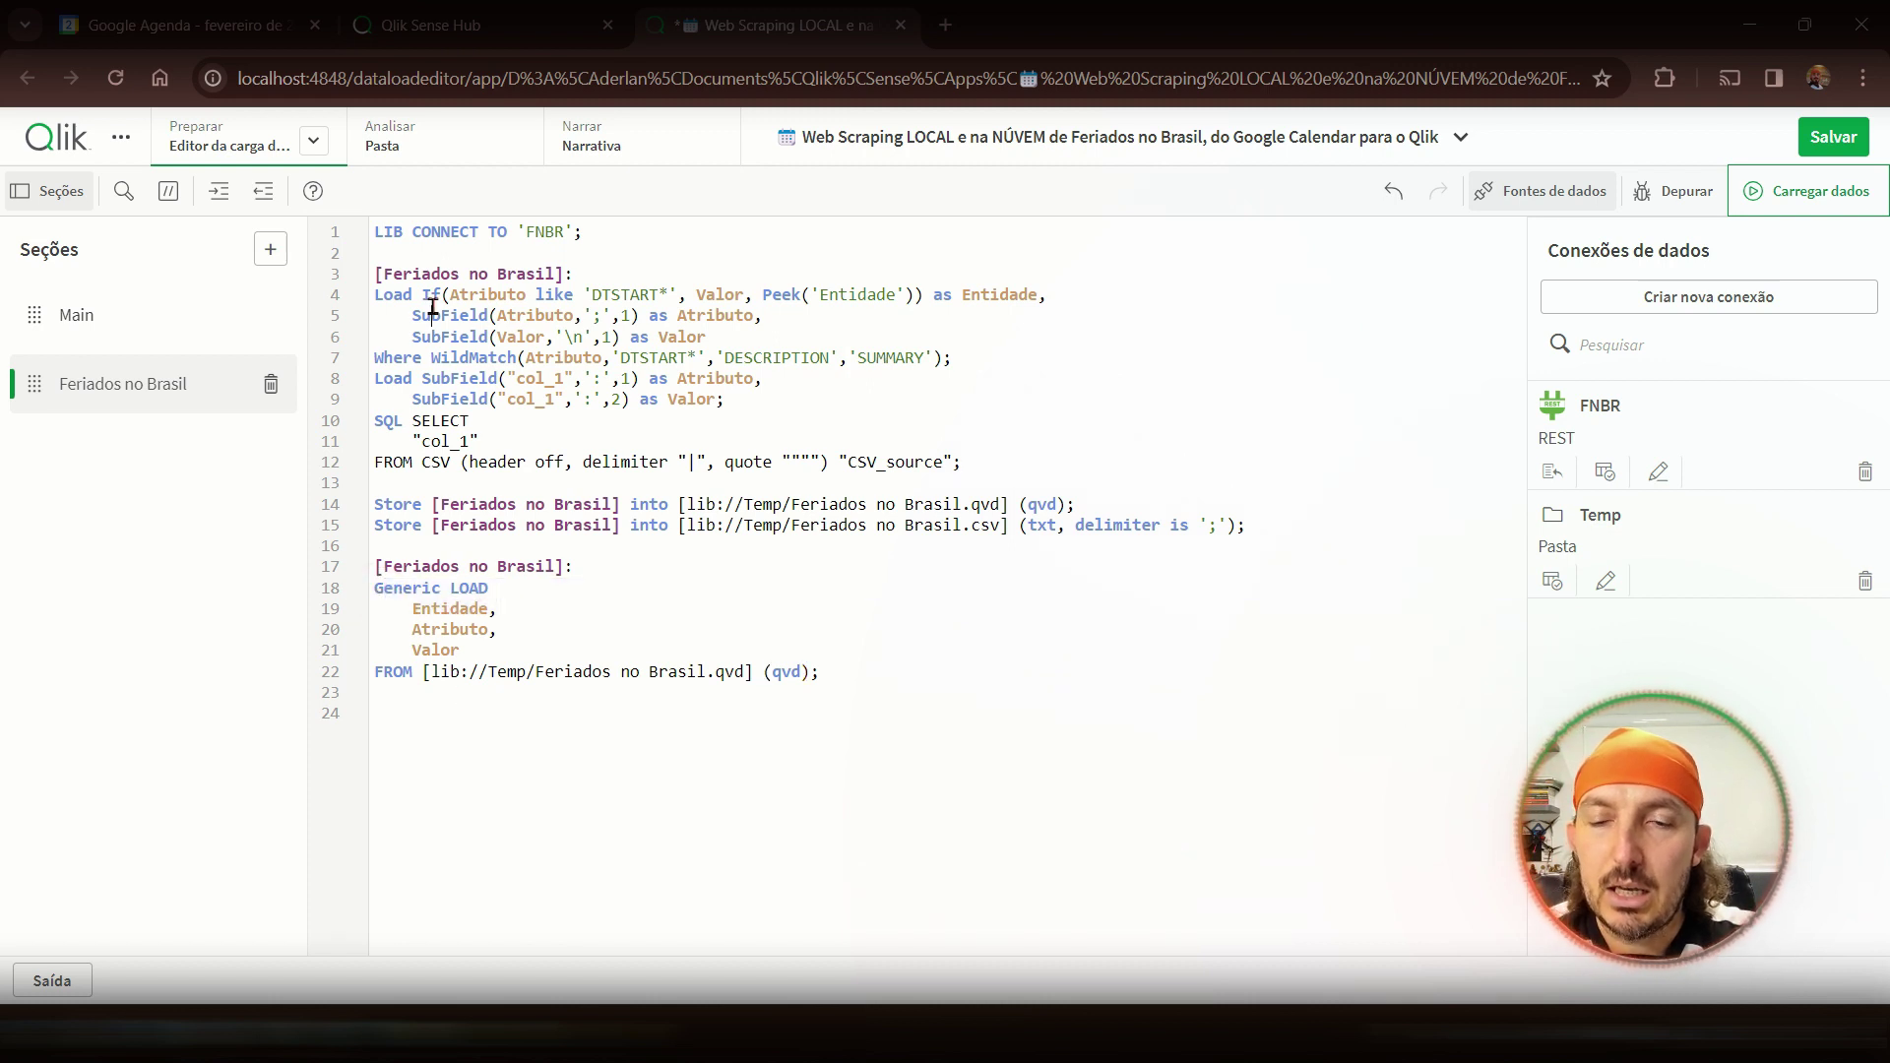
left_click_drag(375, 295, 526, 361)
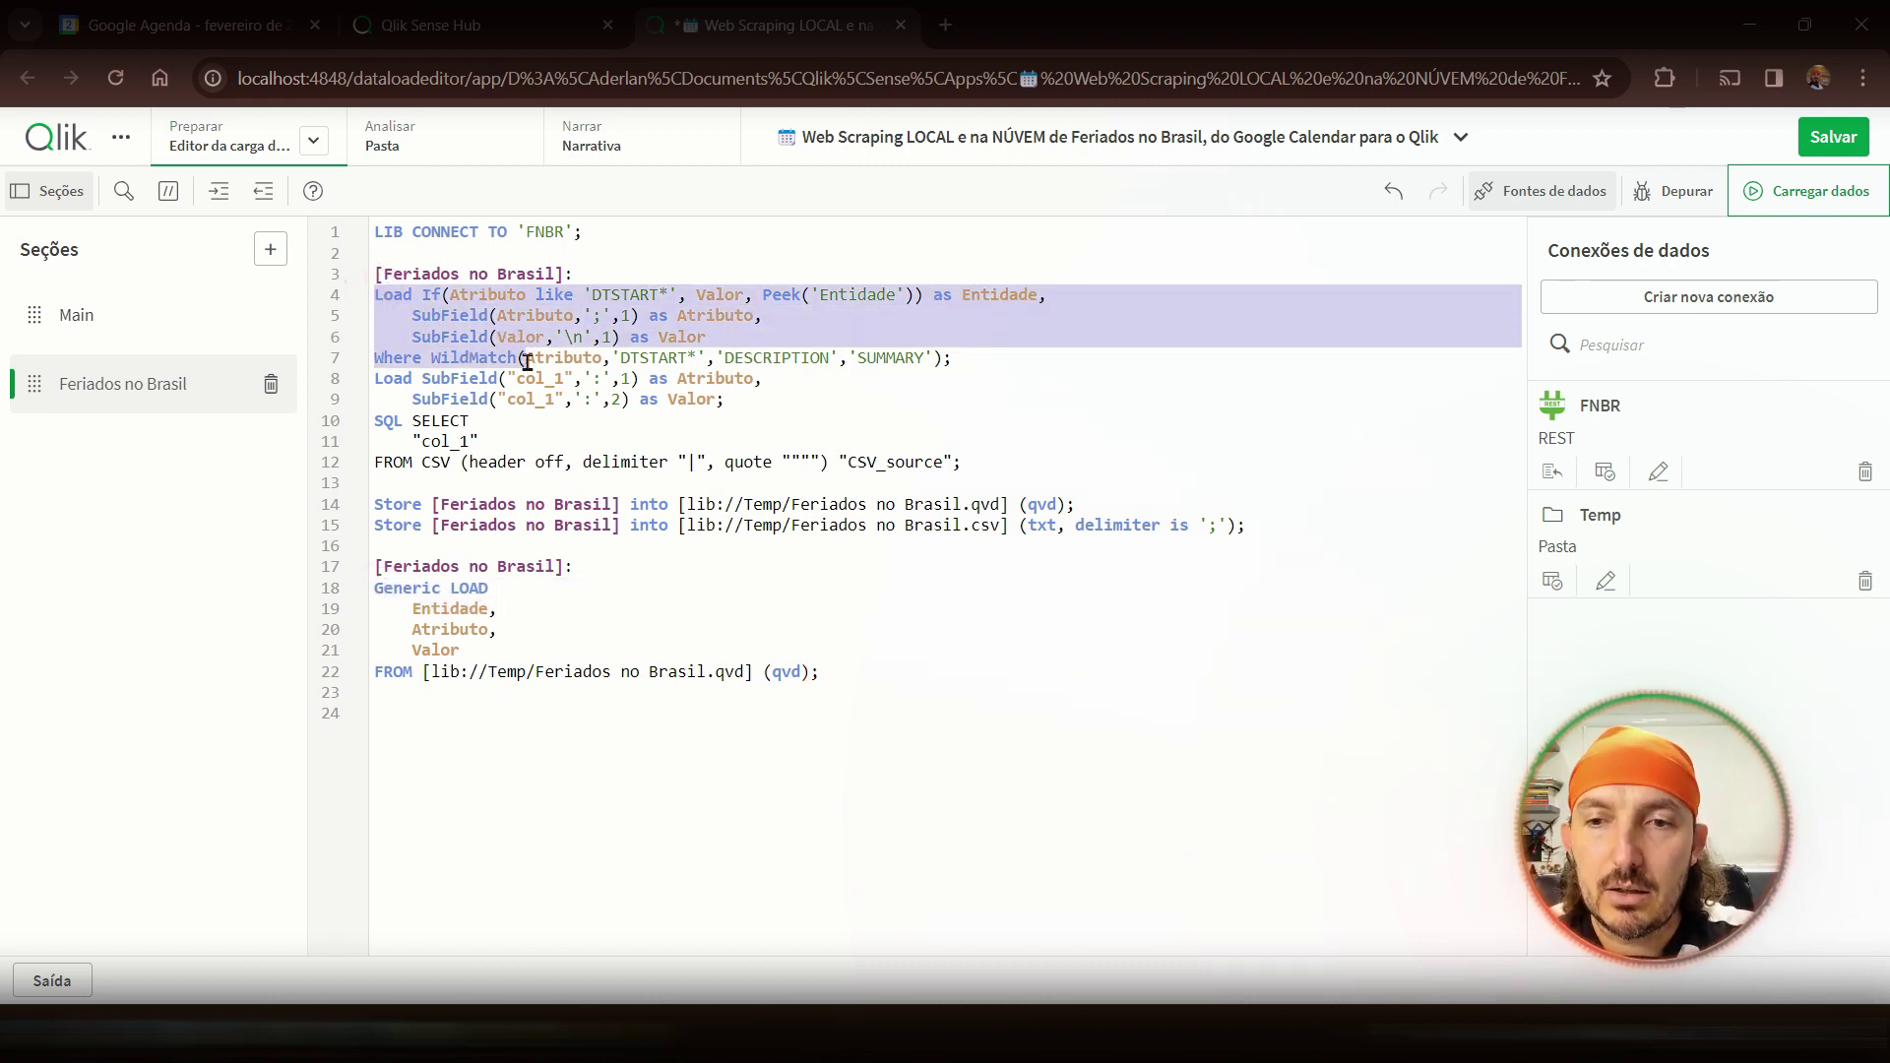
left_click(377, 295)
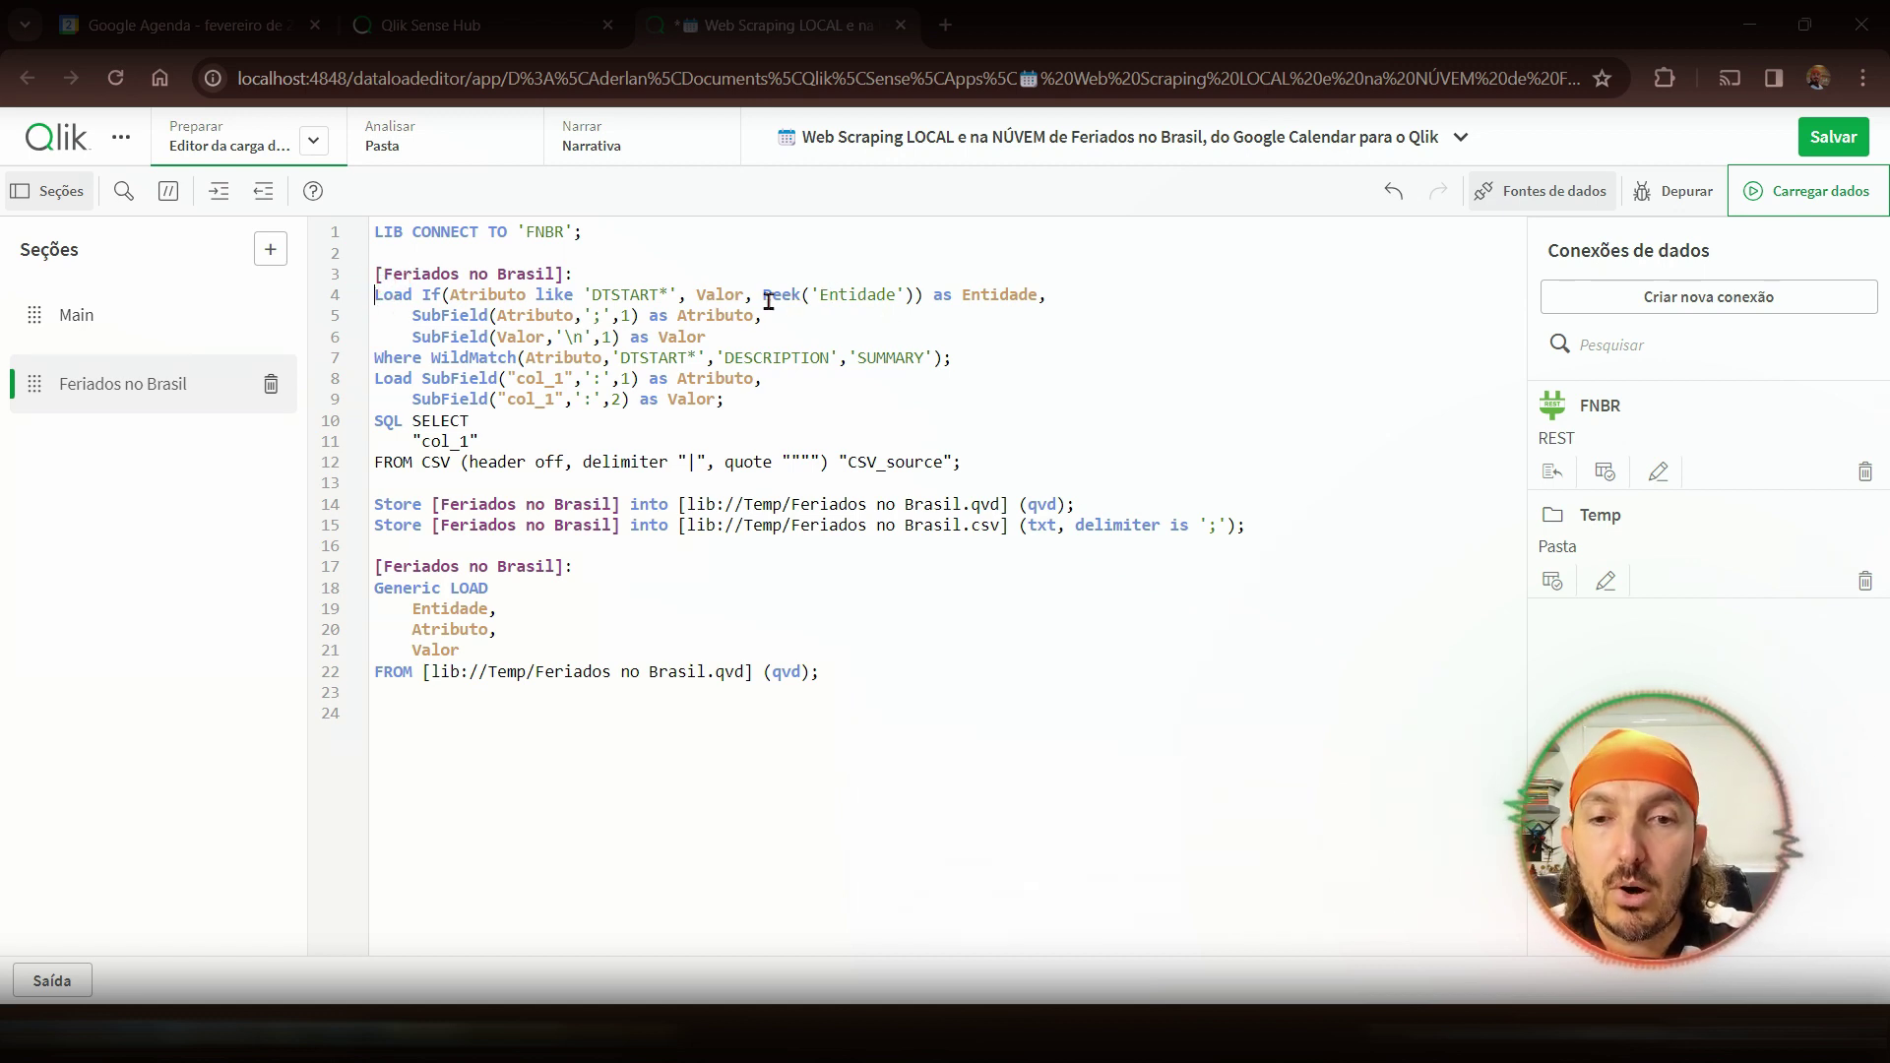
left_click_drag(757, 295, 1037, 297)
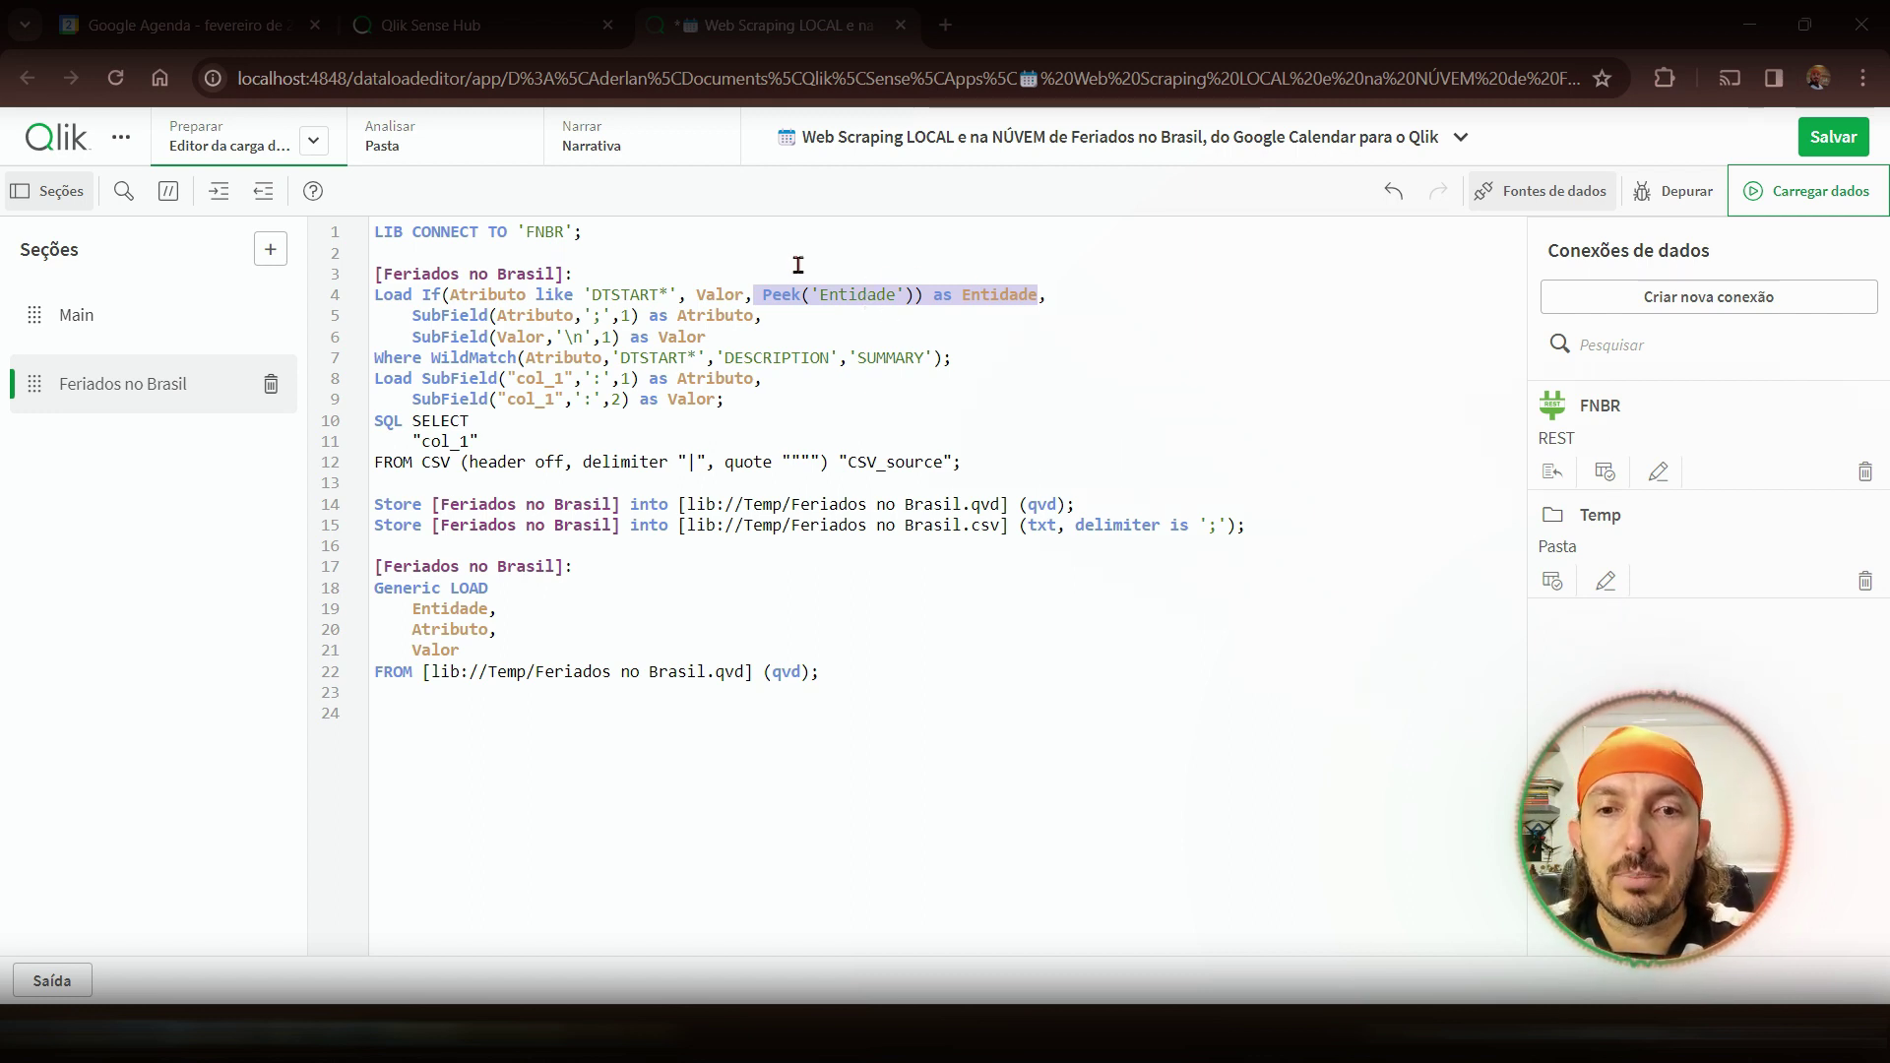
left_click_drag(691, 344, 607, 298)
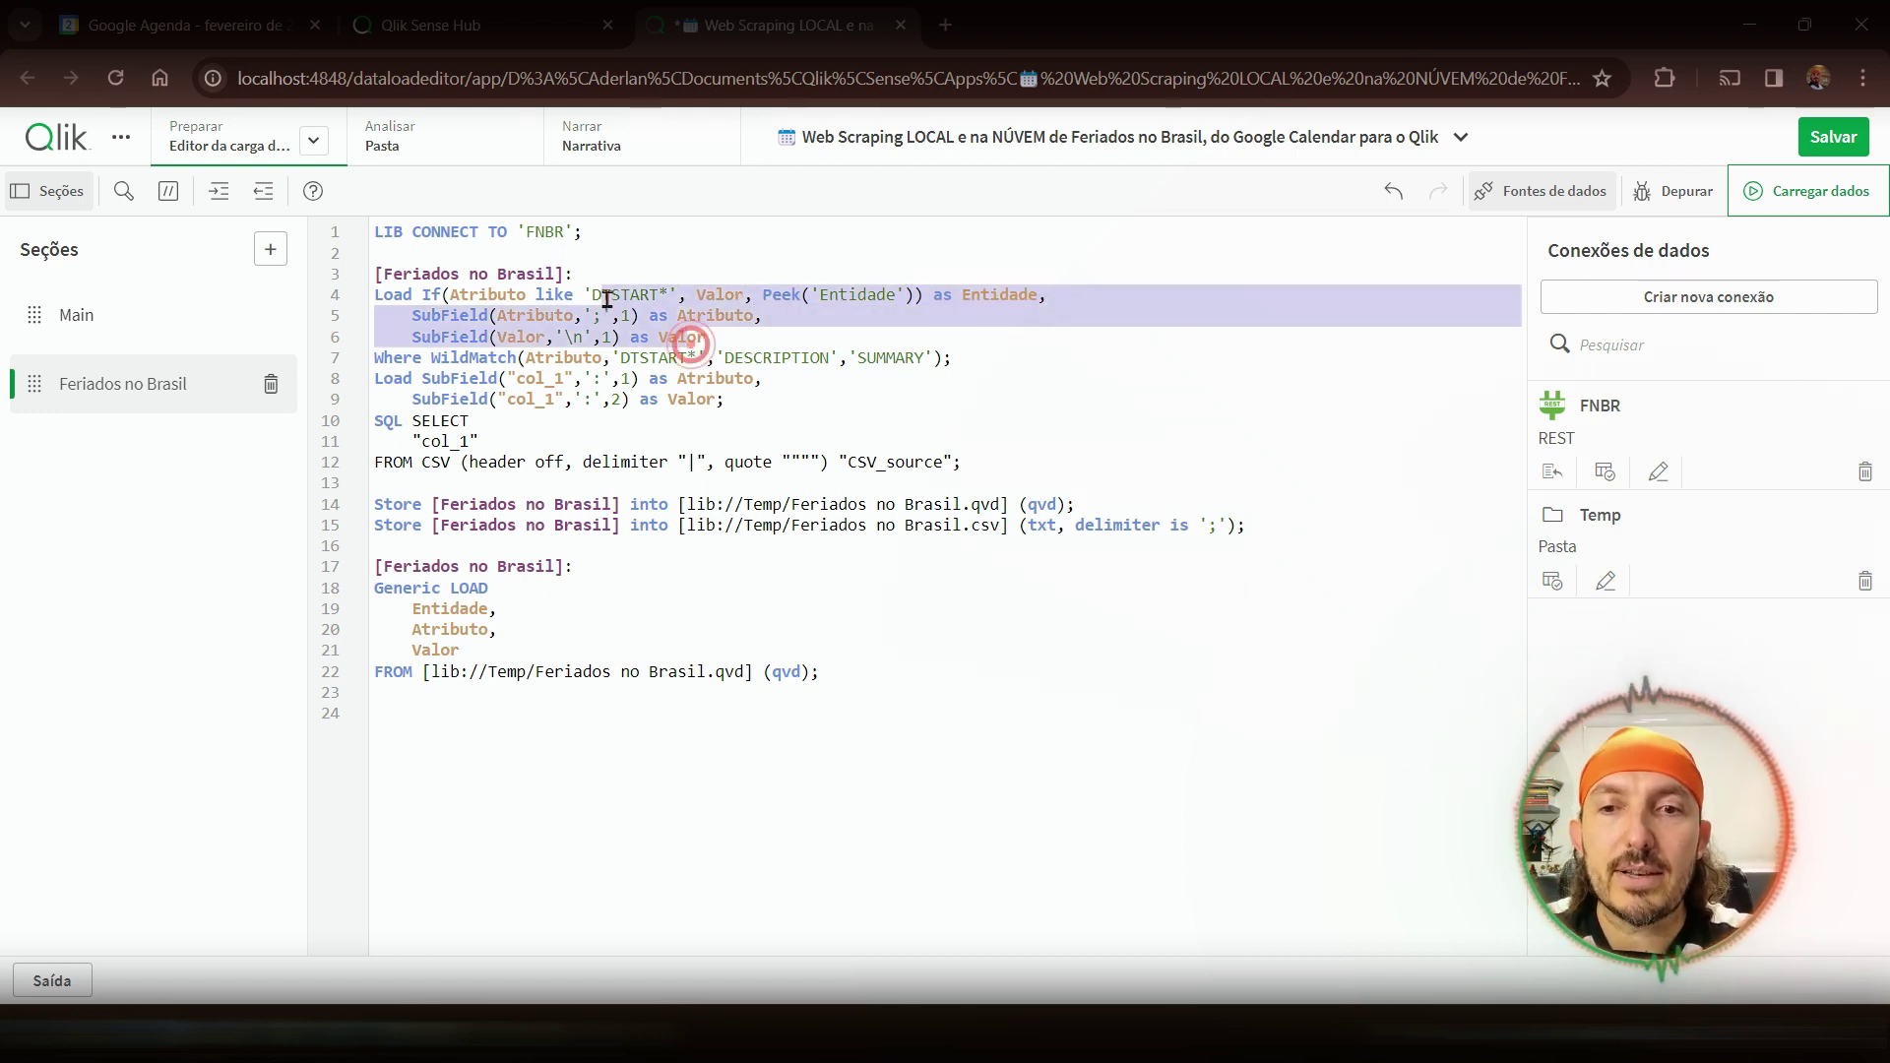
left_click(501, 652)
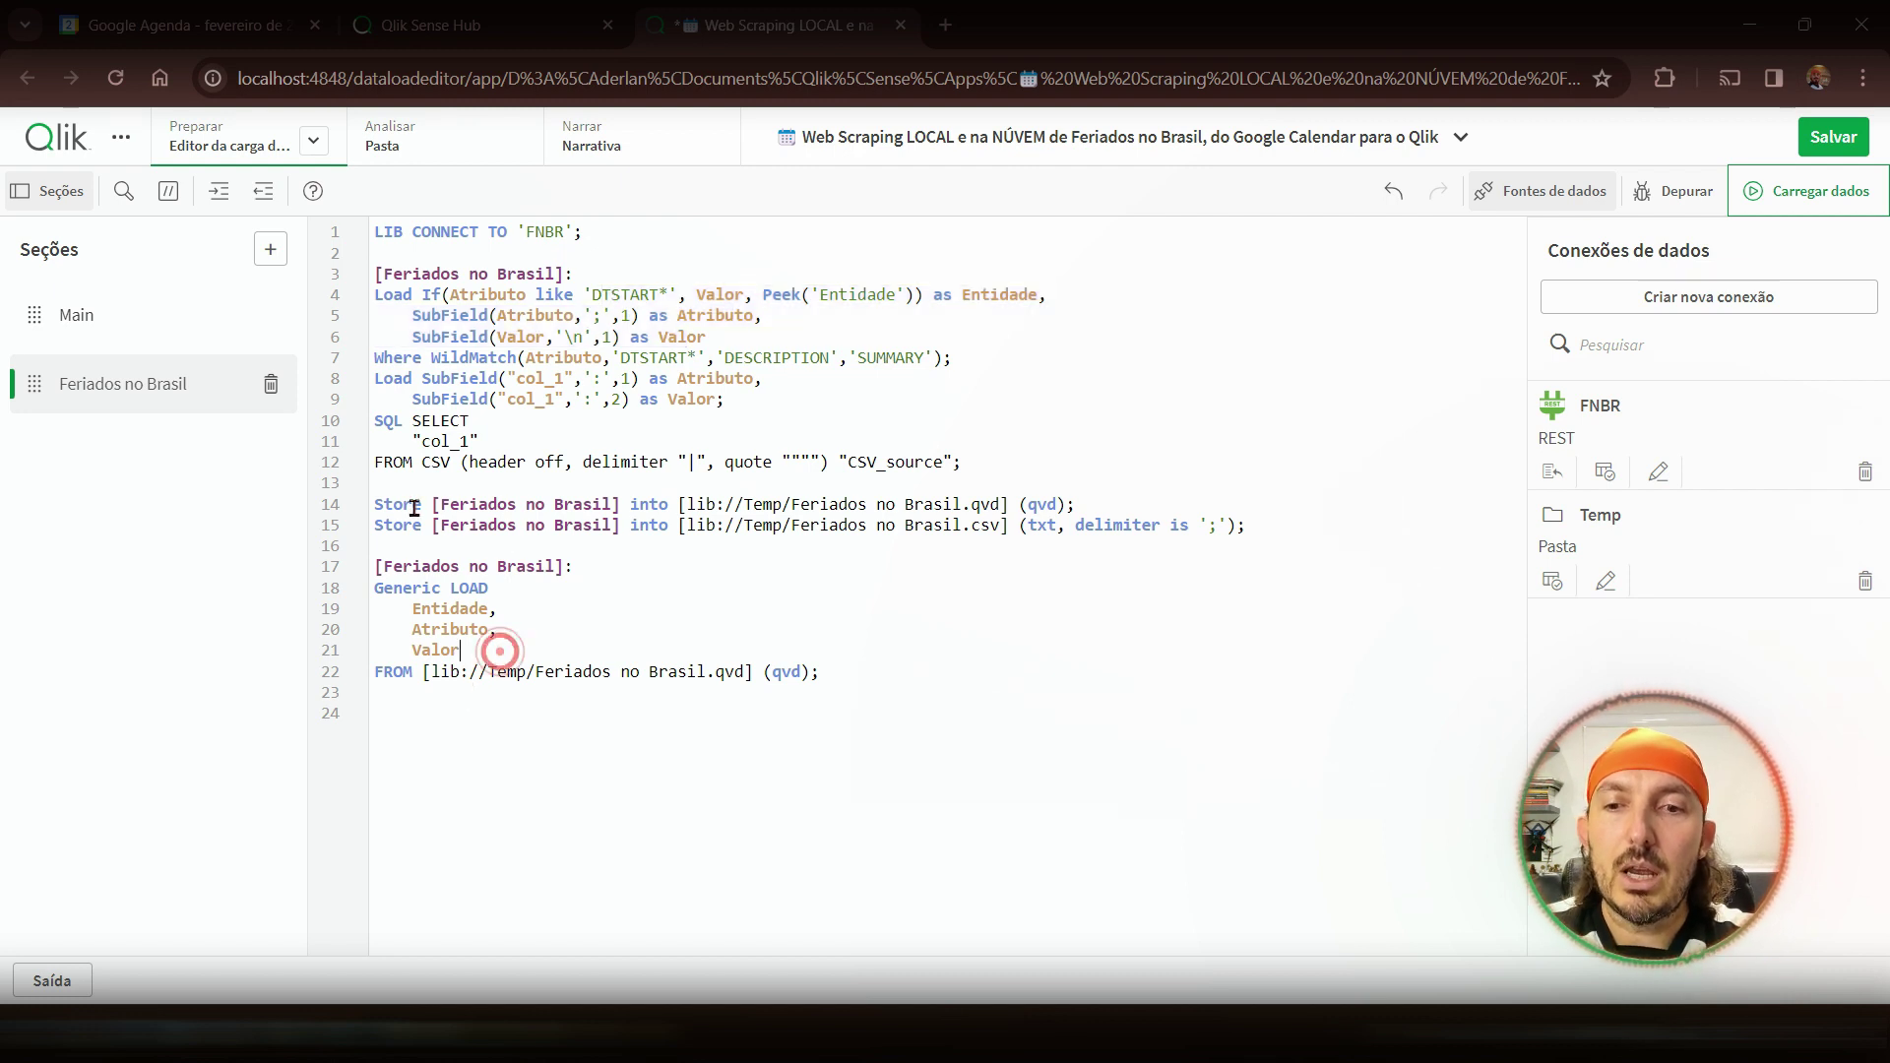
left_click_drag(394, 505, 620, 529)
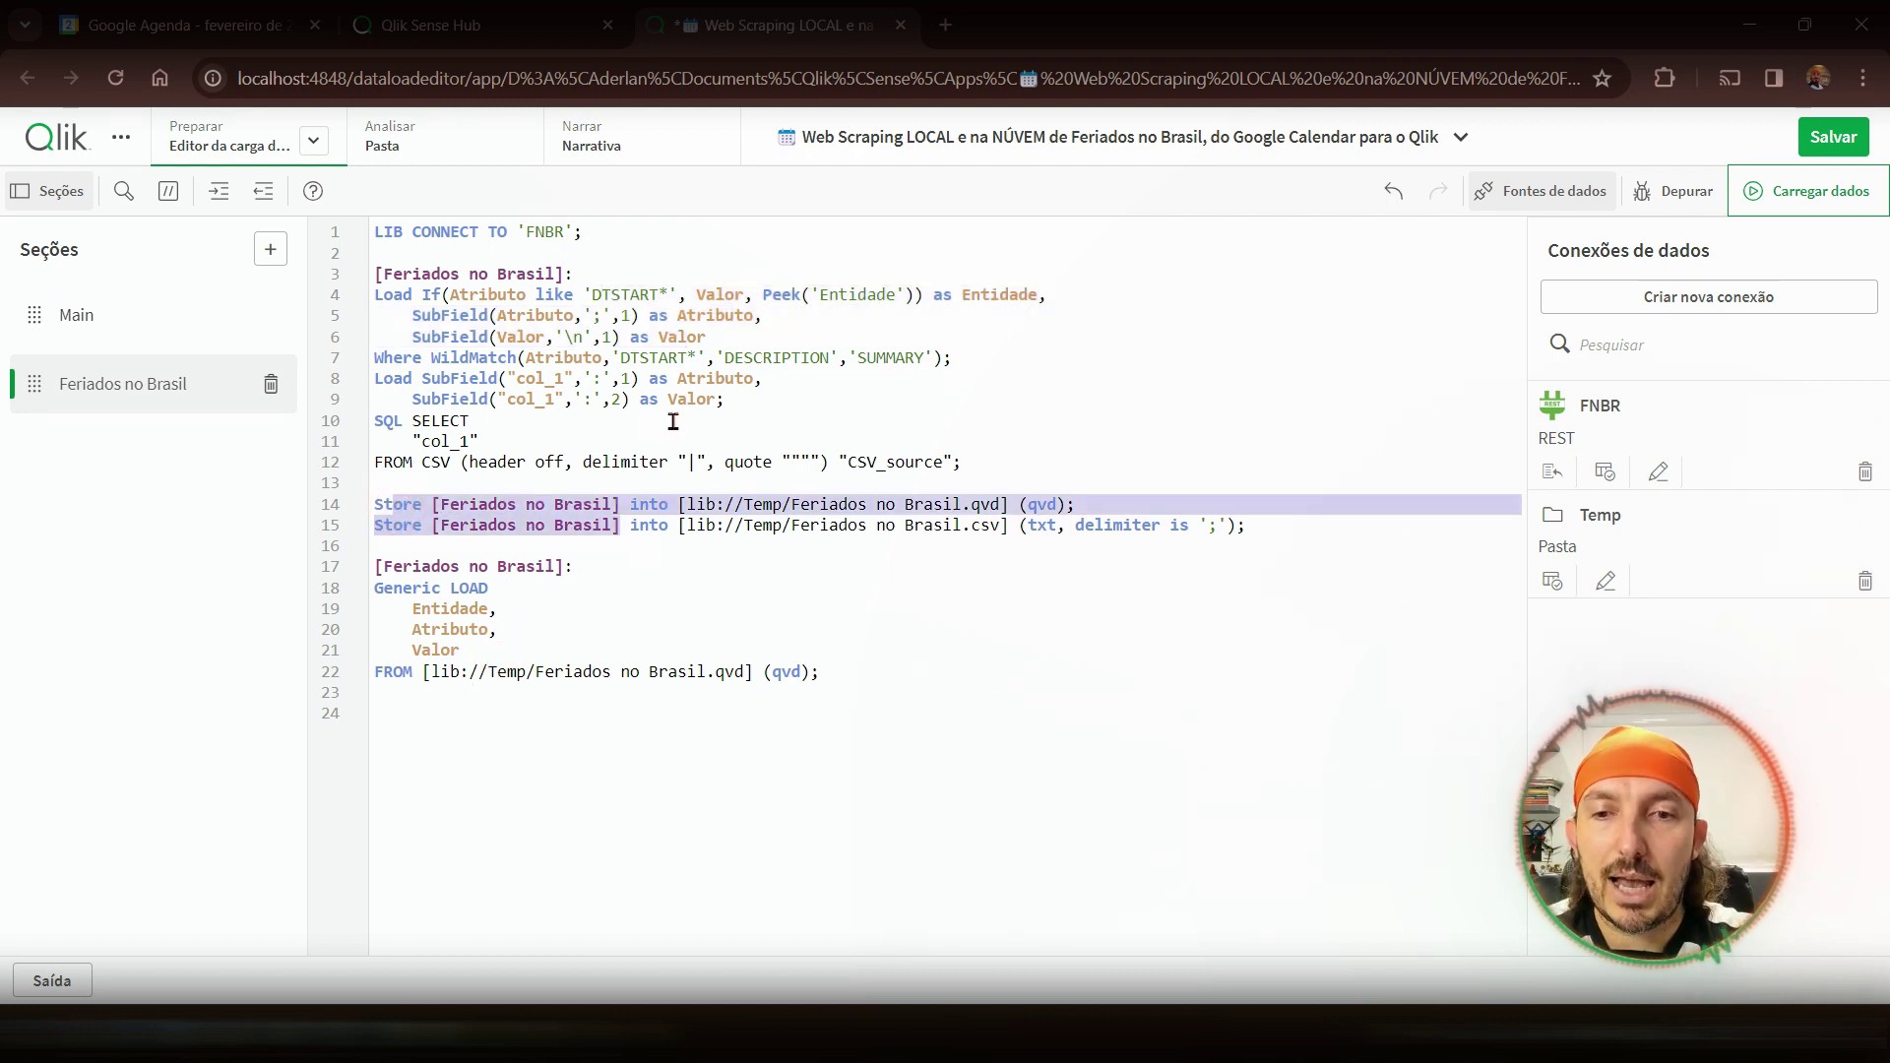
left_click_drag(668, 425, 377, 275)
left_click(495, 585)
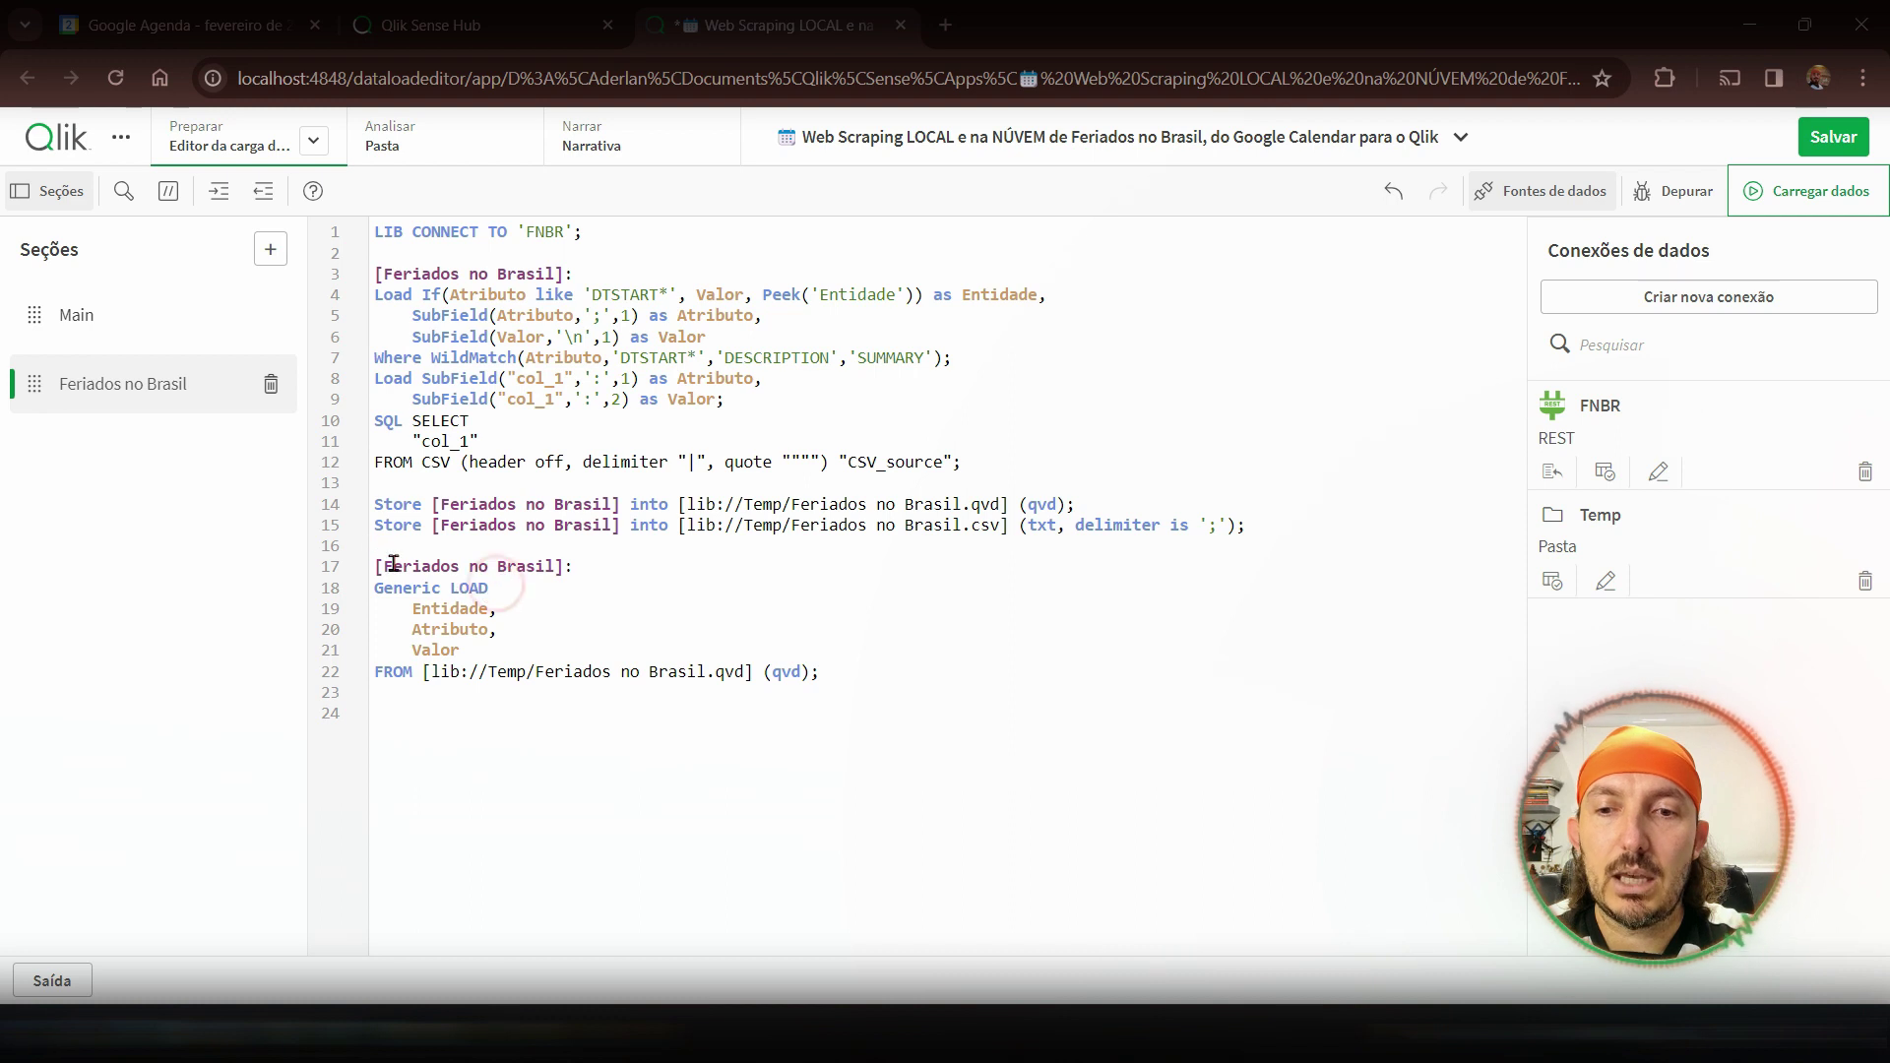
left_click_drag(377, 566, 557, 646)
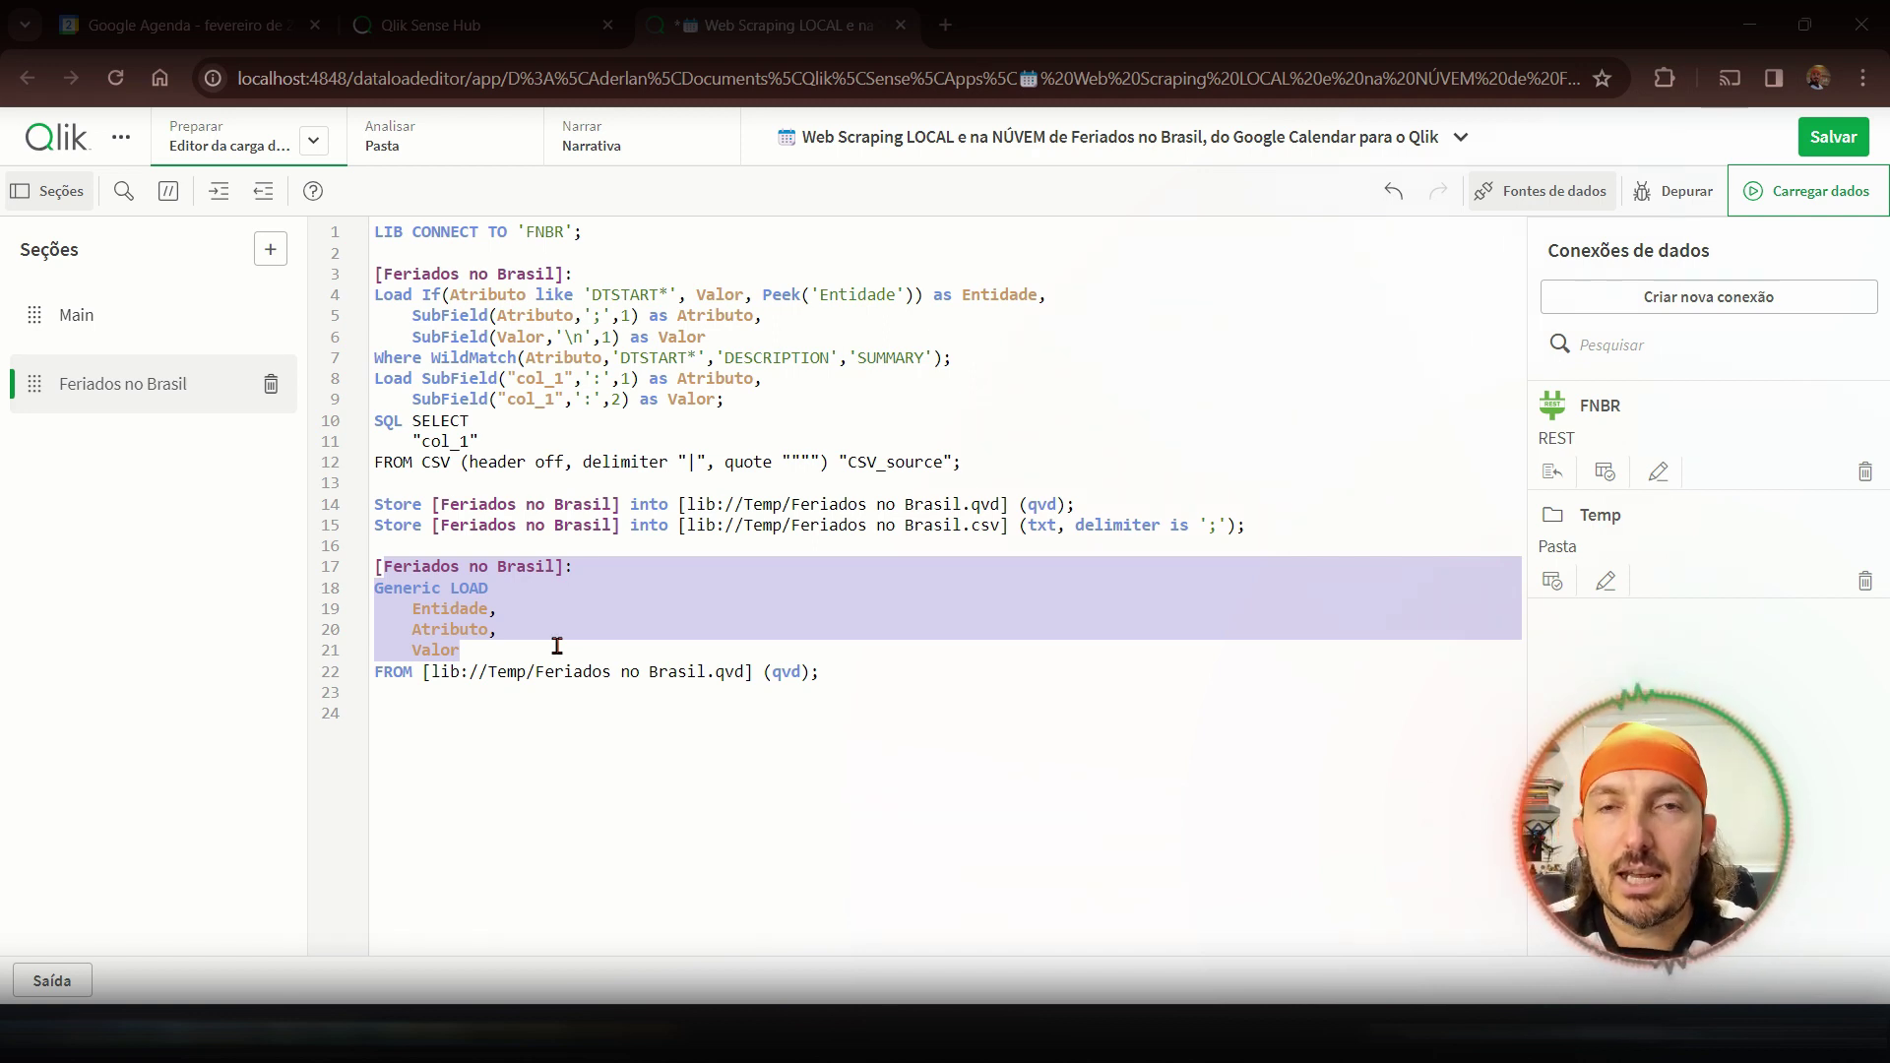
left_click(557, 645)
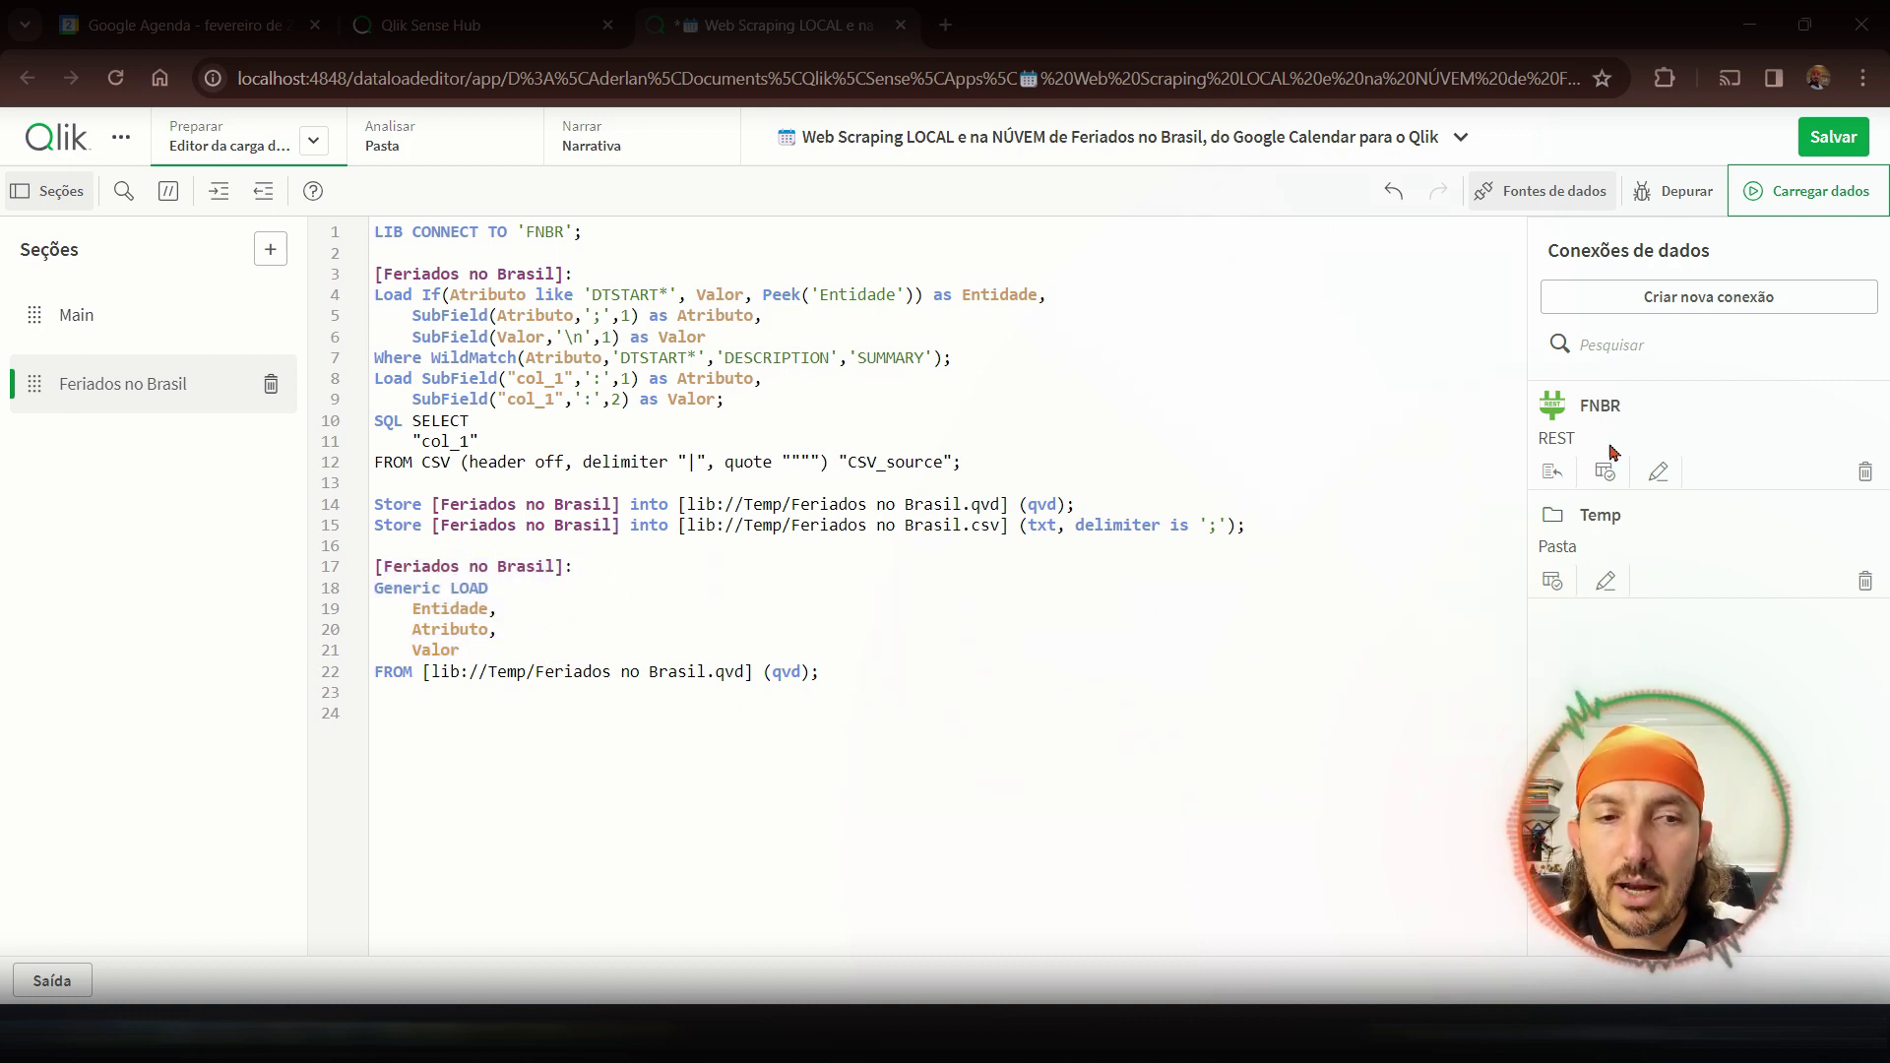
- Load the data and inspect the DTSTART, SUMMARY and original Feriados no Brasil tables in the data model viewer
left_click(1803, 191)
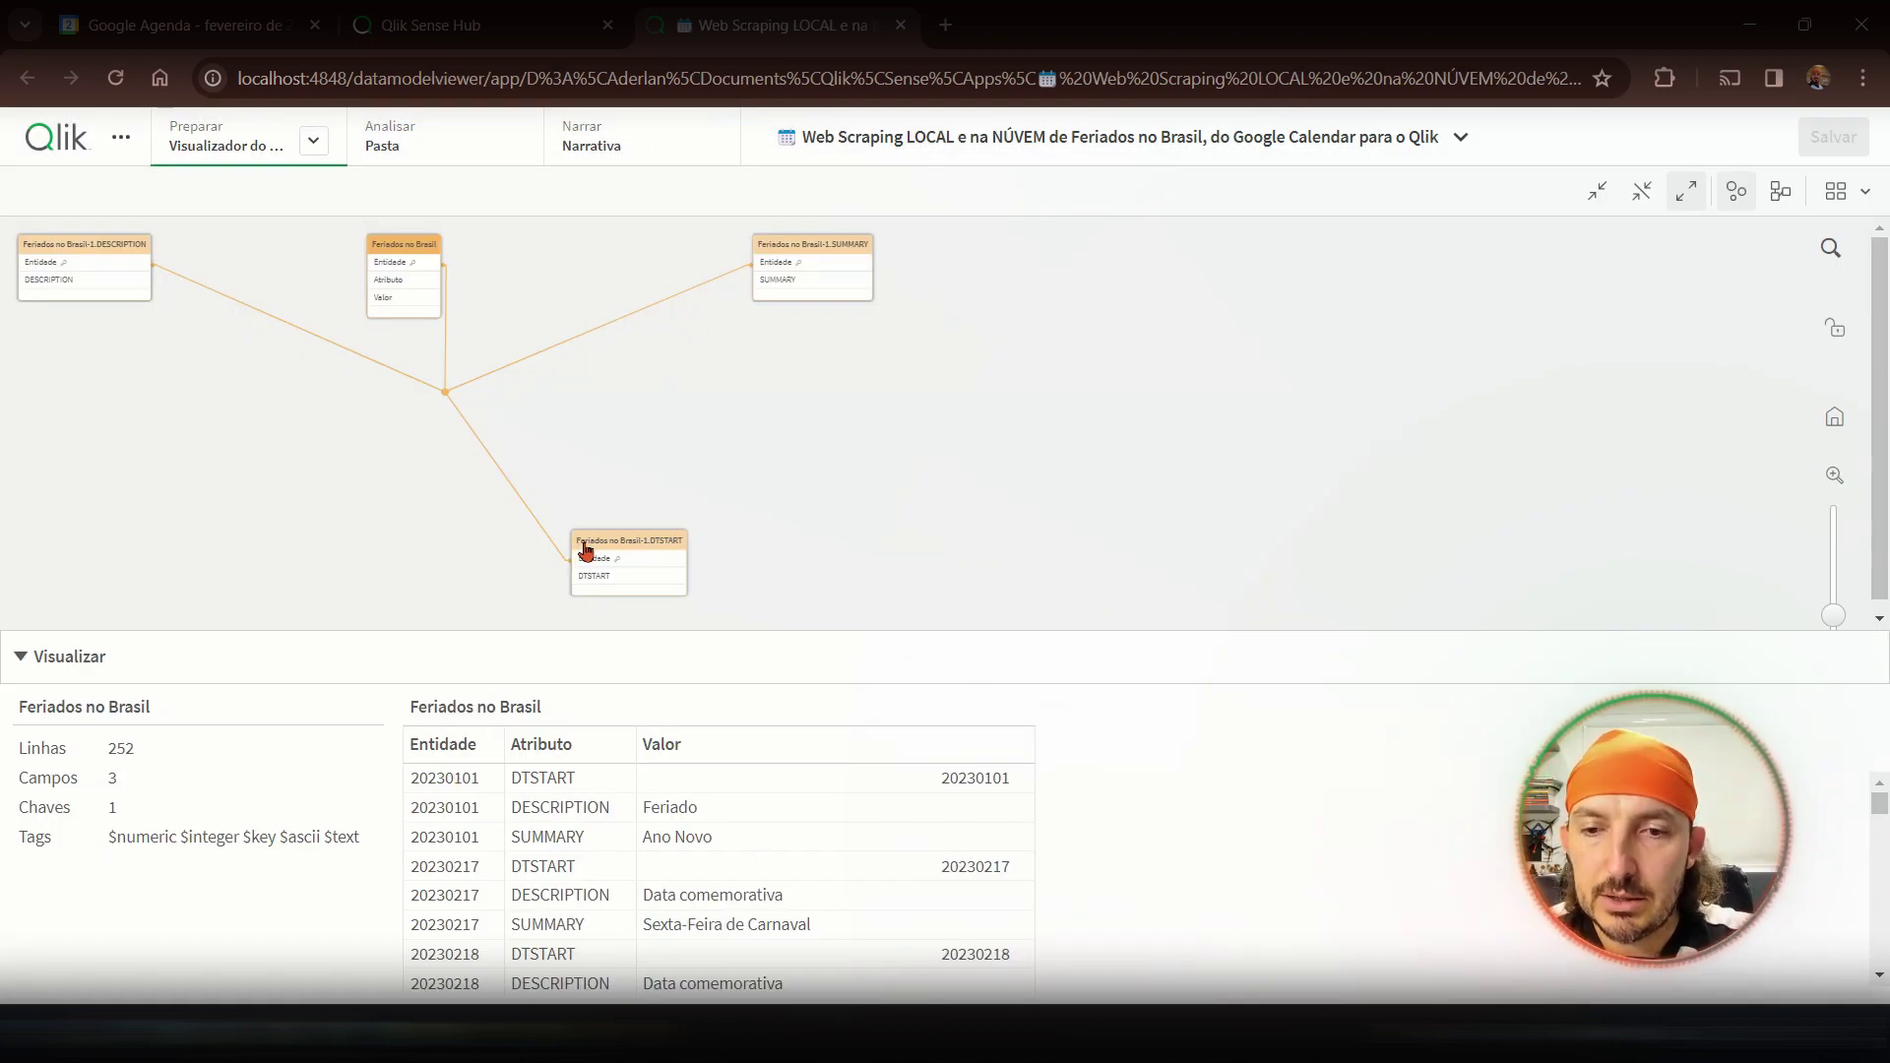
left_click(615, 544)
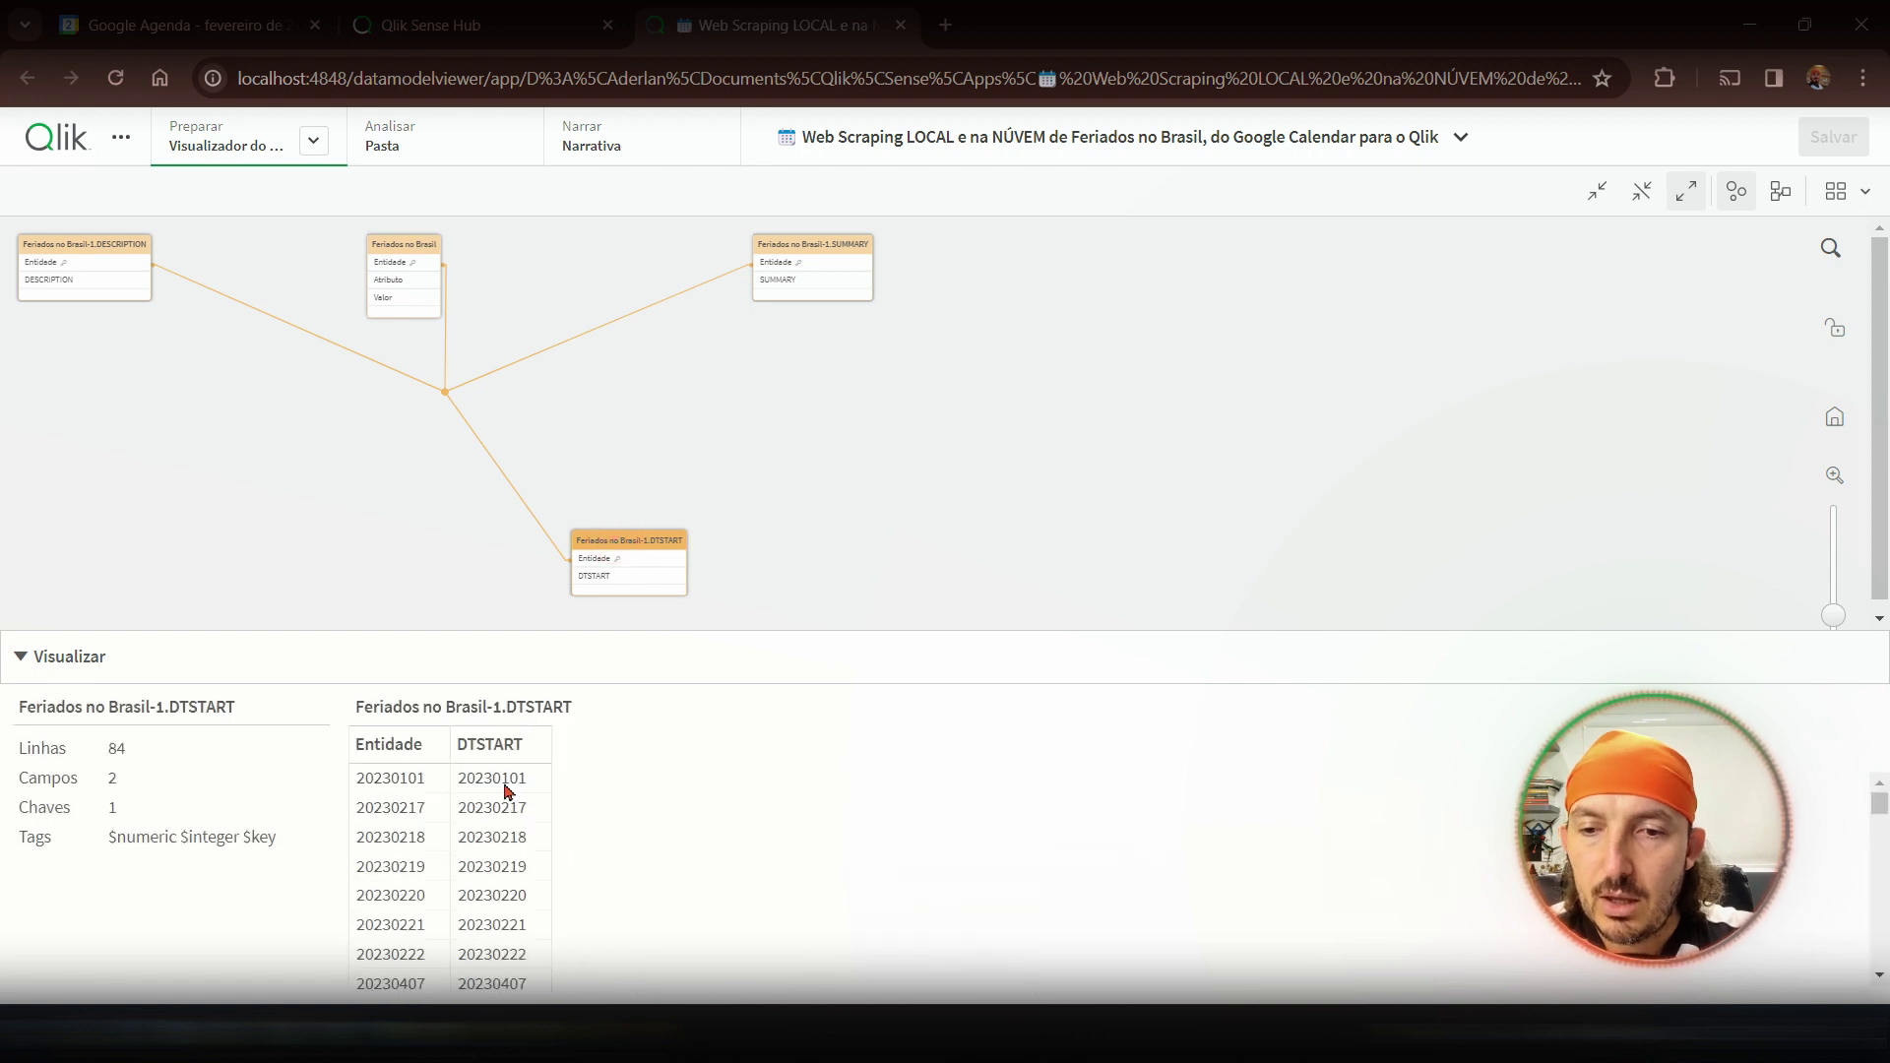
left_click(826, 246)
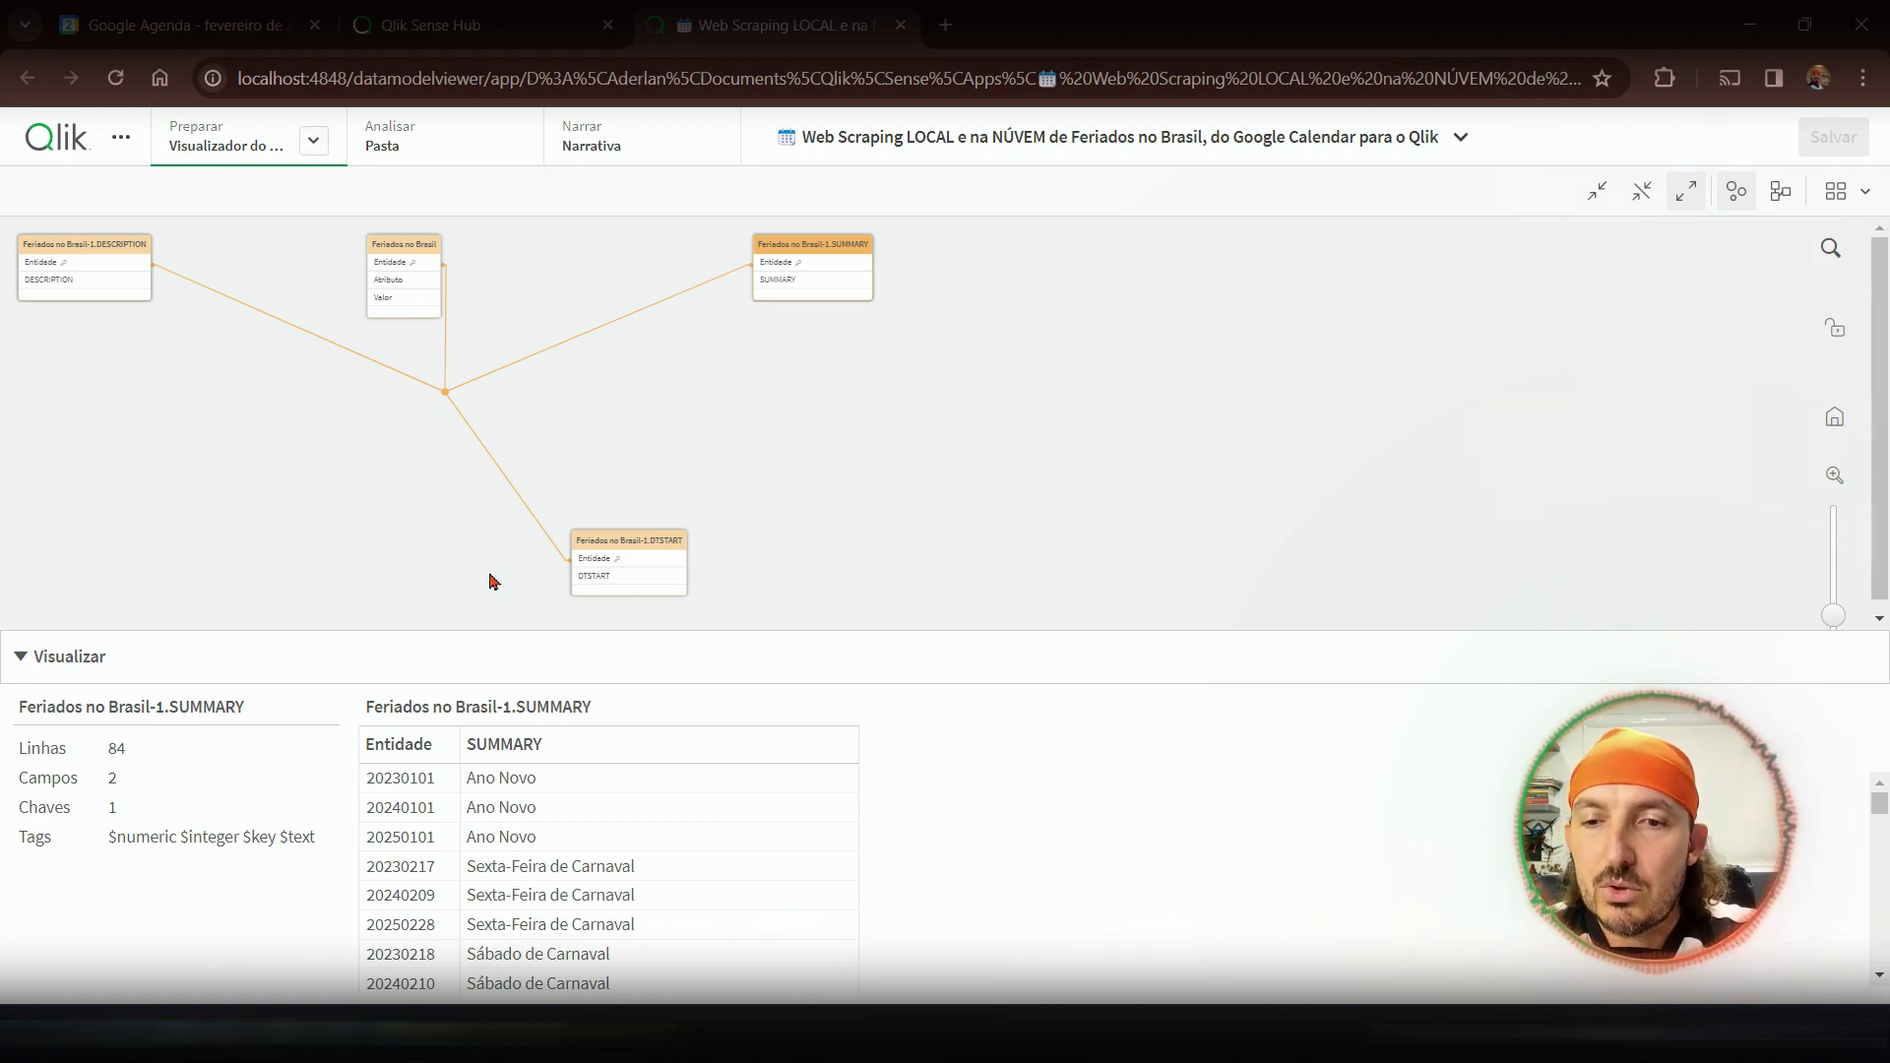
left_click(400, 246)
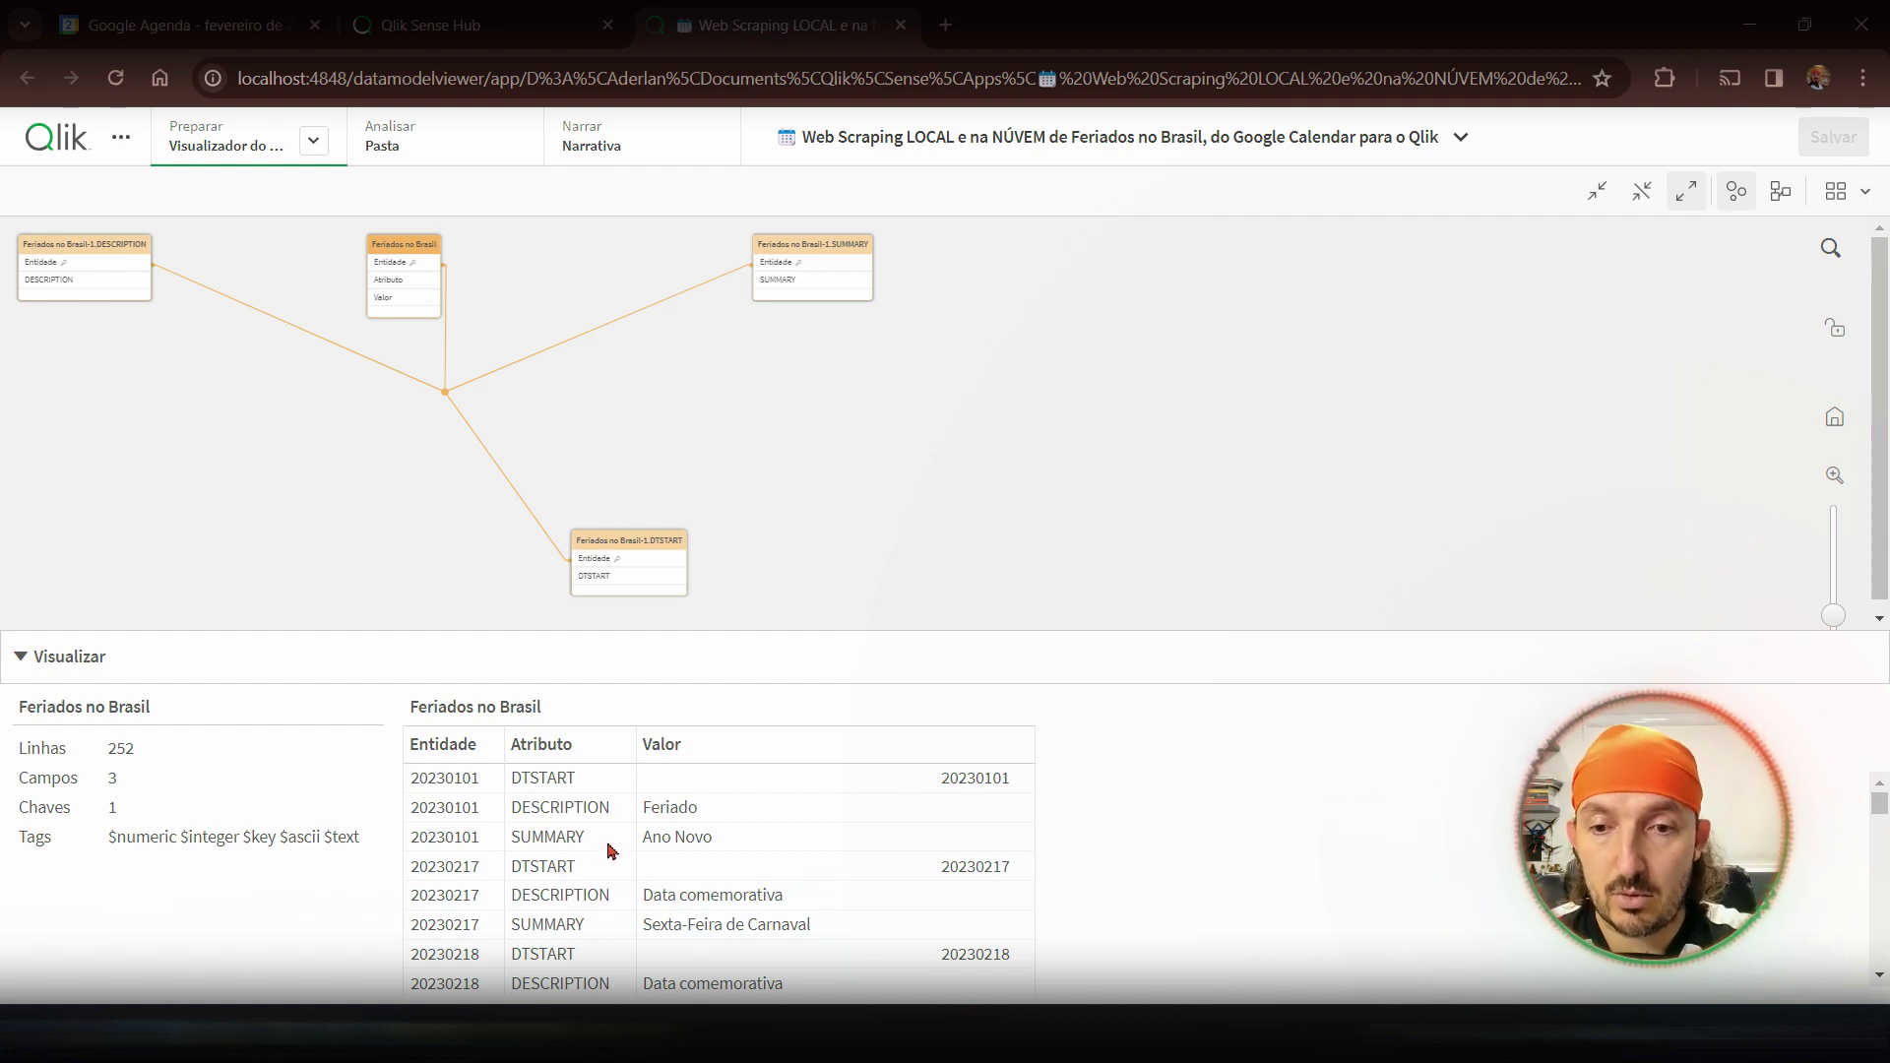
- Return to the data load editor and add "Drop Table [Feriados no Brasil];" directly below the two Store statements
left_click(311, 140)
left_click(248, 242)
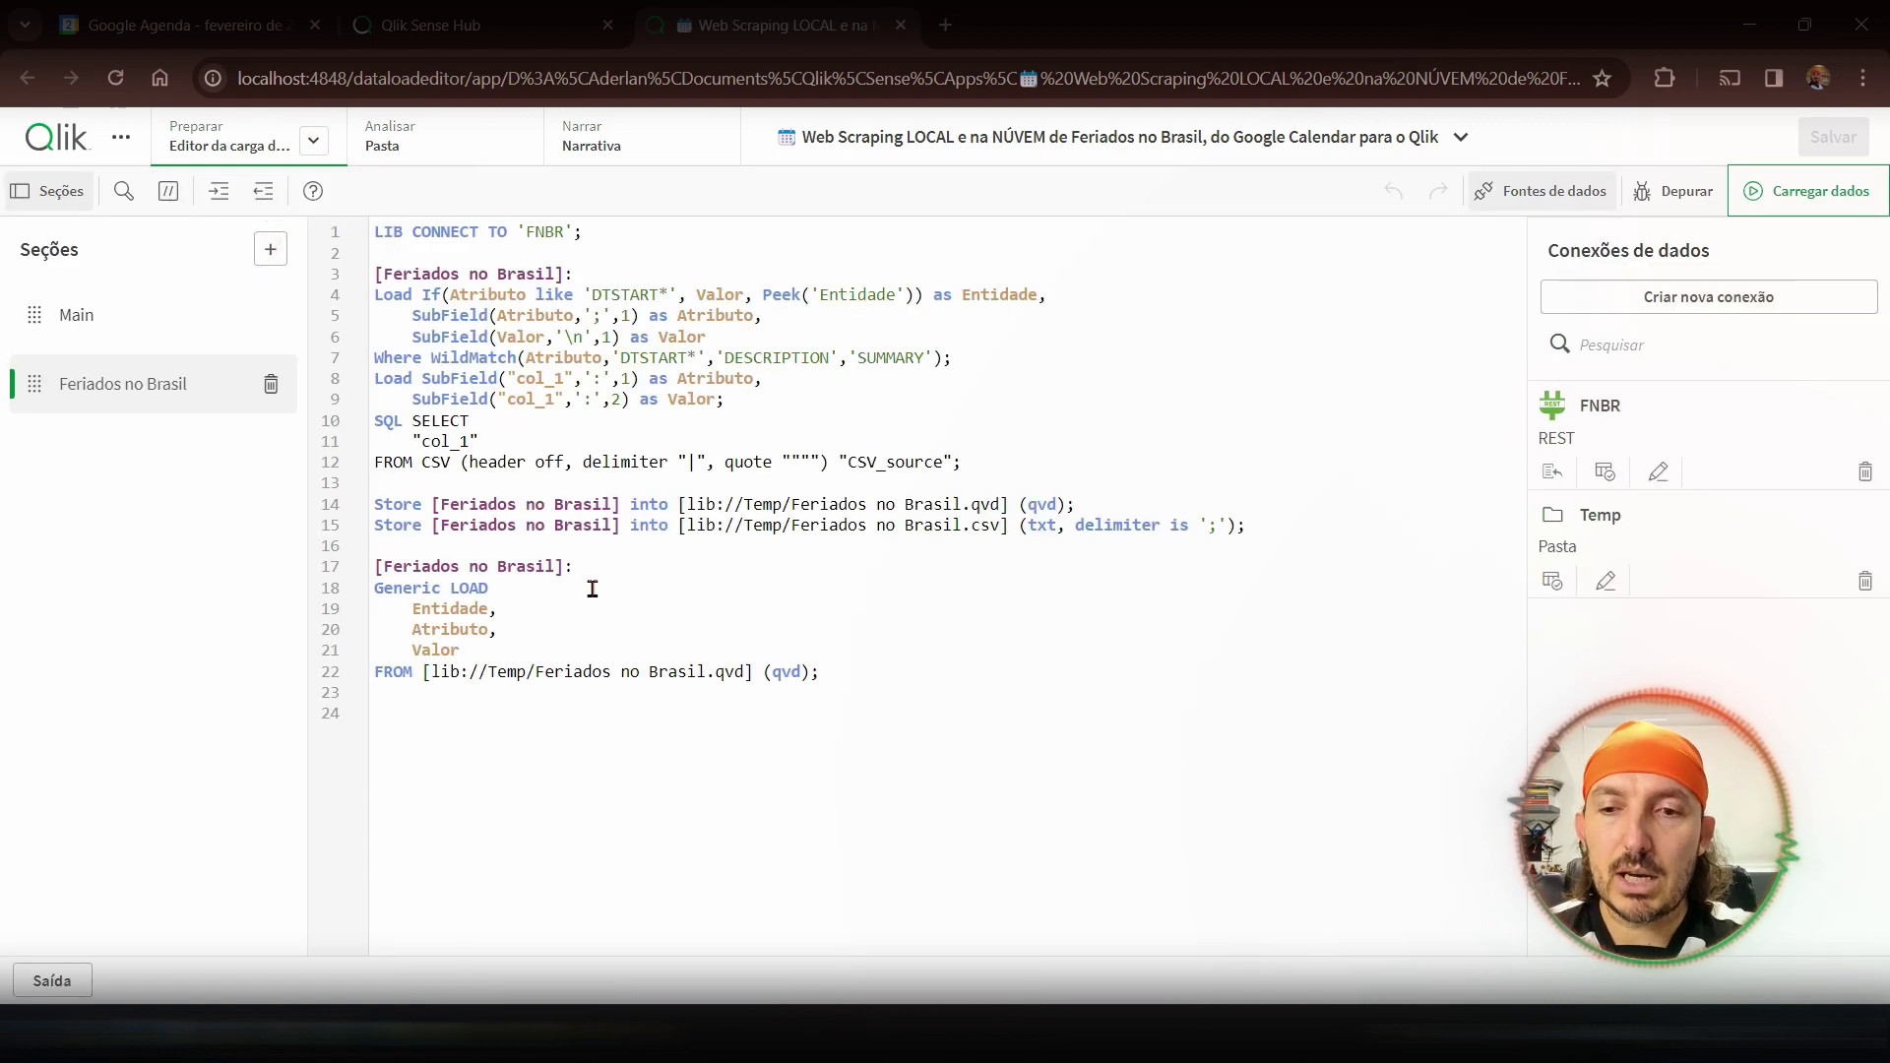
key("Return")
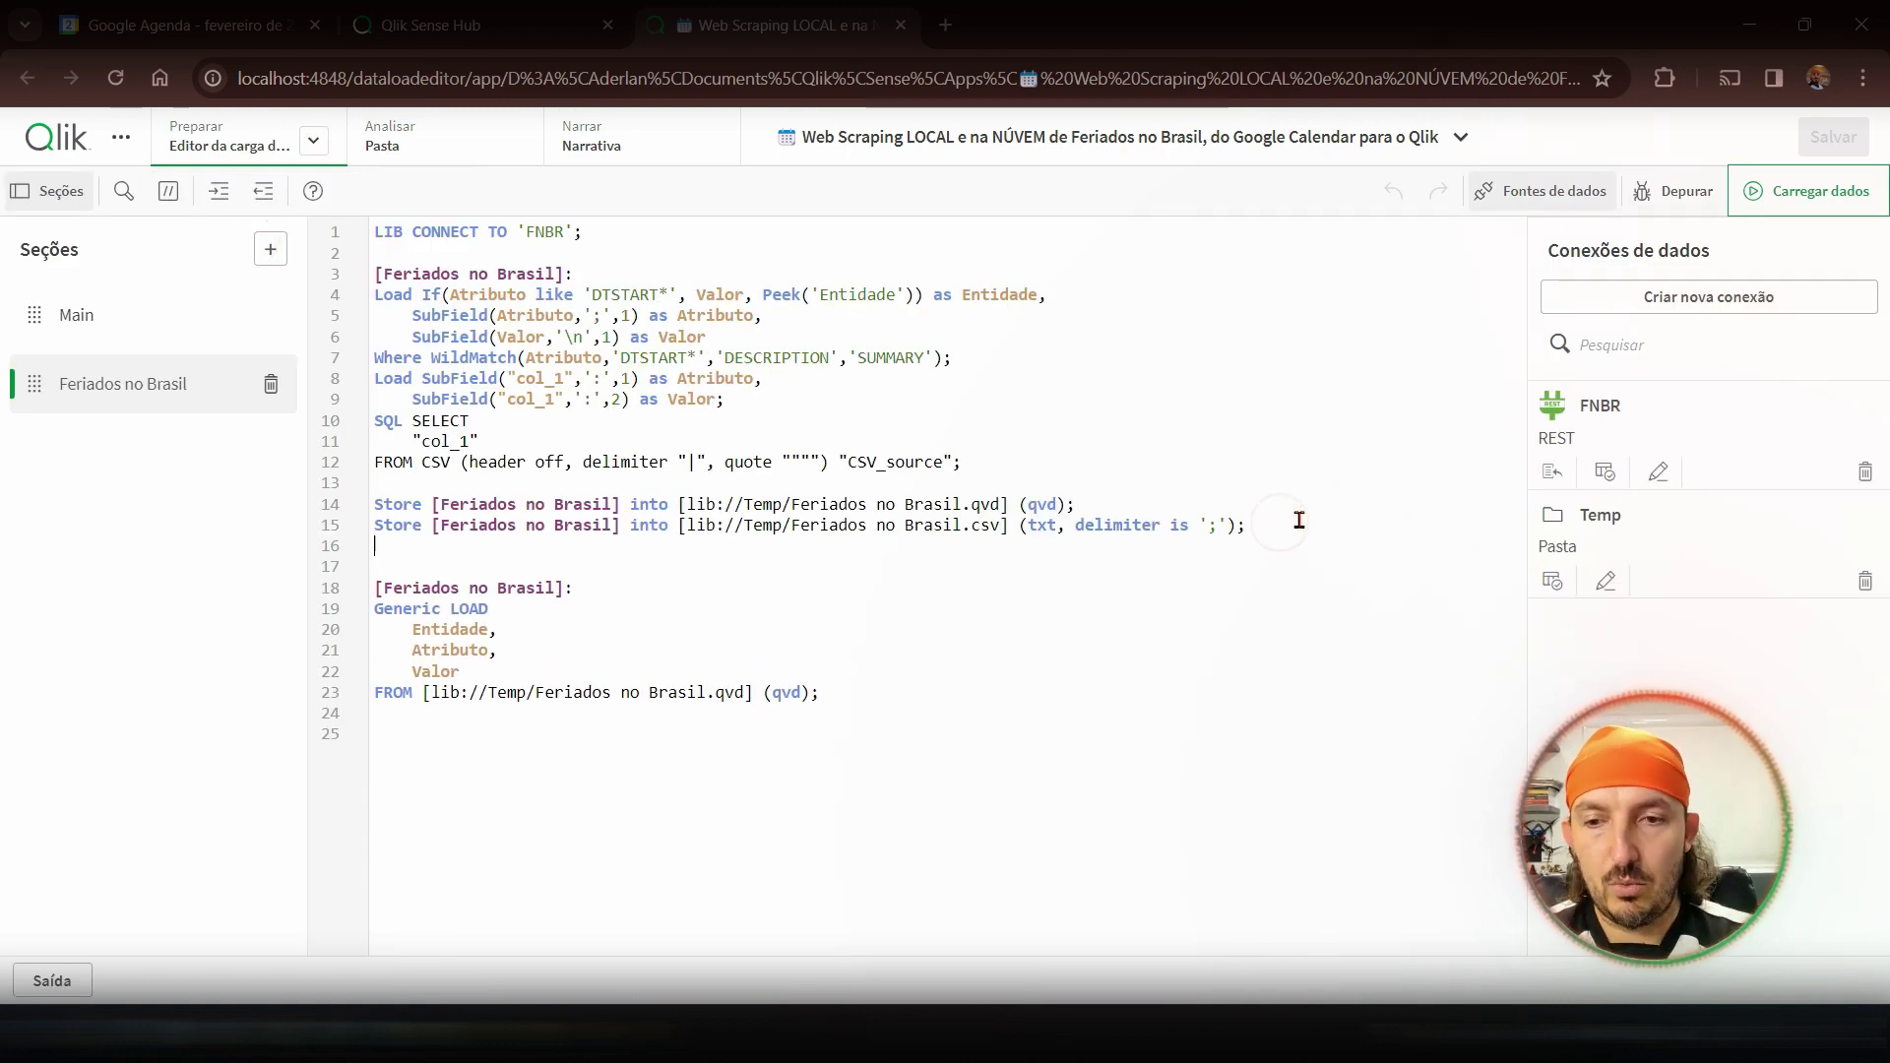
type("drop")
key("Return")
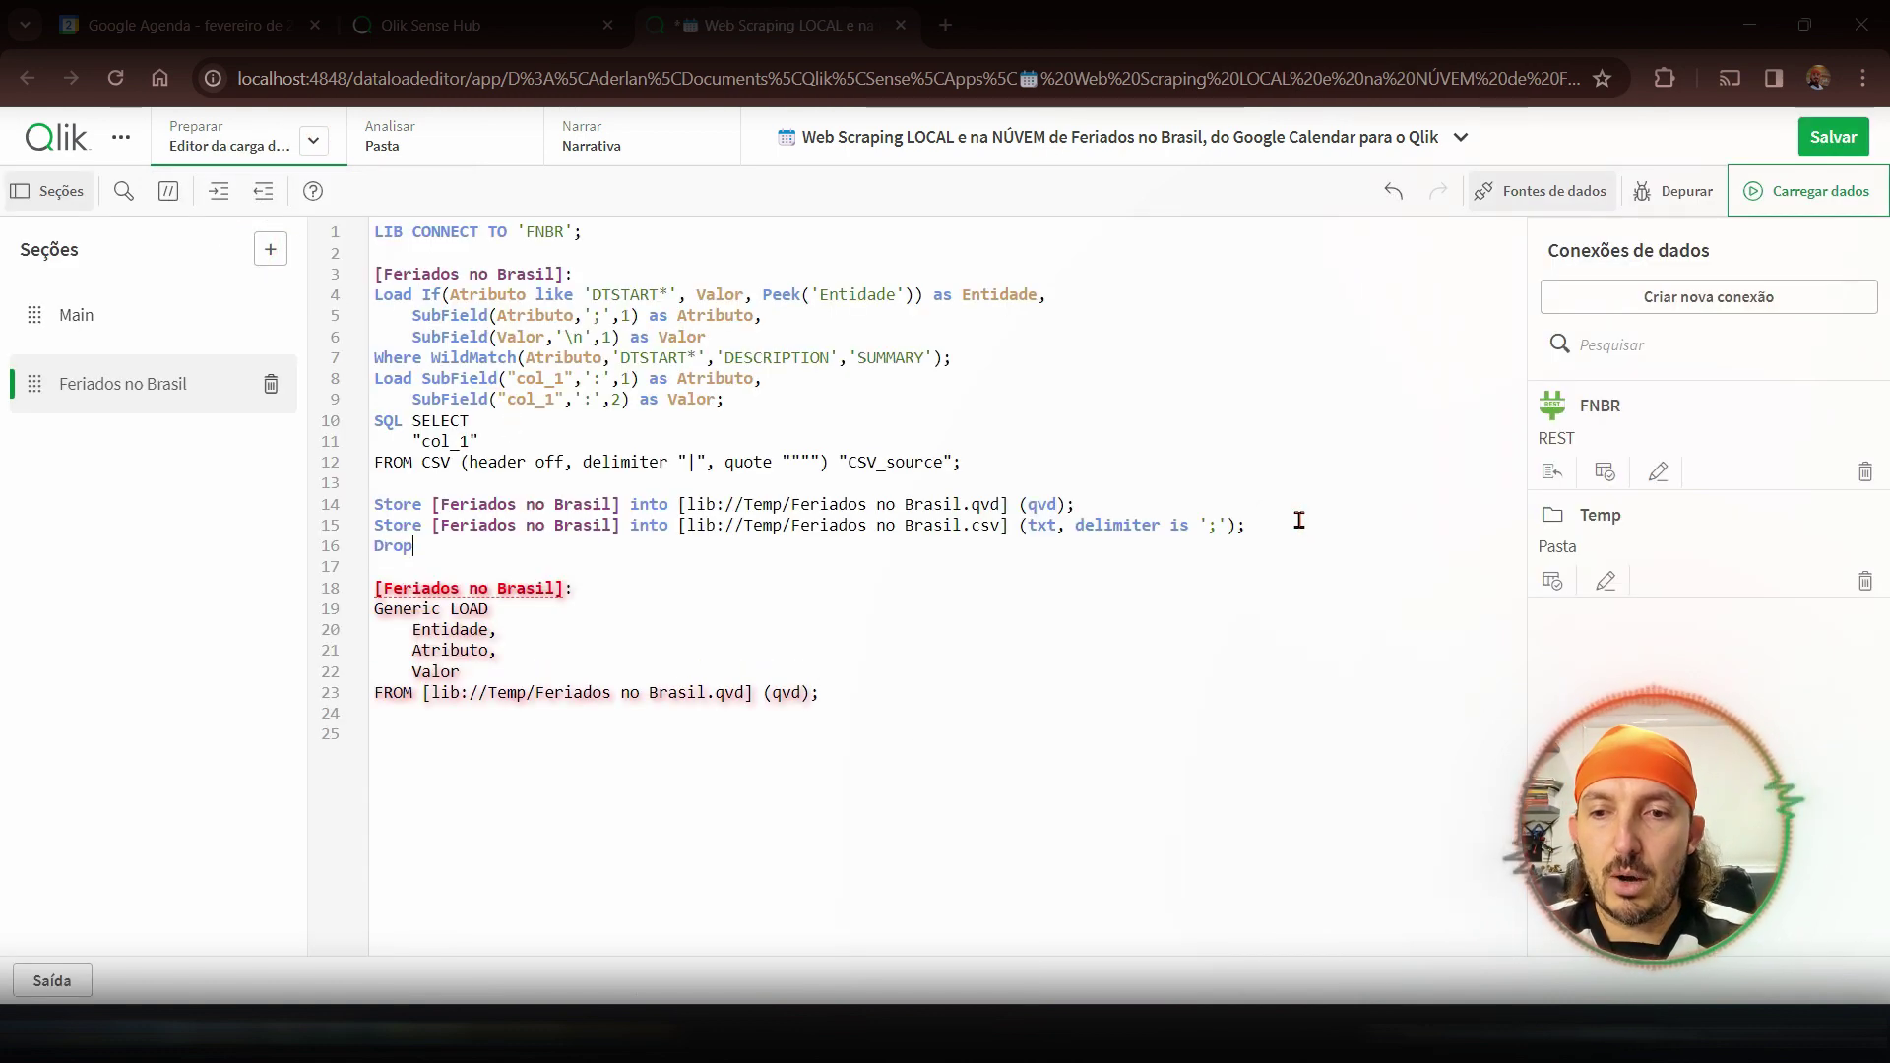
type("ta")
key("Return")
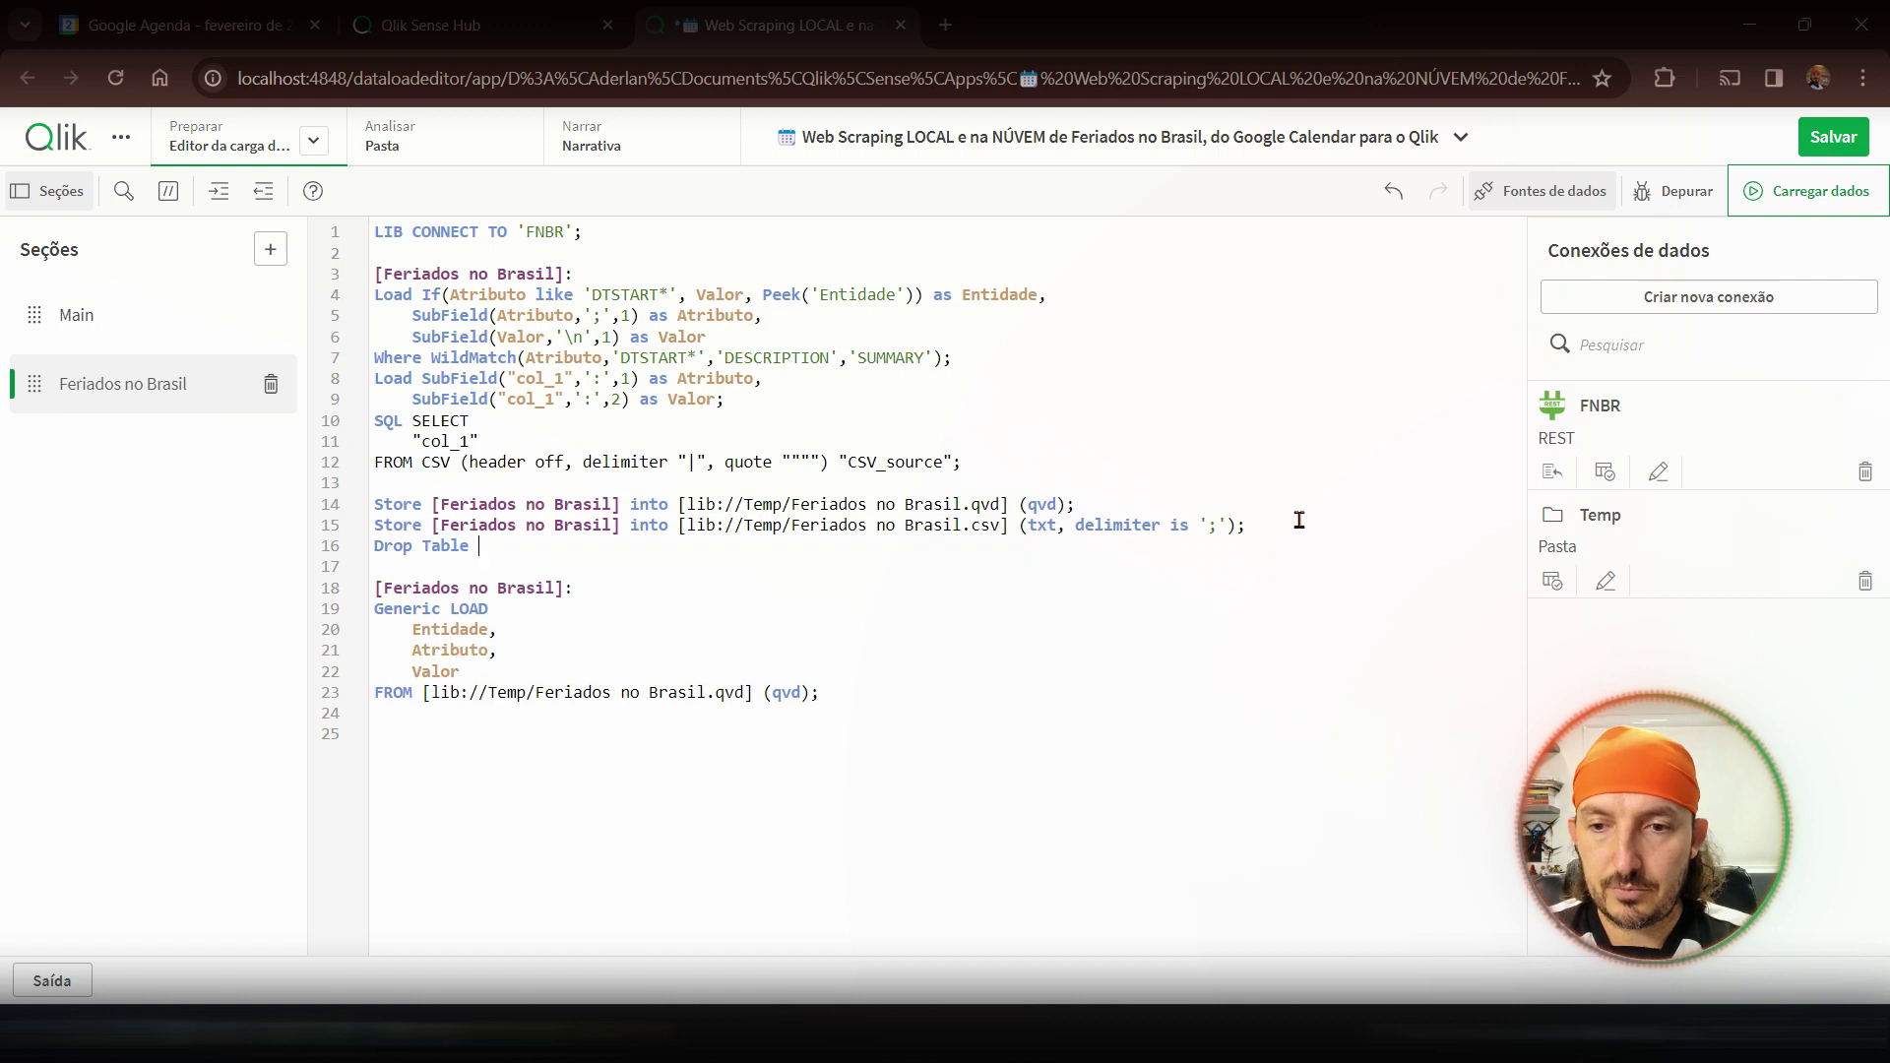
key("ctrl+z")
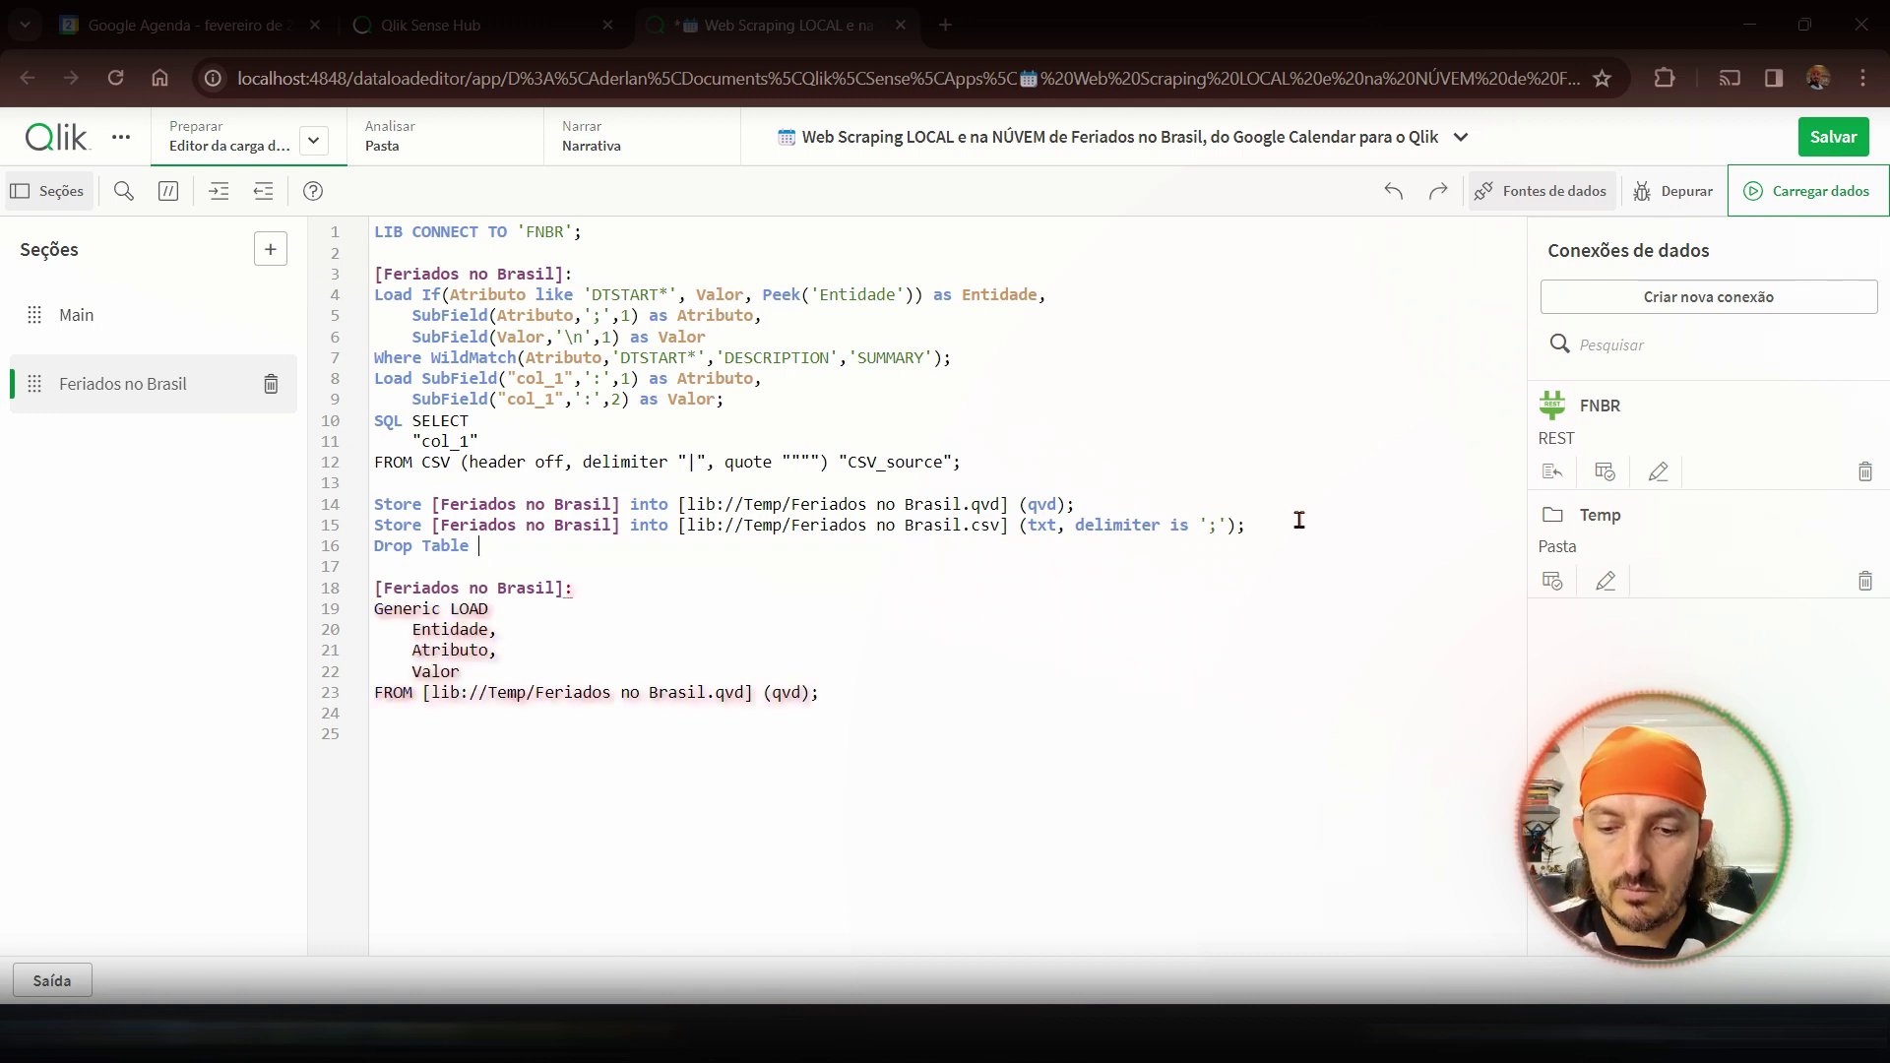
key("super+v")
key("Down")
key("Return")
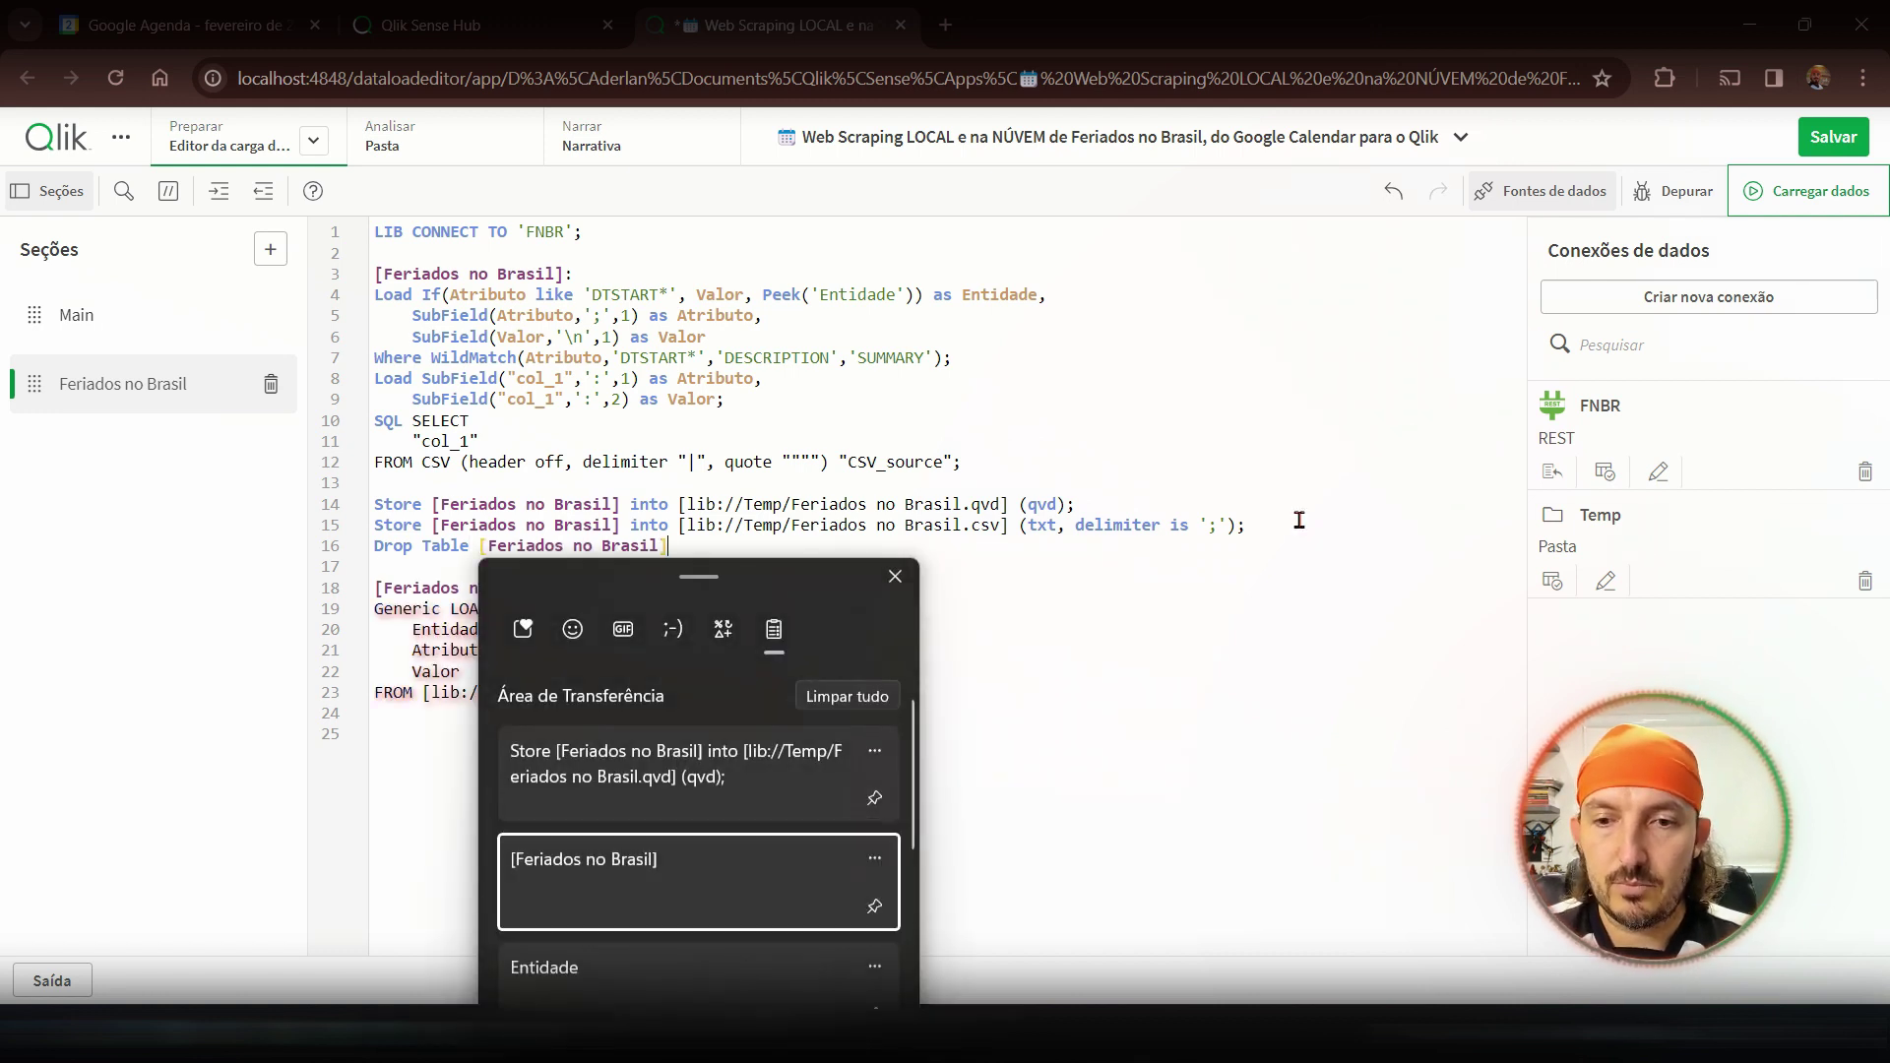
type(";")
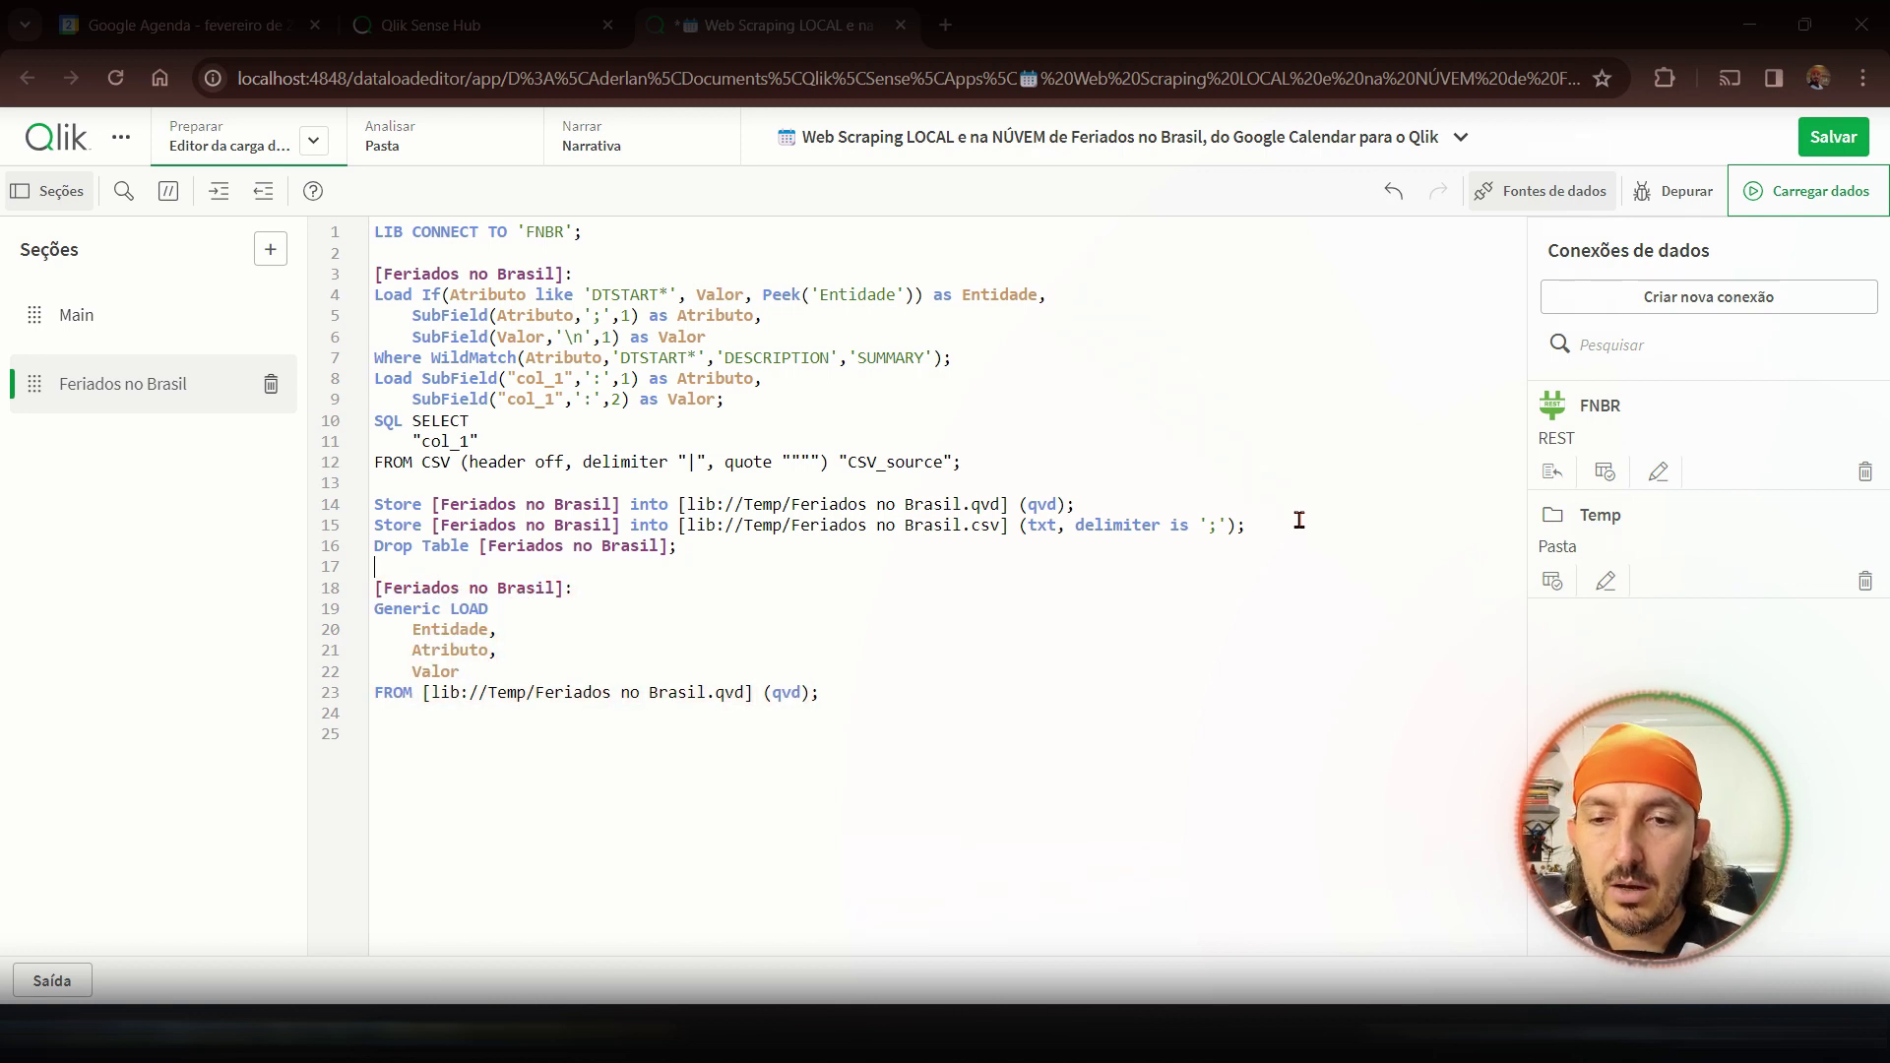
- Review the Generic LOAD block from its table label to the FROM line
key("shift+Up")
key("Down")
key("Down")
key("shift+Down")
key("shift+Down")
key("shift+Down")
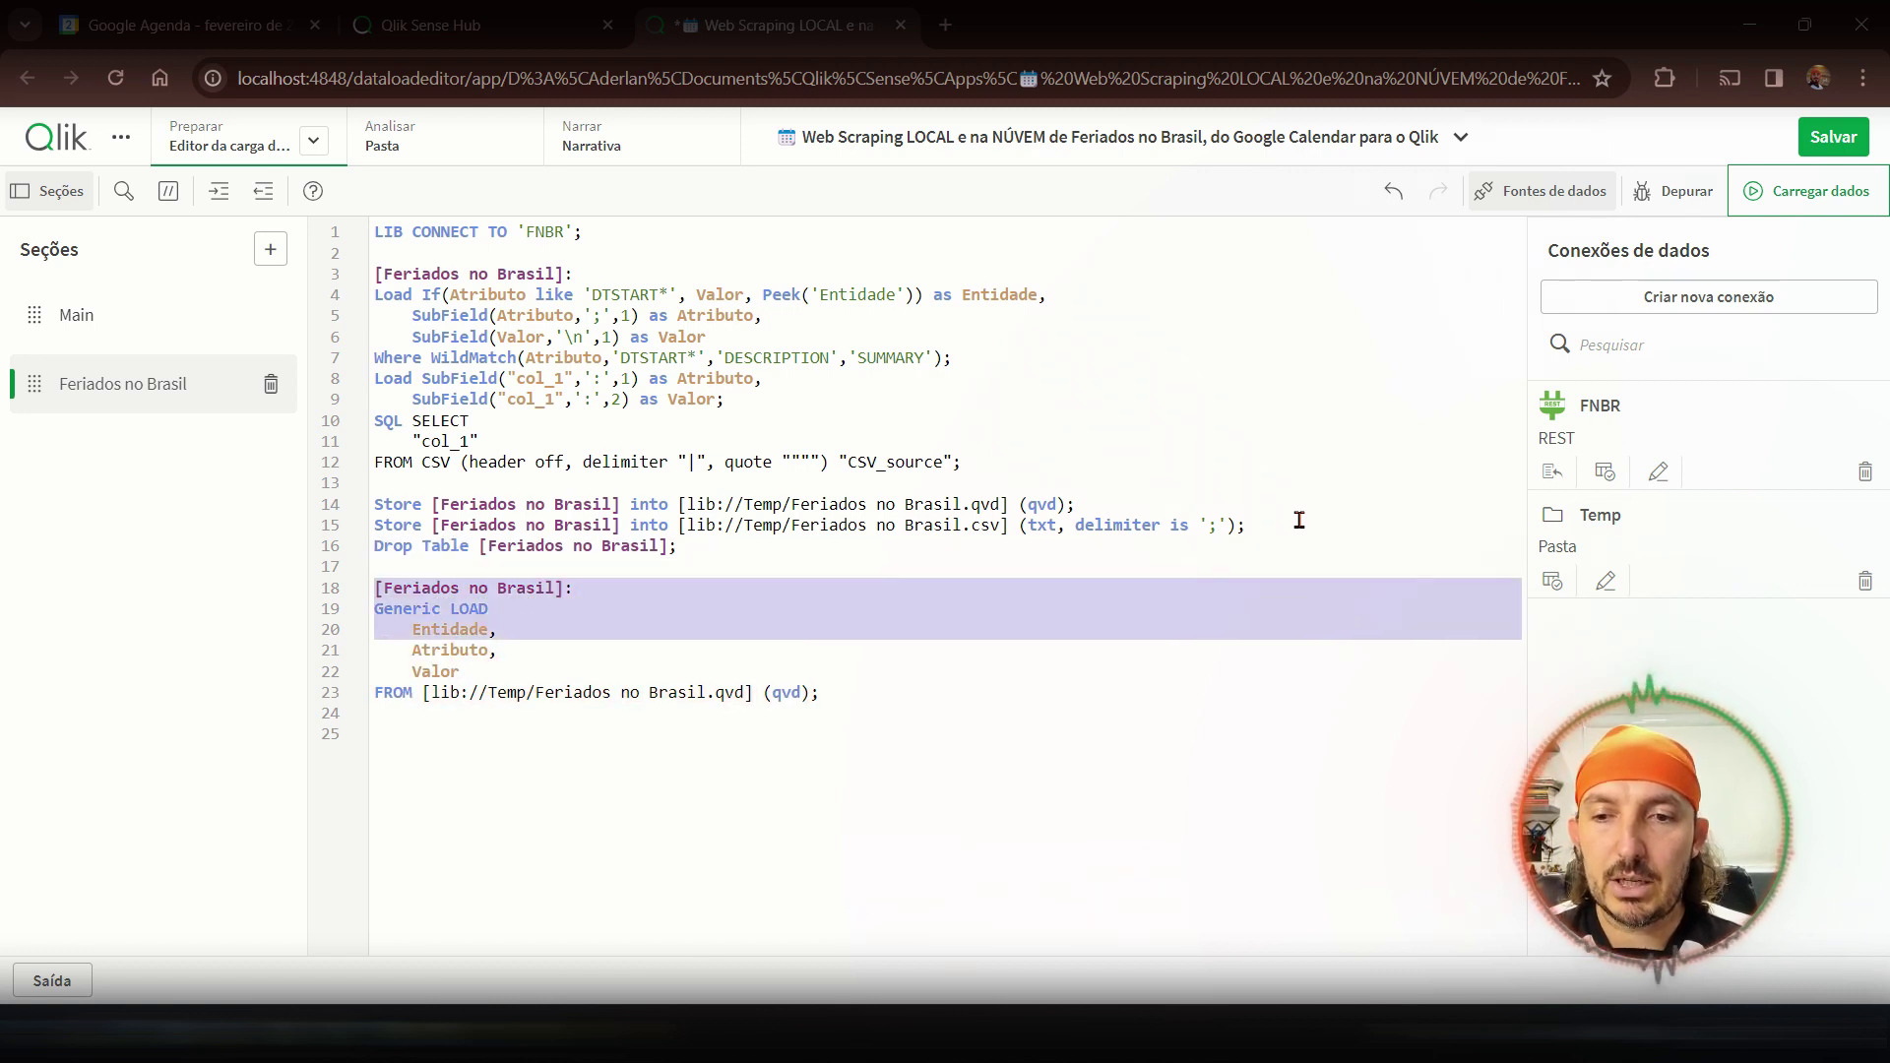
key("shift+Down")
key("shift+Down")
key("shift+Down")
key("shift+Down")
- Begin a "Rename Table [Feriados no Brasil]" statement at the end of the script, below the Generic LOAD
key("Down")
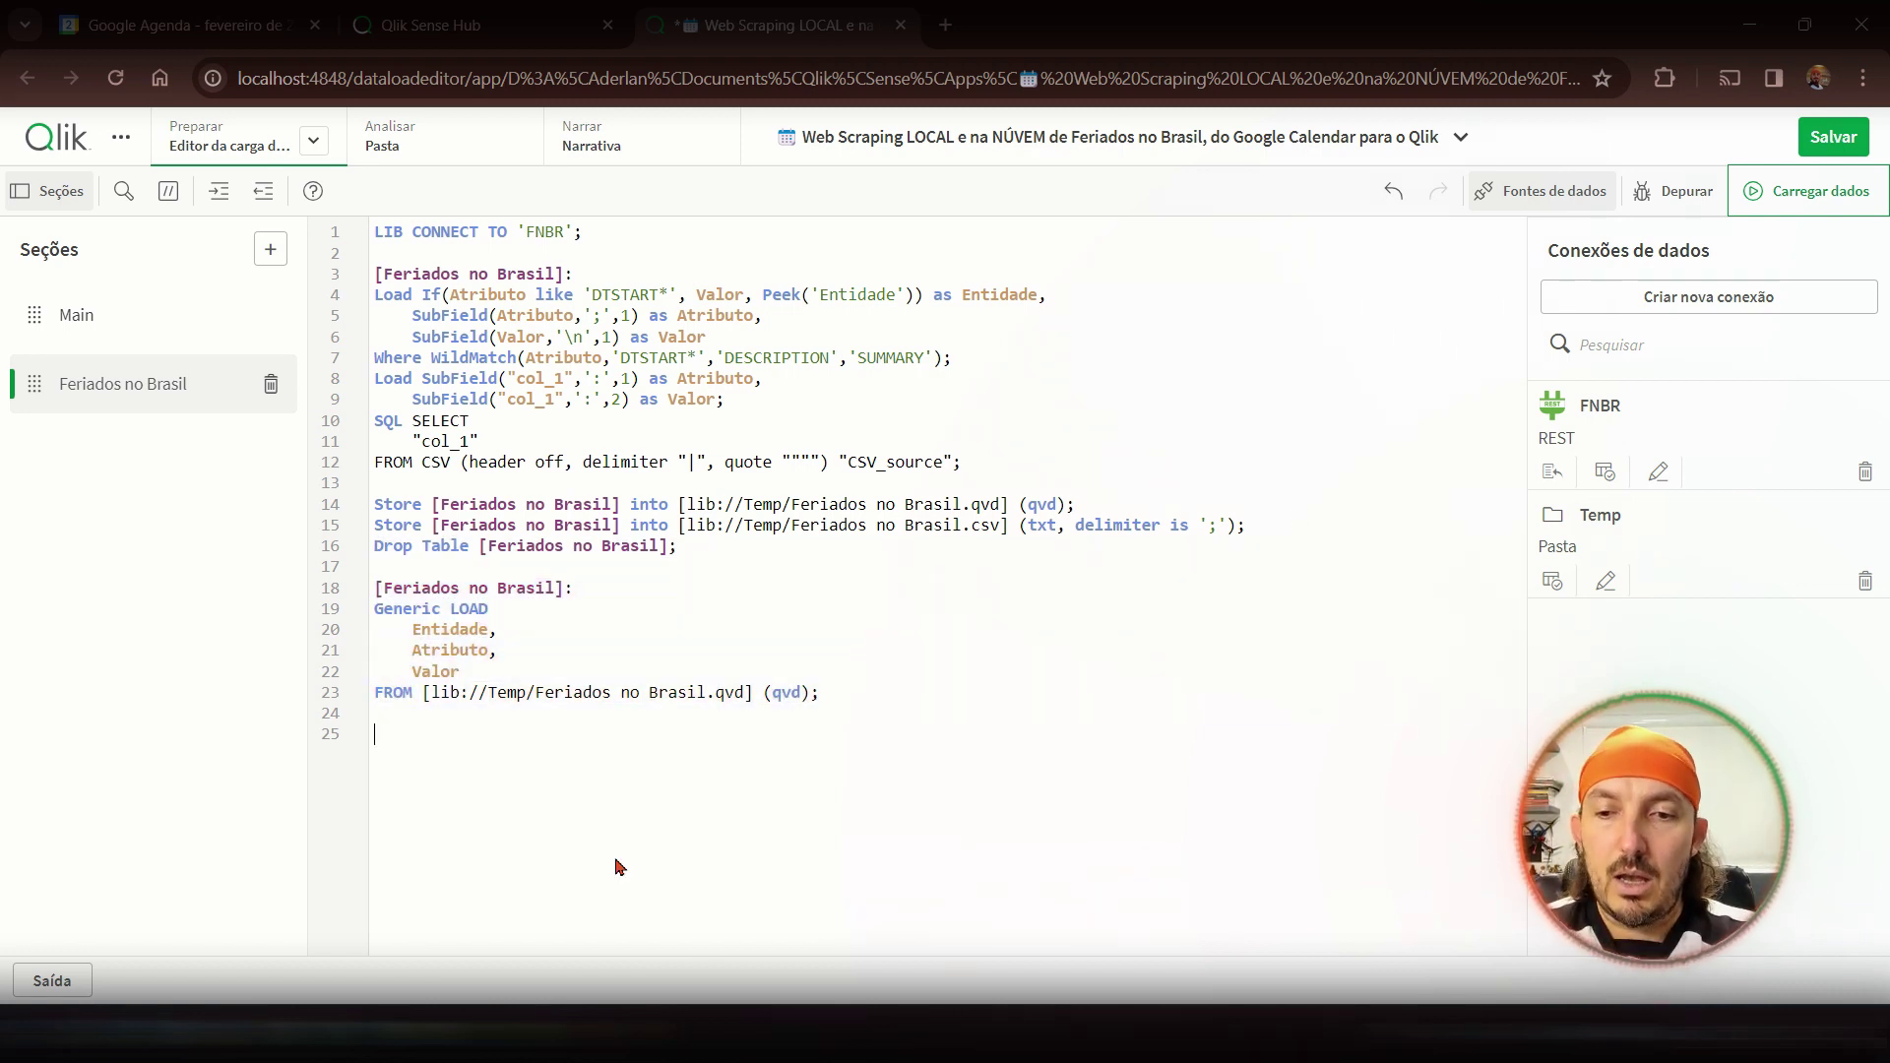
type("rana")
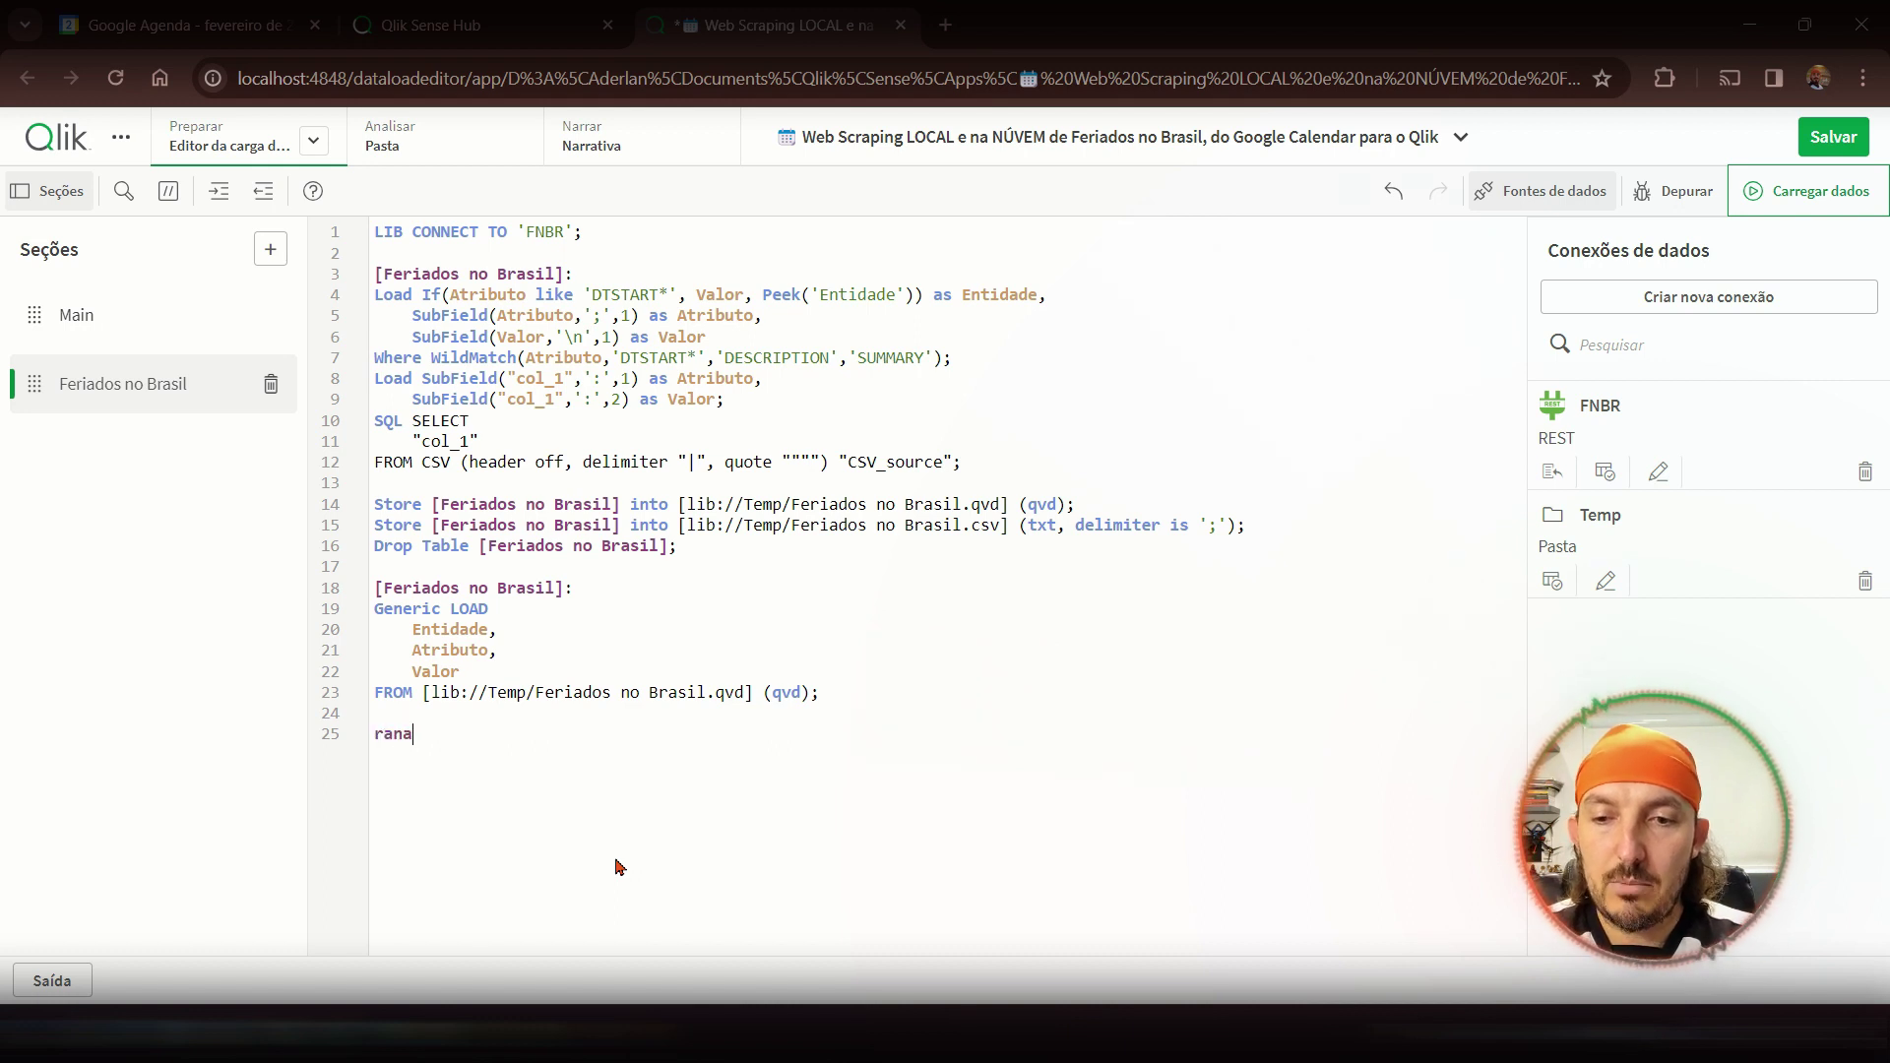
key("BackSpace")
key("BackSpace")
type("e")
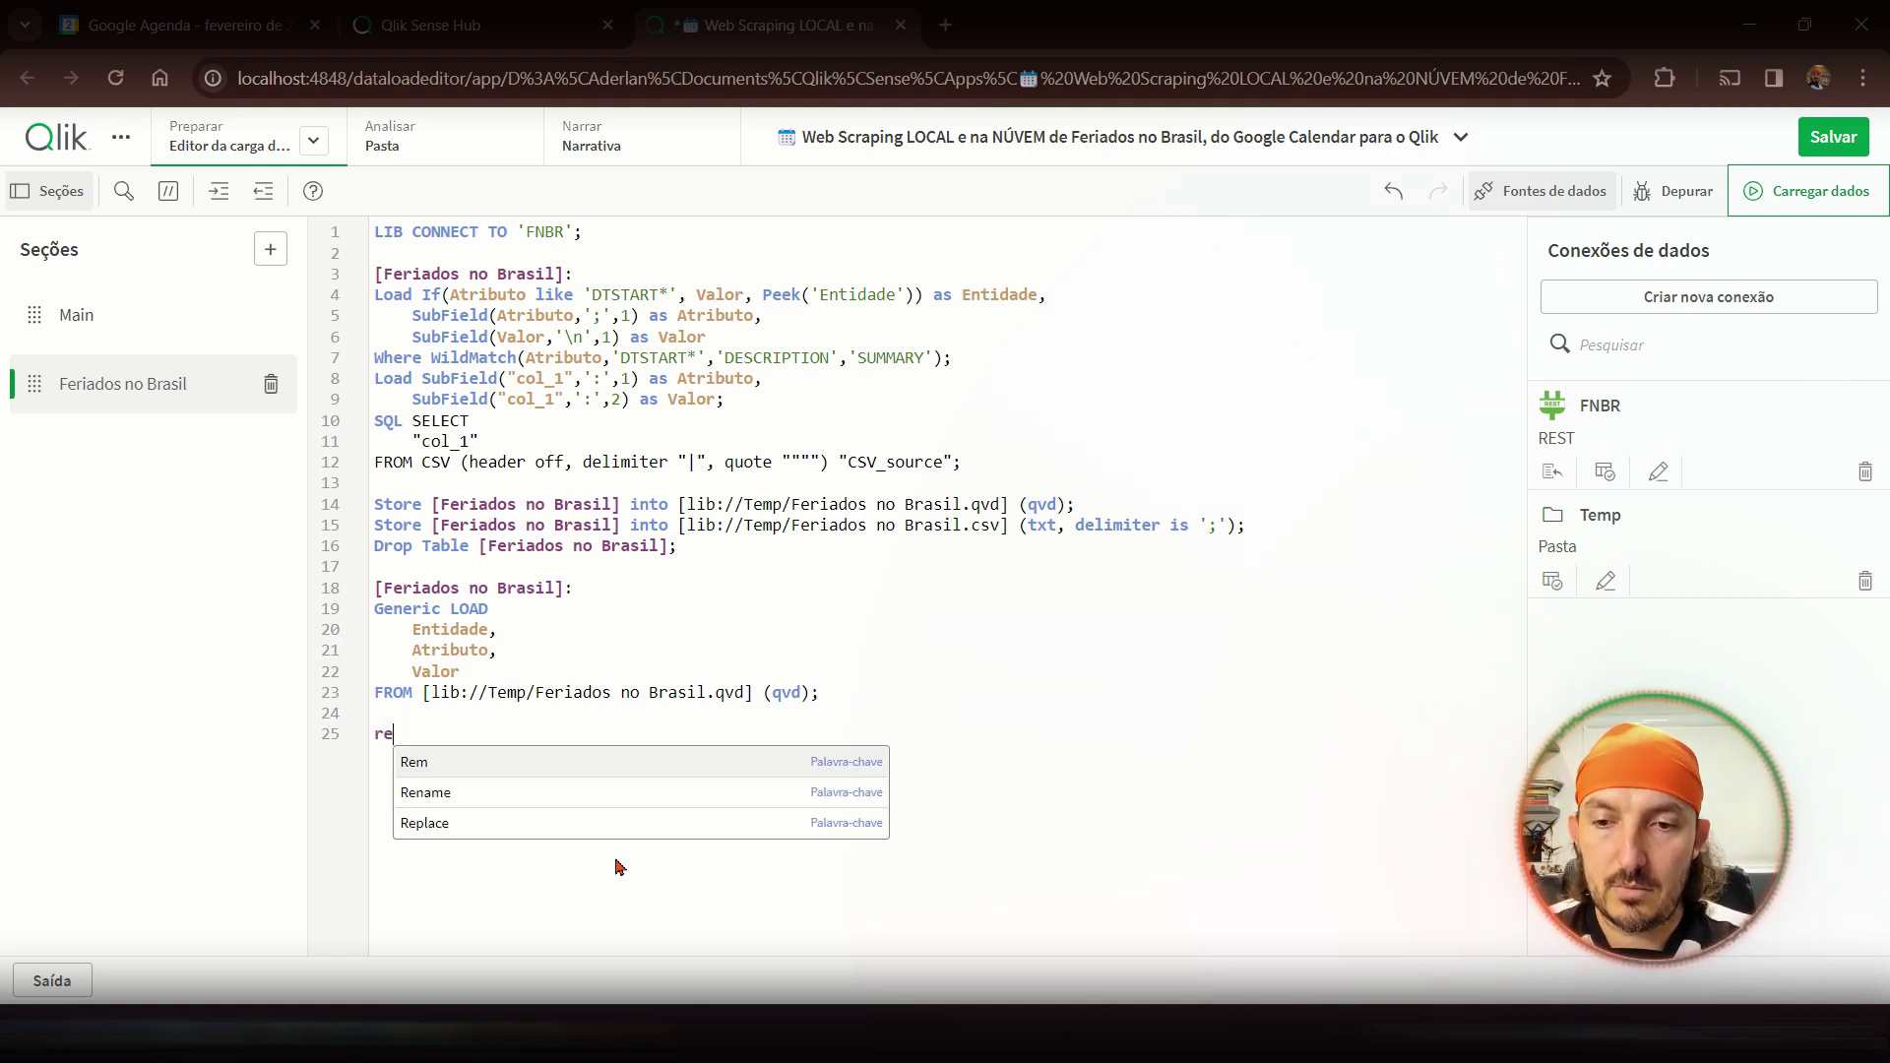
key("Down")
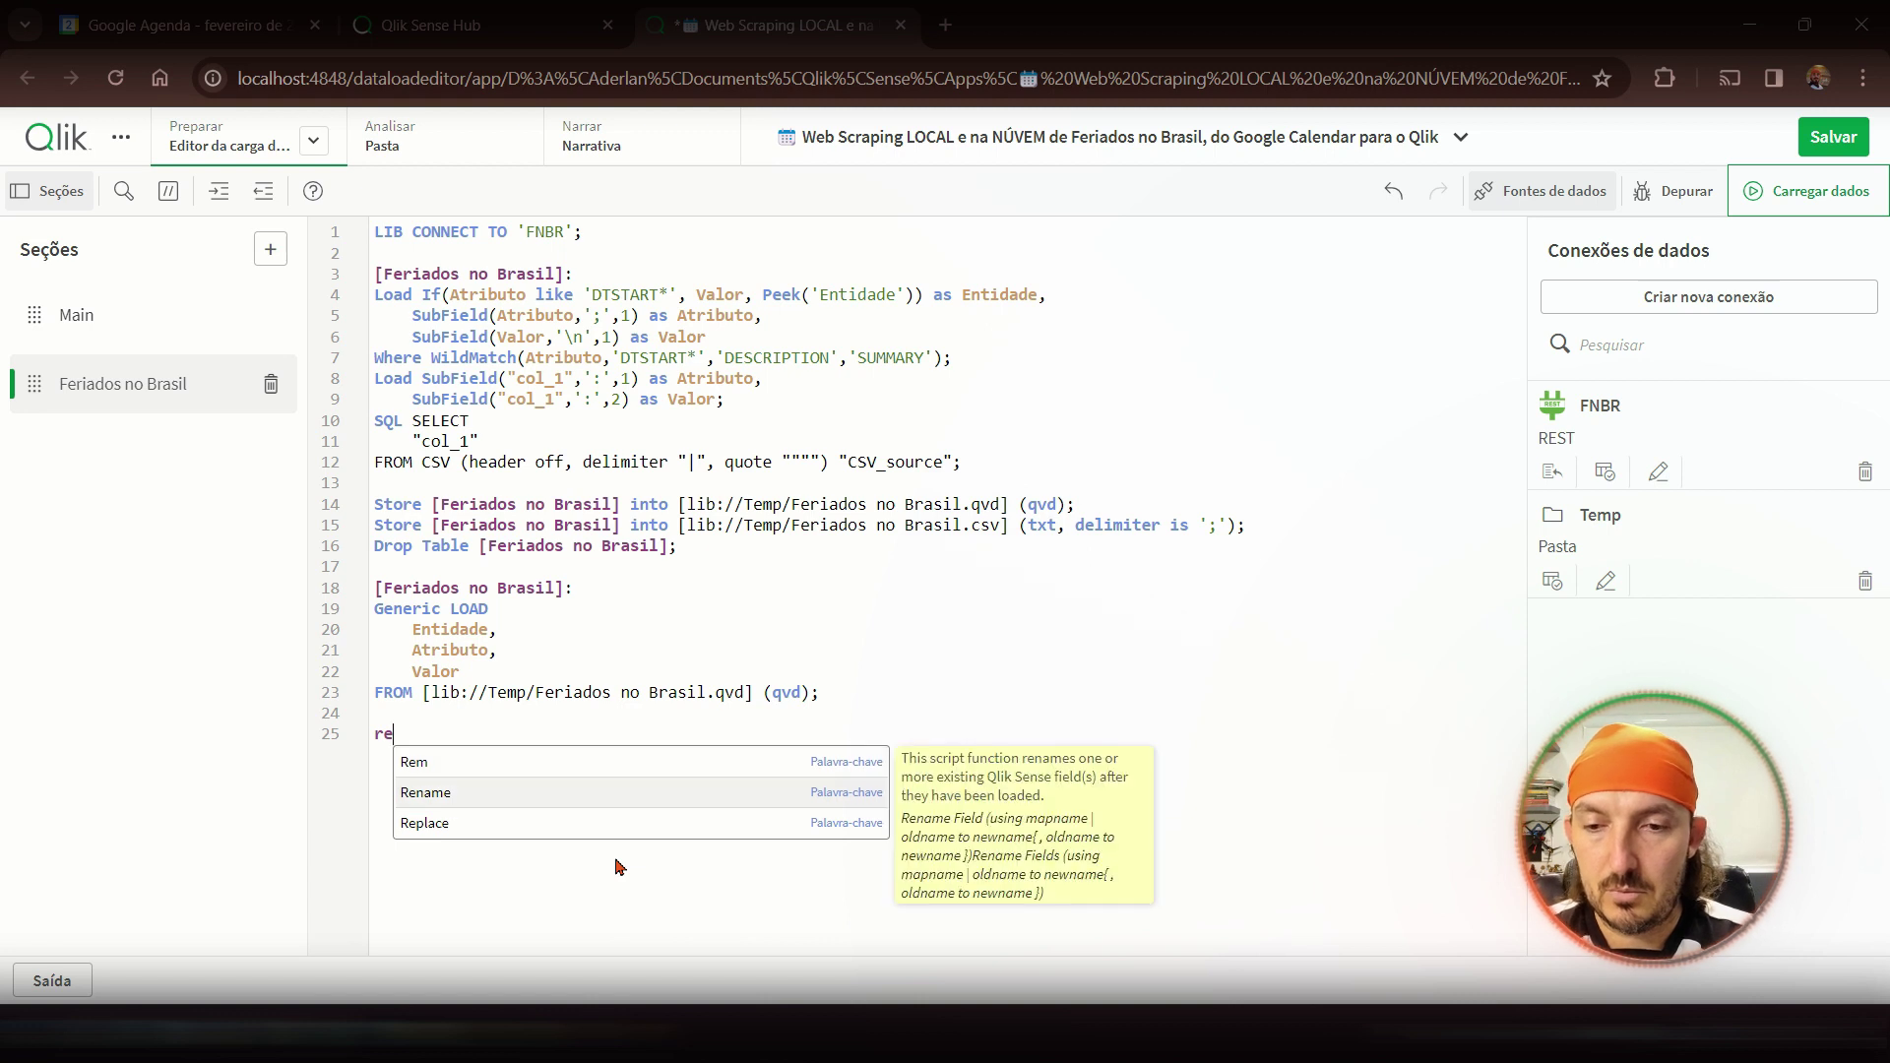
key("Return")
type("ta")
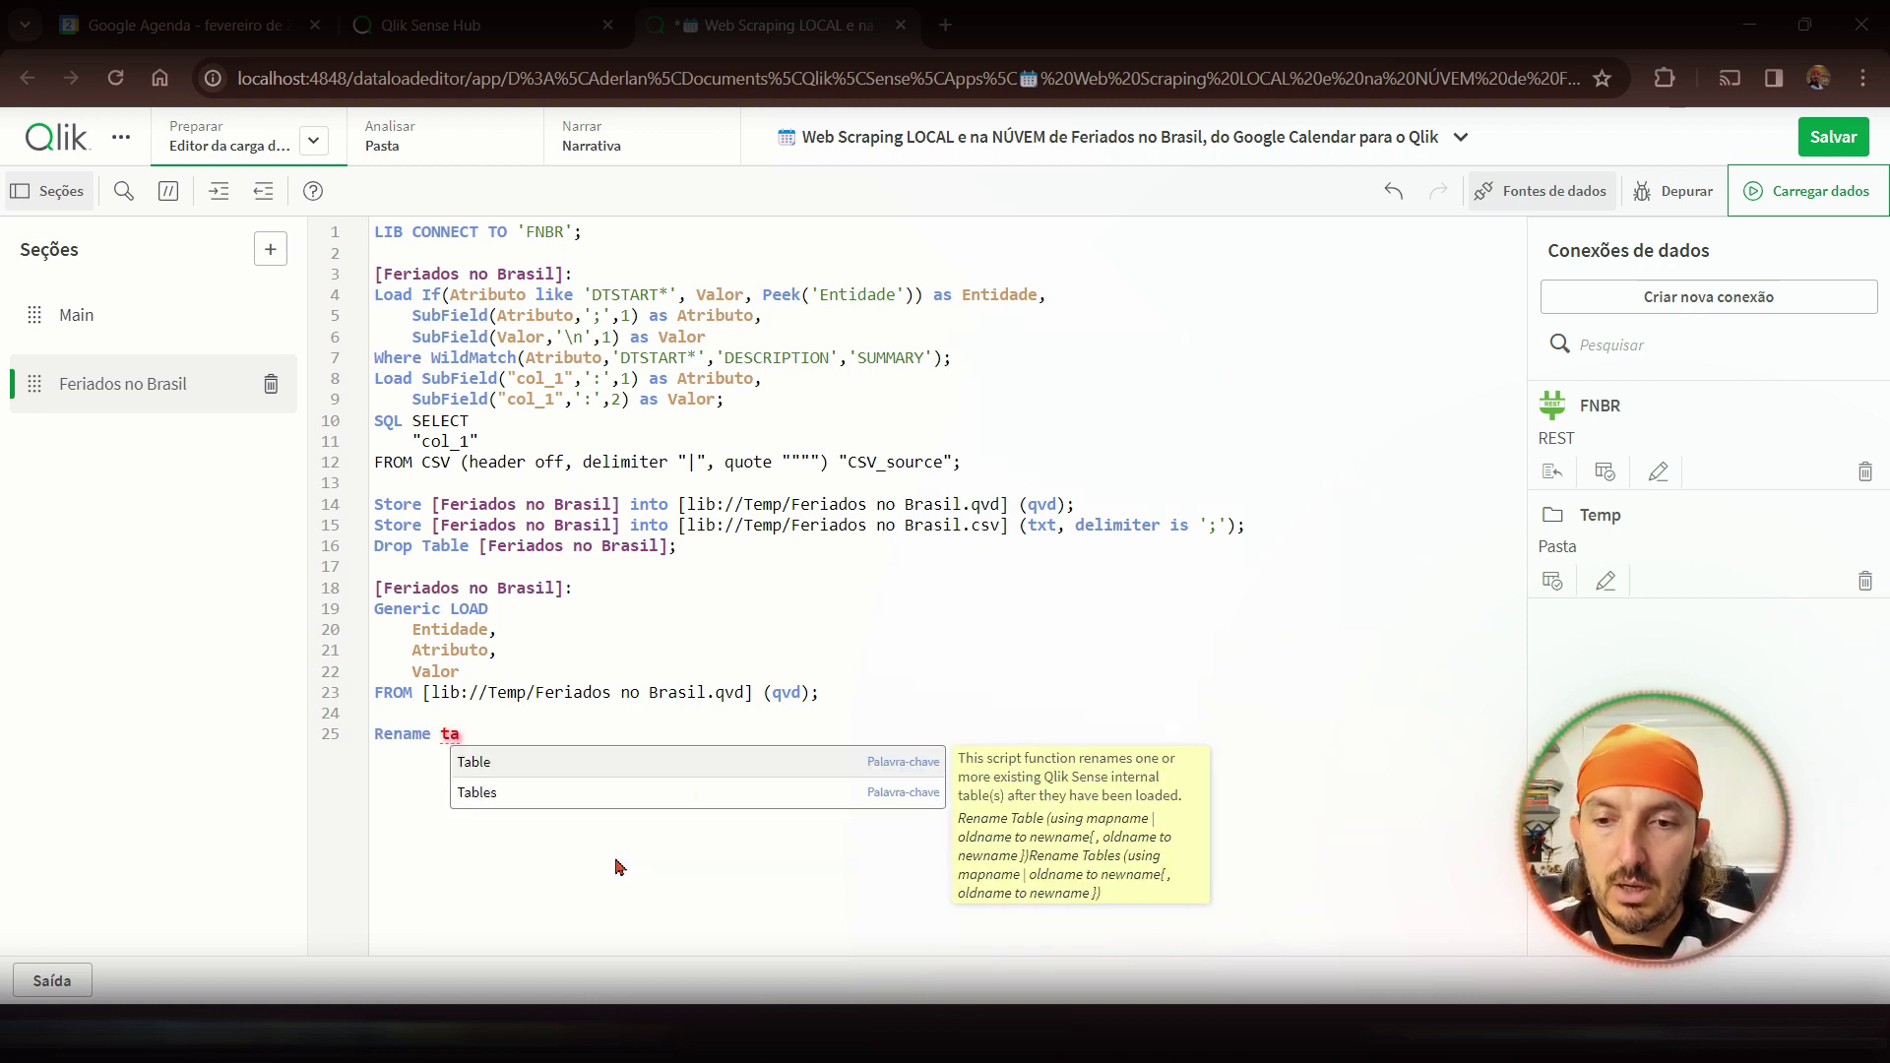
key("Return")
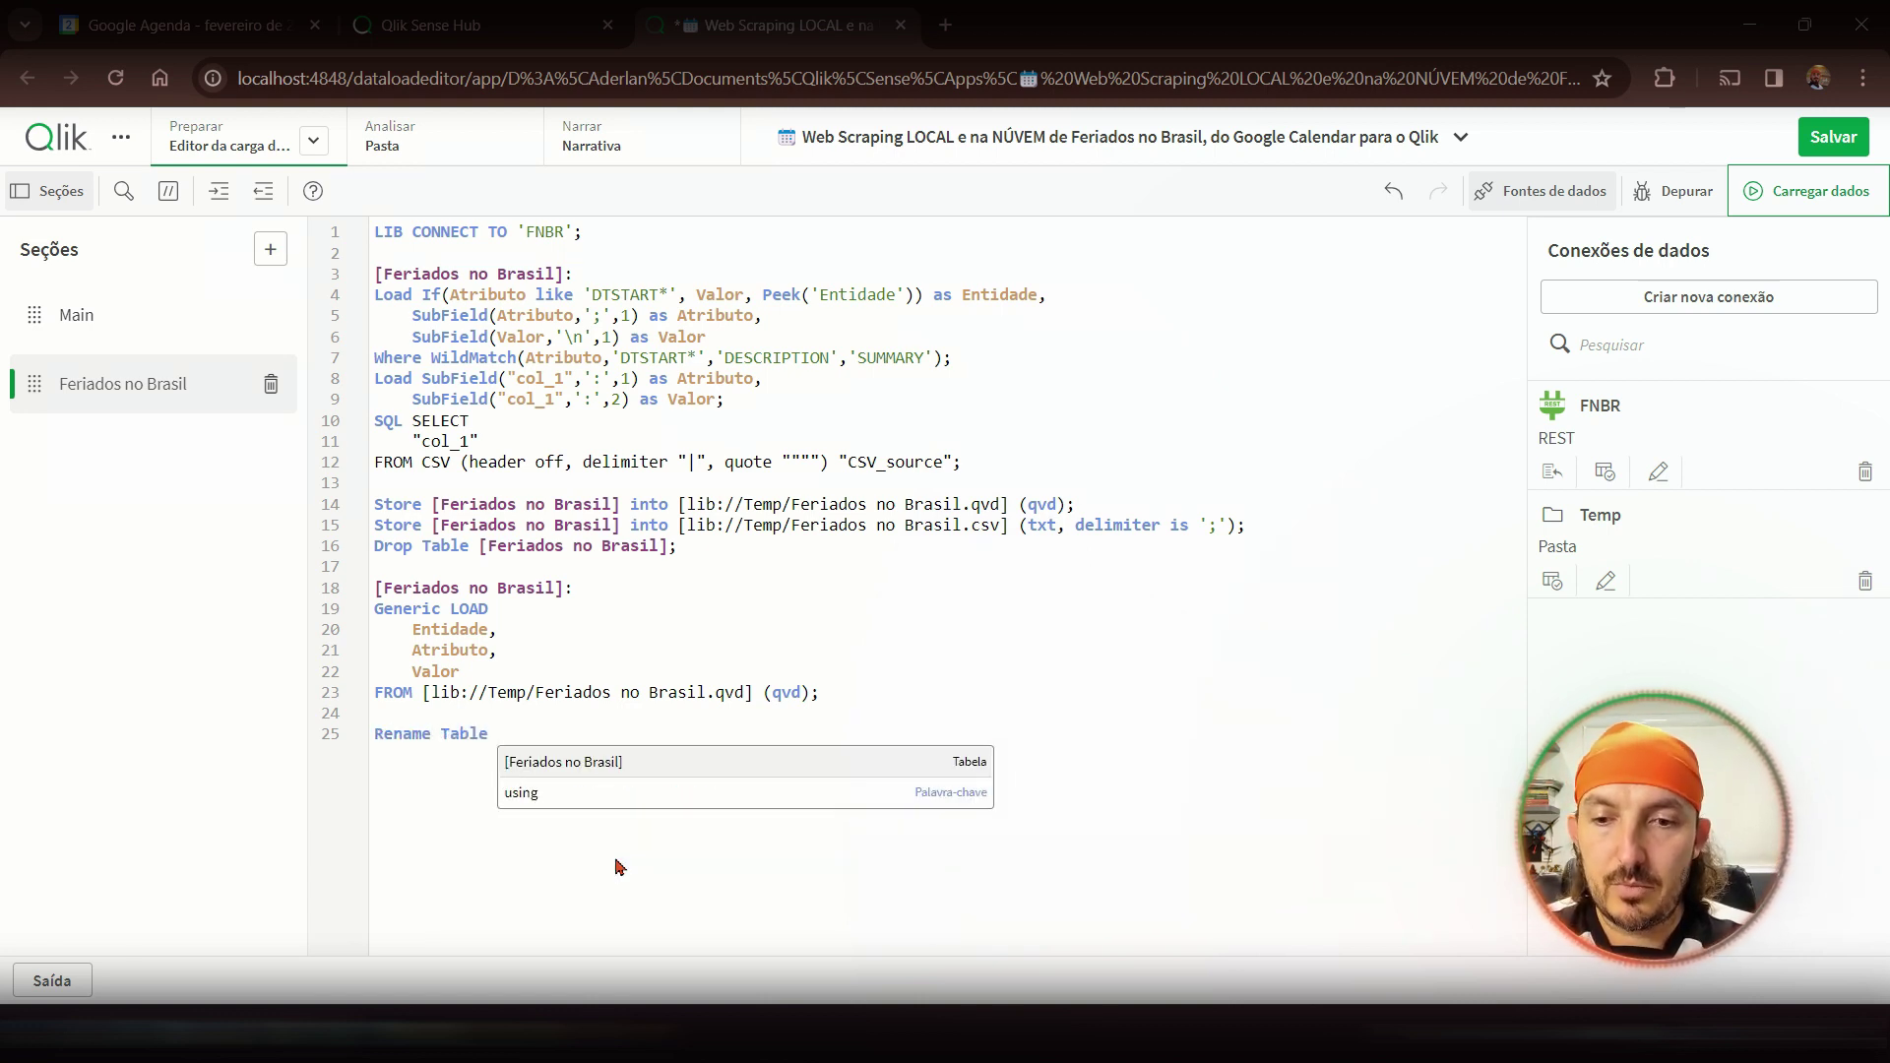
key("Return")
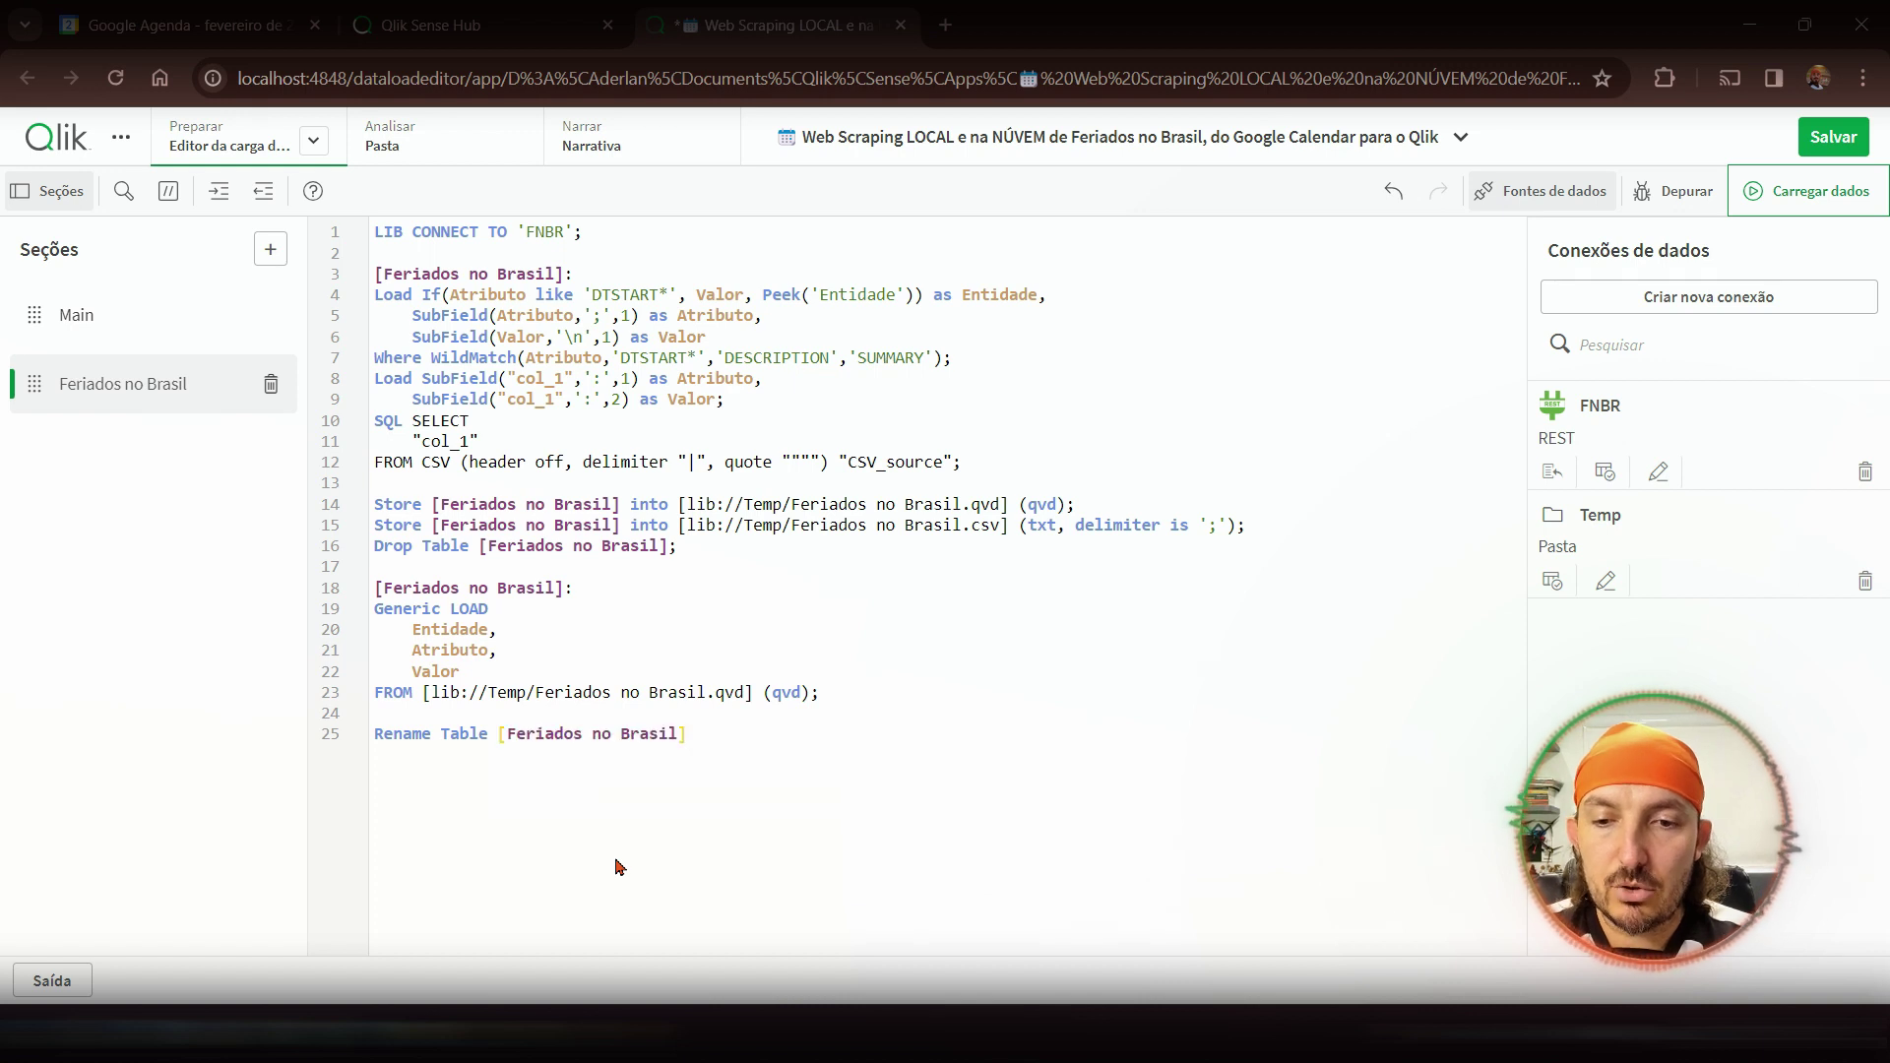
- Extend the Rename Table source name to [Feriados no Brasil.DTSTART] and follow it with the keyword "to"
type(".D")
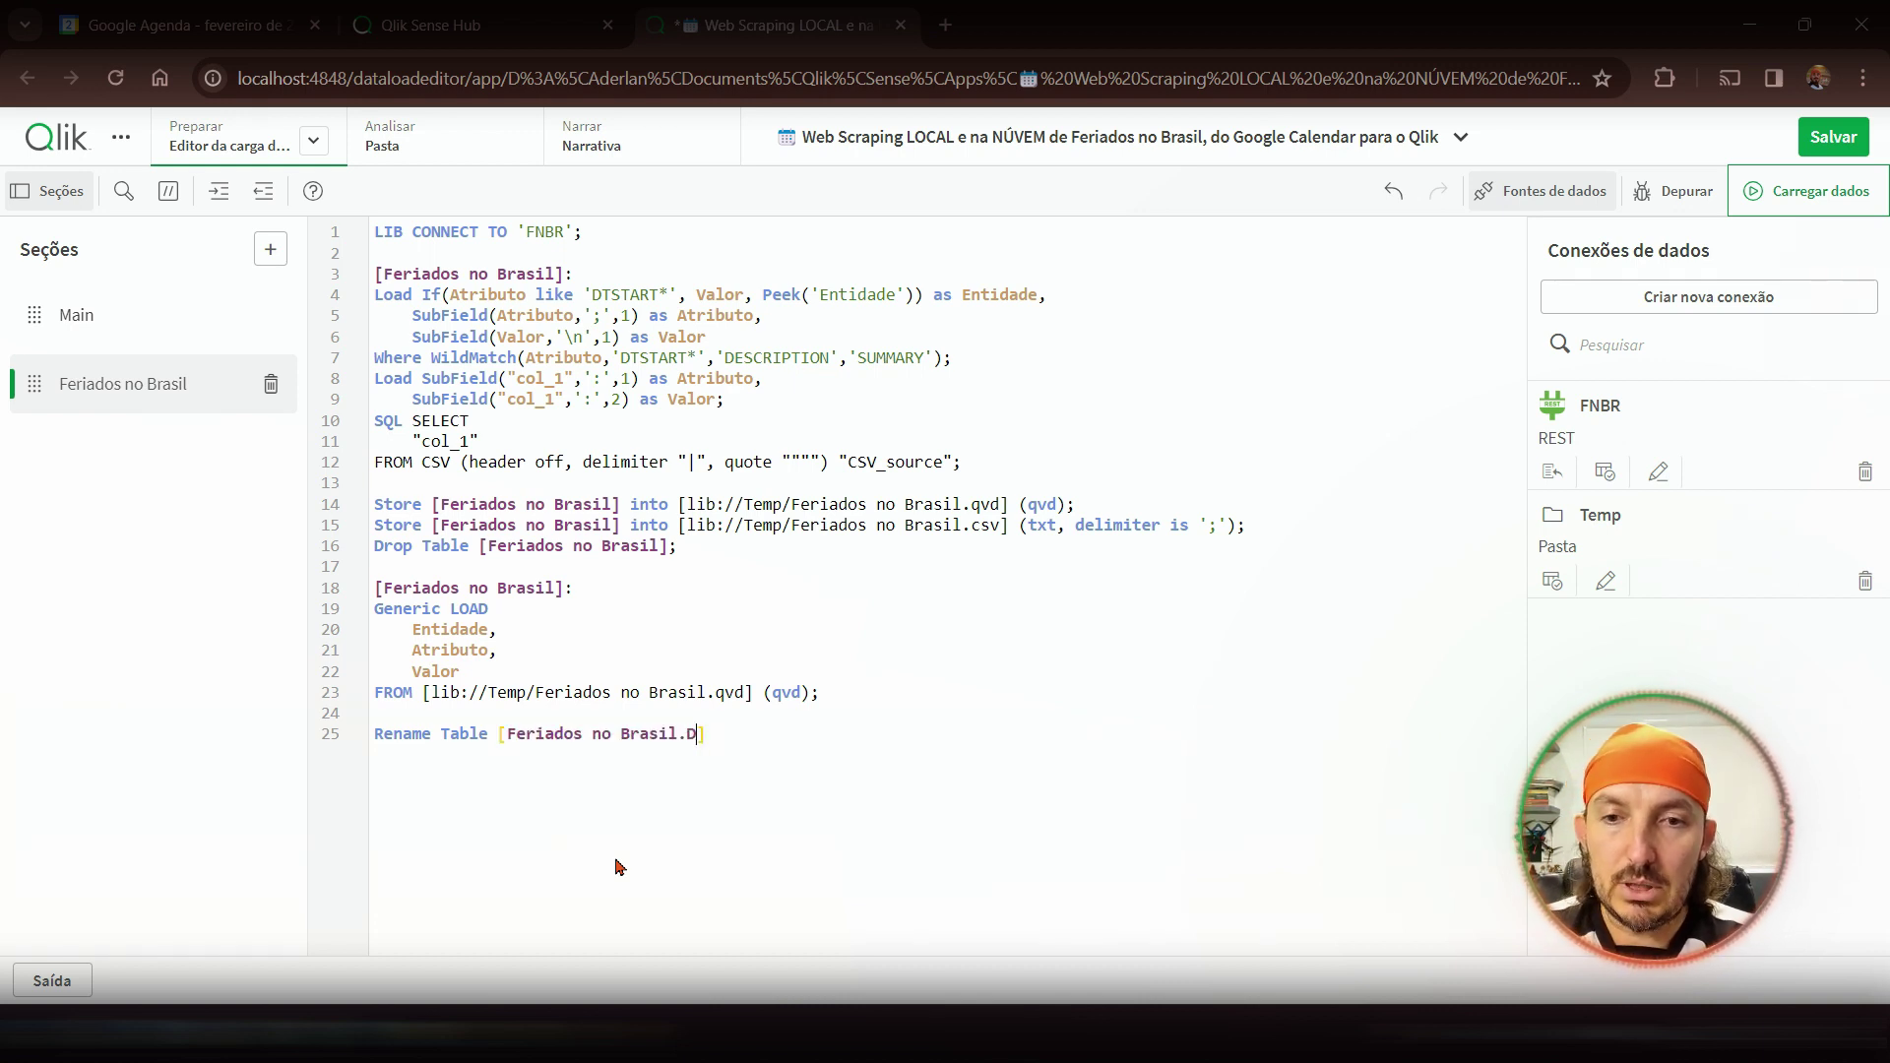
type("TSTAR")
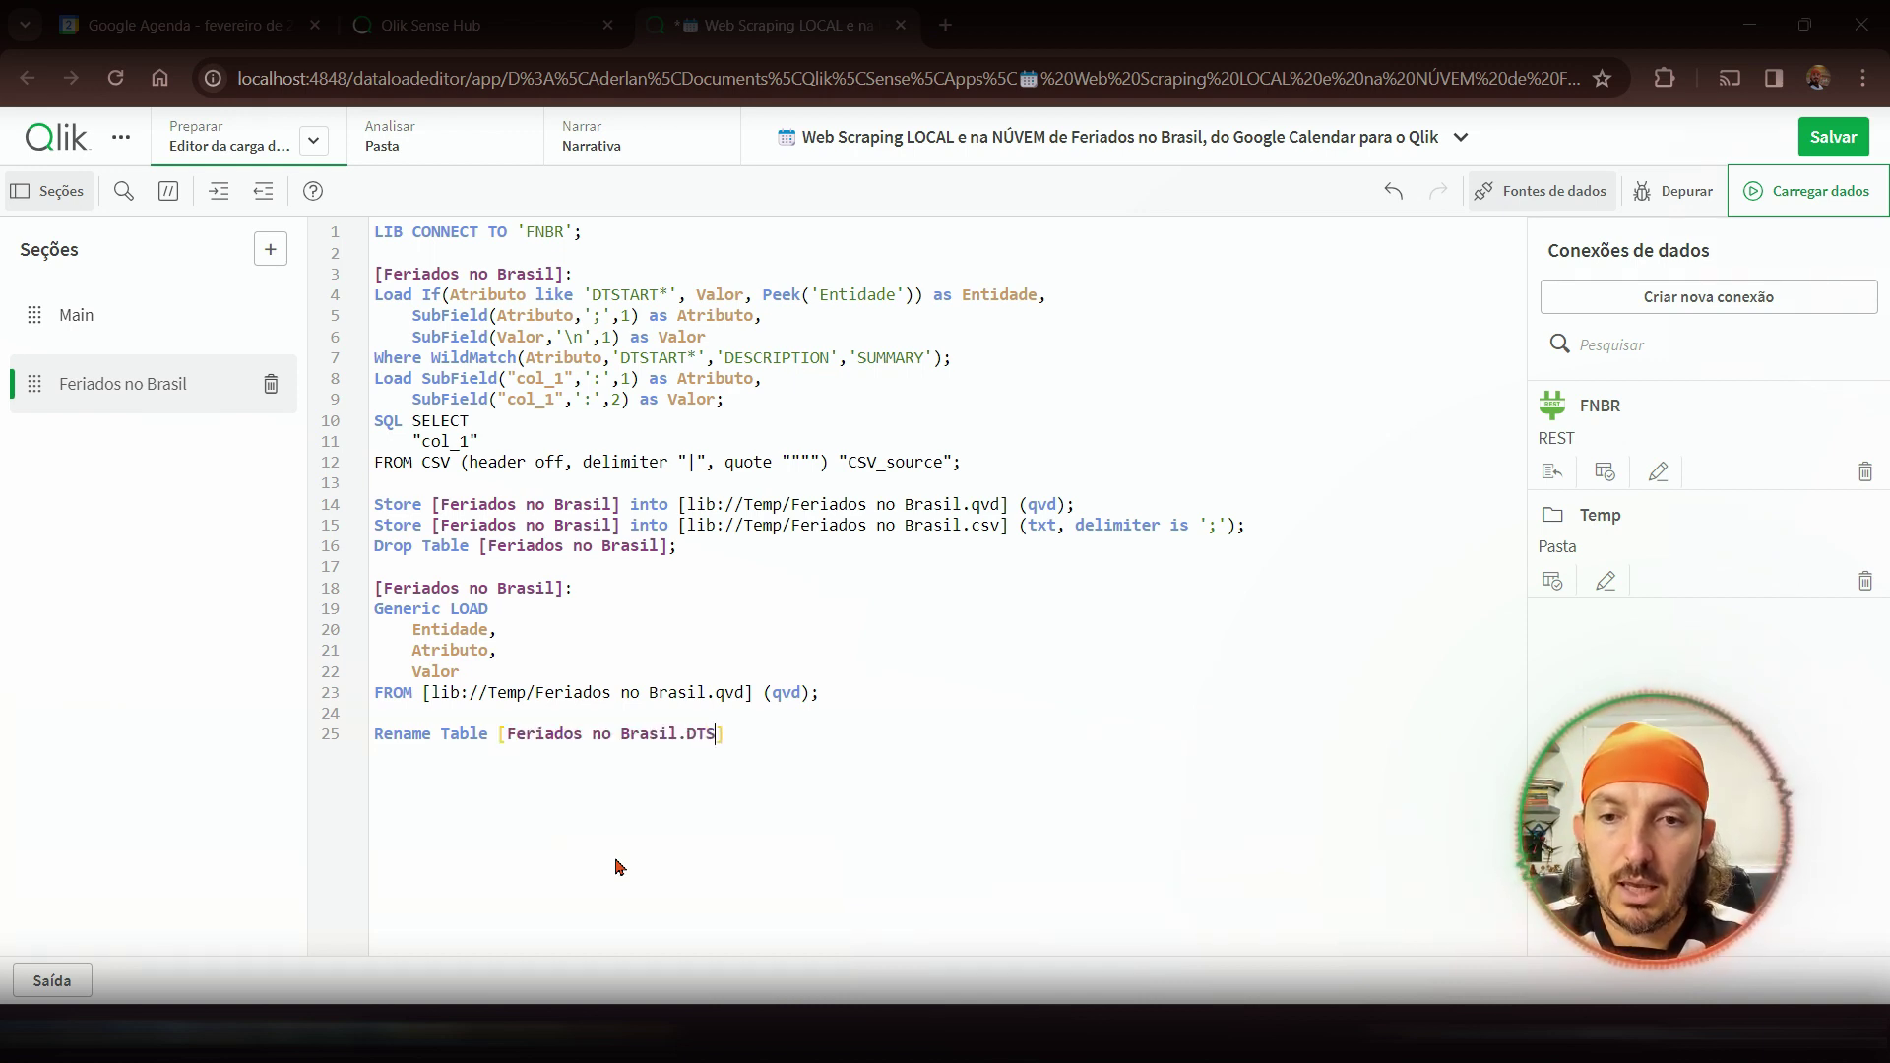
type("T")
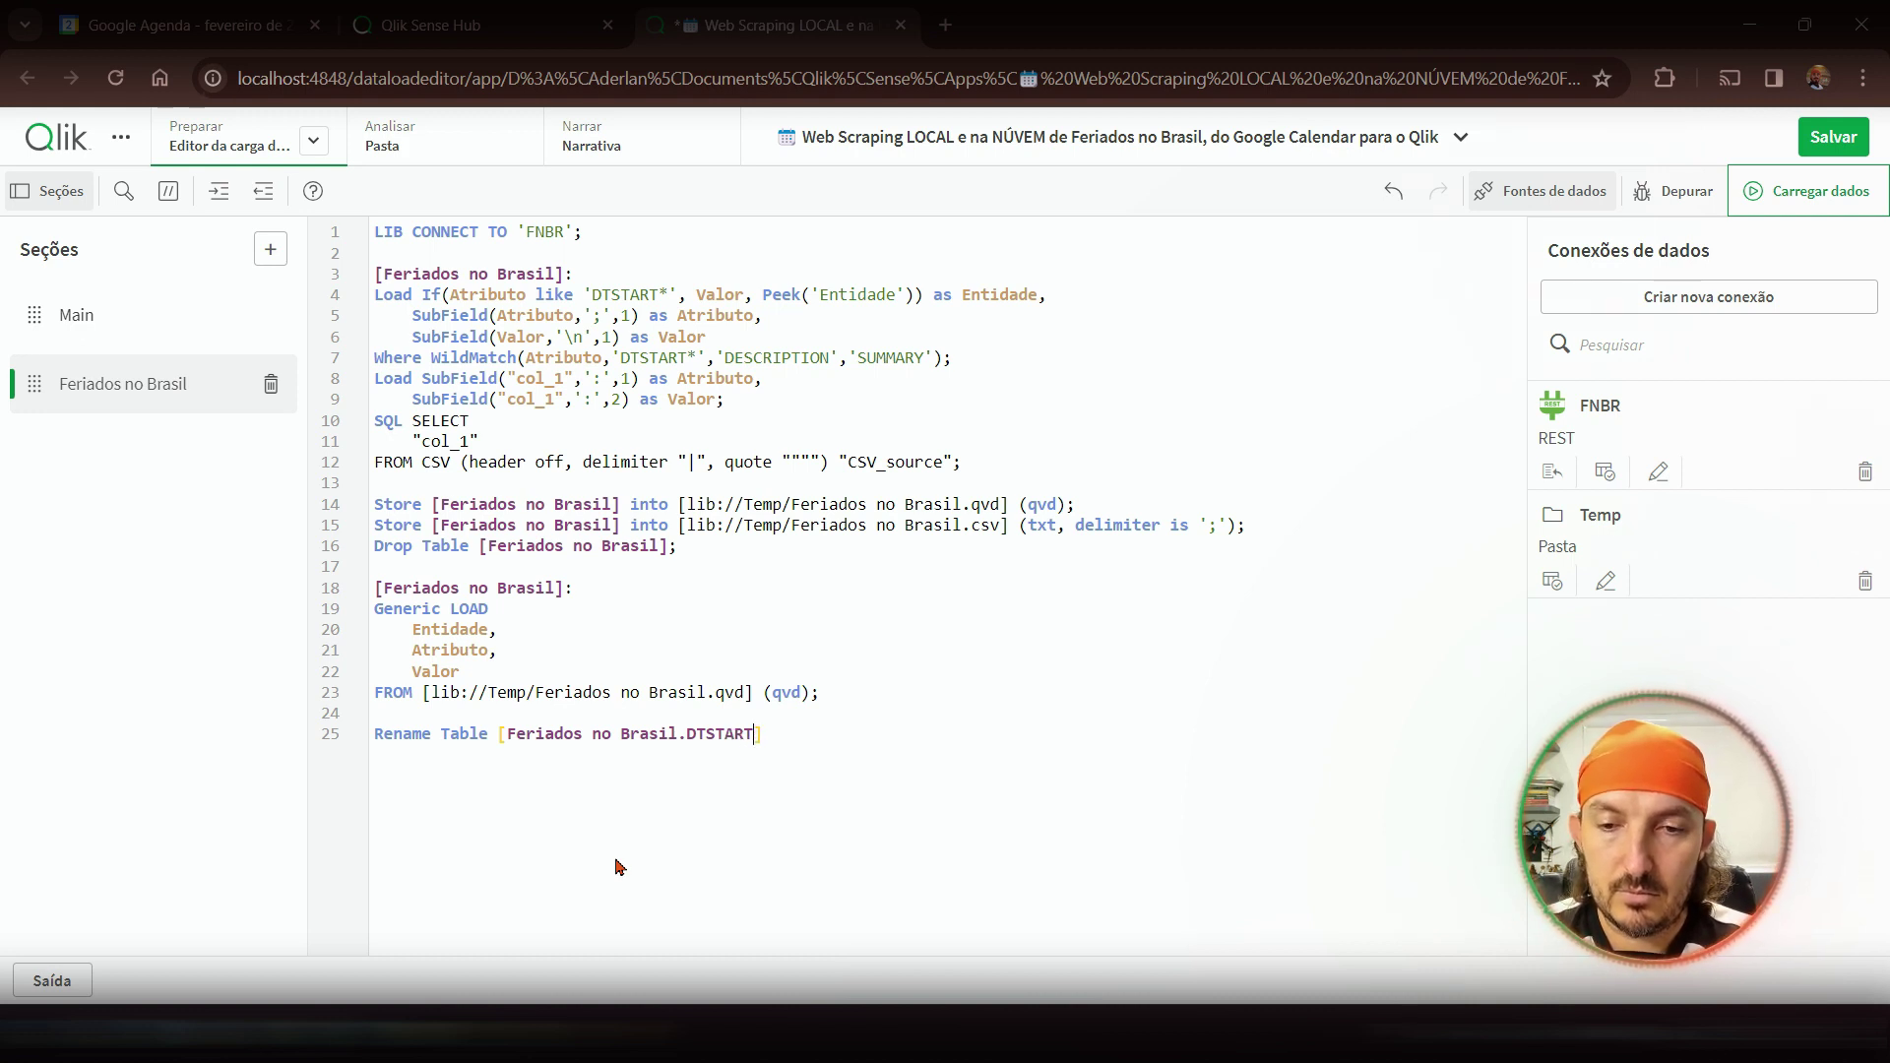
type("] ")
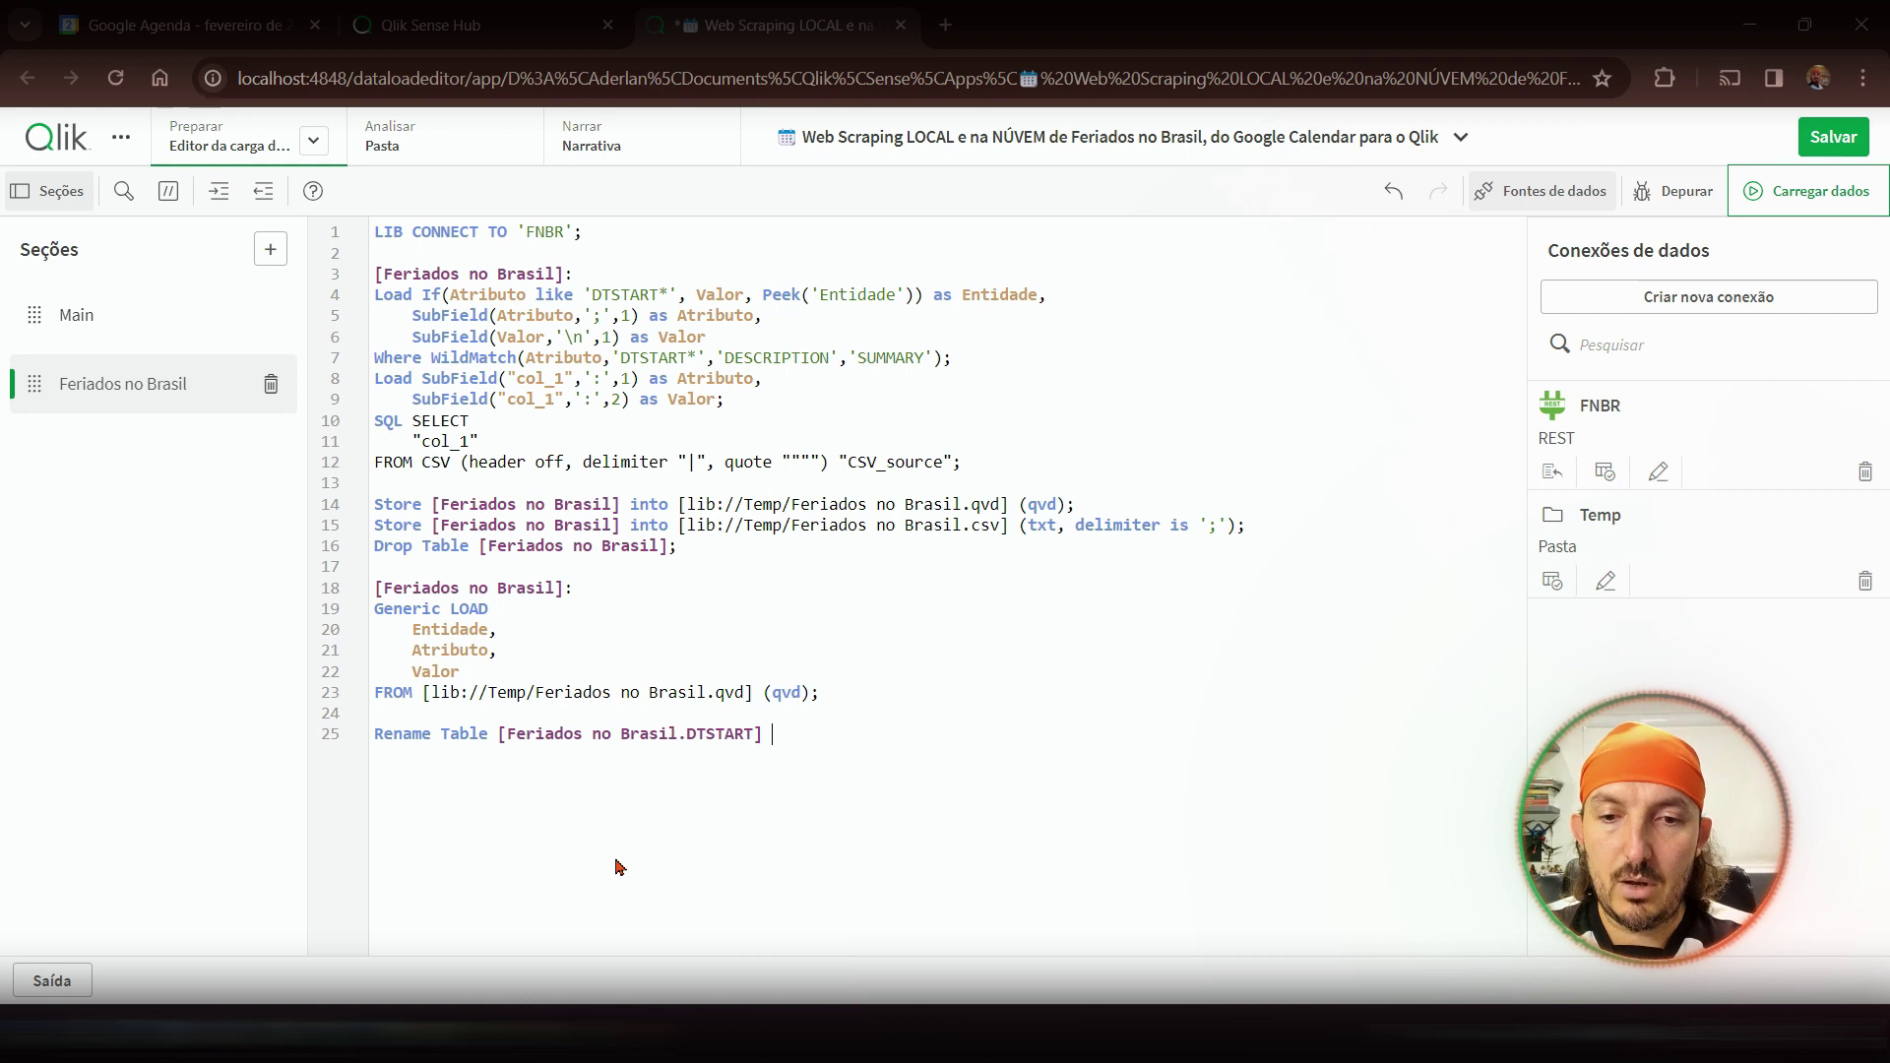
type("TO")
key("BackSpace")
key("BackSpace")
key("BackSpace")
type("to")
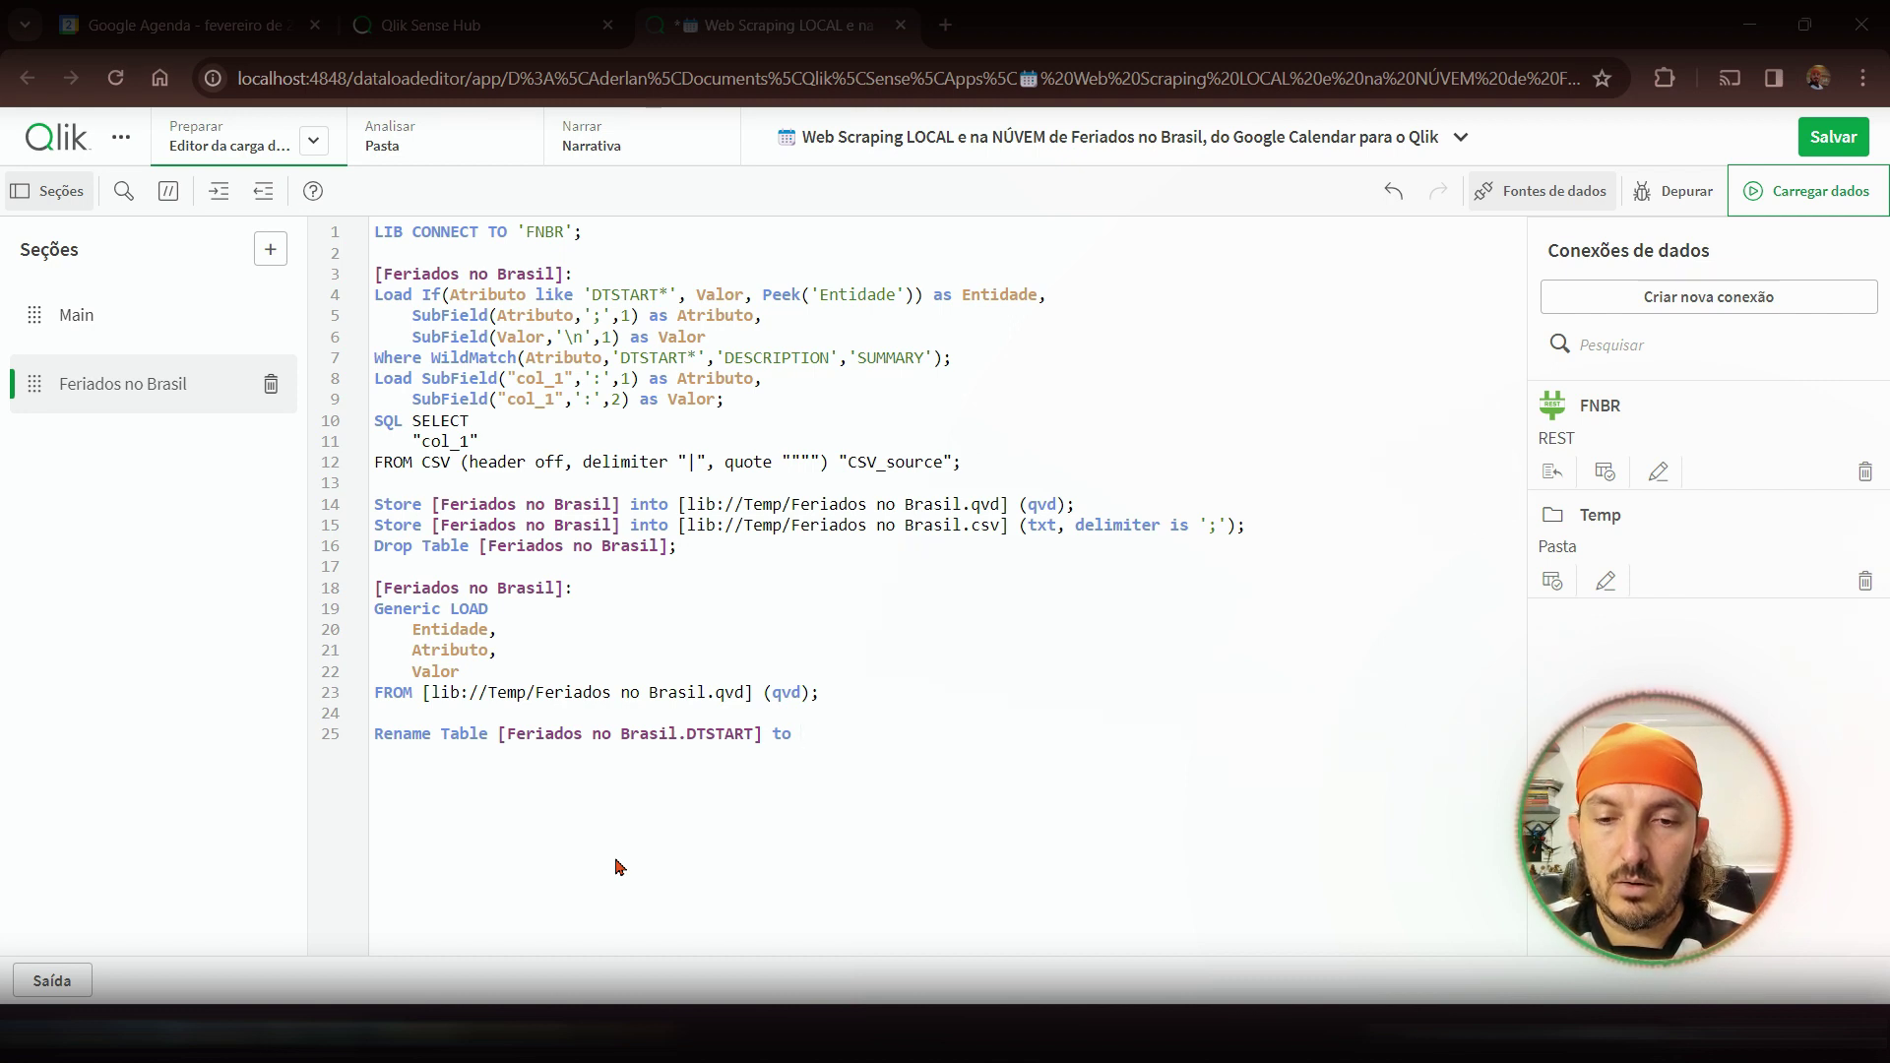
- Complete the Rename Table statement with the target name "[Feriados no Brasil.Data];"
type("[")
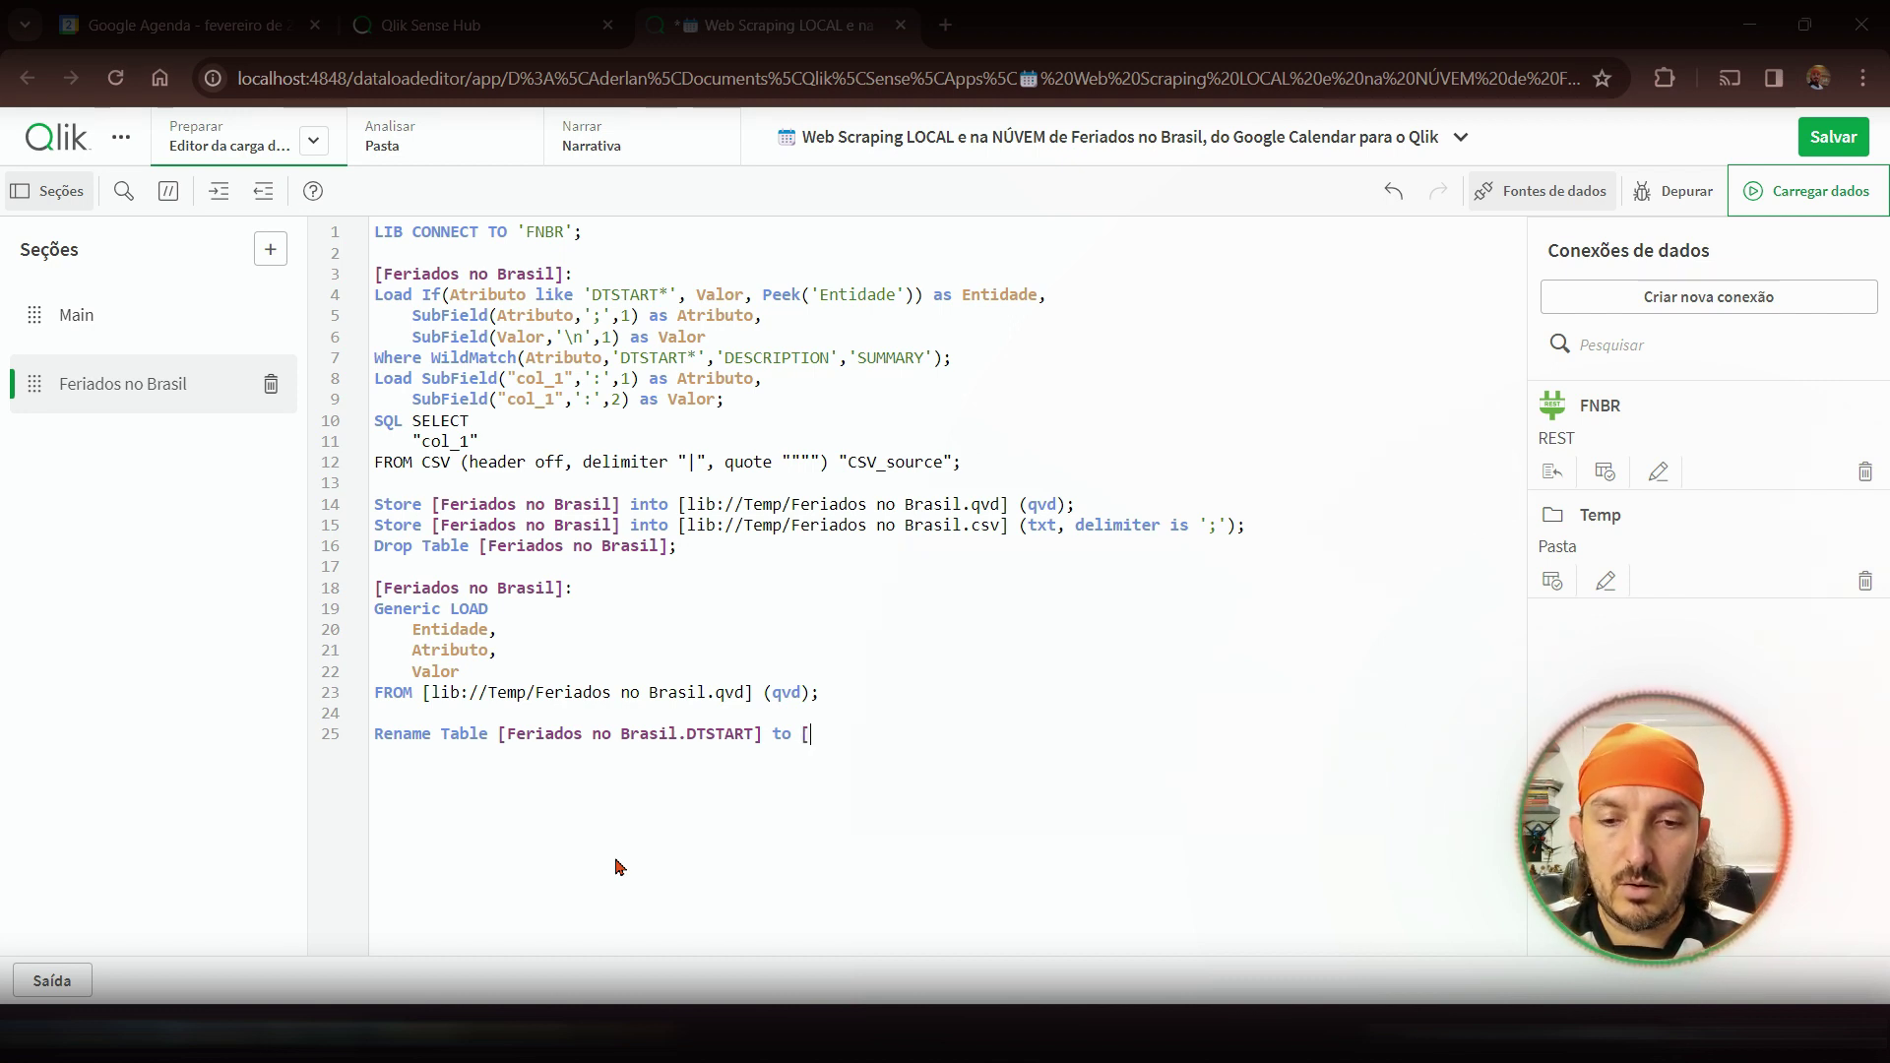
type("F")
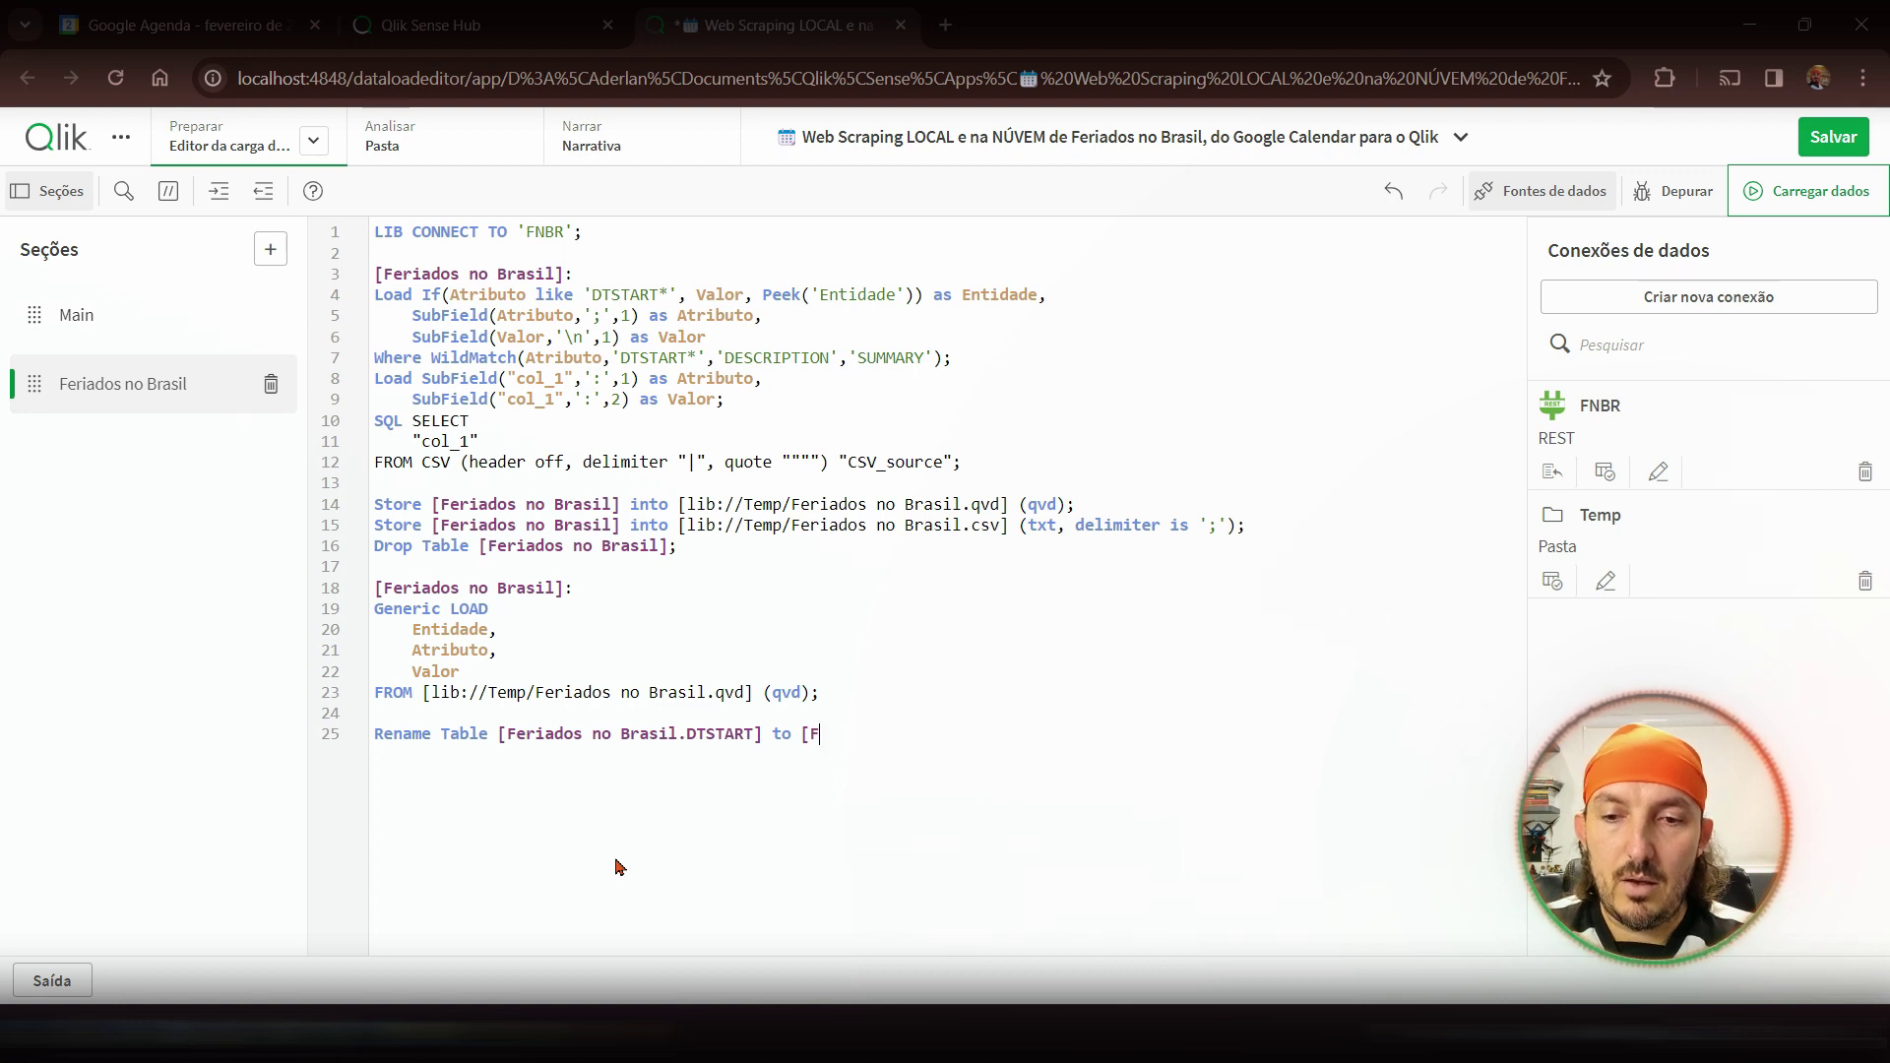
type("ERIADOS")
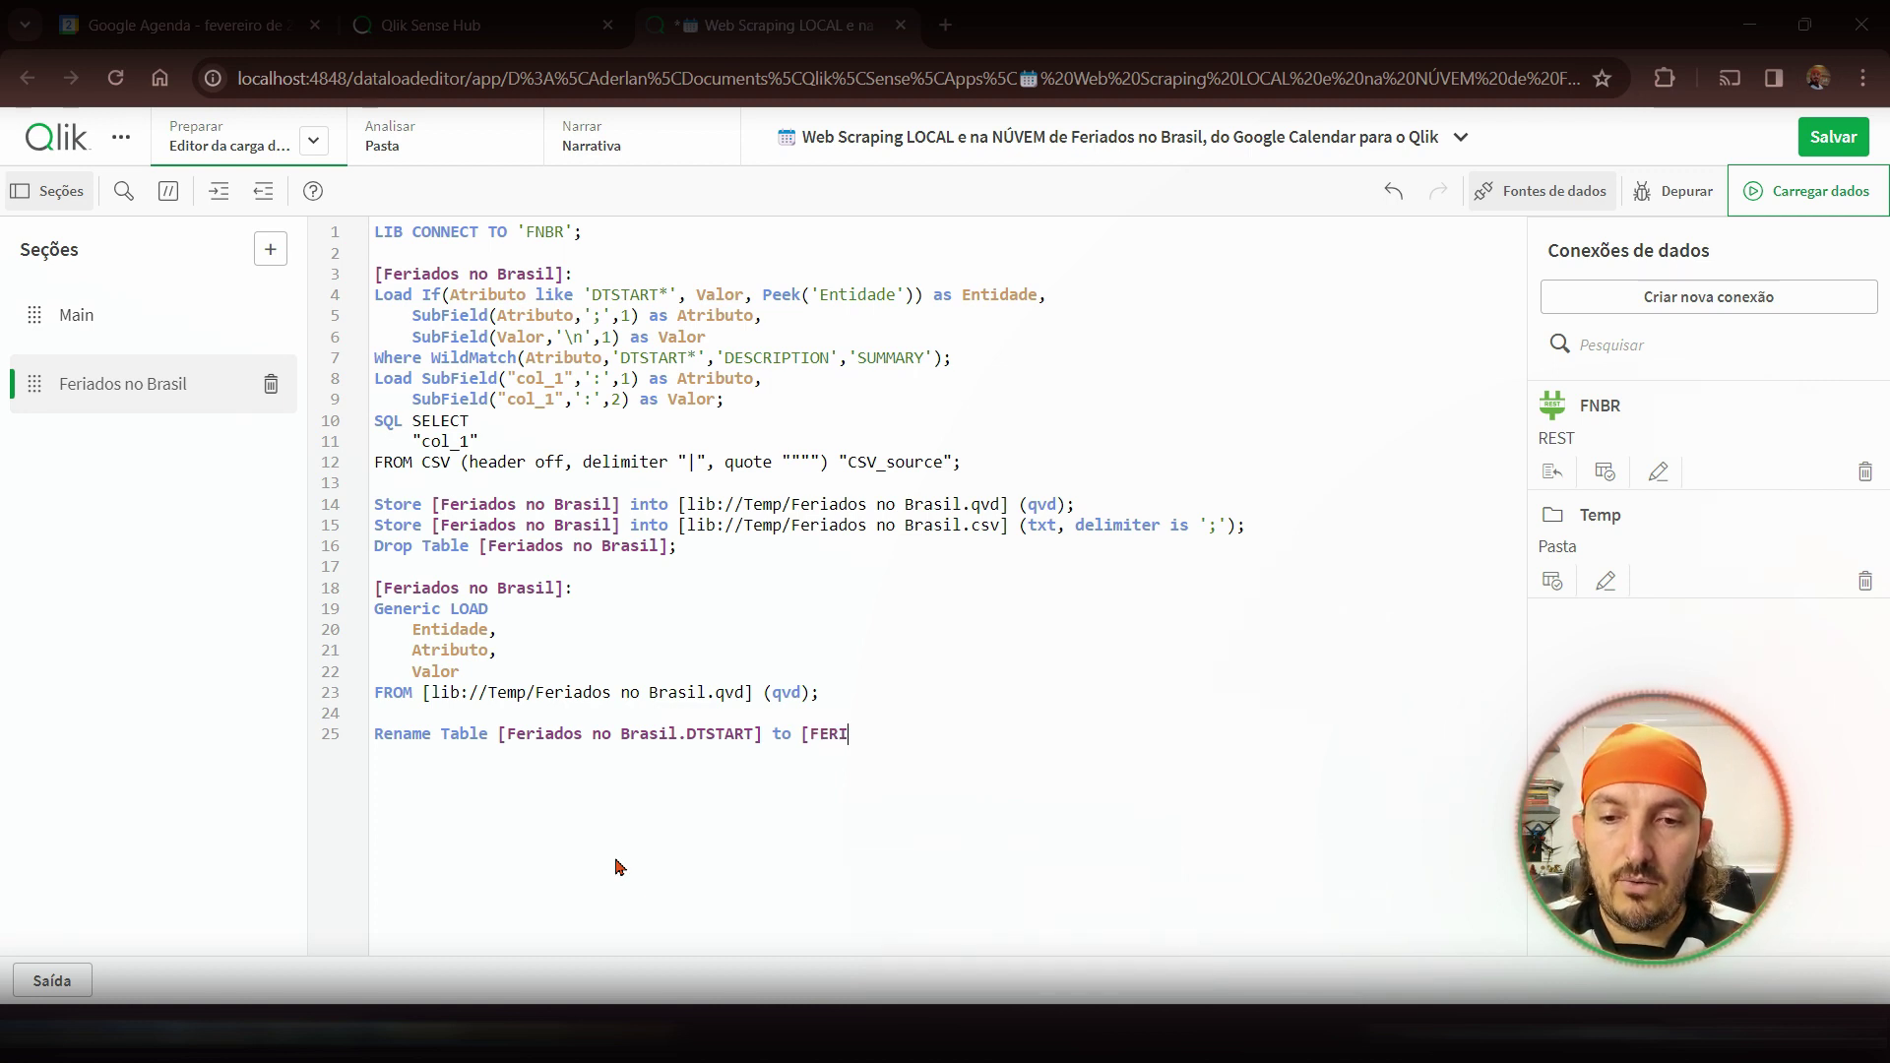
key("BackSpace")
key("BackSpace")
key("BackSpace")
key("BackSpace")
key("BackSpace")
key("BackSpace")
key("BackSpace")
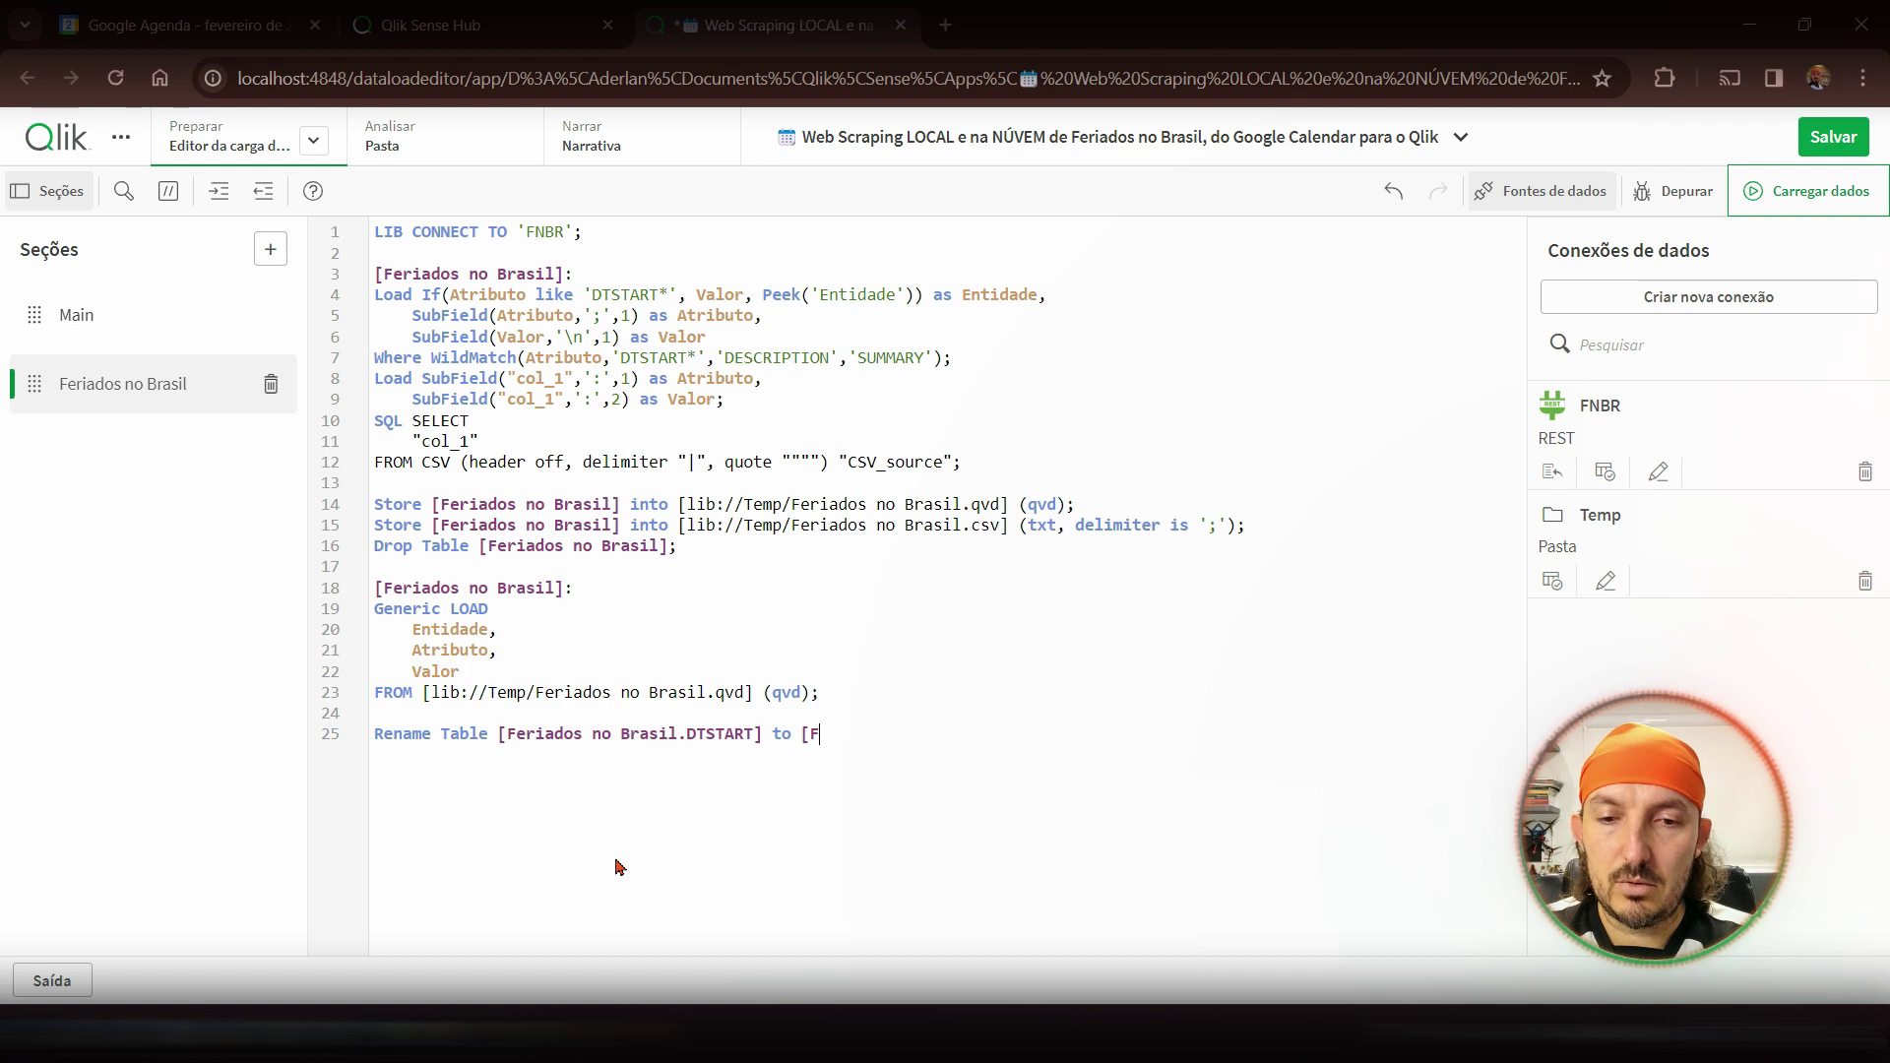
type("eriado")
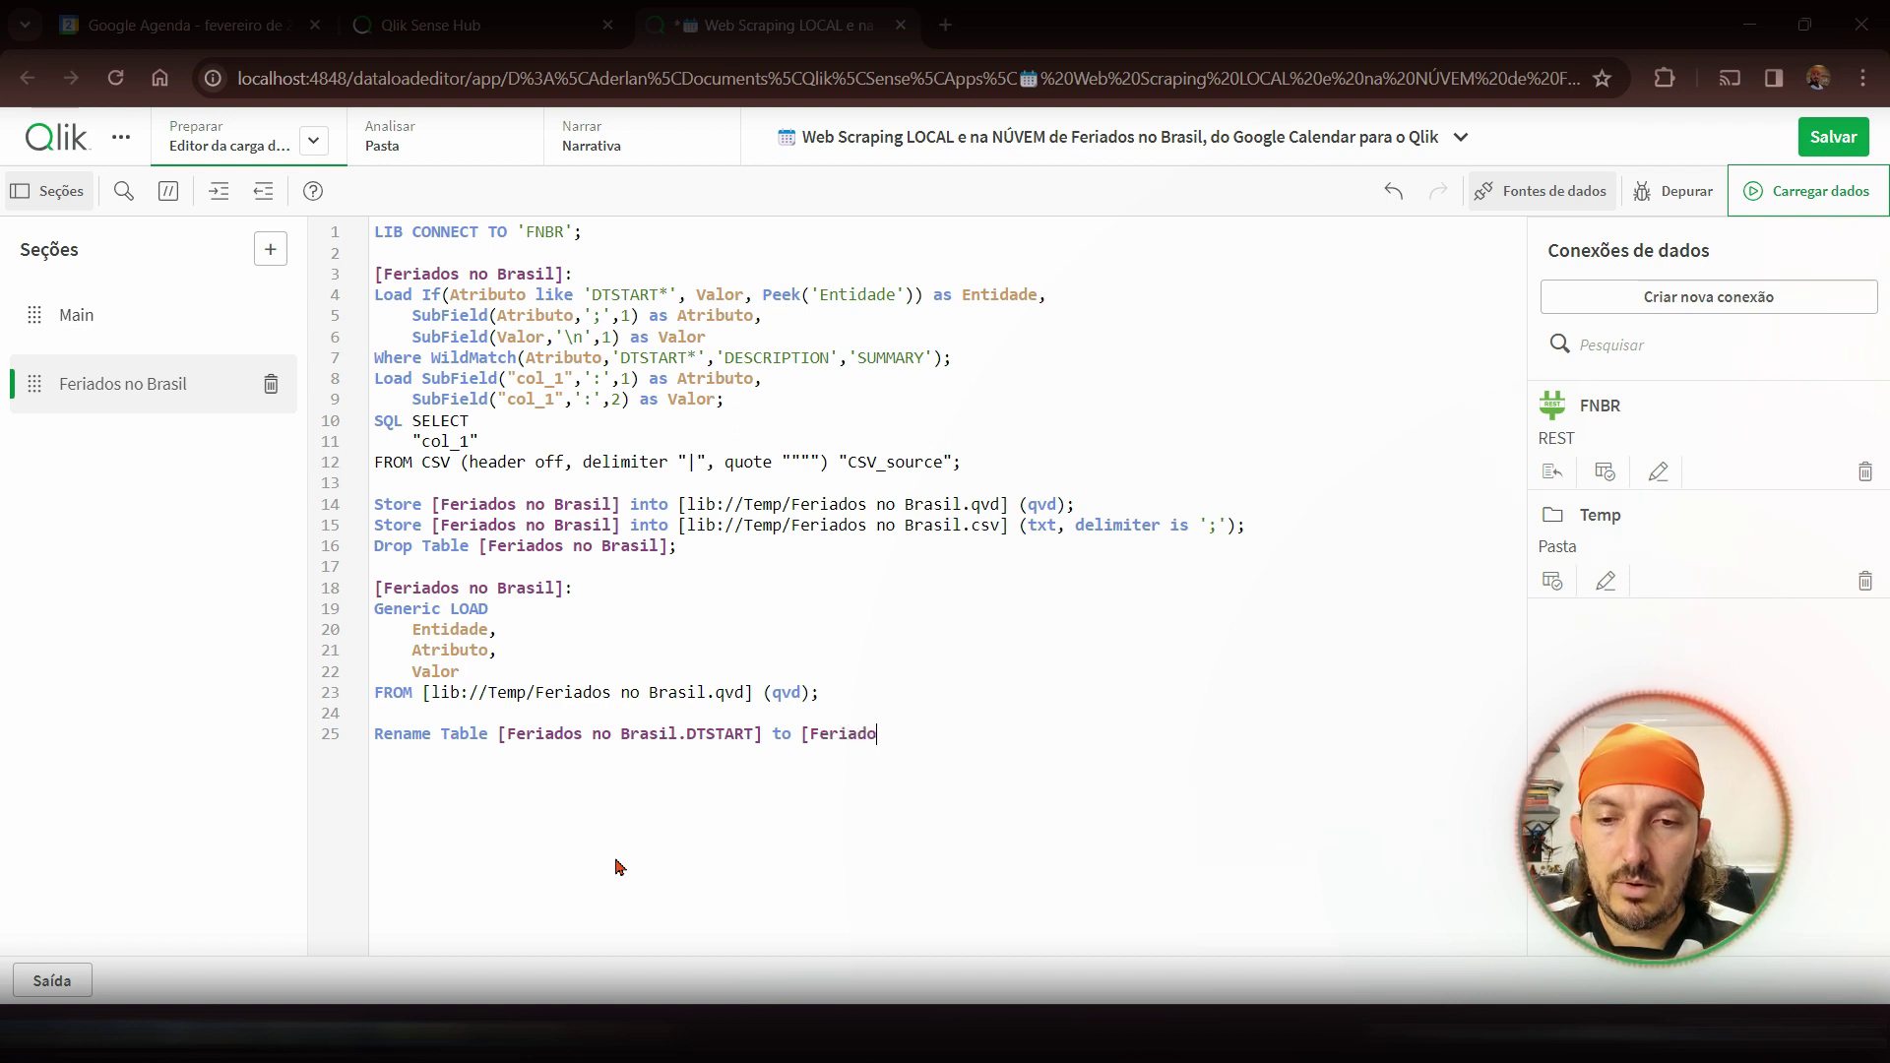
type("s oo Brasil")
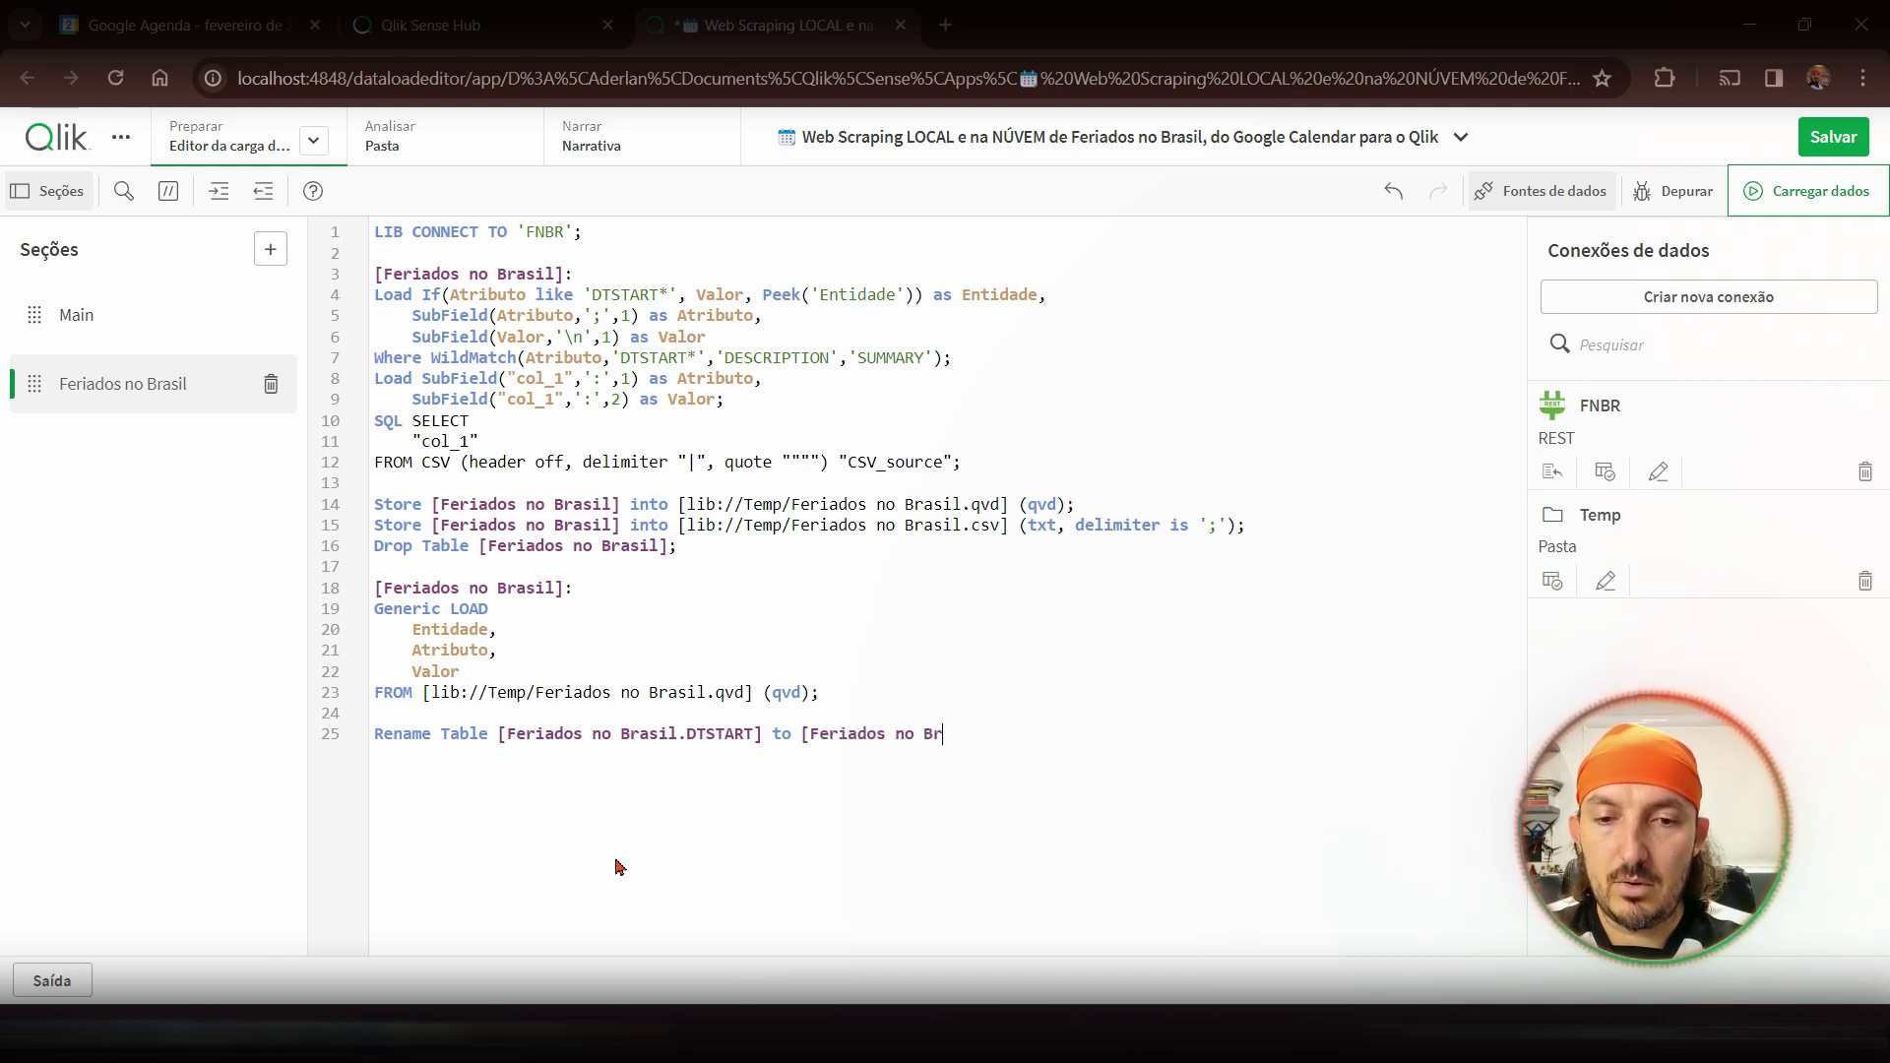
type(".Data]")
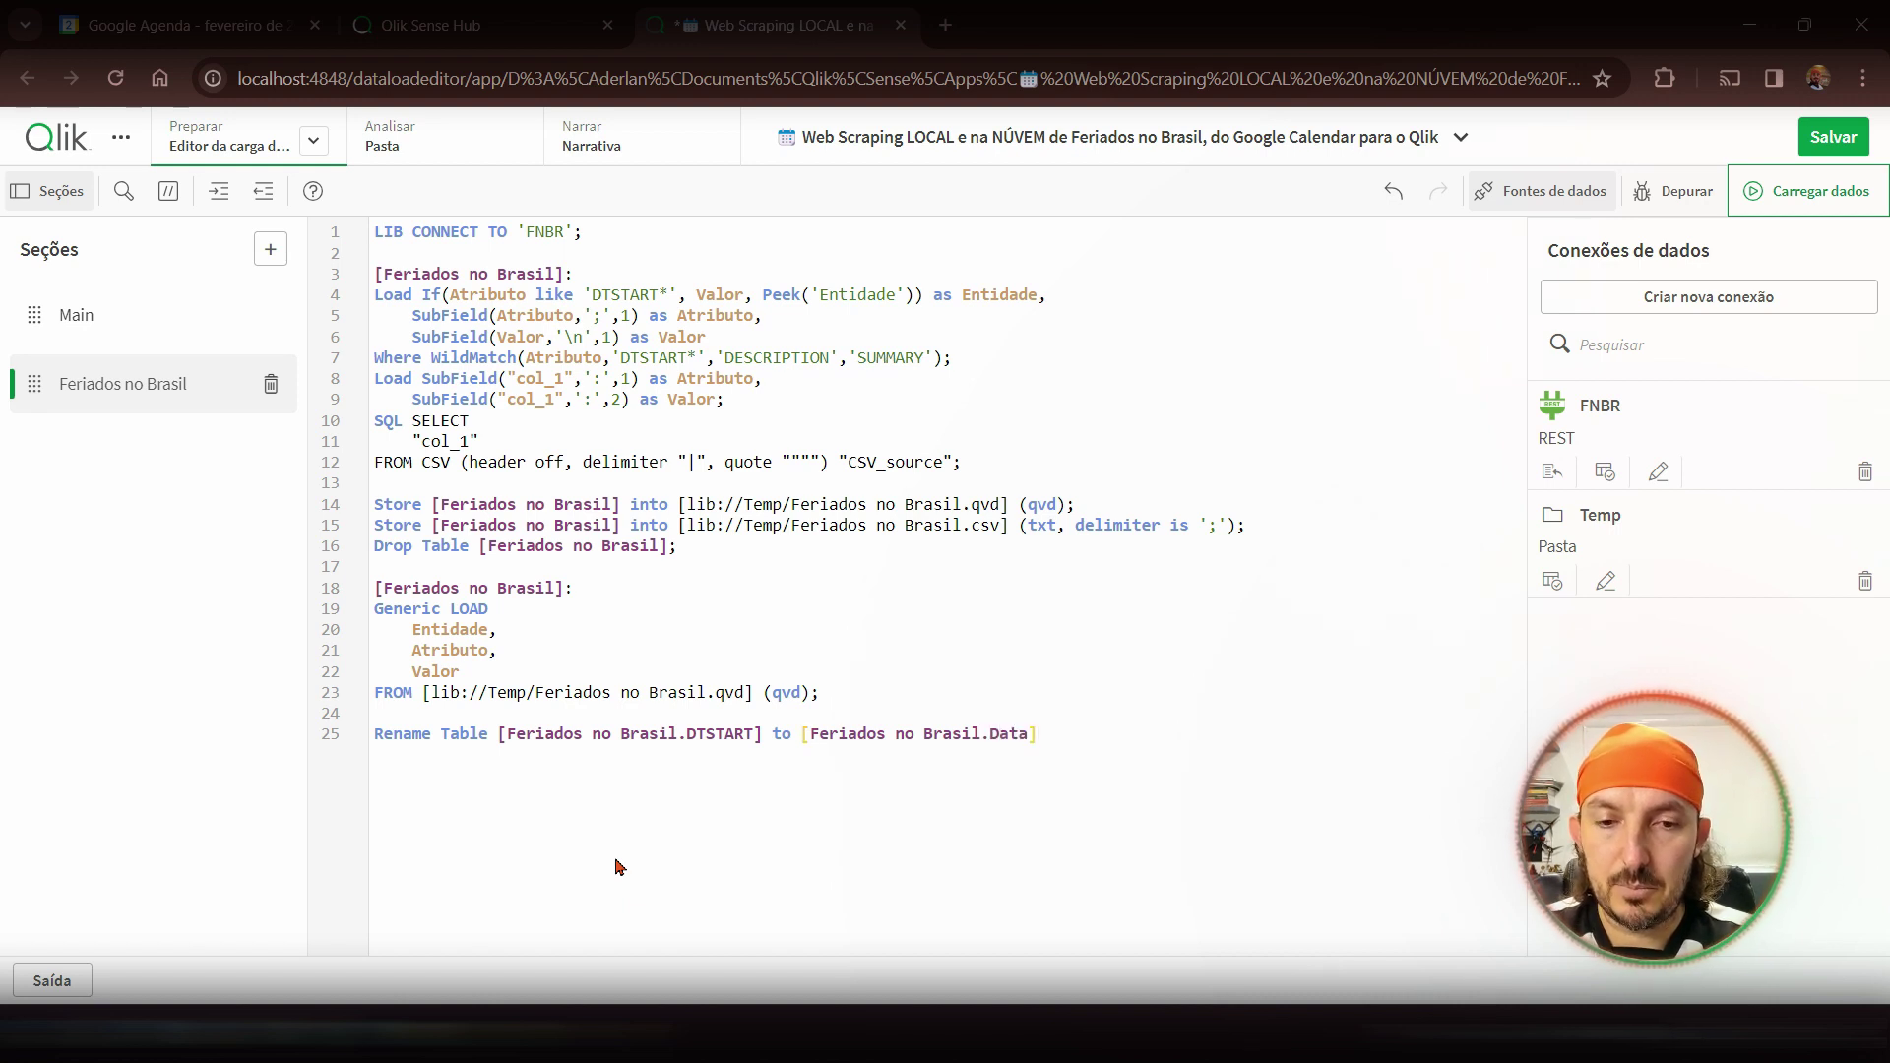
type(";")
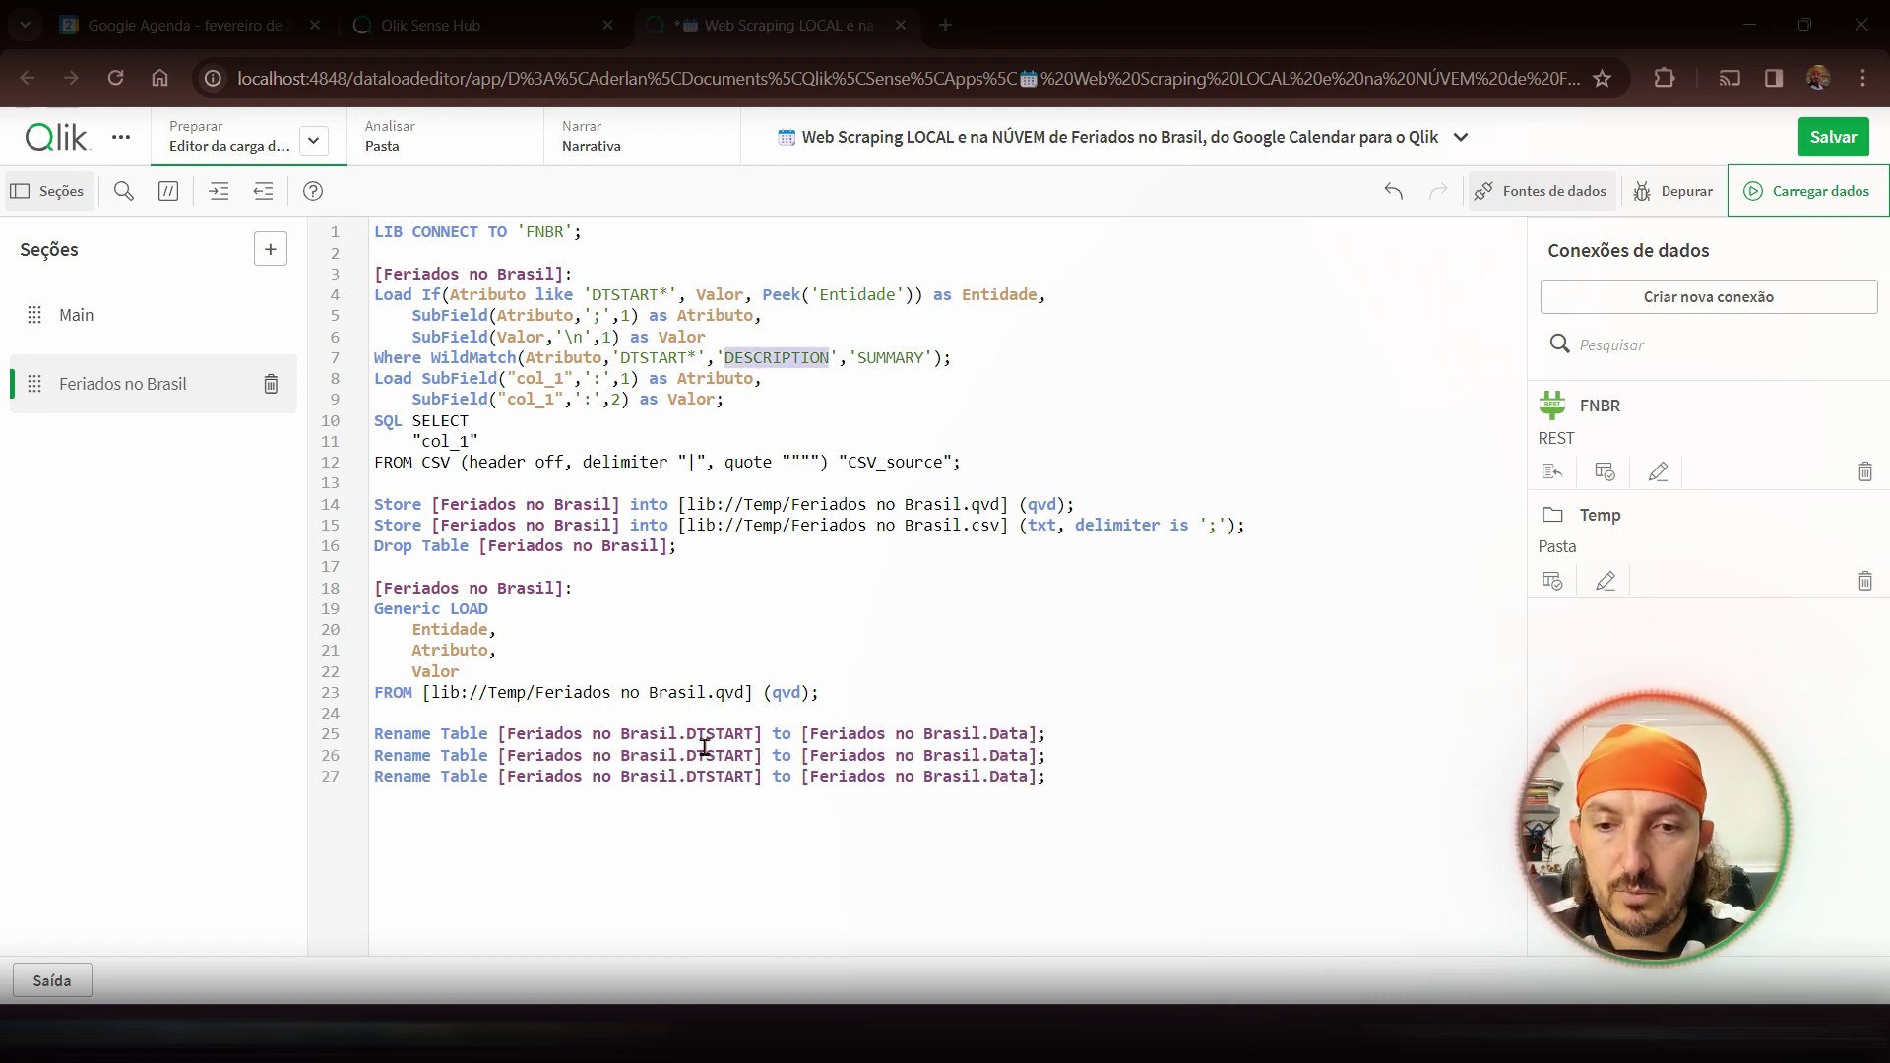
- Change the second Rename Table statement to rename [Feriados no Brasil.DESCRIPTION] to [Feriados no Brasil.Descrição]
double_click(708, 758)
type("DESCRIPTION")
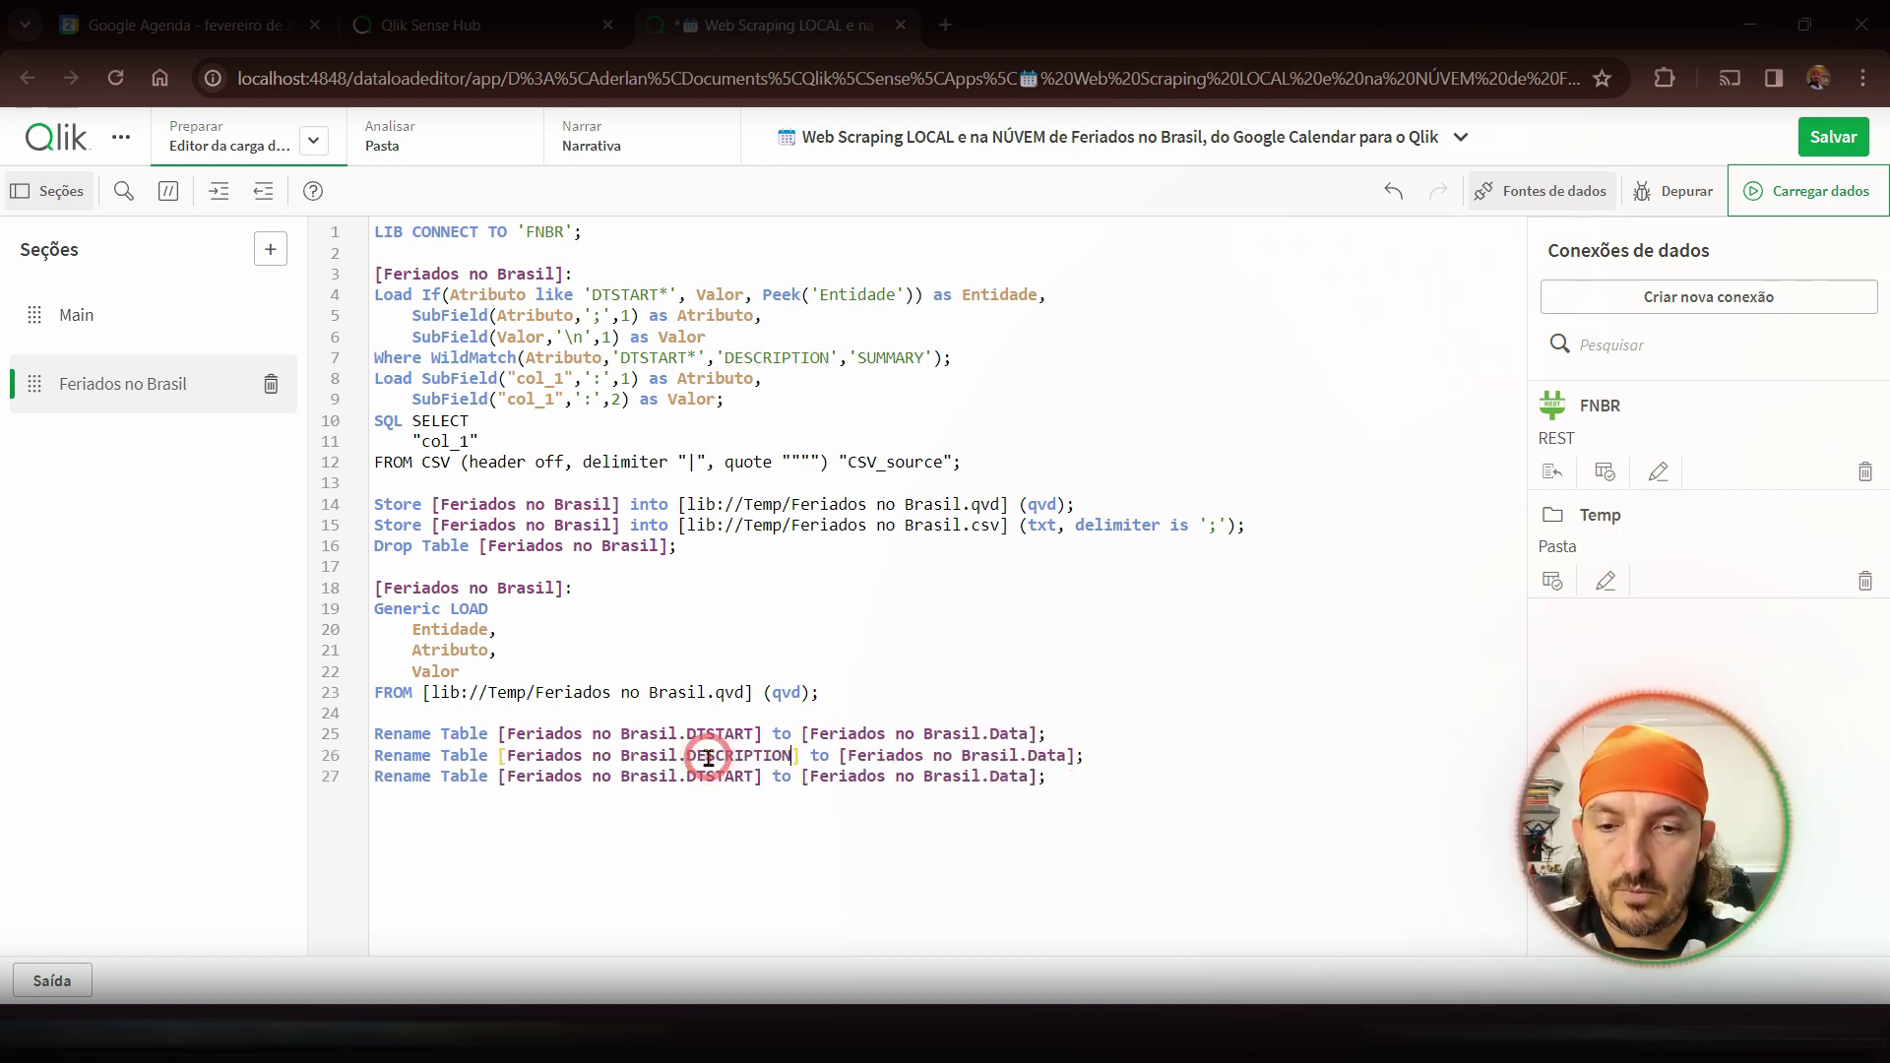
double_click(1046, 755)
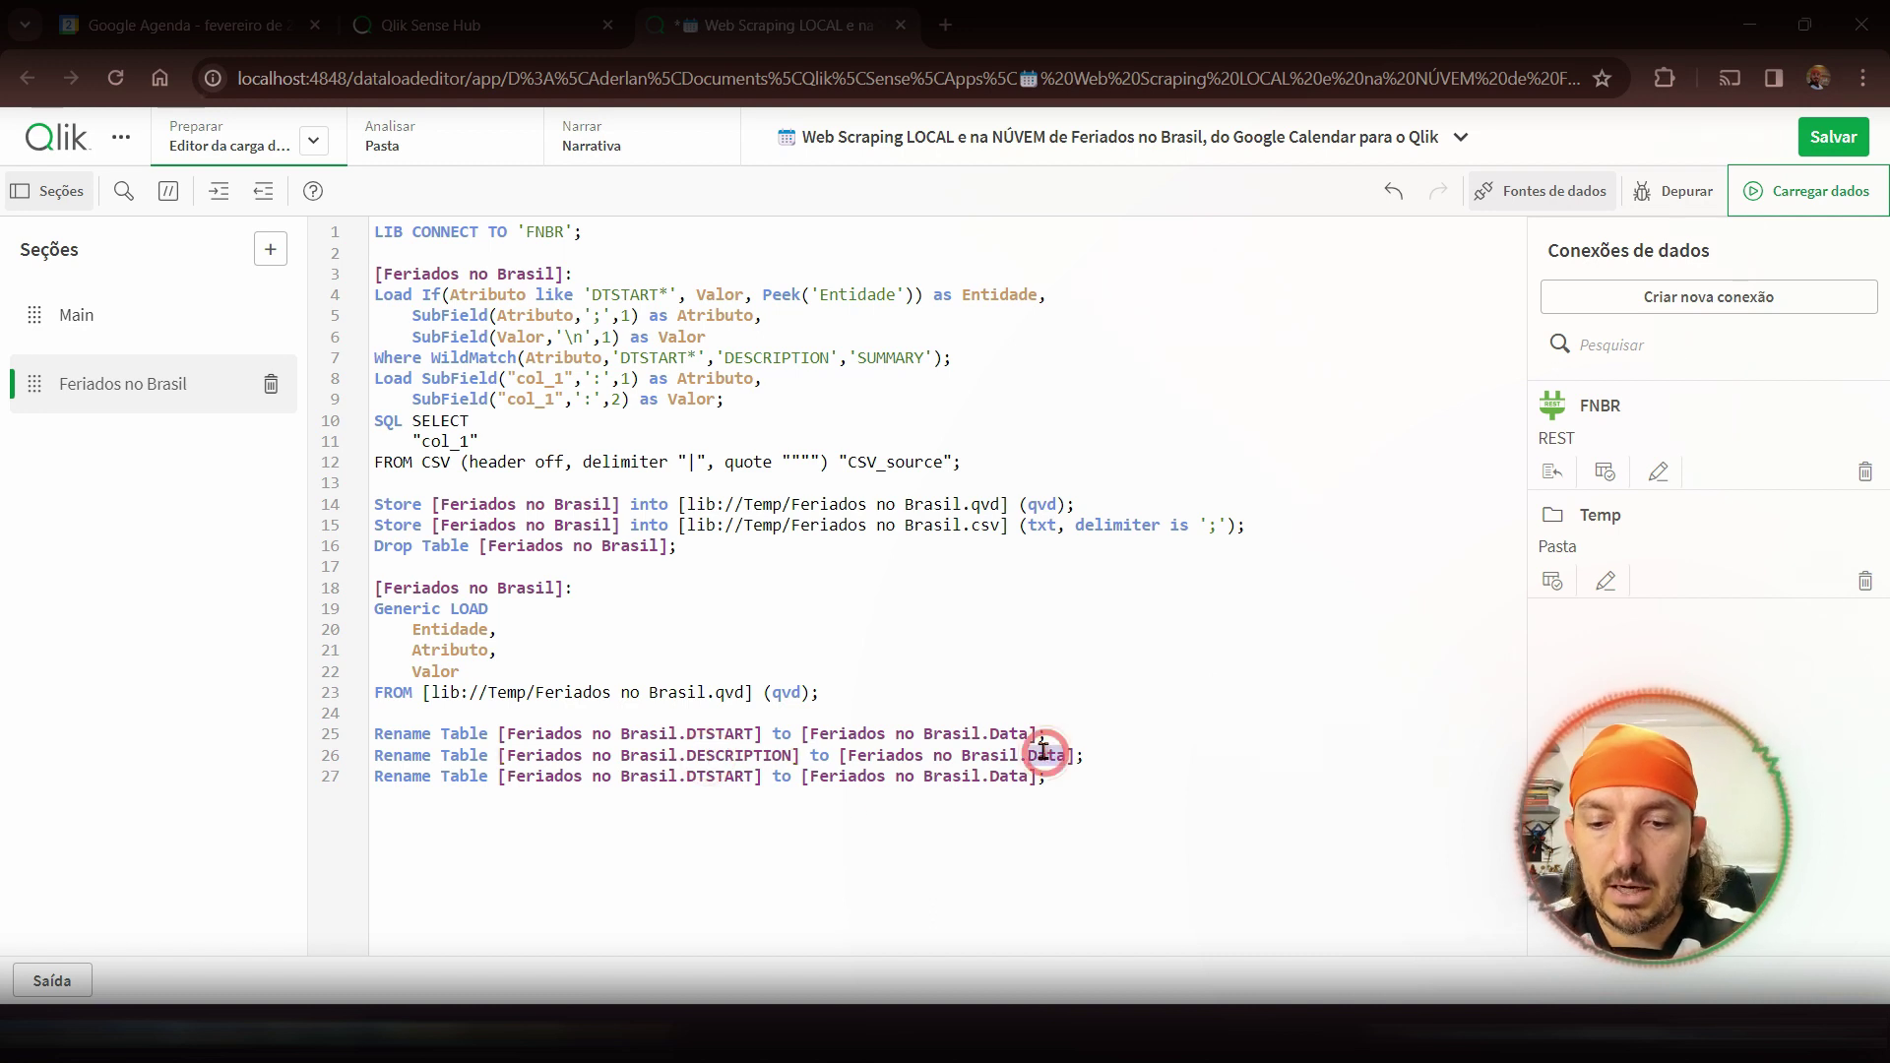
type("Descrição")
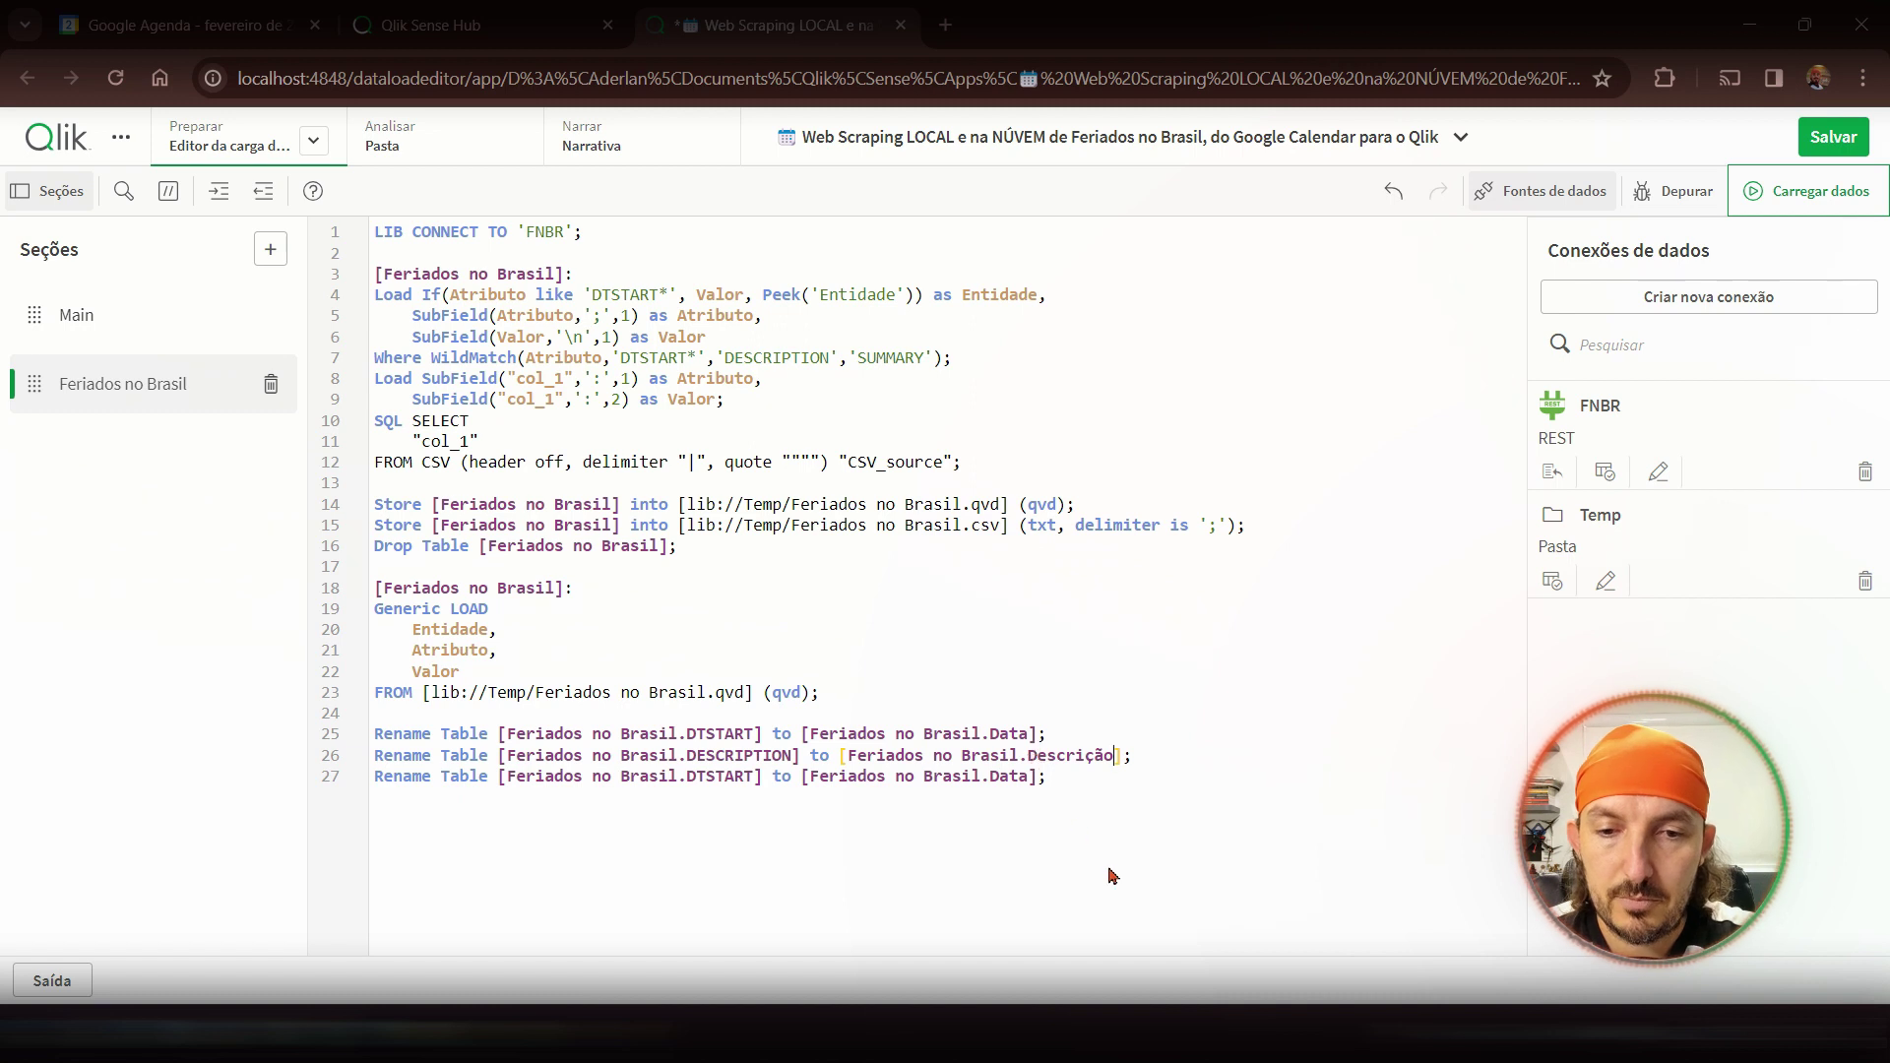
- Append " Feriado" to the target names Data and Descrição in the first two Rename Table statements
left_click(1030, 733)
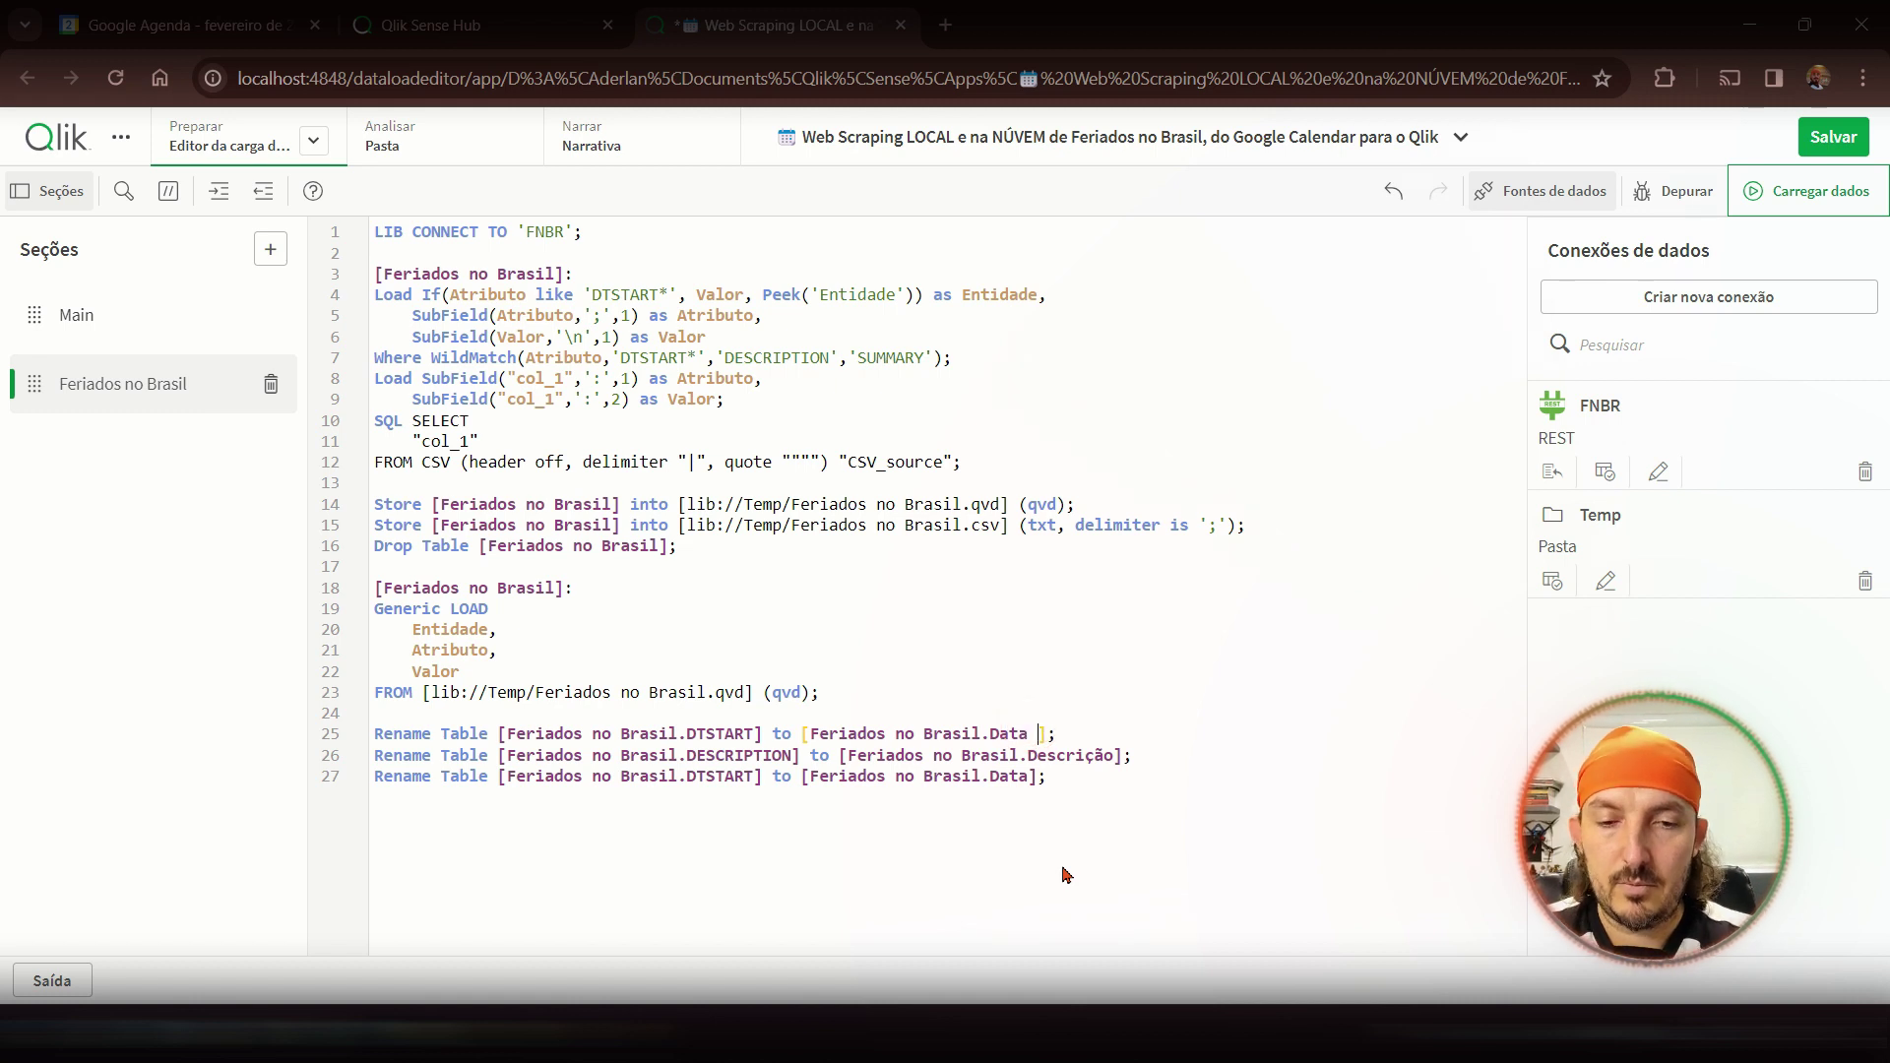
type("Feriado")
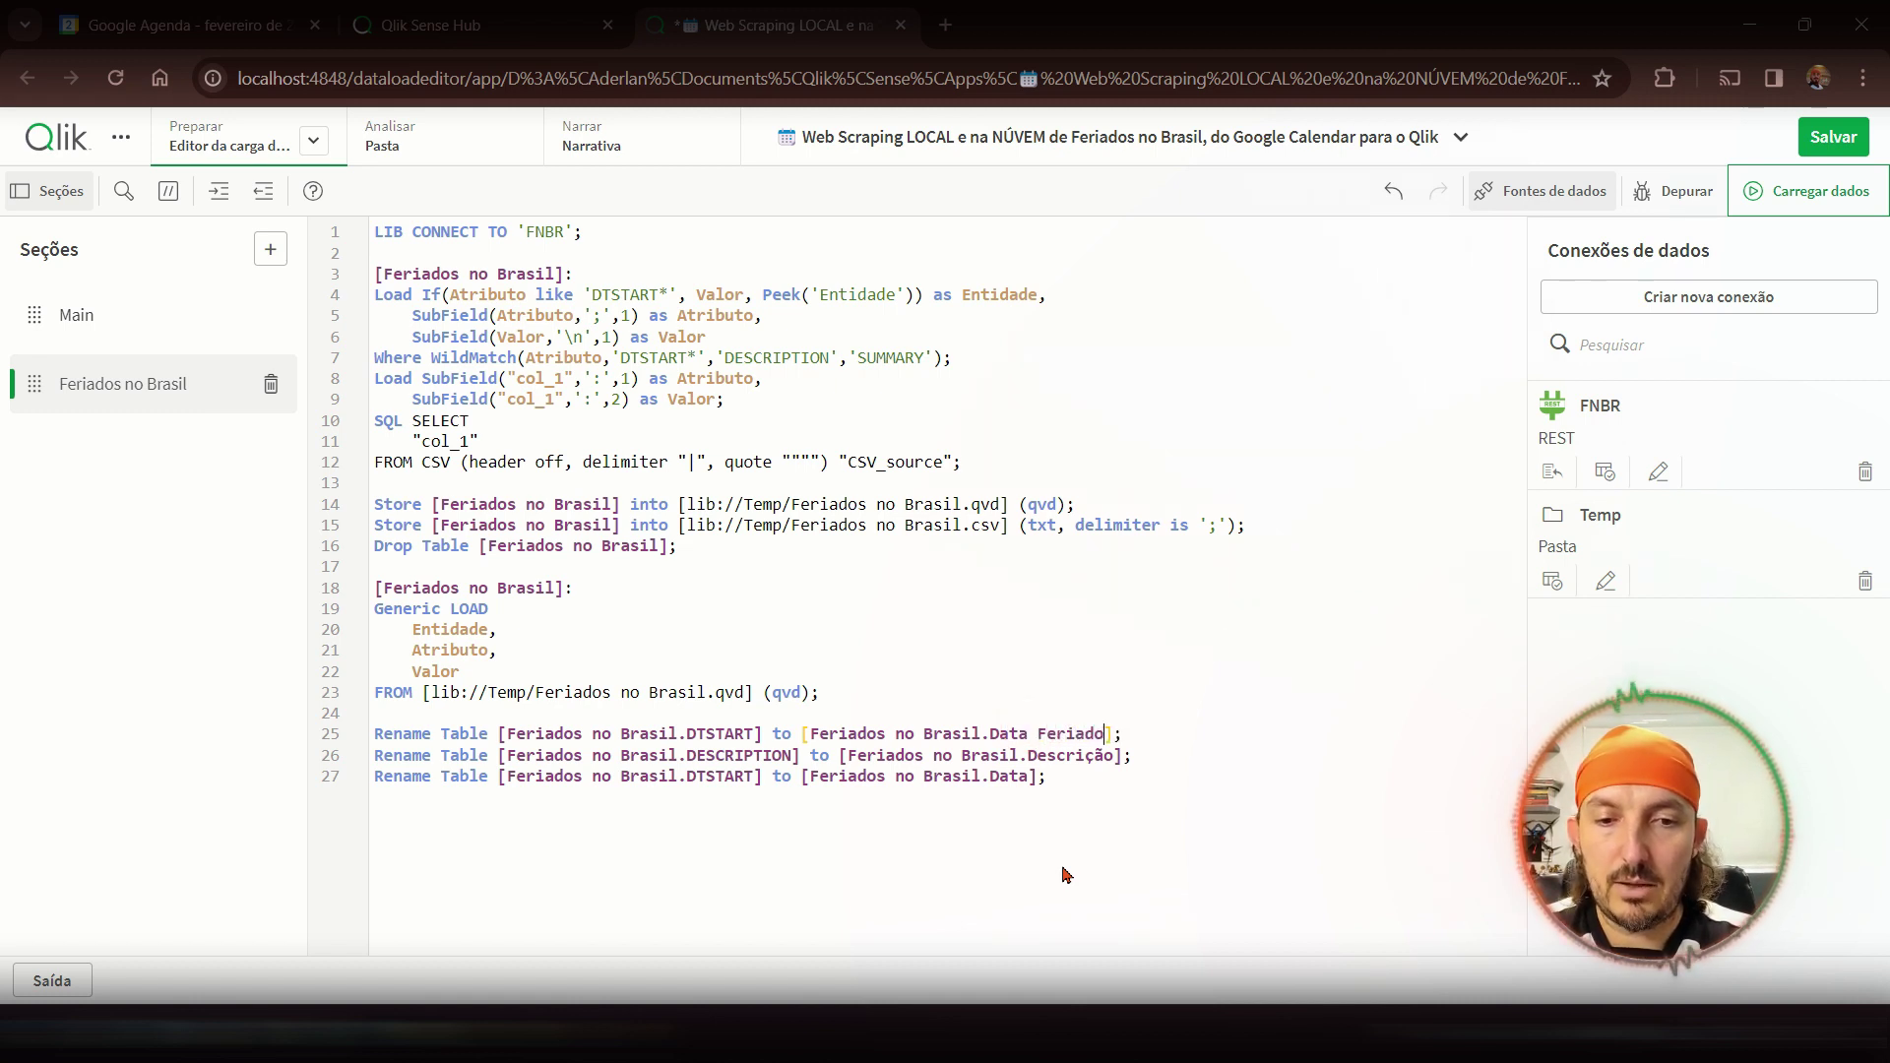
key("Down")
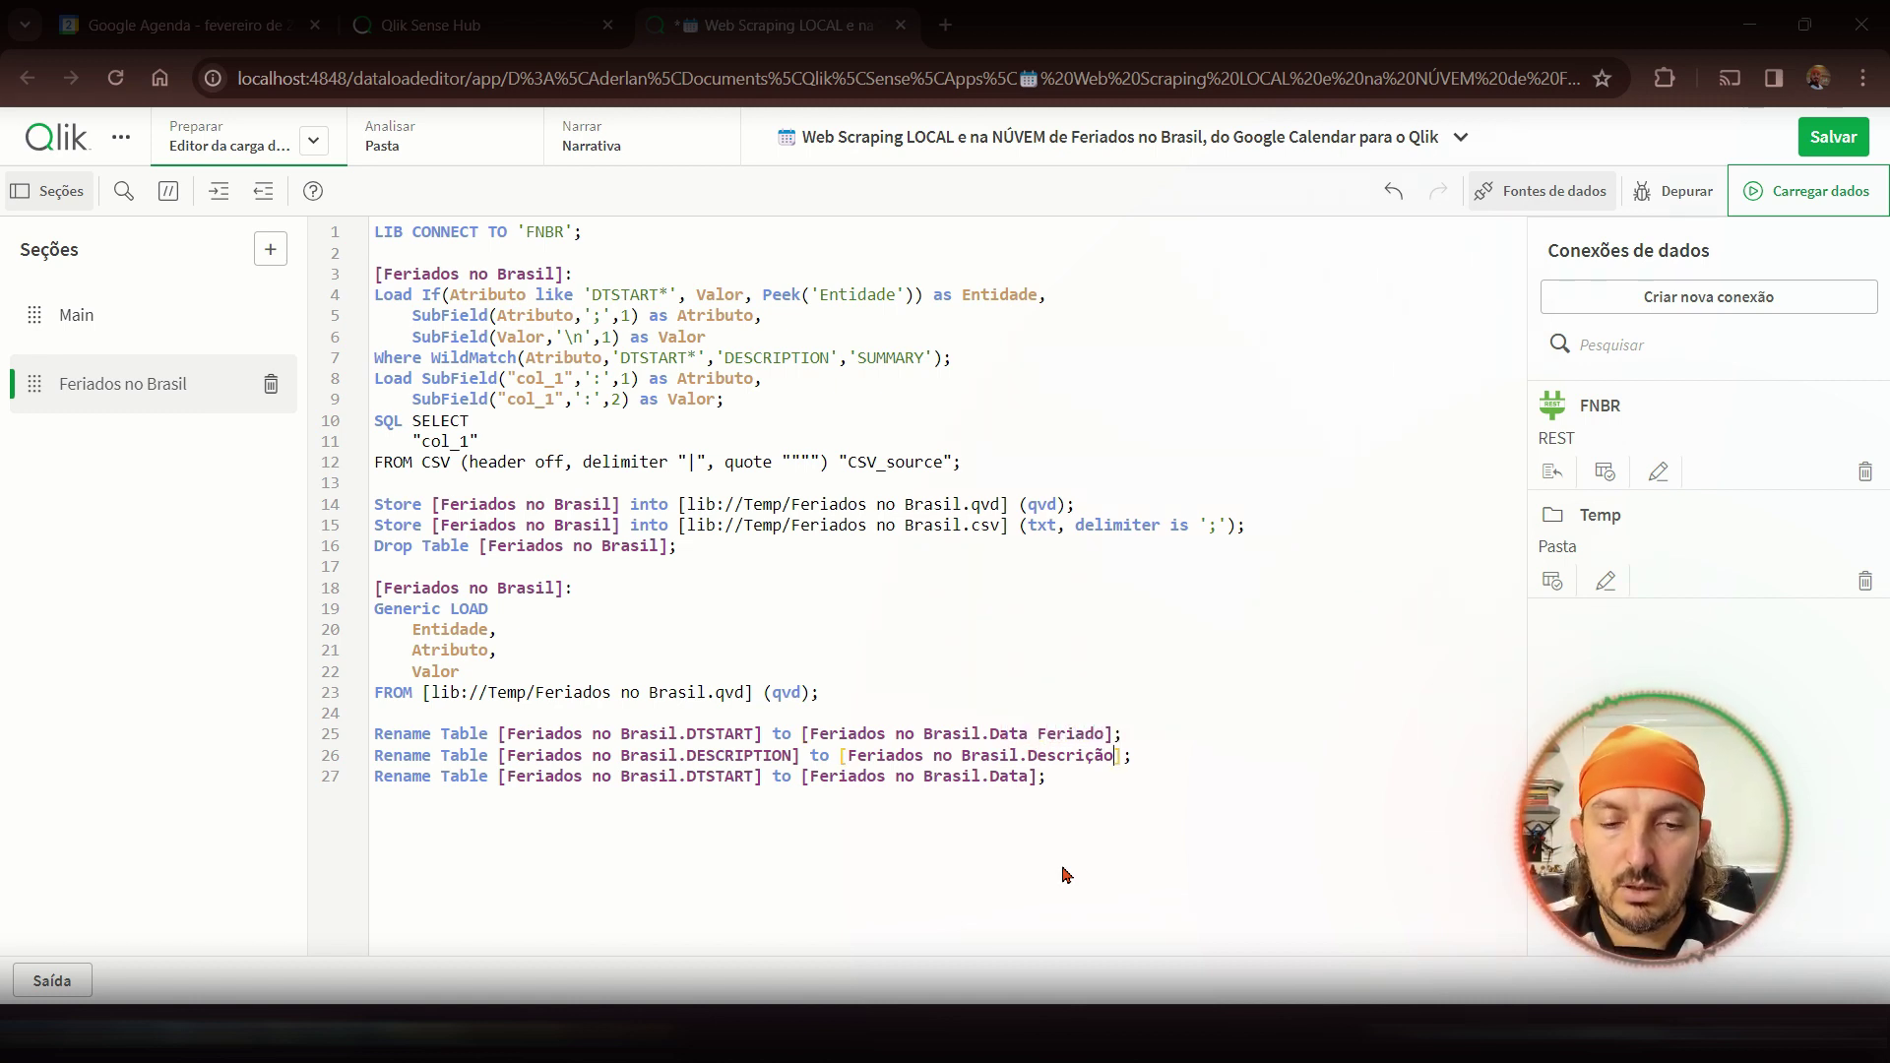
type("Feriado")
key("Down")
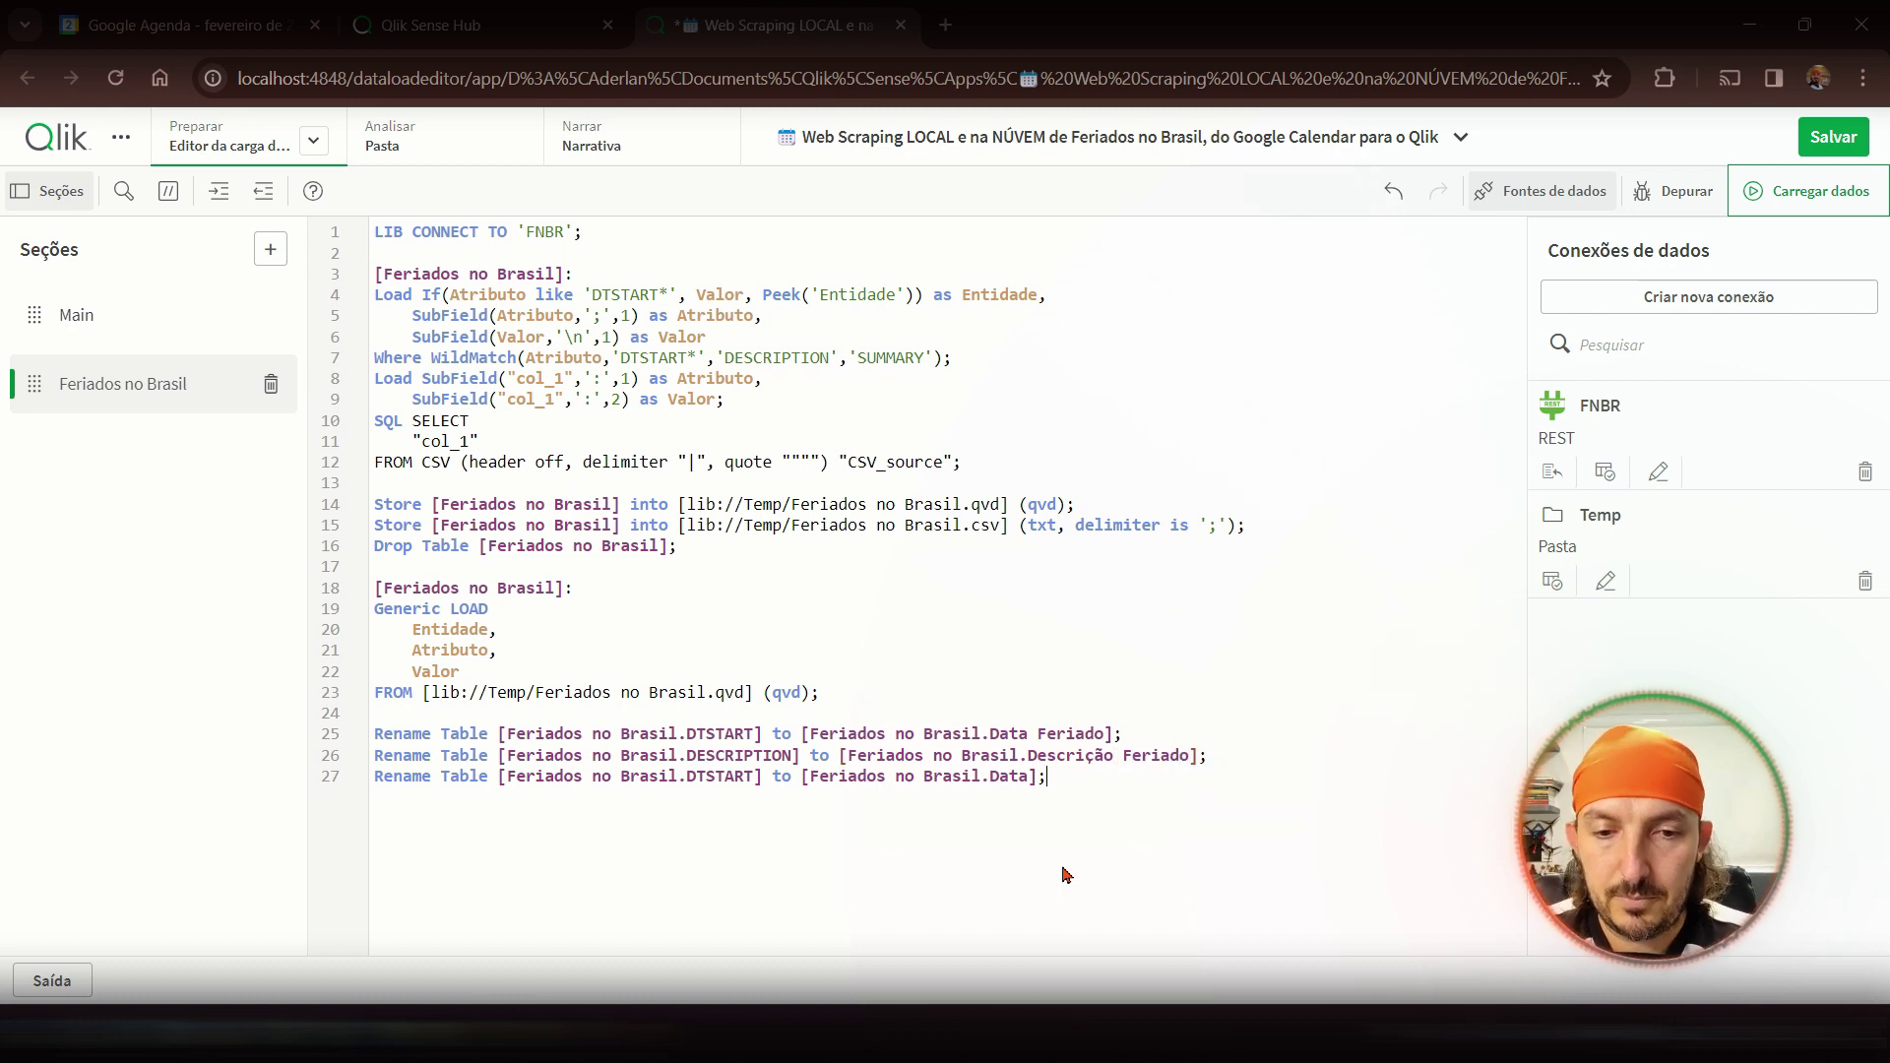
double_click(889, 358)
key("ctrl+c")
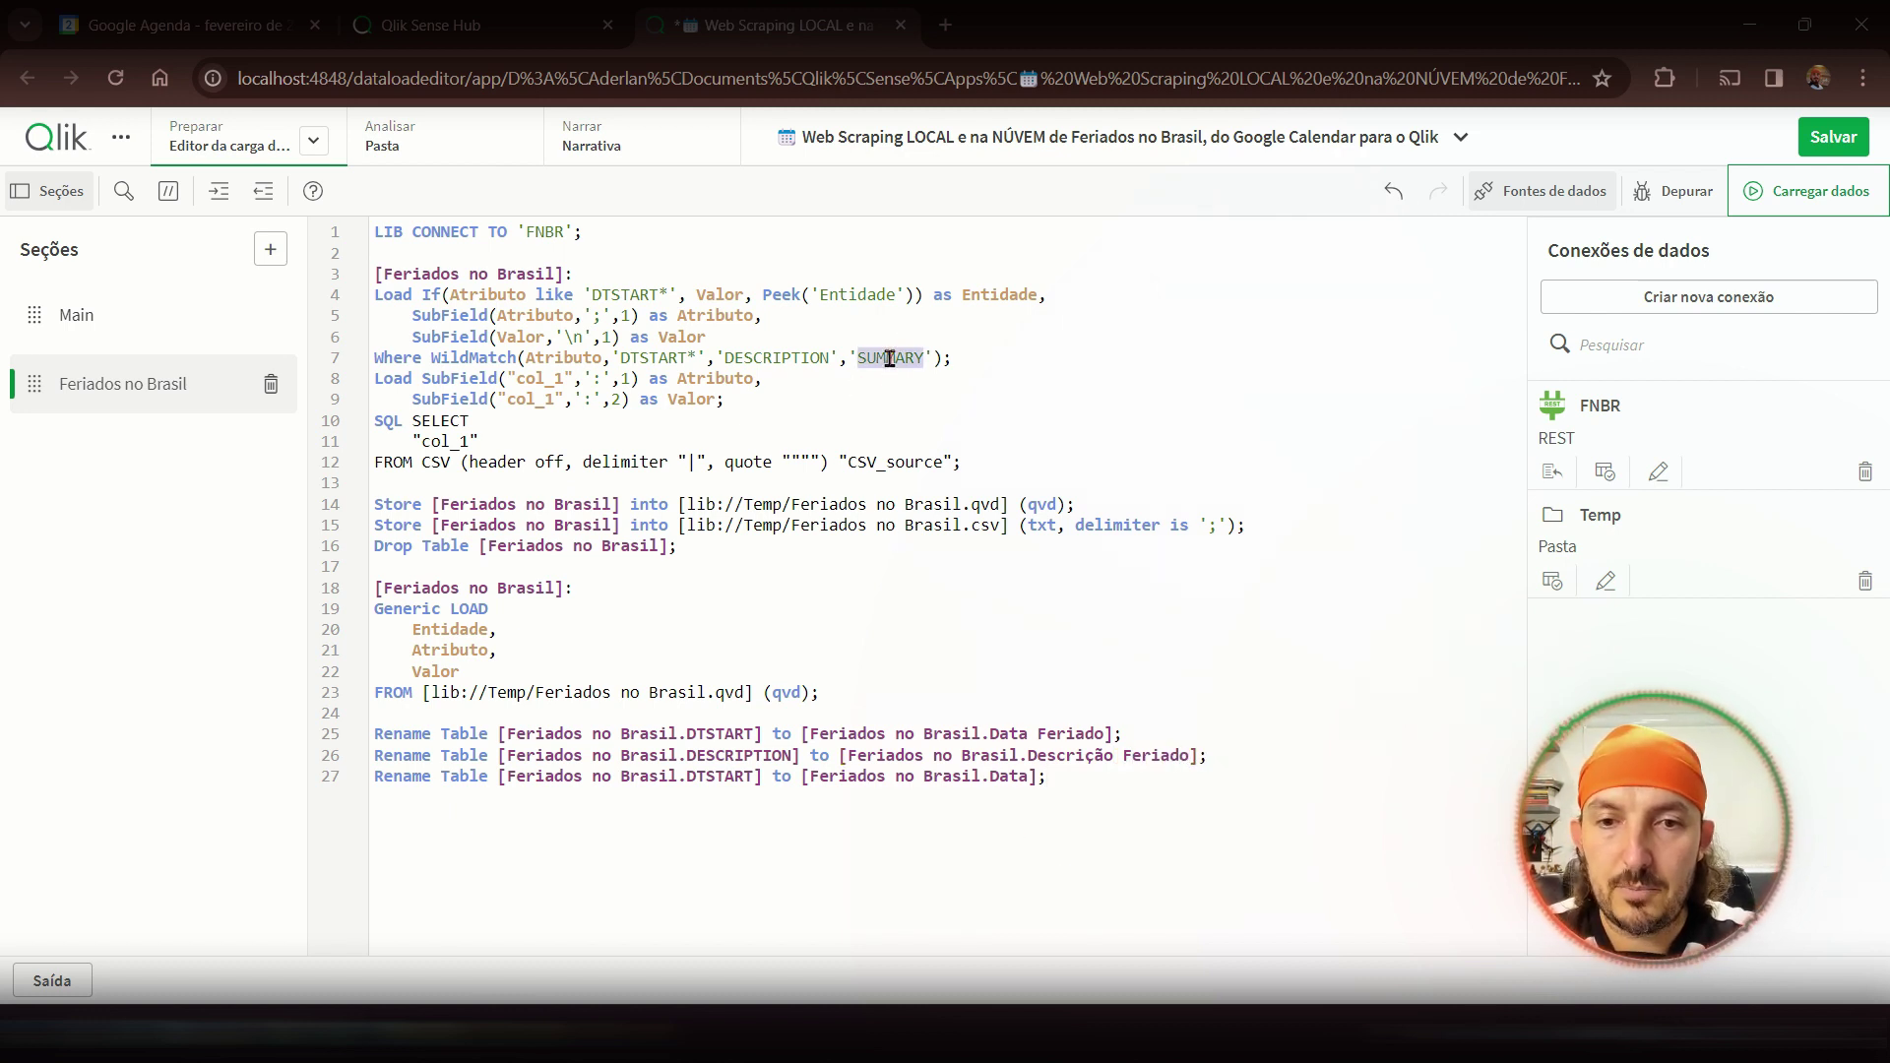
double_click(714, 778)
key("ctrl+v")
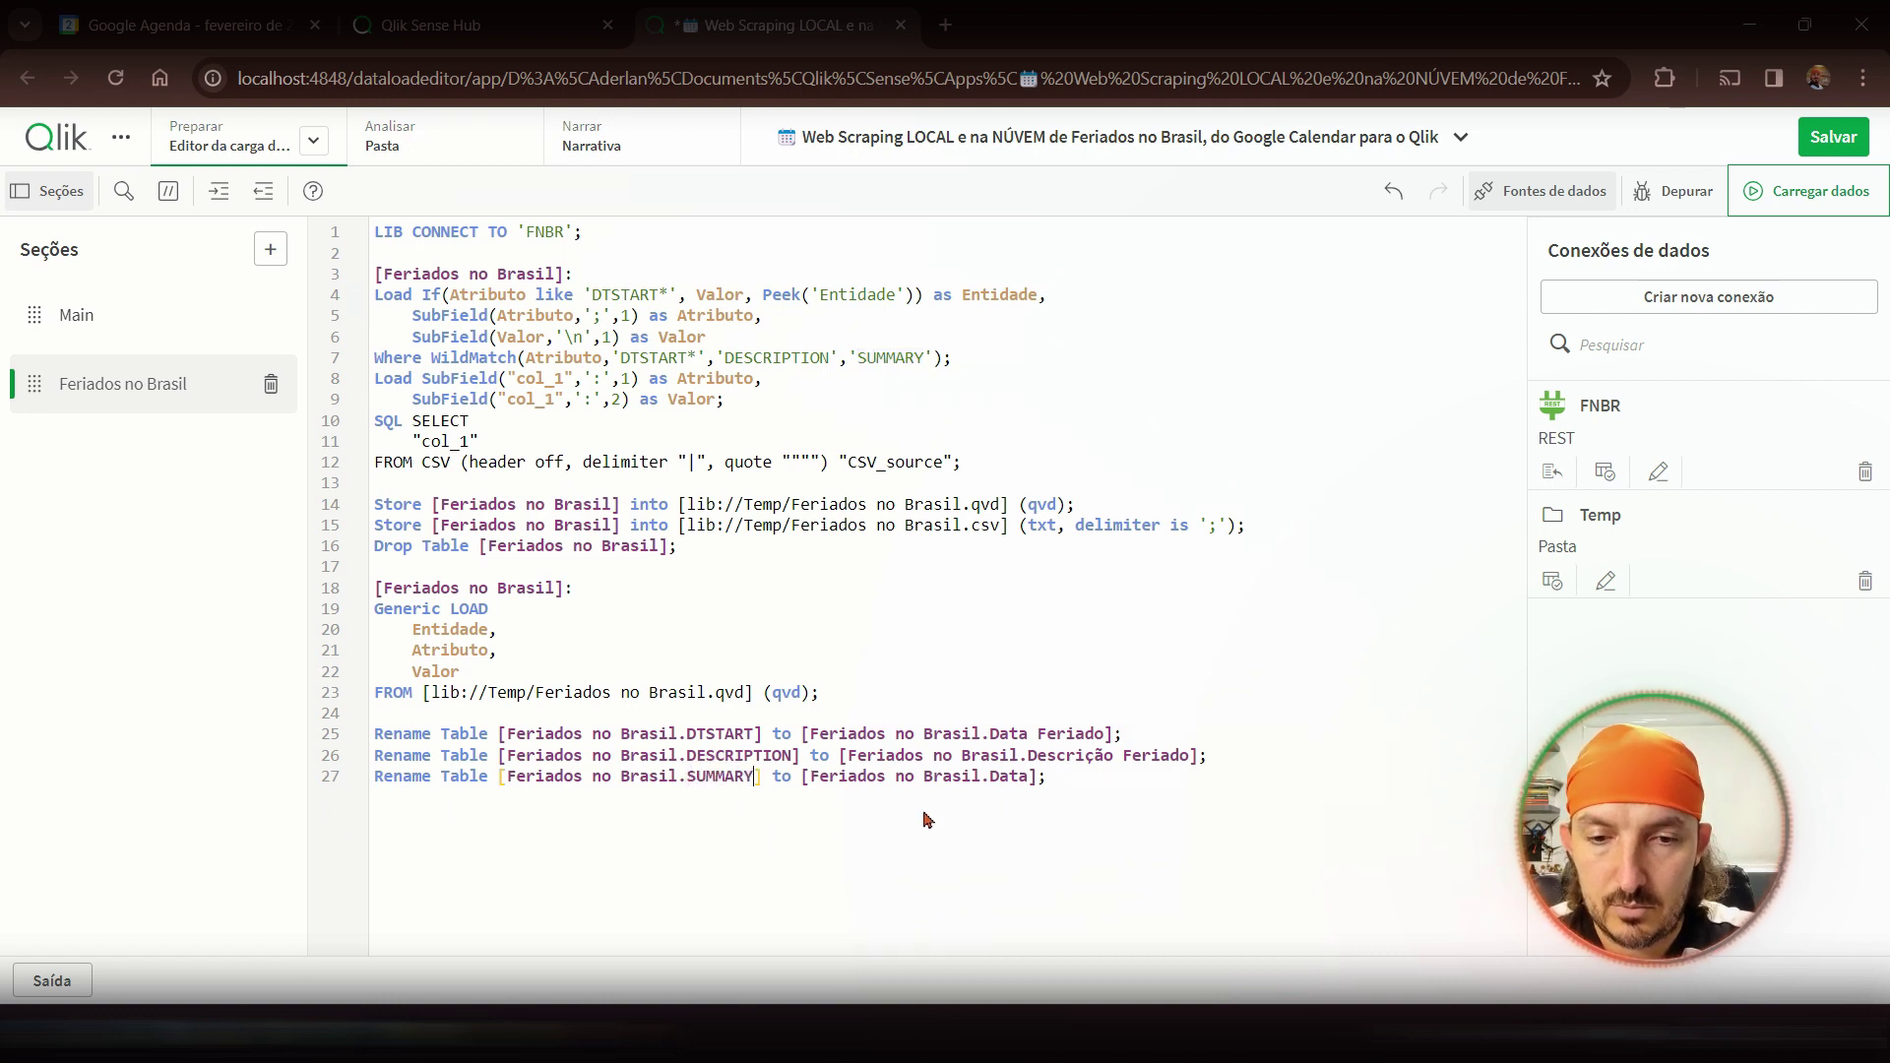
double_click(1000, 778)
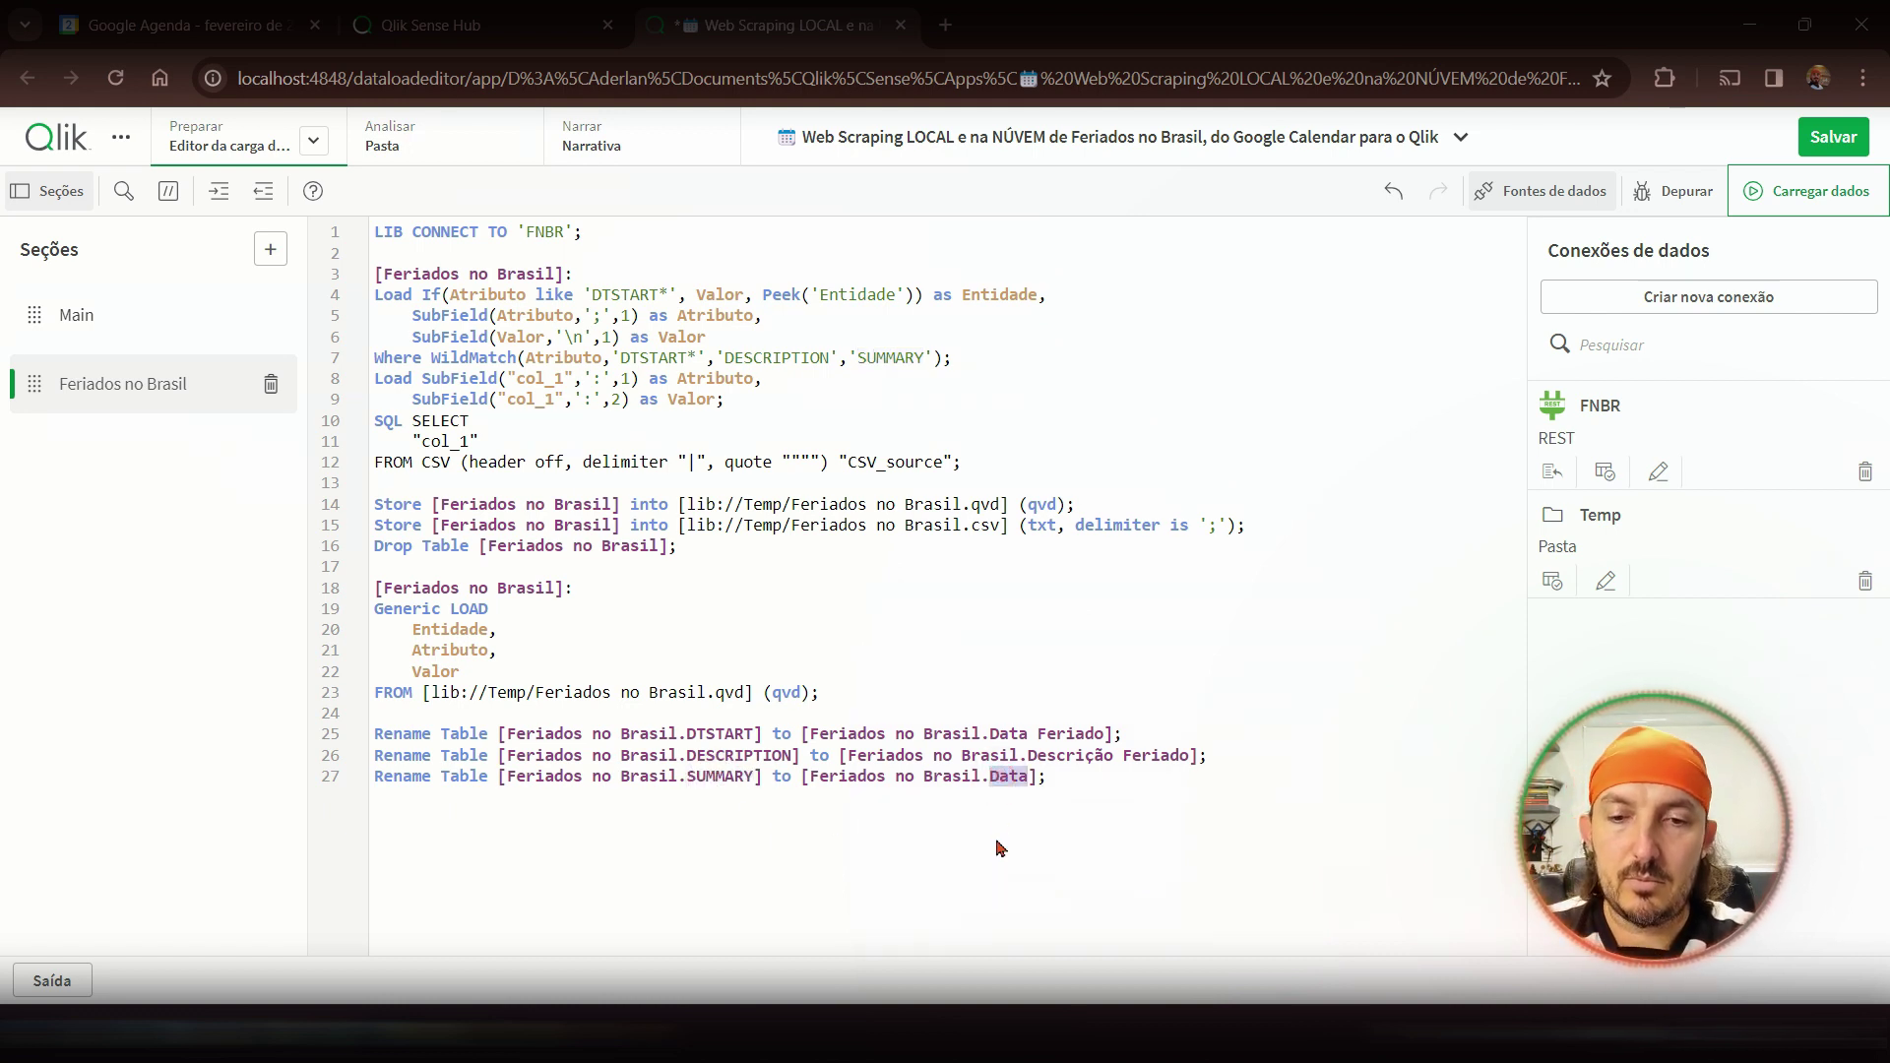
key("ctrl+z")
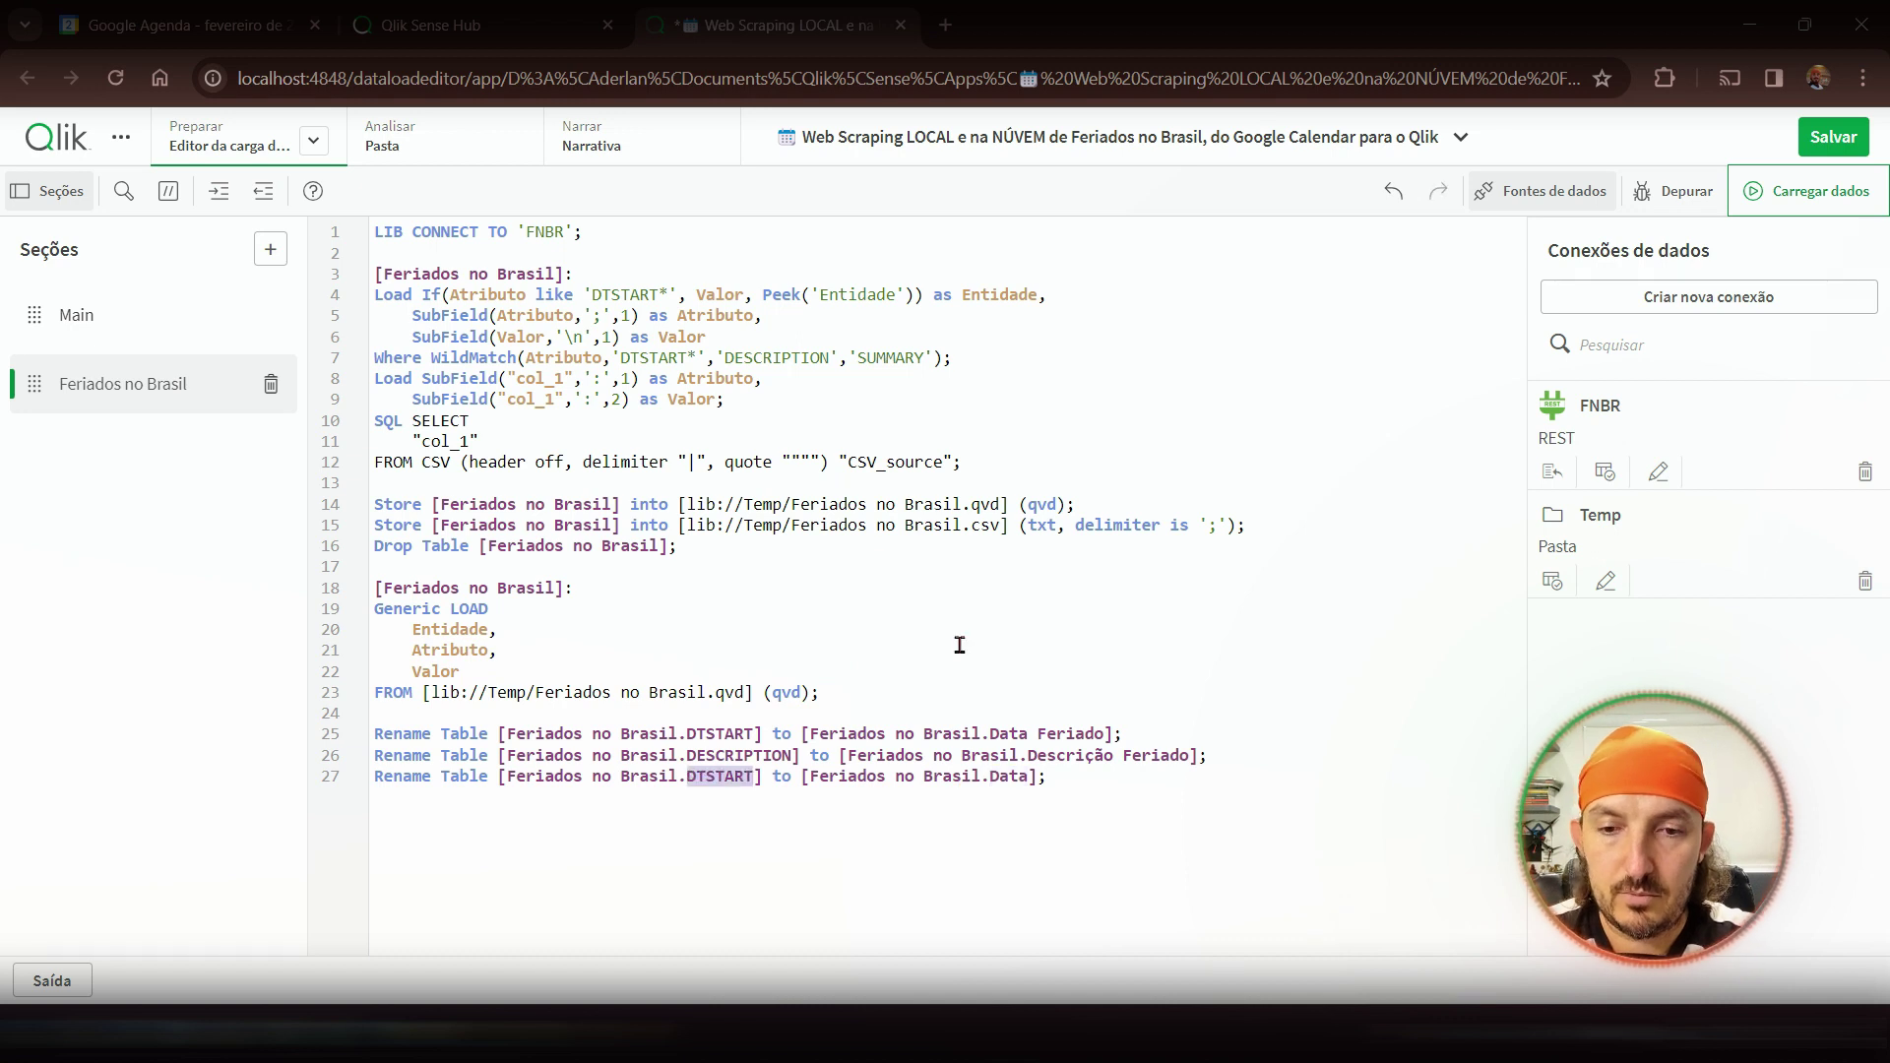
- Change the third Rename Table statement to rename [Feriados no Brasil.SUMMARY] to [Feriados no Brasil.Nome Feriado], copying SUMMARY from the WildMatch line
double_click(890, 357)
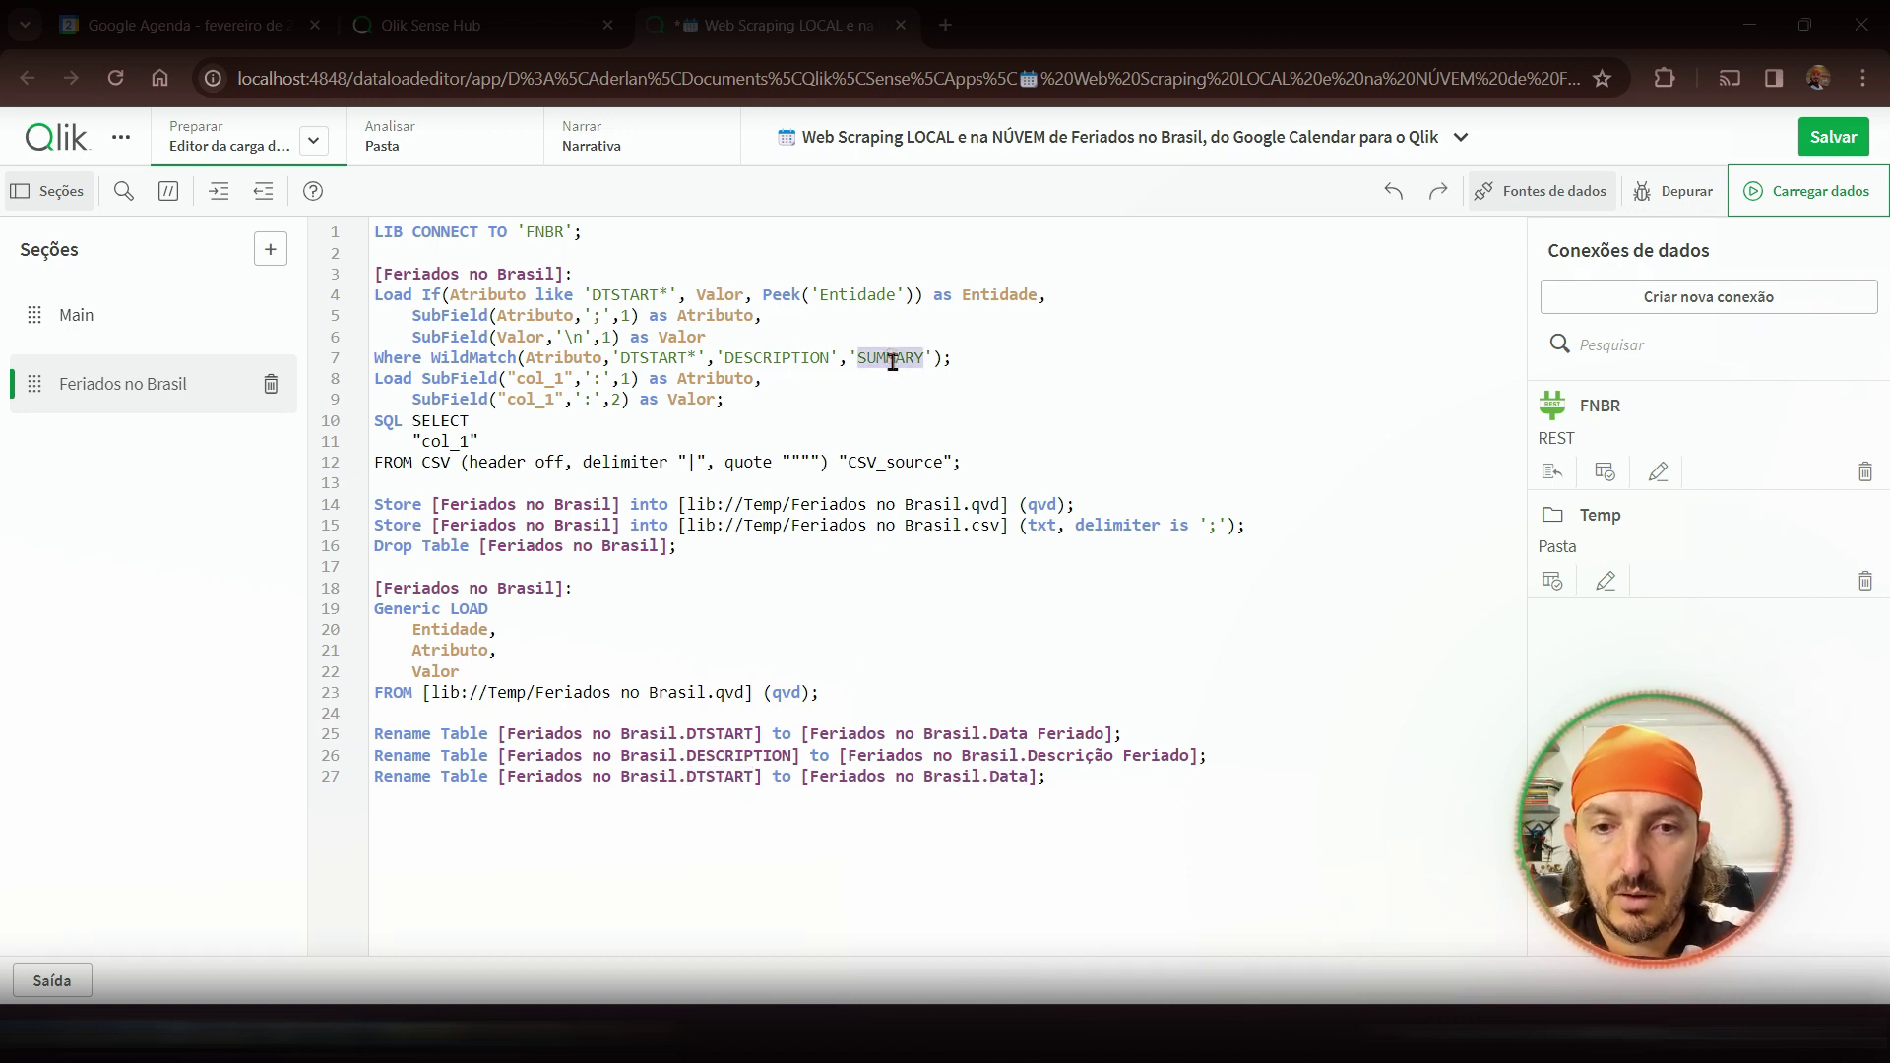
key("ctrl+c")
double_click(711, 776)
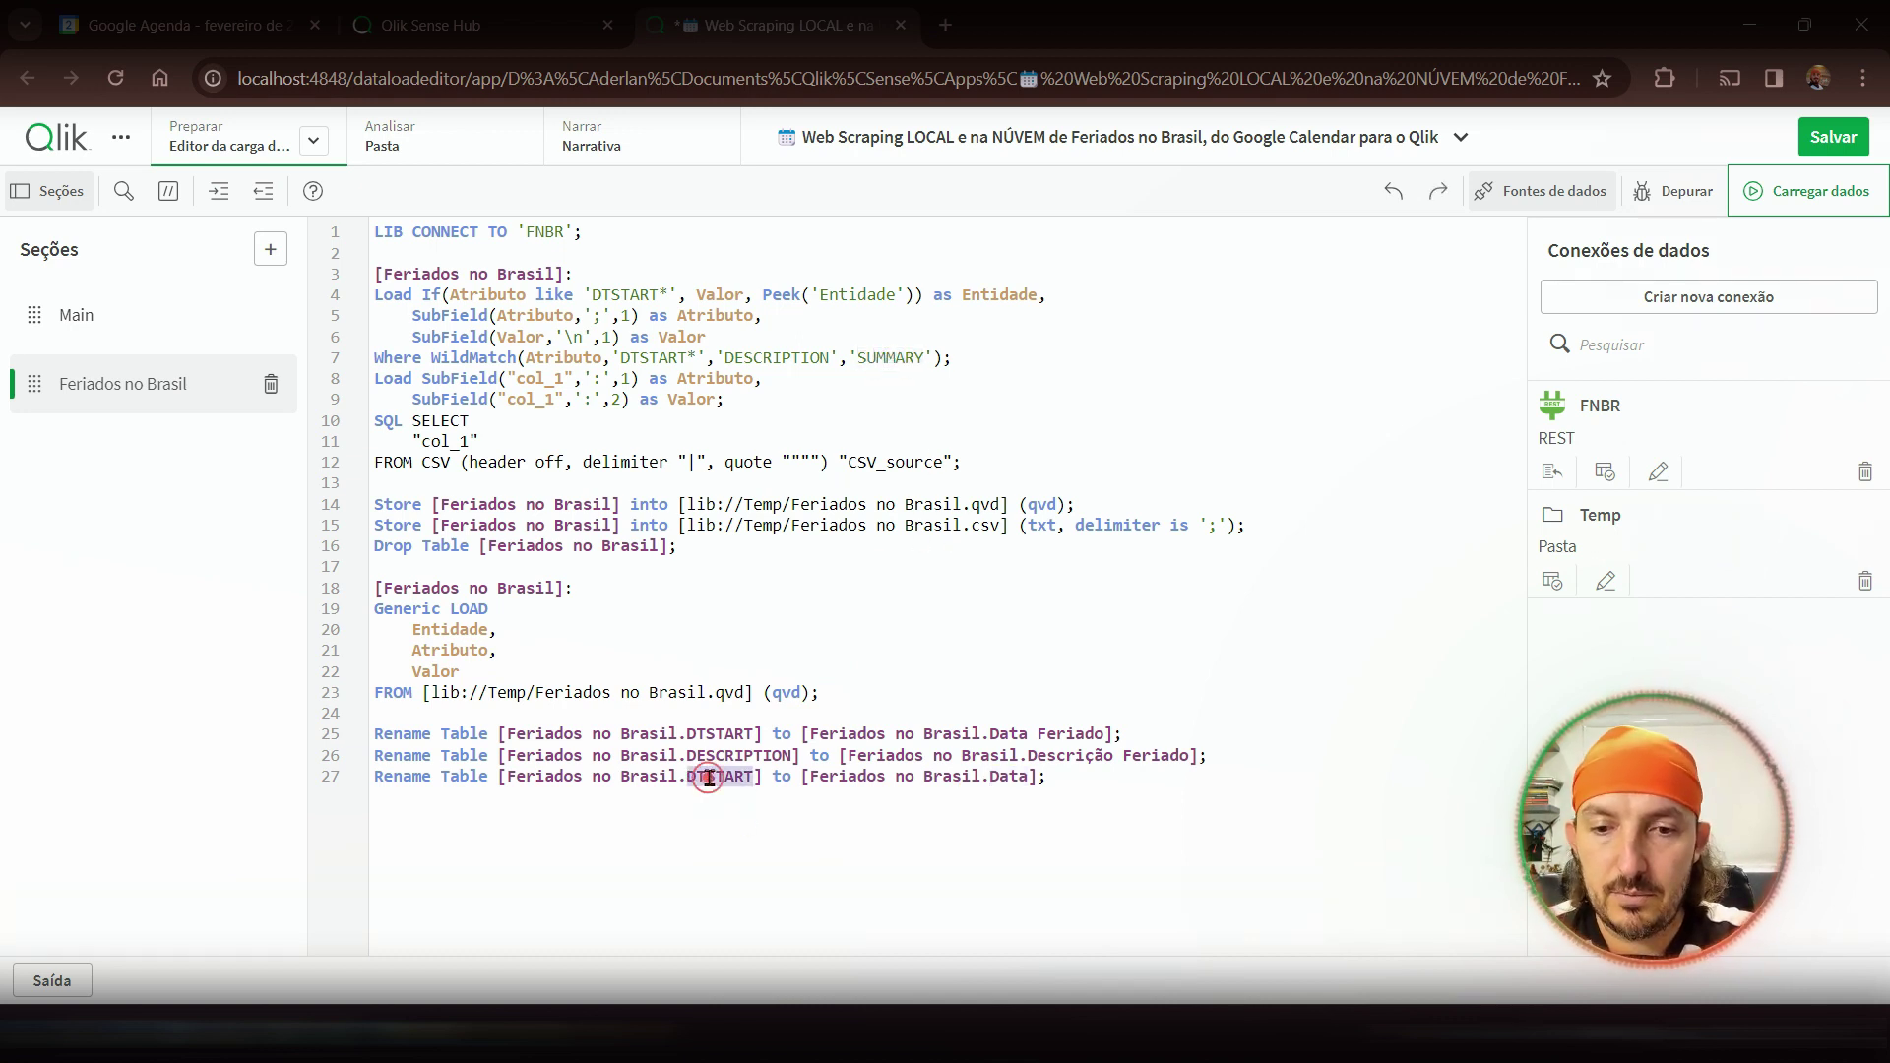
key("ctrl+v")
double_click(1004, 776)
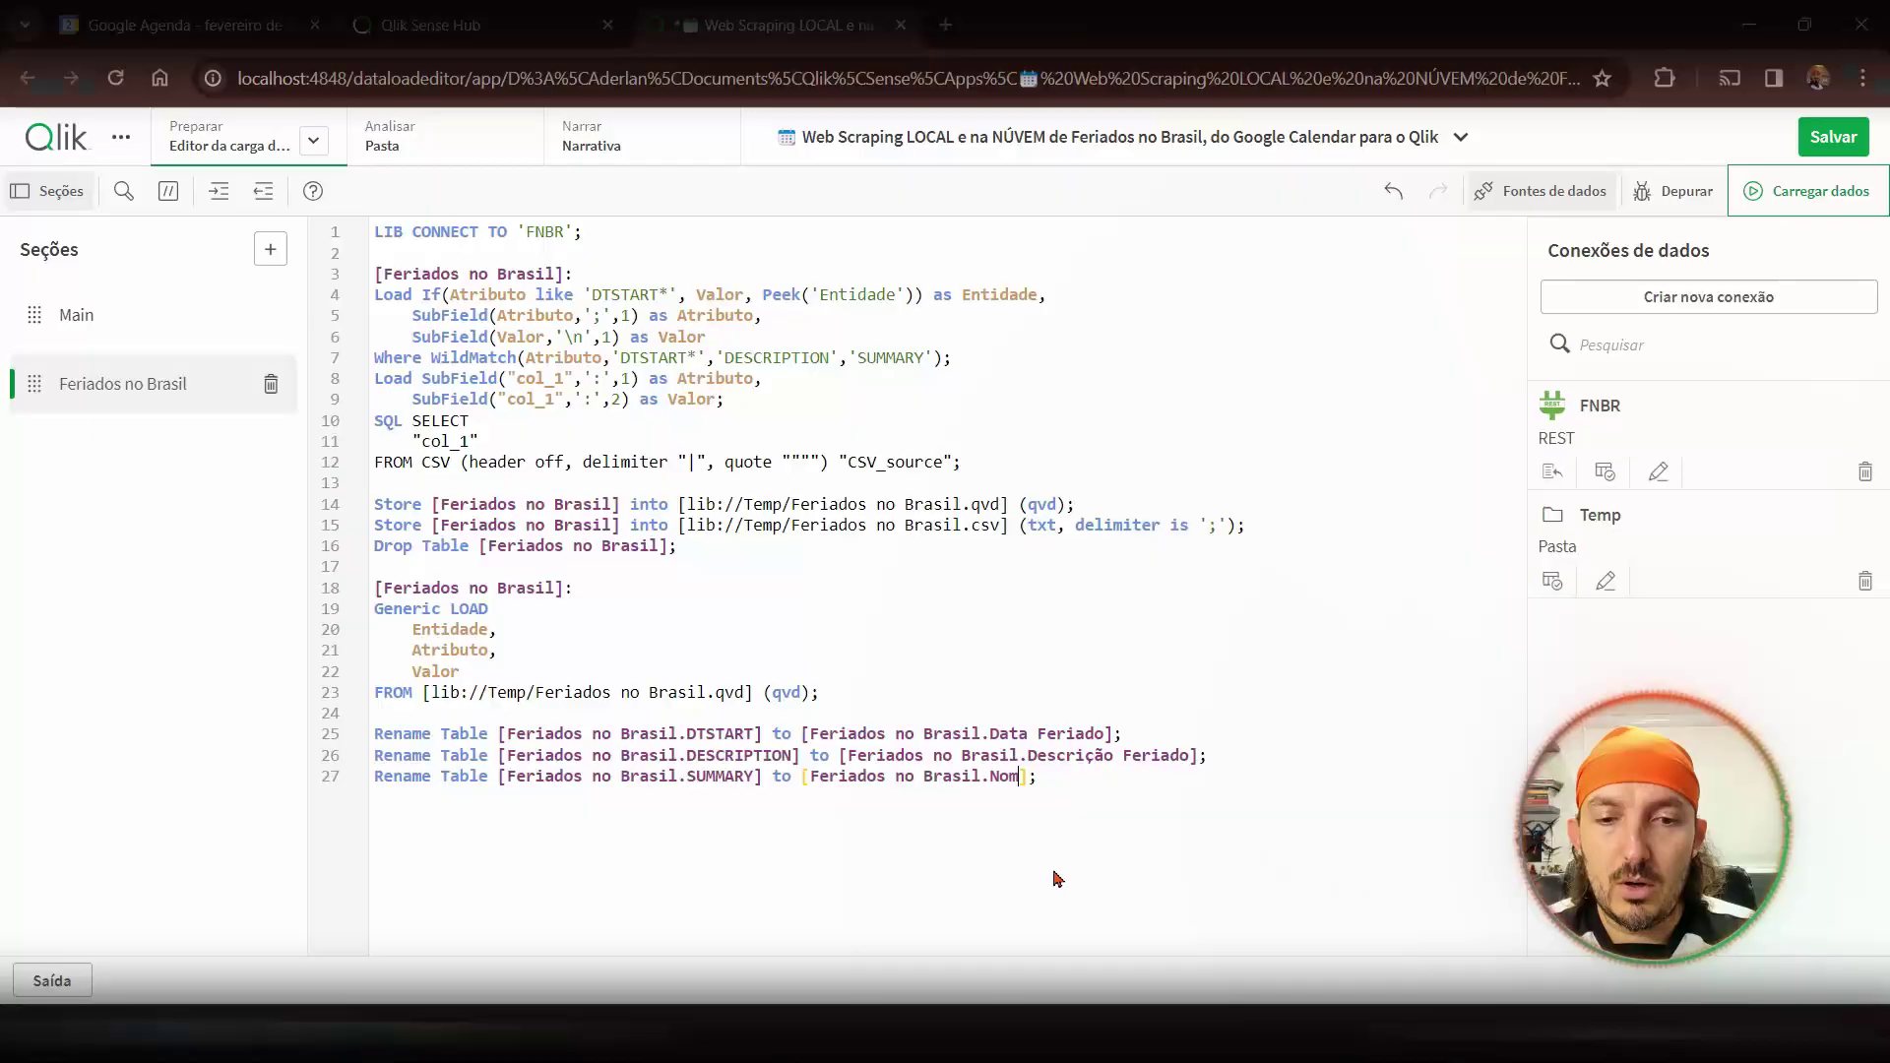
type("e Feriado];")
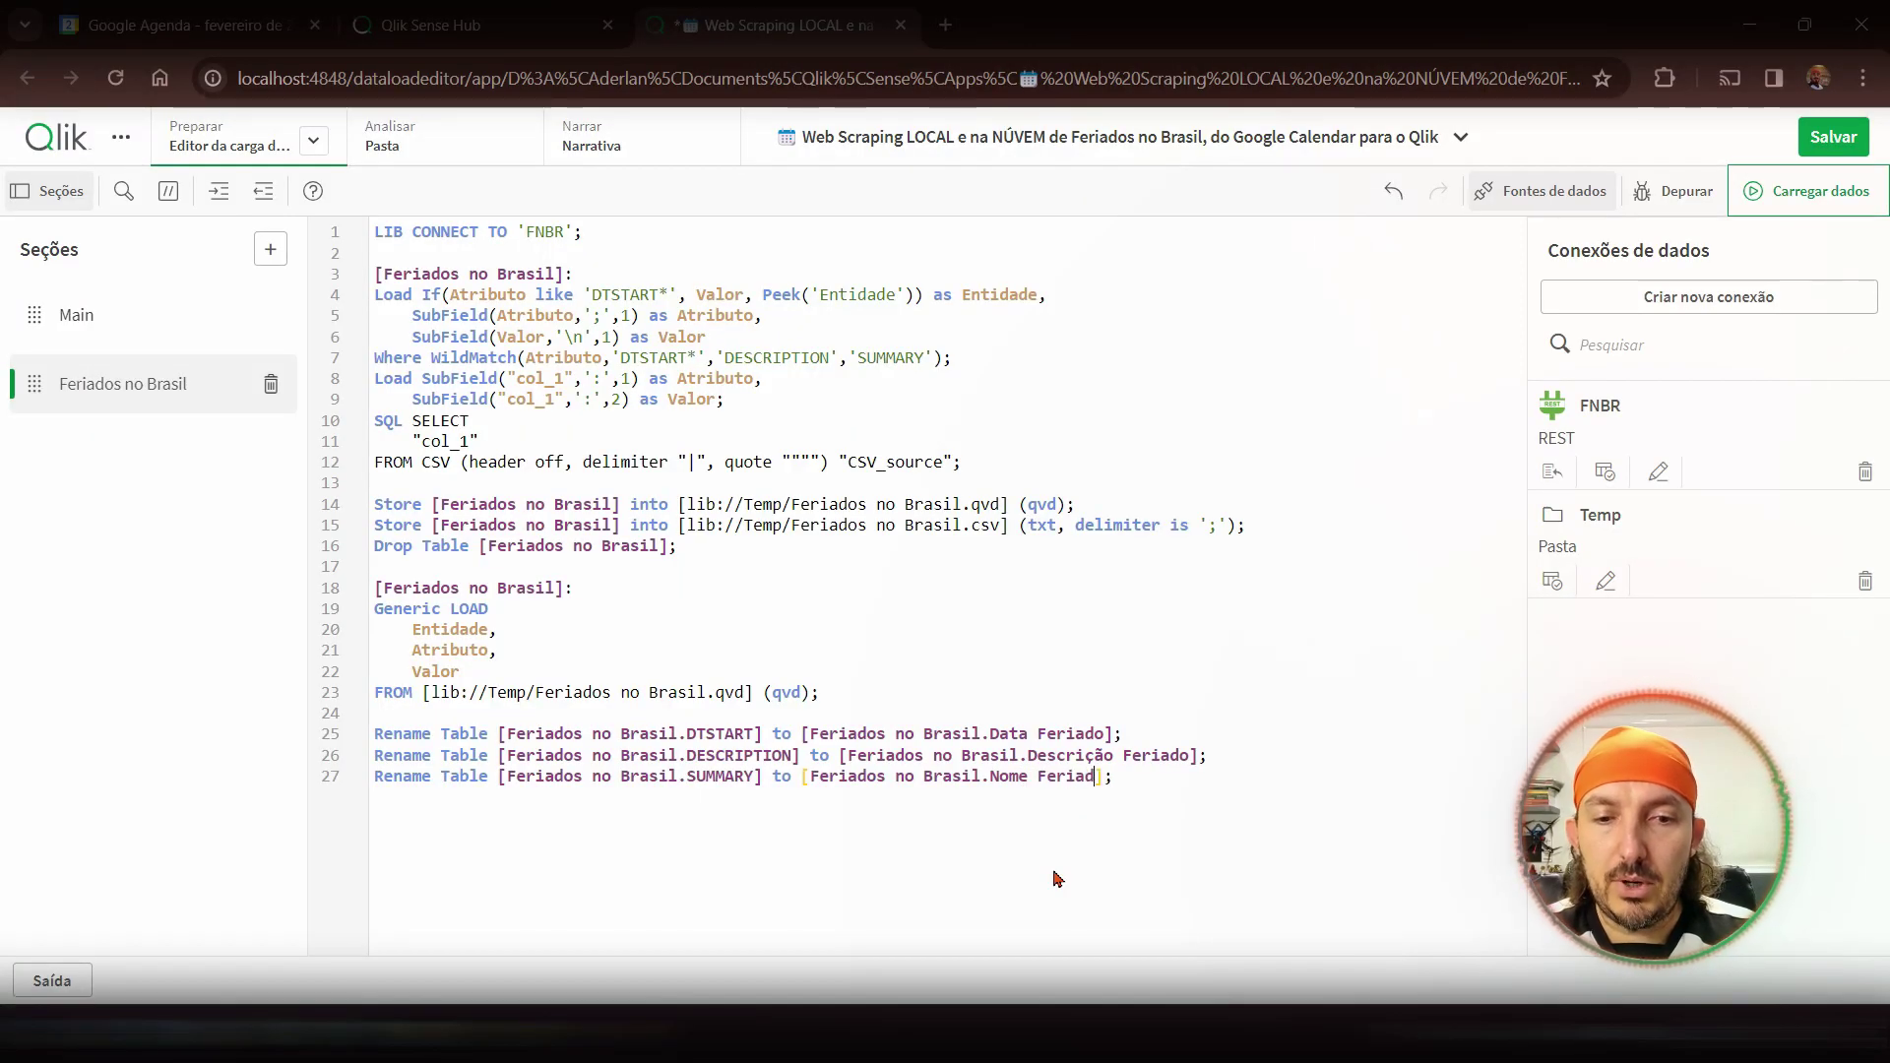
- Change the DESCRIPTION table's target name in its Rename Table statement to [Feriados no Brasil.Tipo Feriado]
key("Up")
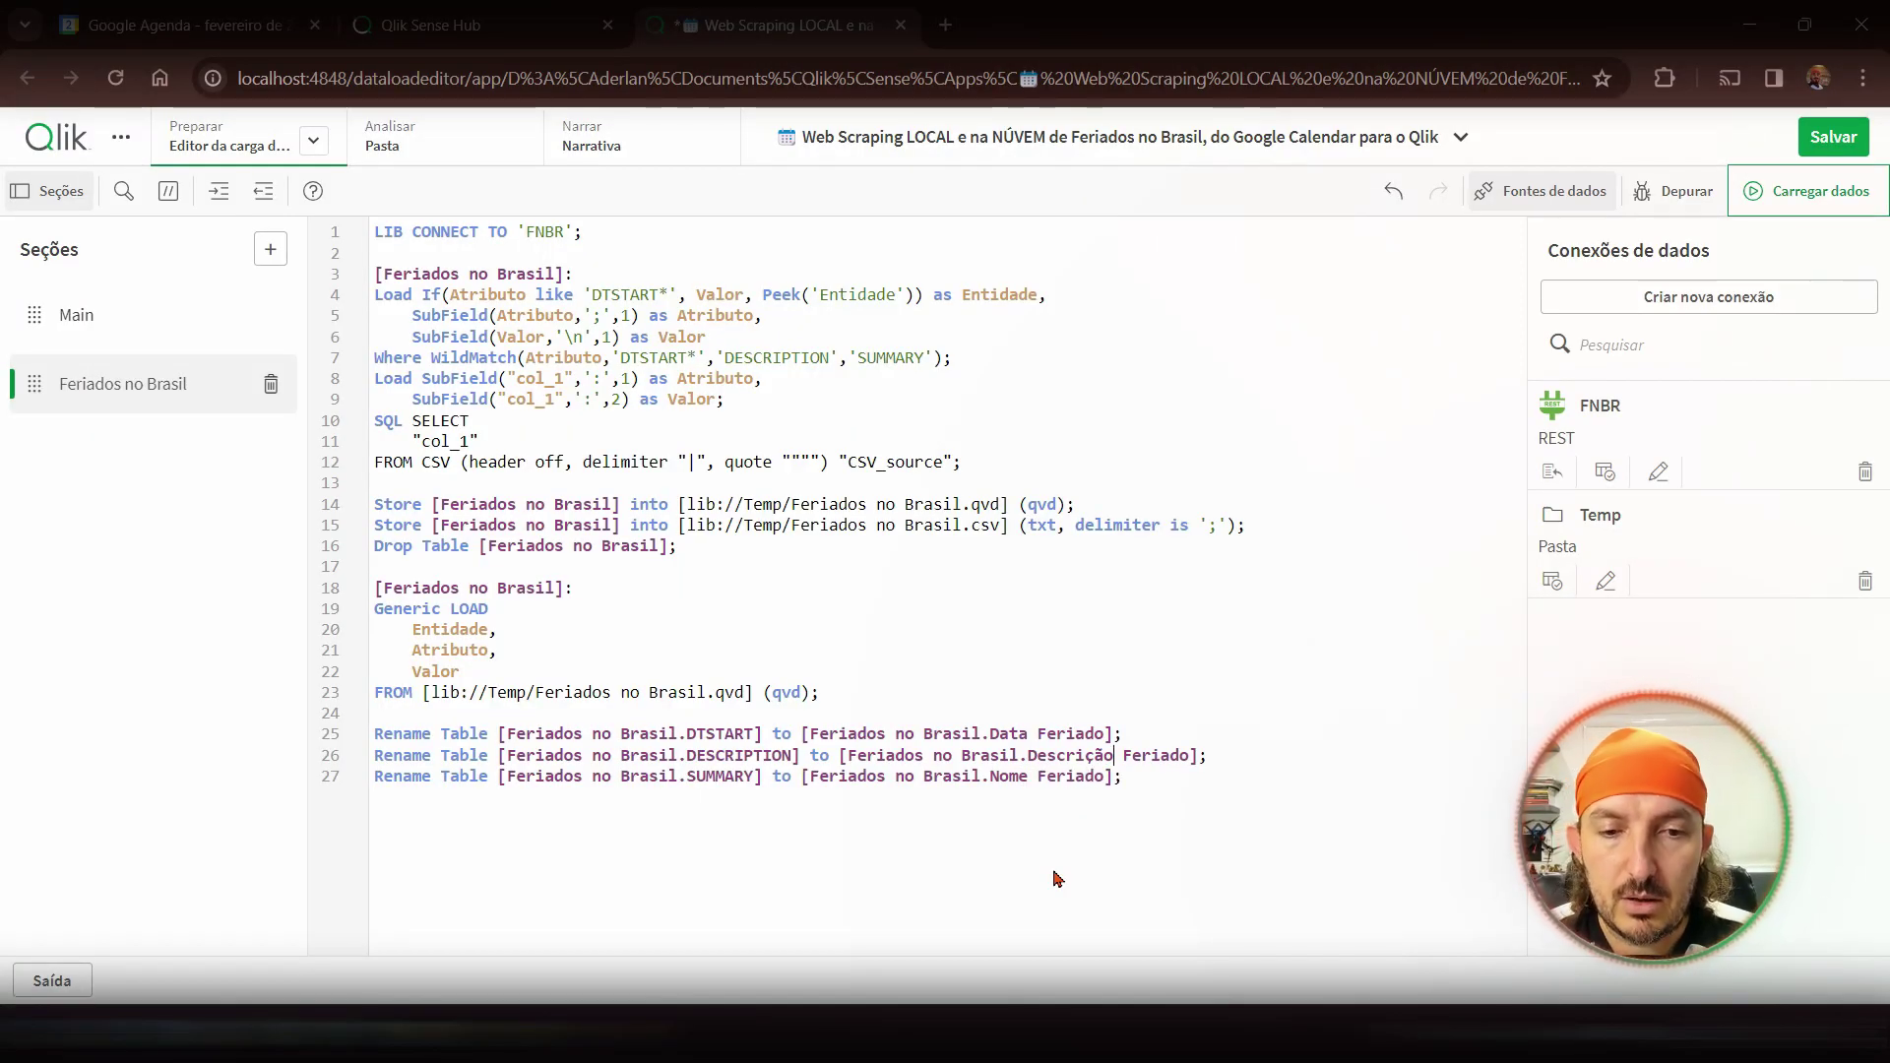
key("shift+Left")
key("shift+Left")
key("shift+Left")
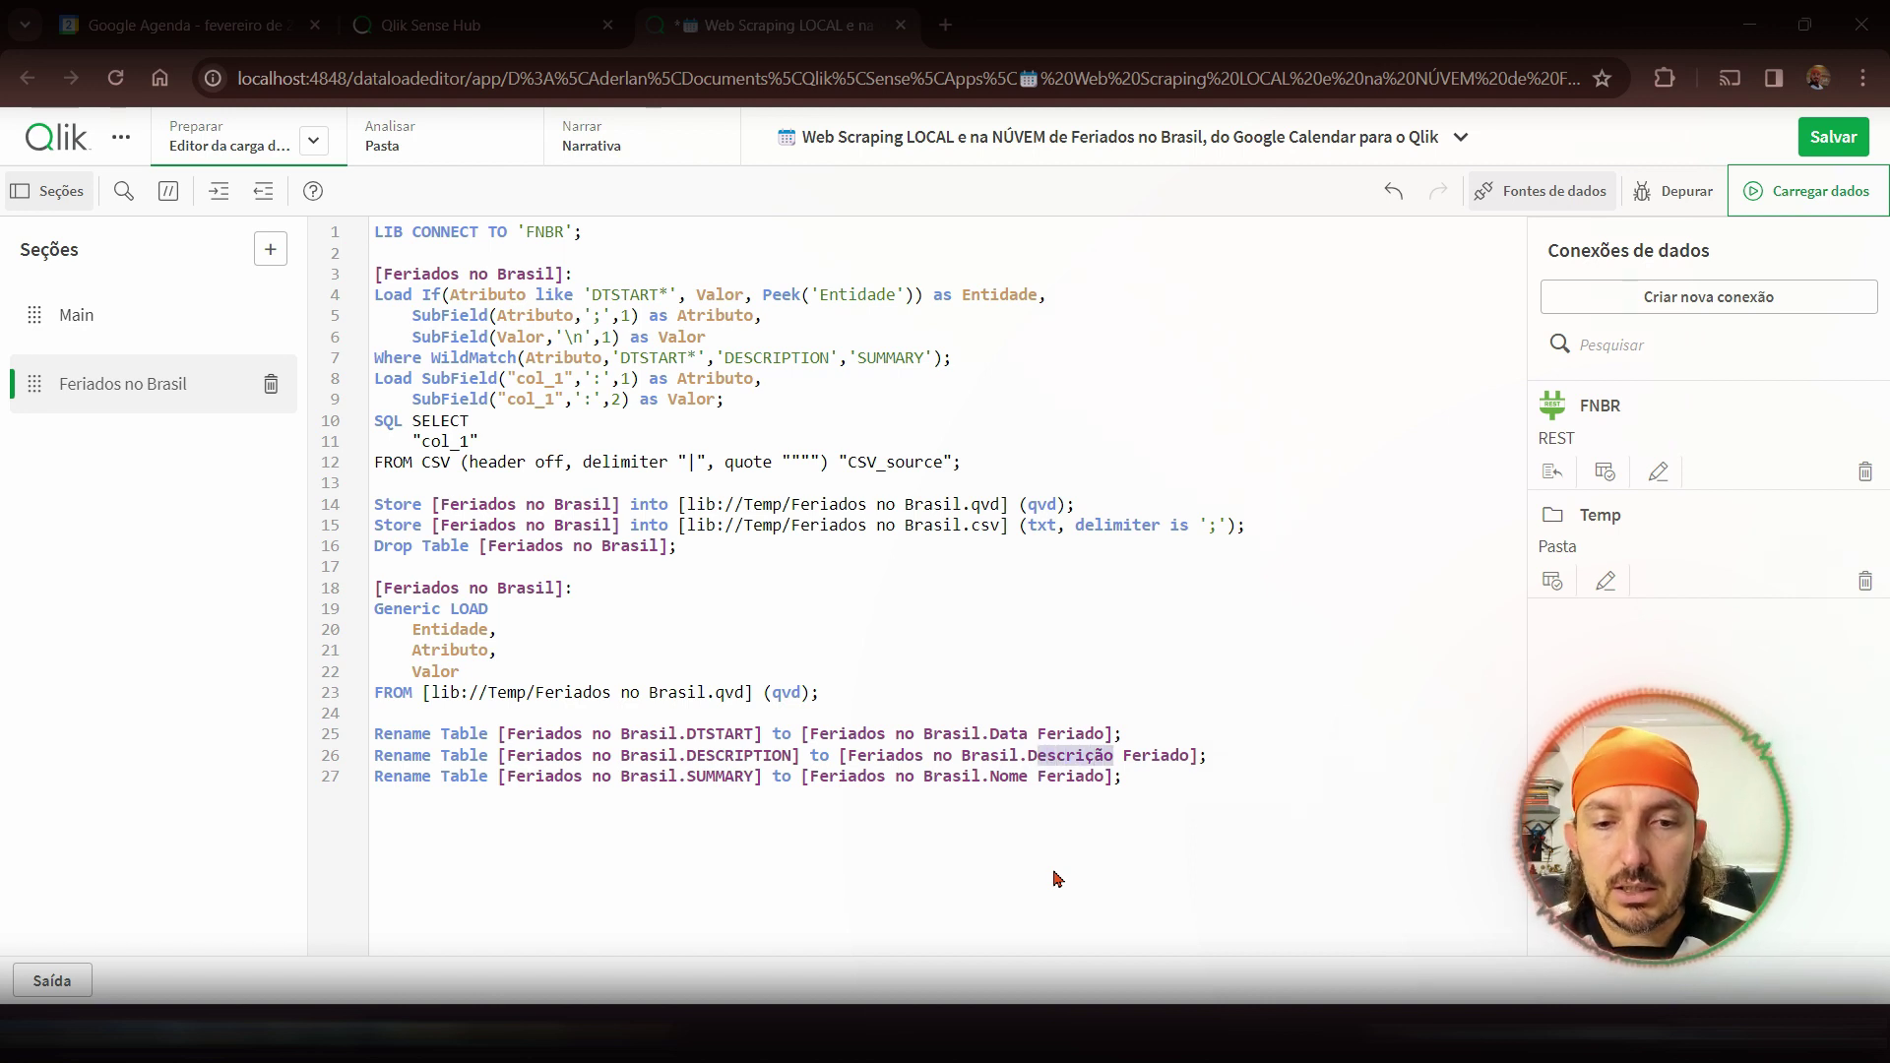
key("shift+Left")
type("Tipo")
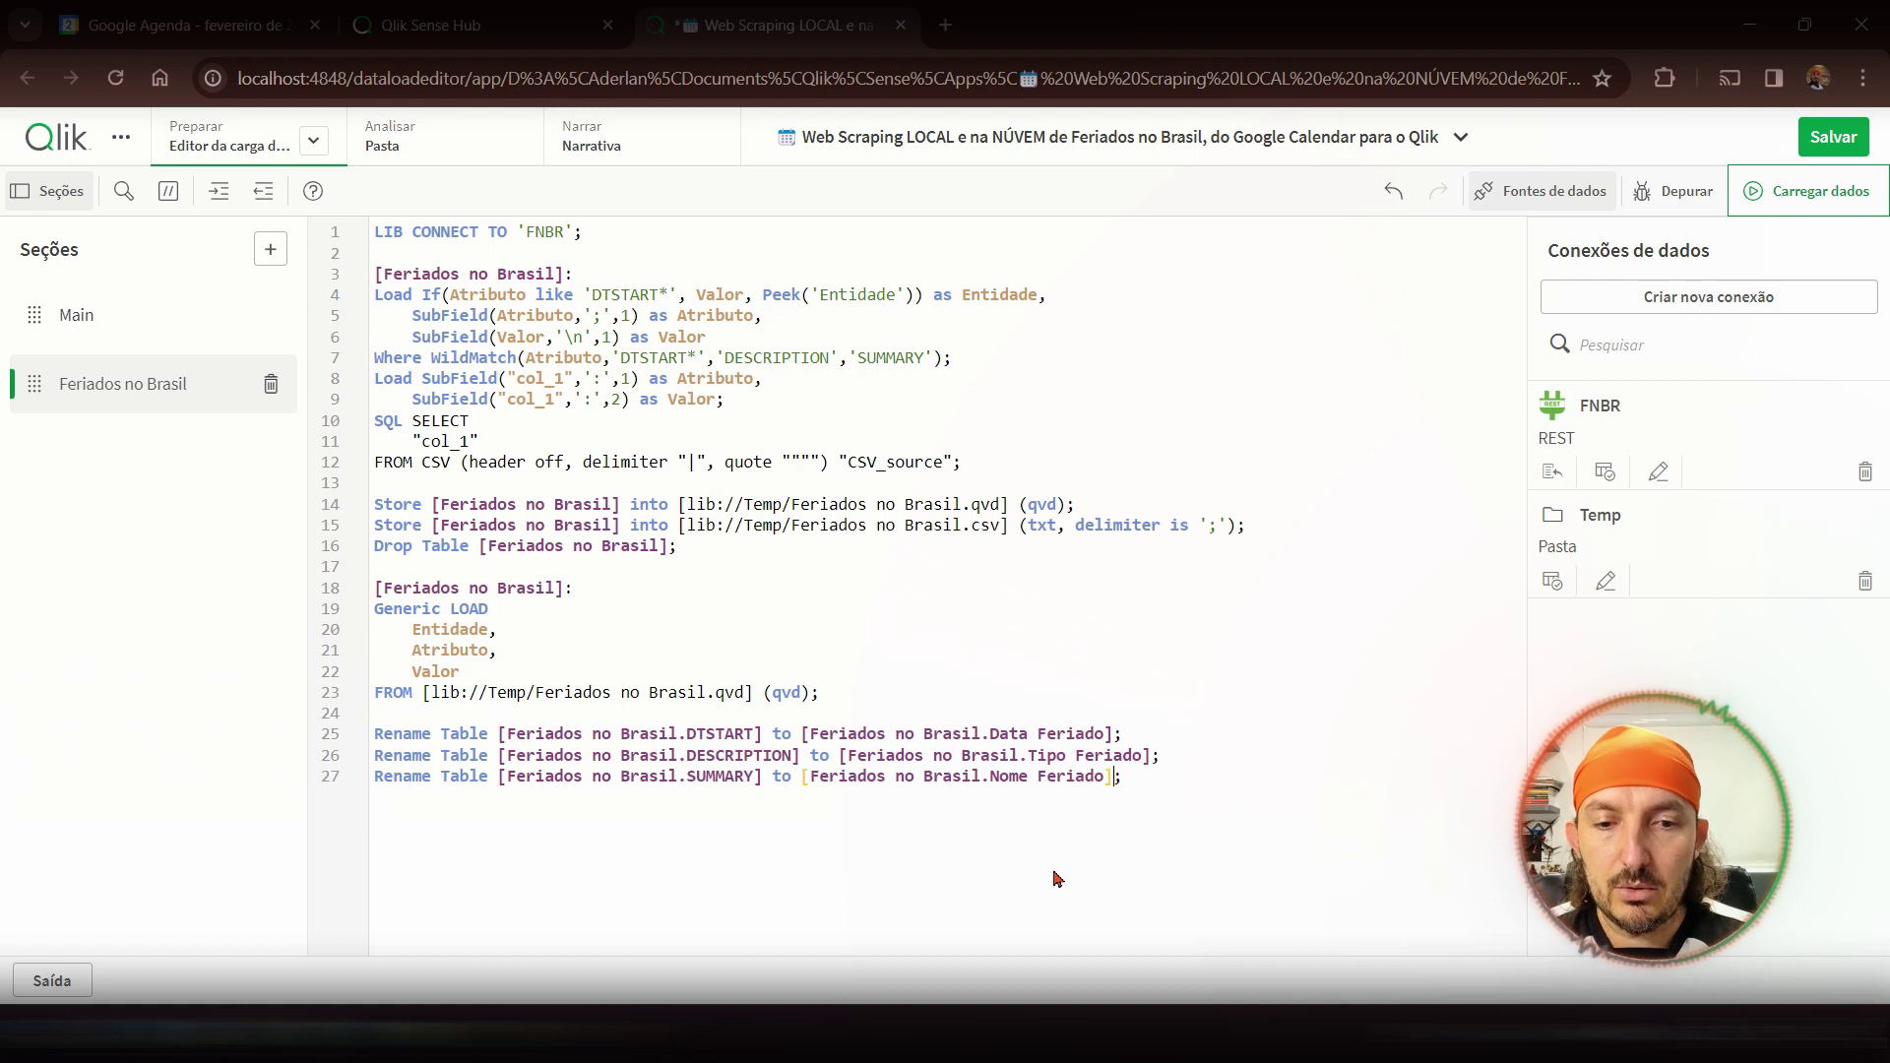
- Change the SUMMARY table's target name to [Feriados no Brasil.Descrição Feriado] and add two new lines below the statement
key("Left")
key("Left")
key("Left")
key("Left")
key("shift+Left")
key("shift+Left")
key("shift+Left")
key("shift+Left")
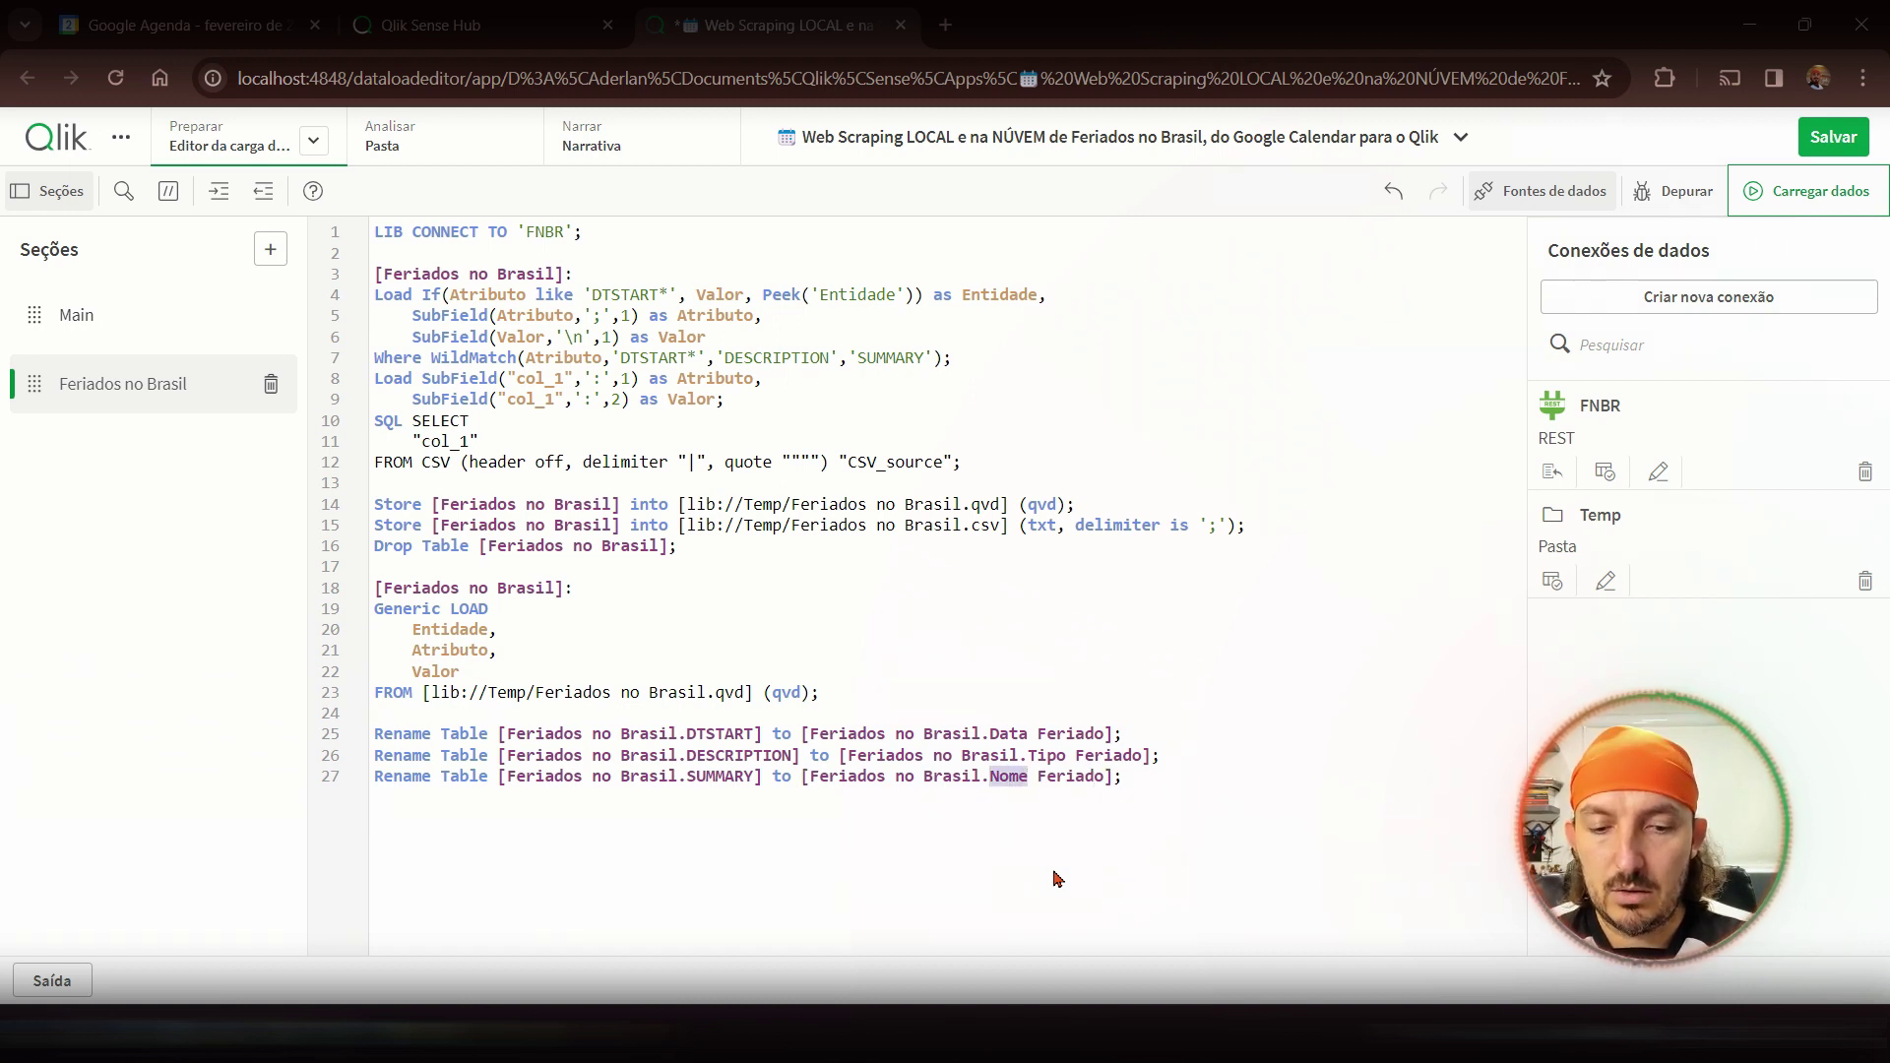
type("Descriçã")
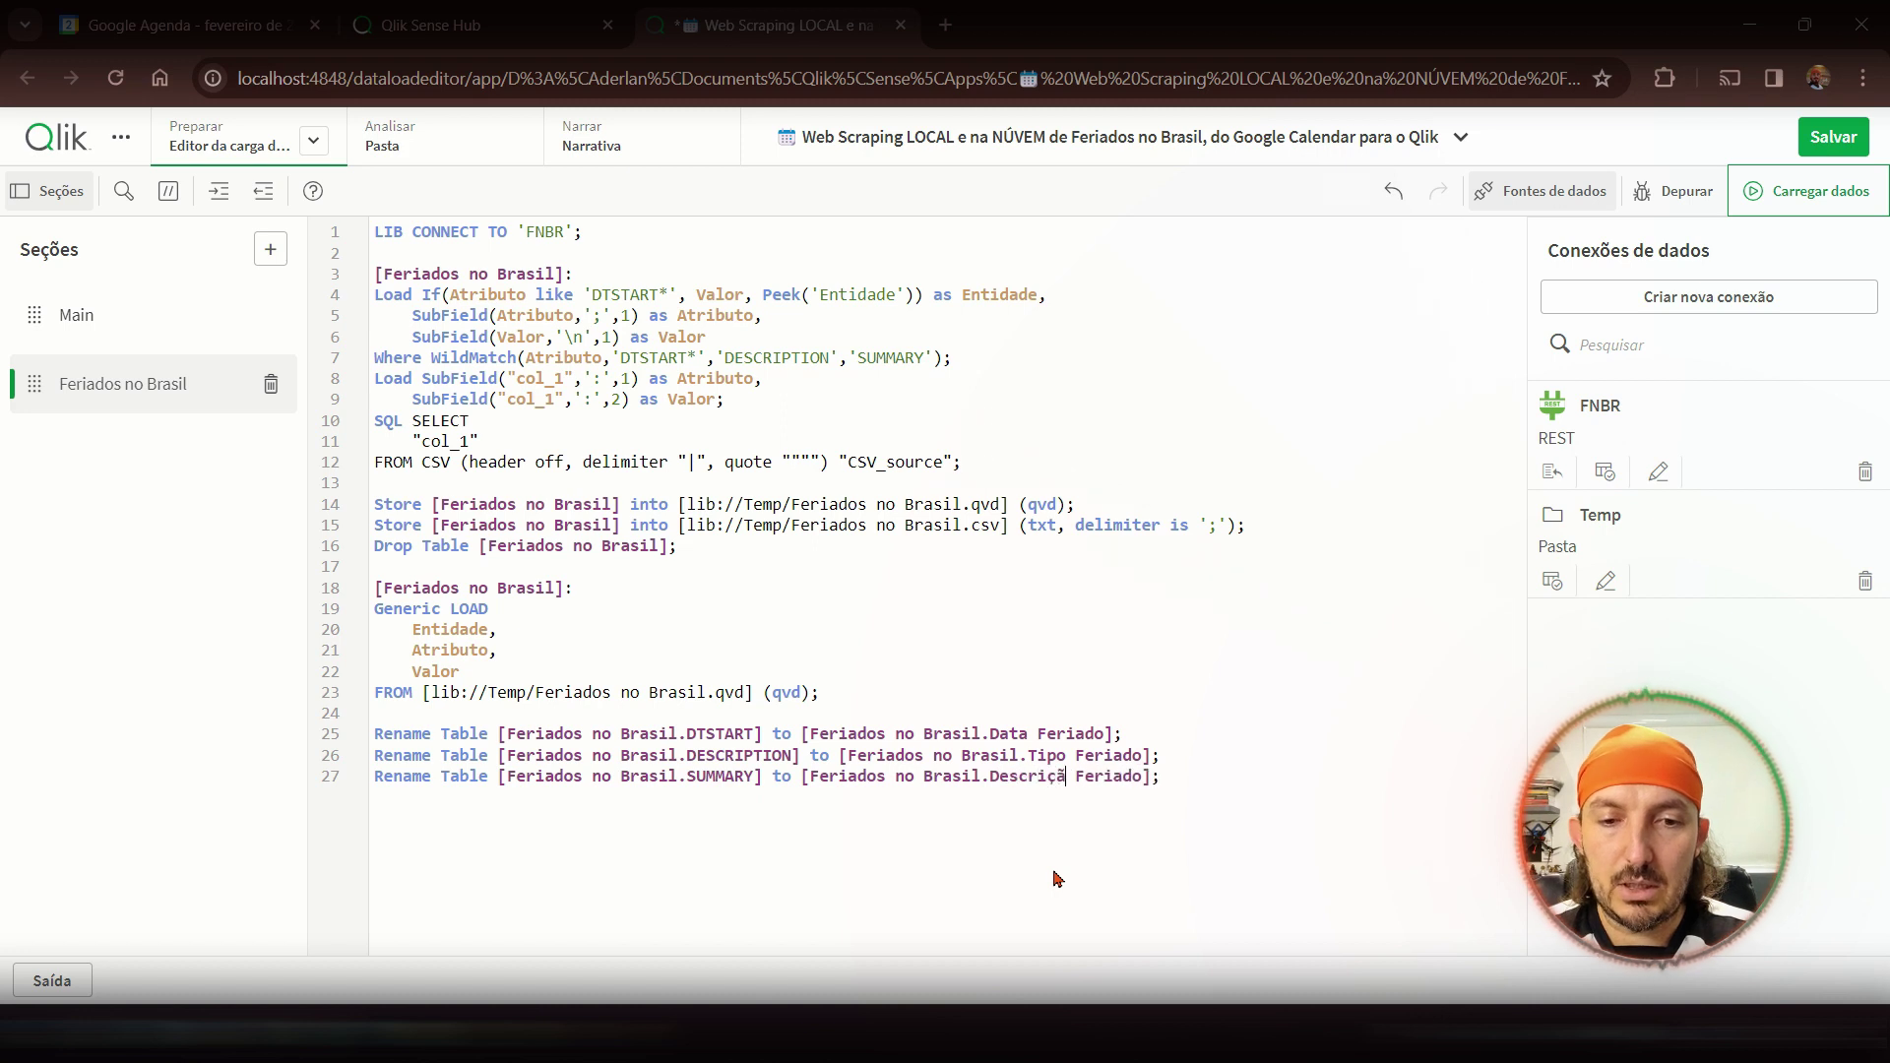
type("o")
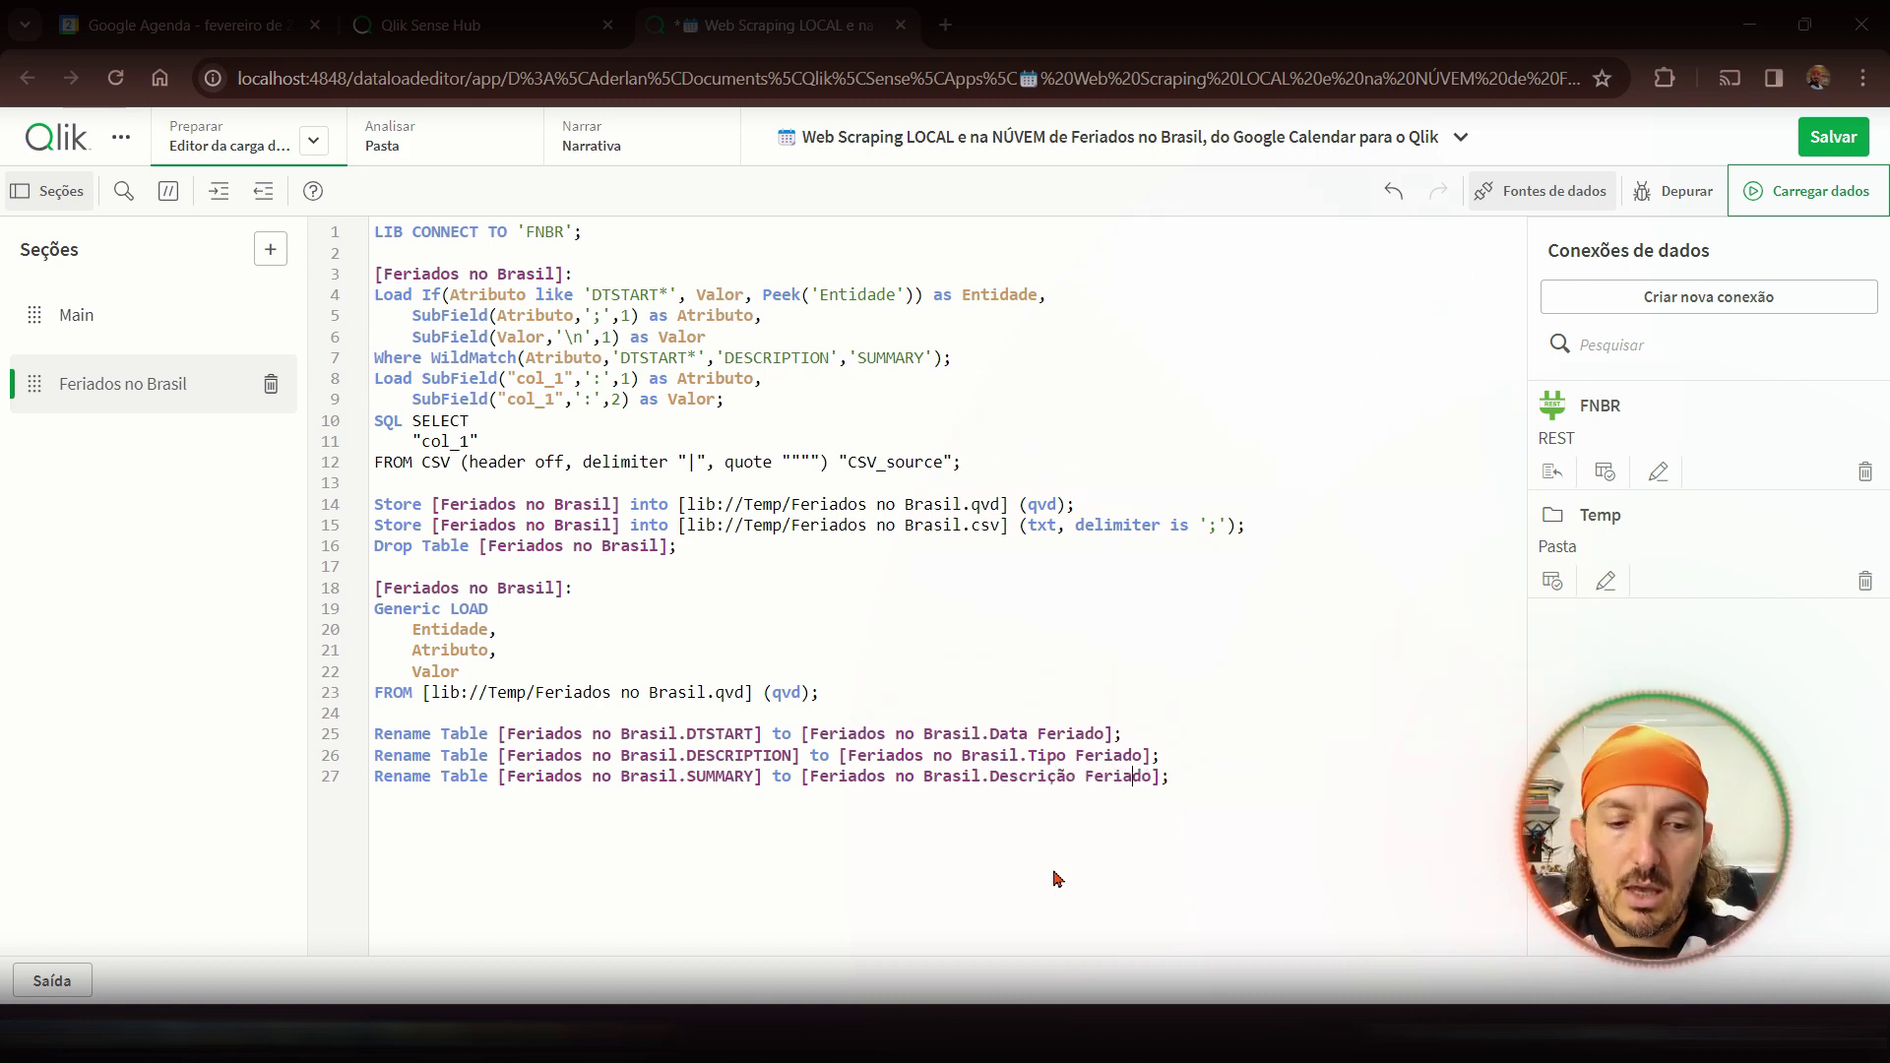
key("ctrl+Right")
key("Return")
key("Return")
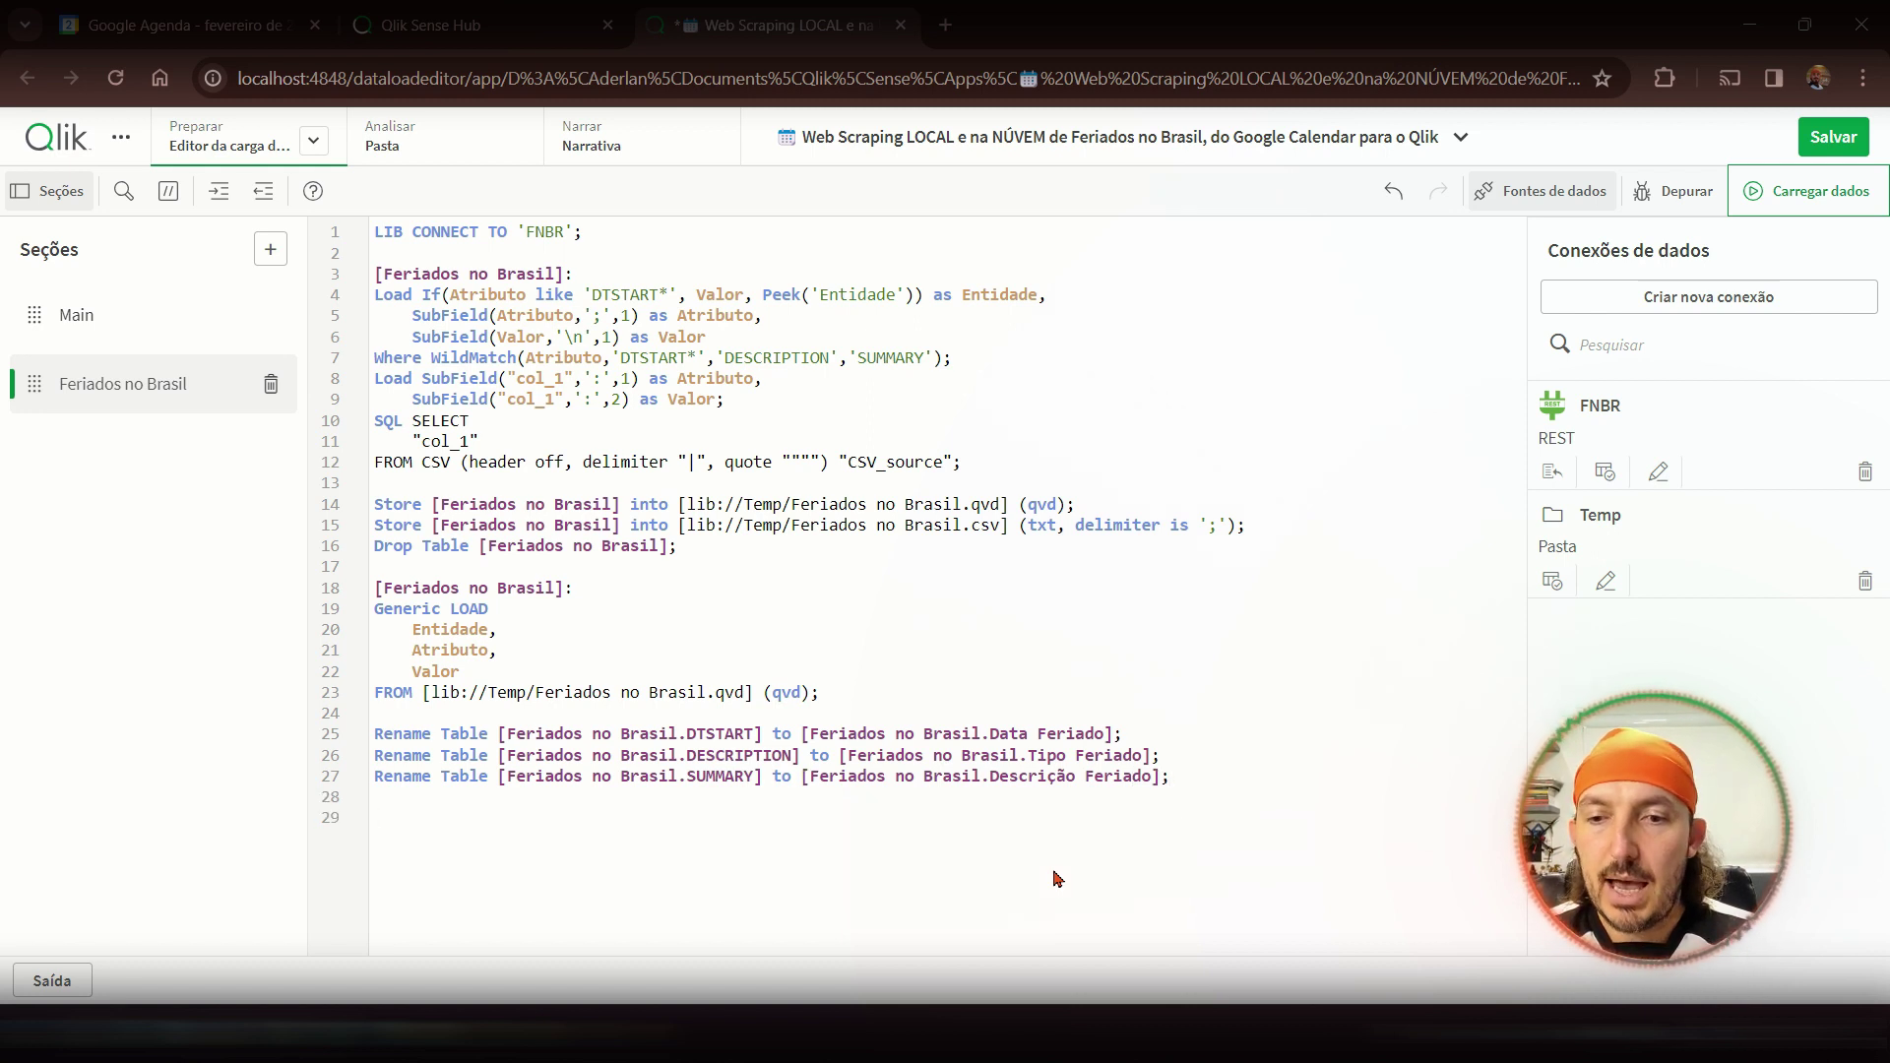
- Add a Rename Field statement below the Rename Table lines that renames DTSTART to Data
type("rana")
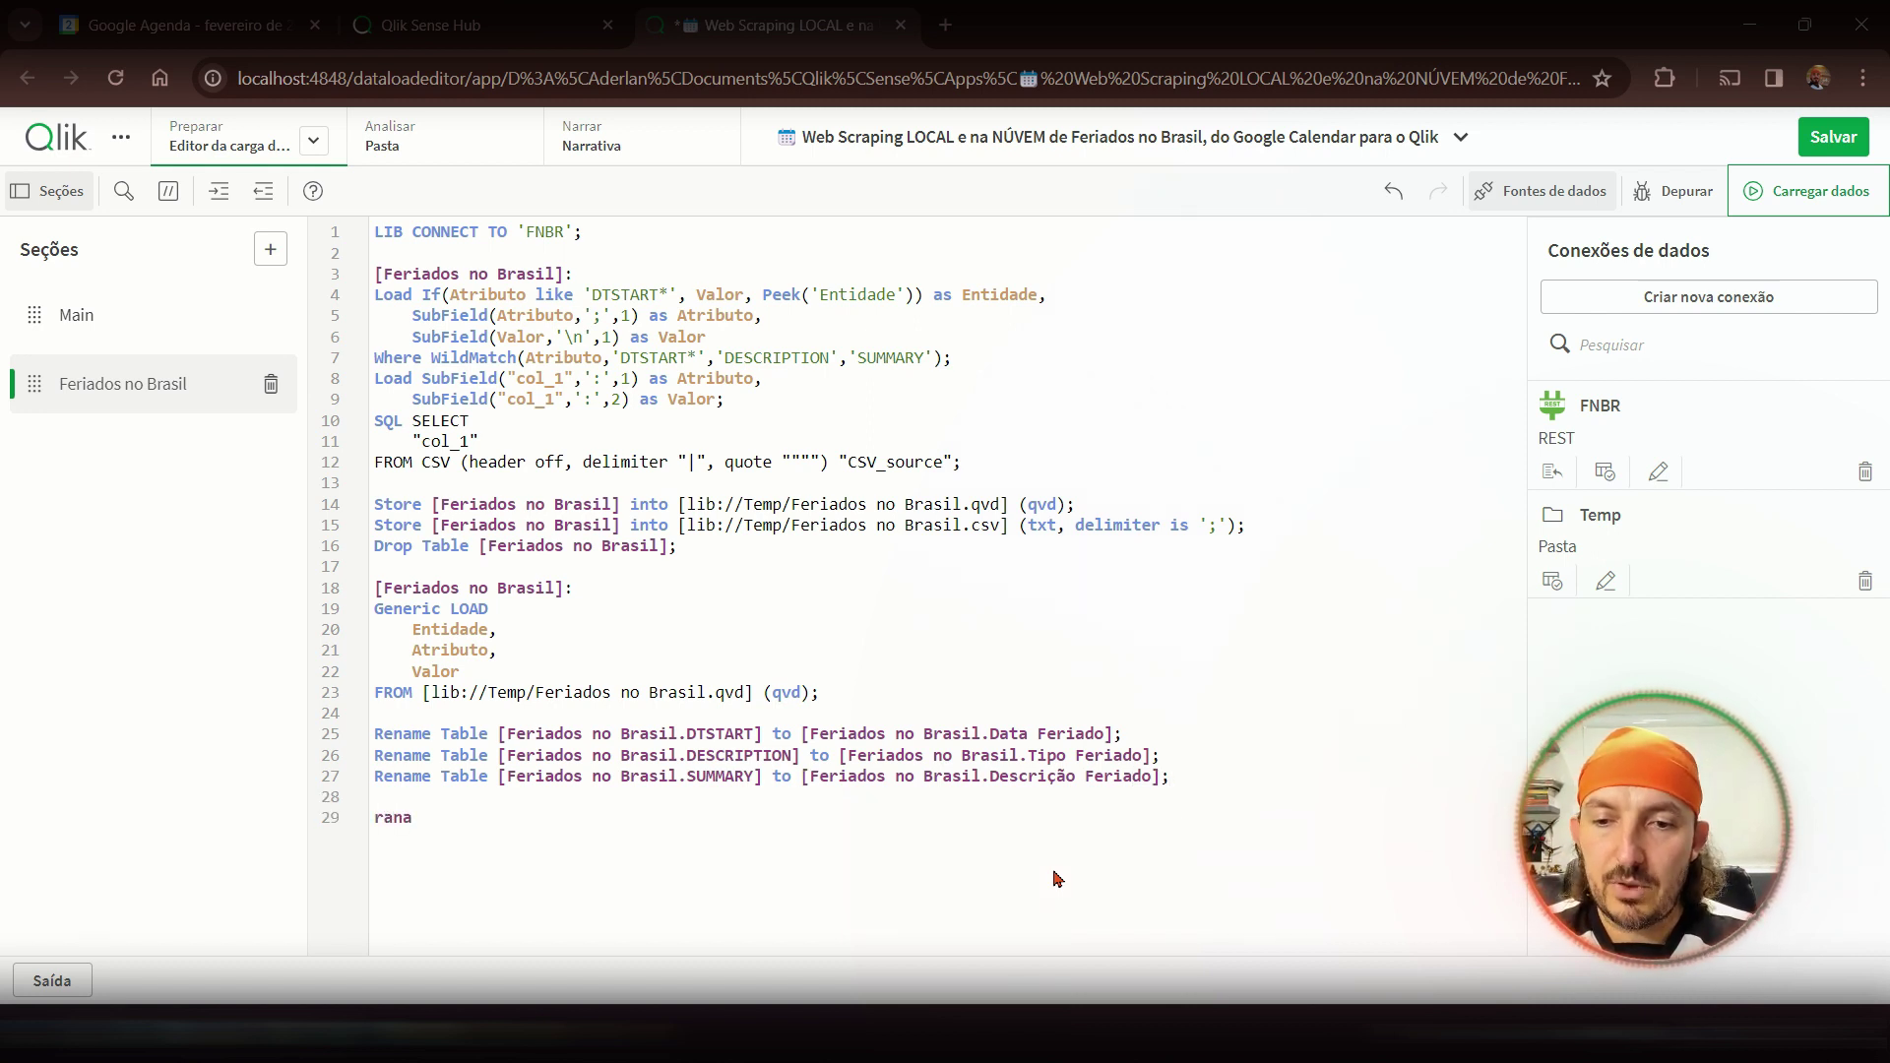
key("BackSpace")
key("BackSpace")
type("ena")
key("Return")
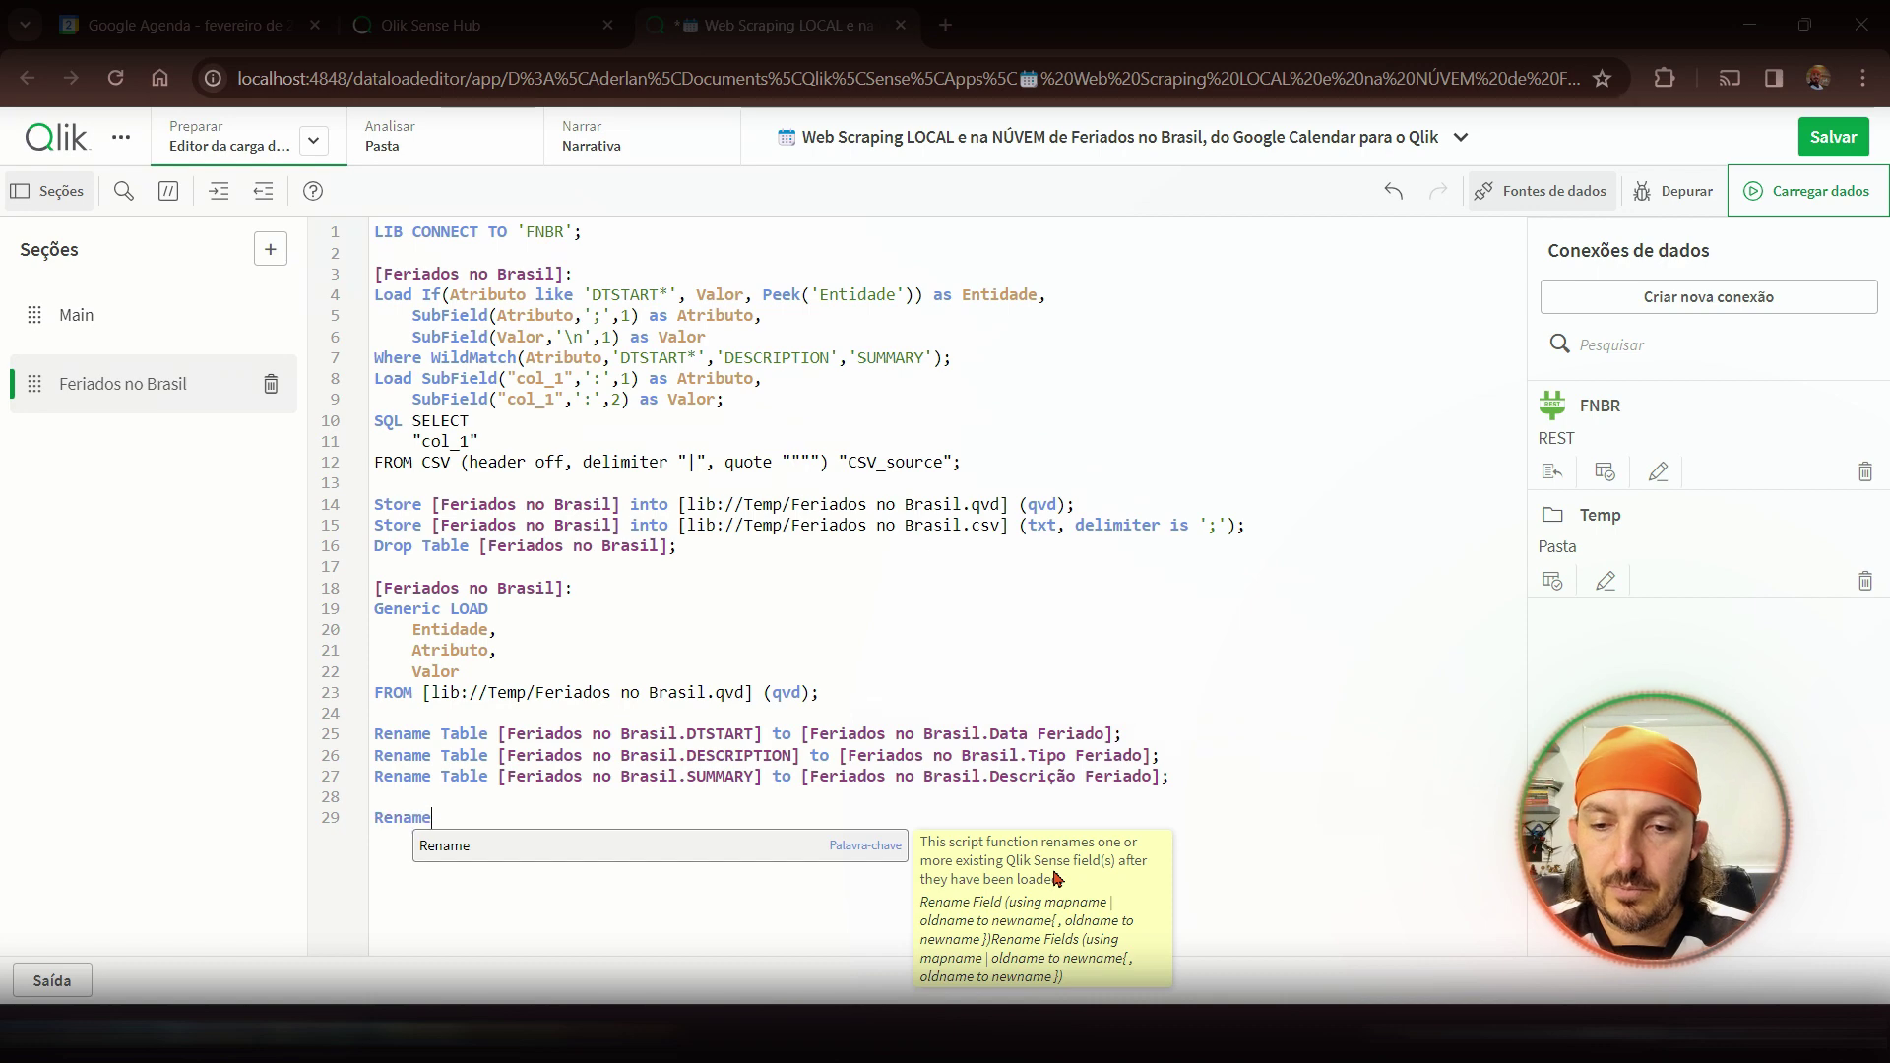
type("fie")
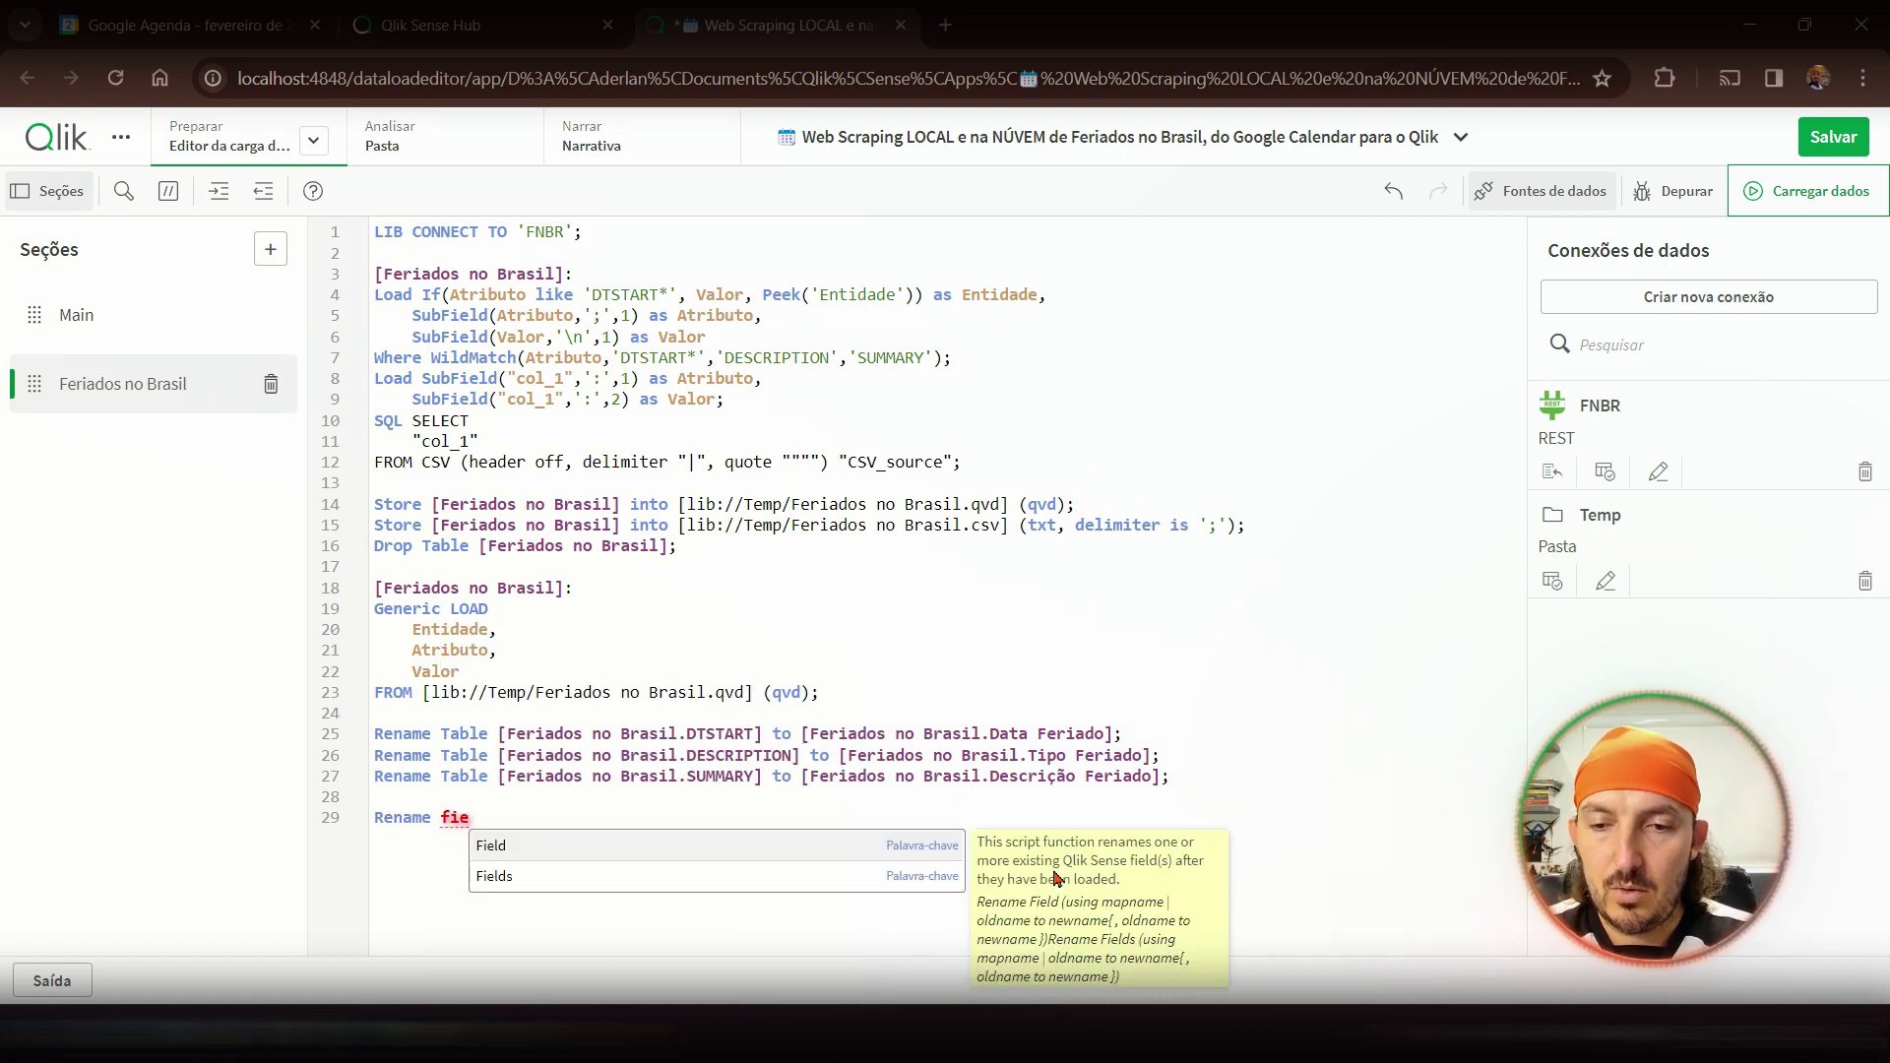
key("Return")
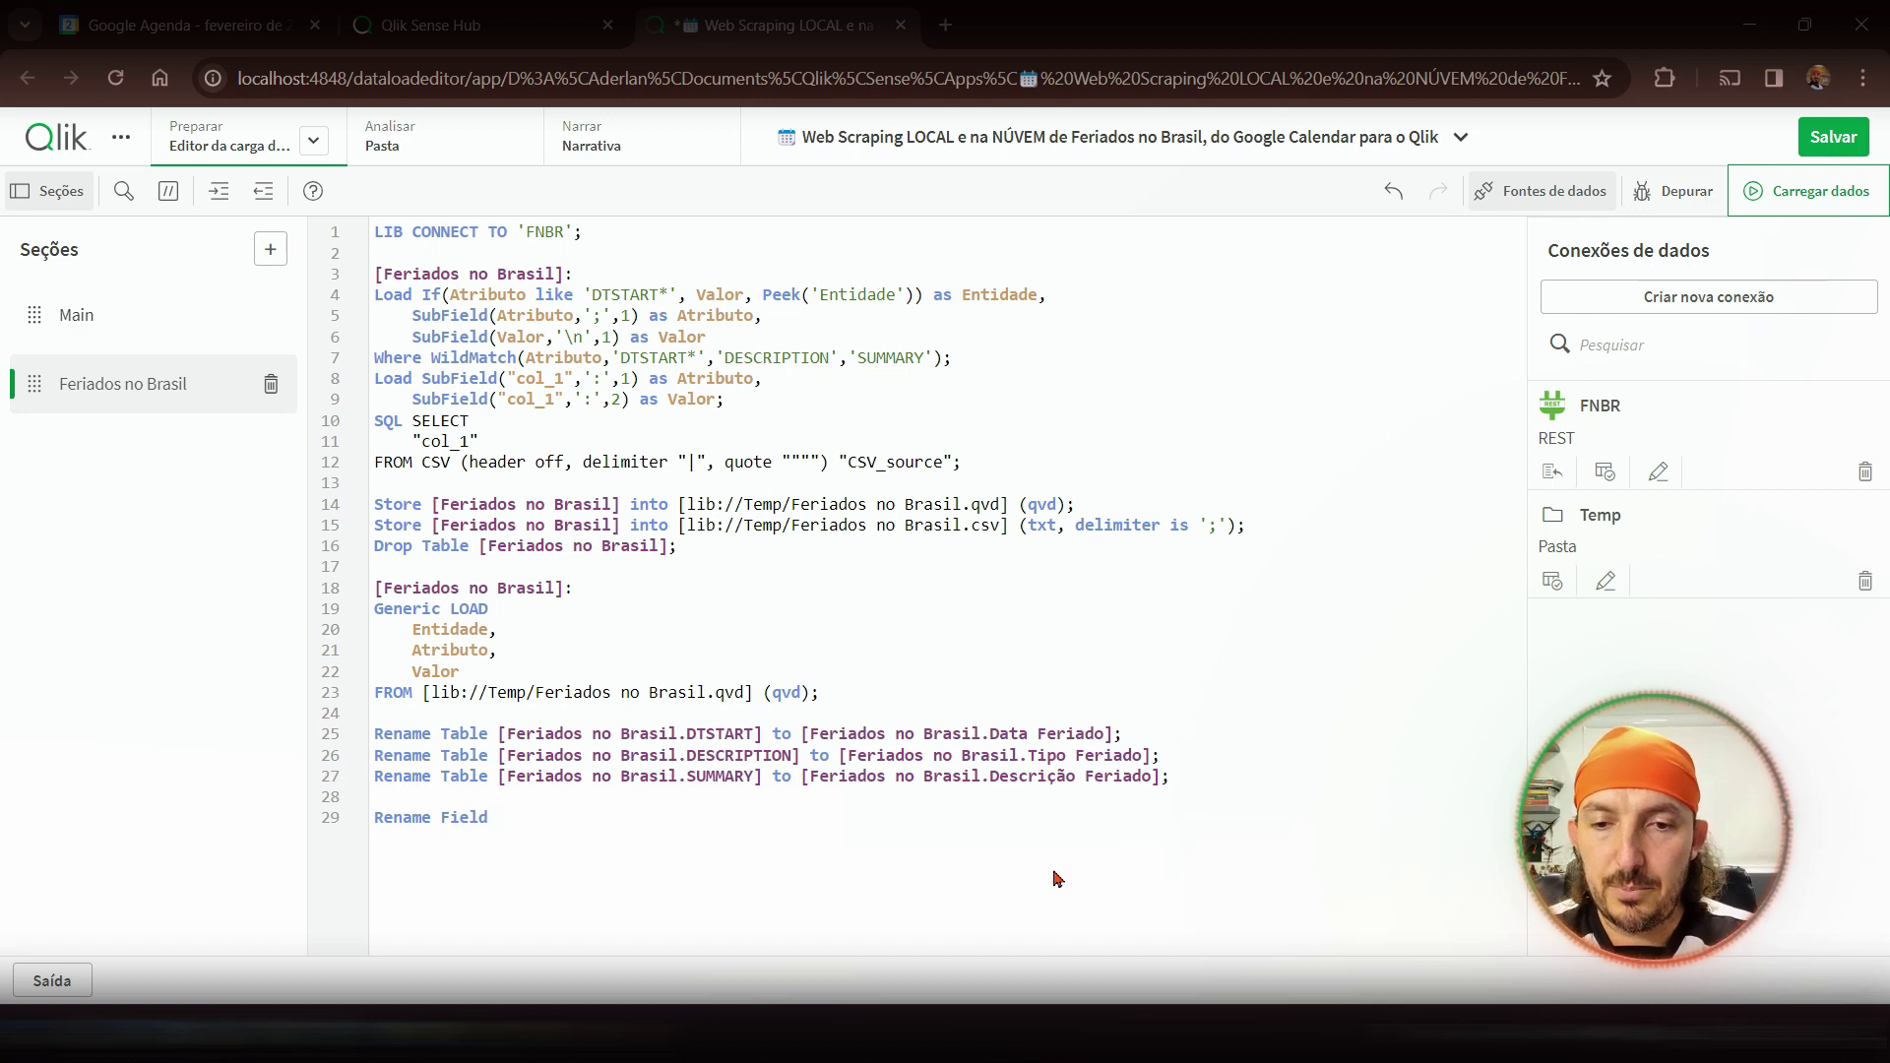
type("DTSTART to")
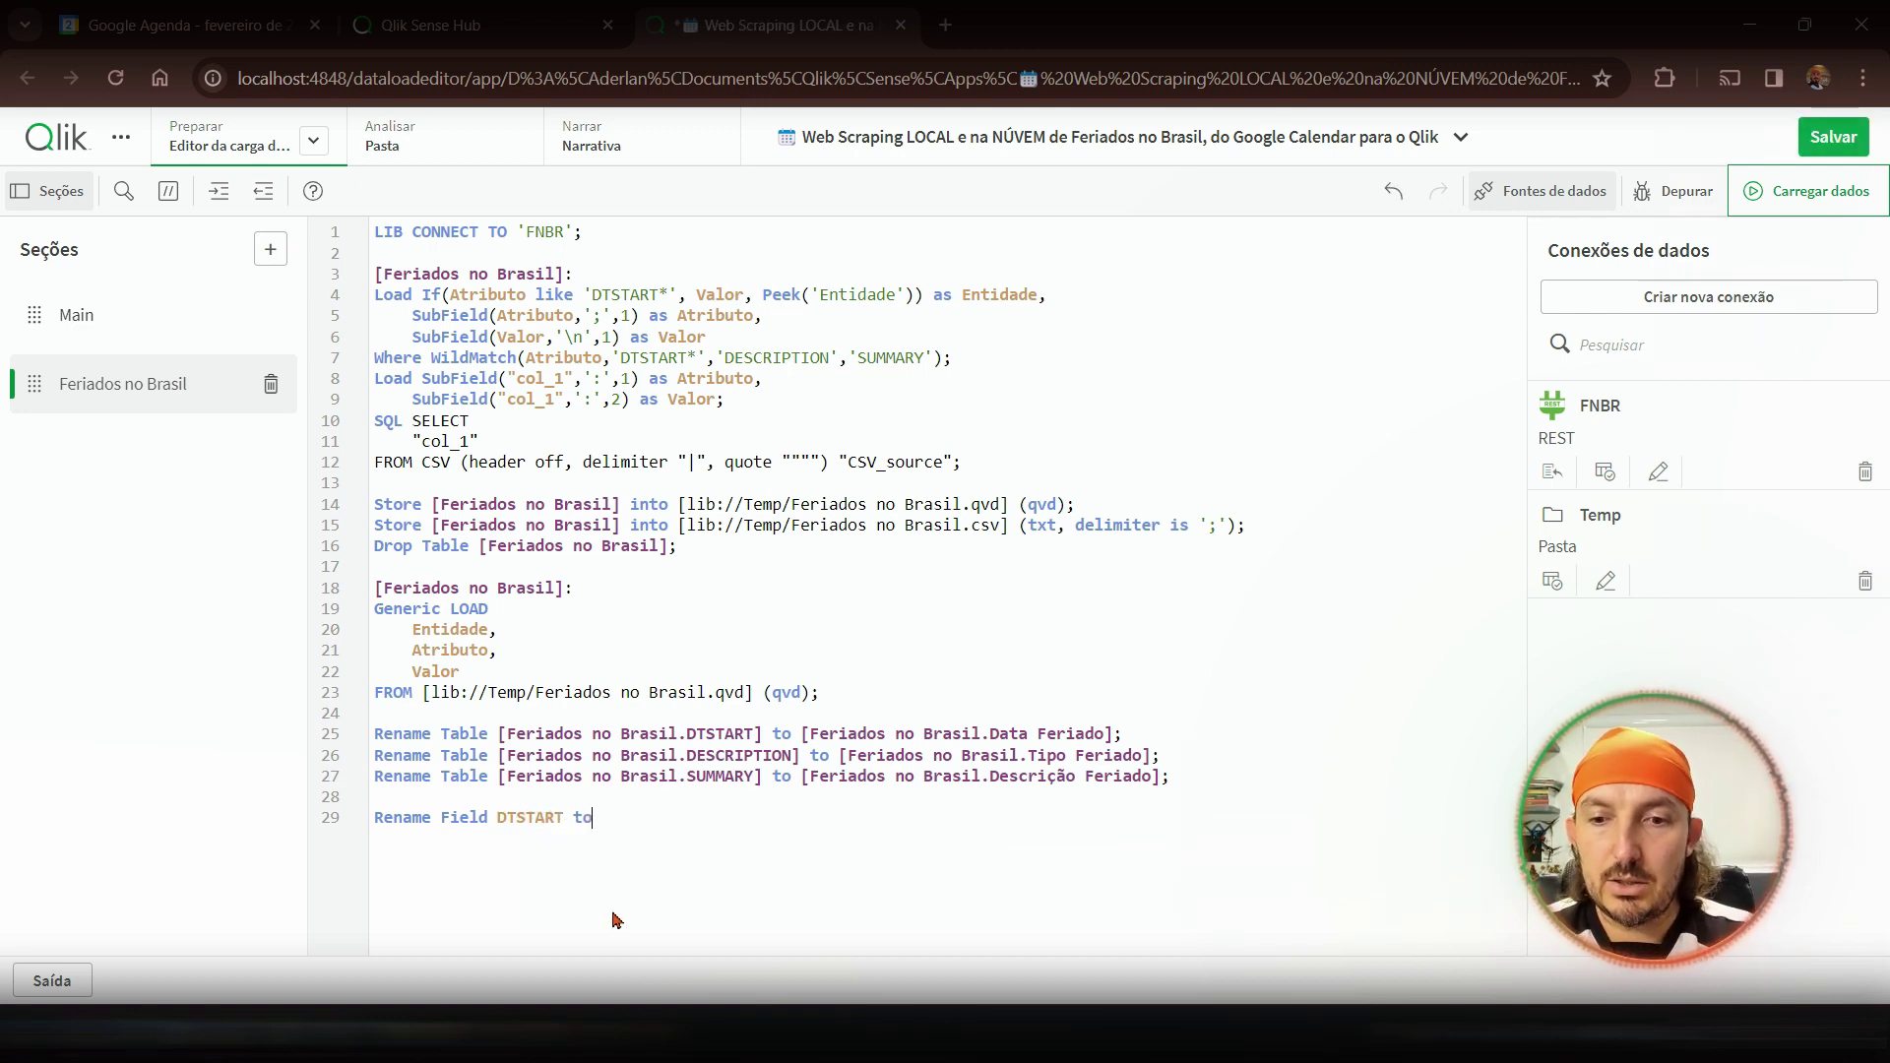
type(" Dat")
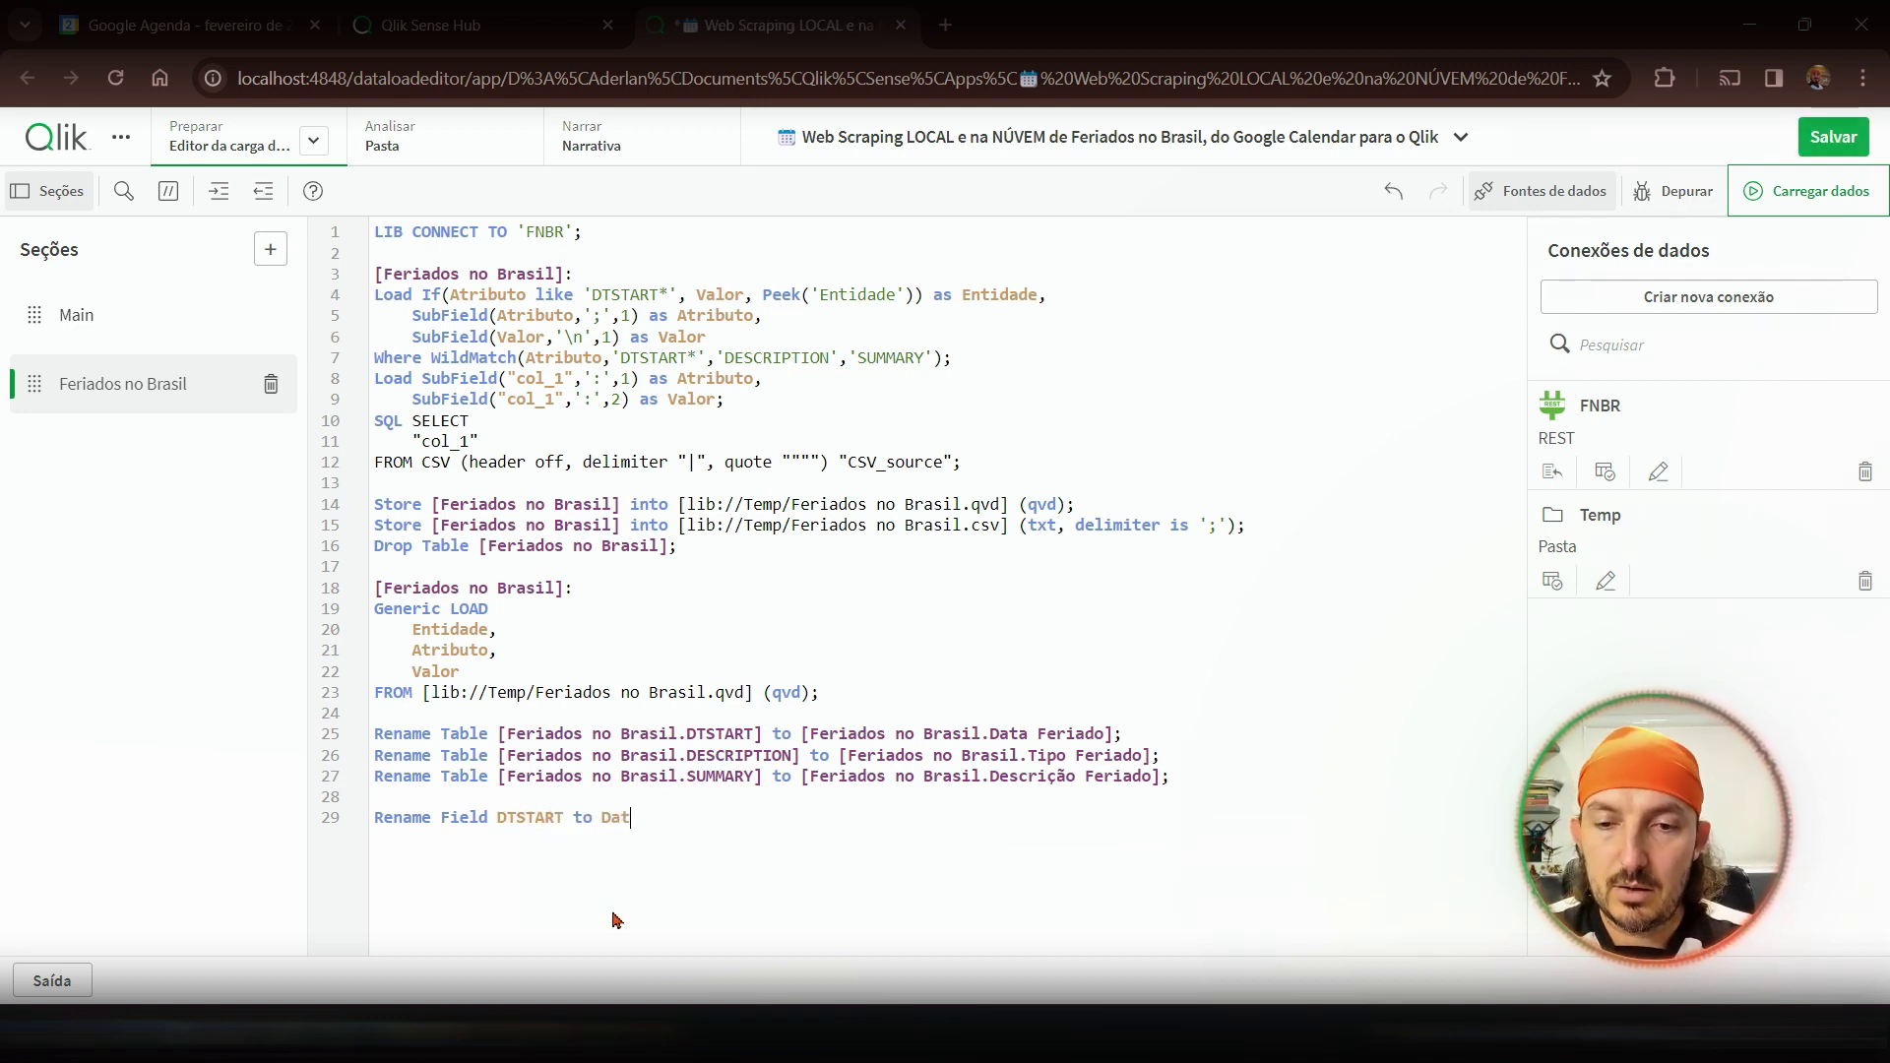
type("a;")
key("Return")
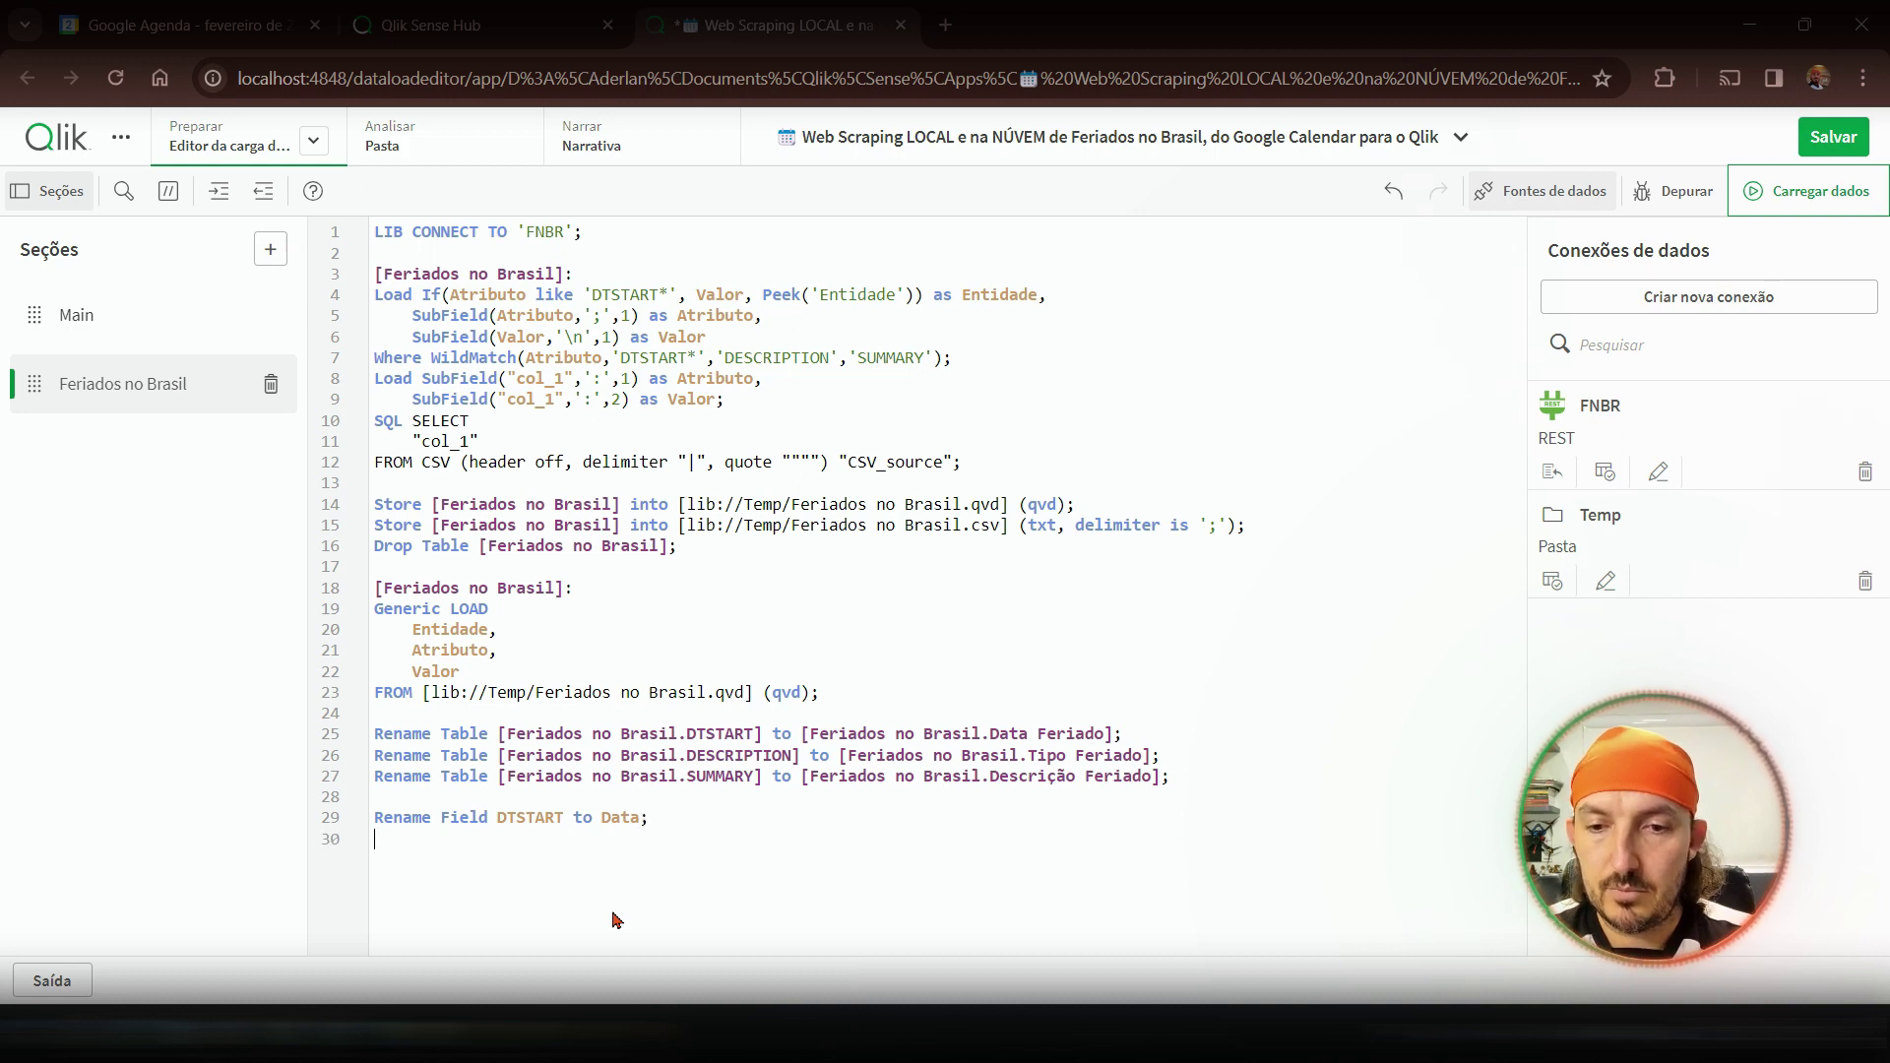
- Begin a second Rename Field statement on the next line with DESCRIPTION as the source field
type("rena")
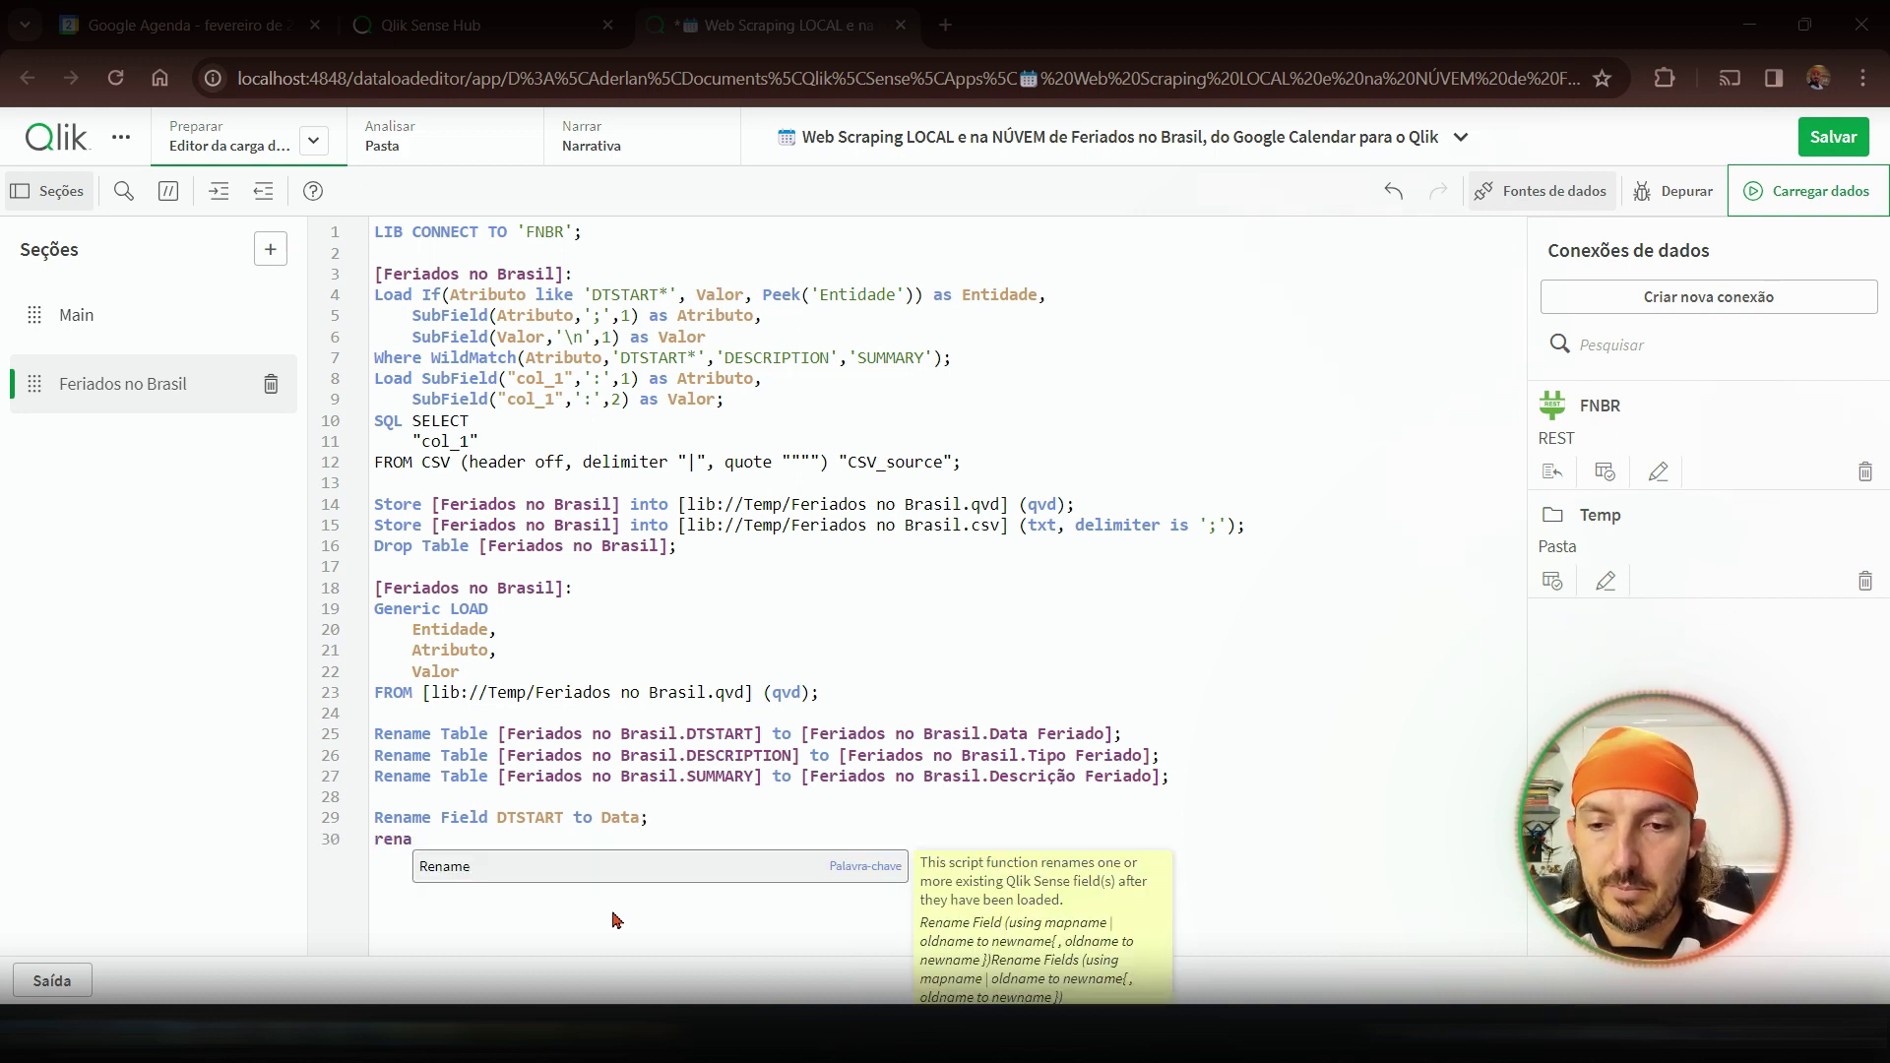
key("Return")
type("field")
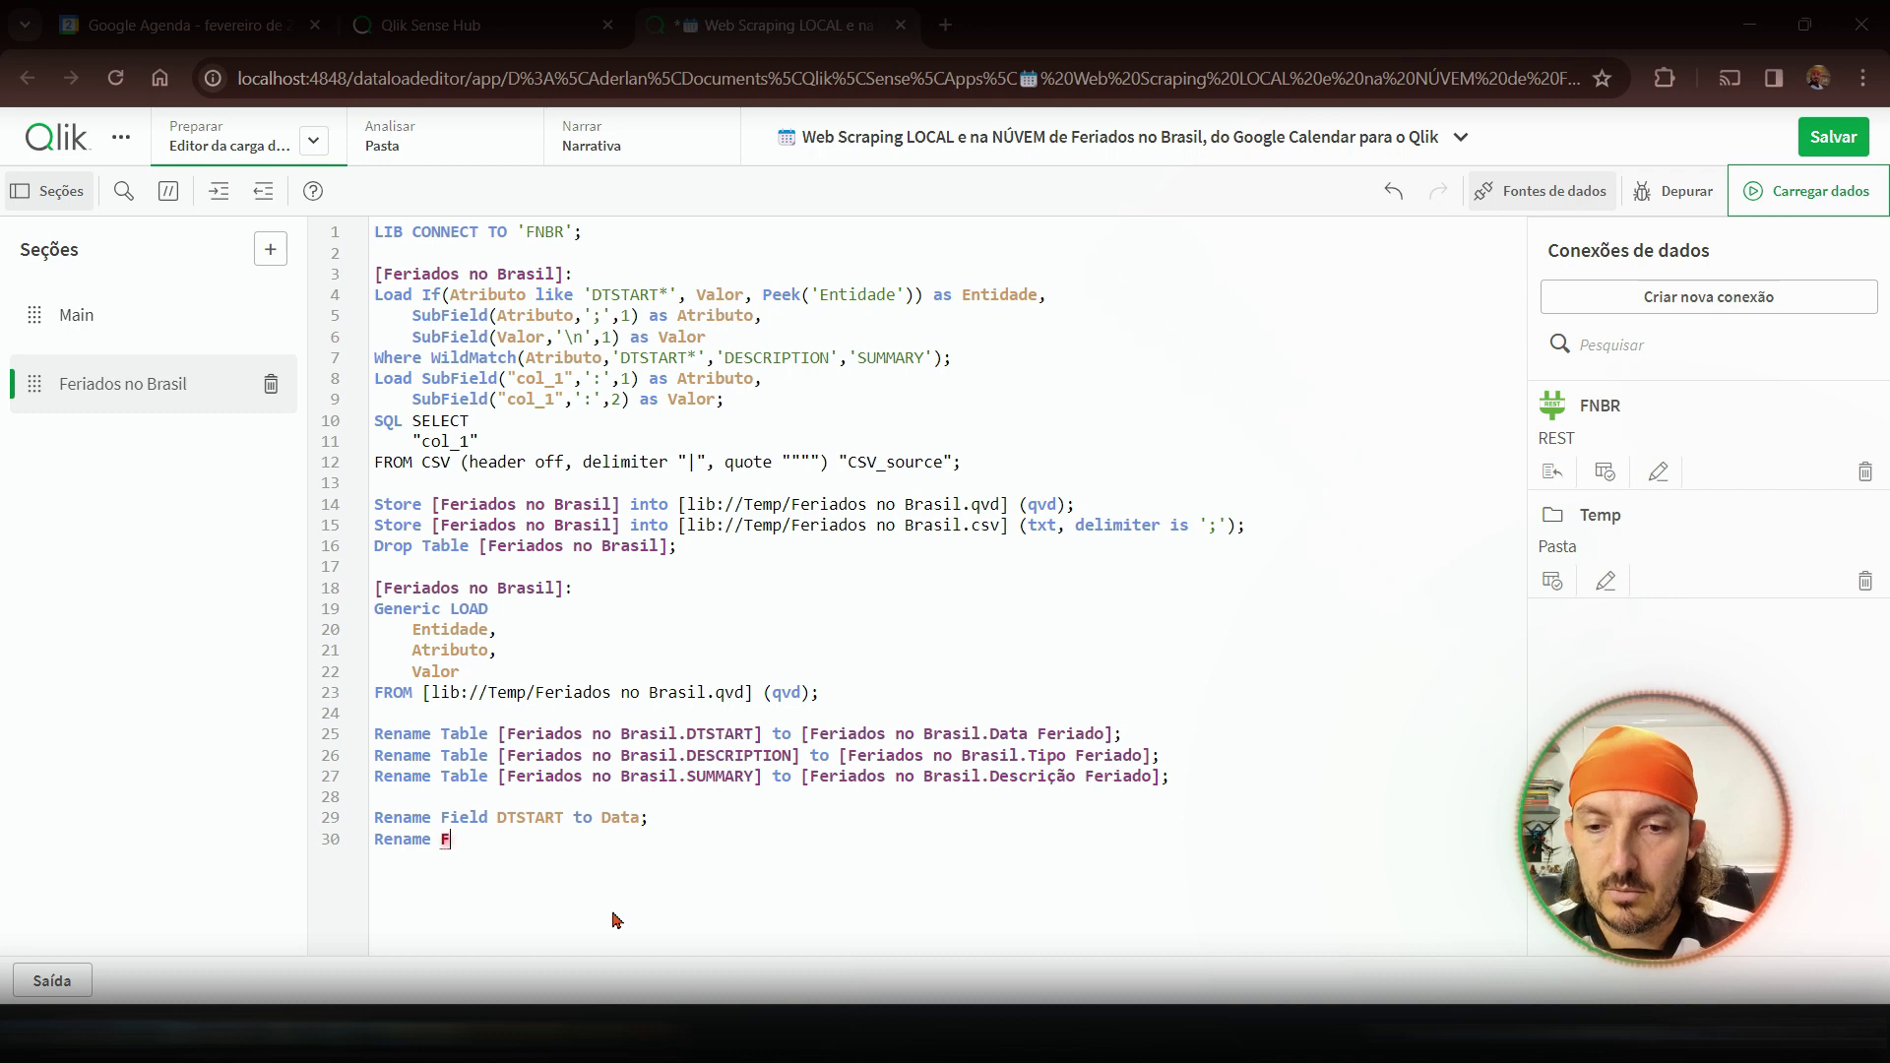
key("Return")
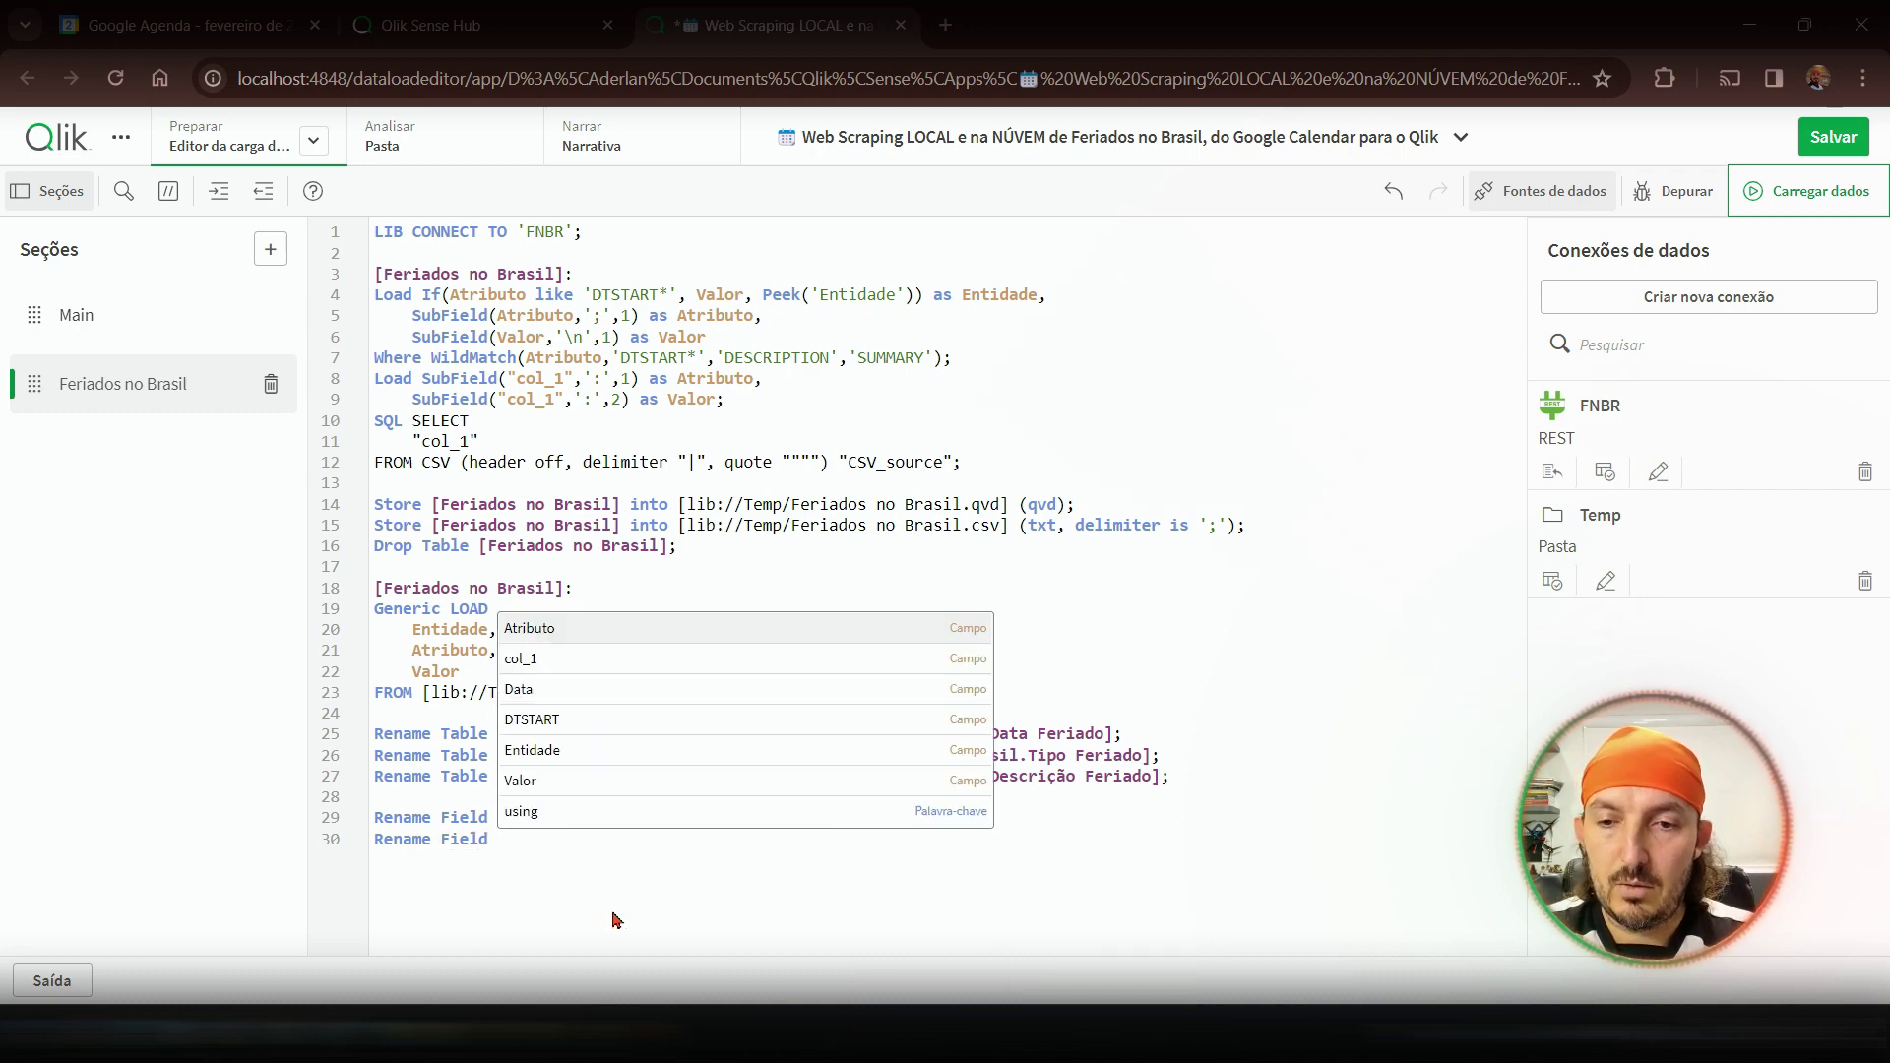
type("des")
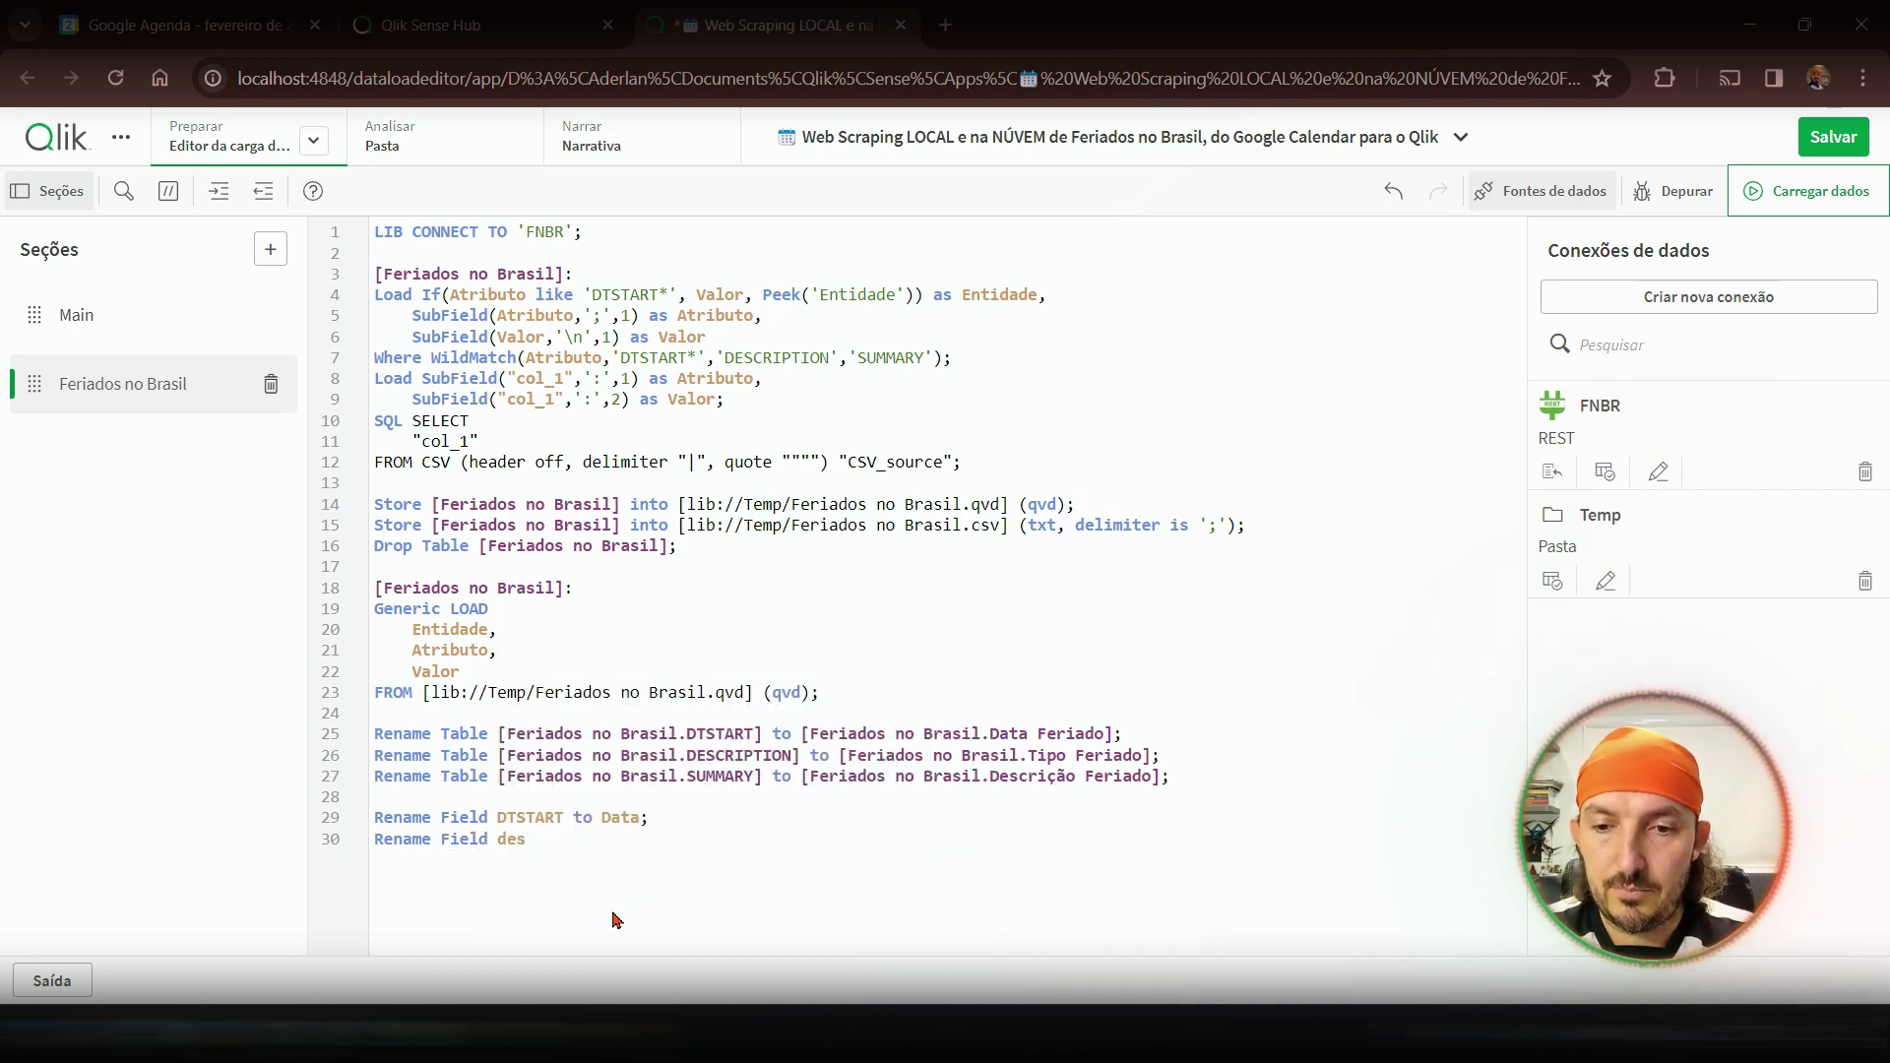
key("BackSpace")
key("BackSpace")
key("BackSpace")
type("DESCR")
key("BackSpace")
key("BackSpace")
key("BackSpace")
key("BackSpace")
key("BackSpace")
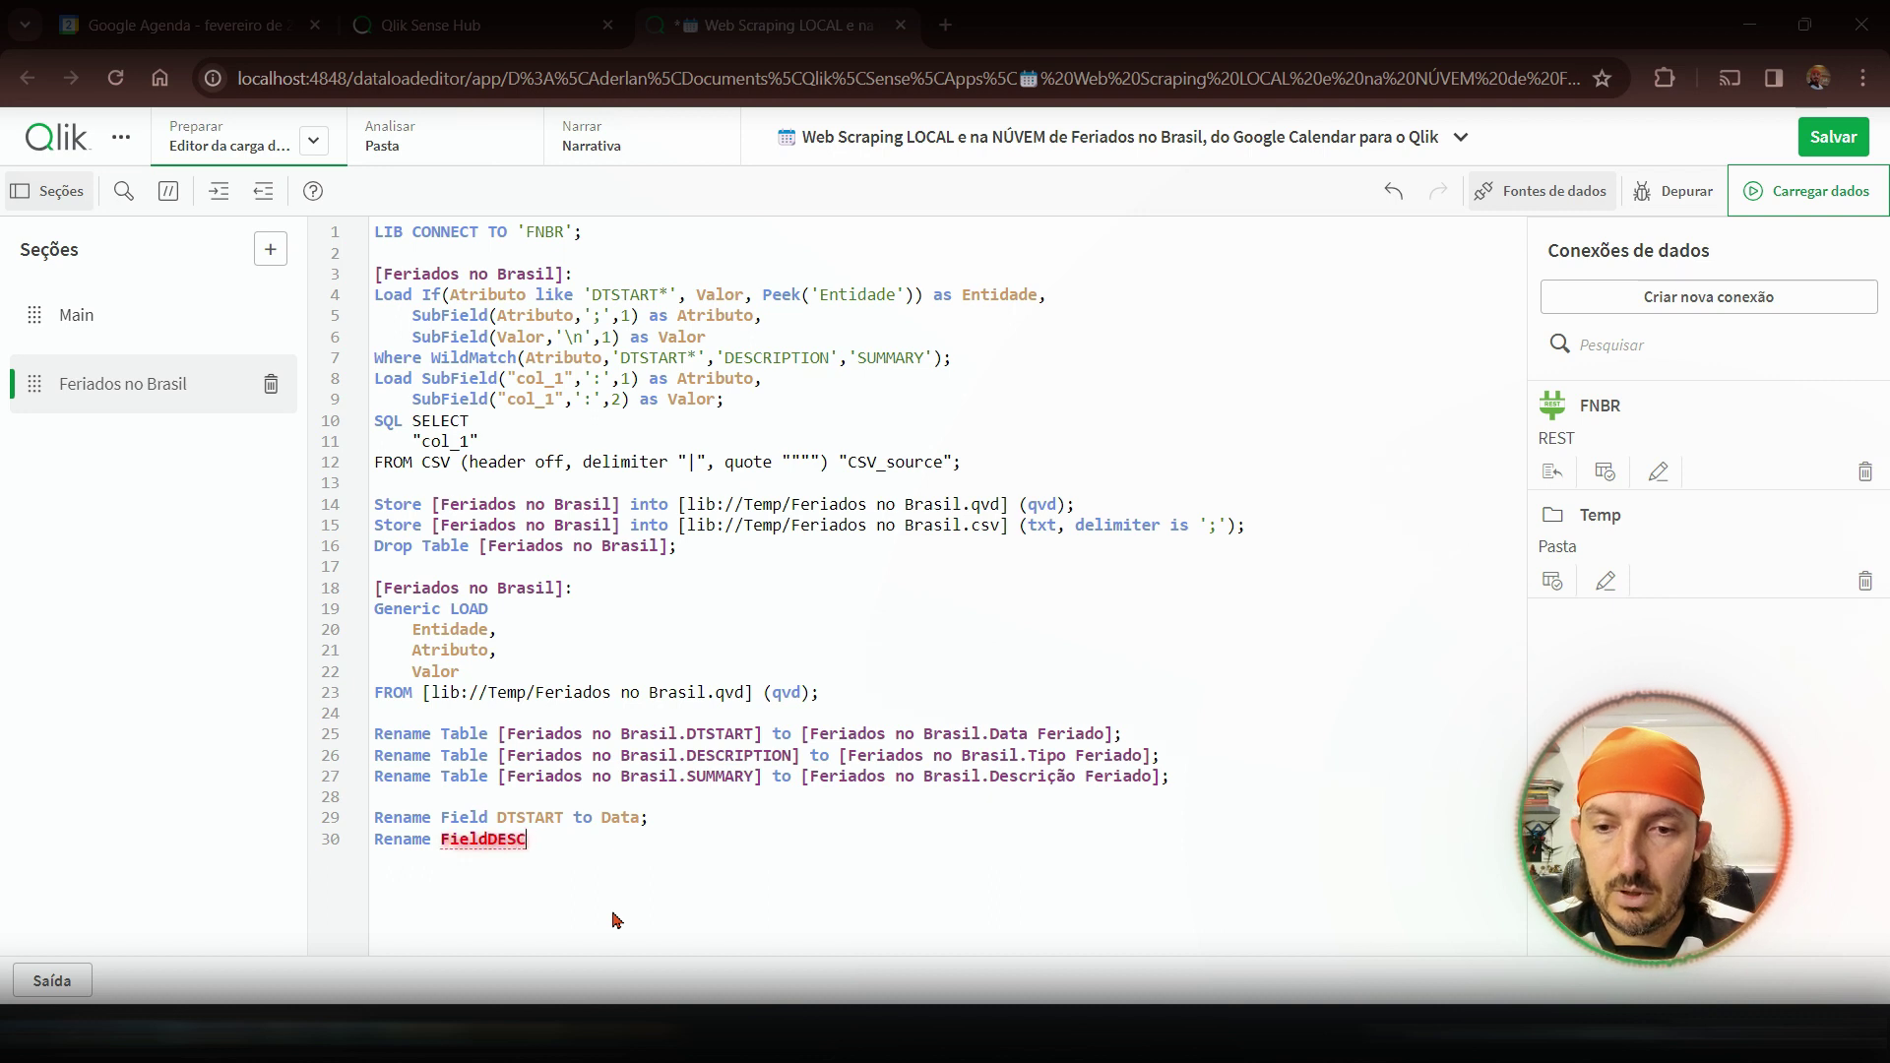
type("DES")
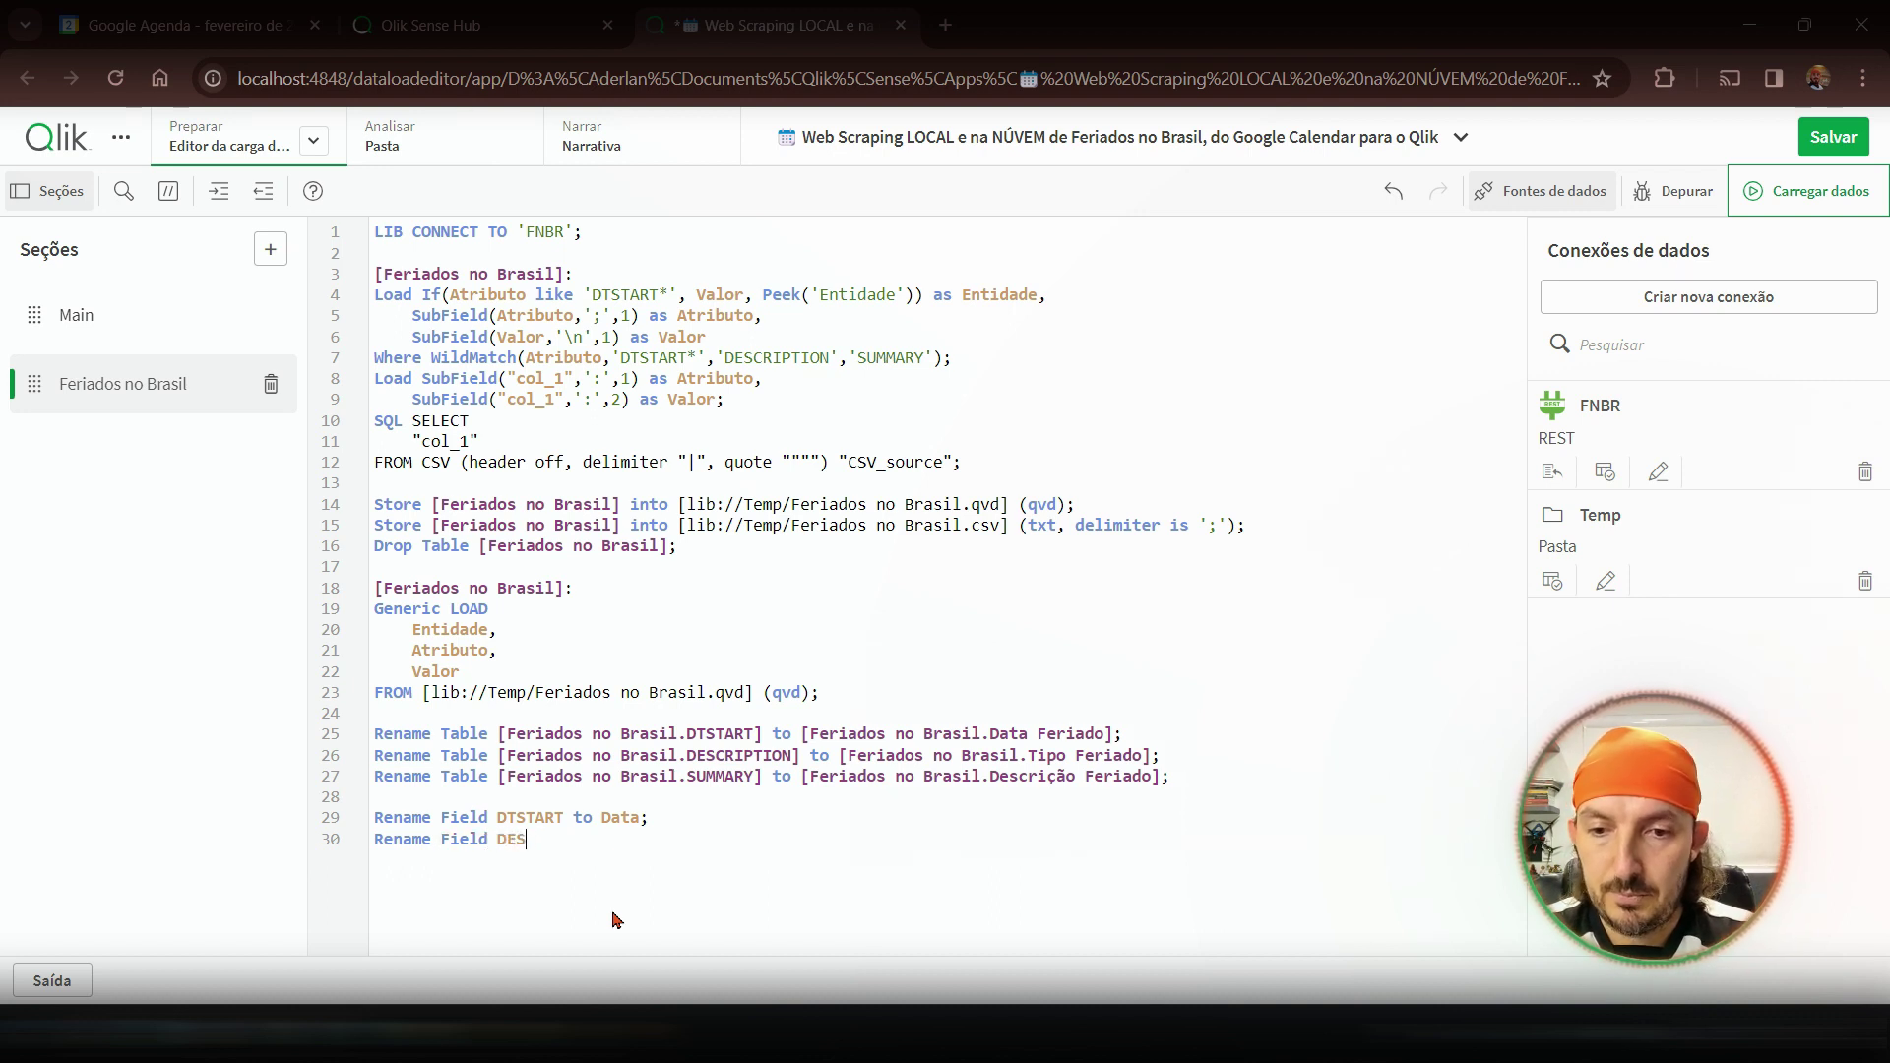
type("CRIPTION t")
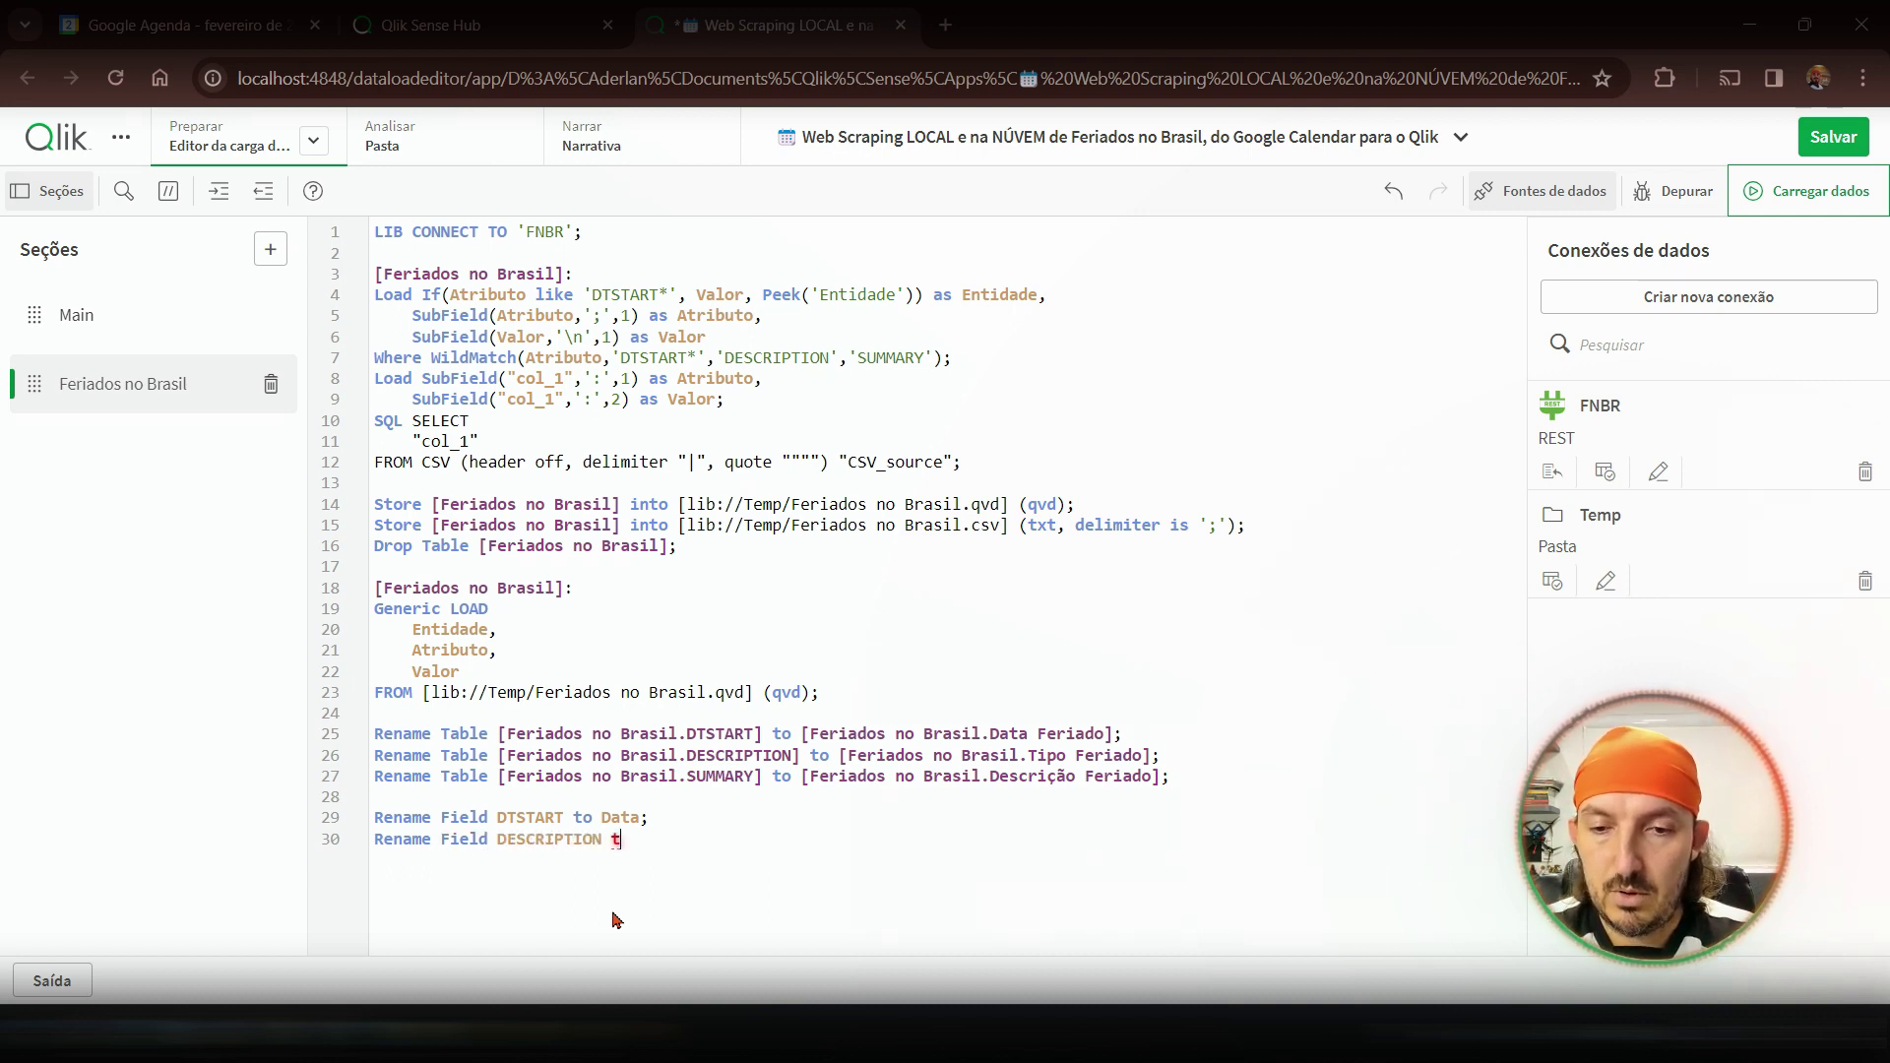
type("o ")
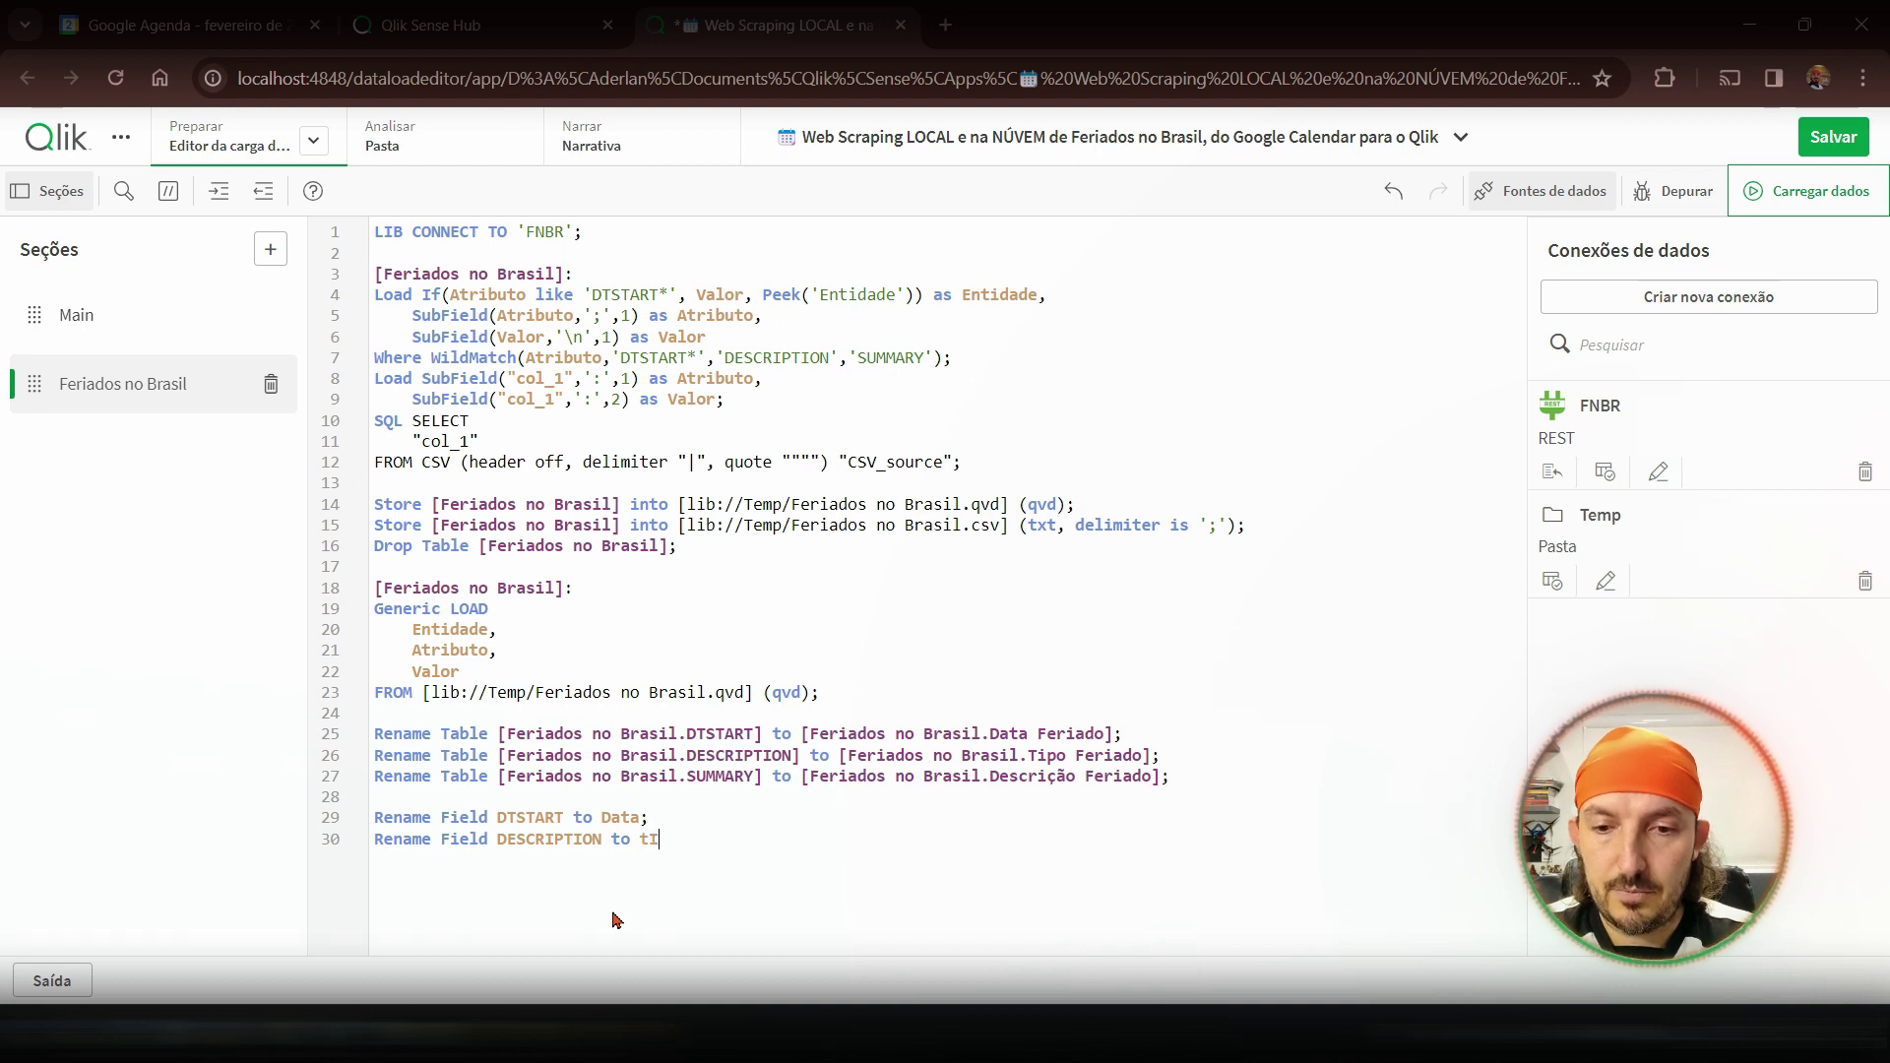
- Complete the DESCRIPTION Rename Field statement with the quoted target name "Tipo Feriado"
type("[t")
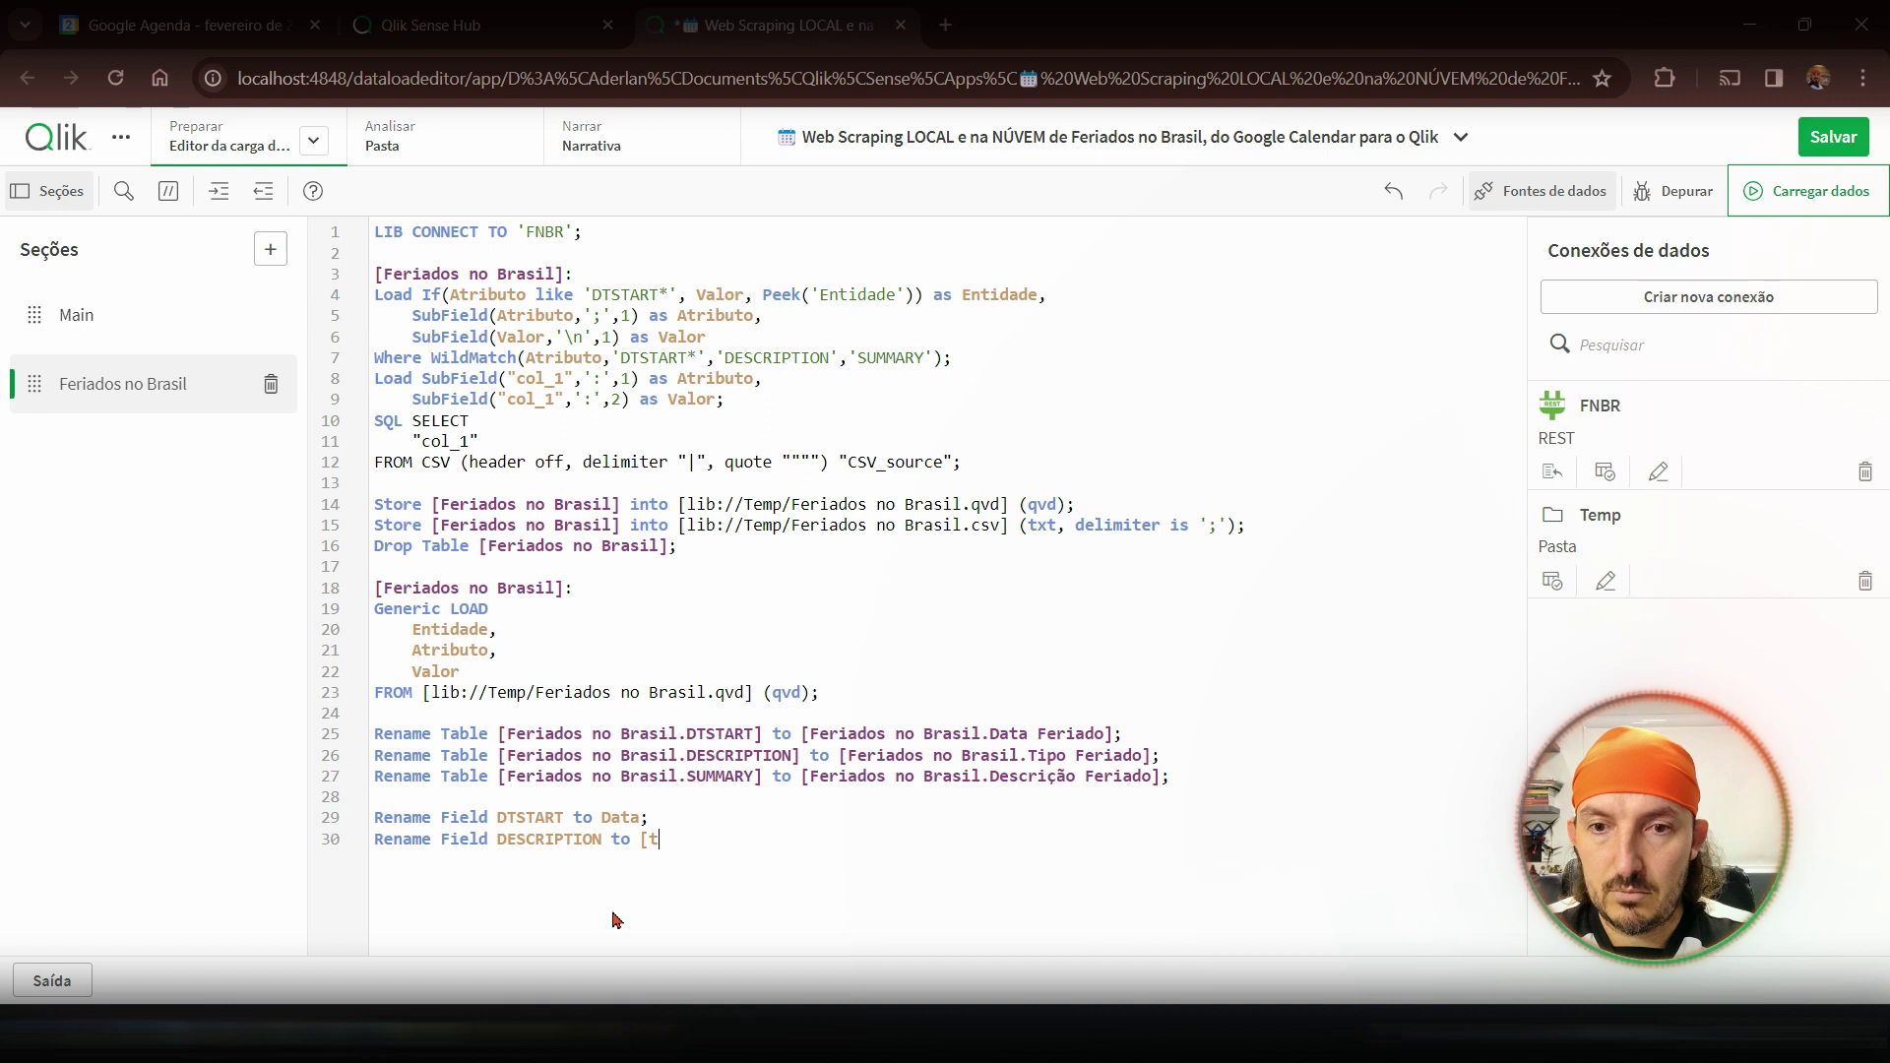
key("BackSpace")
key("BackSpace")
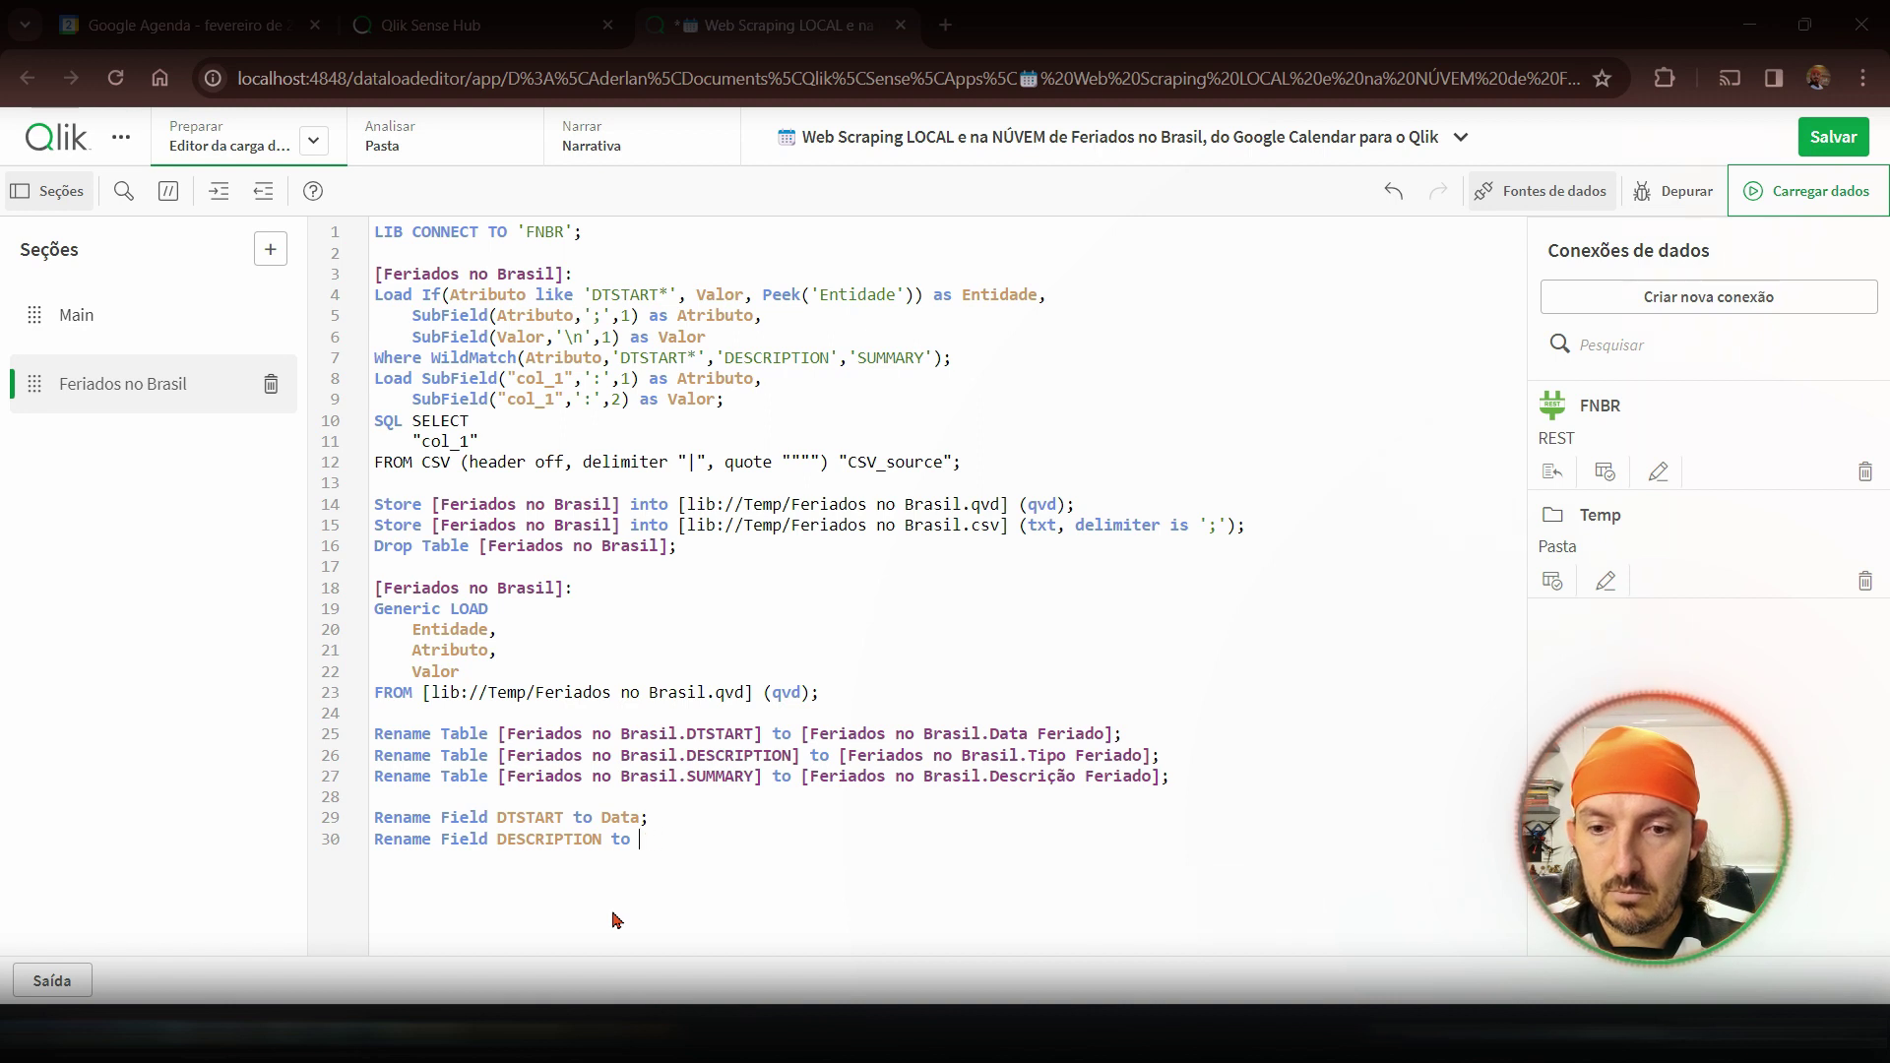
type("\"TIPO")
key("BackSpace")
key("BackSpace")
key("BackSpace")
key("BackSpace")
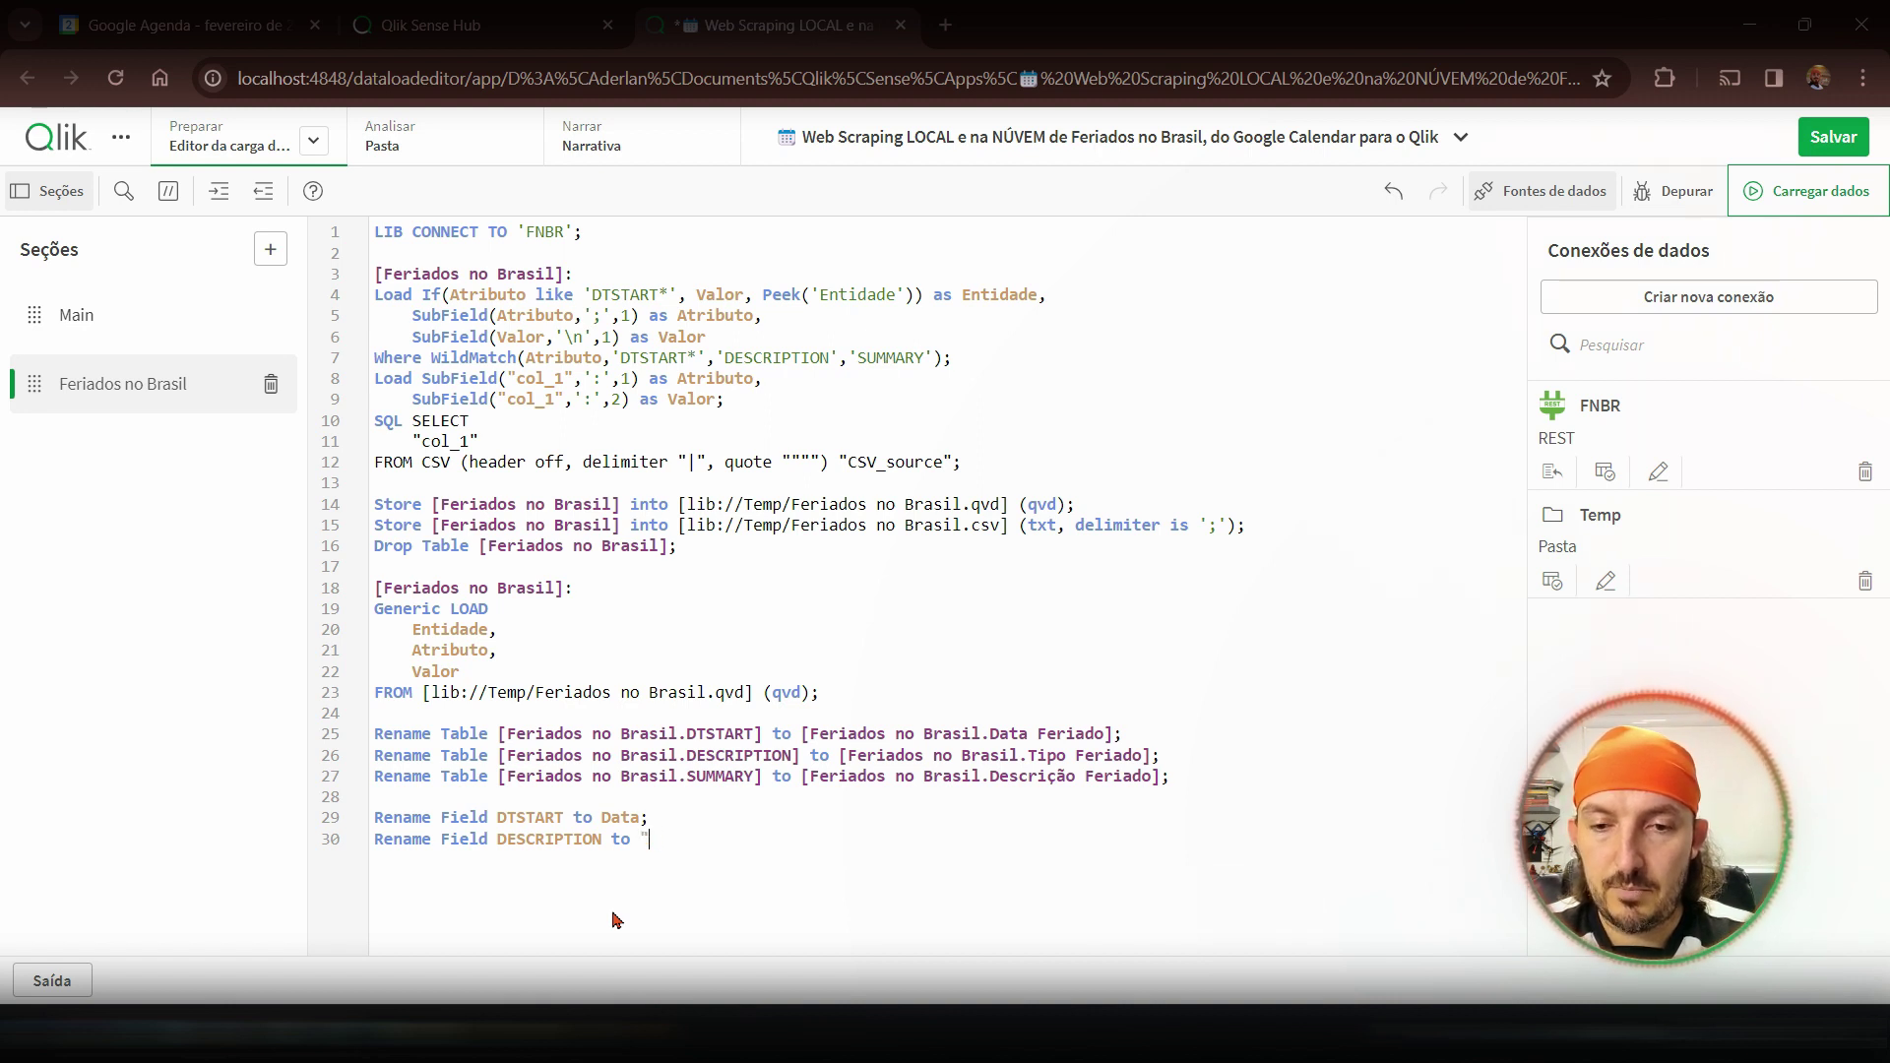
type("Tipo Ferial")
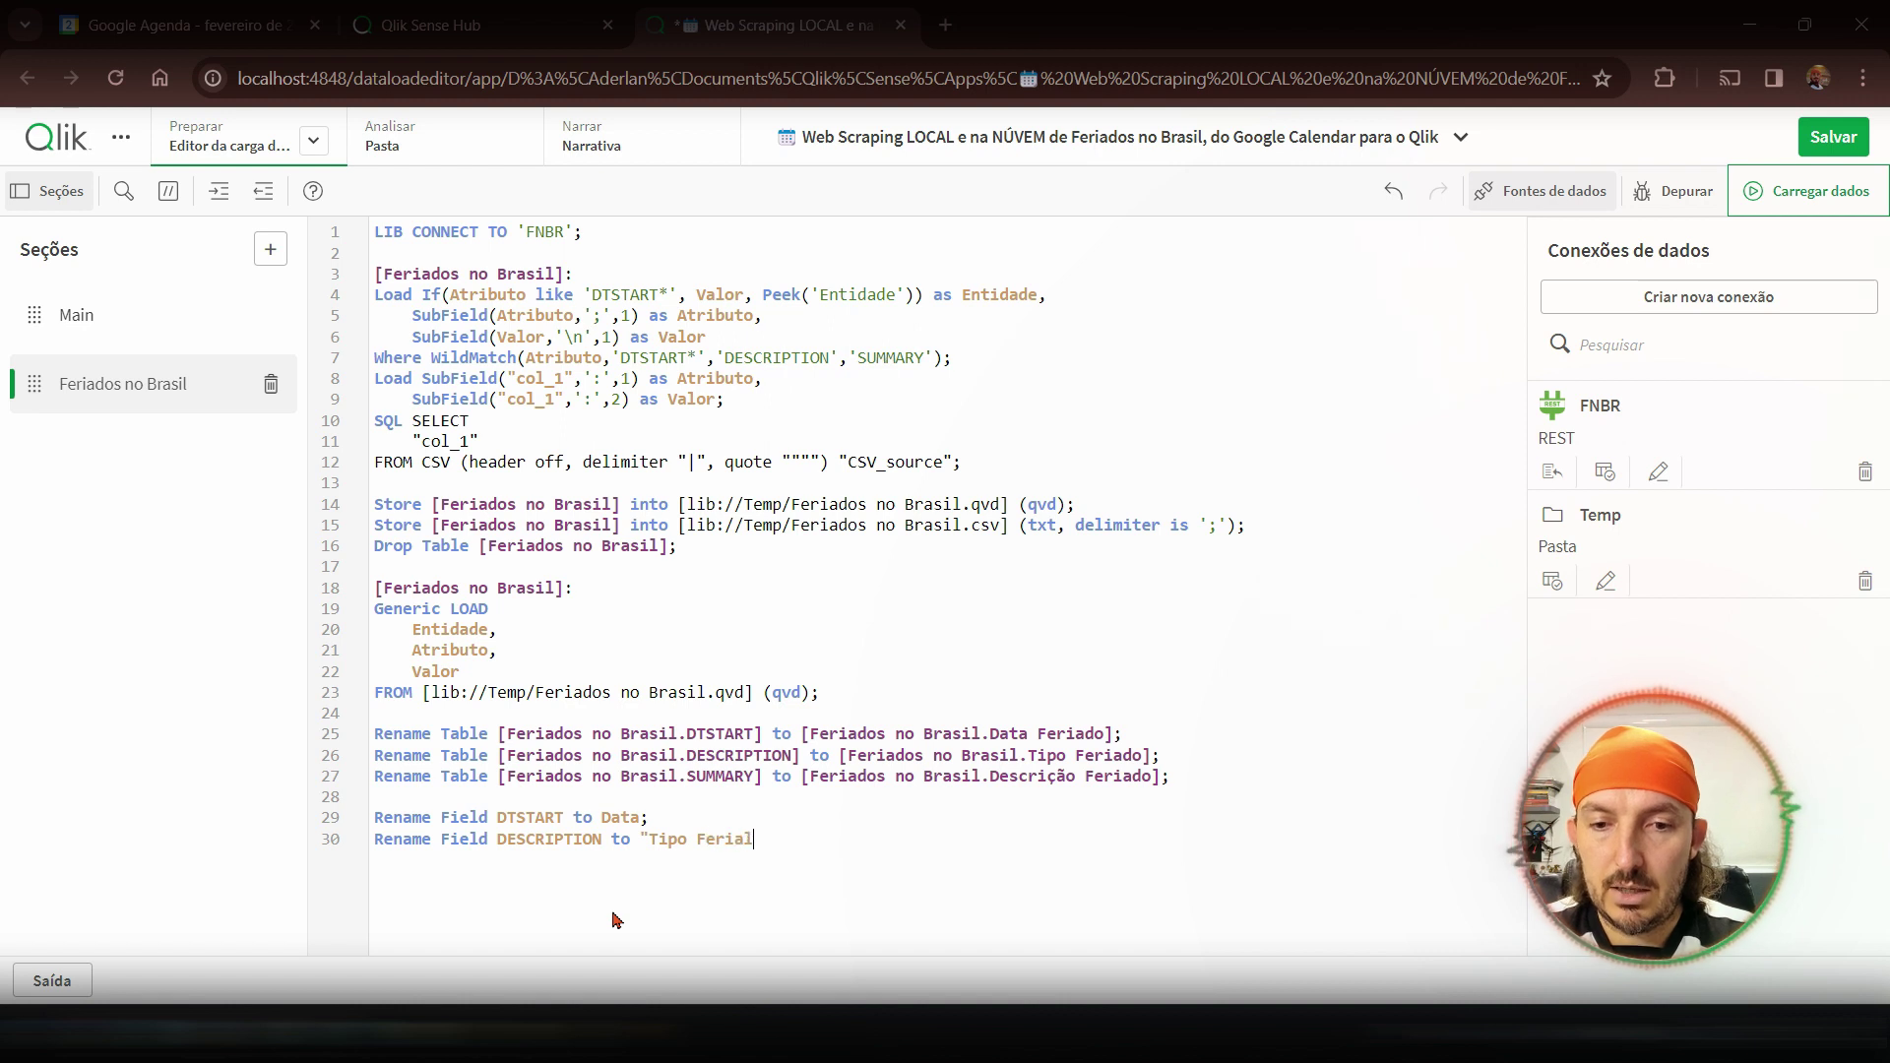
type("do")
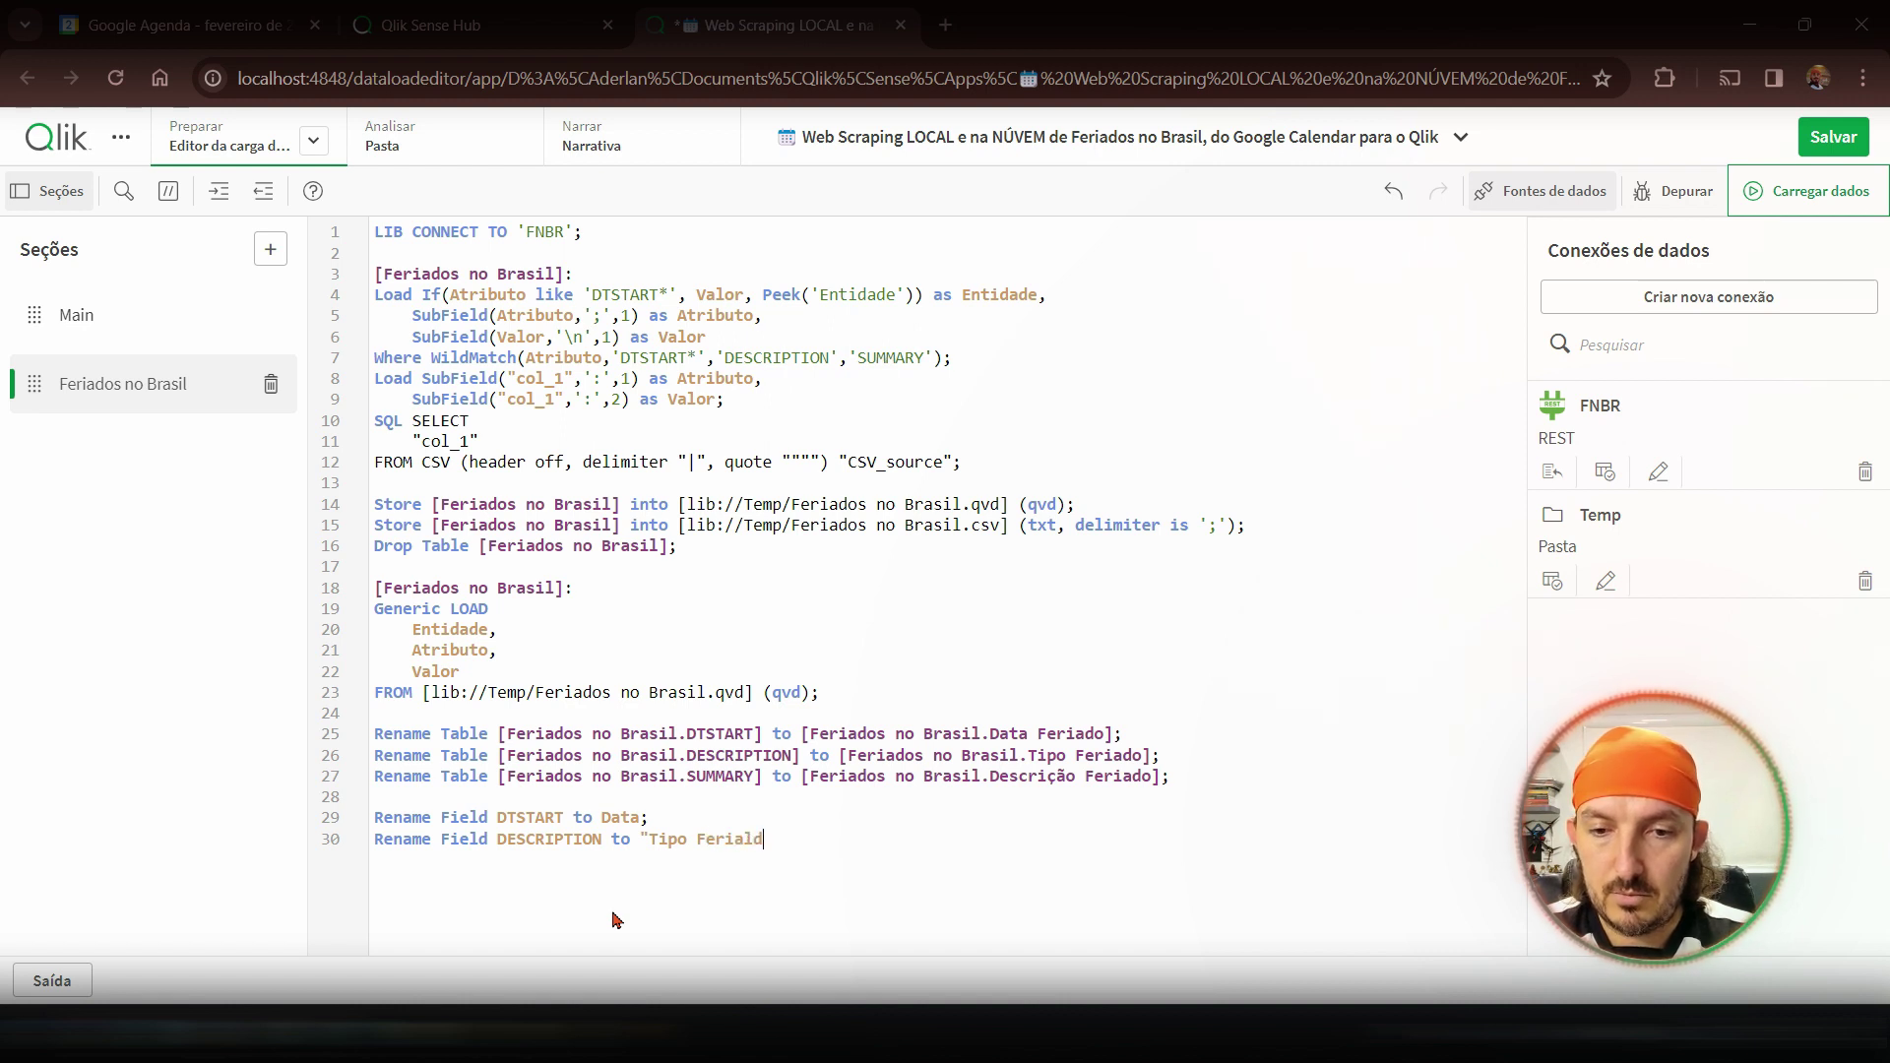
key("BackSpace")
key("BackSpace")
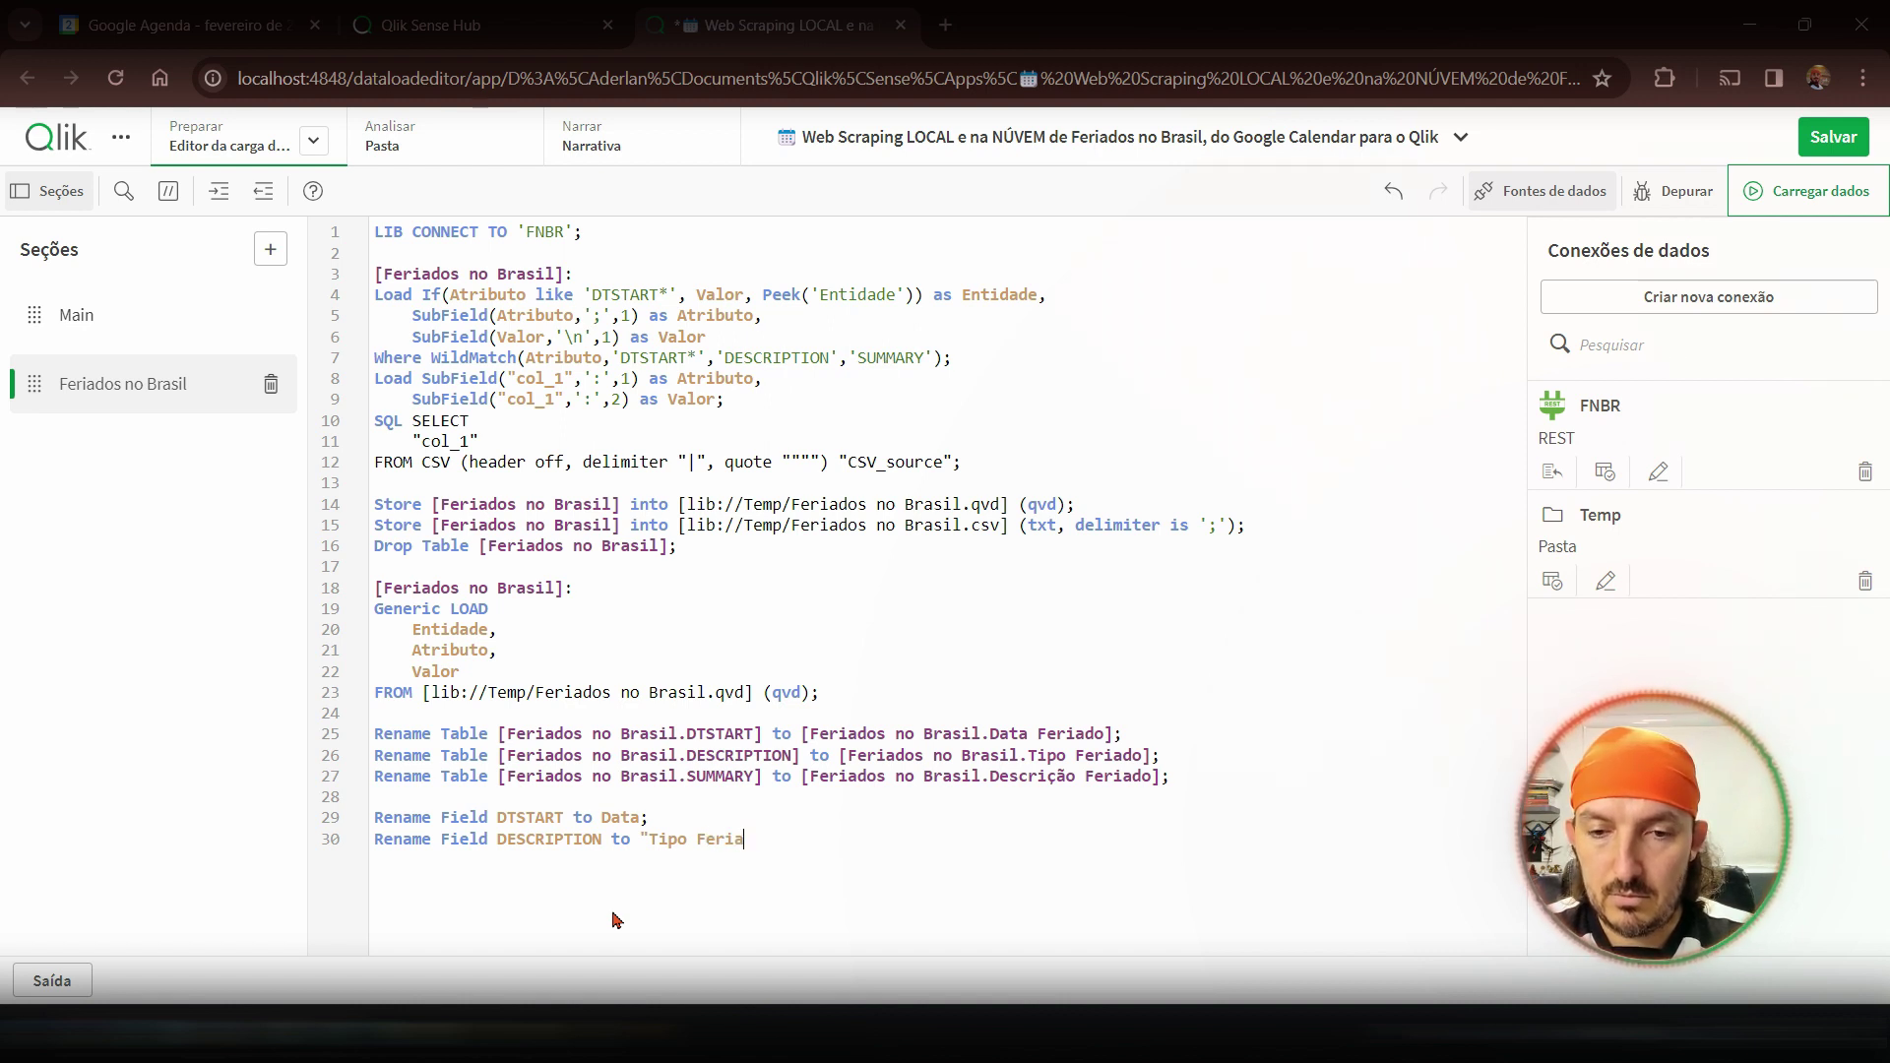
type("do")
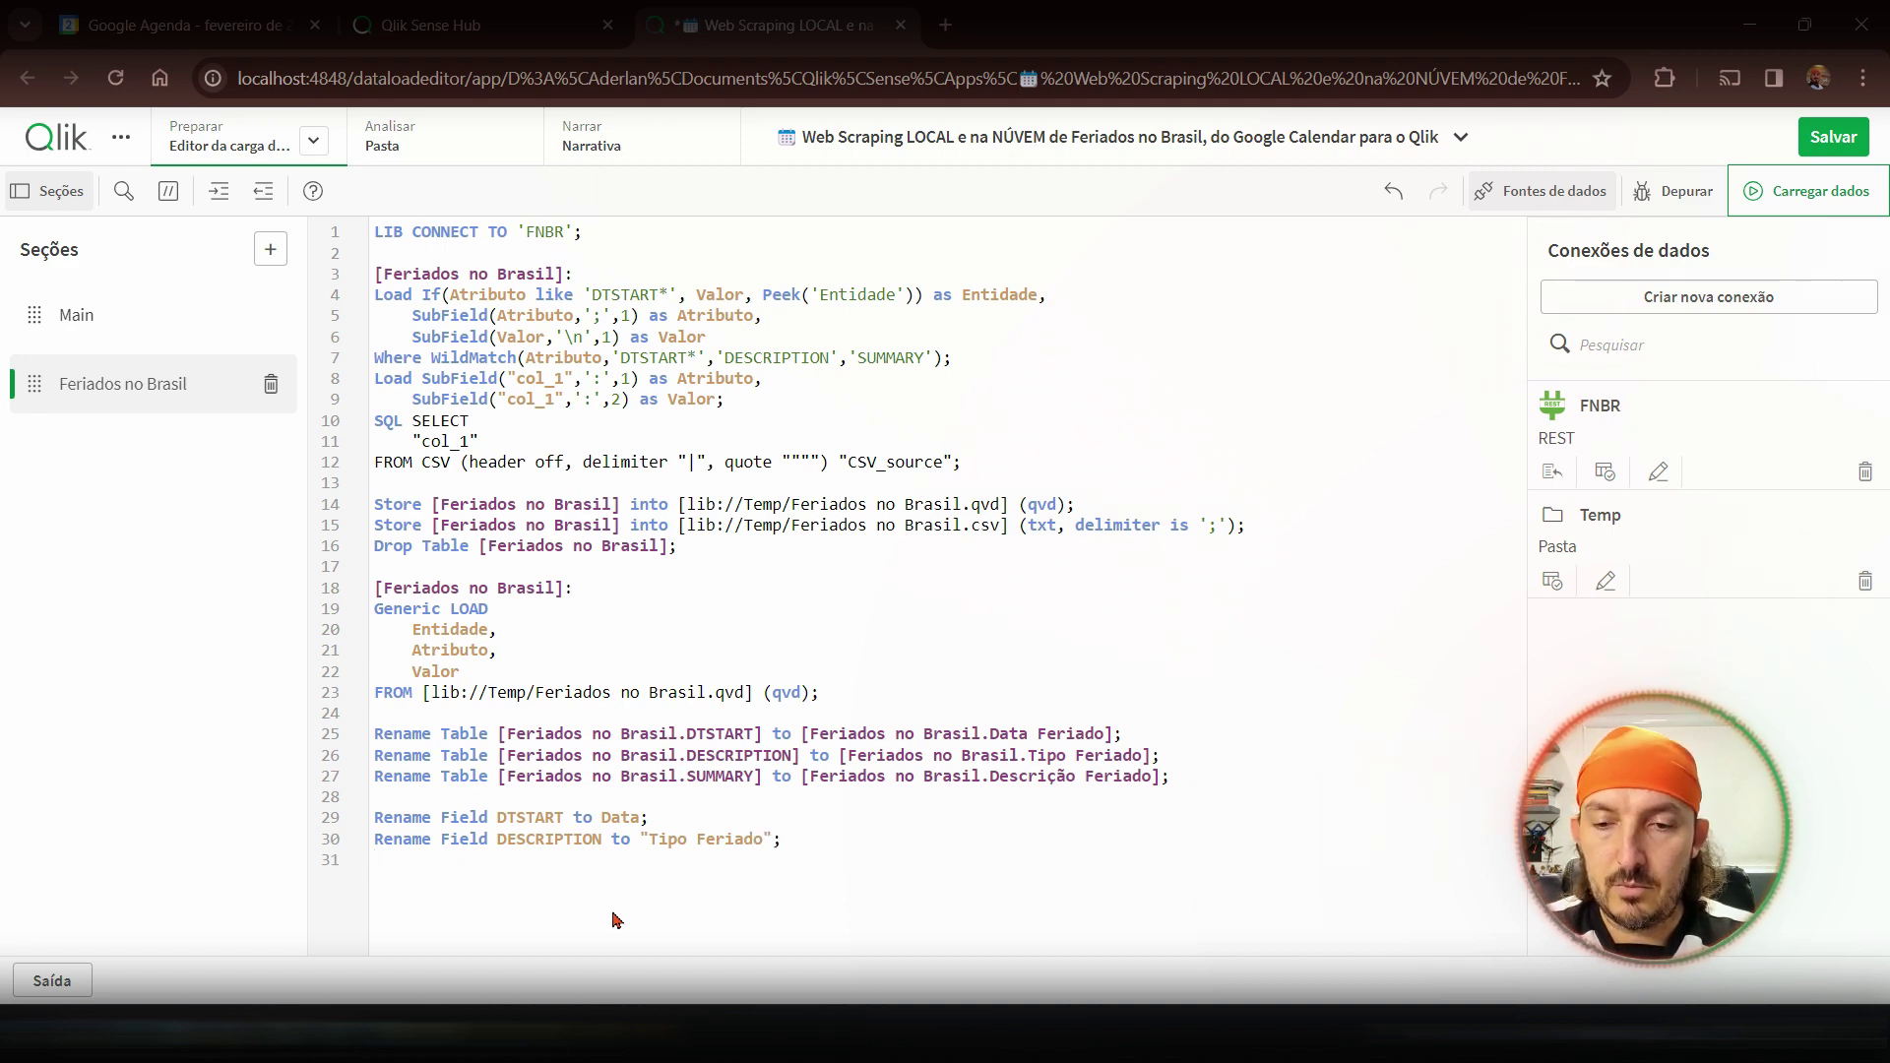
- Add a third Rename Field statement that renames SUMMARY to "Descrição Feriado"
type("Rename F")
type("i")
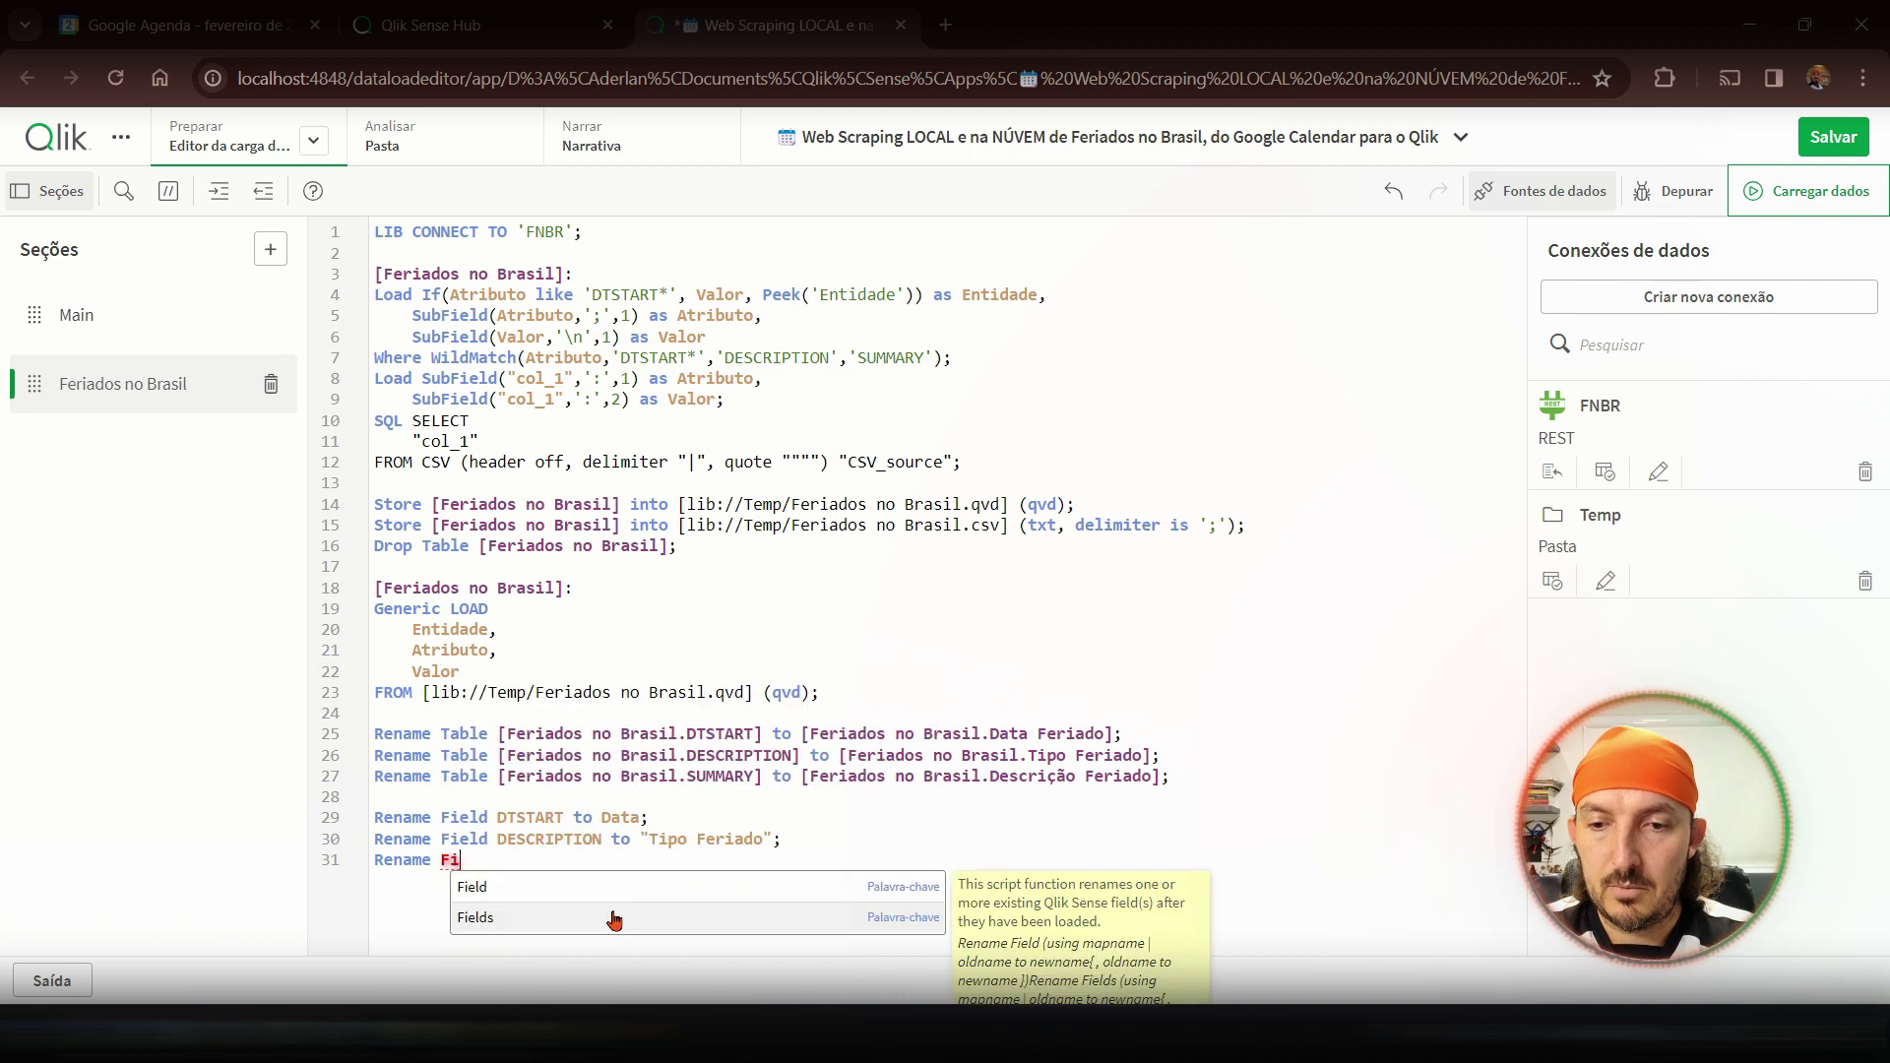
type("eld ")
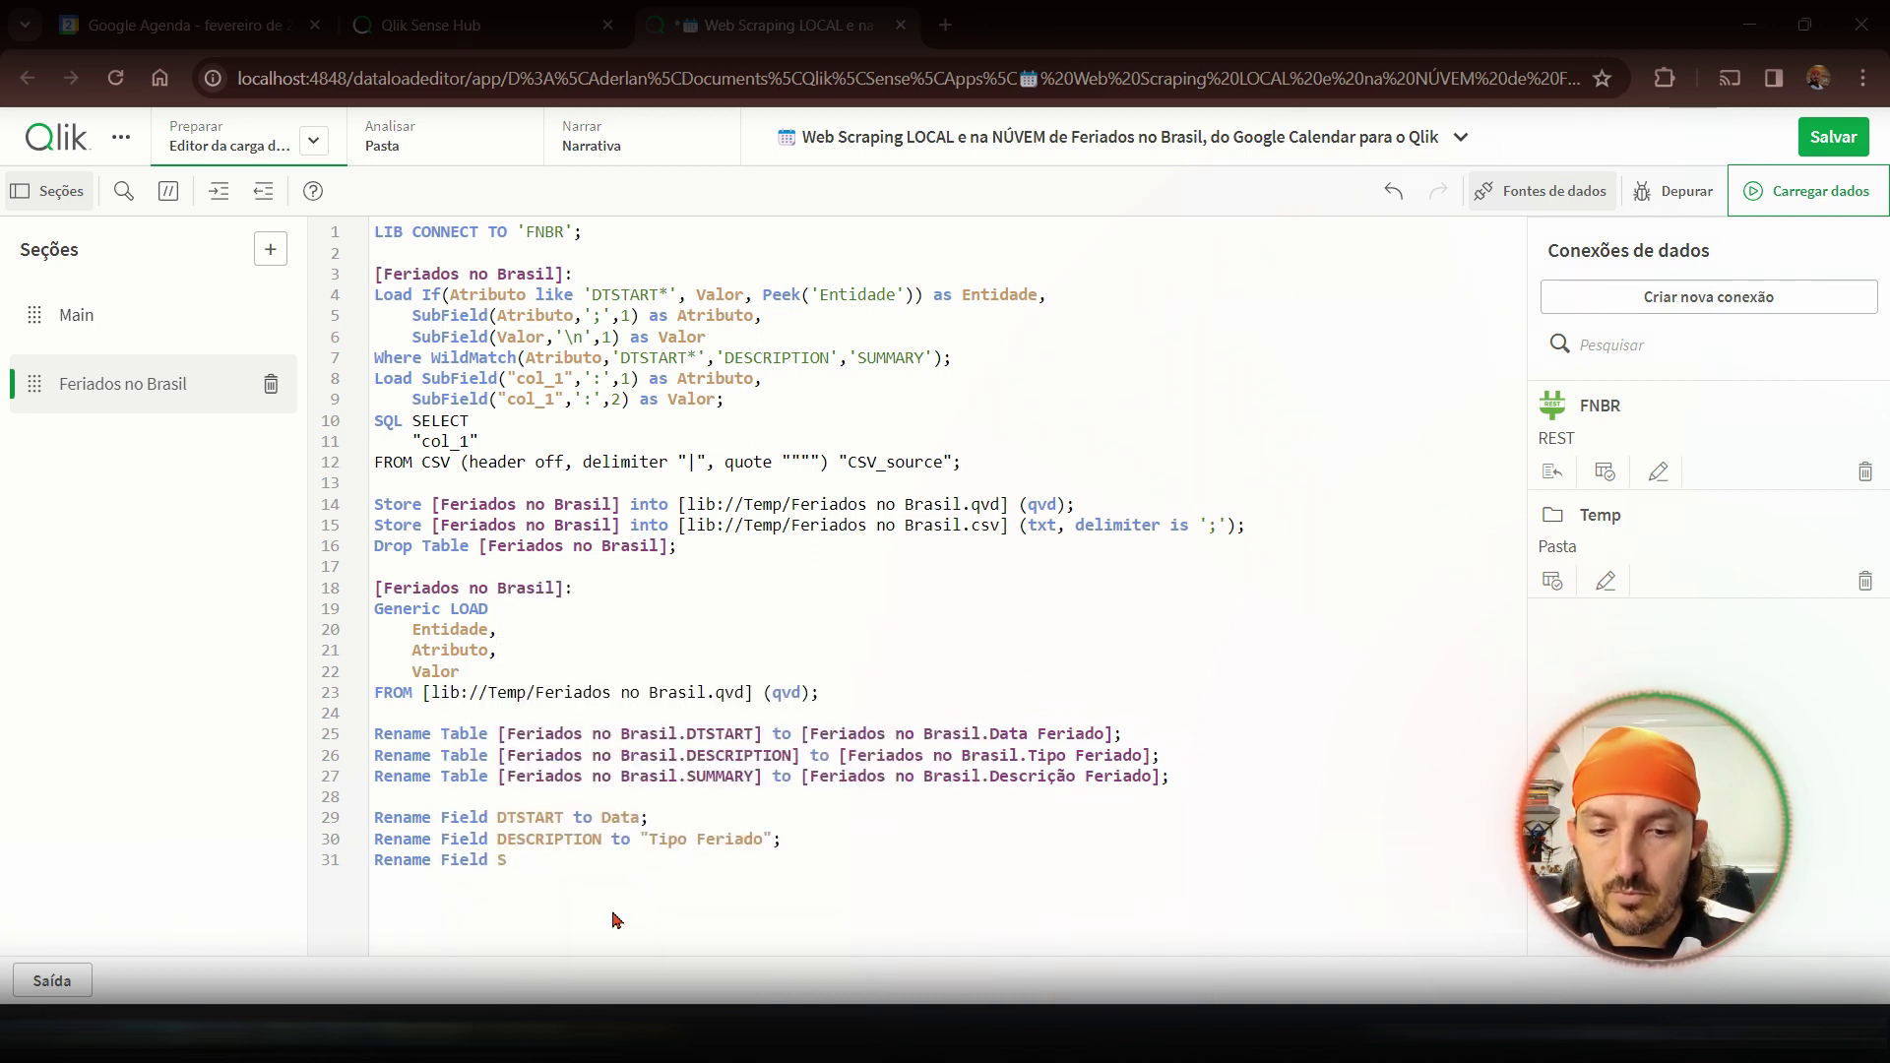
type("SUM")
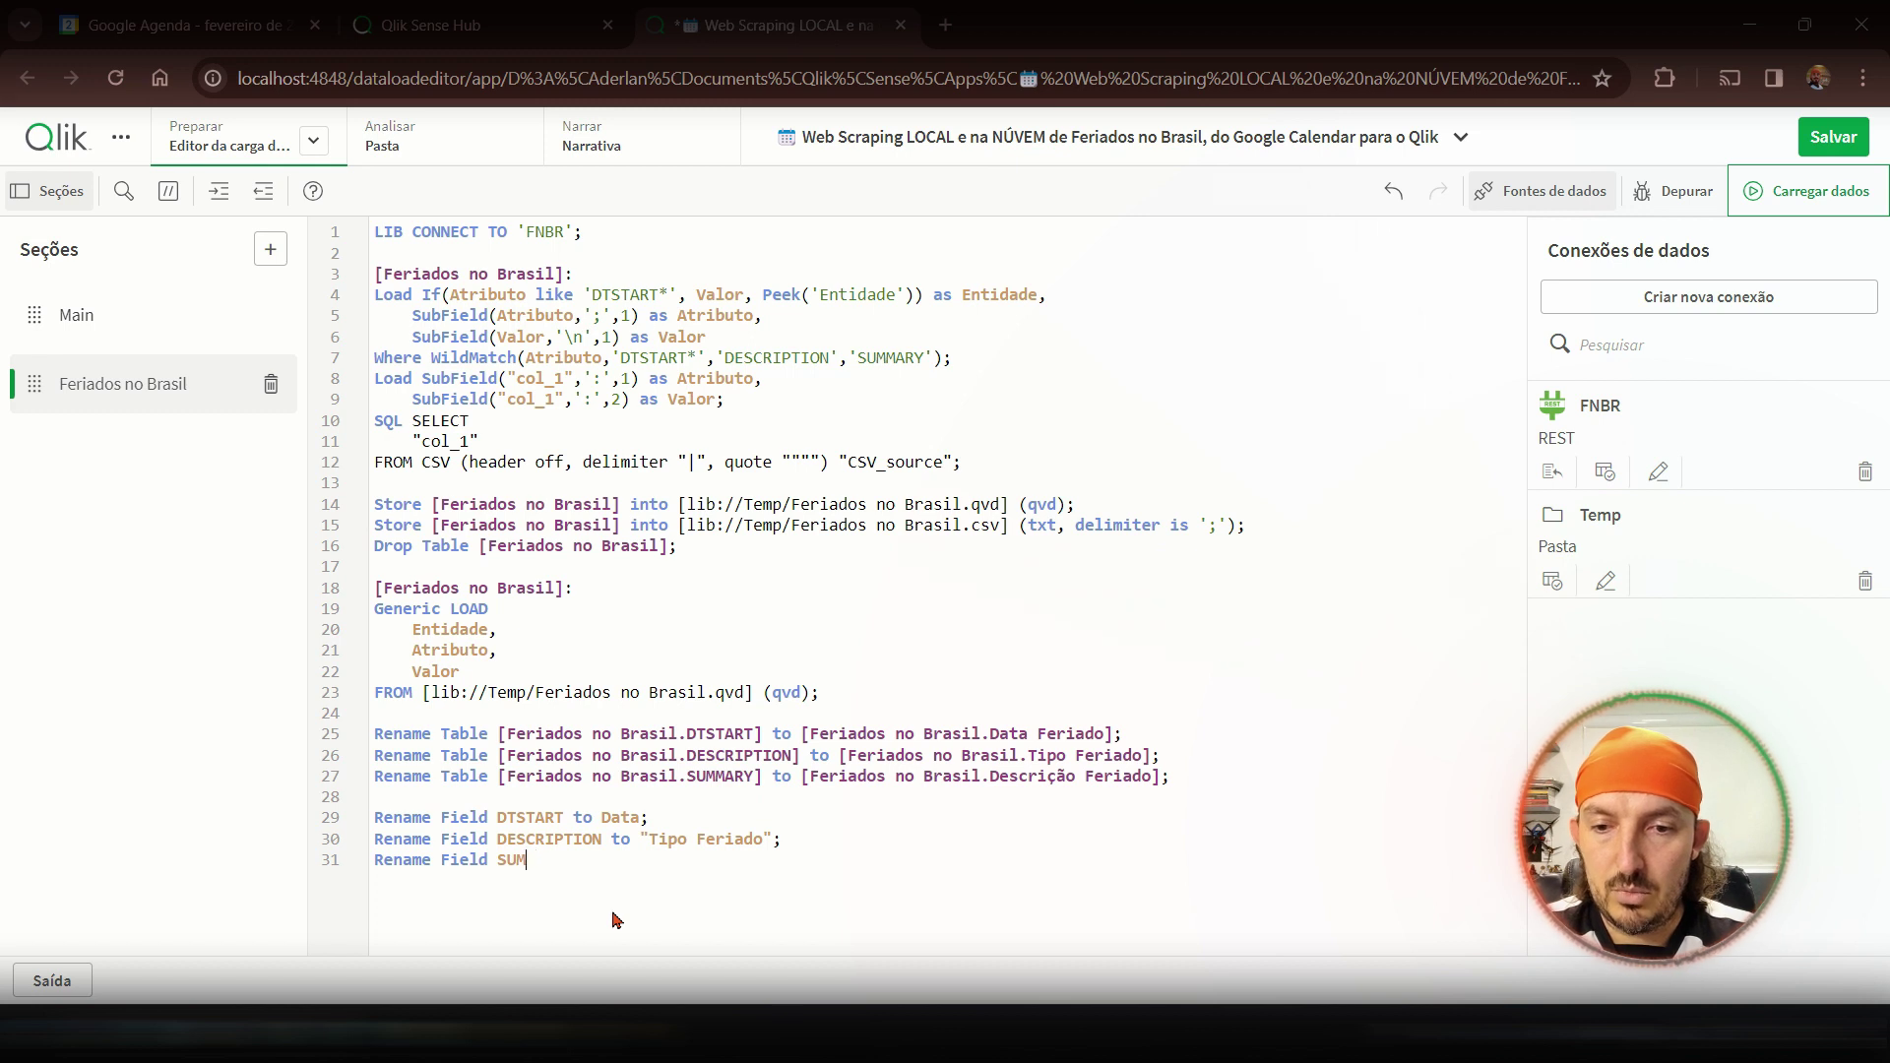
type("MARY ")
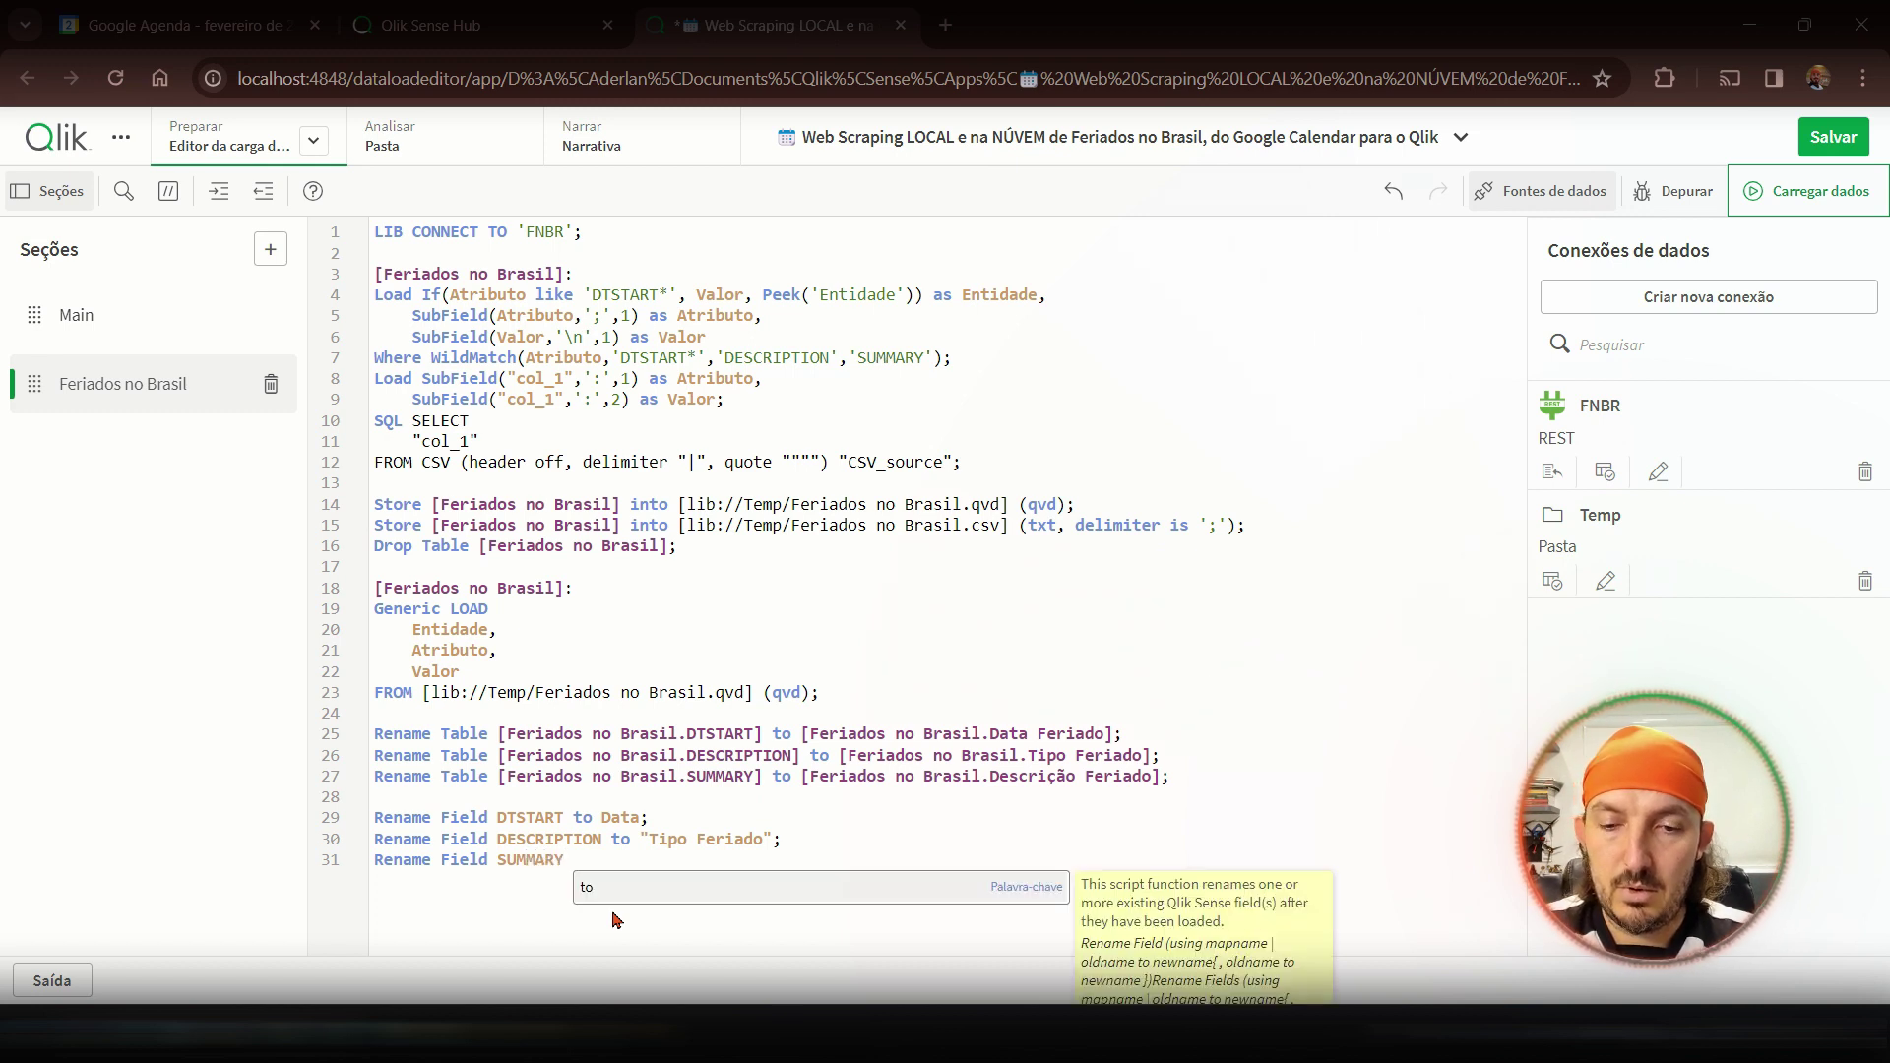
type("to ")
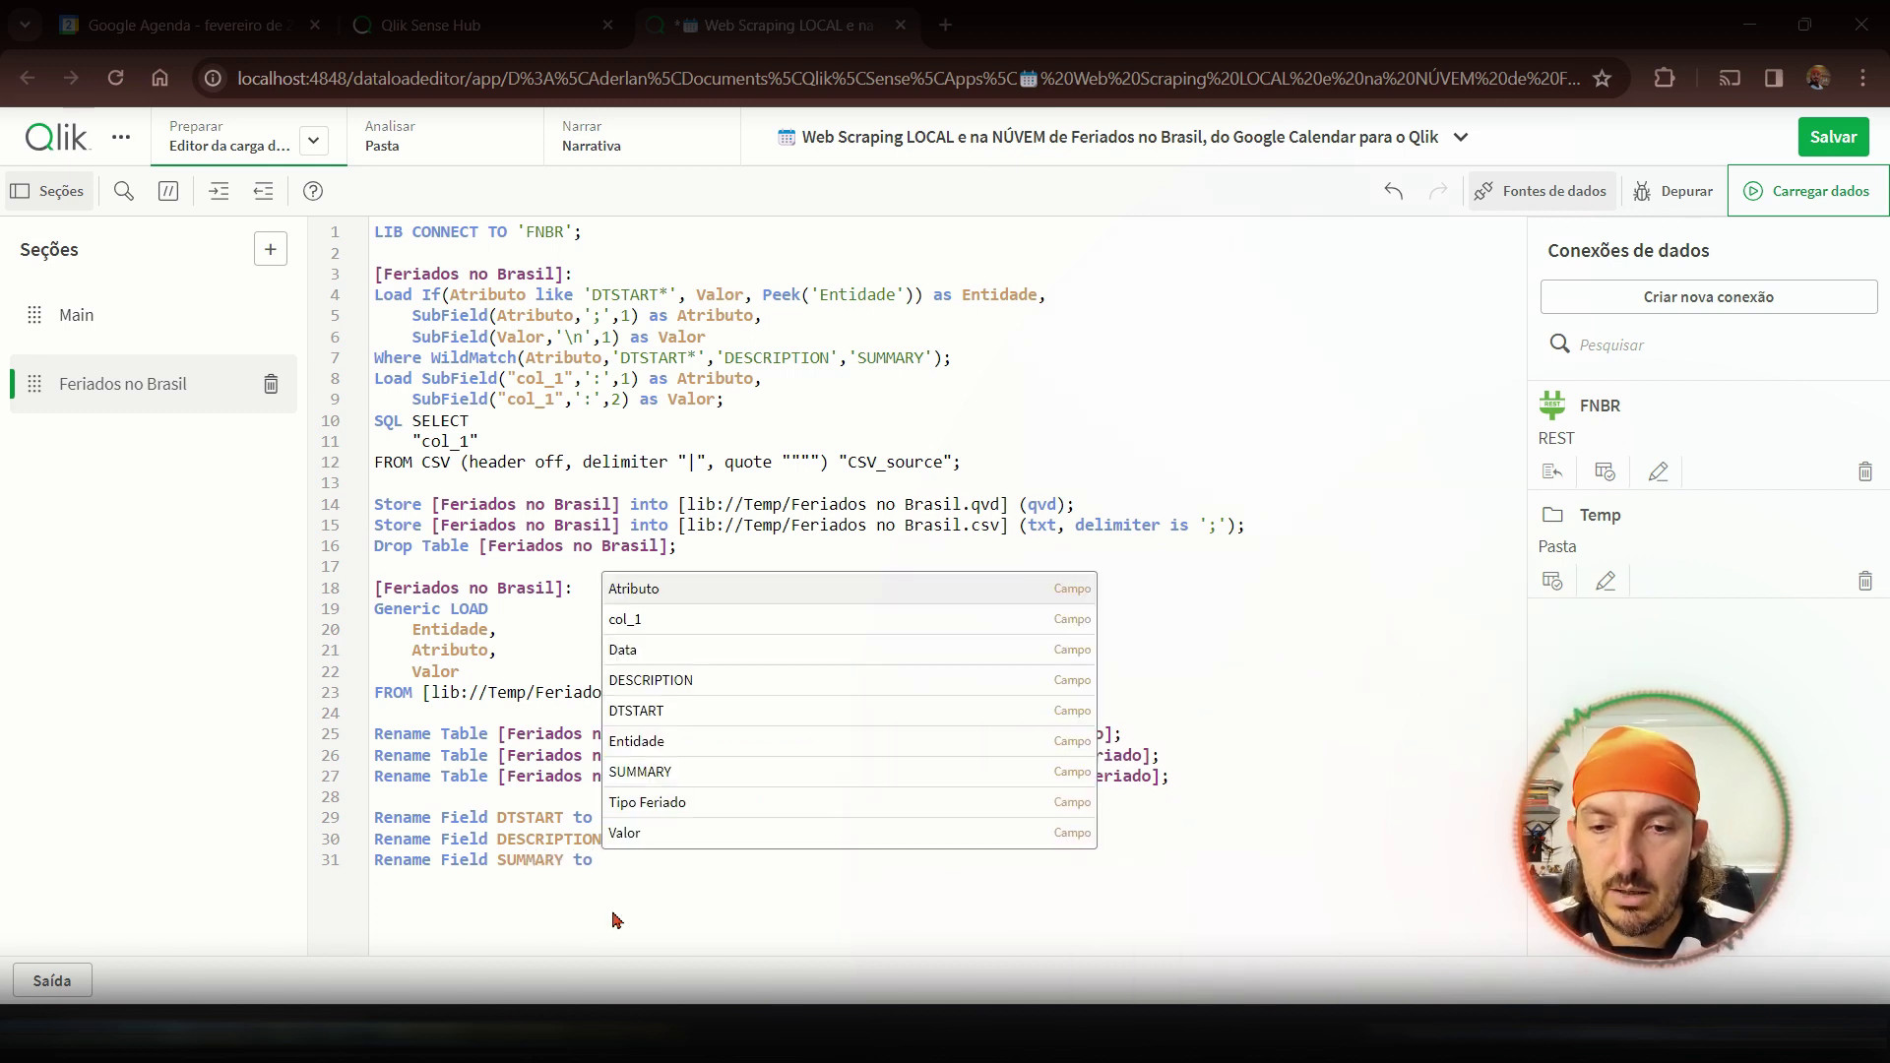
type("\"de")
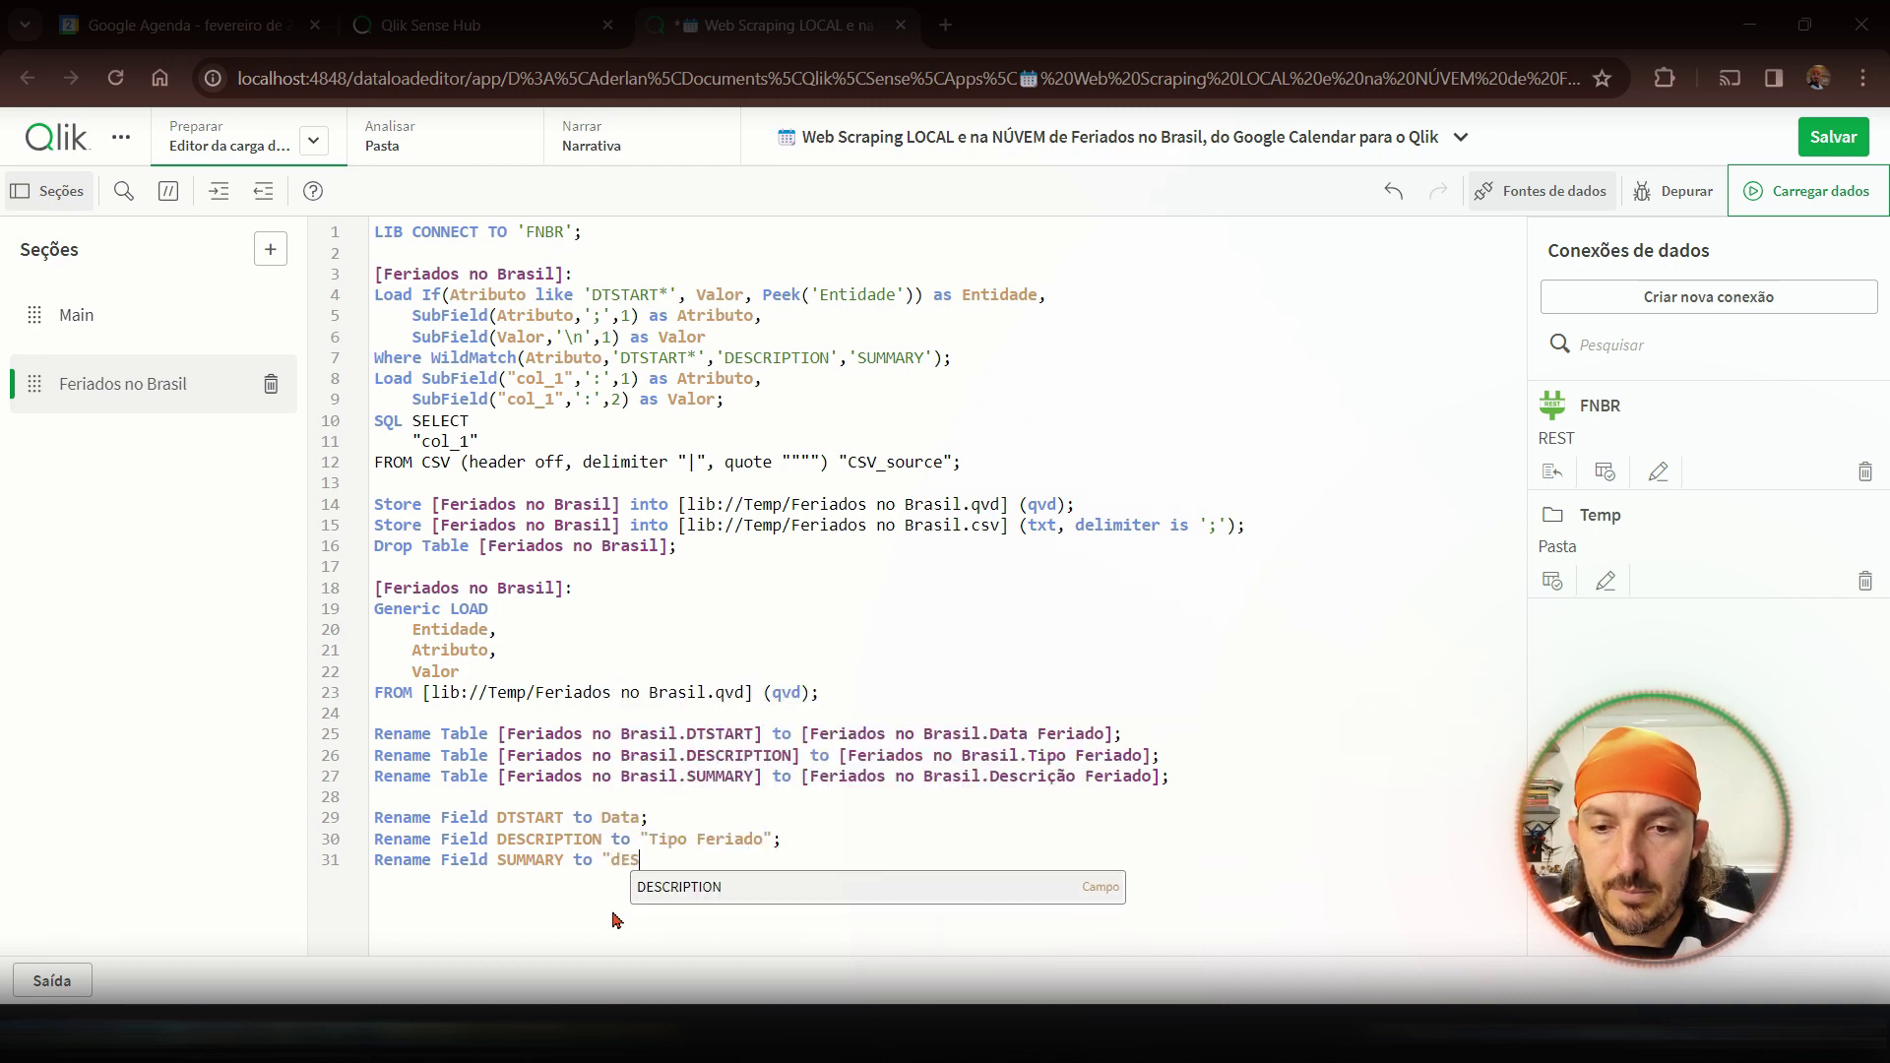
key("BackSpace")
key("BackSpace")
type("Des")
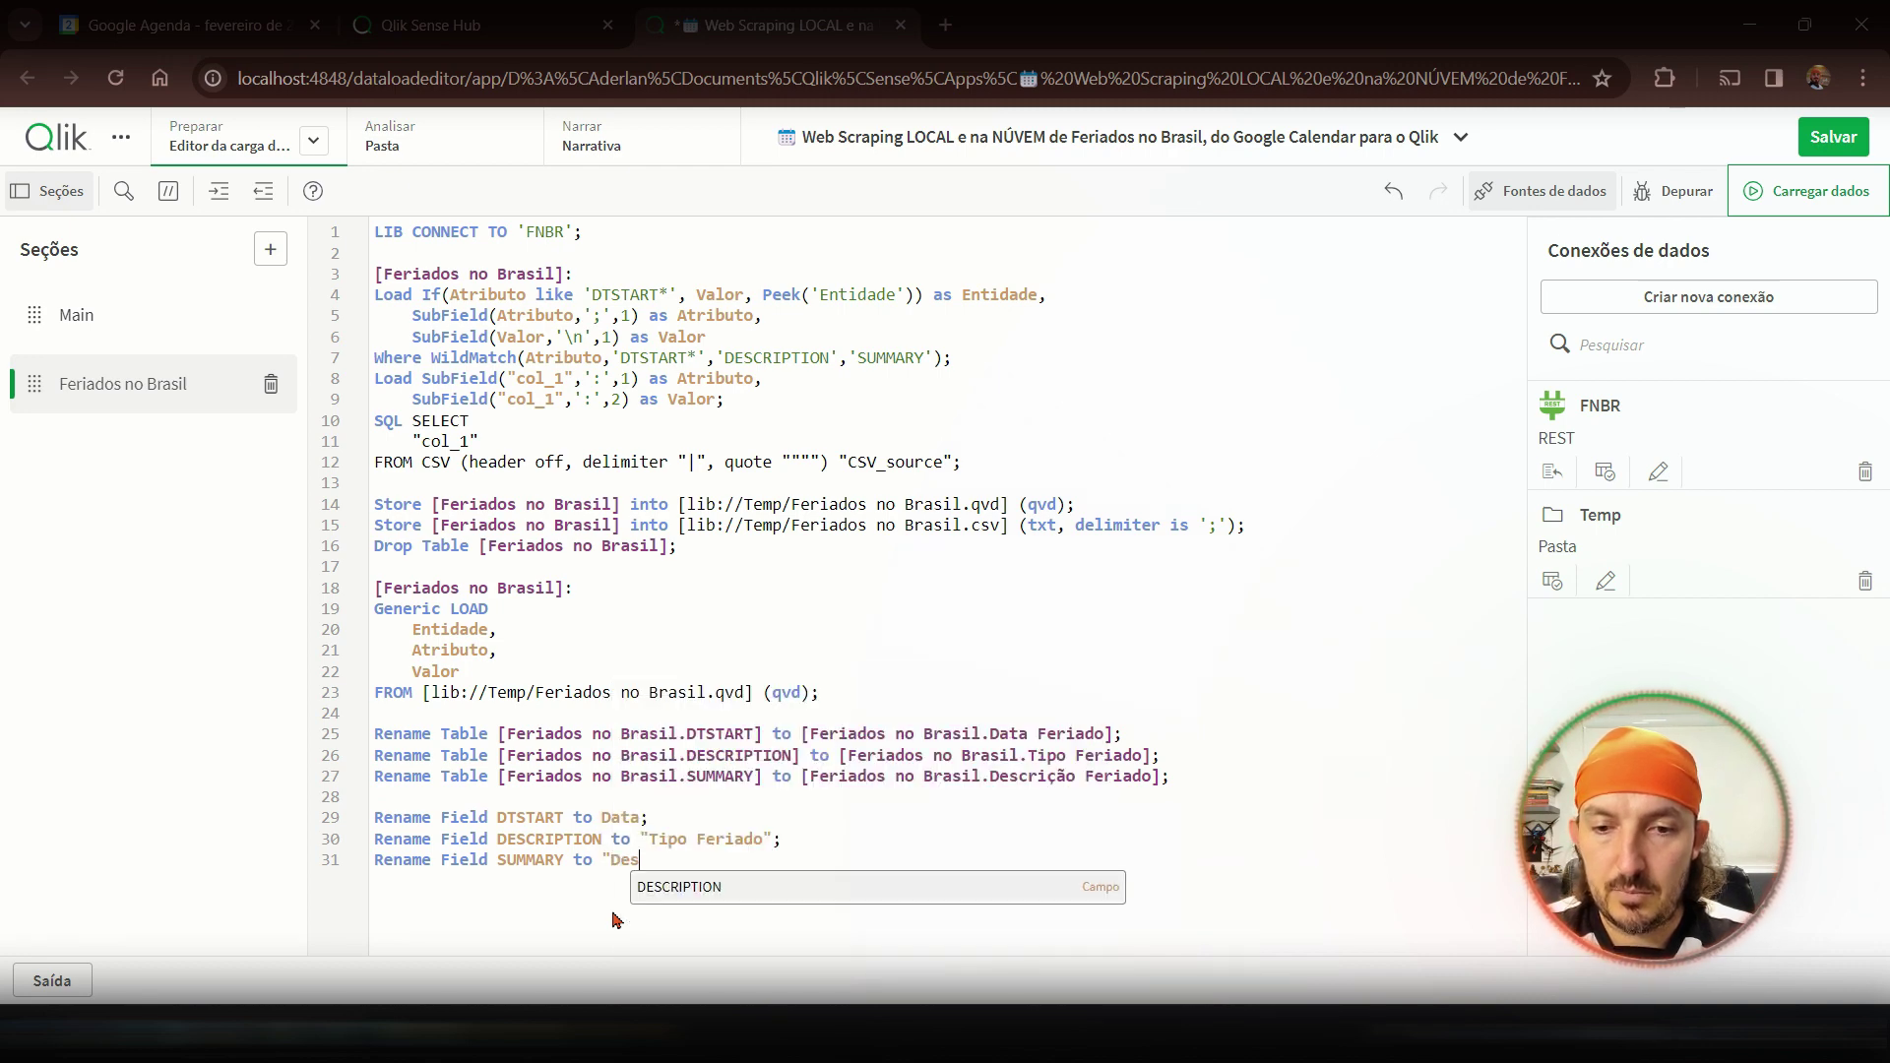
type("crição Feriado\";")
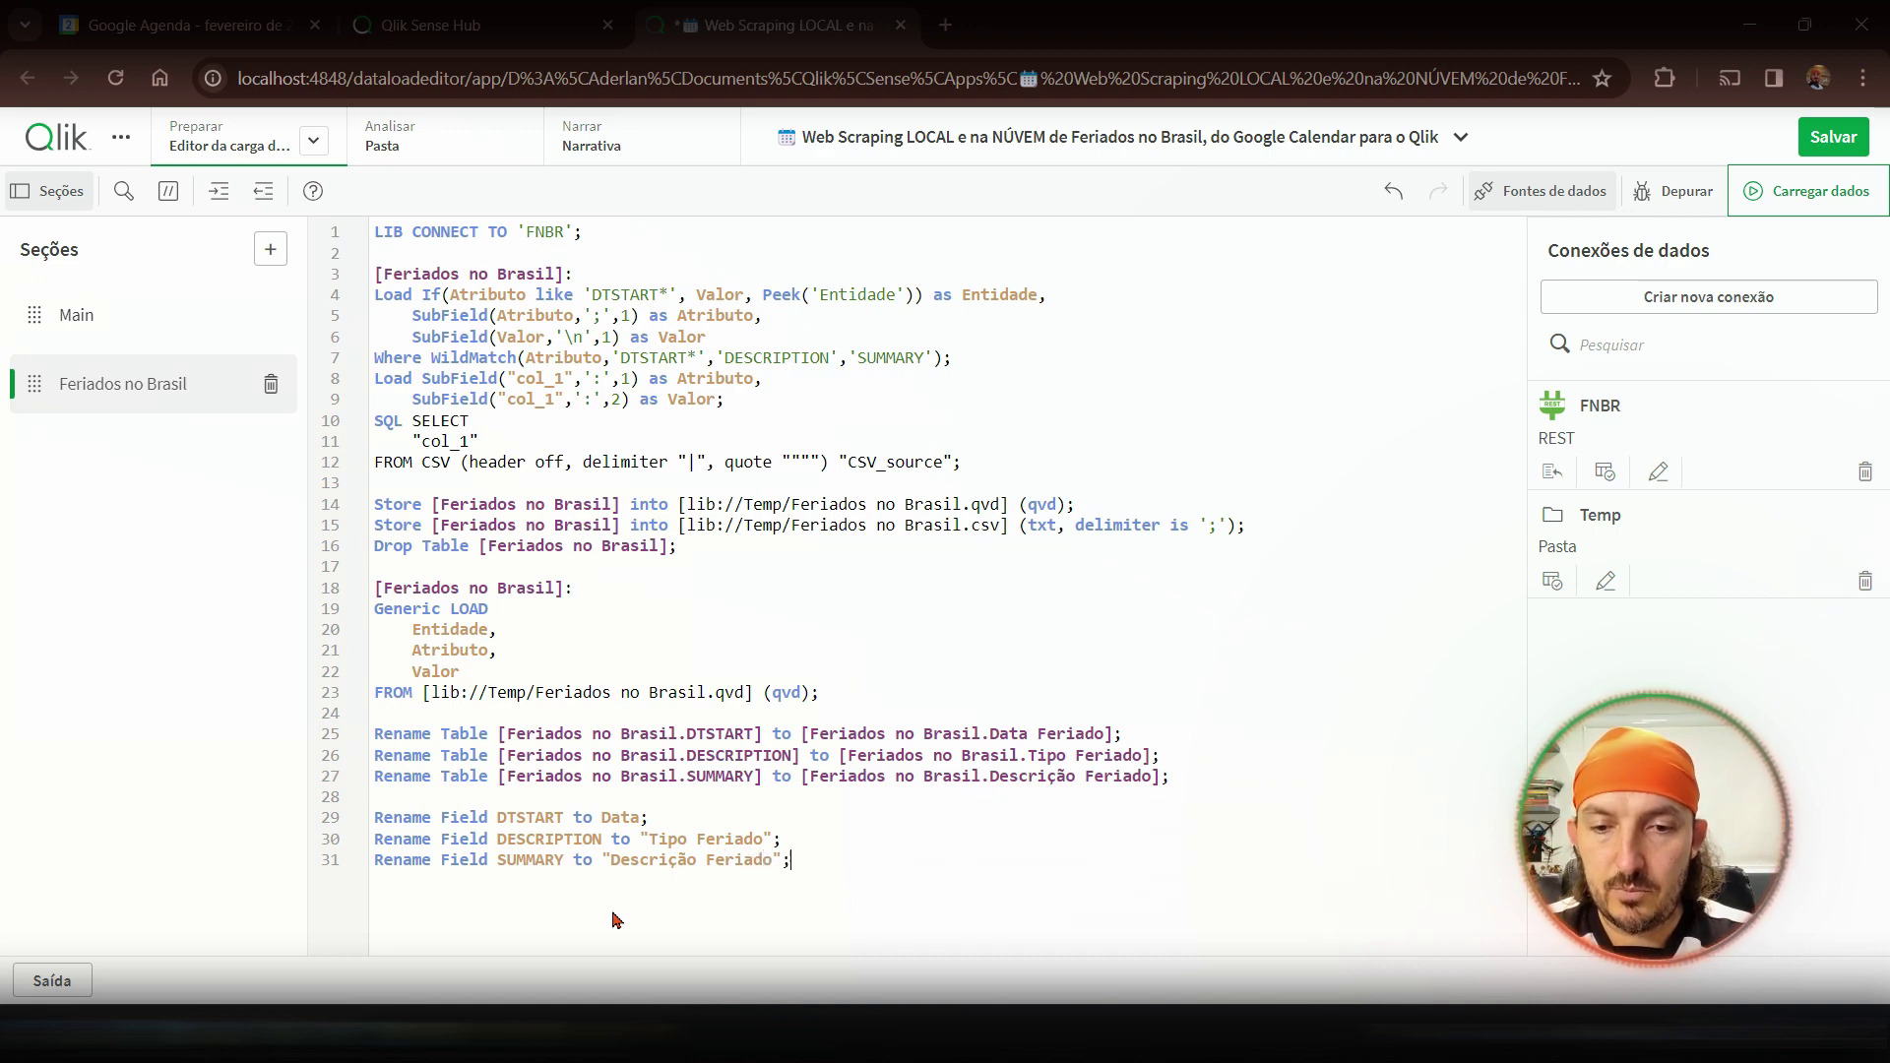
- Save the load script and reload the app's data with the new field names
key("ctrl+s")
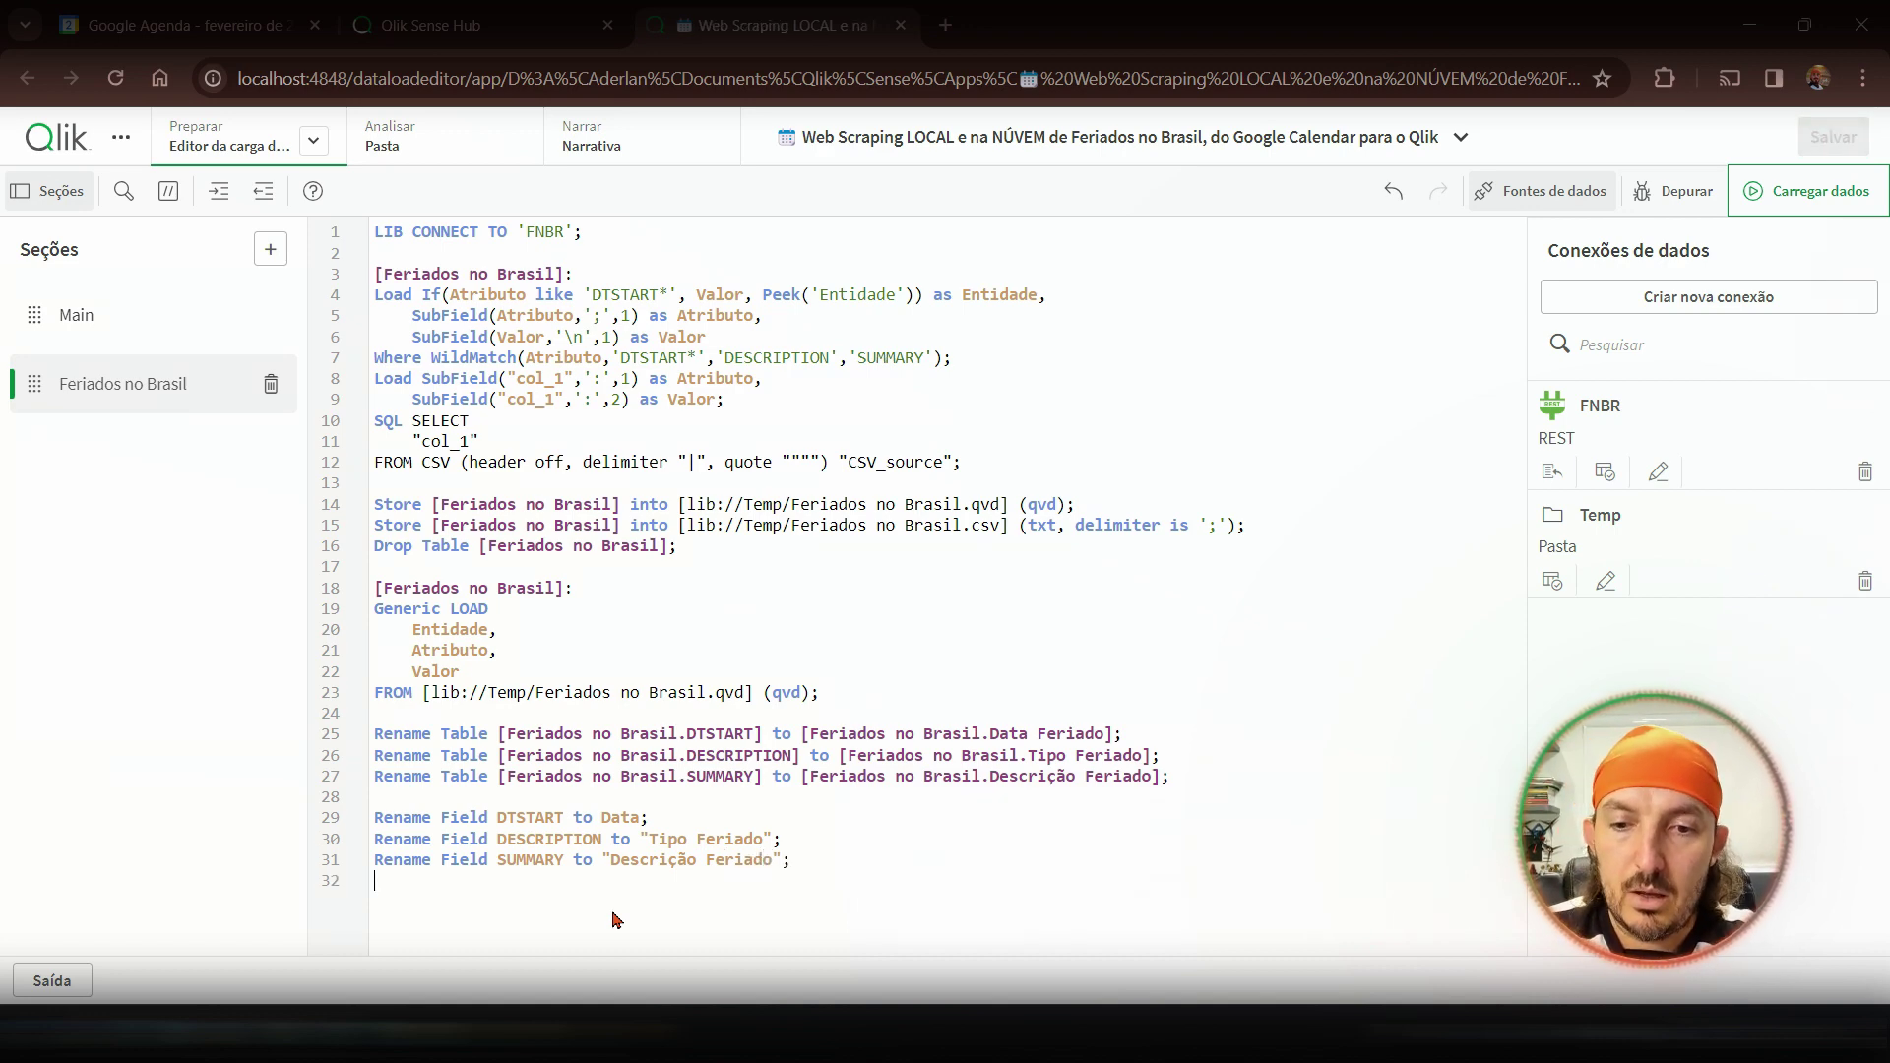
left_click(1789, 194)
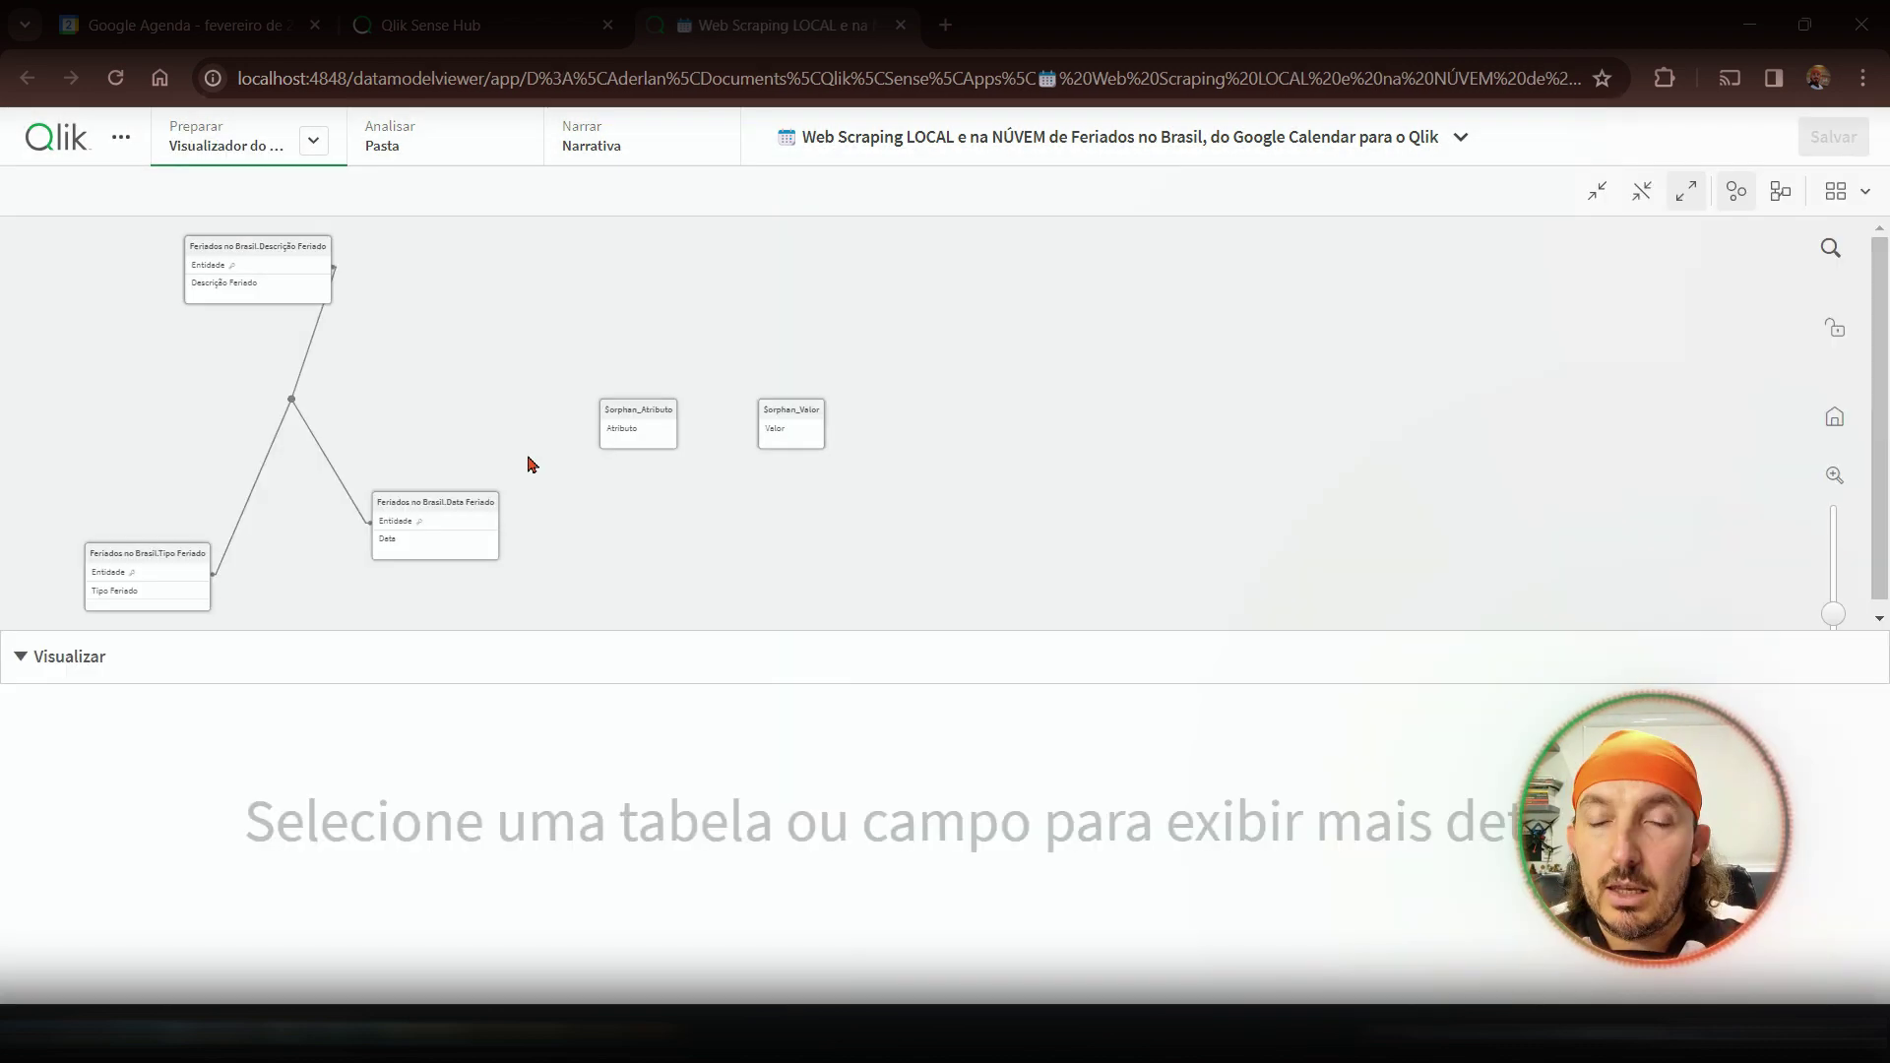
- Preview the contents of the orphan Atributo and Valor tables in the data model and return to the data load editor
left_click(625, 418)
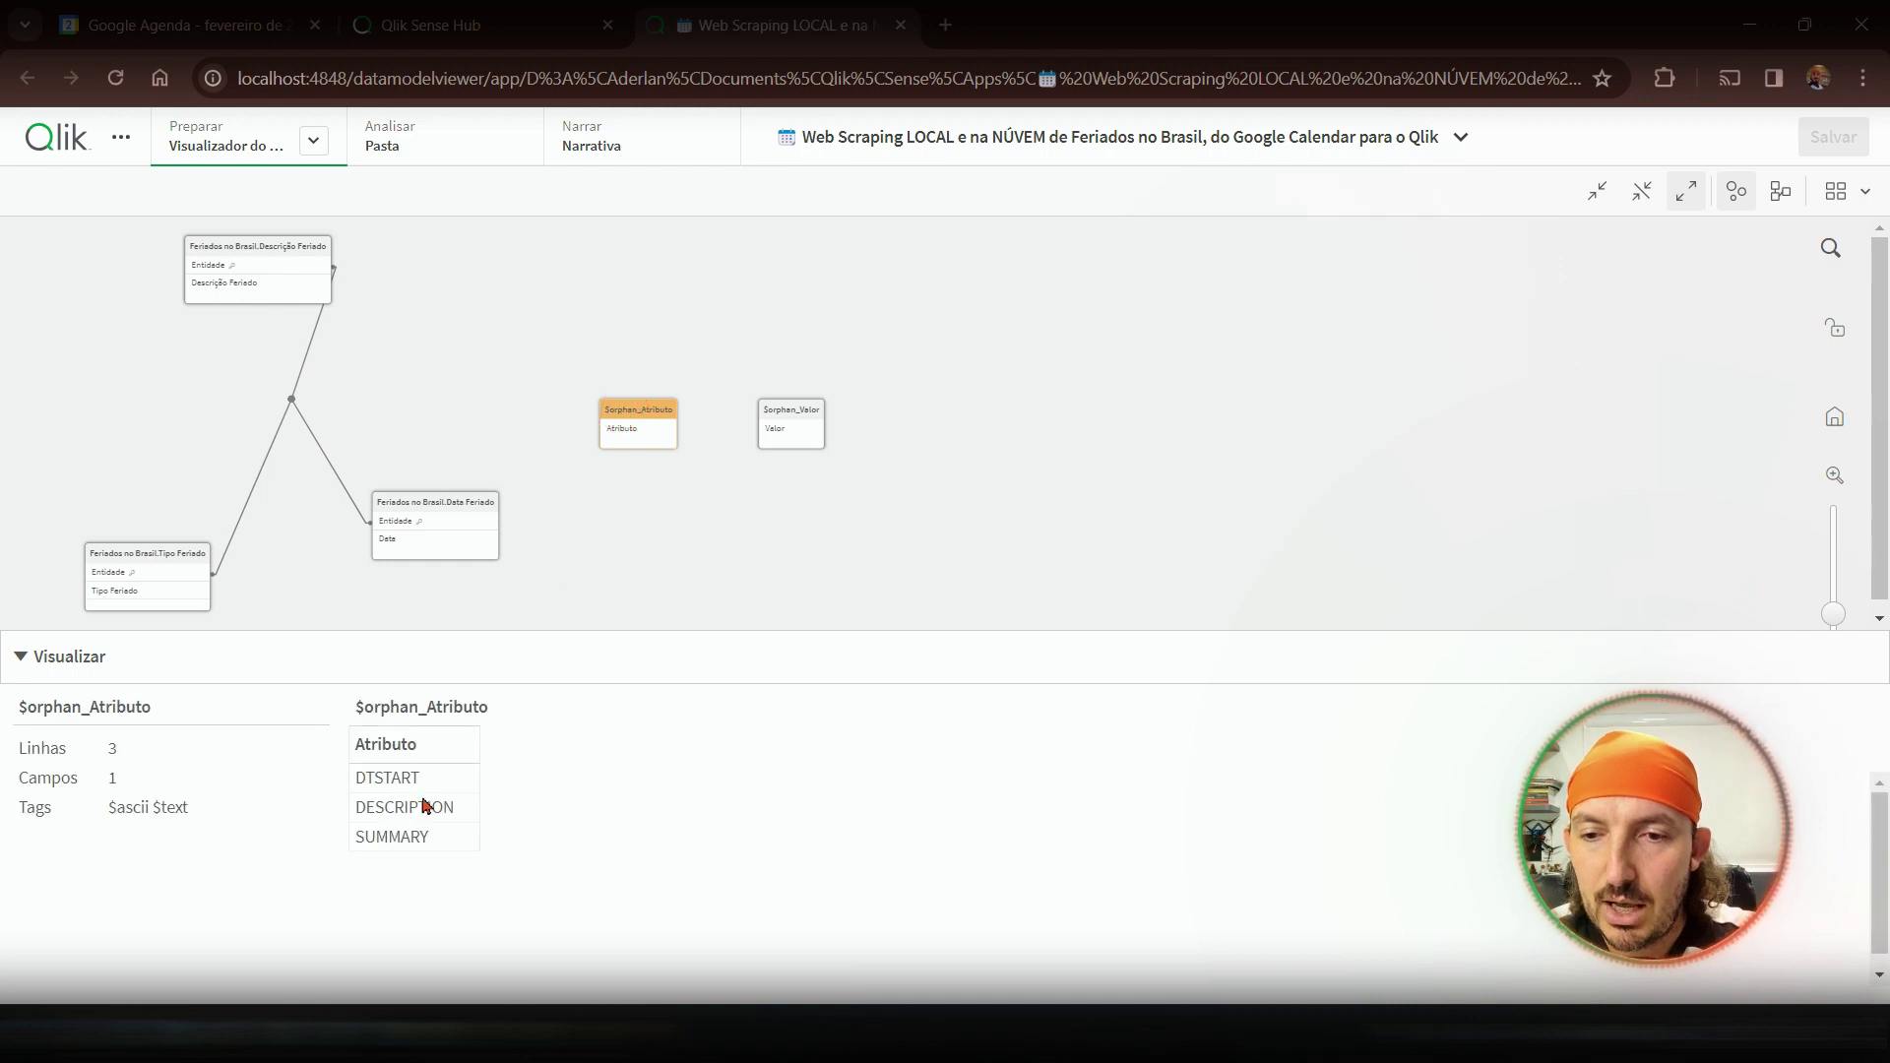
left_click(770, 411)
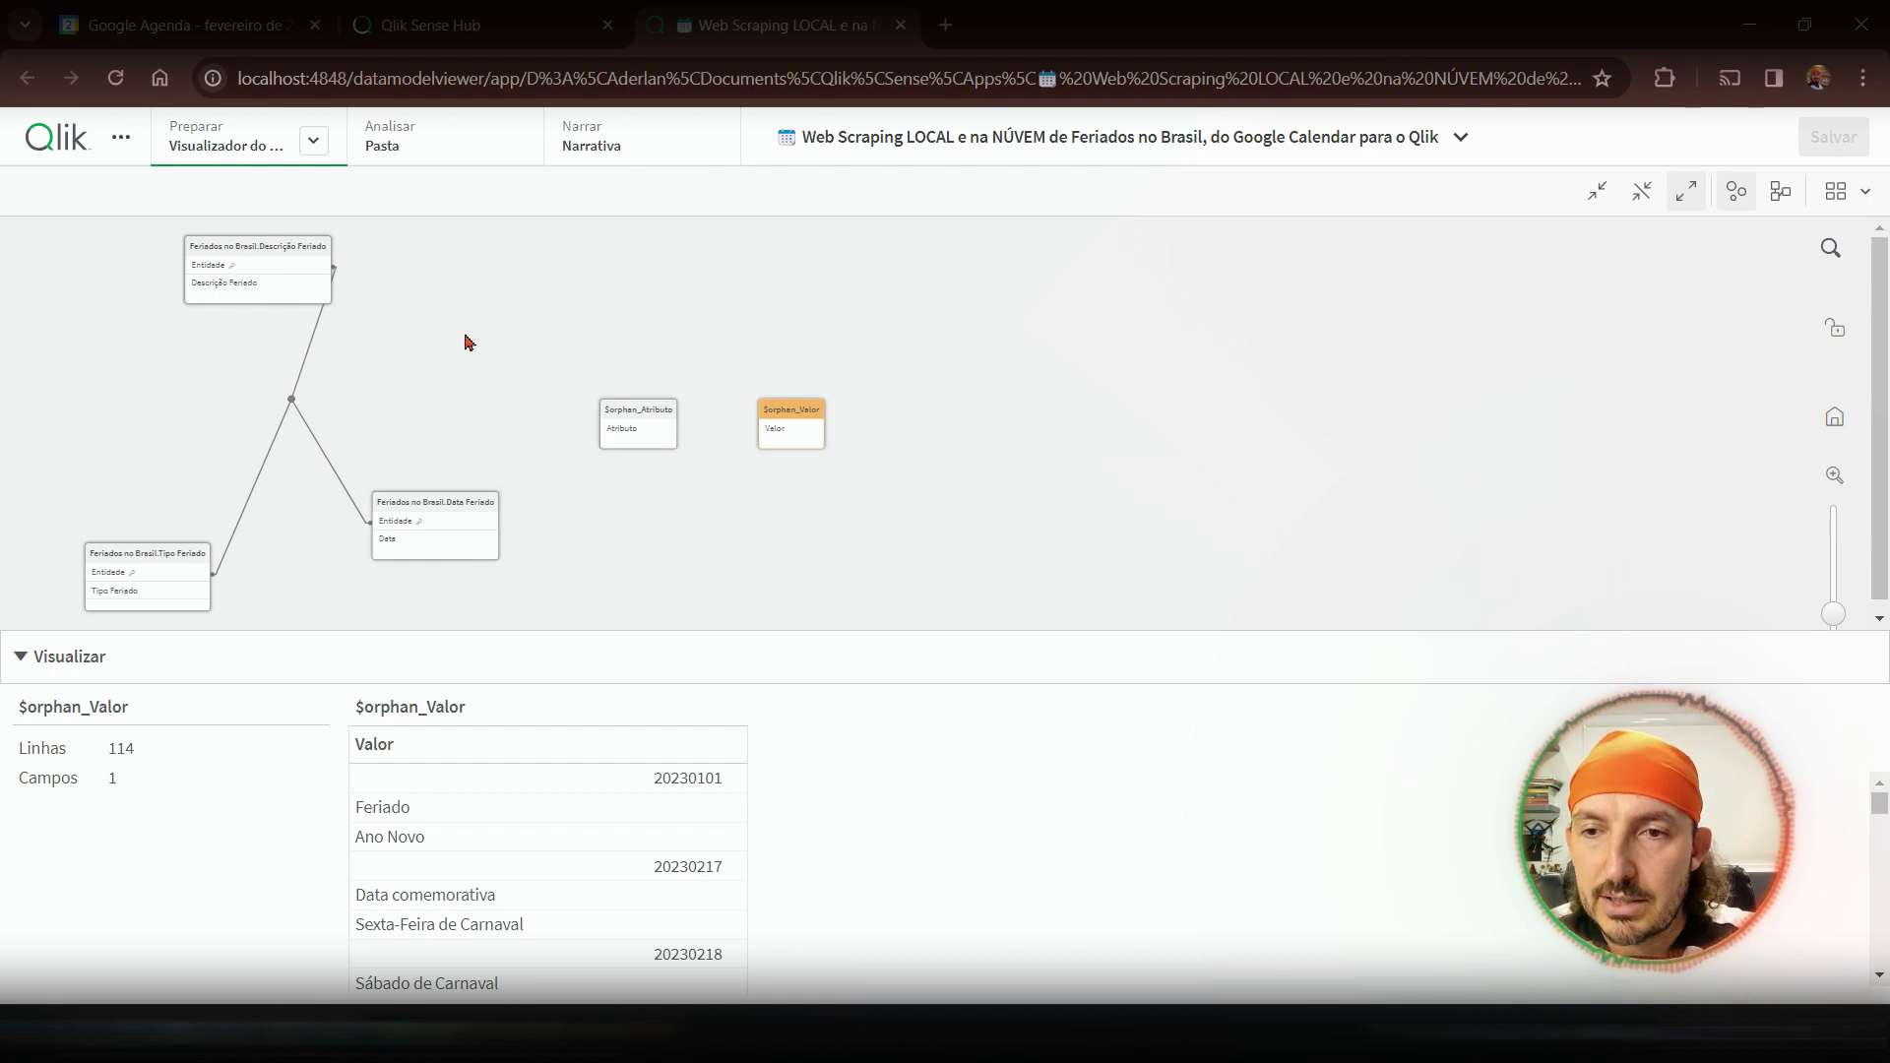
left_click(315, 145)
left_click(246, 240)
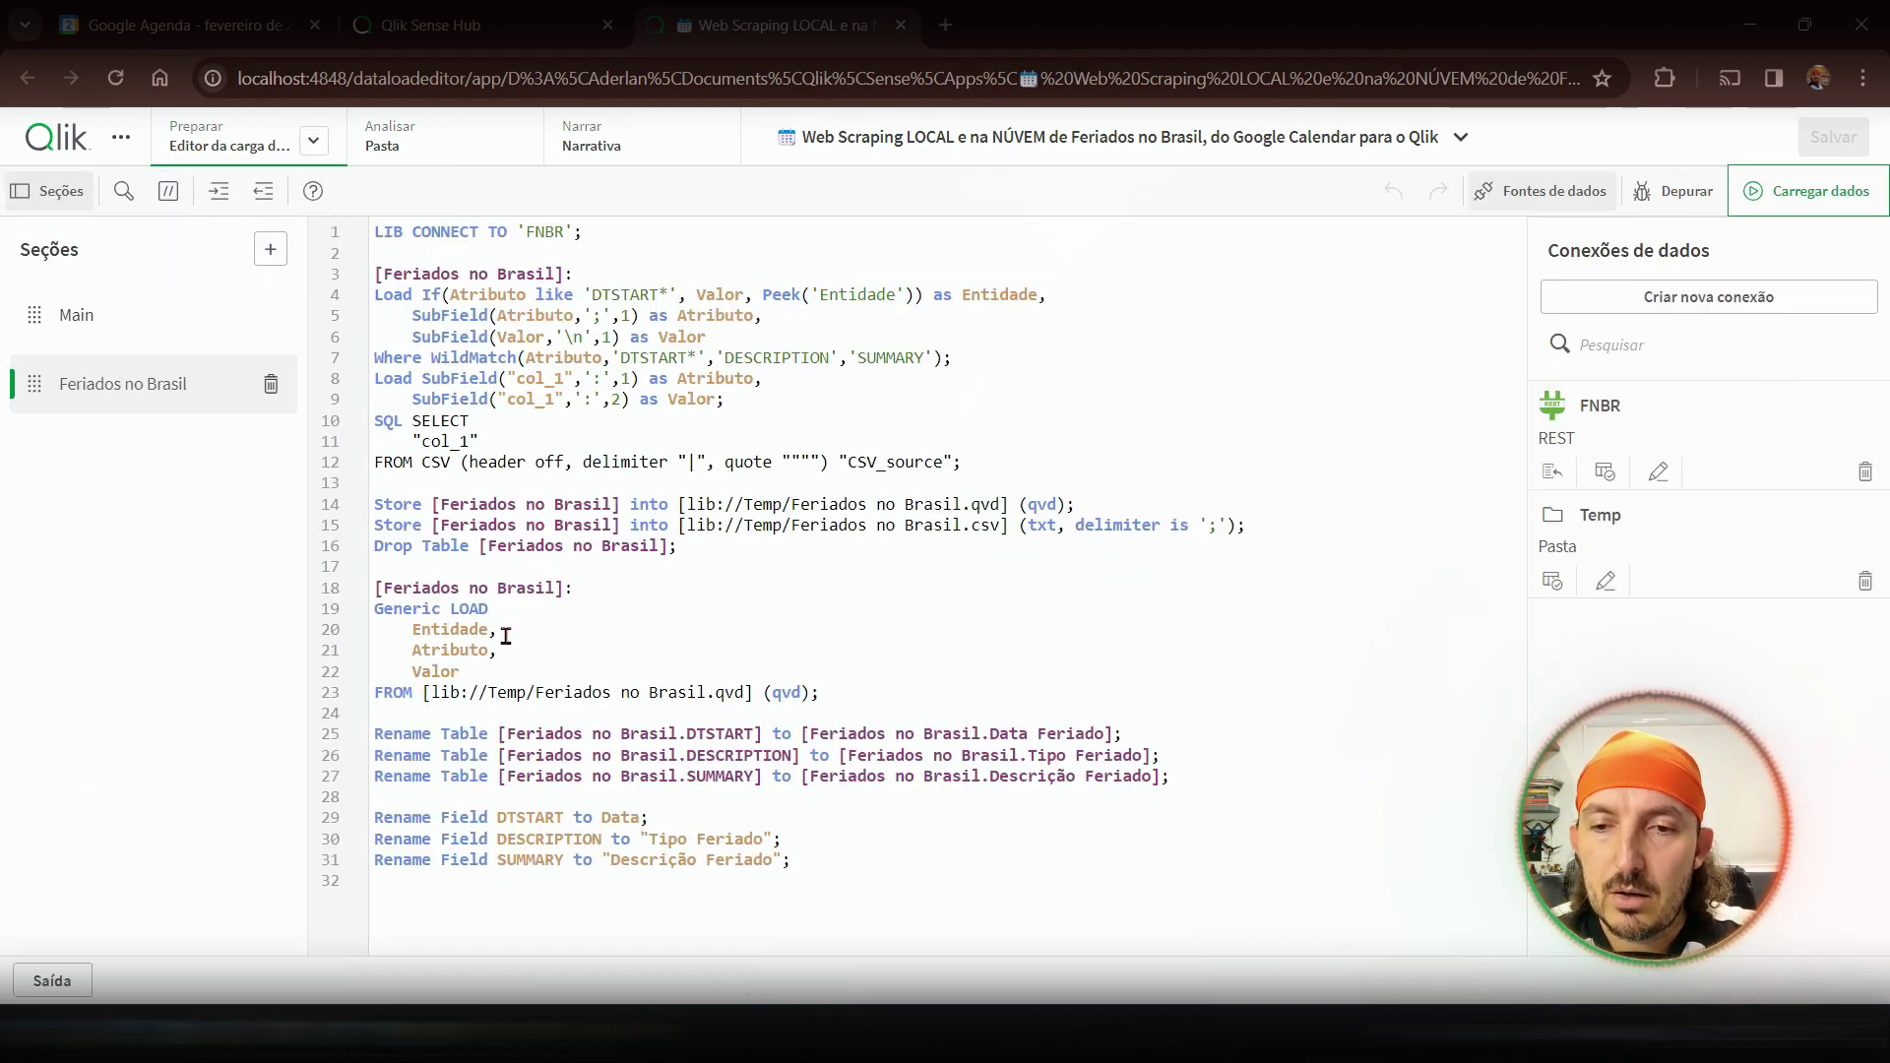
left_click_drag(374, 591, 869, 704)
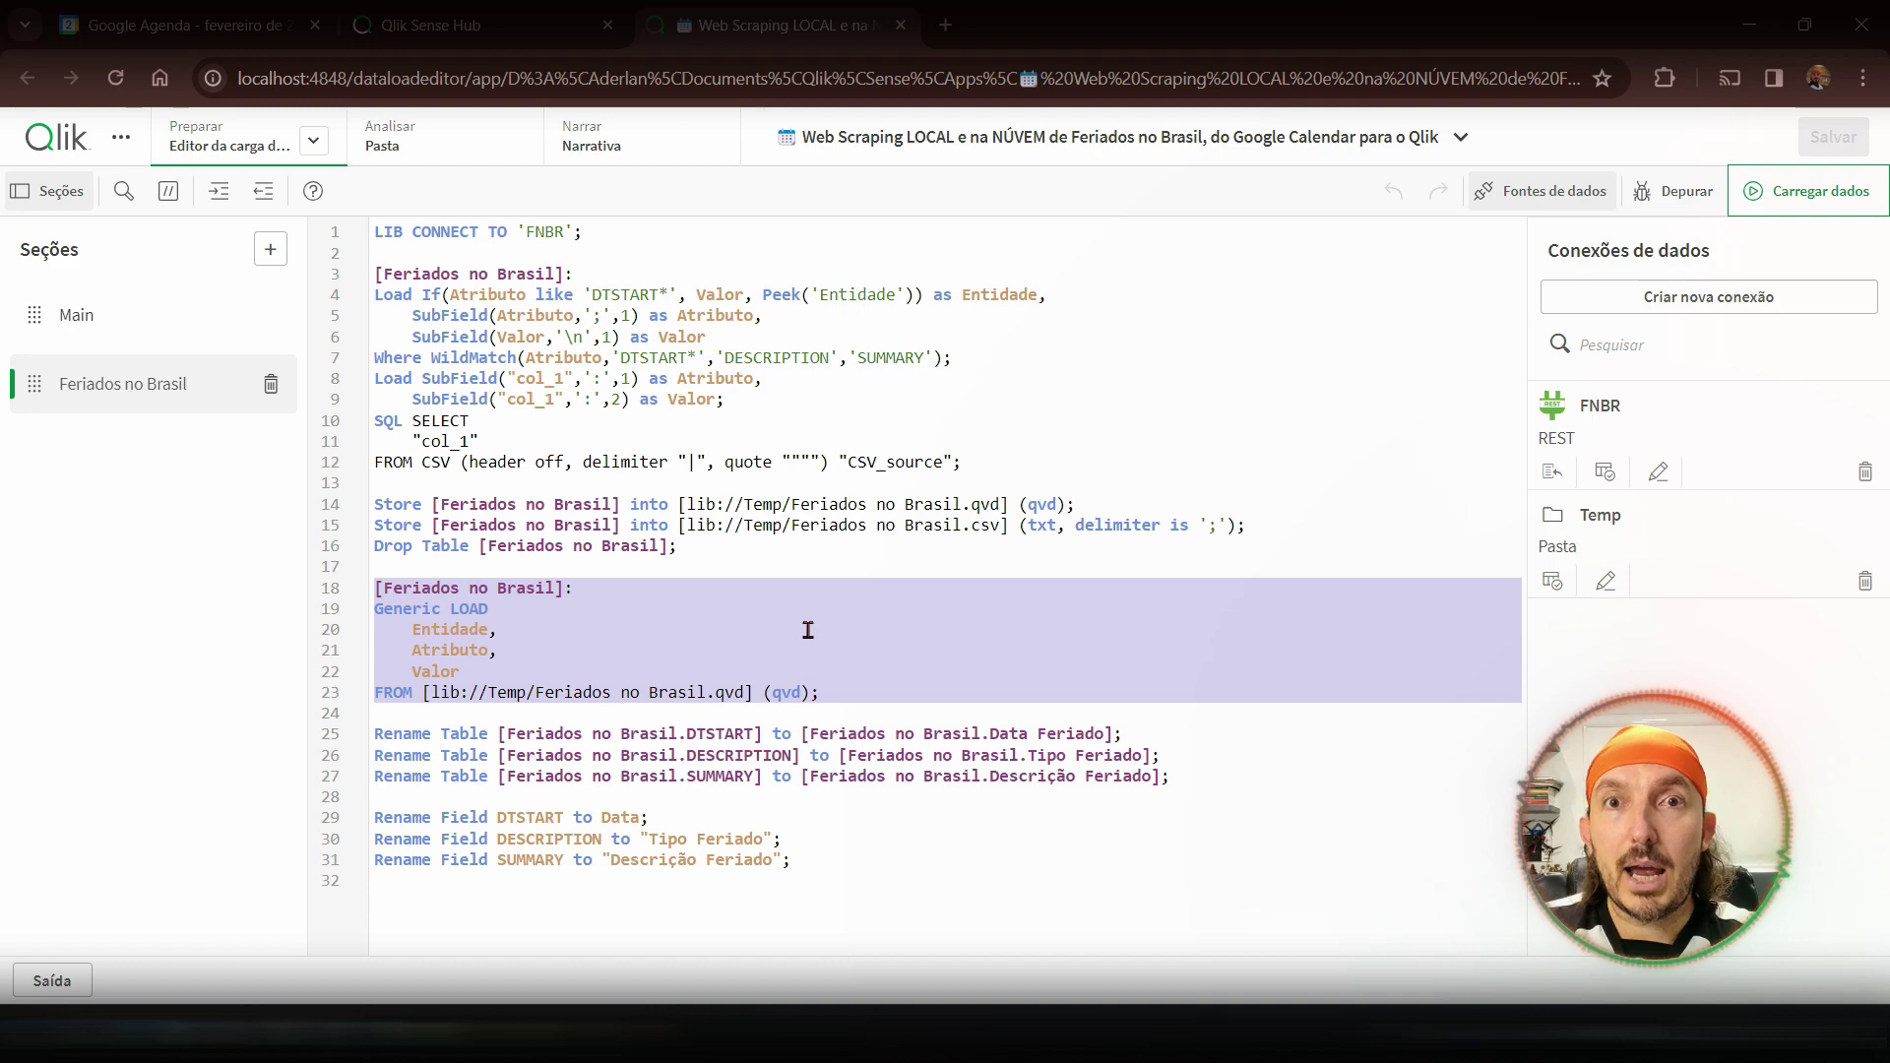
left_click(520, 633)
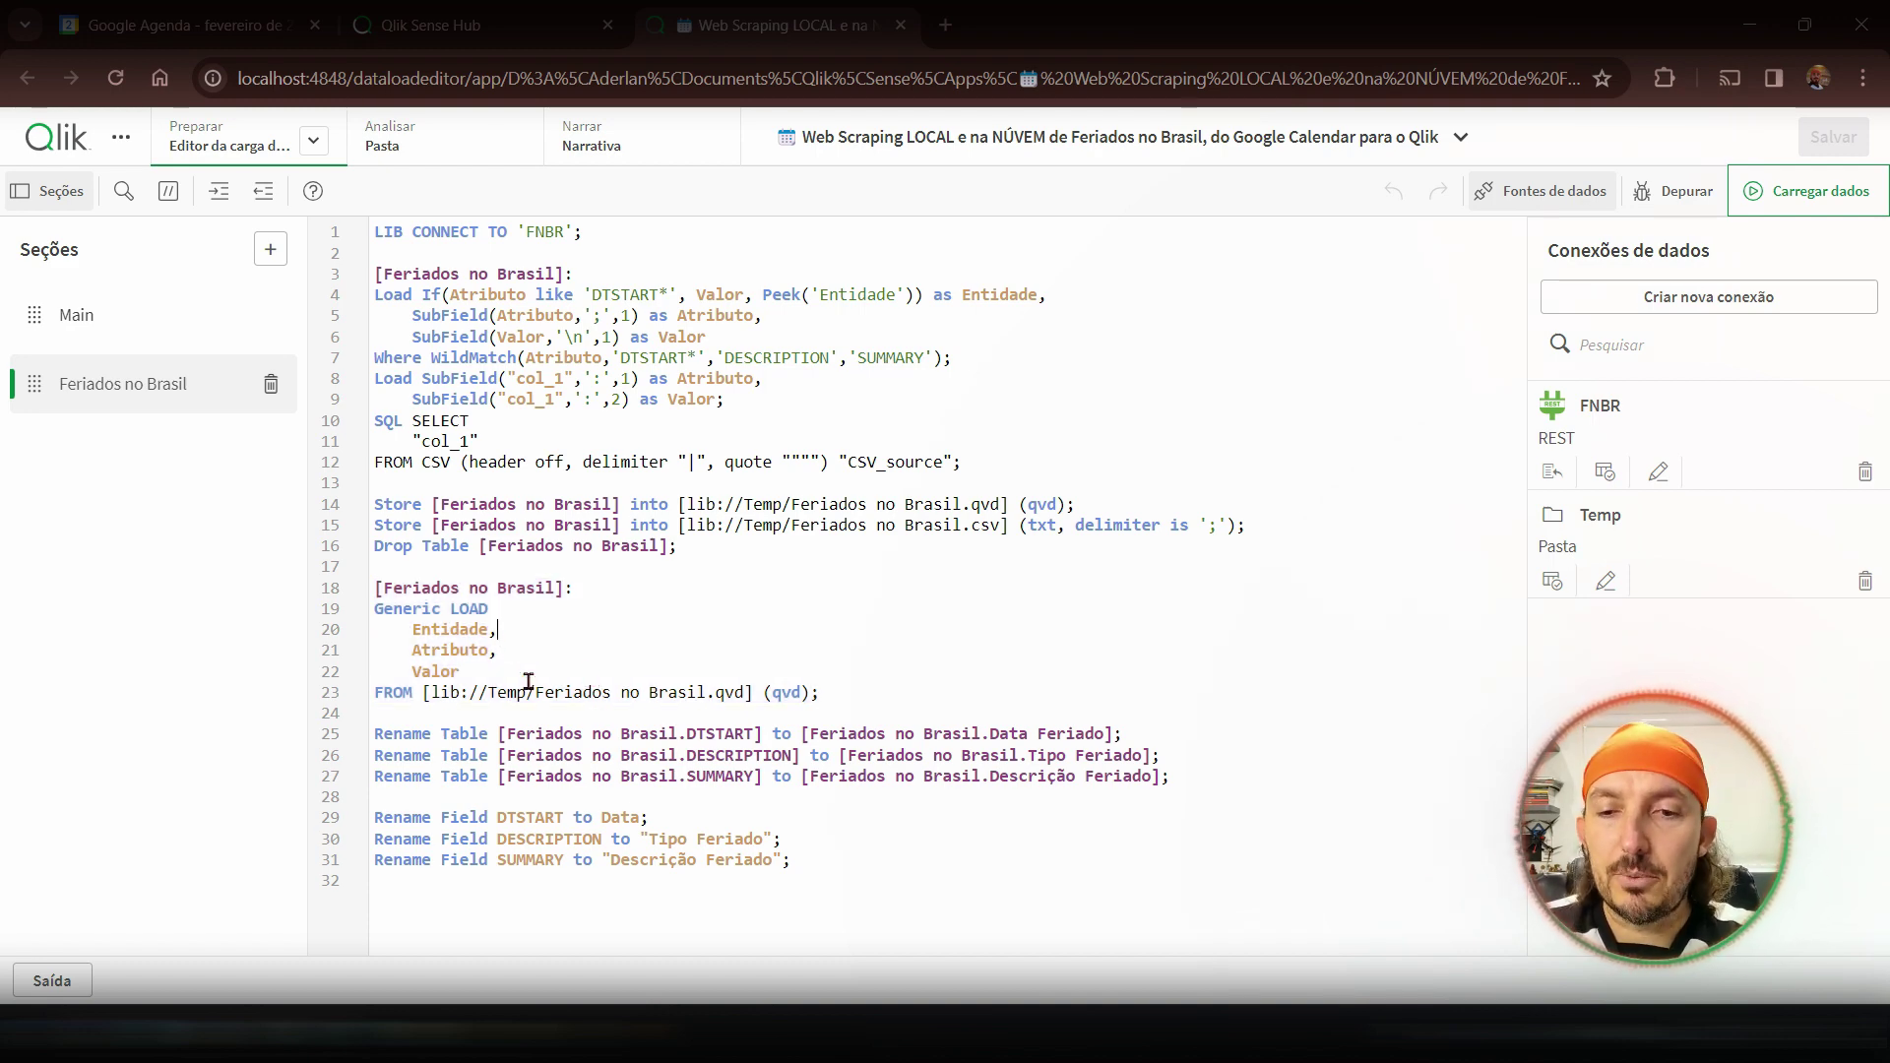
left_click_drag(395, 632, 502, 676)
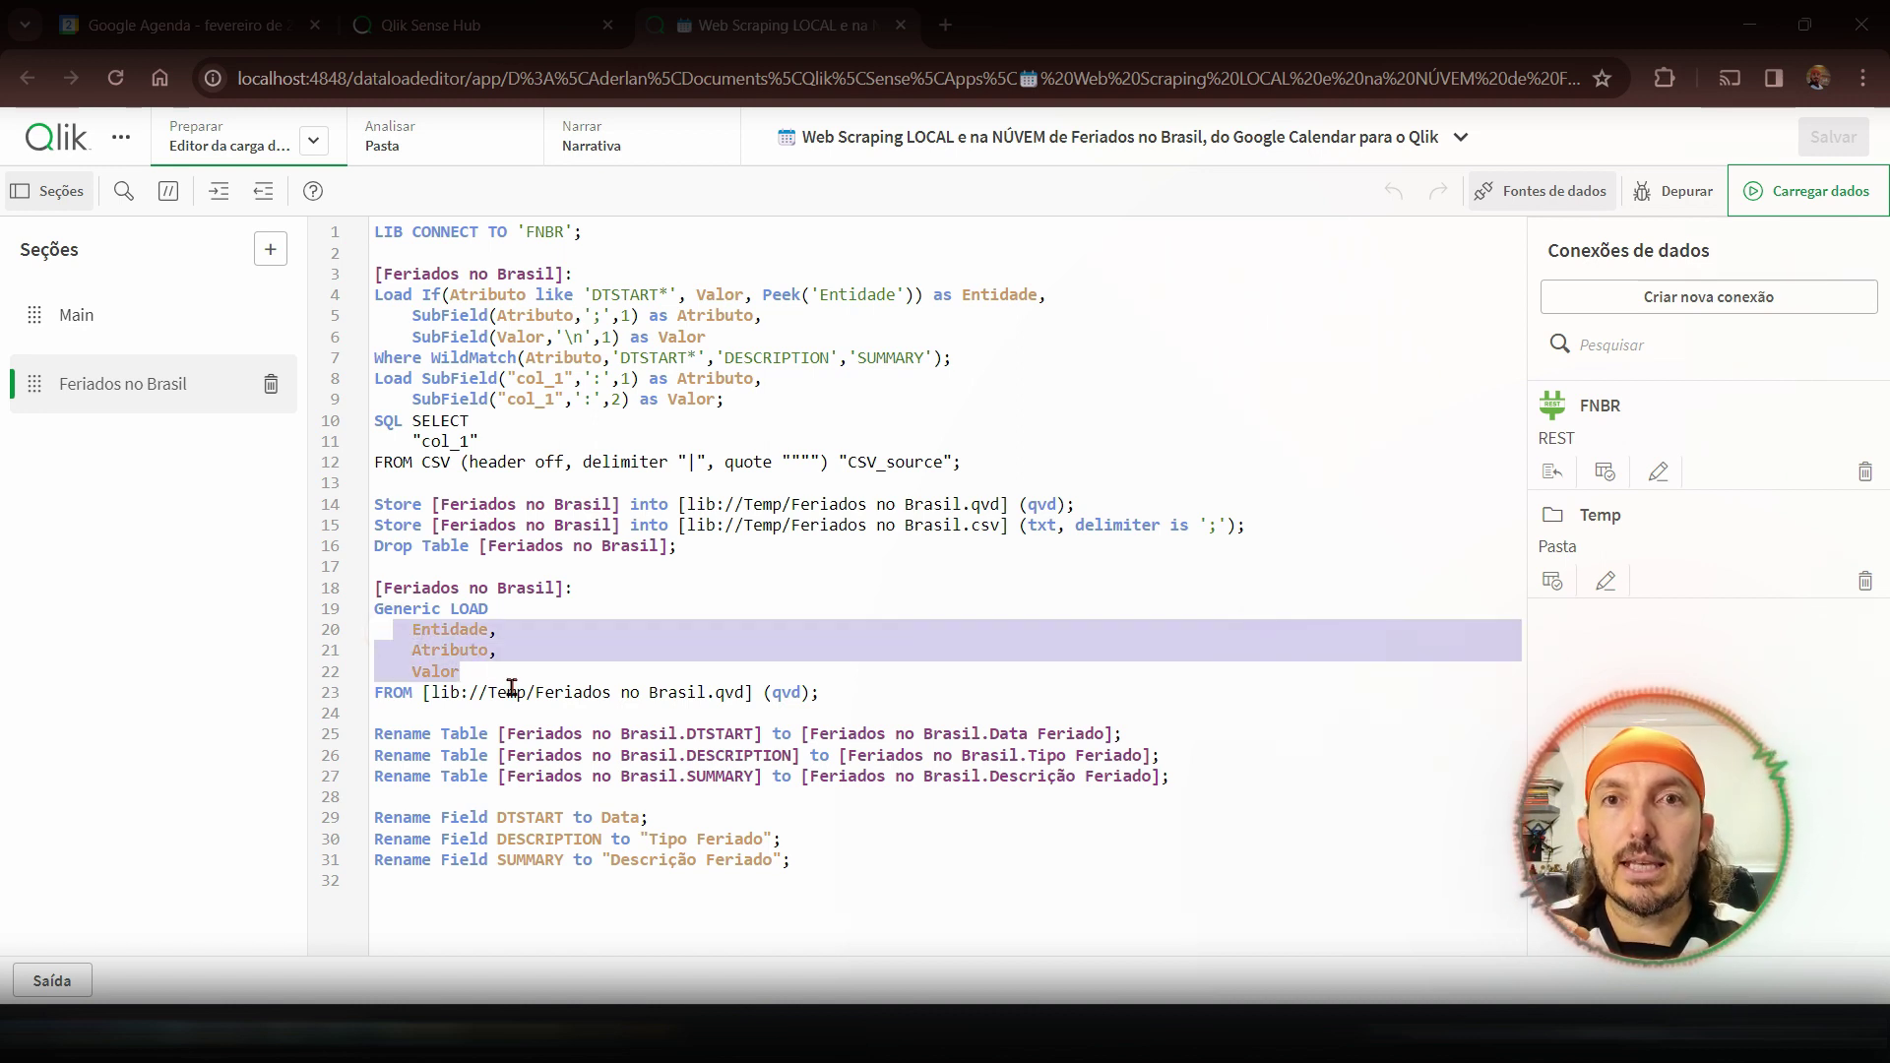
double_click(416, 610)
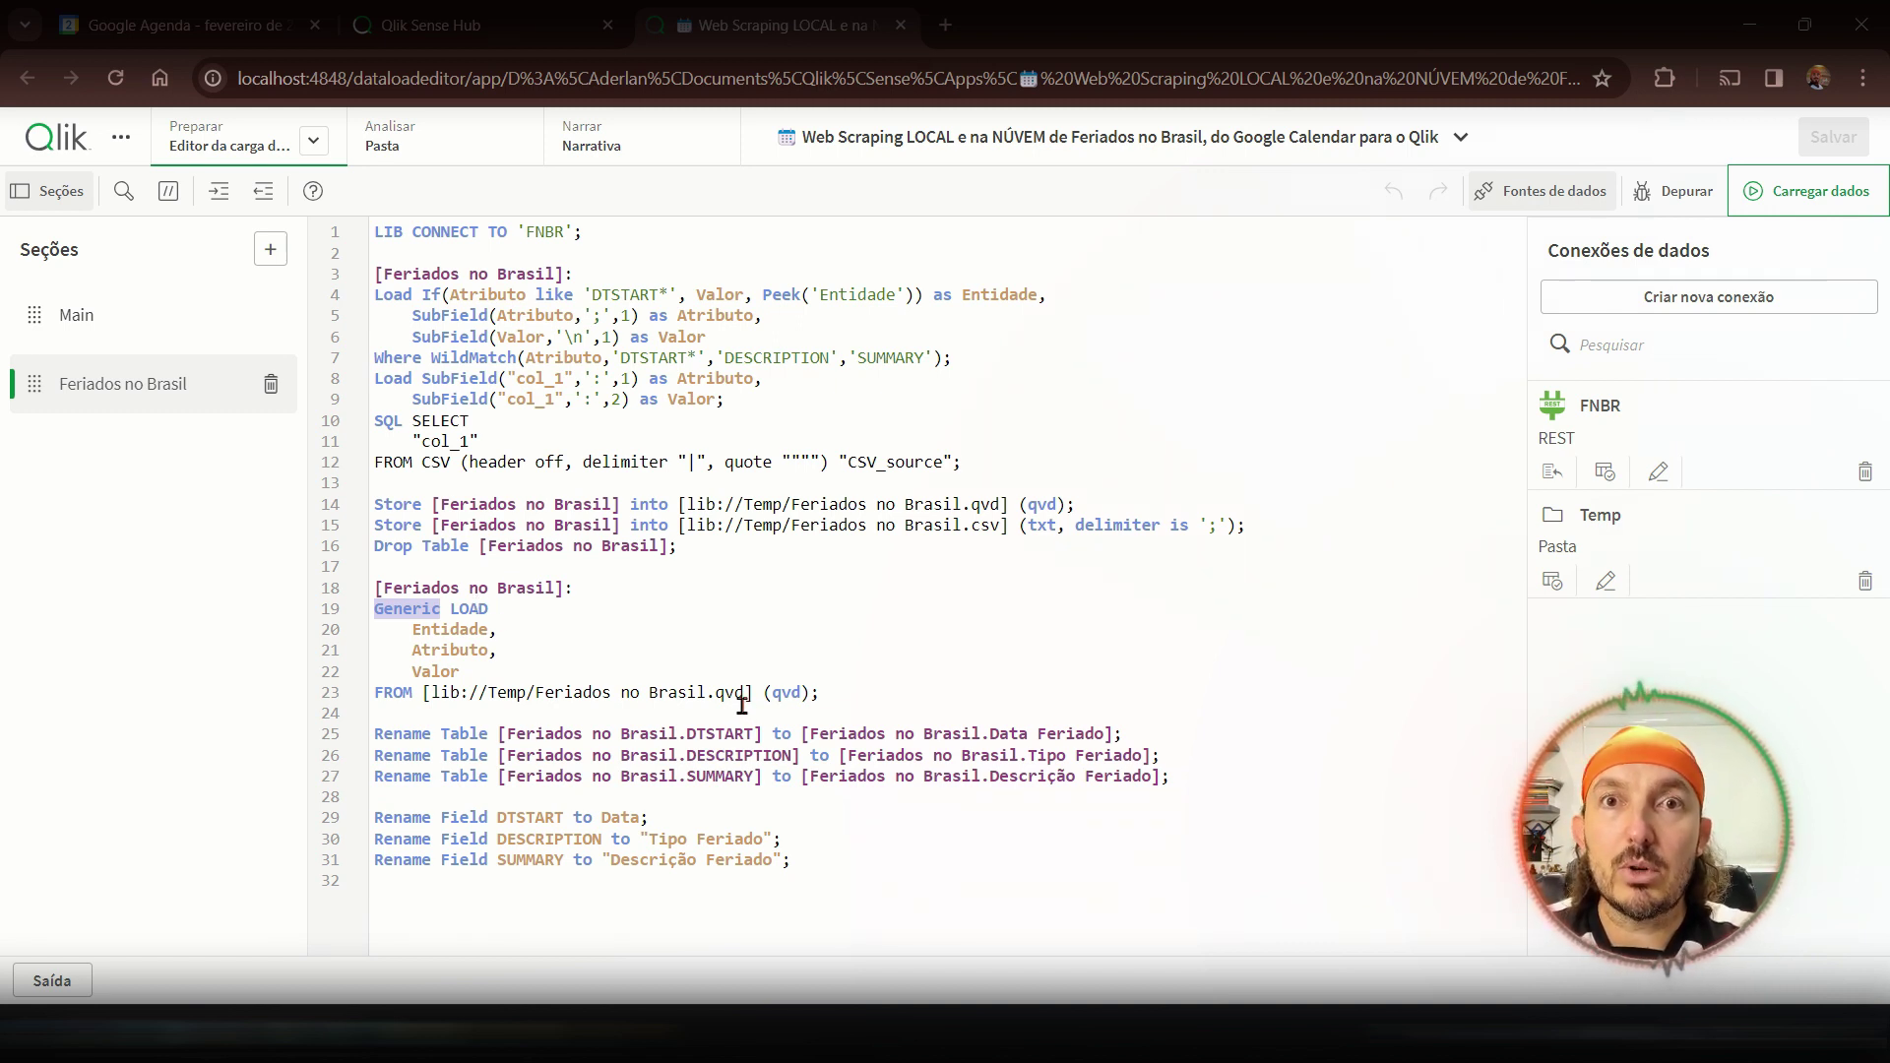
- Add a "Where 1=1" clause at the end of the Generic LOAD statement that reads Feriados no Brasil.qvd
left_click(809, 694)
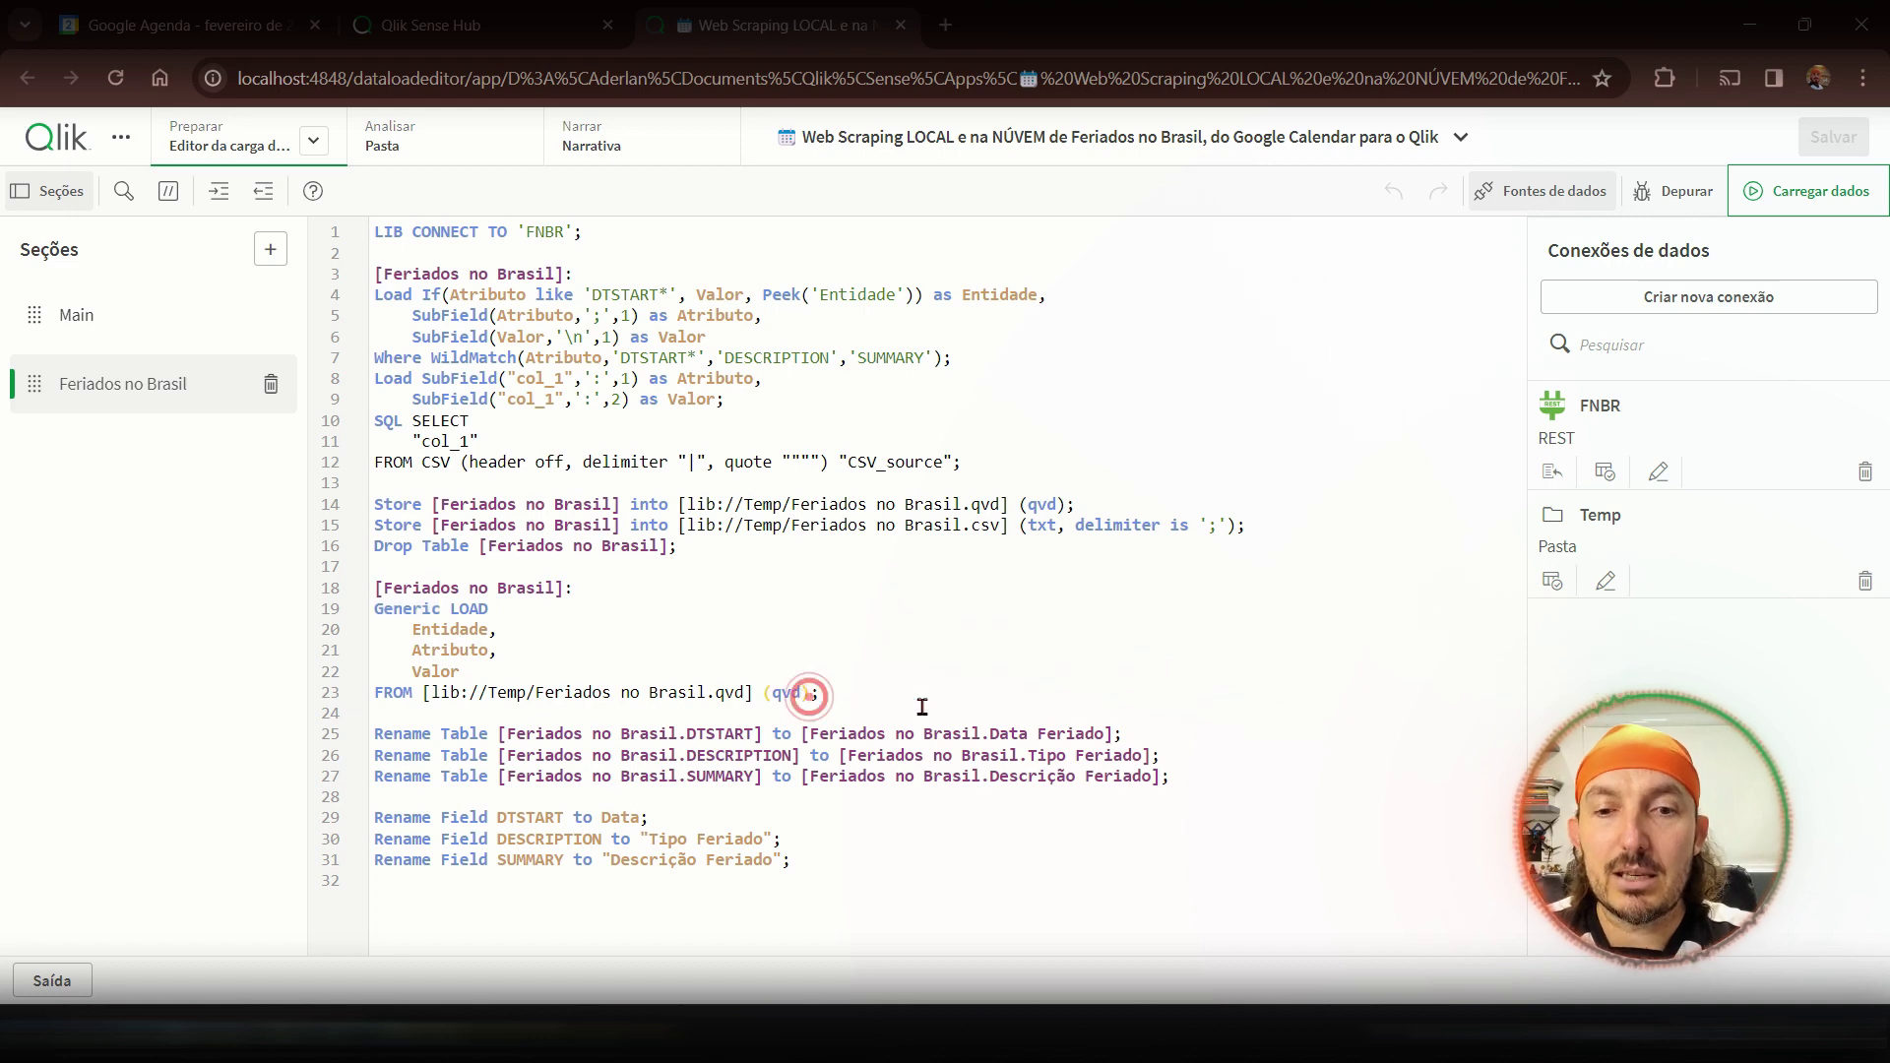
type("Where ")
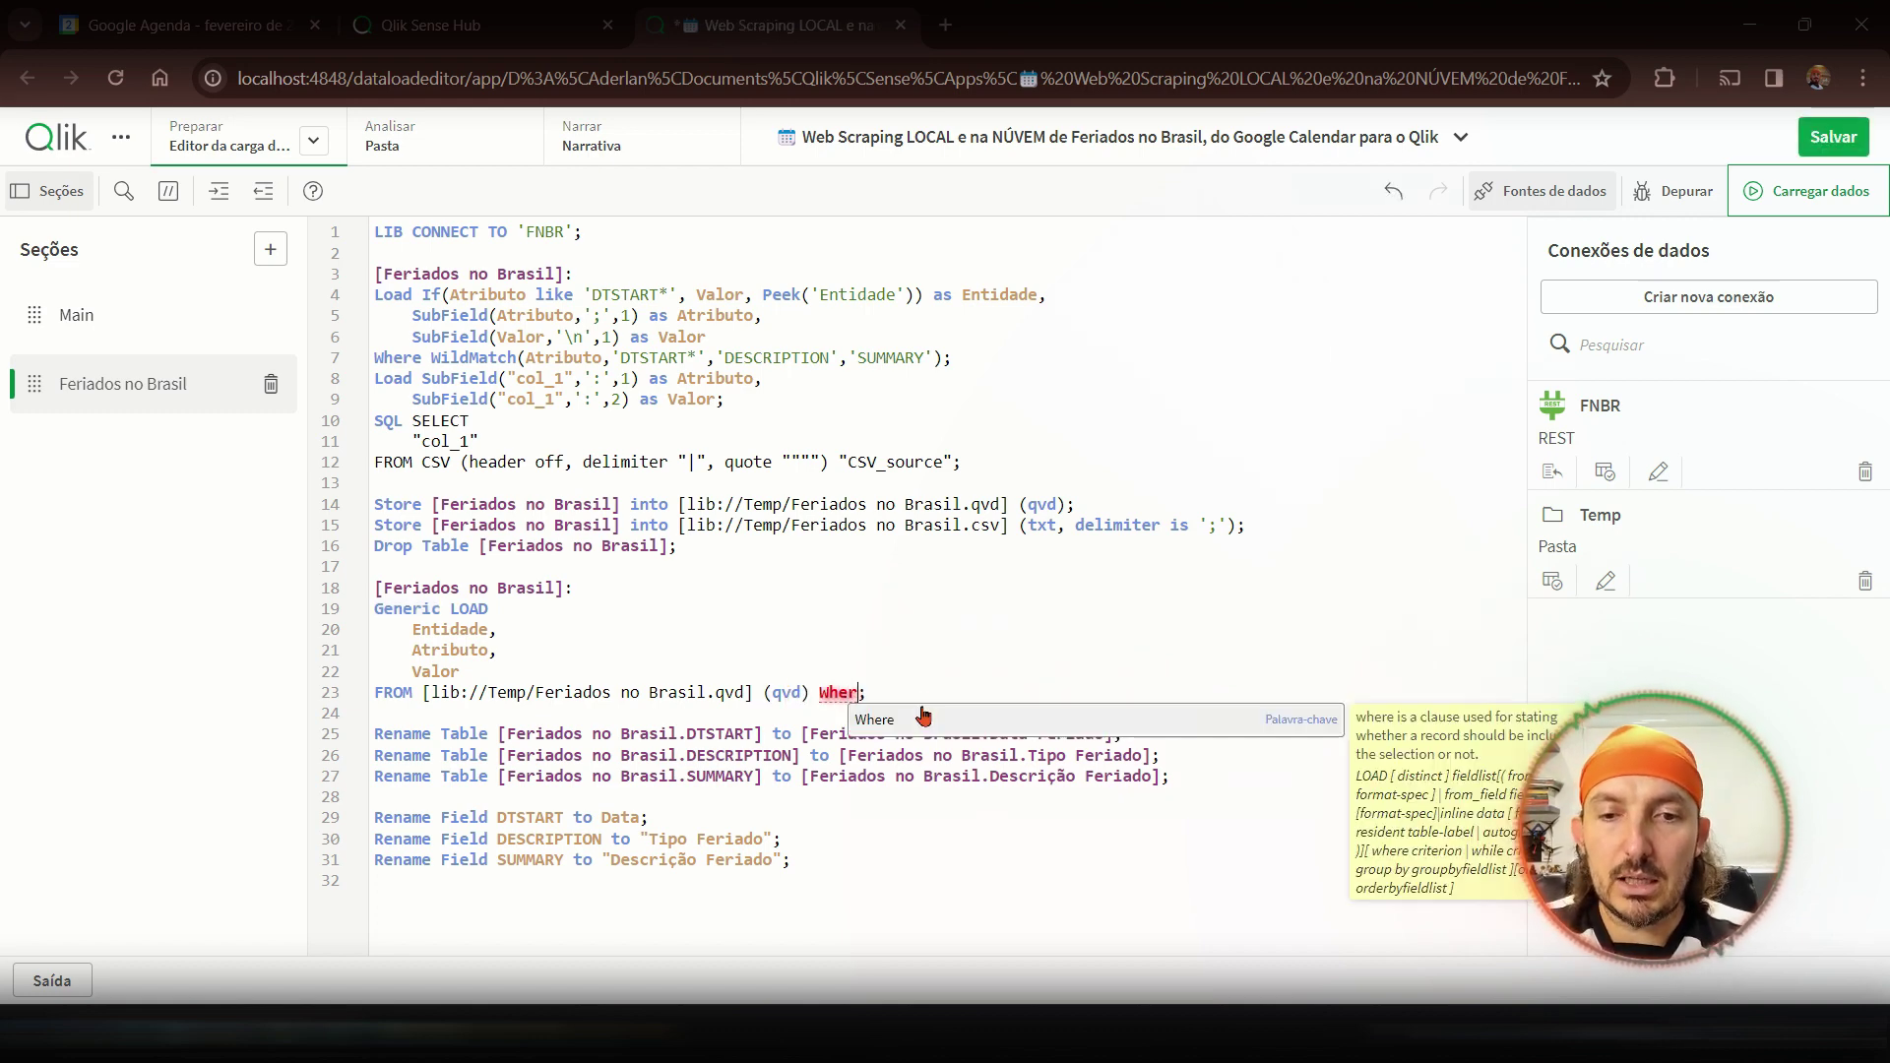
type("1=1")
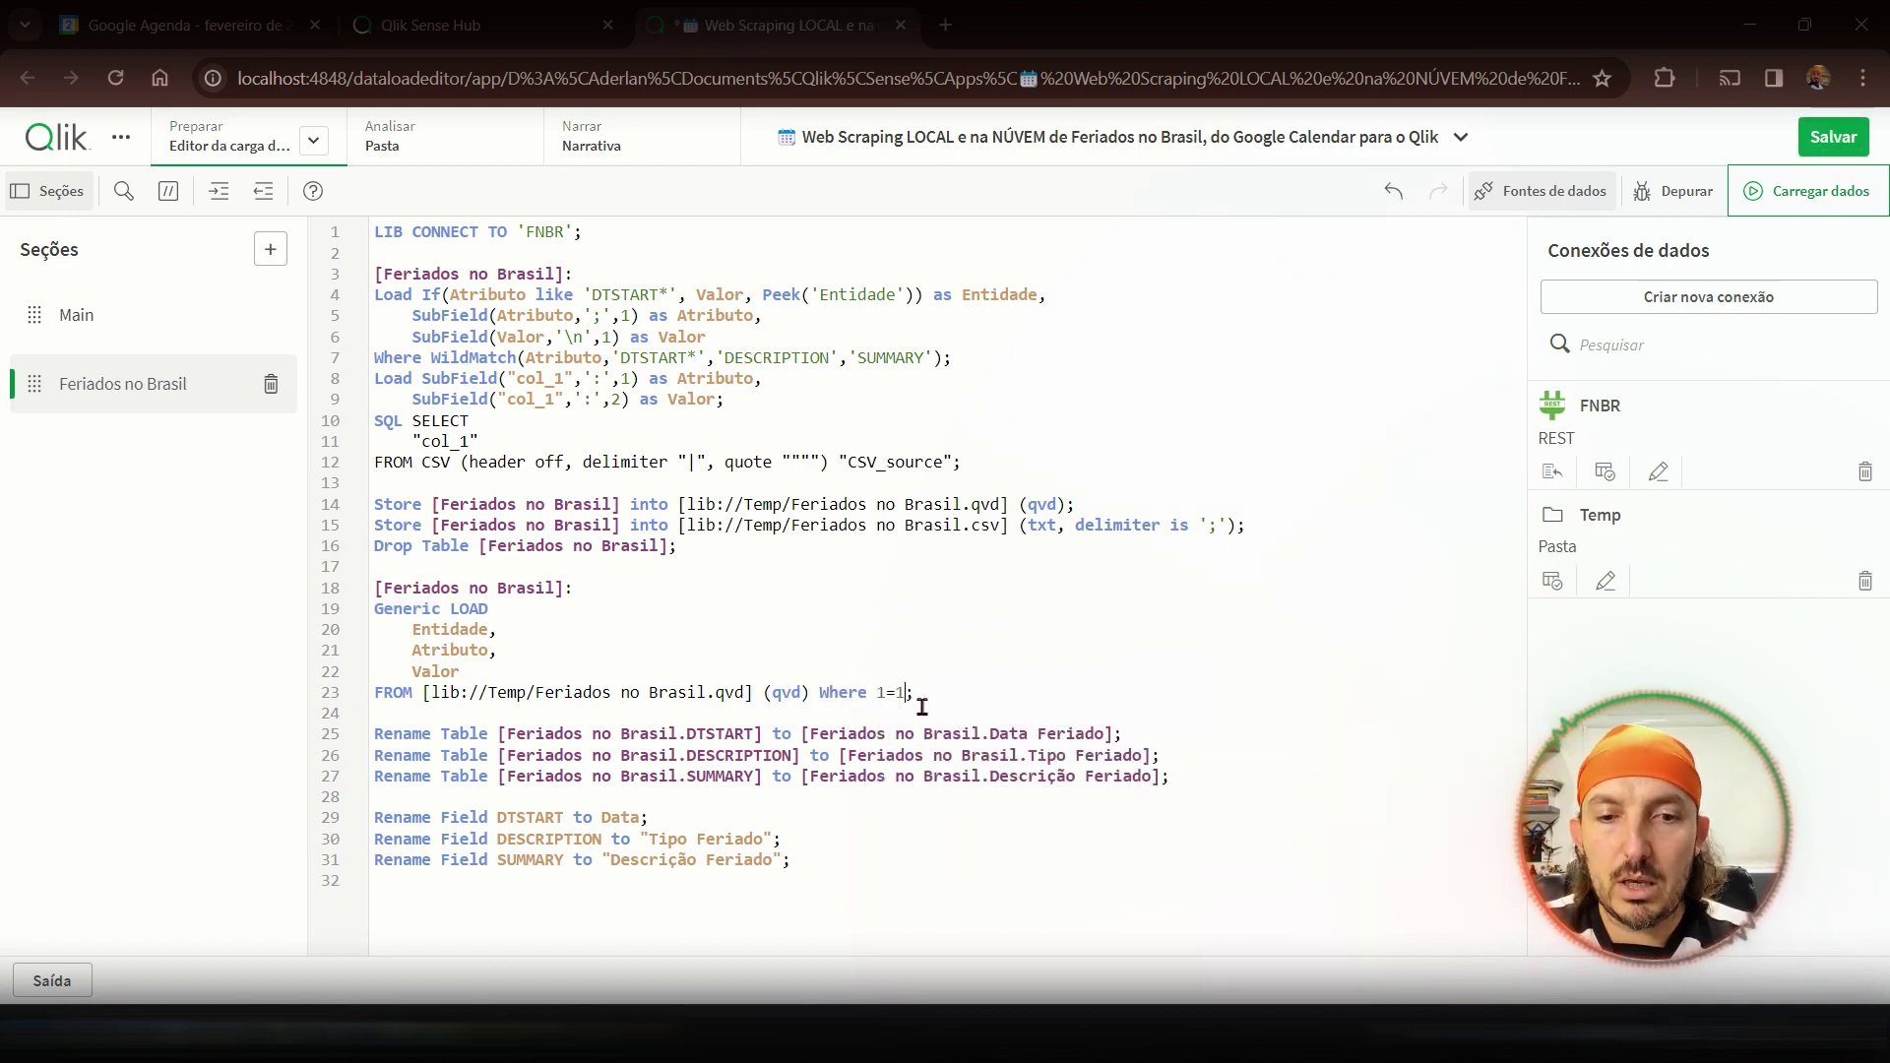
key("ctrl+s")
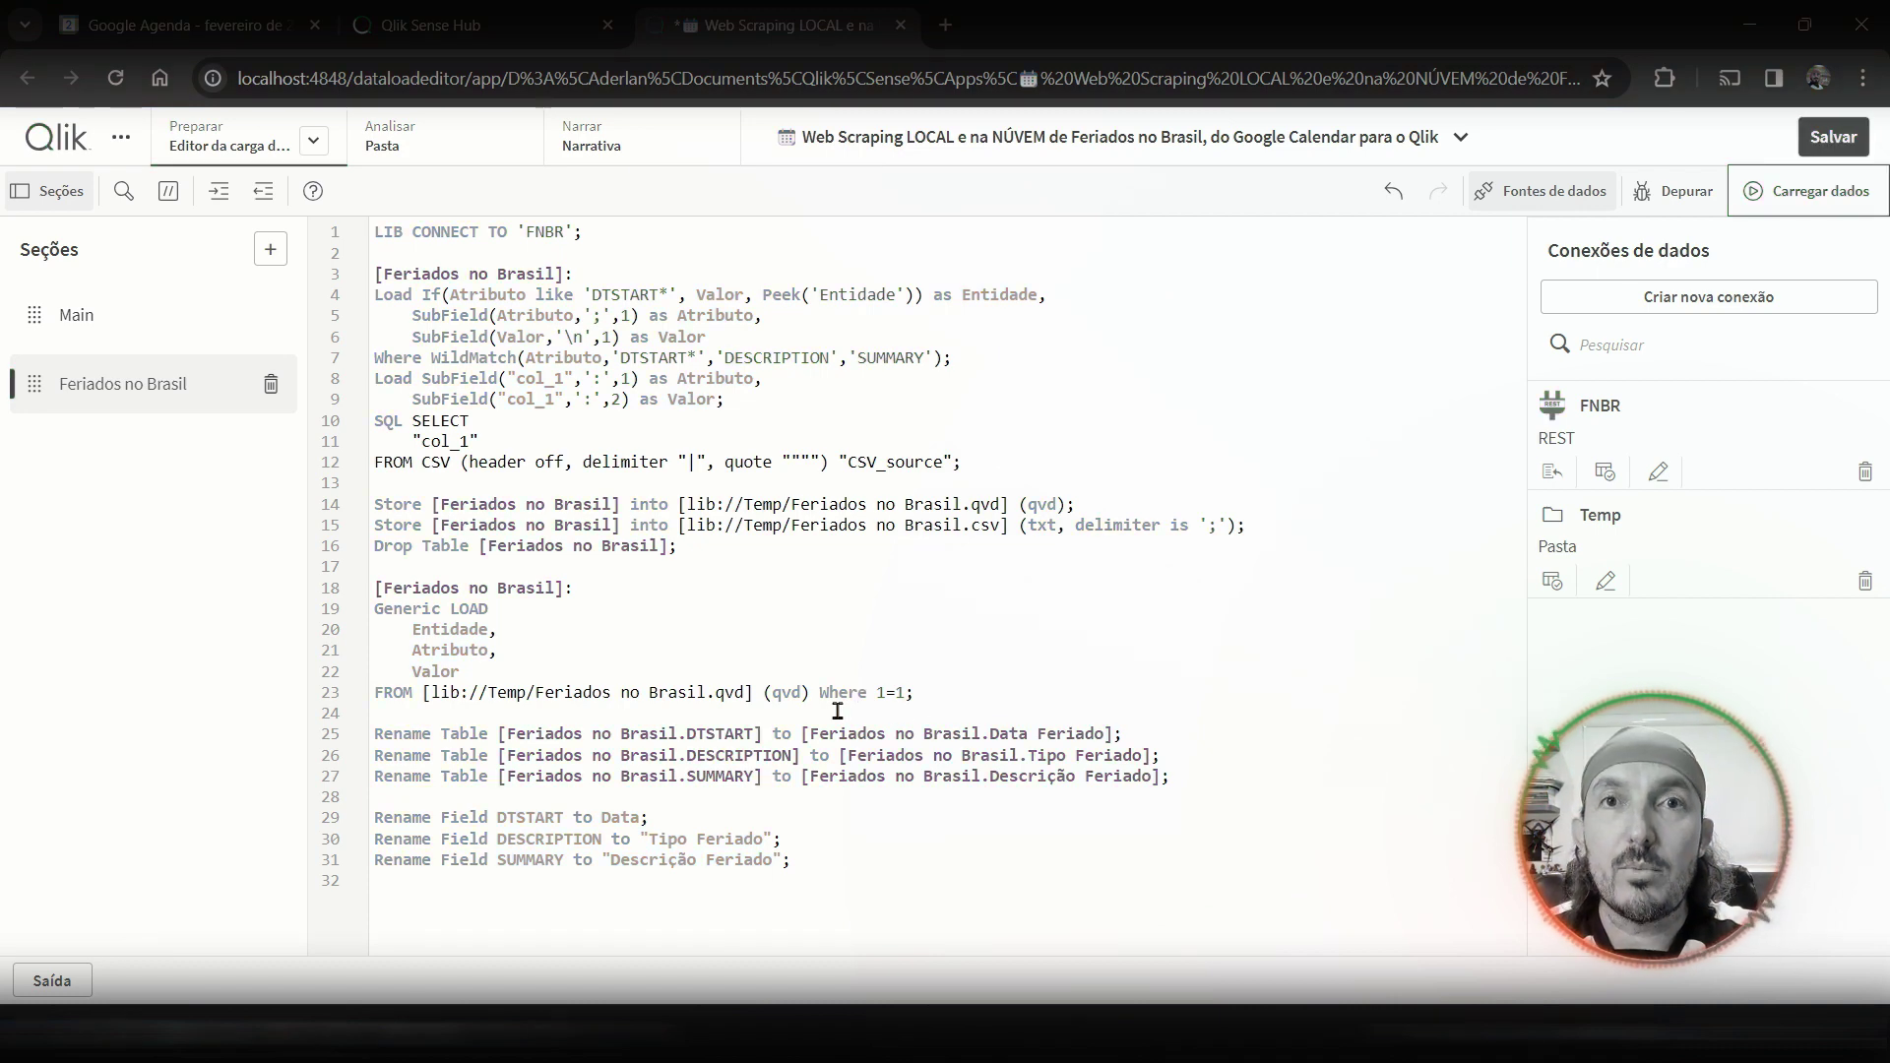
left_click_drag(819, 692, 925, 704)
left_click(867, 694)
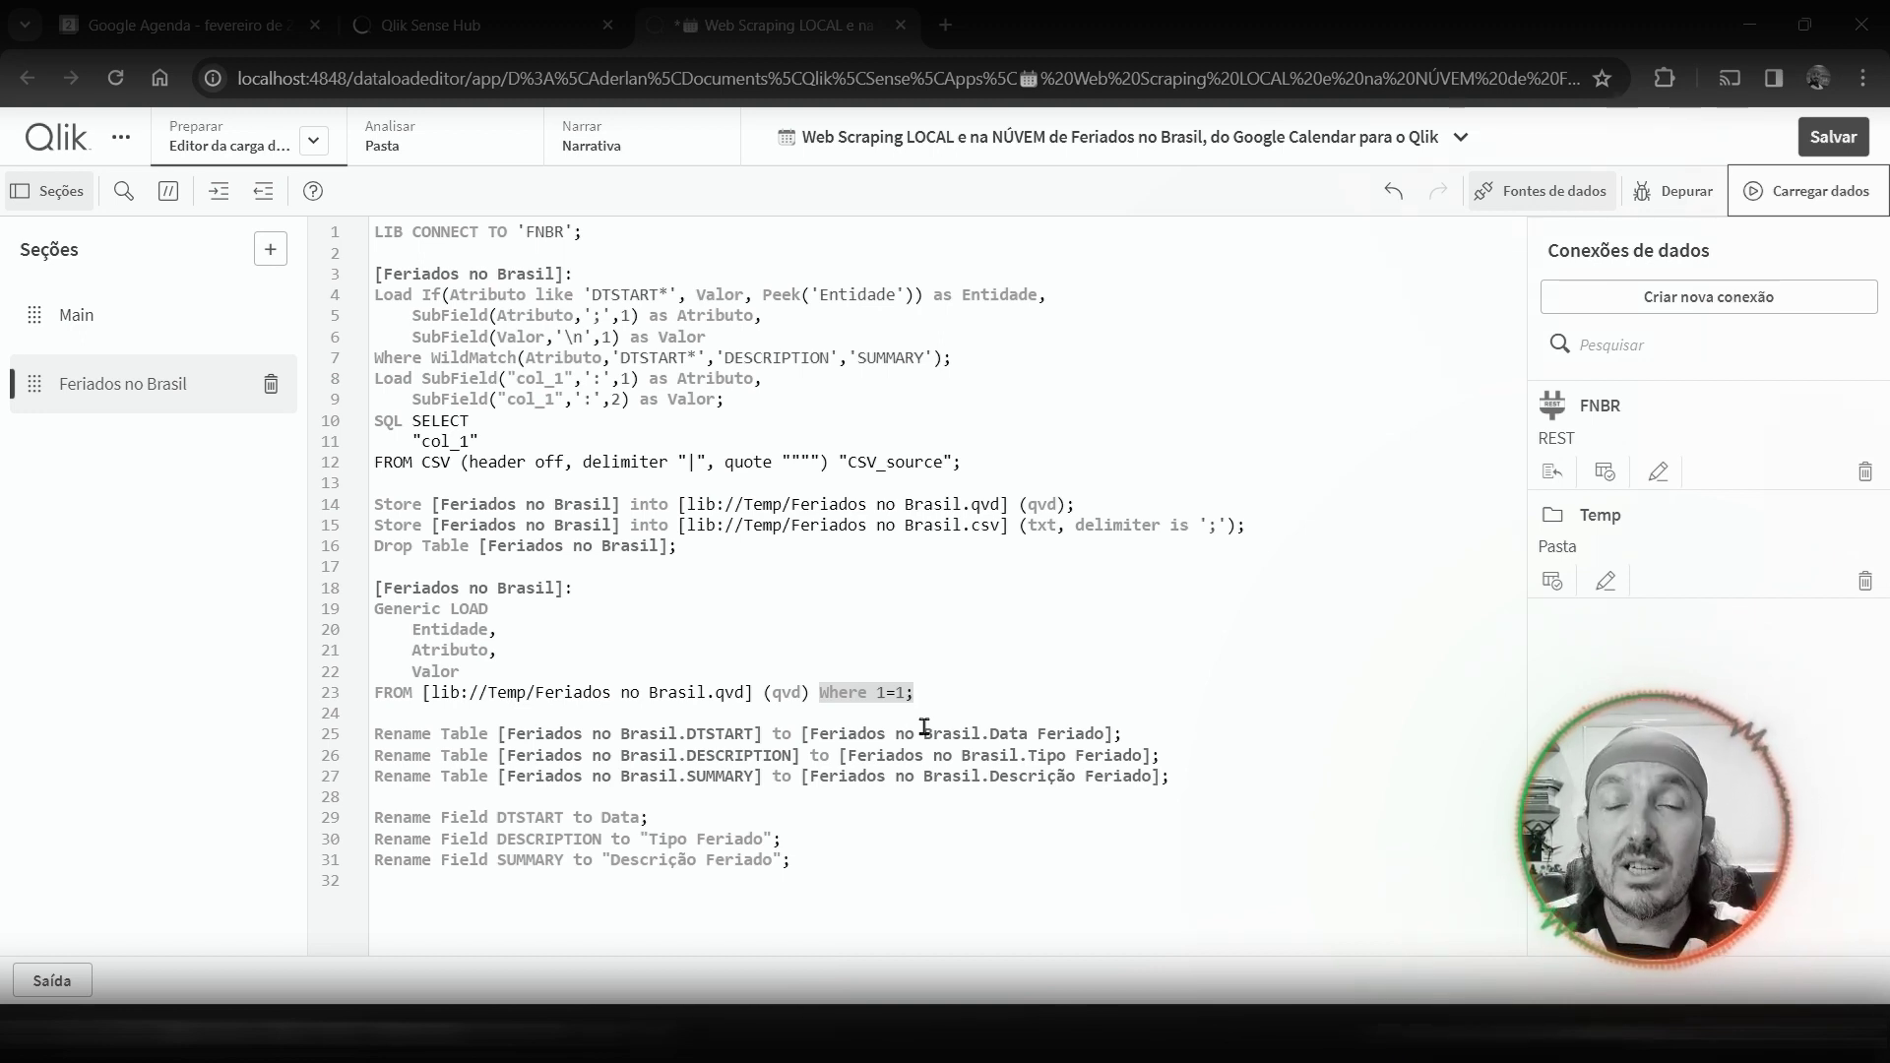
left_click(887, 691)
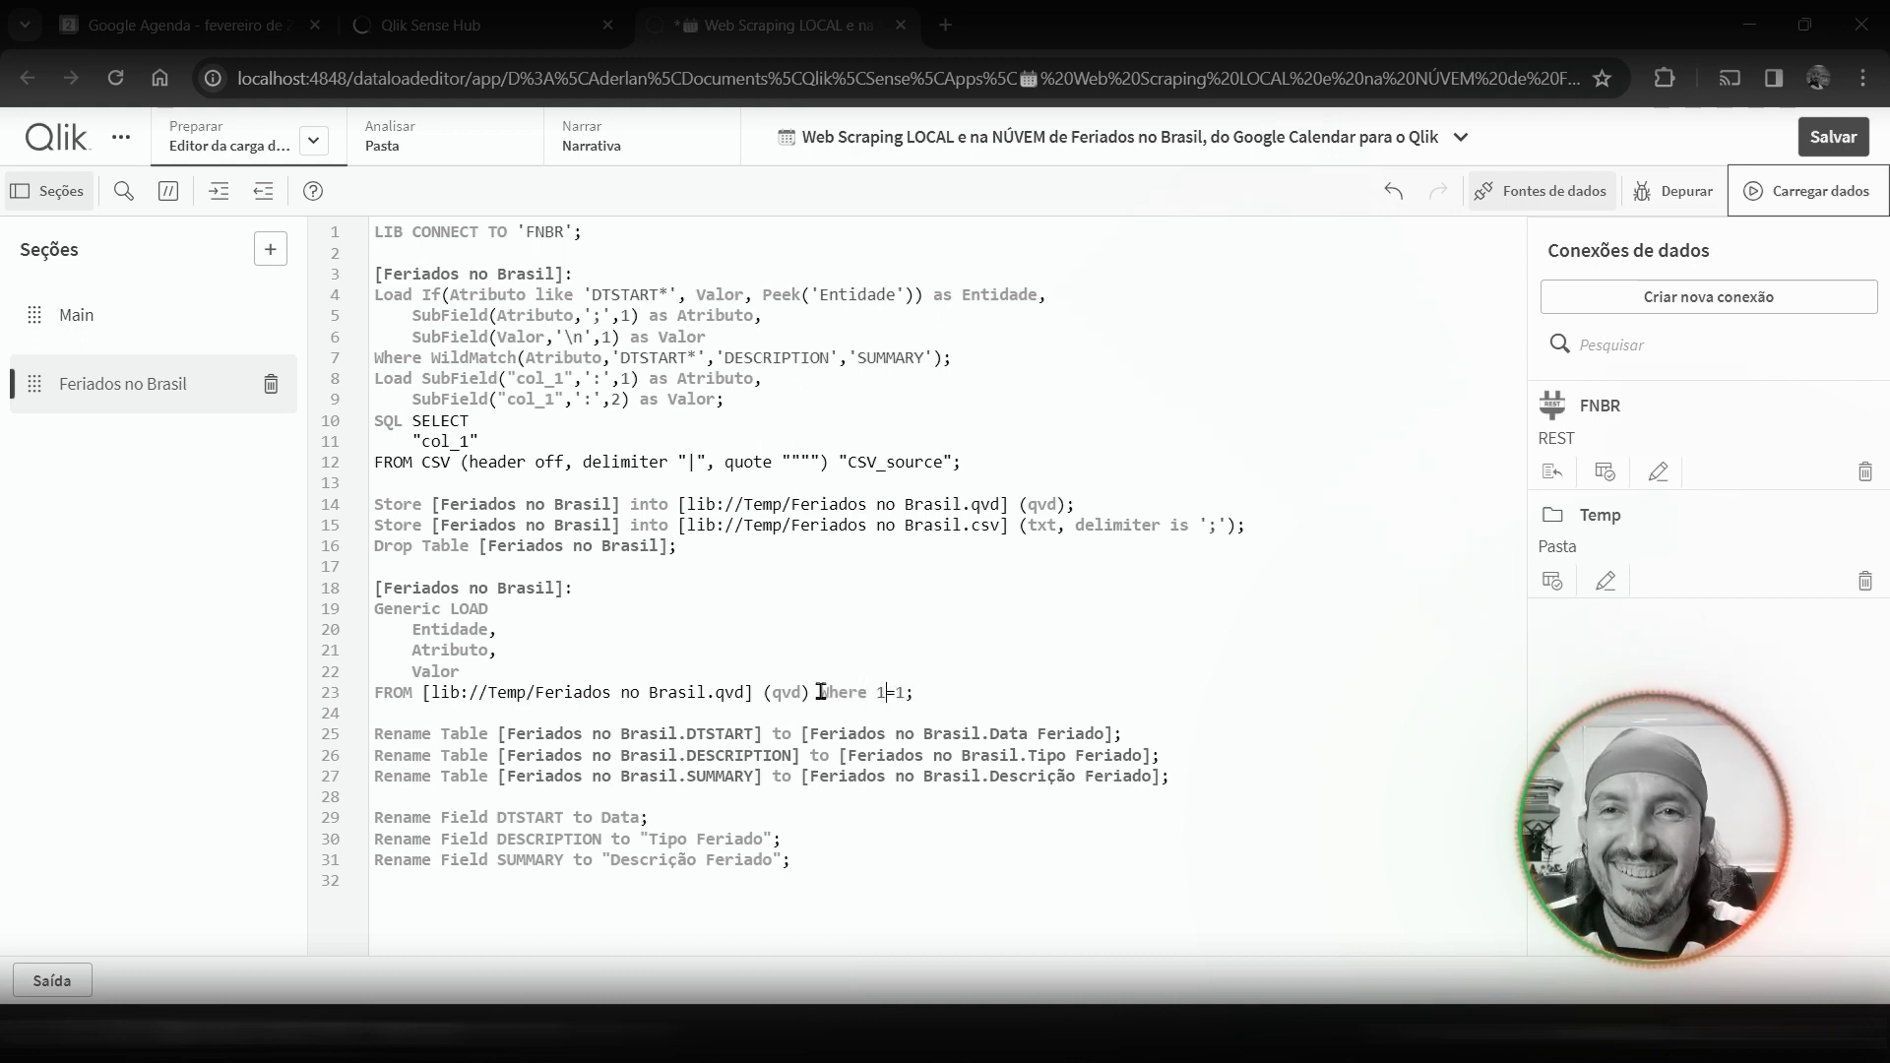
left_click_drag(814, 692, 917, 705)
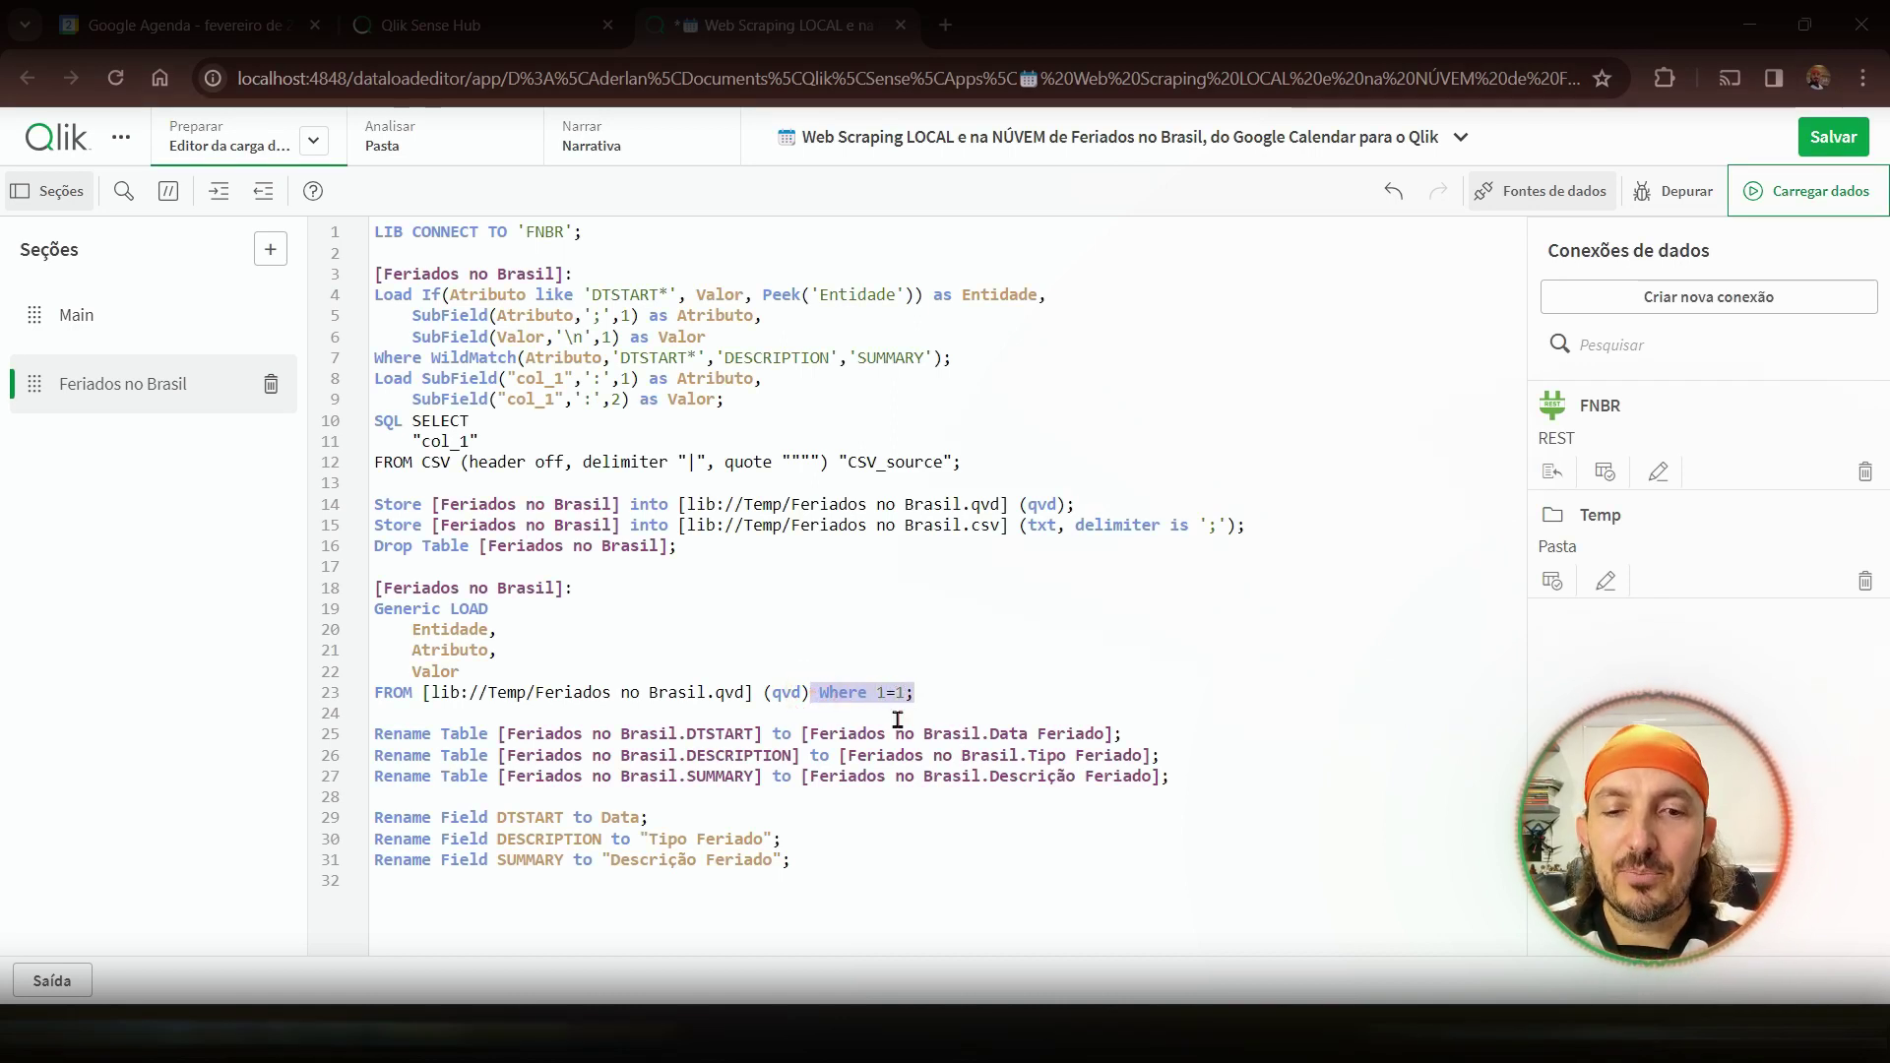
left_click(882, 695)
left_click_drag(817, 694, 903, 694)
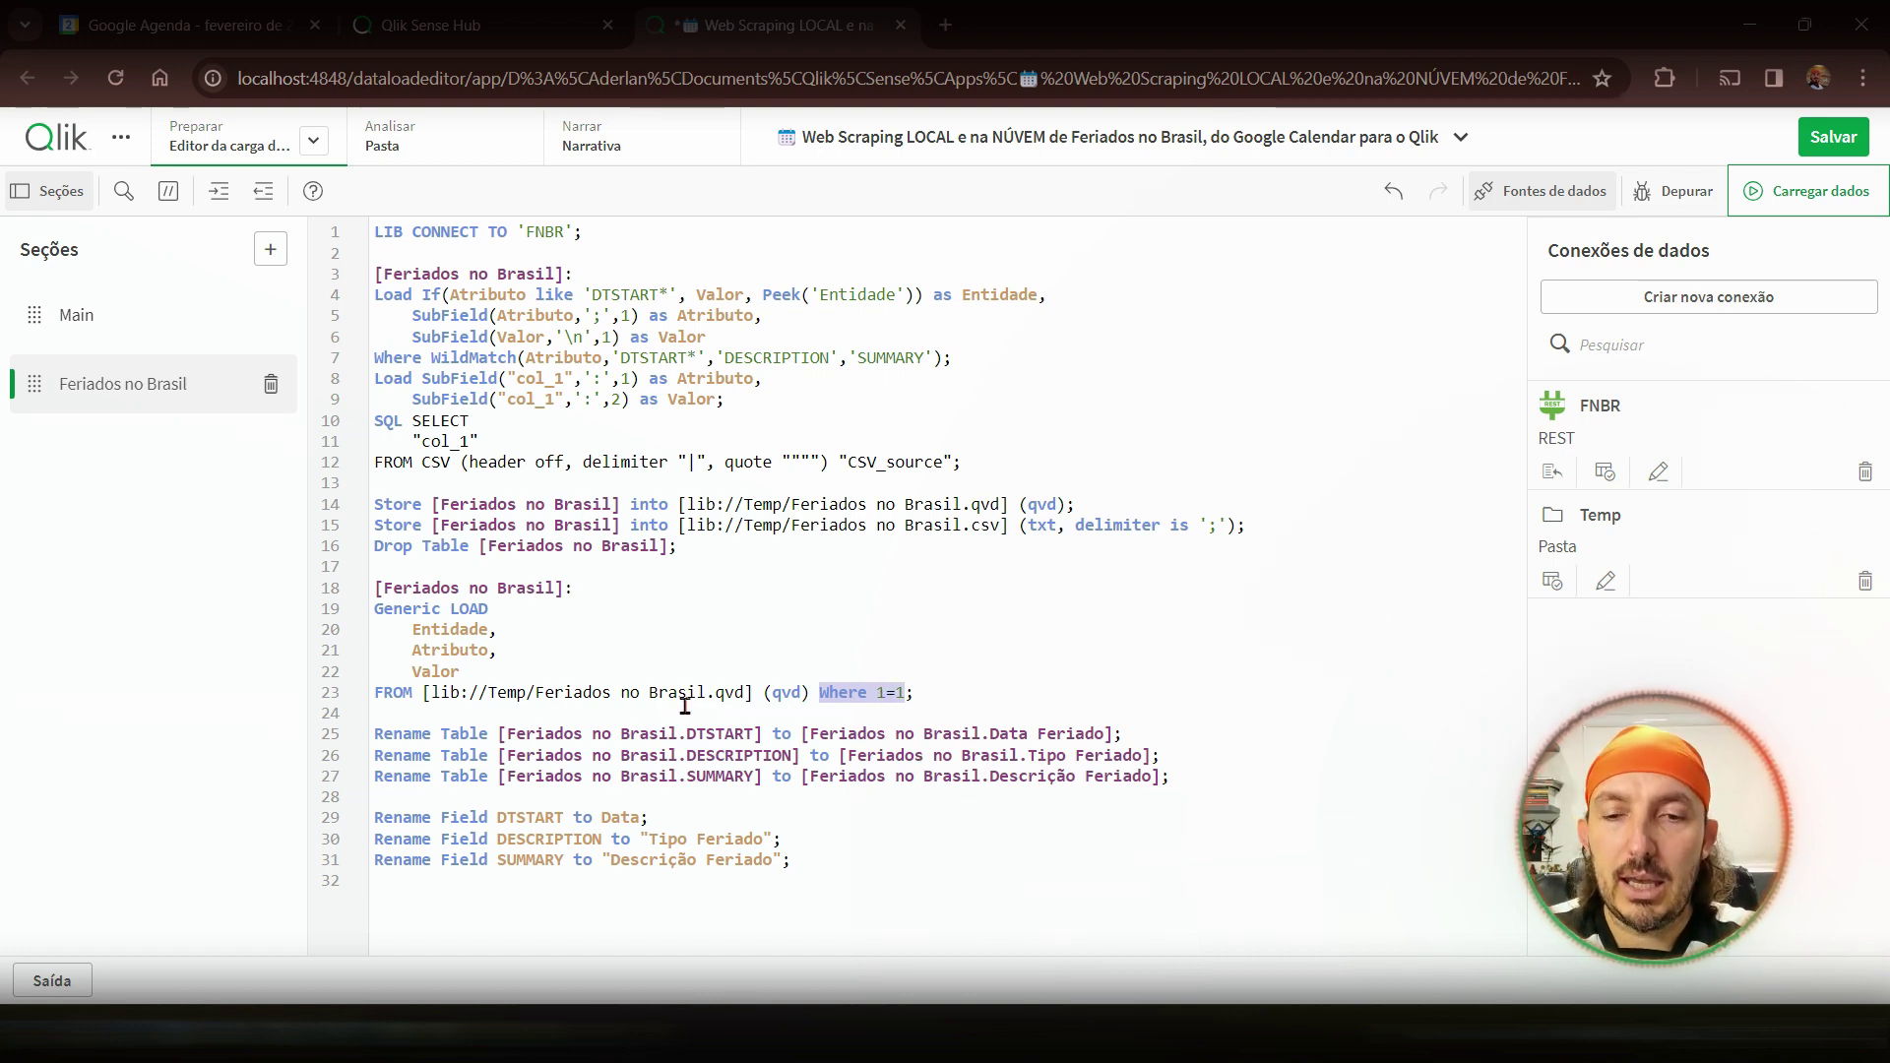
left_click(843, 708)
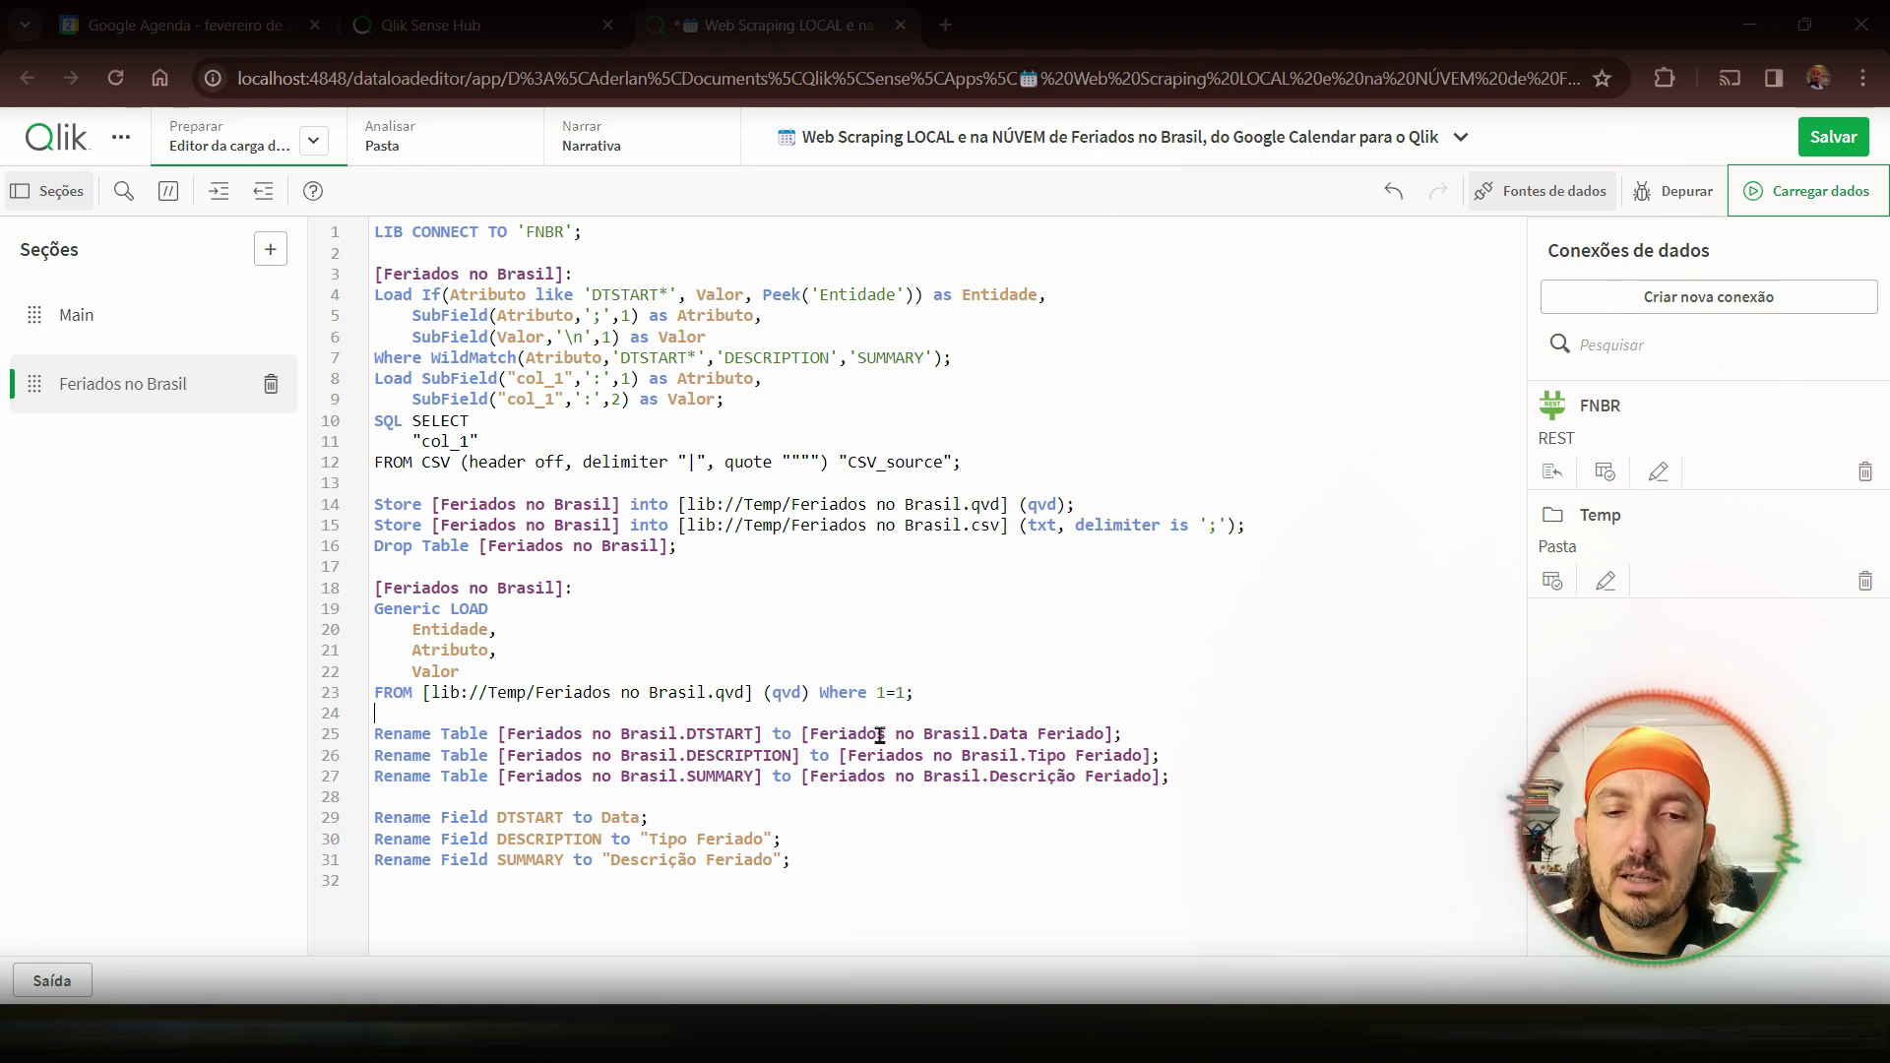
left_click(884, 694)
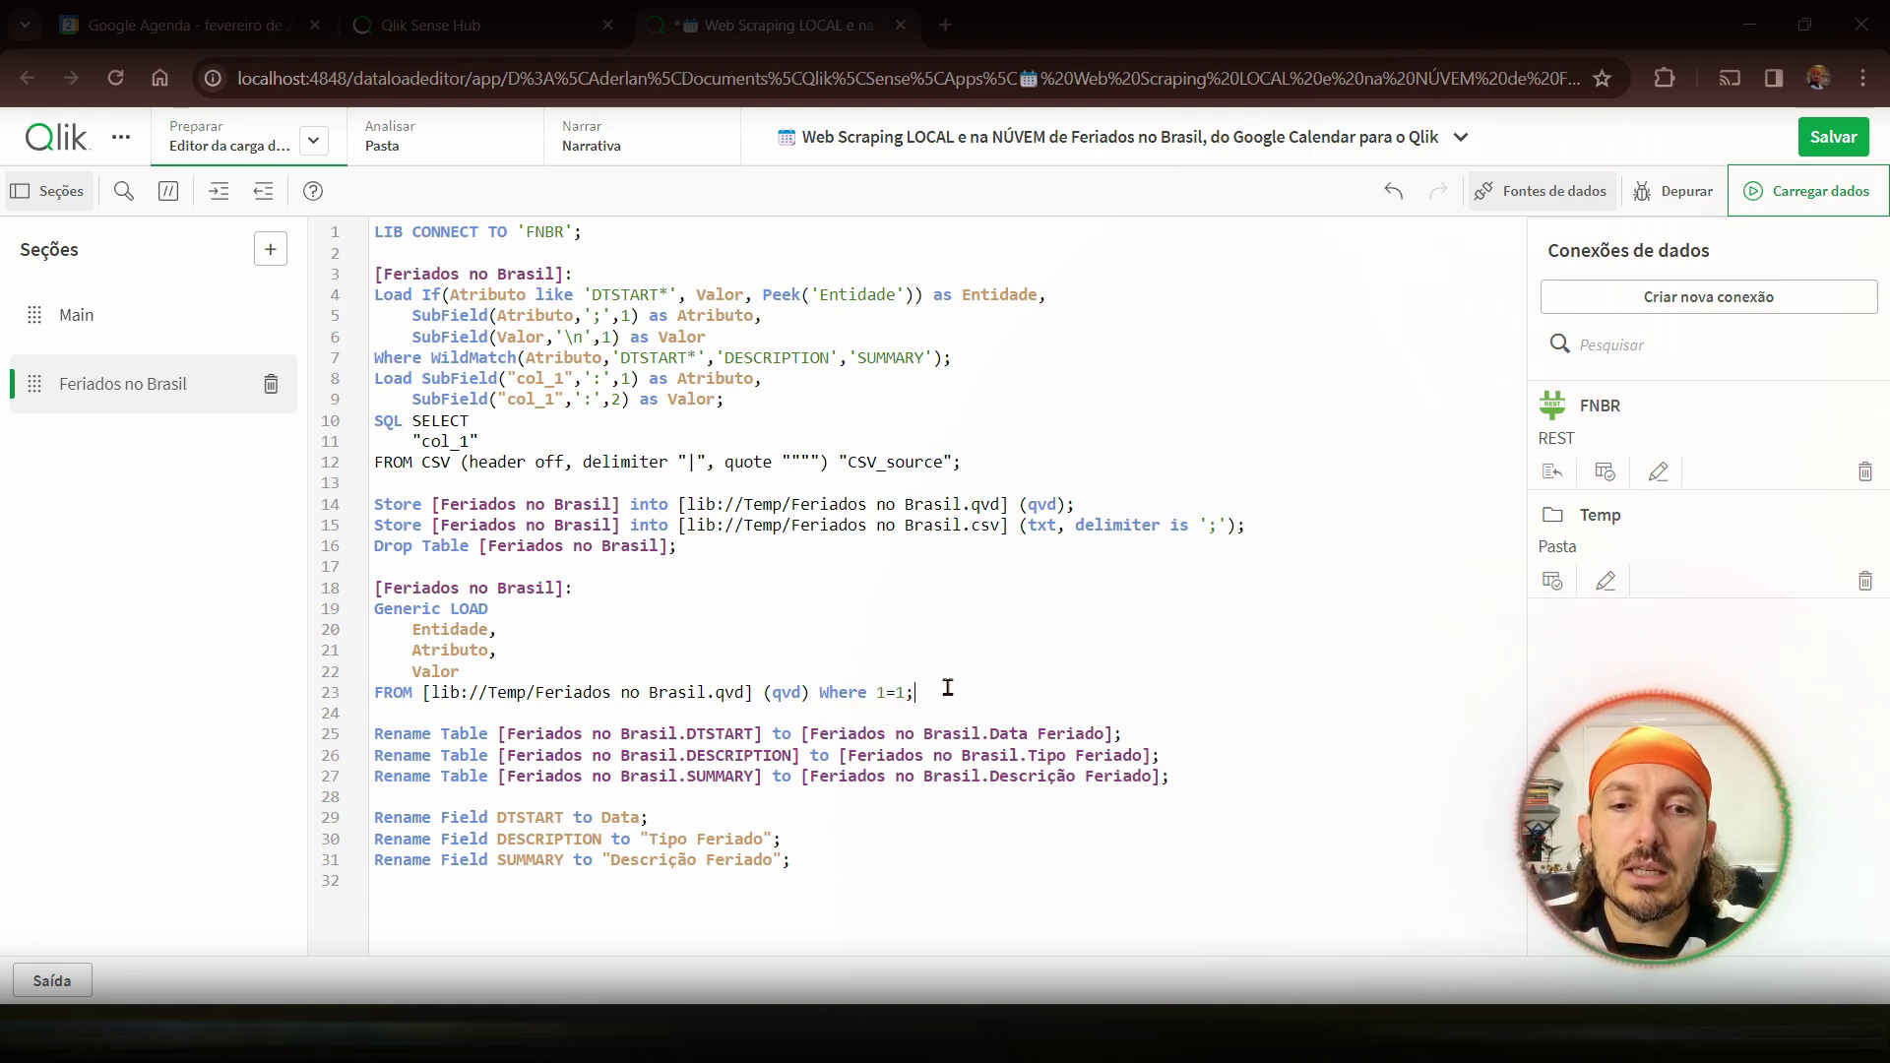
left_click_drag(947, 687, 823, 674)
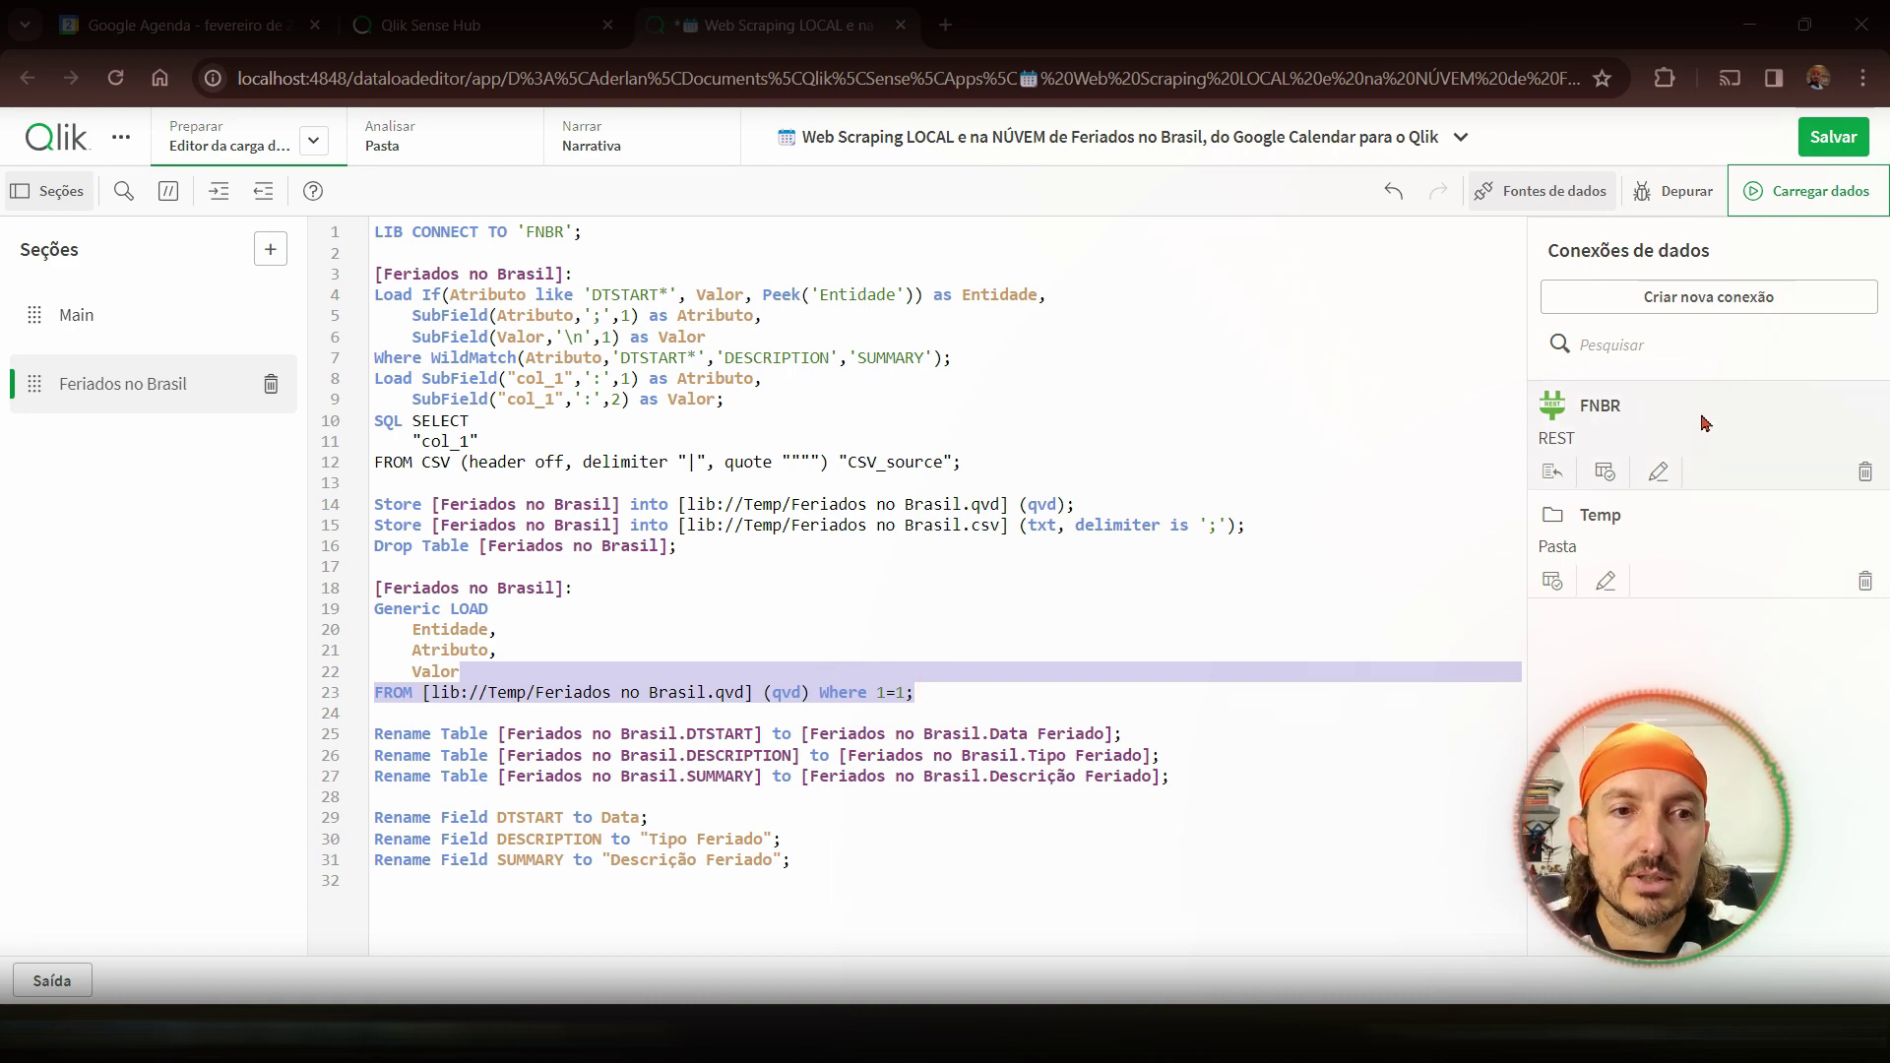
- Reload the app's data with the Where clause in place and open the data model viewer
left_click(1801, 191)
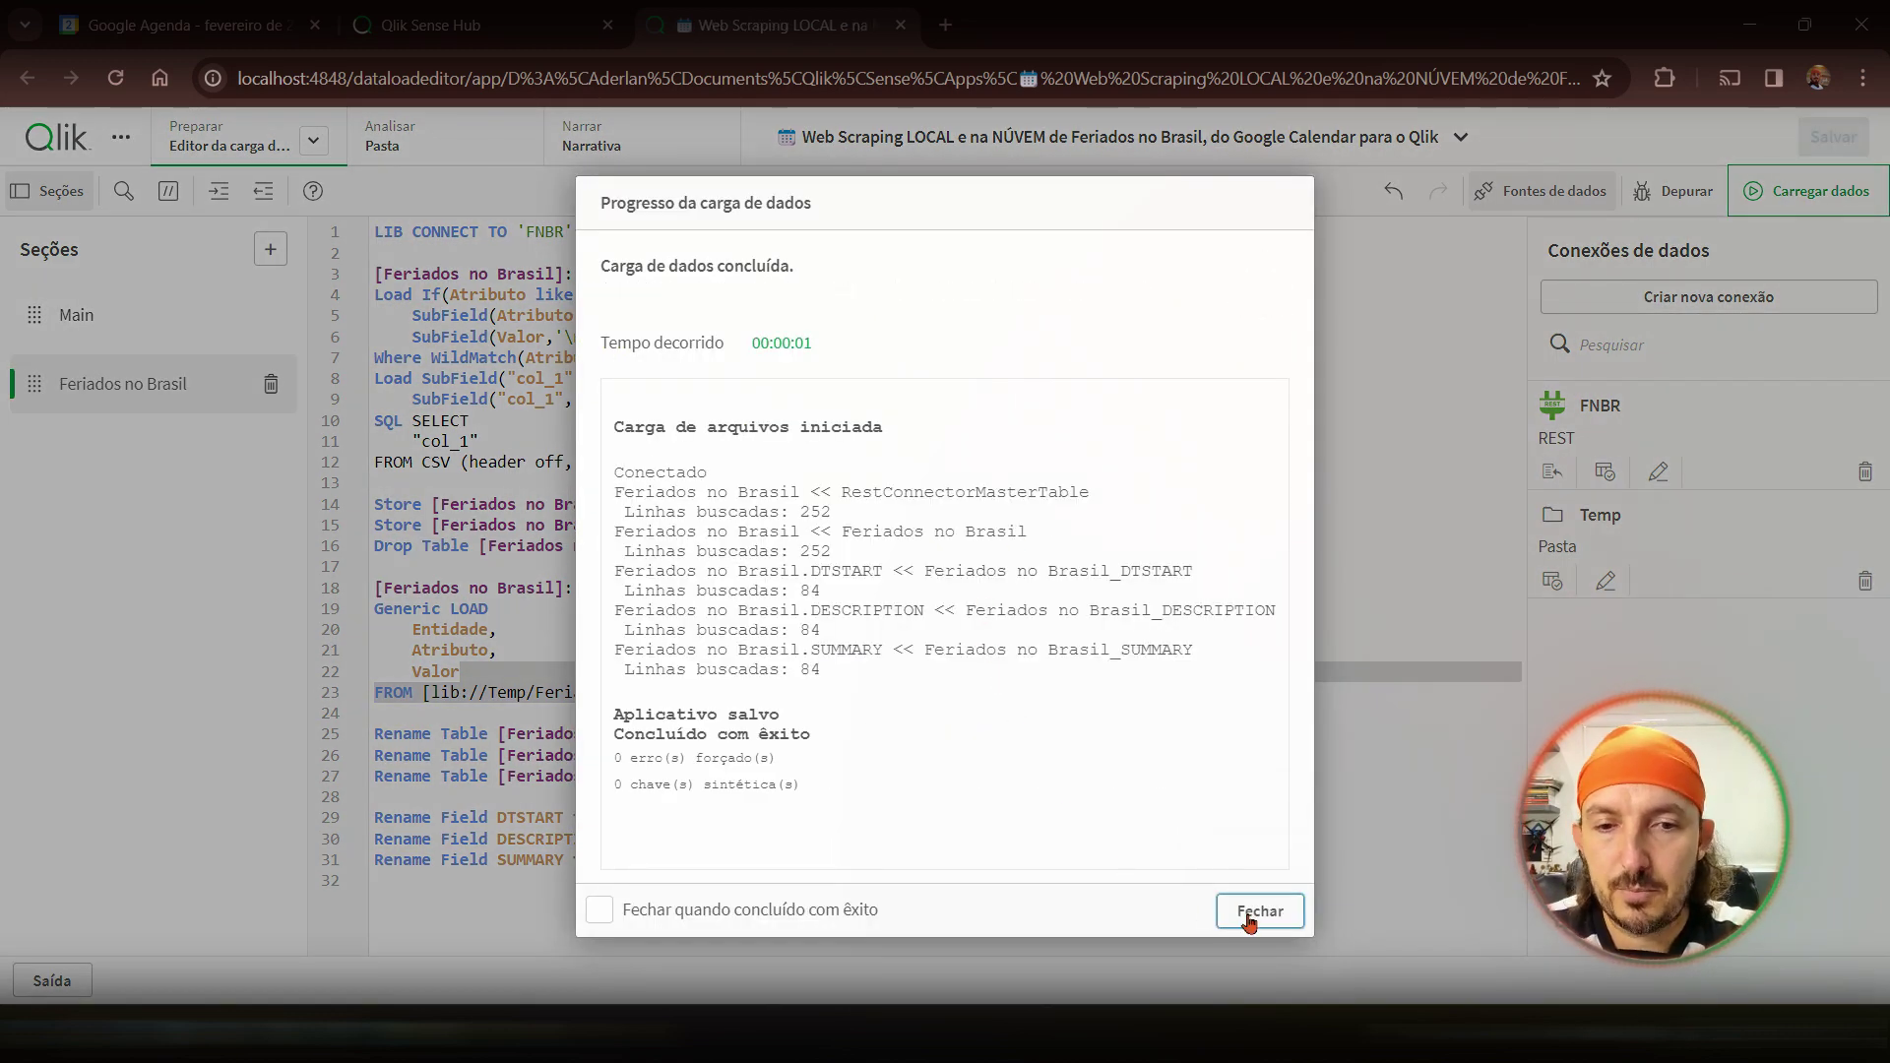
left_click(1227, 906)
left_click(314, 145)
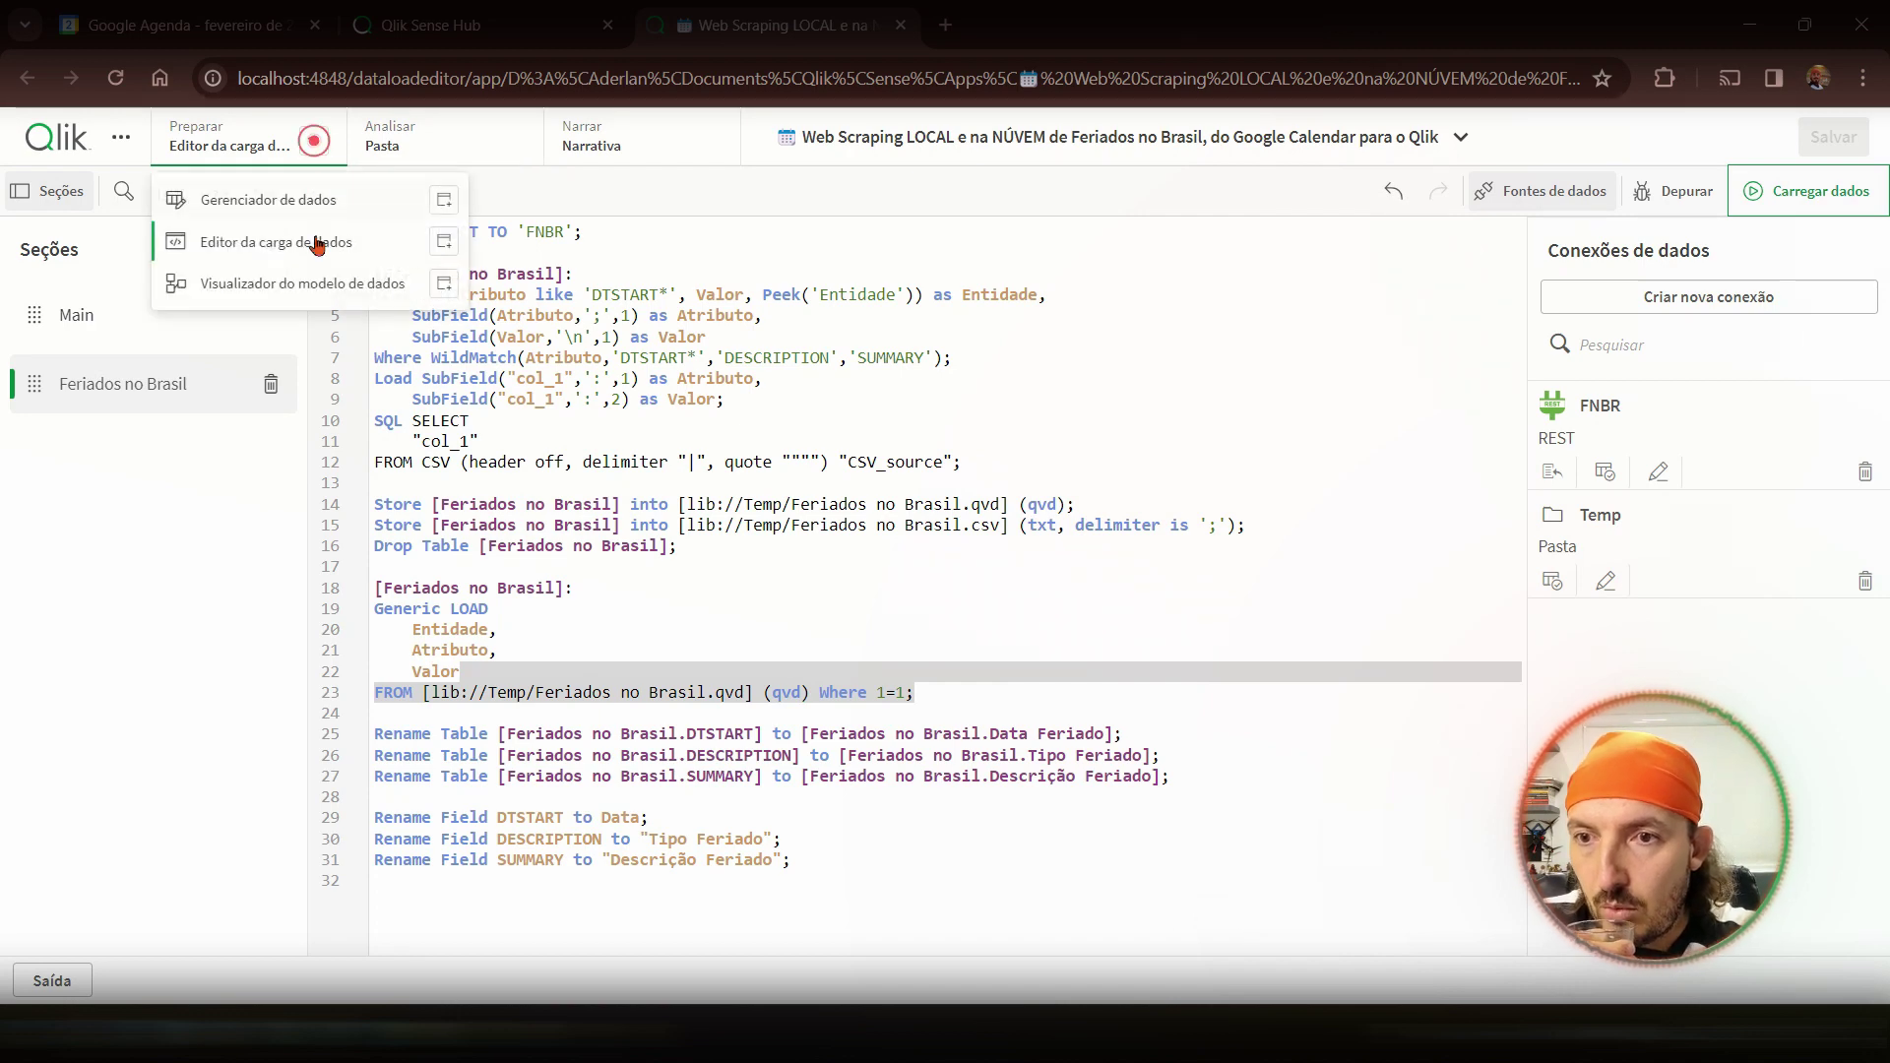
left_click(293, 285)
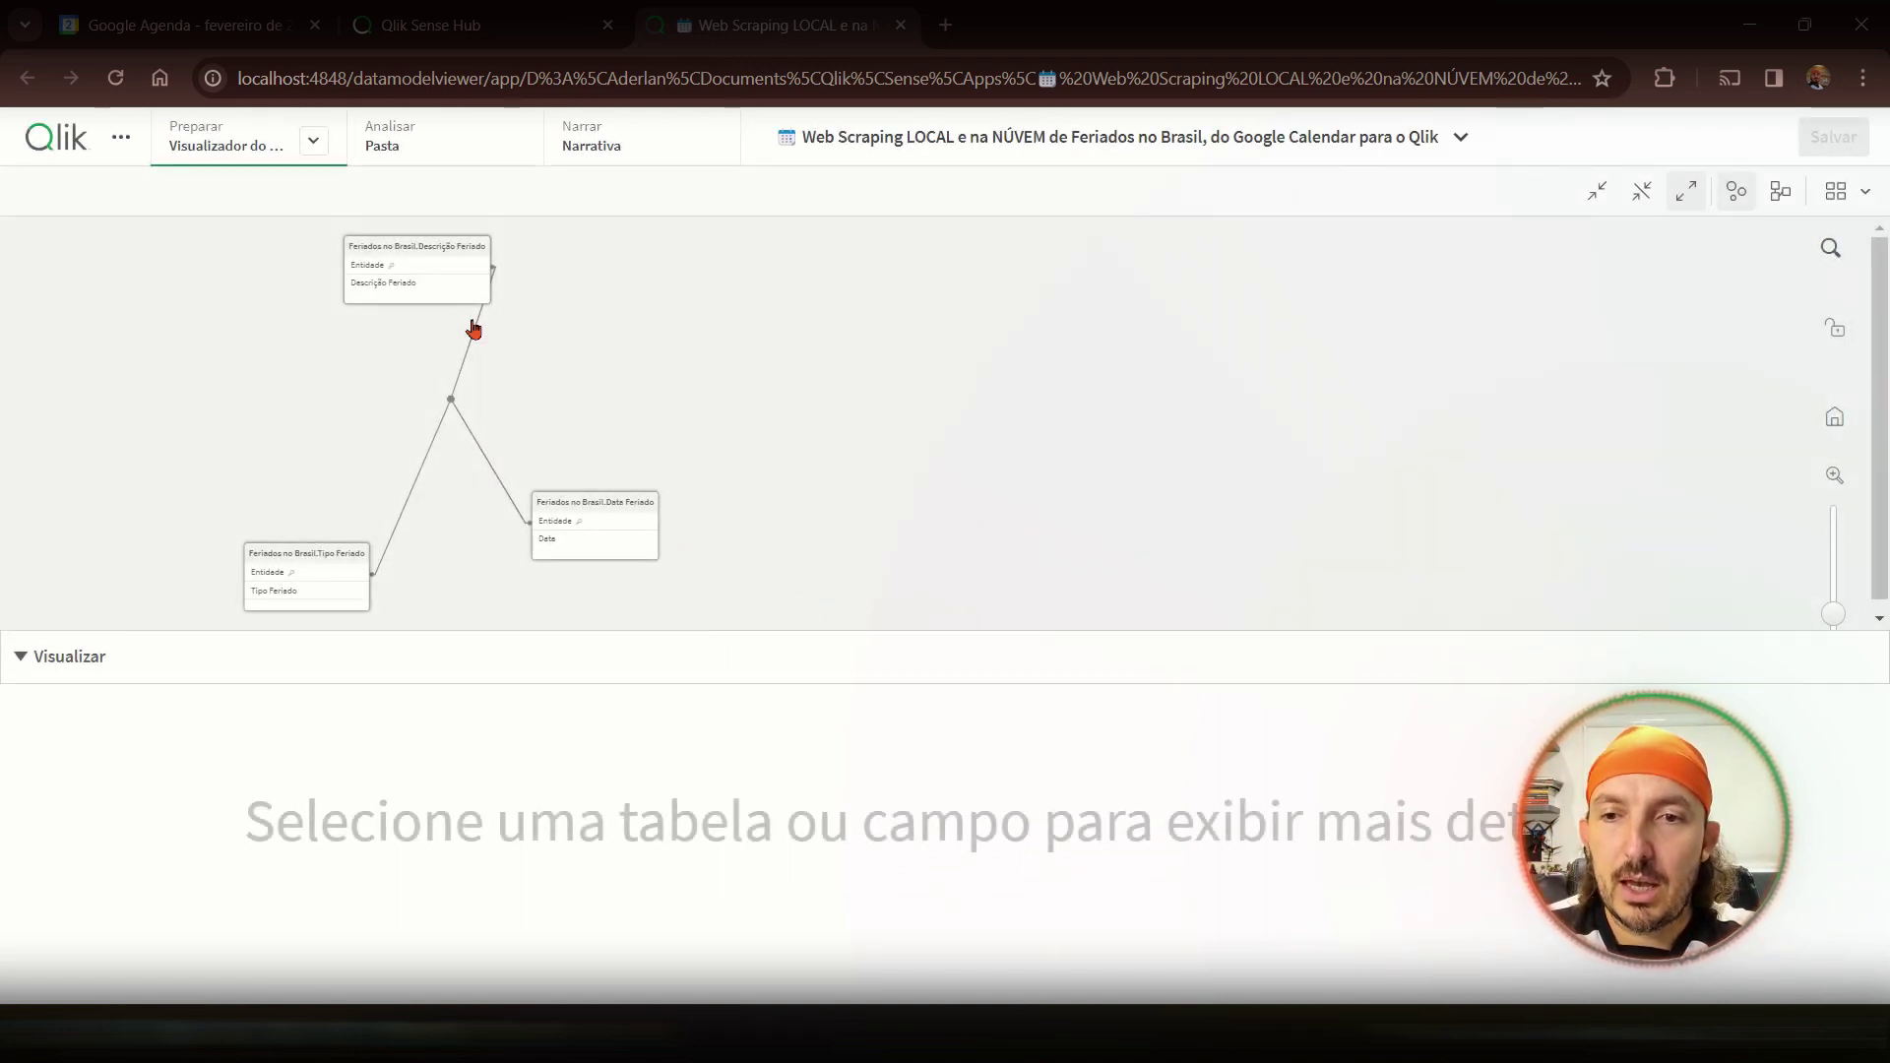
- Preview the rows of the Descrição Feriado, Data Feriado and Tipo Feriado tables in the data model and return to the data load editor
left_click(410, 246)
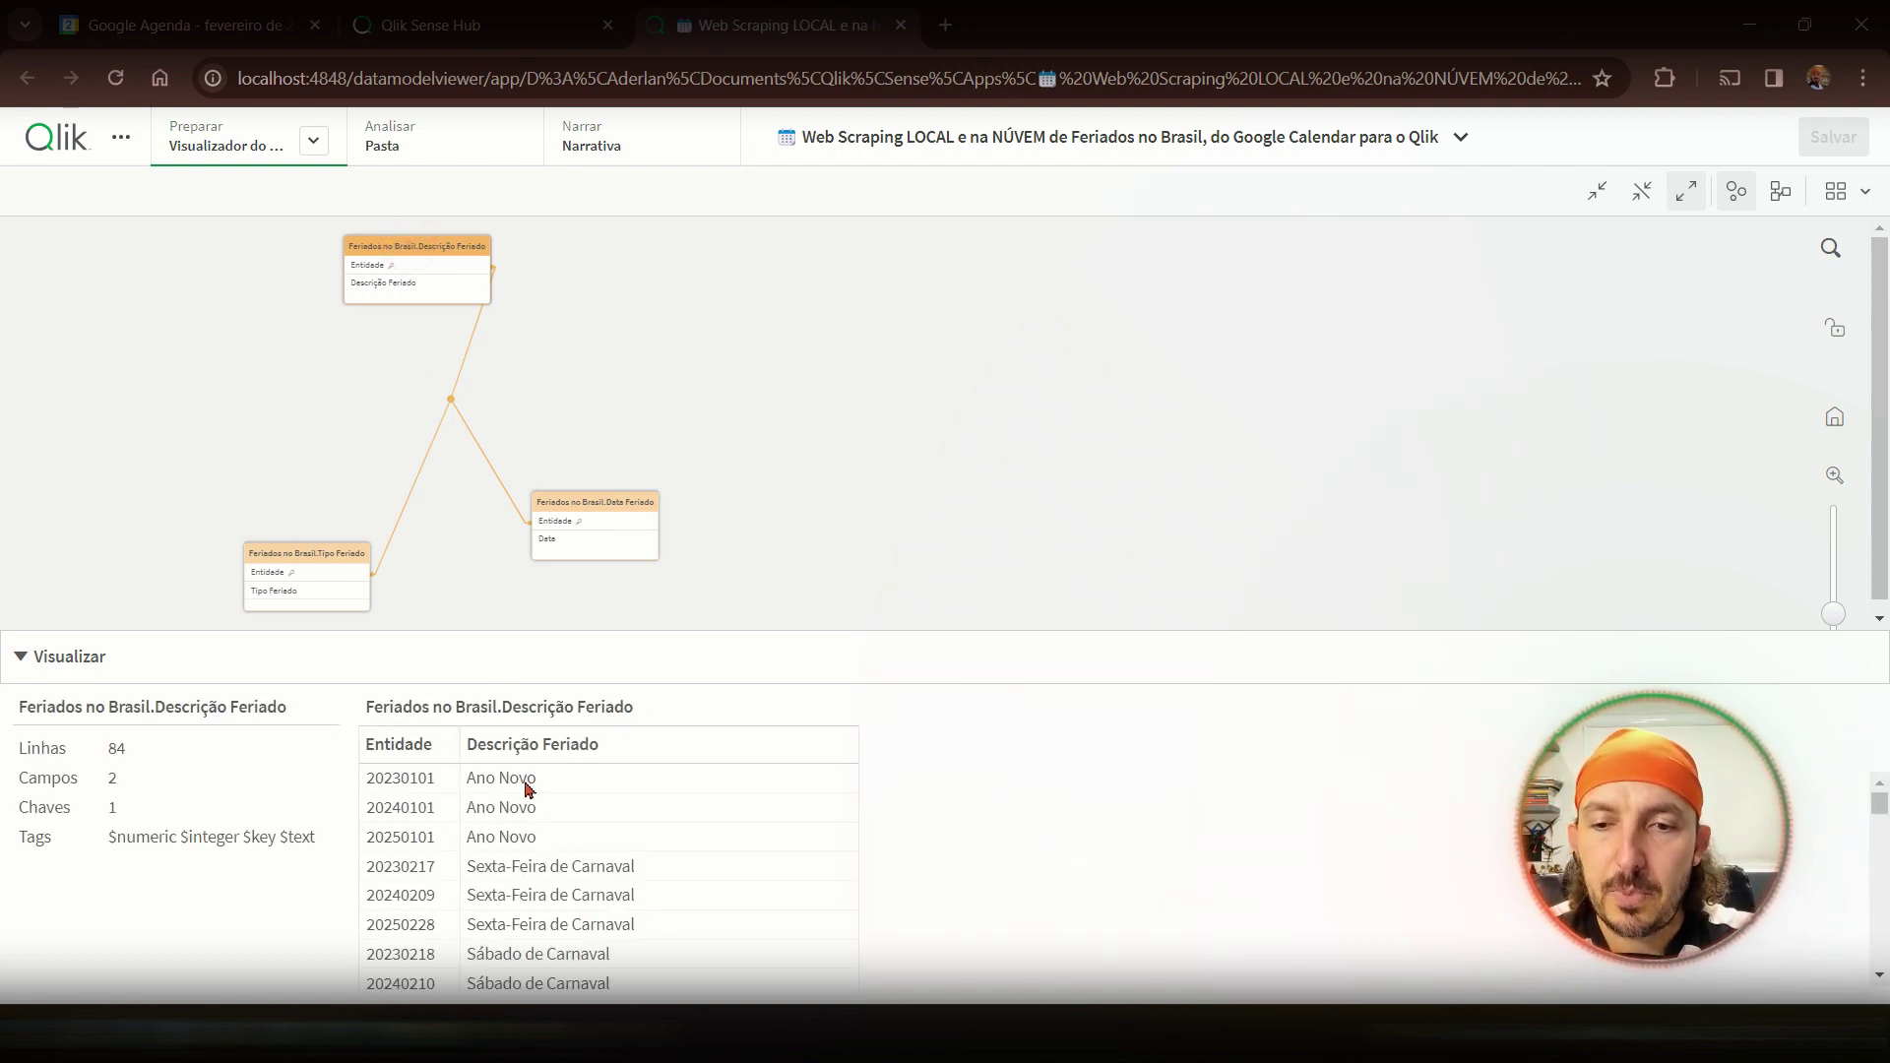
left_click(563, 505)
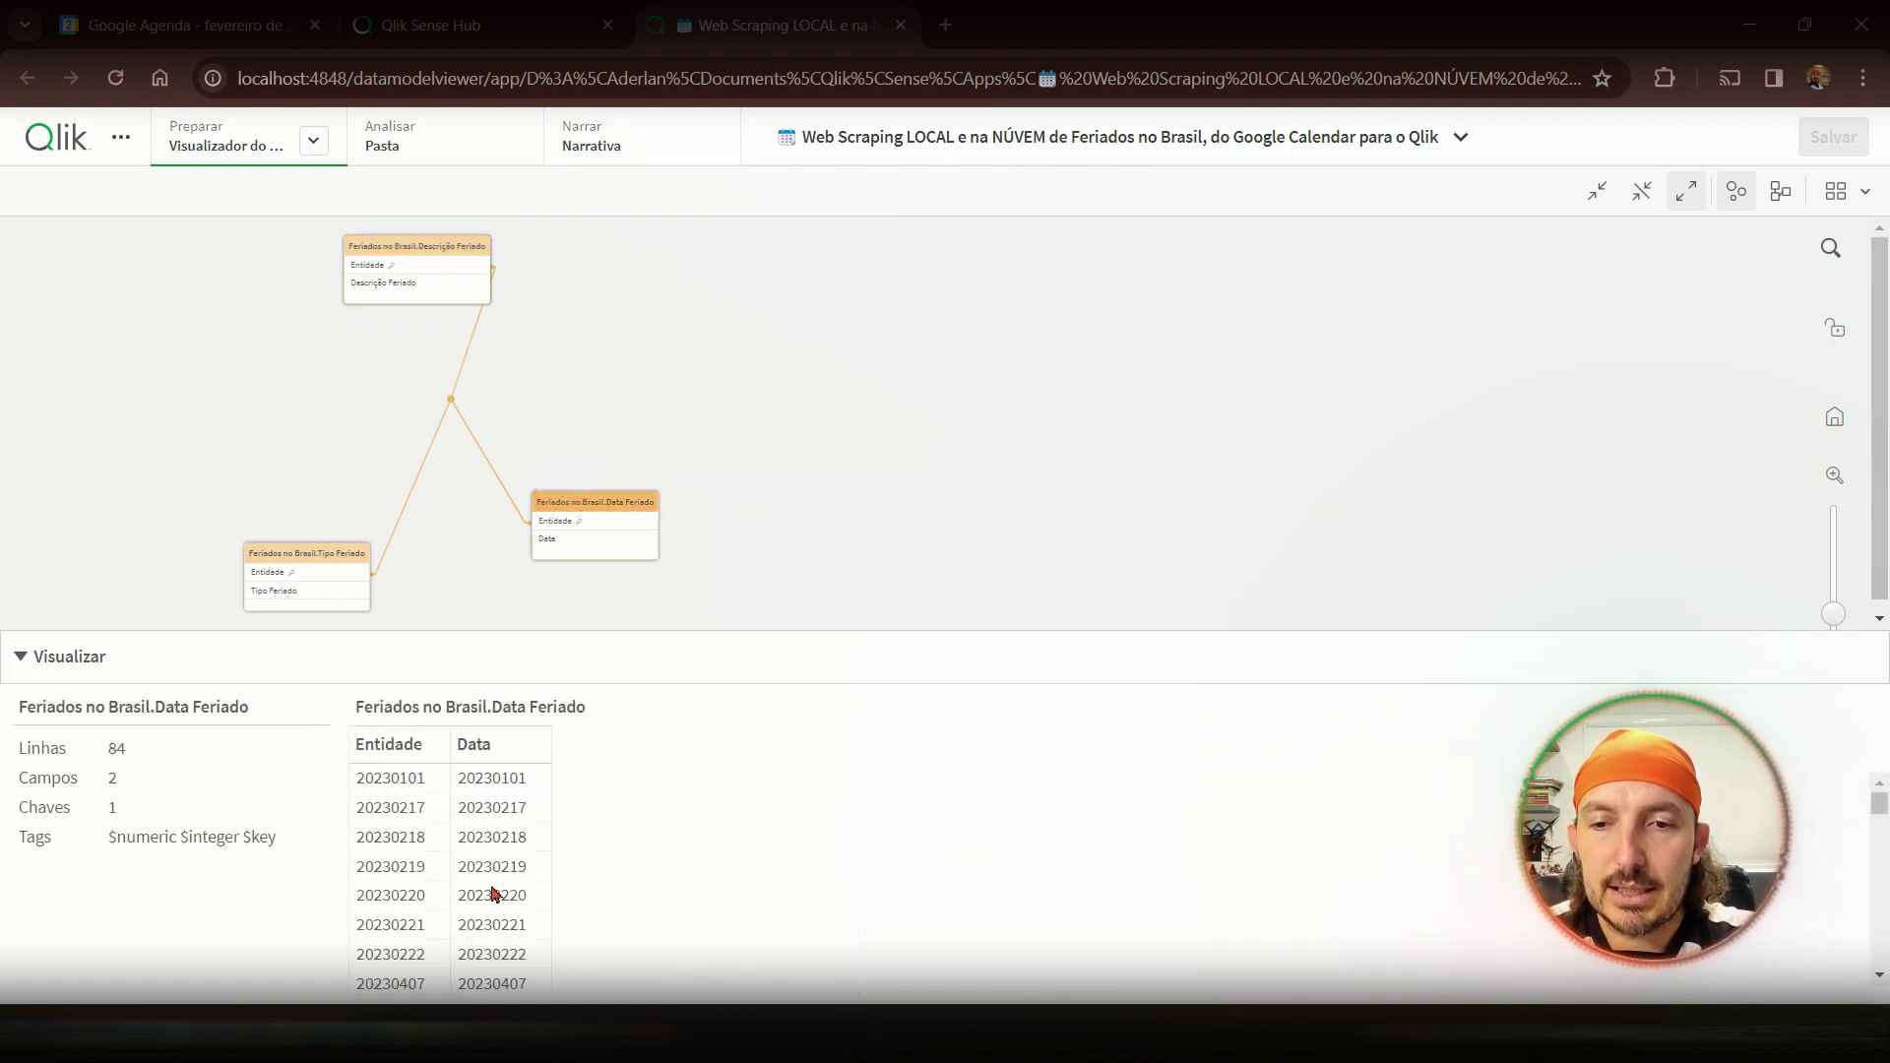
left_click(301, 559)
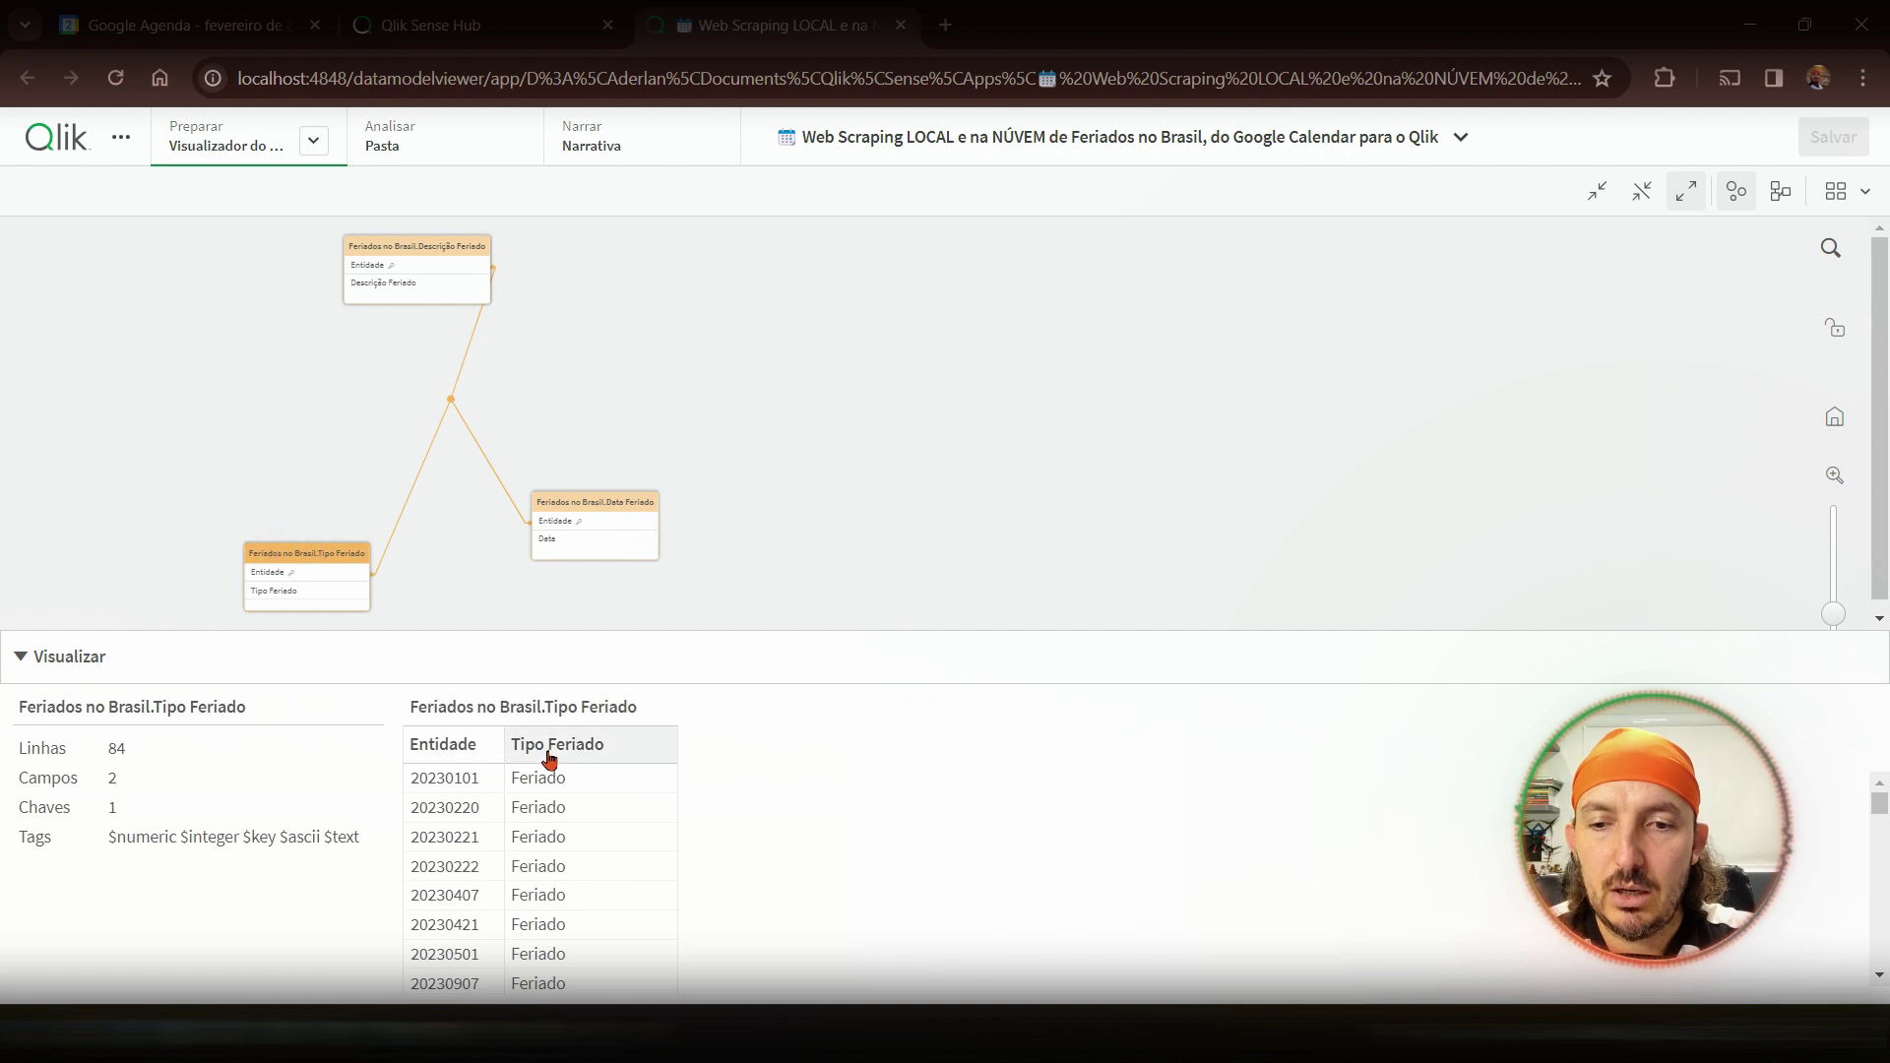
scroll(574, 882, "down", 15)
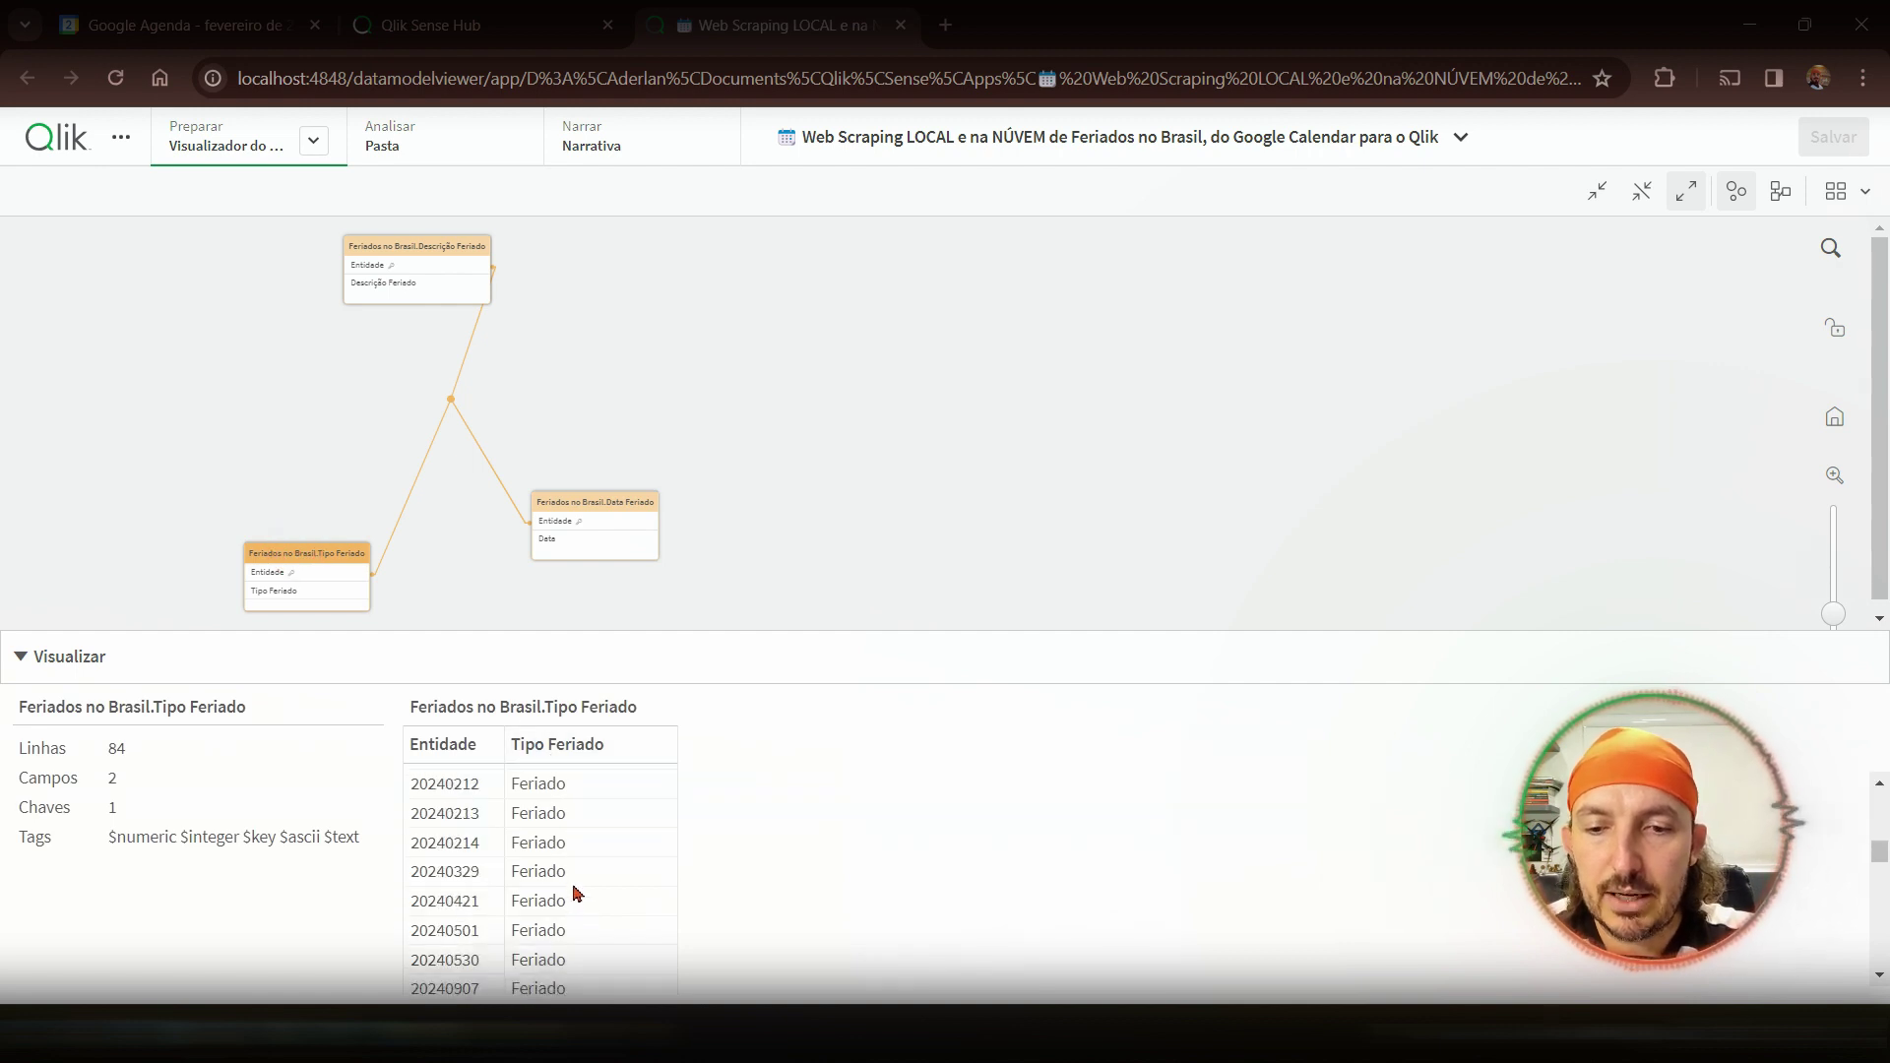
scroll(580, 915, "down", 5)
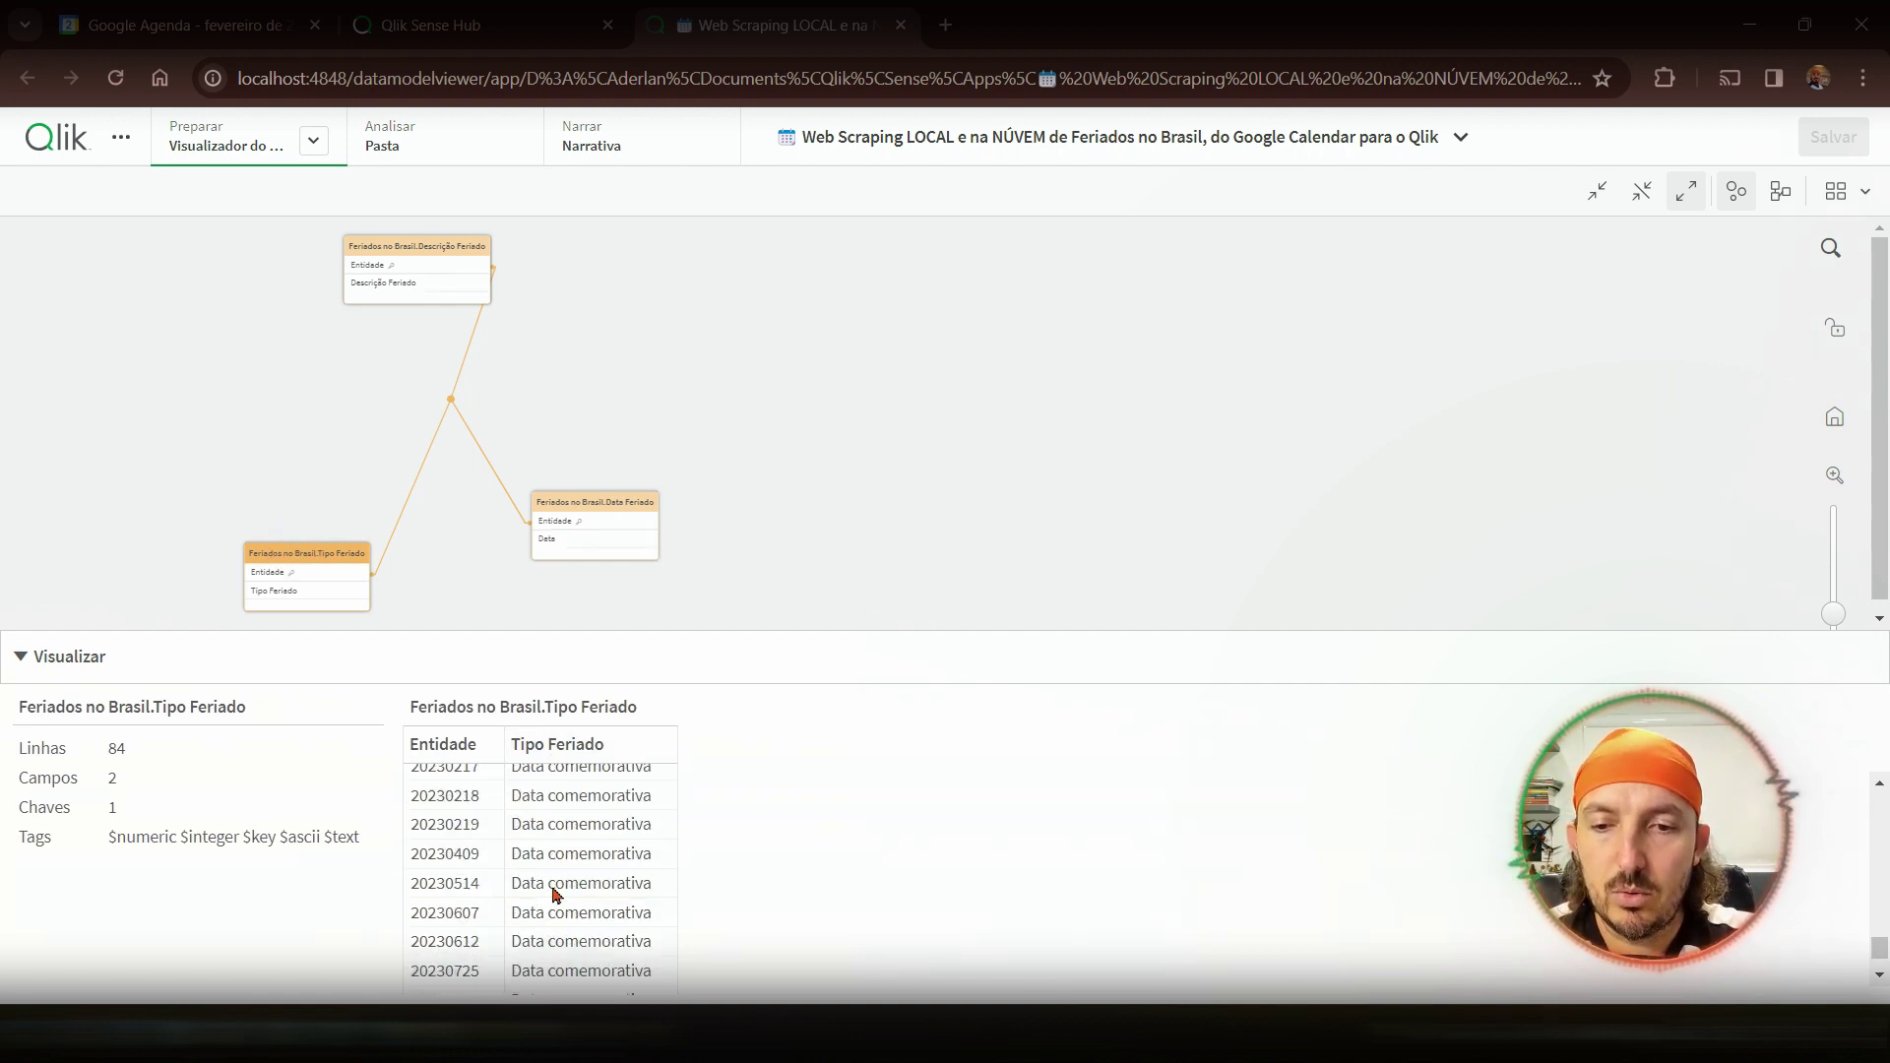
scroll(576, 901, "up", 8)
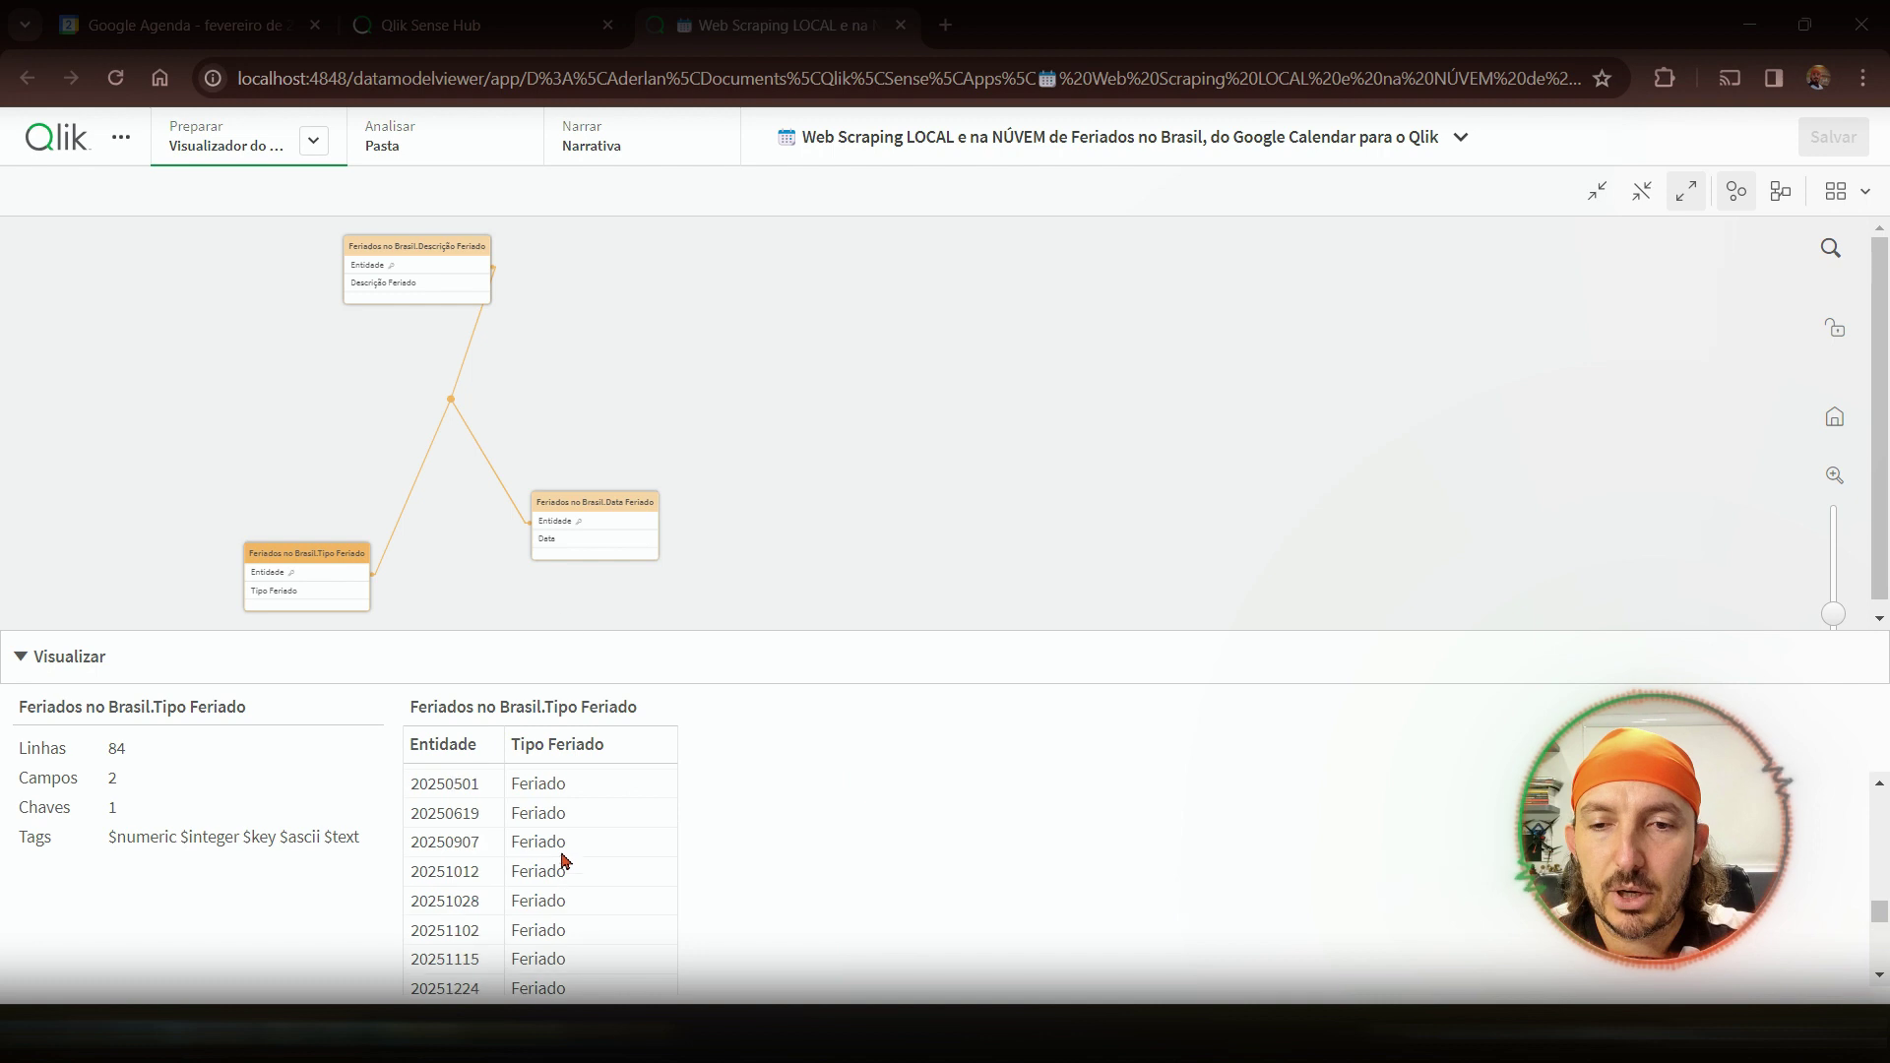
left_click(415, 246)
left_click(557, 508)
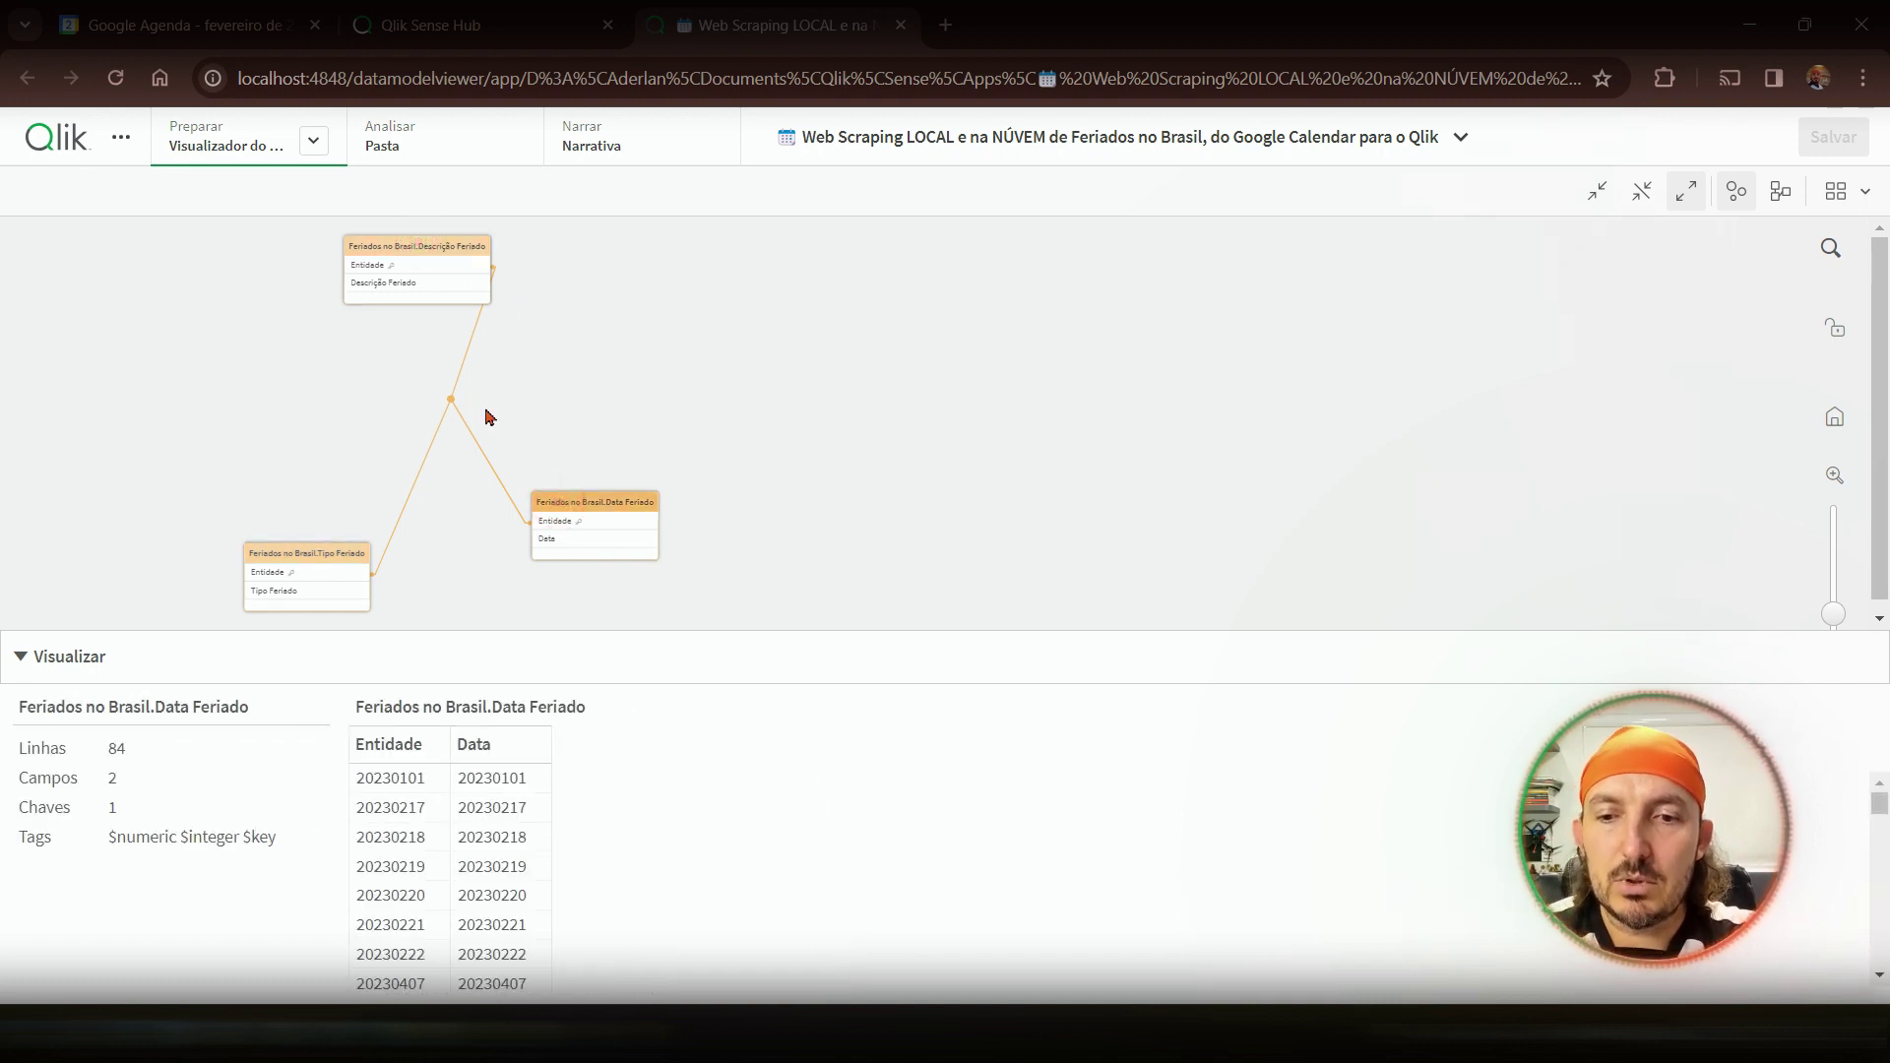
left_click(313, 140)
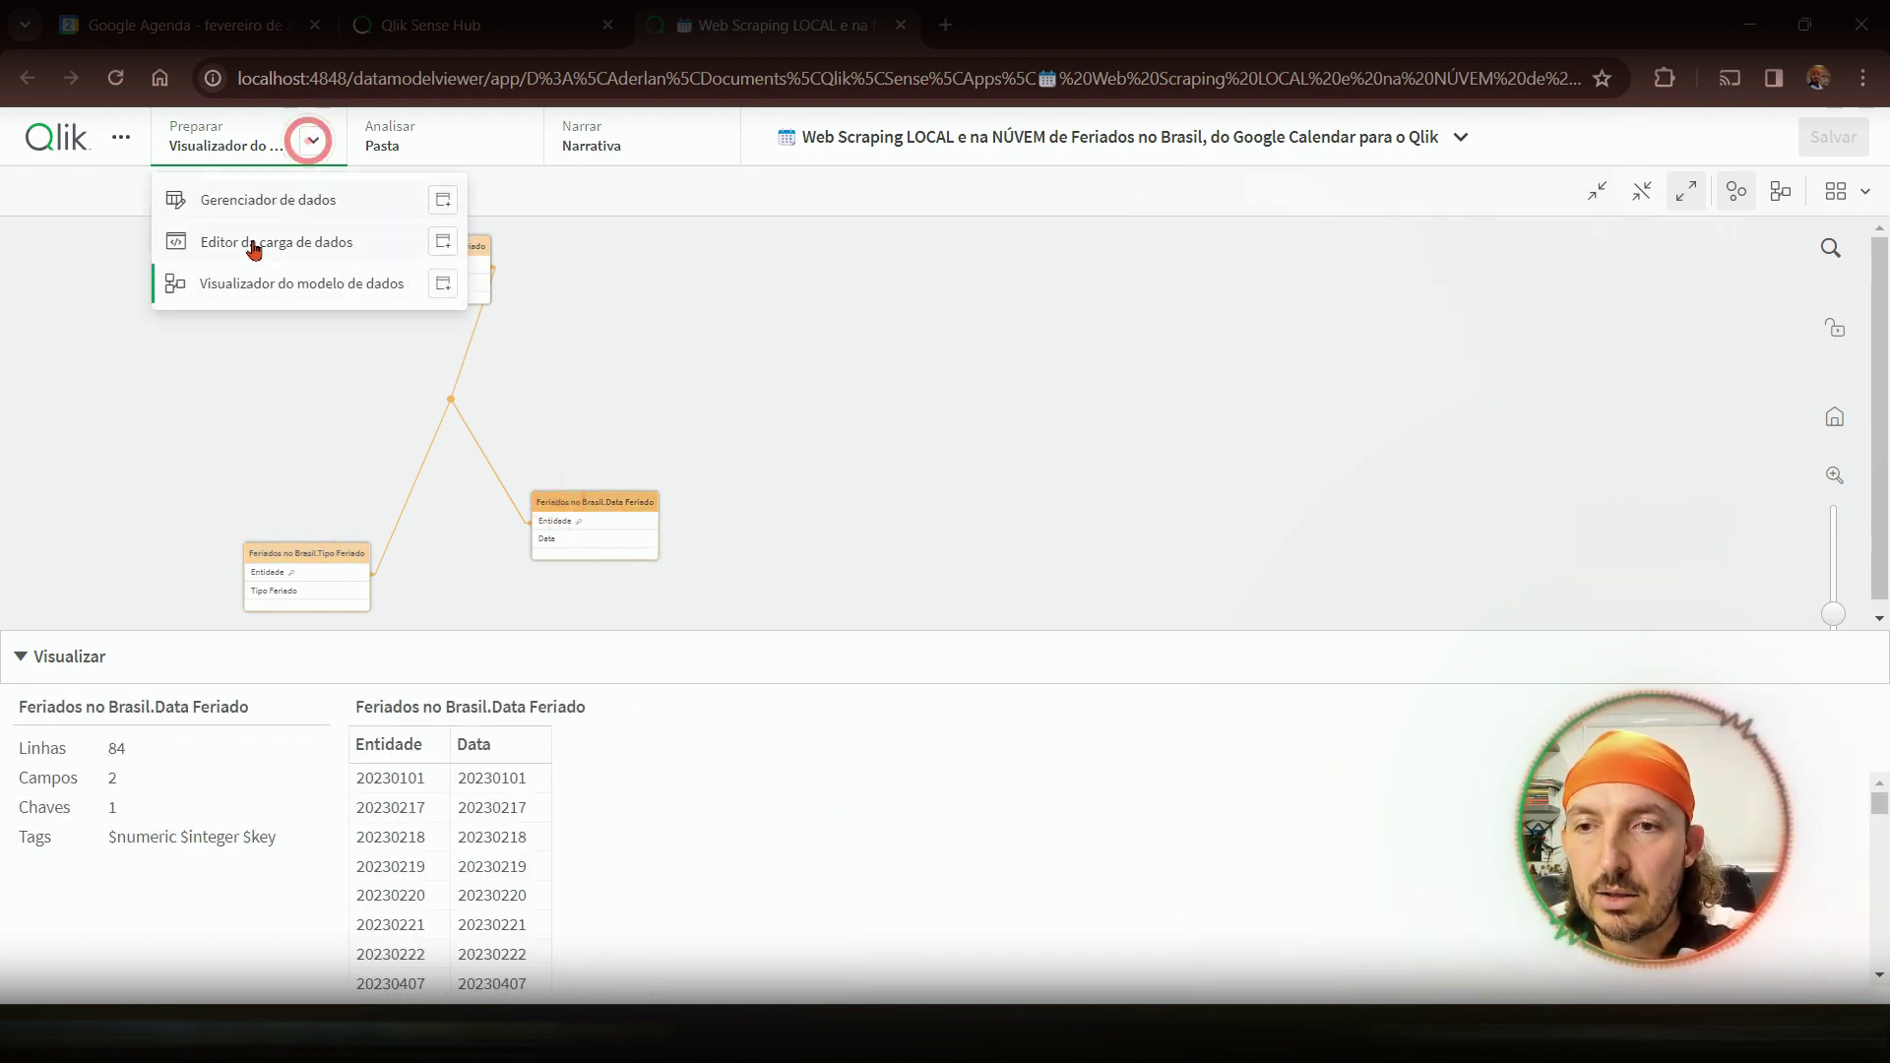
left_click(253, 243)
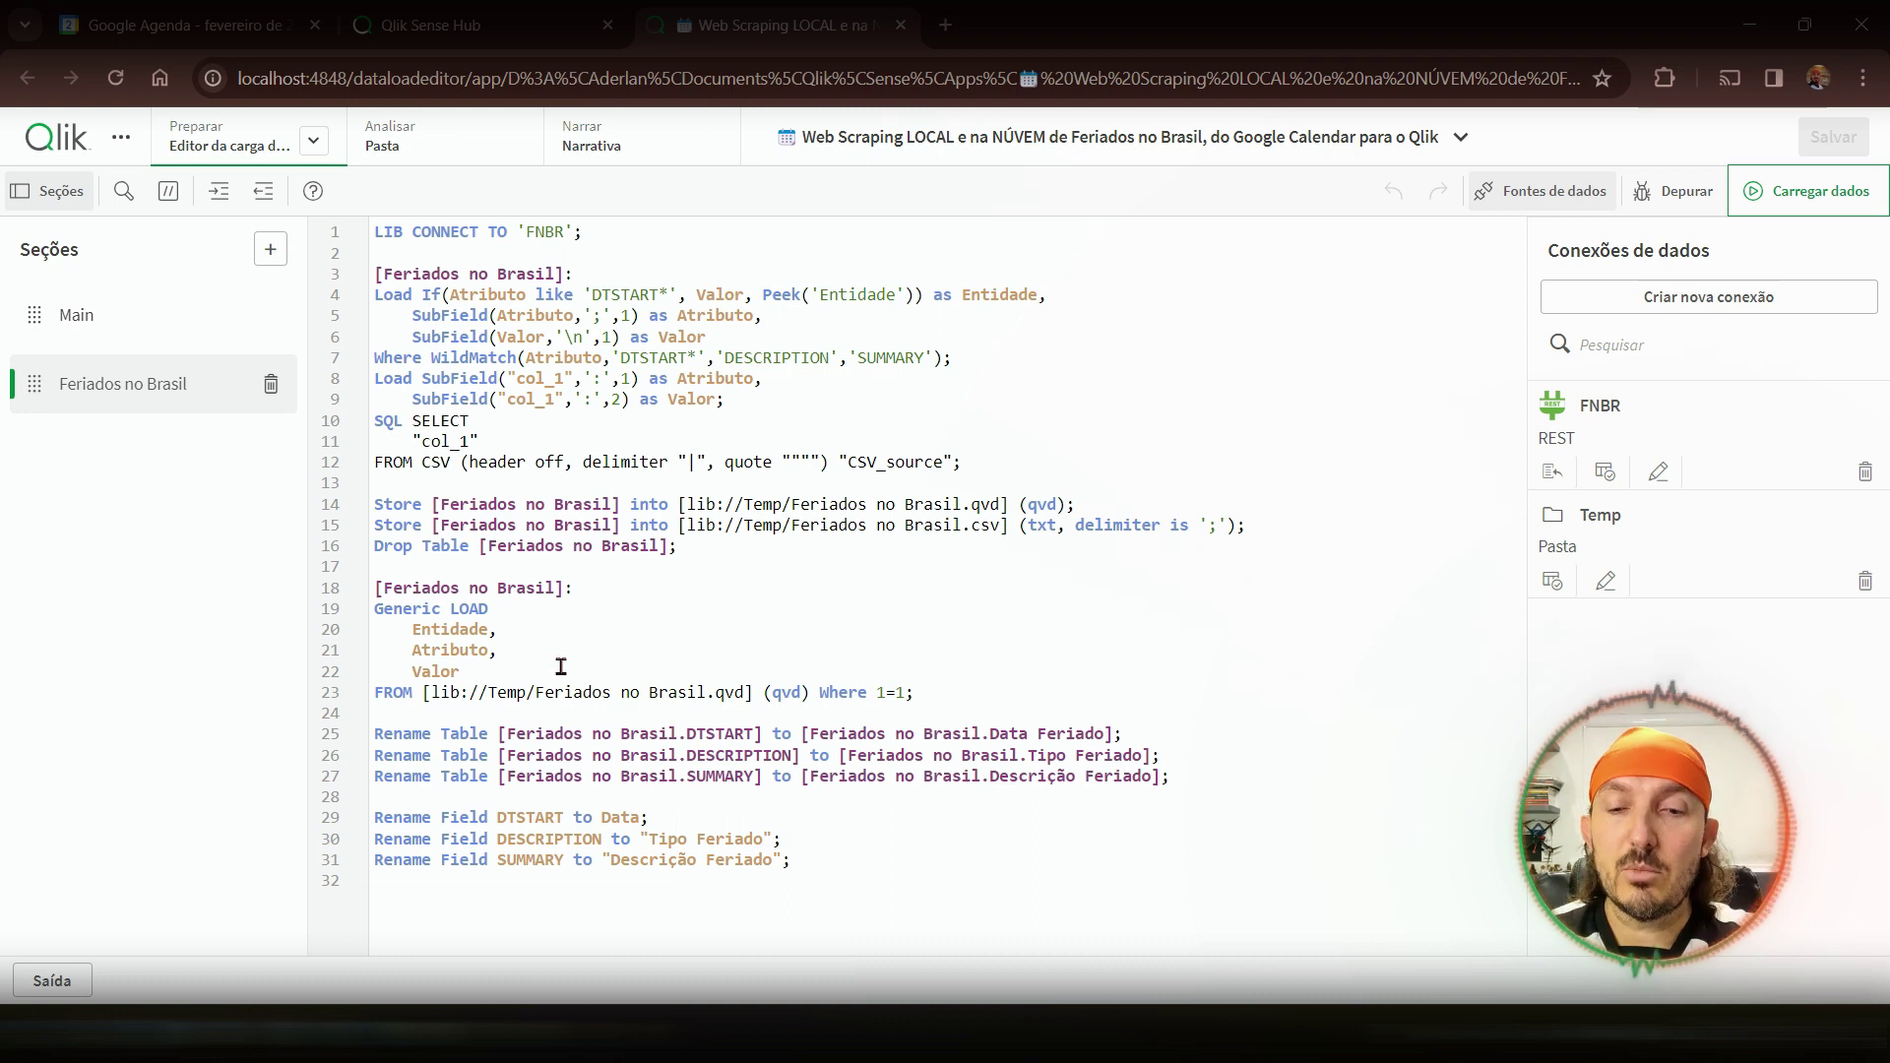
left_click_drag(789, 859, 500, 812)
left_click(610, 818)
double_click(610, 817)
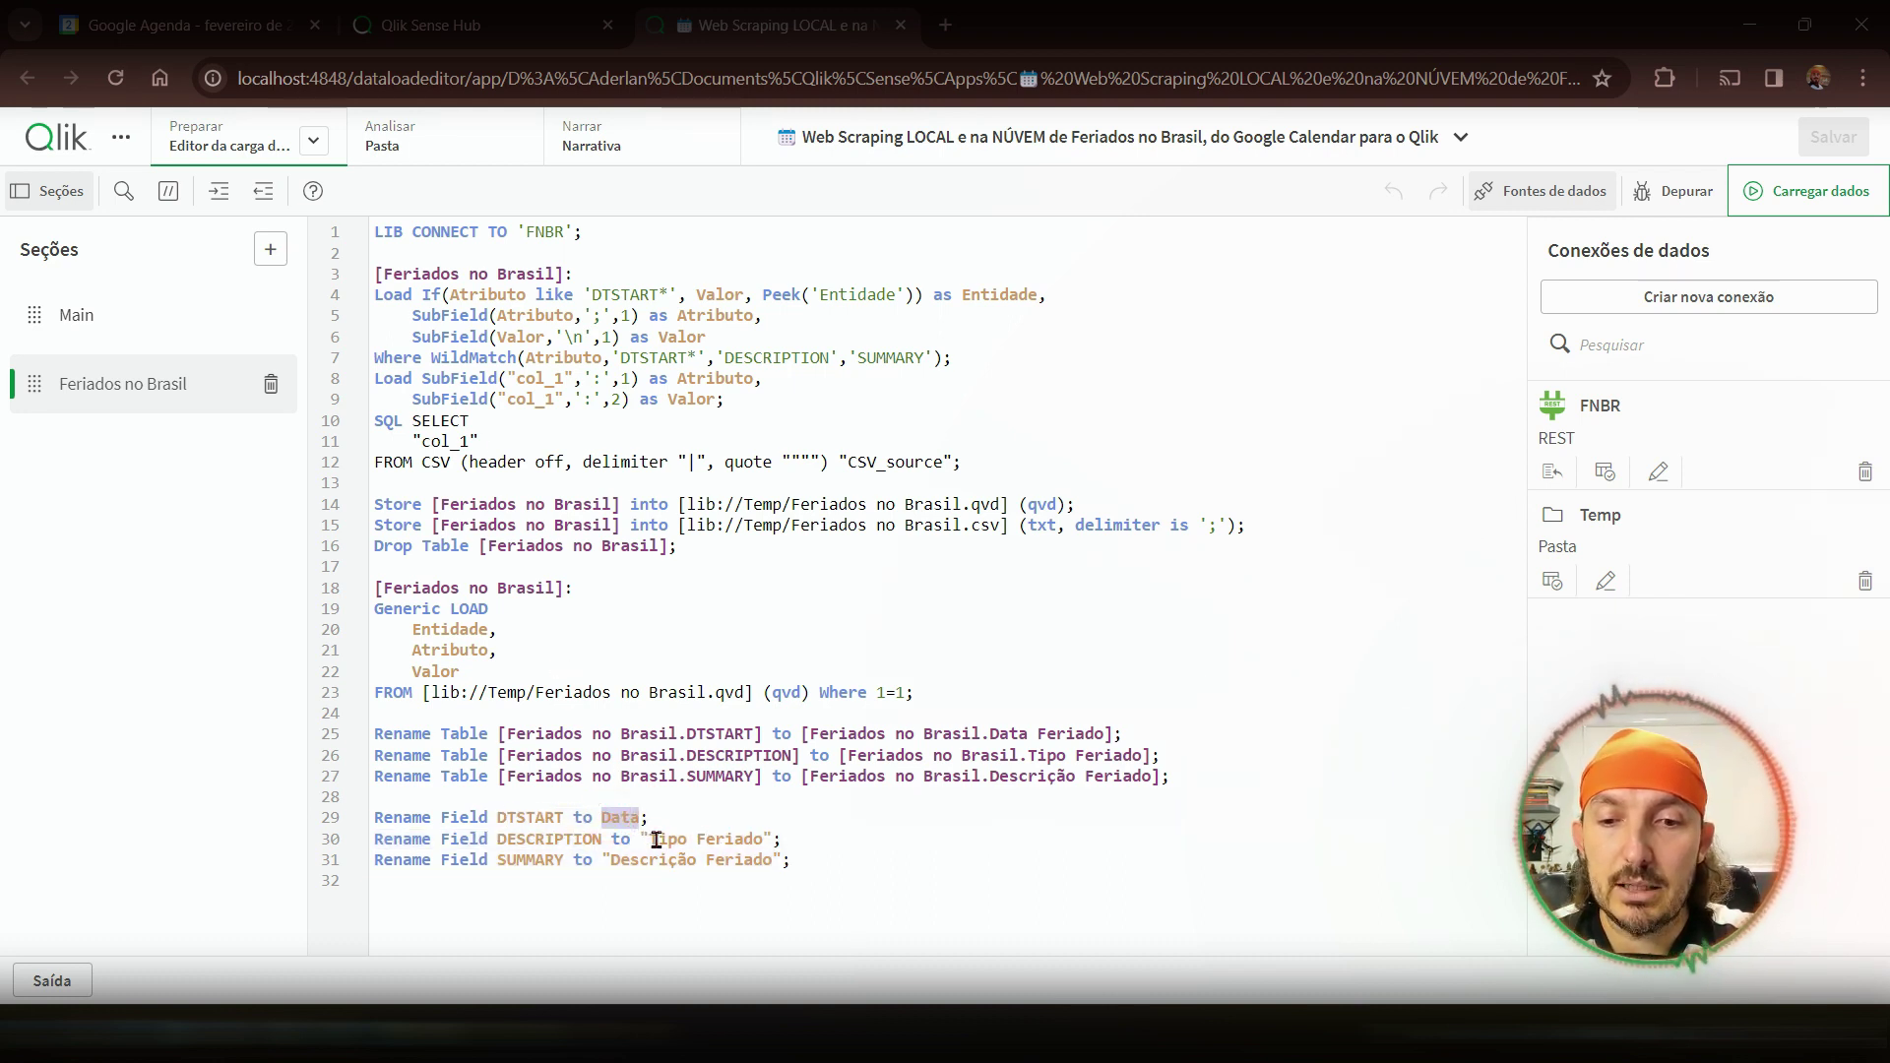
left_click_drag(610, 859, 772, 861)
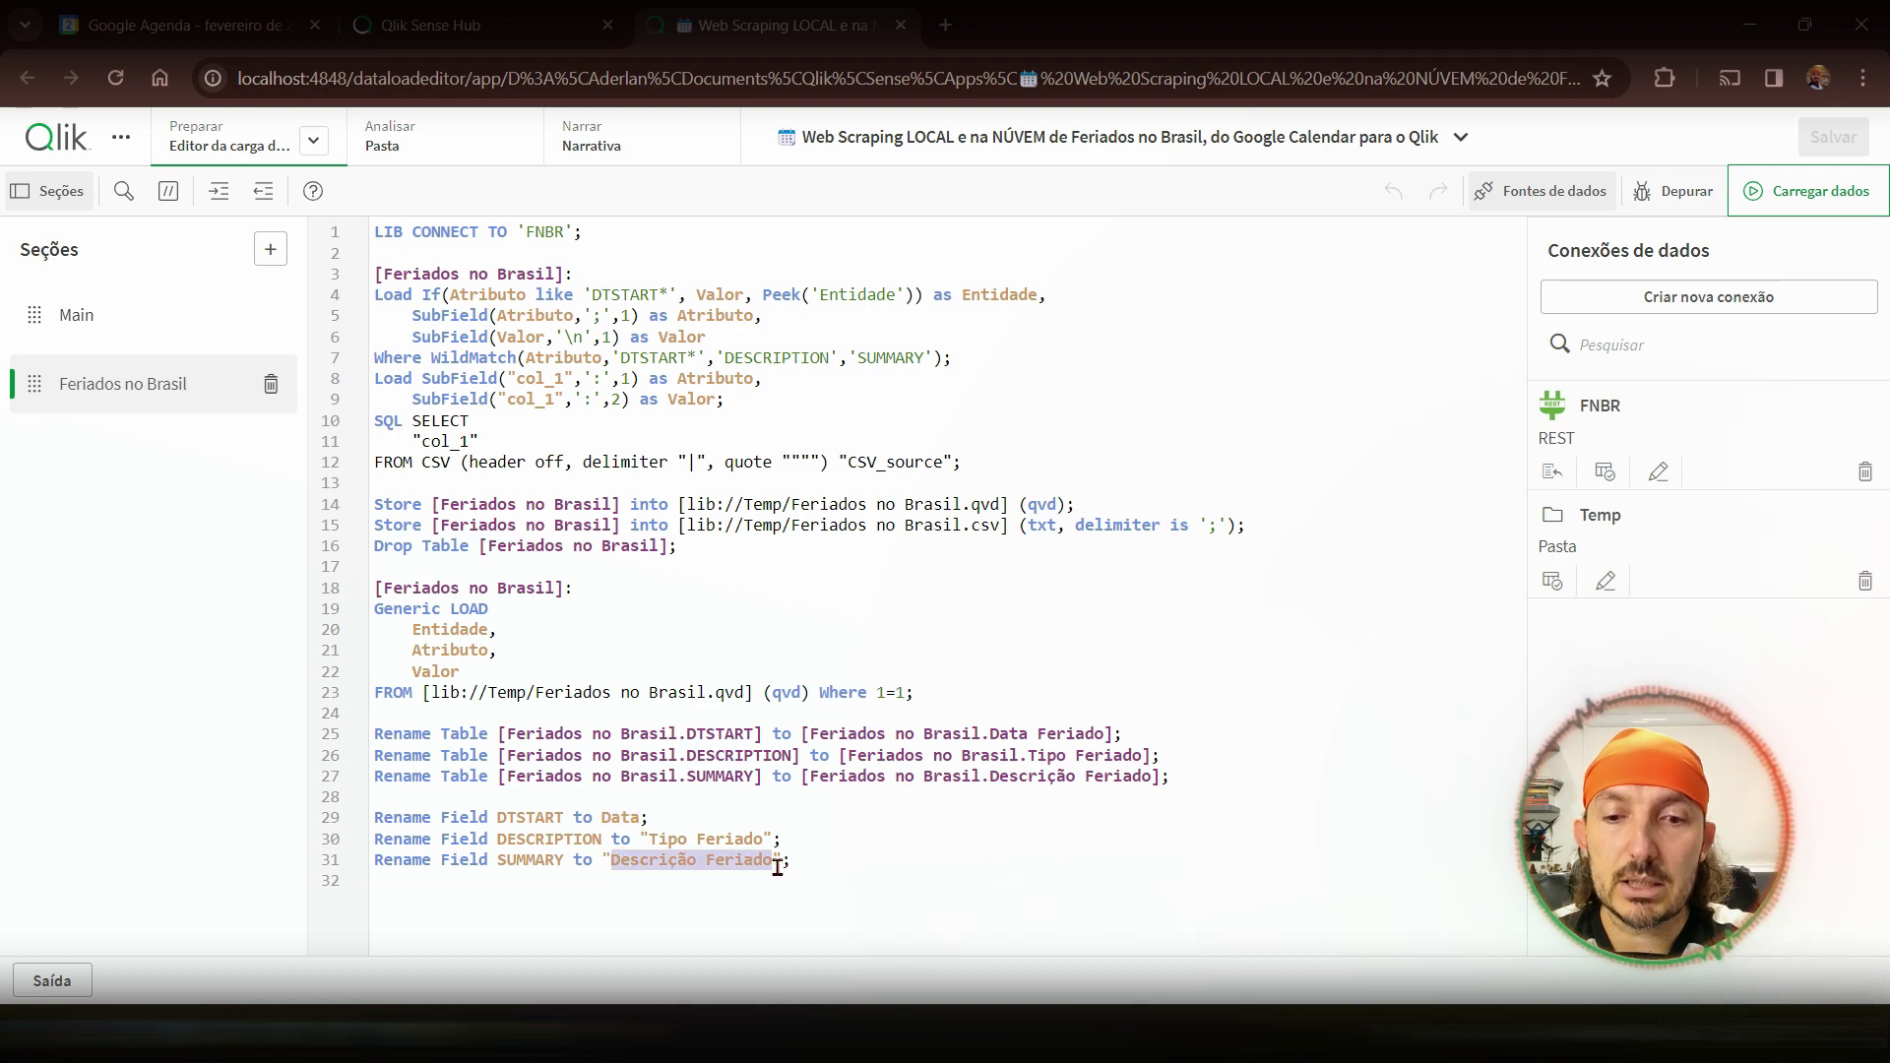
double_click(610, 817)
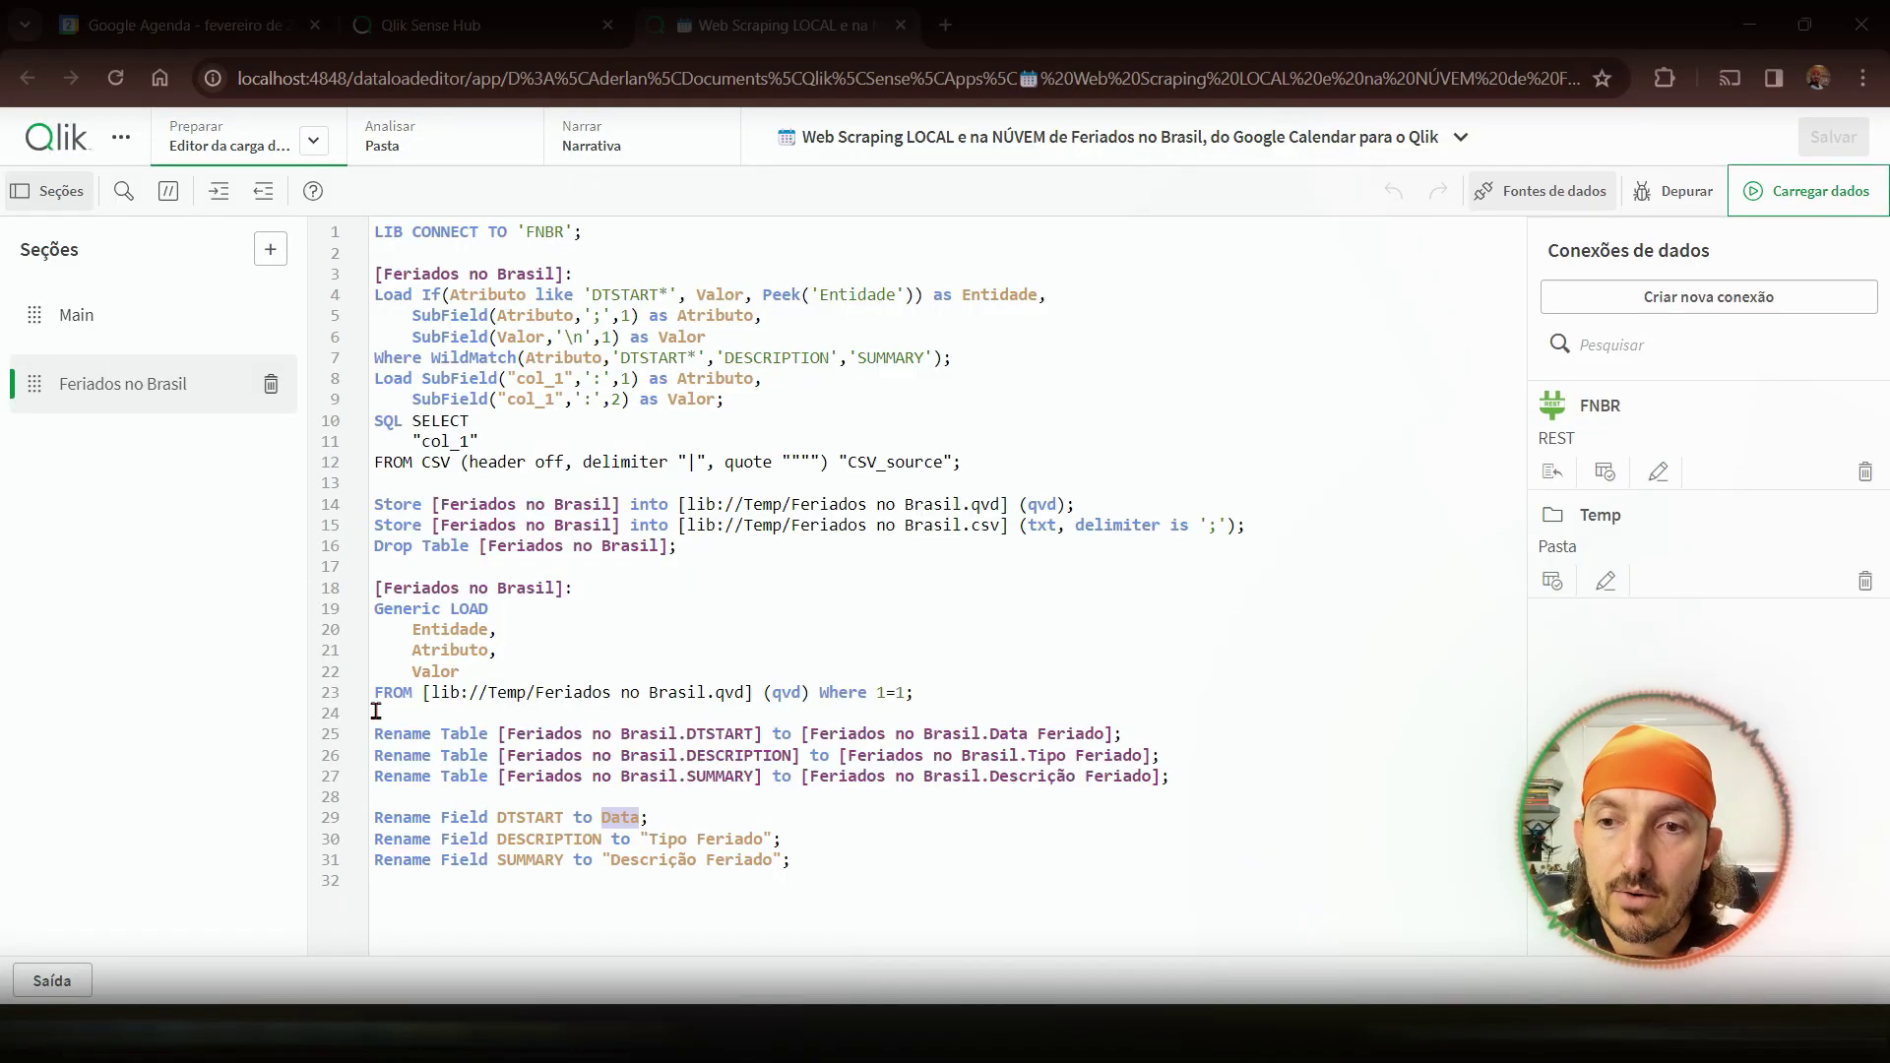
- Add a new script section named "Gerando Datas" after the Feriados no Brasil section
left_click(270, 249)
type("Gerando Datas")
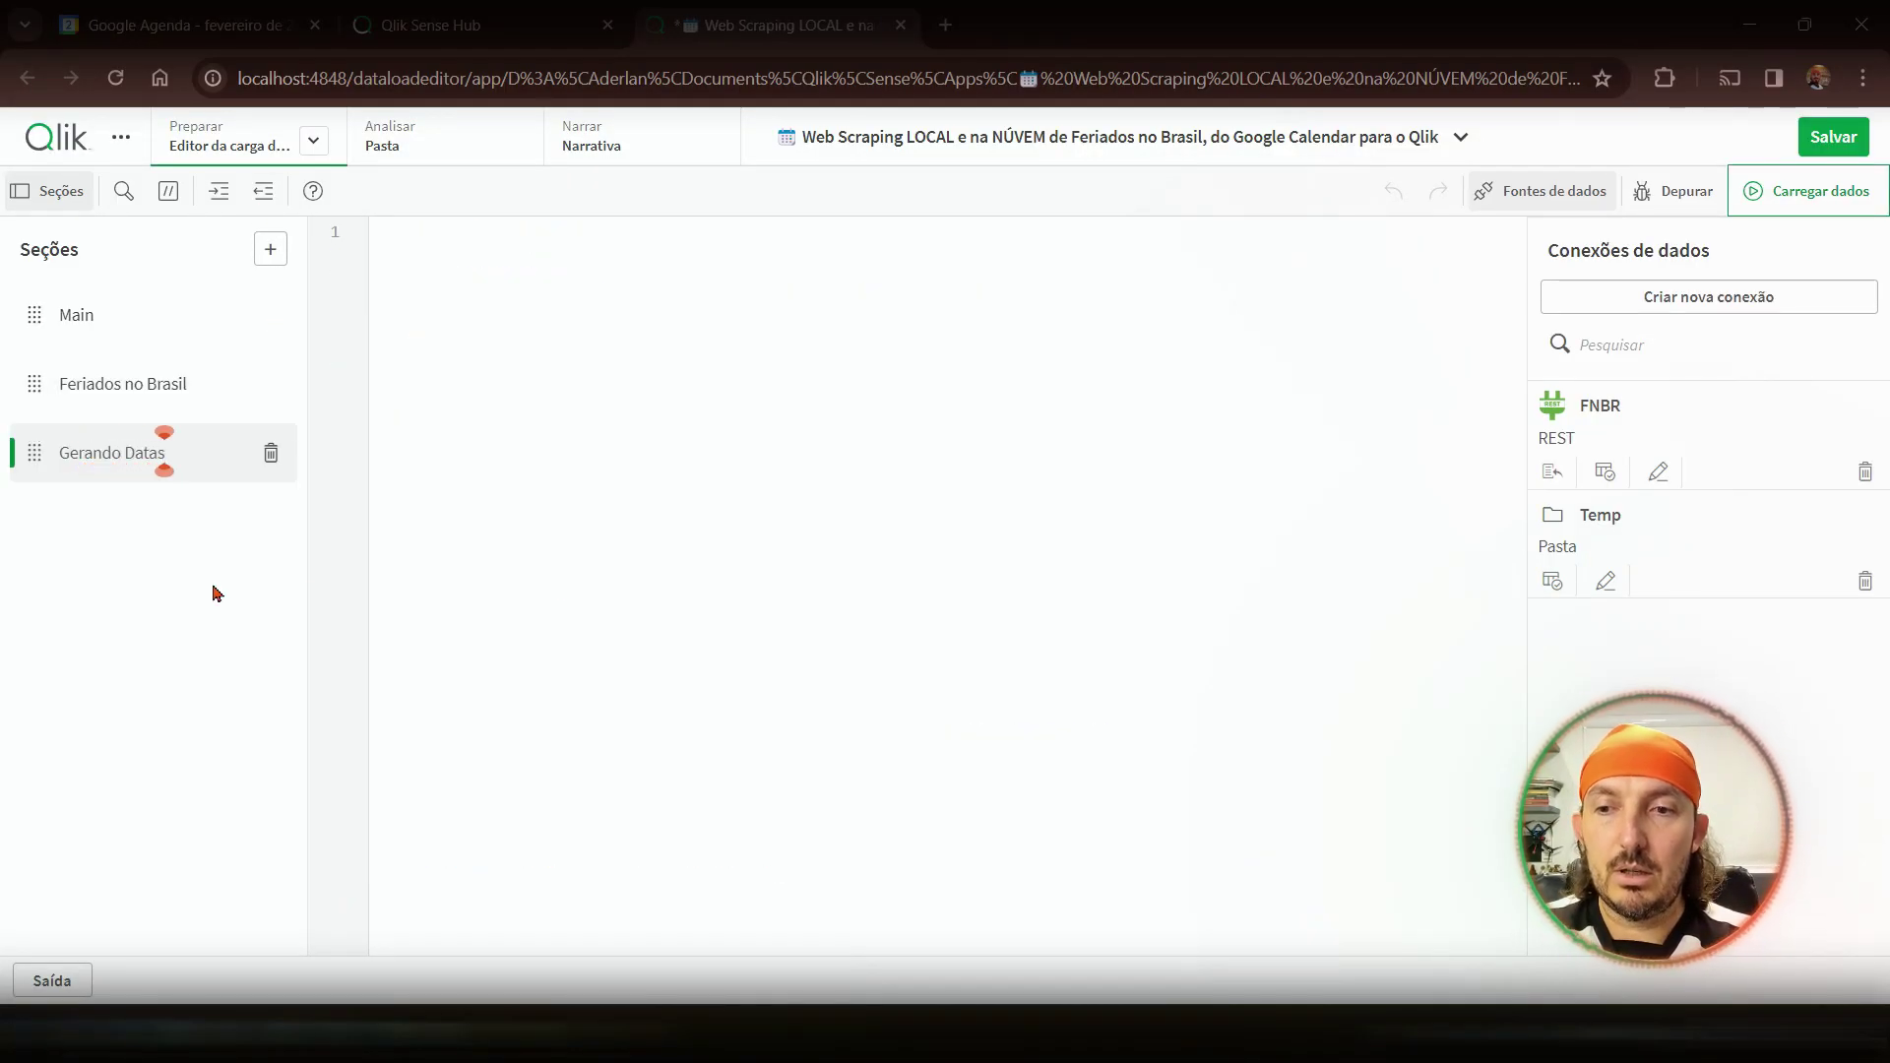
key("Return")
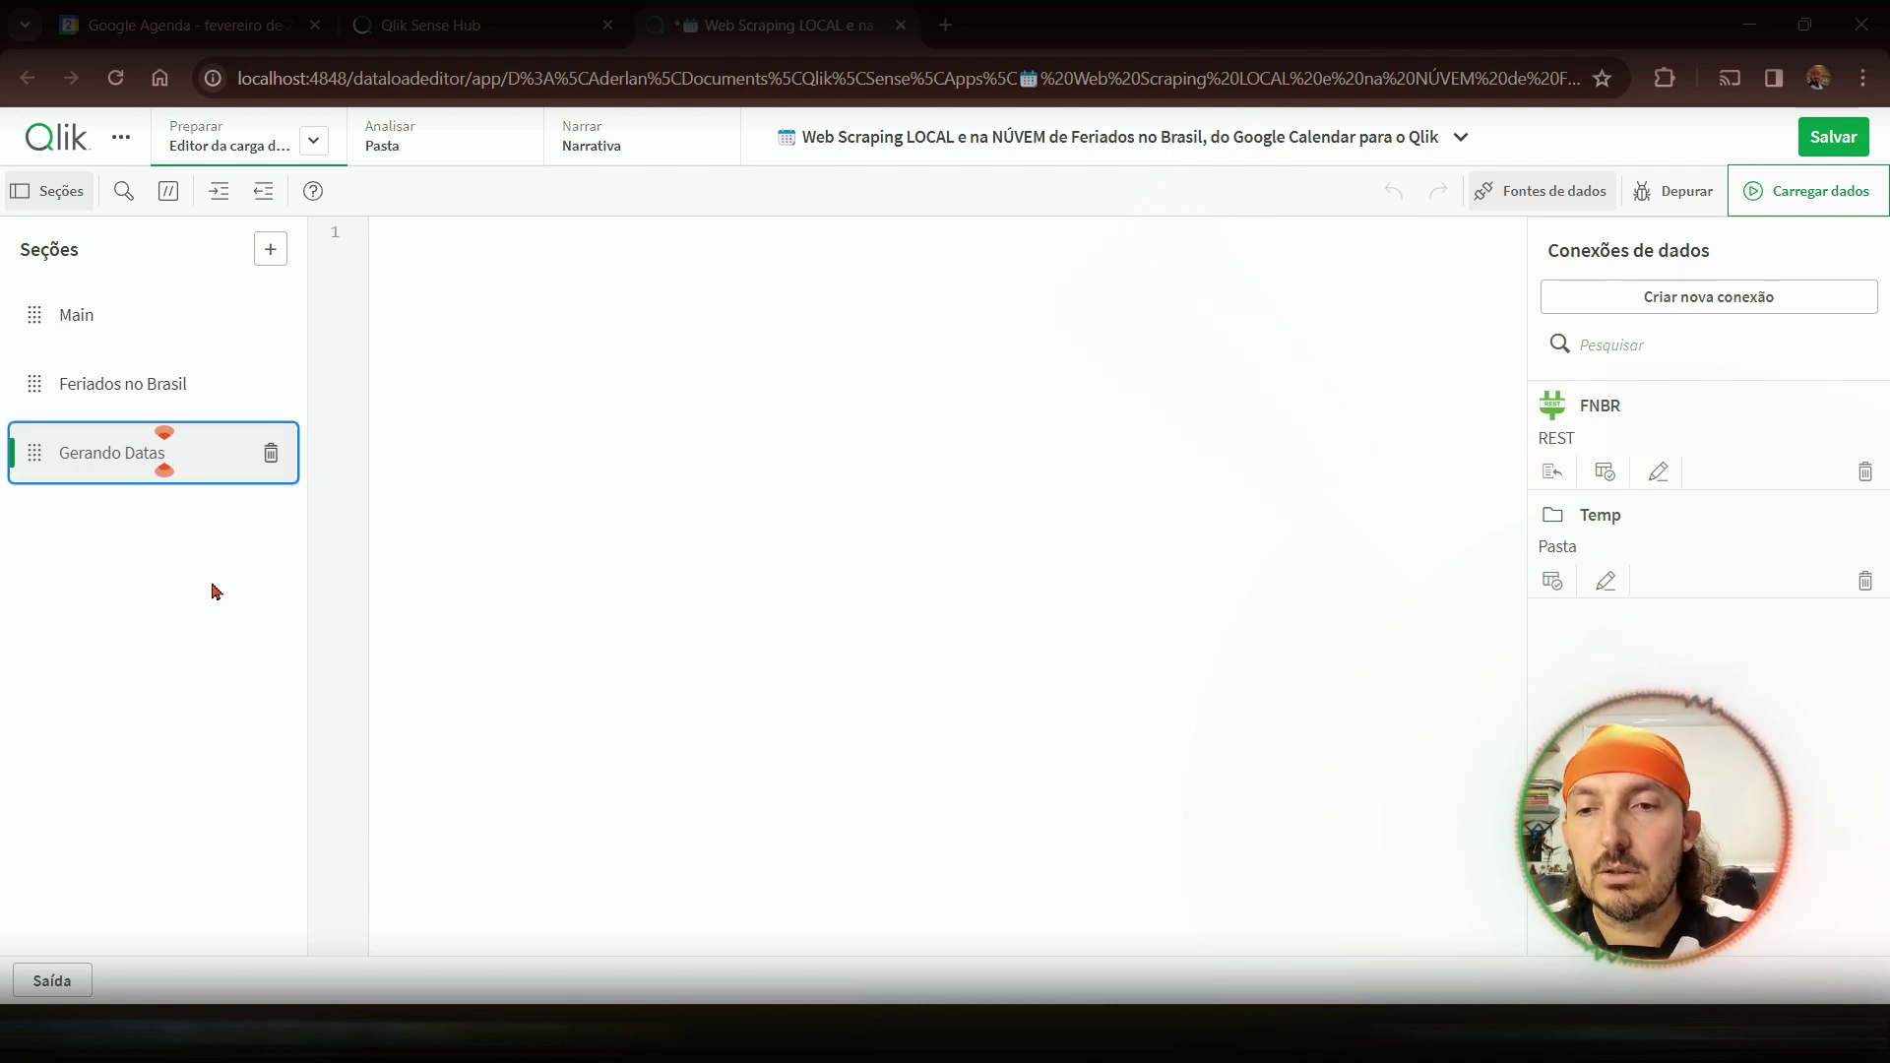
- Copy the entire Calendário.qvs script from Notepad++ and paste it into the empty Gerando Datas section in Qlik Sense
left_click(701, 489)
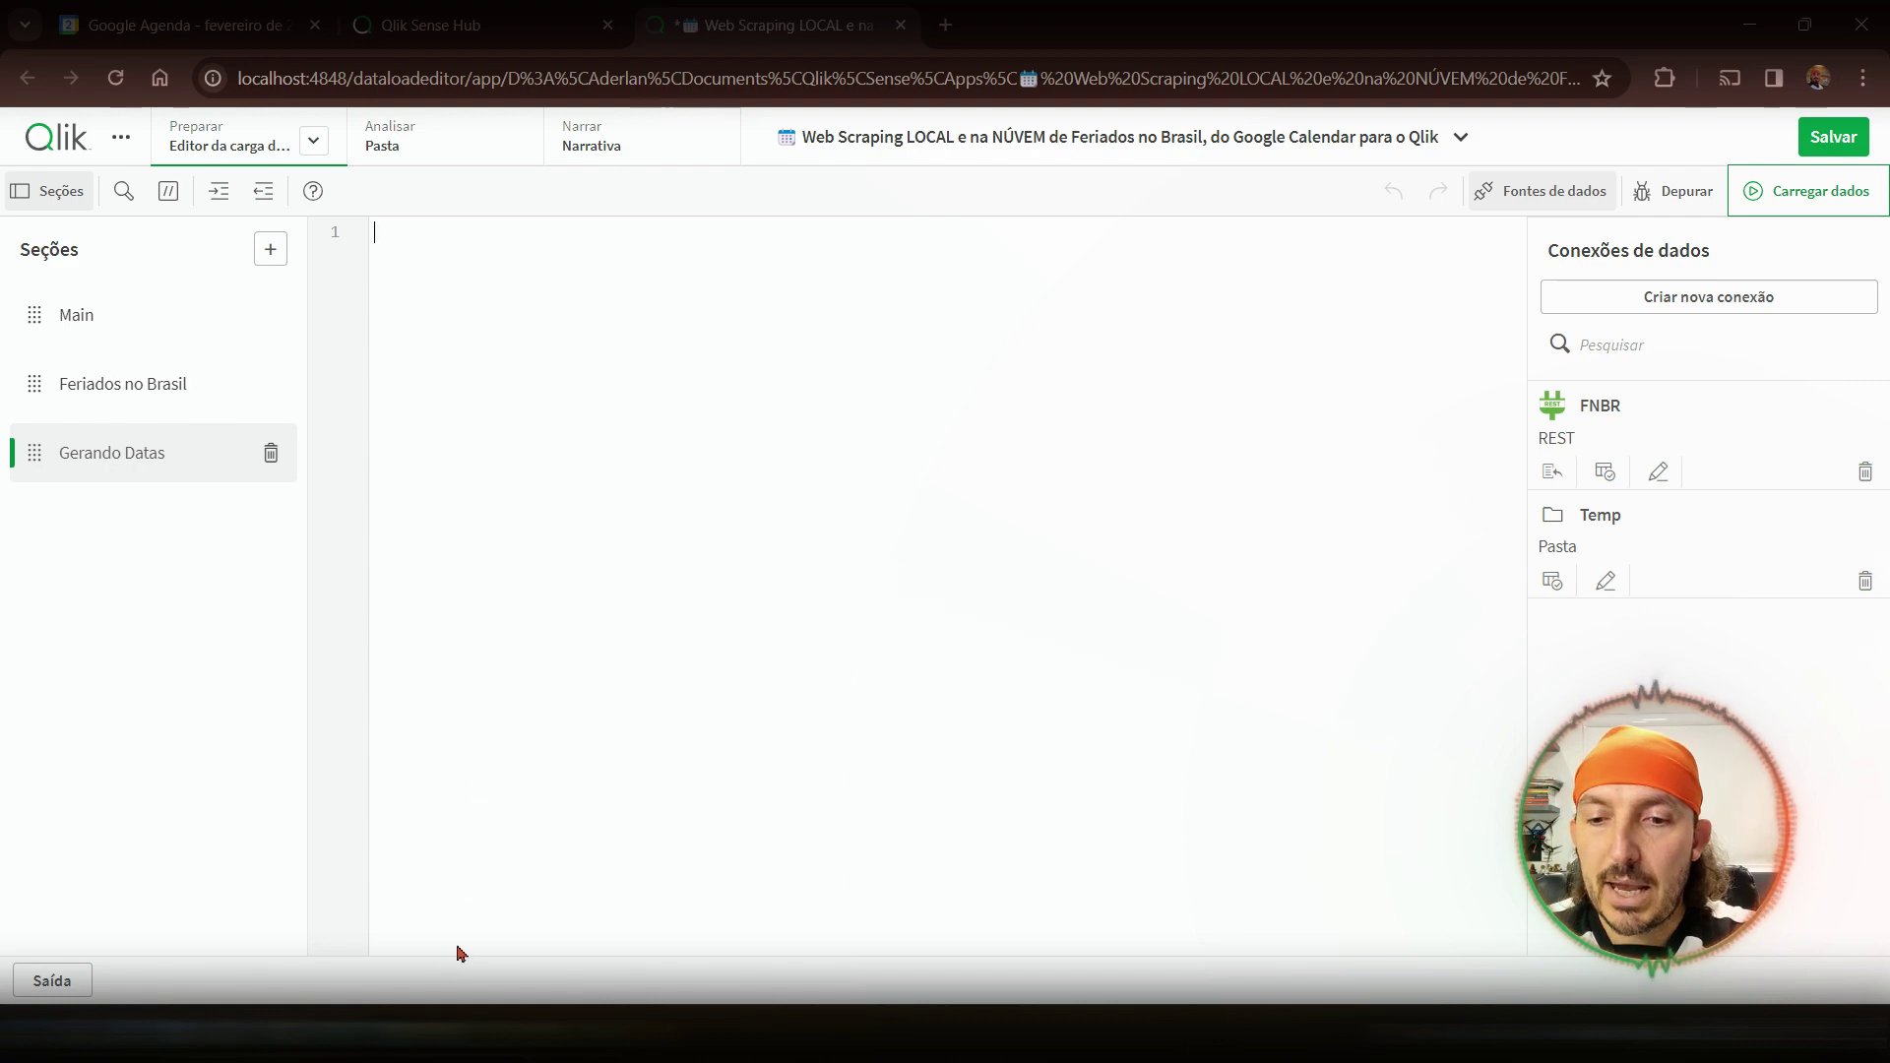
left_click(423, 1031)
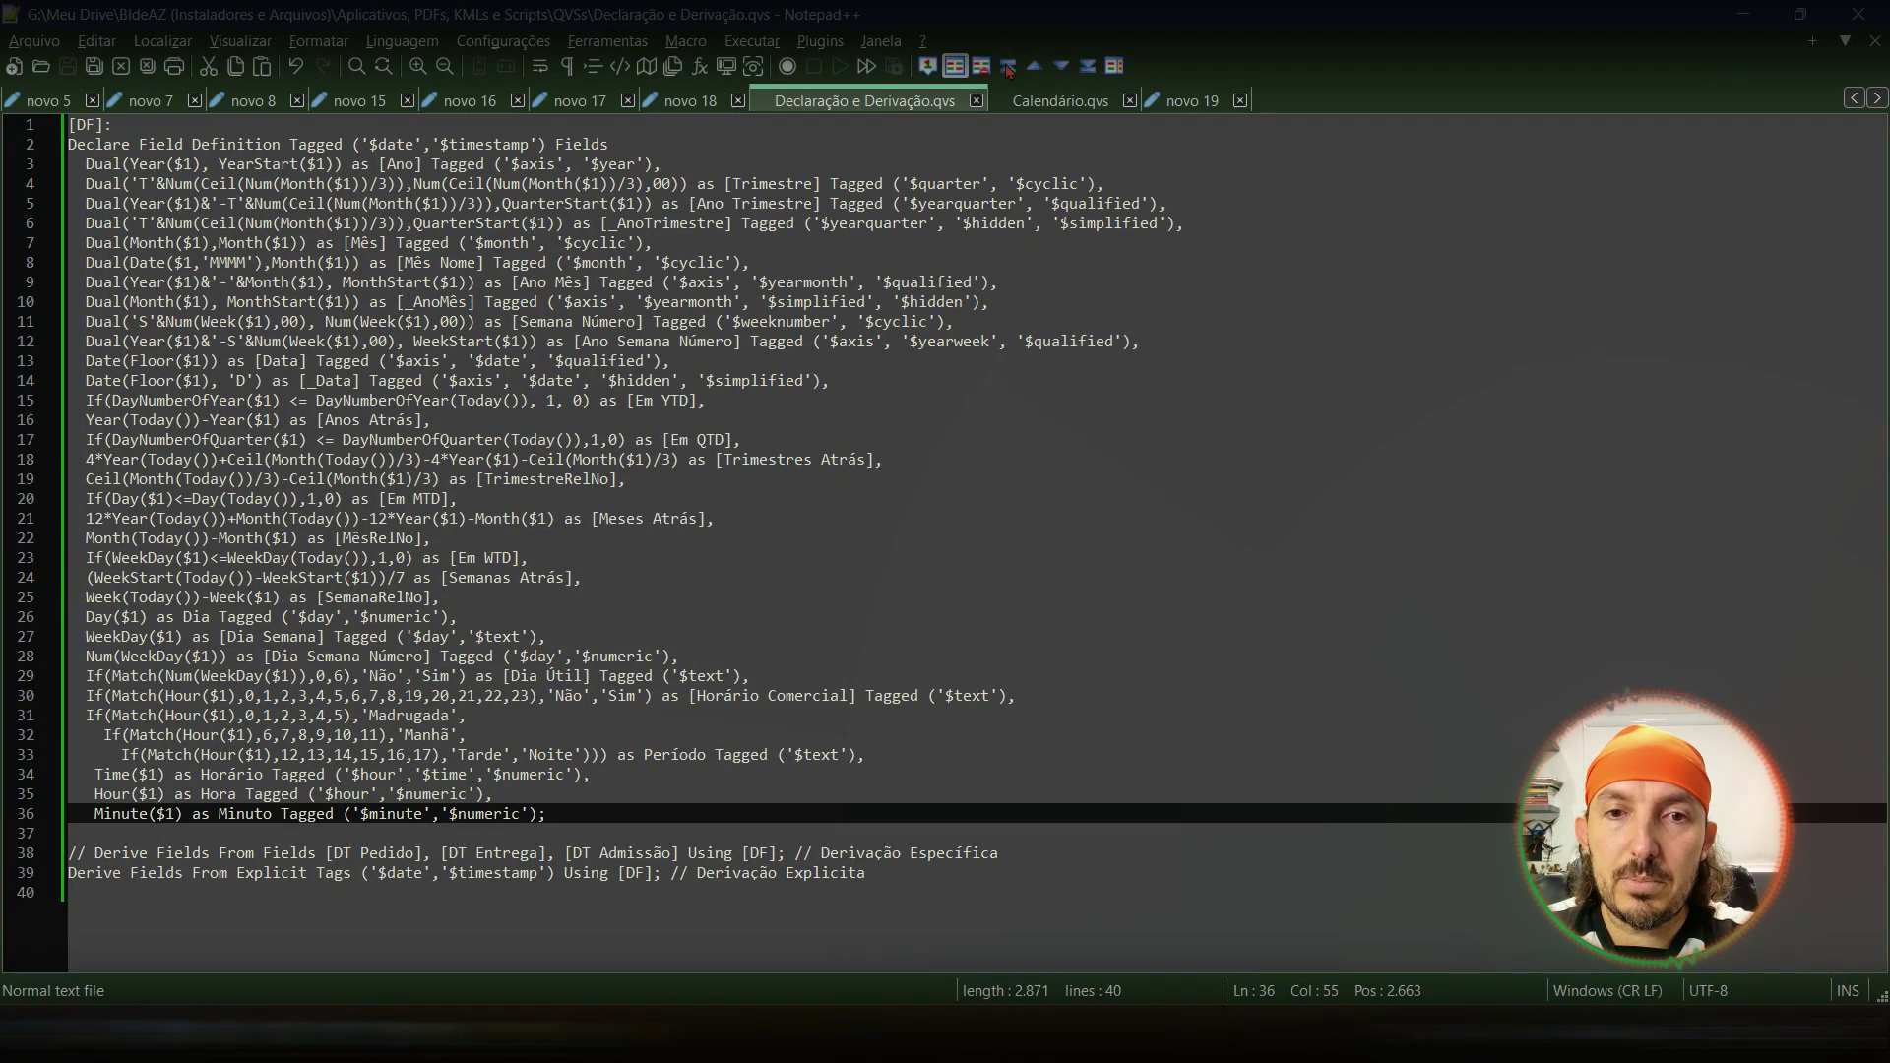
left_click(1062, 102)
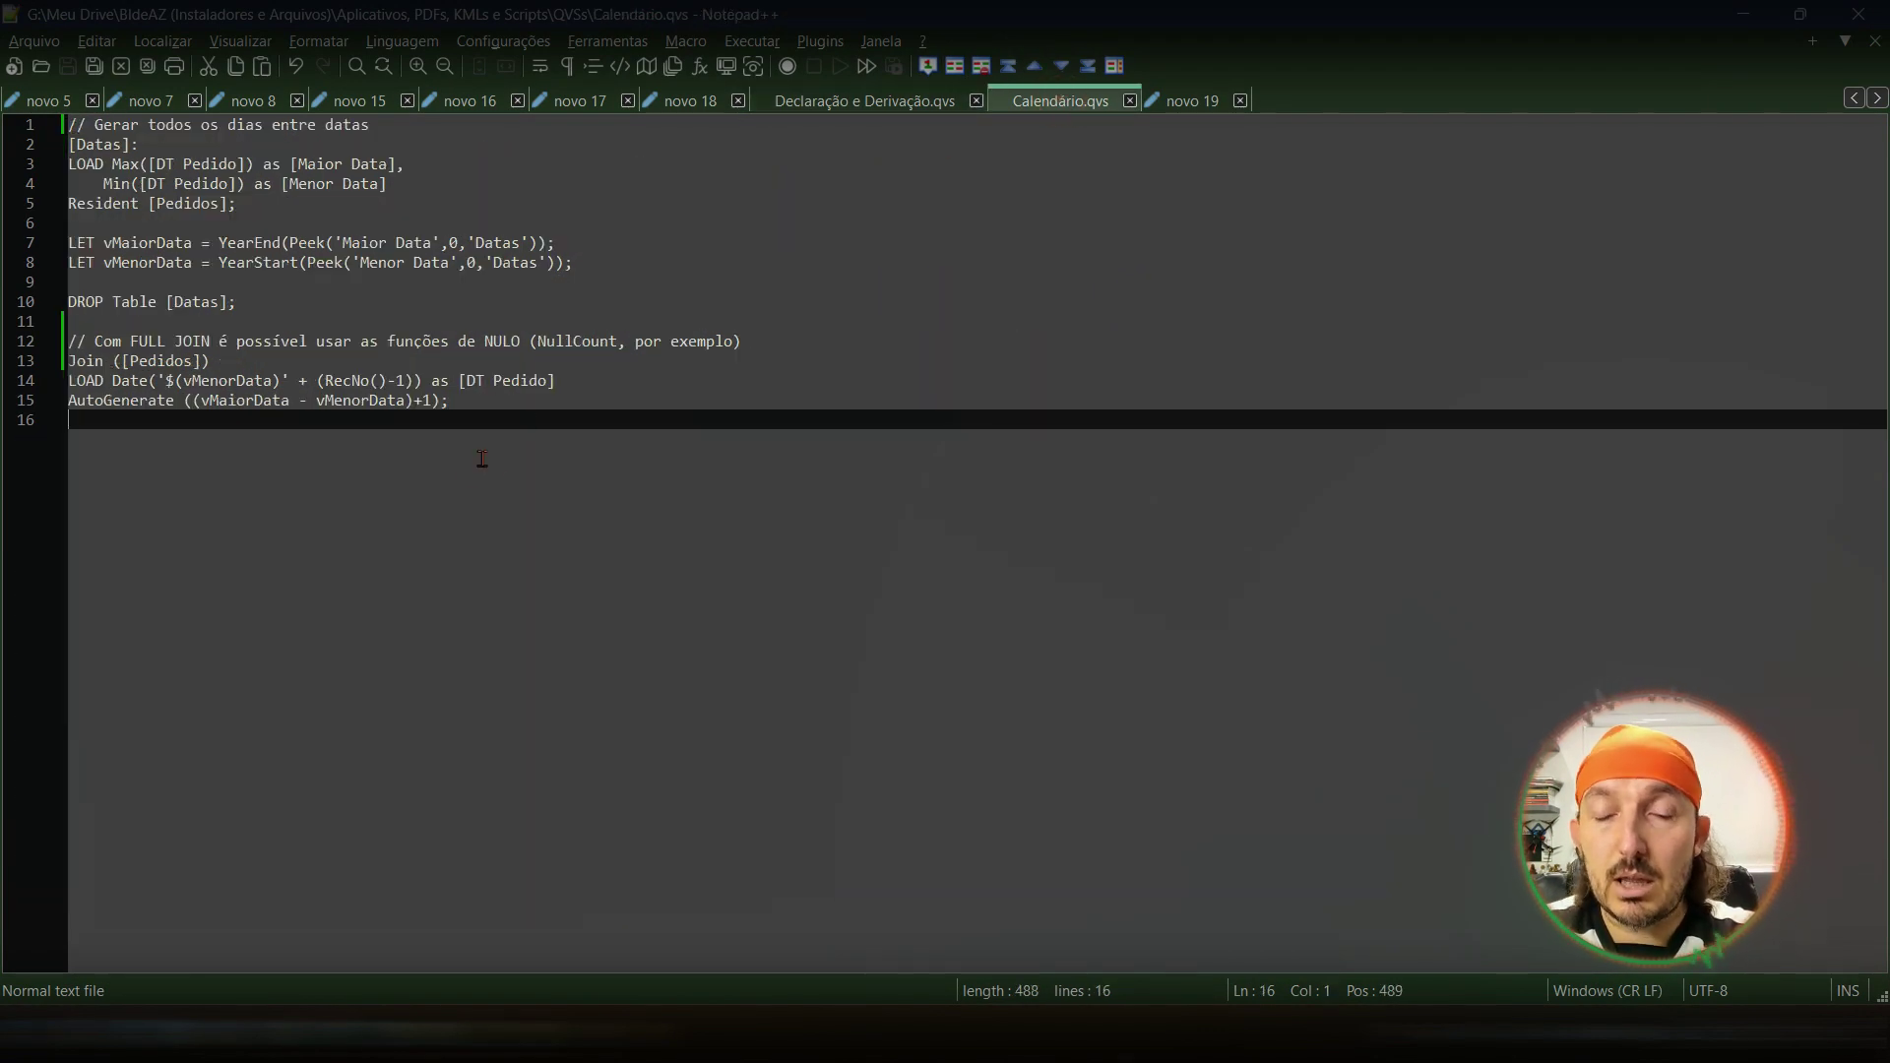
key("ctrl+a")
key("ctrl+c")
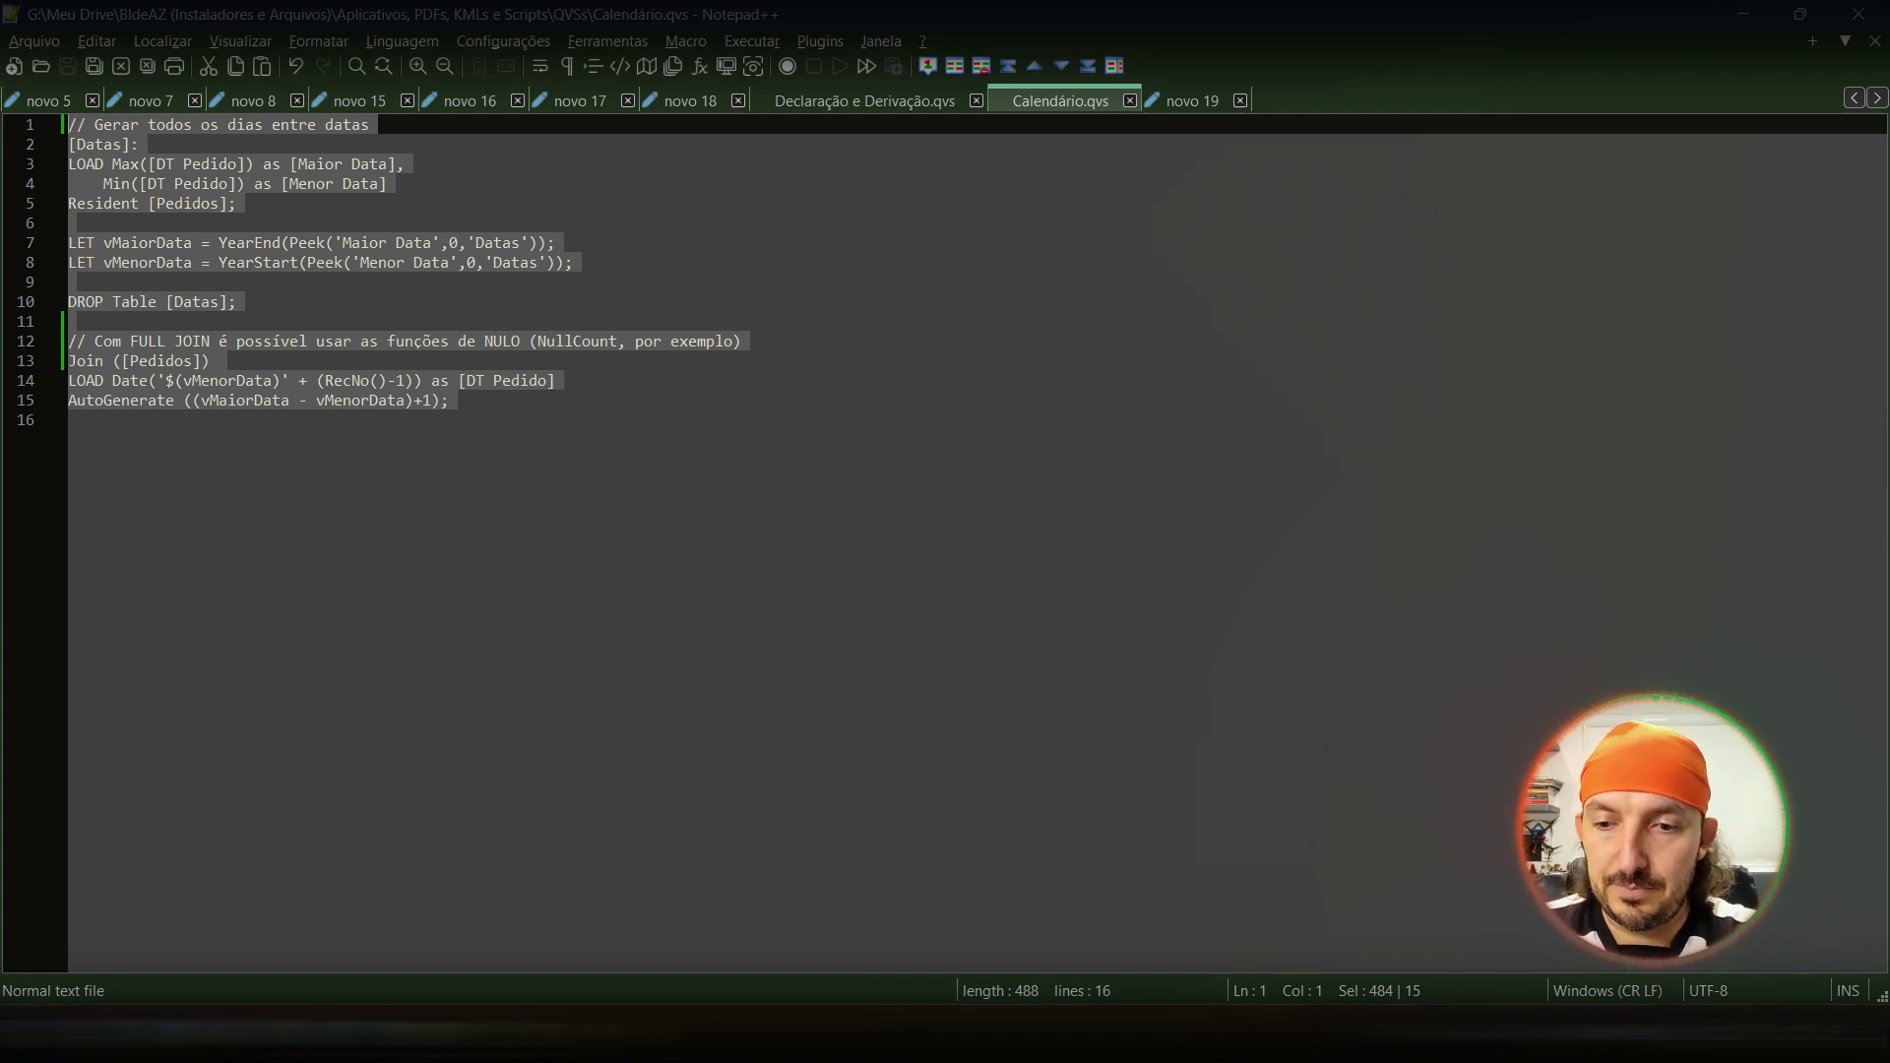
key("alt+Tab")
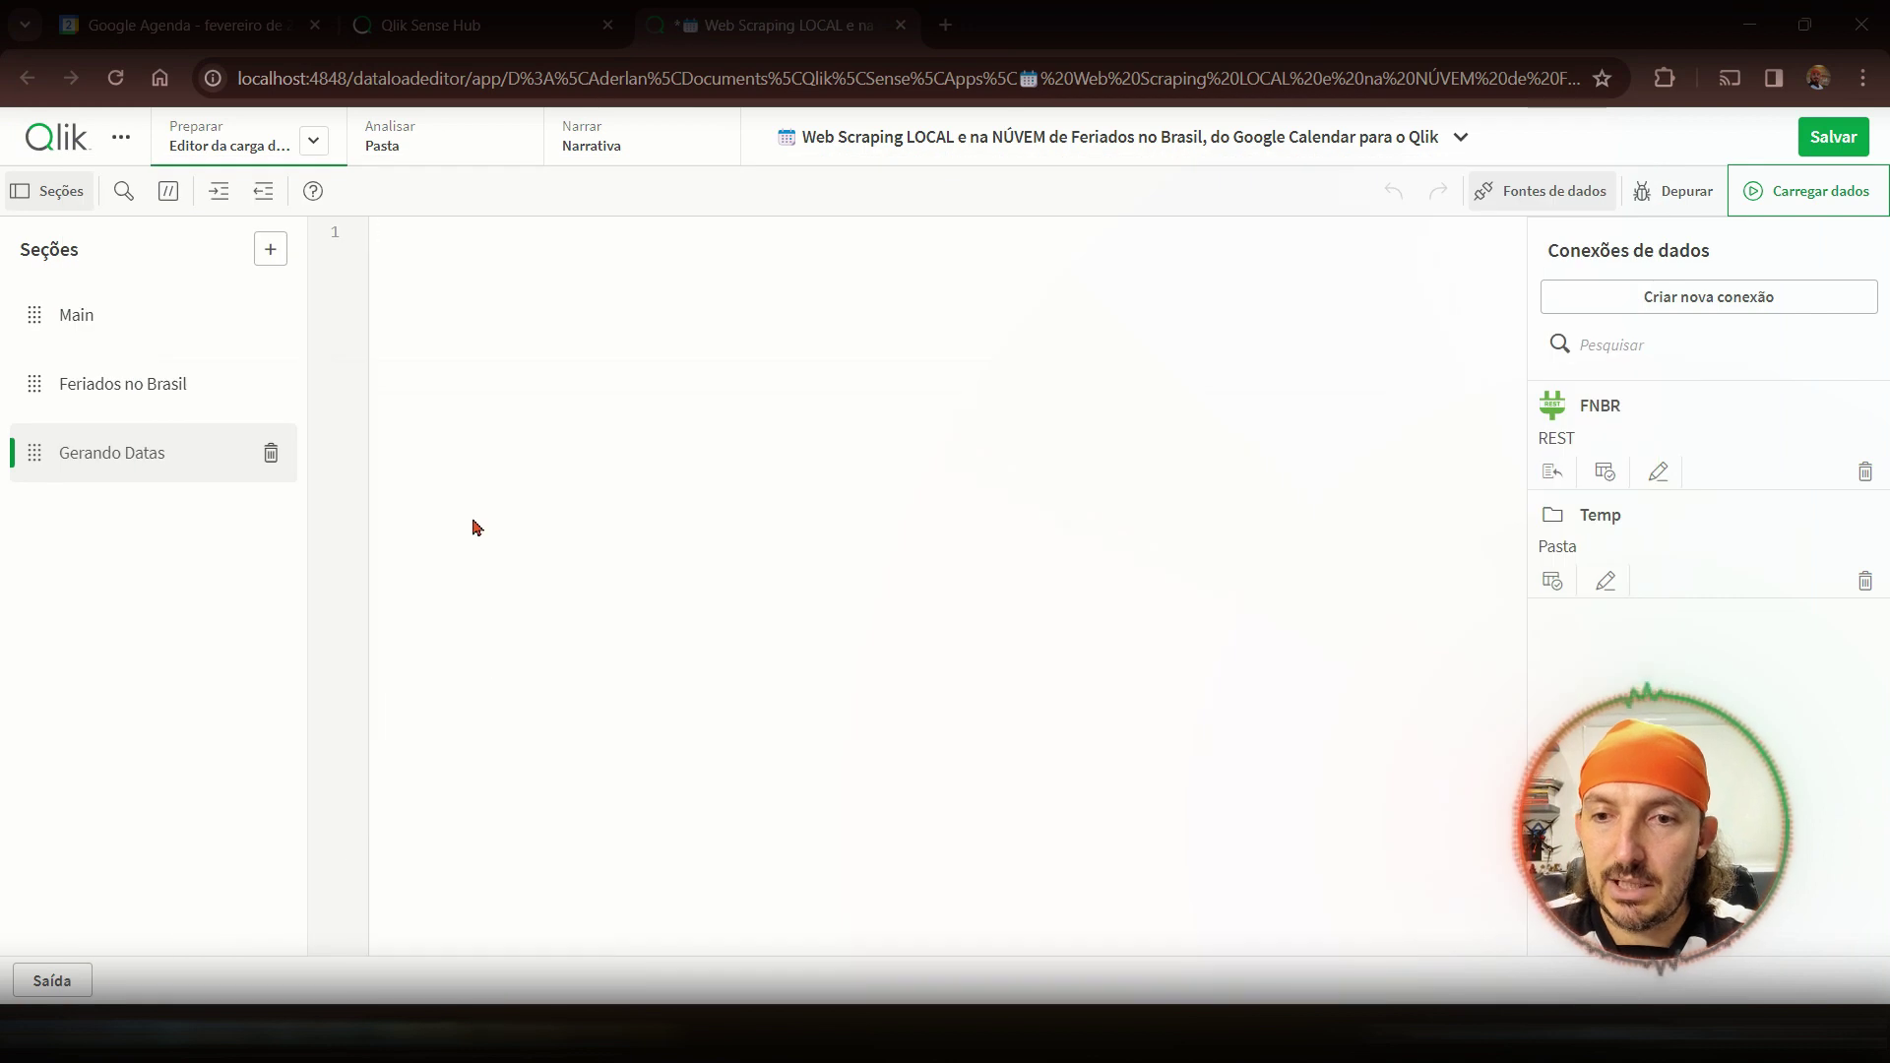
left_click(554, 373)
key("ctrl+v")
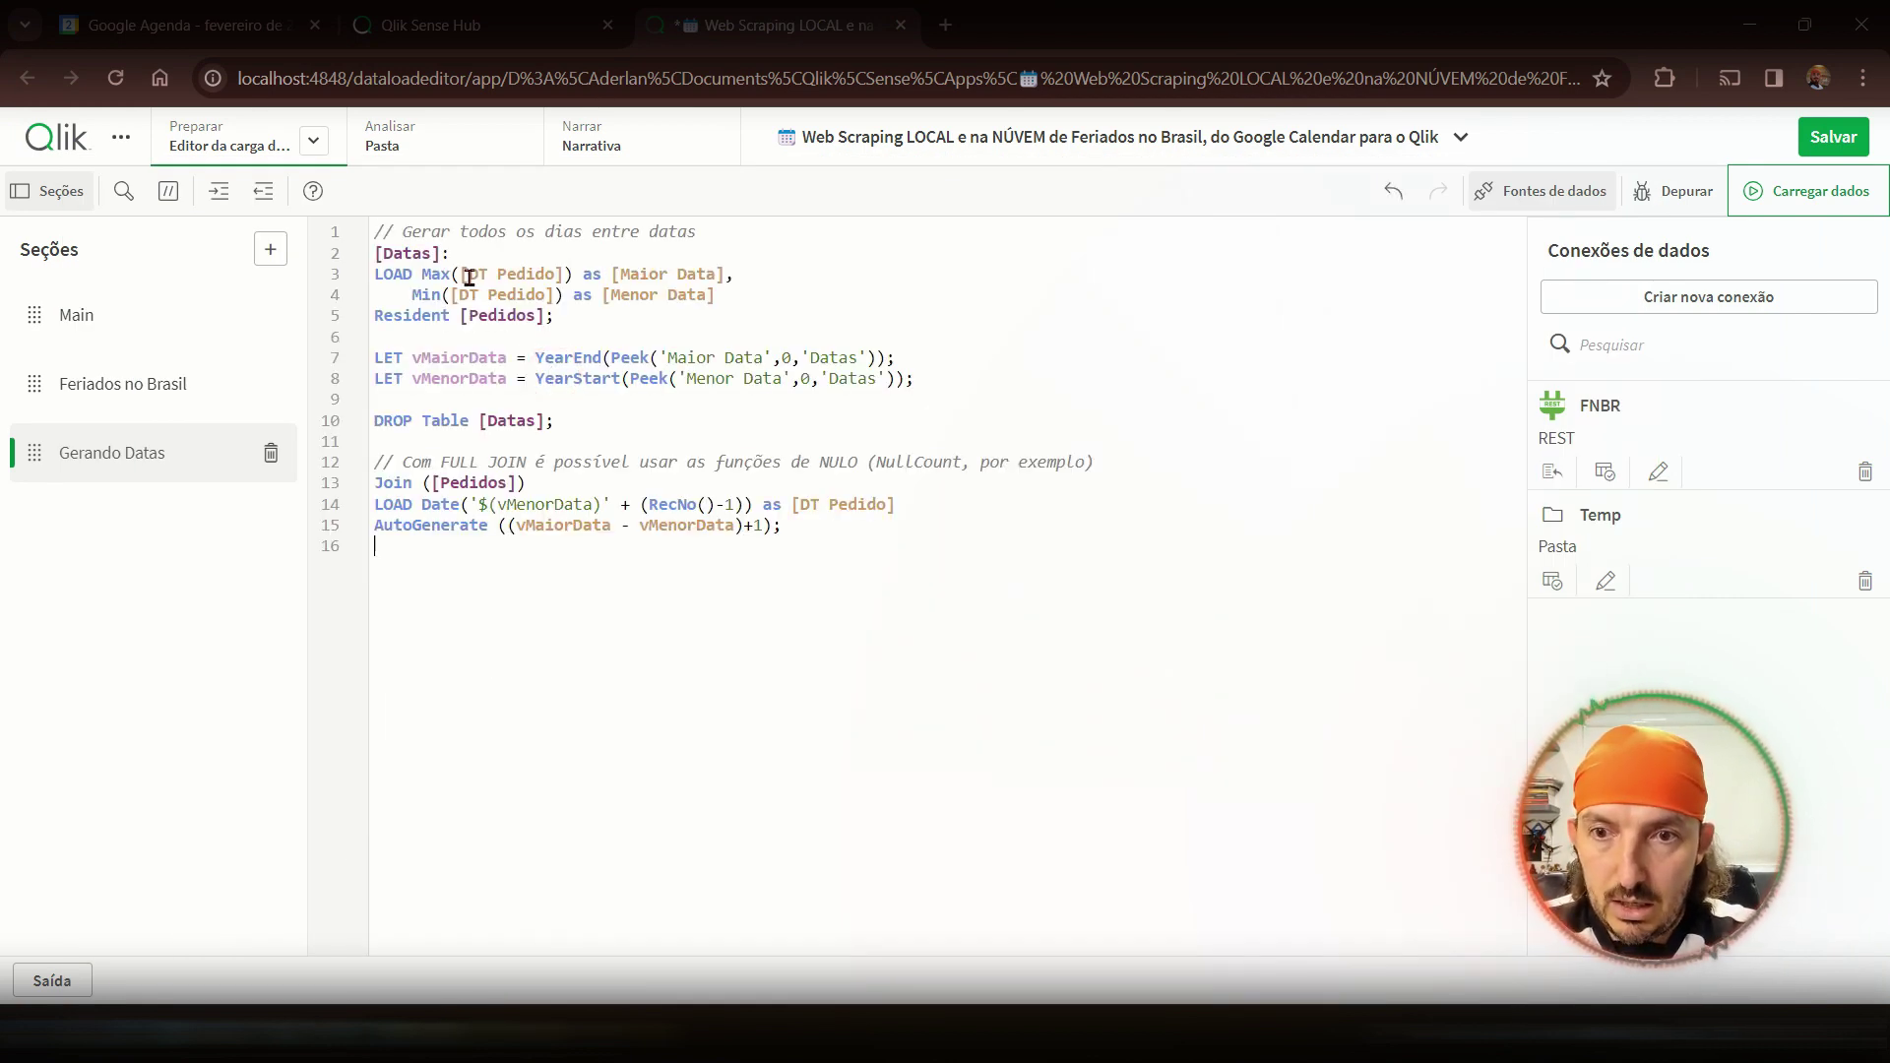
- Replace [DT Pedido] with Data in the Max and Min expressions of the Datas load
left_click_drag(459, 275, 563, 277)
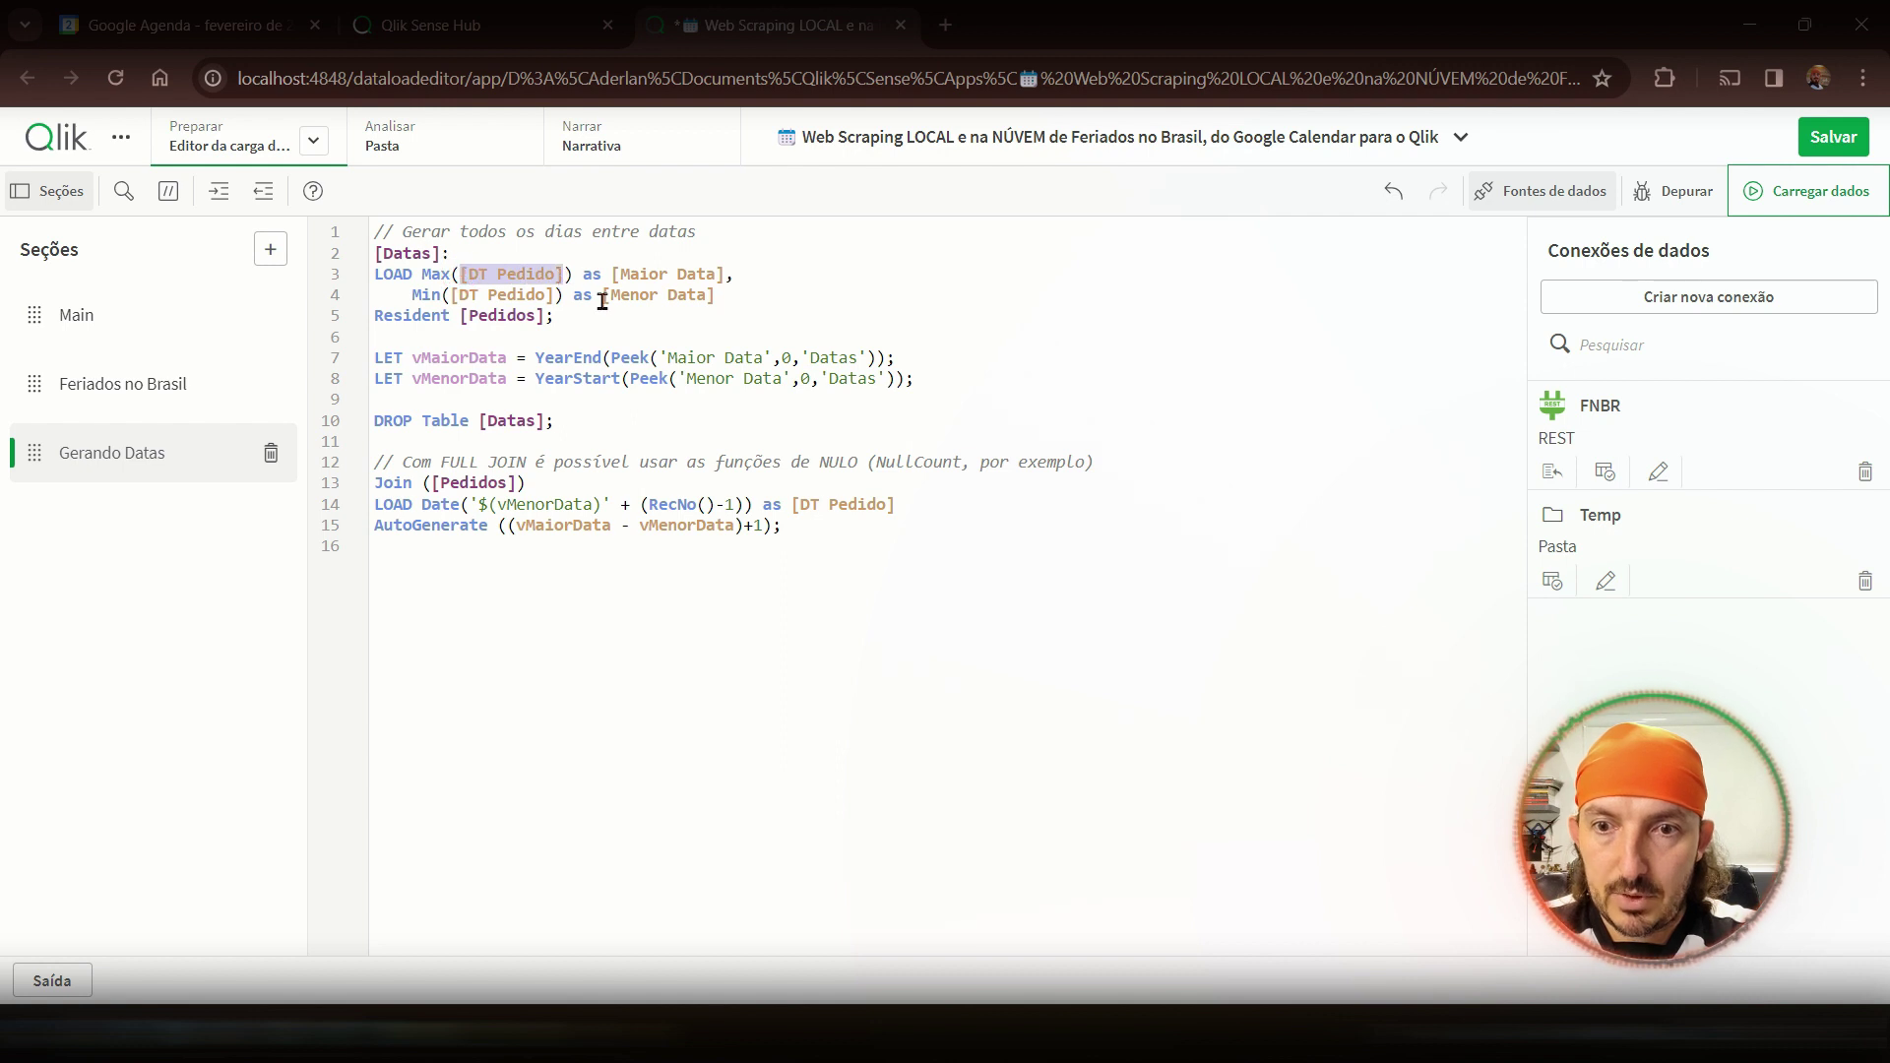
type("Data")
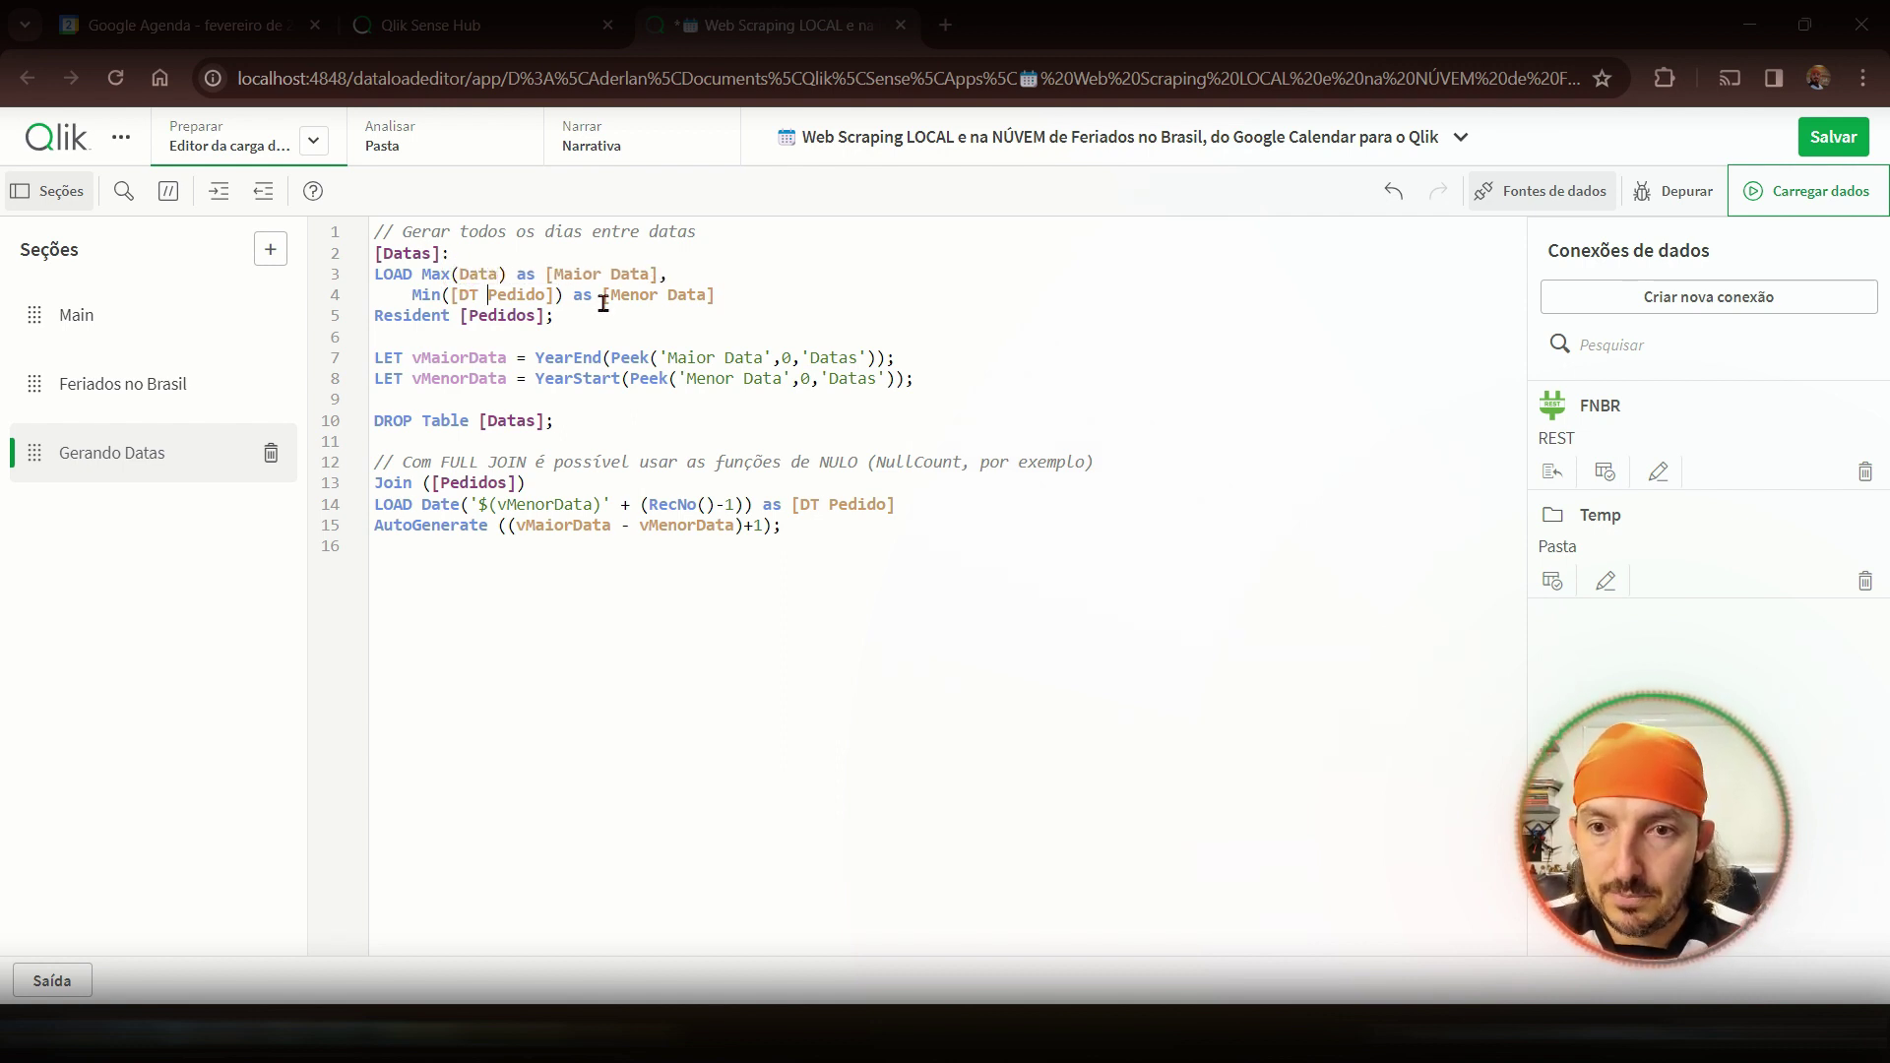
key("shift+Right")
key("shift+Right")
key("shift+Right")
key("shift+Right")
key("shift+Right")
key("shift+Right")
key("shift+Right")
key("shift+Right")
key("shift+Right")
key("shift+Right")
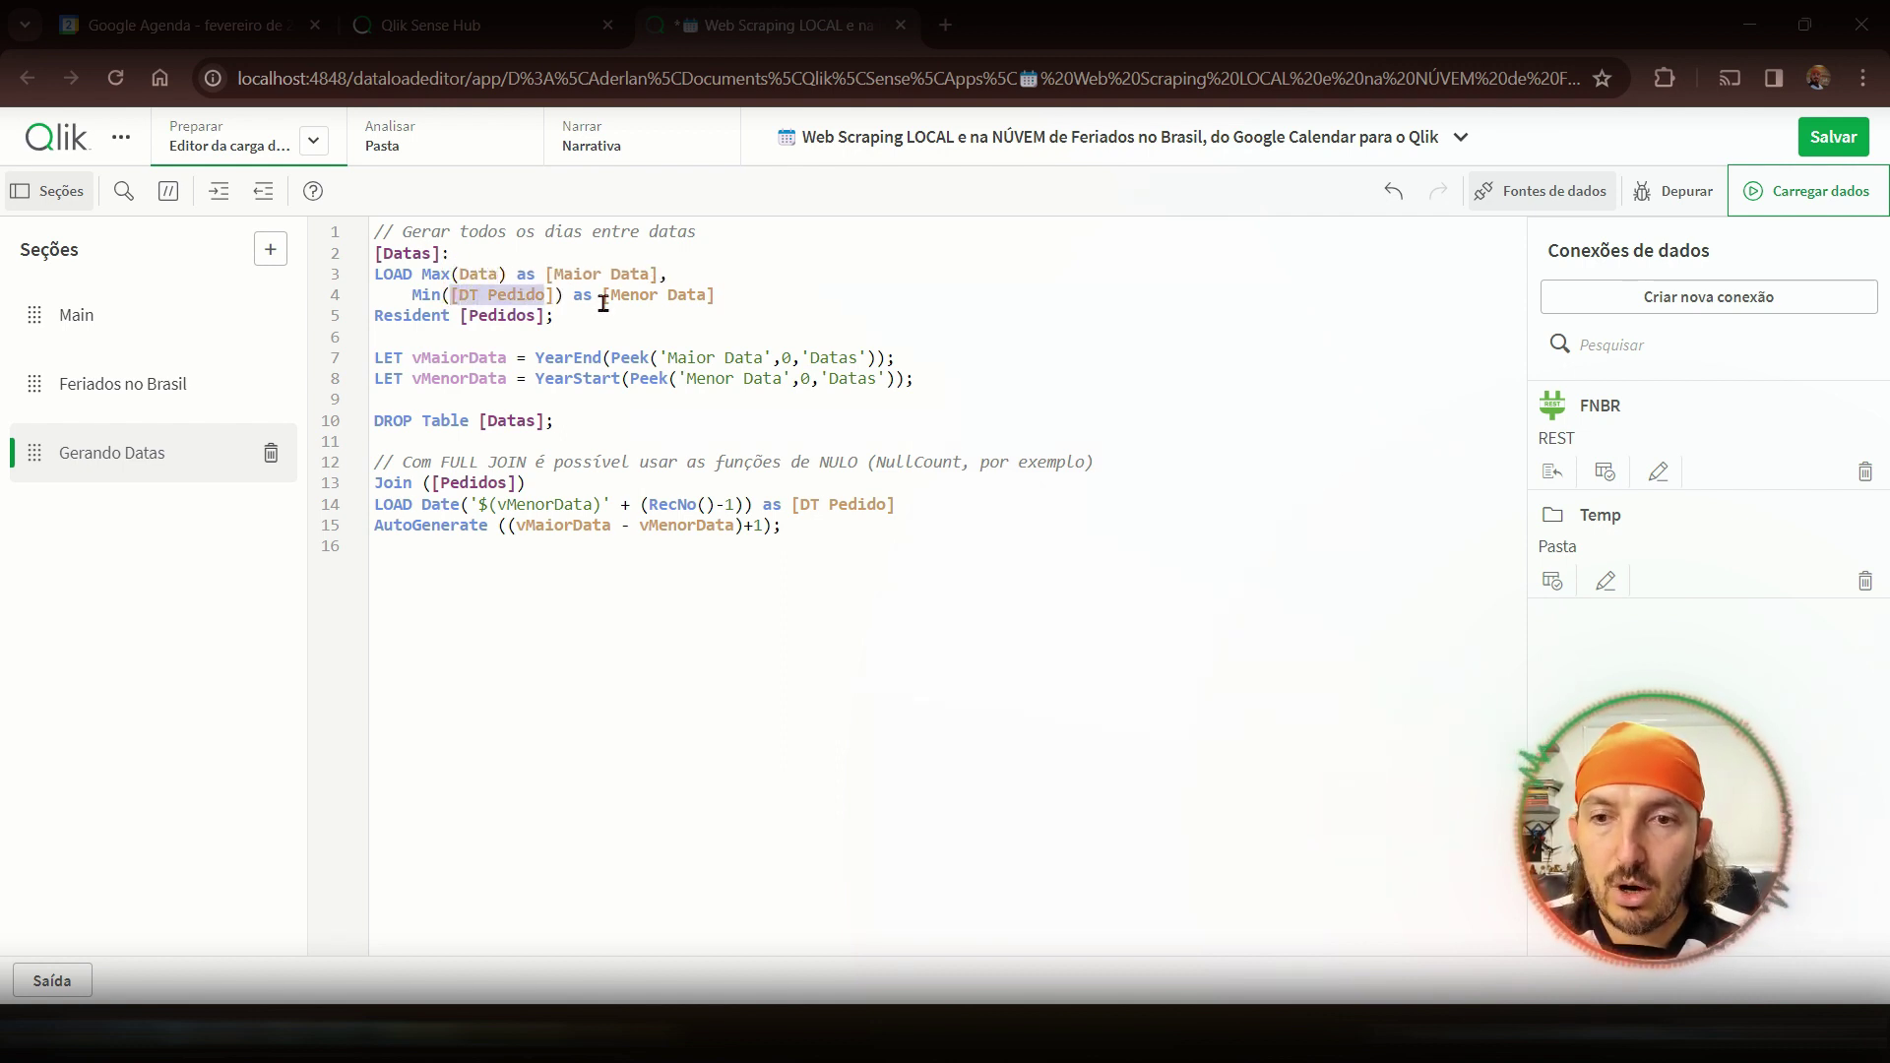
type("Data")
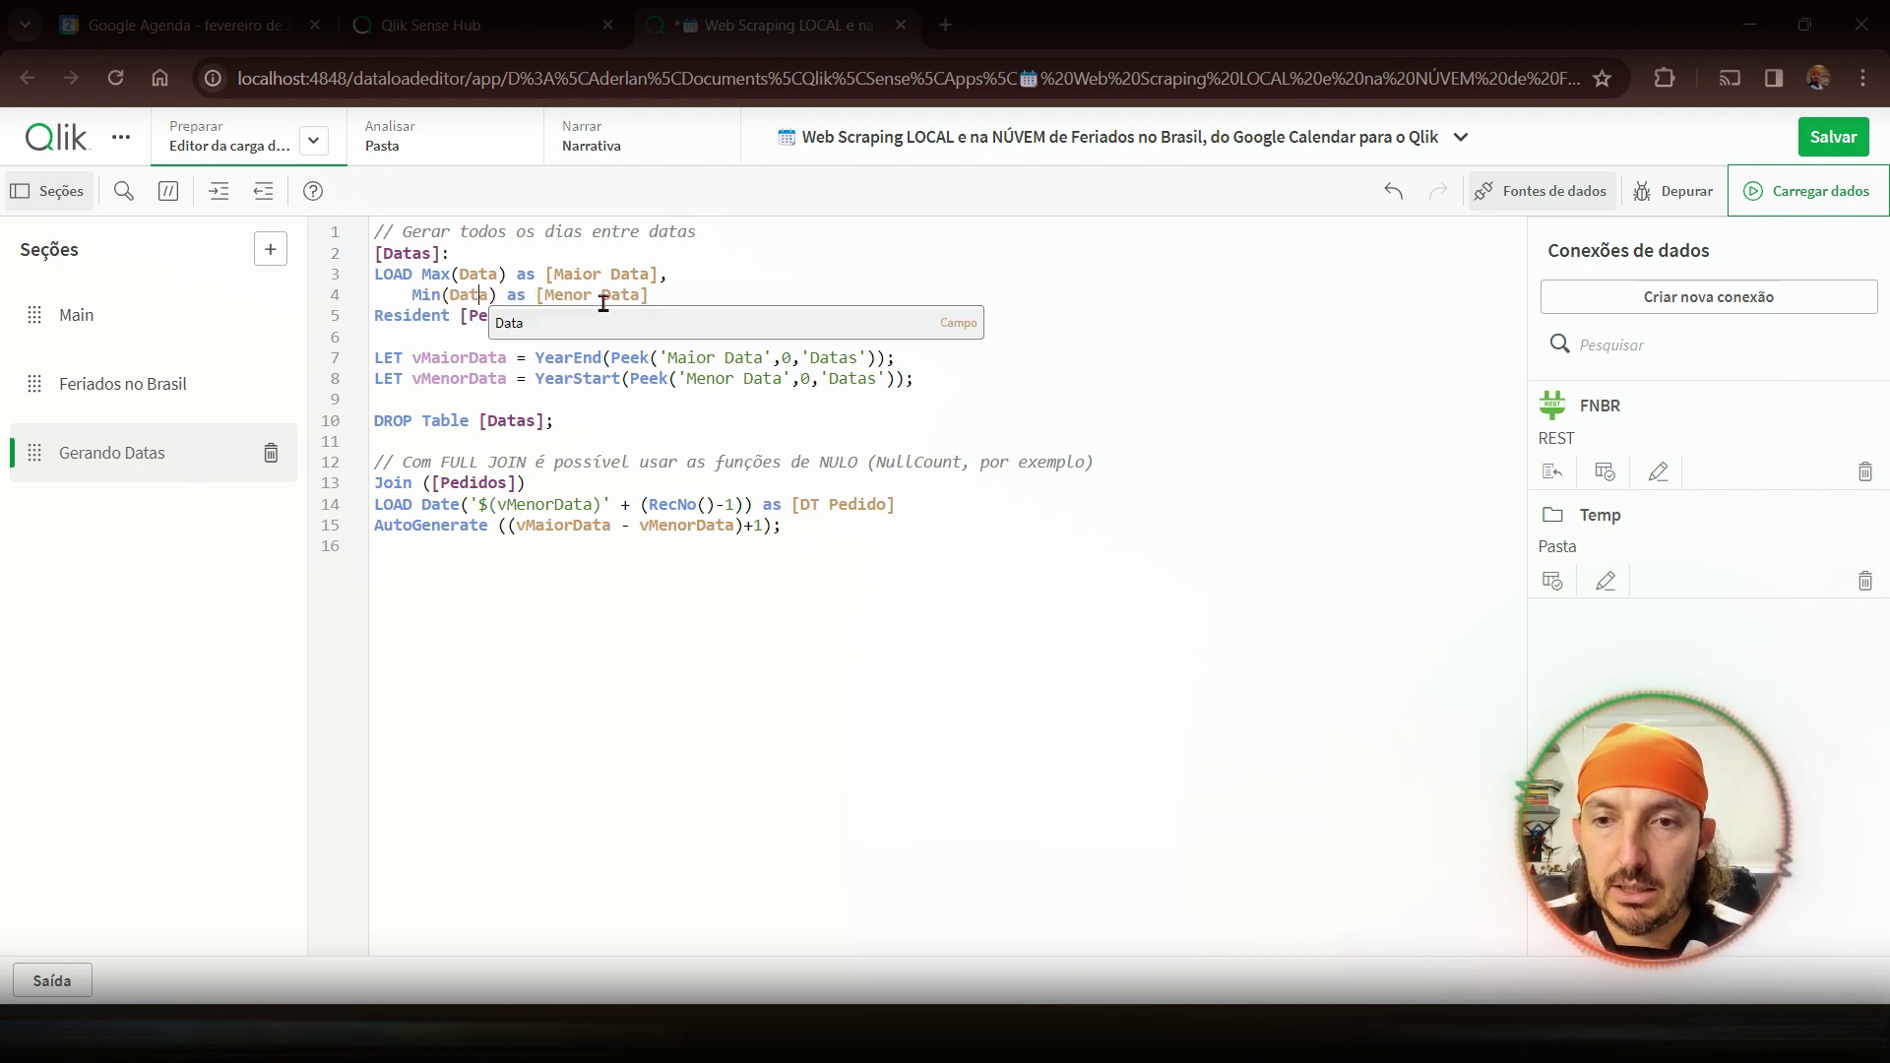
- Copy the table name [Feriados no Brasil.Data Feriado] from the first Rename Table line in the Feriados no Brasil section
left_click(458, 334)
left_click(129, 397)
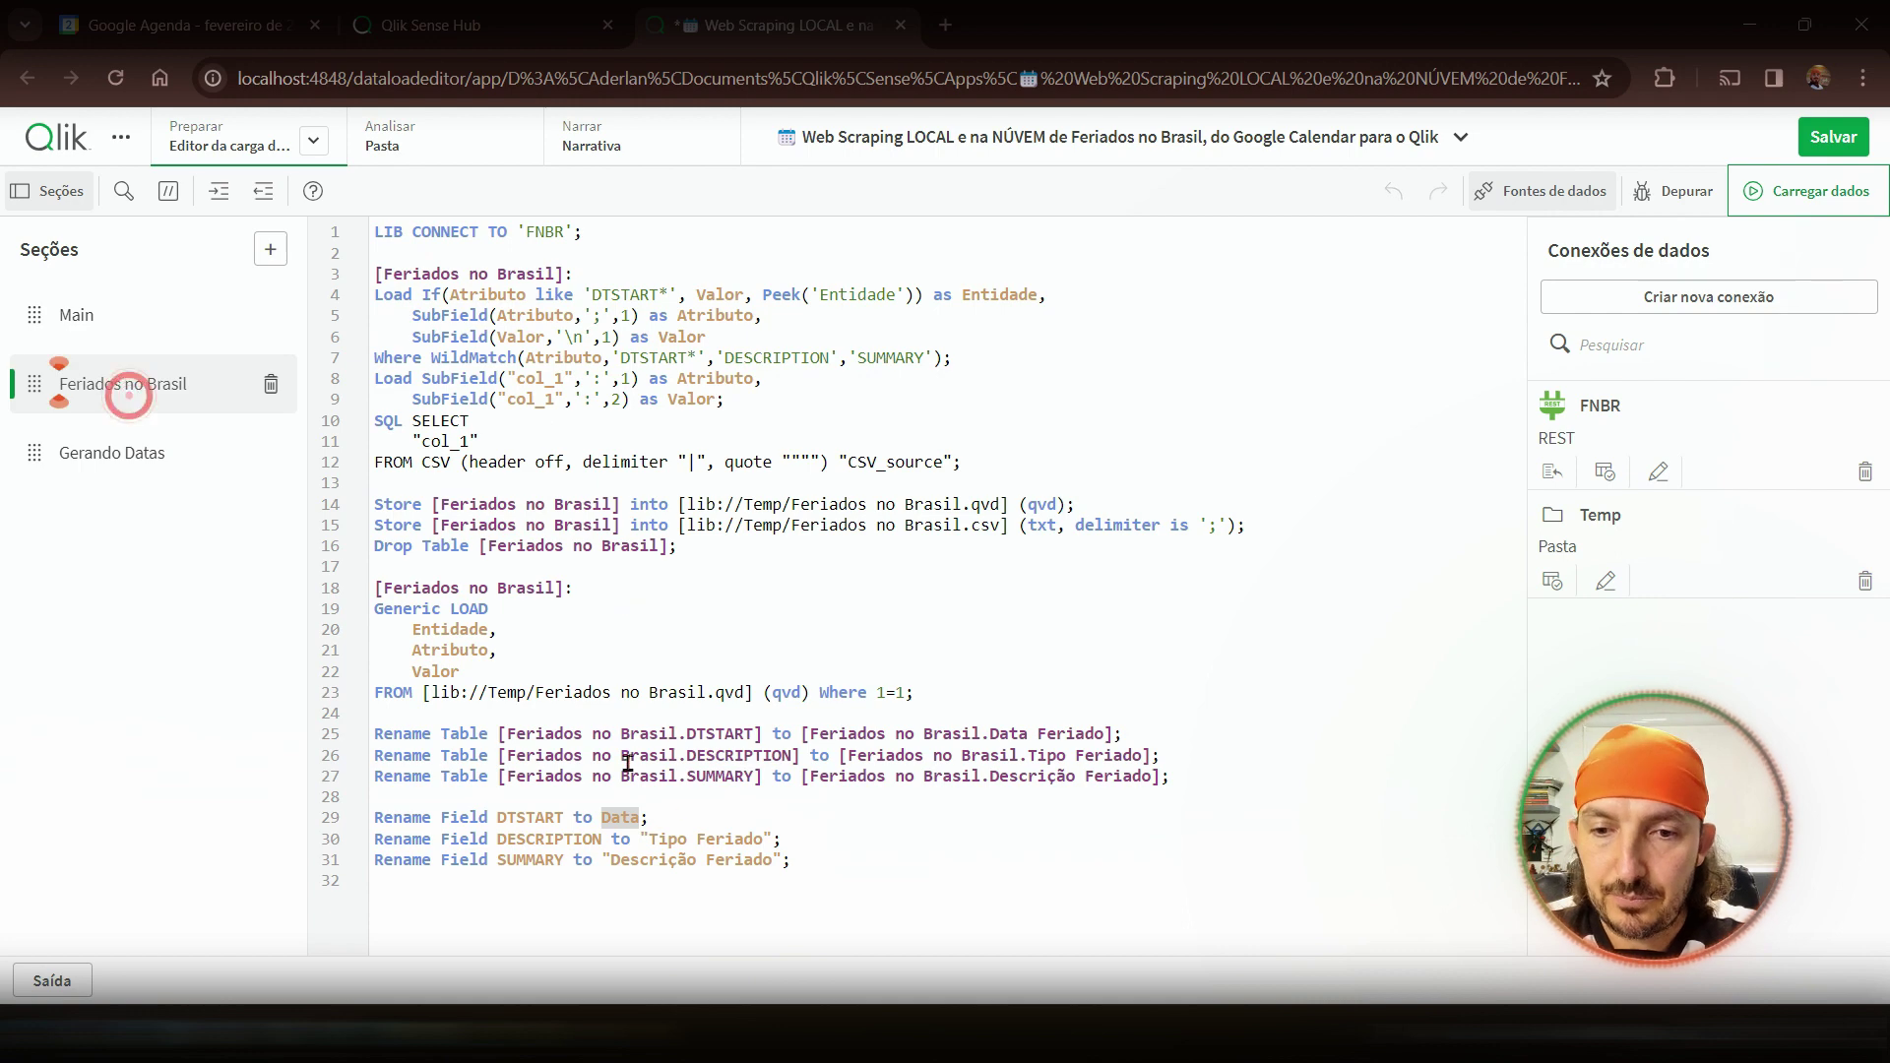
left_click(804, 732)
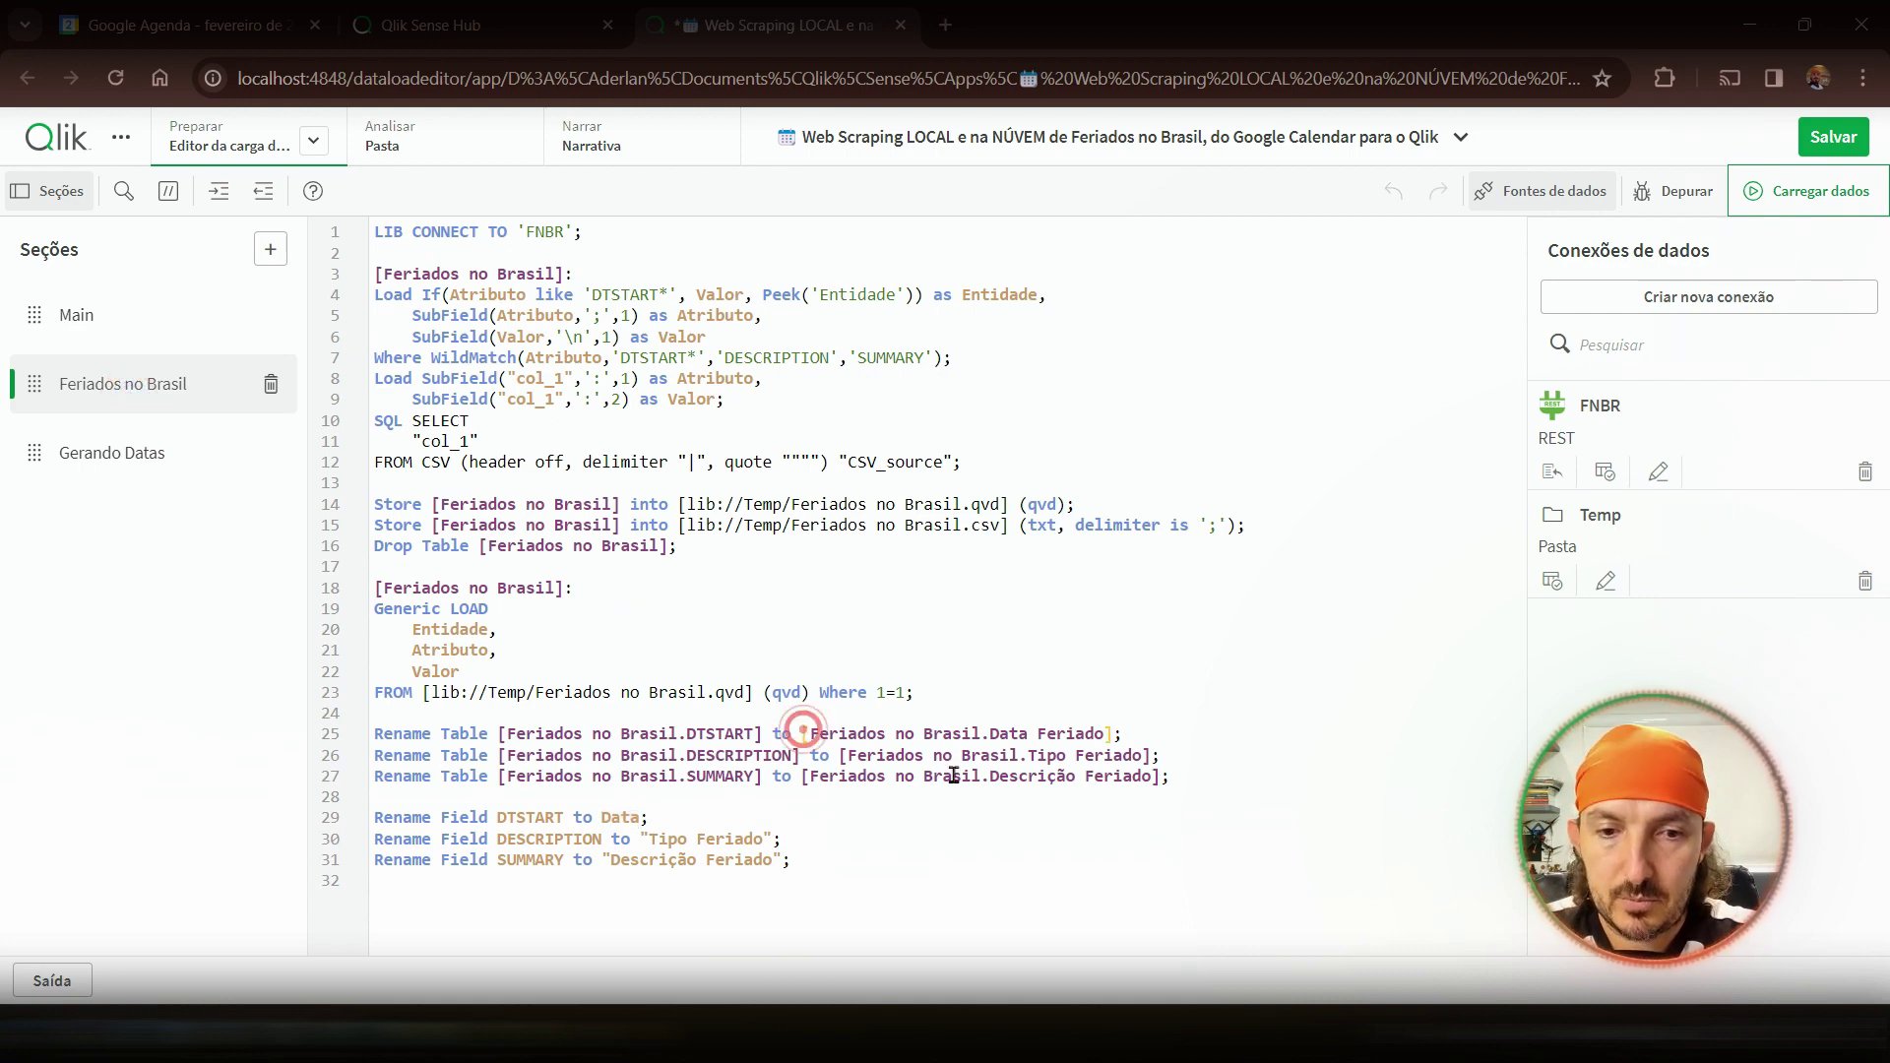
left_click(1114, 733, "shift")
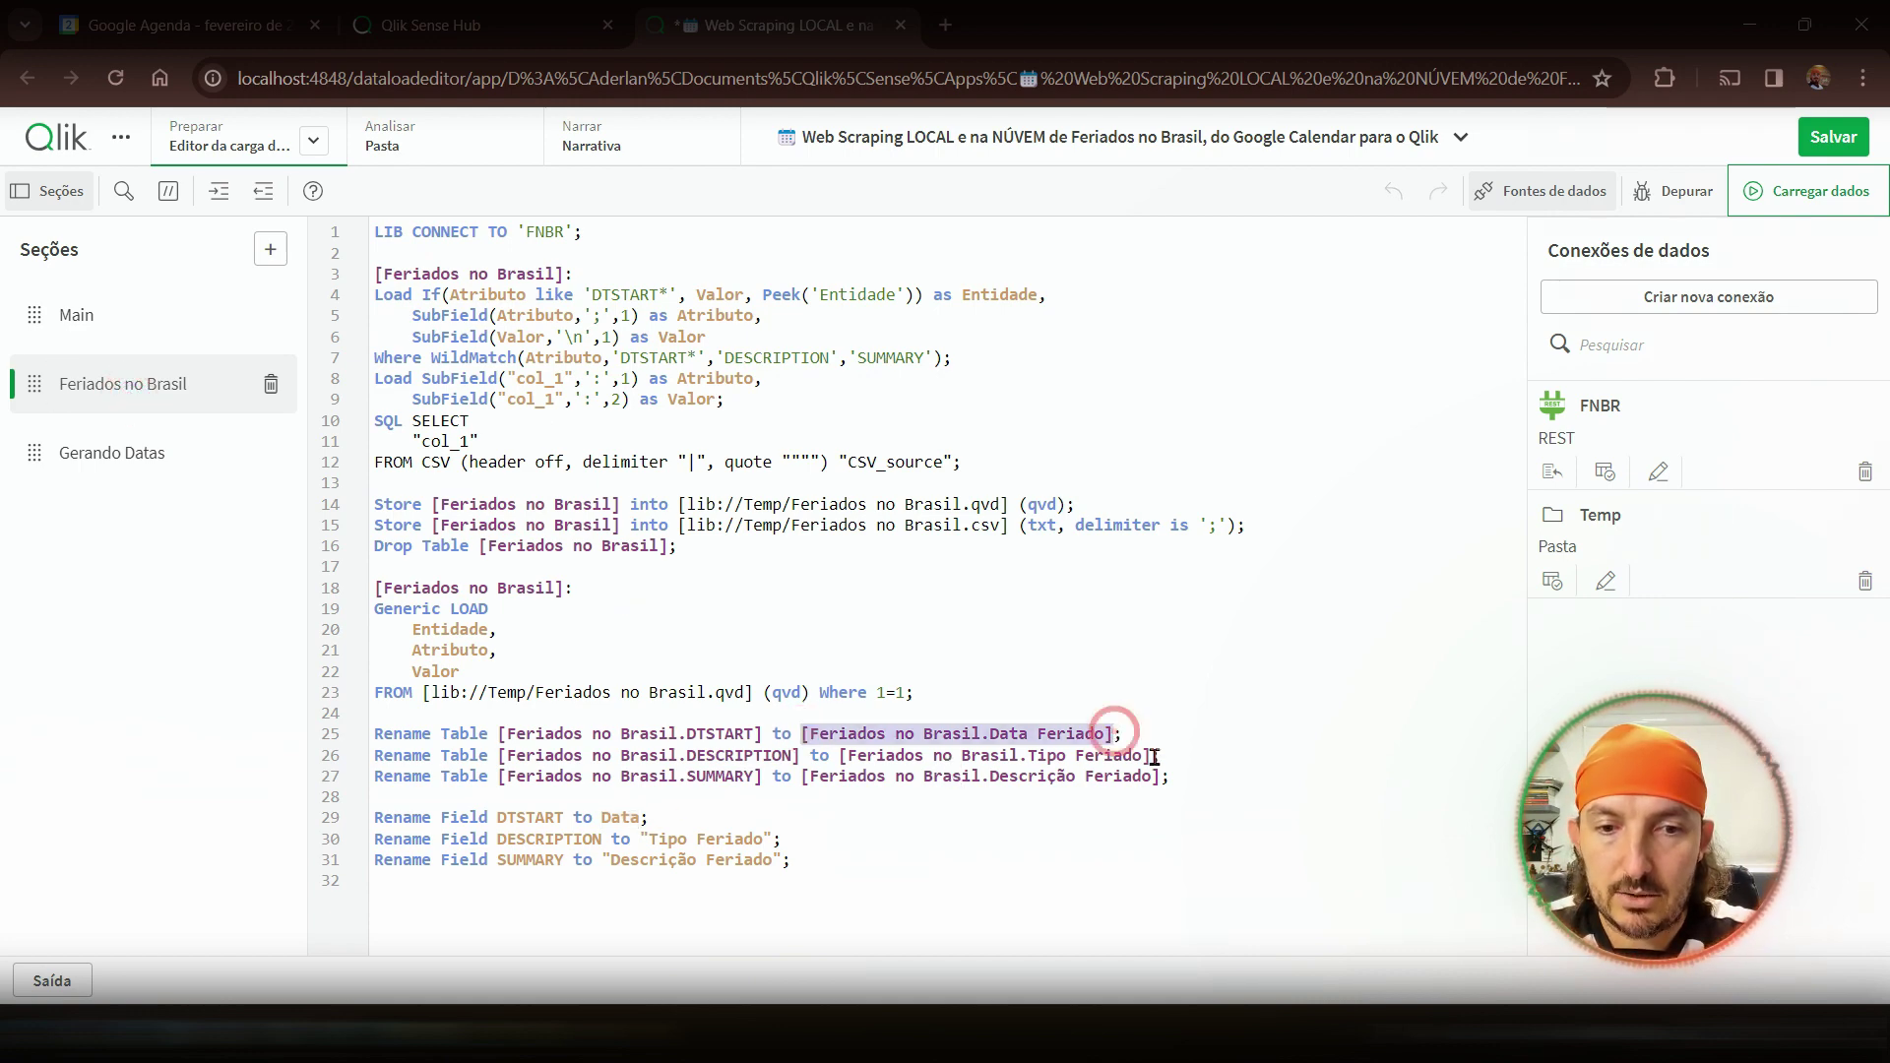
- Change the new name in the DTSTART Rename Field statement to [Data Feriado] and copy that field name
double_click(620, 818)
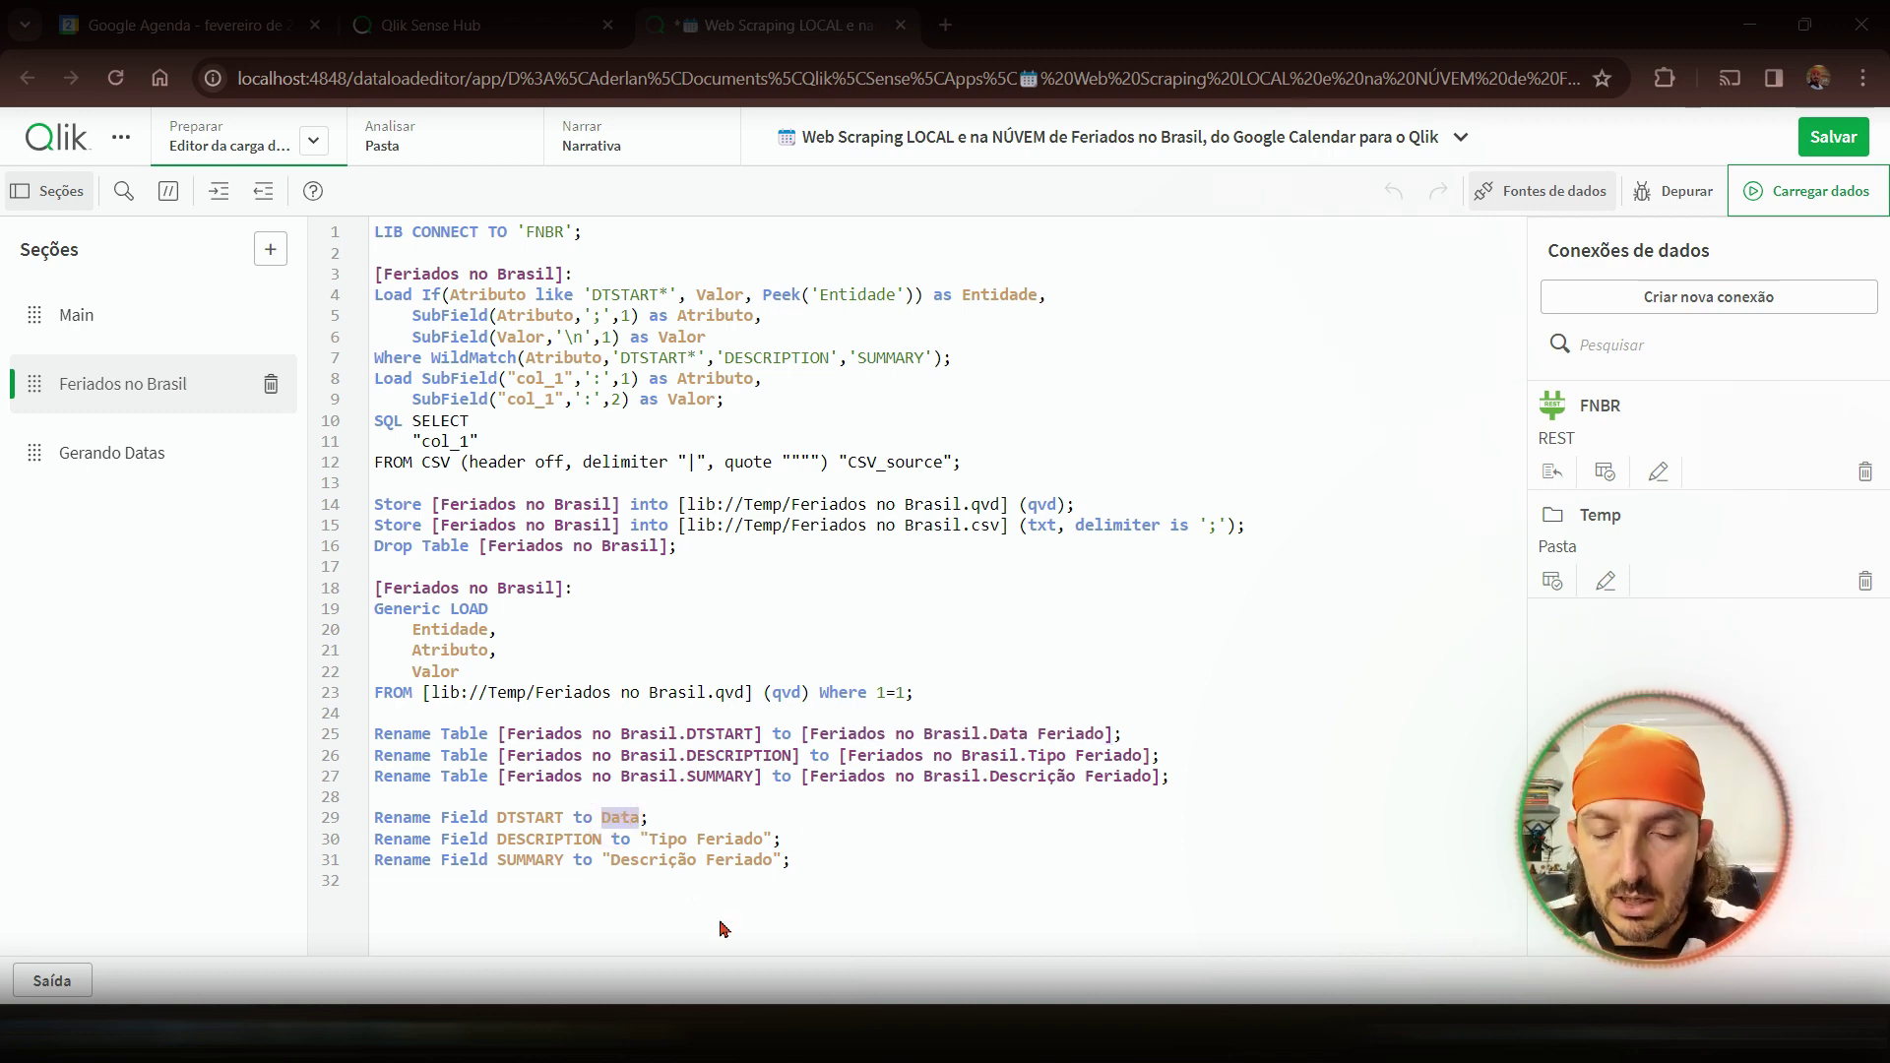
key("Left")
type("[")
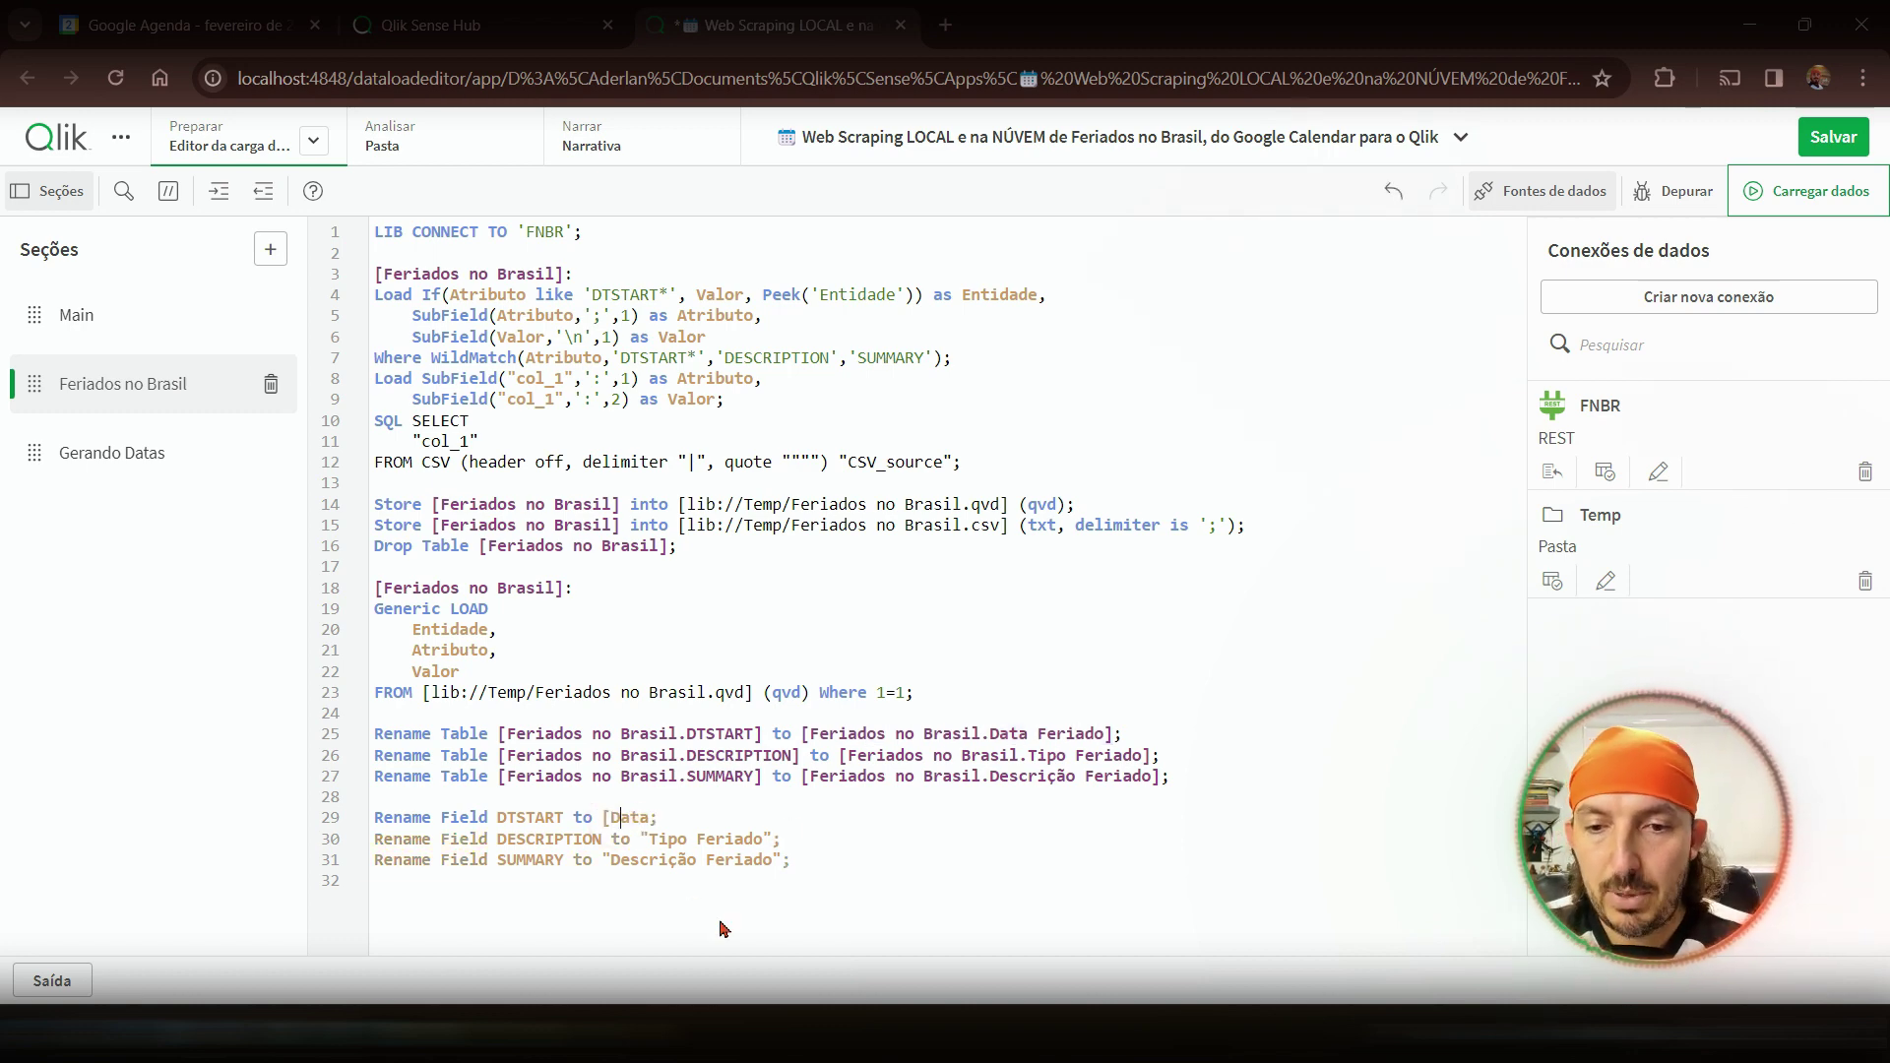
type("iado")
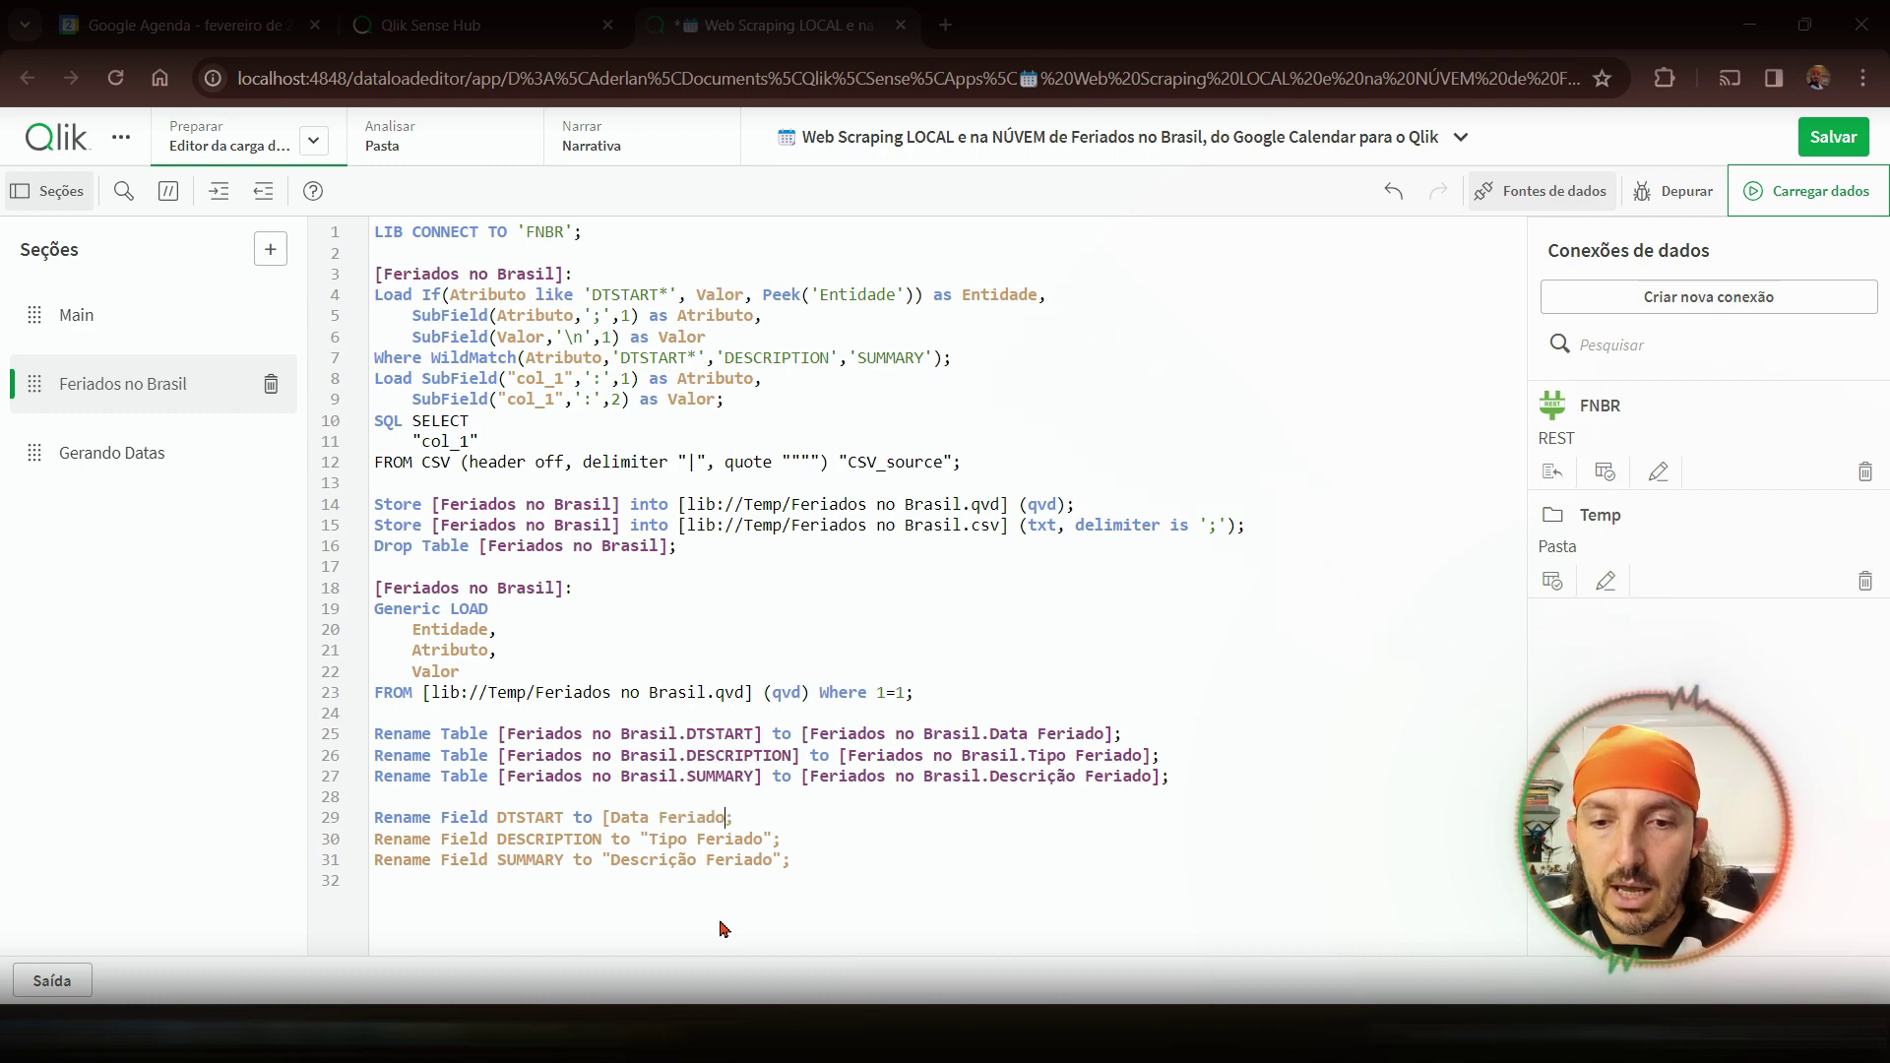
type("]")
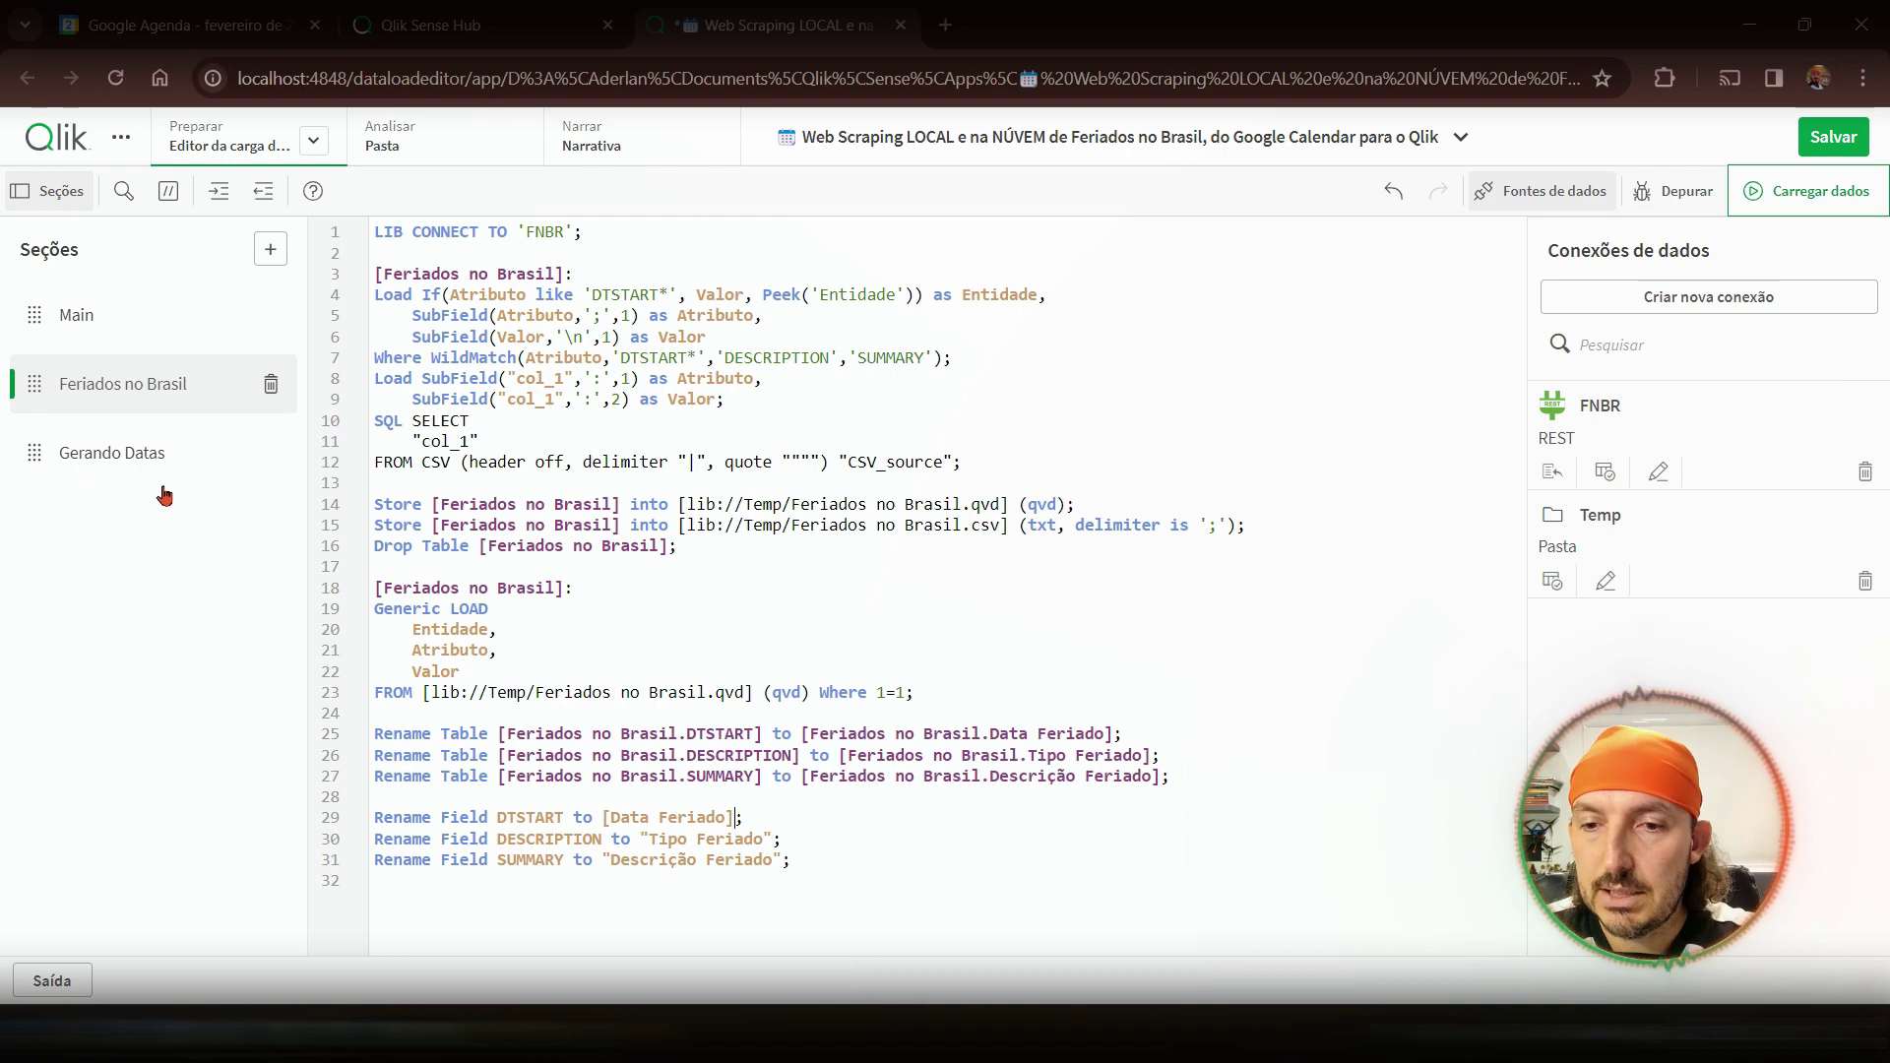
left_click_drag(605, 816, 736, 817)
key("super+c")
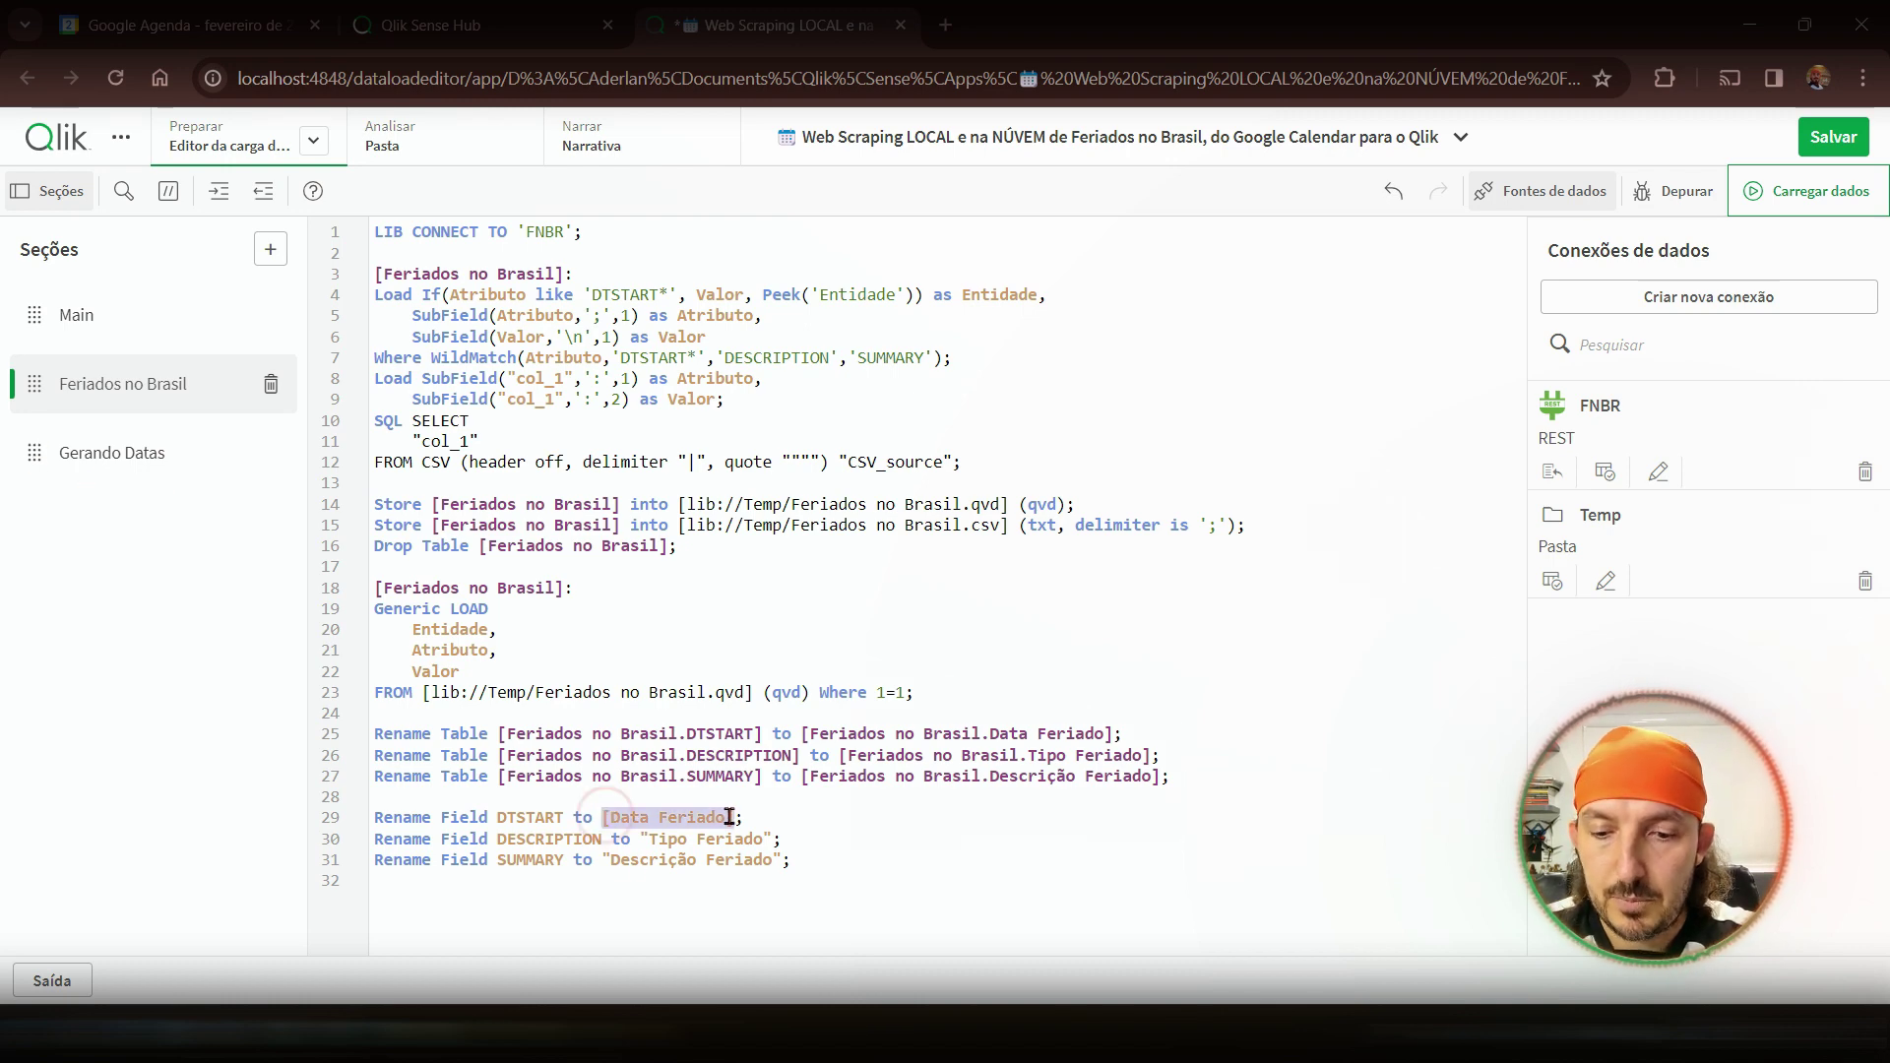
- In the Gerando Datas section, replace [Pedidos] in the Resident clause with [Feriados no Brasil.Data Feriado]
left_click(126, 449)
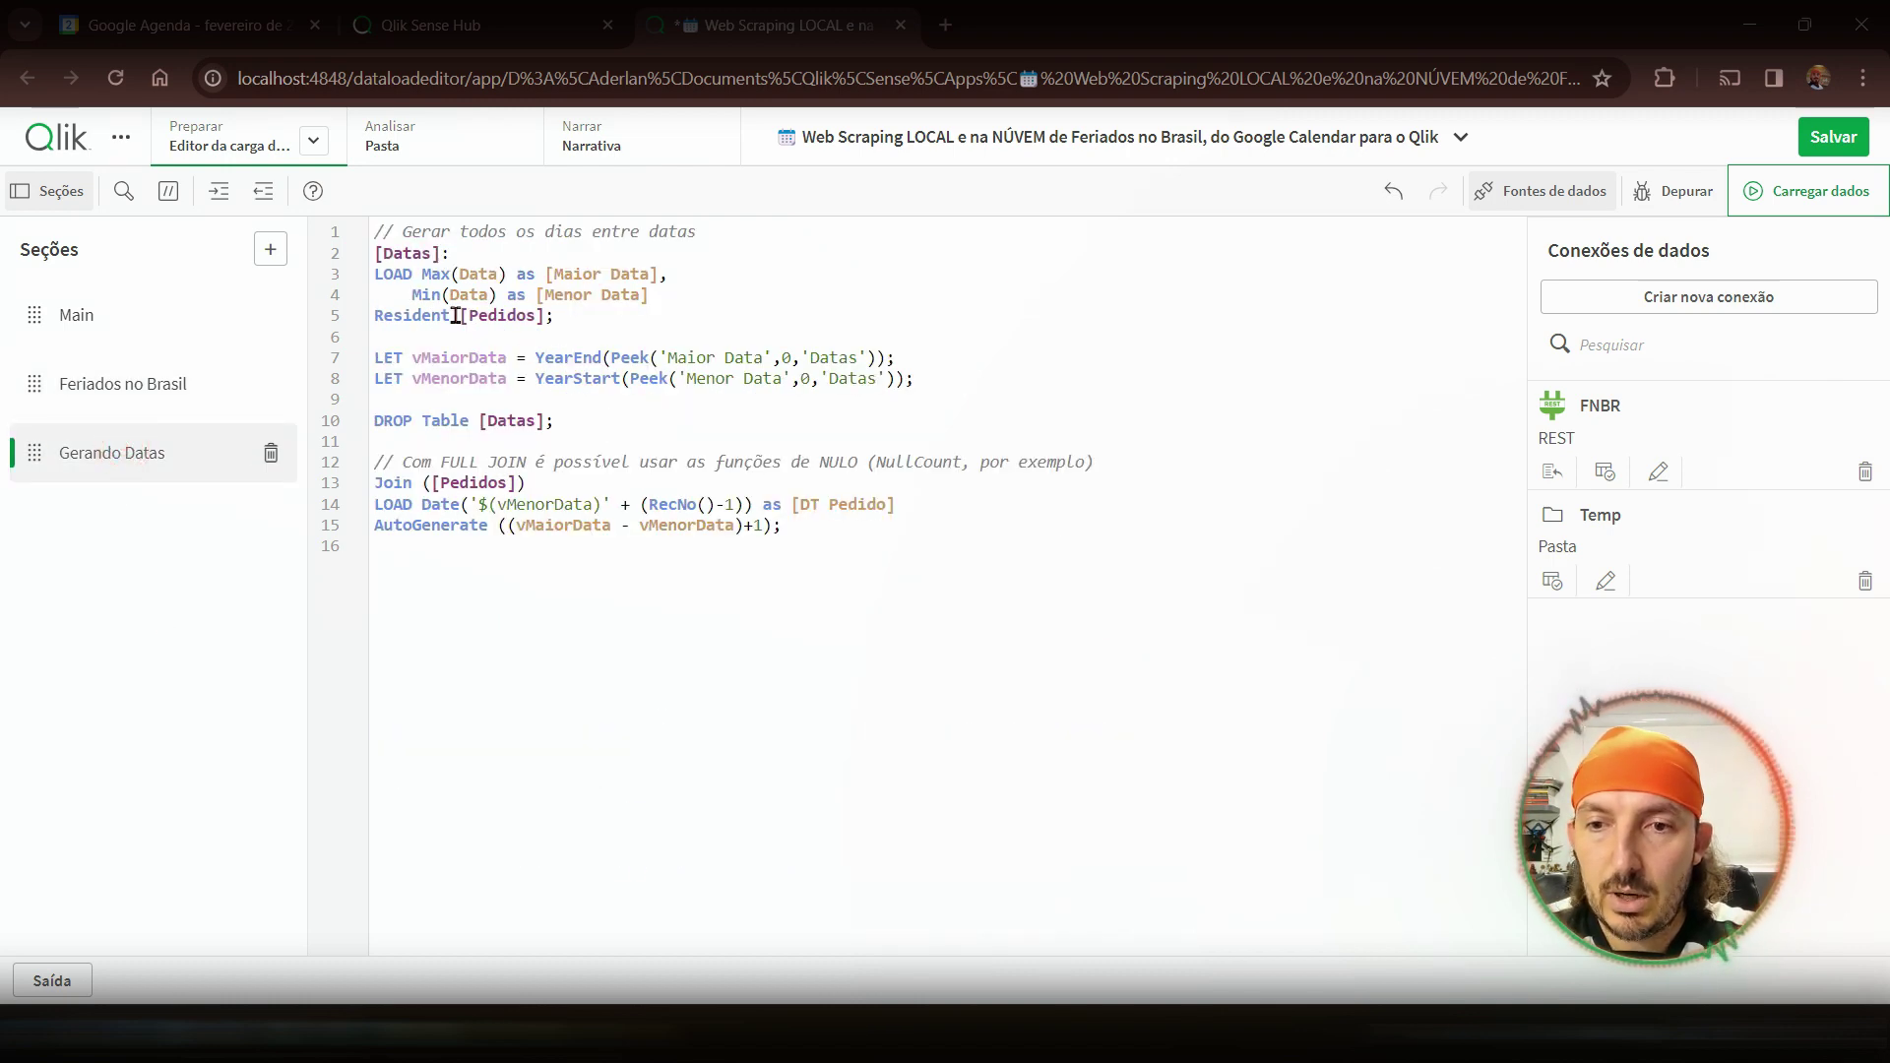
left_click_drag(459, 315, 548, 315)
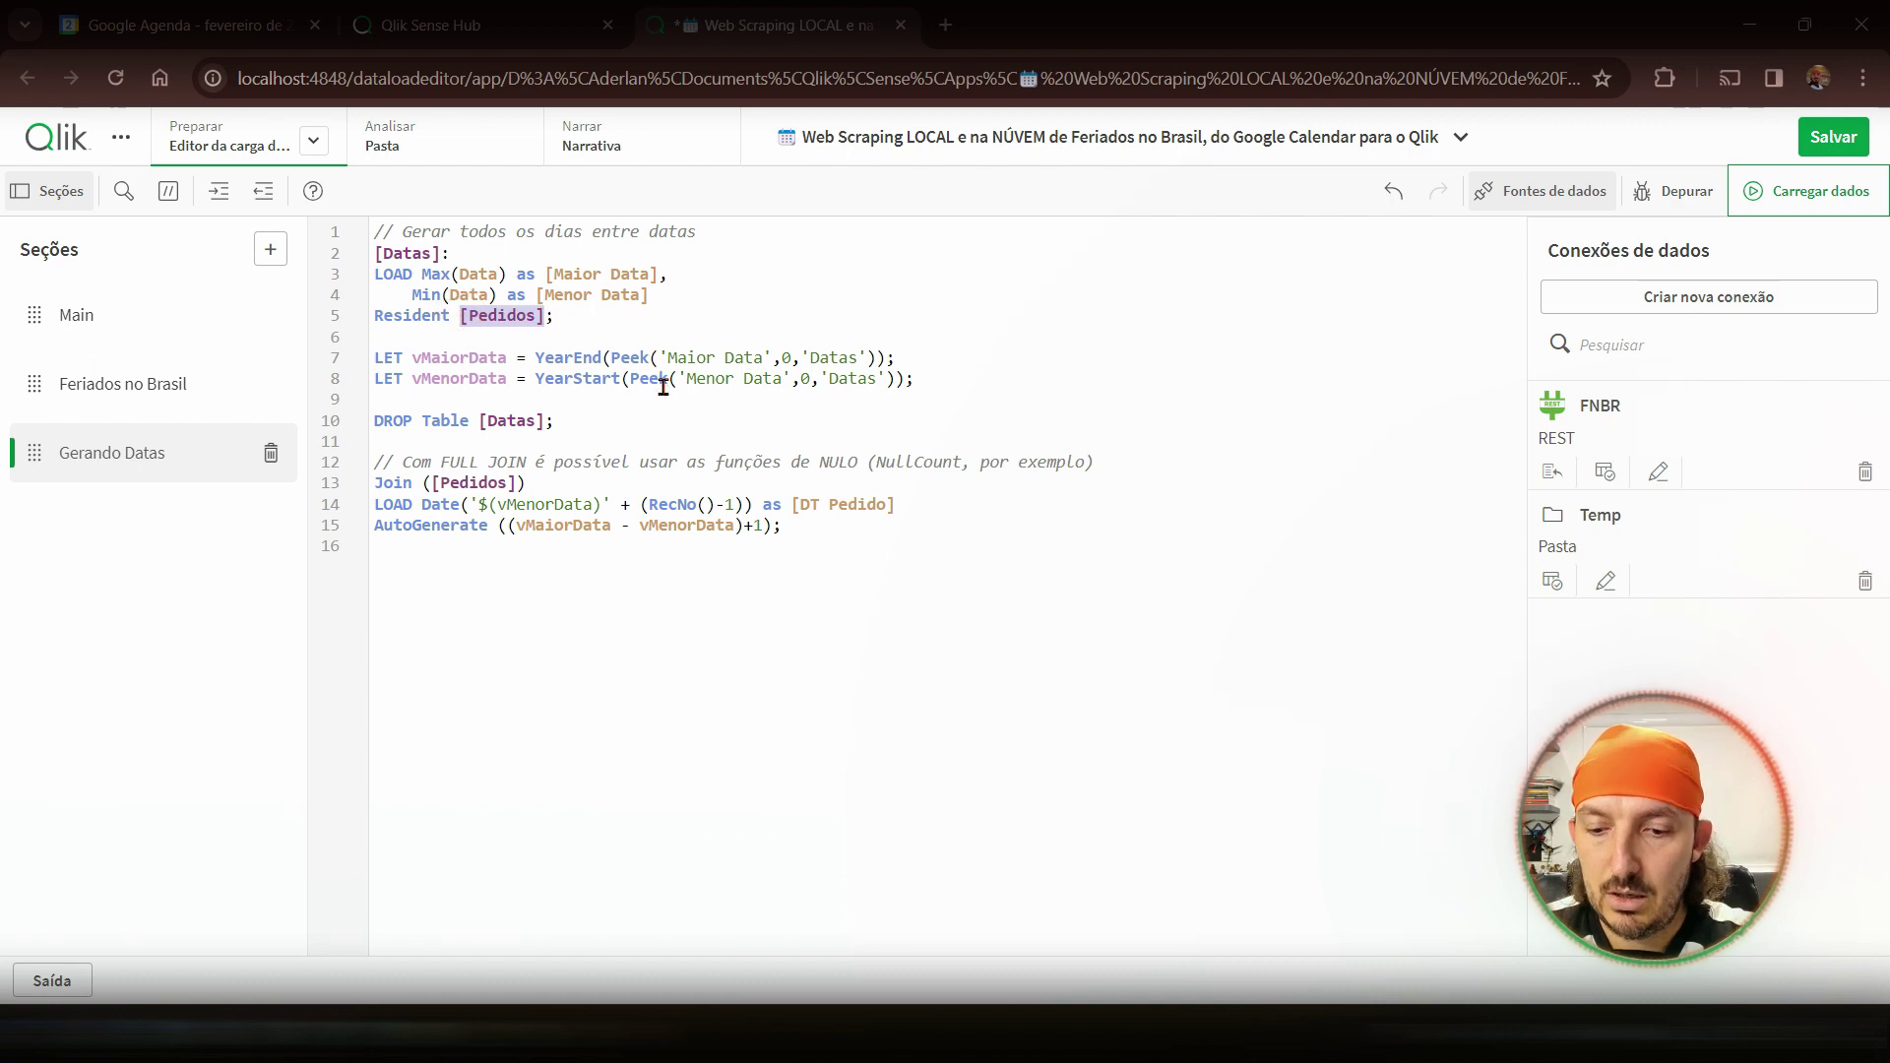
key("super+v")
left_click(588, 666)
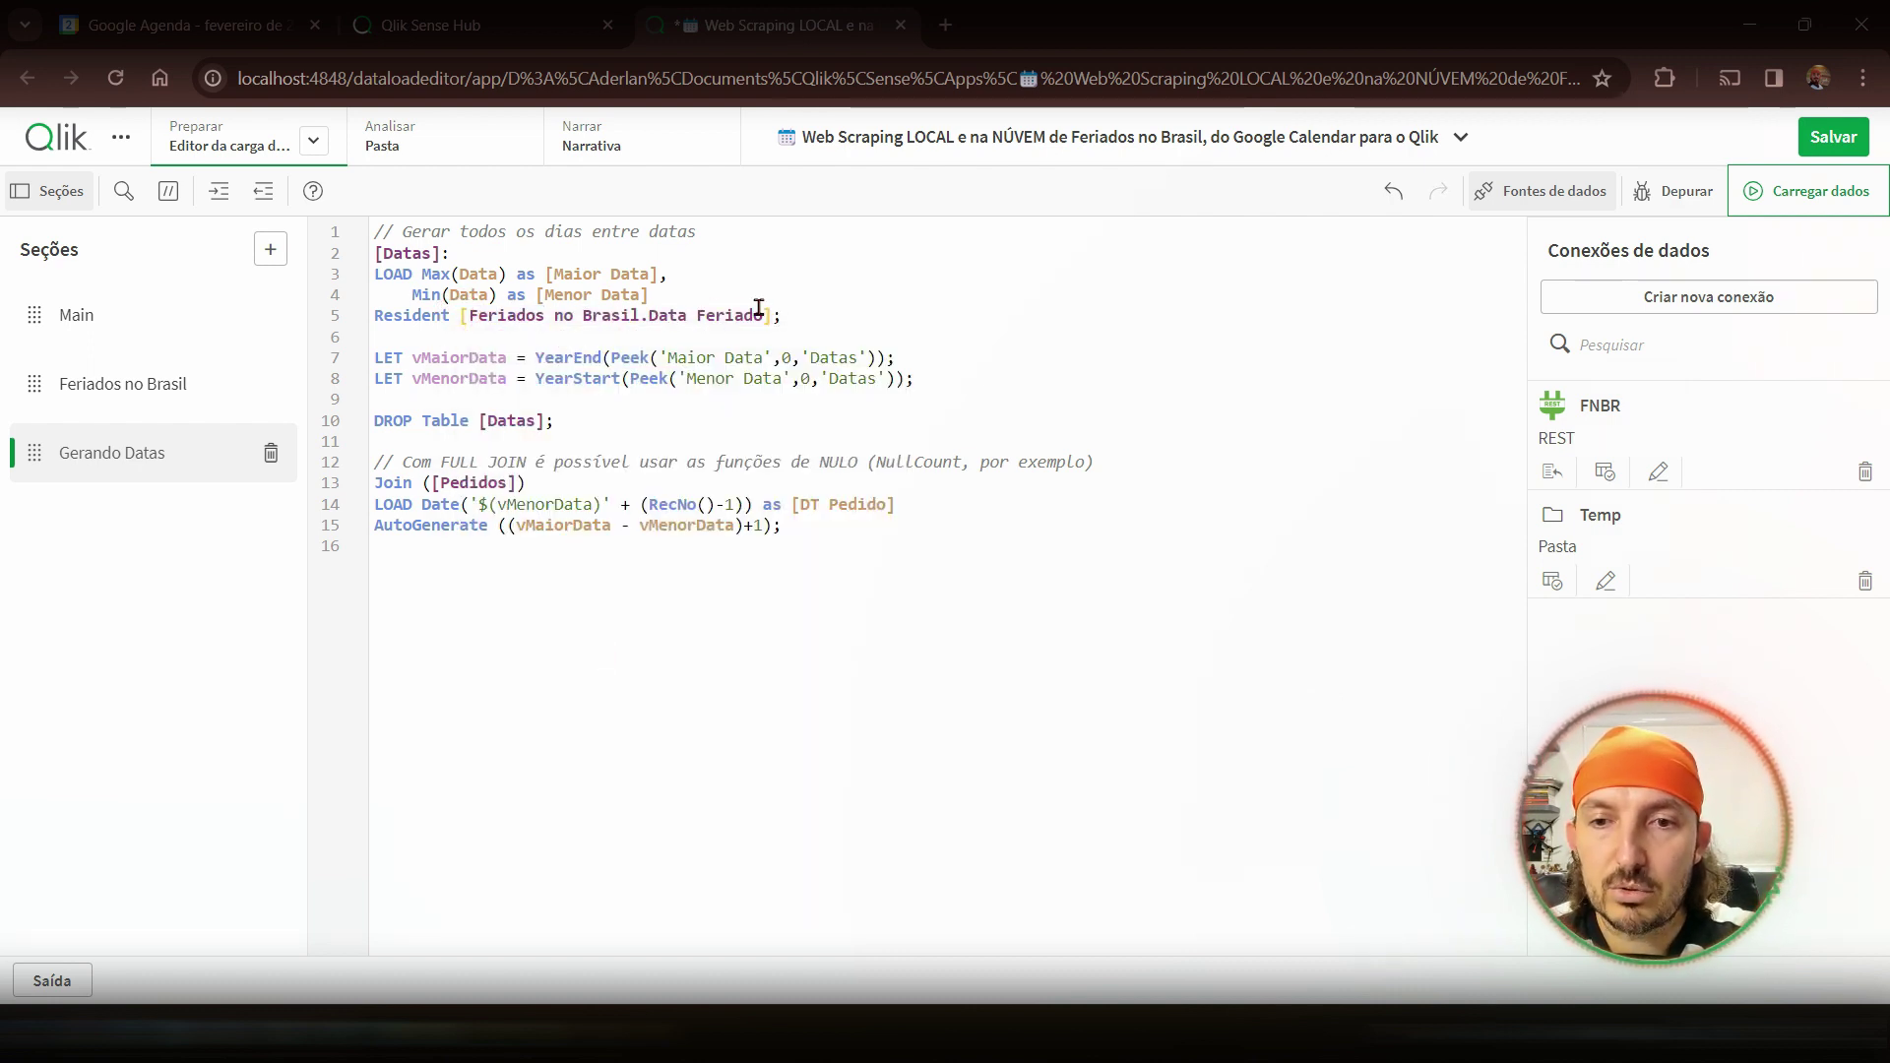
- Replace Data with [Data Feriado] inside both the Max and Min expressions of the Datas load
left_click(480, 276)
double_click(480, 277)
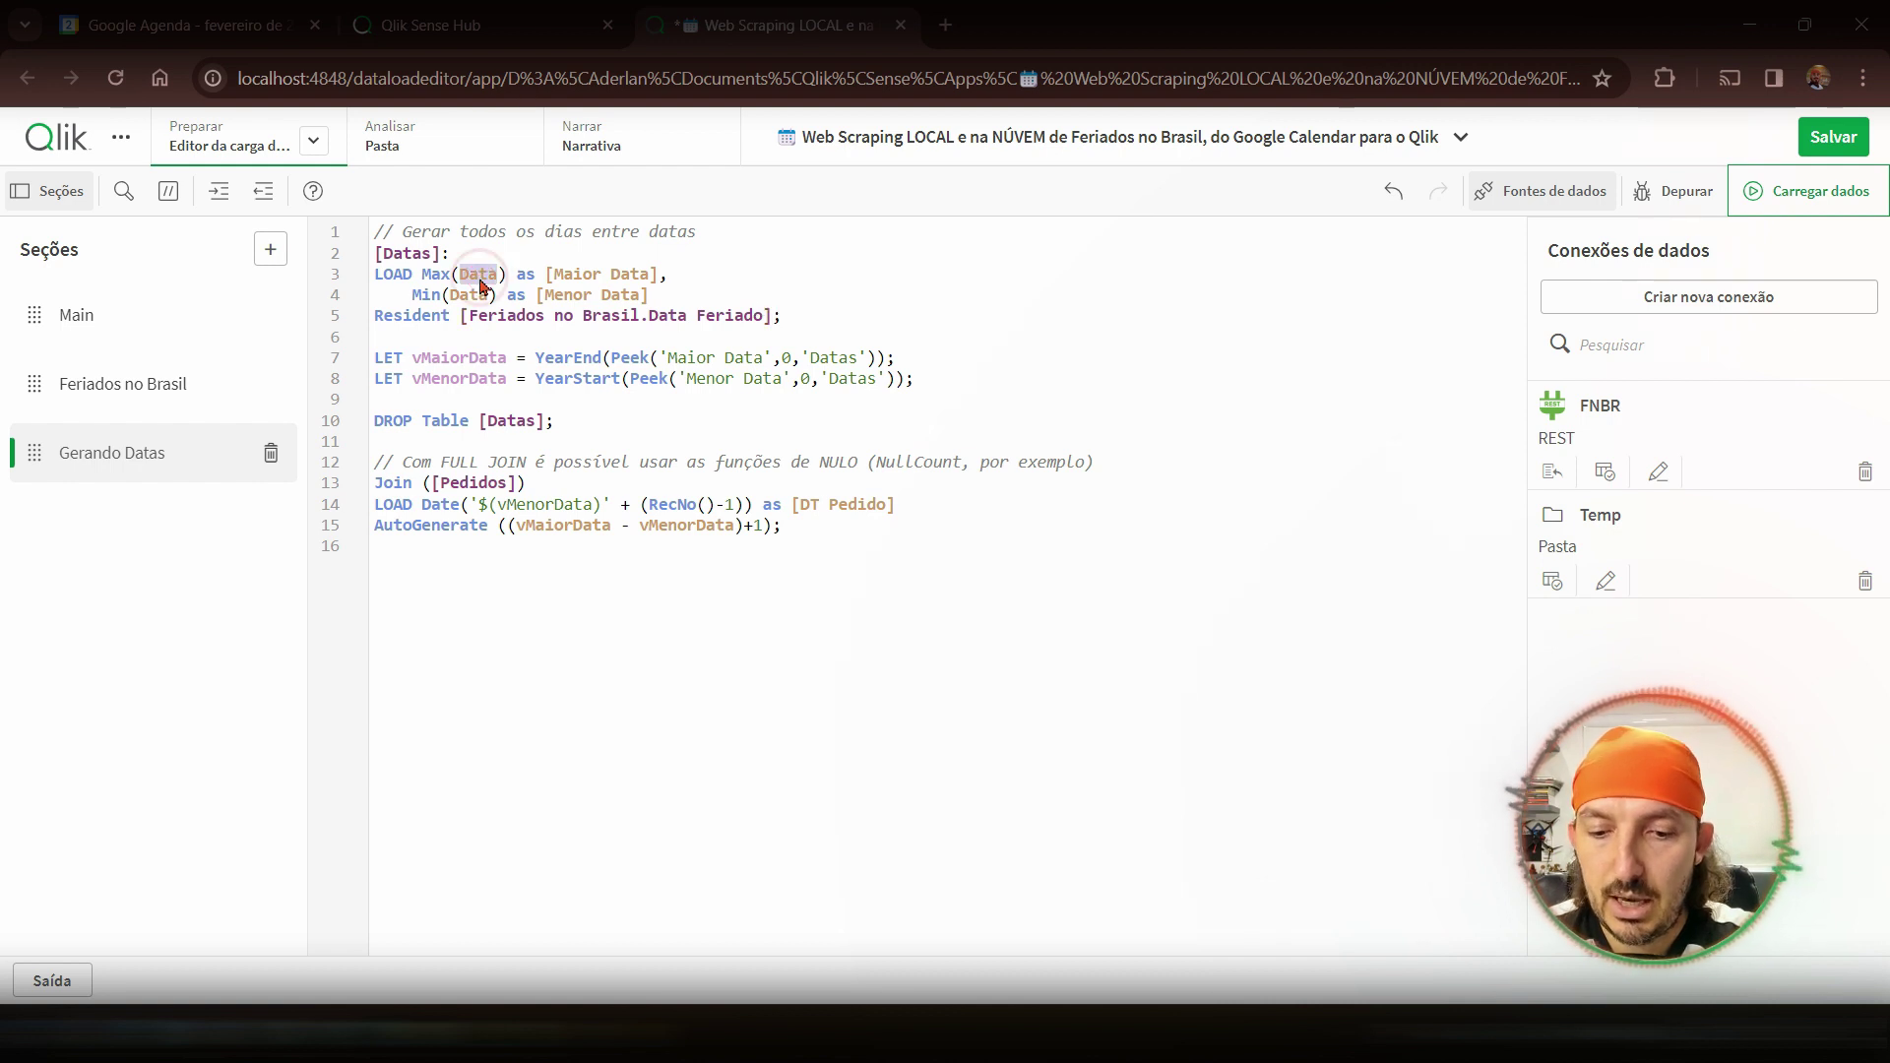
key("super+v")
left_click(532, 483)
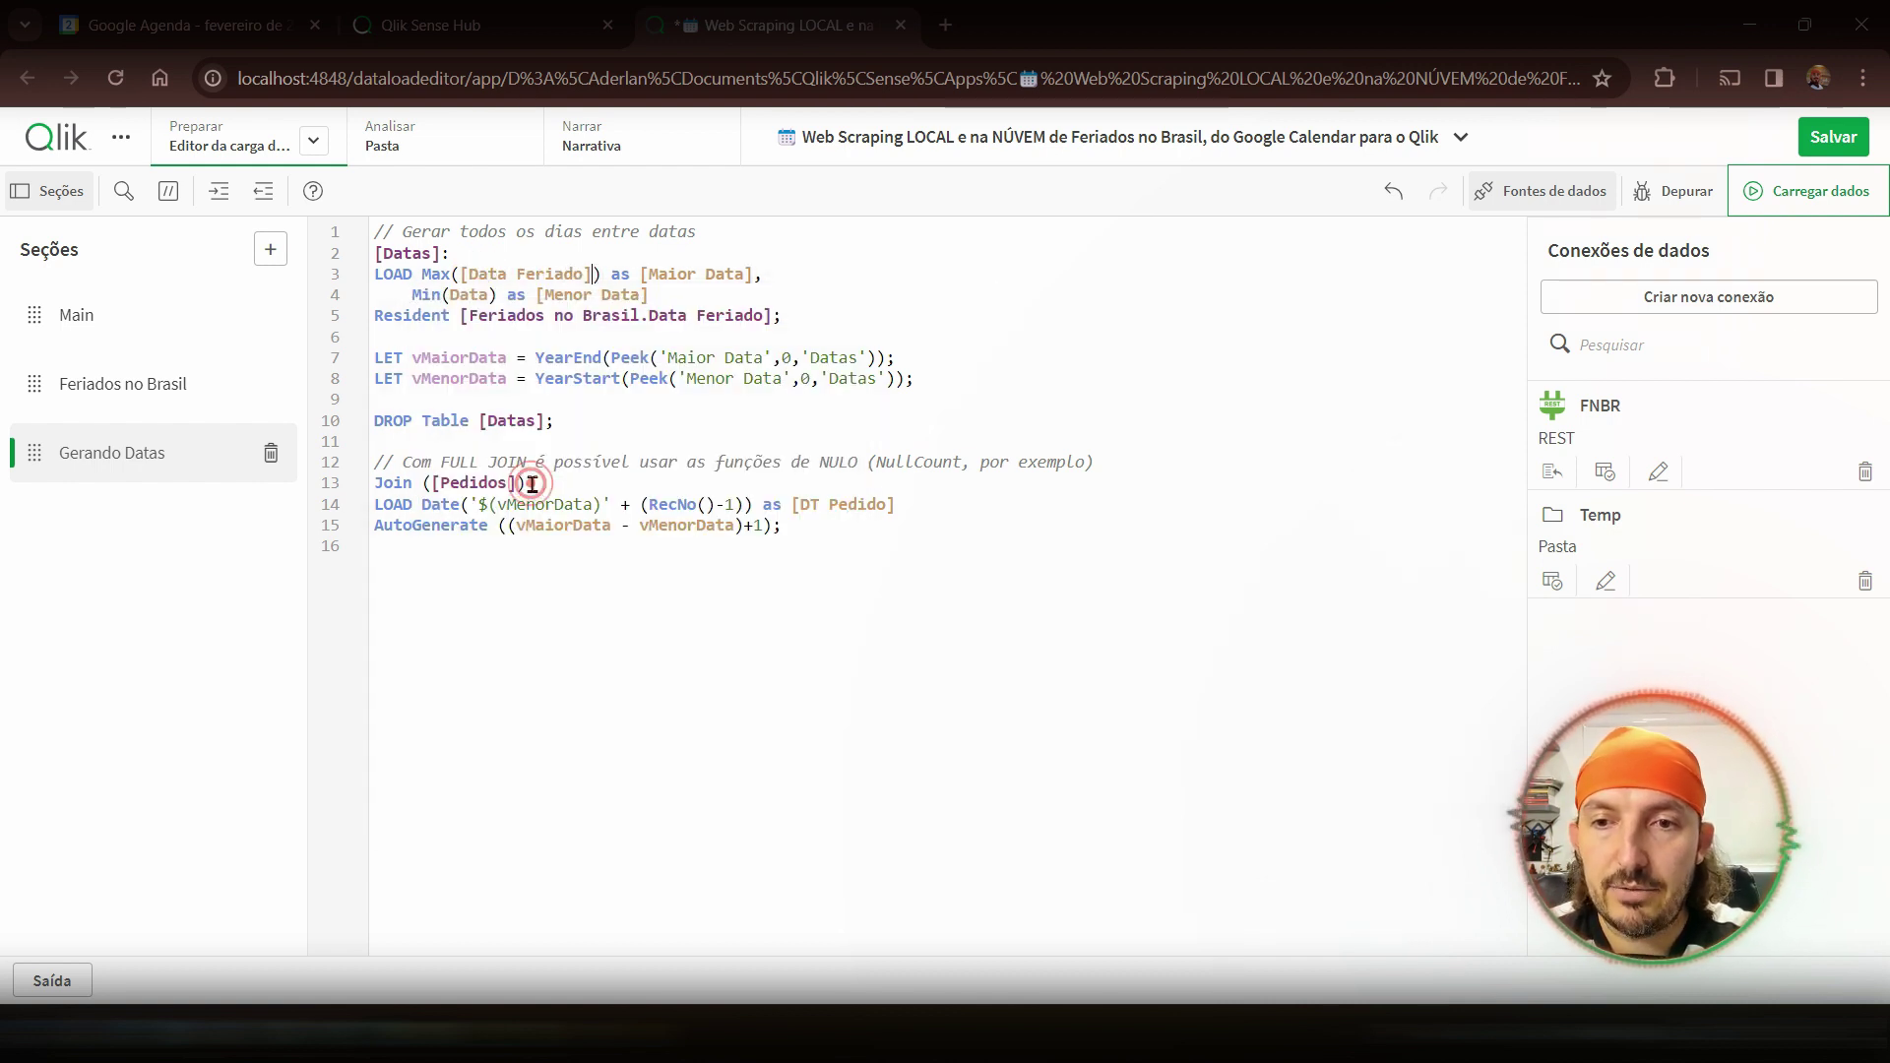
double_click(469, 295)
key("super+v")
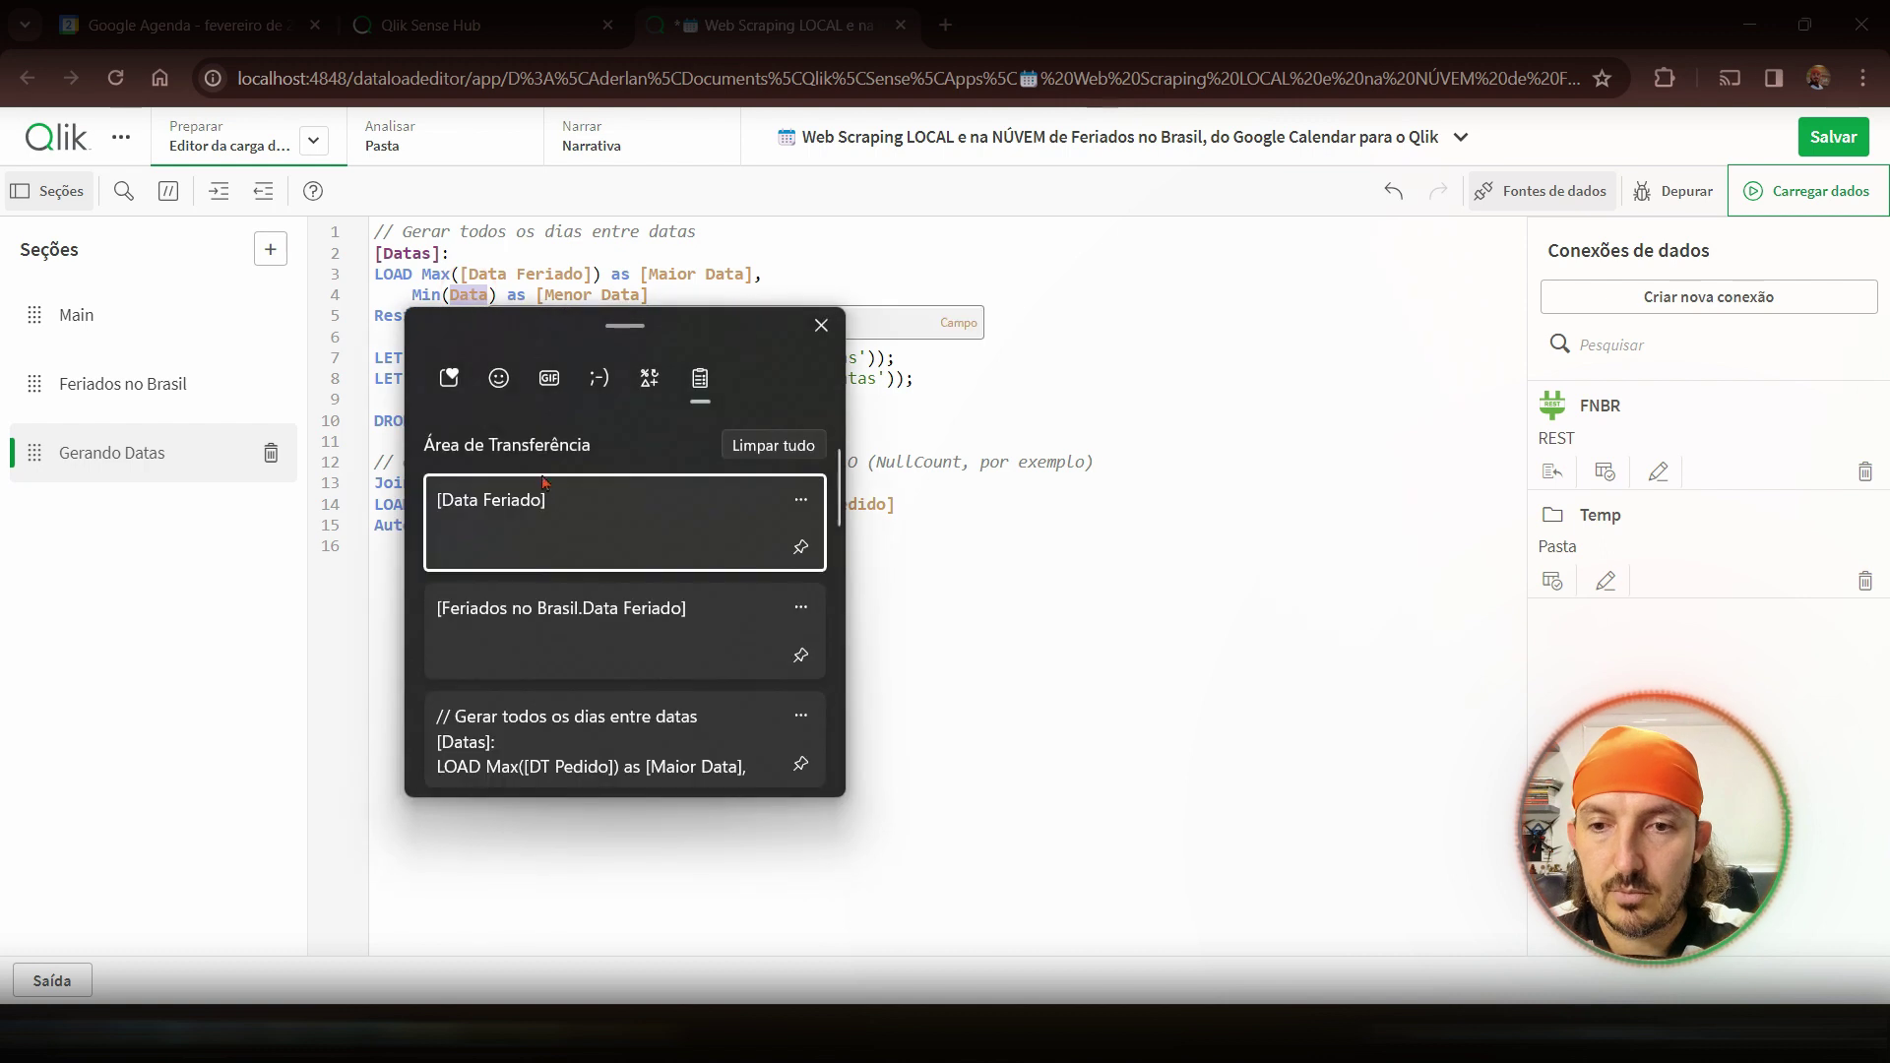
left_click(529, 510)
left_click(460, 346)
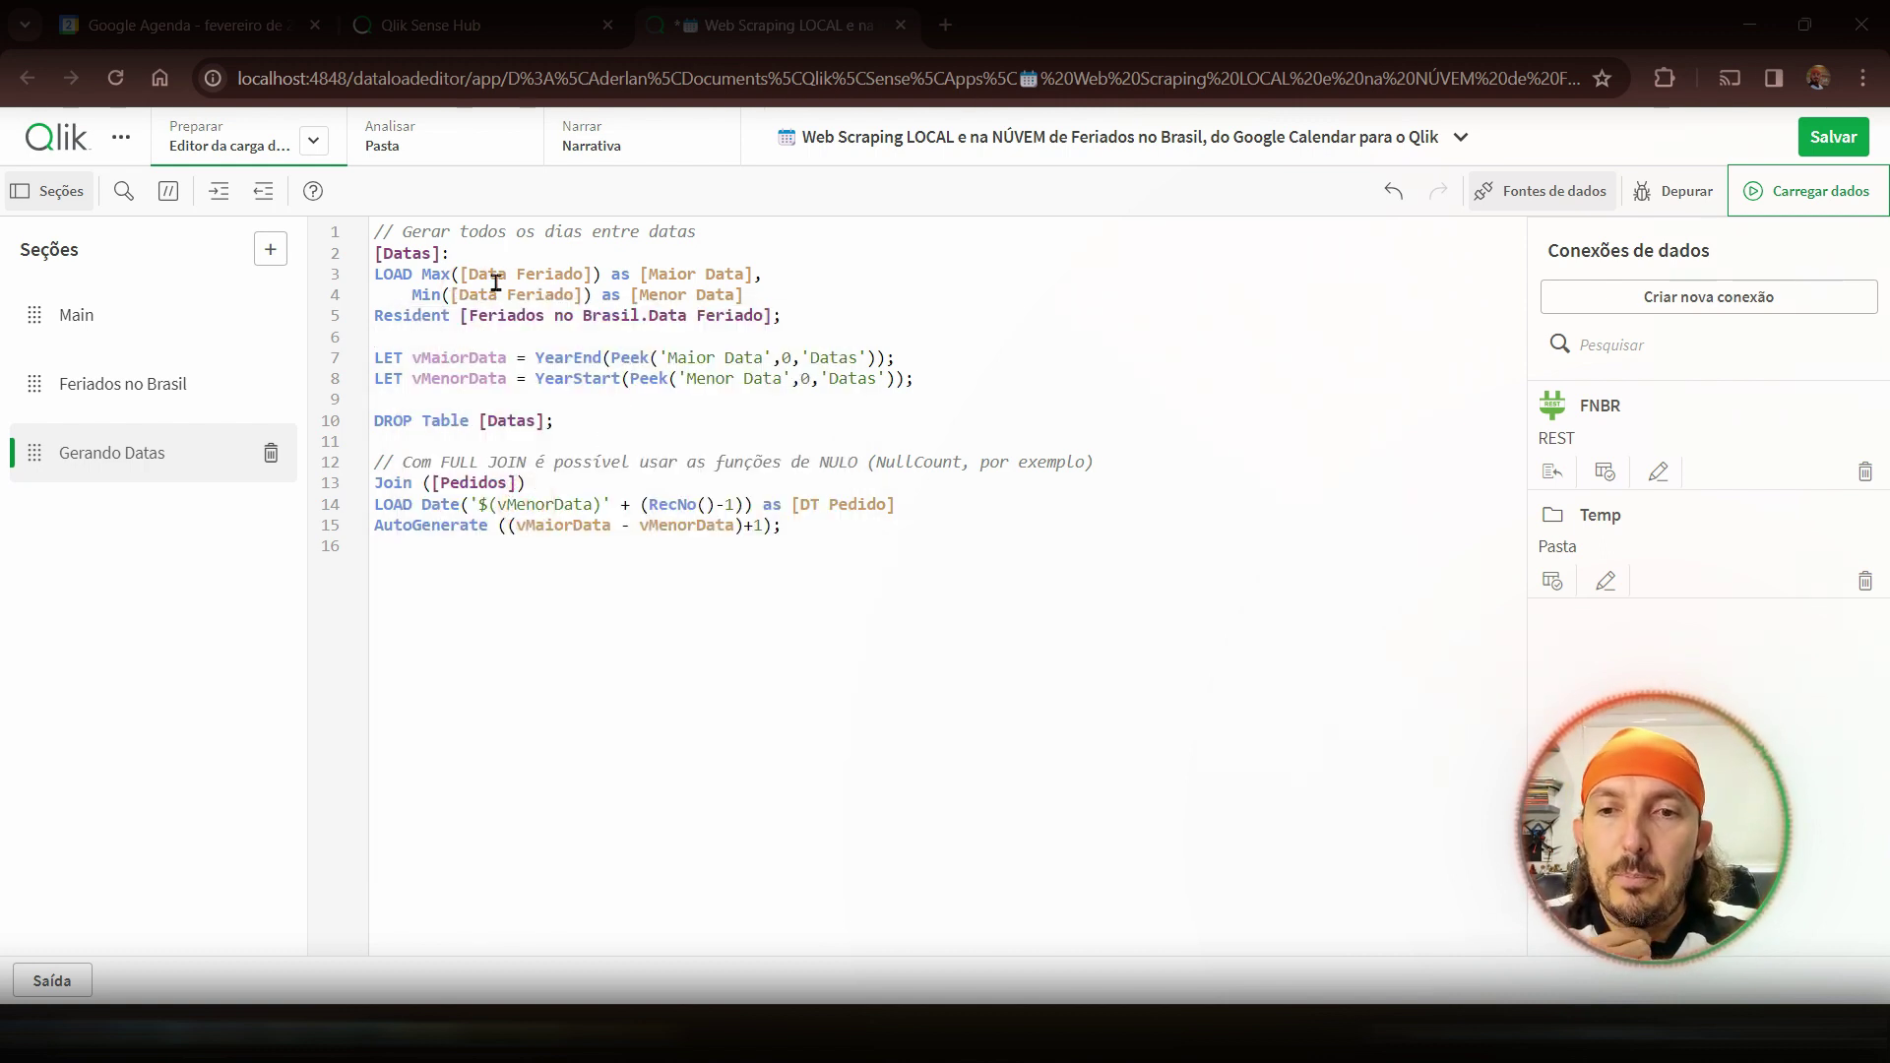
- Review the Maior Data and Menor Data aliases, the YearEnd and YearStart functions in the variables, and the drop of the Datas table
double_click(675, 273)
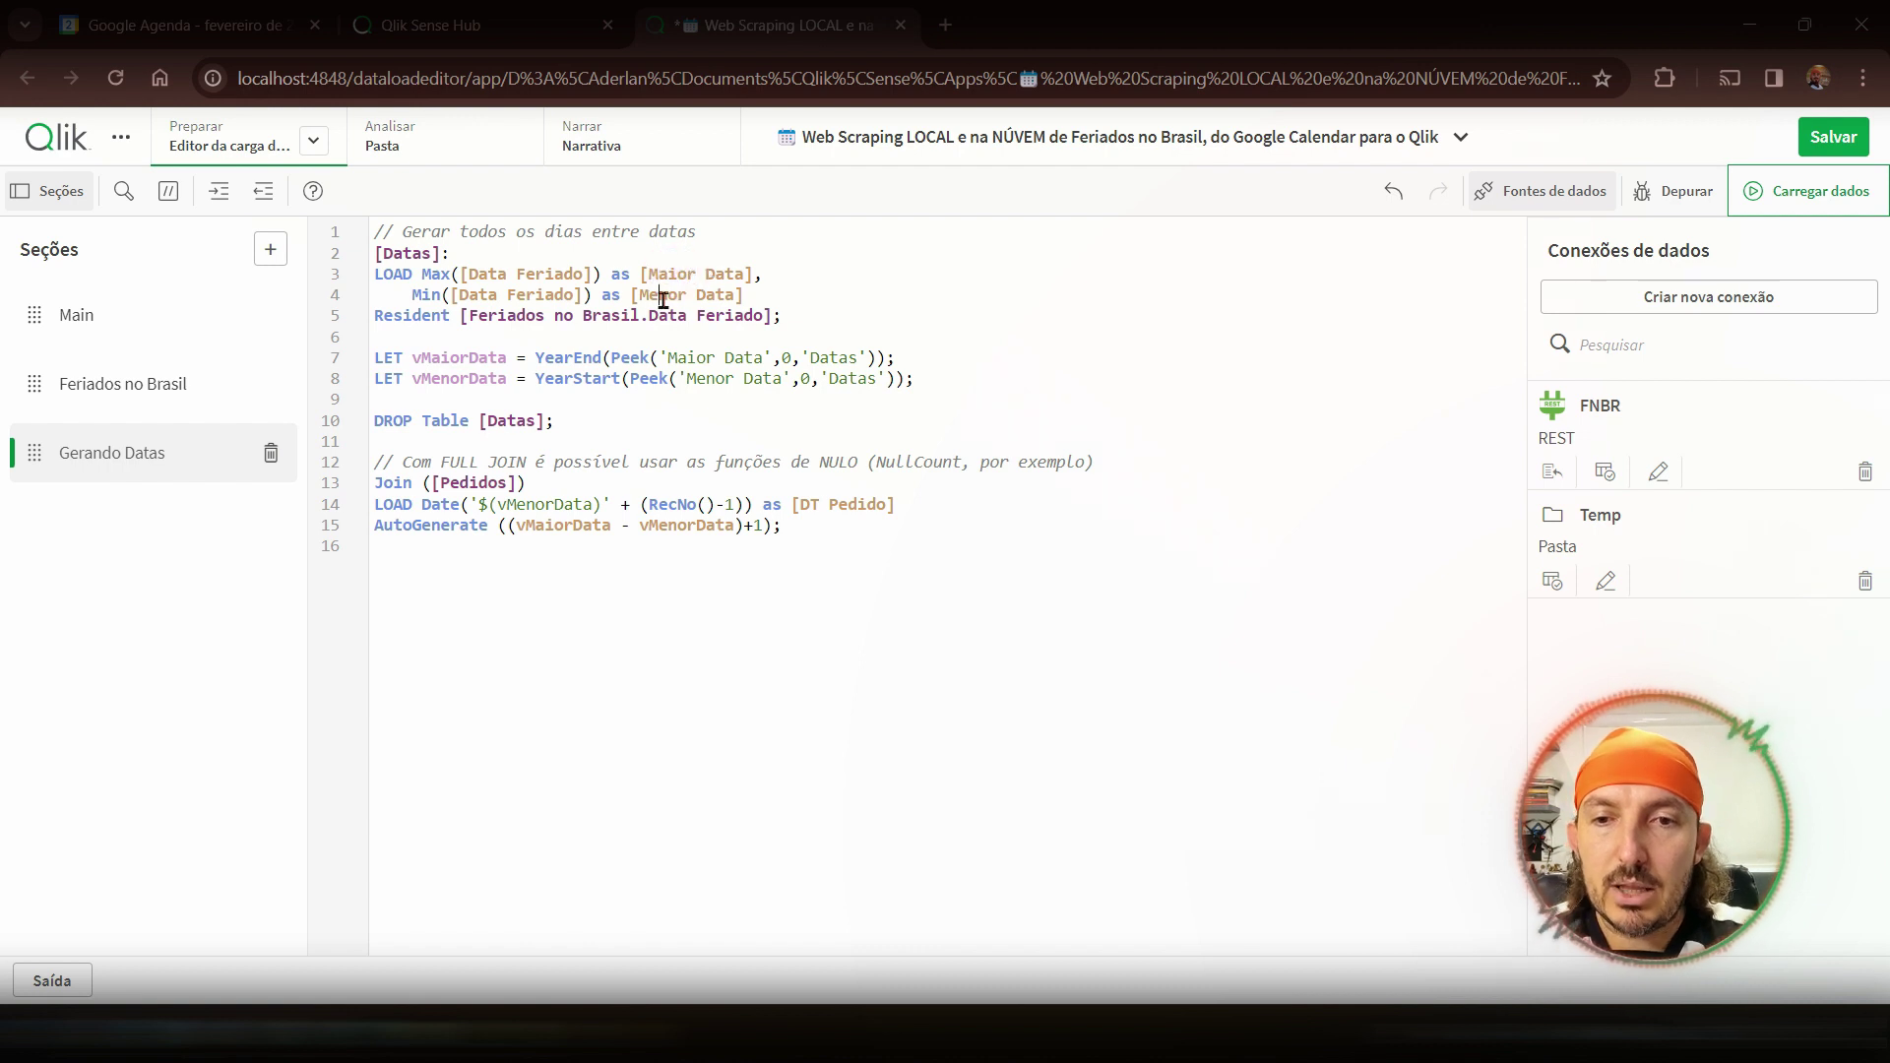
double_click(662, 295)
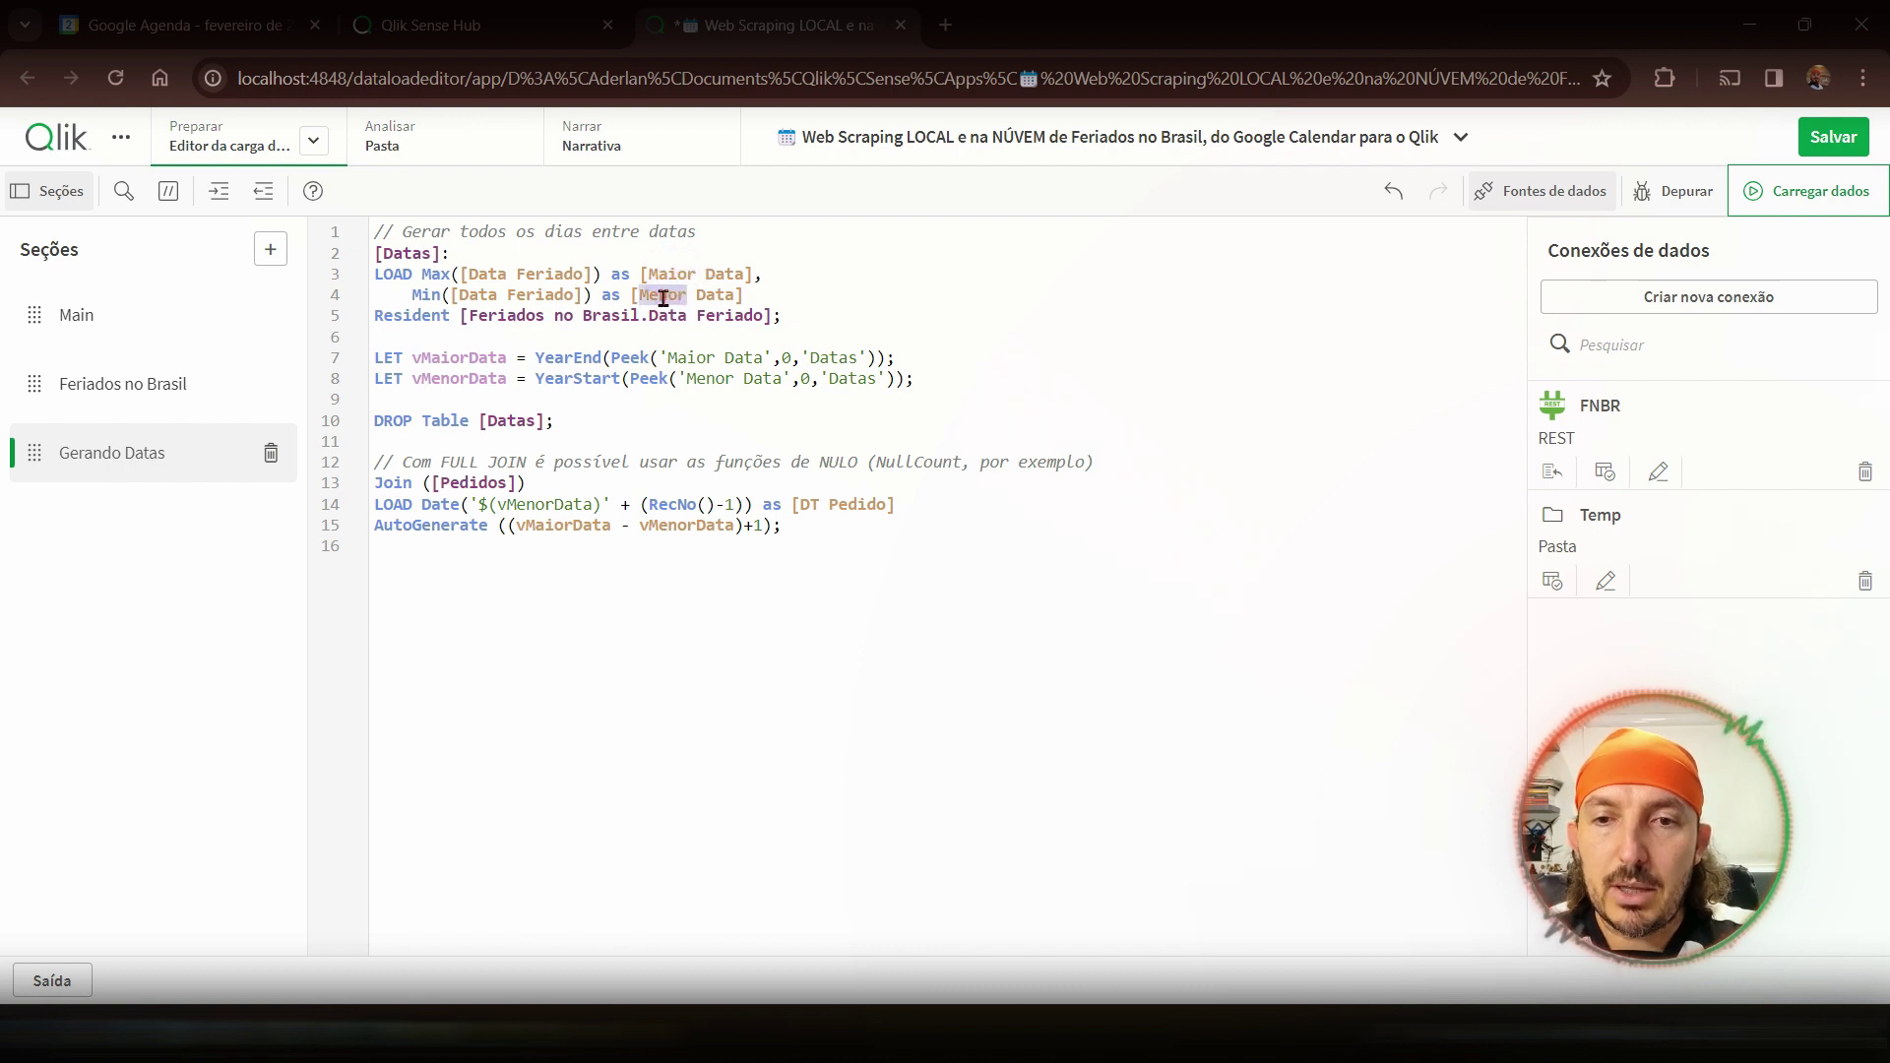
left_click(429, 357)
double_click(429, 357)
double_click(566, 359)
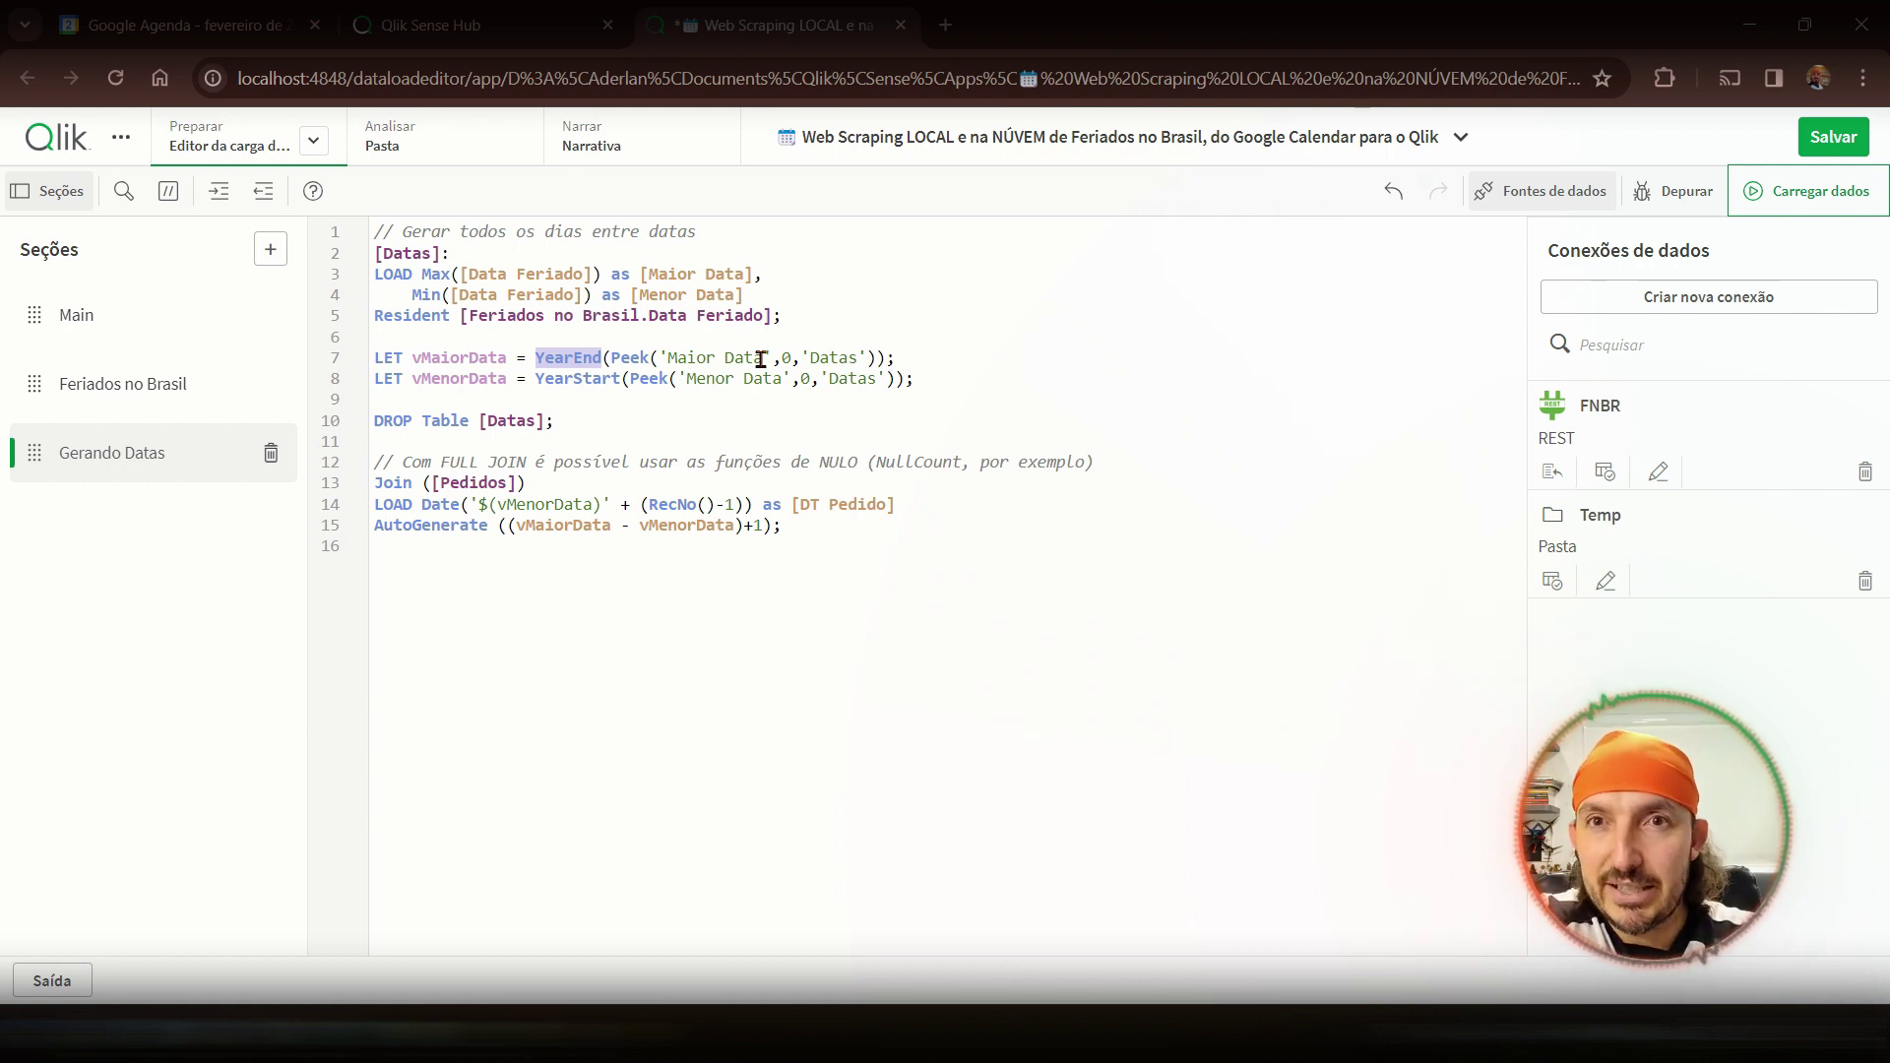
double_click(579, 382)
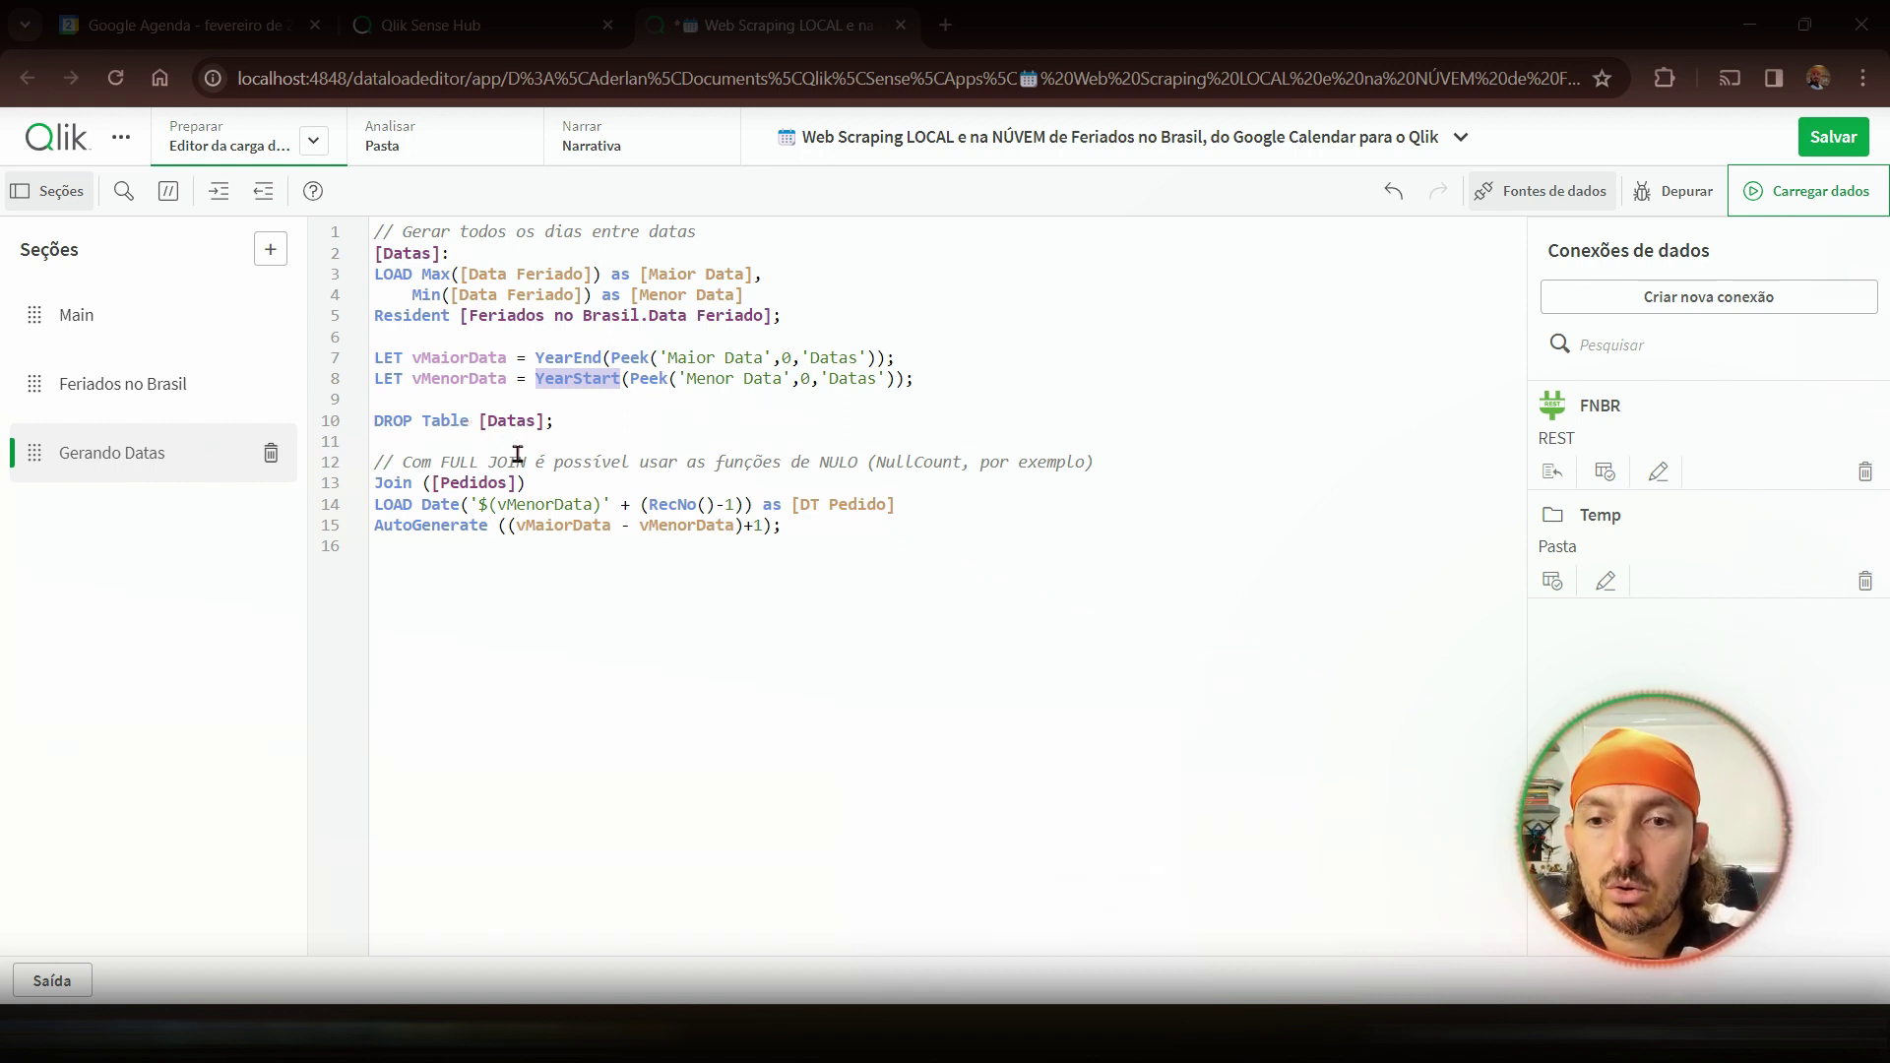
left_click(489, 419)
left_click_drag(423, 253, 476, 294)
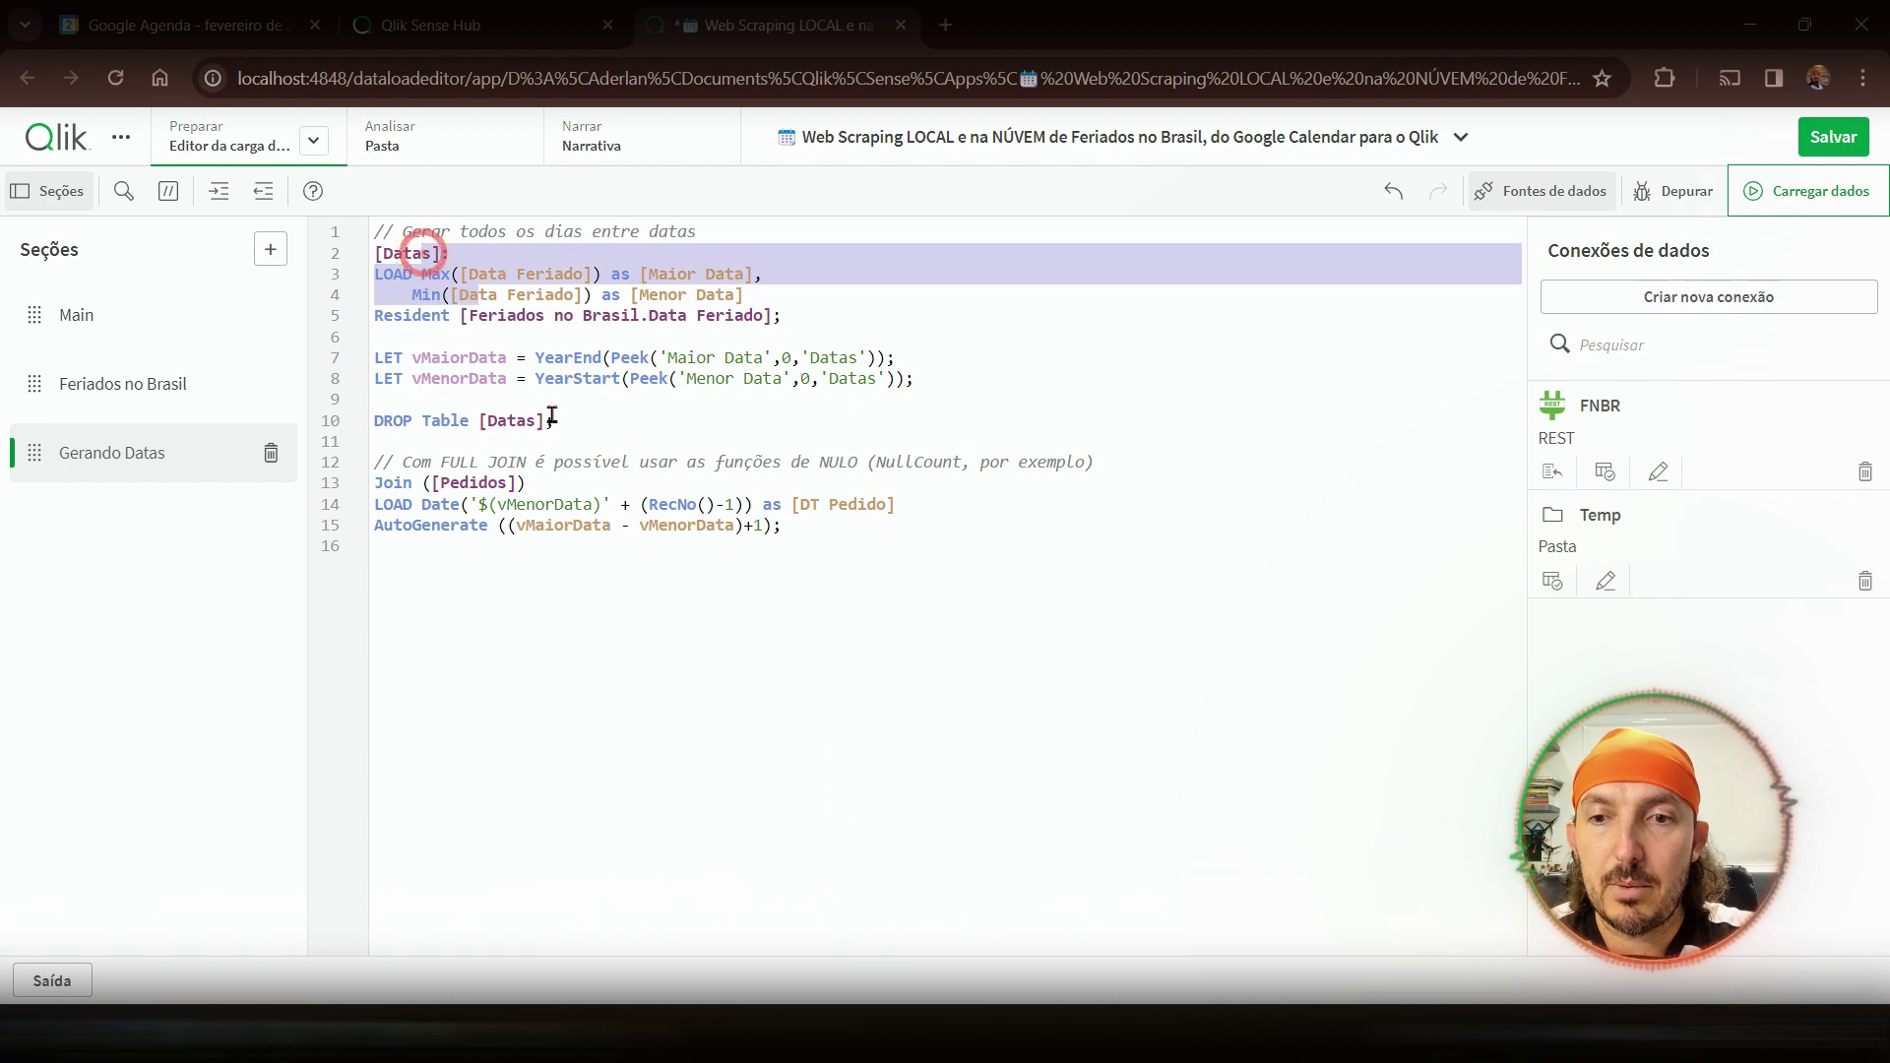
- Examine how vMaiorData and vMenorData are used in the AutoGenerate count and the Date expression
double_click(472, 359)
double_click(471, 380)
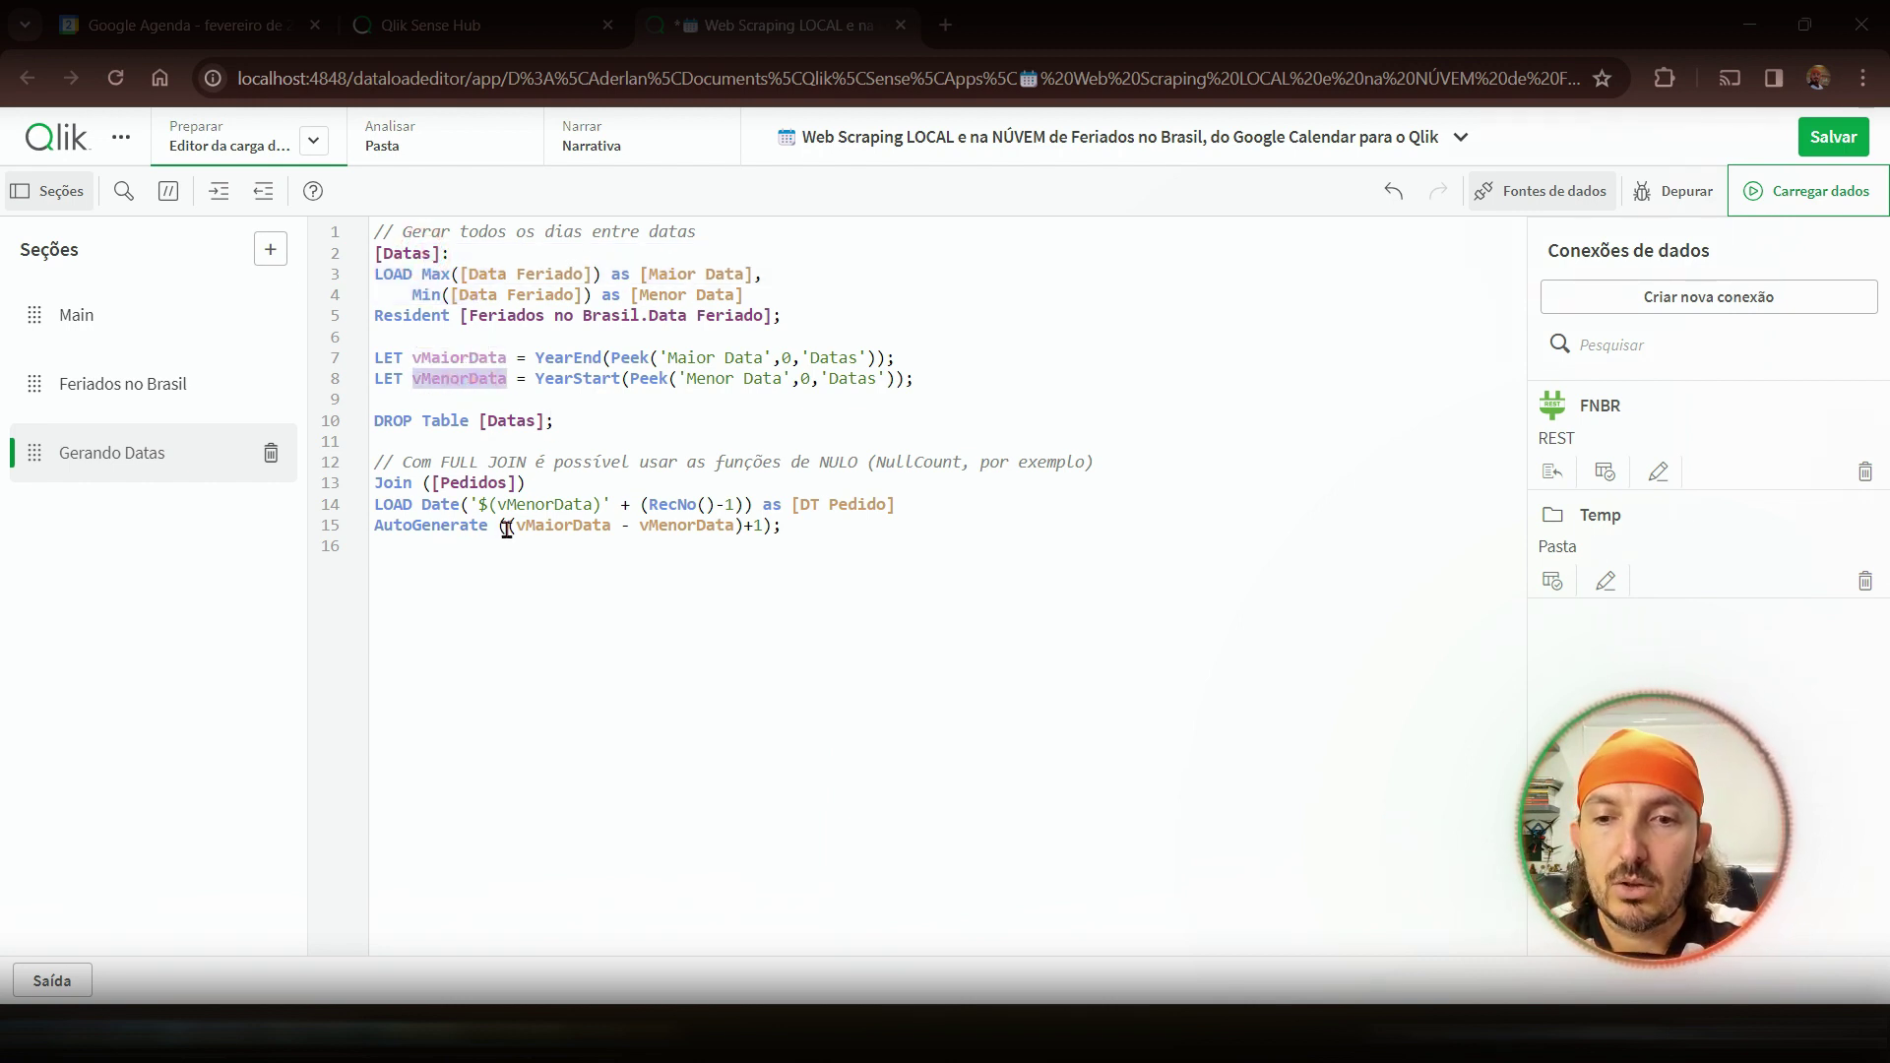
left_click_drag(507, 527, 736, 531)
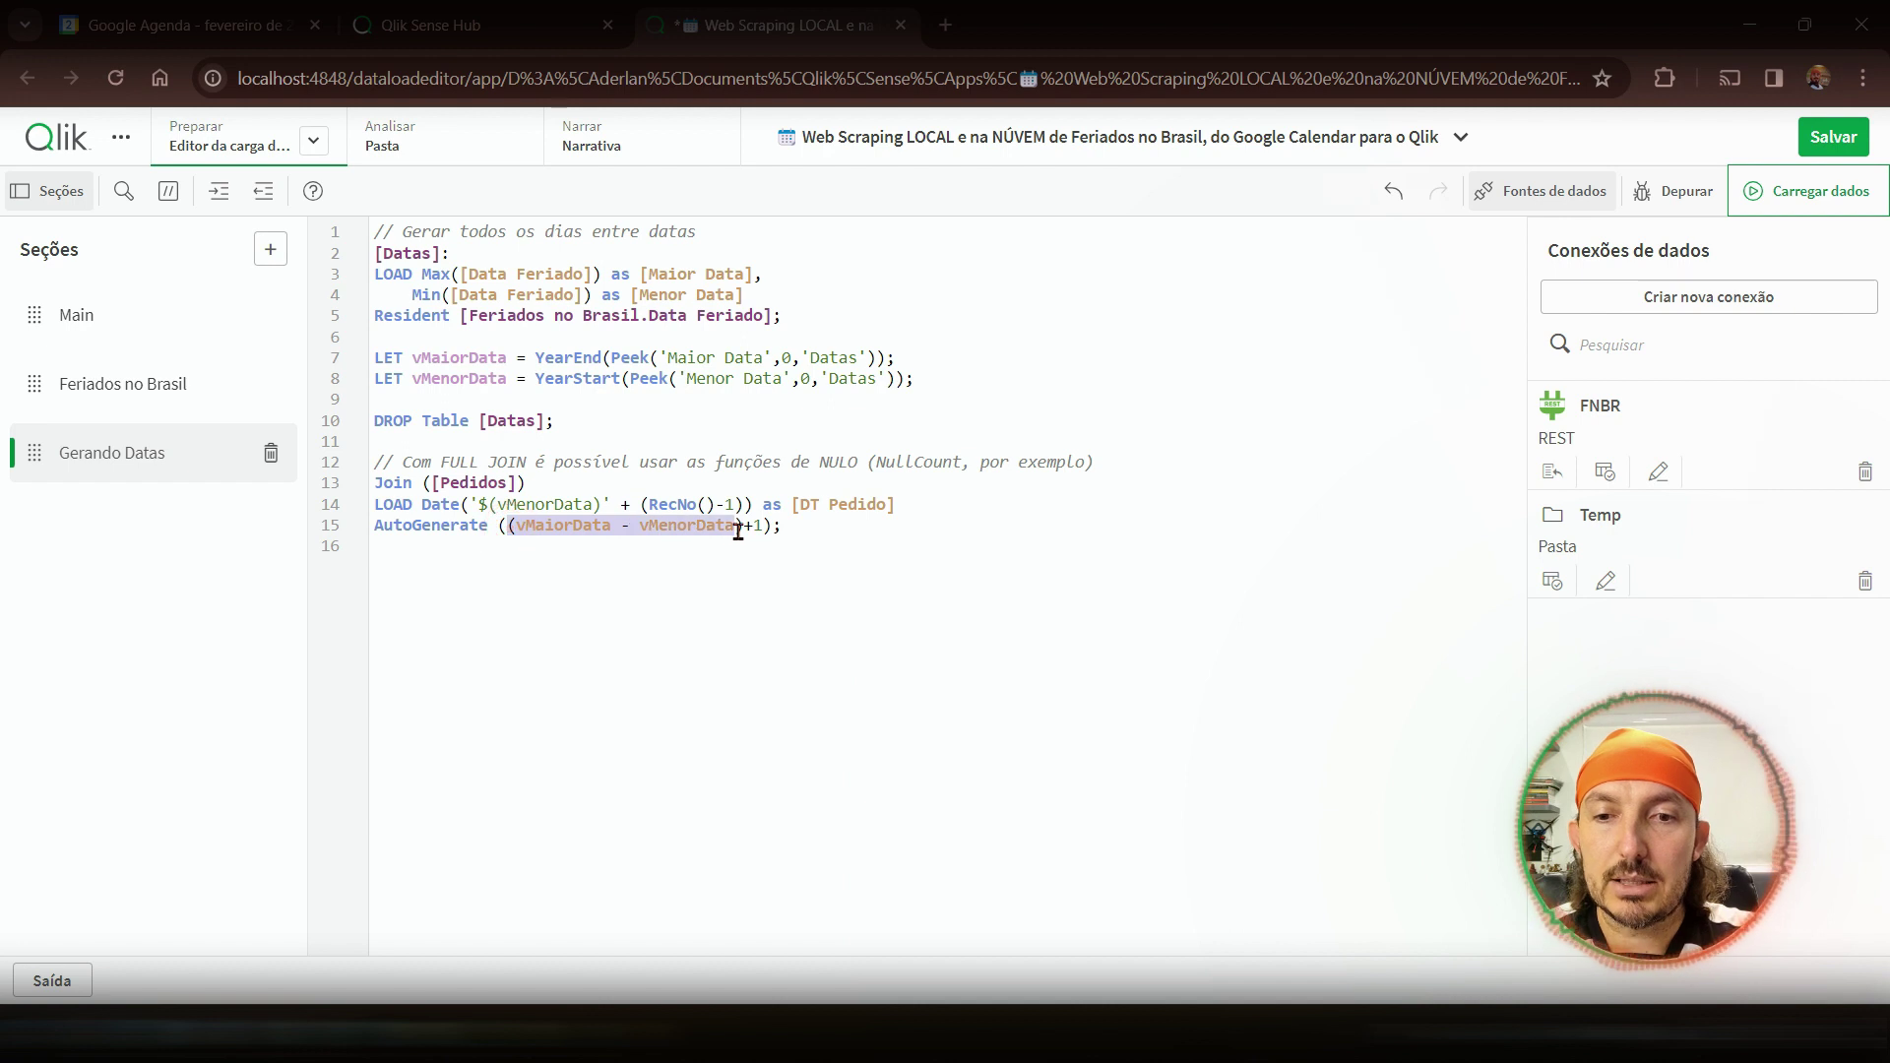
left_click(734, 612)
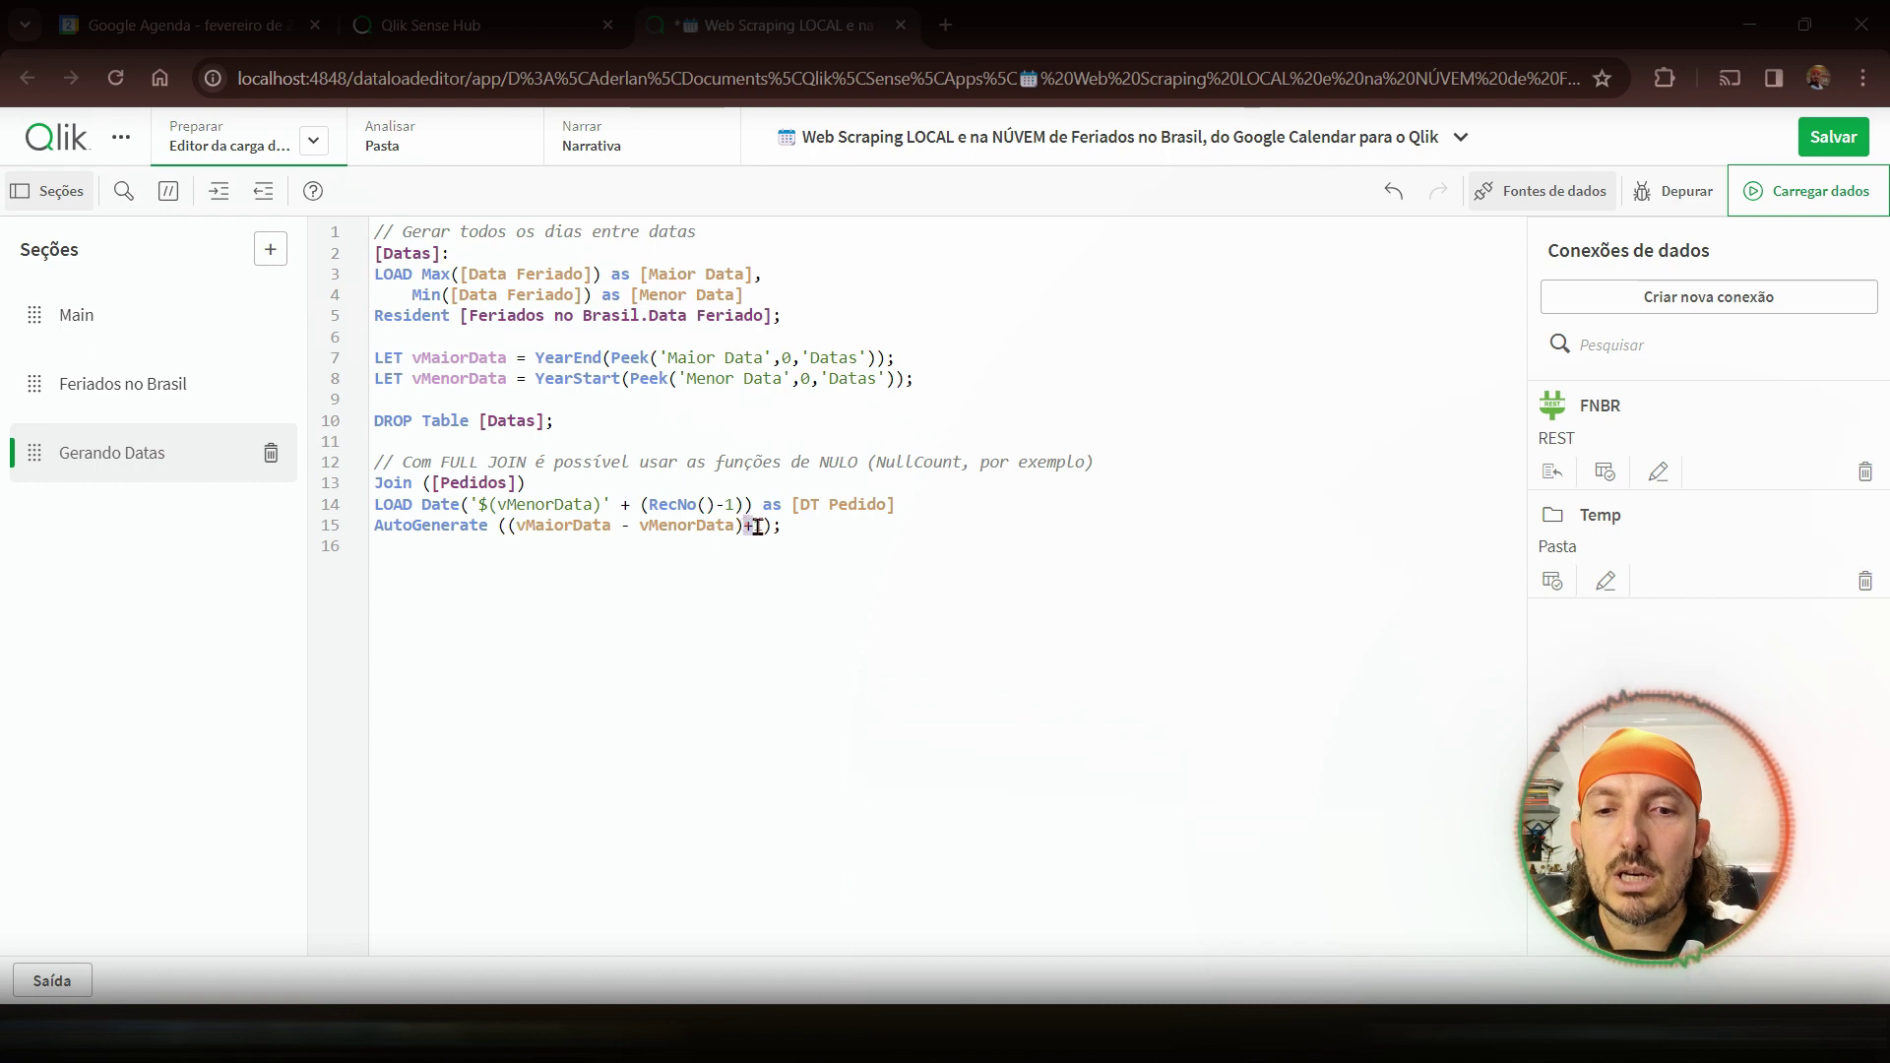
left_click_drag(743, 526, 762, 526)
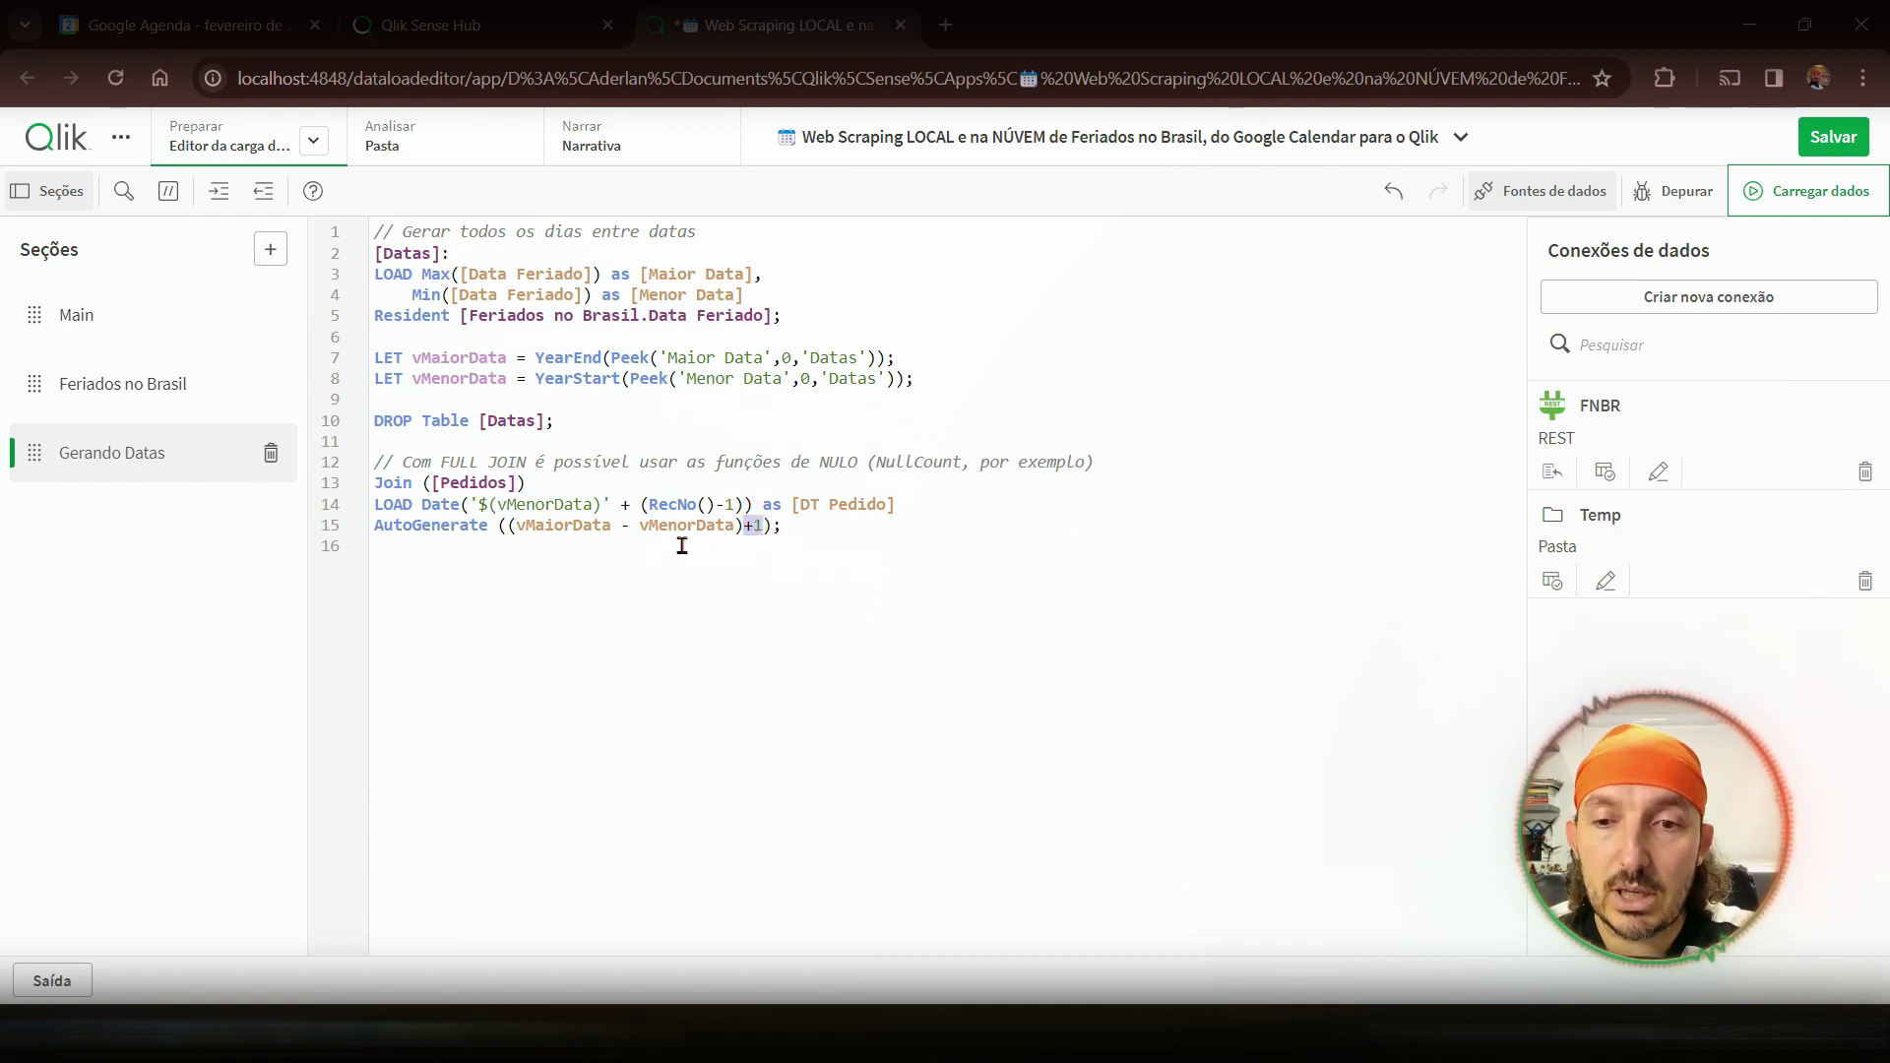
left_click(541, 536)
double_click(540, 504)
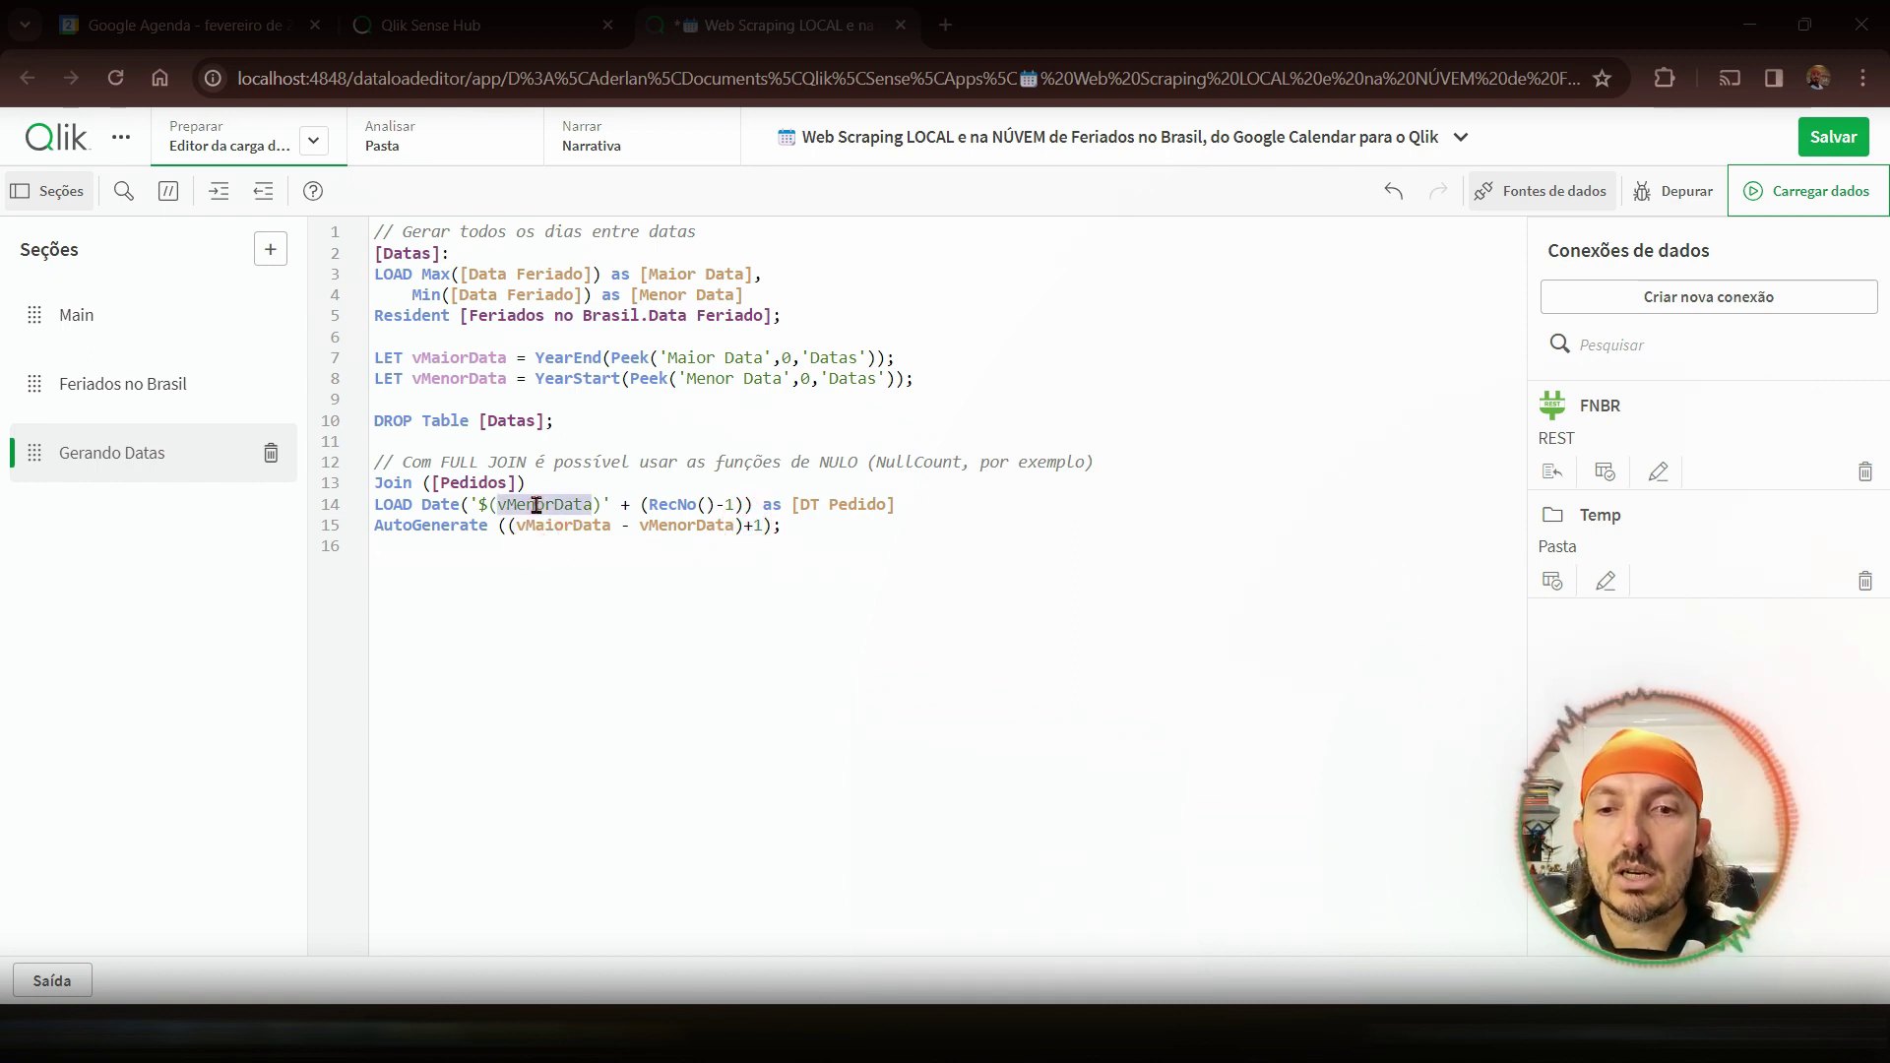
- Examine the RecNo()-1 offset that is added to vMenorData in the Date expression
double_click(674, 505)
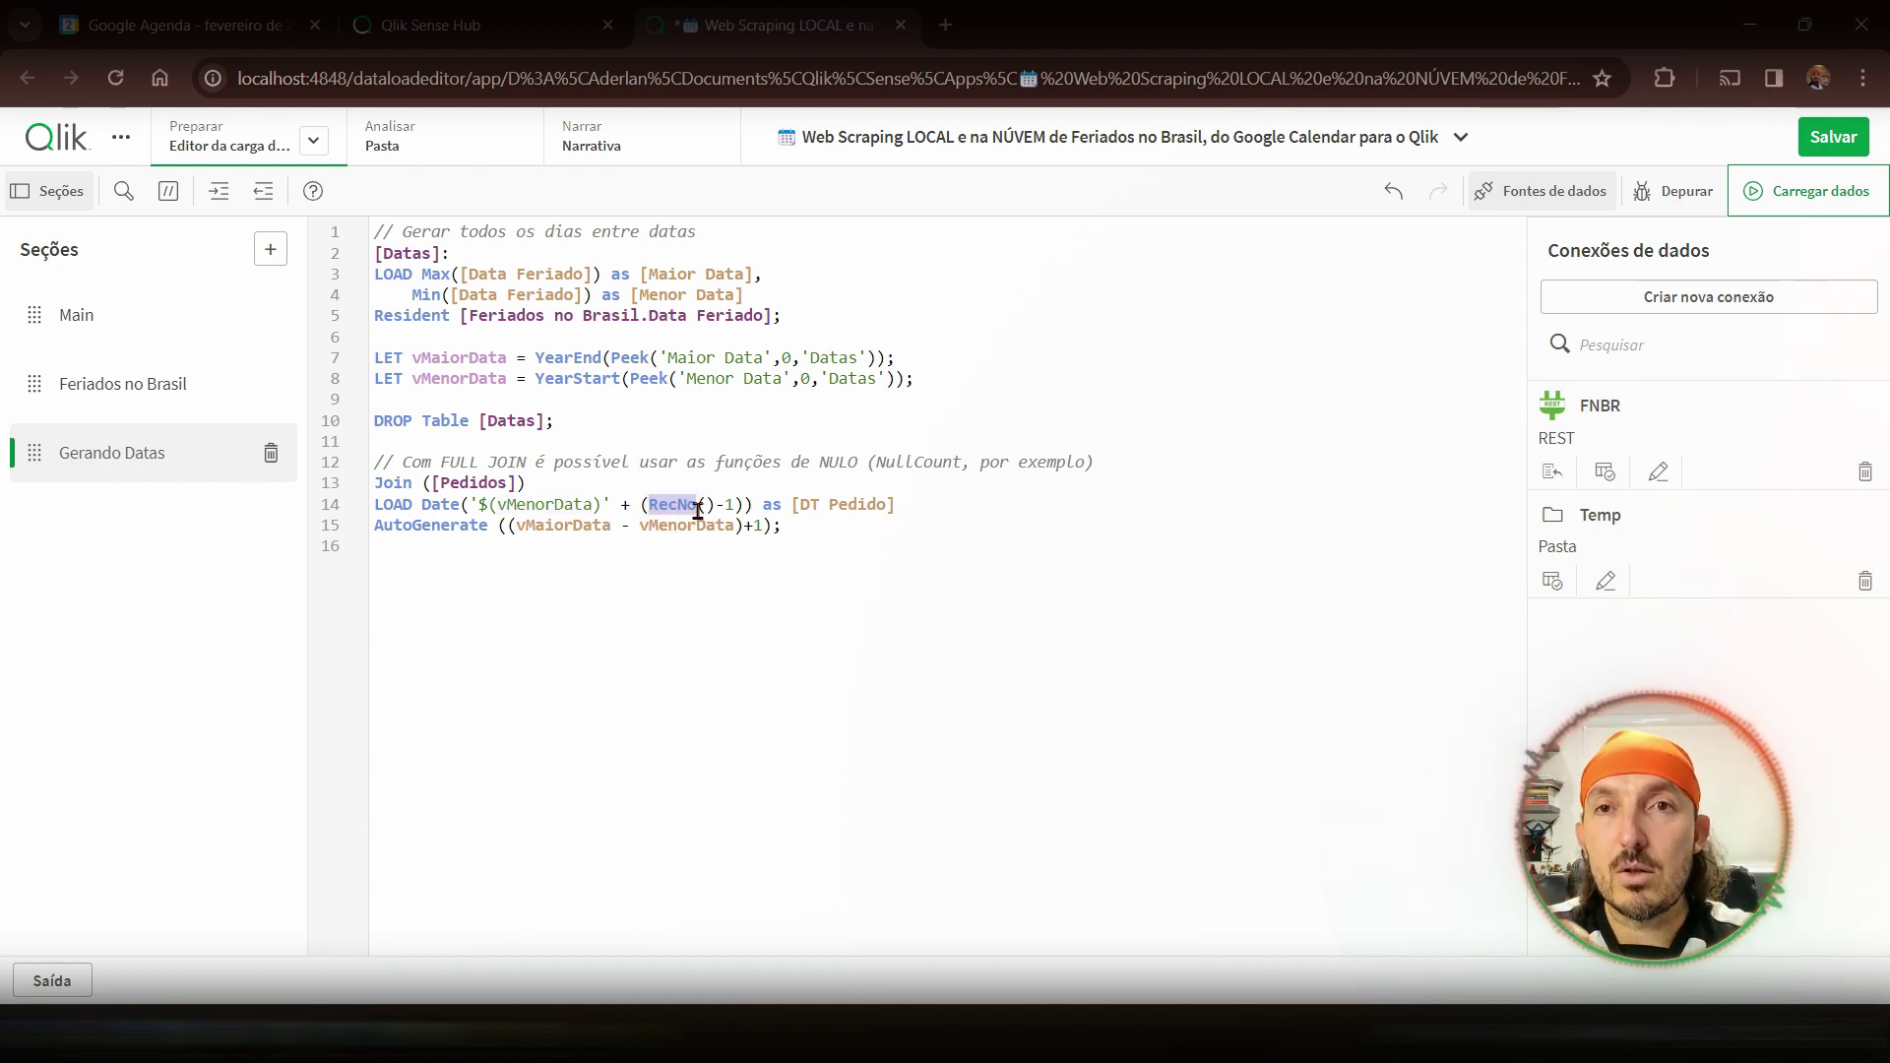
double_click(729, 505)
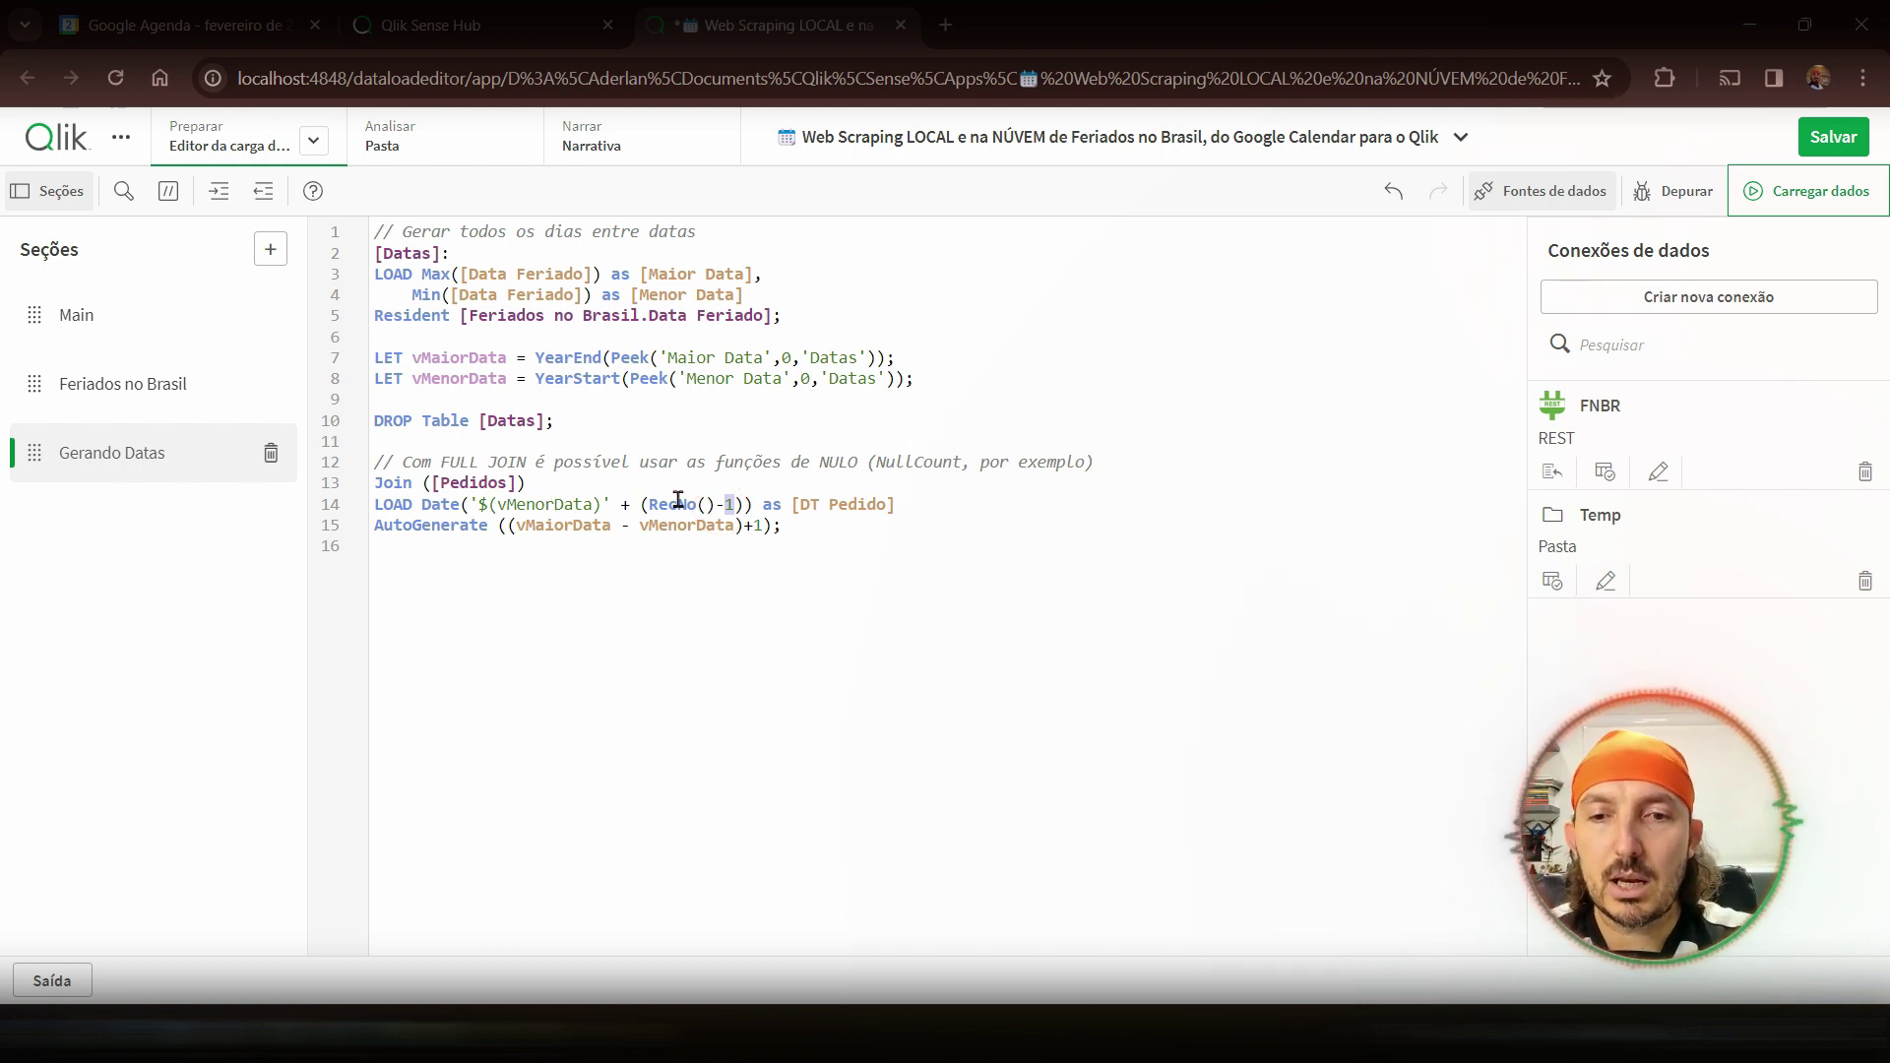
left_click_drag(639, 502, 750, 504)
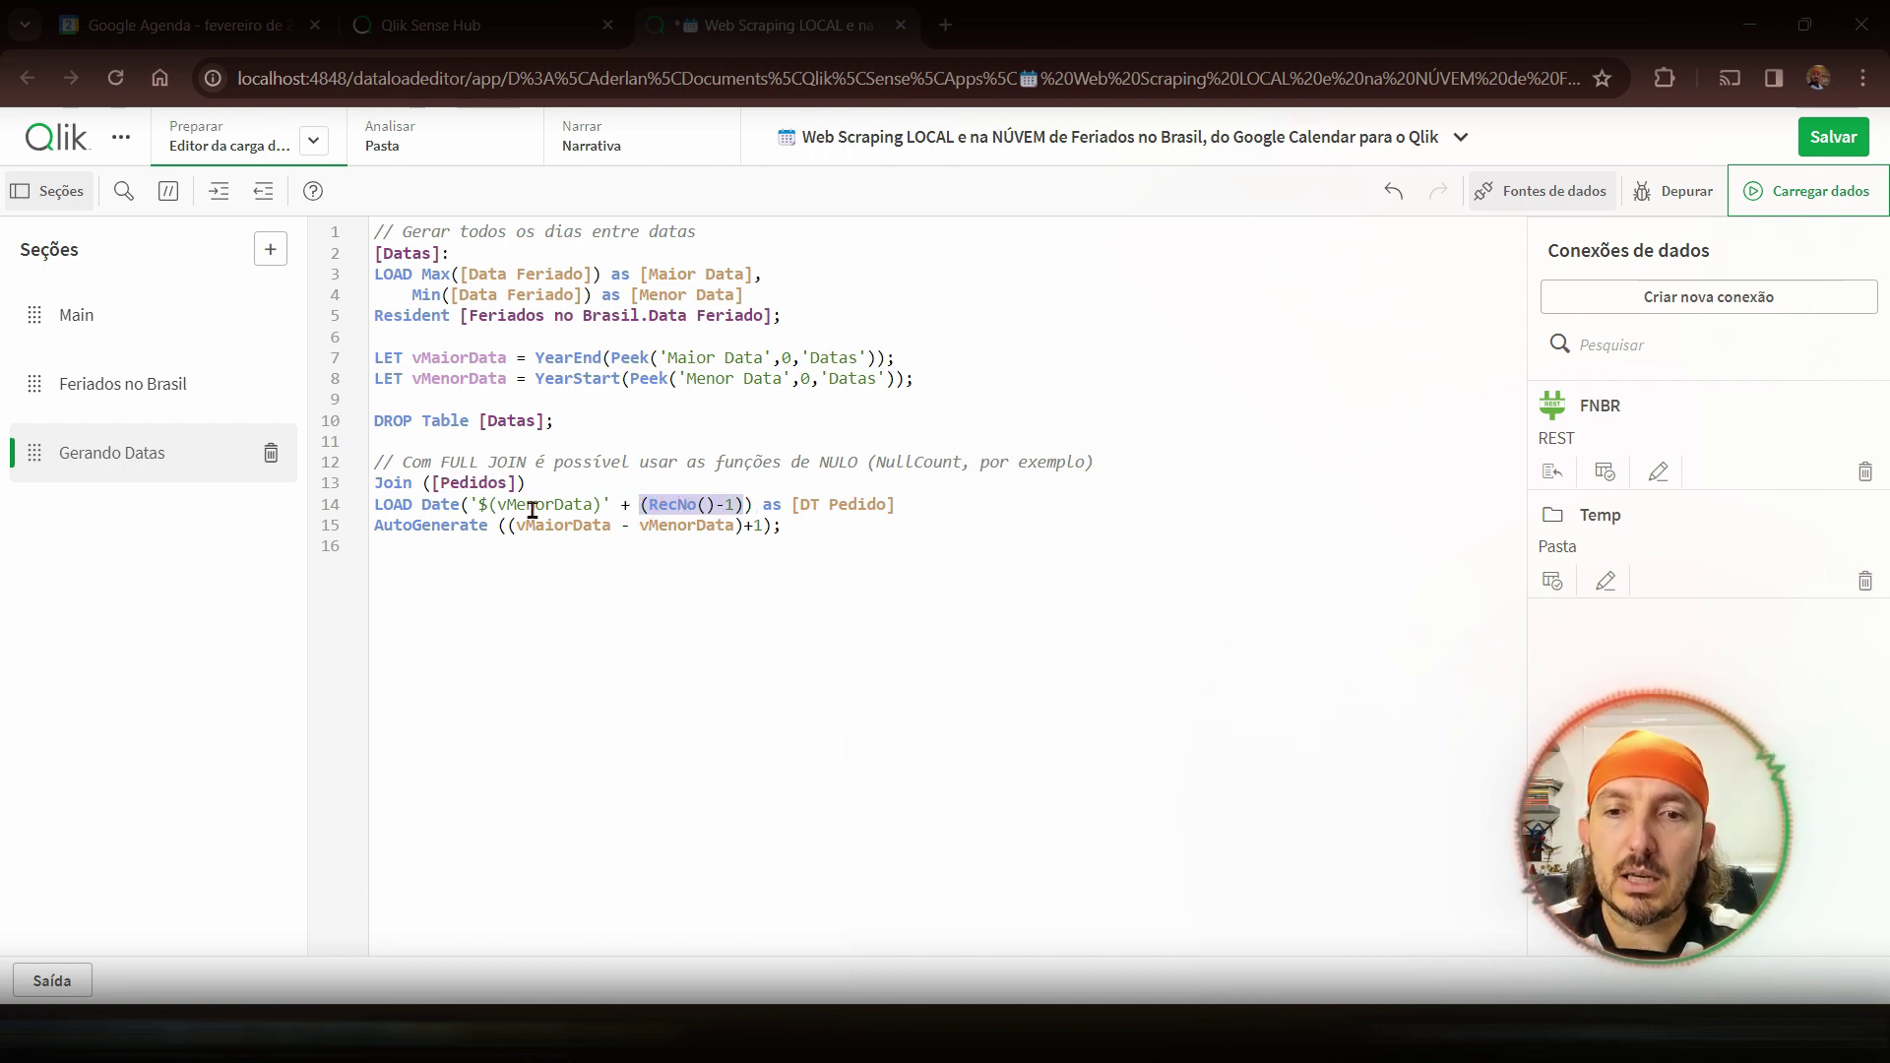
- Replace the [DT Pedido] alias of the generated date with [Data Feriado] in the AutoGenerate load
left_click(792, 504)
left_click(898, 506, "shift")
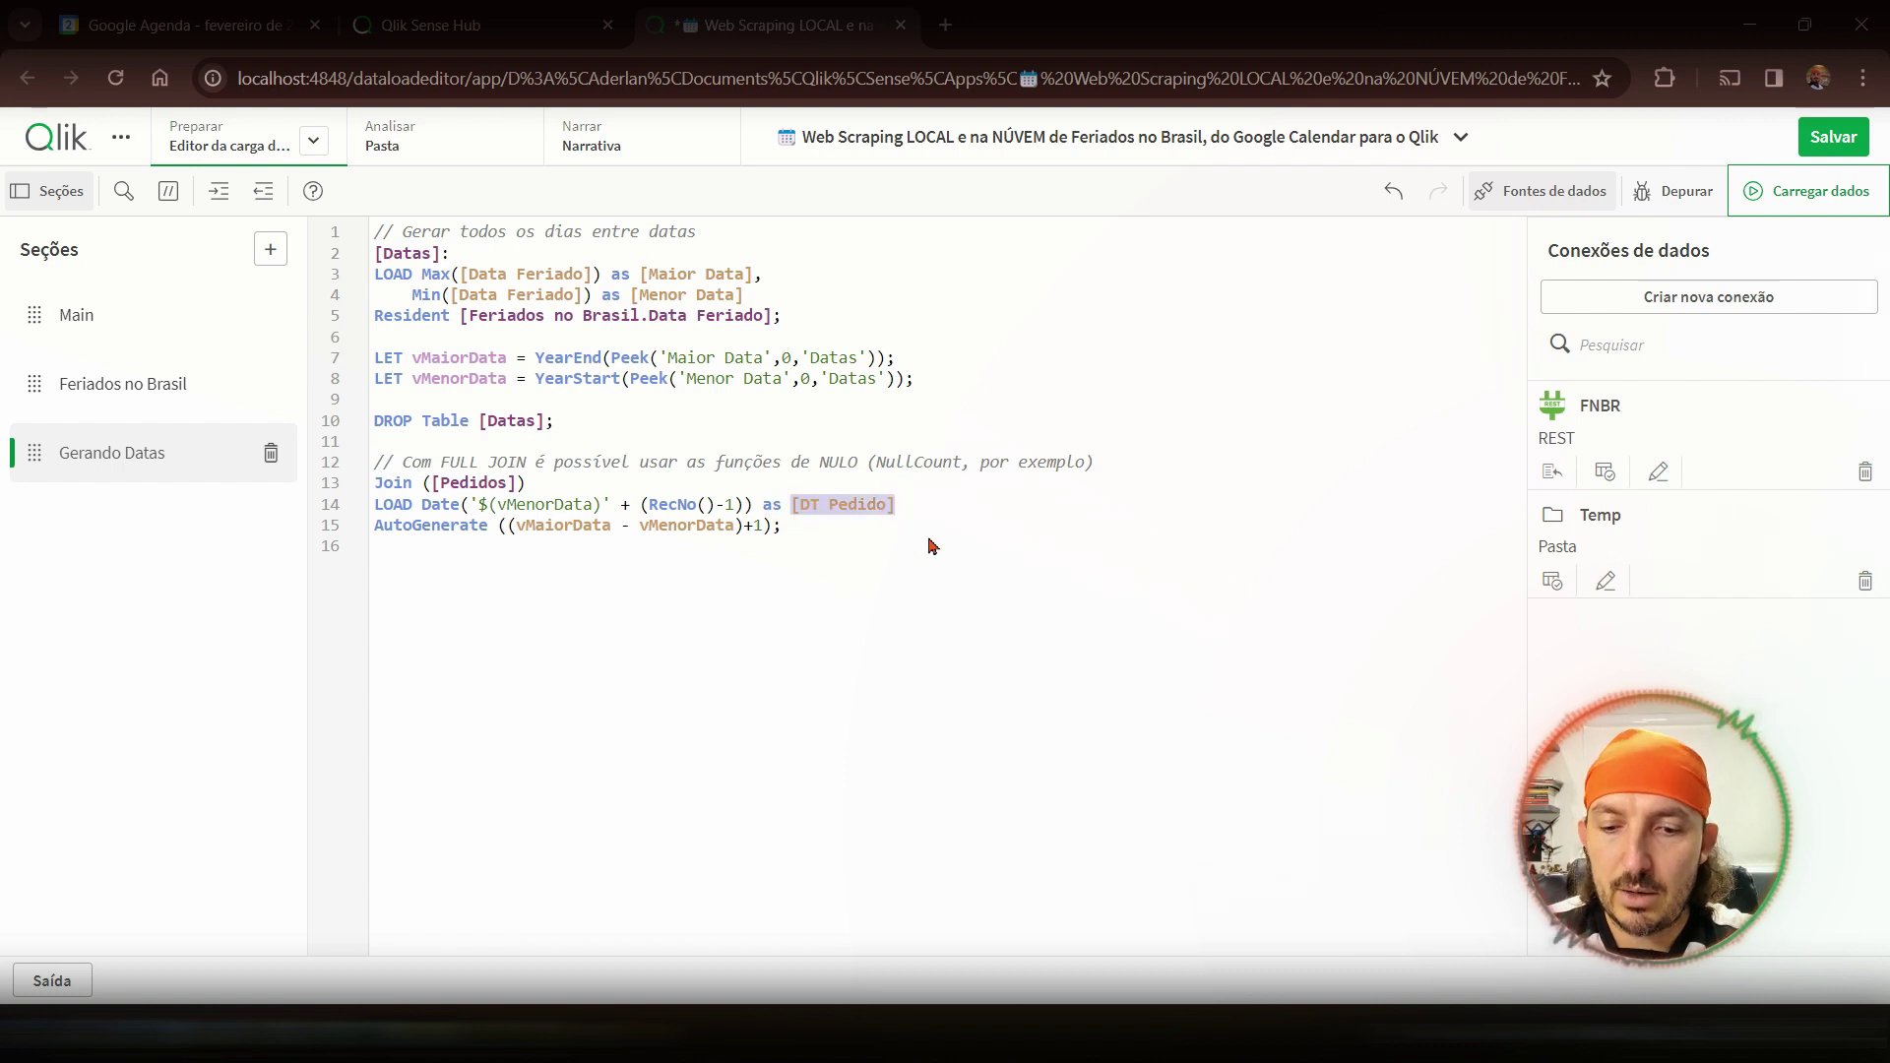
key("super+v")
left_click(916, 719)
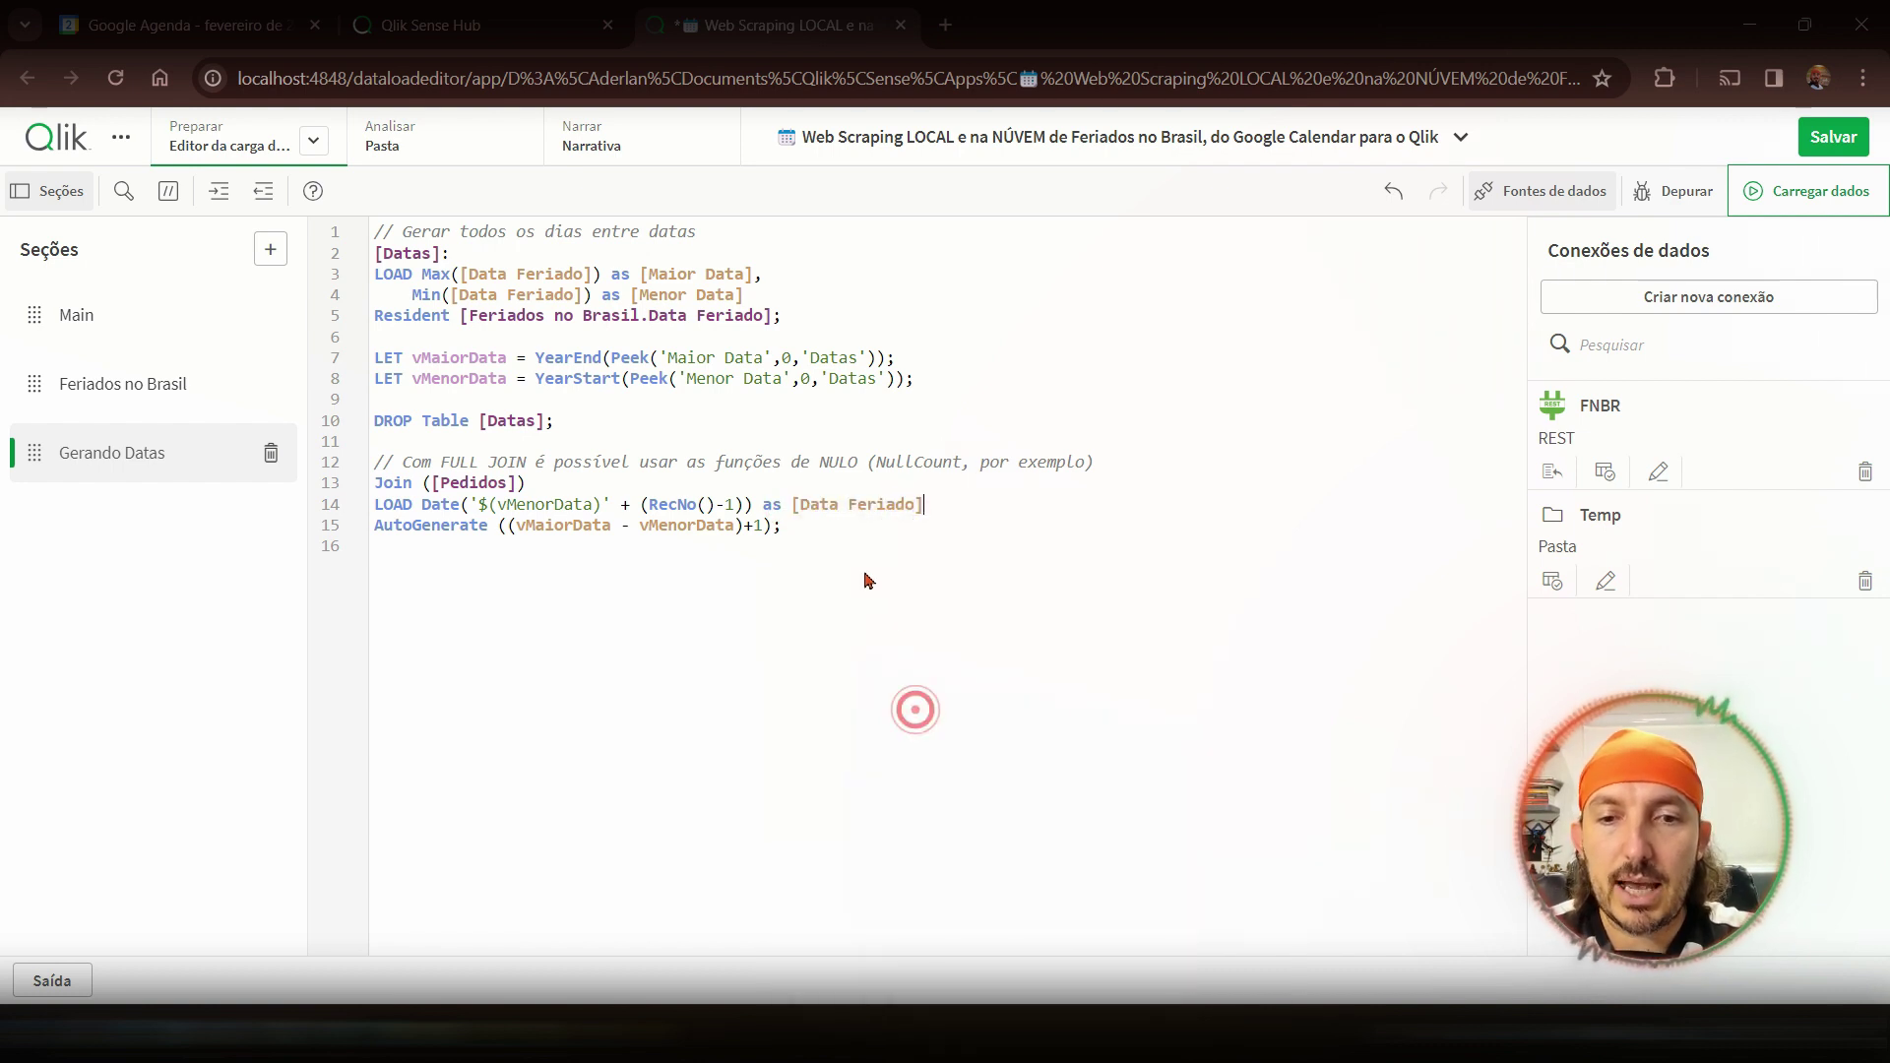
- Compare the [Data Feriado] alias with the DTSTART rename in the Feriados no Brasil section and return to Gerando Datas
left_click_drag(793, 504, 921, 507)
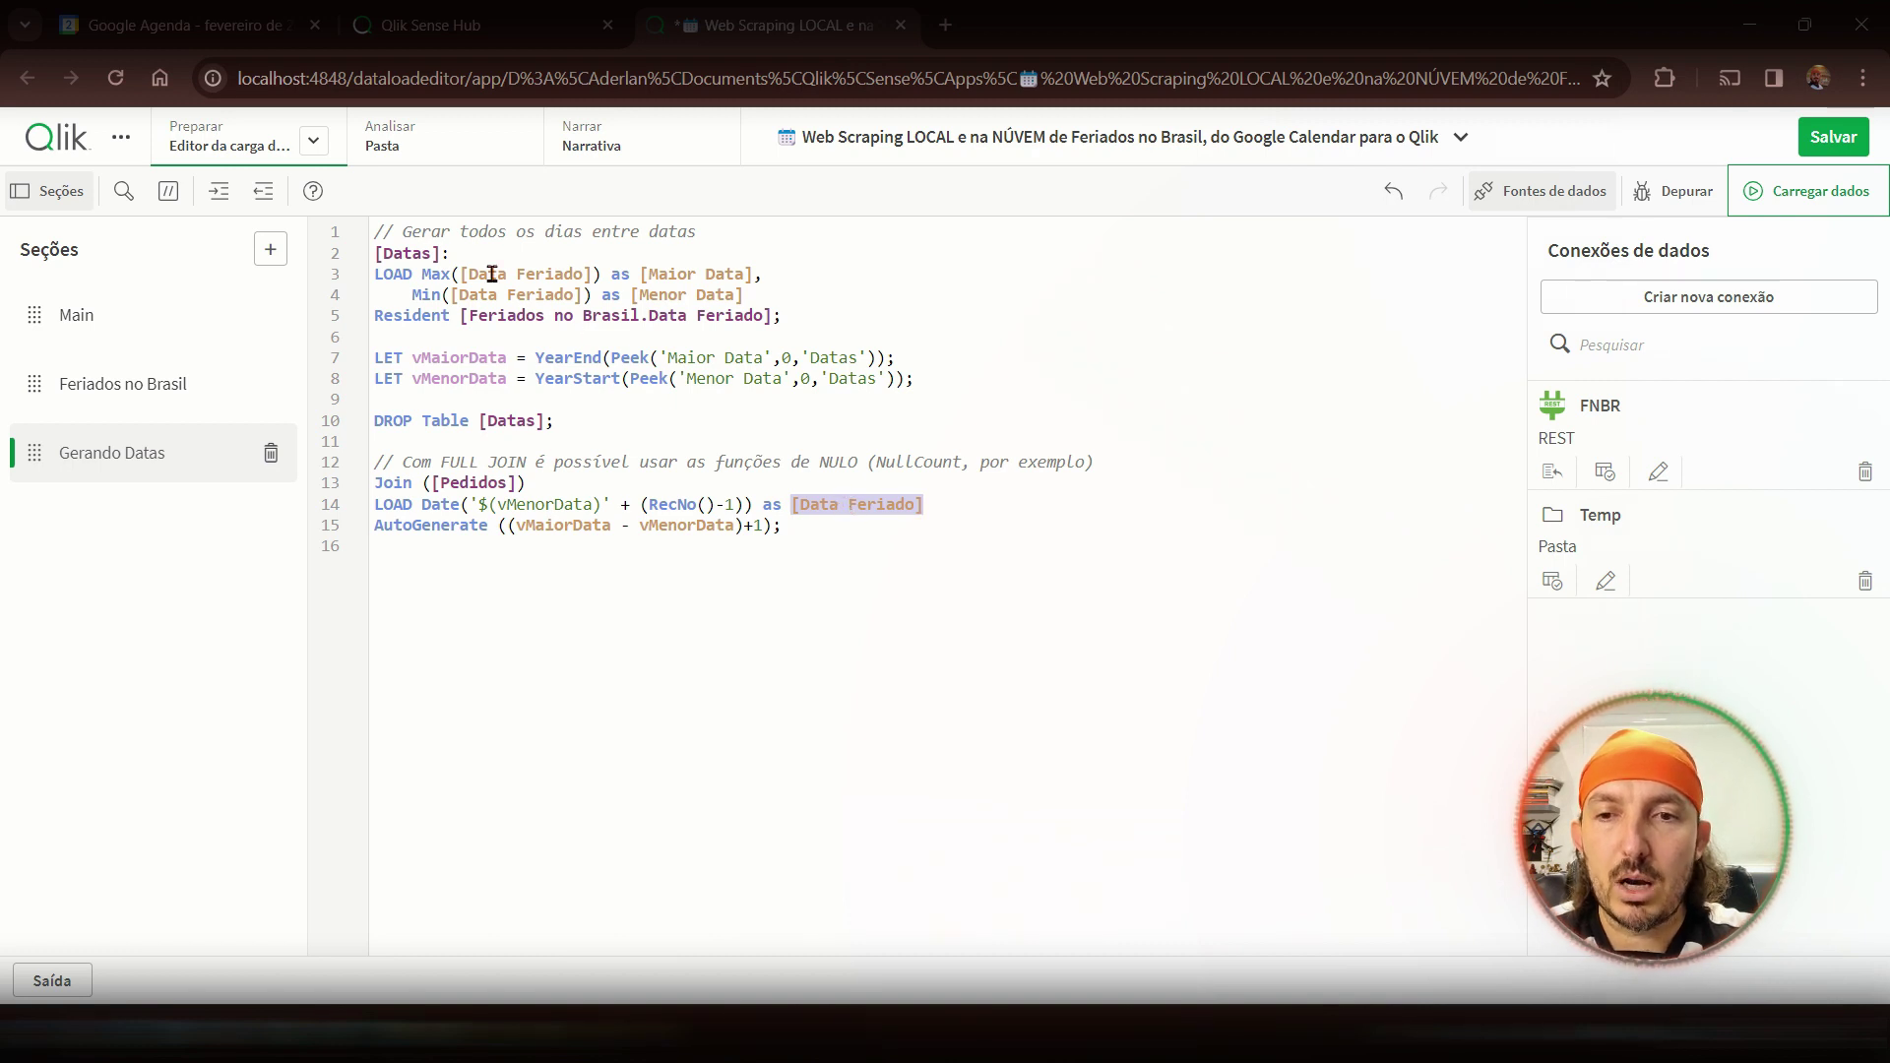
left_click(169, 383)
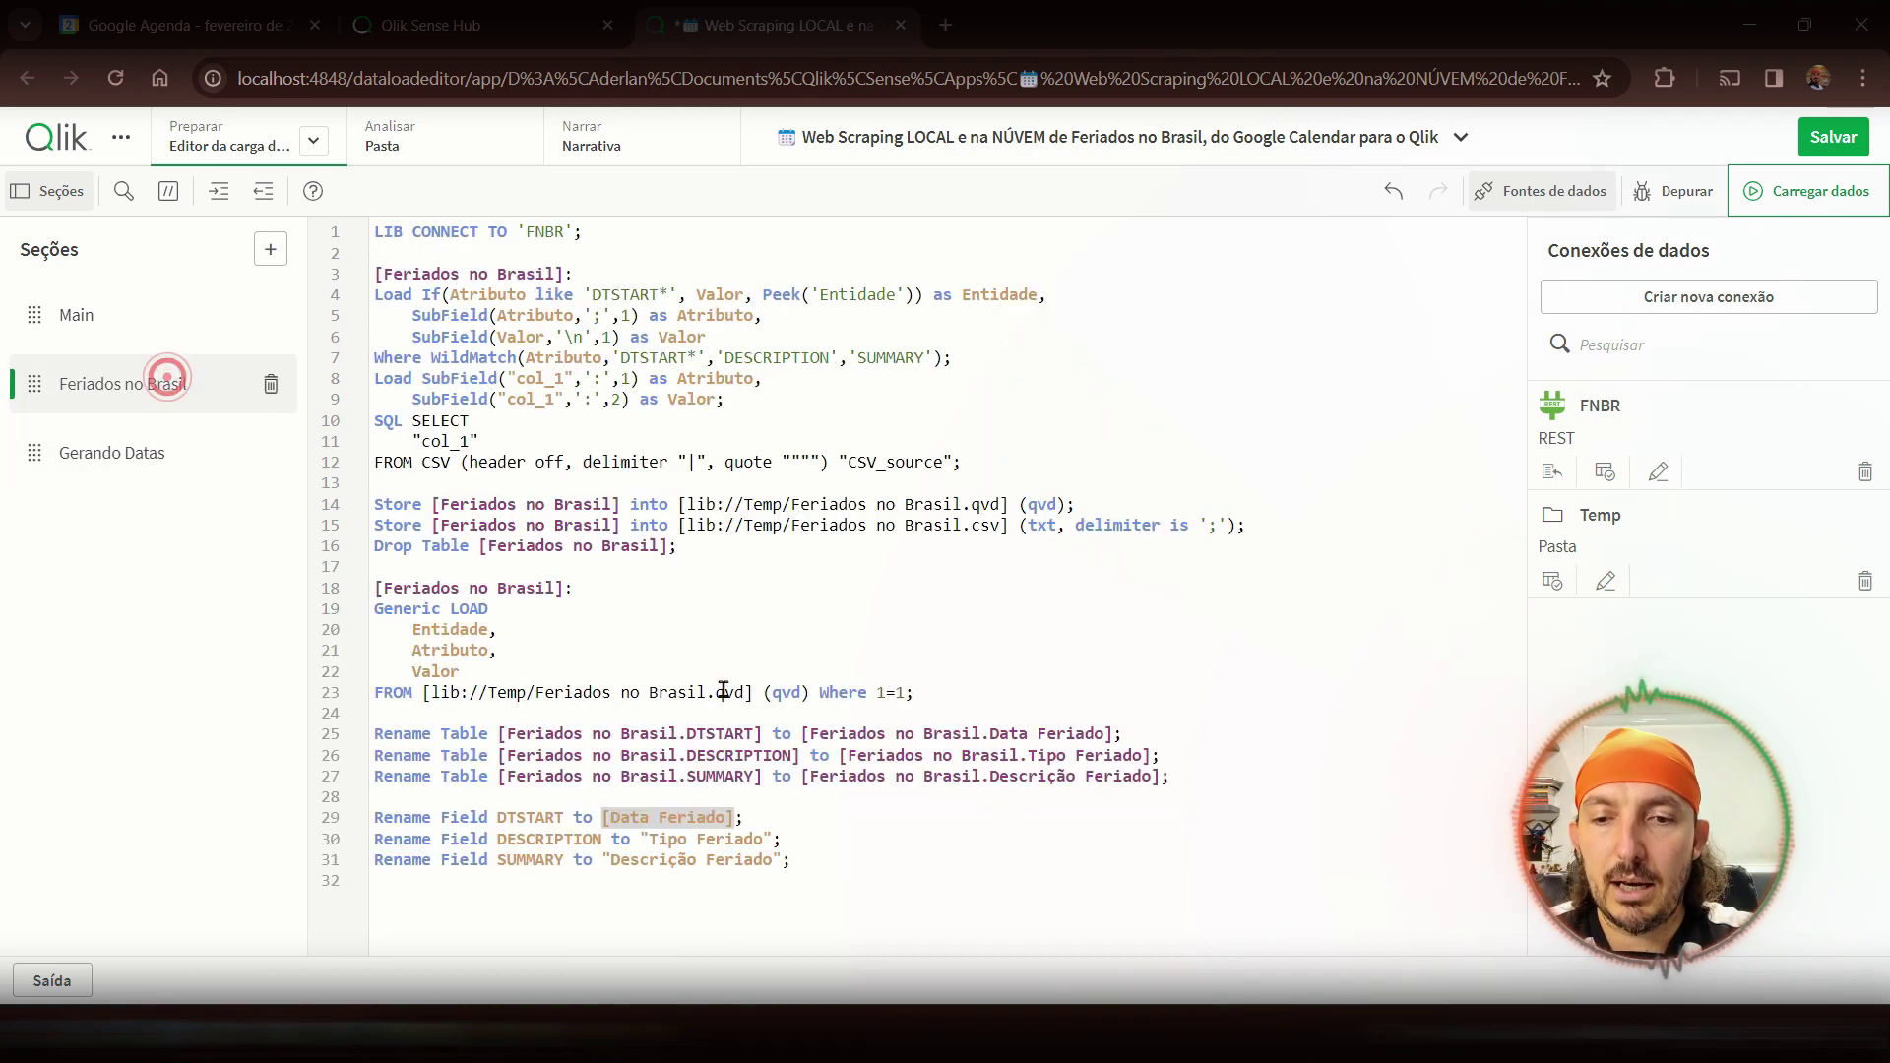
left_click(606, 817)
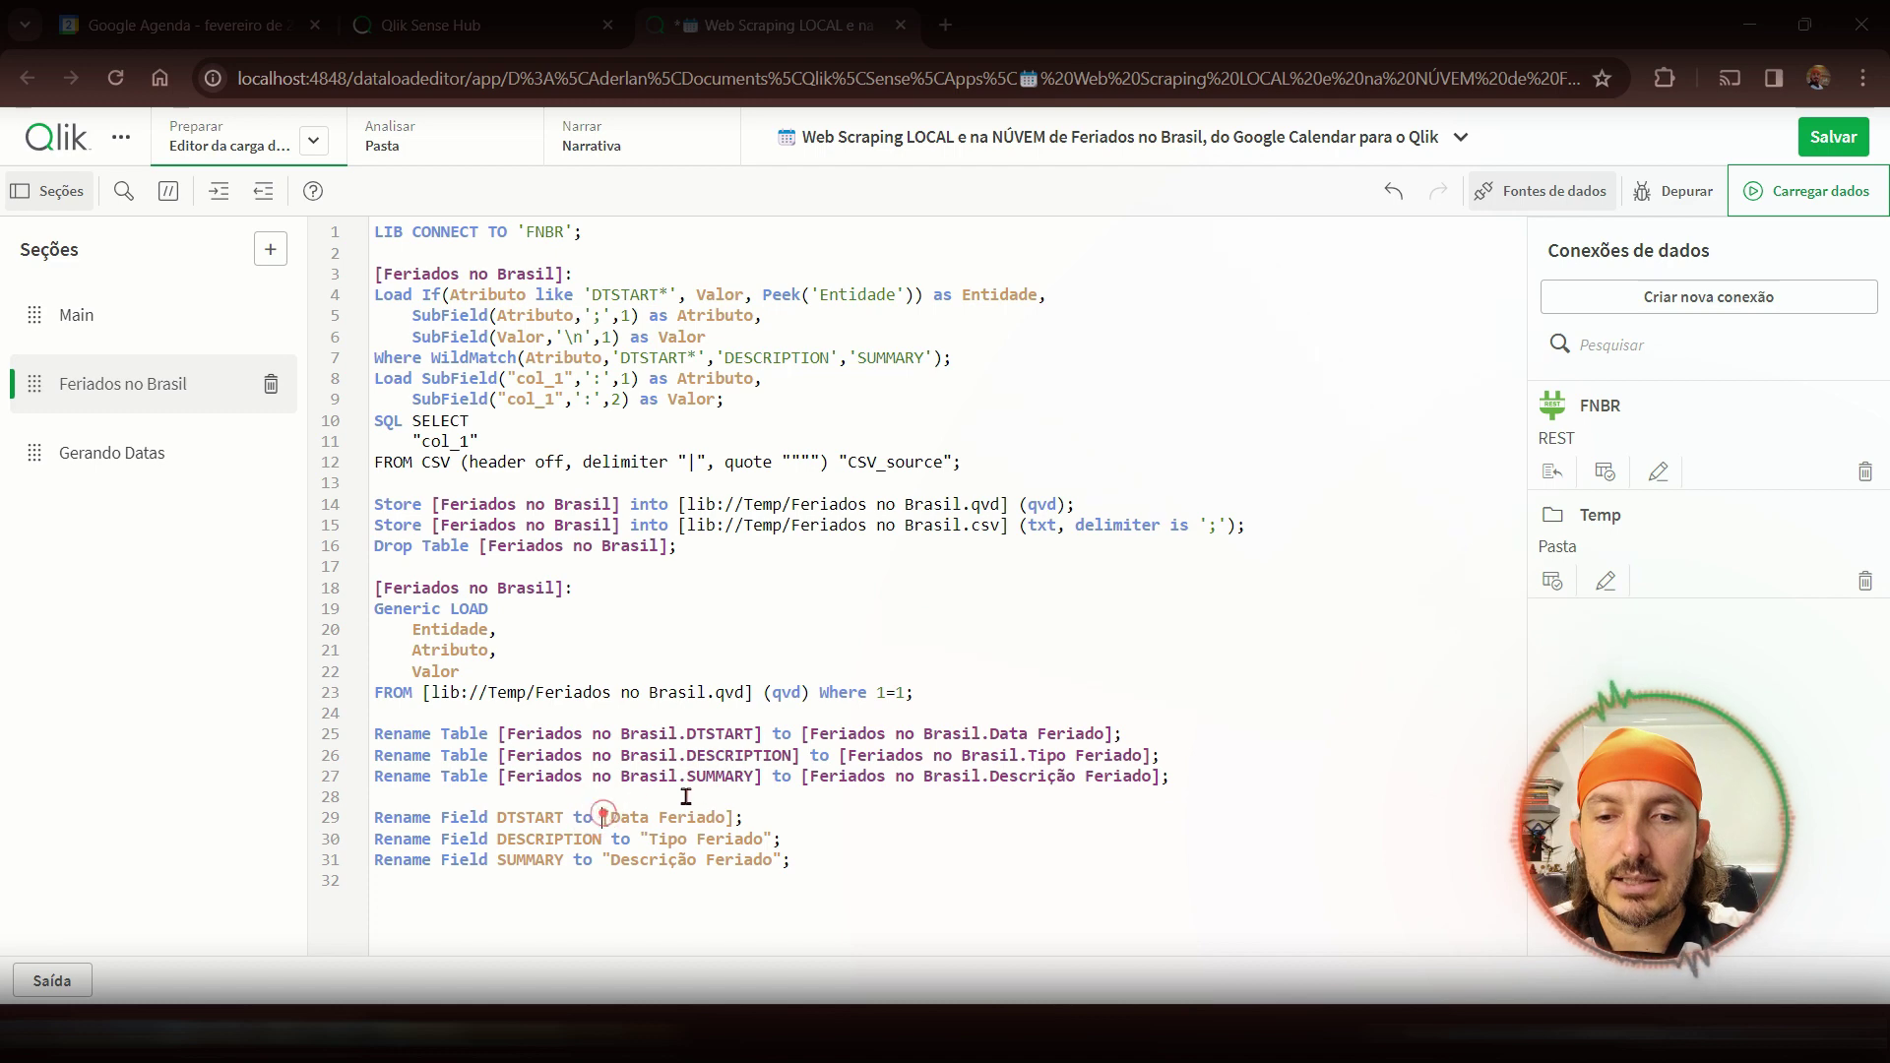
left_click(745, 821, "shift")
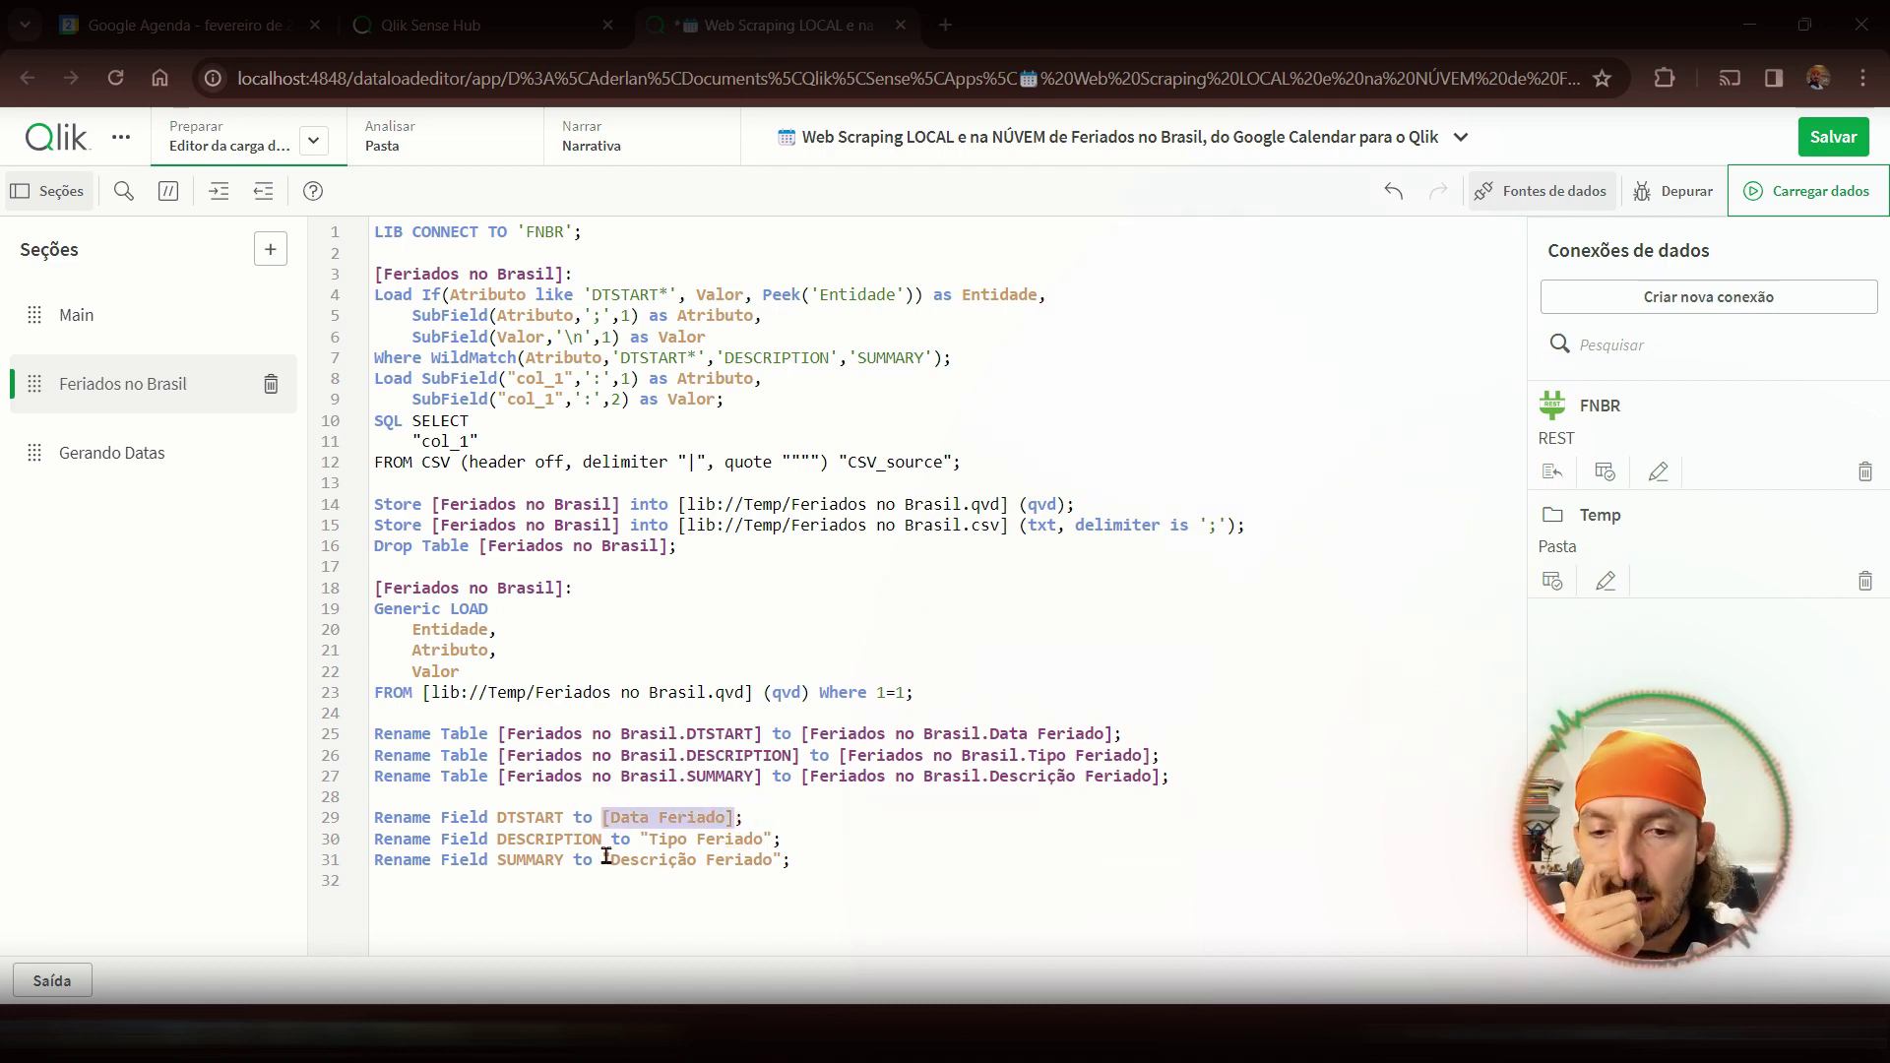
left_click(115, 452)
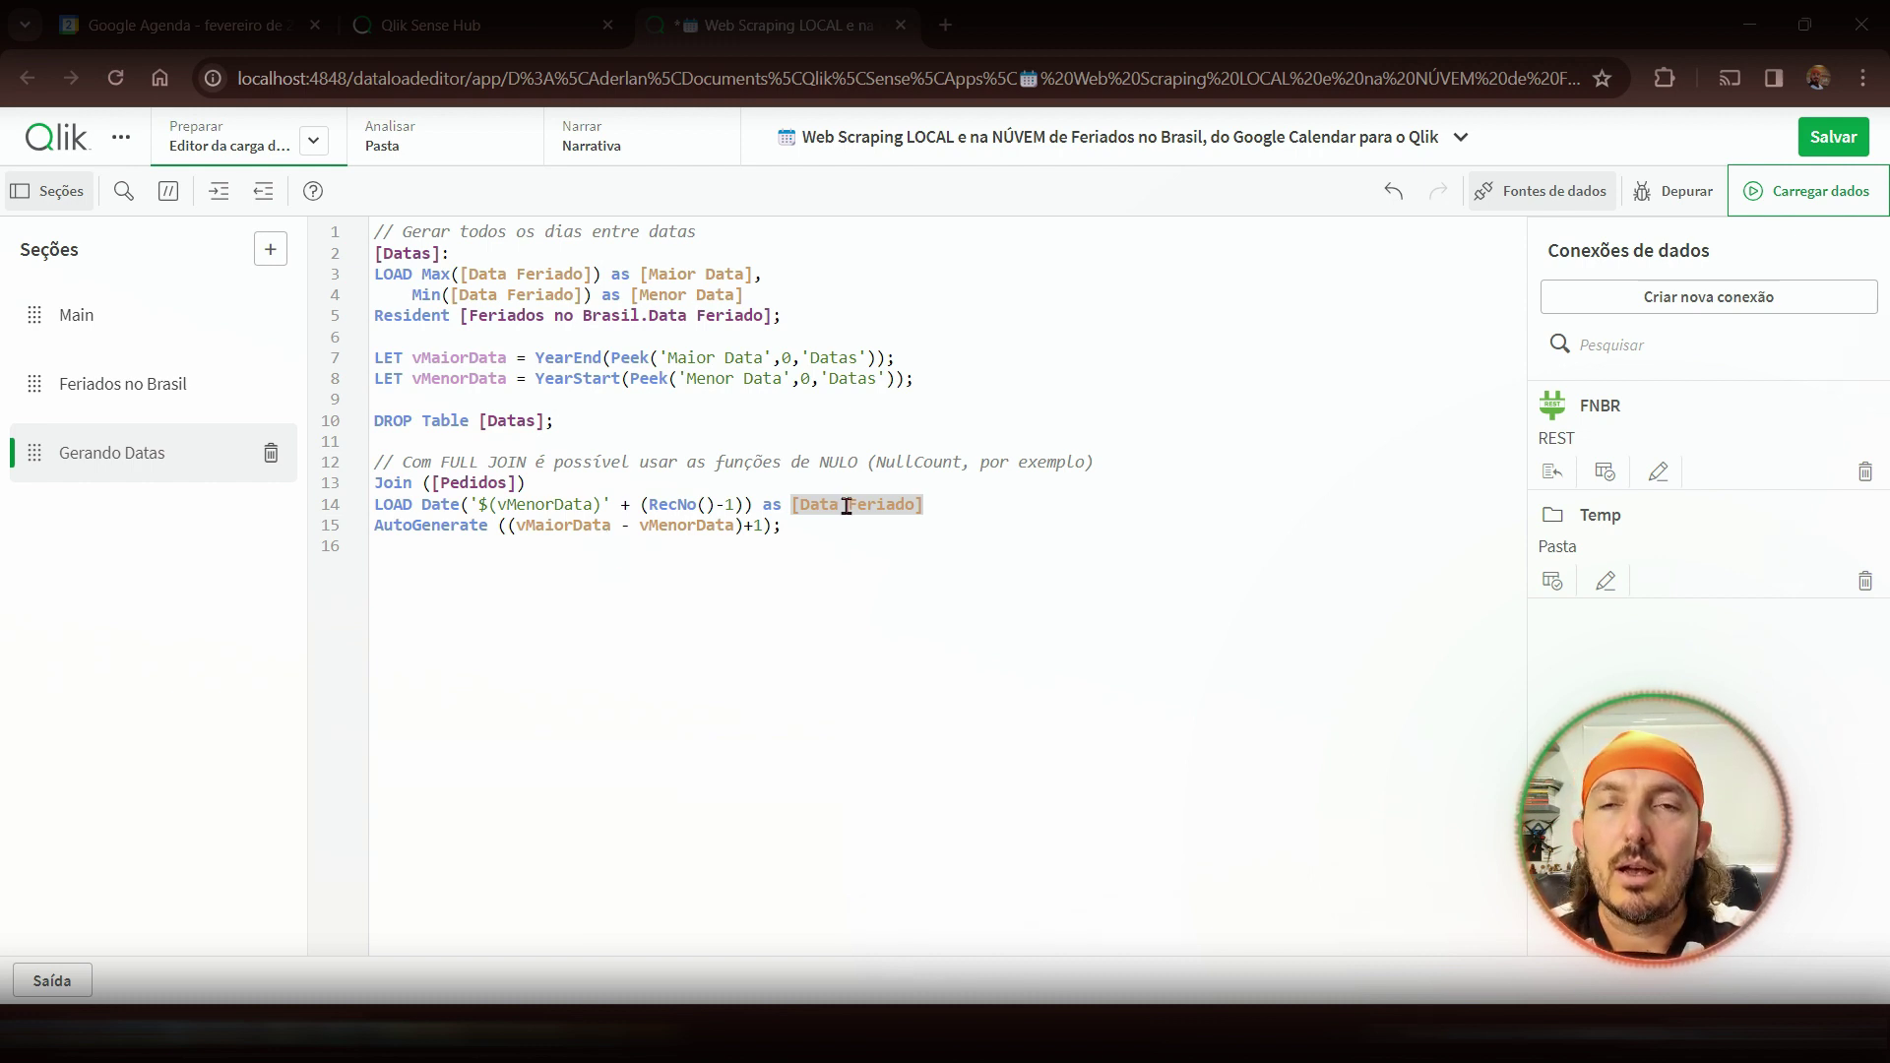
left_click(792, 529)
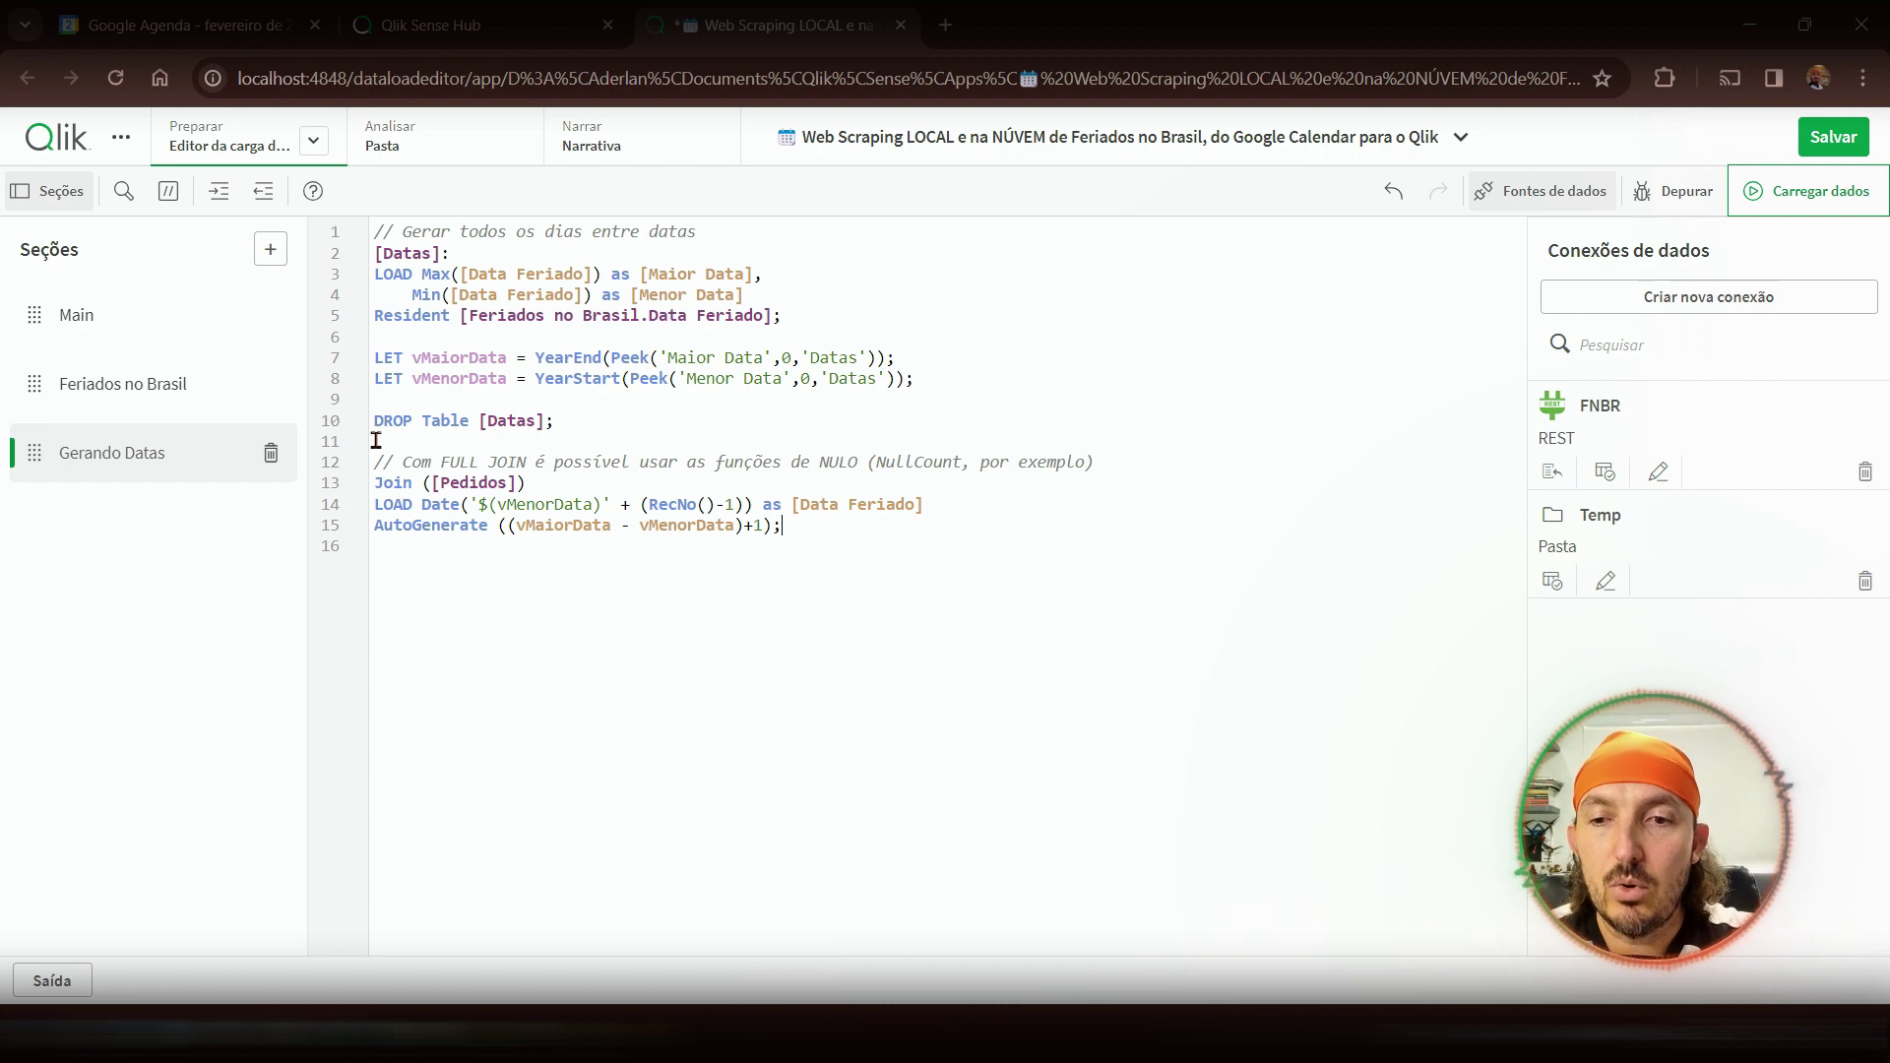
- Replace [Pedidos] in the Join clause with [Feriados no Brasil.Data Feriado] and load the data
double_click(395, 486)
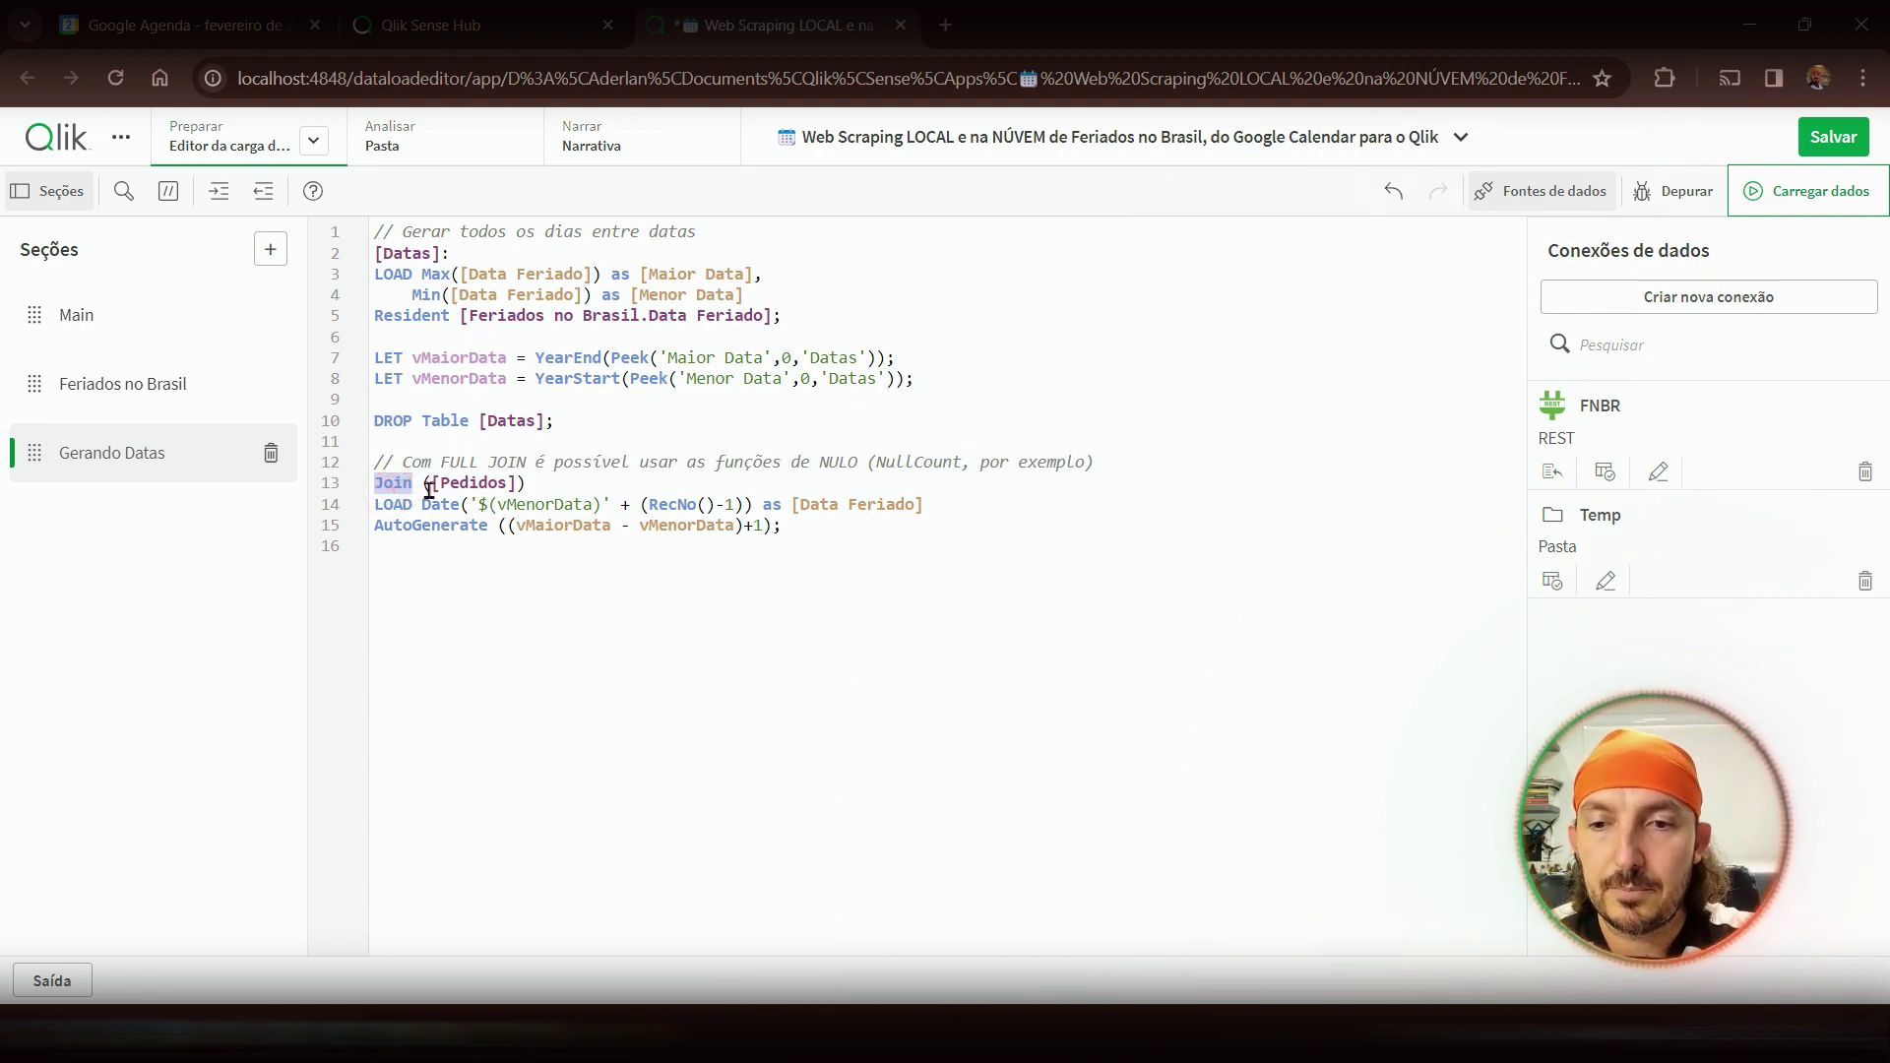
left_click_drag(430, 489, 510, 484)
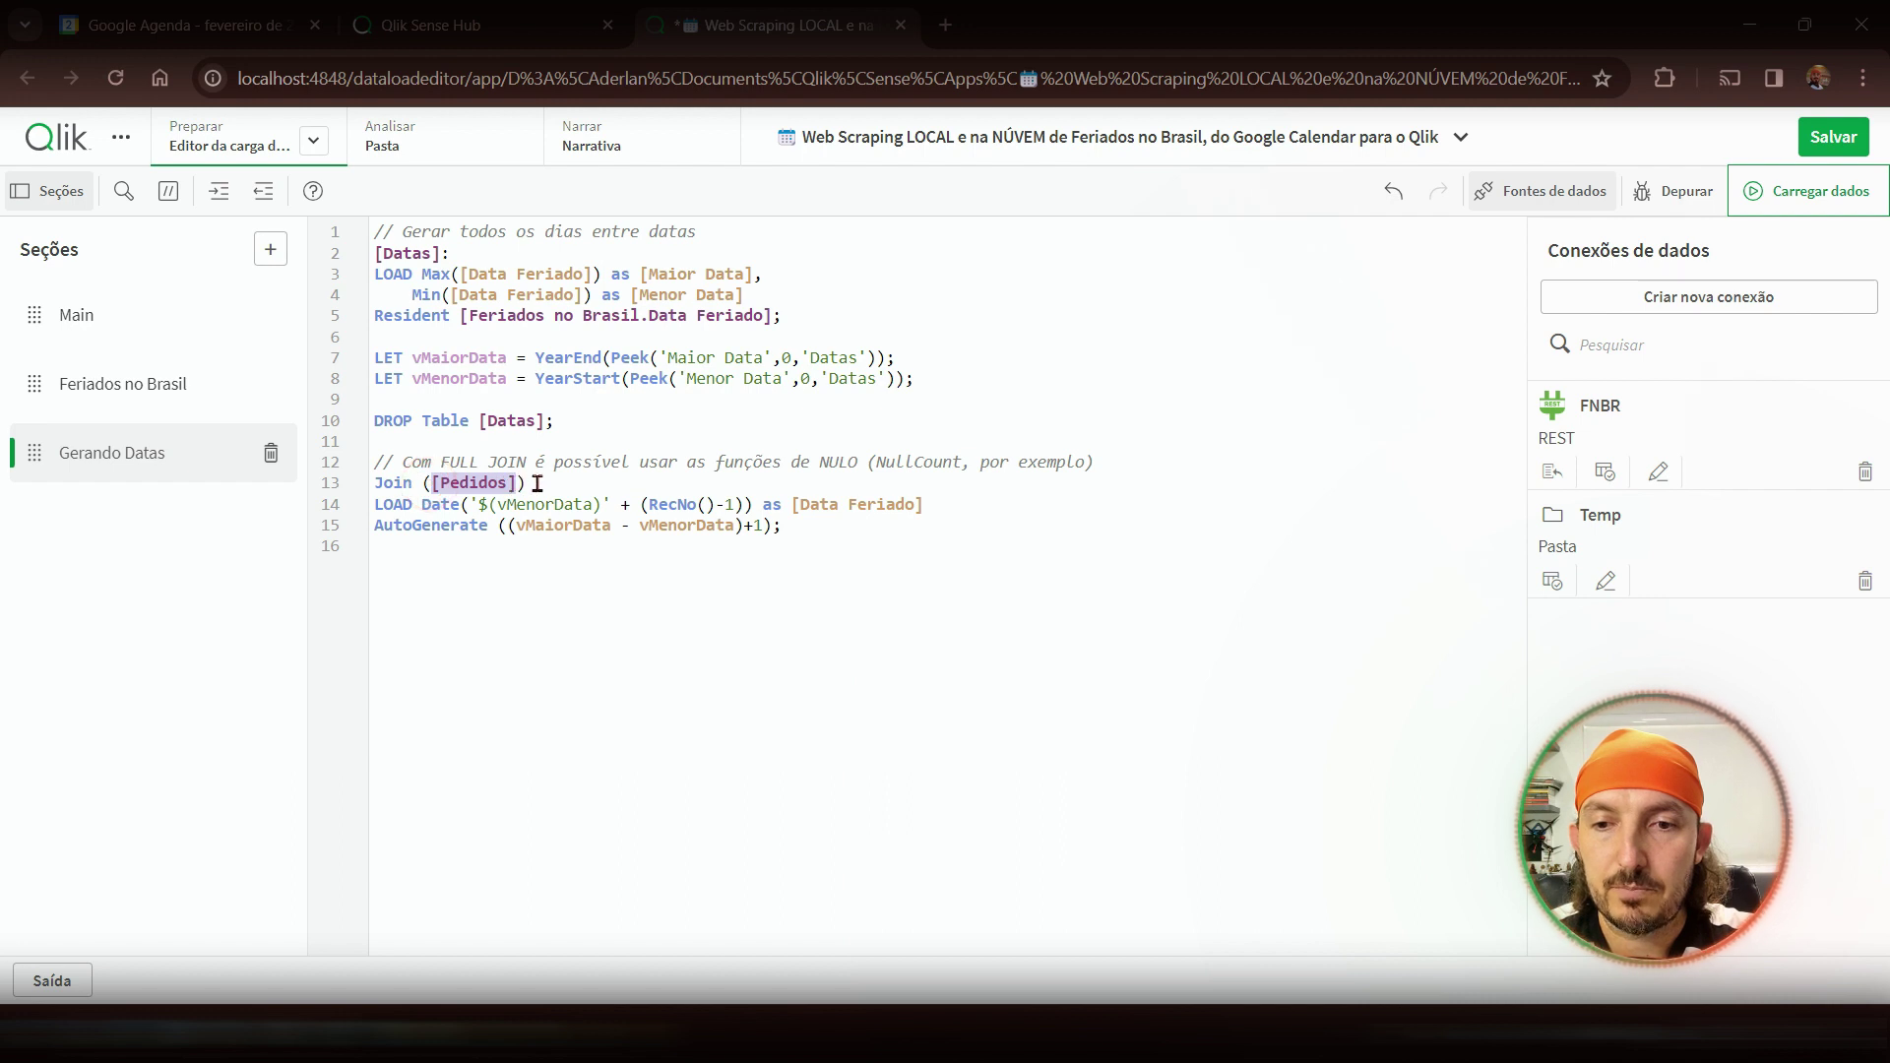
key("super+v")
left_click(611, 820)
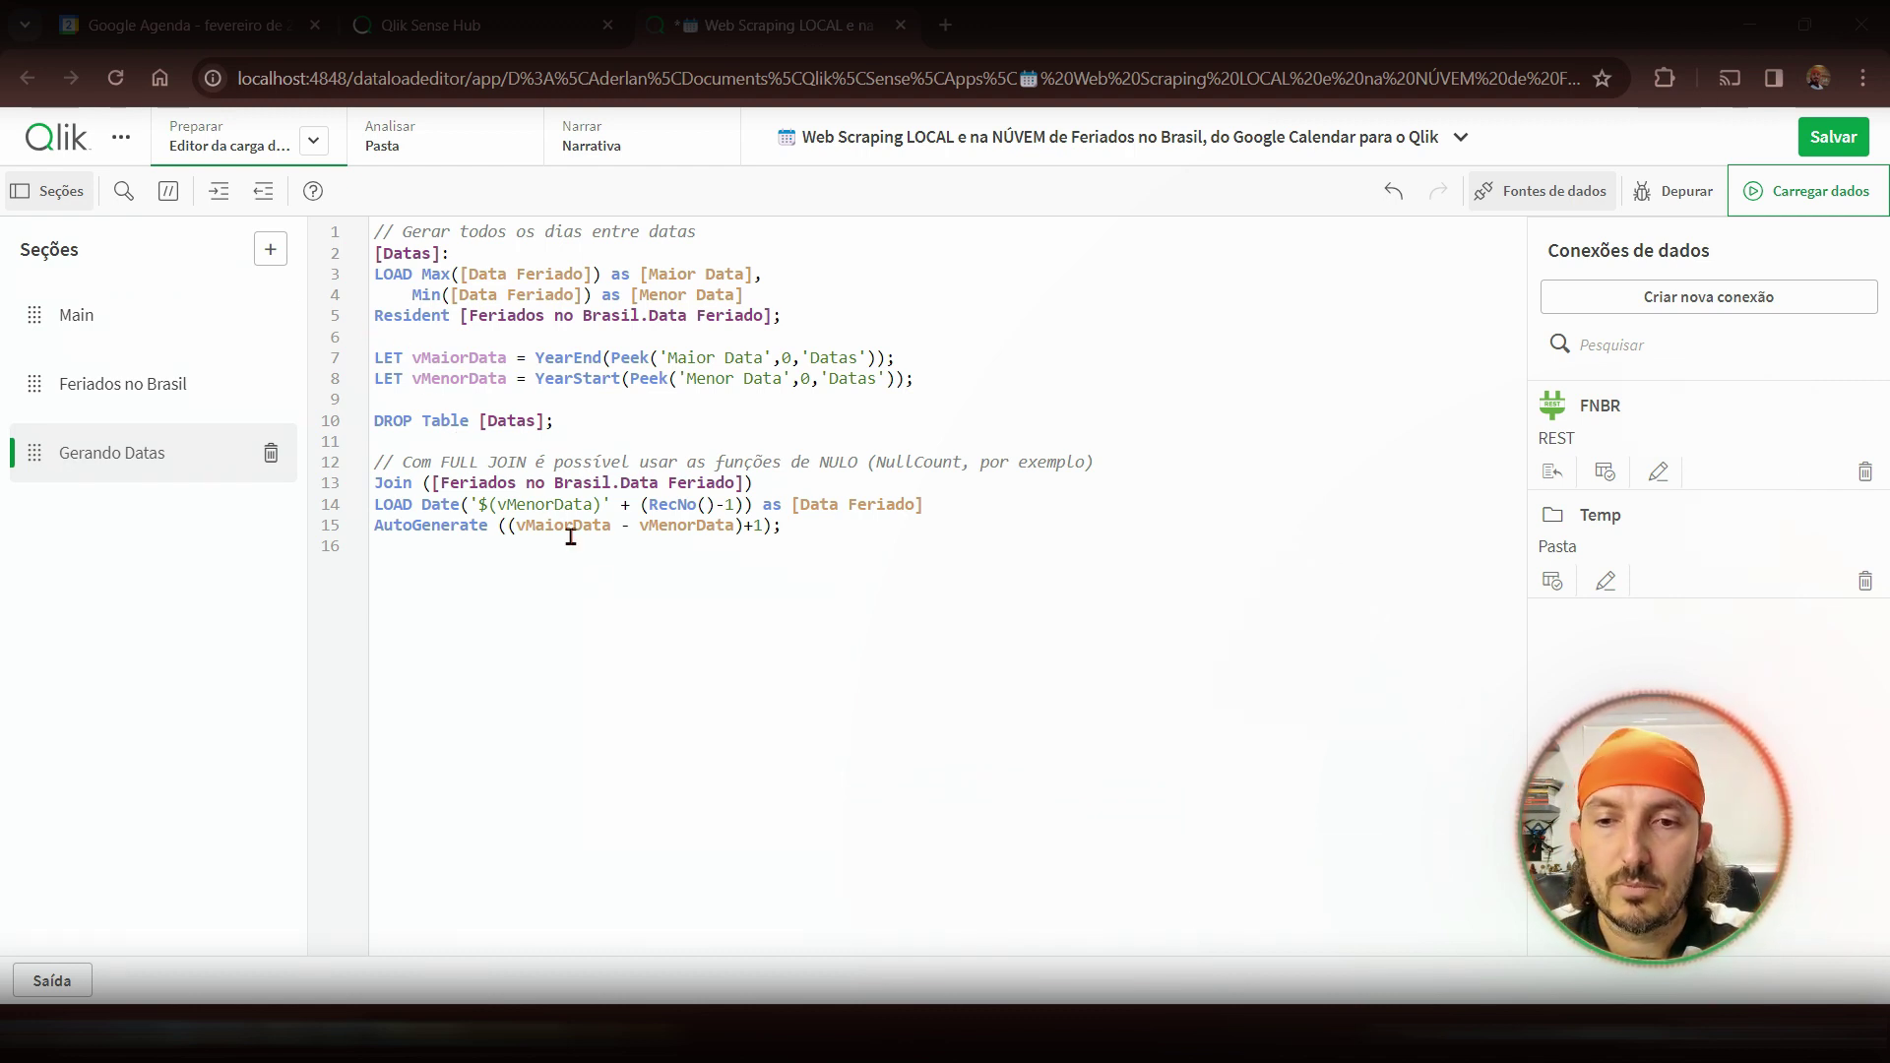
left_click(595, 575)
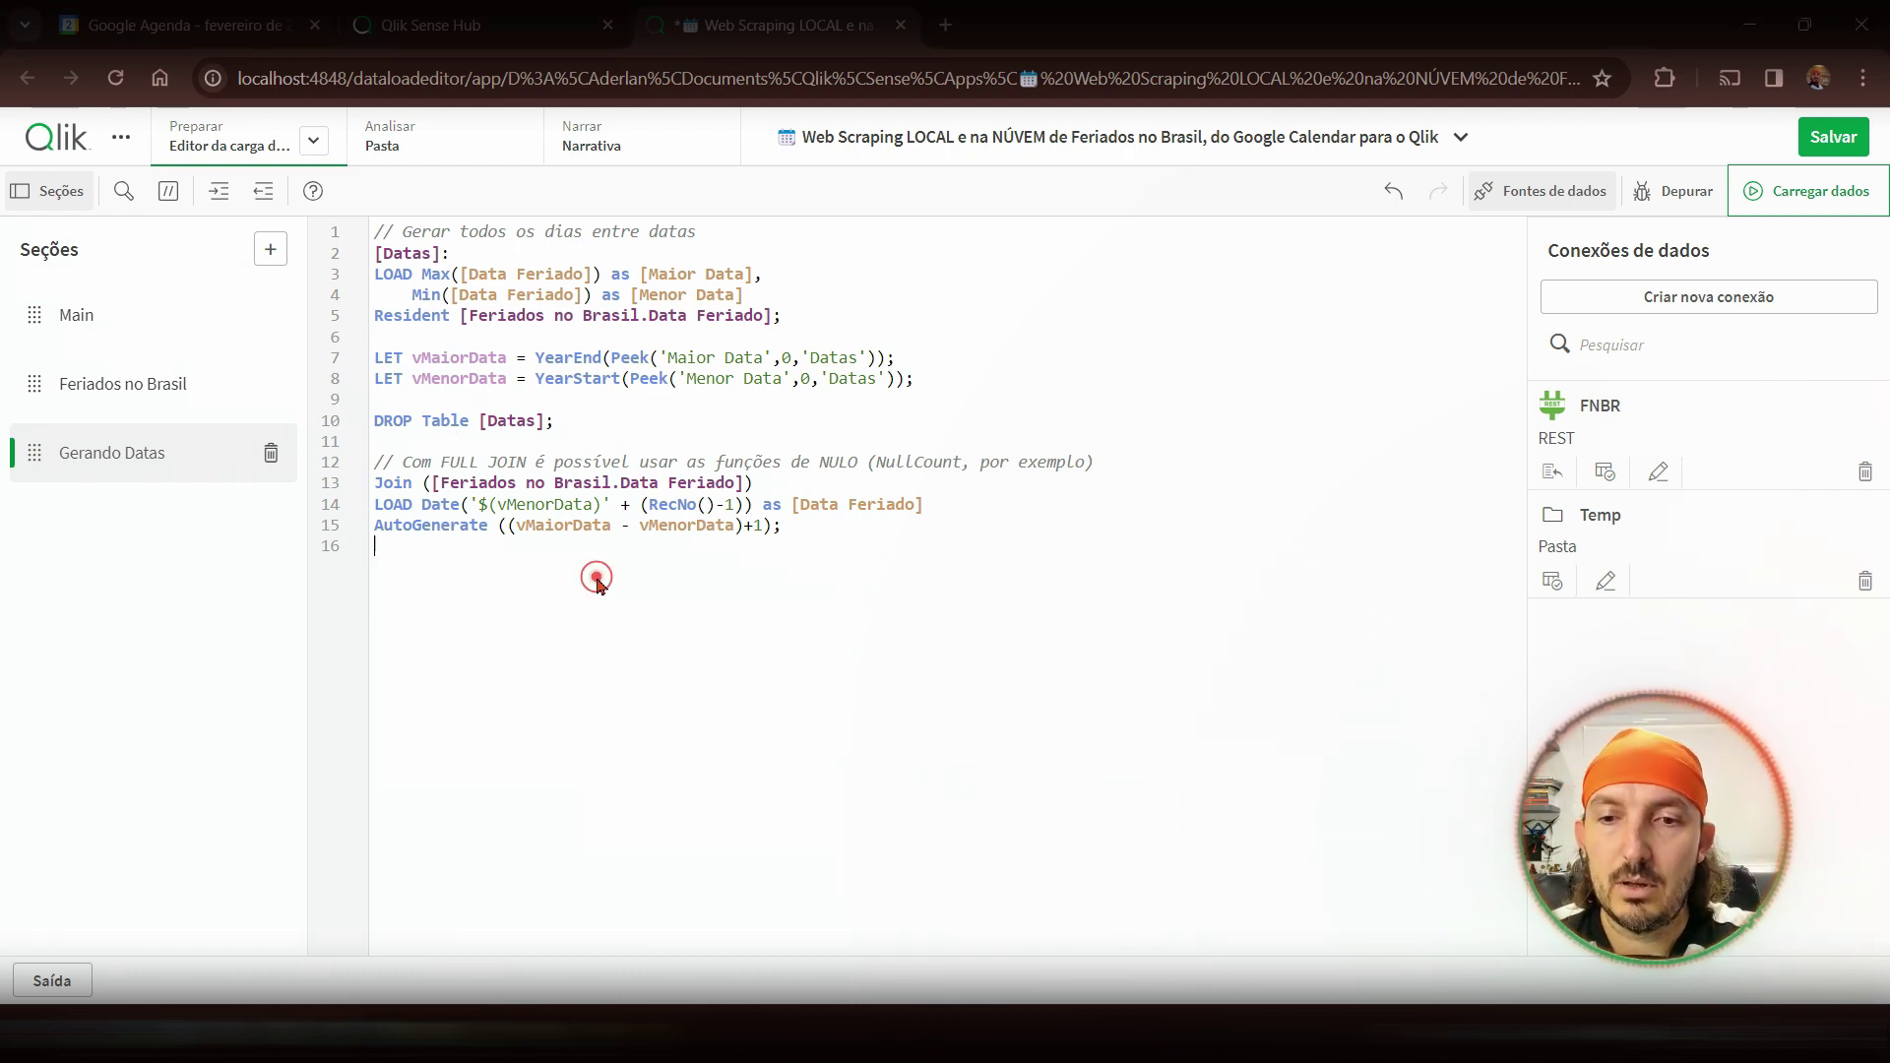
left_click(1758, 196)
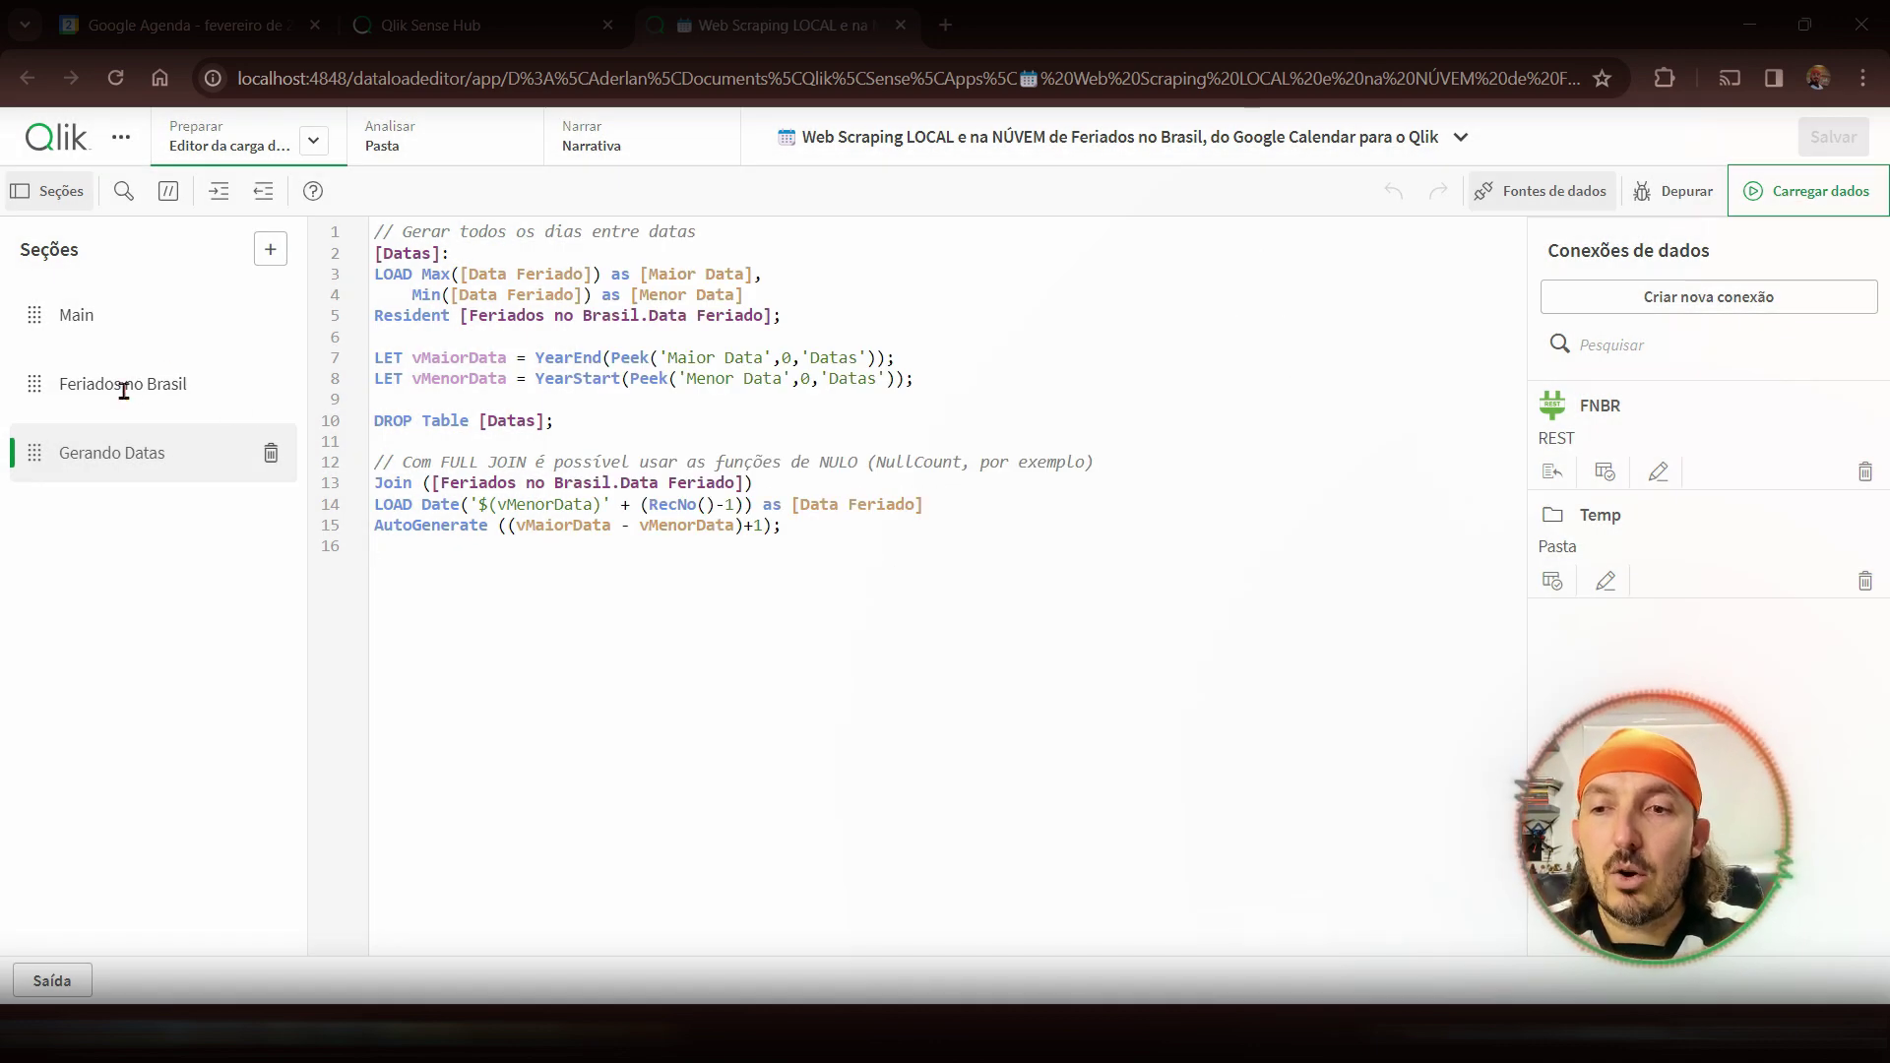
- Switch to Notepad++ and copy the entire Declaração e Derivação.qvs script
left_click(123, 391)
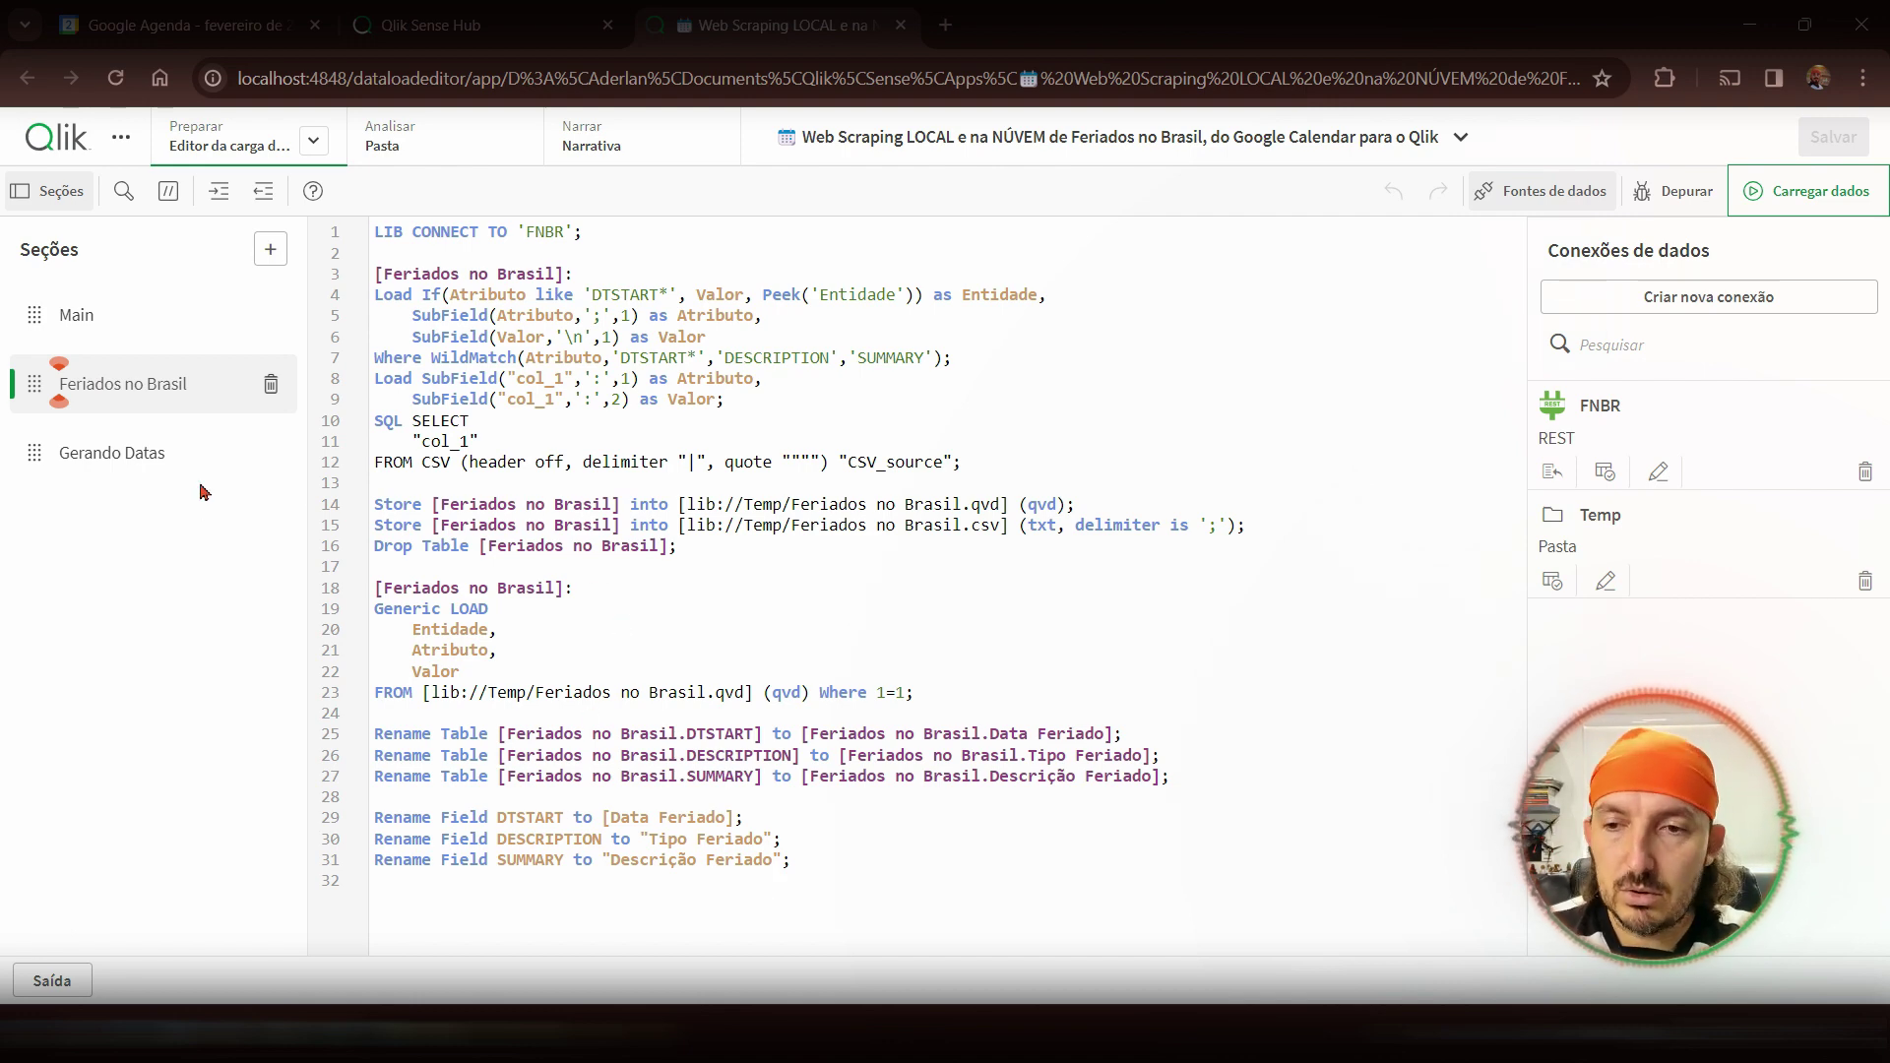
left_click(123, 453)
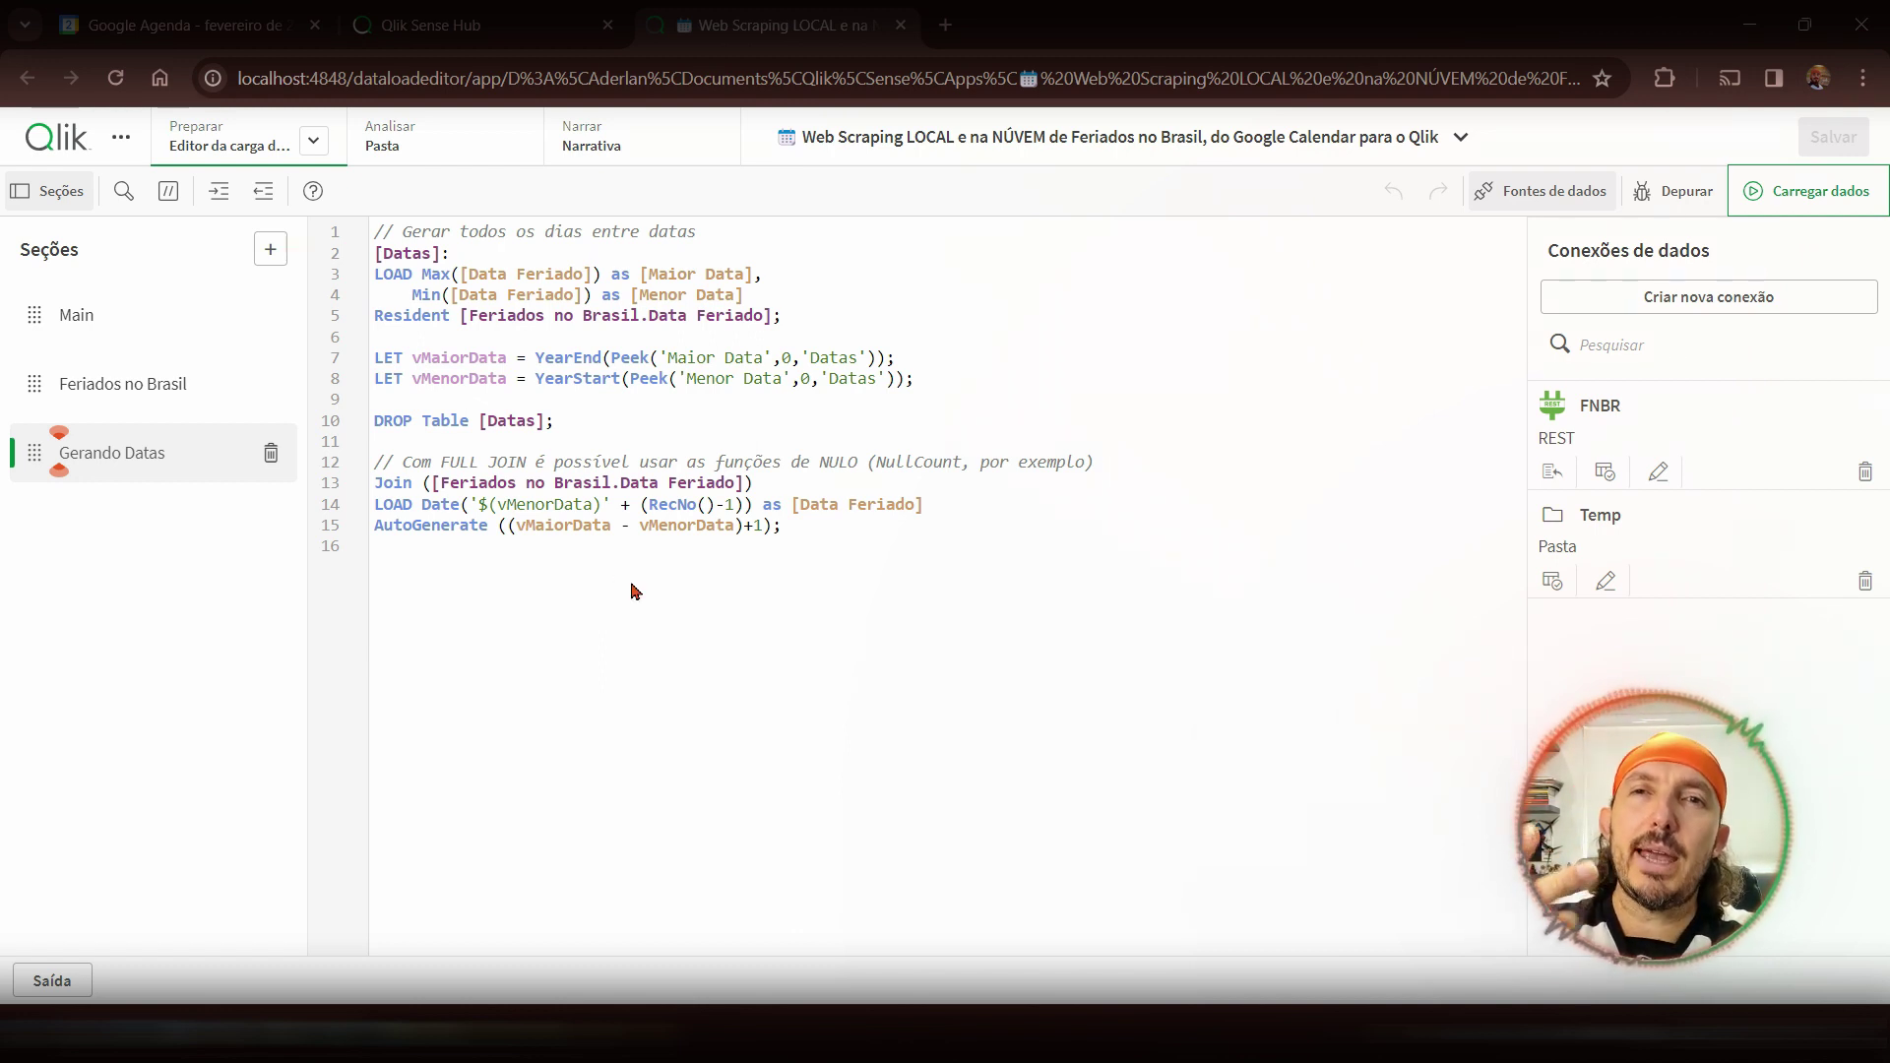
key("alt+Tab")
key("Tab")
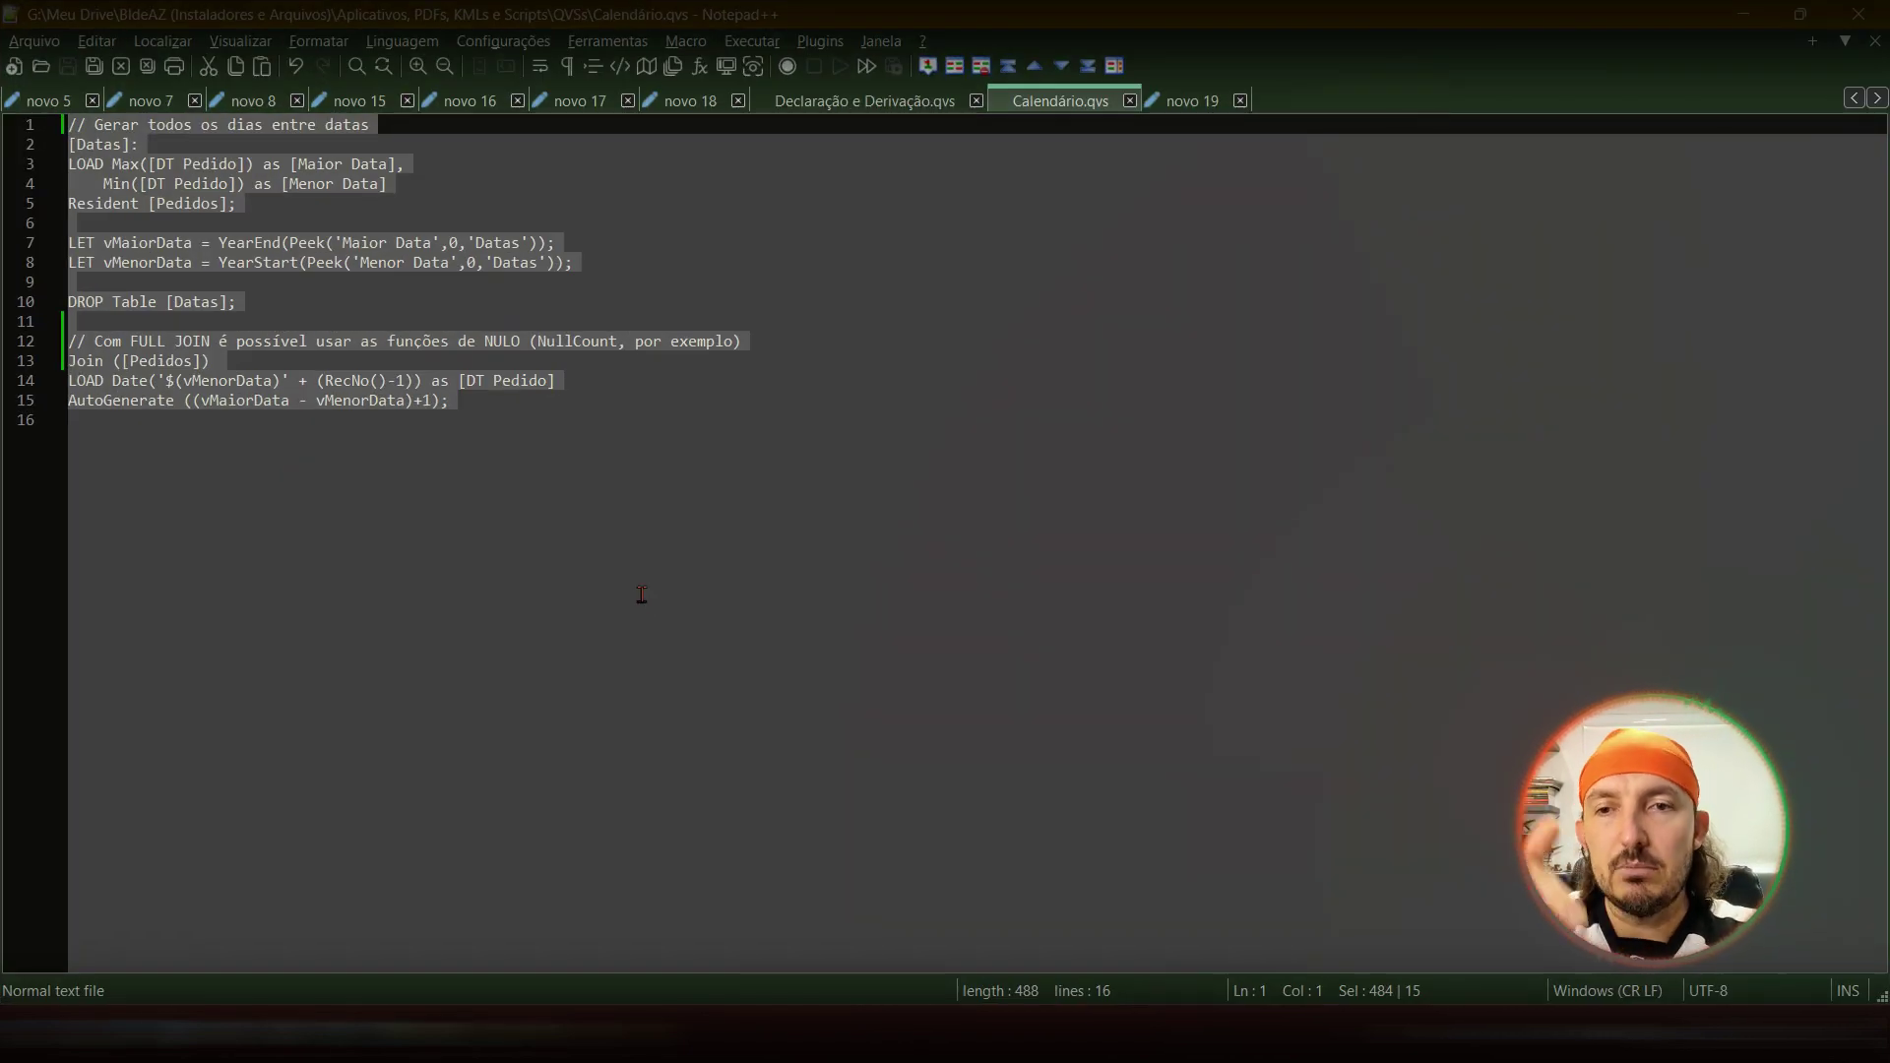
left_click(857, 103)
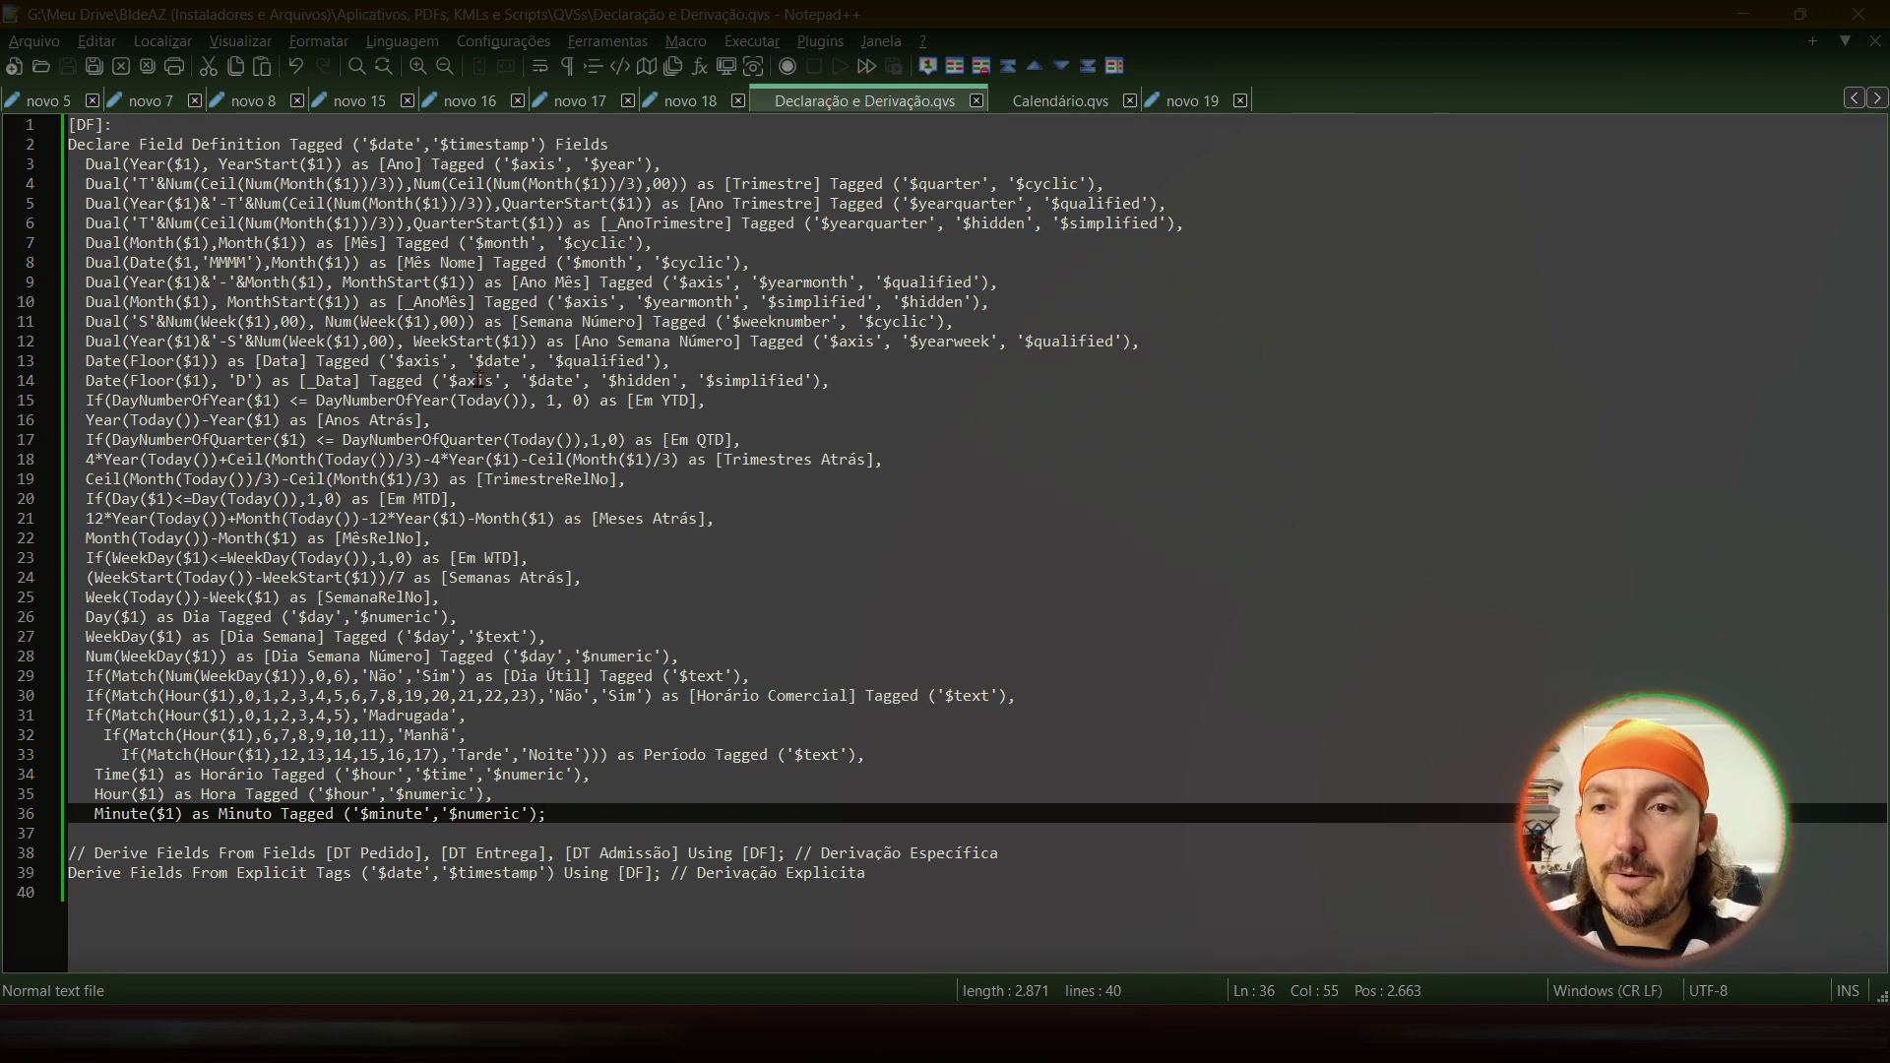
key("ctrl+a")
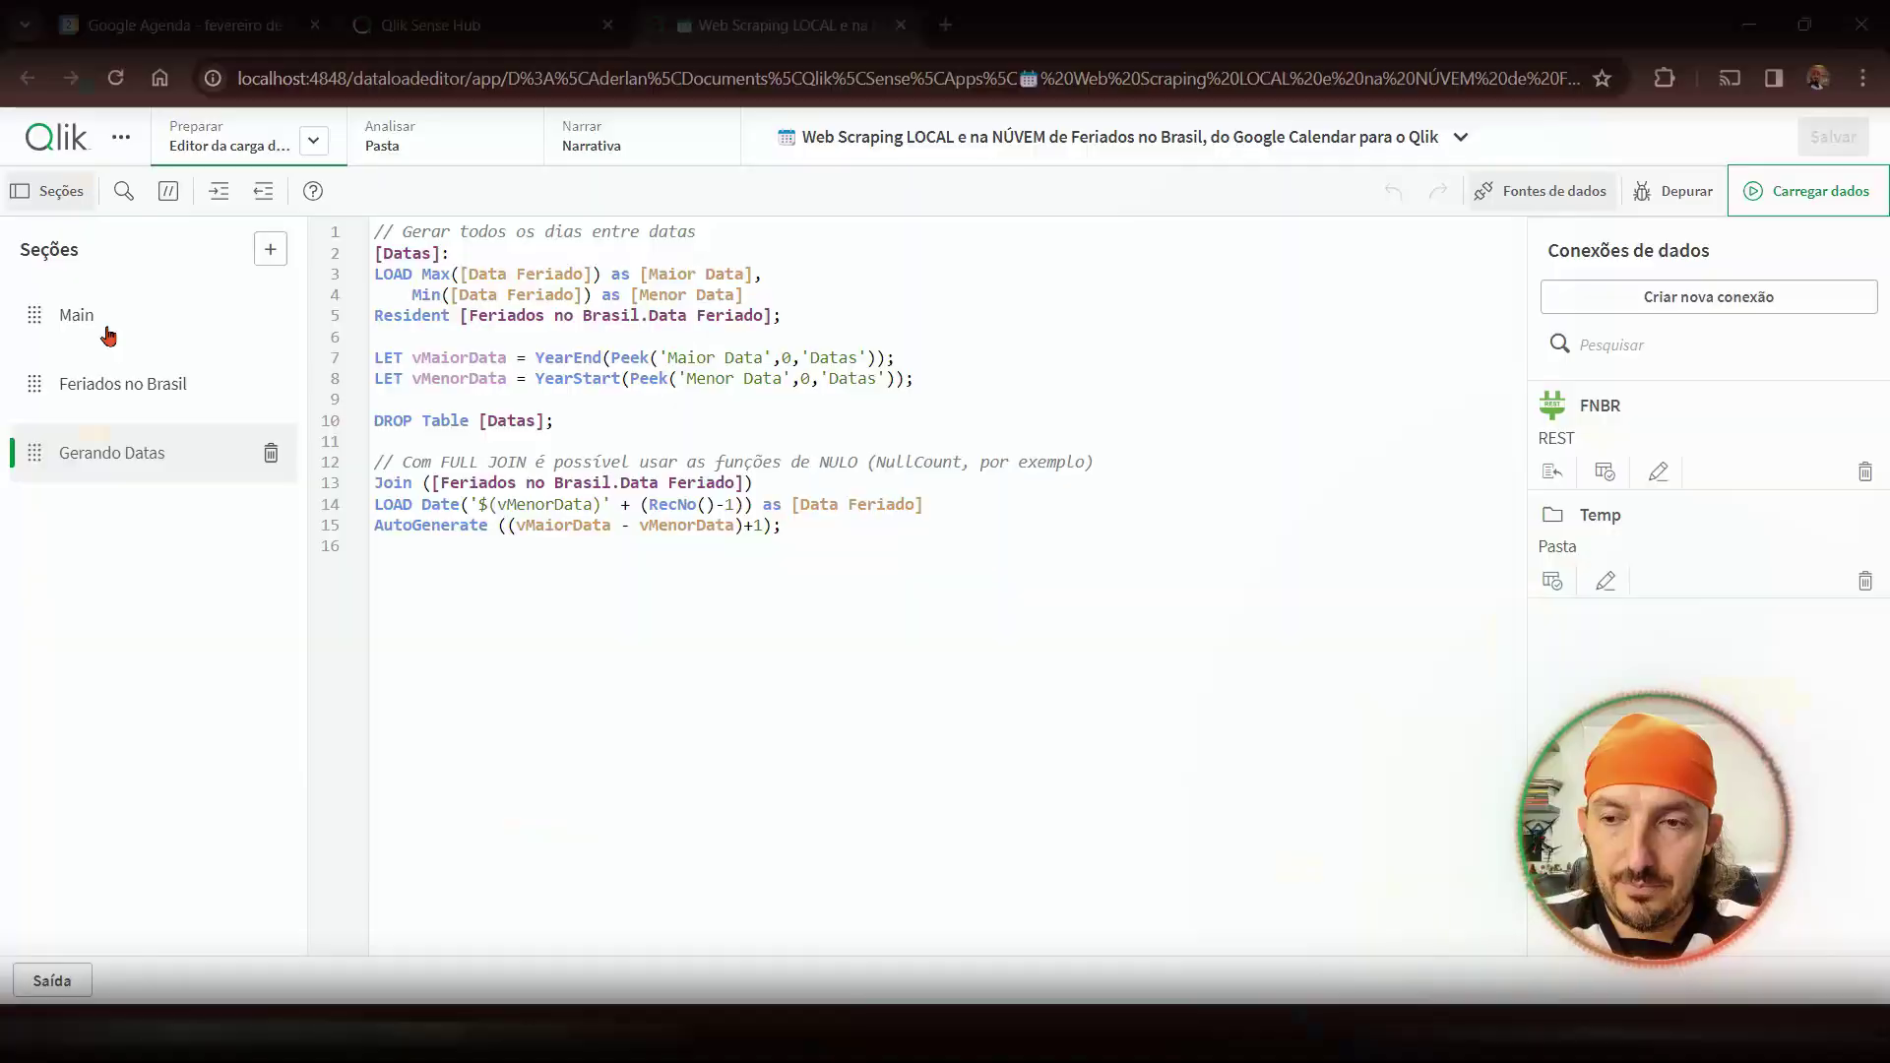
- Back in the Qlik load editor, paste the copied field declaration script below the SET statements of the Main section
left_click(105, 325)
left_click(472, 659)
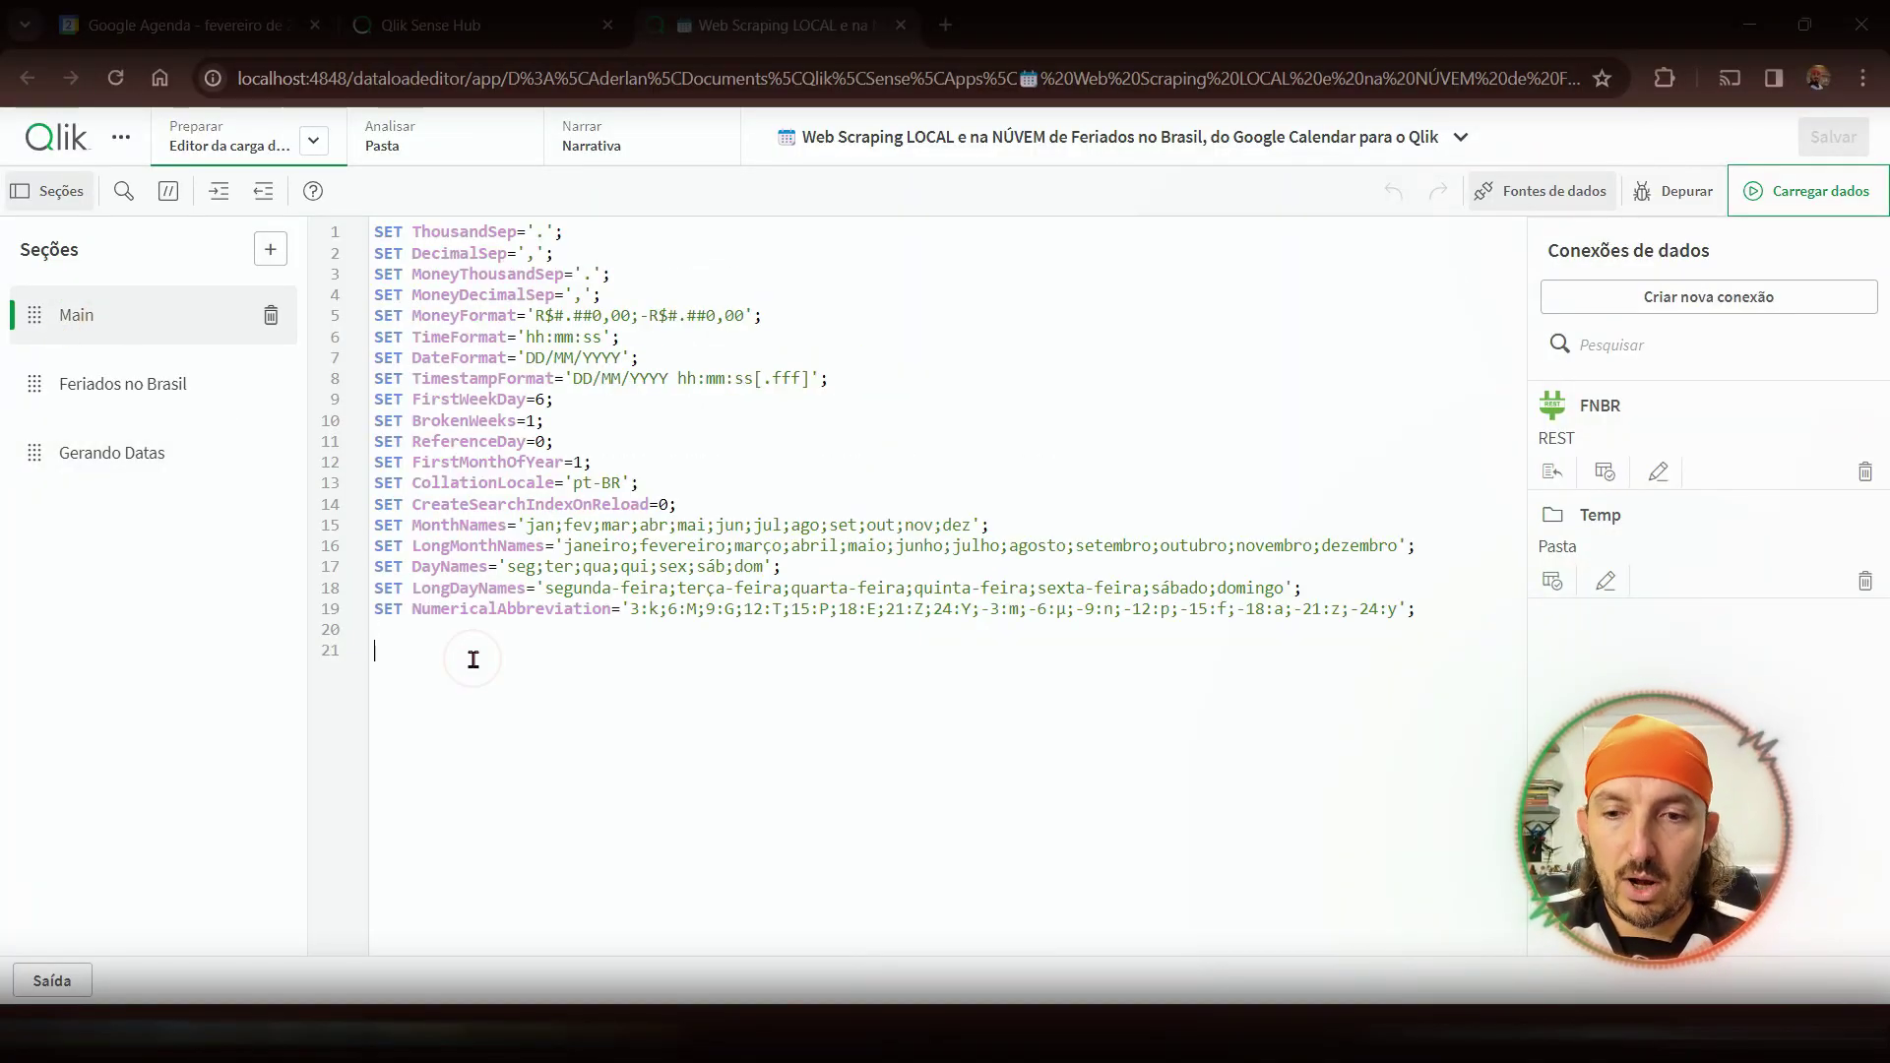
key("ctrl+v")
- Review the [DF] field definition's label, its Declare statement and the closing Derive Fields statement that uses it
scroll(630, 708, "up", 8)
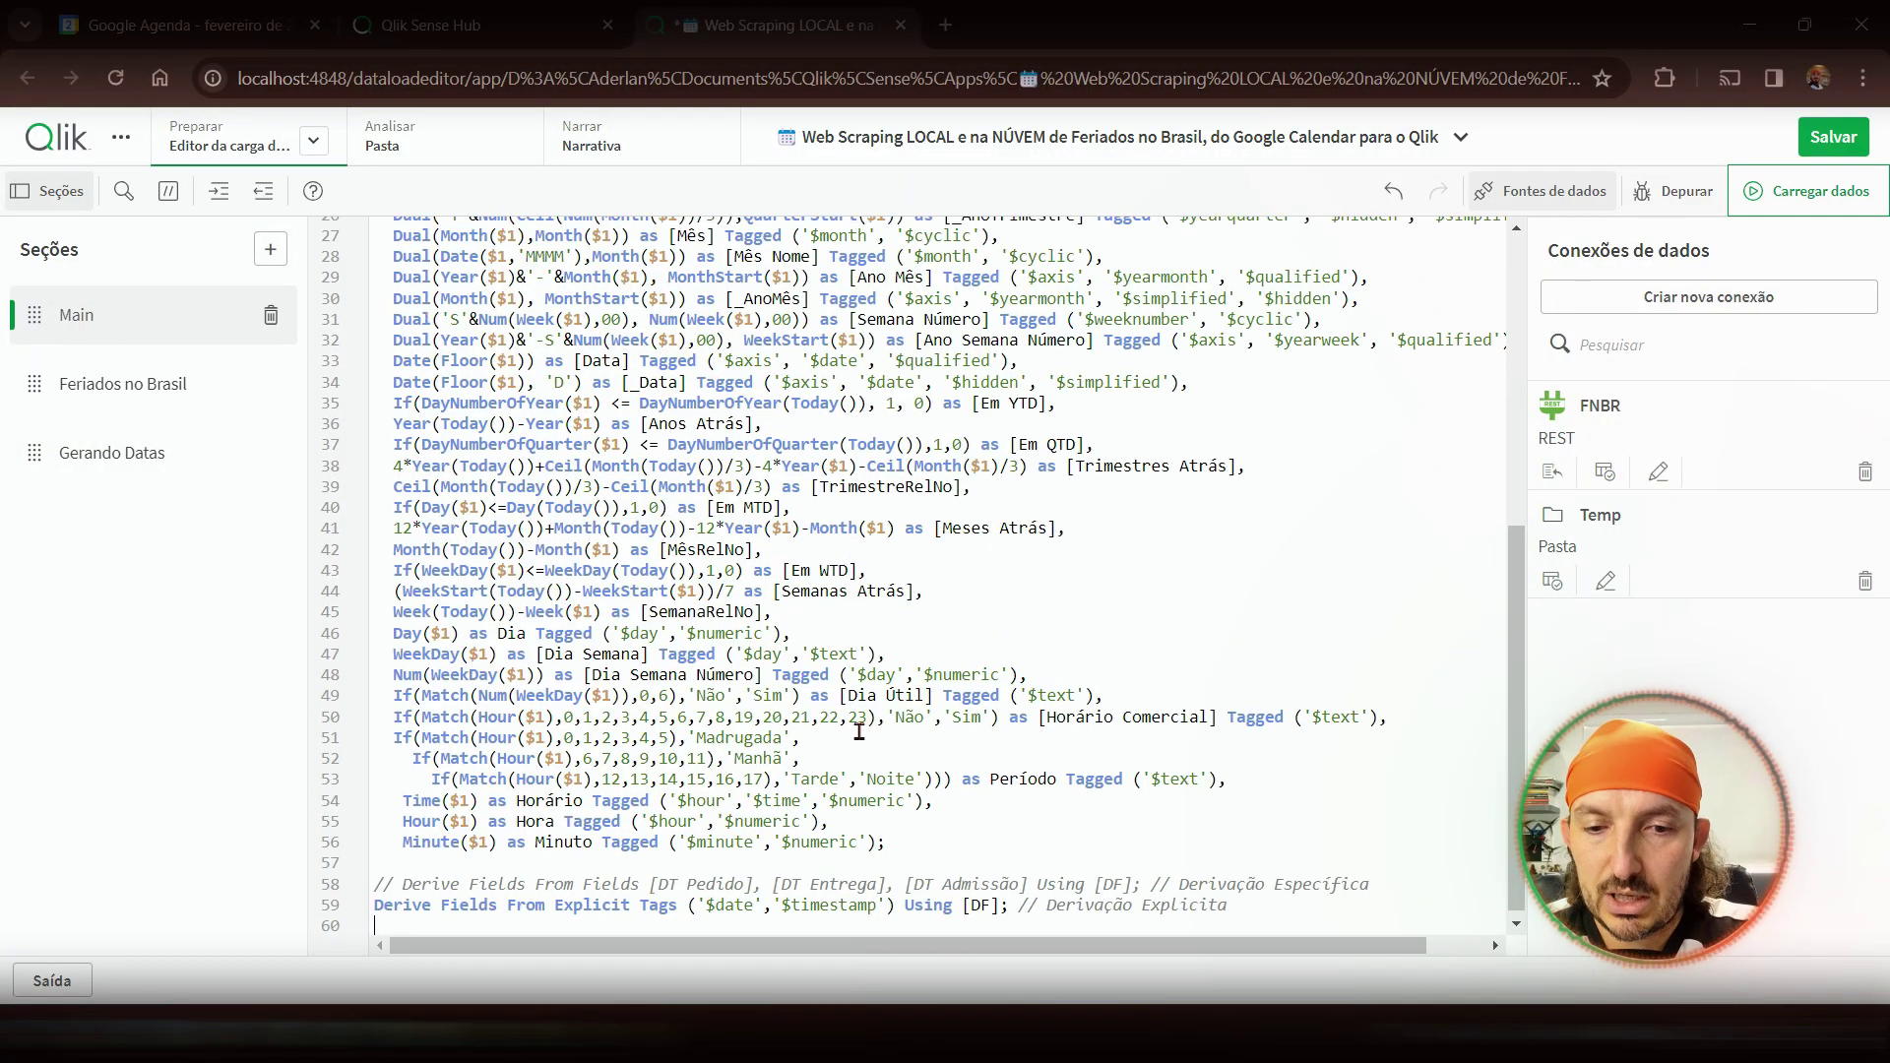
scroll(393, 433, "down", 3)
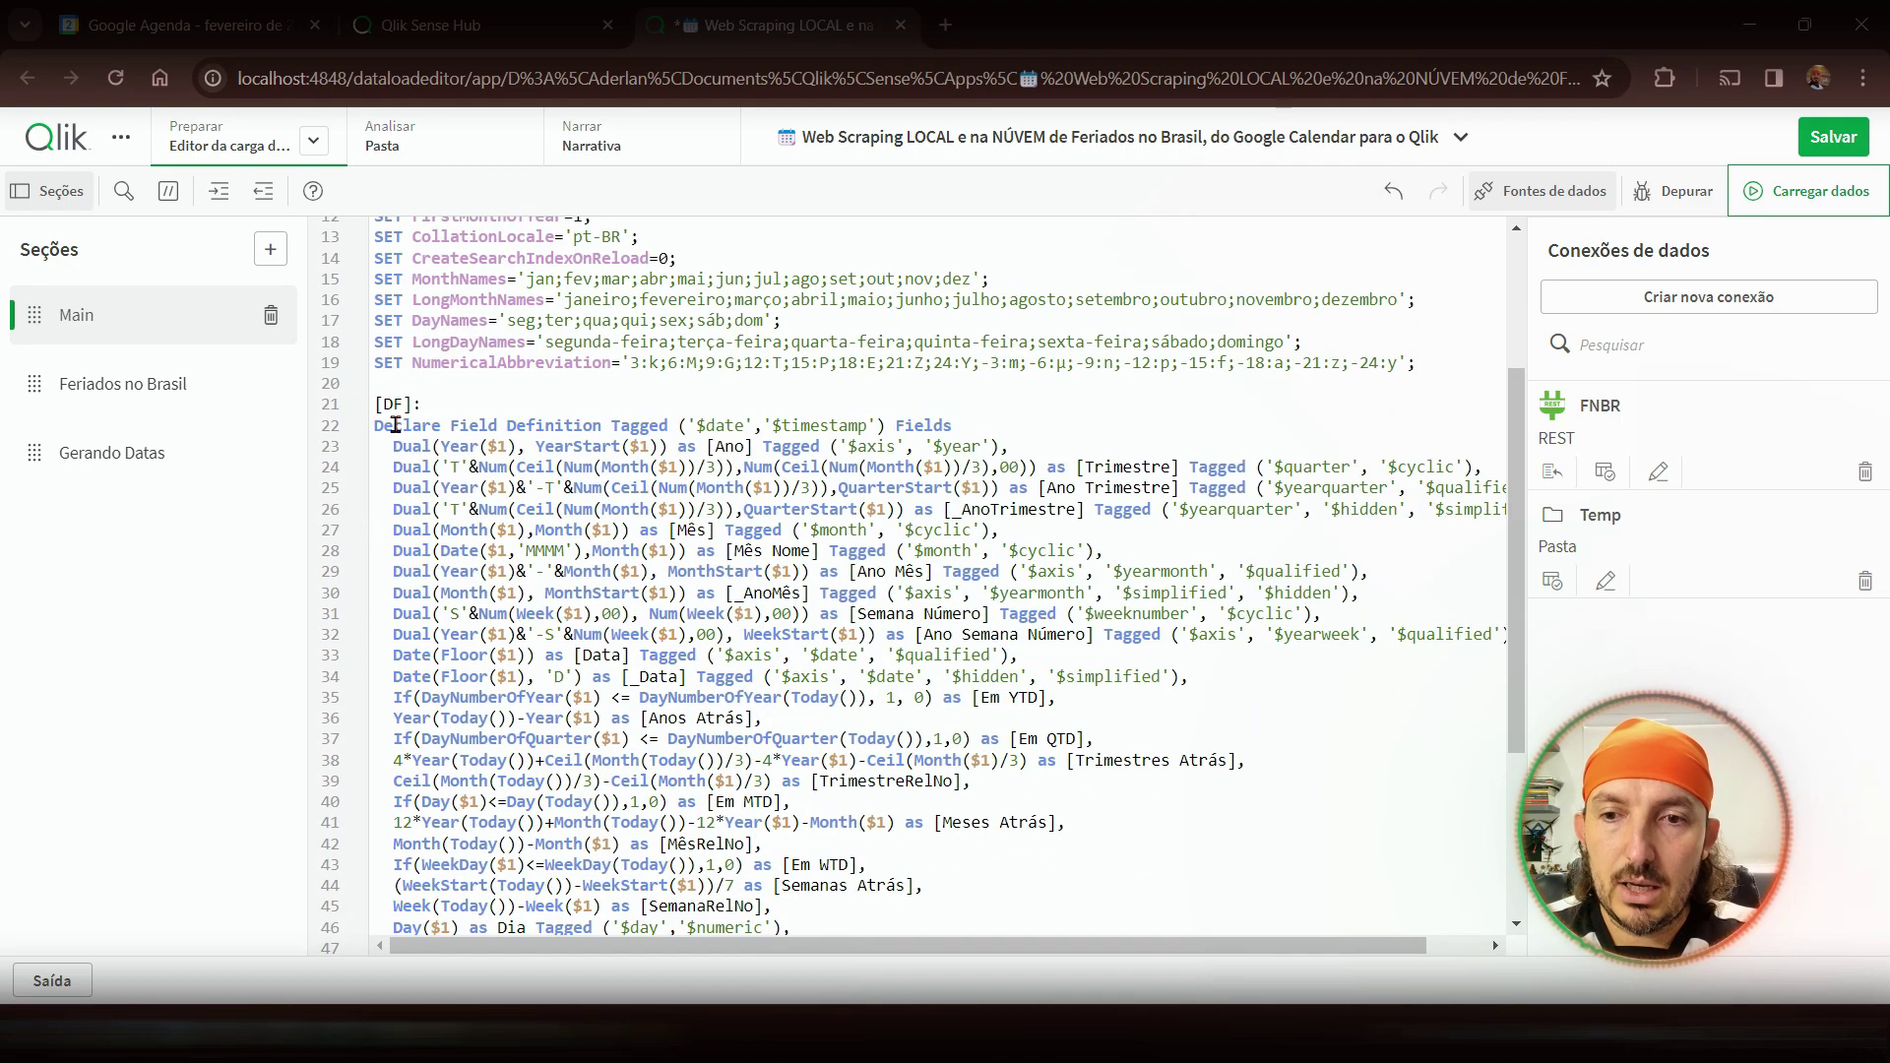
double_click(389, 404)
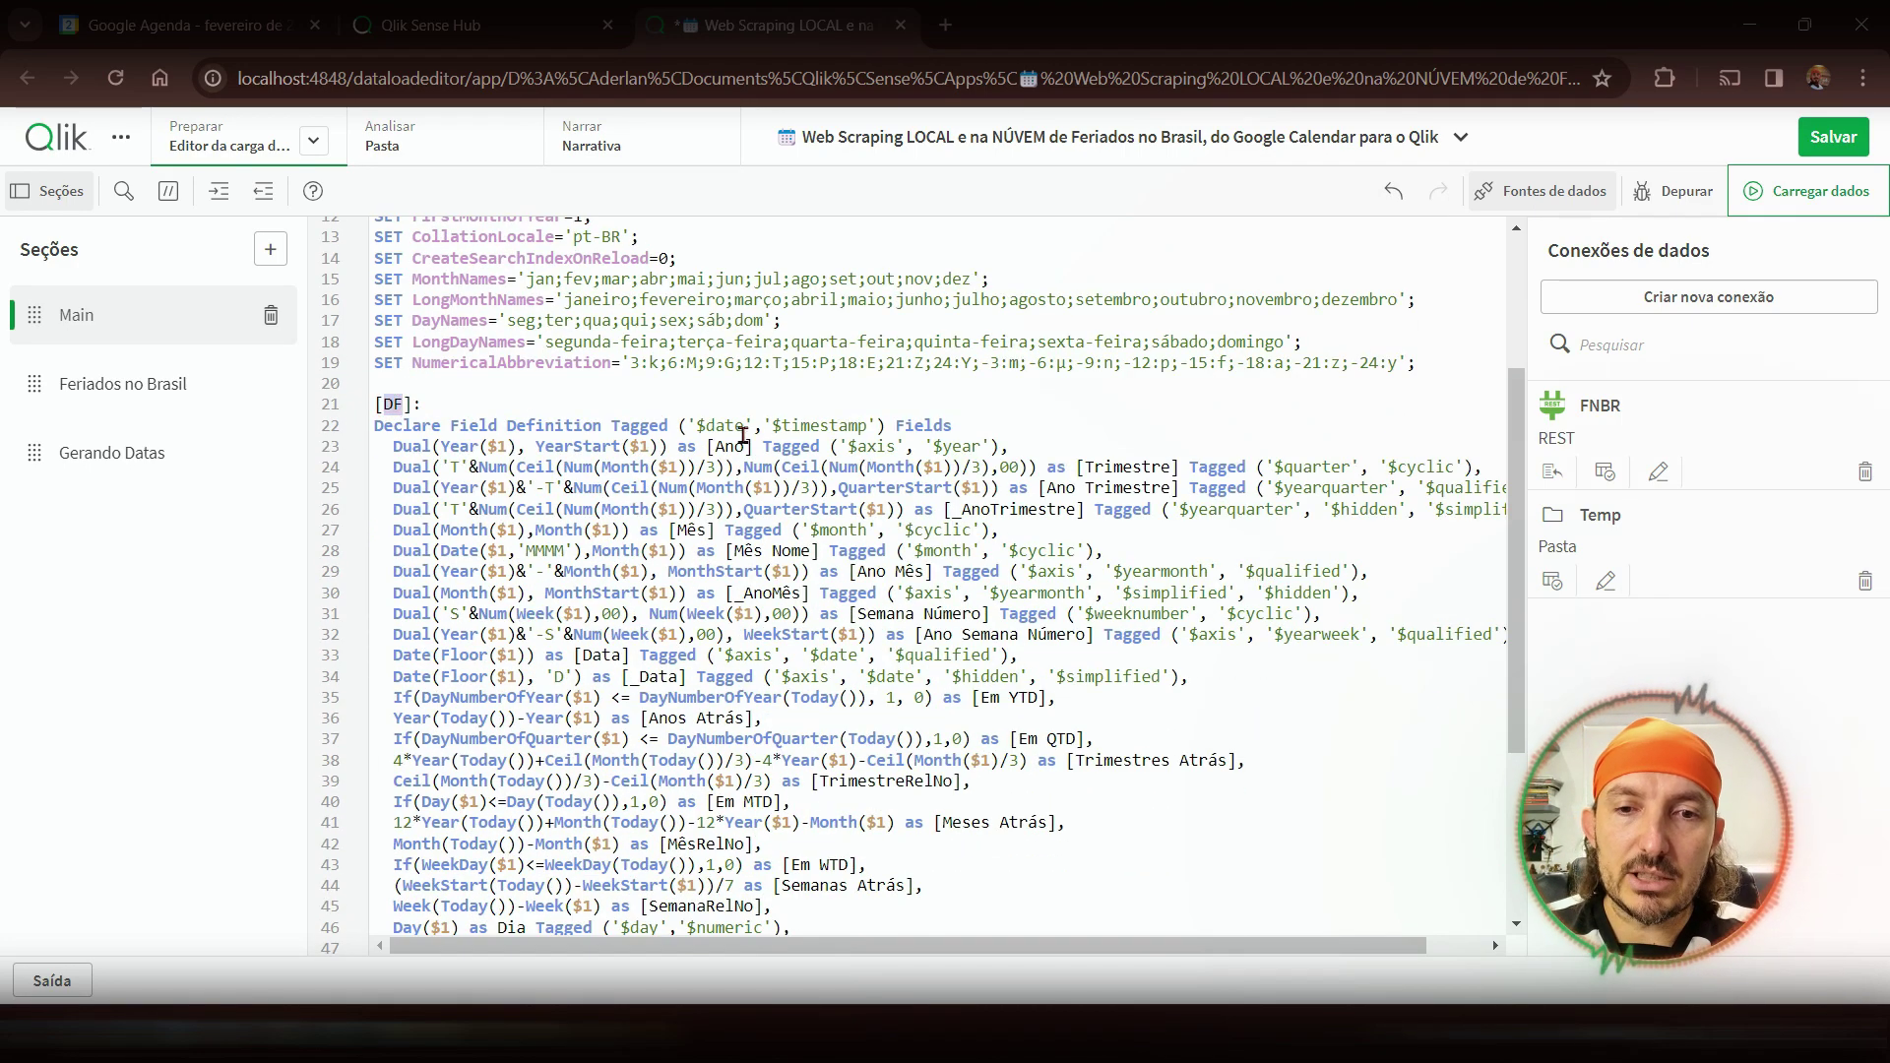
scroll(846, 608, "down", 5)
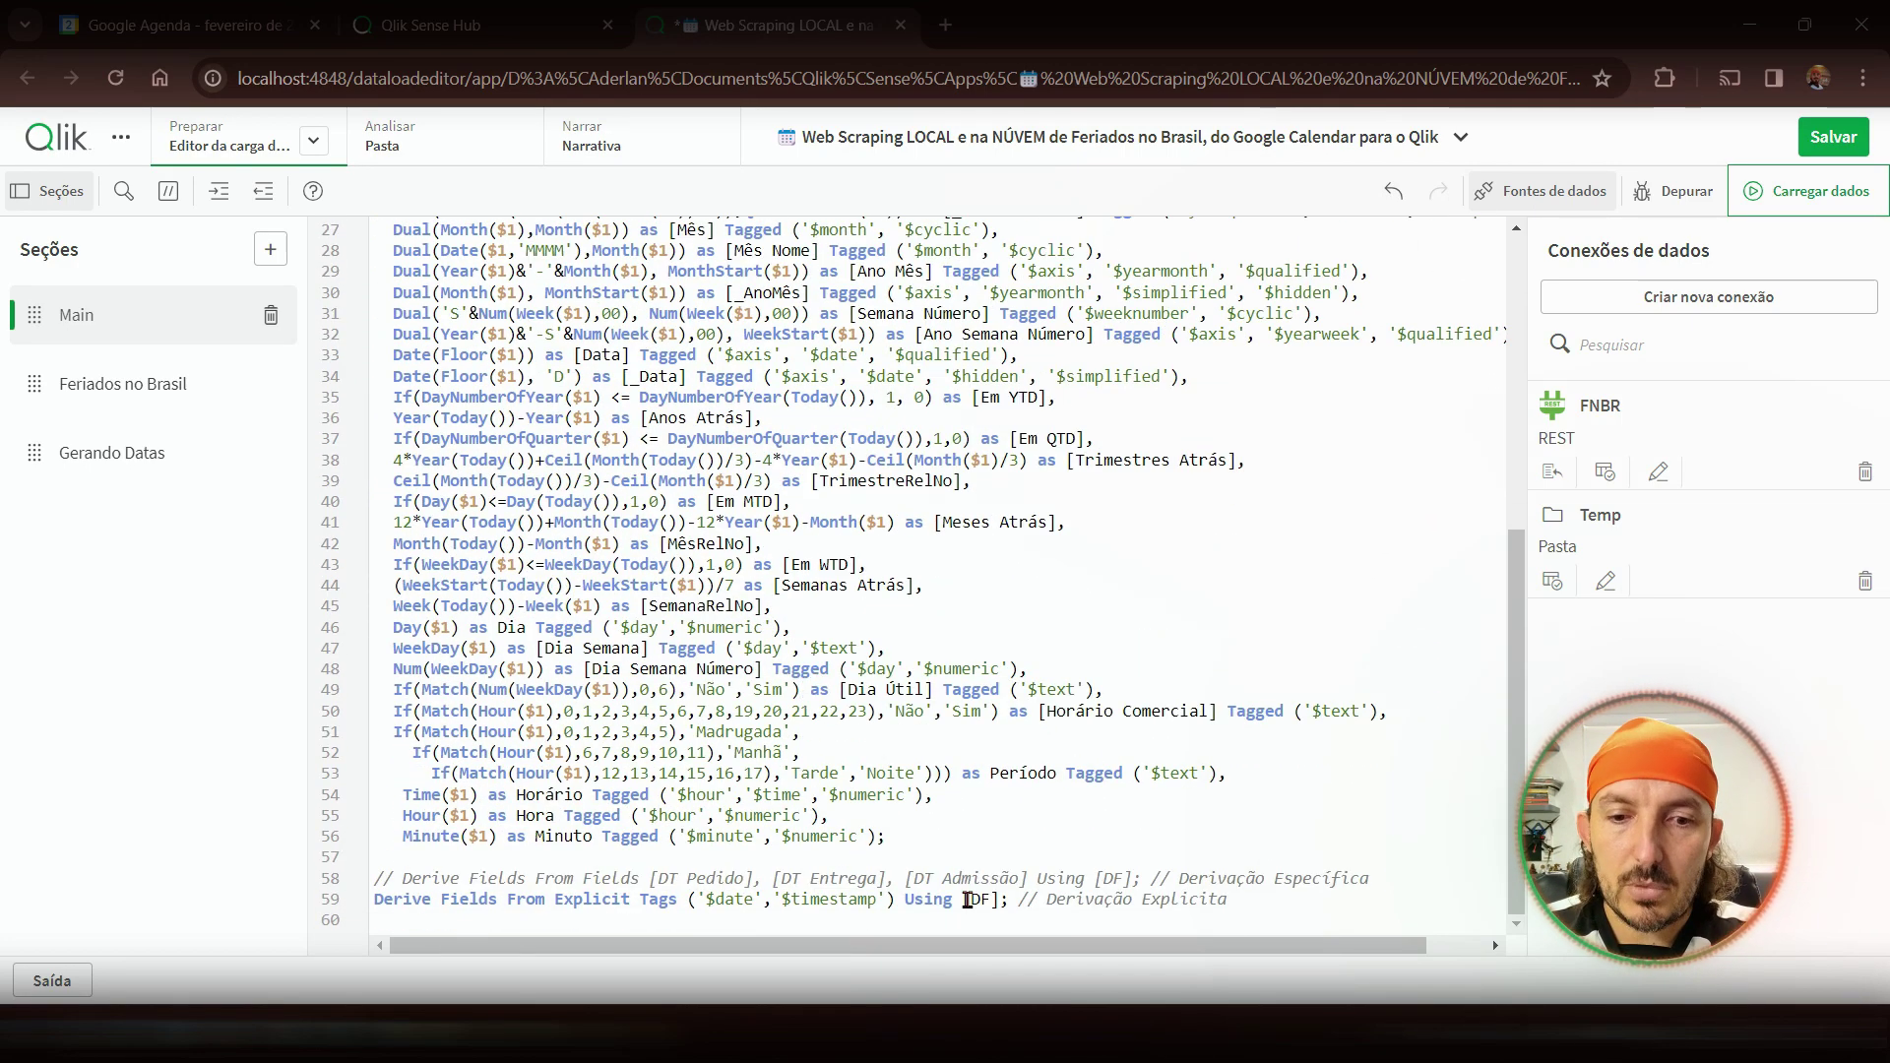
scroll(739, 541, "up", 6)
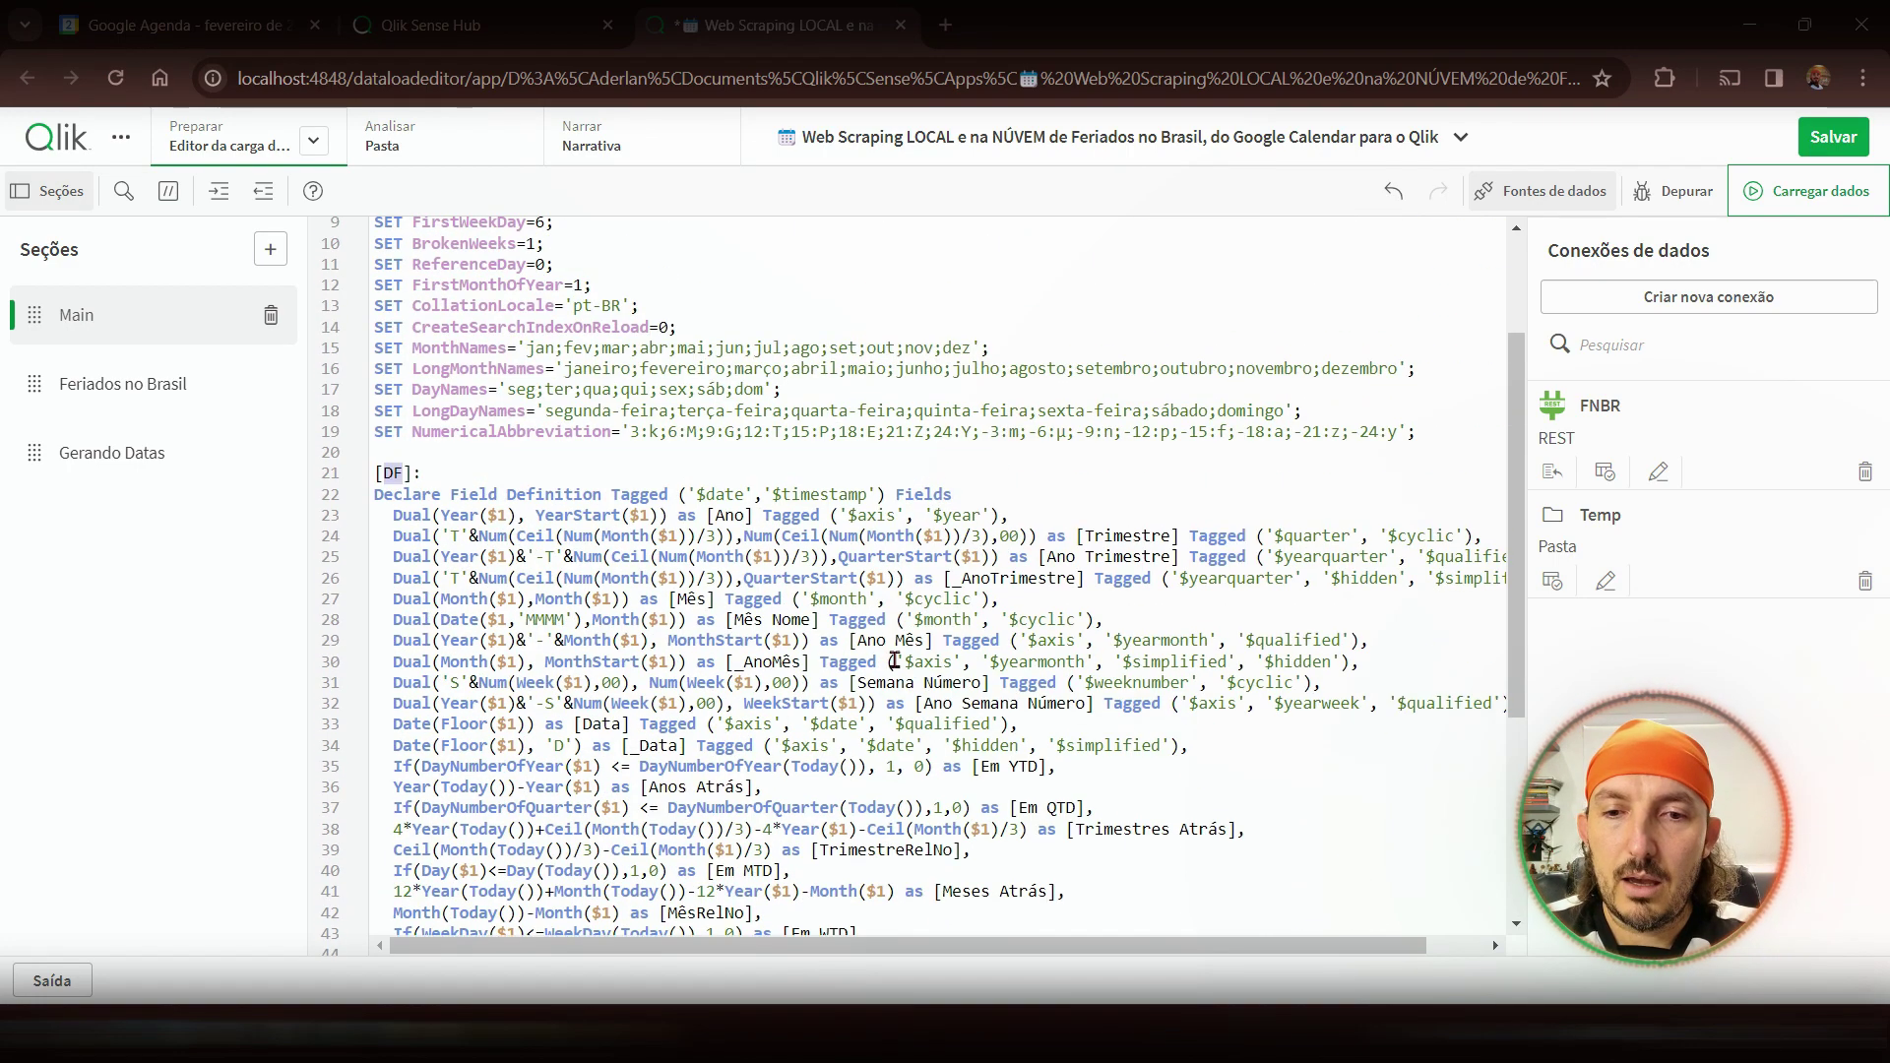
scroll(711, 541, "down", 4)
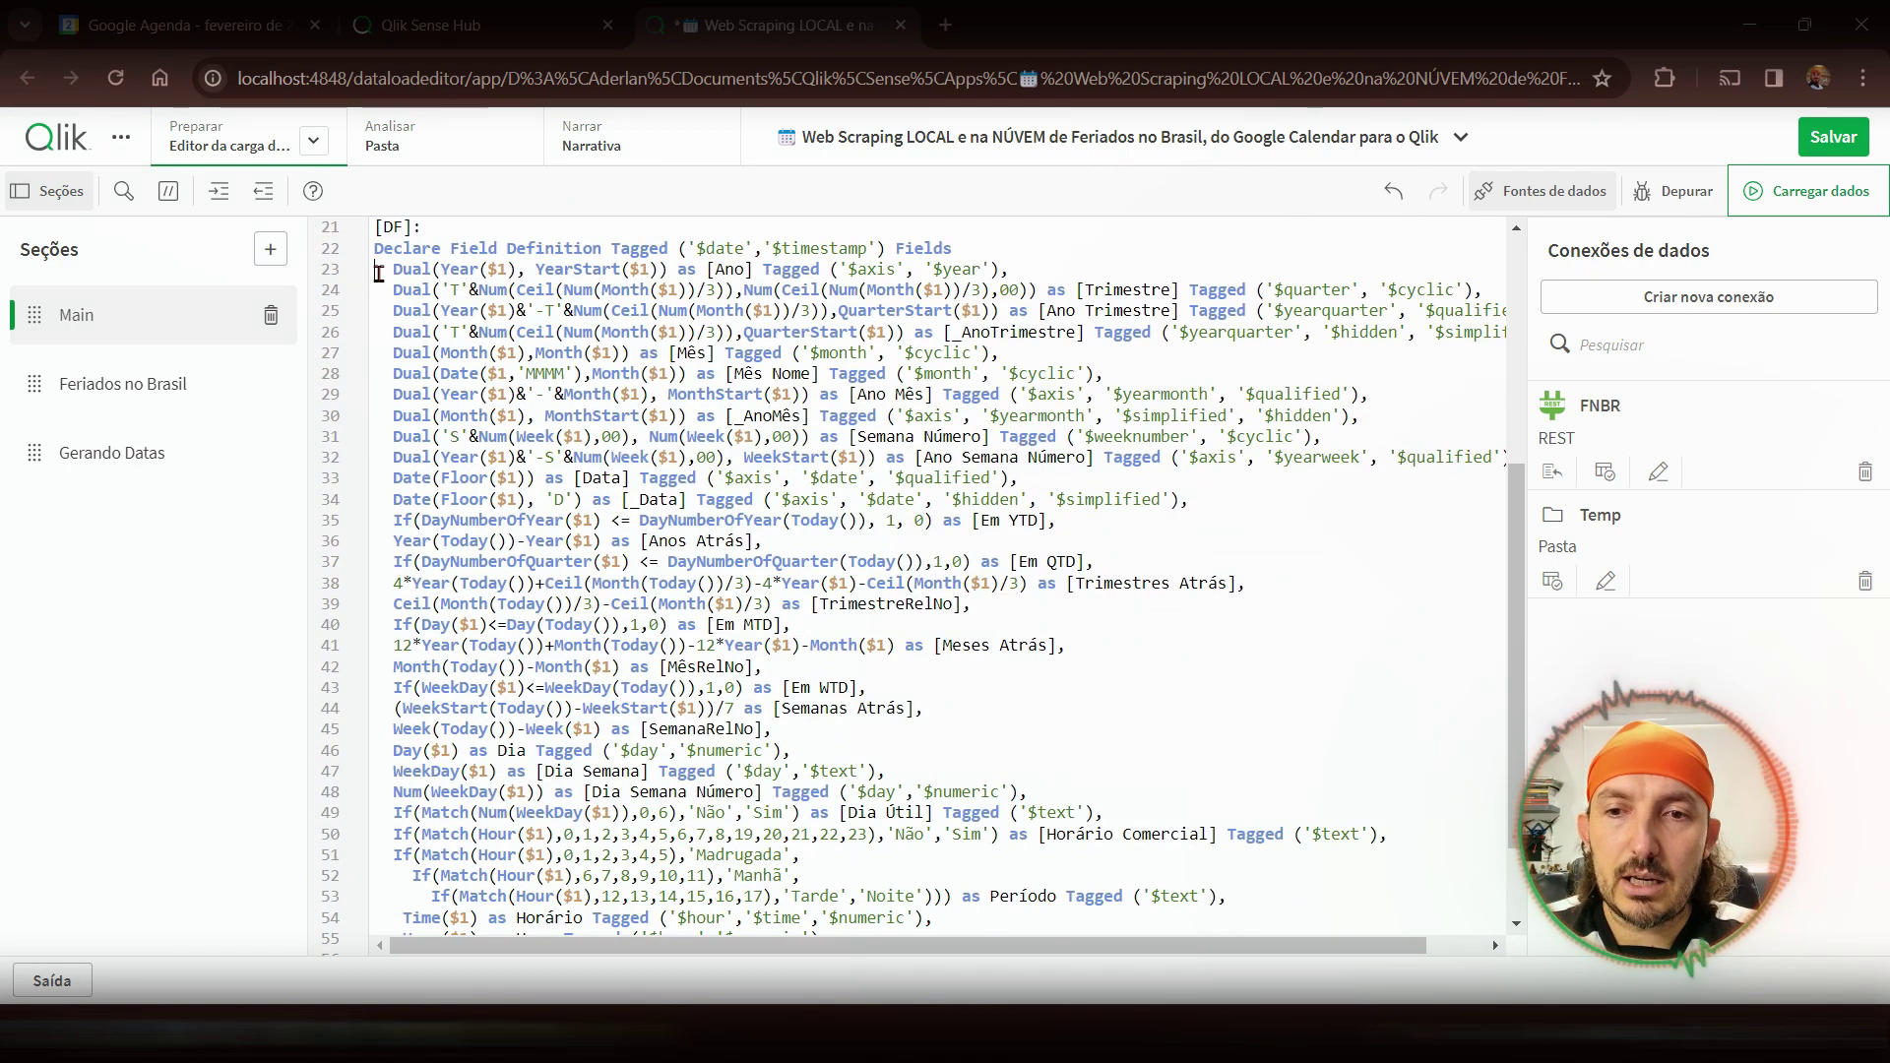
- Examine the calendar fields declared in [DF], including Anos Atrás, Dia Útil, Horário Comercial and Período
left_click_drag(378, 271, 689, 650)
left_click(813, 499)
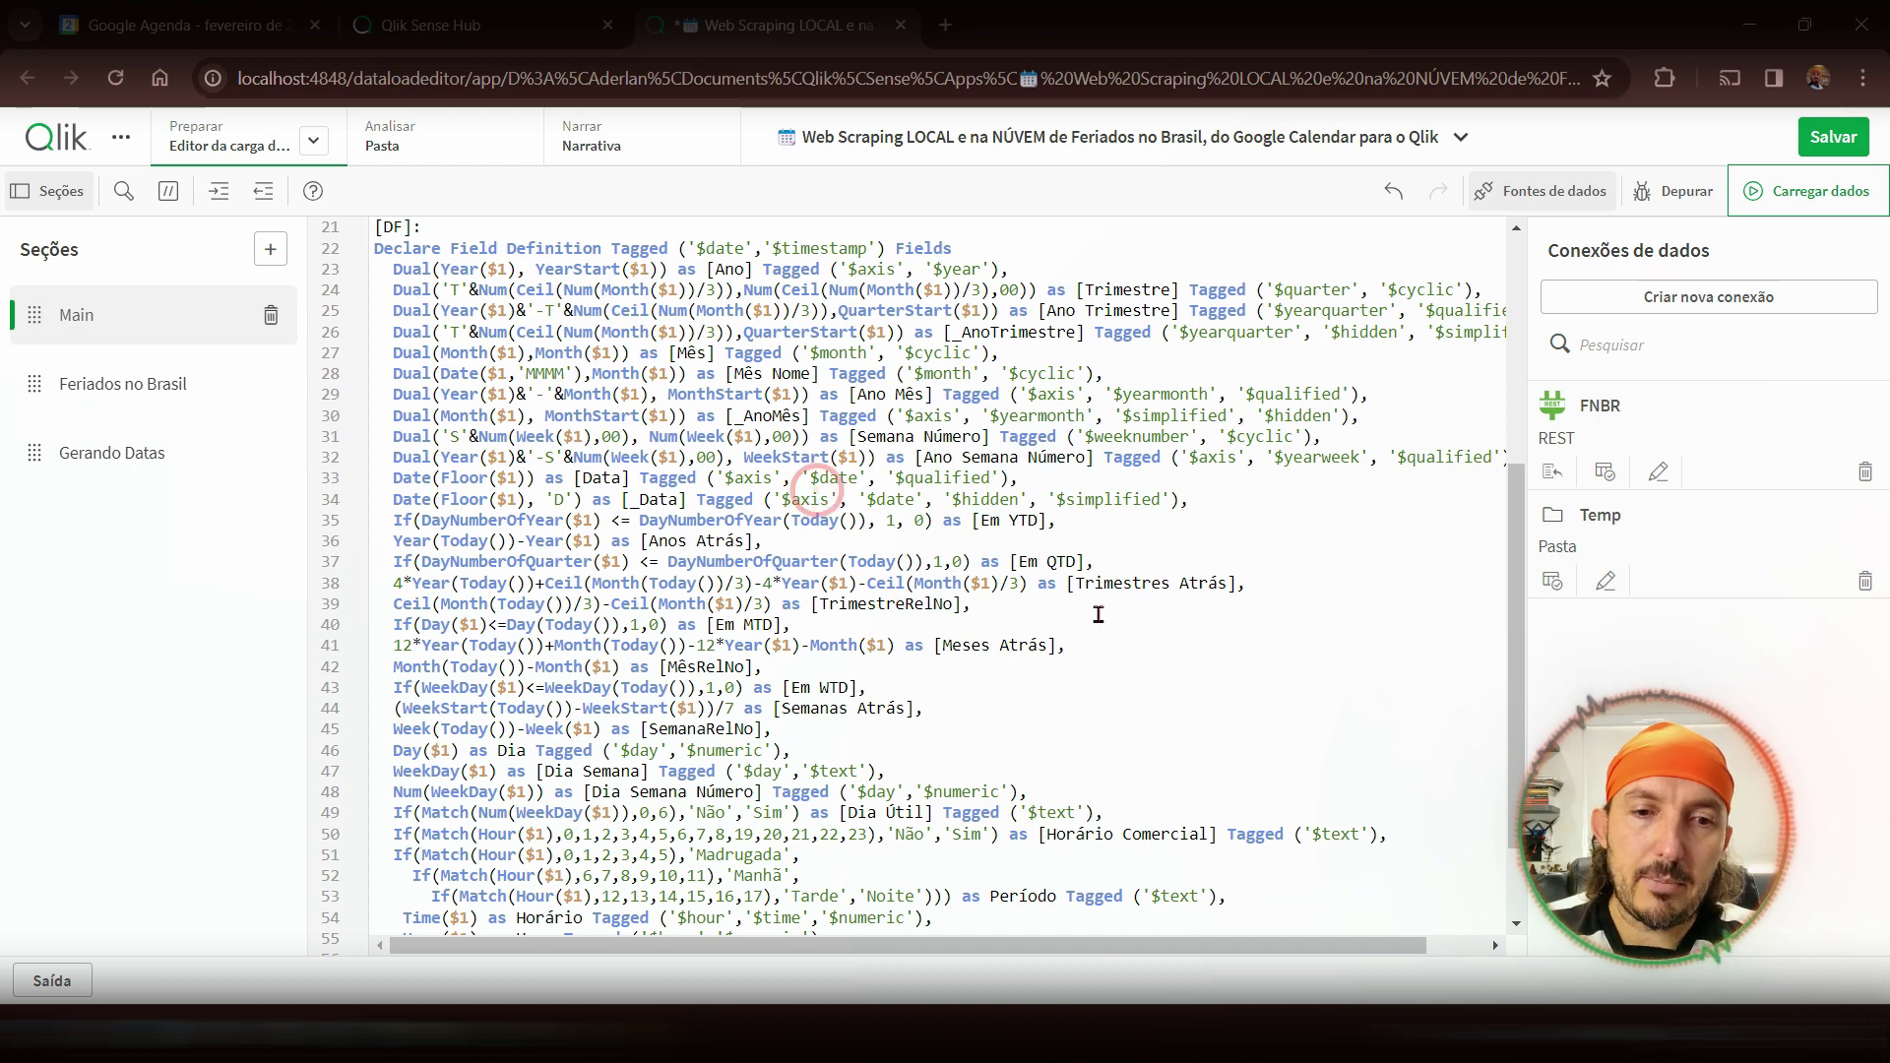
double_click(666, 540)
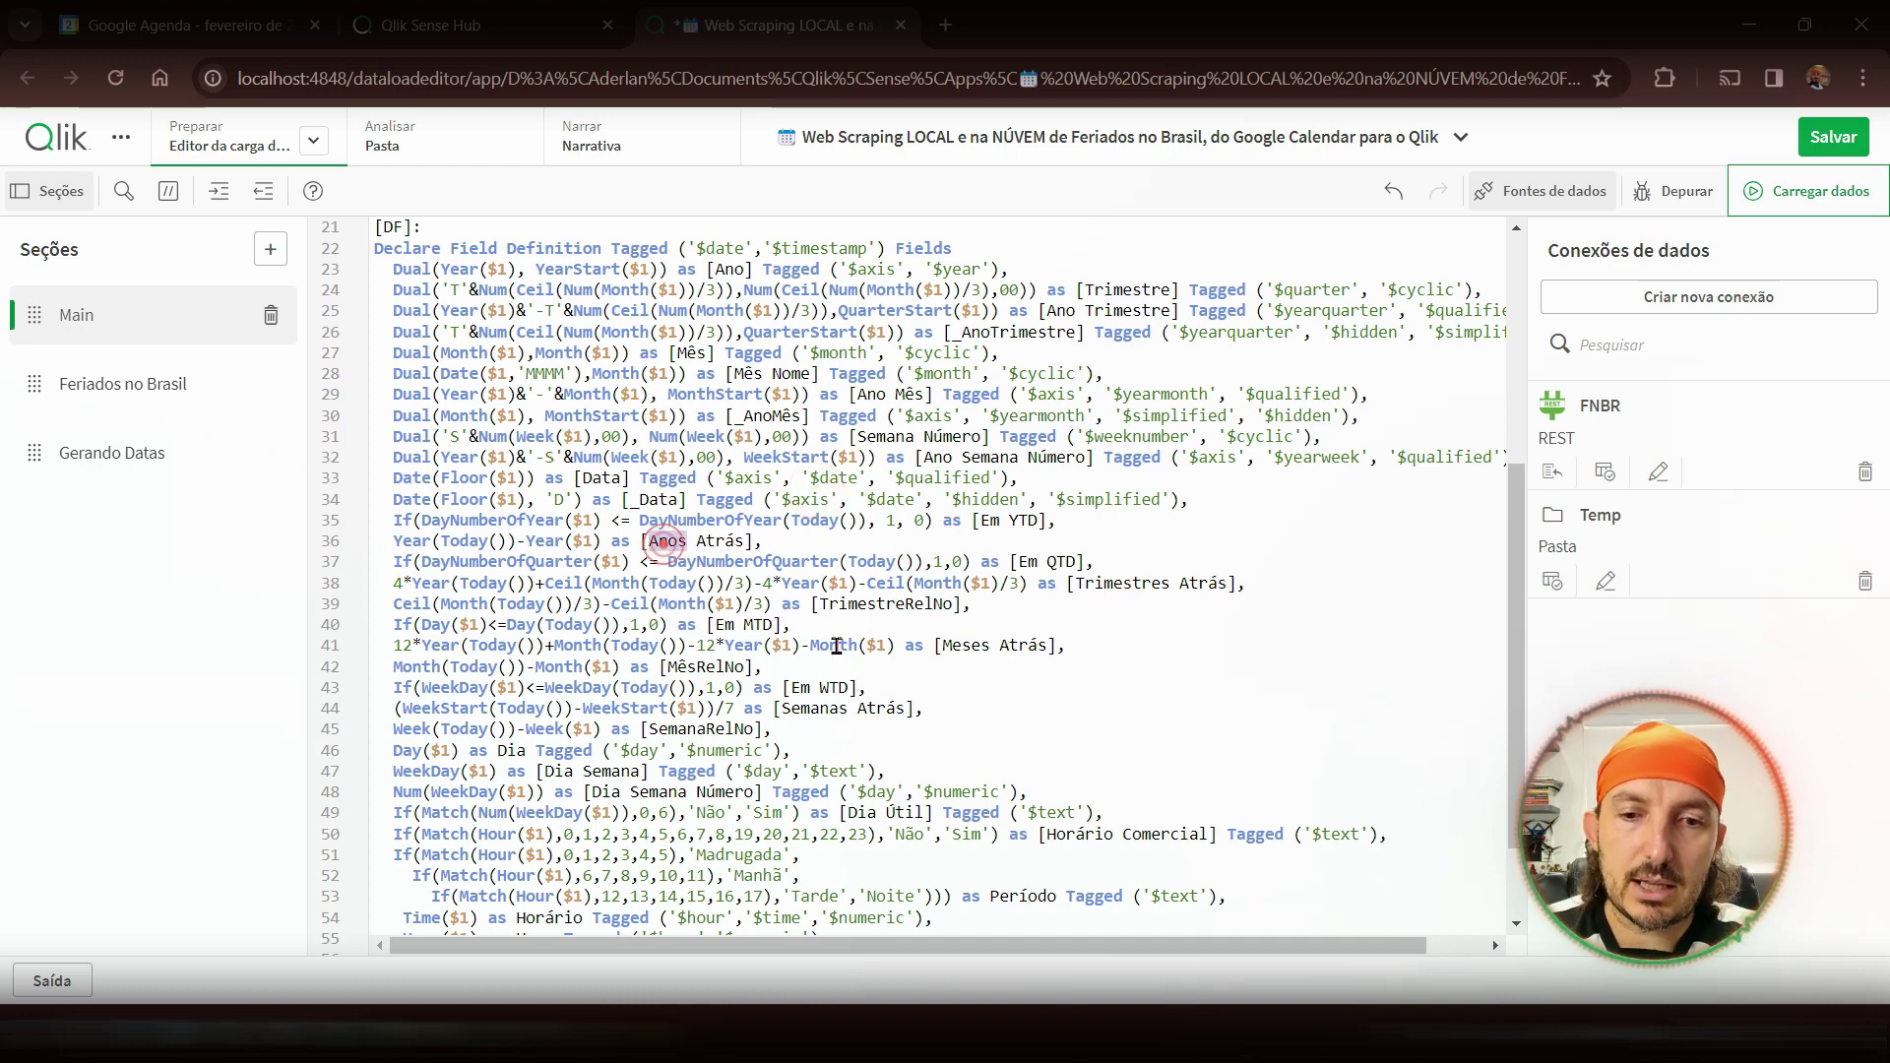
scroll(824, 723, "down", 2)
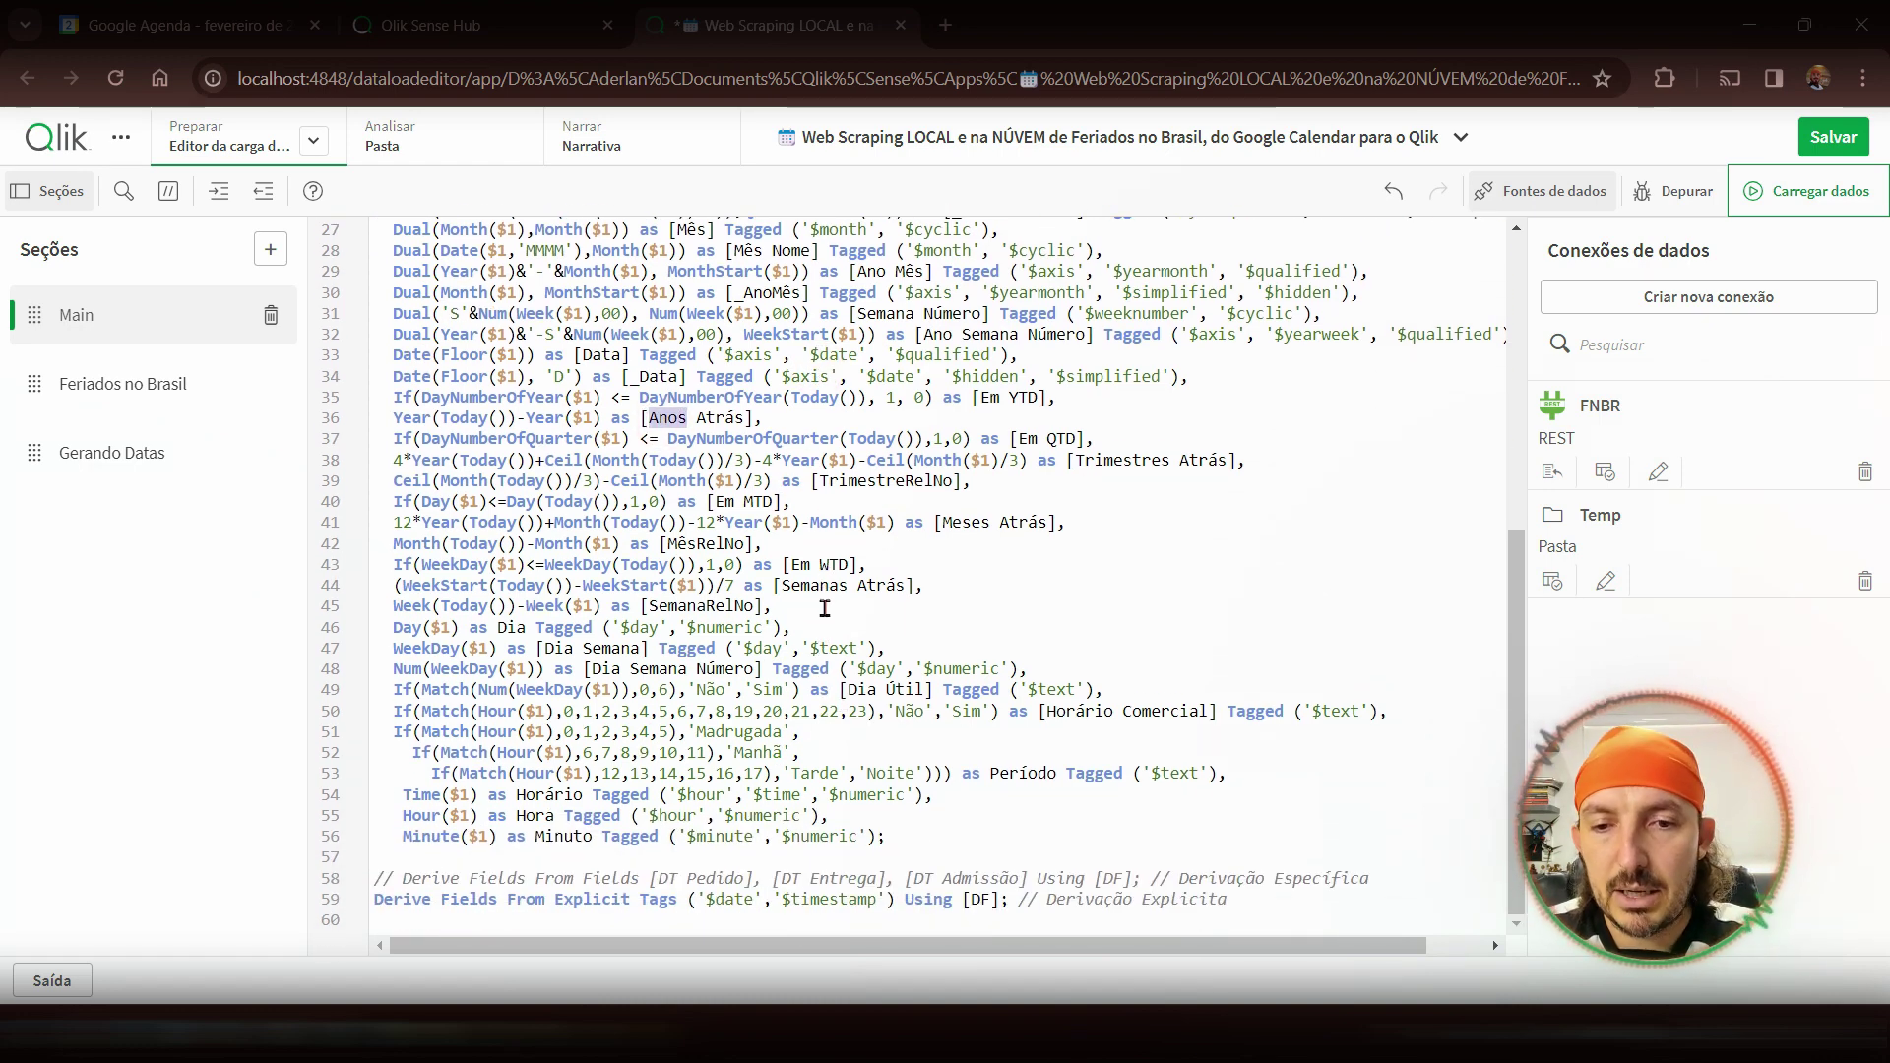
double_click(859, 690)
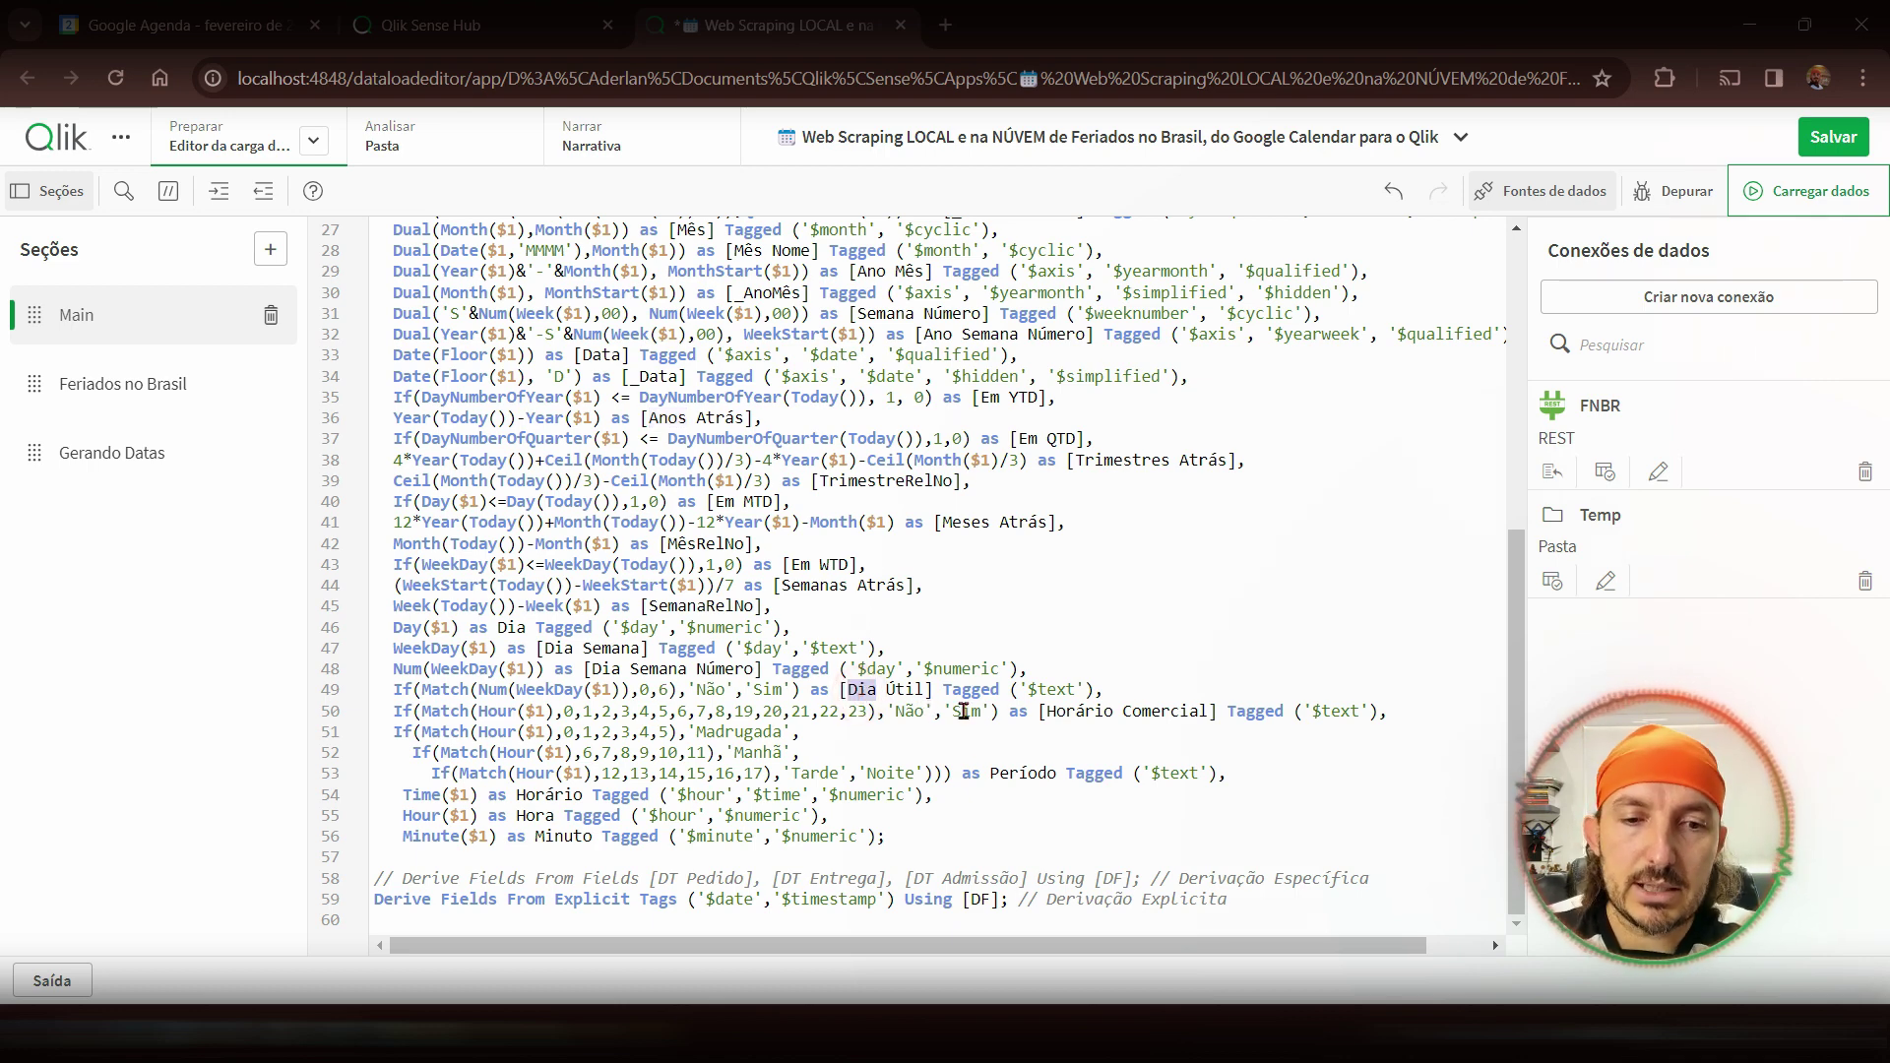
left_click_drag(1047, 711, 1214, 711)
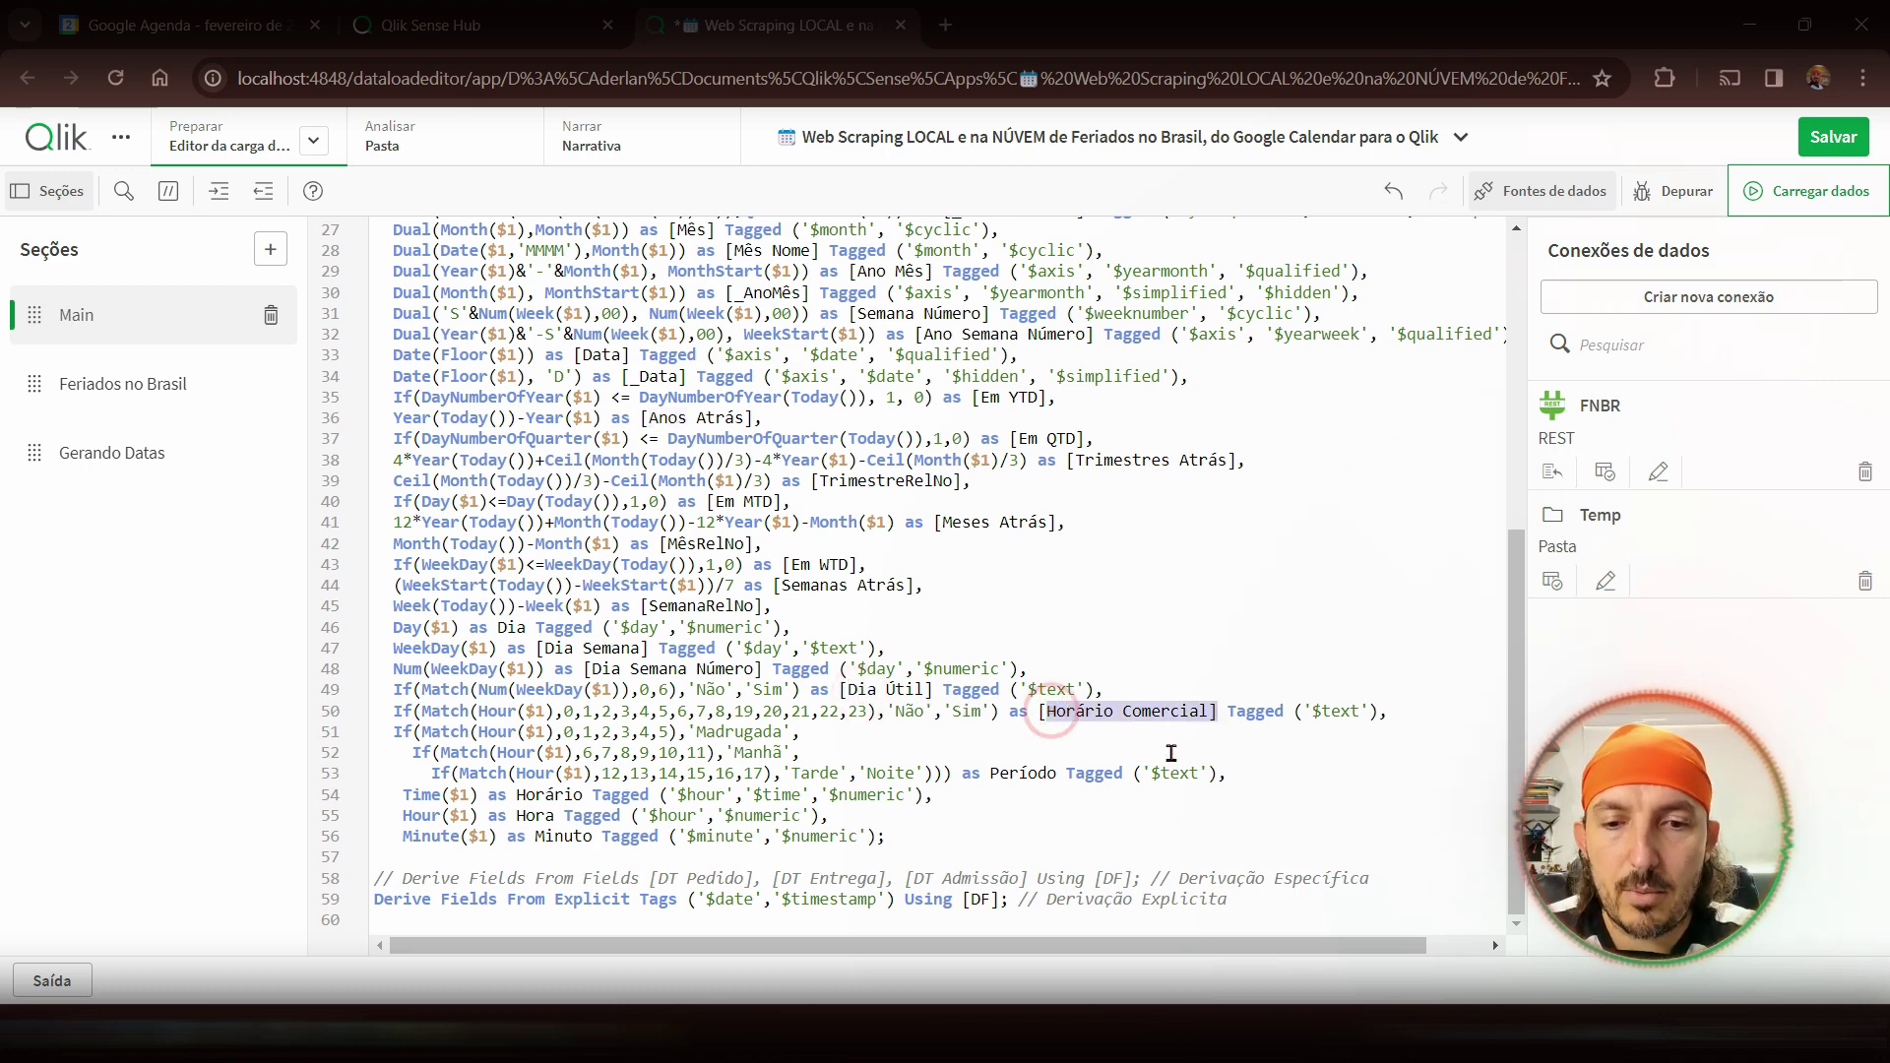
double_click(1022, 773)
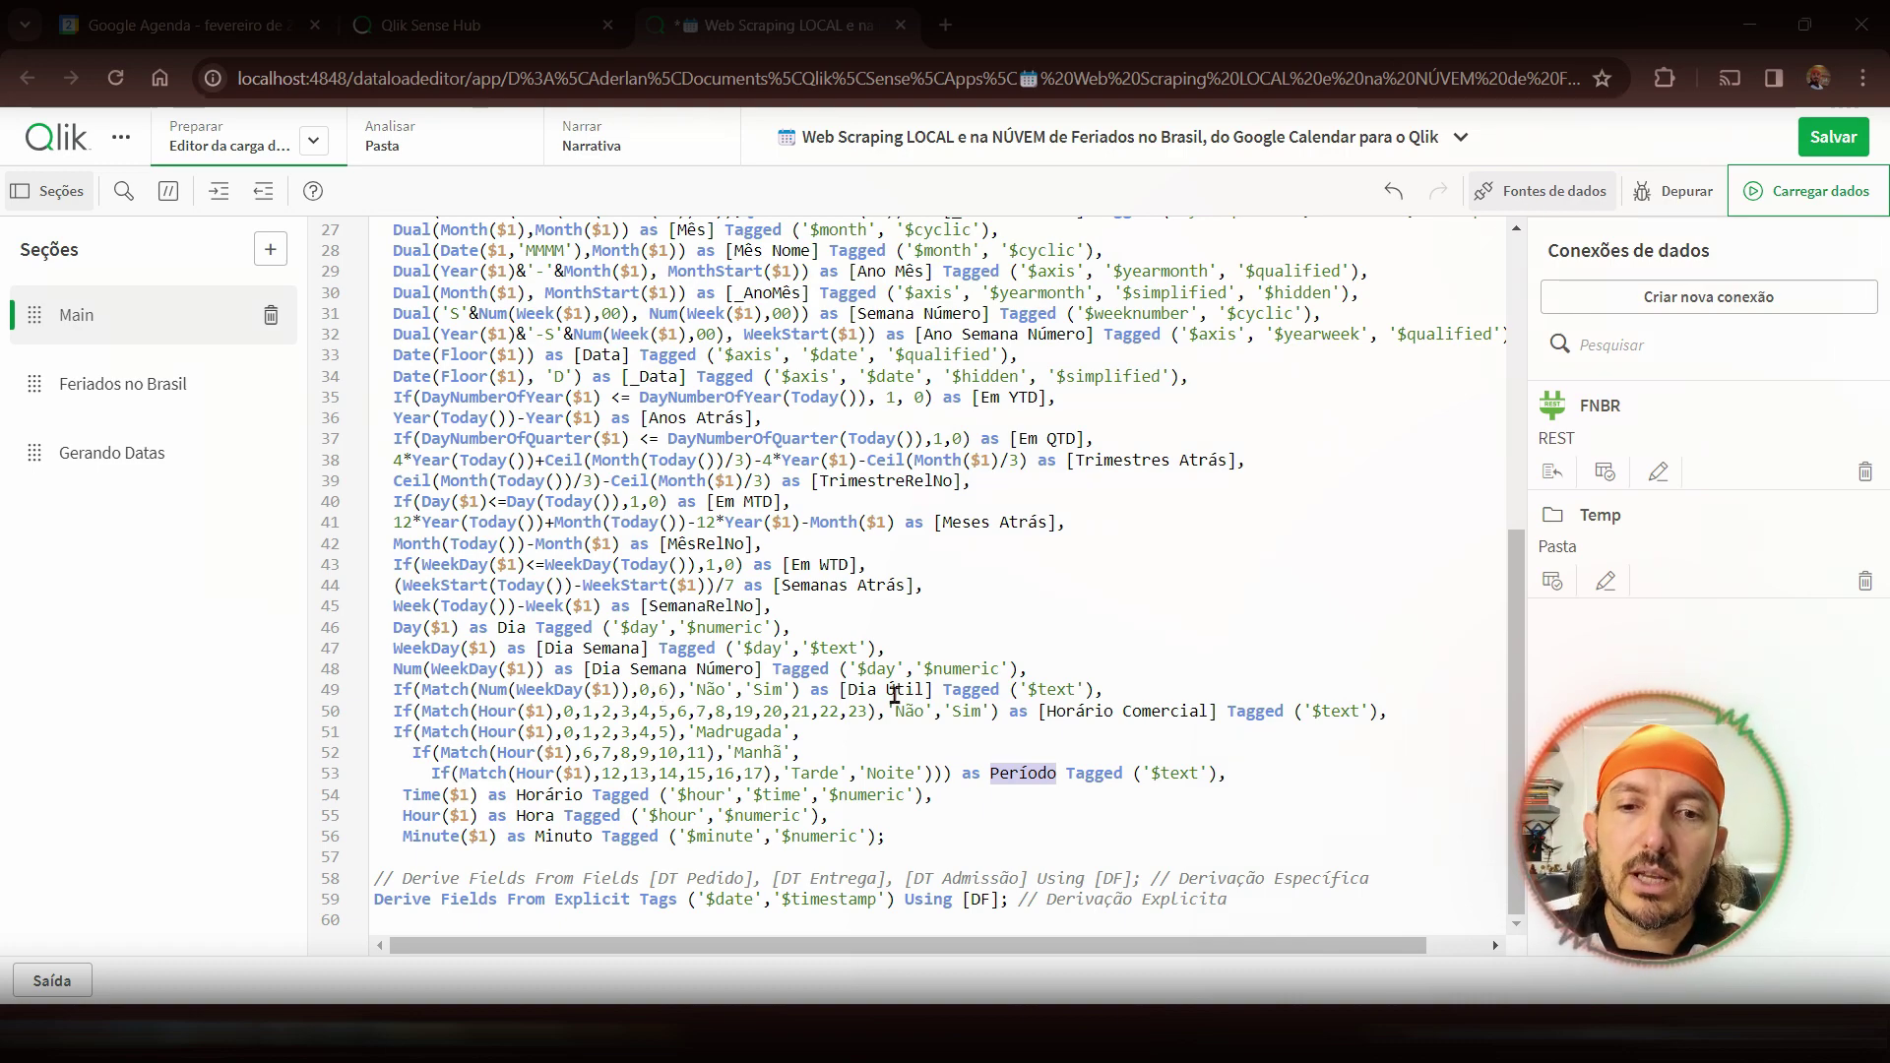
scroll(812, 724, "up", 4)
scroll(812, 723, "up", 2)
scroll(596, 710, "down", 6)
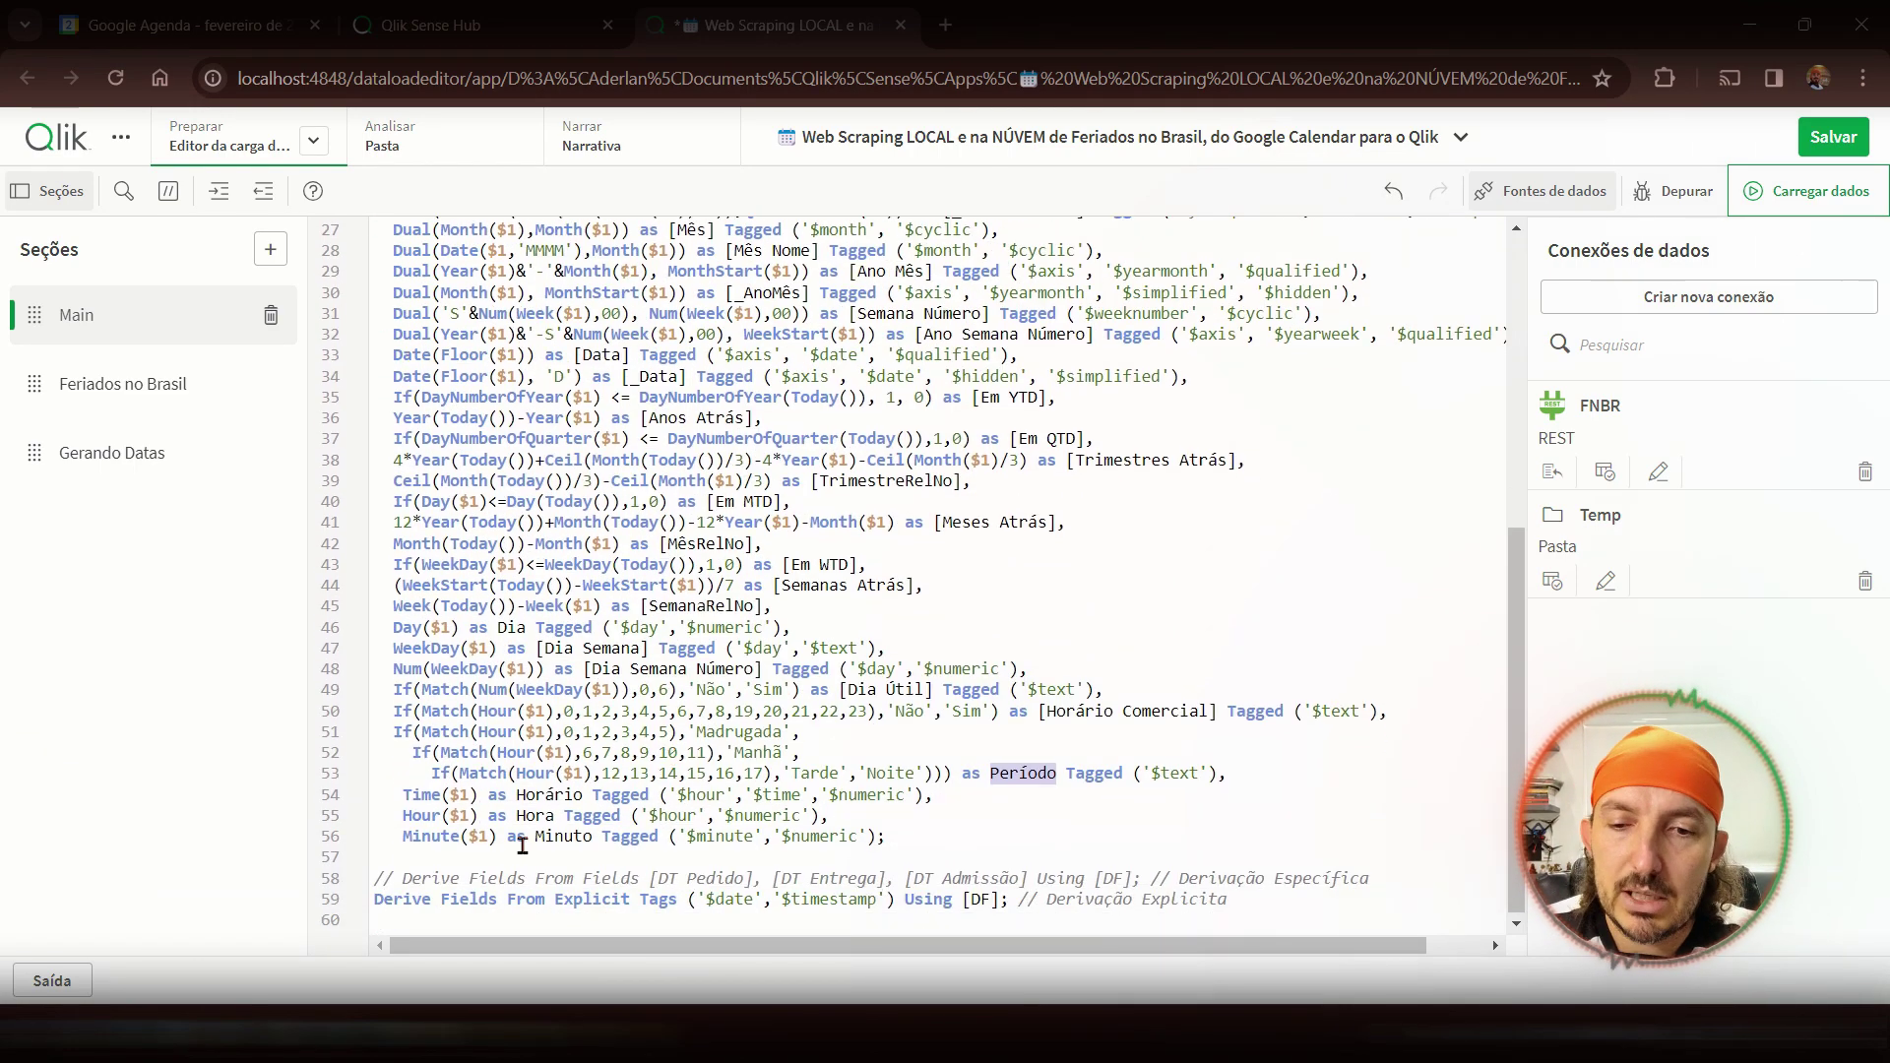
- Review the commented specific derivation and the Derive Fields From Explicit Tags statement, comparing its '$date' and '$timestamp' tags with the declared fields
double_click(429, 880)
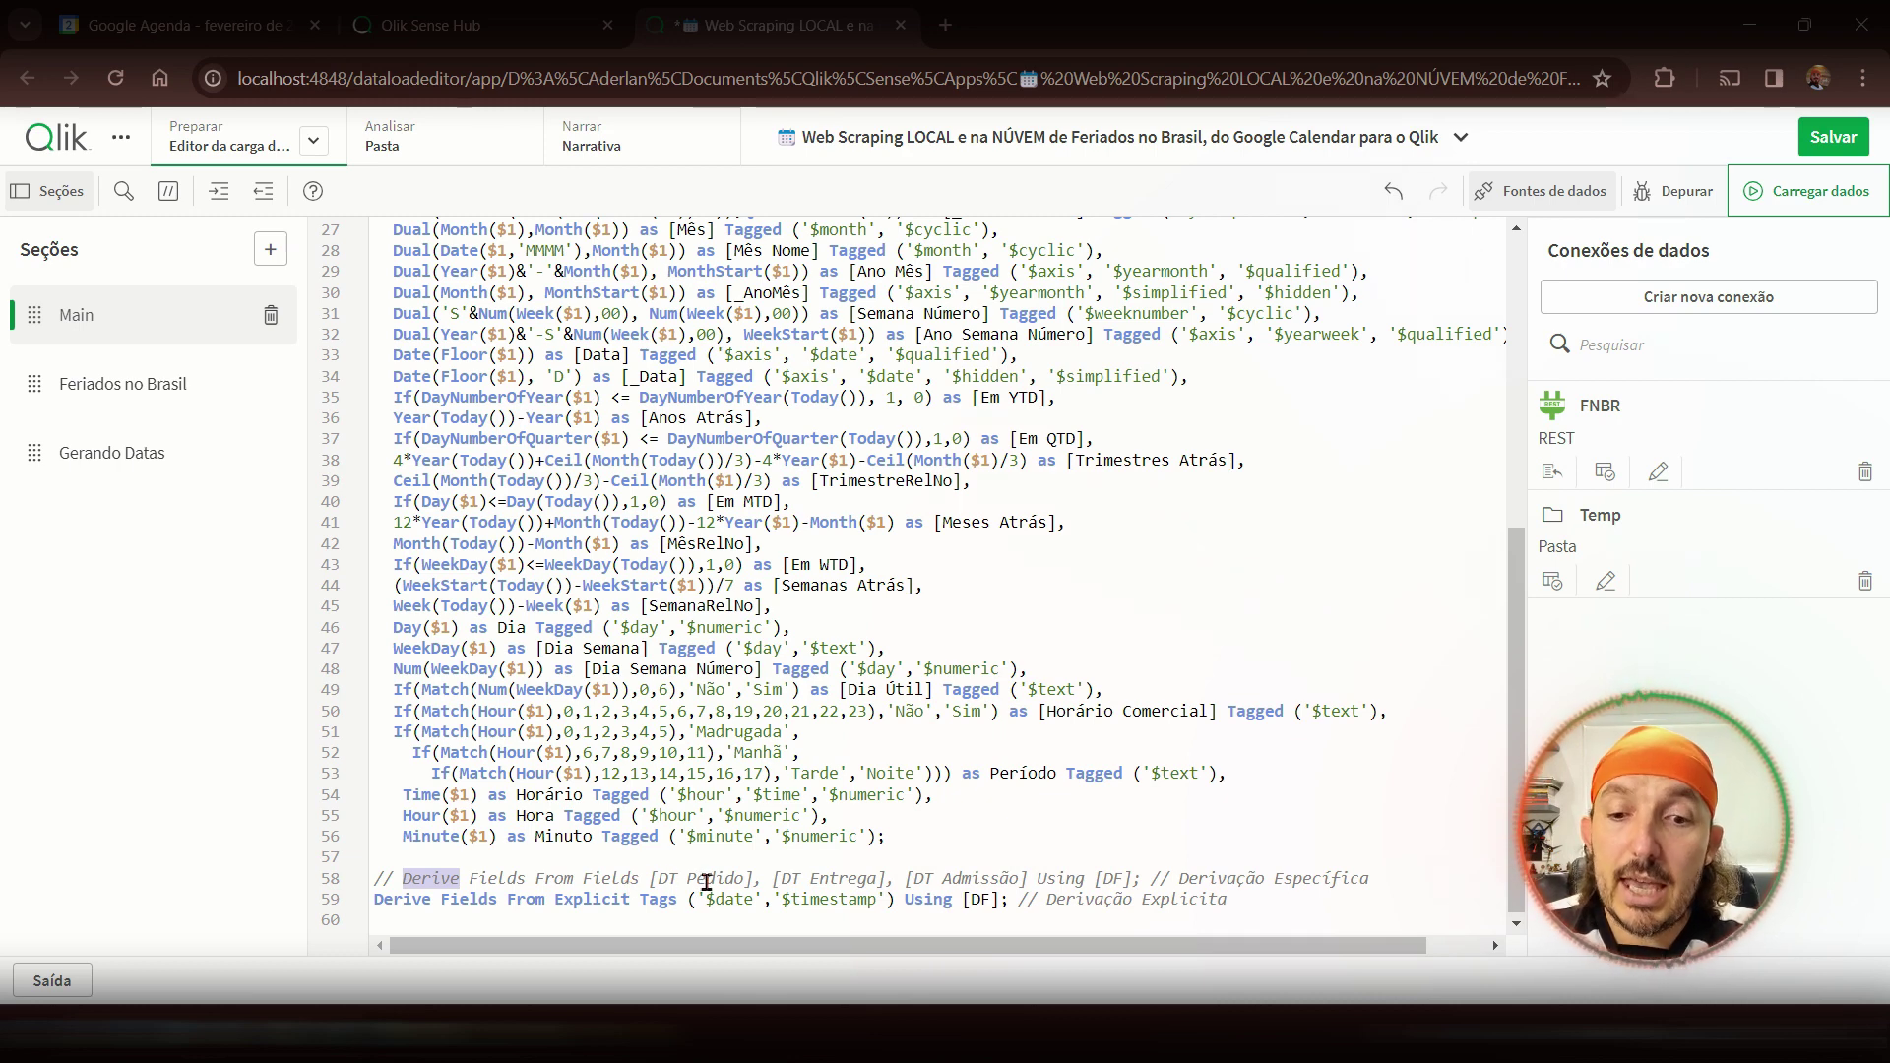
left_click_drag(649, 878, 1012, 875)
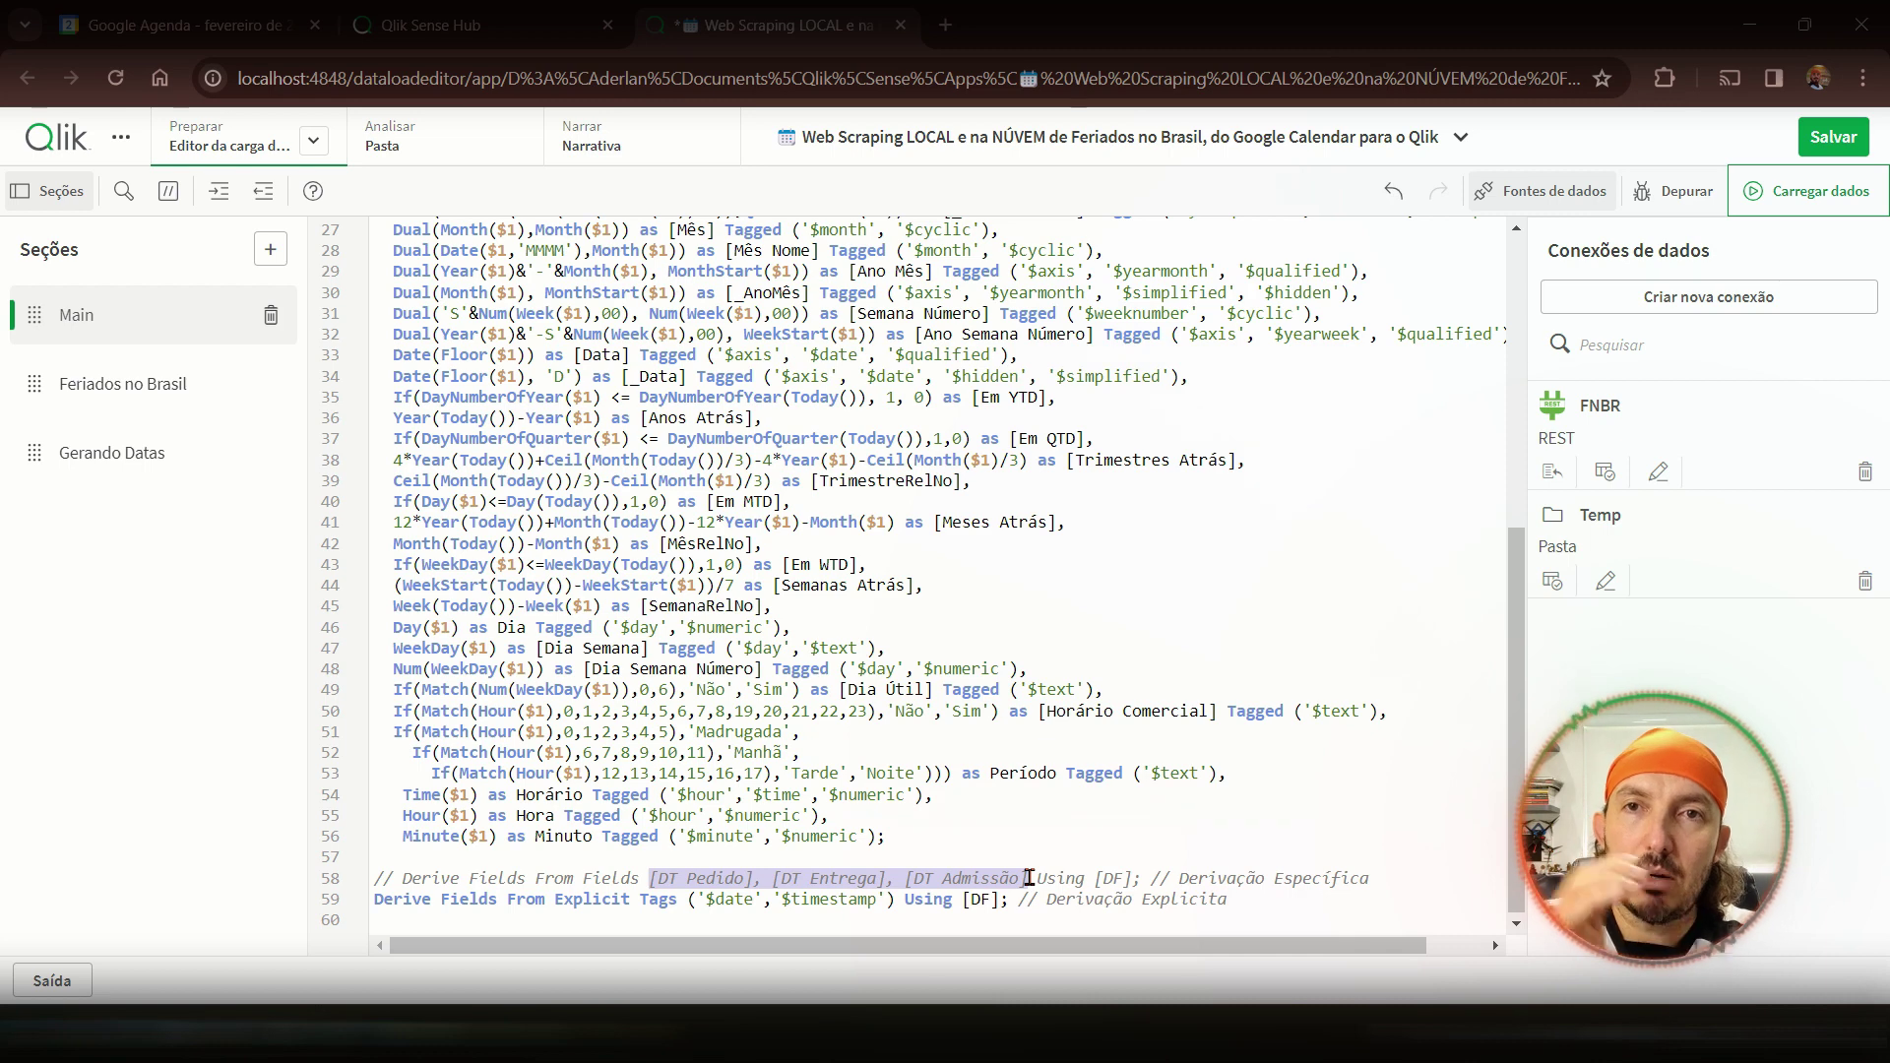
left_click(707, 898)
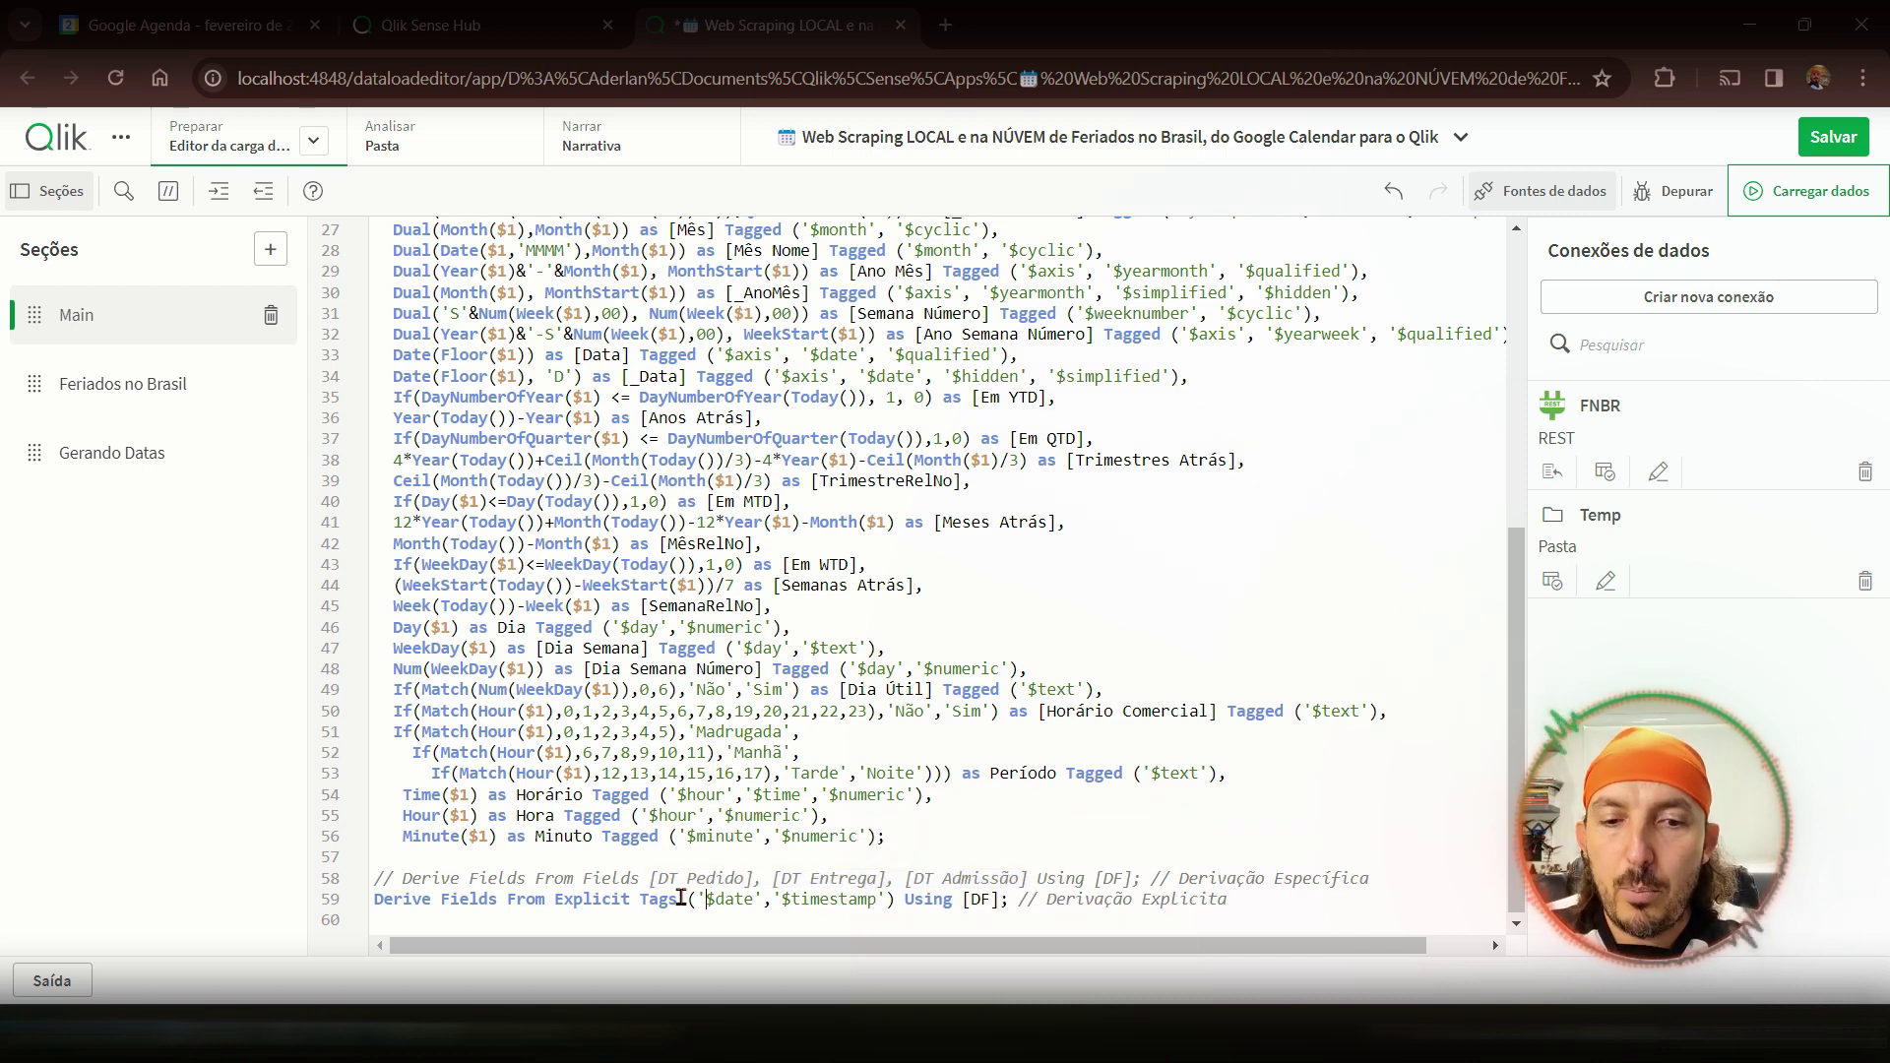
left_click_drag(687, 900, 893, 899)
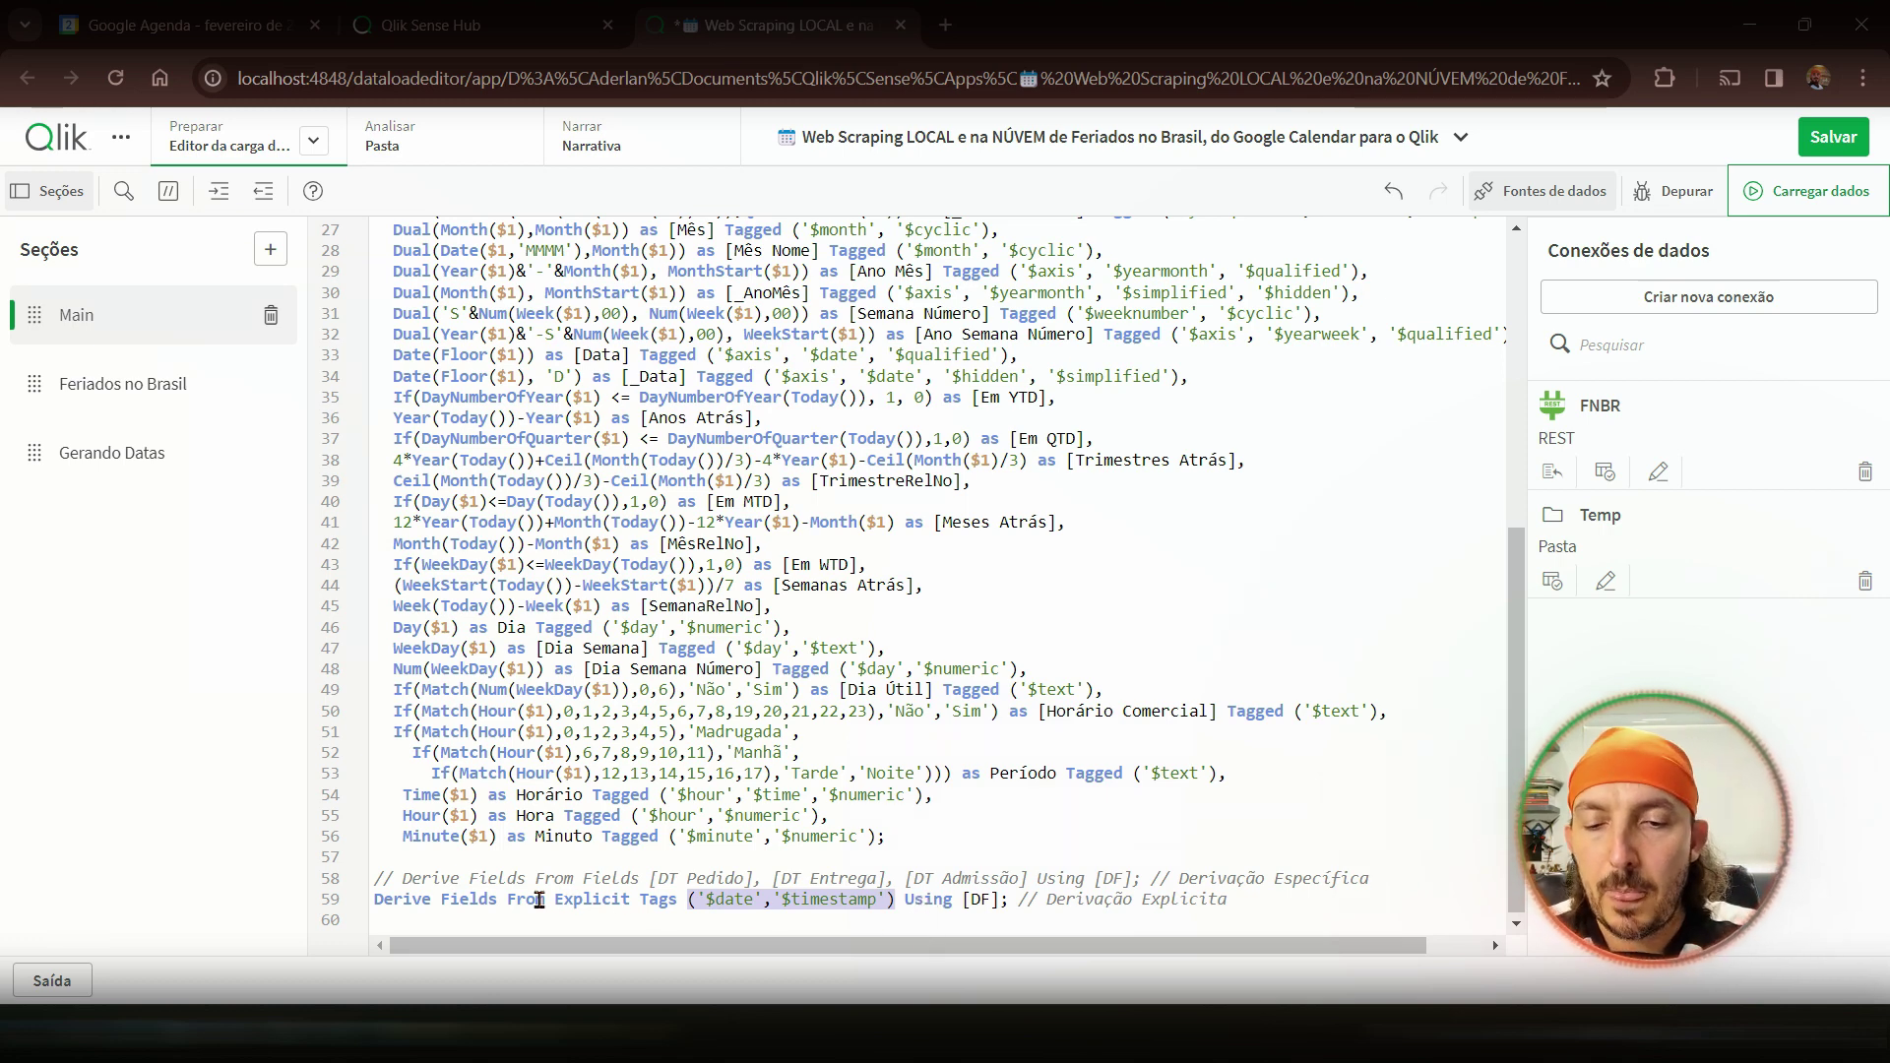
double_click(599, 899)
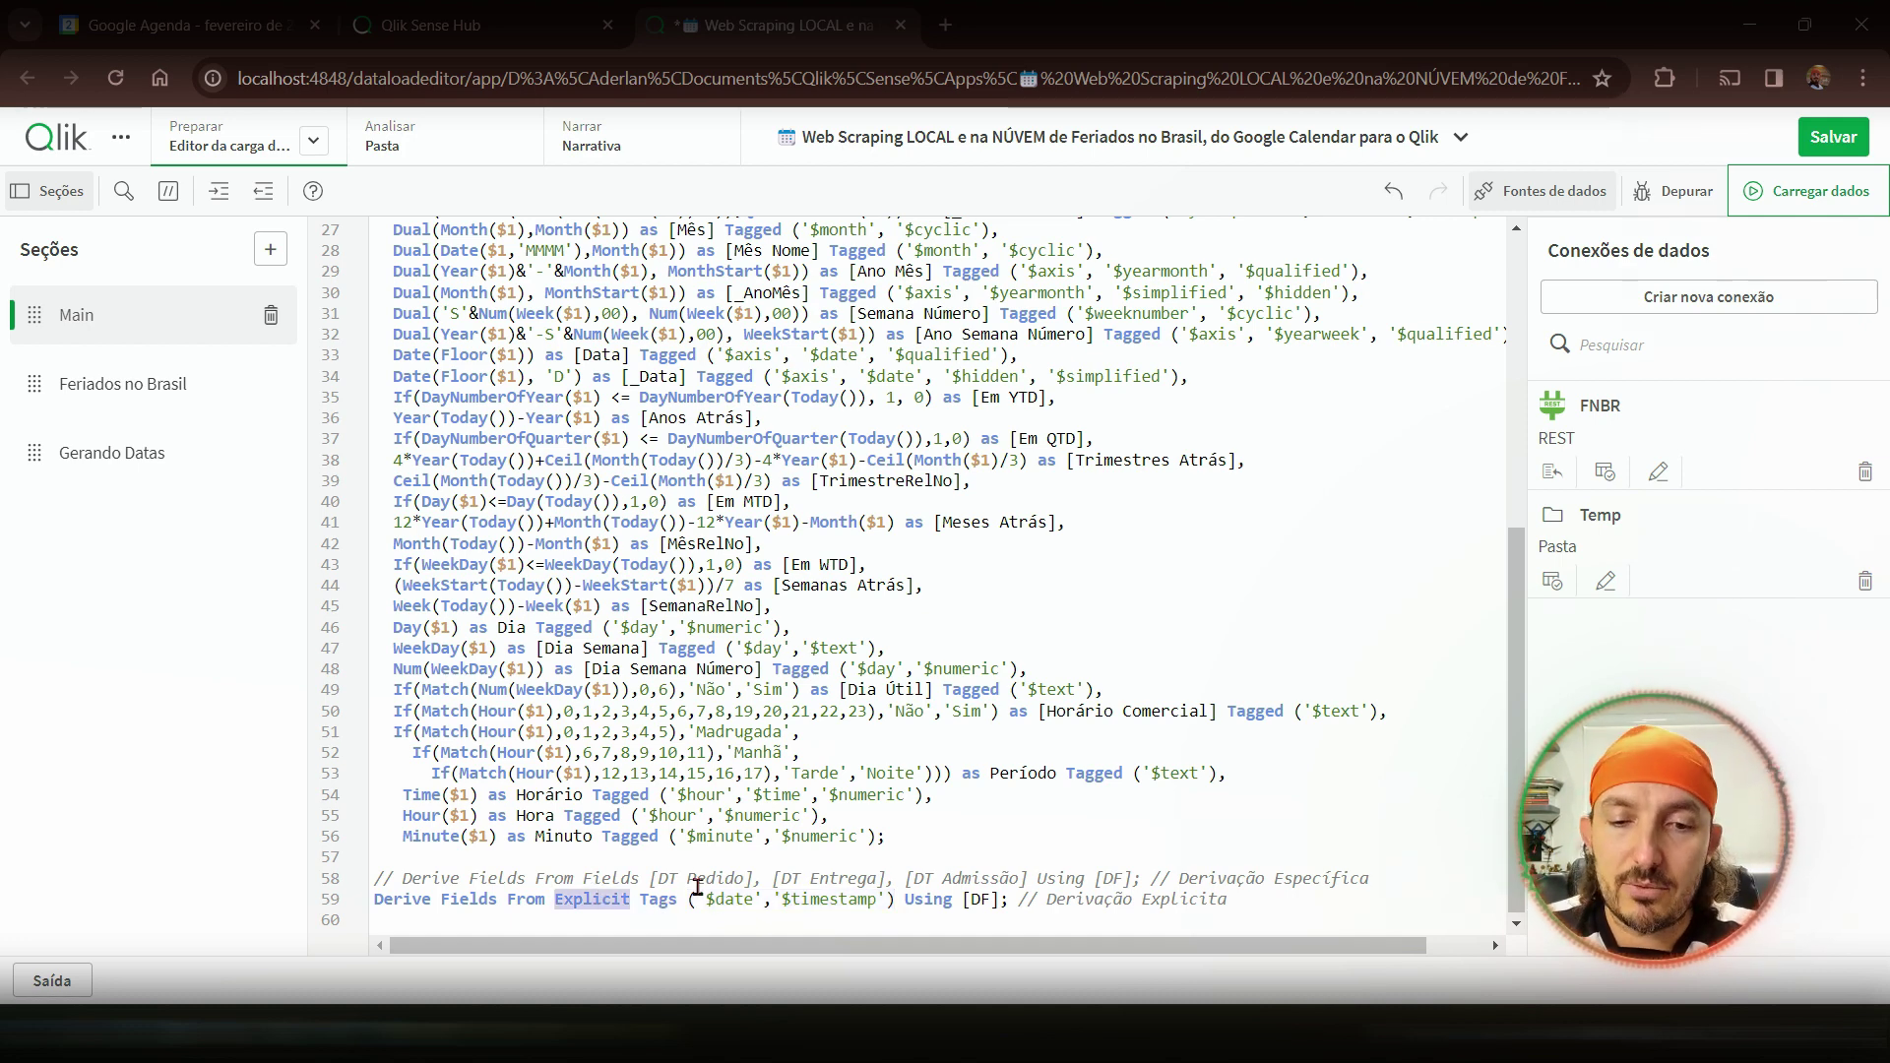
scroll(670, 425, "up", 3)
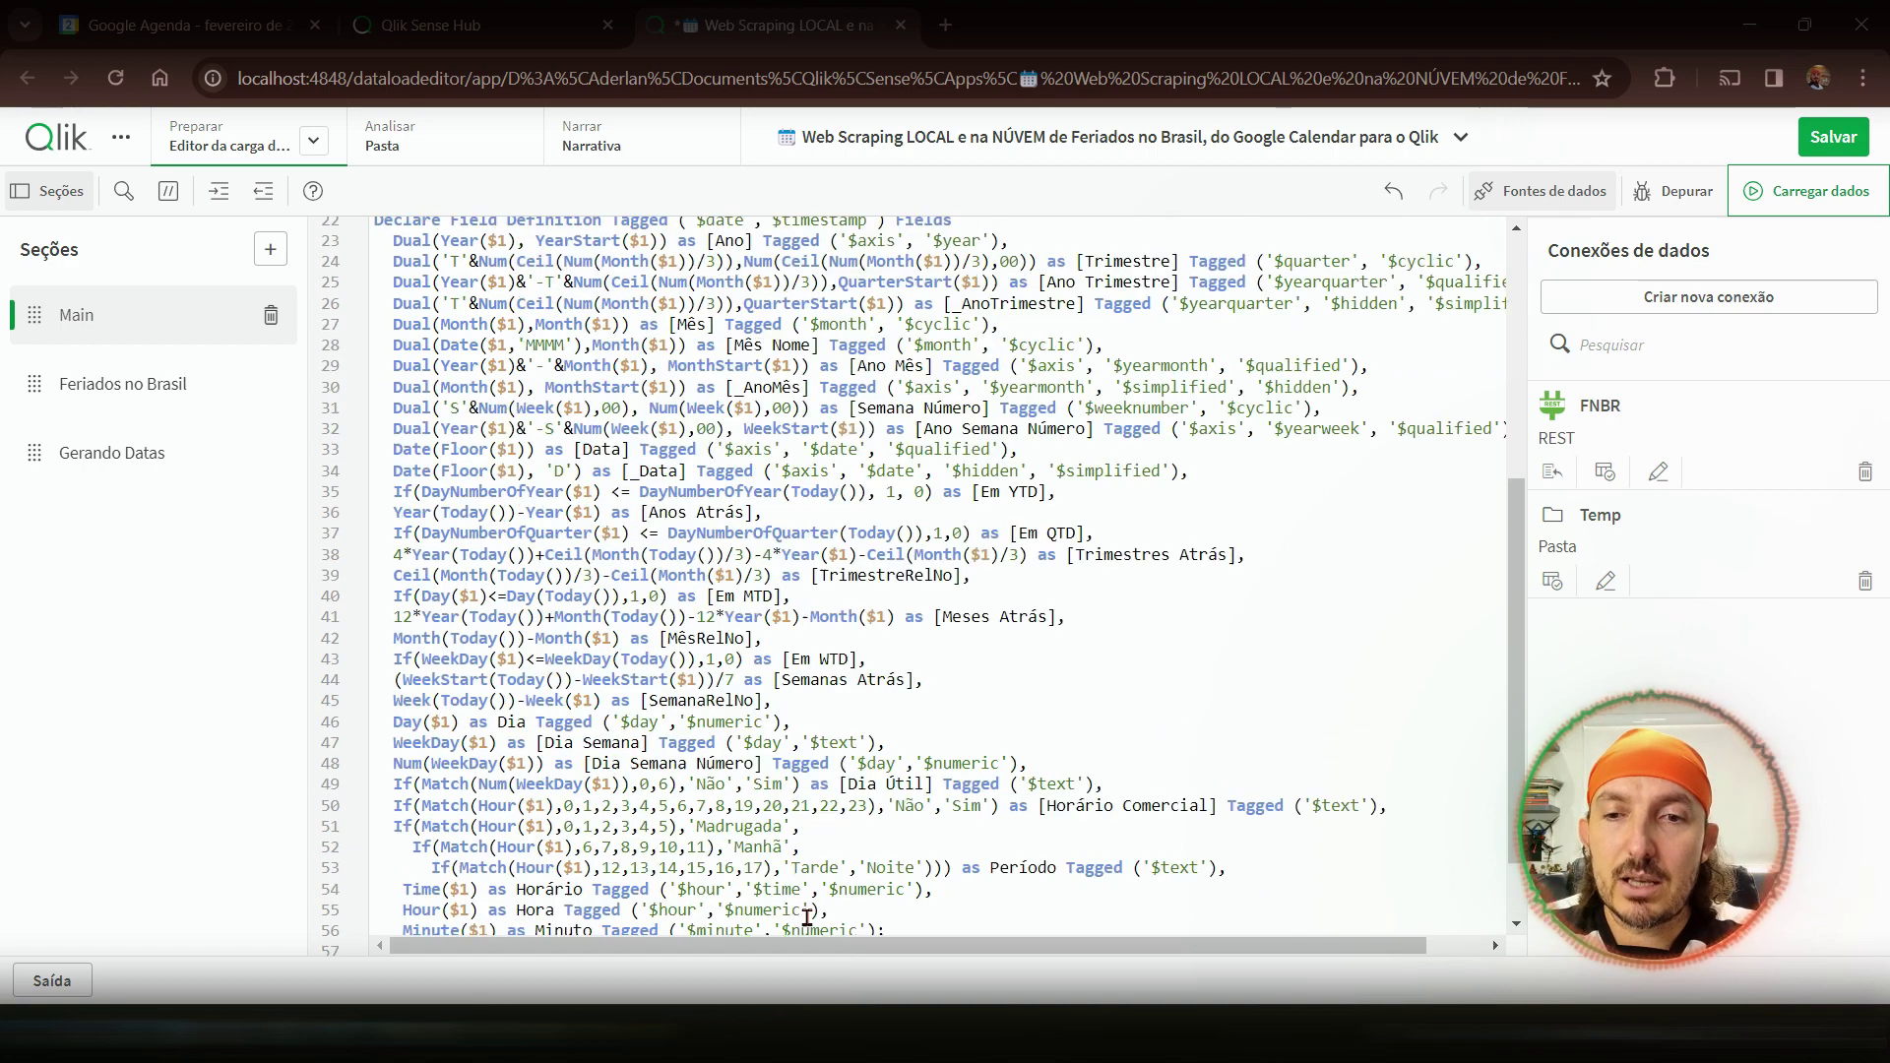
left_click_drag(669, 373, 889, 378)
scroll(850, 676, "down", 3)
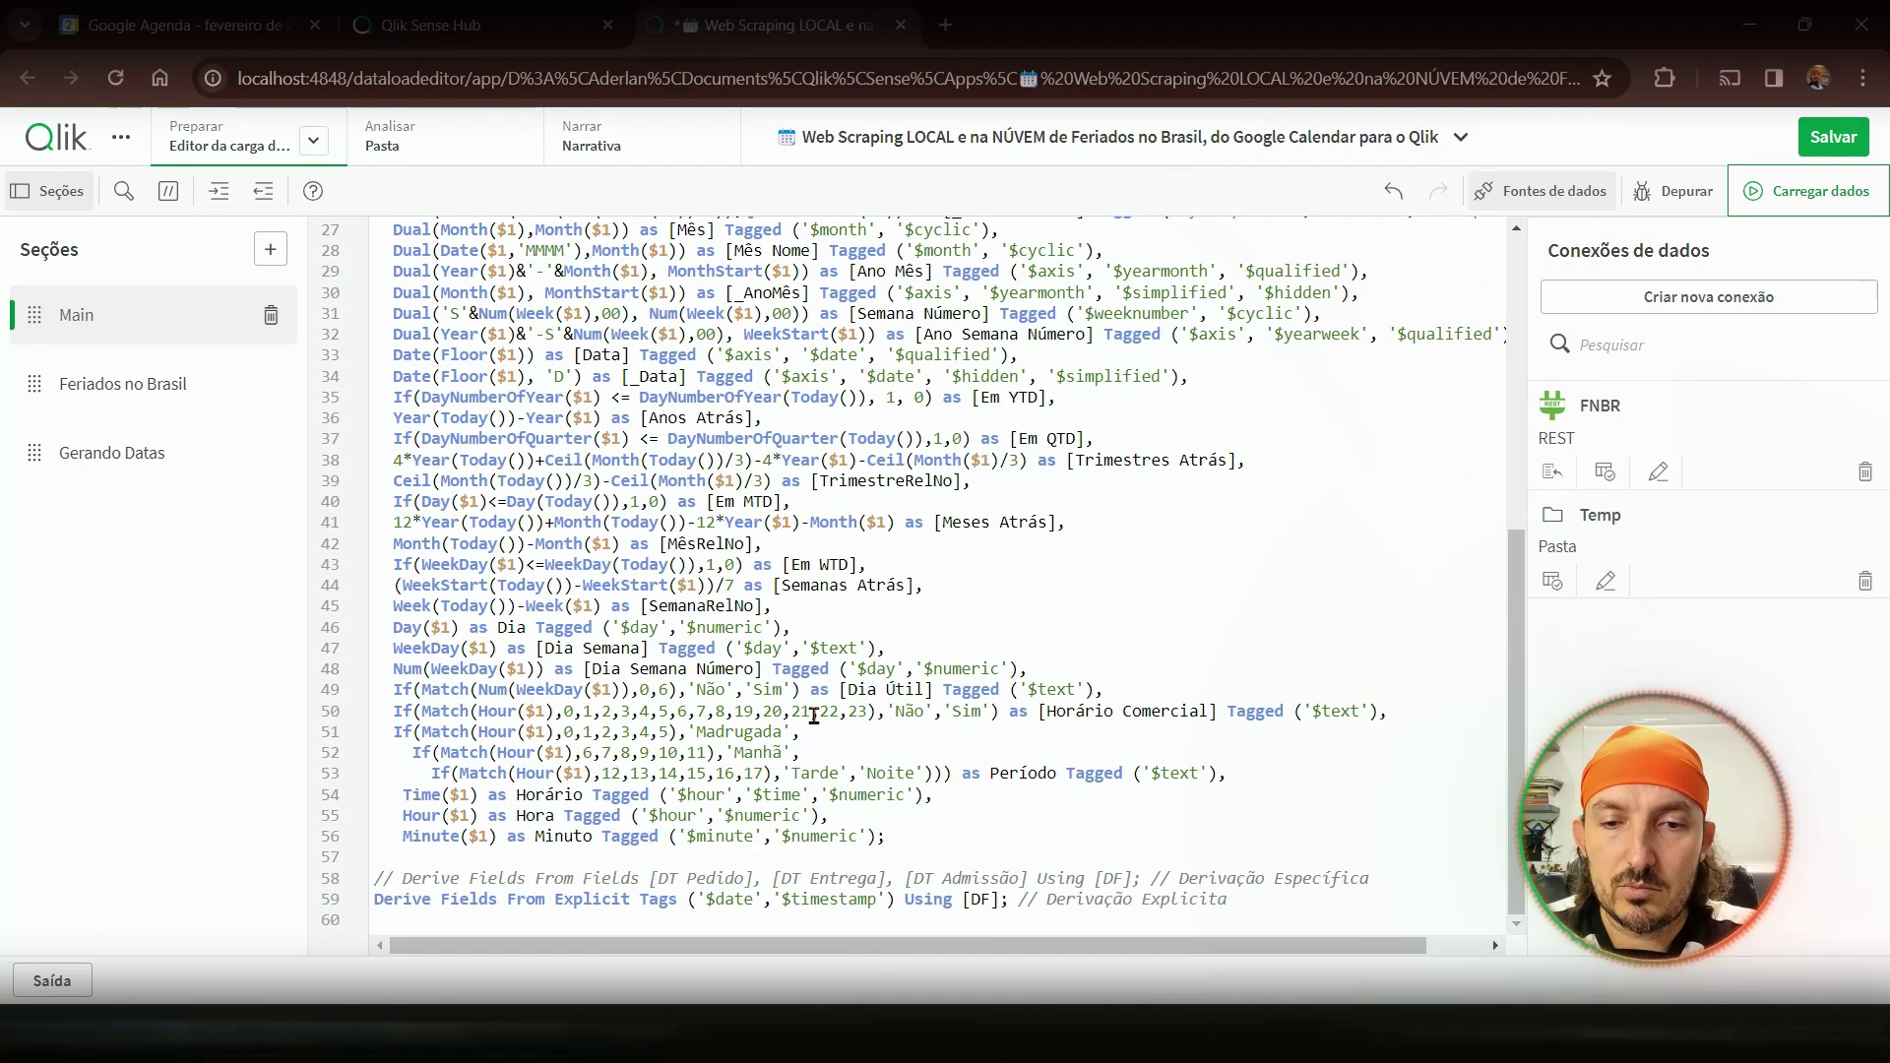
double_click(598, 902)
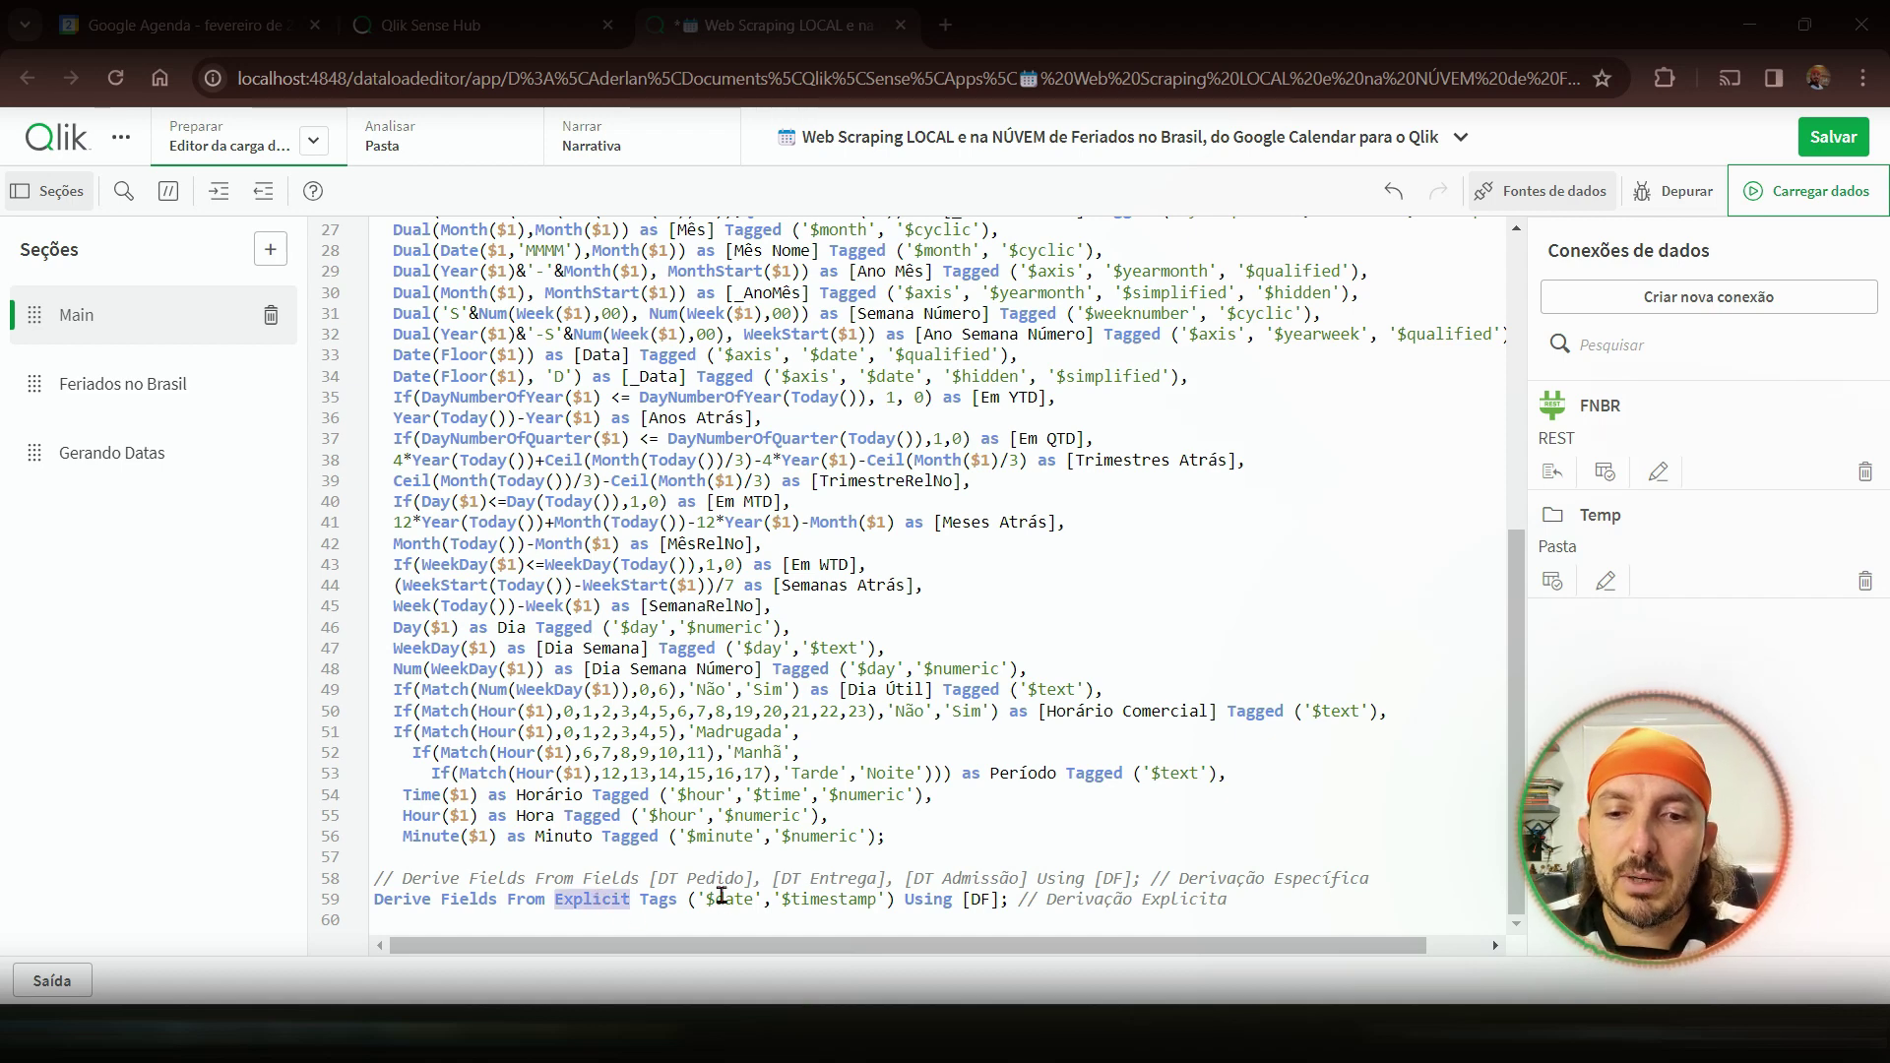
- Load the app's data with the new script and open the data model viewer
left_click(1830, 193)
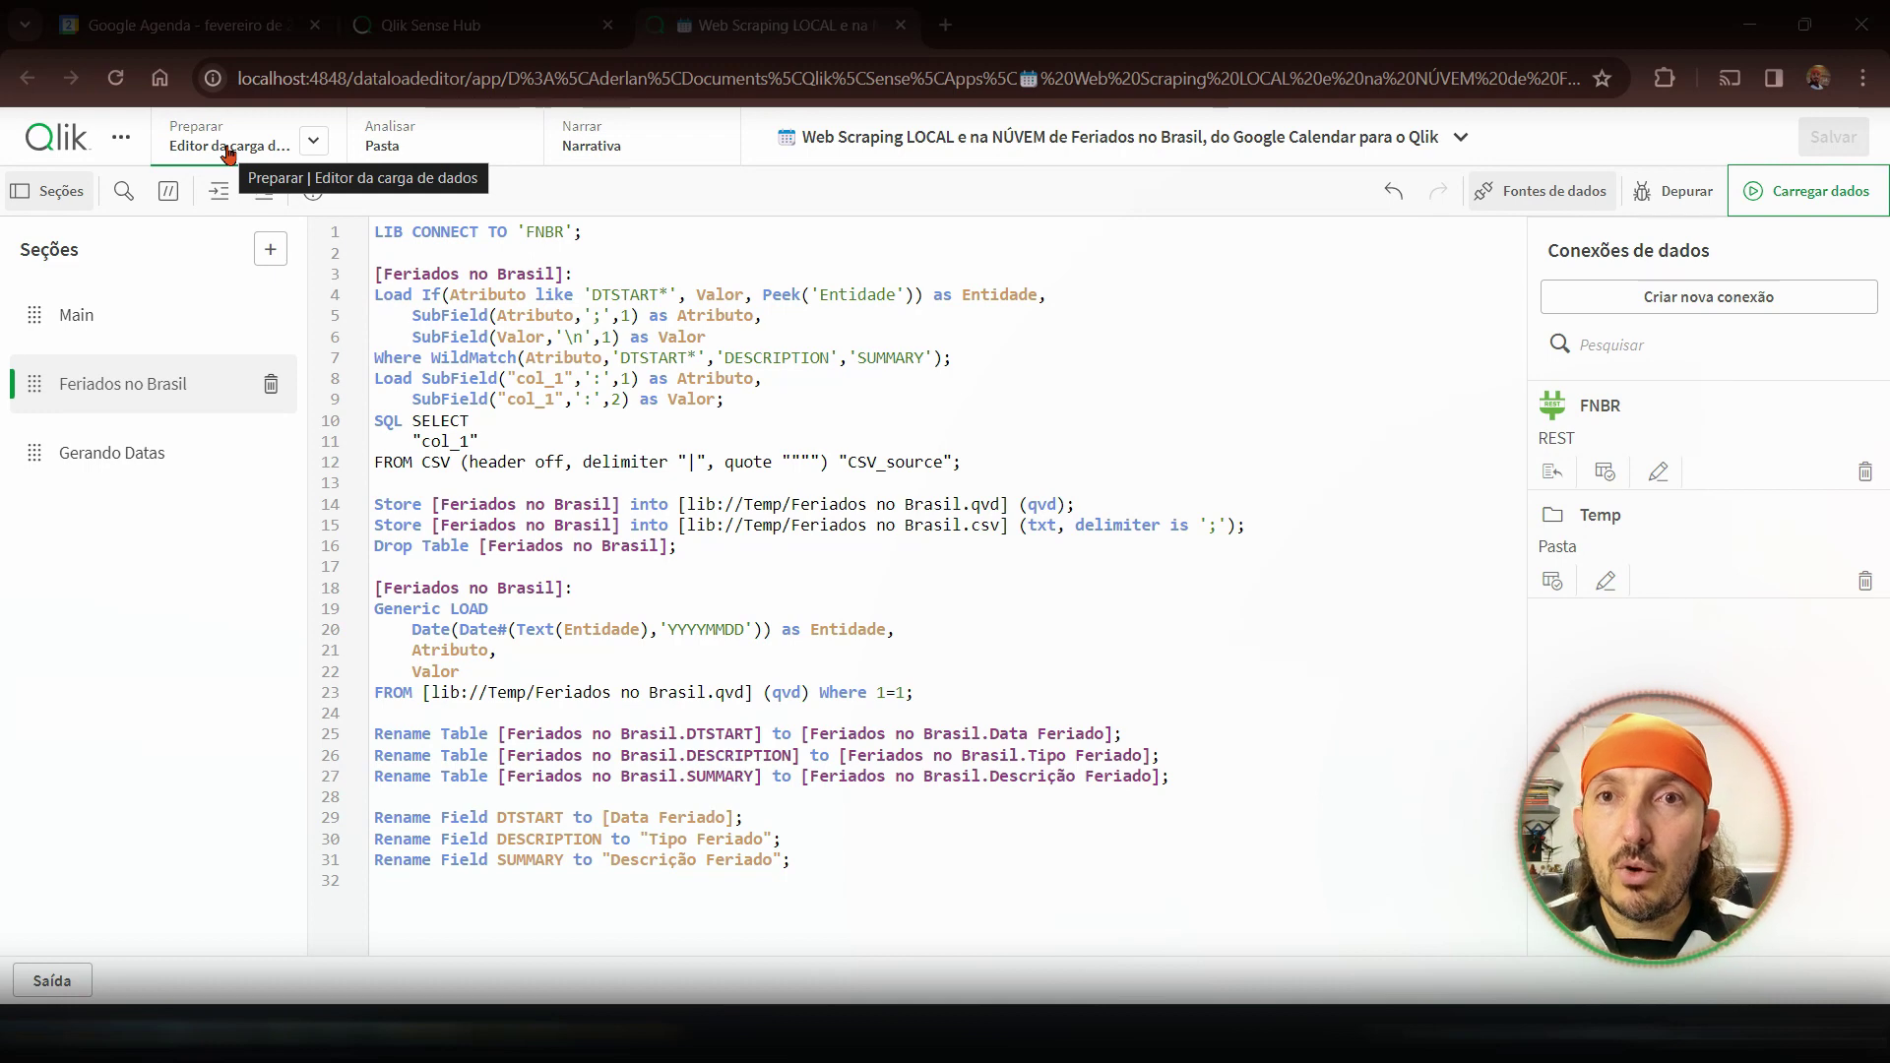
left_click(226, 148)
left_click(251, 286)
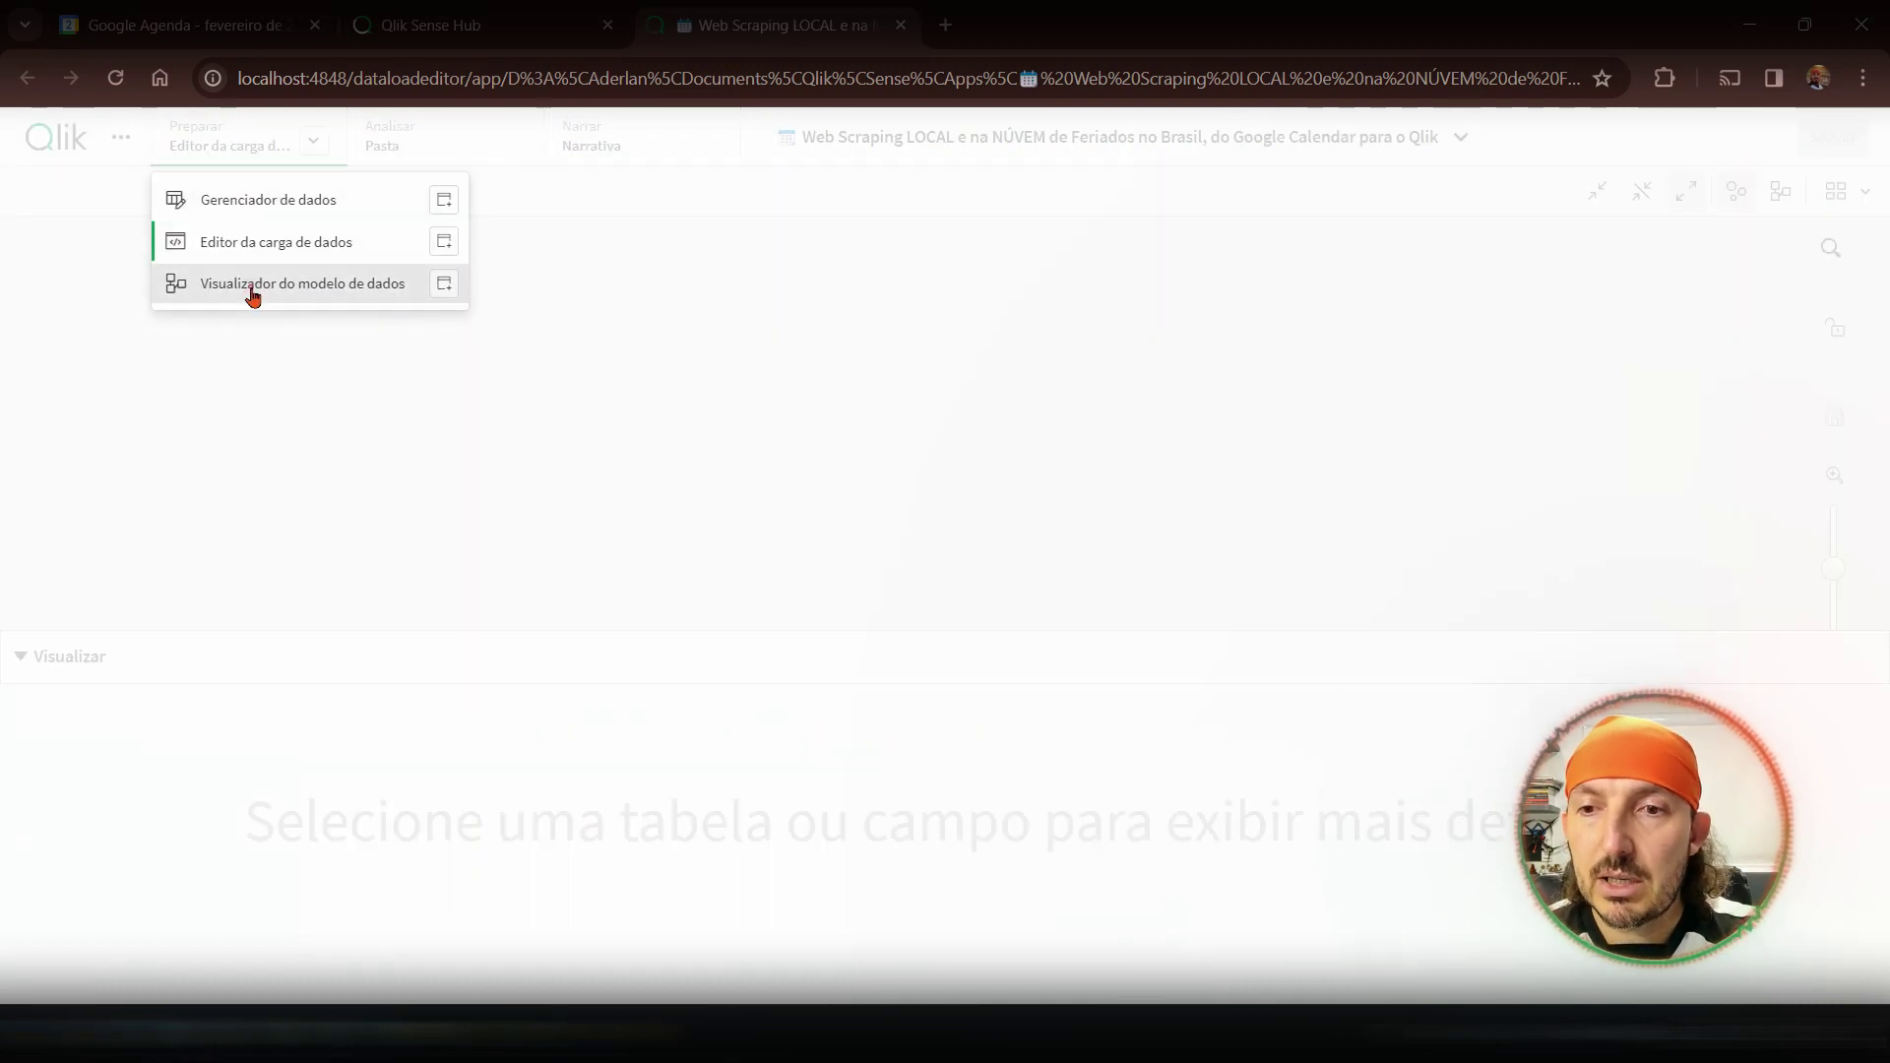
- Examine the Feriados no Brasil.Data Feriado table, its Data Feriado field and the Entidade key in the Tipo Feriado table
left_click(377, 258)
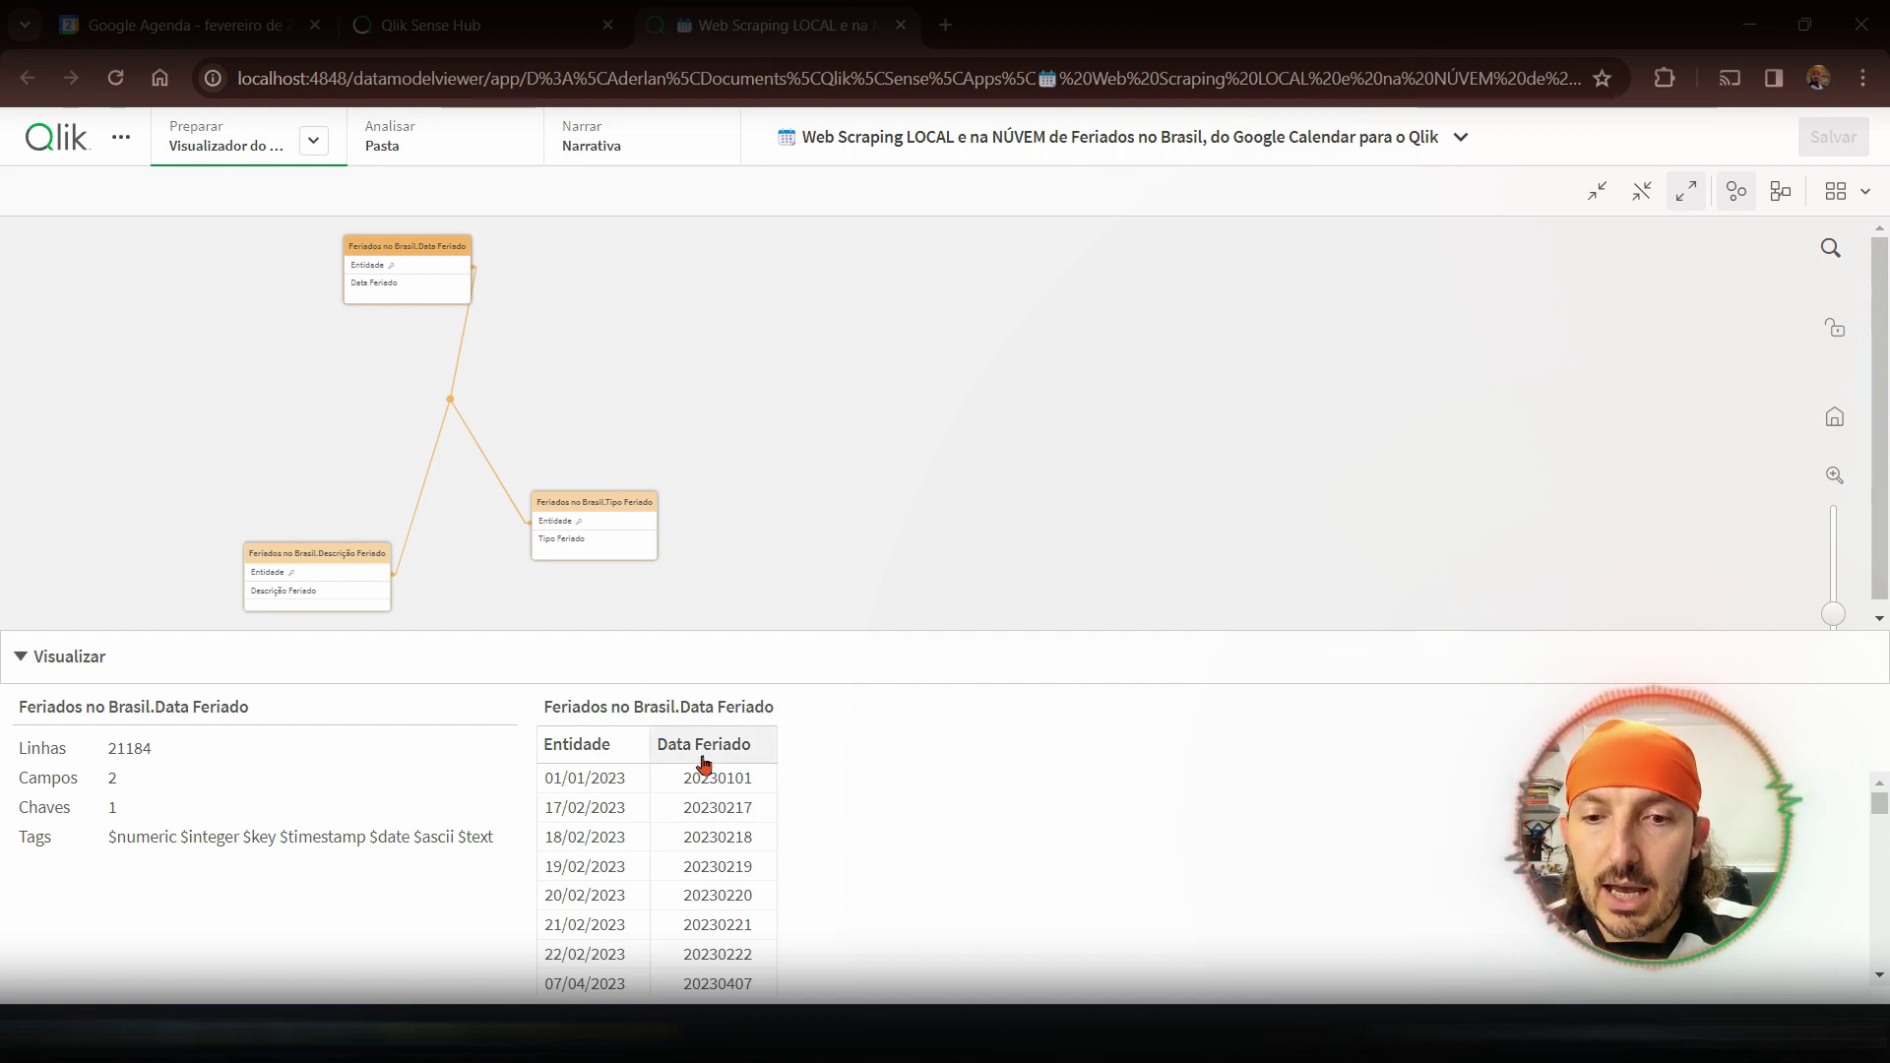
left_click(365, 292)
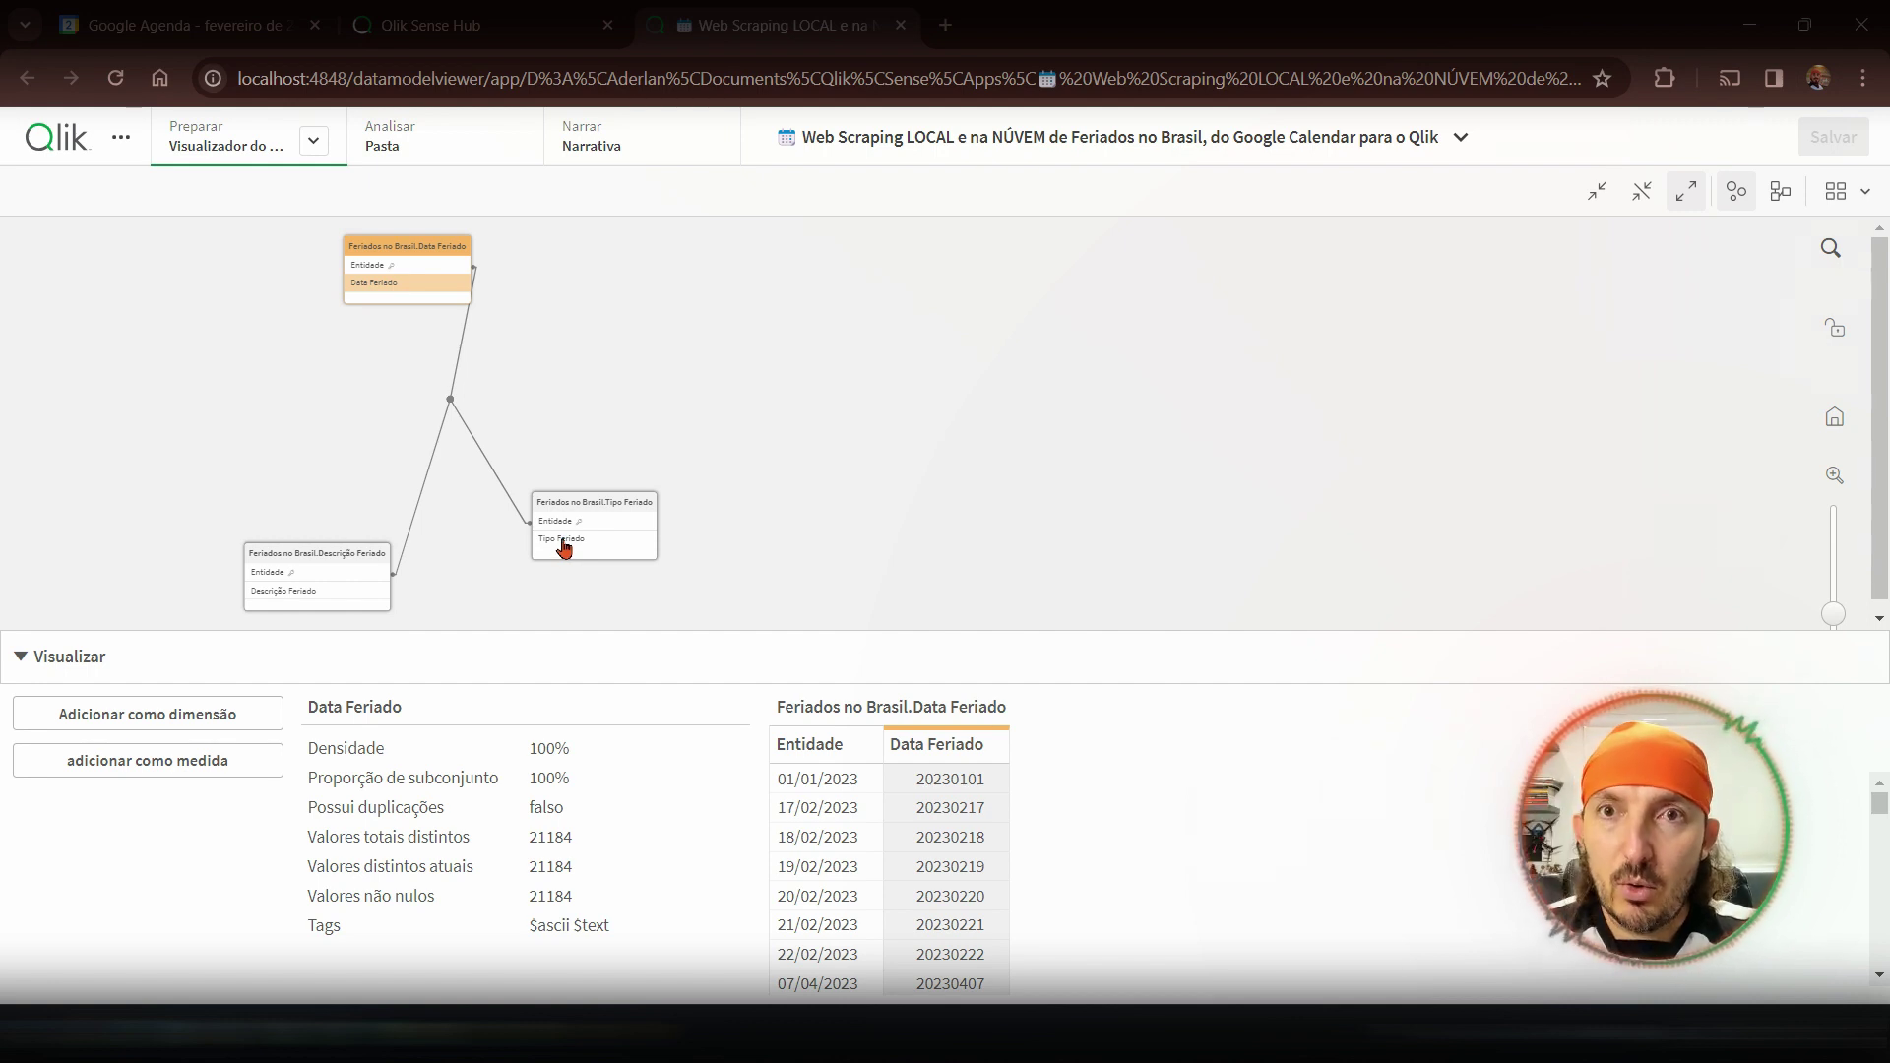
left_click(539, 519)
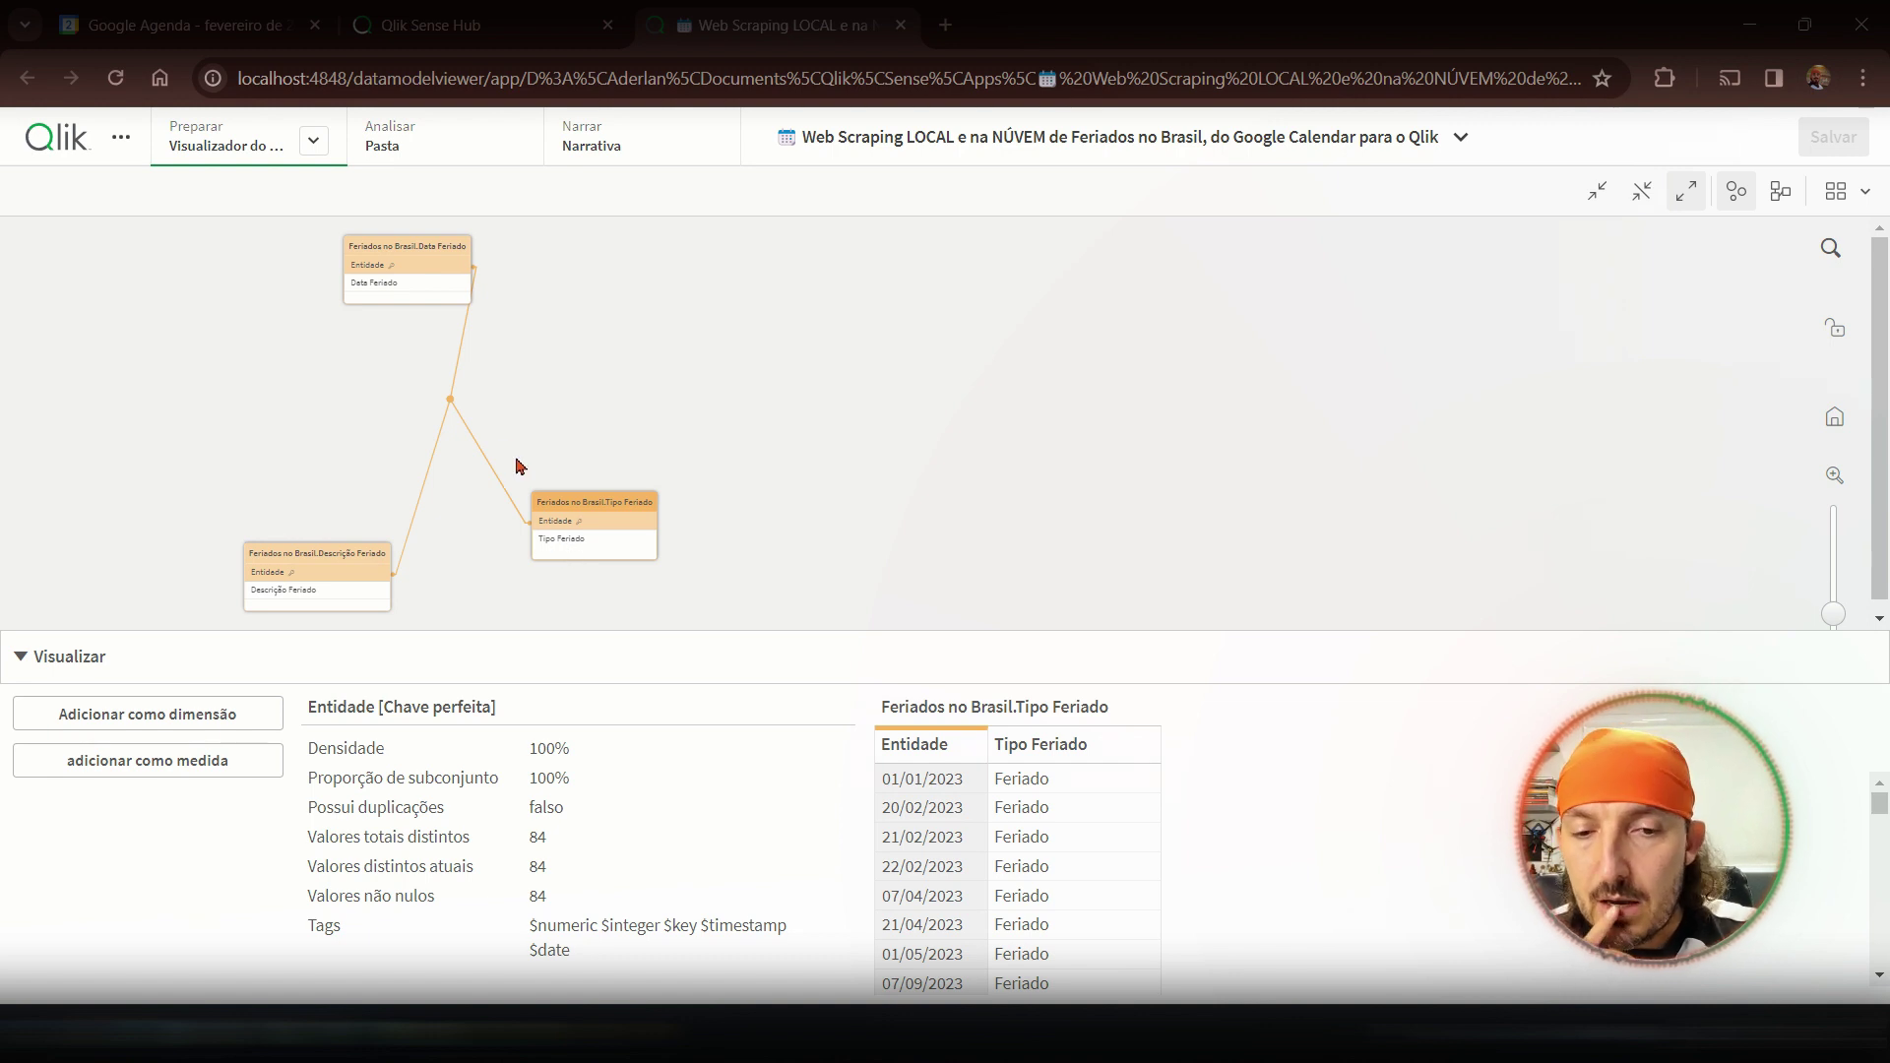
left_click(394, 282)
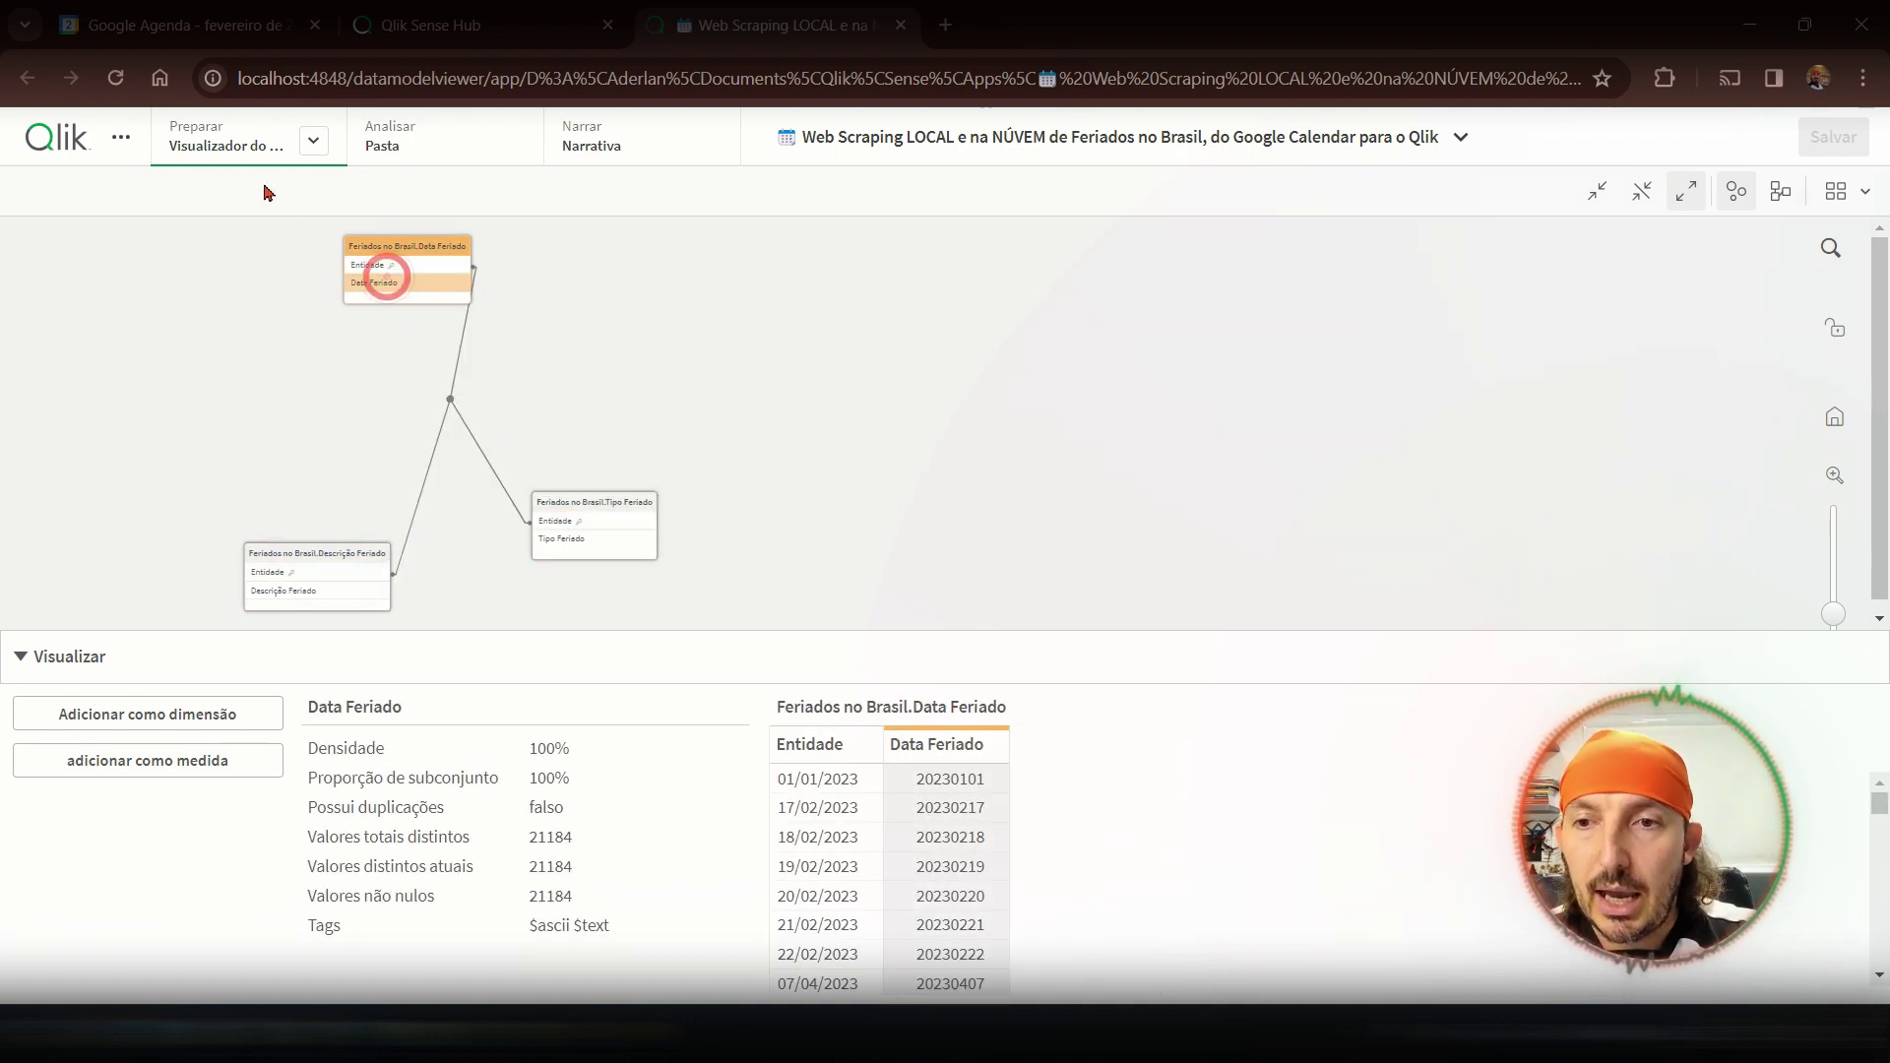
- Return to the load editor and review the Rename Field statements and the Generic LOAD's date conversion of Entidade
left_click(311, 145)
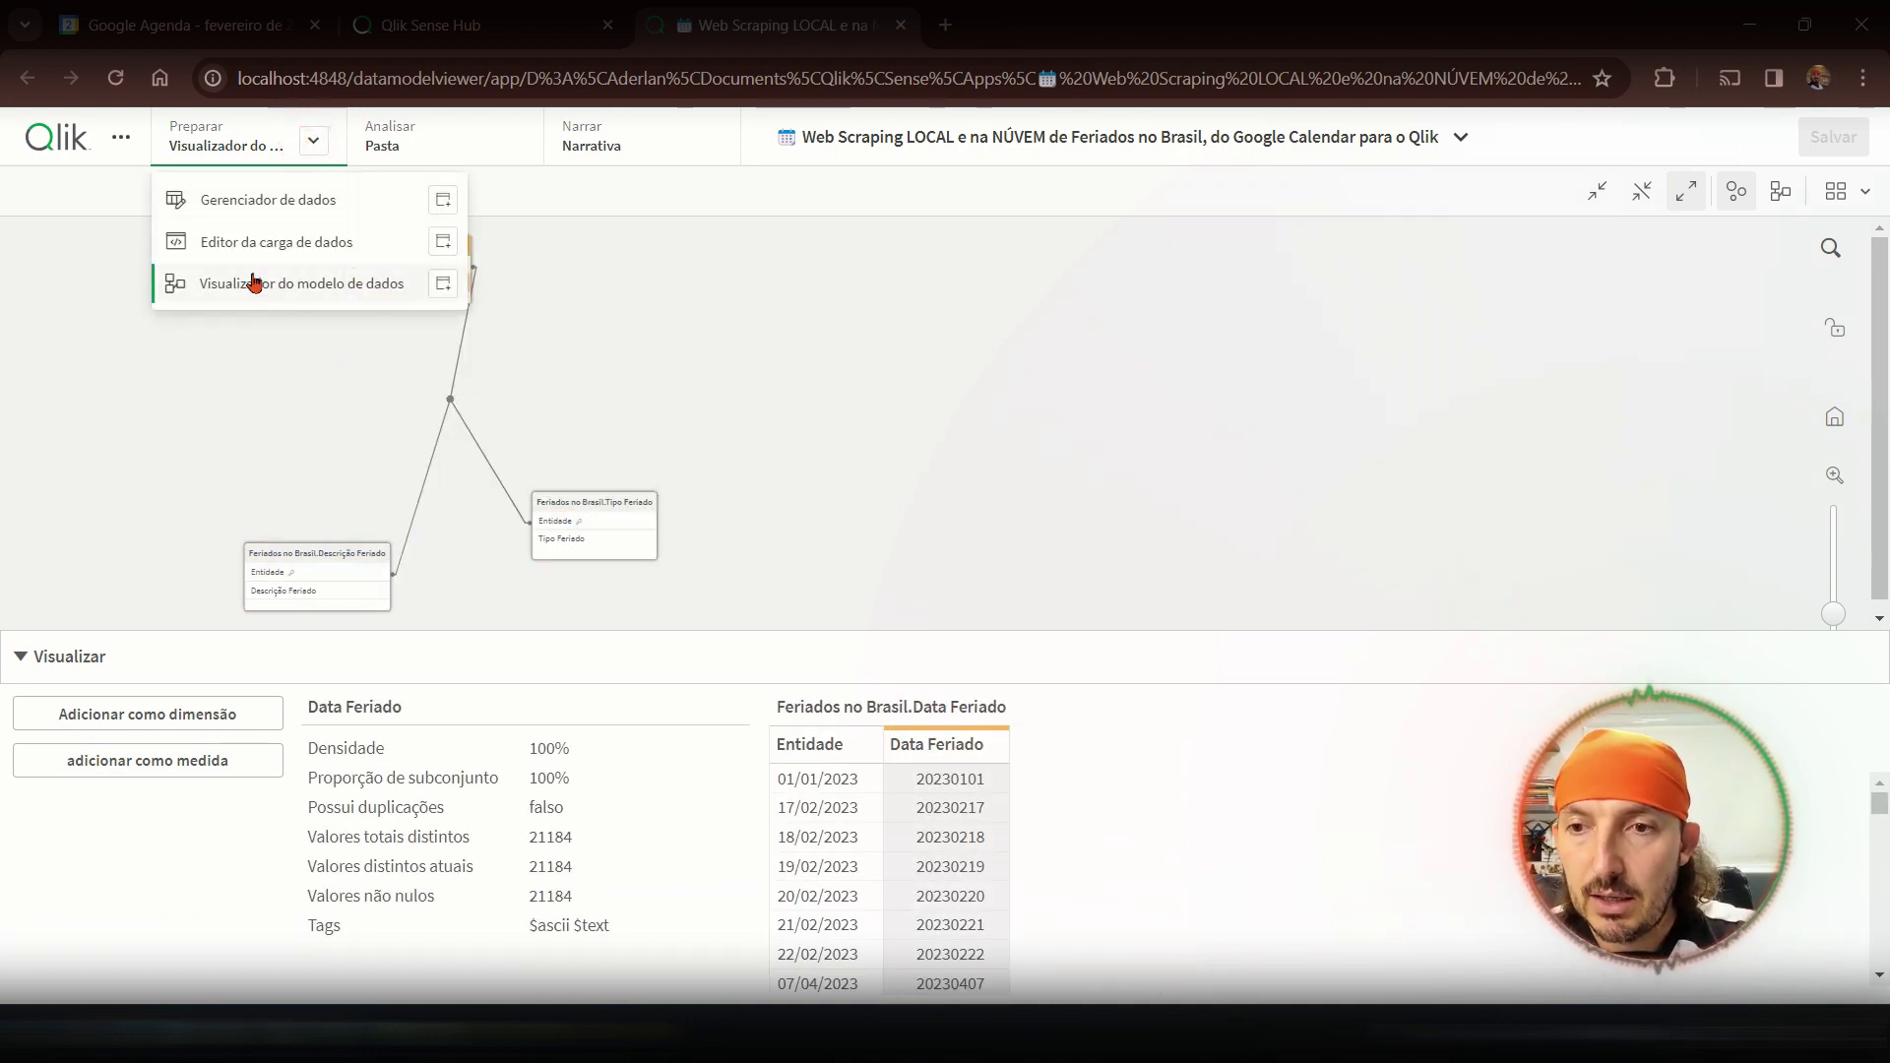
left_click(236, 239)
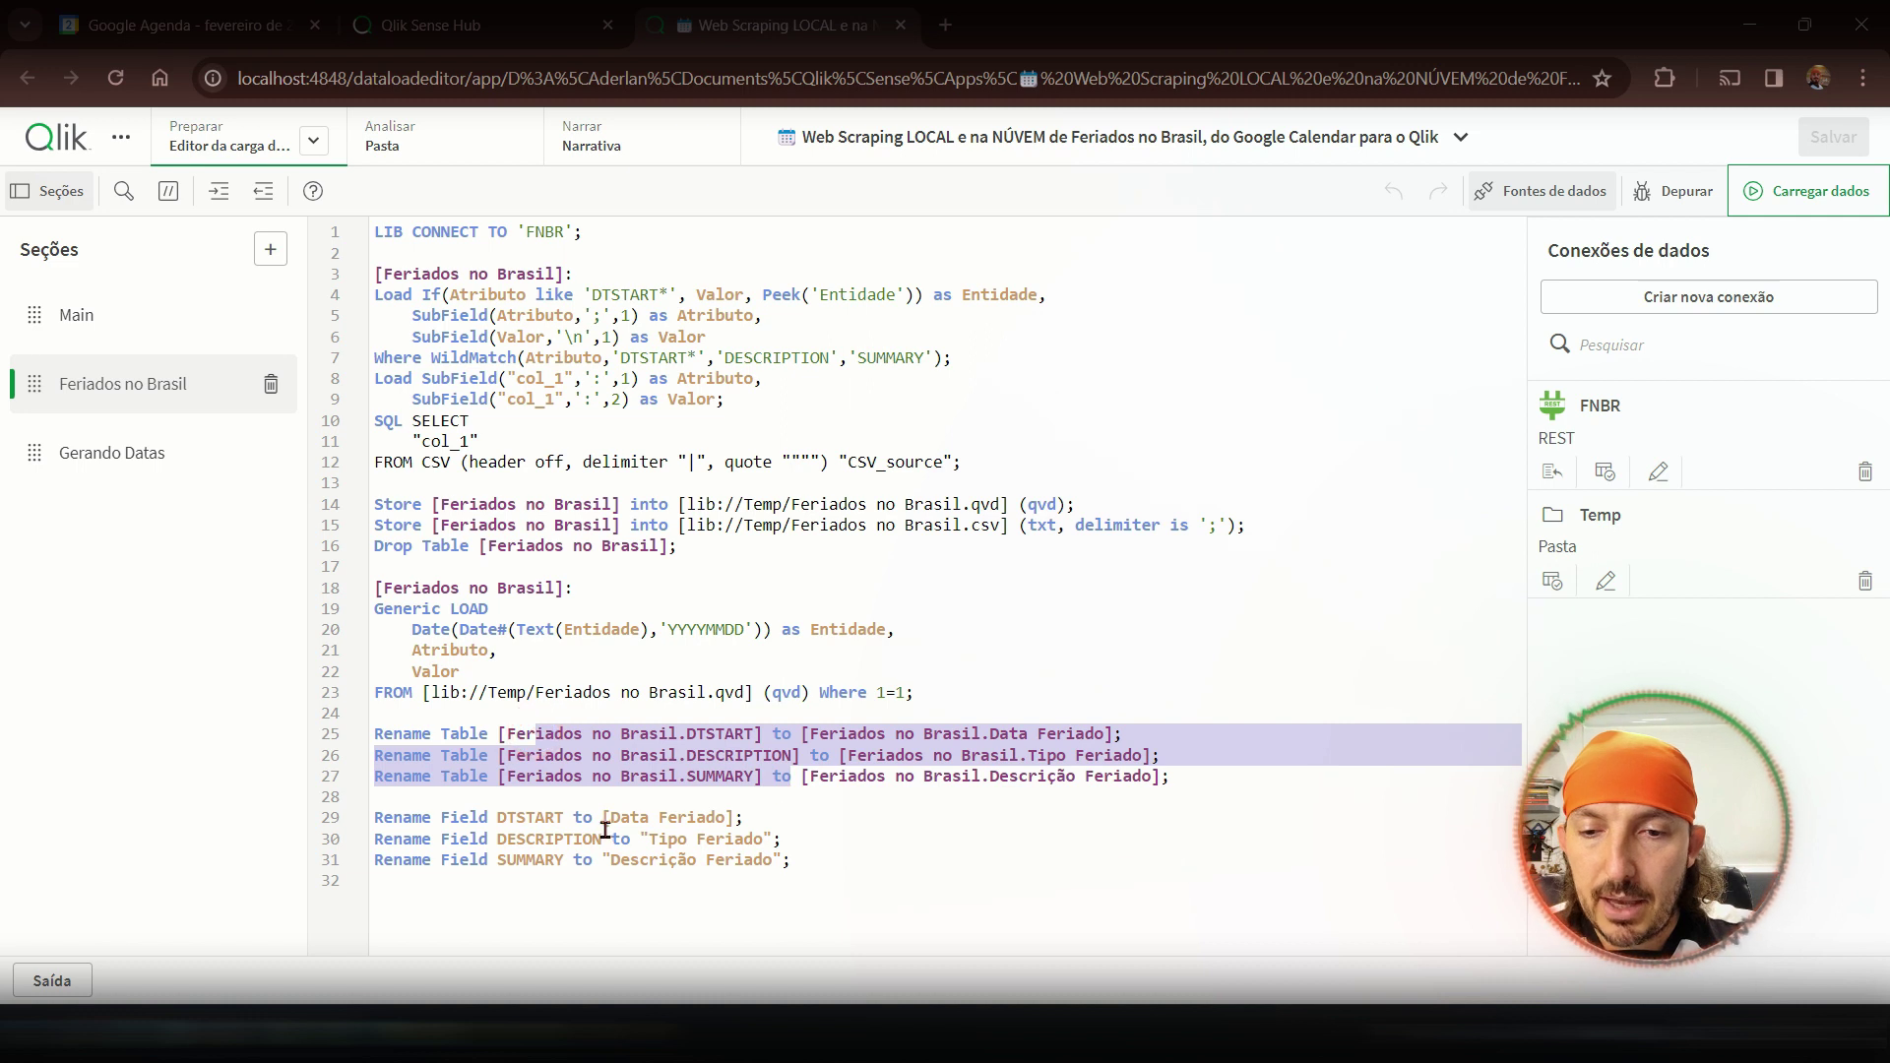
double_click(510, 818)
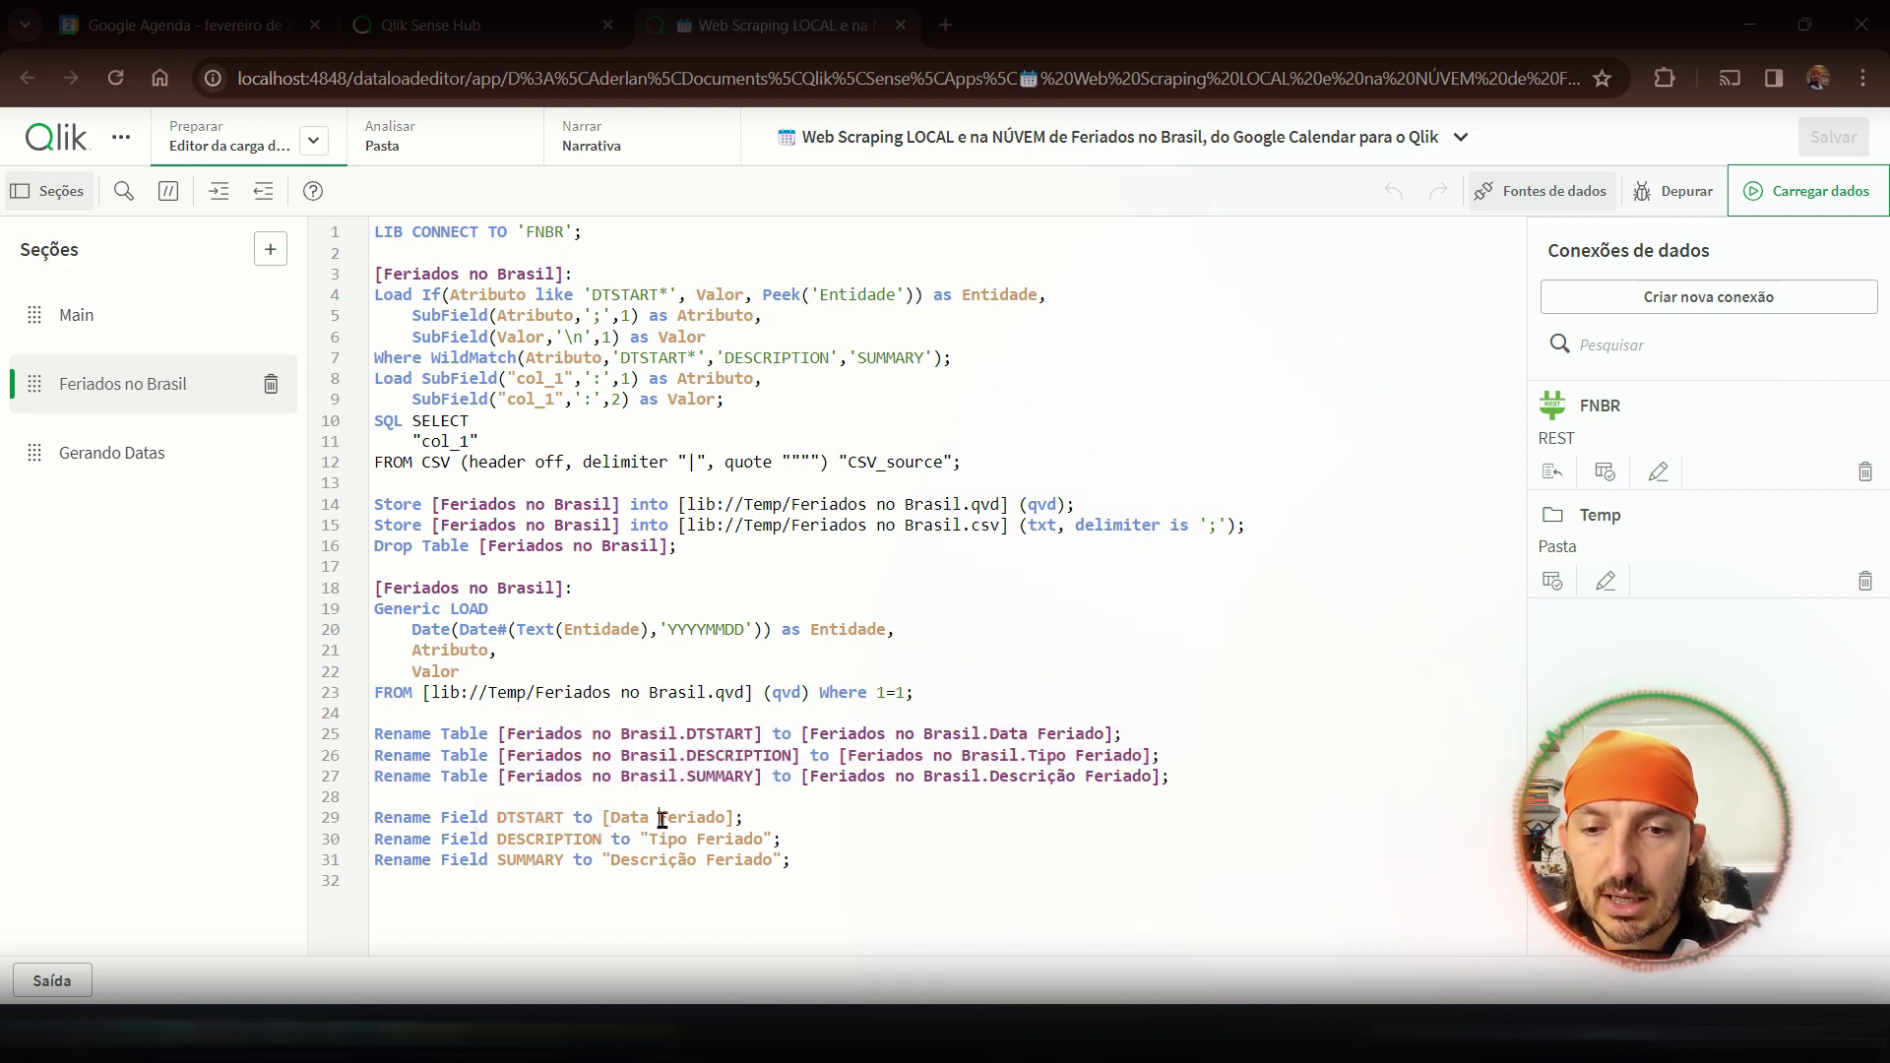
double_click(664, 817)
left_click(525, 846)
double_click(728, 839)
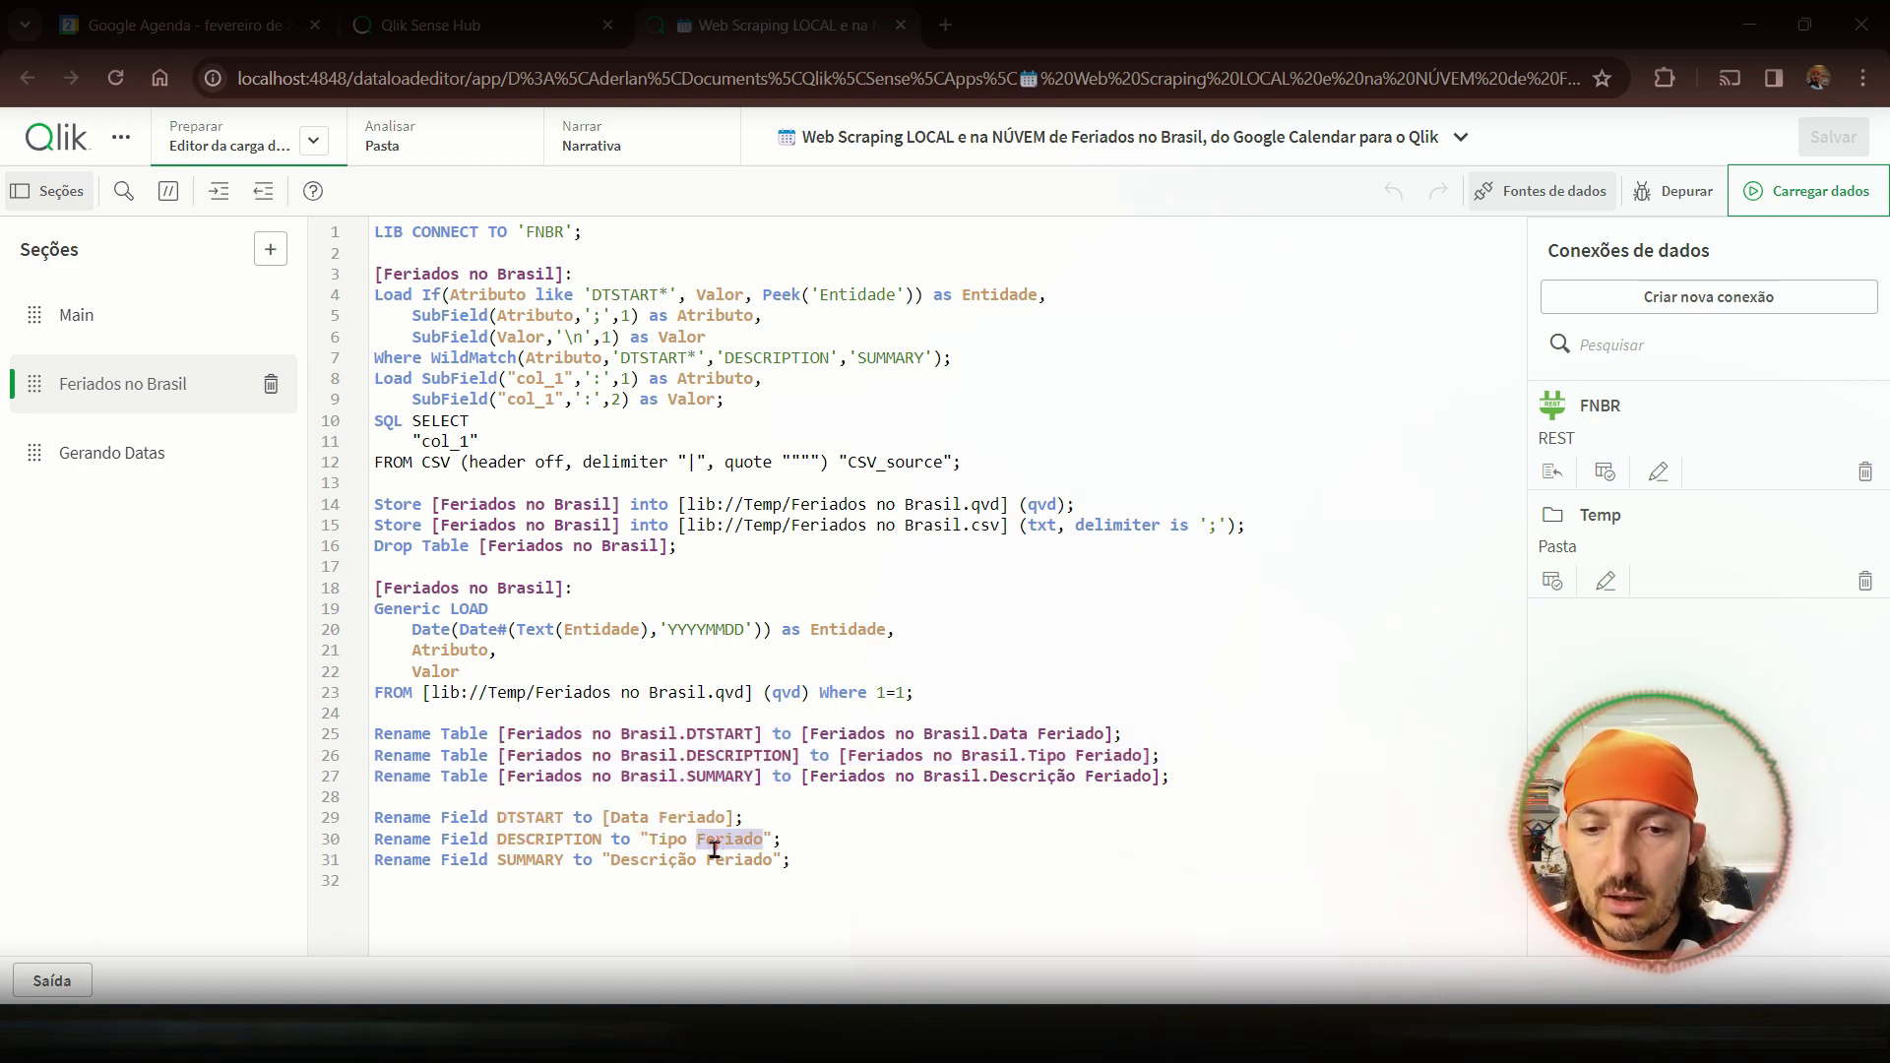
double_click(528, 861)
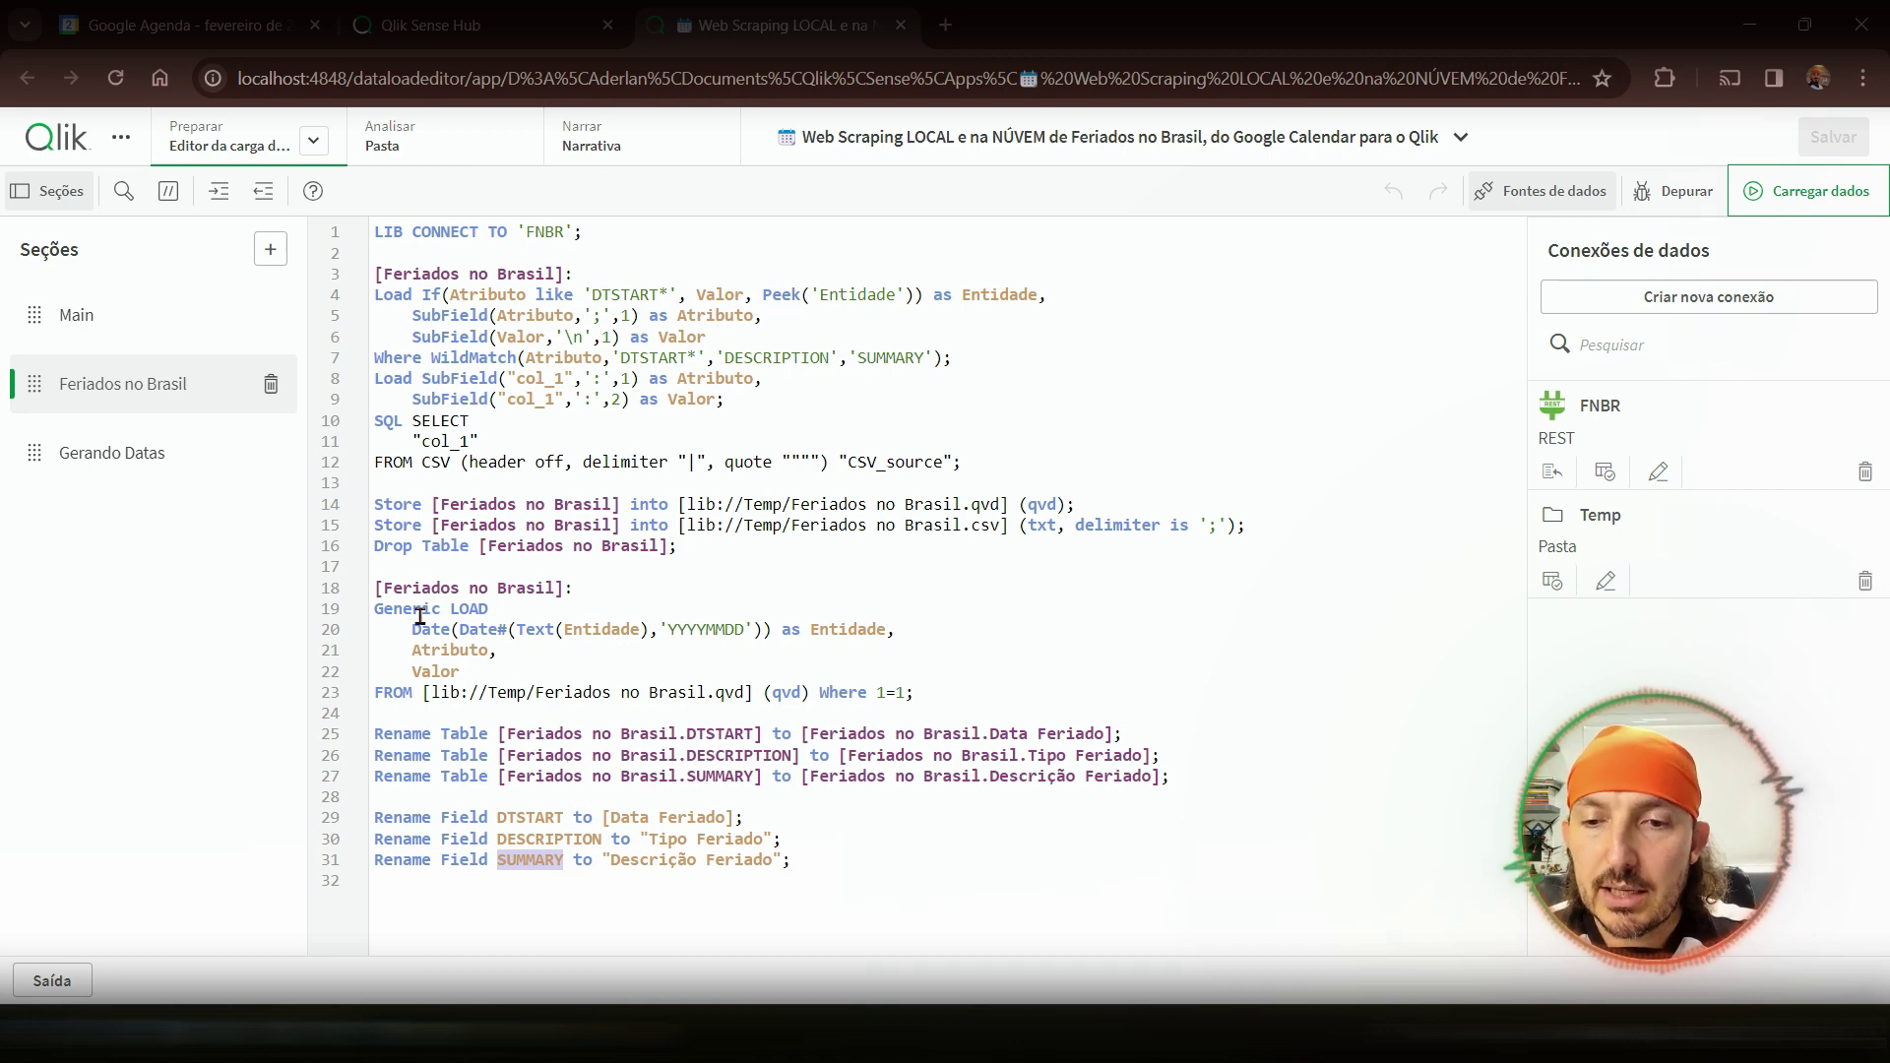
left_click_drag(412, 625, 904, 630)
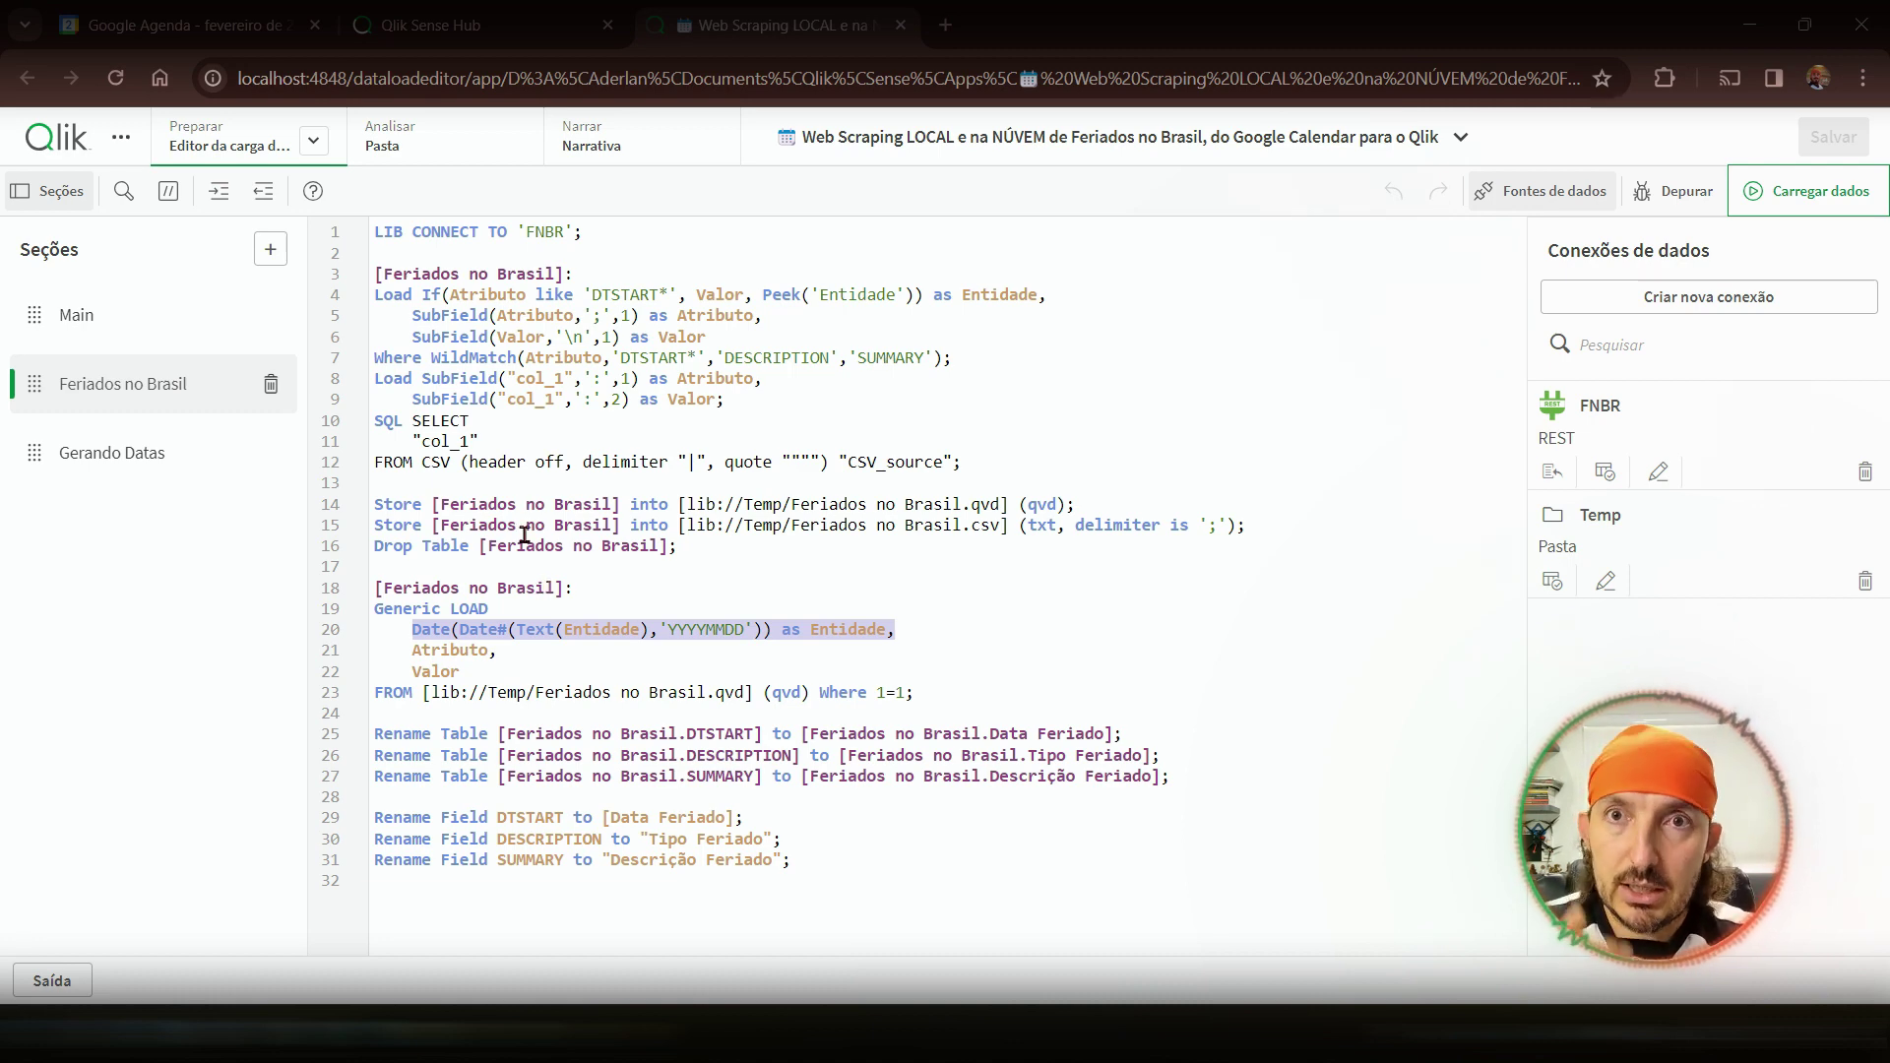
- Reopen the data model viewer and compare the Entidade key of Tipo Feriado with the Data Feriado field's tags and values
left_click(307, 145)
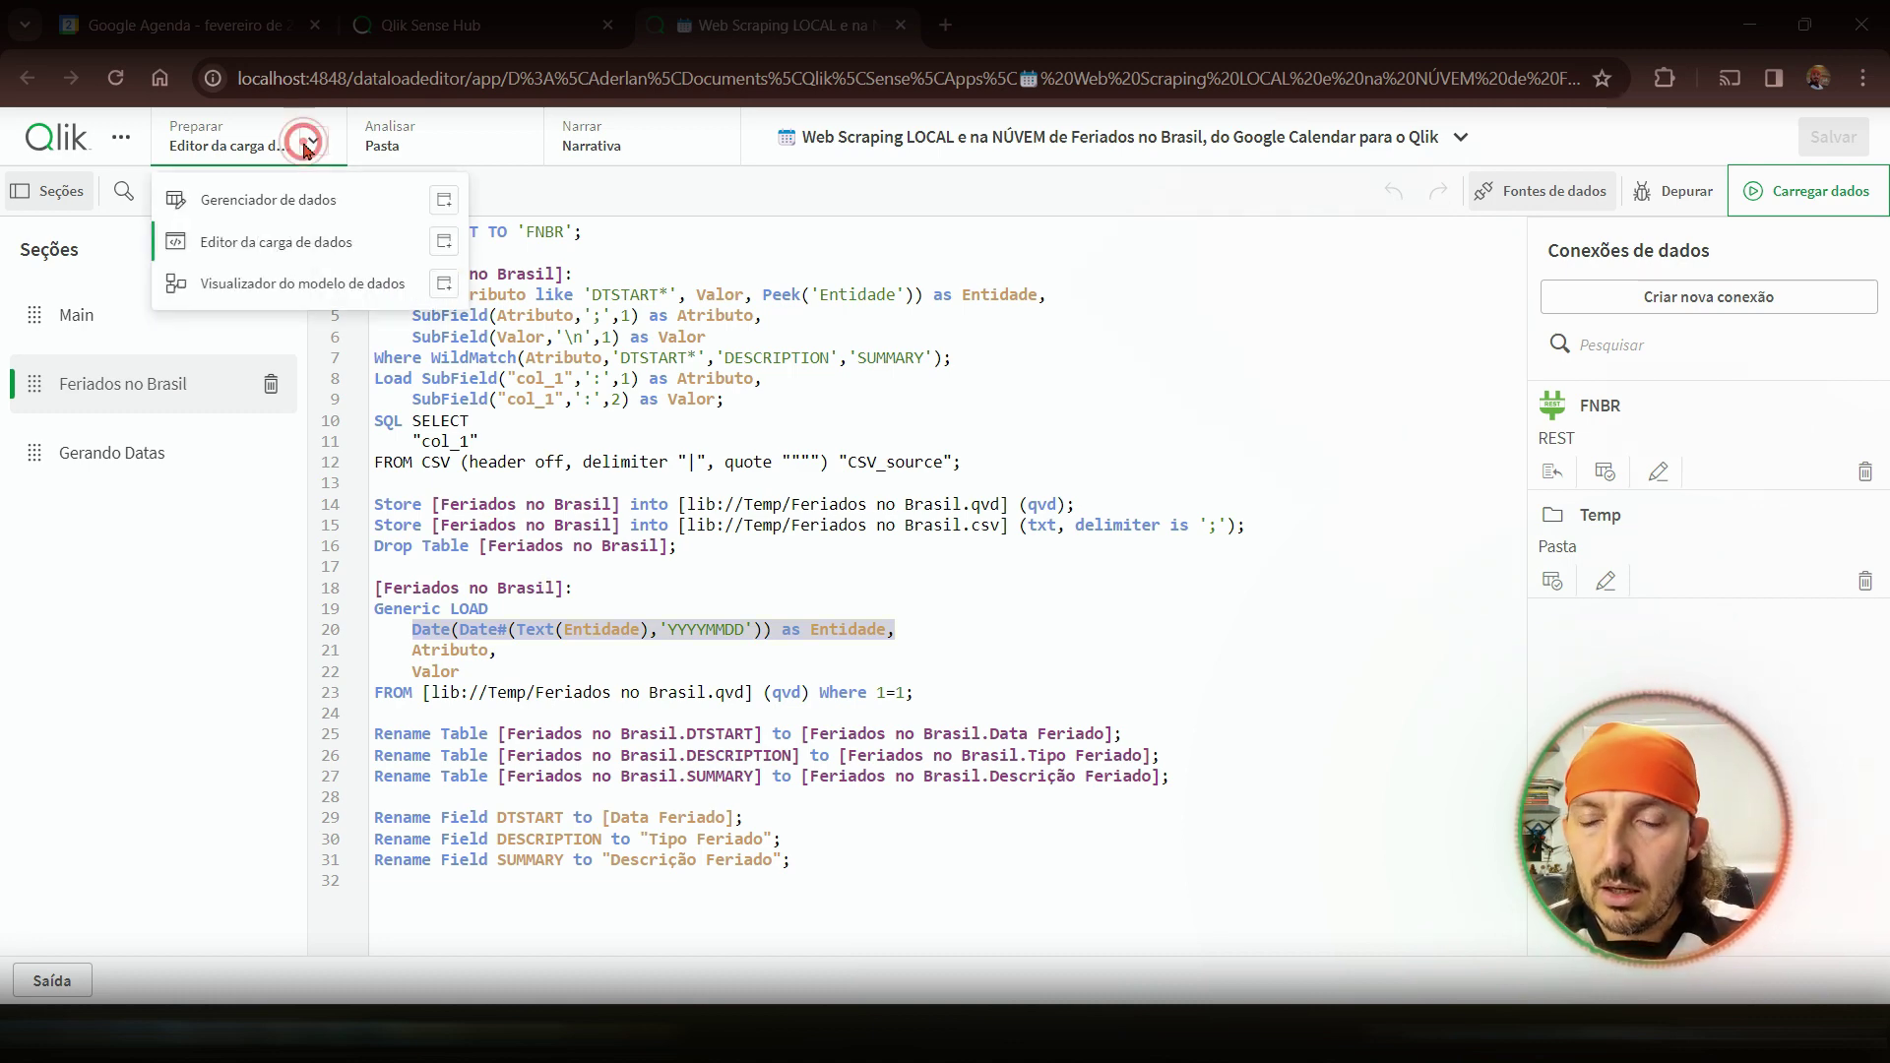
left_click(246, 286)
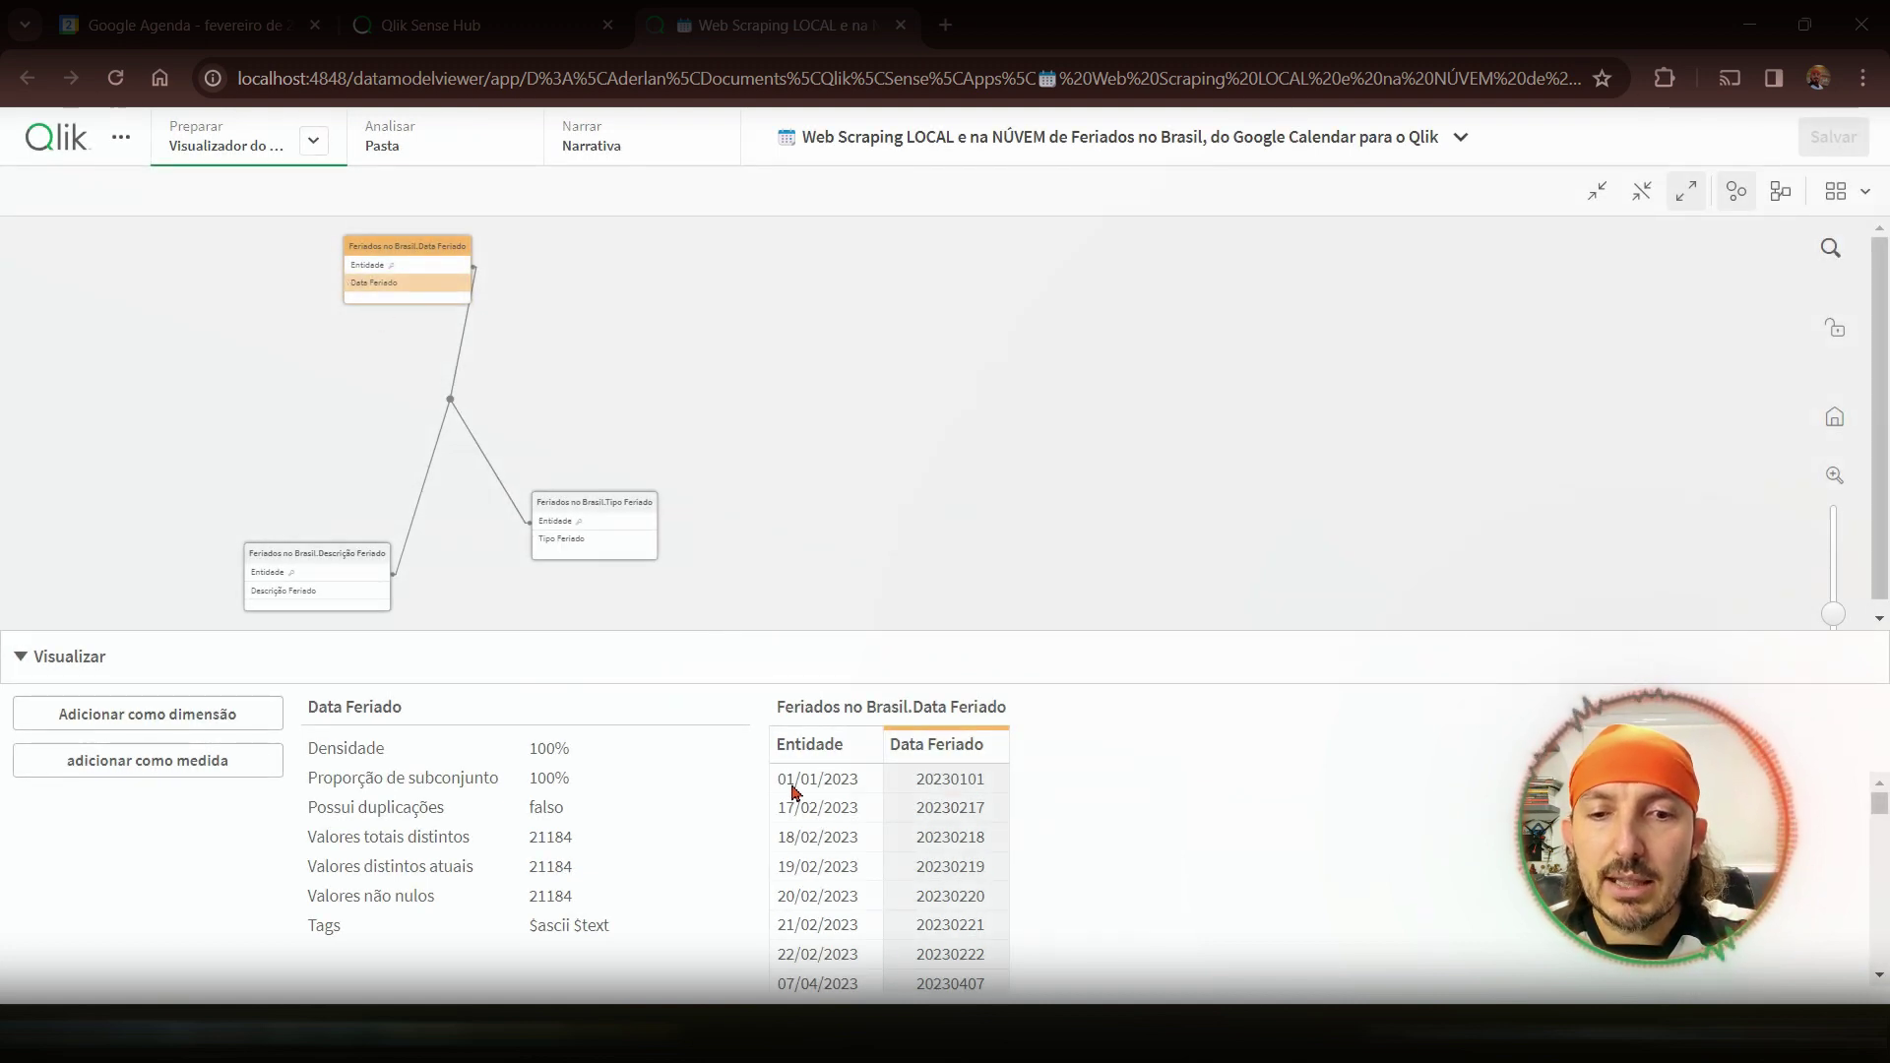
left_click(554, 520)
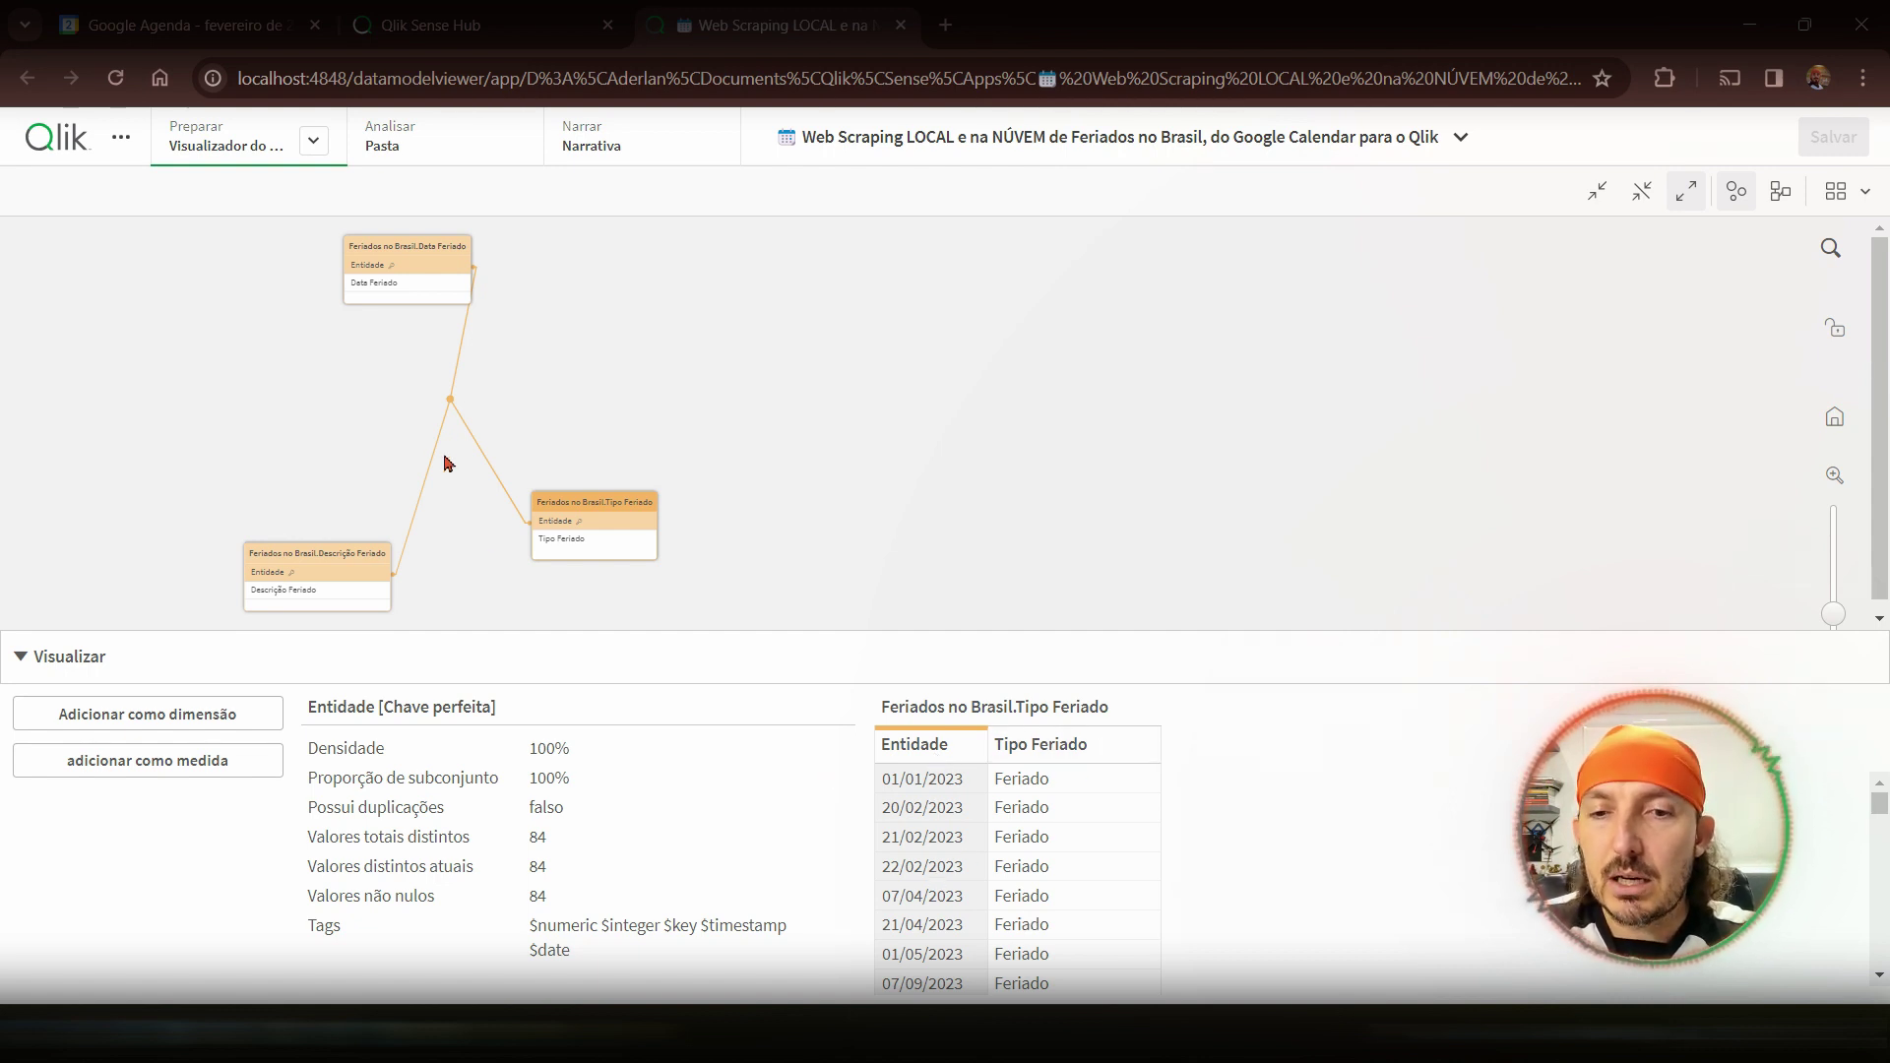
left_click(386, 282)
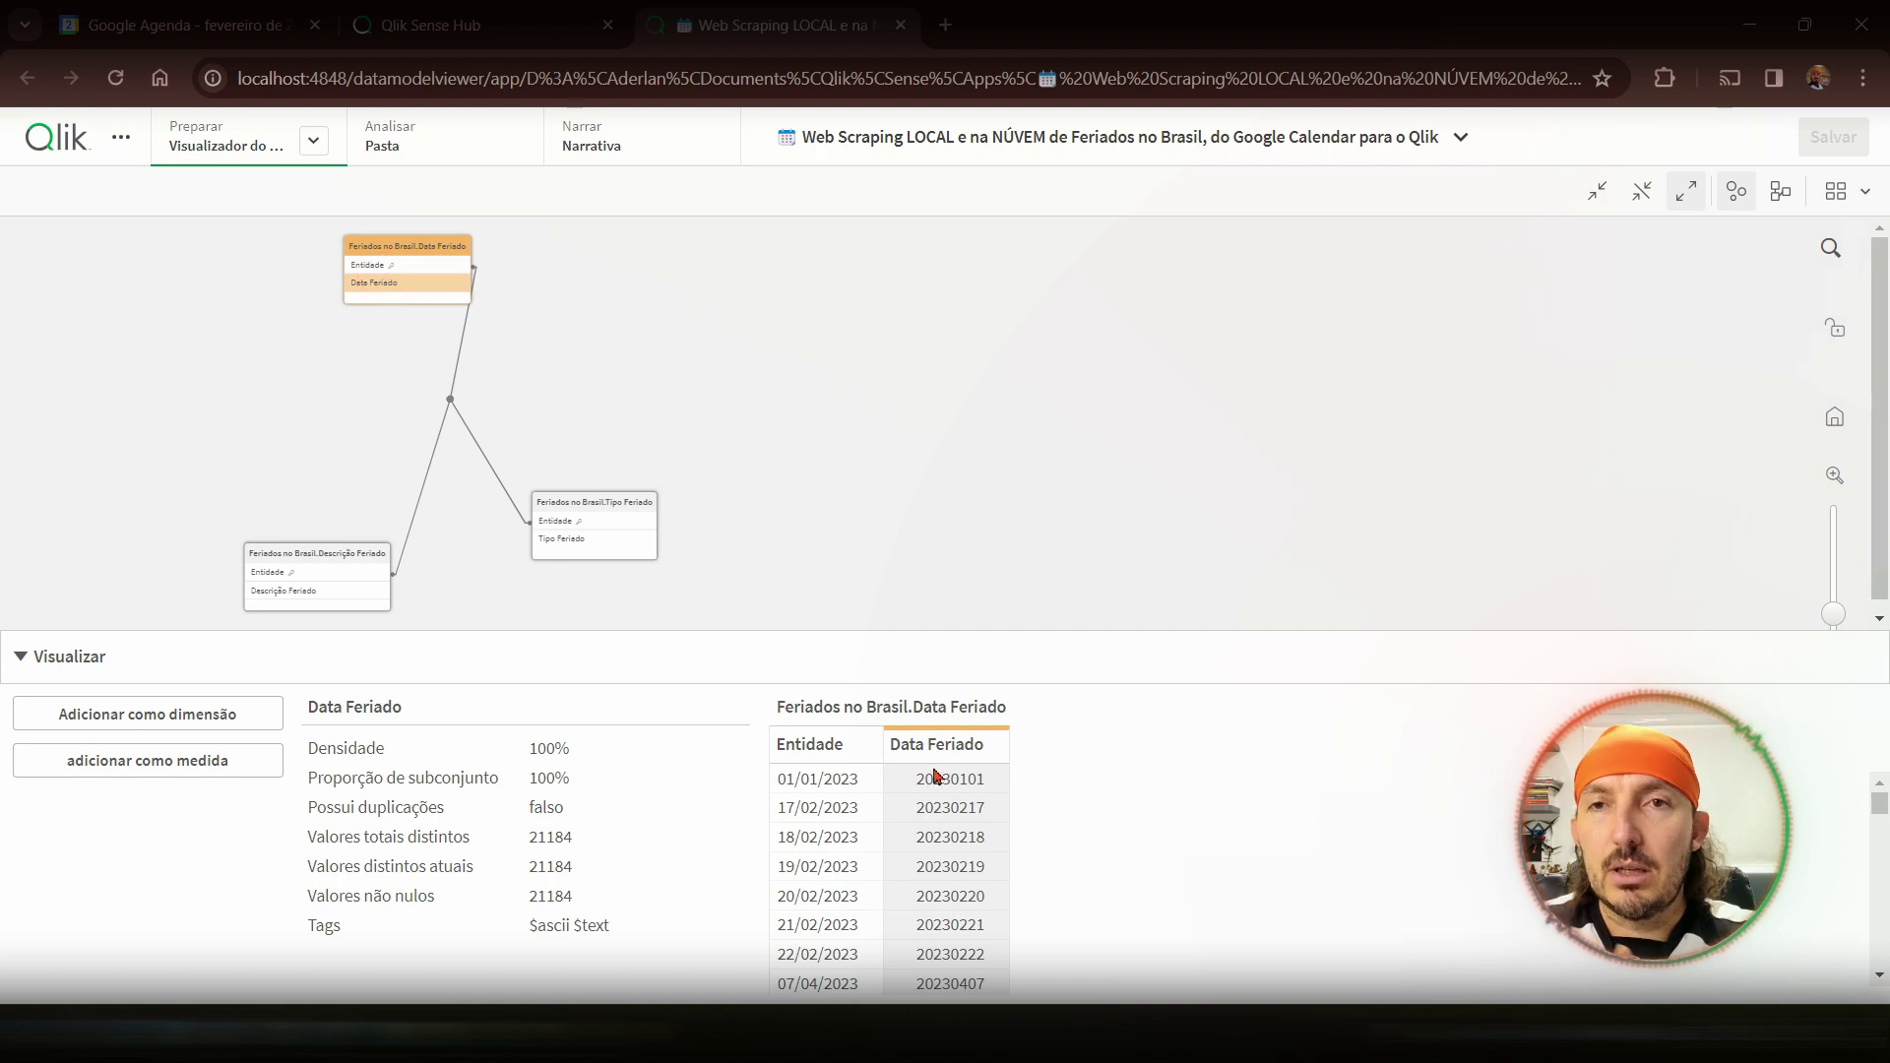
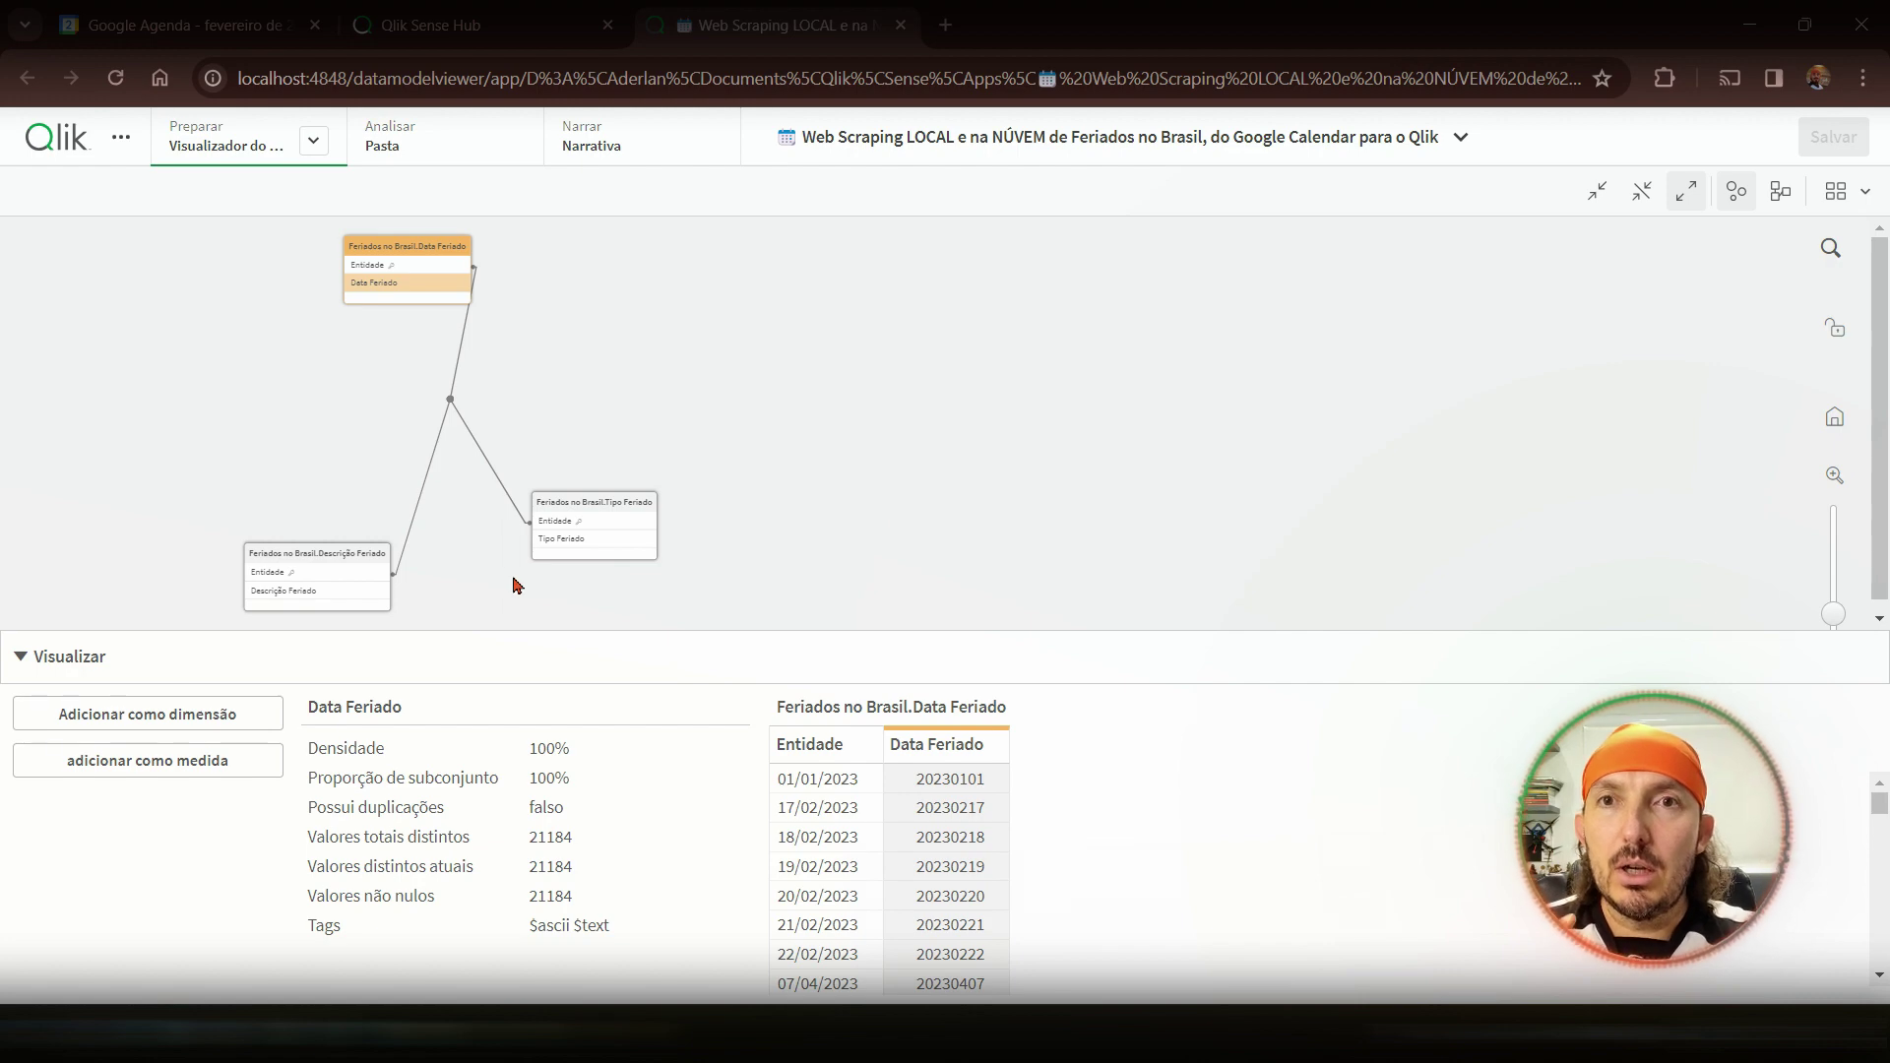
- Back in the load editor, comment out the three Rename Table statements in the Feriados no Brasil section
left_click(313, 140)
left_click(267, 242)
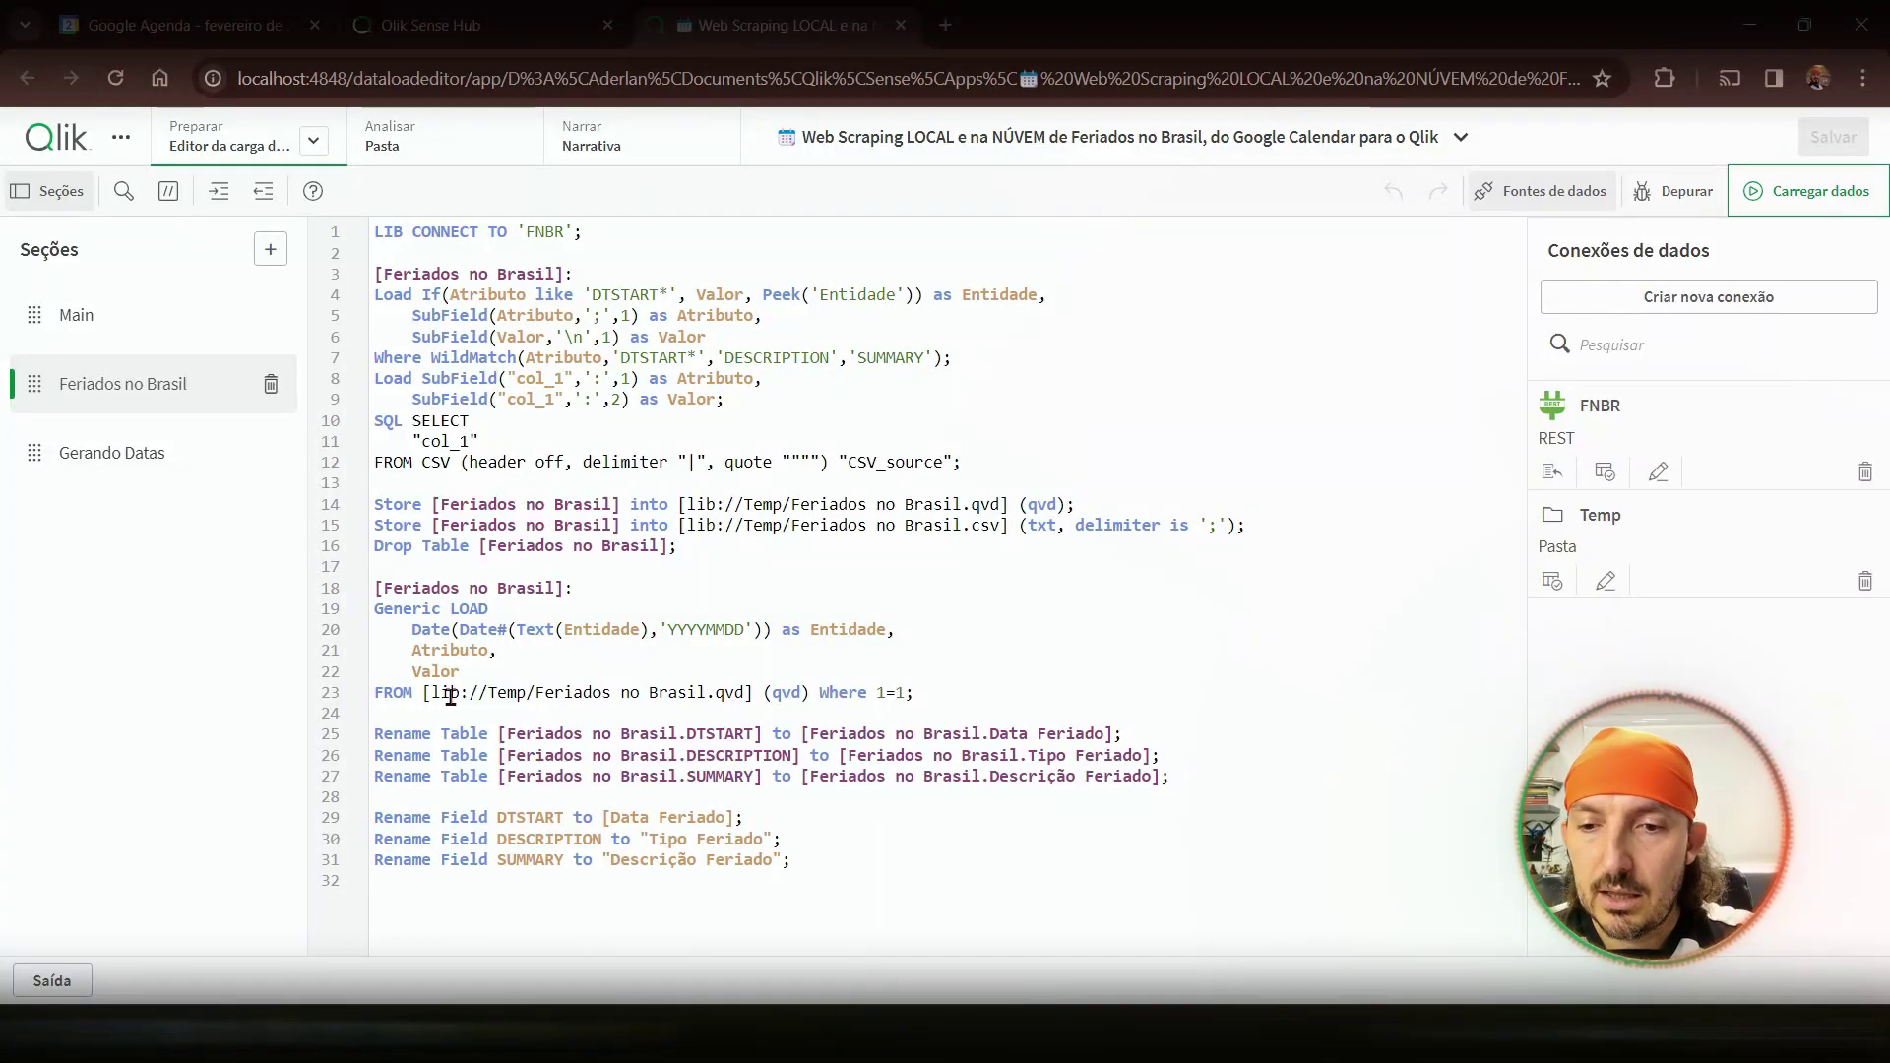
left_click_drag(375, 734, 1214, 774)
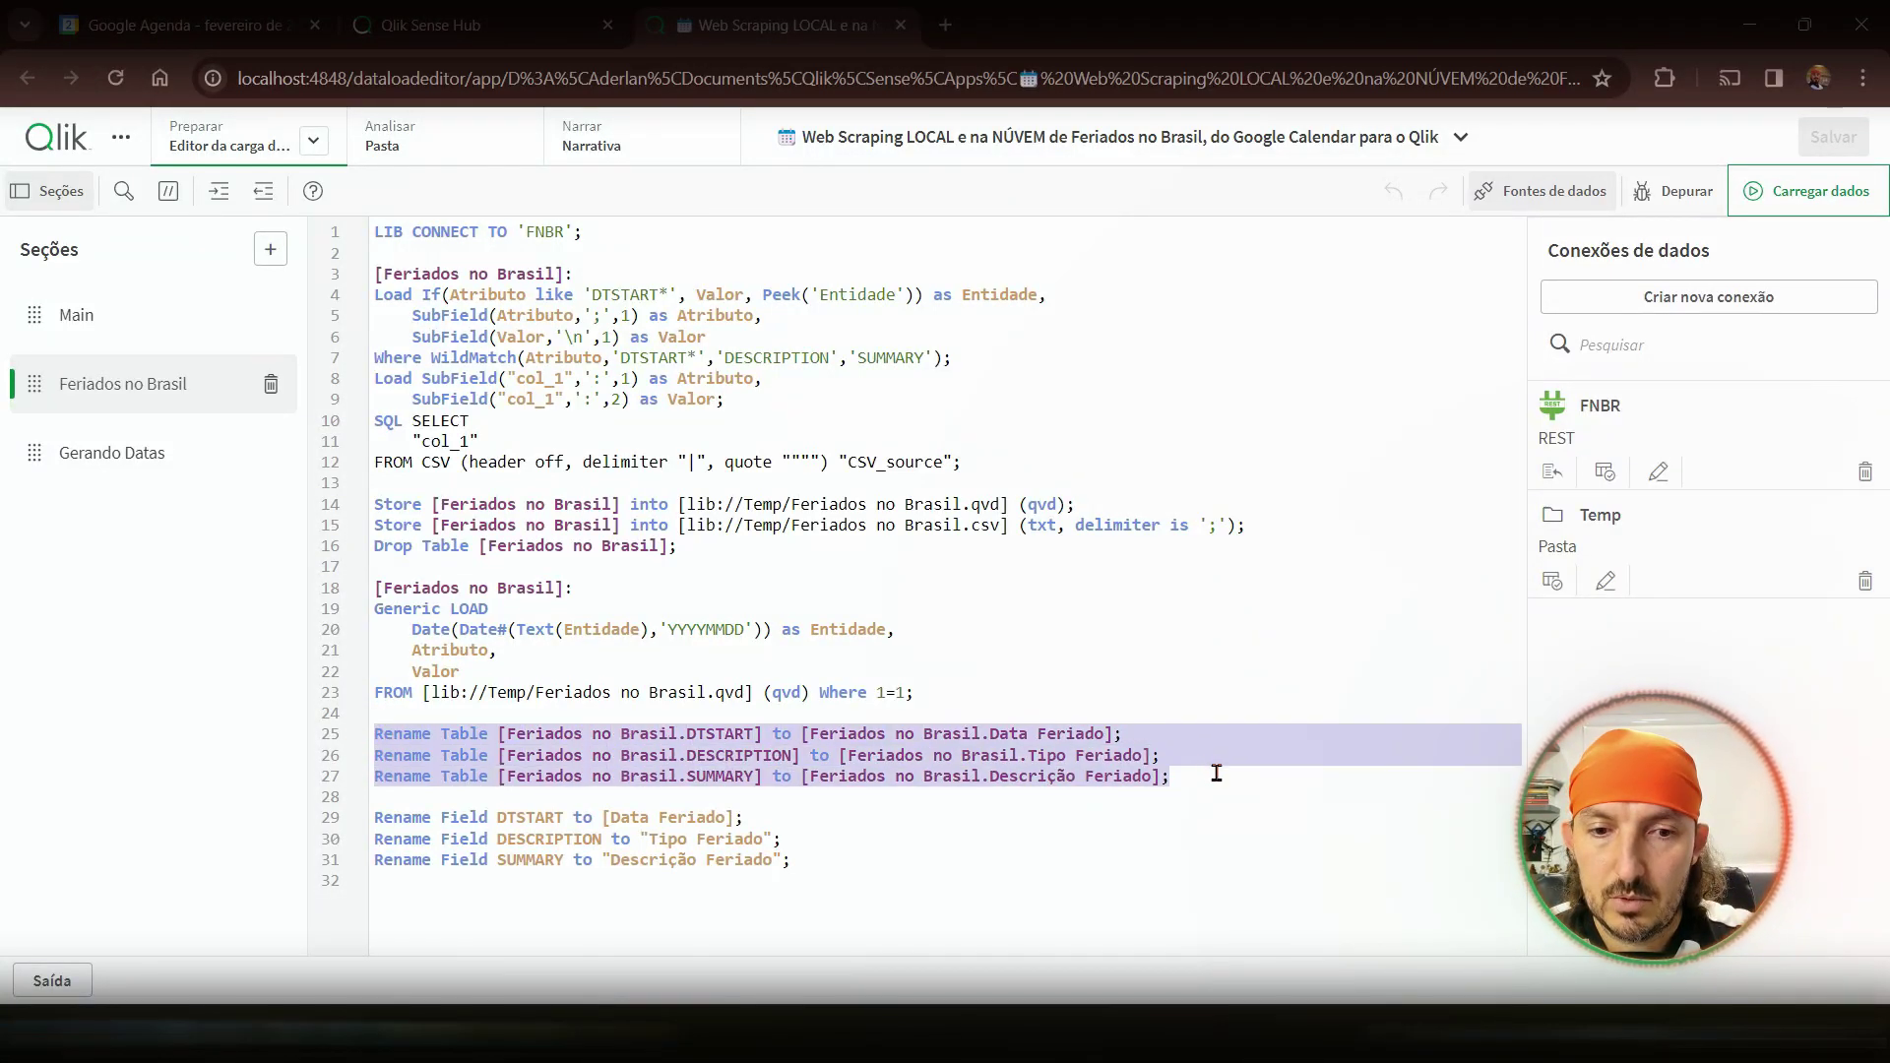
key("ctrl+k")
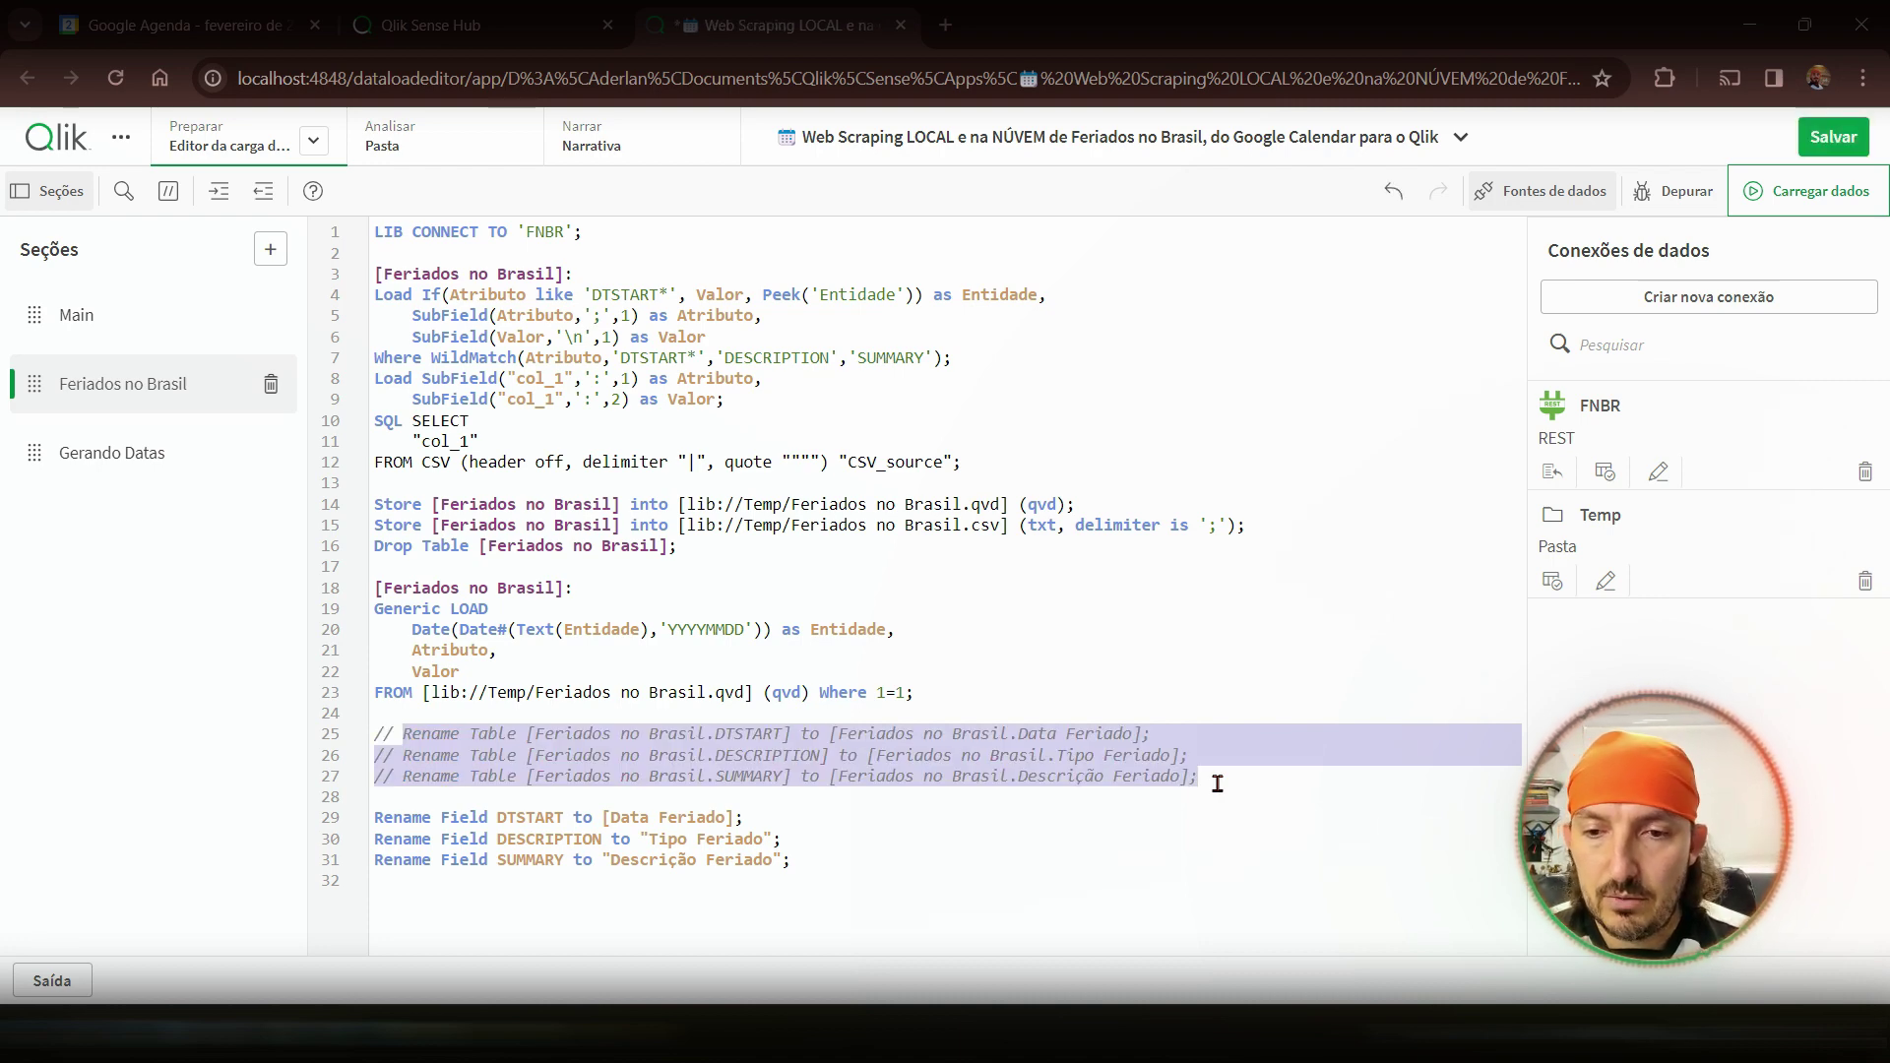
key("shift+Down")
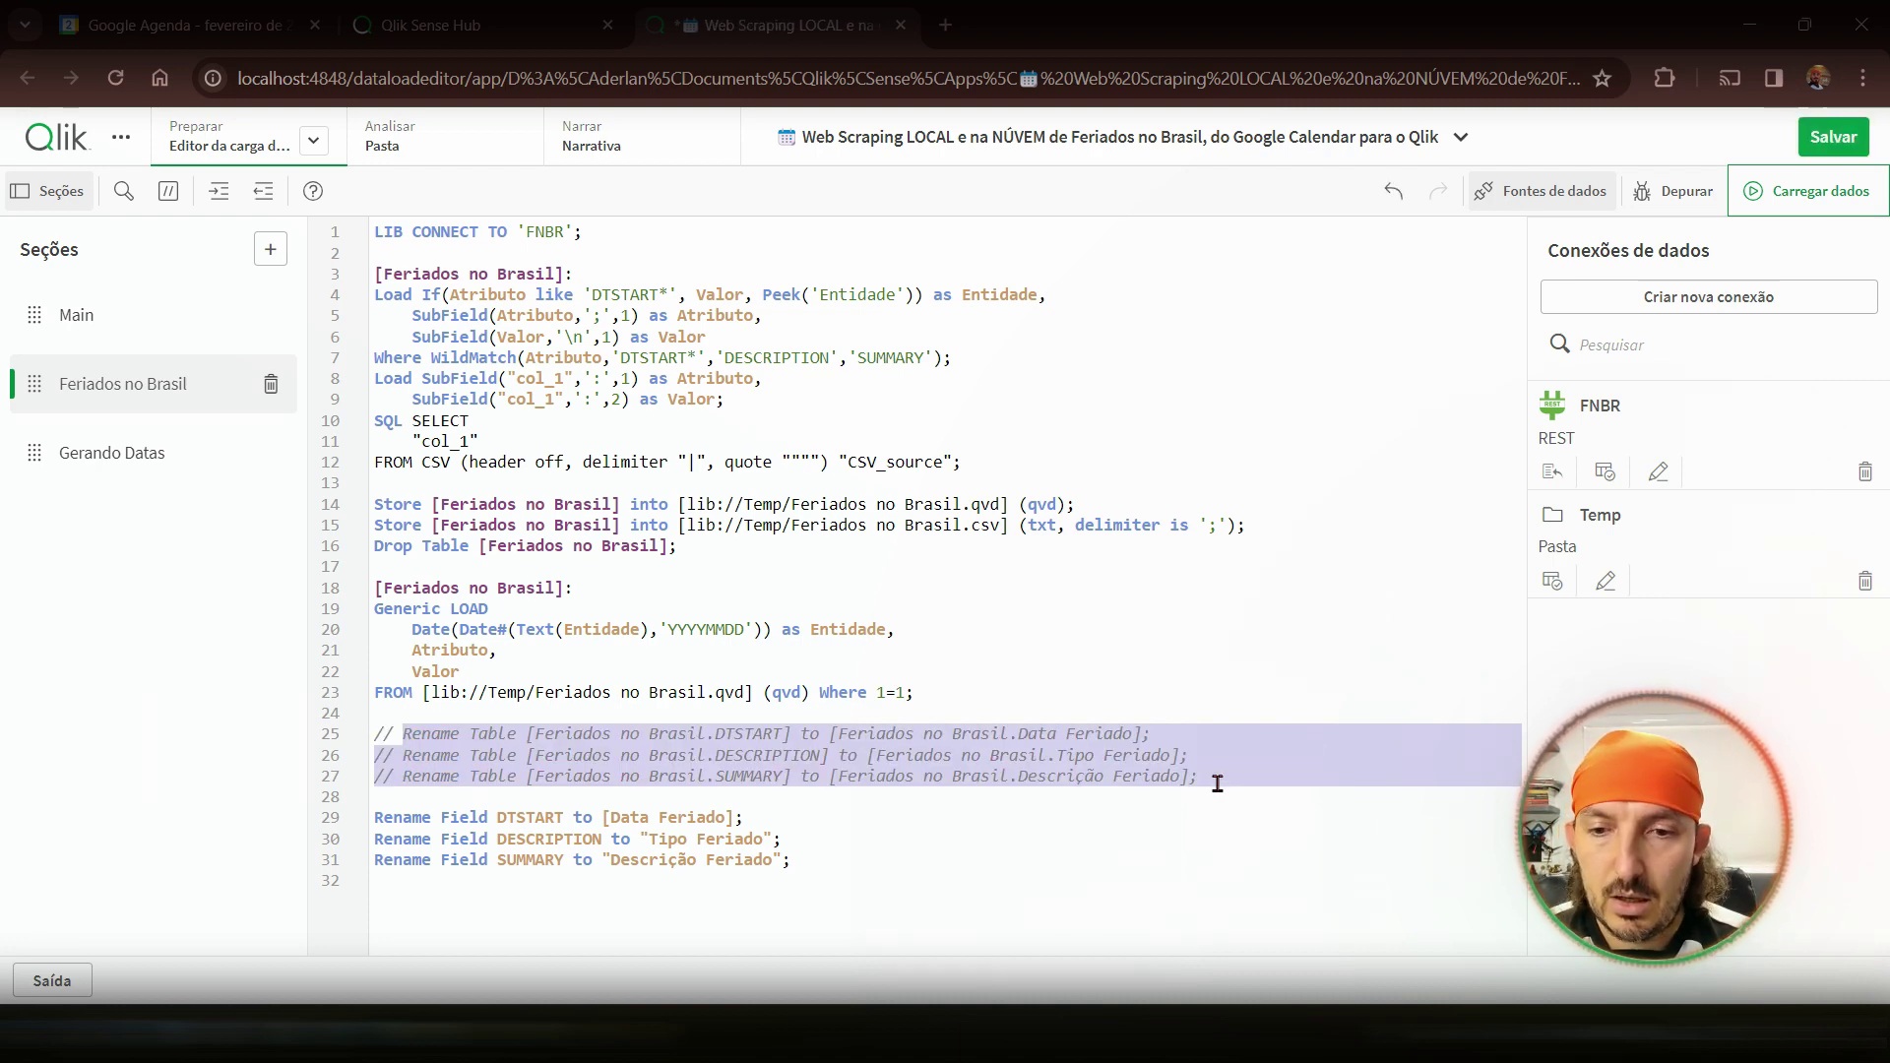
key("shift+Down")
left_click(1217, 783)
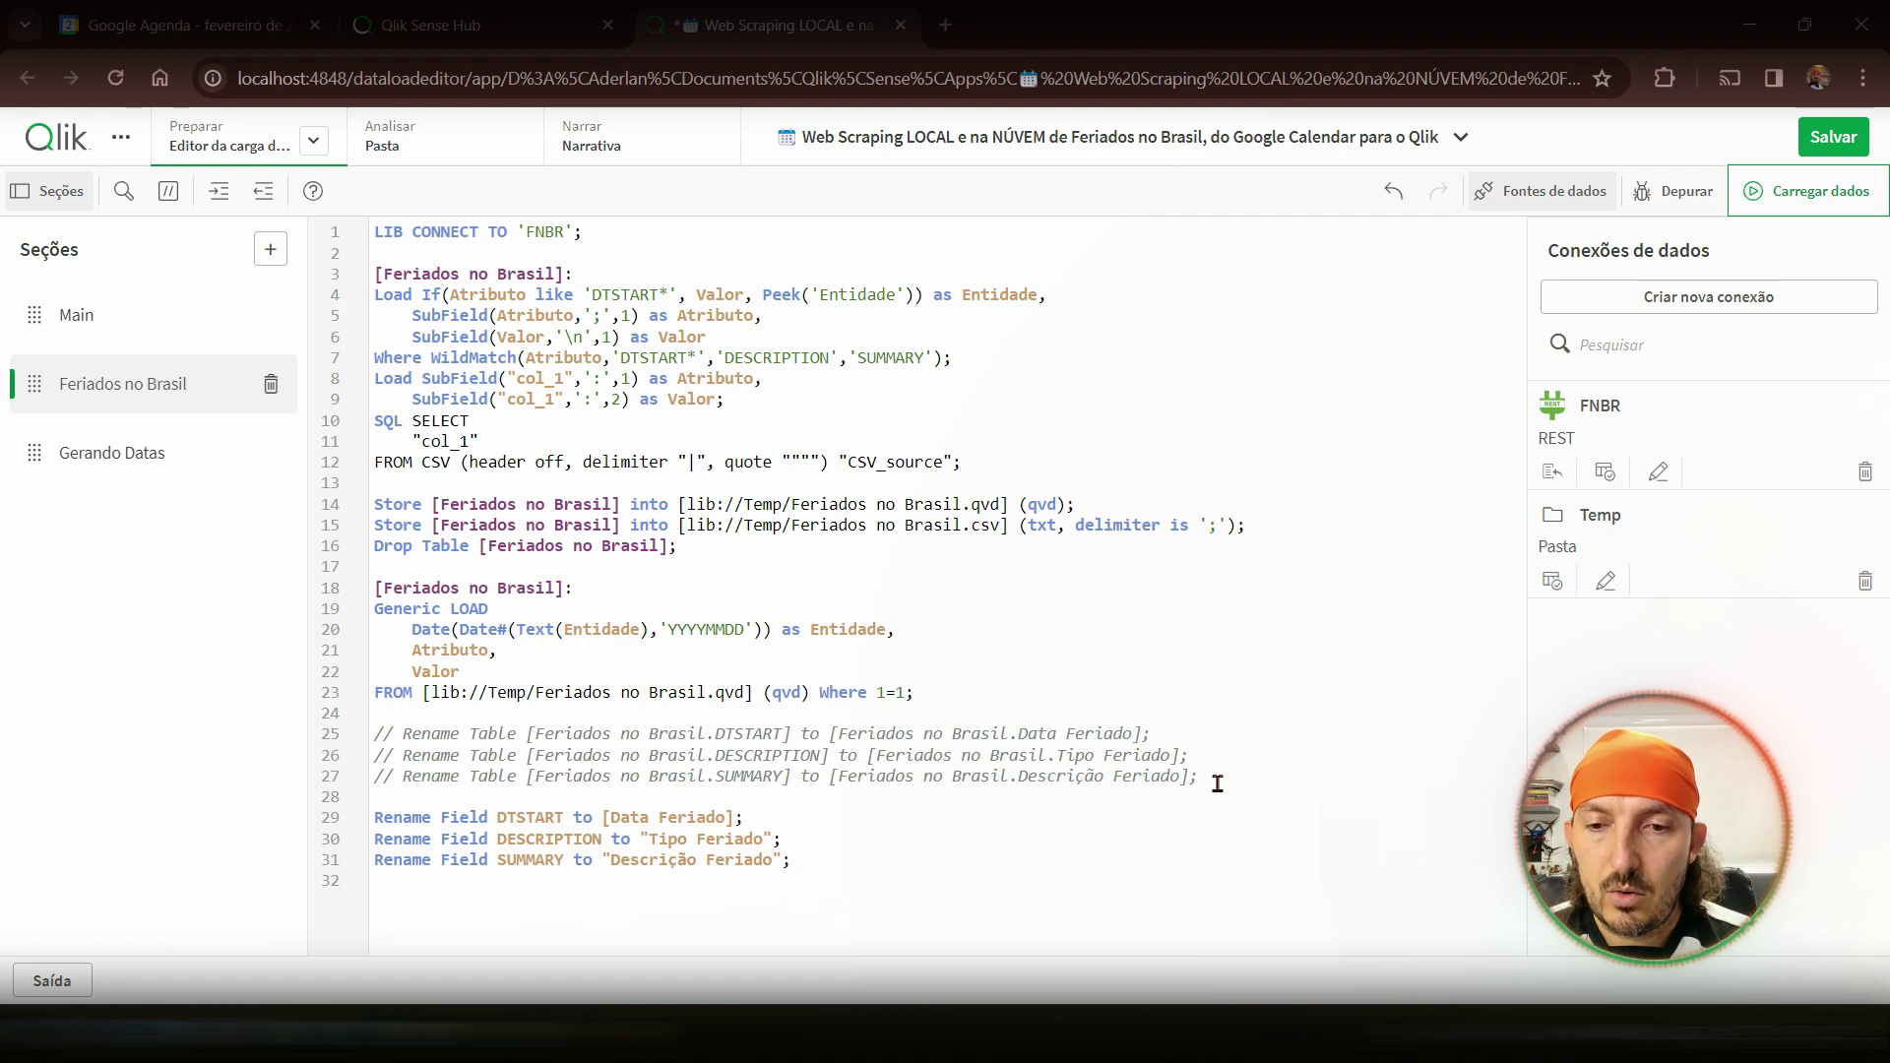
key("Return")
key("Return")
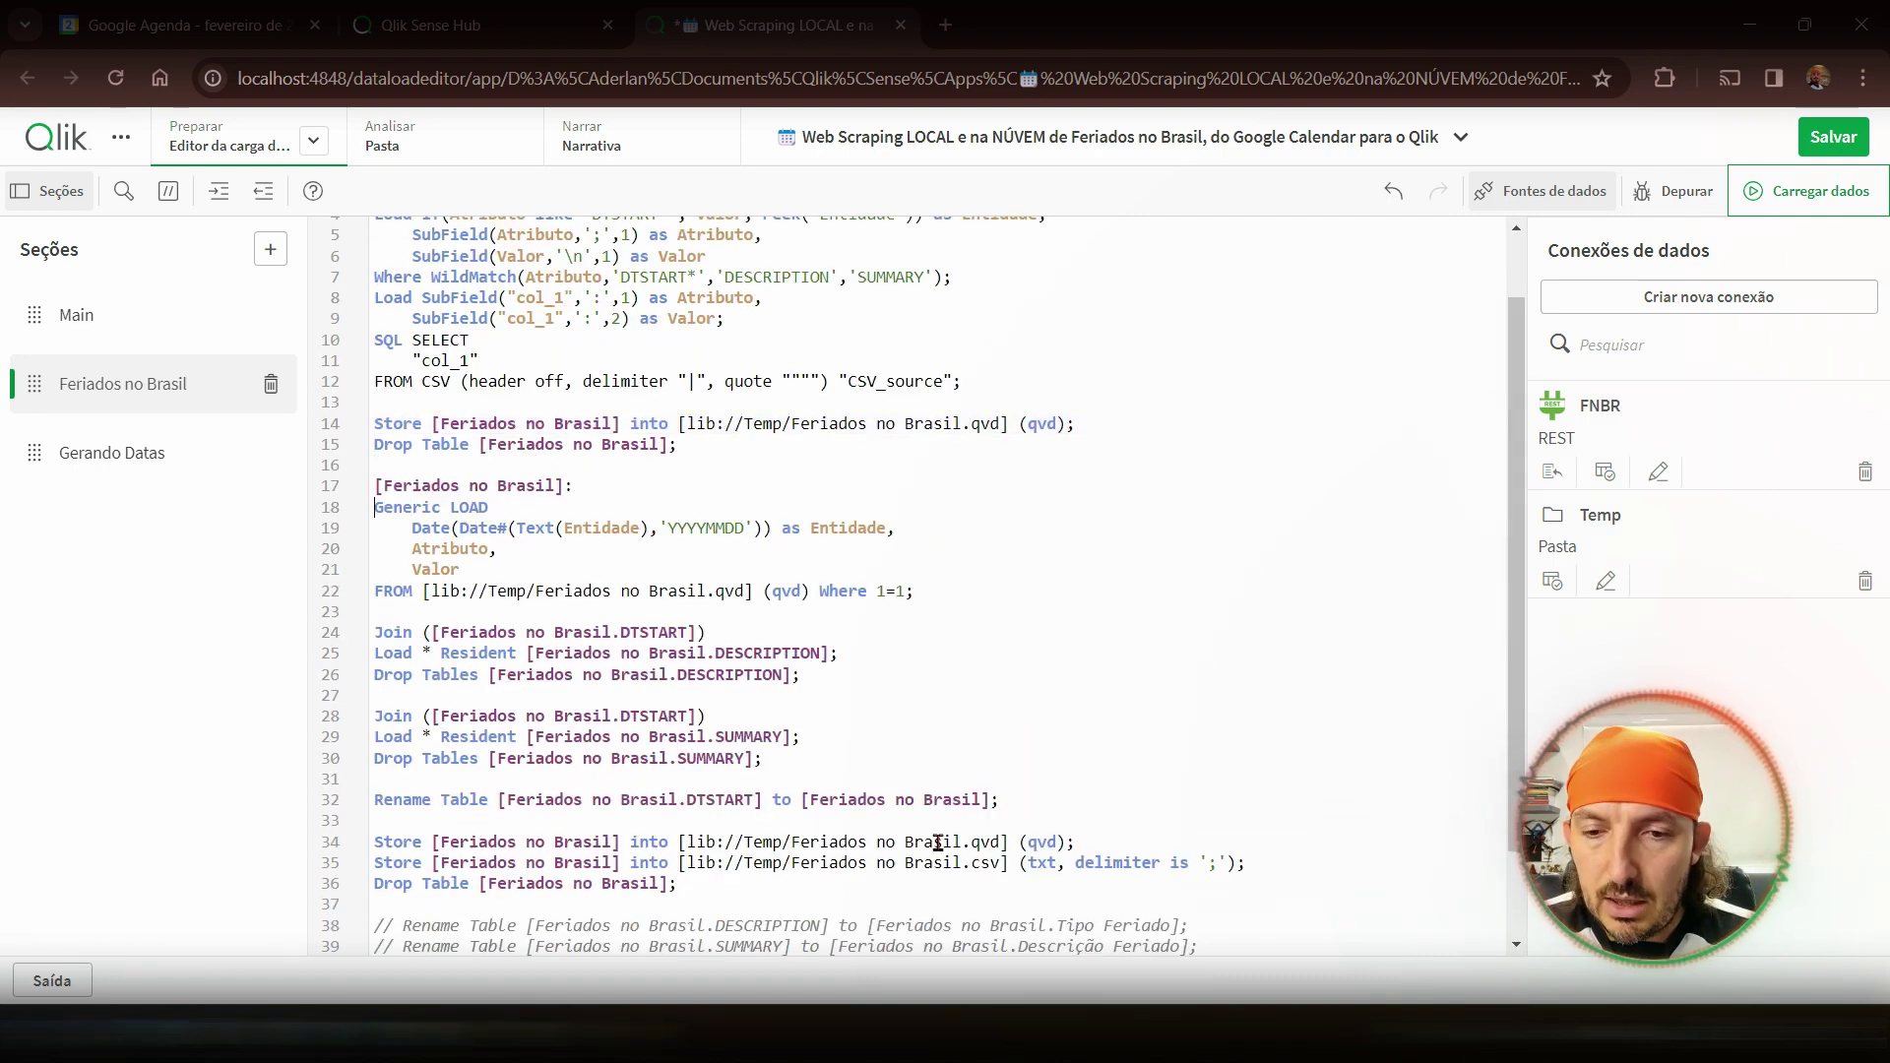
- Review the Generic LOAD block and the joins that merge the DESCRIPTION and SUMMARY tables into Feriados no Brasil.DTSTART
key("Up")
key("Up")
key("Up")
key("Up")
key("Up")
key("Up")
key("Up")
key("Up")
key("Up")
key("Up")
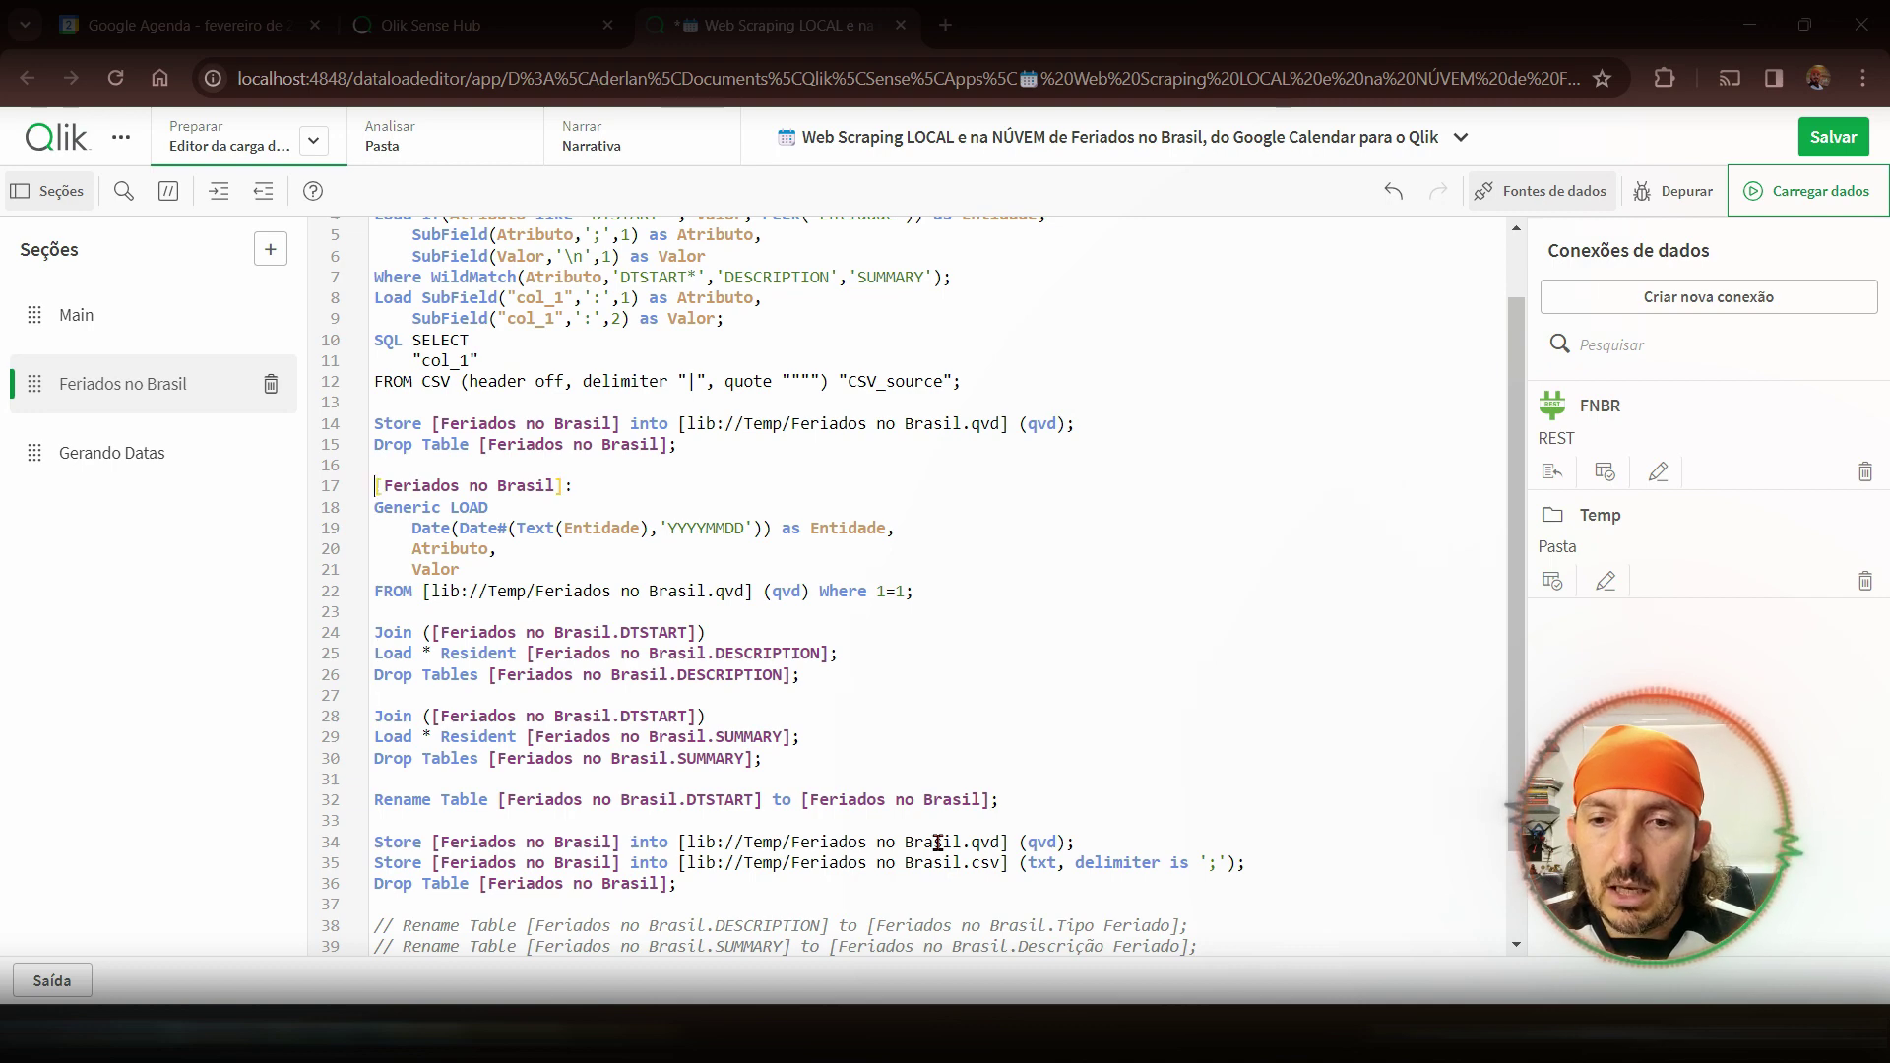
key("shift+Down")
key("shift+Down")
key("shift+Down")
key("shift+Down")
key("shift+Down")
key("shift+Down")
key("shift+Down")
key("shift+Down")
key("shift+Down")
key("shift+Down")
key("shift+Down")
key("shift+Down")
key("shift+Down")
key("shift+Down")
key("shift+Down")
key("shift+Down")
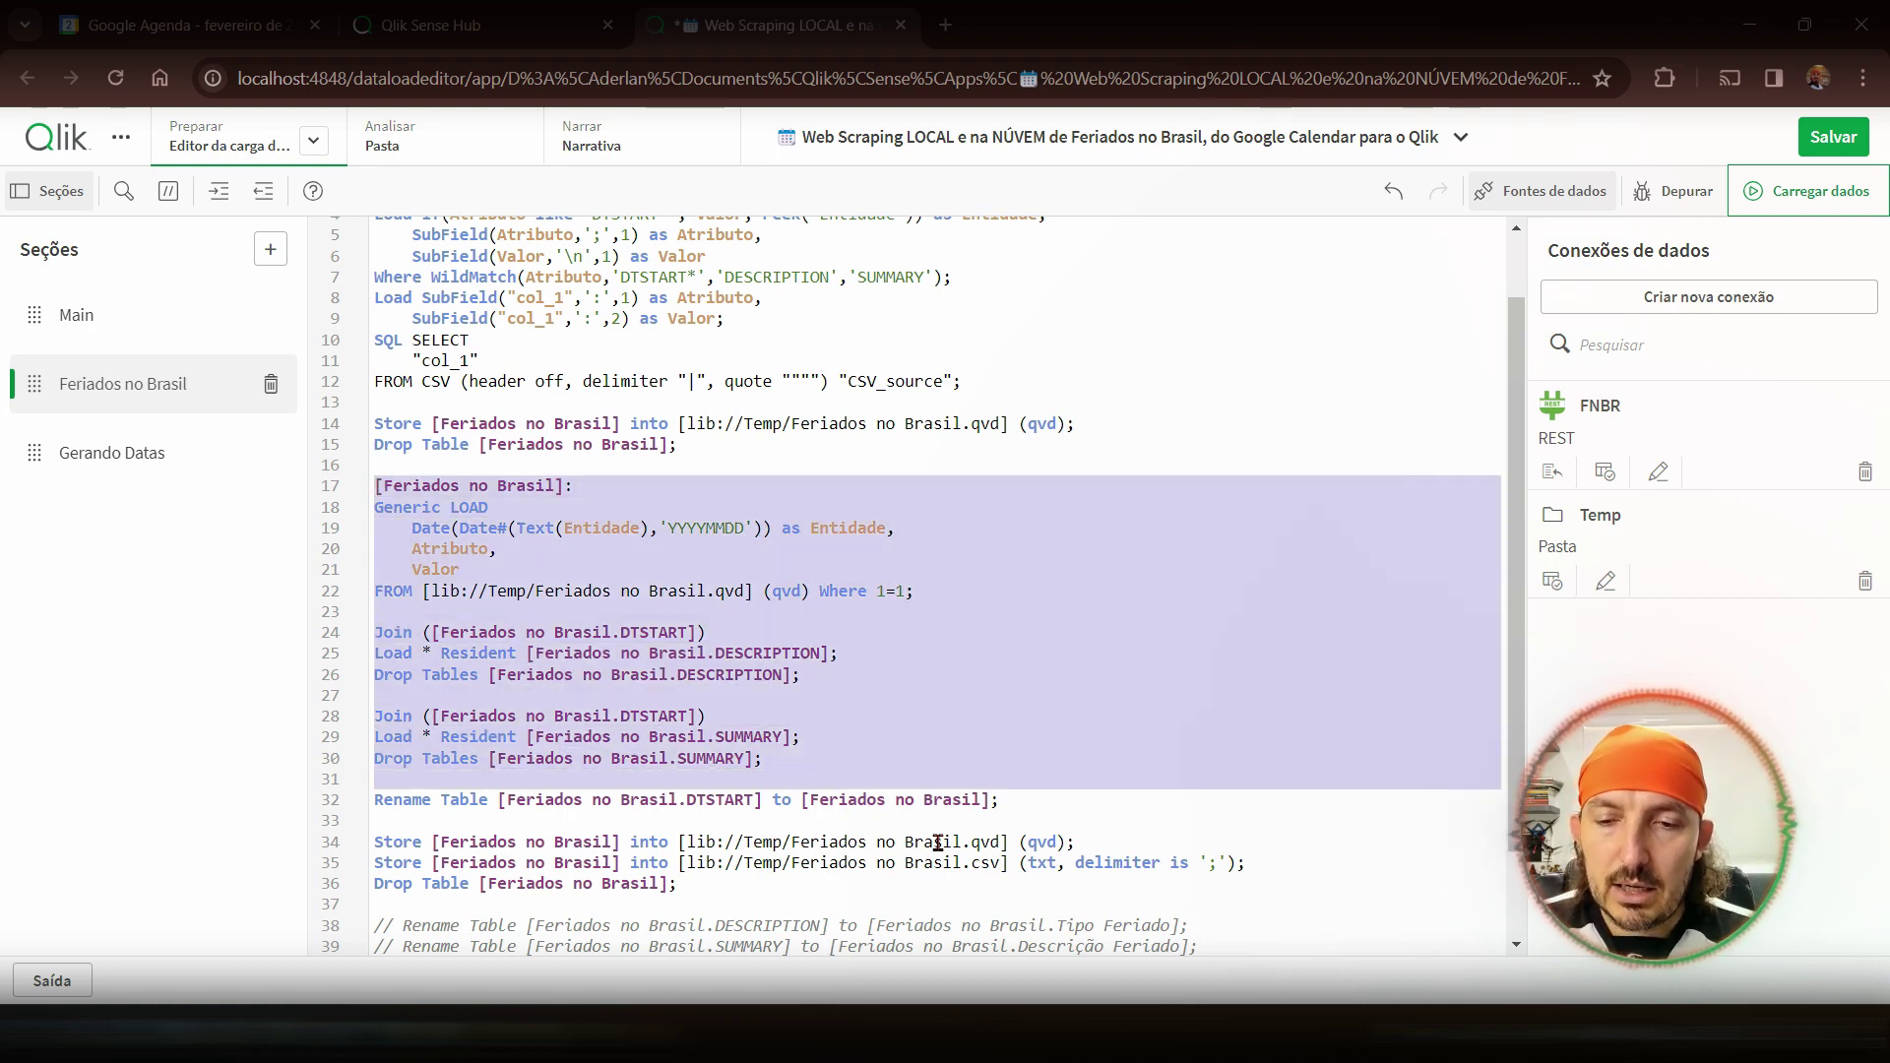
key("Right")
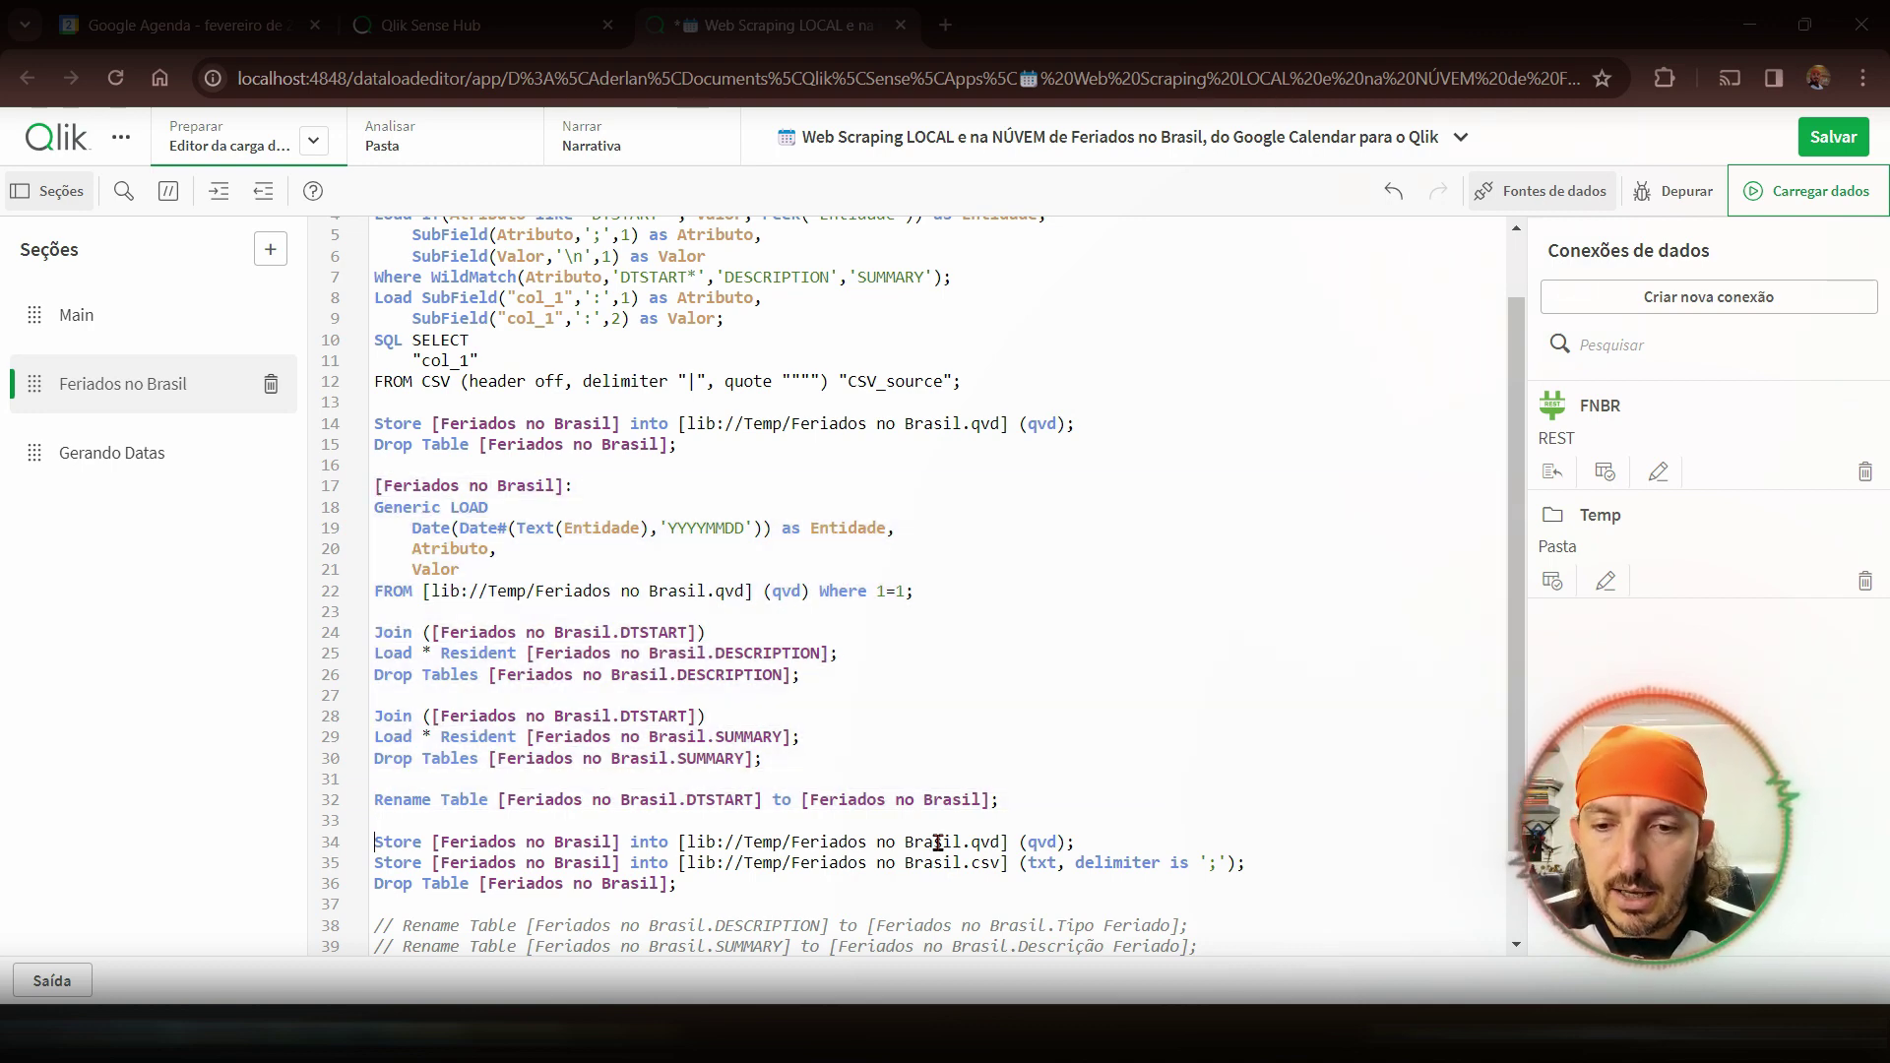
- Review the end of the section, from the QVD and CSV Store statements to the Rename Field statements
key("Down")
key("Down")
key("Down")
key("Down")
key("Down")
key("Down")
key("Down")
key("ctrl+z")
key("ctrl+z")
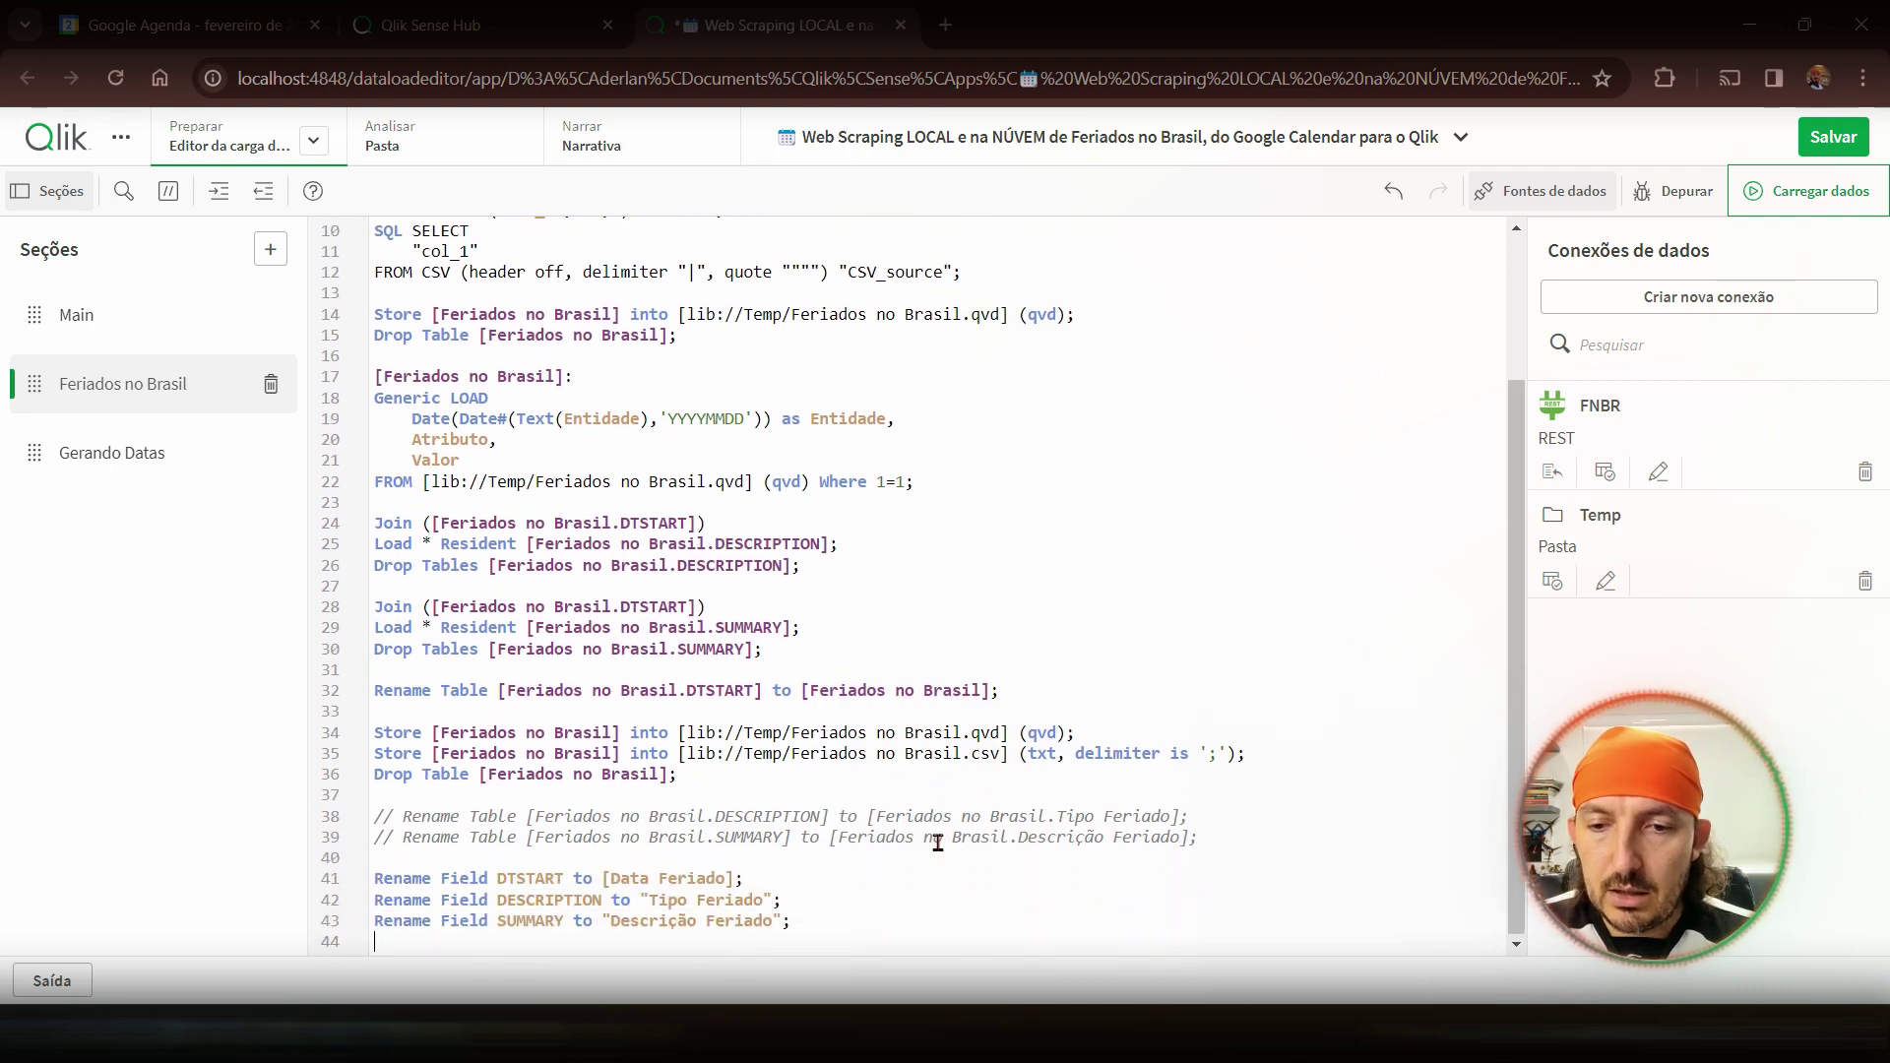
- Remove the Date conversion and its alias from the Generic LOAD so its first field is plain Entidade
left_click(416, 300)
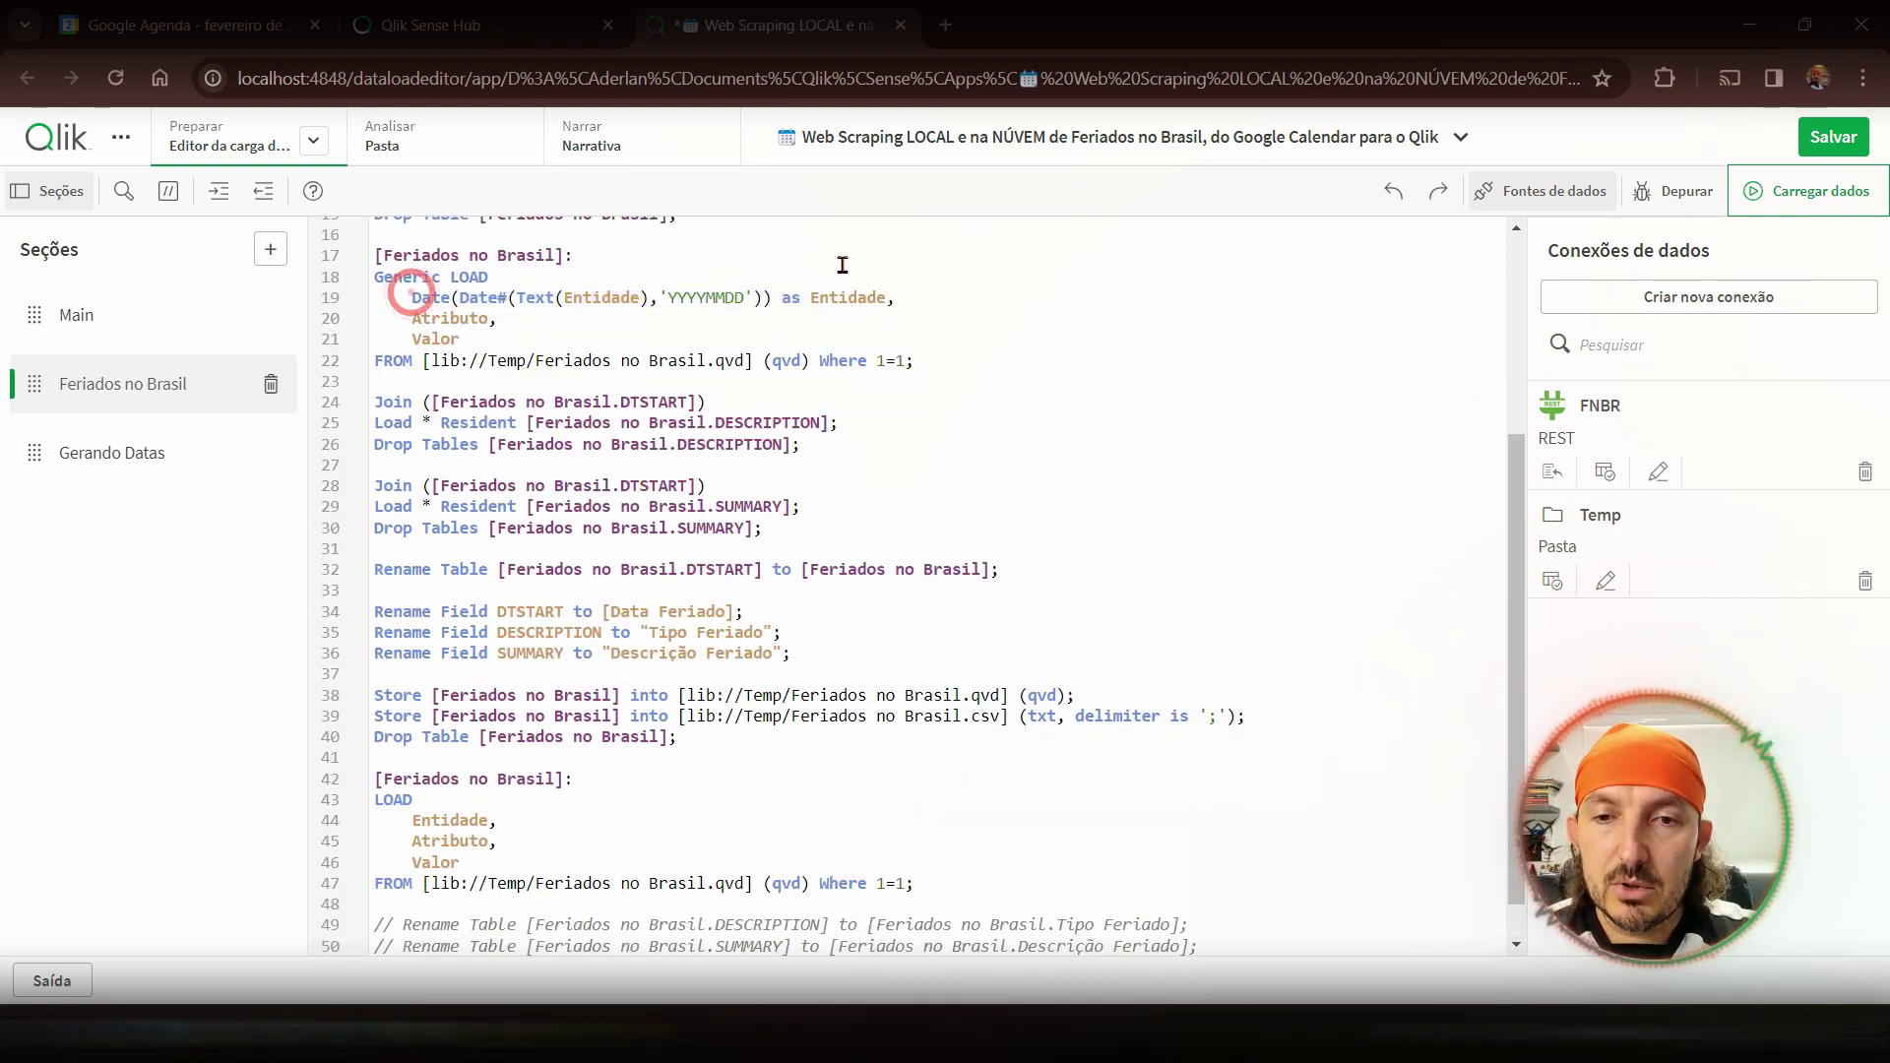
left_click(802, 298, "shift")
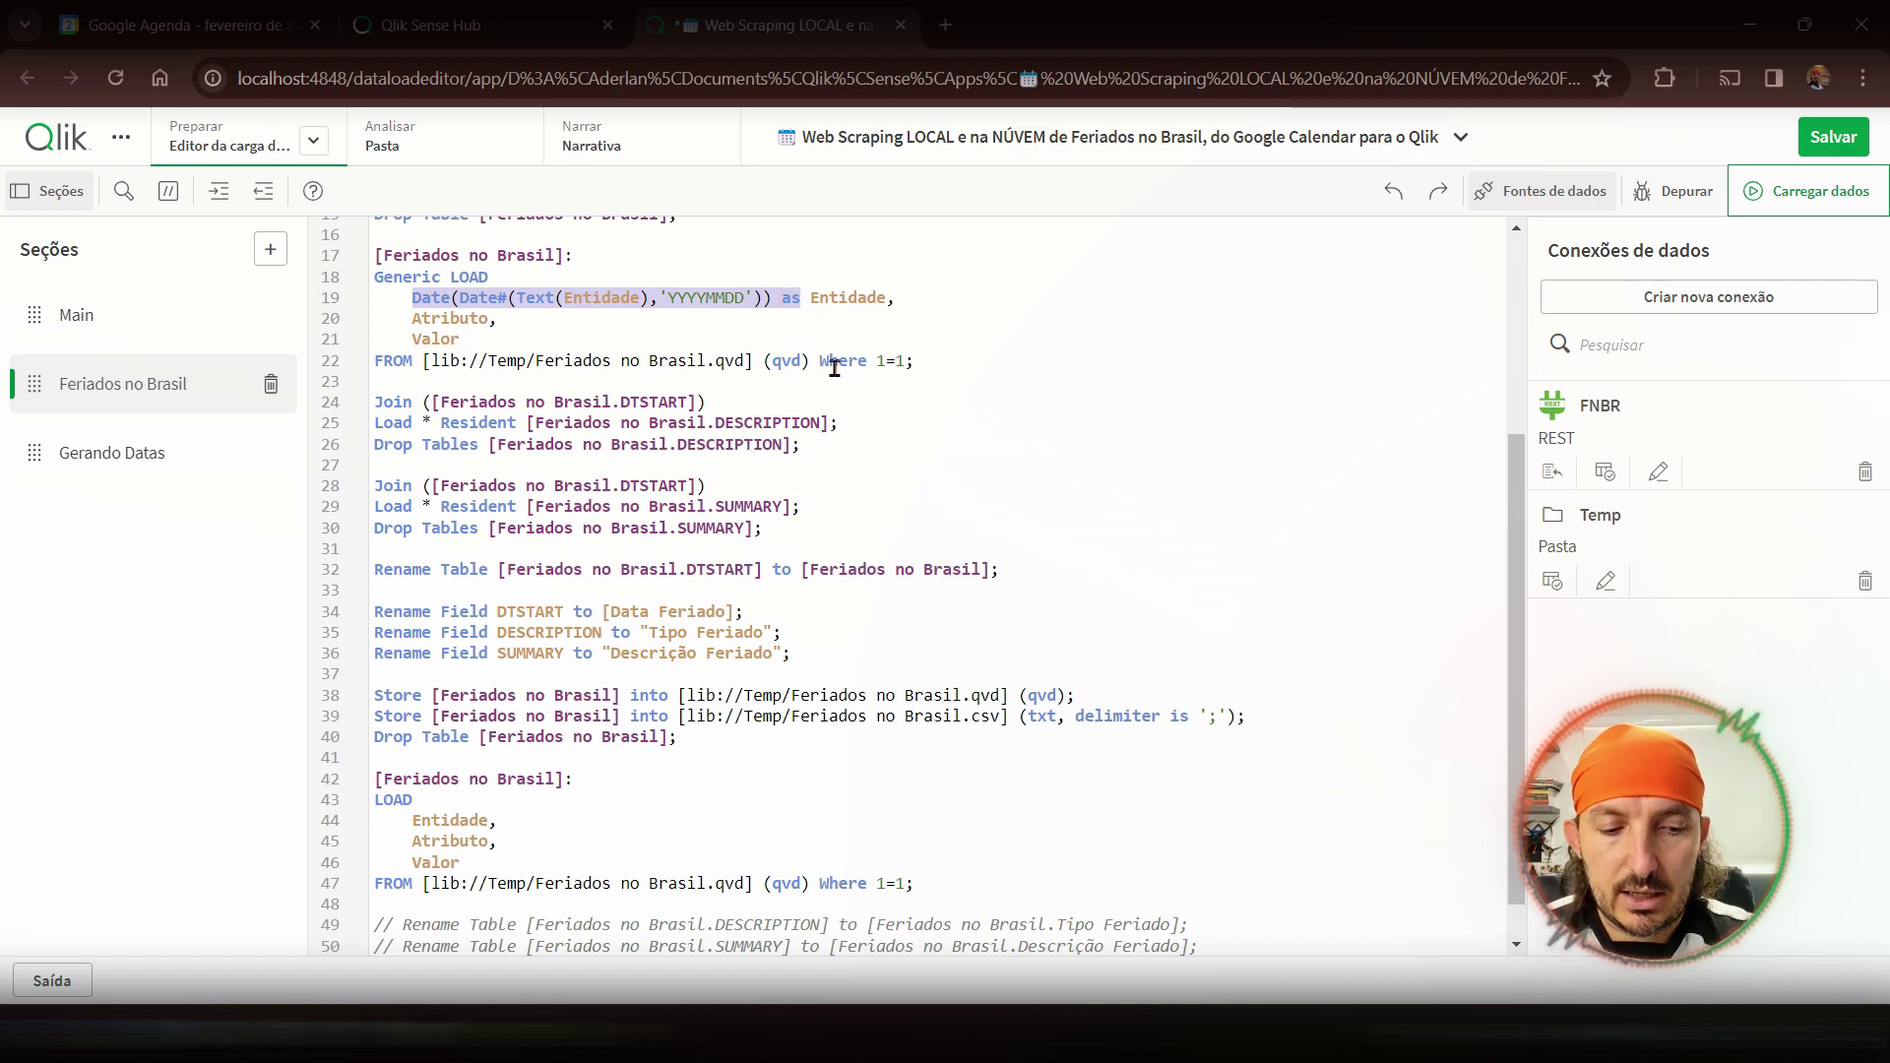
key("shift+Right")
key("Delete")
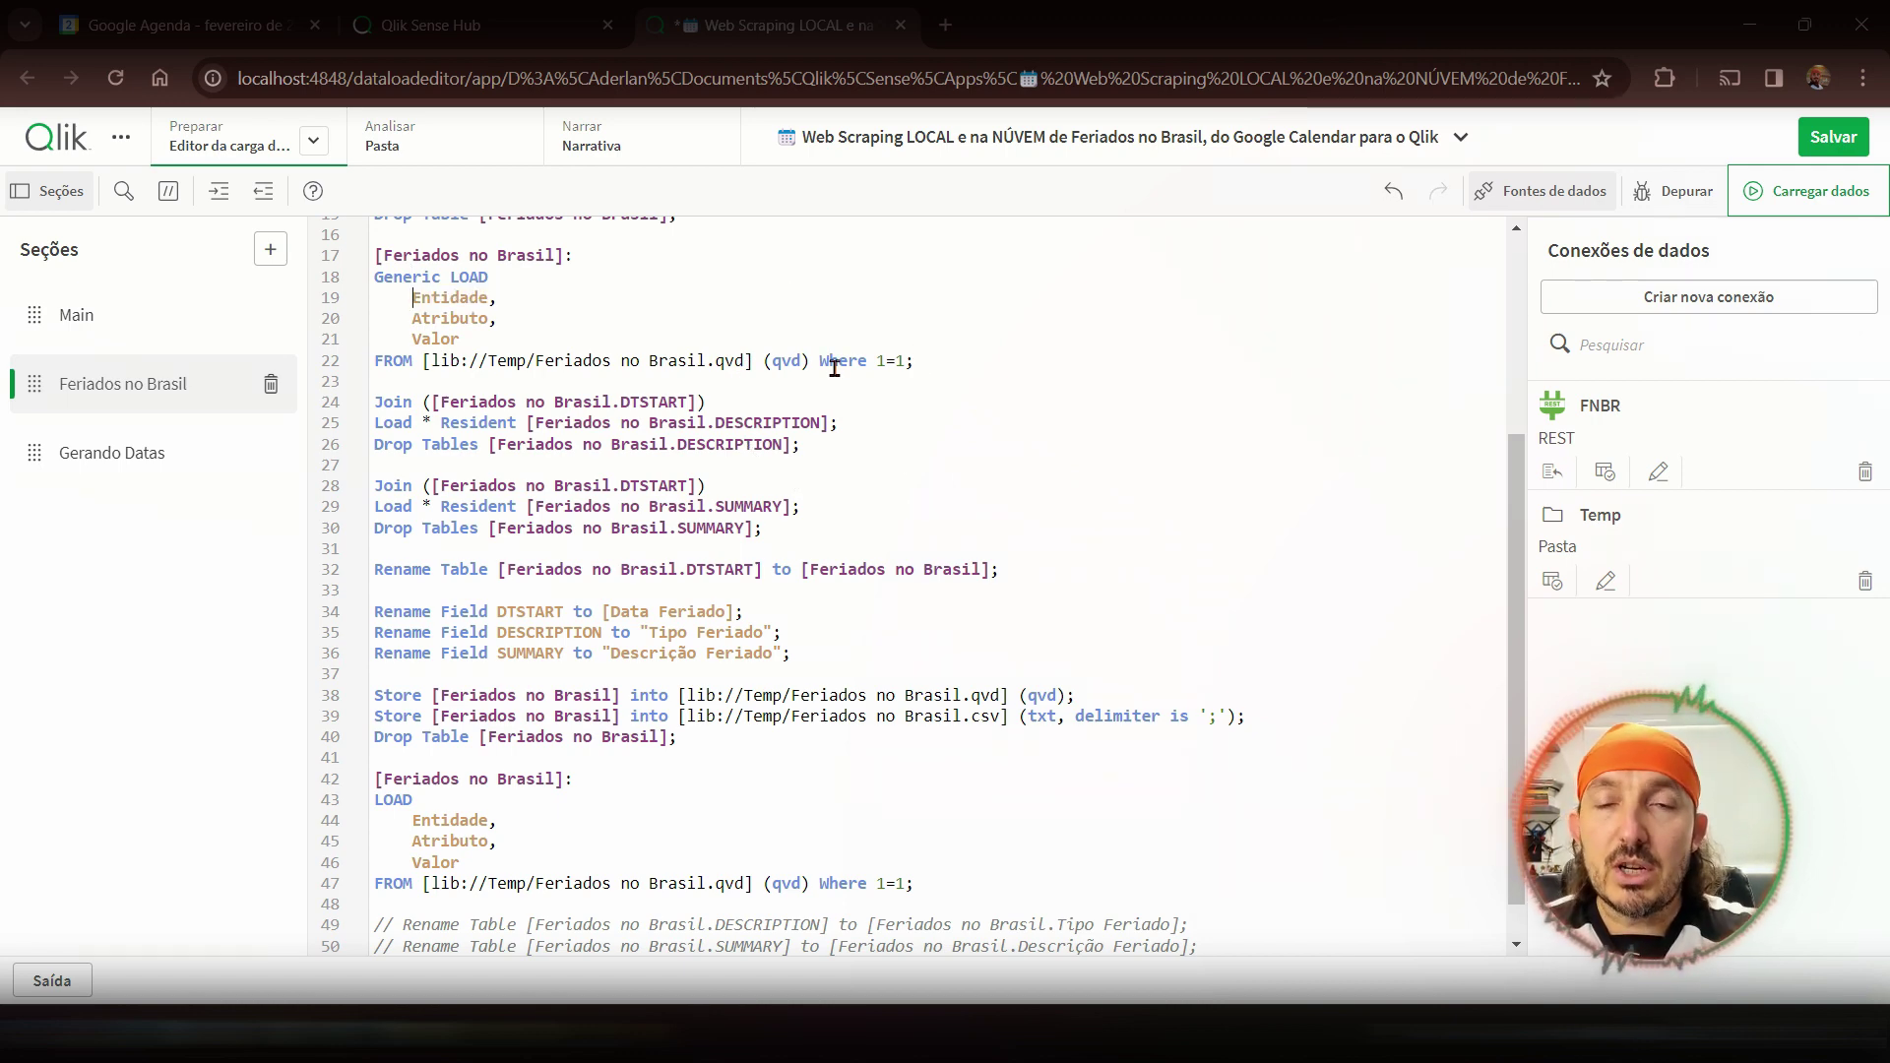
- Comment out the three Rename Field statements for DTSTART, DESCRIPTION and SUMMARY
double_click(455, 821)
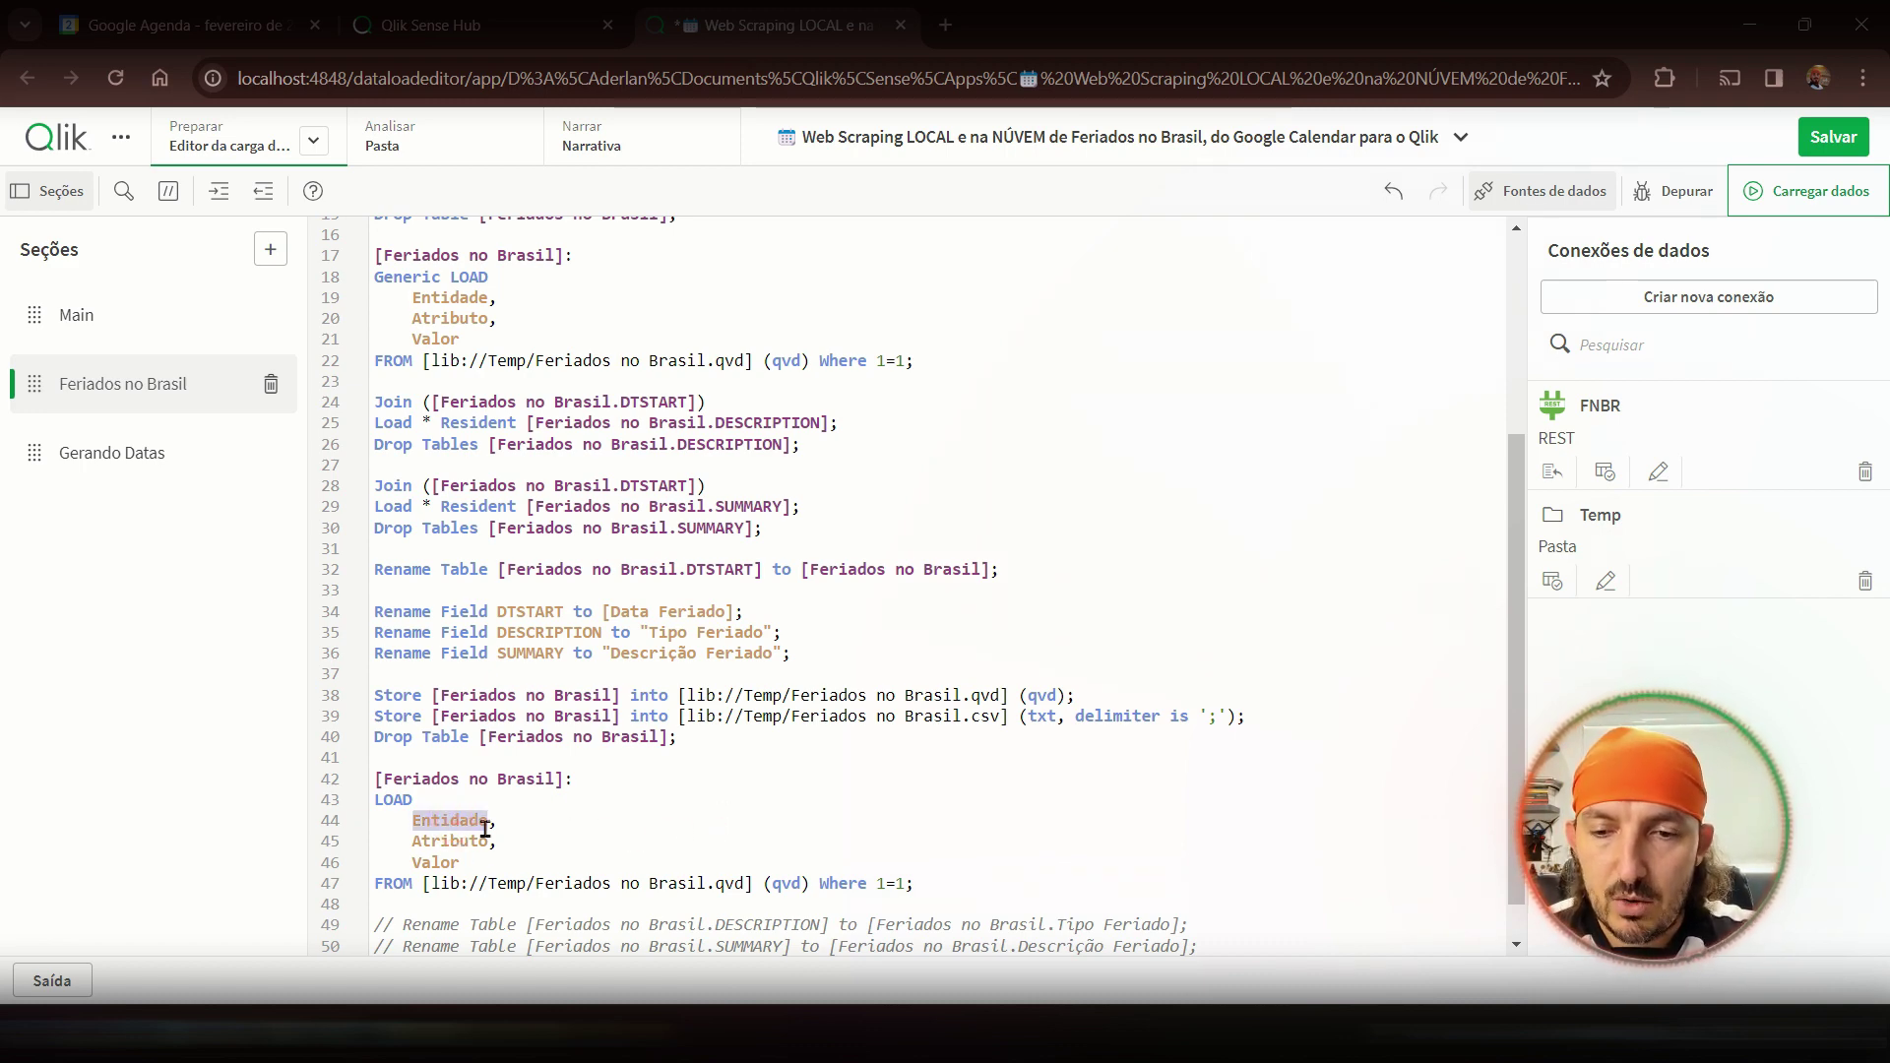
left_click(429, 803)
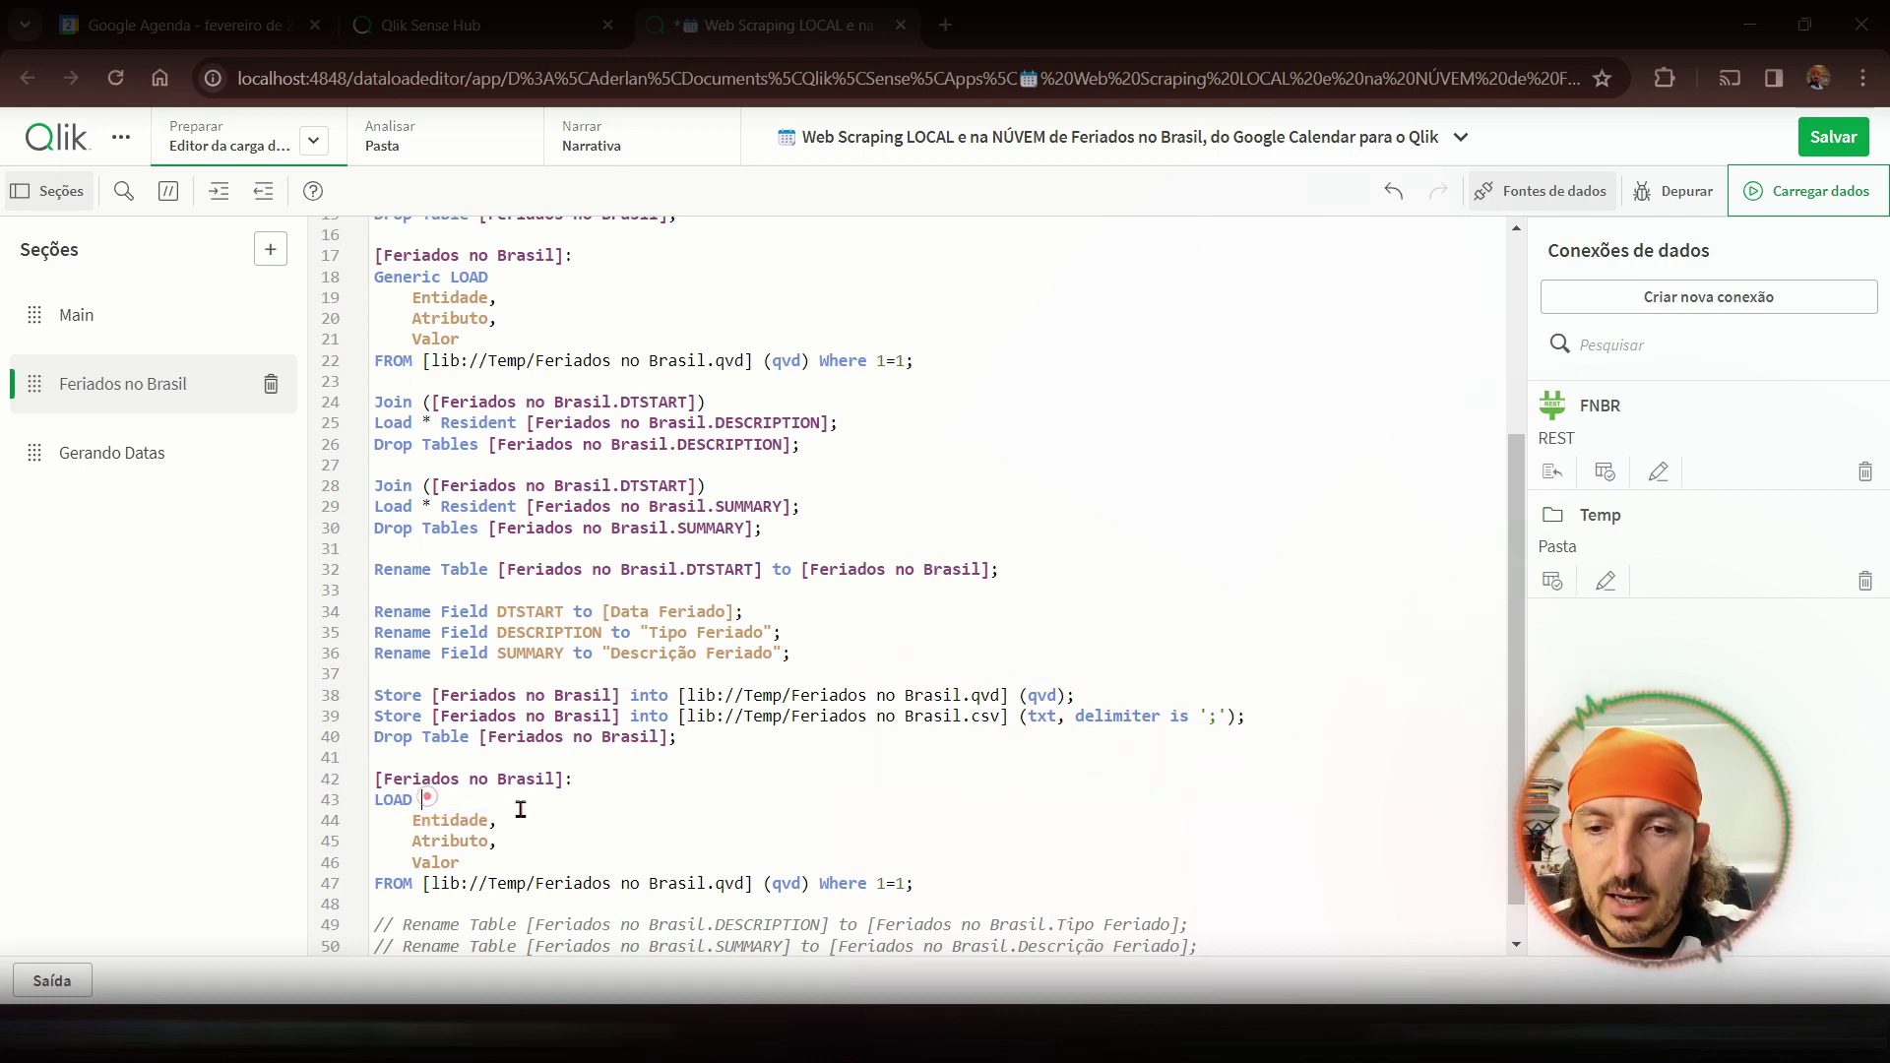
key("ctrl+k")
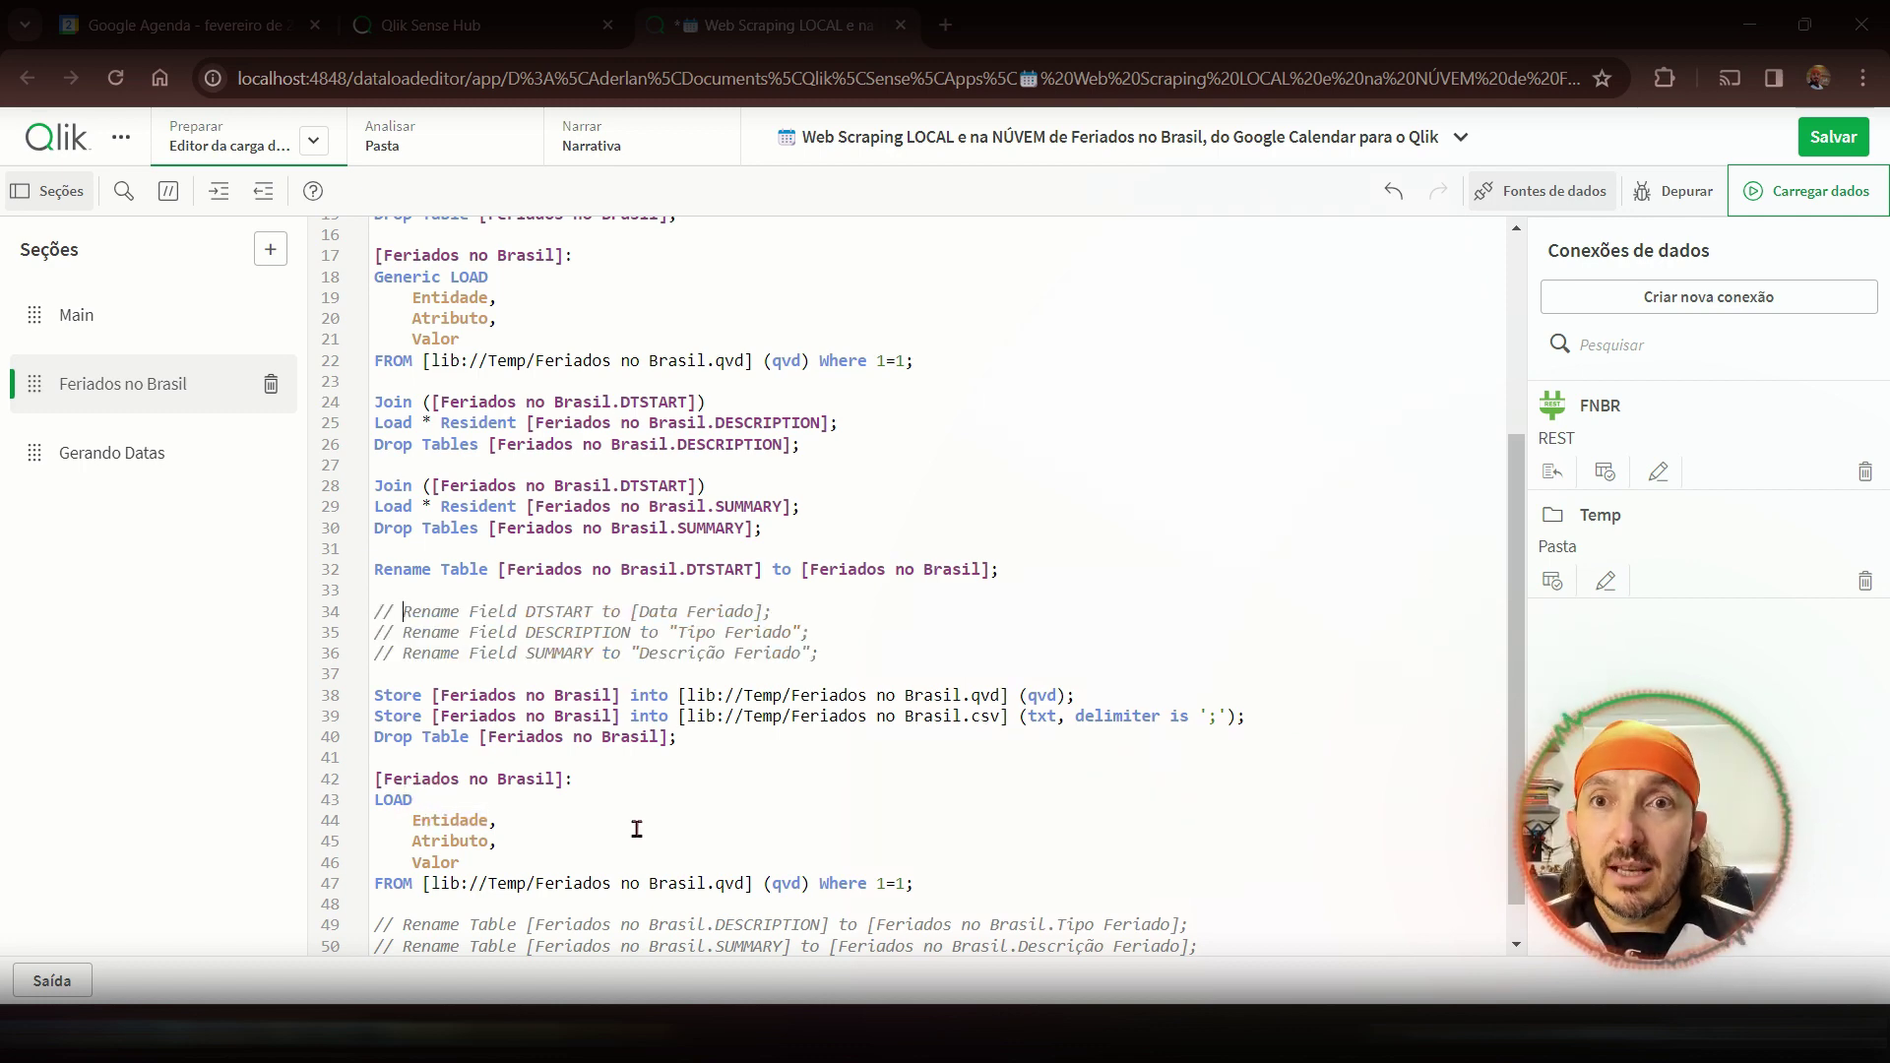
key("Home")
key("shift+Down")
key("shift+Down")
key("shift+Down")
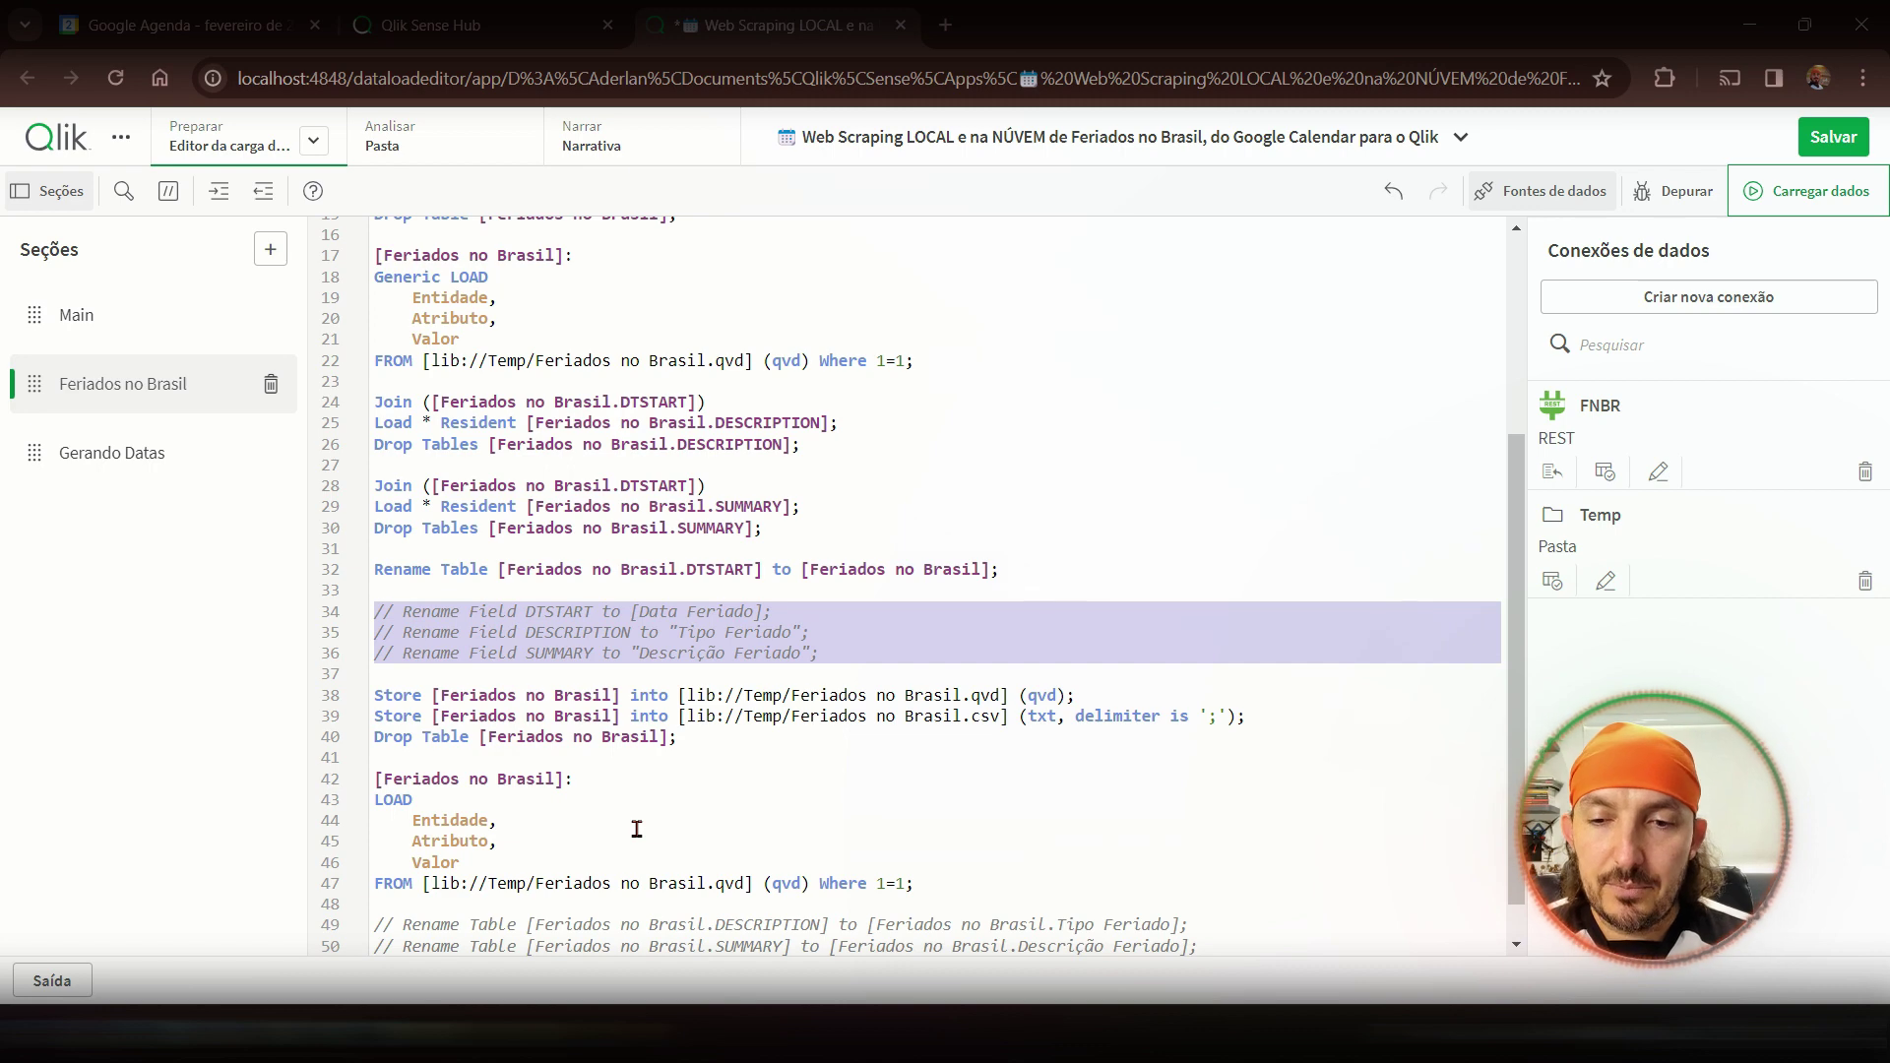
- Delete the Entidade, Atributo and Valor fields from the final LOAD of Feriados no Brasil
key("Down")
key("Down")
key("Down")
key("Down")
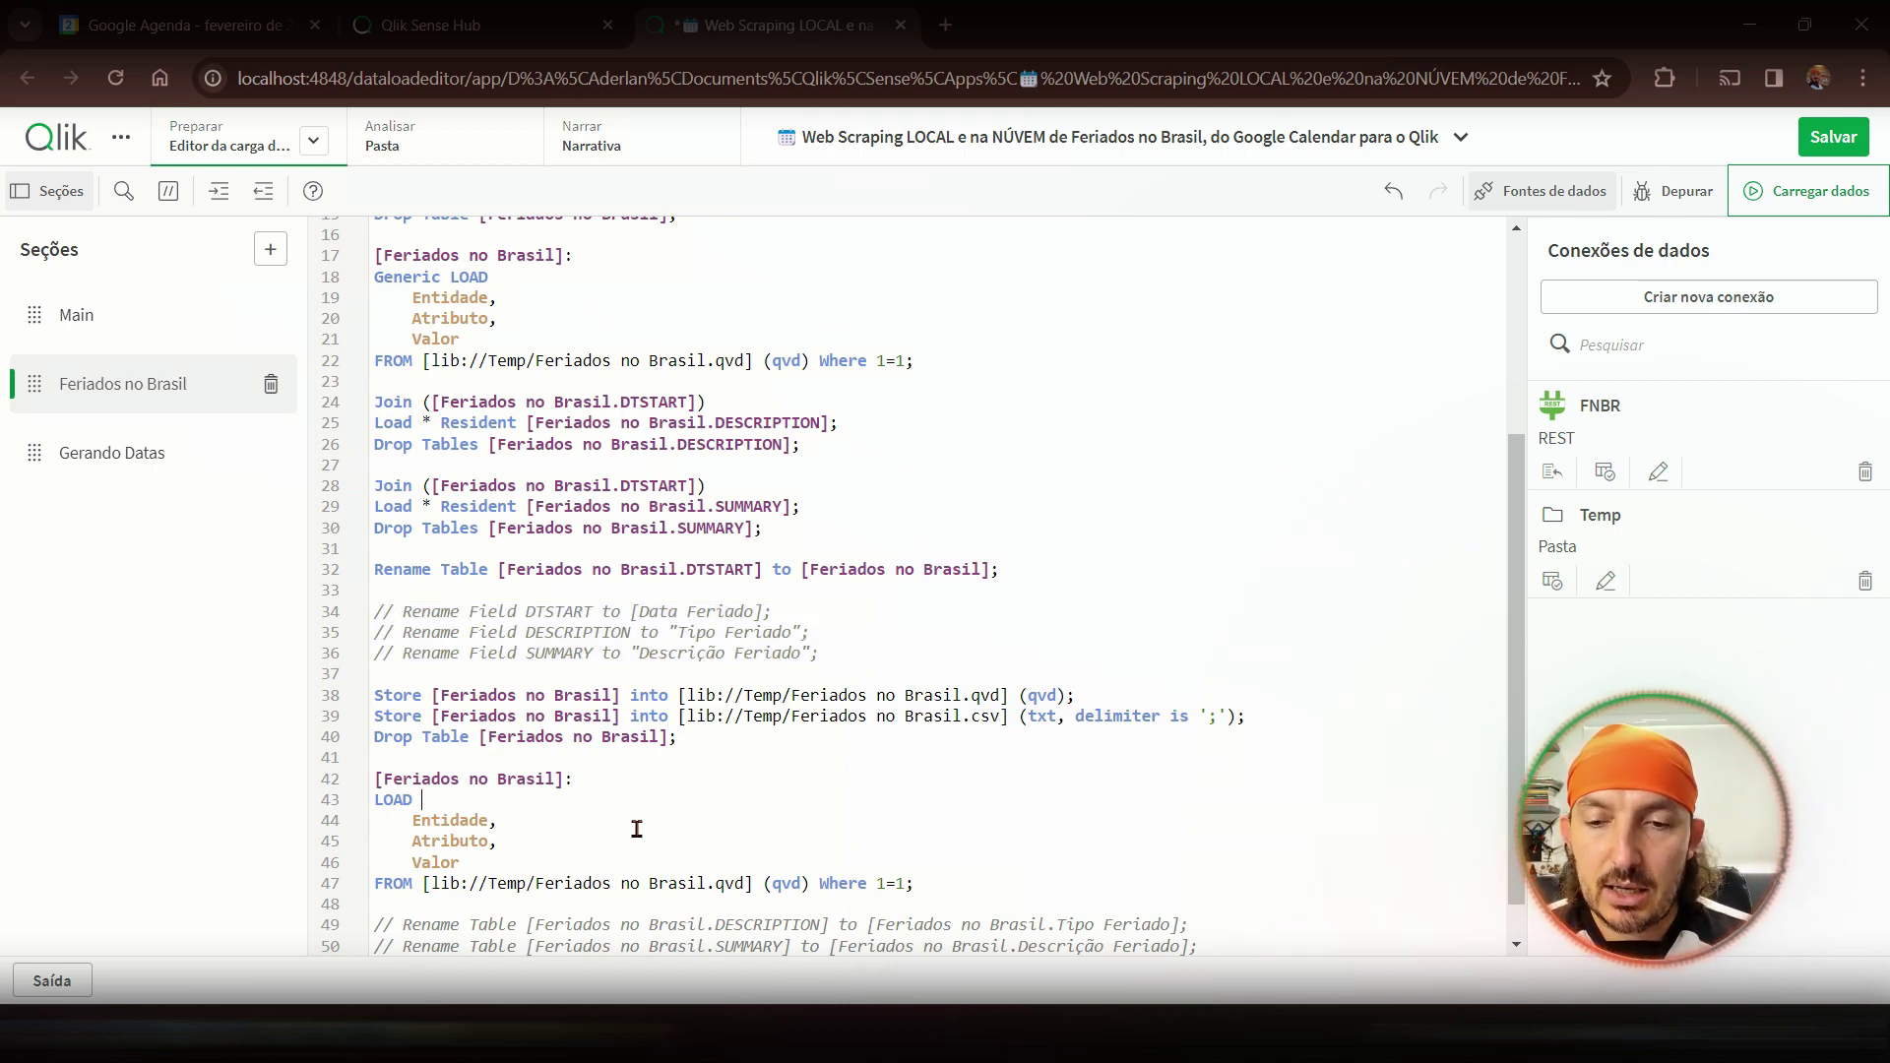
key("shift+Down")
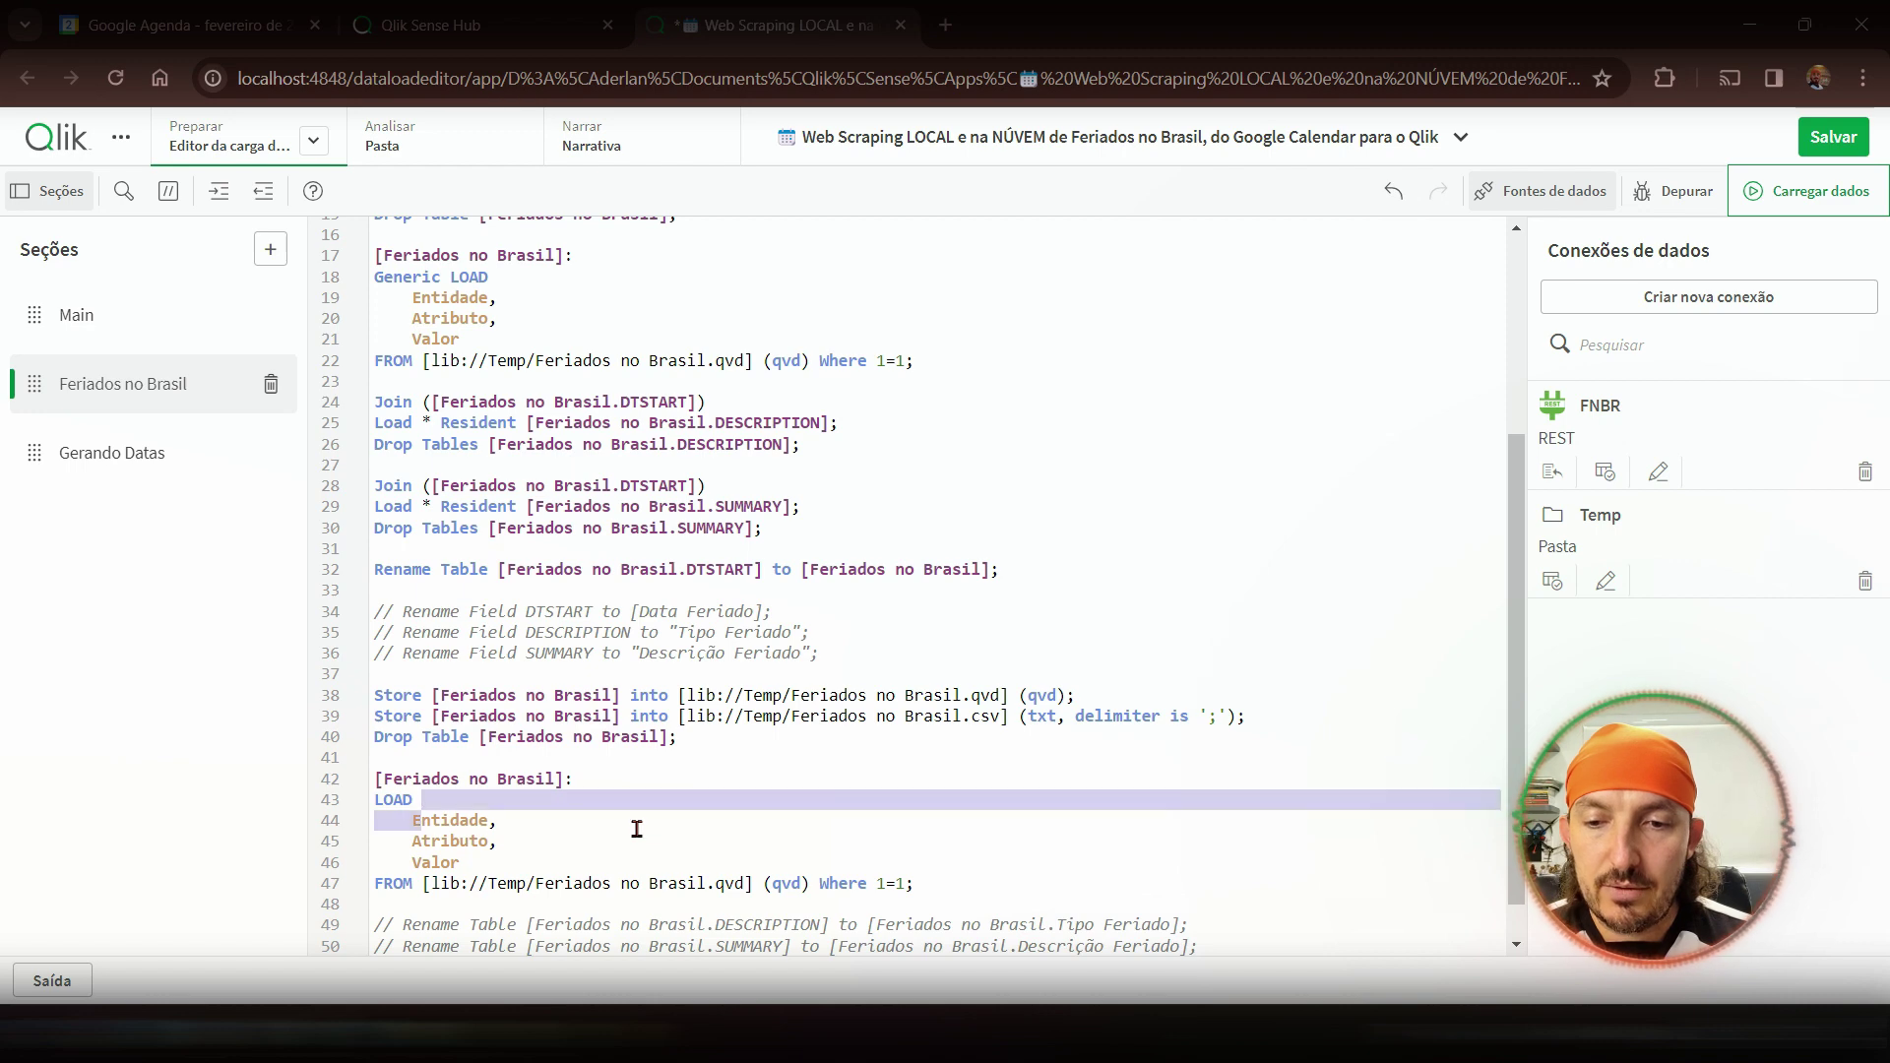
key("shift+Down")
key("shift+Down")
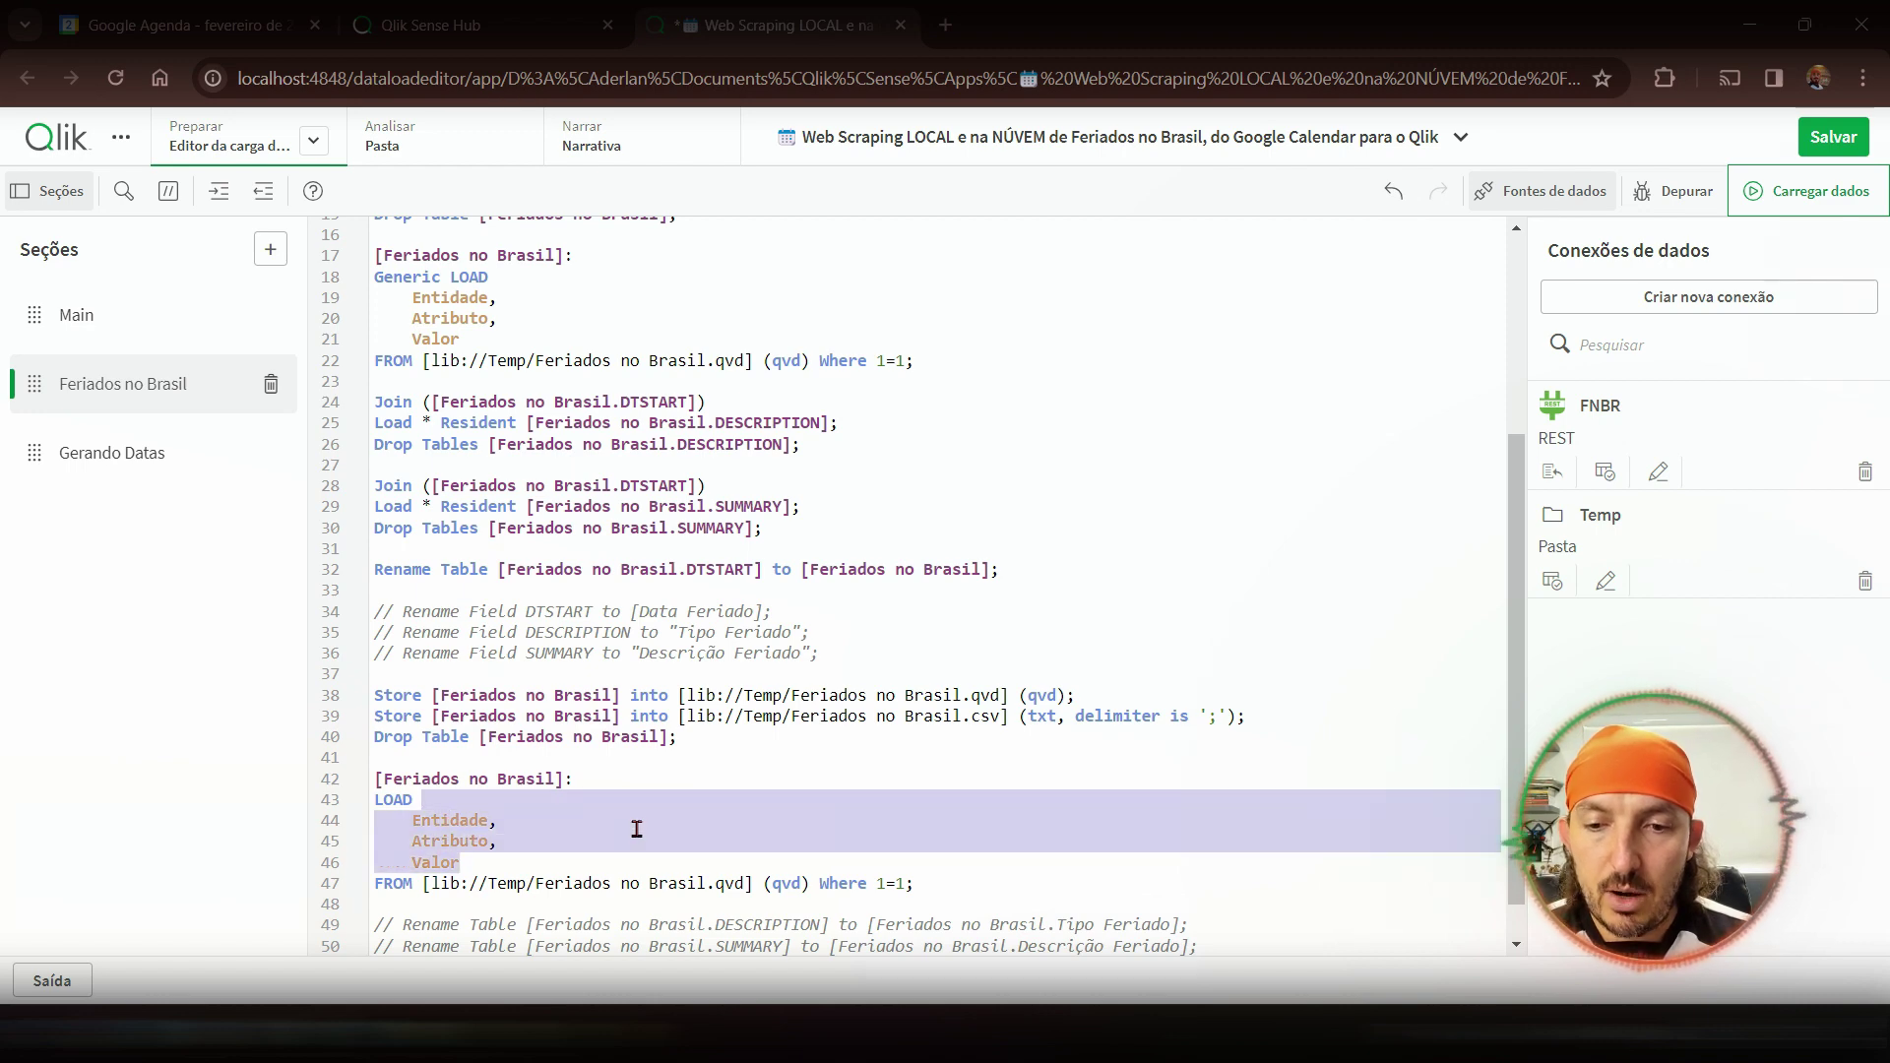
key("BackSpace")
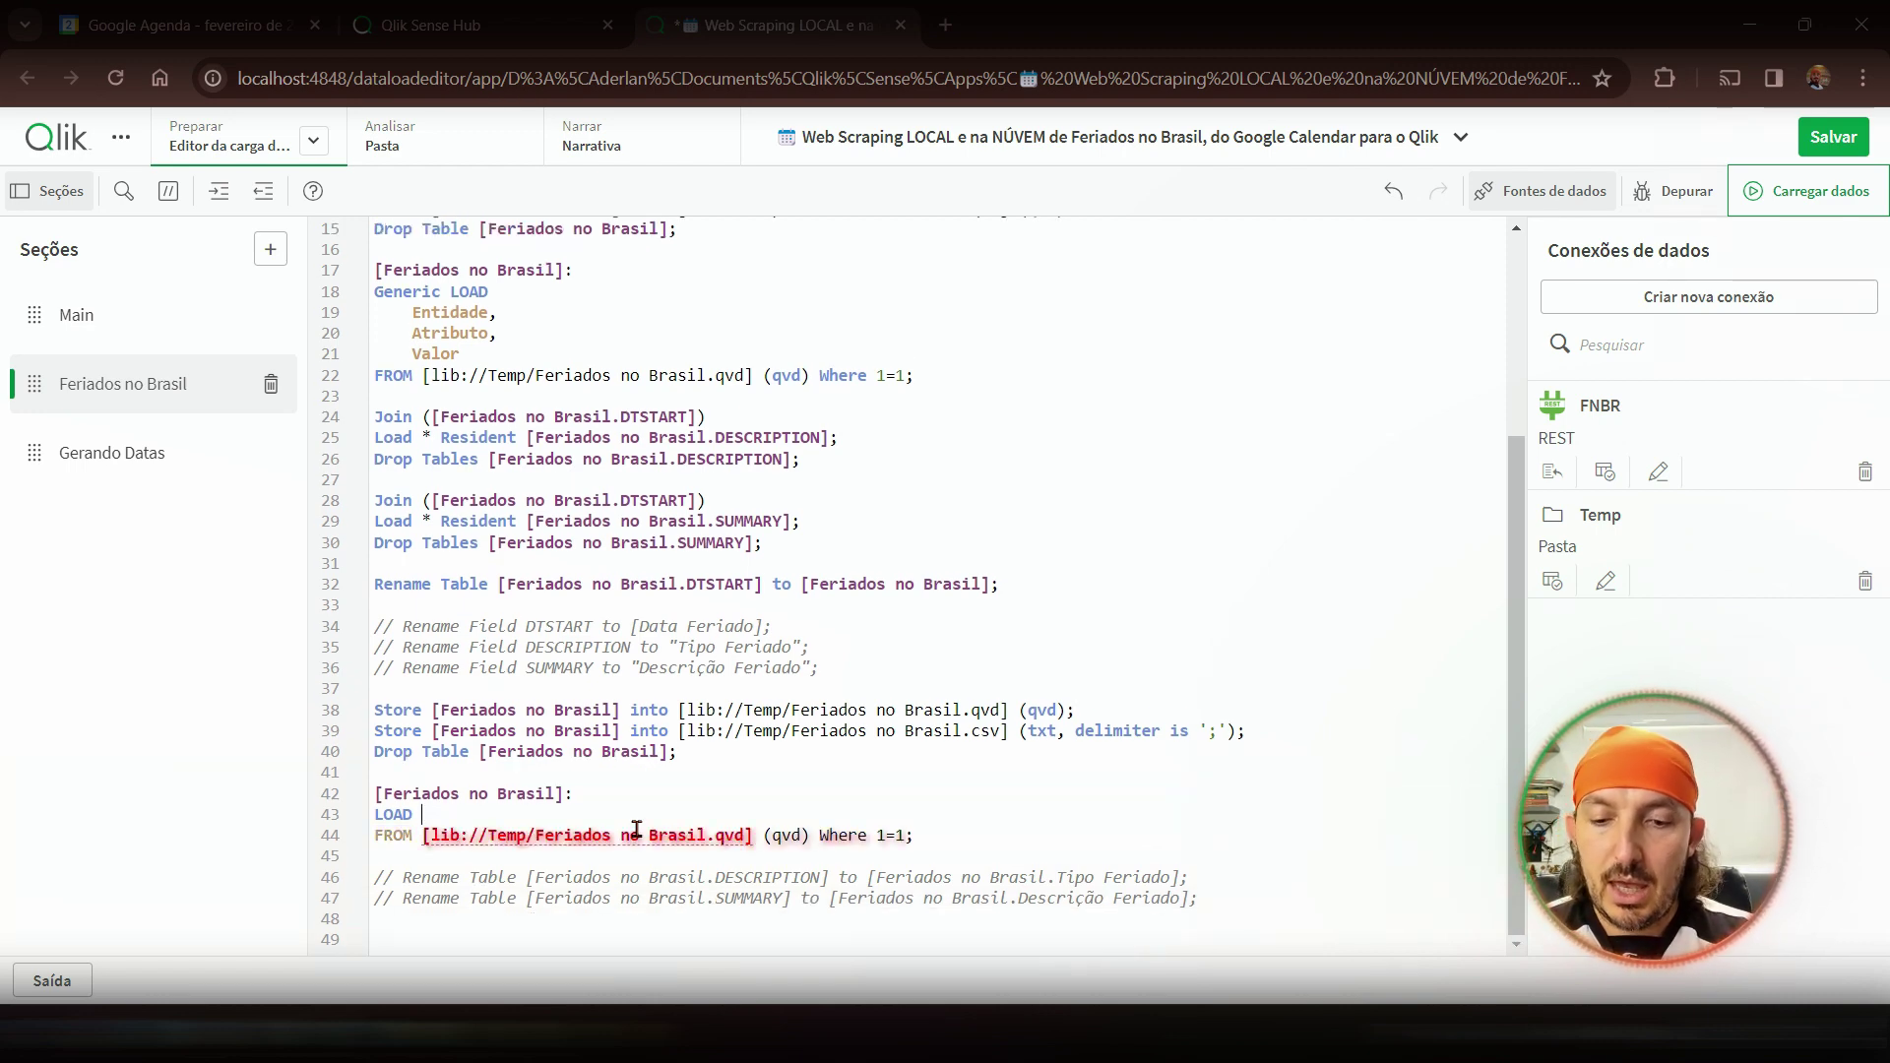
- Start the final LOAD's first field with the nested expression Date(Date#(DTSTART)
type("Date(D")
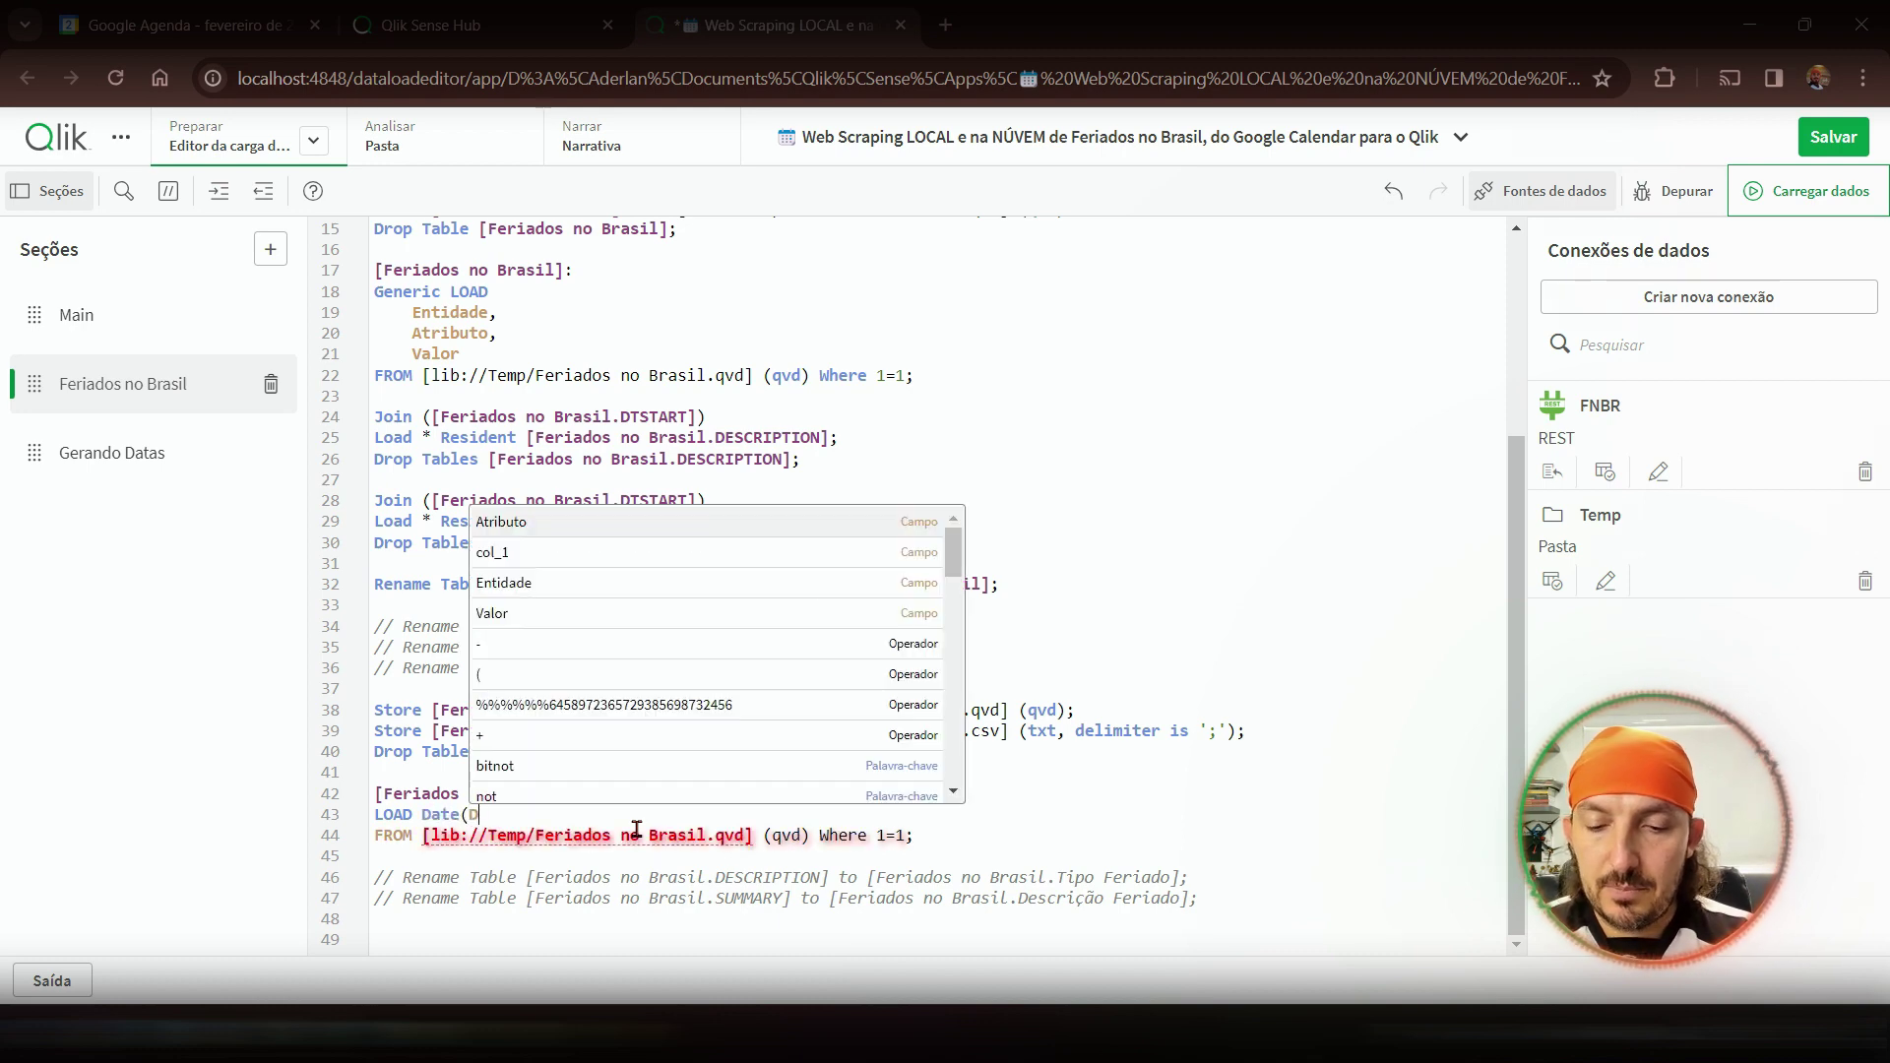
type("ate")
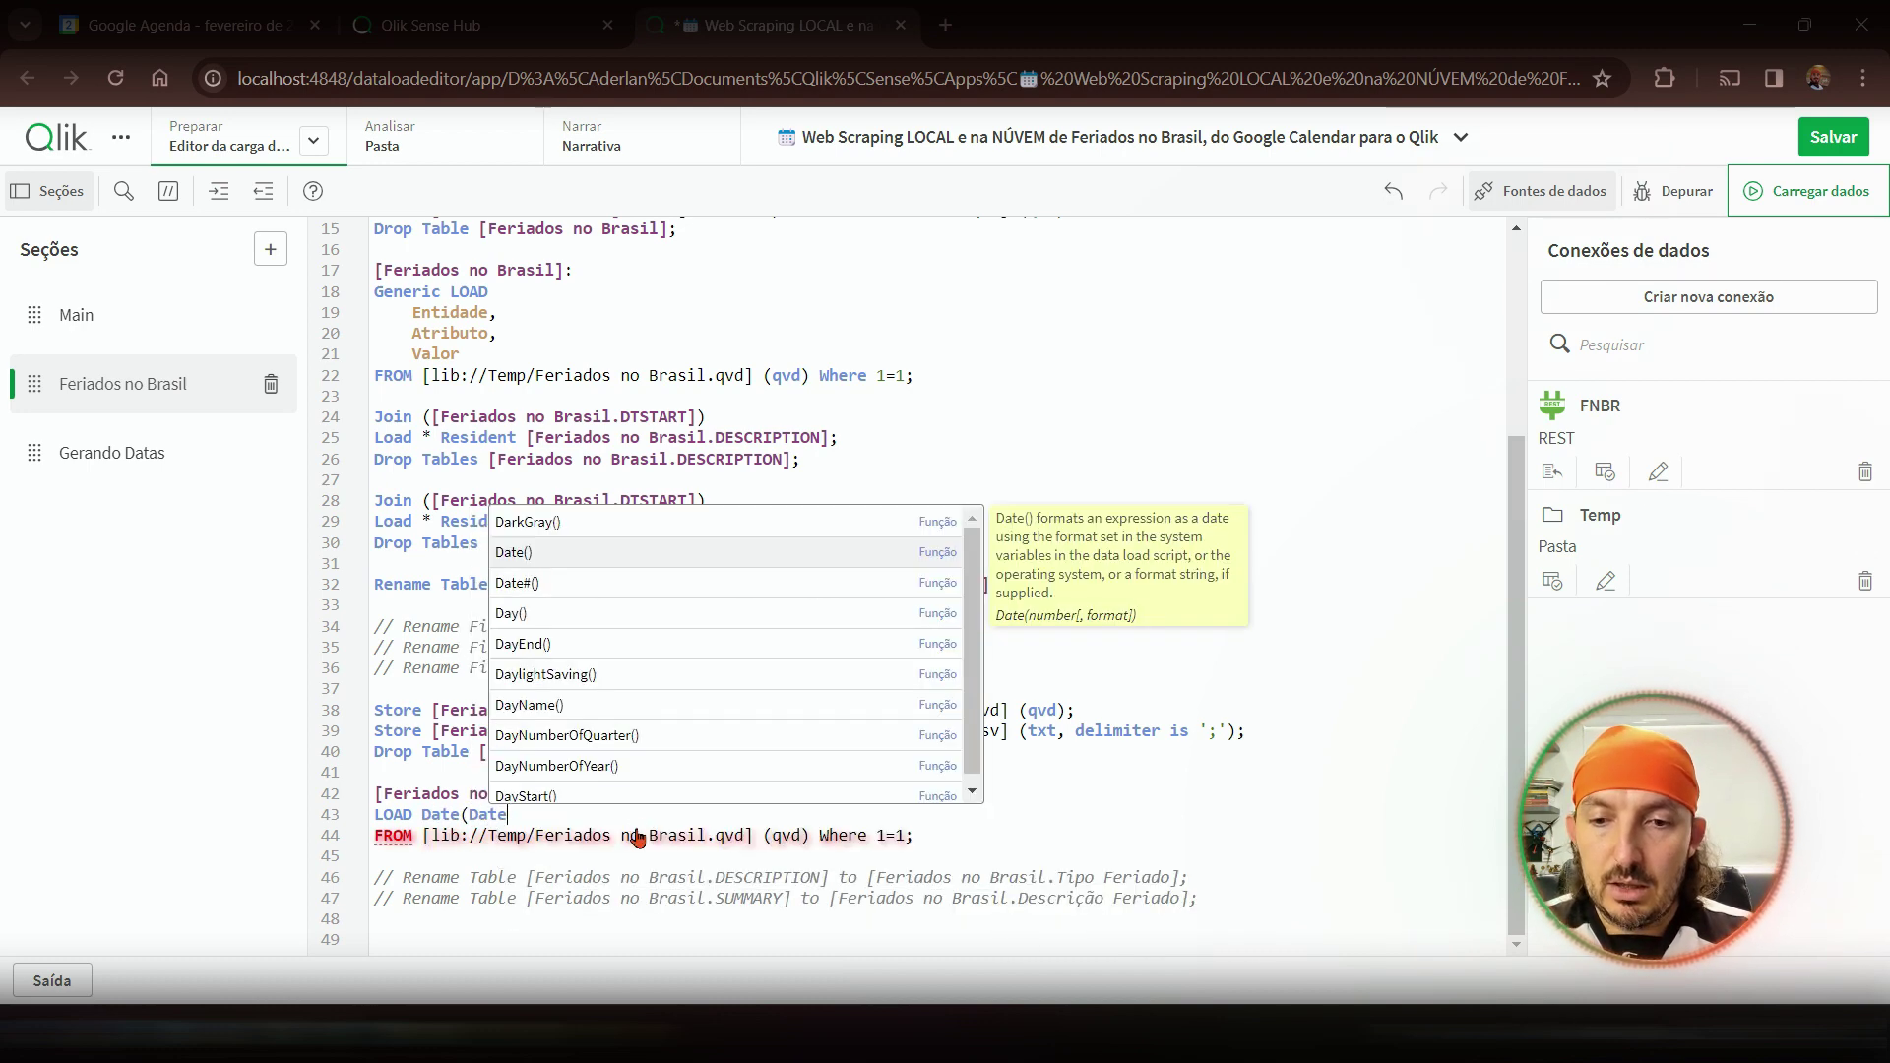
type("#")
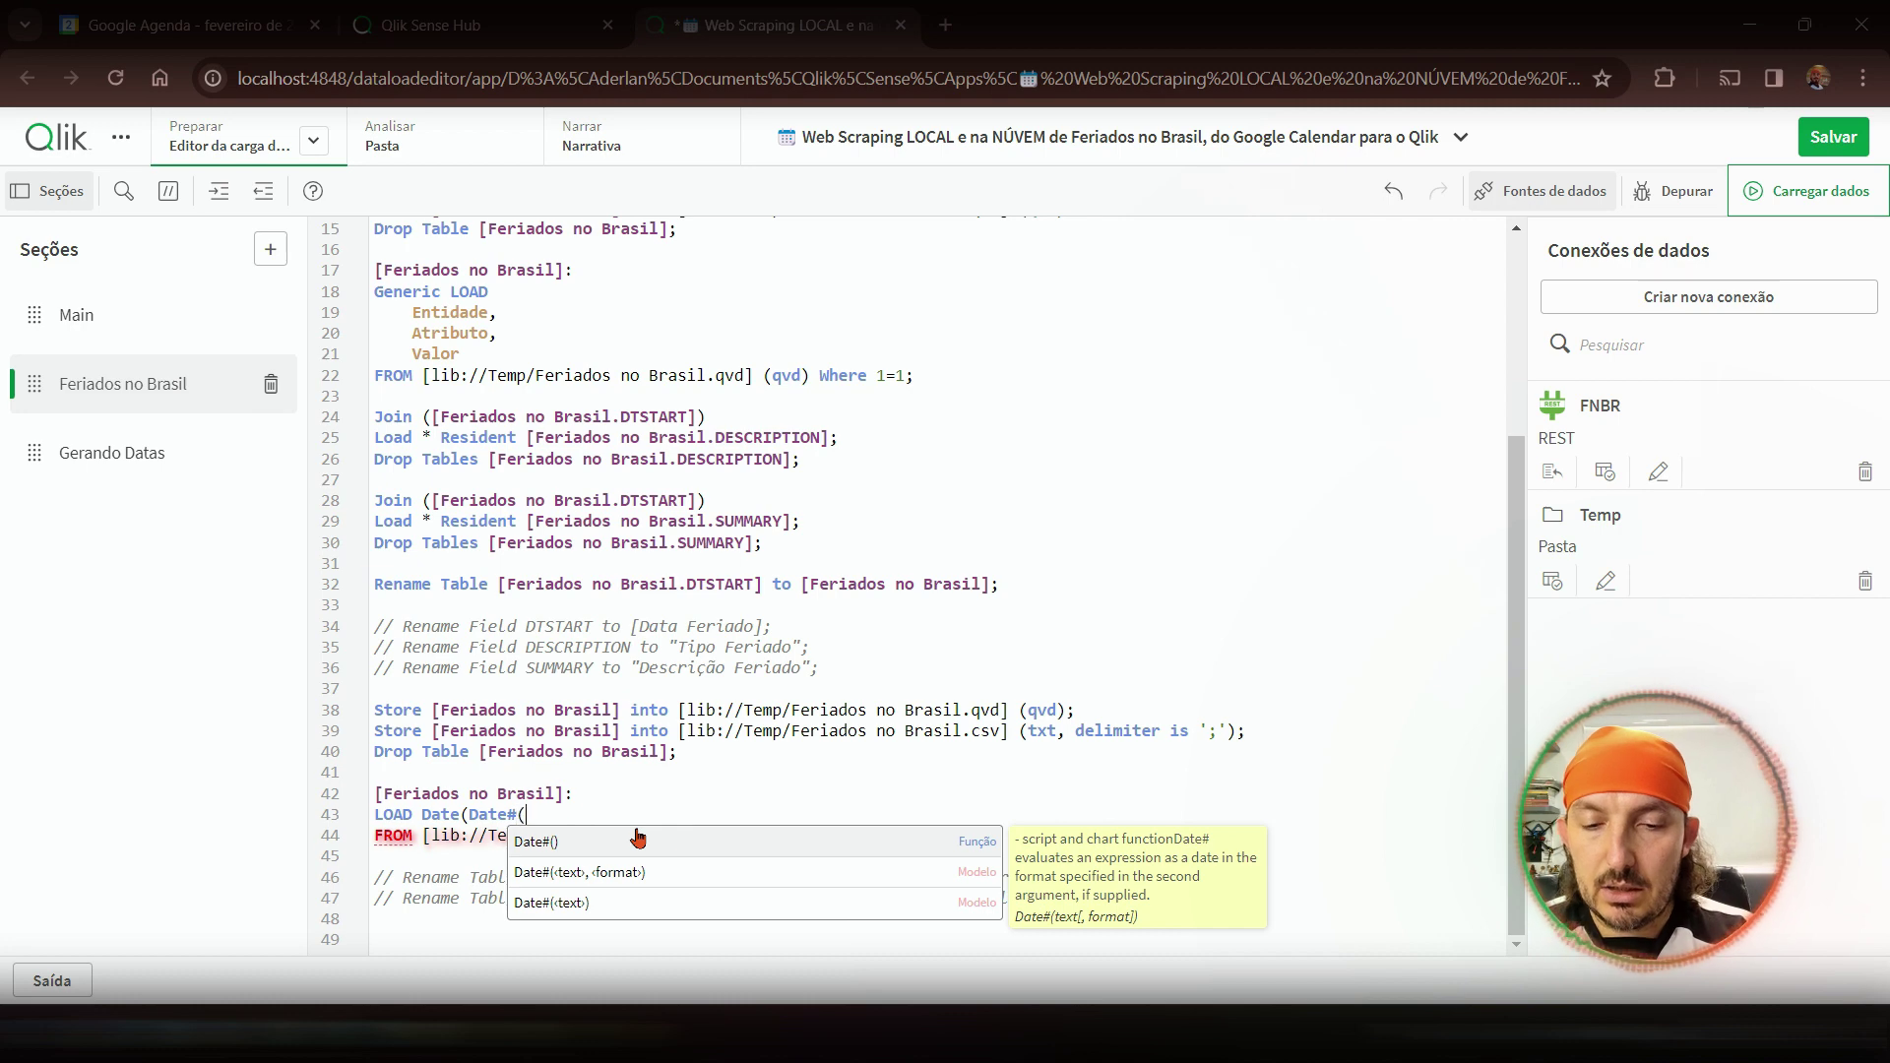
type("(DT")
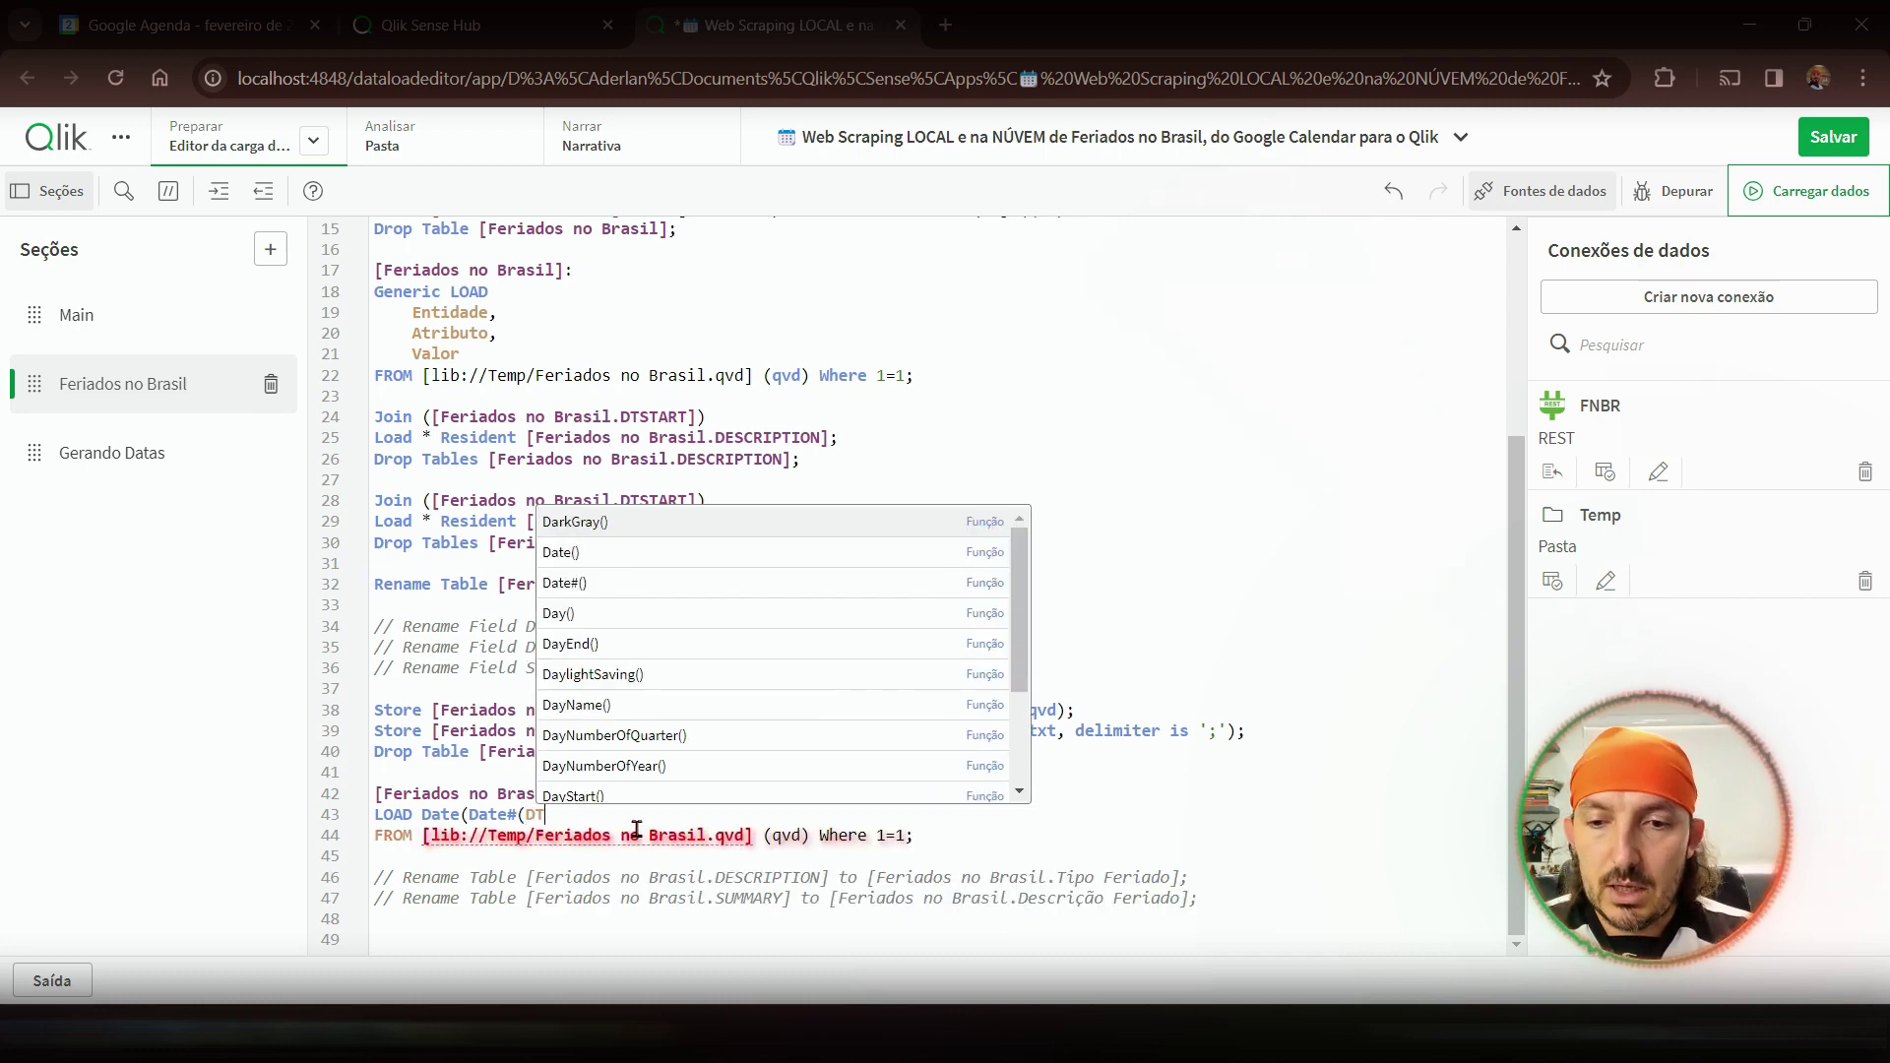
type("S")
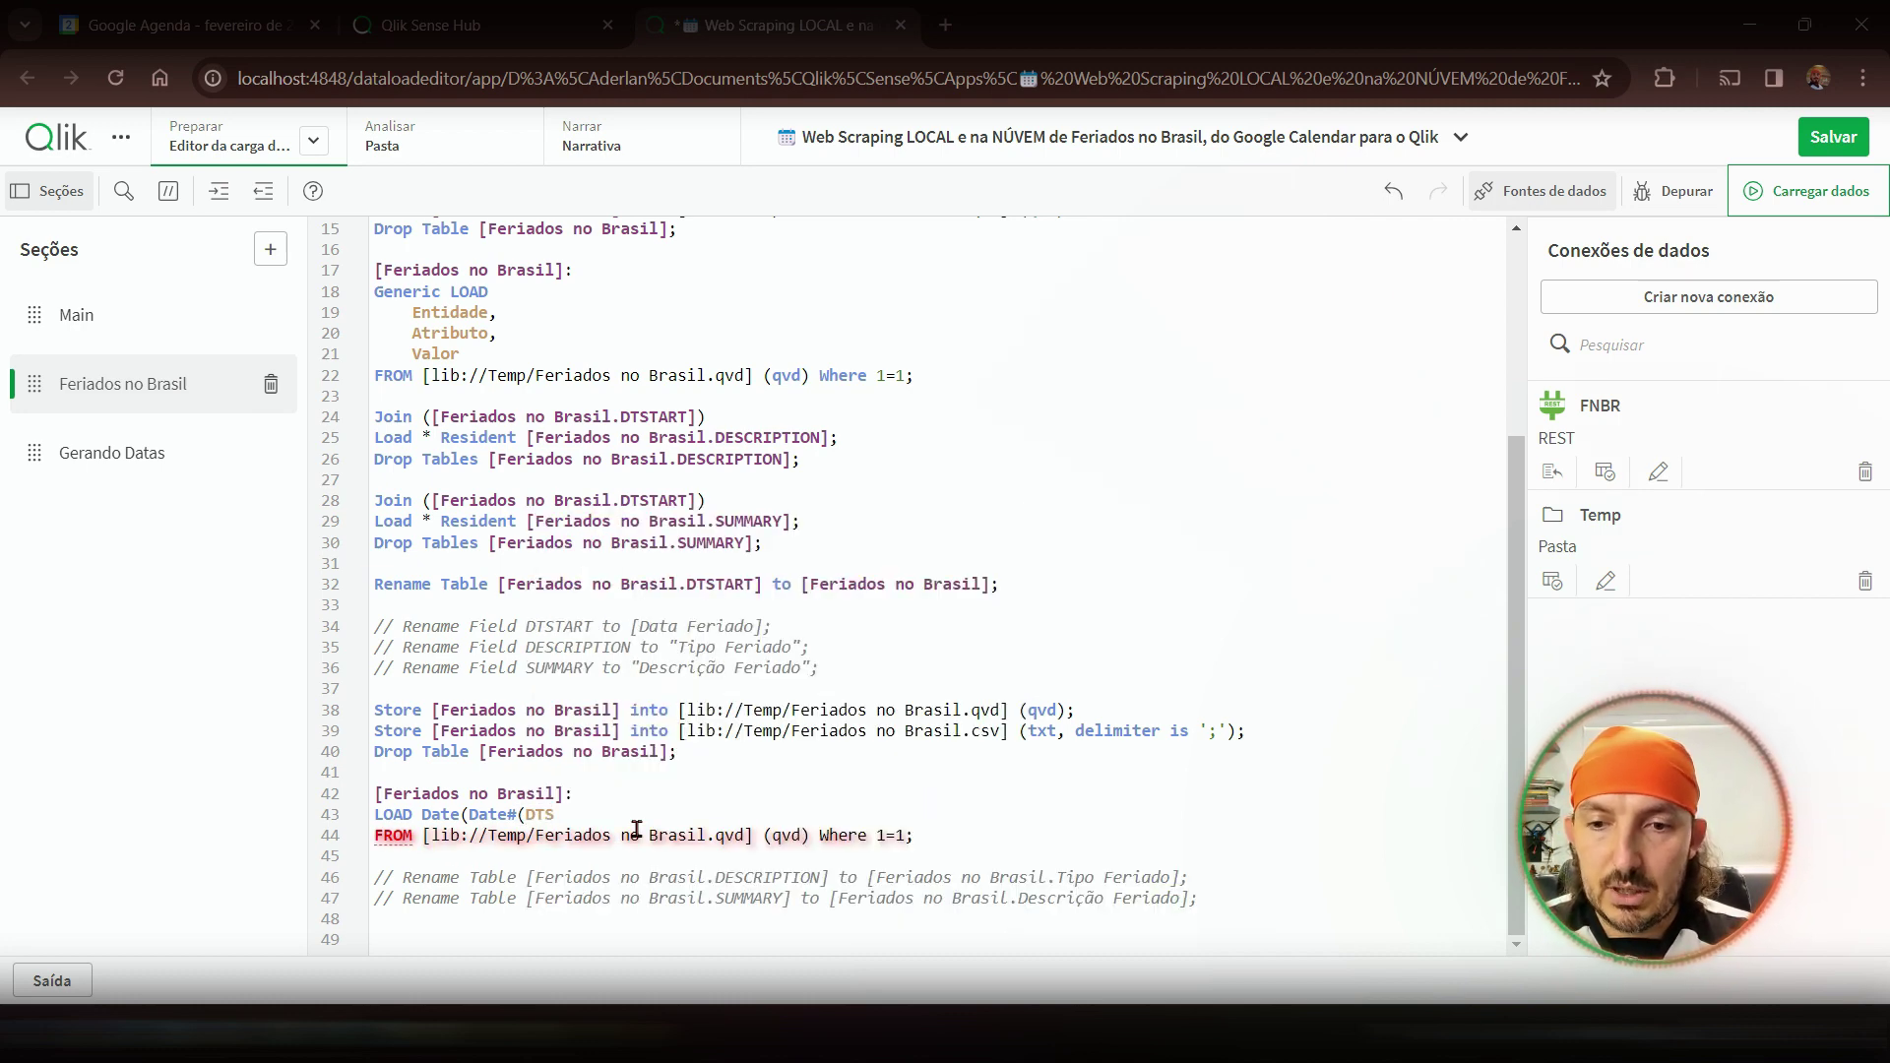
type("TART)")
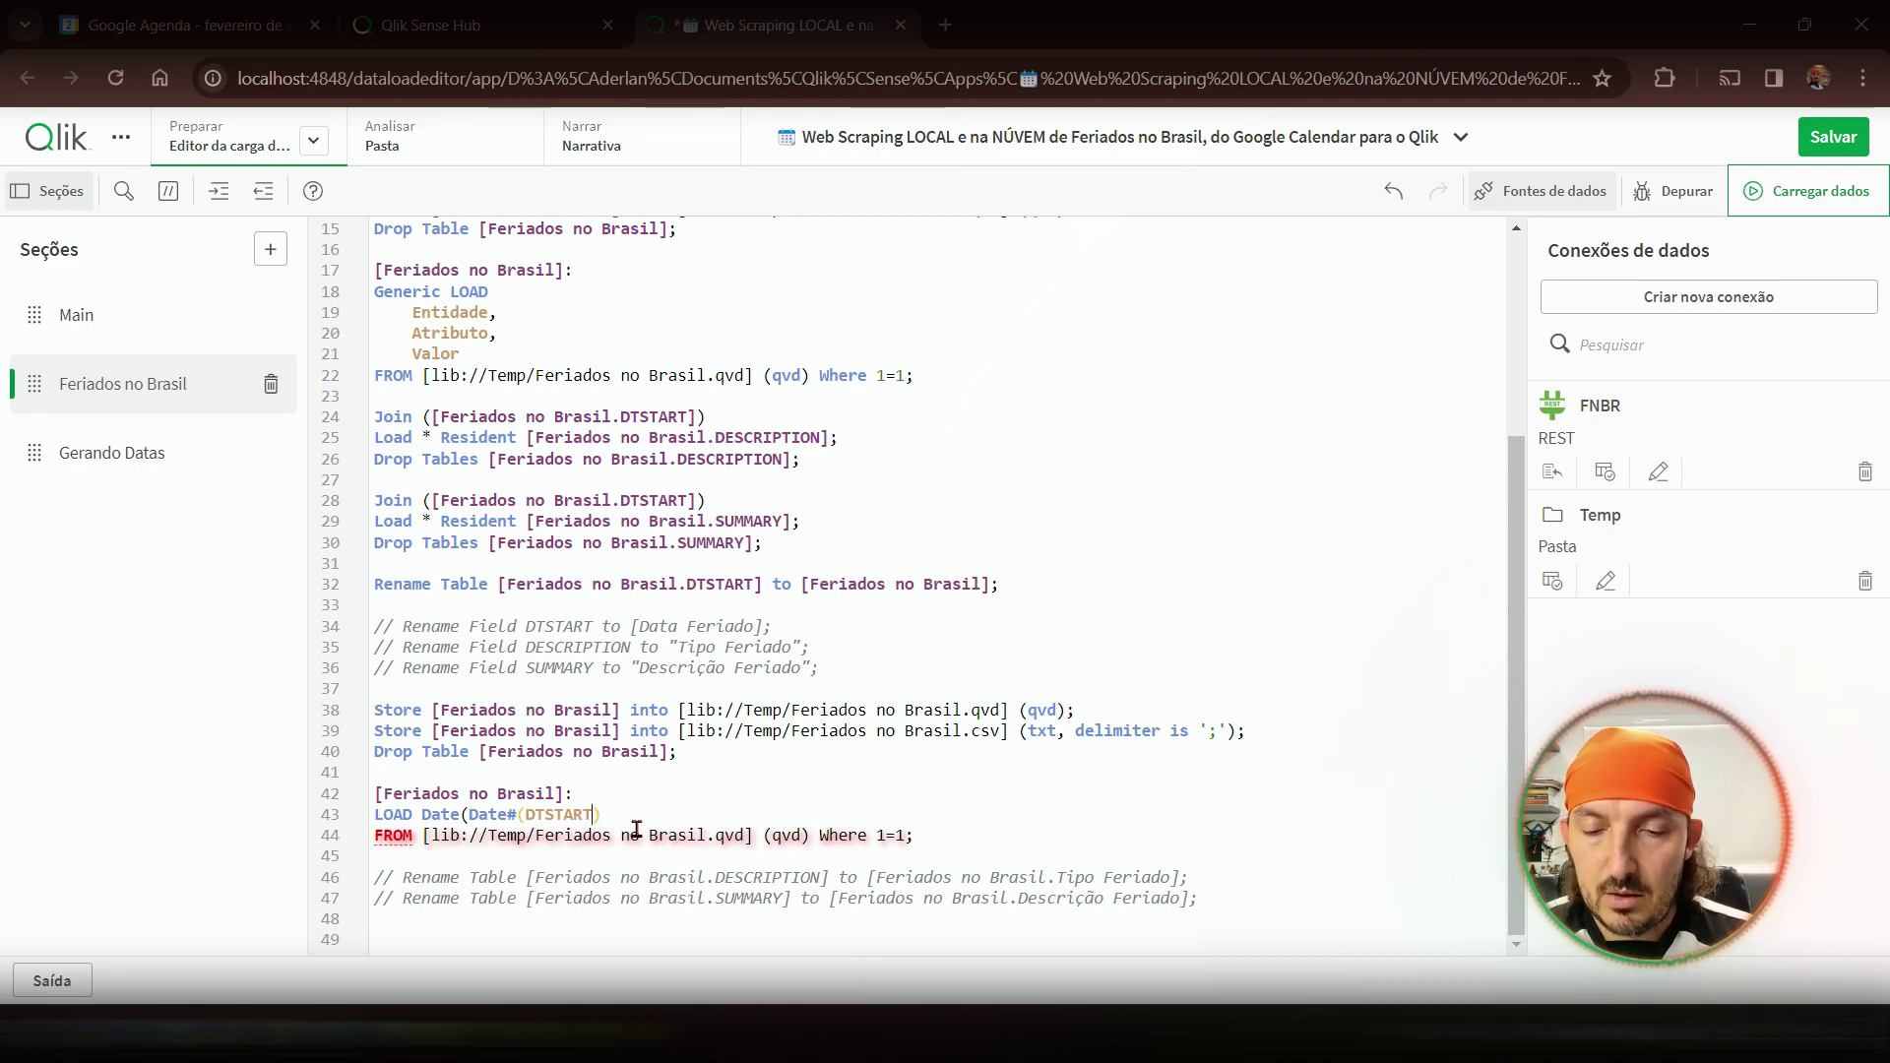
- Wrap DTSTART in a Text() function inside the Date# call
key("ctrl+Left")
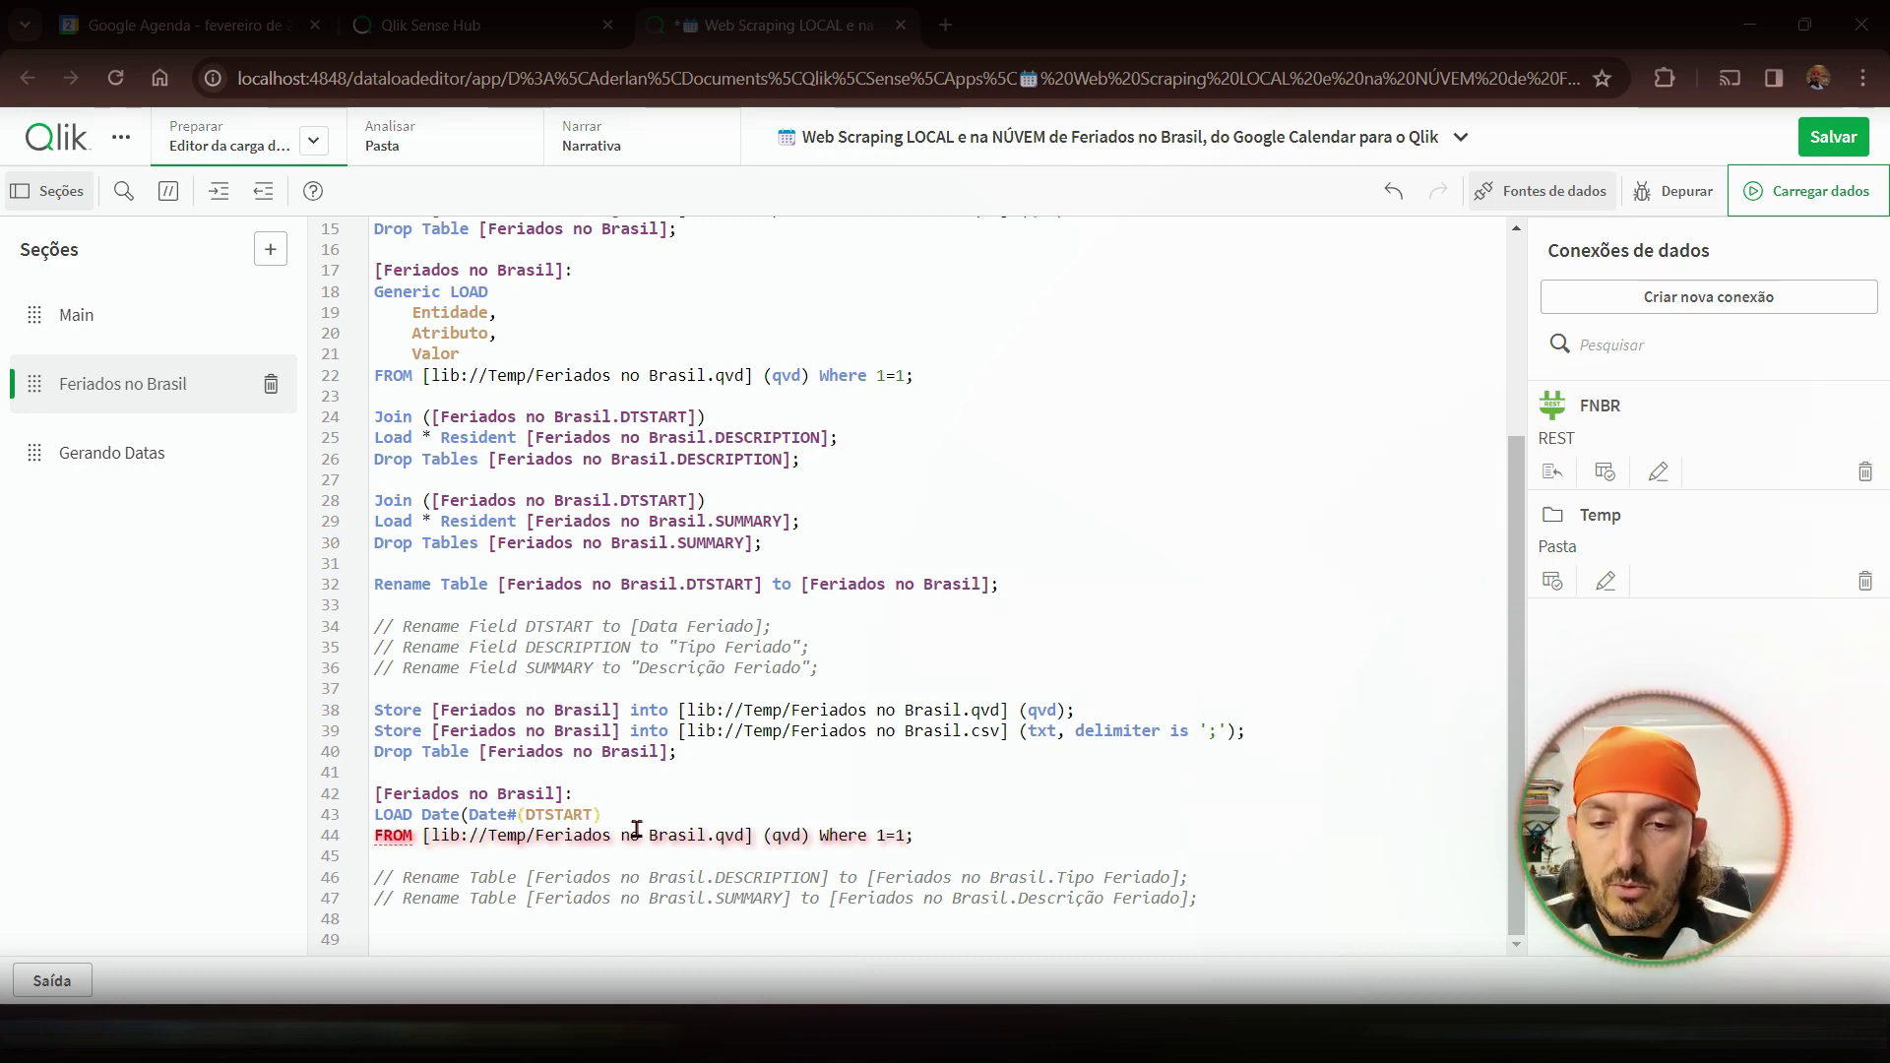
type("te")
key("BackSpace")
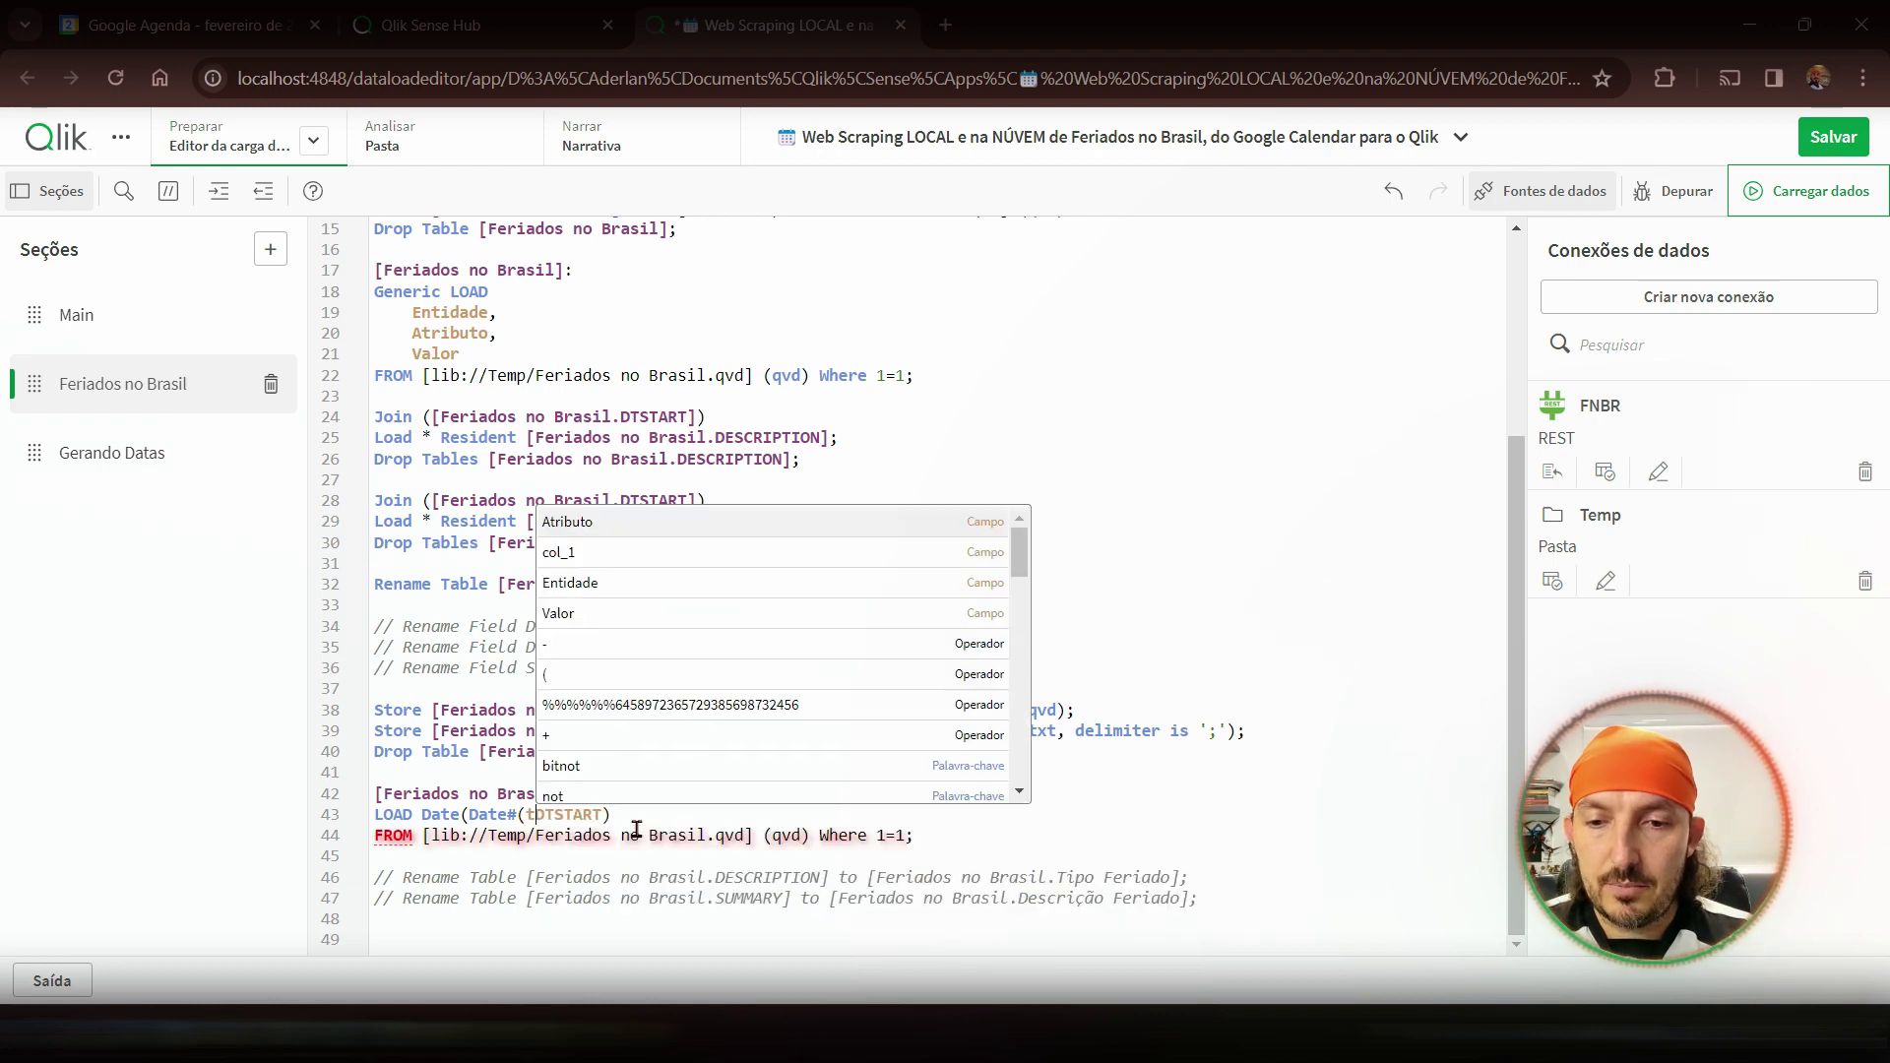
type("e")
key("BackSpace")
key("BackSpace")
type("Text(")
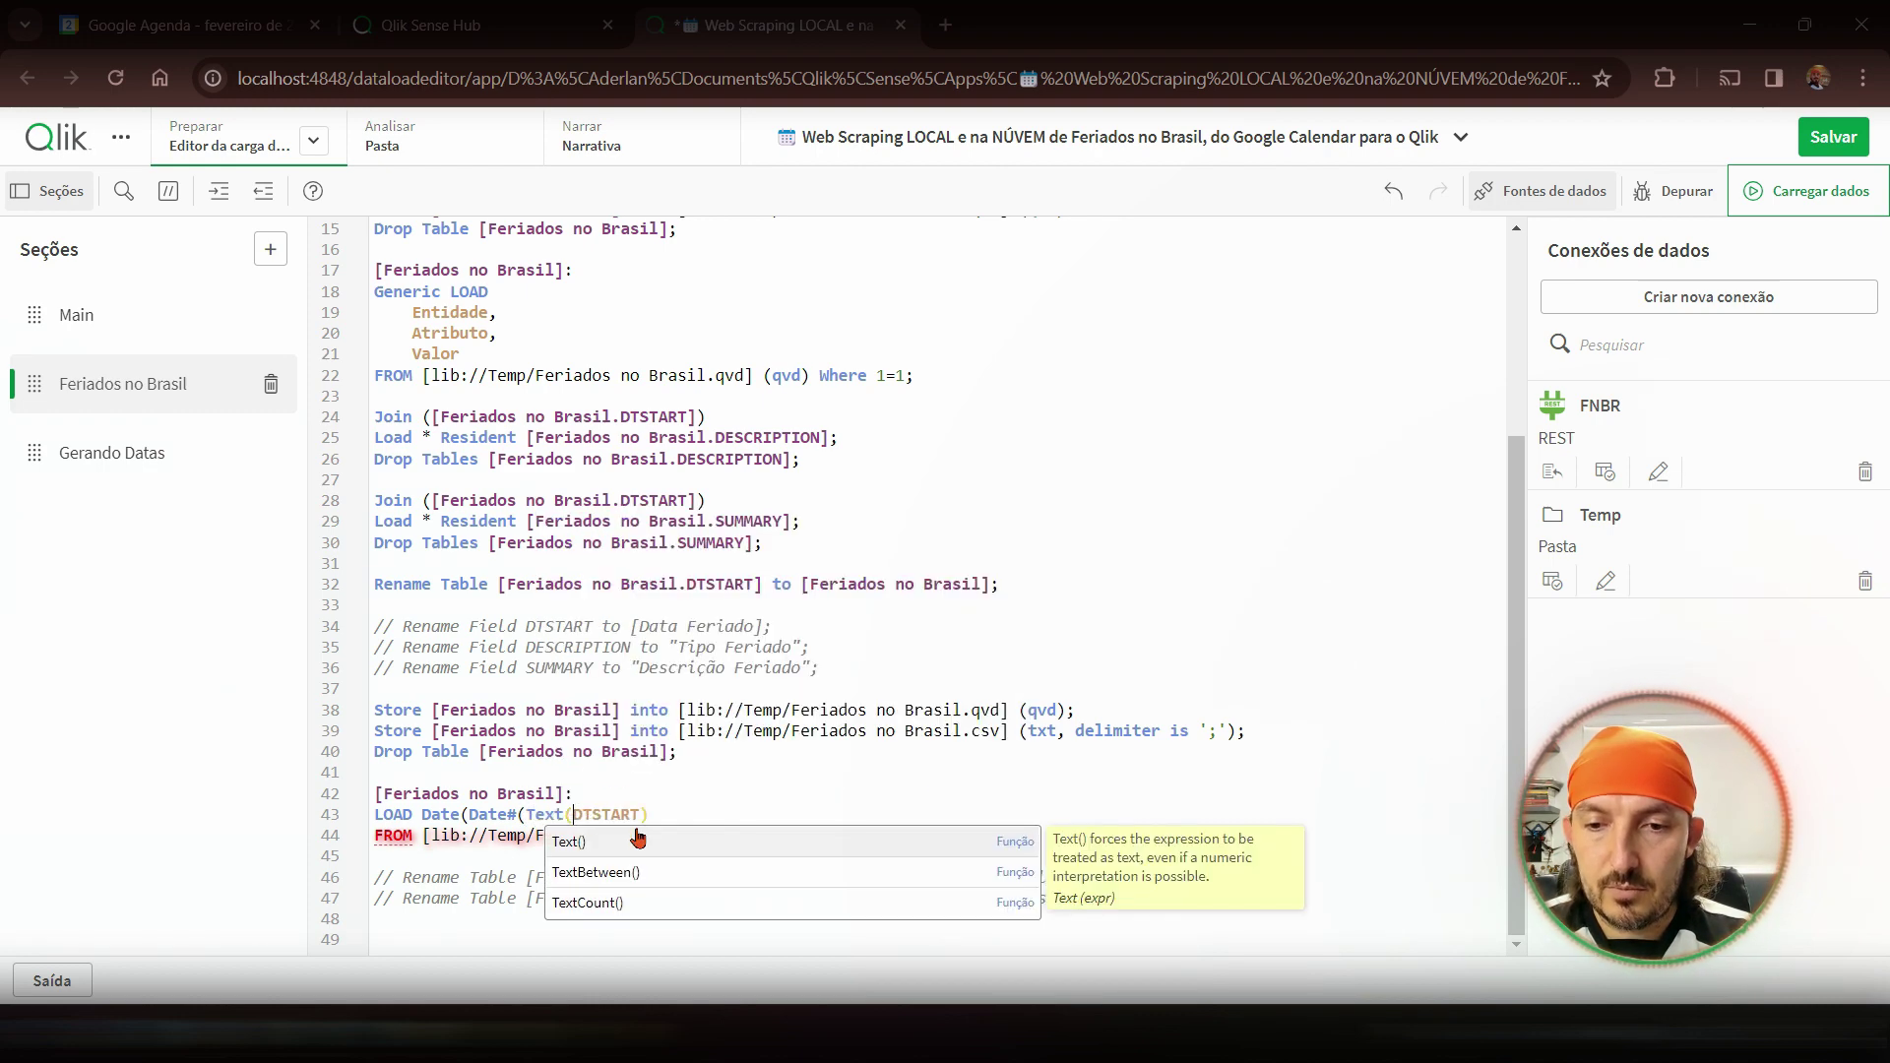
key("Right")
key("Right")
key("Right")
key("Right")
key("Right")
key("Right")
key("Right")
key("Right")
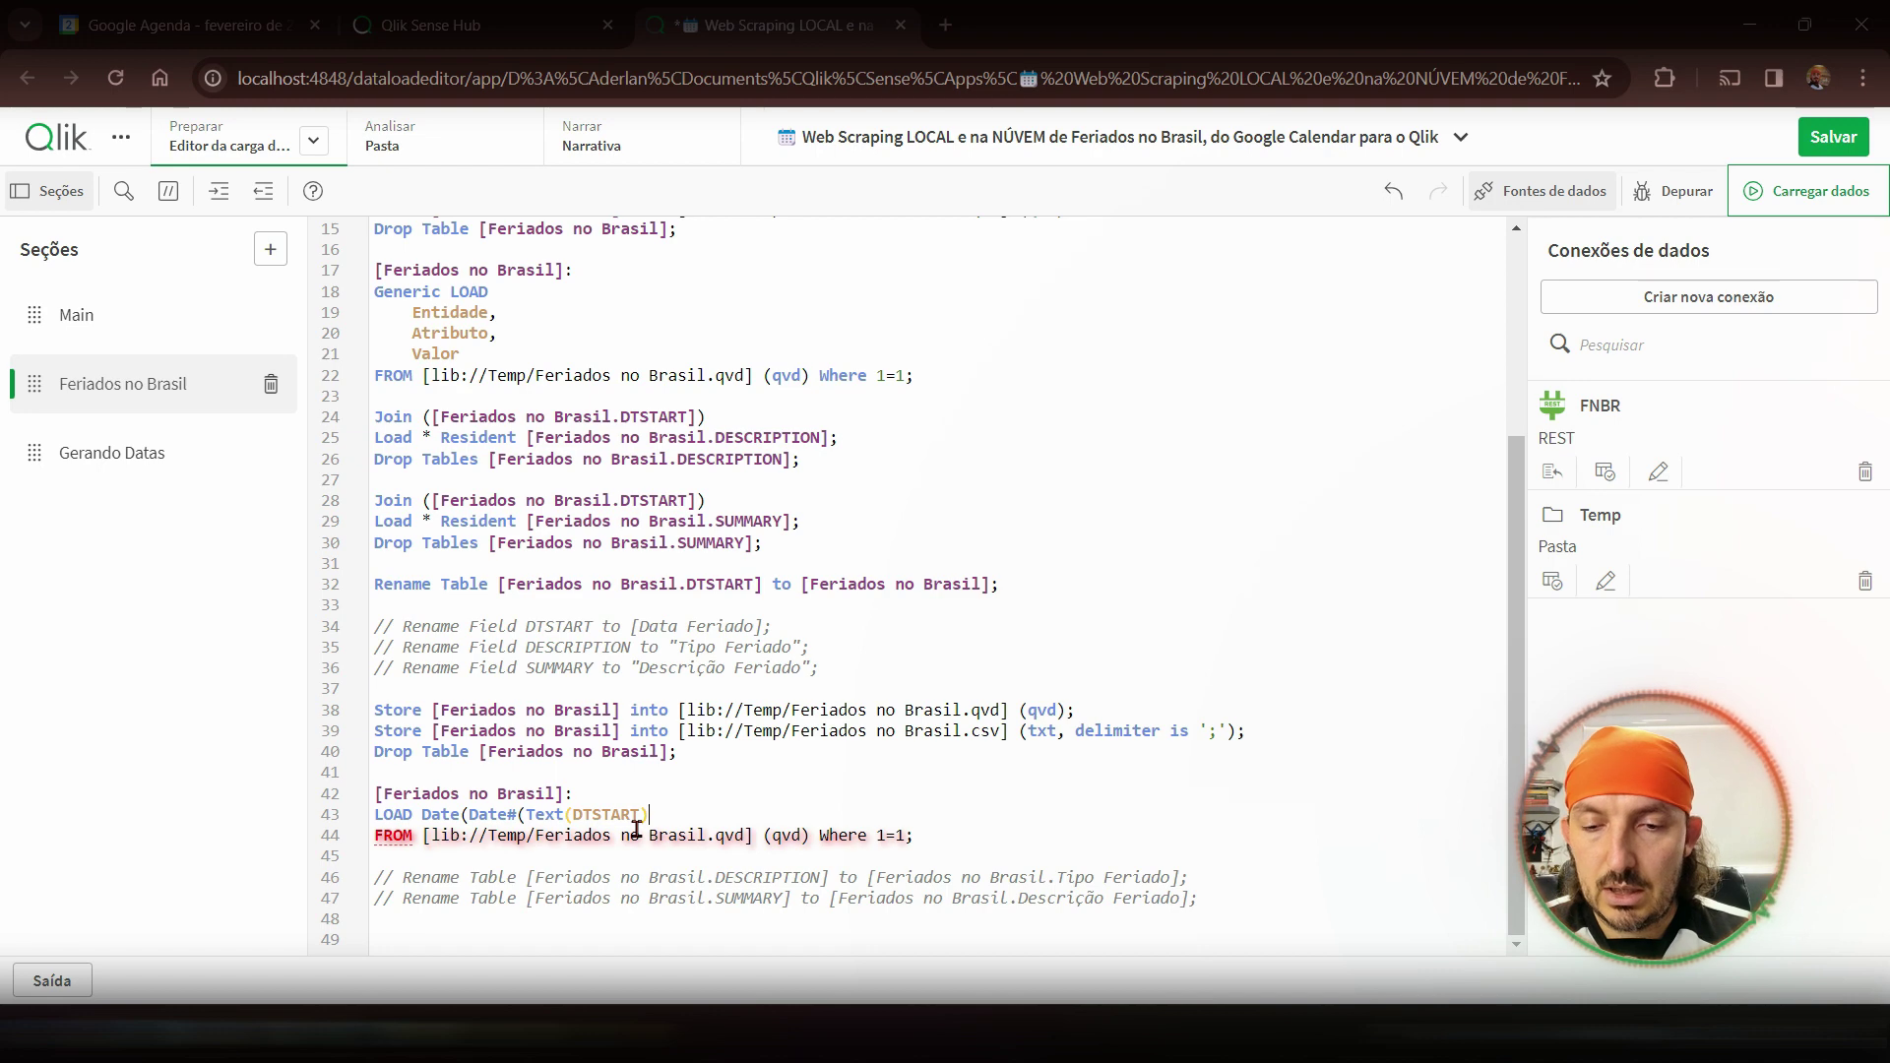
- Give the Date# call the format 'YYYYMMDD' and close its parenthesis
type(",'YYY")
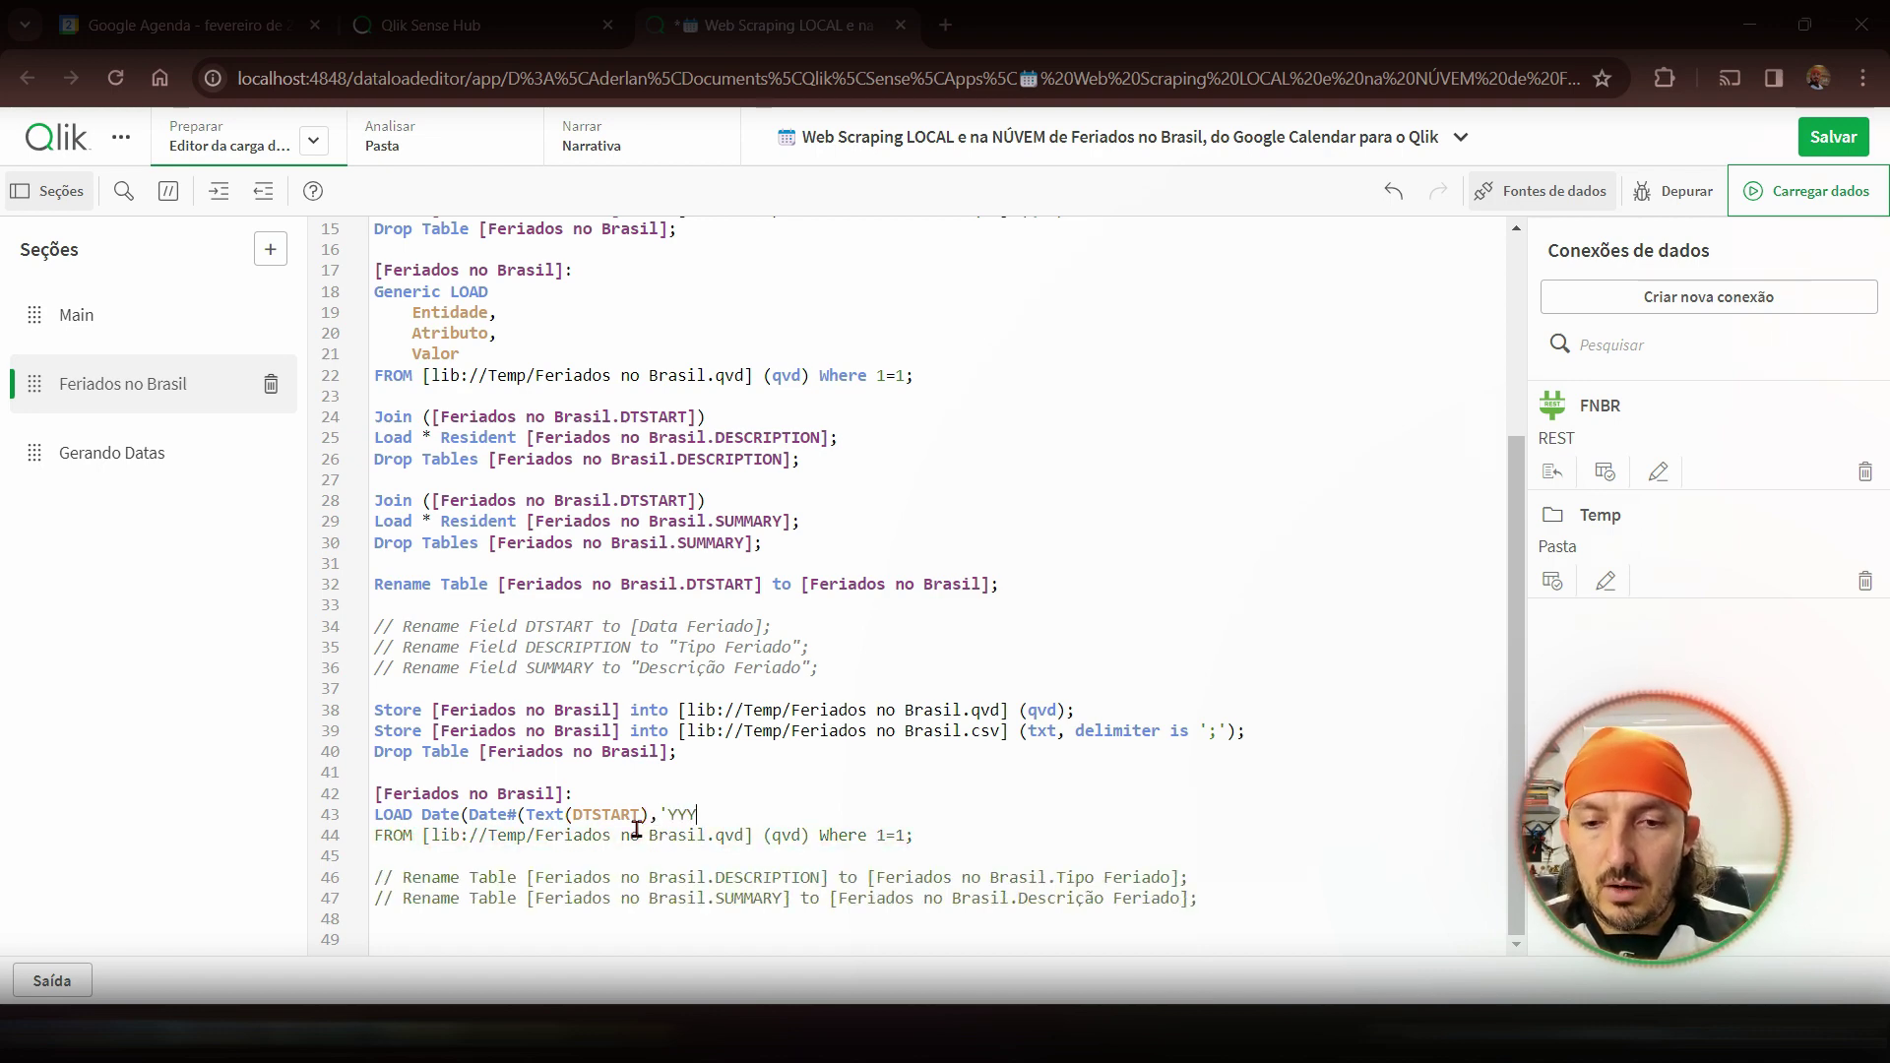
type("YMM")
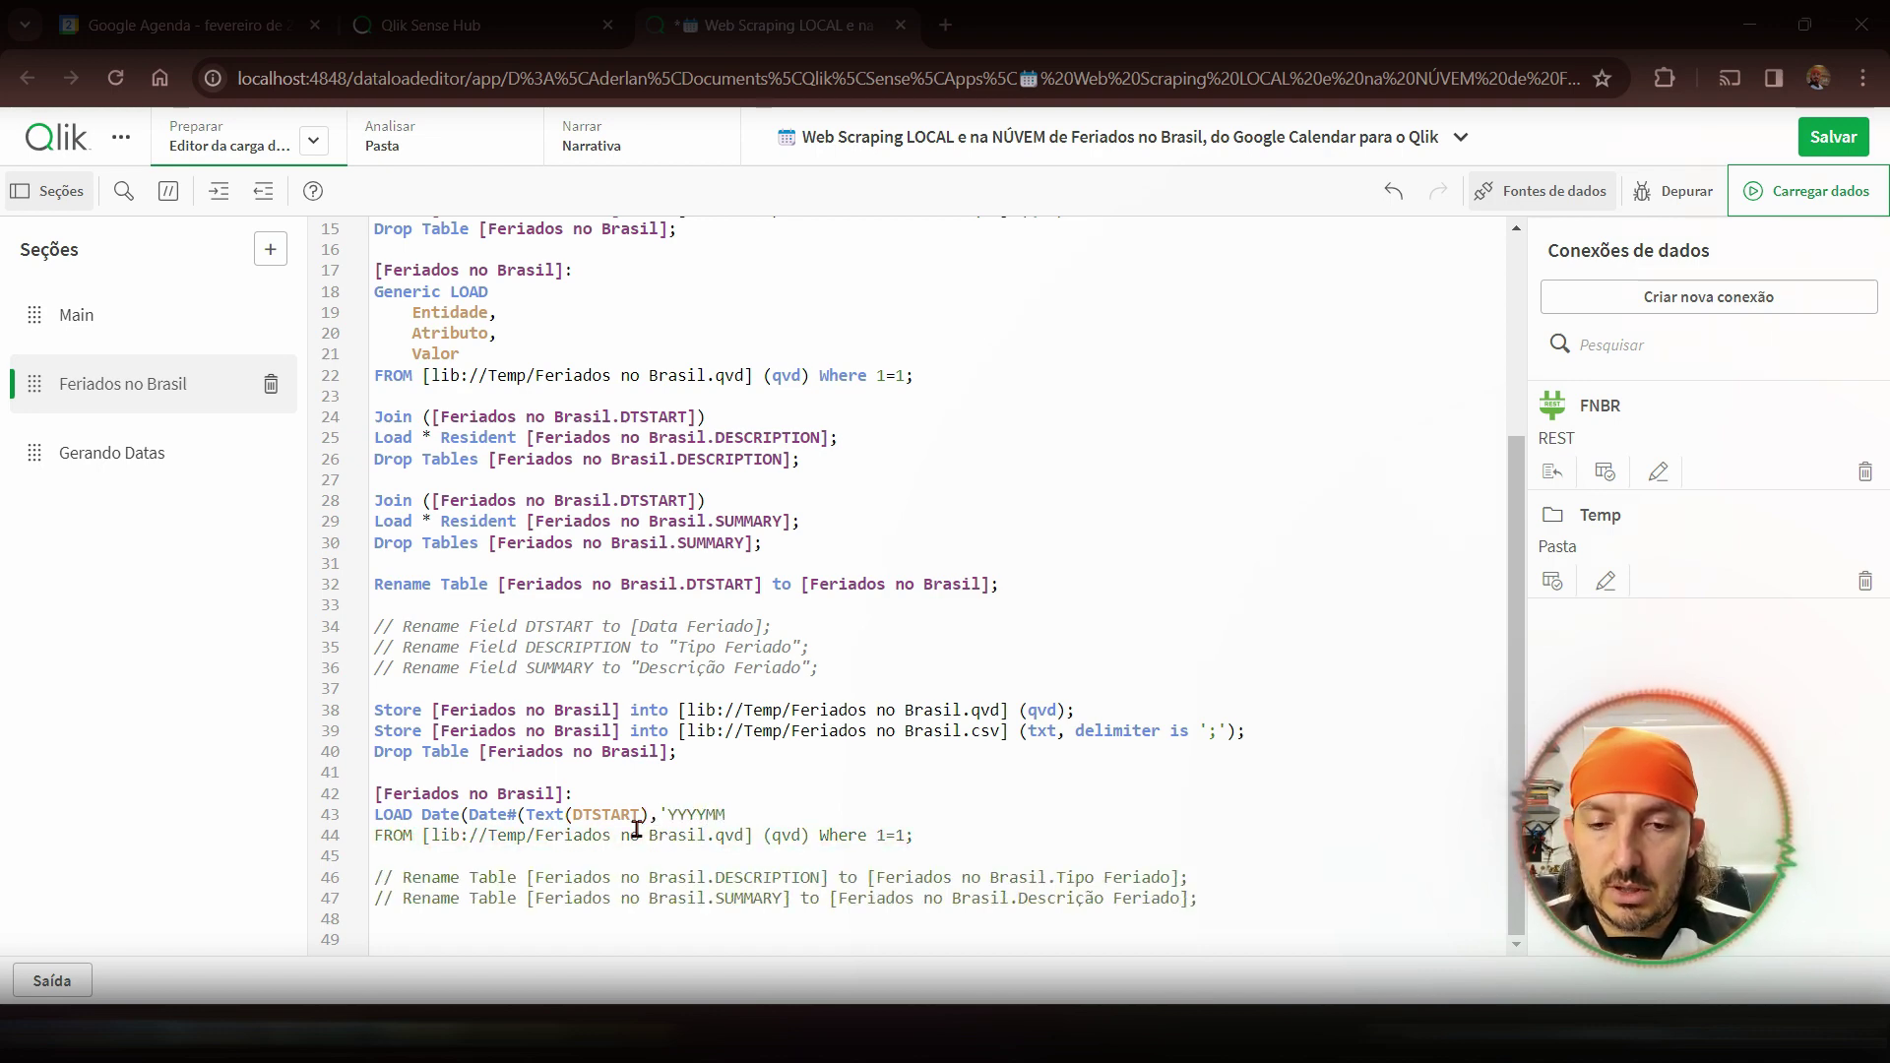
type("DD")
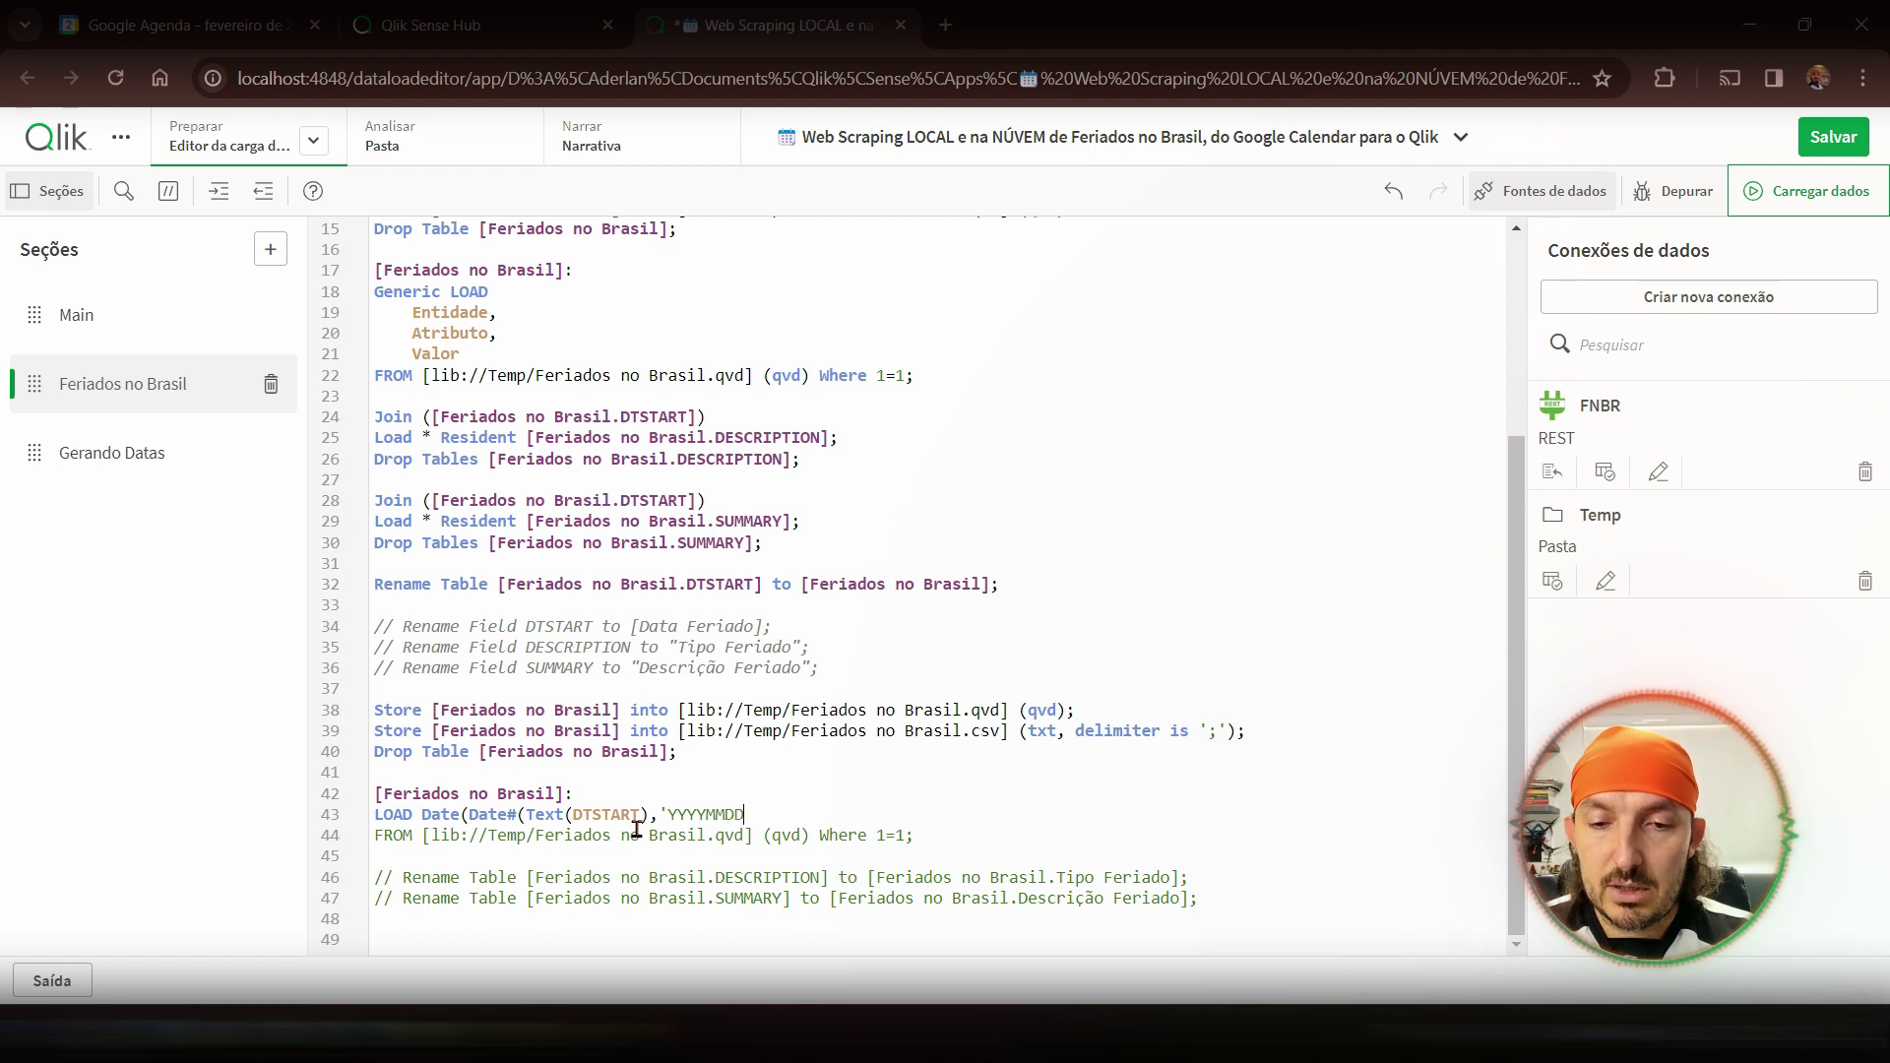
type("')")
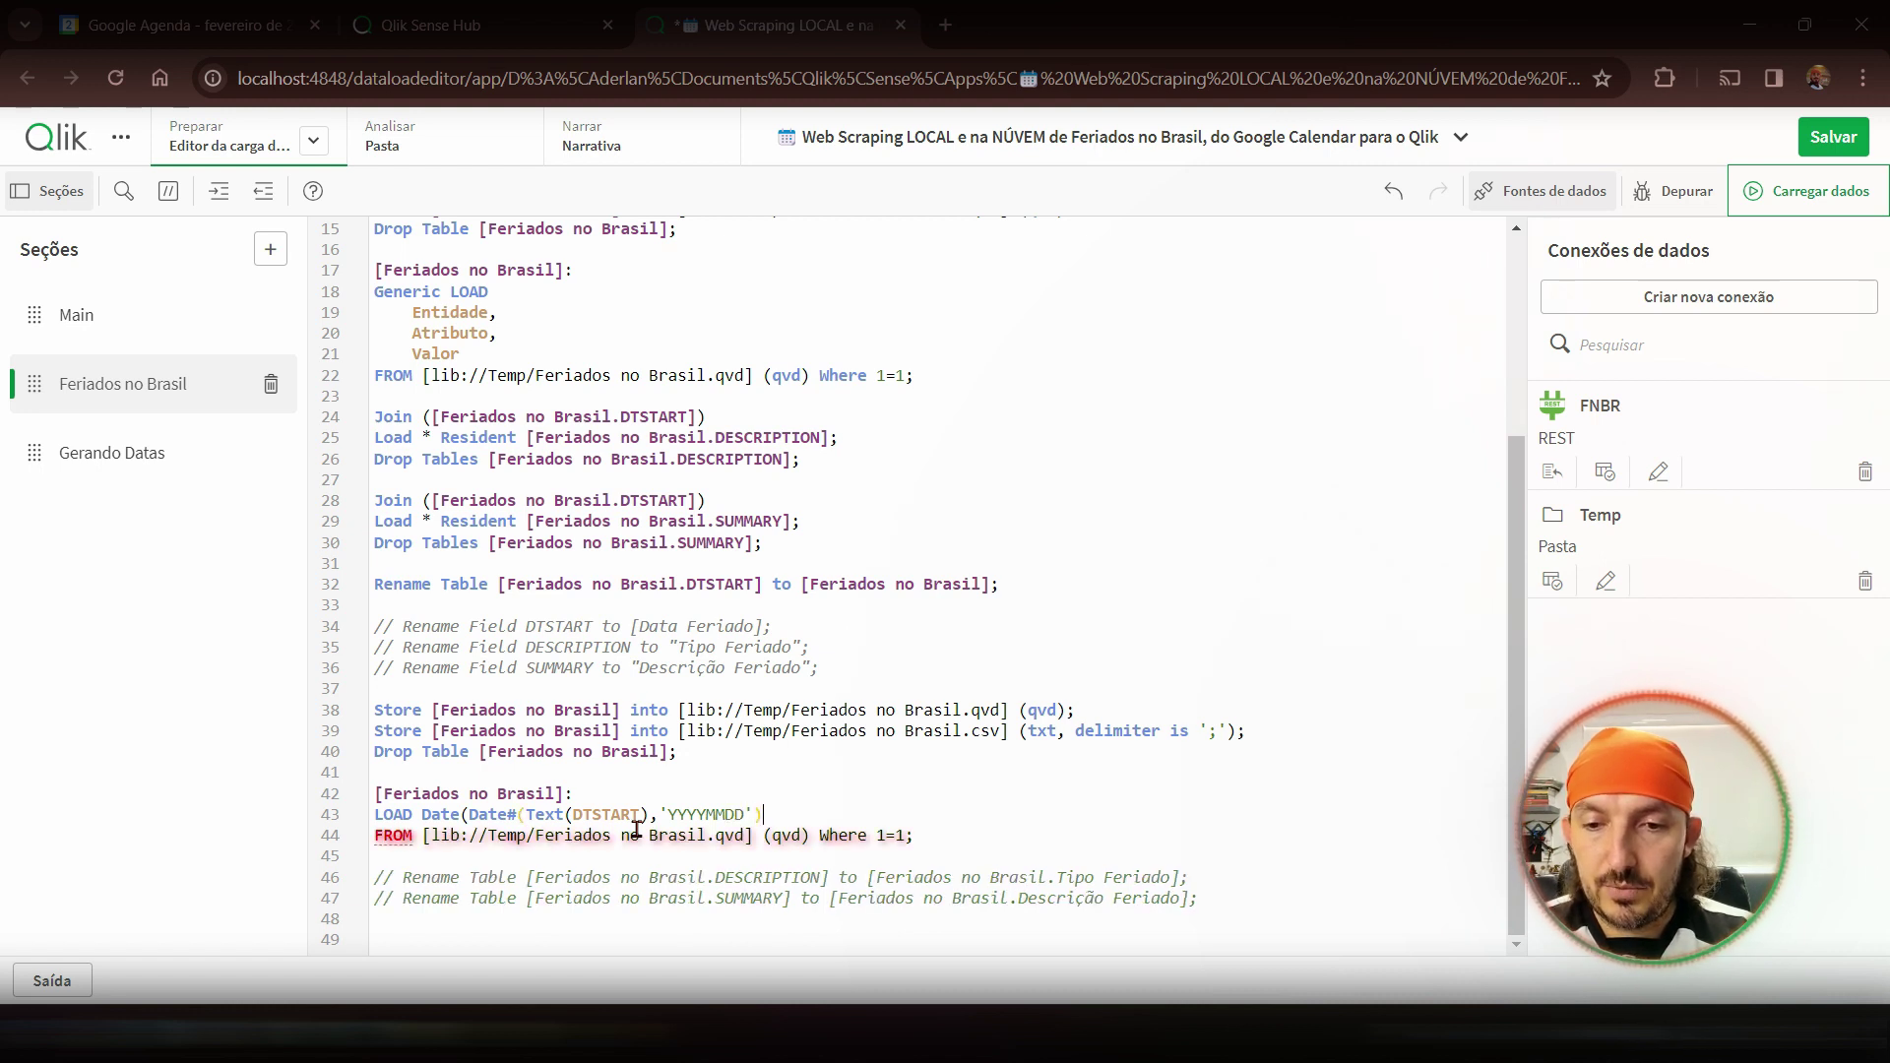
- Close the Date expression, alias it as [Data Feriado], and add a comma and a new line for the next field
type(") as D")
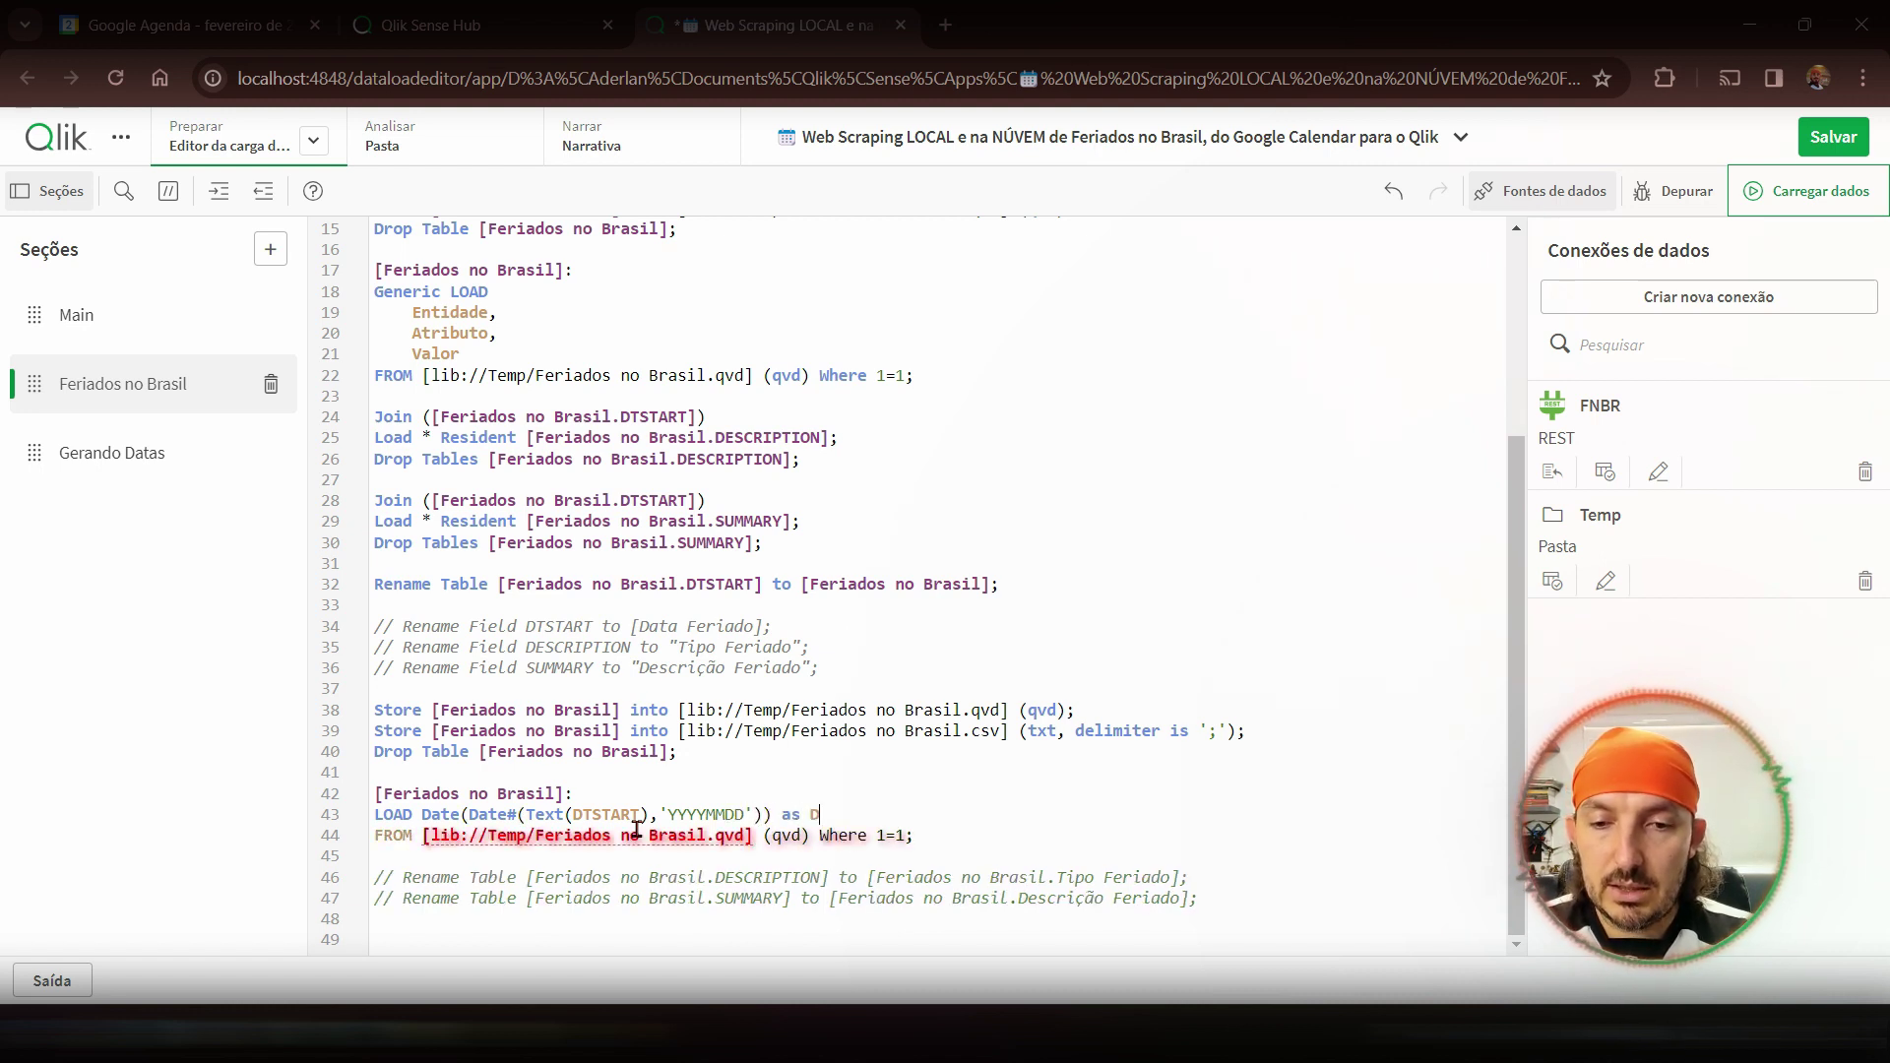
type("ata")
key("BackSpace")
key("BackSpace")
key("BackSpace")
key("BackSpace")
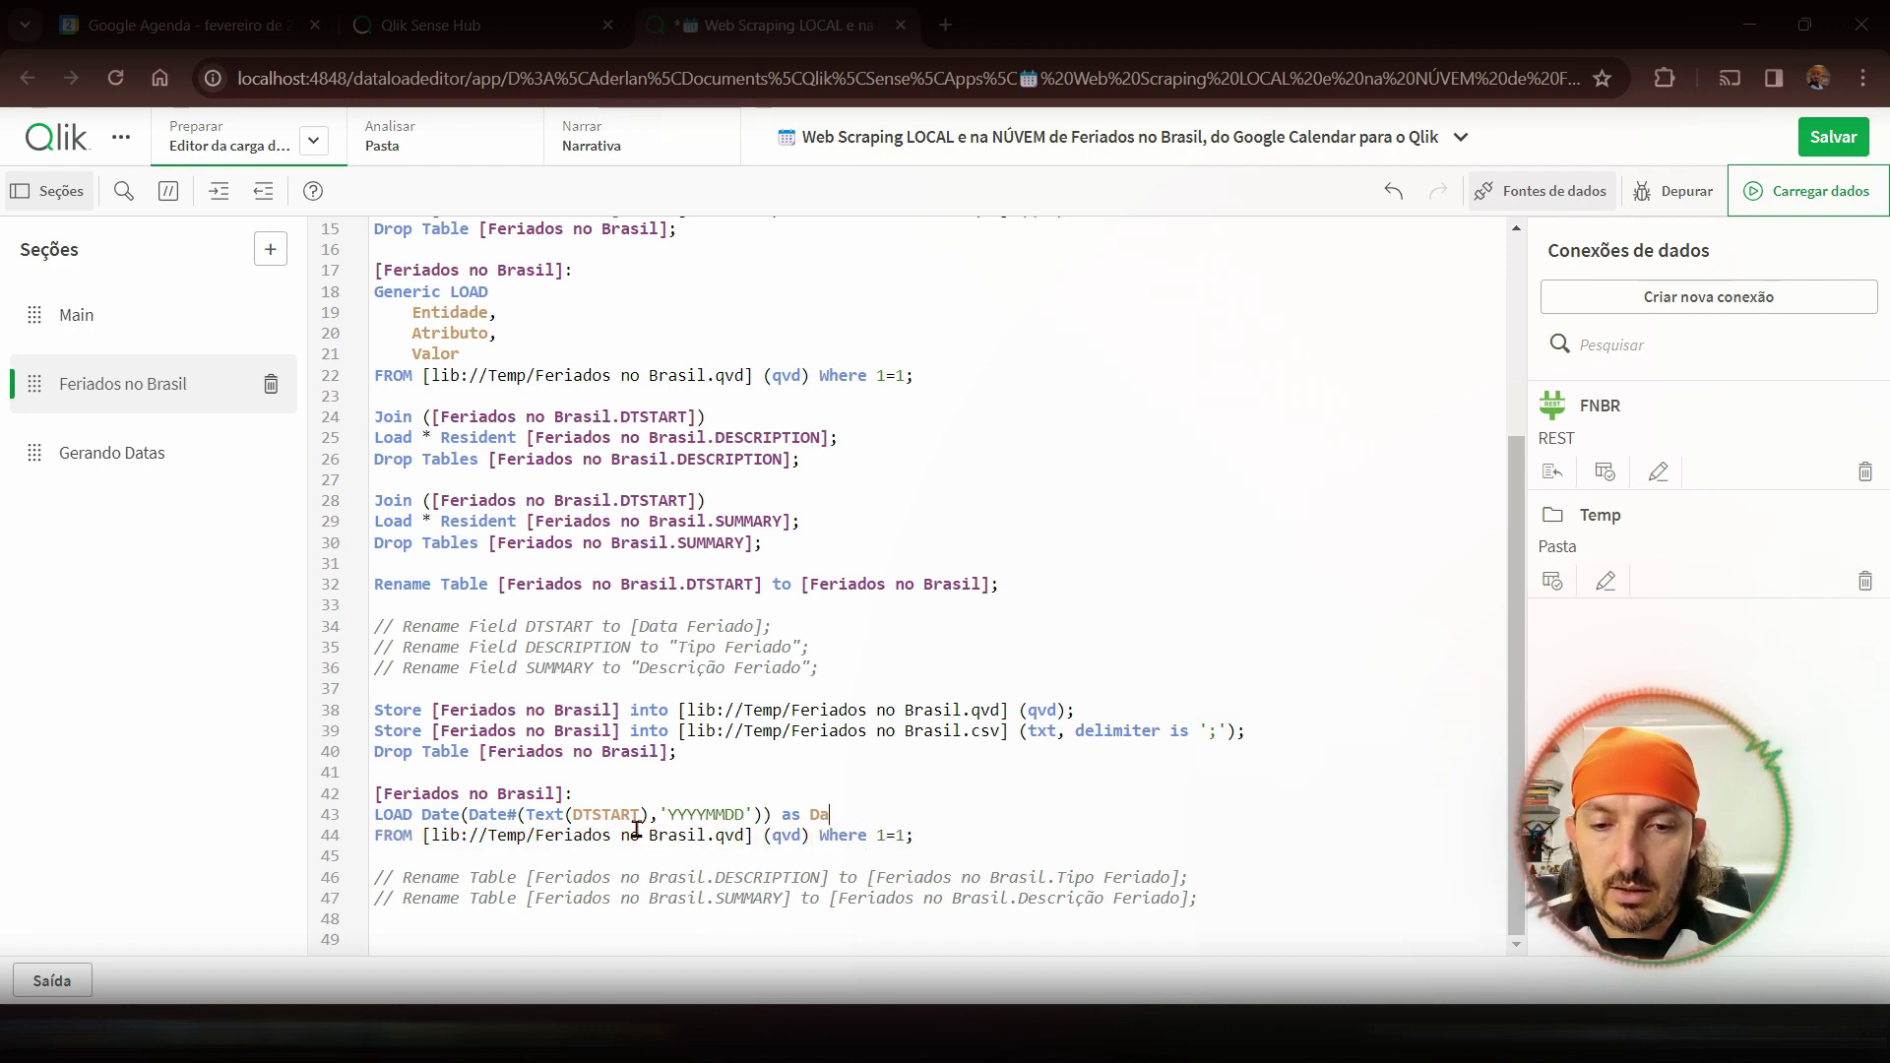
type("[Da")
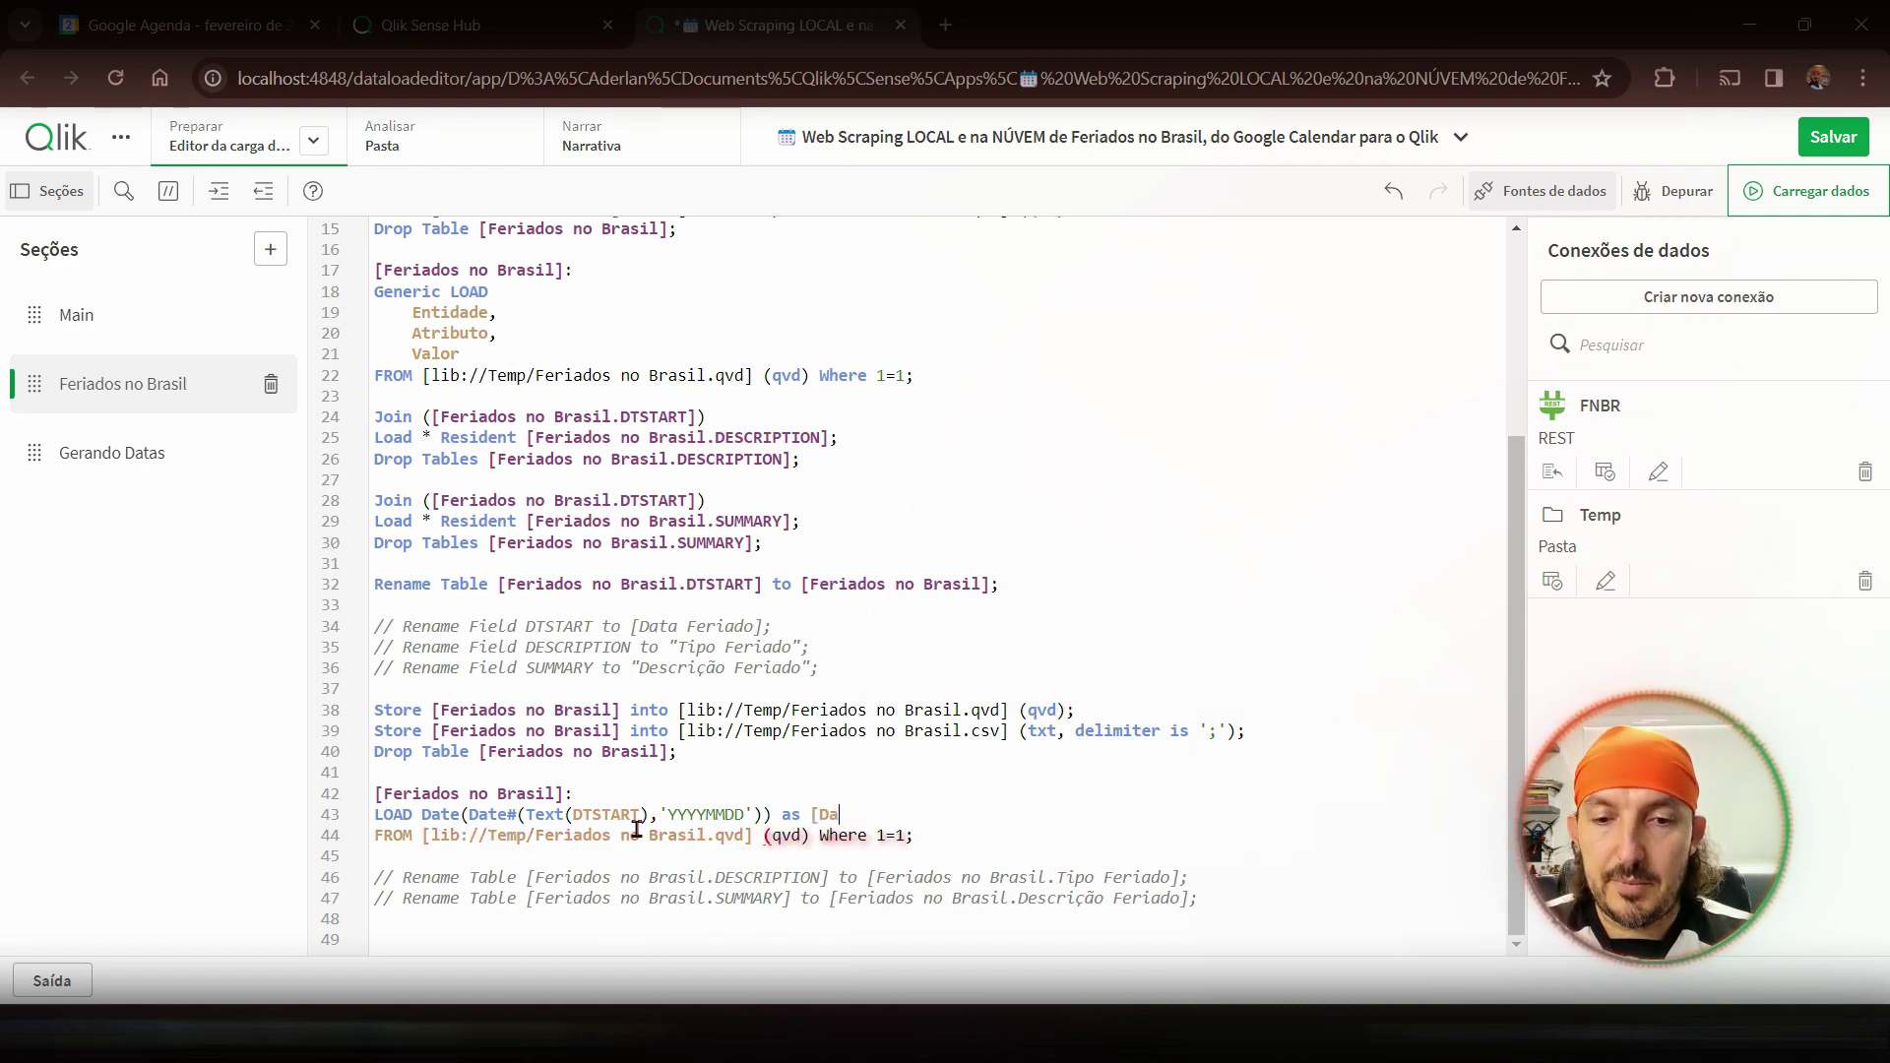
type("a")
key("BackSpace")
type("ta F")
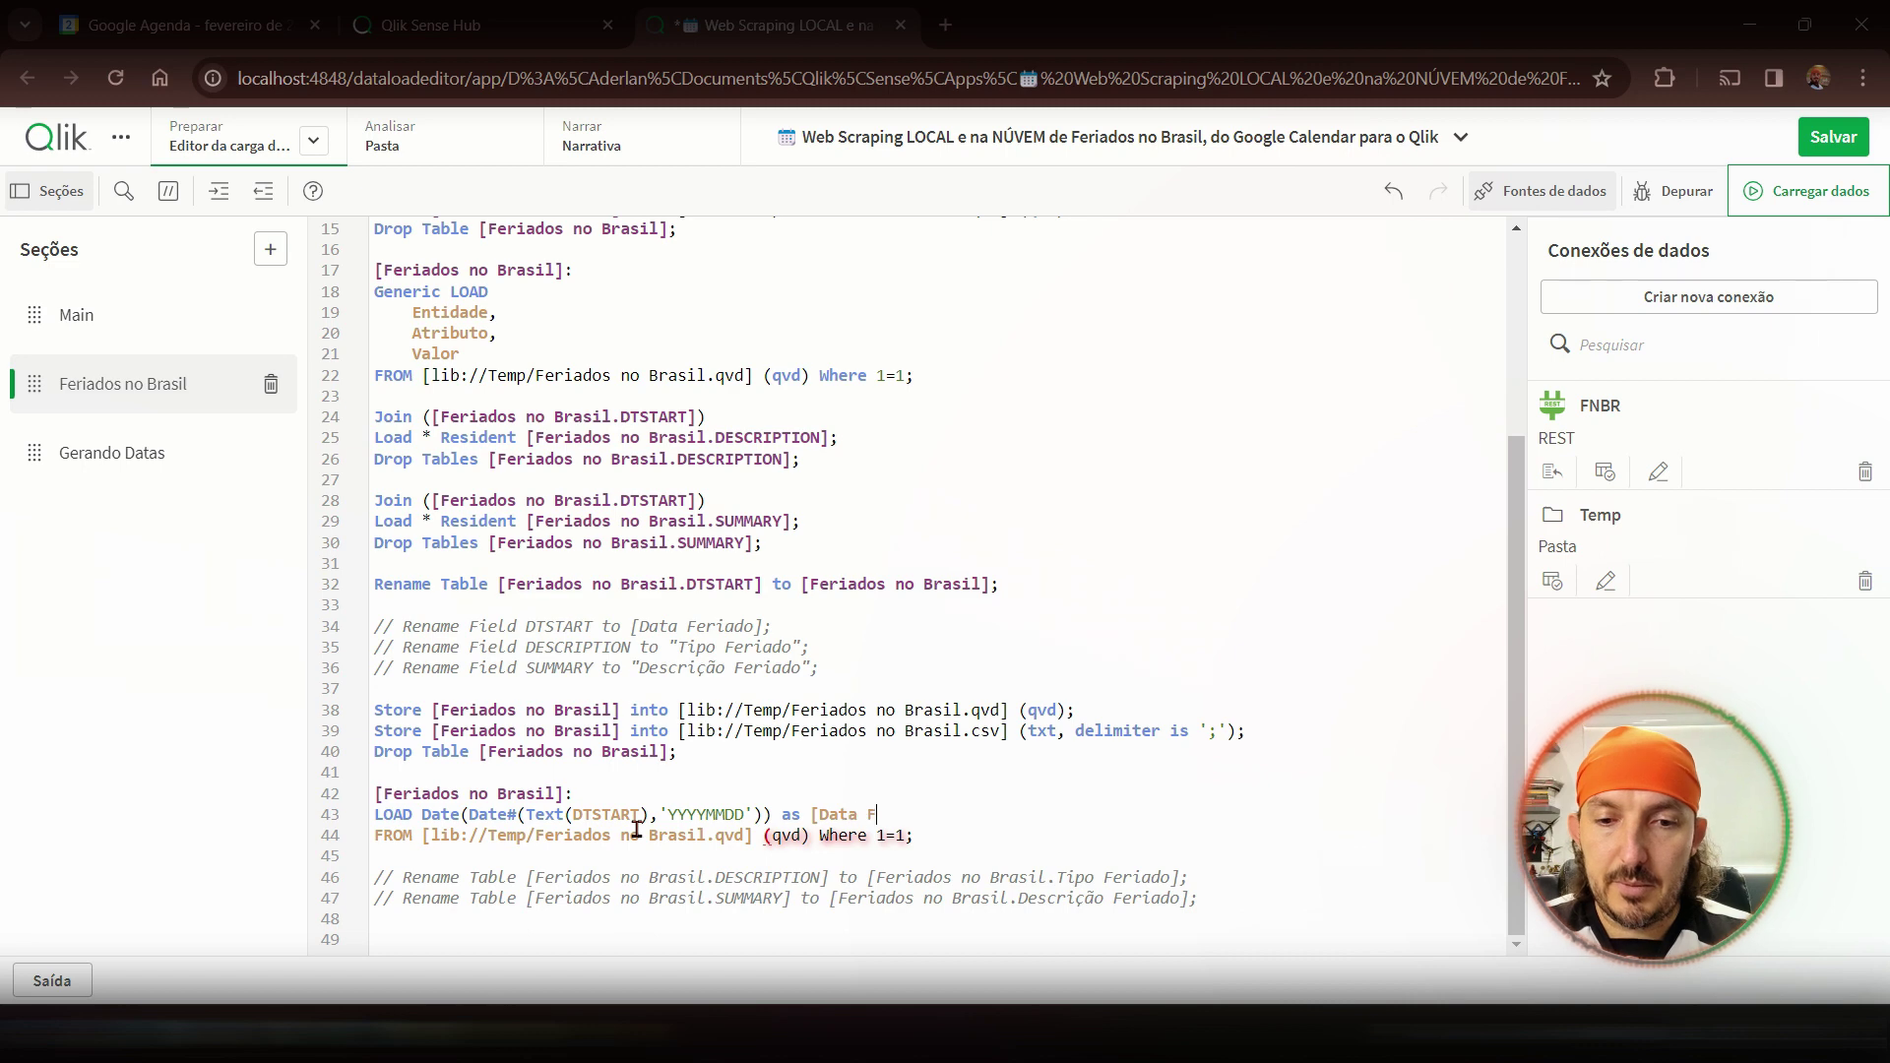
type("eriado")
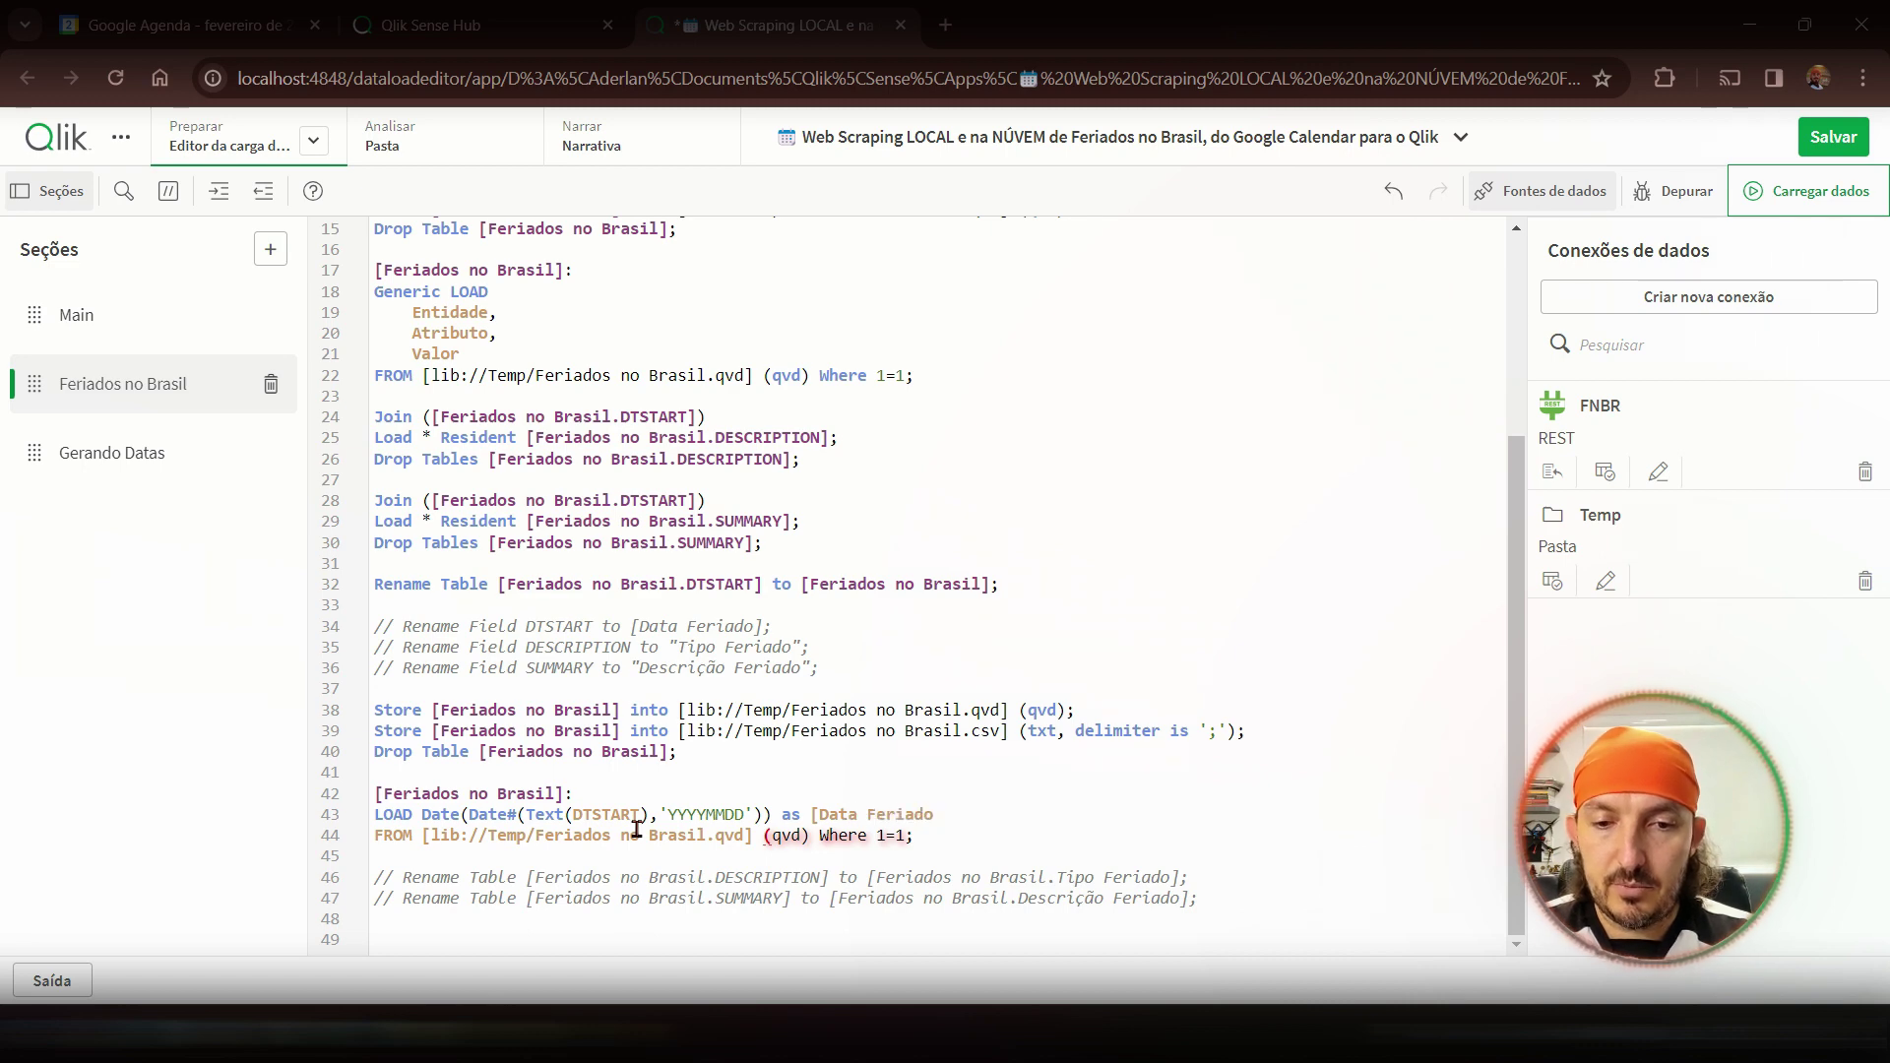
type("]")
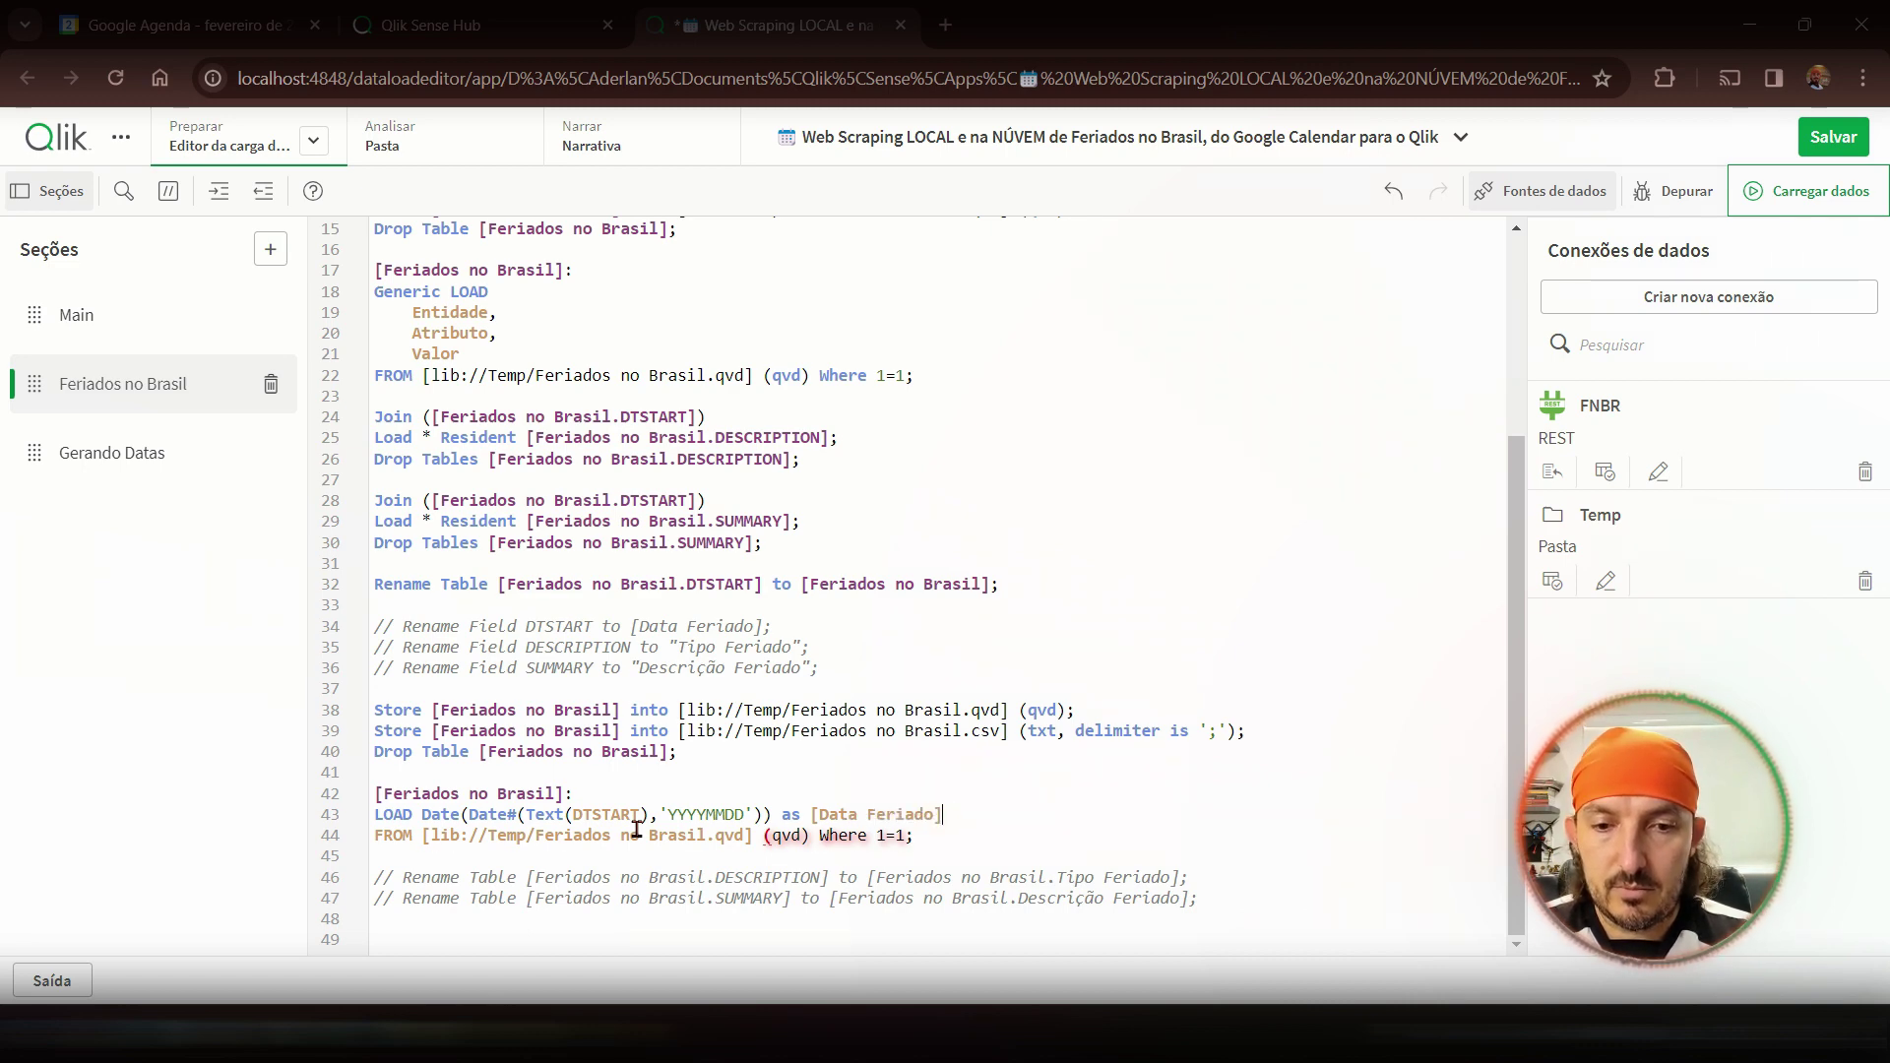
type(",")
key("Return")
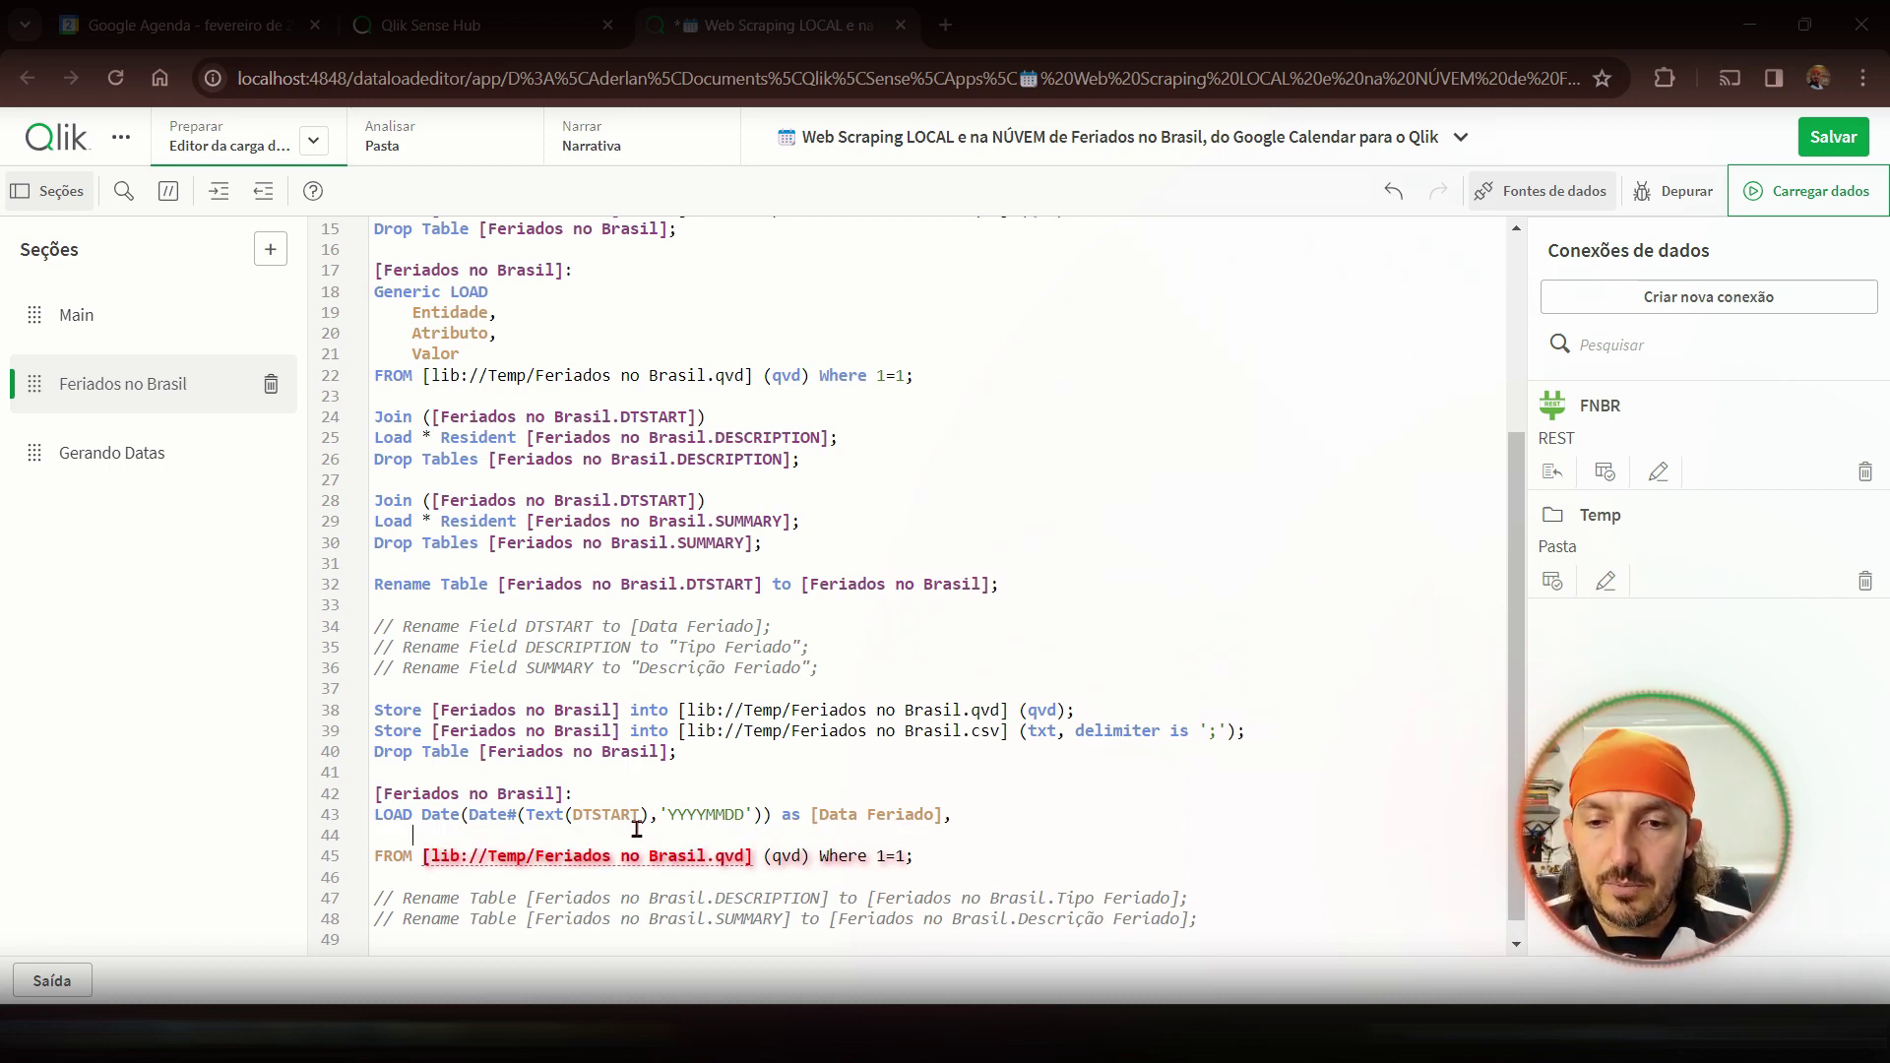
- Copy DESCRIPTION to "Tipo Feriado" from the commented Rename Field statement into the final LOAD as its second field line
double_click(580, 648)
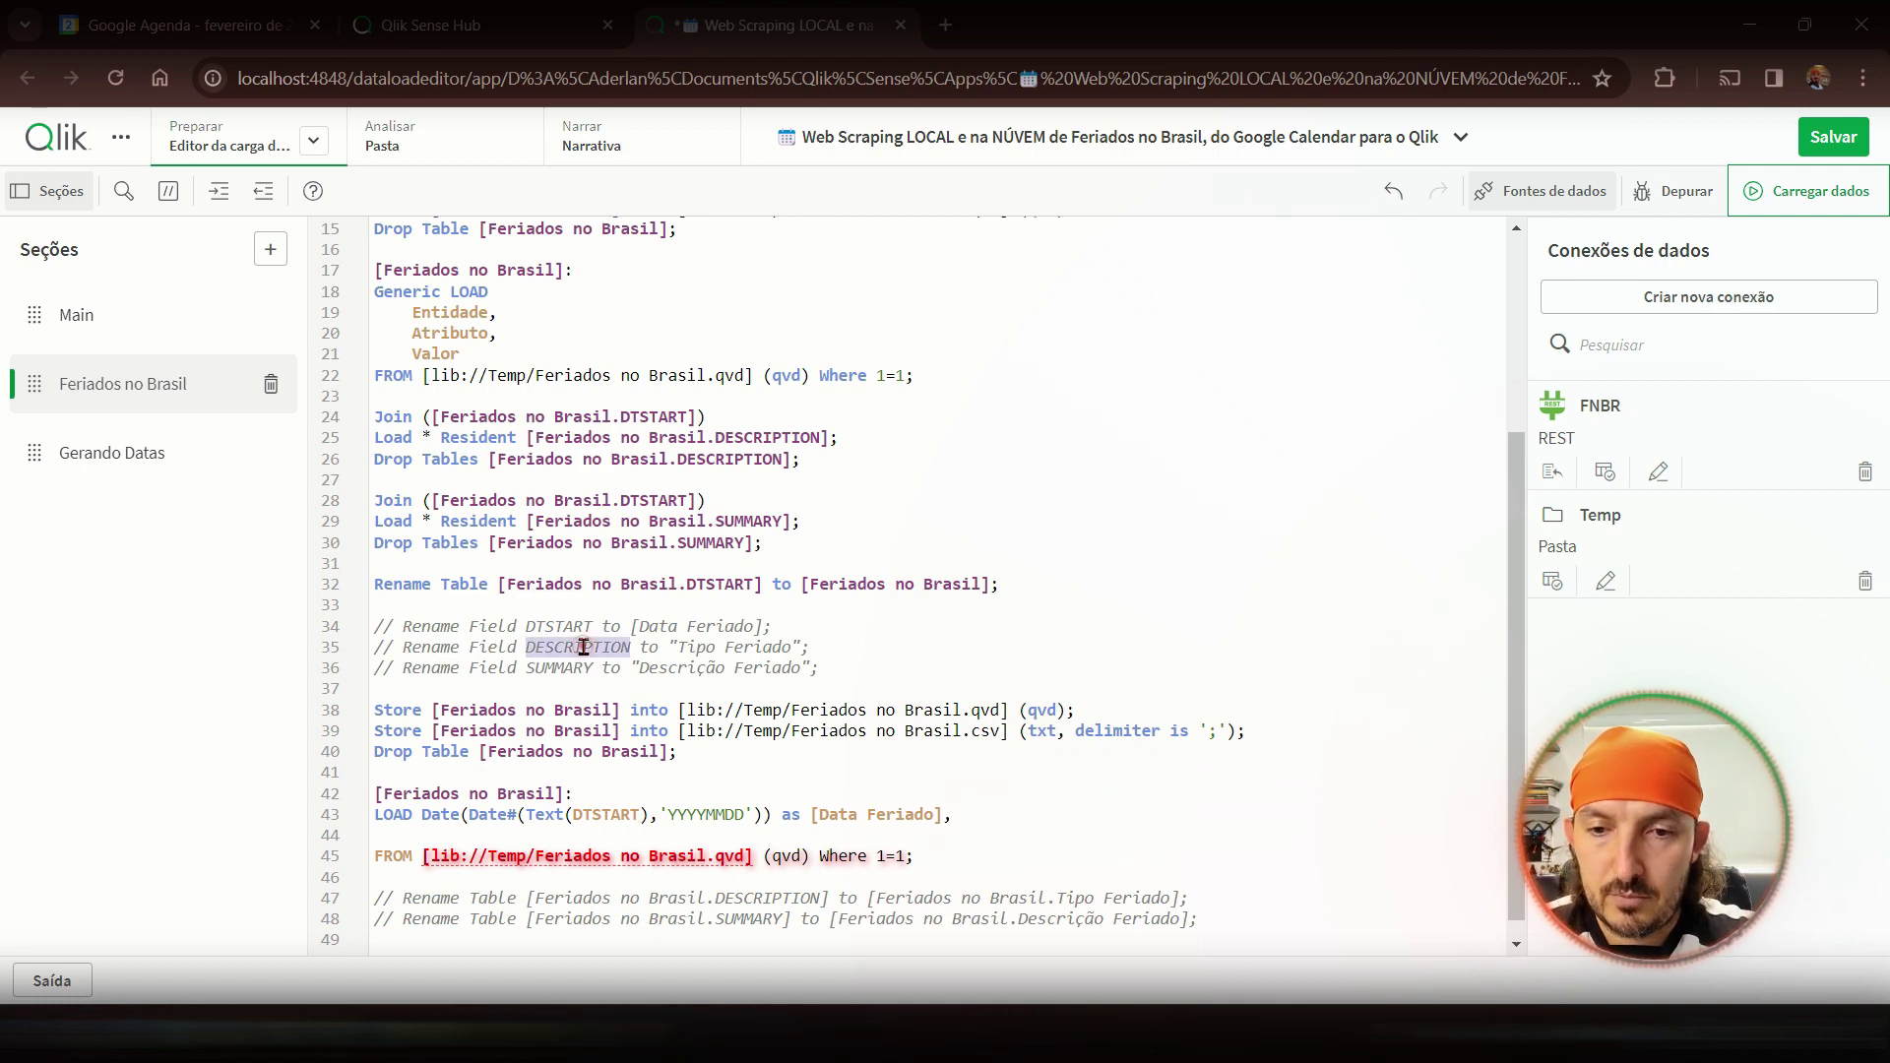
left_click(803, 647, "shift")
key("ctrl+c")
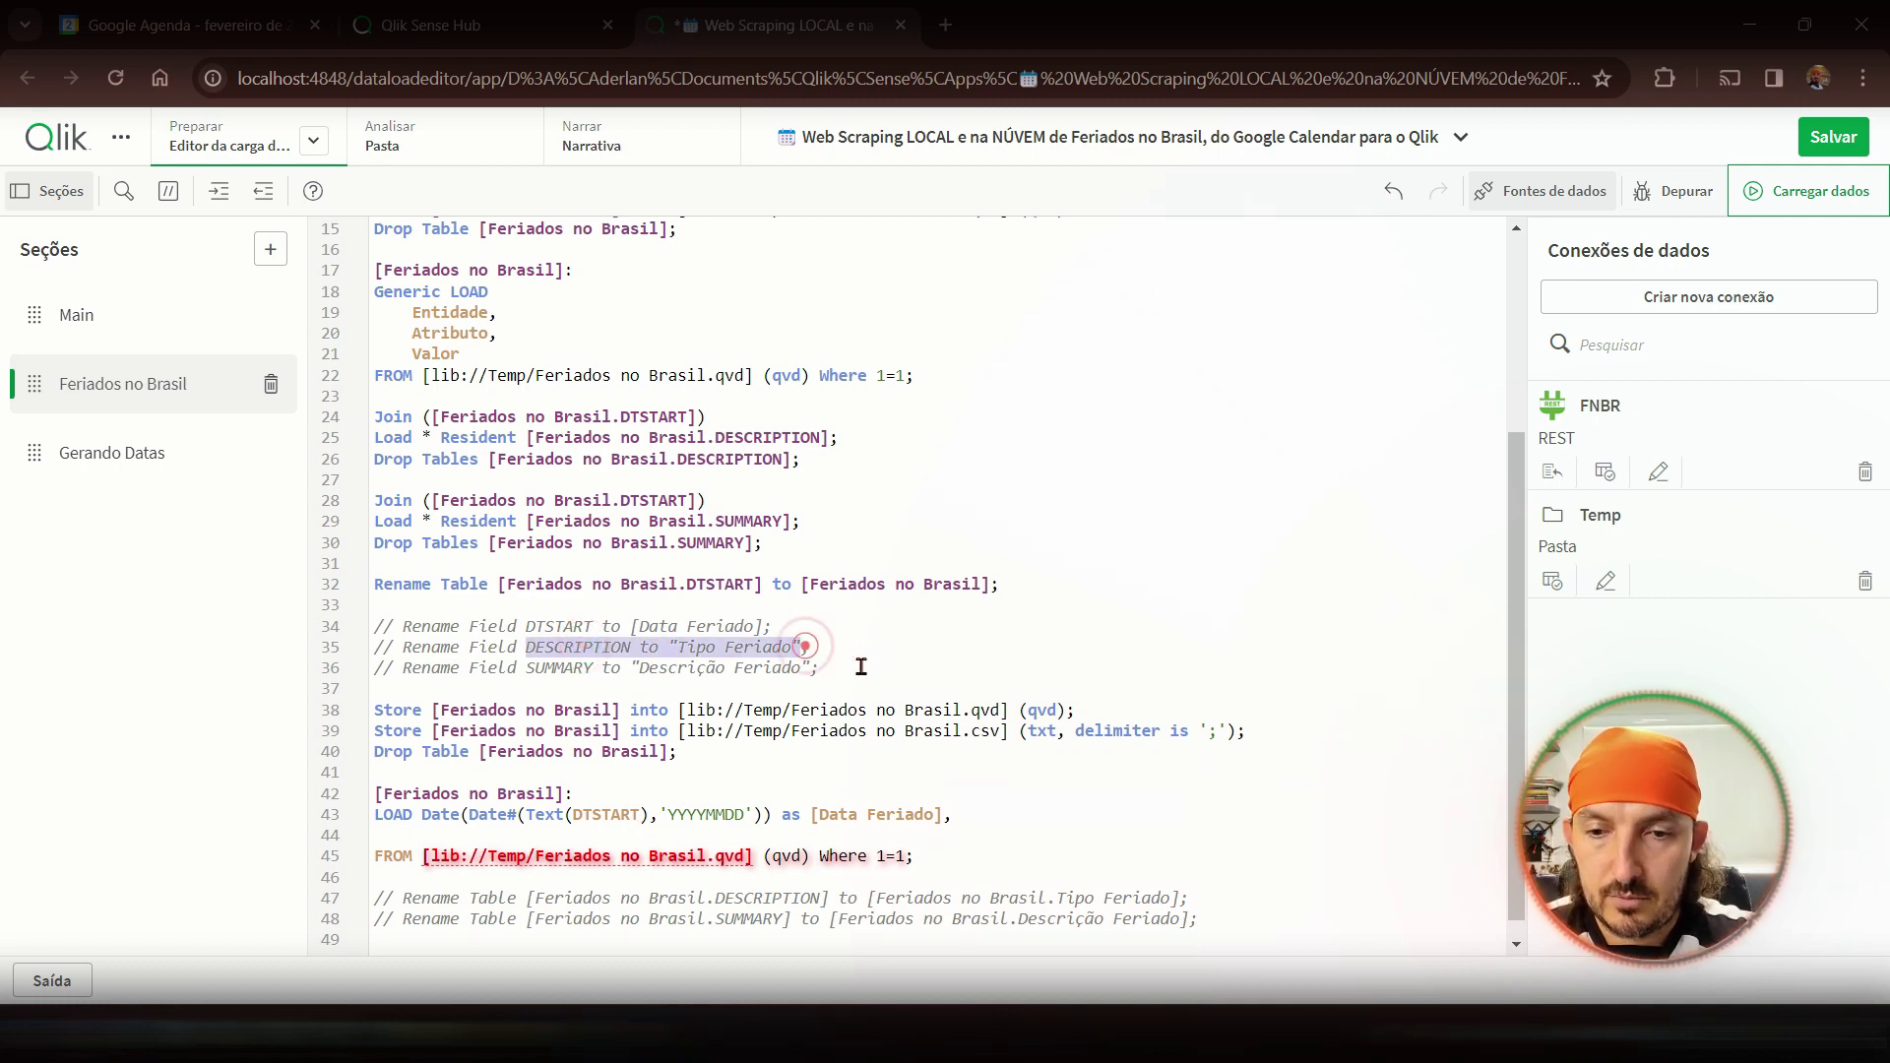
left_click(452, 835)
key("ctrl+v")
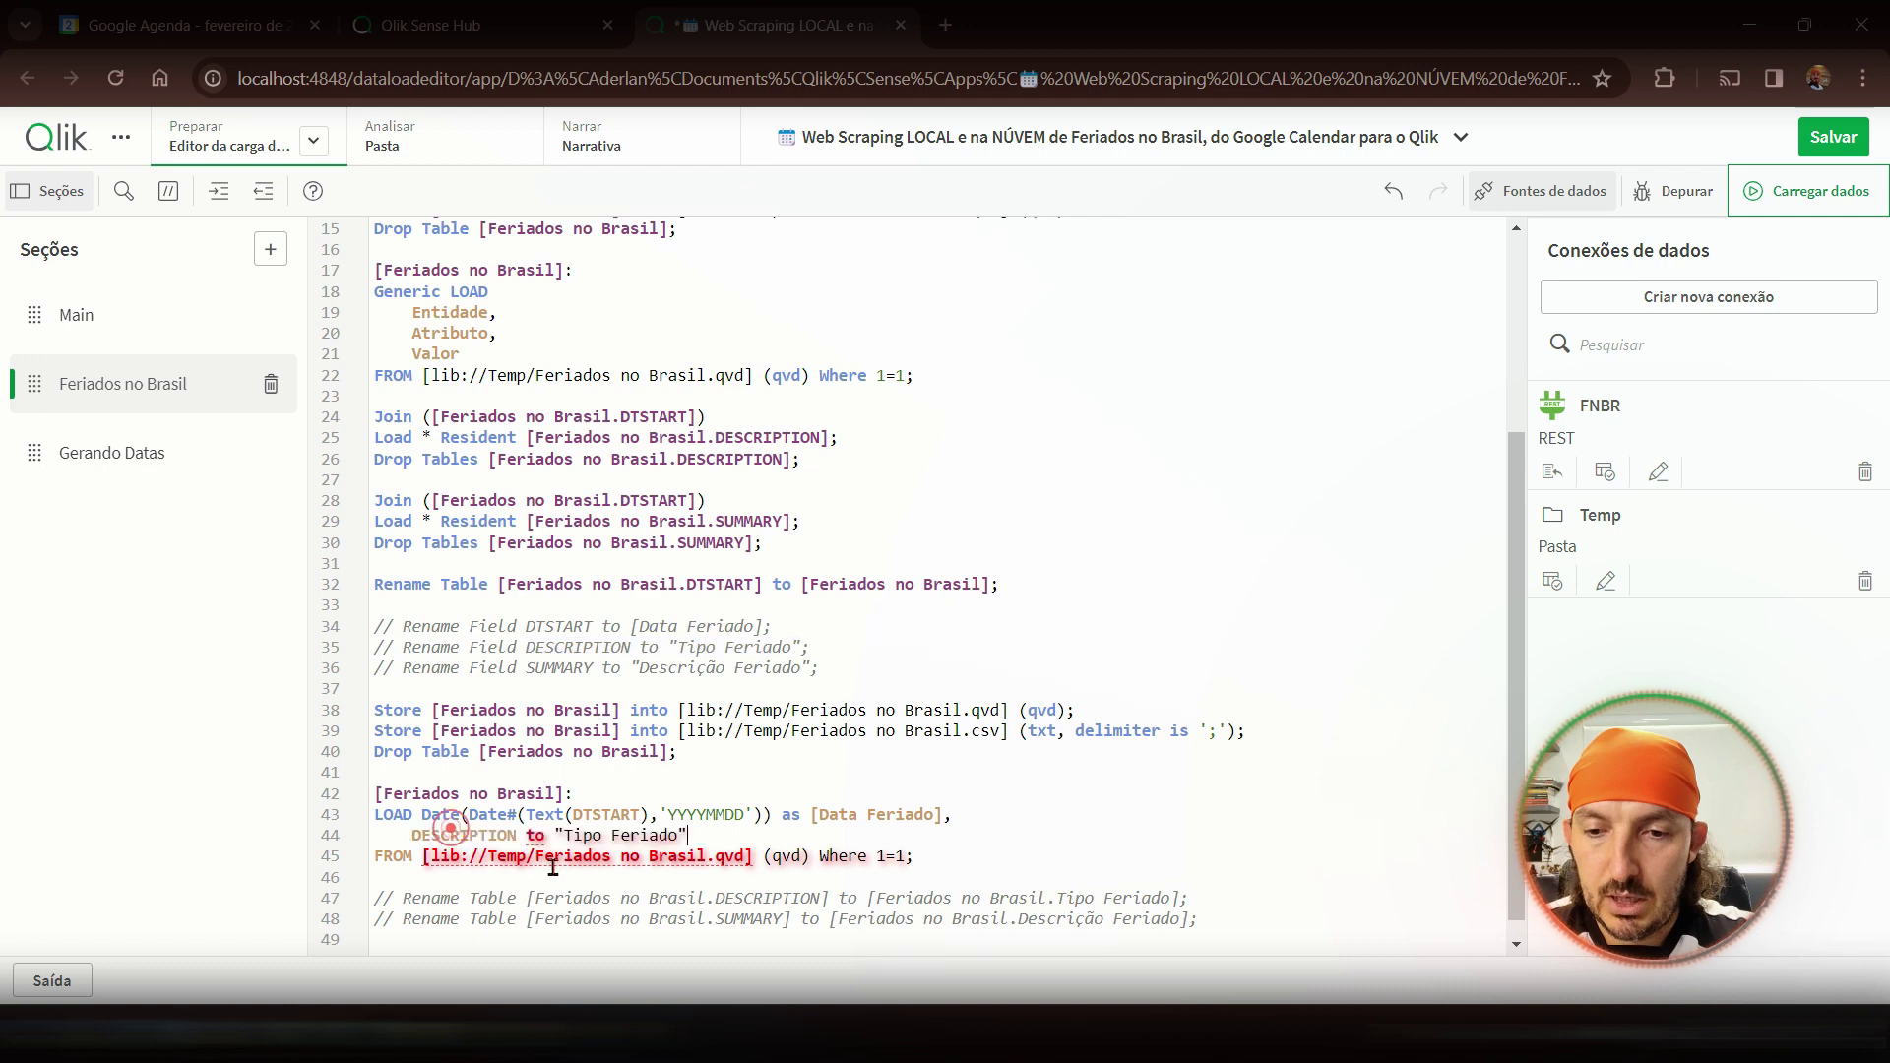
- Alias DESCRIPTION as "Tipo Feriado" by replacing the to keyword, and add a comma and a new line for the next field
double_click(534, 835)
type("as")
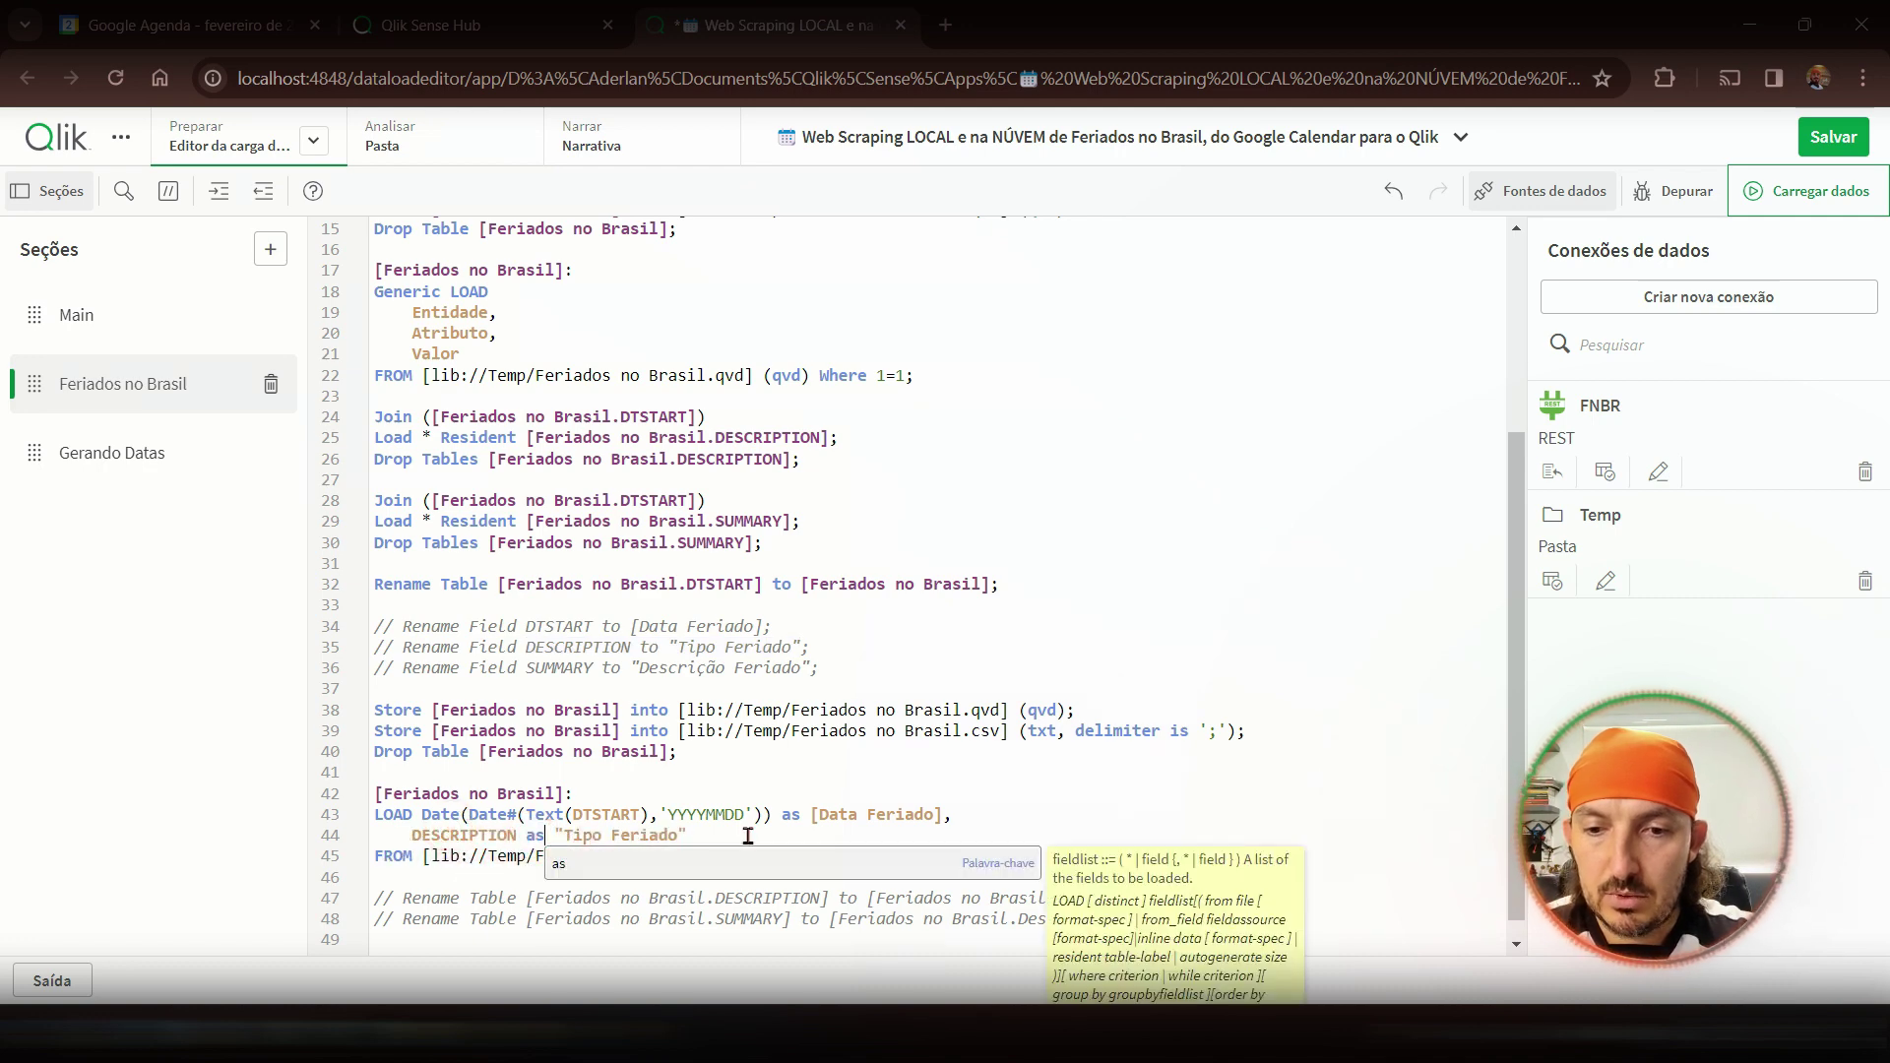
left_click(698, 837)
type(",")
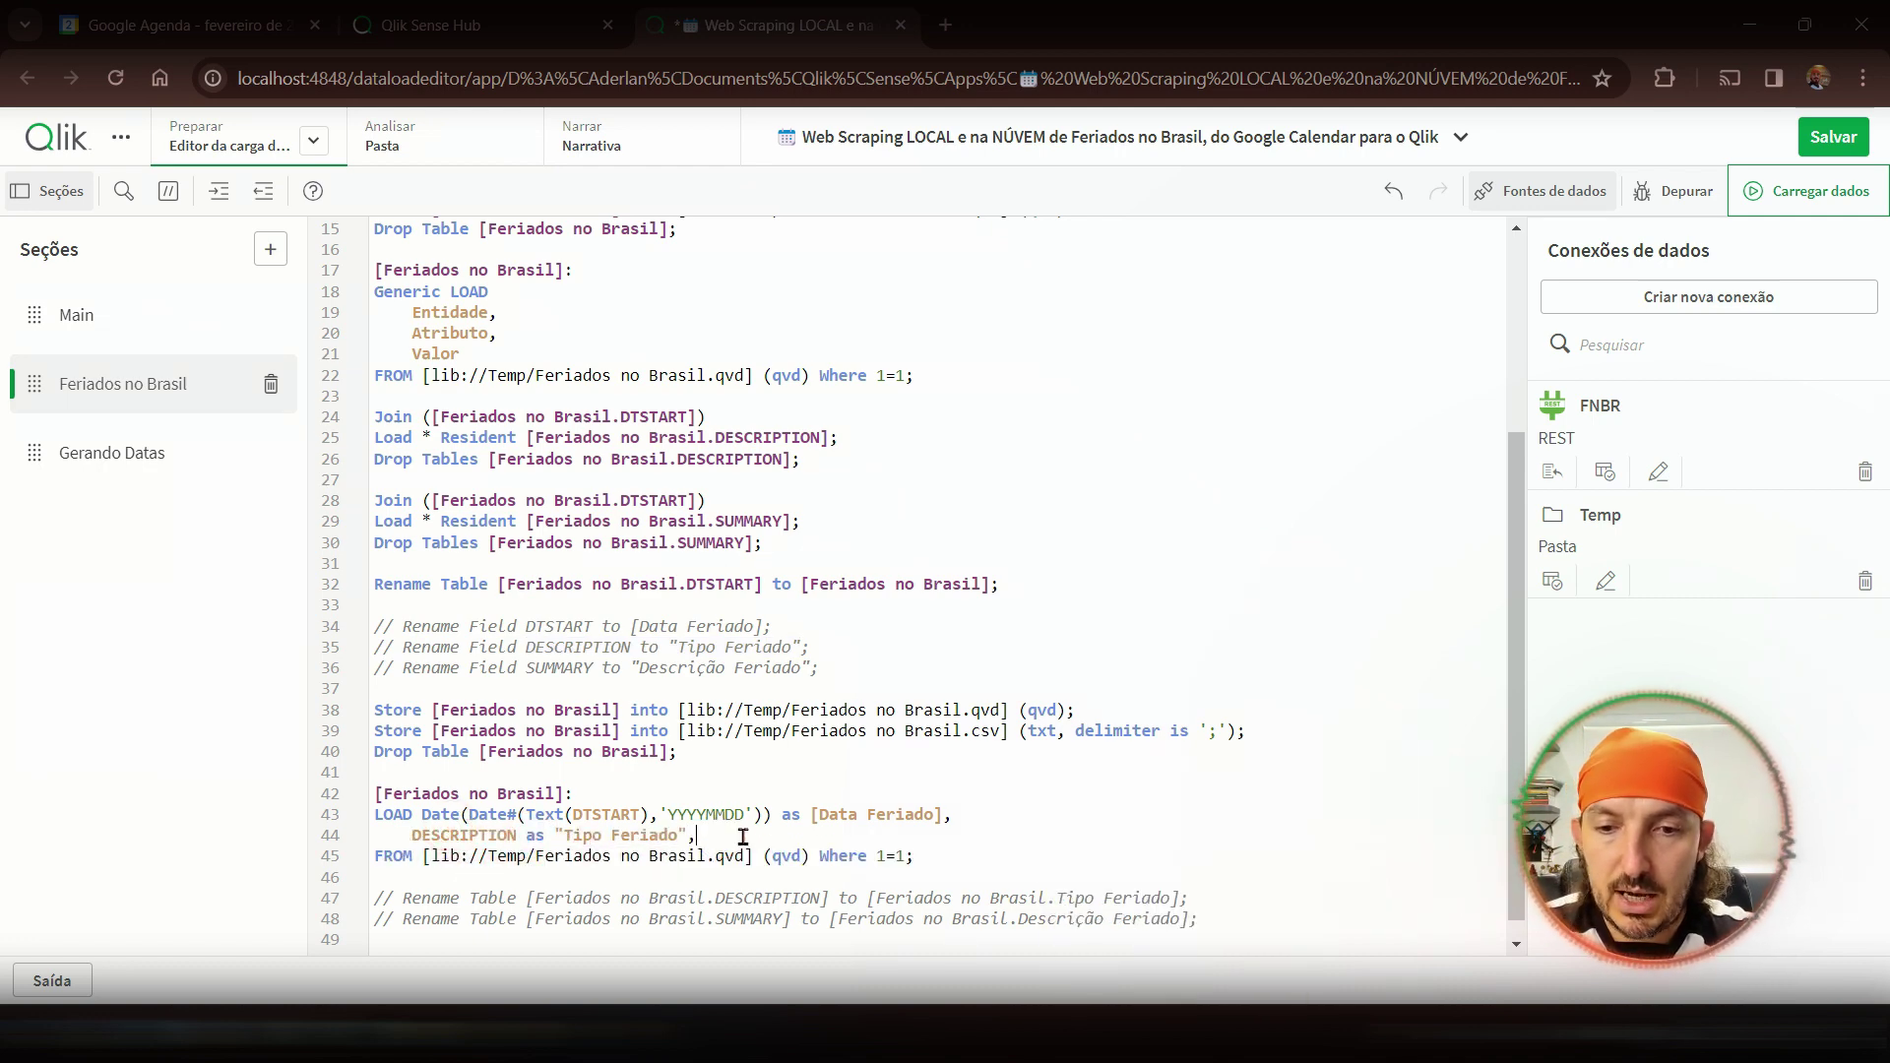
key("Return")
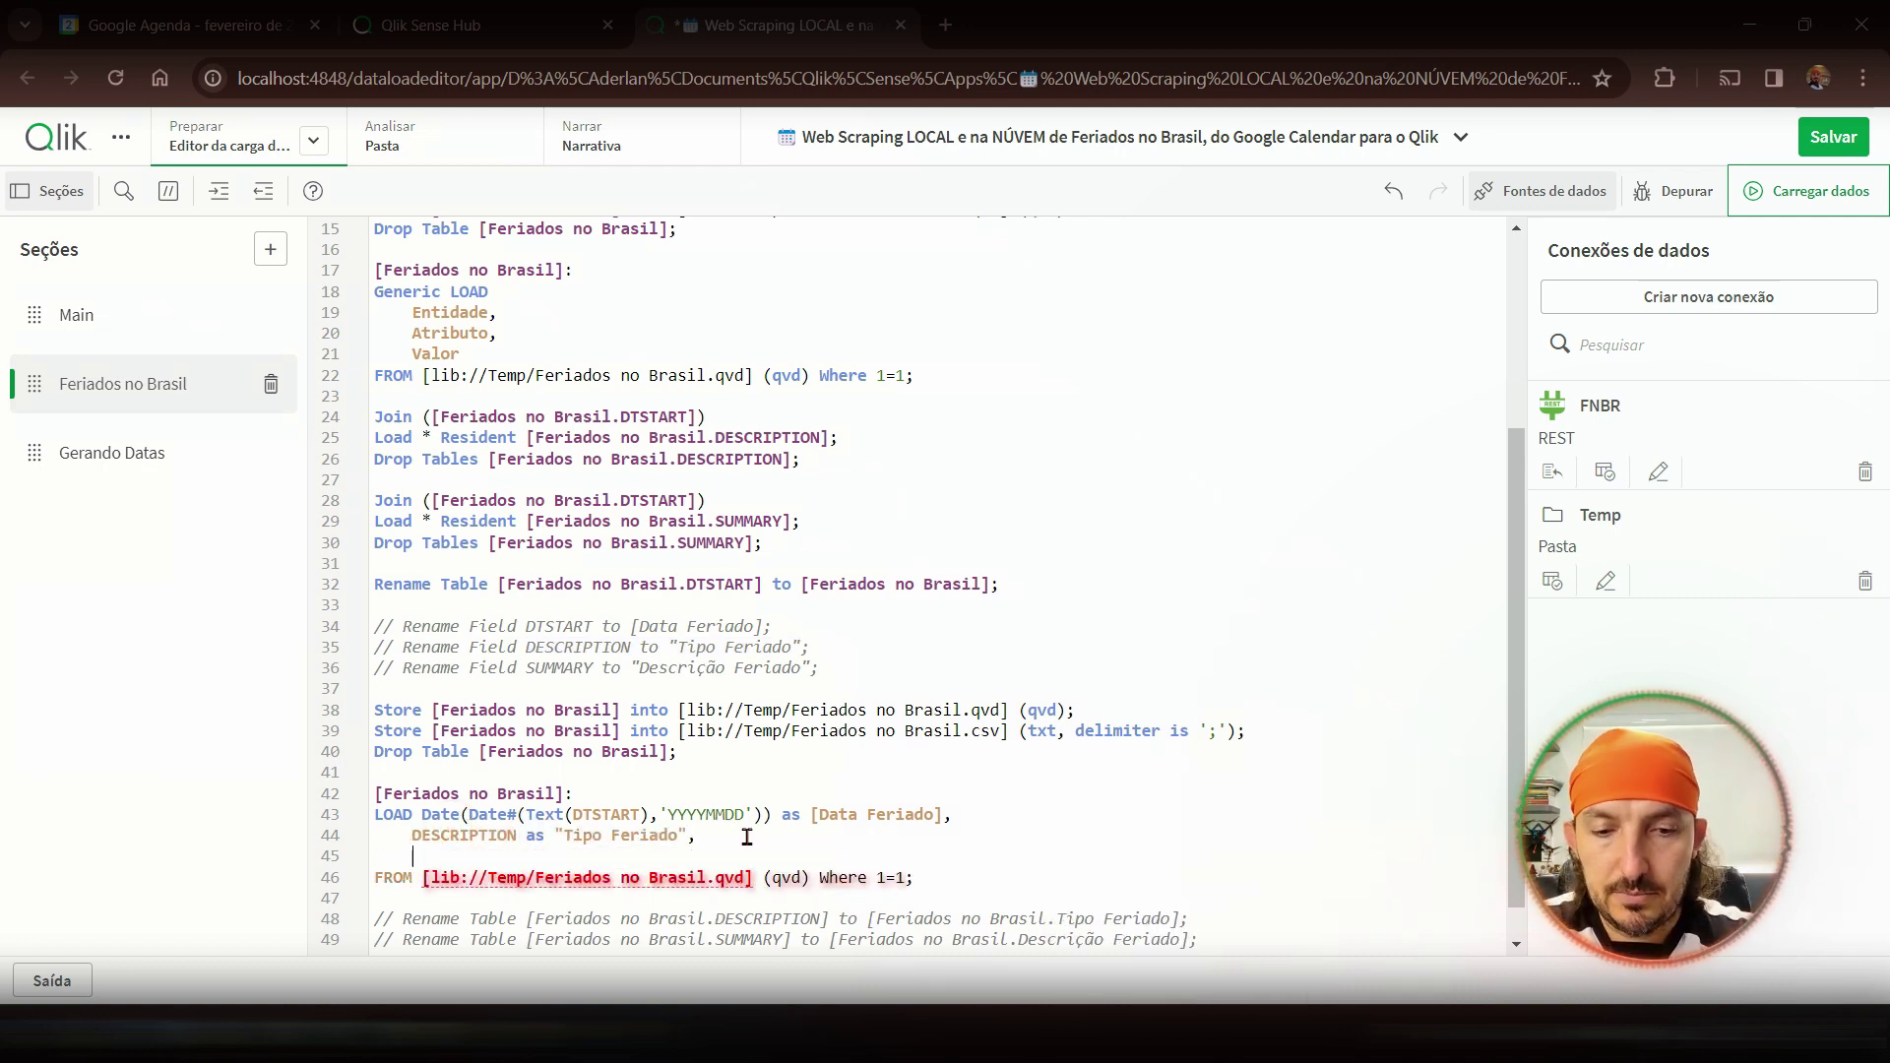
- Copy the SUMMARY rename from the commented Rename Field statement into the final LOAD and alias it as "Descrição Feriado"
left_click(527, 667)
left_click(807, 669, "shift")
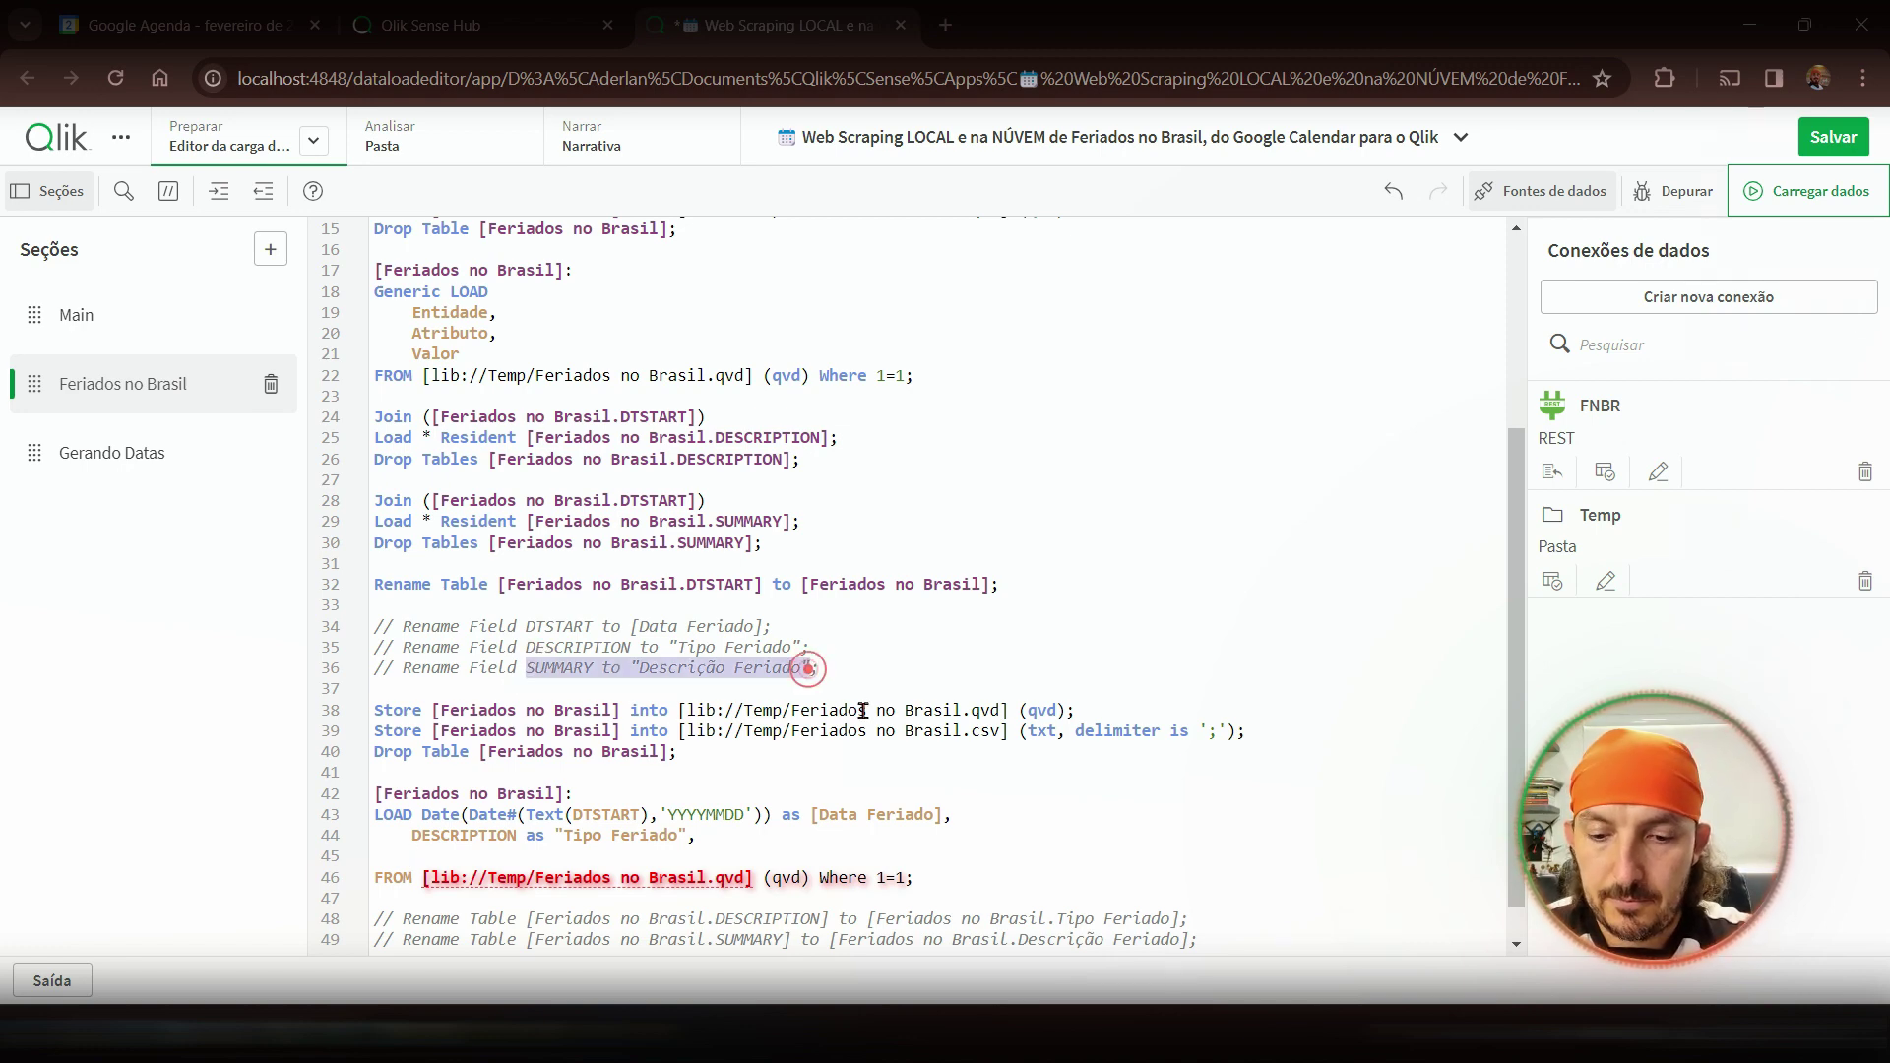
key("ctrl+c")
left_click(482, 855)
key("ctrl+v")
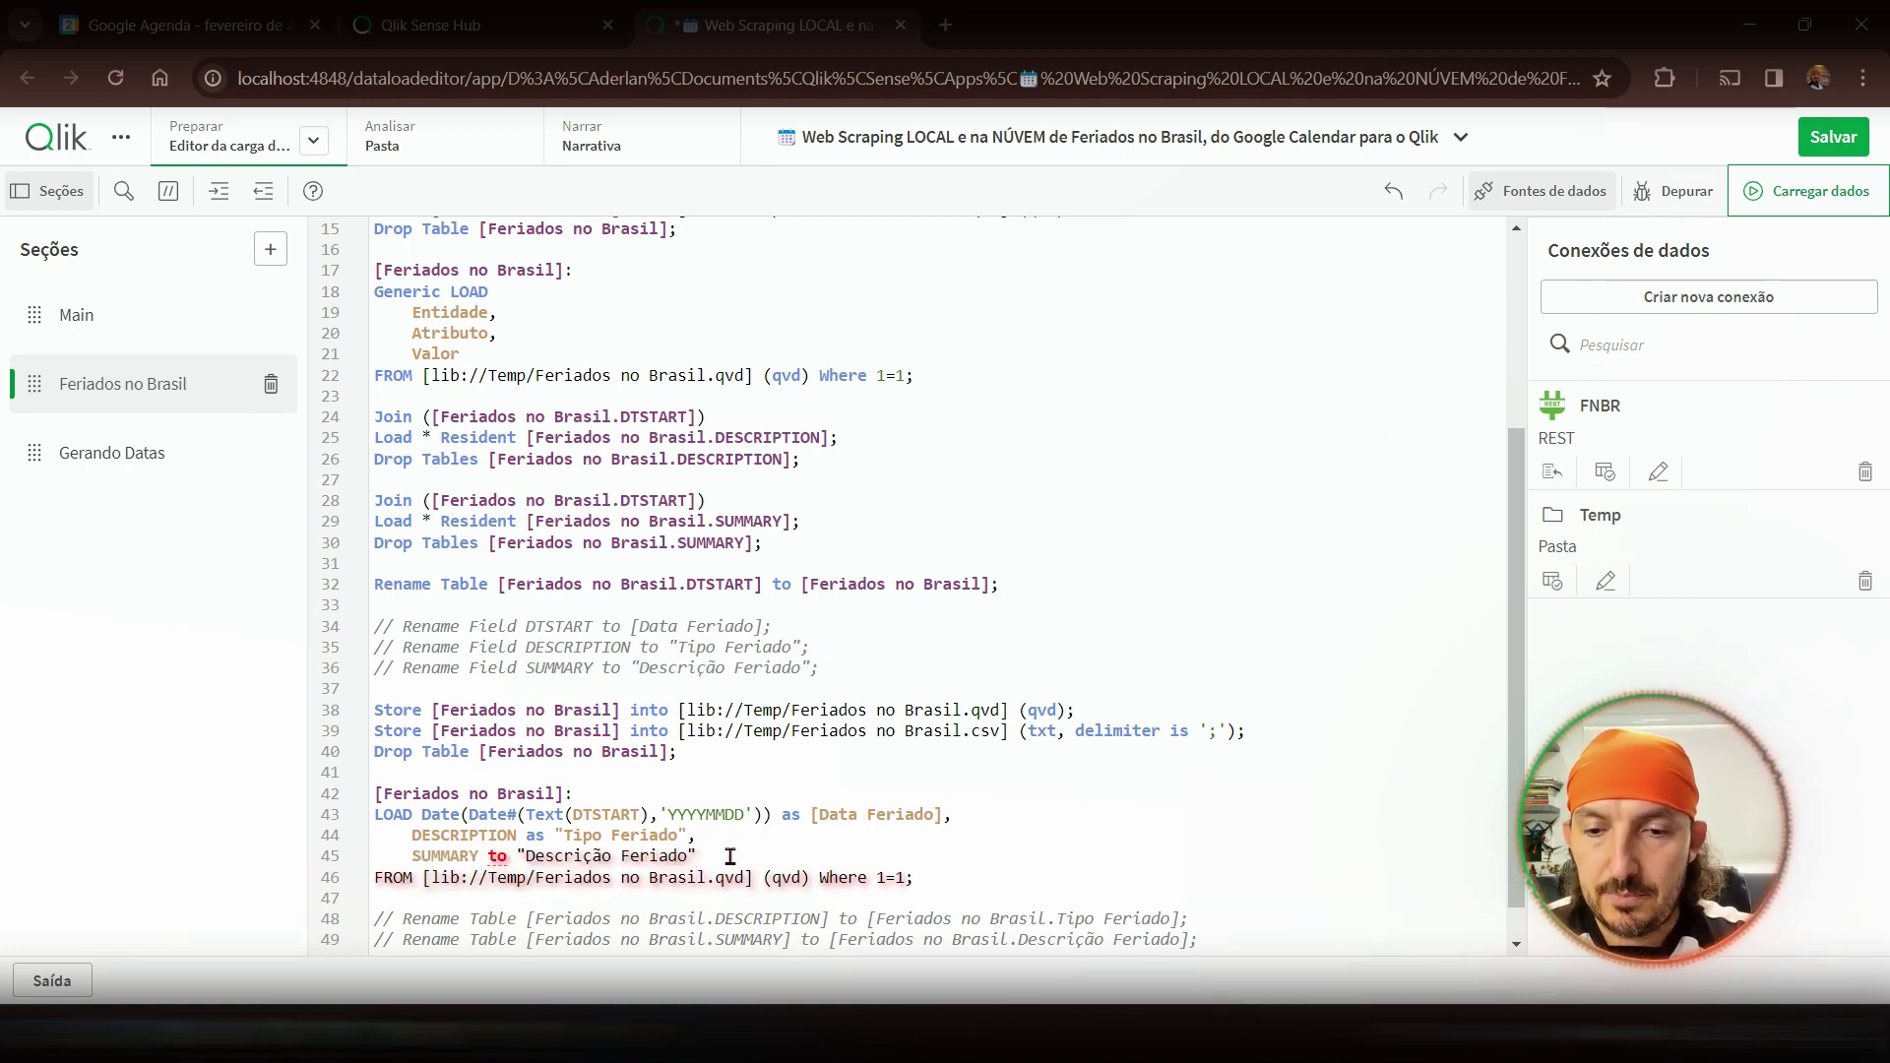
double_click(496, 856)
type("as")
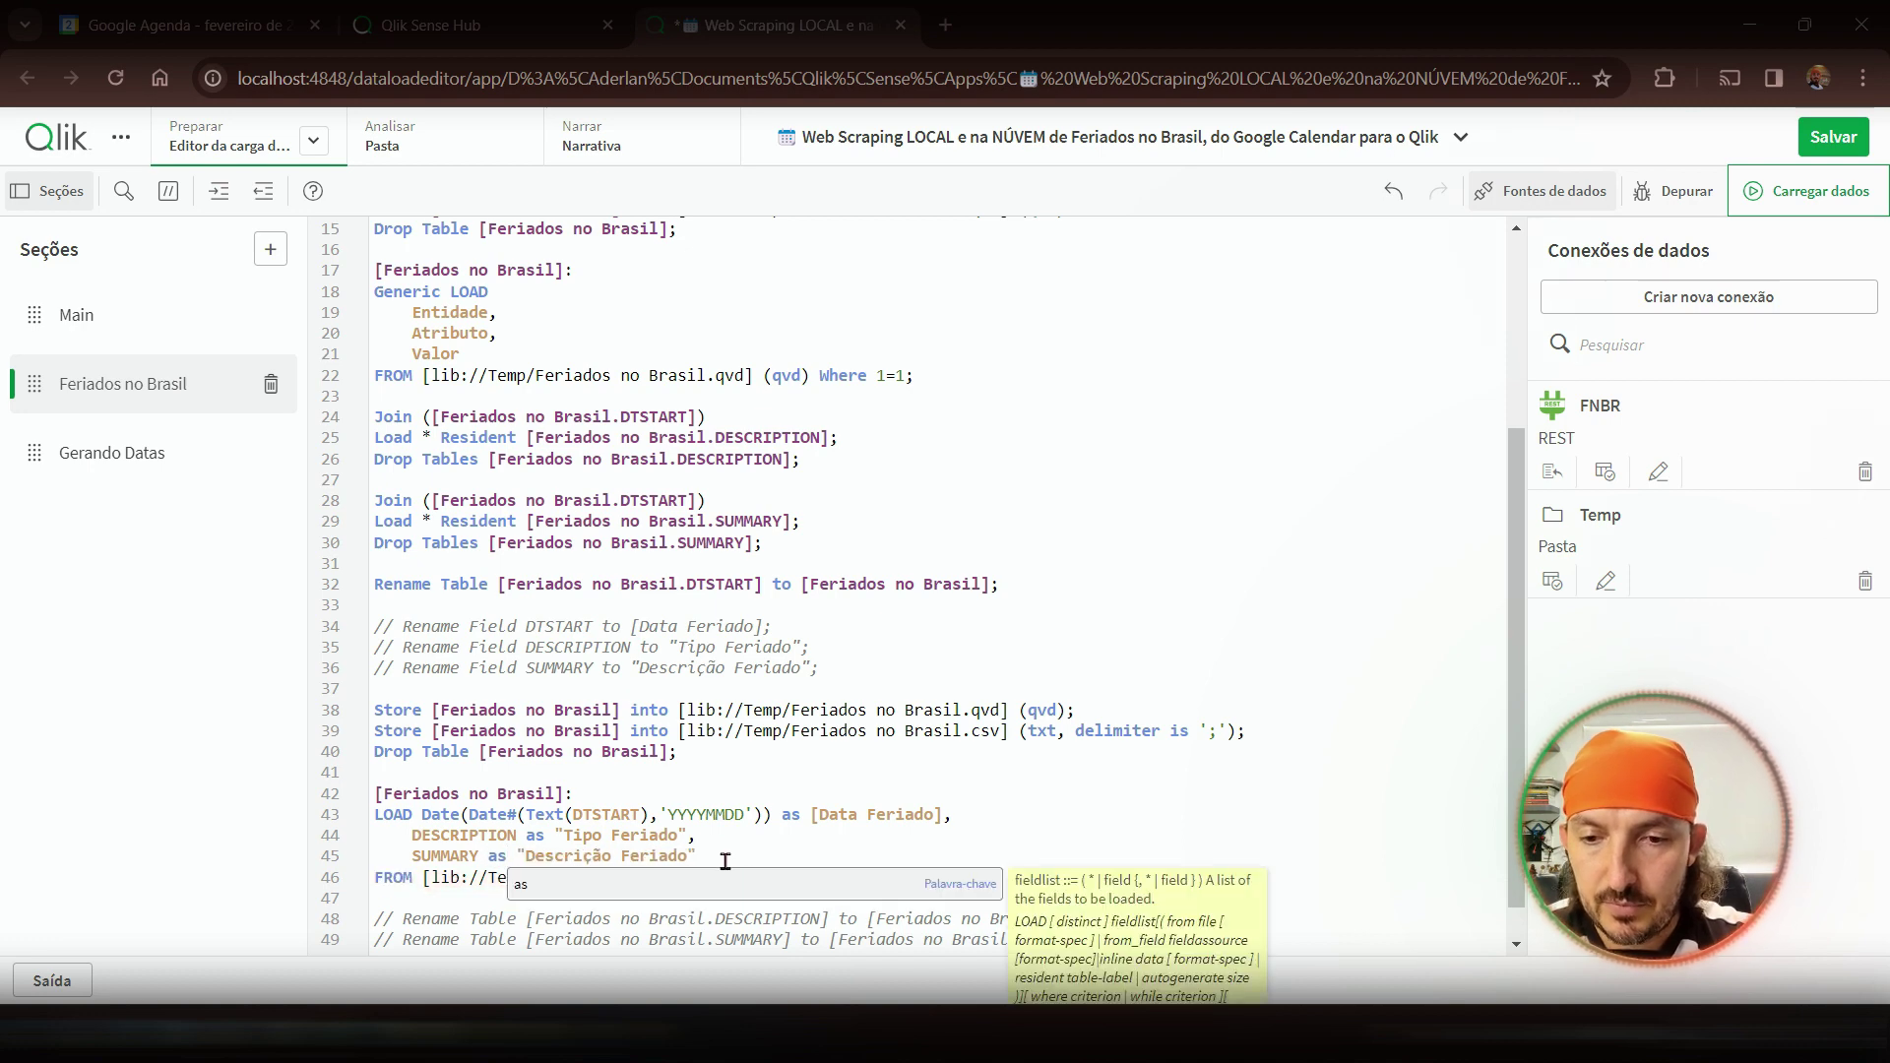
left_click(749, 847)
- Remove the Where 1=1 condition from the final LOAD of Feriados no Brasil.qvd
left_click(944, 878)
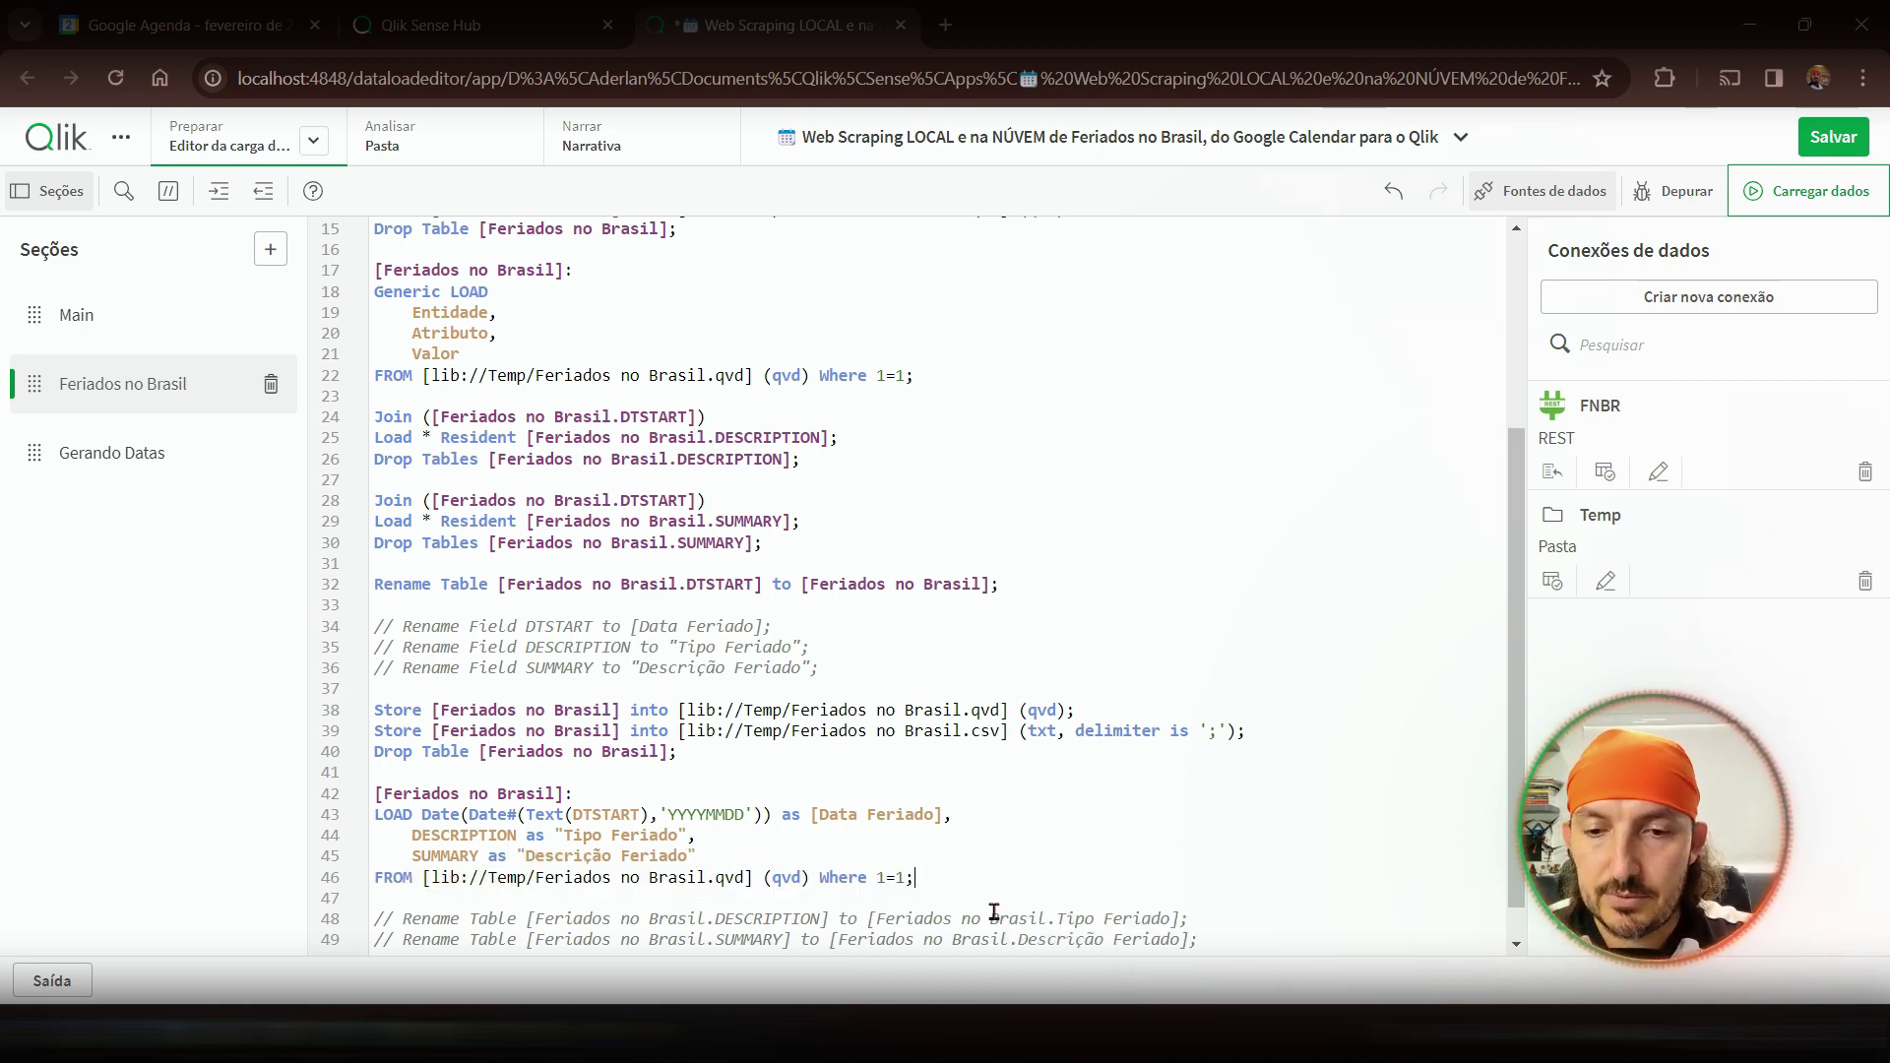
left_click_drag(811, 876, 906, 877)
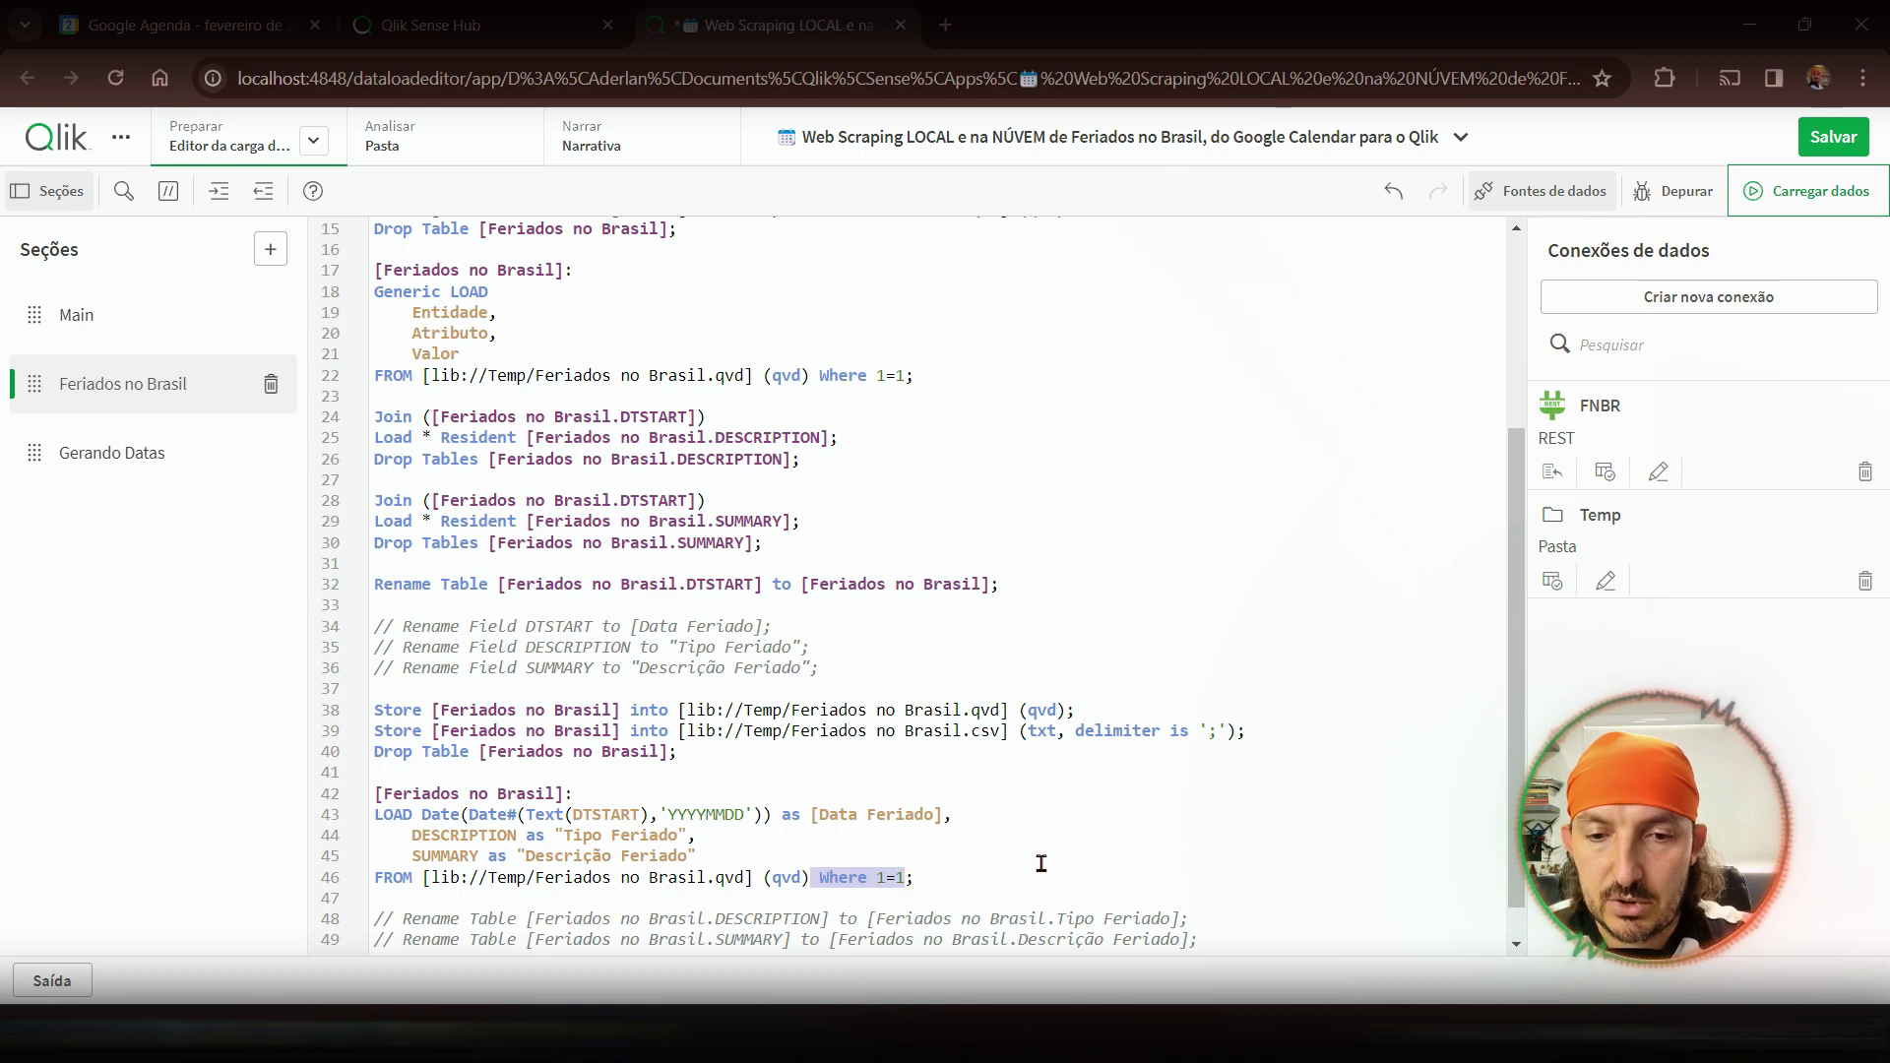
key("BackSpace")
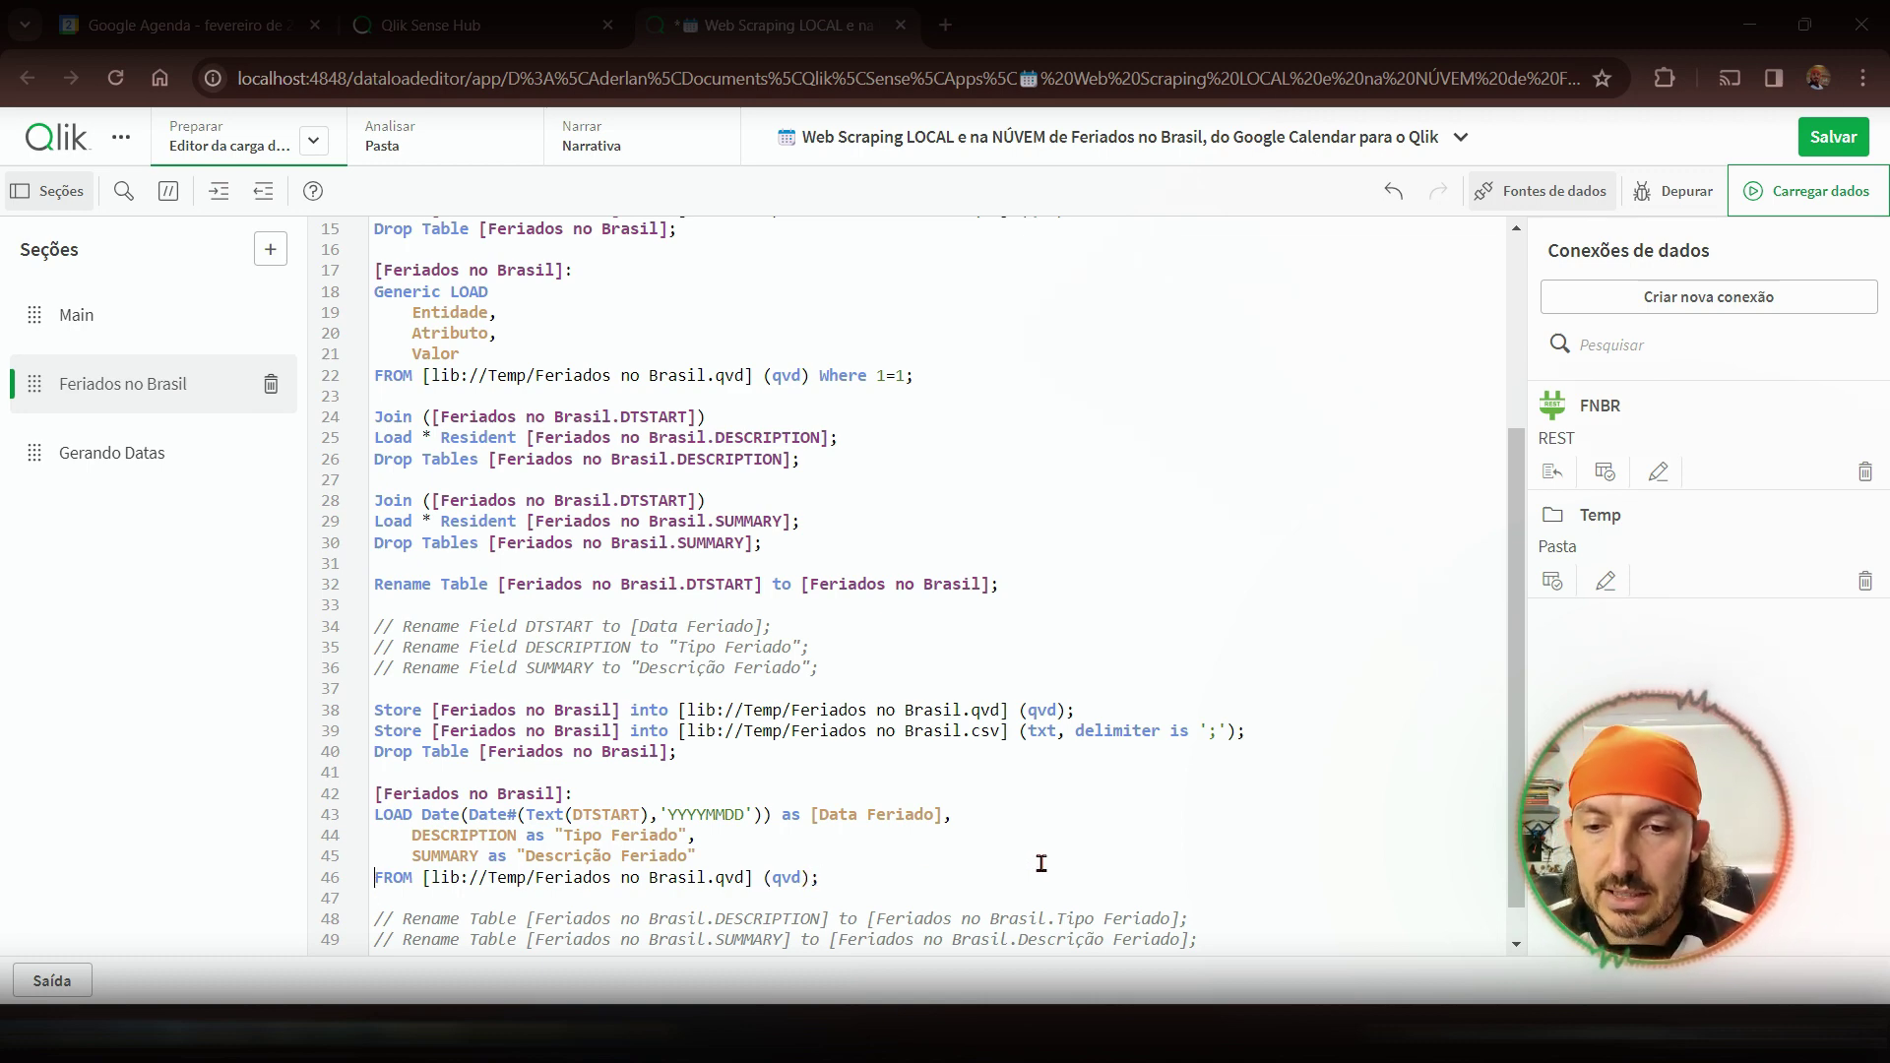
key("Up")
key("Up")
key("shift+Down")
key("Up")
key("Down")
key("shift+Down")
key("shift+Down")
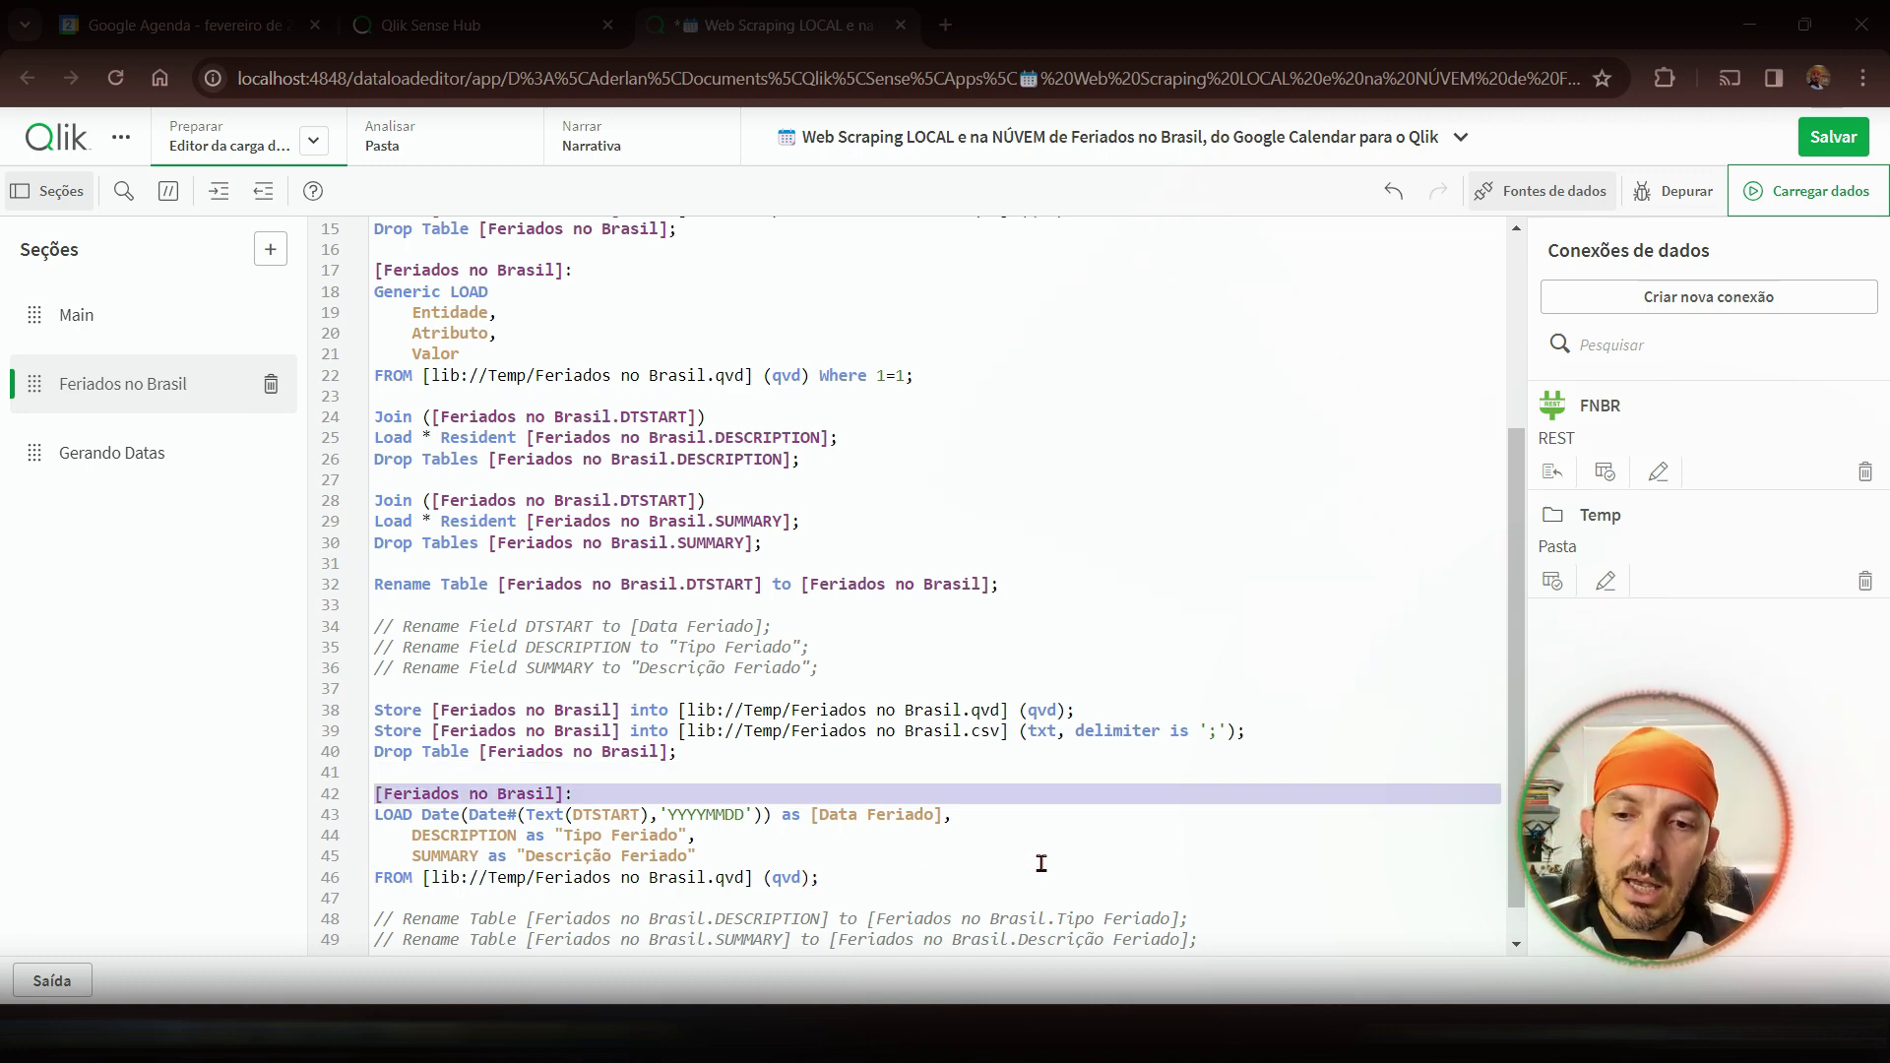
key("shift+Down")
key("shift+Down")
key("shift+Down")
key("shift+Down")
key("ctrl+End")
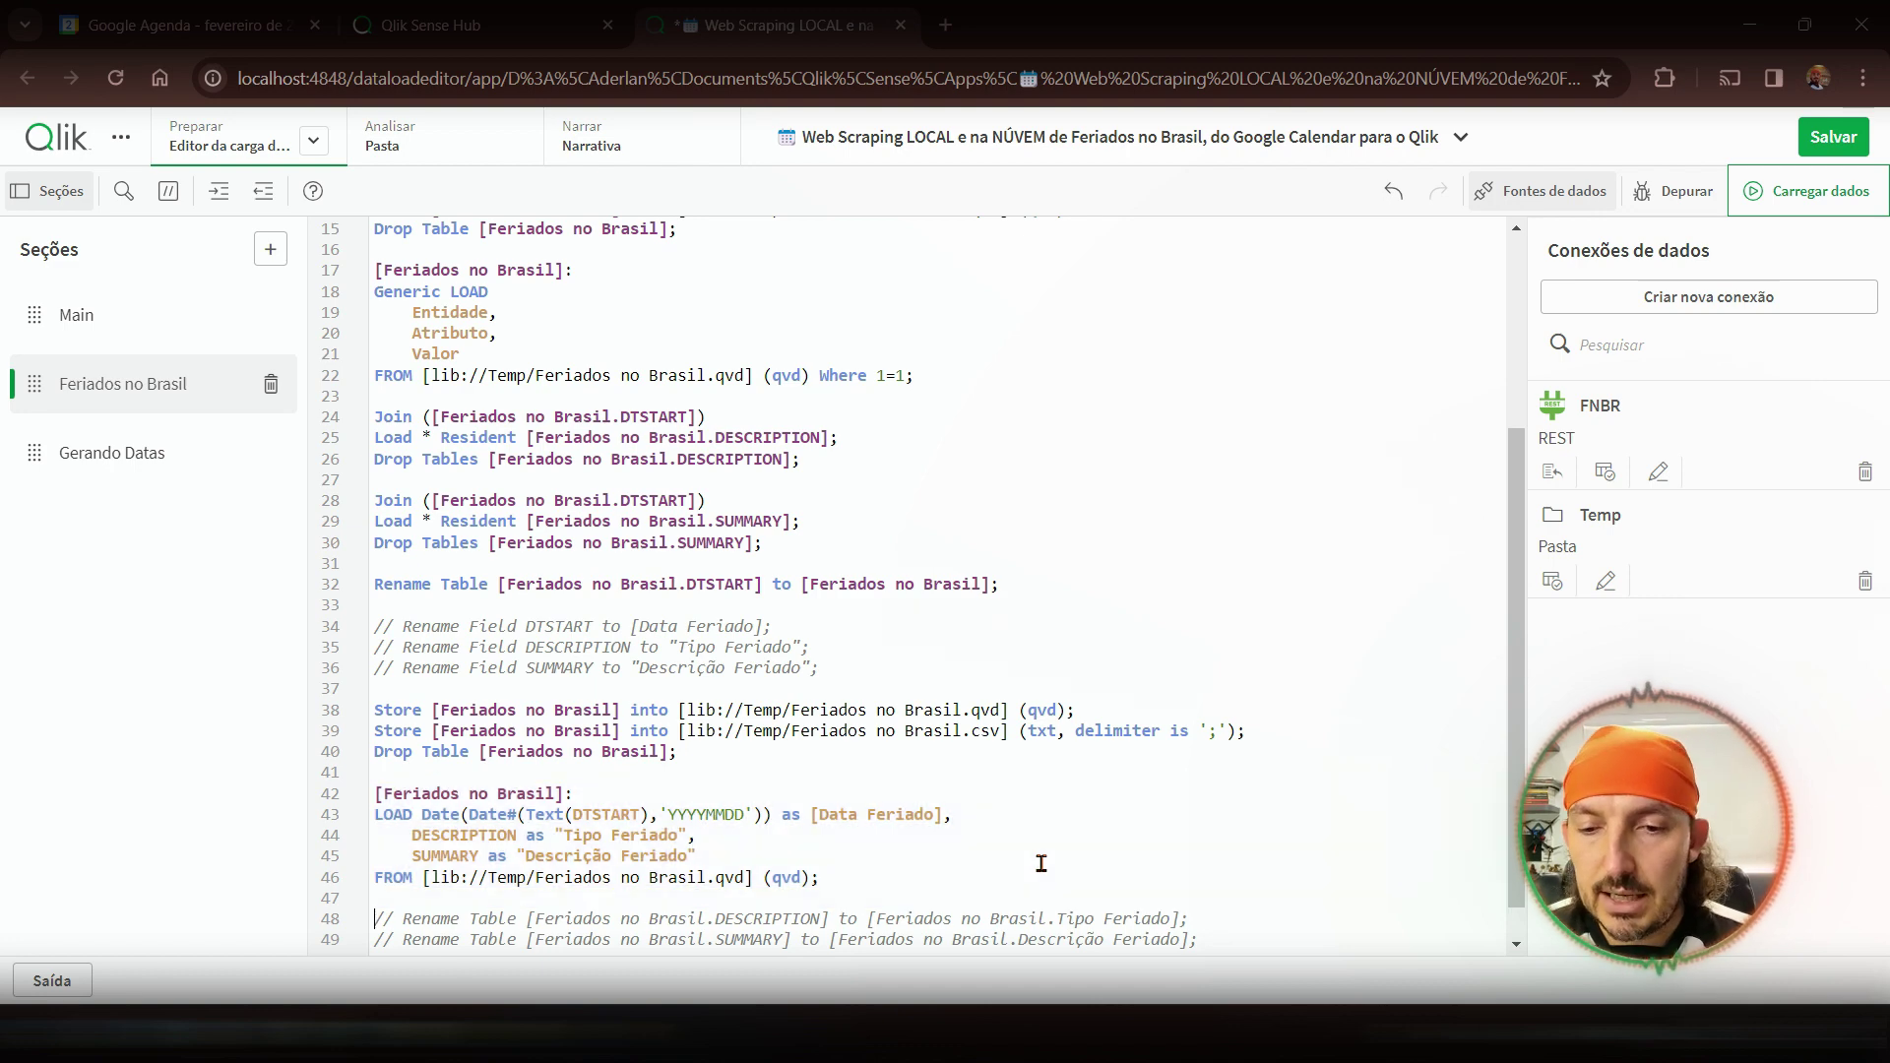
key("Return")
key("Return")
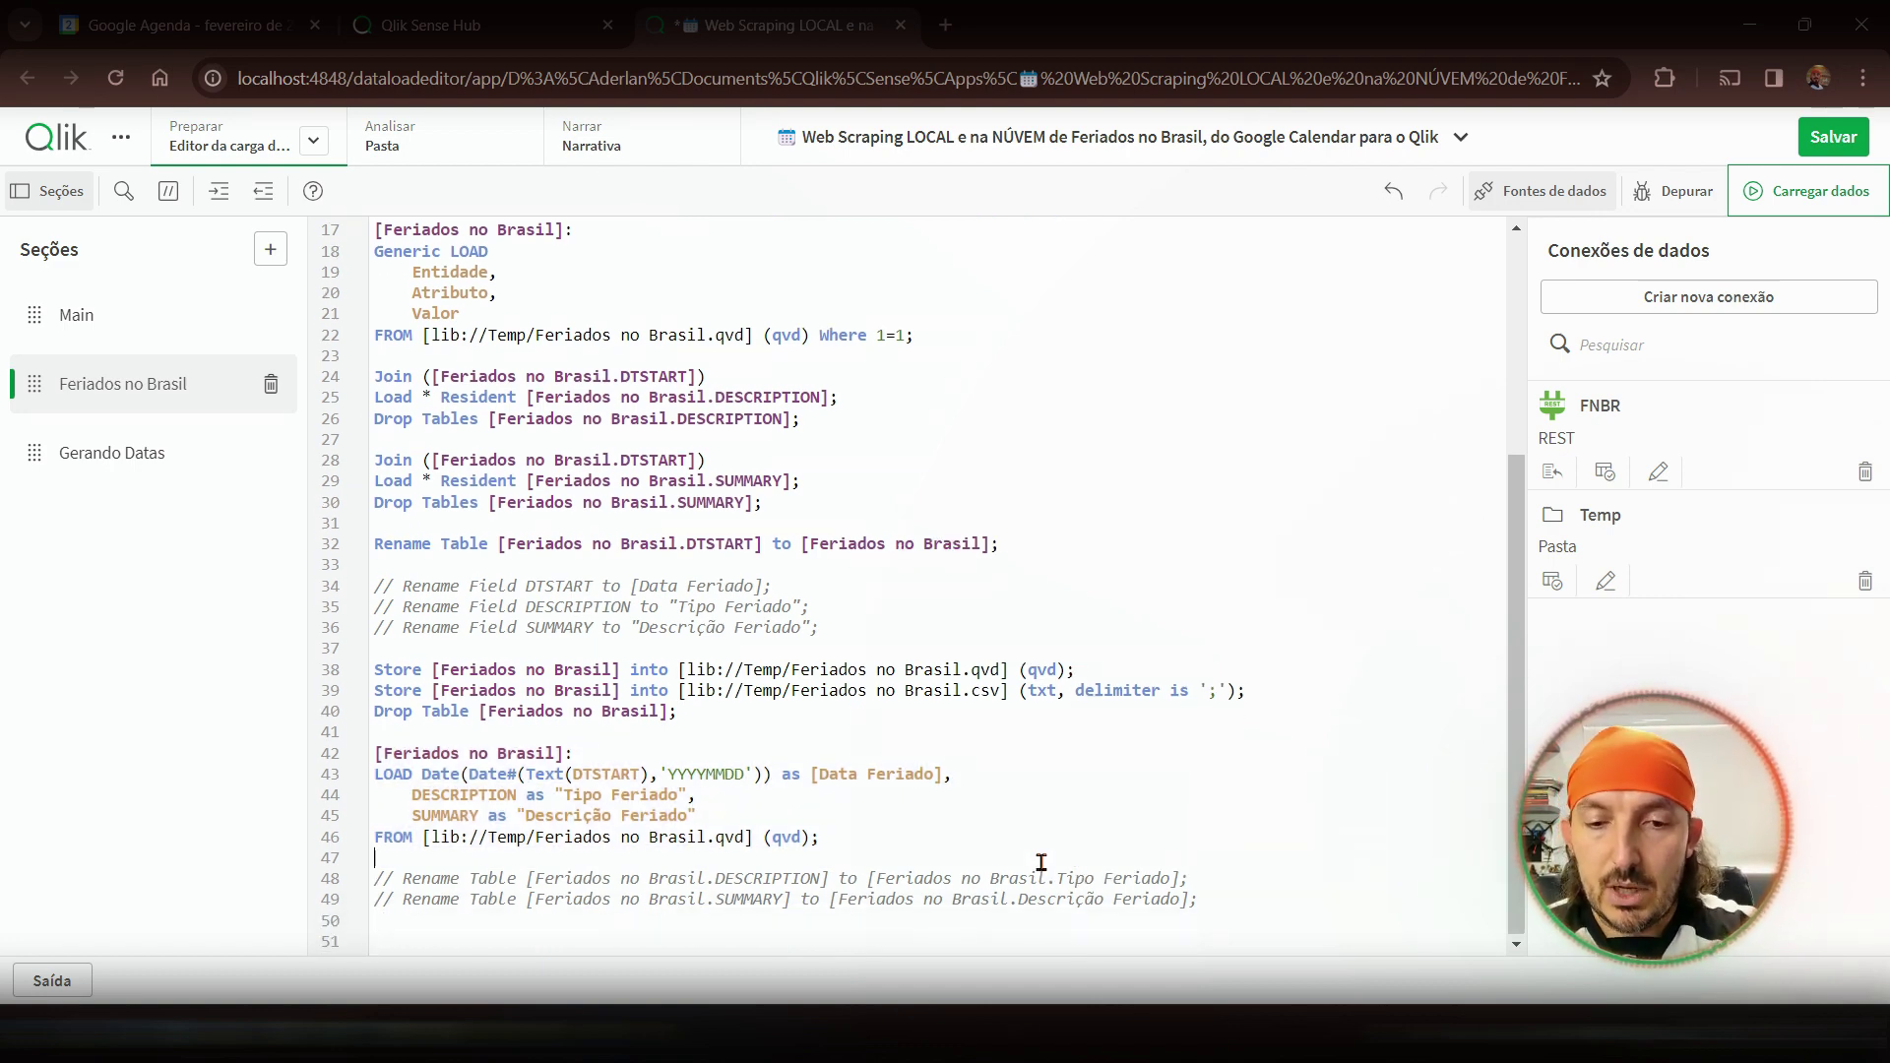
- In the Gerando Datas section, replace the Resident table of the [Datas] load with [Feriados no Brasil]
left_click(805, 772)
left_click(812, 775)
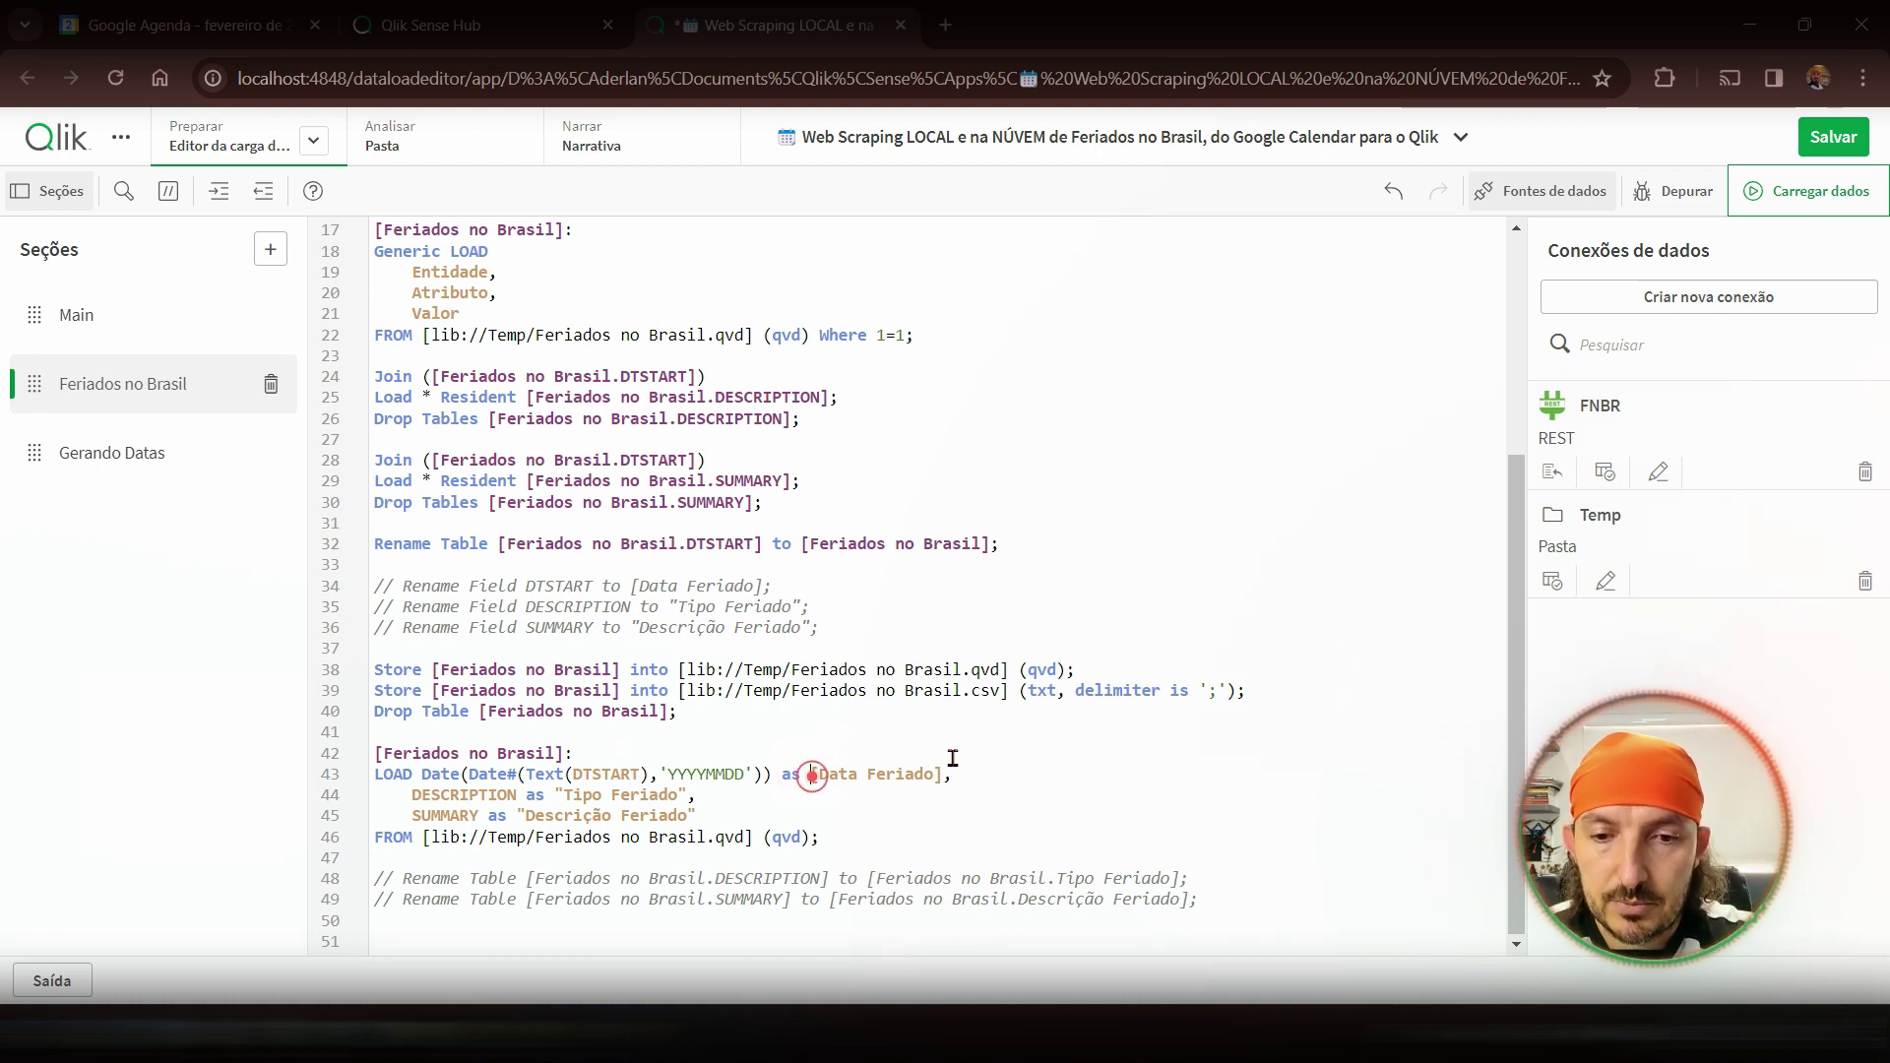
left_click(943, 773, "shift")
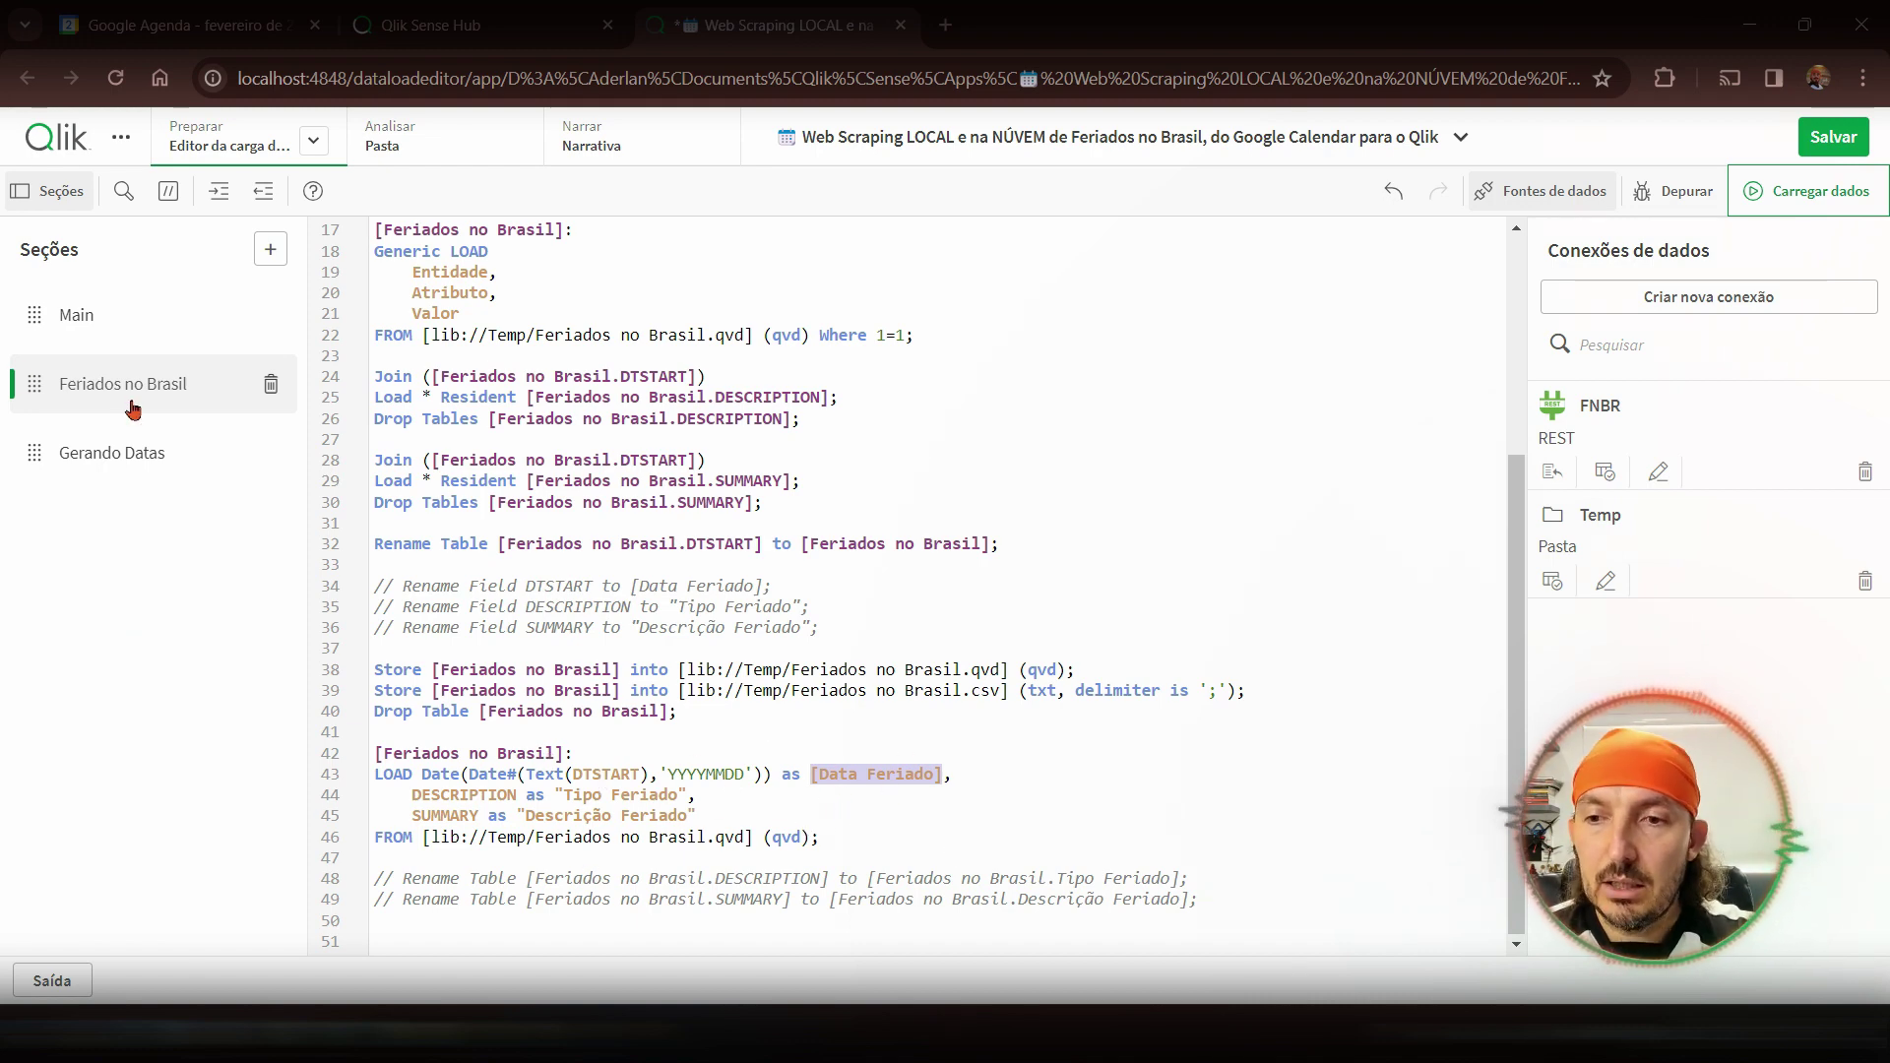
left_click(123, 452)
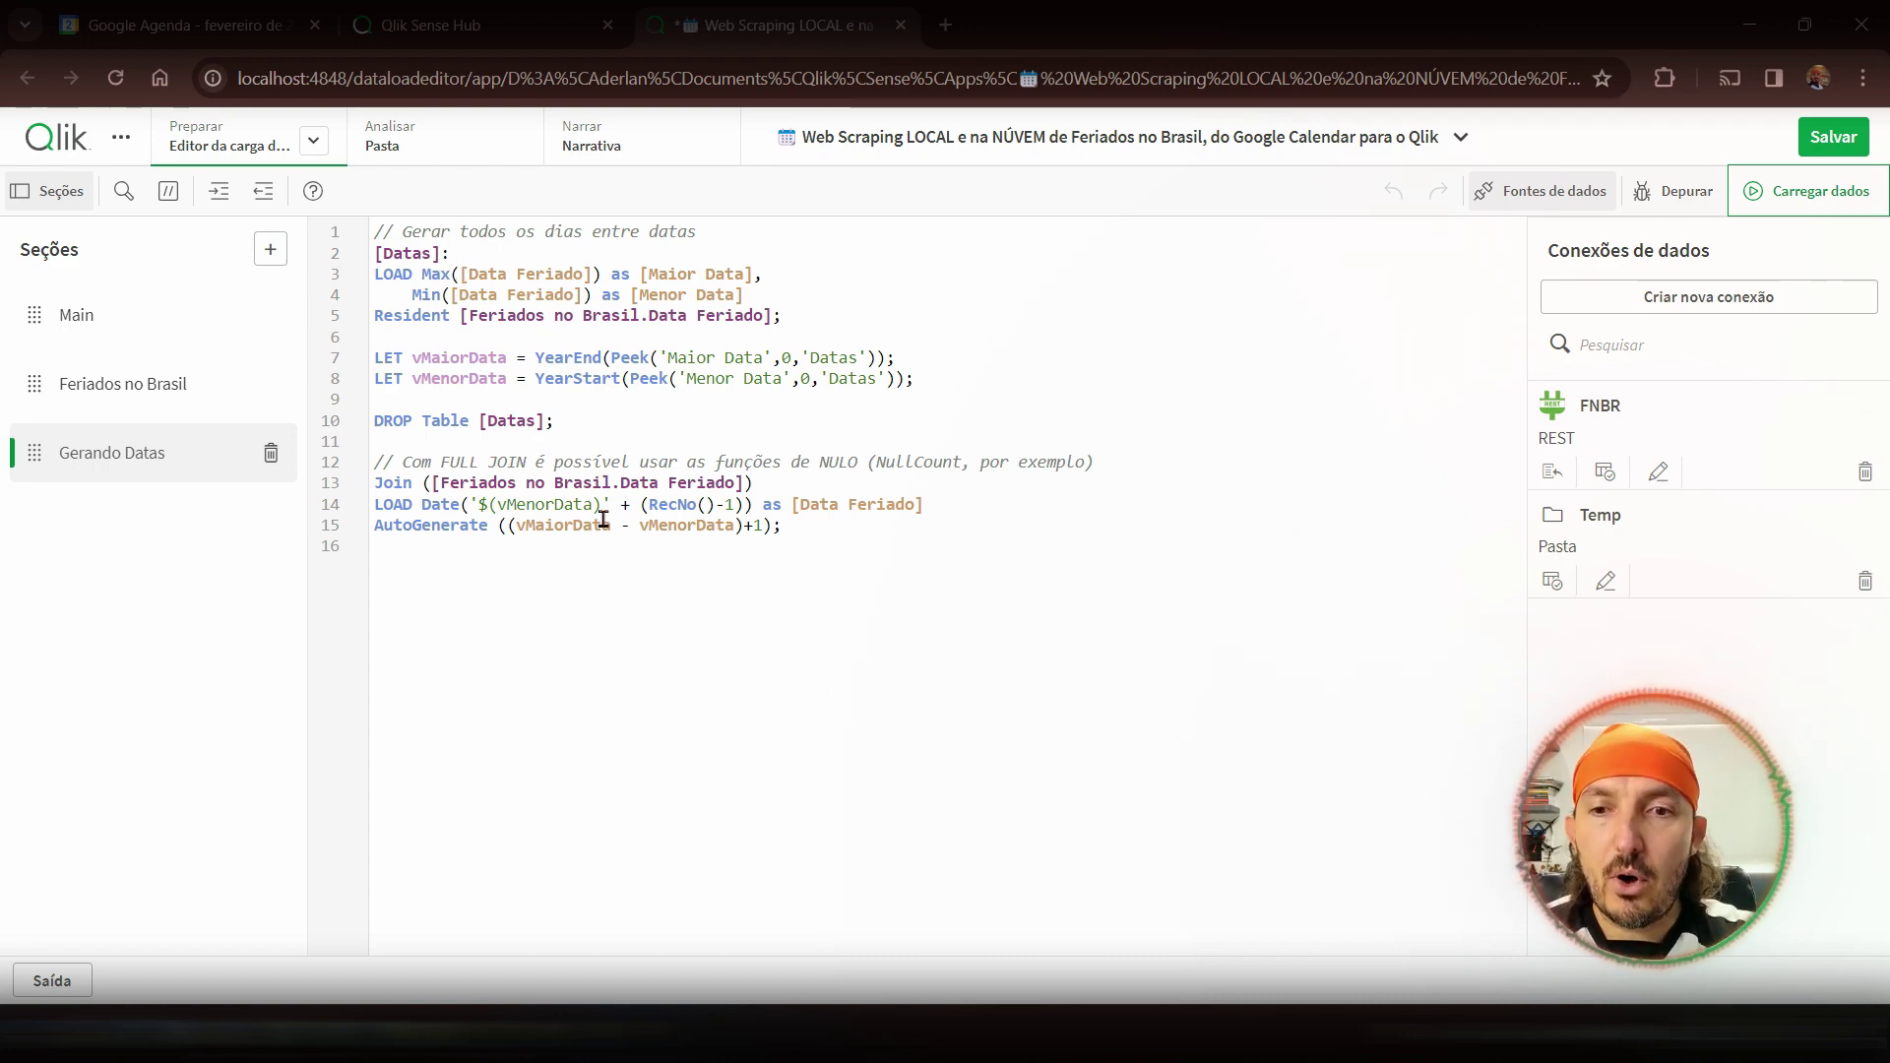
left_click(107, 381)
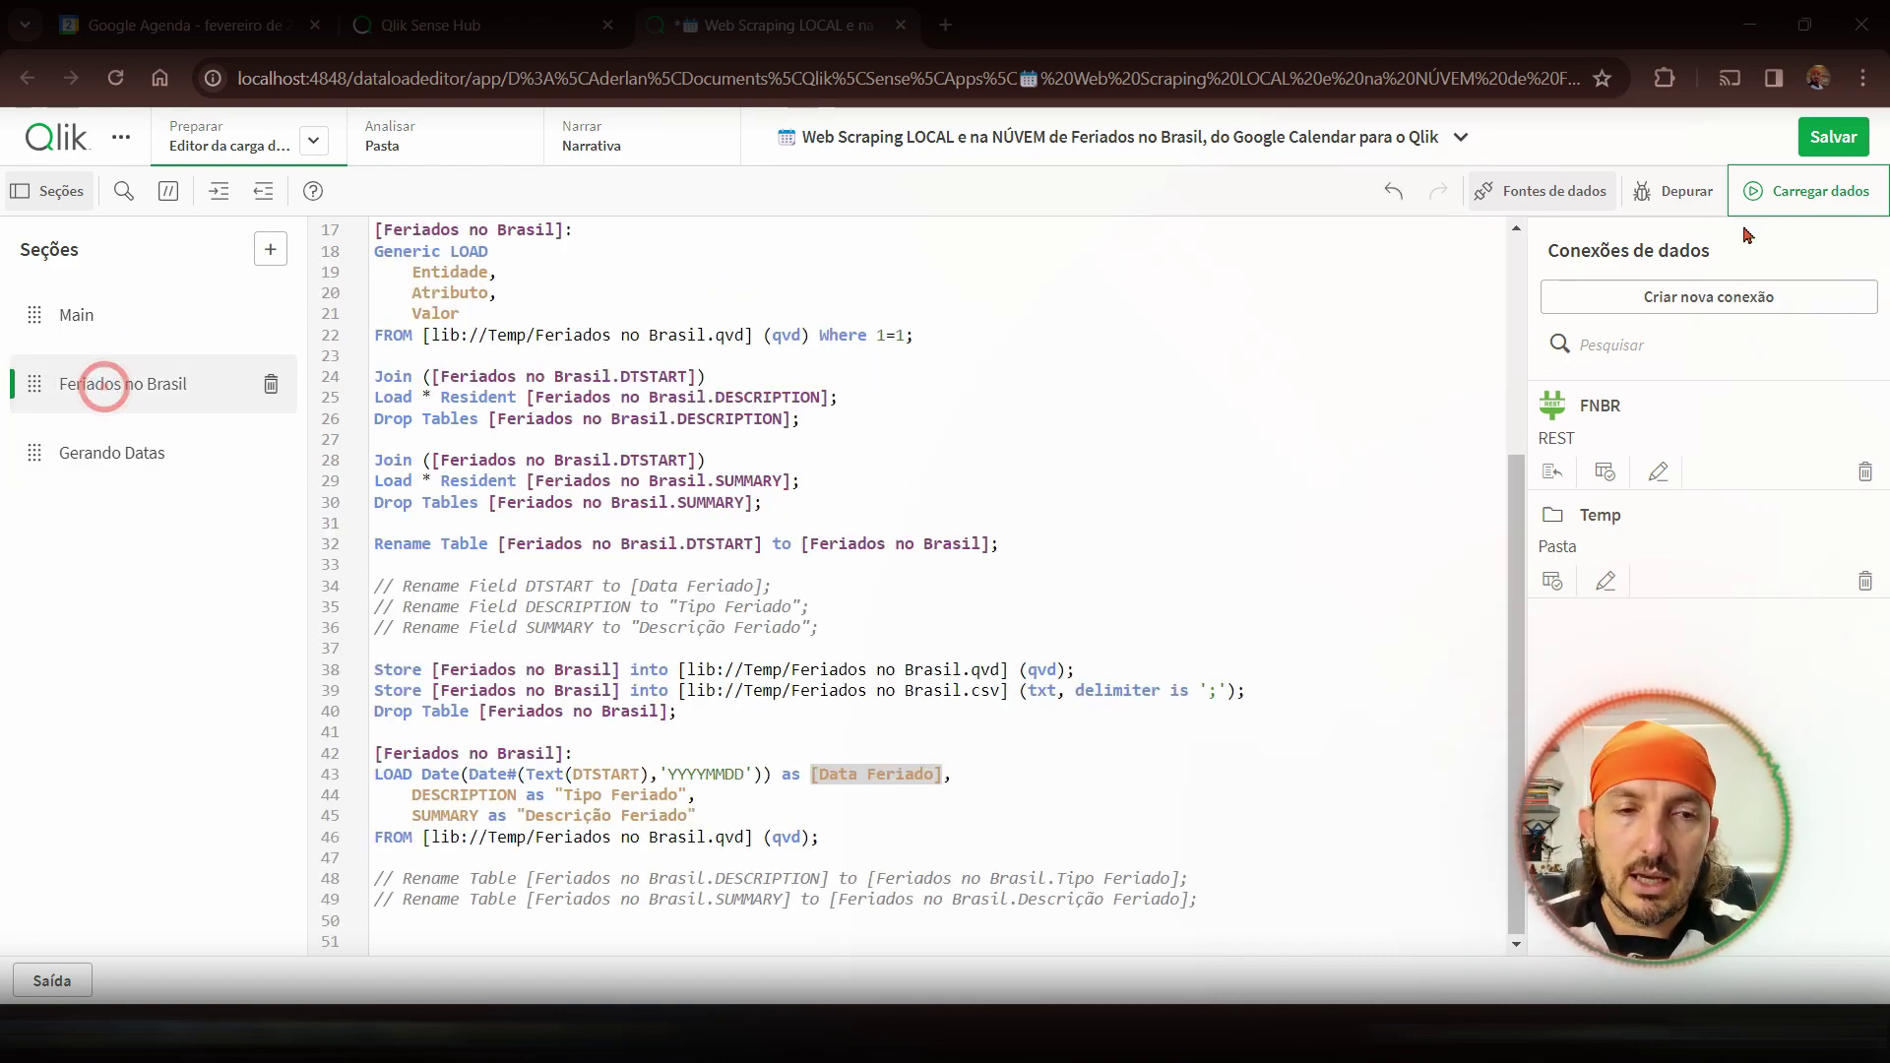
left_click(110, 454)
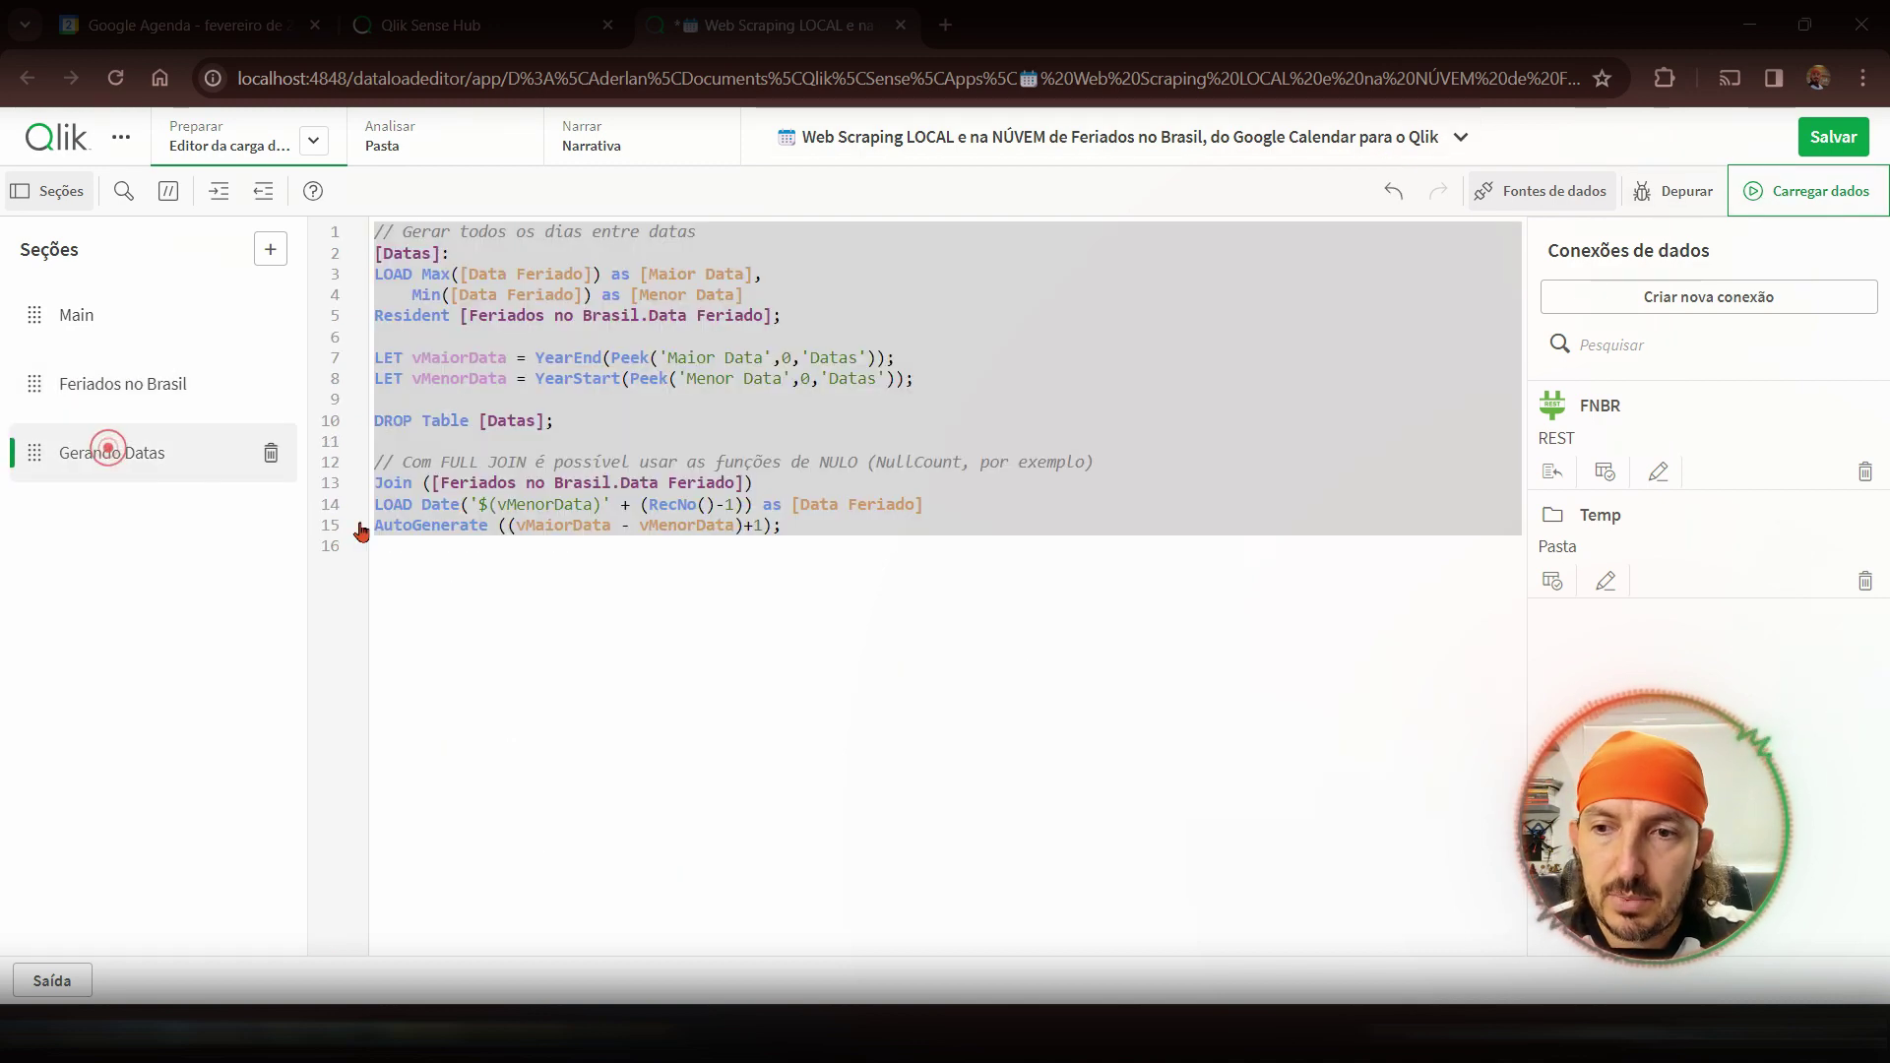
left_click(553, 486)
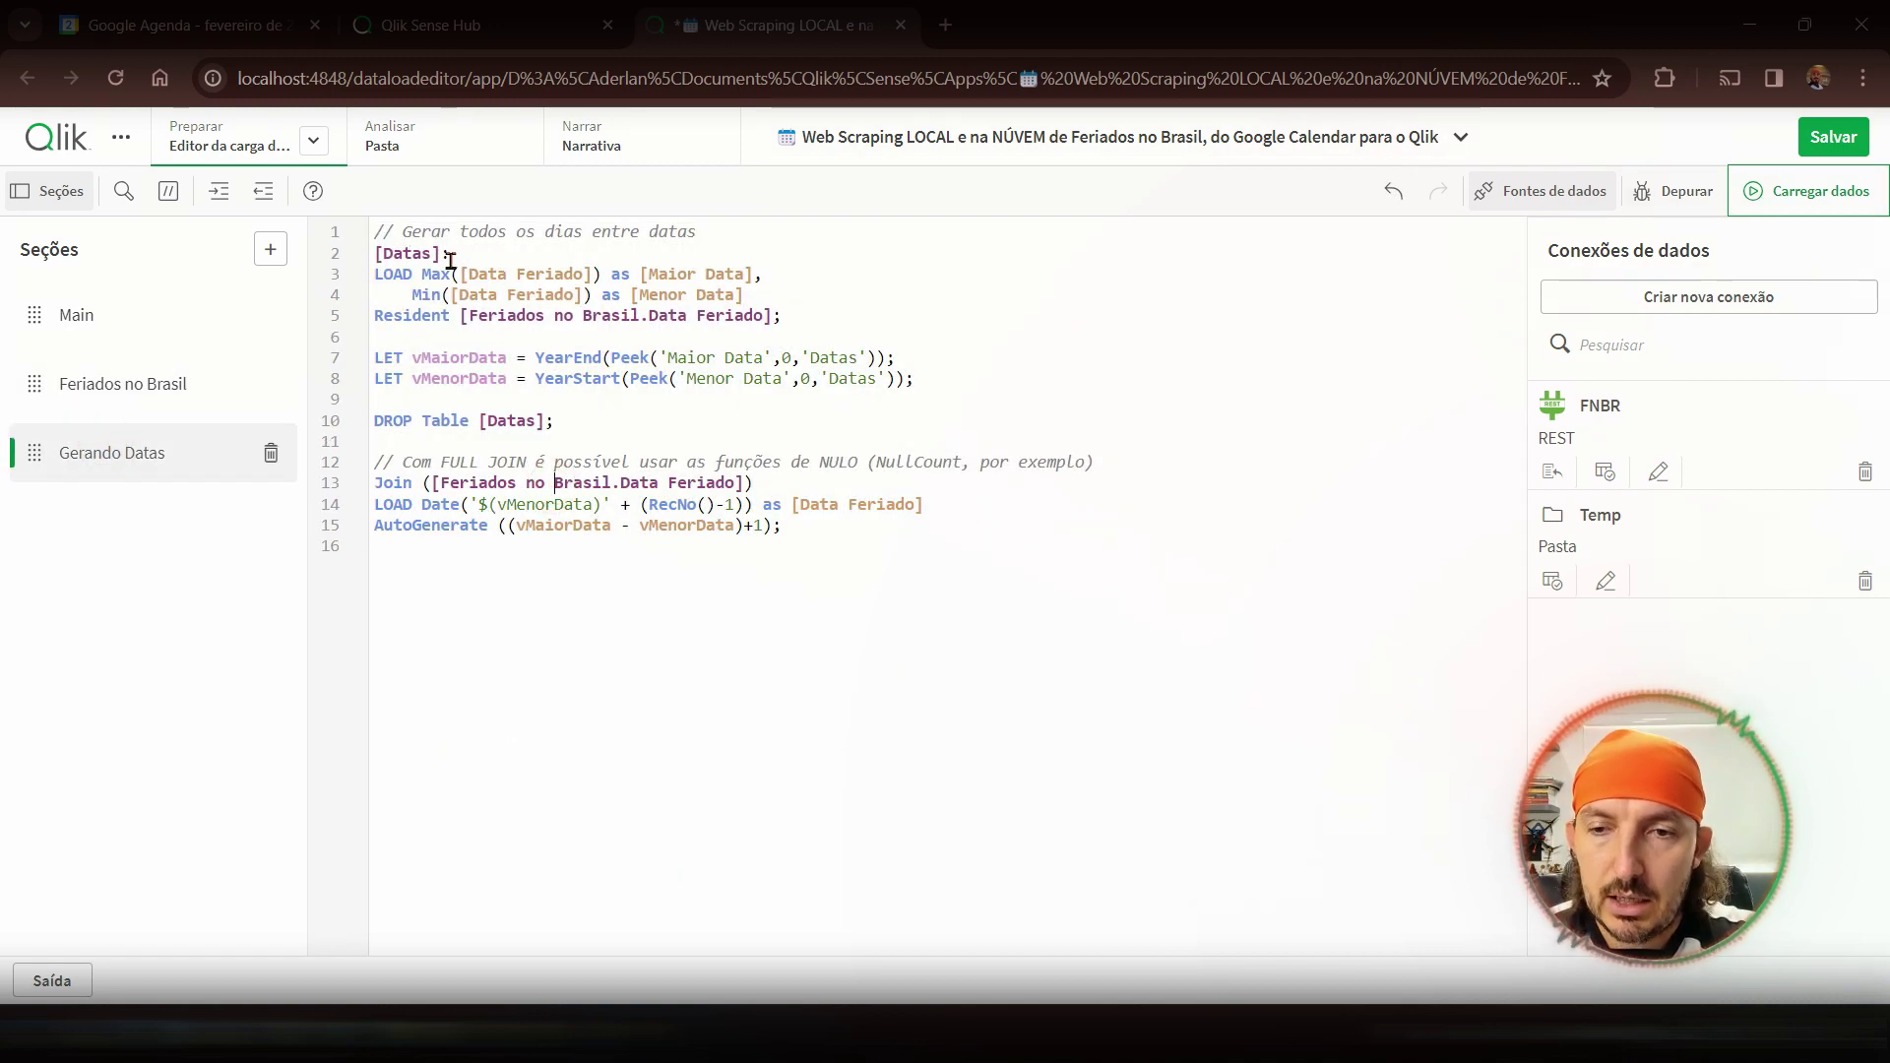
left_click(459, 315)
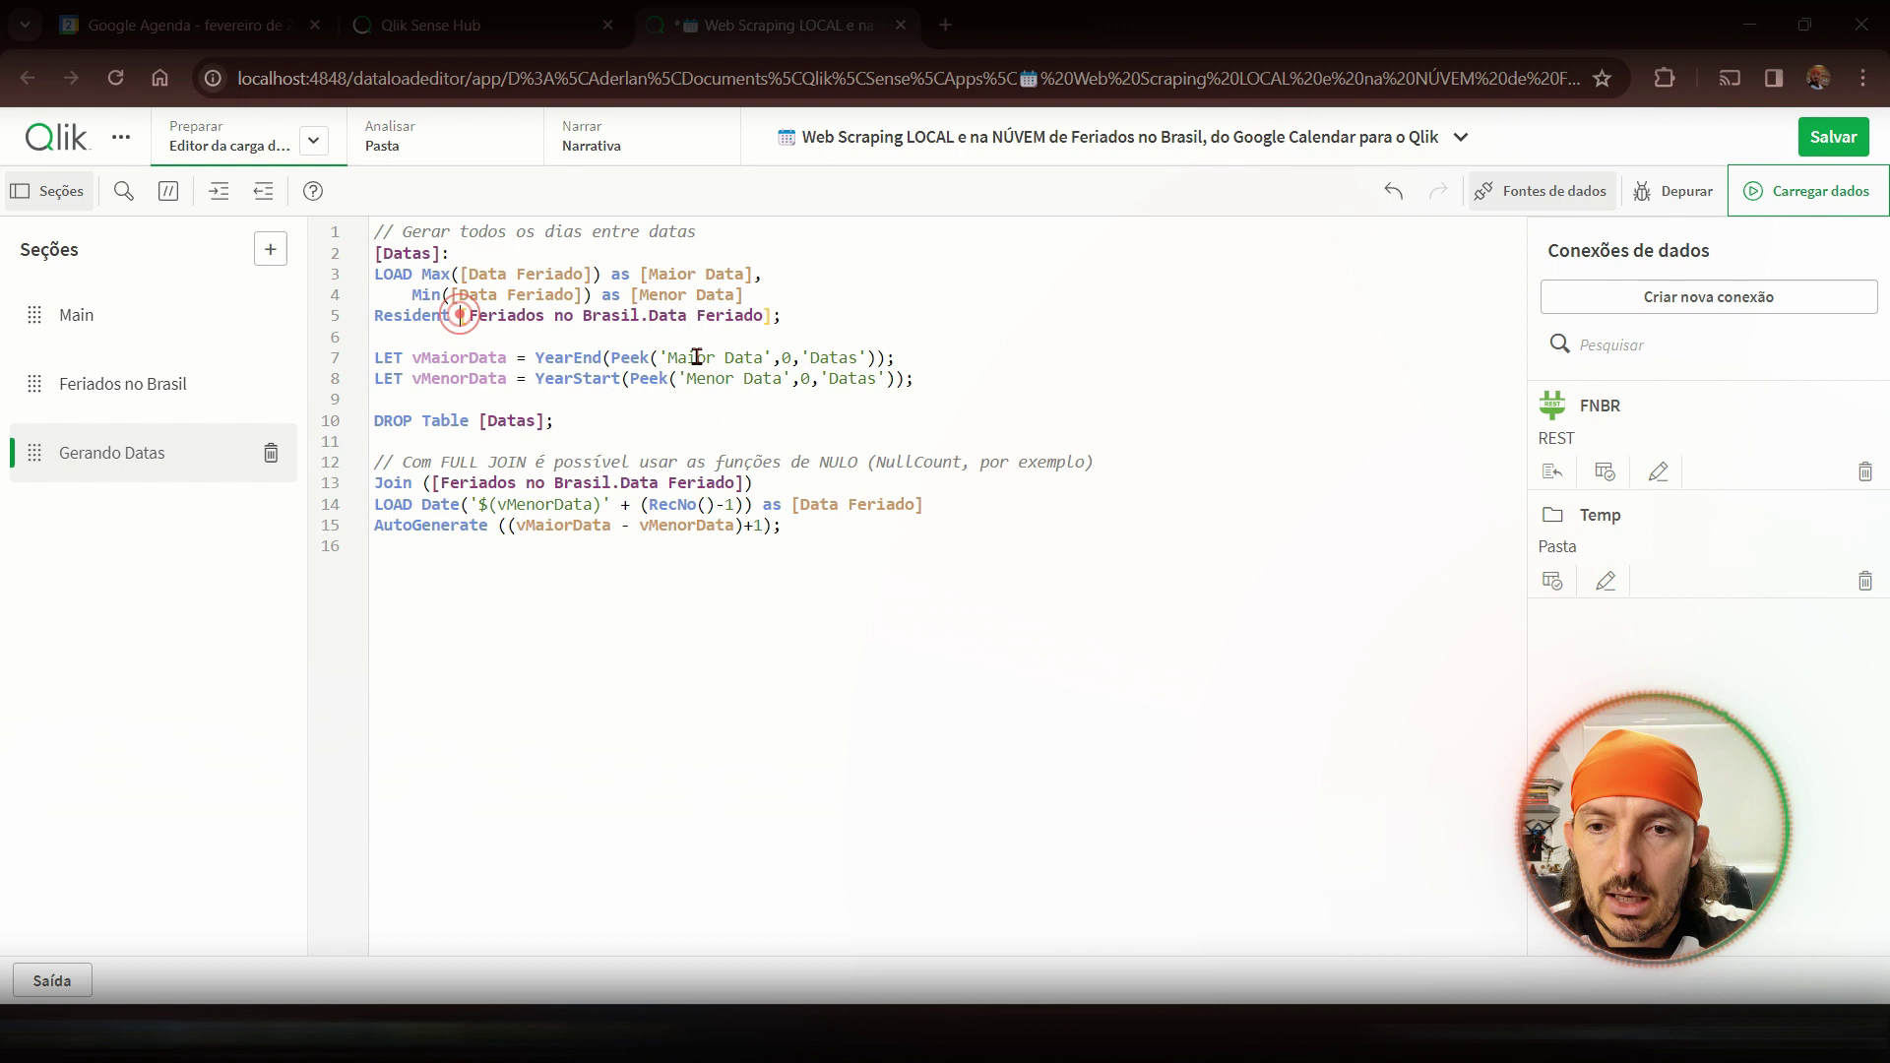
left_click(773, 319, "shift")
key("ctrl+v")
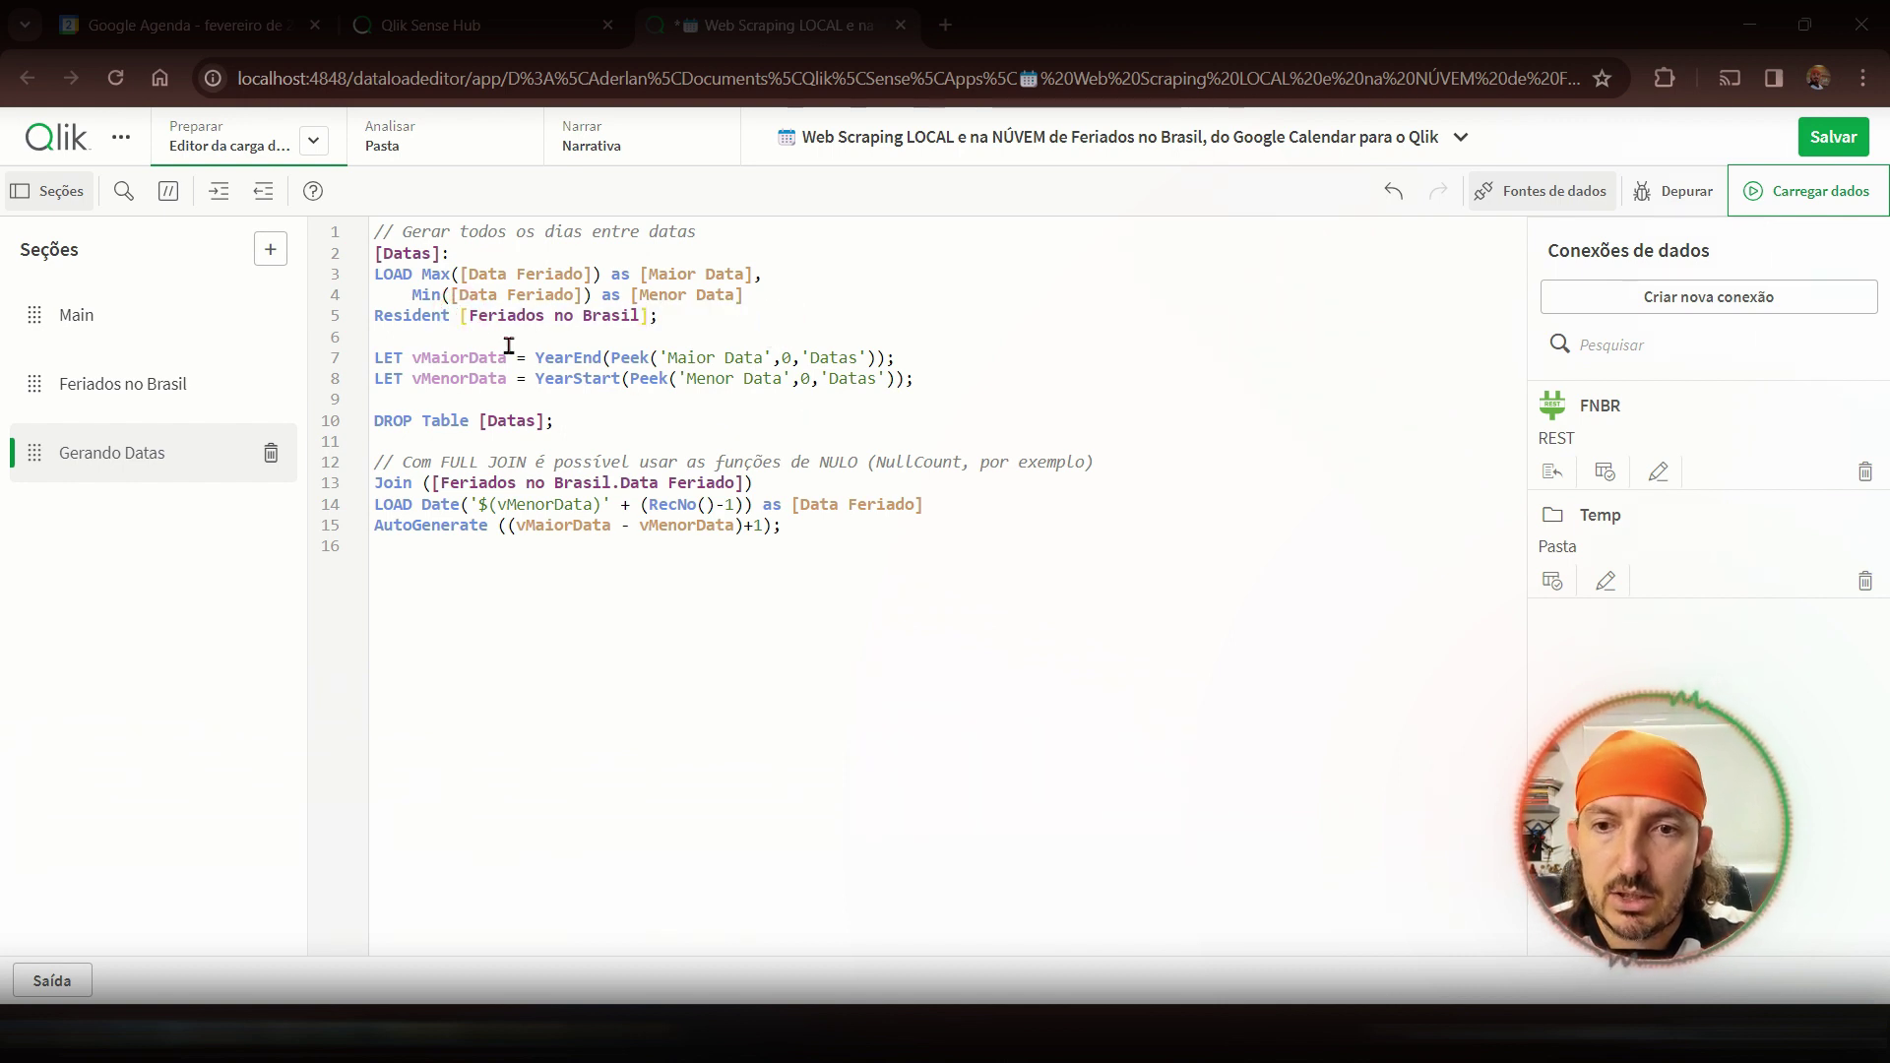
- Check the table name against the final LOAD and set the Join target in Gerando Datas to [Feriados no Brasil]
left_click(503, 315)
double_click(610, 316)
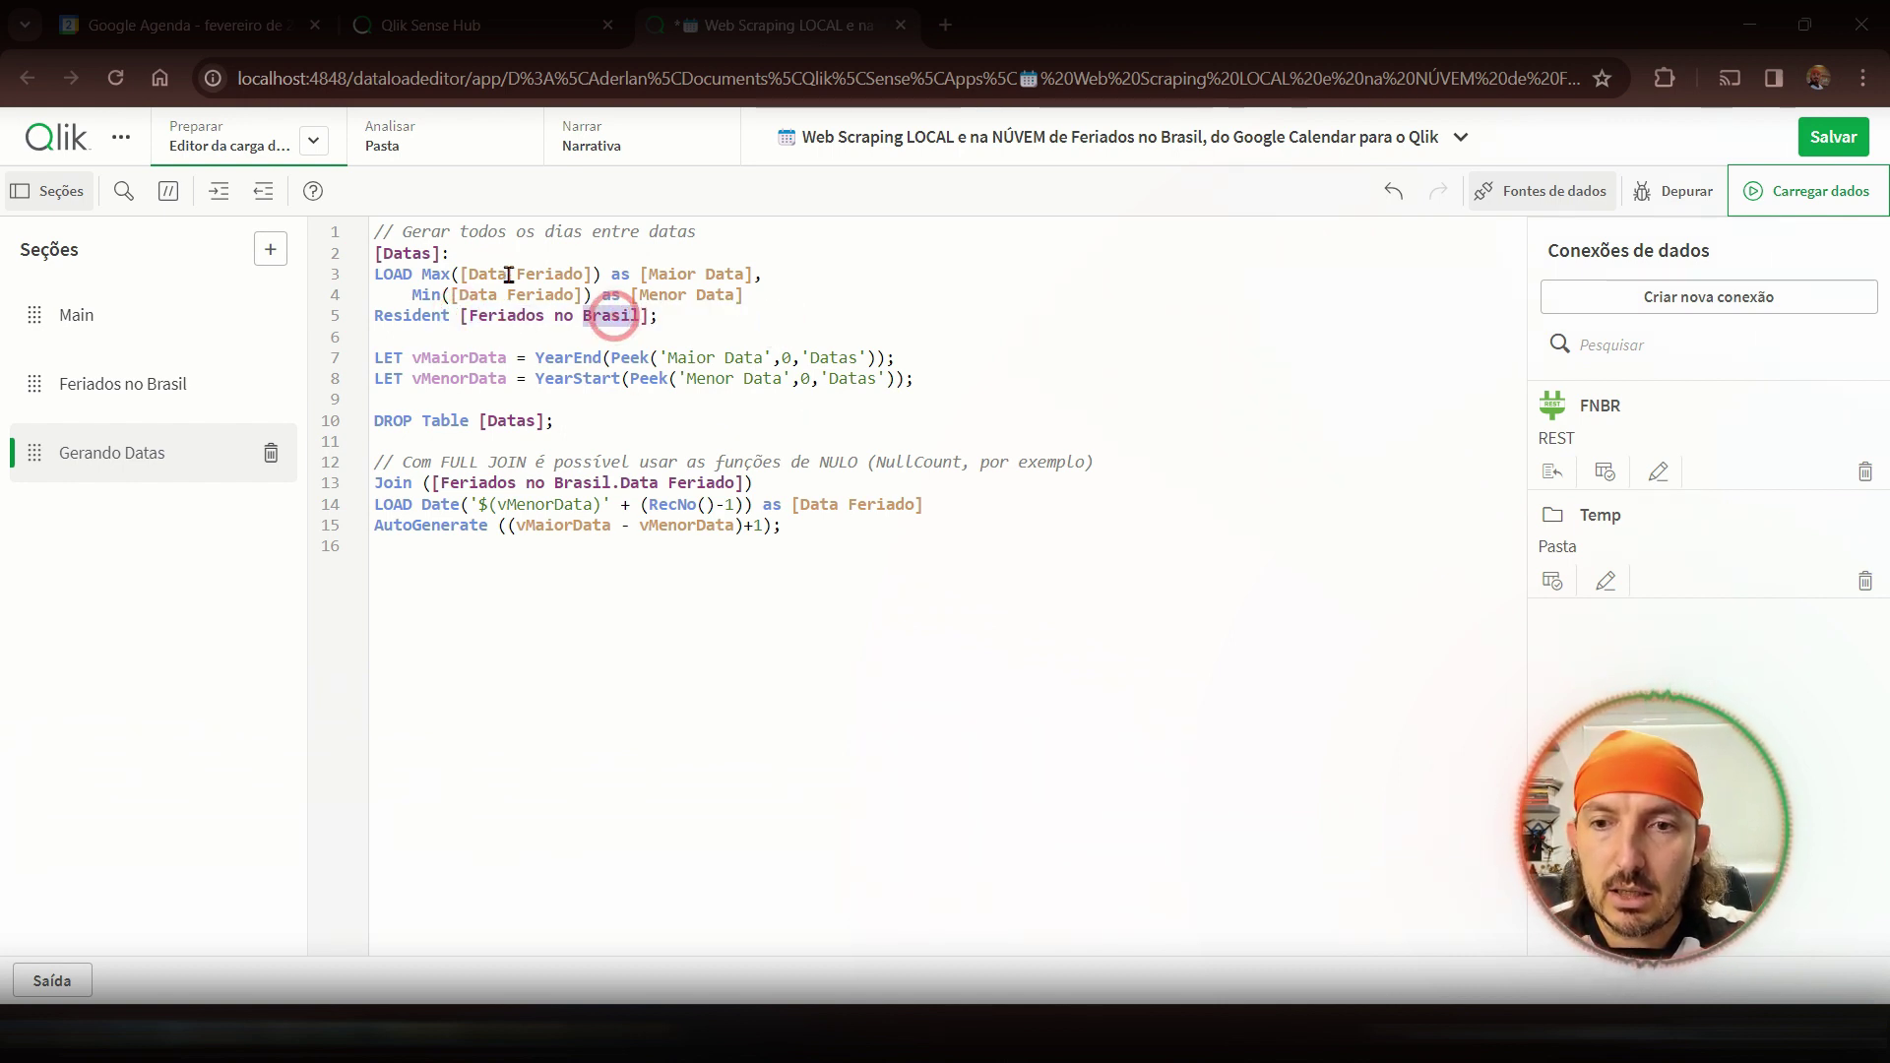
left_click(110, 382)
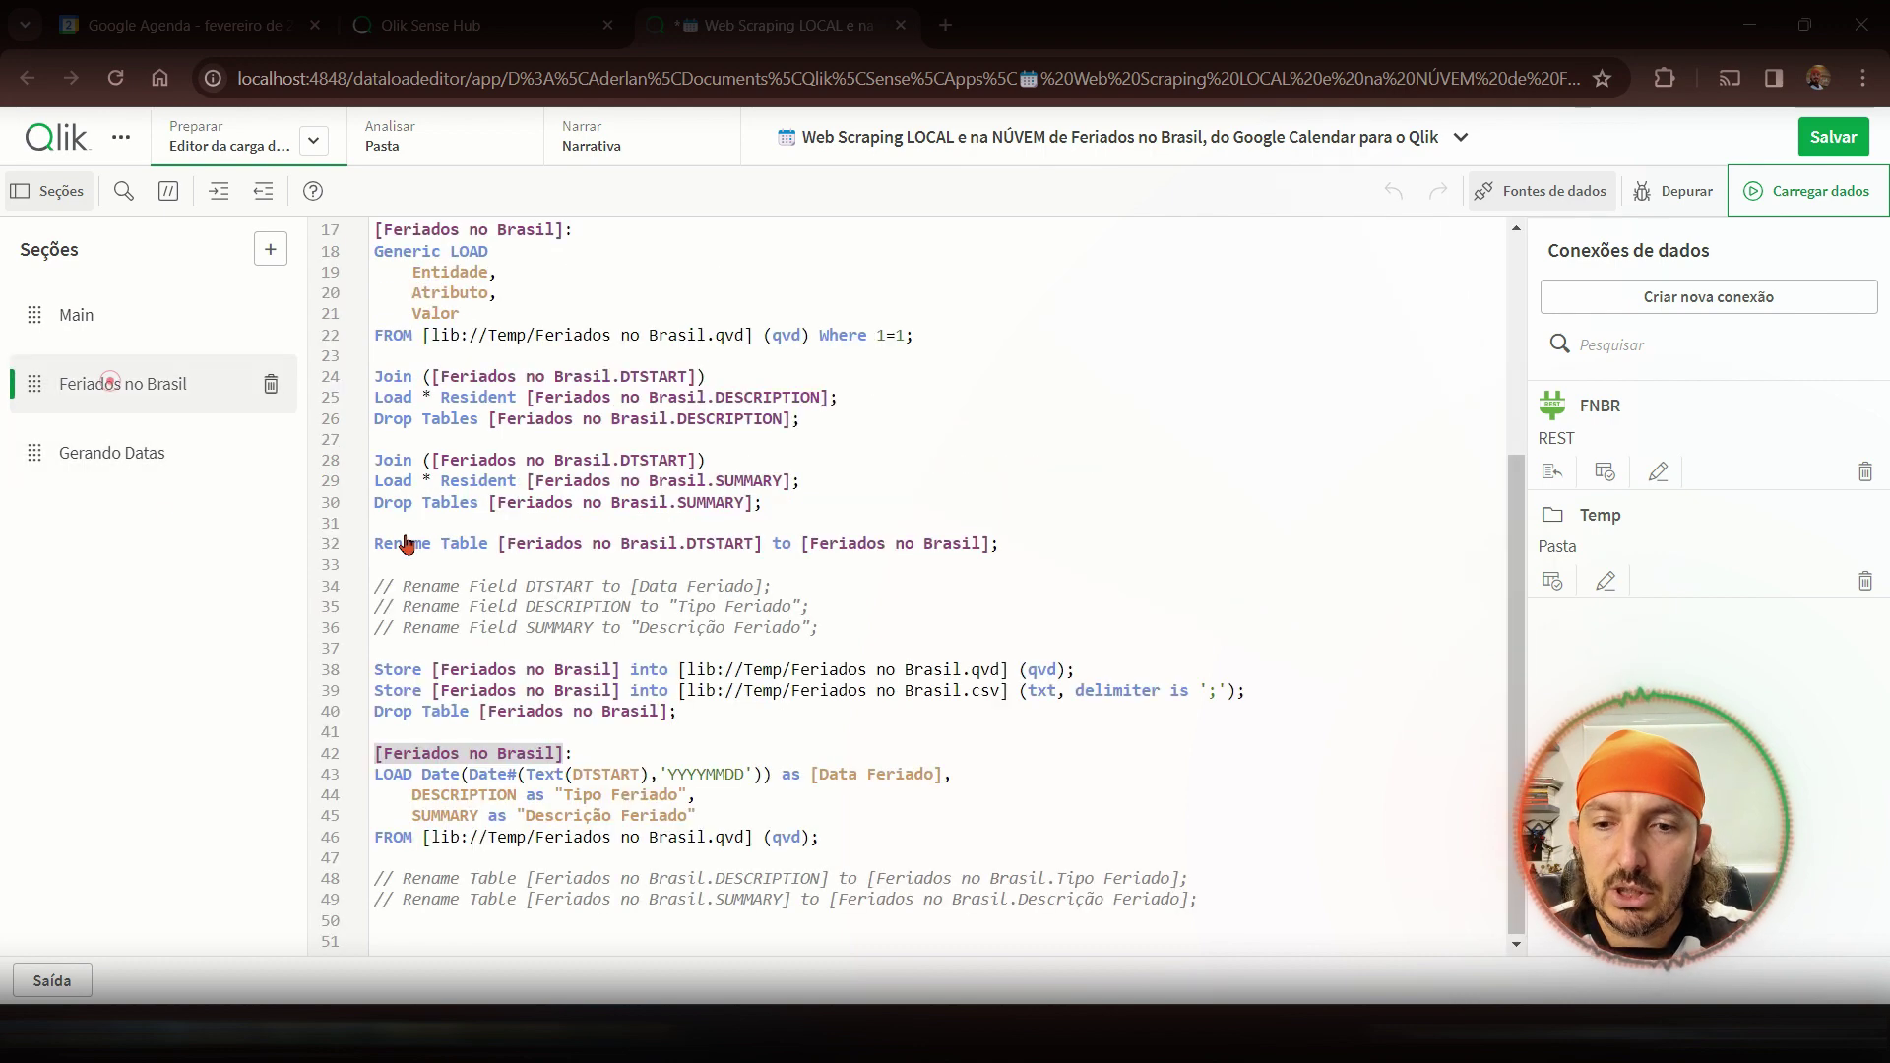
left_click_drag(375, 753, 848, 845)
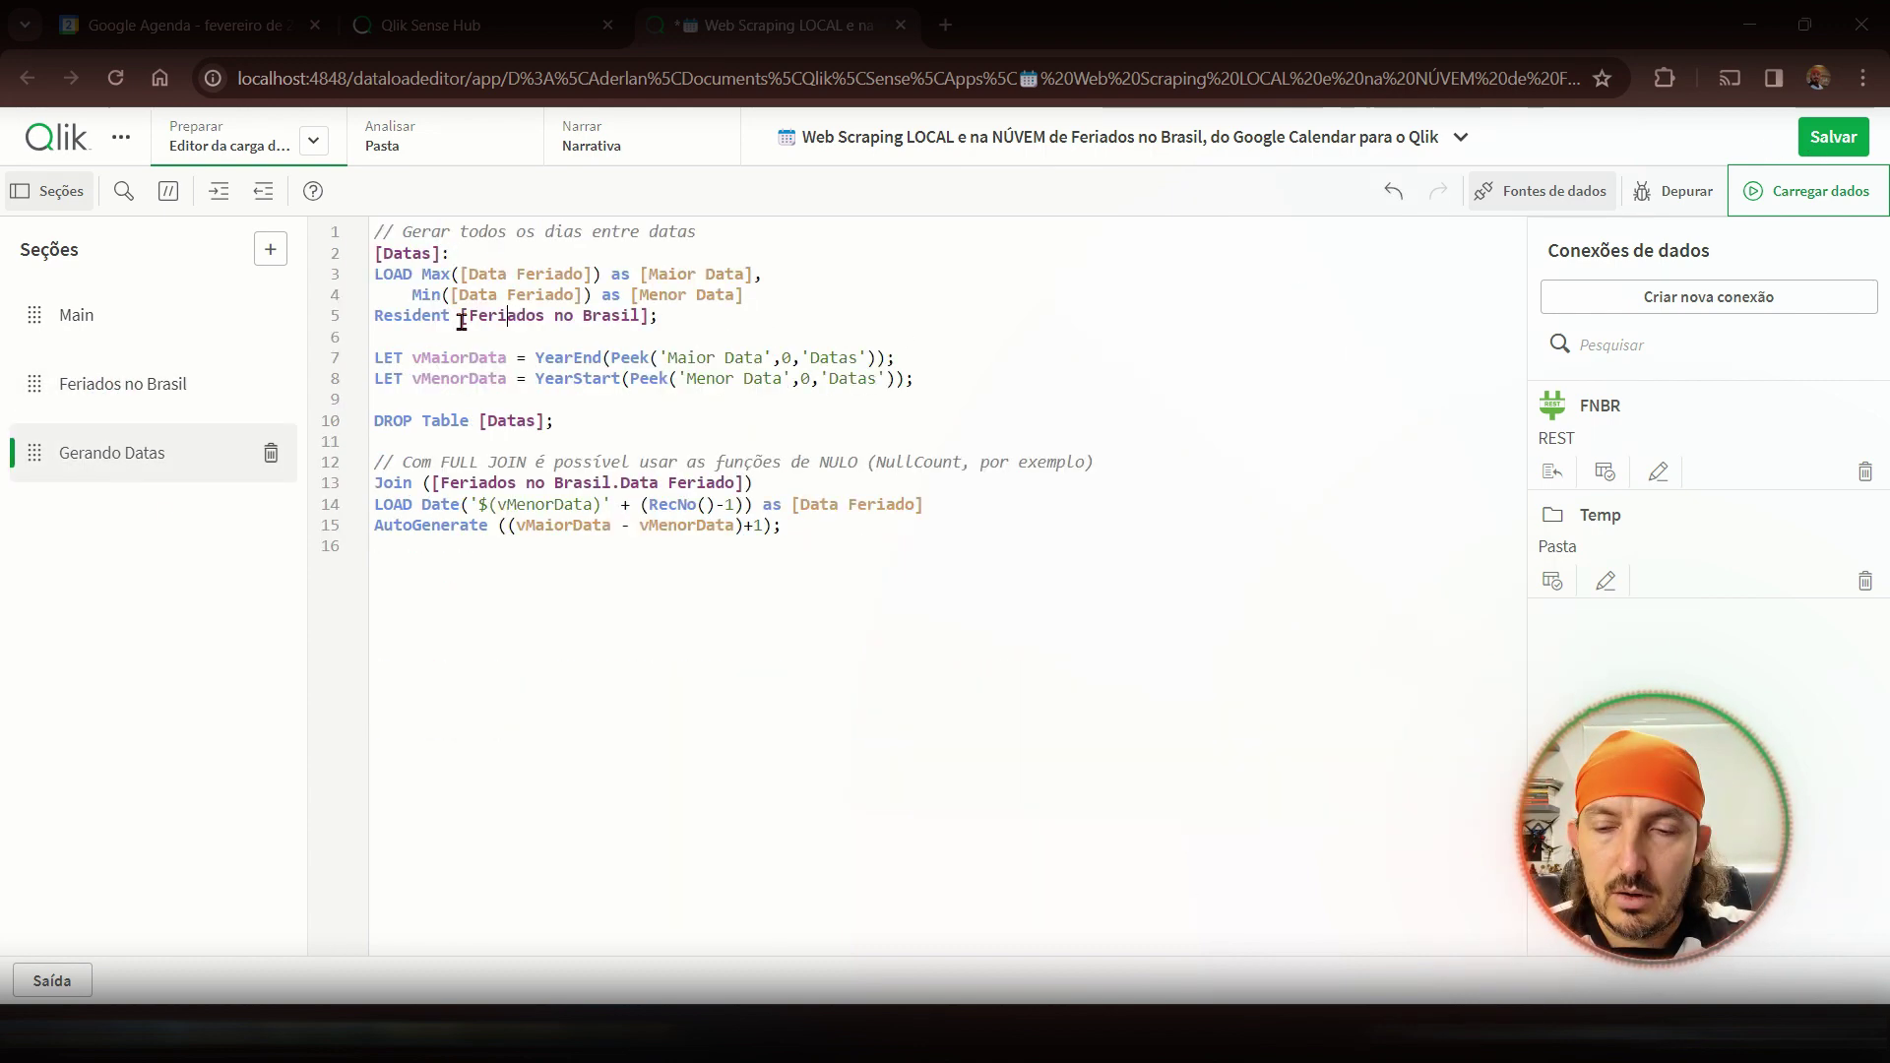
left_click_drag(461, 316, 645, 316)
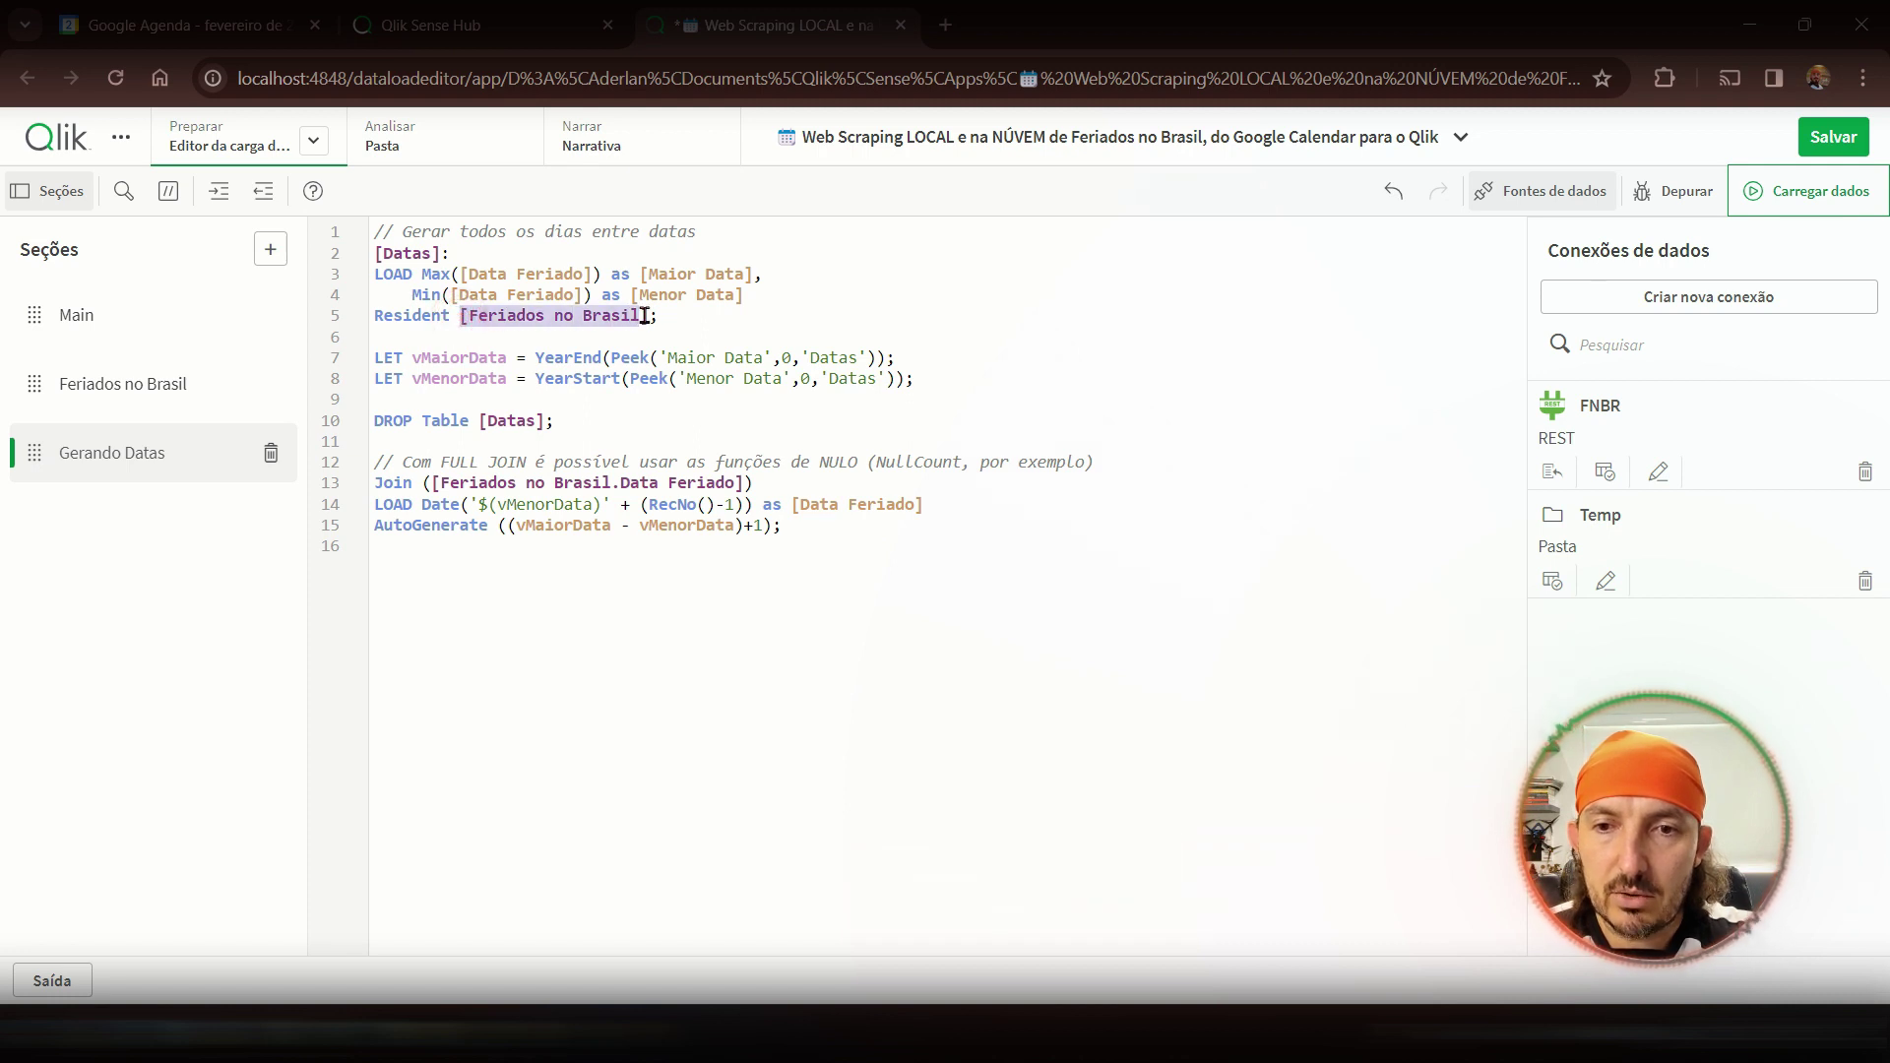
left_click(506, 273)
left_click(436, 484)
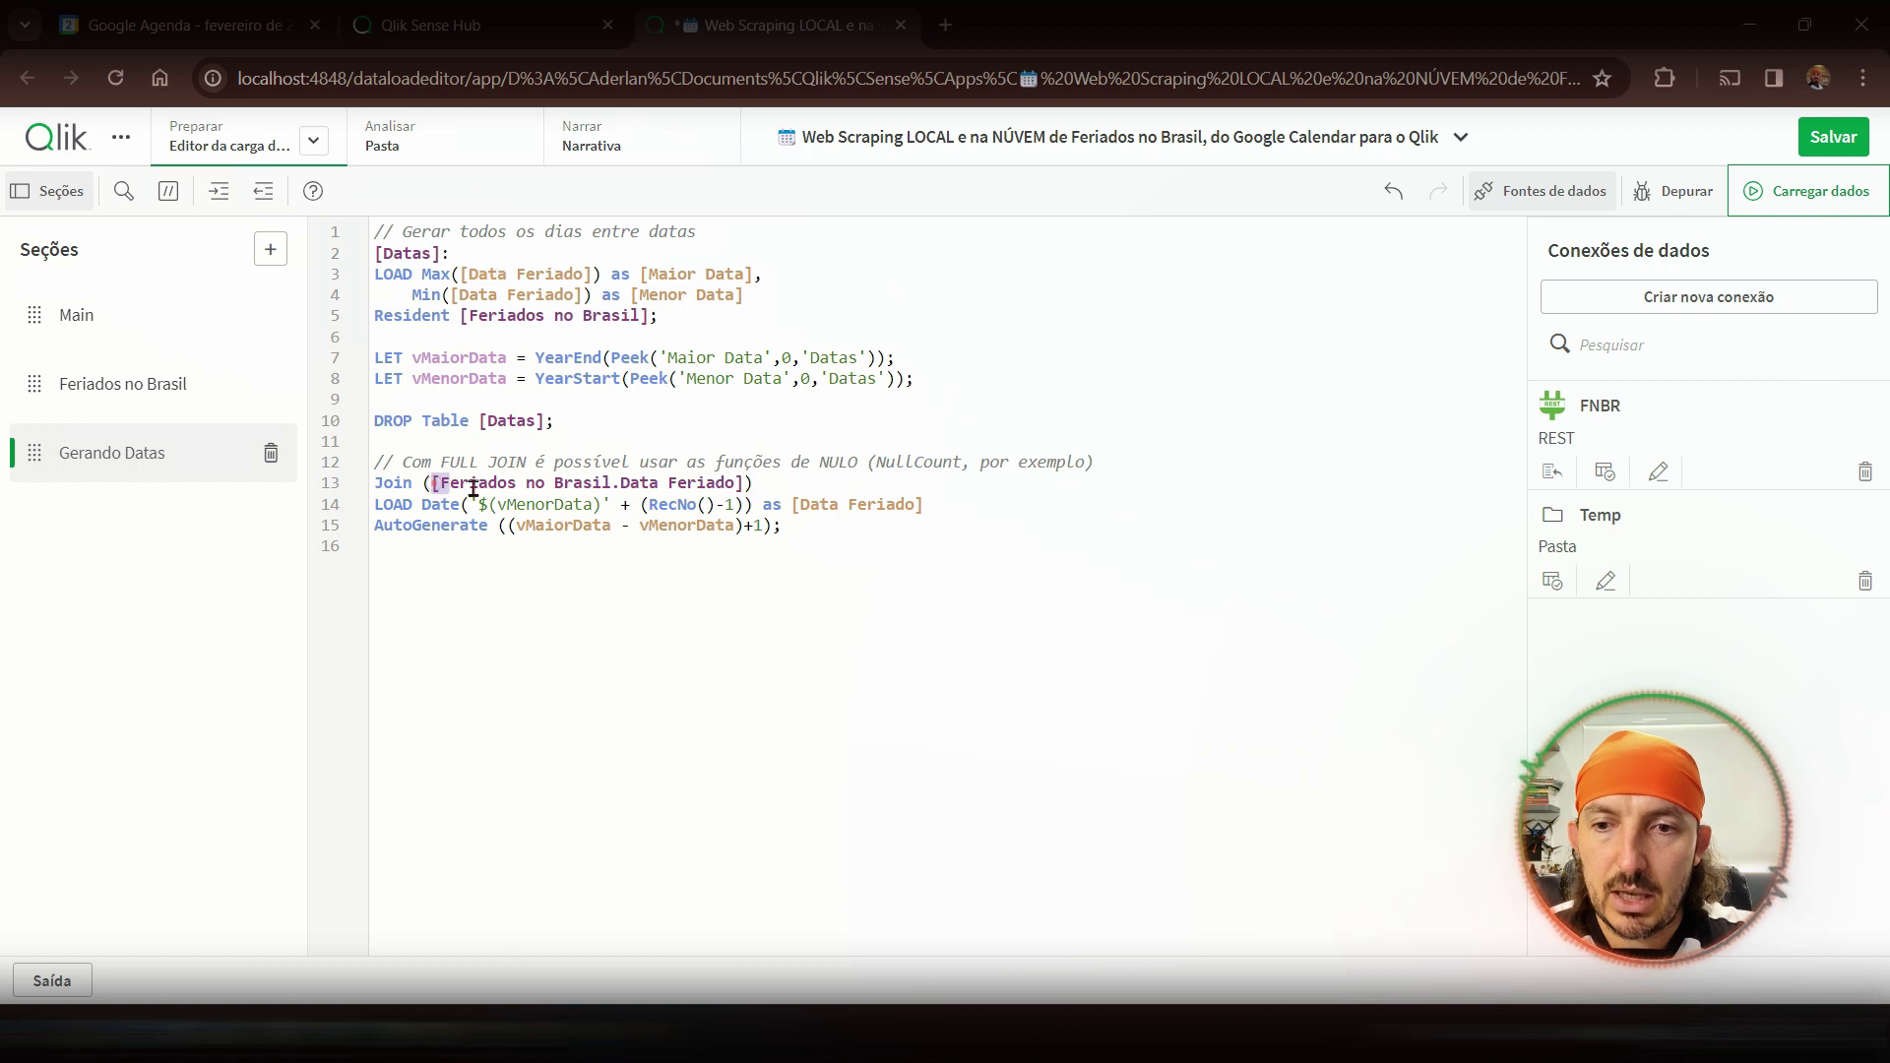
left_click_drag(474, 489, 748, 484)
type("[Feriados no Brasil]")
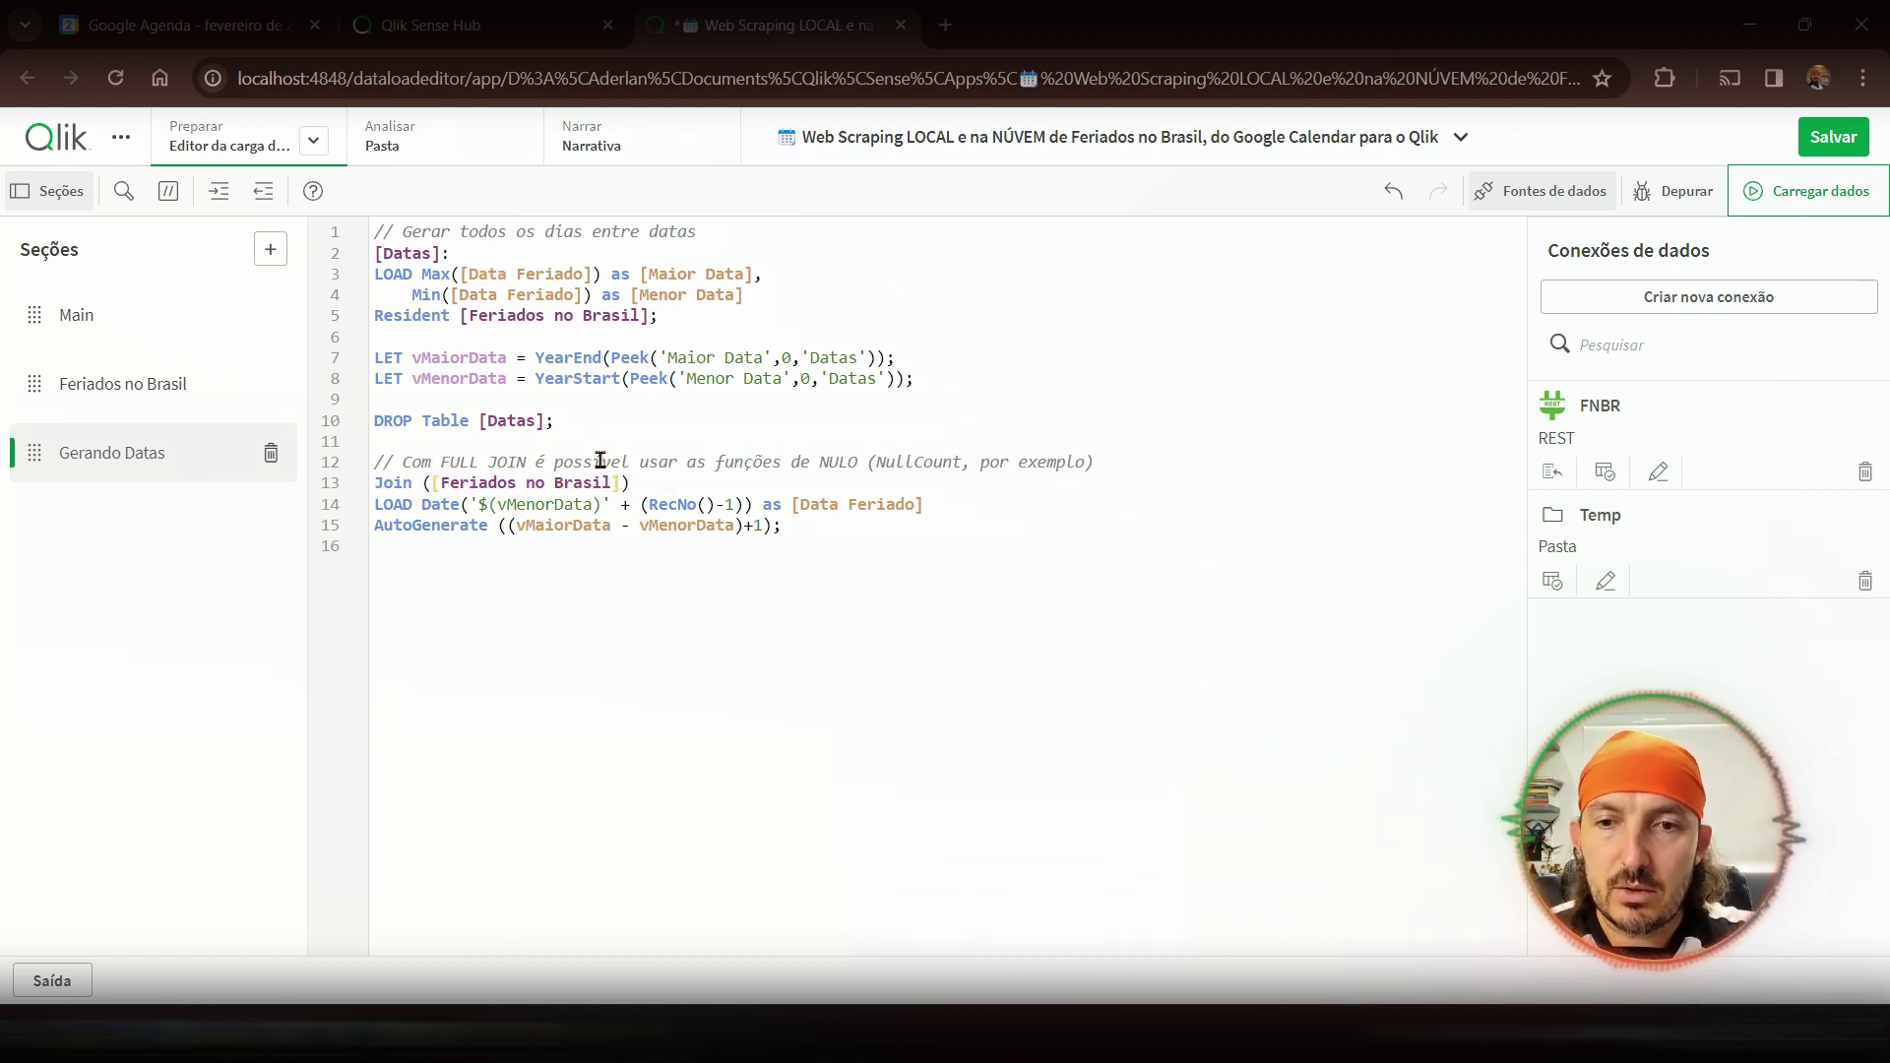
- Load the data and review the rows of the Feriados no Brasil table in the data model viewer
left_click(1781, 204)
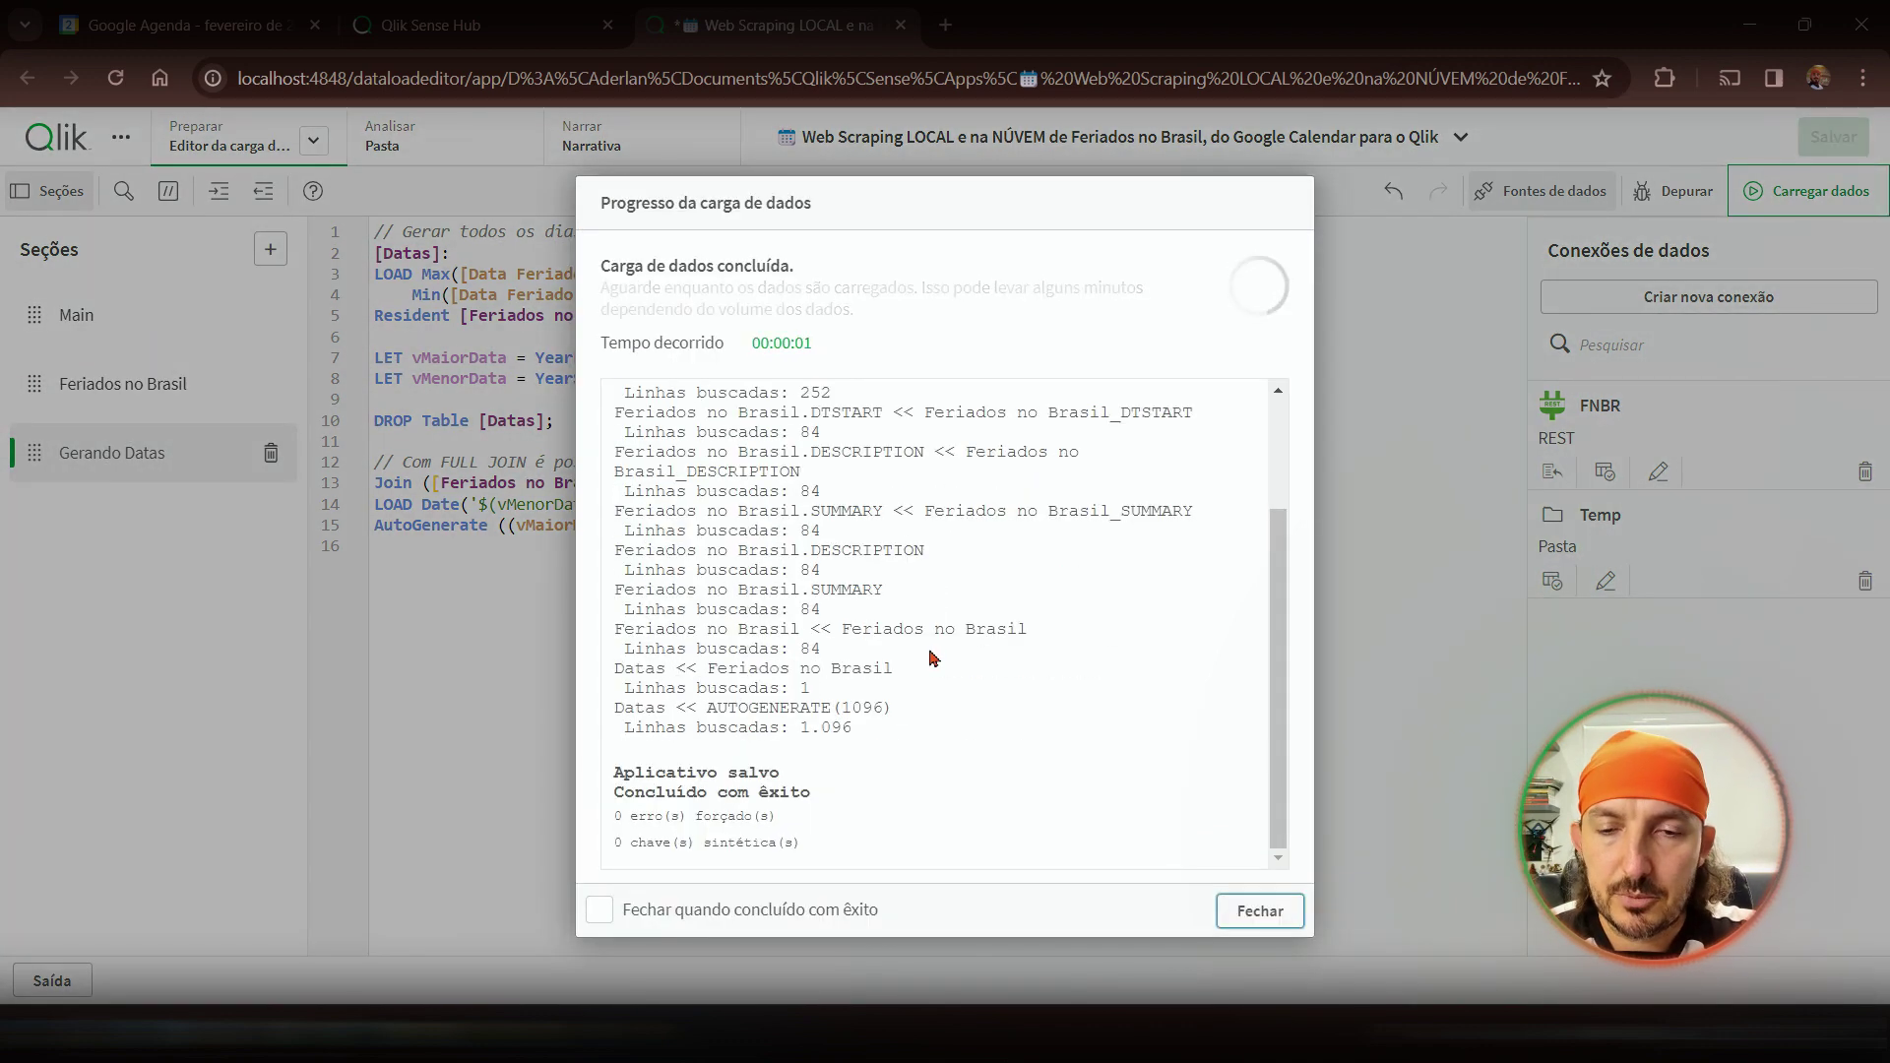
left_click(1259, 911)
left_click(311, 145)
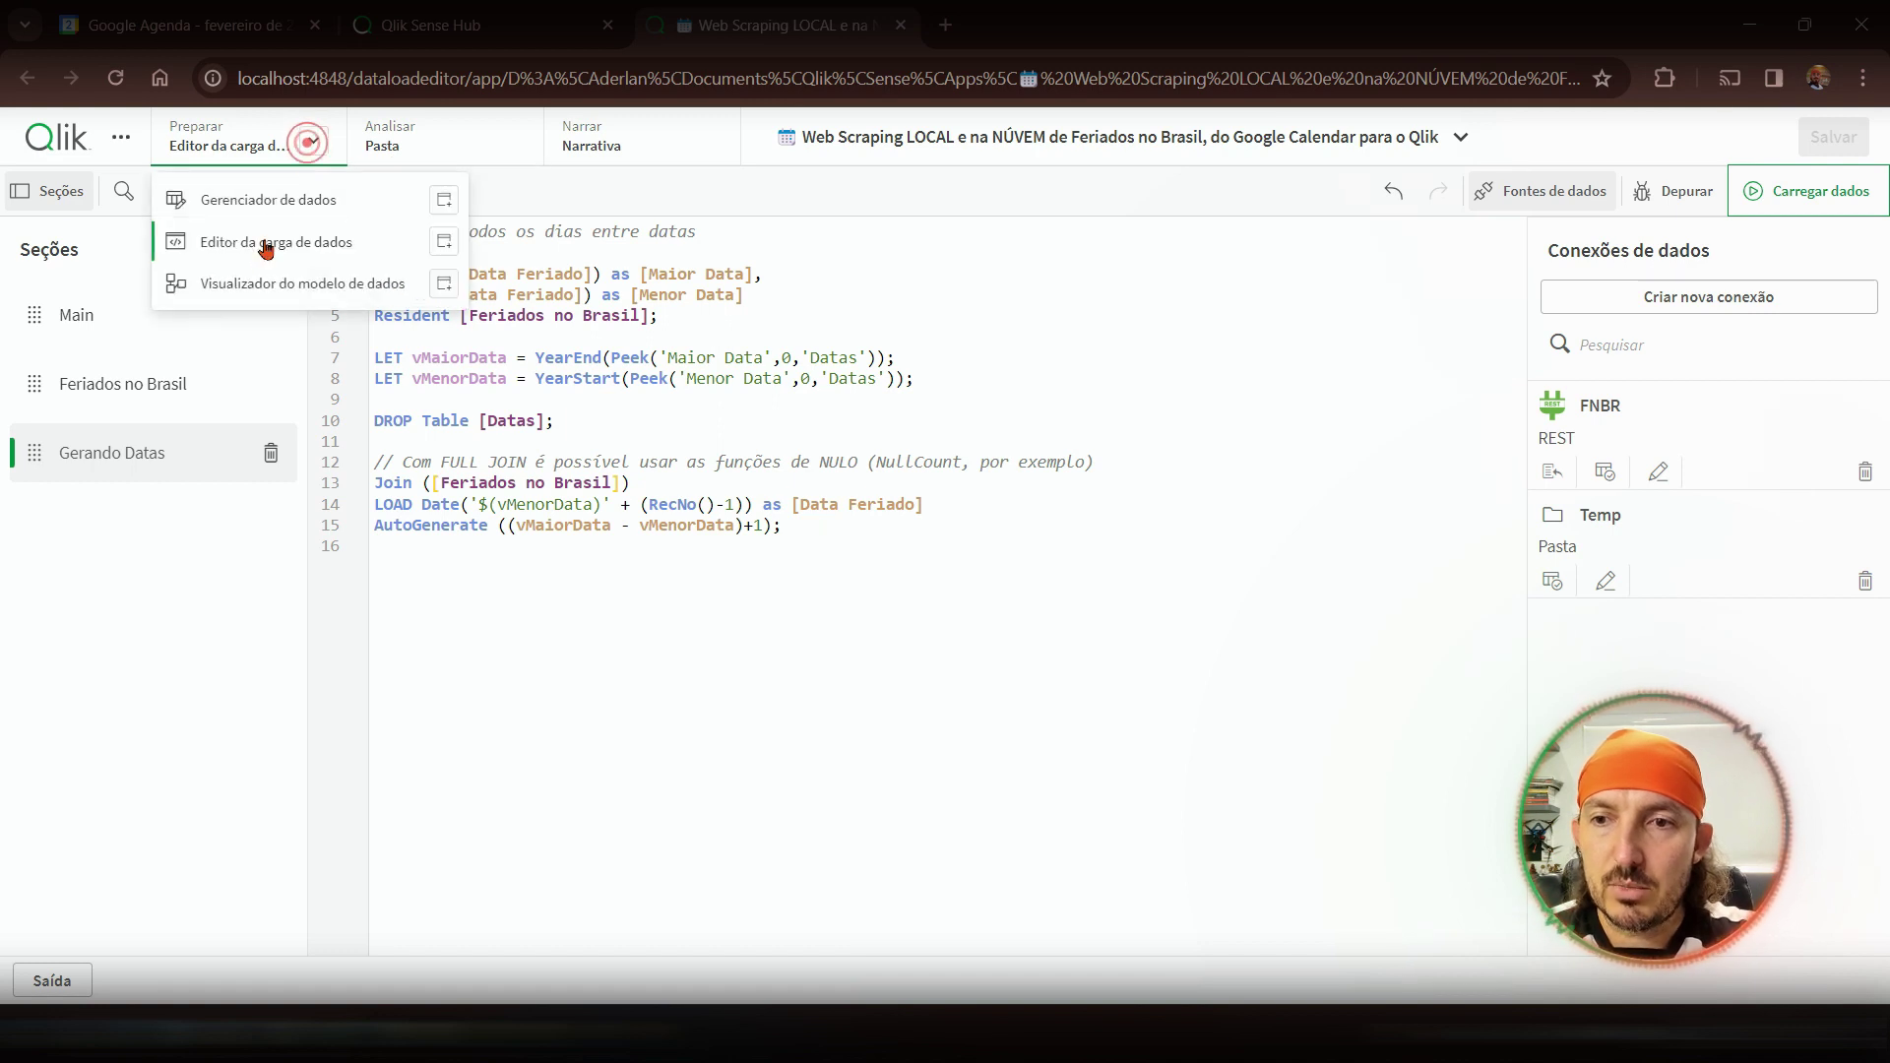
left_click(240, 286)
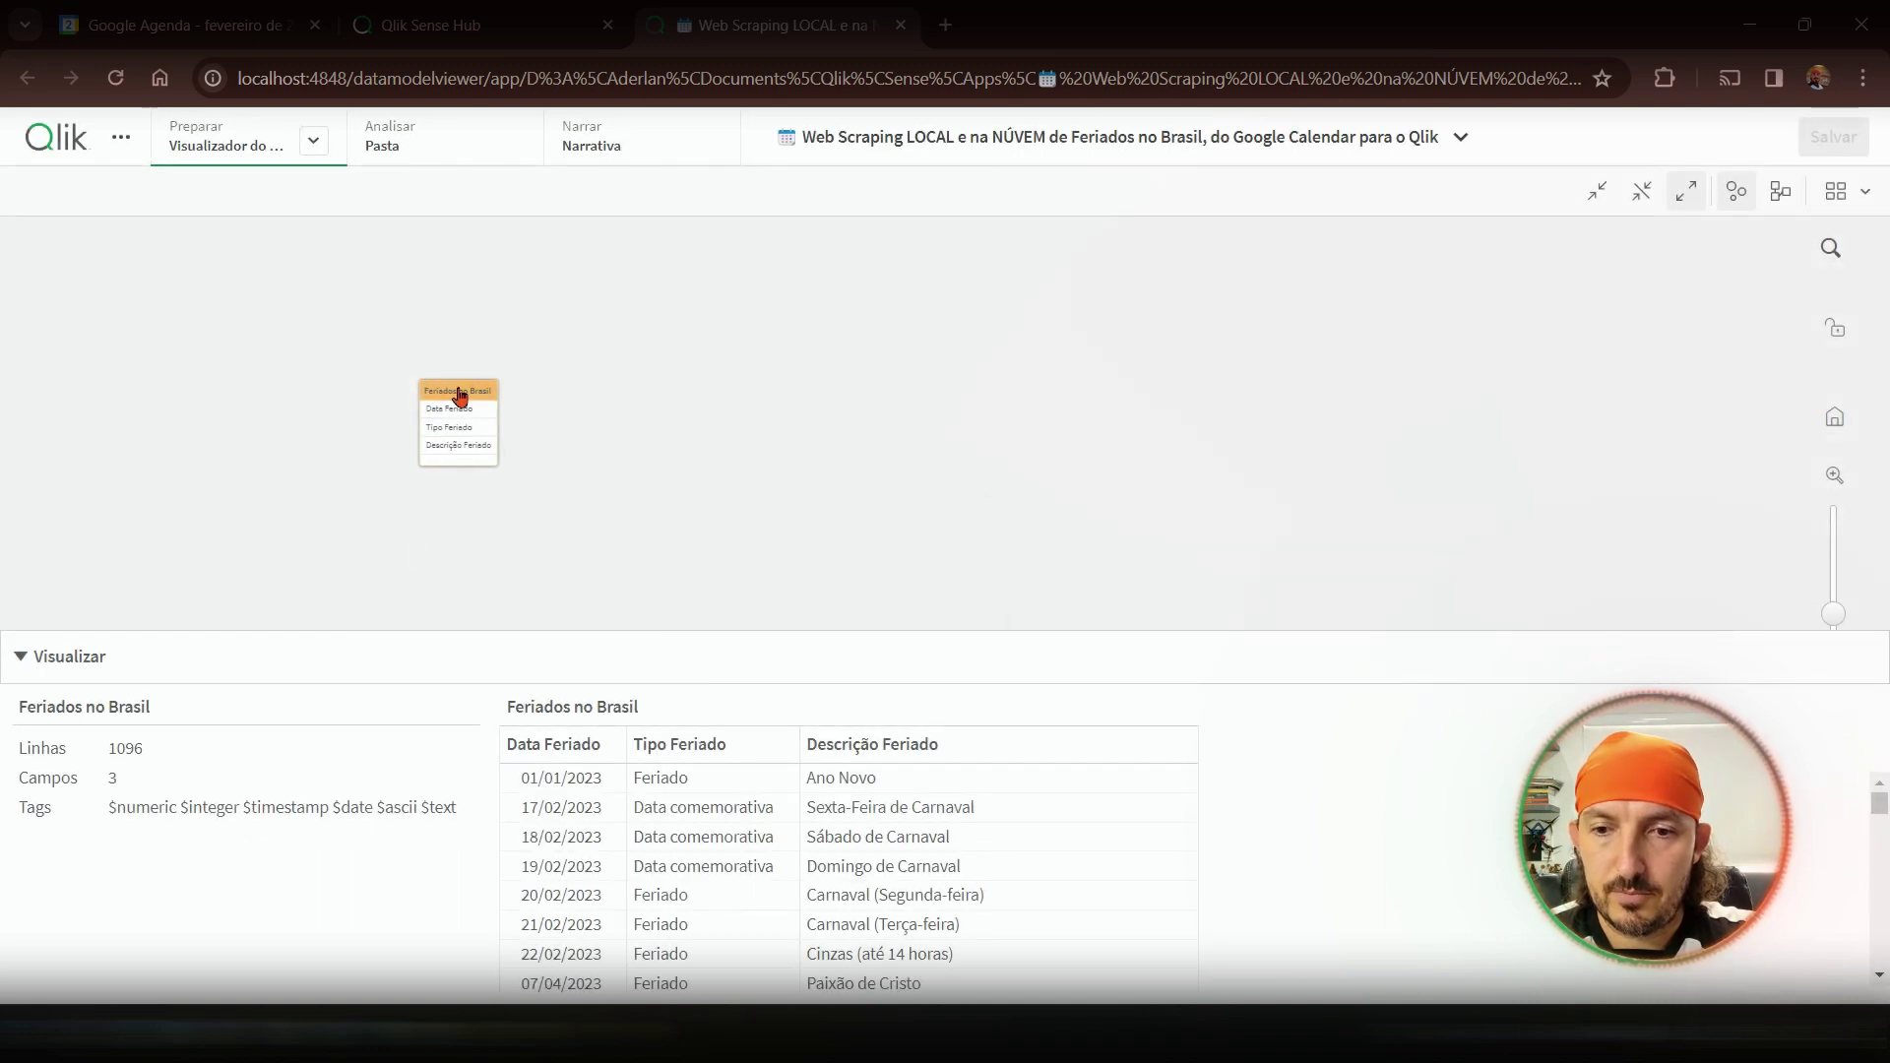
scroll(705, 925, "down", 15)
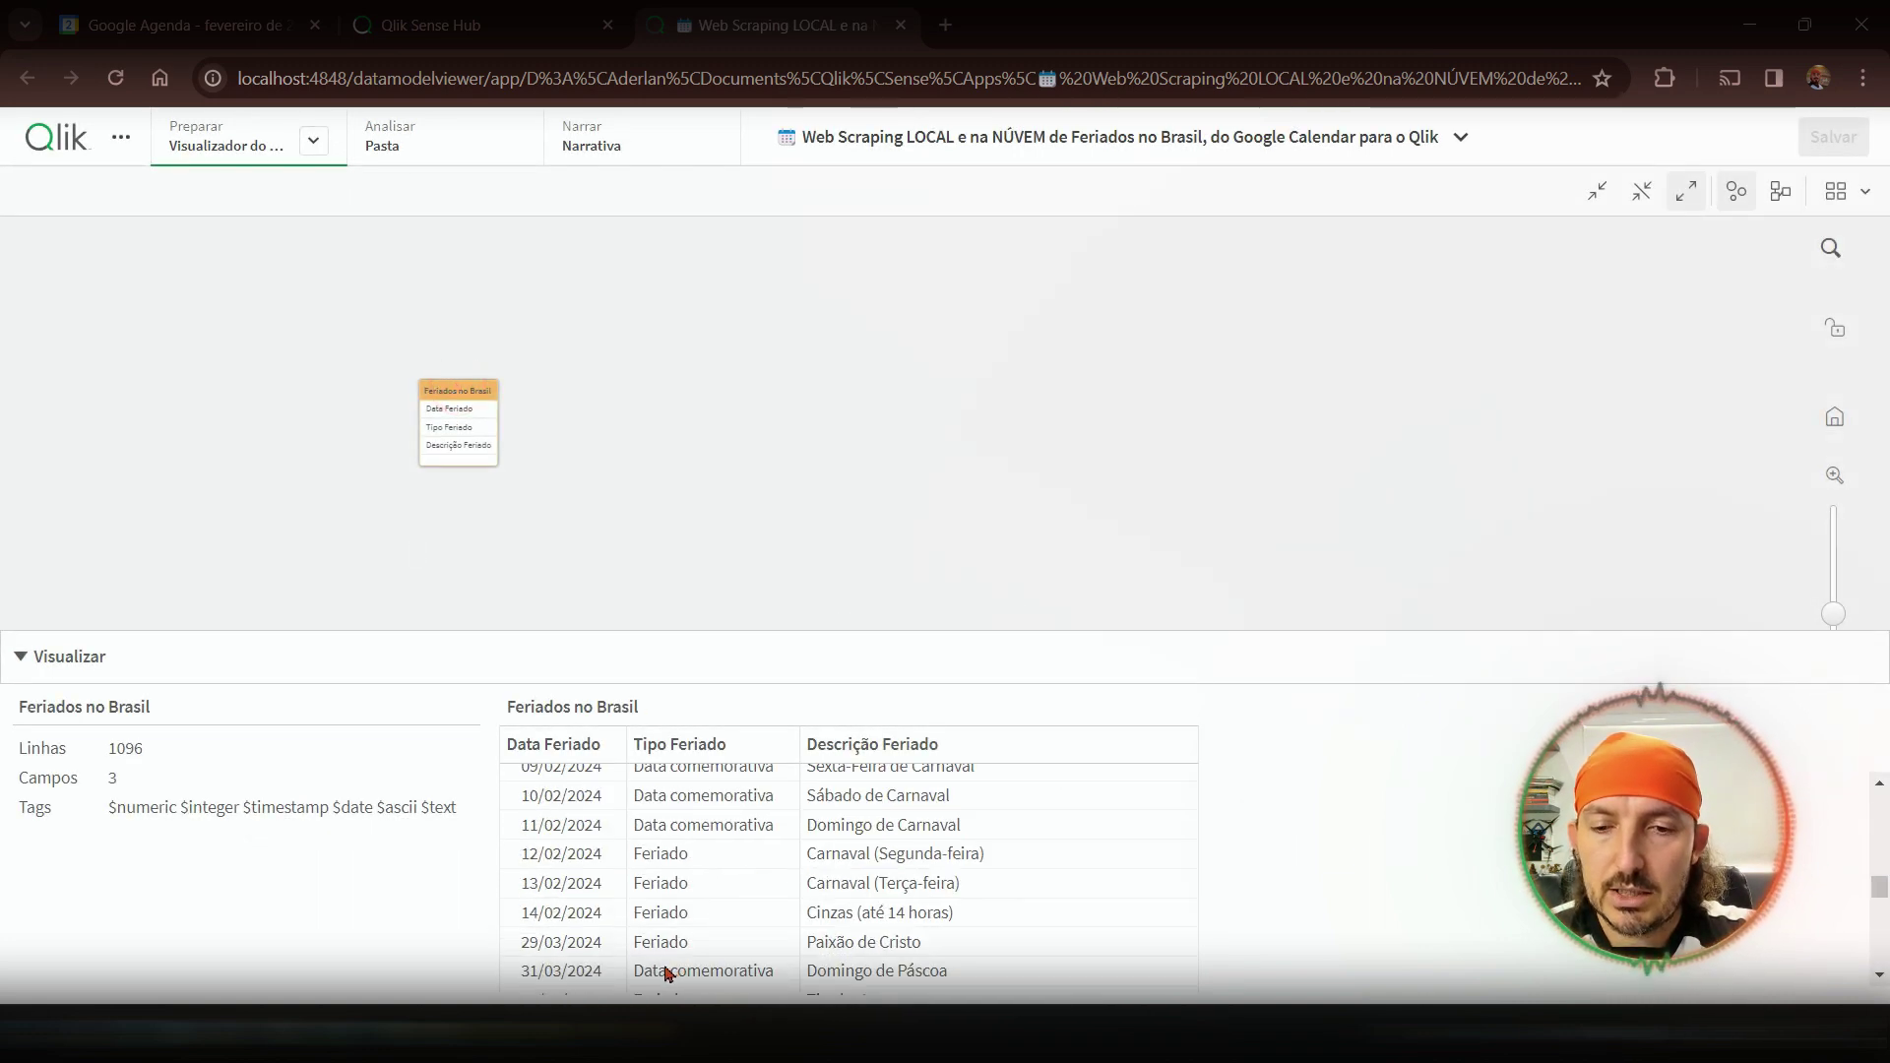
scroll(705, 947, "down", 2)
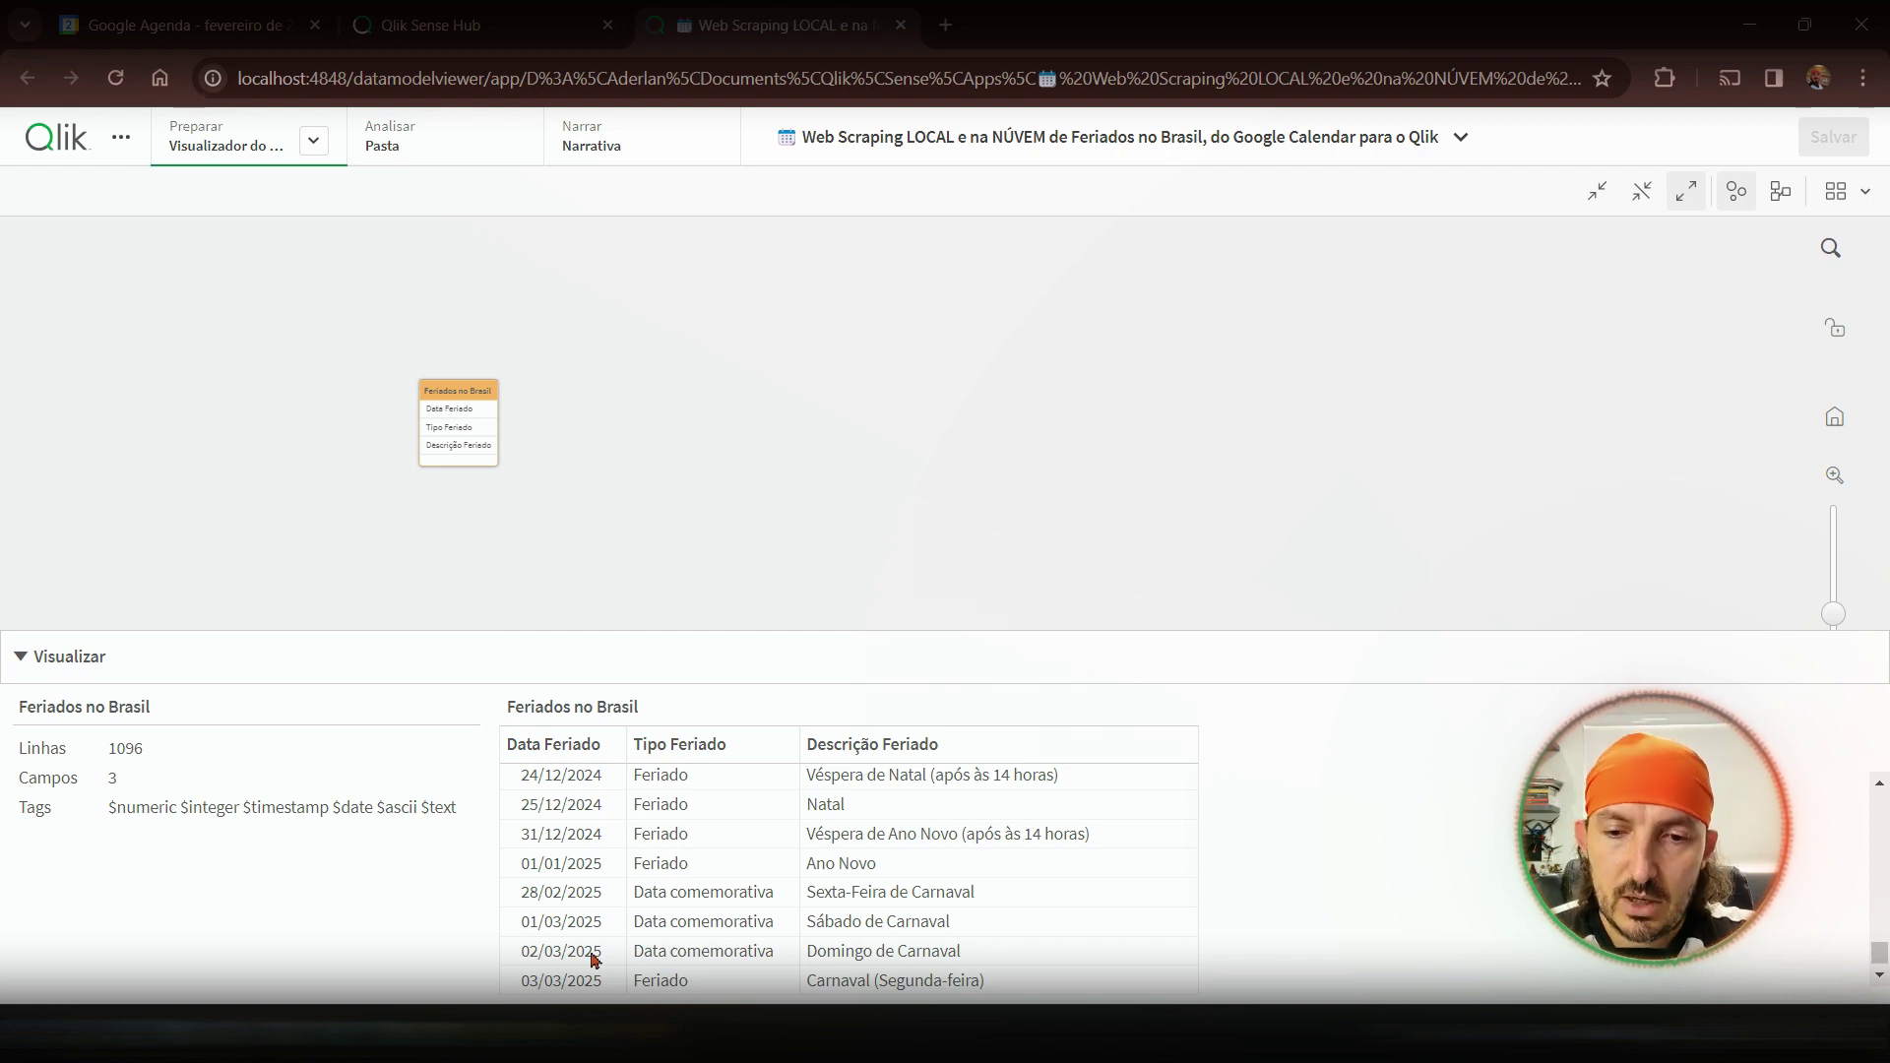
scroll(593, 959, "down", 3)
- In the sheet's selections view, filter by year 2024 and year-month 2024-jan, and browse to the Data Feriado.DF.Dia Útil field
left_click(381, 145)
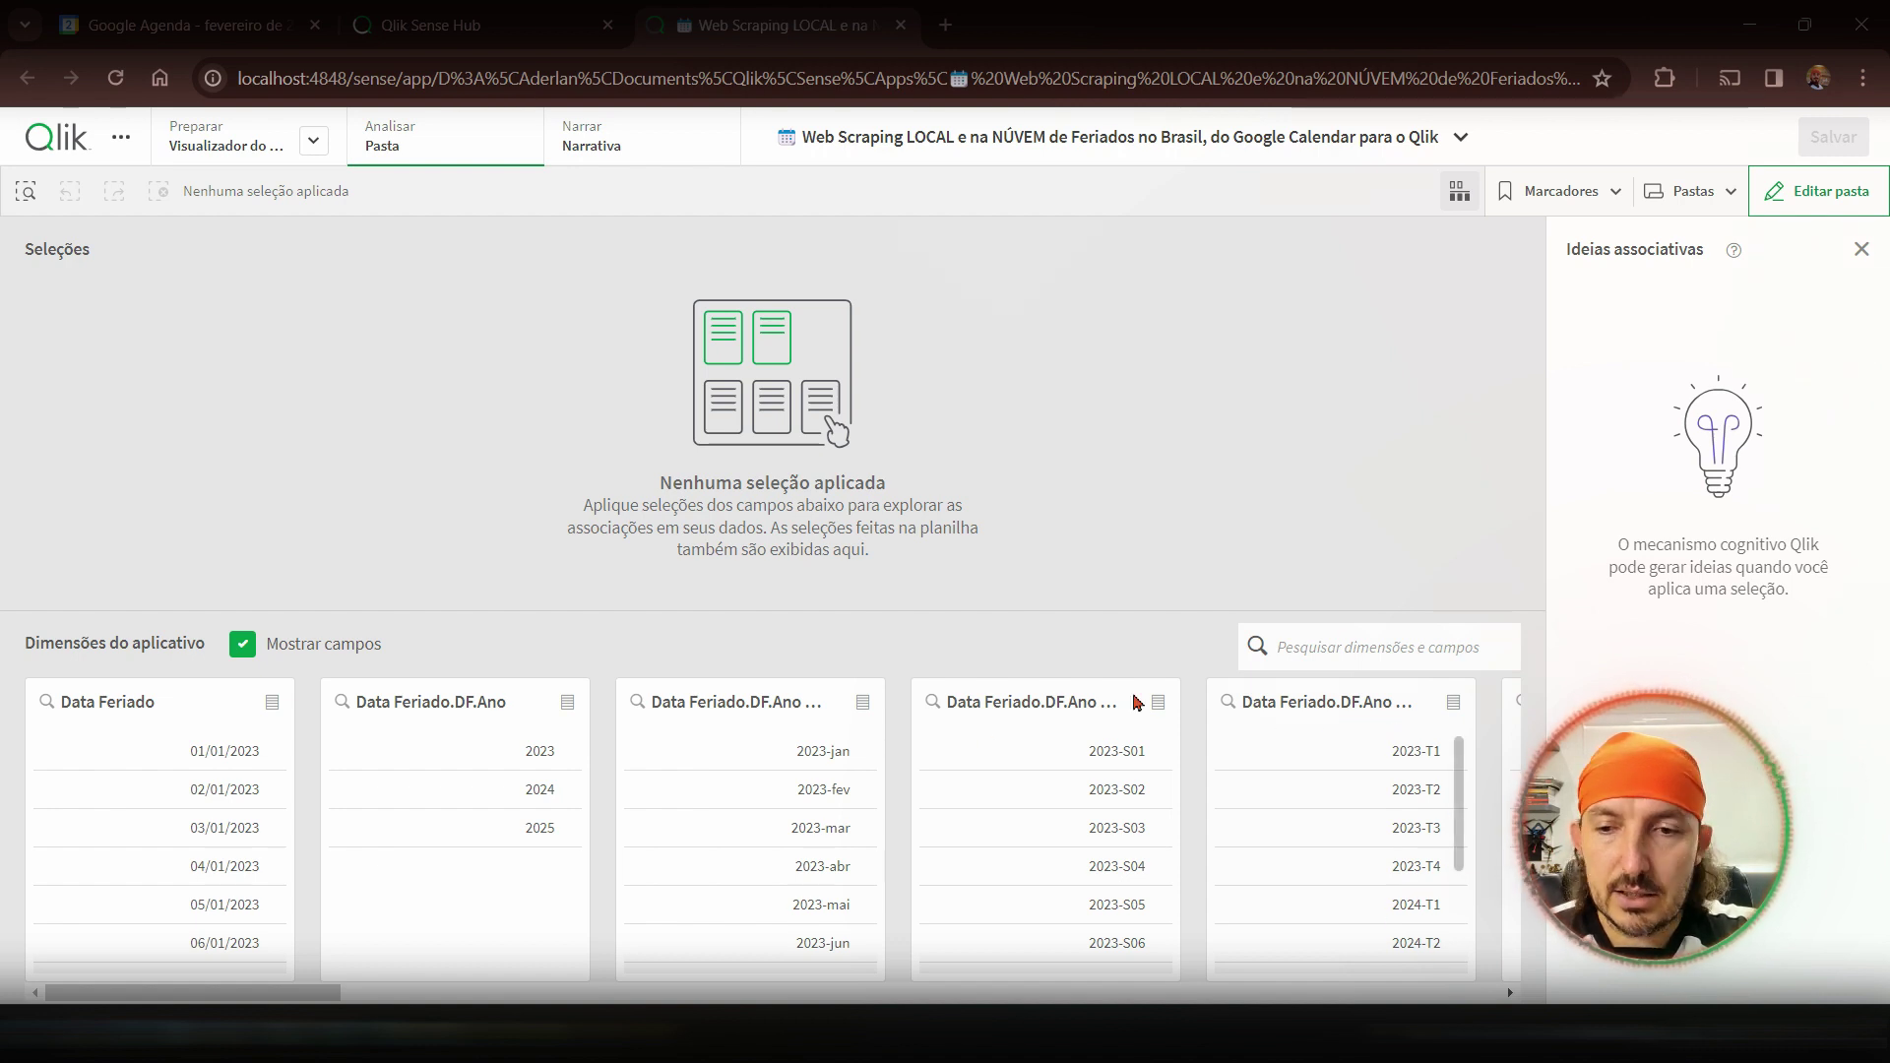
left_click(465, 787)
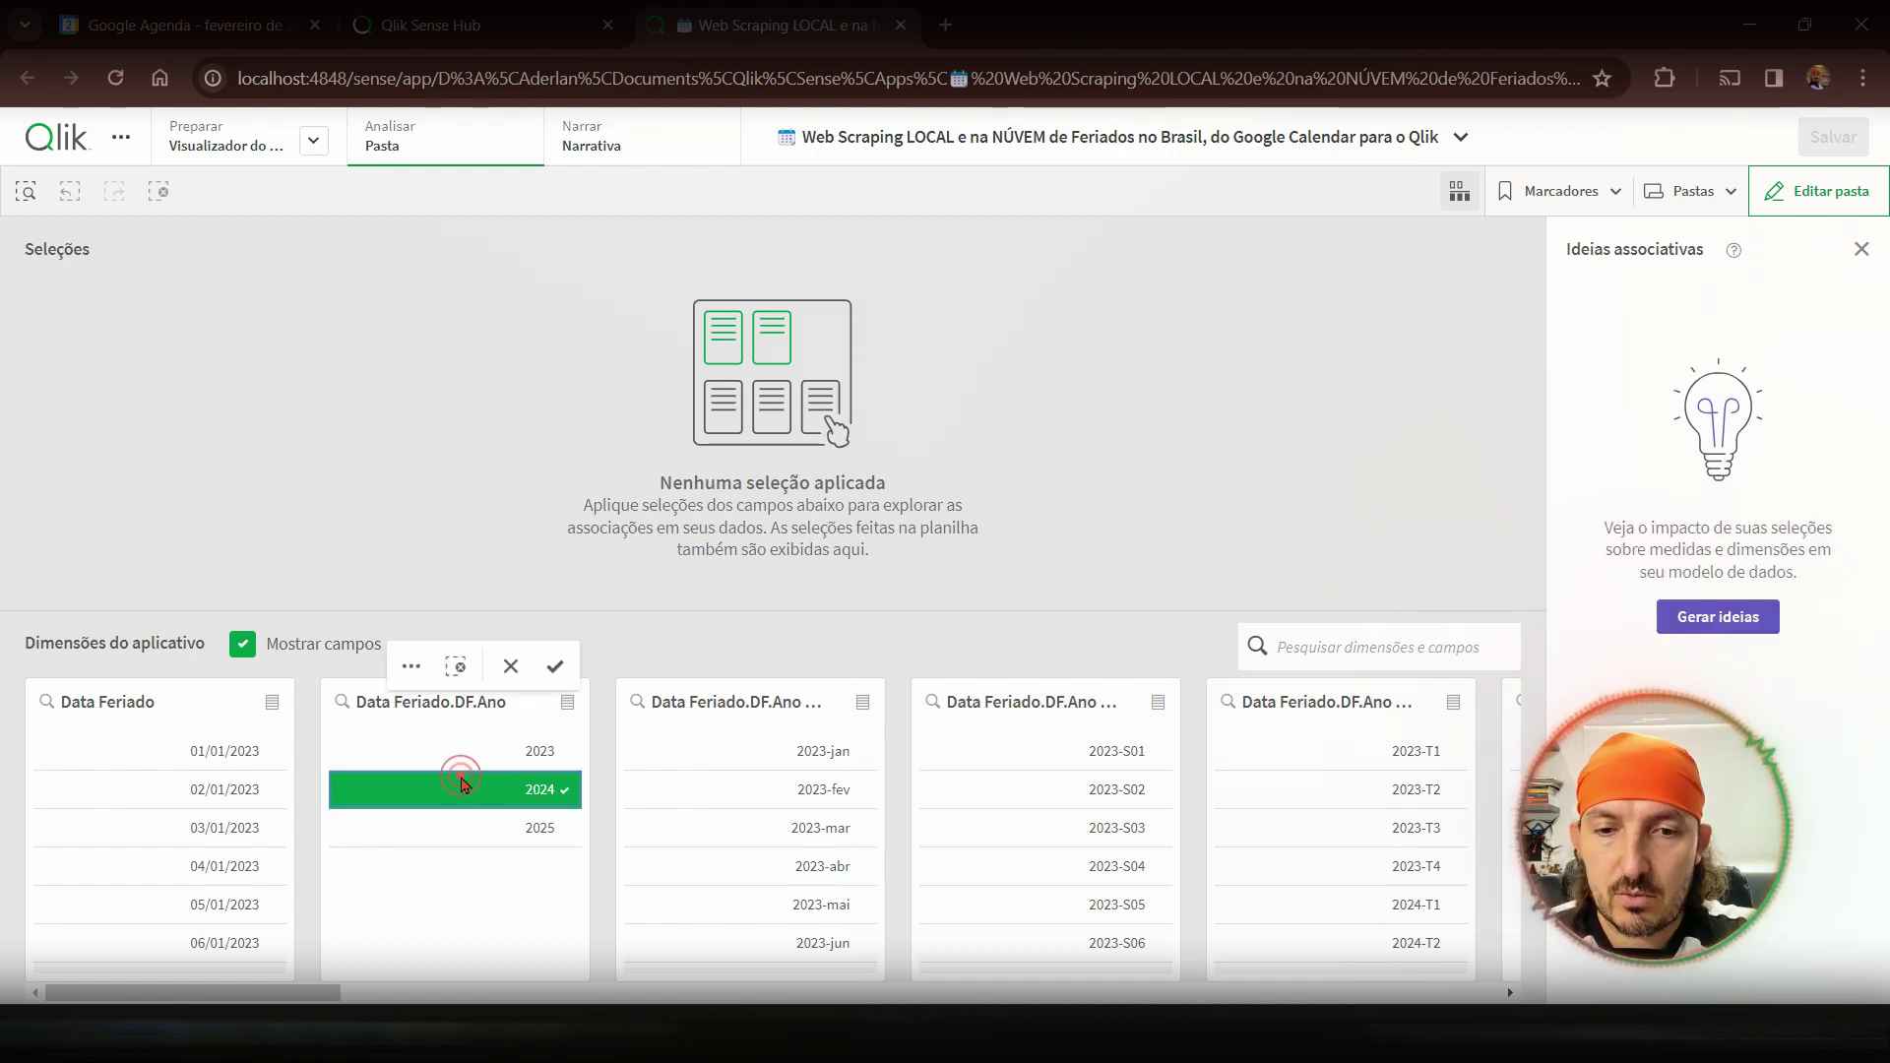
left_click(754, 754)
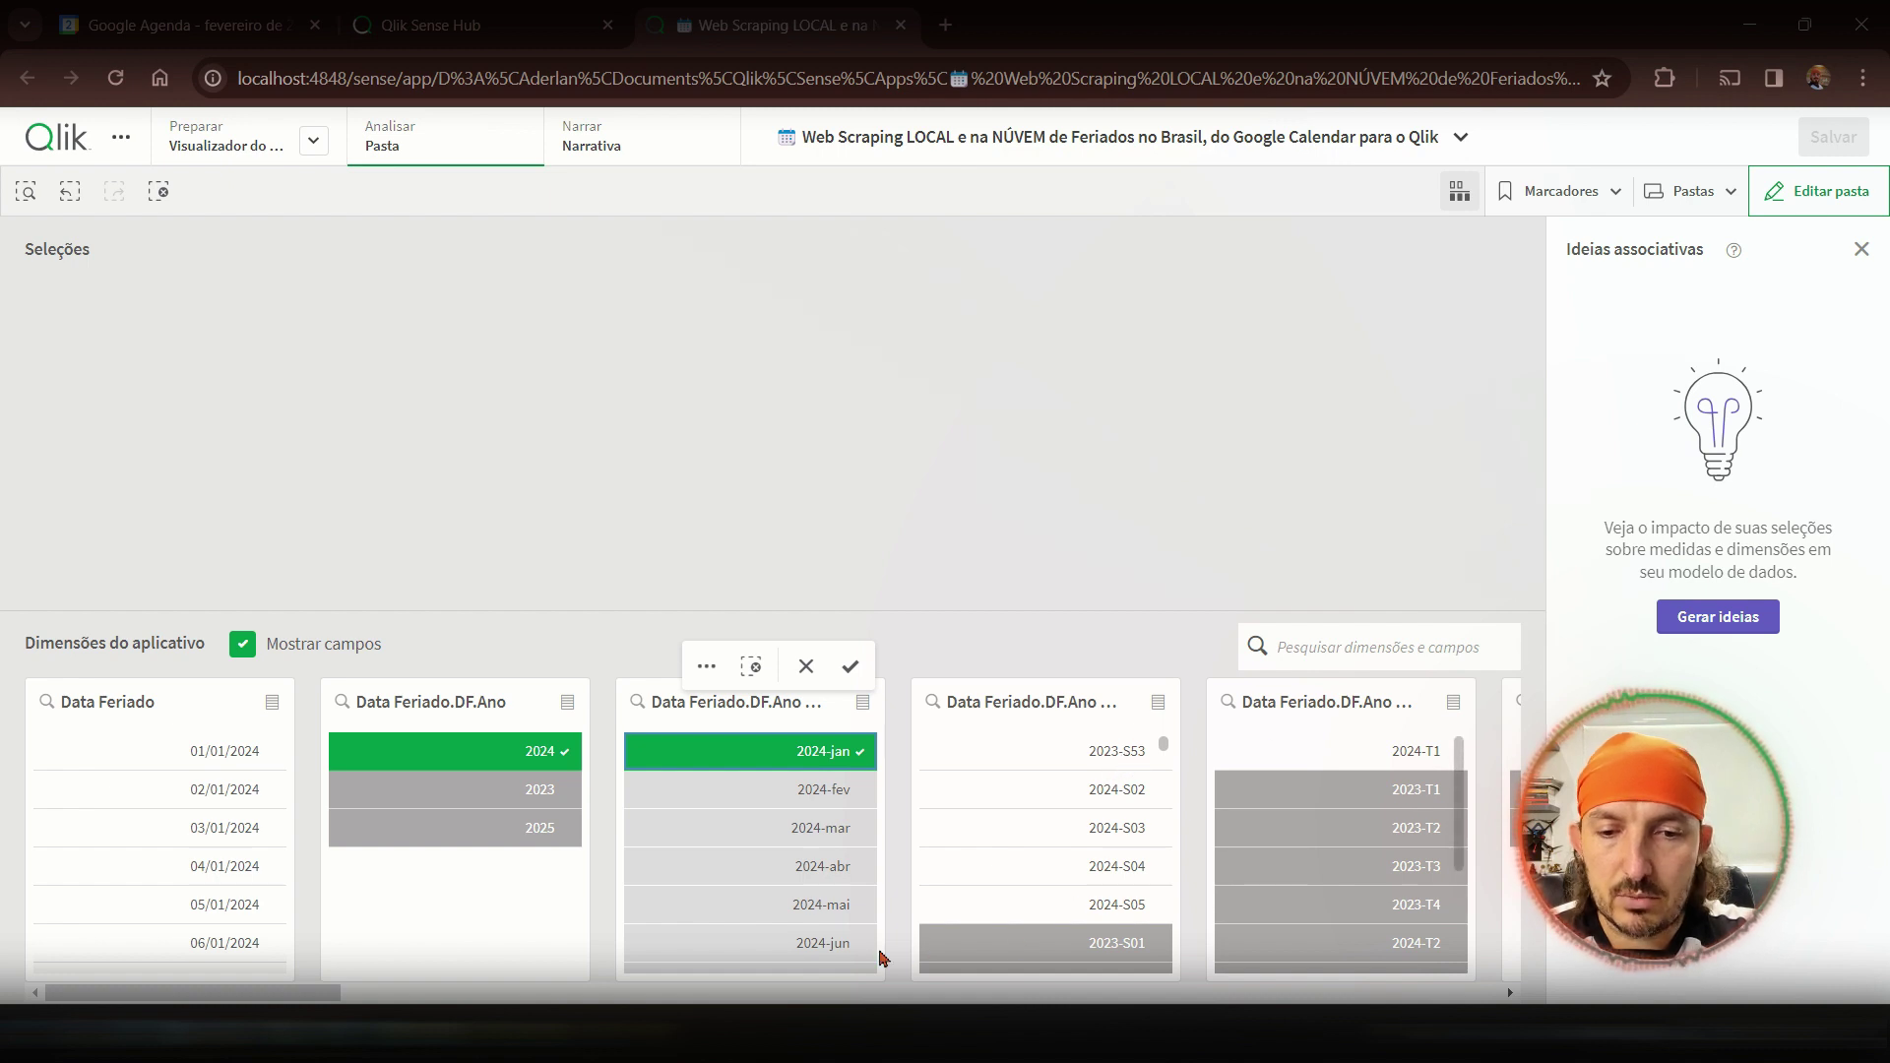
left_click_drag(307, 994, 734, 993)
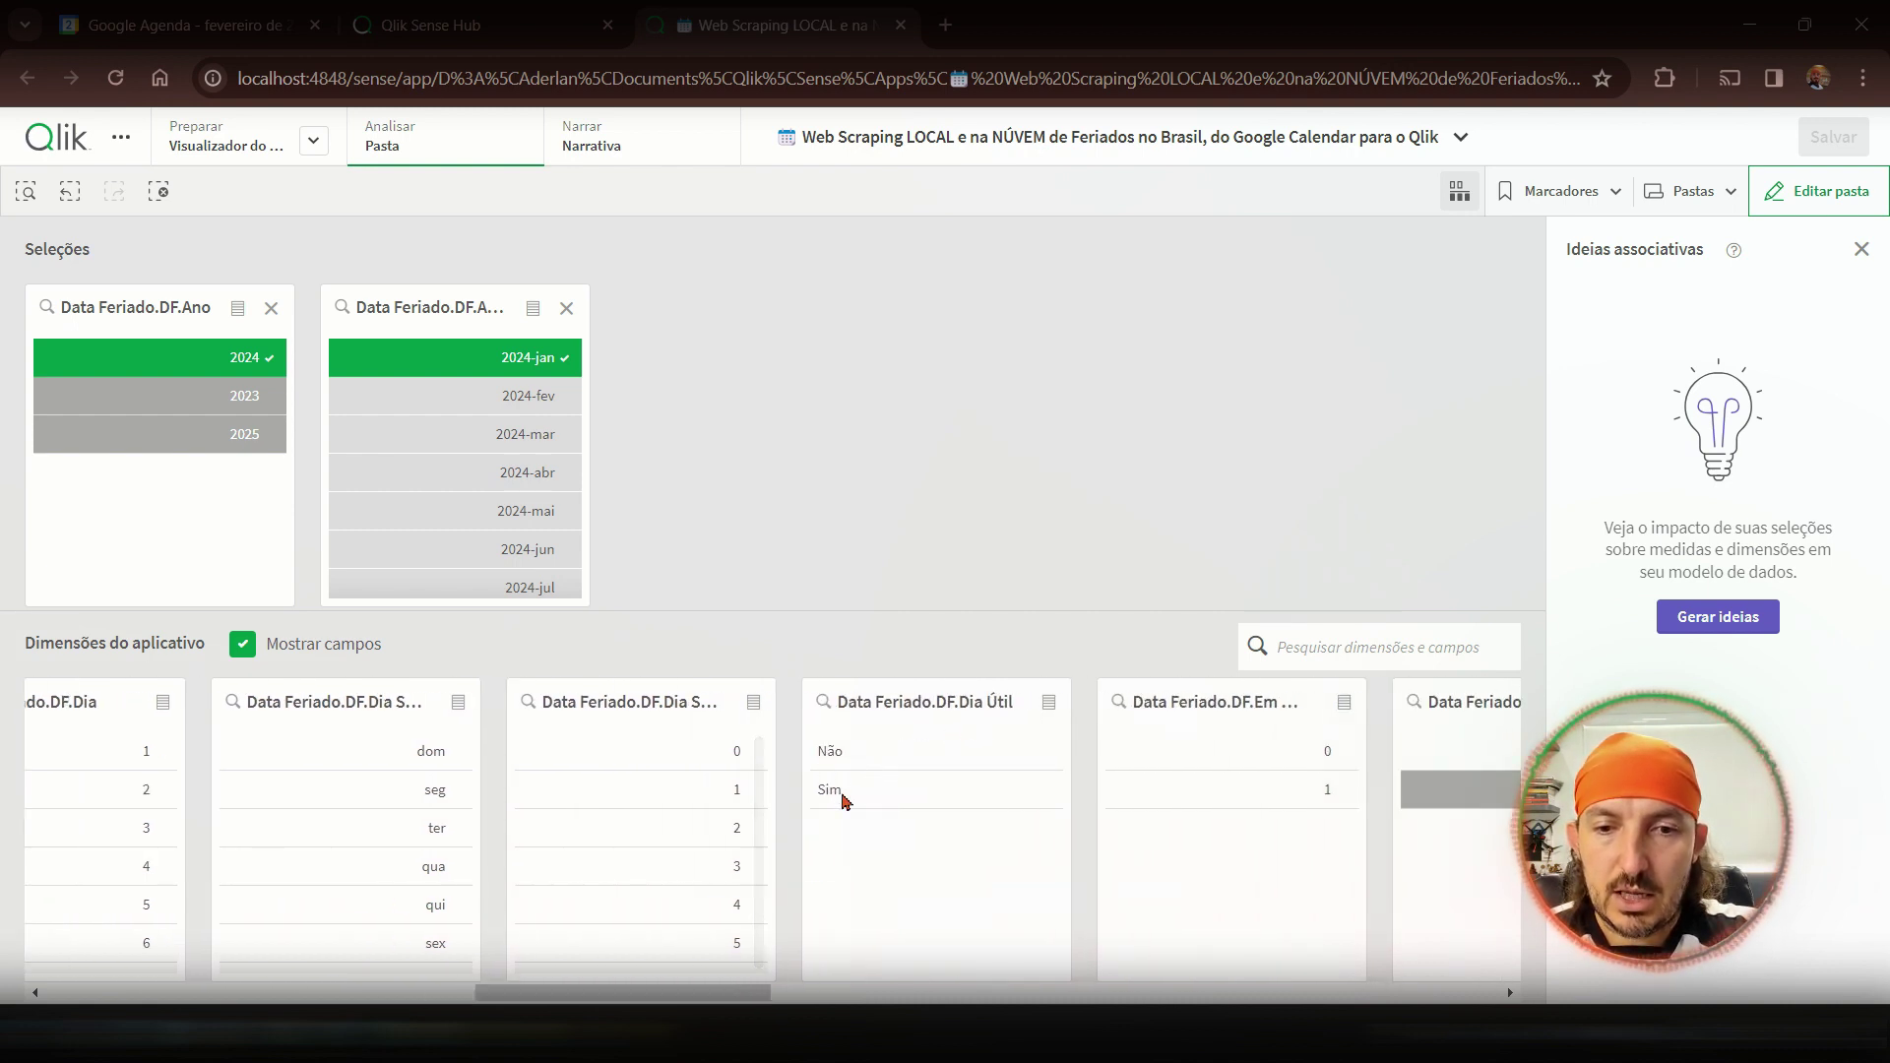
- Alternate the Data Feriado.DF.Dia Útil filter between Não and Sim to compare the weekdays associated with each value
left_click(855, 760)
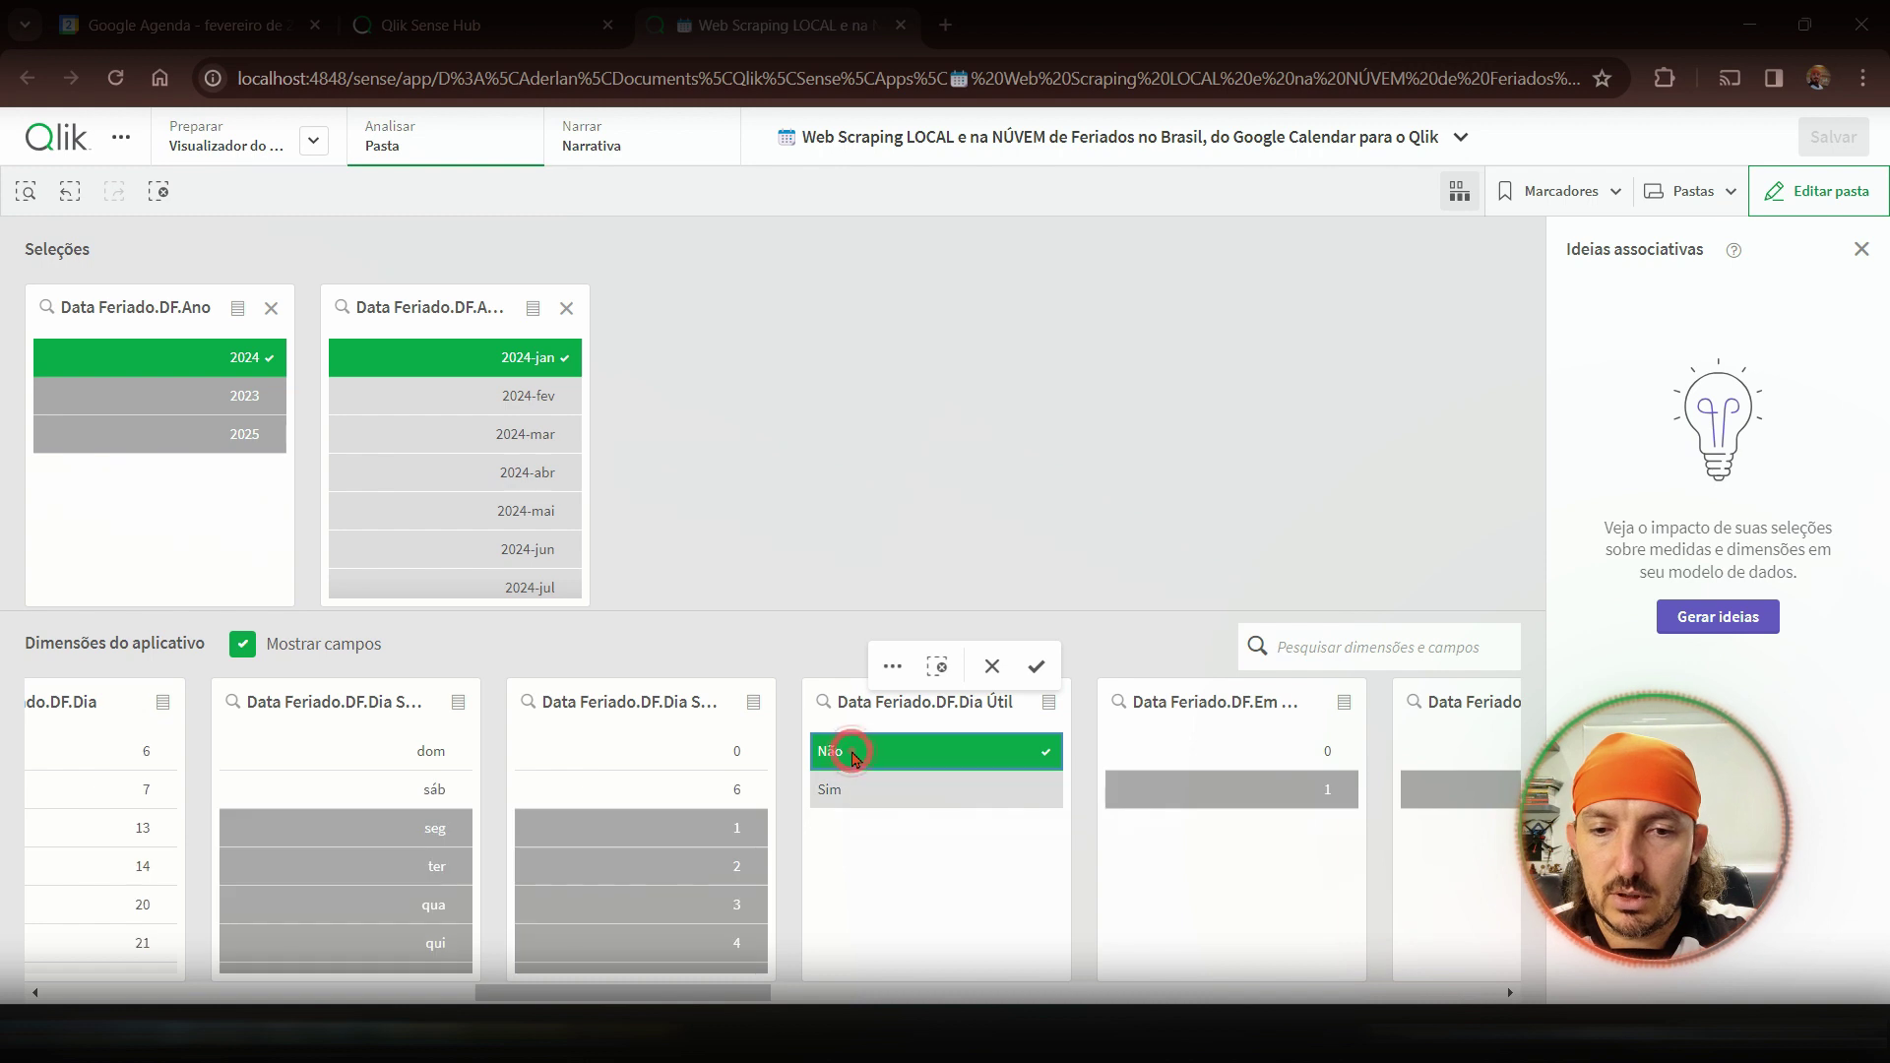
left_click(858, 795)
left_click(864, 796)
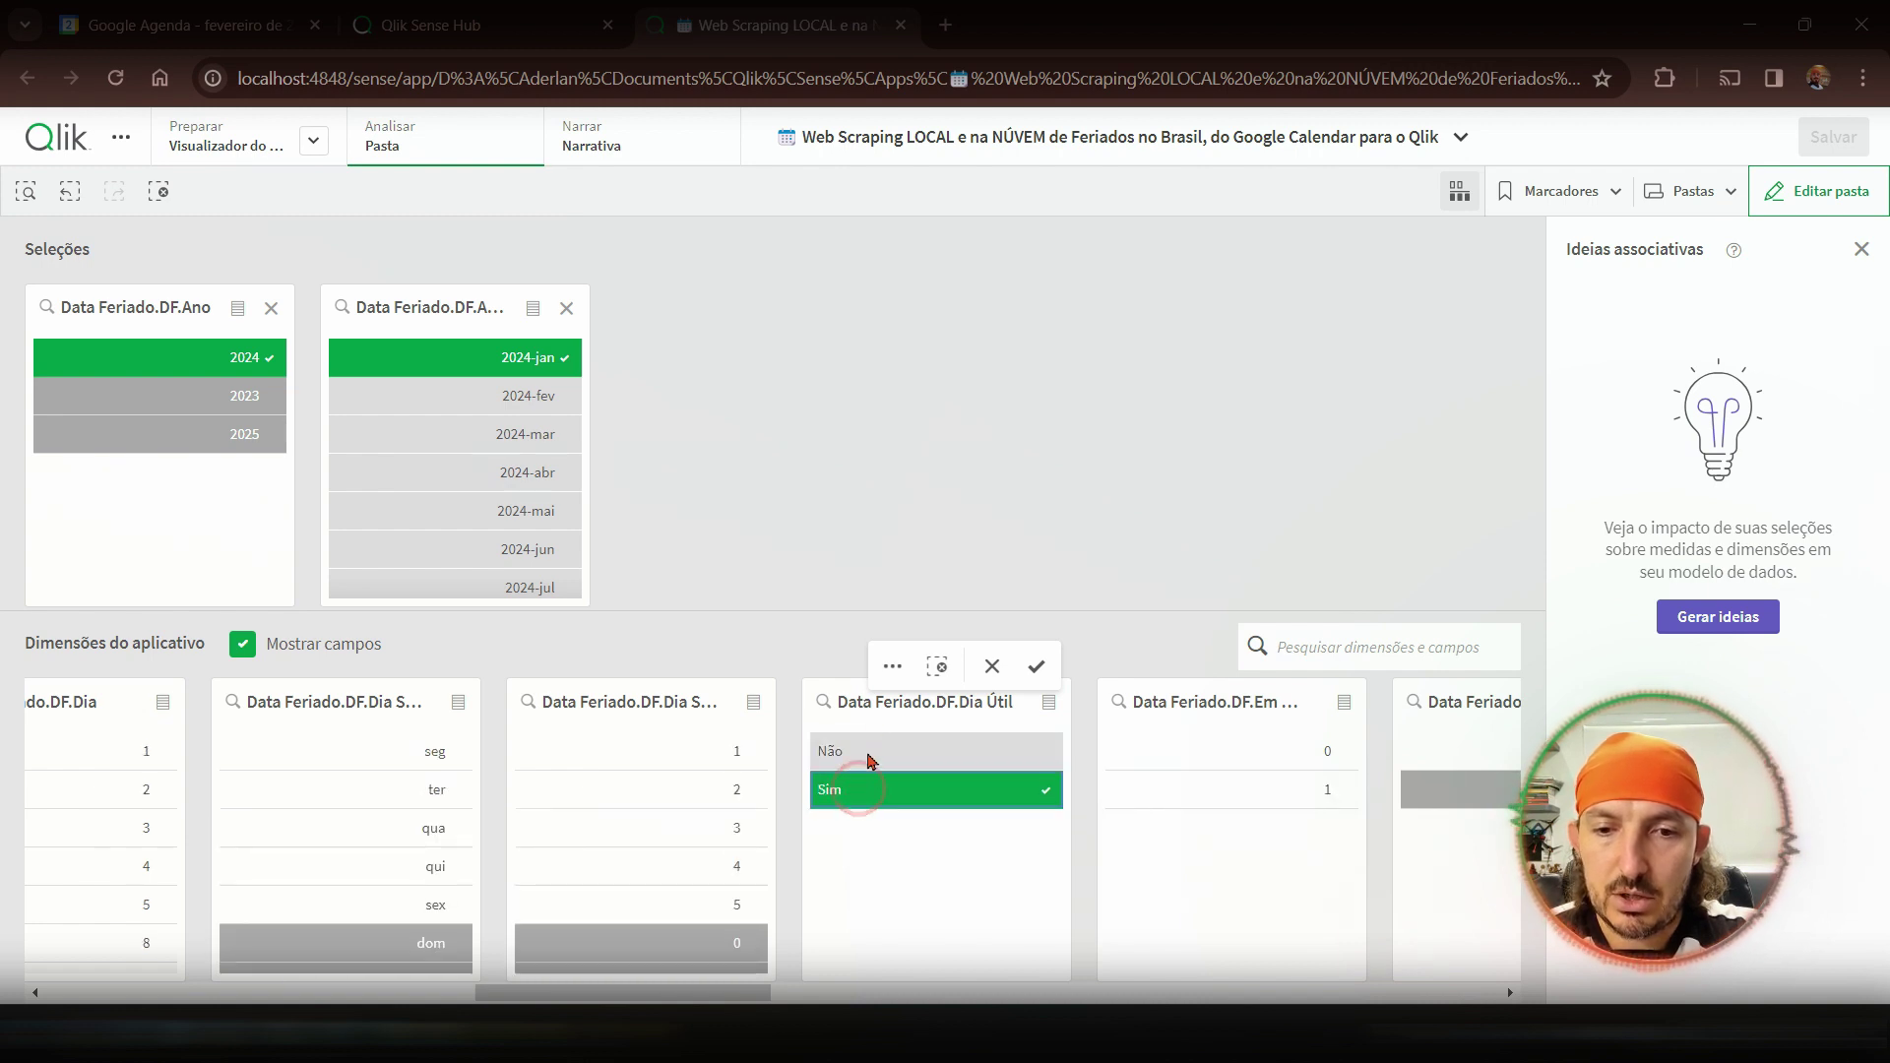
left_click(869, 760)
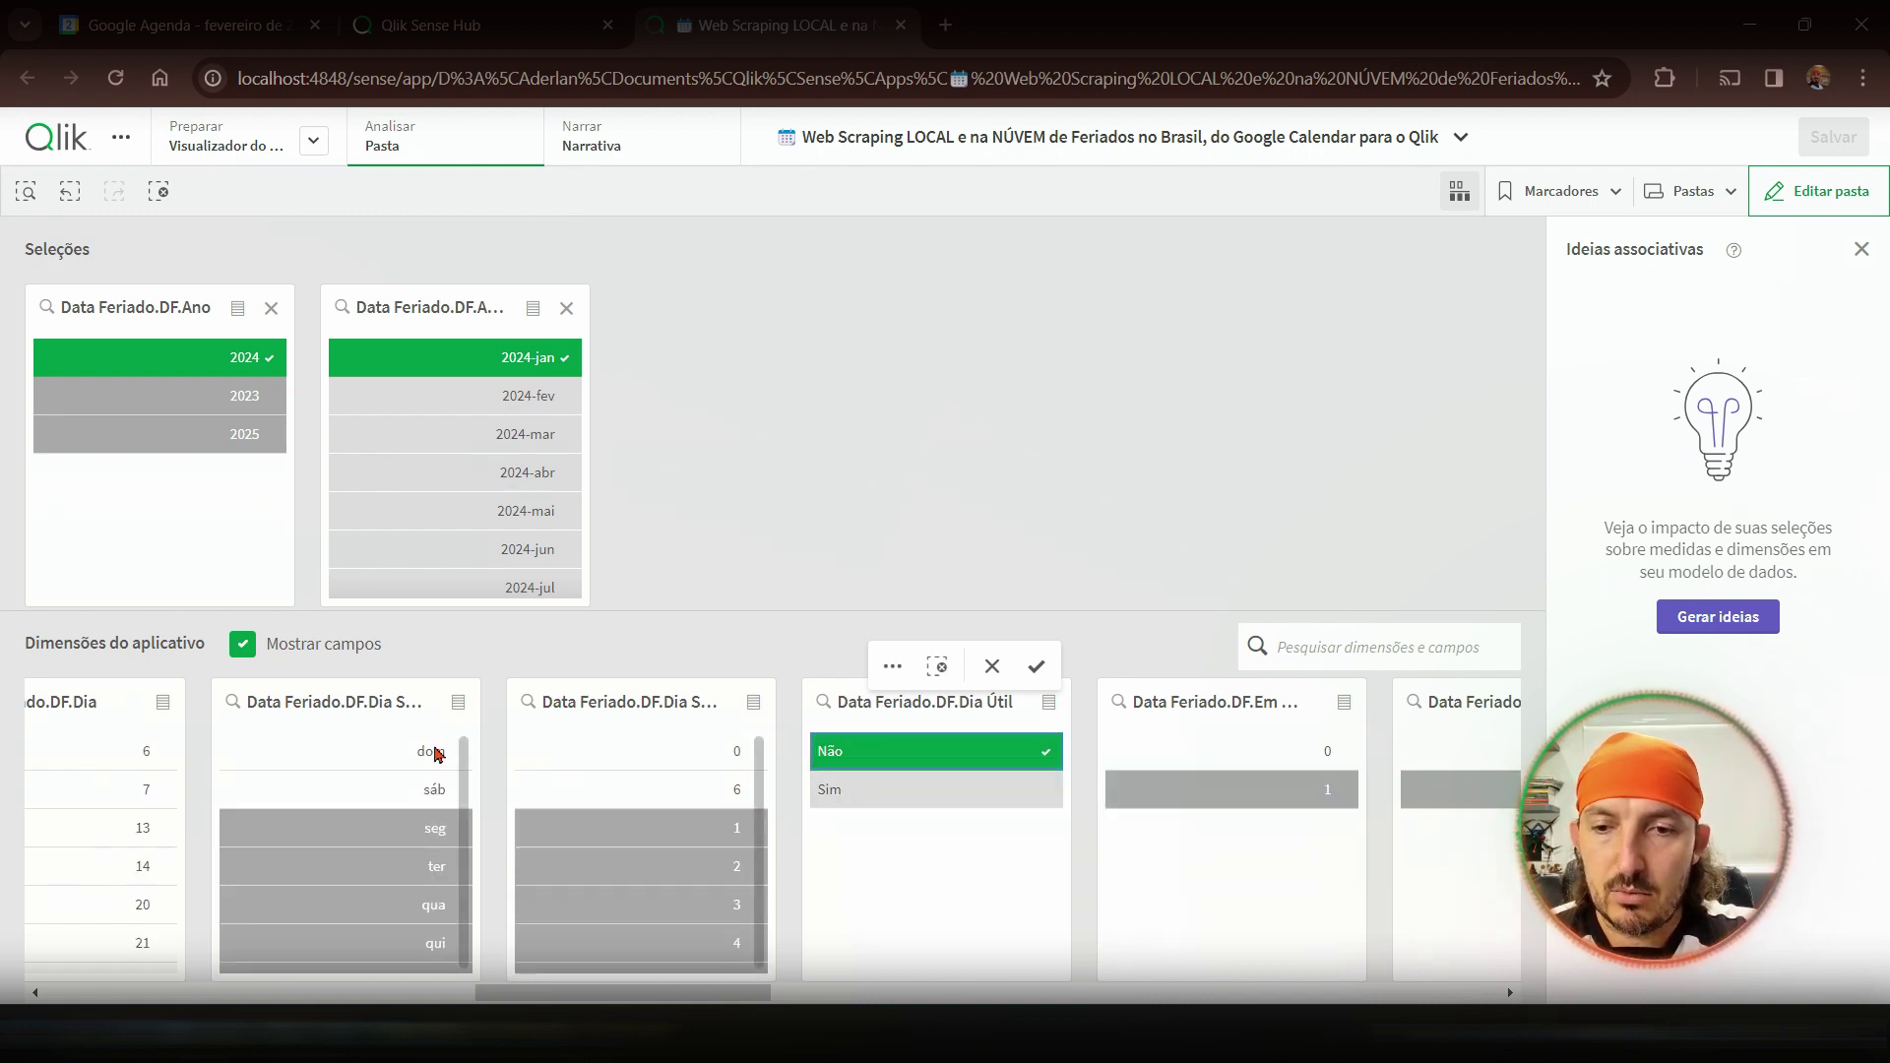
left_click(843, 793)
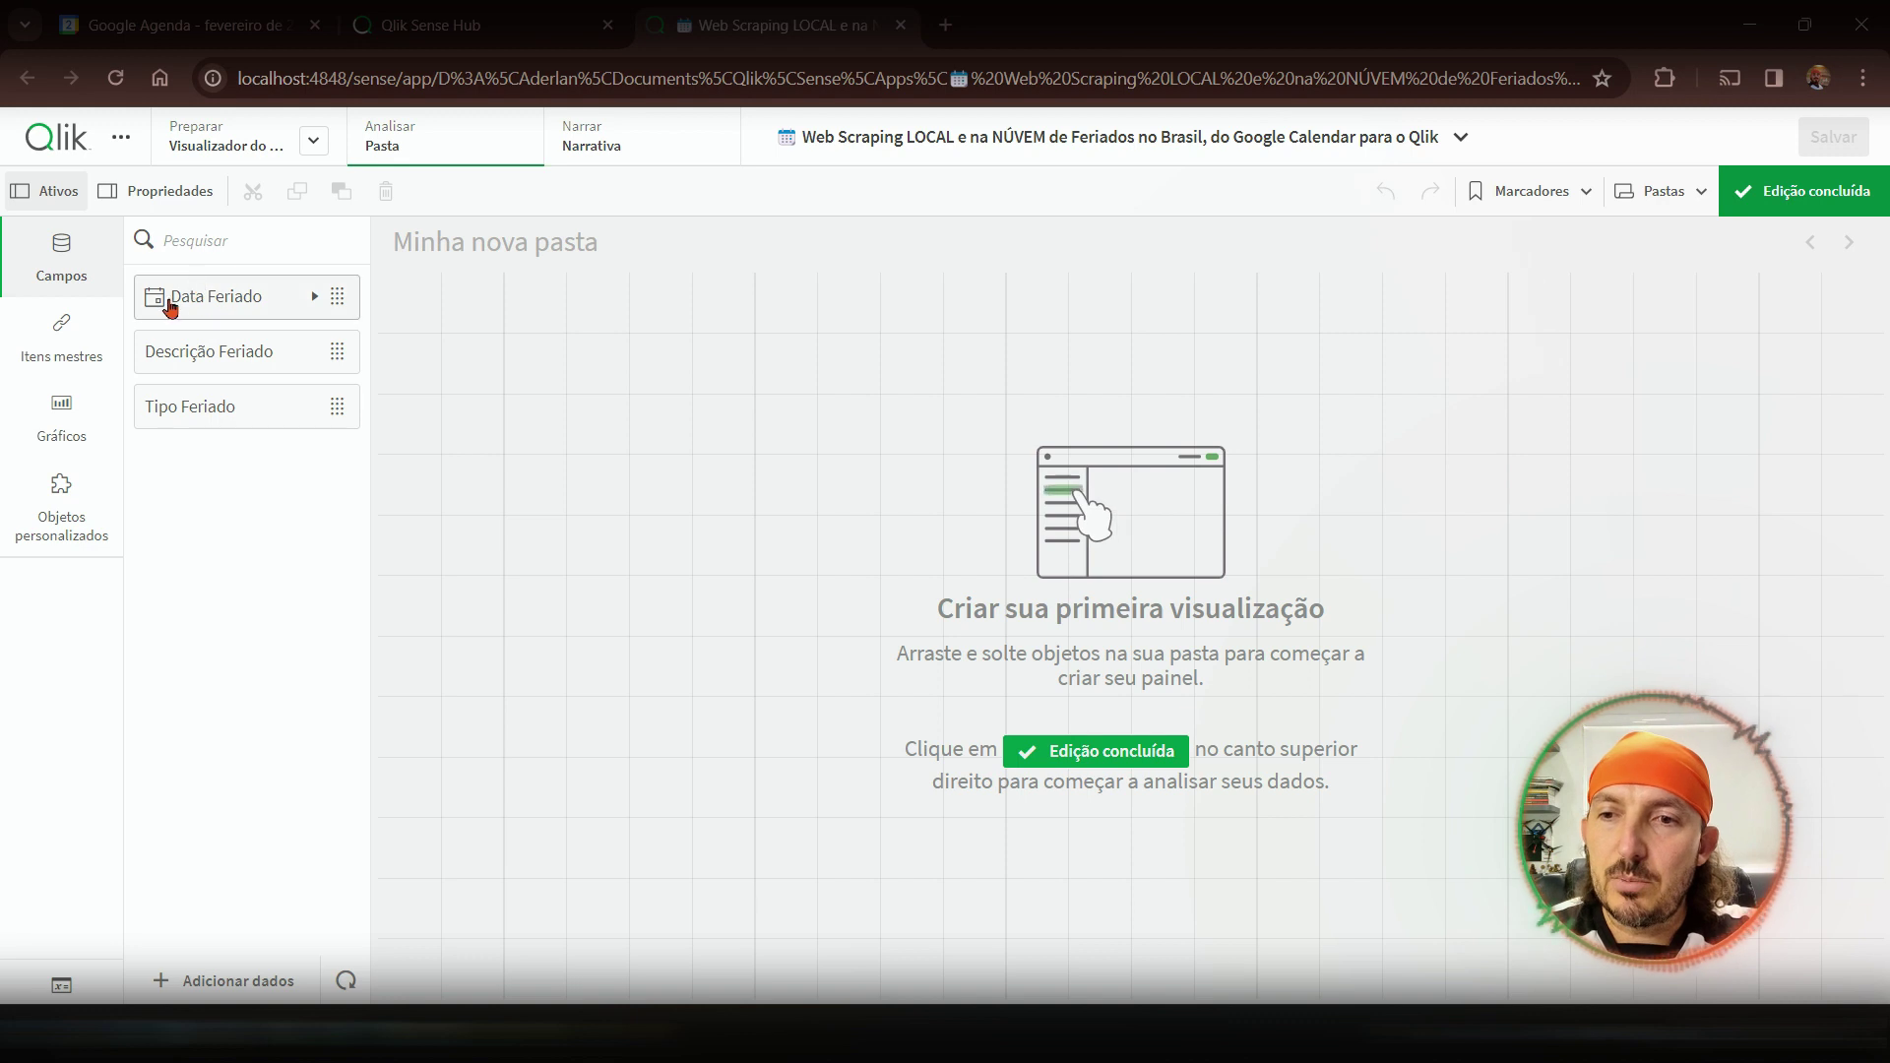
- Expand the Data Feriado field in the sheet's assets, review its derived calendar fields, and collapse it again
left_click(313, 296)
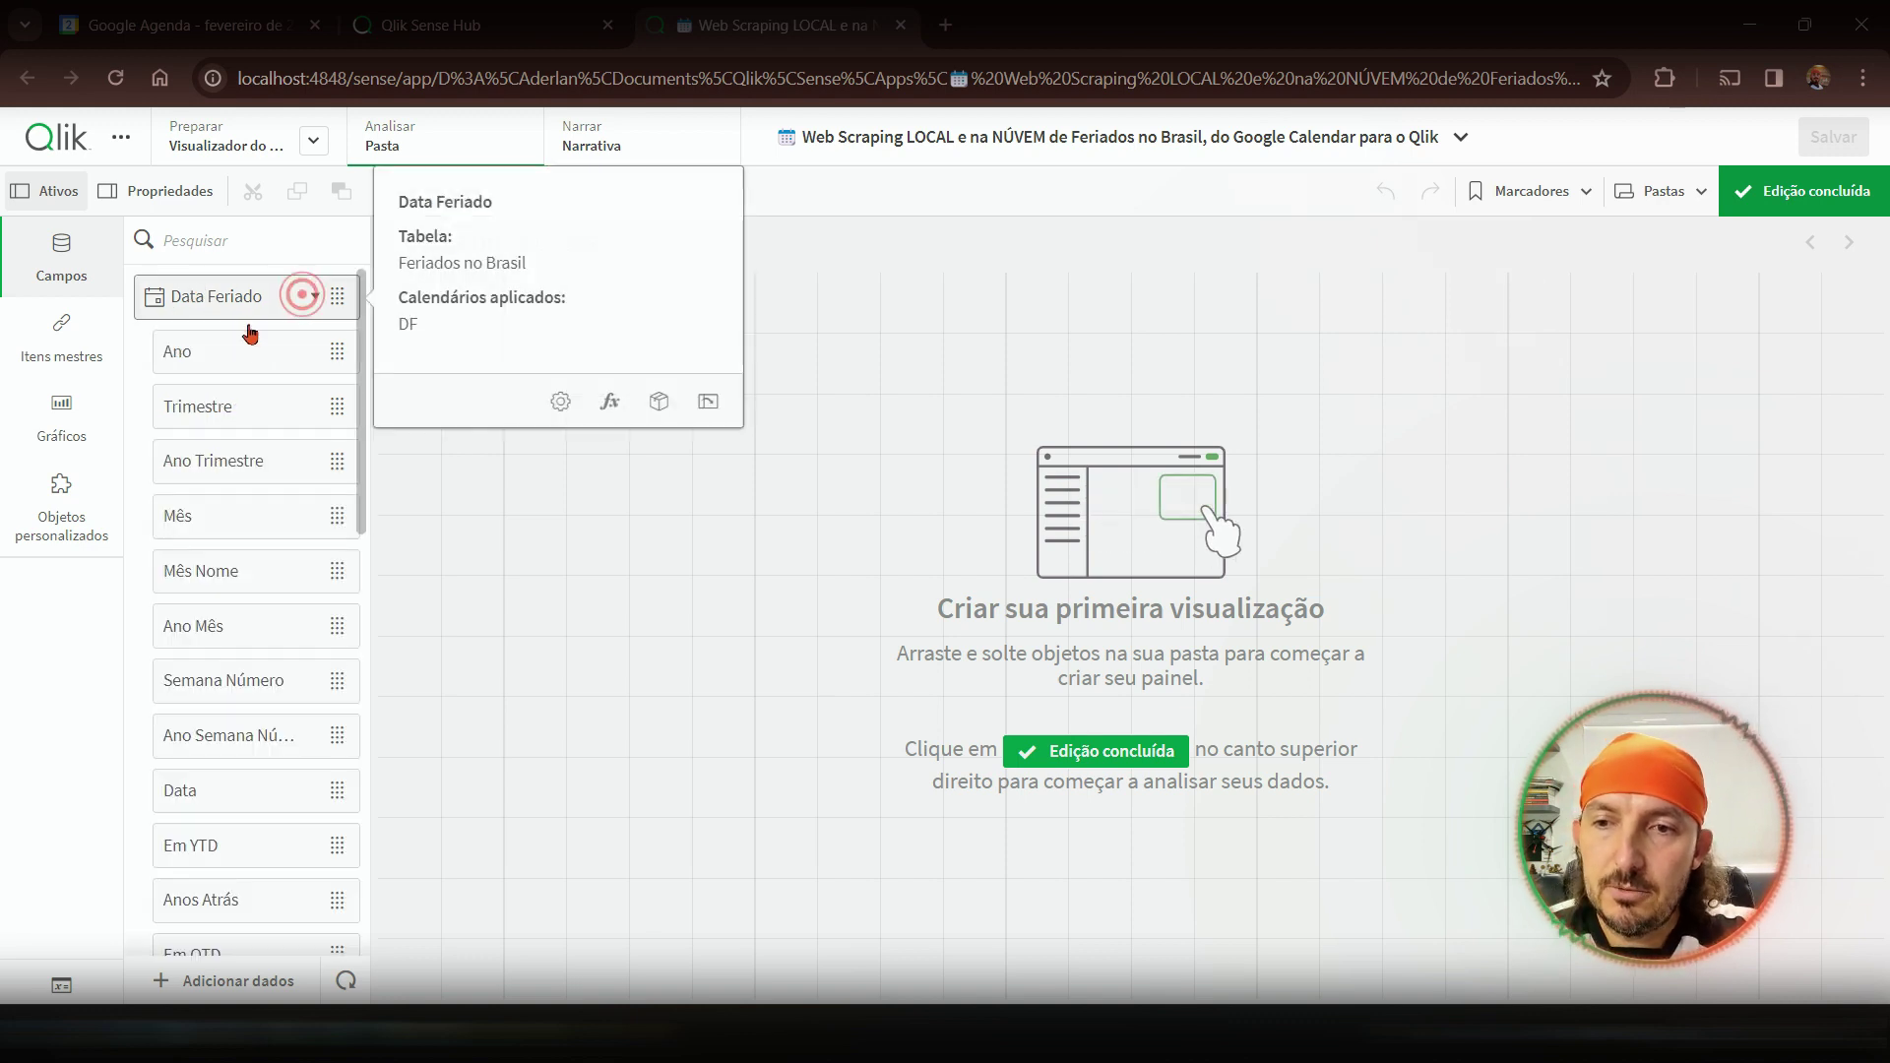
scroll(188, 489, "down", 6)
scroll(228, 751, "up", 6)
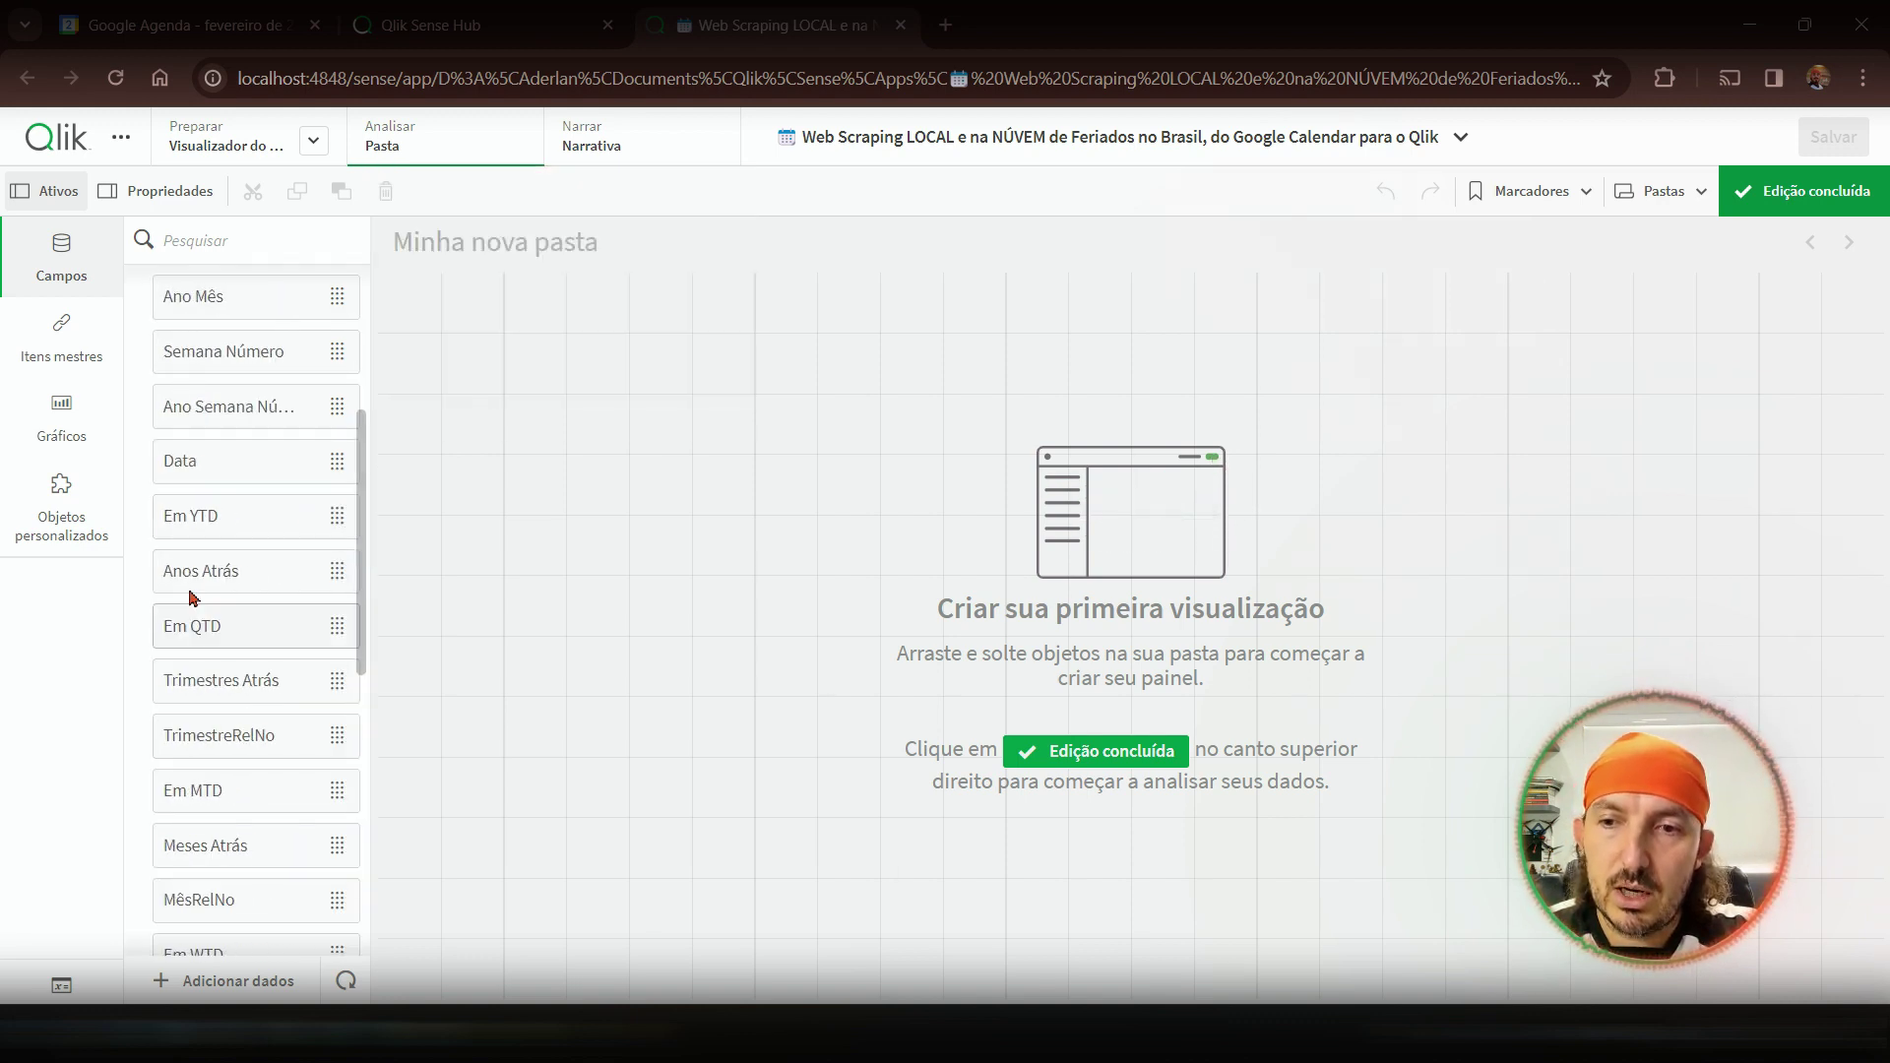
left_click(180, 298)
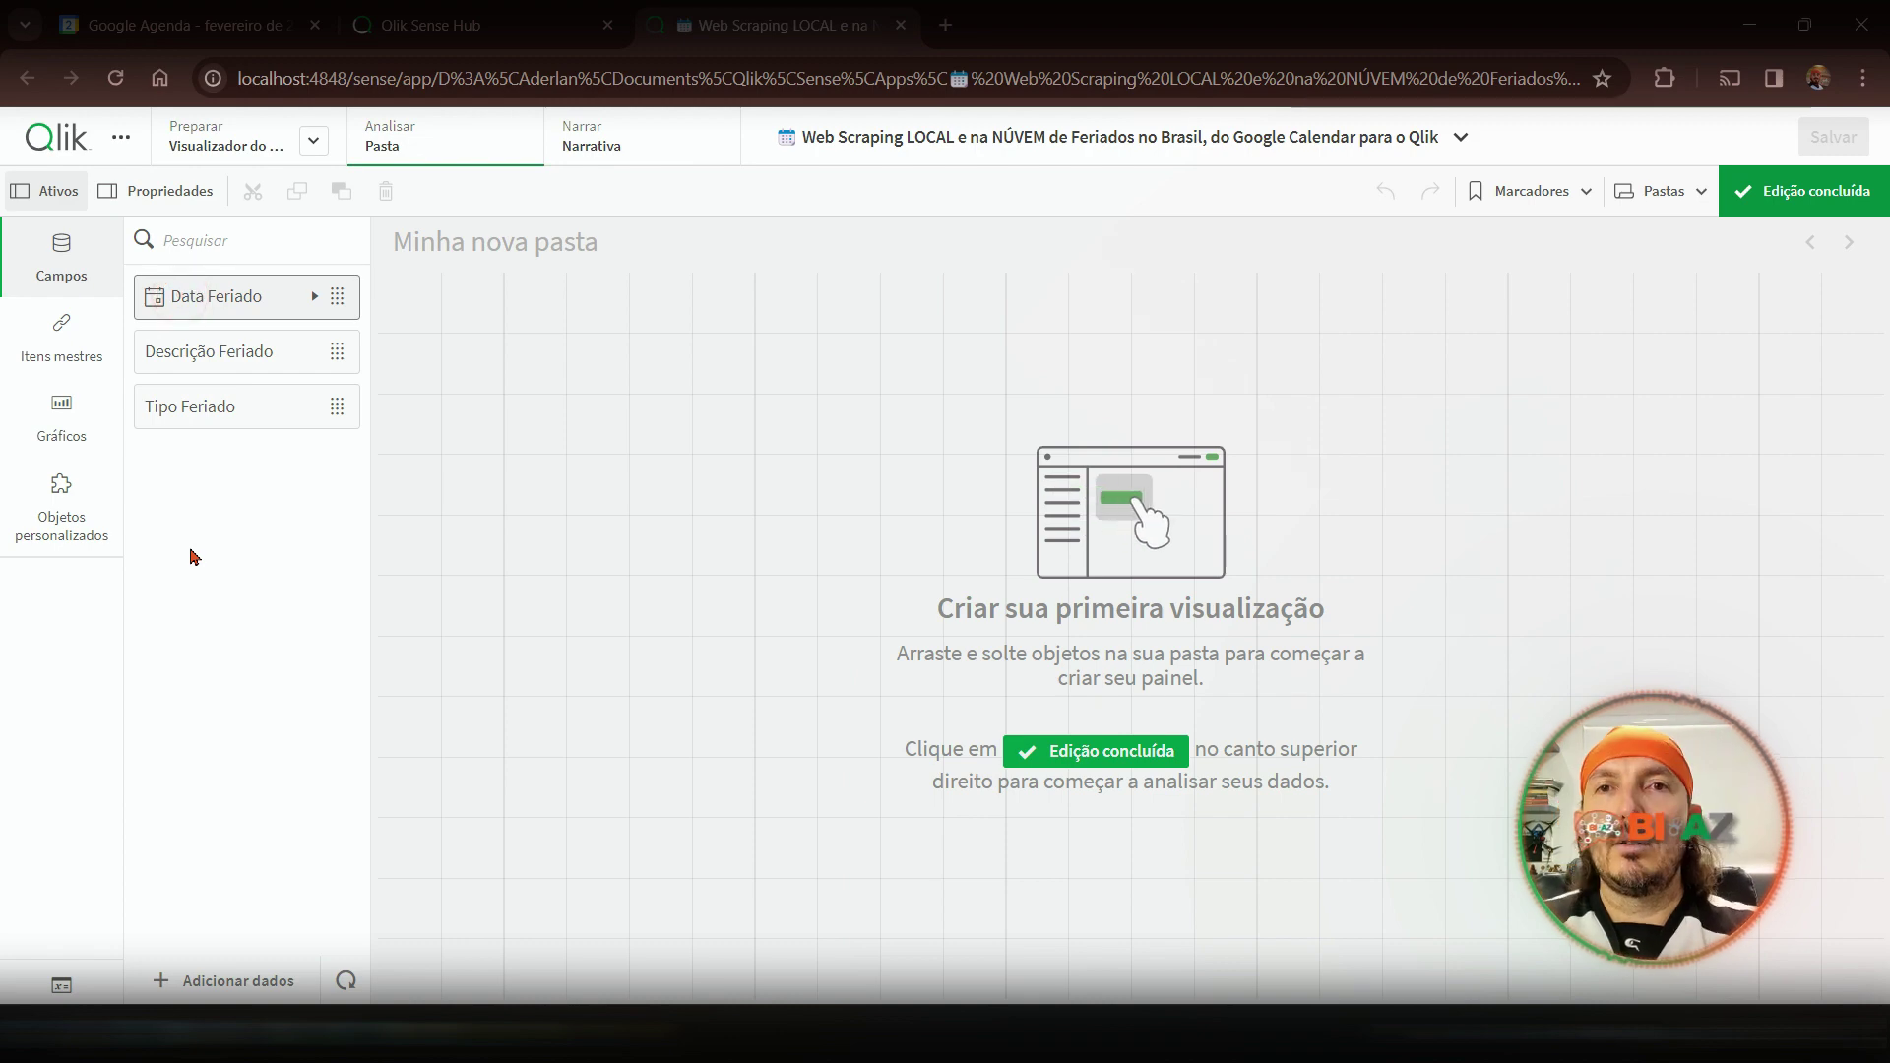